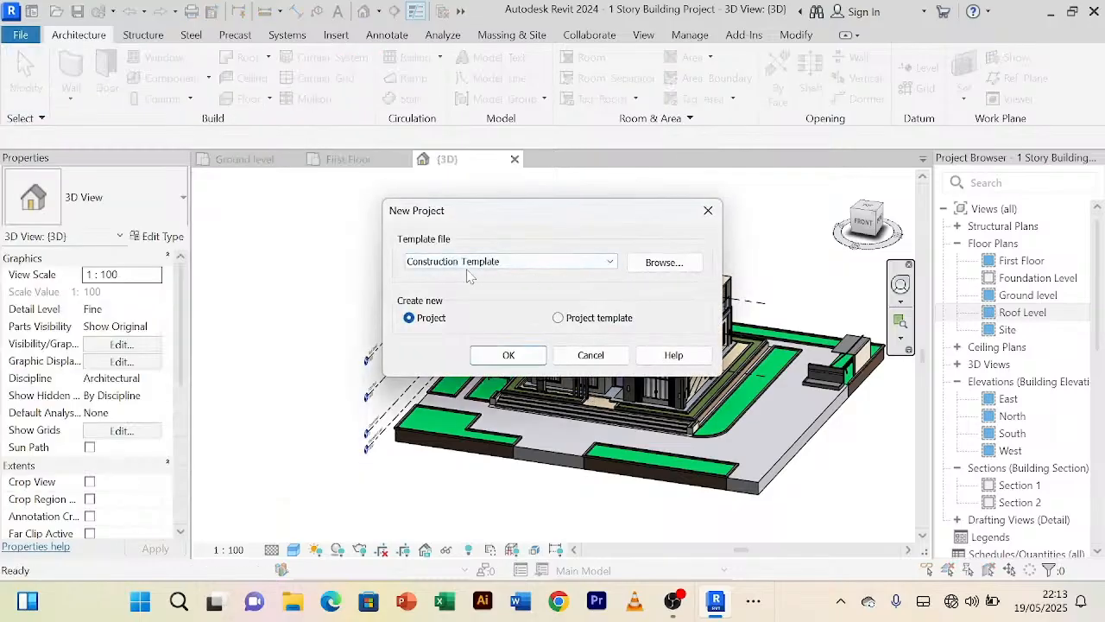
Step: Select the Architectural Template as the template file for the new project
click(611, 263)
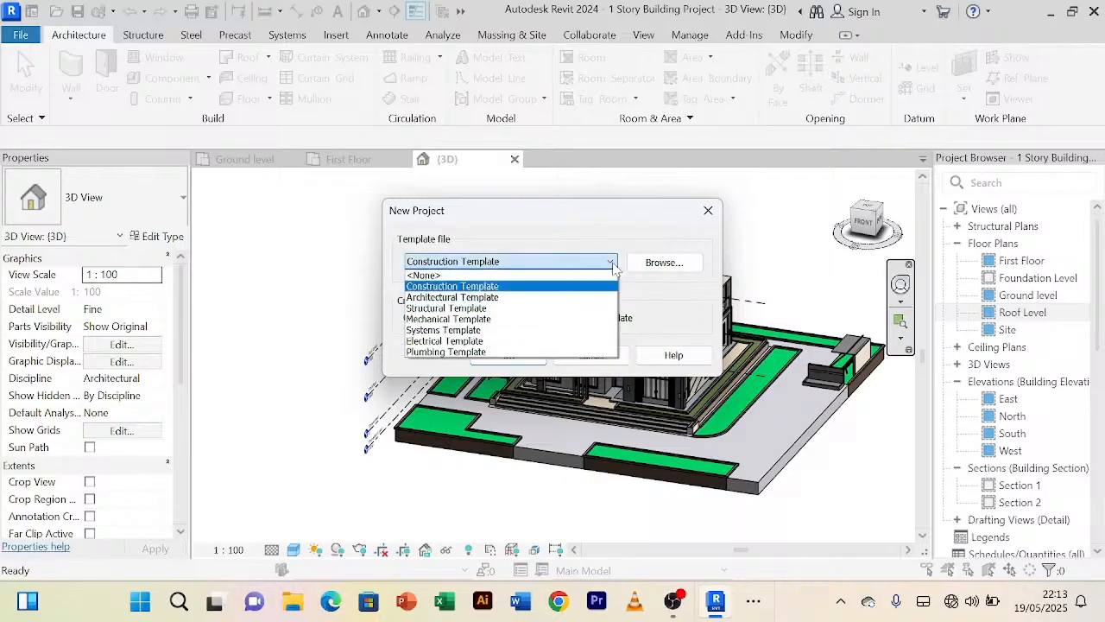
click(488, 299)
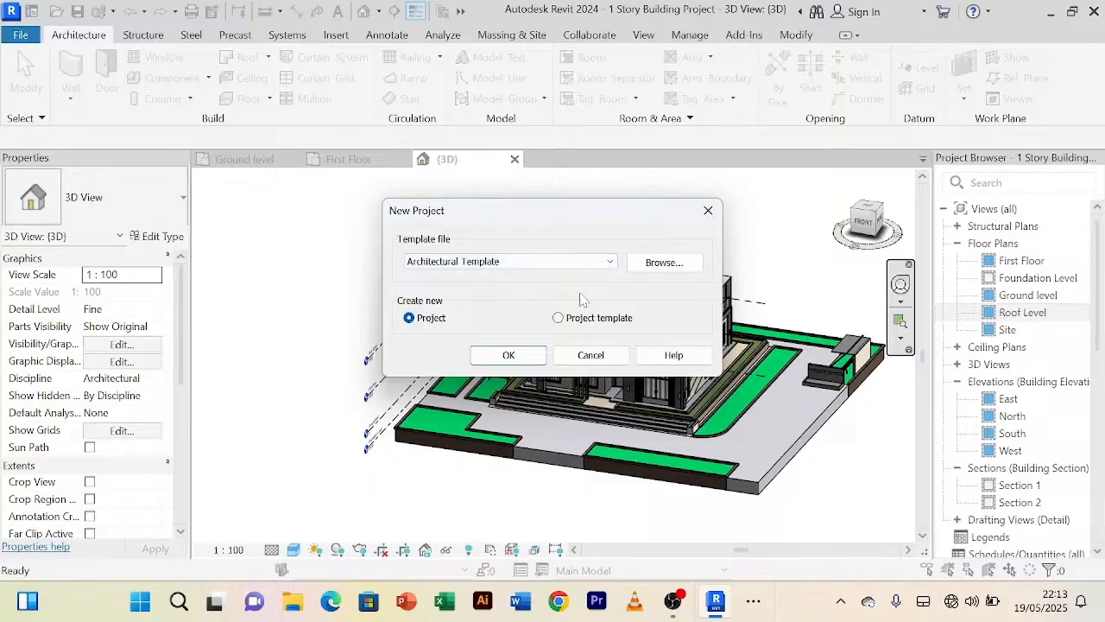
click(612, 263)
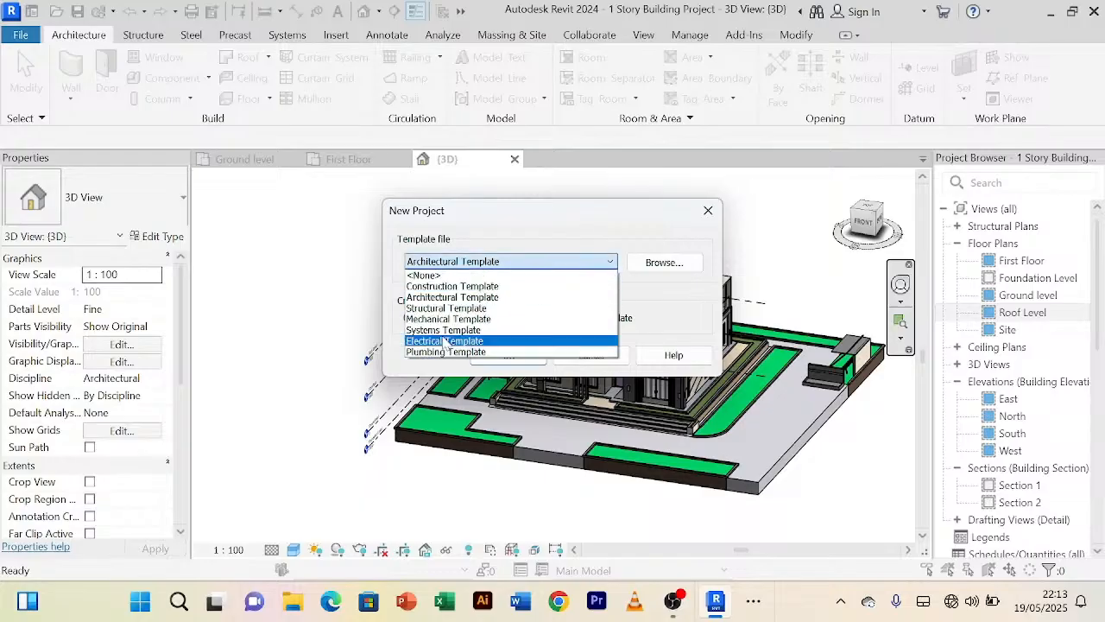
click(603, 264)
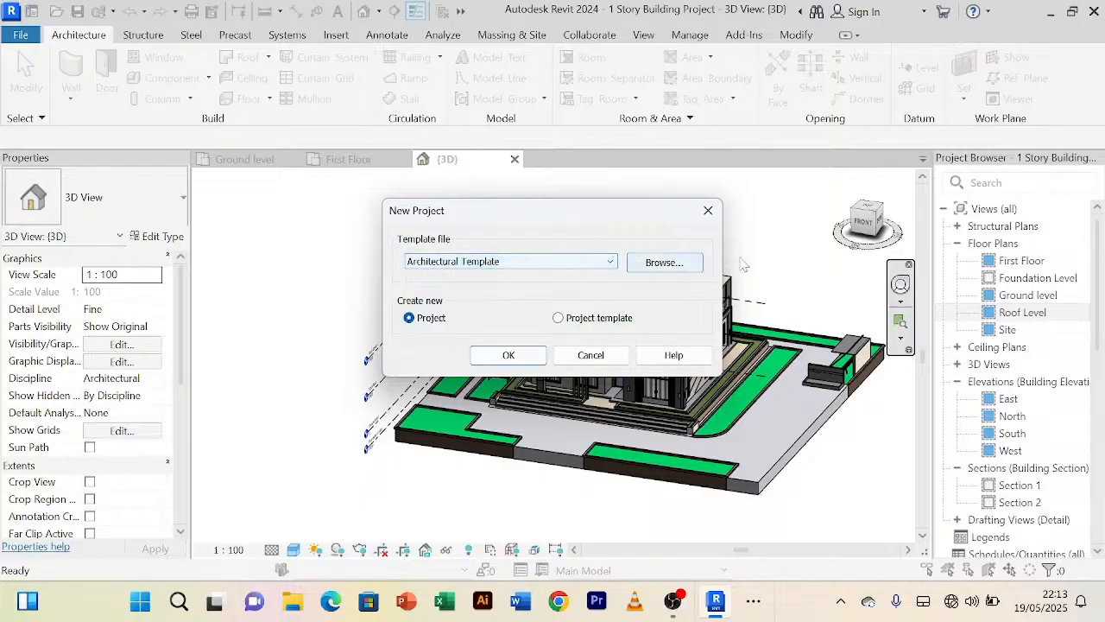
click(665, 263)
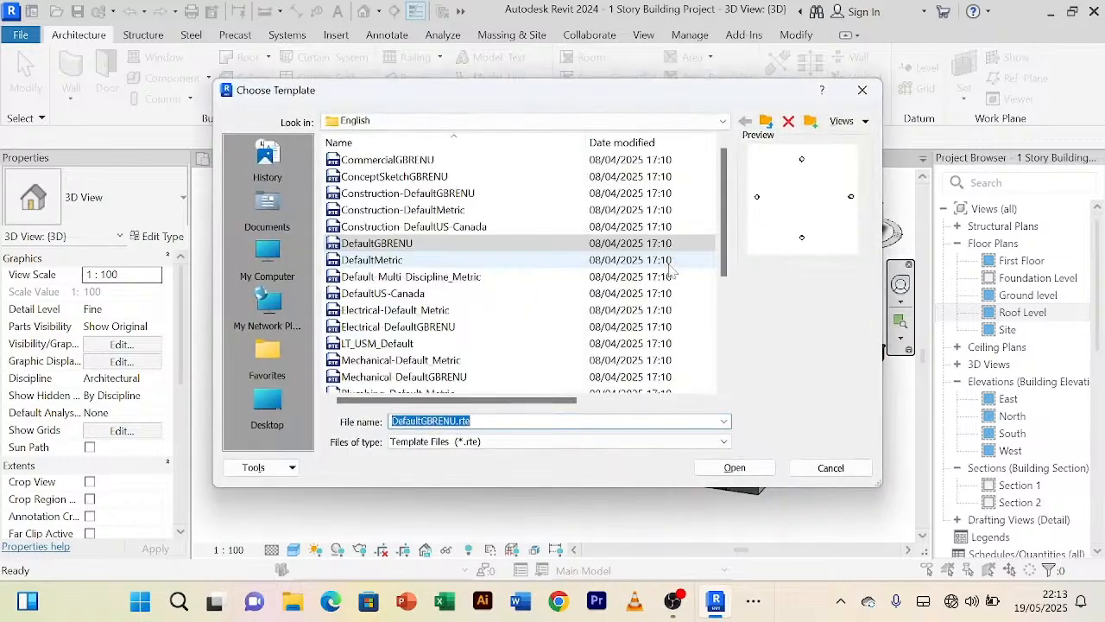
click(766, 122)
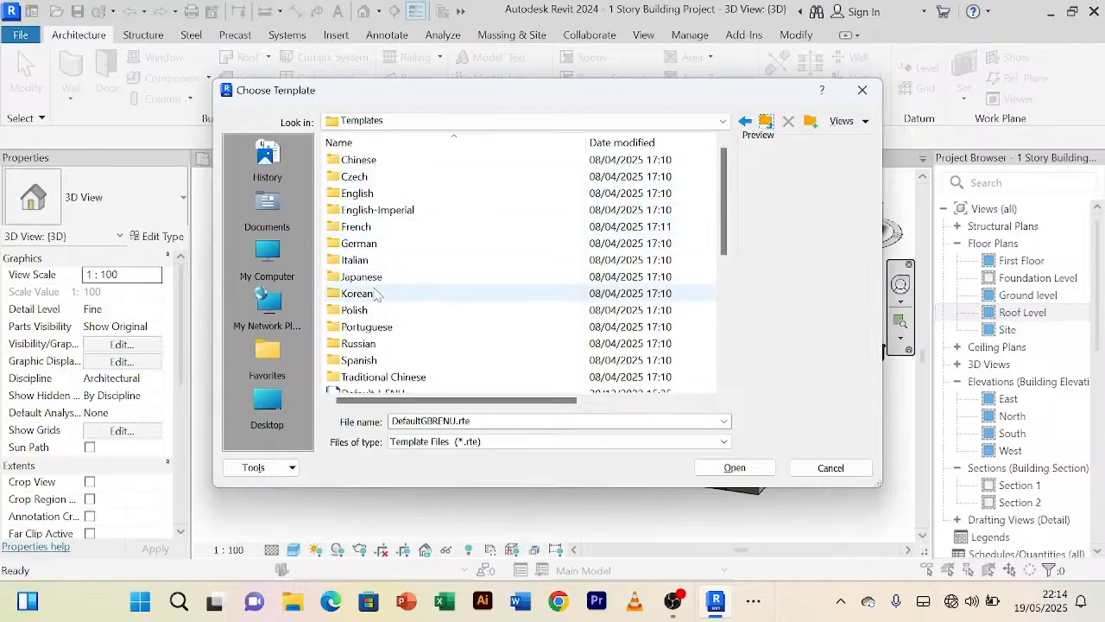
double_click(370, 192)
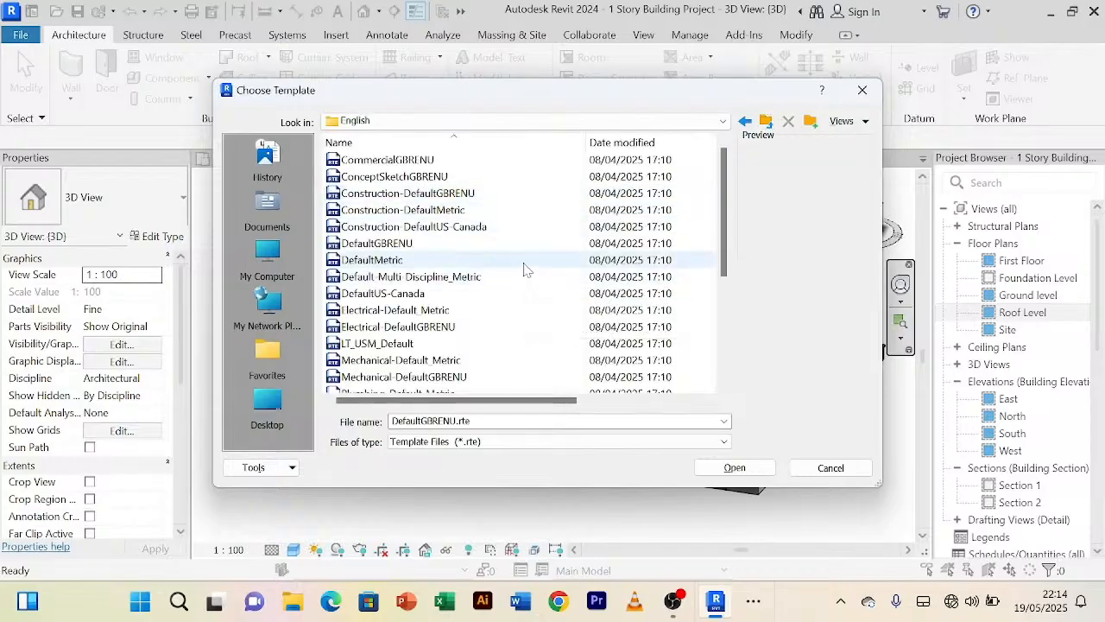
click(371, 262)
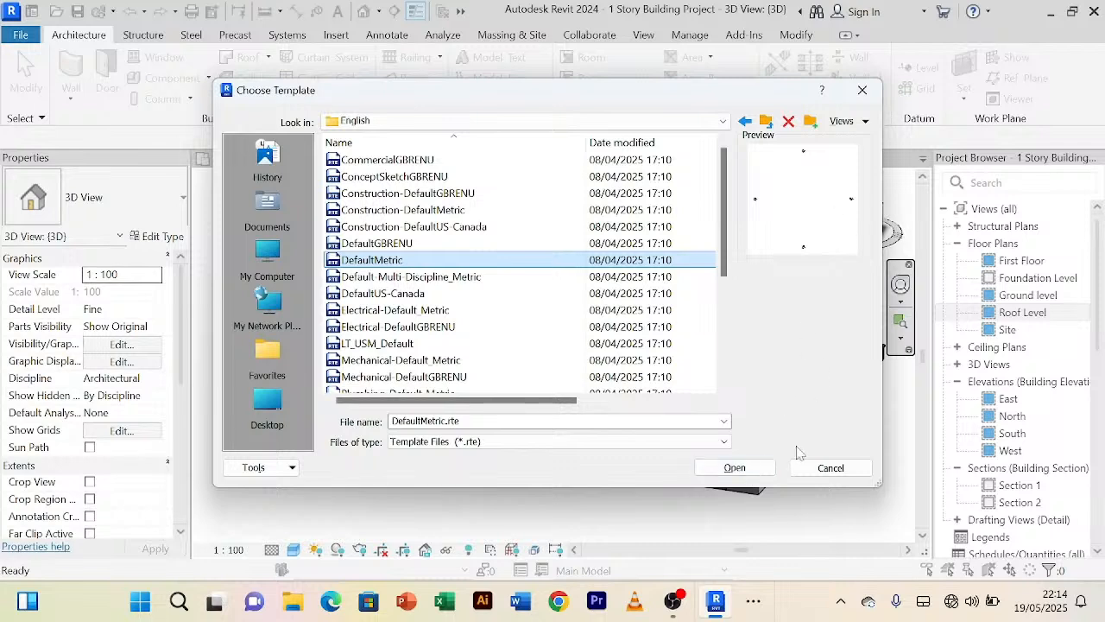
click(830, 468)
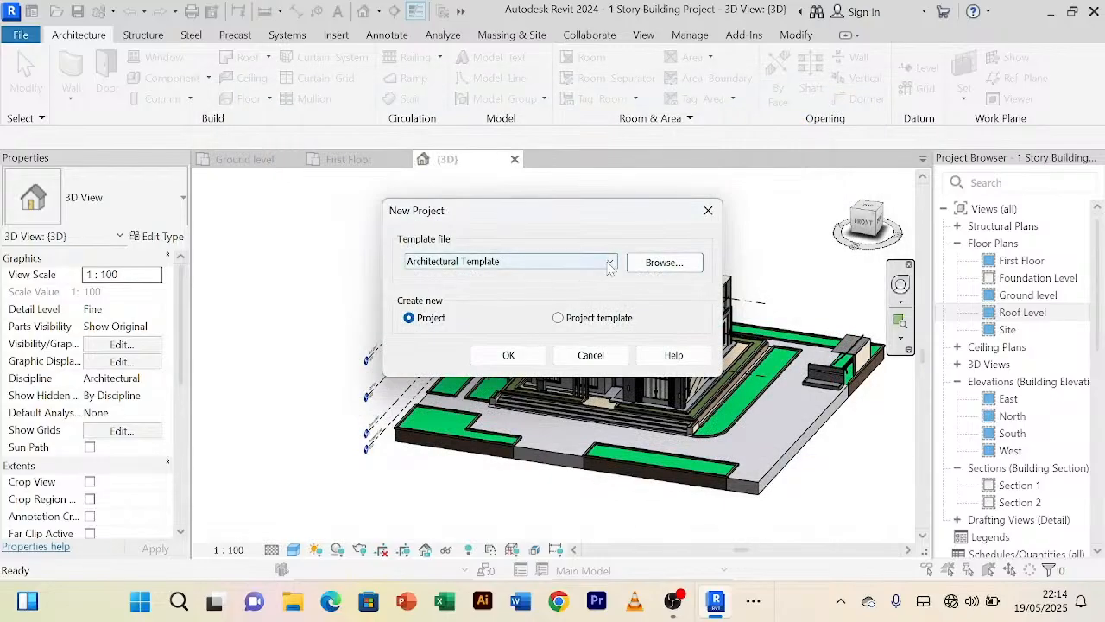
Step: Create the new project from the Architectural Template
click(608, 265)
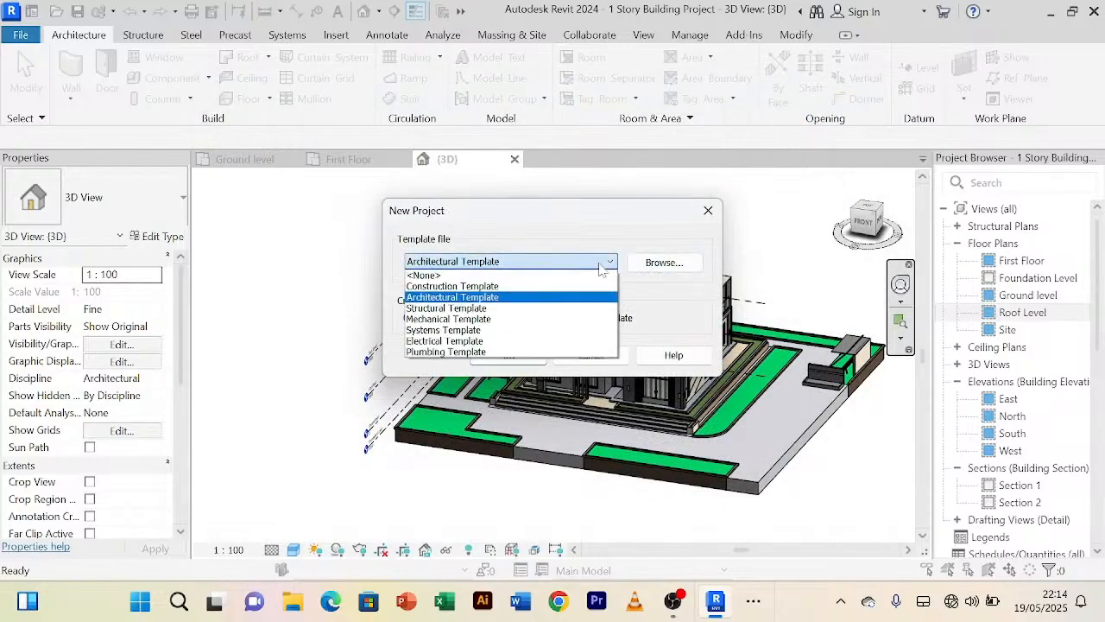
click(495, 298)
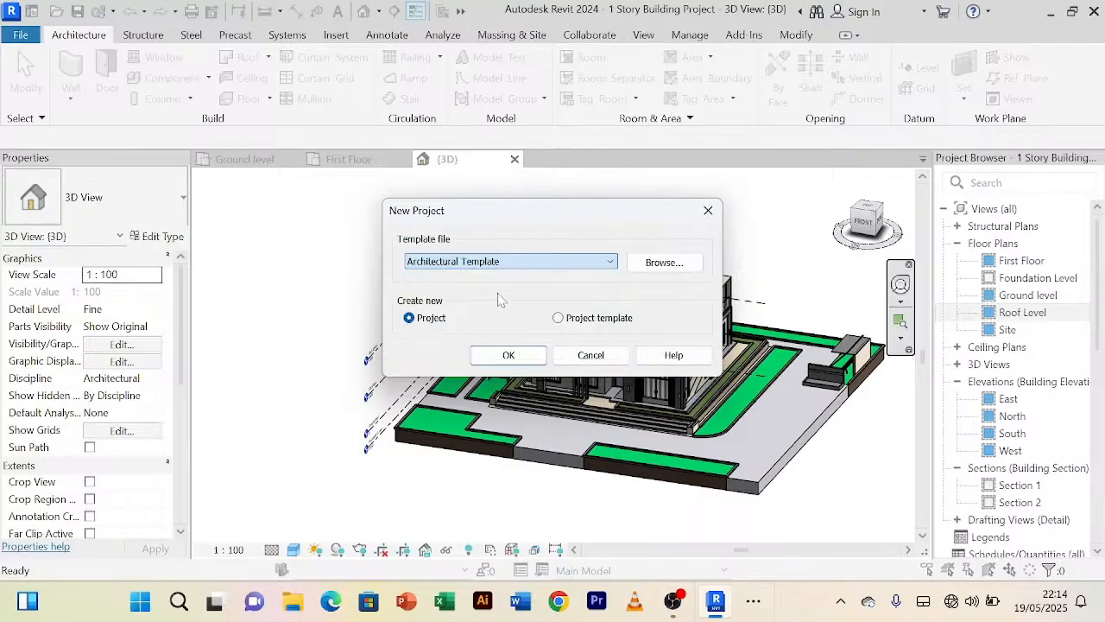
click(508, 356)
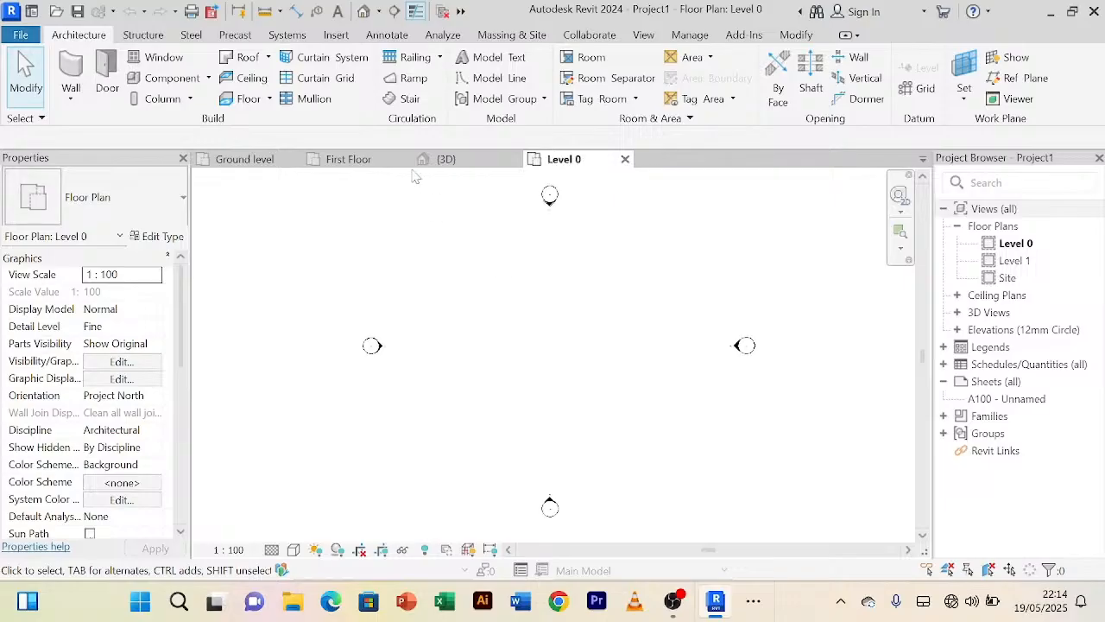
Step: Close the 1 Story Building Project's 3D and First Floor views and place its Ground level view after Level 0
click(515, 159)
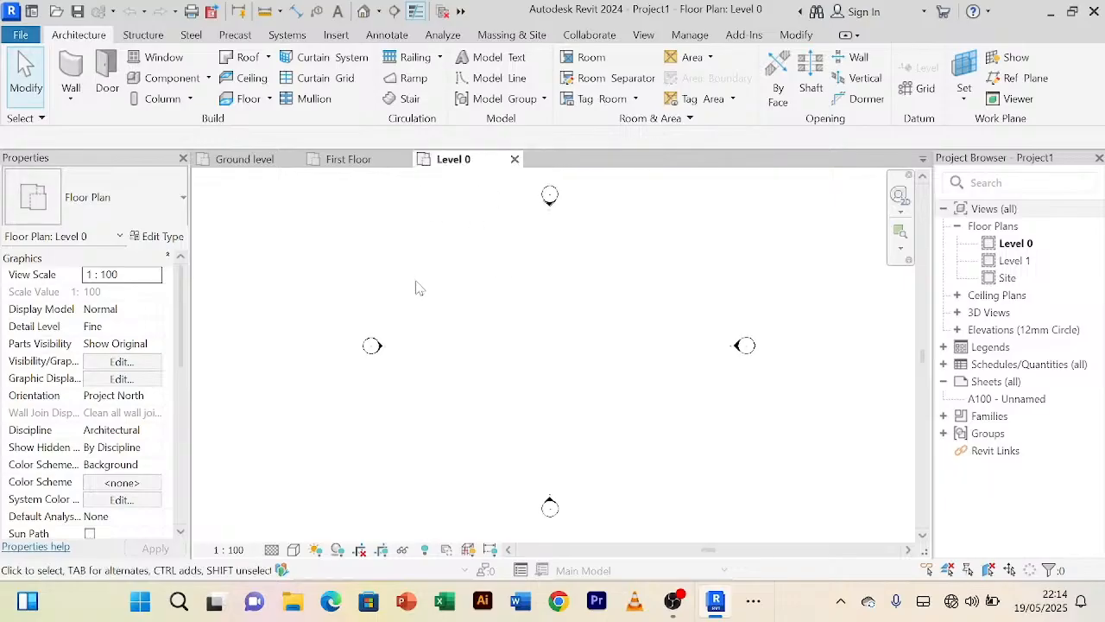
click(366, 163)
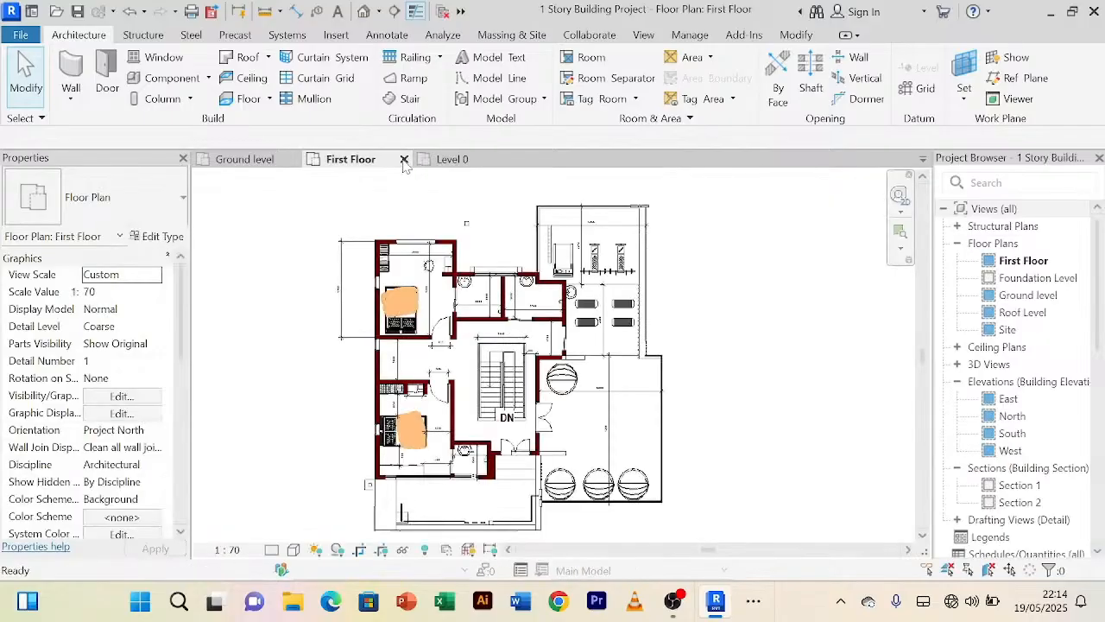
click(404, 160)
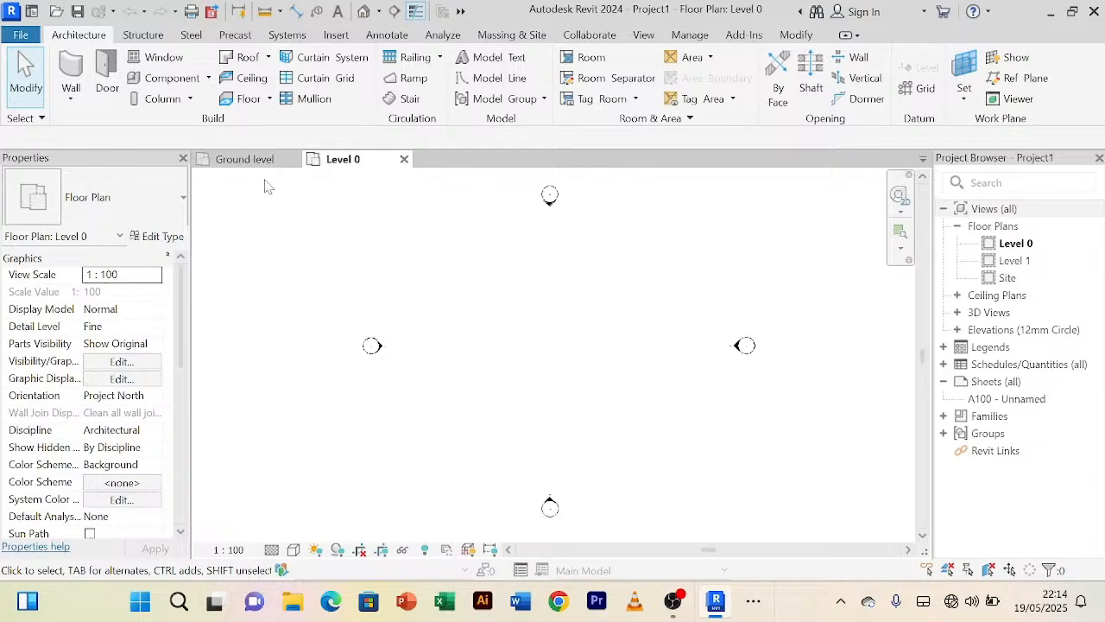
click(257, 163)
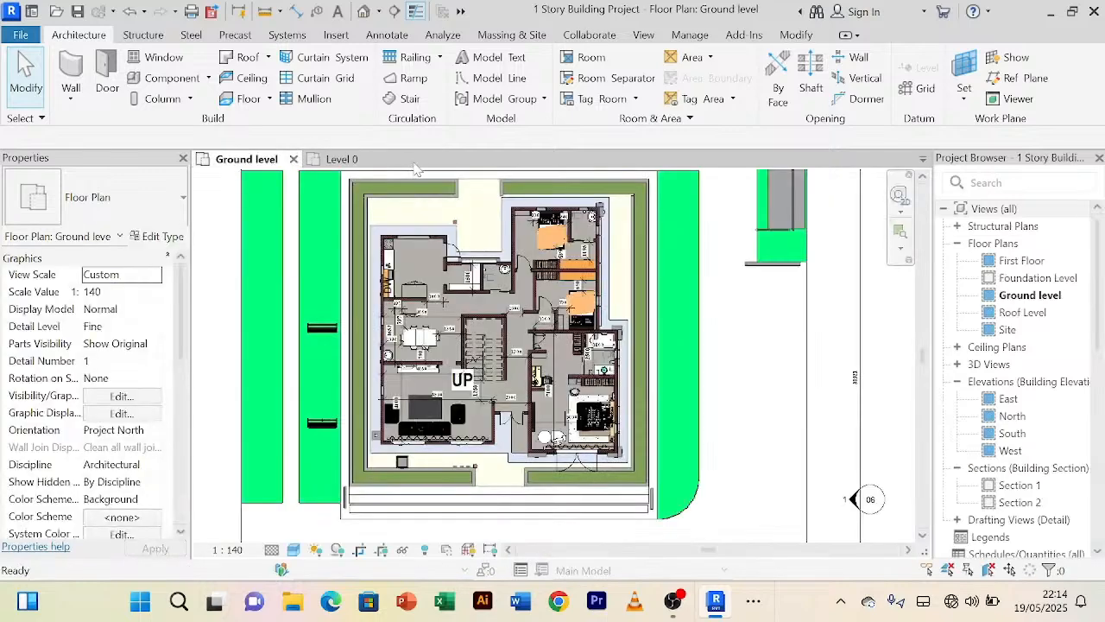
drag(268, 162, 395, 166)
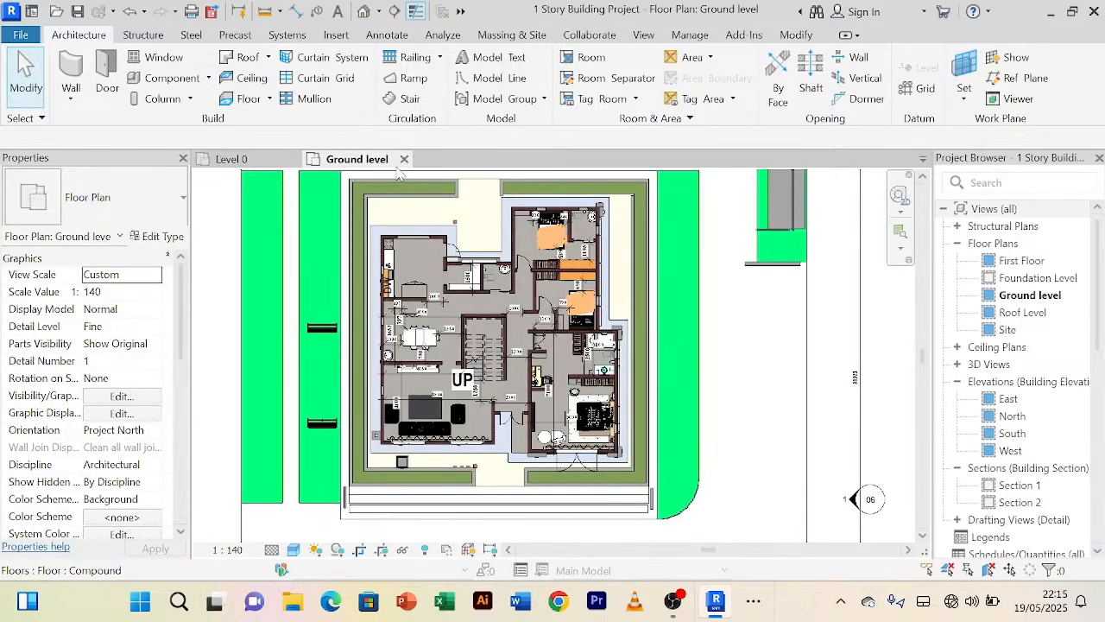
Step: Return to the new project's Level 0 plan and open its East elevation view
click(258, 162)
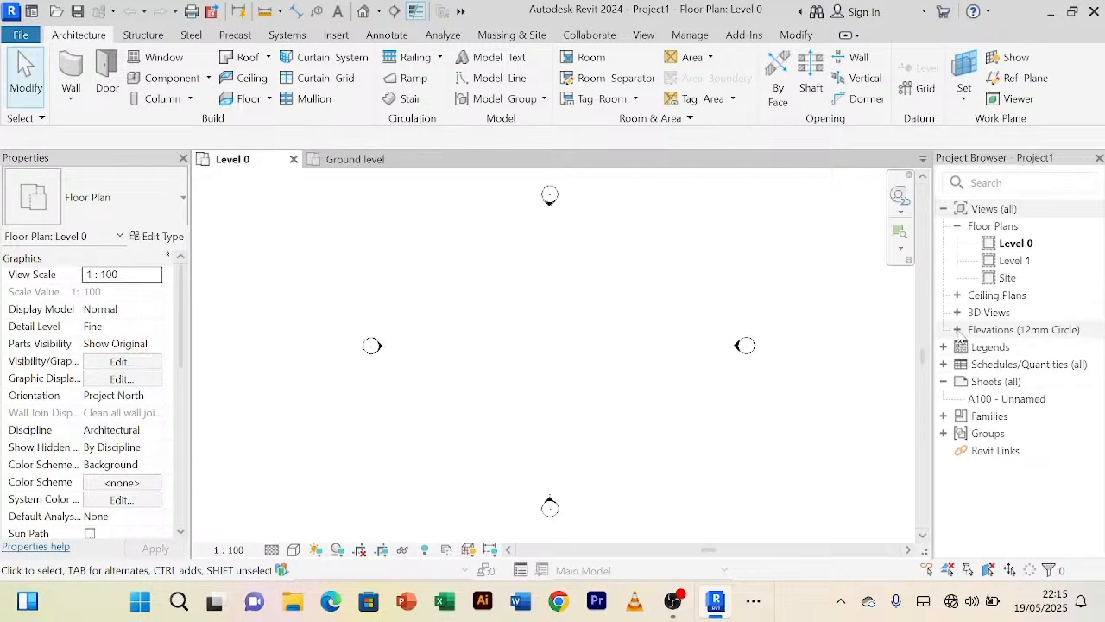
double_click(961, 335)
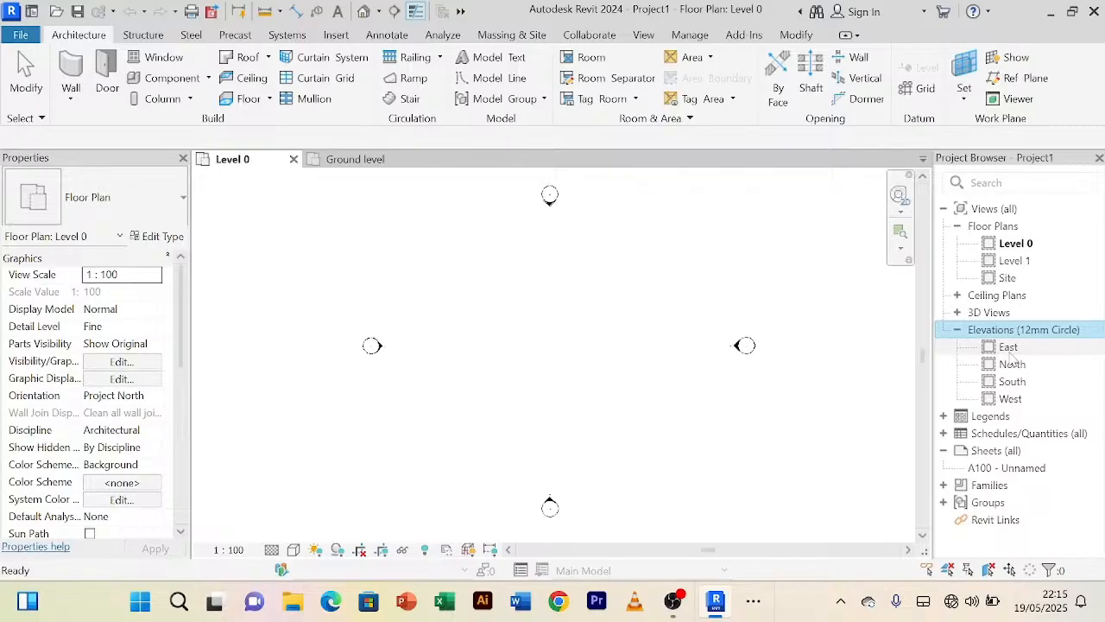
double_click(1008, 348)
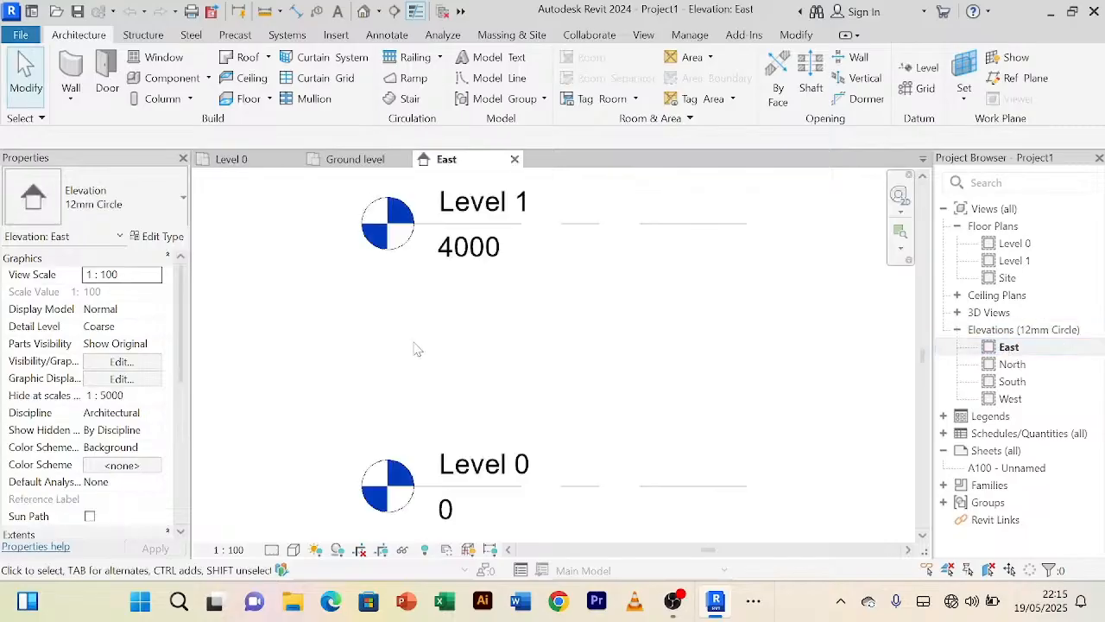
middle_drag(517, 370, 643, 314)
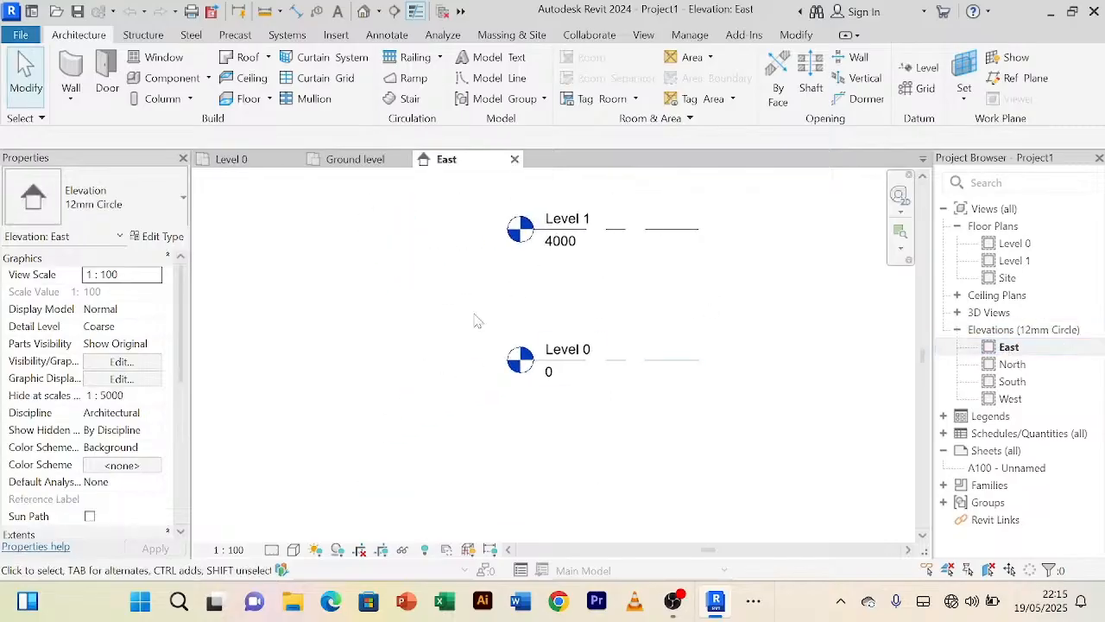
scroll(560, 345, up, 1)
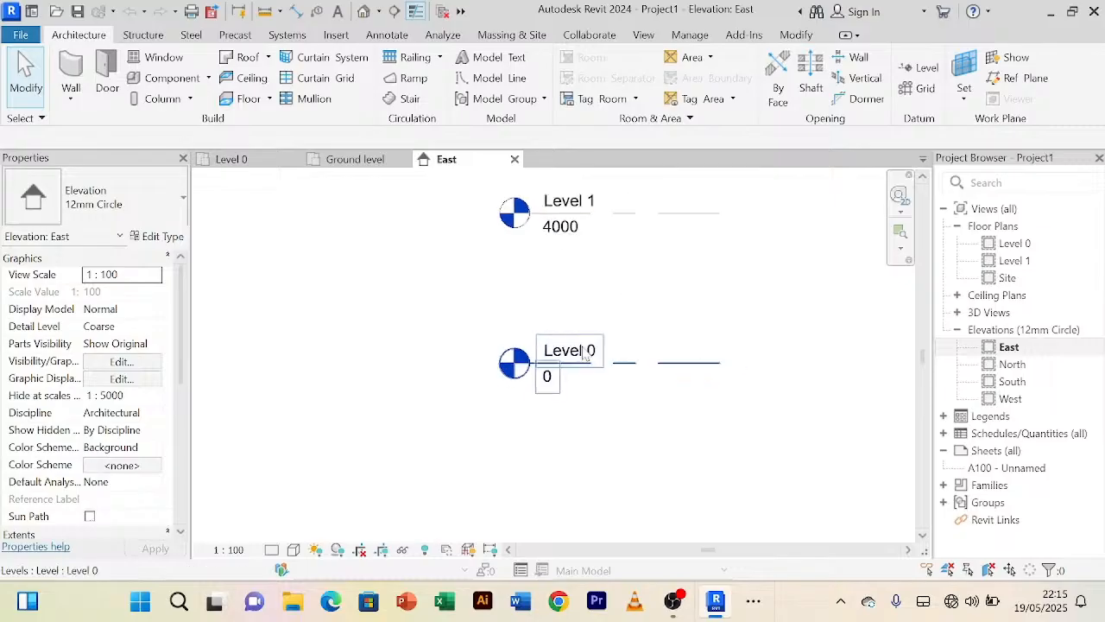
Step: Rename Level 0 as Ground Level in the East elevation
click(703, 363)
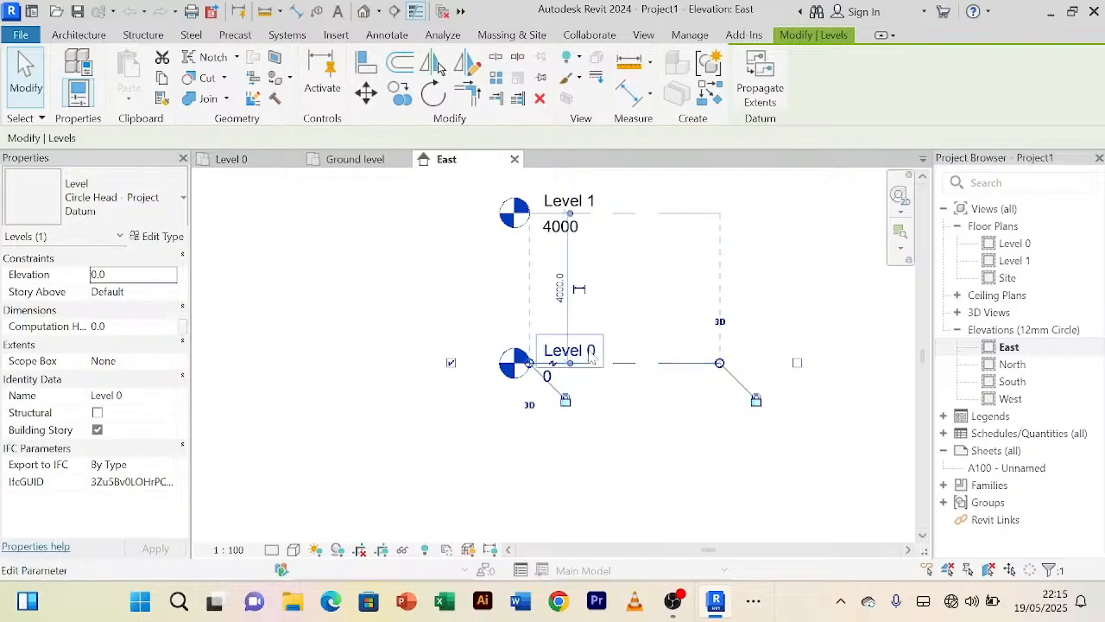
click(570, 357)
key(ctrl+a)
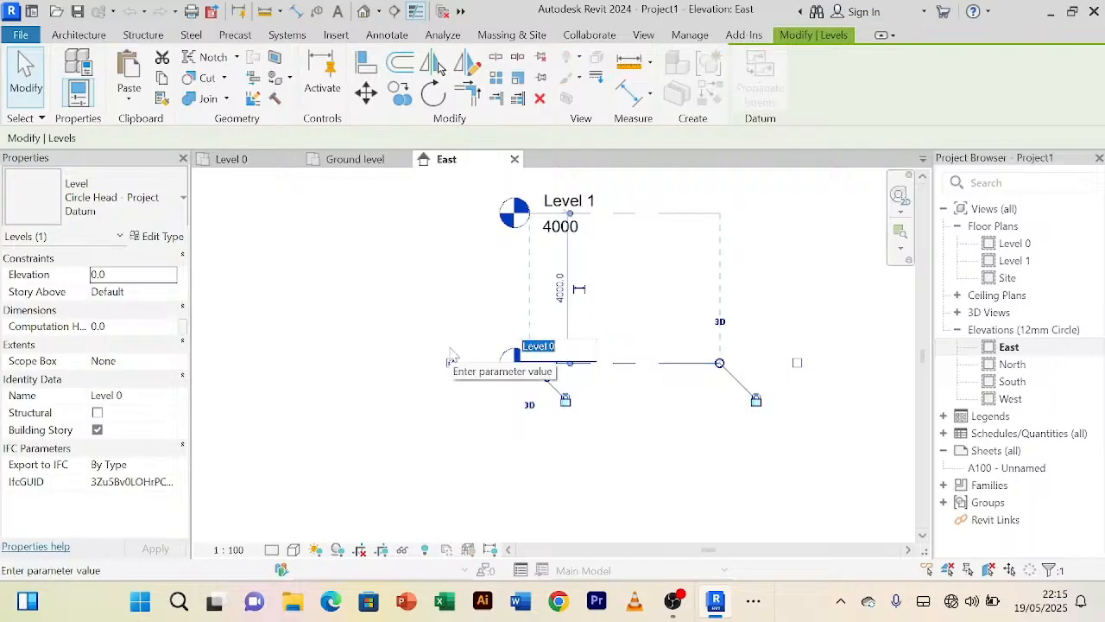
text(Gr)
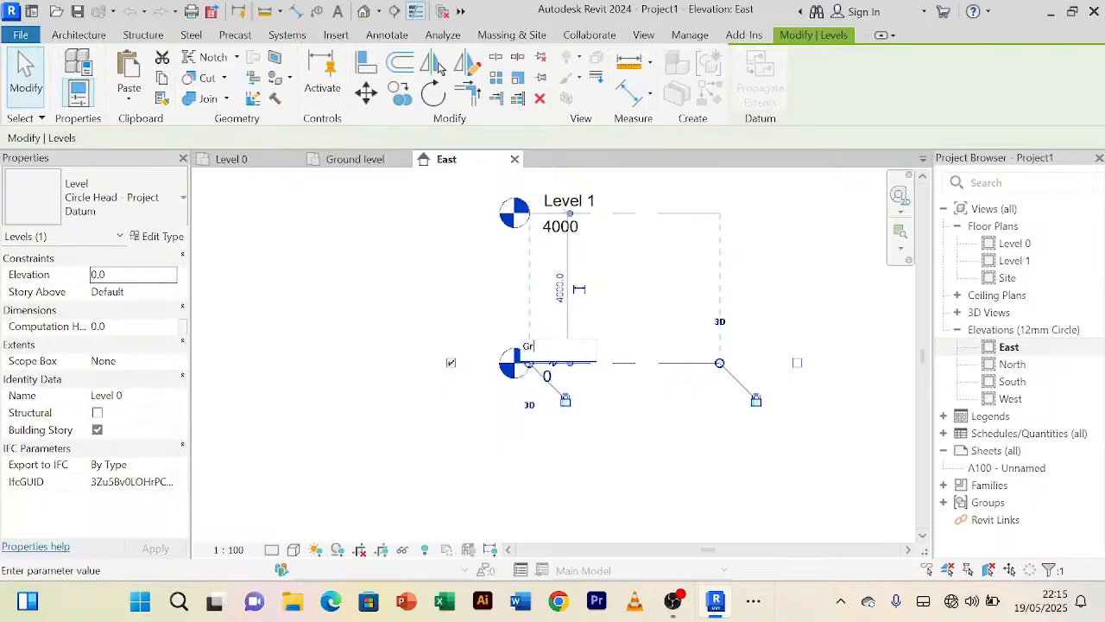
text(ound Level)
click(667, 432)
click(795, 257)
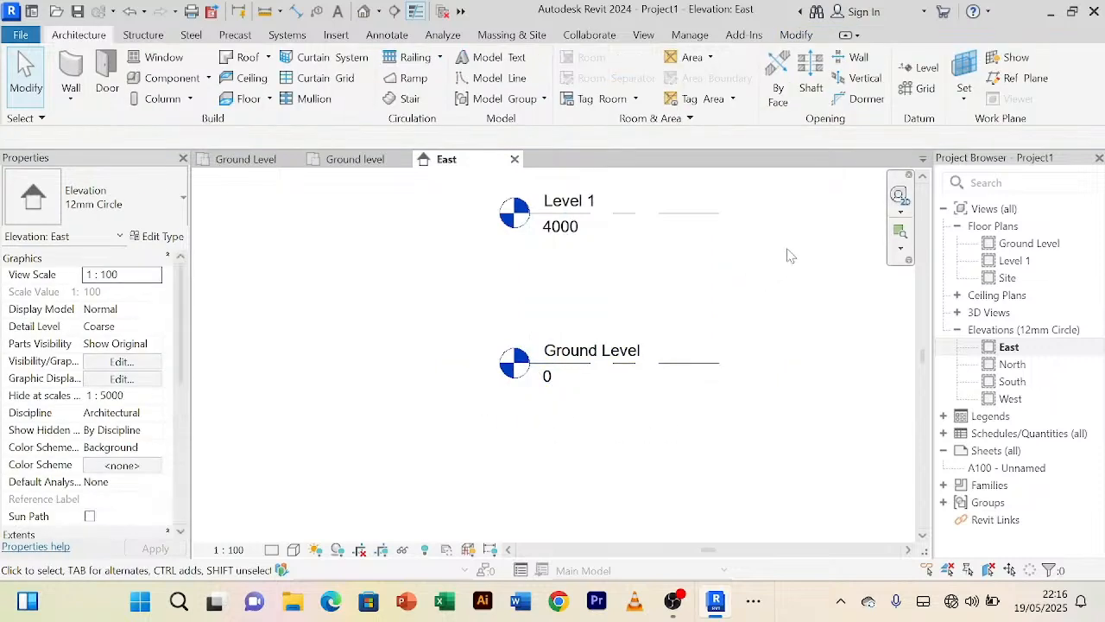
Step: Rename Level 1 as First Floor in the East elevation
click(701, 222)
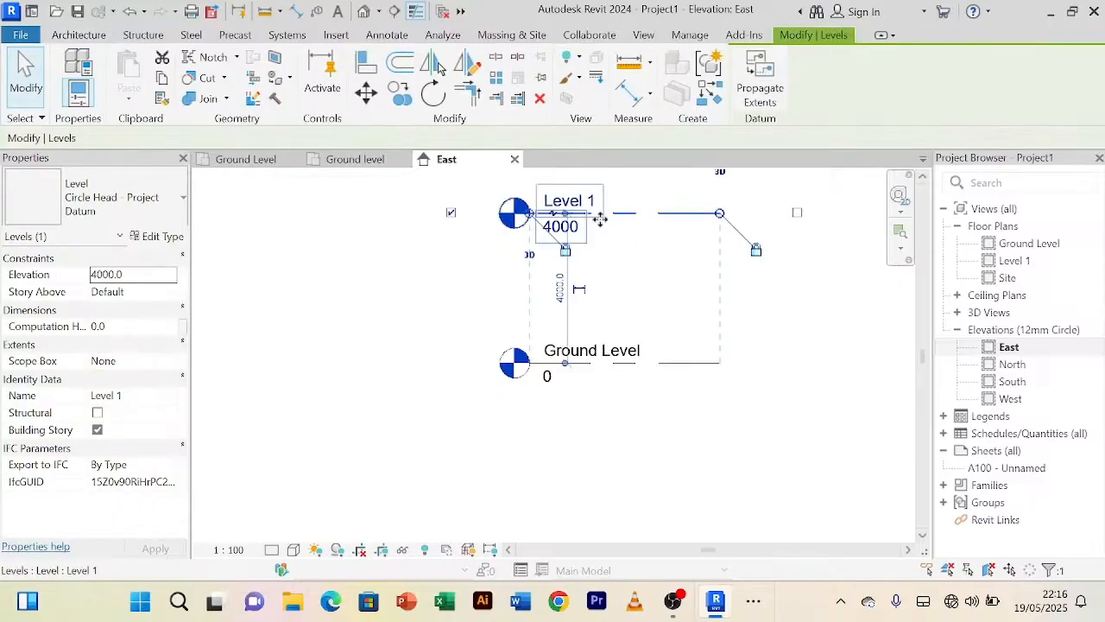
scroll(595, 201, up, 2)
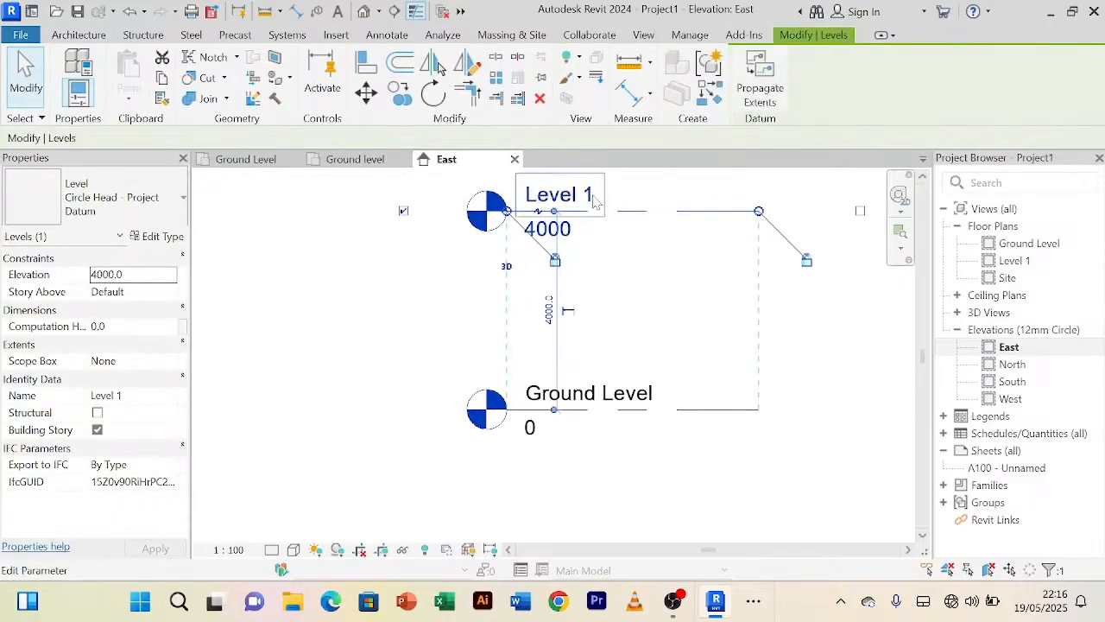
click(592, 195)
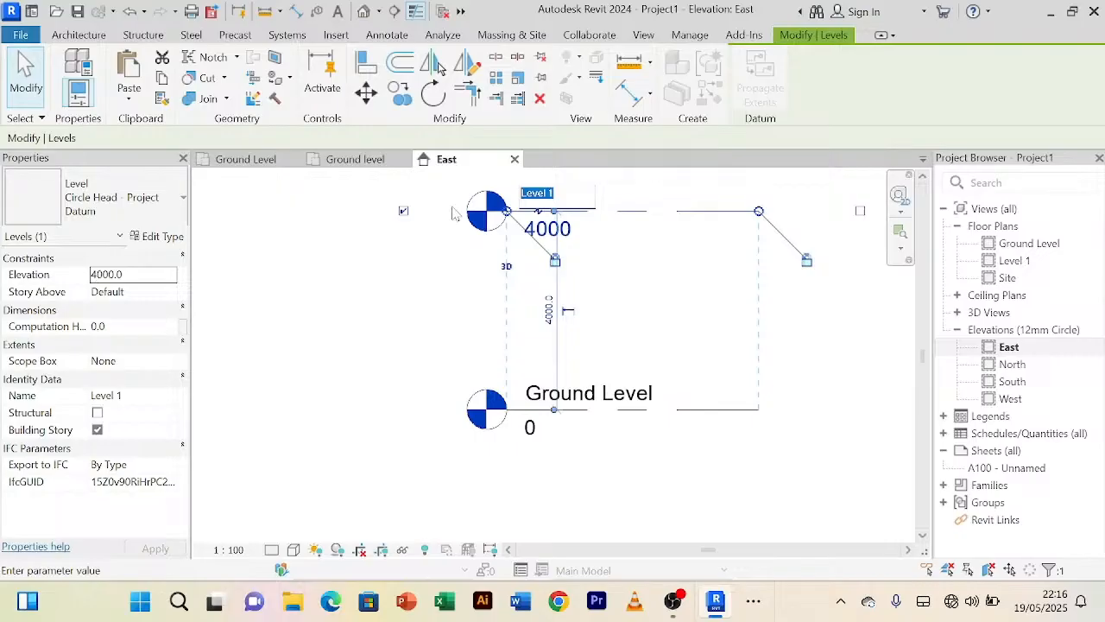
text(First Floor)
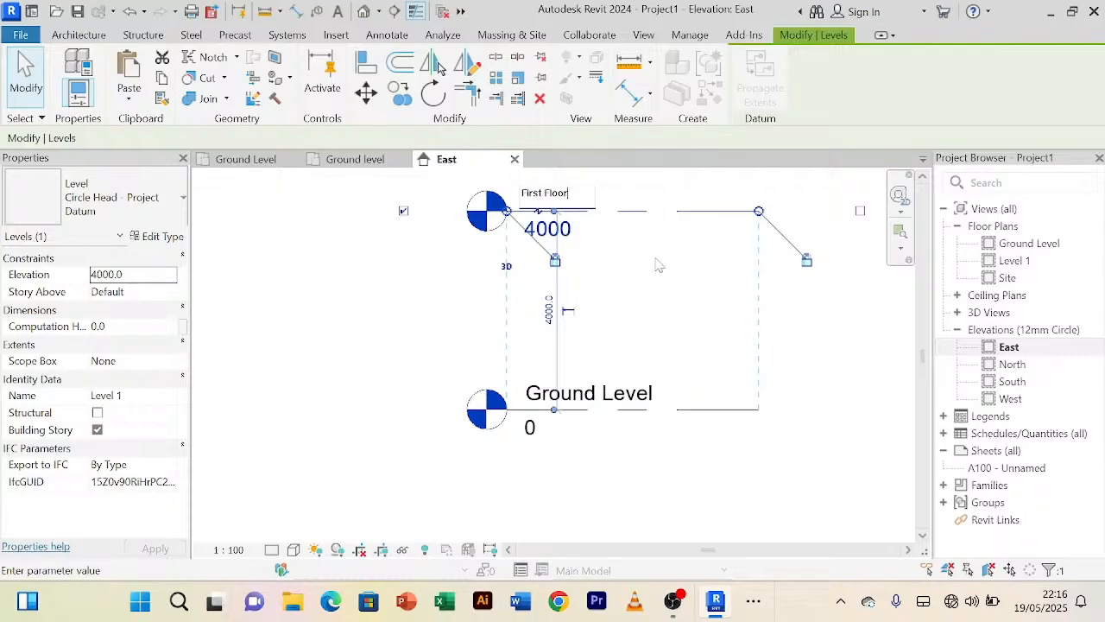
key(Return)
Step: Set the First Floor level's elevation to 3500
click(565, 228)
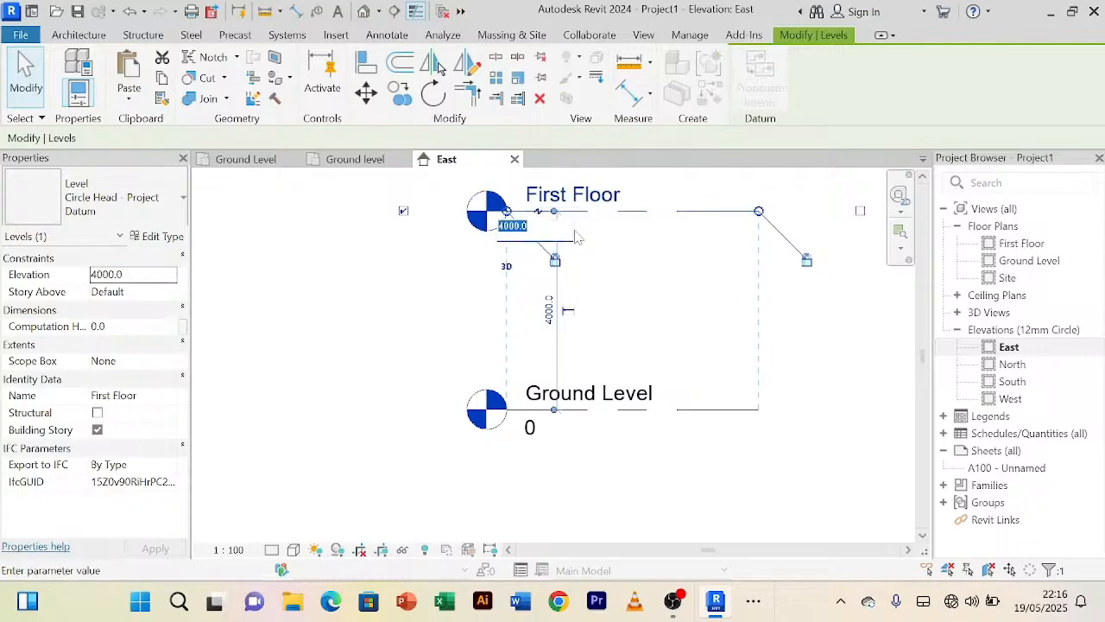
text(3500)
key(Return)
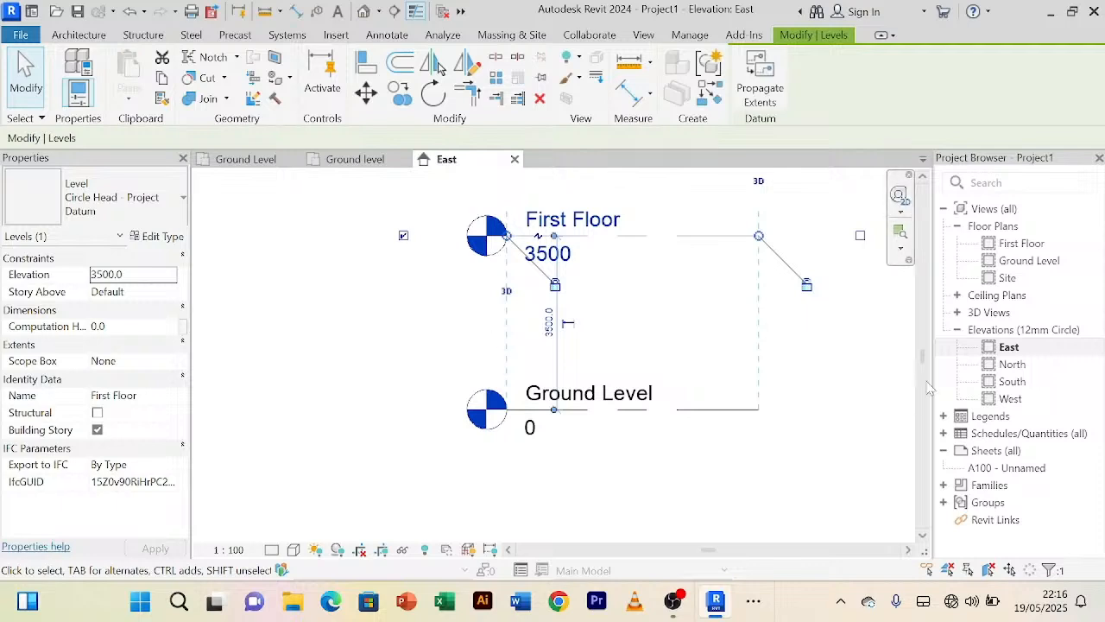
click(805, 411)
scroll(660, 337, up, 2)
scroll(664, 315, down, 3)
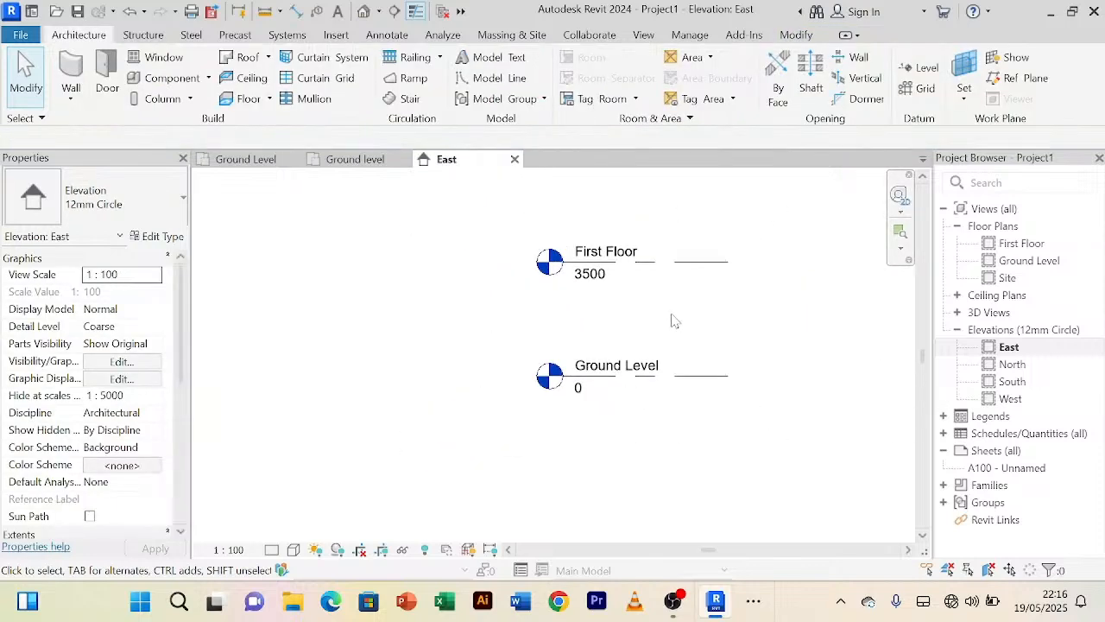
scroll(683, 220, up, 2)
scroll(690, 227, down, 2)
middle_drag(698, 229, 668, 250)
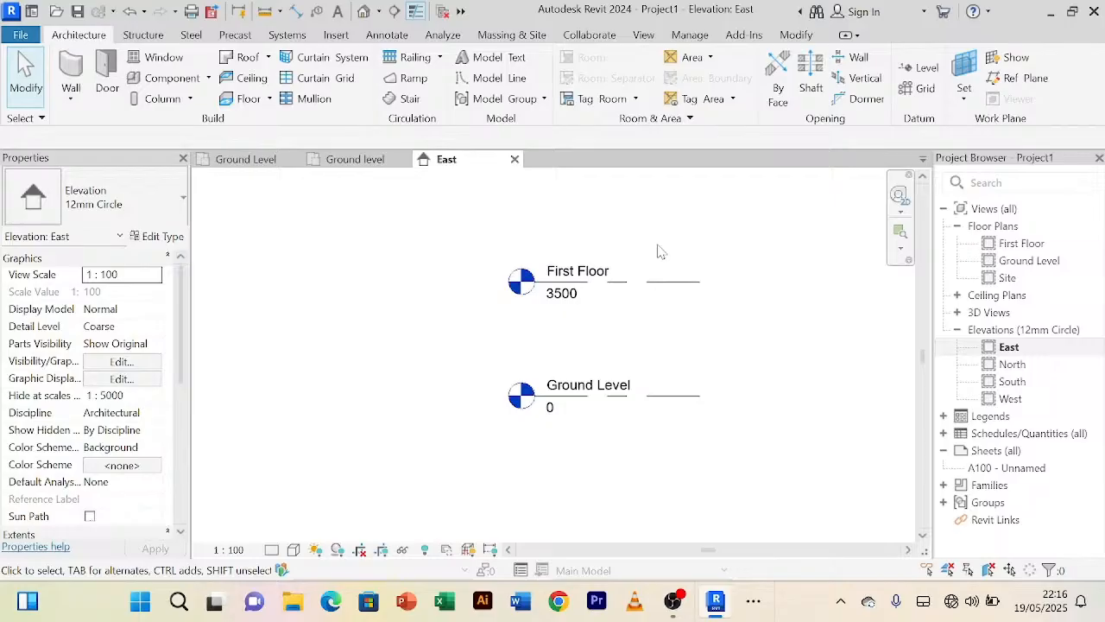
scroll(657, 246, down, 2)
middle_drag(682, 272, 661, 257)
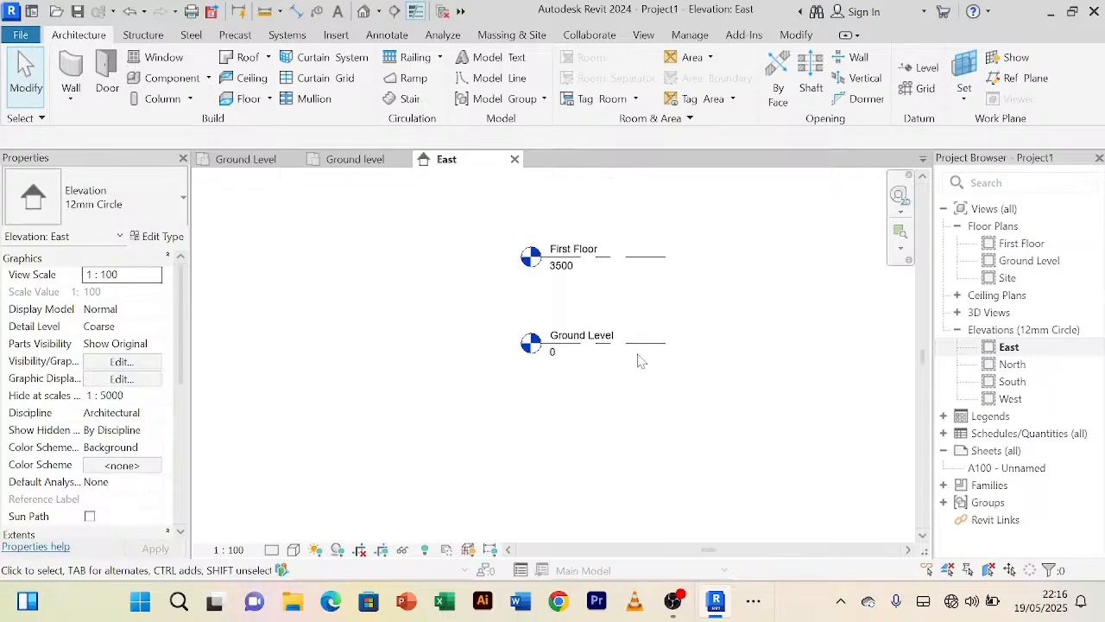
Step: Draw a new level about 1700 below Ground Level, with its ends aligned to the existing level lines
middle_drag(703, 303, 699, 344)
scroll(691, 344, down, 1)
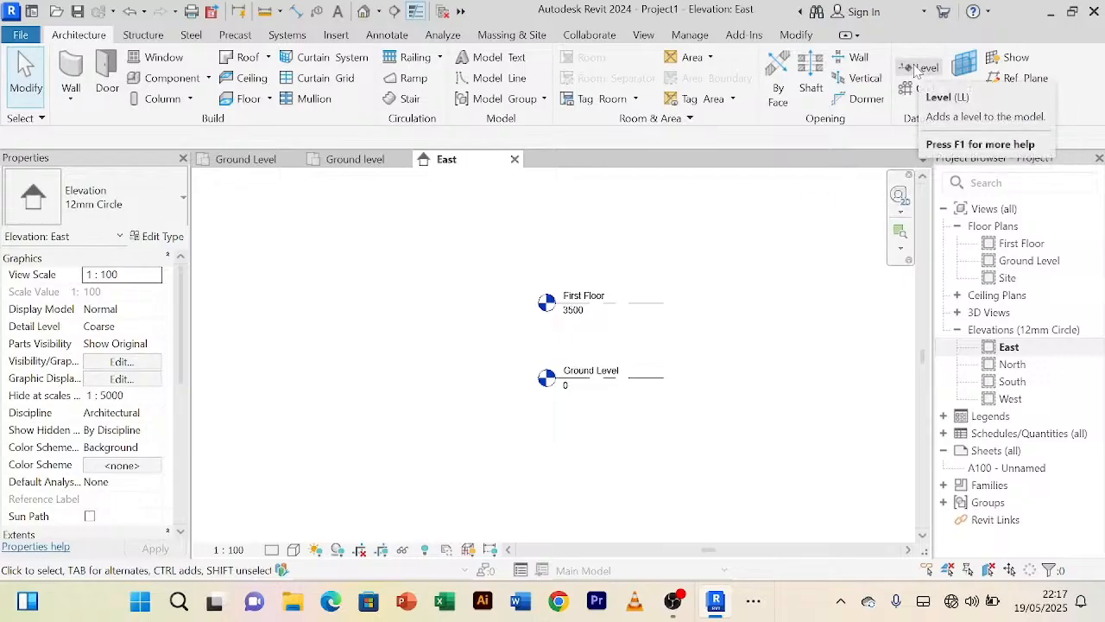
scroll(604, 449, up, 3)
click(683, 333)
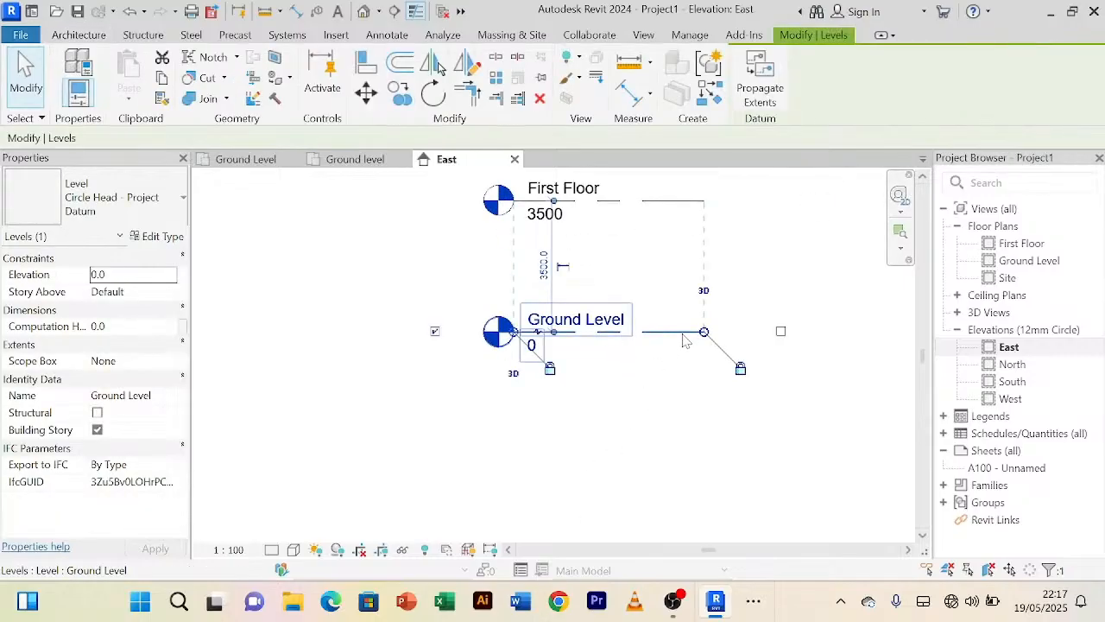
click(714, 100)
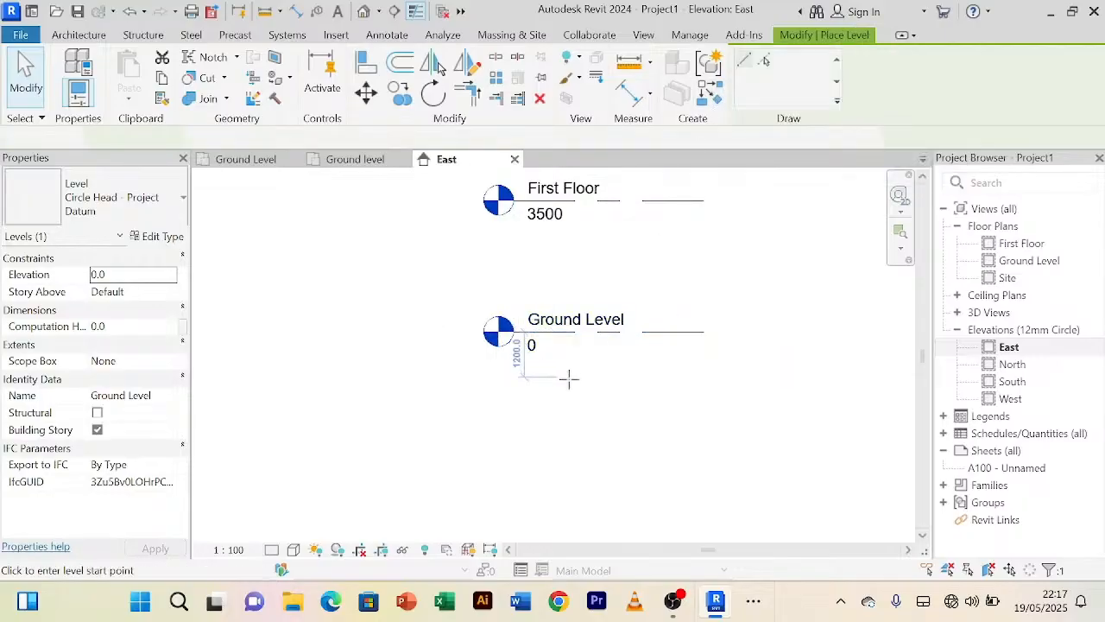
click(514, 395)
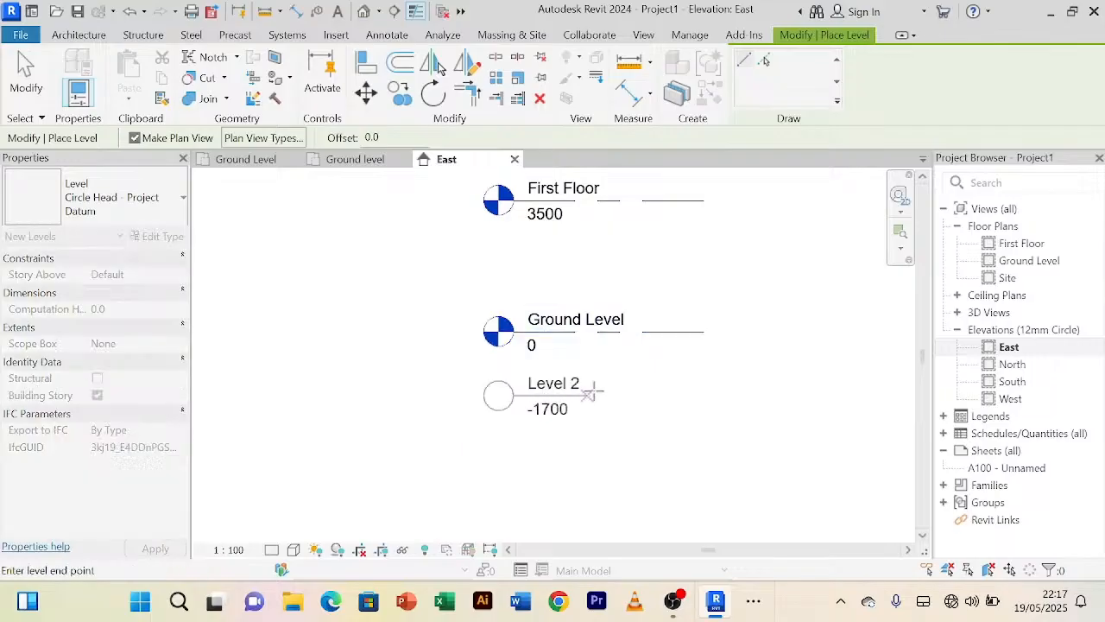
click(704, 396)
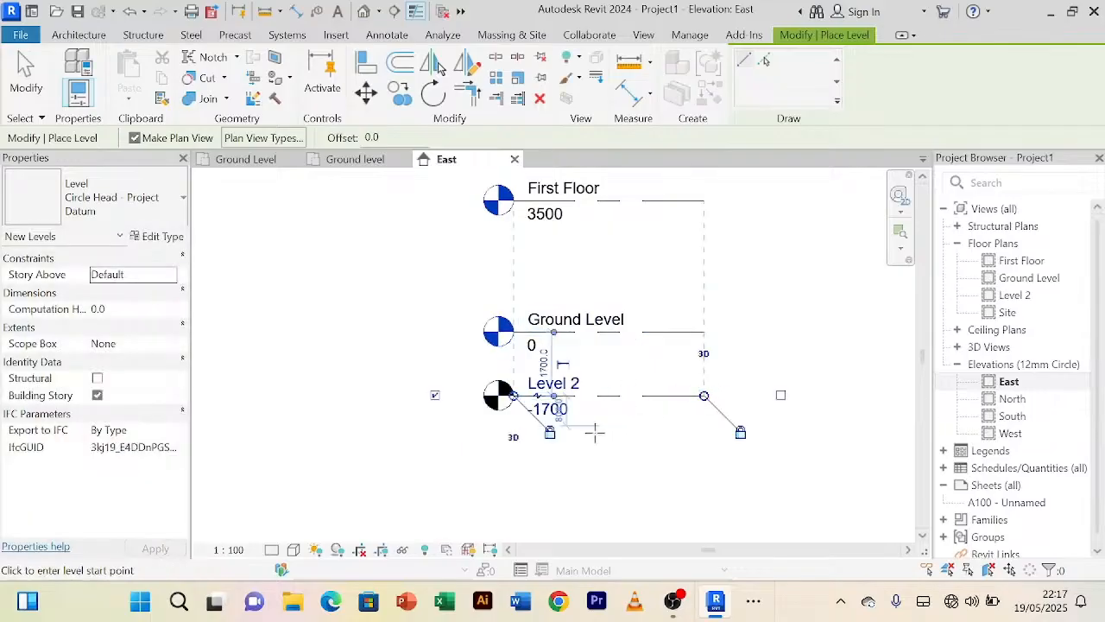
Step: Set the elevation of the new level below Ground Level to -1500
click(549, 409)
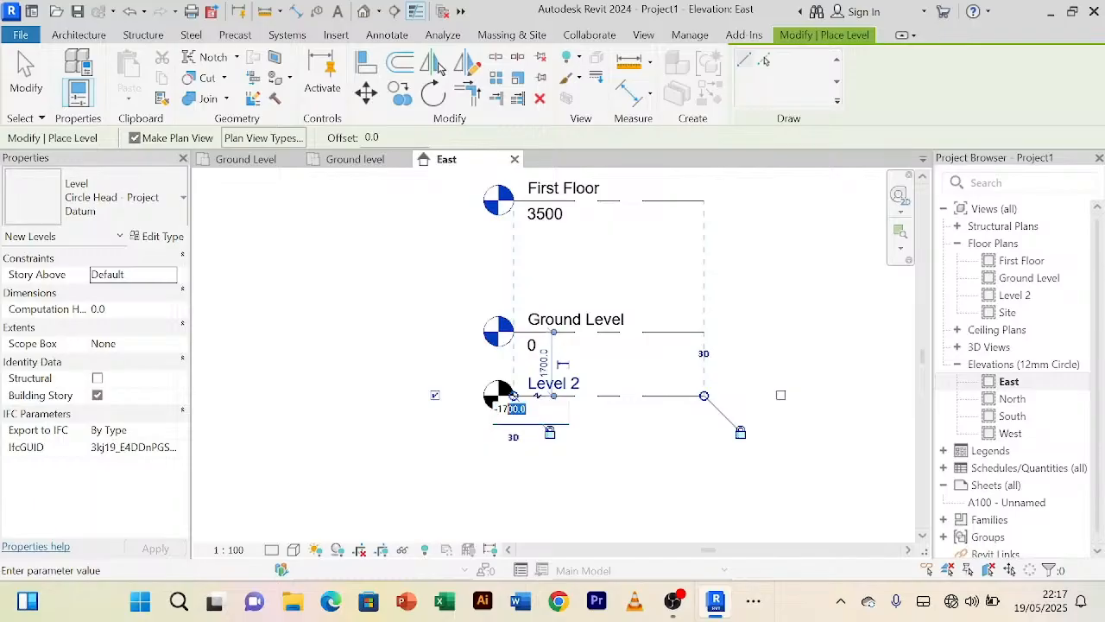
text(-1500)
key(Return)
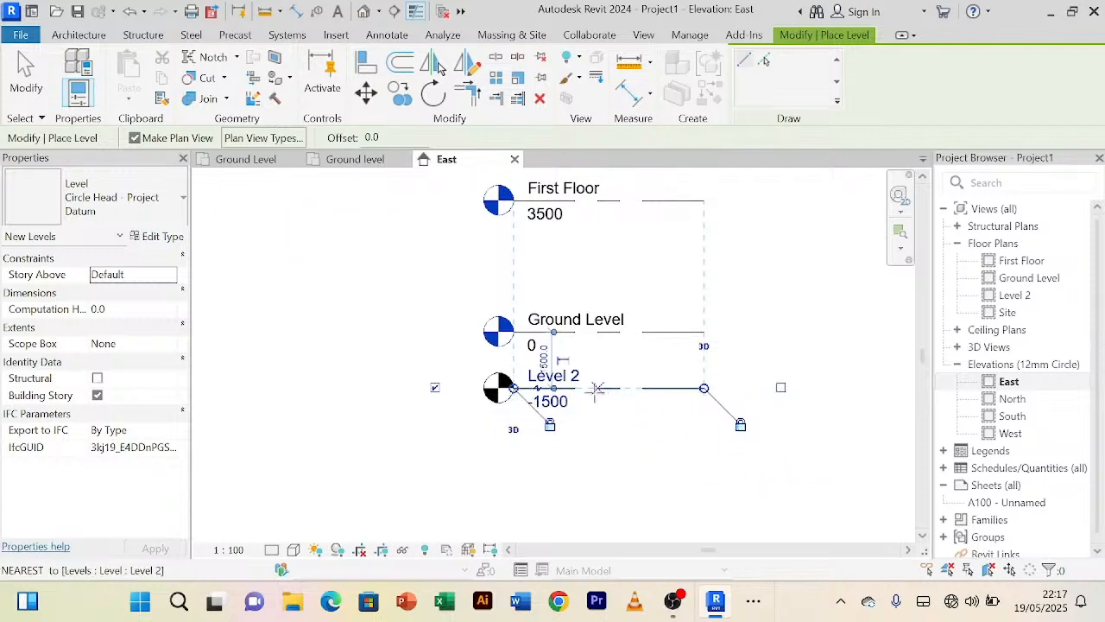
Step: Rename the level below Ground Level as Foundation and end level placement
click(553, 375)
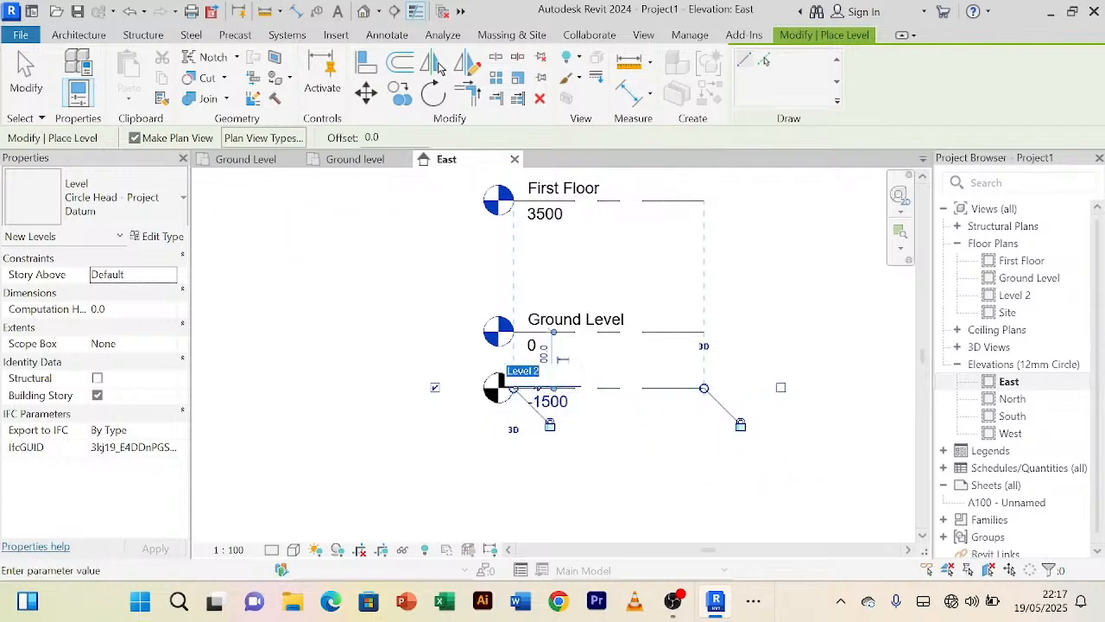
text(F)
click(303, 357)
right_click(781, 304)
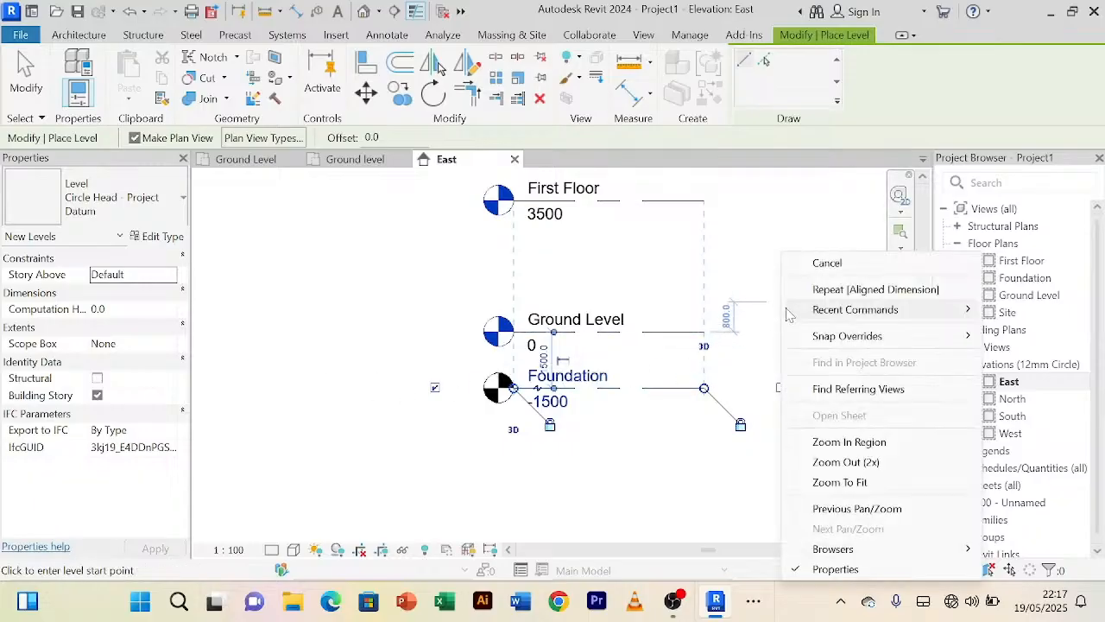
click(825, 262)
right_click(792, 246)
click(816, 258)
right_click(798, 248)
click(816, 257)
Step: Draw a new level about 2400 above First Floor, with its ends aligned to the other levels
scroll(600, 389, up, 3)
scroll(716, 371, down, 3)
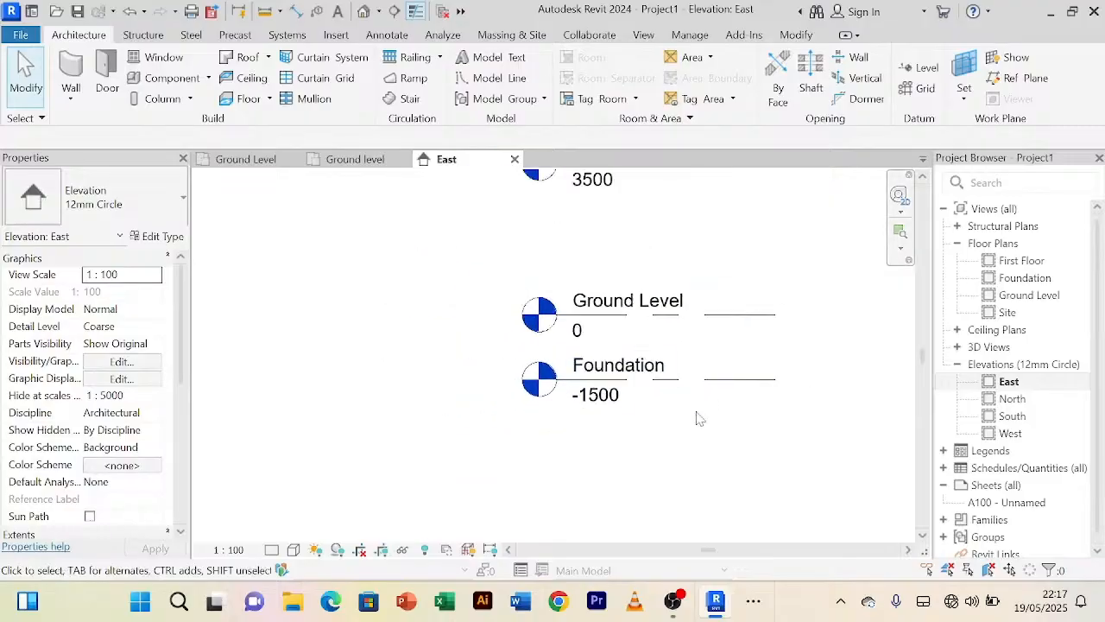
middle_drag(681, 431, 662, 481)
middle_drag(753, 287, 676, 458)
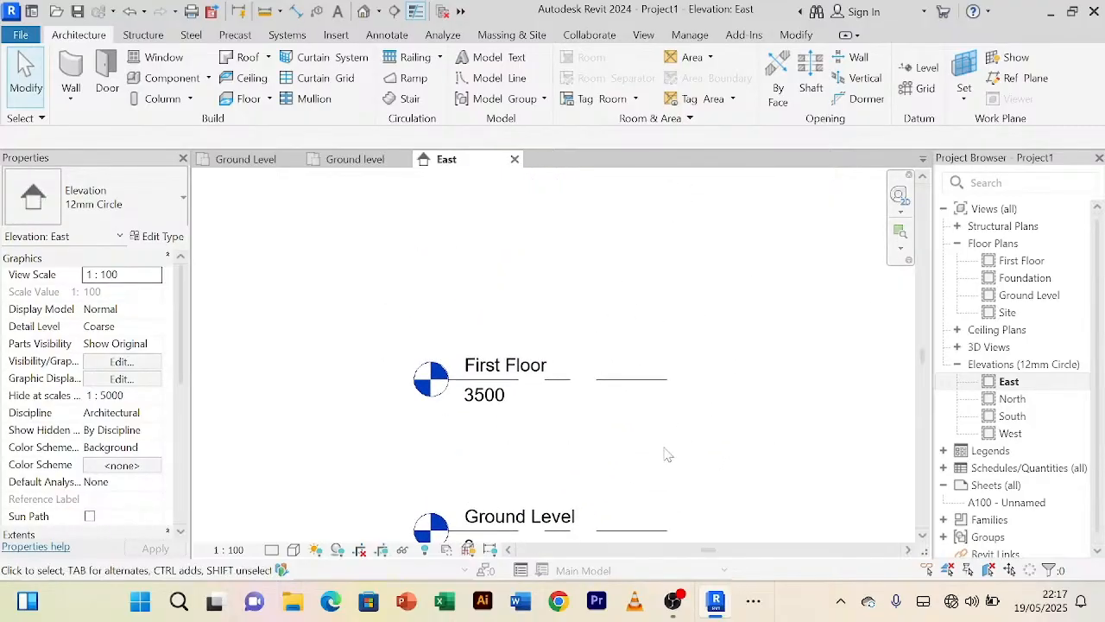
scroll(759, 318, down, 2)
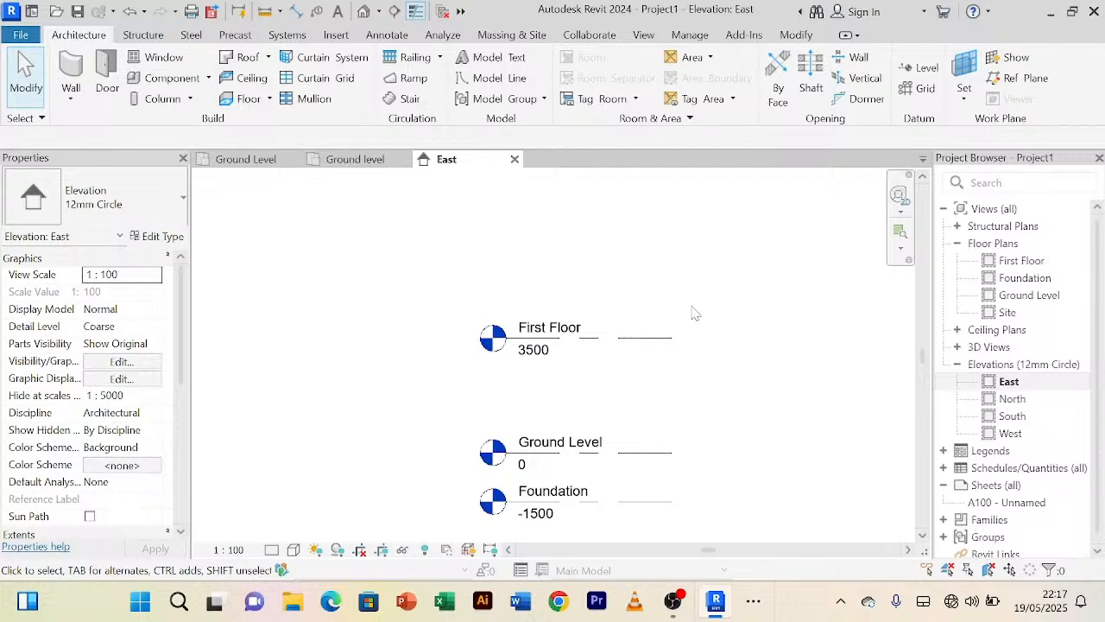
scroll(699, 308, down, 1)
middle_drag(708, 313, 647, 265)
scroll(587, 257, up, 2)
scroll(608, 275, down, 1)
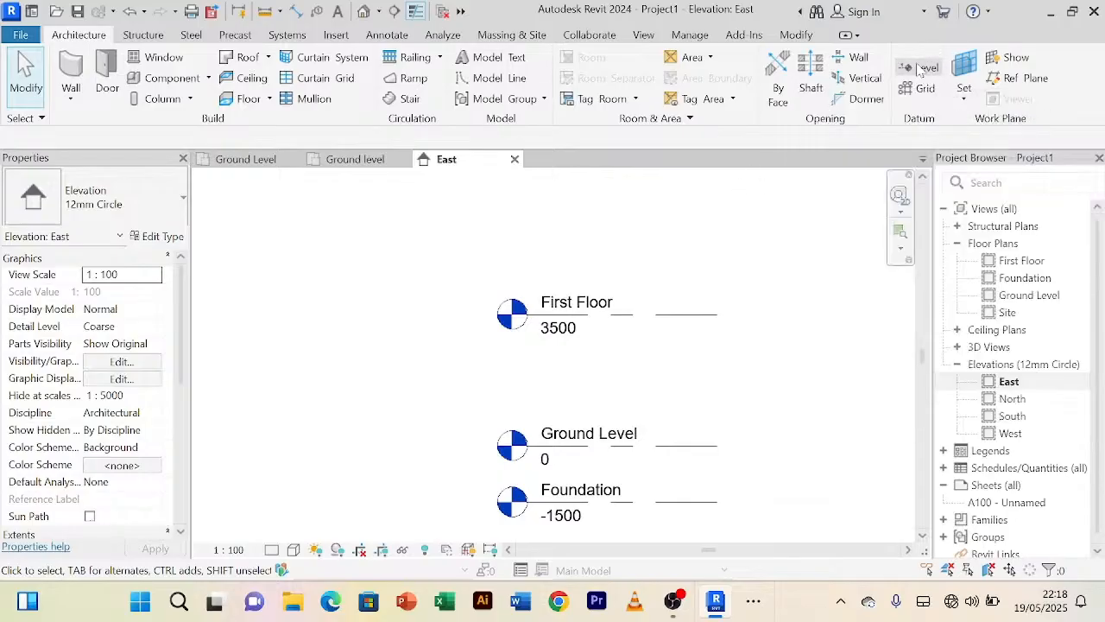
click(919, 69)
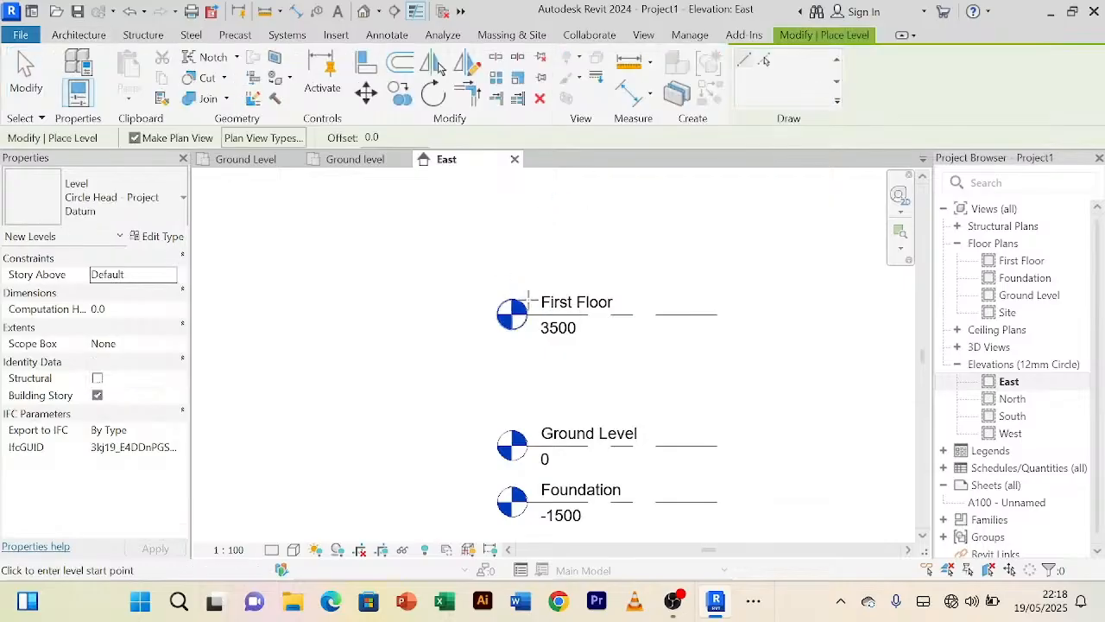
click(526, 224)
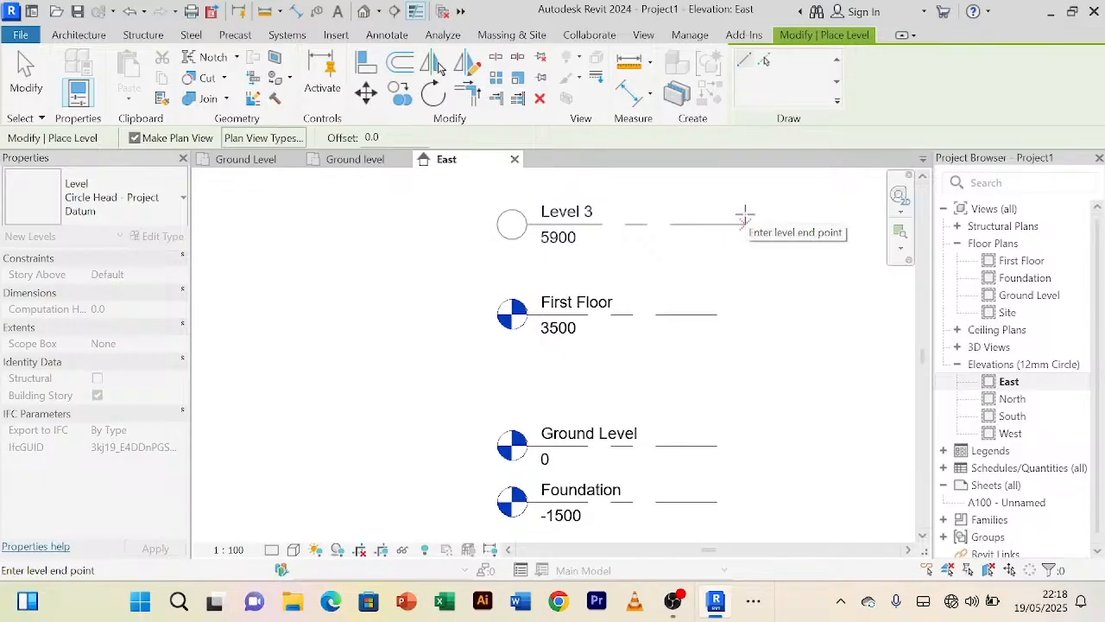
click(716, 222)
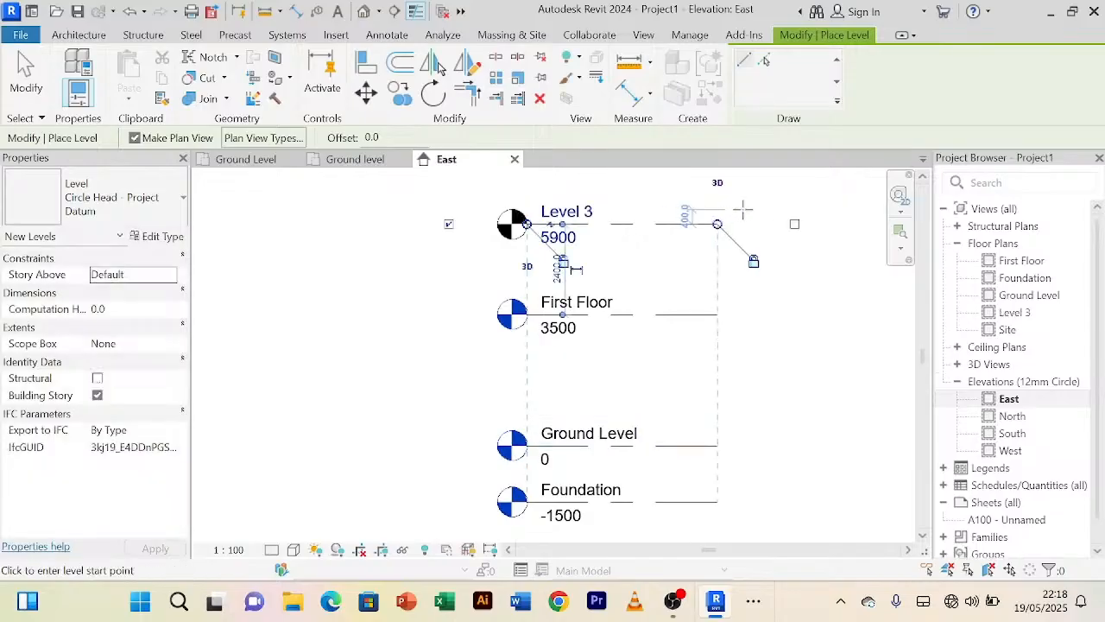
right_click(792, 207)
click(829, 215)
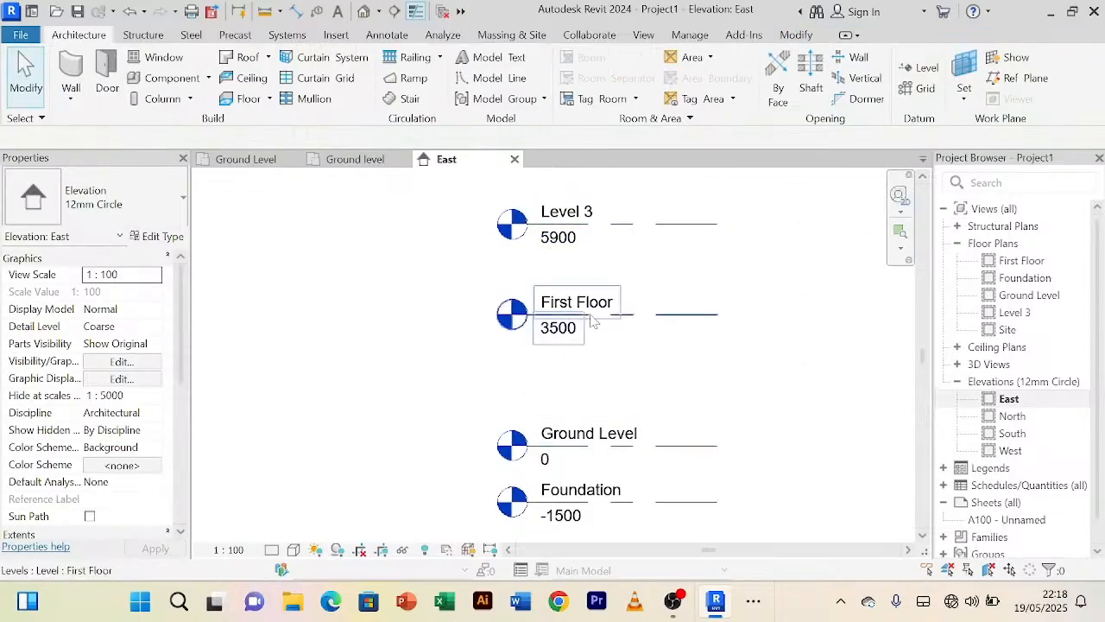
Step: Set the elevation of the new level above First Floor to 7000
scroll(570, 343, up, 2)
scroll(544, 332, down, 2)
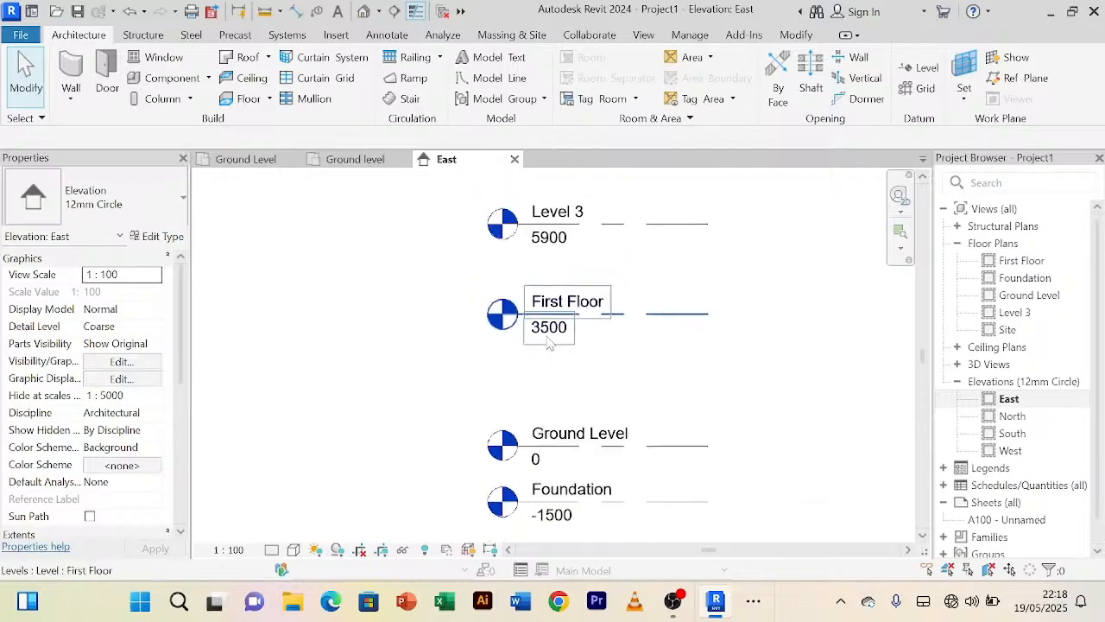
middle_drag(575, 341, 576, 342)
scroll(558, 242, up, 2)
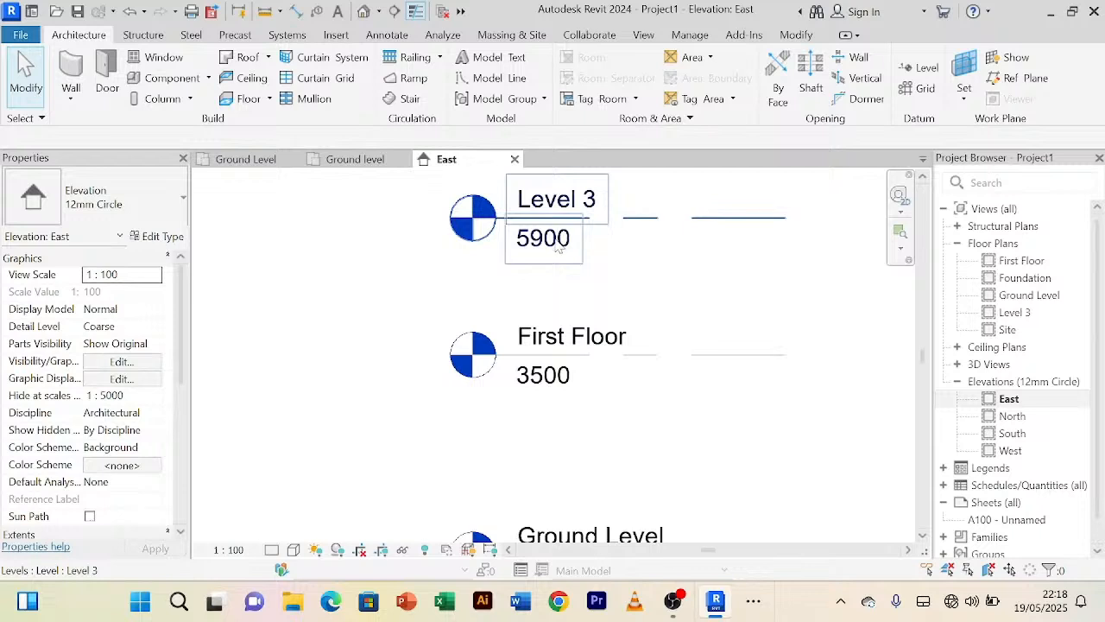
click(561, 246)
click(561, 246)
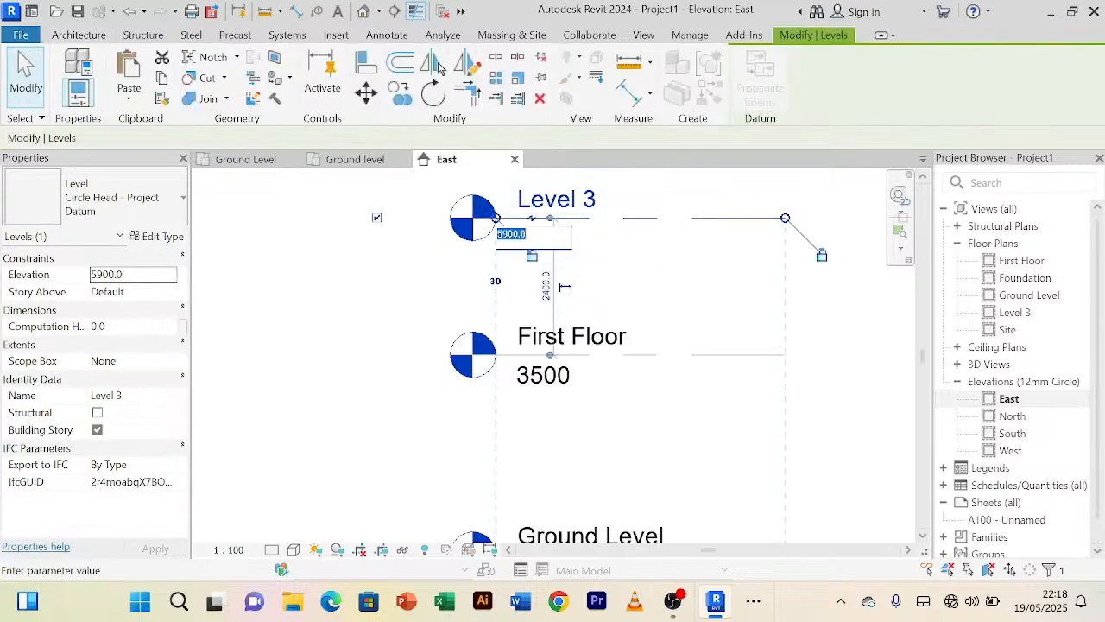
text(7)
key(Return)
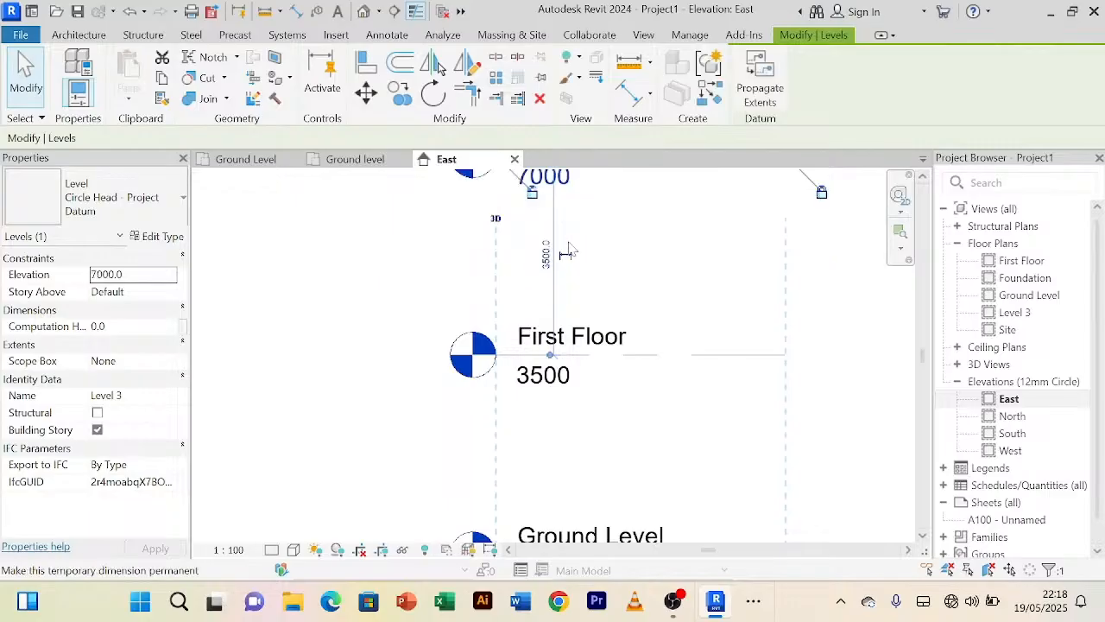
Step: Rename the topmost level as Roof Level and deselect it
scroll(568, 250, down, 3)
middle_drag(570, 250, 562, 365)
scroll(535, 298, up, 3)
click(576, 293)
text(Roof Leve)
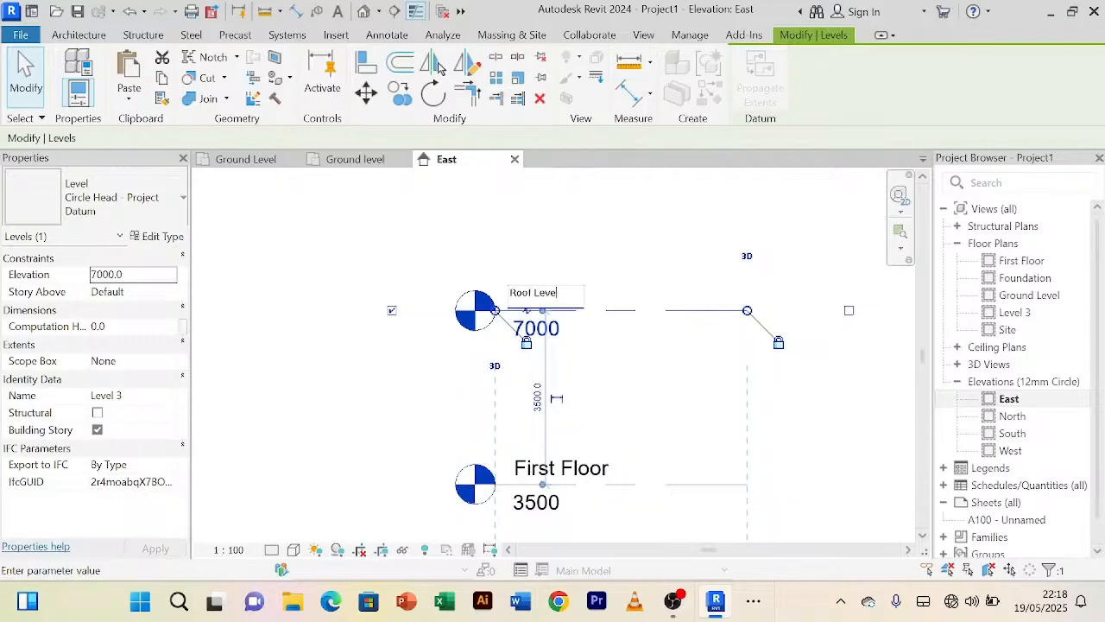
click(433, 256)
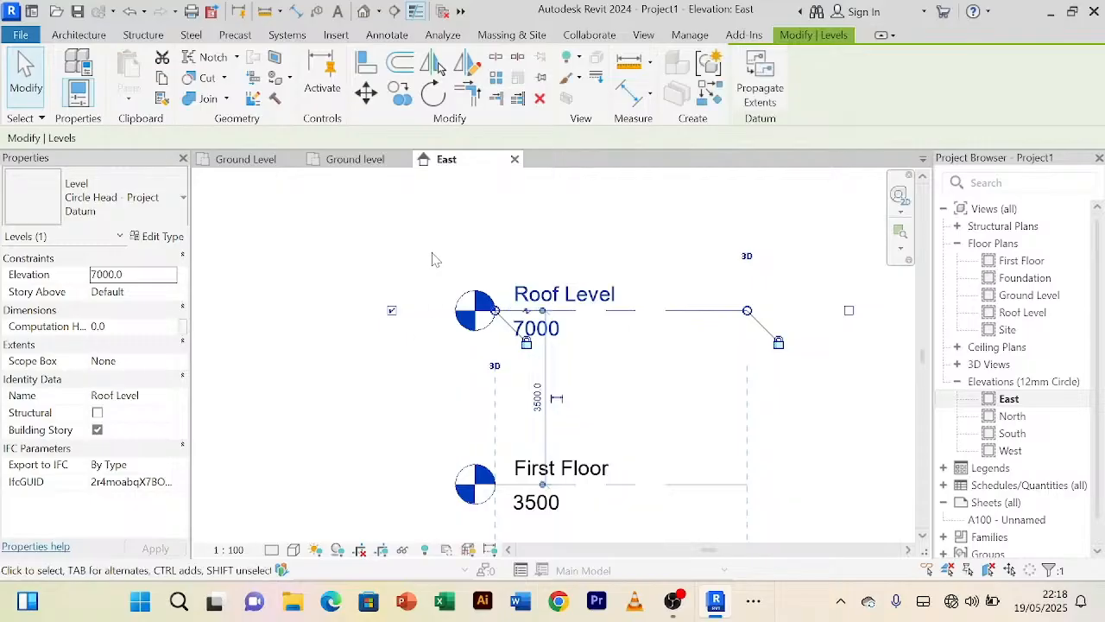
scroll(432, 252, down, 2)
click(732, 417)
Step: Review the names, elevations and spacing of all the levels in the East elevation
middle_drag(733, 416, 734, 368)
scroll(735, 368, down, 3)
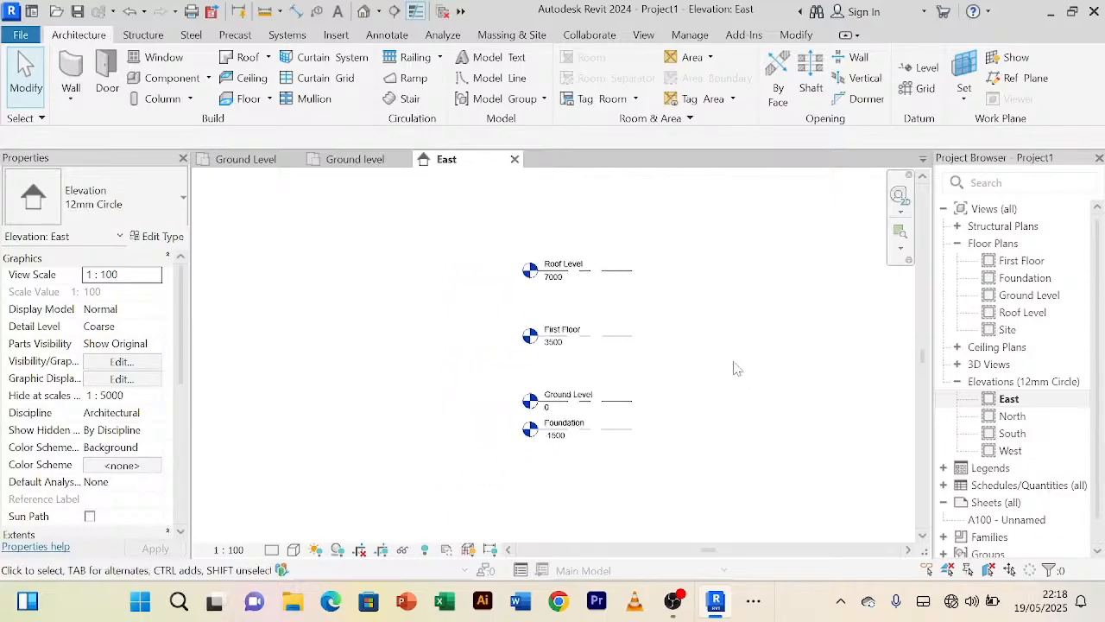
scroll(624, 321, up, 5)
scroll(723, 309, down, 3)
scroll(592, 306, down, 2)
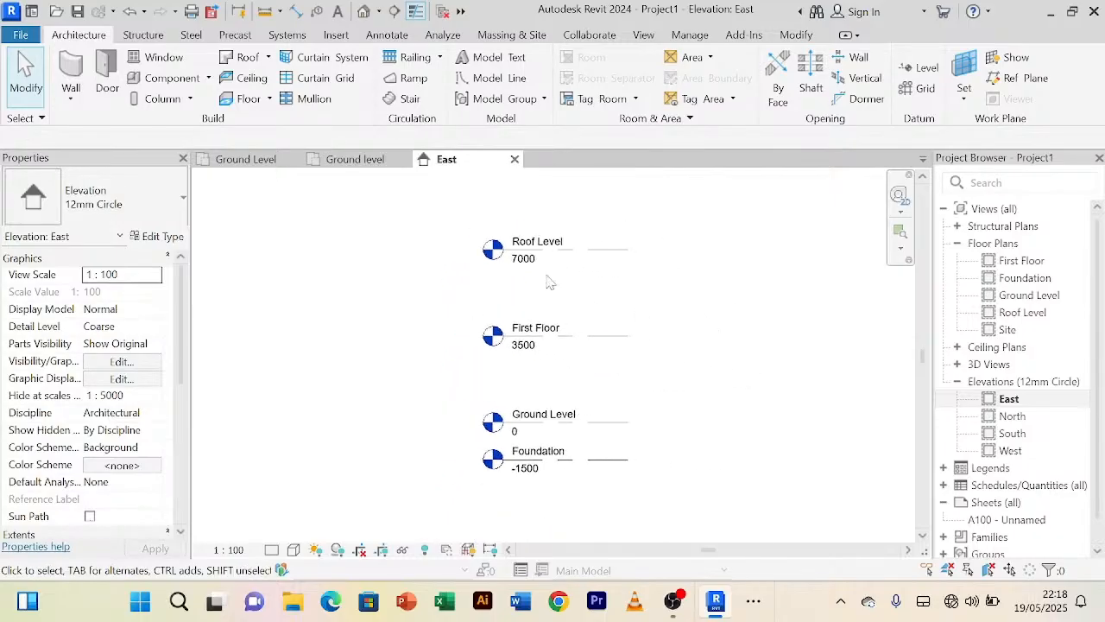
scroll(556, 310, up, 2)
scroll(628, 369, down, 2)
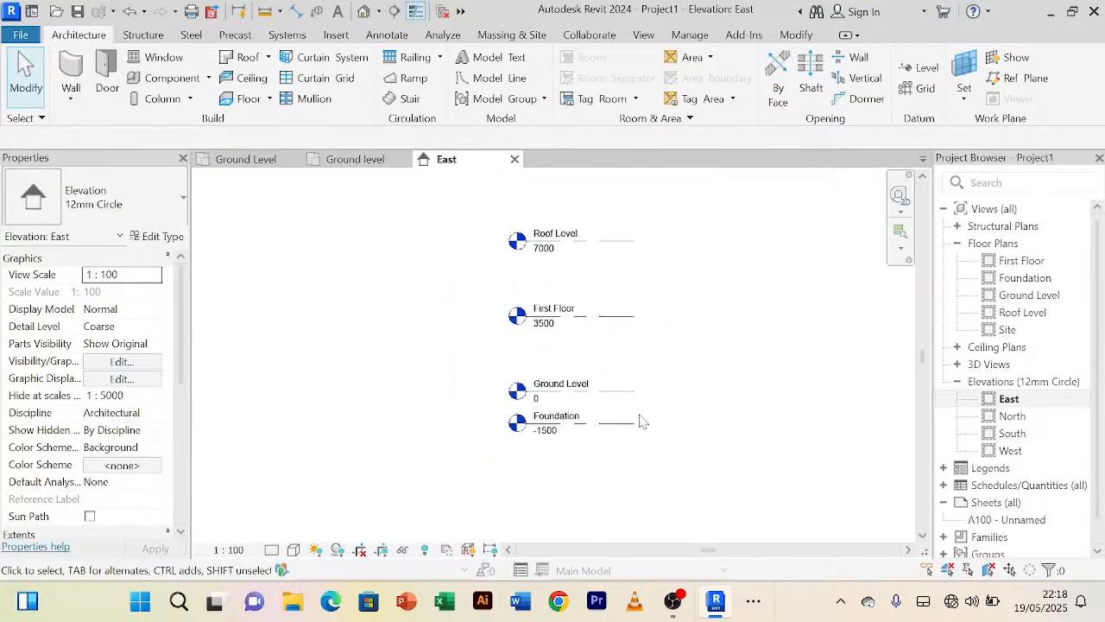
scroll(563, 423, up, 3)
middle_drag(607, 328, 562, 459)
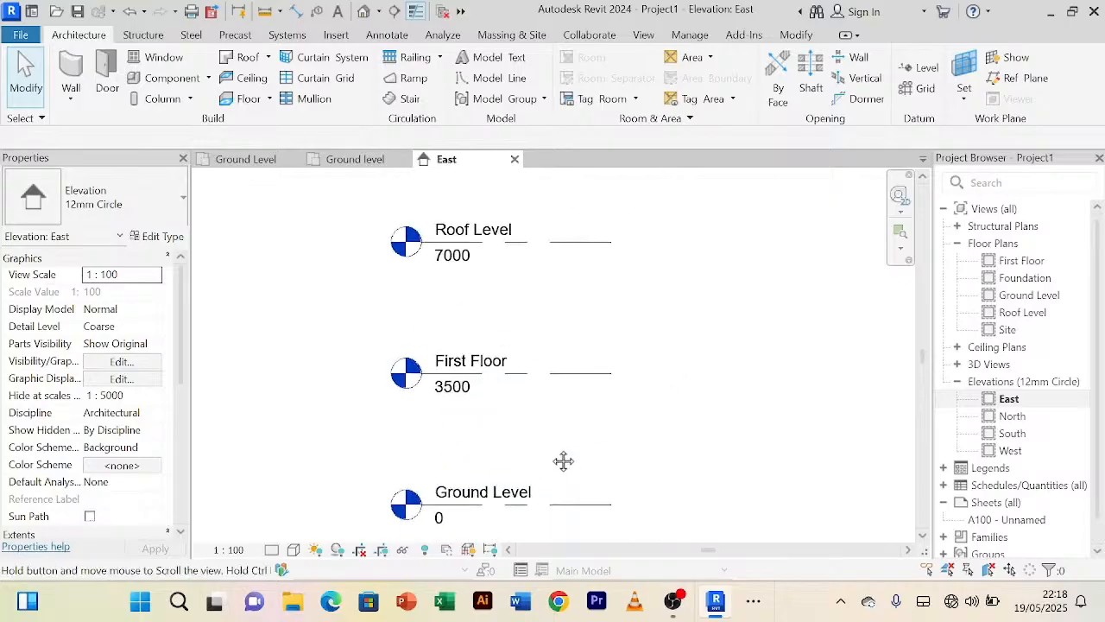
scroll(599, 320, down, 2)
middle_drag(623, 330, 612, 302)
scroll(613, 306, down, 2)
scroll(588, 274, up, 4)
scroll(587, 277, down, 3)
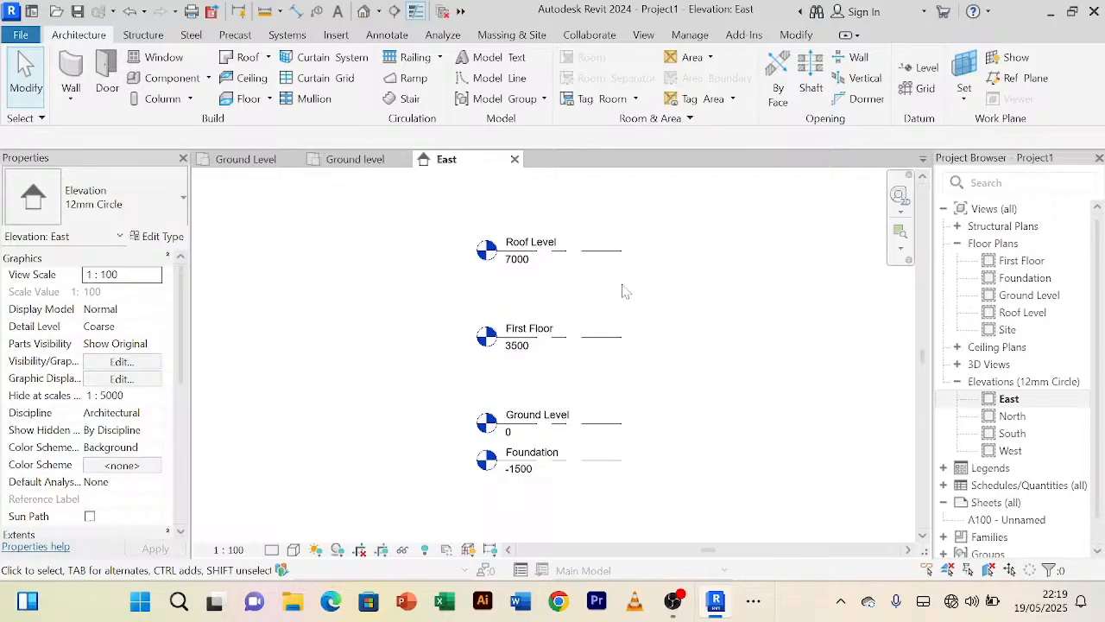
scroll(625, 290, down, 1)
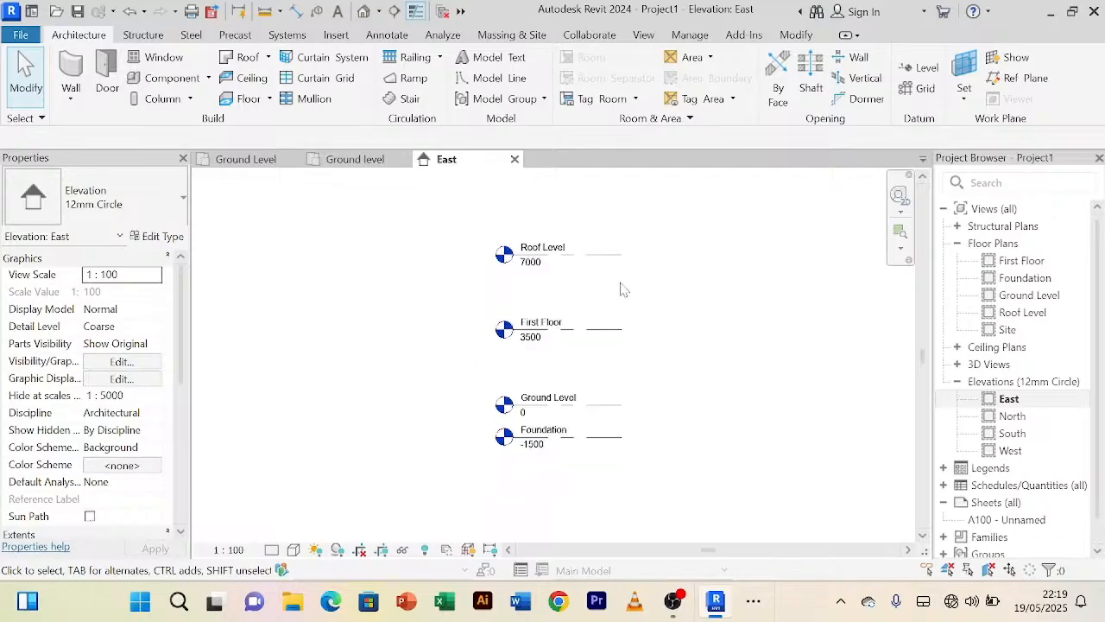
Step: Close the East elevation view and return to the Ground Level floor plan
click(515, 159)
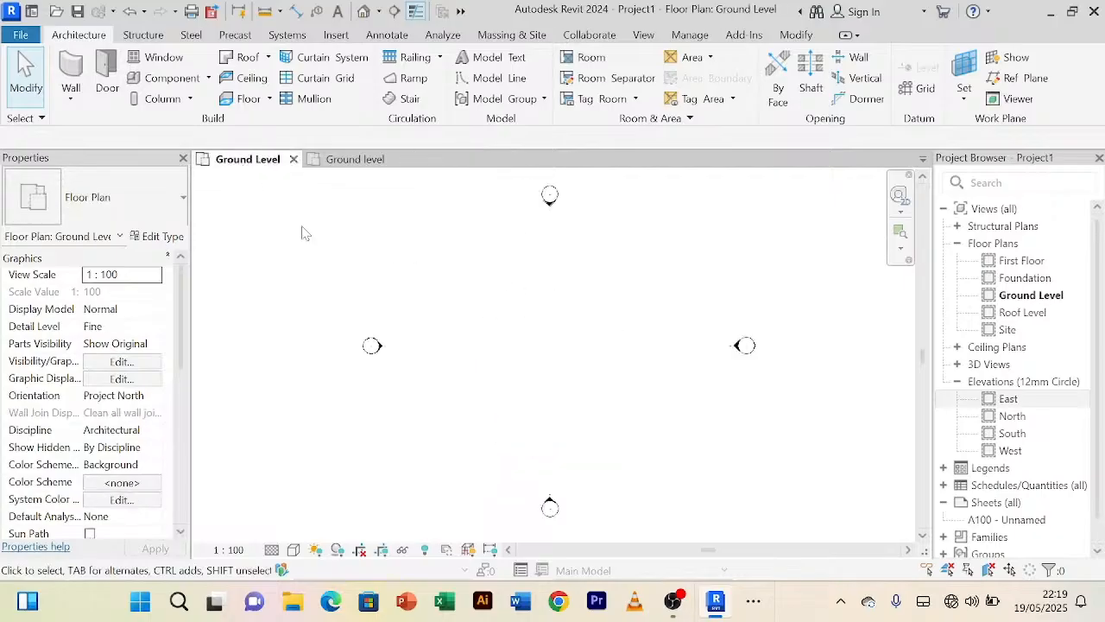
mouse_move(566, 294)
middle_down()
mouse_move(568, 329)
mouse_move(547, 291)
middle_up()
scroll(566, 323, down, 1)
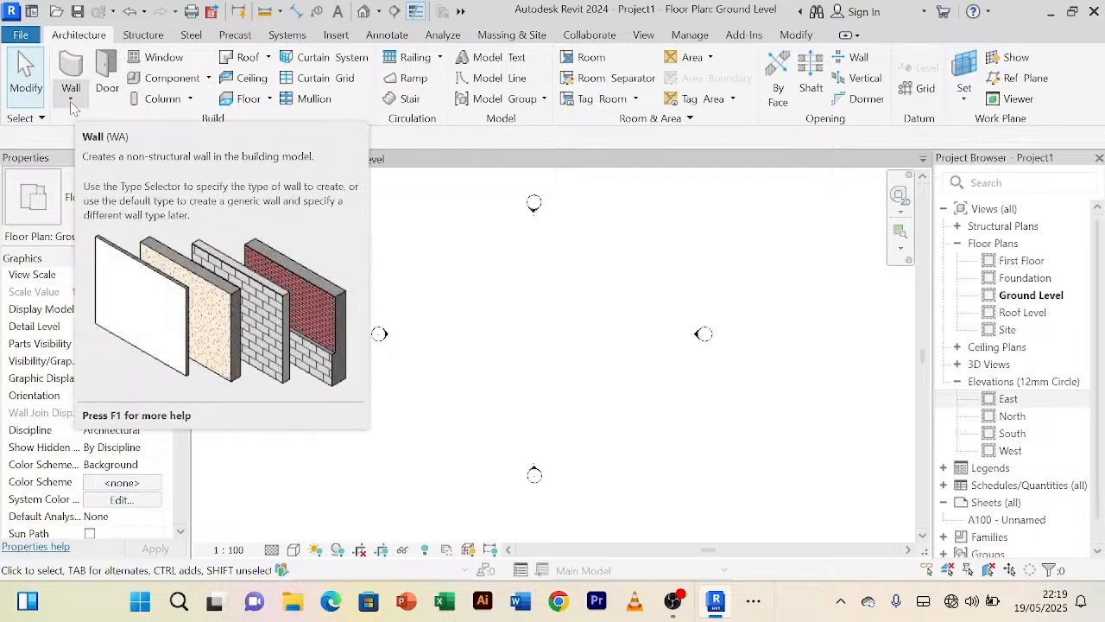
Step: Start an architectural wall and duplicate its Wall-Ext_102Bwk-75Ins-100LBlk-12P type as "Main Wall 200mm"
click(70, 101)
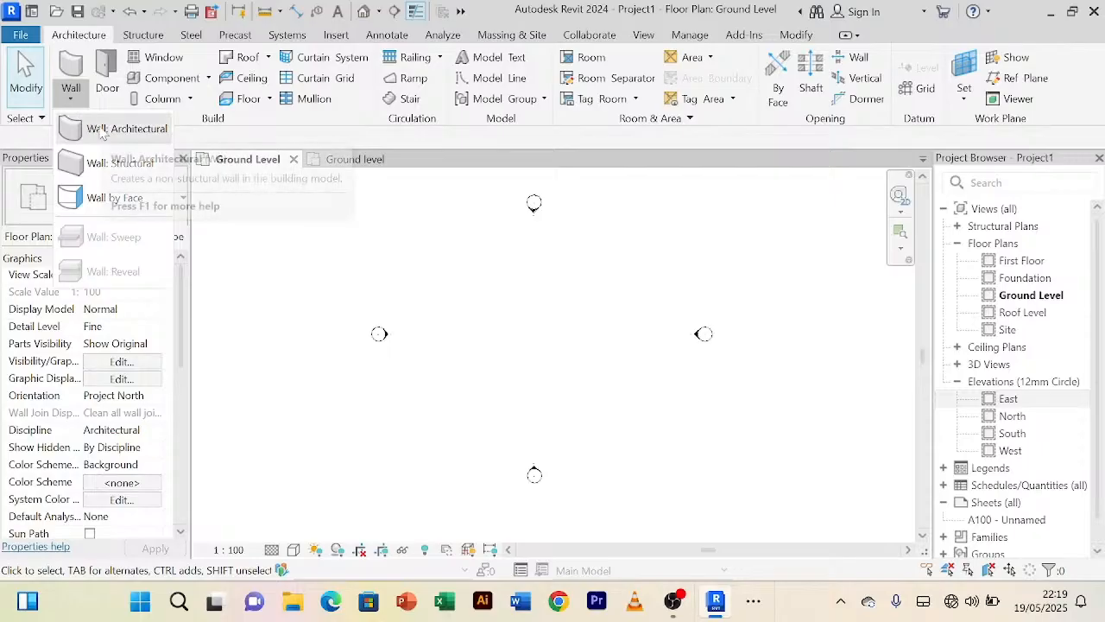
click(100, 129)
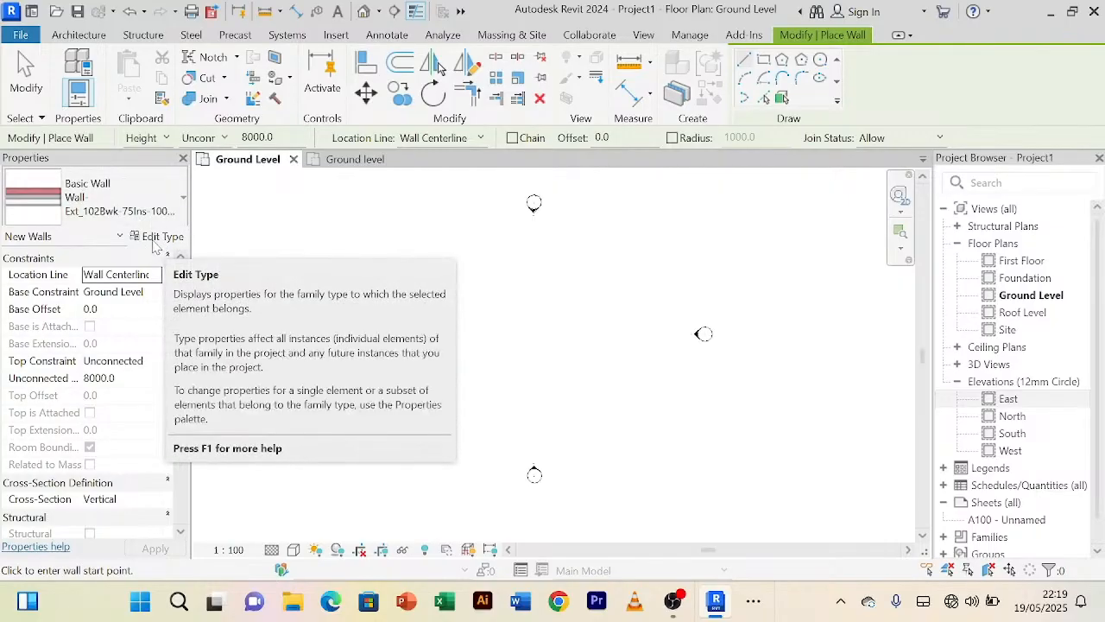
click(162, 237)
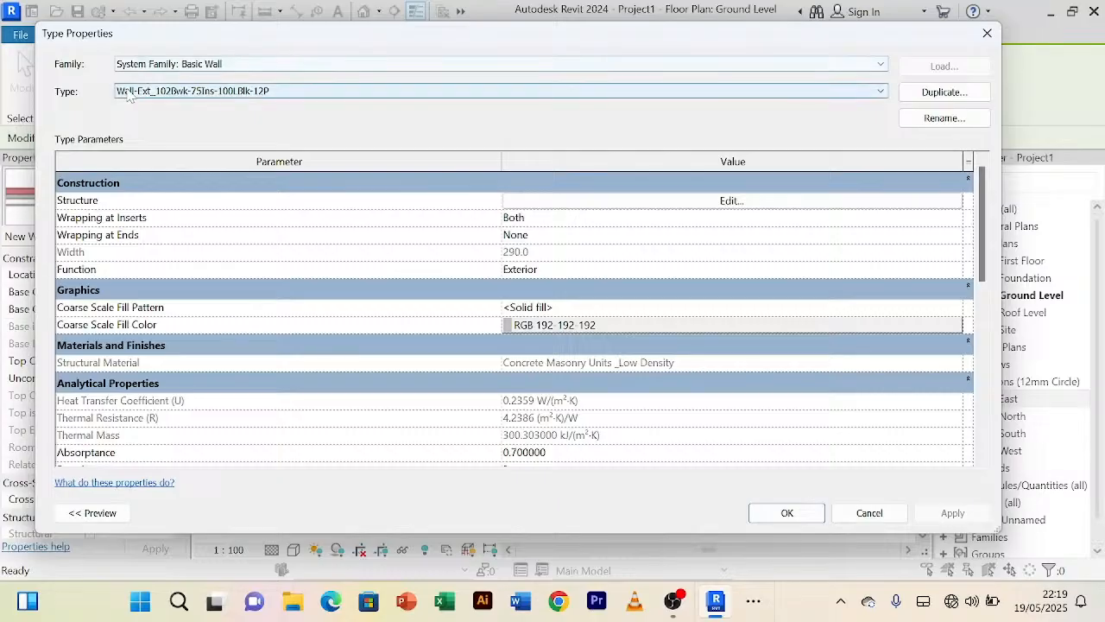
click(941, 93)
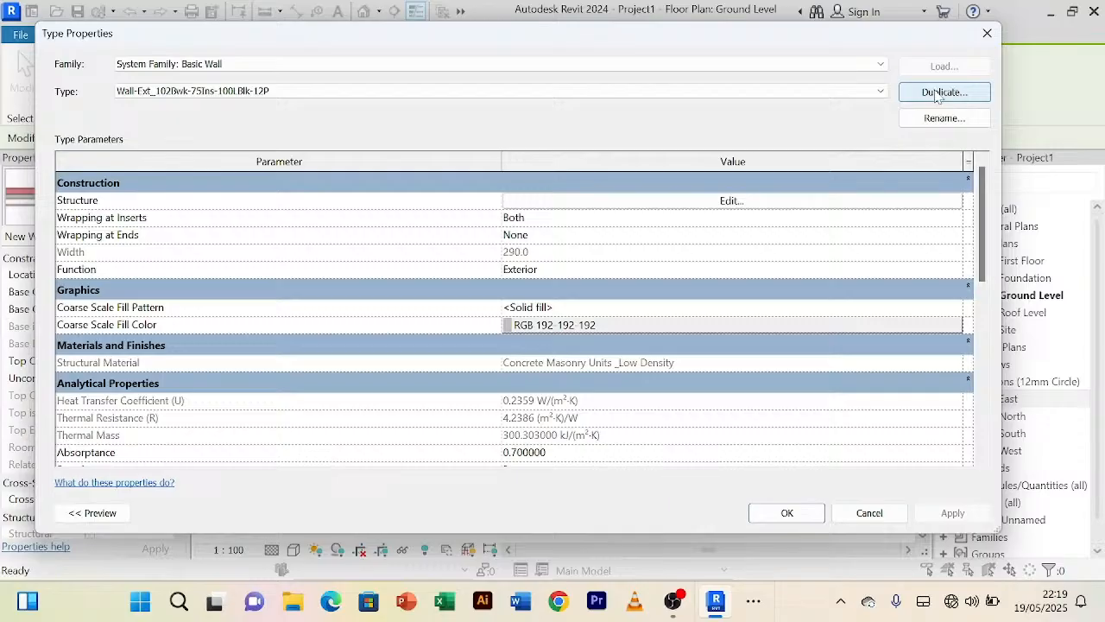
click(939, 93)
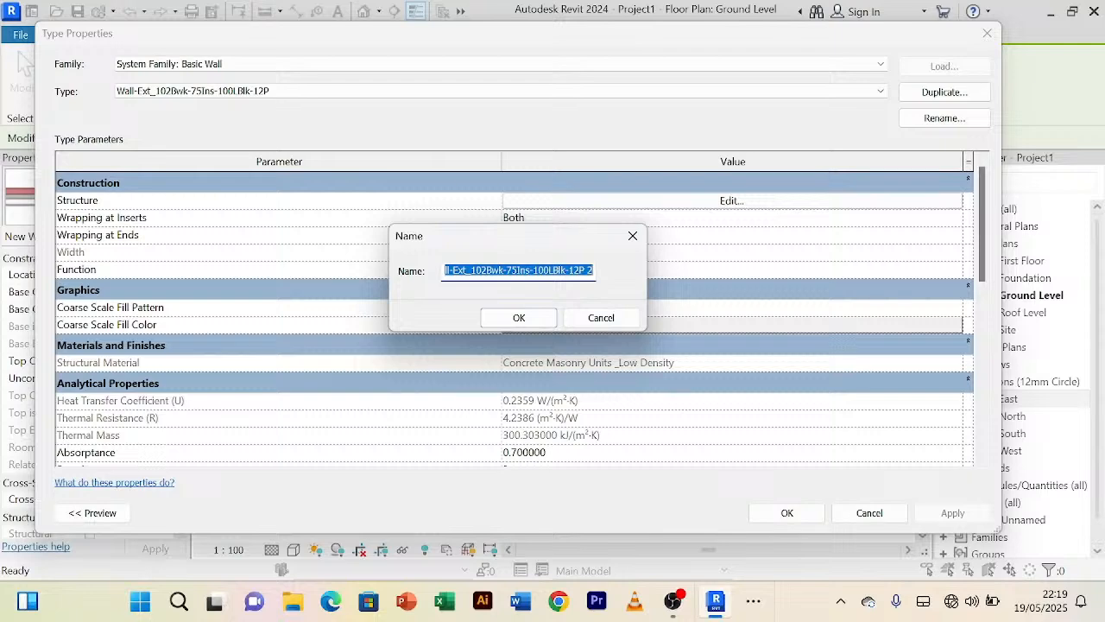
text(Main Wall 200mm)
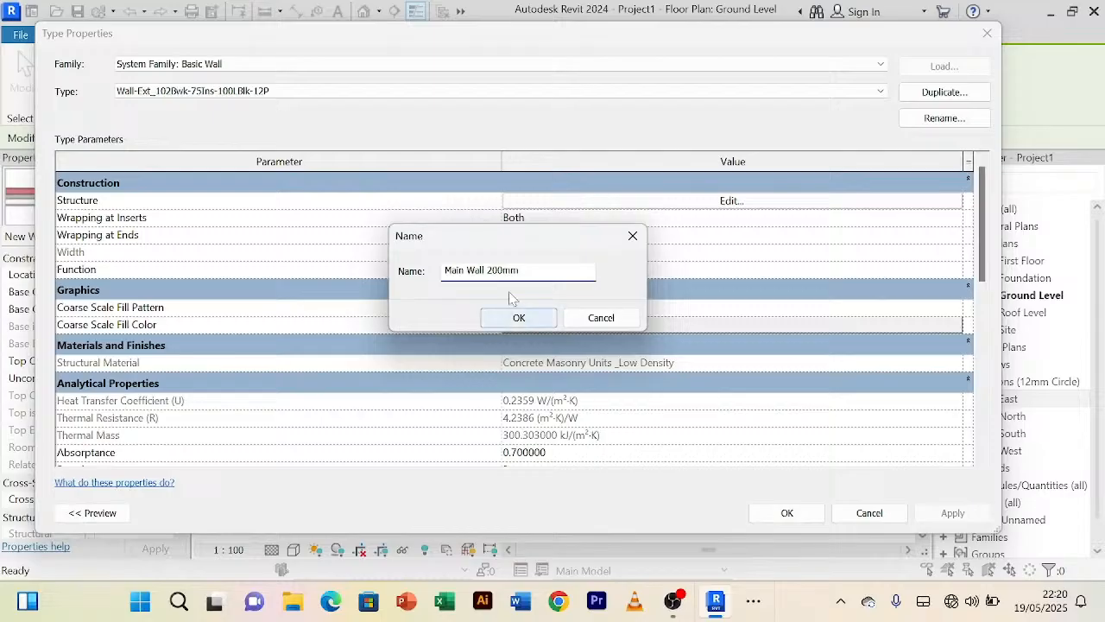
drag(522, 271, 442, 271)
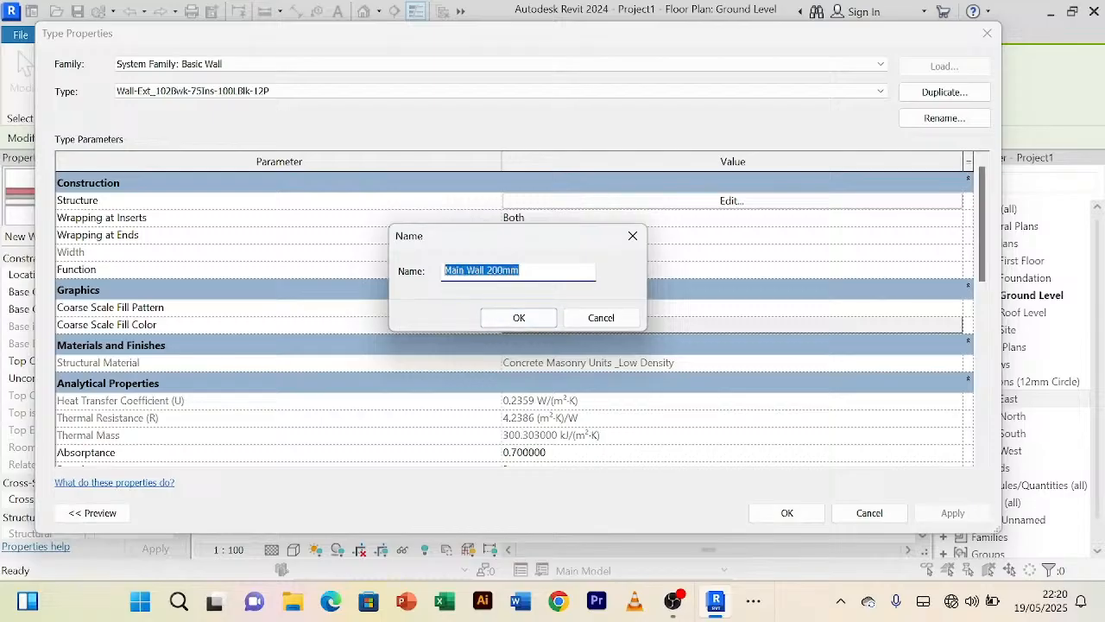
drag(535, 271, 431, 273)
click(519, 317)
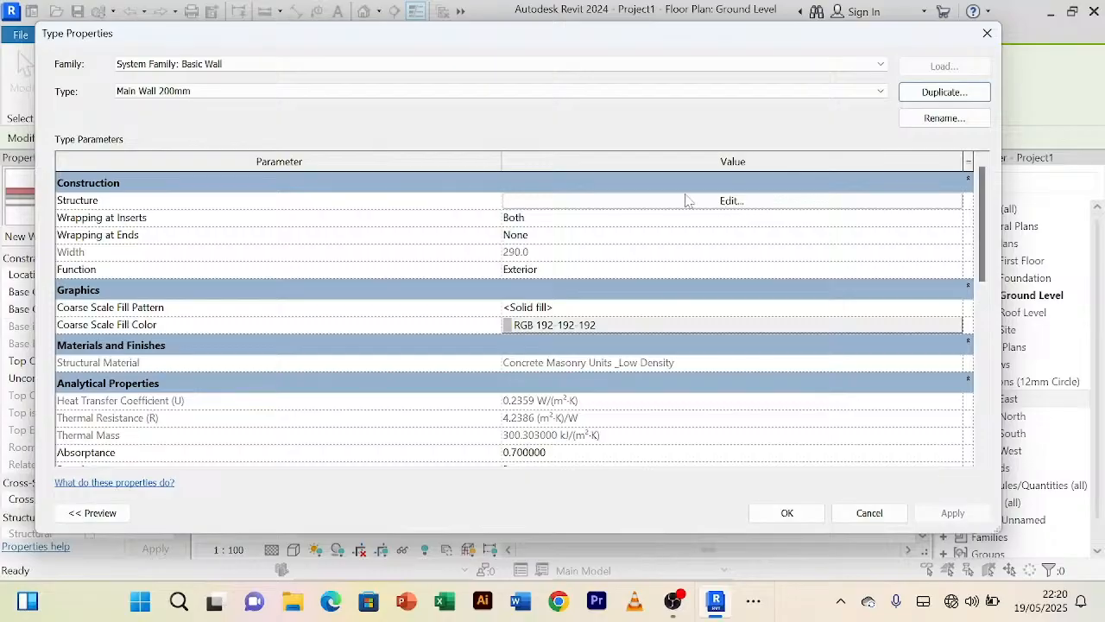
Step: Open the structure of the Main Wall 200mm type and examine each of its layers from exterior to interior
click(732, 201)
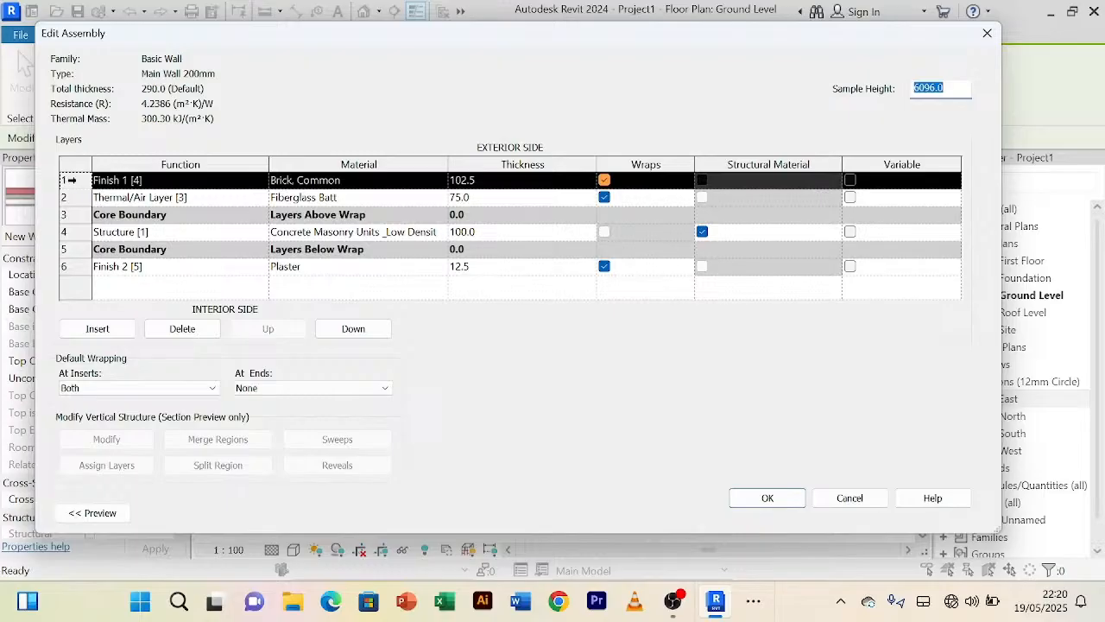
click(72, 179)
click(71, 201)
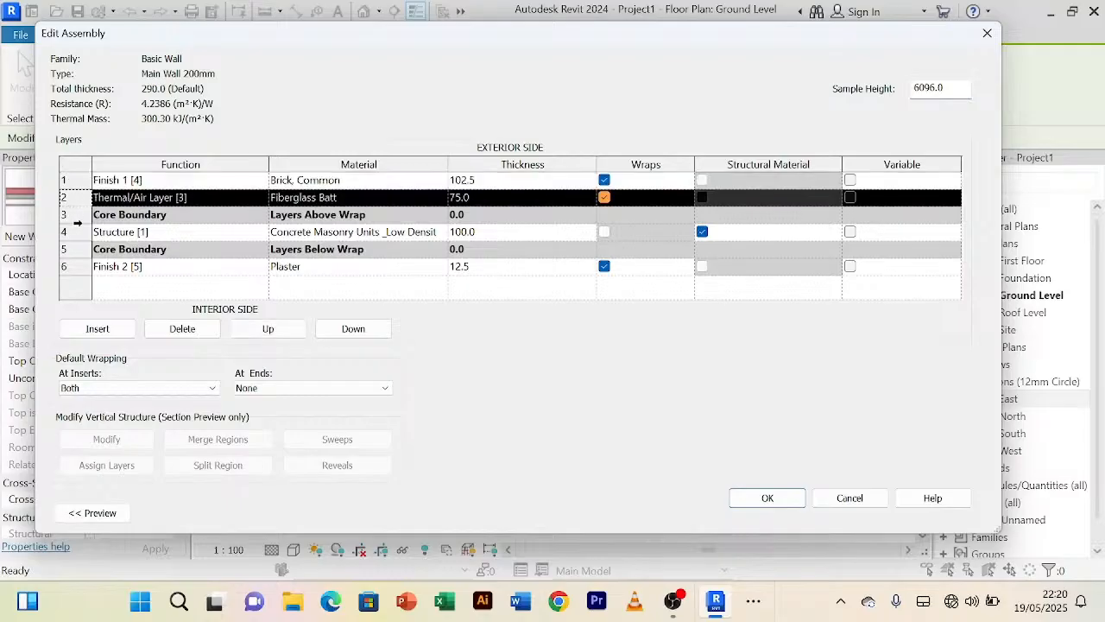
click(76, 218)
click(74, 233)
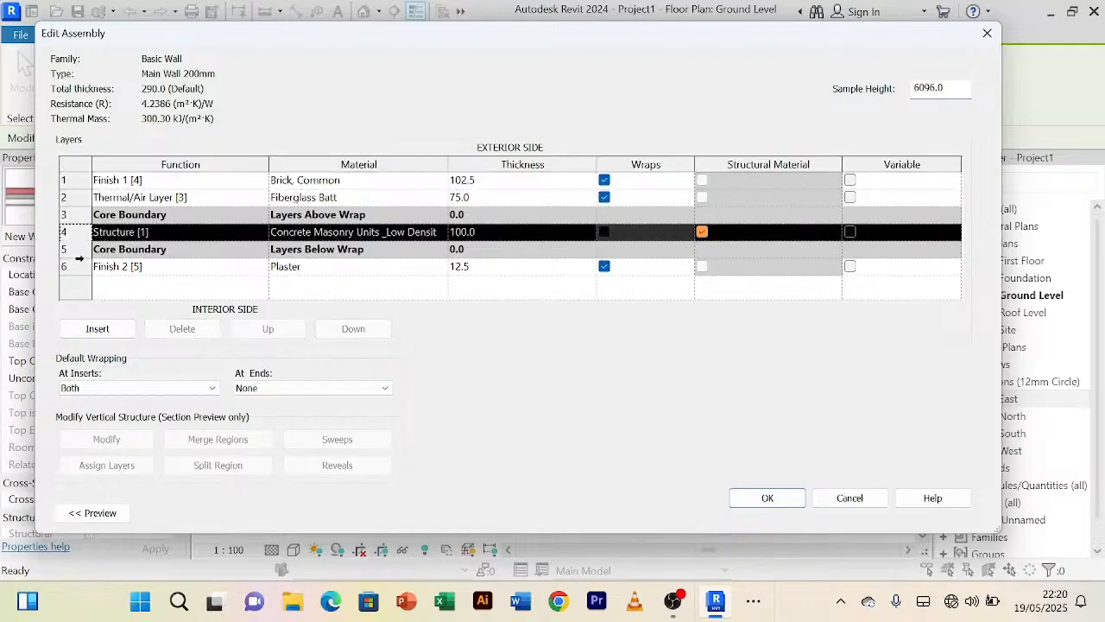
click(79, 254)
click(73, 269)
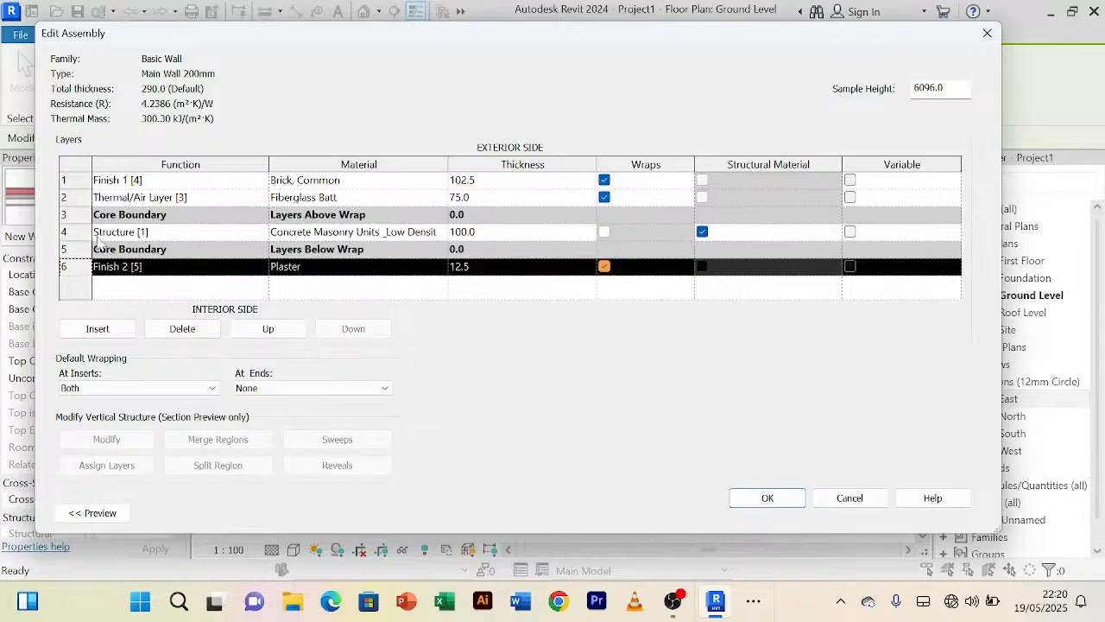
click(88, 182)
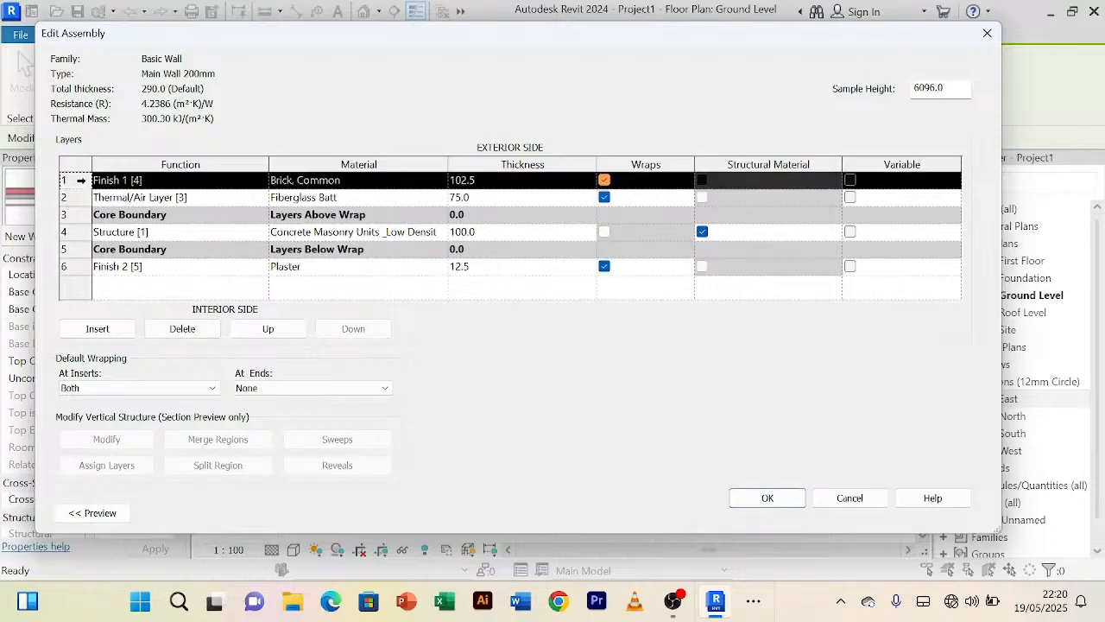
click(77, 269)
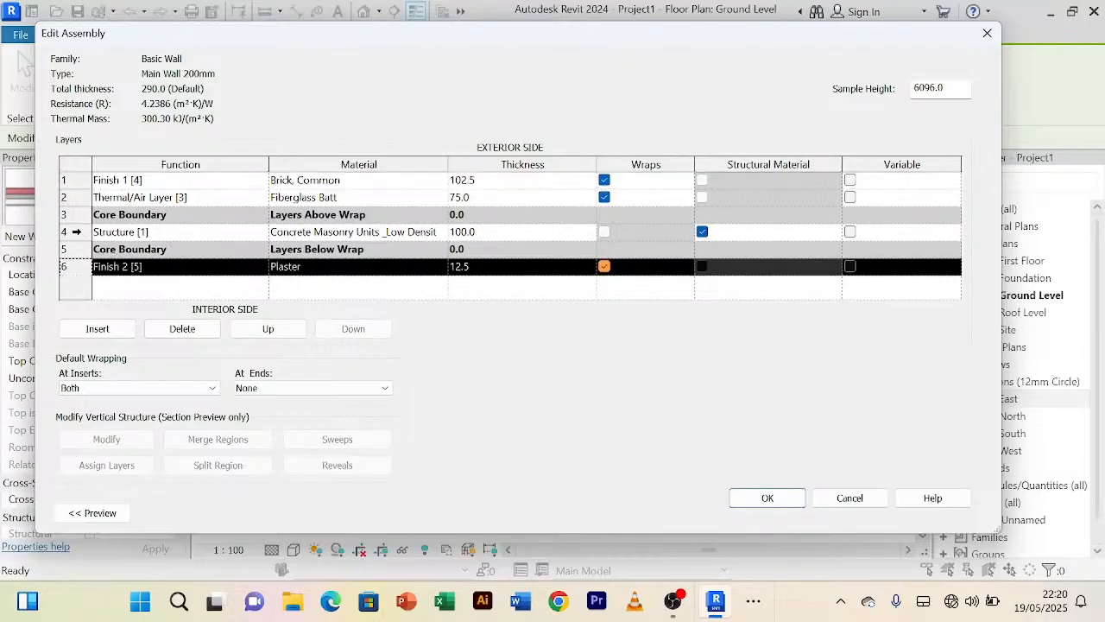
Step: Delete the Fiberglass Batt Thermal/Air layer from the wall assembly
click(74, 232)
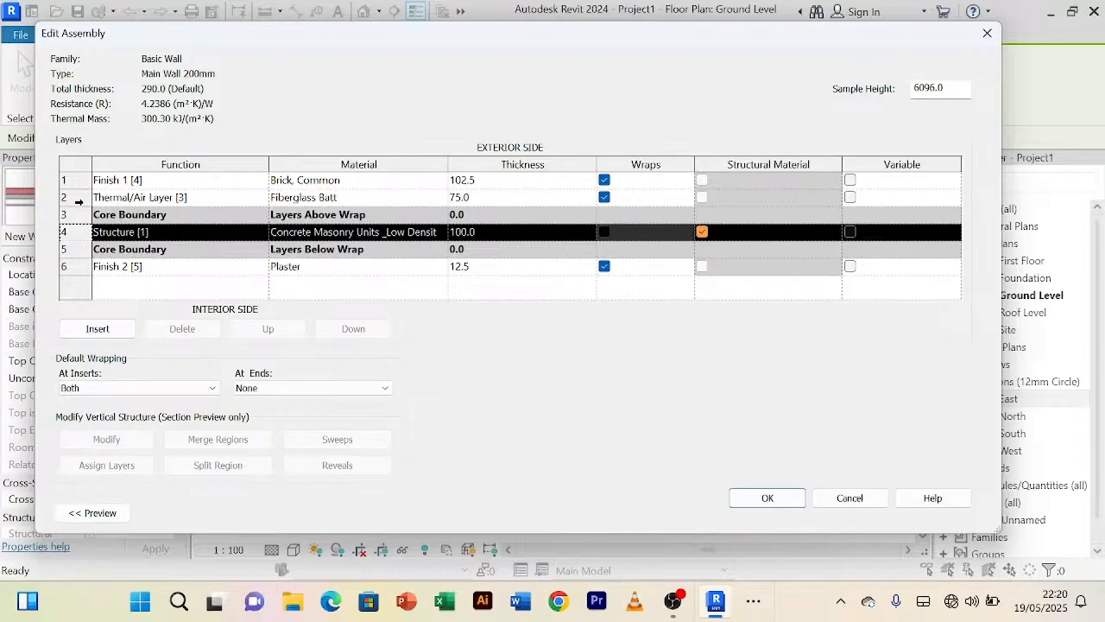
click(75, 200)
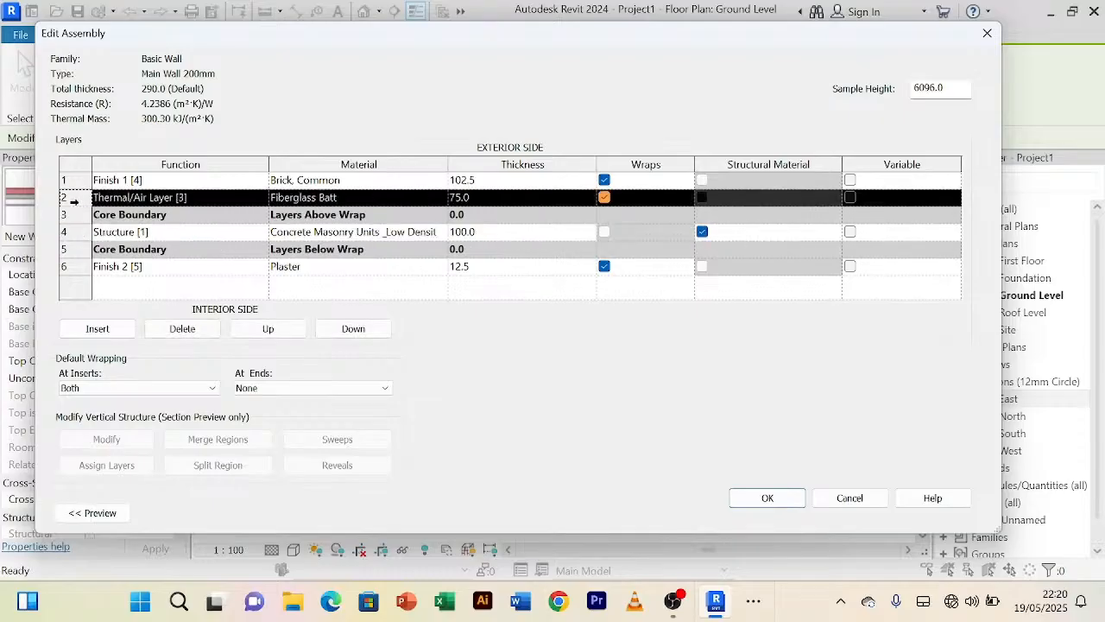
click(182, 329)
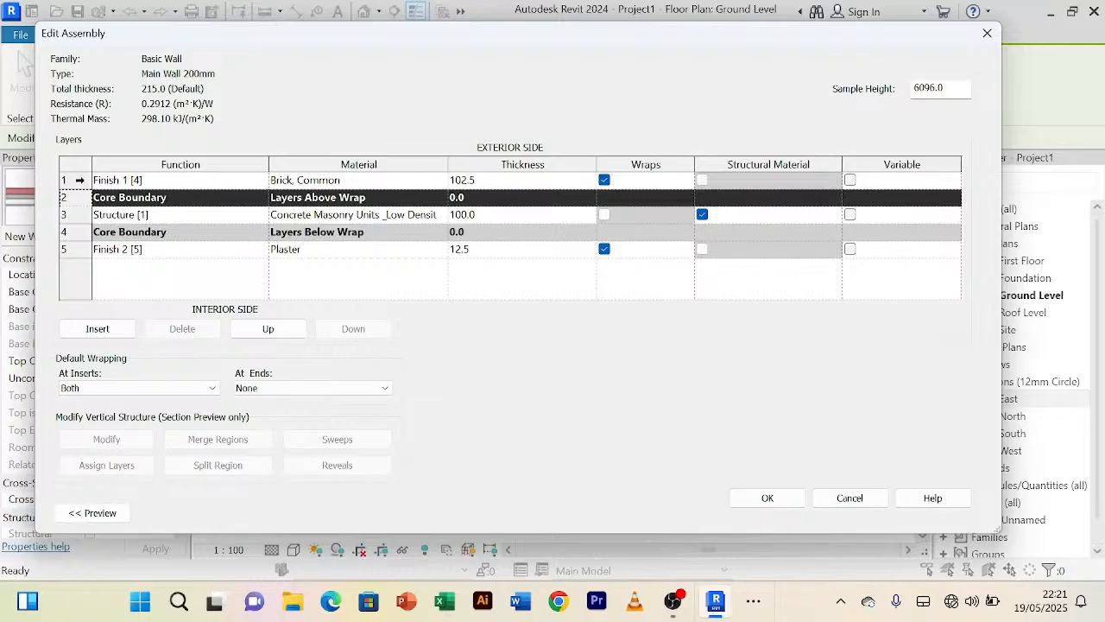
Step: Move the Brick, Common finish layer down and the Plaster finish layer up so both lie inside the core boundaries
click(80, 180)
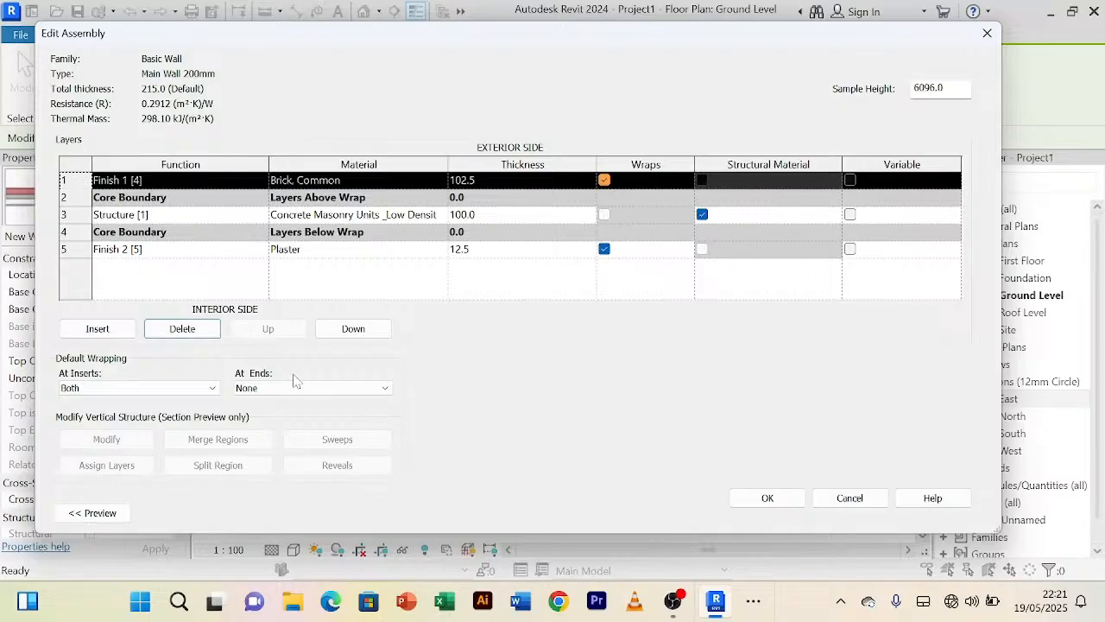
click(353, 329)
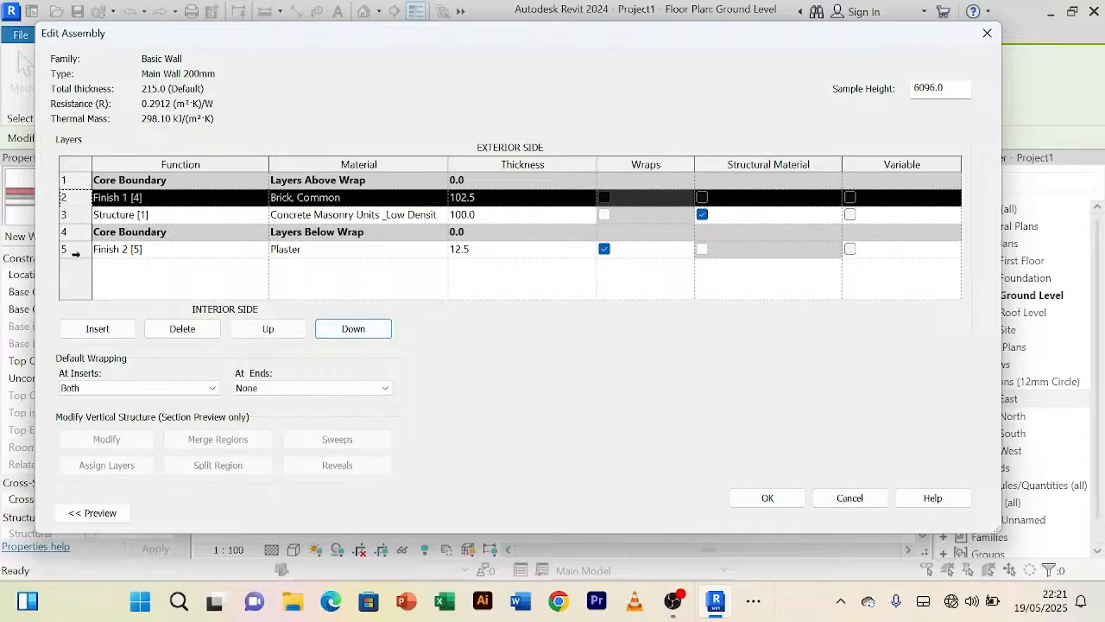
click(75, 250)
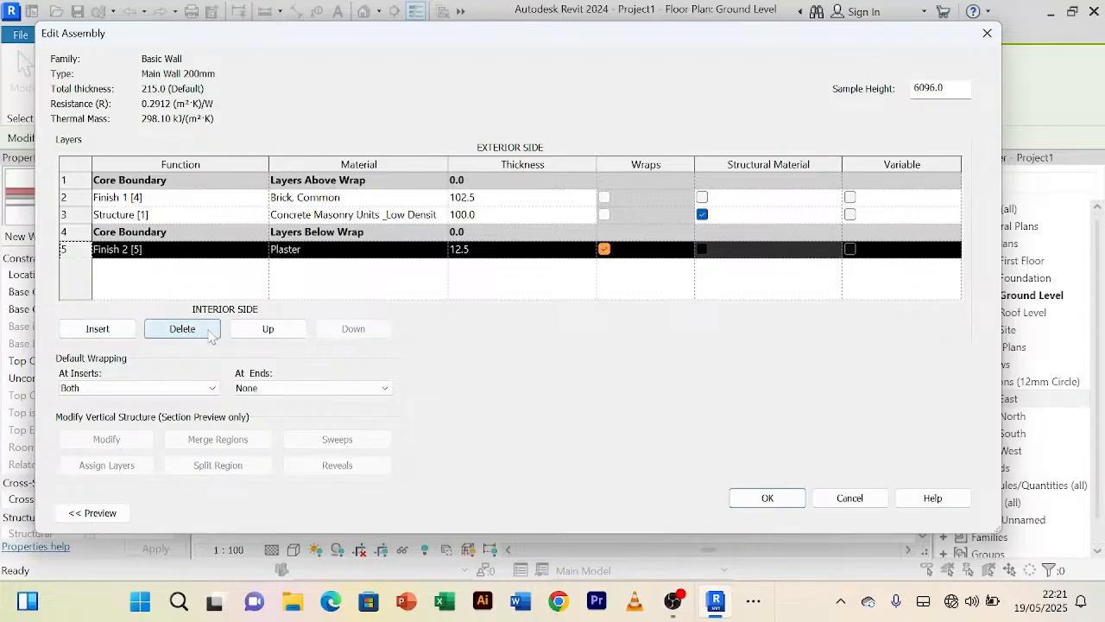
click(266, 333)
click(73, 201)
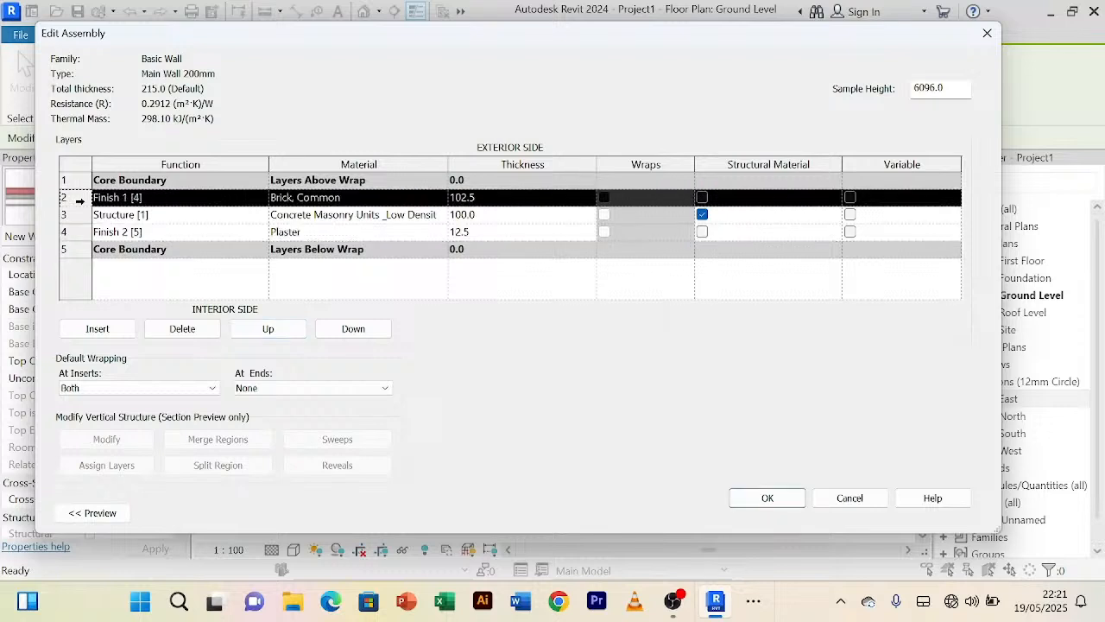
click(80, 214)
click(76, 233)
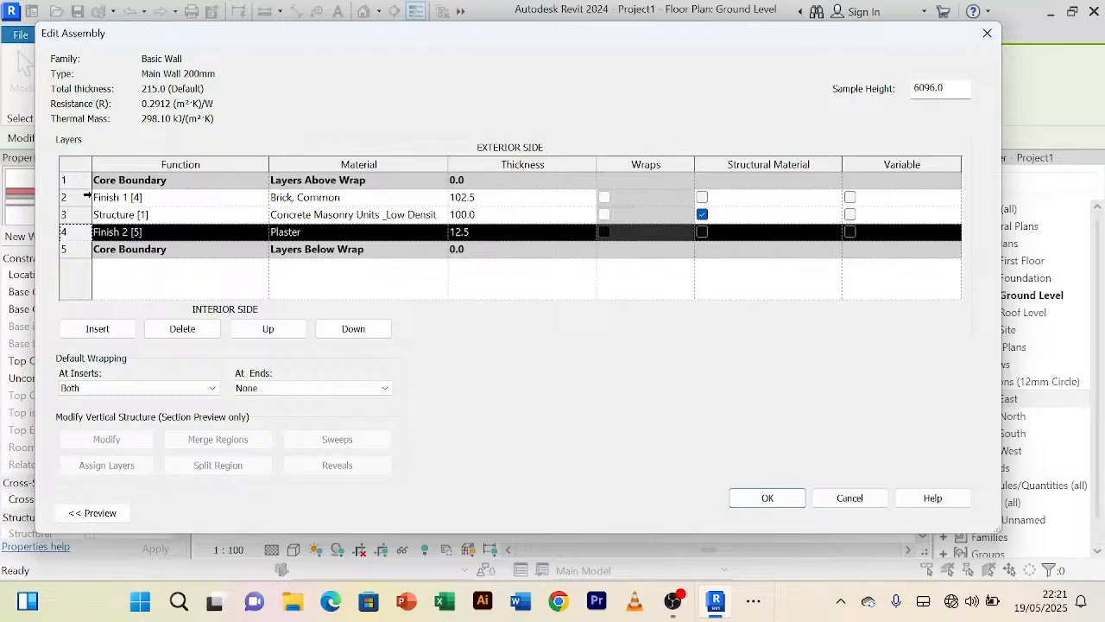
Step: Set the thickness of the Concrete Masonry Units structure layer to 180
click(84, 196)
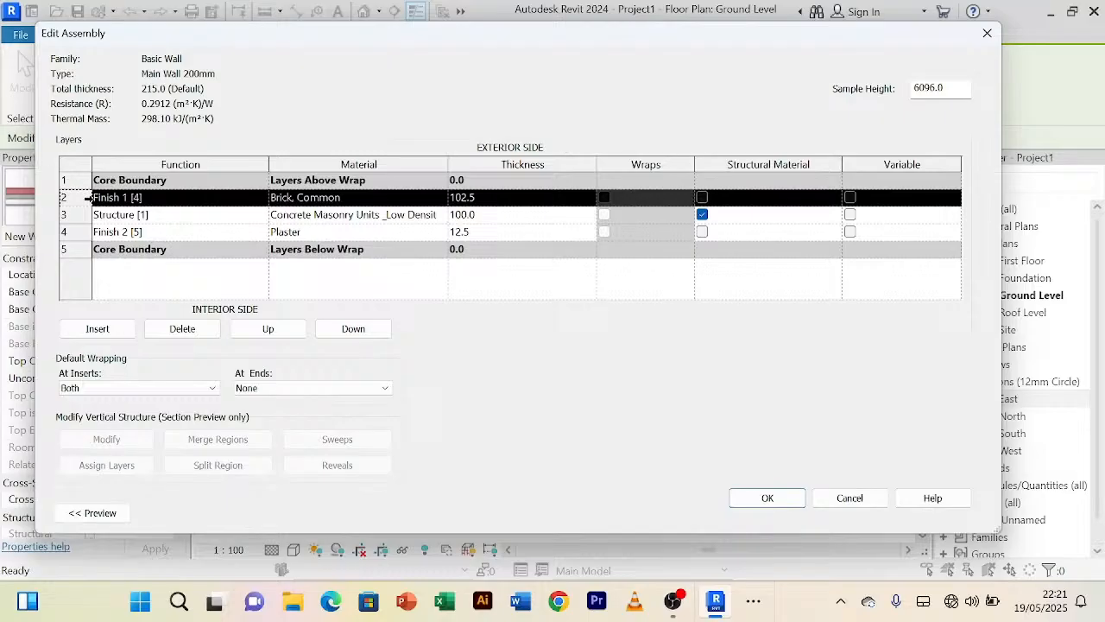
click(81, 238)
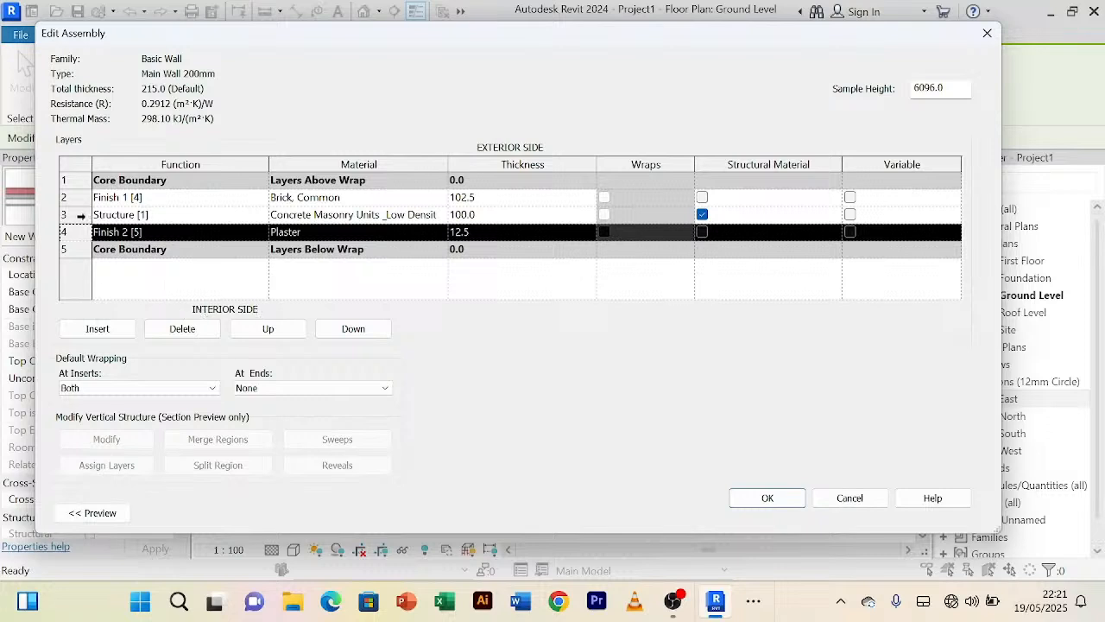
click(81, 216)
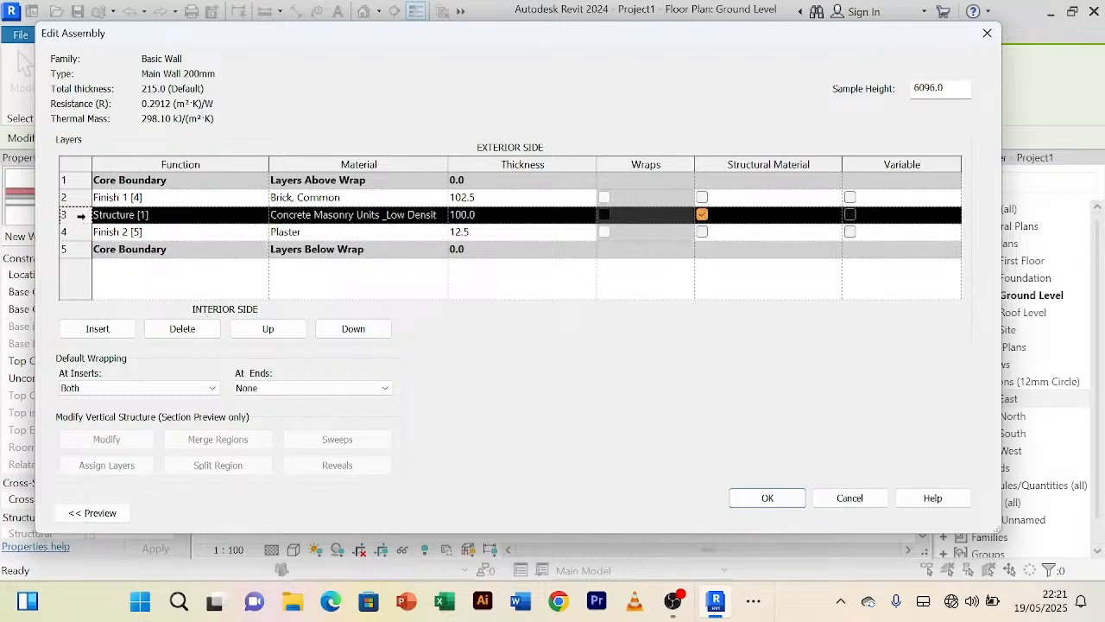
click(467, 217)
key(BackSpace)
text(8)
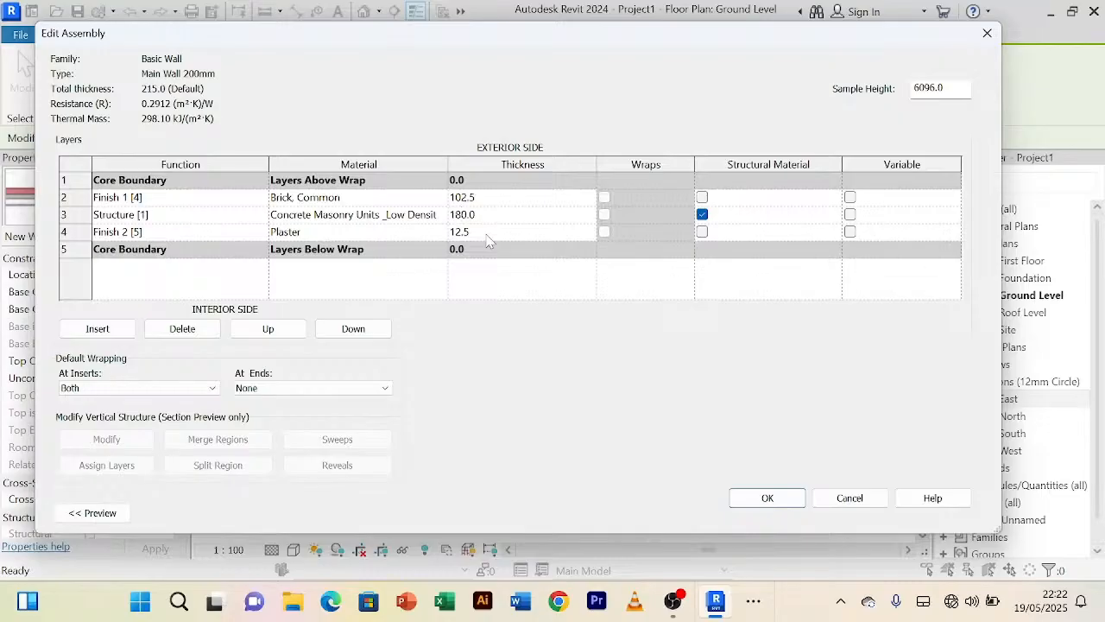
Step: Set the thickness of both the Brick, Common and the Plaster finish layers to 10
click(481, 200)
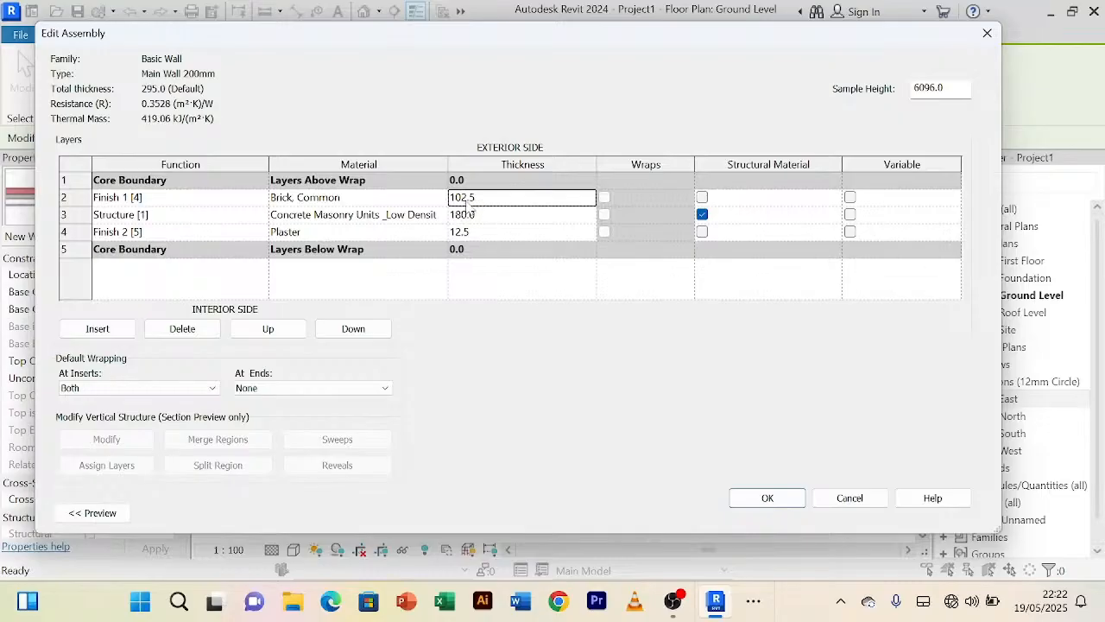
double_click(466, 201)
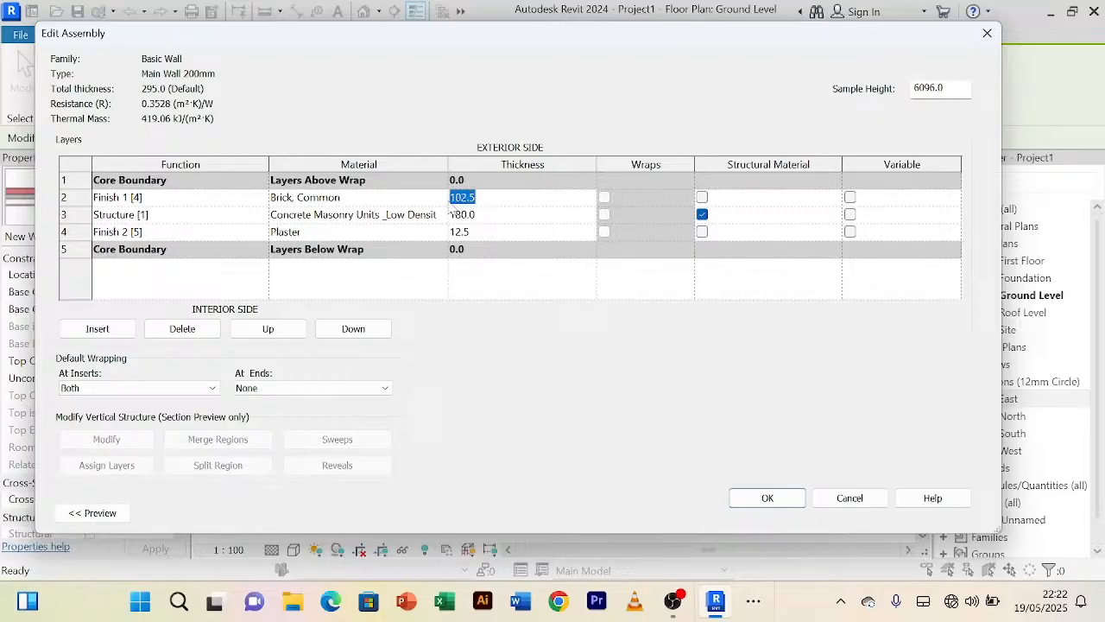
text(10)
click(499, 231)
double_click(499, 231)
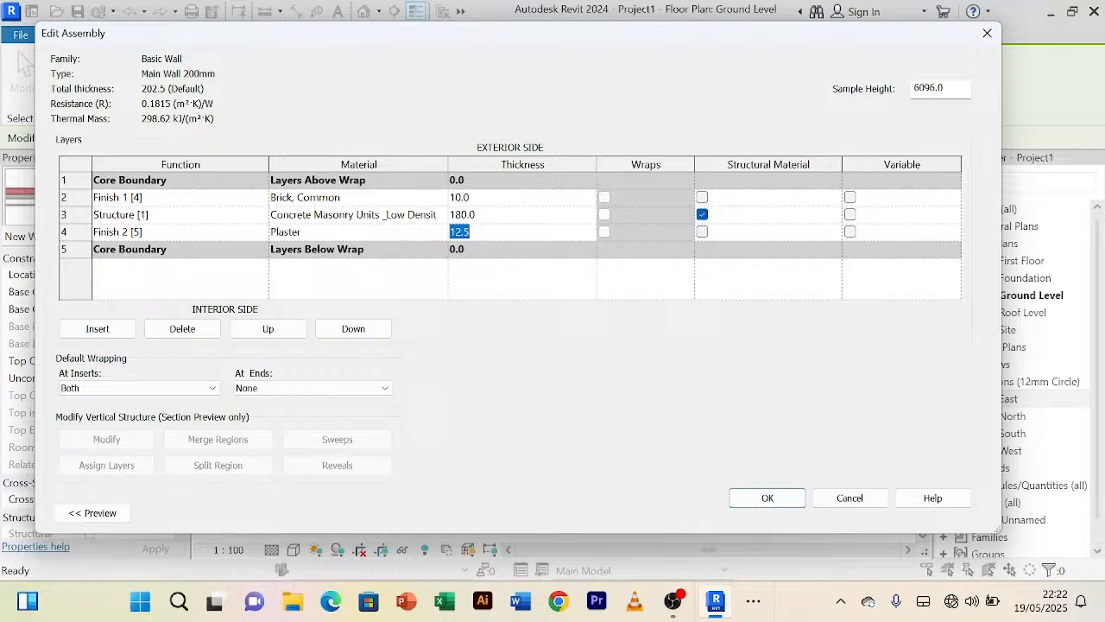
text(10)
Step: Examine the structure layer's material in the Material Browser, close it, and check the materials assigned to the wall's layers
click(439, 217)
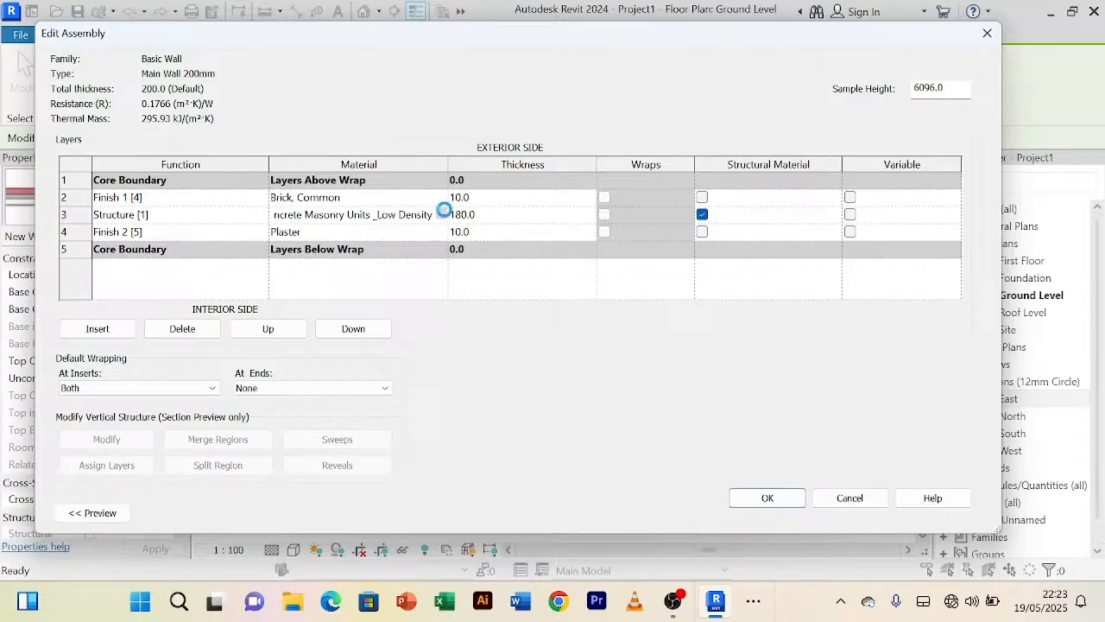
click(441, 214)
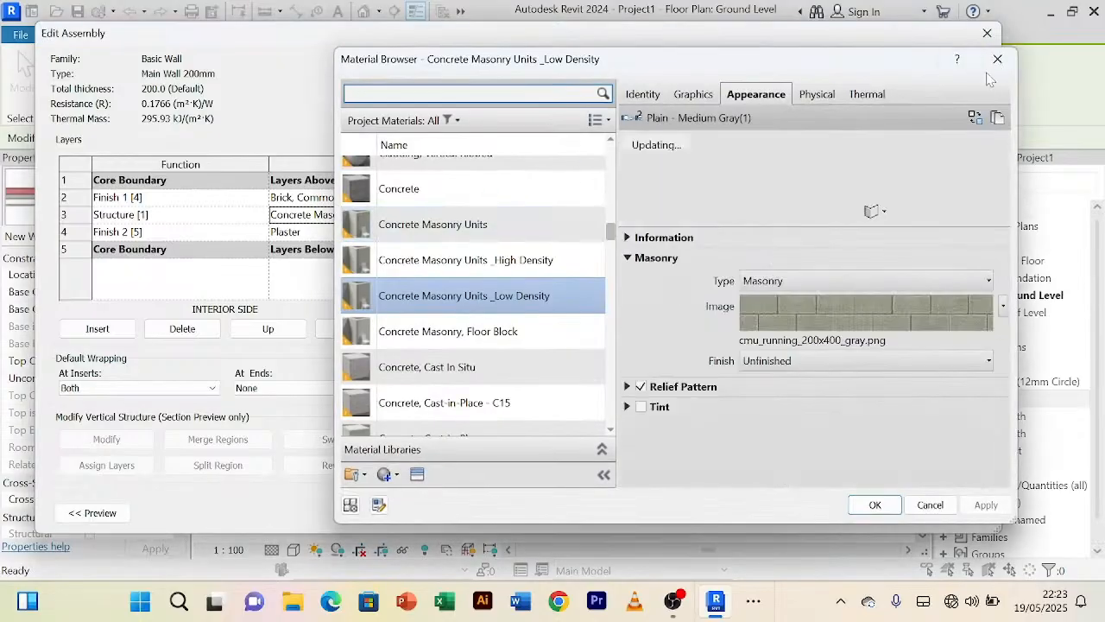
click(999, 61)
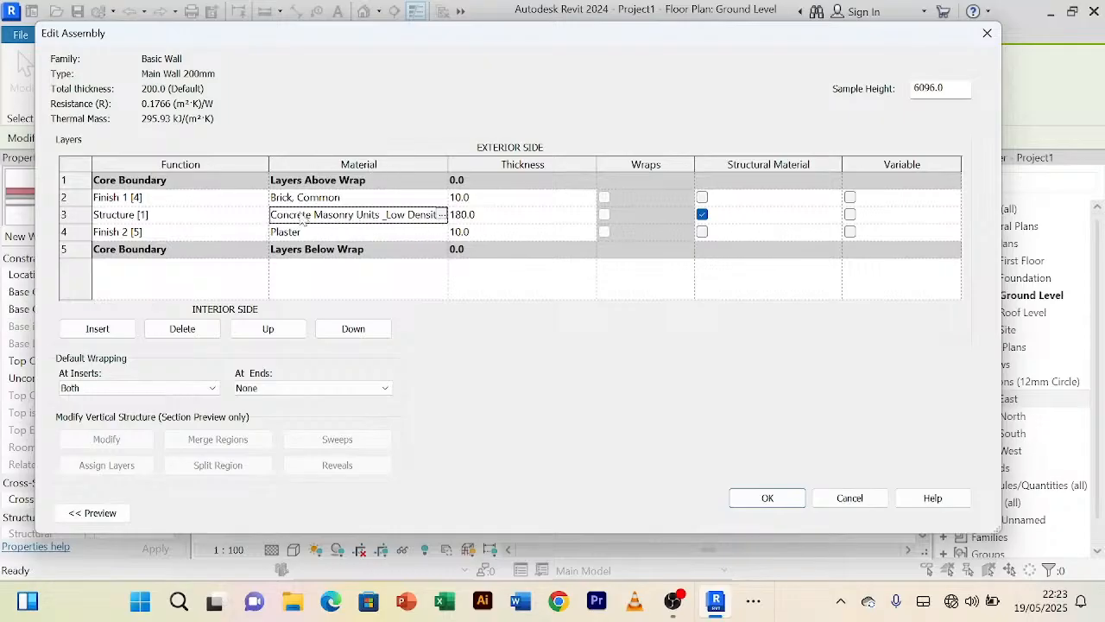
click(356, 197)
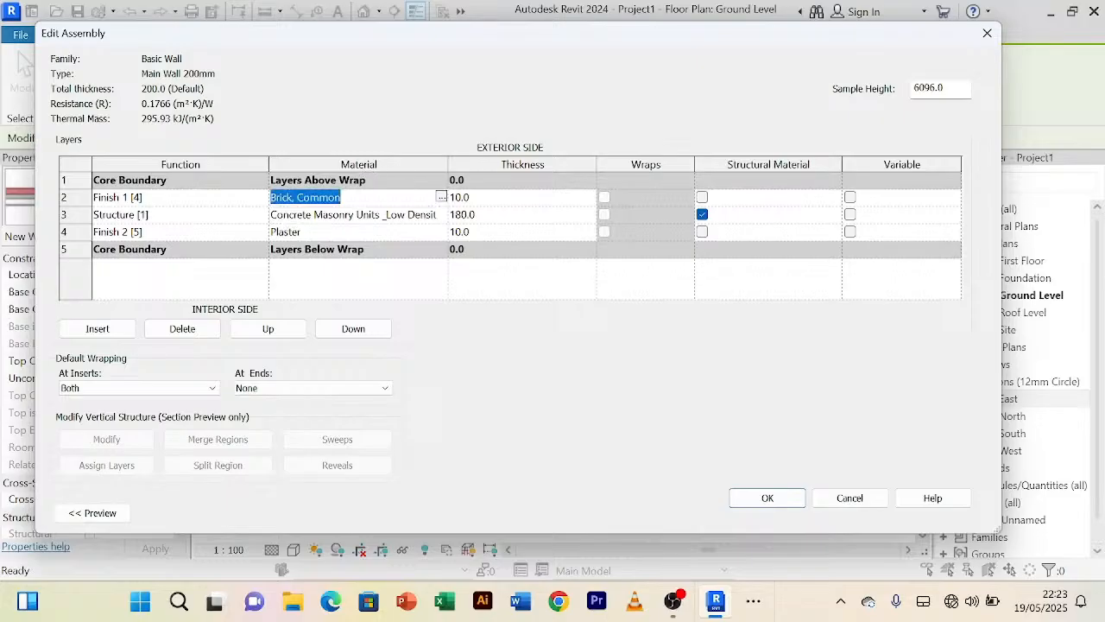
click(353, 218)
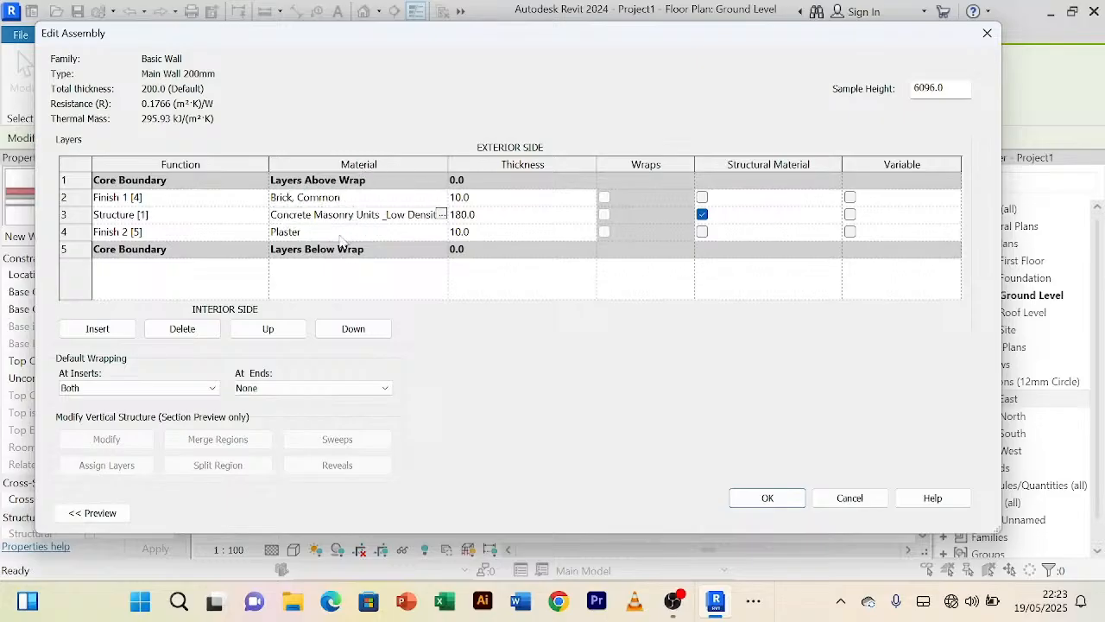
click(348, 233)
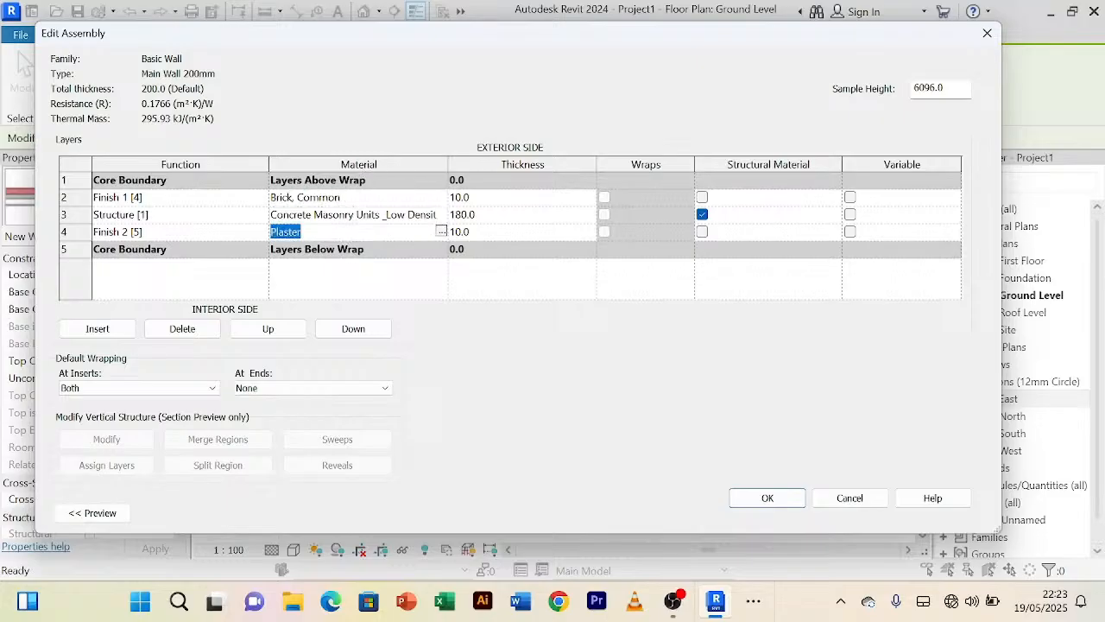
Step: Create a new material named Main Wall for the wall's Structure [1] layer
click(366, 199)
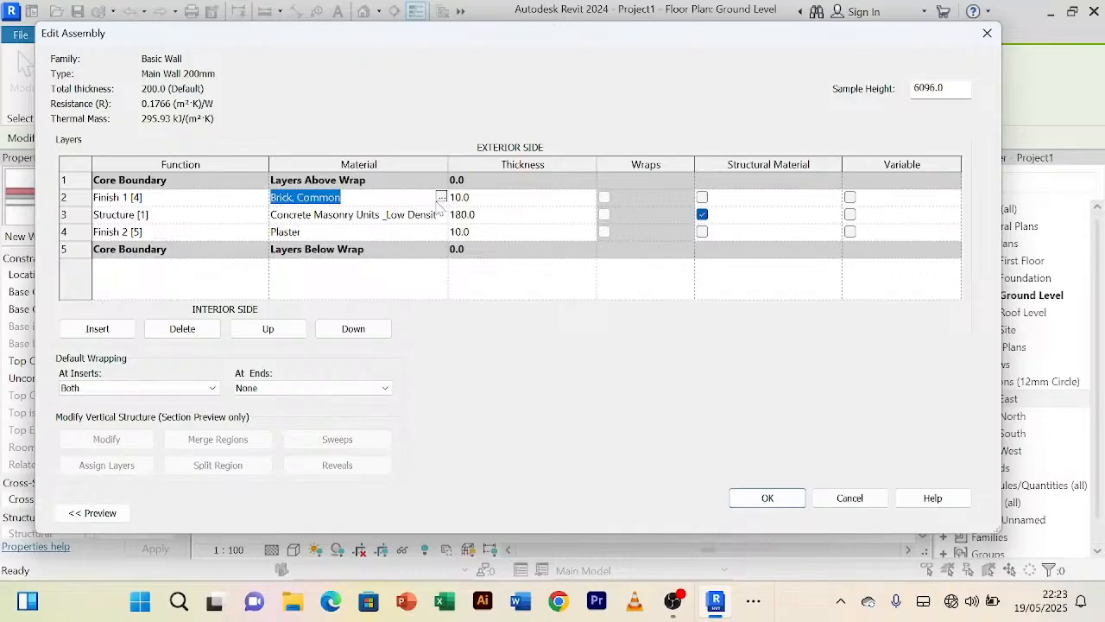
click(385, 214)
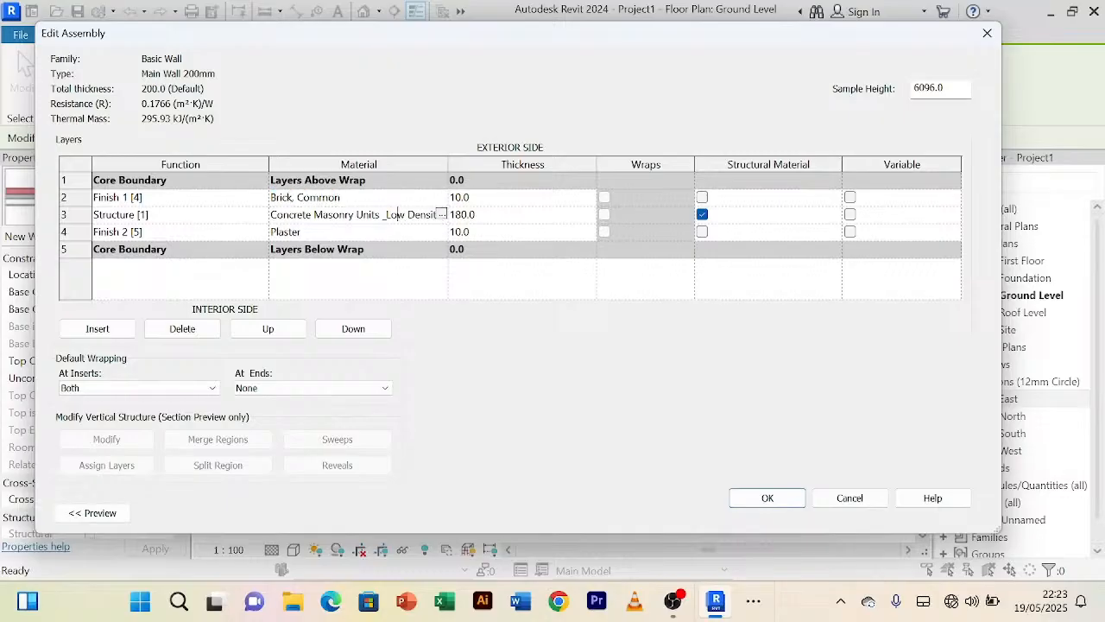
click(441, 214)
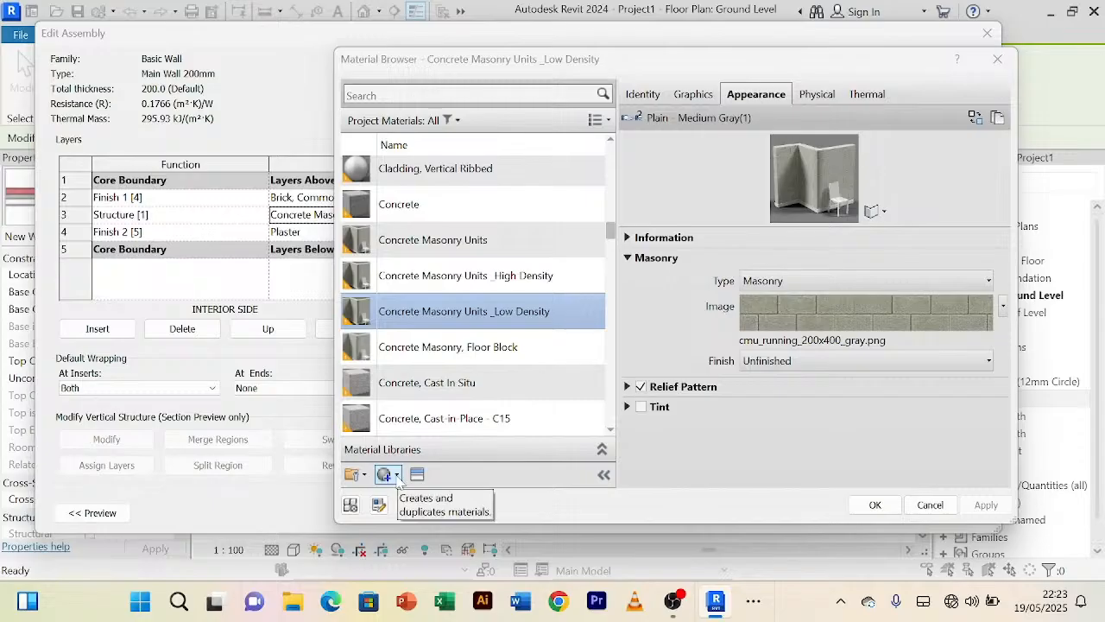
click(397, 475)
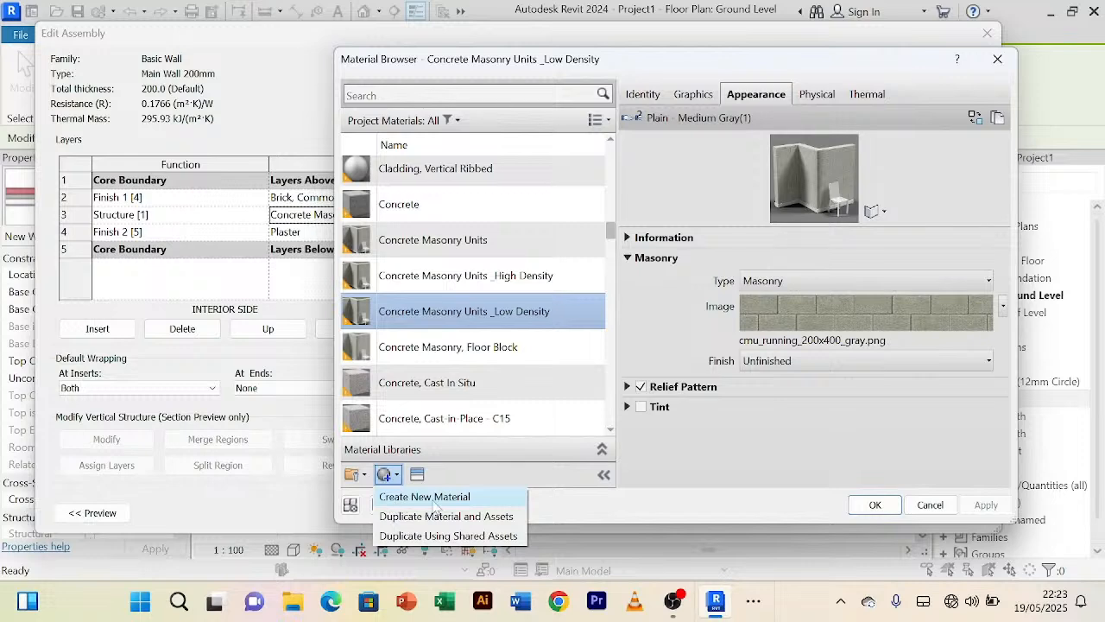
click(434, 499)
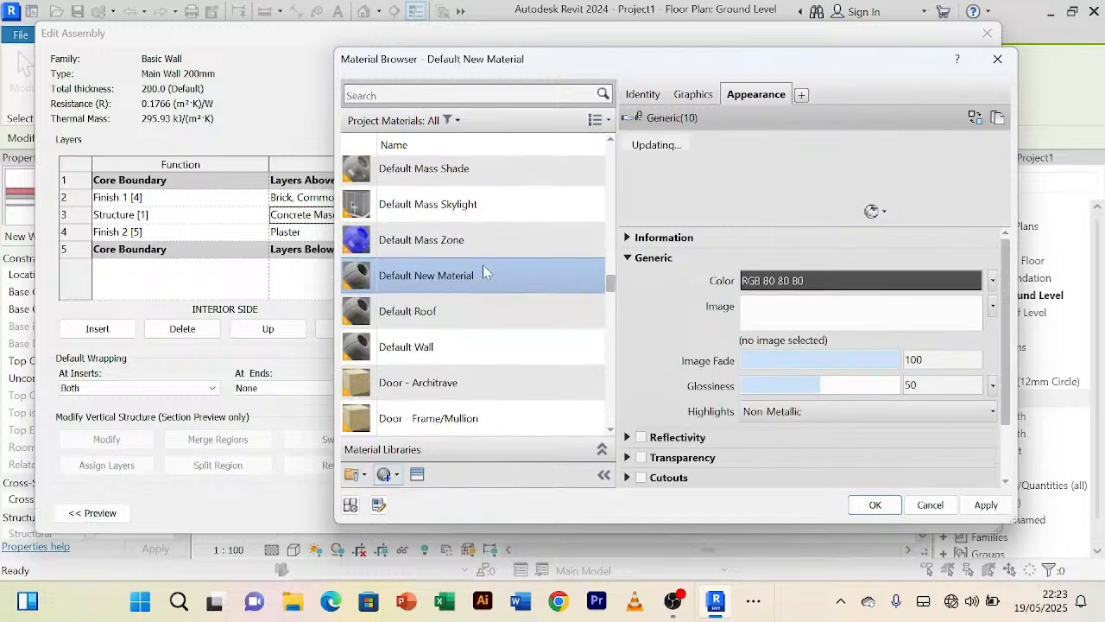
right_click(429, 281)
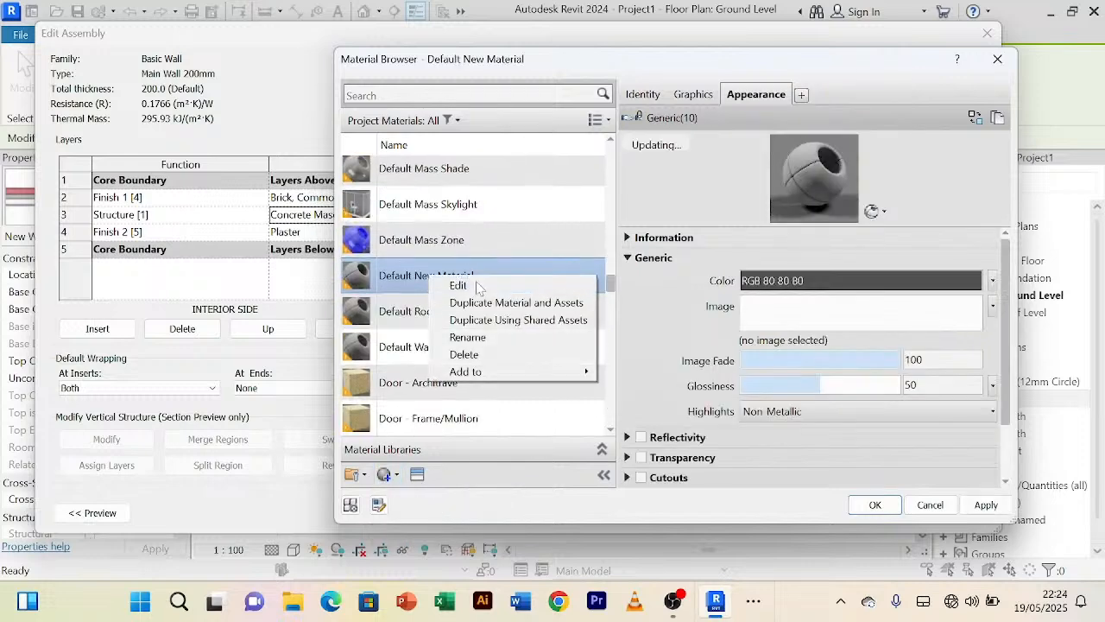
click(490, 338)
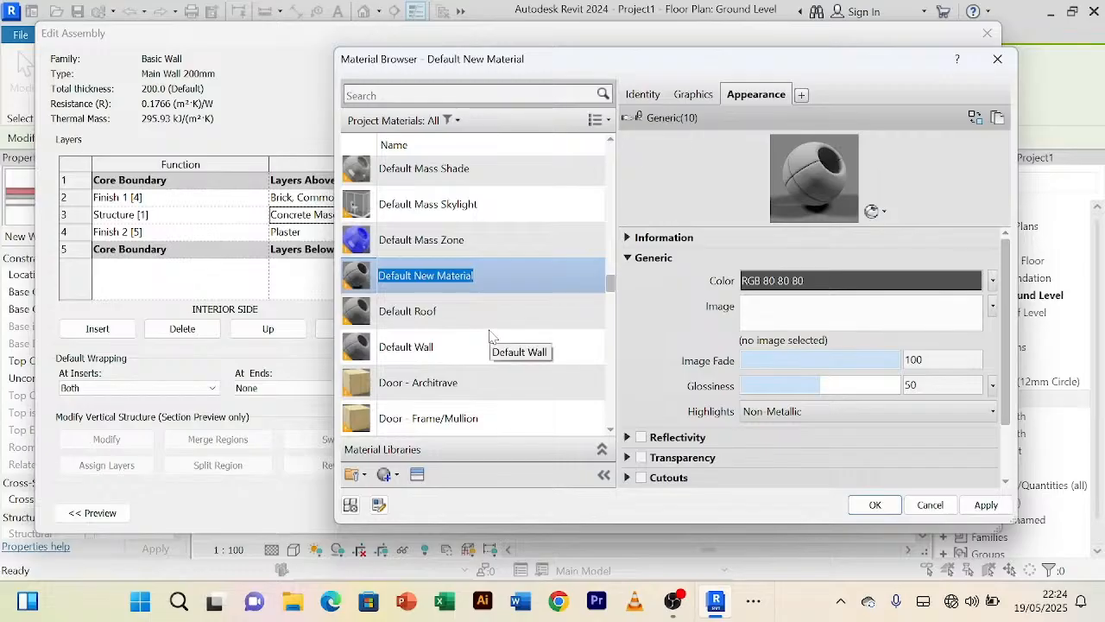
text(Main W)
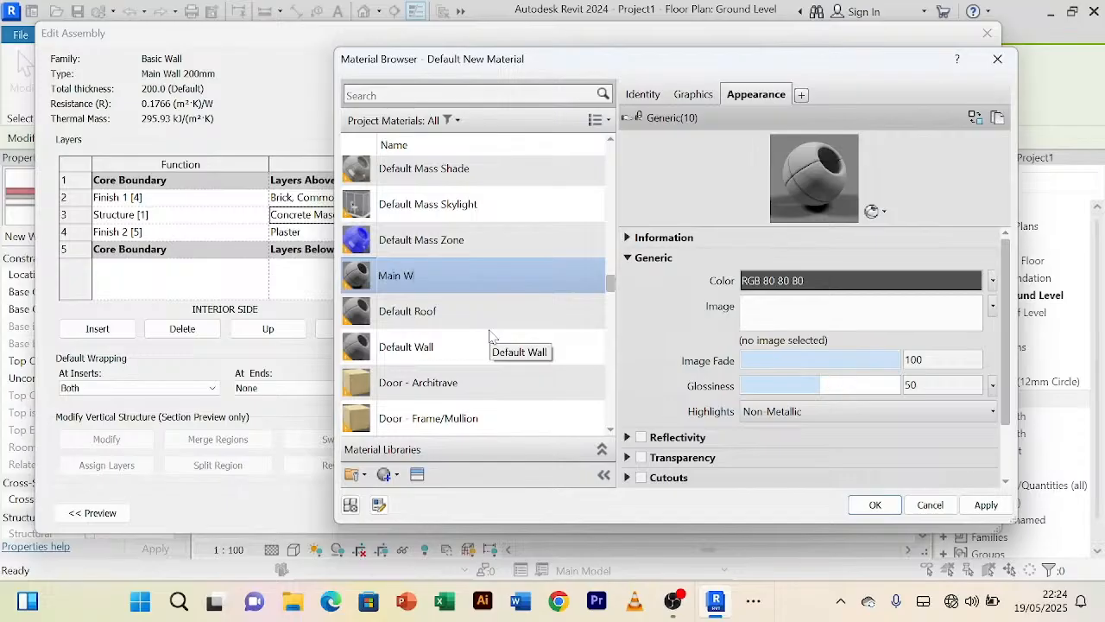
text(all)
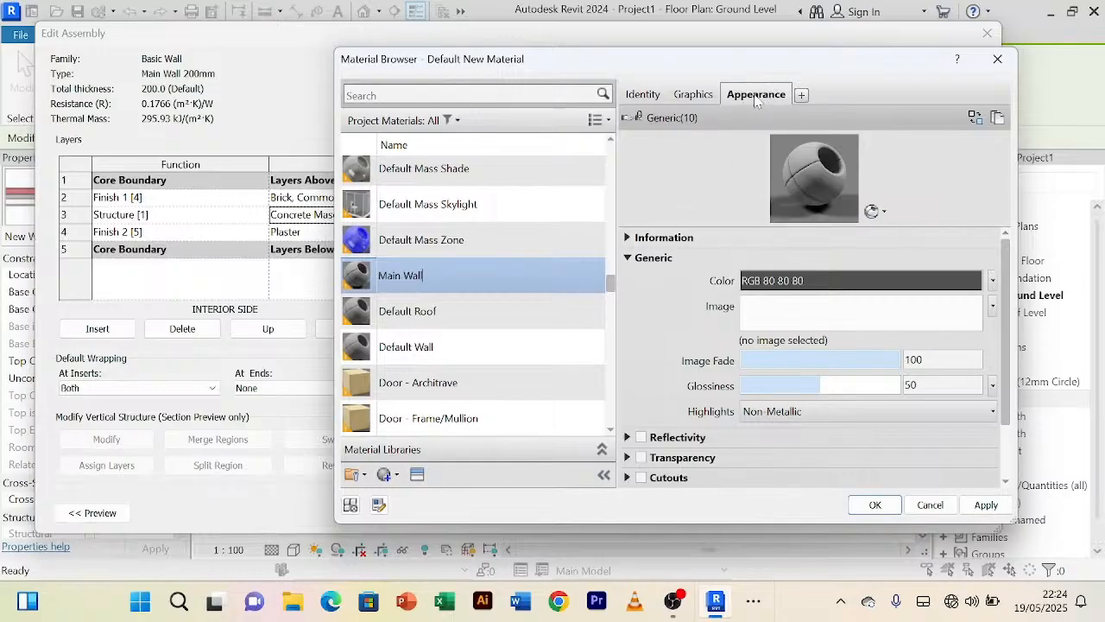
Step: Search the appearance assets for brick and browse the Masonry category of the Appearance Library
click(976, 121)
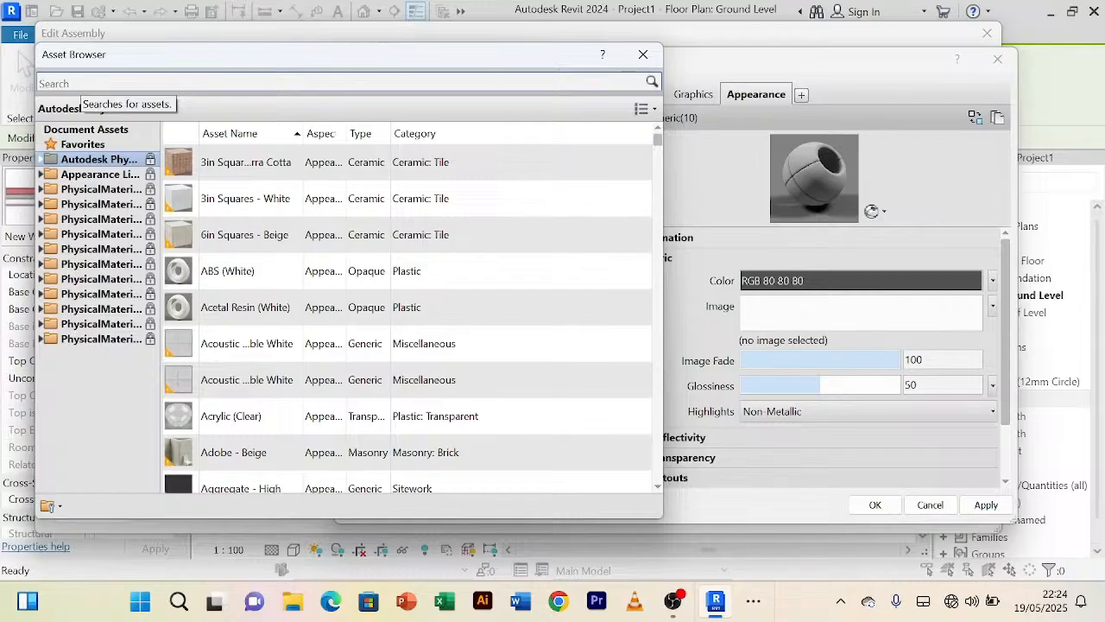
click(81, 82)
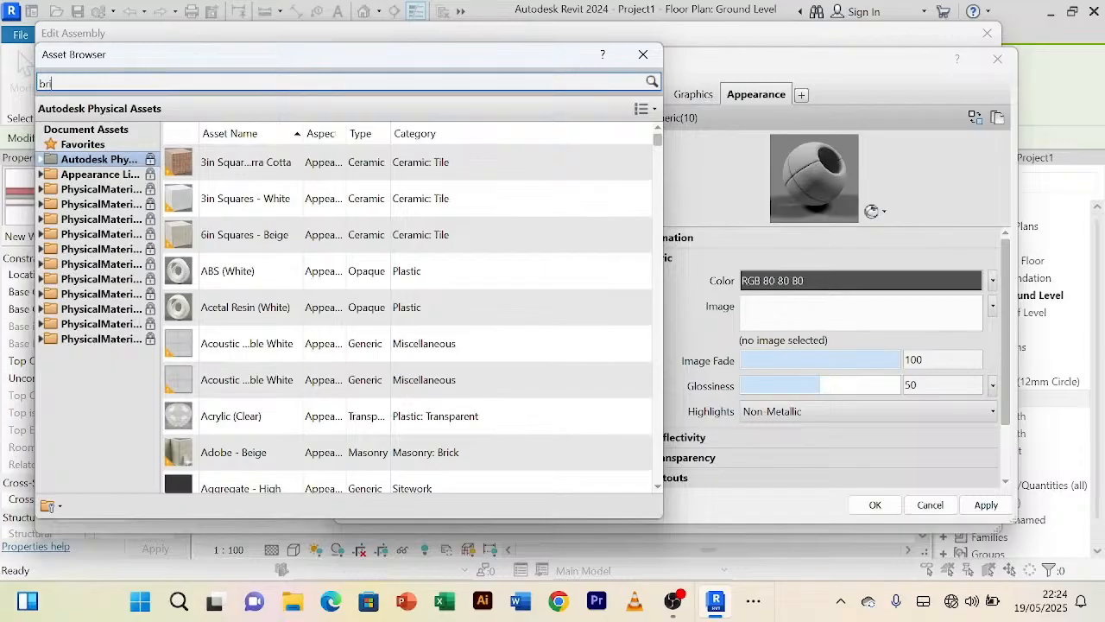
key(Return)
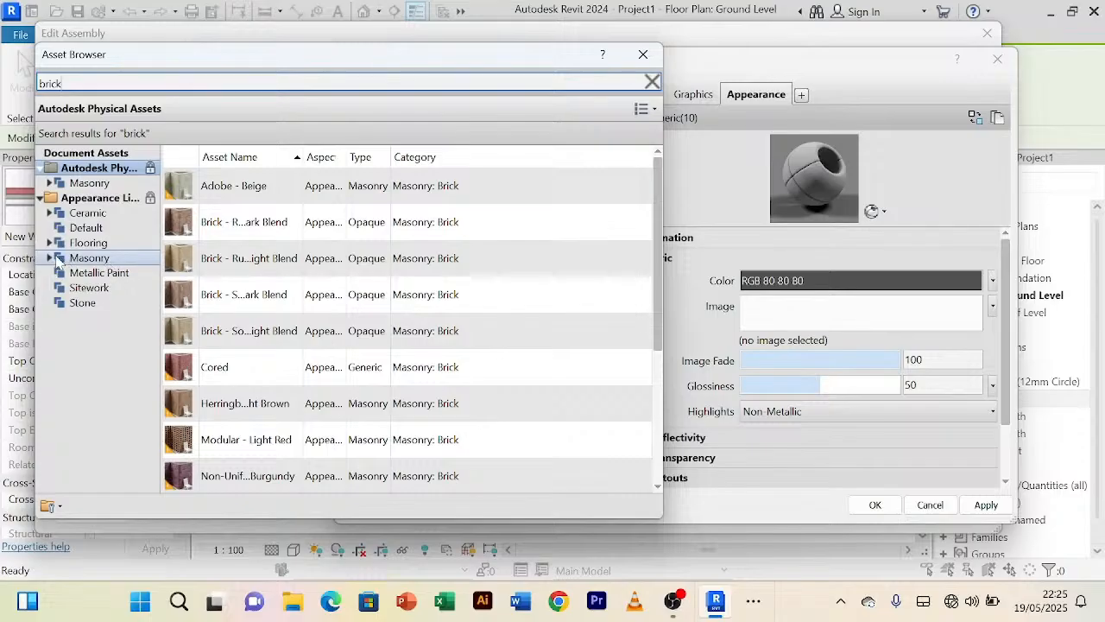
click(57, 259)
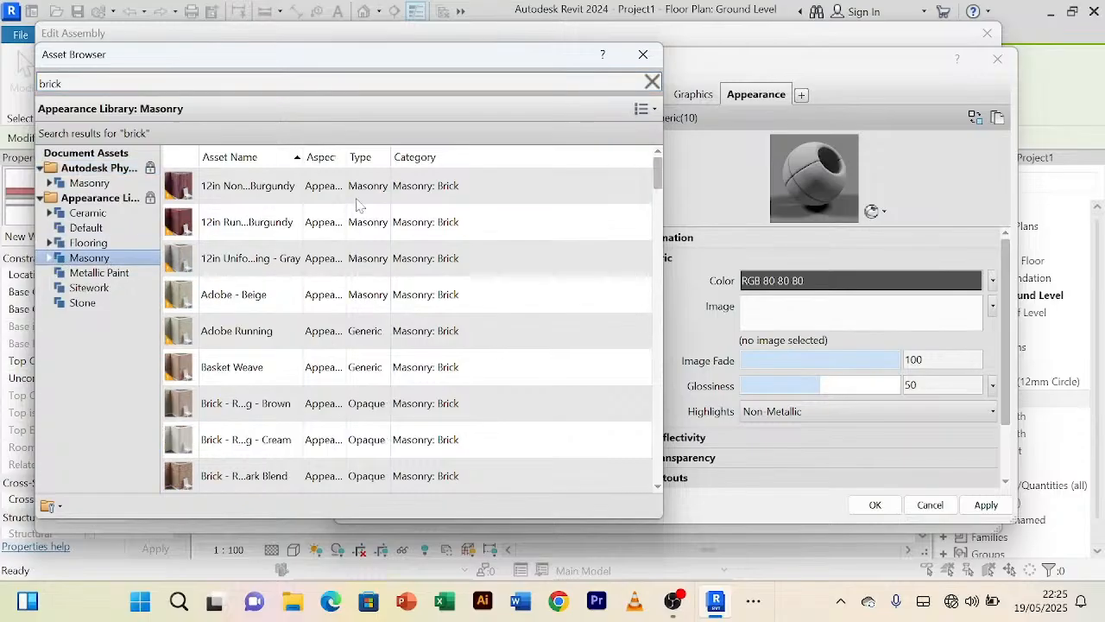
scroll(259, 214, down, 1)
scroll(268, 225, down, 1)
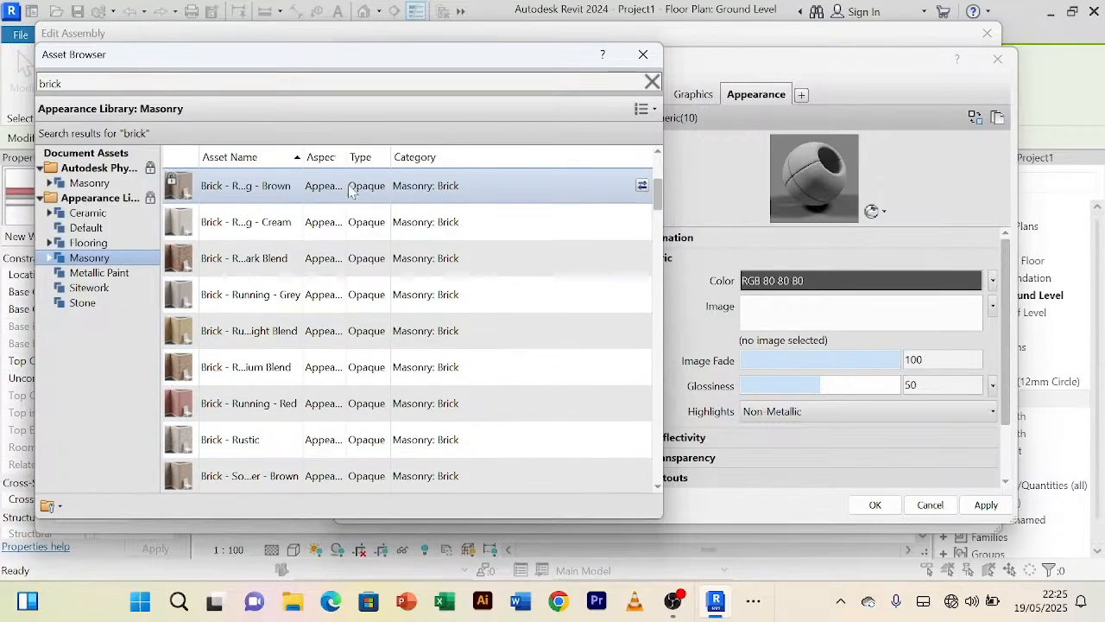
scroll(369, 427, up, 2)
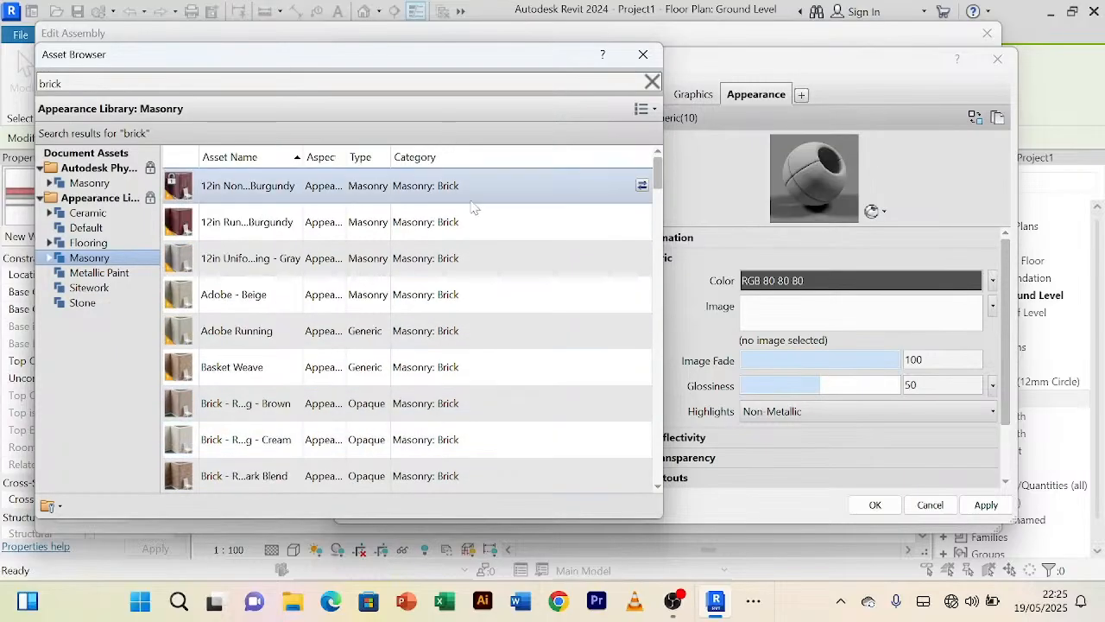
Step: Replace the Main Wall material's appearance with the 12in Running - Burgundy brick asset and assign the material to the structure layer
click(643, 187)
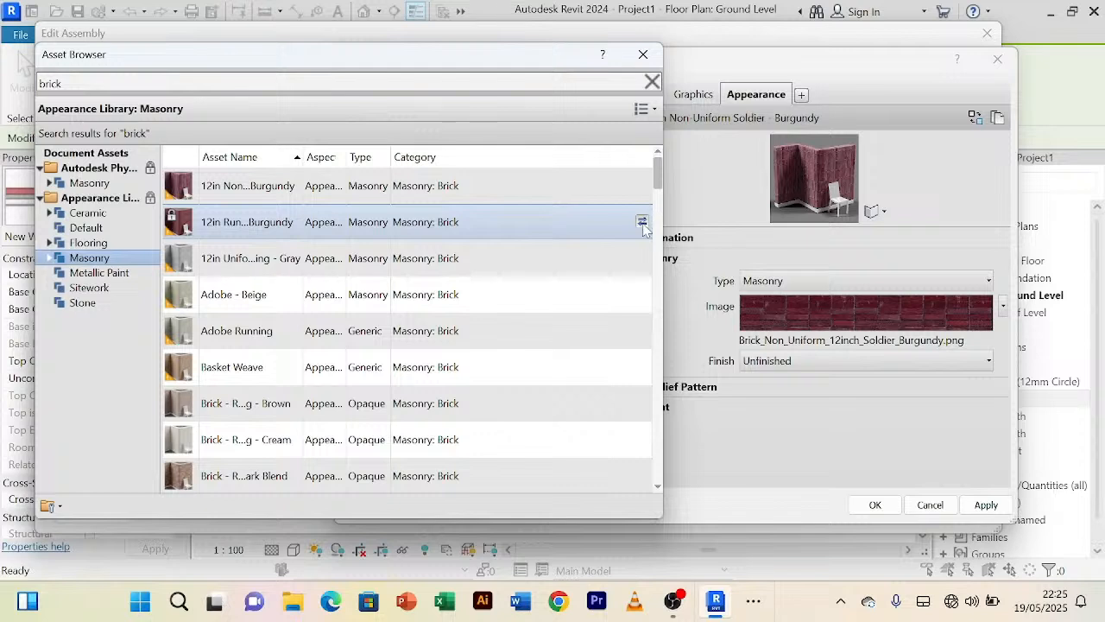
click(643, 223)
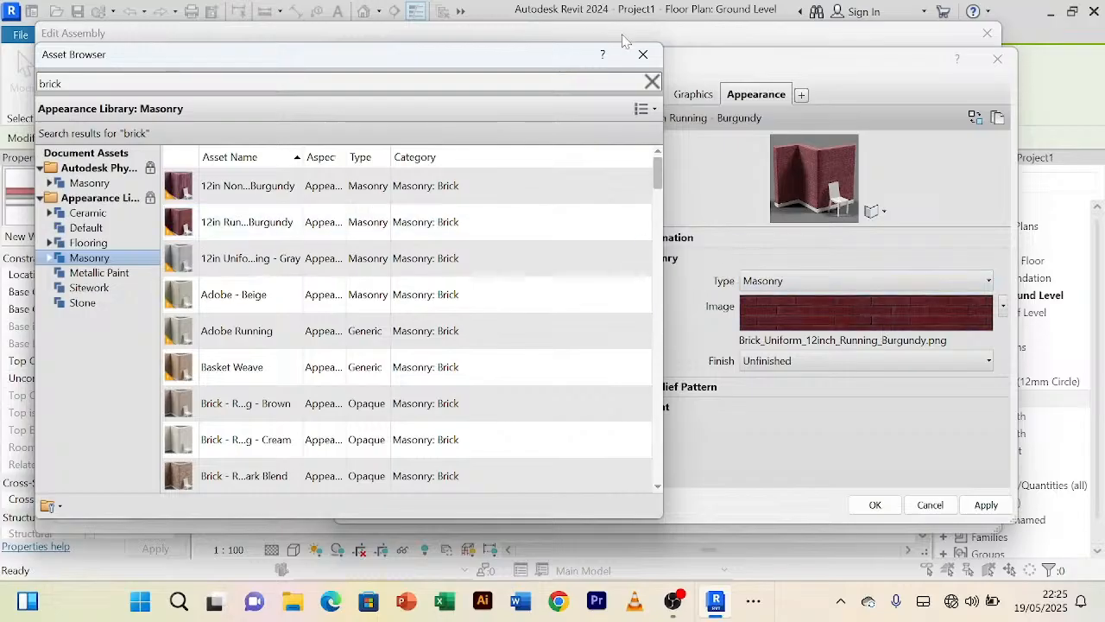
click(643, 53)
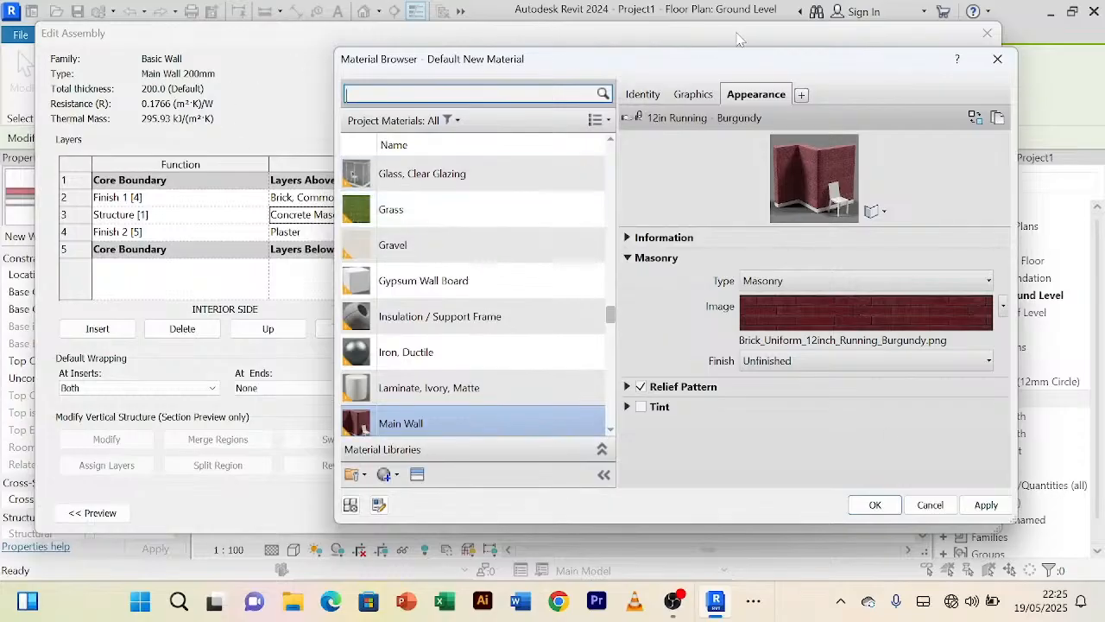
click(989, 510)
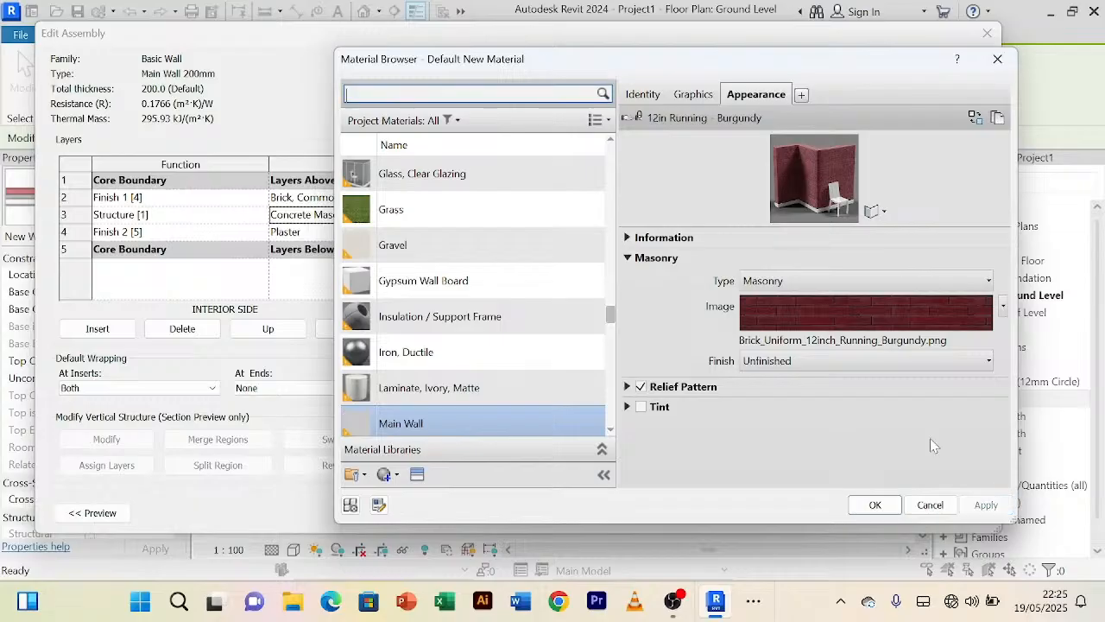
click(874, 505)
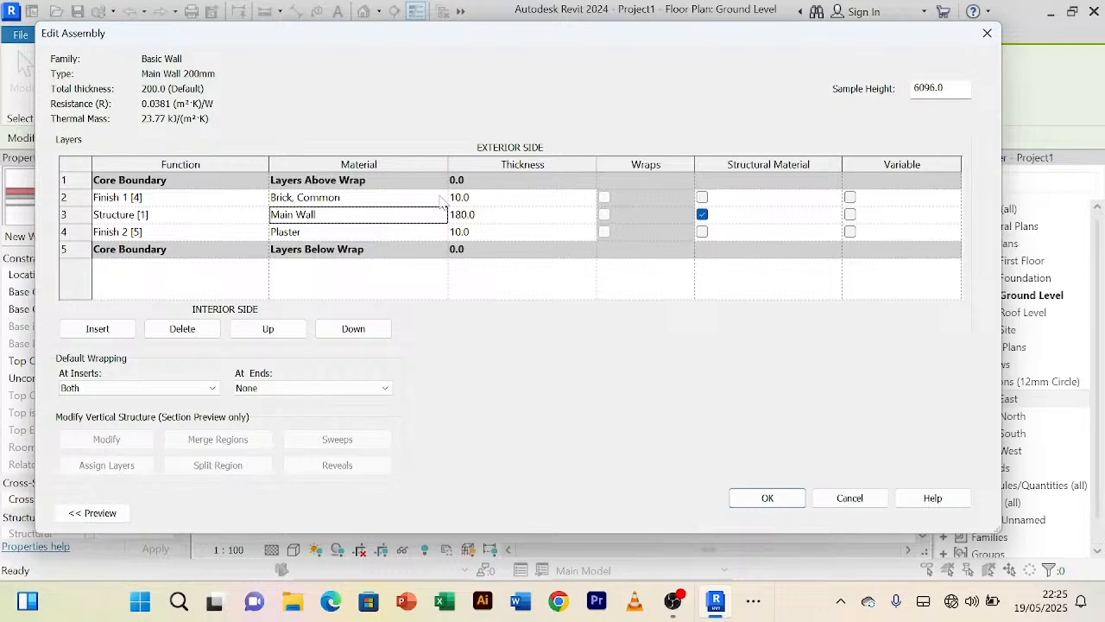
Step: Create a new material named Main Wall Extern for the Finish 1 [4] layer that uses Brick, Common
click(406, 198)
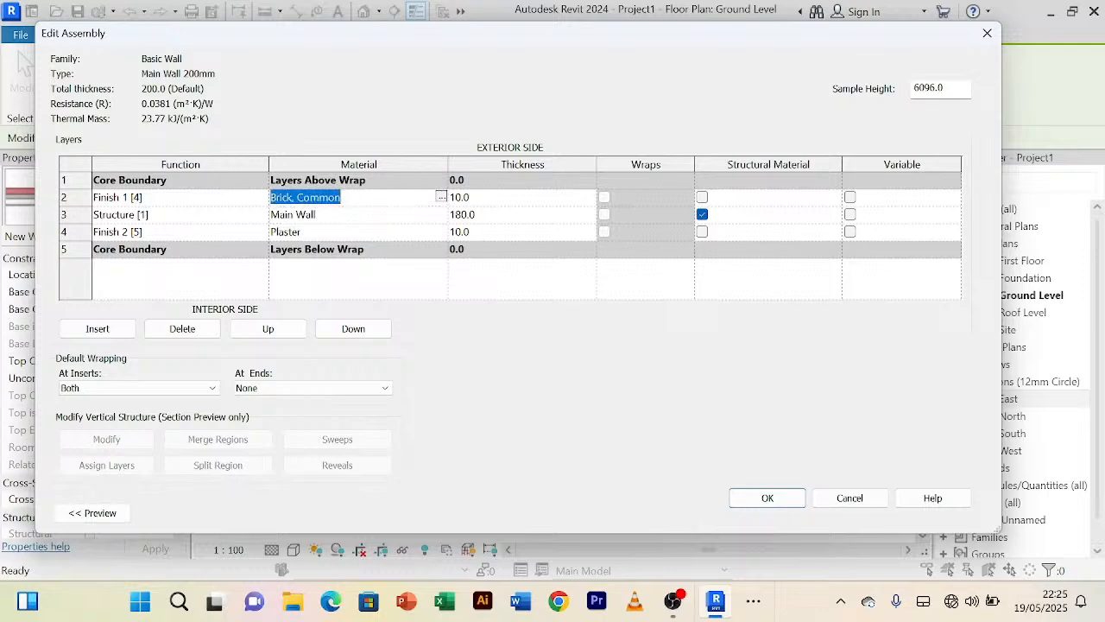
click(441, 197)
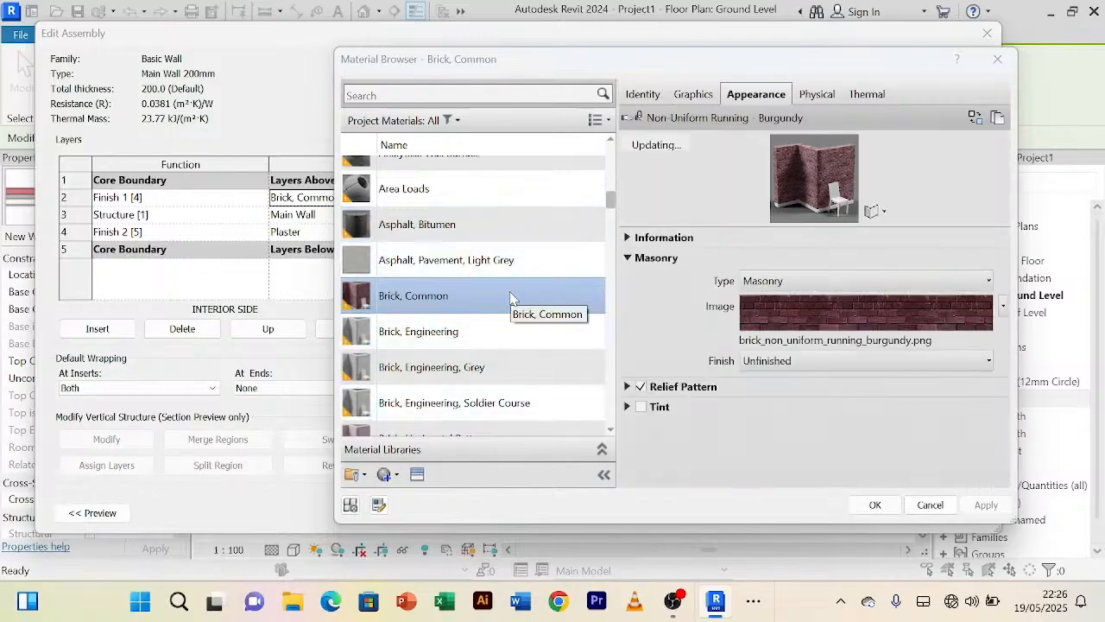
scroll(510, 297, down, 1)
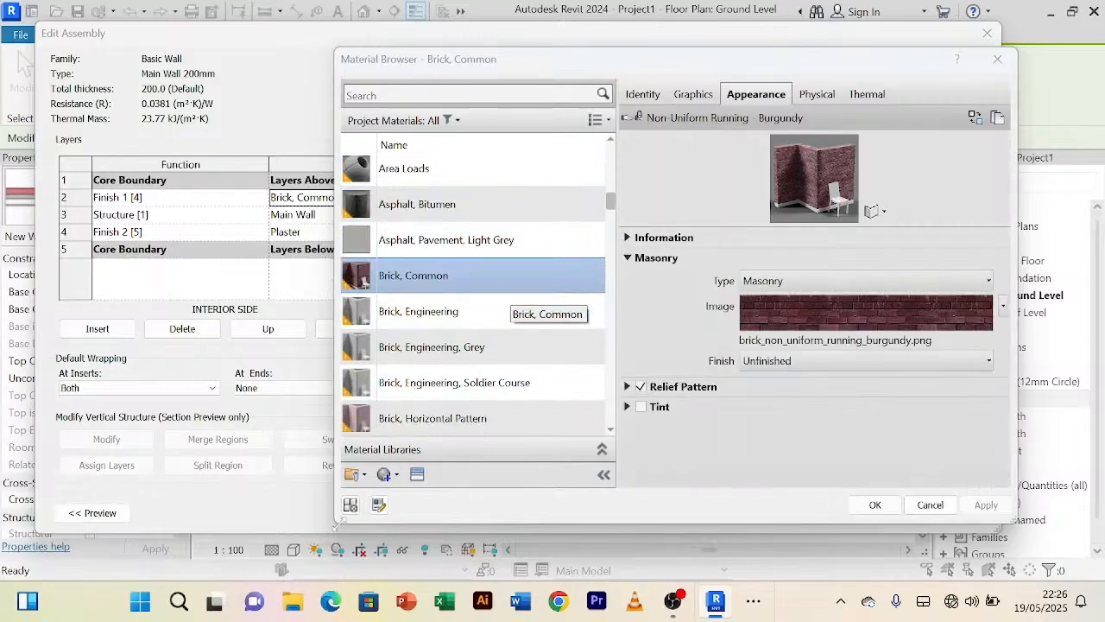
click(398, 477)
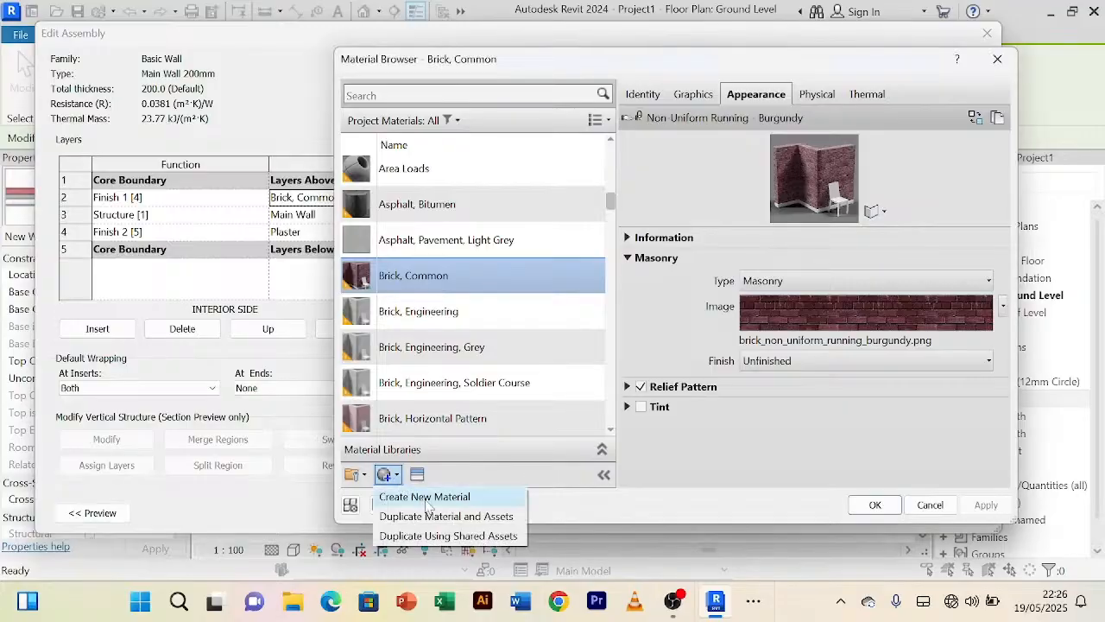
click(427, 496)
right_click(460, 278)
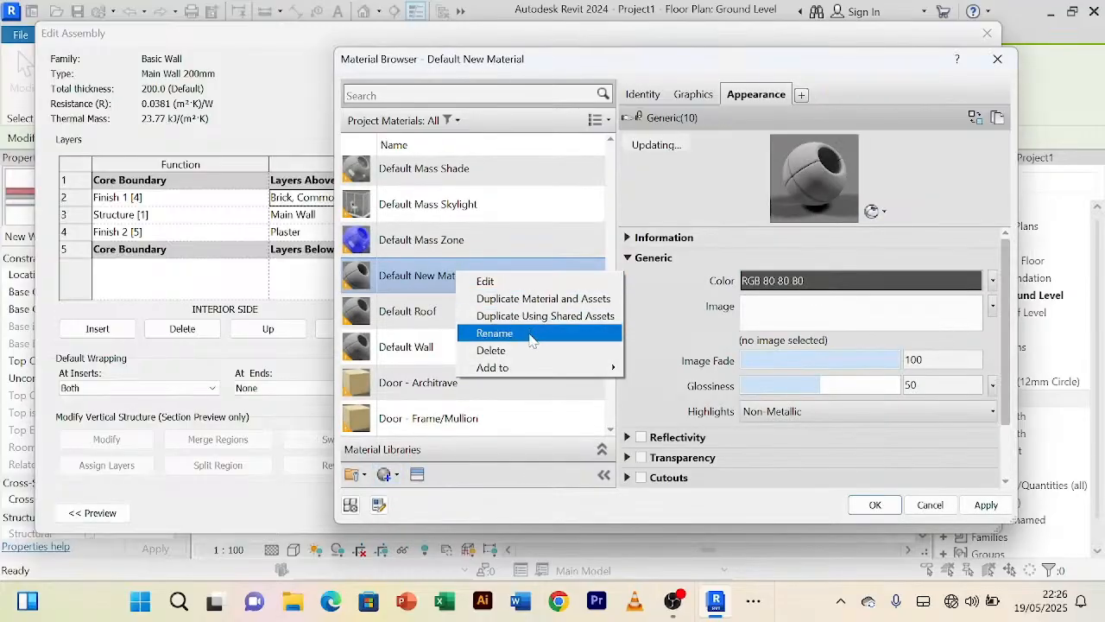
click(495, 333)
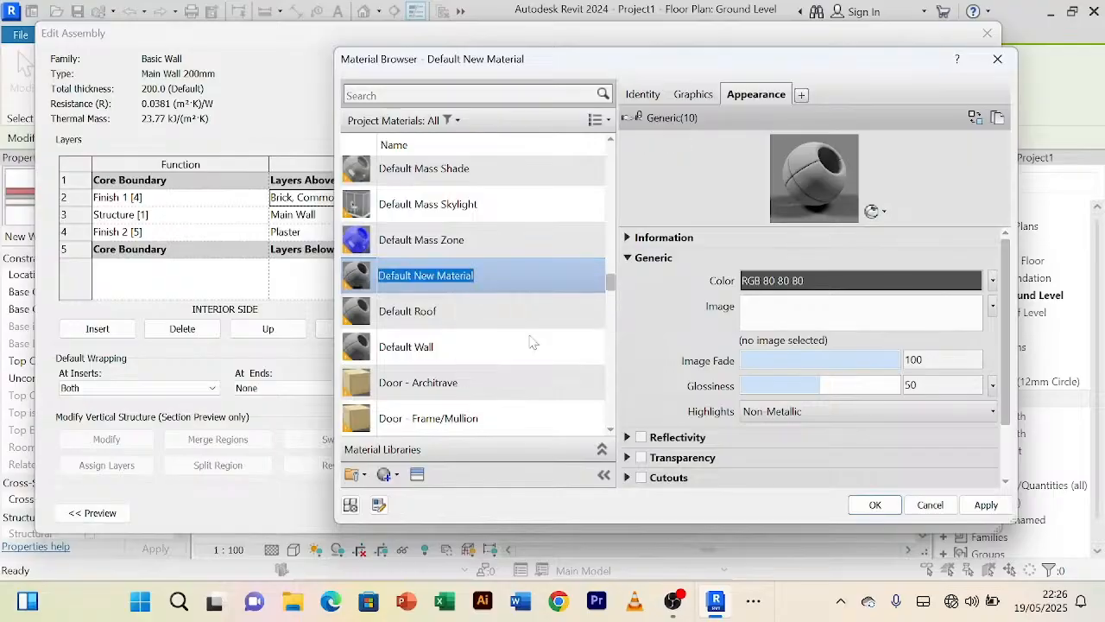
text(Main Wall)
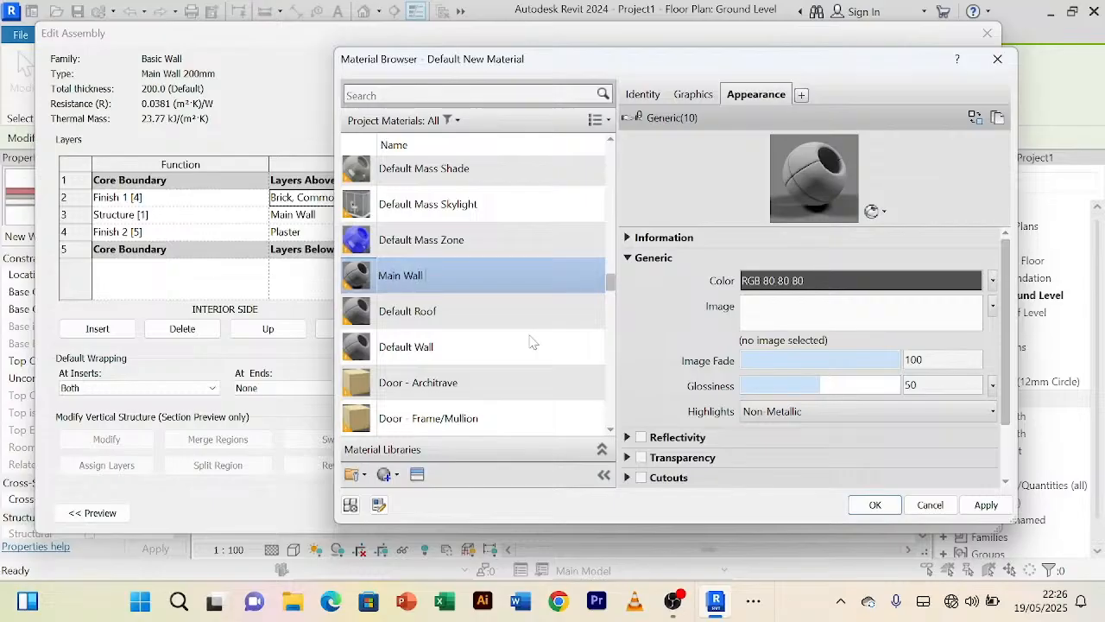
text( Extern)
Step: Search the assets for paint and replace the new exterior material's appearance with the Beige matte wall paint
click(975, 119)
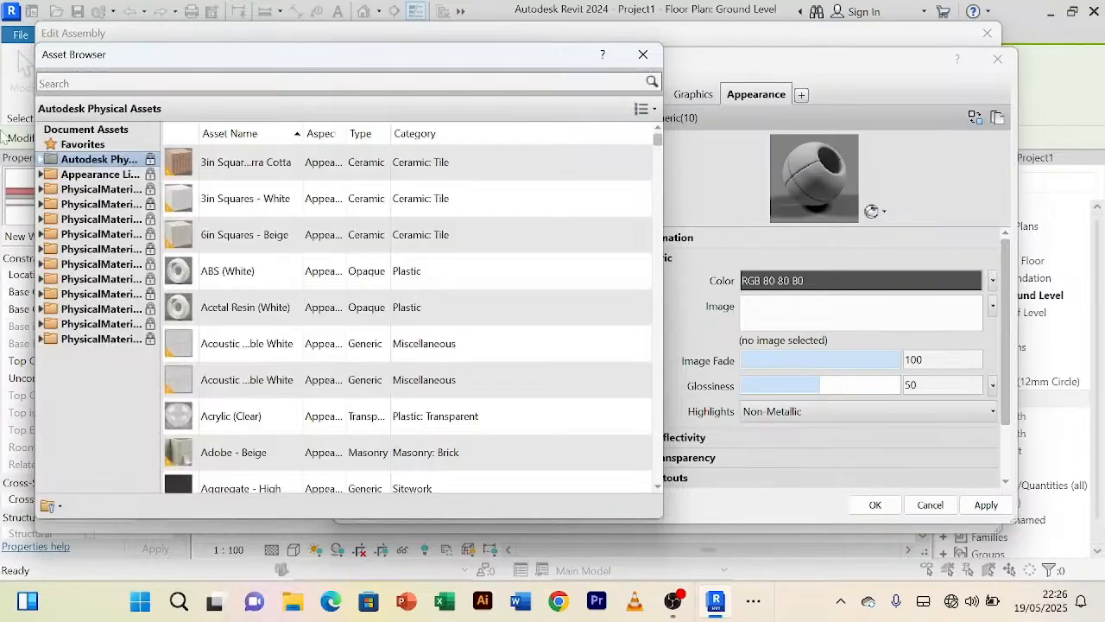
click(116, 81)
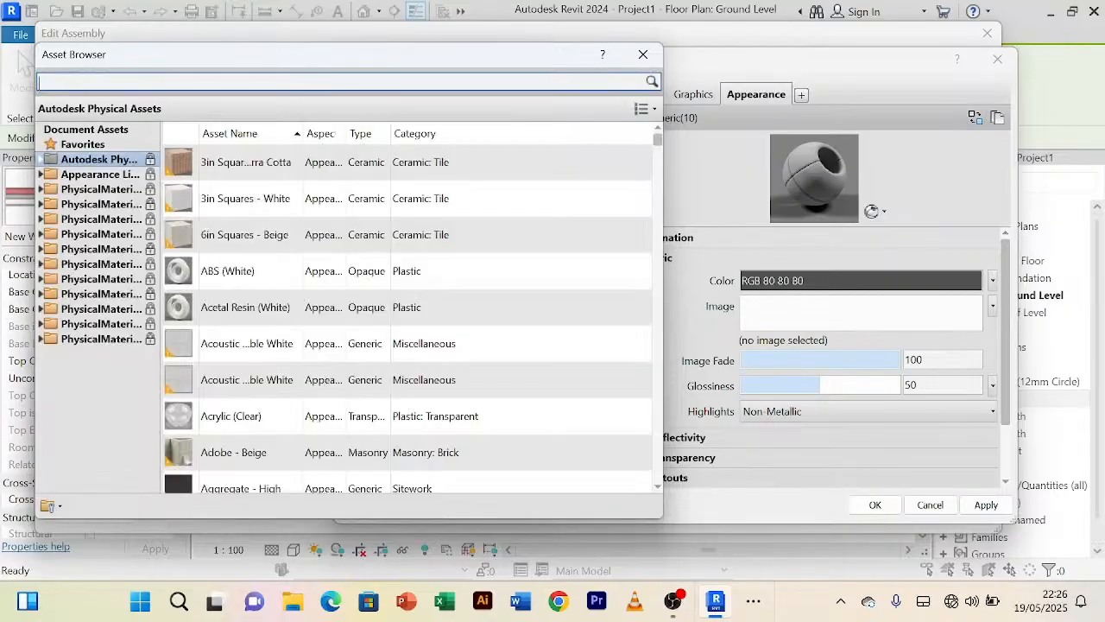
text(p)
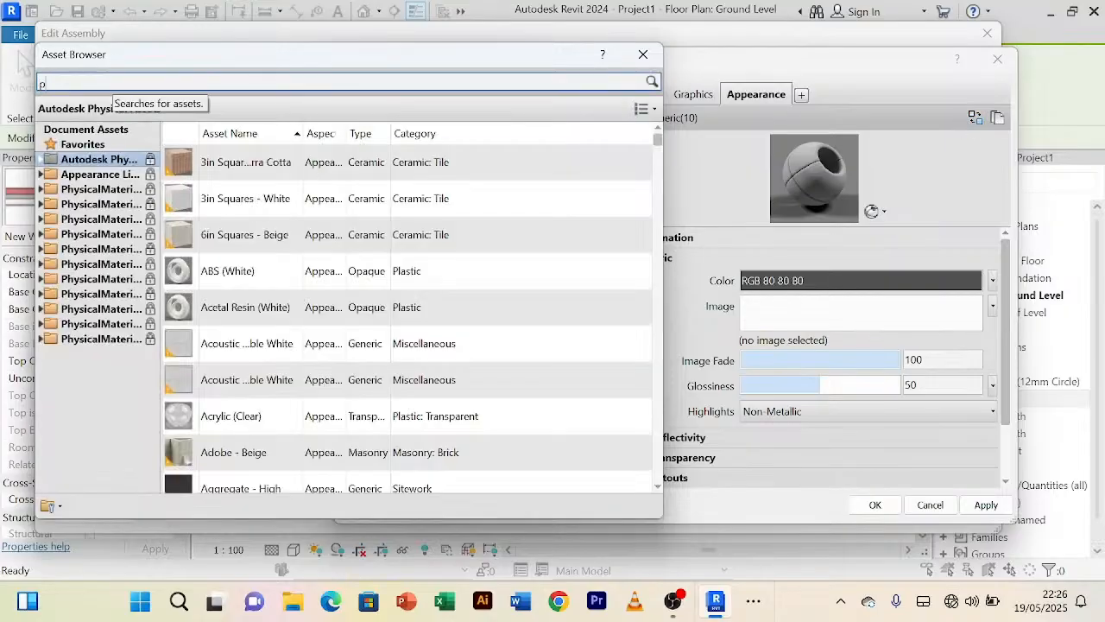
text(aint)
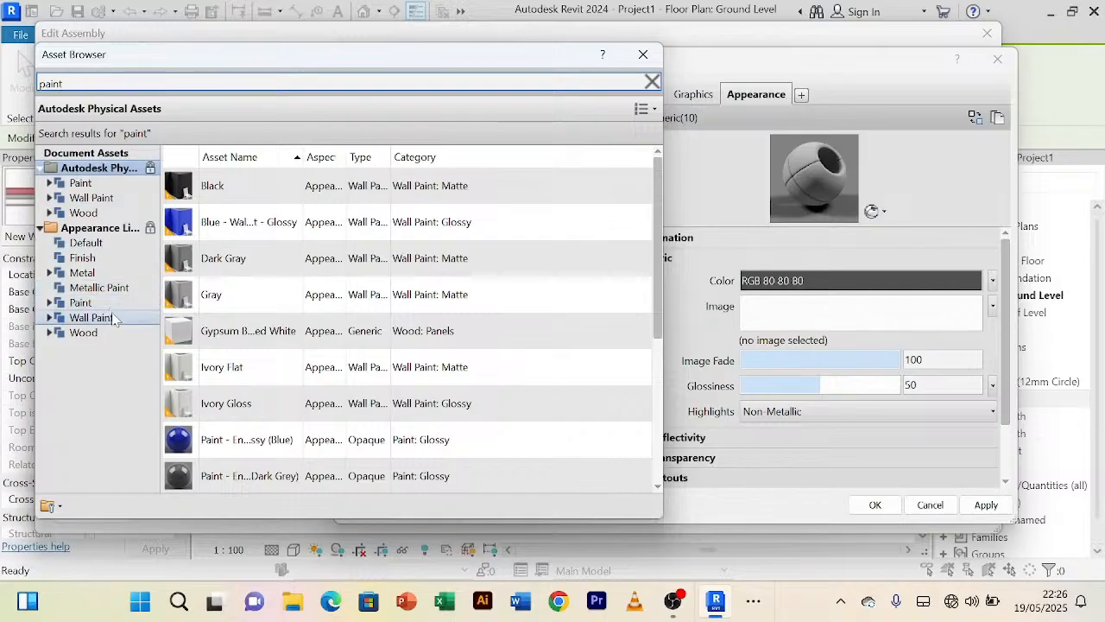
click(51, 318)
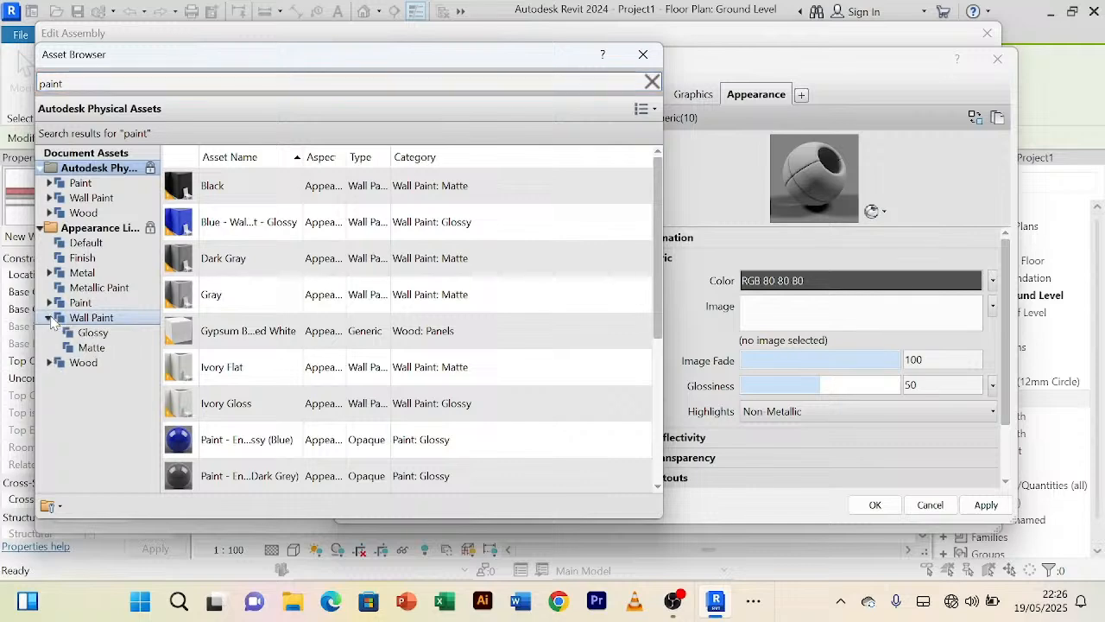
click(93, 333)
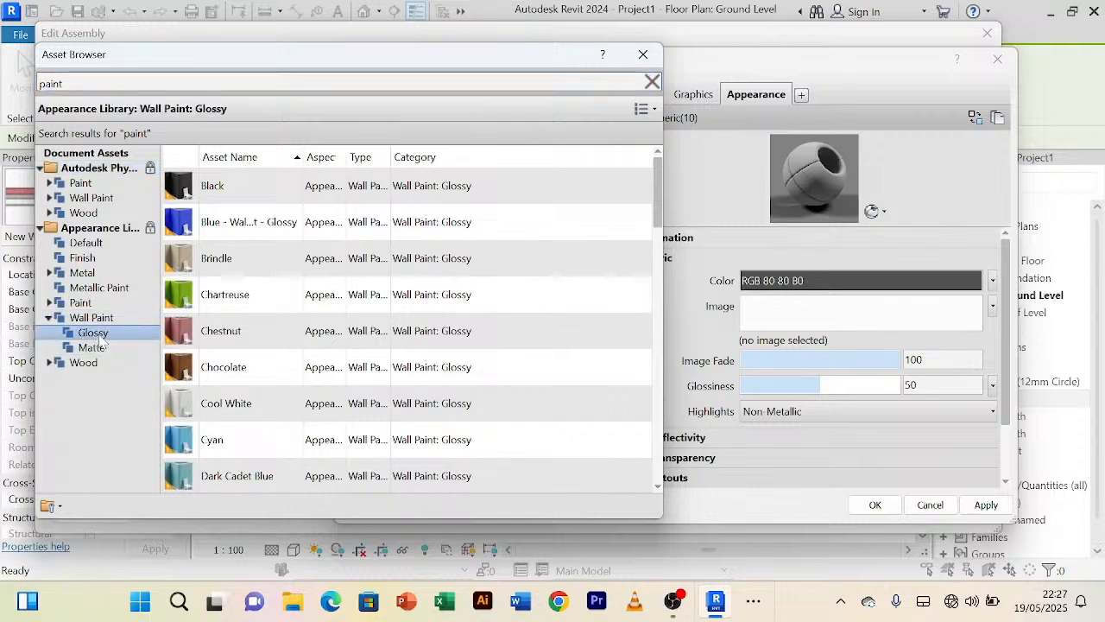
click(104, 347)
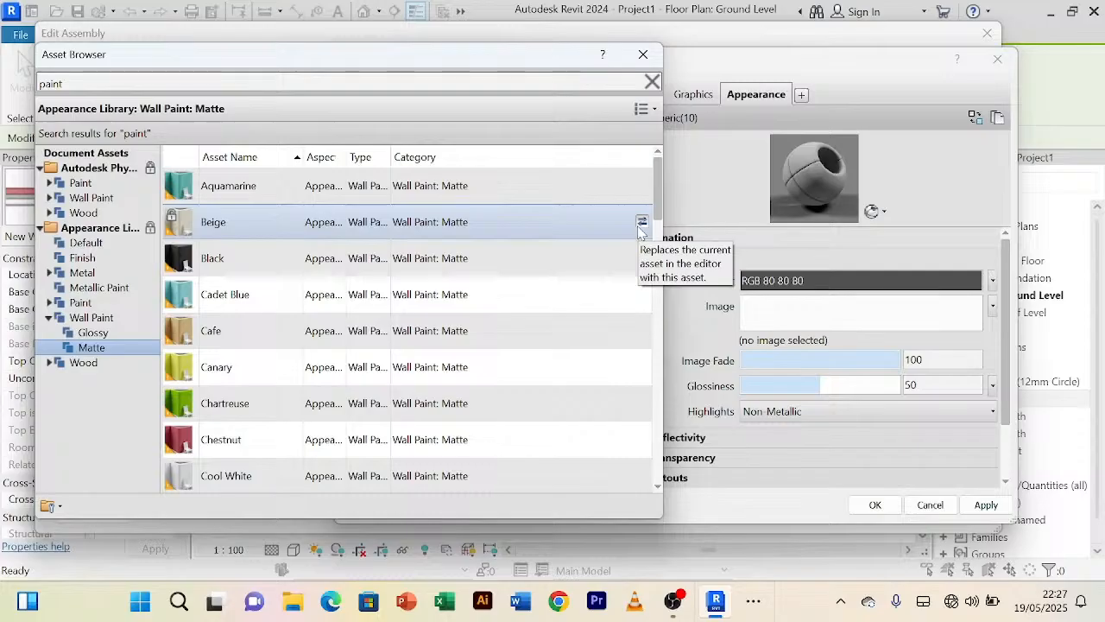
click(642, 223)
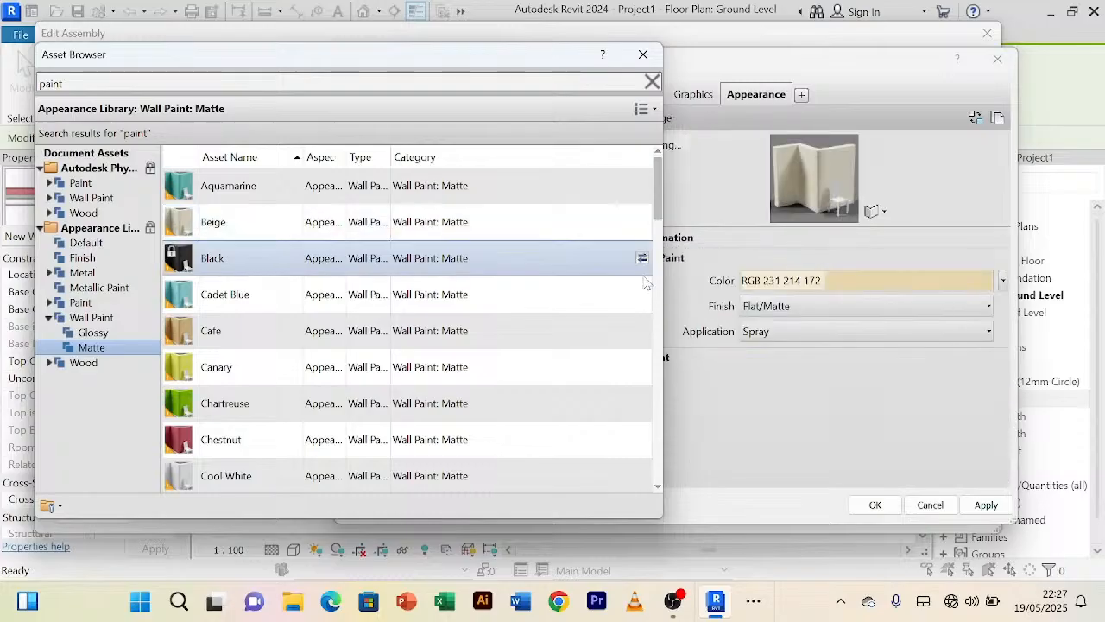
Step: Try the Cafe, Cool White, Dark Gray, Ivory Flat and Light Beige matte wall paints as the exterior paint material's appearance
click(641, 330)
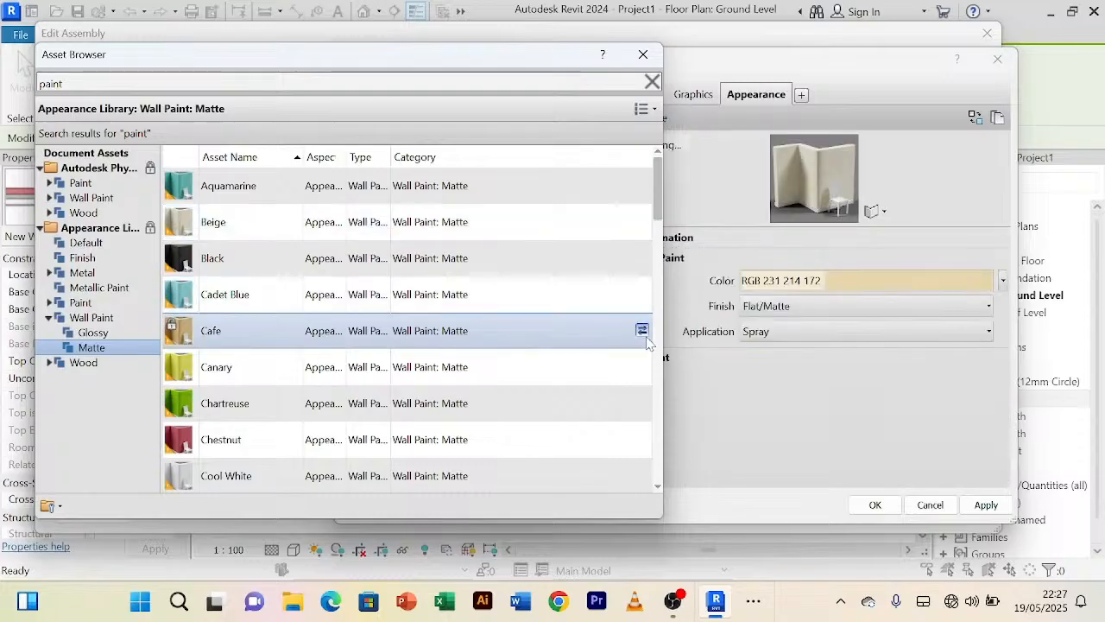
scroll(643, 336, down, 1)
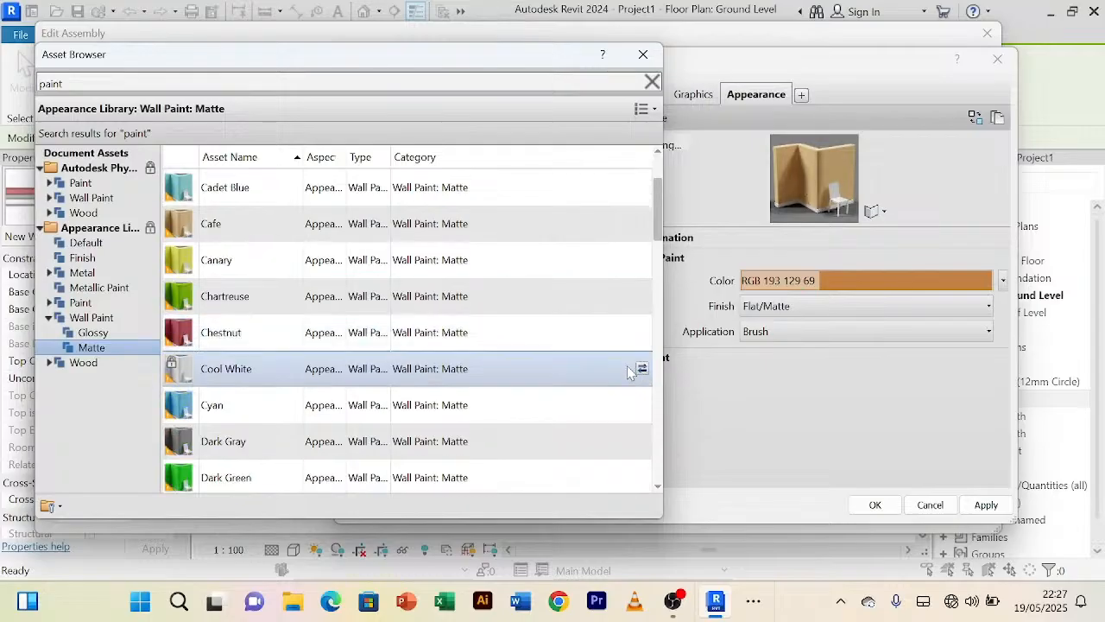
click(641, 369)
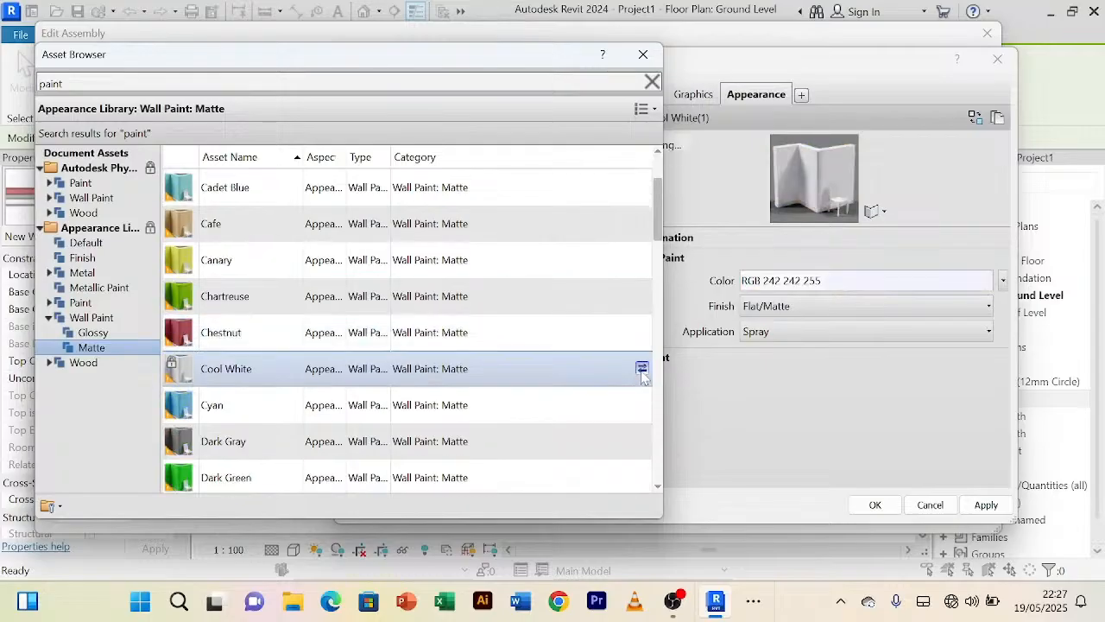
scroll(643, 374, down, 1)
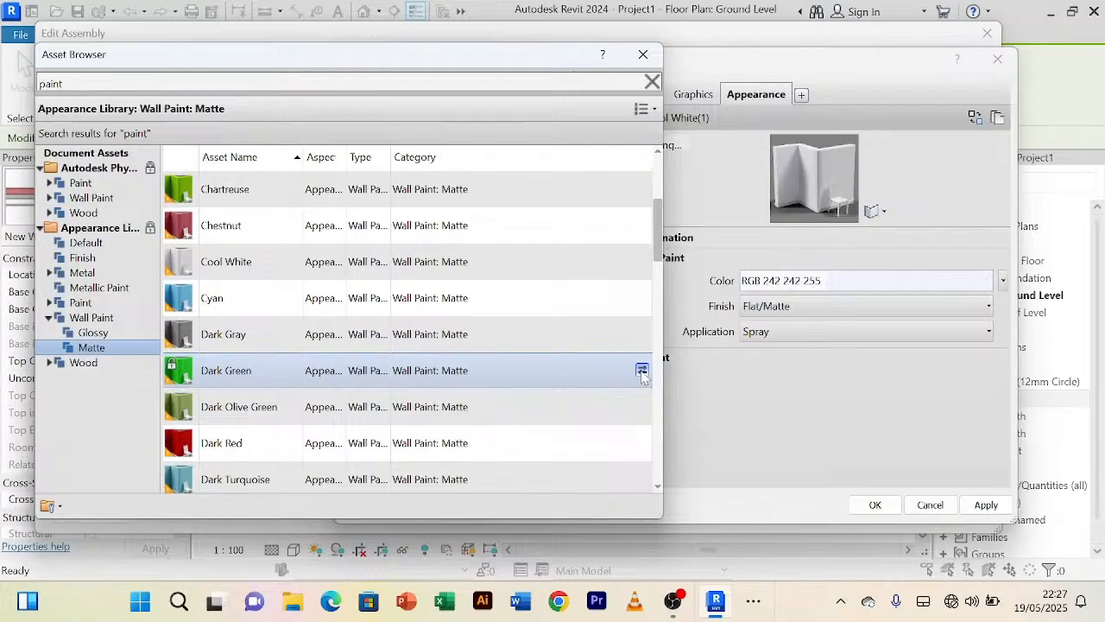
click(642, 334)
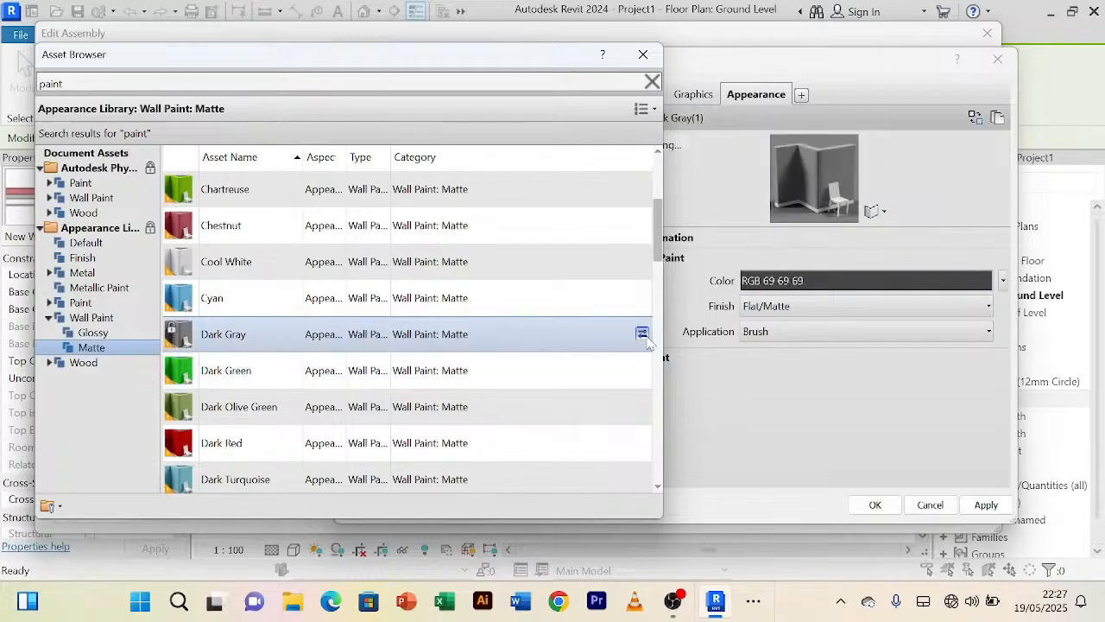
scroll(643, 336, down, 2)
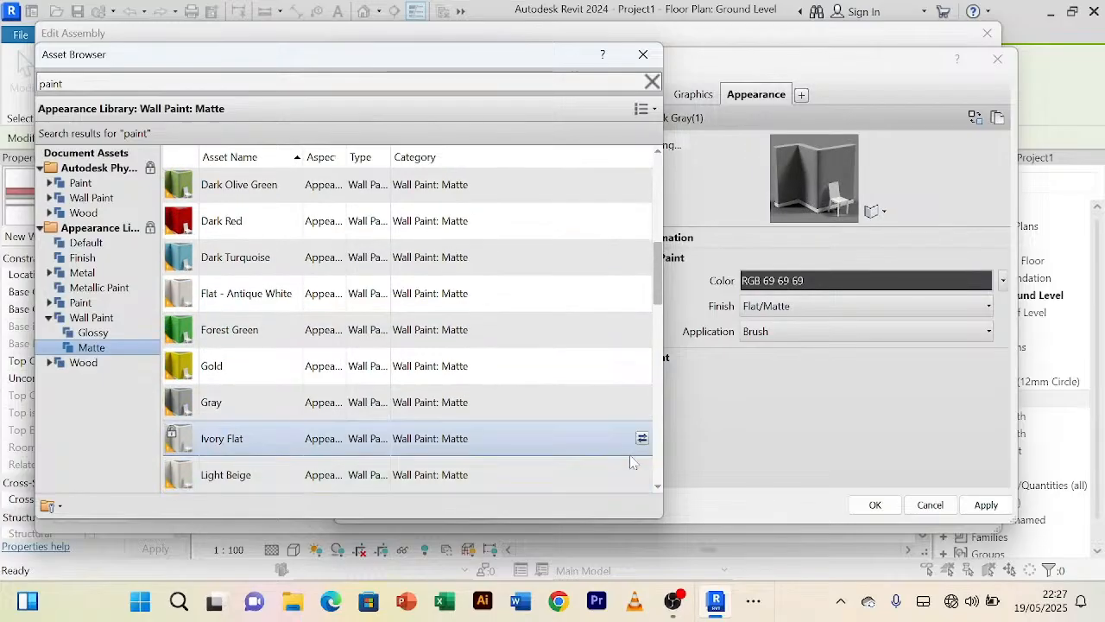
click(643, 438)
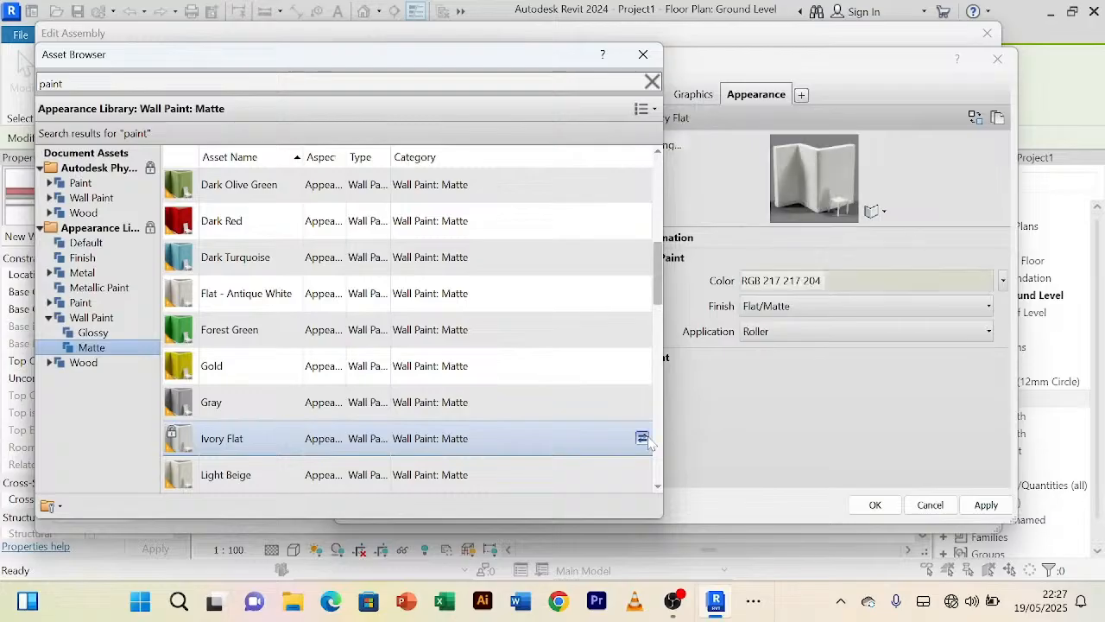
click(642, 476)
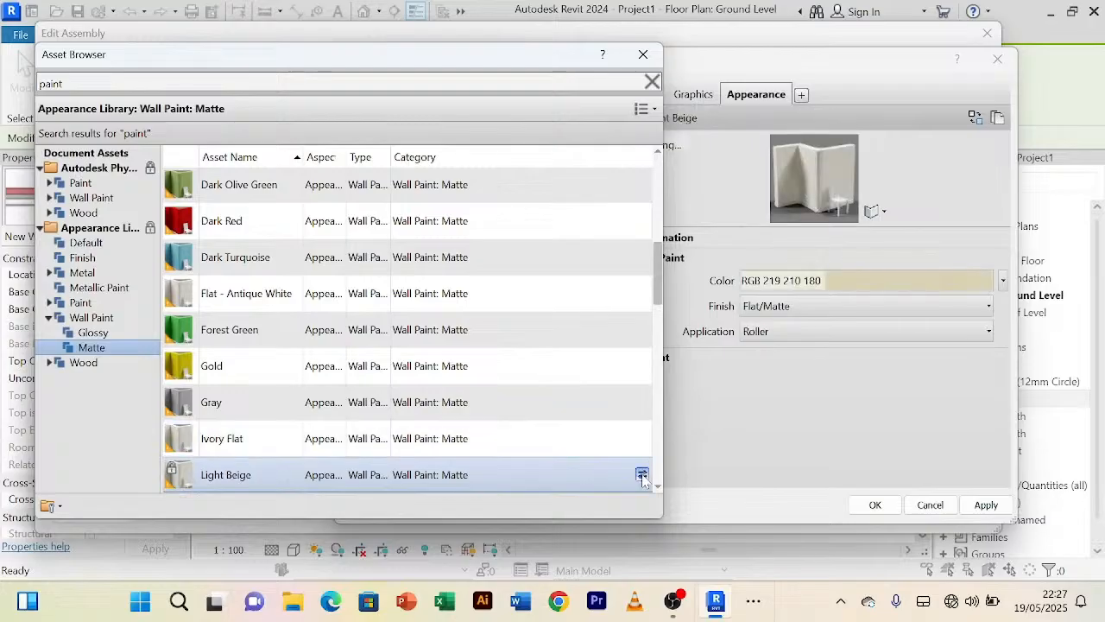
Step: Replace the exterior paint material's appearance with the Light Gray matte wall paint and assign the material to the Finish 1 [4] layer
scroll(641, 476, down, 1)
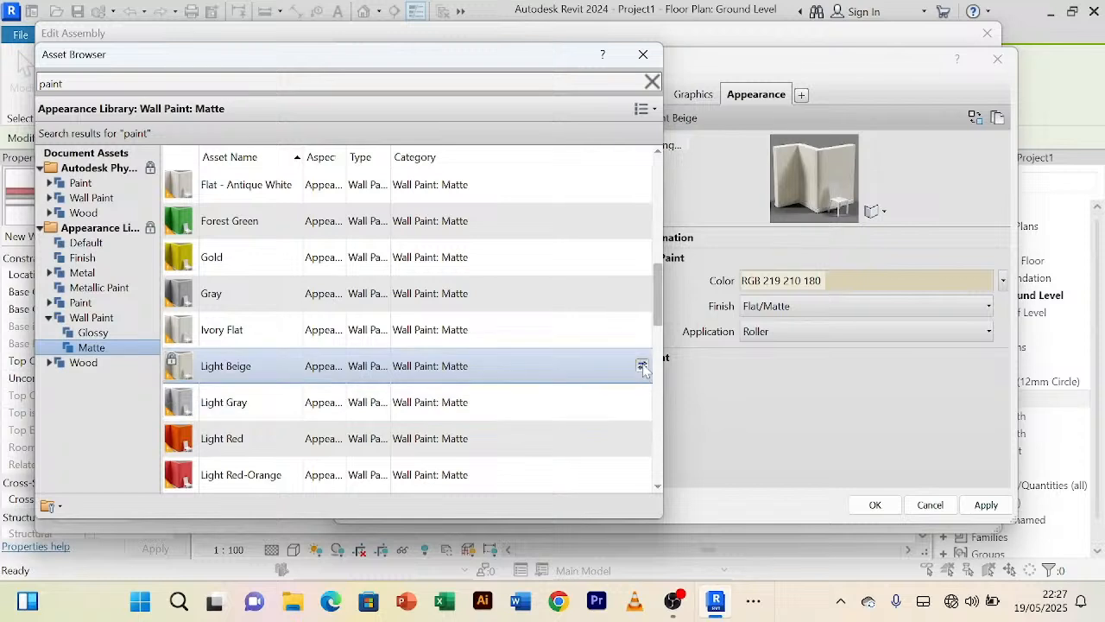
click(642, 406)
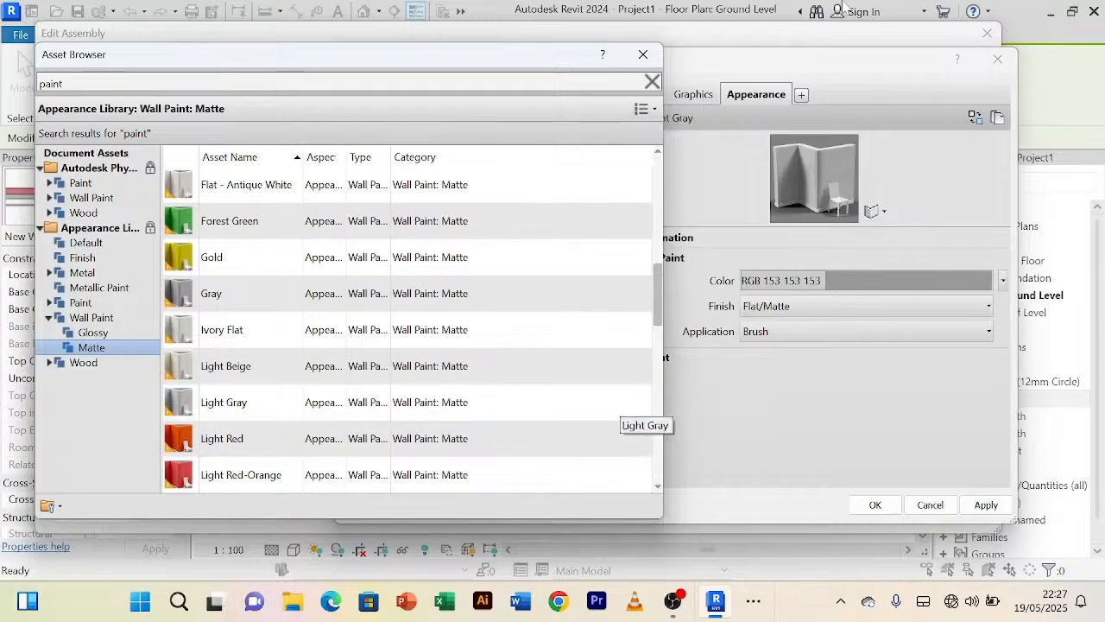
click(643, 54)
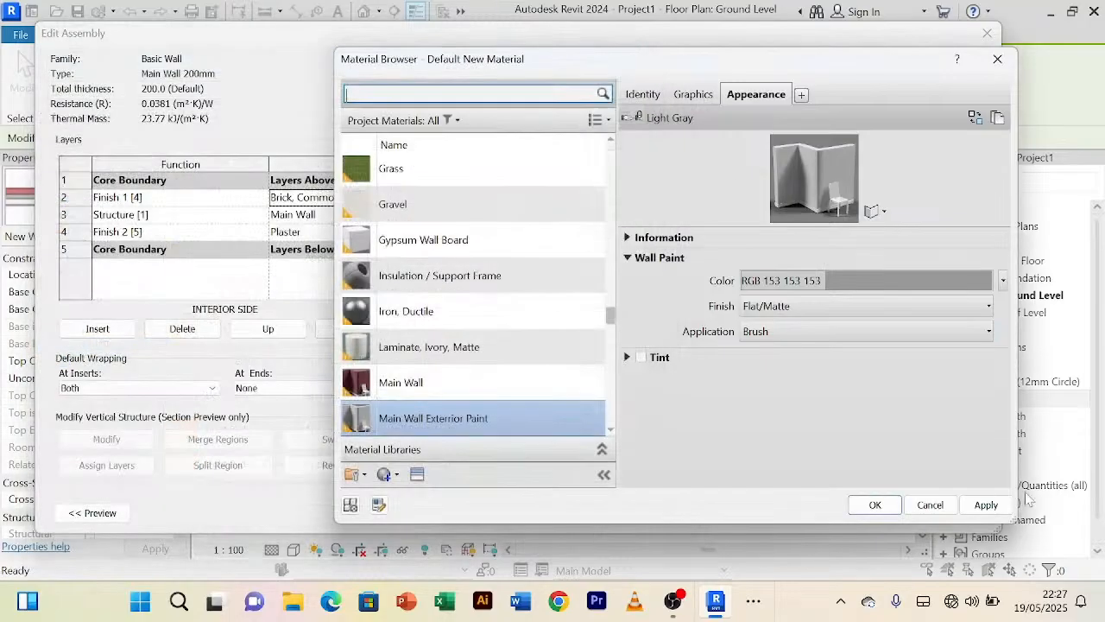
click(988, 507)
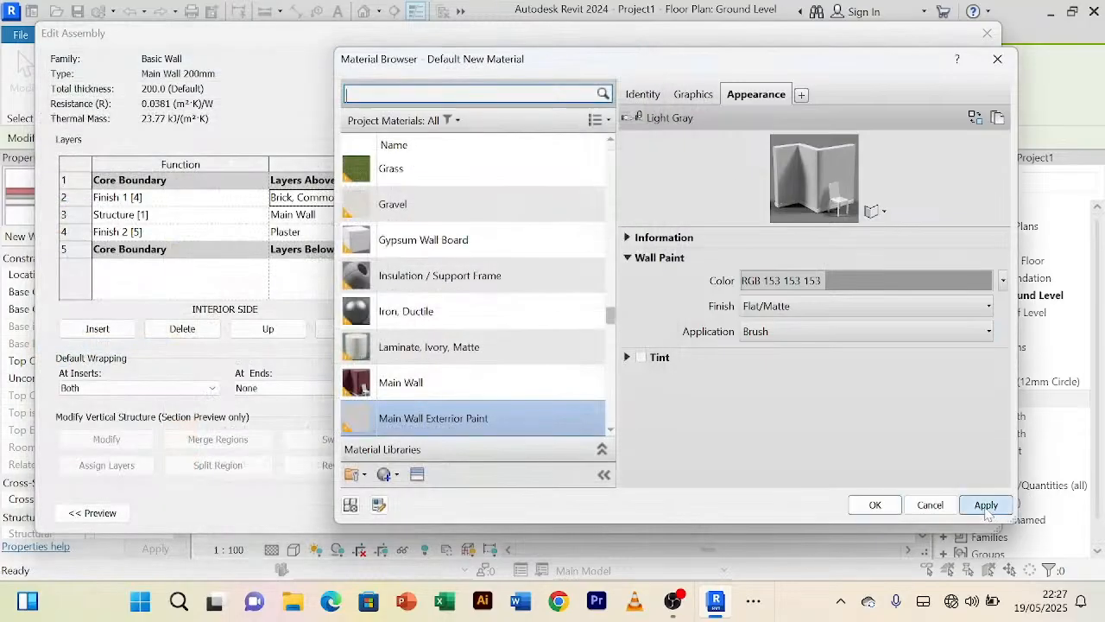
click(875, 506)
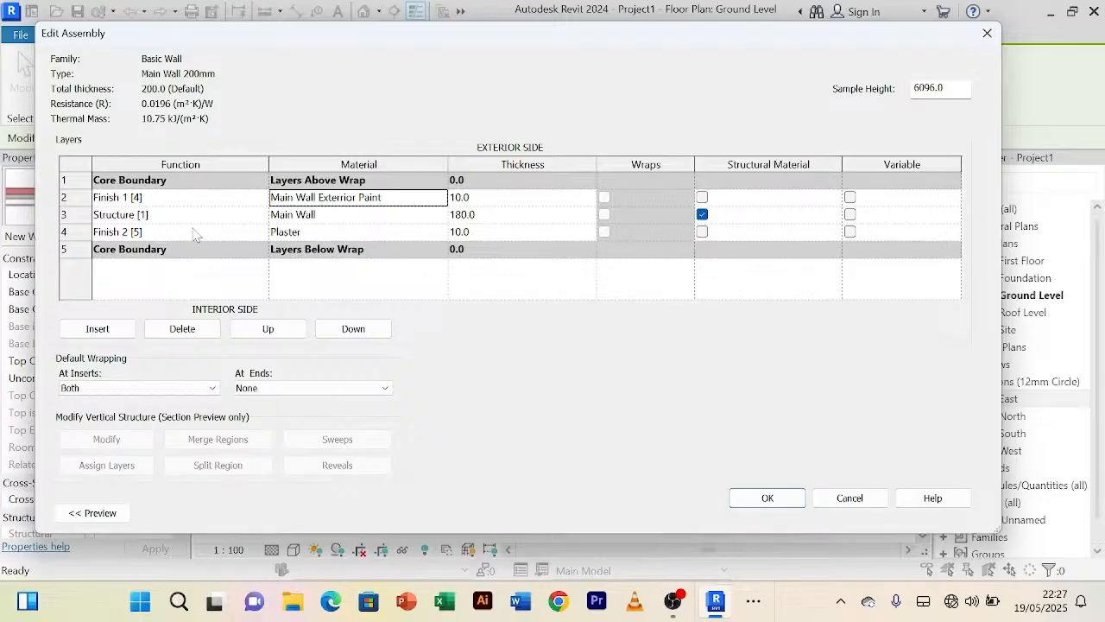
Step: Create a new material named Main Wall Interrior Paint for the Finish 2 [5] layer that uses Plaster
click(352, 235)
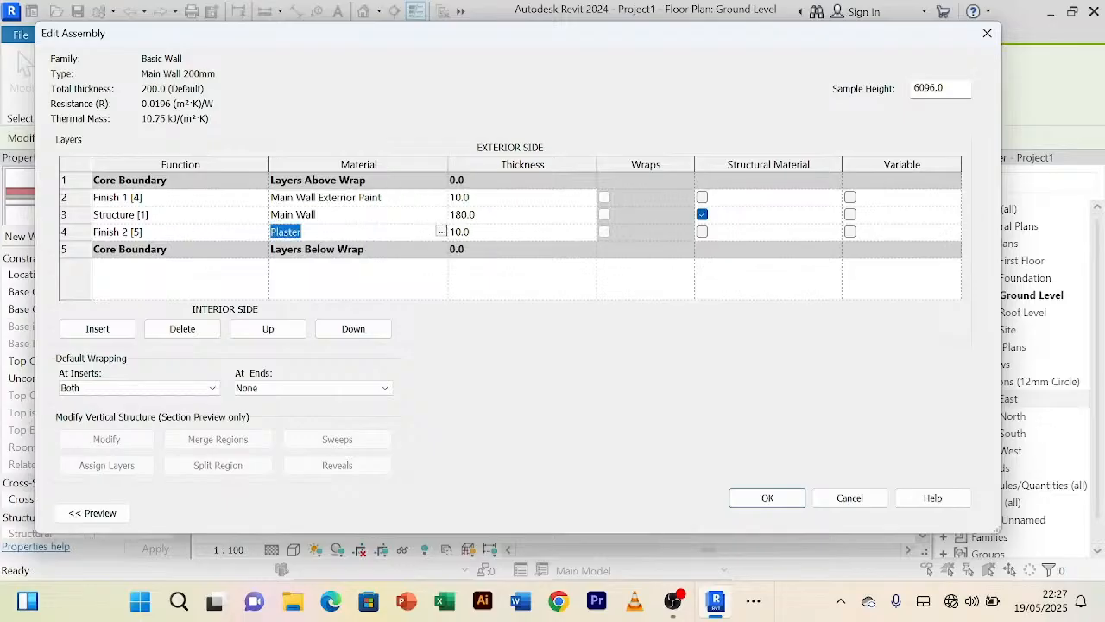
click(441, 233)
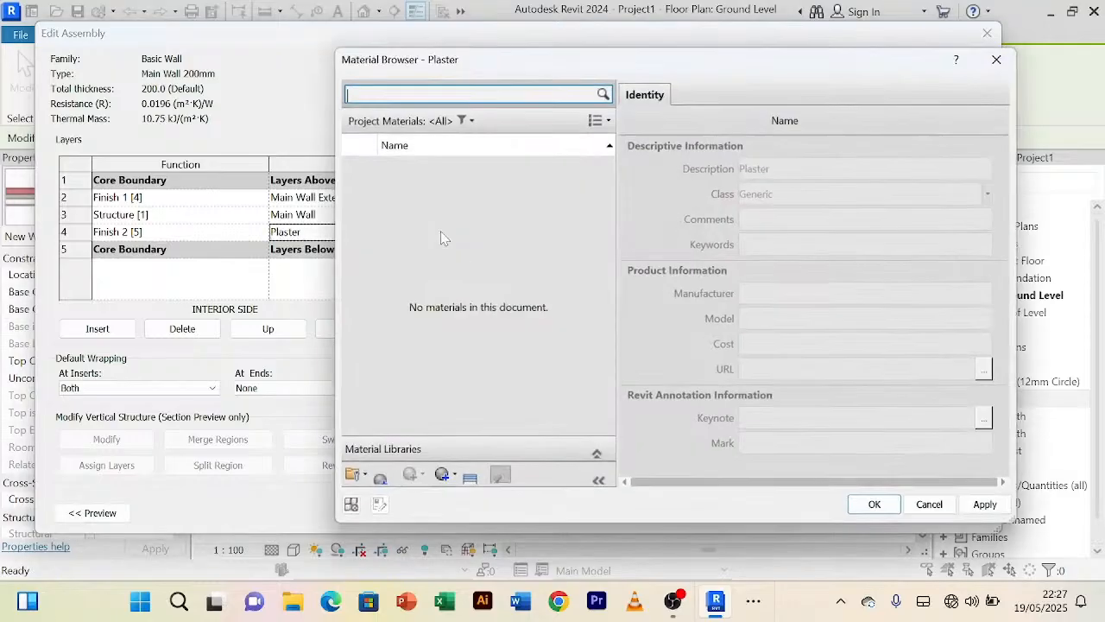
click(399, 477)
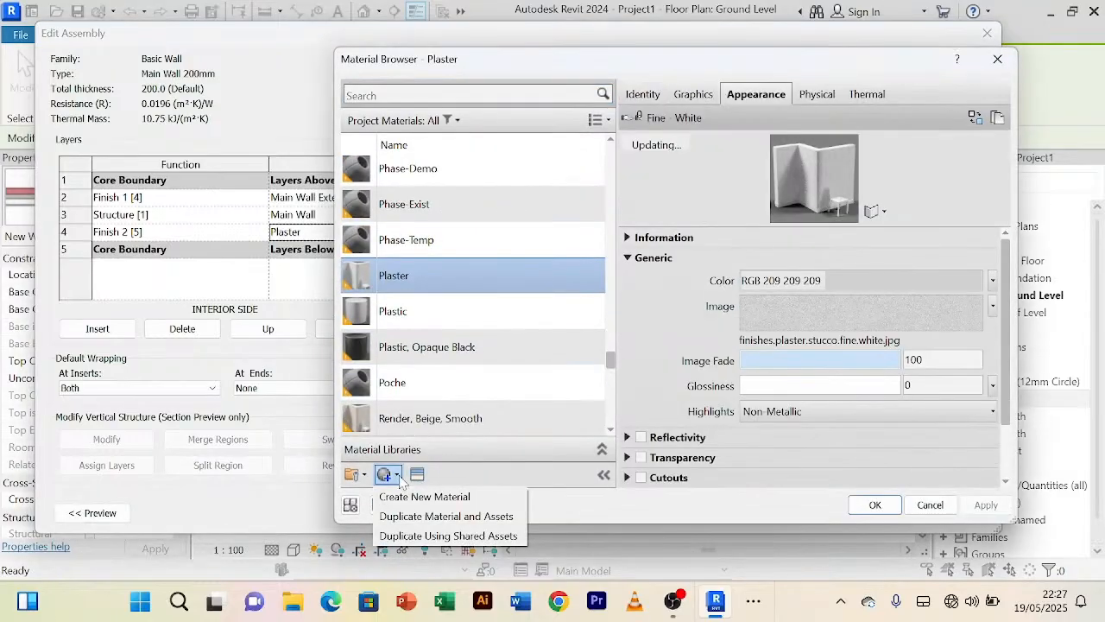
click(436, 501)
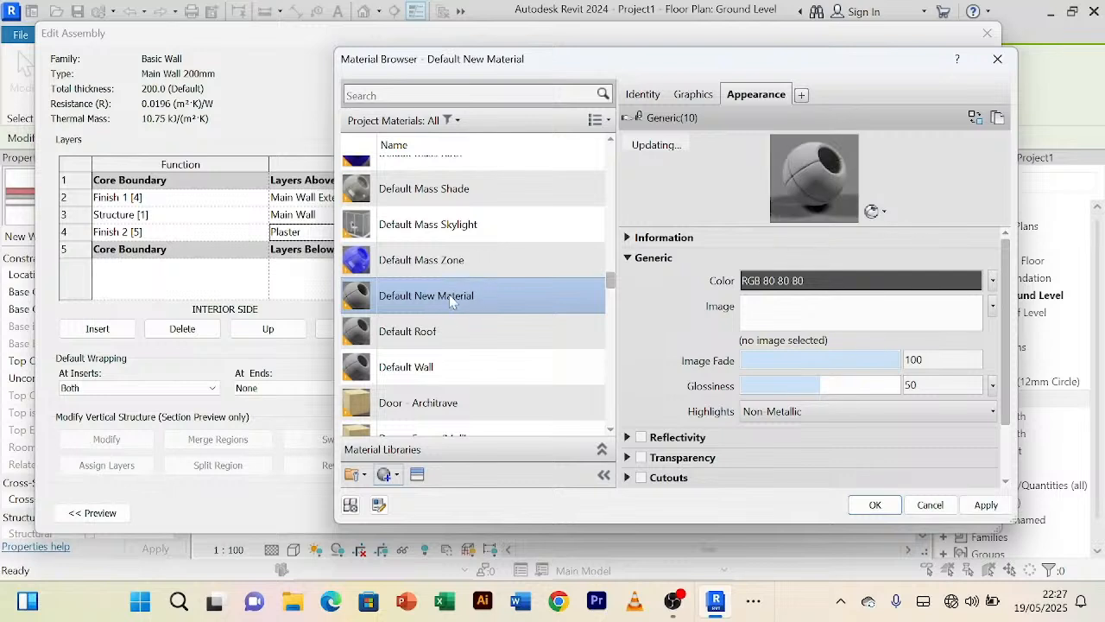
right_click(451, 295)
click(487, 356)
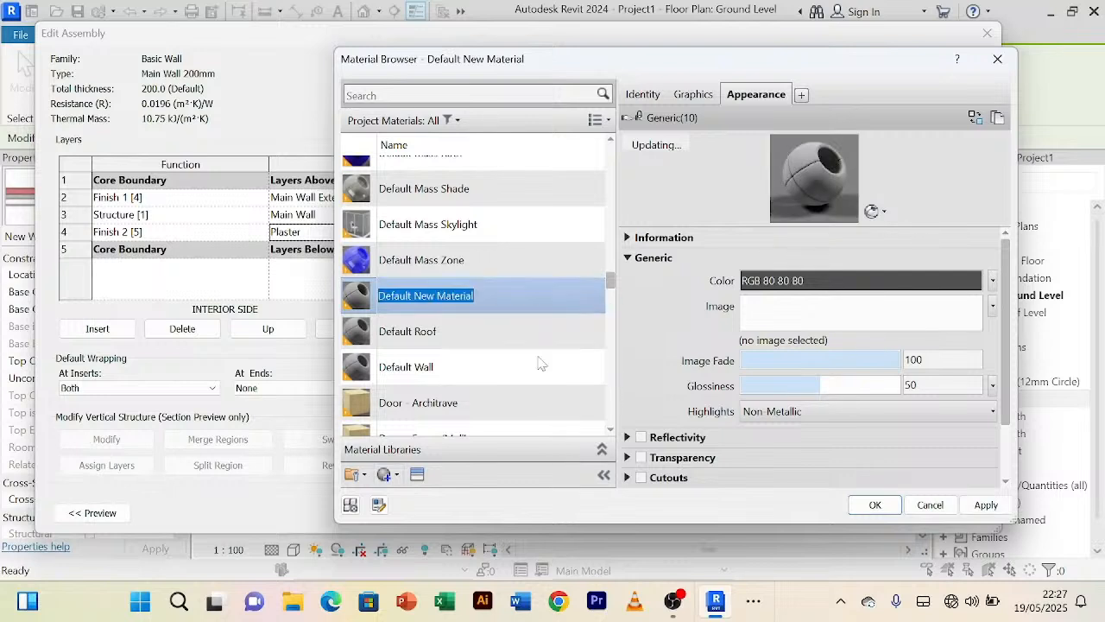
text(Main Wall Interior Paint)
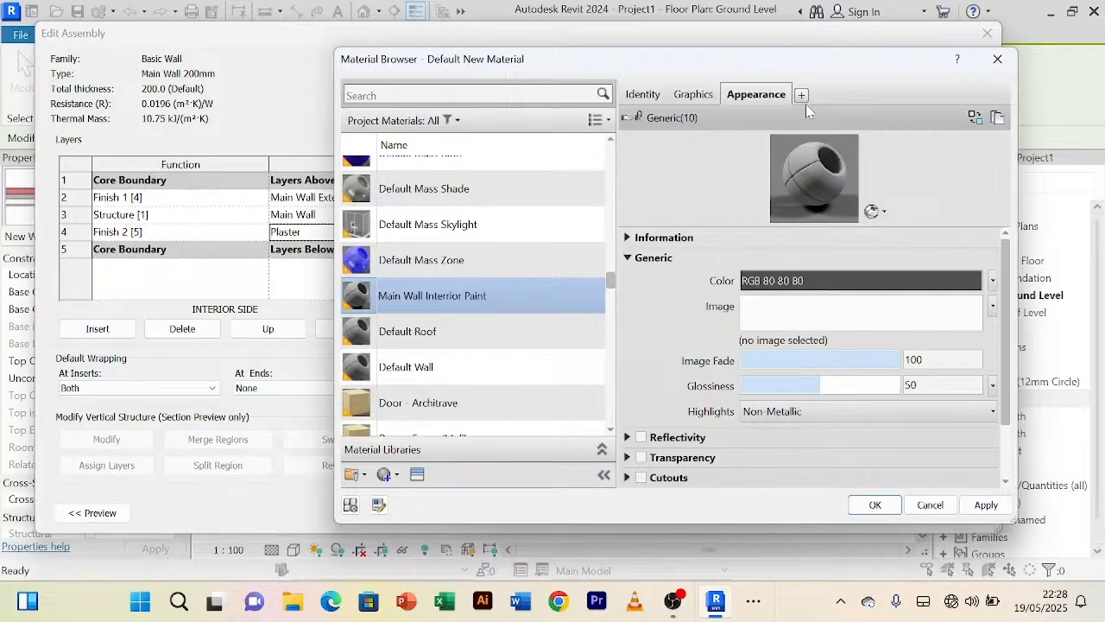
Step: Search the replacement appearance assets for paint and browse the Wall Paint and Finish categories of the Appearance Library
click(975, 118)
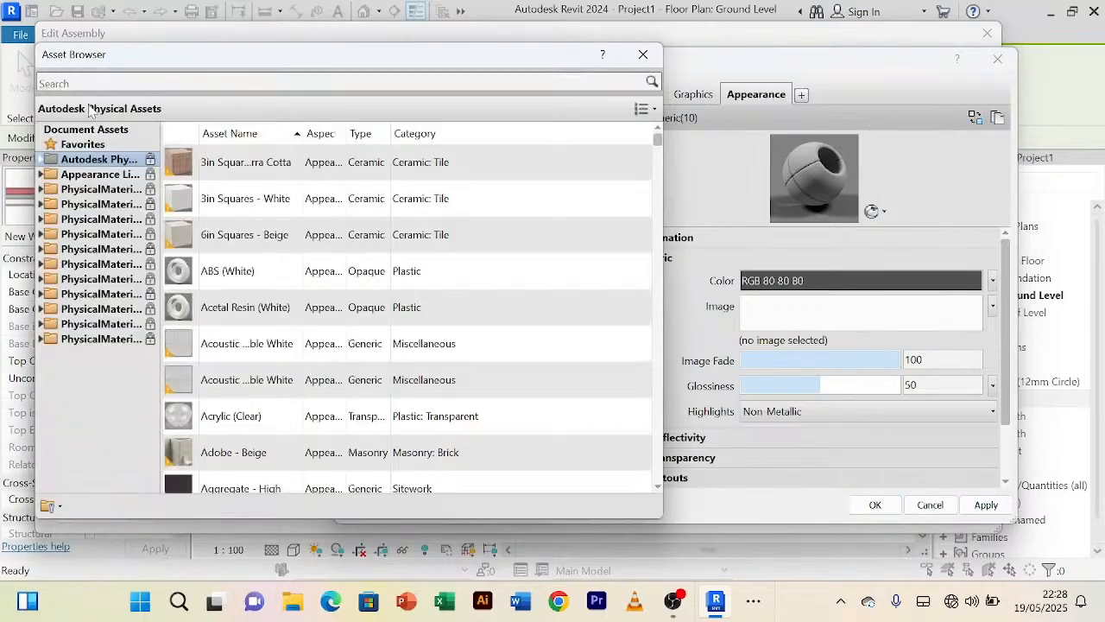
click(41, 82)
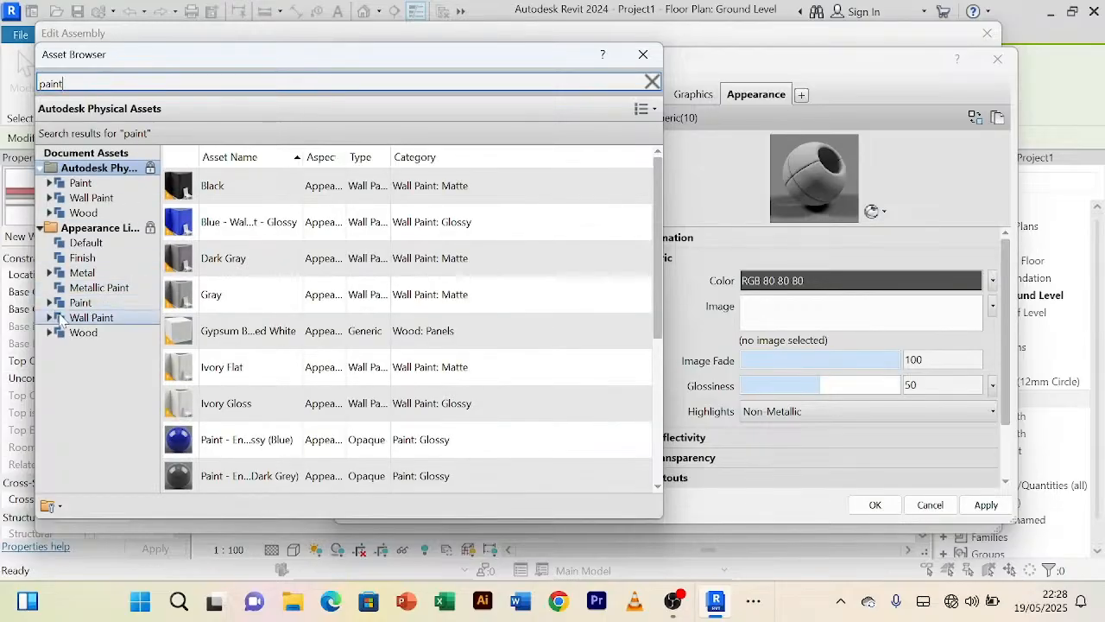
click(87, 318)
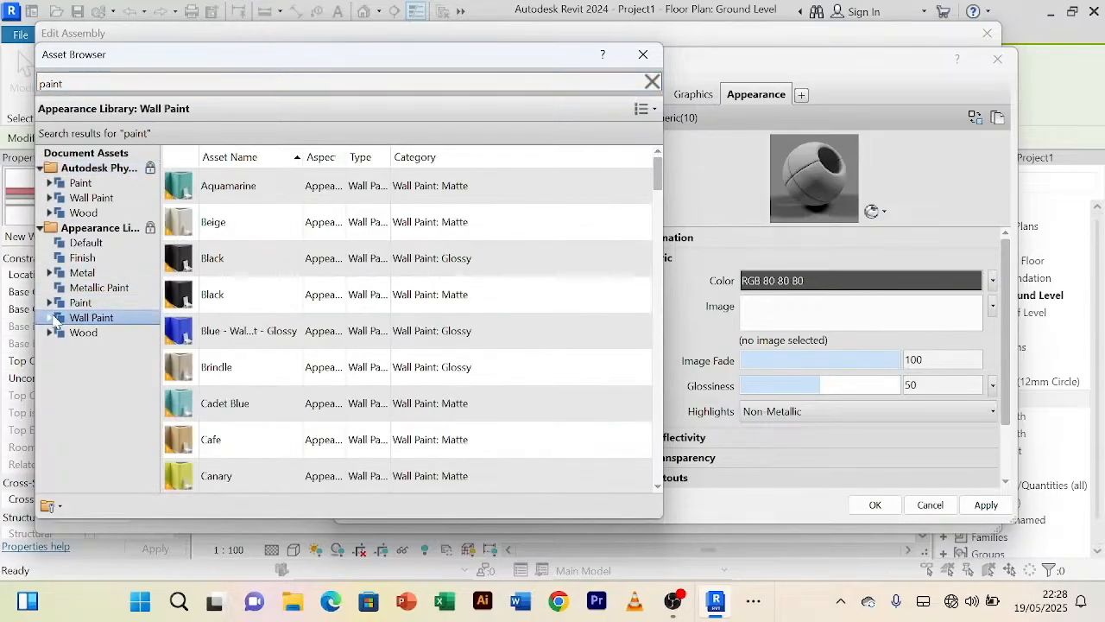
click(69, 259)
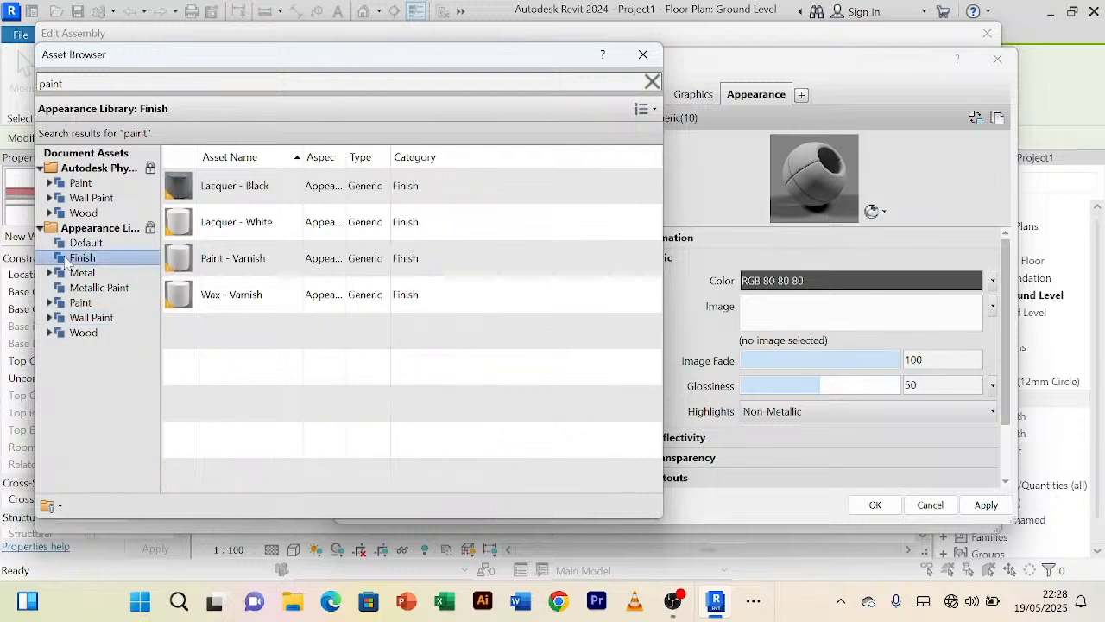
Step: Try the Lacquer - White, Paint - Varnish and Wax - Varnish finishes as the interior paint material's appearance
click(652, 221)
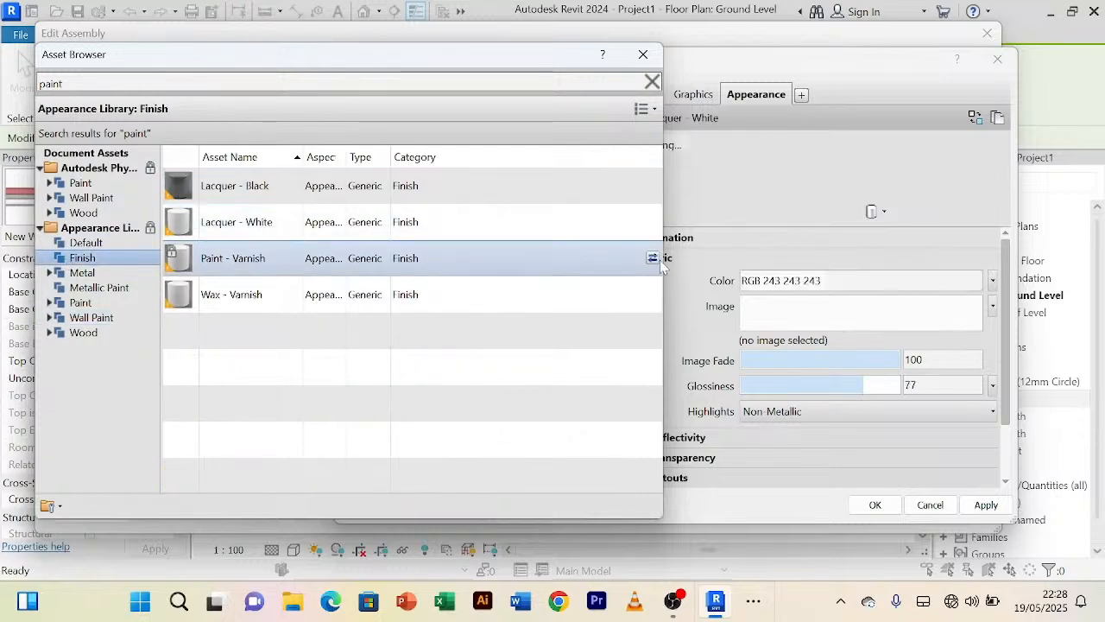
click(653, 258)
click(653, 294)
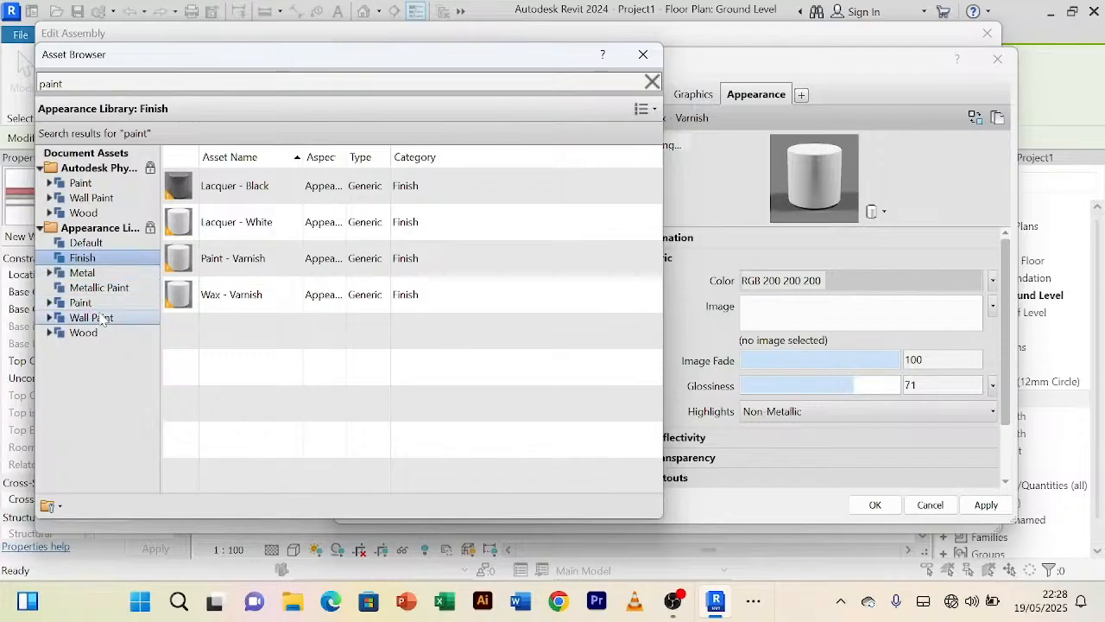
Step: Replace the interior paint material's appearance with the painted white gypsum board asset from the Wood: Panels category
click(50, 333)
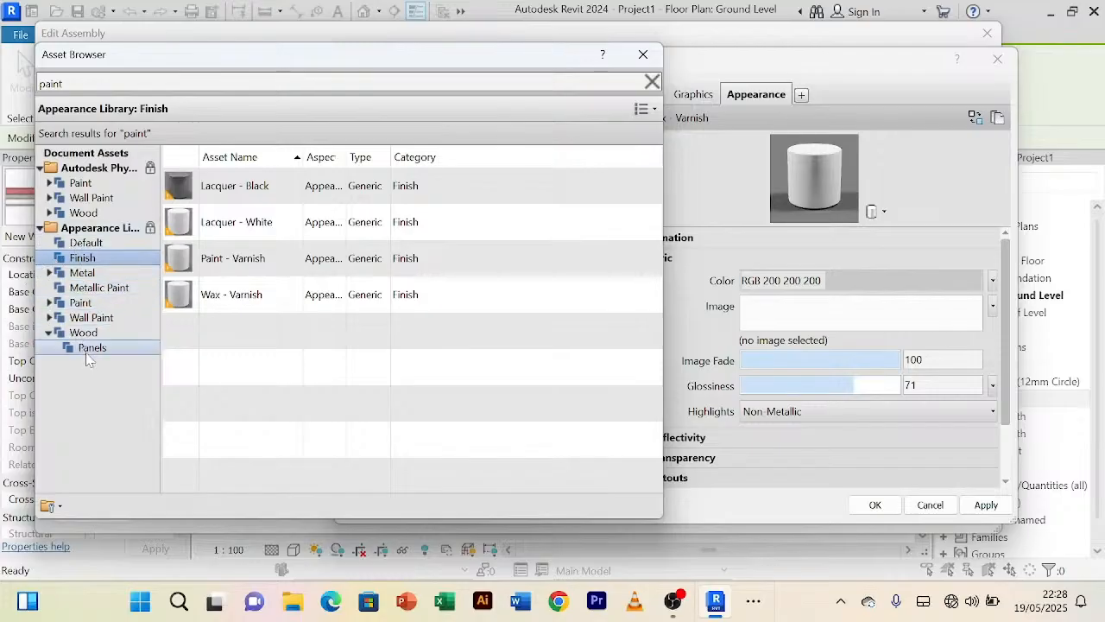
click(88, 347)
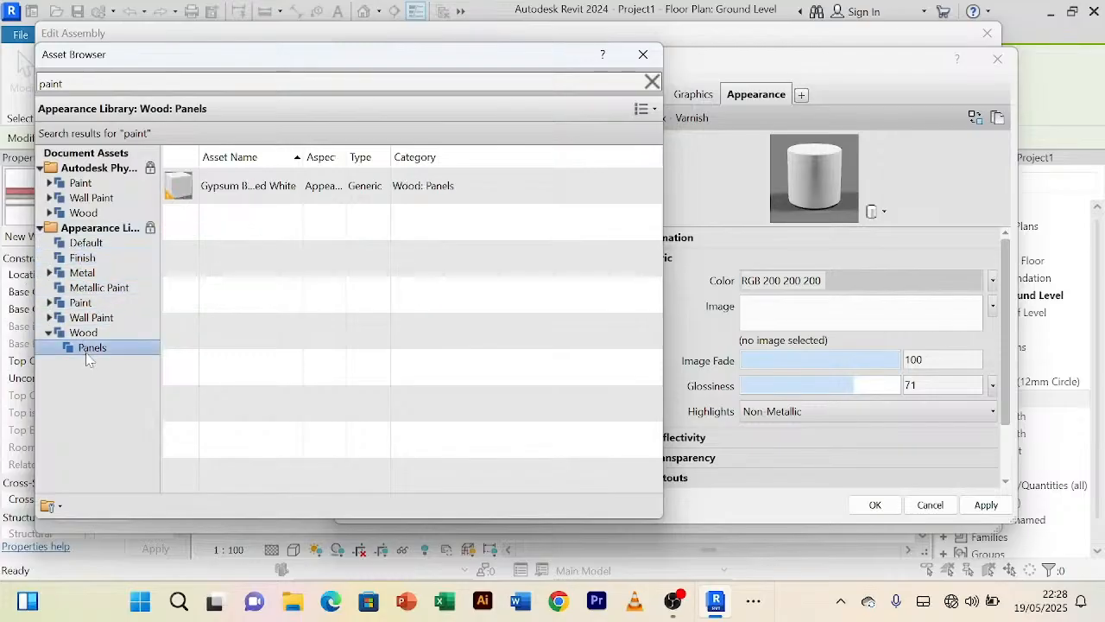
click(652, 185)
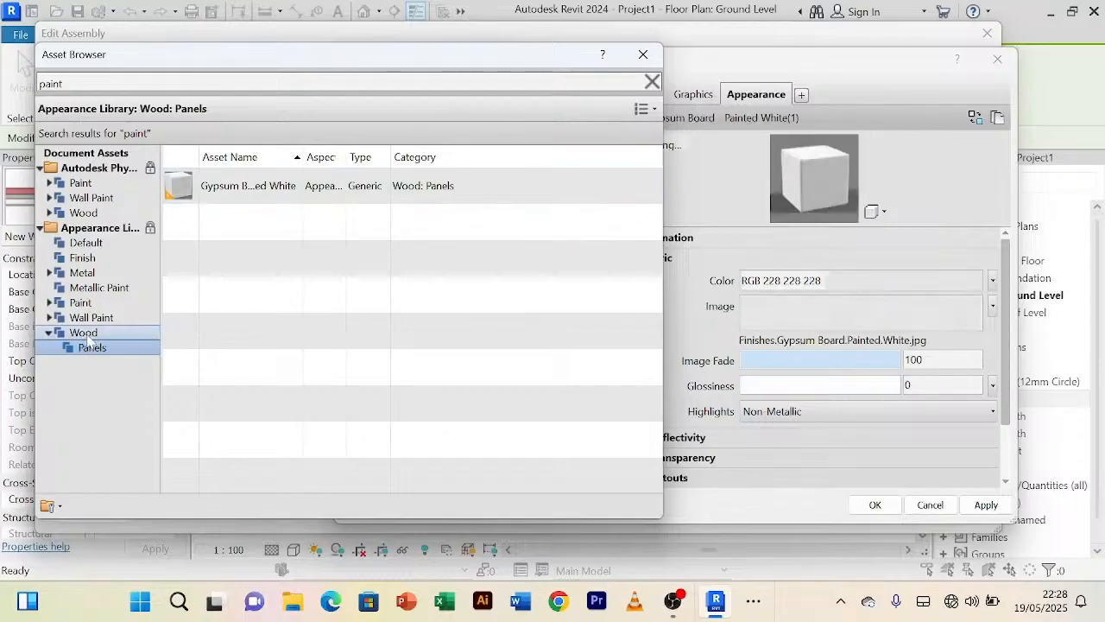
Step: Browse the Paint subcategories, Finish and Metal categories of the Appearance Library for a suitable interior paint
click(50, 303)
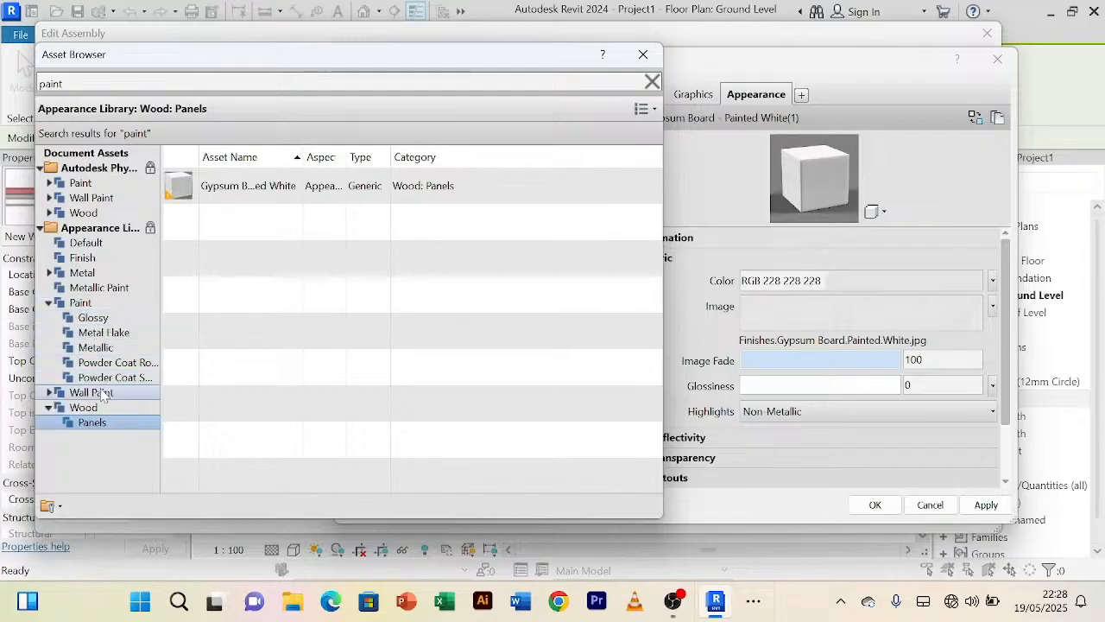
click(93, 319)
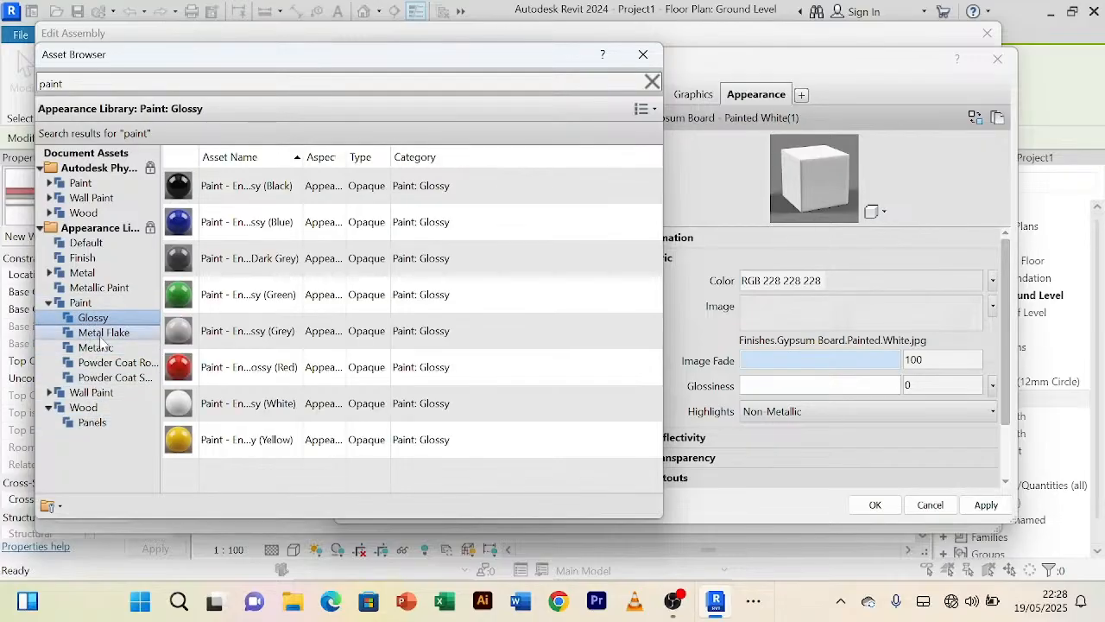
click(101, 333)
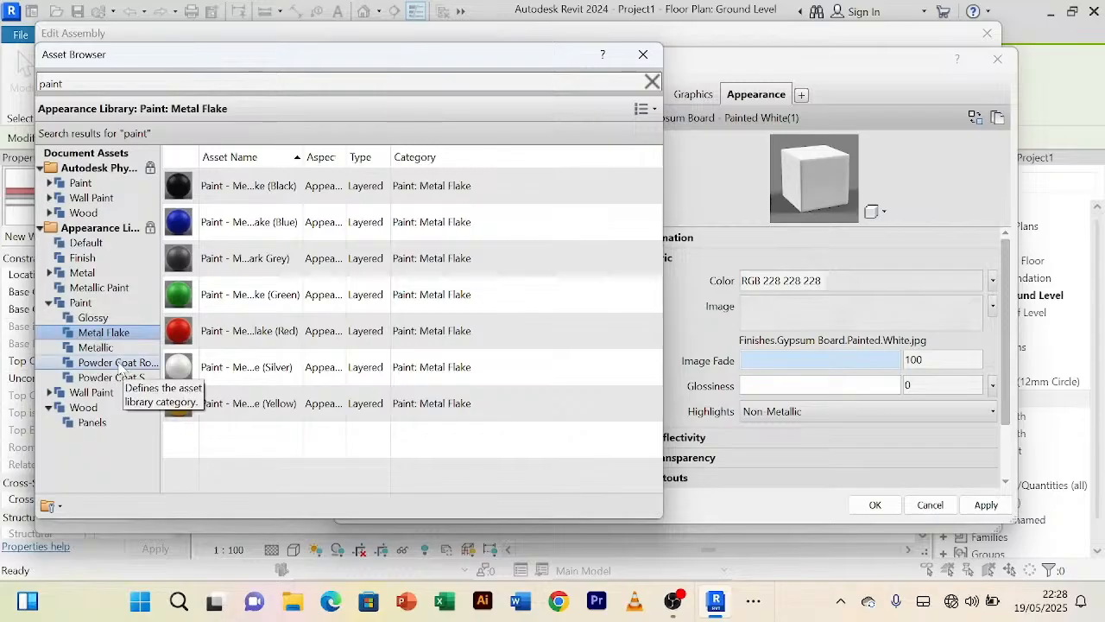
click(111, 348)
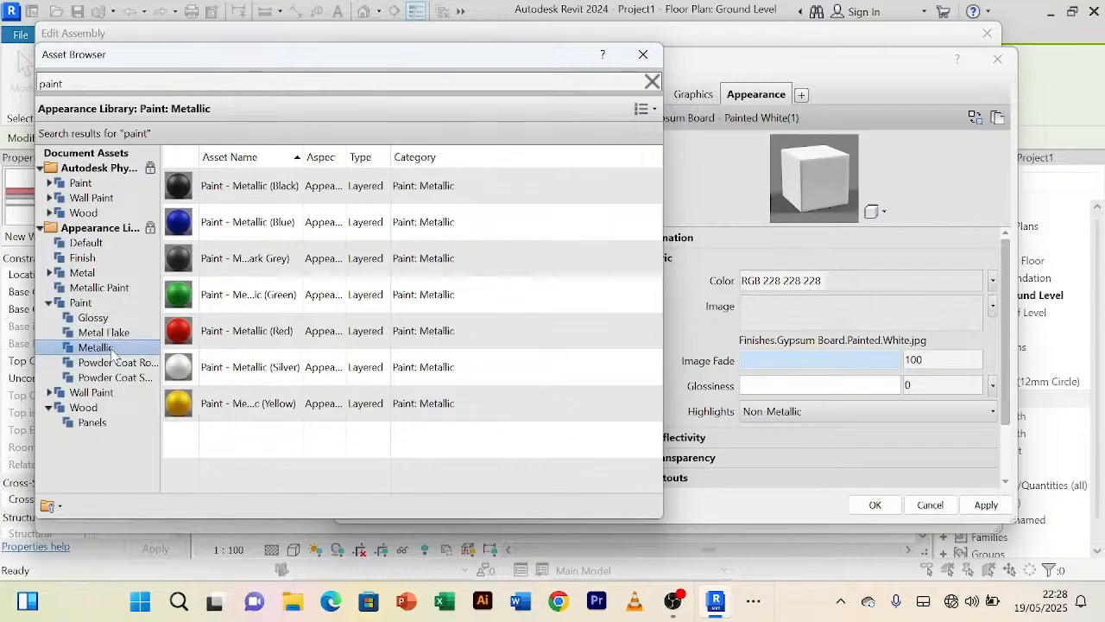
click(107, 364)
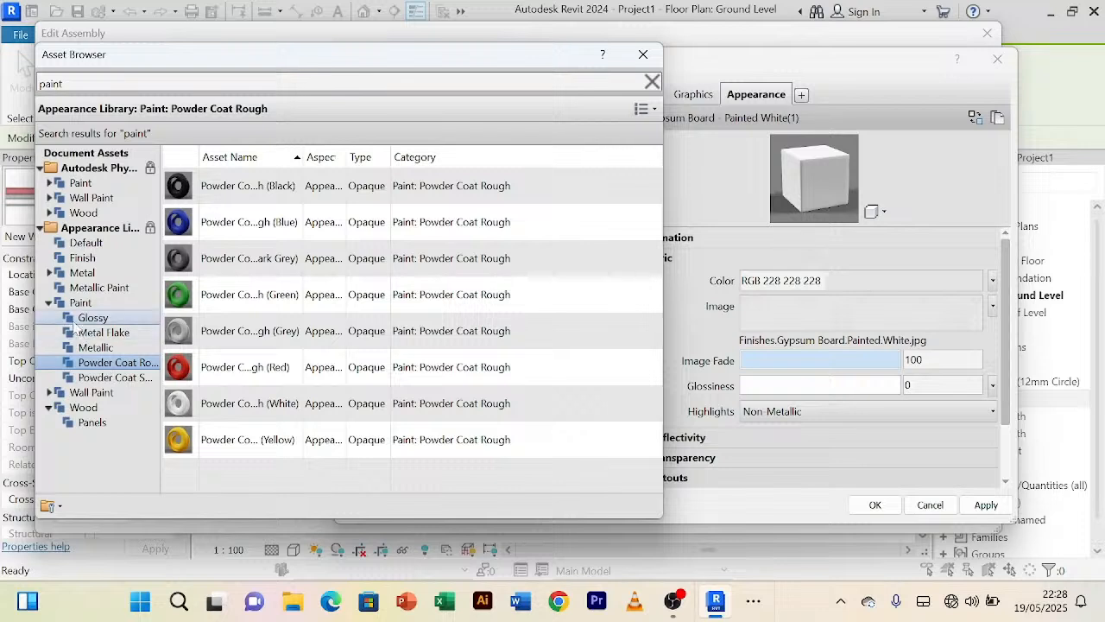
click(64, 259)
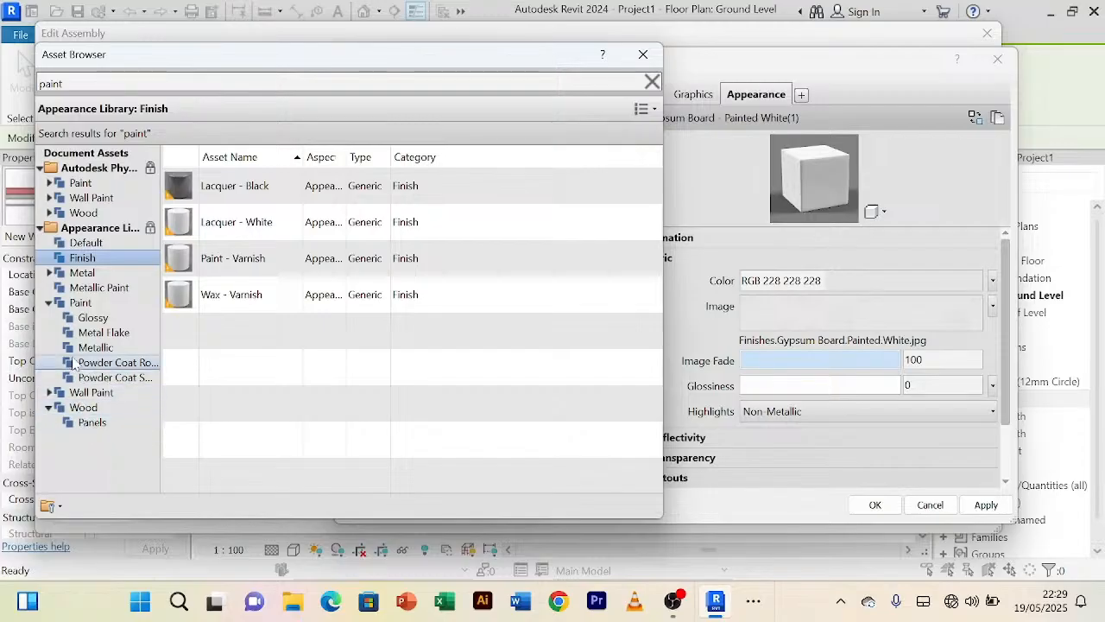
click(49, 303)
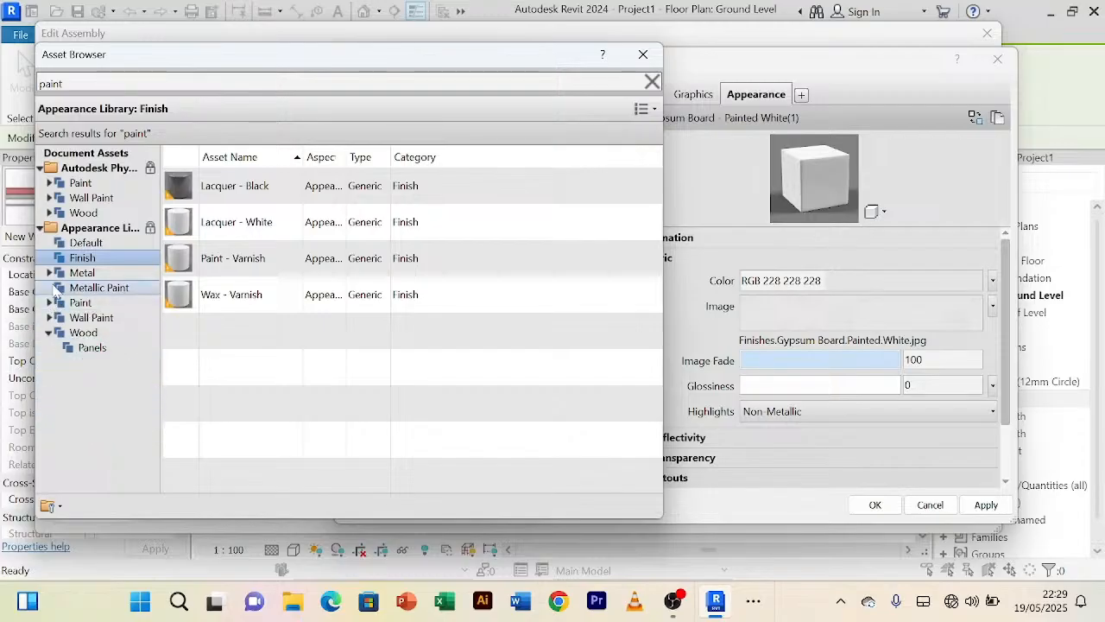
click(49, 272)
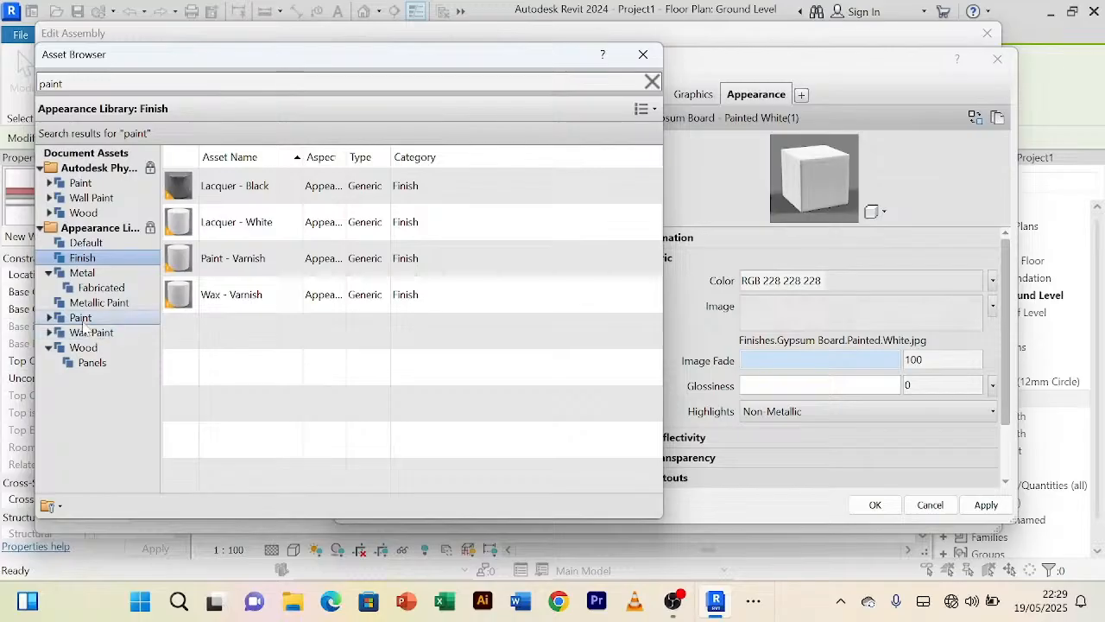
Step: Try the Beige and Ivory Flat assets from the Wall Paint category as the interior paint material's appearance
click(57, 335)
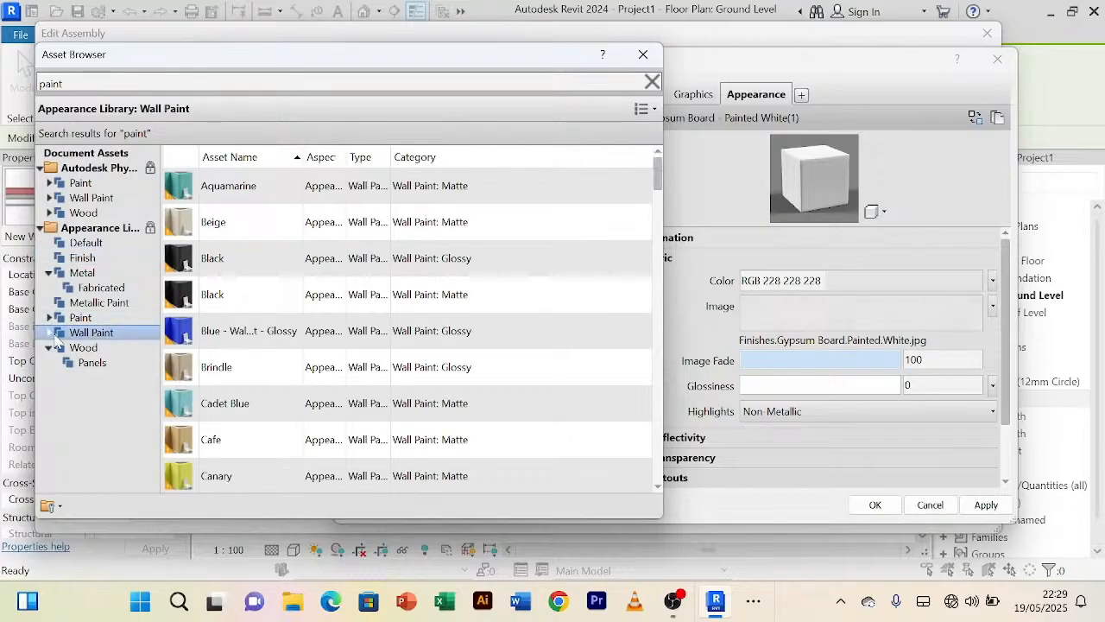
click(641, 221)
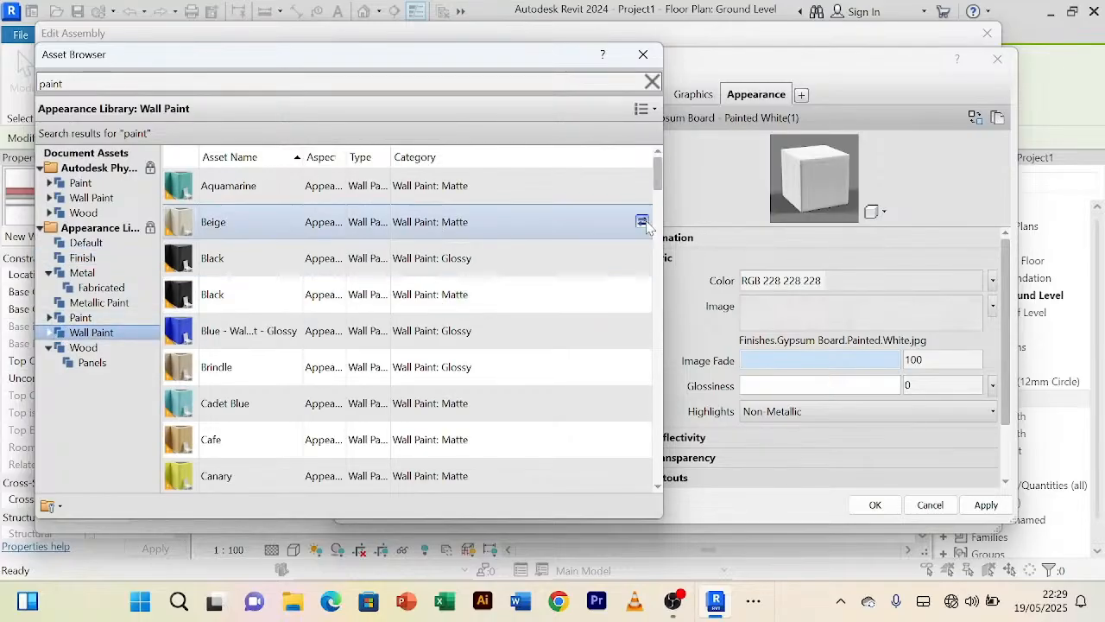
scroll(556, 339, down, 5)
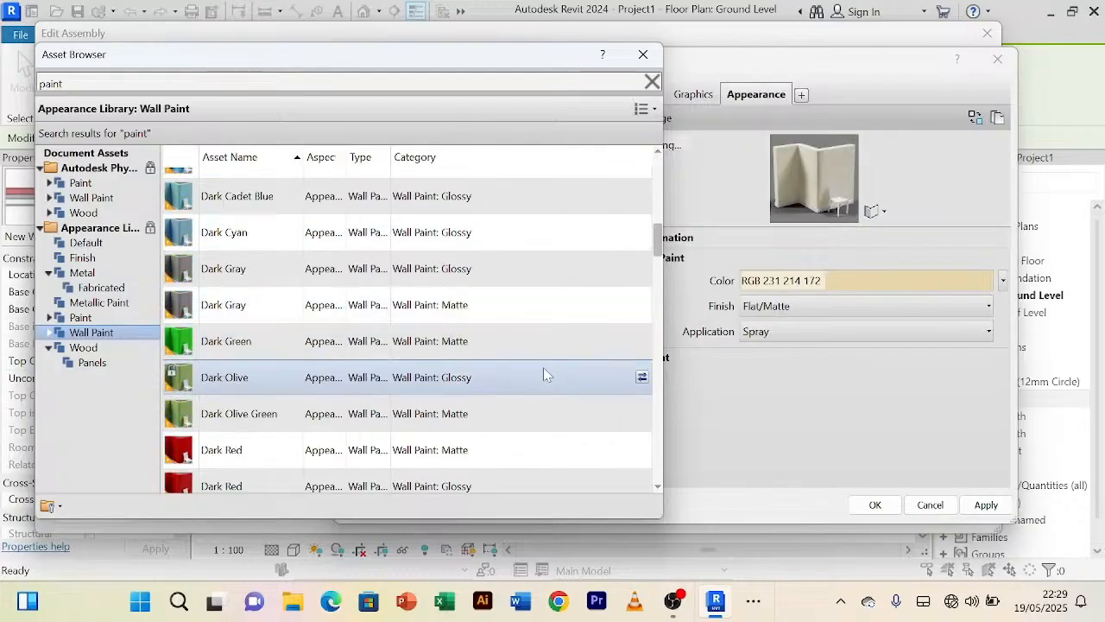
scroll(543, 370, down, 5)
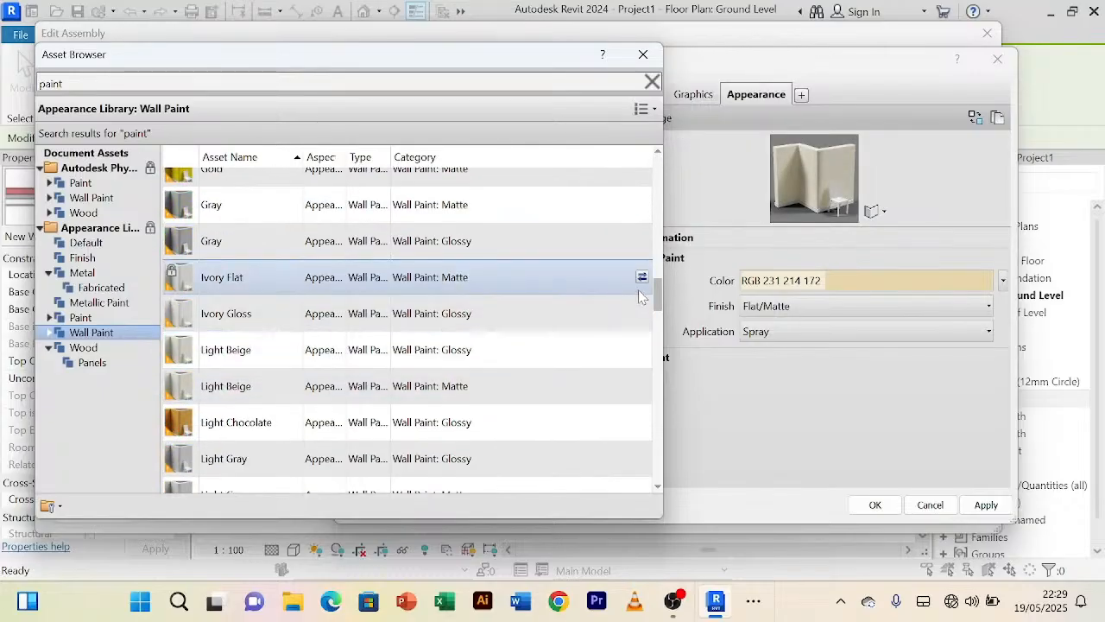
click(642, 277)
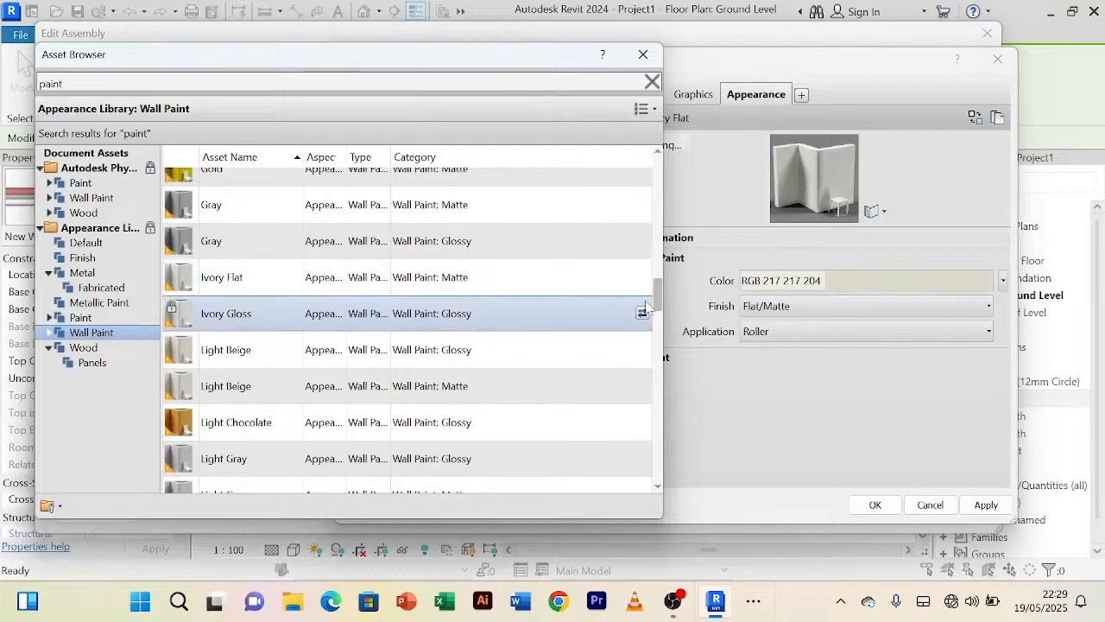
Step: Replace the interior paint material's appearance with the Ivory Gloss wall paint asset and close the asset library
click(641, 313)
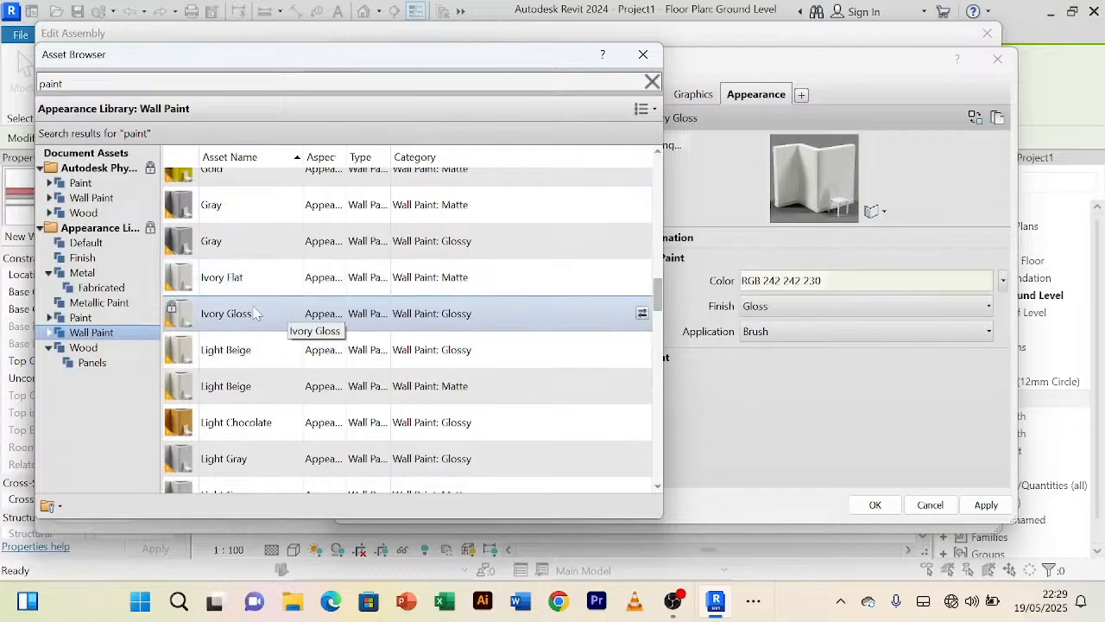
click(642, 316)
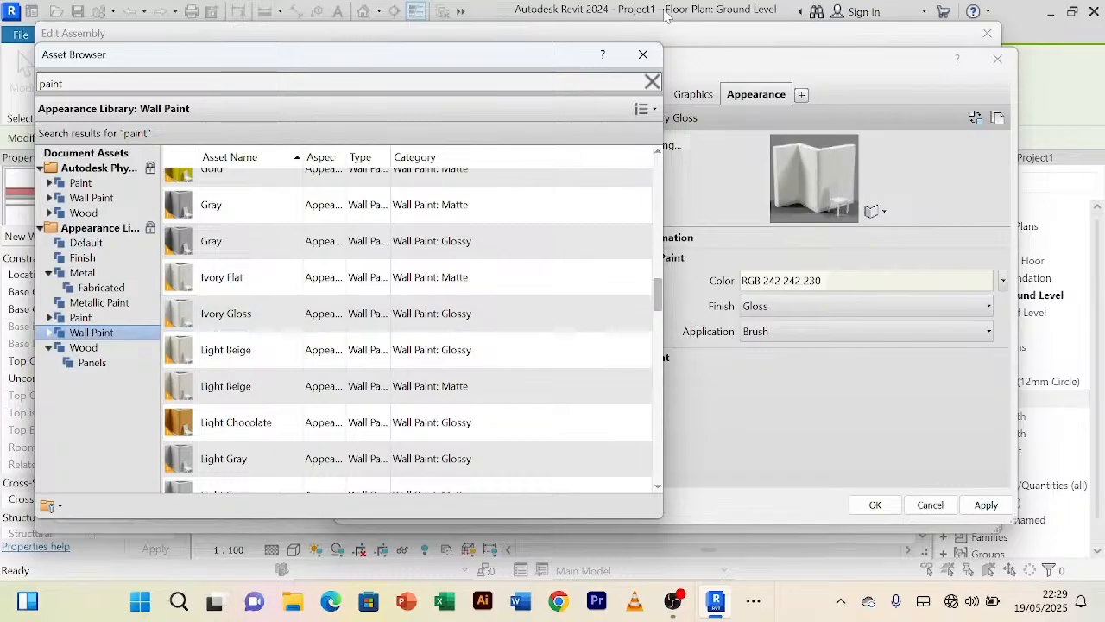
click(645, 57)
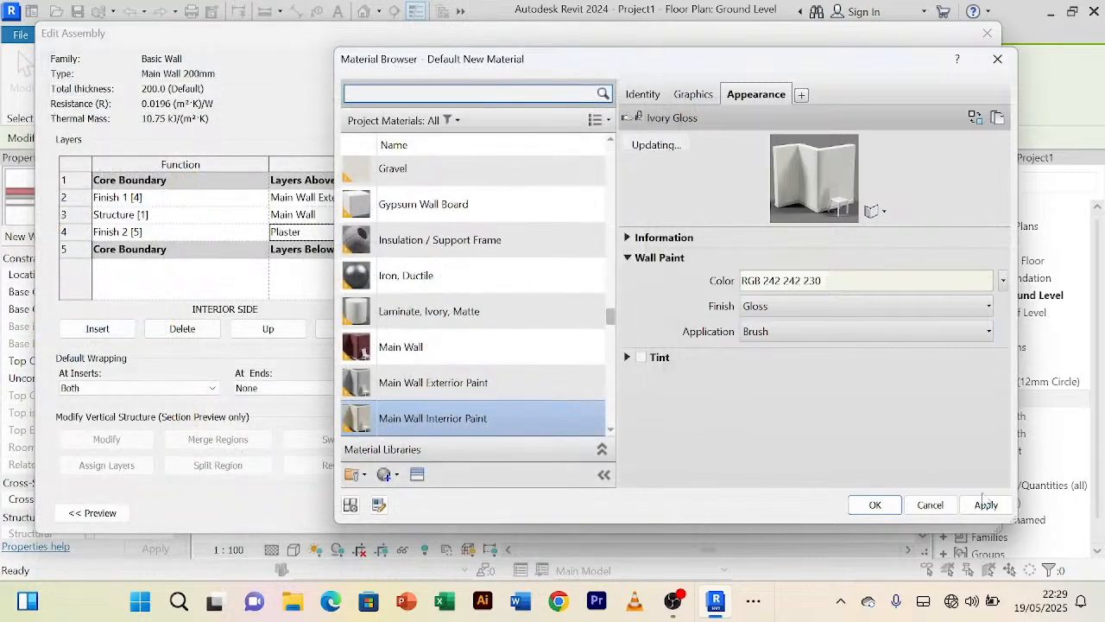
Step: Assign Main Wall Interrior Paint to the Finish 2 [5] layer and accept the Main Wall 200mm structure and type properties
click(874, 504)
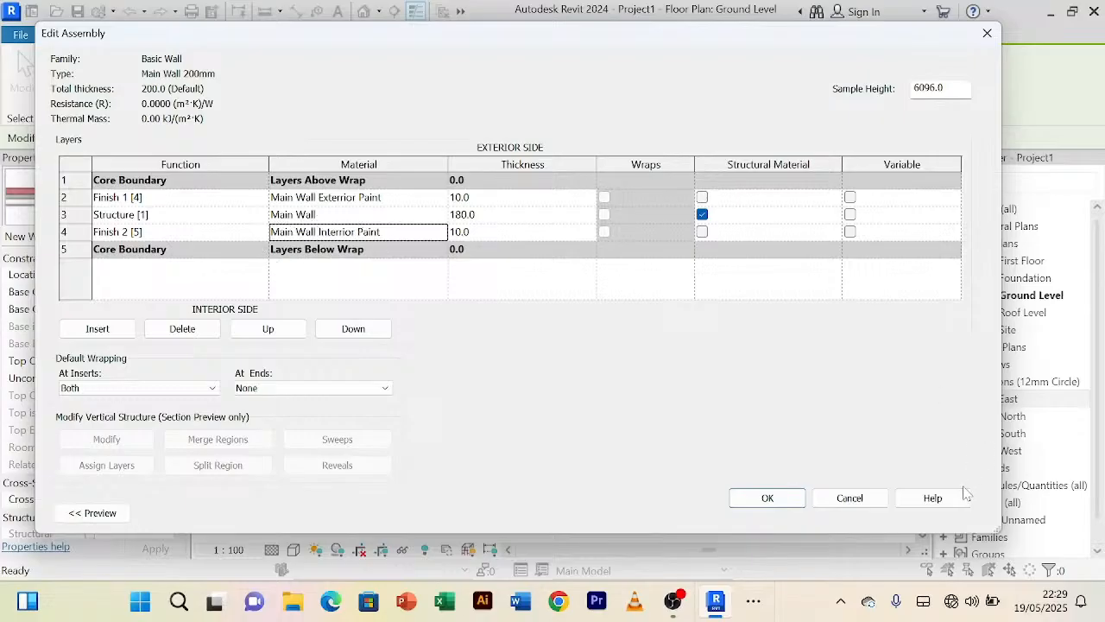
click(766, 498)
click(949, 514)
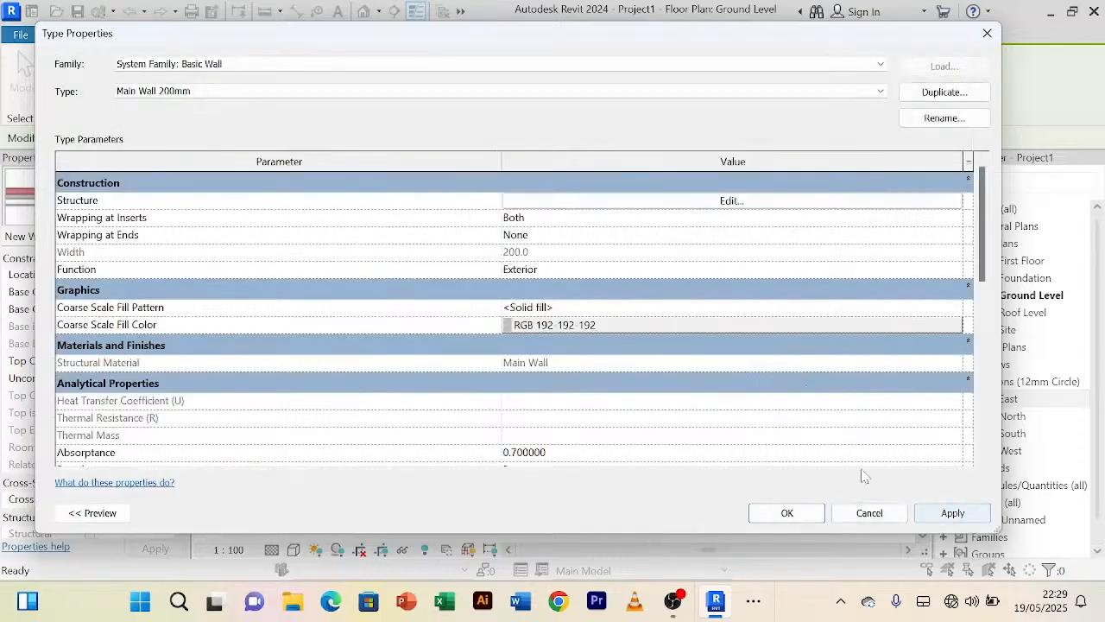
click(787, 512)
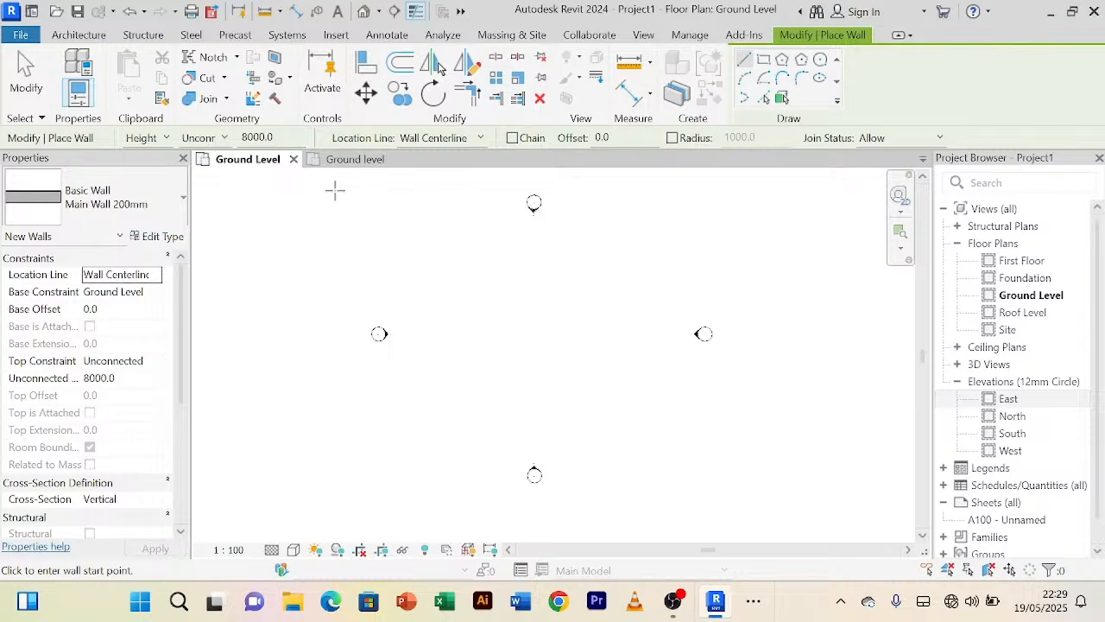
Step: Examine the living room dimensions on the Ground level plan of the 1 Story Building Project, dismissing the save reminder without saving
click(356, 162)
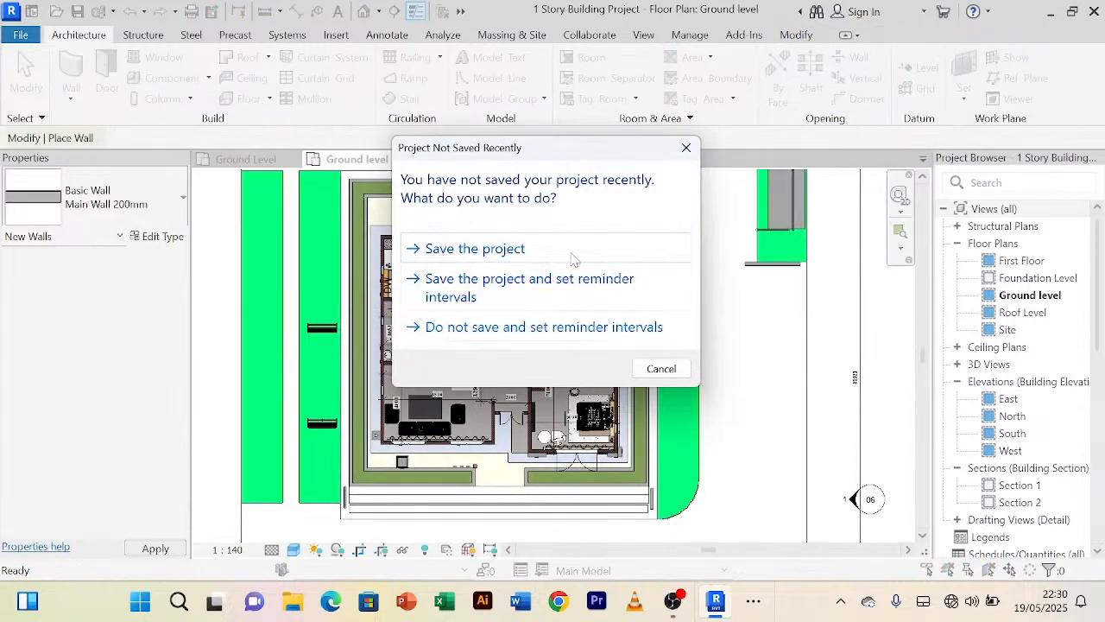
click(662, 369)
scroll(413, 419, up, 5)
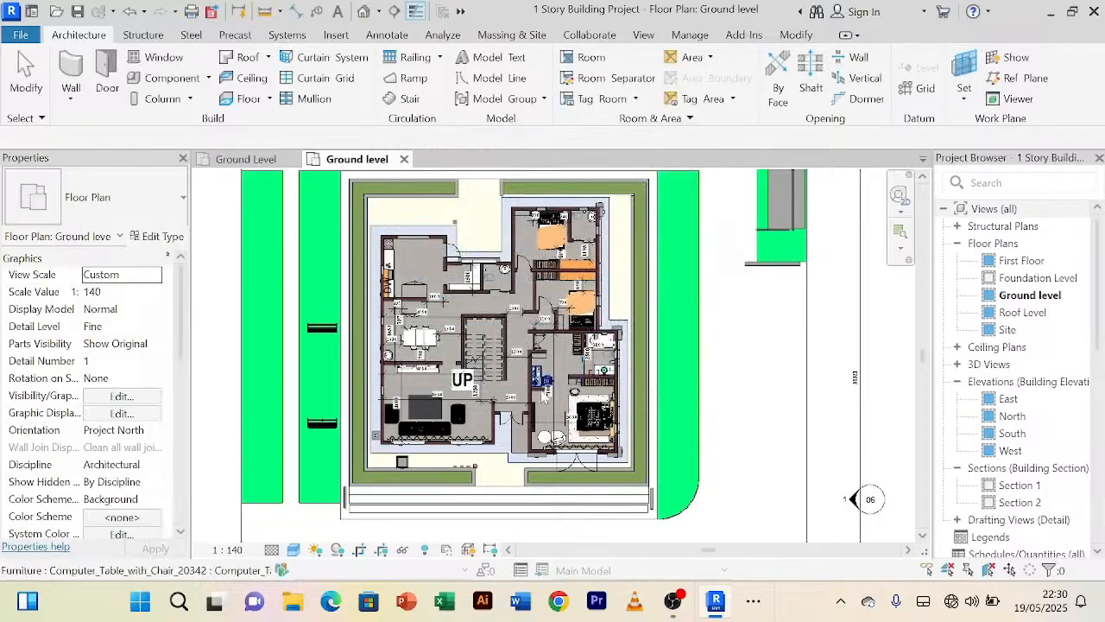
scroll(415, 415, down, 5)
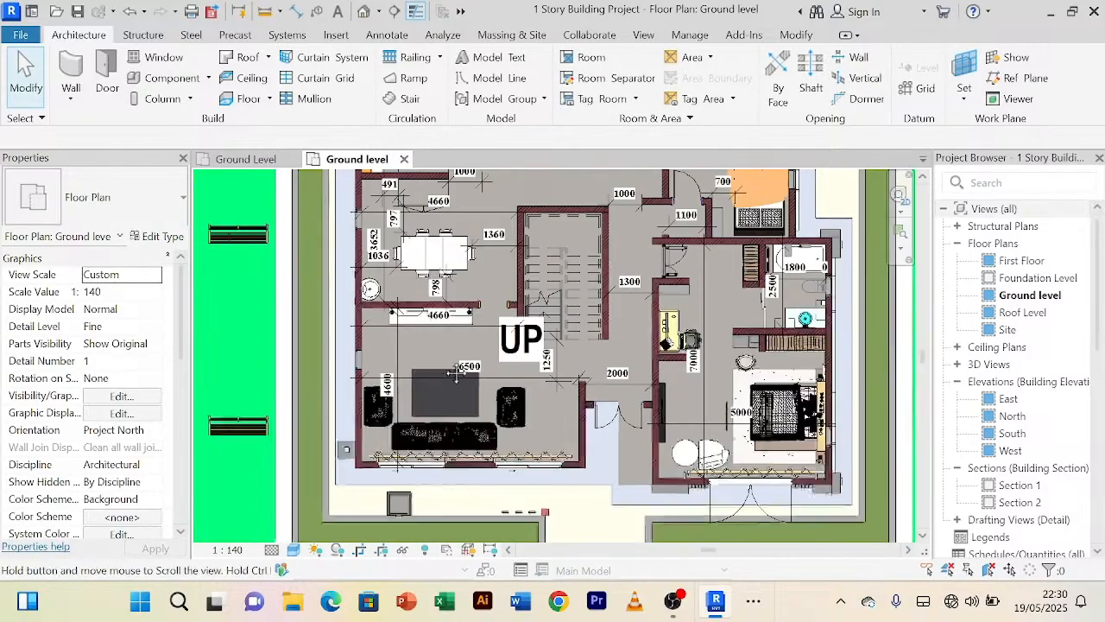
scroll(431, 395, up, 5)
scroll(431, 394, down, 1)
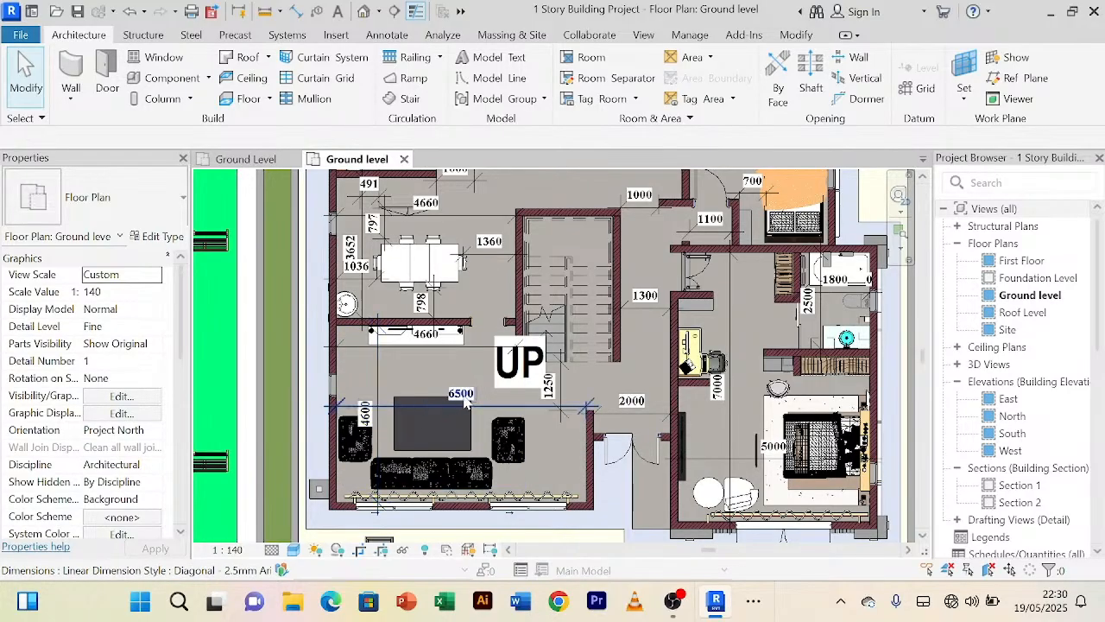
Step: Draw a horizontal 6500 mm architectural wall of type Main Wall 200mm on Project1's Ground Level plan, inside the elevation markers
click(244, 161)
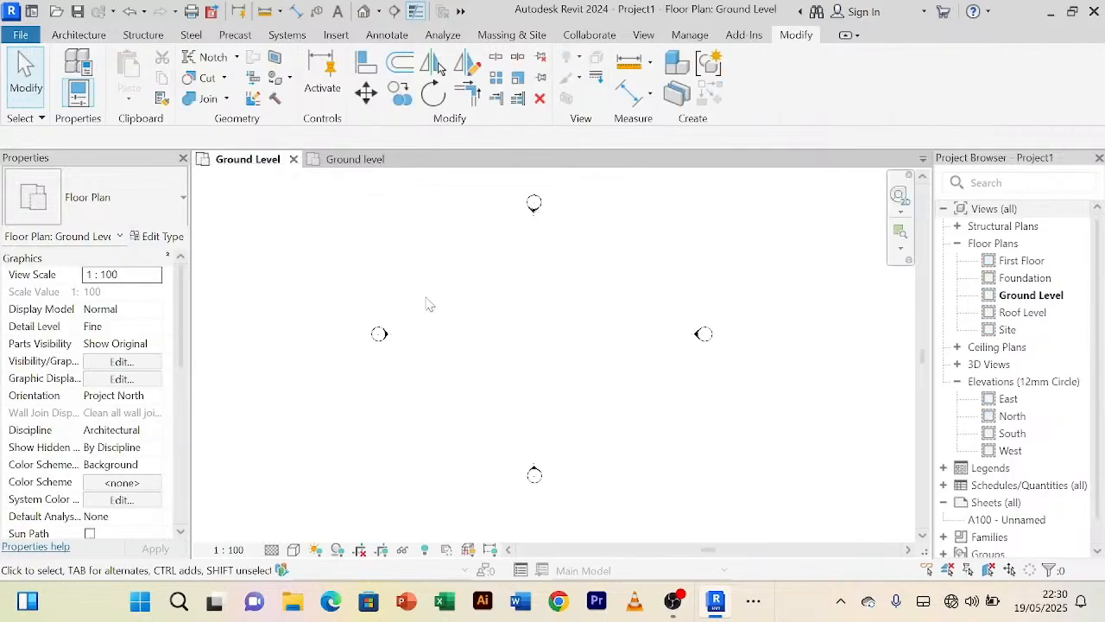
click(87, 35)
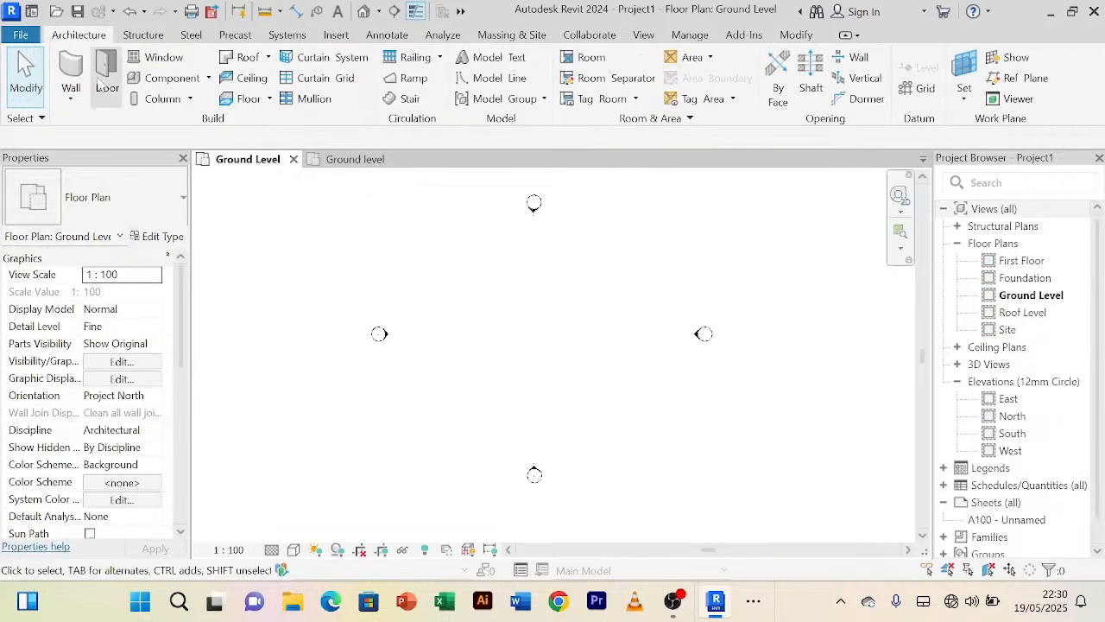
click(79, 103)
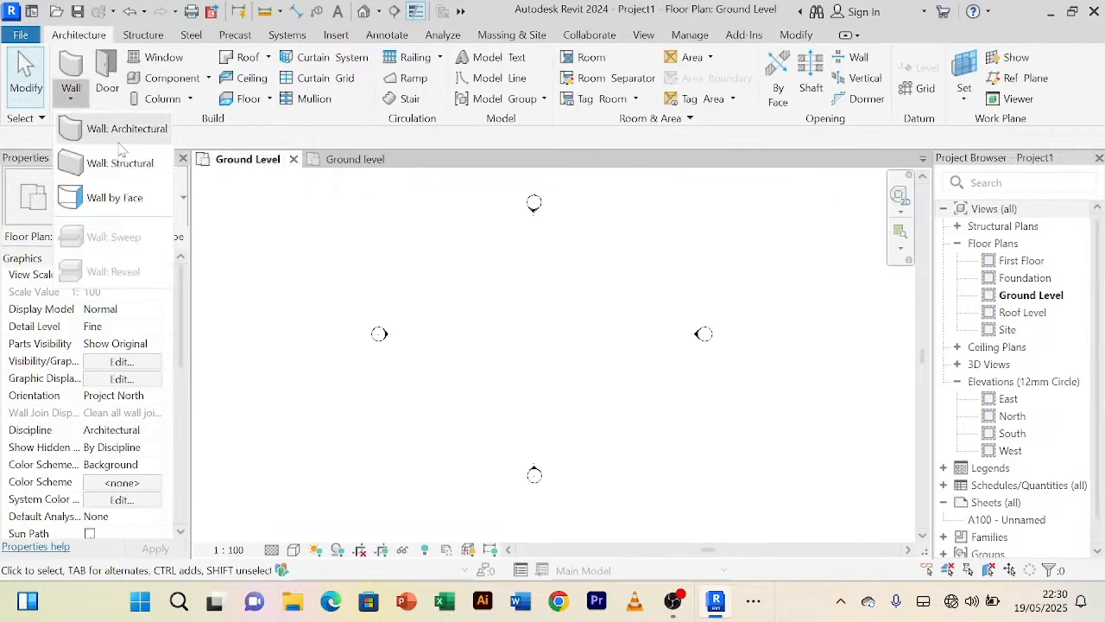
click(104, 129)
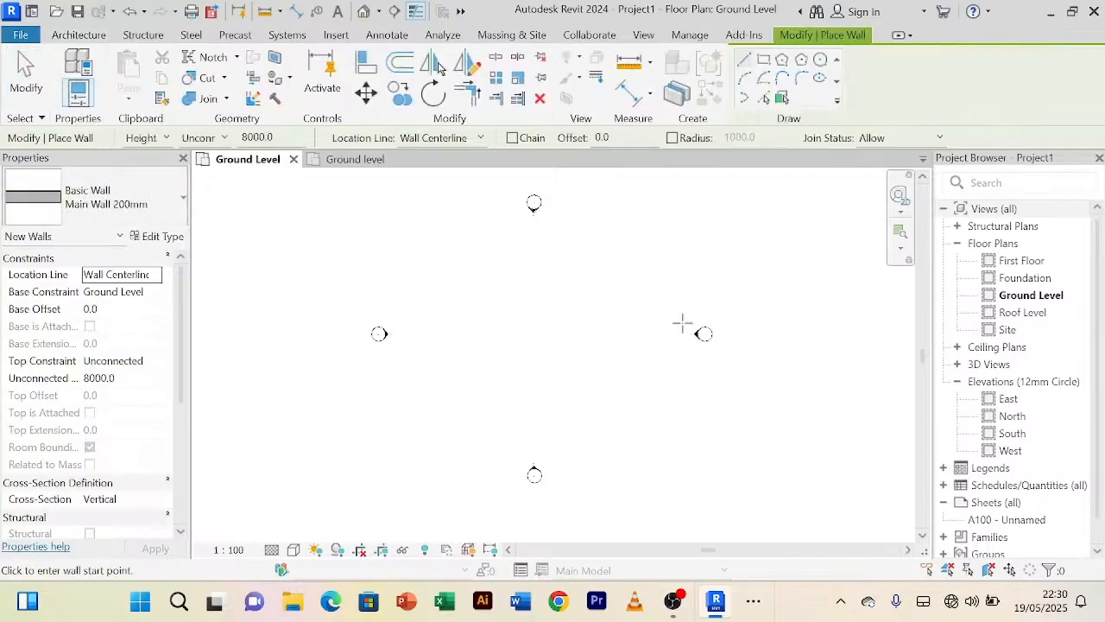
click(426, 428)
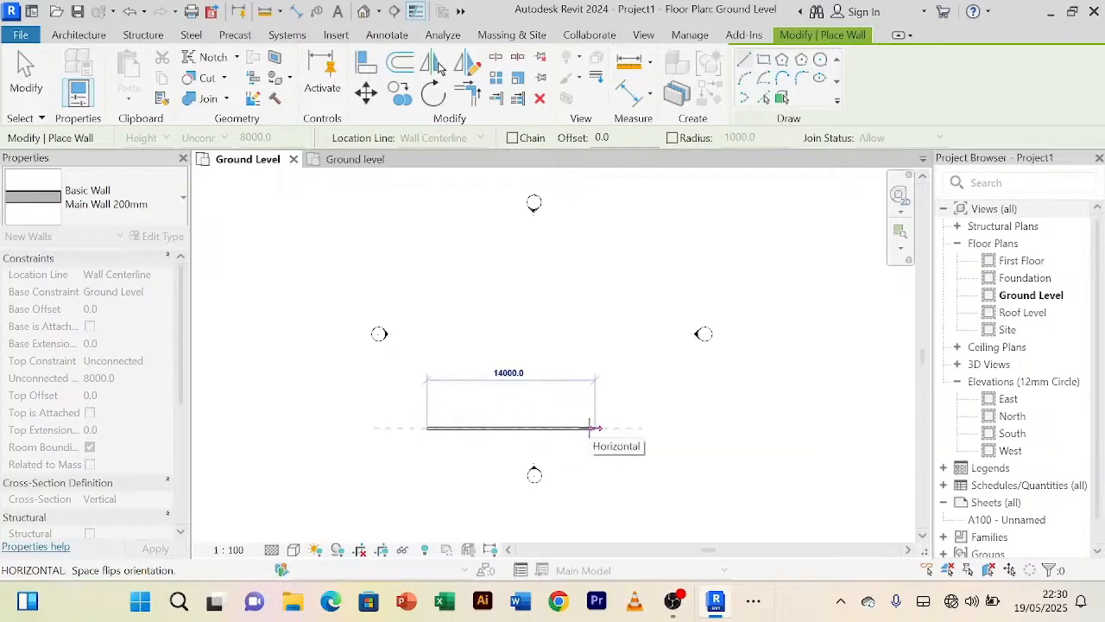
text(65)
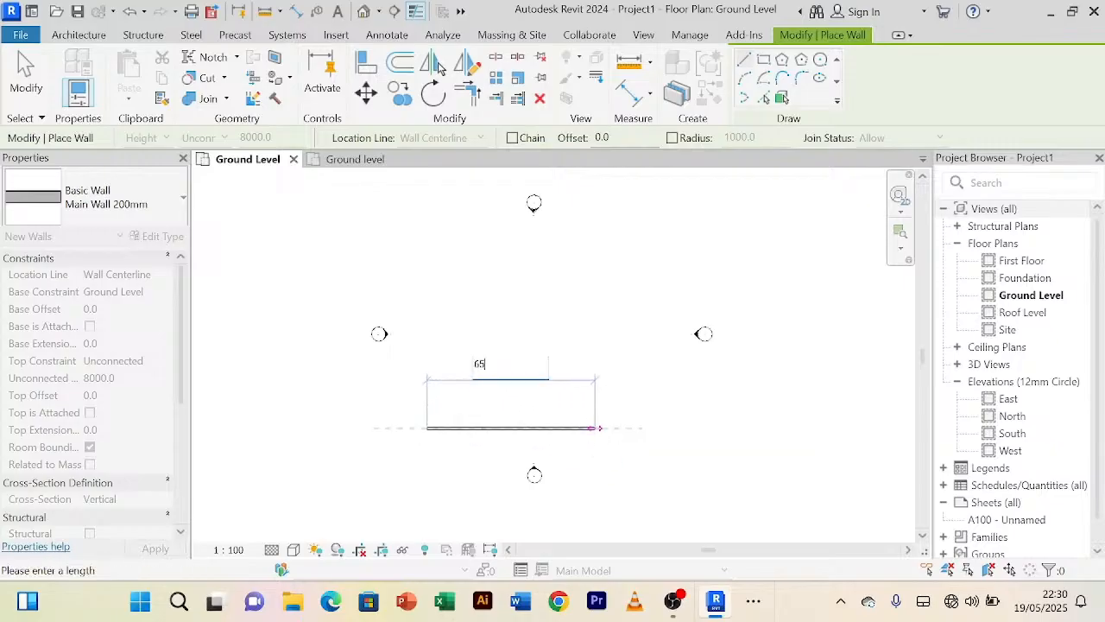
text(00)
key(Return)
Step: Draw a vertical wall about 4500 mm long upward from the horizontal wall's left endpoint and finish placing walls
scroll(491, 407, up, 4)
scroll(380, 430, down, 1)
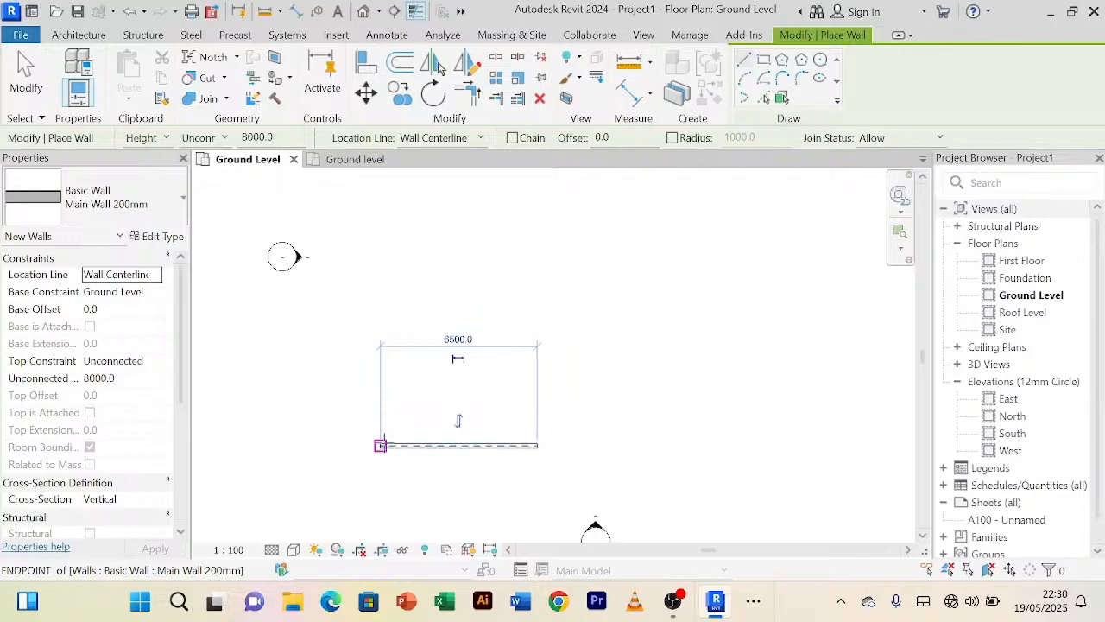
click(380, 446)
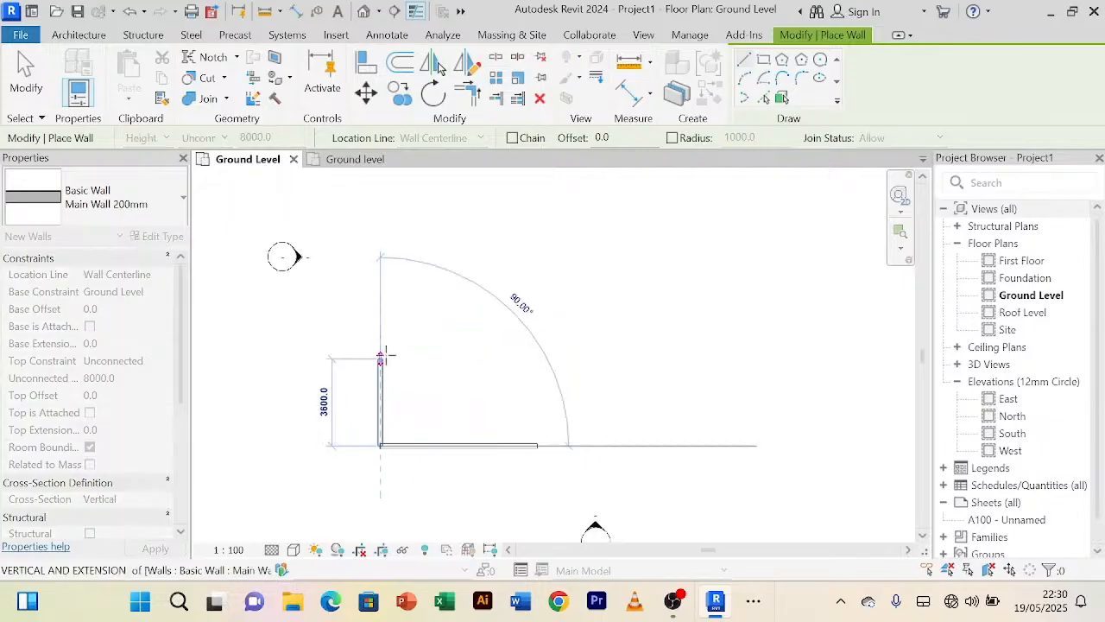
click(381, 337)
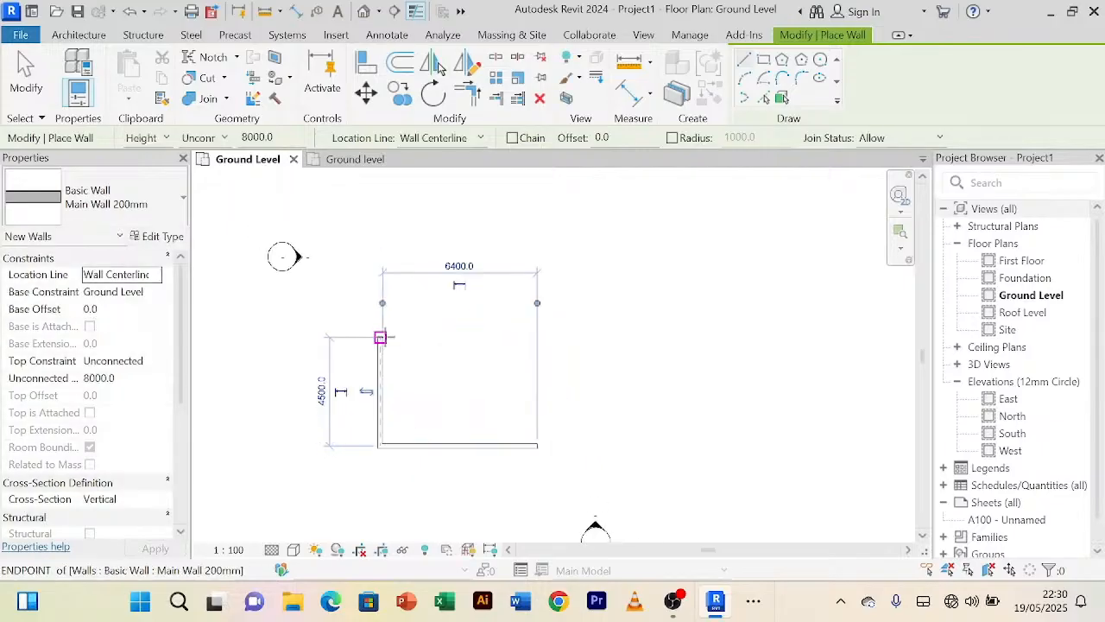
right_click(614, 285)
click(654, 262)
right_click(649, 266)
click(656, 263)
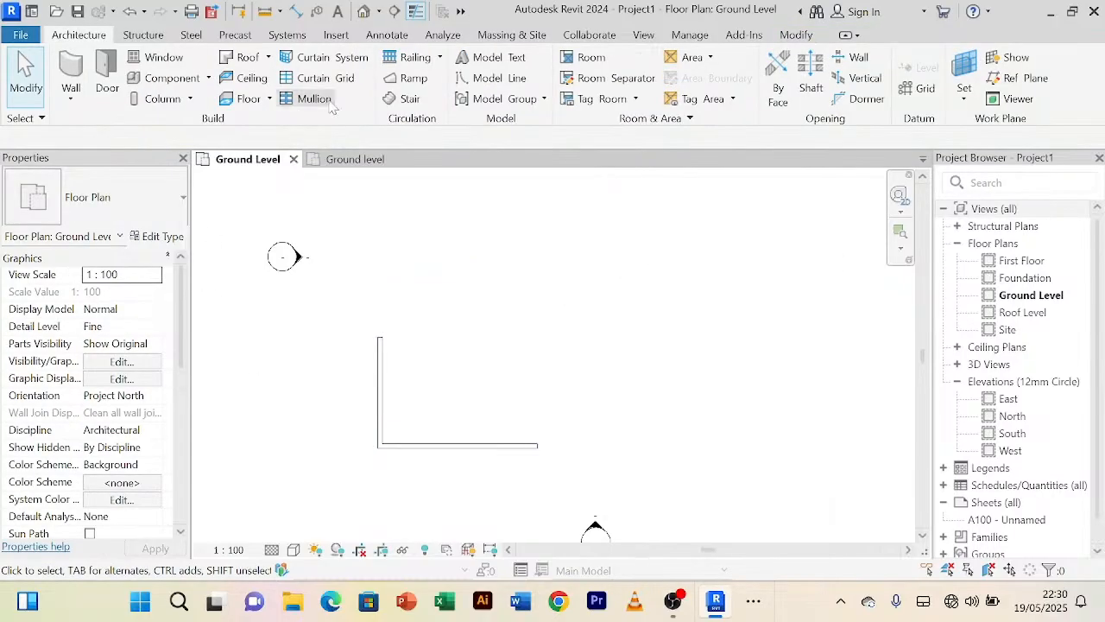
Step: Check the living room's side wall dimension on the 1 Story Building Project plan and return to Project1's Ground Level plan
click(358, 159)
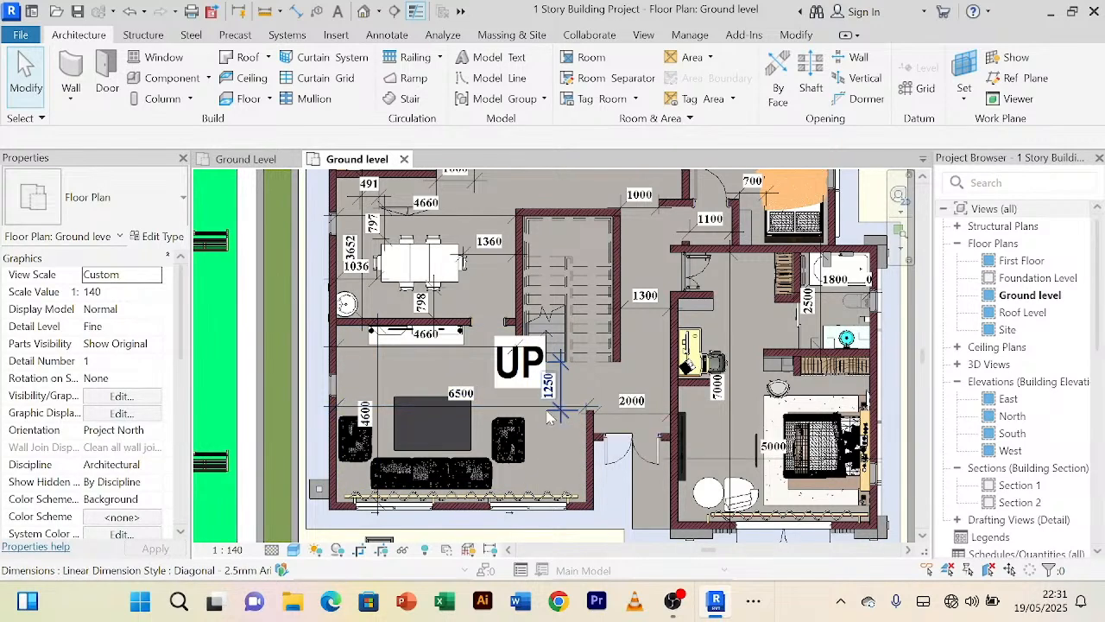
click(257, 164)
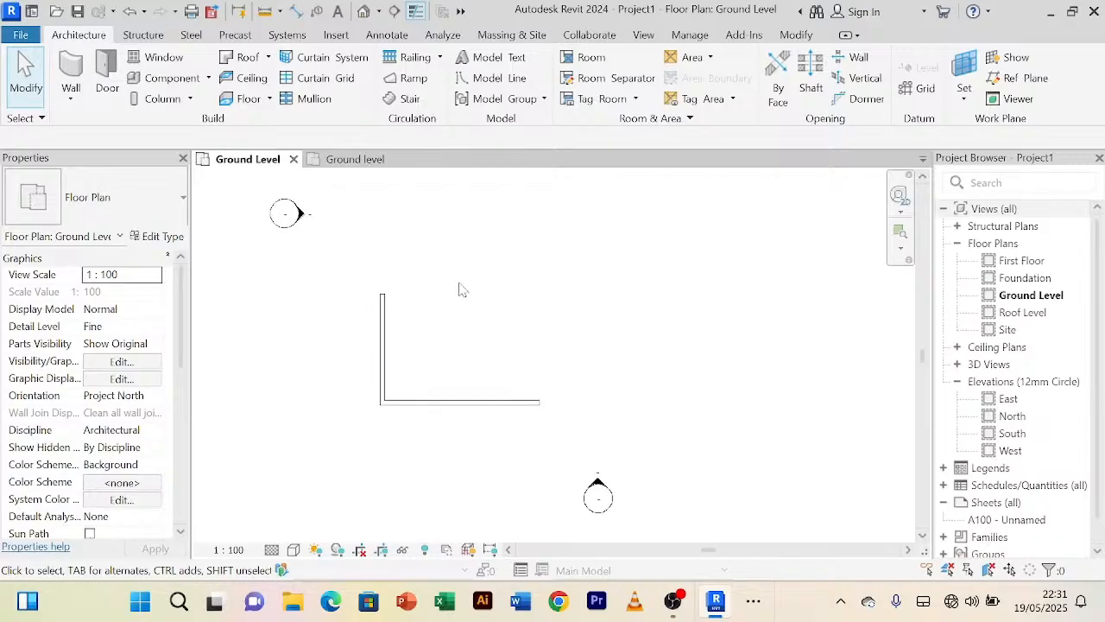
Step: Offset a copy of the horizontal wall 4600 mm upward to form the room's opposite wall, and finish the Offset command
click(457, 415)
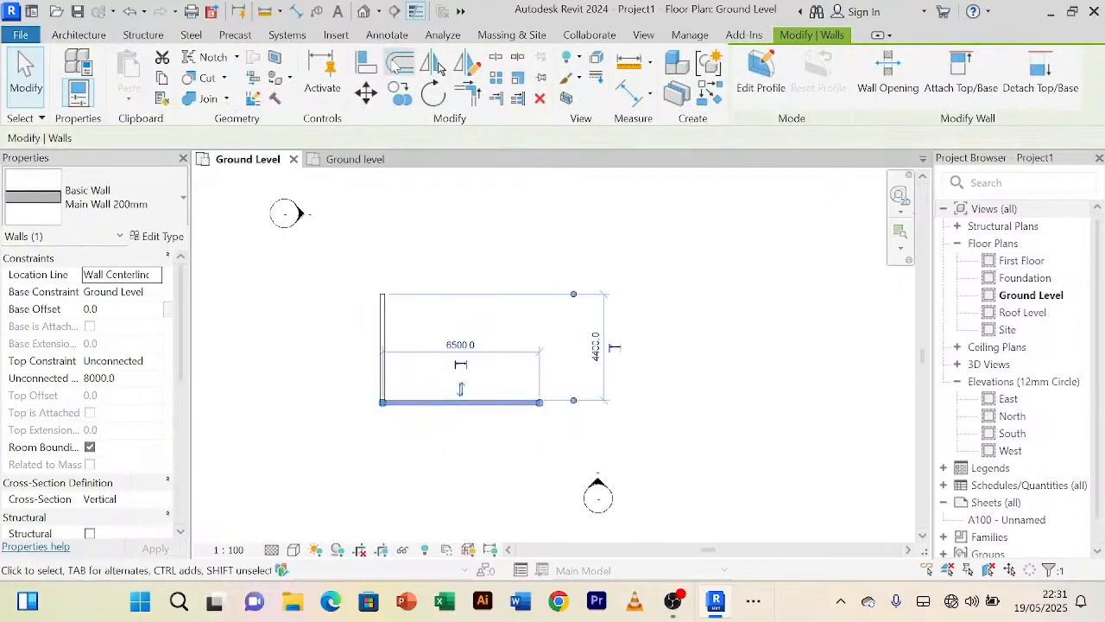
click(400, 64)
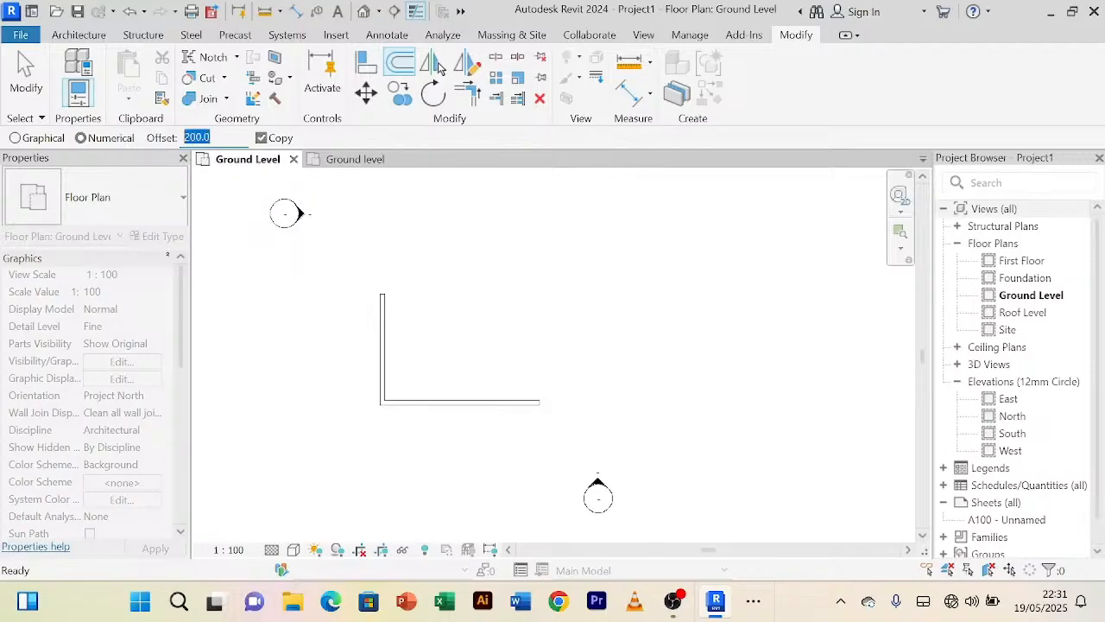
text(46)
click(481, 404)
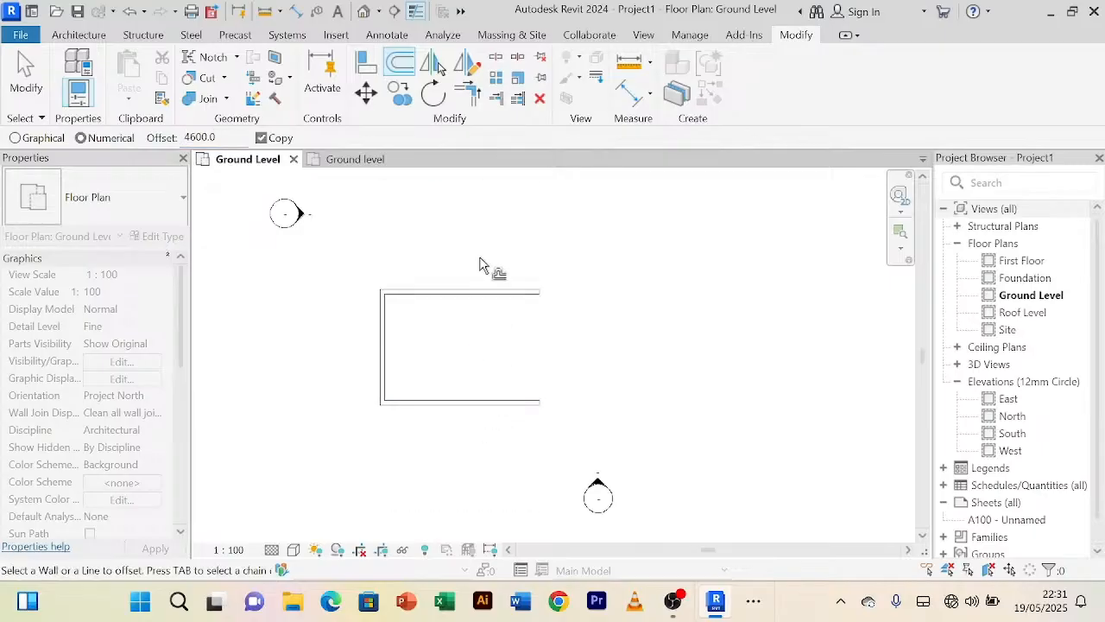
right_click(505, 214)
click(516, 223)
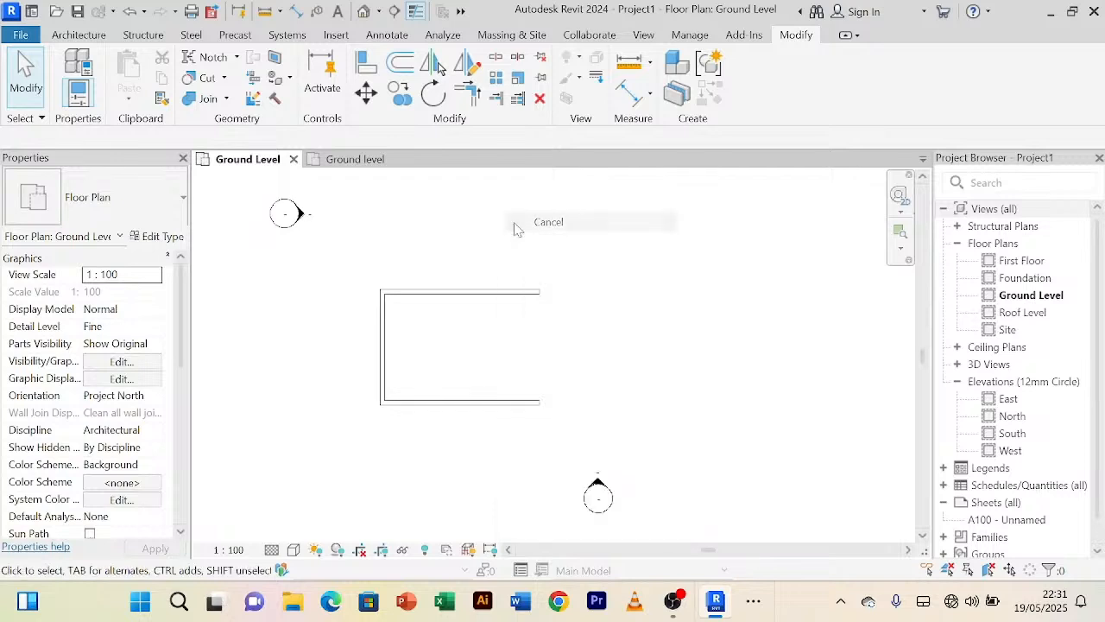
Step: Offset a copy of the left vertical wall 6500 mm to the right to close the rectangular room, and finish the command
click(389, 358)
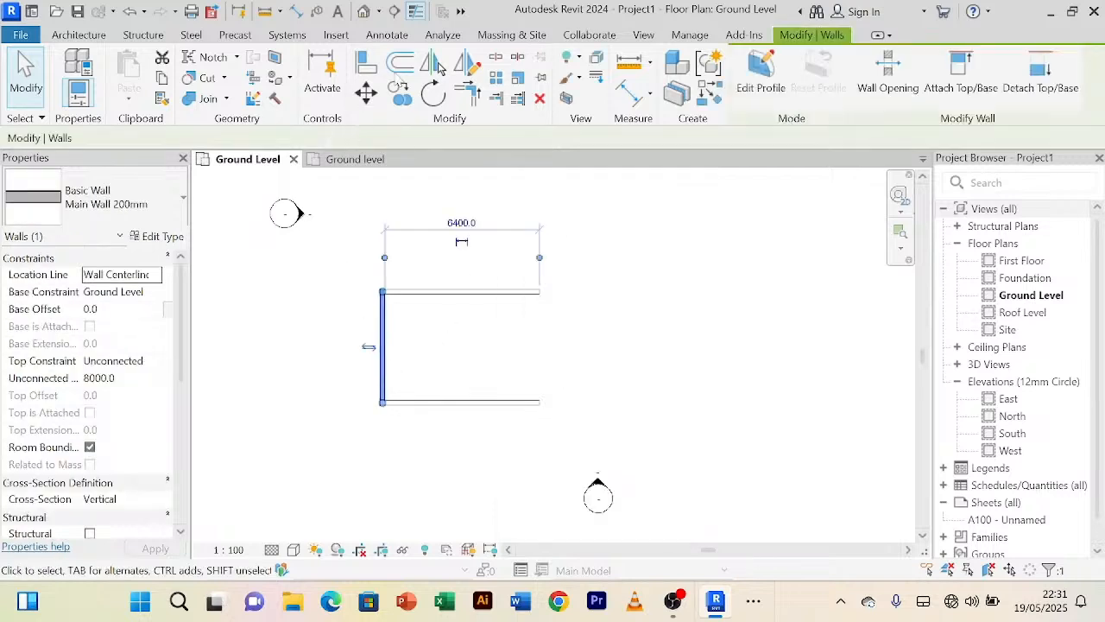
click(402, 64)
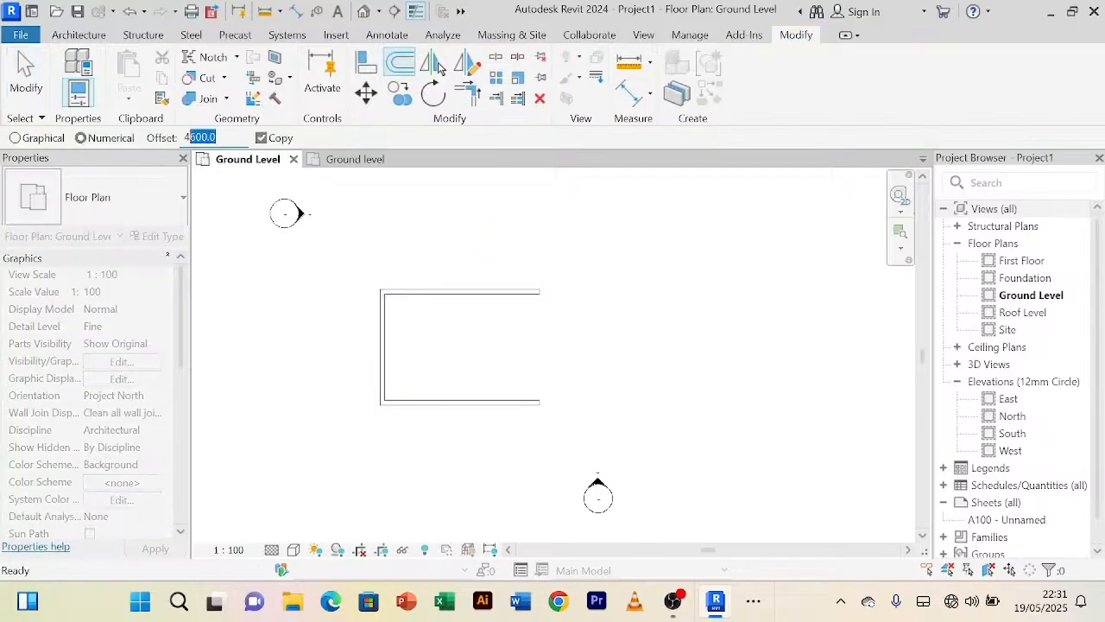
text(65)
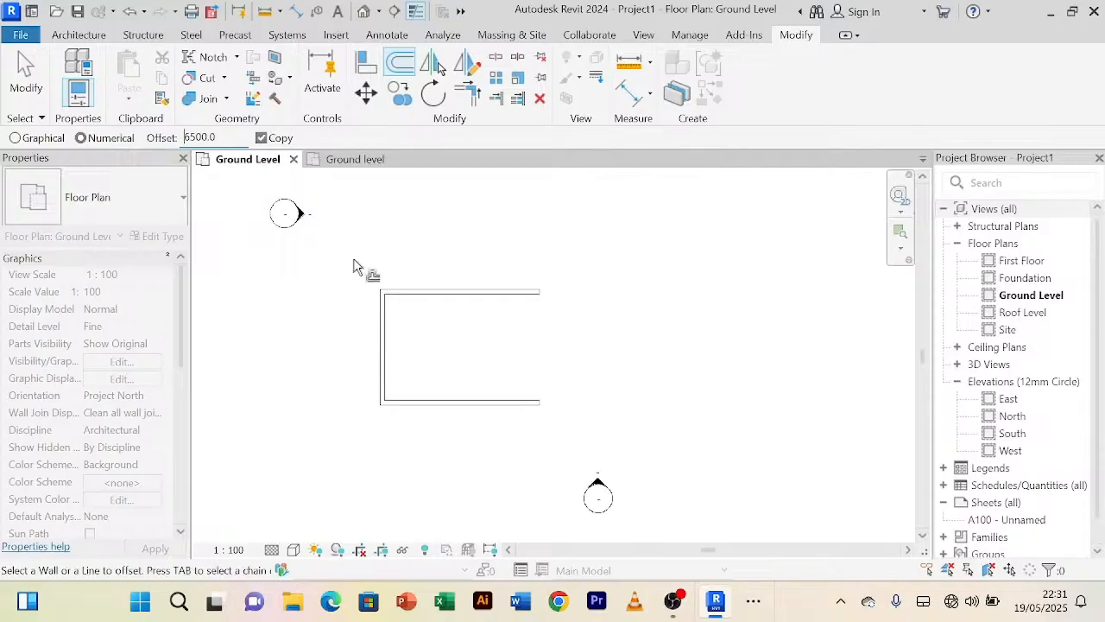
right_click(488, 215)
click(520, 216)
right_click(507, 214)
click(521, 223)
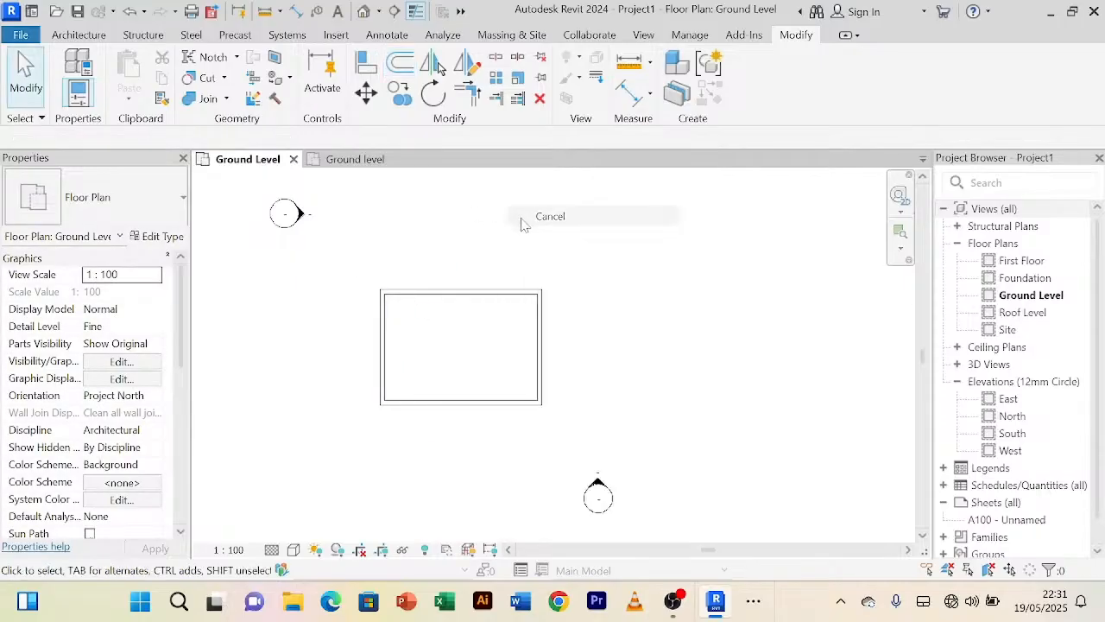
Step: Place an aligned dimension referencing wall faces between the inner faces of the room's left and right walls
click(635, 102)
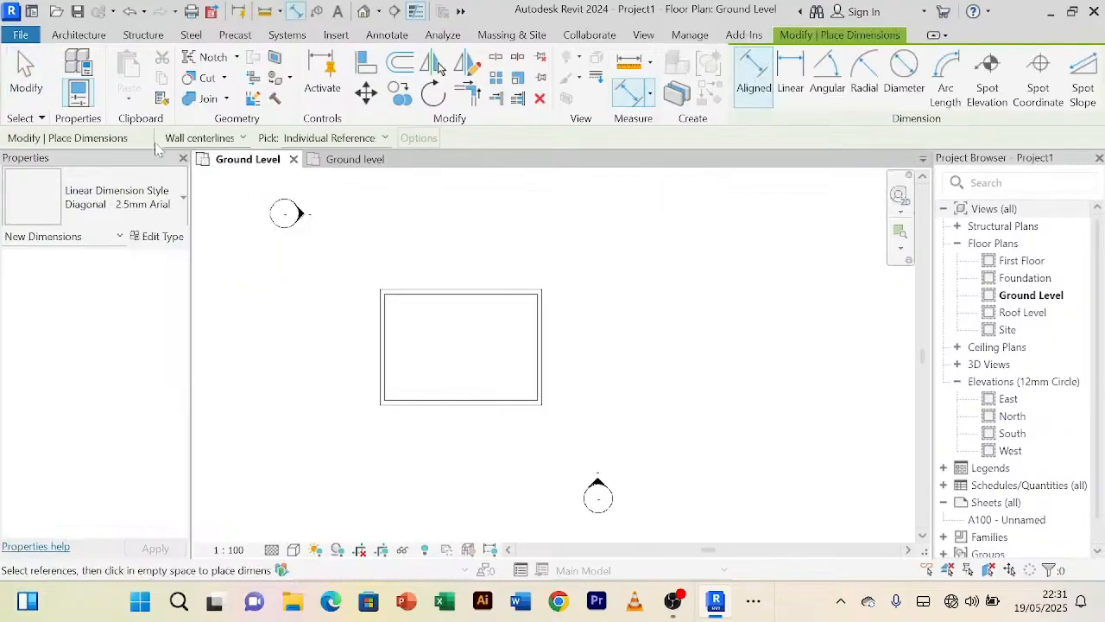
click(245, 139)
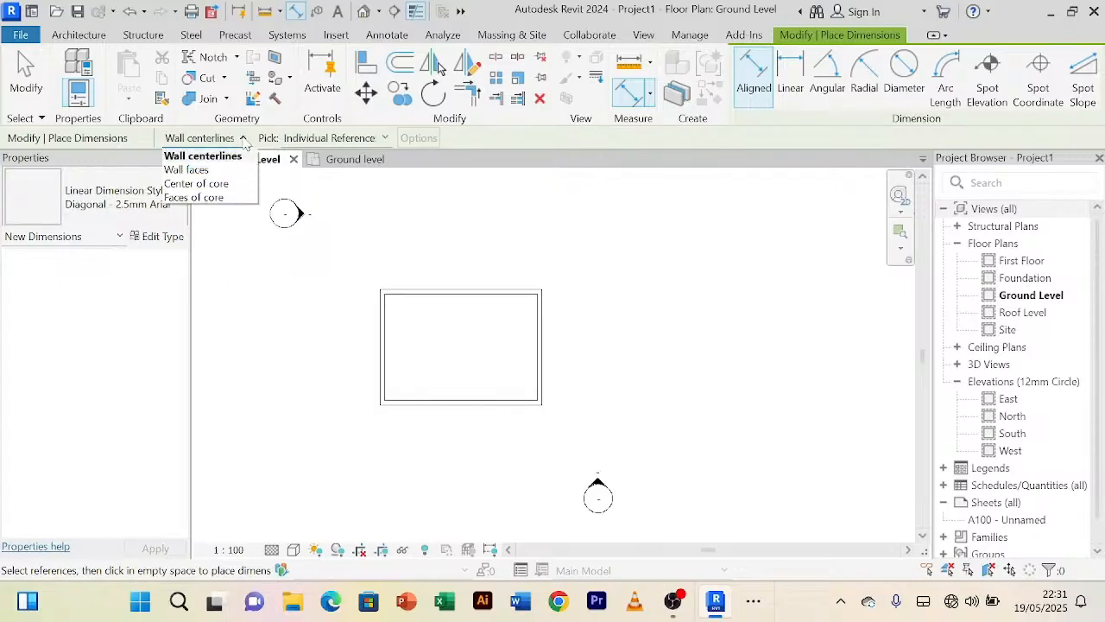
click(207, 170)
scroll(387, 352, up, 1)
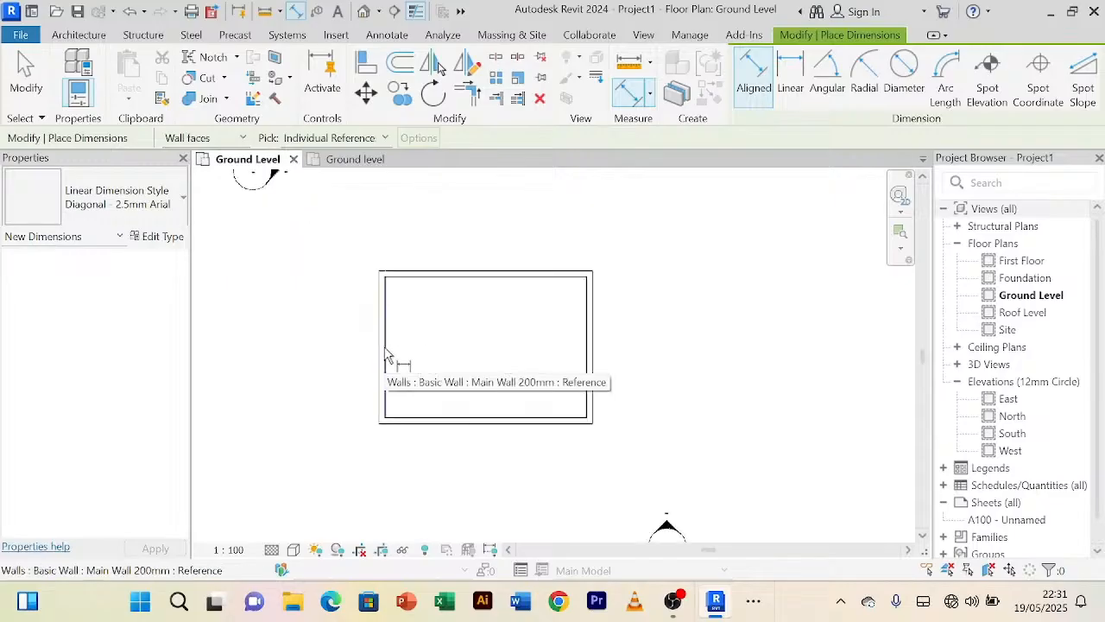
click(387, 354)
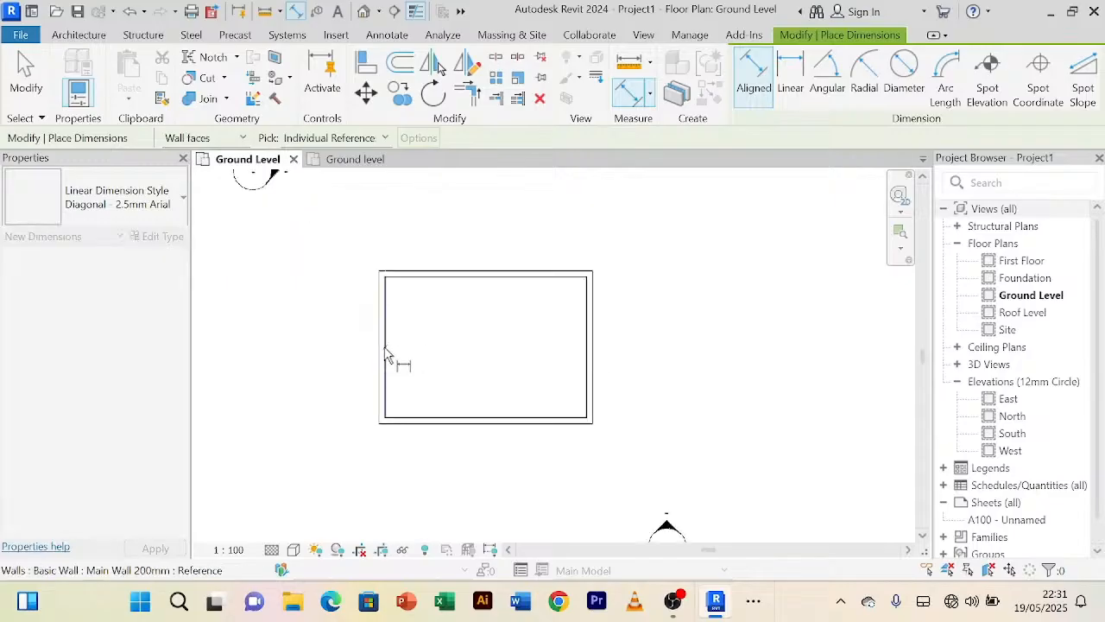
click(586, 355)
click(542, 356)
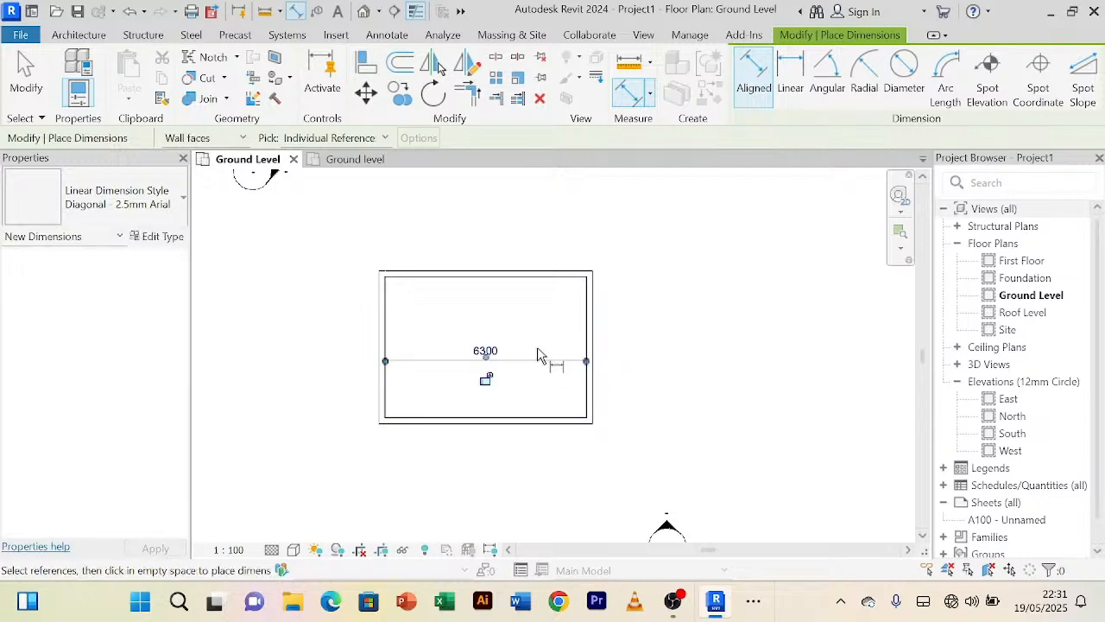
Step: Dimension the distance between the inner faces of the room's upper and lower walls and finish dimensioning
click(407, 291)
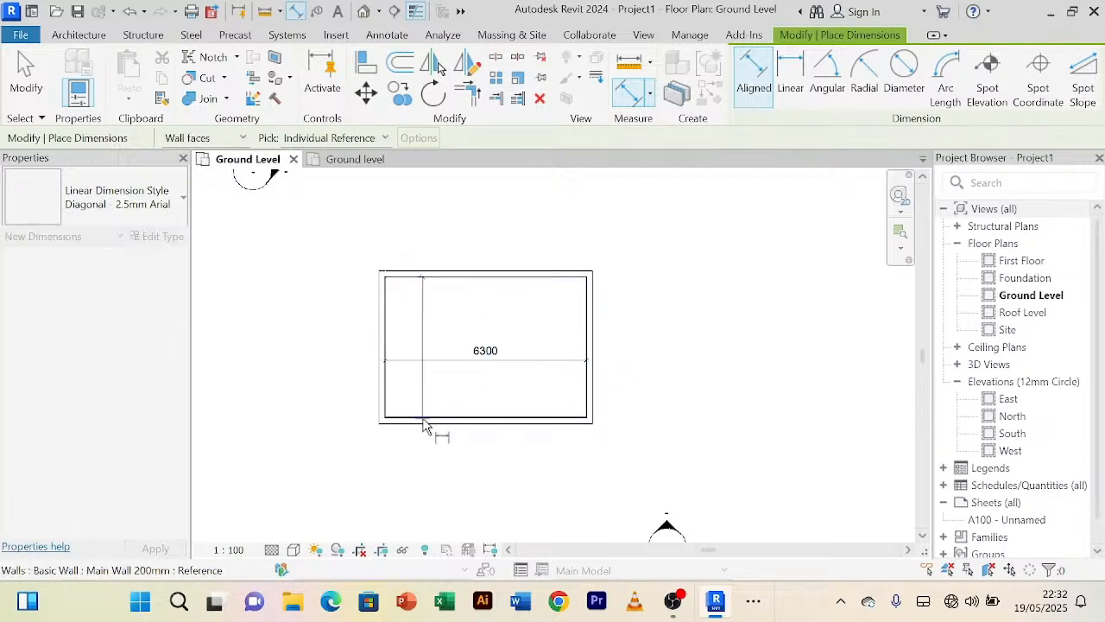
scroll(423, 424, up, 2)
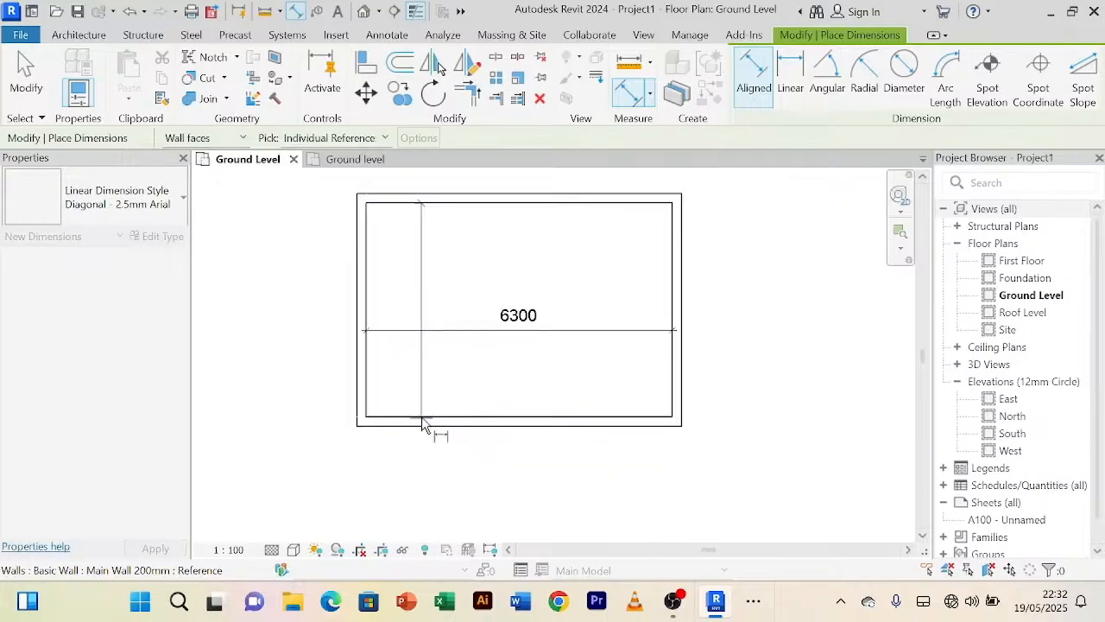
click(423, 424)
click(424, 395)
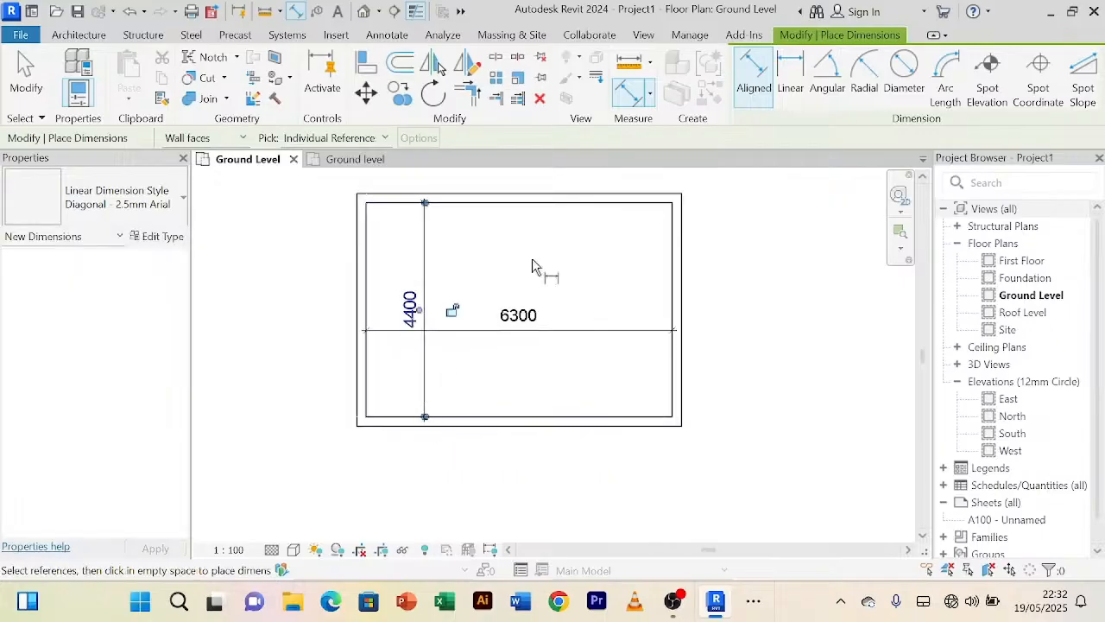
scroll(643, 280, down, 3)
right_click(688, 253)
click(724, 259)
right_click(700, 238)
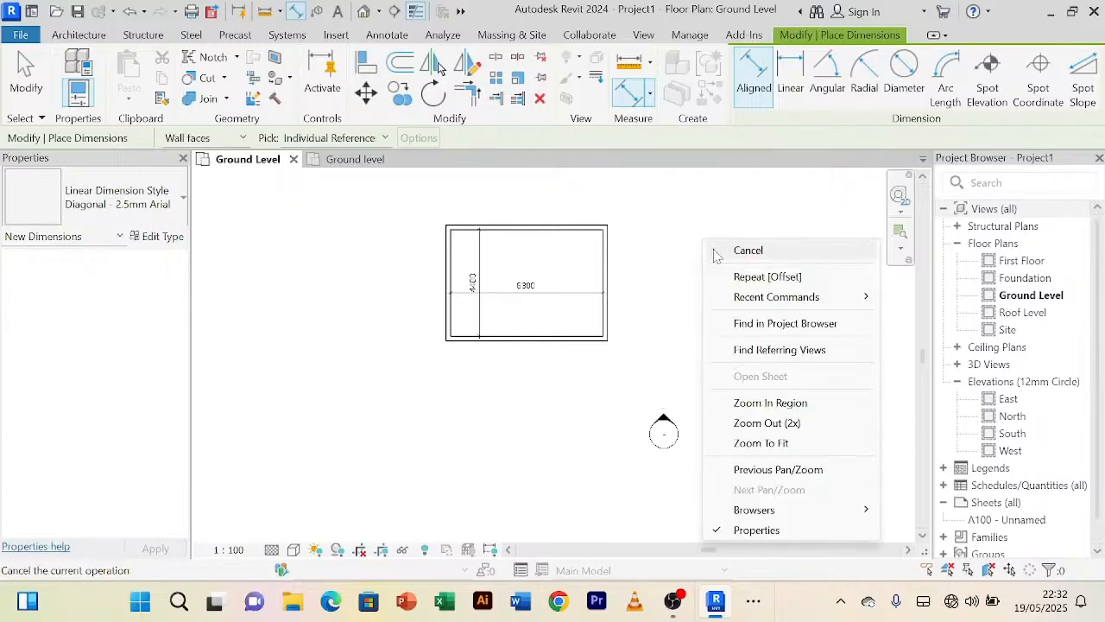
click(713, 247)
right_click(701, 227)
click(706, 244)
right_click(689, 214)
click(707, 226)
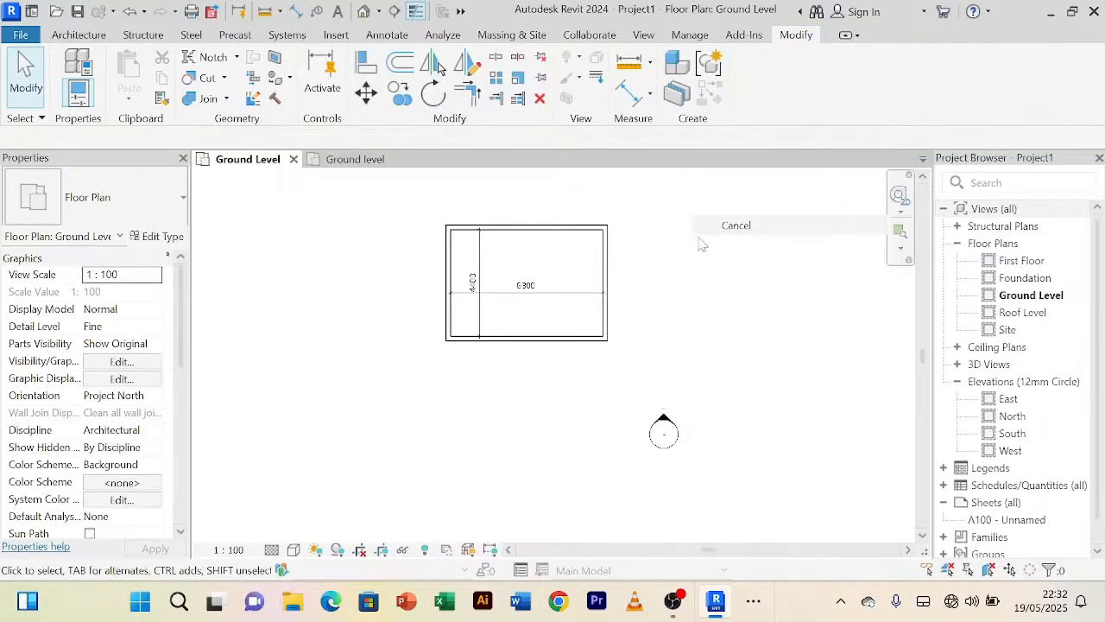
right_click(690, 231)
click(706, 245)
Step: Set the room's clear inner width to 6500 mm by moving the right wall through its dimension
scroll(454, 296, up, 4)
scroll(458, 291, down, 2)
middle_drag(458, 291, 435, 345)
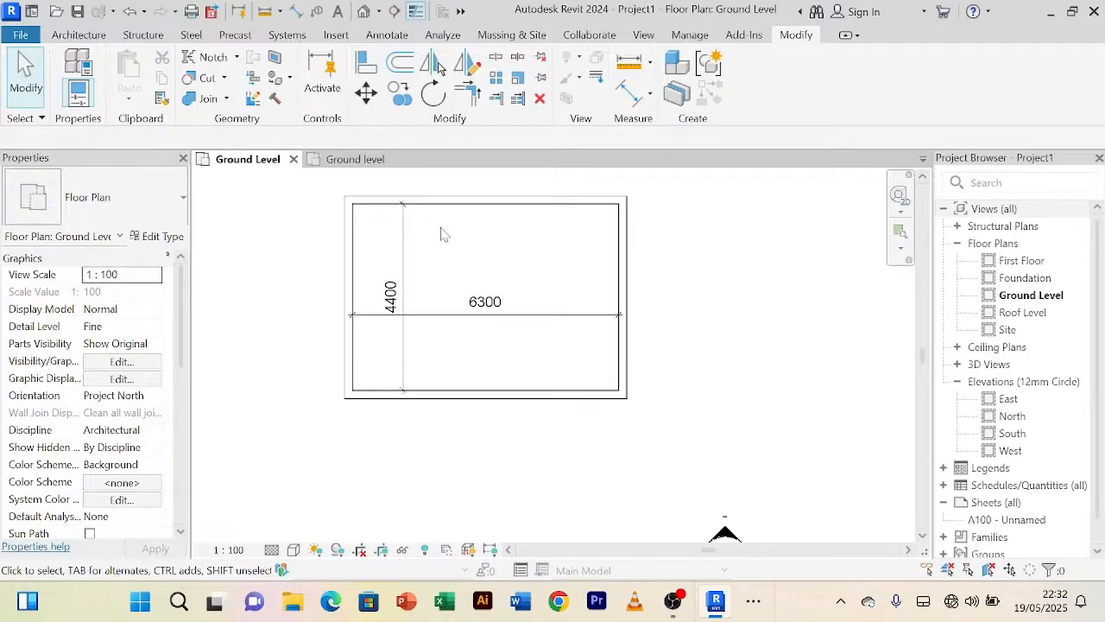
click(631, 272)
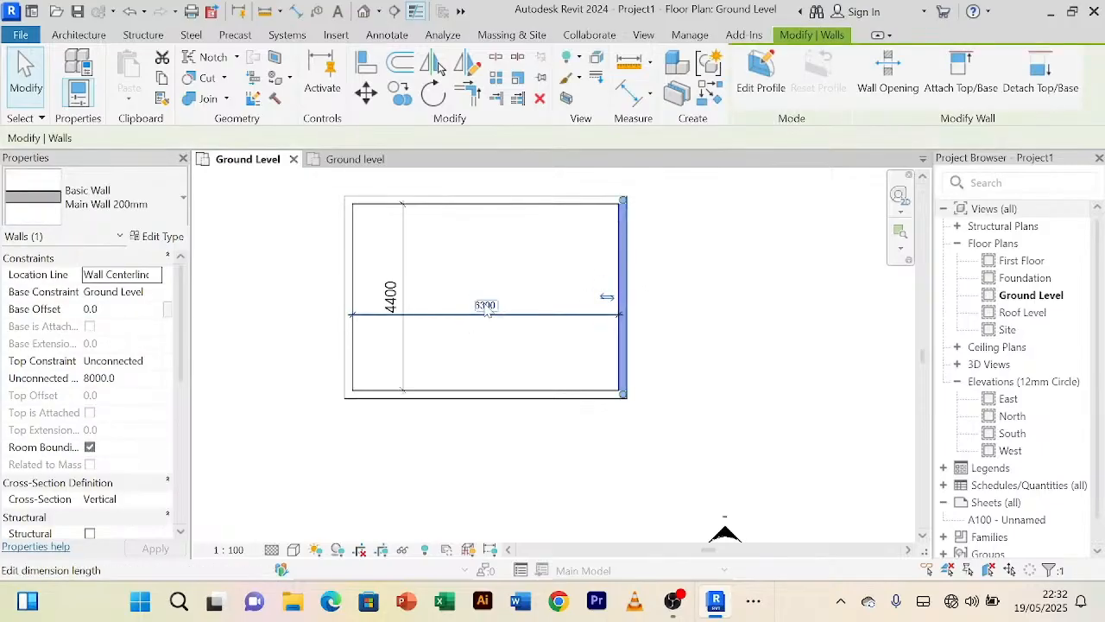
scroll(488, 309, up, 2)
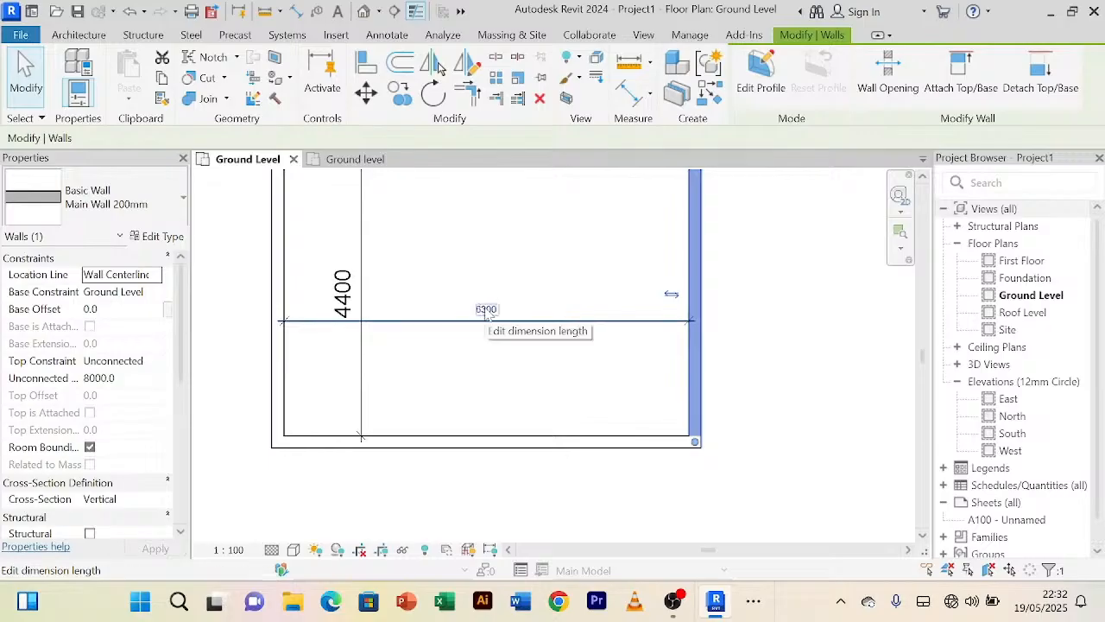
click(487, 311)
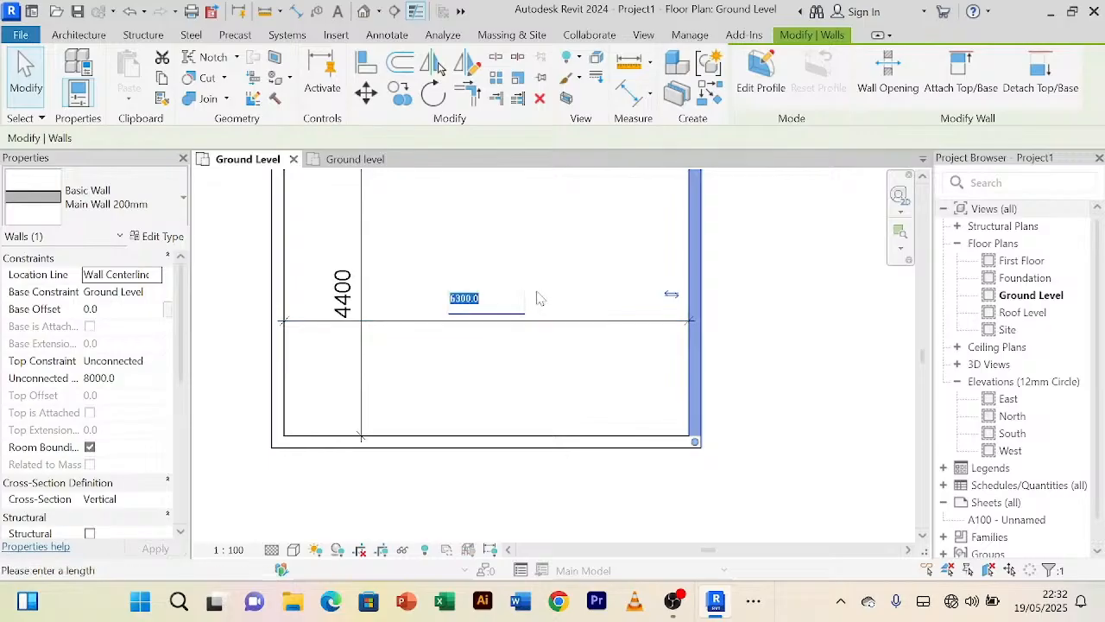
text(65)
key(Return)
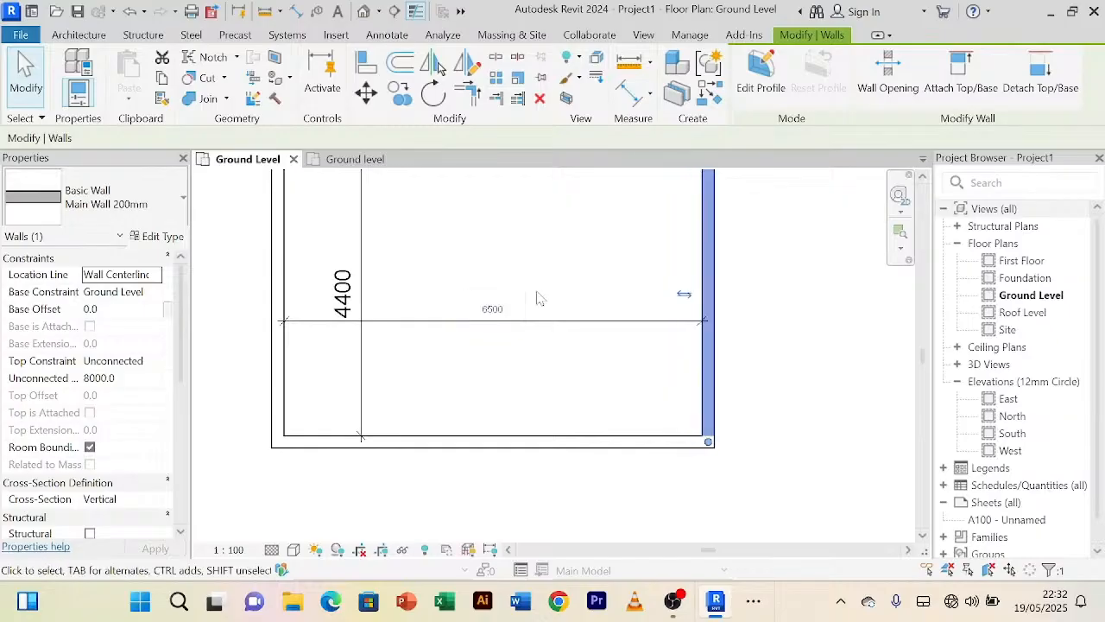
key(Escape)
Step: Set the distance between the upper and lower walls' inner faces to 4600 mm by moving the upper wall, checking the 1 Story Building Project plan first
scroll(537, 294, down, 2)
scroll(460, 292, up, 1)
scroll(458, 285, up, 2)
scroll(459, 276, down, 1)
middle_drag(471, 286, 468, 297)
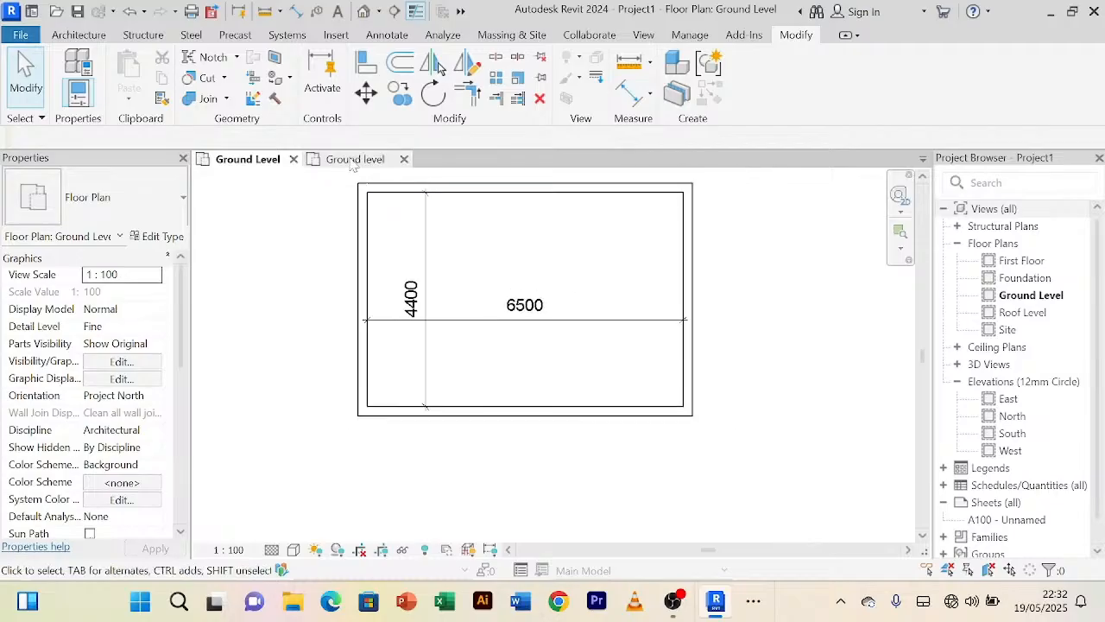
click(360, 161)
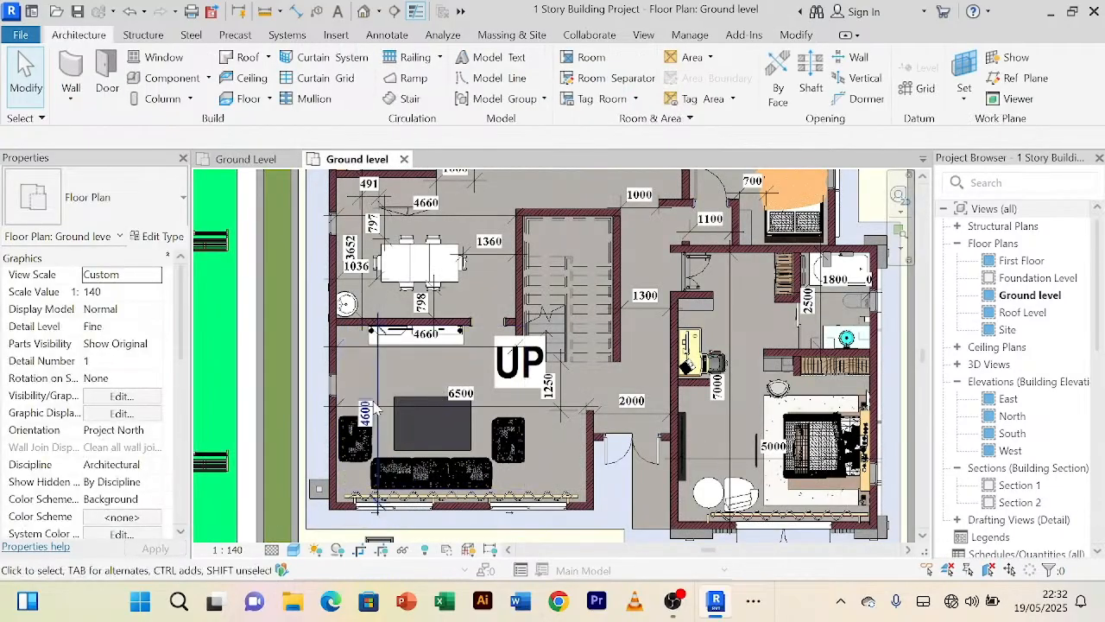
click(245, 159)
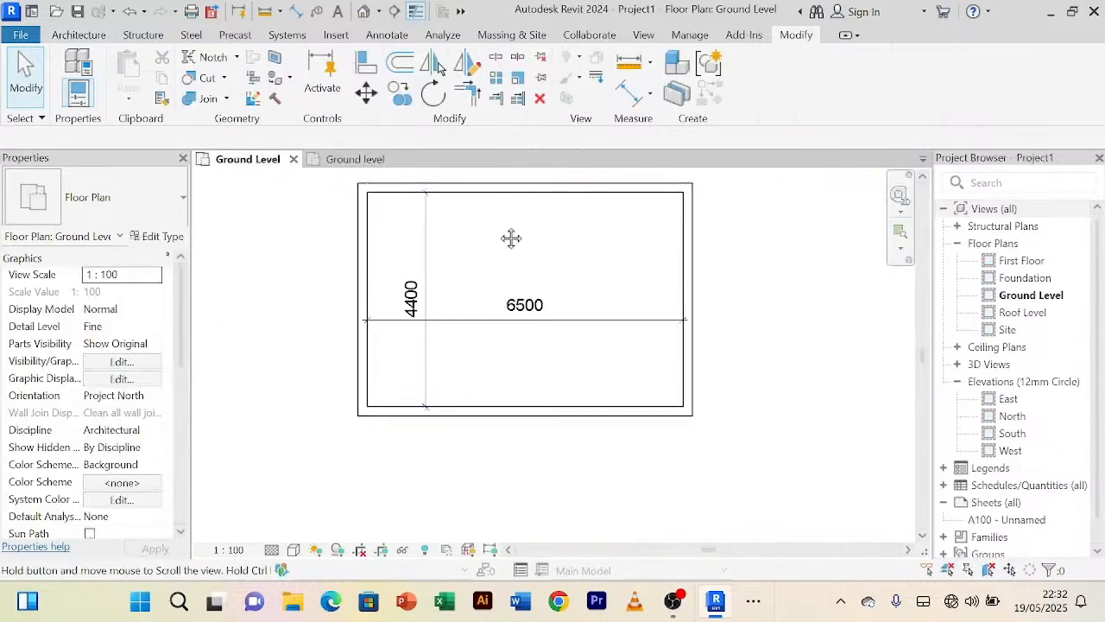
middle_drag(498, 231, 493, 276)
click(511, 243)
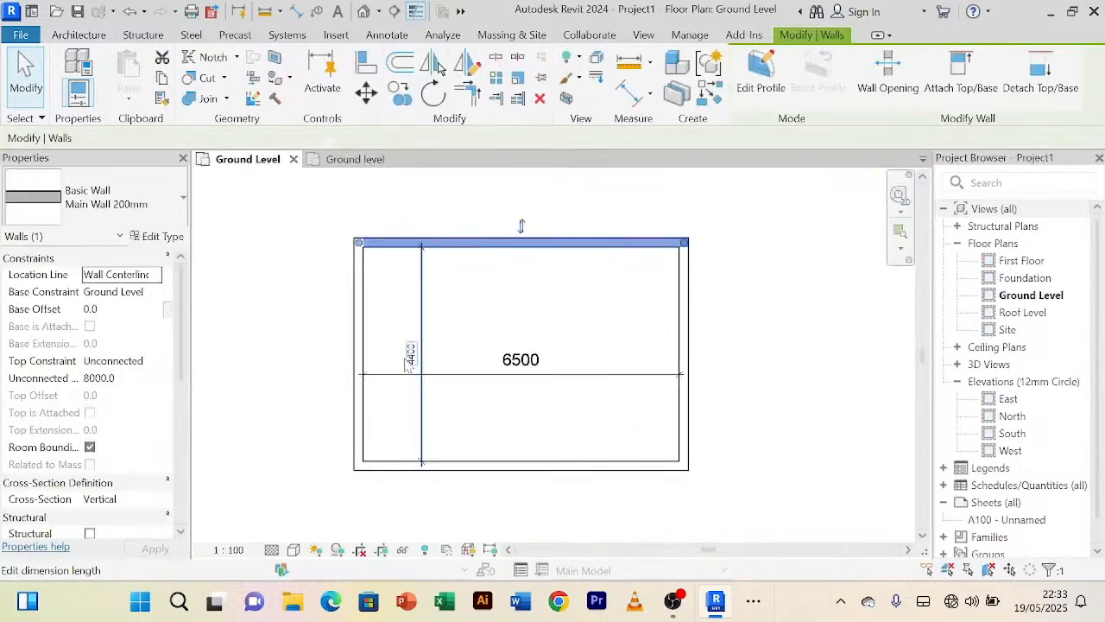
click(411, 354)
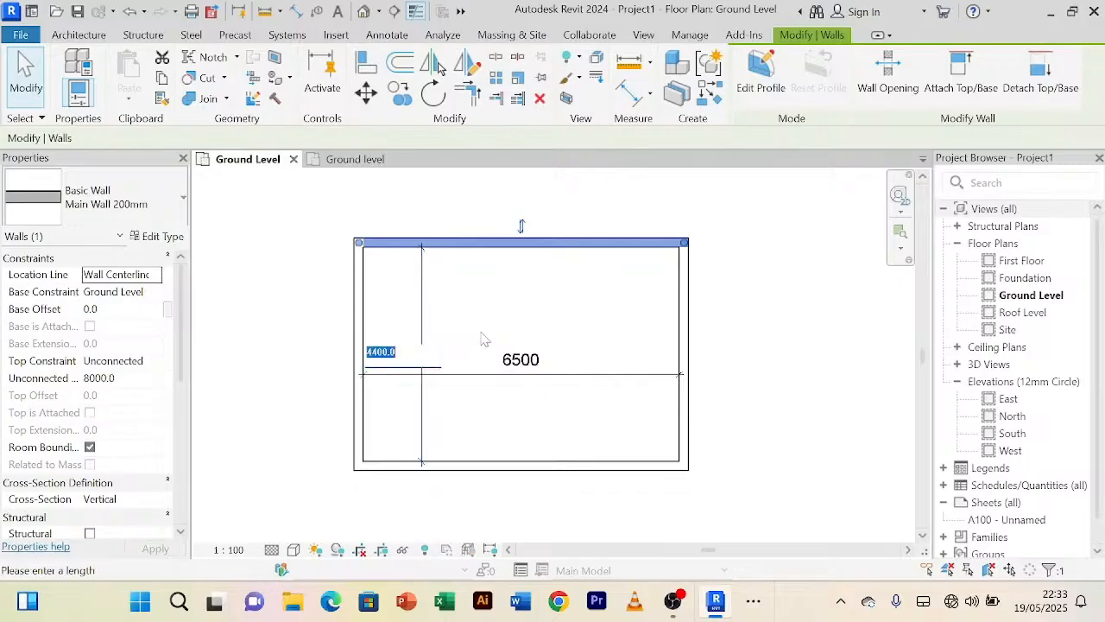
text(46)
key(Return)
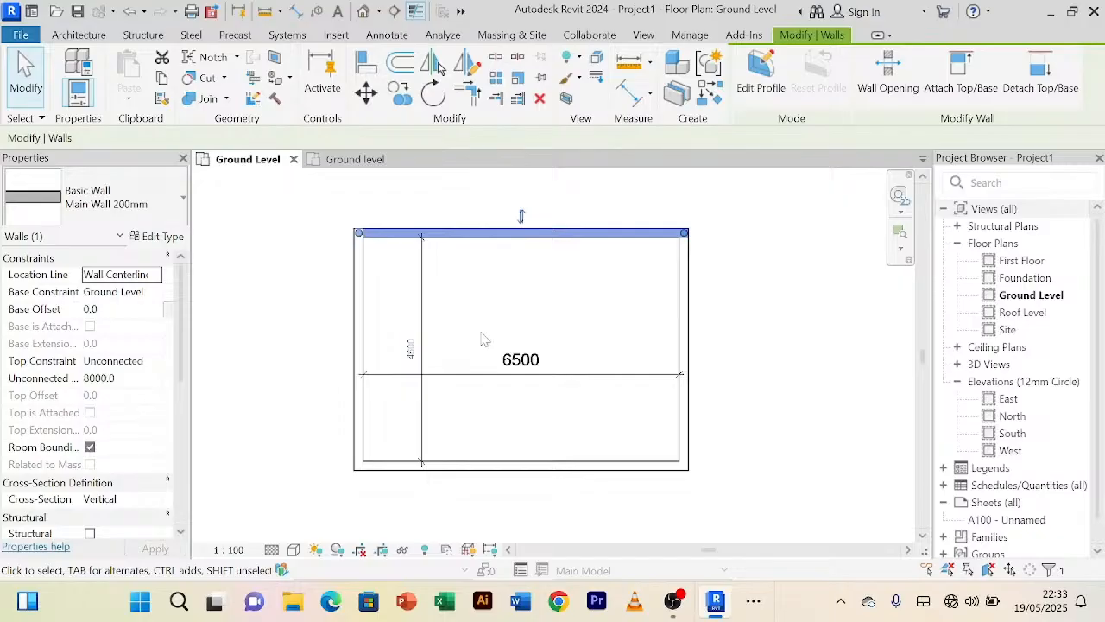
click(810, 411)
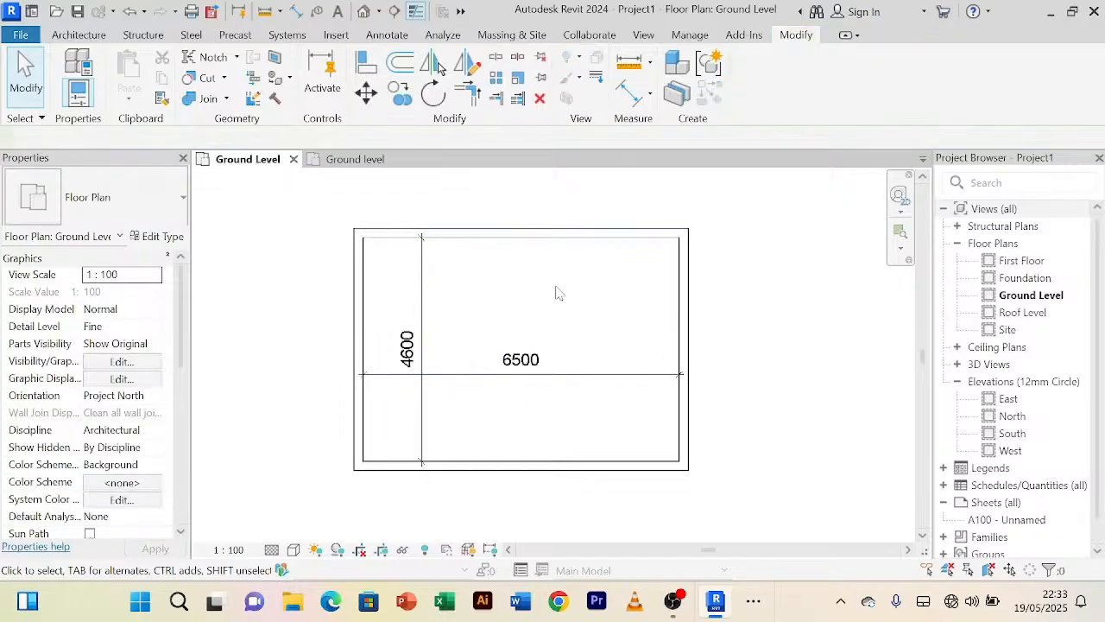
Step: Examine the dining area's wall layout and dimensions beside the staircase on the 1 Story Building Project's Ground level plan
scroll(556, 298, down, 2)
scroll(541, 325, up, 3)
scroll(552, 330, down, 2)
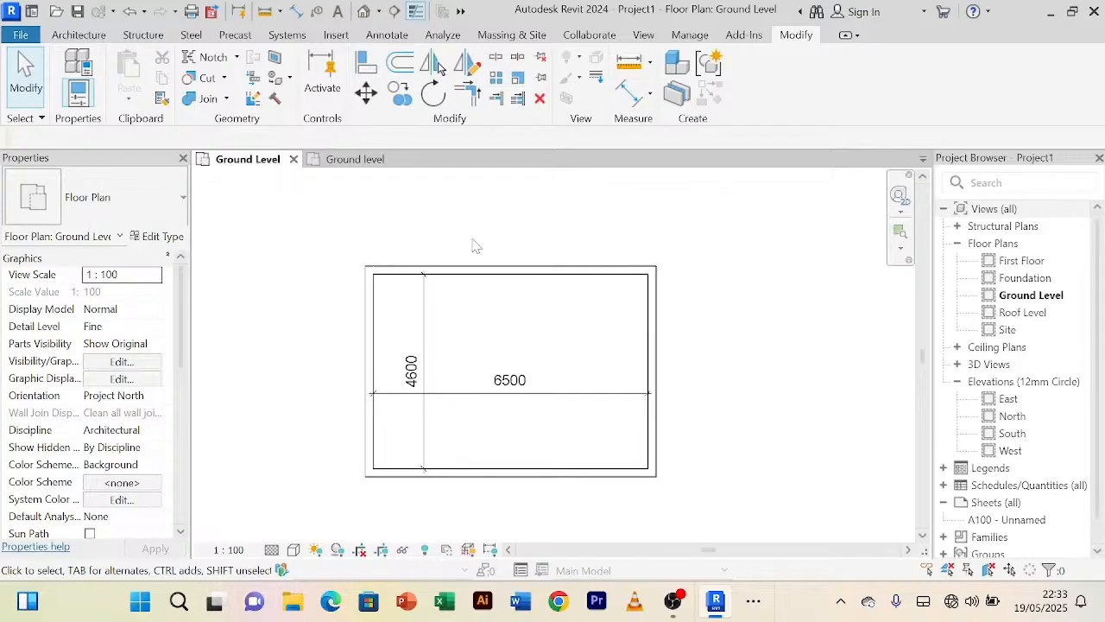
click(357, 159)
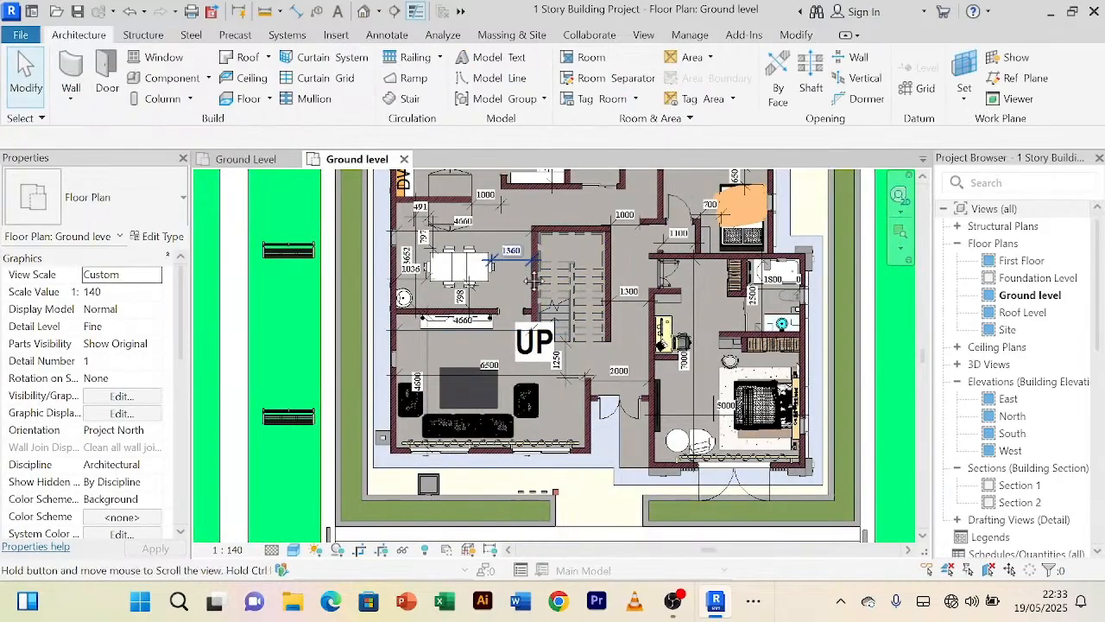
scroll(509, 290, up, 3)
scroll(472, 277, up, 2)
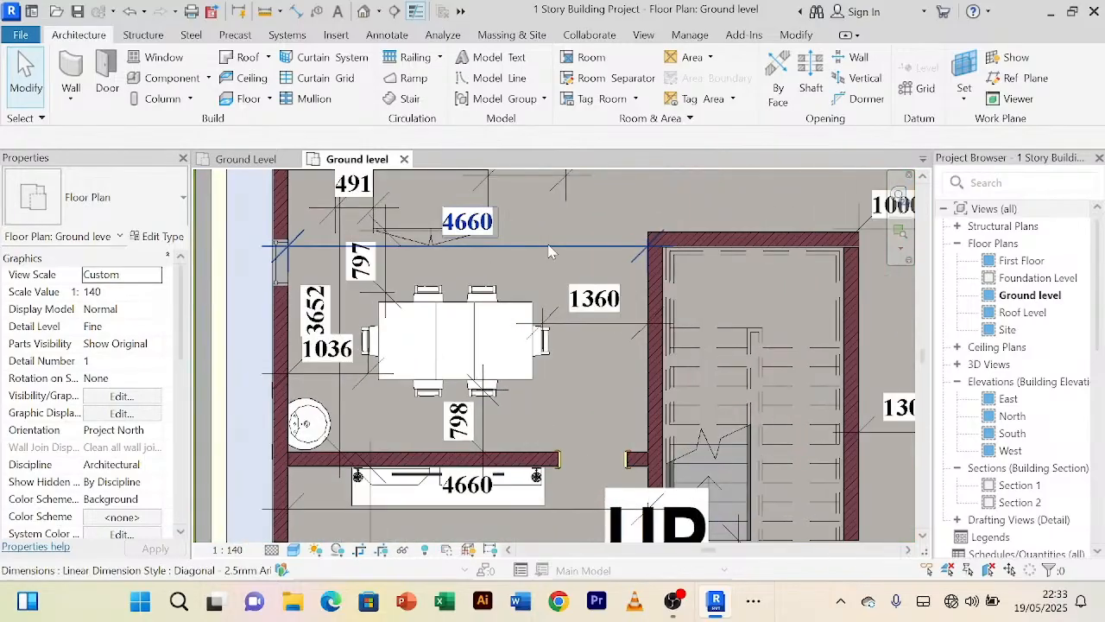
scroll(549, 270, down, 1)
middle_drag(549, 270, 540, 296)
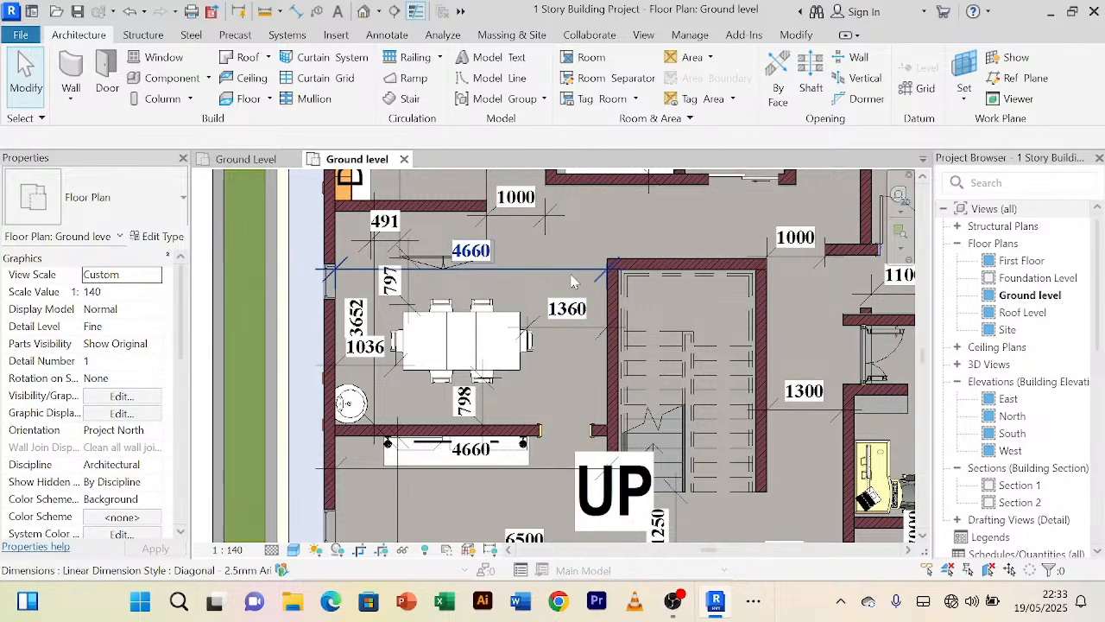
scroll(569, 292, down, 5)
scroll(571, 287, up, 4)
middle_drag(571, 285, 570, 307)
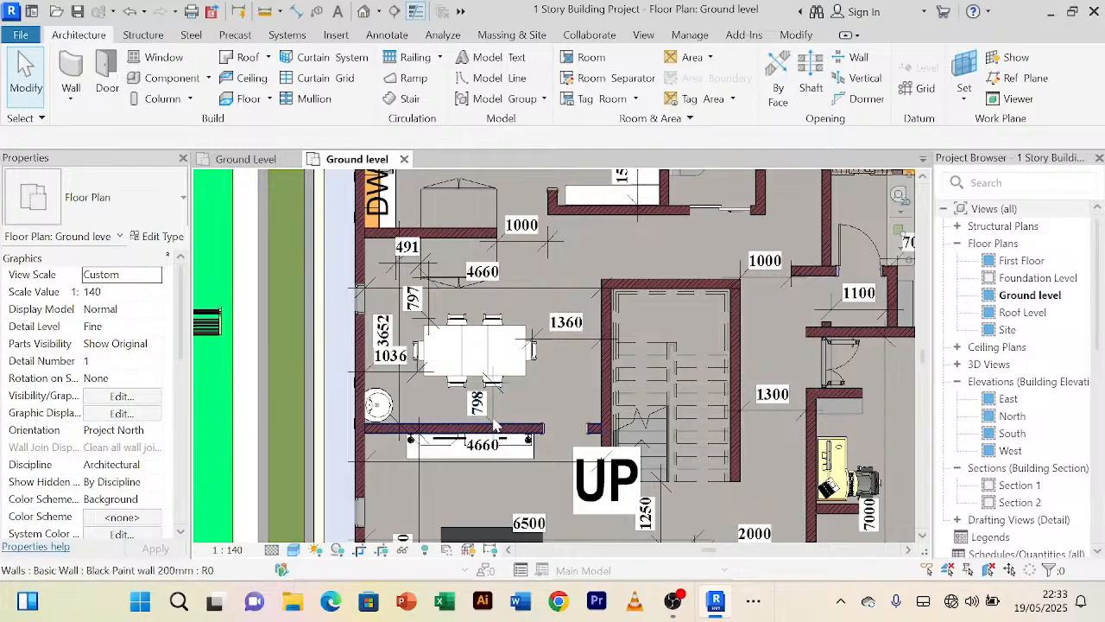
Step: Delete the 1036, 1360 and 798 mm dimensions around the dining table on the 1 Story Building Project's Ground level plan
scroll(400, 388, up, 1)
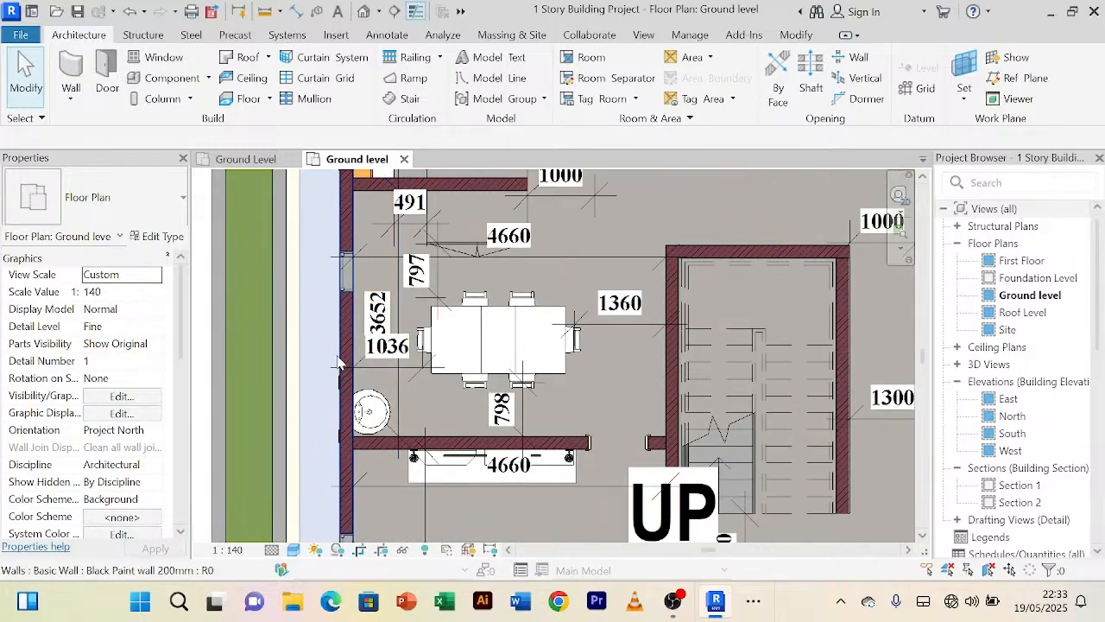
click(372, 373)
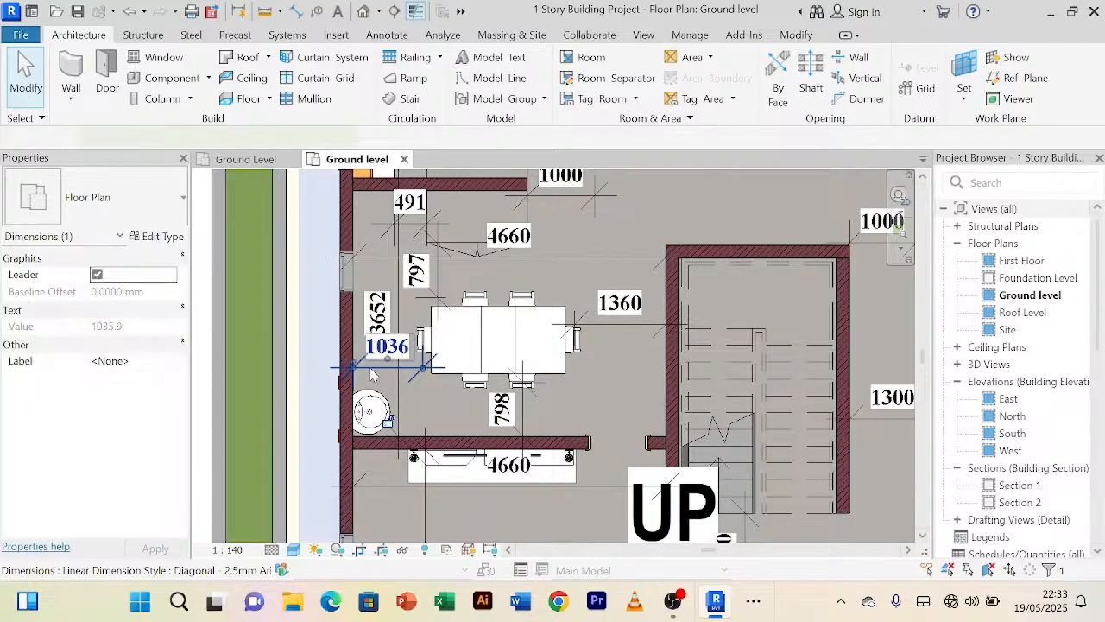
key(Delete)
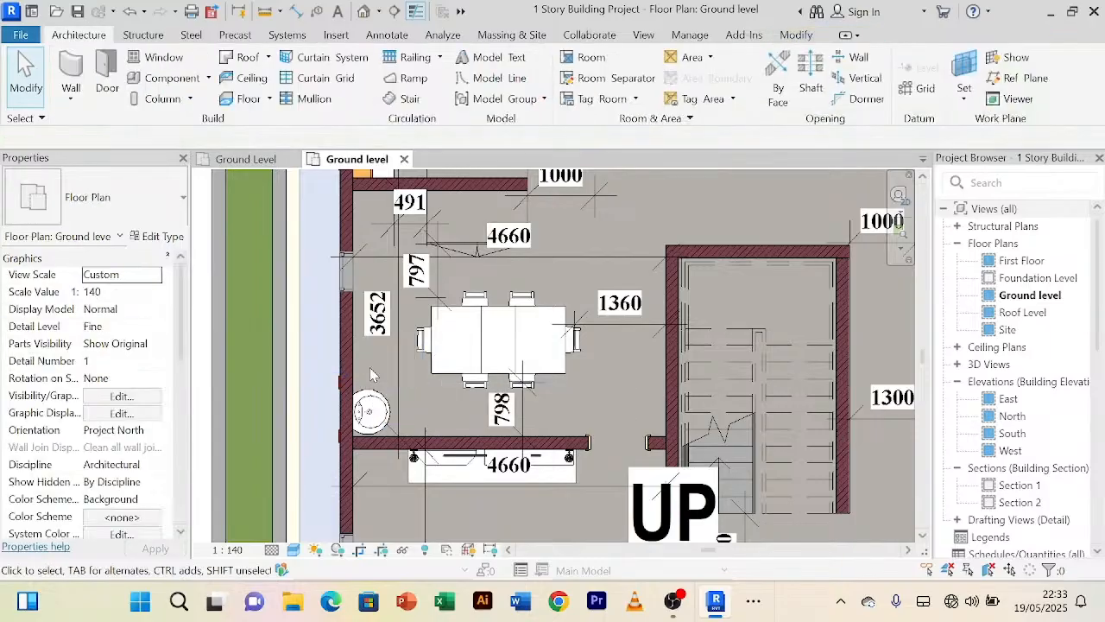
scroll(411, 317, down, 2)
scroll(407, 314, up, 2)
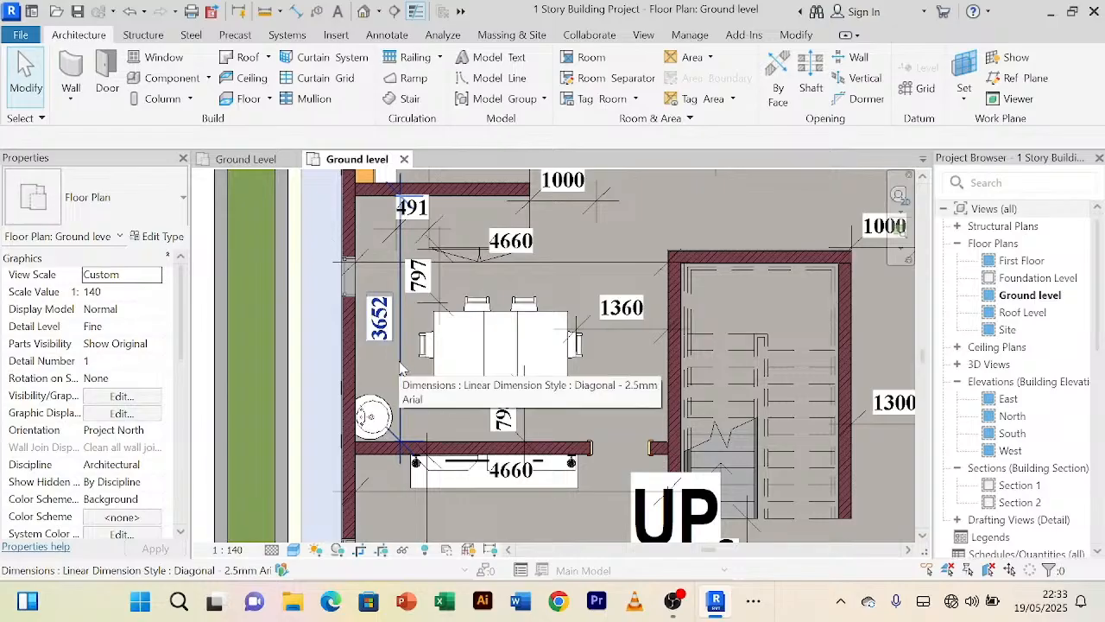
click(400, 369)
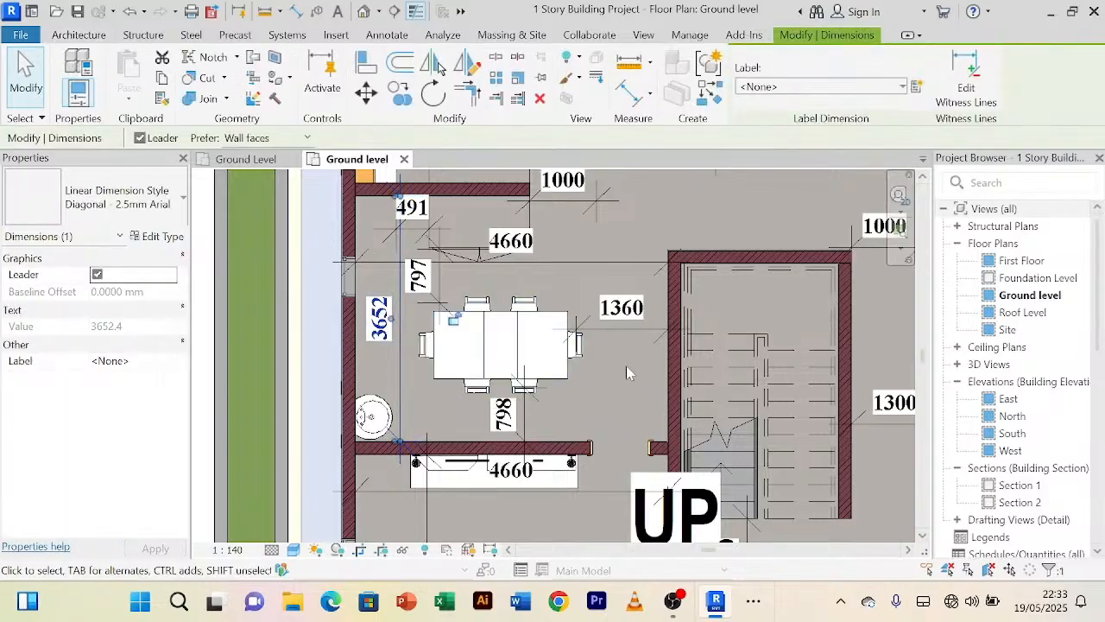
click(635, 336)
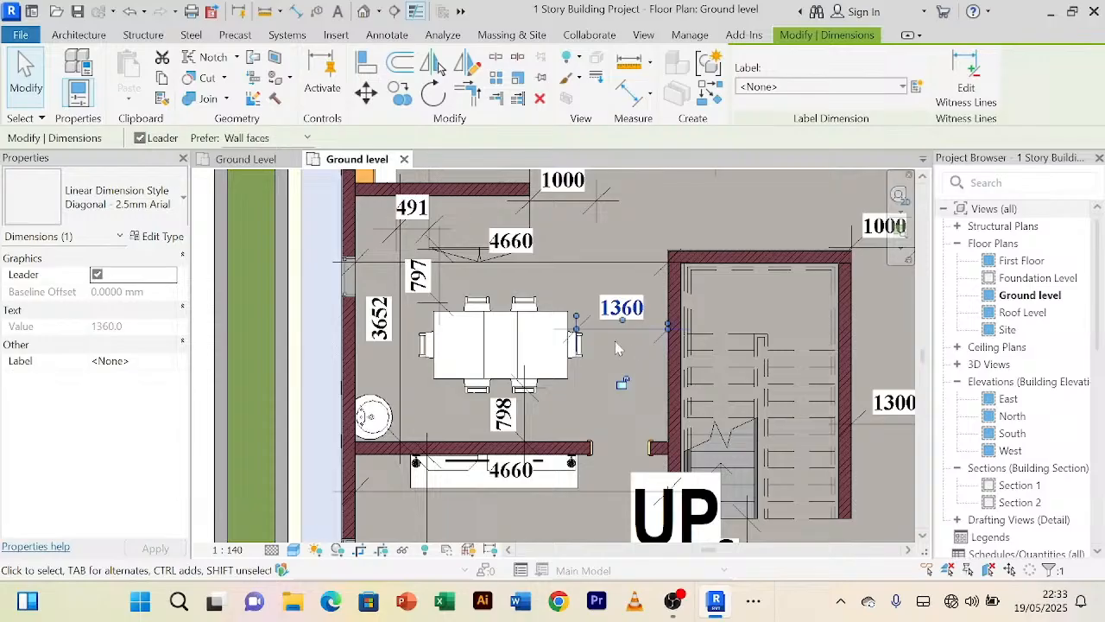
click(615, 341)
click(527, 425)
key(Delete)
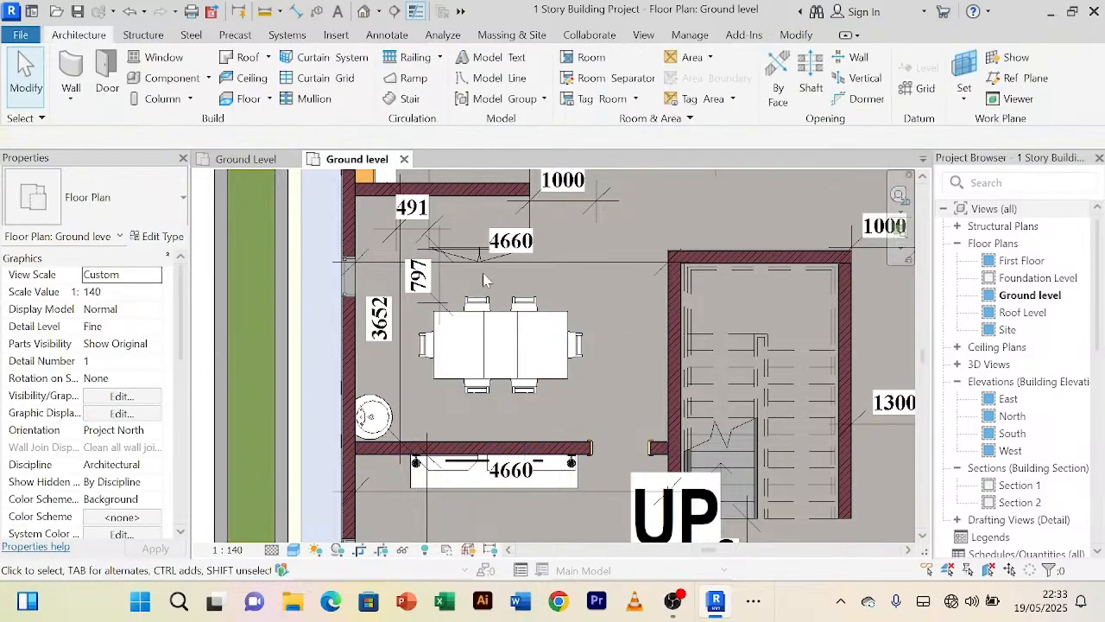
Step: Delete the 491 and 797 mm dimensions between the fridge and the dining table
scroll(484, 281, up, 2)
scroll(426, 250, down, 3)
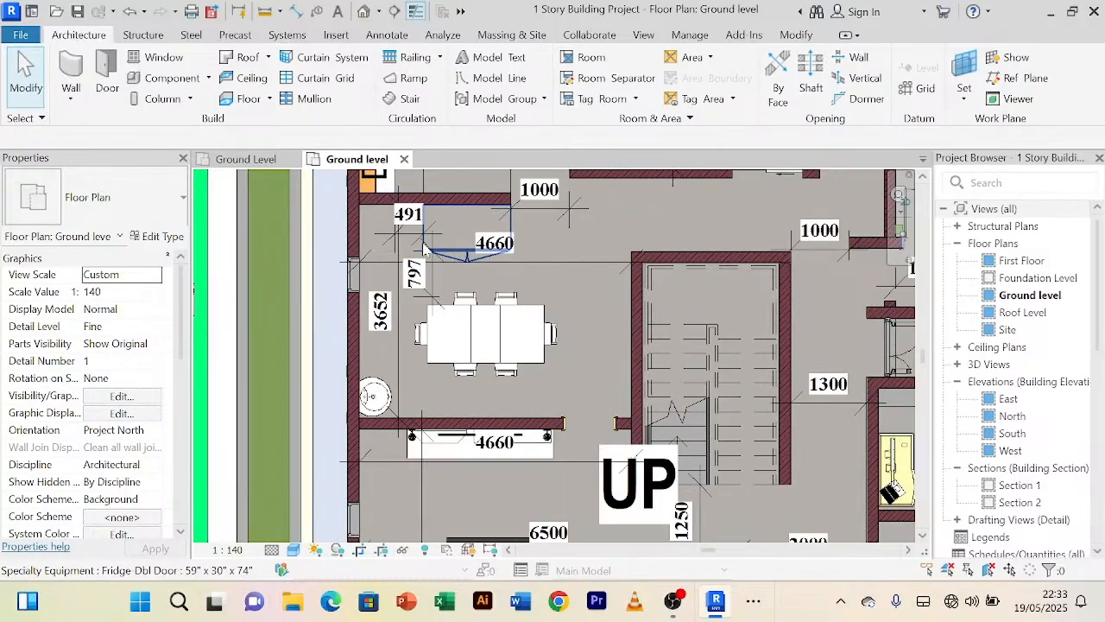
click(407, 226)
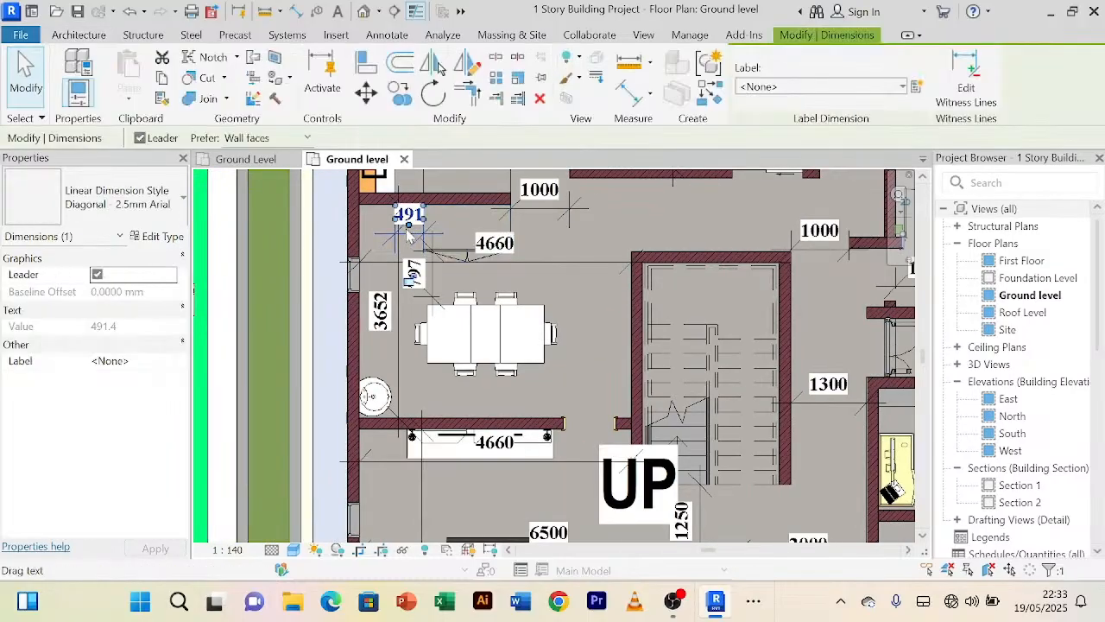
key(Delete)
scroll(575, 241, down, 2)
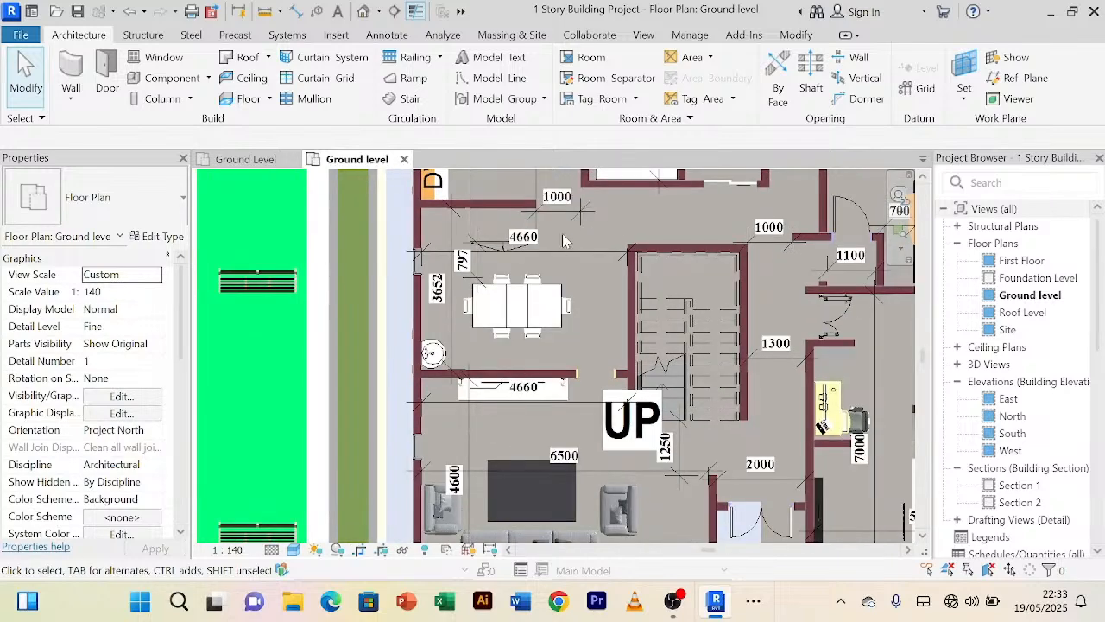
scroll(575, 242, up, 2)
scroll(578, 248, up, 2)
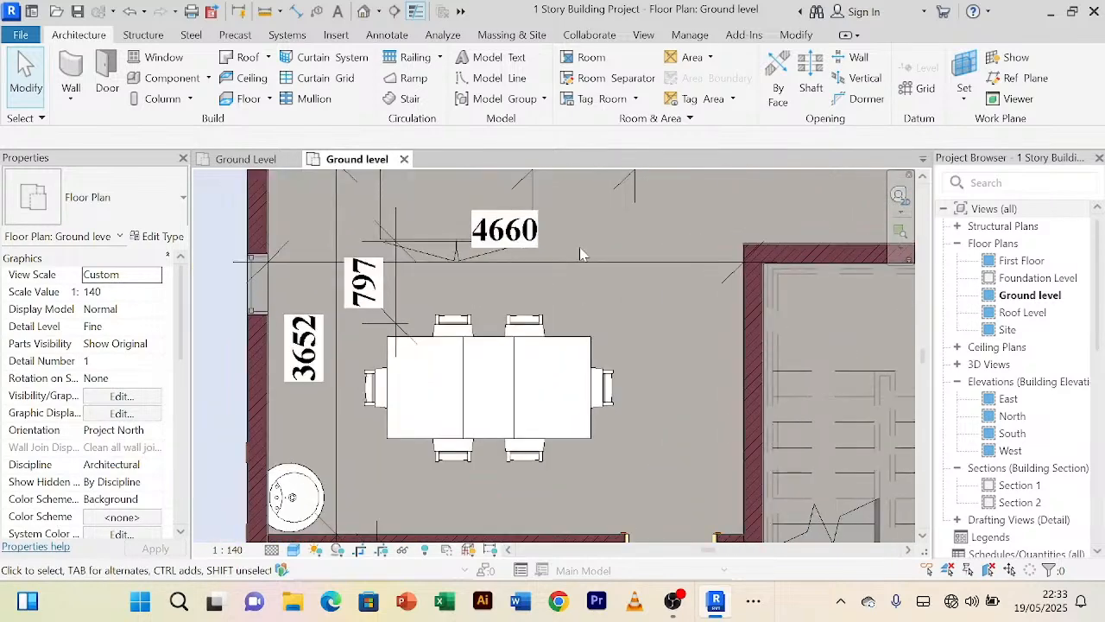
scroll(579, 245, down, 1)
click(444, 281)
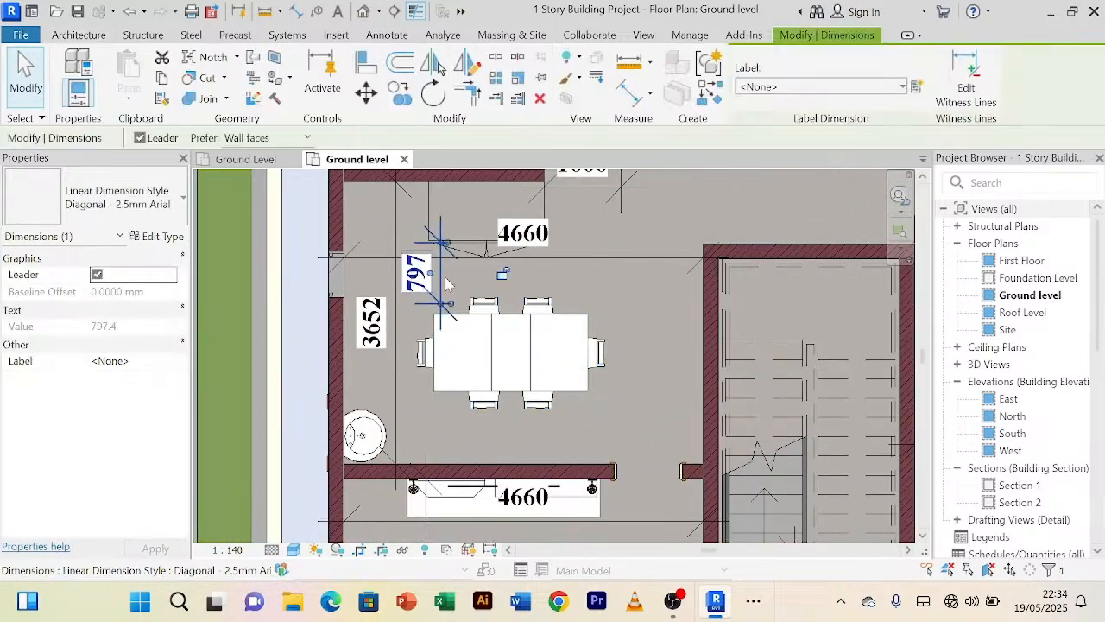
key(Escape)
Step: Examine the dining area's depth and width dimensions between its enclosing walls and the staircase
scroll(449, 285, down, 4)
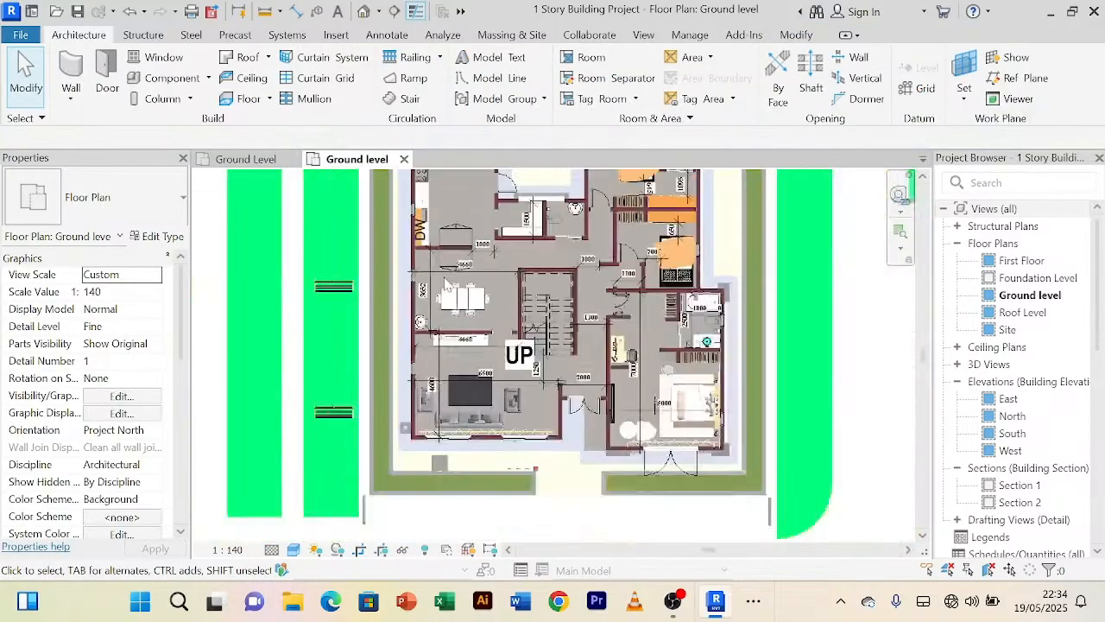
scroll(480, 281, up, 5)
scroll(480, 281, up, 3)
scroll(441, 308, down, 3)
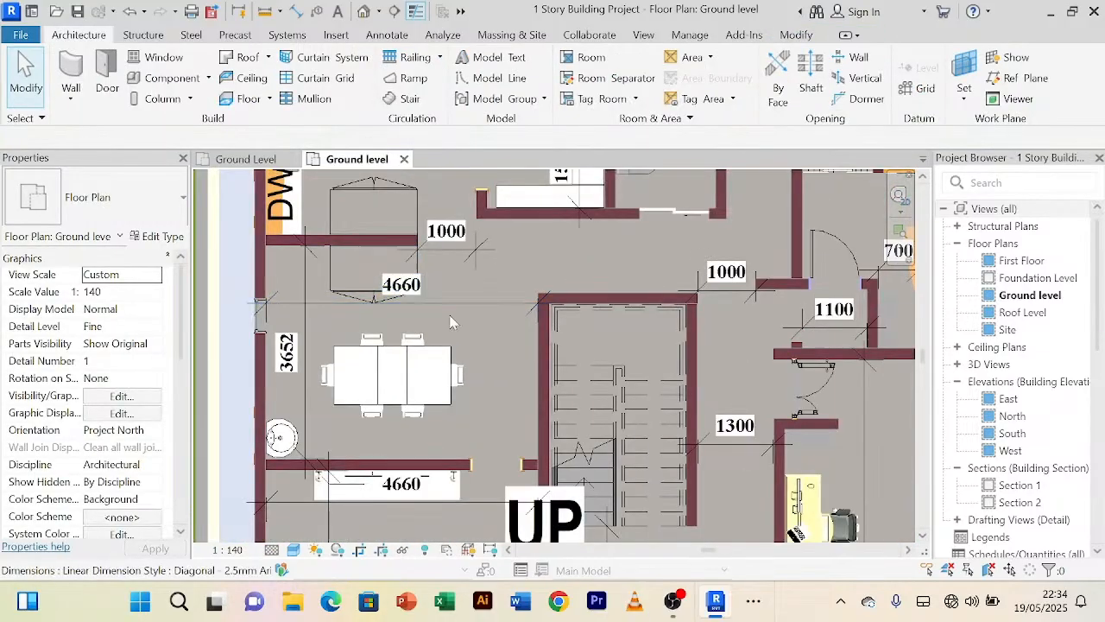
scroll(480, 341, down, 2)
scroll(391, 342, up, 3)
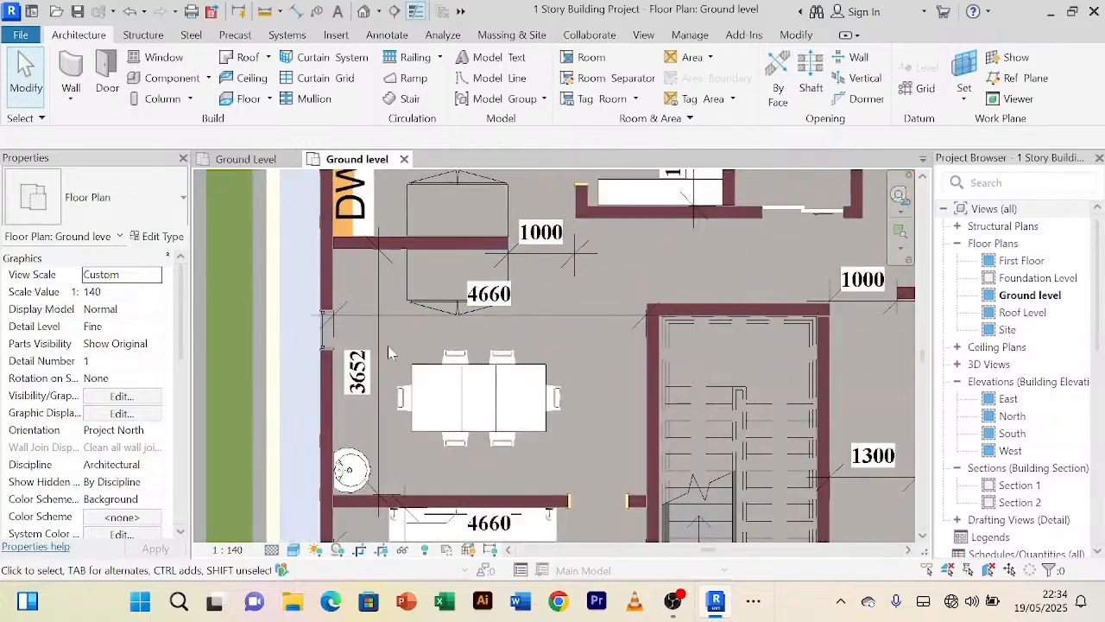
scroll(363, 416, down, 2)
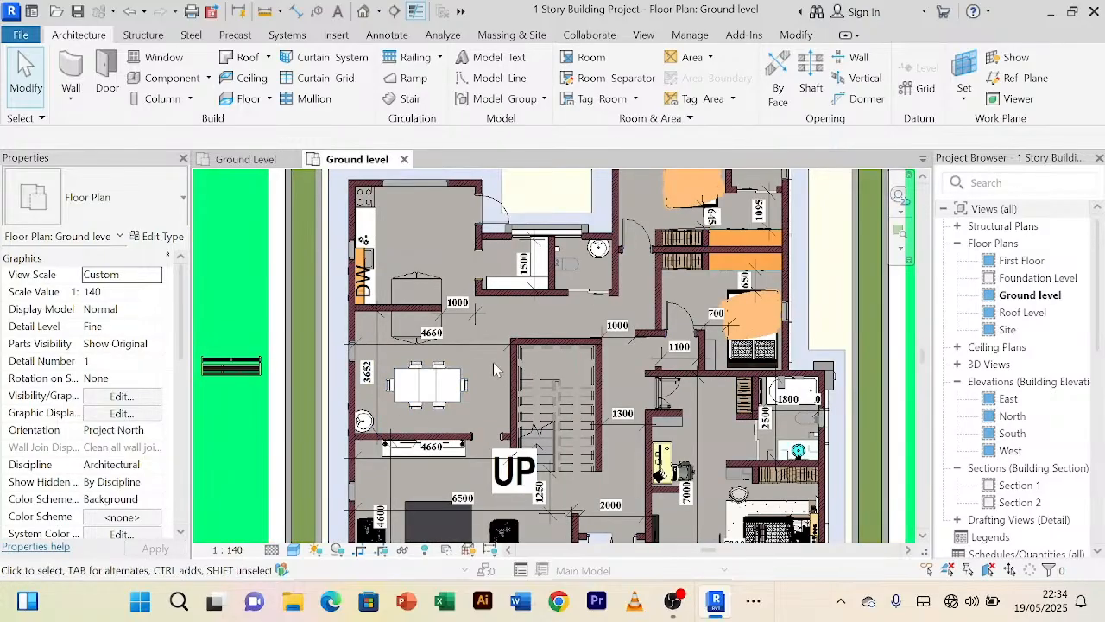
Step: In Project1's Ground Level plan, offset a copy of the room's upper wall 3600 mm upwards
click(249, 161)
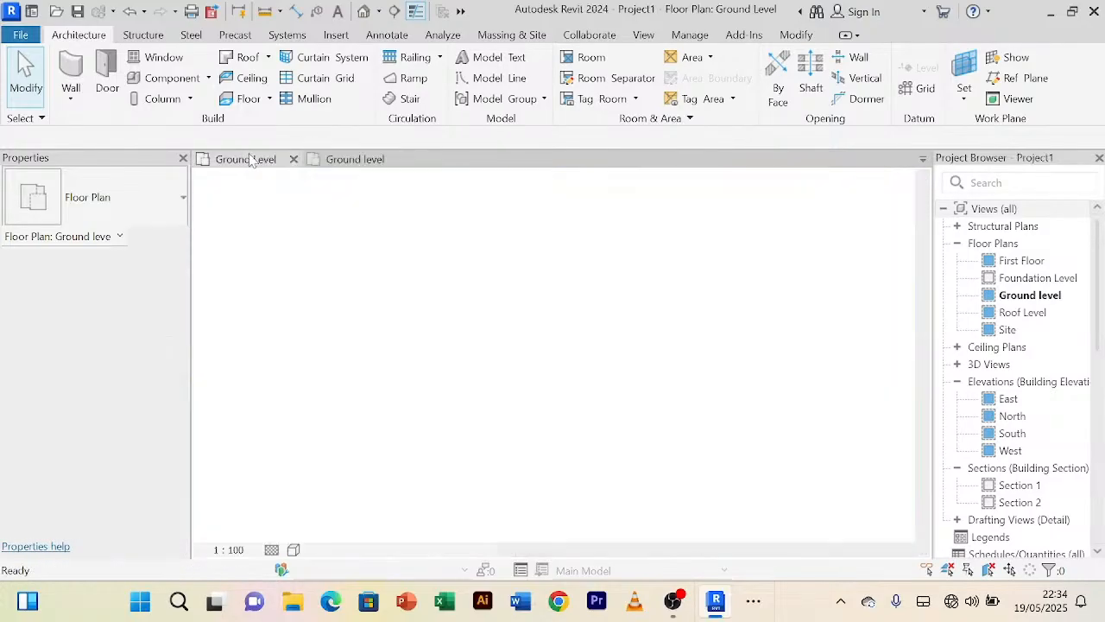
middle_drag(512, 339, 493, 436)
scroll(422, 257, down, 1)
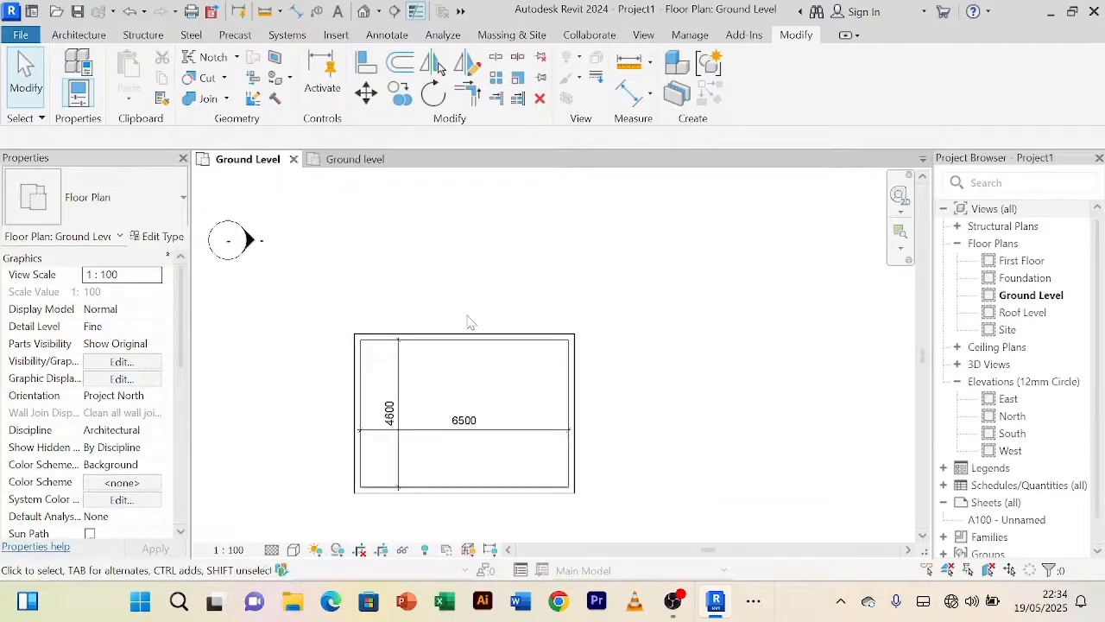
click(467, 337)
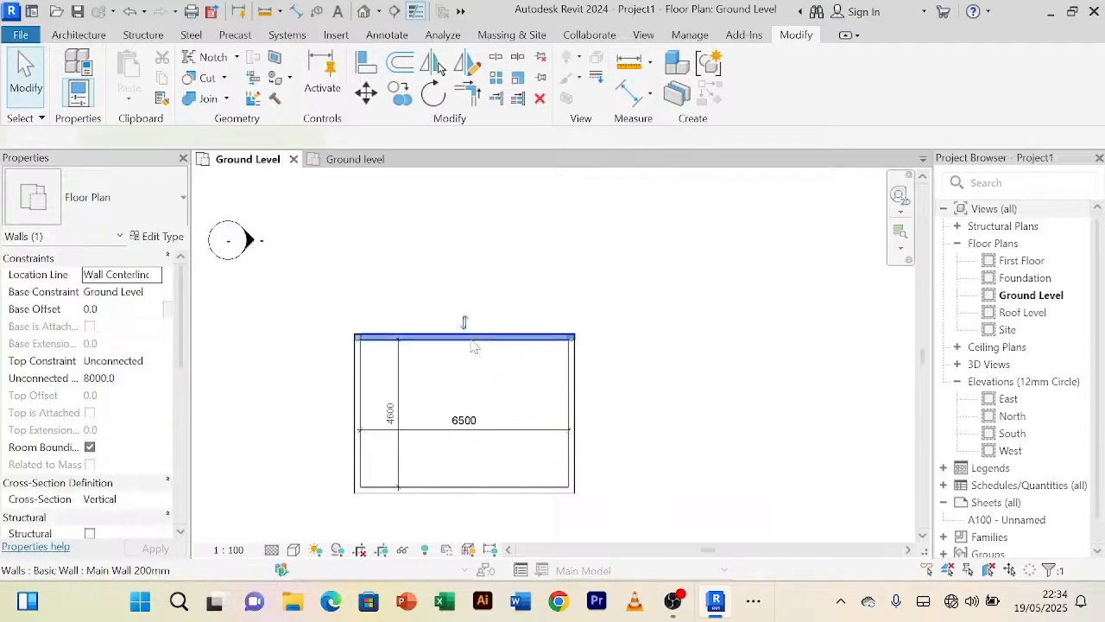
click(401, 67)
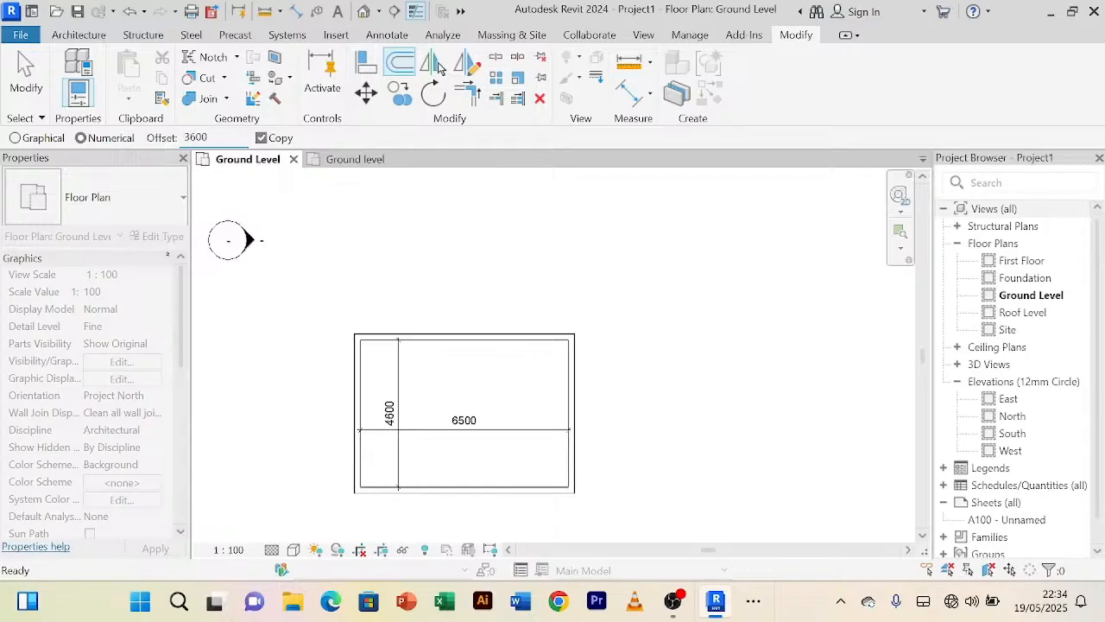
click(480, 337)
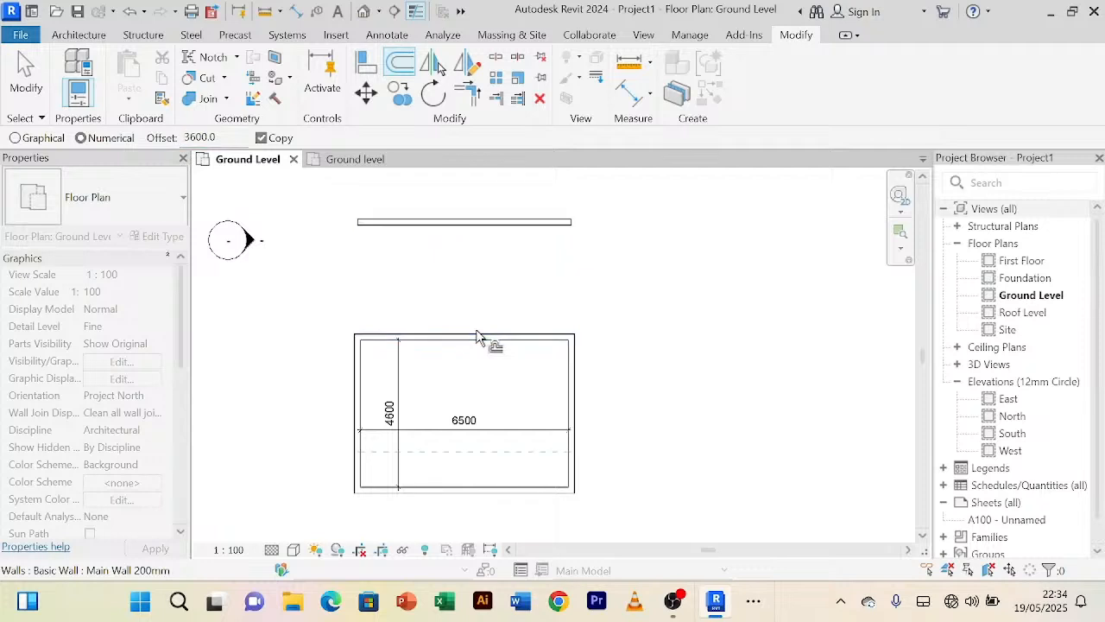
right_click(677, 222)
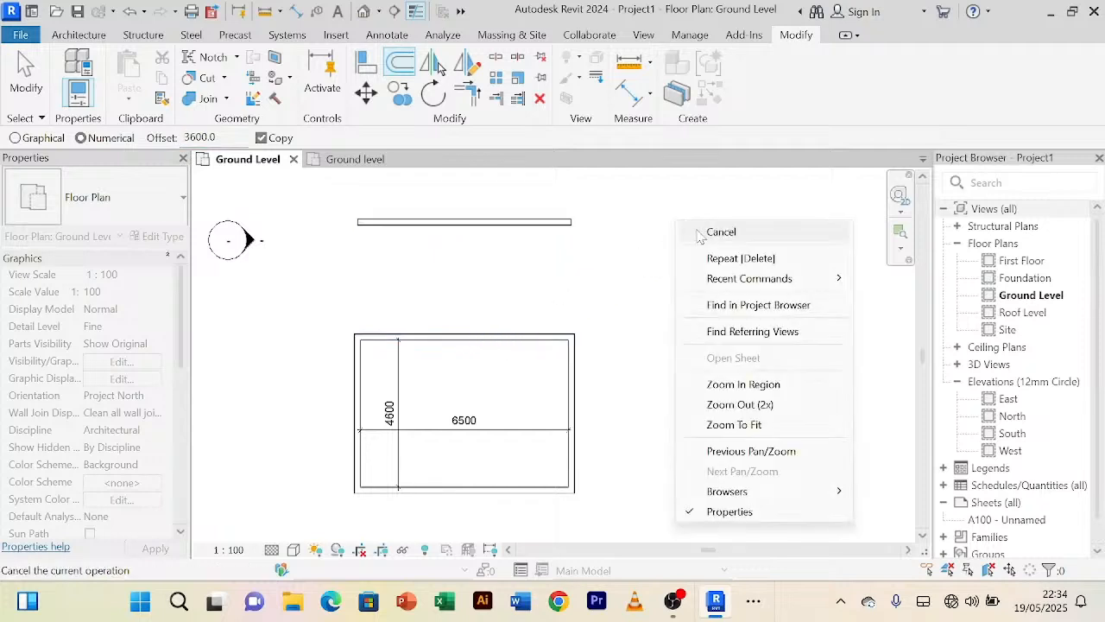
click(710, 231)
right_click(685, 199)
click(717, 208)
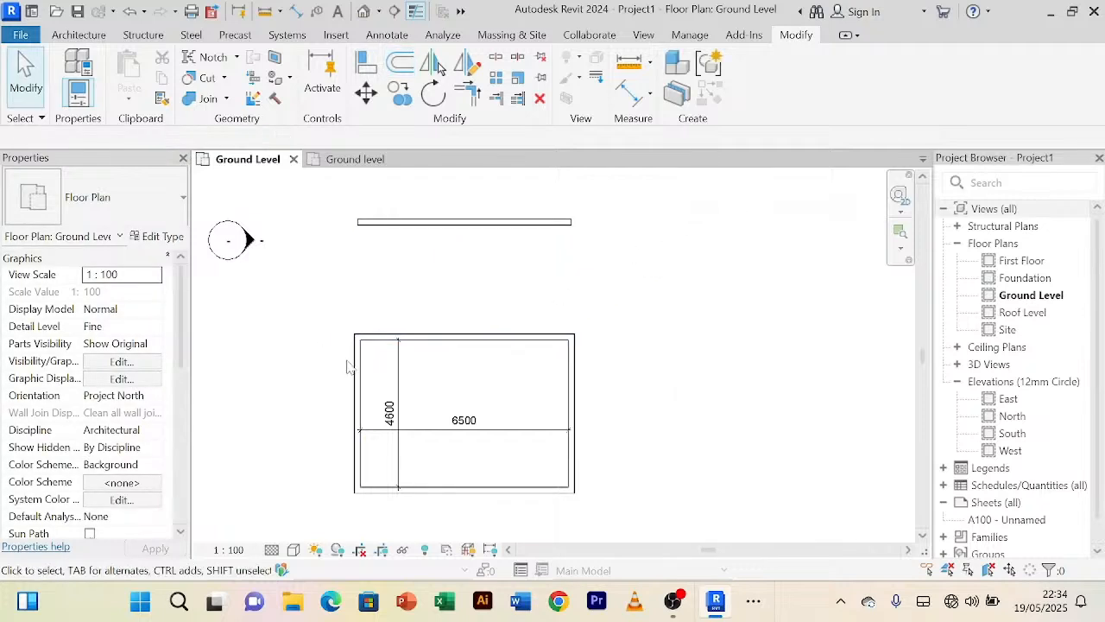
Step: Check the reference plan, and extend the room's left wall to form a corner with the offset upper wall using Trim/Extend to Corner
click(385, 159)
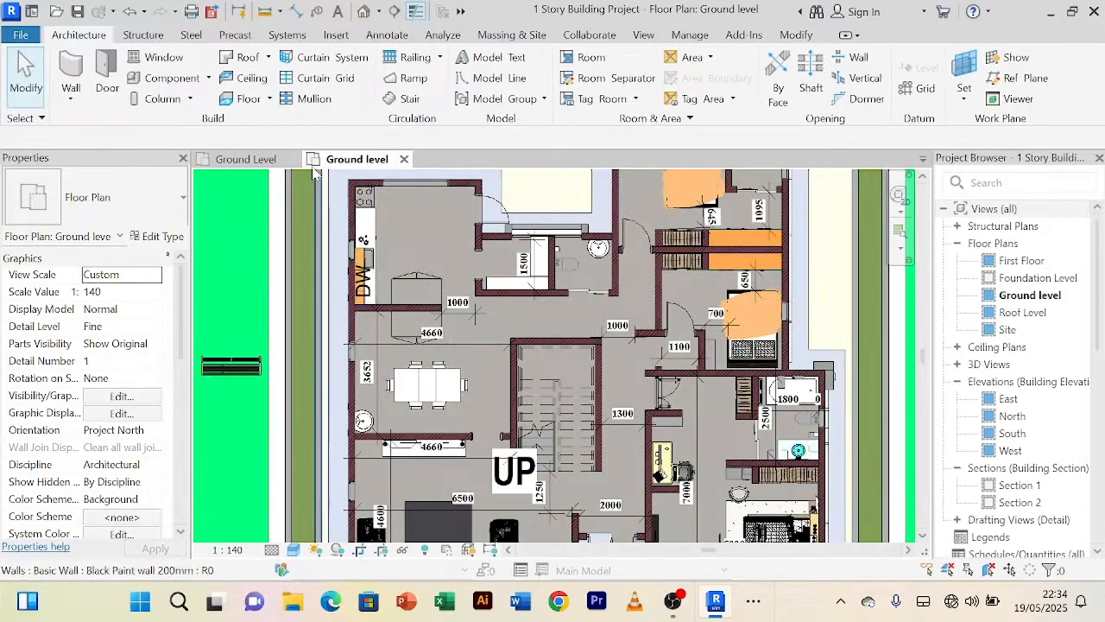
click(246, 159)
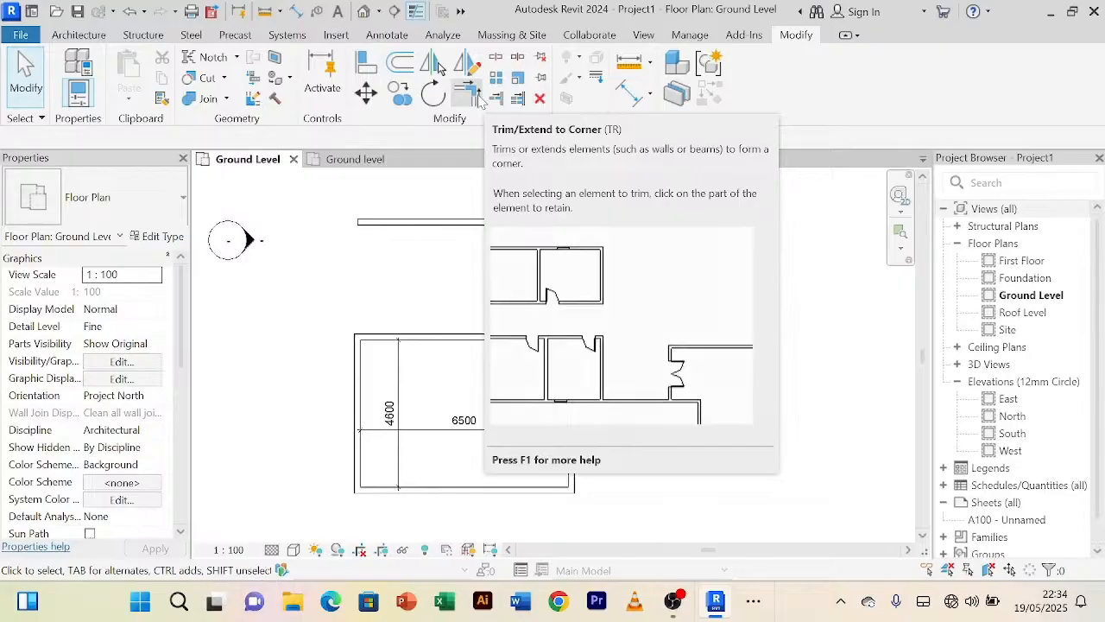
click(480, 100)
click(369, 238)
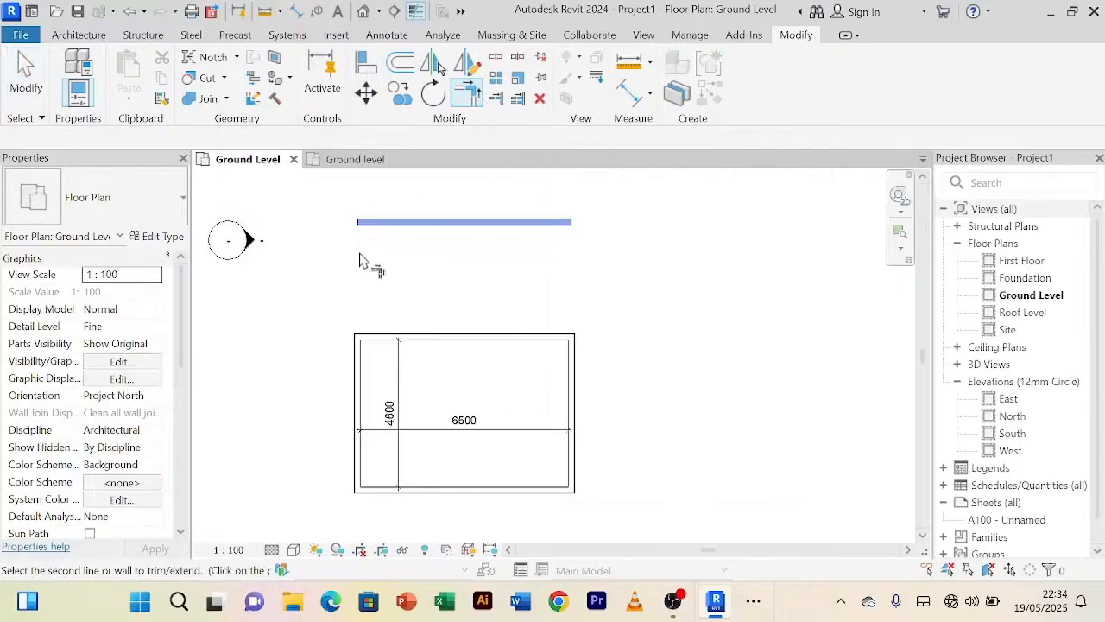
click(364, 369)
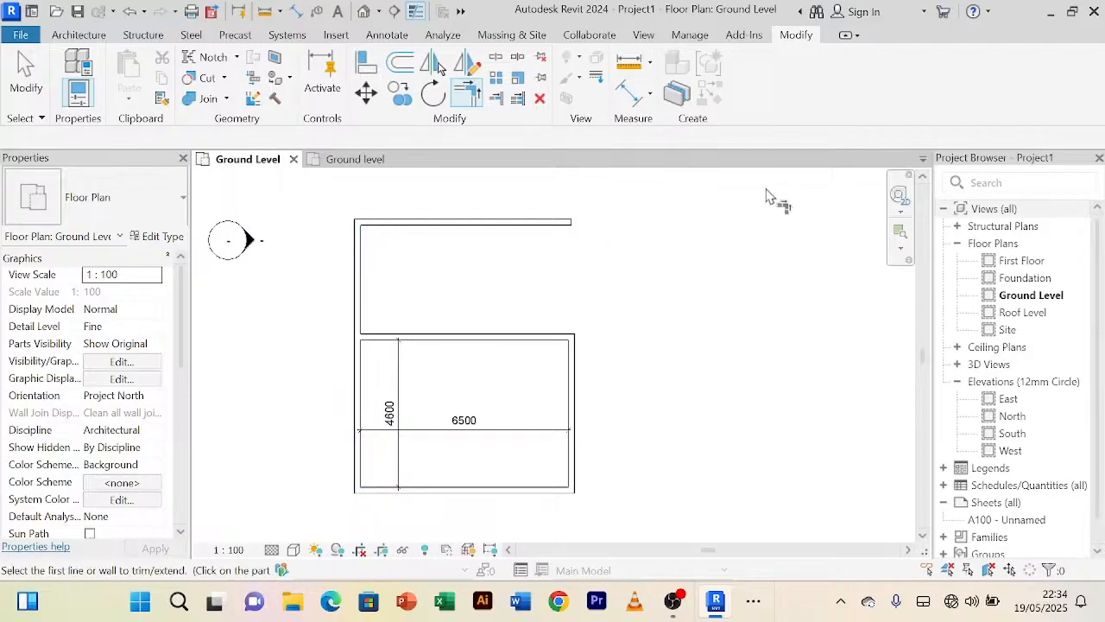
right_click(752, 231)
click(806, 207)
right_click(735, 196)
click(744, 202)
scroll(727, 227, down, 1)
scroll(727, 231, down, 3)
middle_drag(716, 253, 577, 291)
scroll(571, 291, up, 4)
middle_drag(544, 339, 621, 315)
scroll(604, 309, up, 1)
click(331, 279)
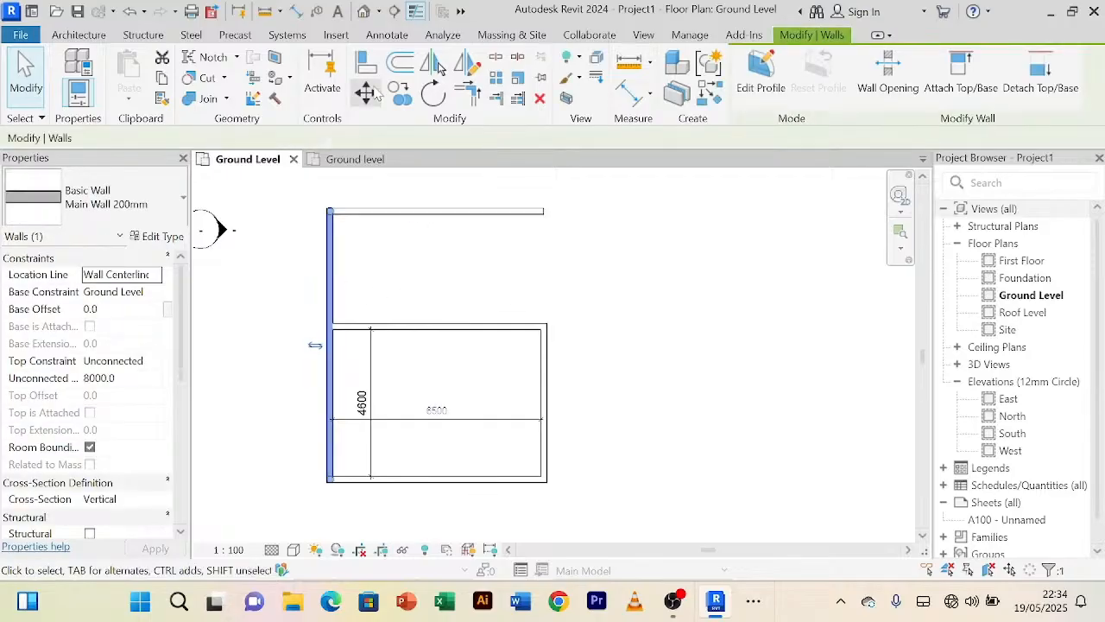
key(o)
key(f)
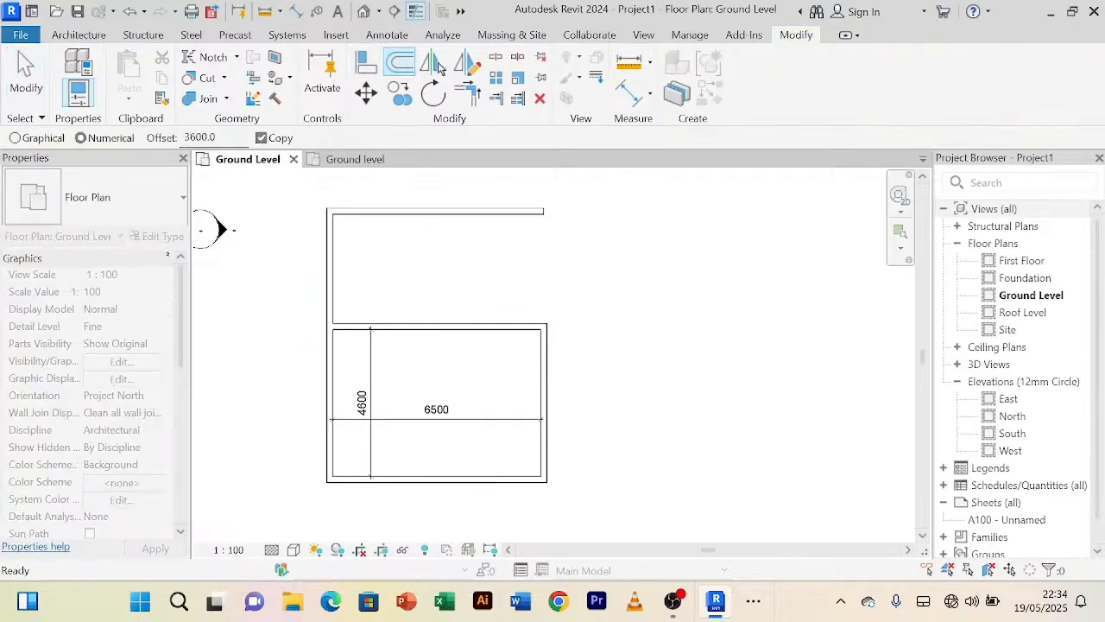
Step: Examine the dining area's clear width up to the staircase wall on the 1 Story Building Project's Ground level plan
click(354, 159)
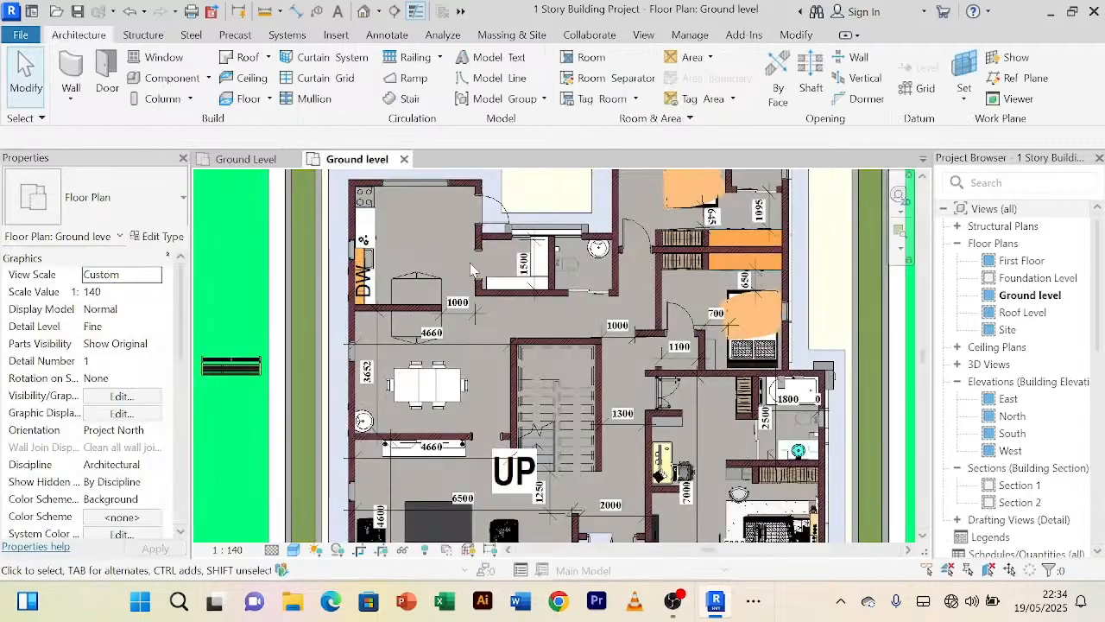
scroll(454, 347, up, 1)
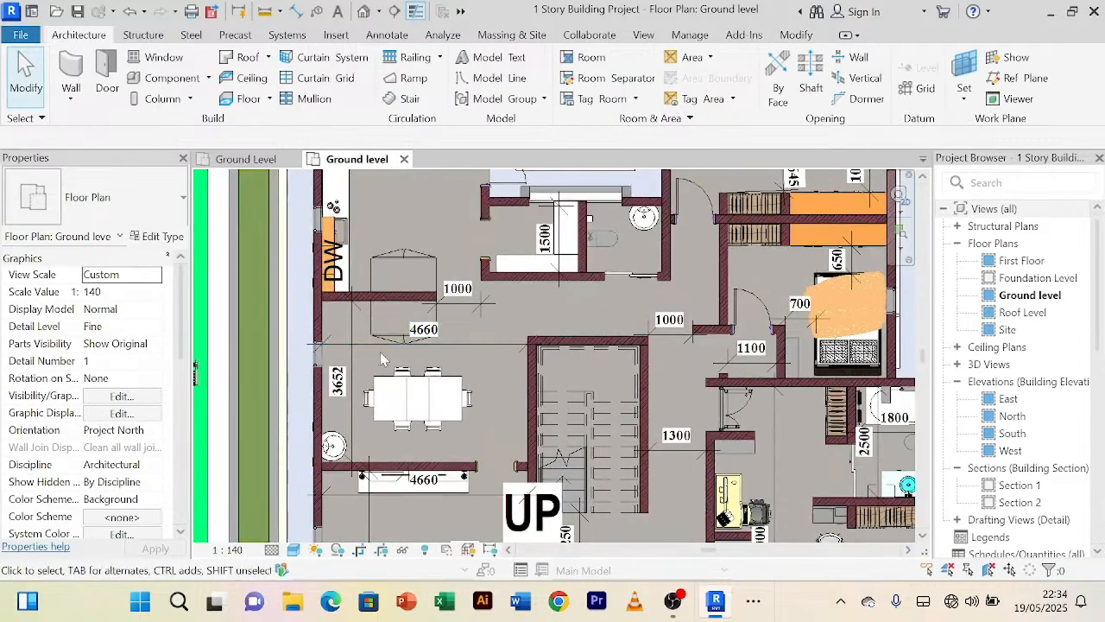
scroll(486, 333, down, 2)
scroll(505, 387, up, 2)
scroll(505, 388, up, 1)
scroll(505, 387, down, 2)
scroll(501, 388, up, 2)
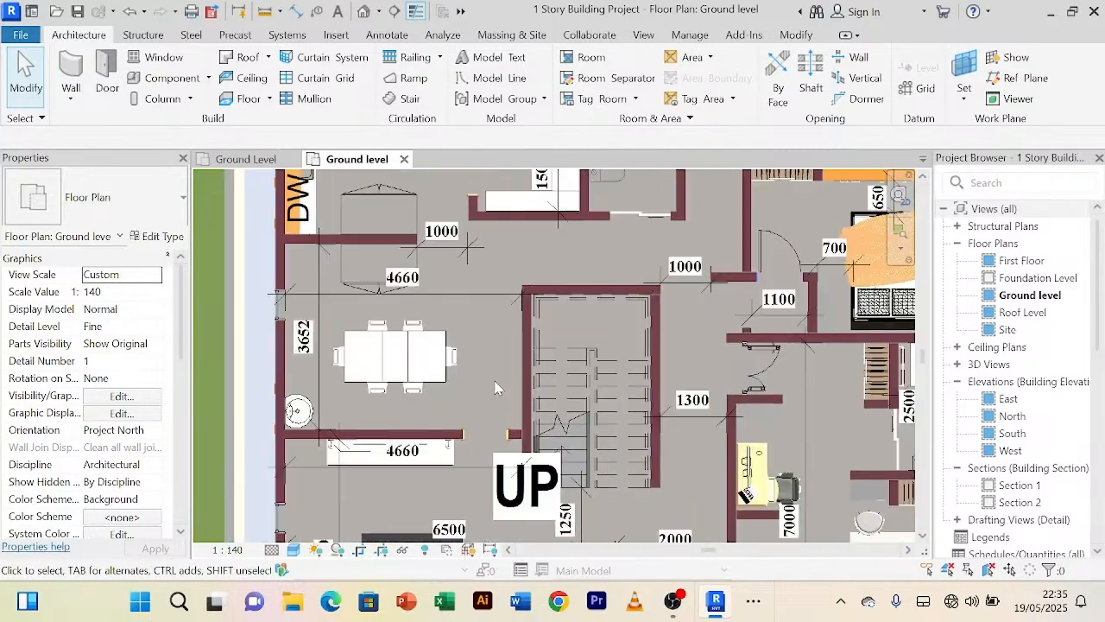
scroll(497, 388, down, 3)
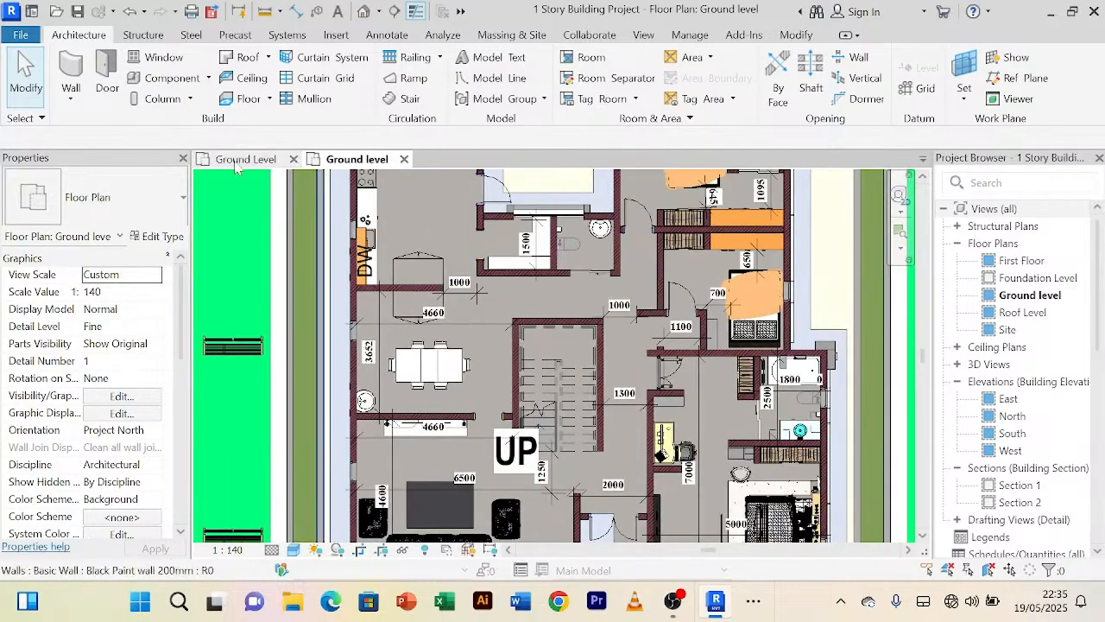
Step: In Project1's Ground Level plan, offset a copy of the left wall 4600 mm to the right to enclose the dining area
click(242, 160)
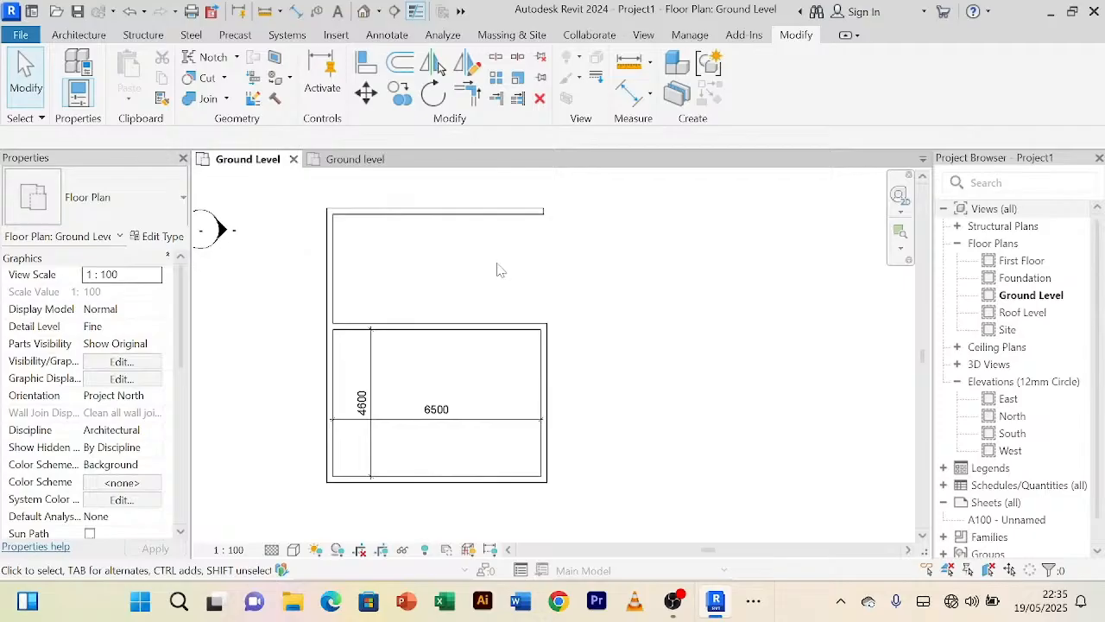
click(330, 272)
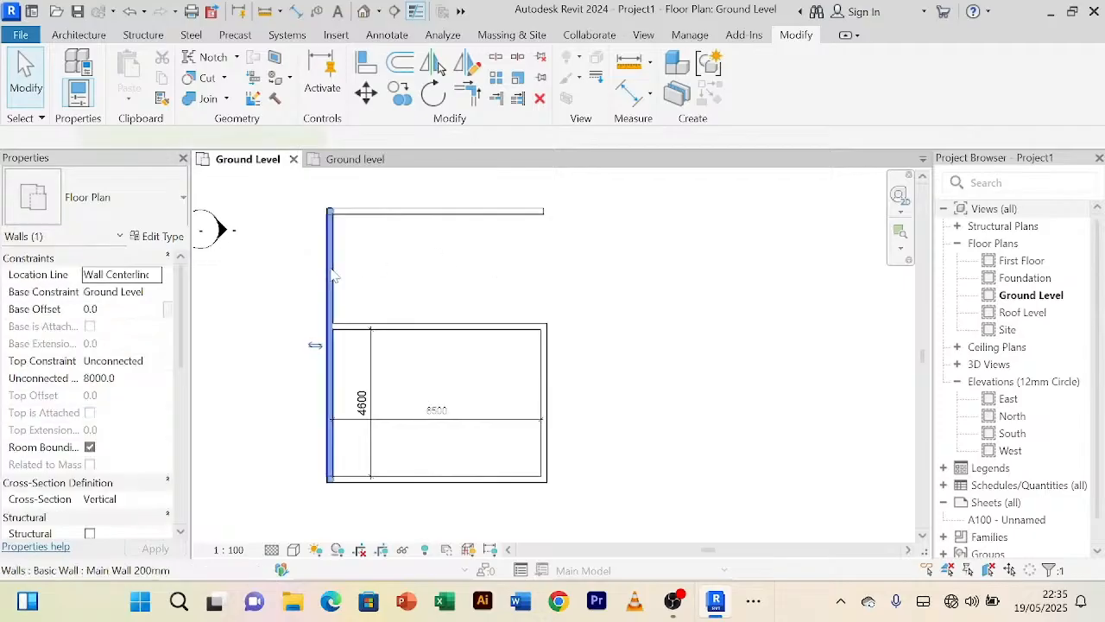
click(399, 62)
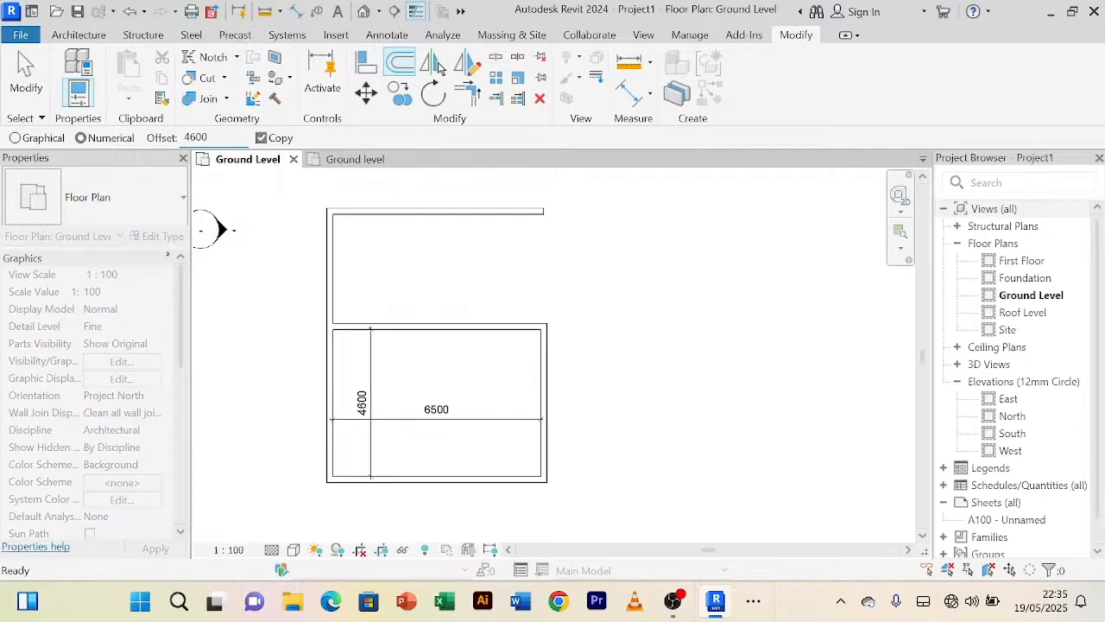
click(338, 272)
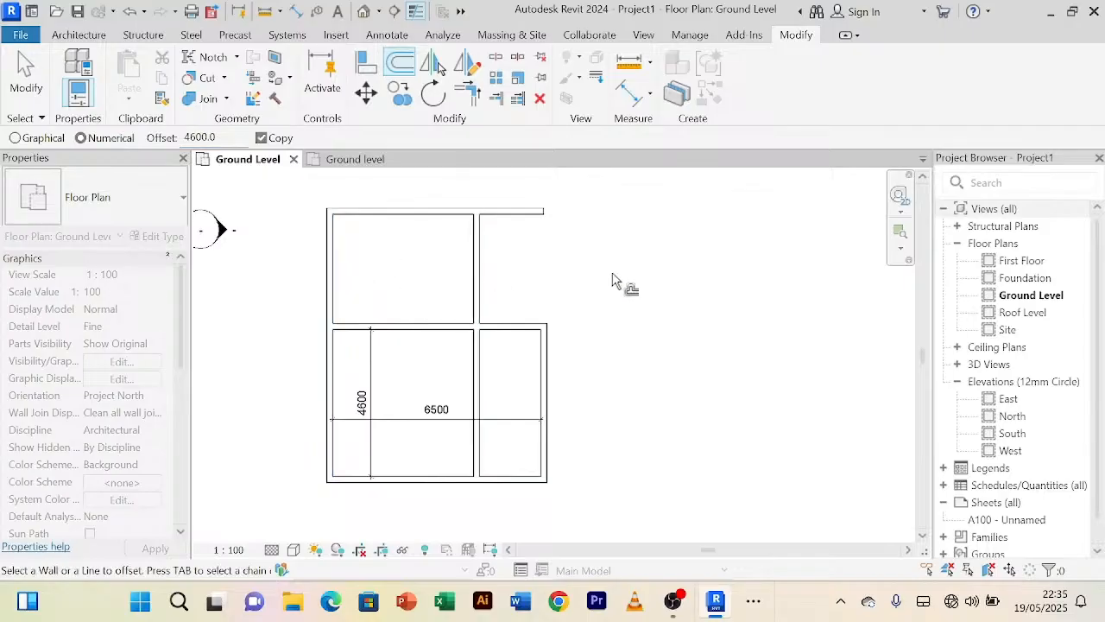
right_click(663, 263)
click(682, 271)
right_click(670, 224)
click(689, 243)
Step: Shorten the offset vertical wall's lower end so it stops at the wall between the living room and dining area
scroll(501, 444, up, 2)
scroll(472, 354, down, 2)
middle_drag(483, 364, 488, 406)
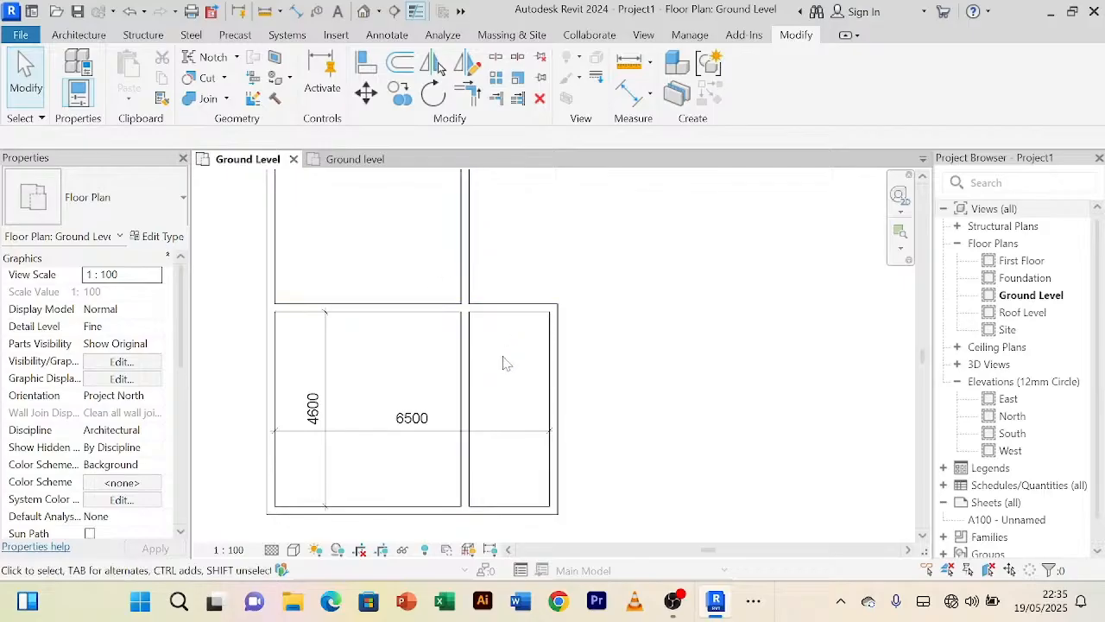
click(467, 493)
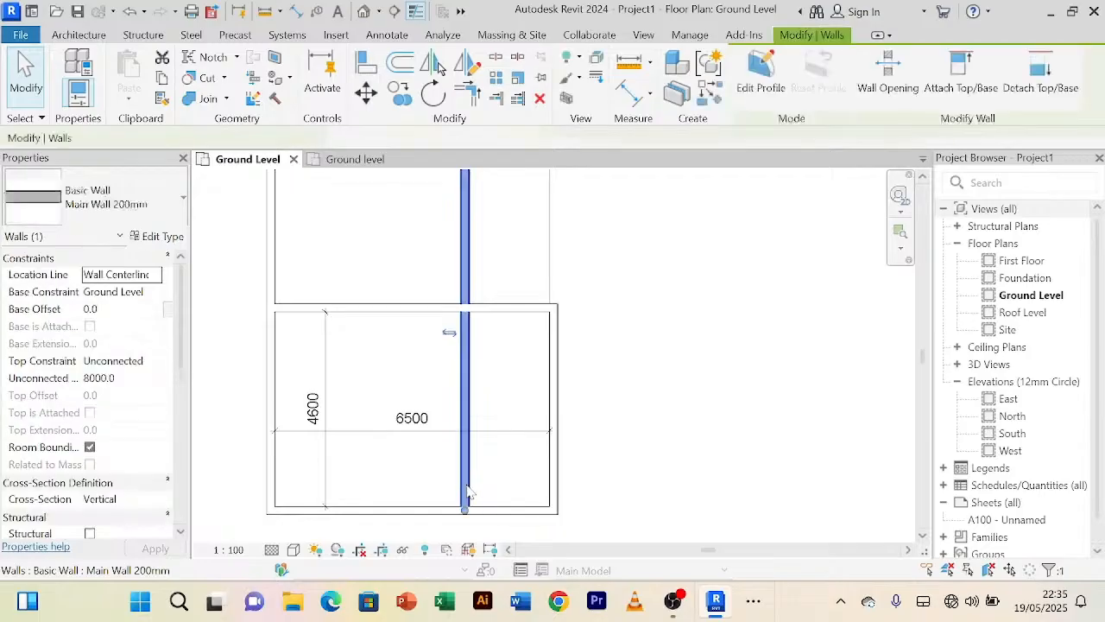
drag(466, 511, 465, 307)
click(629, 342)
scroll(630, 342, down, 2)
middle_drag(639, 349, 631, 376)
scroll(574, 339, up, 3)
scroll(565, 326, down, 2)
scroll(566, 327, up, 2)
scroll(564, 326, down, 3)
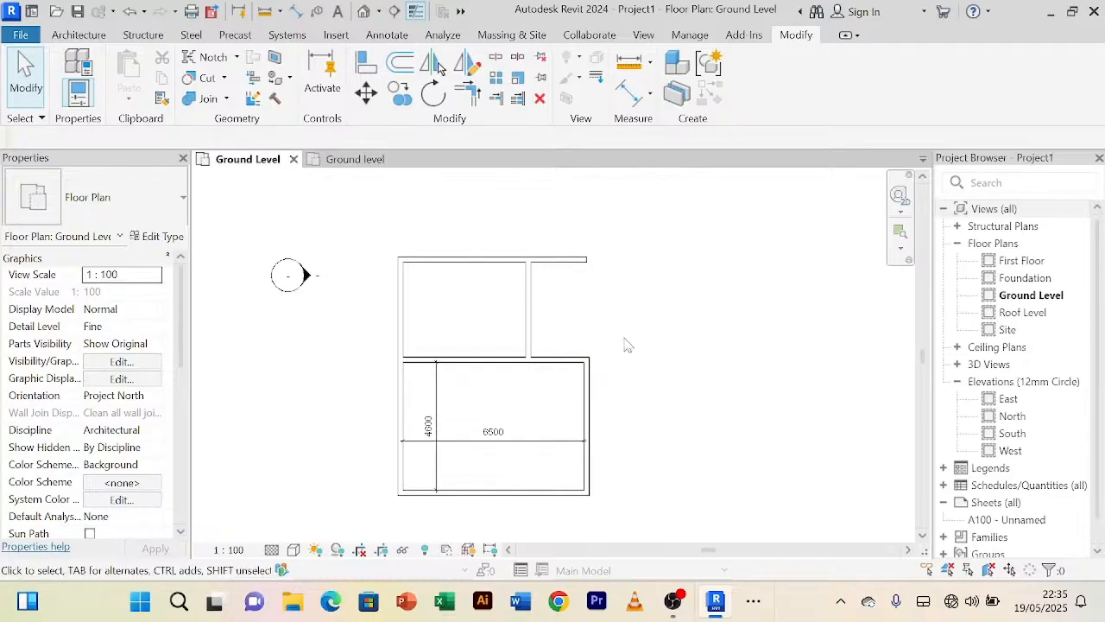
scroll(624, 324, down, 1)
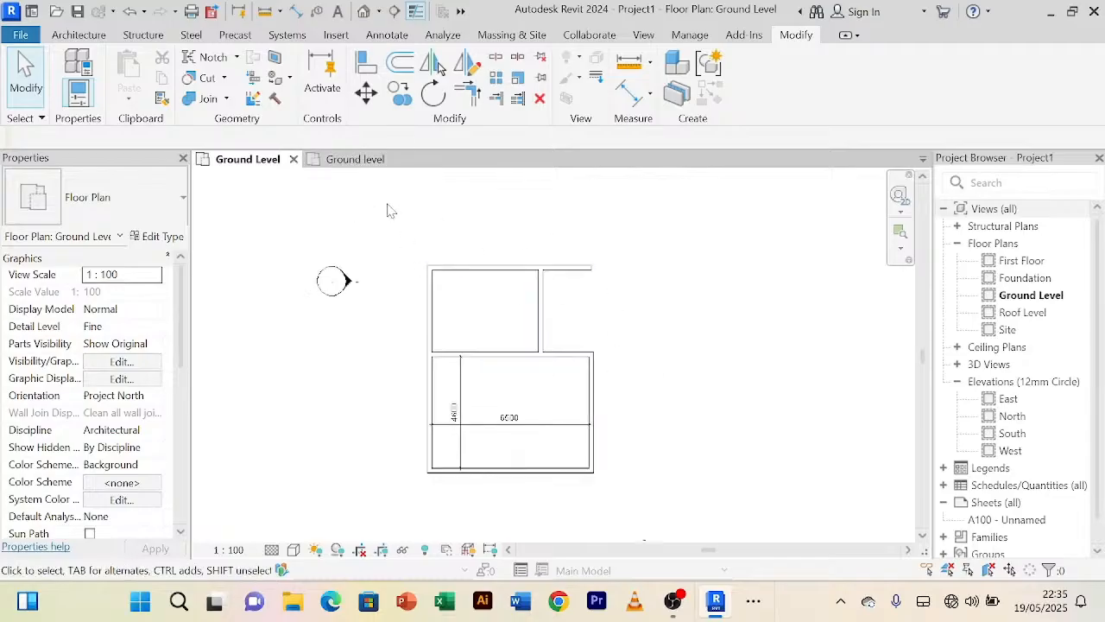
Step: On the 1 Story Building Project's Ground level plan, add aligned dimensions for the kitchen's depth and width between its inner wall faces
click(352, 159)
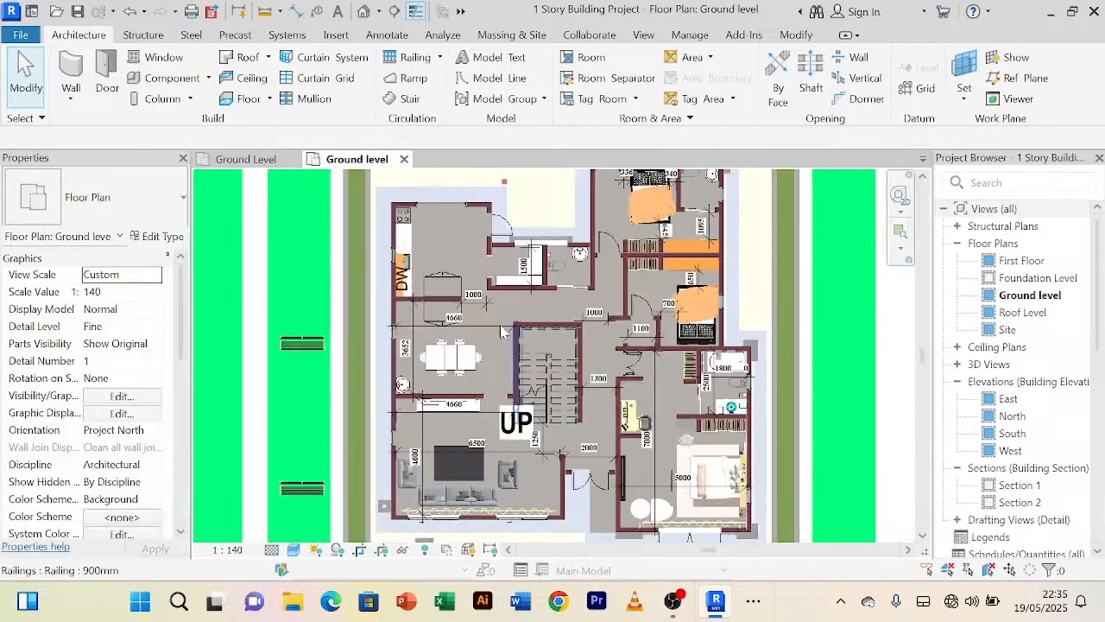
scroll(459, 253, up, 3)
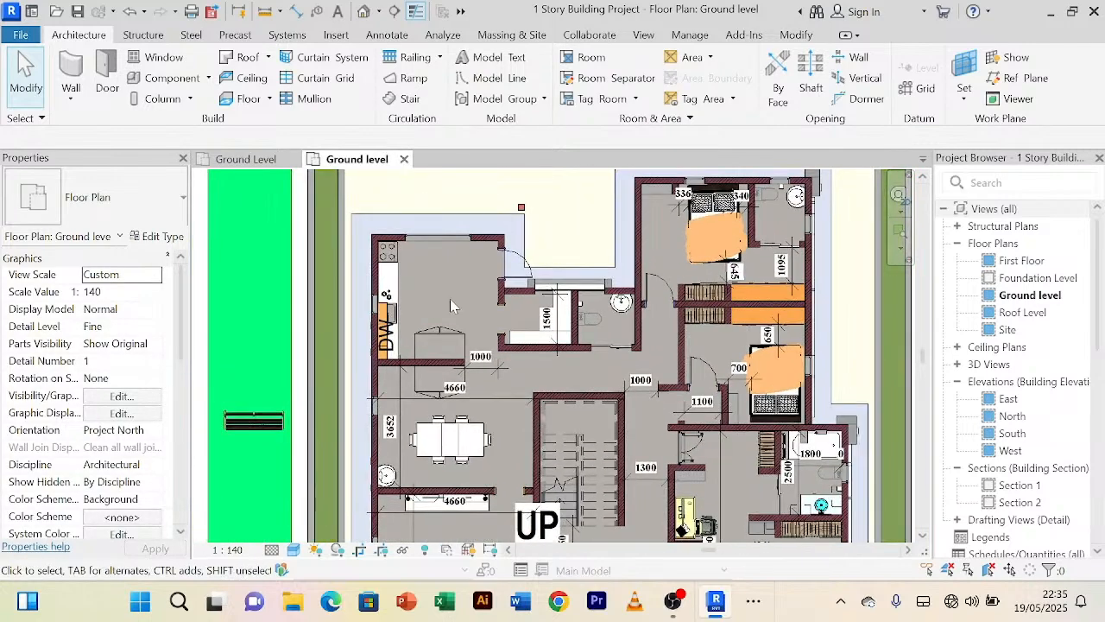
scroll(452, 305, up, 2)
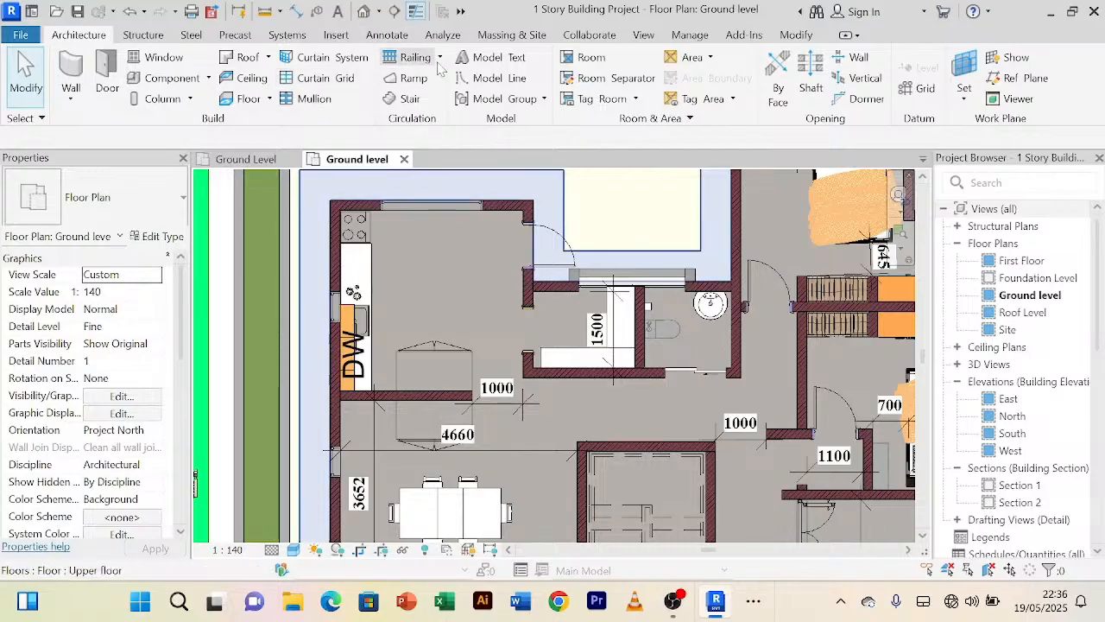
click(297, 11)
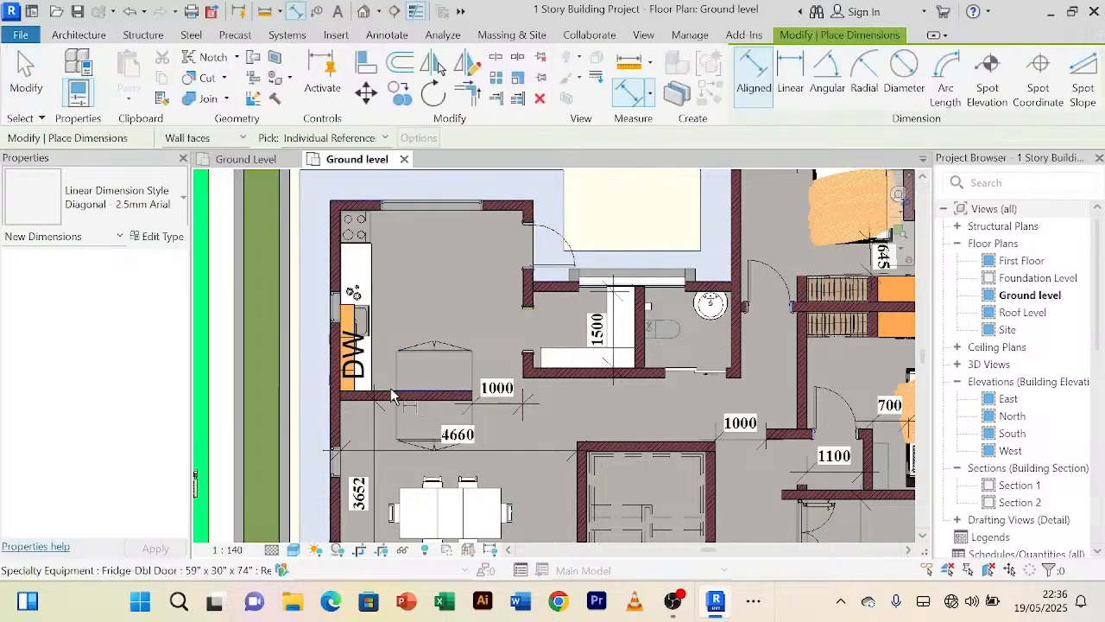
click(402, 211)
click(405, 249)
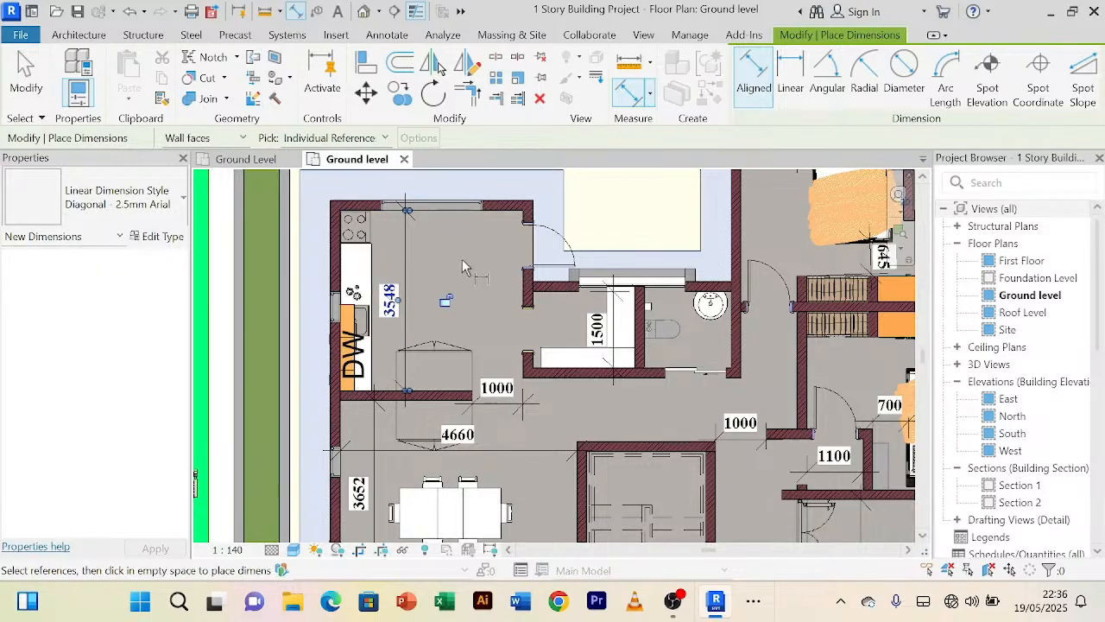
click(343, 264)
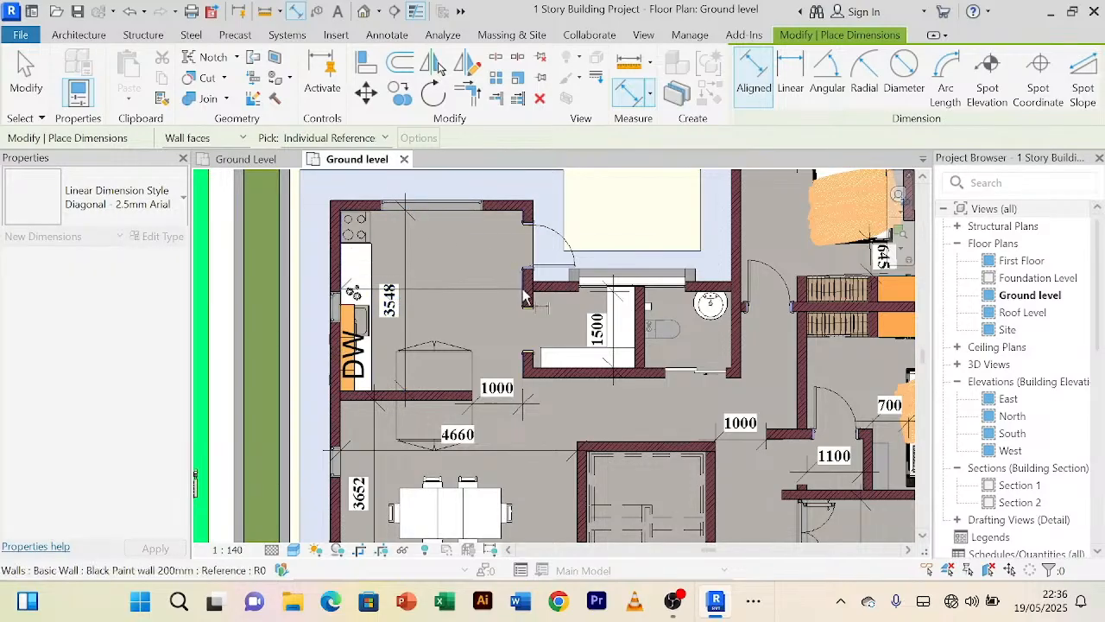
click(524, 298)
click(503, 298)
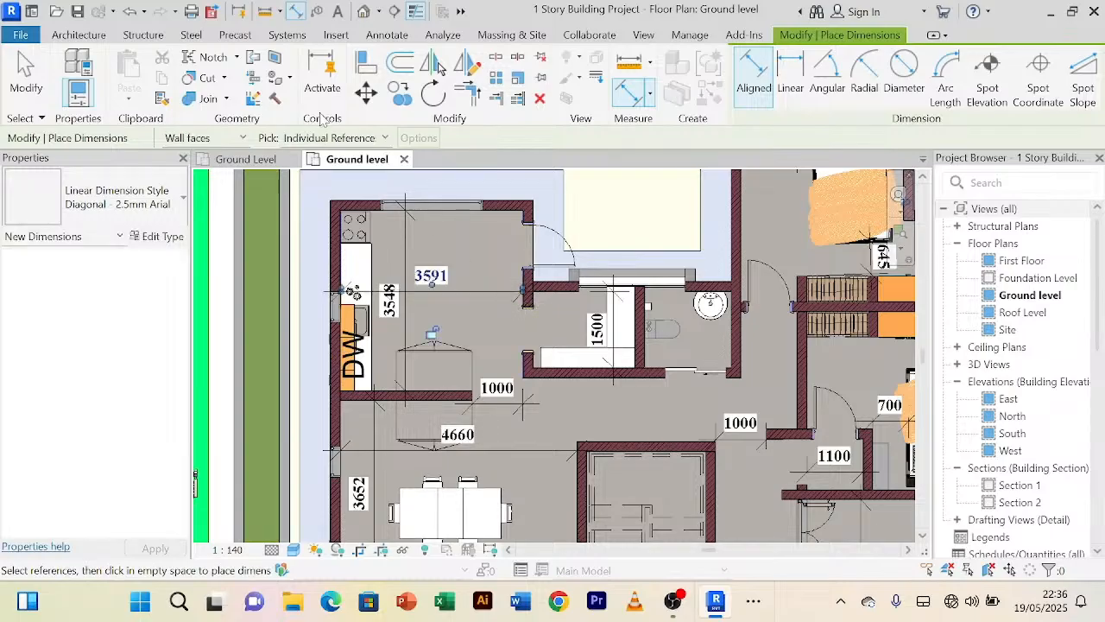
Step: In Project1's Ground Level plan, offset a copy of the dining area's upper wall 3500 mm upwards for the kitchen
click(247, 164)
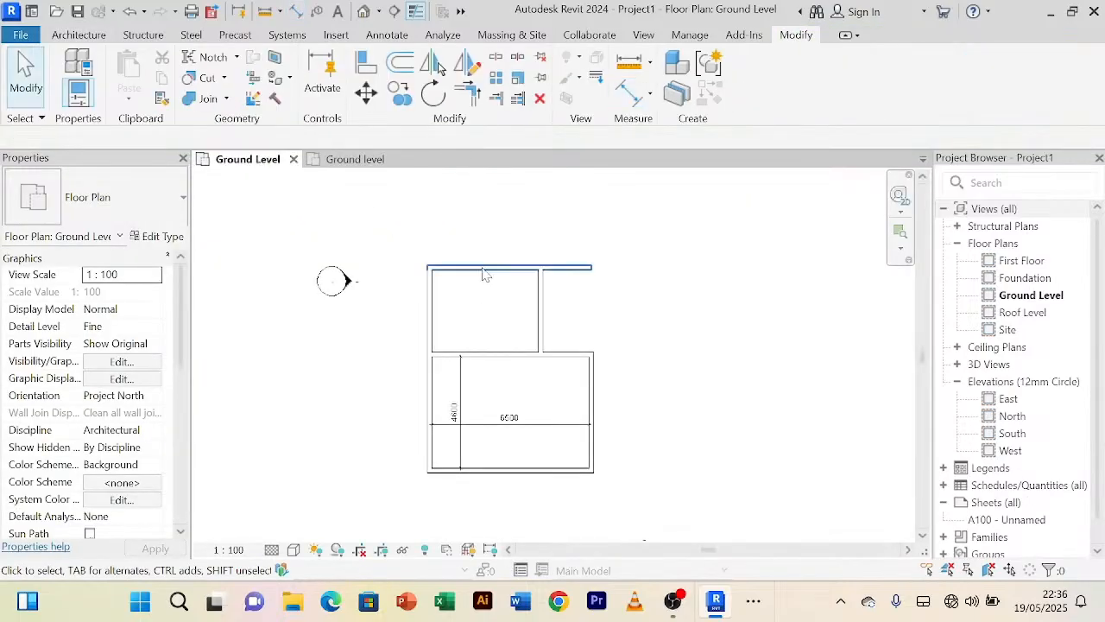
scroll(525, 247, up, 3)
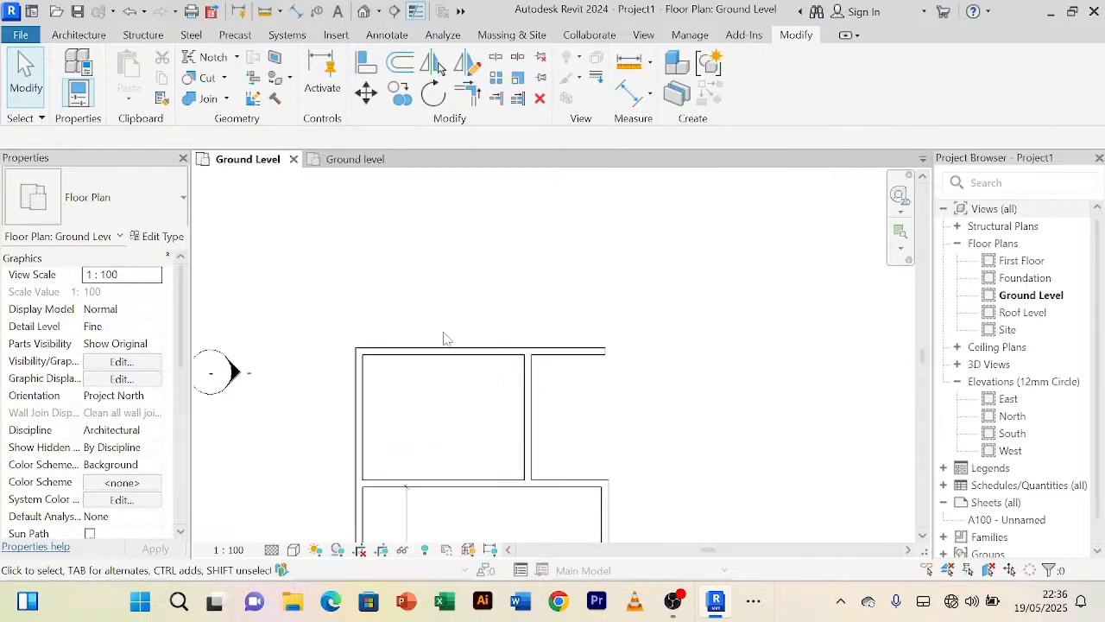
click(446, 351)
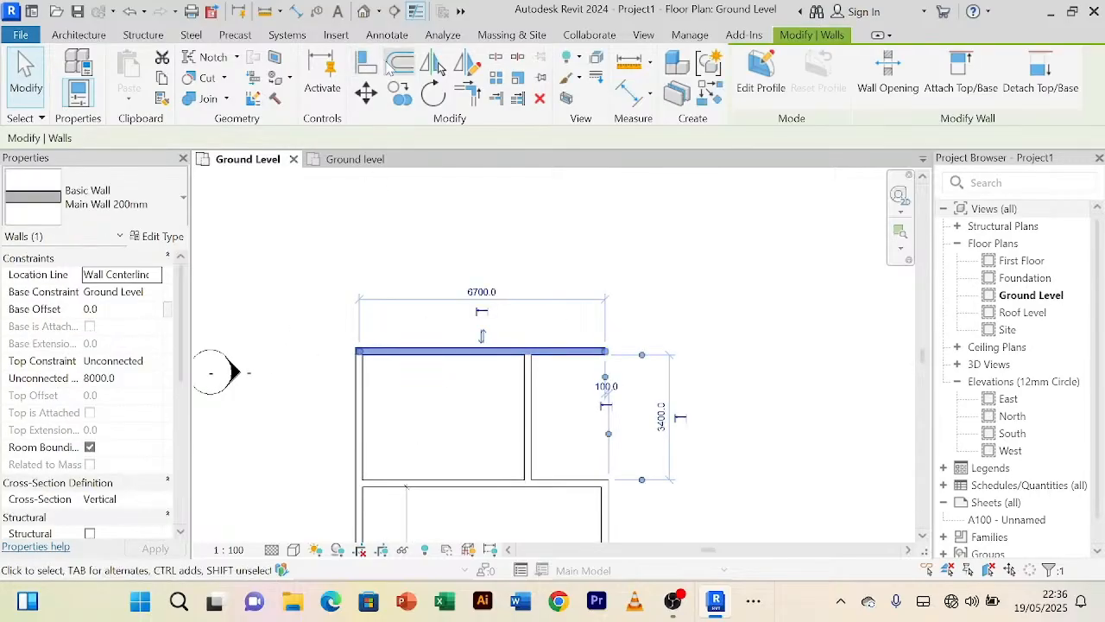
key(o)
key(f)
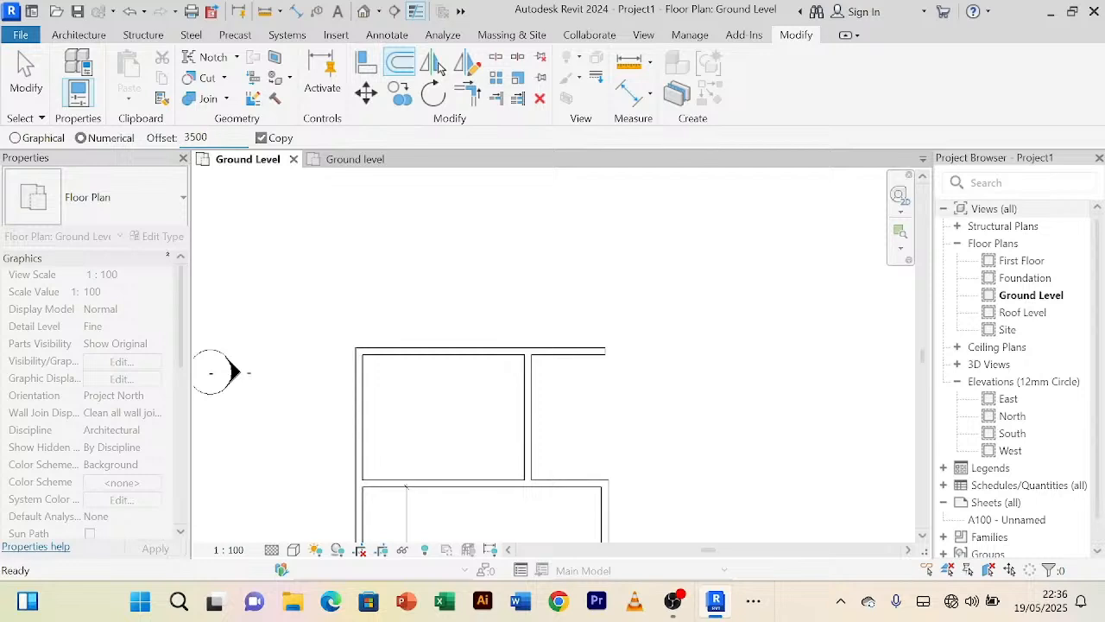
click(509, 351)
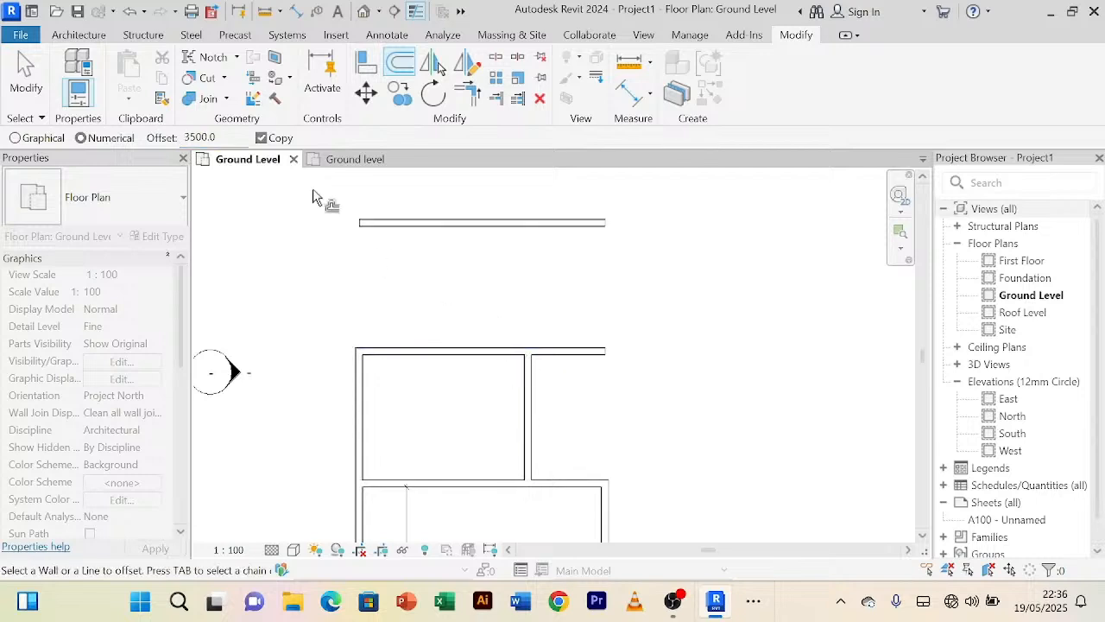
right_click(332, 257)
click(350, 254)
right_click(316, 233)
click(352, 238)
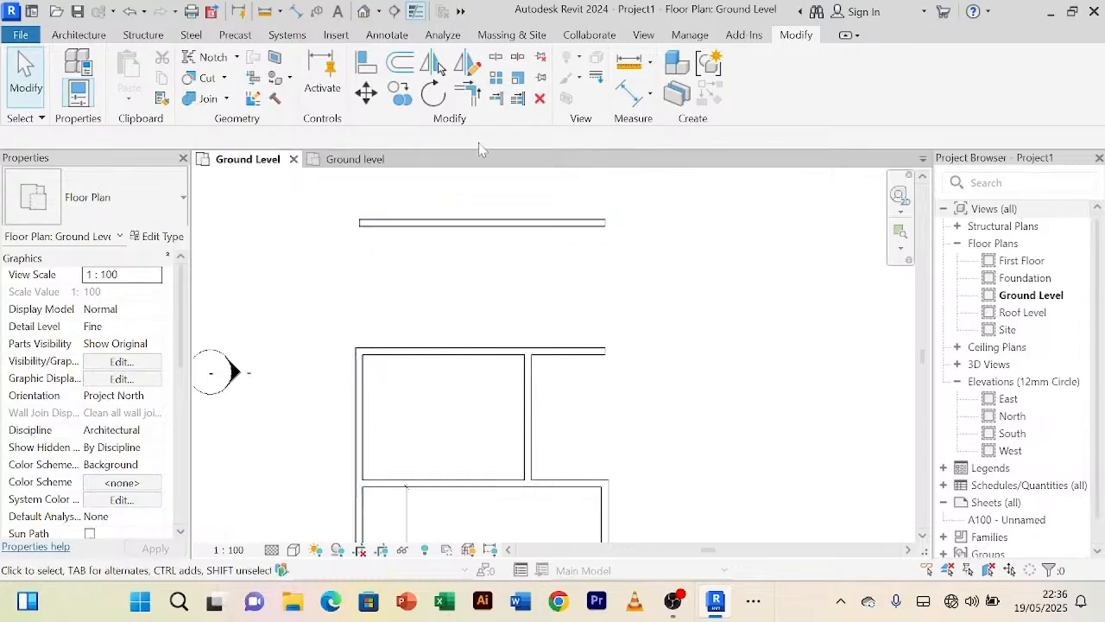
Step: Extend the left wall to form a corner with the kitchen's new upper wall using Trim/Extend to Corner
click(475, 100)
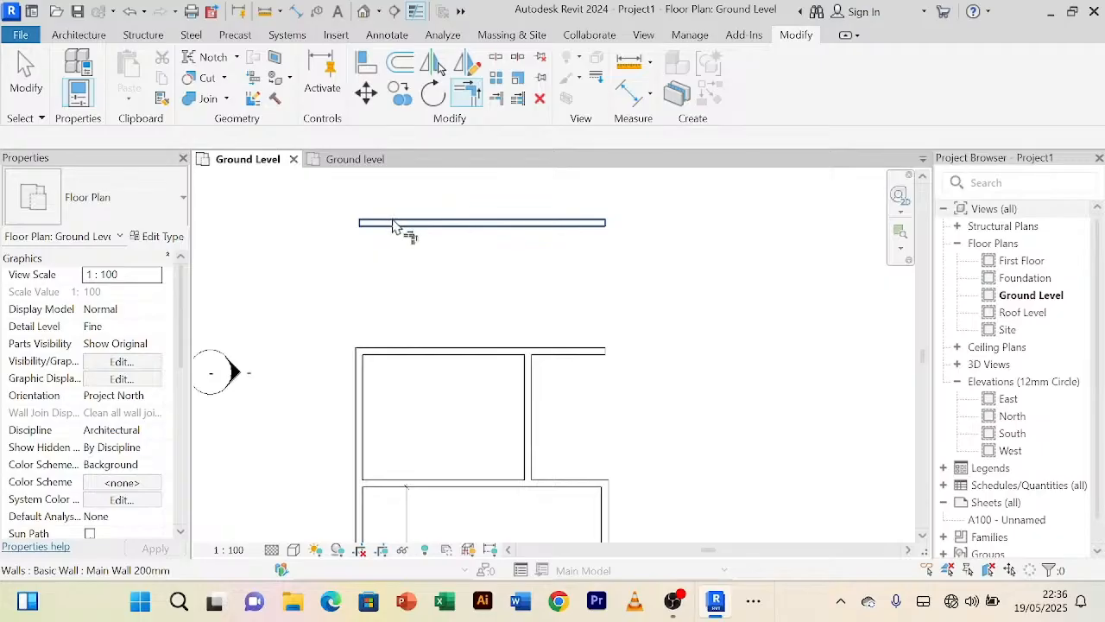
click(397, 224)
click(373, 404)
right_click(691, 253)
click(720, 266)
right_click(701, 219)
click(717, 231)
Step: Offset a copy of the extended left wall 3500 mm to the right to form the kitchen's right wall
click(358, 436)
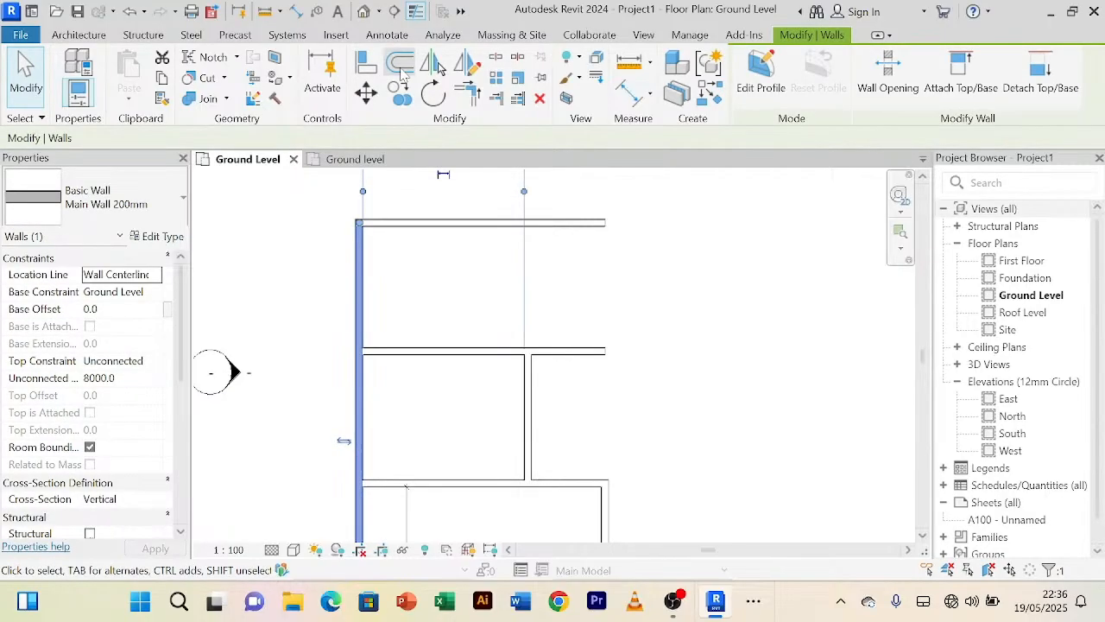
click(400, 69)
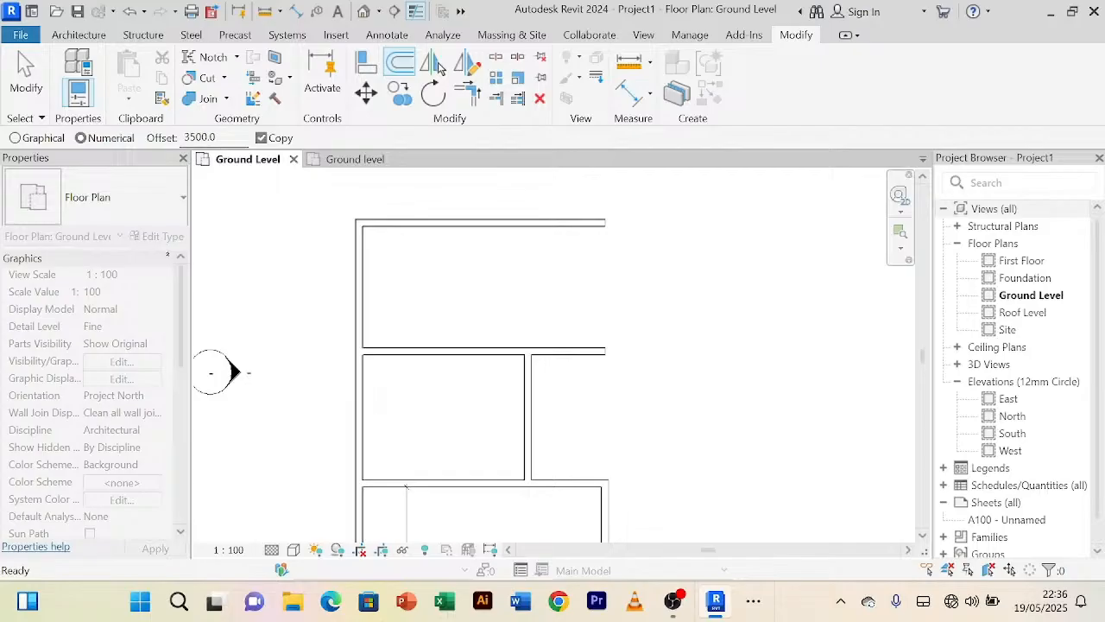
click(364, 278)
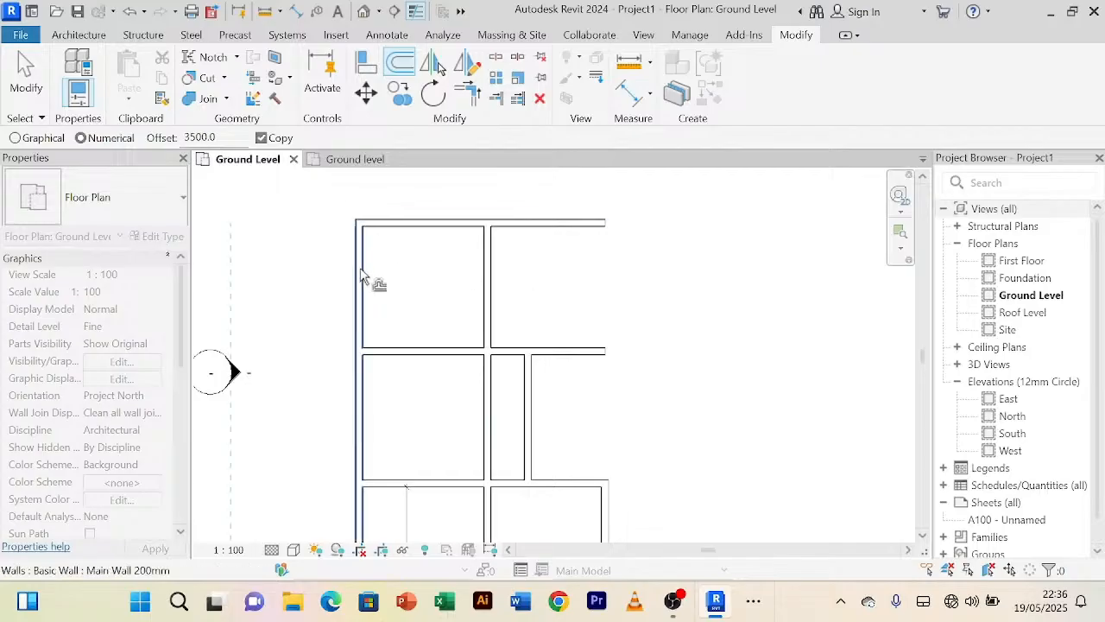
right_click(720, 291)
click(744, 288)
right_click(698, 254)
click(717, 260)
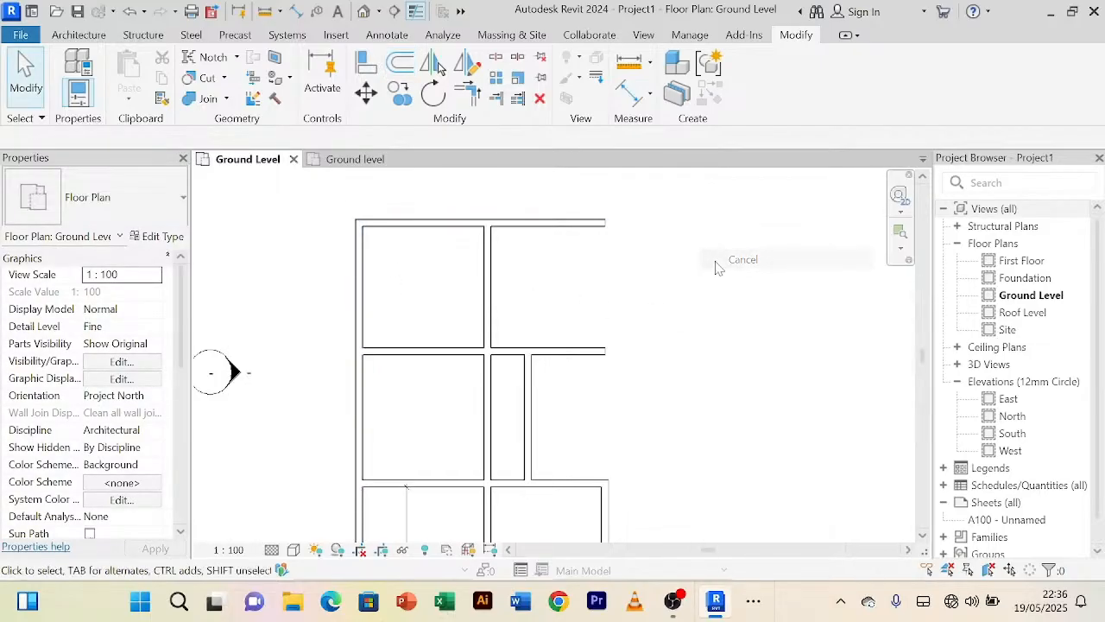
Step: Shorten the kitchen's right wall at its lower end so it stops at the wall between kitchen and dining area
scroll(716, 257, down, 2)
click(552, 506)
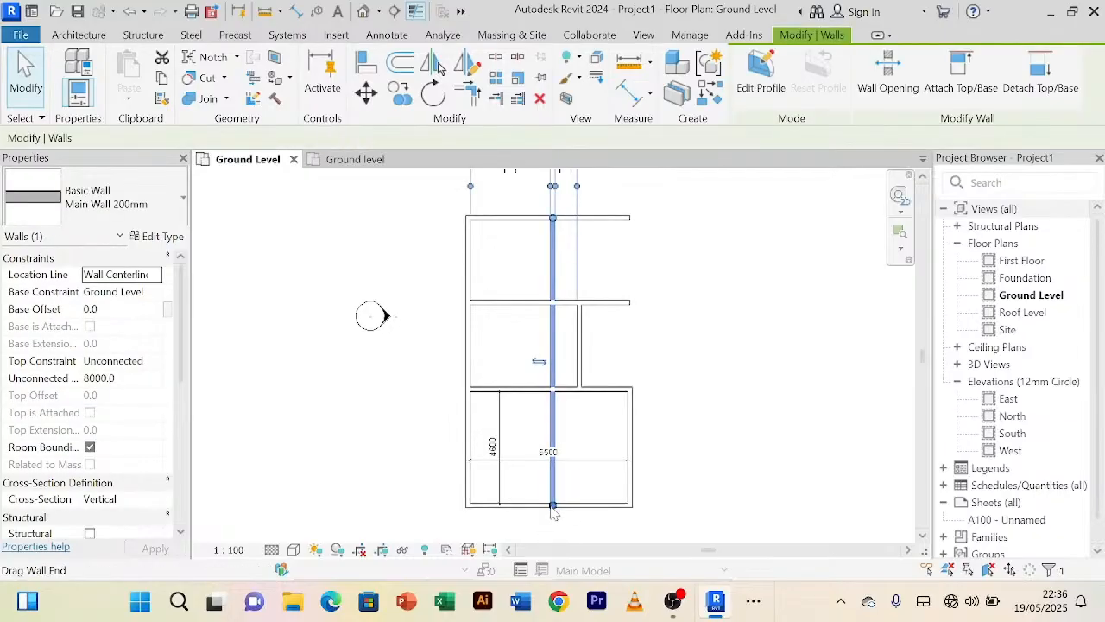
drag(552, 508, 552, 302)
scroll(657, 289, up, 1)
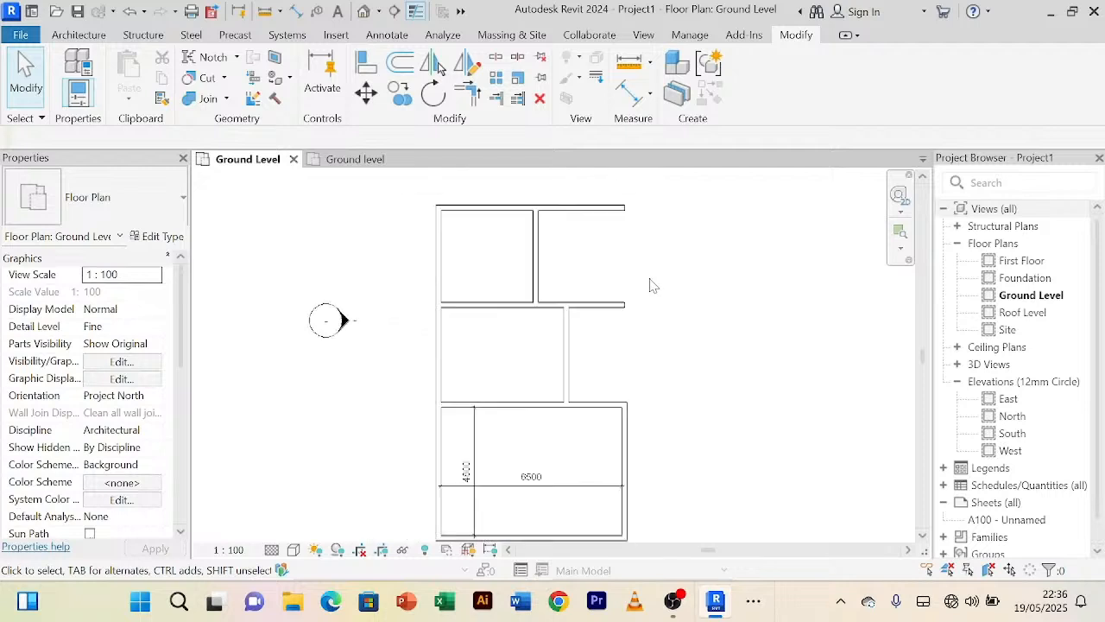
middle_drag(546, 311, 678, 294)
scroll(656, 254, down, 1)
middle_drag(656, 254, 643, 204)
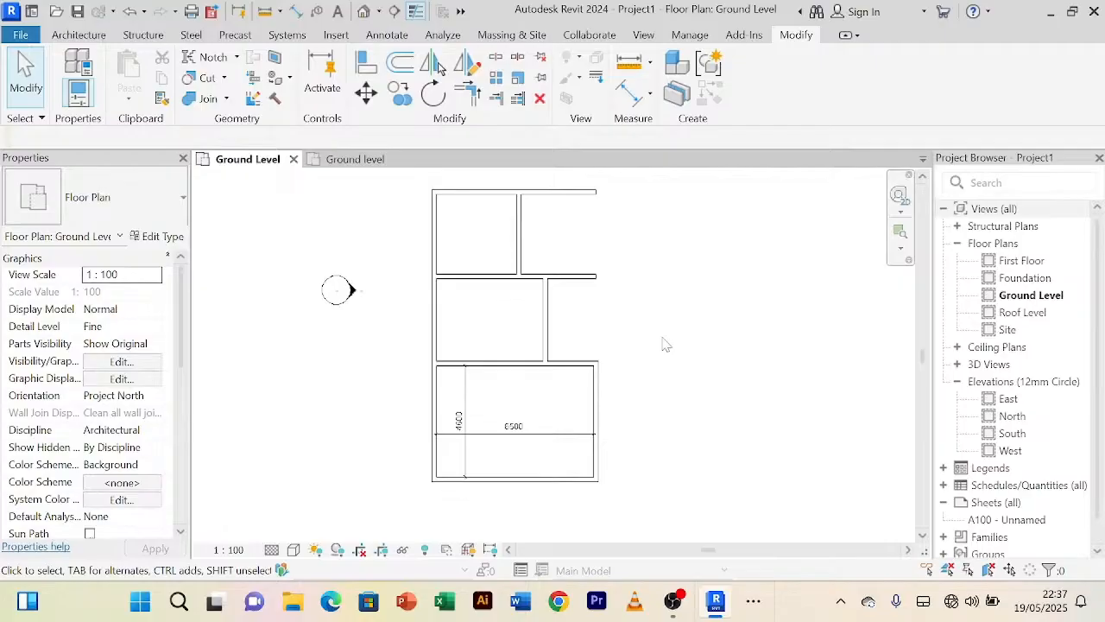
Step: Add an aligned dimension for the dining area's depth between its lower and upper inner wall faces
click(629, 92)
scroll(436, 350, up, 2)
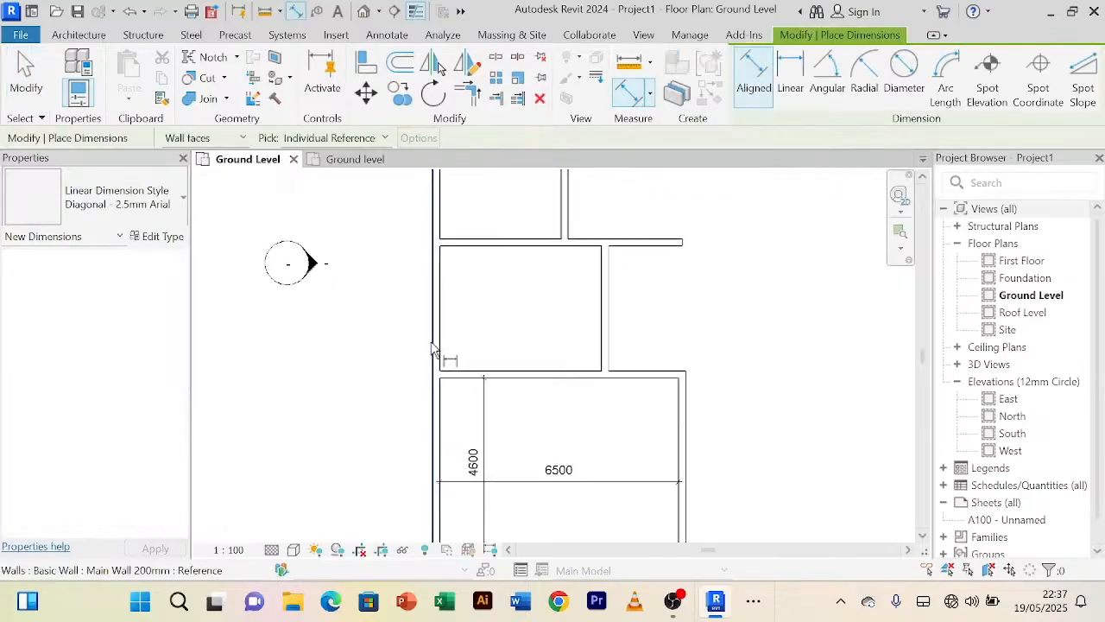
click(505, 374)
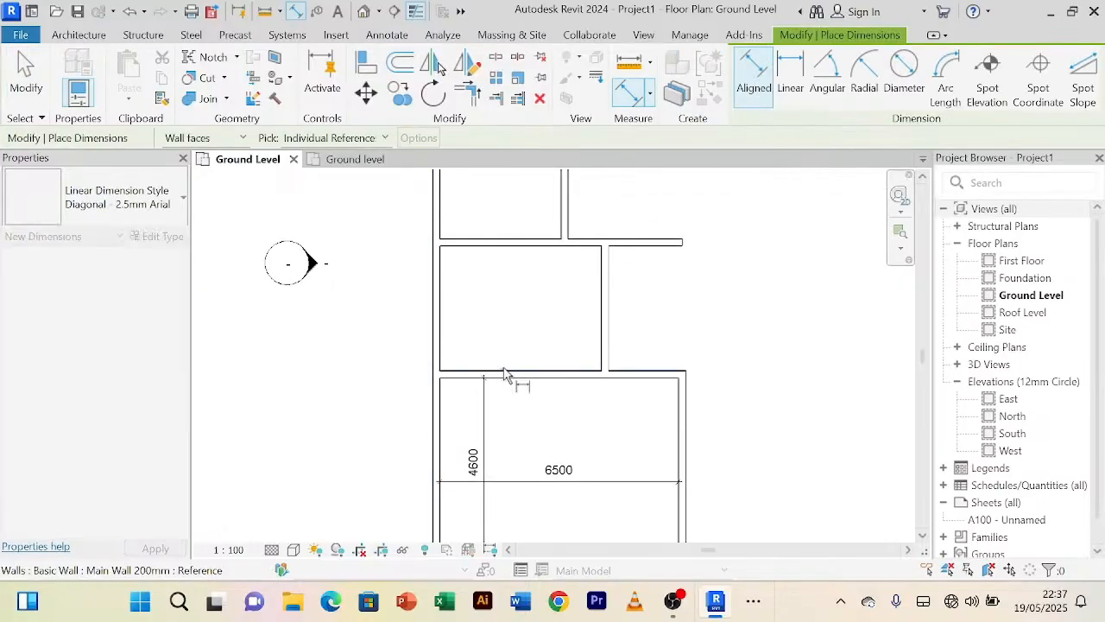
click(531, 248)
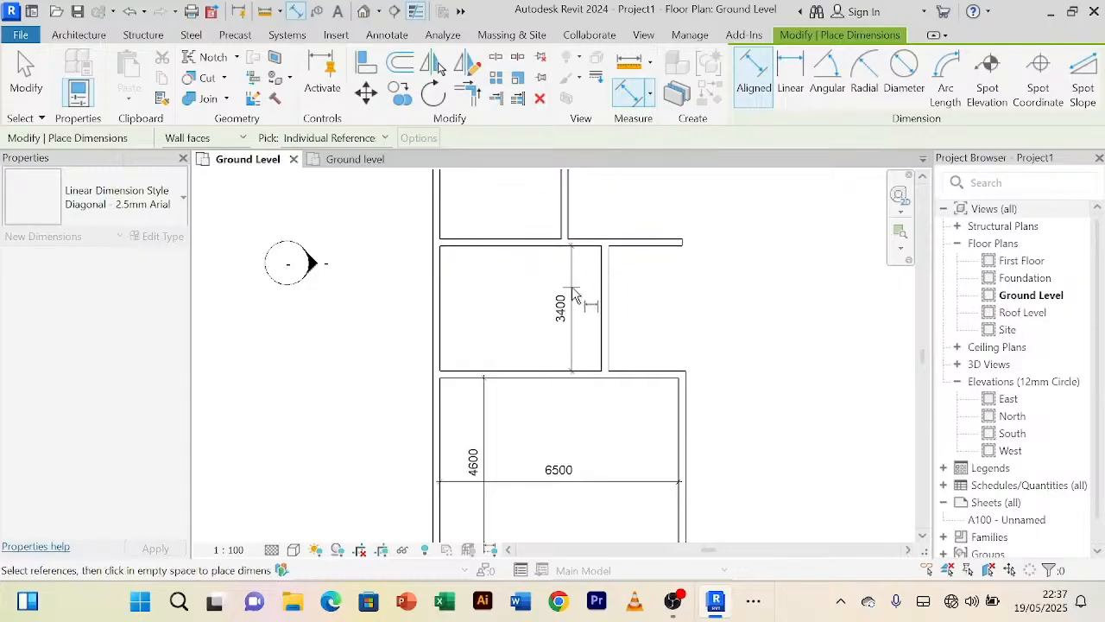
click(543, 285)
scroll(605, 306, down, 2)
middle_drag(609, 304, 583, 387)
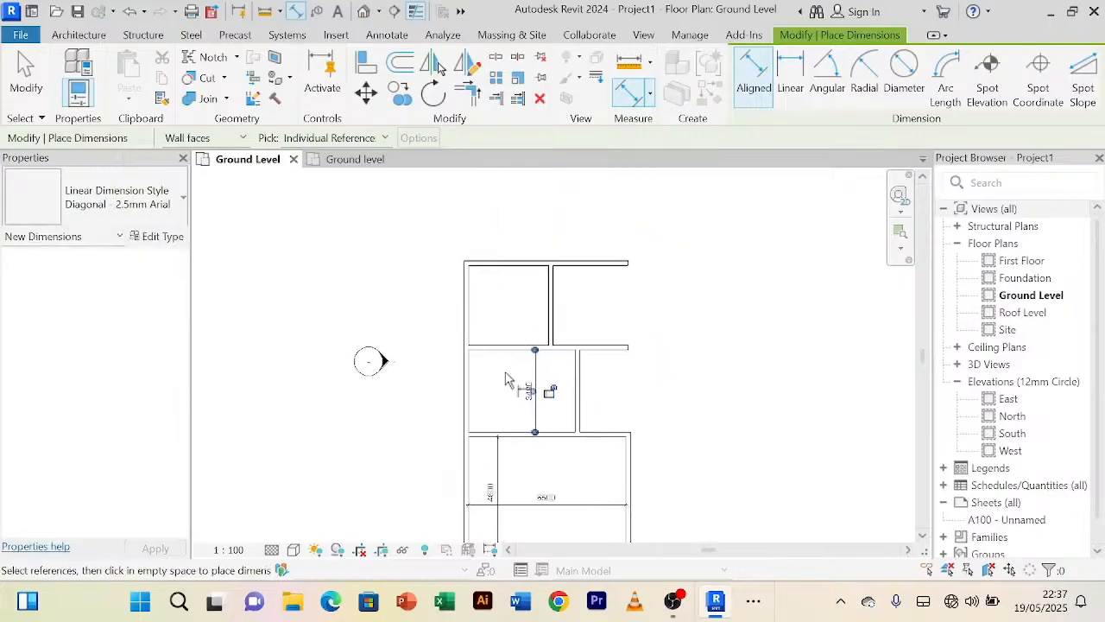
Step: Add an aligned dimension for the kitchen's depth between its lower and upper inner wall faces
scroll(455, 329, up, 2)
click(516, 357)
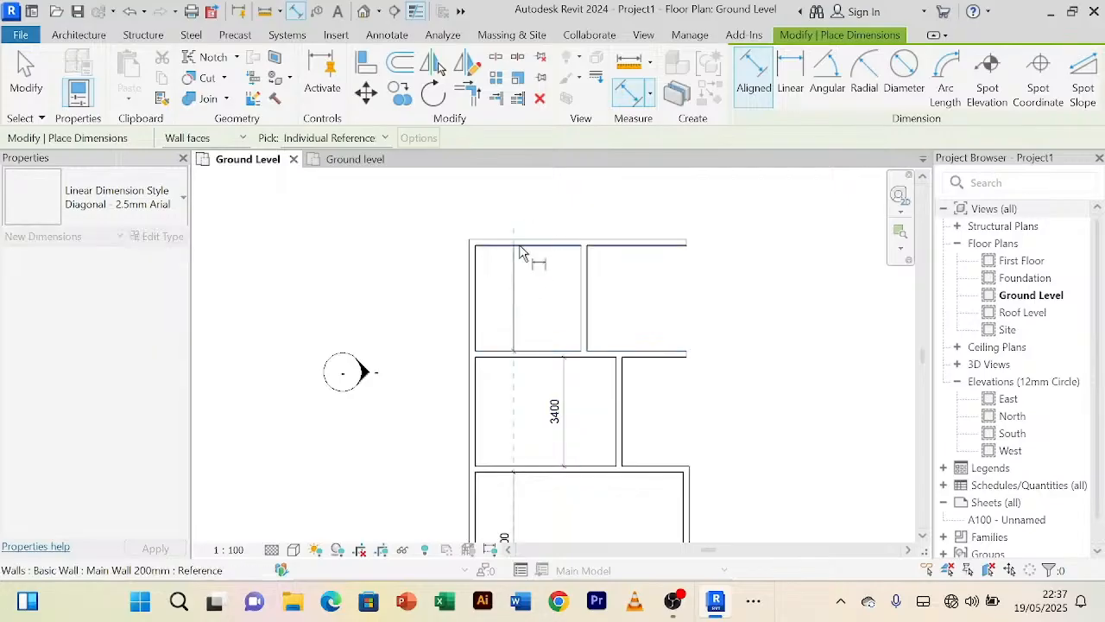
click(526, 264)
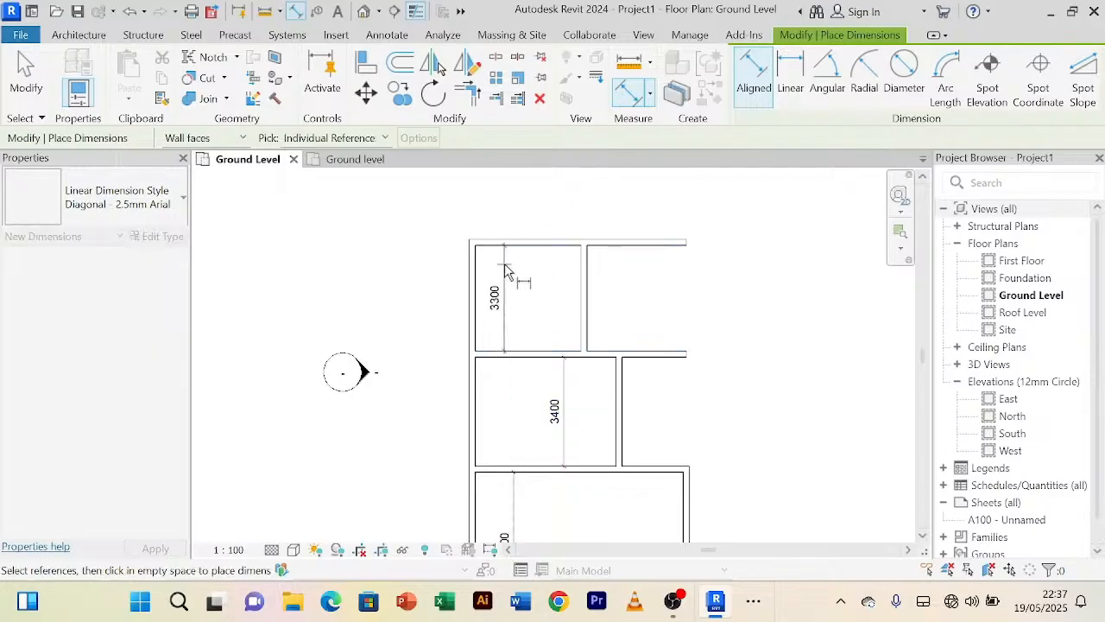
click(513, 262)
right_click(660, 287)
click(695, 288)
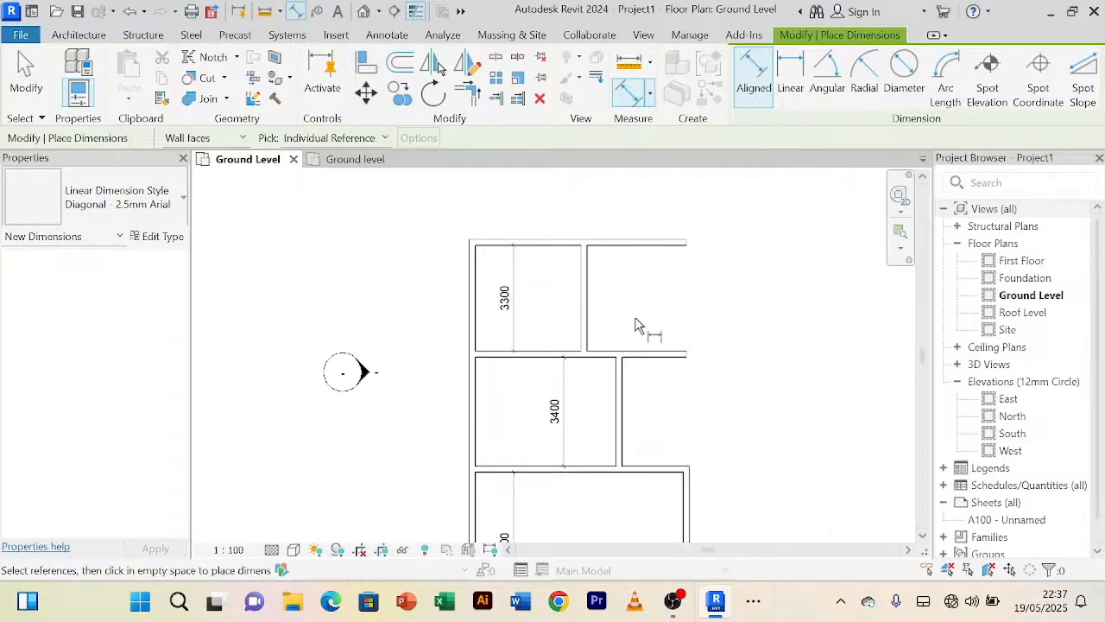
Step: Add an aligned dimension for the dining area's width between its left and right inner wall faces
click(481, 383)
click(616, 385)
click(609, 387)
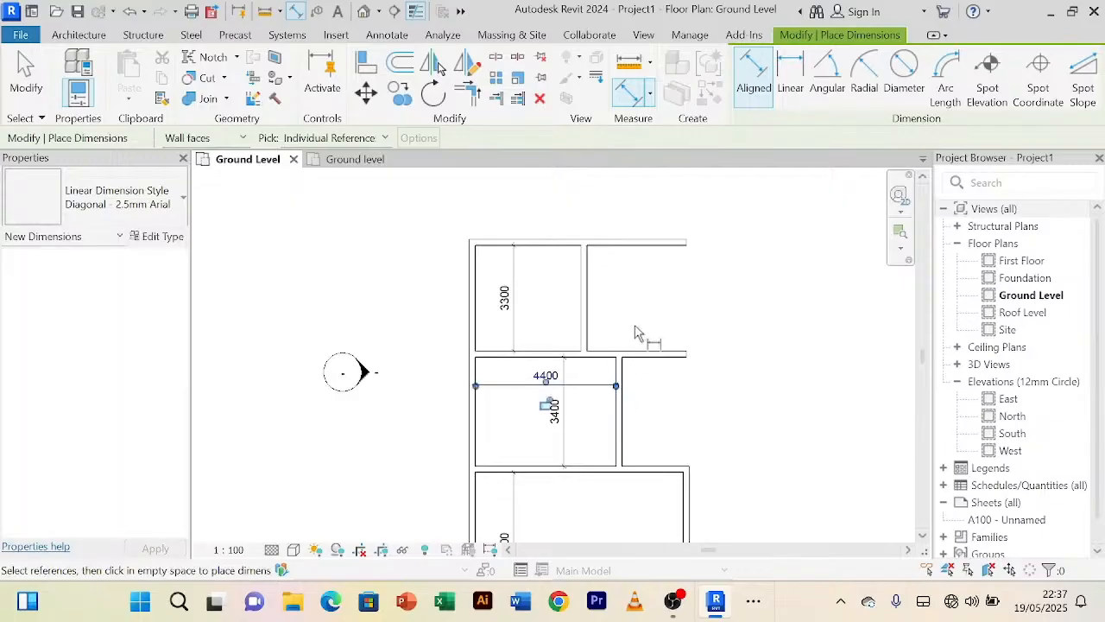
right_click(658, 281)
click(690, 289)
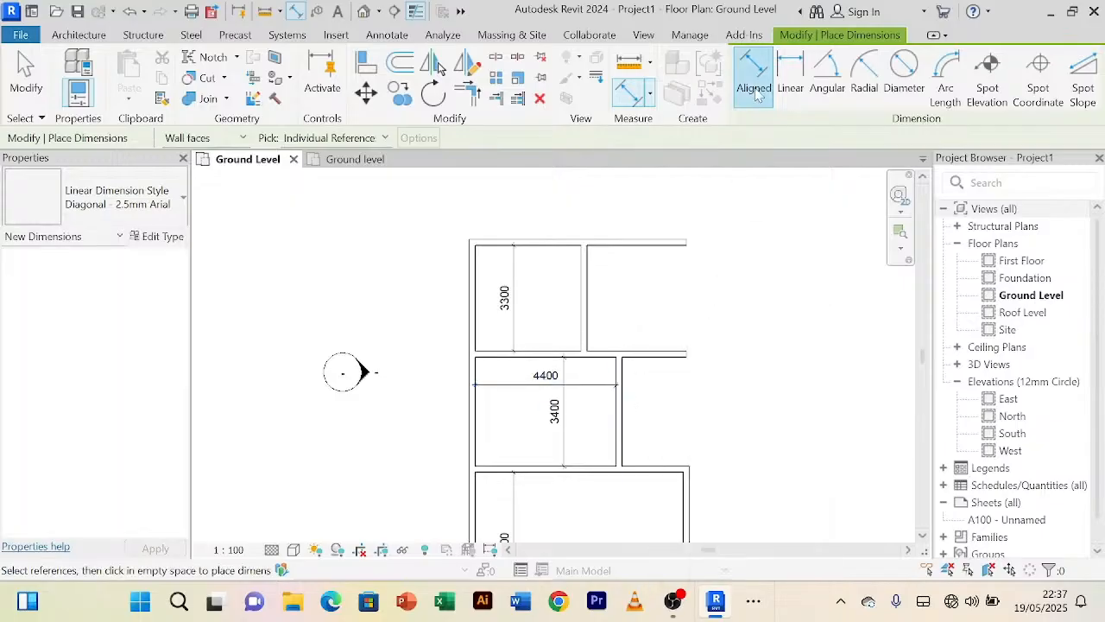
Step: Add an aligned dimension for the kitchen's width between its left and right inner wall faces, and end the dimension command
click(633, 103)
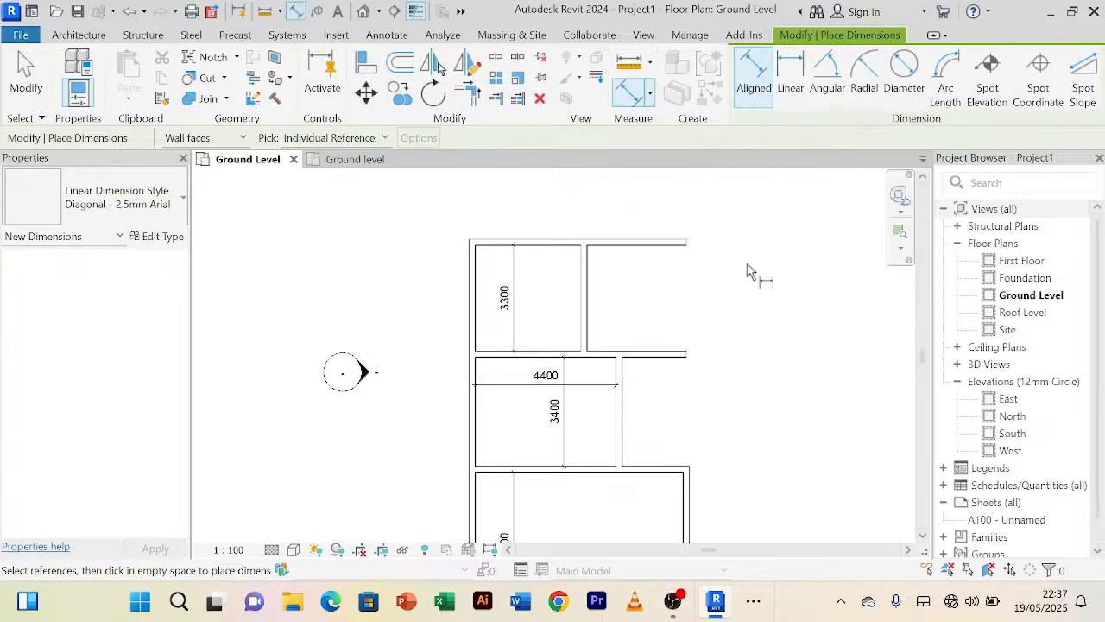
click(477, 276)
click(581, 269)
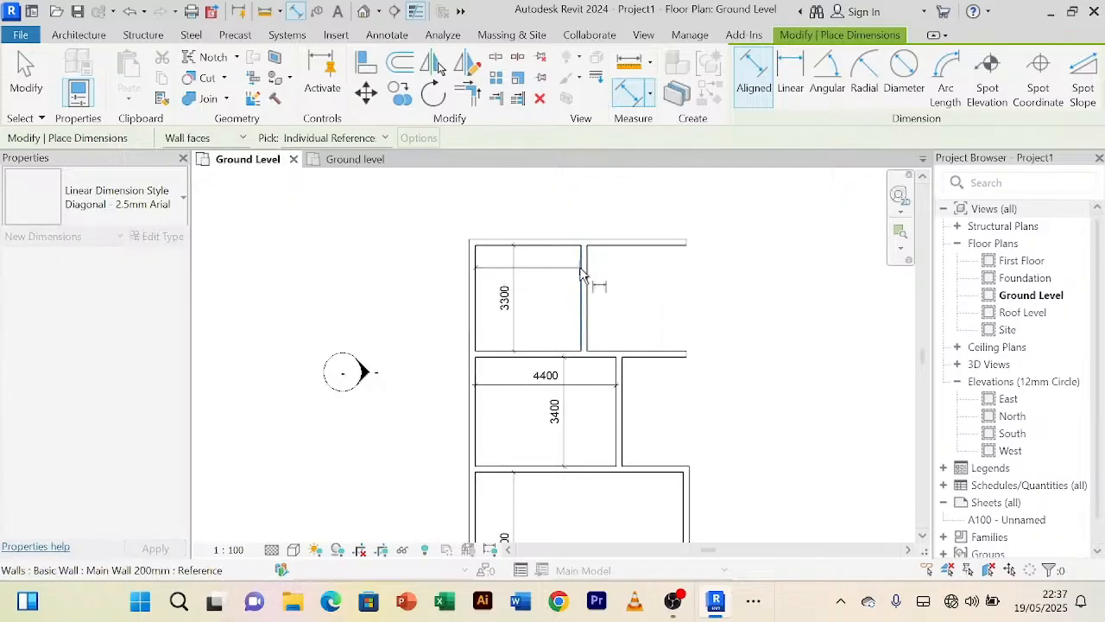
click(573, 271)
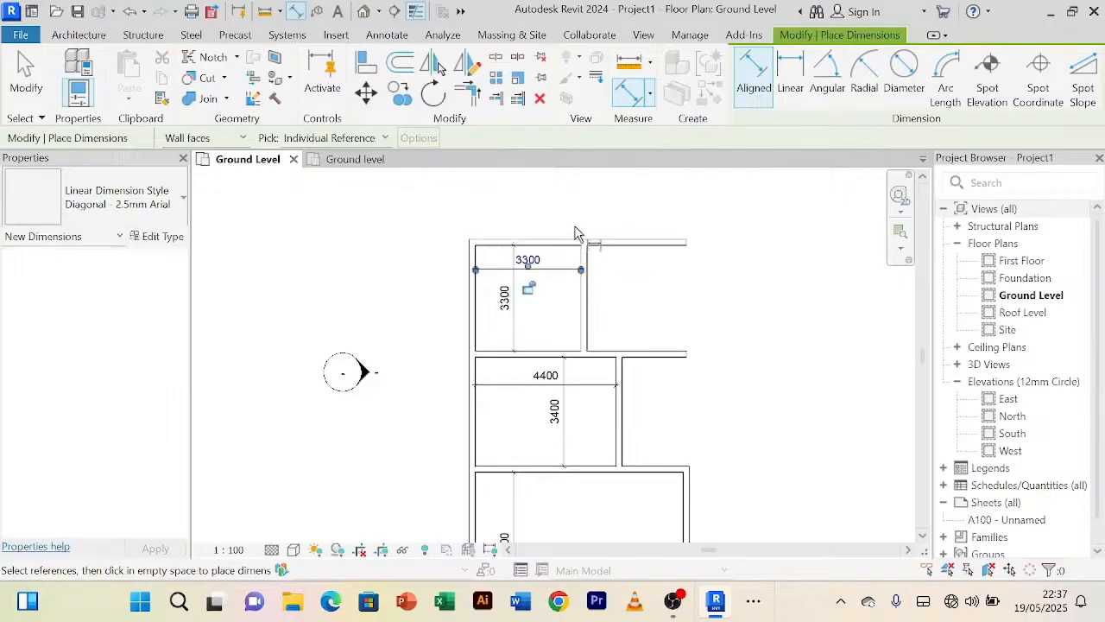
right_click(578, 225)
click(609, 234)
right_click(587, 199)
click(612, 205)
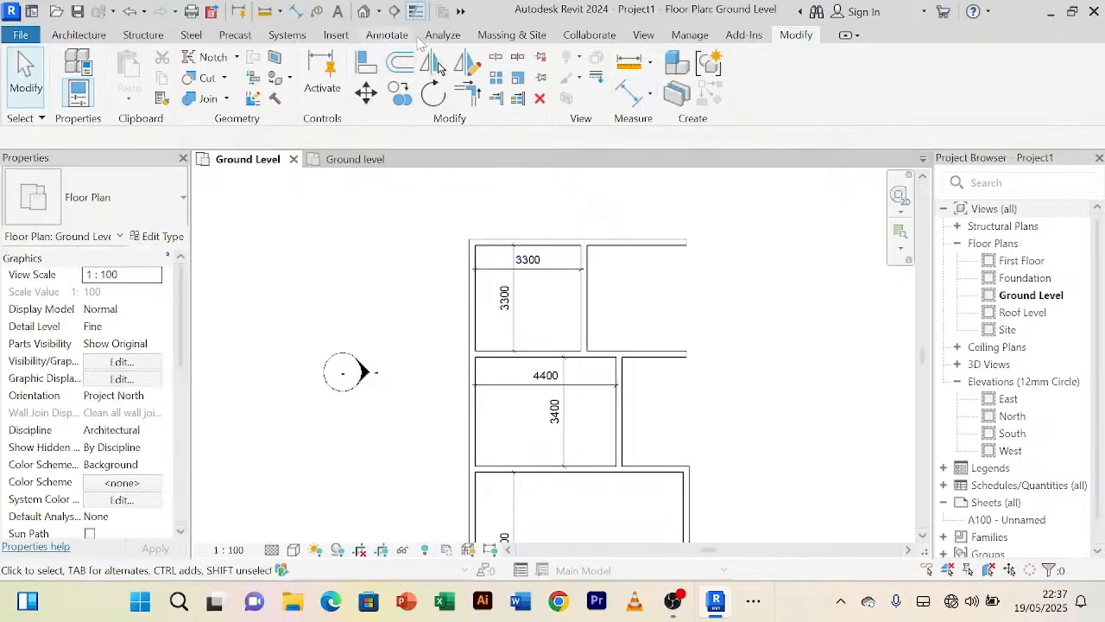
Step: Set the dining area's depth to 3500 mm by moving the wall between kitchen and dining area
click(393, 34)
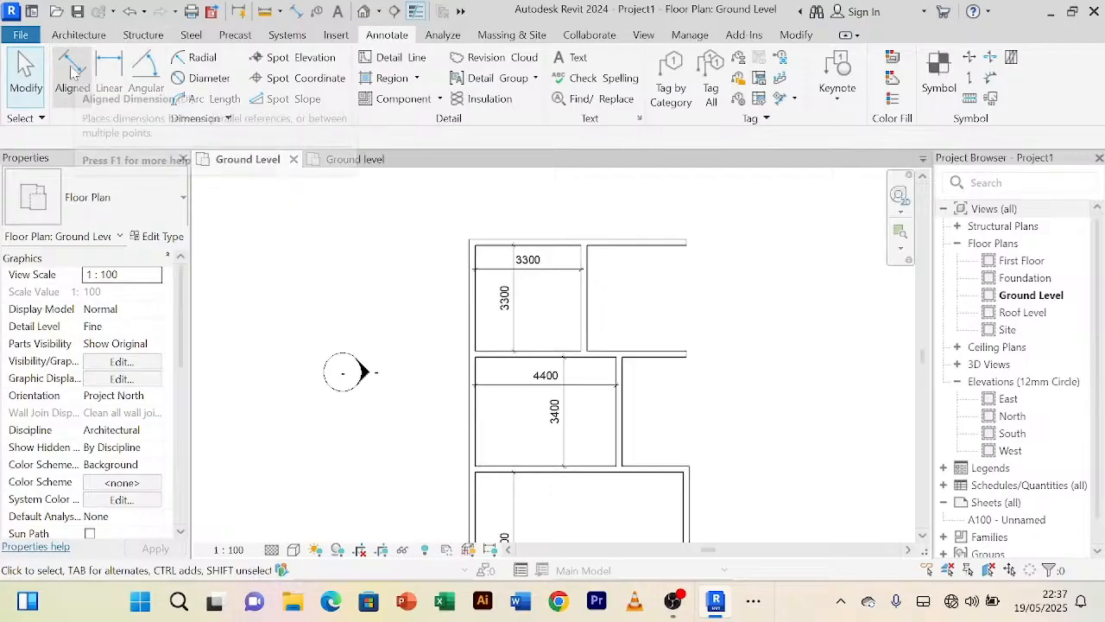
middle_drag(671, 296, 613, 244)
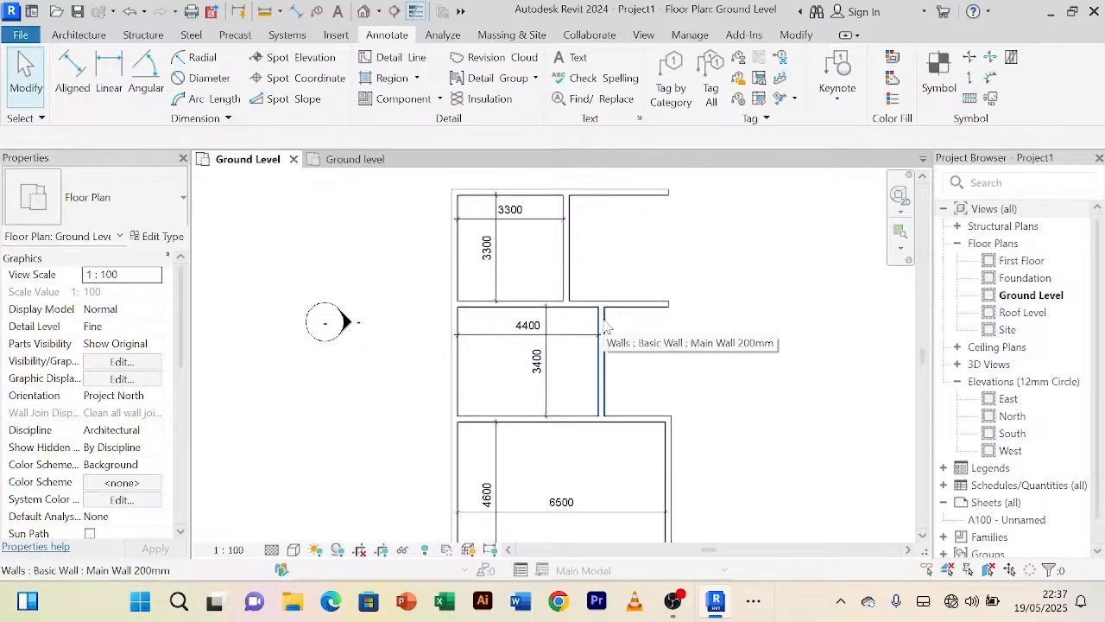
scroll(606, 337, up, 2)
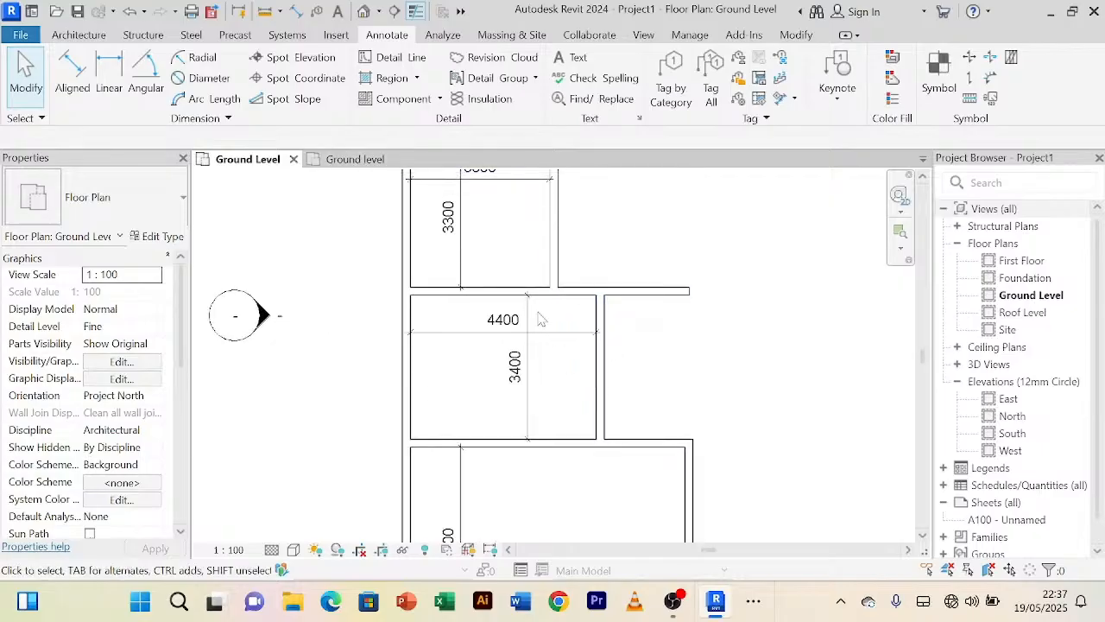
click(556, 291)
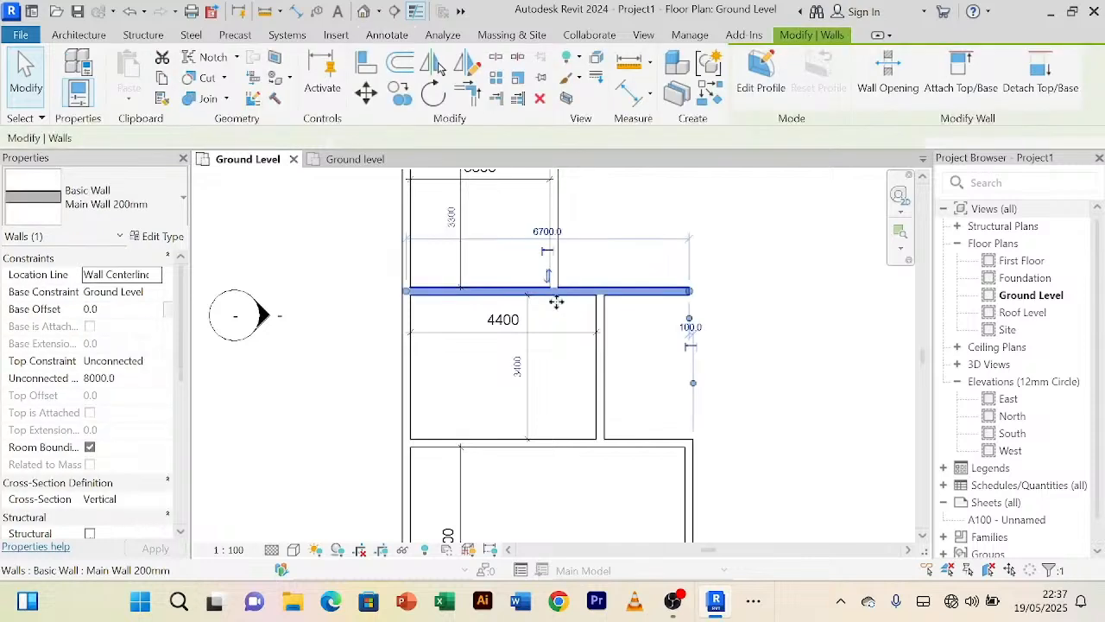
click(517, 369)
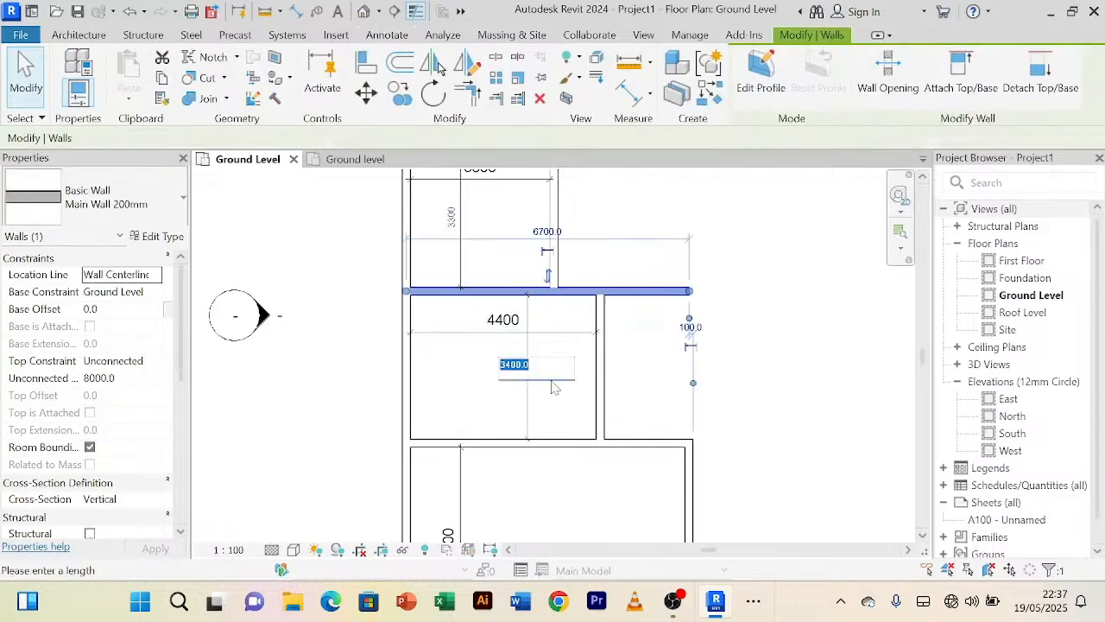
text(3)
key(Return)
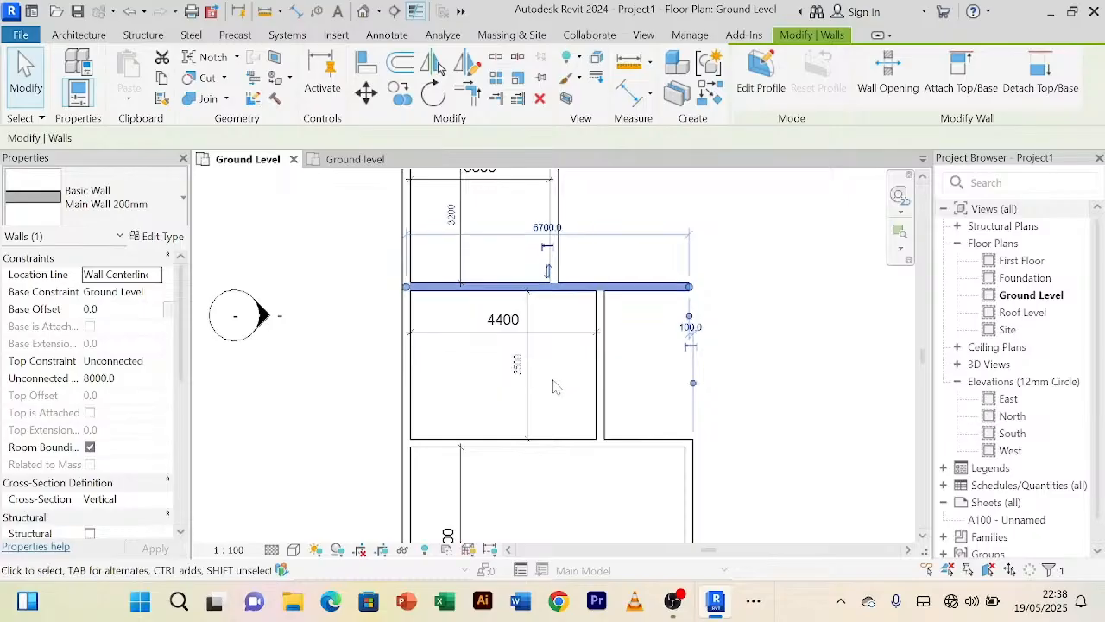
click(516, 244)
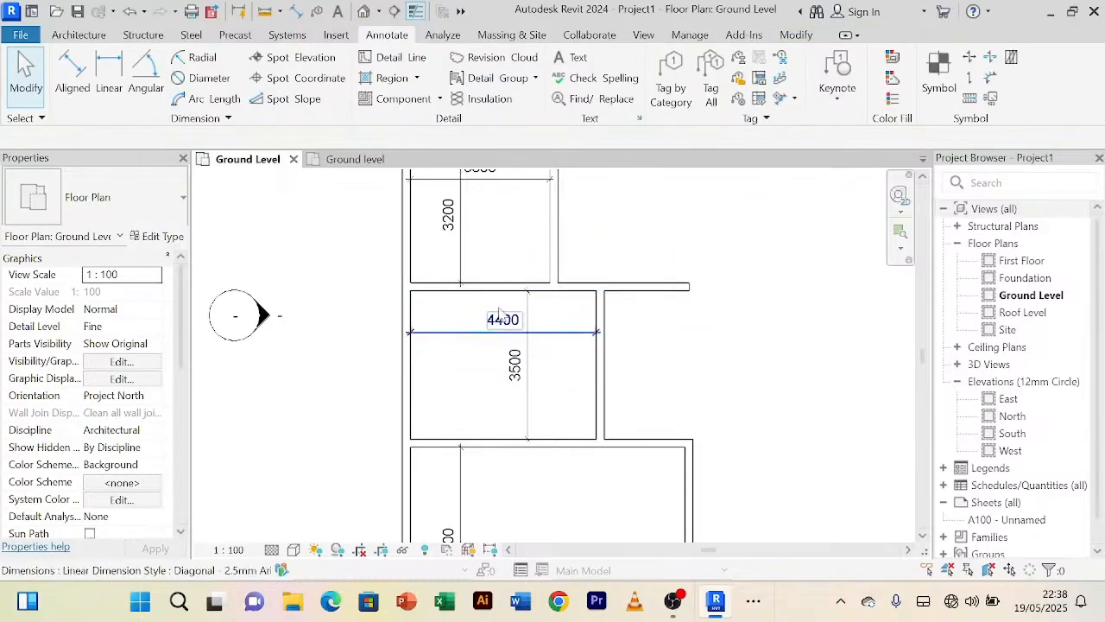
click(629, 287)
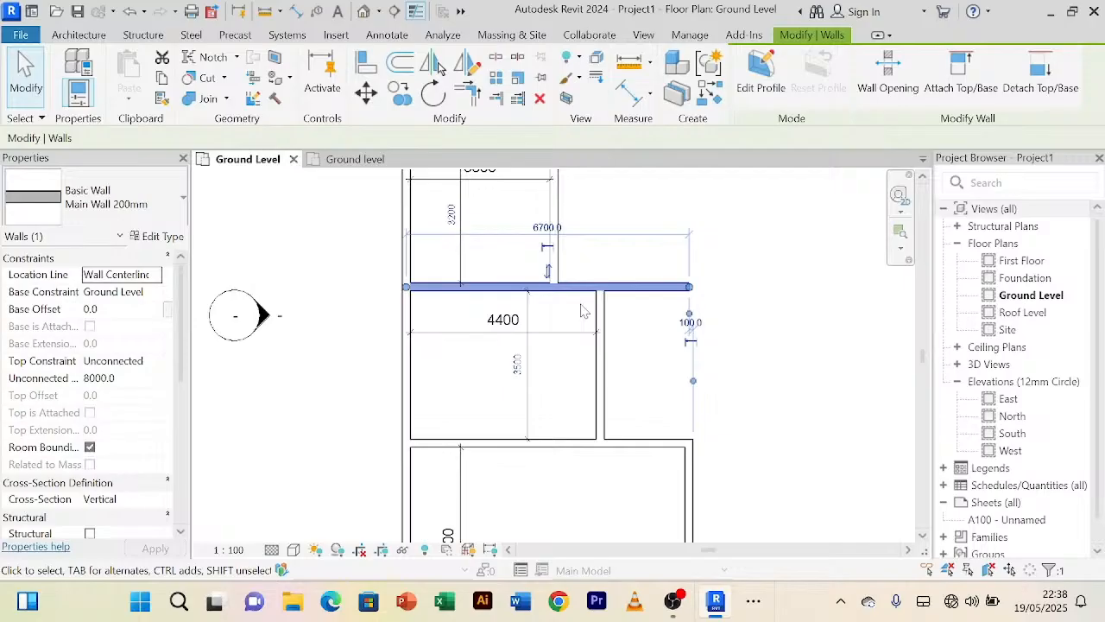
click(777, 421)
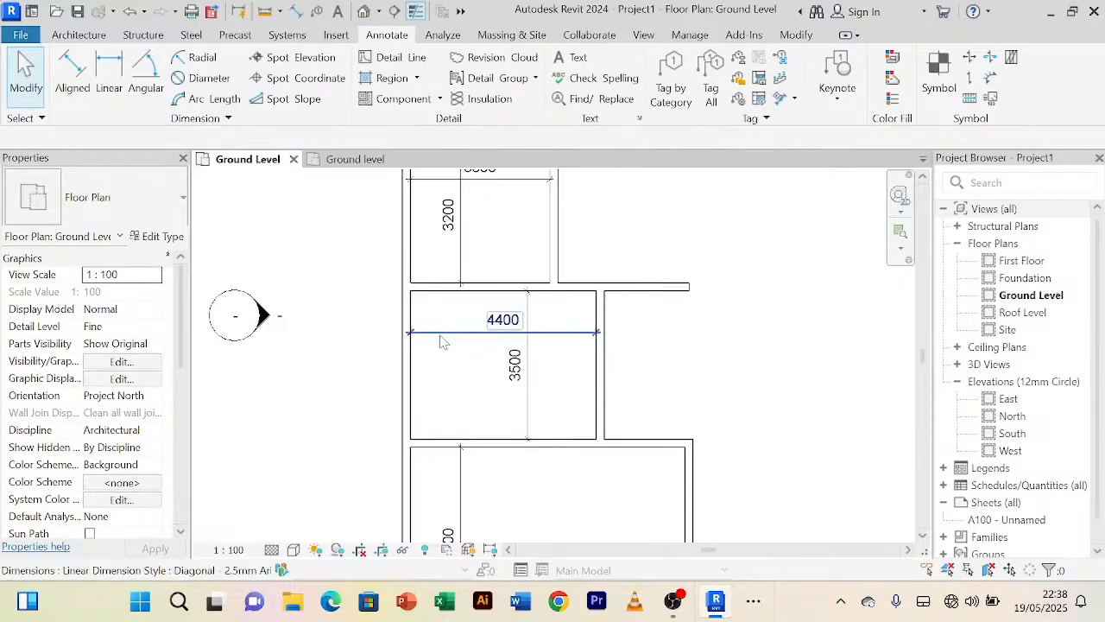
Step: Set the dining area's width to 4600 mm by moving its right wall
scroll(440, 342, down, 2)
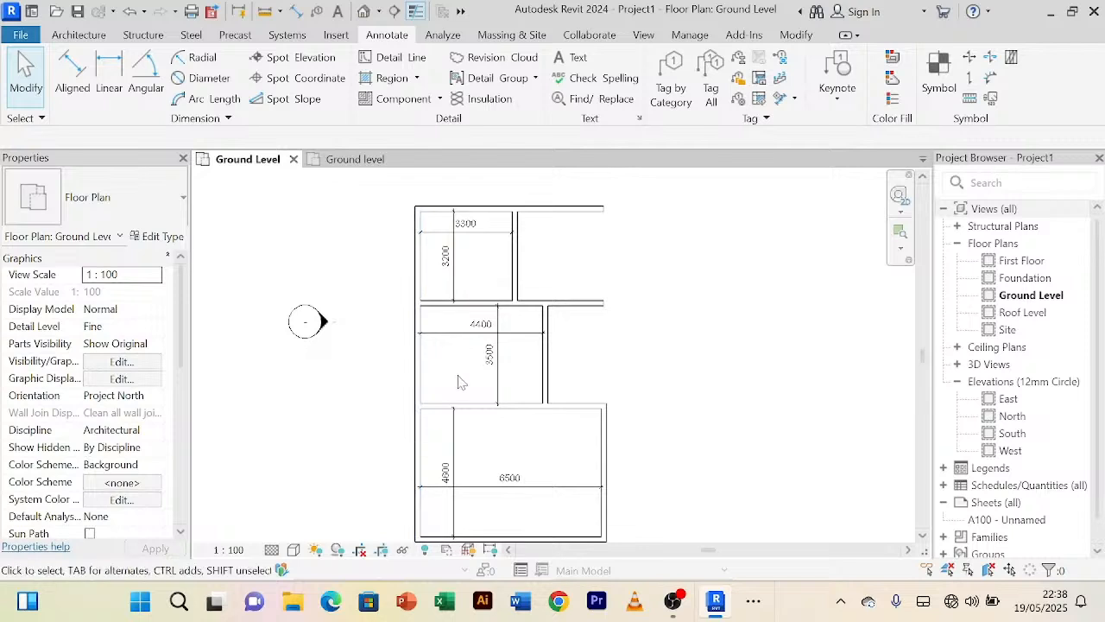
scroll(461, 382, up, 1)
click(576, 368)
scroll(463, 320, up, 2)
click(489, 296)
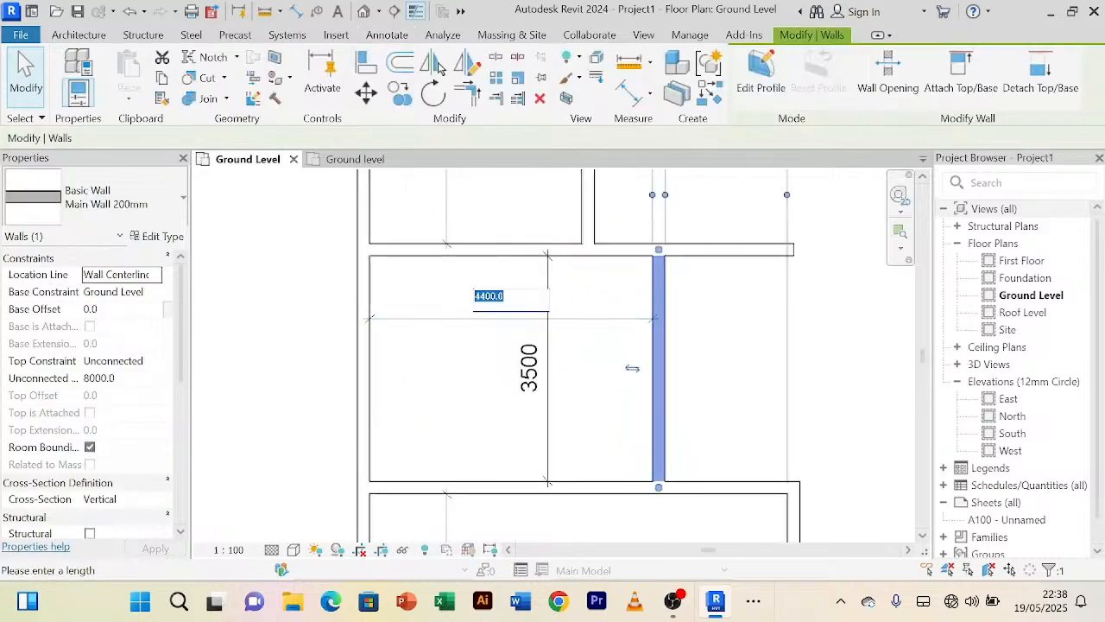
text(4)
key(Return)
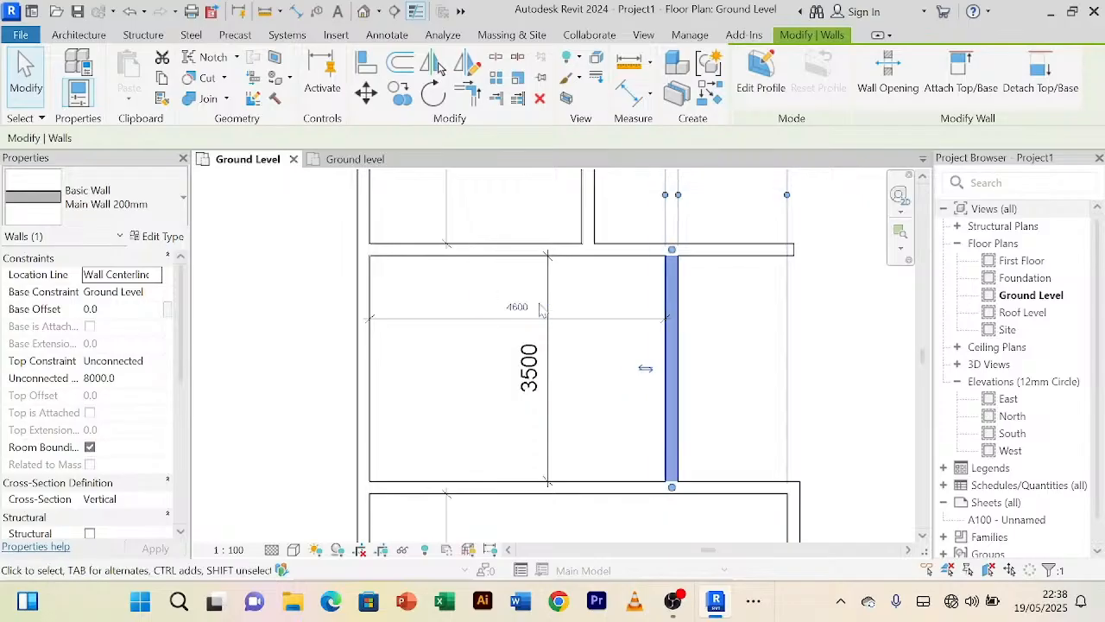
click(580, 394)
Step: Set the kitchen's depth to 3500 mm by moving its upper wall
scroll(579, 391, down, 3)
scroll(552, 264, up, 1)
middle_drag(550, 262, 501, 375)
scroll(499, 371, up, 2)
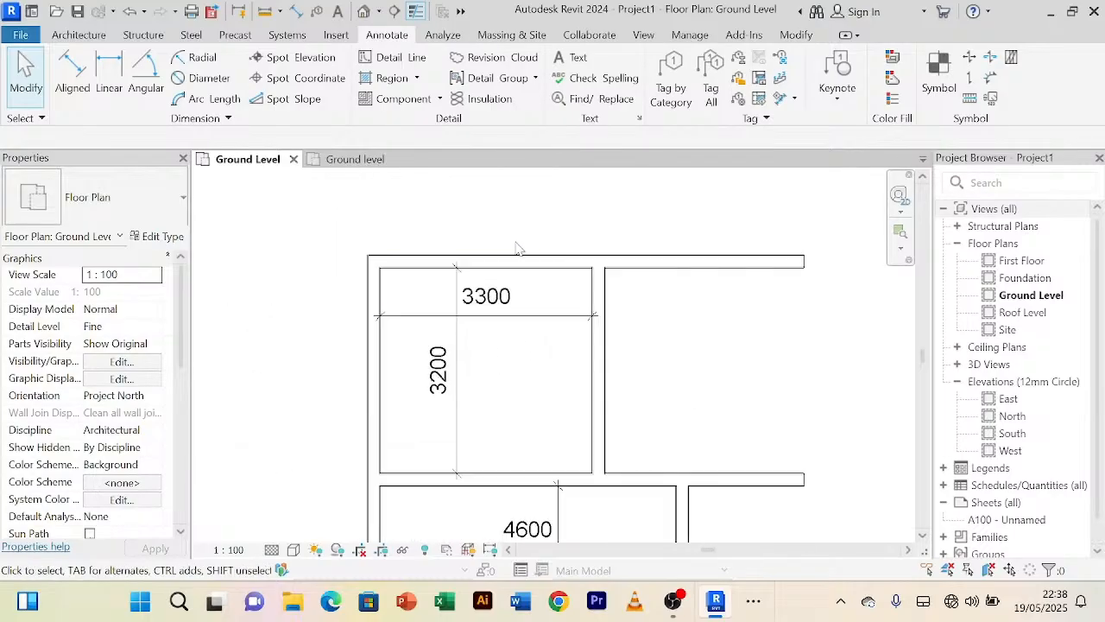
click(517, 261)
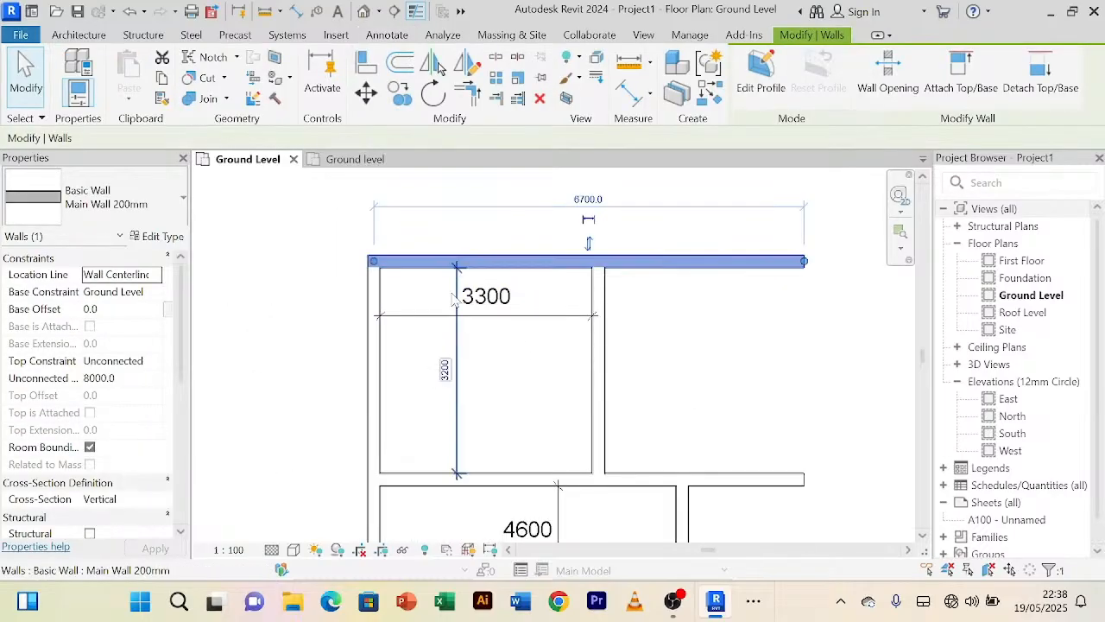
click(443, 371)
text(3)
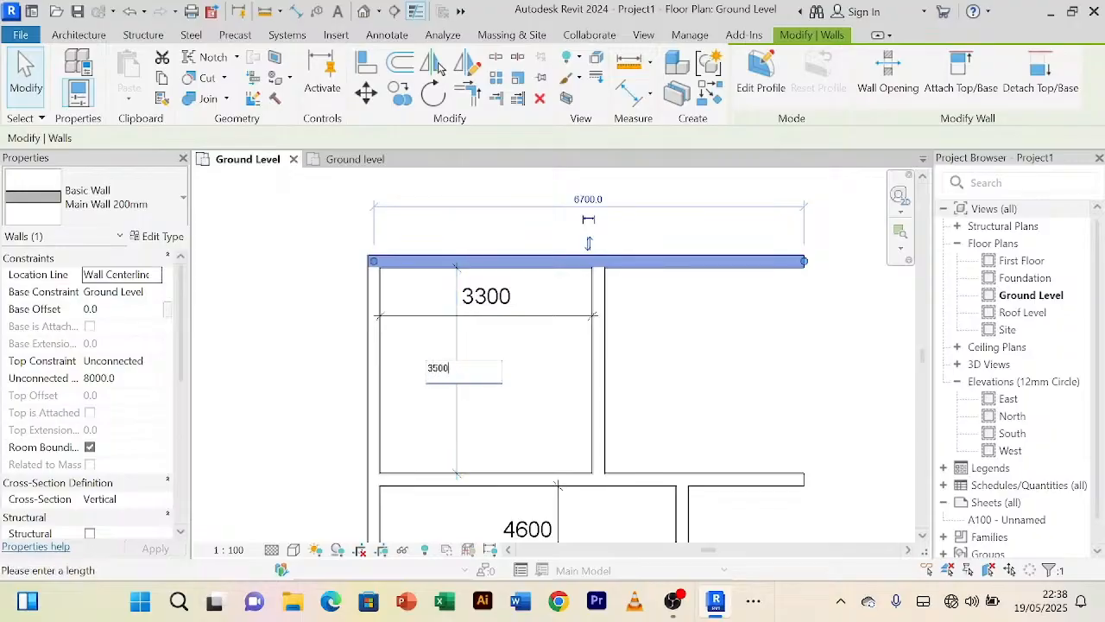
text(500)
key(Return)
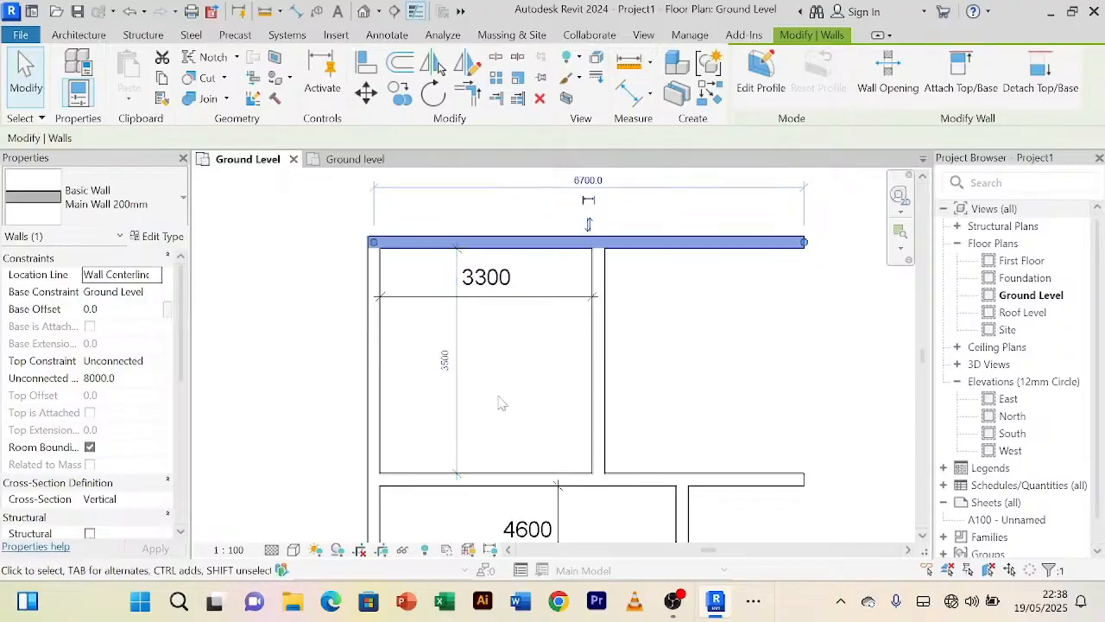
click(699, 423)
Step: Set the kitchen's width to 3500 mm by moving its right wall
click(596, 364)
click(488, 285)
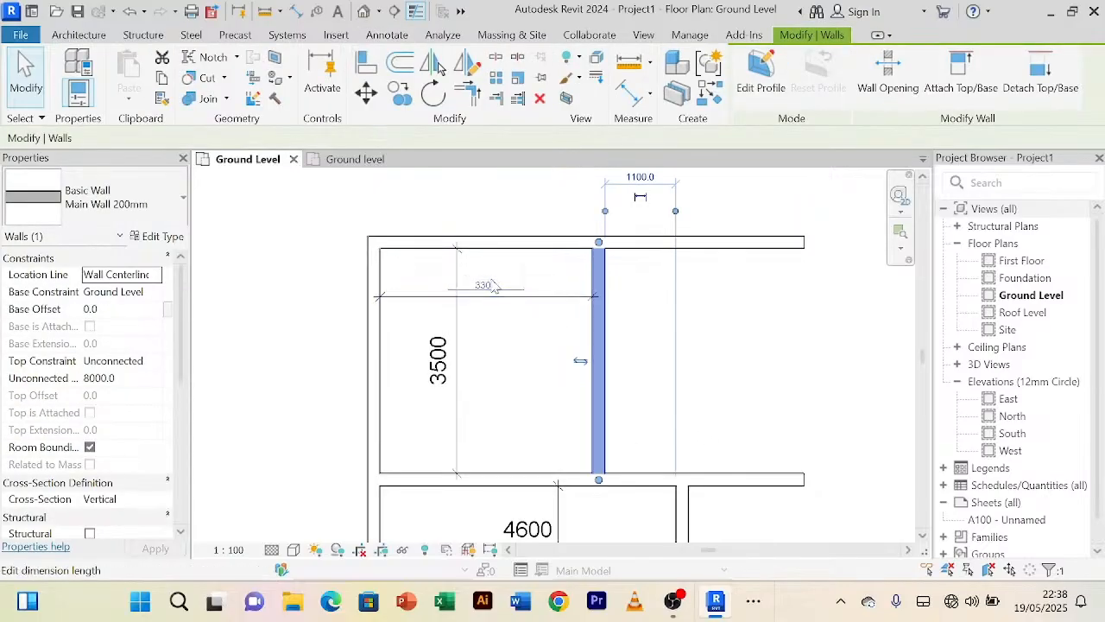
text(3500)
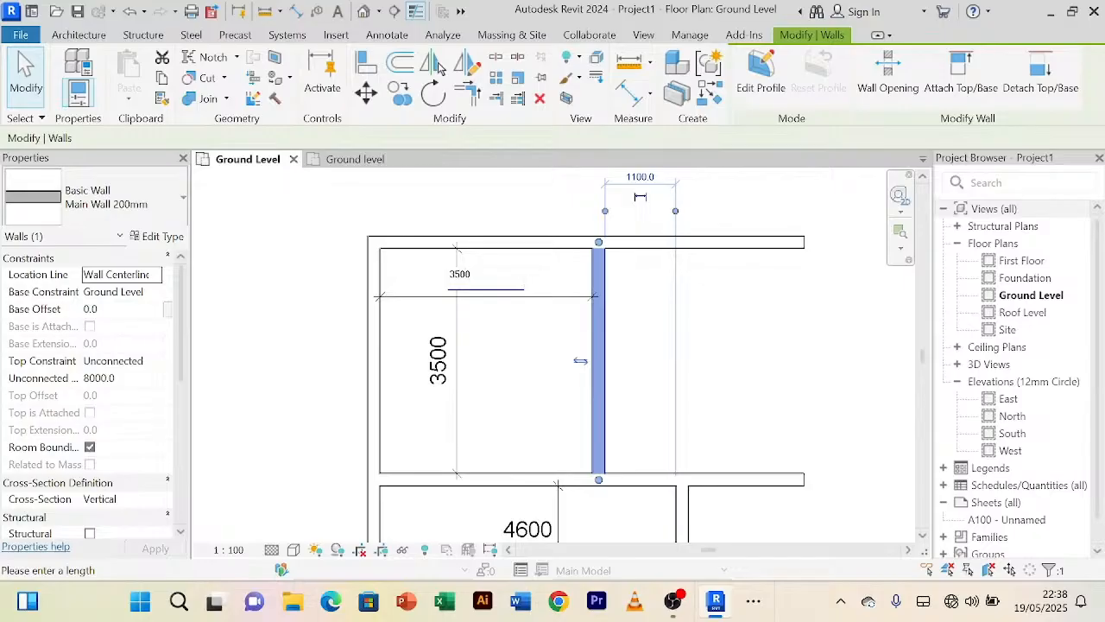
key(Return)
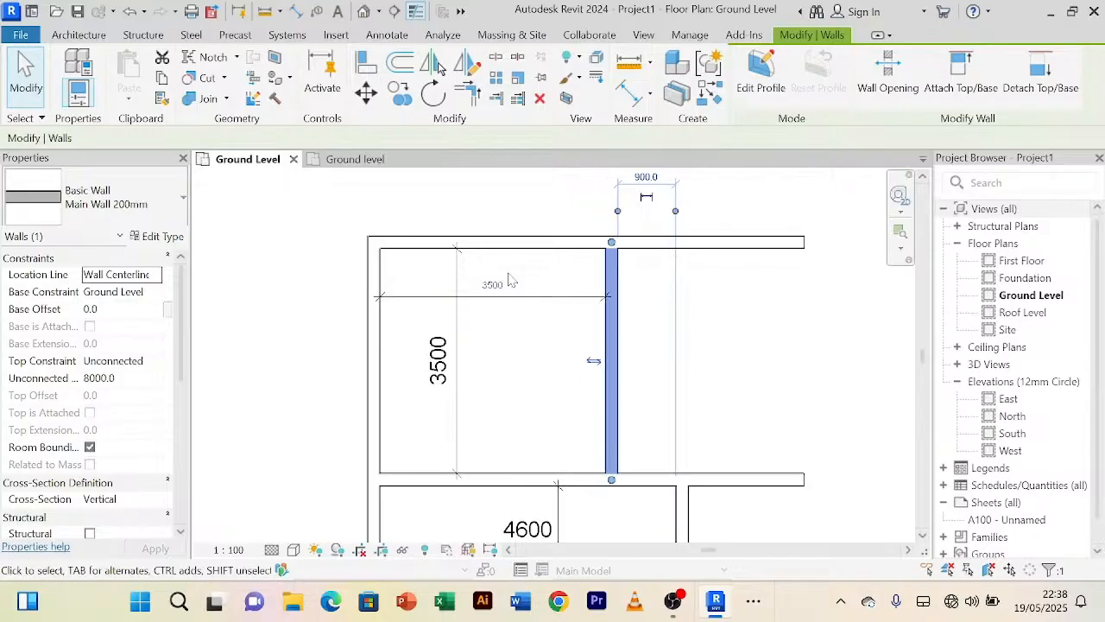
click(704, 362)
scroll(754, 352, down, 2)
middle_drag(755, 352, 680, 176)
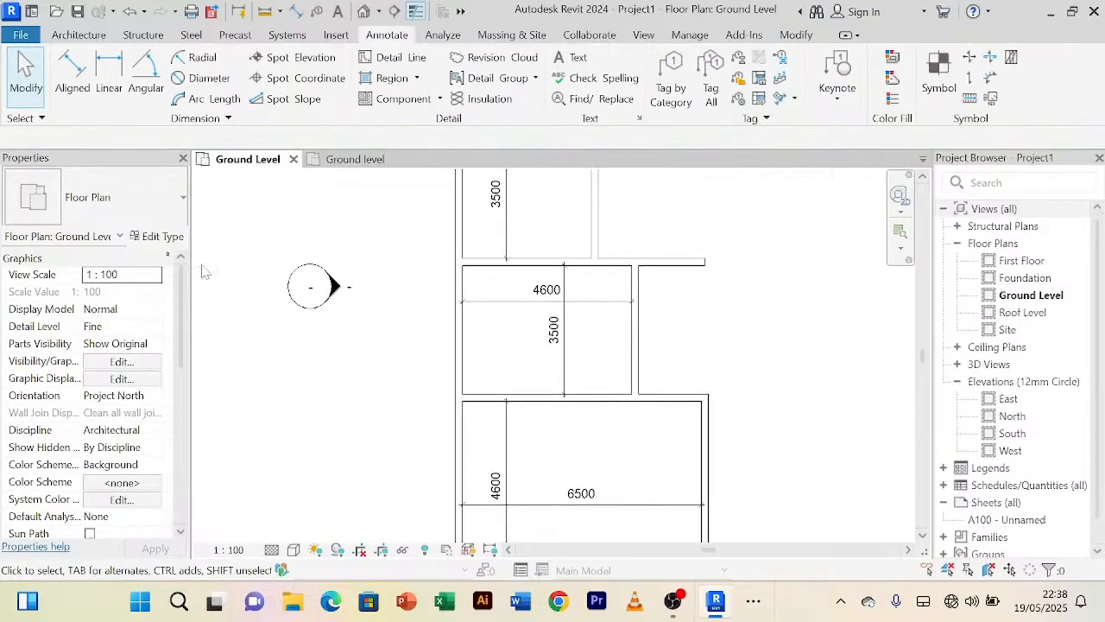
scroll(412, 248, down, 2)
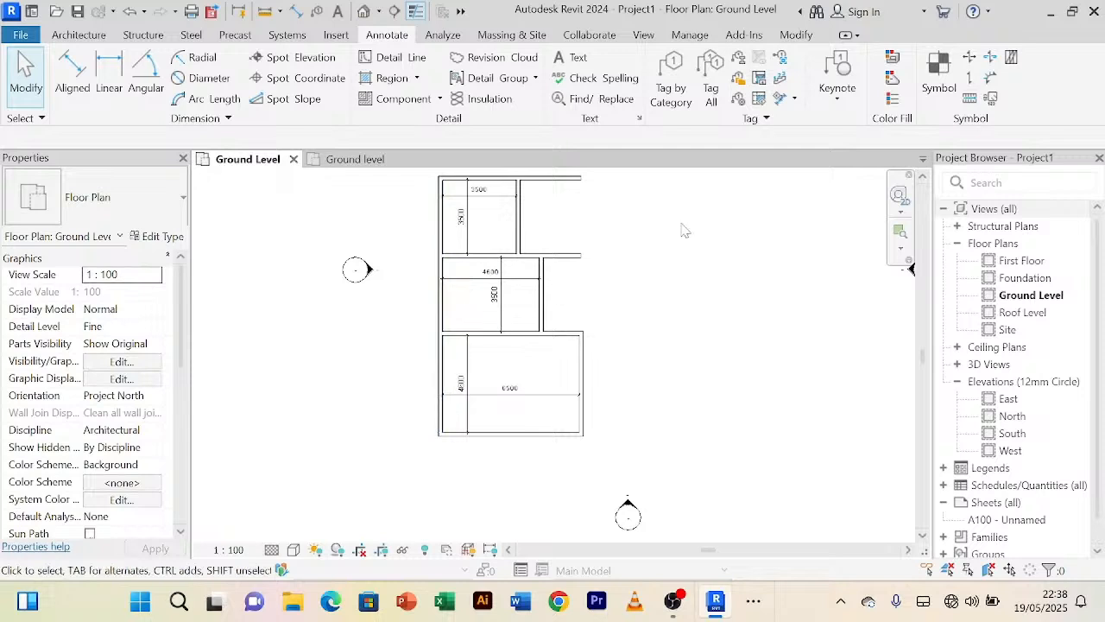
scroll(660, 226, up, 3)
middle_drag(659, 233, 695, 269)
scroll(690, 285, down, 2)
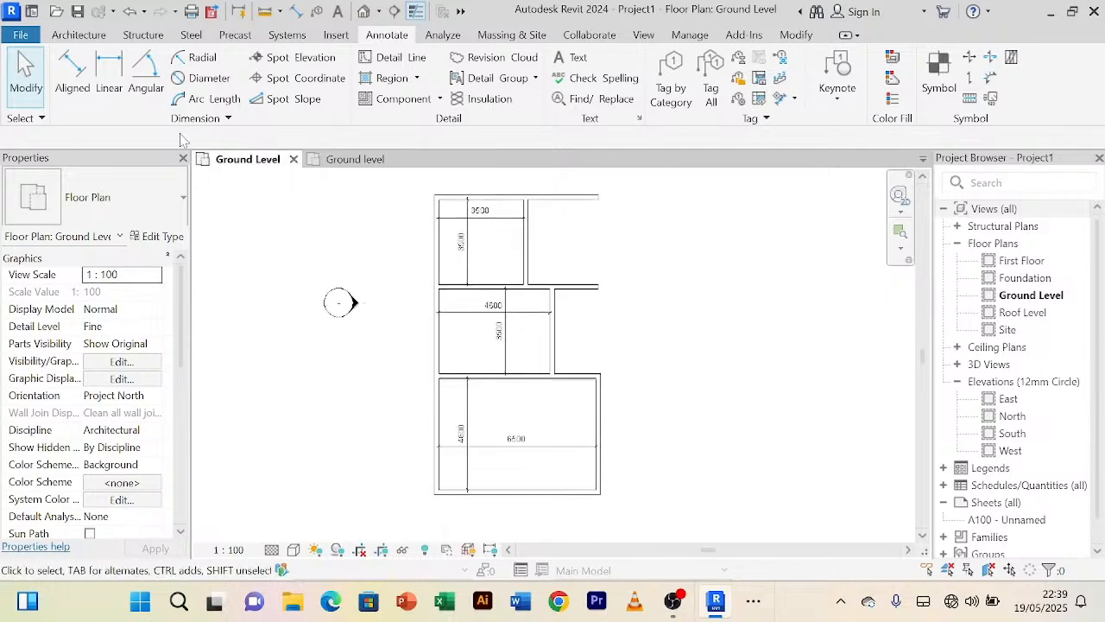
Step: Measure the inner width of the small room beside the kitchen in the 1 Story Building Project plan with an aligned dimension, and return to Project1
click(350, 159)
scroll(688, 350, down, 2)
middle_drag(672, 377, 653, 347)
scroll(622, 314, up, 4)
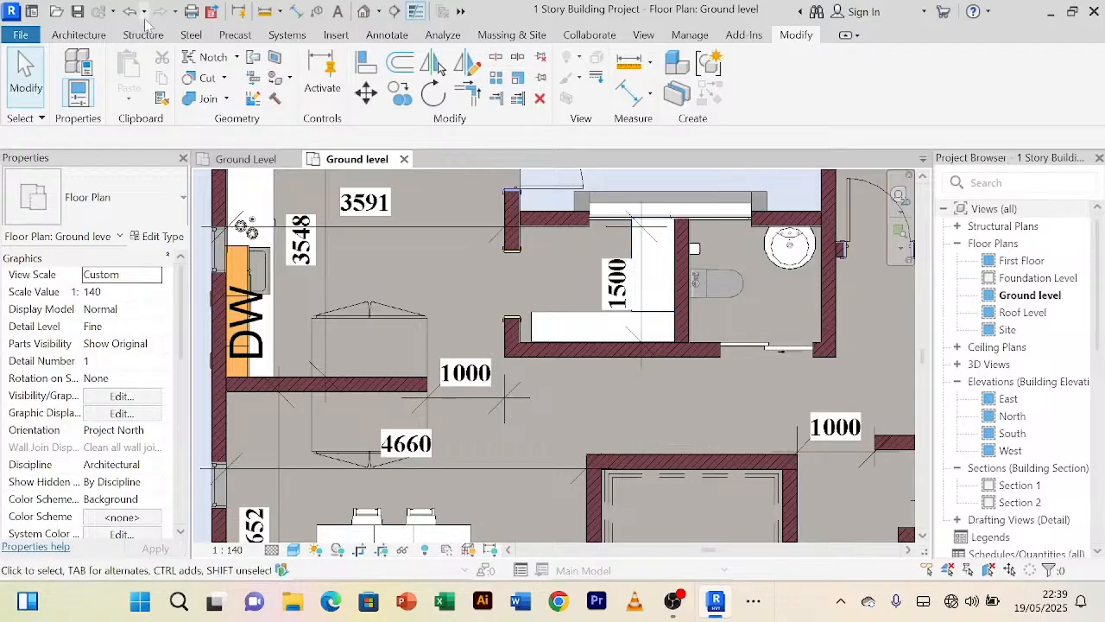
click(627, 97)
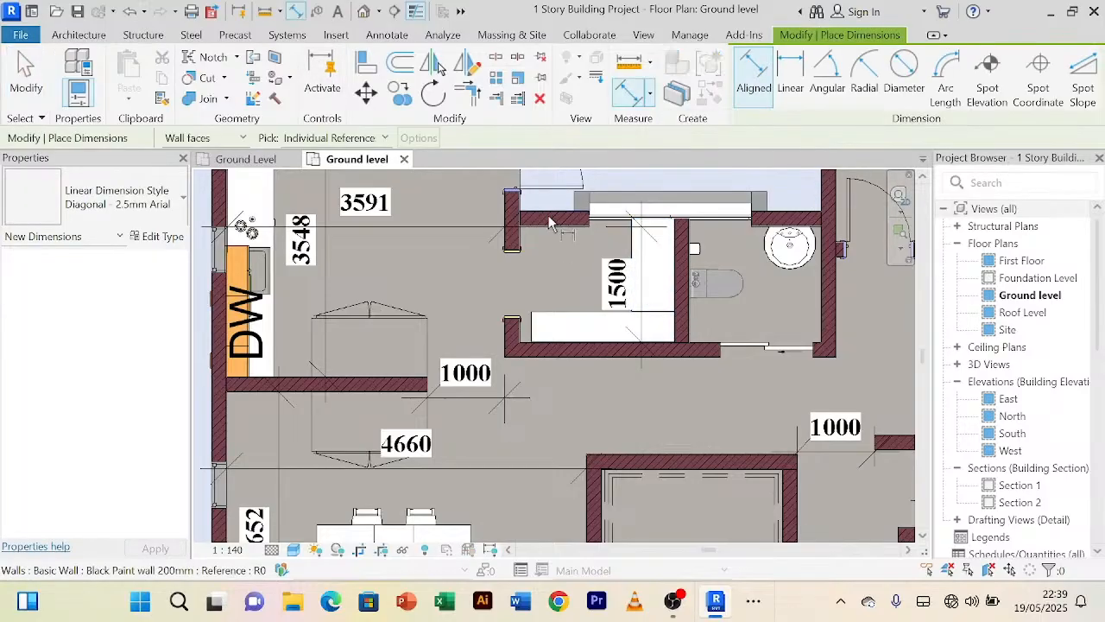
click(518, 244)
click(678, 259)
click(604, 273)
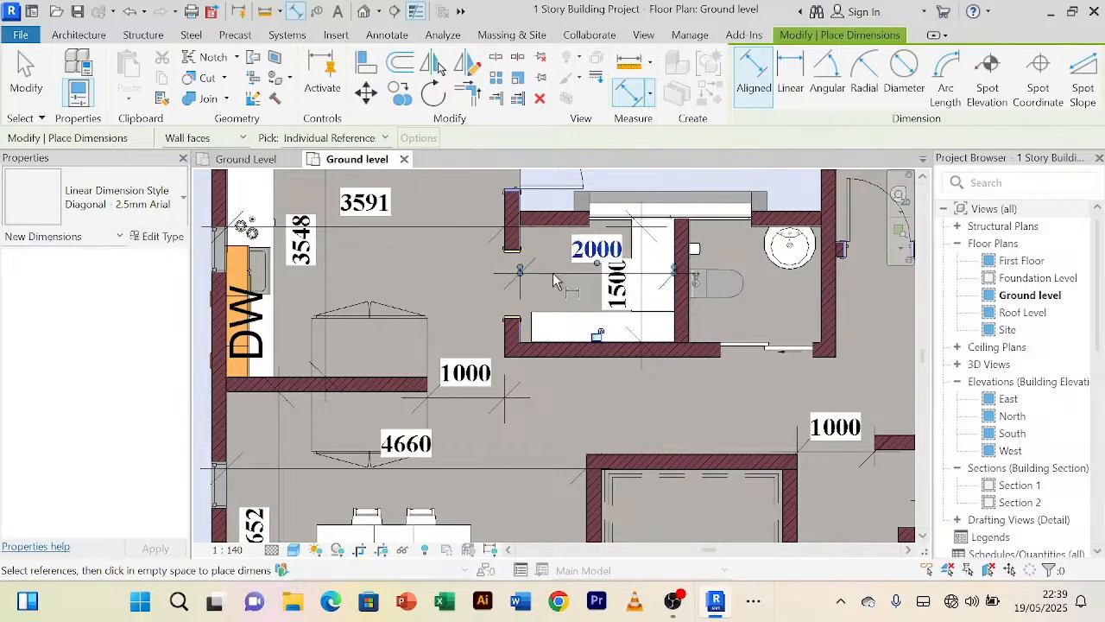
click(246, 159)
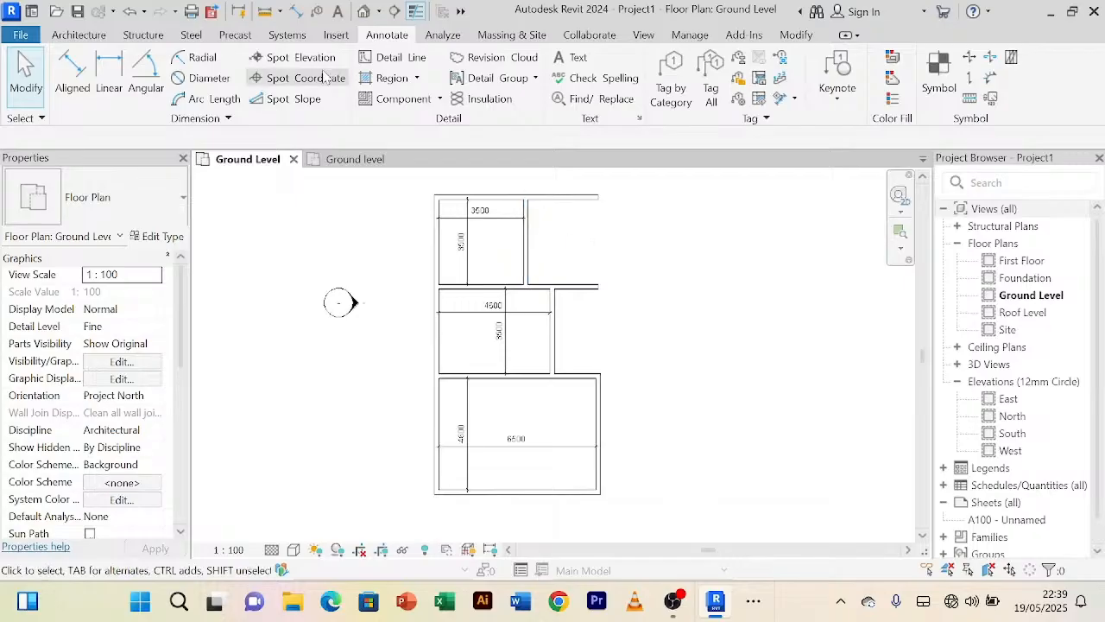
Step: Offset a copy of the kitchen's right wall 2000 mm to the right to form the small room beside it
click(75, 36)
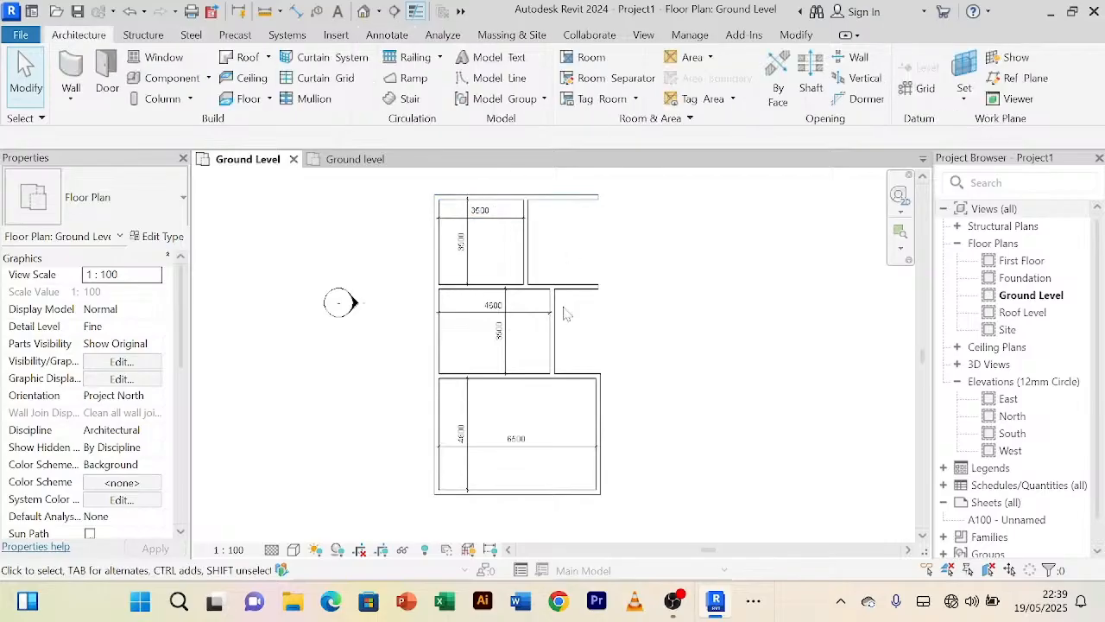
click(525, 259)
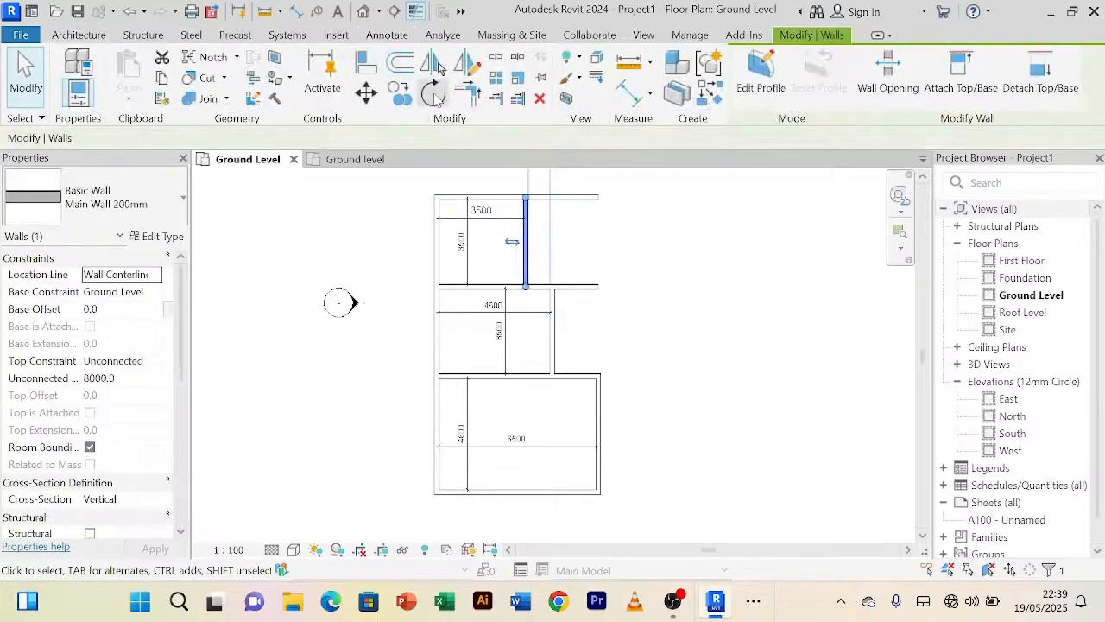
click(399, 64)
drag(215, 137, 190, 137)
text(2000.0)
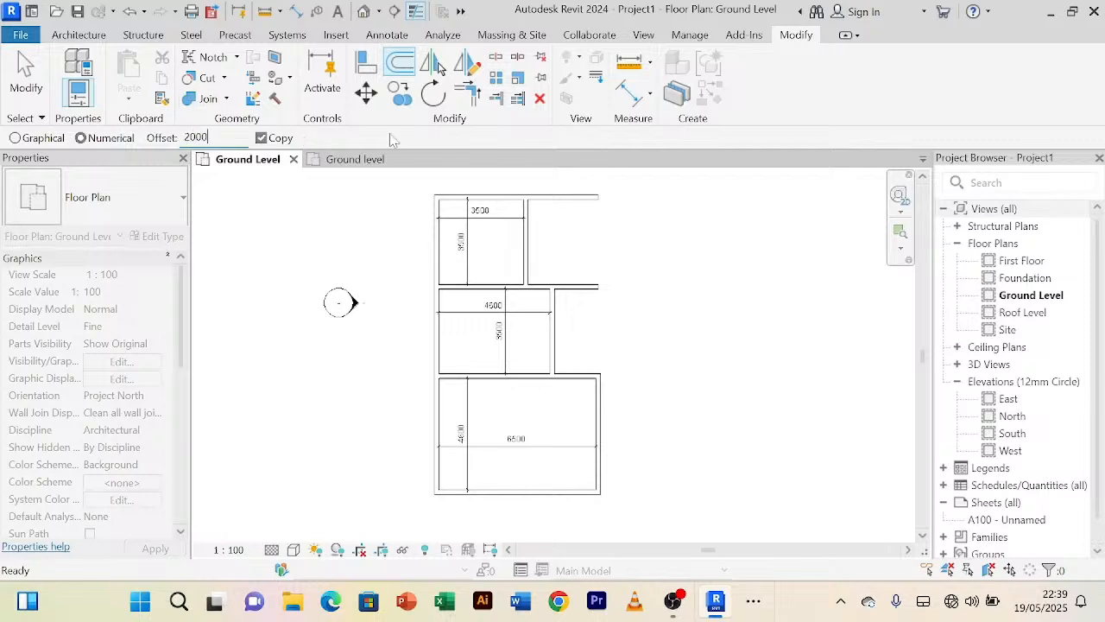
click(530, 254)
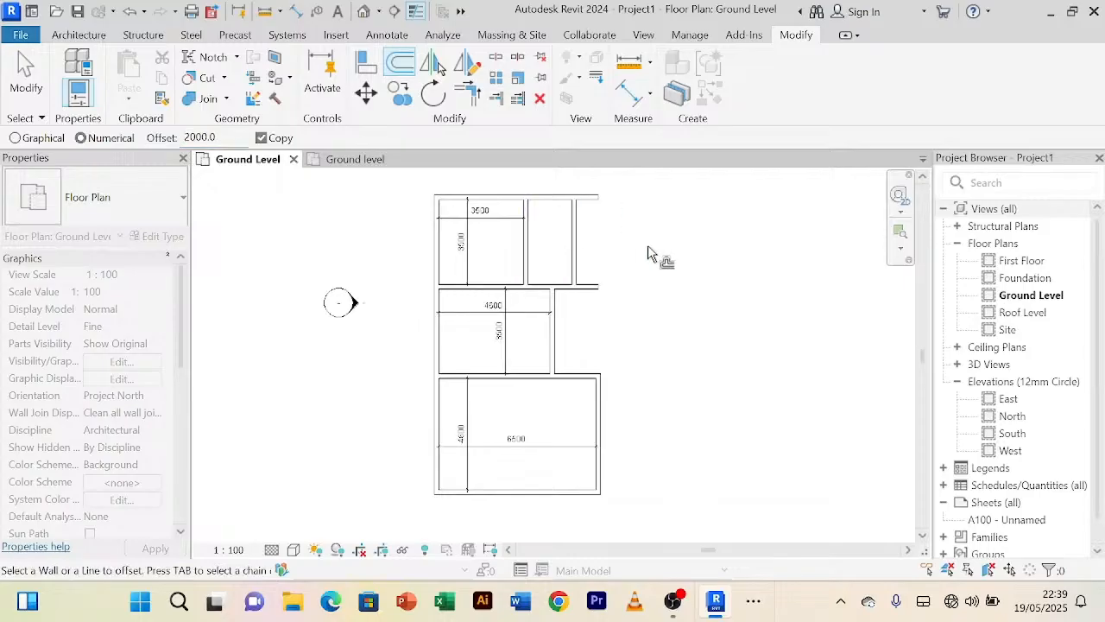
Step: Check the small room's depth in the reference plan, and offset a copy of the kitchen's upper wall 1500 mm downward in Project1
click(367, 160)
scroll(727, 395, down, 2)
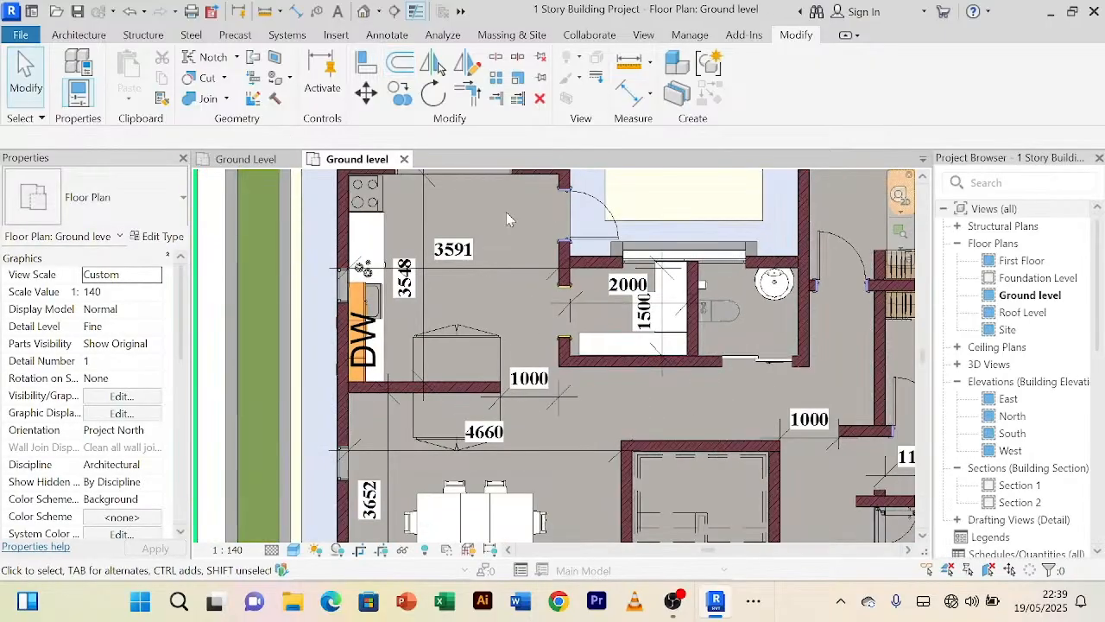
click(246, 161)
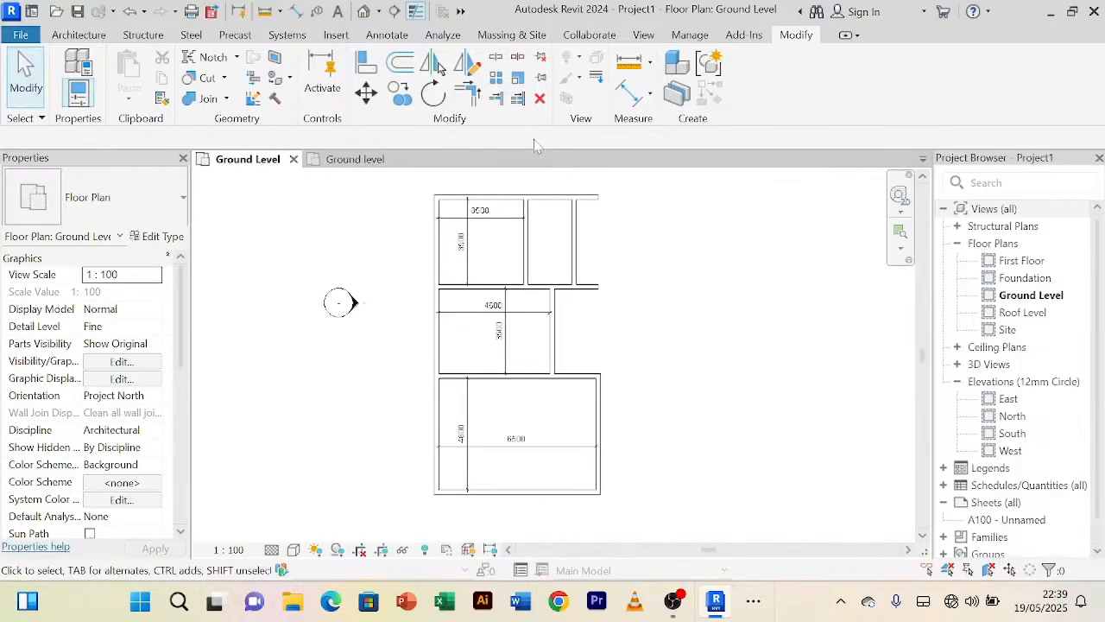
click(553, 209)
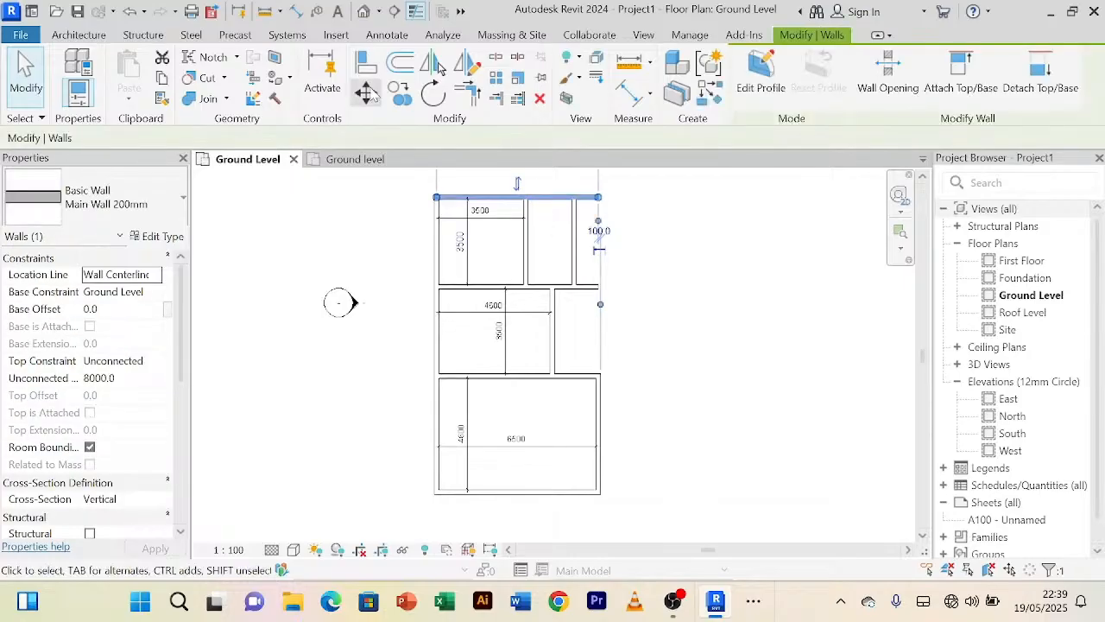
click(401, 66)
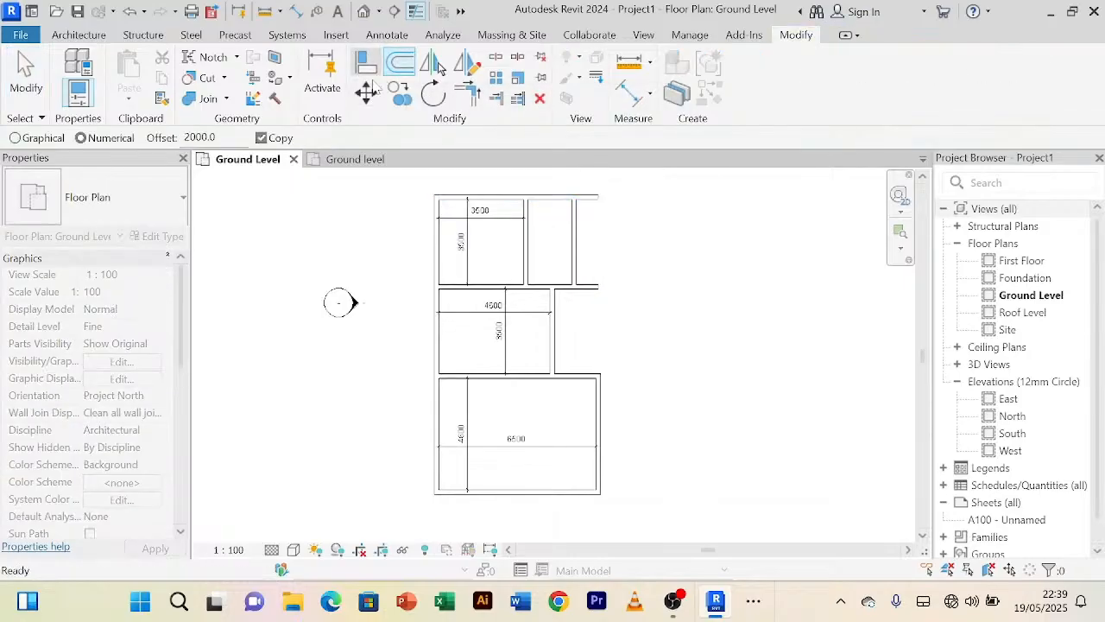
drag(216, 137, 183, 137)
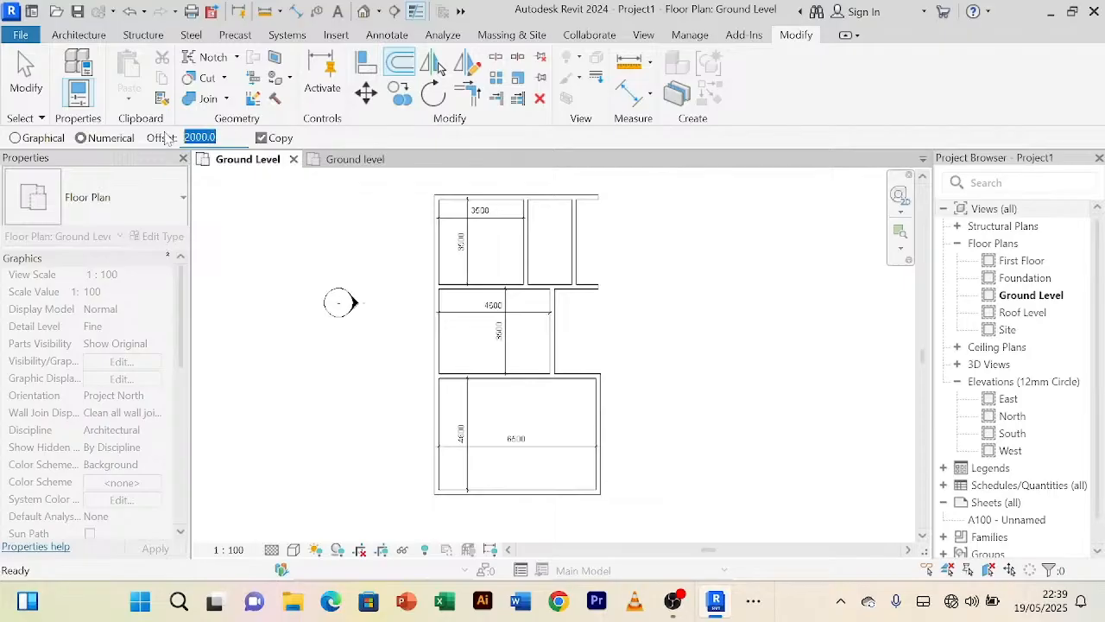
text(1500)
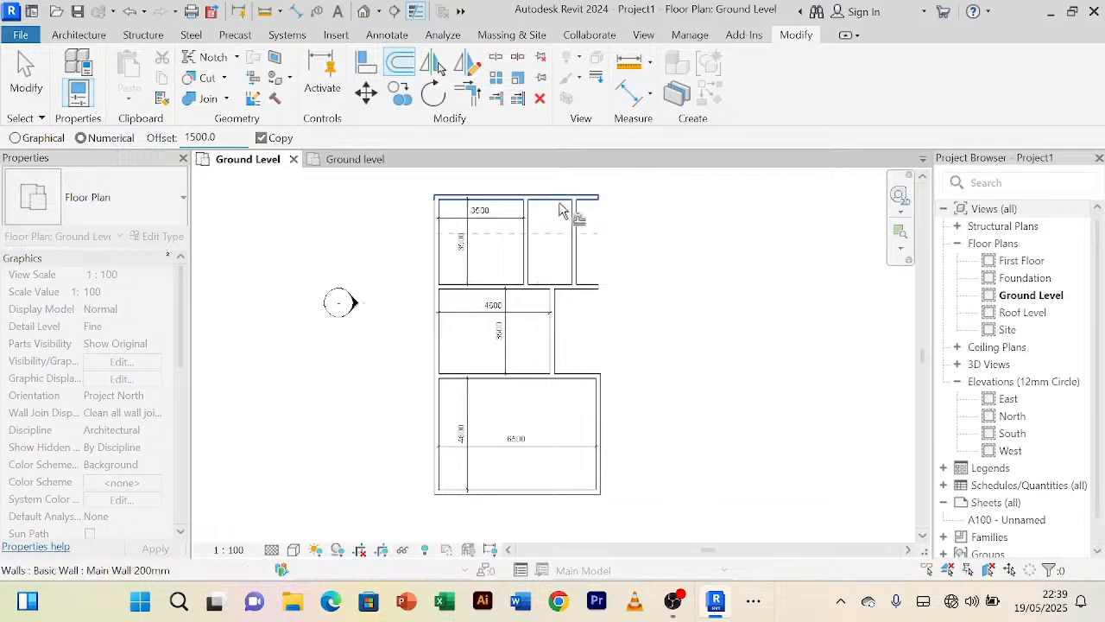
right_click(657, 205)
click(678, 216)
right_click(673, 200)
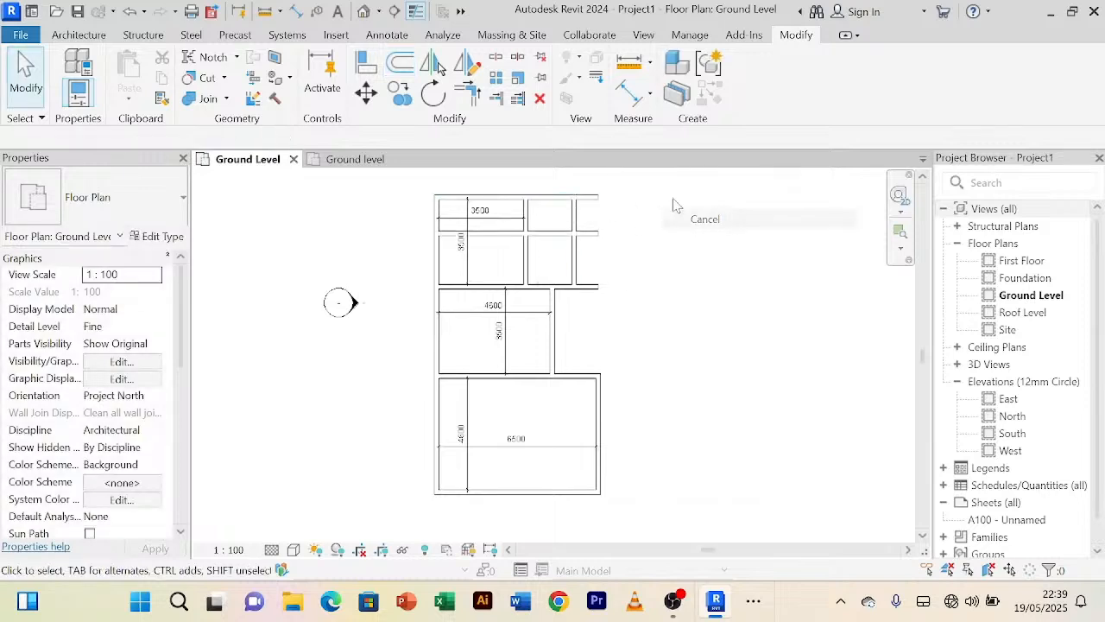
click(688, 213)
Step: Shorten the new horizontal wall so it starts at the kitchen's right wall instead of crossing the kitchen
scroll(687, 212, up, 2)
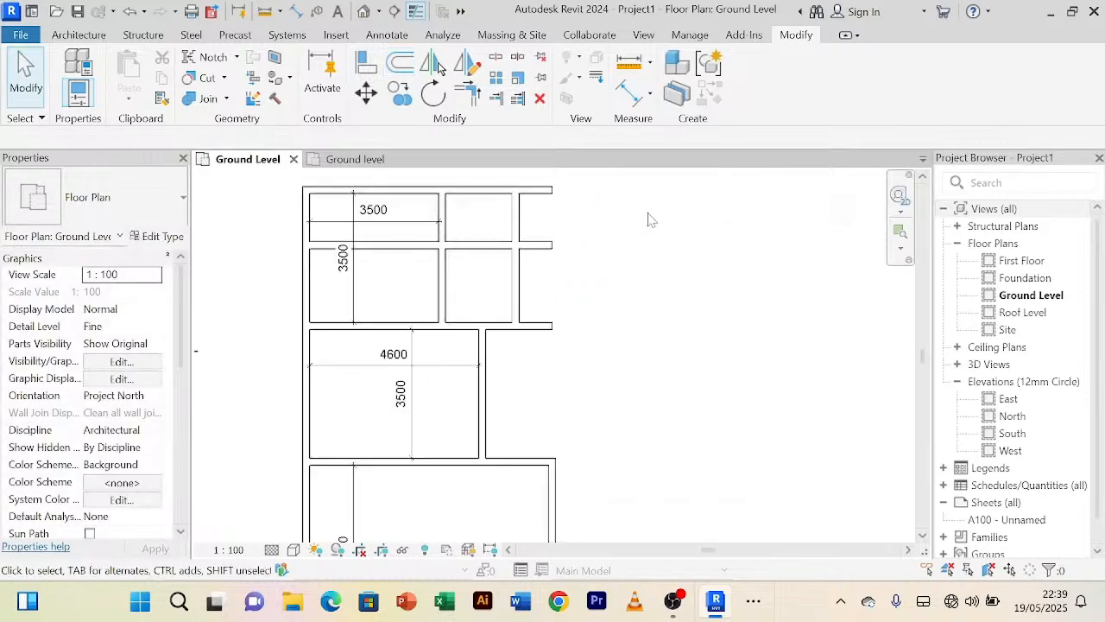
click(369, 250)
drag(309, 248, 441, 246)
click(691, 318)
right_click(727, 252)
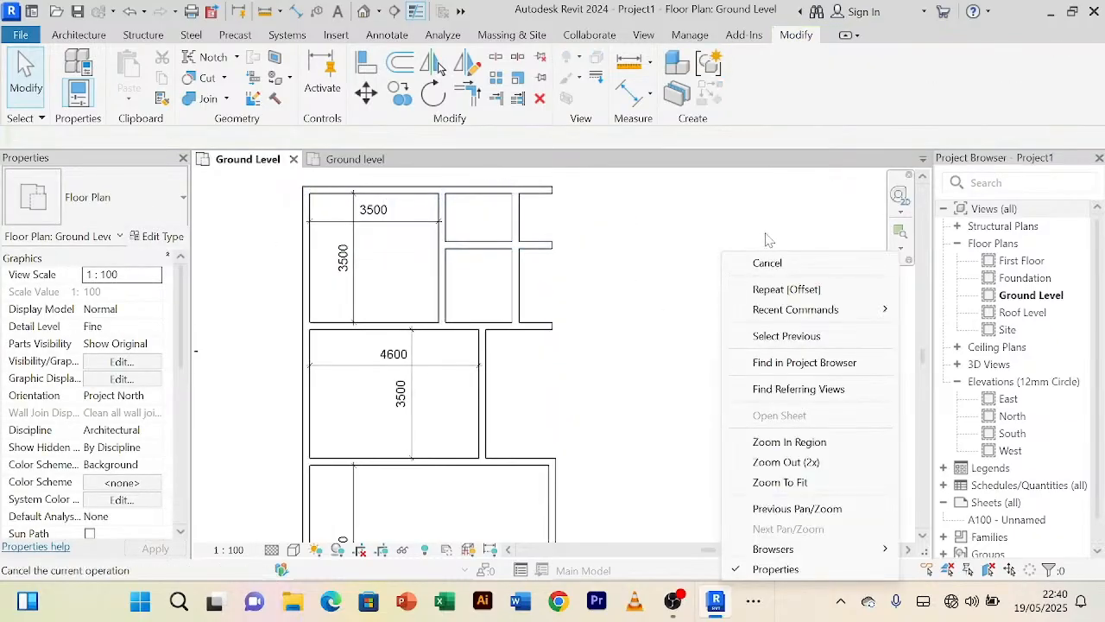
click(768, 263)
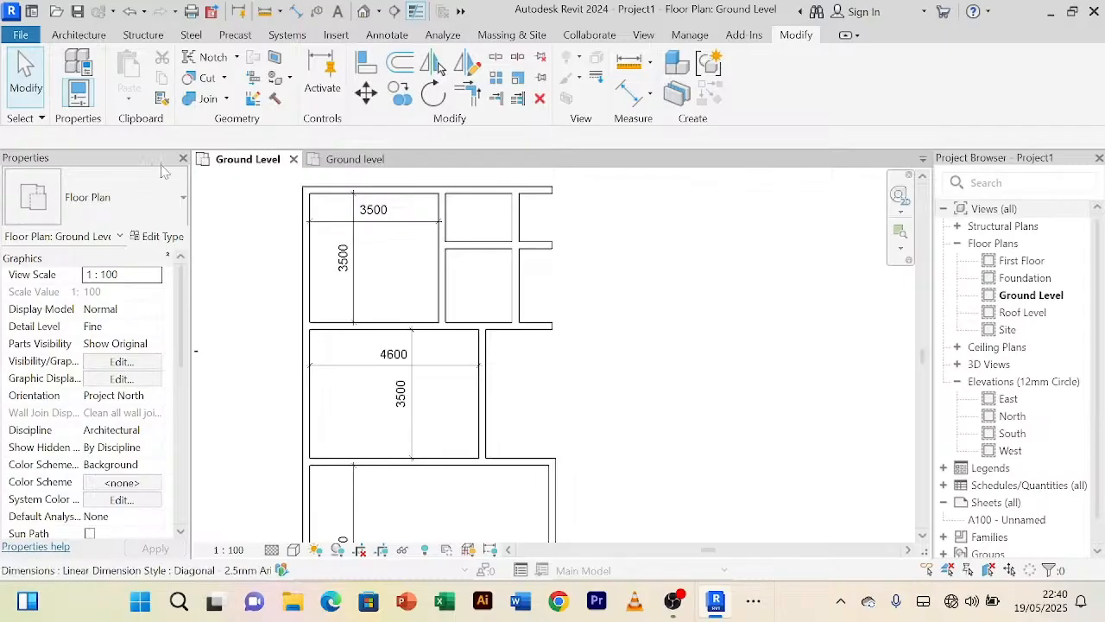
Step: Measure the stairwell's outer width in the 1 Story Building Project plan with an aligned dimension, and return to Project1
click(344, 159)
scroll(817, 352, down, 2)
middle_drag(724, 392, 700, 303)
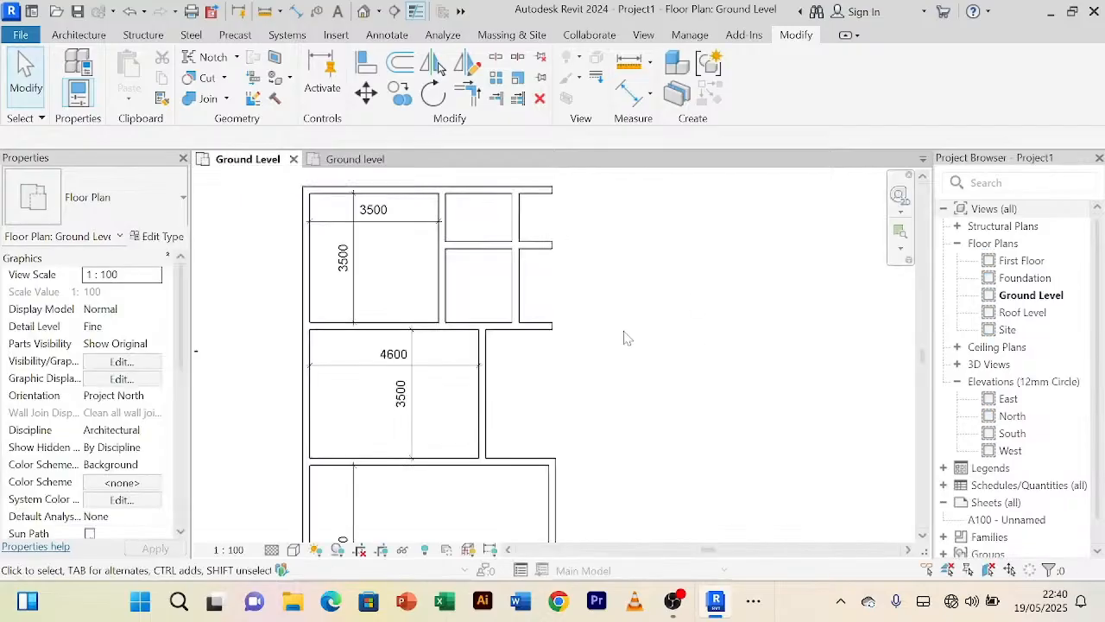
click(355, 159)
middle_drag(694, 411, 638, 337)
scroll(637, 335, up, 2)
middle_drag(642, 232, 622, 287)
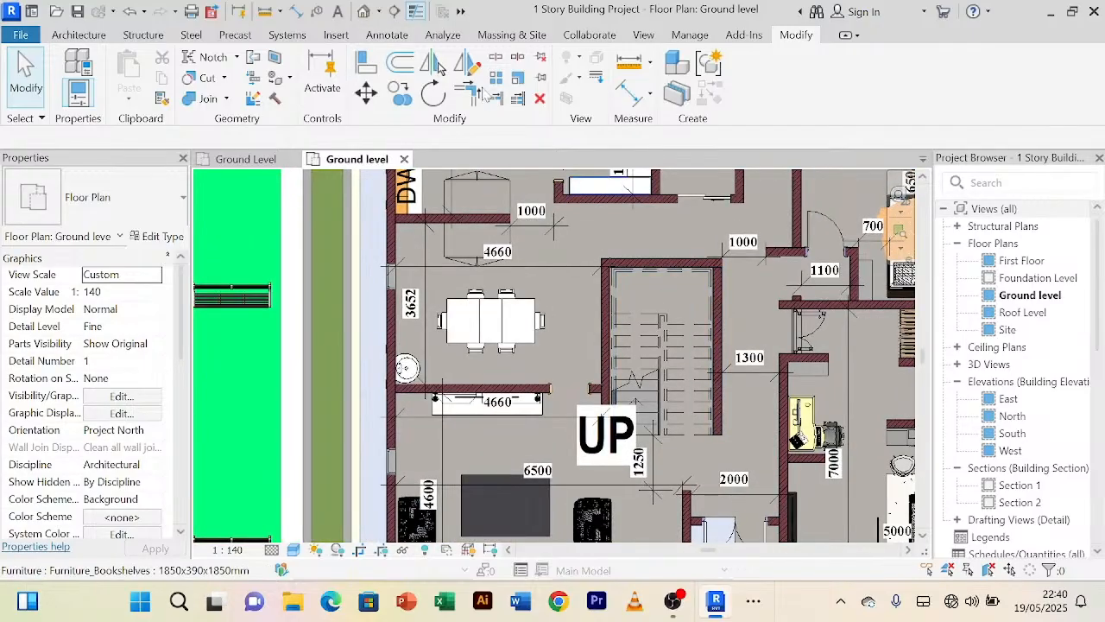
click(631, 95)
scroll(622, 227, up, 3)
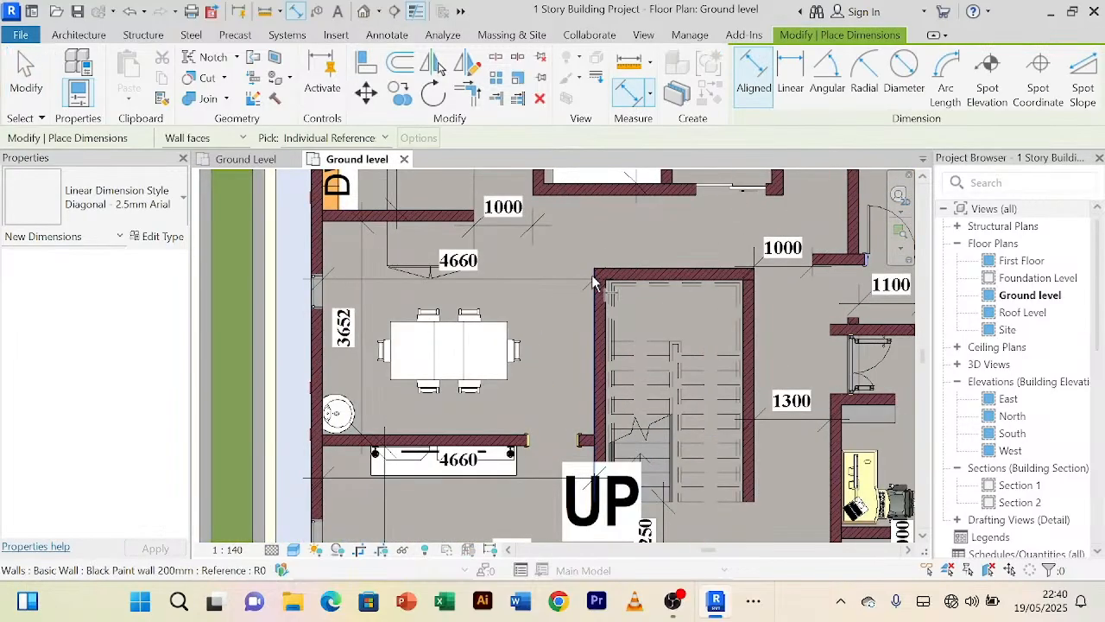
click(592, 276)
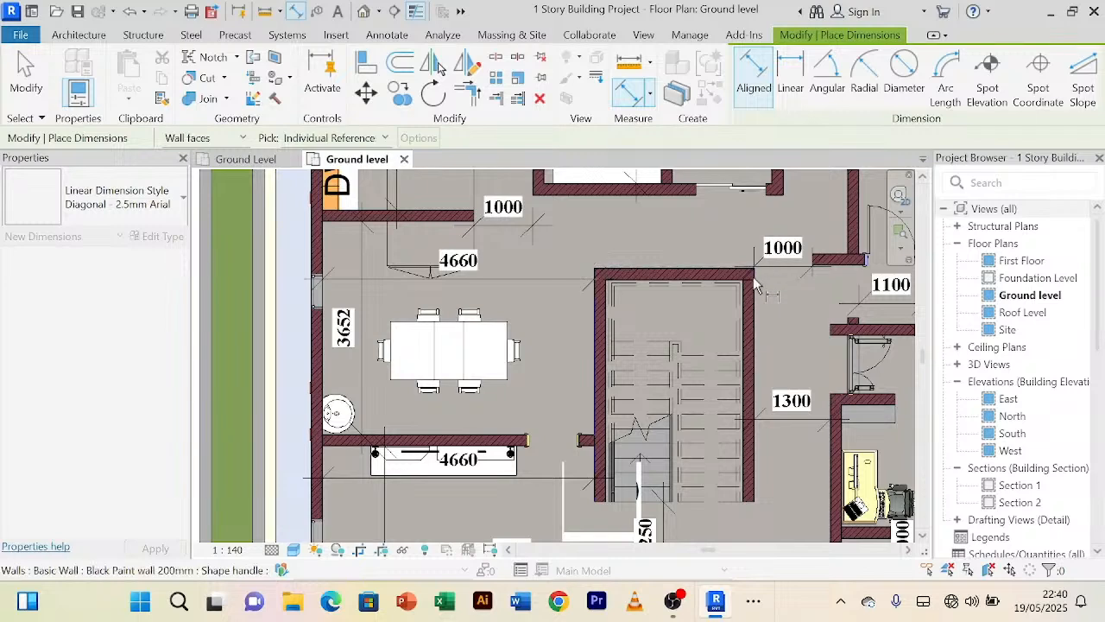
click(725, 259)
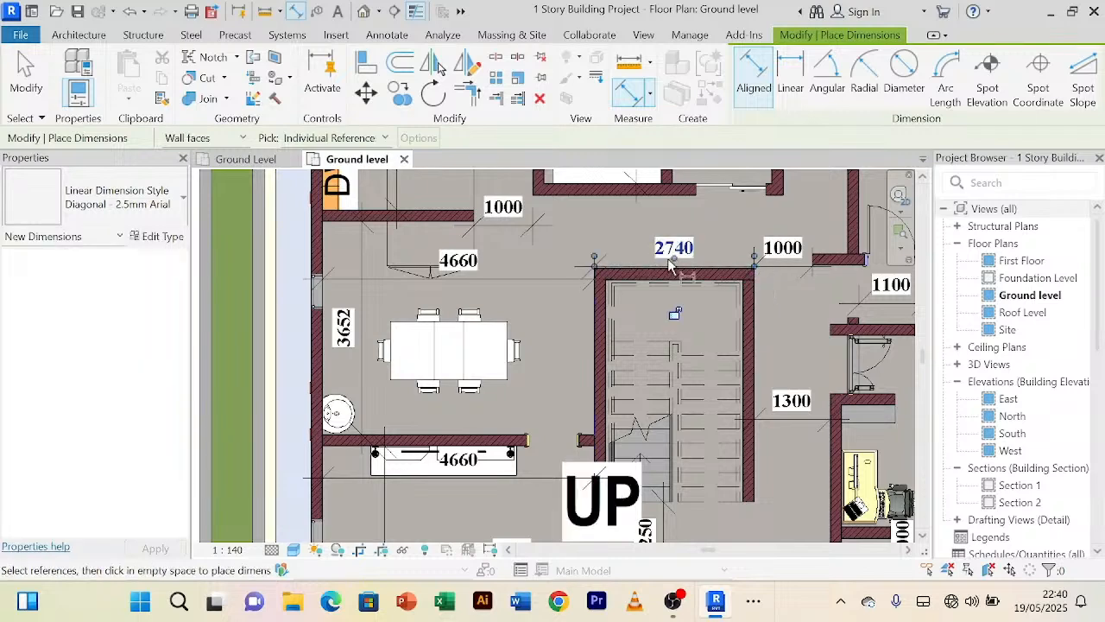
right_click(551, 238)
click(596, 253)
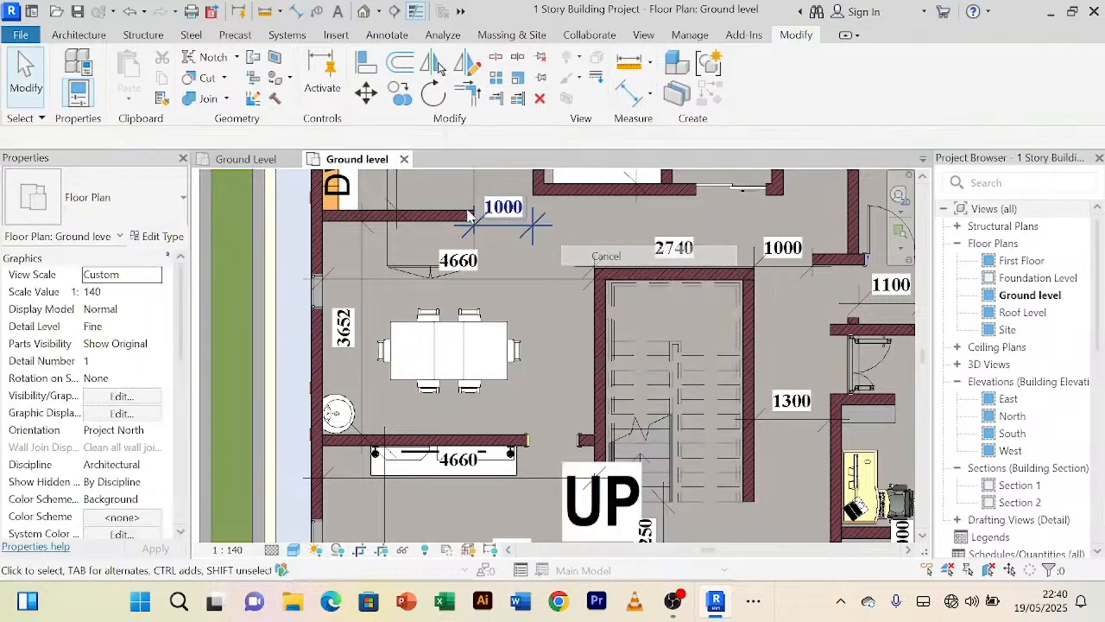
click(245, 159)
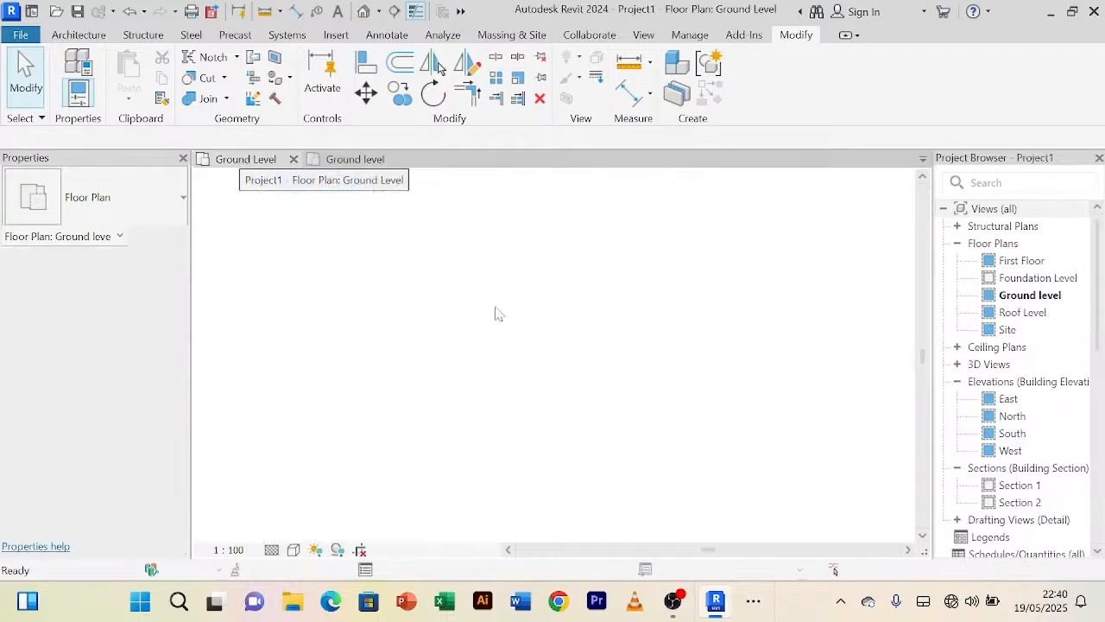
Step: Offset a copy of the dining area's right wall 2700 mm to the right for the stairwell
scroll(492, 320, down, 1)
middle_drag(624, 408, 642, 370)
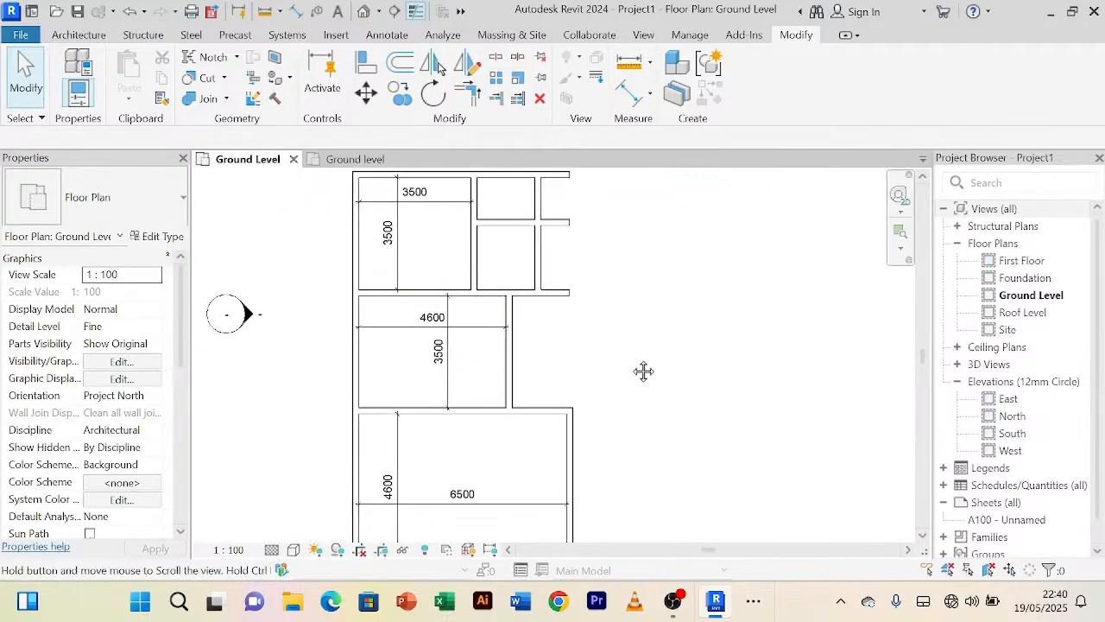
click(521, 371)
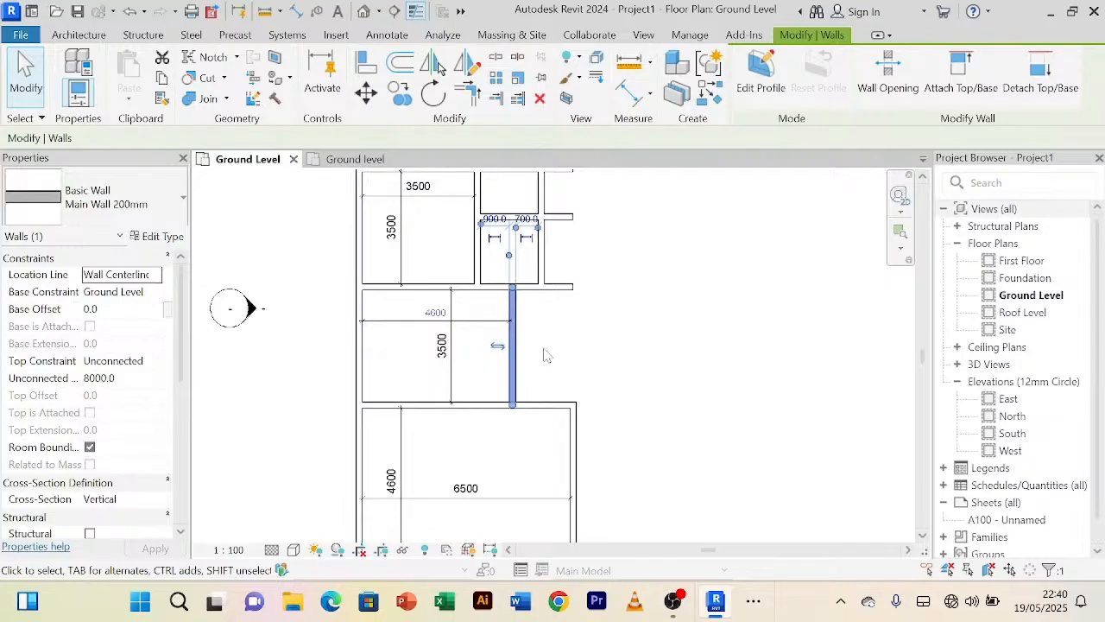
key(o)
key(f)
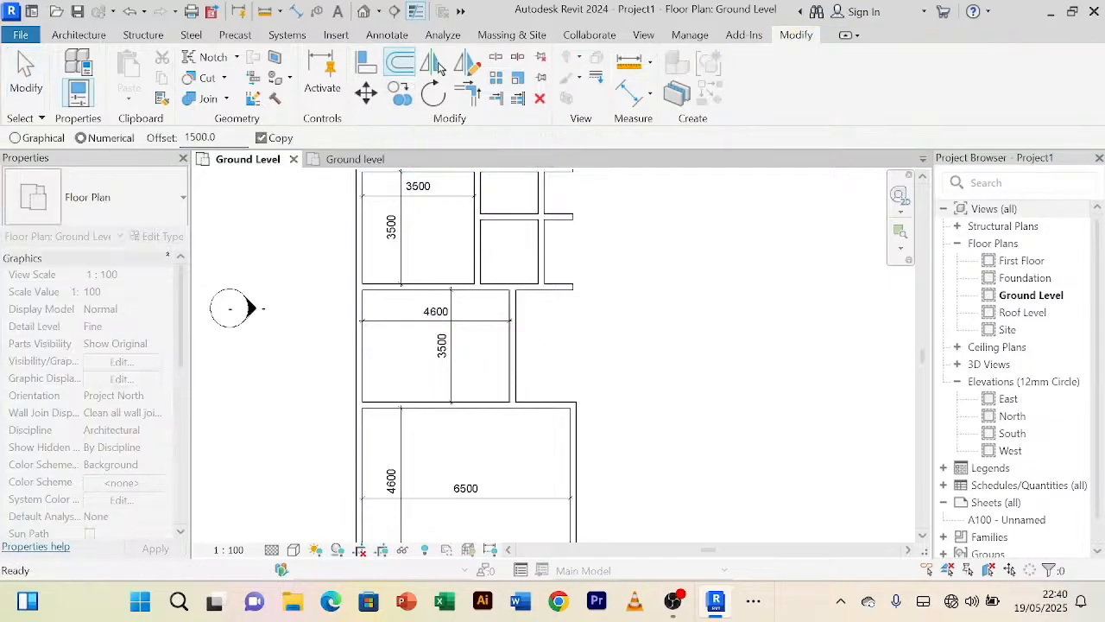
text(27)
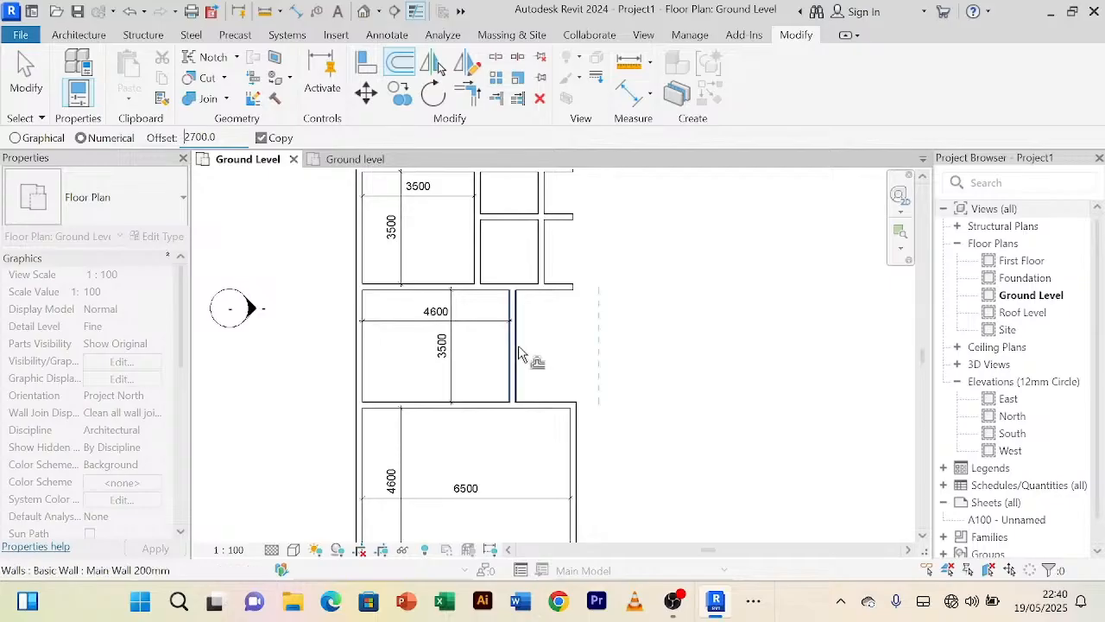
right_click(730, 278)
click(742, 289)
right_click(730, 259)
scroll(735, 268, down, 3)
scroll(699, 336, up, 2)
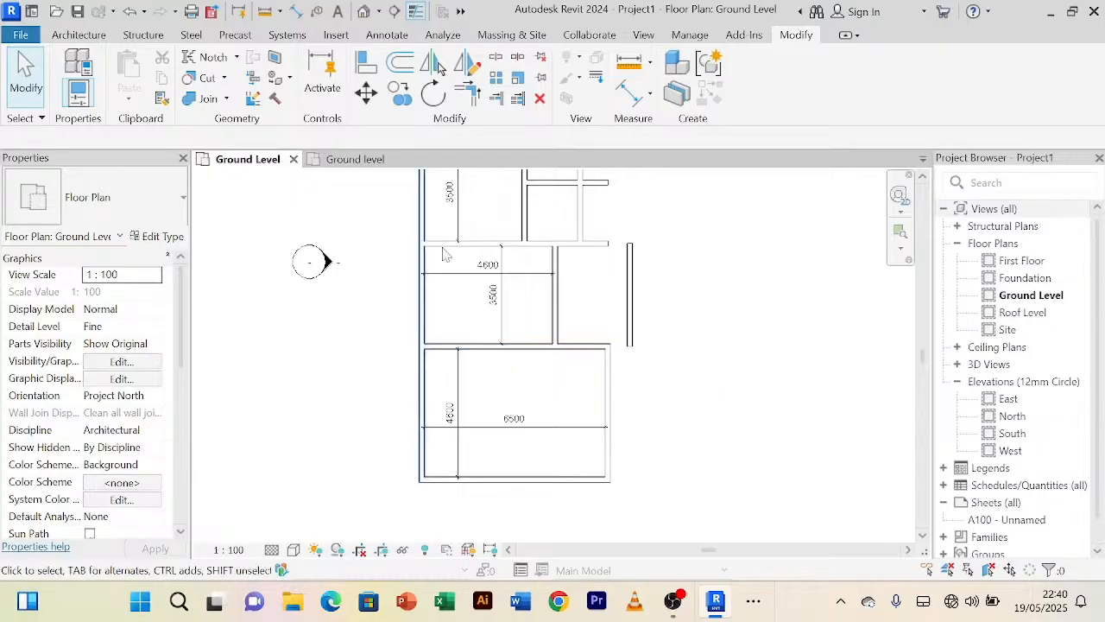
Step: Shorten the wall between the dining area and the 6500 mm wide room so it ends at the dining area's right wall
click(587, 348)
scroll(587, 357, up, 2)
drag(625, 345, 533, 343)
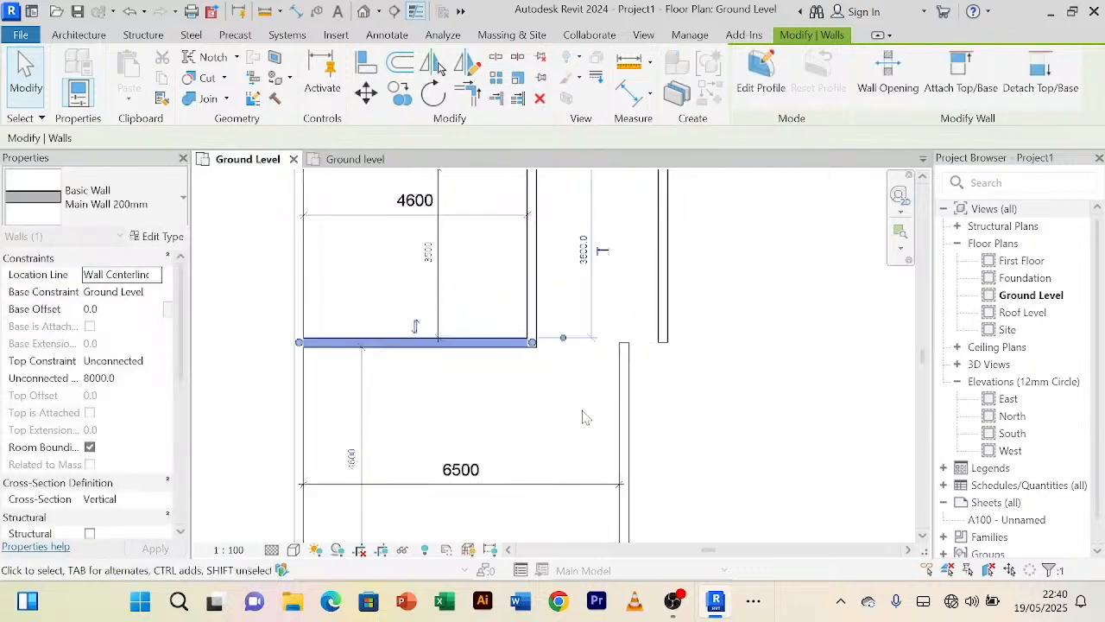
click(659, 397)
scroll(661, 404, down, 2)
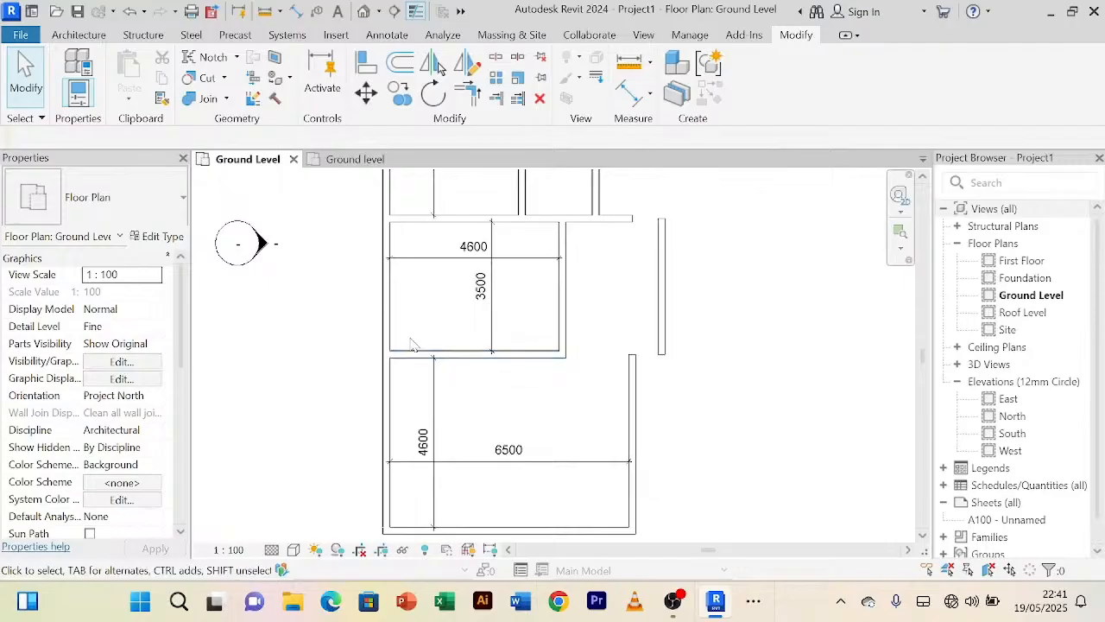
scroll(501, 395, down, 1)
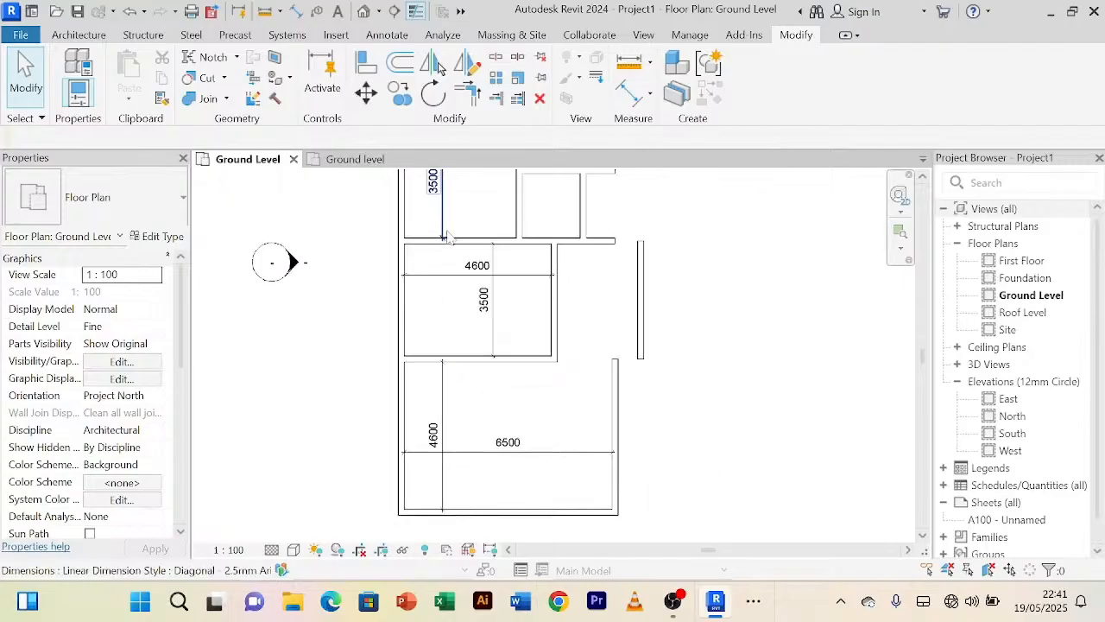
Step: Compare the dining area and its room dimensions in the reference Ground level plan with the Project1 plan
click(355, 159)
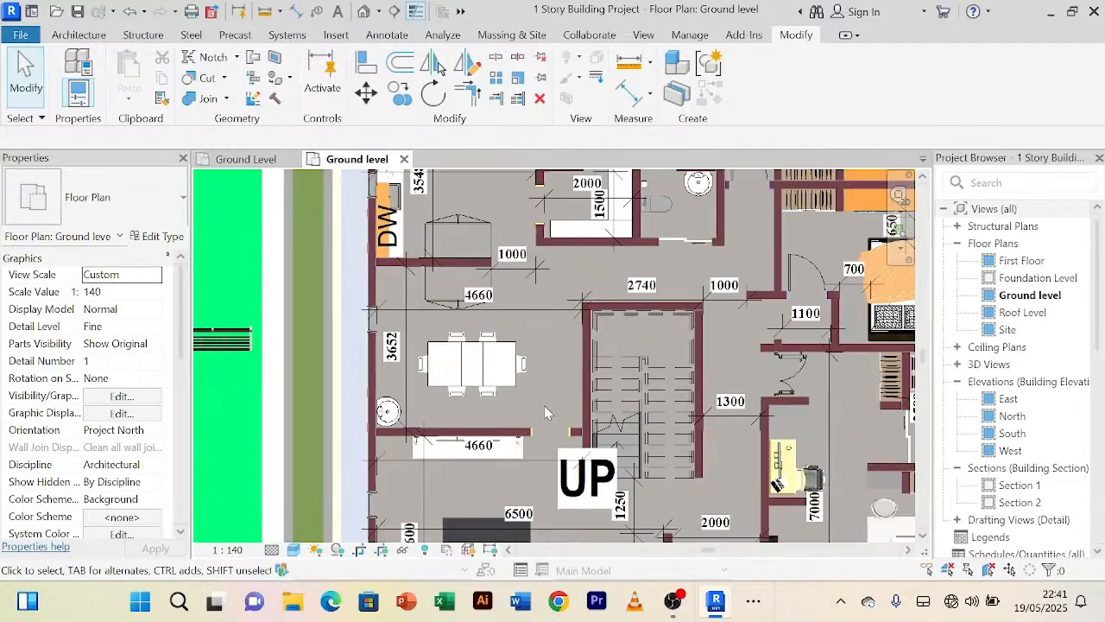
click(247, 161)
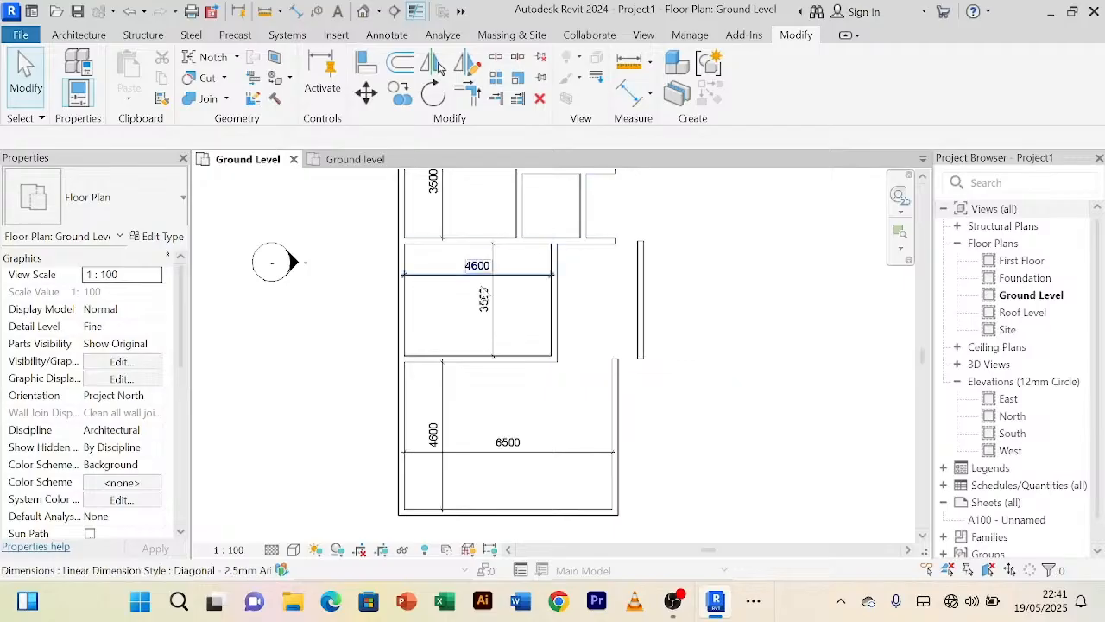
click(355, 159)
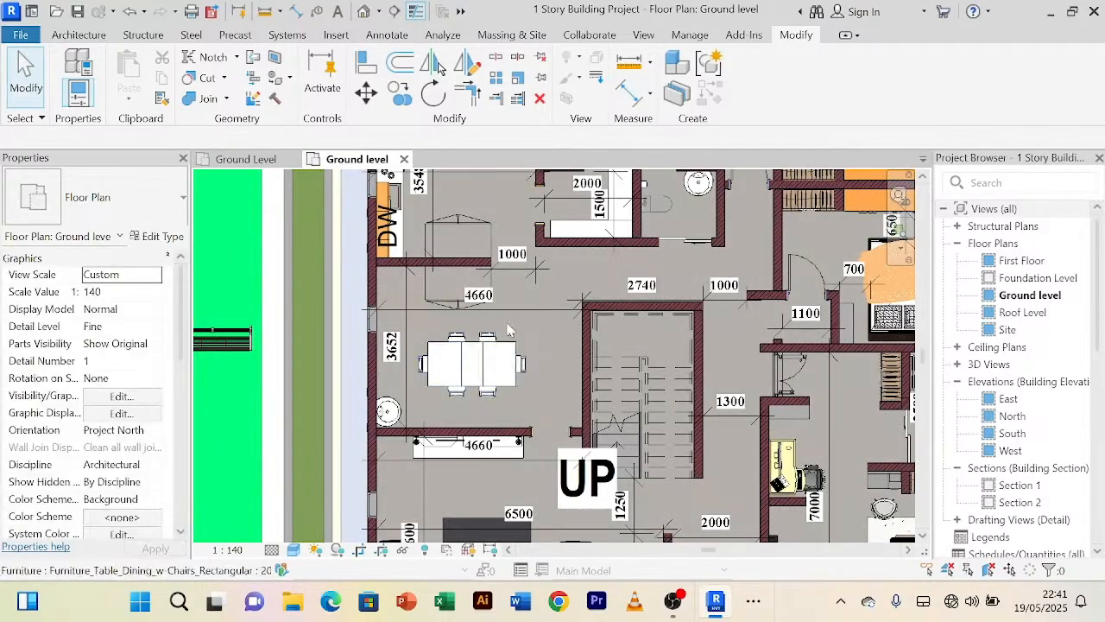
click(250, 160)
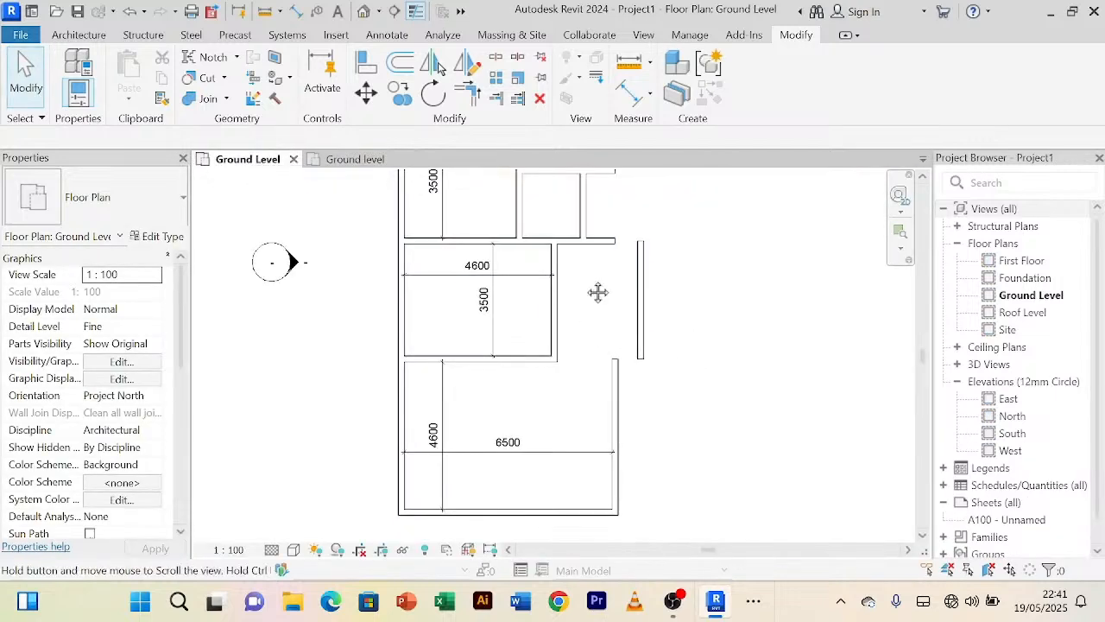
Step: Shorten the horizontal wall above the 4600 mm room to end at that room's right-hand wall, unjoining the conflicting elements
scroll(562, 328, up, 1)
scroll(557, 311, up, 2)
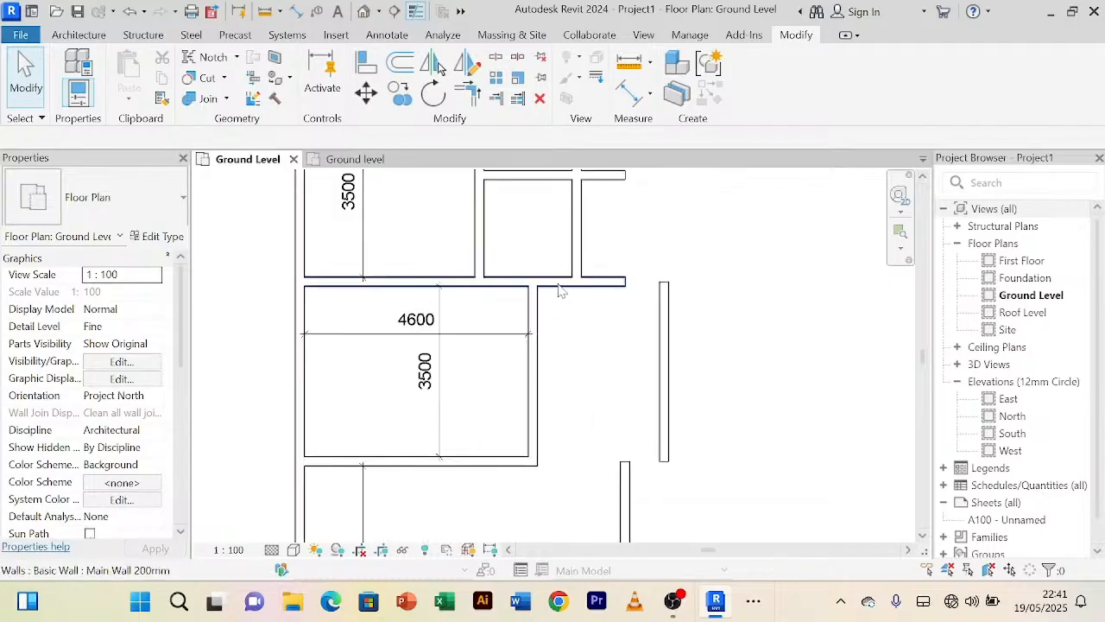
click(605, 283)
scroll(605, 281, up, 2)
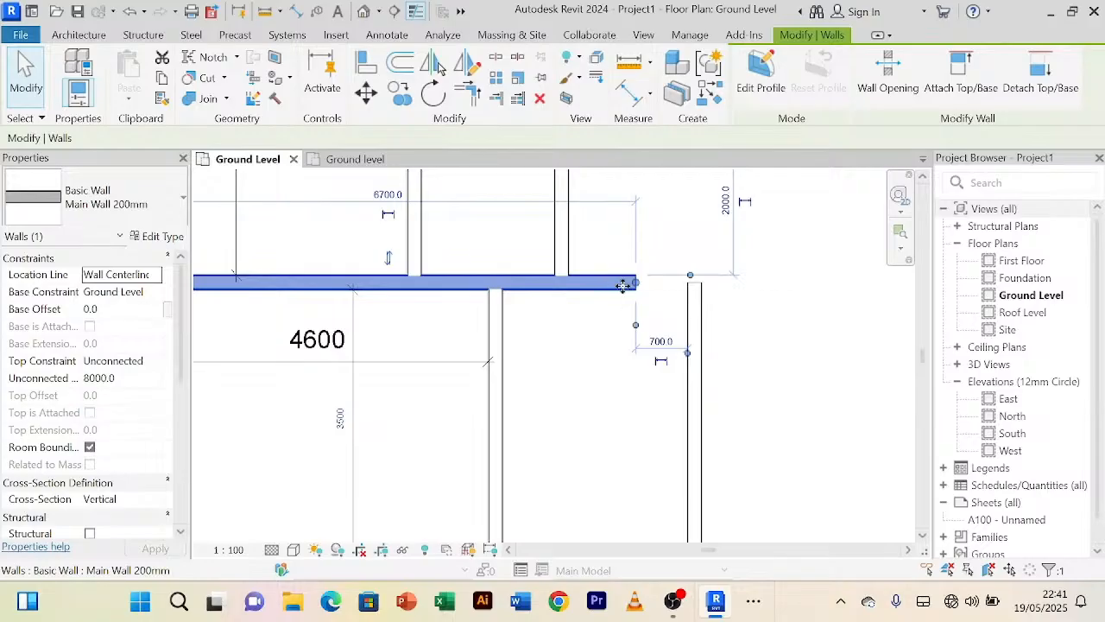
scroll(621, 286, down, 2)
click(594, 316)
scroll(595, 321, down, 1)
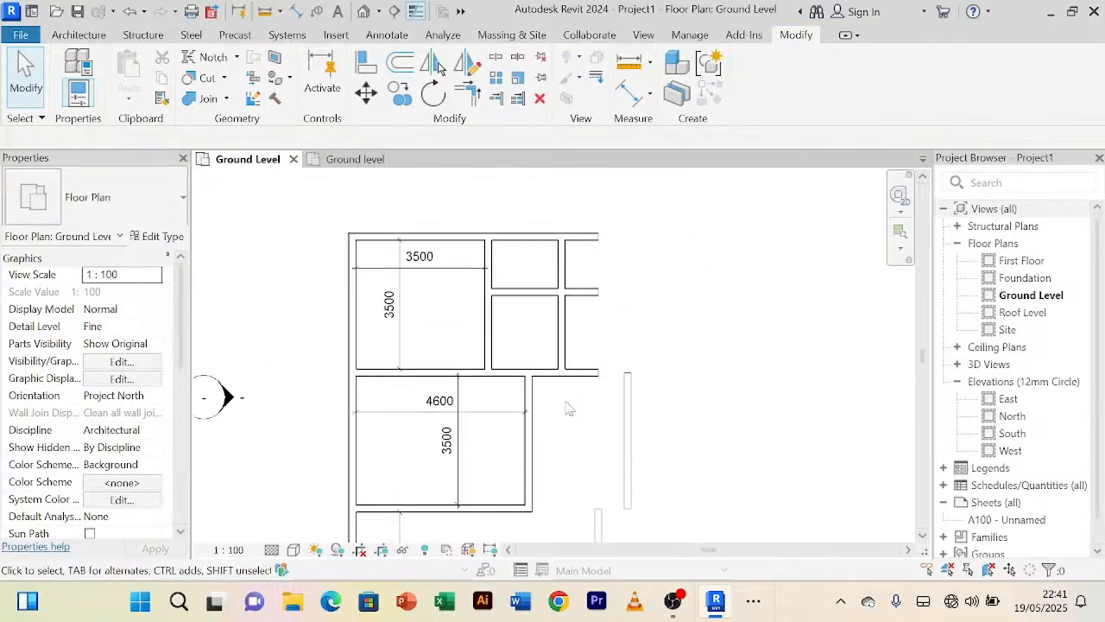
click(591, 375)
drag(597, 372, 528, 373)
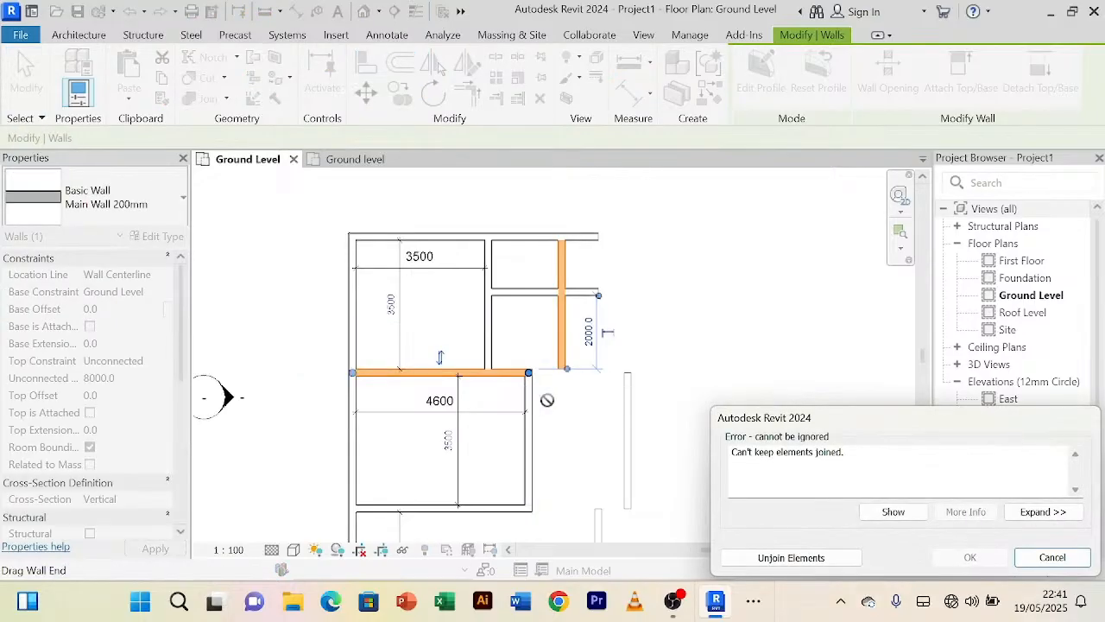
click(789, 559)
click(719, 399)
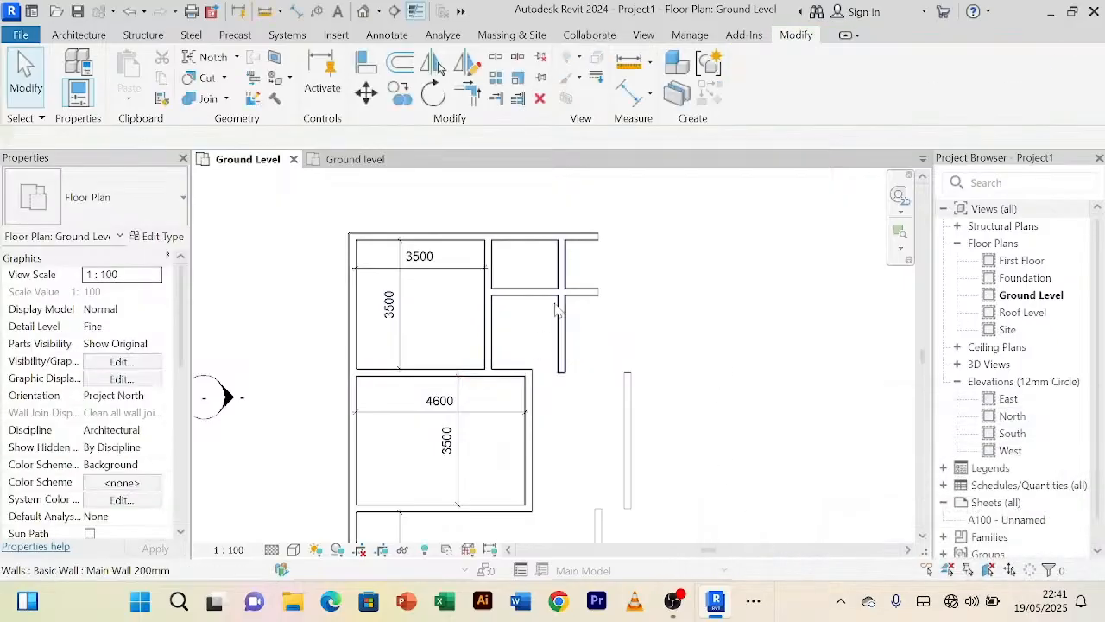
Step: Examine the store and toilet layout beside the kitchen in the reference Ground level plan
click(357, 167)
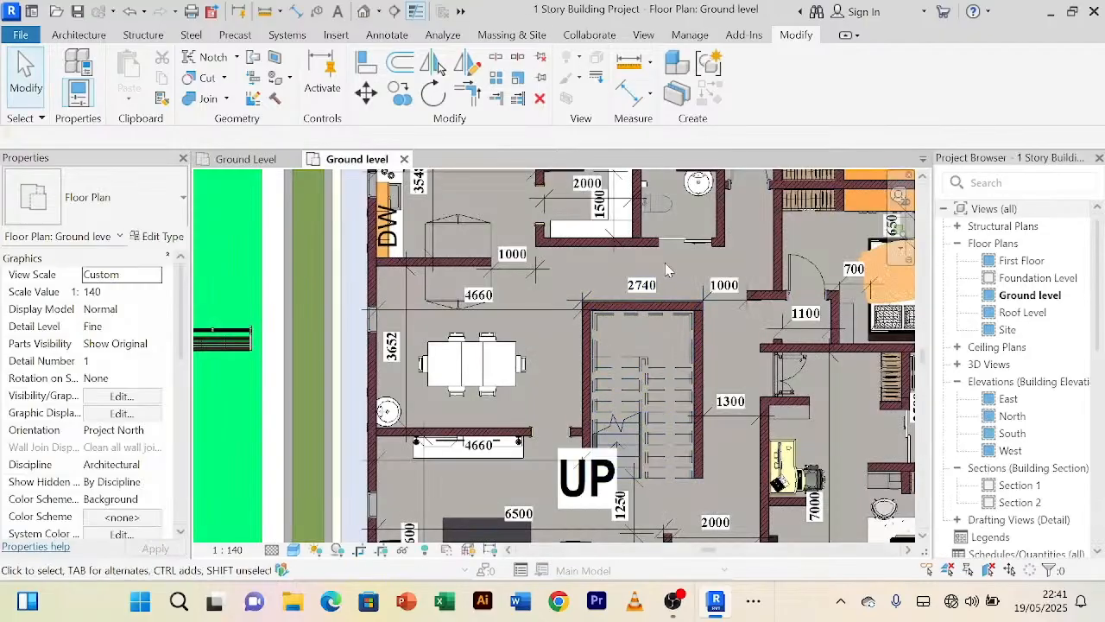
middle_drag(664, 263, 662, 338)
scroll(565, 318, down, 2)
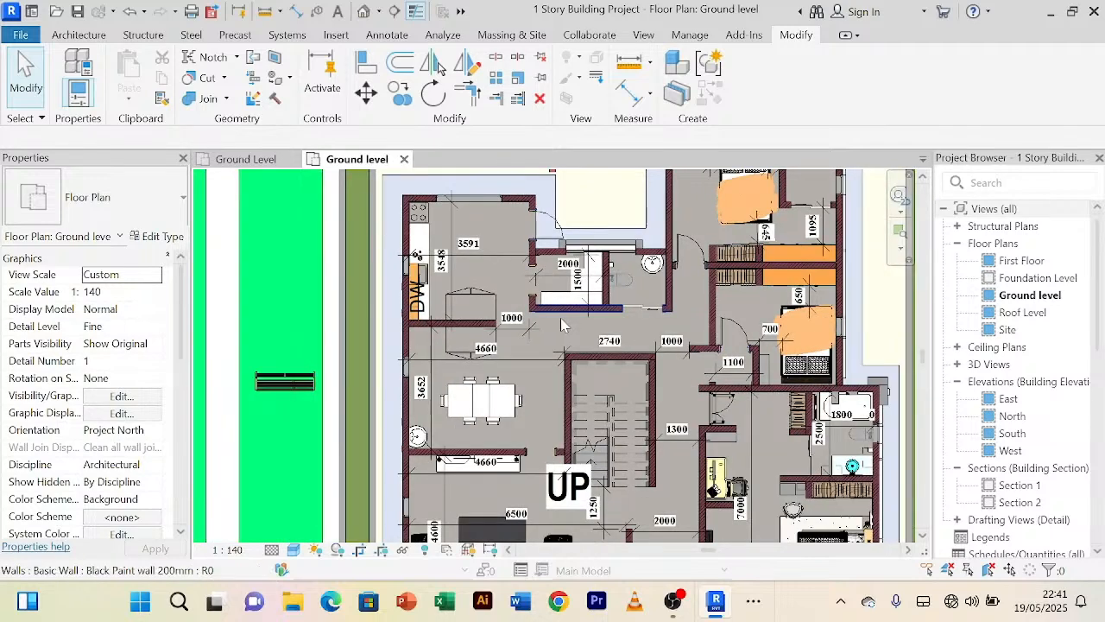
click(265, 163)
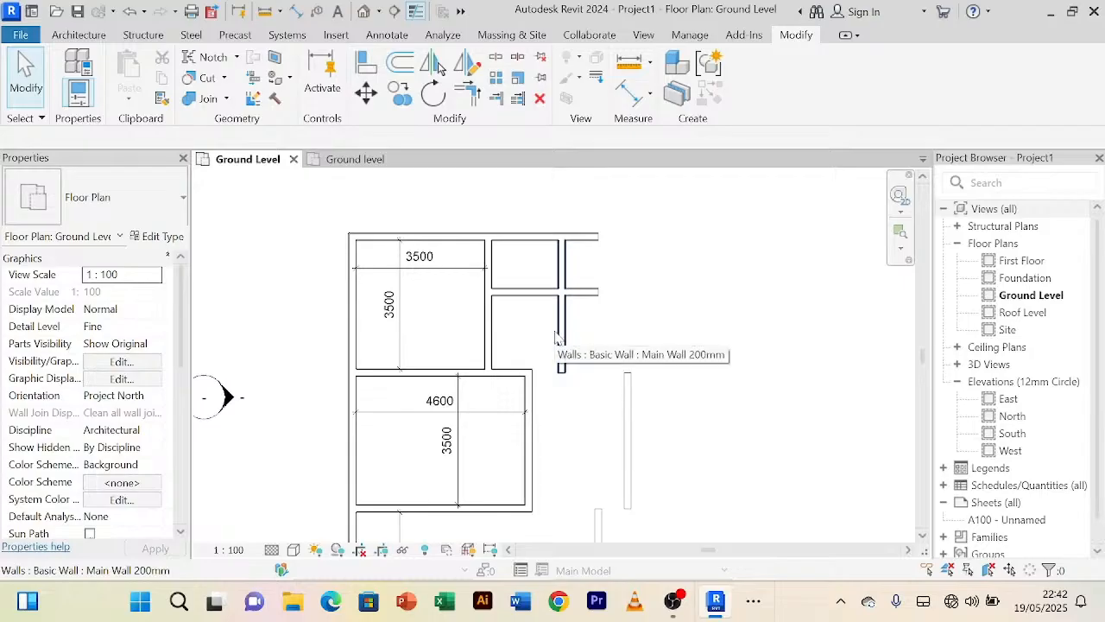
Step: Offset a copy of the short horizontal partition wall 1500 mm downward beside the 3500 mm room
click(540, 293)
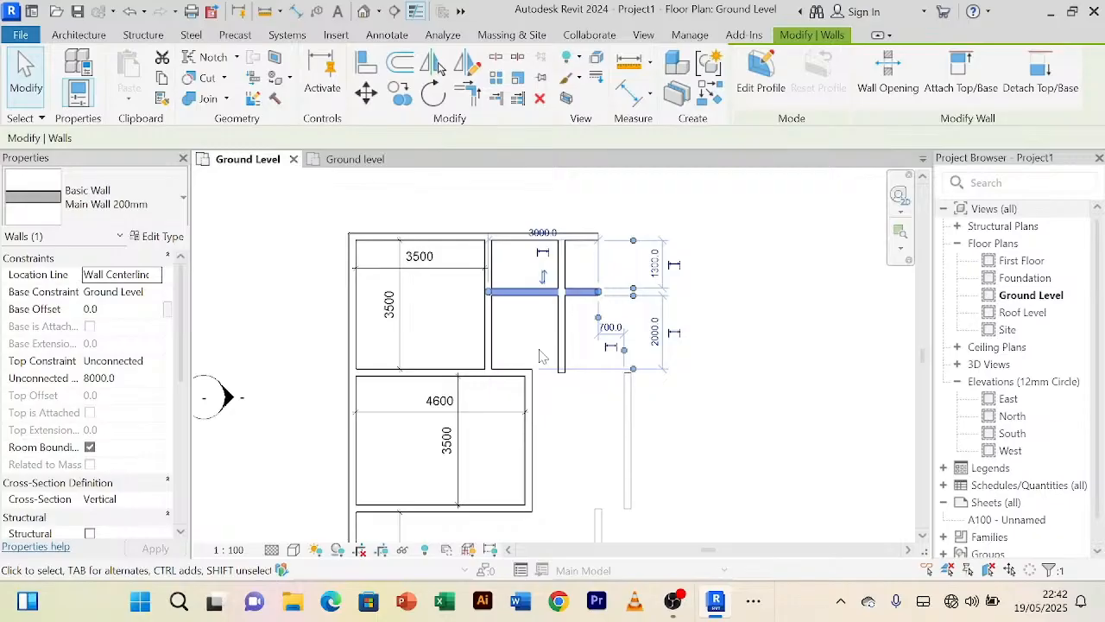
key(o)
key(f)
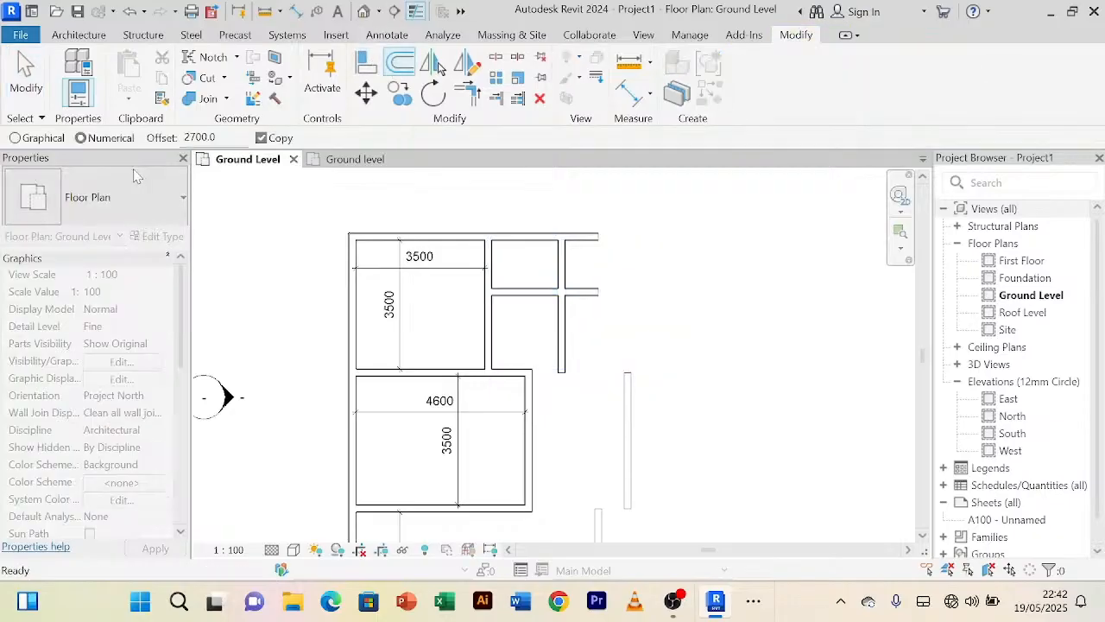
text(15)
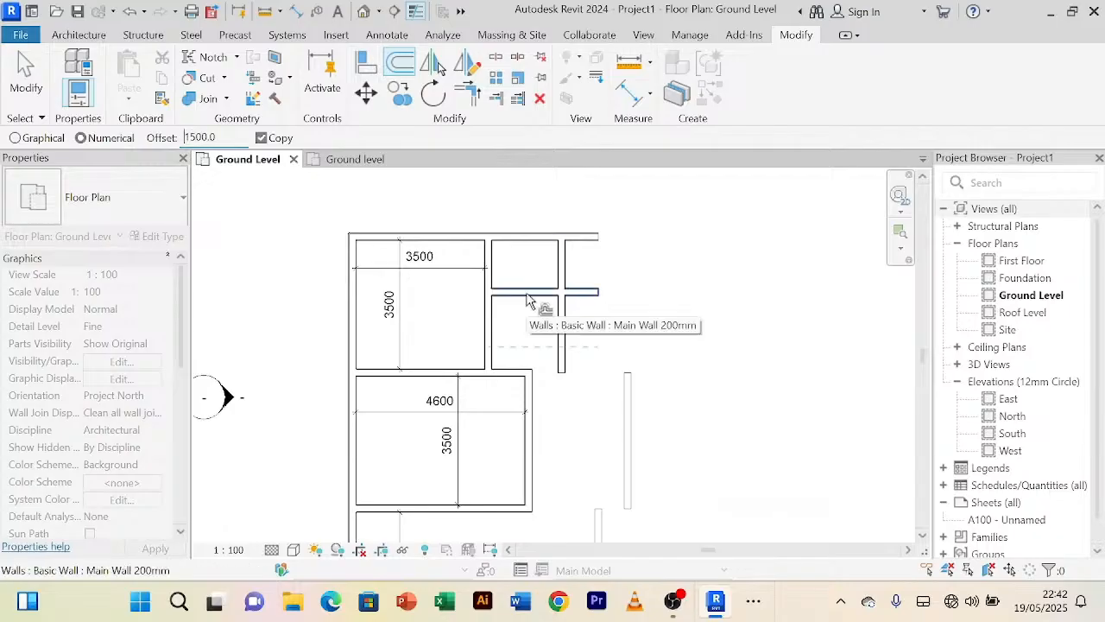
right_click(701, 246)
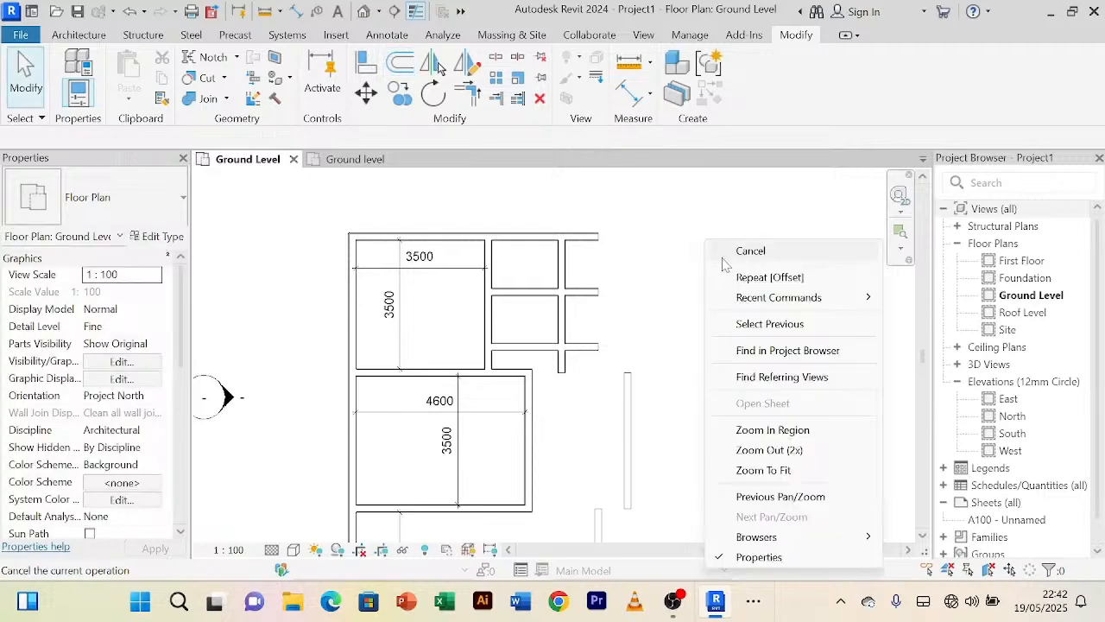
click(725, 251)
Step: Trim the topmost wall to a corner with the 3500 mm room's right-hand wall, unjoining the conflicting elements
scroll(561, 257, up, 2)
click(481, 230)
scroll(575, 234, up, 2)
scroll(605, 243, down, 3)
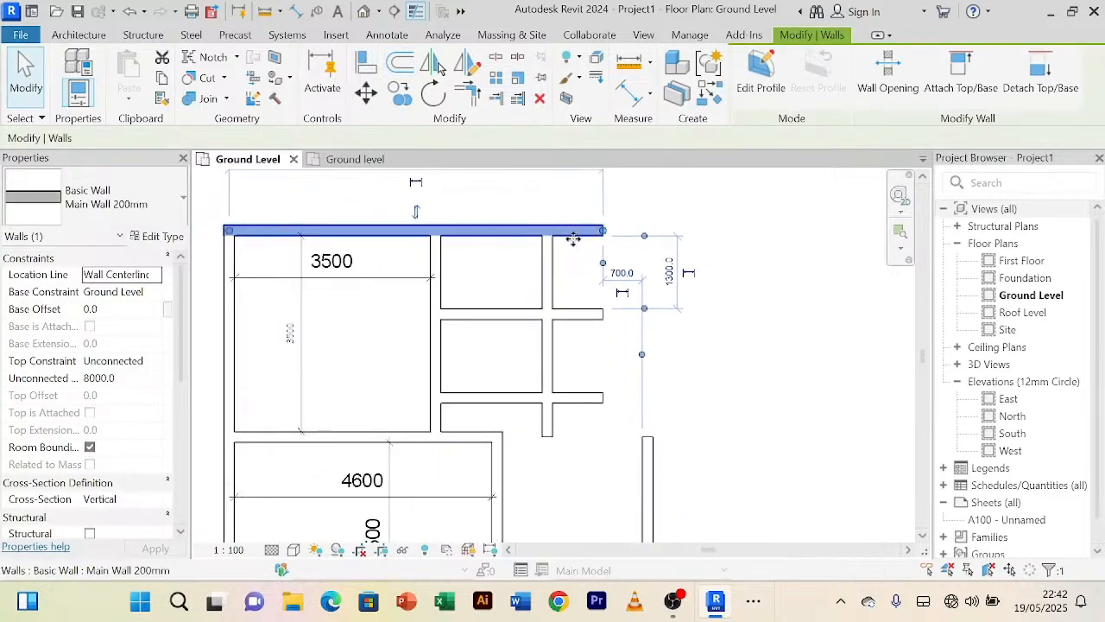
click(466, 92)
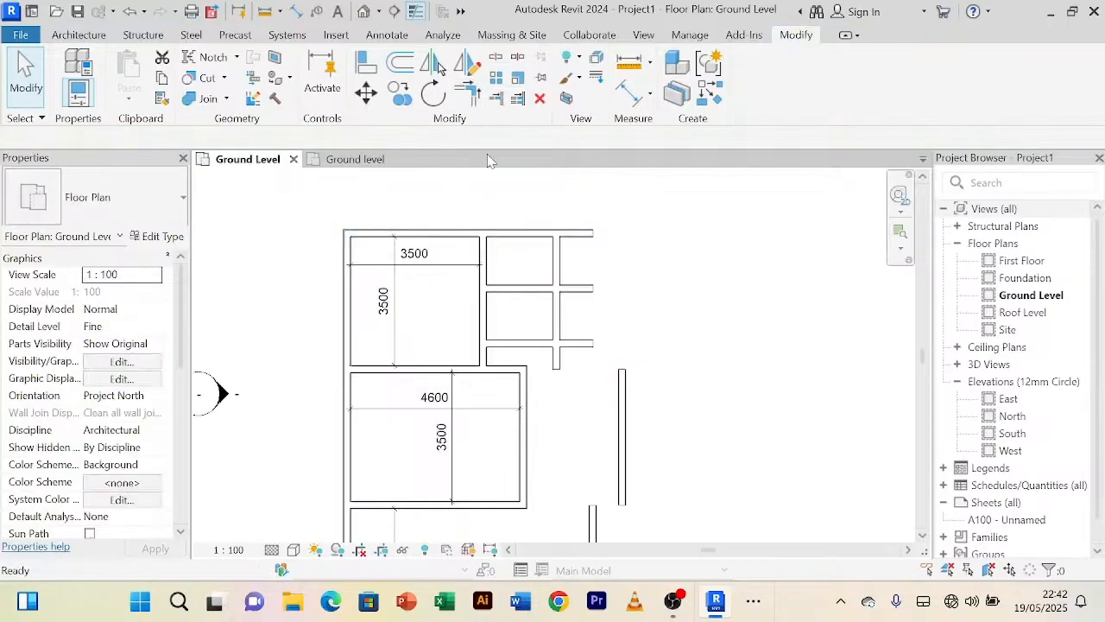
click(443, 241)
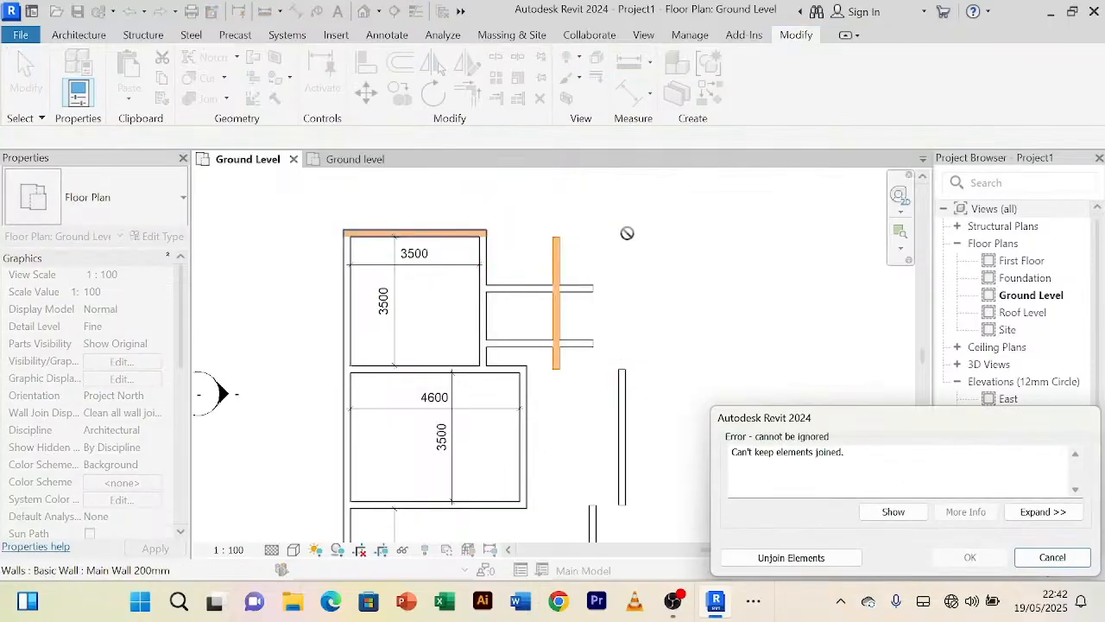
click(791, 556)
right_click(666, 249)
click(695, 256)
right_click(690, 226)
click(733, 266)
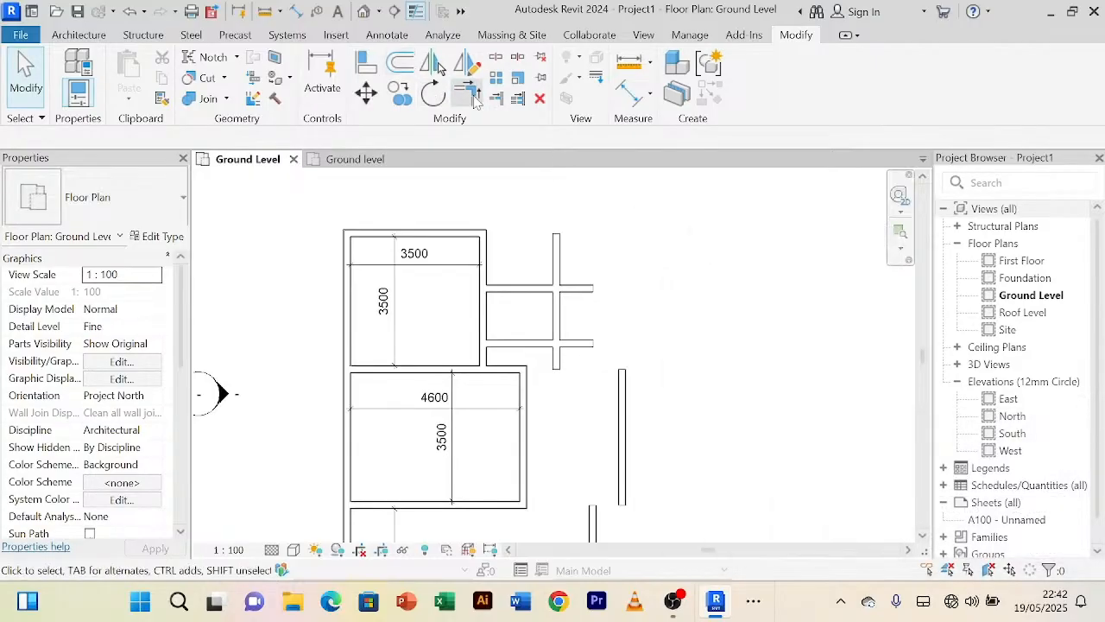
Step: Try trimming the vertical partition and the upper cross wall to a corner, and undo the trim
scroll(605, 344, up, 2)
click(530, 302)
click(506, 262)
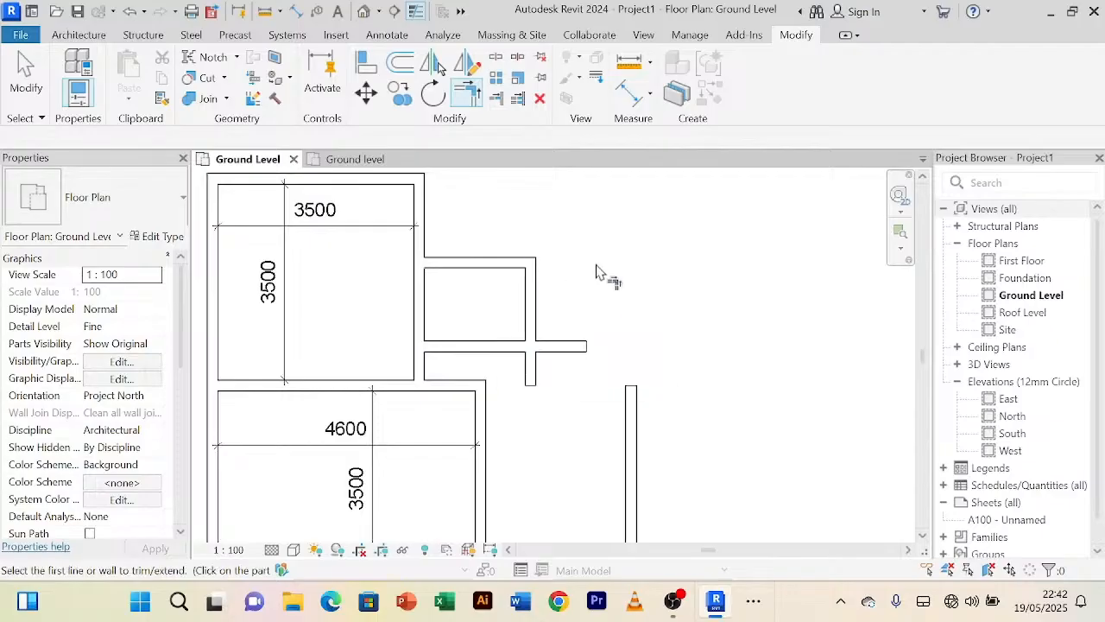
key(ctrl+z)
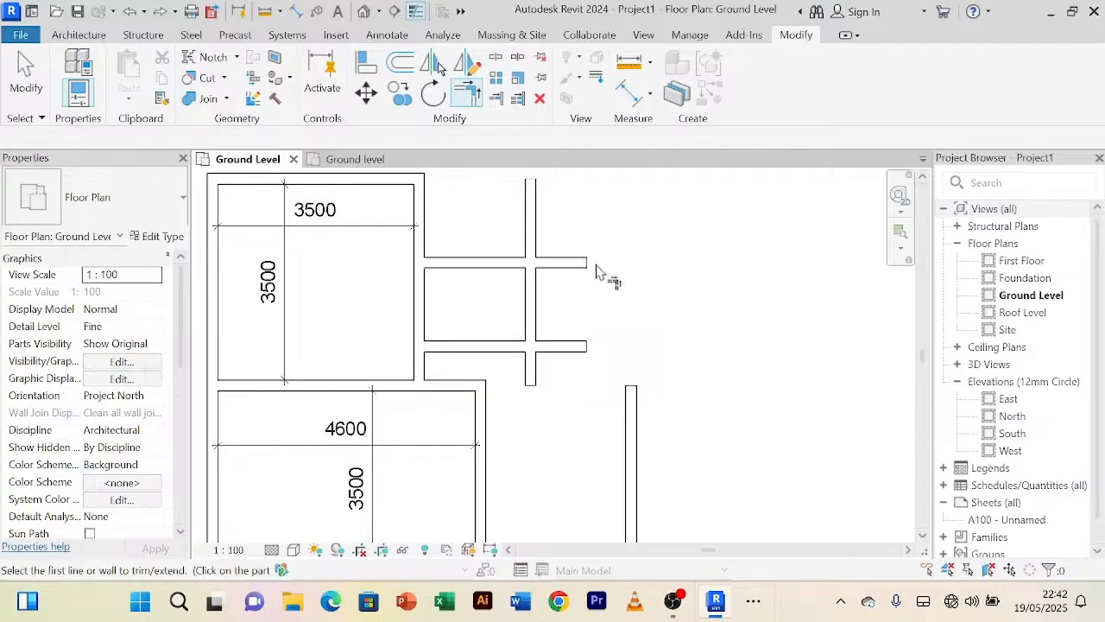
right_click(740, 205)
click(768, 217)
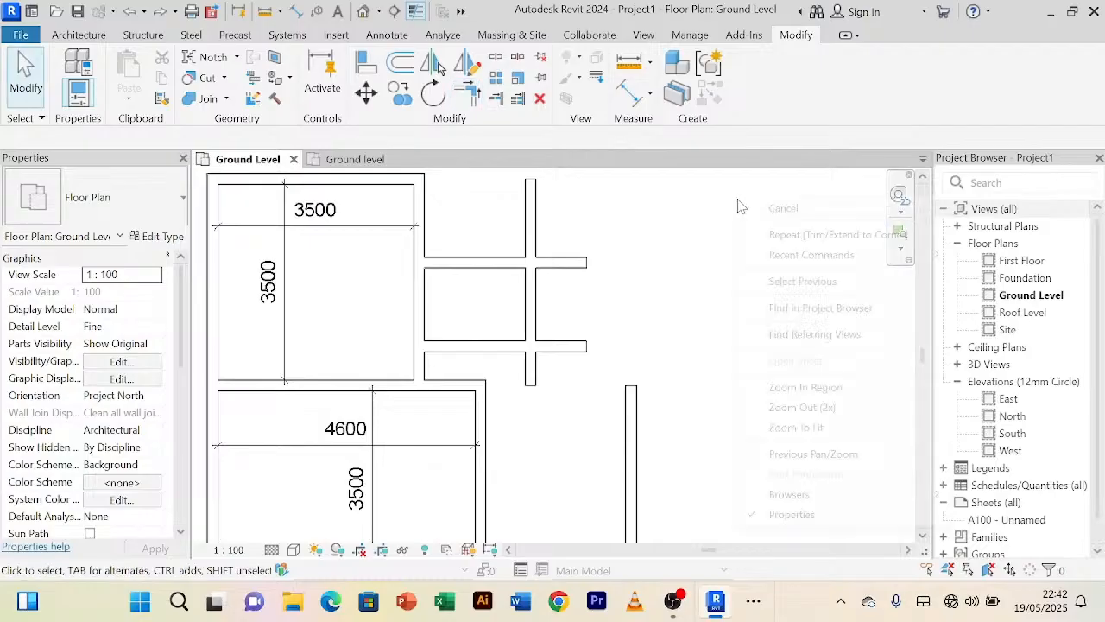
right_click(740, 200)
right_click(738, 212)
click(741, 213)
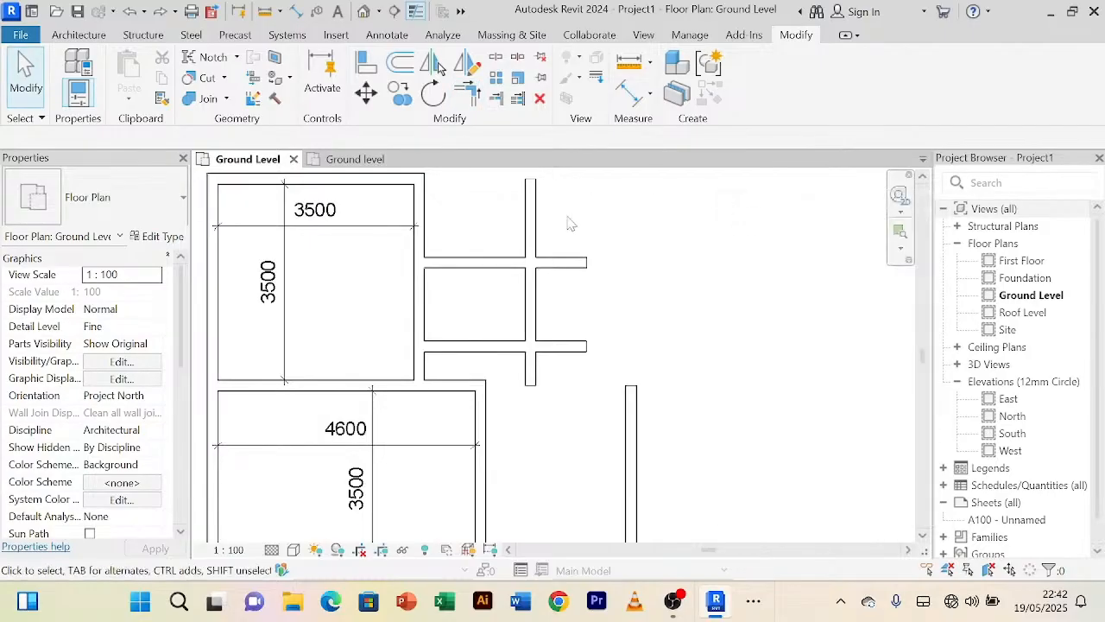
Step: Shorten both ends of the vertical partition so it spans only between the two horizontal cross walls
click(536, 213)
drag(530, 180, 531, 250)
key(Delete)
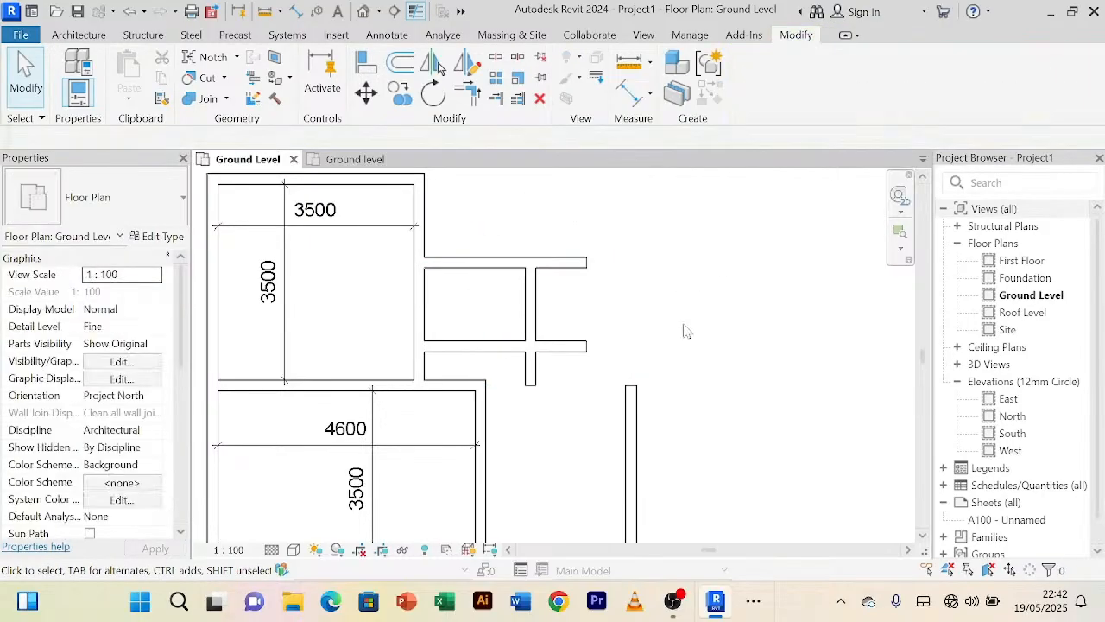
click(533, 381)
drag(530, 385, 530, 349)
click(708, 372)
scroll(708, 372, down, 2)
scroll(541, 374, up, 4)
scroll(540, 370, down, 3)
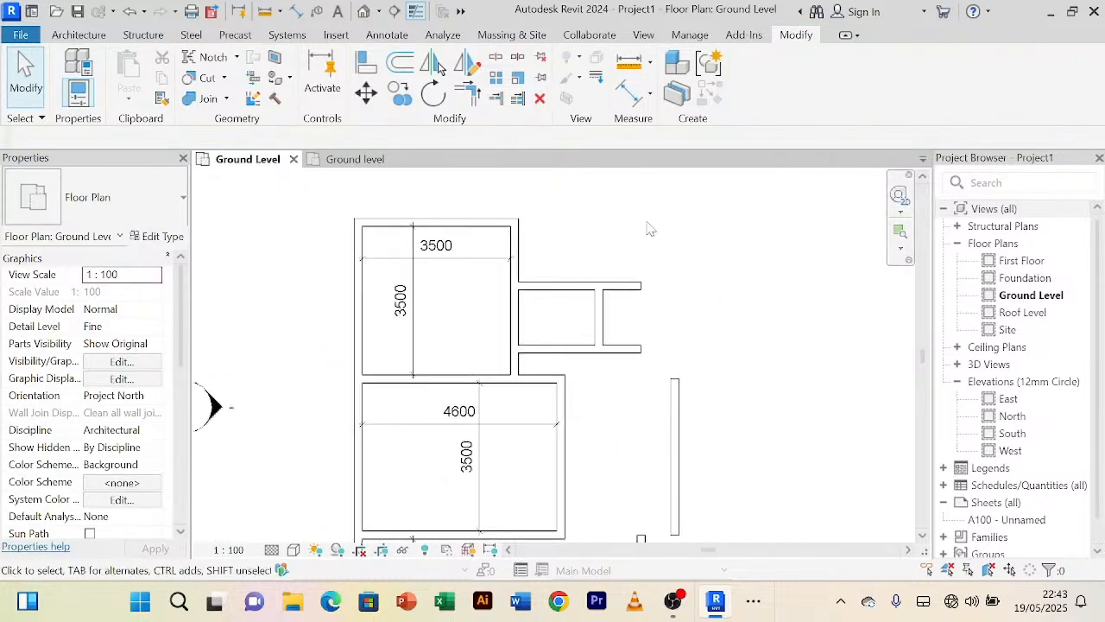
Step: Add an aligned dimension between the lower cross wall and the horizontal wall below it, measured between wall faces
scroll(599, 365, up, 2)
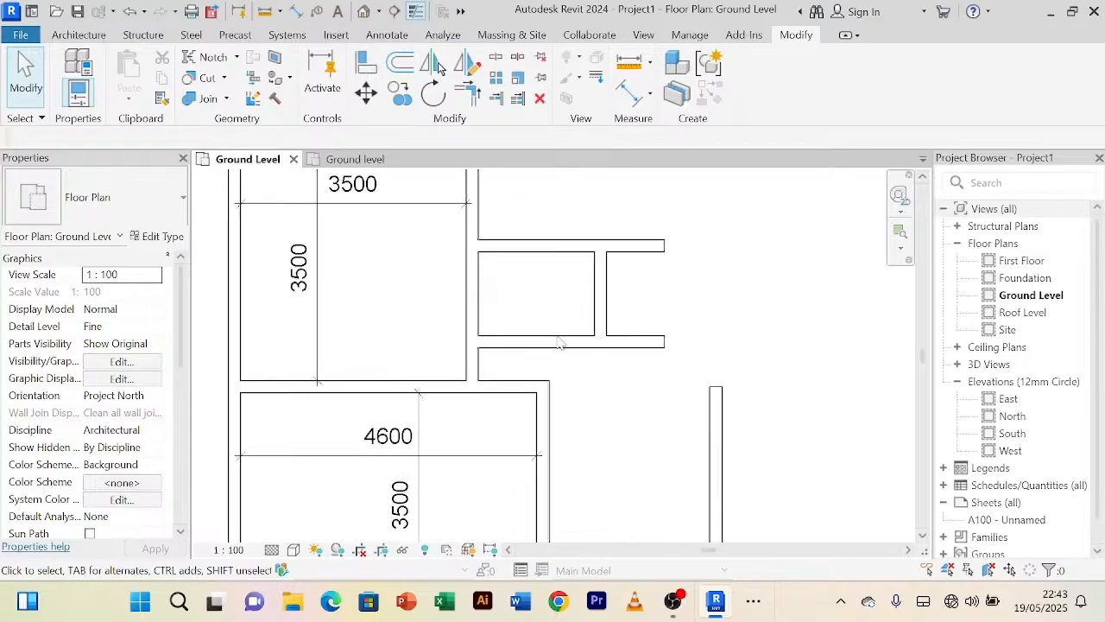
click(630, 95)
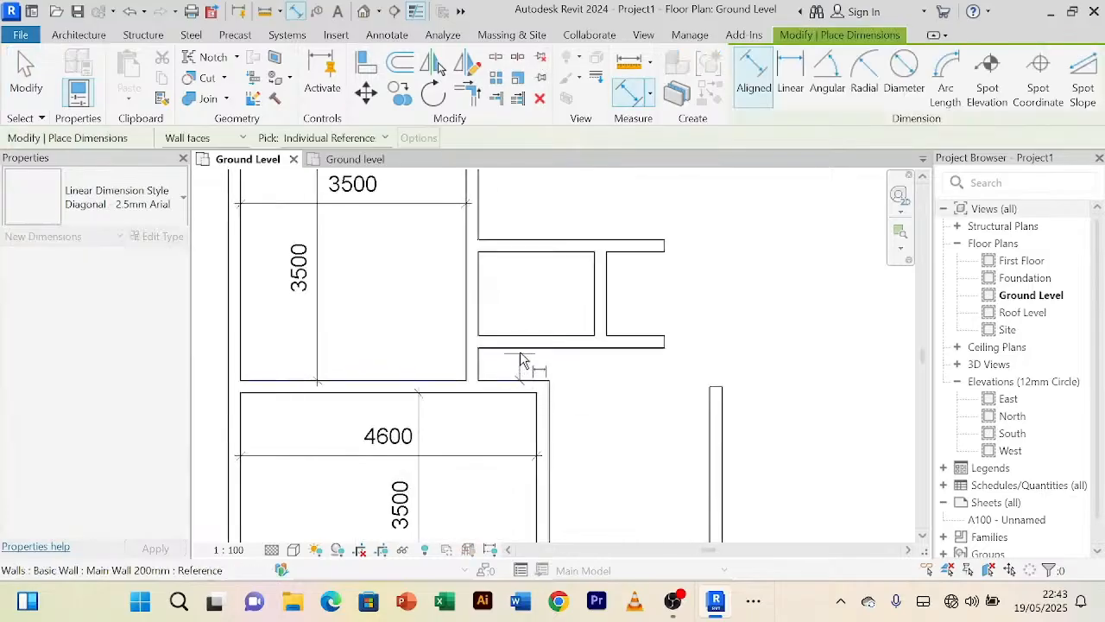
click(520, 357)
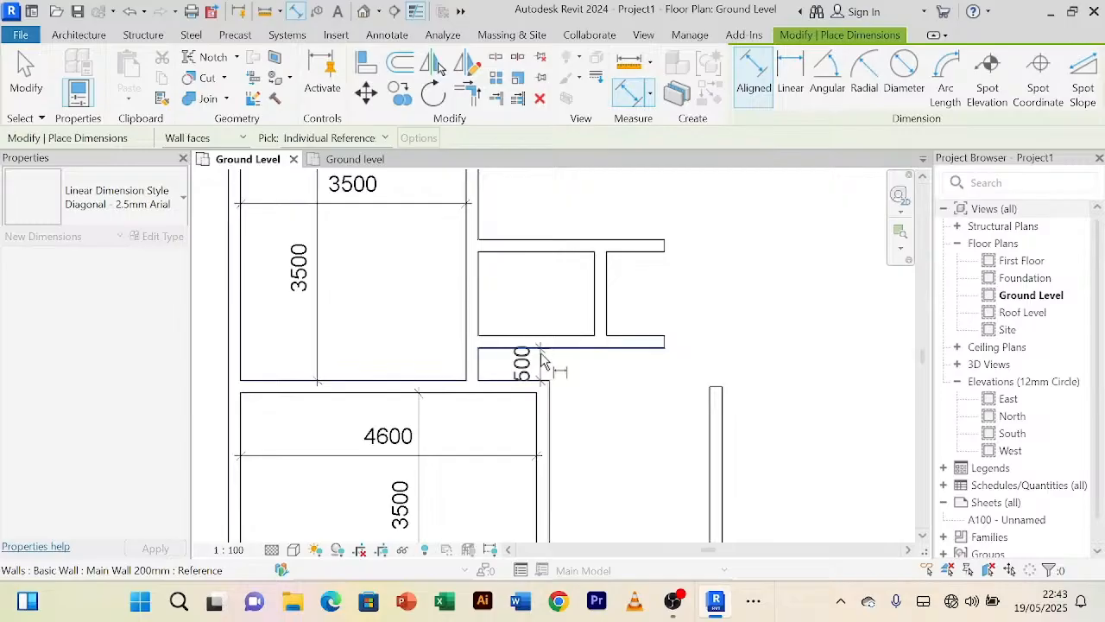
right_click(727, 294)
right_click(740, 280)
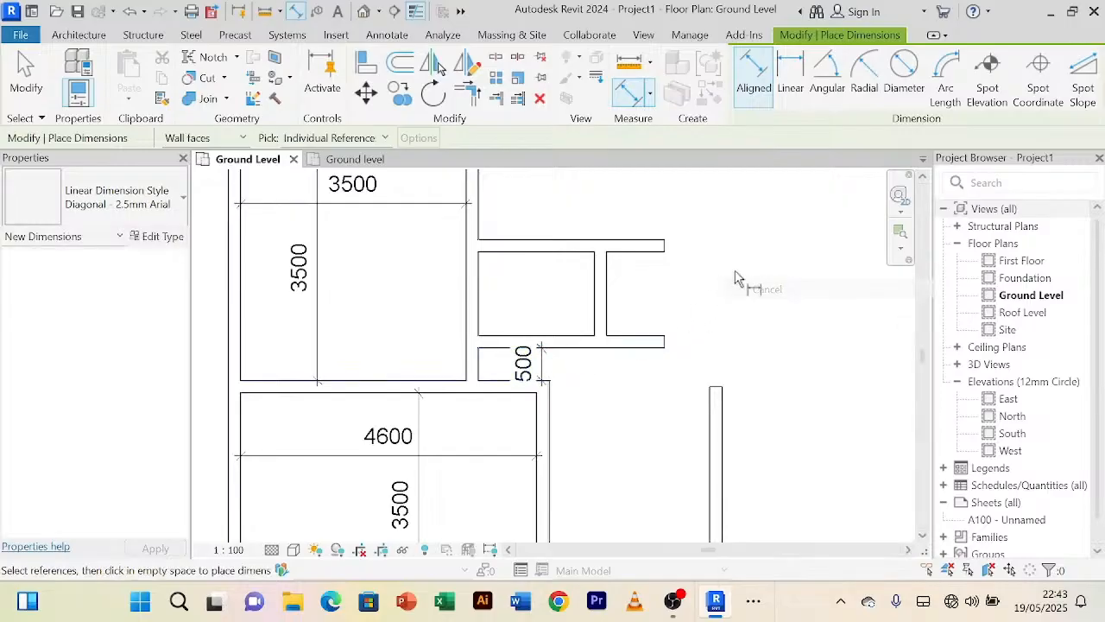
click(774, 283)
scroll(586, 368, up, 1)
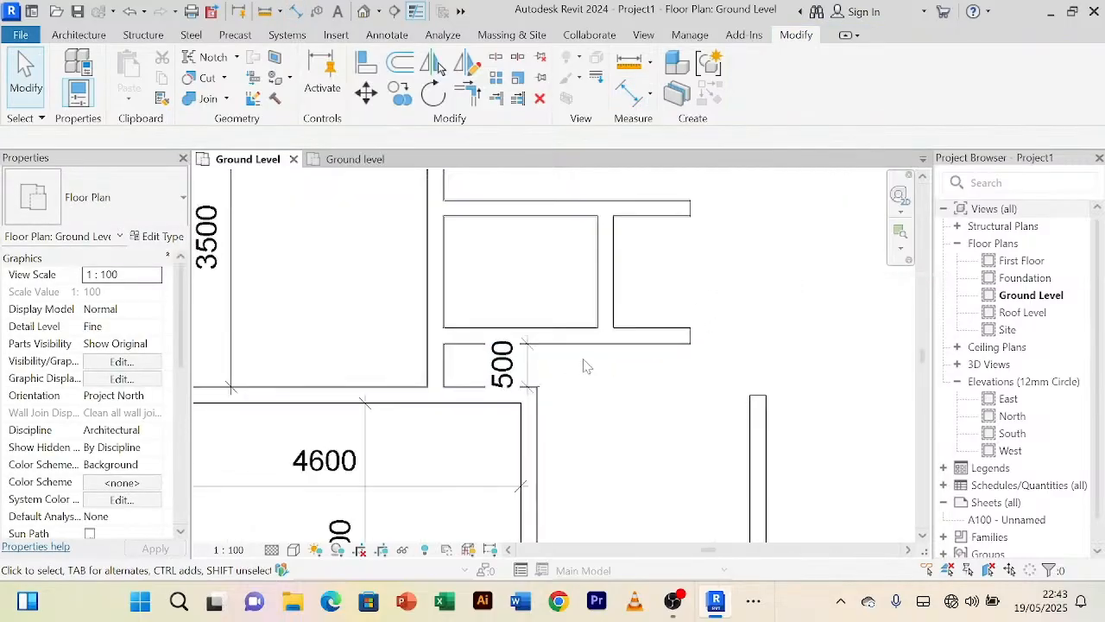
Step: Set the clear gap below the lower cross wall to 1000 mm by moving that wall
click(563, 338)
scroll(557, 362, up, 1)
click(512, 363)
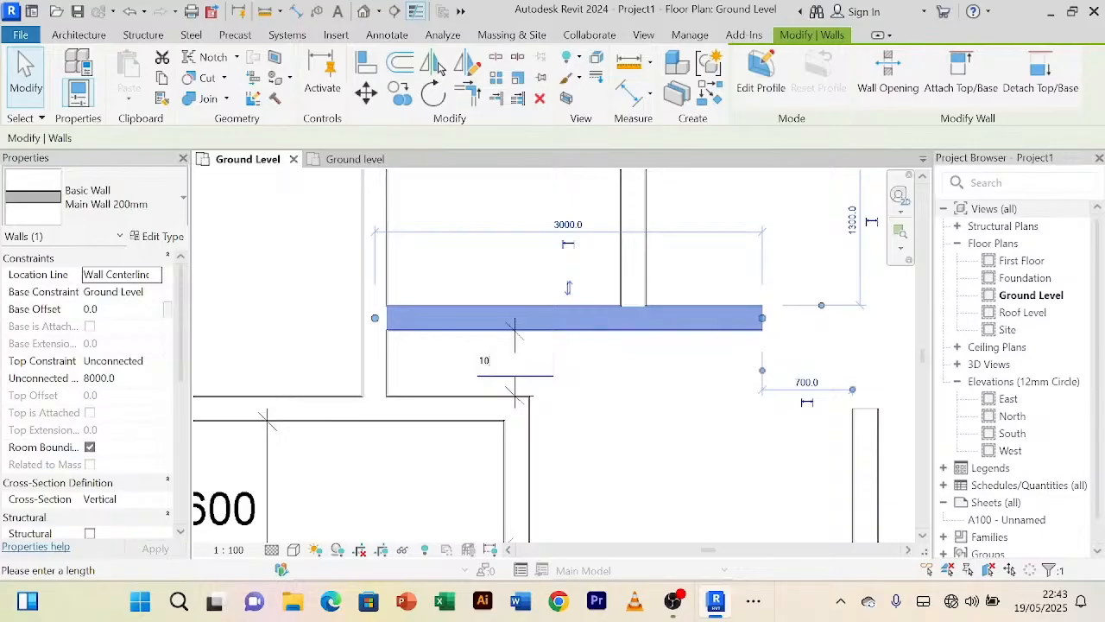
text(1000)
key(Return)
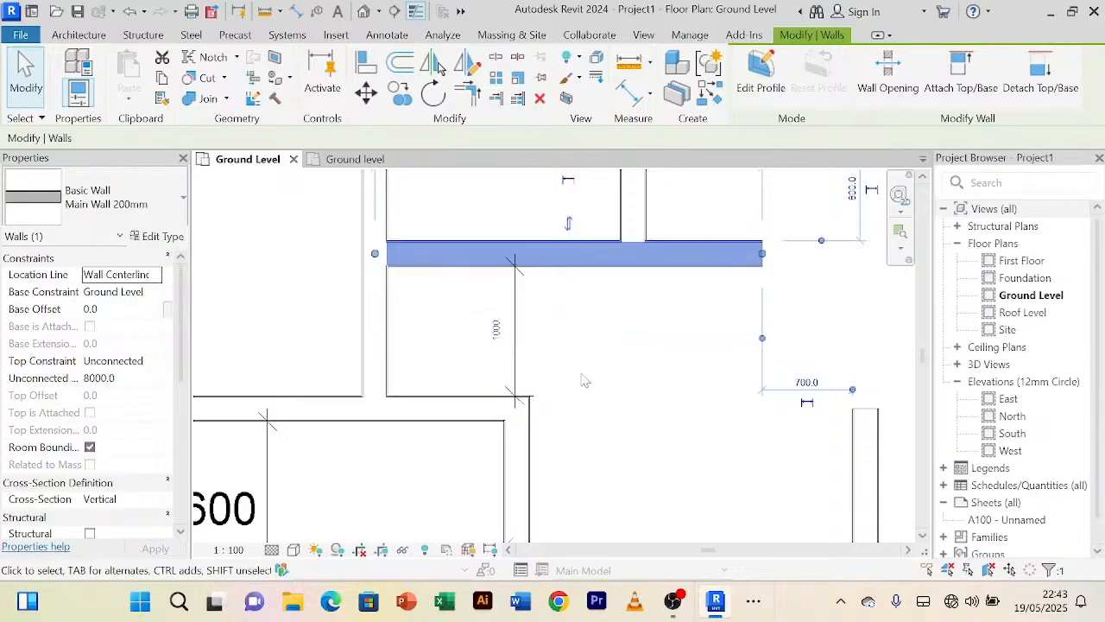
Step: Add an aligned dimension between the facing sides of the upper and lower horizontal cross walls, measured to wall faces
scroll(578, 374, down, 3)
middle_drag(577, 374, 584, 435)
scroll(604, 274, up, 1)
scroll(604, 273, up, 1)
click(604, 272)
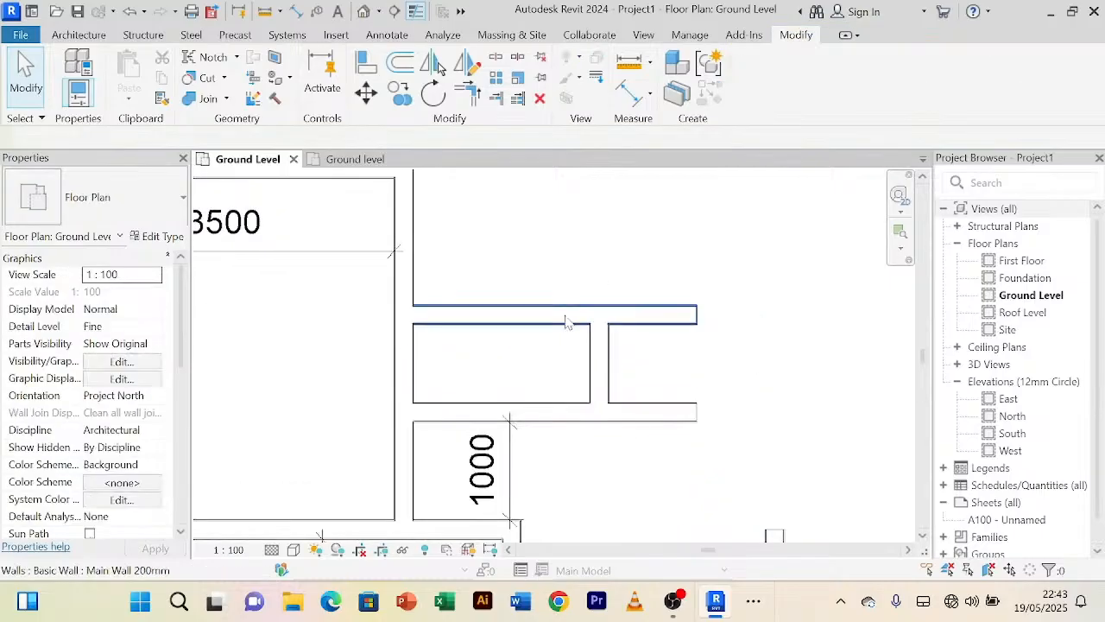
click(628, 93)
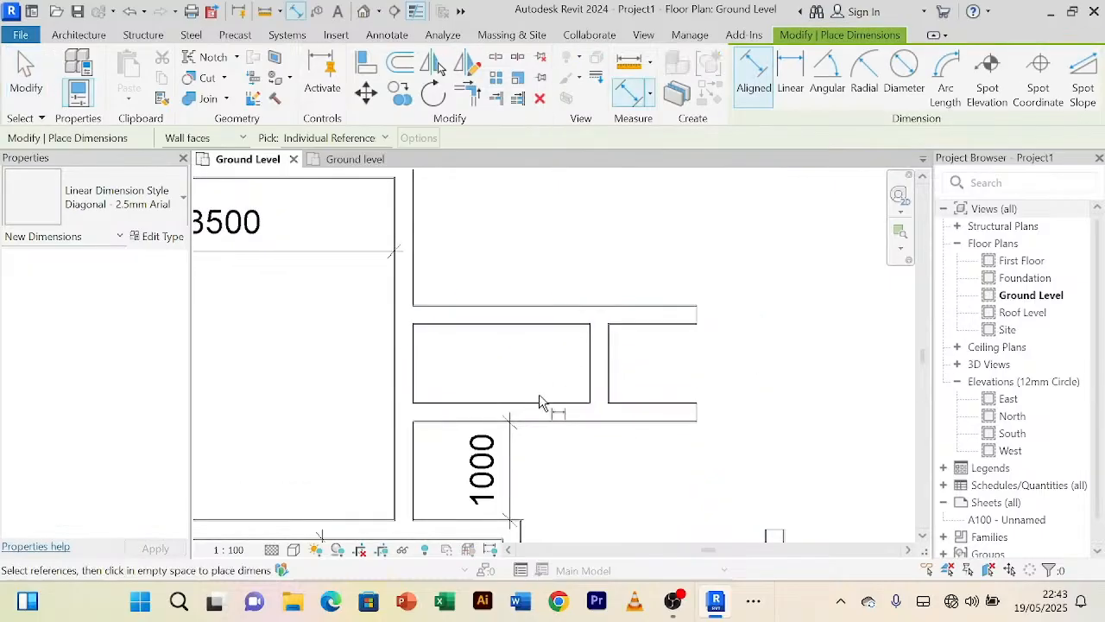
click(539, 324)
scroll(539, 324, up, 1)
click(542, 347)
right_click(609, 203)
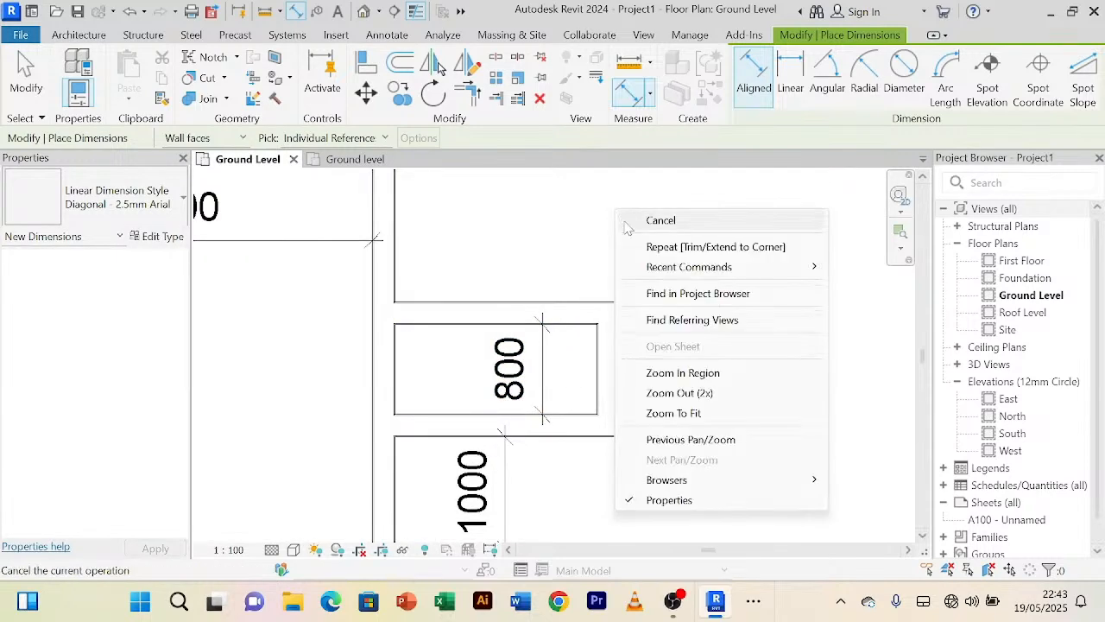
click(638, 213)
Step: Set the clear gap between the two horizontal cross walls to 1500 mm by moving the upper wall
click(682, 325)
click(523, 369)
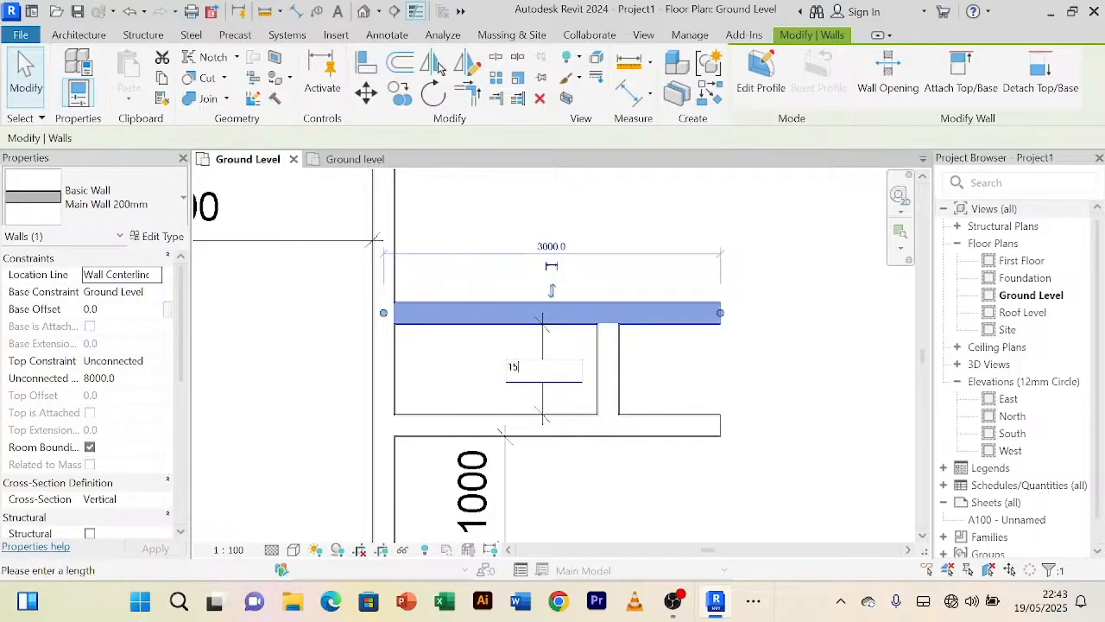
text(1500)
key(Return)
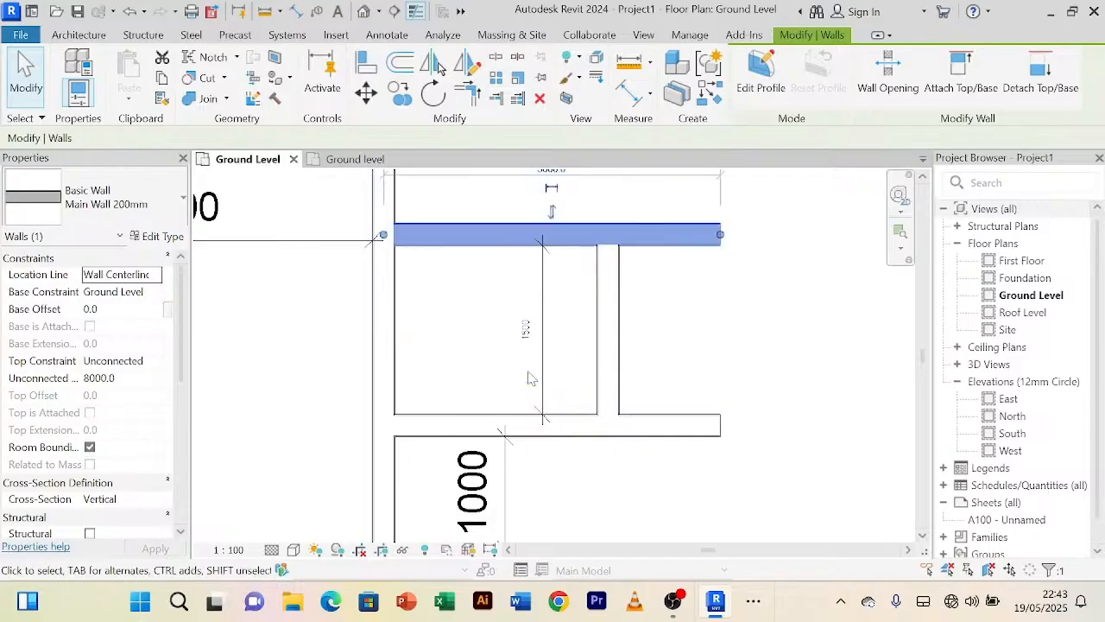
Step: Try shortening the lower end of the 3500 mm room's right-hand vertical wall up to the lower cross wall
scroll(738, 335, down, 2)
middle_drag(765, 346, 725, 302)
click(529, 385)
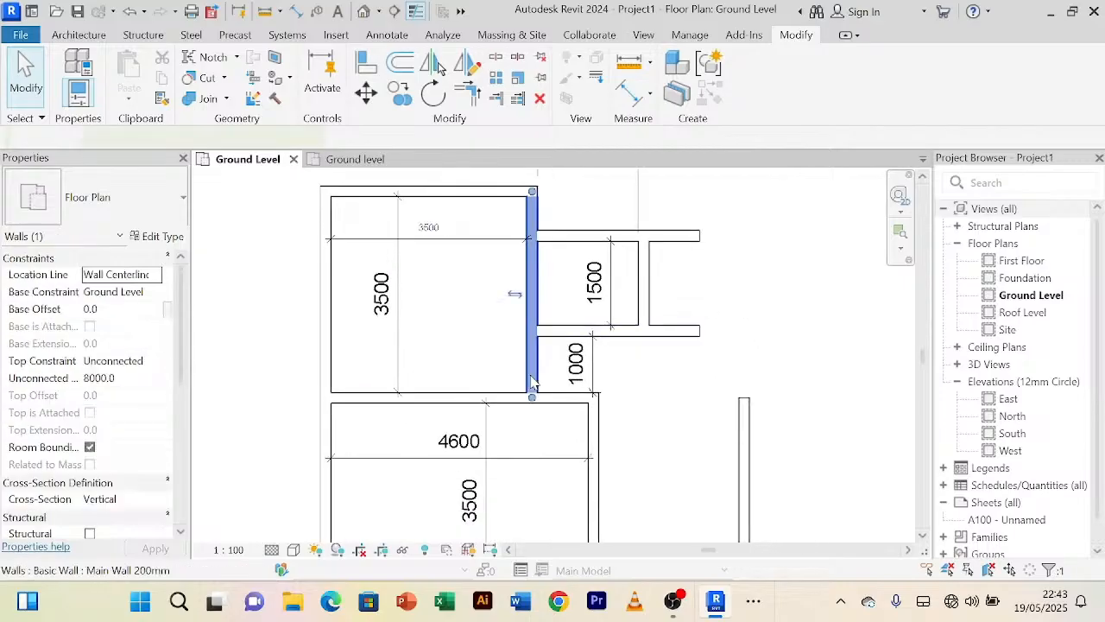
scroll(528, 385, up, 2)
drag(536, 419, 532, 304)
click(744, 388)
scroll(740, 391, down, 2)
middle_drag(744, 393, 576, 360)
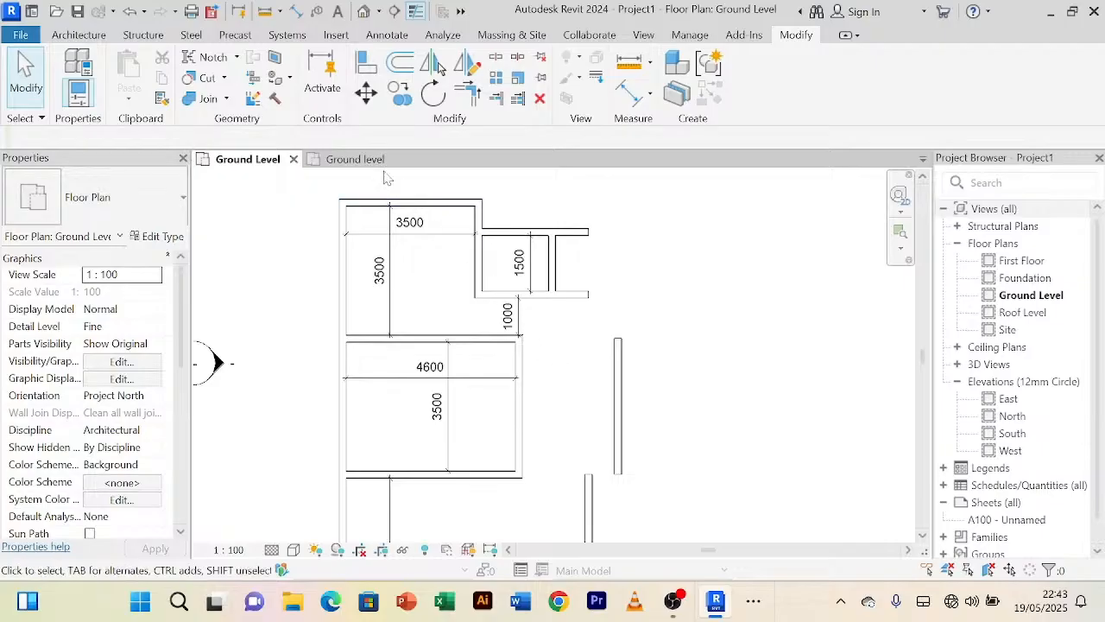
Step: Check the reference ground level plan, and pull the right end of the wall between the 3500 and 4600 mm rooms back to the vertical wall above
click(357, 159)
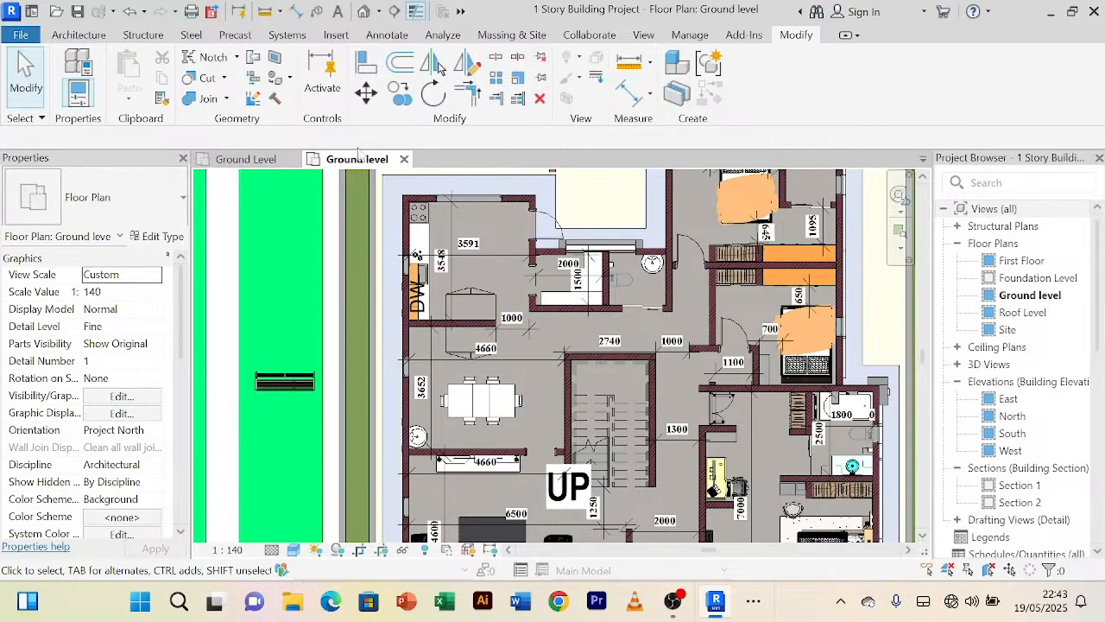
click(258, 161)
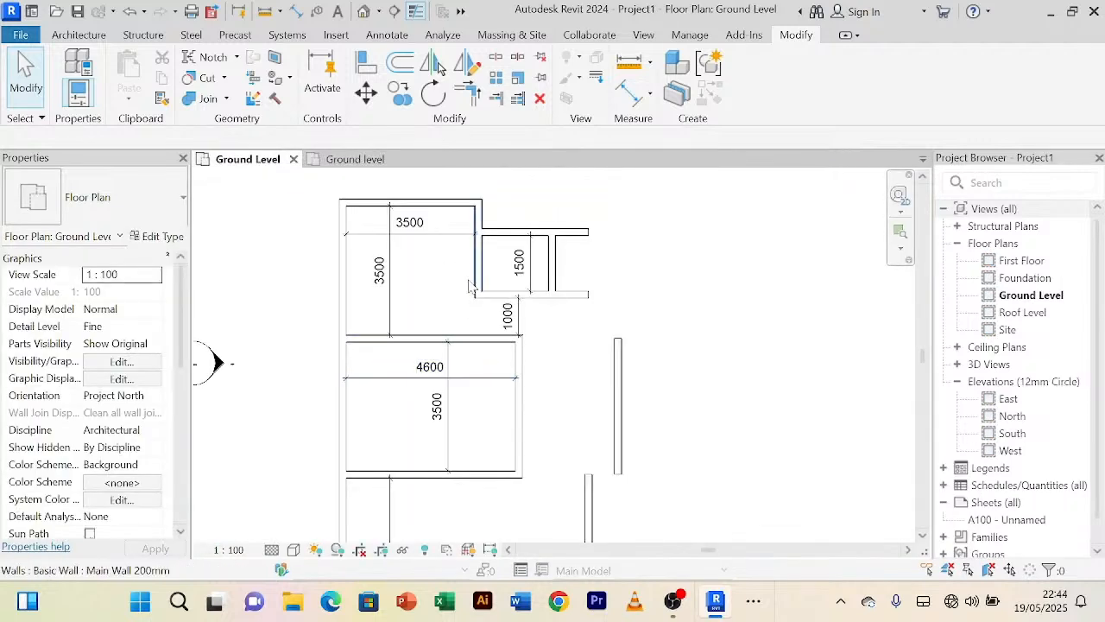
scroll(469, 287, up, 3)
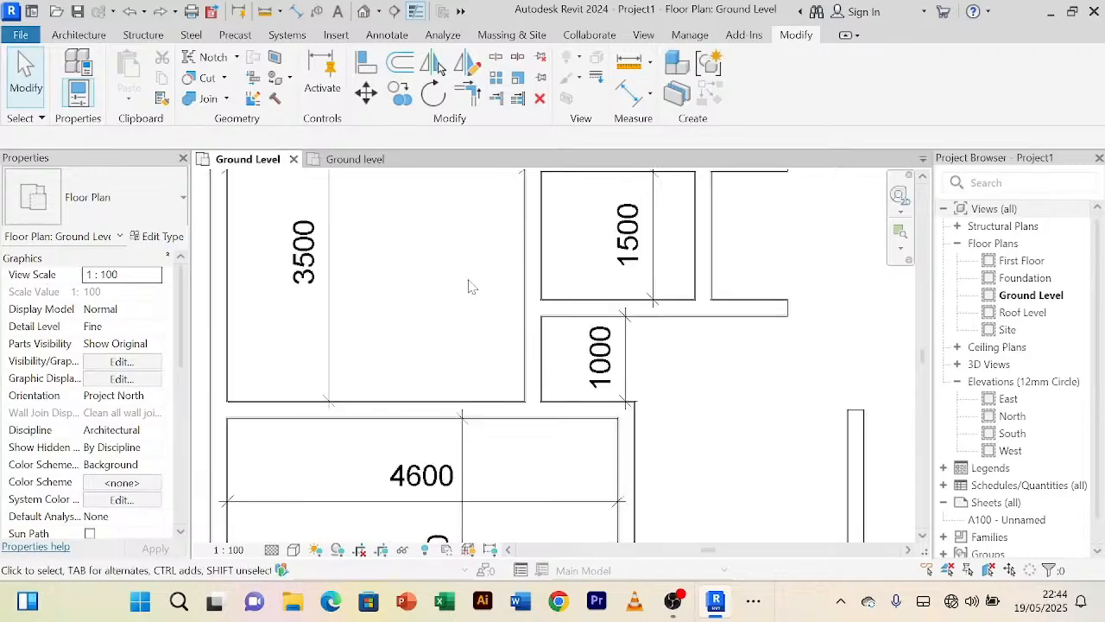
scroll(468, 286, down, 3)
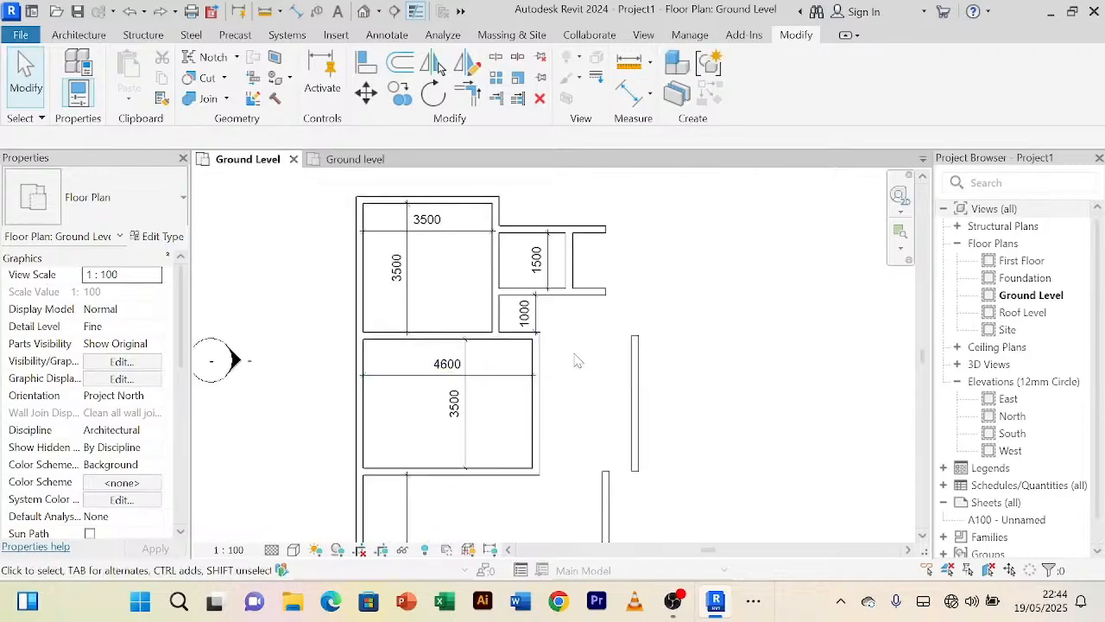
scroll(542, 371, down, 1)
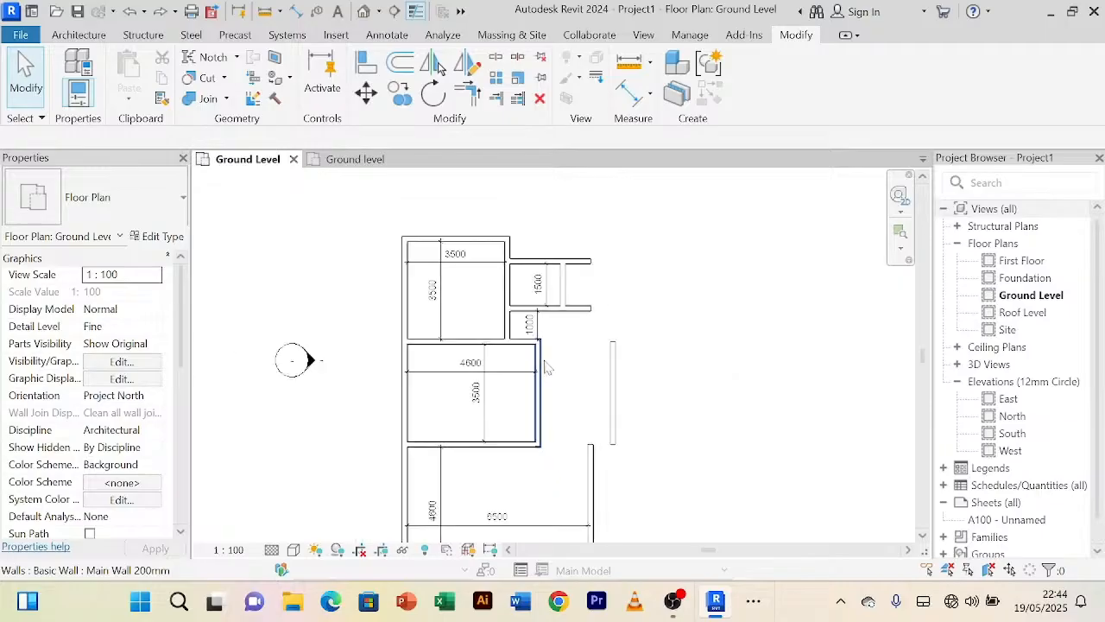
scroll(531, 367, up, 2)
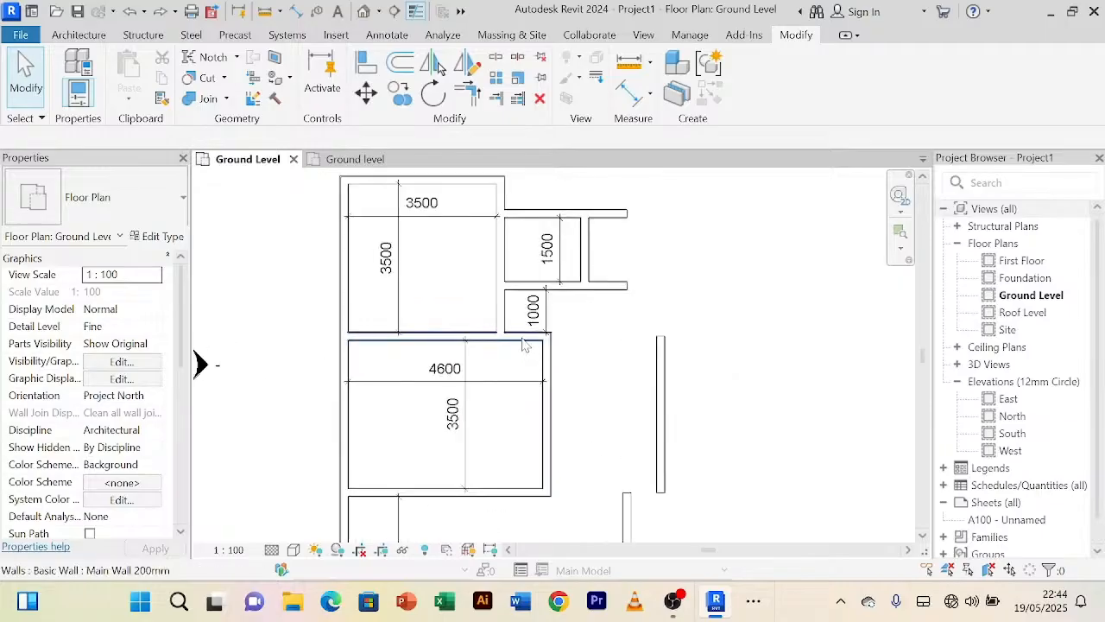
click(527, 338)
scroll(552, 342, up, 2)
drag(557, 335, 486, 334)
key(Escape)
scroll(632, 406, down, 1)
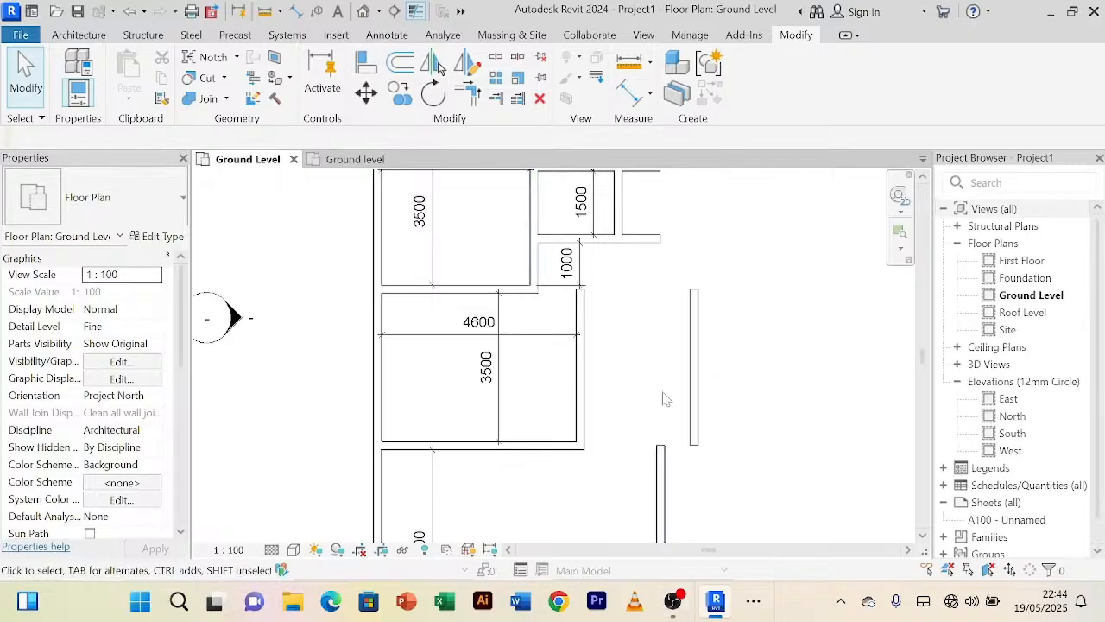
Step: Draw a matching 2700 mm horizontal wall joining the upper ends of the 4600 mm room's right wall and the freestanding vertical wall
click(580, 386)
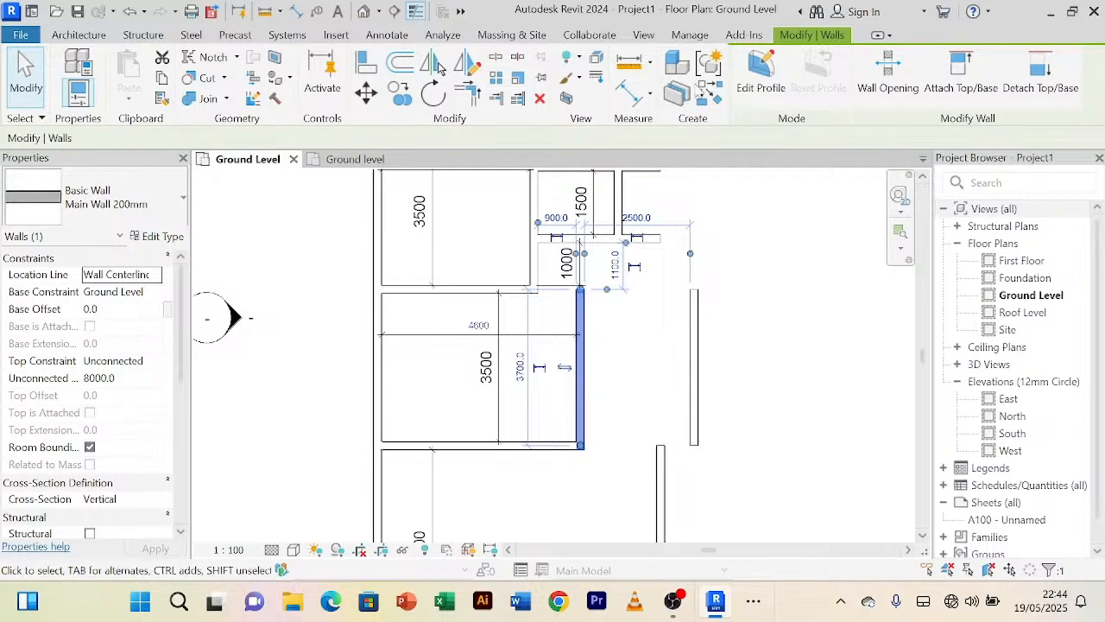
click(710, 95)
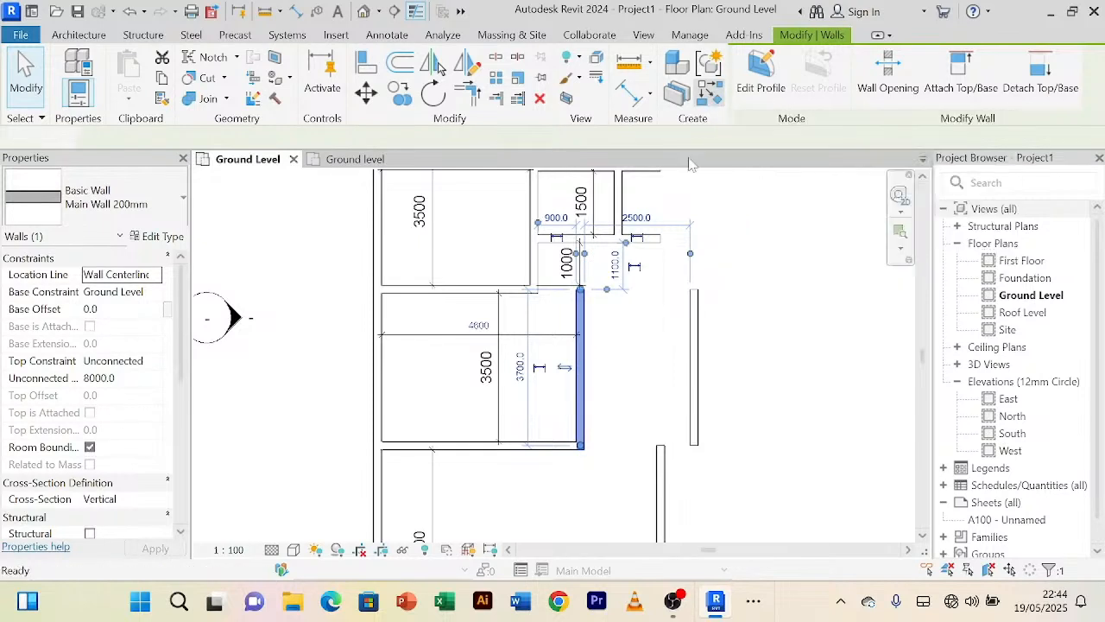
scroll(584, 285, up, 2)
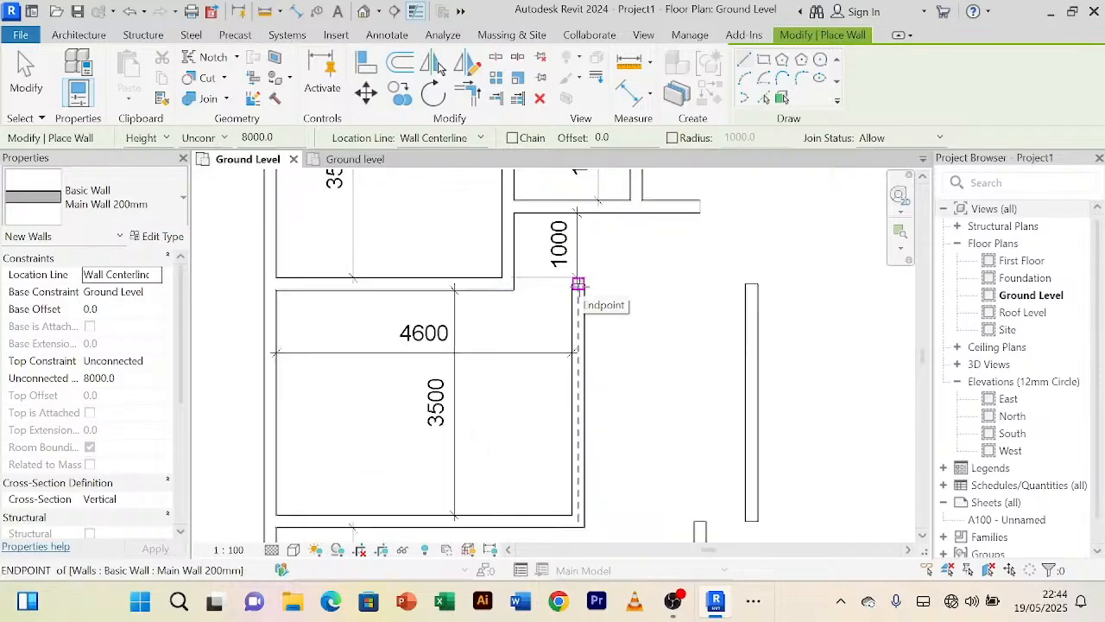
click(579, 285)
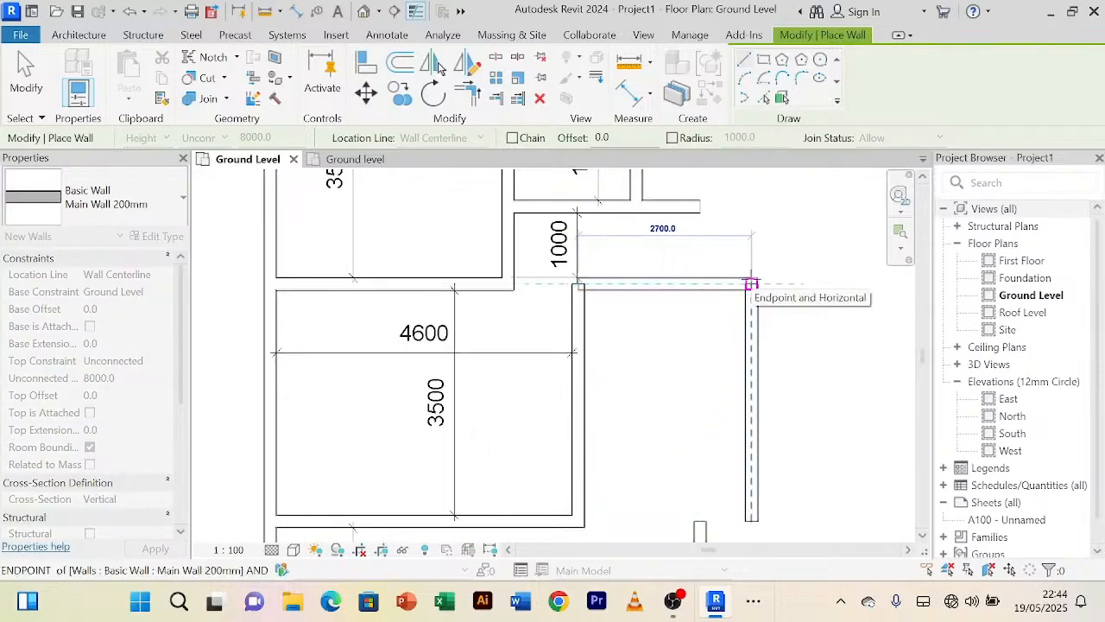
click(751, 283)
right_click(700, 367)
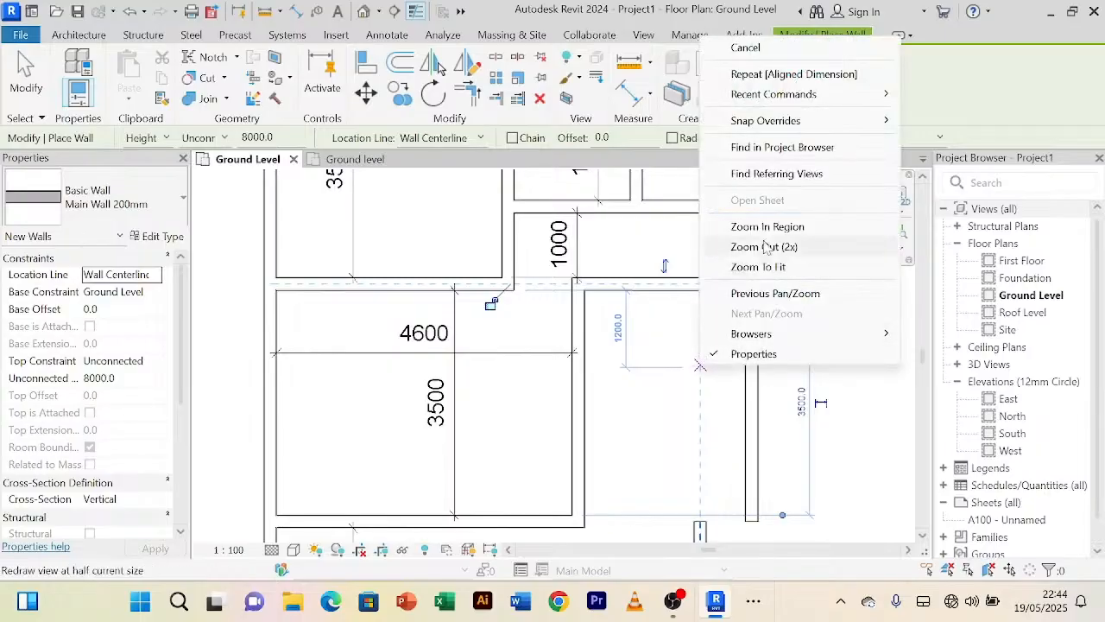
click(746, 48)
right_click(659, 394)
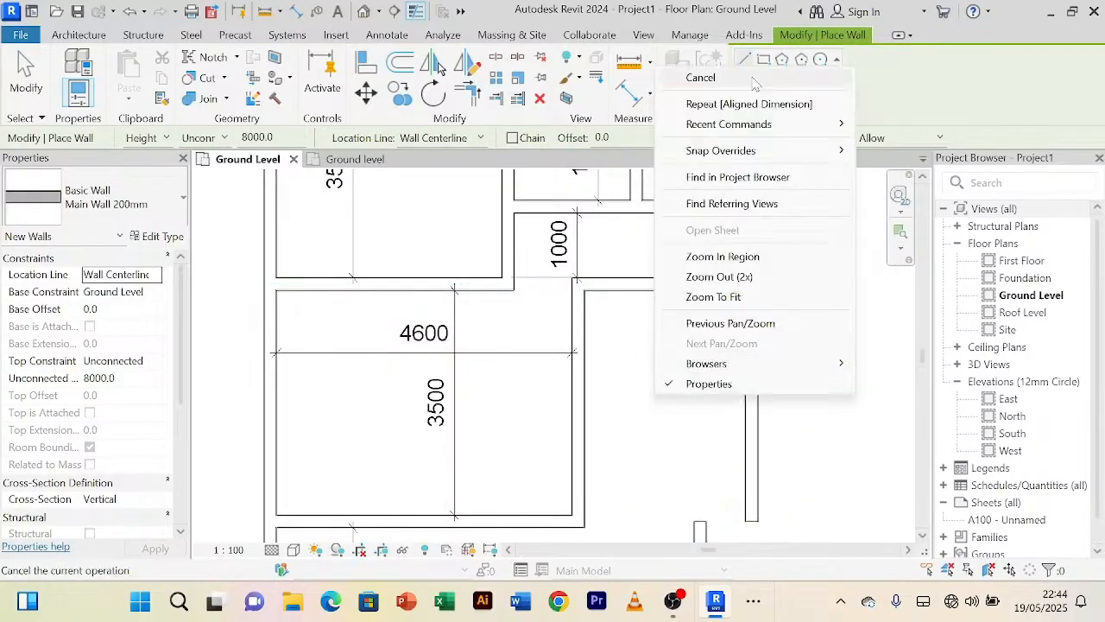
click(753, 81)
Step: Shorten the right end of the 4600 mm room's lower wall to leave a 1000 mm opening before the vertical wall
scroll(650, 378, down, 3)
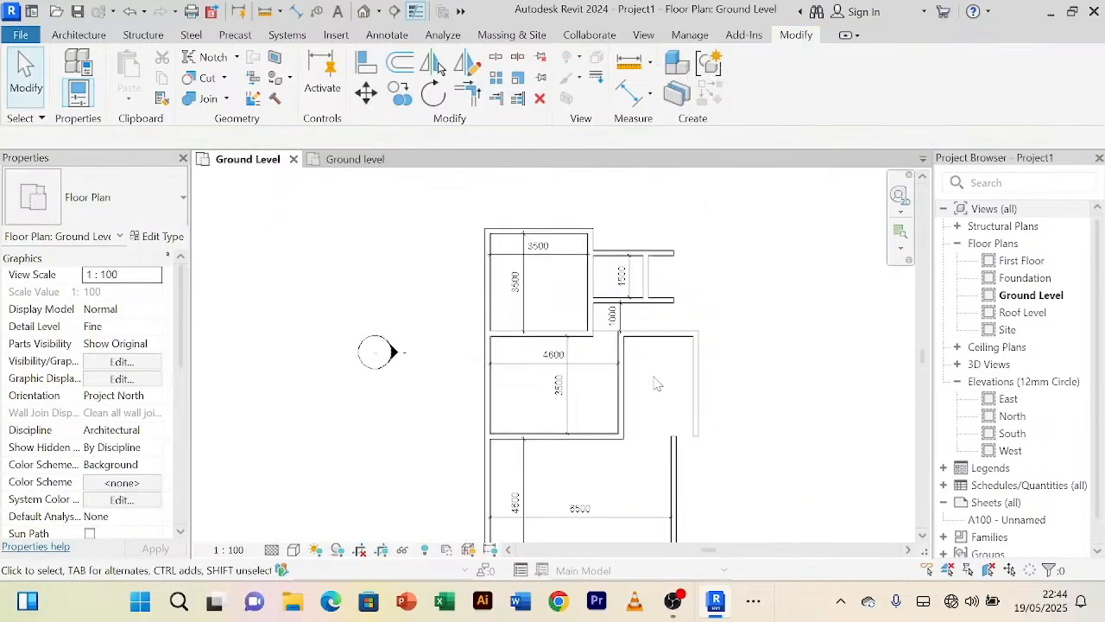
scroll(656, 384, up, 2)
scroll(654, 383, down, 1)
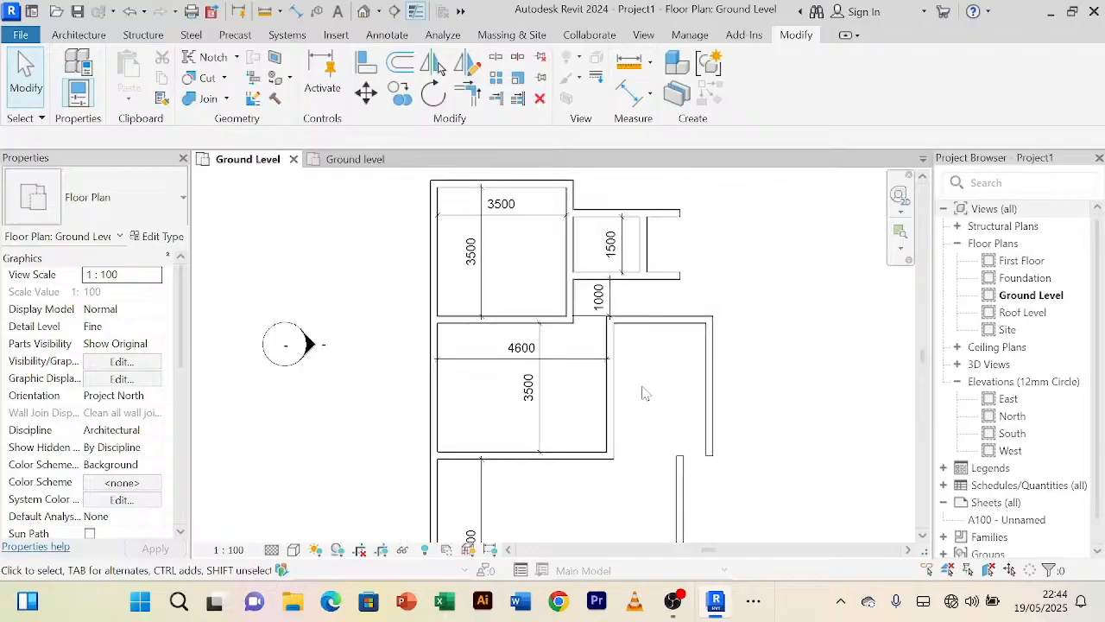
scroll(595, 480, up, 1)
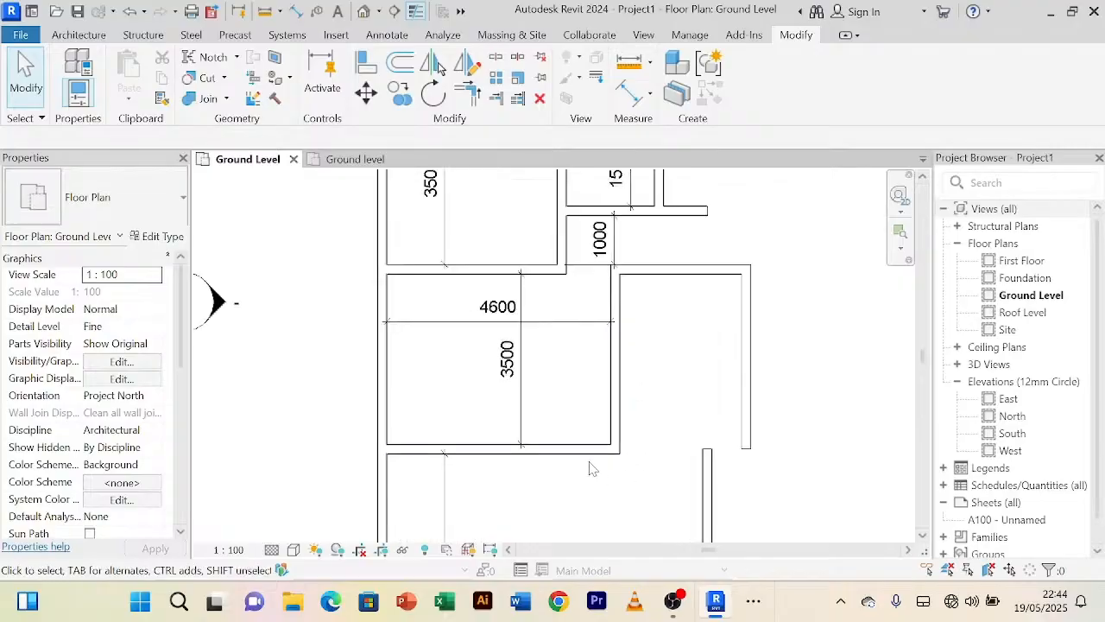
click(590, 455)
scroll(594, 453, up, 1)
drag(619, 451, 548, 447)
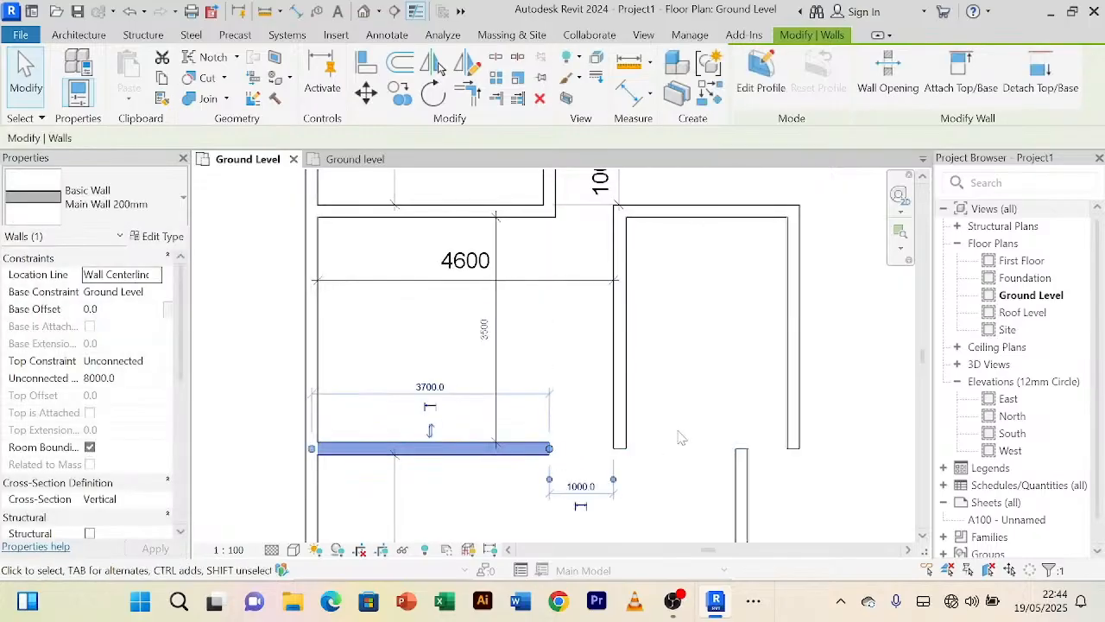
click(673, 432)
Step: Shorten the right end of the wall between the 3500 and 4600 mm rooms to a wall length of about 2700 mm
scroll(681, 425, down, 3)
scroll(679, 421, down, 4)
middle_click(690, 431)
scroll(676, 395, up, 5)
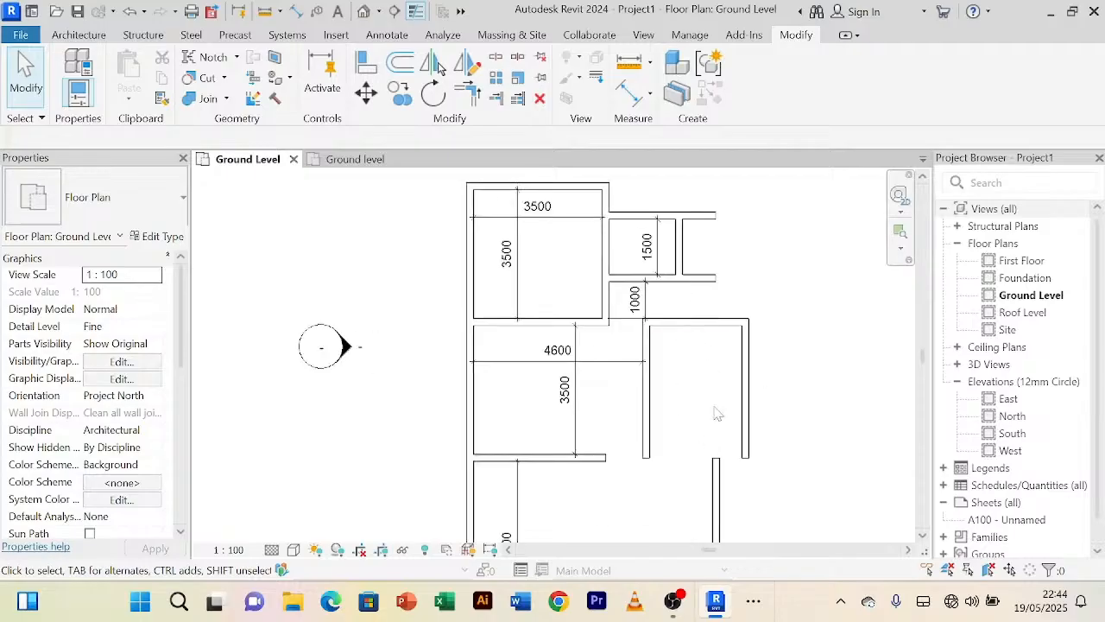
scroll(696, 404, down, 1)
scroll(682, 397, up, 4)
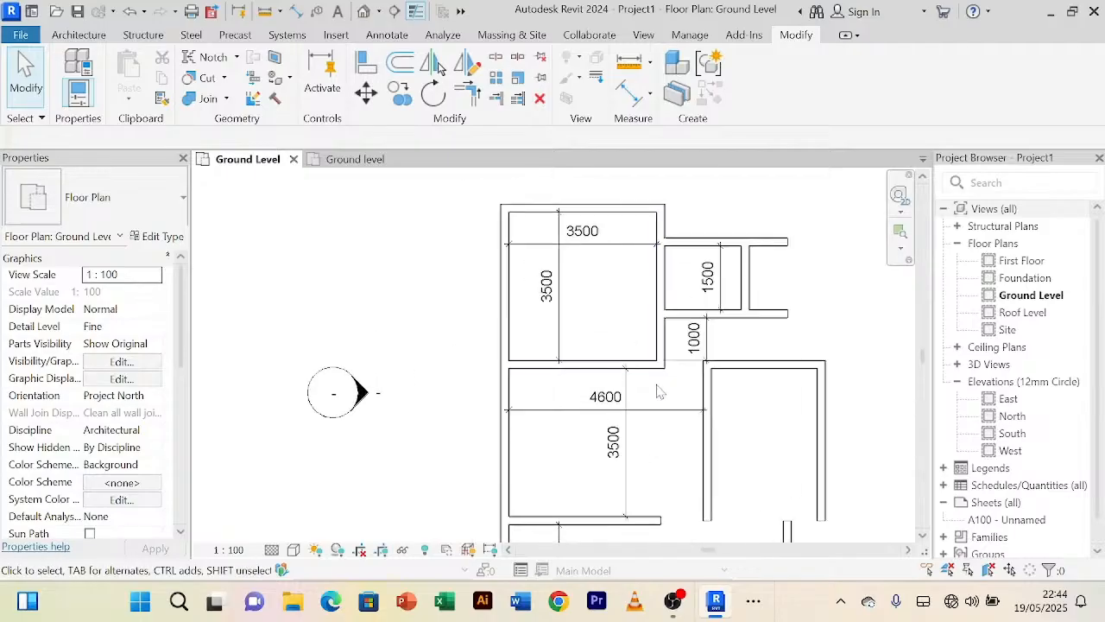
scroll(646, 379, up, 3)
scroll(649, 380, down, 2)
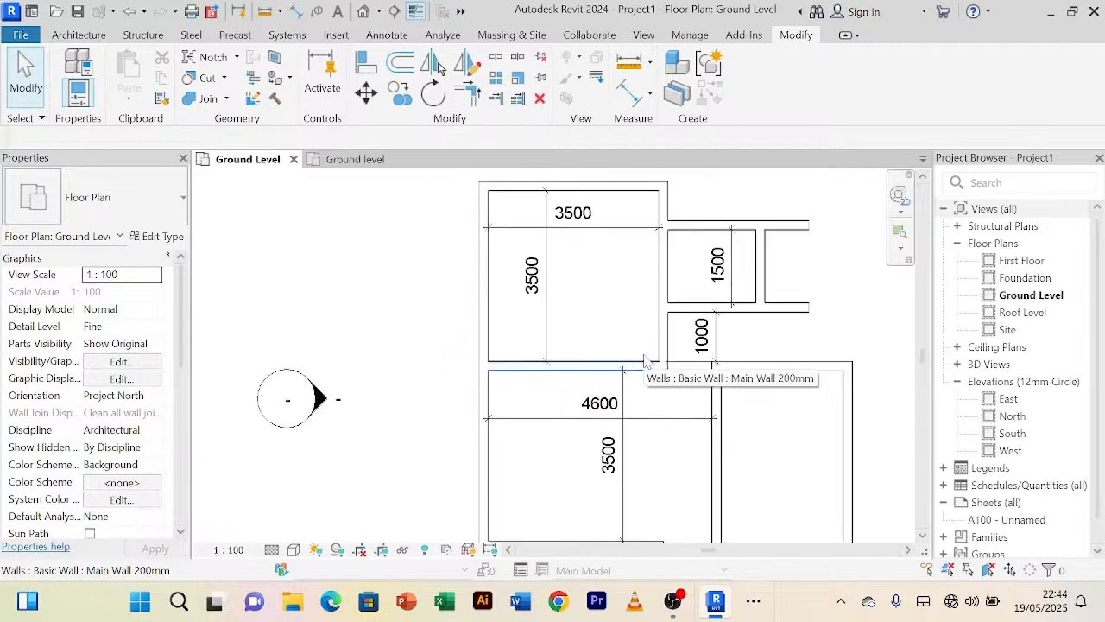
click(640, 370)
scroll(663, 360, up, 2)
drag(670, 357, 594, 356)
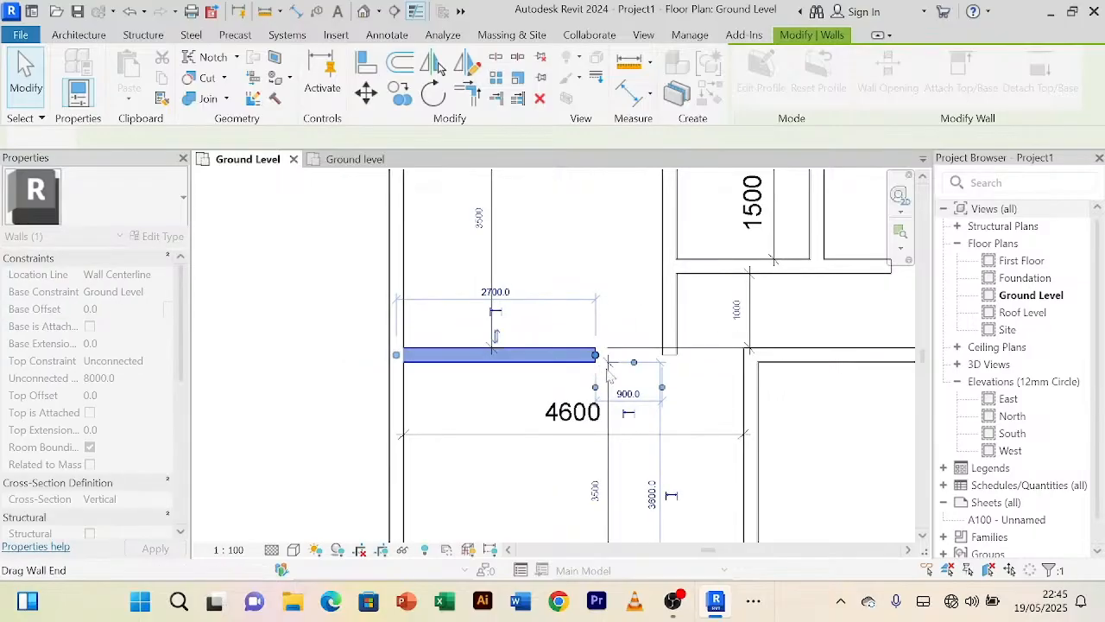
key(Escape)
scroll(700, 434, down, 3)
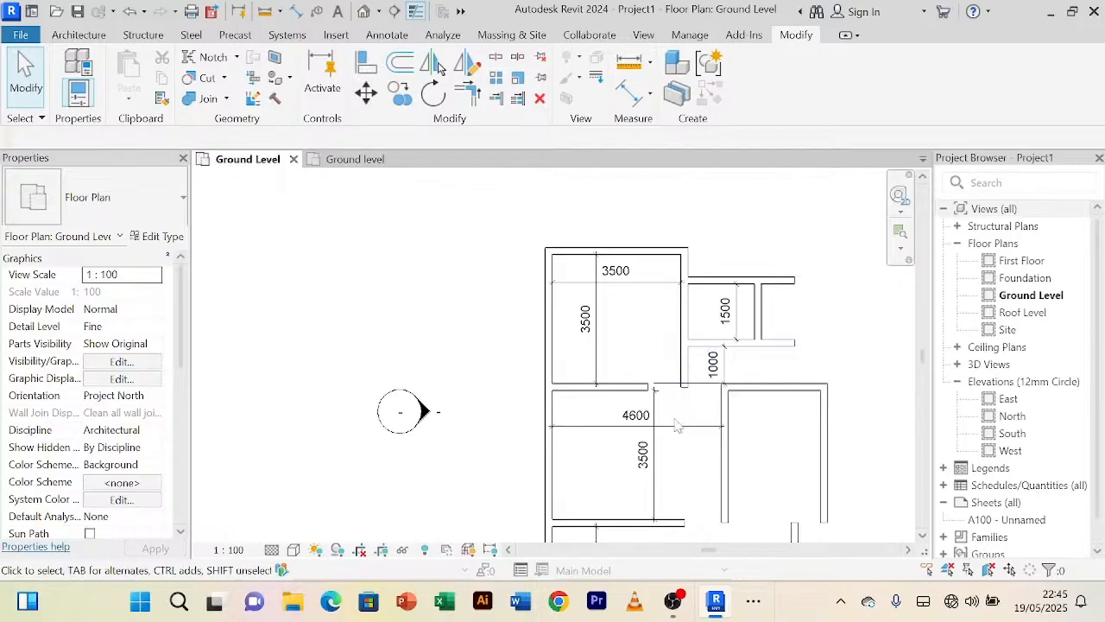
Step: Add an aligned dimension across the opening between the shortened wall's end and the vertical wall's near face
scroll(665, 431, up, 5)
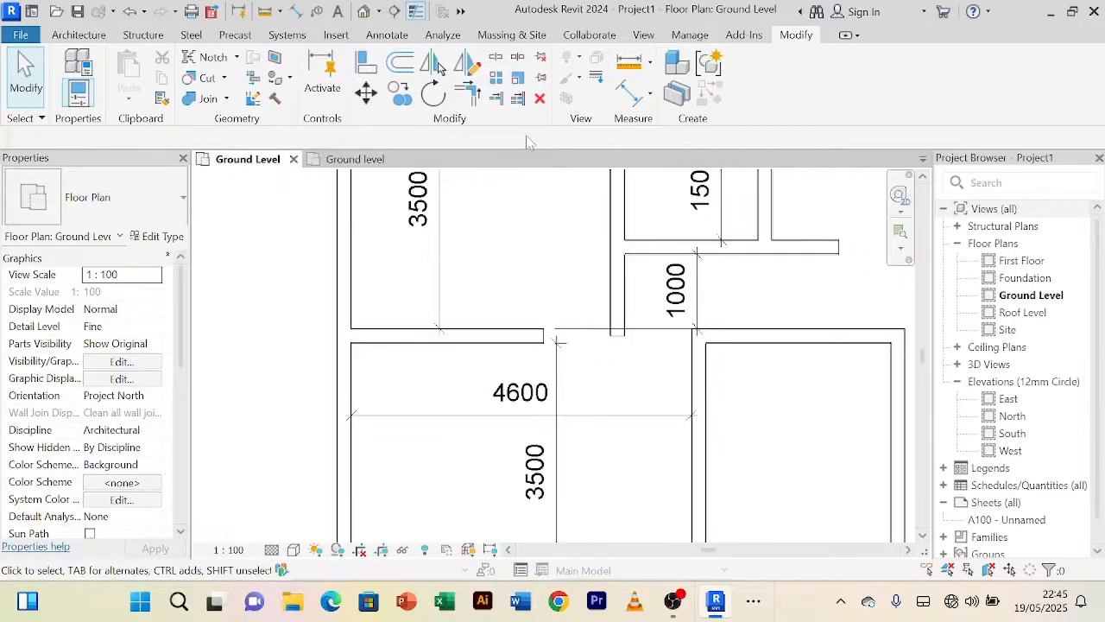
click(629, 93)
scroll(643, 302, up, 4)
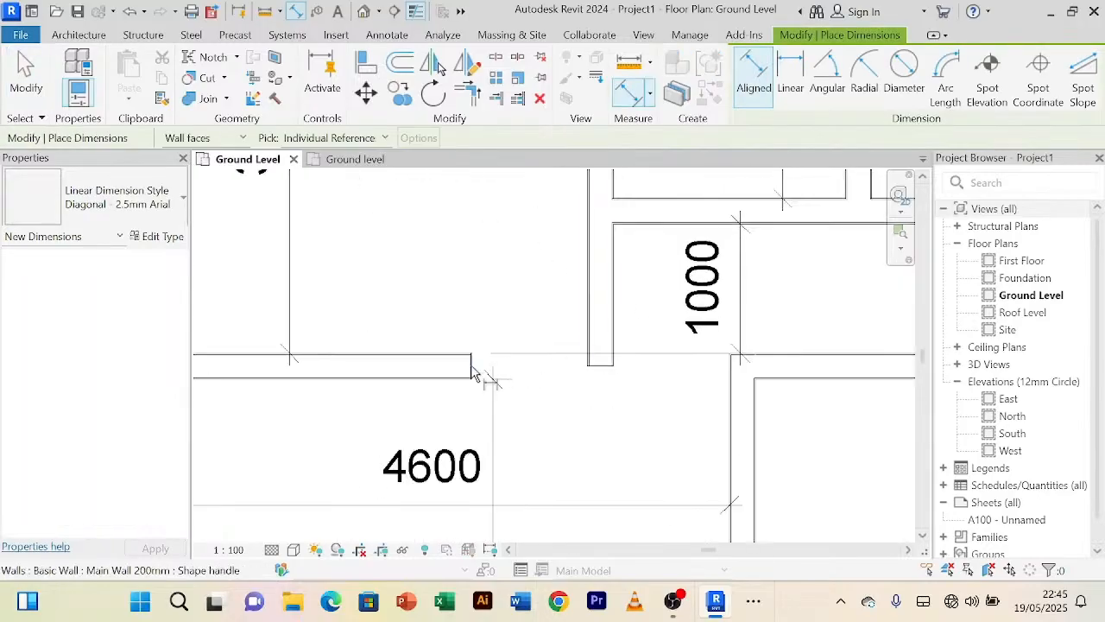
click(587, 364)
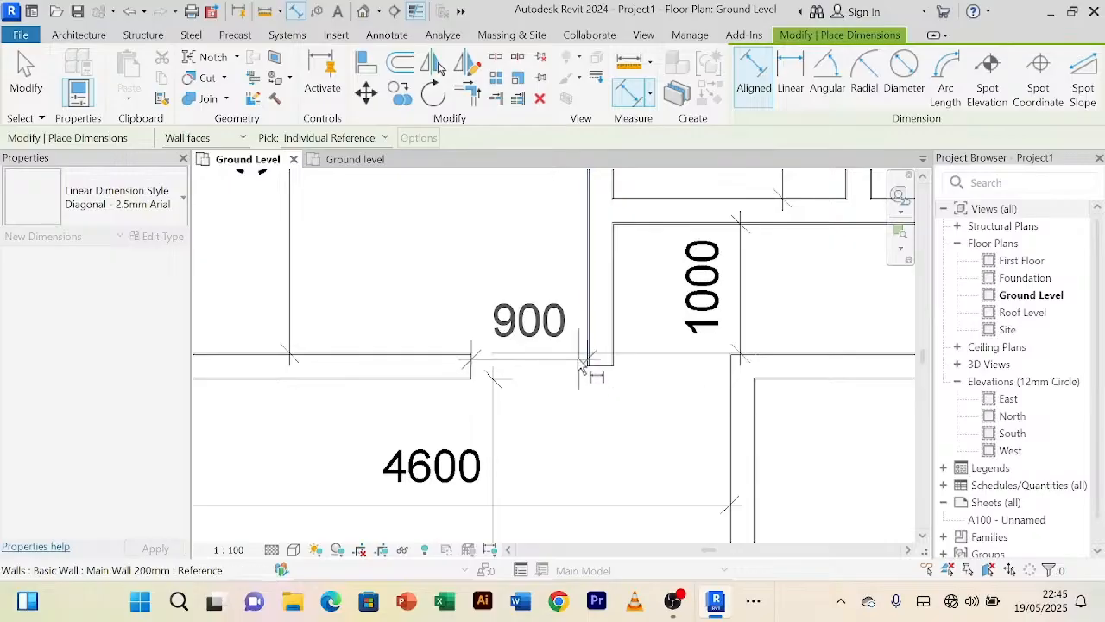
click(562, 349)
right_click(494, 220)
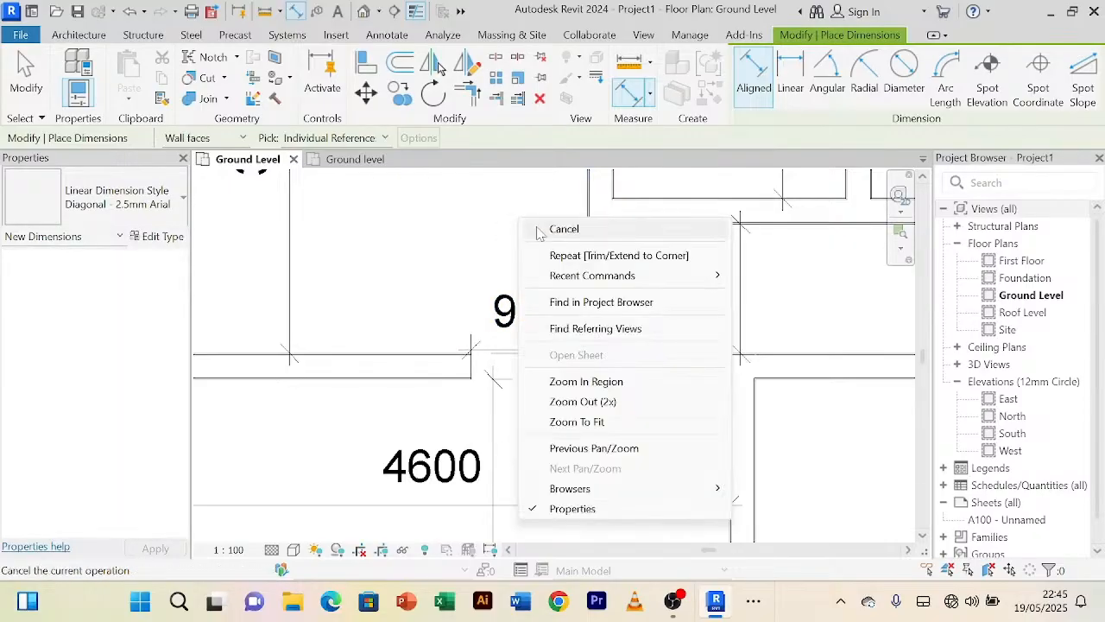
click(539, 231)
Step: Set the opening between the shortened wall's end and the vertical wall to 1000 mm
click(449, 366)
click(528, 332)
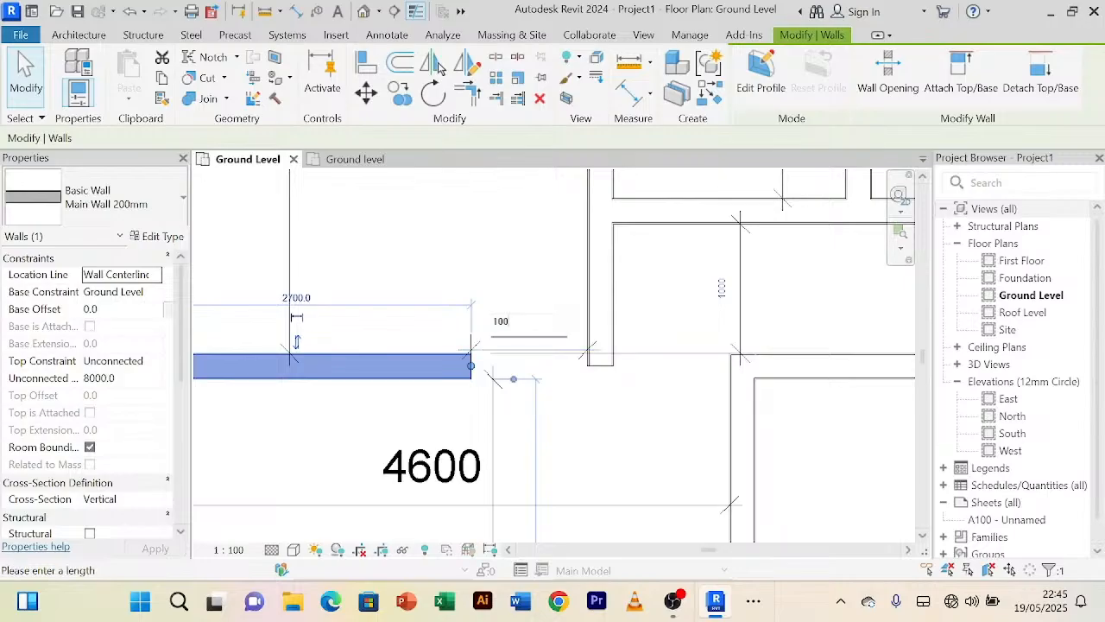
text(1000)
key(Return)
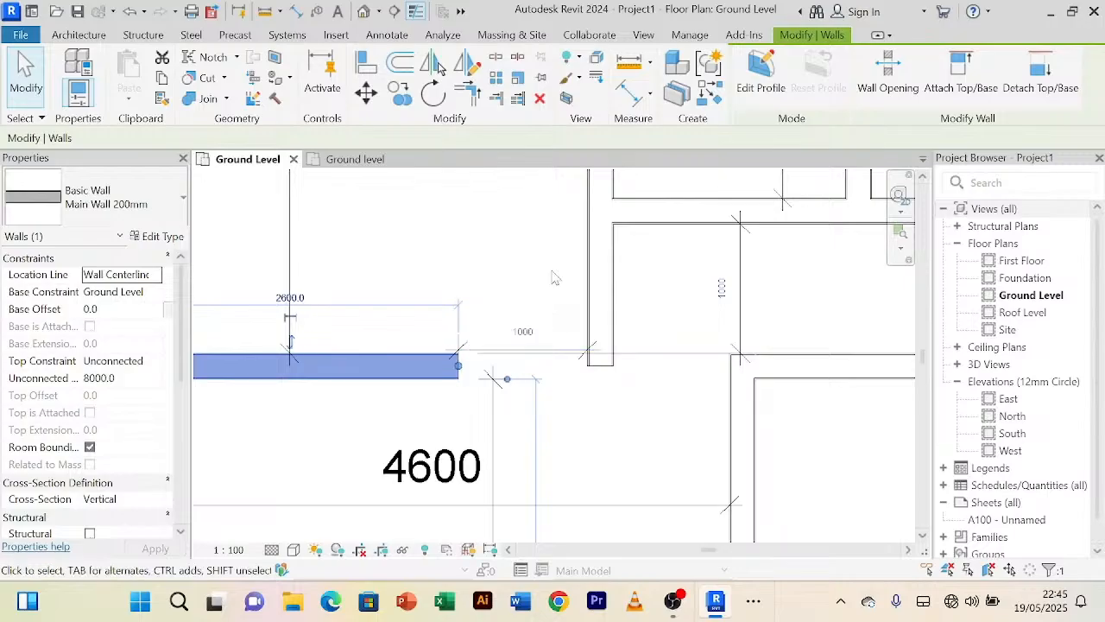
click(554, 278)
scroll(549, 279, up, 5)
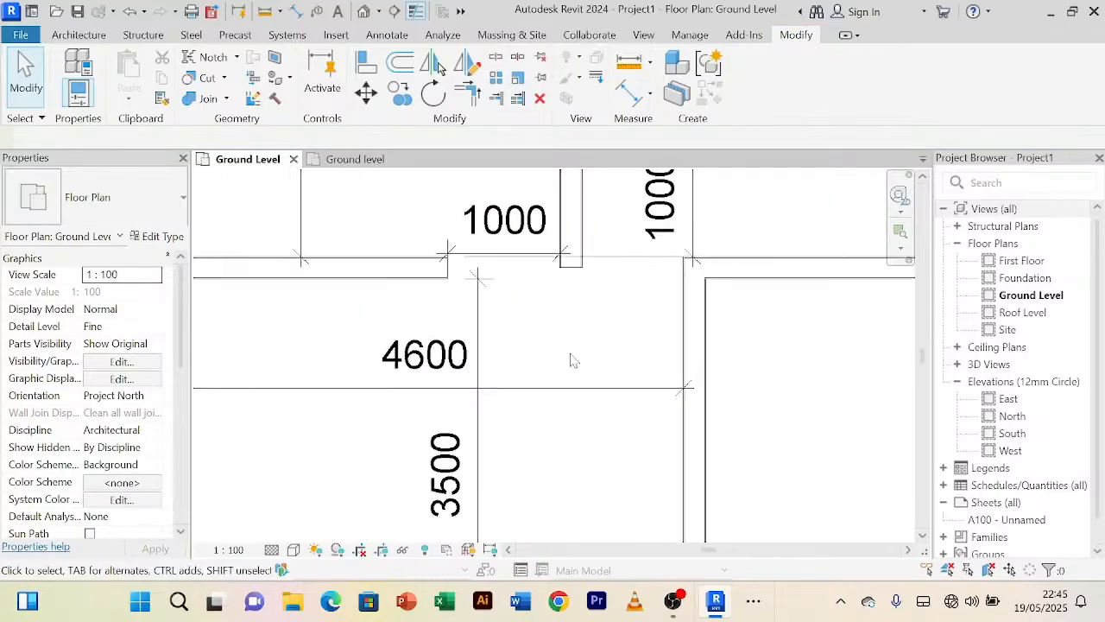
scroll(570, 362, down, 3)
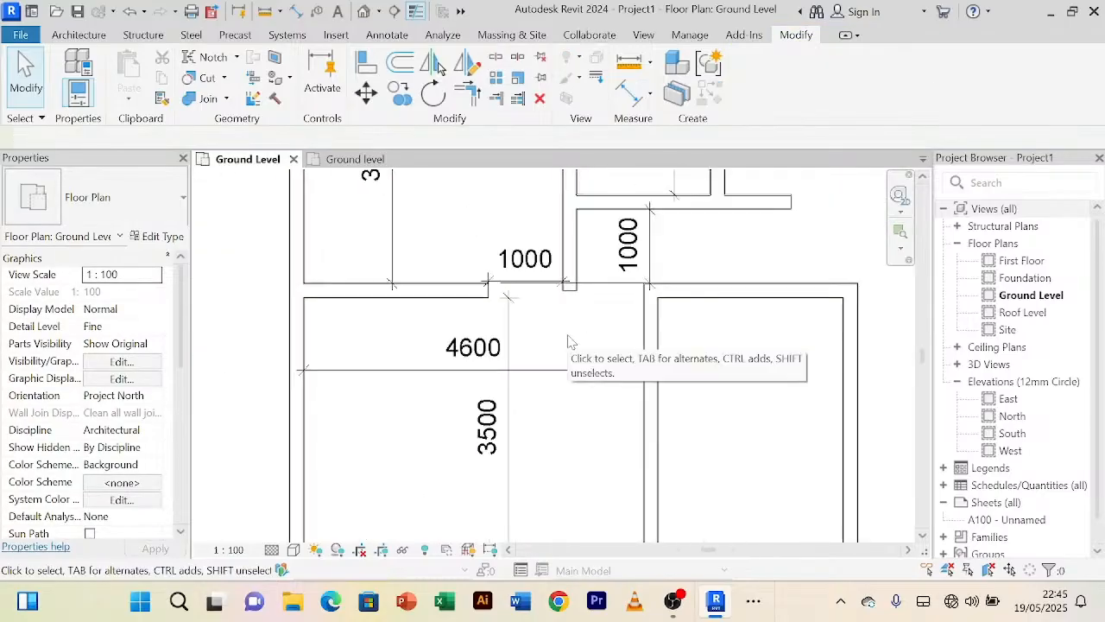
click(611, 293)
click(594, 435)
Step: Add an aligned dimension between the inner faces of the two vertical walls enclosing the 1500 mm deep room
scroll(597, 436, down, 3)
middle_drag(762, 261, 745, 315)
scroll(535, 345, up, 3)
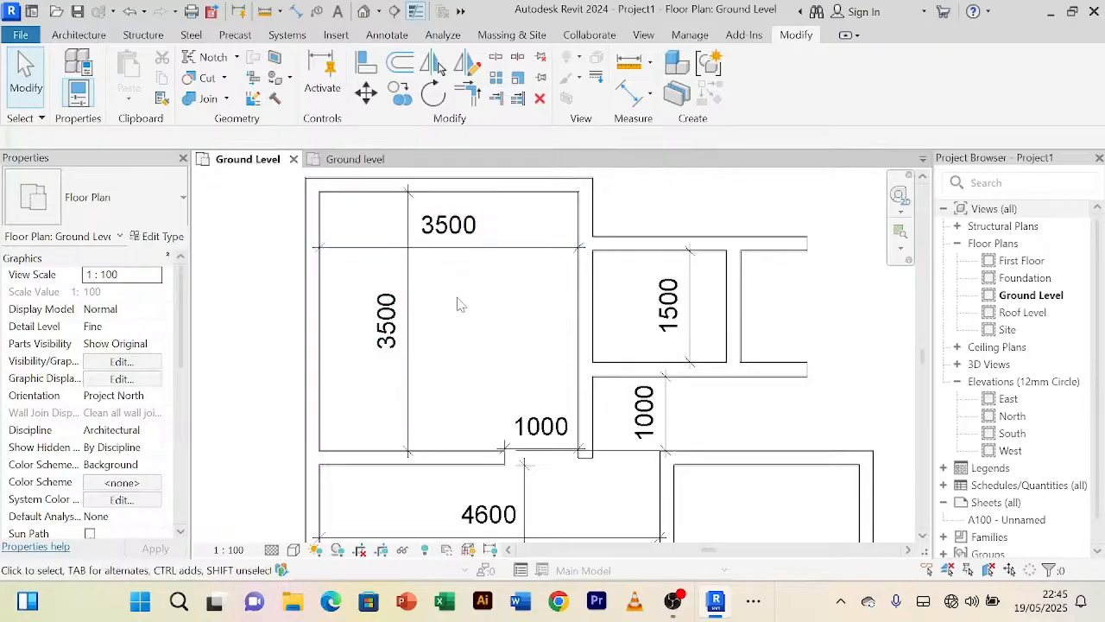
click(639, 97)
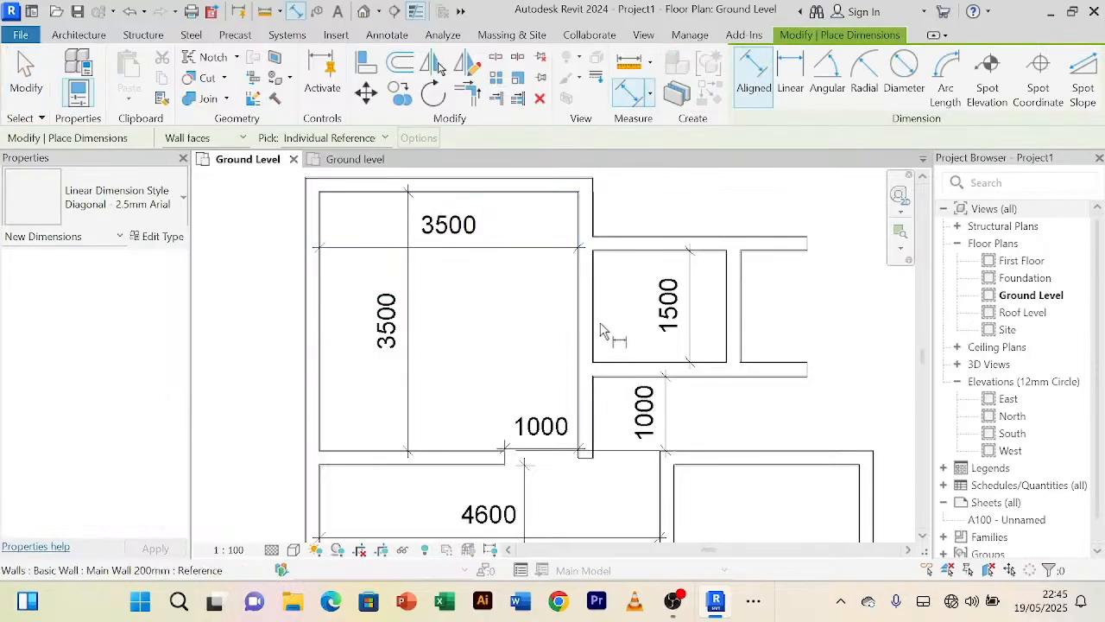
click(727, 344)
click(708, 343)
right_click(683, 204)
click(717, 216)
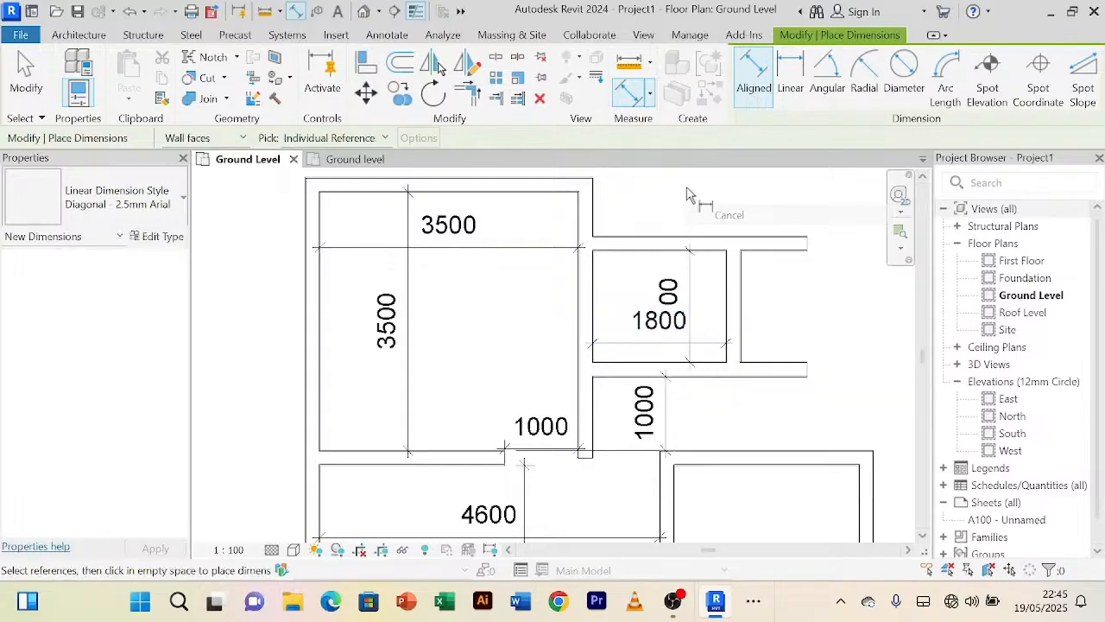
Step: Move the small room's right wall to give the room a clear width of 2000 mm
click(737, 323)
scroll(718, 322, up, 4)
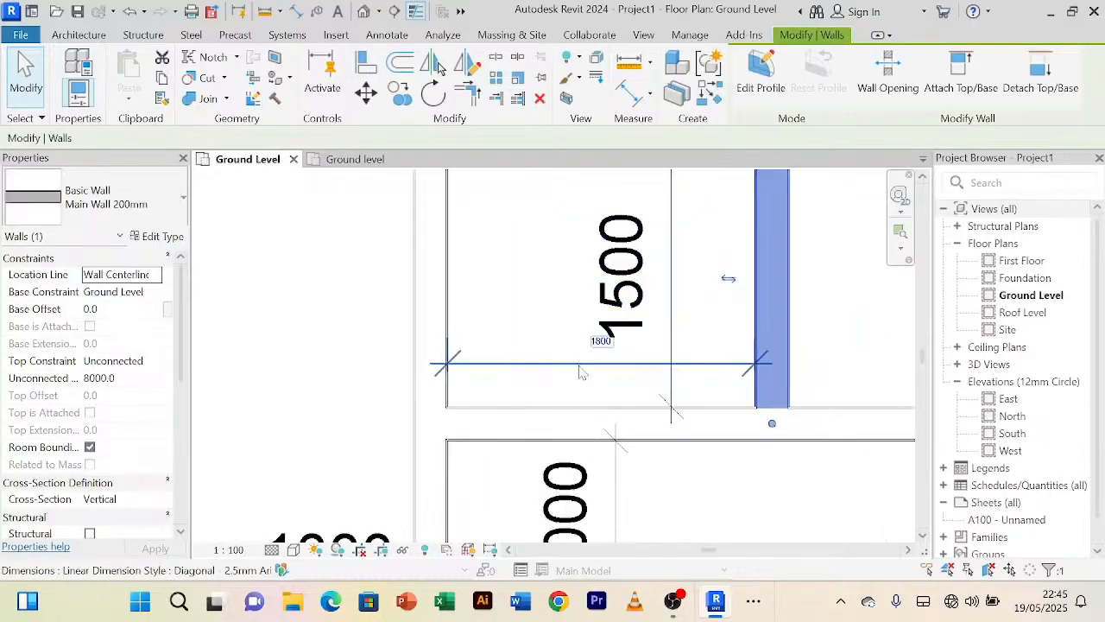
click(601, 342)
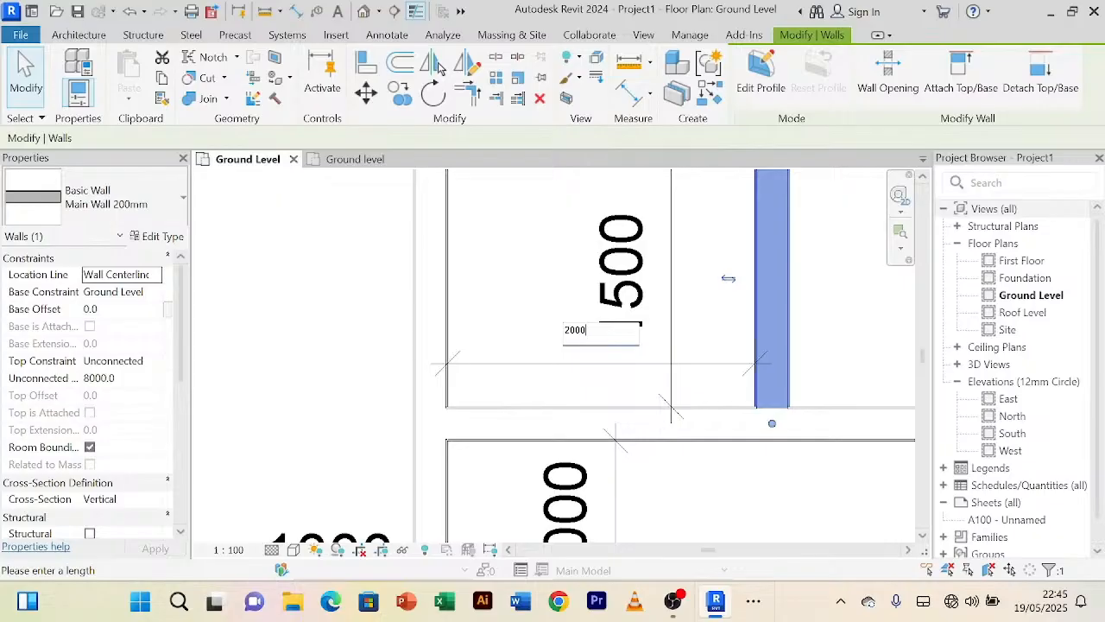
text(2000)
key(Return)
scroll(590, 322, down, 3)
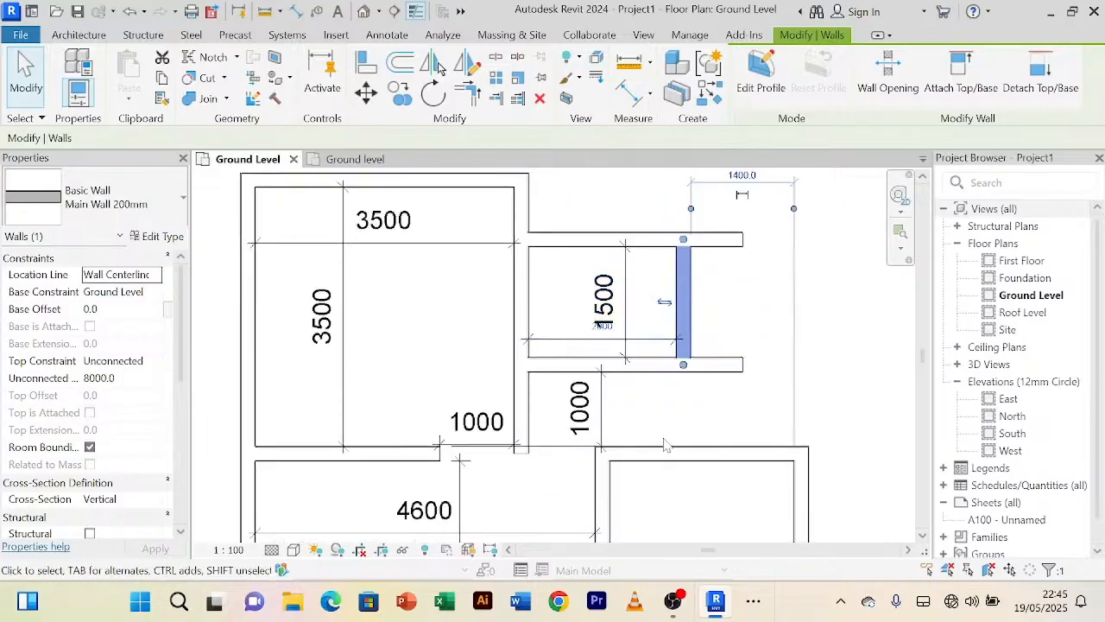
click(676, 416)
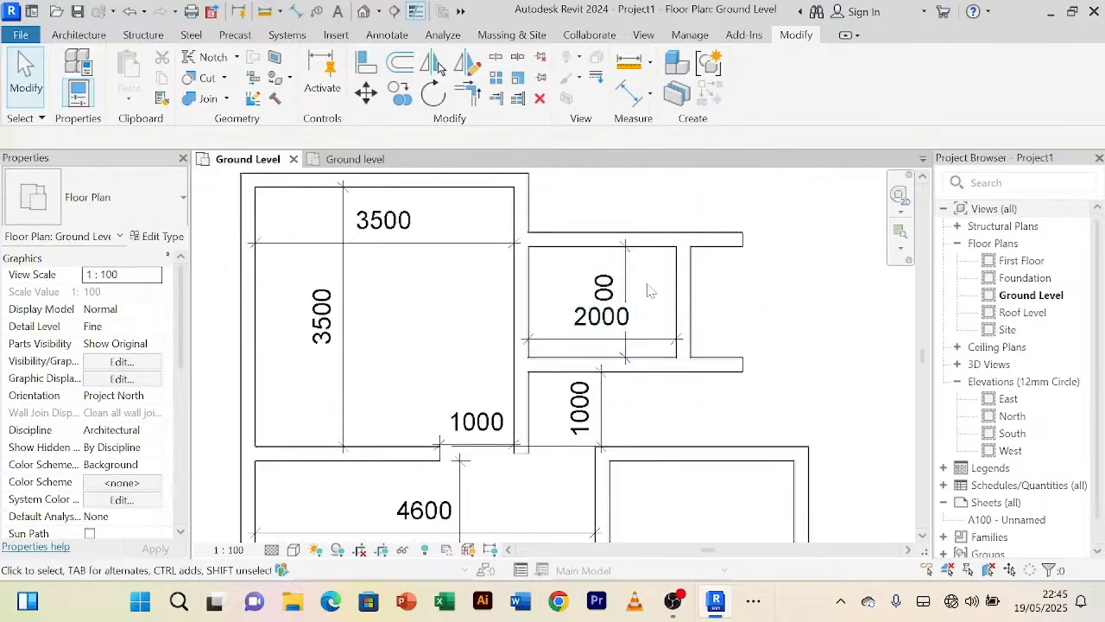
Step: Shift the 1500 mm dimension sideways toward the small room's right wall, clear of the 2000 mm text
click(625, 259)
key(Right)
key(Right)
key(Right)
key(Right)
key(Right)
key(Right)
key(Right)
key(Right)
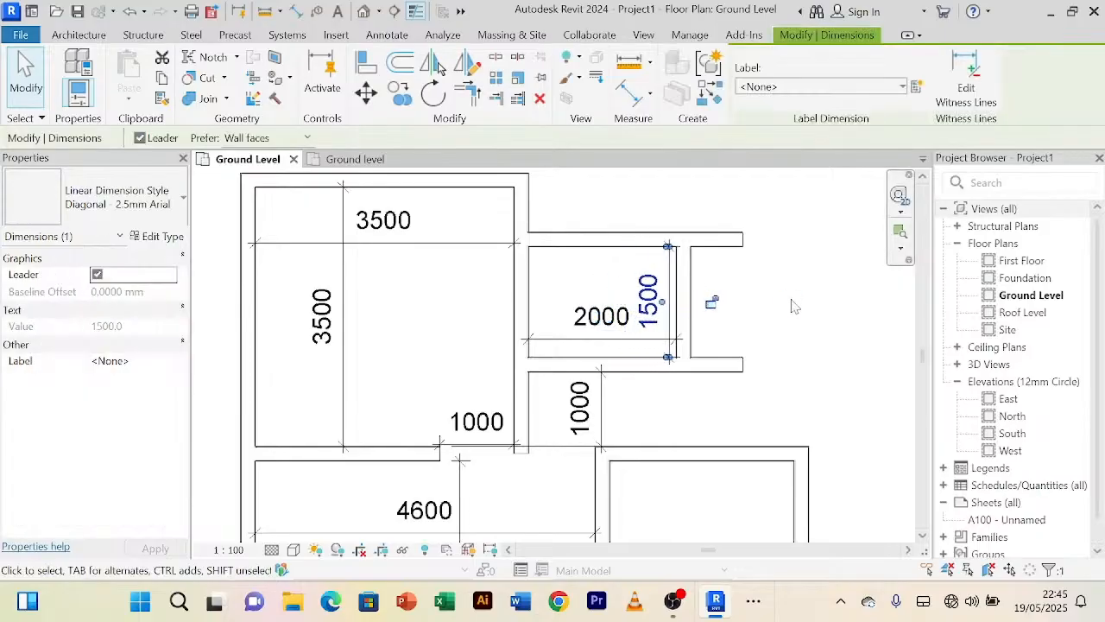
key(Escape)
Step: Switch to the reference Ground level plan and dimension the toilet's width between its inner wall faces
scroll(792, 307, down, 3)
middle_drag(791, 310, 586, 269)
scroll(670, 273, down, 1)
middle_drag(670, 273, 678, 317)
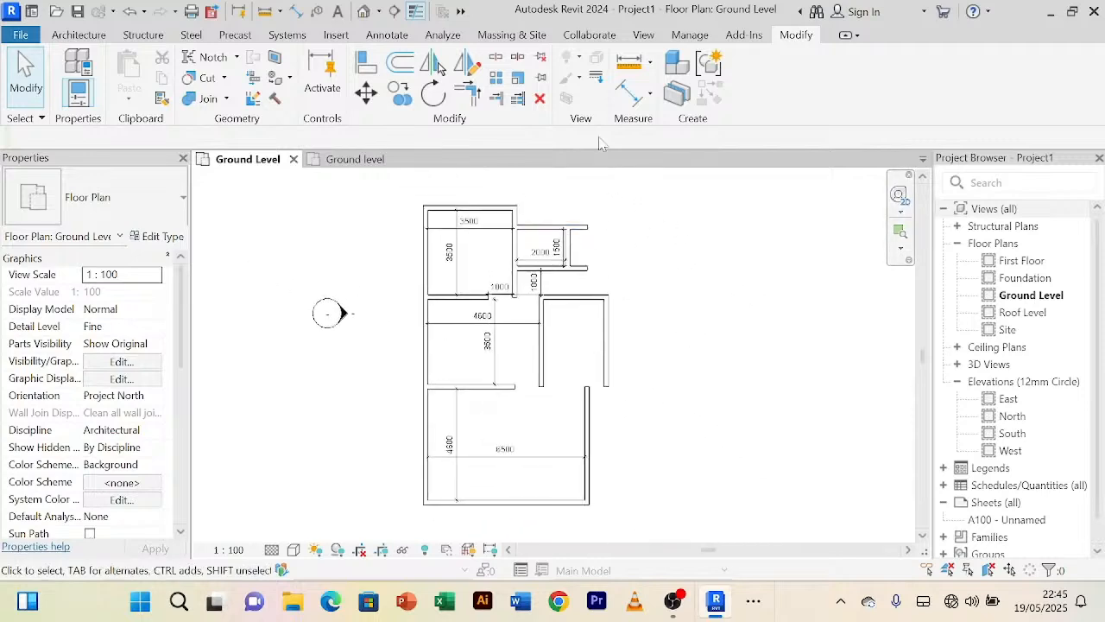
click(353, 159)
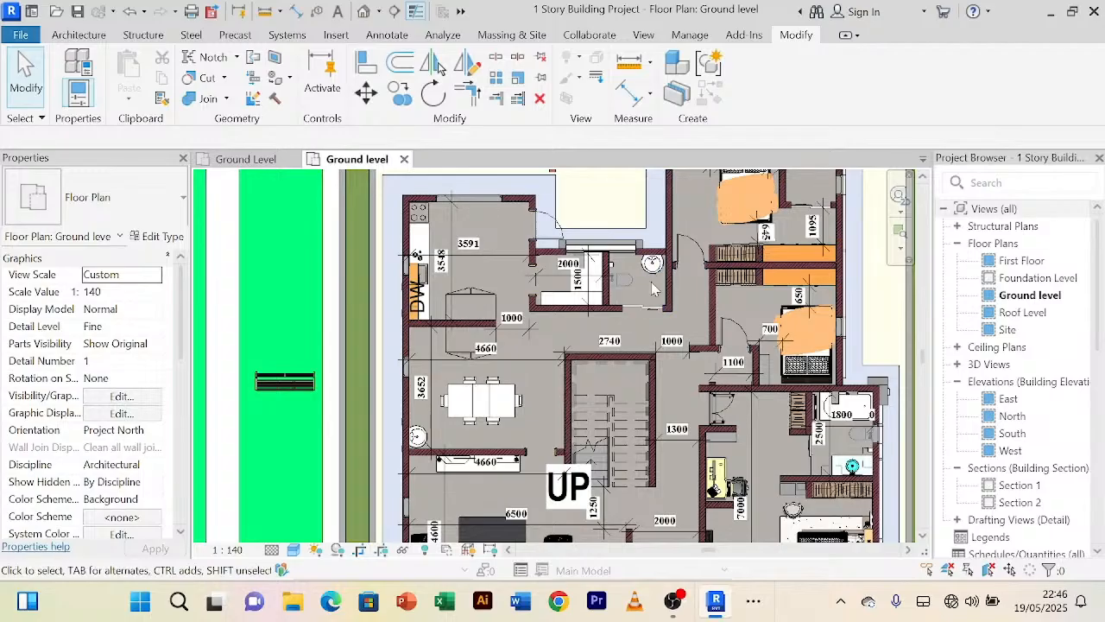
scroll(654, 289, up, 3)
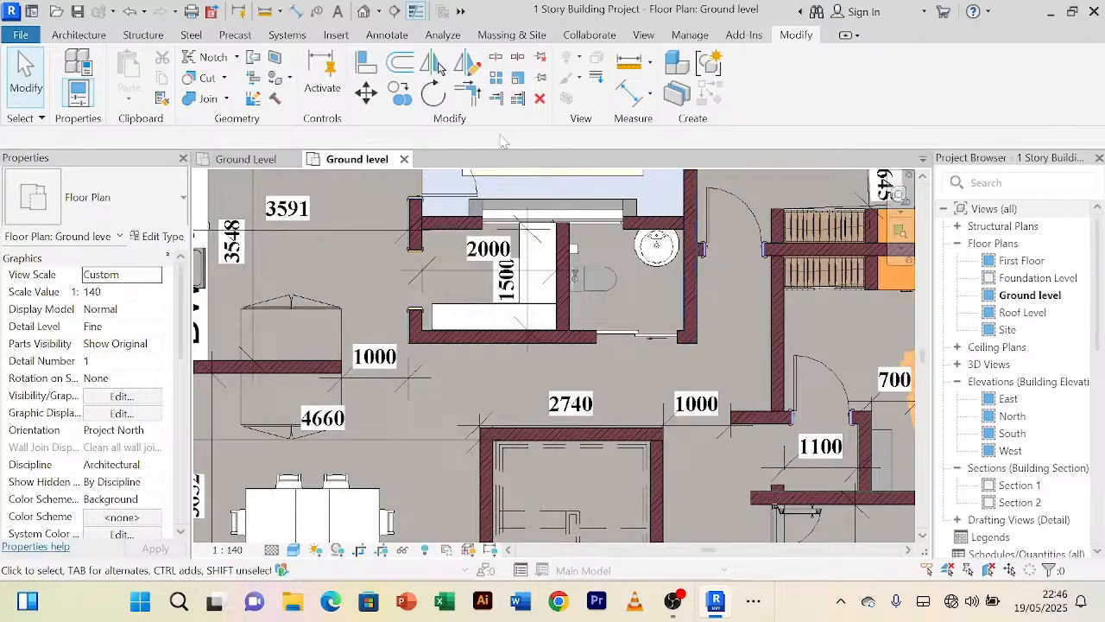
click(628, 92)
scroll(583, 323, up, 2)
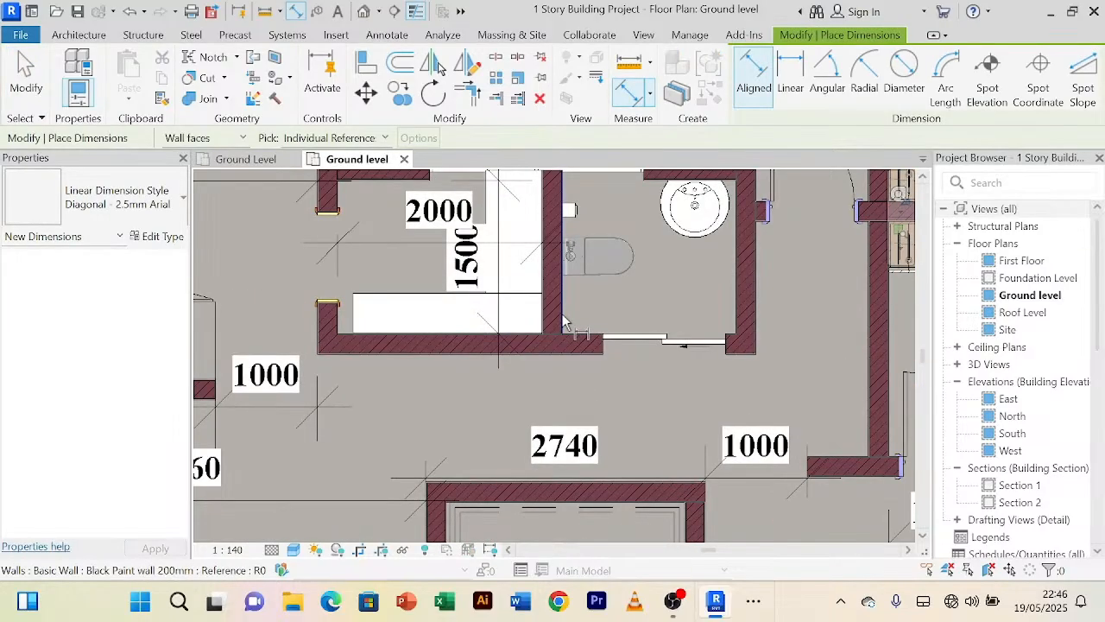
click(737, 308)
click(678, 278)
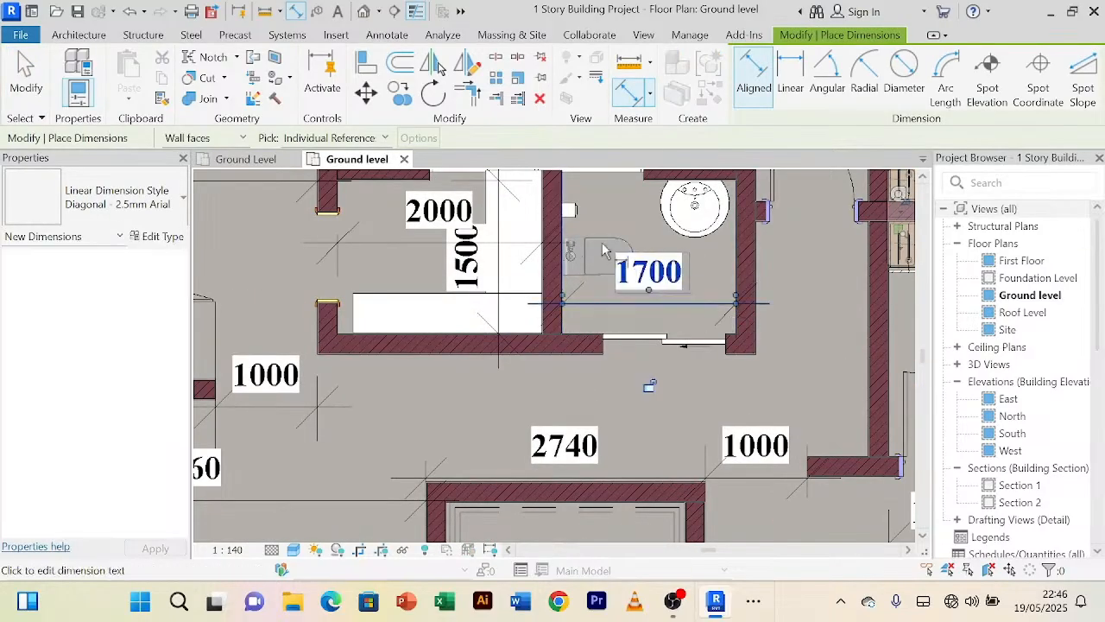
Step: Dimension the toilet's depth between its upper and lower inner wall faces in the reference plan
scroll(605, 242, down, 2)
scroll(620, 216, up, 2)
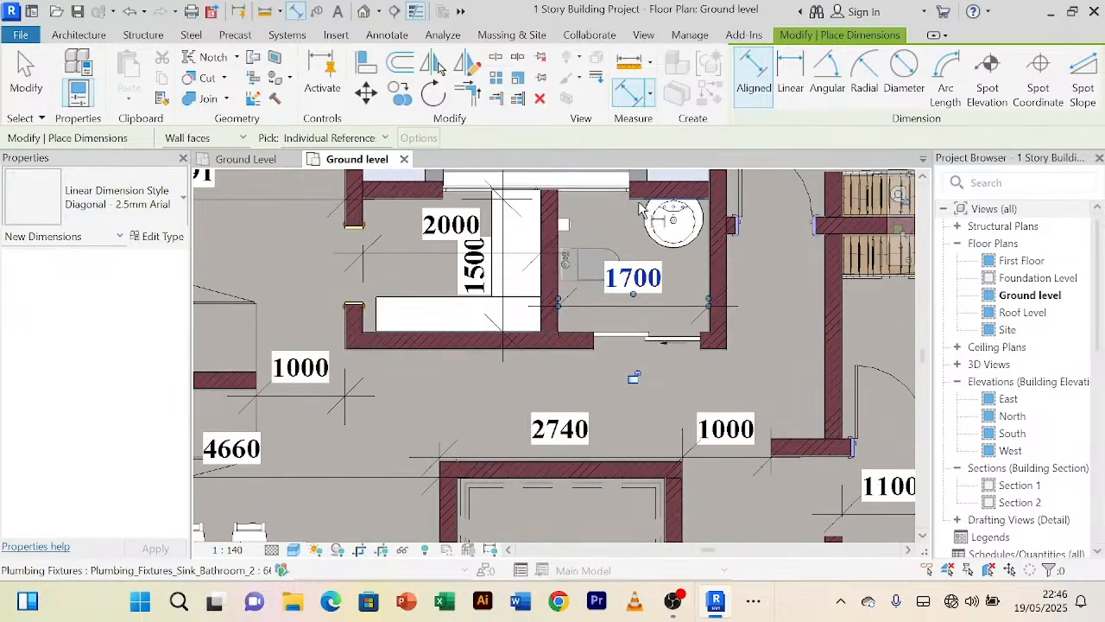
click(577, 333)
click(579, 276)
right_click(677, 376)
click(717, 83)
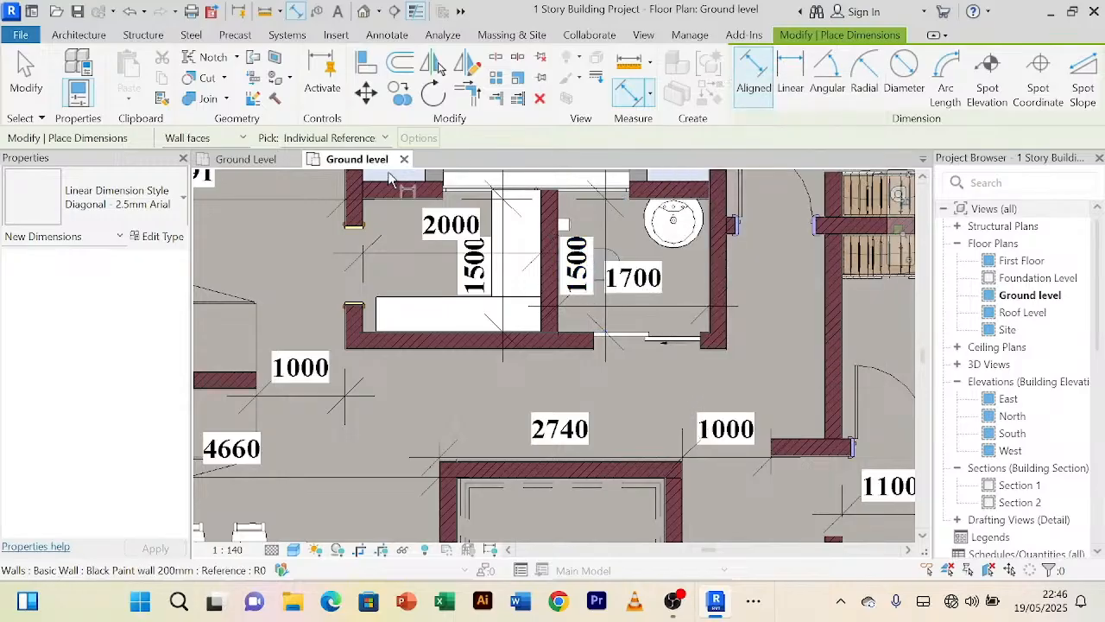
Step: Back in Project1's Ground Level plan, offset a copy of the 2000 mm room's right wall 1500 mm to the right
click(262, 158)
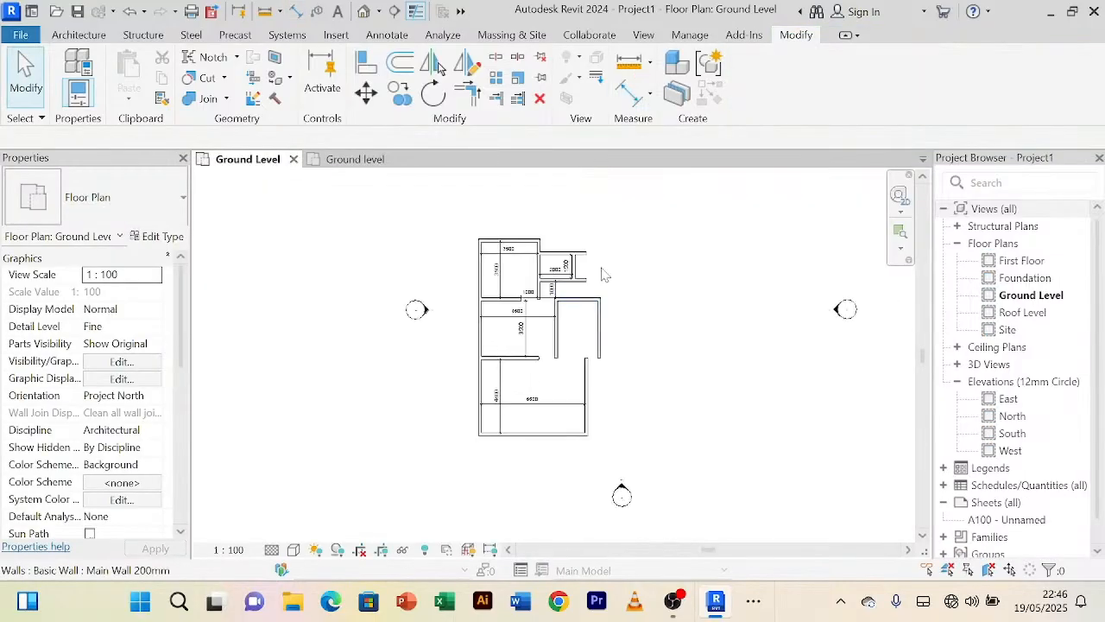
scroll(557, 280, up, 3)
scroll(544, 278, down, 1)
scroll(545, 277, up, 1)
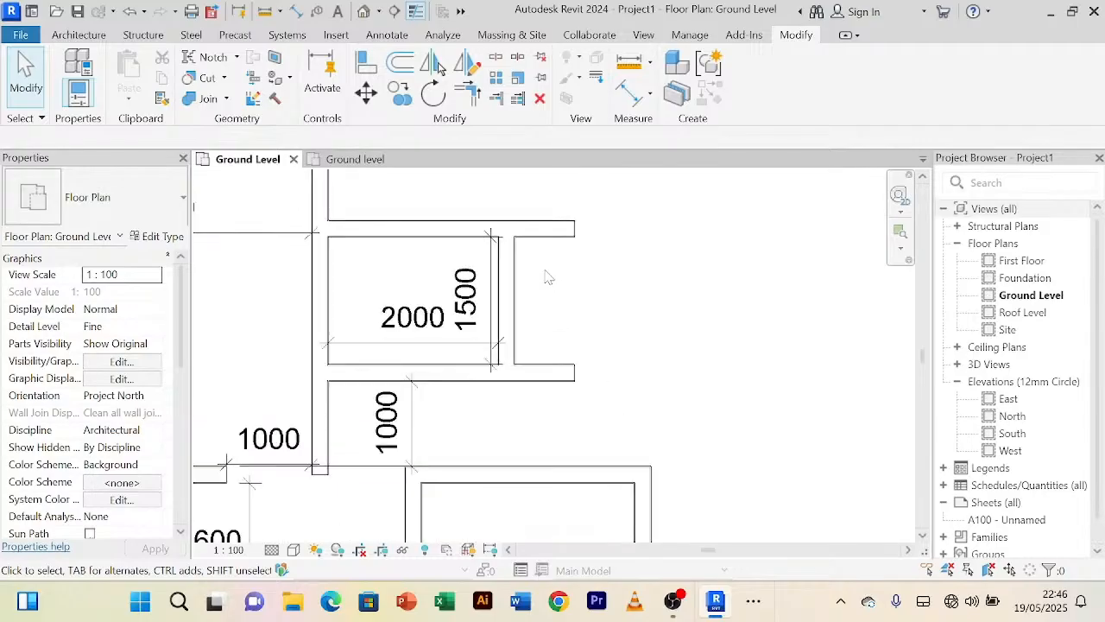
click(513, 309)
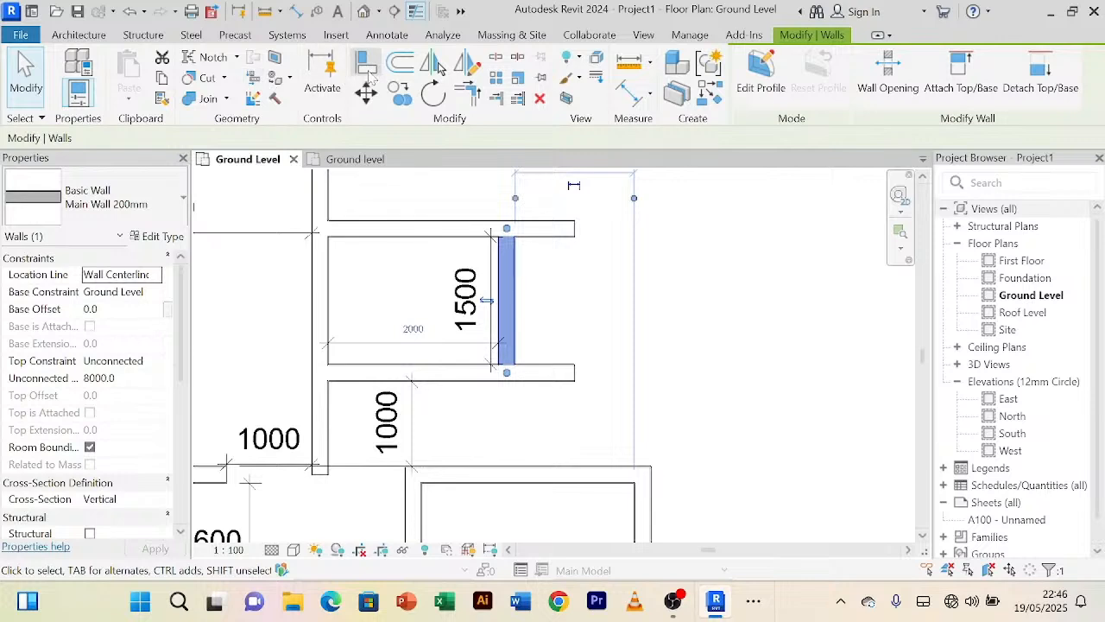
click(400, 64)
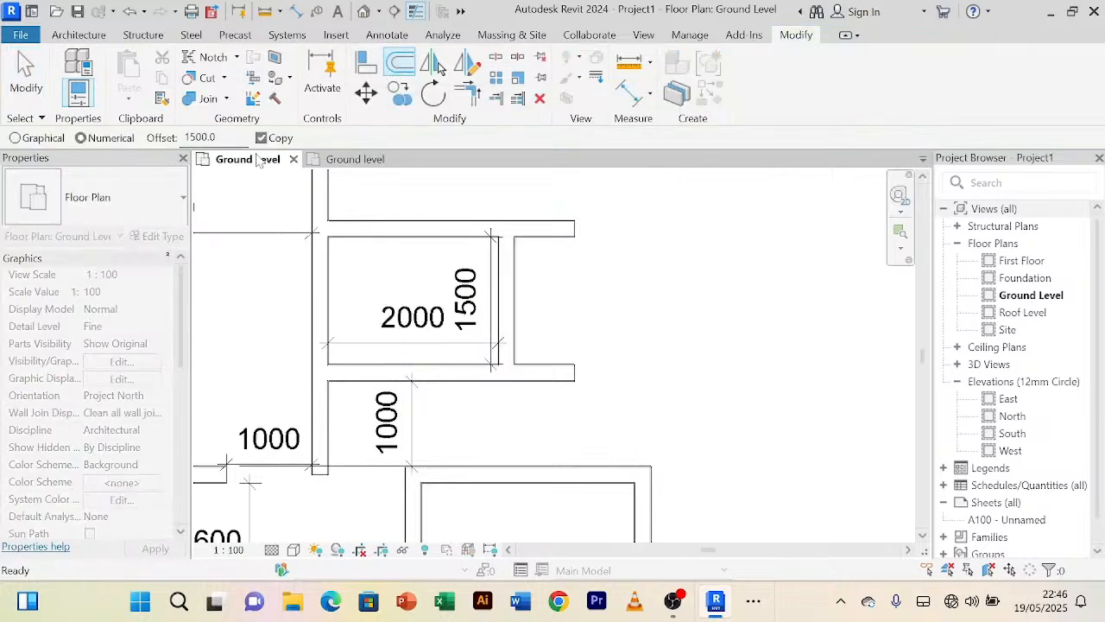
click(523, 315)
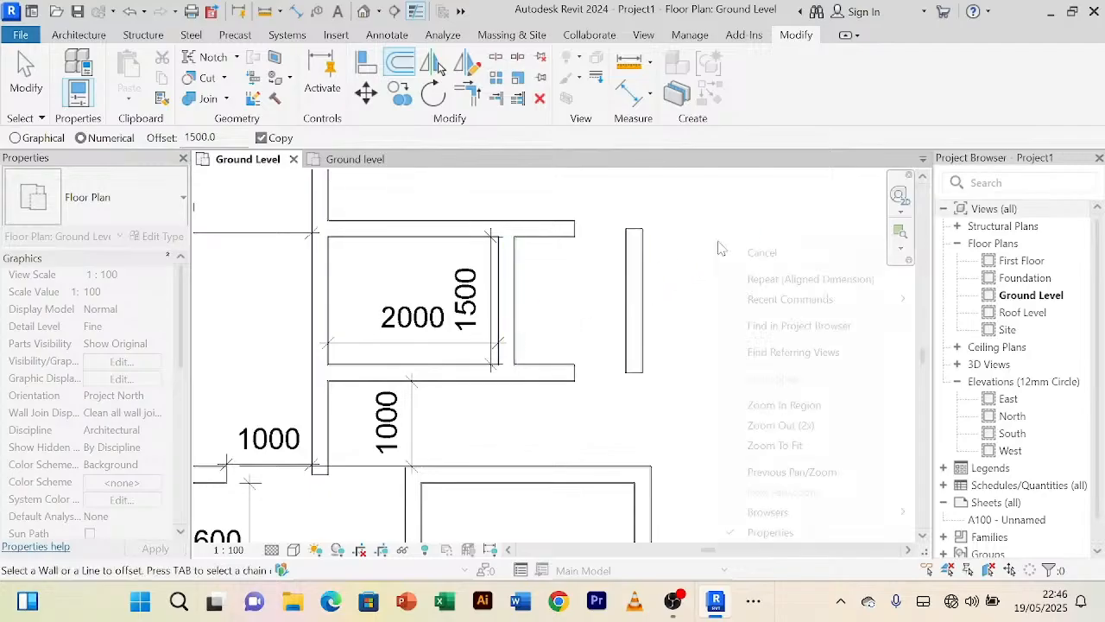
right_click(716, 240)
click(746, 252)
right_click(718, 206)
click(730, 216)
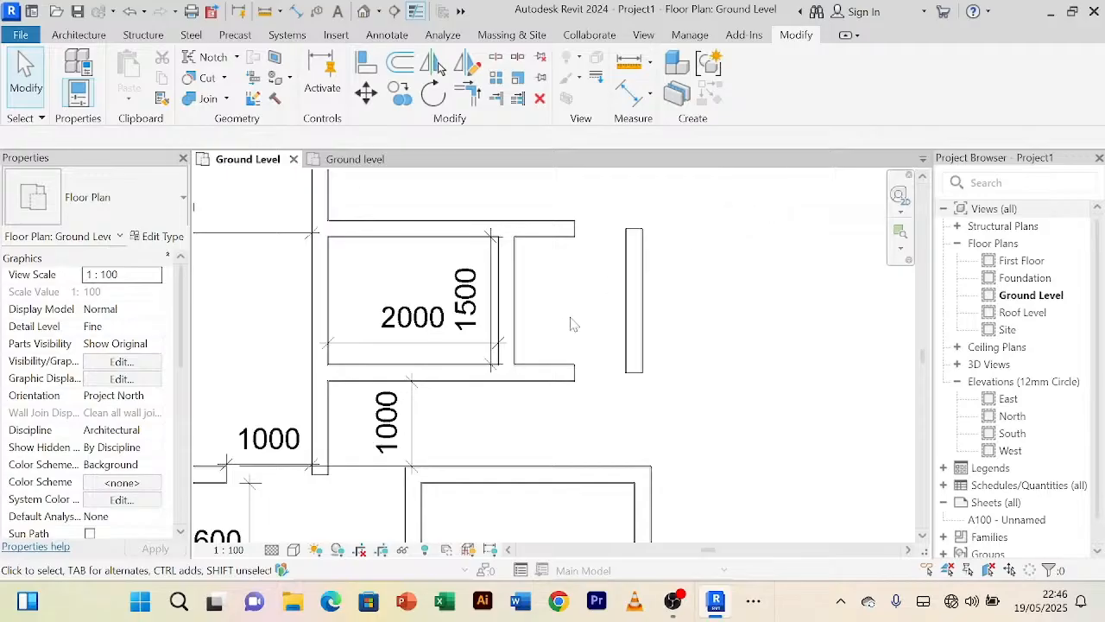
Step: Extend the small room's upper wall to meet the upper end of the offset wall
scroll(552, 351, down, 2)
scroll(557, 328, up, 4)
scroll(563, 298, down, 2)
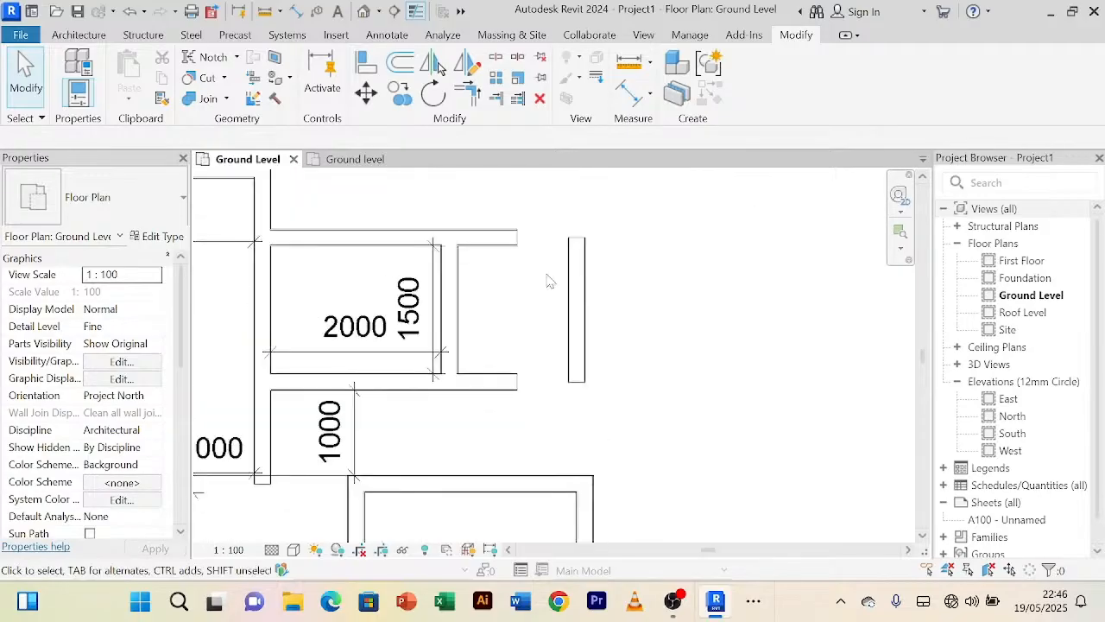
click(518, 239)
drag(514, 238, 576, 236)
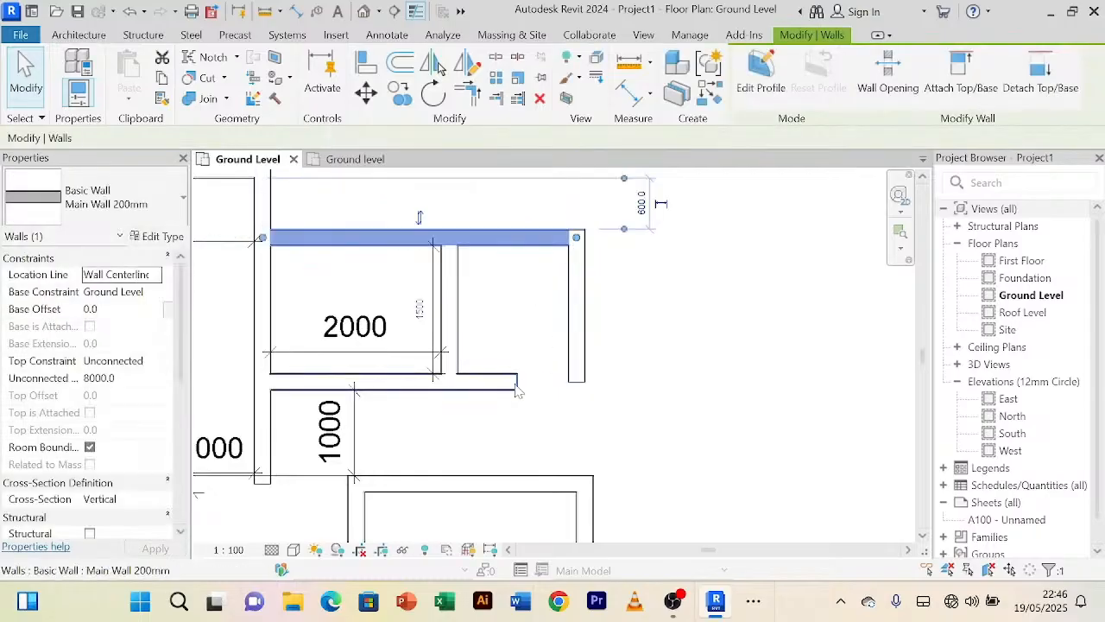
Step: Join the offset wall and the small room's lower wall into a corner with Trim/Extend to Corner
key(t)
key(r)
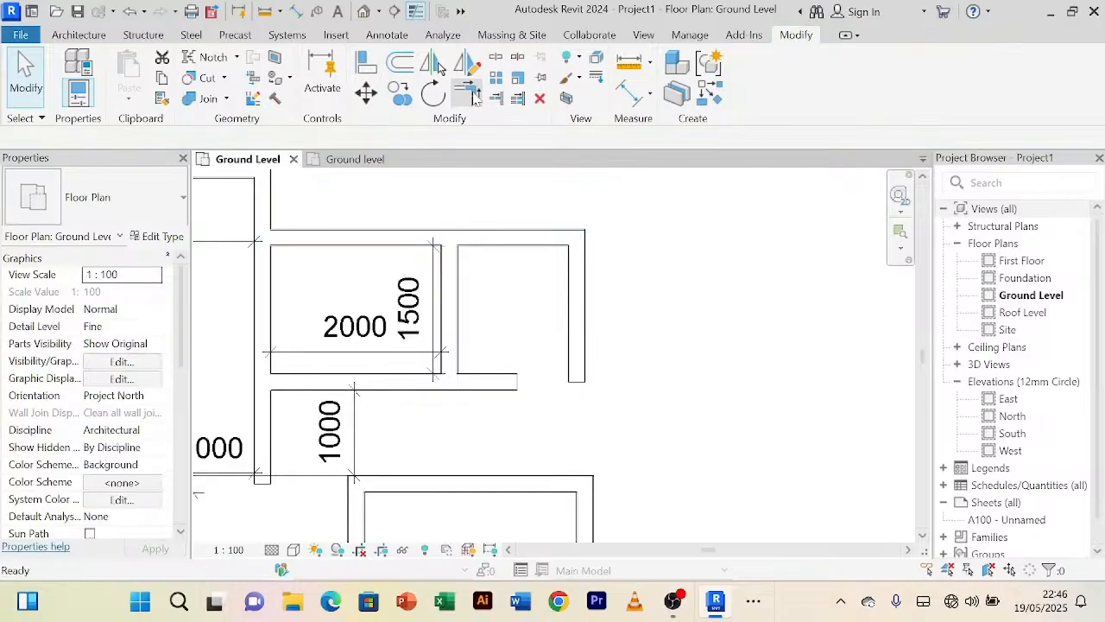
click(580, 371)
click(519, 385)
right_click(689, 276)
click(697, 281)
right_click(685, 232)
click(695, 240)
Step: Review the modelled walls, then examine the reference plan's staircase, corridor and bedroom layout beside the toilet
scroll(695, 238, down, 2)
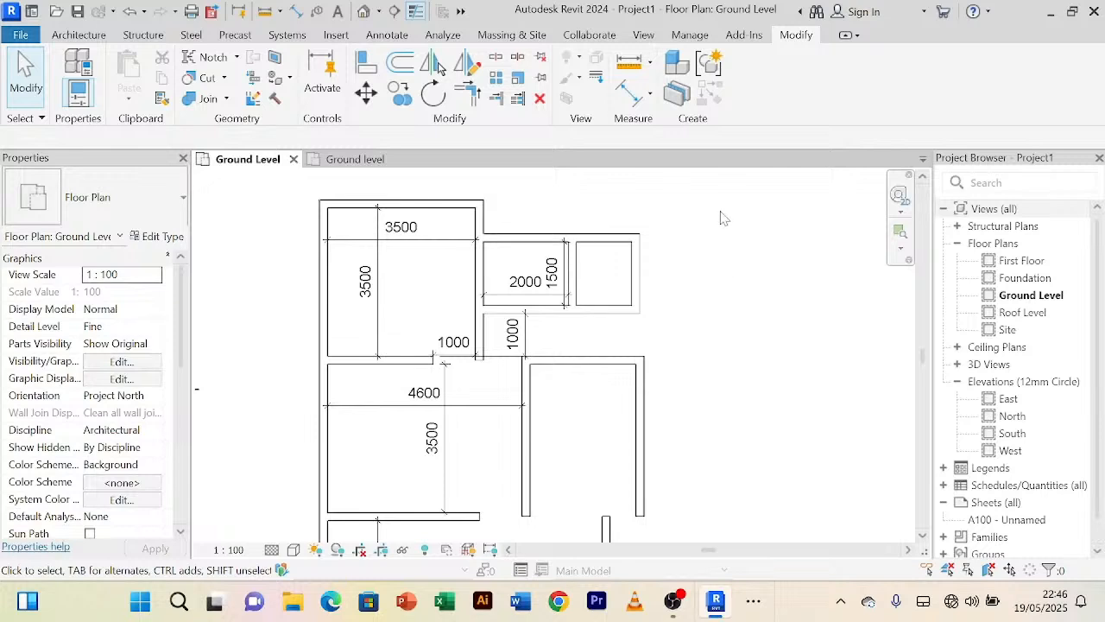
scroll(656, 255, up, 6)
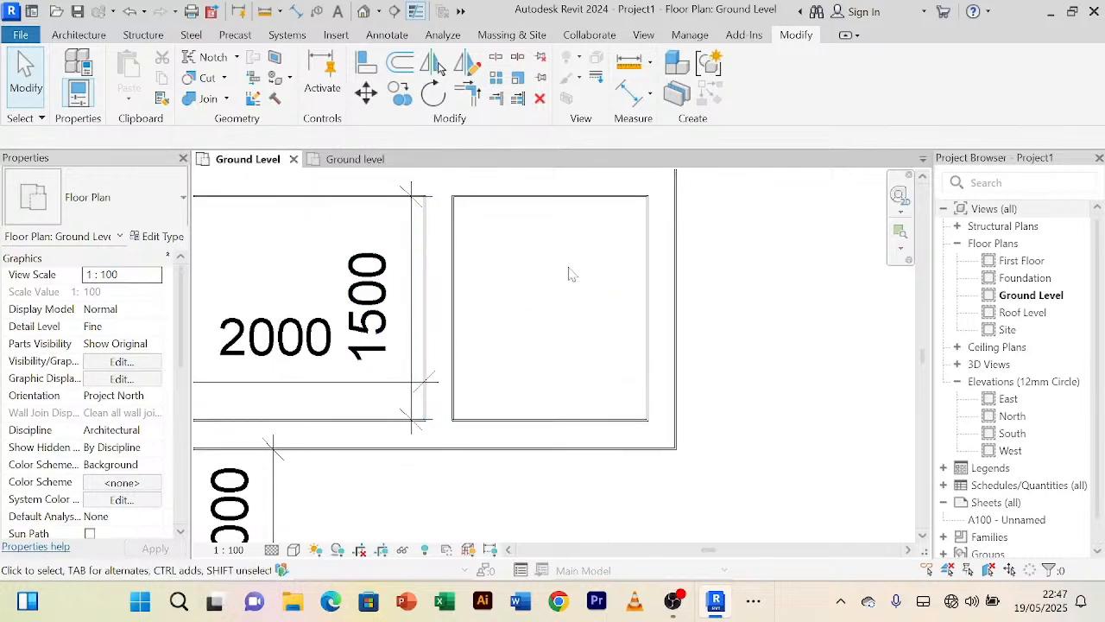
scroll(612, 281, down, 2)
scroll(710, 280, down, 5)
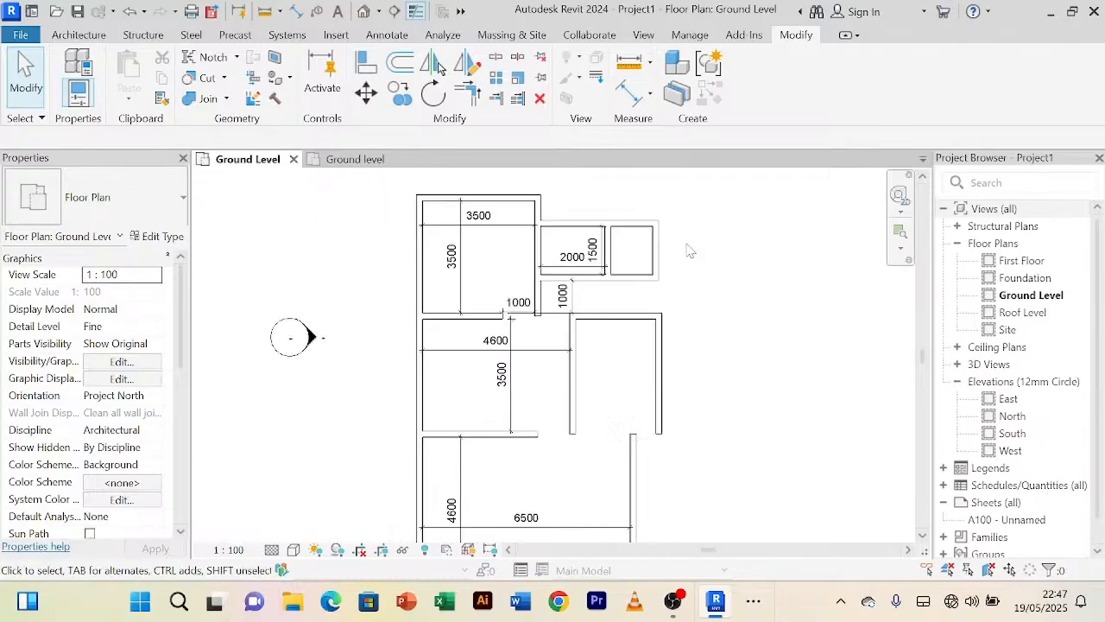
middle_drag(689, 249, 643, 227)
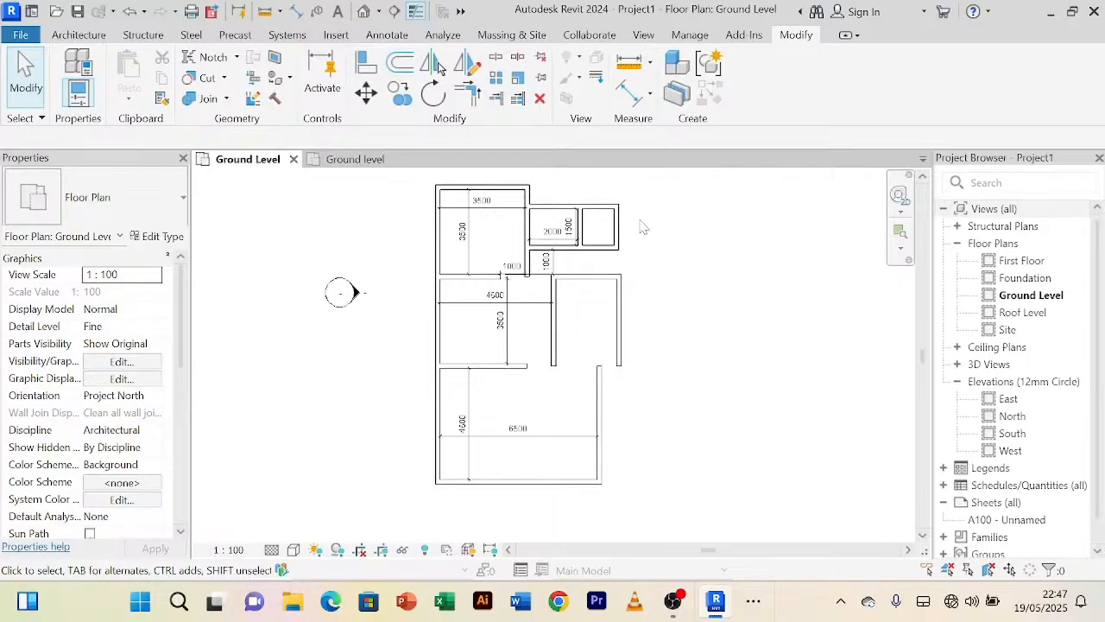
click(366, 161)
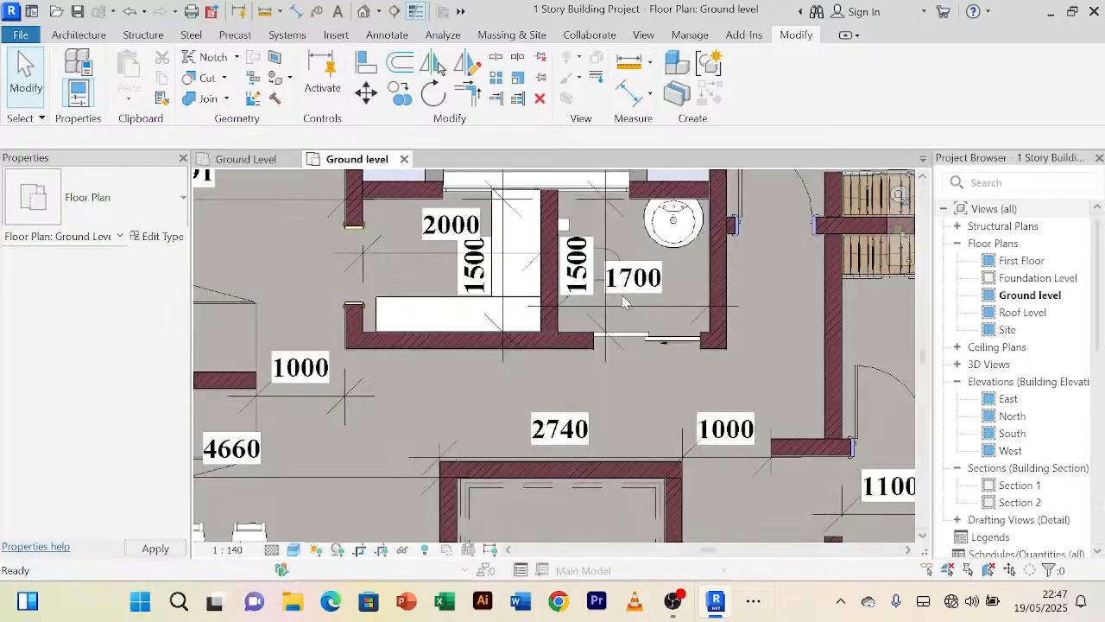
scroll(727, 321, down, 3)
middle_drag(727, 323, 663, 278)
scroll(661, 418, up, 1)
scroll(662, 418, up, 2)
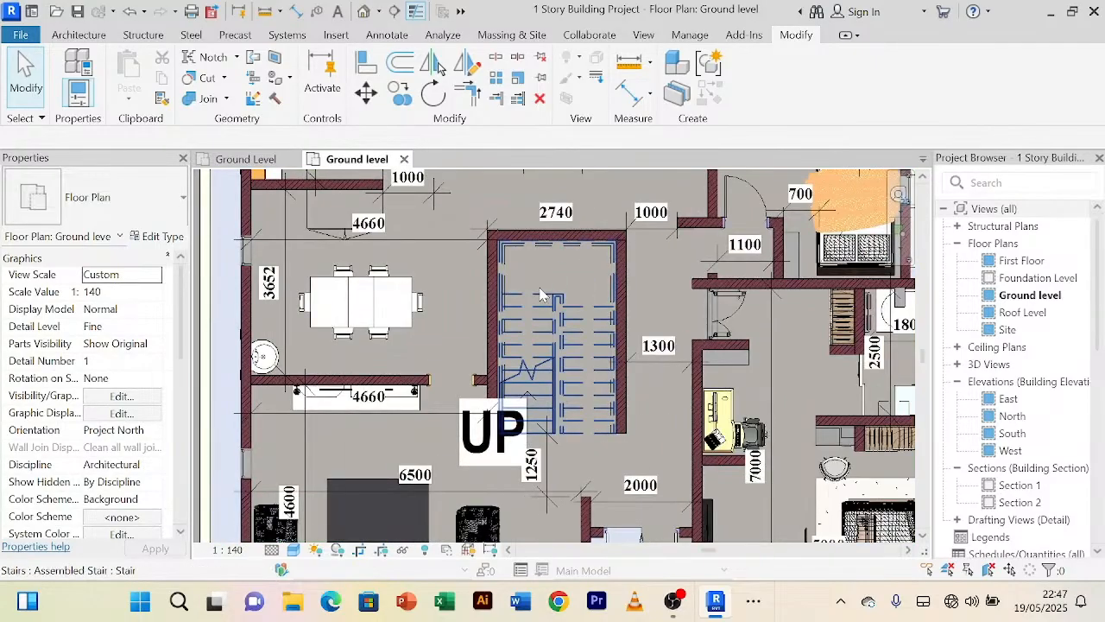
scroll(546, 314, down, 1)
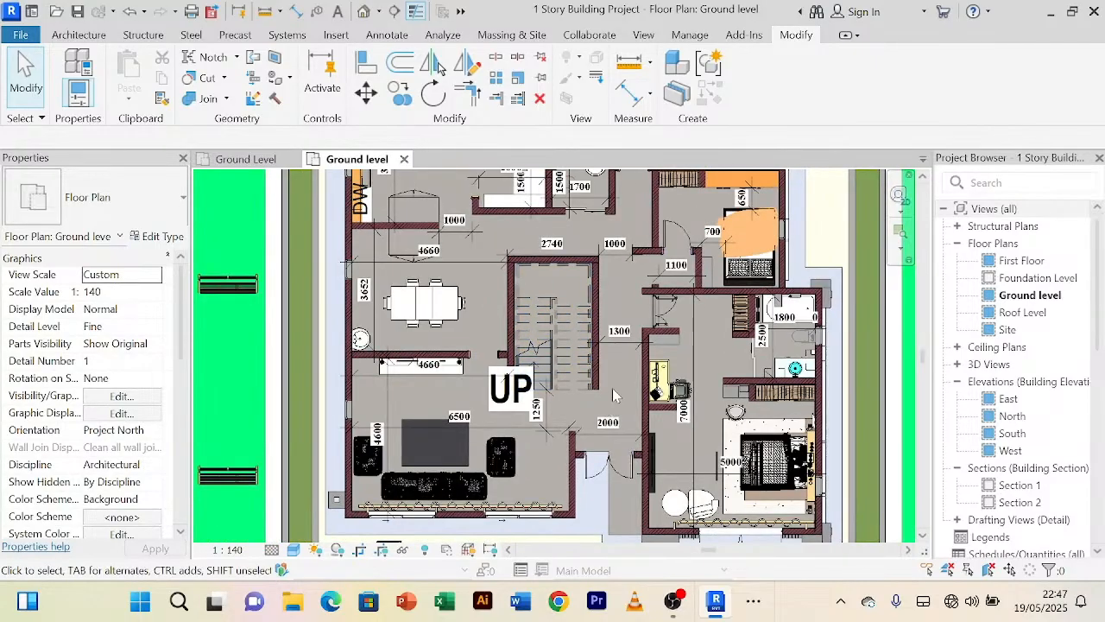
scroll(608, 389, up, 1)
scroll(607, 389, down, 1)
middle_drag(612, 393, 452, 506)
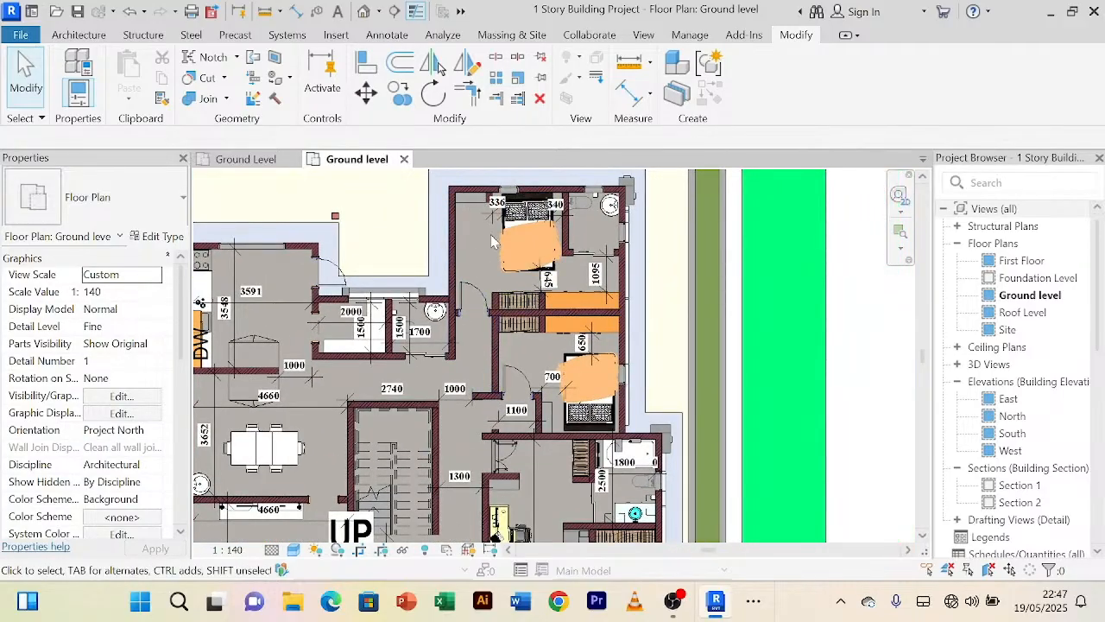
scroll(461, 273, down, 1)
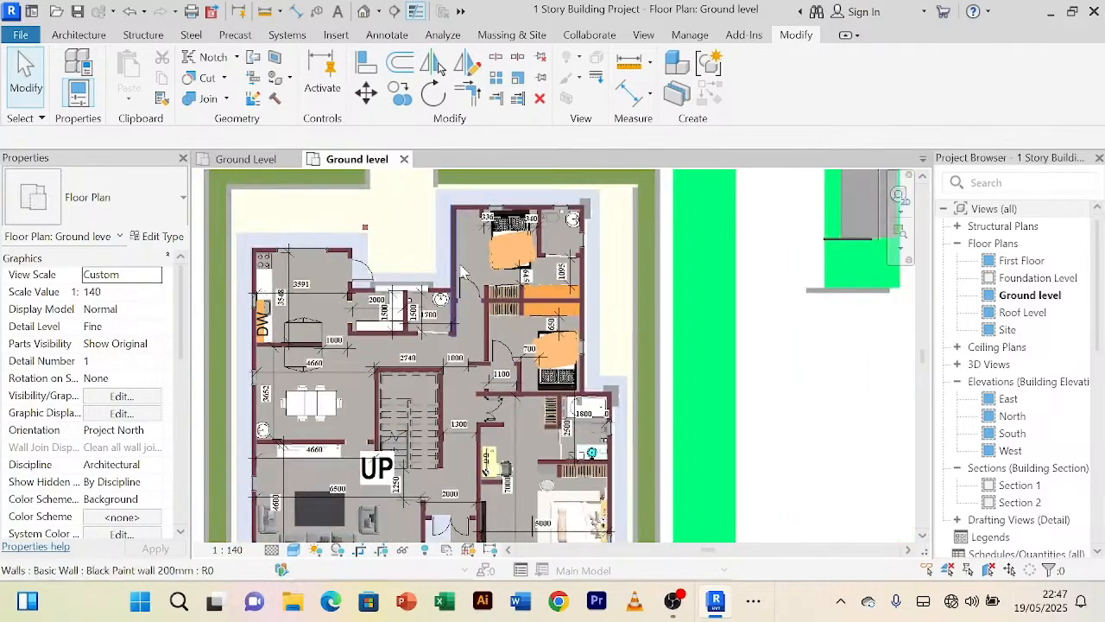
Step: Examine the reference plan's upper bedrooms, including their wardrobes, doors, bathroom and existing dimensions
middle_drag(461, 273, 454, 212)
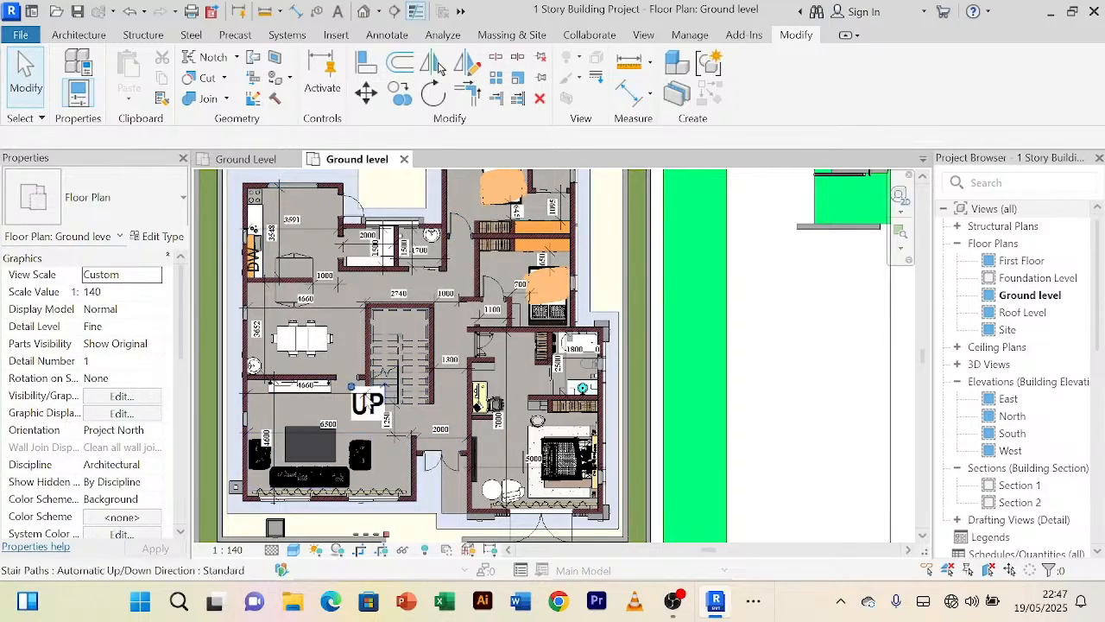
scroll(459, 349, up, 2)
scroll(462, 363, down, 2)
scroll(453, 350, up, 3)
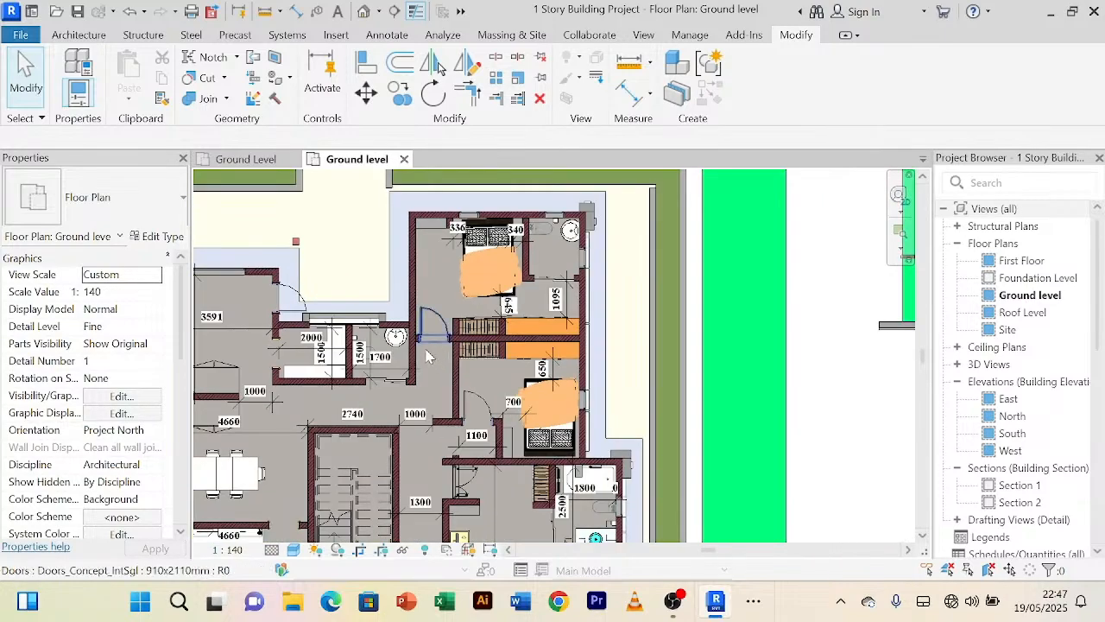
scroll(425, 356, up, 1)
scroll(431, 393, up, 1)
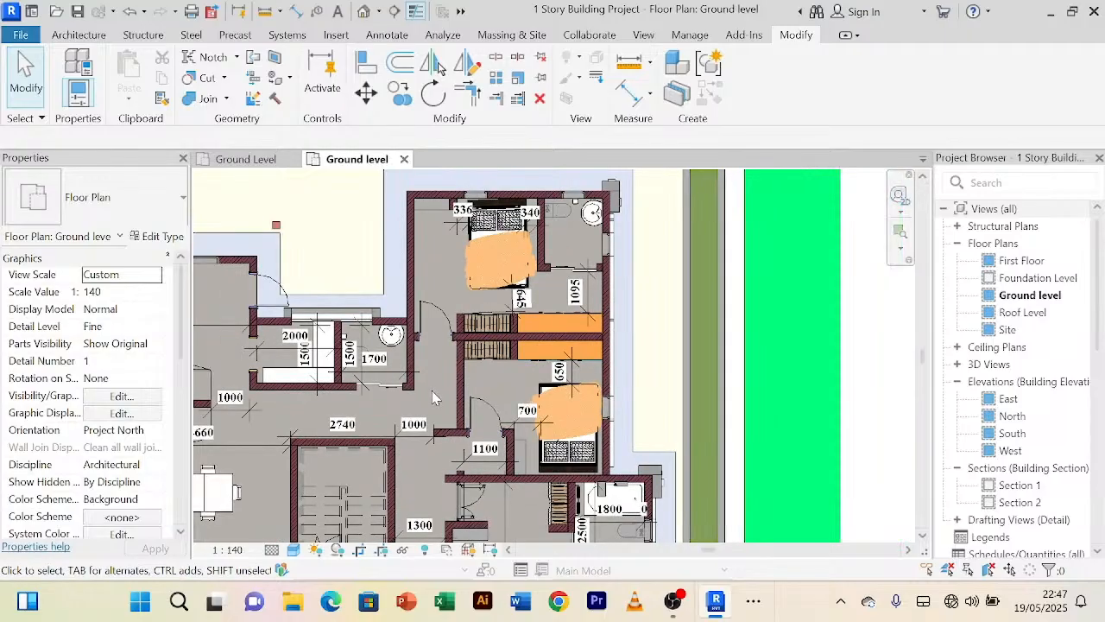
scroll(576, 290, up, 2)
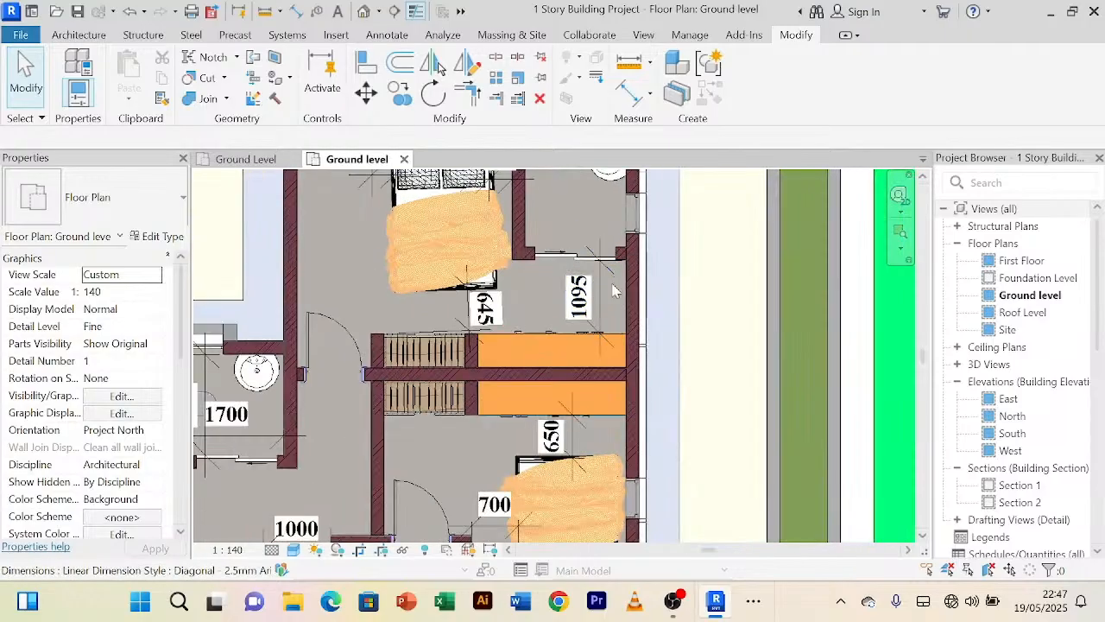
scroll(525, 401, down, 3)
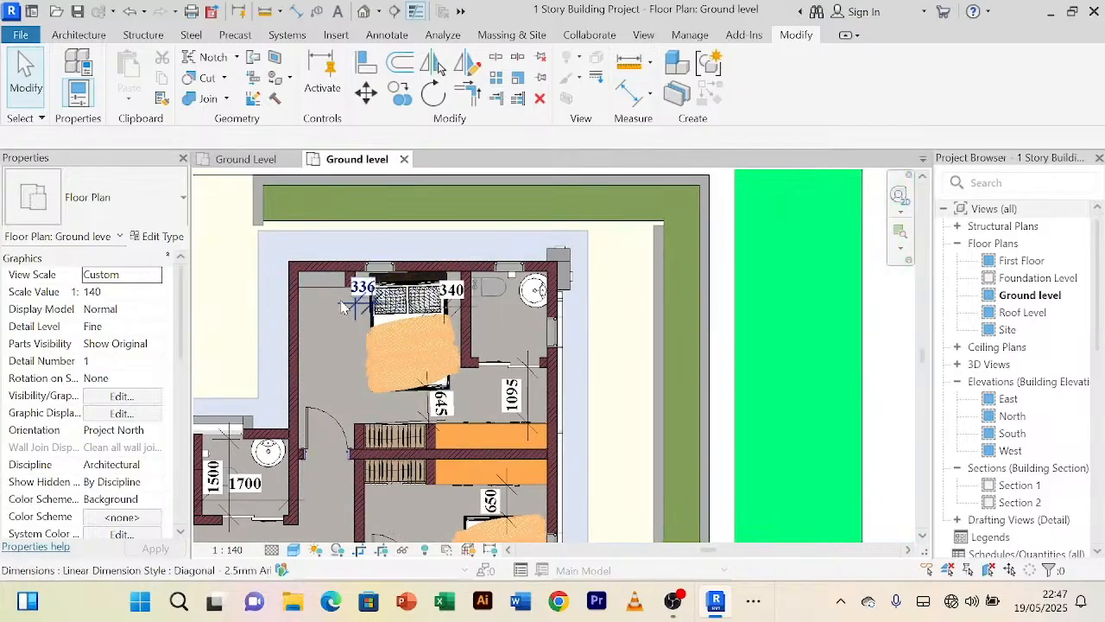
Step: Delete the 1095, 645 and 336 dimensions from the upper bedroom of the reference plan
middle_drag(487, 407, 493, 393)
click(533, 397)
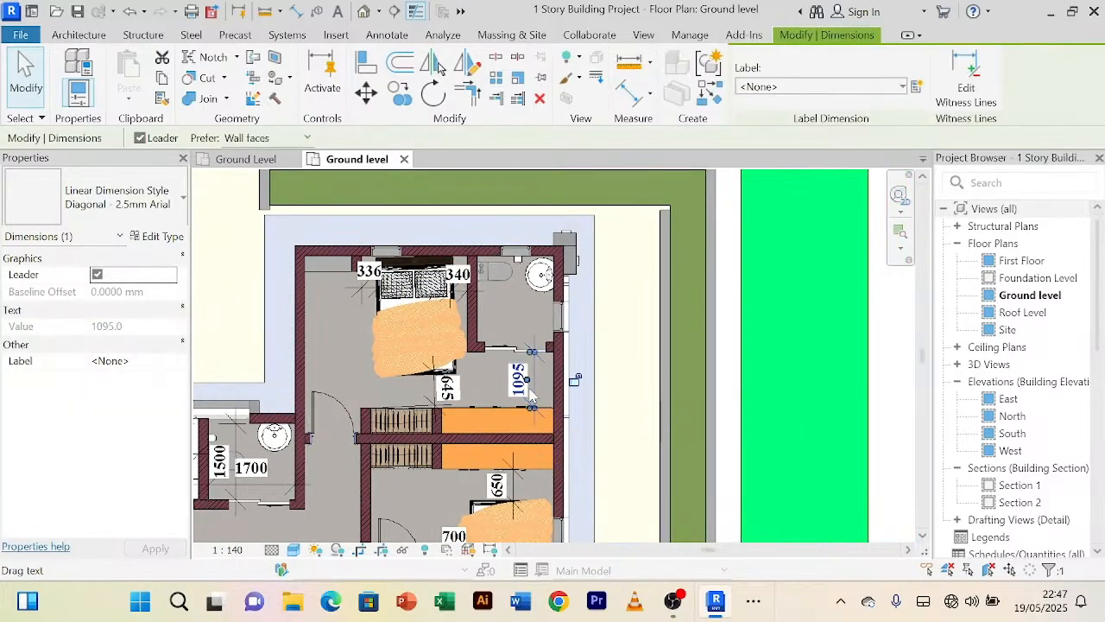
key(Delete)
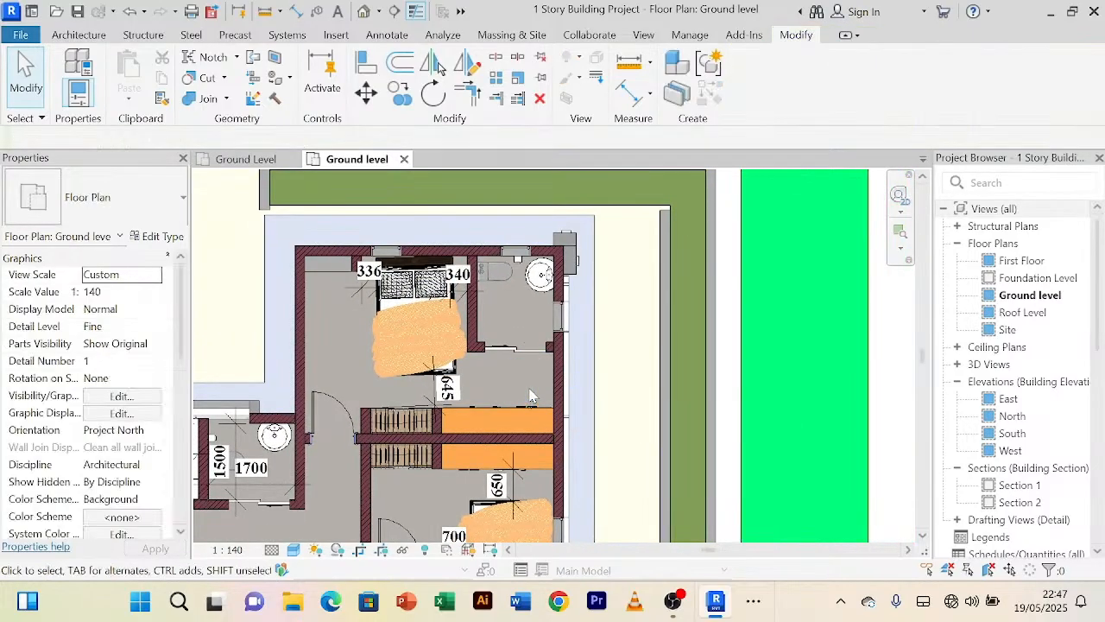
click(436, 404)
key(Delete)
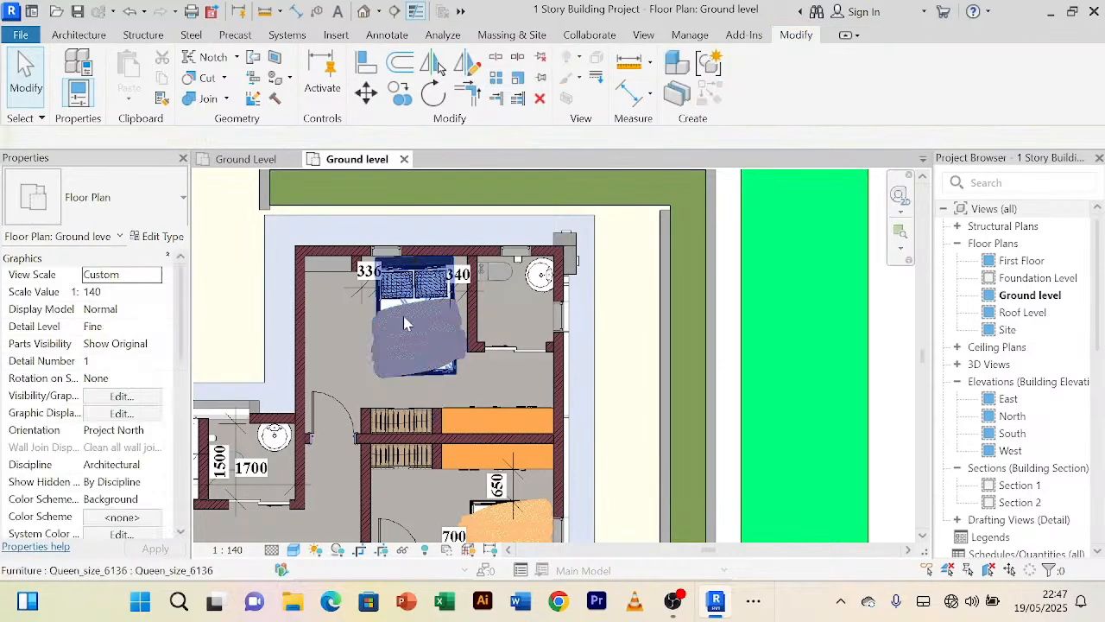
click(357, 295)
key(Delete)
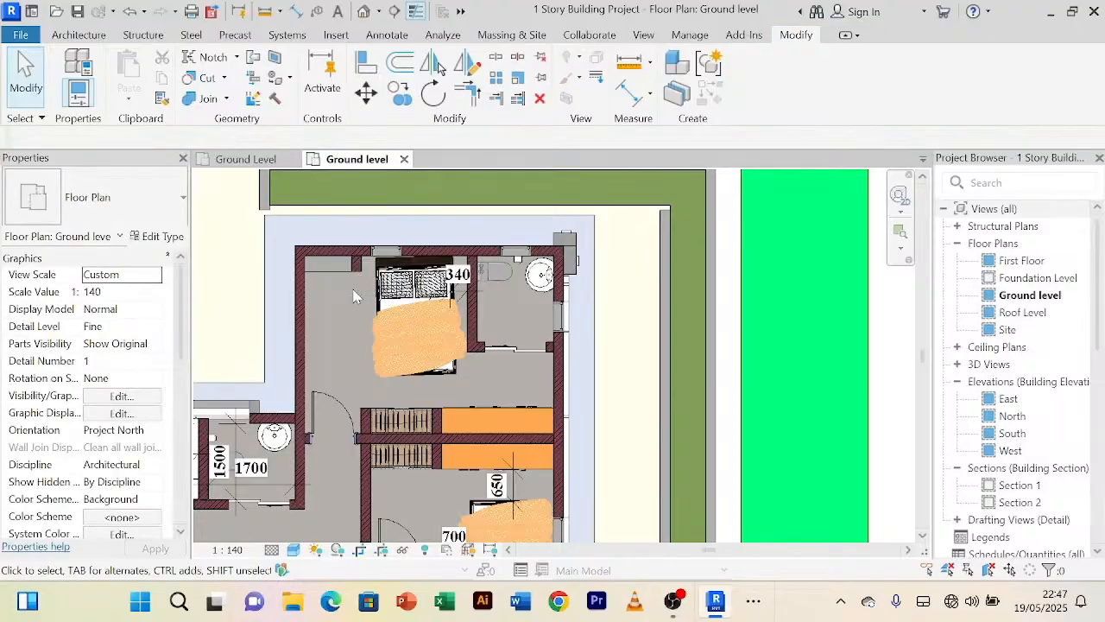
Step: Place an aligned dimension across the upper bedroom's full width, between the inner faces of its left and right walls
click(474, 299)
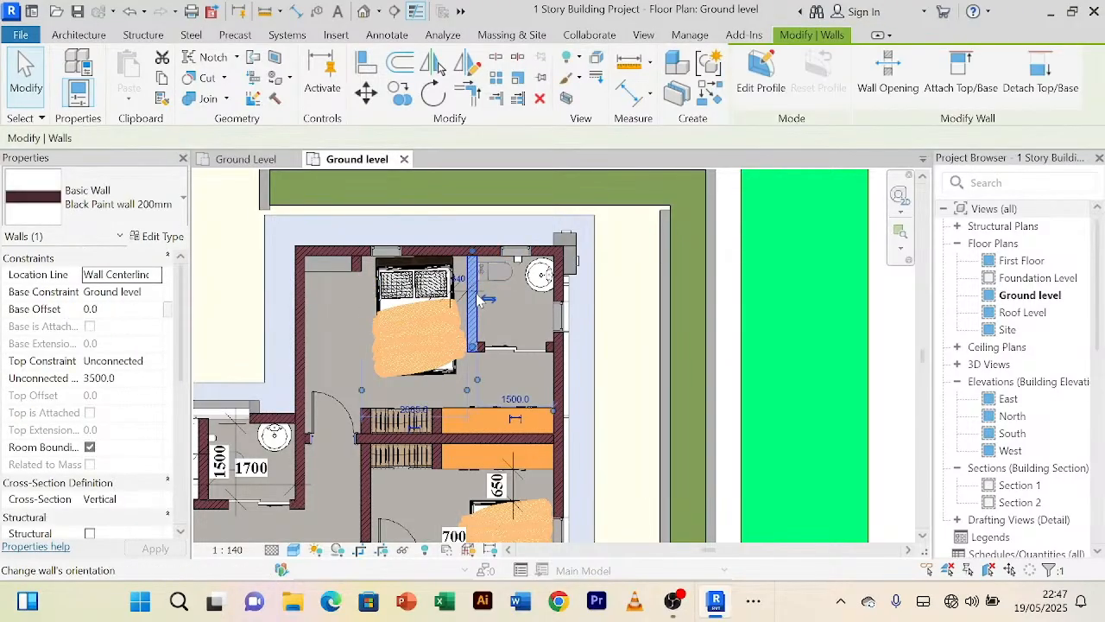
click(304, 356)
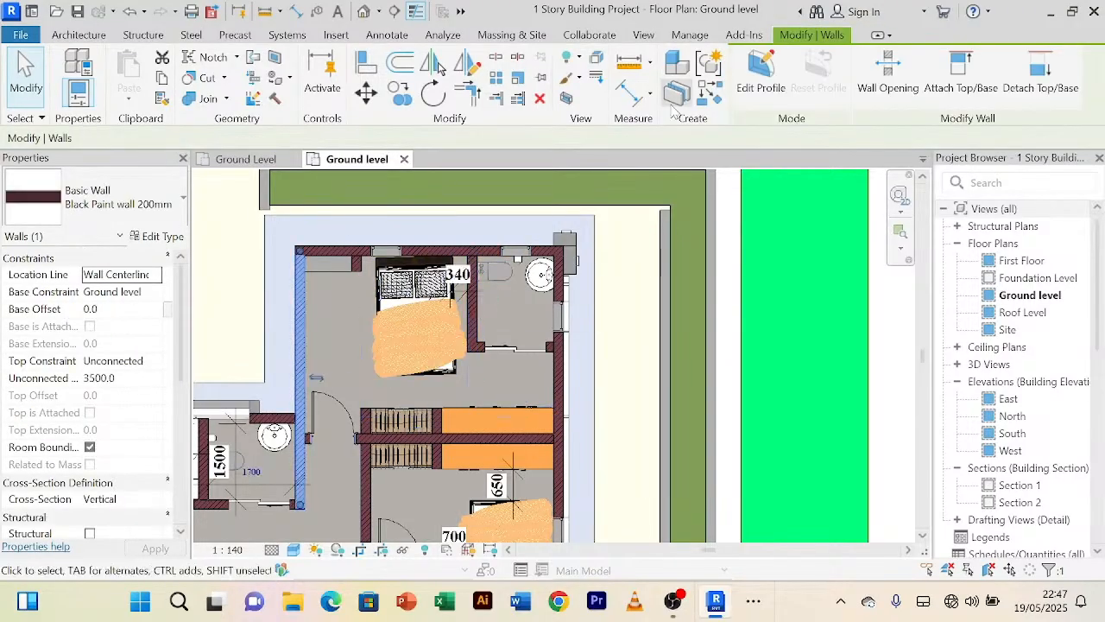
click(630, 93)
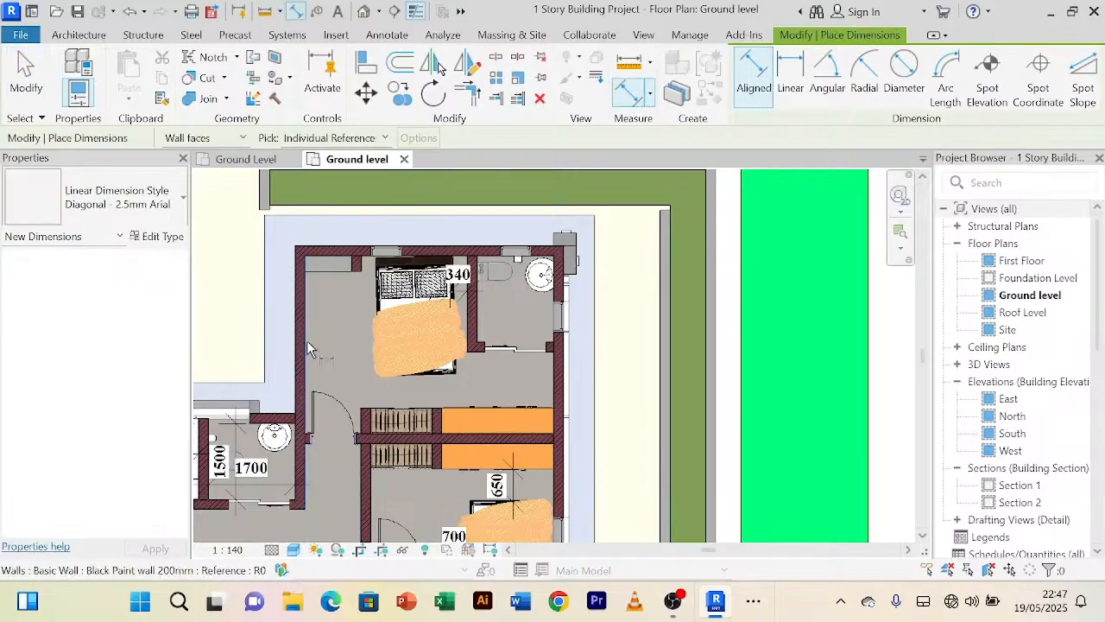
click(306, 340)
click(548, 378)
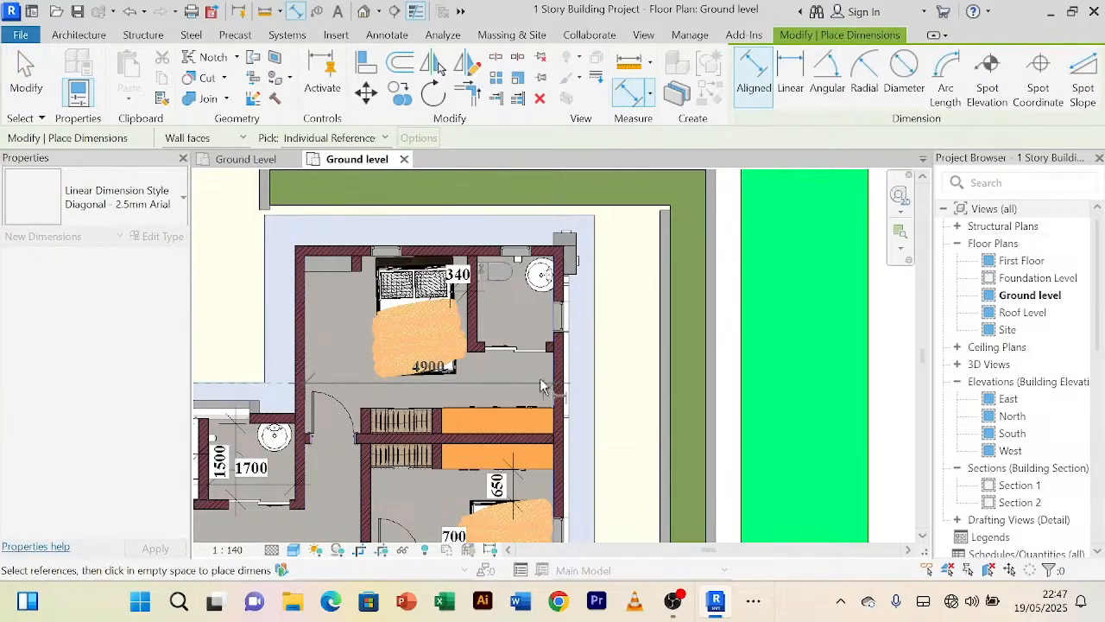
click(515, 387)
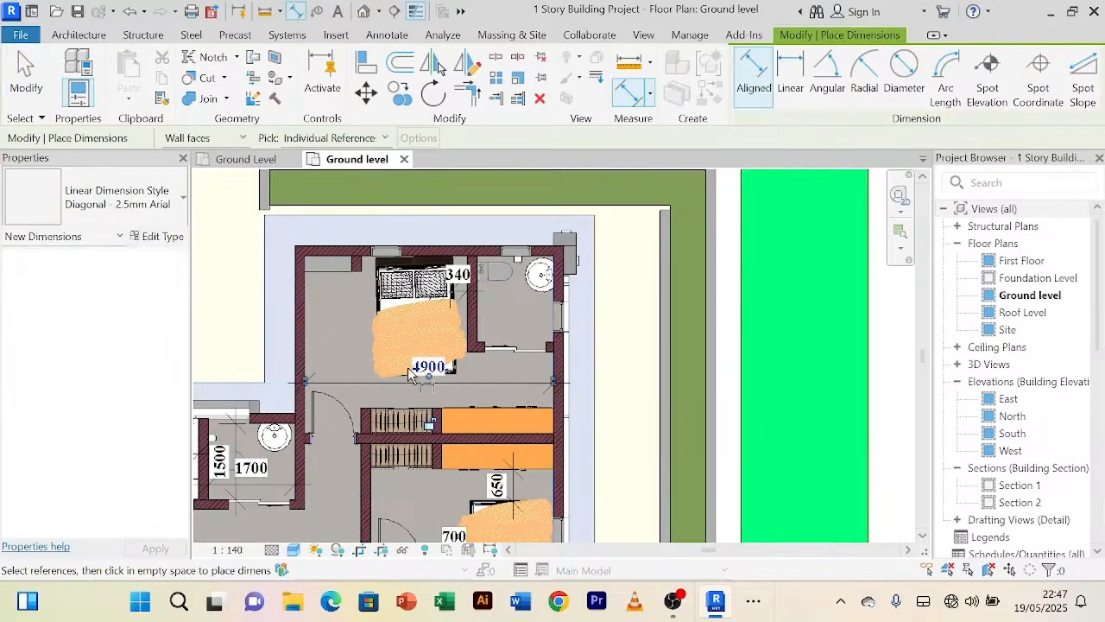
Step: Dimension the upper bedroom's depth from its upper wall to the wall behind the wardrobes
click(370, 263)
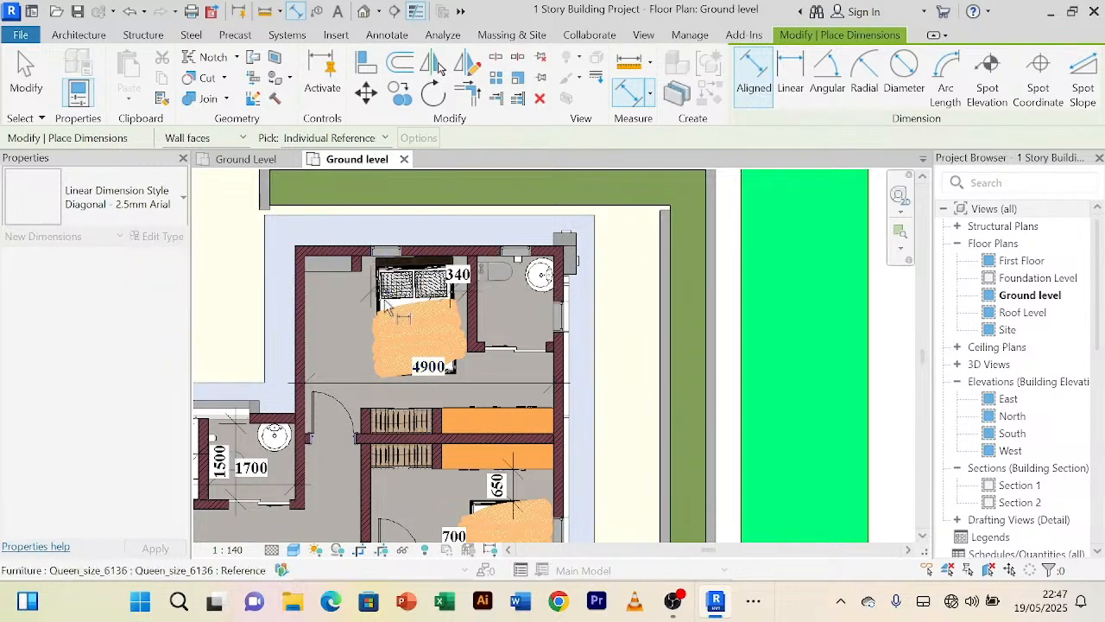
right_click(356, 317)
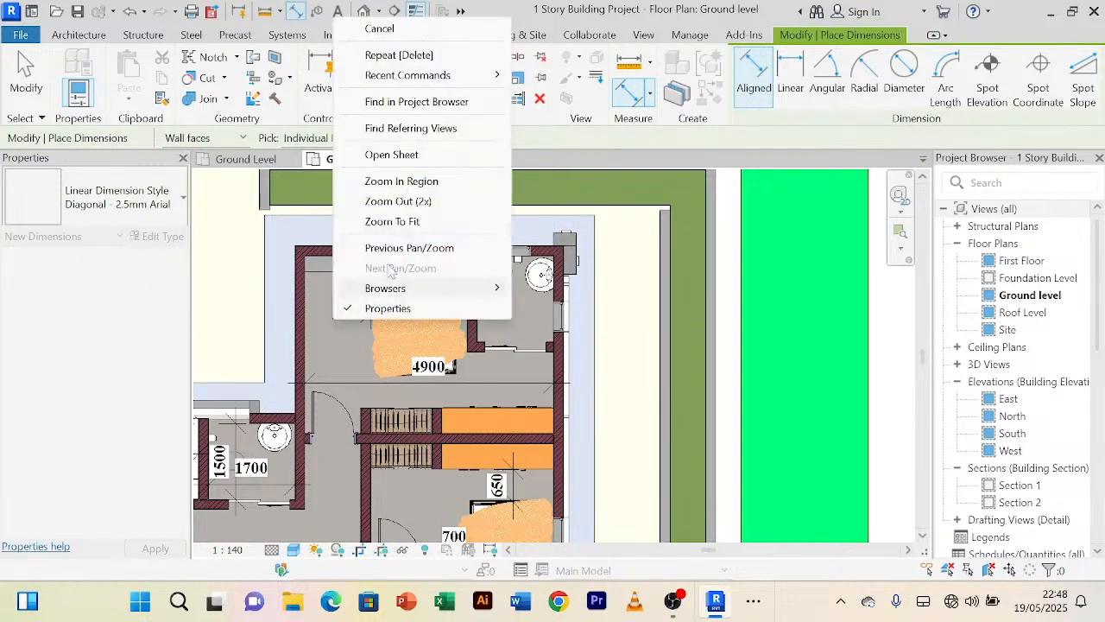
click(439, 31)
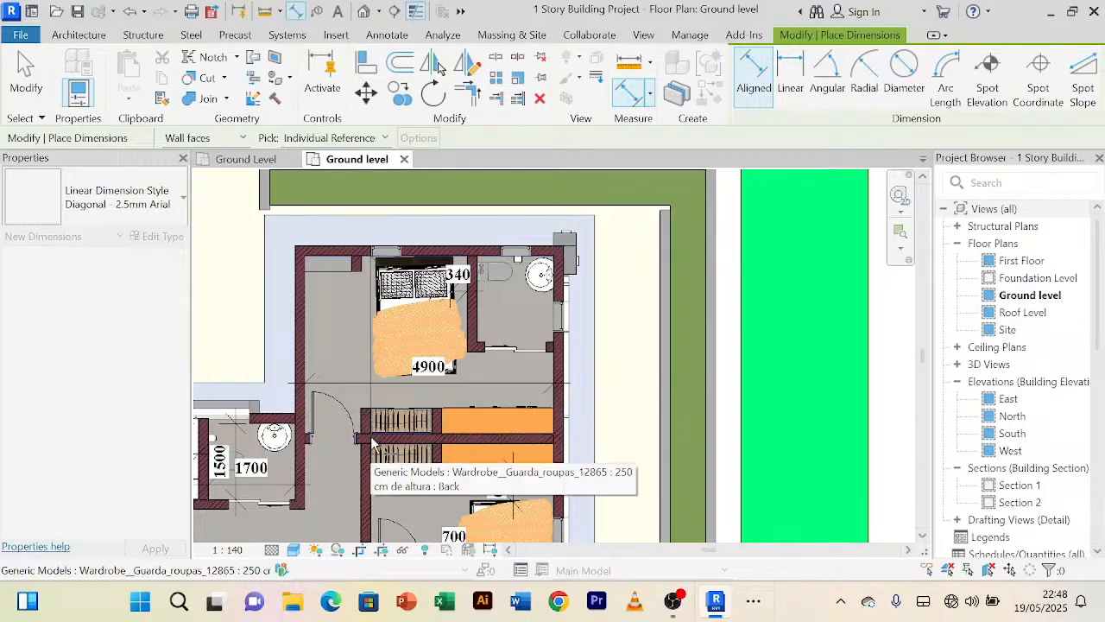
scroll(370, 436, up, 3)
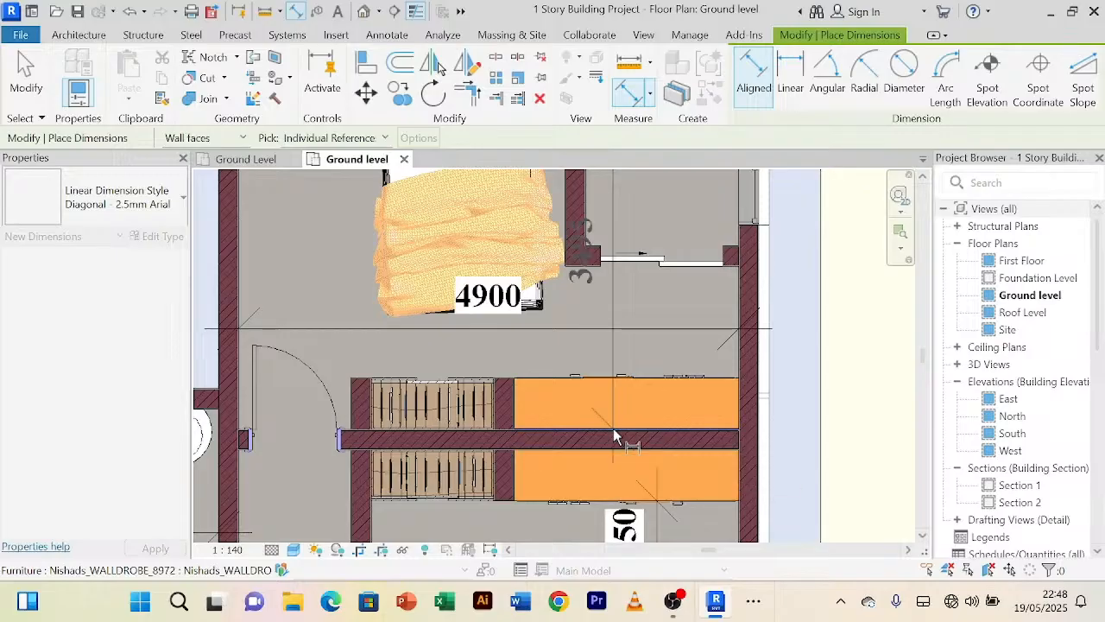
click(661, 352)
Step: Examine how the two bedrooms, their wardrobes and the adjoining corridor are arranged in the reference plan
scroll(659, 356, down, 2)
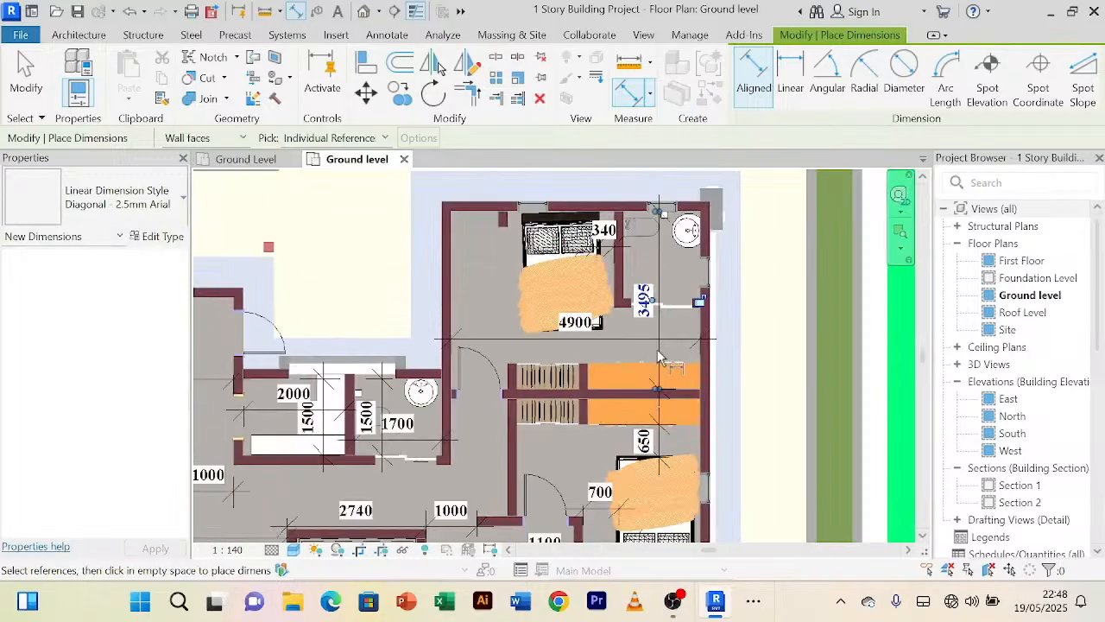
scroll(658, 355, down, 3)
scroll(661, 358, up, 5)
scroll(666, 345, down, 2)
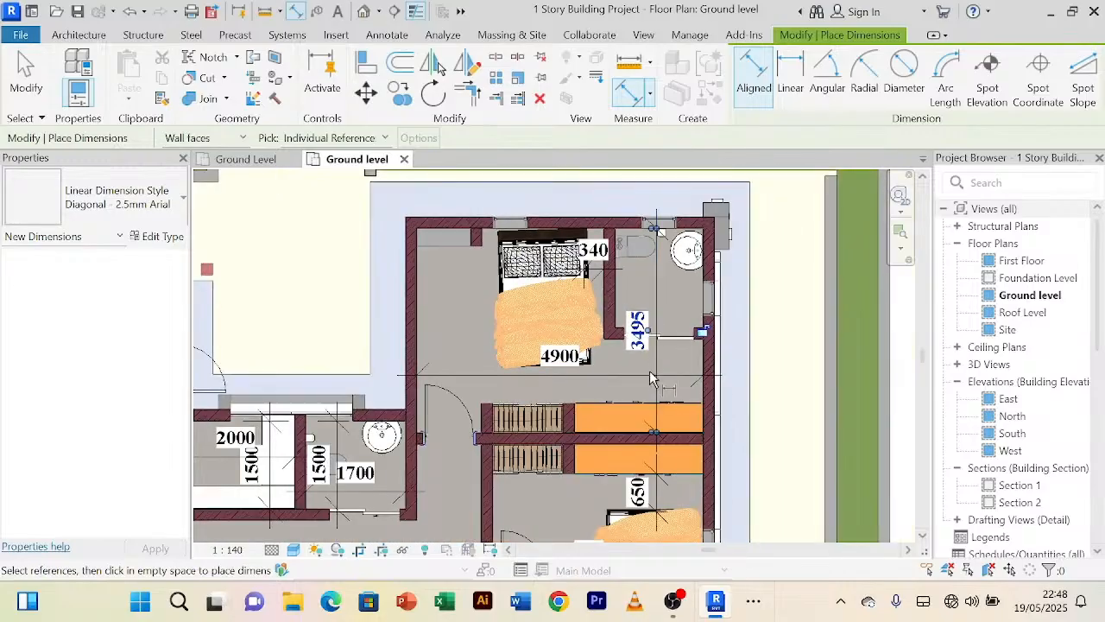
scroll(649, 395, up, 3)
scroll(648, 395, down, 4)
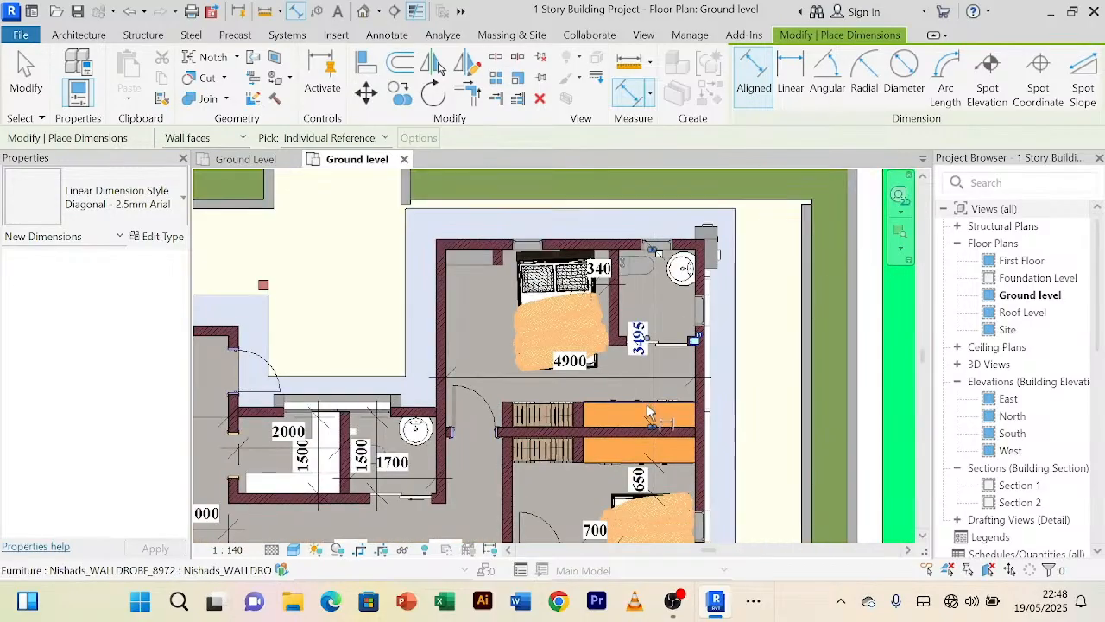
scroll(648, 404, down, 3)
scroll(630, 346, up, 4)
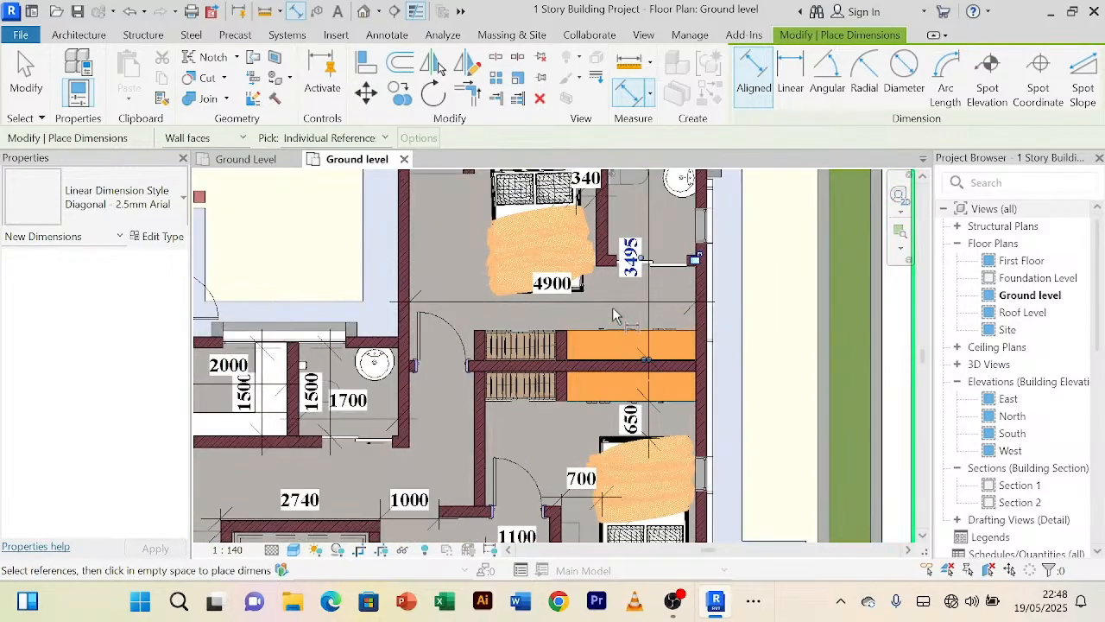
scroll(619, 371, down, 1)
scroll(630, 431, up, 3)
scroll(625, 429, down, 1)
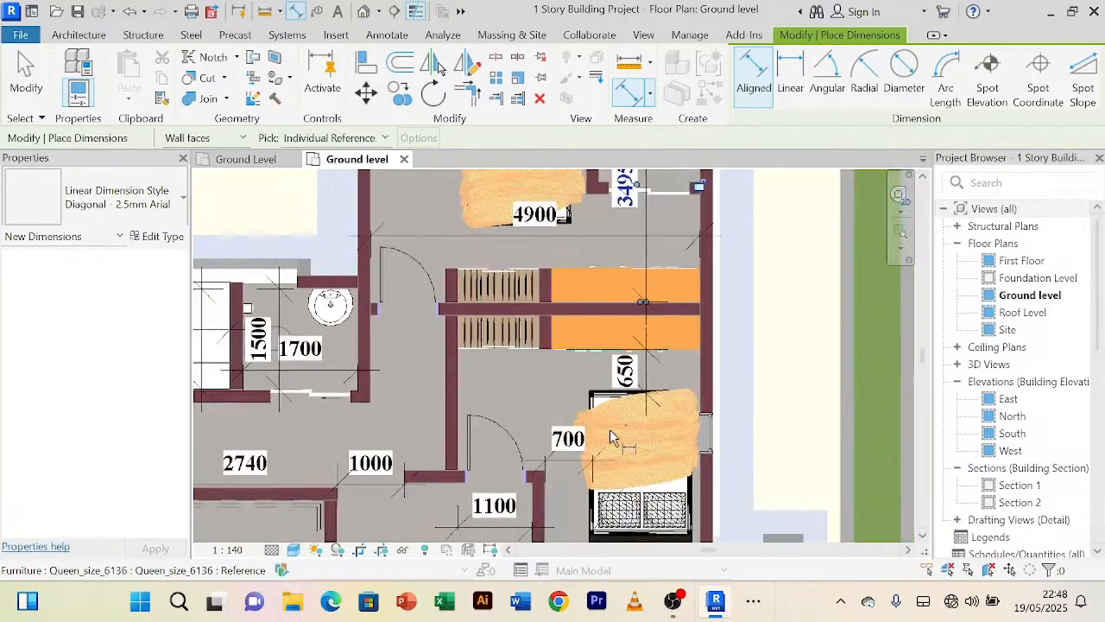
Step: Dismiss Project1's save reminder without saving and compare the small room's right wall with the bedroom wall in the reference plan
click(249, 159)
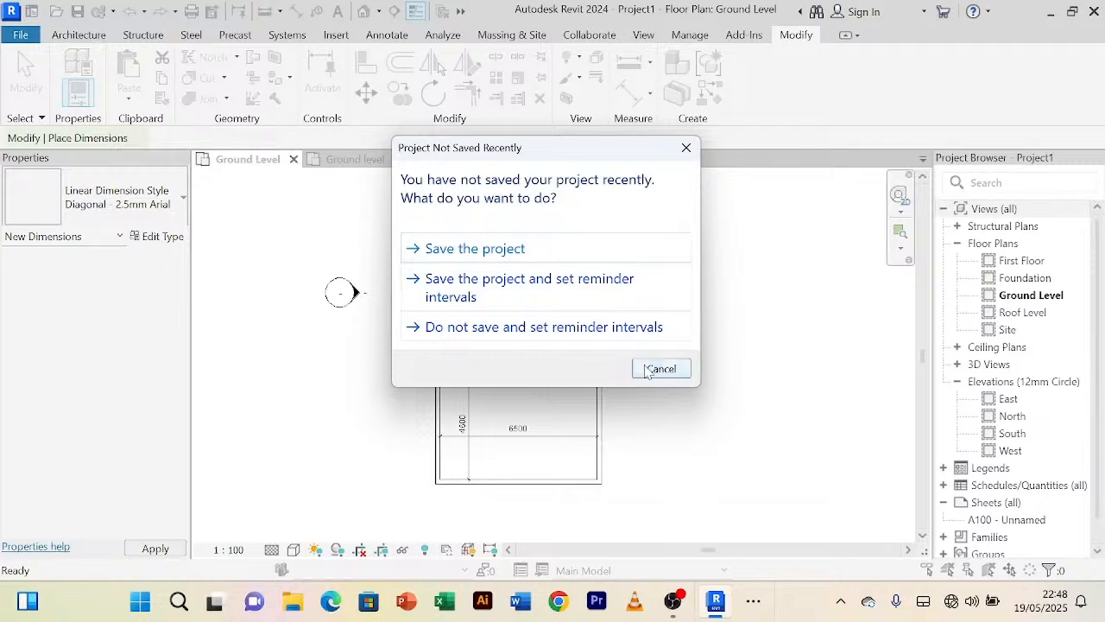
click(661, 369)
scroll(643, 246, up, 2)
middle_drag(648, 240, 508, 399)
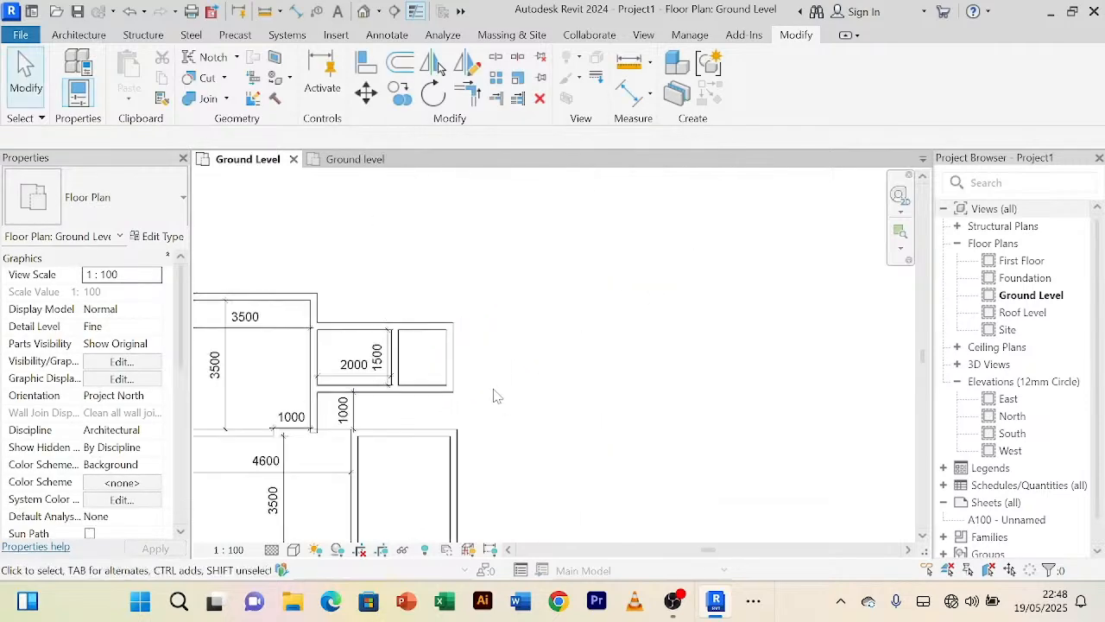
scroll(501, 362, down, 3)
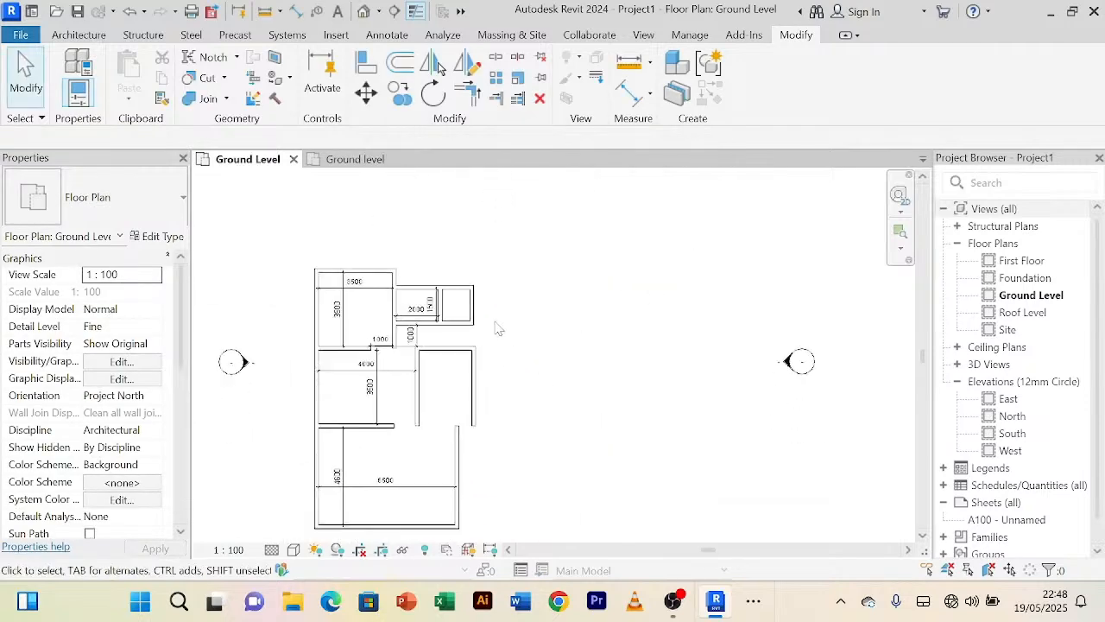
scroll(495, 327, up, 2)
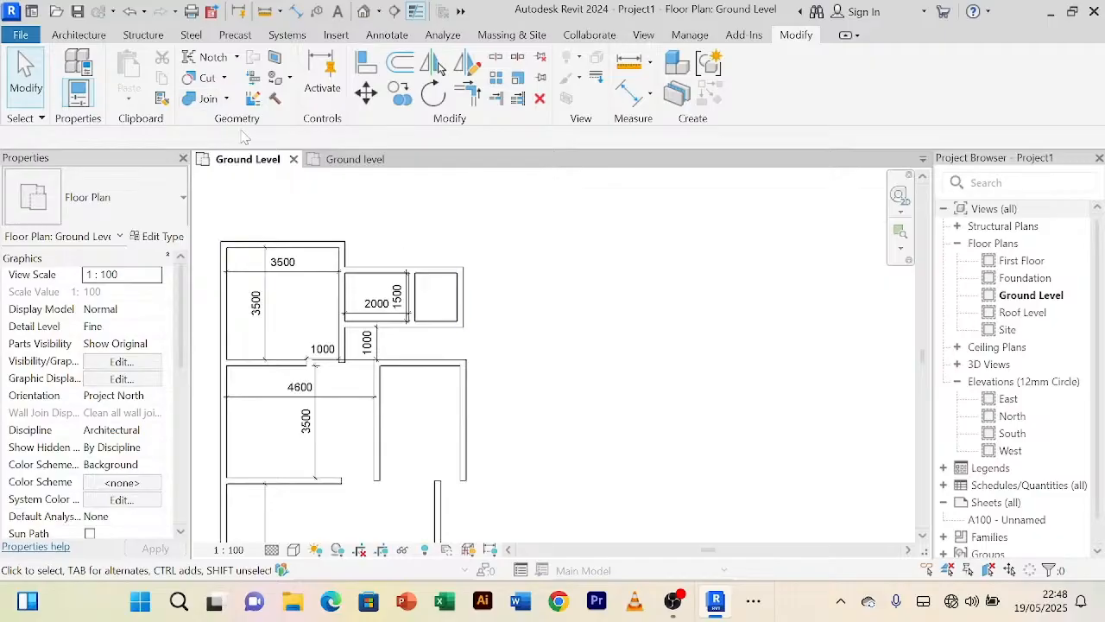
scroll(474, 327, up, 2)
click(453, 296)
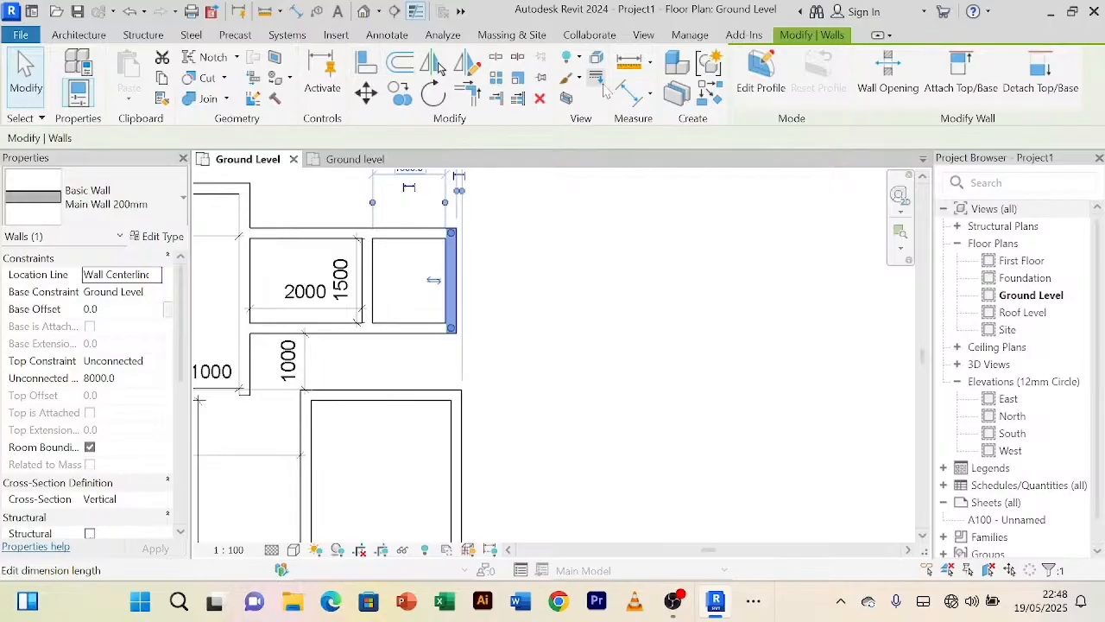
click(355, 159)
click(408, 341)
scroll(407, 342, down, 3)
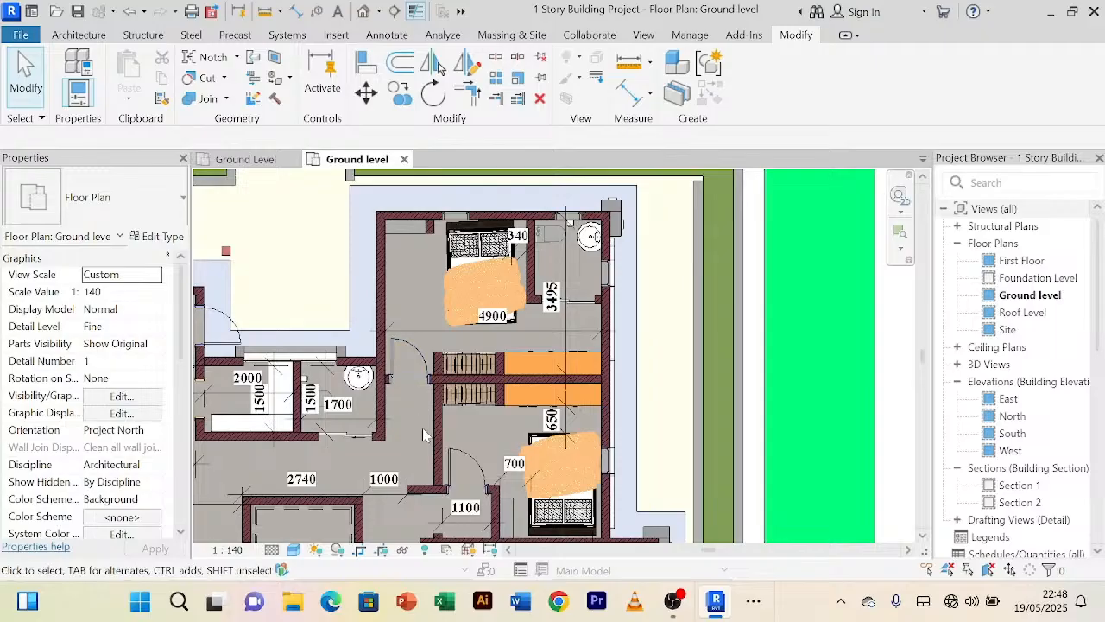
Step: In Project1's Ground Level plan, offset a copy of the small room's right wall 4900 mm to the right
click(246, 159)
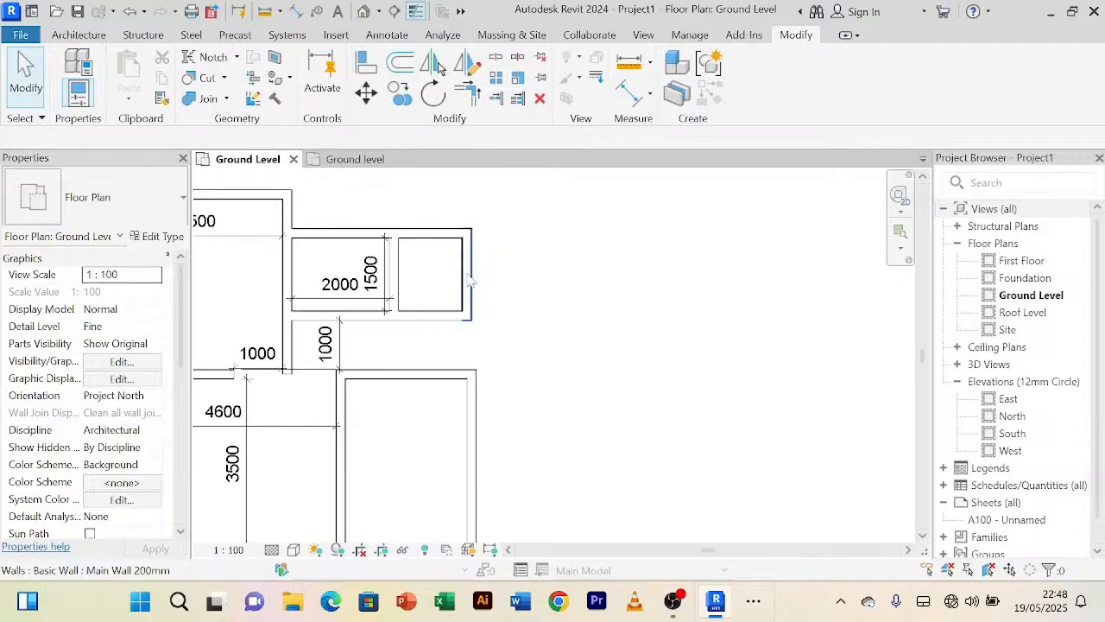
click(467, 263)
click(400, 64)
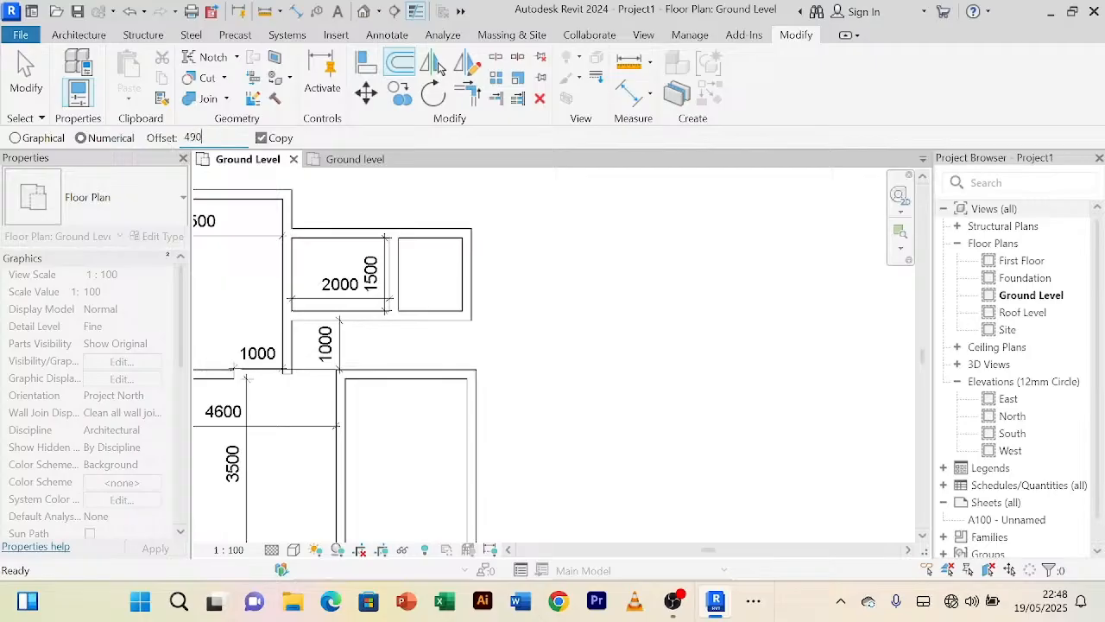
key(Return)
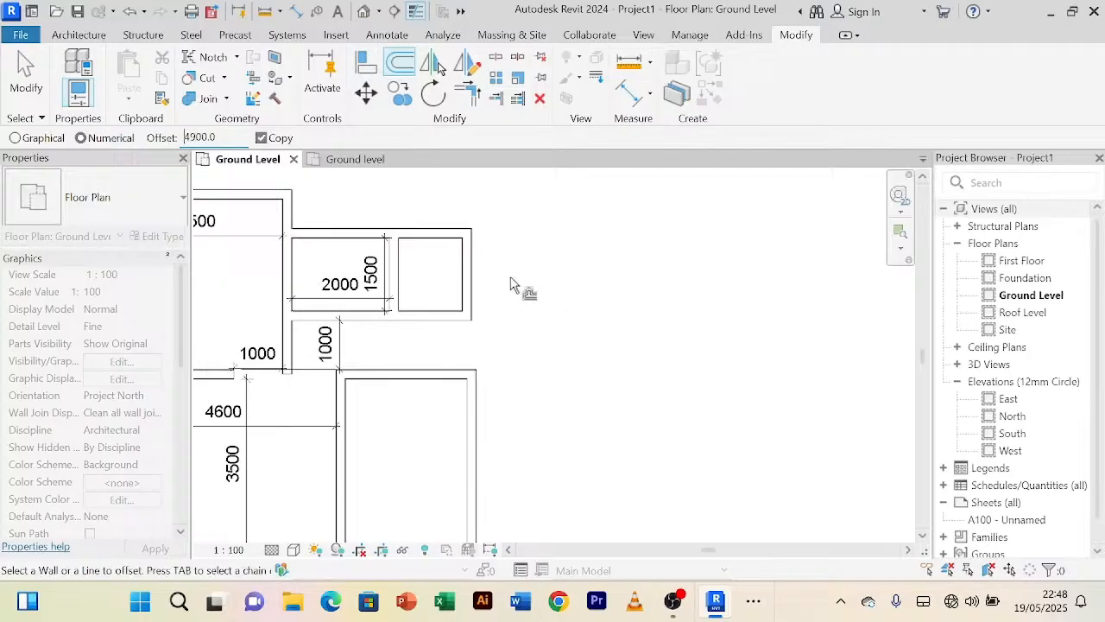
click(475, 268)
right_click(795, 274)
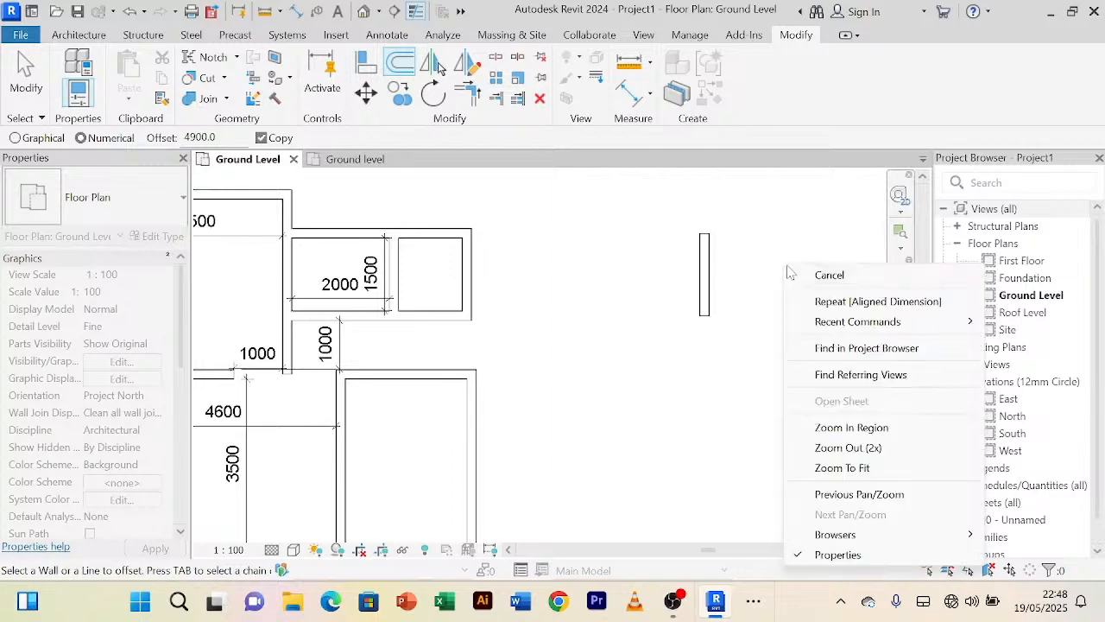
click(796, 274)
right_click(792, 259)
click(792, 260)
Step: Inspect the small rooms' dividing and lower walls and their position relative to the offset wall in Project1
scroll(209, 352, up, 2)
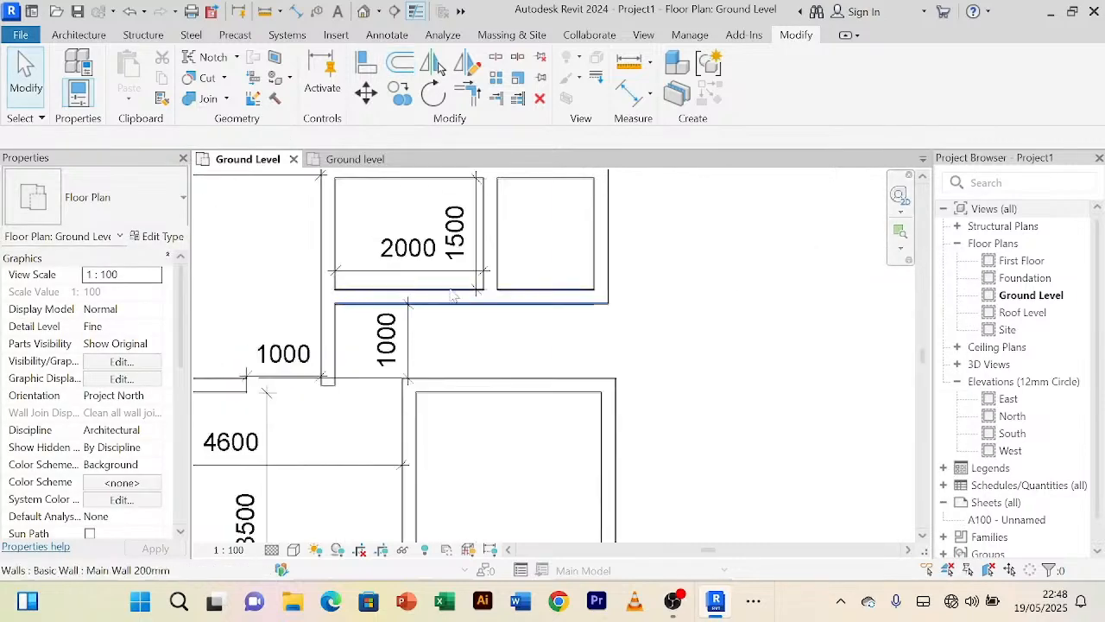
click(491, 255)
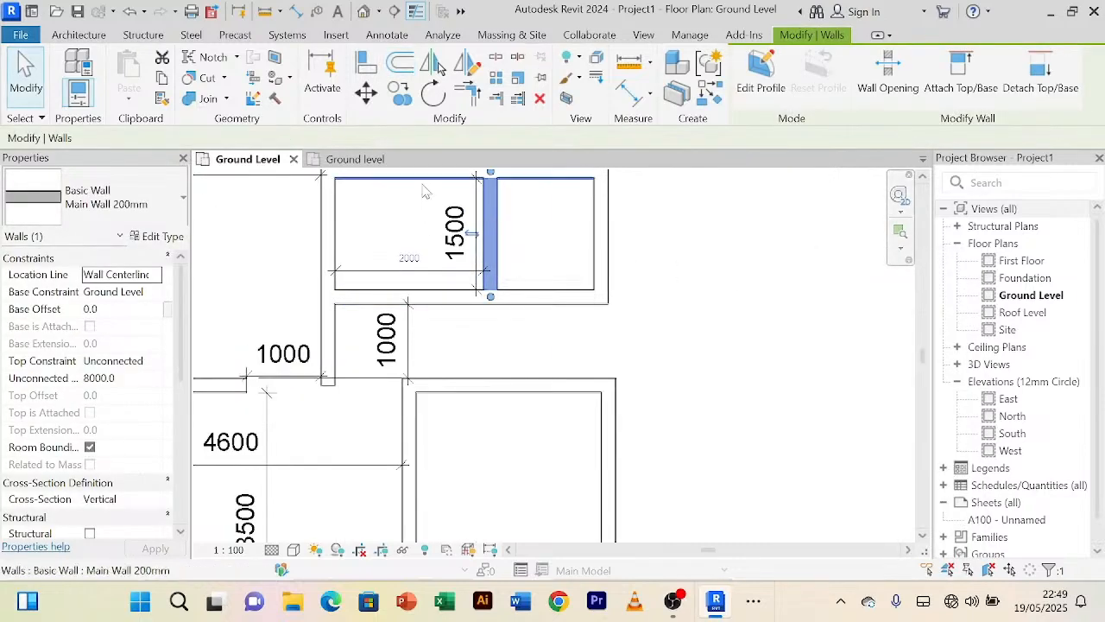
click(427, 298)
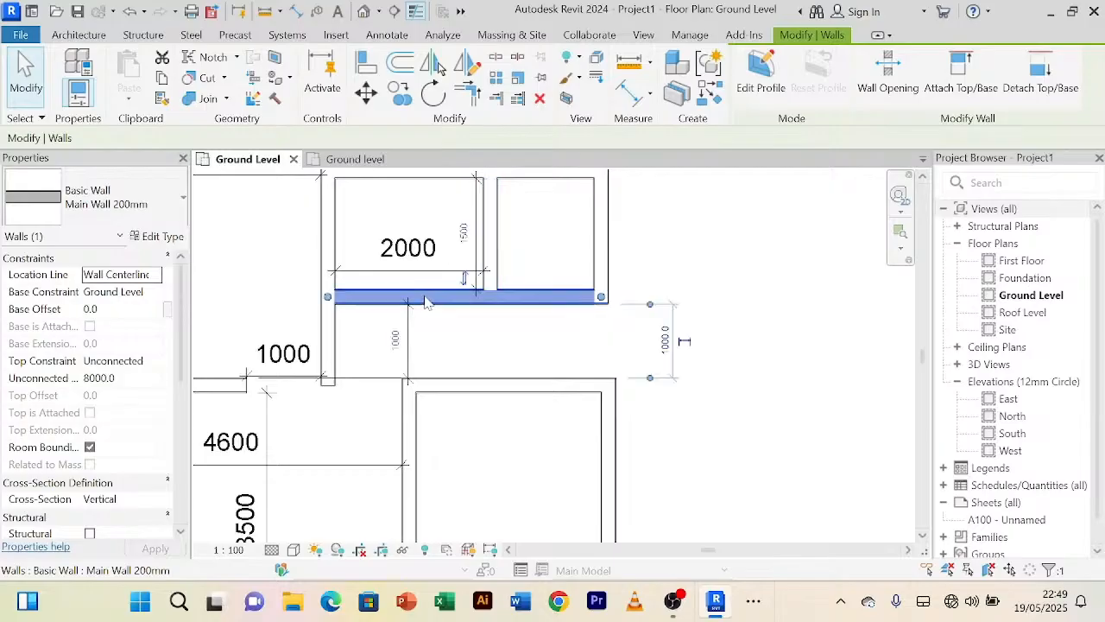
click(754, 274)
scroll(500, 256, down, 3)
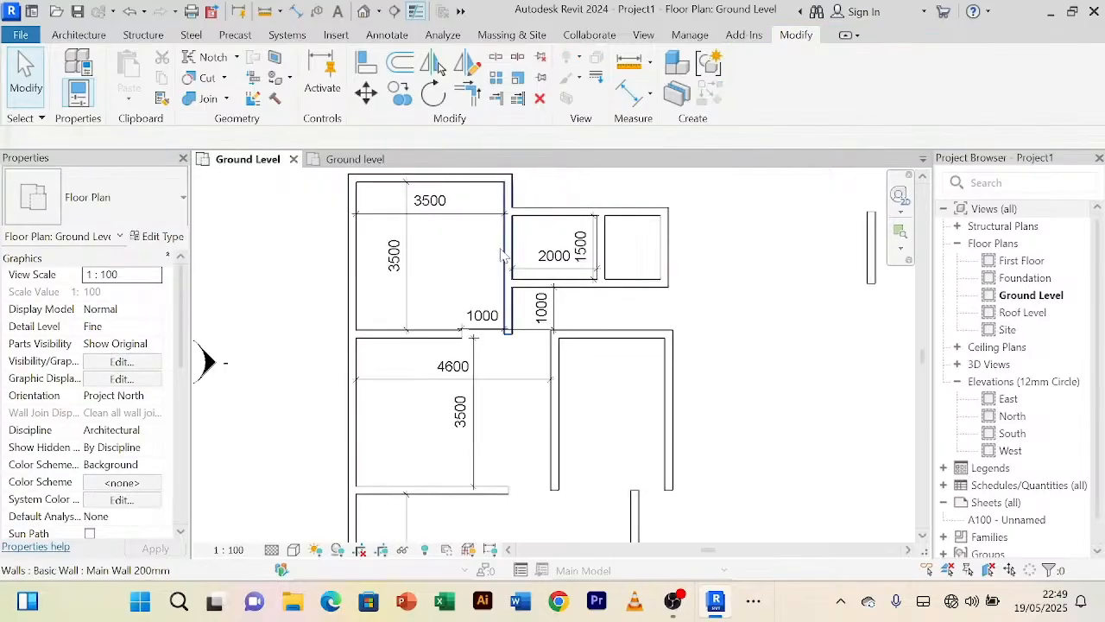
scroll(674, 292, down, 2)
middle_drag(695, 304, 577, 315)
scroll(624, 300, up, 3)
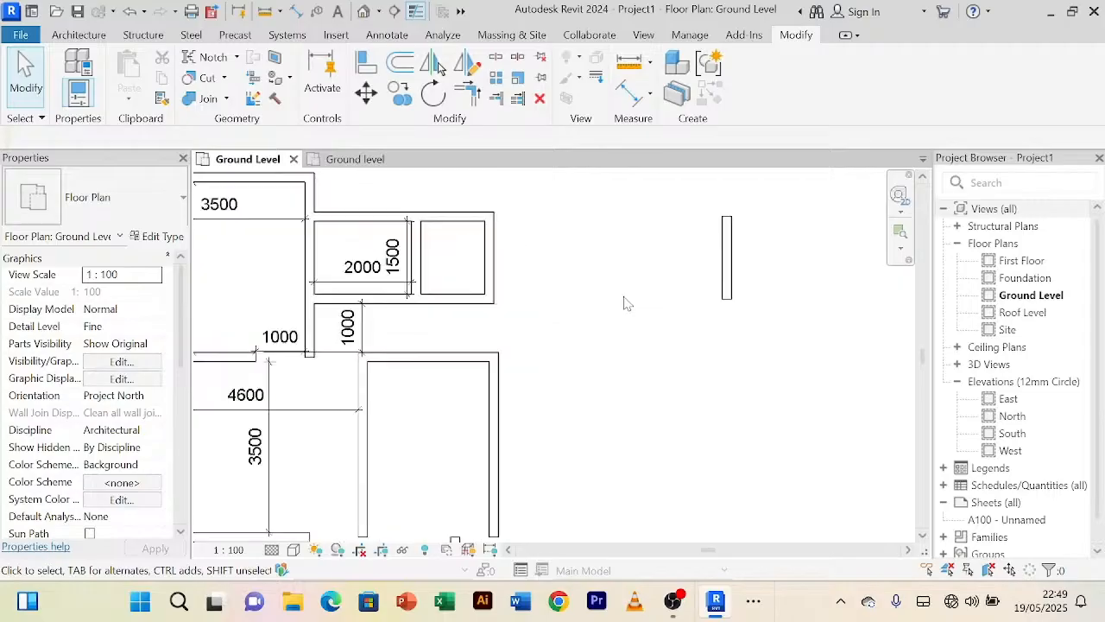
Step: Examine in the reference plan how the upper bedroom's door wall and wardrobe wall sit relative to the small bathroom and corridor
click(355, 159)
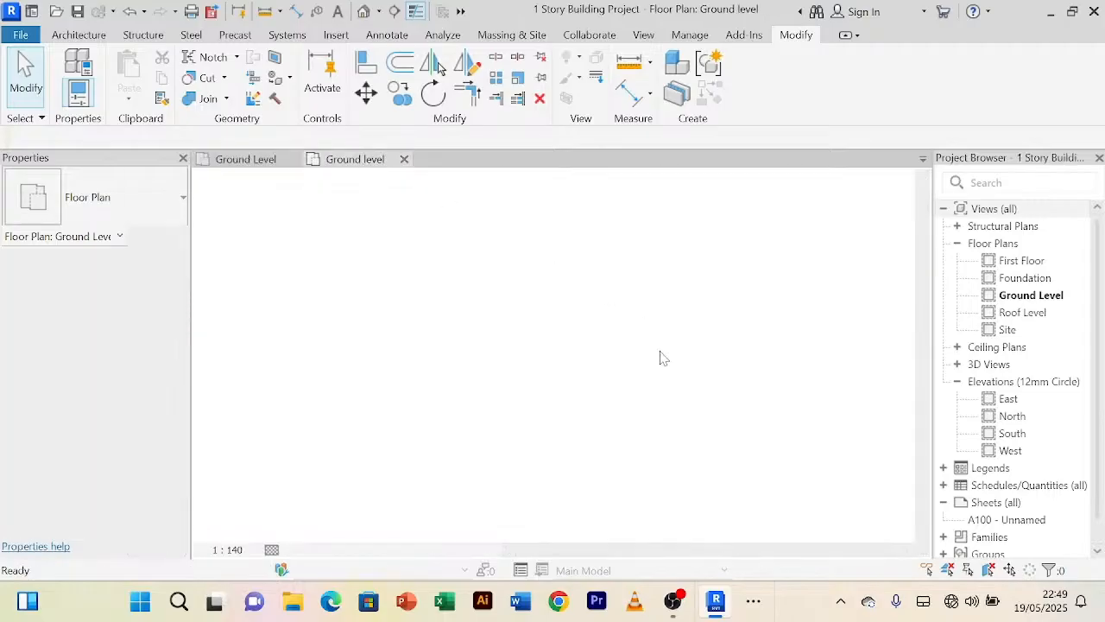
scroll(479, 257, down, 2)
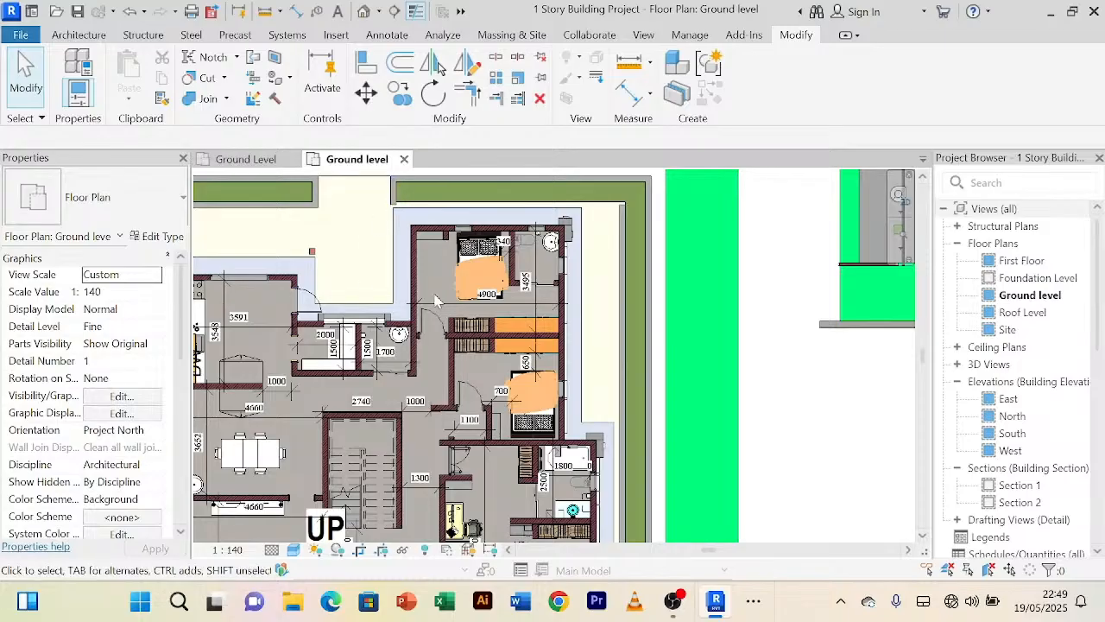
scroll(531, 274, up, 2)
scroll(562, 309, up, 2)
scroll(563, 309, down, 2)
scroll(385, 386, up, 2)
scroll(383, 386, down, 2)
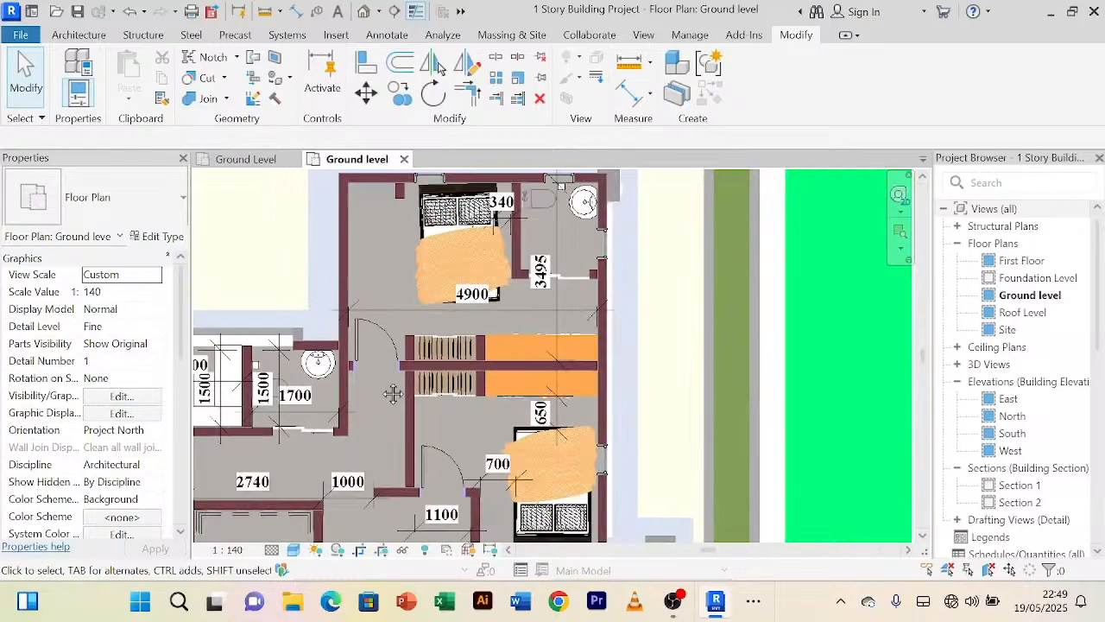
scroll(383, 389, up, 1)
scroll(508, 324, up, 1)
scroll(506, 322, down, 1)
scroll(400, 395, down, 1)
middle_drag(402, 397, 402, 373)
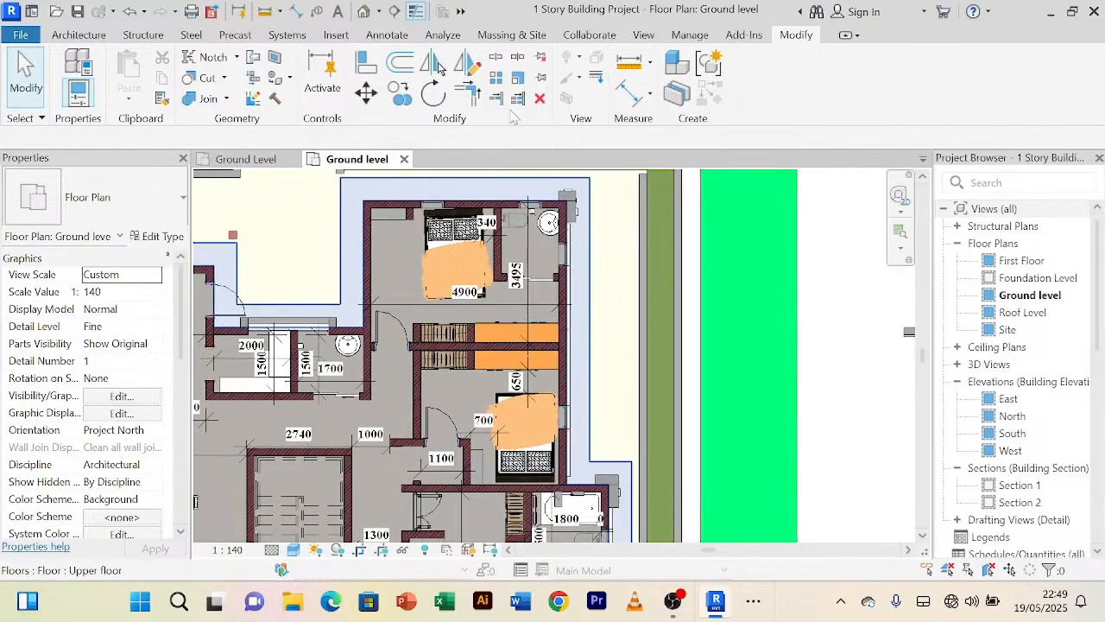
Step: Dimension the vertical distance from the upper bedroom's door wall to the lower end of the small bathroom's right wall
key(d)
key(i)
scroll(389, 310, up, 5)
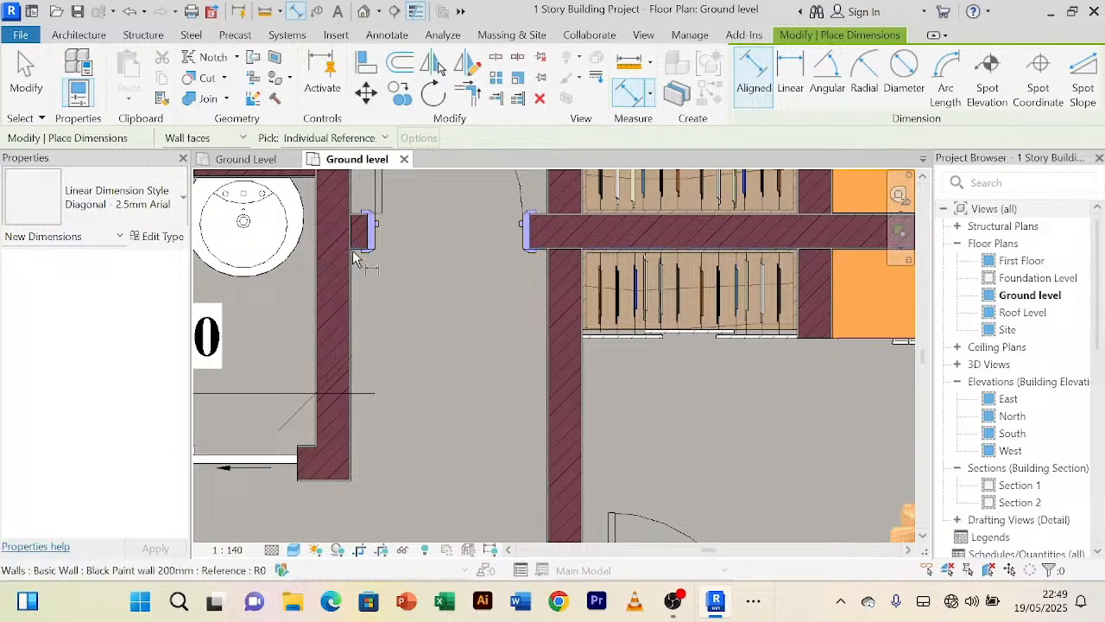
scroll(371, 402, down, 2)
scroll(367, 397, up, 3)
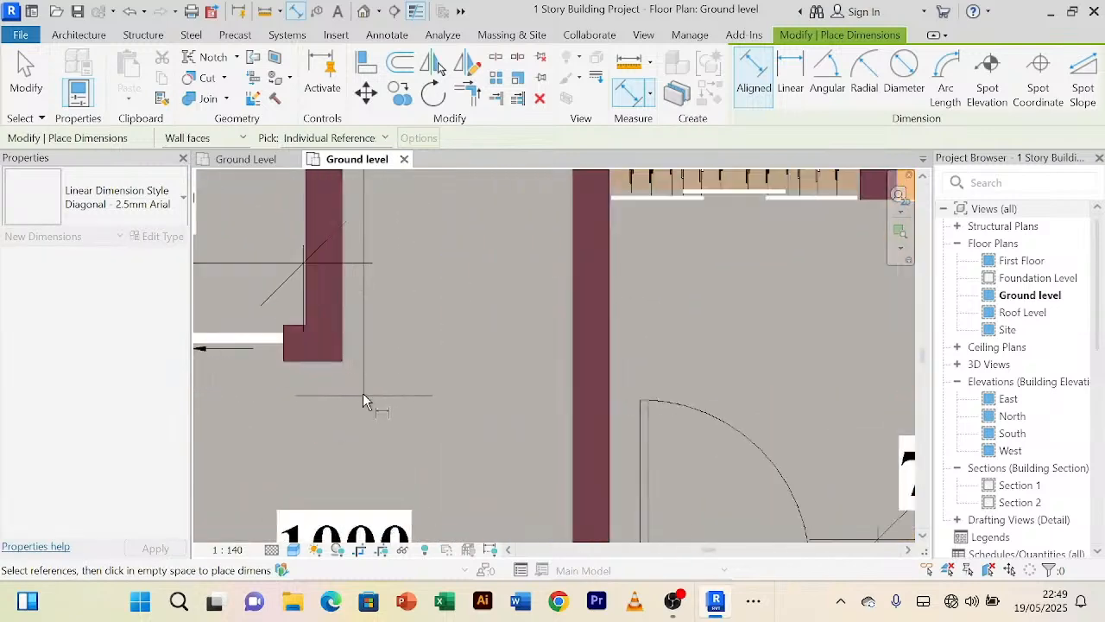
click(347, 364)
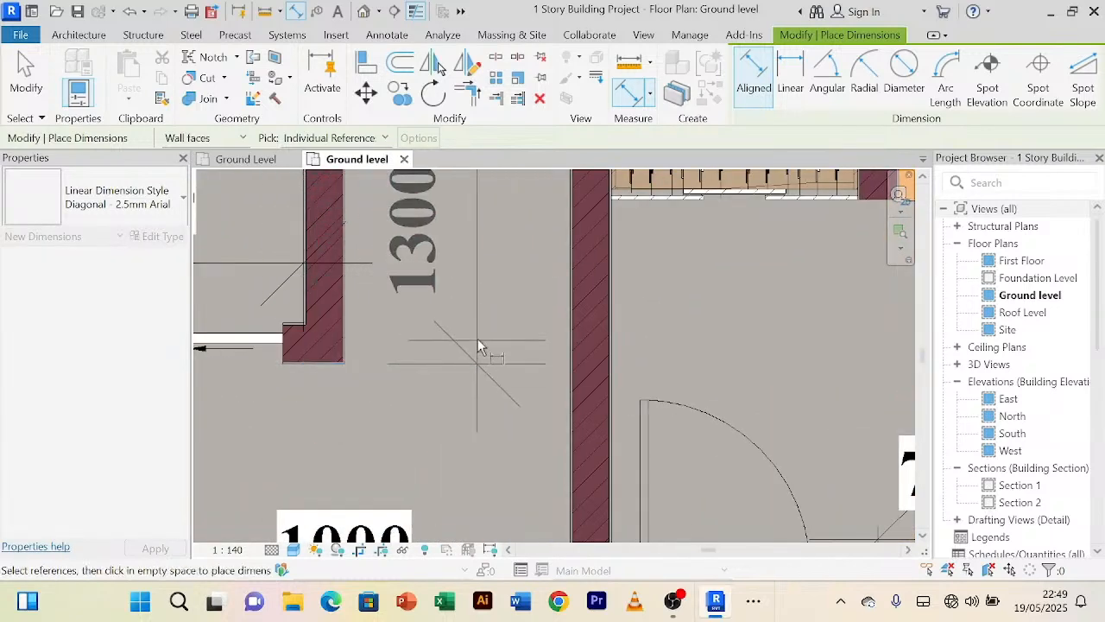
scroll(472, 341, down, 2)
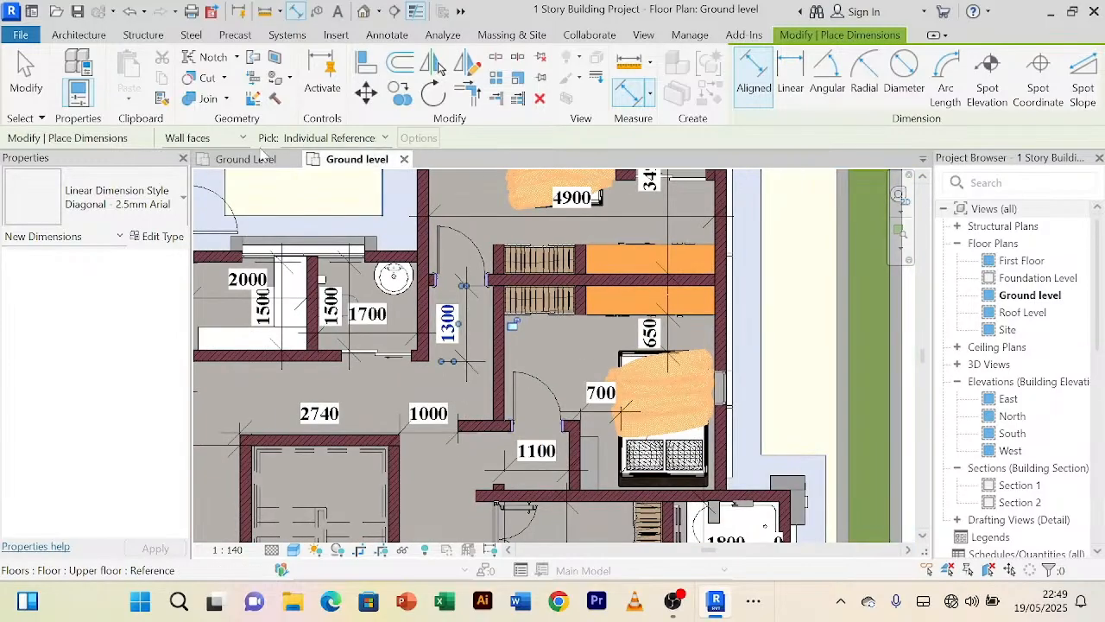
Step: In Project1, draw a horizontal Main Wall 200mm about 4900 mm long from the small room's right wall to the offset wall
click(246, 159)
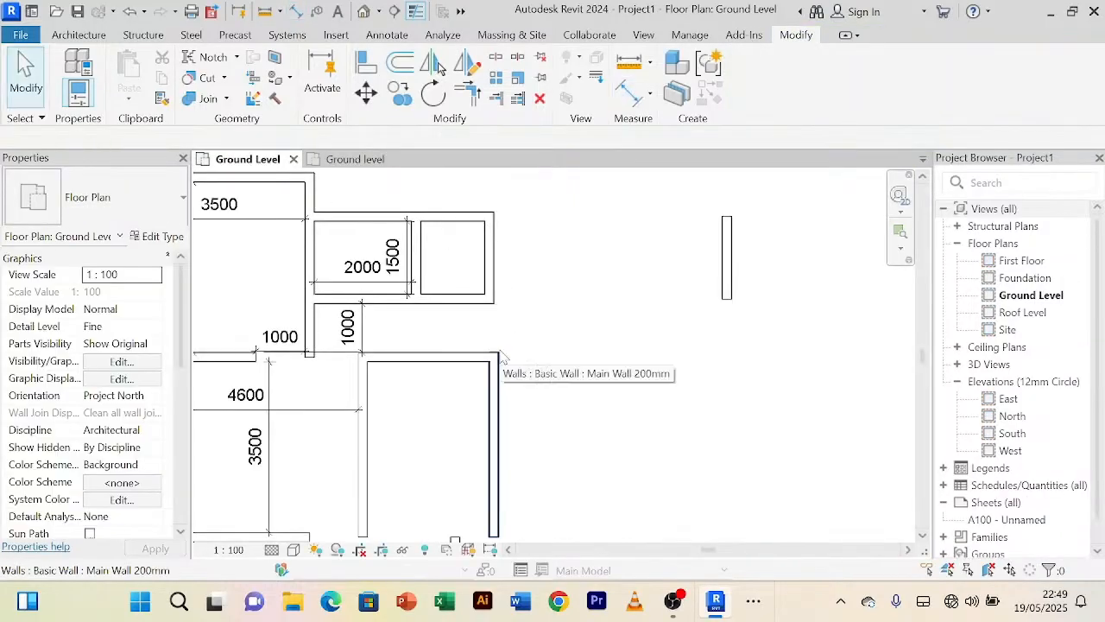
scroll(495, 245, up, 2)
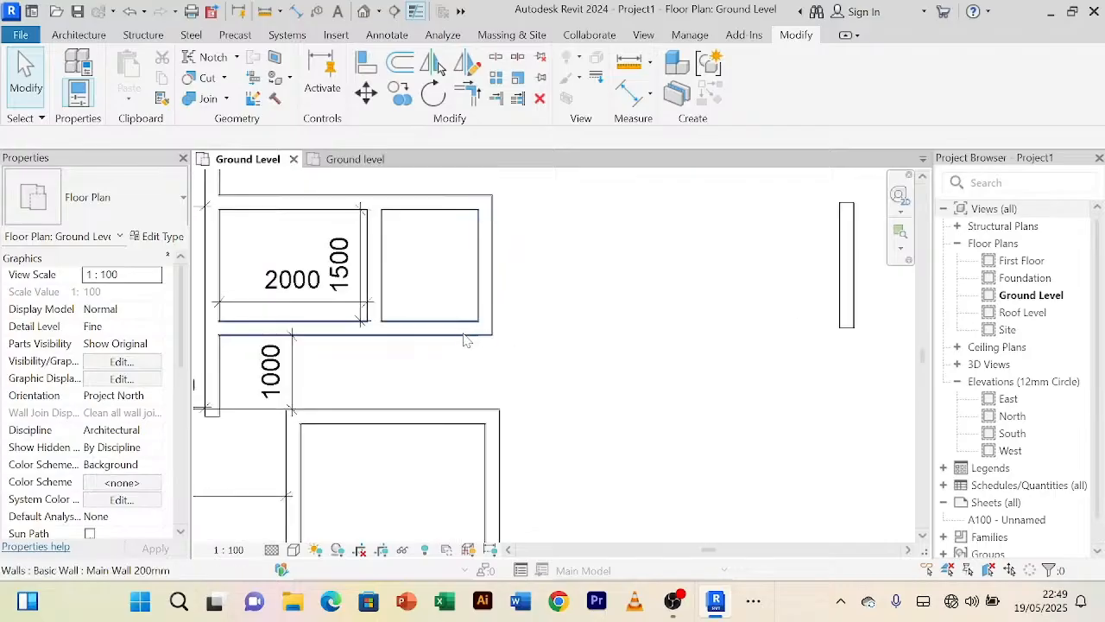
scroll(566, 292, down, 2)
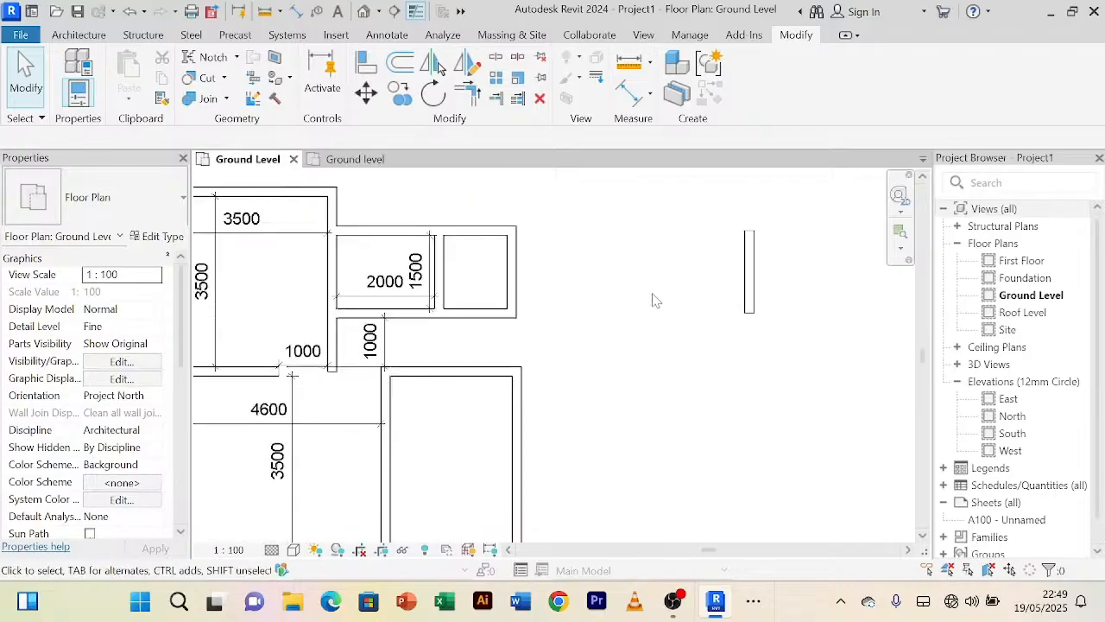
click(511, 288)
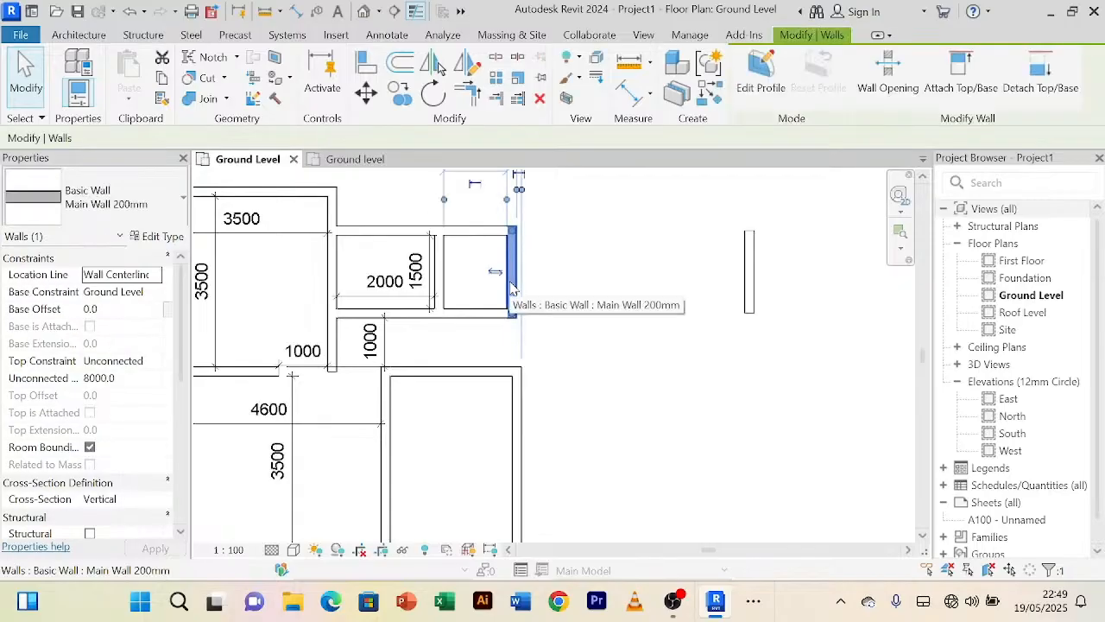
click(713, 109)
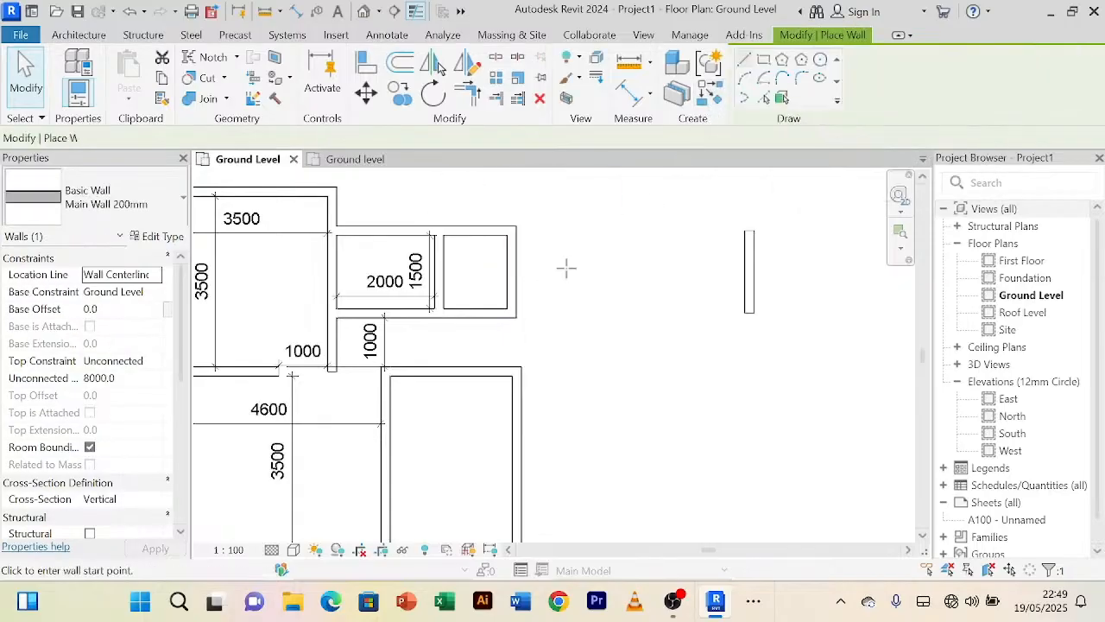
click(513, 290)
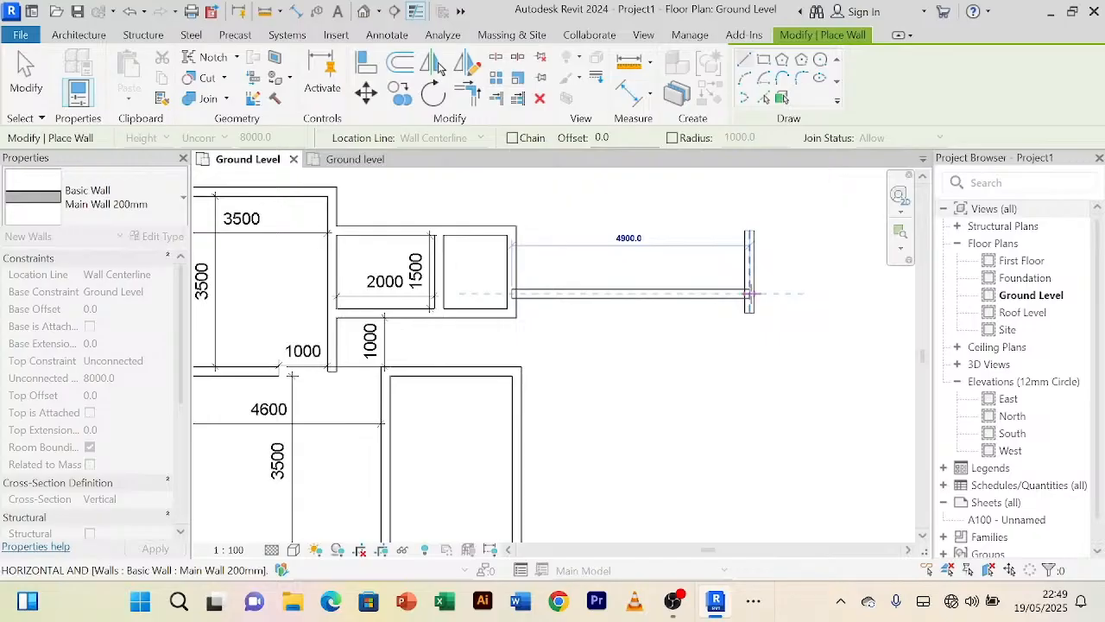
click(750, 294)
right_click(680, 207)
click(697, 217)
right_click(684, 201)
click(703, 216)
Step: Dimension the vertical distance from the new horizontal wall's lower face to the lower face of the small room's bottom wall
scroll(580, 274, up, 2)
click(630, 91)
scroll(536, 298, up, 2)
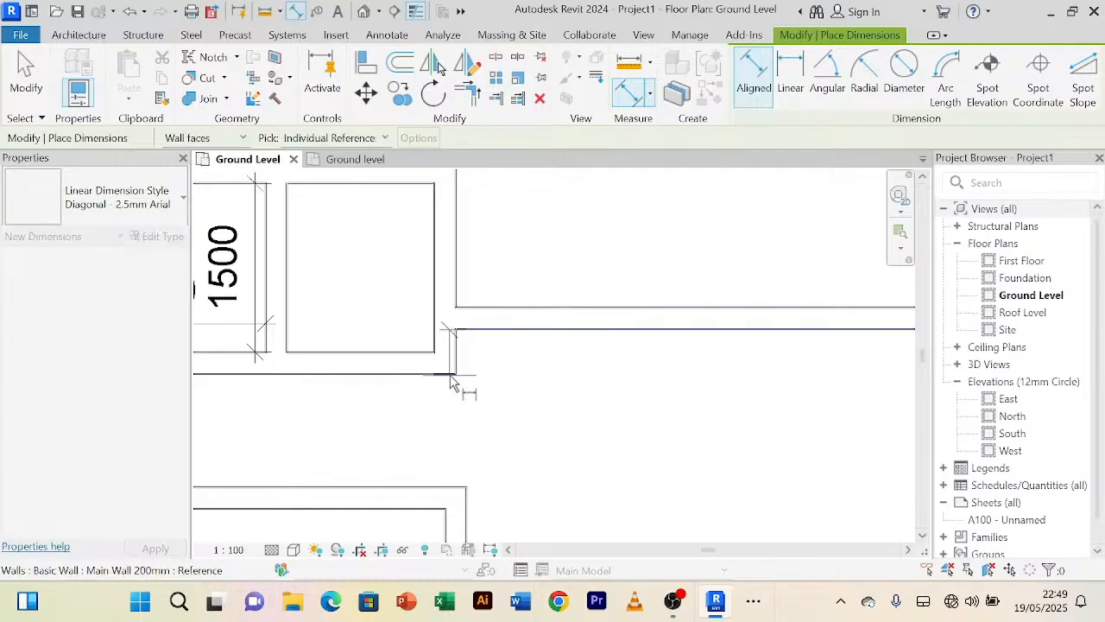
click(521, 375)
right_click(601, 251)
click(626, 243)
Step: Set the horizontal bedroom wall's distance from the small room's bottom wall face to 1100 mm
click(587, 317)
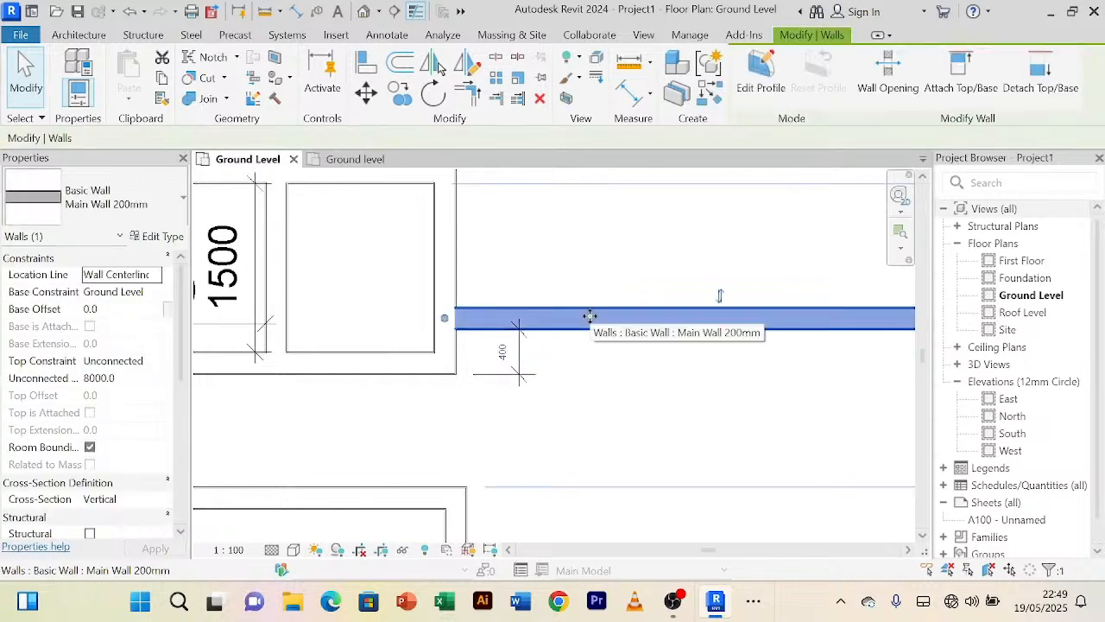
click(503, 354)
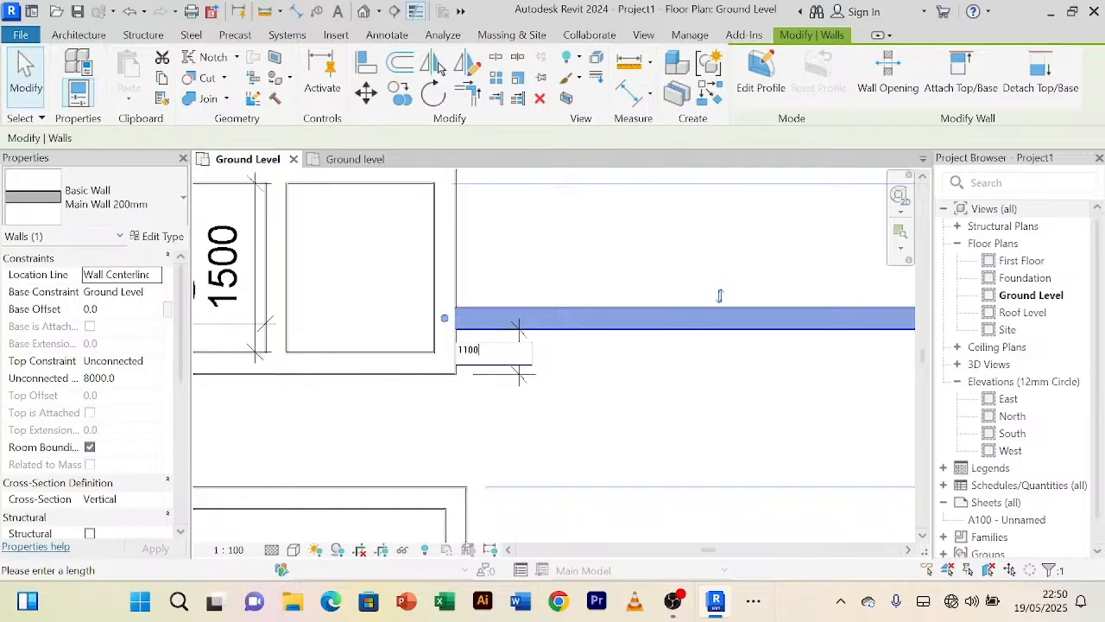
key(Return)
click(579, 390)
Step: Dimension the clear width between the small room's right wall and the bedroom's right wall above the horizontal wall
scroll(639, 328, down, 3)
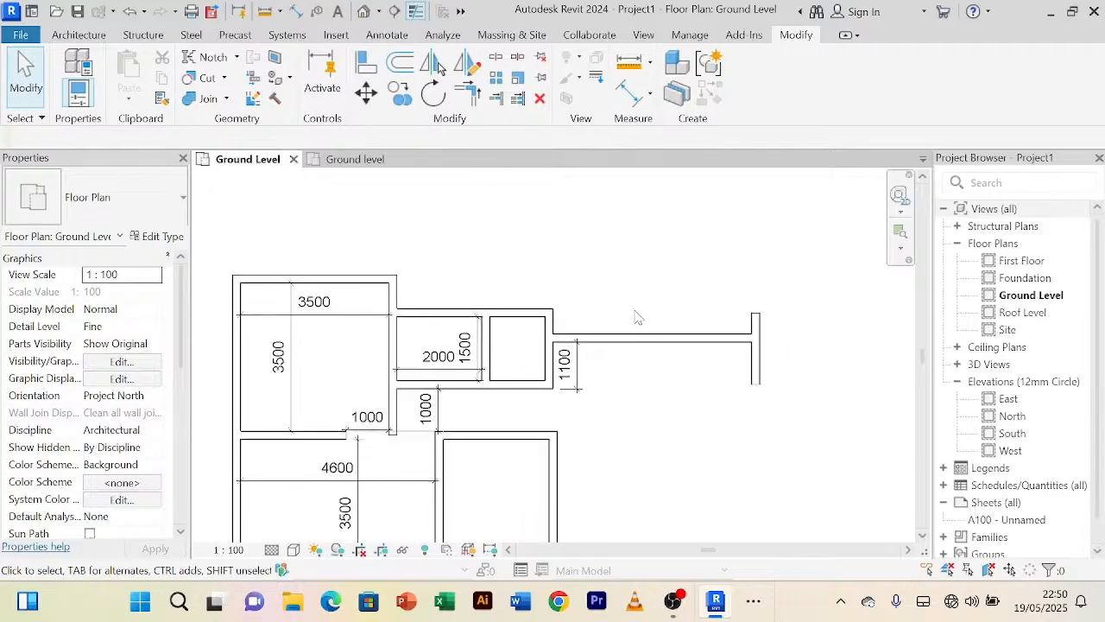
click(640, 97)
scroll(643, 207, up, 3)
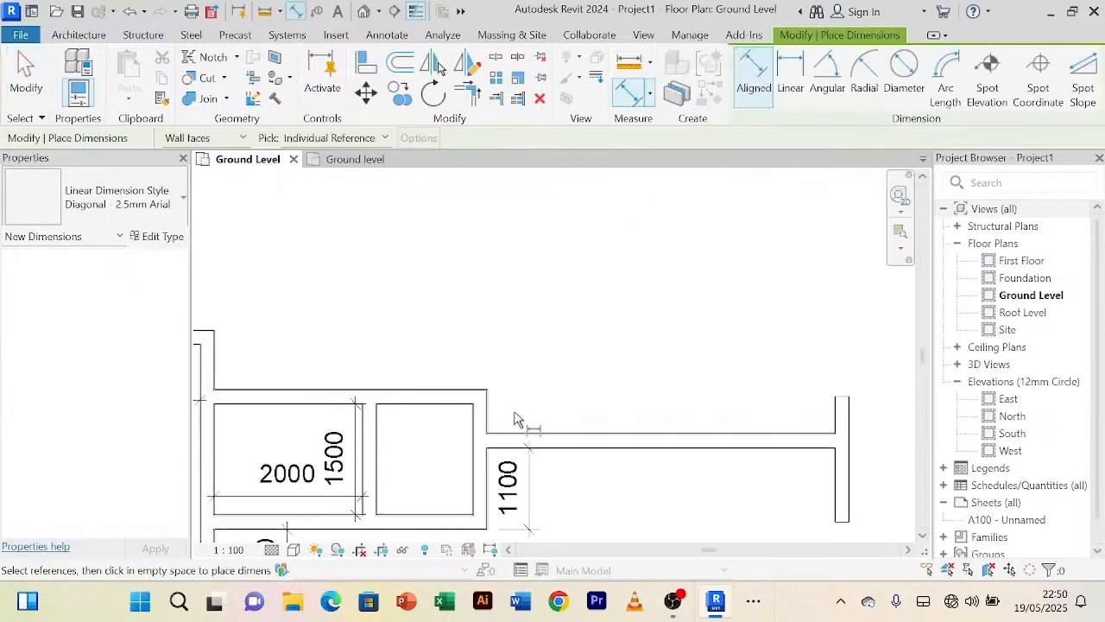
click(843, 434)
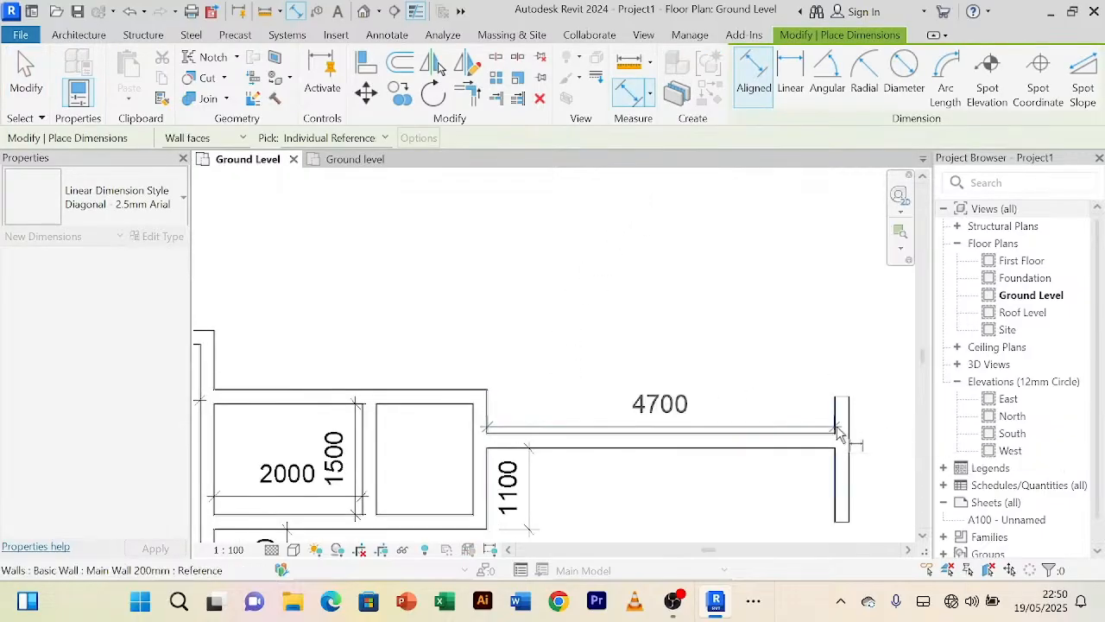
click(777, 416)
right_click(725, 278)
right_click(744, 269)
click(759, 286)
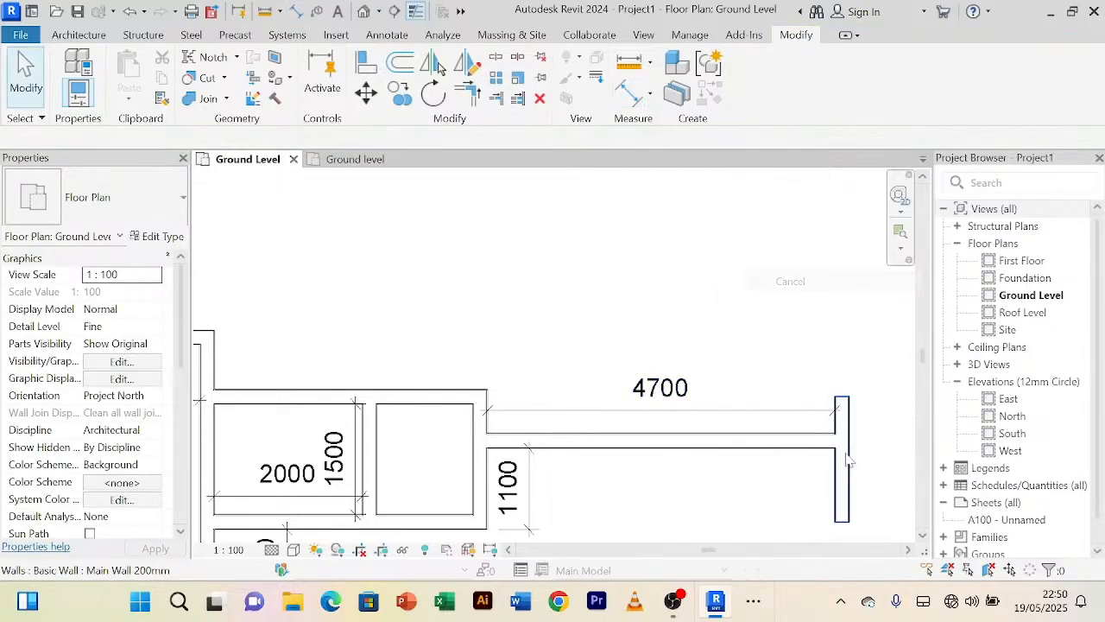
Step: Set the bedroom's clear width to 4900 mm by moving its right wall
click(652, 409)
click(654, 400)
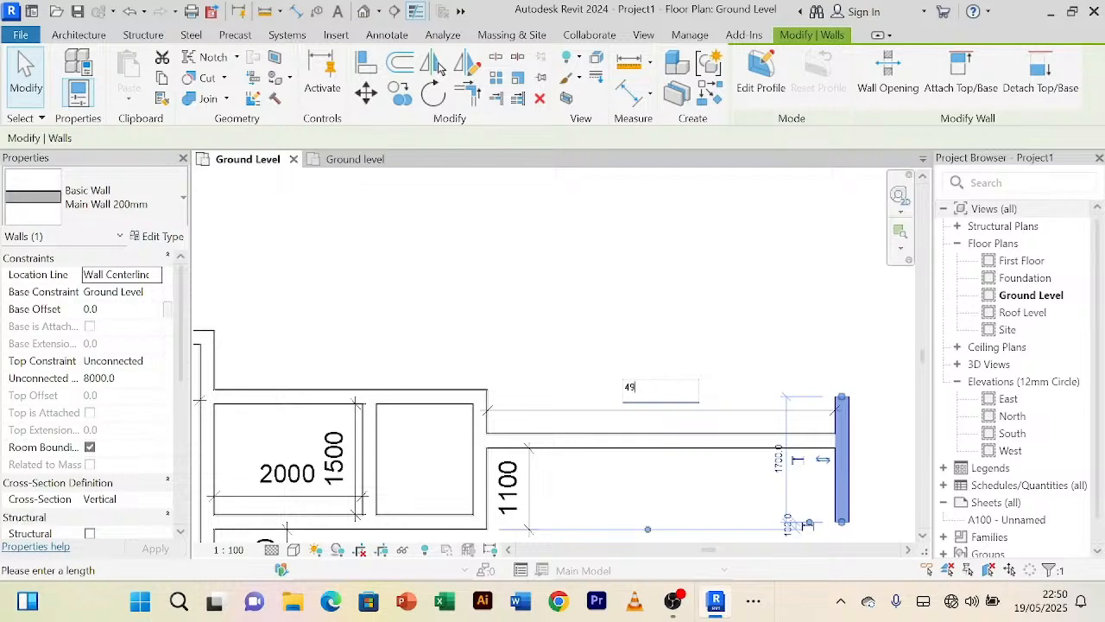
key(Return)
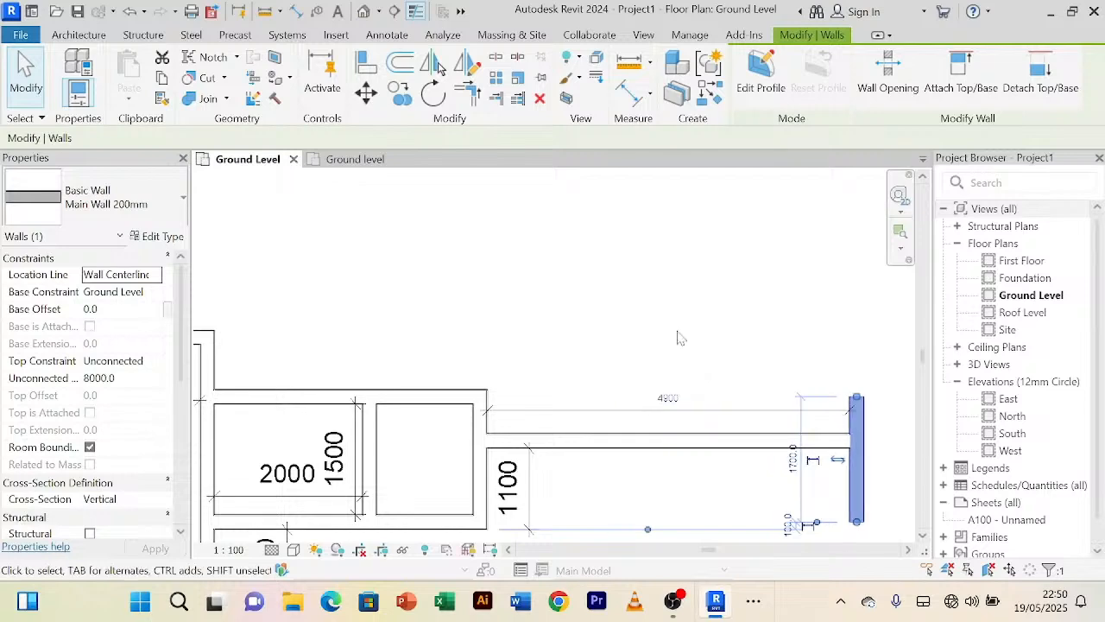
click(681, 337)
Step: Recheck the reference plan and offset a copy of Project1's horizontal bedroom wall 3500 mm below the original
scroll(690, 316, down, 3)
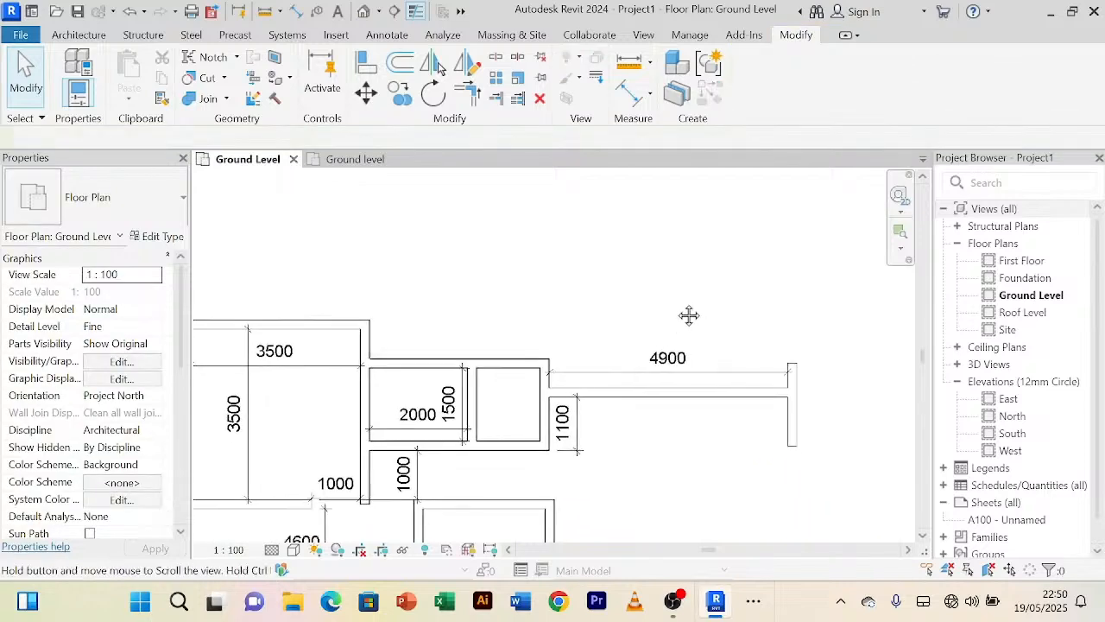
click(658, 388)
click(334, 163)
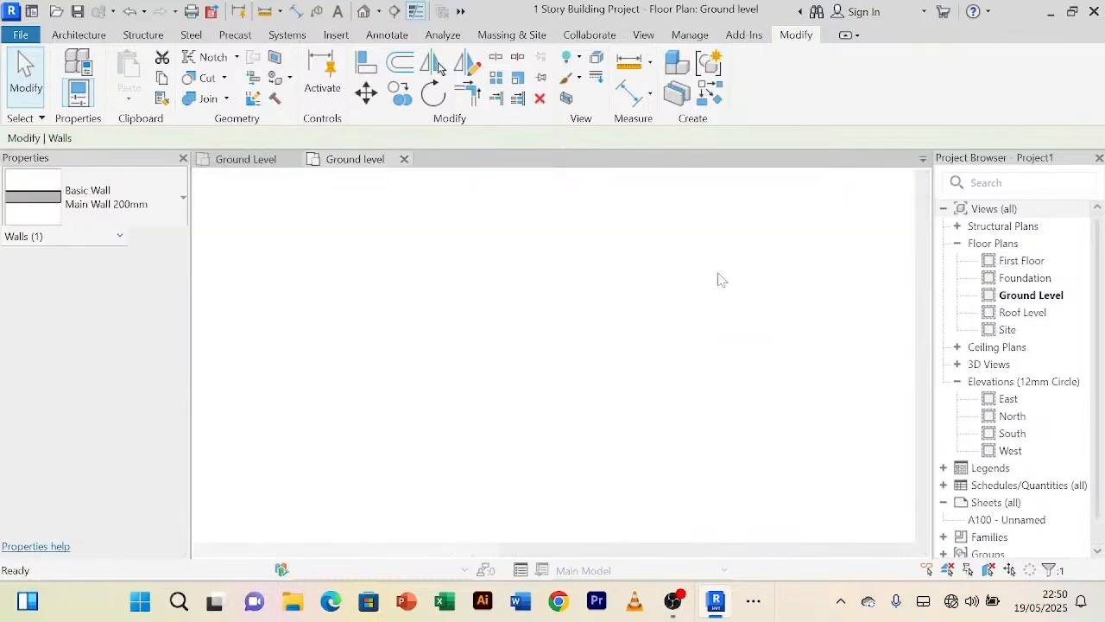
click(246, 159)
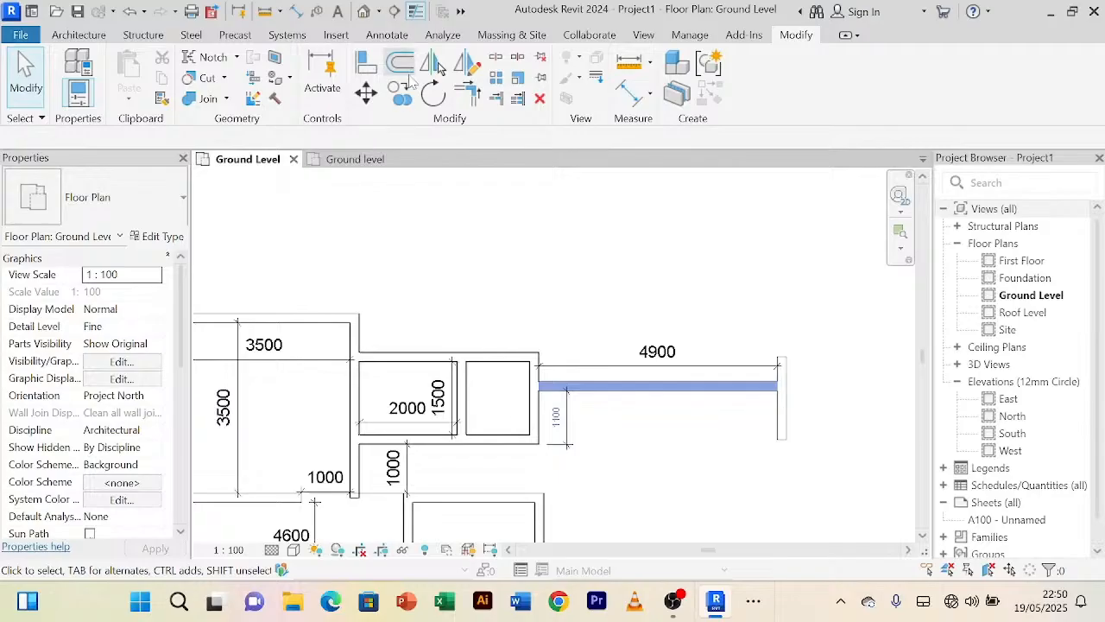
click(715, 387)
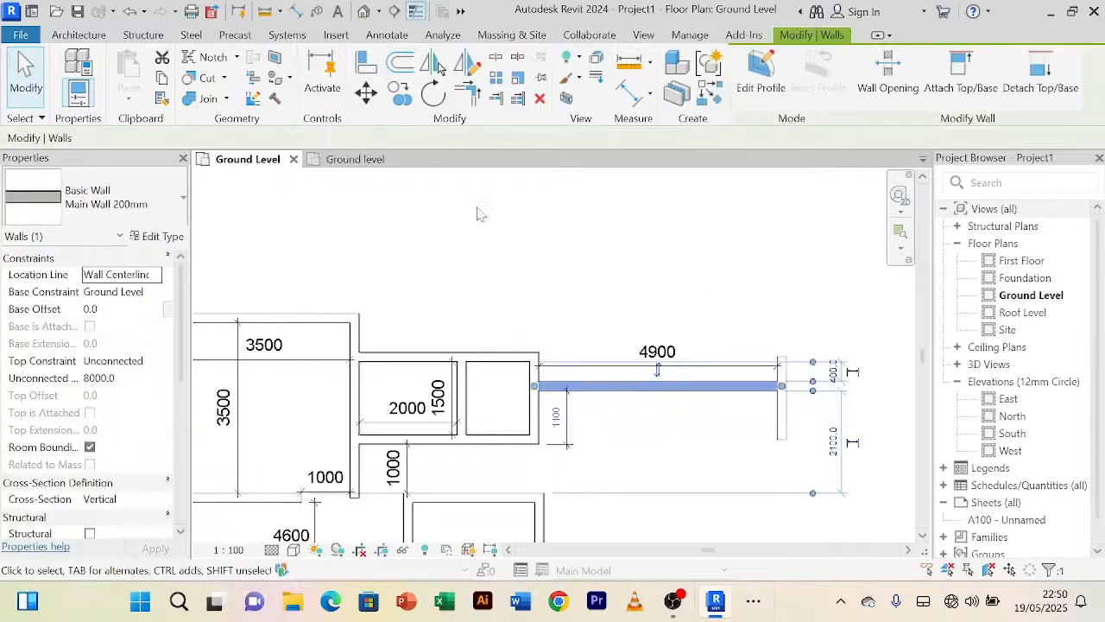
click(399, 64)
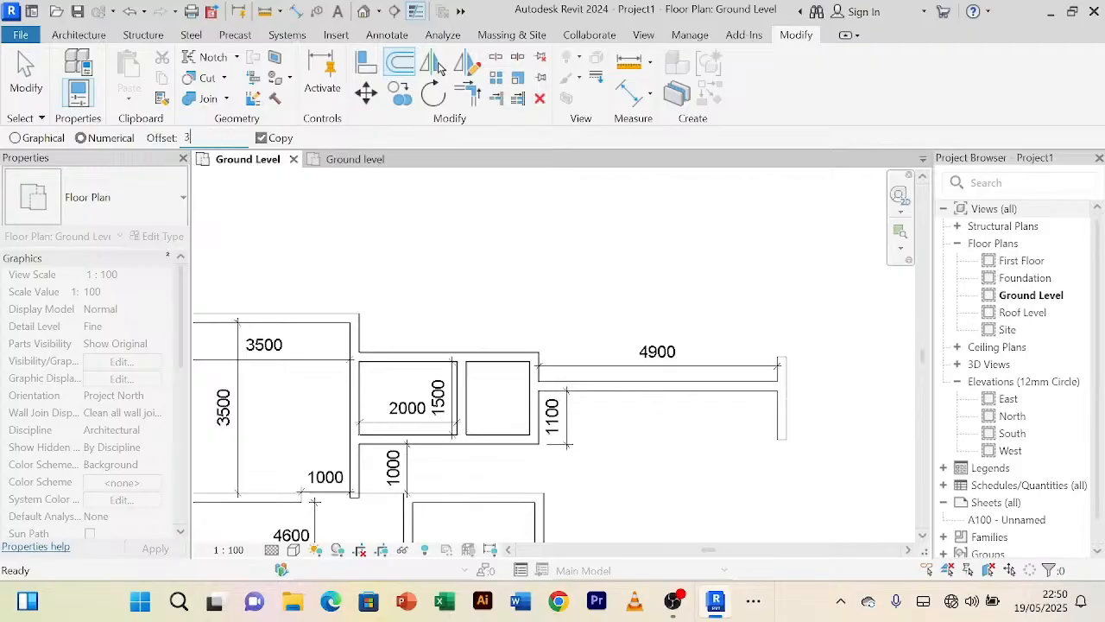
key(Return)
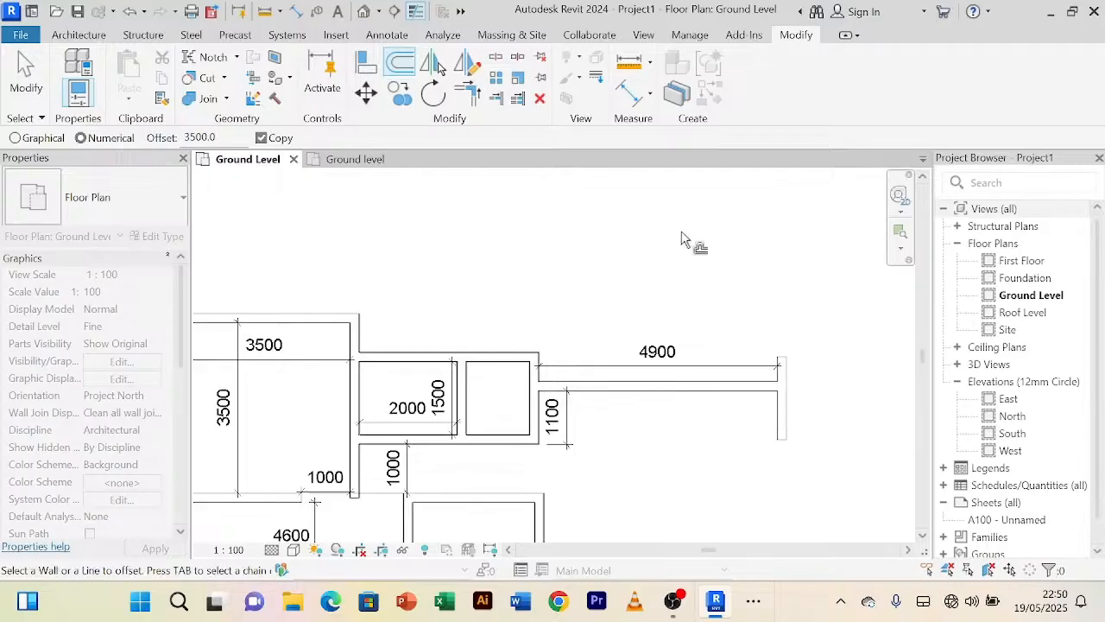
scroll(666, 289, down, 3)
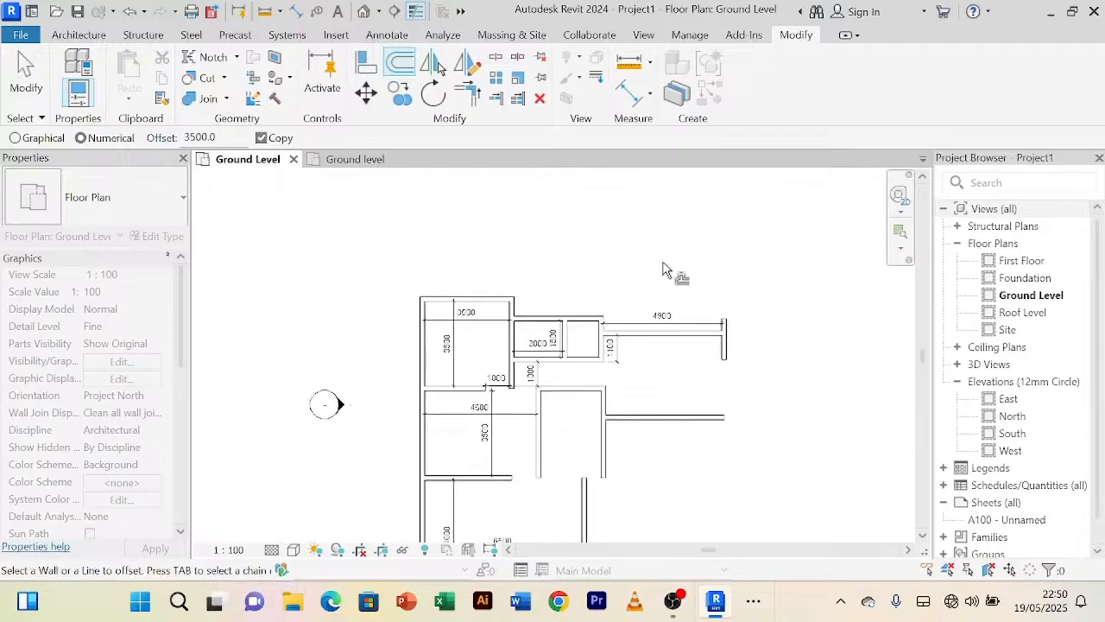
Step: Offset a copy of the horizontal bedroom wall 3500 mm above the original
scroll(663, 265, up, 3)
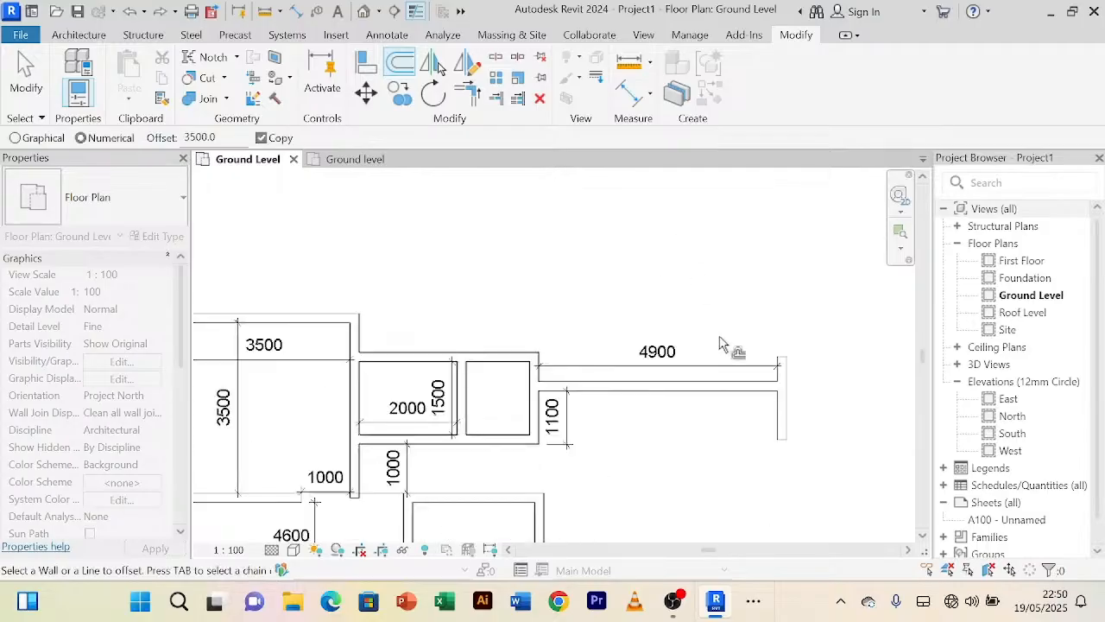
scroll(698, 400, down, 2)
scroll(700, 399, down, 1)
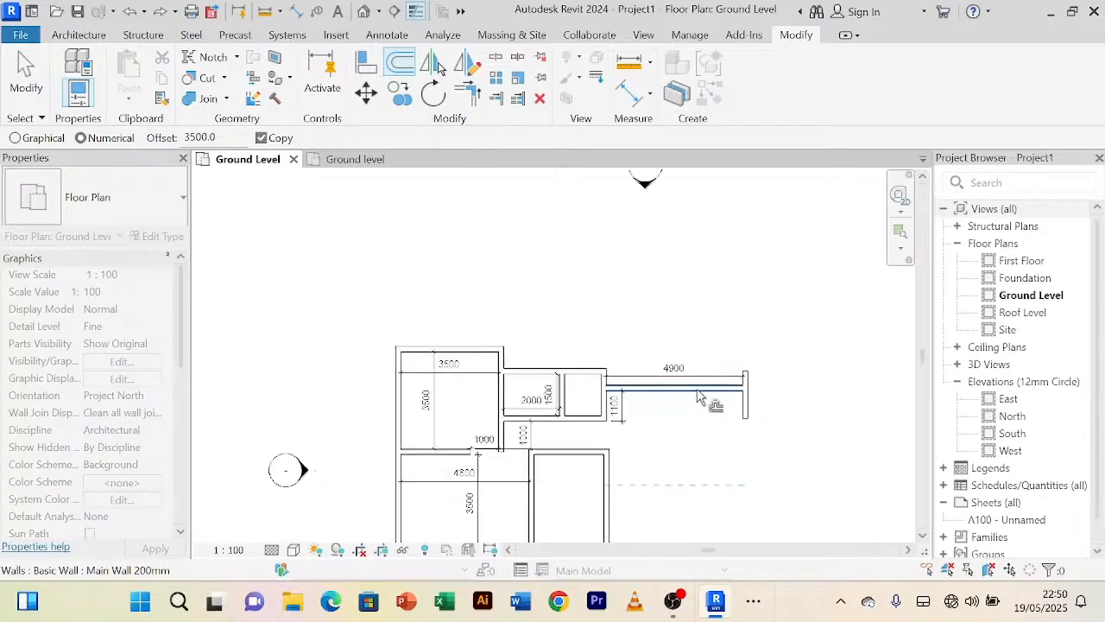
click(700, 392)
right_click(795, 226)
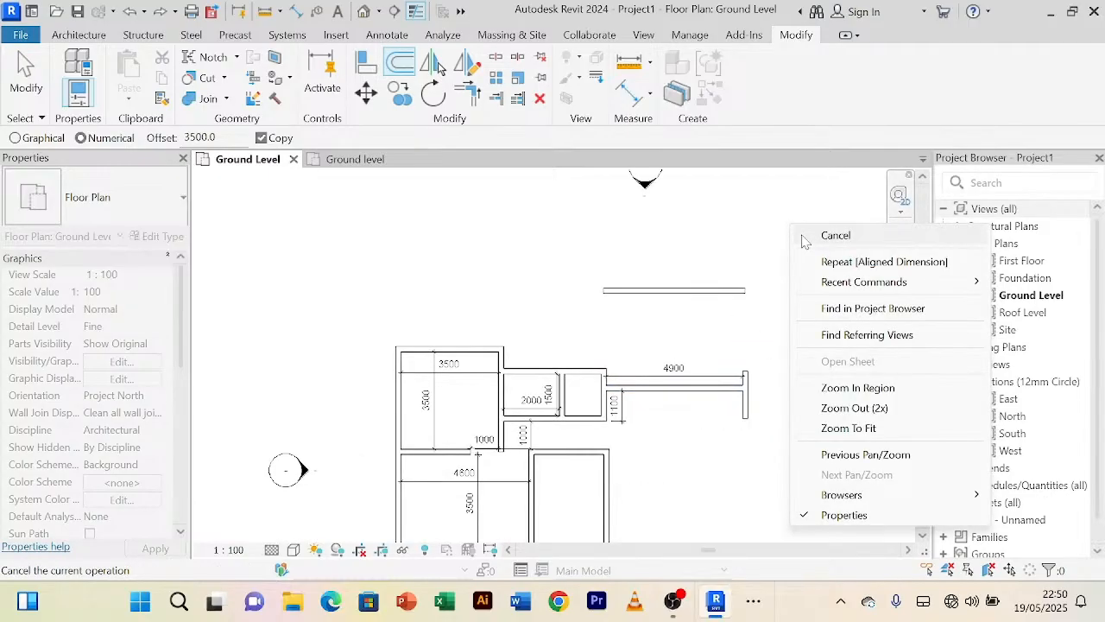
click(811, 236)
Step: Trim the copied top wall into corners with the small room's right wall and the bedroom's right wall to enclose the upper bedroom
scroll(806, 237, up, 2)
scroll(804, 237, down, 3)
middle_drag(800, 281, 547, 200)
scroll(518, 246, up, 2)
scroll(556, 251, down, 2)
middle_drag(561, 257, 647, 281)
scroll(635, 277, up, 1)
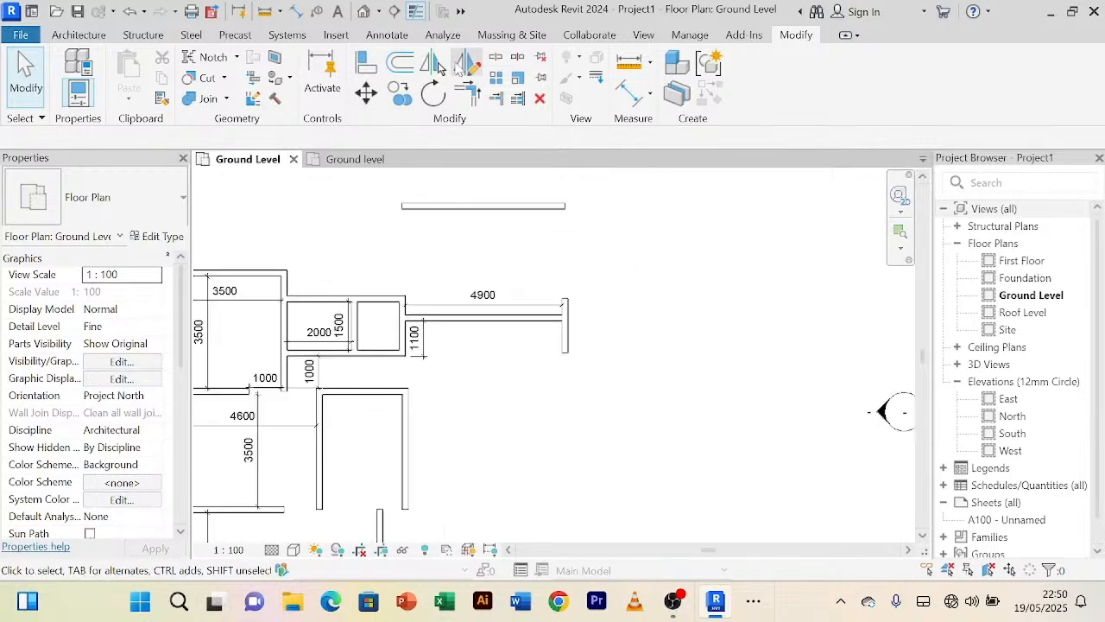
click(471, 95)
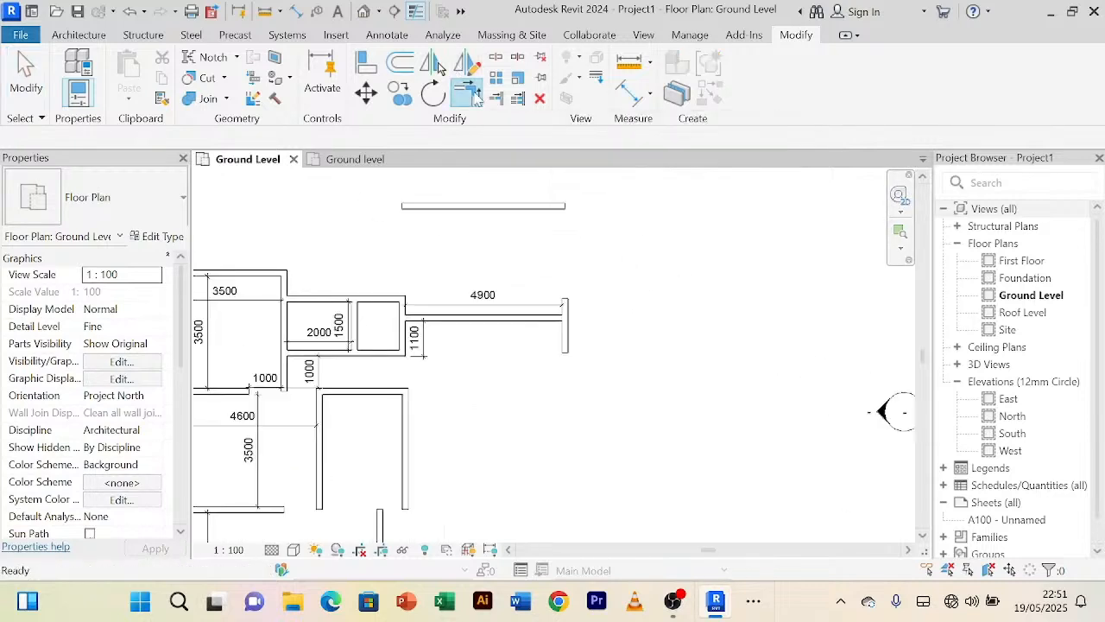
scroll(471, 229, up, 1)
click(463, 199)
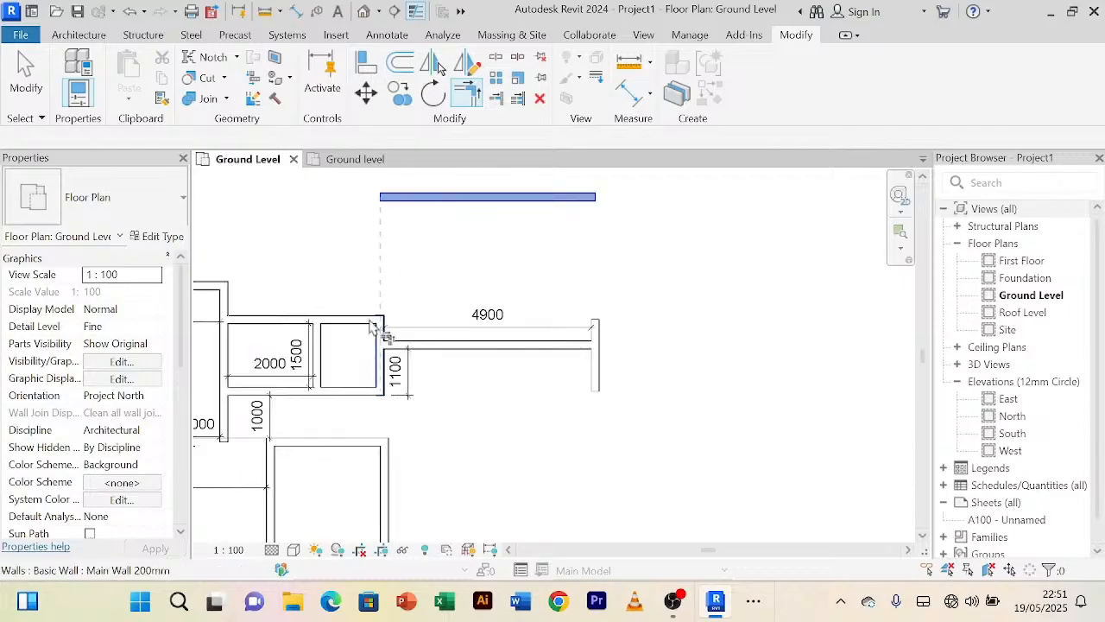
click(382, 341)
click(596, 195)
click(595, 357)
right_click(761, 180)
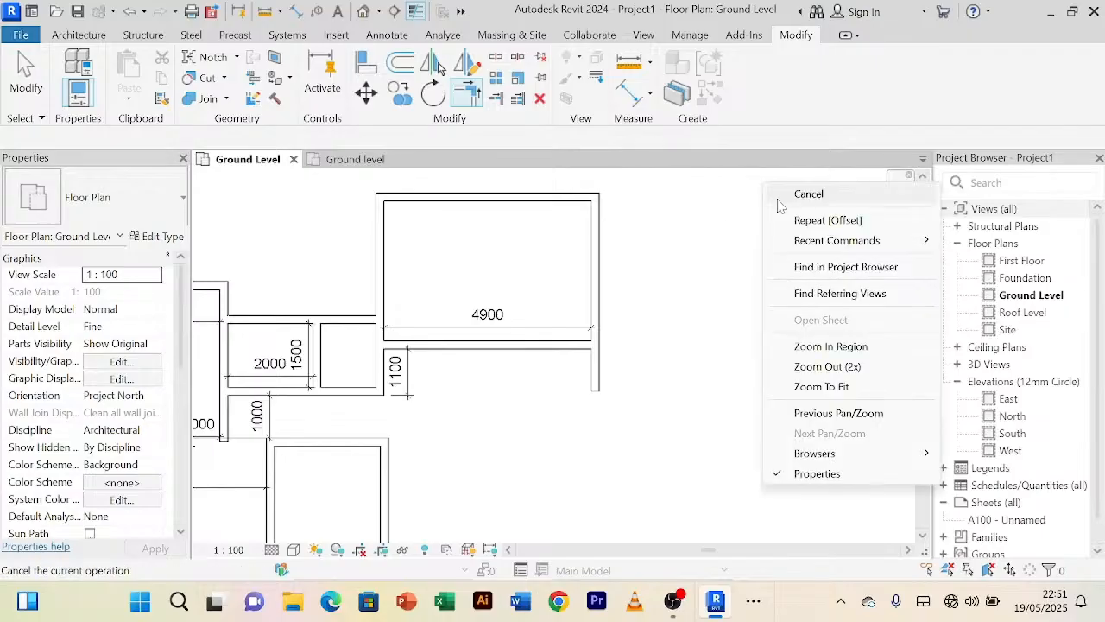
click(779, 196)
right_click(770, 171)
click(785, 183)
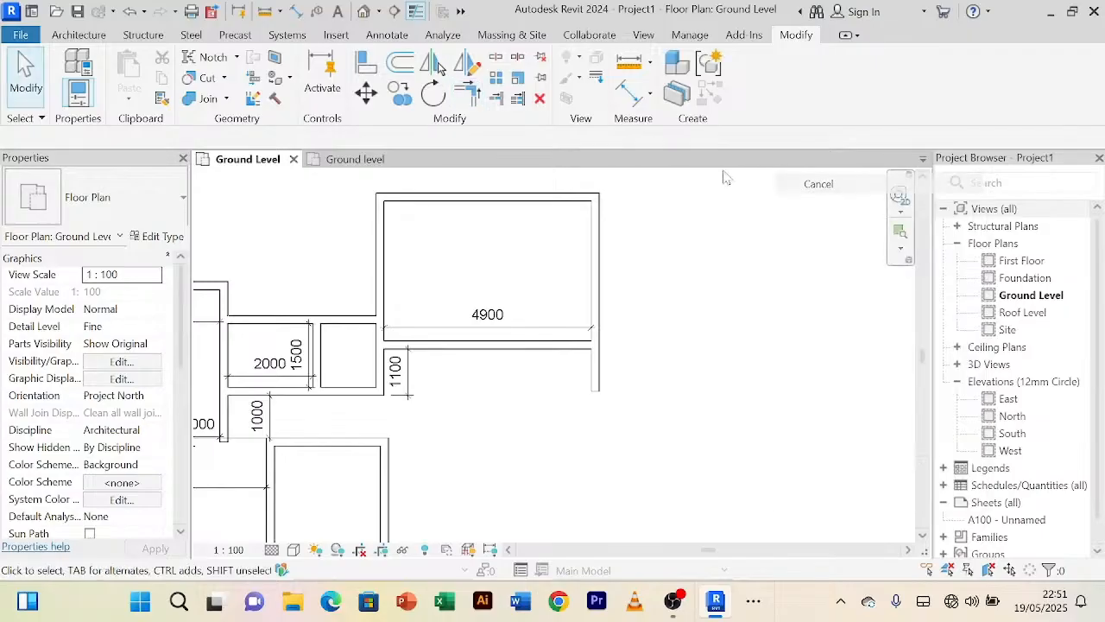
Step: Dimension the upper bedroom's clear depth between the inner faces of its top and bottom walls
click(629, 92)
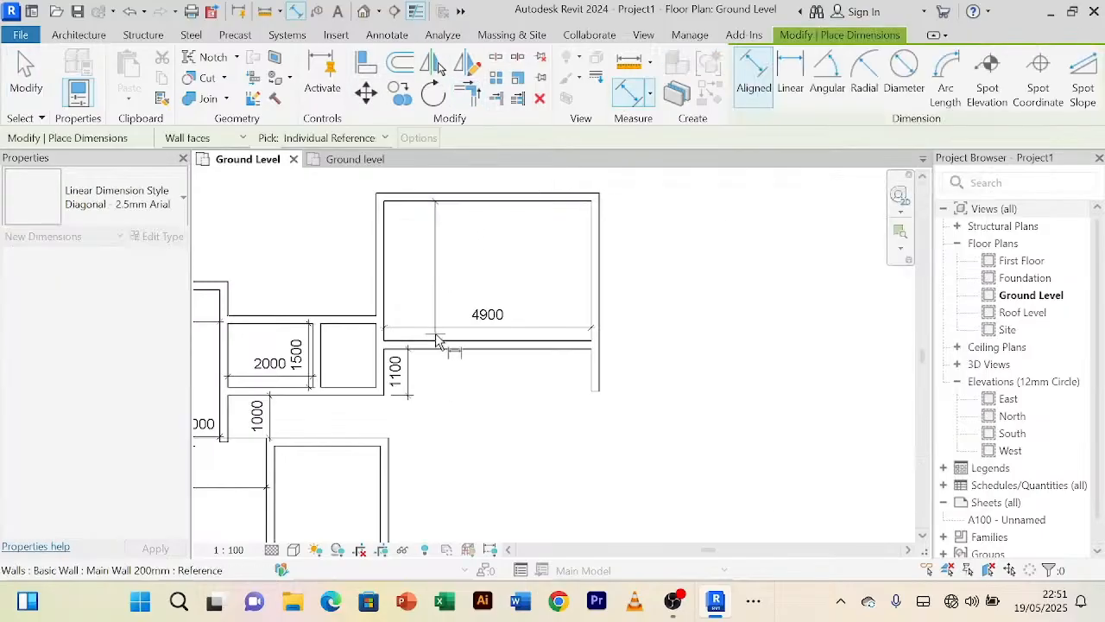
scroll(439, 341, up, 2)
scroll(443, 349, down, 3)
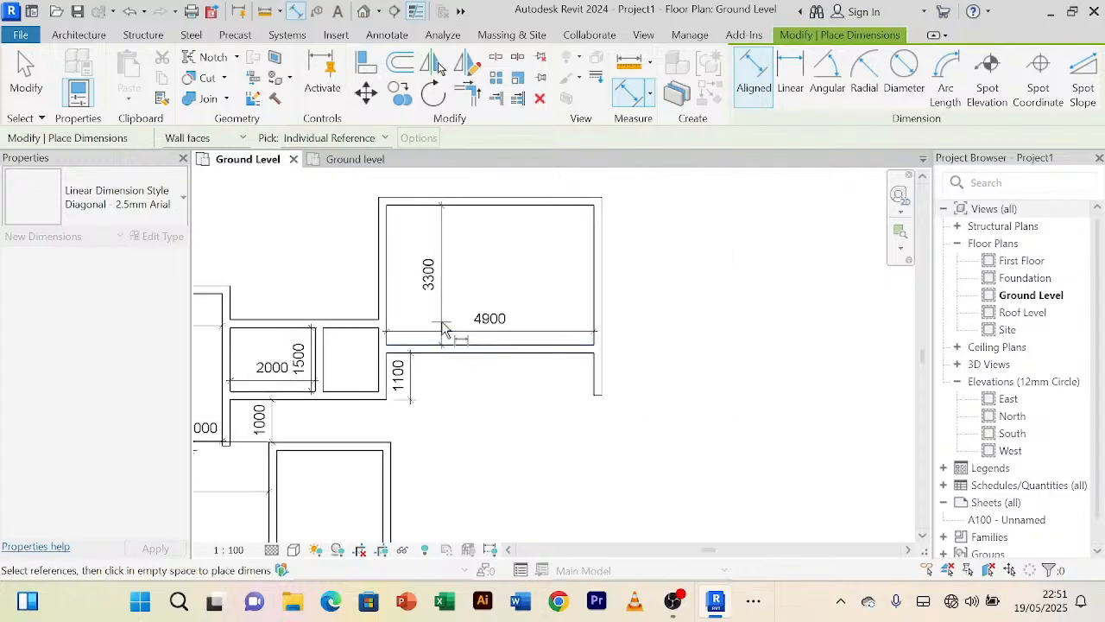
click(440, 341)
right_click(728, 222)
click(735, 226)
right_click(733, 215)
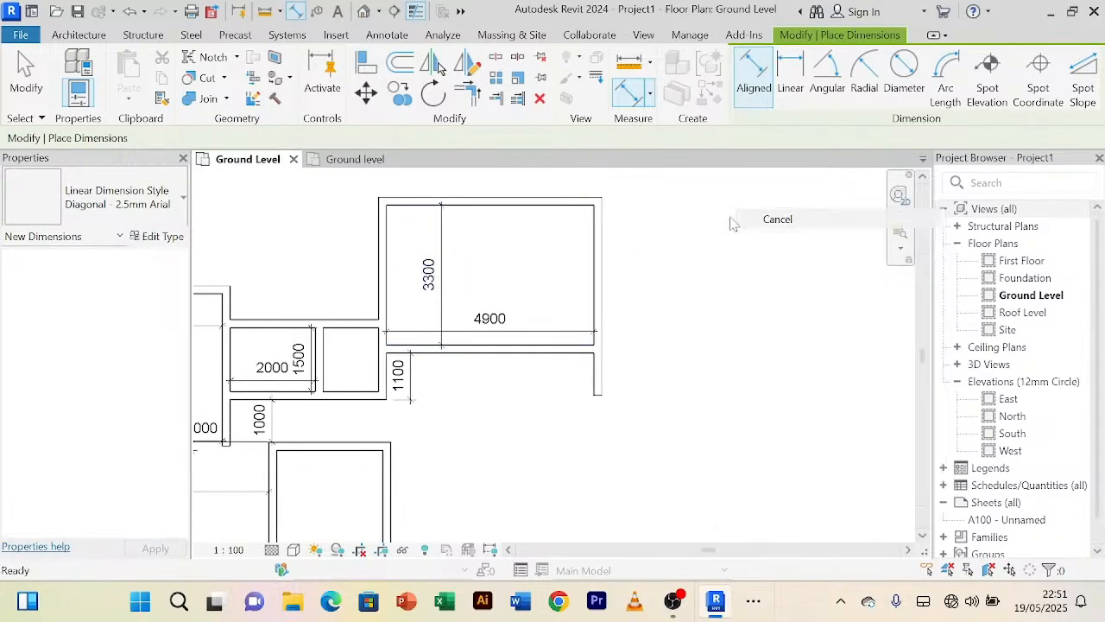
click(742, 226)
Step: Set the upper bedroom's clear depth to 3500 mm by moving its top wall
click(466, 201)
scroll(462, 259, up, 3)
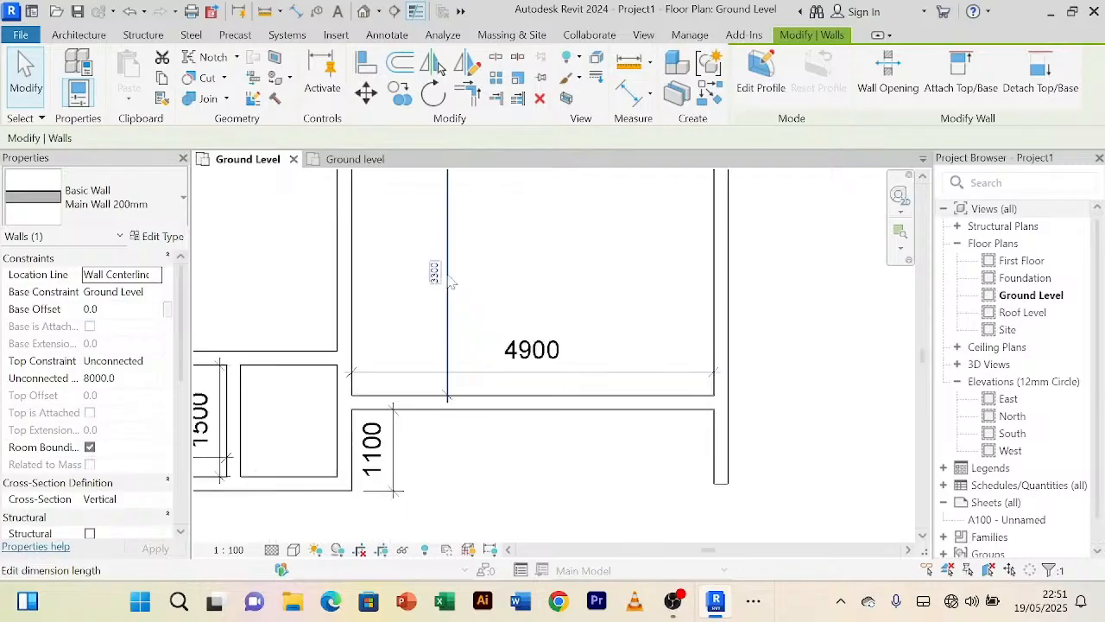
scroll(483, 274, down, 3)
scroll(487, 276, down, 1)
click(452, 271)
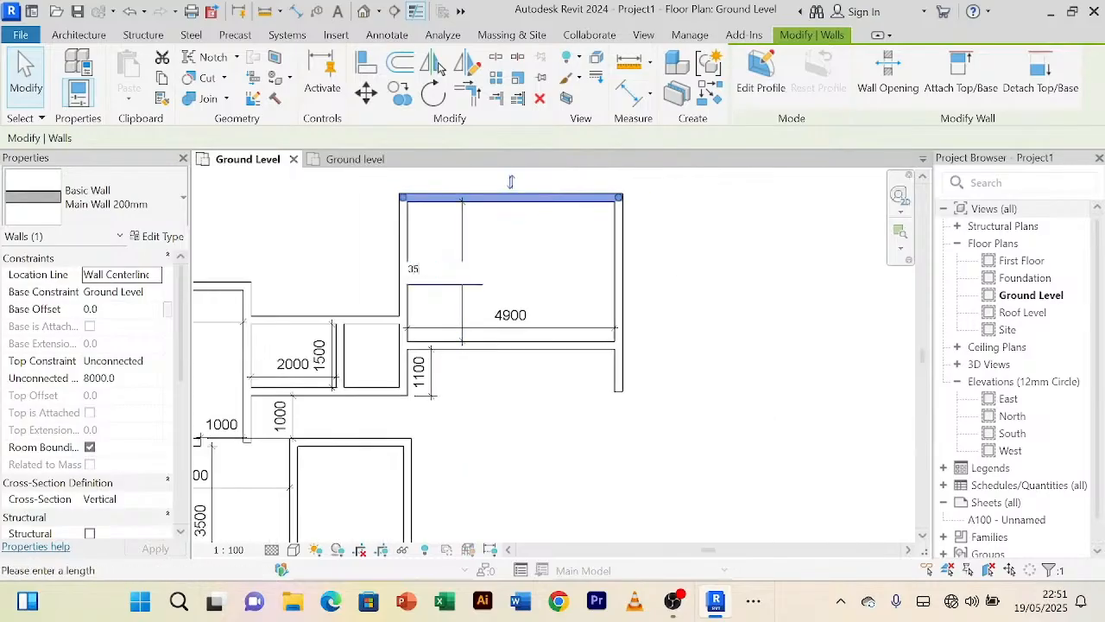
text(3500)
key(Return)
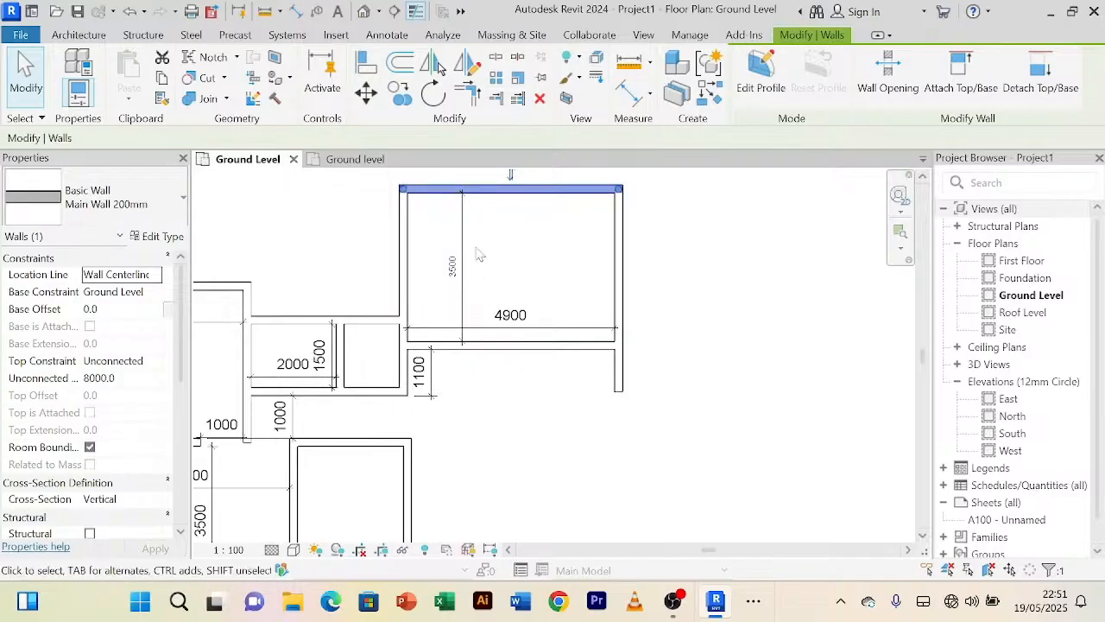
click(642, 281)
Step: Return to the reference plan and delete the 650 and 700 dimensions in the bedroom below the 4900 mm wide one
scroll(695, 281, down, 5)
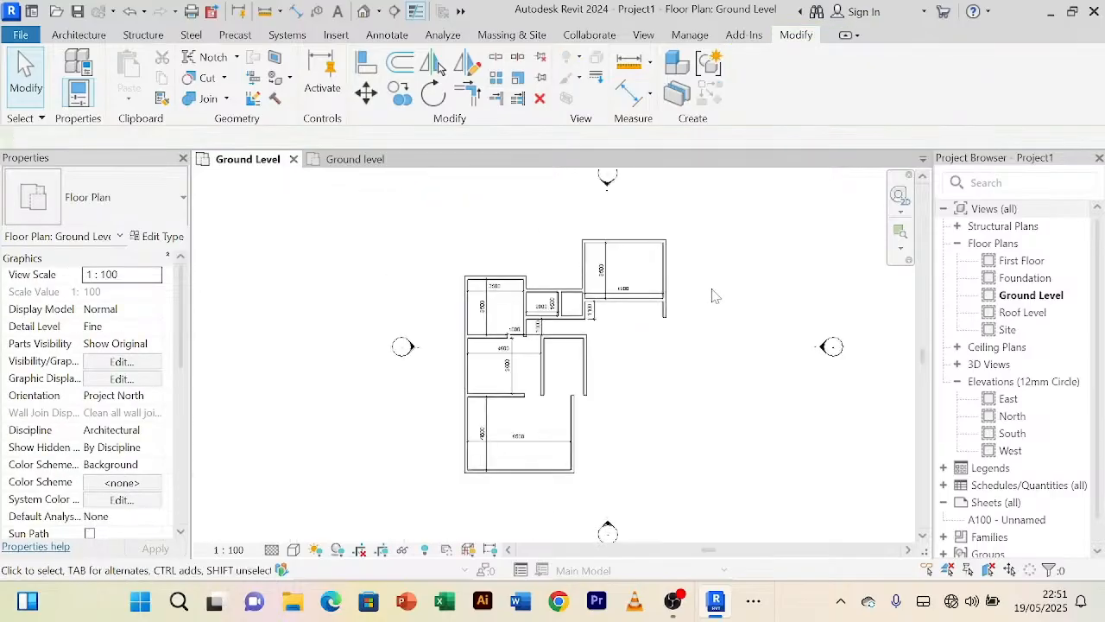
scroll(709, 285, up, 3)
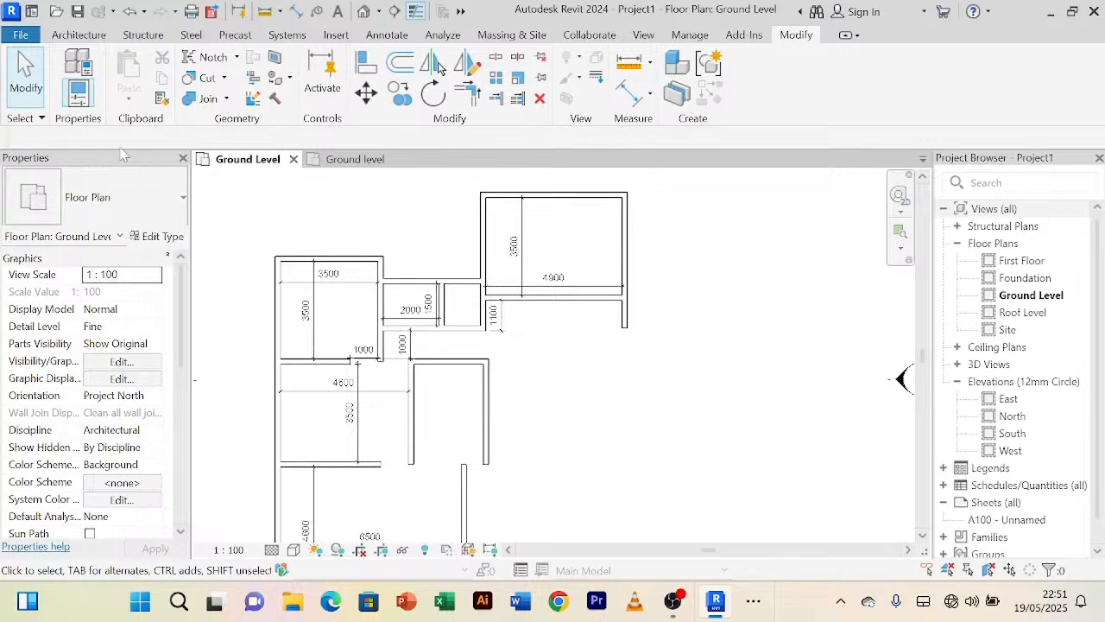
click(363, 158)
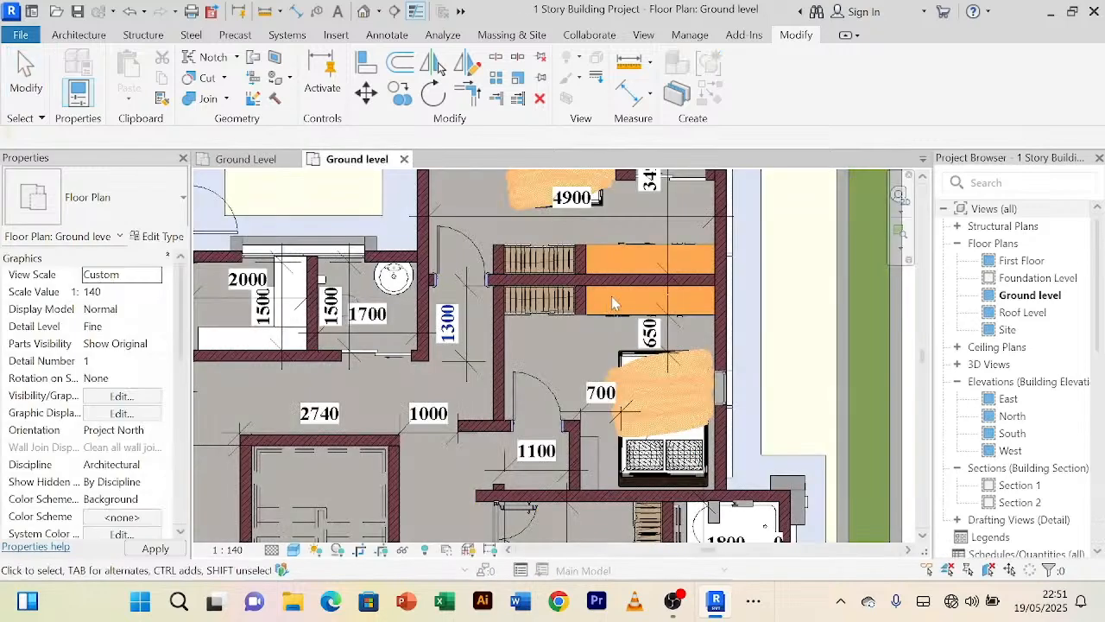
middle_drag(607, 253, 622, 327)
scroll(554, 278, up, 2)
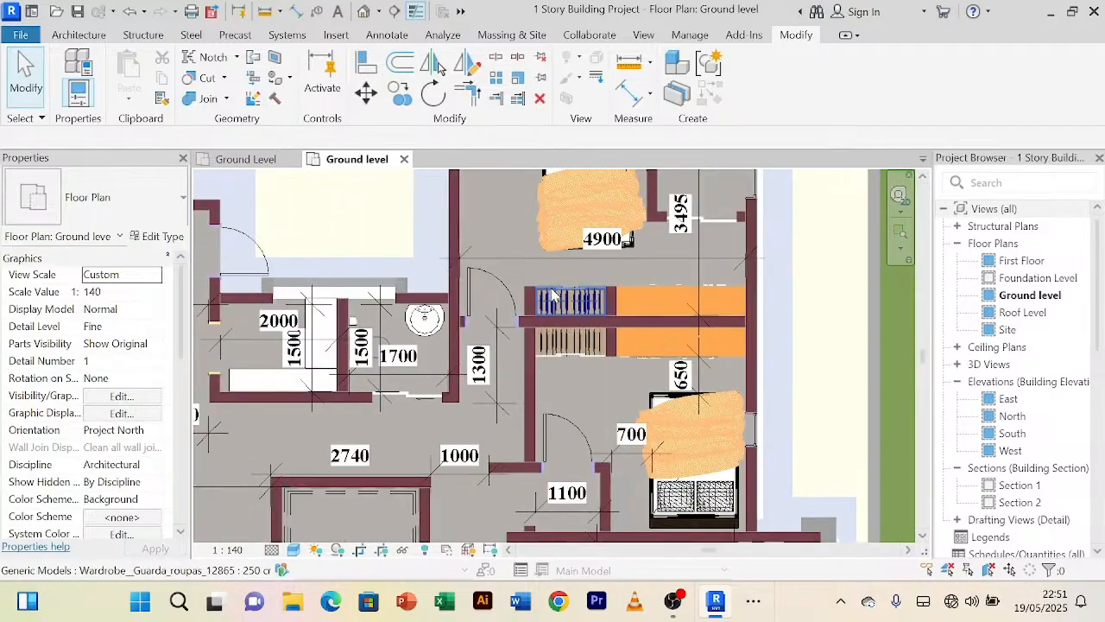
middle_drag(594, 406, 569, 312)
scroll(571, 368, down, 2)
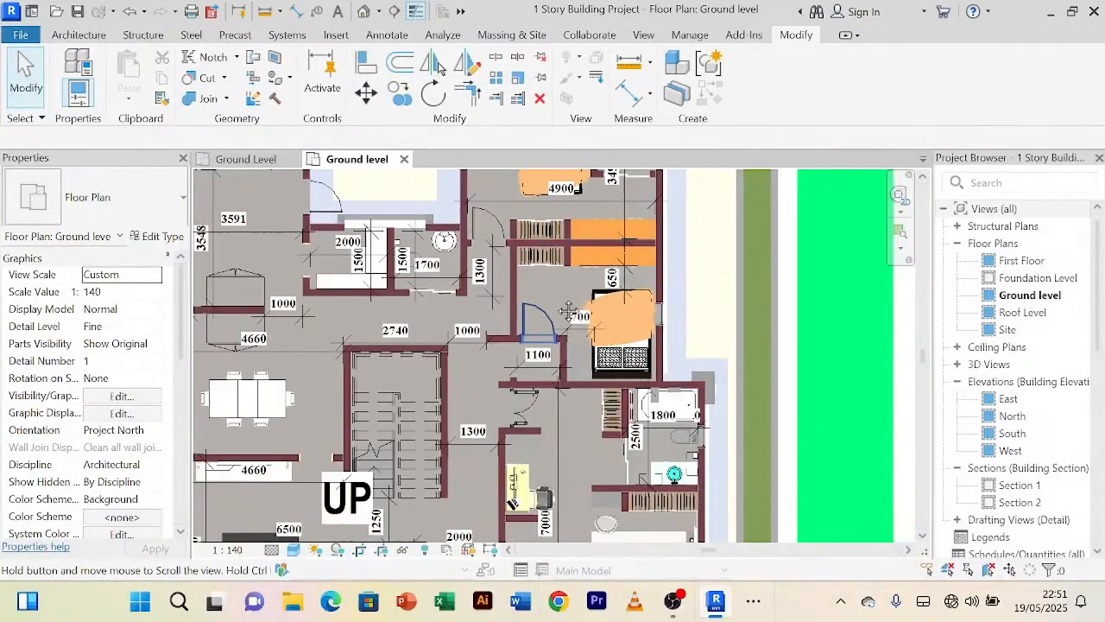
scroll(604, 313, up, 5)
scroll(546, 367, down, 2)
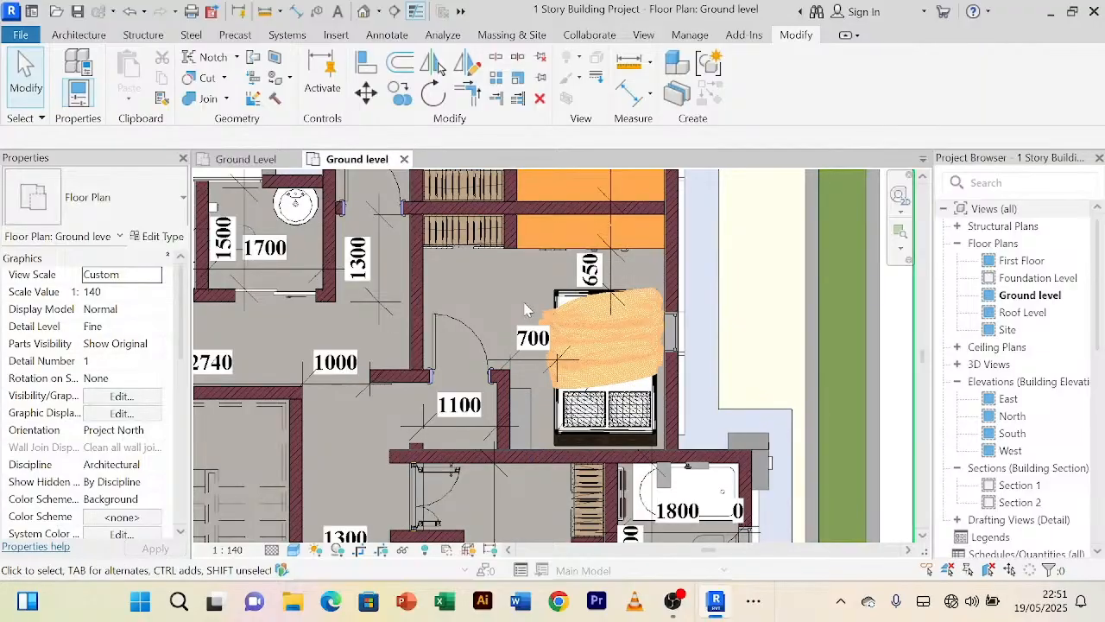
click(615, 272)
key(Delete)
click(525, 372)
key(Delete)
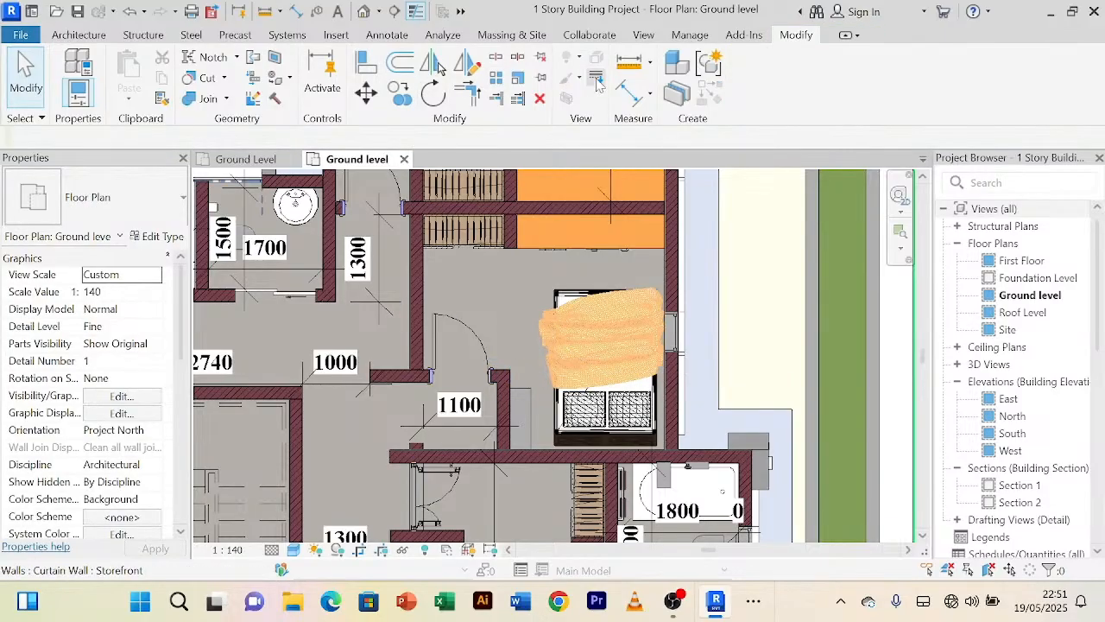
Step: Dimension the reference plan's lower bedroom width between the inner faces of its left and right walls
click(628, 94)
scroll(396, 310, up, 3)
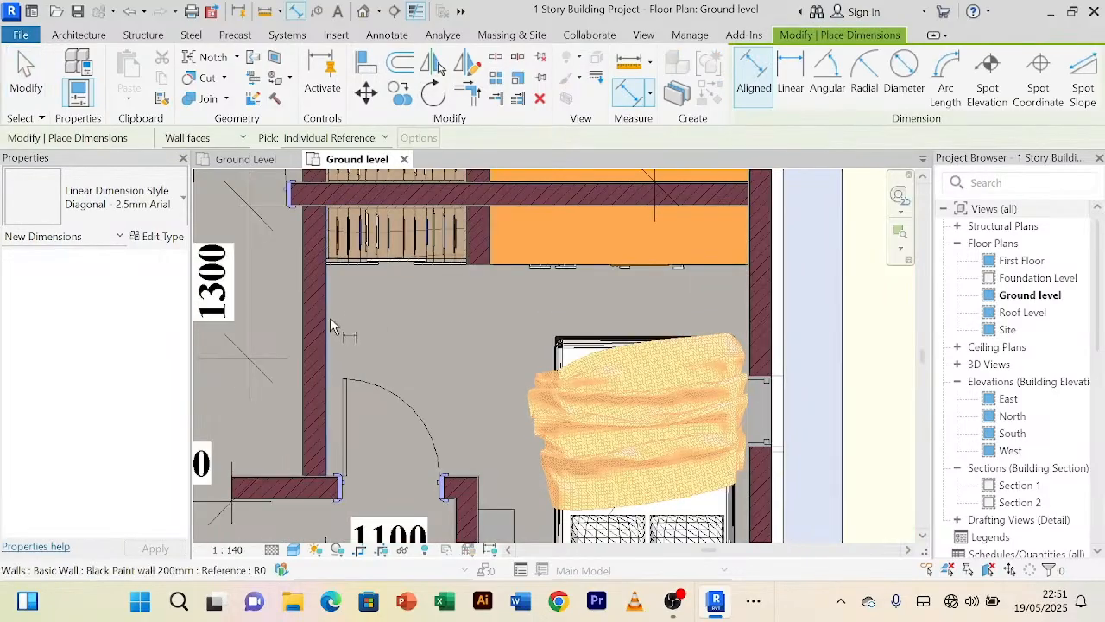
click(329, 319)
click(749, 321)
click(387, 345)
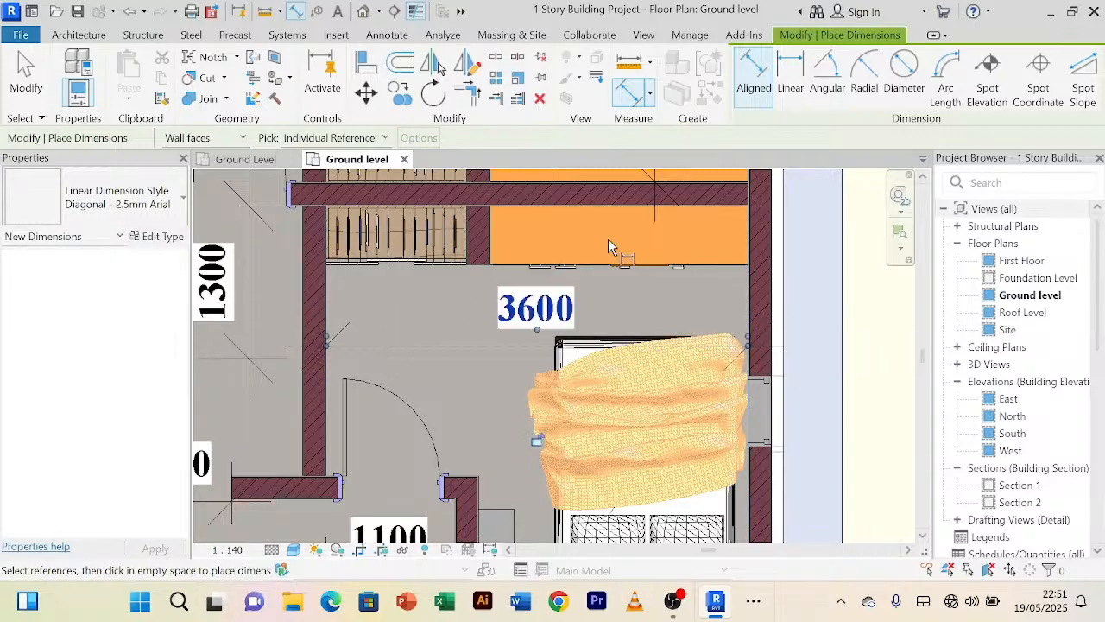
Step: Dimension the reference plan's lower bedroom depth between its top and bottom wall faces
scroll(508, 233, down, 2)
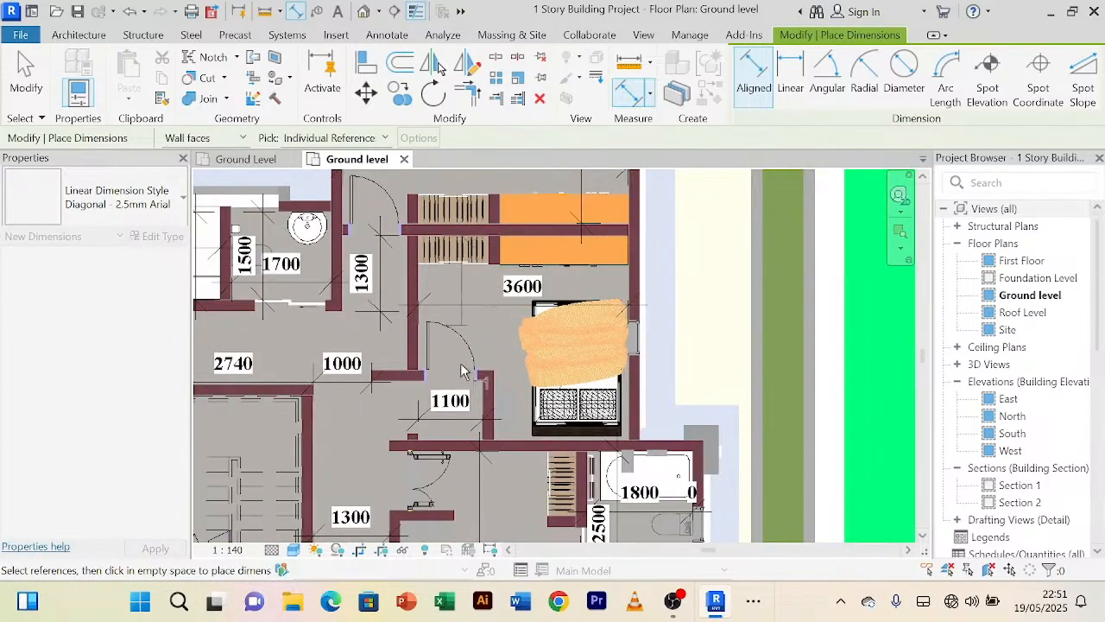
scroll(513, 437, up, 3)
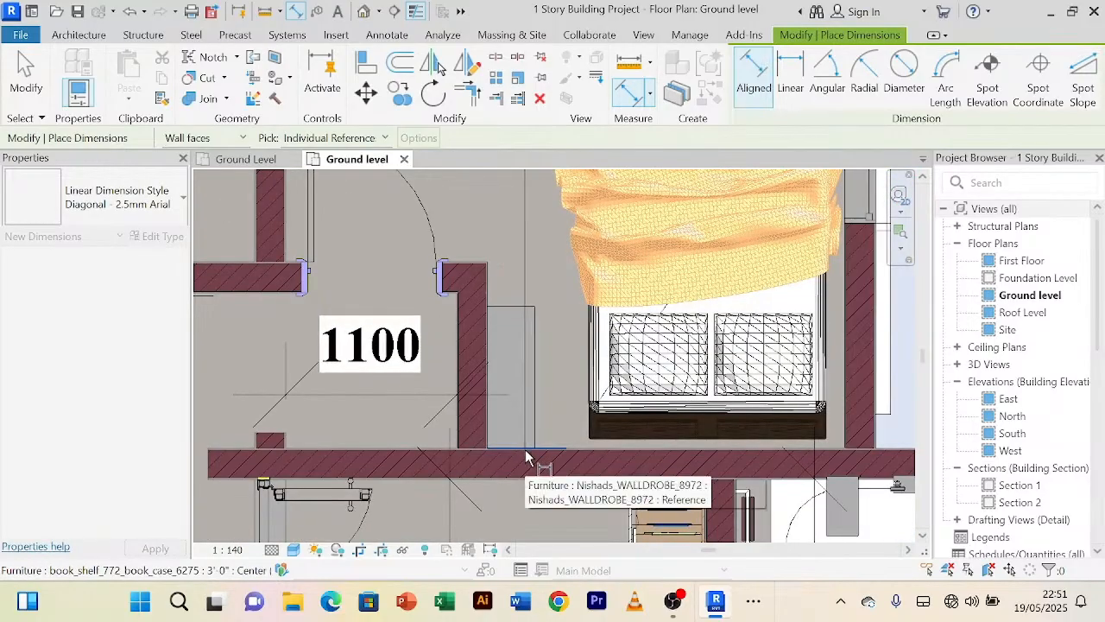
click(585, 457)
scroll(561, 356, down, 2)
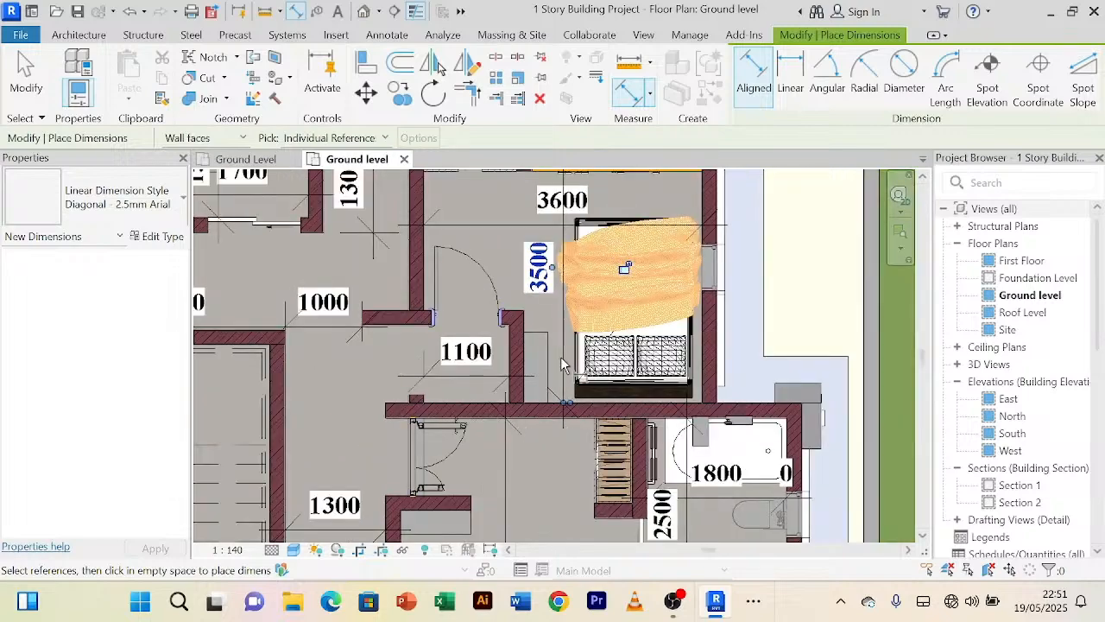
scroll(691, 250, down, 2)
right_click(585, 226)
click(584, 226)
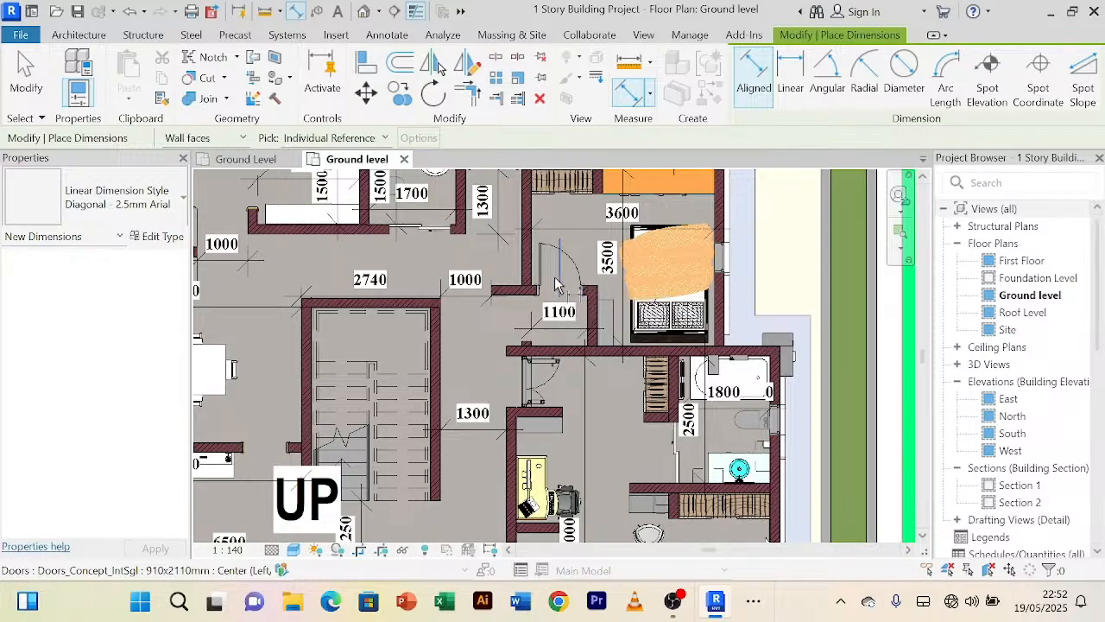
Step: Compare the area below Project1's upper bedroom with the lower bedroom layout in the reference plan
click(246, 161)
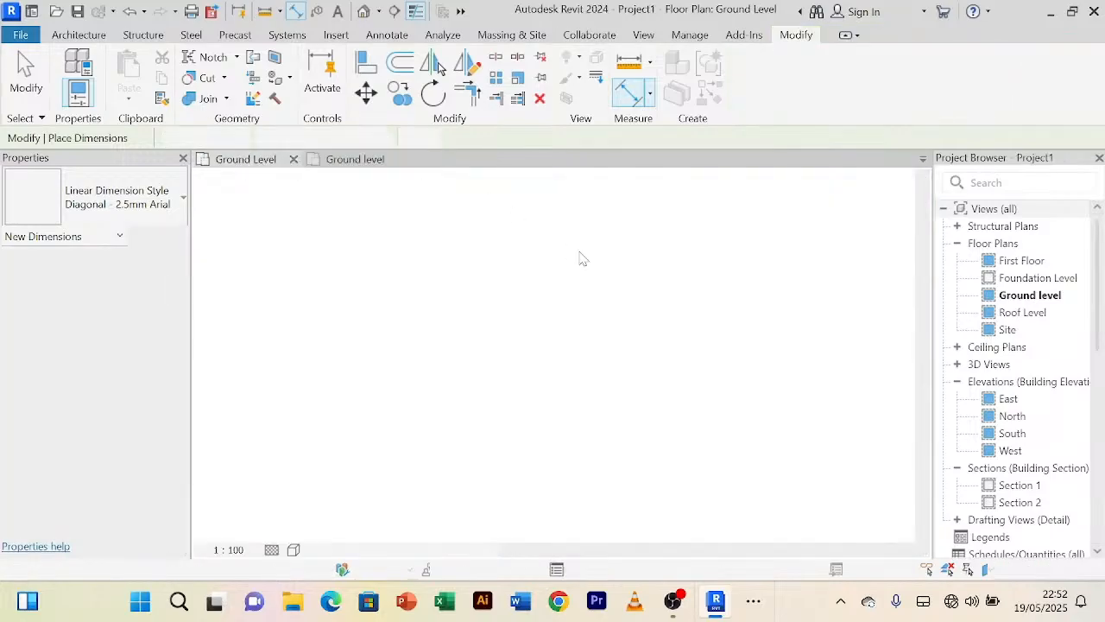
scroll(698, 326, down, 1)
middle_drag(705, 334, 682, 315)
scroll(647, 298, up, 2)
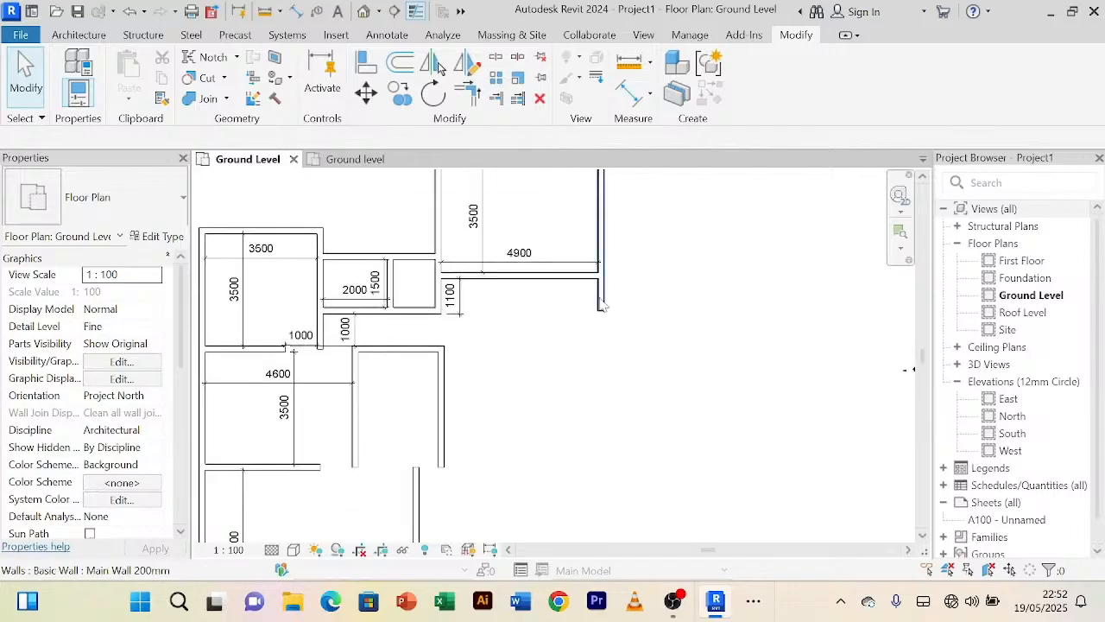
click(349, 162)
scroll(661, 414, down, 1)
middle_drag(661, 414, 650, 453)
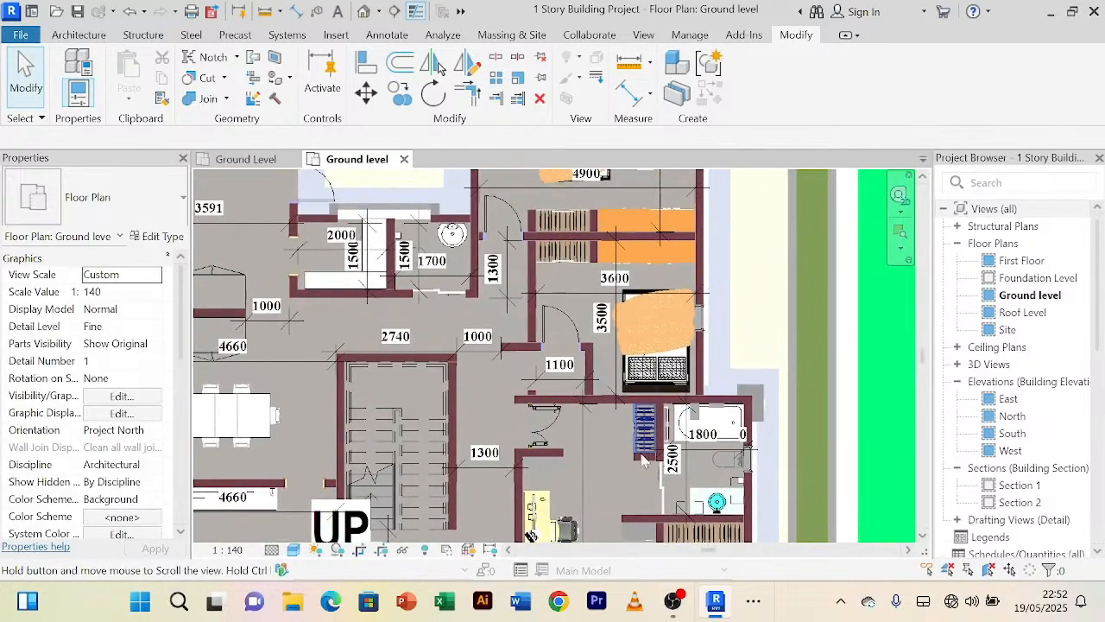
scroll(543, 276, up, 2)
scroll(546, 282, down, 1)
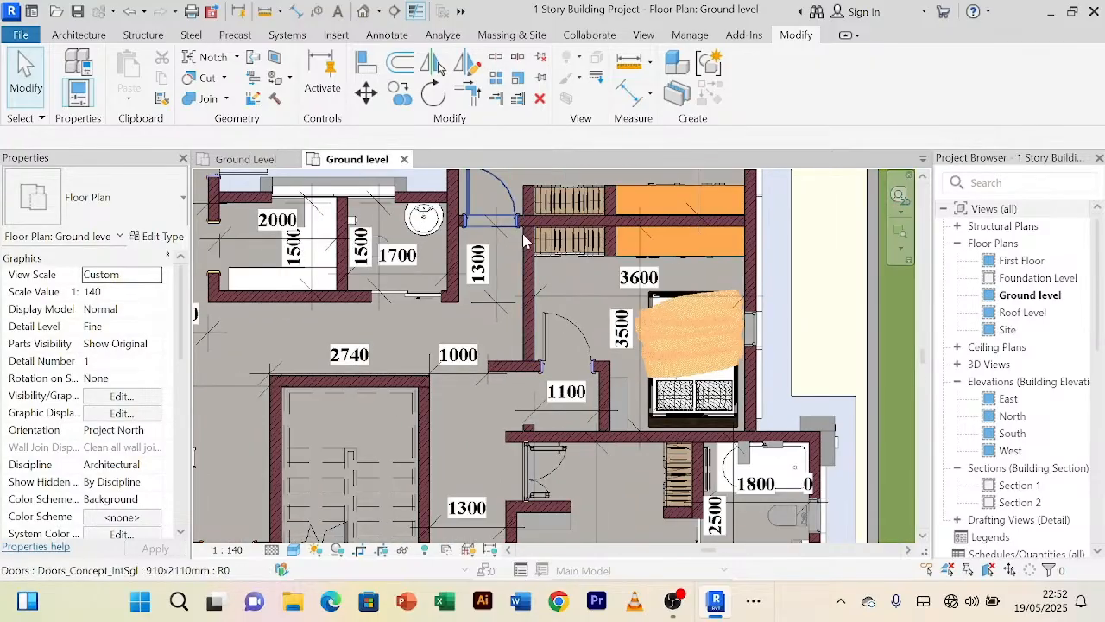
Step: Dimension the reference plan's passage width between the washroom's right wall and the lower bedroom's left wall
click(643, 93)
scroll(505, 246, up, 2)
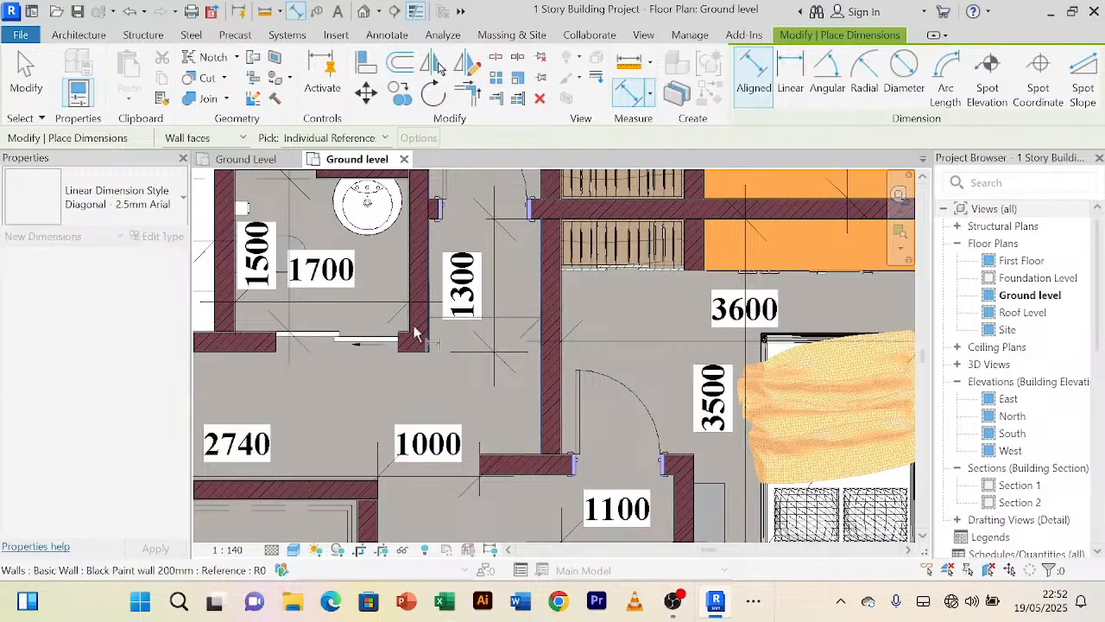
click(428, 337)
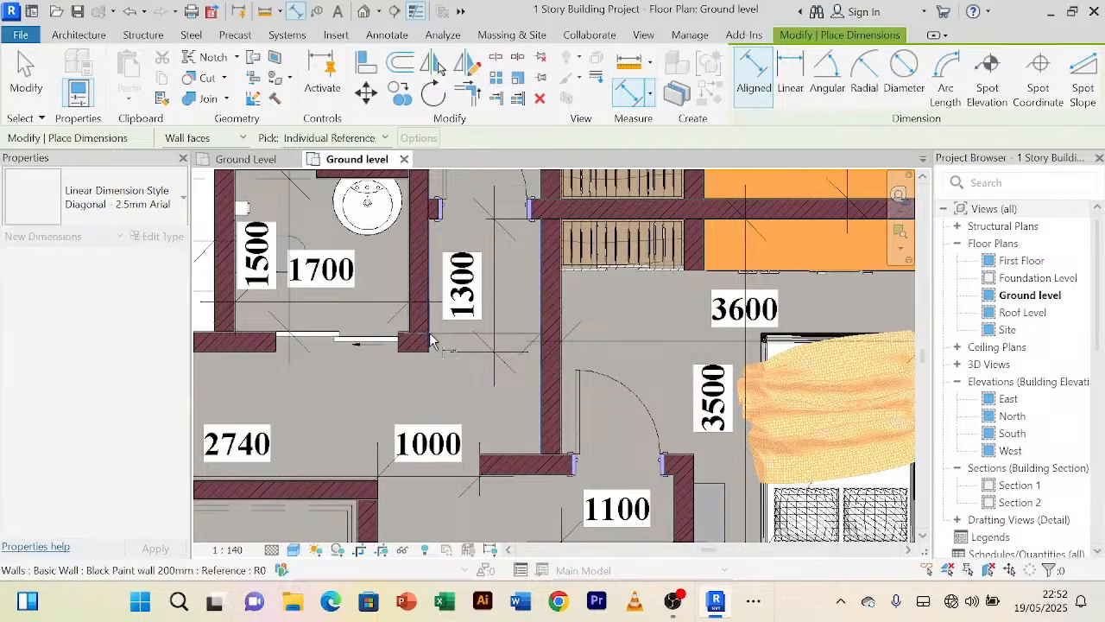
click(454, 382)
right_click(372, 379)
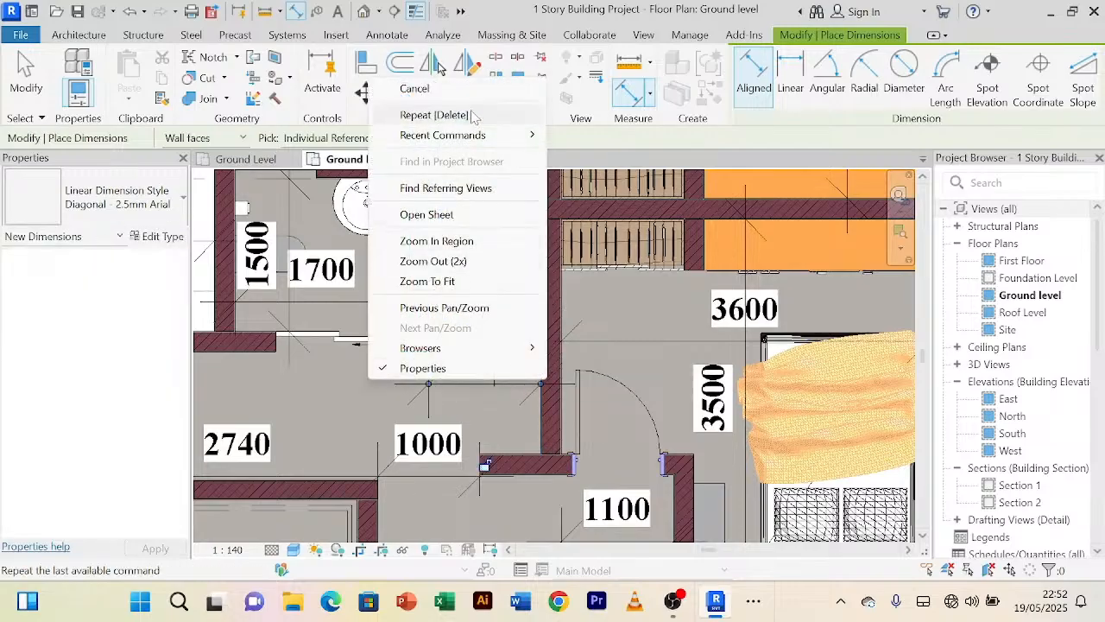
click(477, 89)
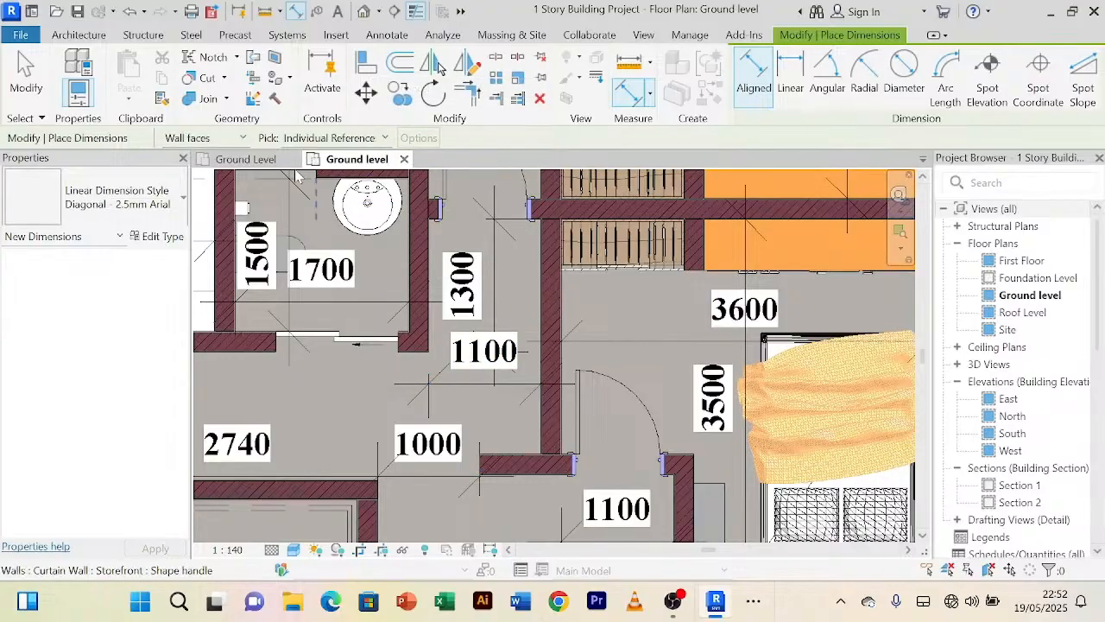
Step: Return to the Project1 plan and offset a copy of the upper bedroom's left wall 1100 mm to the right
right_click(334, 393)
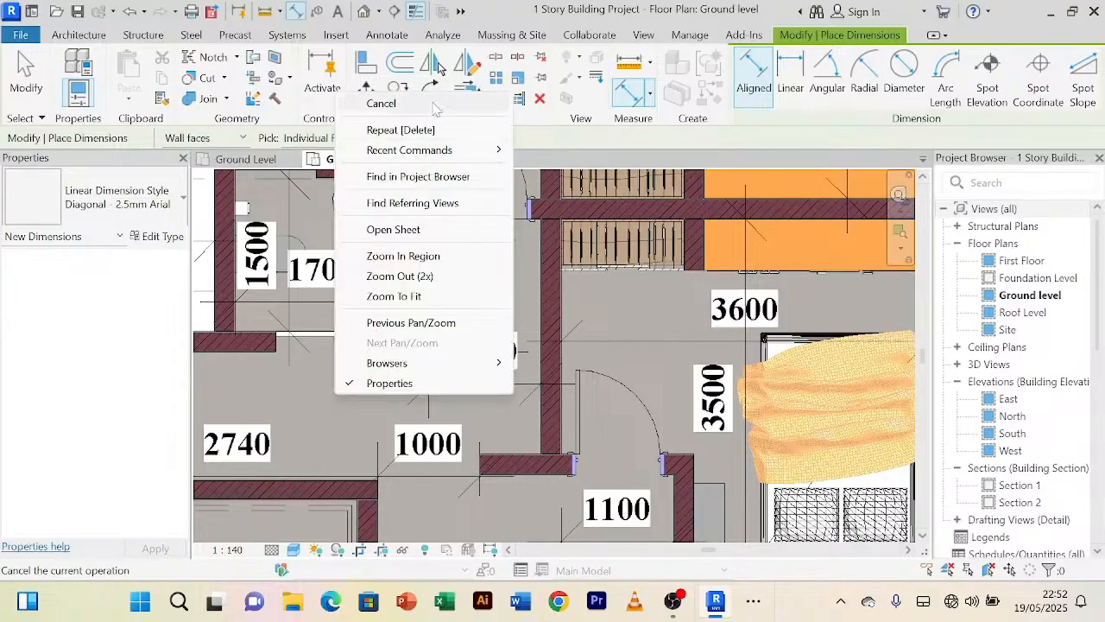
click(436, 106)
click(250, 159)
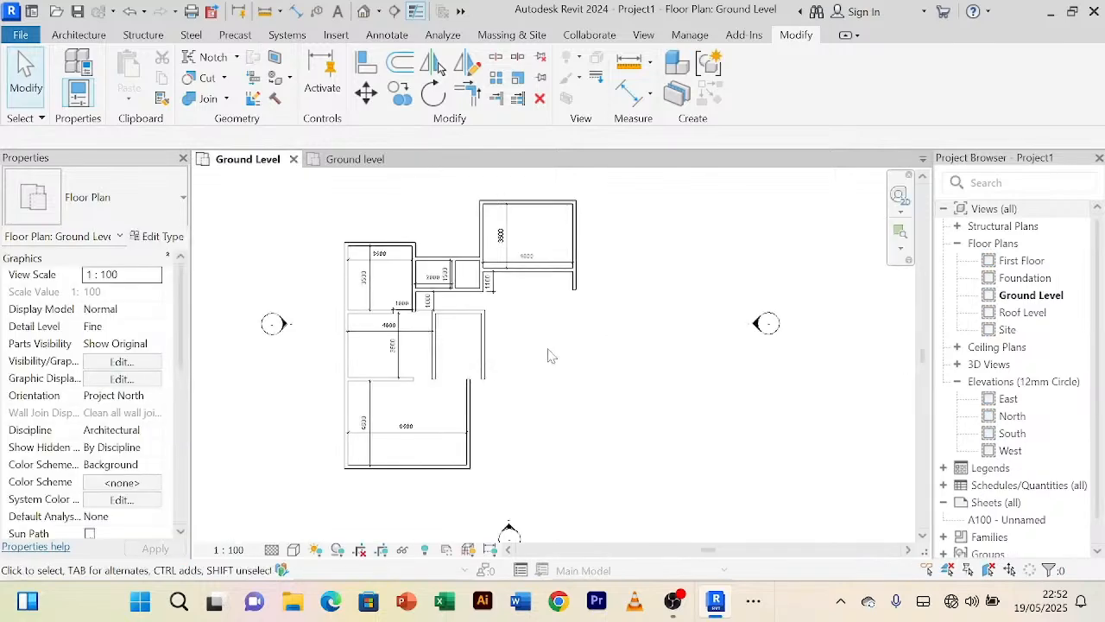
scroll(507, 326, up, 2)
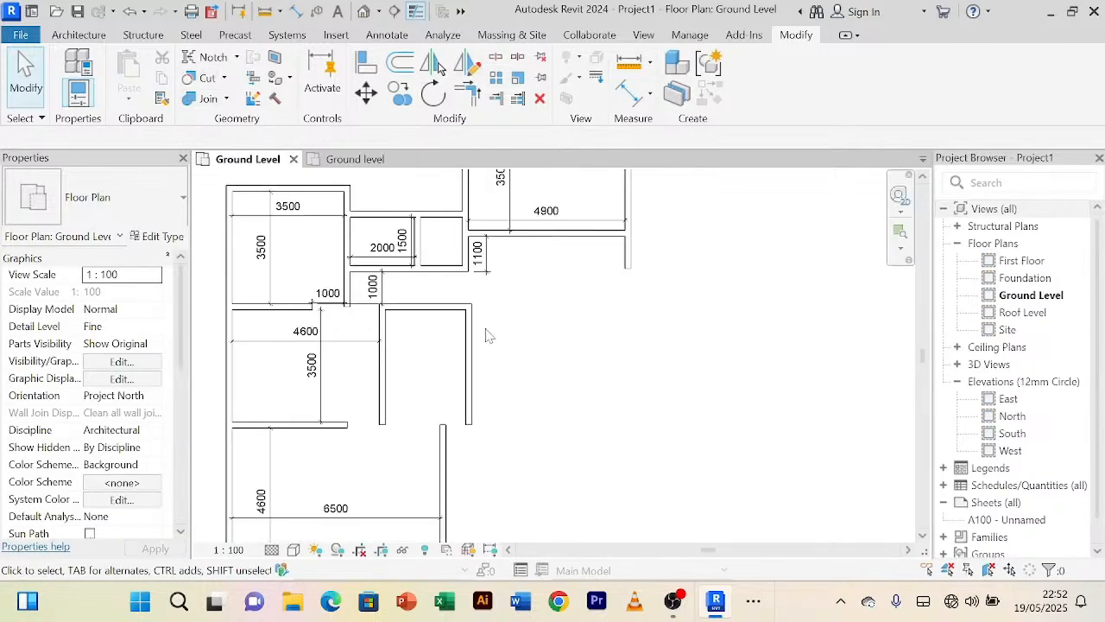
scroll(462, 249, up, 2)
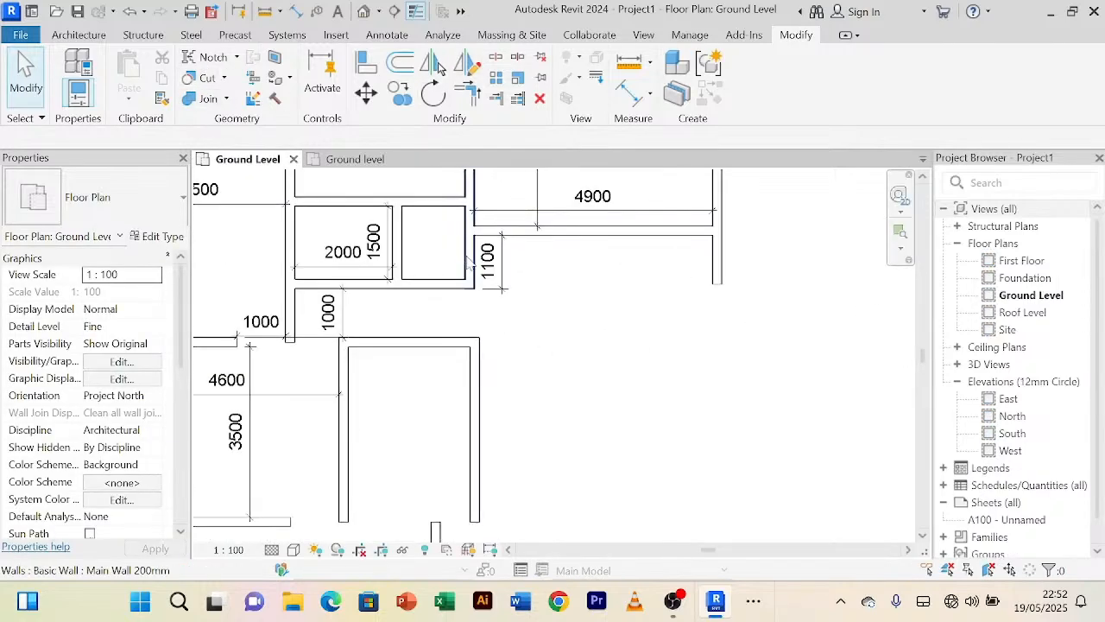
click(469, 259)
click(401, 64)
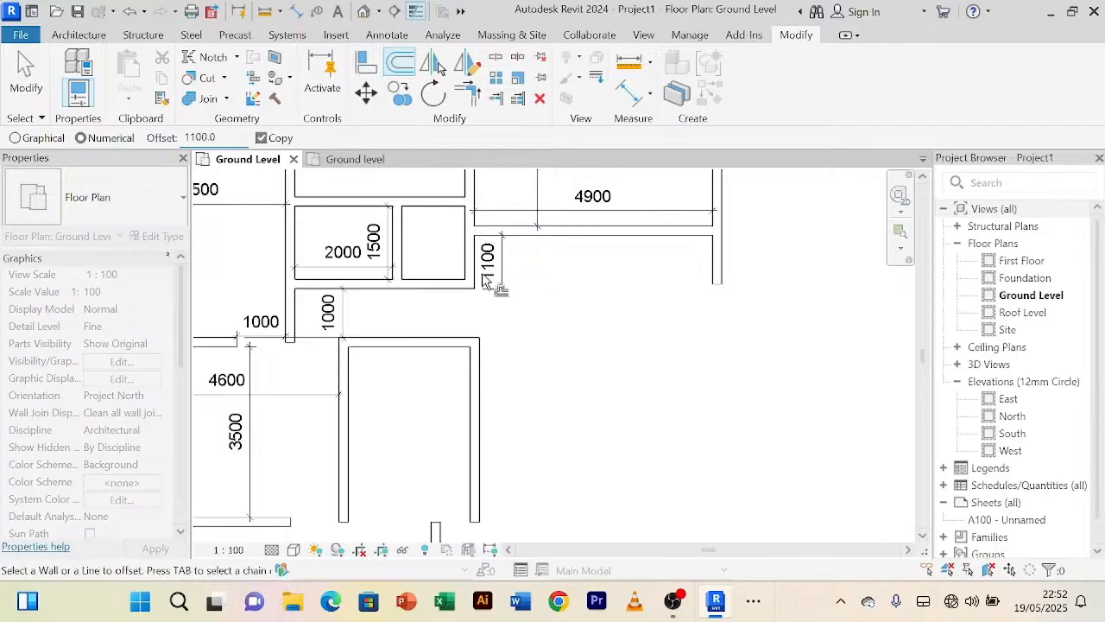
right_click(577, 278)
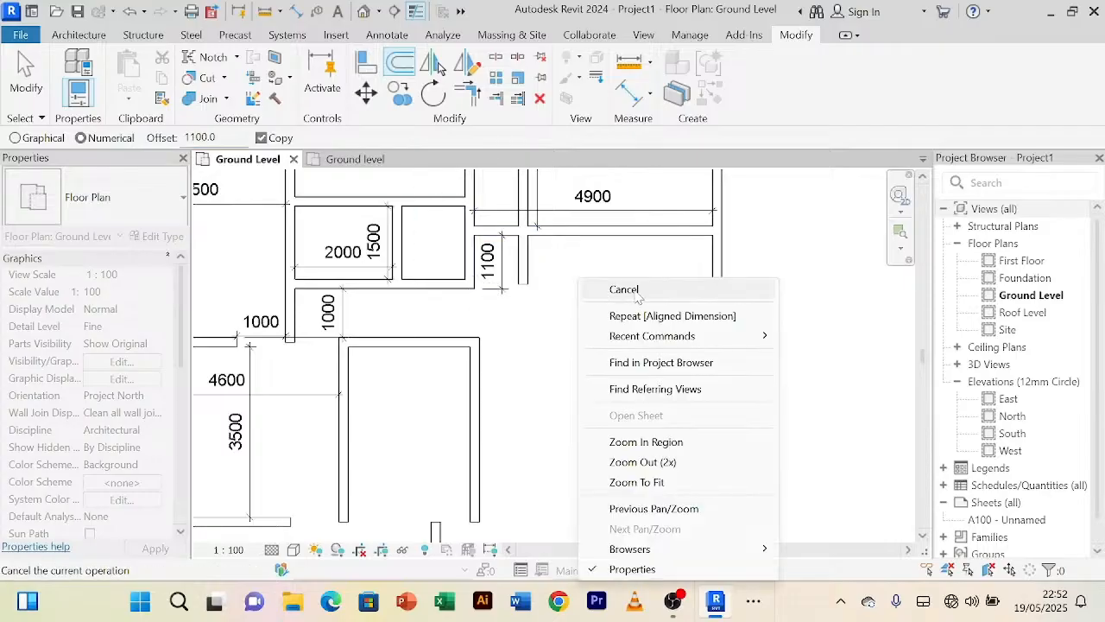
click(617, 287)
right_click(609, 253)
click(624, 265)
scroll(624, 267, down, 2)
middle_drag(624, 267, 590, 336)
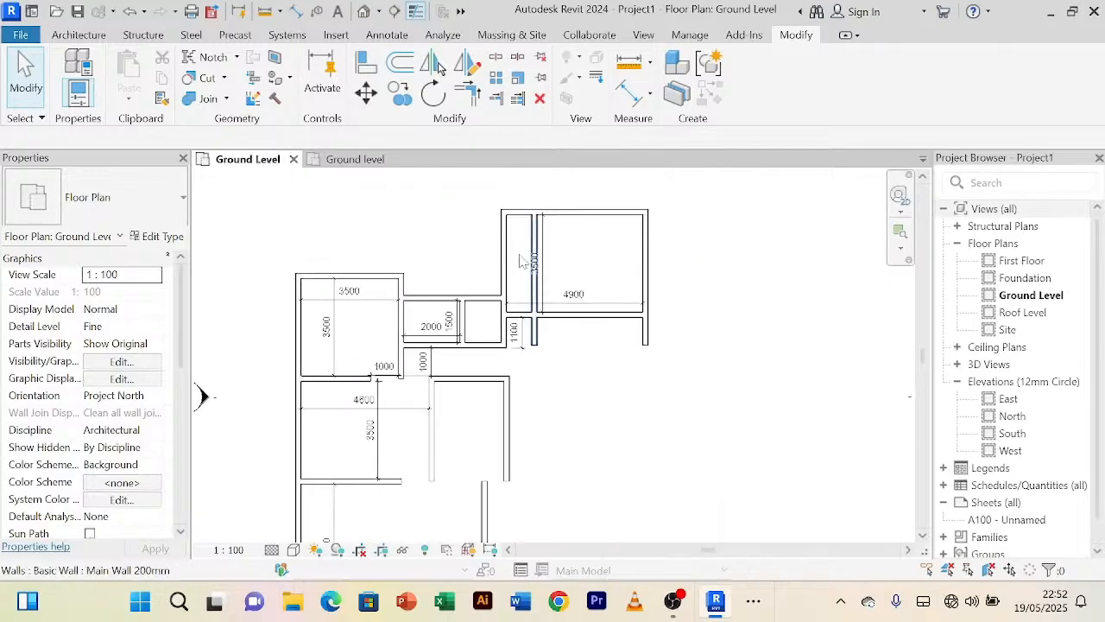
Step: Shorten the new offset wall so its upper end stops at the upper bedroom's bottom wall
click(537, 229)
drag(535, 215, 534, 315)
click(552, 385)
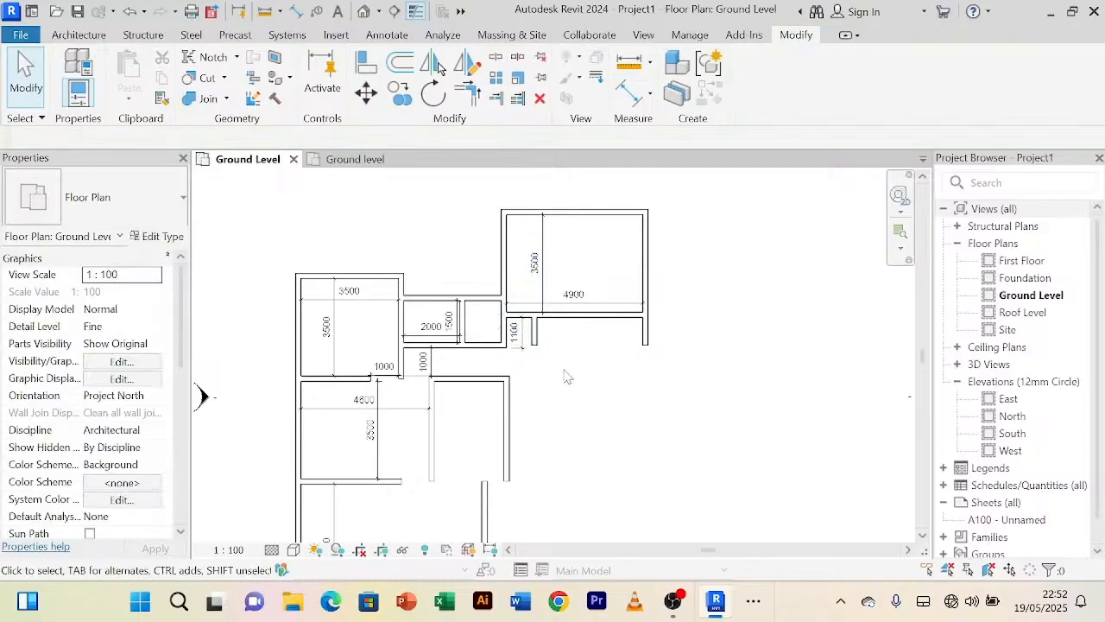
Step: Dimension the lower bedroom's width between the inner faces of the new short wall and the right wall
scroll(566, 376, up, 3)
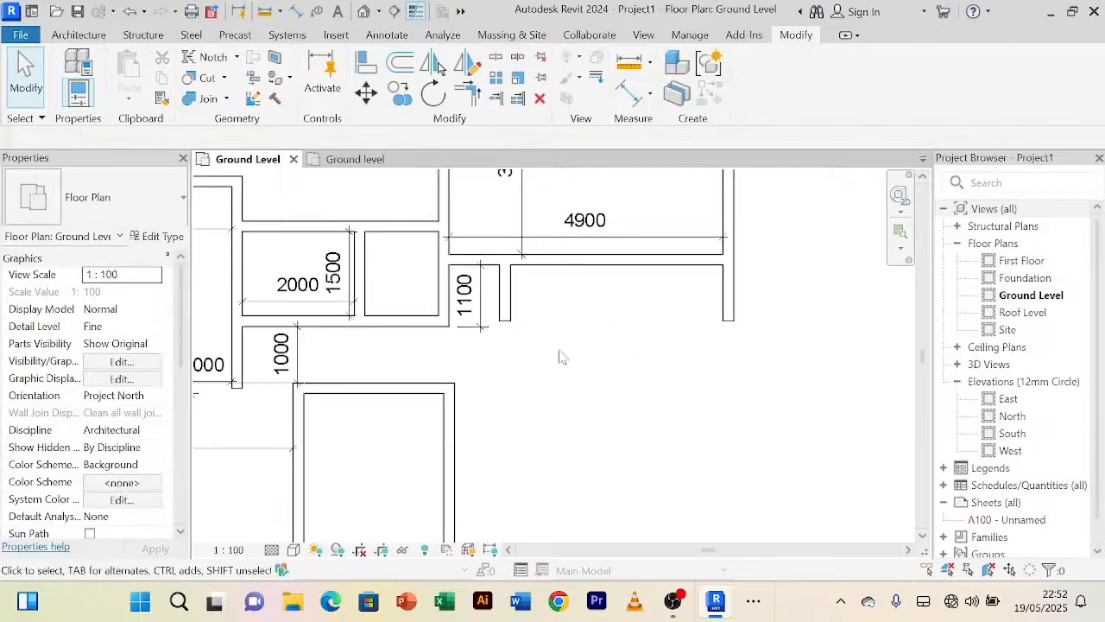
click(637, 94)
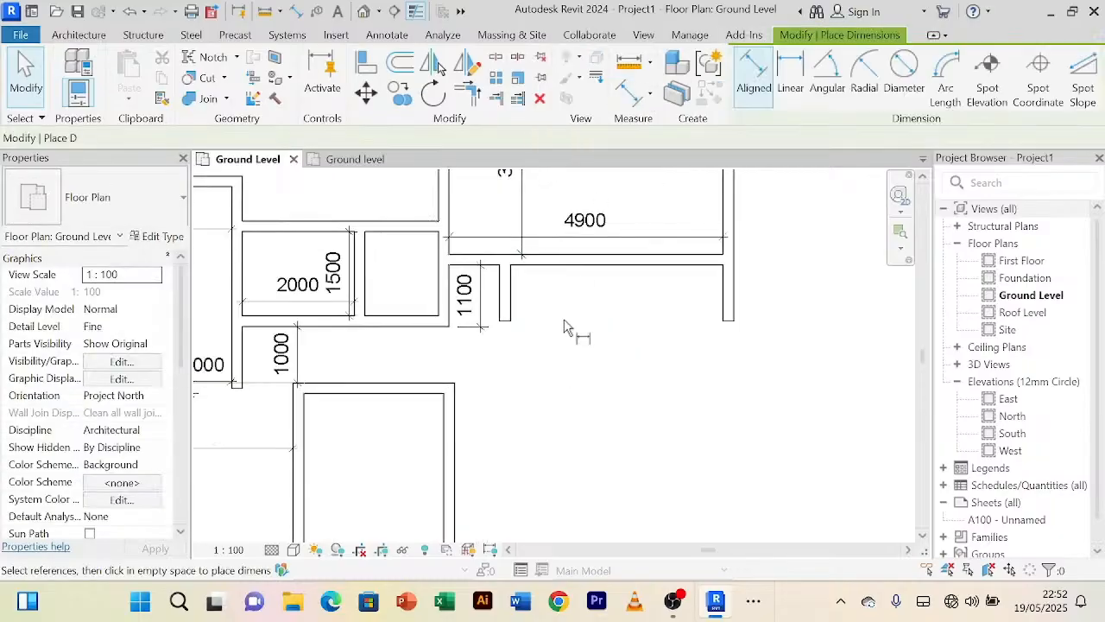
click(513, 304)
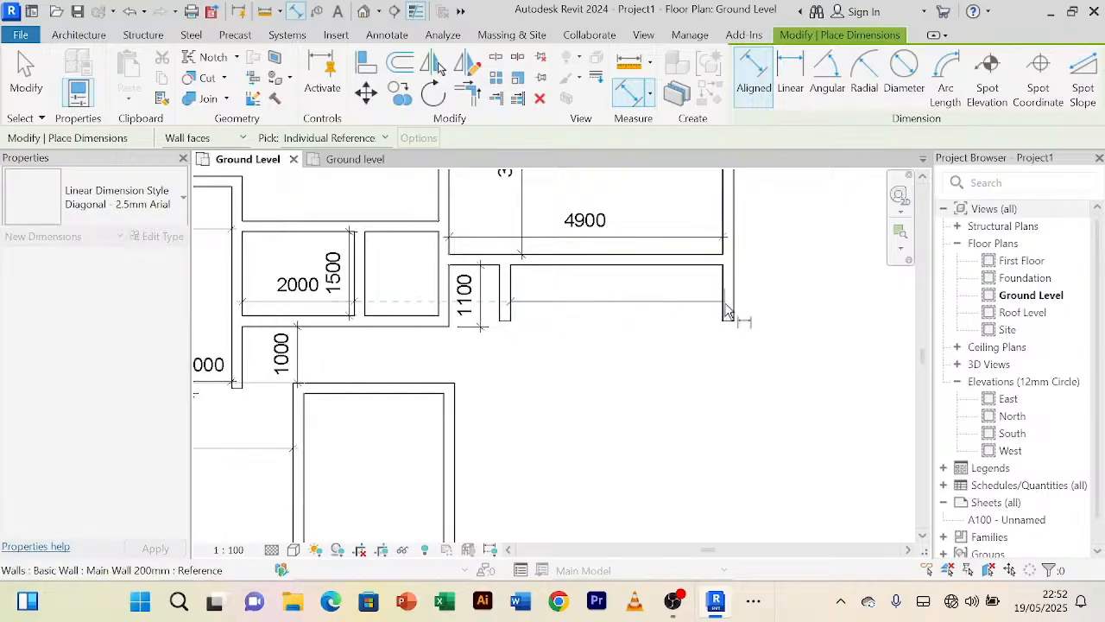
click(724, 309)
click(689, 312)
right_click(722, 396)
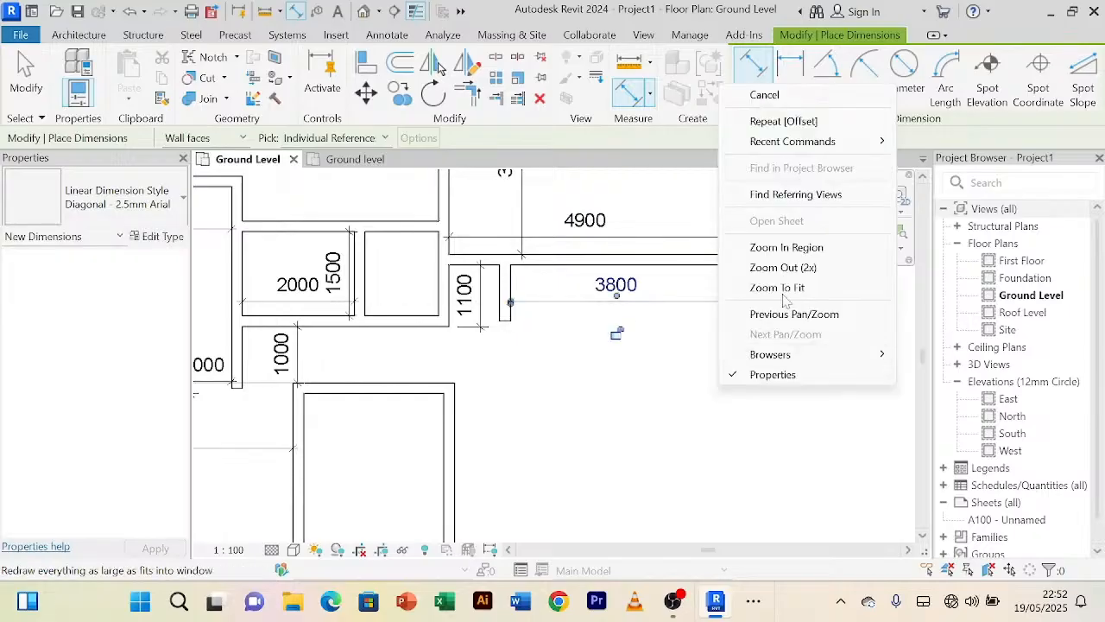
click(766, 93)
right_click(741, 432)
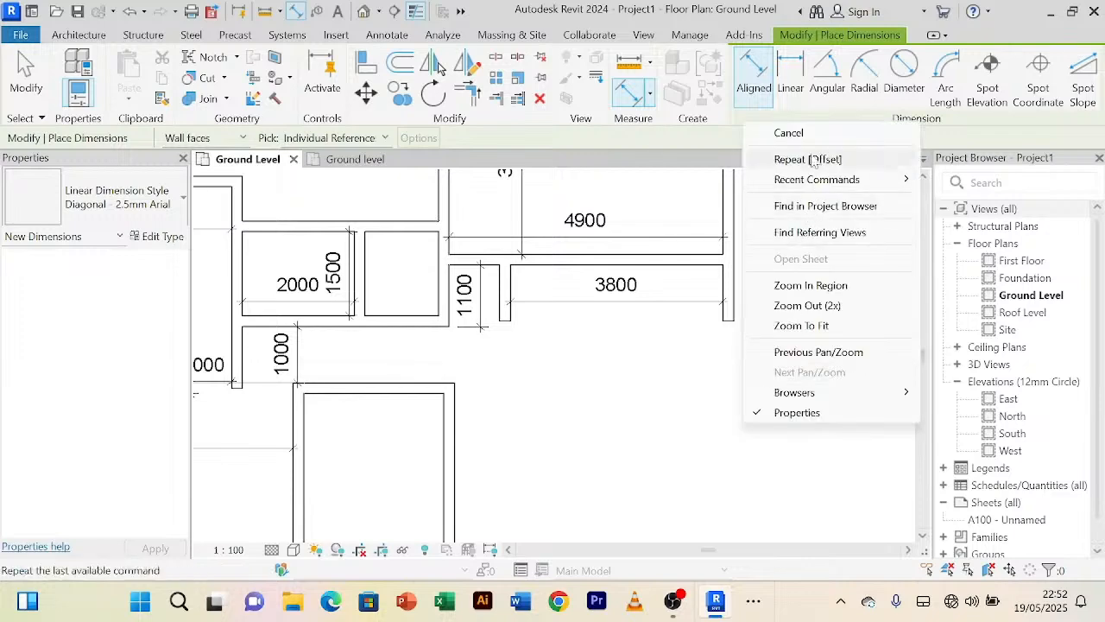
click(781, 132)
Step: Dimension the passage width between the upper bedroom's extended left wall and the new short wall
scroll(553, 344, up, 1)
scroll(533, 349, down, 1)
scroll(532, 351, up, 1)
scroll(533, 353, down, 1)
middle_drag(544, 357, 518, 389)
scroll(518, 390, up, 1)
scroll(511, 394, down, 1)
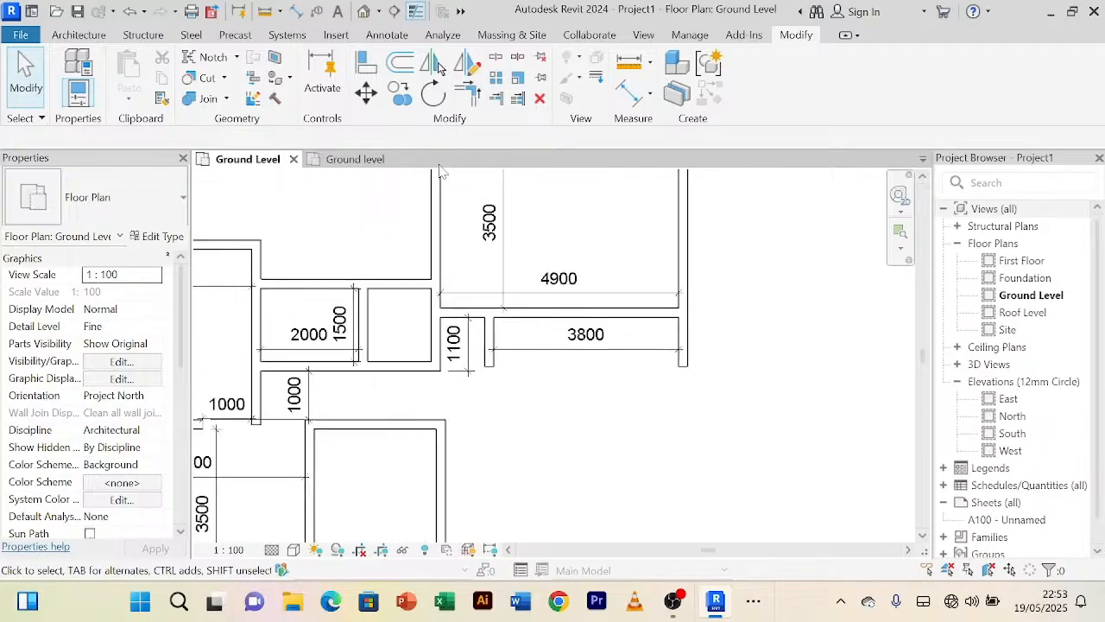
click(628, 94)
scroll(494, 315, up, 1)
click(481, 361)
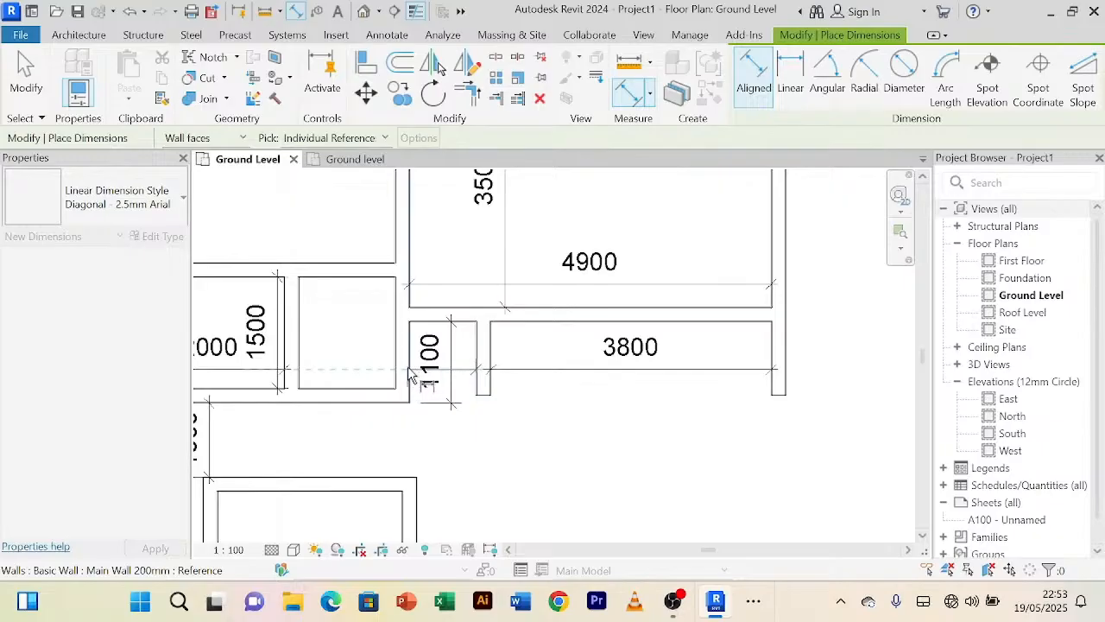
click(412, 373)
click(488, 456)
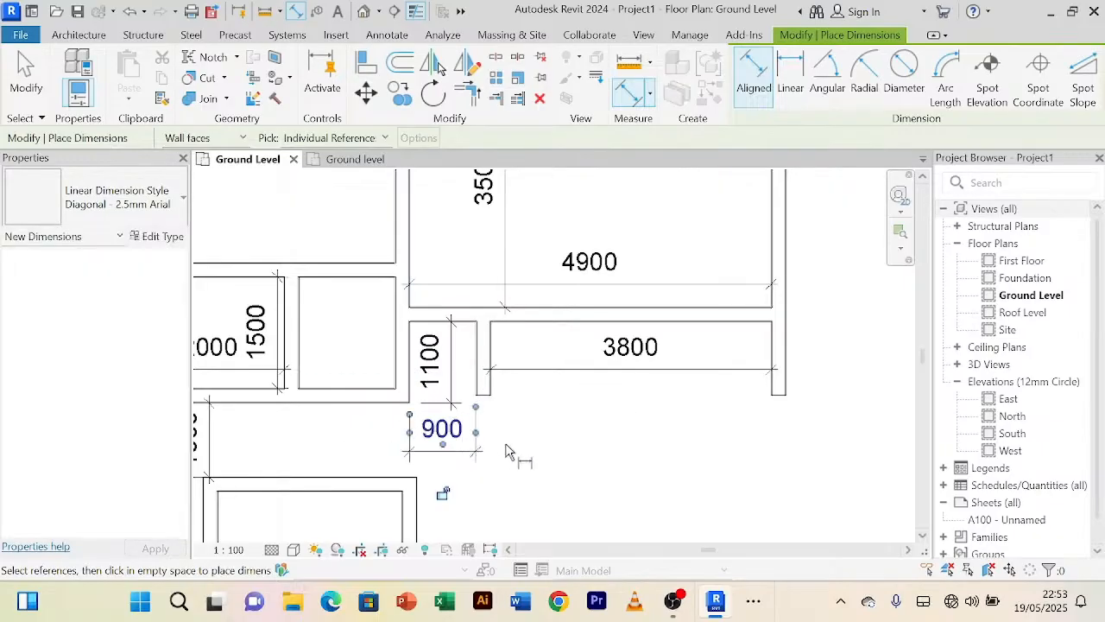
right_click(561, 453)
click(629, 145)
right_click(607, 467)
click(682, 169)
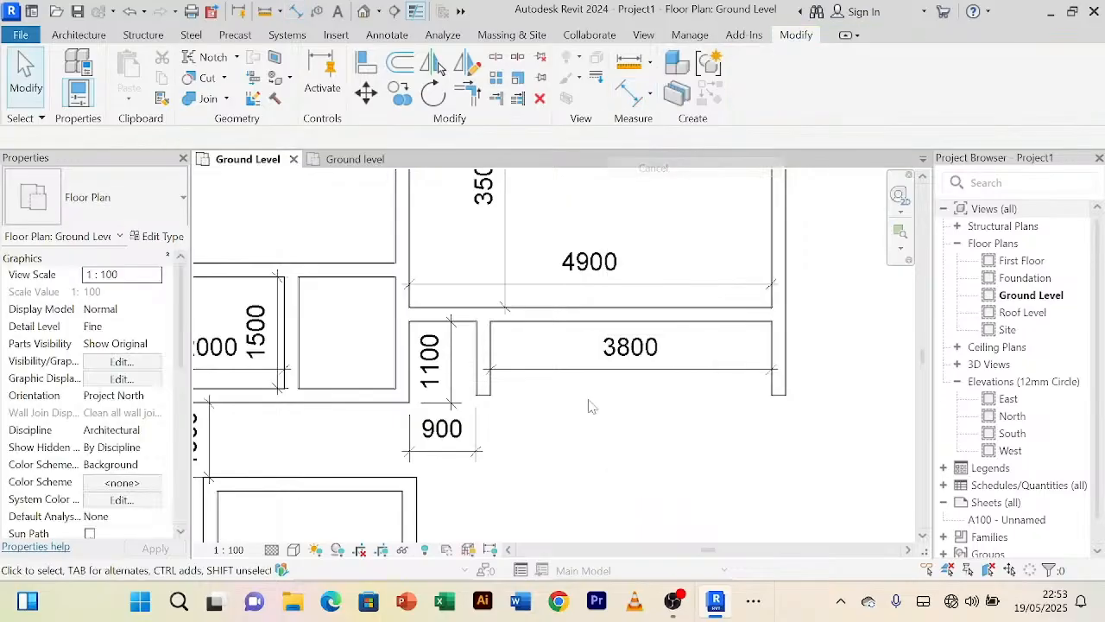
Step: Check the lower bedroom's width in the reference plan against the wall spacing in Project1
click(494, 396)
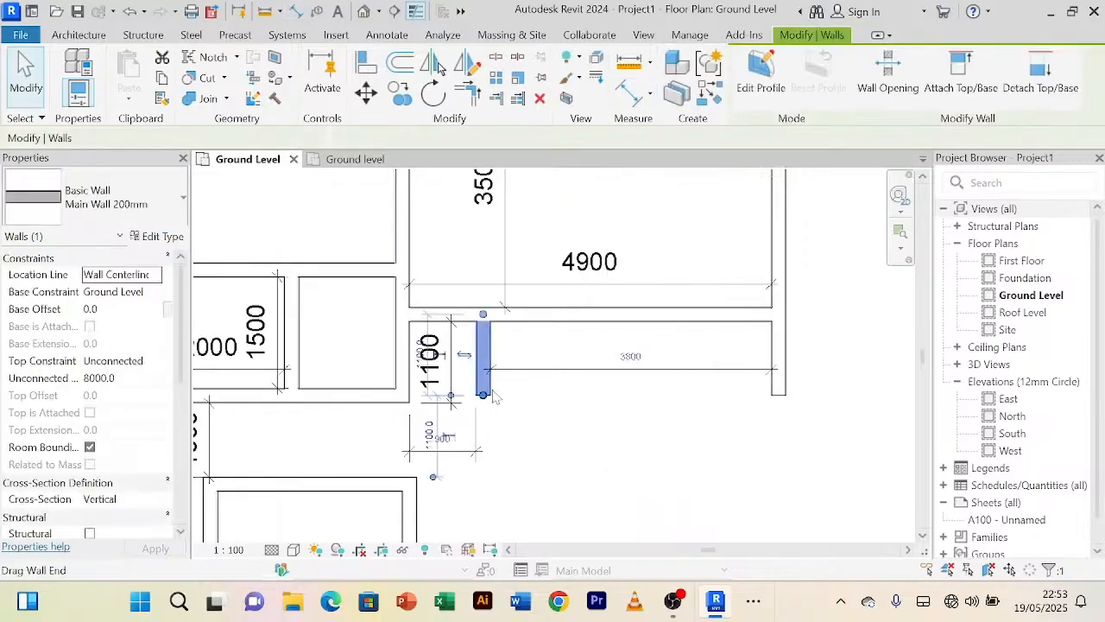
click(630, 355)
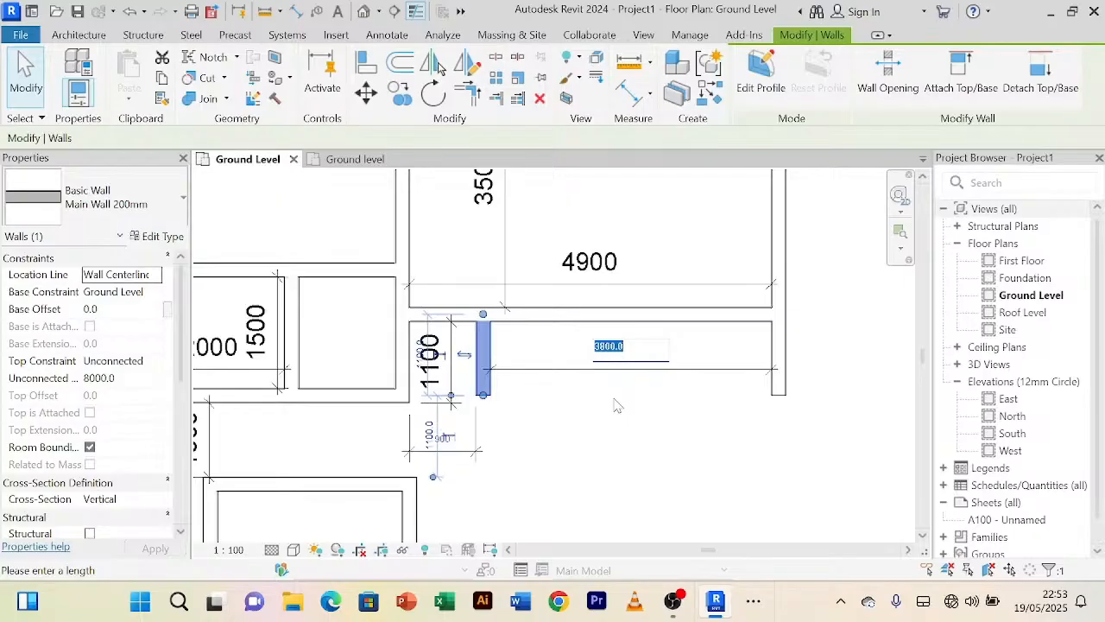
click(354, 159)
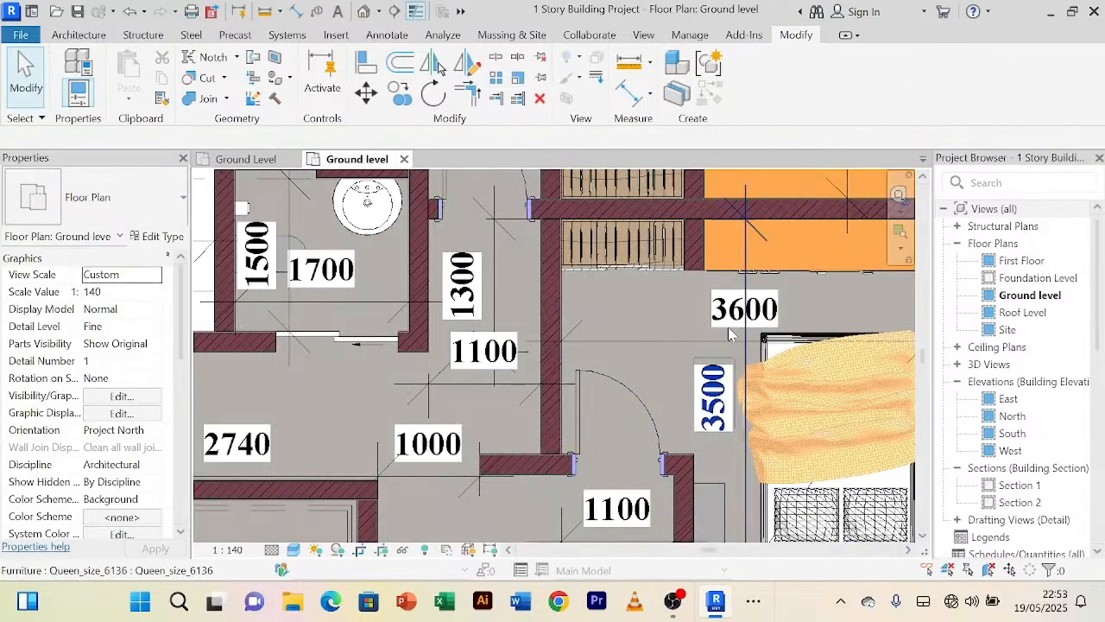
click(249, 160)
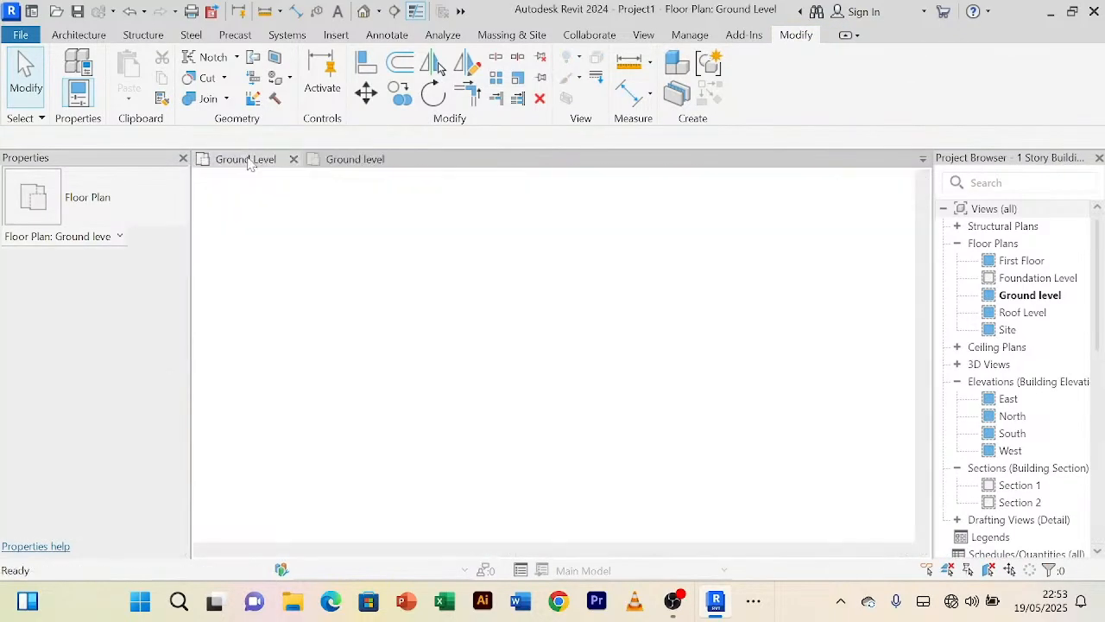
scroll(629, 352, up, 4)
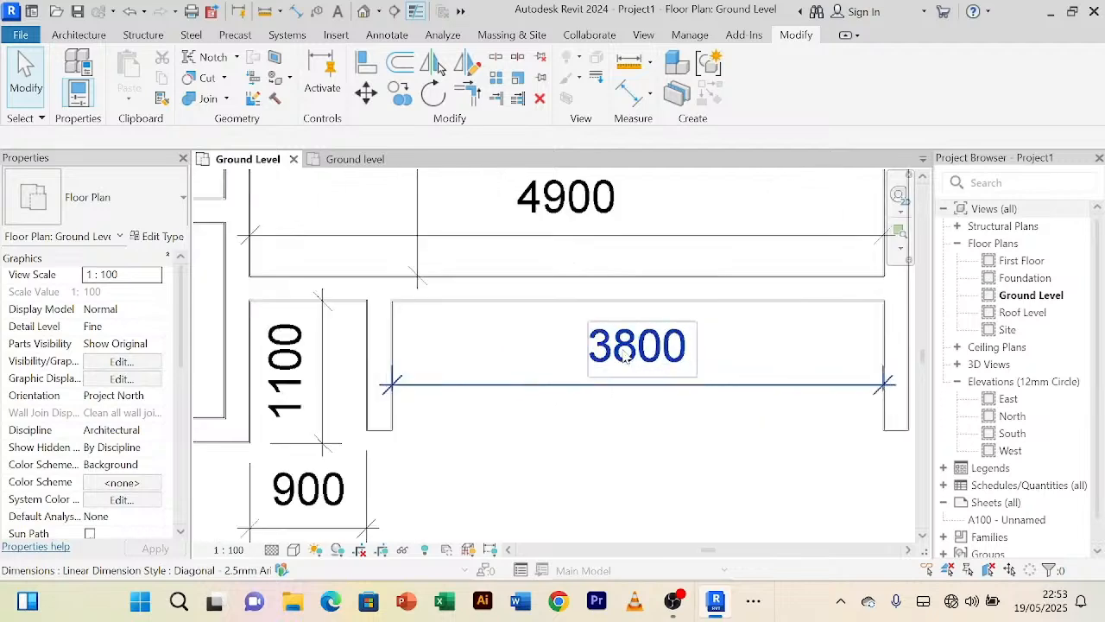
scroll(633, 348, down, 3)
click(633, 349)
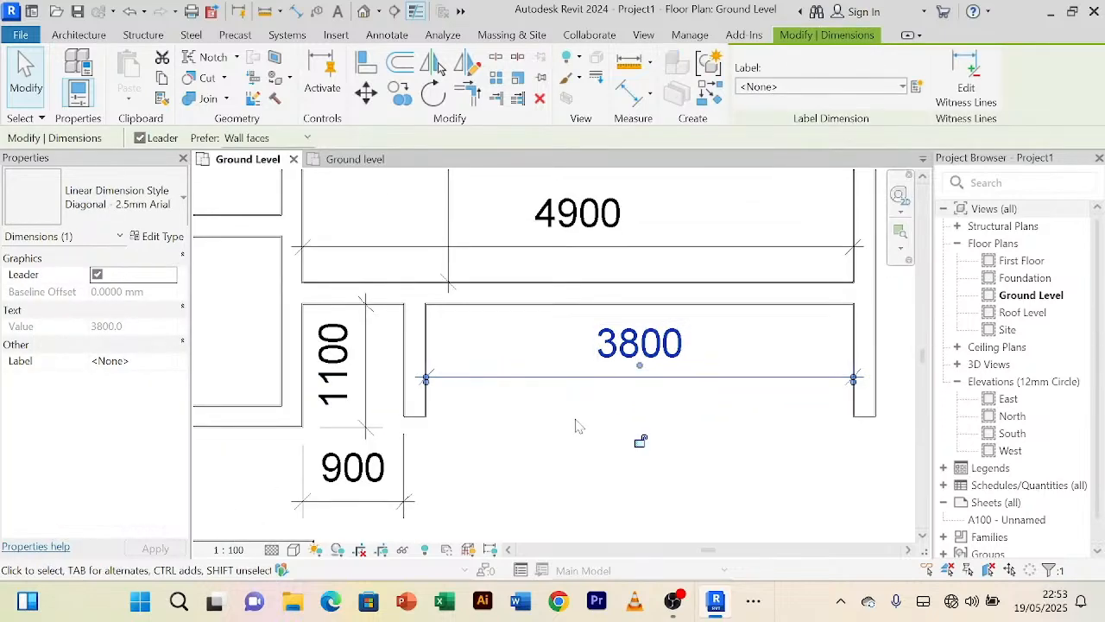
click(634, 345)
click(627, 475)
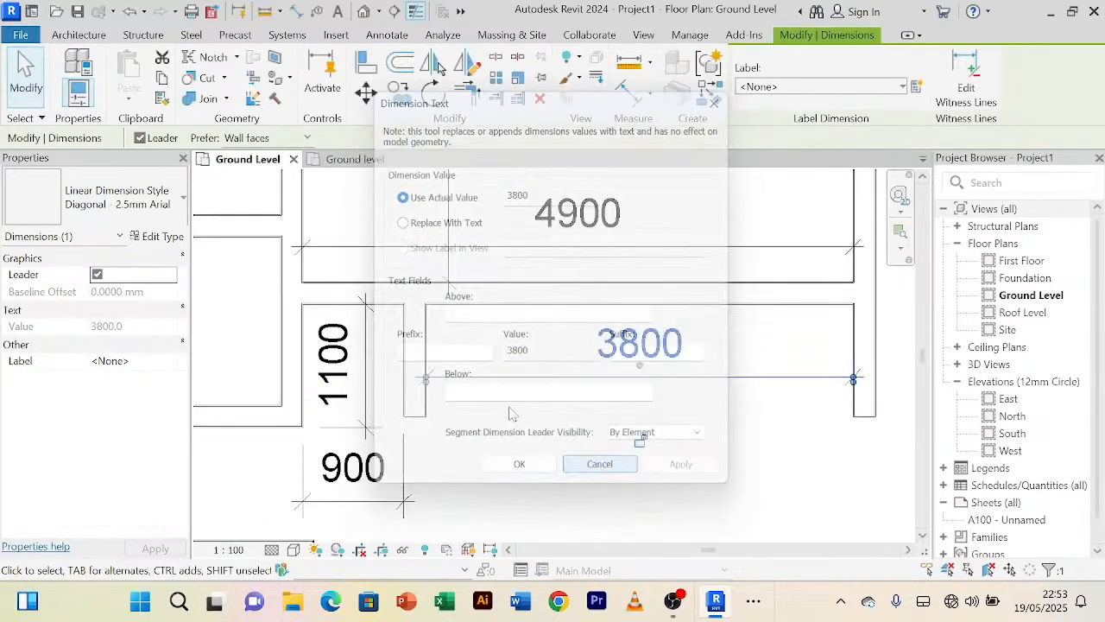
Step: Move the short wall so its clear distance to the lower bedroom's right wall is 3700 mm
click(416, 358)
click(633, 356)
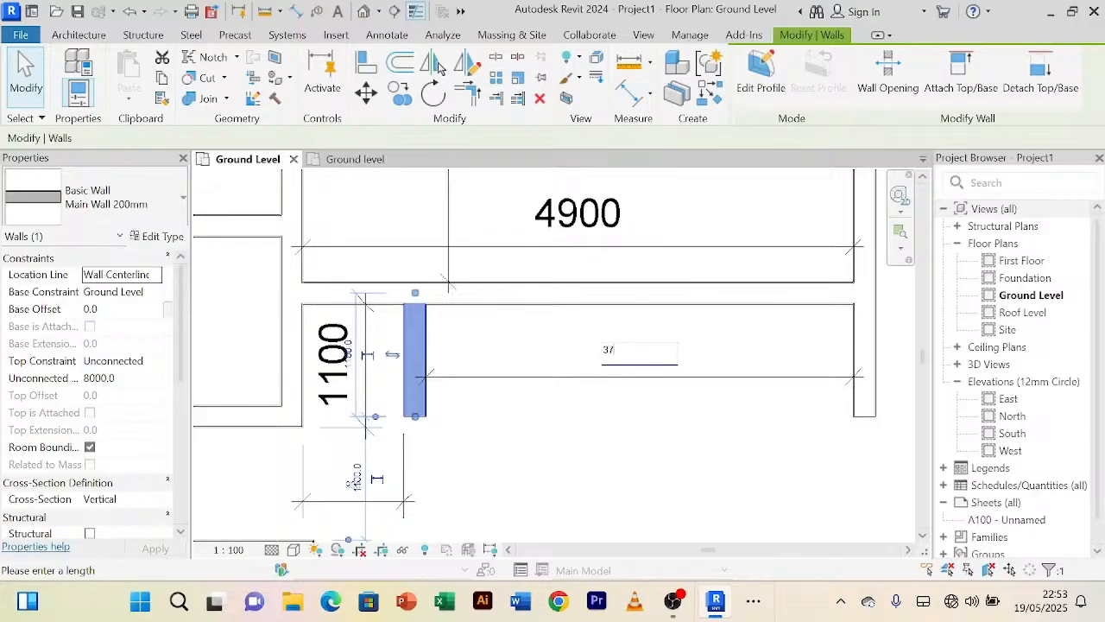
key(Return)
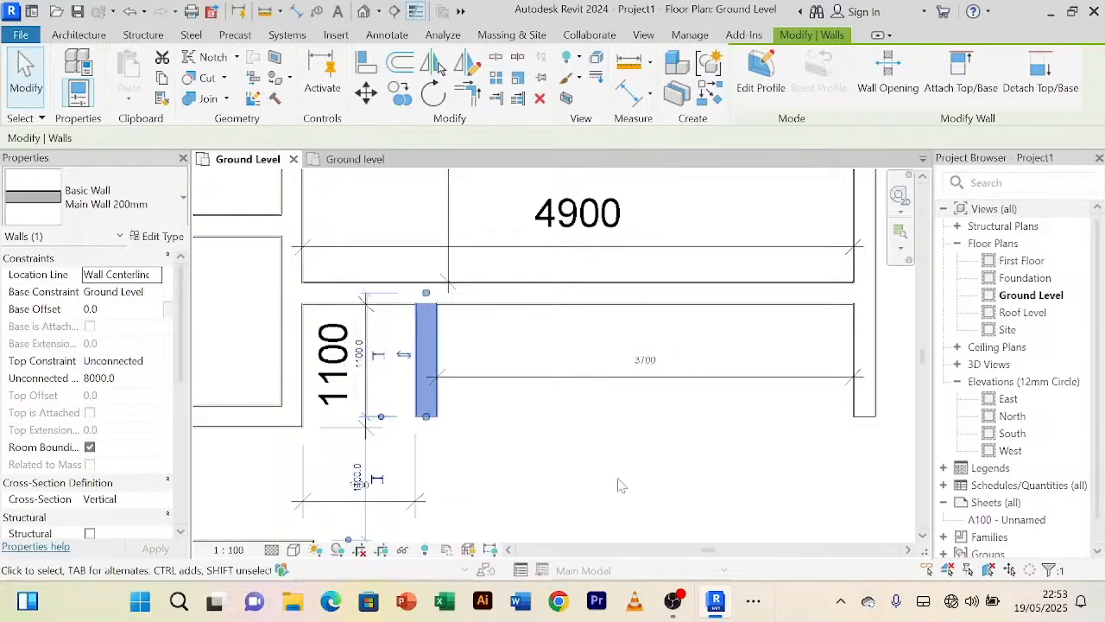
key(Escape)
scroll(618, 485, down, 4)
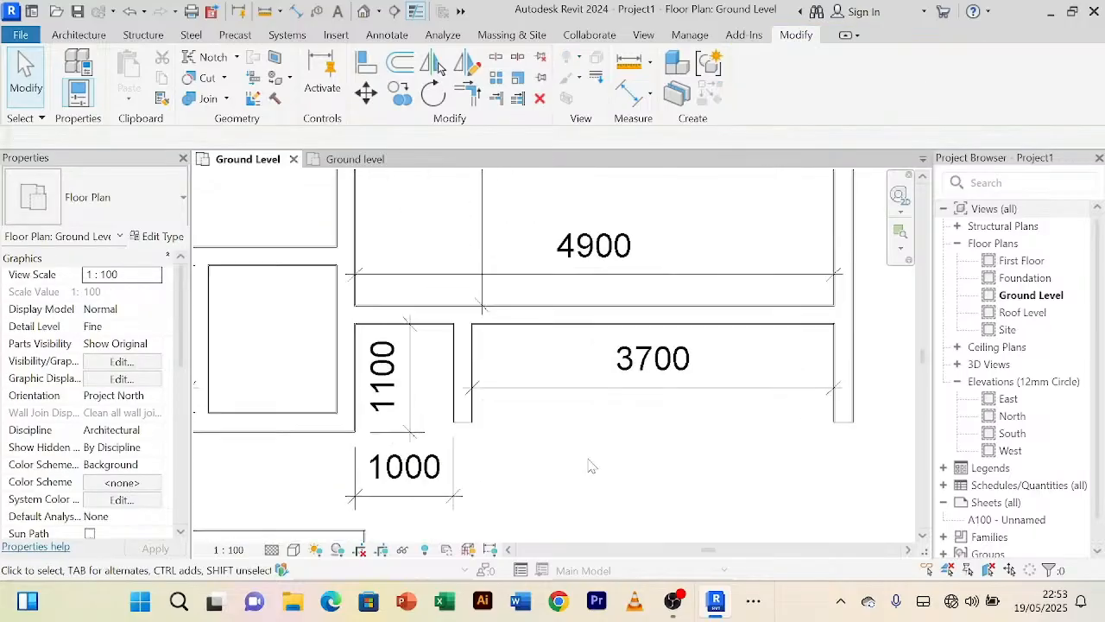
middle_drag(590, 467, 589, 434)
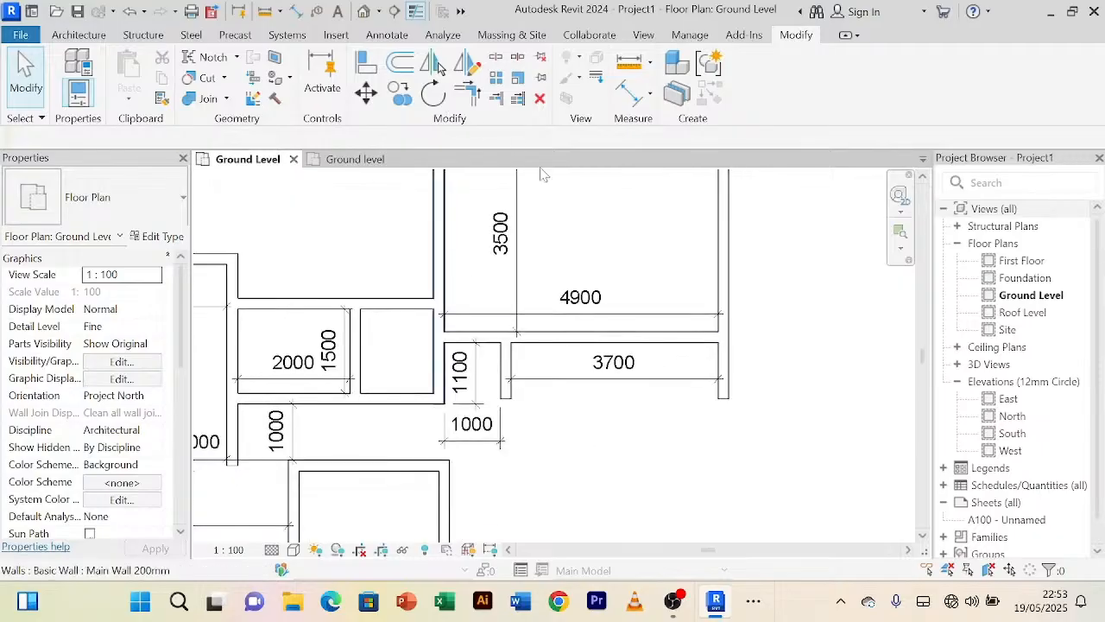
Step: Examine the lower bedroom's depth and bottom wall position in the reference plan
scroll(610, 288, down, 1)
middle_drag(604, 261, 561, 292)
scroll(575, 333, down, 1)
click(375, 166)
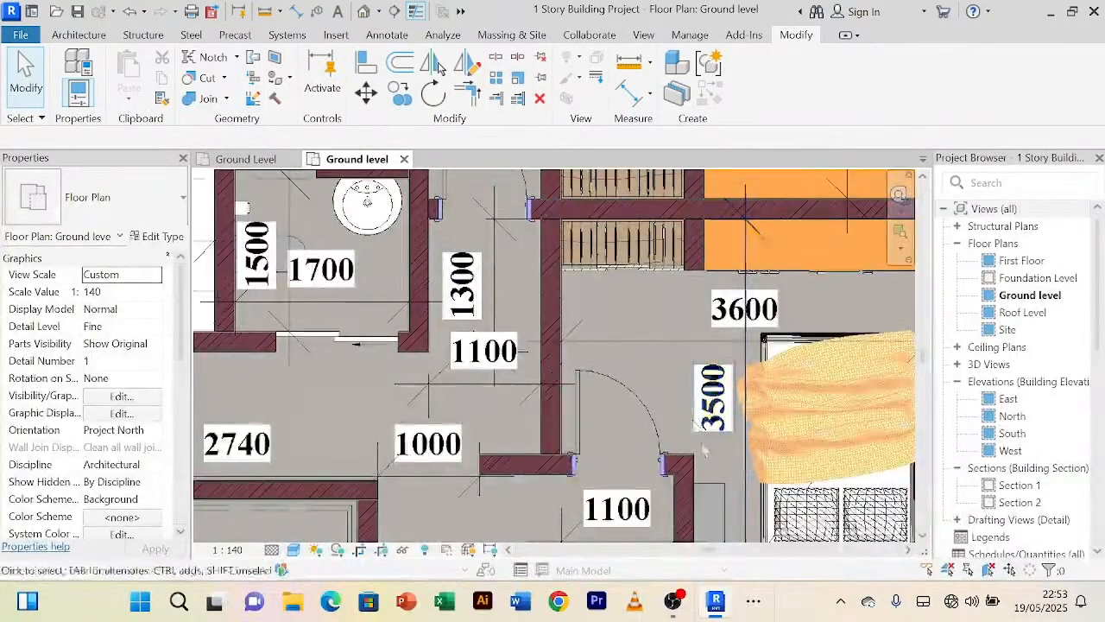
scroll(690, 431, down, 1)
middle_drag(691, 432, 606, 363)
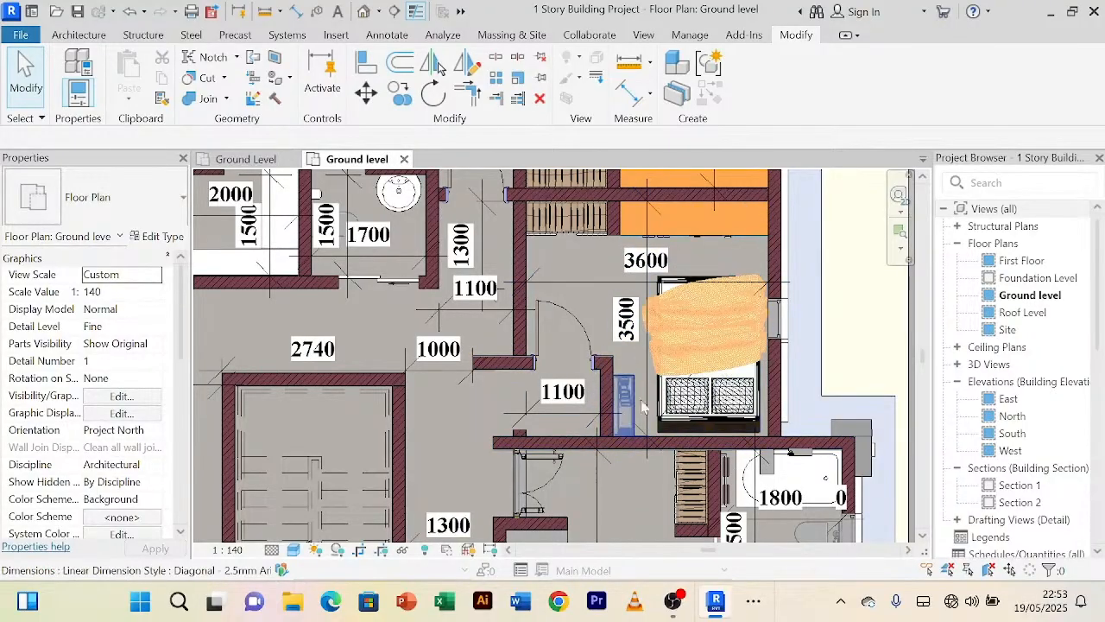
click(248, 161)
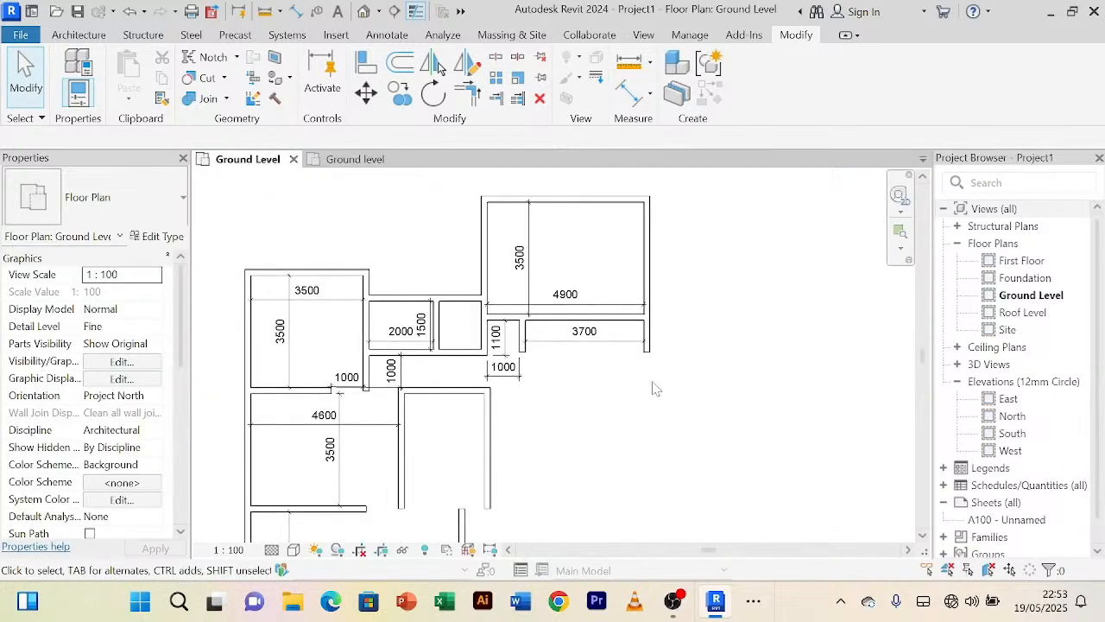
Step: Offset a copy of the upper bedroom's bottom wall 3500 mm downward for the lower bedroom's bottom wall
click(597, 317)
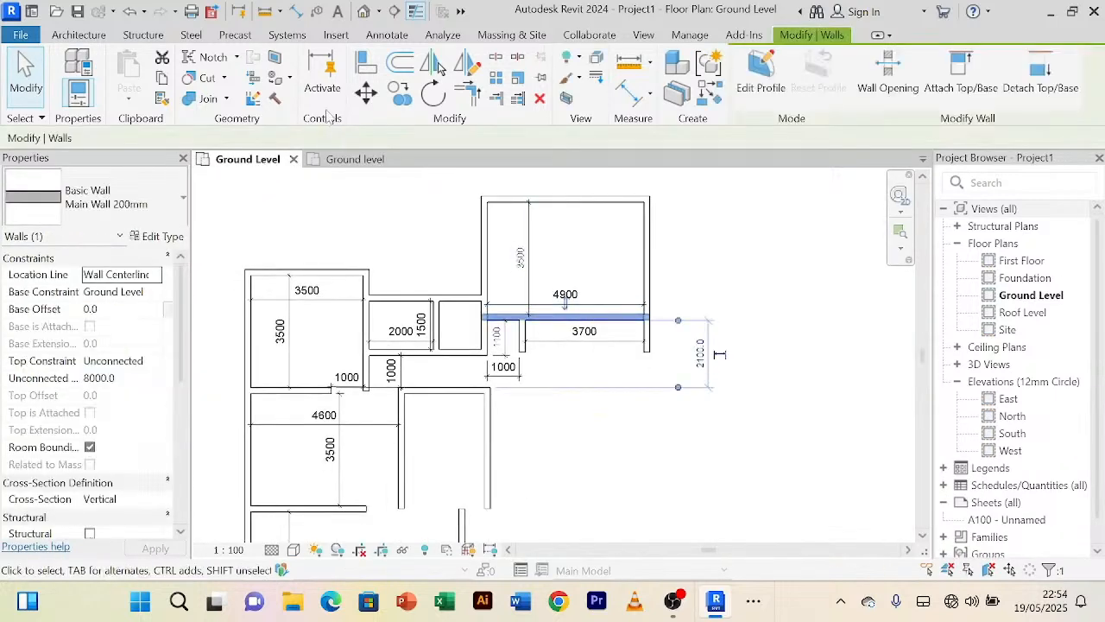
key(o)
key(f)
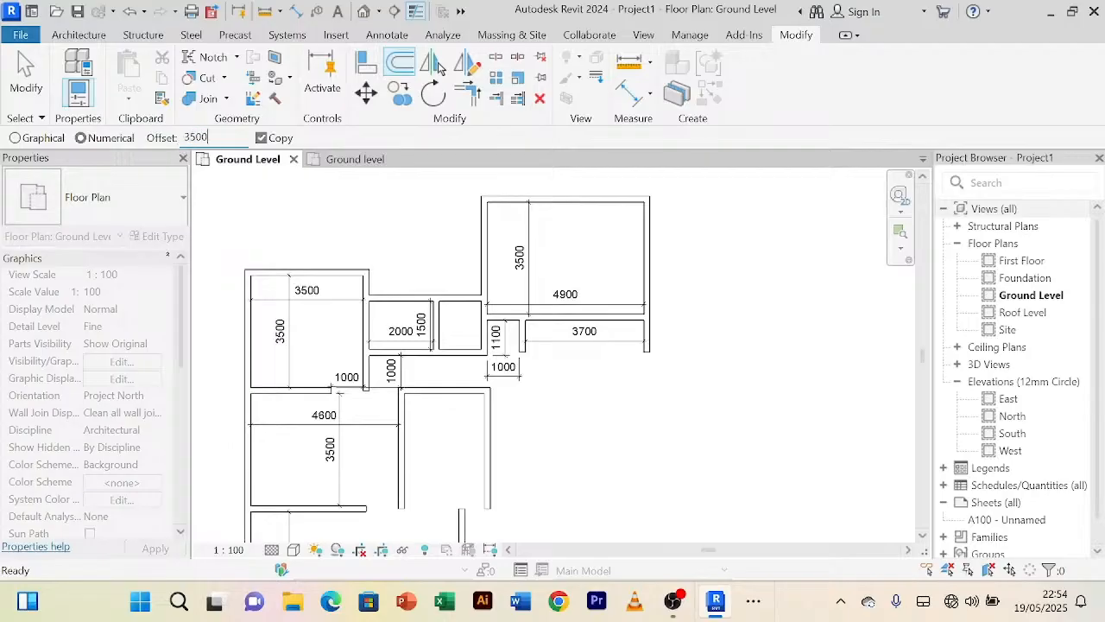
key(Return)
click(627, 342)
right_click(752, 274)
click(754, 274)
right_click(750, 267)
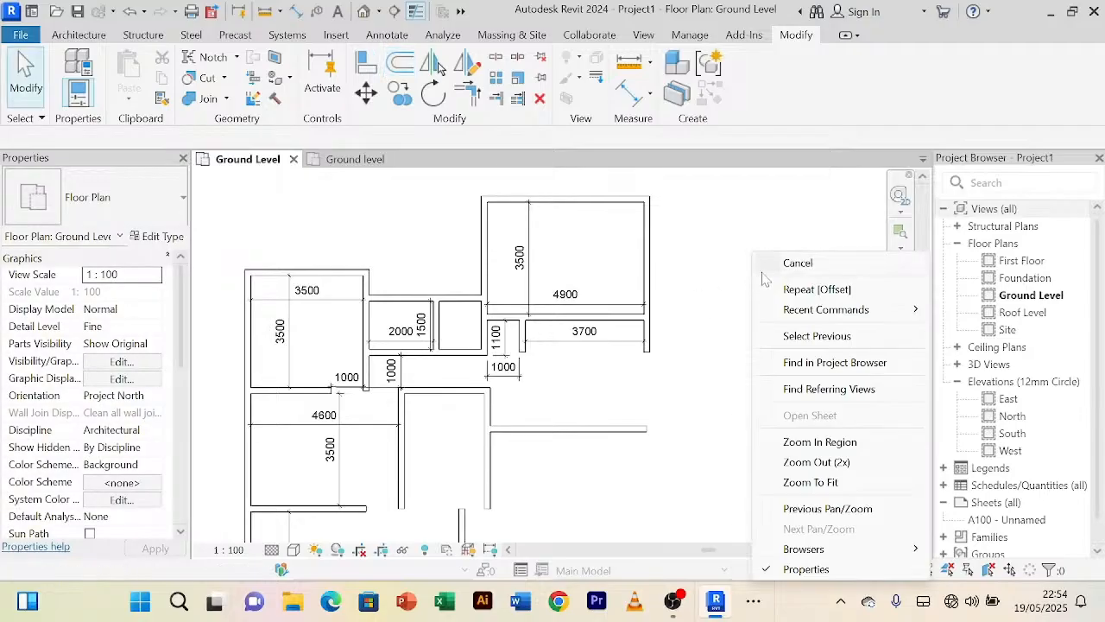
click(762, 264)
scroll(760, 265, down, 3)
middle_drag(734, 315, 723, 308)
scroll(532, 371, up, 2)
scroll(647, 357, up, 3)
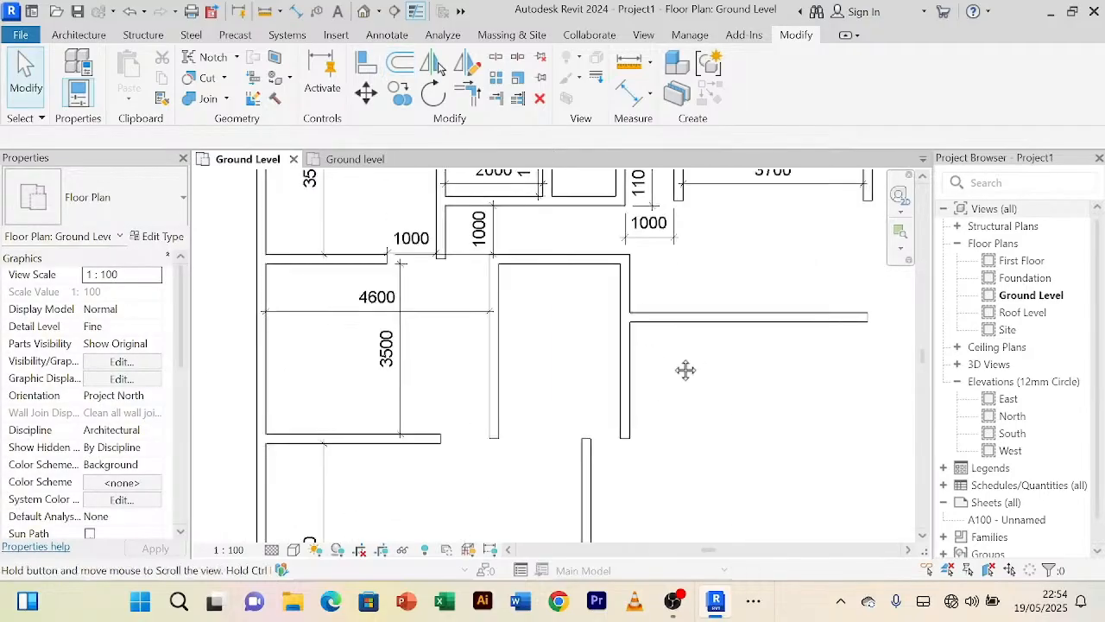
Step: Trim the lower bedroom's offset bottom wall and its short left wall together into a corner
middle_drag(690, 362, 526, 439)
click(528, 410)
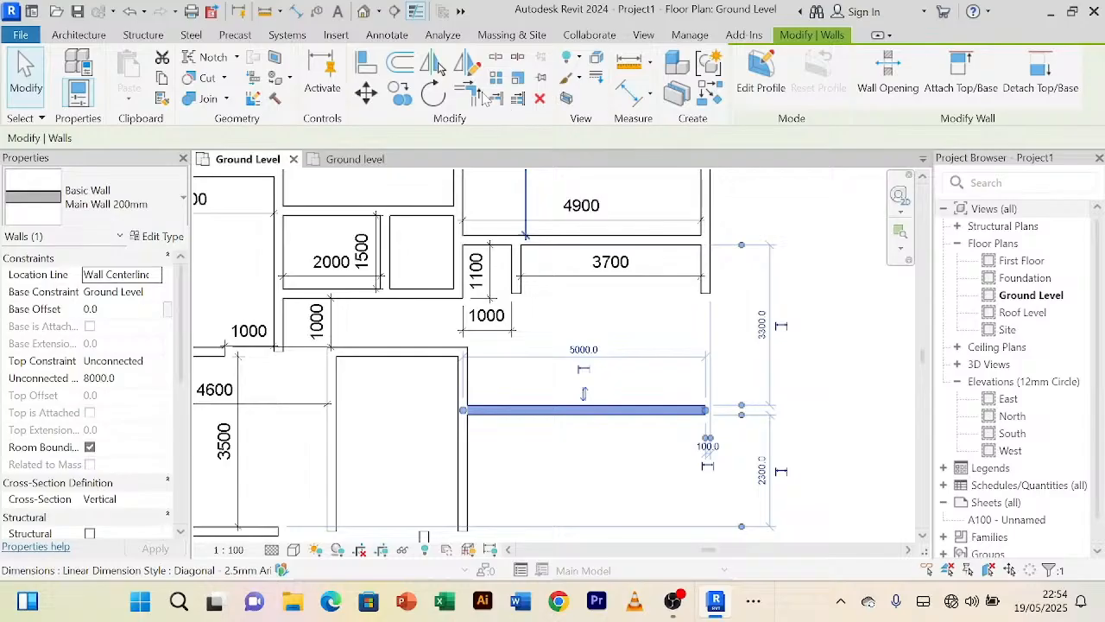
click(466, 93)
click(527, 410)
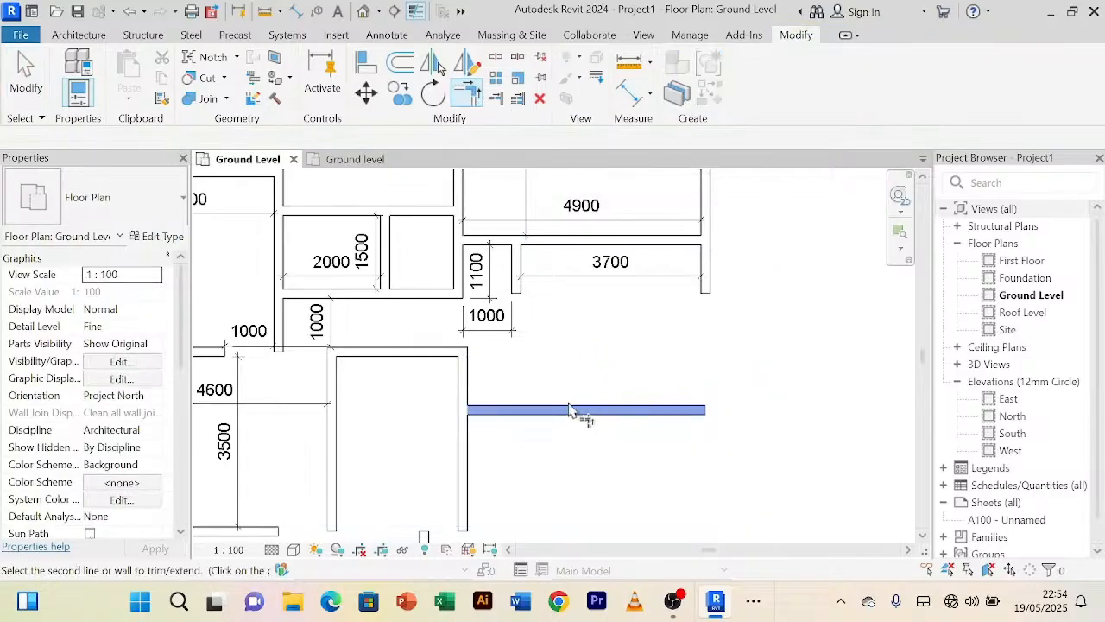
click(516, 298)
right_click(783, 319)
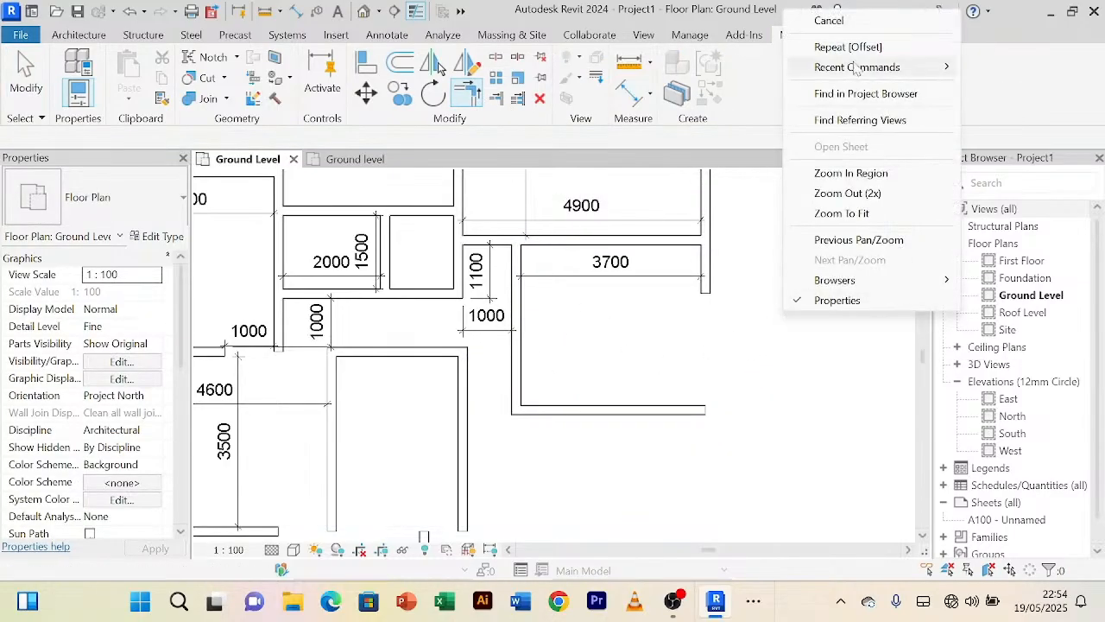
click(825, 19)
right_click(750, 352)
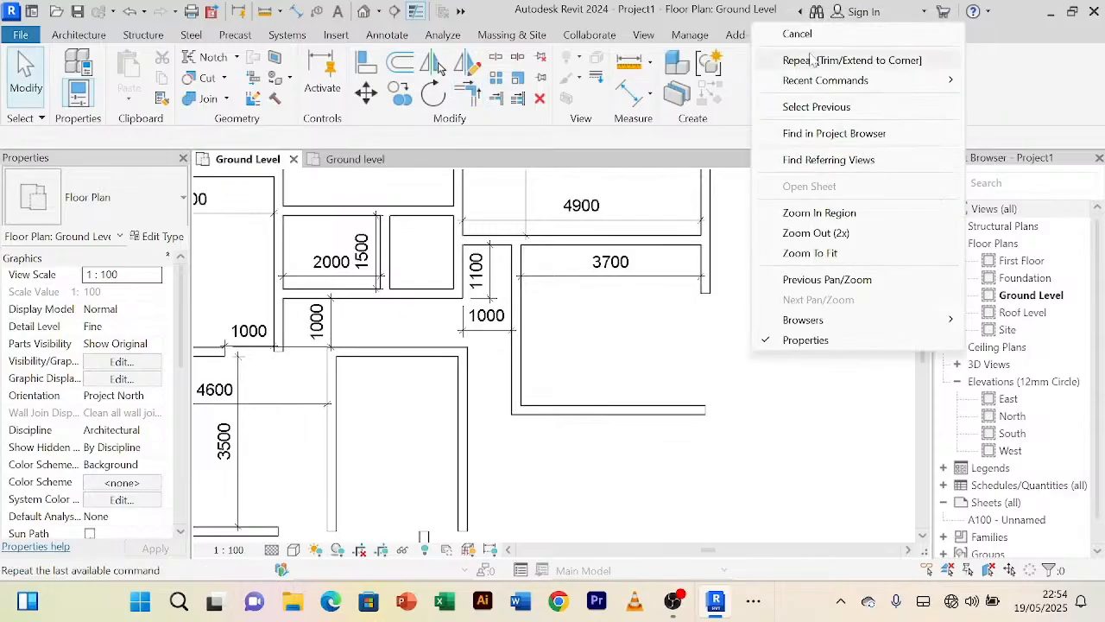
click(815, 34)
Step: Extend the lower bedroom's right wall down to meet the bottom wall in a closed corner
middle_drag(760, 320, 727, 371)
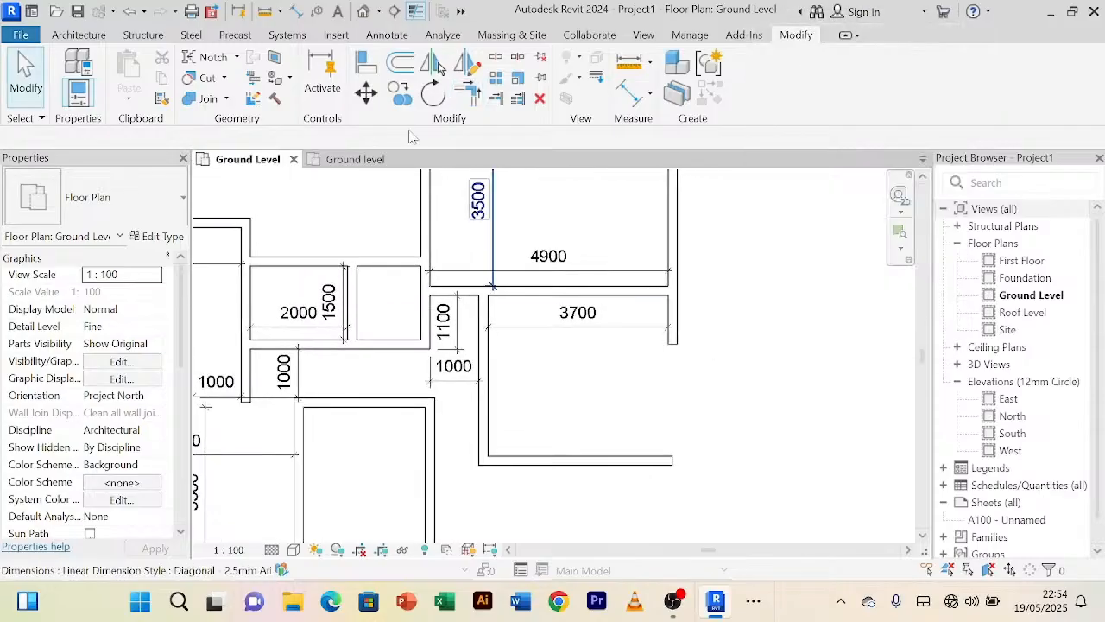
click(472, 95)
click(670, 465)
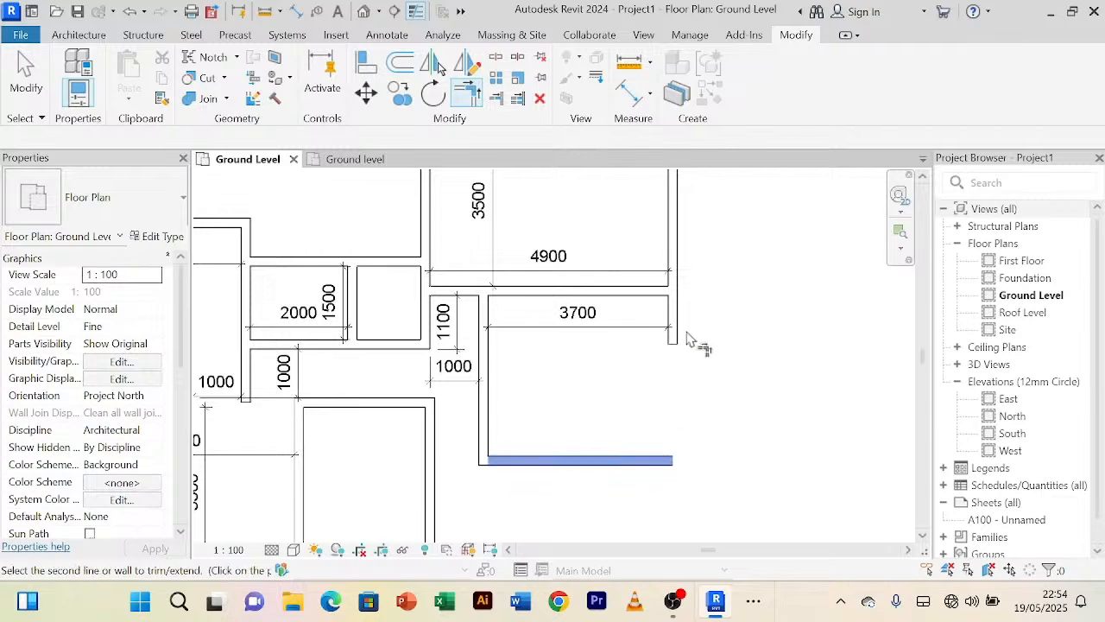
right_click(766, 226)
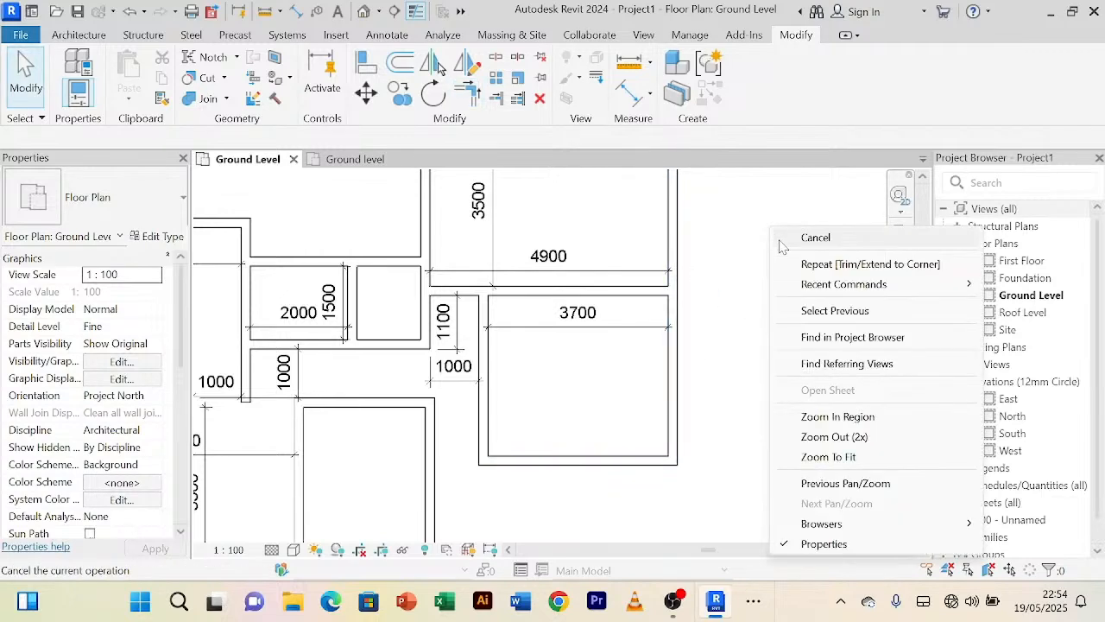
click(803, 239)
Step: Examine the dimensions of the large bedroom below the lower bedroom in the reference plan and compare its location with Project1
scroll(758, 309, down, 3)
scroll(758, 311, up, 3)
scroll(750, 432, down, 4)
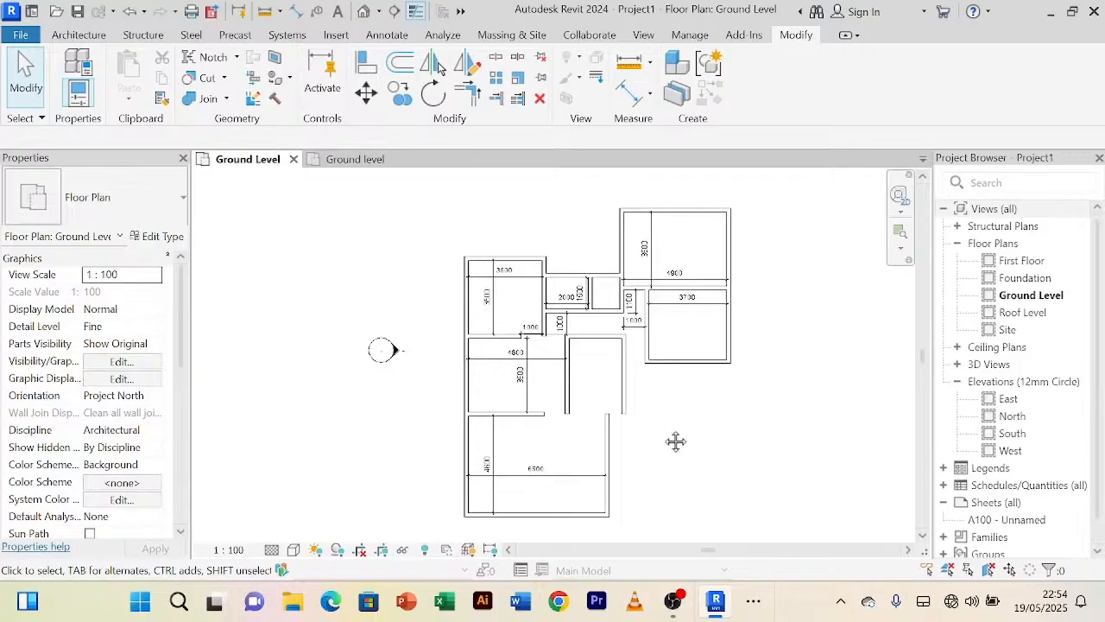
middle_drag(664, 436, 576, 396)
click(350, 158)
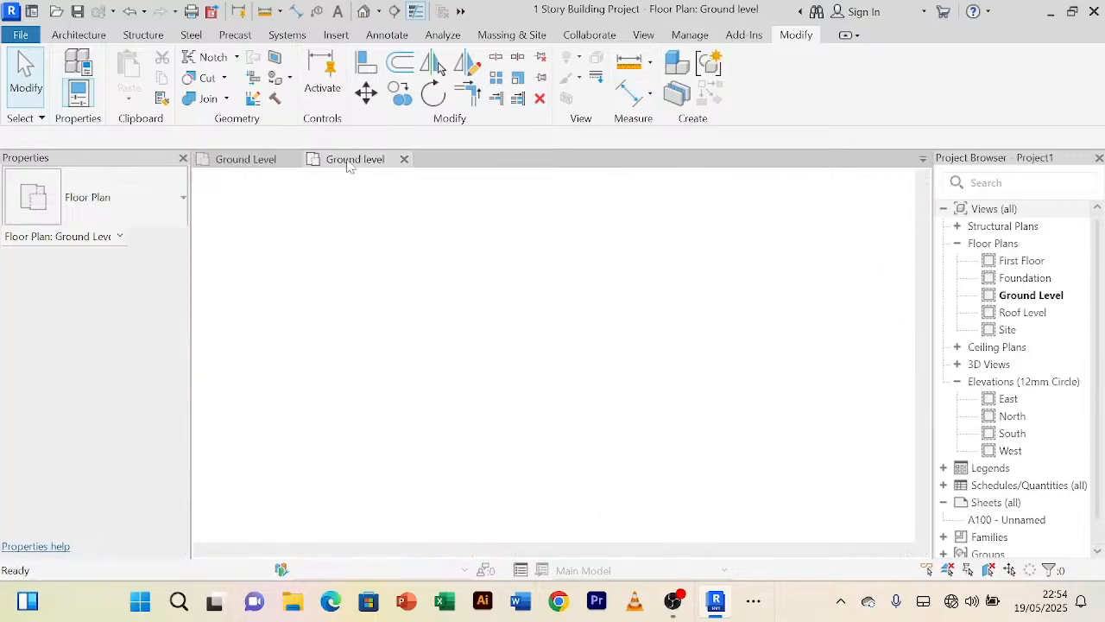
middle_drag(721, 426, 615, 270)
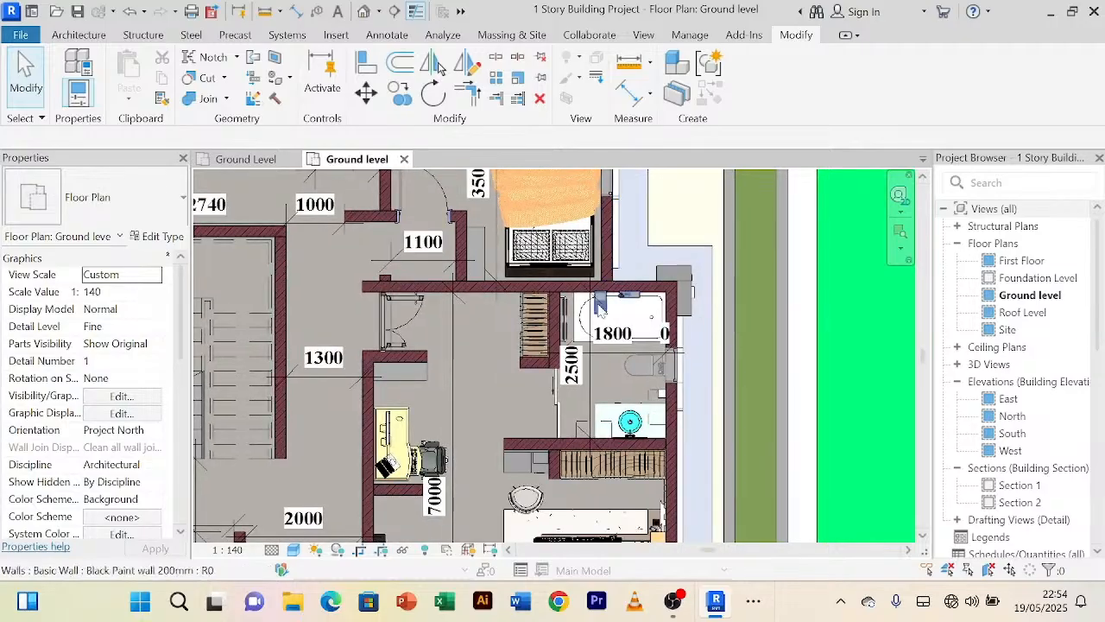
scroll(514, 391, down, 1)
middle_drag(528, 400, 517, 376)
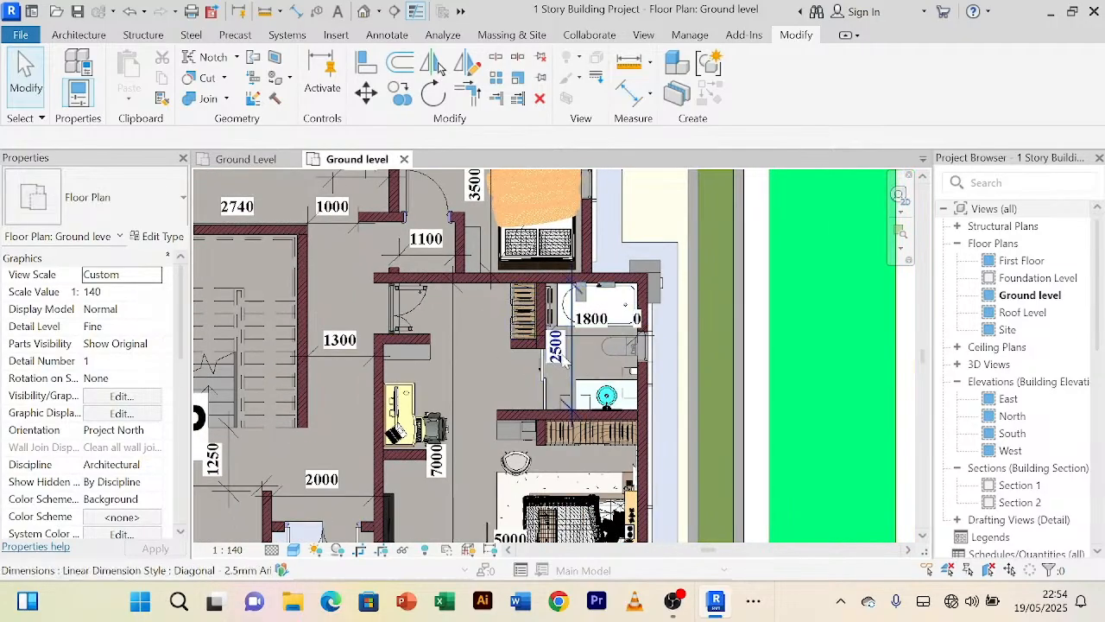
scroll(525, 372, down, 1)
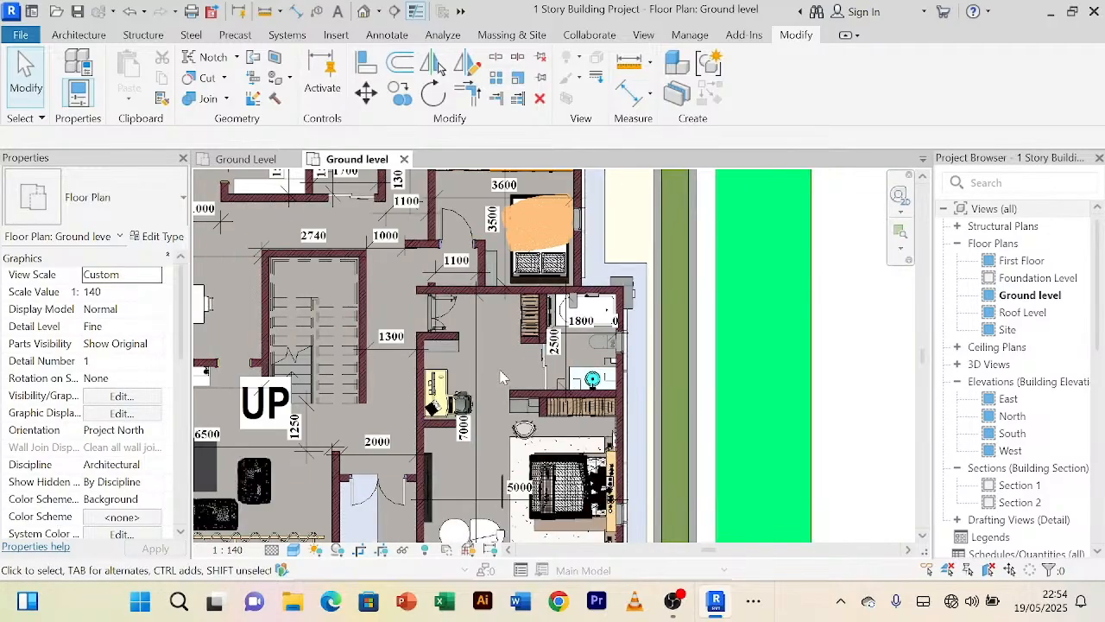
scroll(527, 369, down, 1)
middle_drag(526, 370, 516, 307)
scroll(490, 308, up, 1)
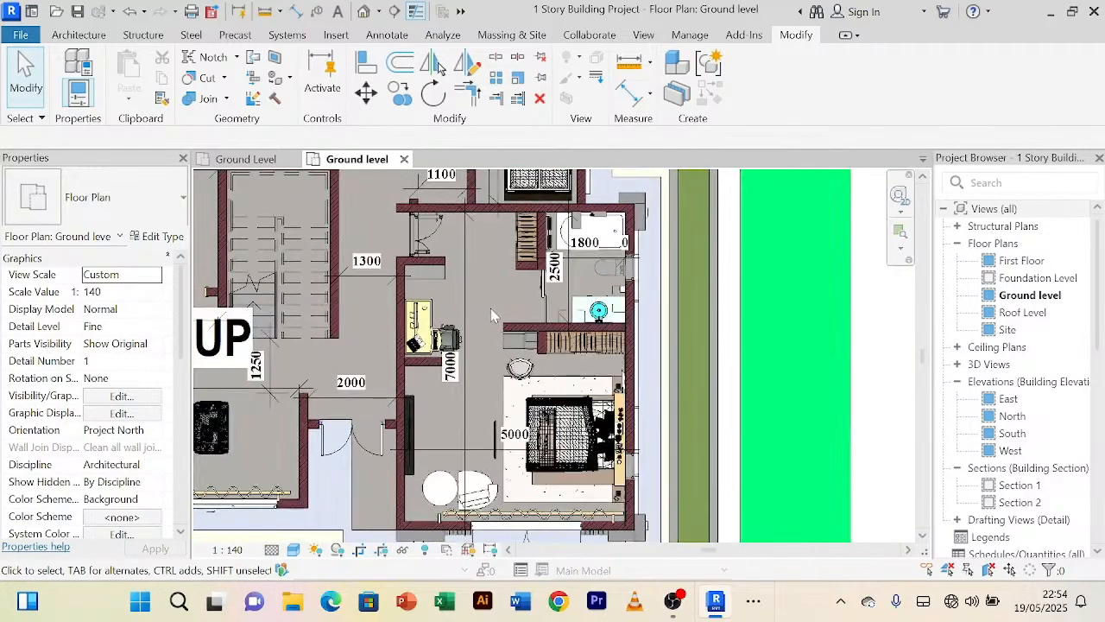
scroll(490, 302, down, 2)
middle_drag(379, 357, 459, 367)
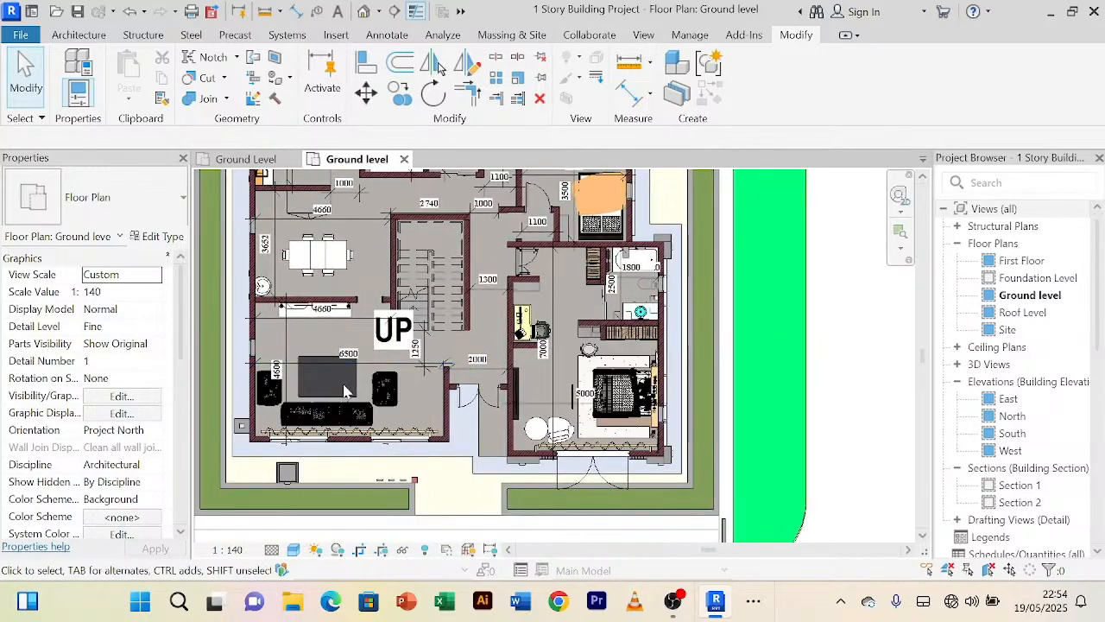
scroll(352, 384, up, 4)
scroll(365, 373, down, 3)
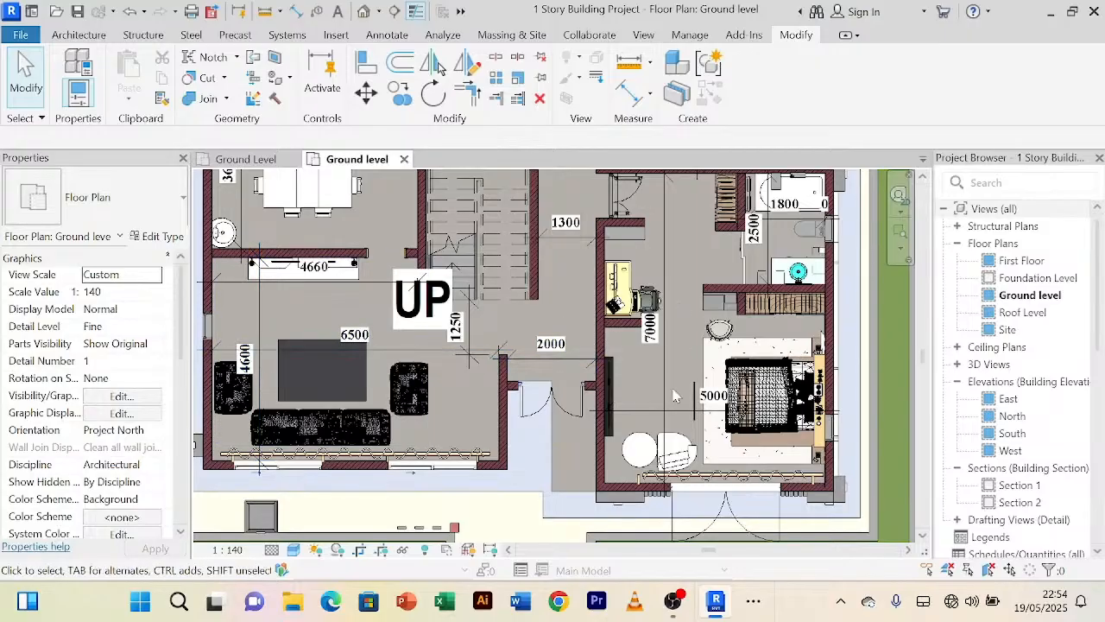
scroll(677, 397, up, 2)
scroll(683, 403, down, 3)
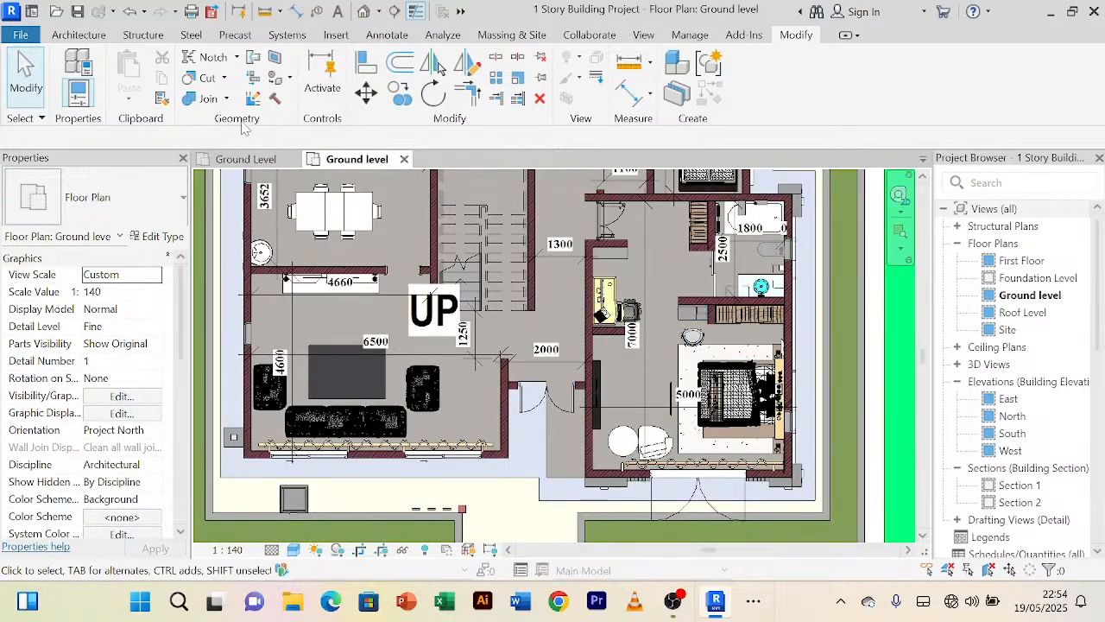
click(224, 160)
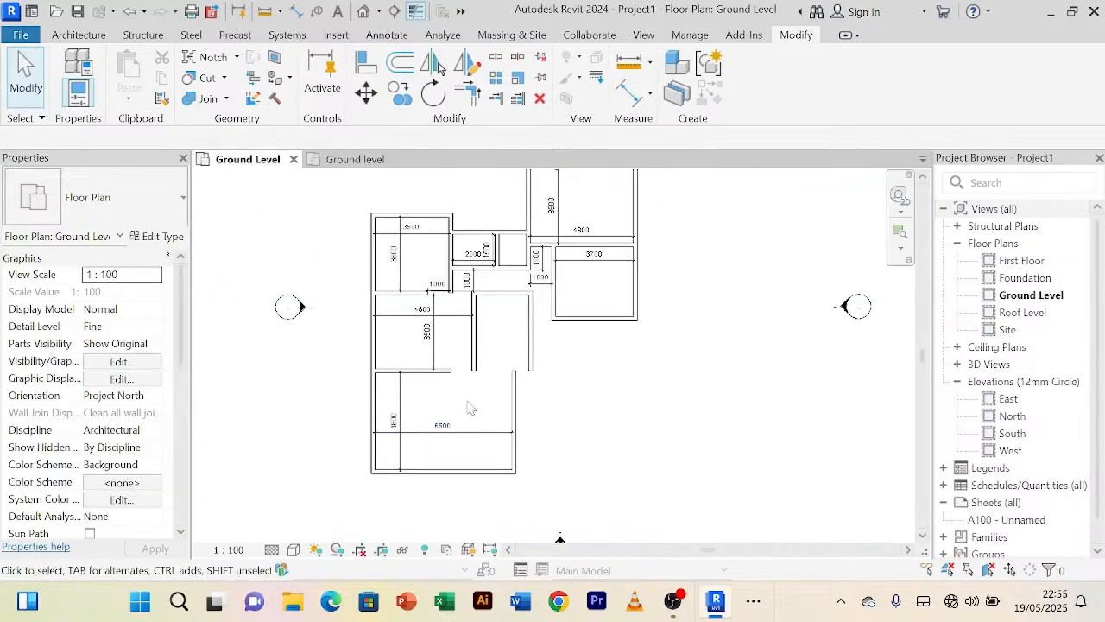
scroll(466, 407, down, 2)
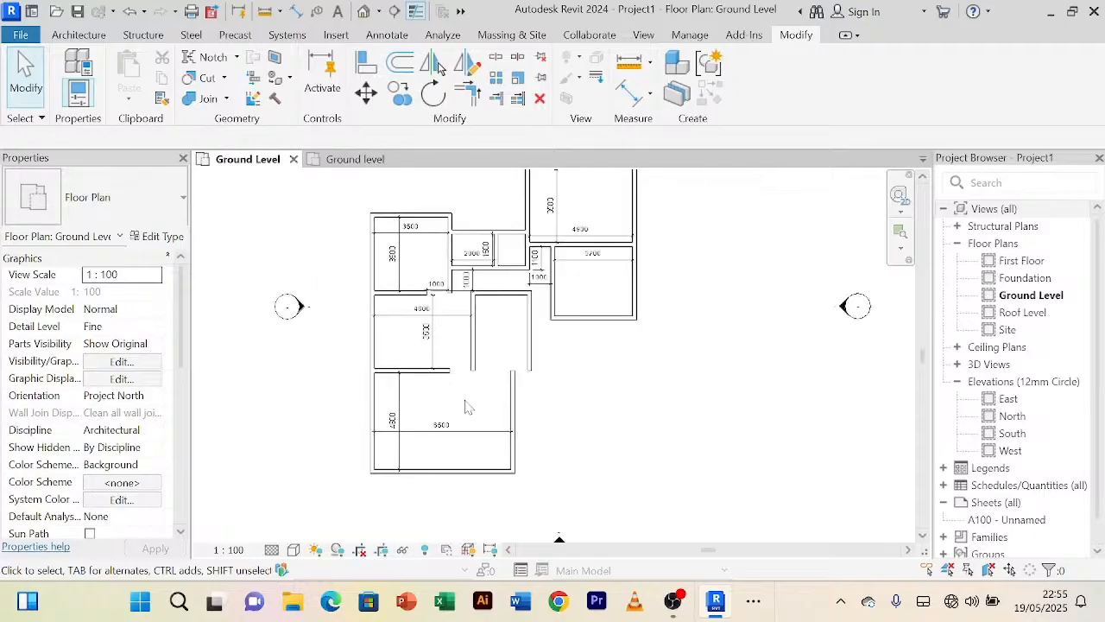
Step: Examine in the reference plan how the large bedroom's top wall projects past the lower bedroom's right wall
click(345, 160)
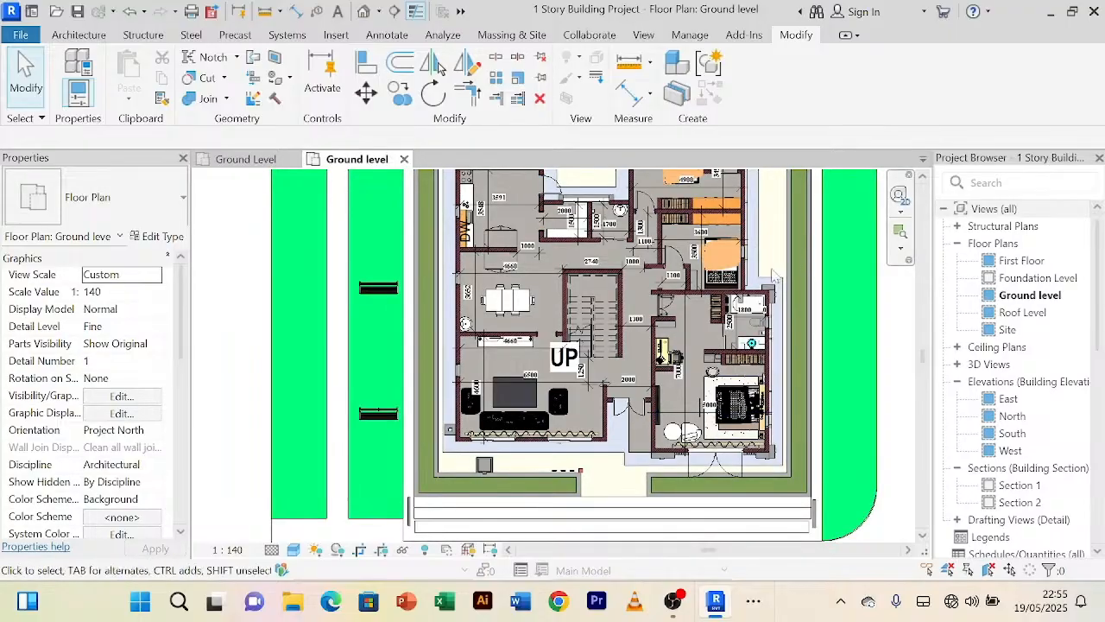
scroll(780, 268, up, 5)
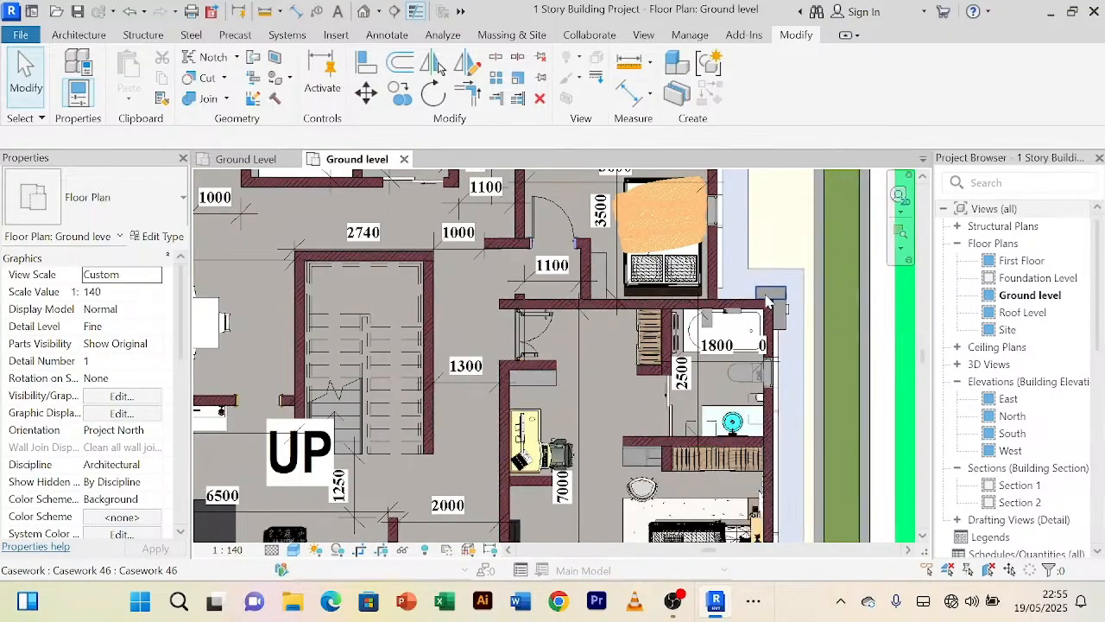
scroll(553, 329, down, 3)
scroll(552, 330, up, 2)
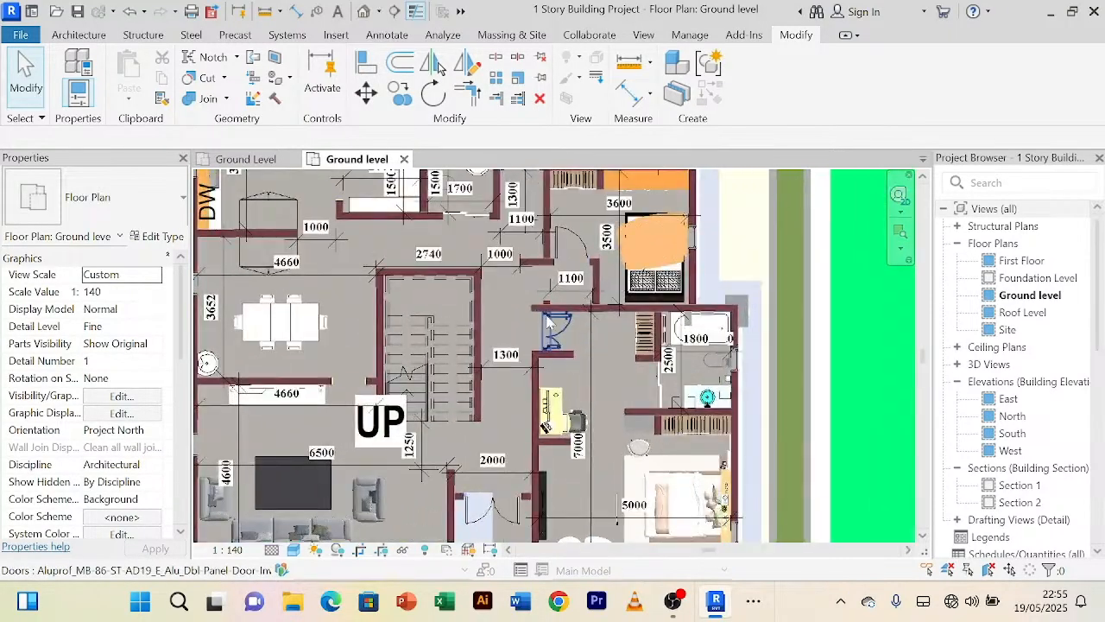
scroll(552, 330, down, 2)
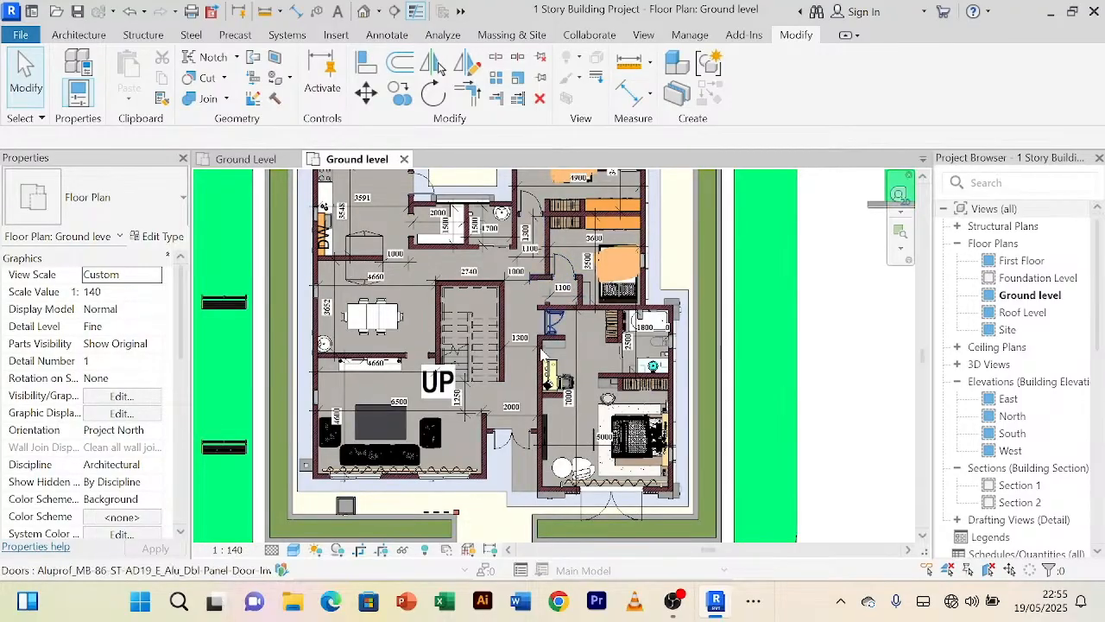
scroll(532, 285, up, 5)
scroll(533, 288, down, 5)
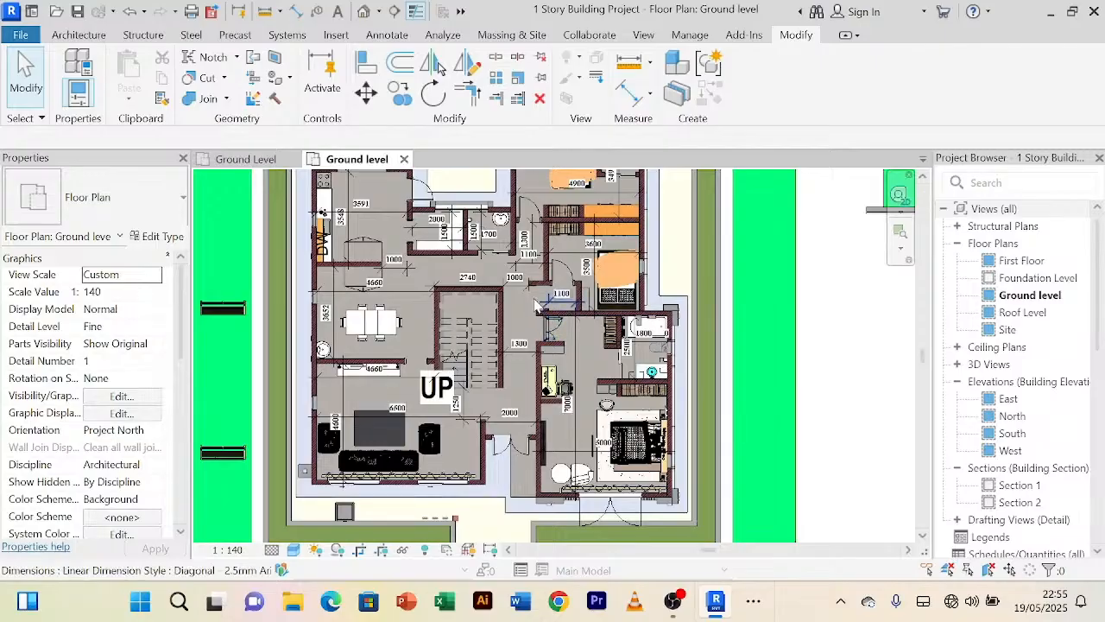
Step: Dimension the projection between the outer right faces of the lower bedroom and the large bedroom in the reference plan
scroll(535, 304, down, 1)
scroll(553, 302, up, 4)
scroll(748, 326, up, 2)
middle_drag(748, 326, 402, 291)
click(623, 97)
scroll(345, 340, up, 2)
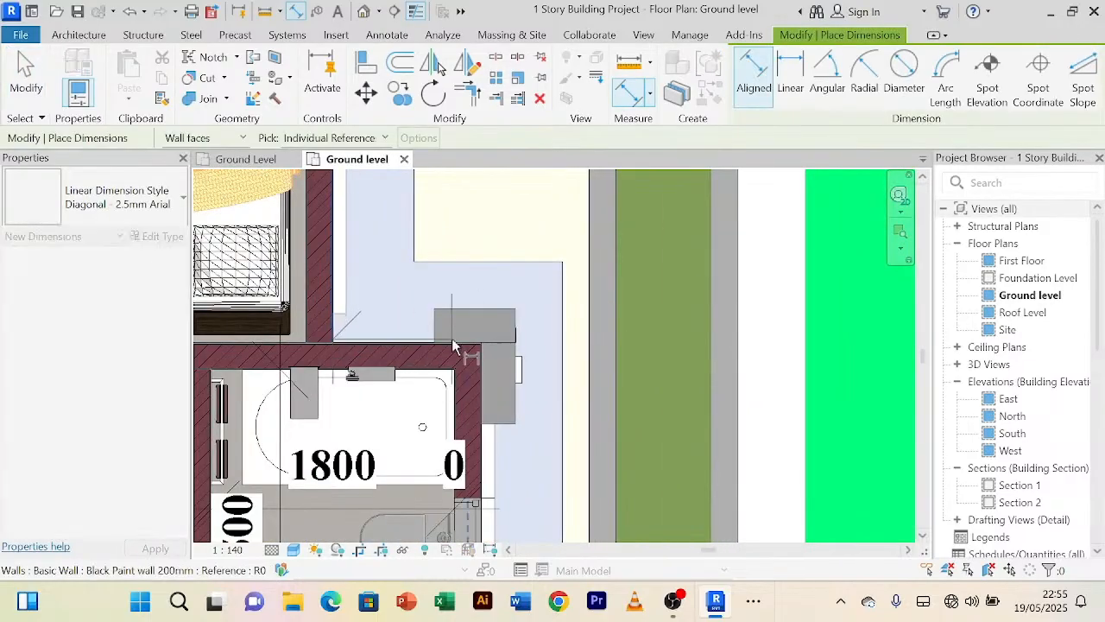
click(480, 356)
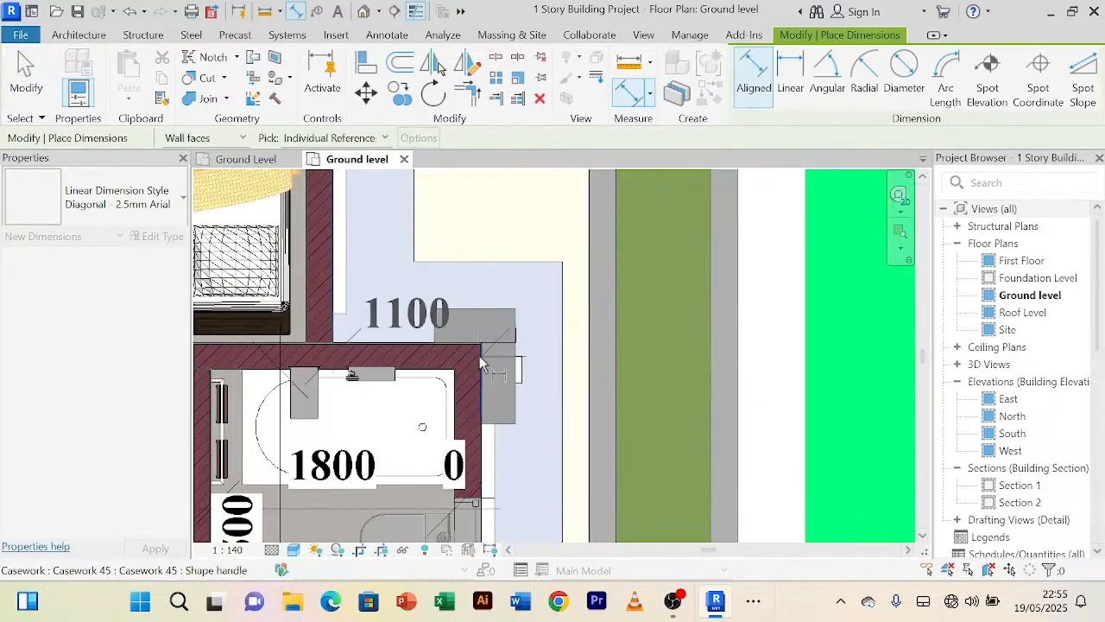
click(396, 348)
right_click(384, 215)
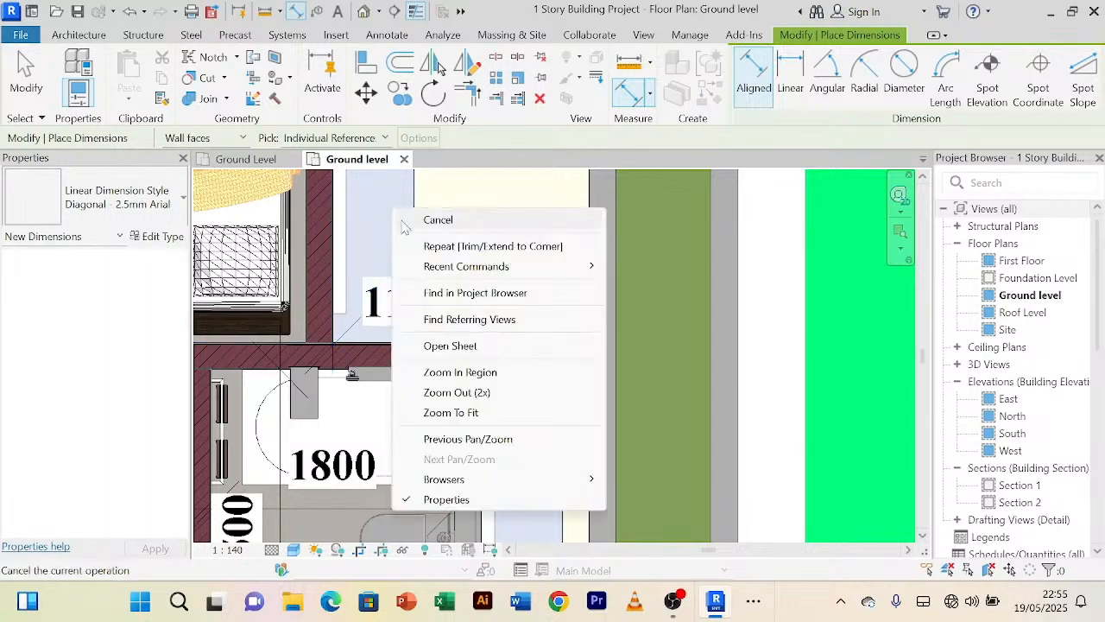
click(404, 221)
Step: In Project1, stretch the lower bedroom's bottom wall about 900 mm past the outer face of its right wall
click(244, 160)
scroll(624, 328, down, 3)
scroll(614, 357, up, 5)
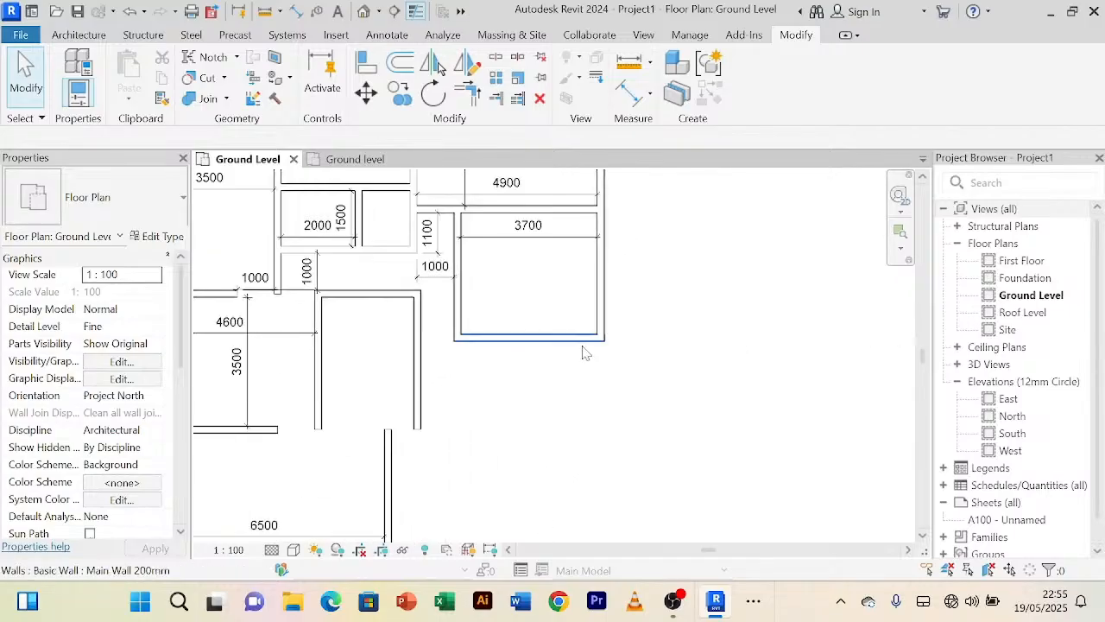
click(584, 351)
drag(604, 346, 637, 338)
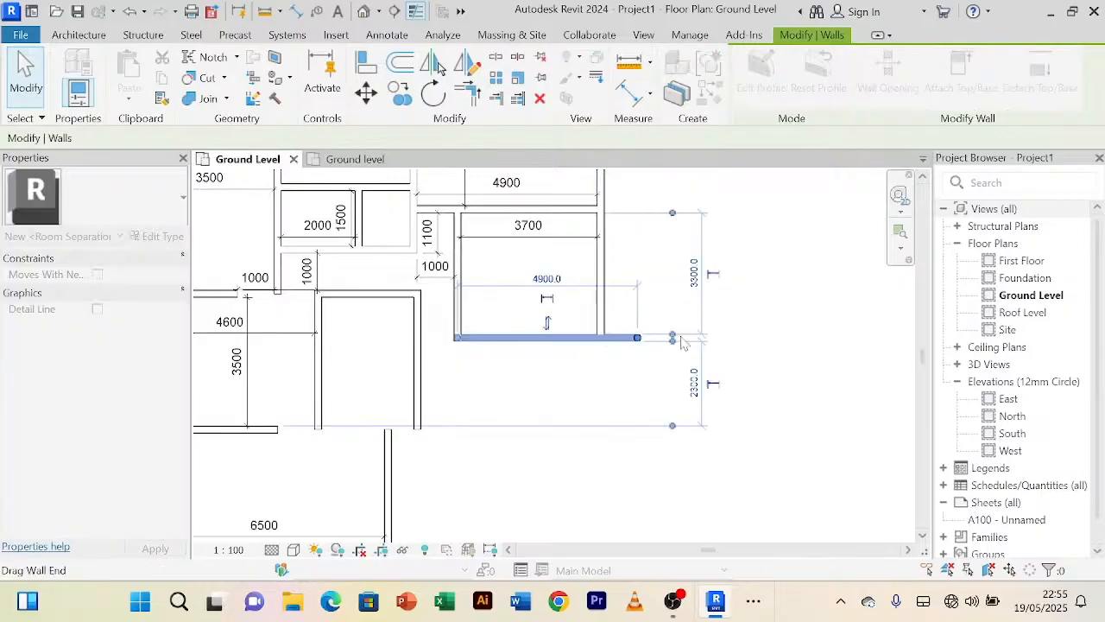
click(784, 314)
Step: Dimension the bottom wall's projection from the right wall's outer face to the wall end
click(644, 91)
scroll(625, 266, up, 3)
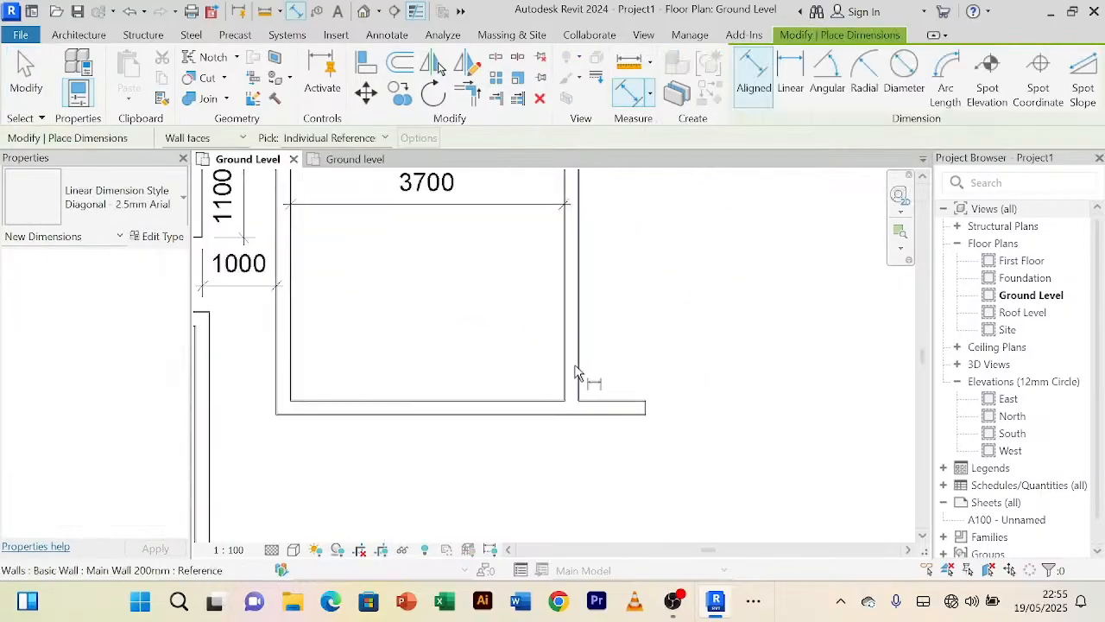
click(580, 391)
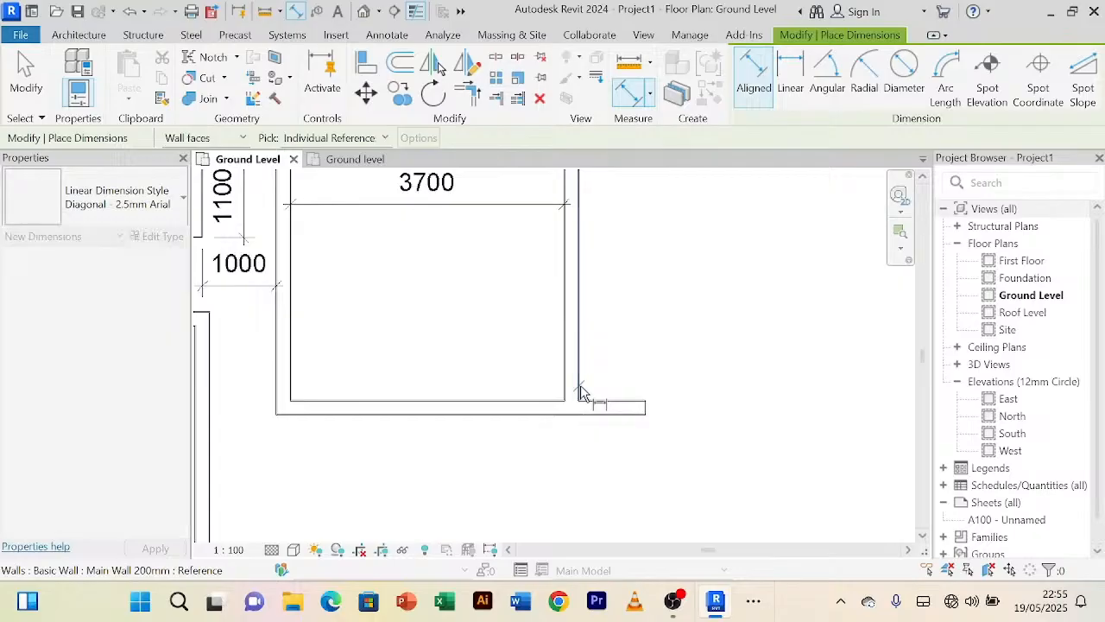
click(647, 413)
click(641, 385)
right_click(691, 218)
click(715, 229)
right_click(698, 211)
click(721, 223)
Step: Set the bottom wall's projection beyond the right wall to 1100 mm
click(630, 412)
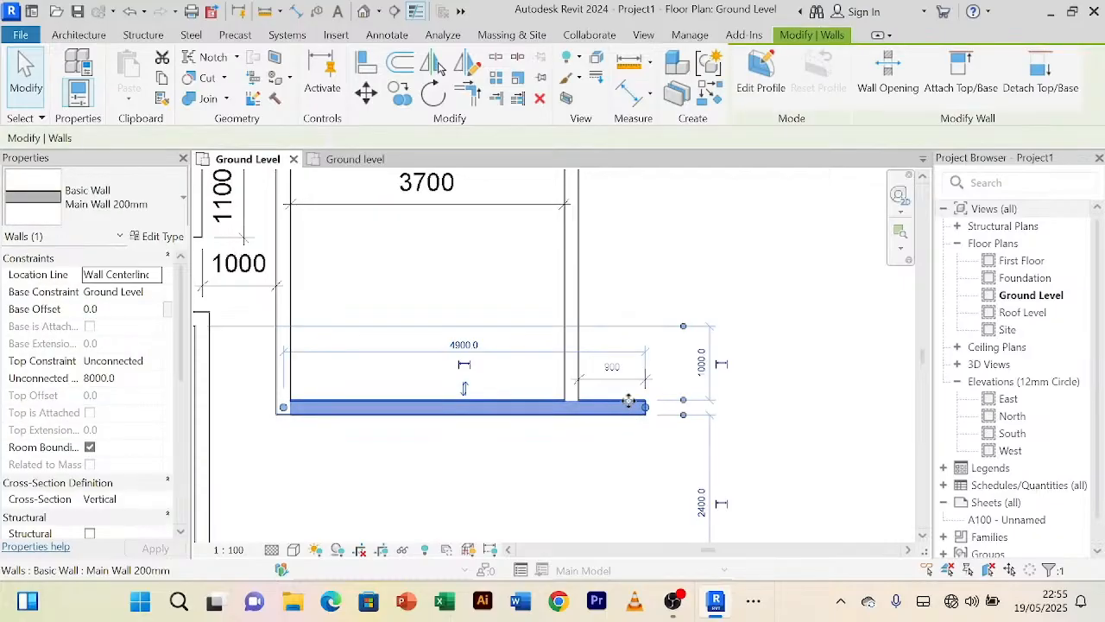
scroll(630, 406, up, 2)
click(578, 341)
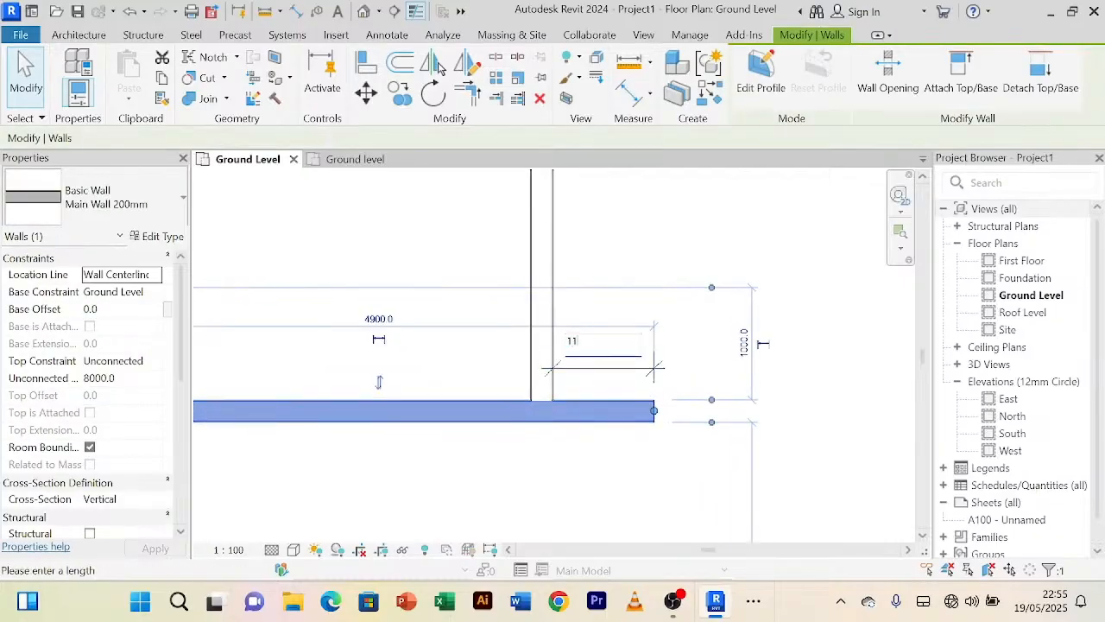
key(Return)
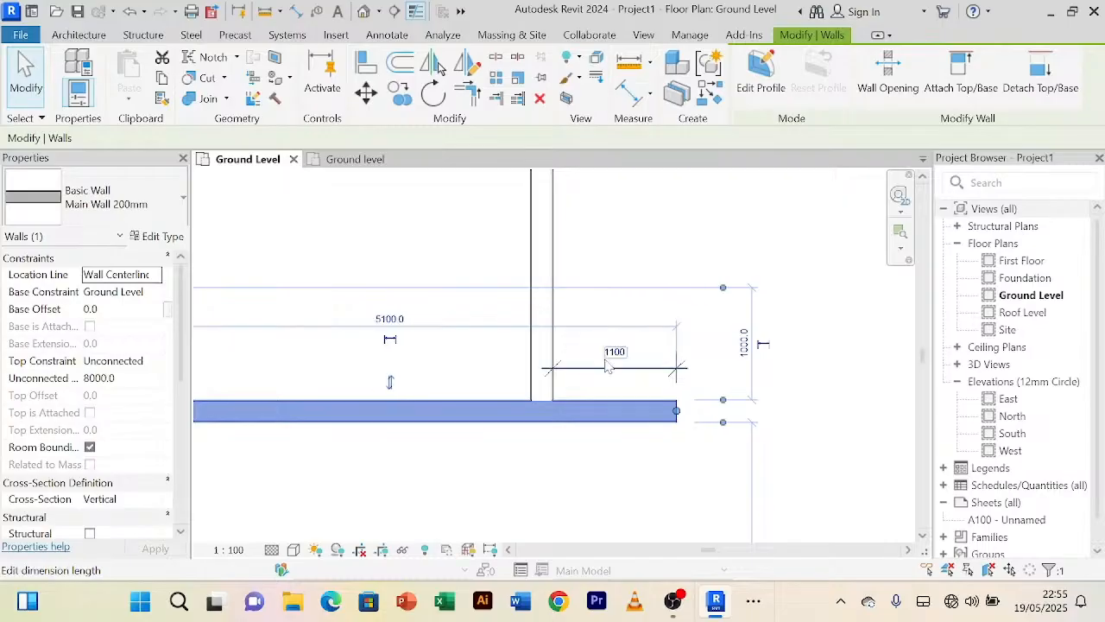
click(576, 495)
Step: Offset a copy of the lower bedroom's bottom wall 7000 mm downward for the large bedroom
scroll(689, 409, down, 4)
middle_drag(768, 381, 767, 292)
click(571, 323)
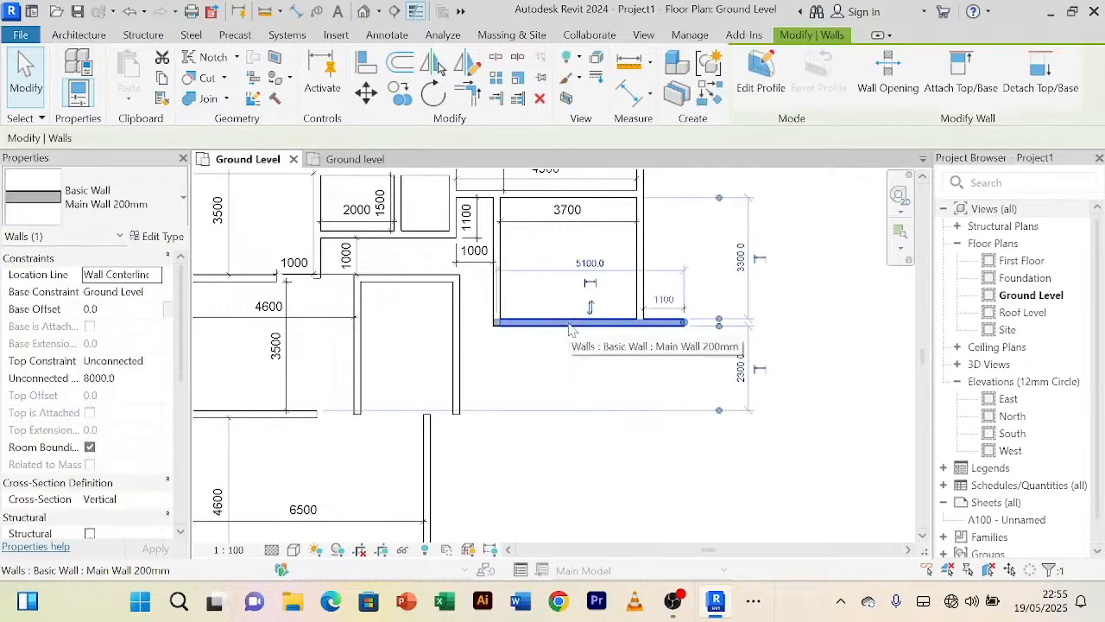
click(402, 65)
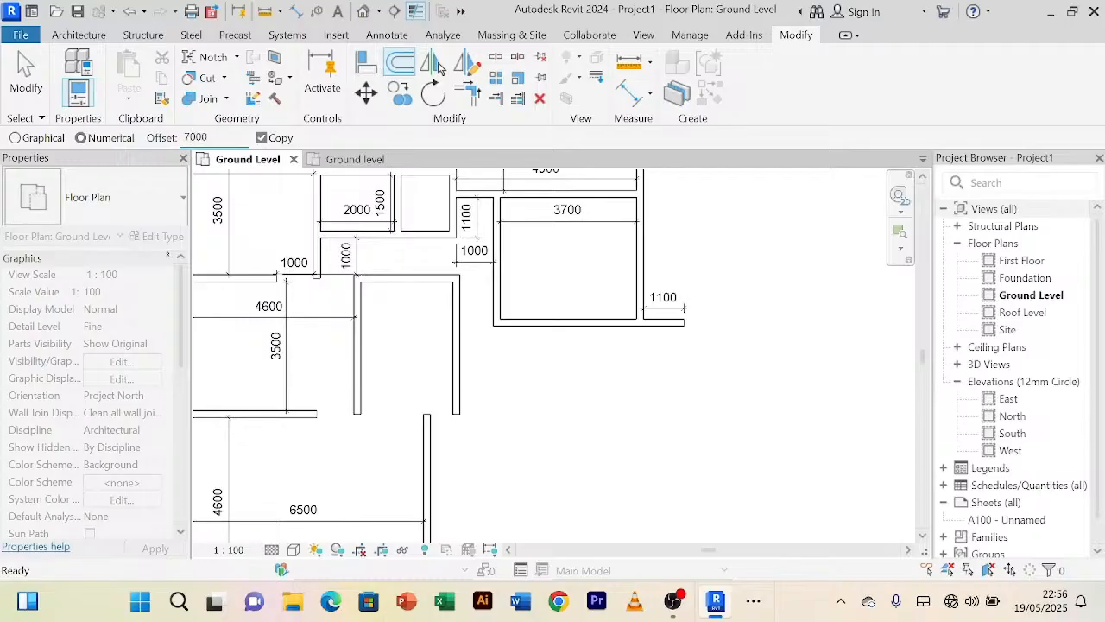
scroll(458, 354, down, 2)
middle_drag(596, 419, 593, 308)
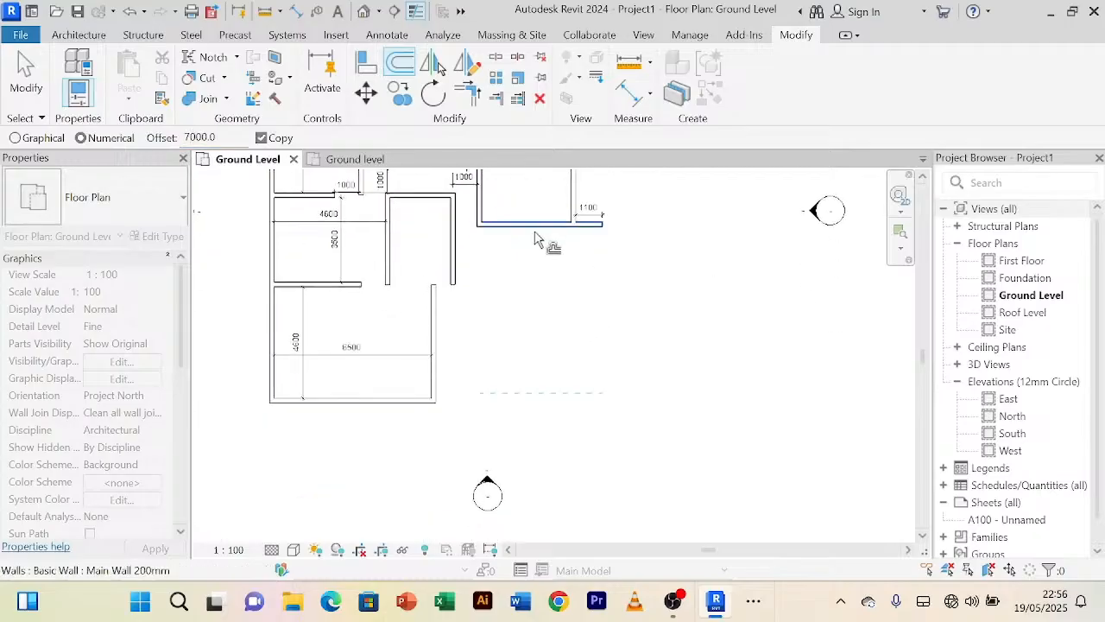
right_click(679, 275)
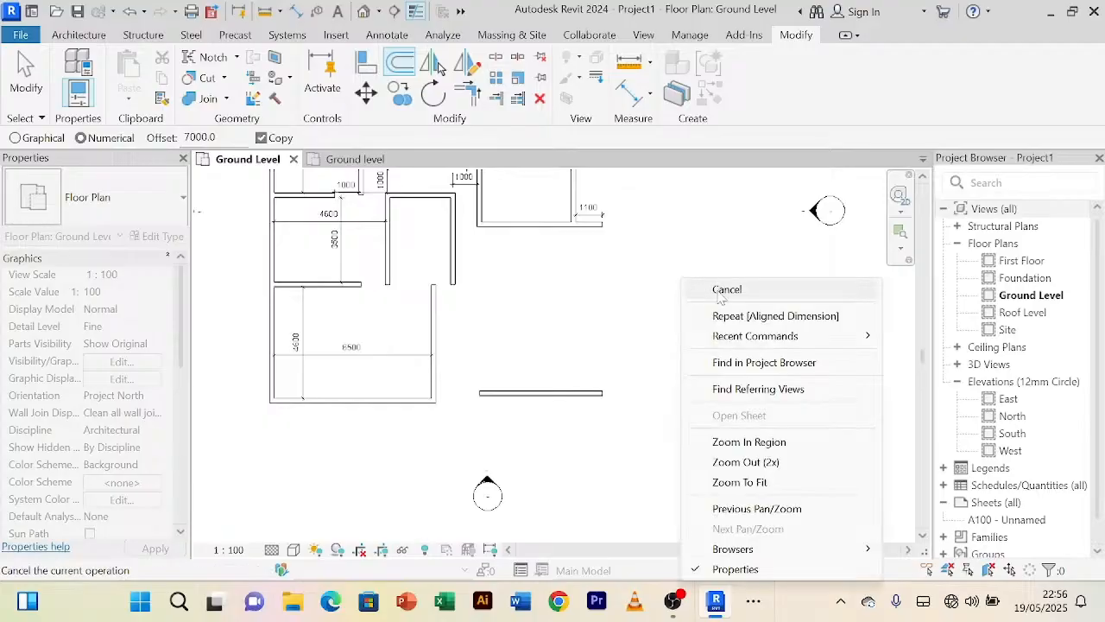
click(721, 285)
right_click(717, 282)
click(725, 262)
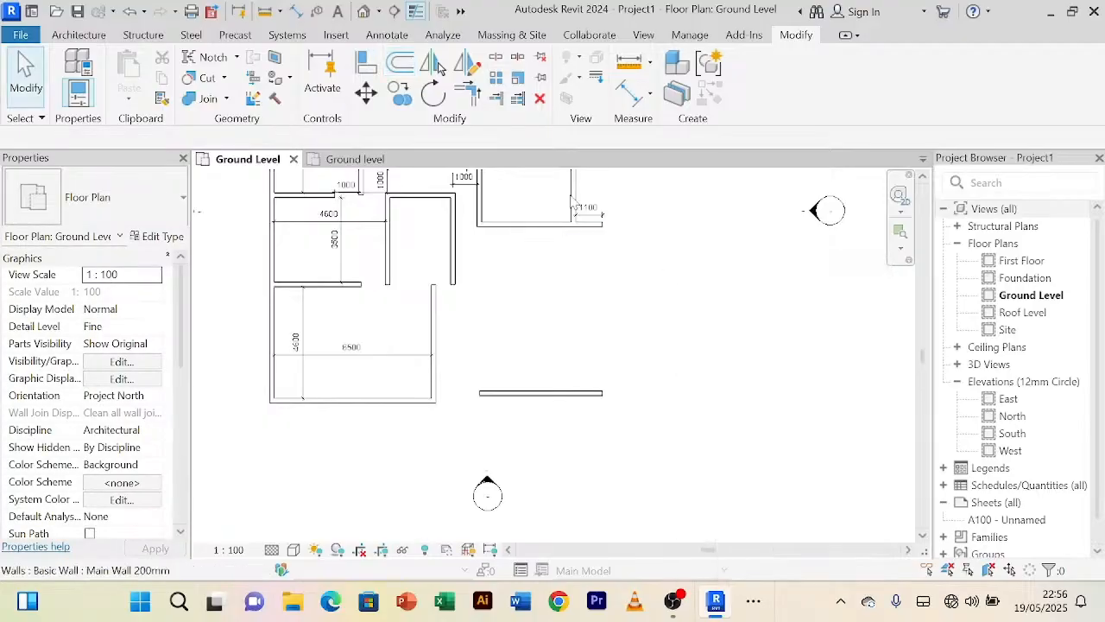
Step: Dimension the clear distance between the lower bedroom's bottom wall and the large bedroom's new bottom wall
click(637, 99)
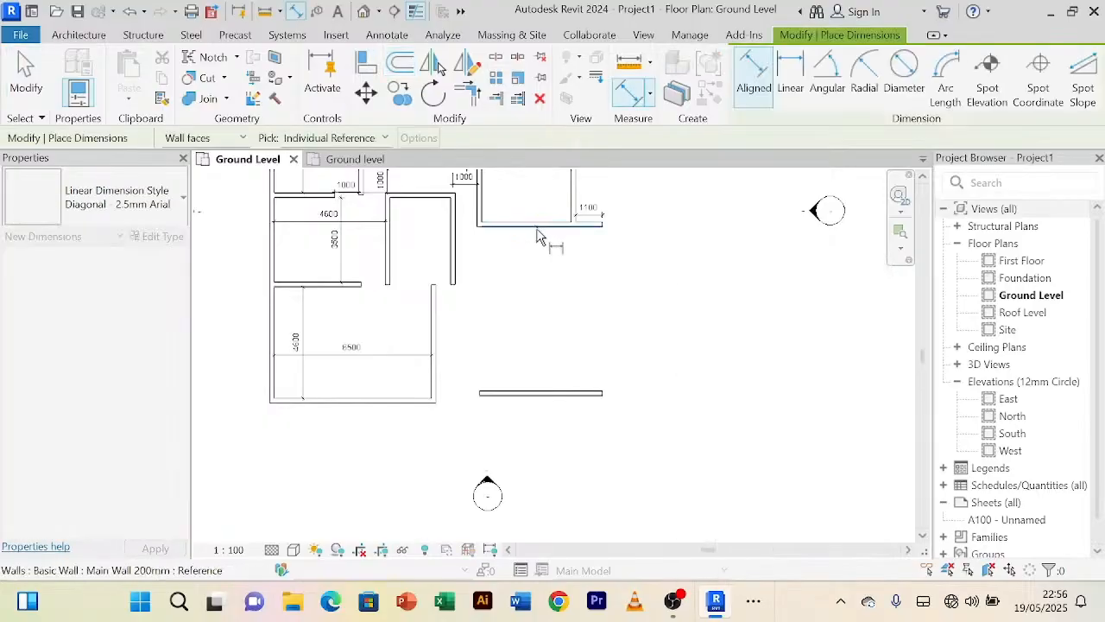
click(535, 390)
click(542, 368)
right_click(637, 278)
click(658, 288)
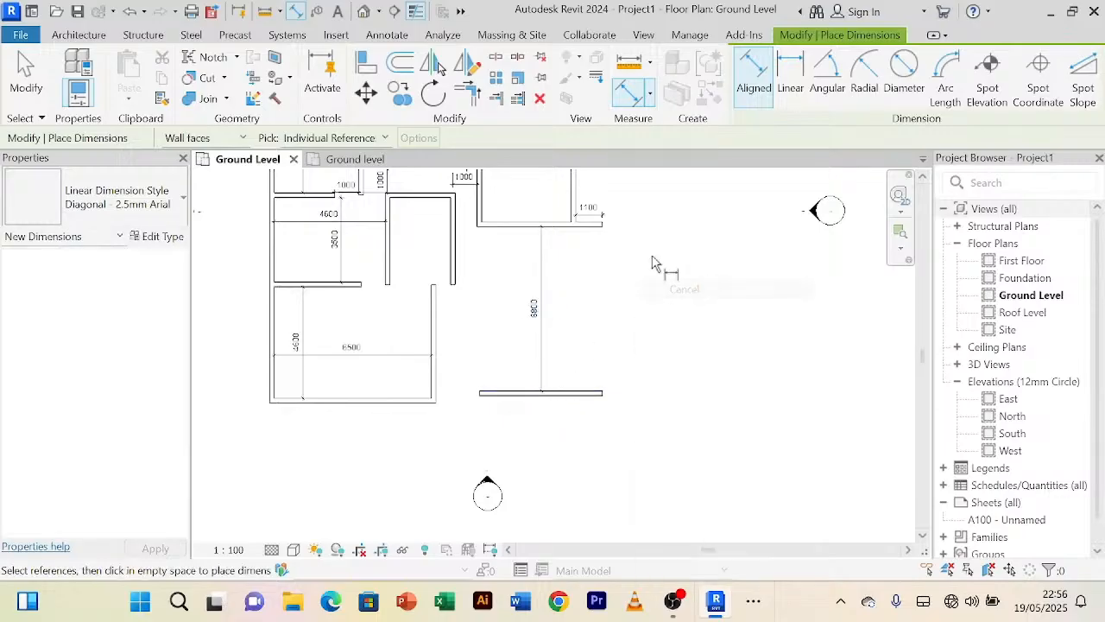
right_click(651, 259)
click(665, 268)
right_click(652, 252)
click(663, 263)
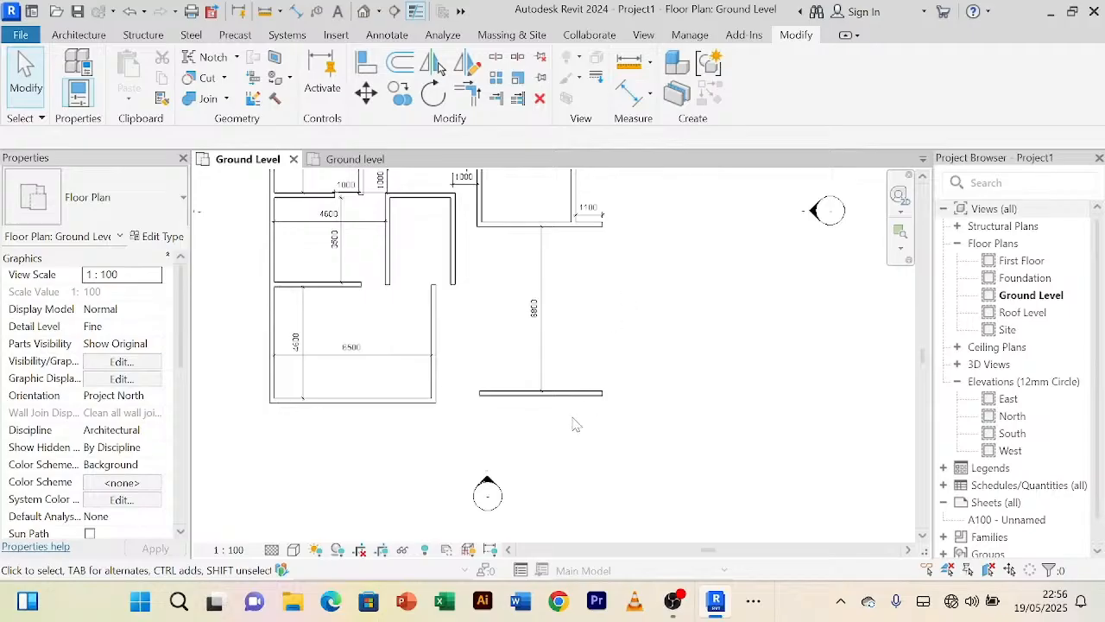
Step: Set the large bedroom's clear depth to 7000 mm by moving its bottom wall
scroll(577, 425, up, 2)
click(566, 387)
click(516, 257)
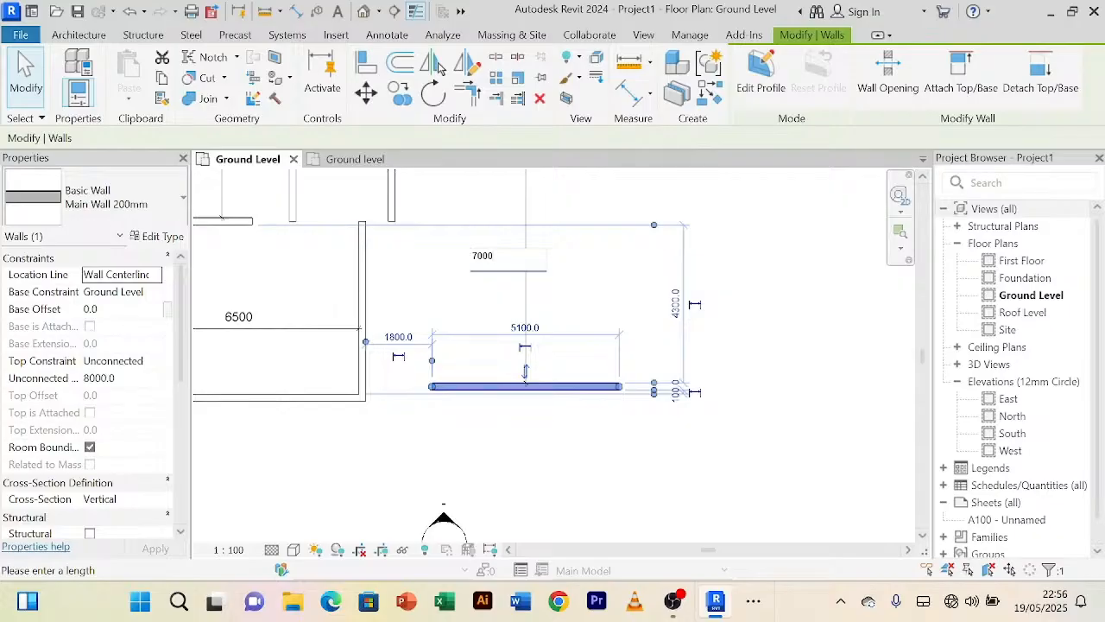
key(Return)
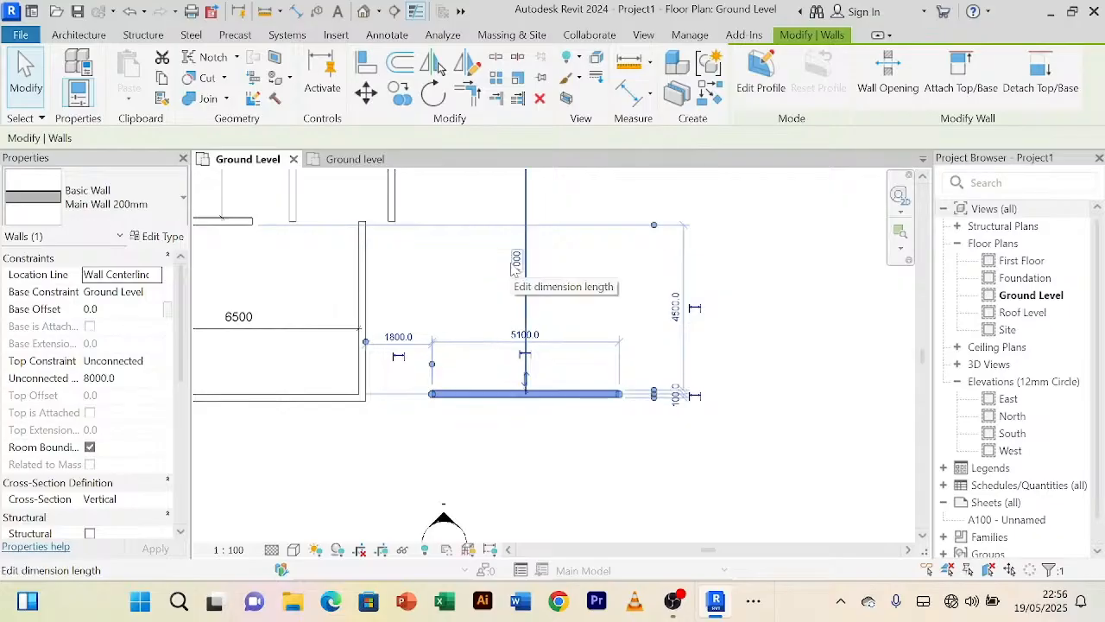
click(778, 422)
scroll(781, 418, down, 2)
scroll(768, 407, up, 1)
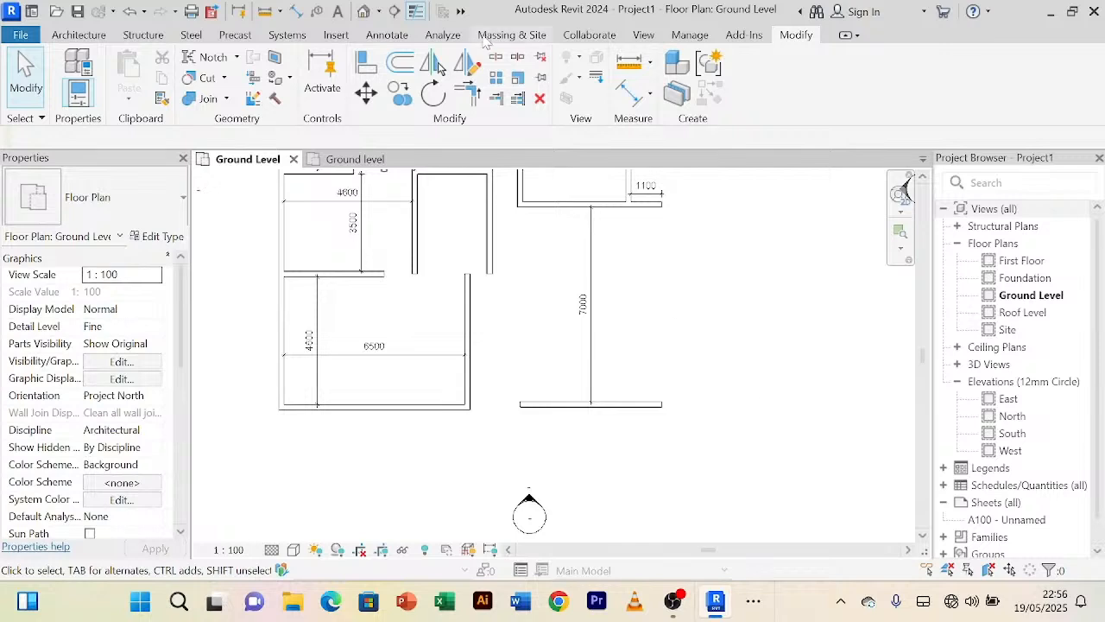
click(467, 91)
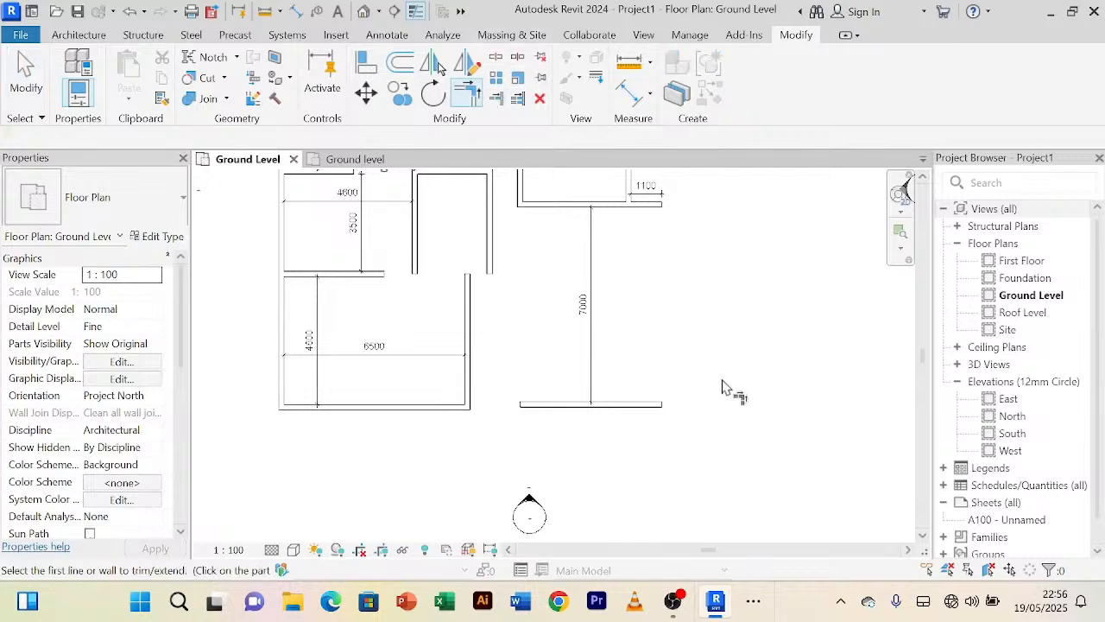
click(658, 404)
right_click(696, 249)
click(725, 257)
right_click(724, 237)
click(735, 248)
right_click(723, 220)
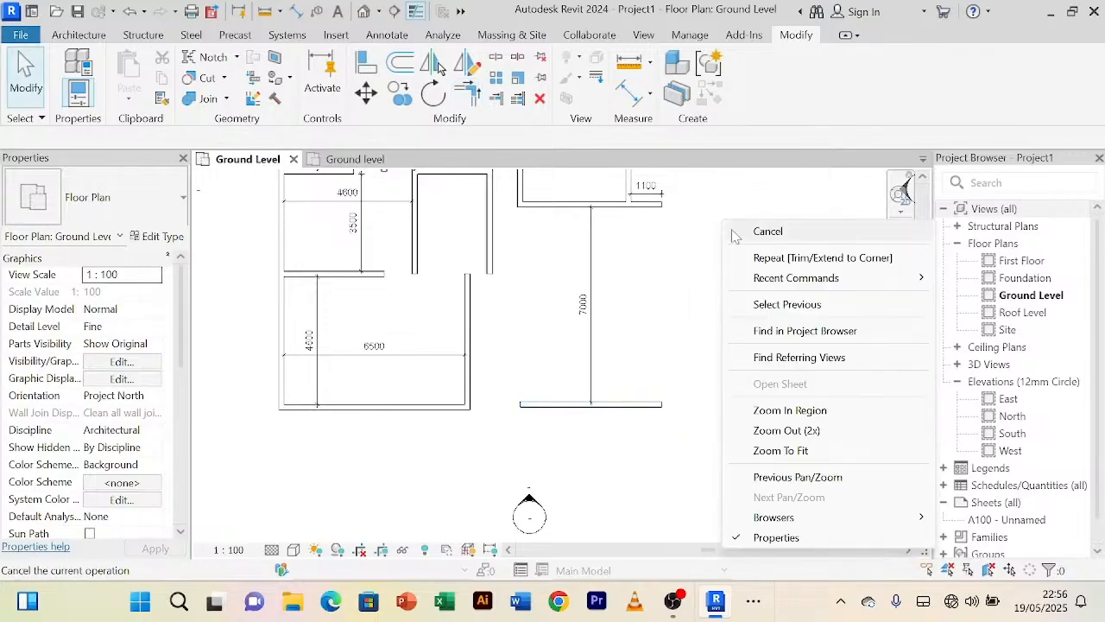
click(733, 232)
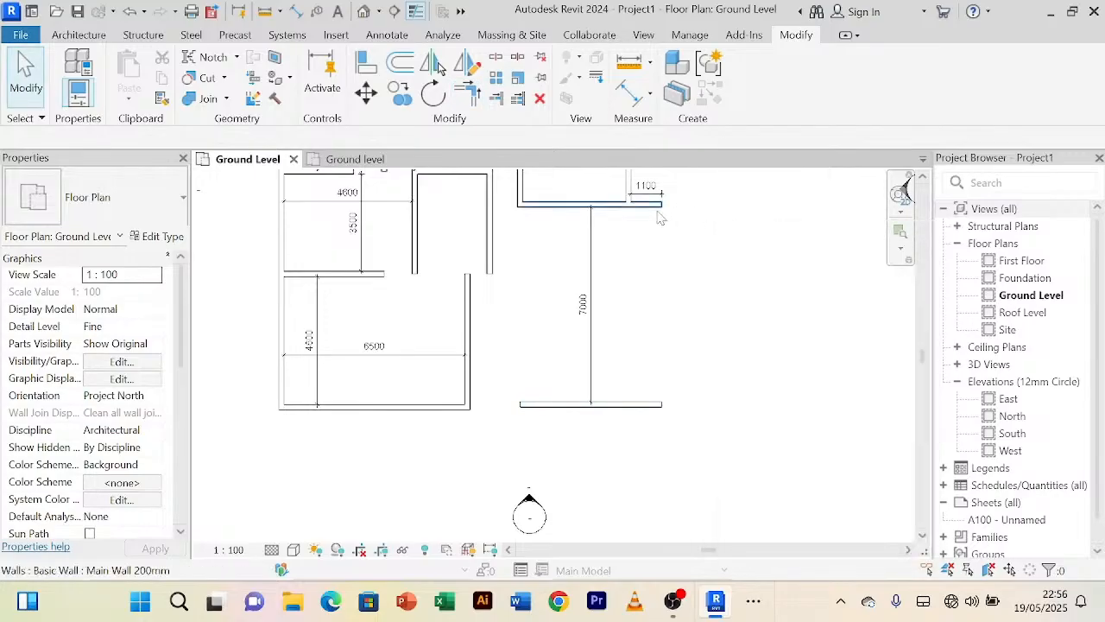
Step: Draw a matching Main Wall 200mm between the right ends of the large bedroom's top and bottom walls
middle_drag(648, 255, 638, 272)
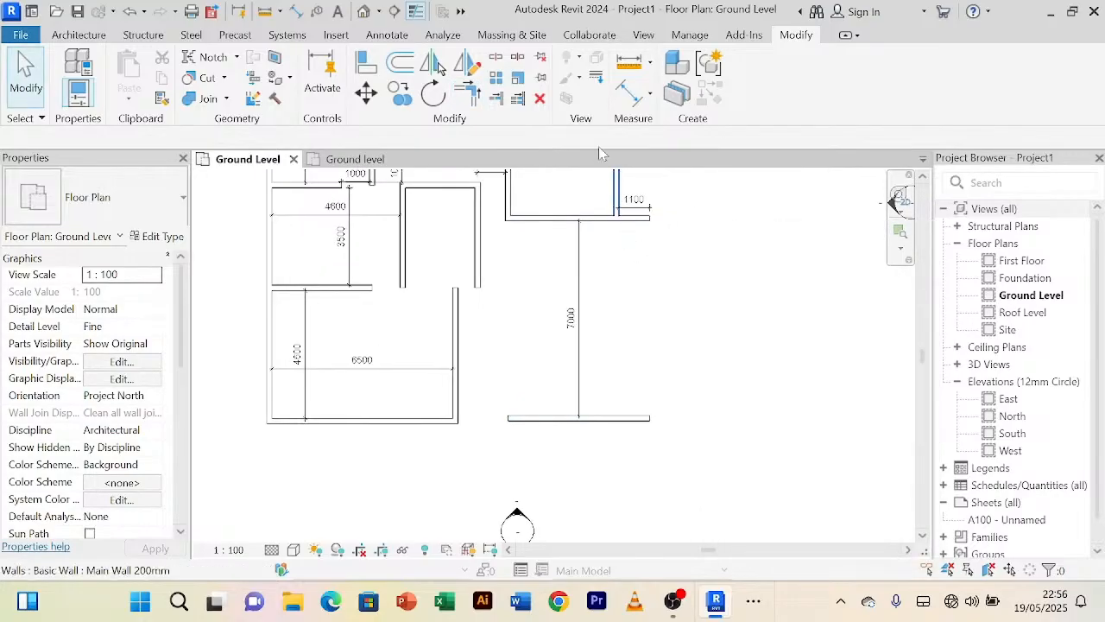
click(630, 418)
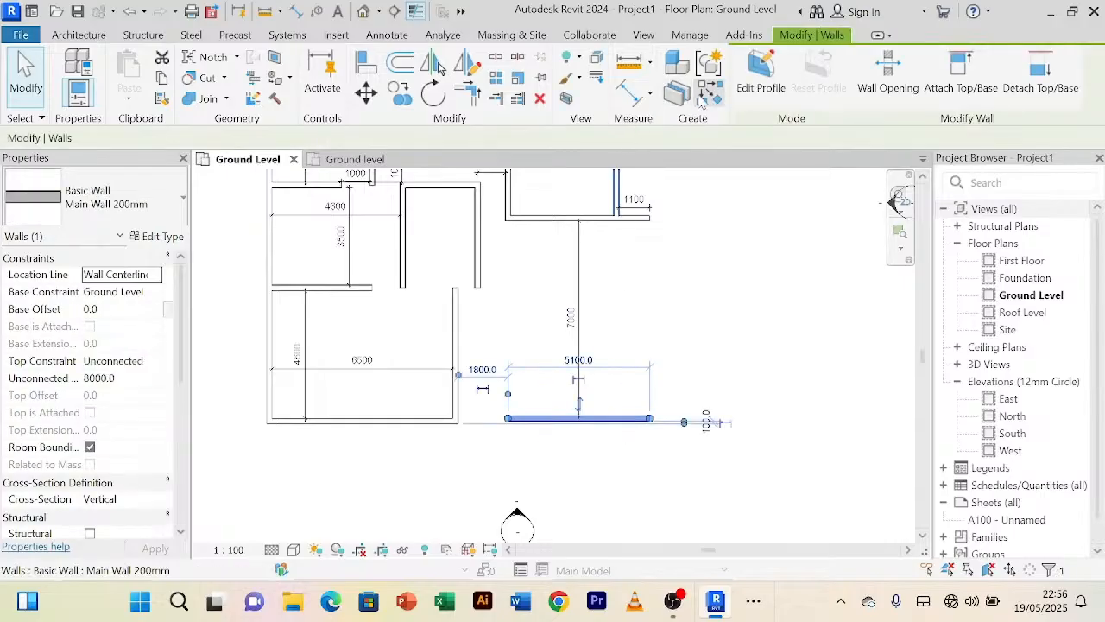
key(c)
key(s)
click(649, 218)
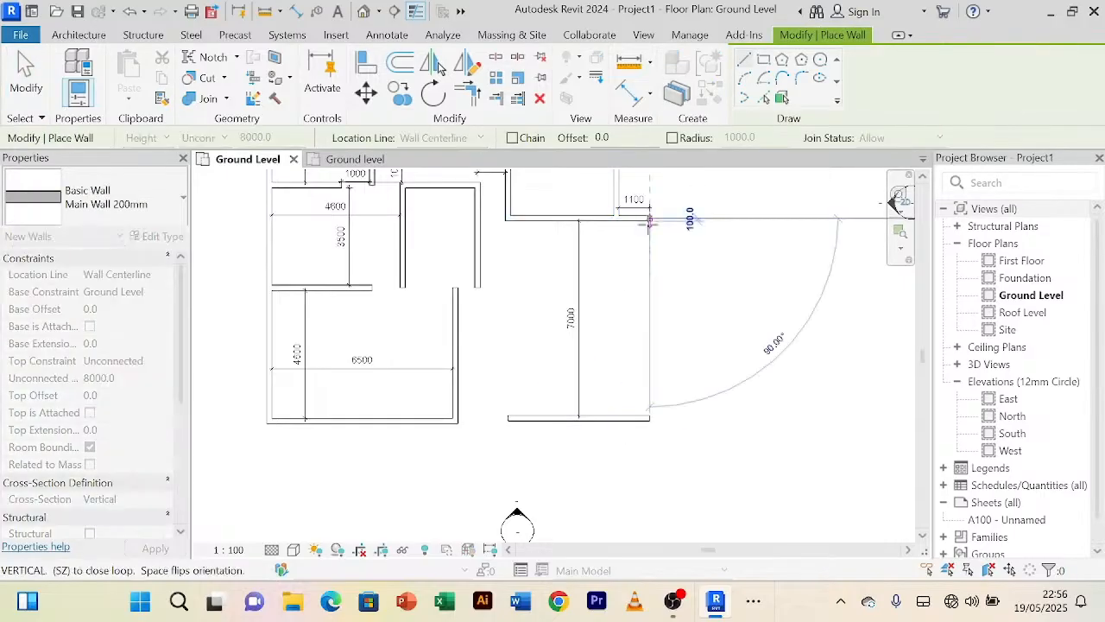
click(649, 418)
right_click(753, 248)
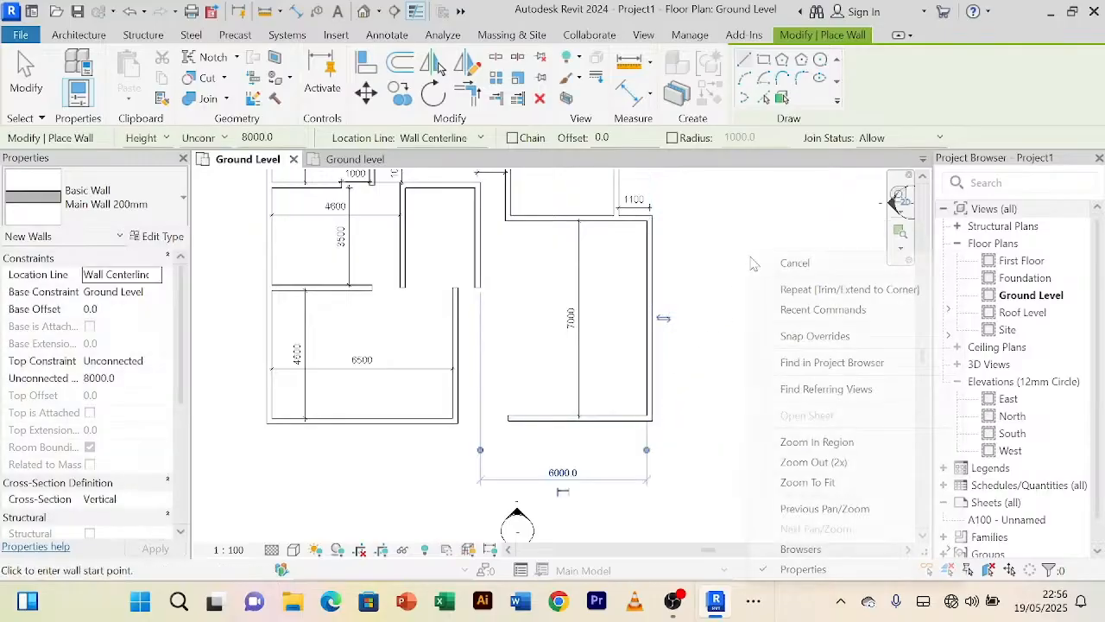
right_click(753, 230)
click(759, 238)
scroll(758, 244, down, 2)
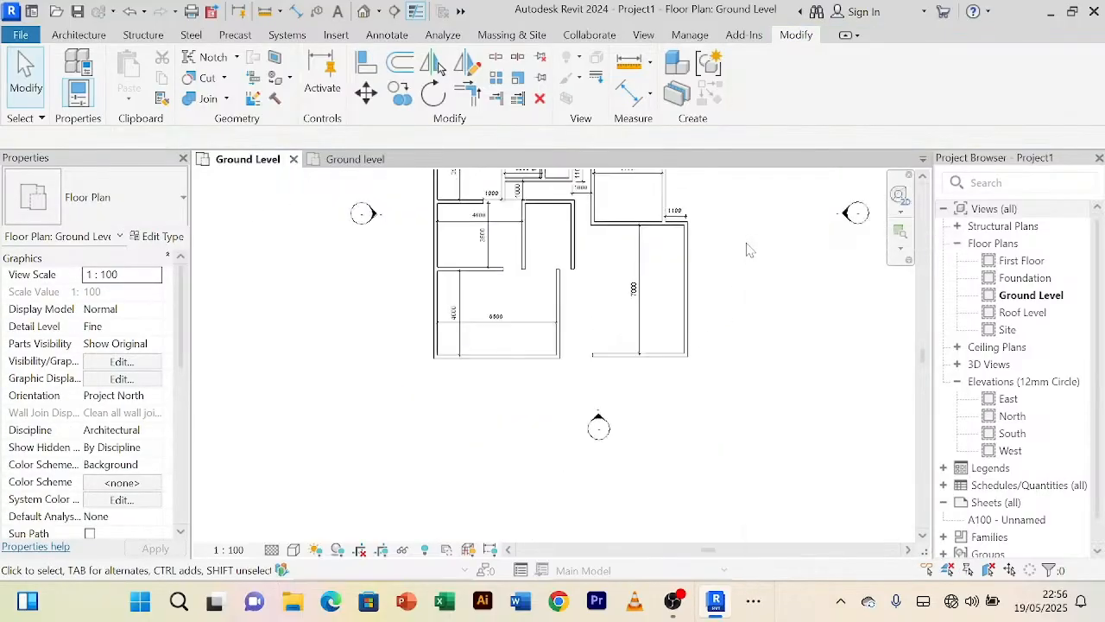
Step: Check the large bedroom's interior width in the 1 Story Building Project reference plan and return to Project1
click(354, 159)
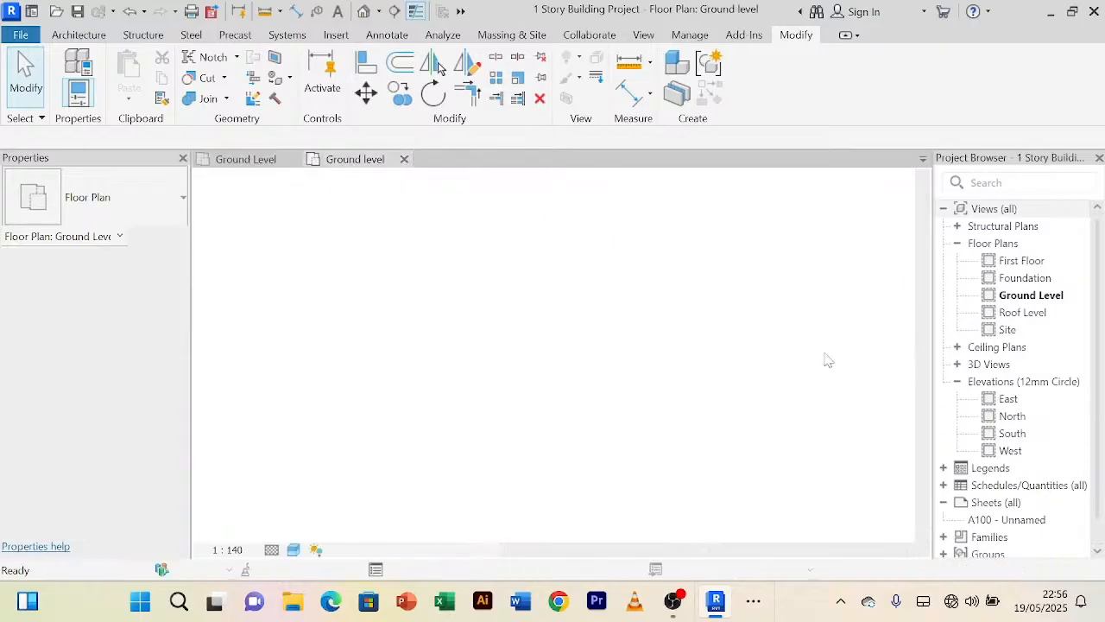
scroll(518, 393, down, 4)
middle_drag(517, 418, 636, 254)
scroll(635, 254, down, 2)
scroll(537, 399, up, 2)
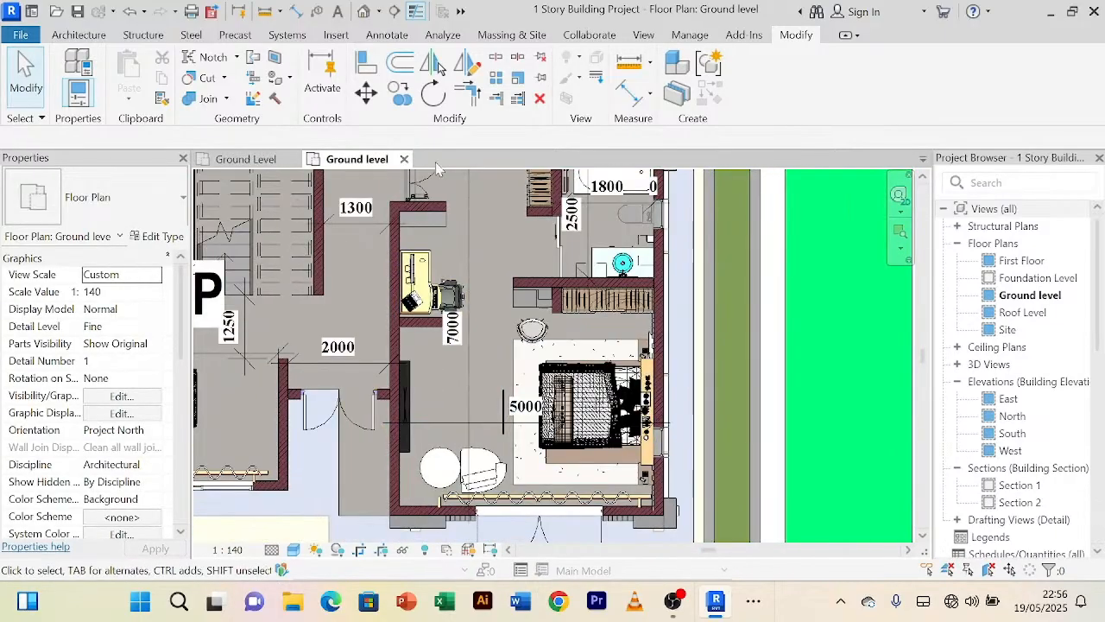
click(287, 160)
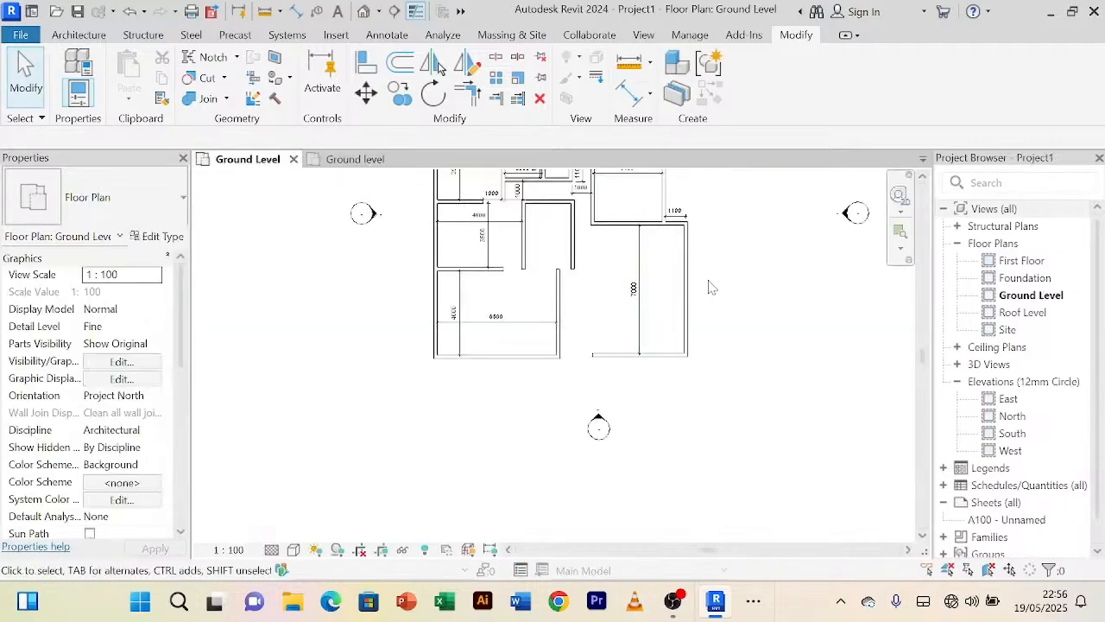
Step: Offset a copy of the large bedroom's right wall 5000 mm inward as its left wall
scroll(684, 285, up, 2)
click(685, 285)
scroll(720, 311, down, 1)
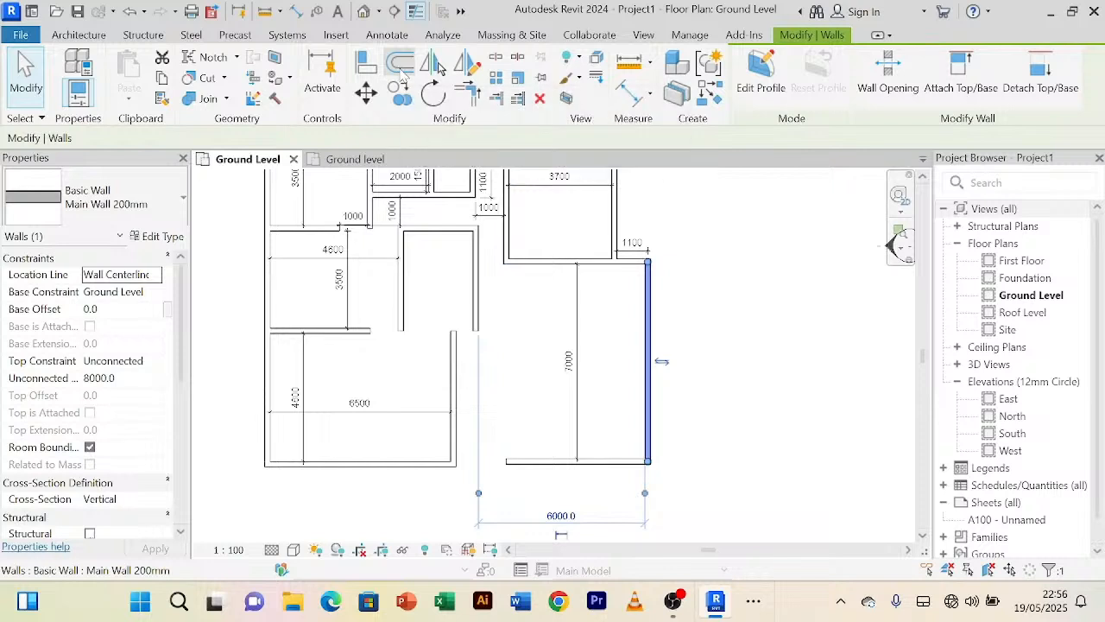
click(401, 69)
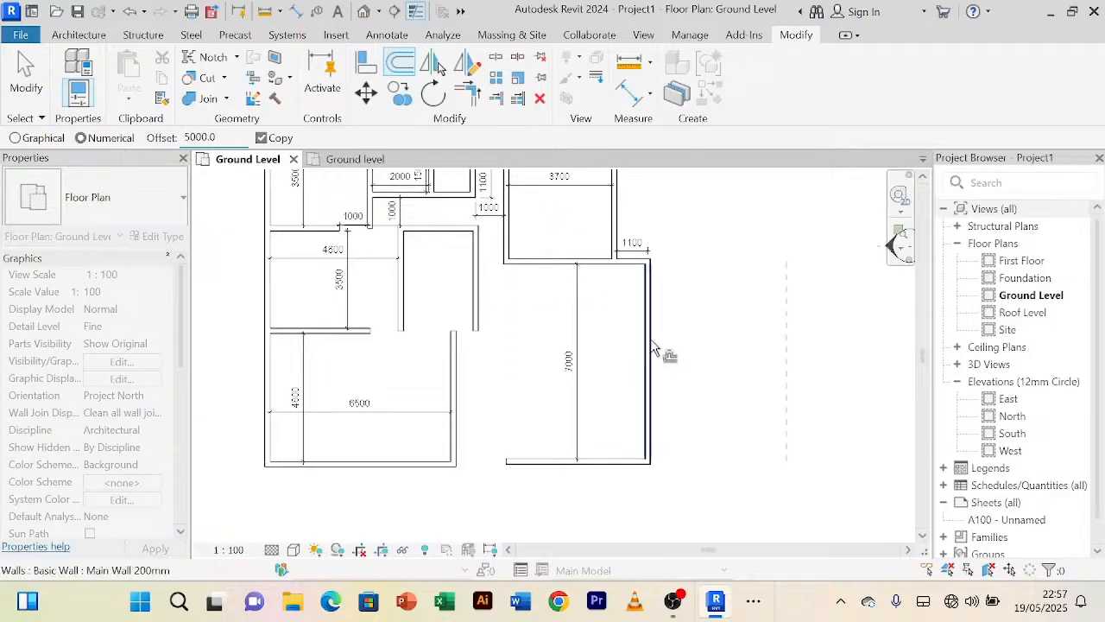
right_click(716, 264)
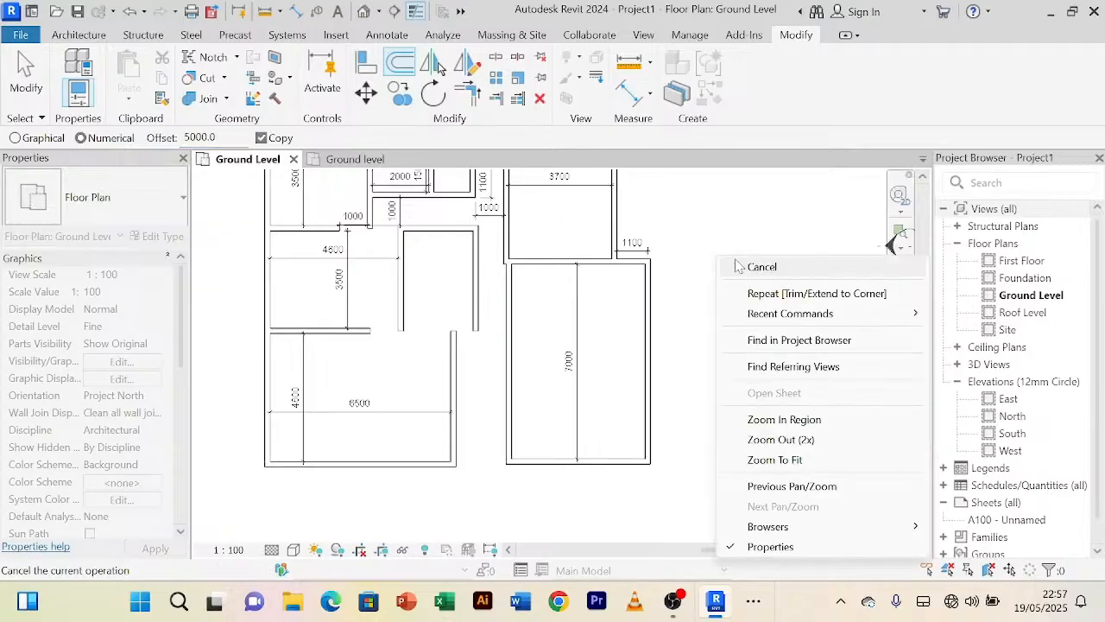
click(741, 265)
right_click(747, 251)
Step: Dimension the large bedroom's clear width between the inner faces of its left and right walls
scroll(741, 251, down, 2)
middle_drag(742, 253, 709, 338)
scroll(518, 356, up, 7)
scroll(557, 357, down, 3)
scroll(578, 371, down, 2)
scroll(584, 373, up, 2)
scroll(621, 345, down, 3)
middle_drag(620, 375, 616, 335)
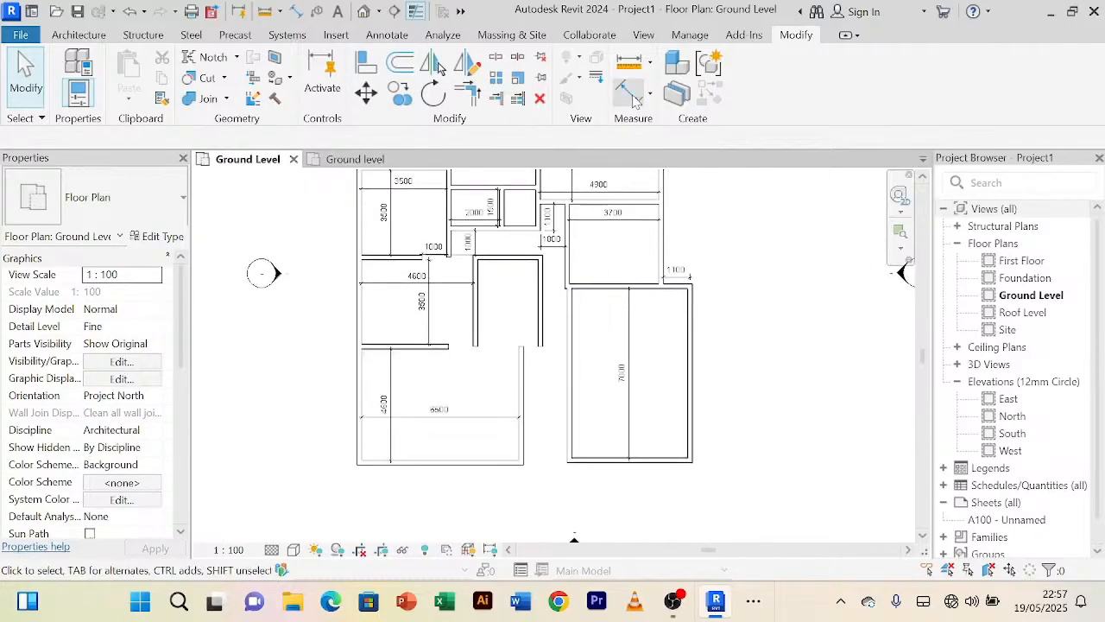
key(d)
key(i)
click(578, 336)
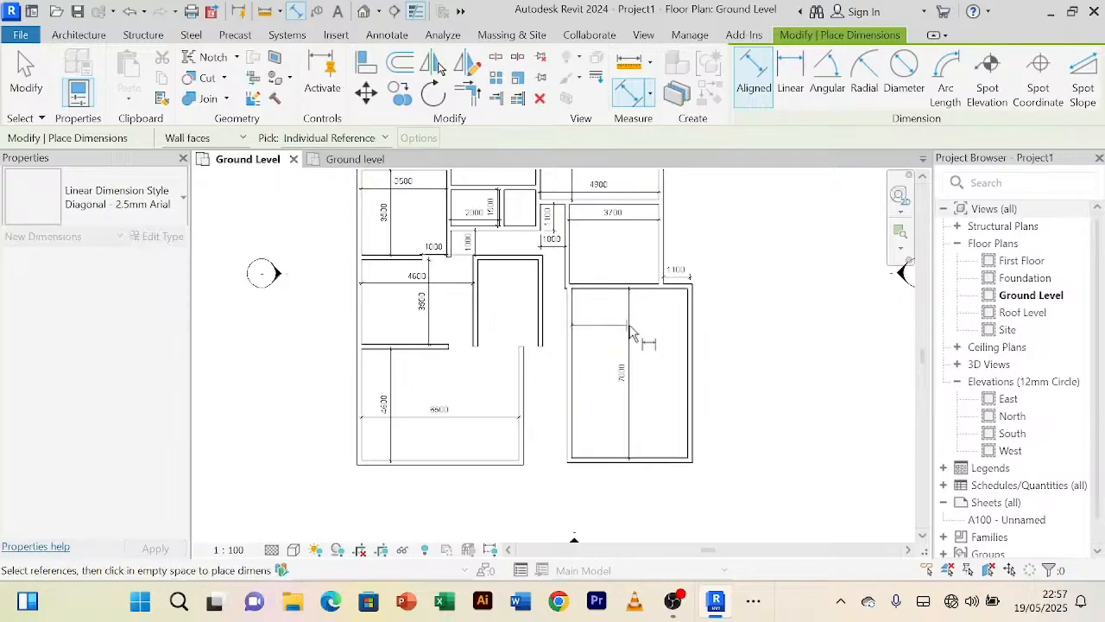
click(686, 337)
click(662, 338)
right_click(771, 277)
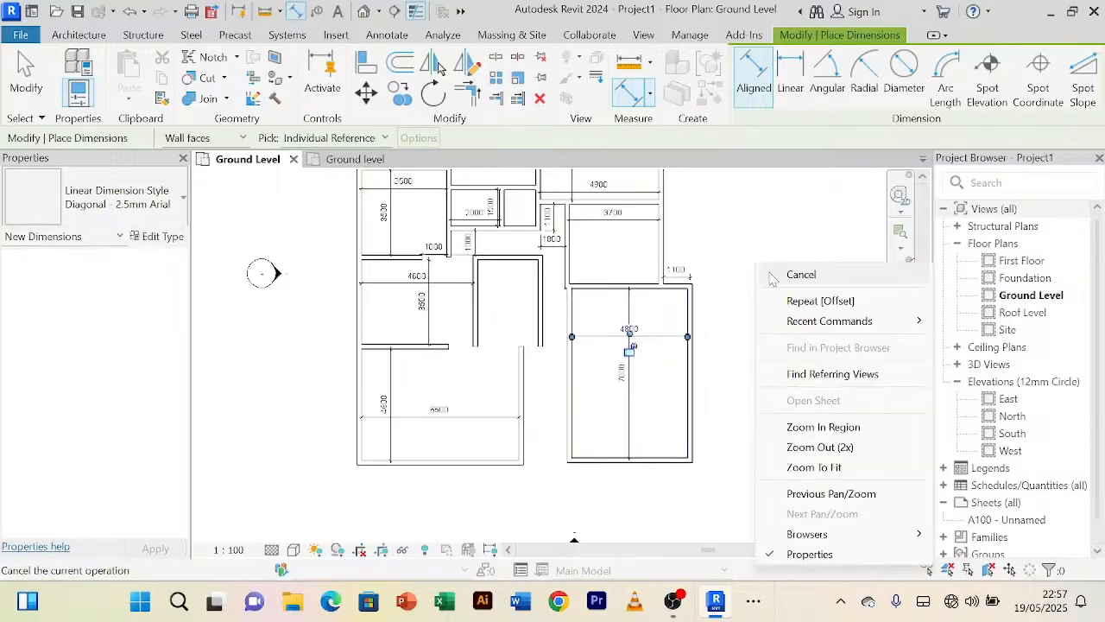
click(774, 275)
Step: Set the large bedroom's clear width to 5000 mm by moving its left wall
click(569, 383)
scroll(617, 335, up, 3)
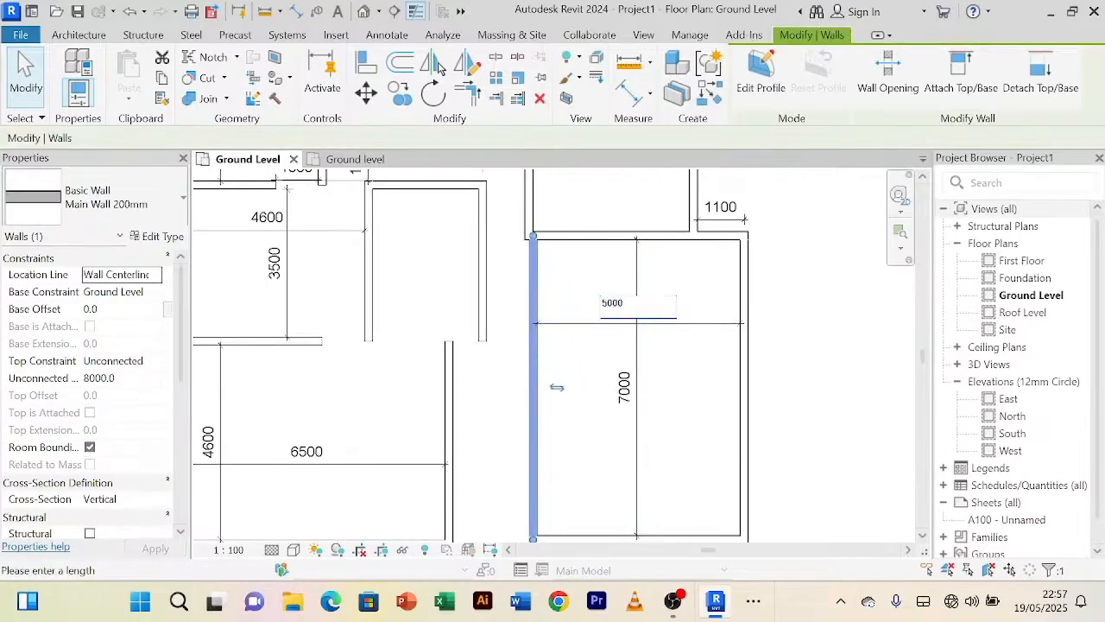
key(Return)
click(835, 288)
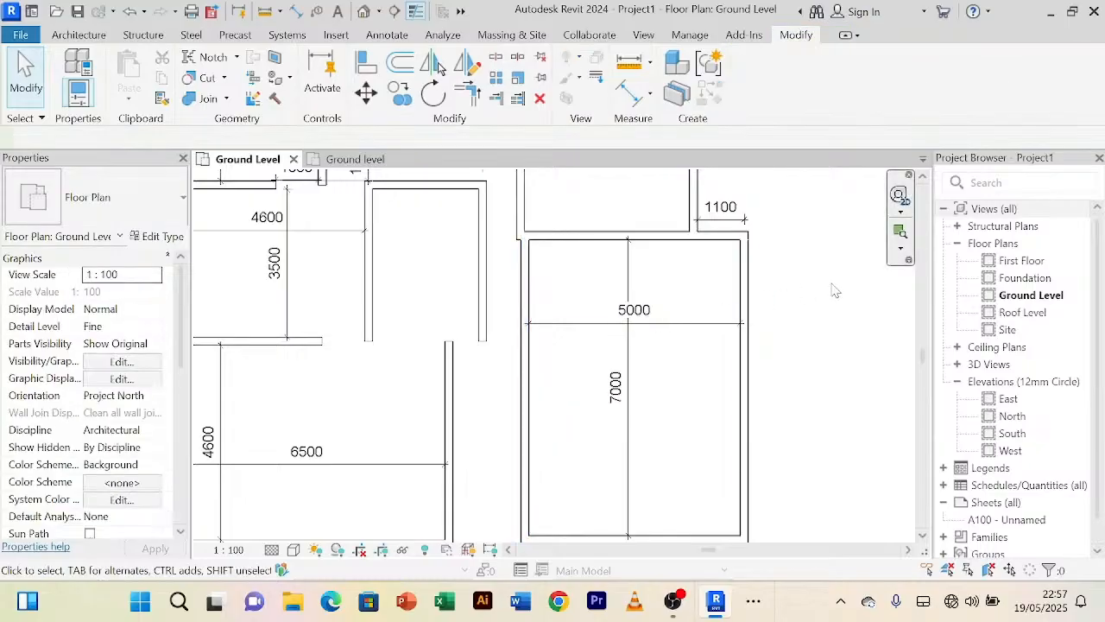
Step: Shorten the large bedroom's left wall at its upper end to detach it from the lower bedroom's walls
scroll(825, 301, down, 2)
scroll(827, 301, up, 2)
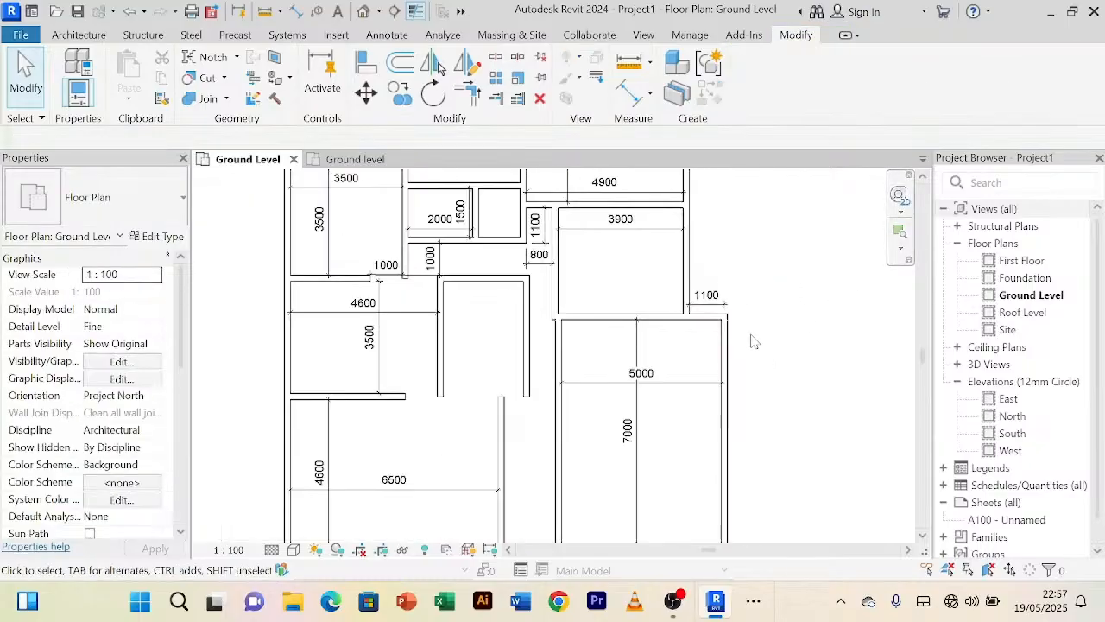
click(561, 354)
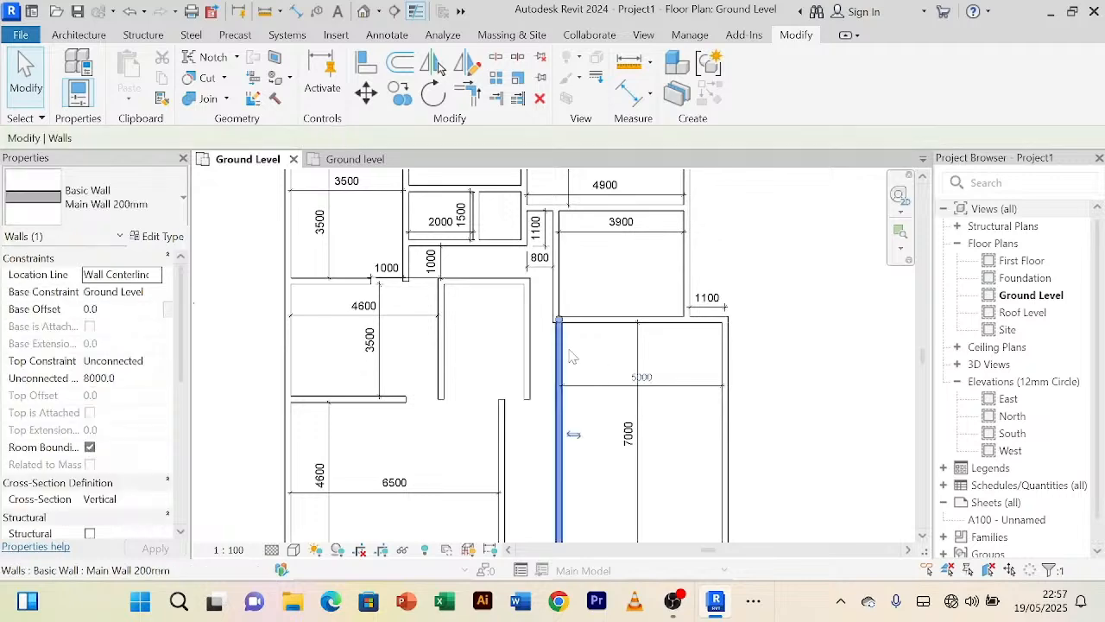
drag(559, 322, 558, 341)
click(778, 248)
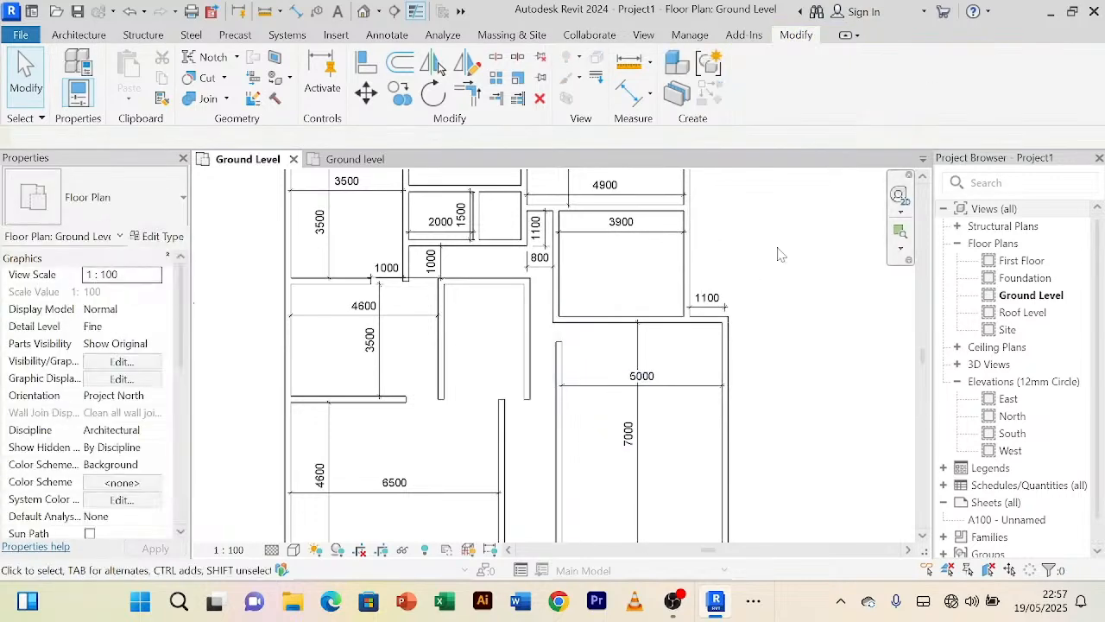
Step: Set the lower bedroom's clear width to 3700 mm by moving its left wall
click(557, 294)
click(621, 216)
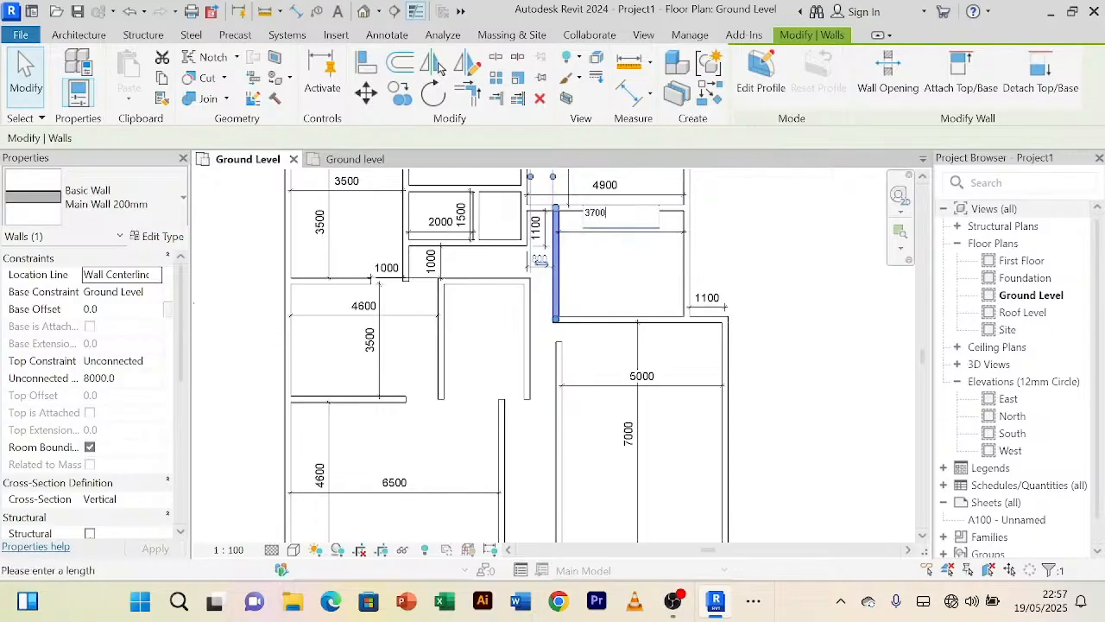
text(3700)
key(Return)
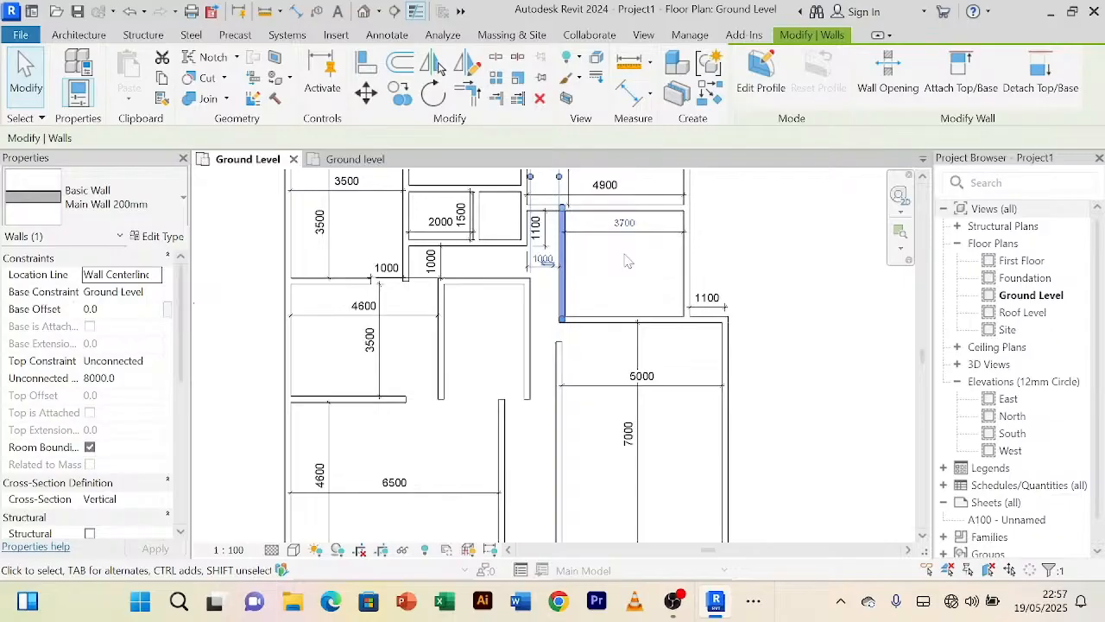
Step: Switch to the 1 Story Building Project reference plan and examine the large bedroom and the entrance corridor beside it
click(775, 237)
scroll(781, 259, down, 2)
scroll(670, 289, up, 4)
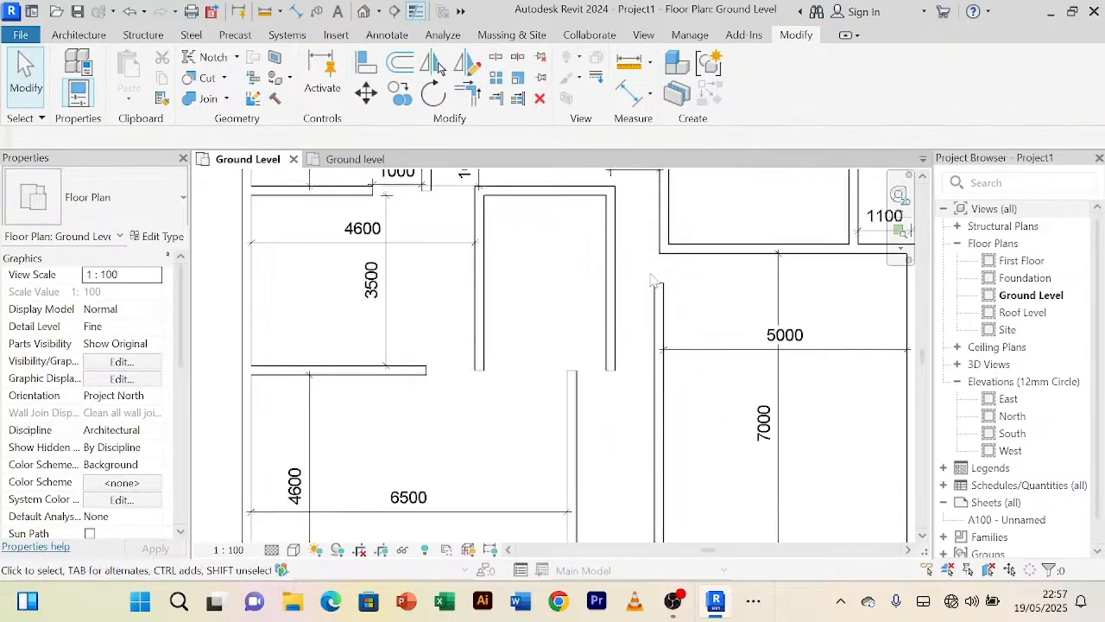
scroll(666, 276, down, 1)
scroll(663, 298, up, 1)
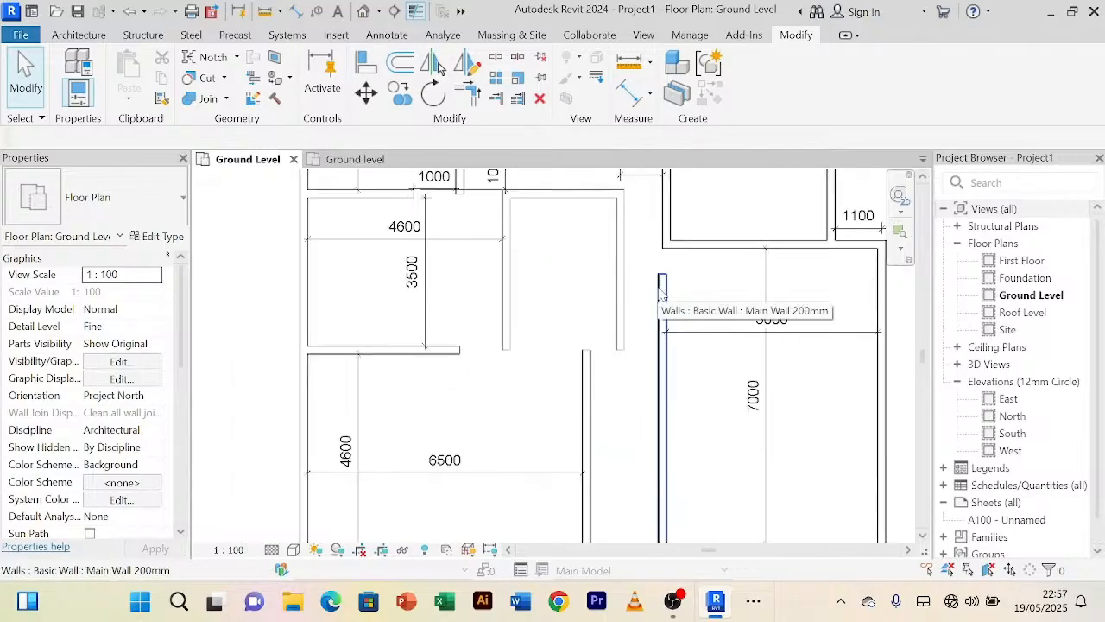
click(370, 161)
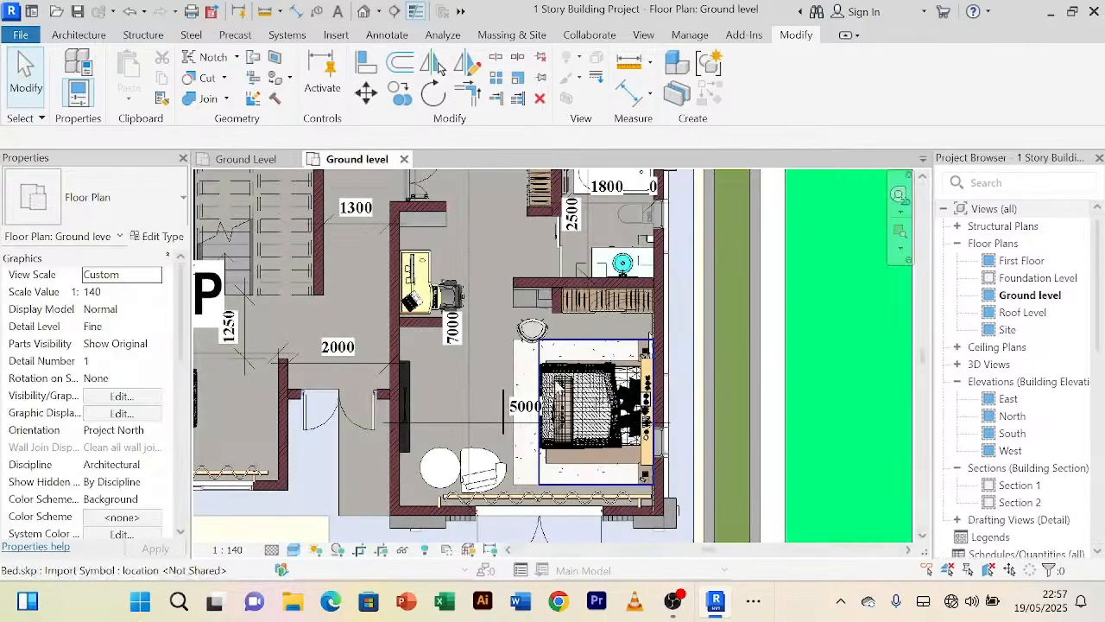
scroll(383, 300, down, 1)
middle_drag(385, 293, 407, 306)
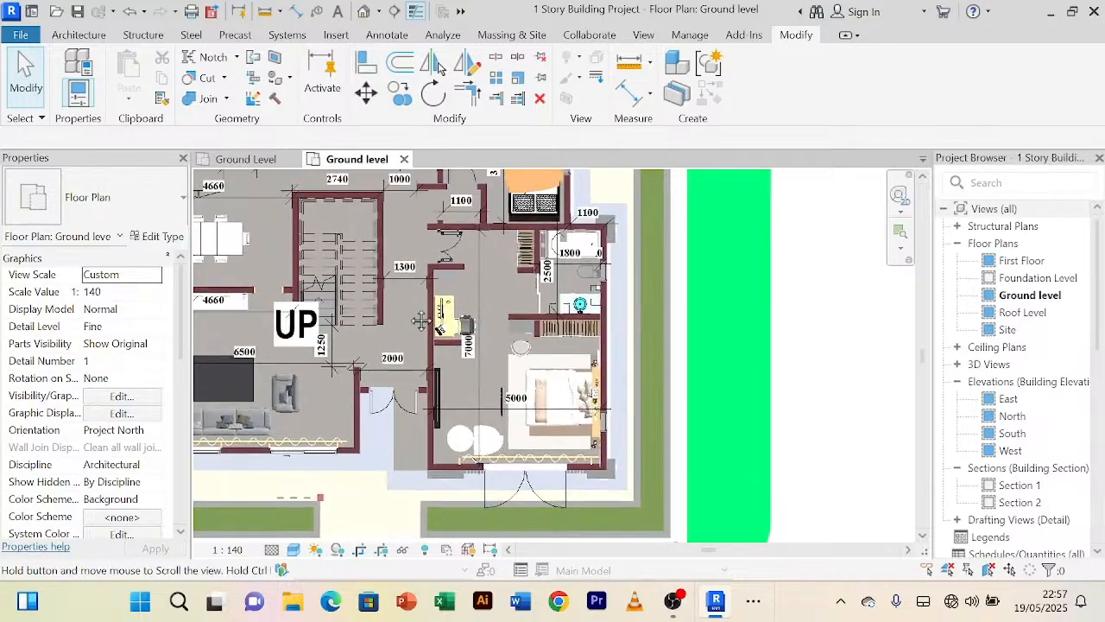
scroll(407, 306, up, 2)
scroll(407, 308, down, 1)
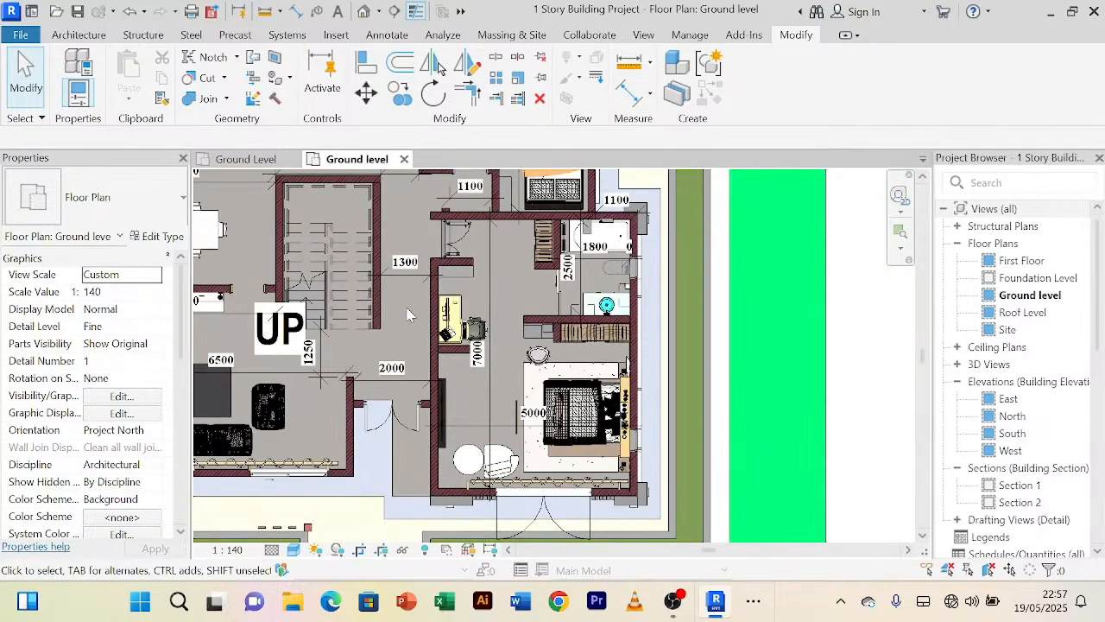
scroll(409, 314, down, 1)
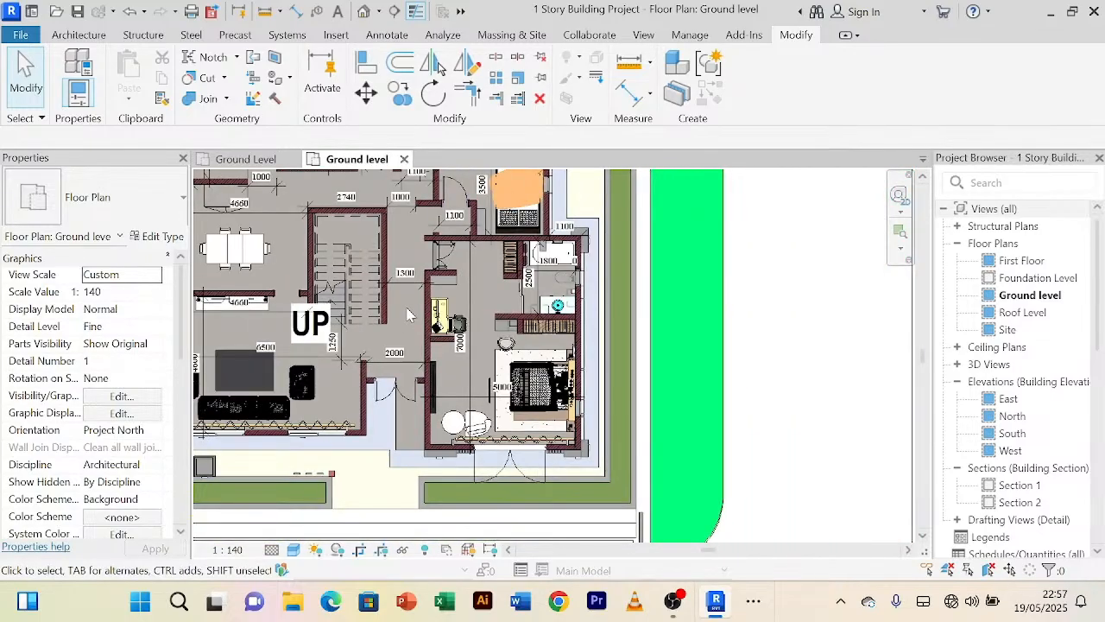
scroll(491, 234, up, 3)
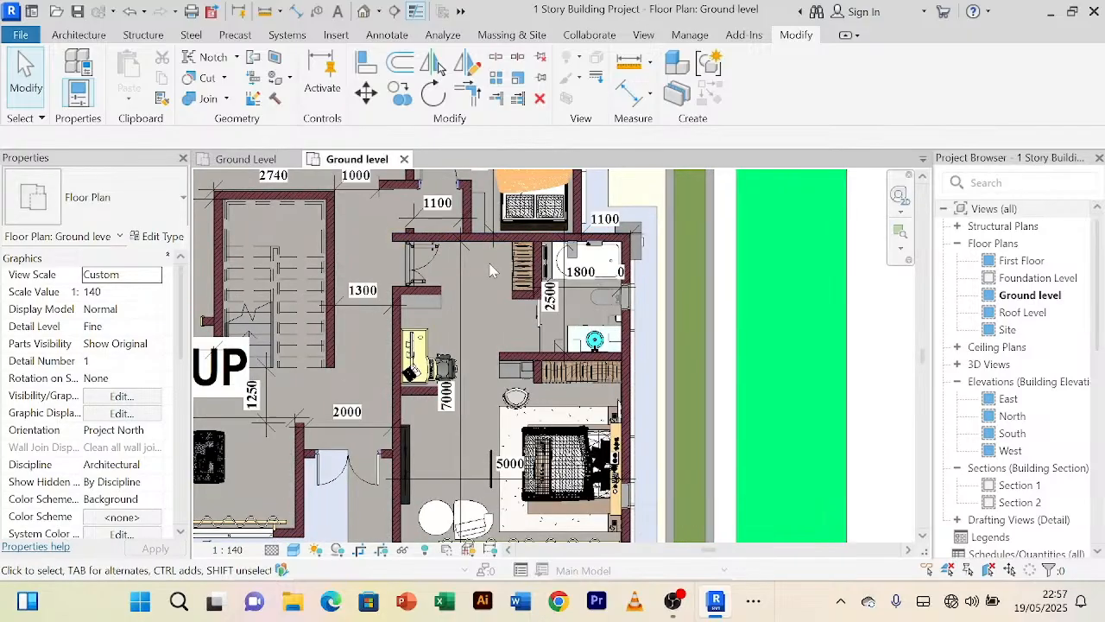
Step: Examine the two upper bedrooms and the adjoining small bathroom in the reference plan
middle_drag(490, 265, 460, 376)
scroll(466, 354, up, 2)
scroll(467, 351, down, 3)
scroll(453, 302, up, 4)
scroll(466, 273, down, 3)
middle_drag(392, 173, 371, 283)
scroll(371, 283, up, 1)
scroll(363, 298, up, 2)
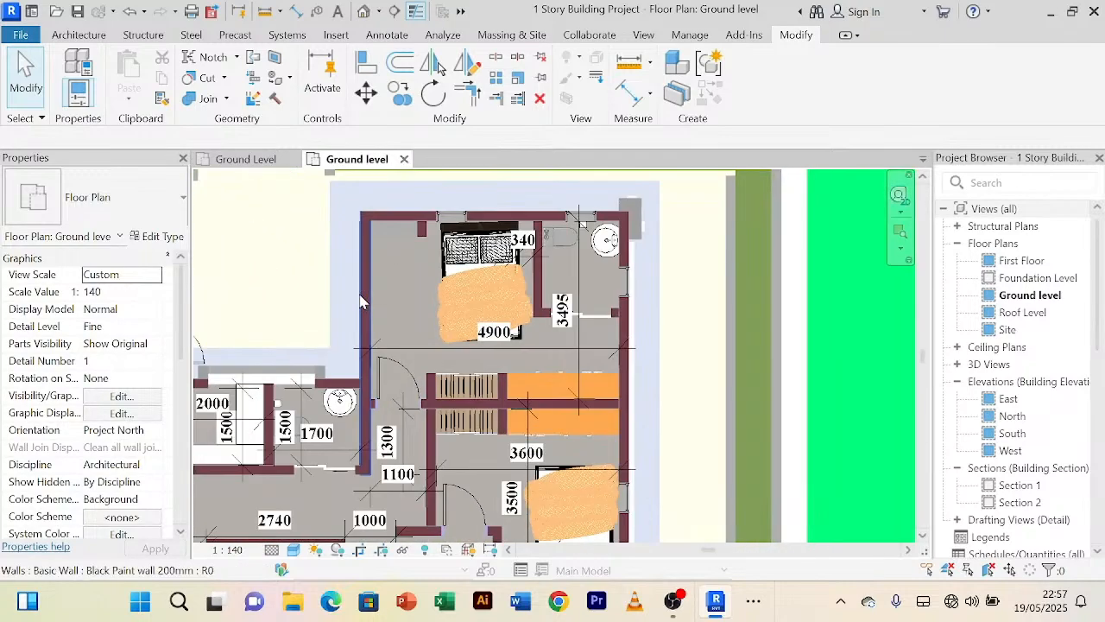
scroll(361, 300, down, 2)
scroll(361, 301, up, 2)
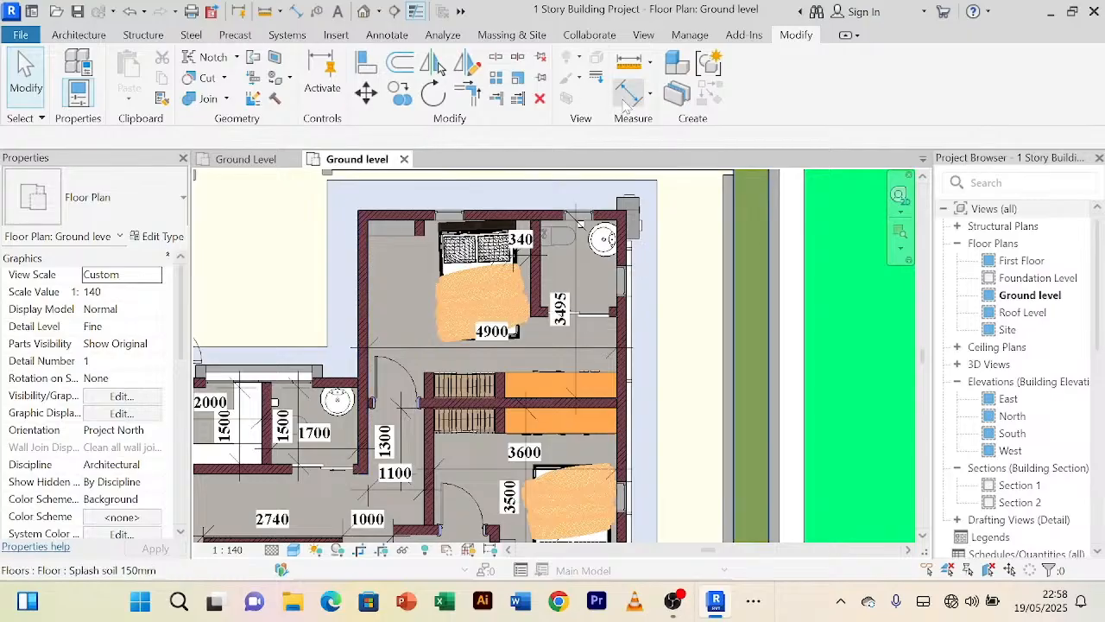
Step: Dimension the upper bedroom's projection from the small bathroom's outer wall face to the bedroom's upper outer face in the reference plan
click(627, 95)
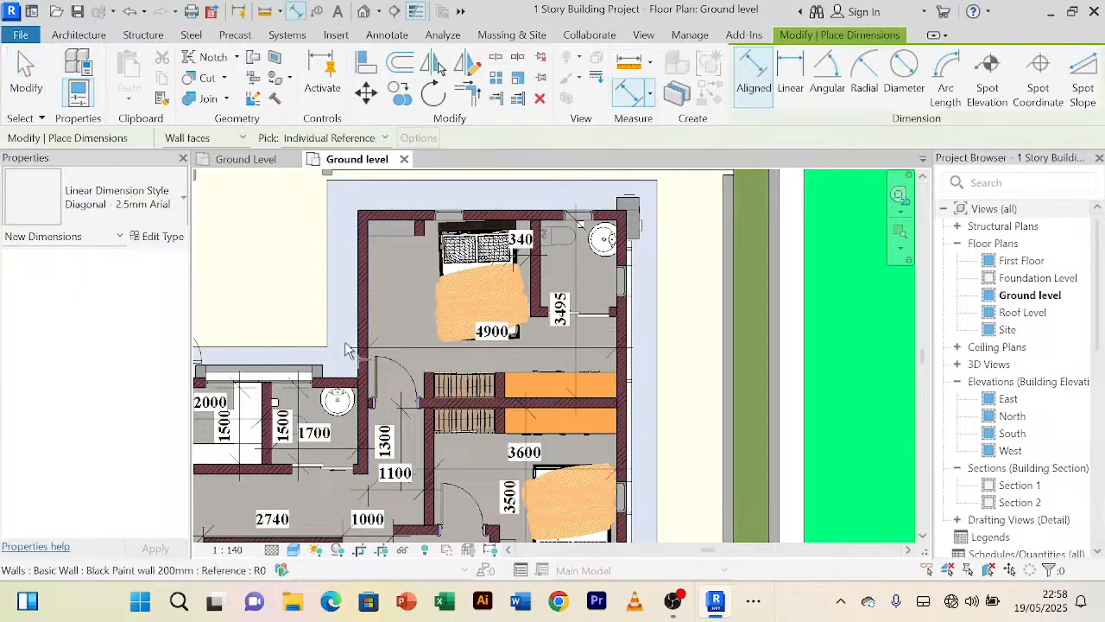
click(363, 213)
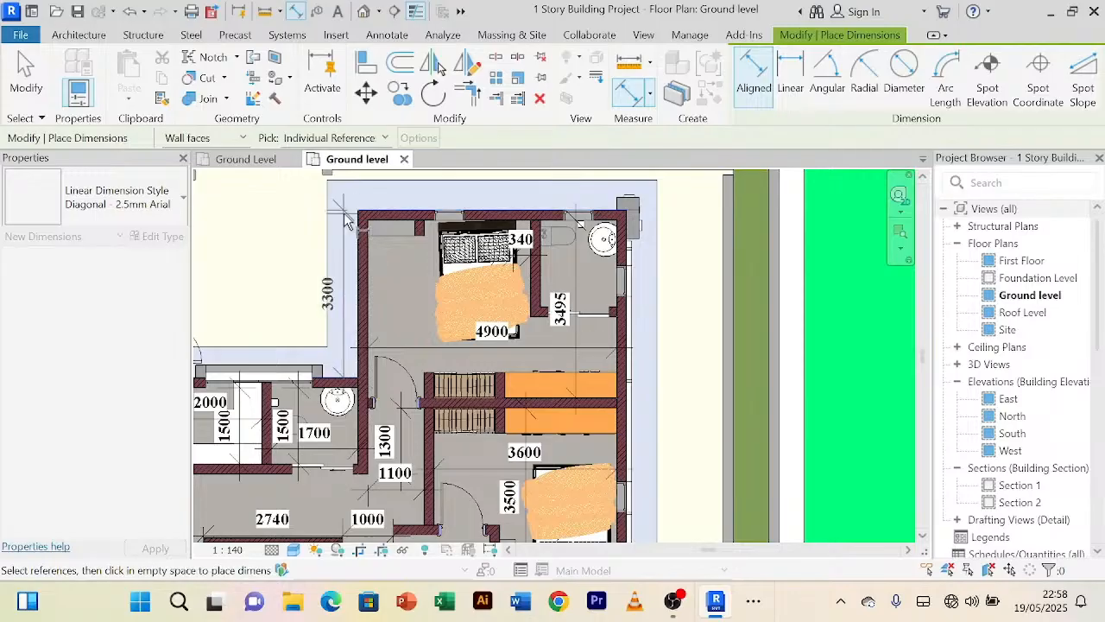
scroll(345, 244, down, 3)
right_click(596, 249)
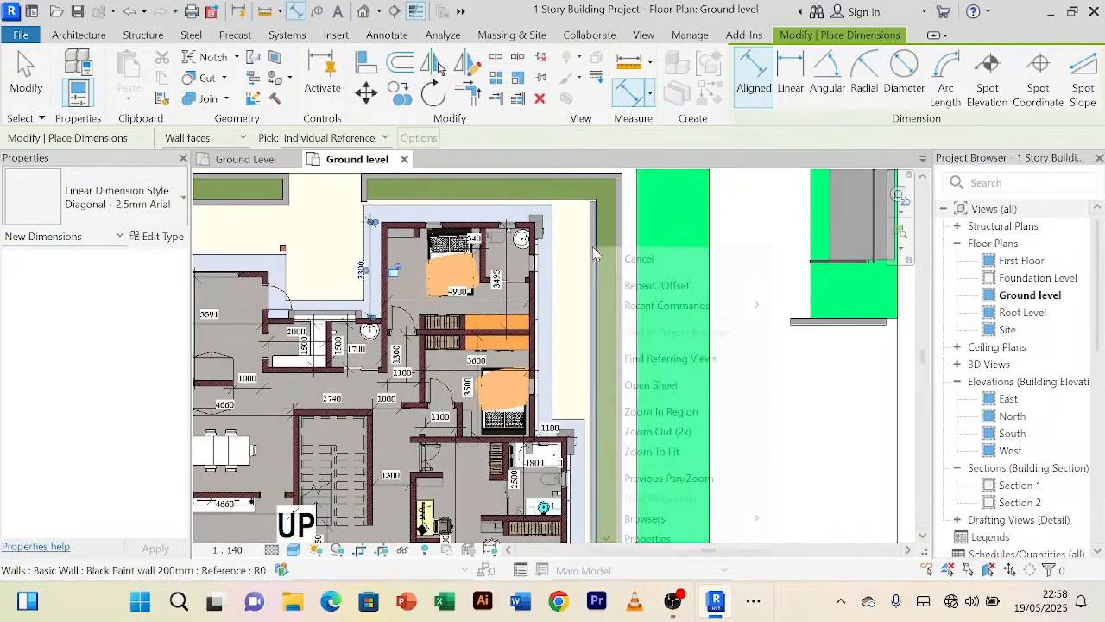
click(637, 259)
Step: Switch to Project1's Ground Level plan and dimension the upper bedroom's projection beyond the small bathroom's outer wall face
key(ctrl+Tab)
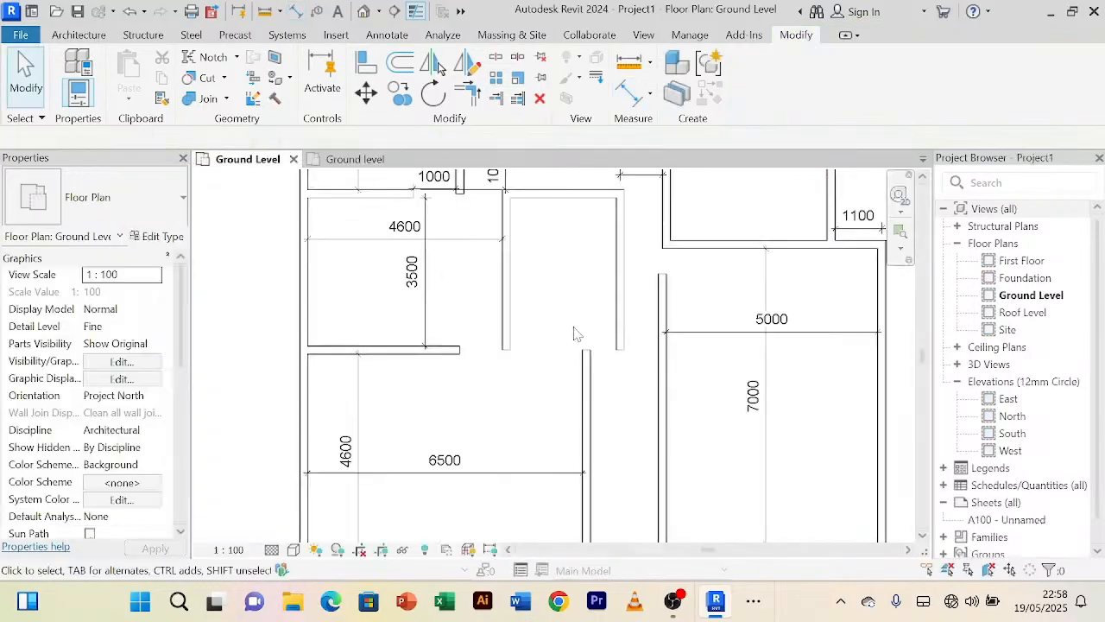
middle_drag(649, 244, 386, 488)
middle_drag(508, 336, 526, 349)
click(630, 95)
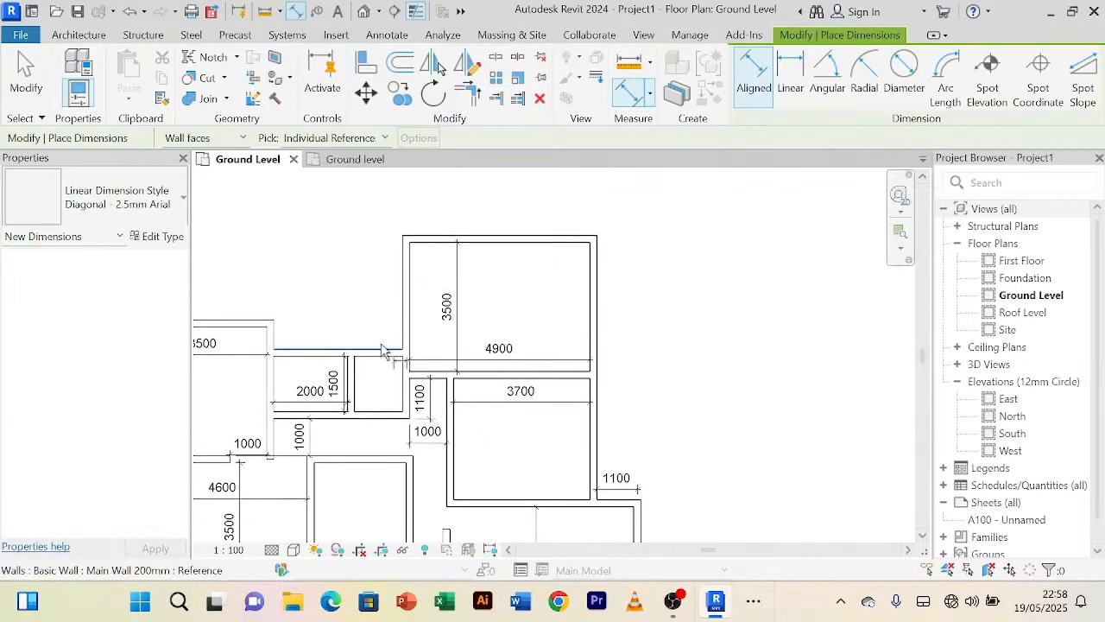
click(412, 244)
click(373, 261)
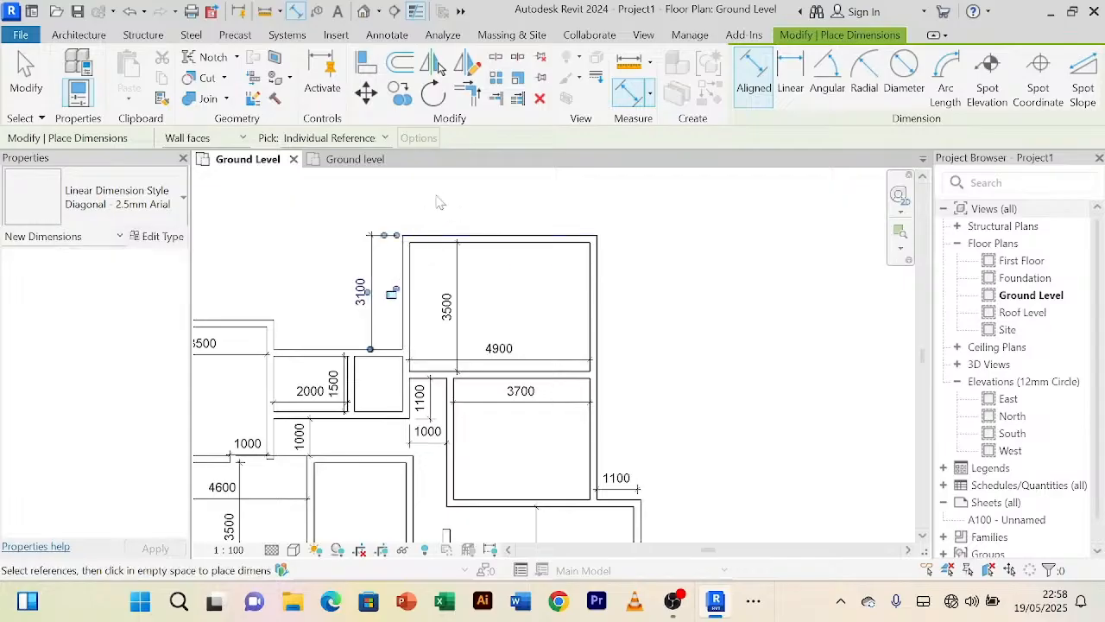
right_click(440, 201)
click(454, 208)
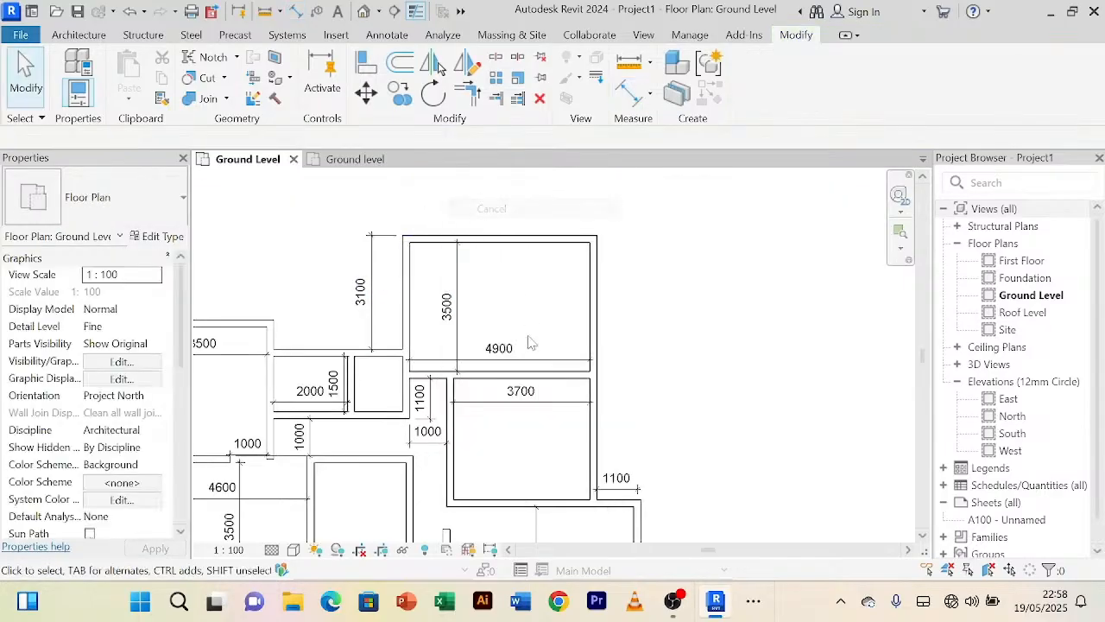
Step: Compare Project1's overall wall layout with the reference plan, focusing on the large bedroom and its bathroom
click(508, 385)
click(627, 306)
scroll(612, 322, down, 5)
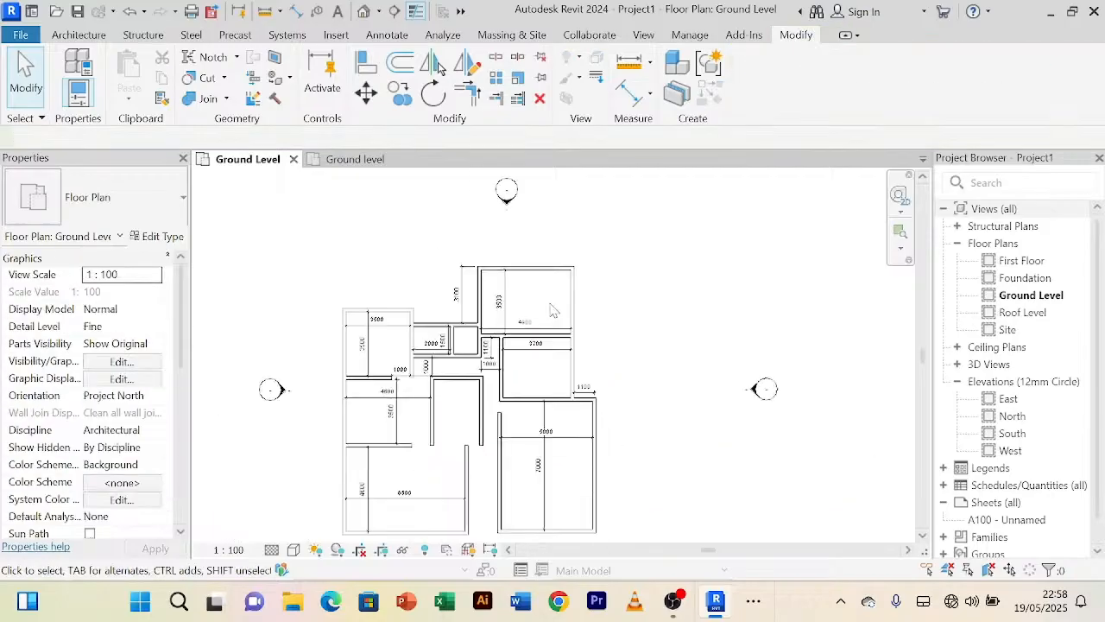
scroll(611, 322, down, 2)
middle_drag(622, 305, 639, 239)
scroll(577, 383, up, 4)
scroll(569, 384, down, 1)
scroll(570, 384, up, 3)
scroll(696, 371, down, 3)
scroll(661, 404, up, 1)
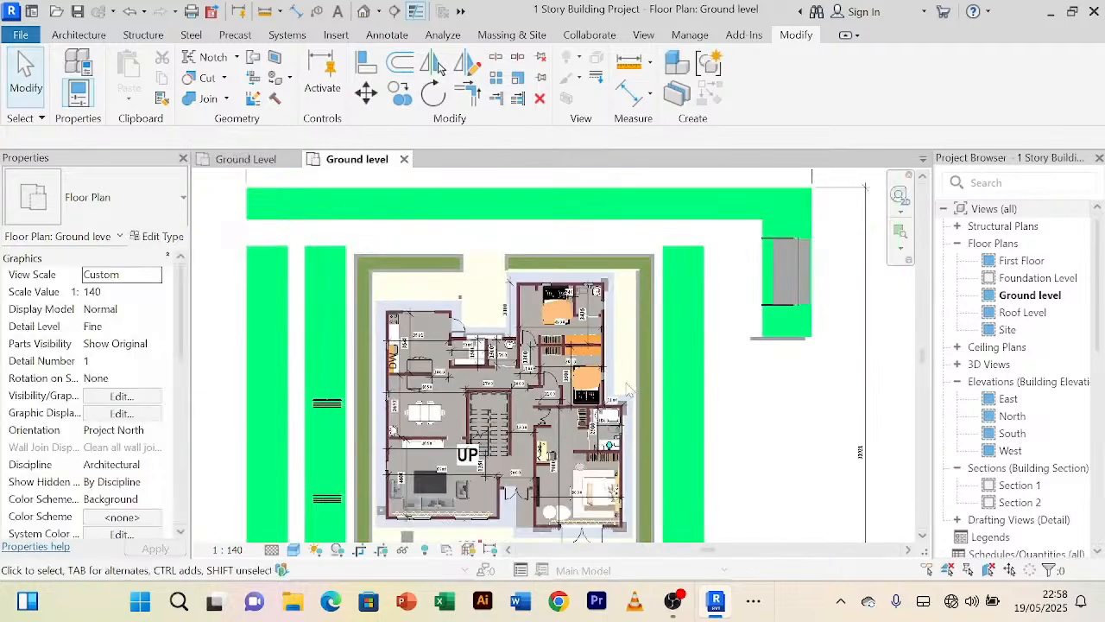
scroll(483, 345, up, 1)
scroll(529, 295, up, 3)
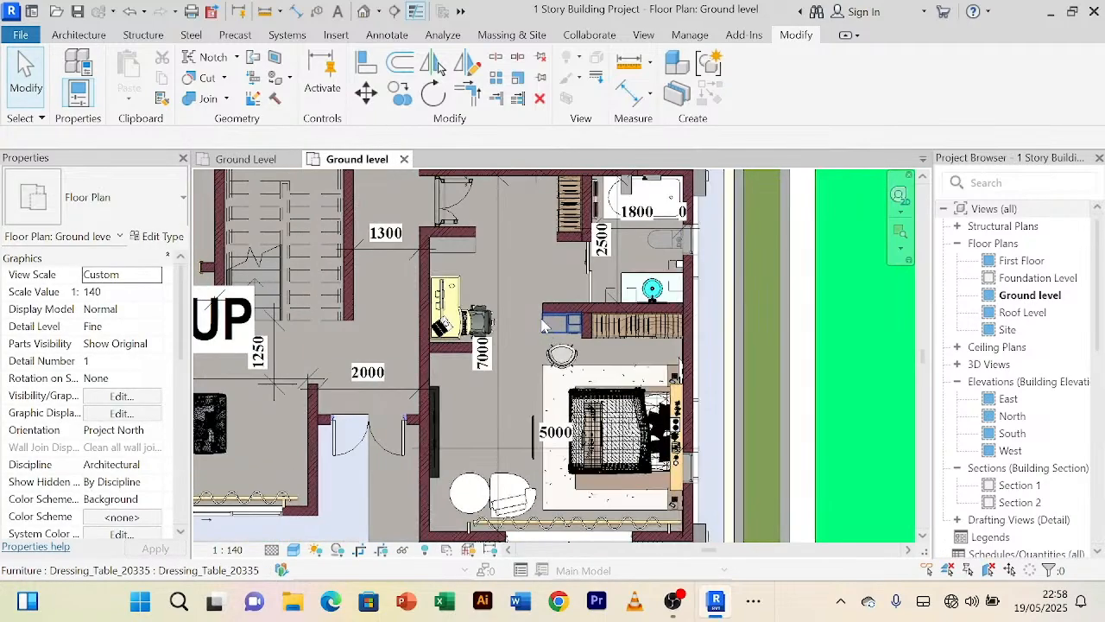
scroll(529, 295, down, 1)
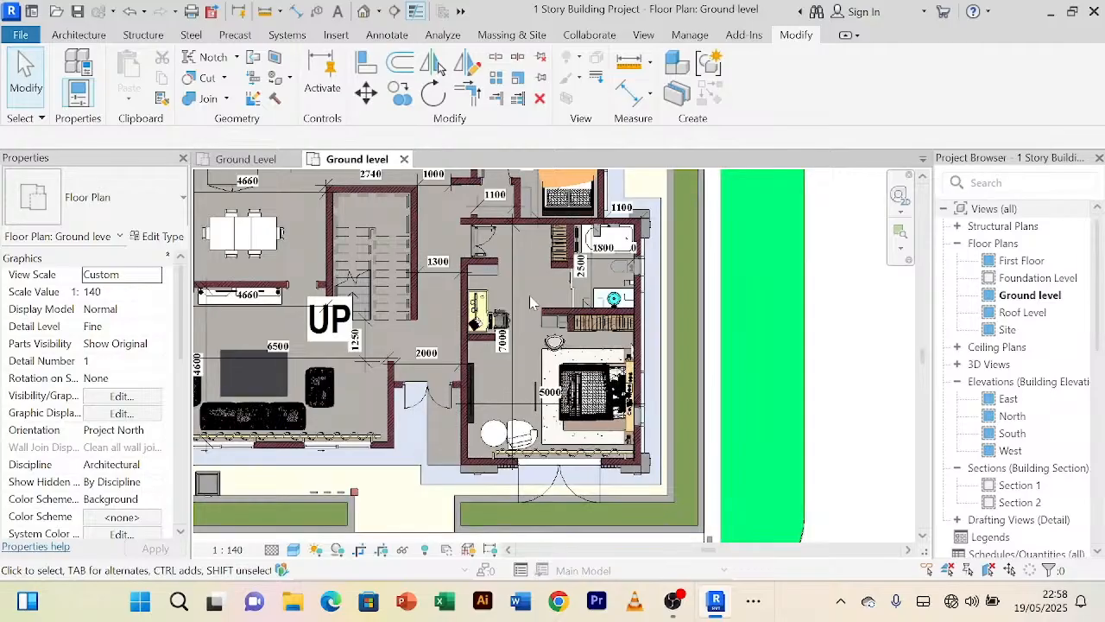
scroll(526, 286, up, 3)
scroll(530, 275, down, 3)
middle_drag(530, 274, 514, 357)
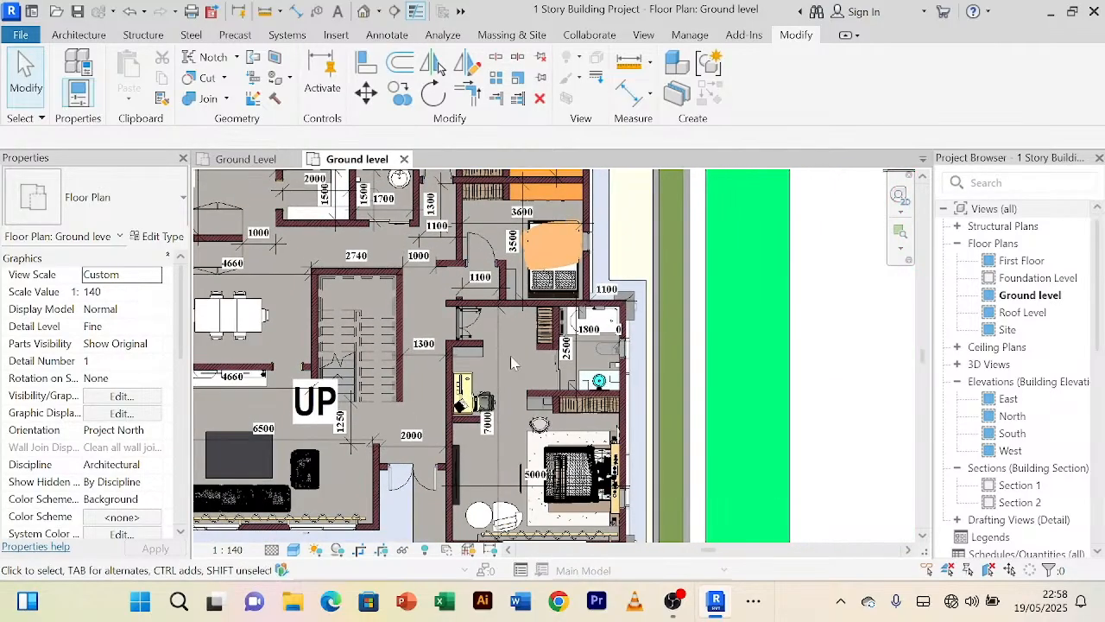
Step: Examine the corridor between the stairs and bedrooms in the reference plan and check it against Project1's walls
scroll(627, 263, up, 3)
scroll(449, 220, down, 2)
middle_drag(433, 342, 451, 439)
scroll(433, 299, up, 2)
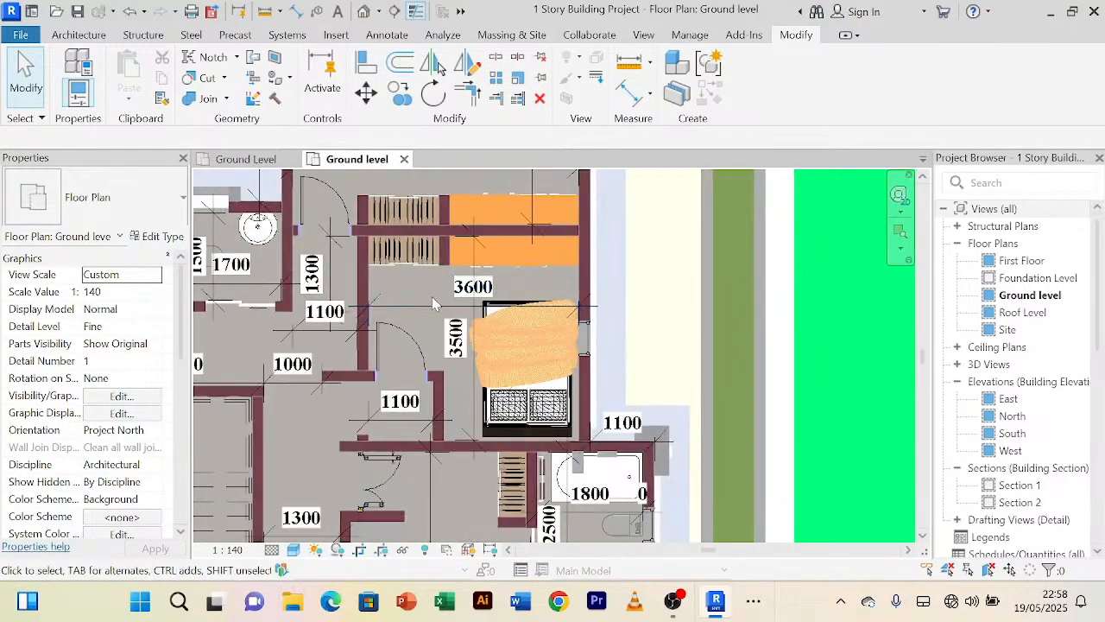
scroll(429, 289, down, 2)
scroll(388, 496, down, 1)
middle_drag(388, 497, 422, 396)
scroll(410, 389, up, 2)
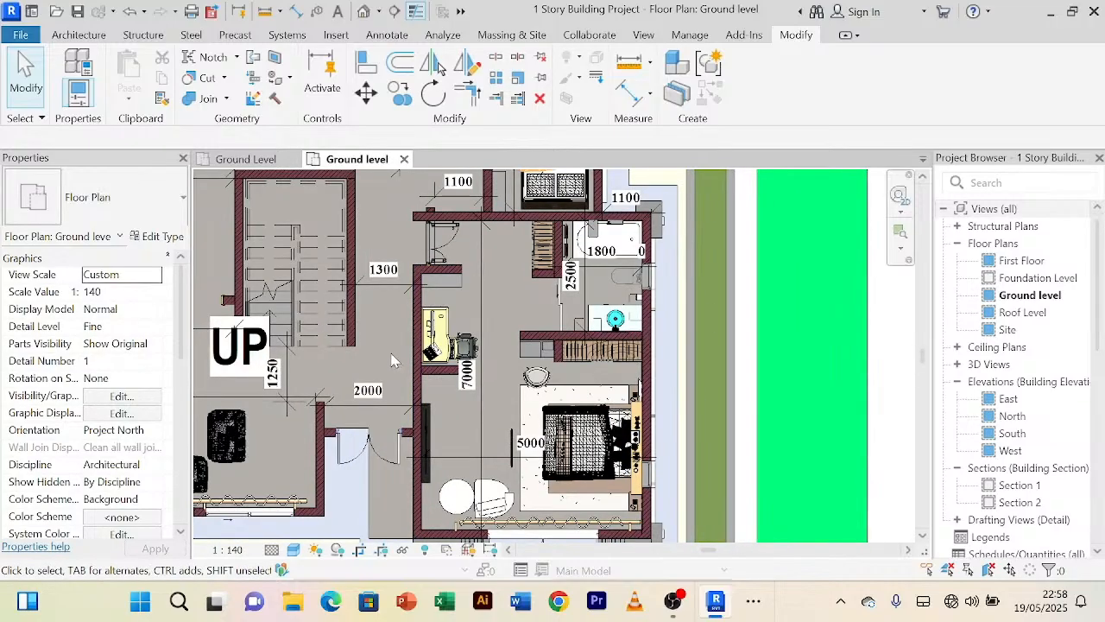
scroll(391, 360, down, 1)
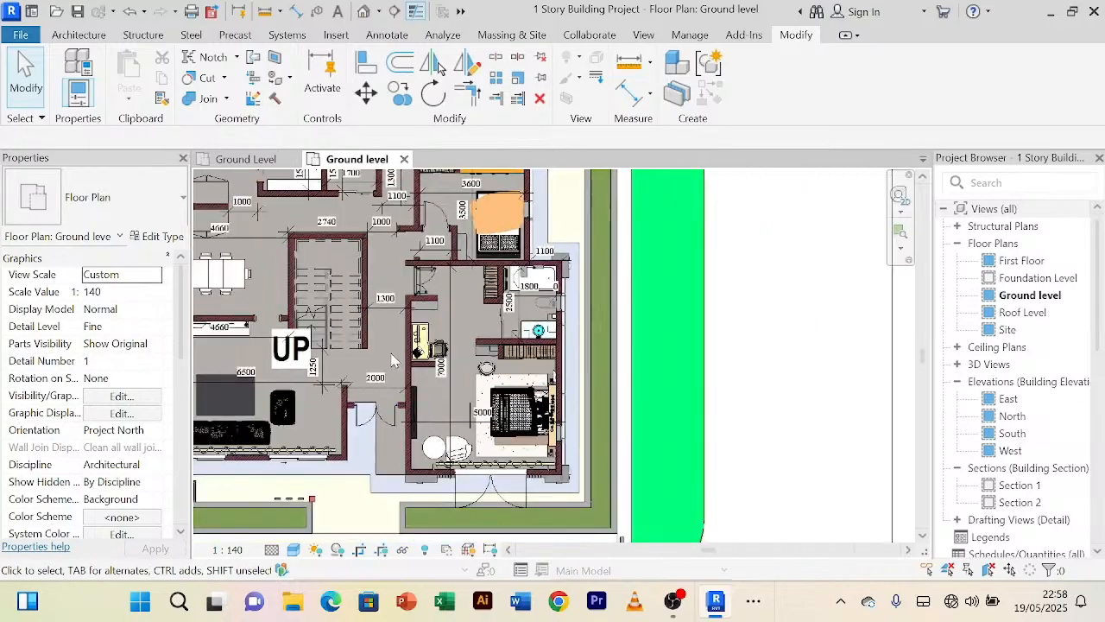
click(245, 159)
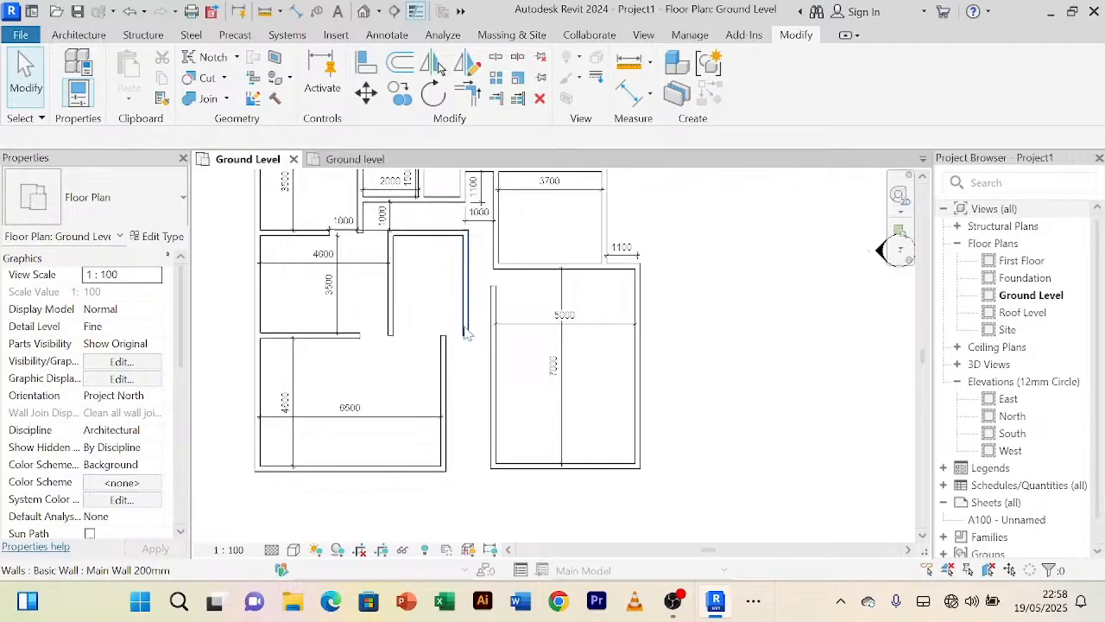
click(367, 159)
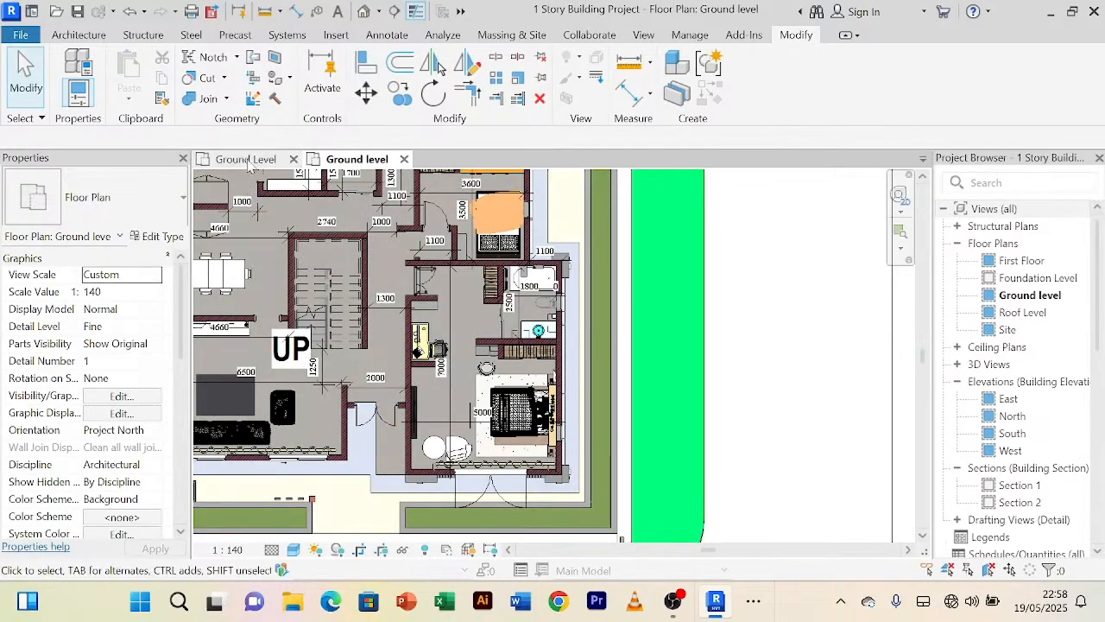
Step: Dimension from the entrance door wall's outer face to the large bedroom's lower outer face in the reference plan
middle_drag(331, 350, 316, 210)
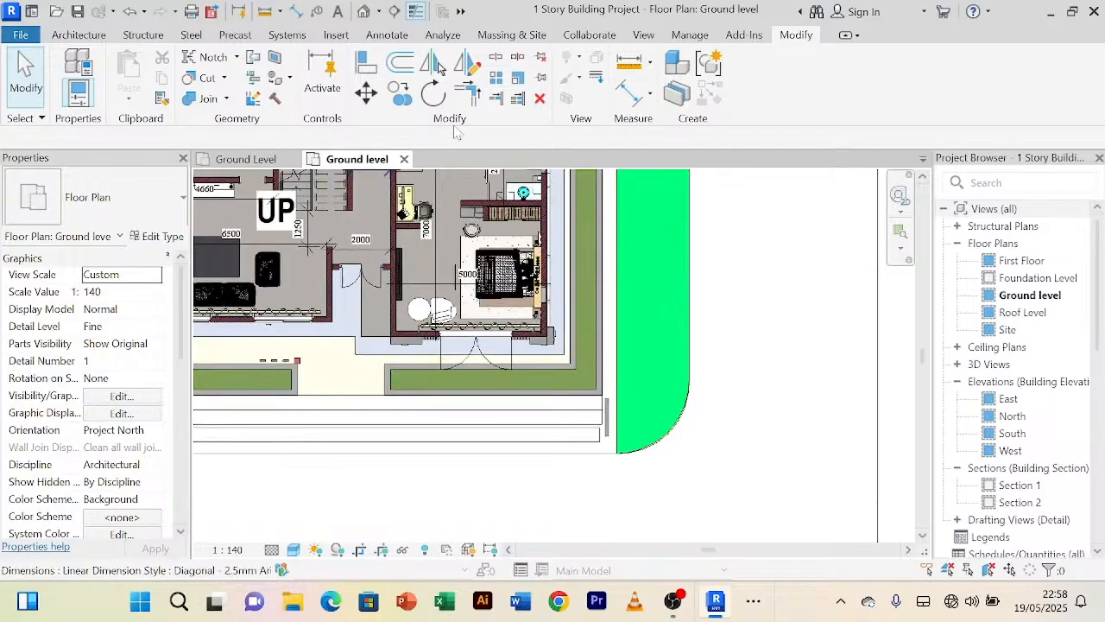
click(629, 92)
scroll(358, 216, up, 4)
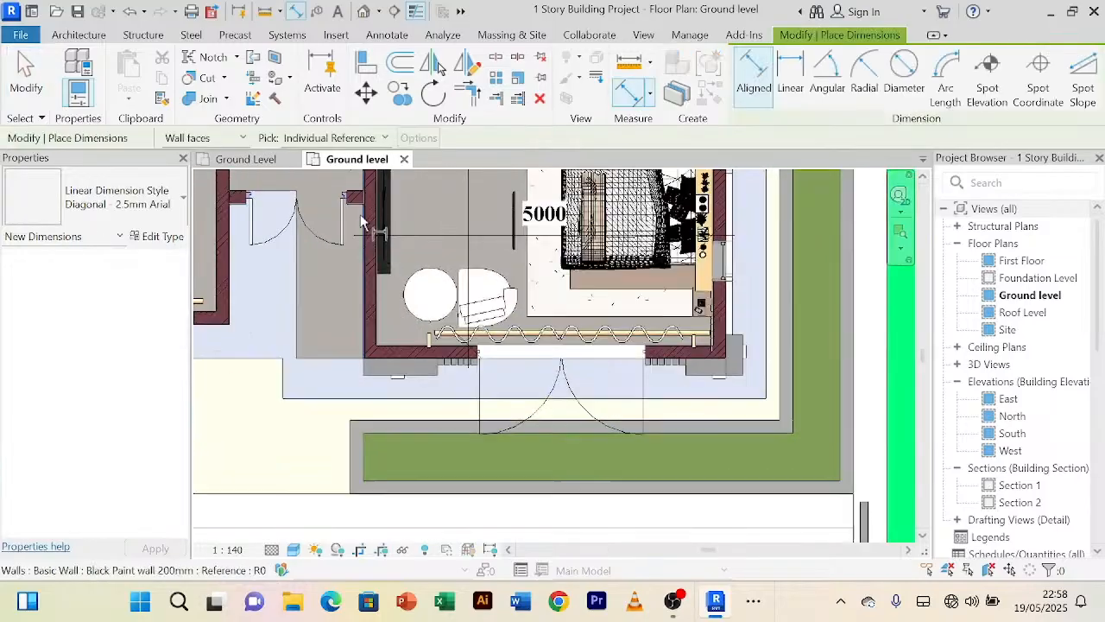
click(363, 359)
click(357, 339)
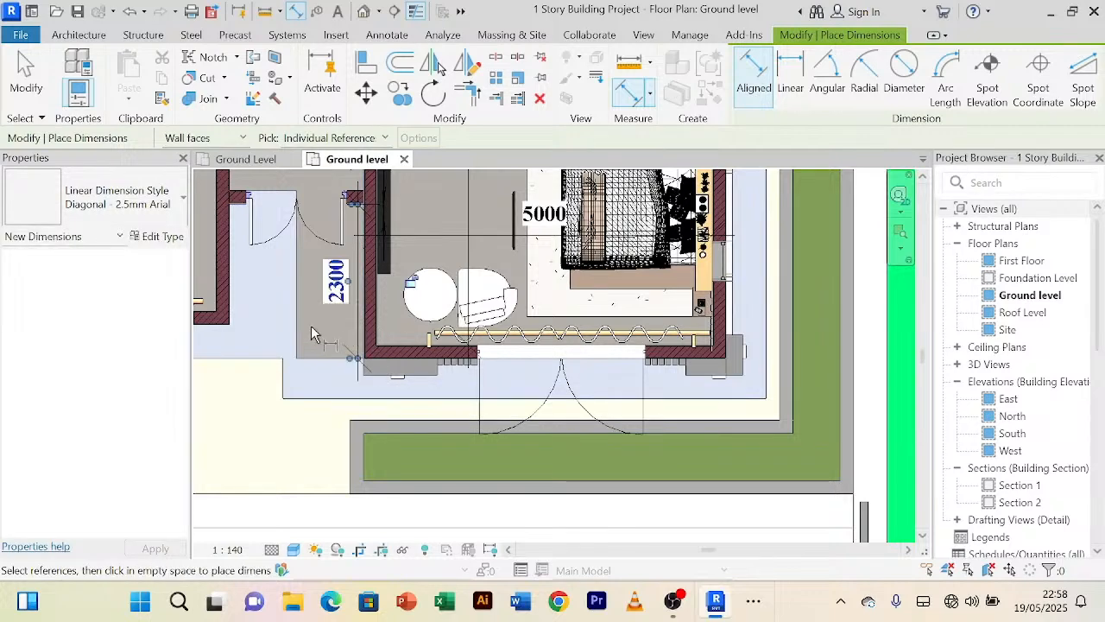
Step: Dimension from the entrance door wall to the living room's lower outer face in the reference plan, and return to Project1
scroll(324, 338, up, 3)
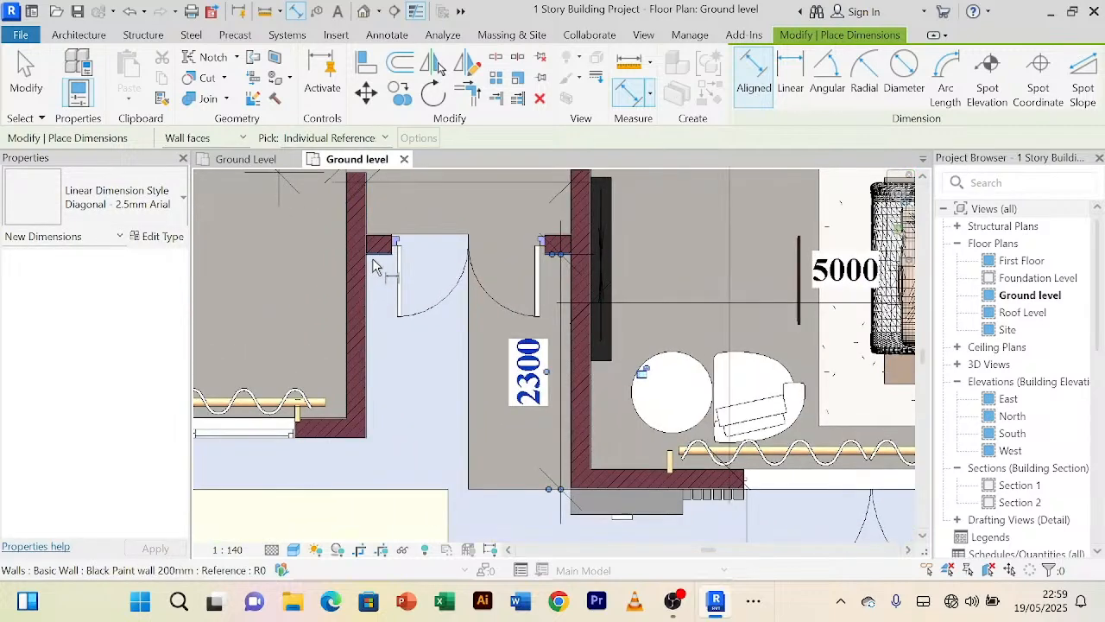
scroll(375, 268, up, 2)
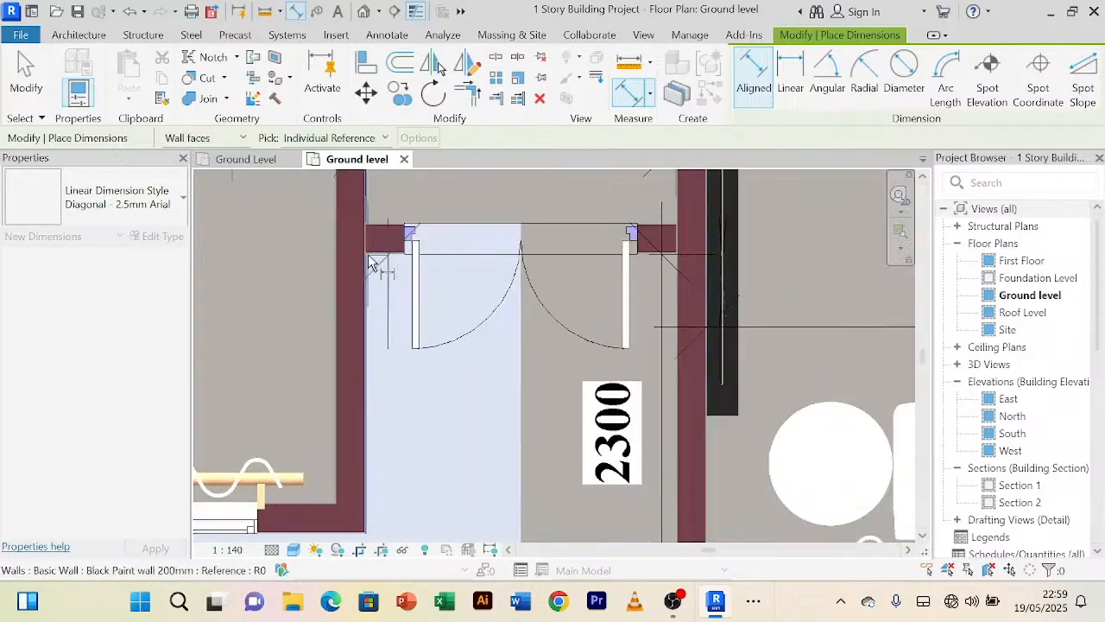
right_click(371, 274)
scroll(376, 268, down, 2)
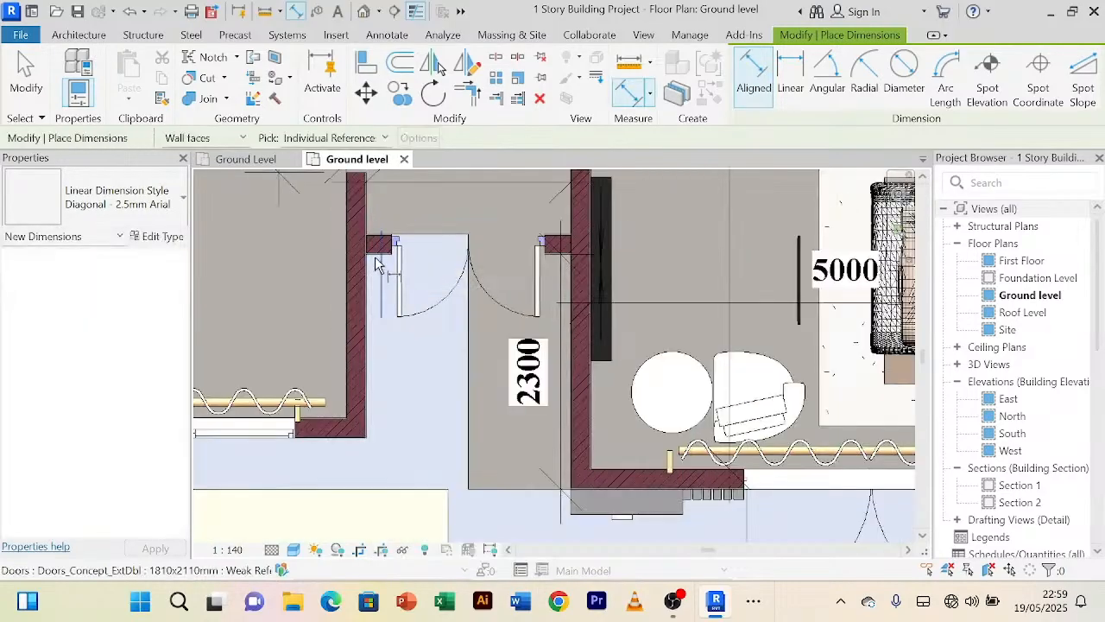
scroll(376, 264, up, 2)
scroll(375, 424, down, 3)
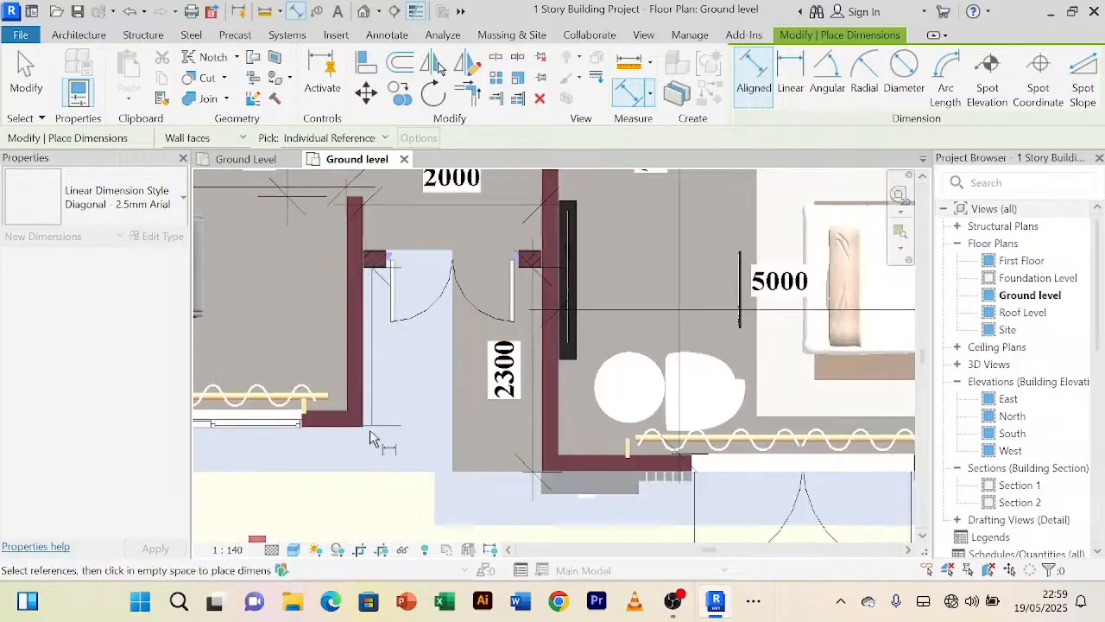
scroll(369, 438, up, 2)
click(370, 439)
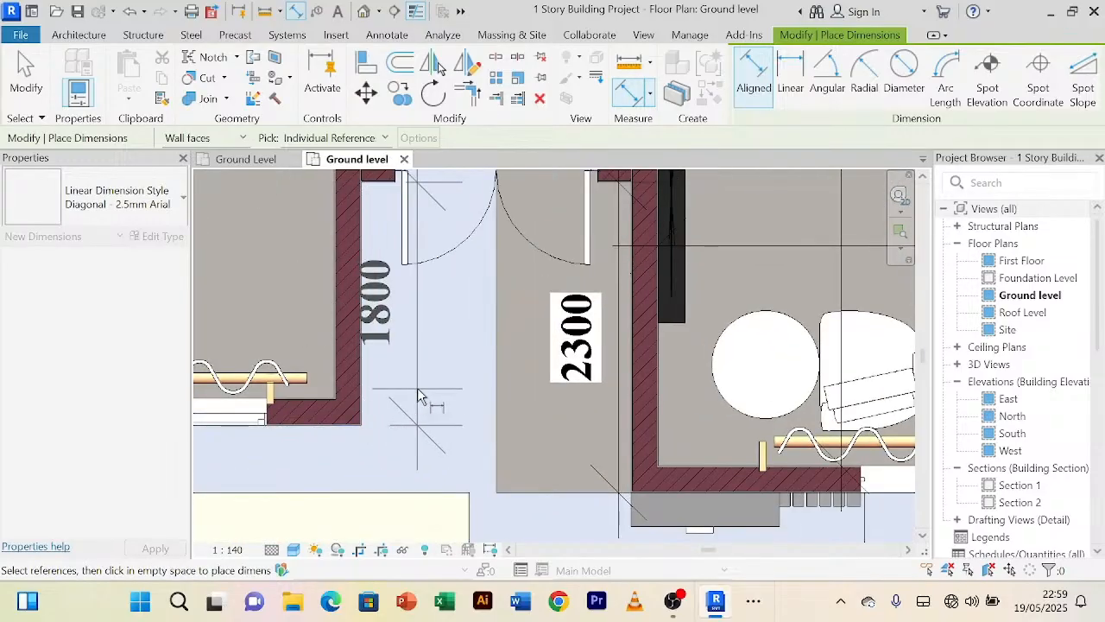
click(419, 390)
right_click(458, 344)
click(528, 48)
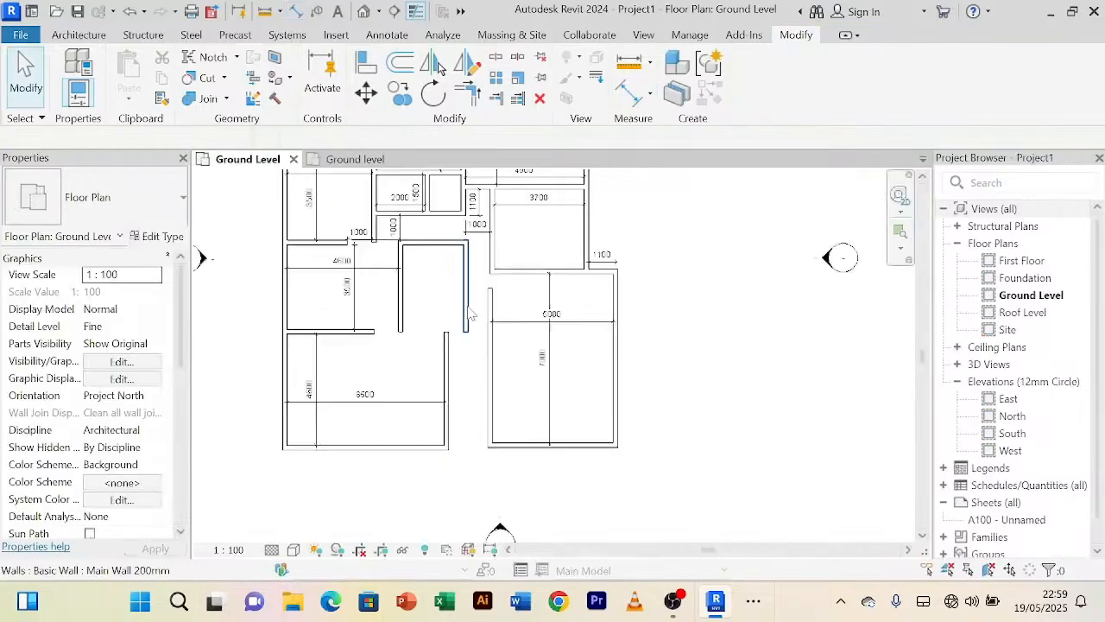
Step: Draw a Main Wall 200mm entrance wall, about 1800 mm long, across the gap between the 6500 mm wide room and the 5000 mm wide room
scroll(473, 362, up, 3)
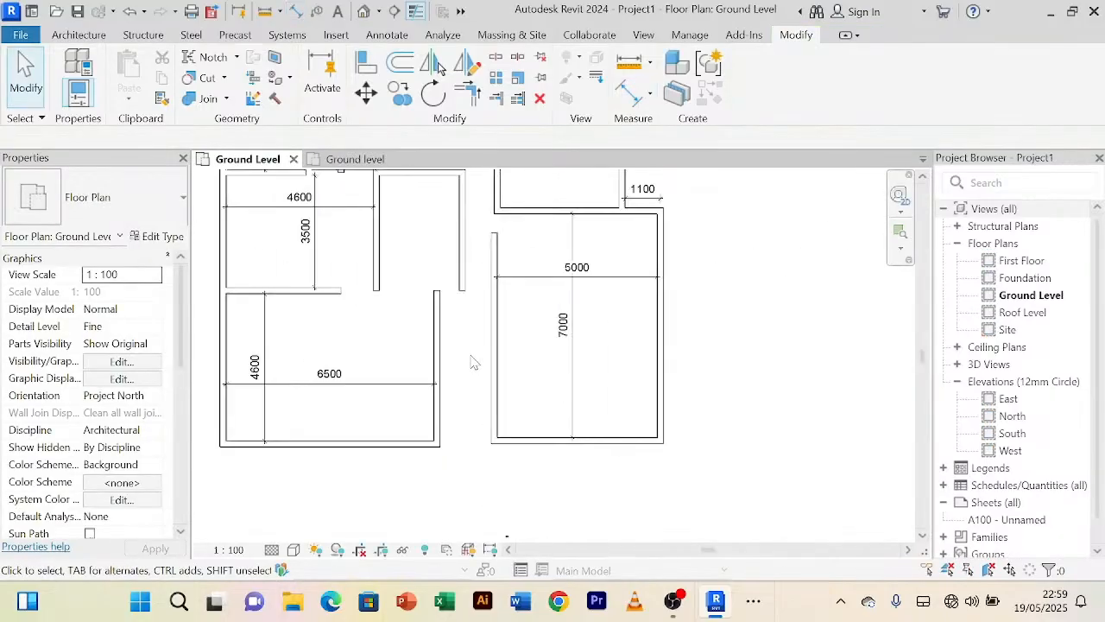
scroll(473, 362, down, 3)
middle_drag(482, 367, 478, 347)
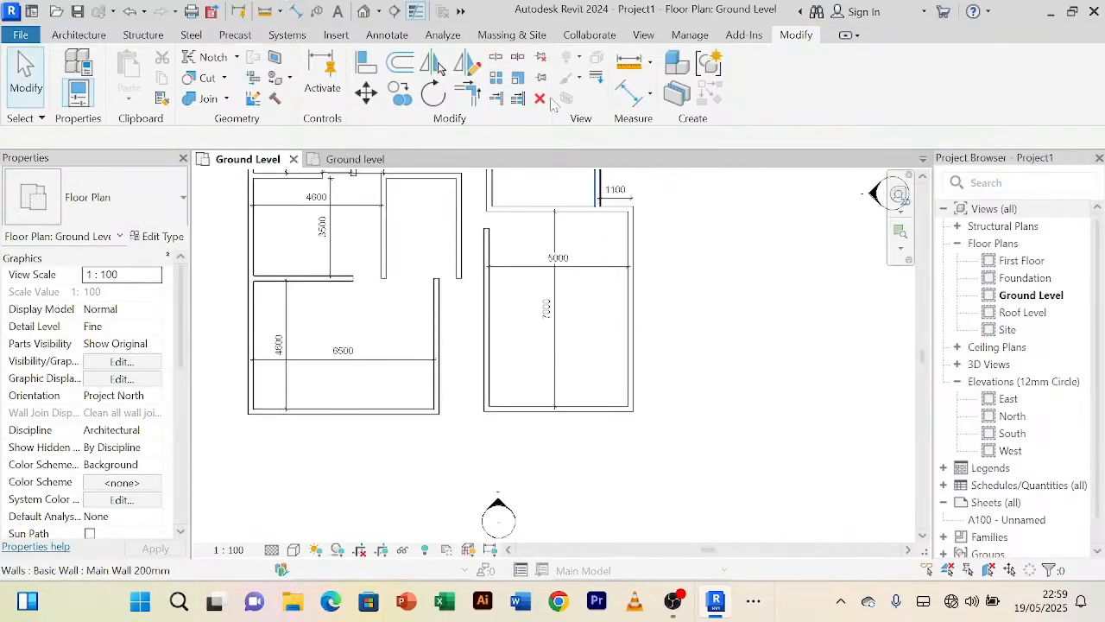
click(486, 320)
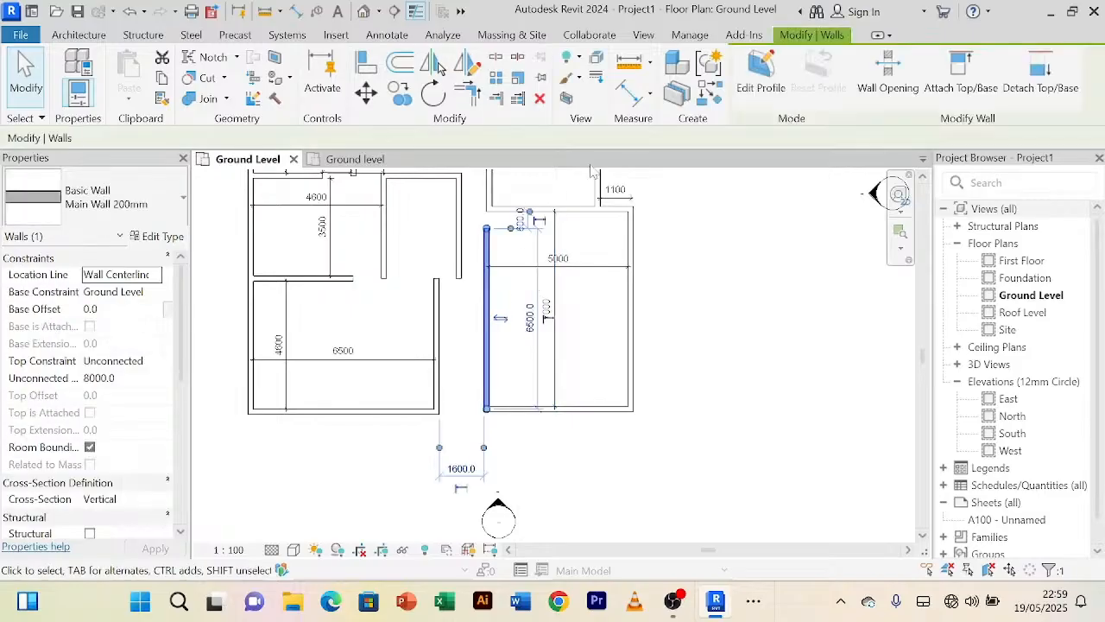
key(w)
key(a)
scroll(432, 389, up, 2)
click(441, 373)
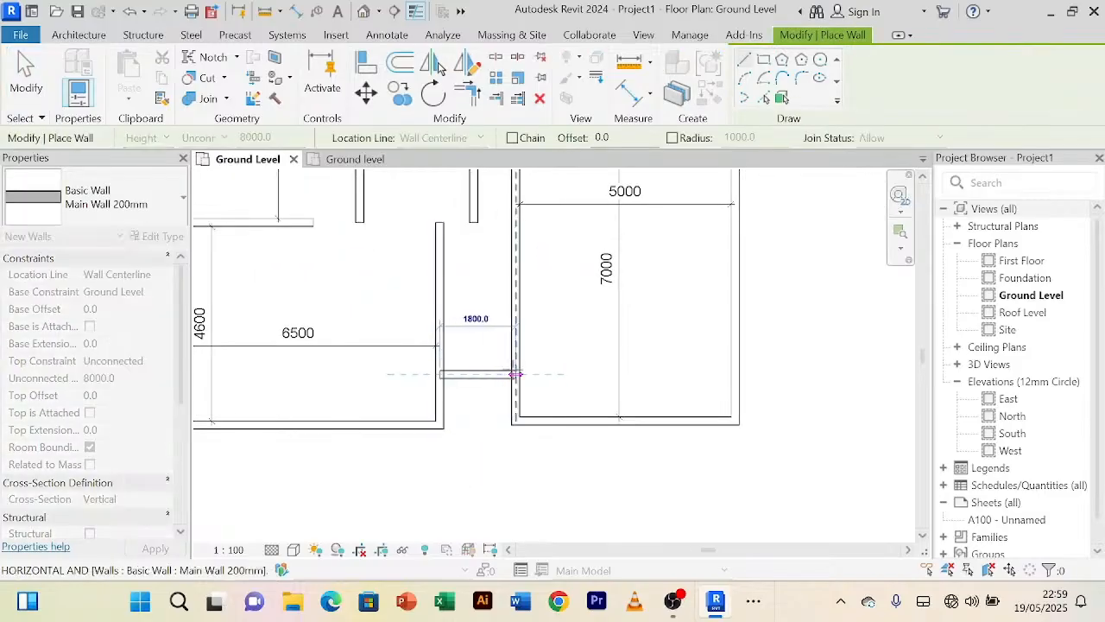
click(515, 374)
right_click(576, 252)
click(605, 262)
right_click(789, 327)
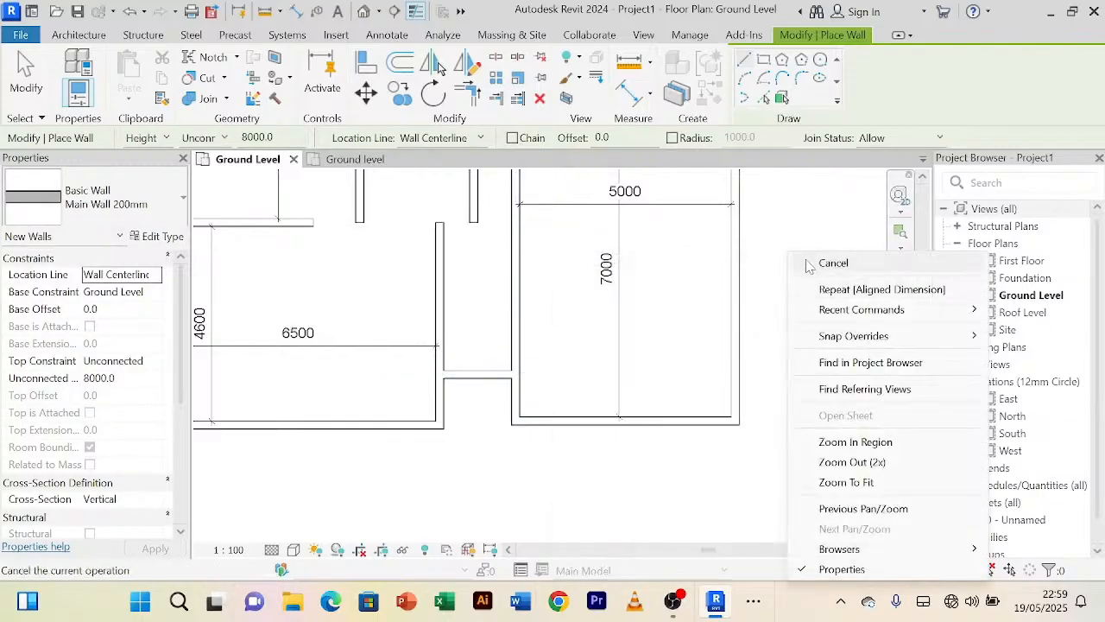
click(798, 265)
Step: Dimension from the new entrance wall's outer face to the lower outer face of the 6500 mm wide room
scroll(802, 267, down, 2)
middle_drag(803, 268, 731, 283)
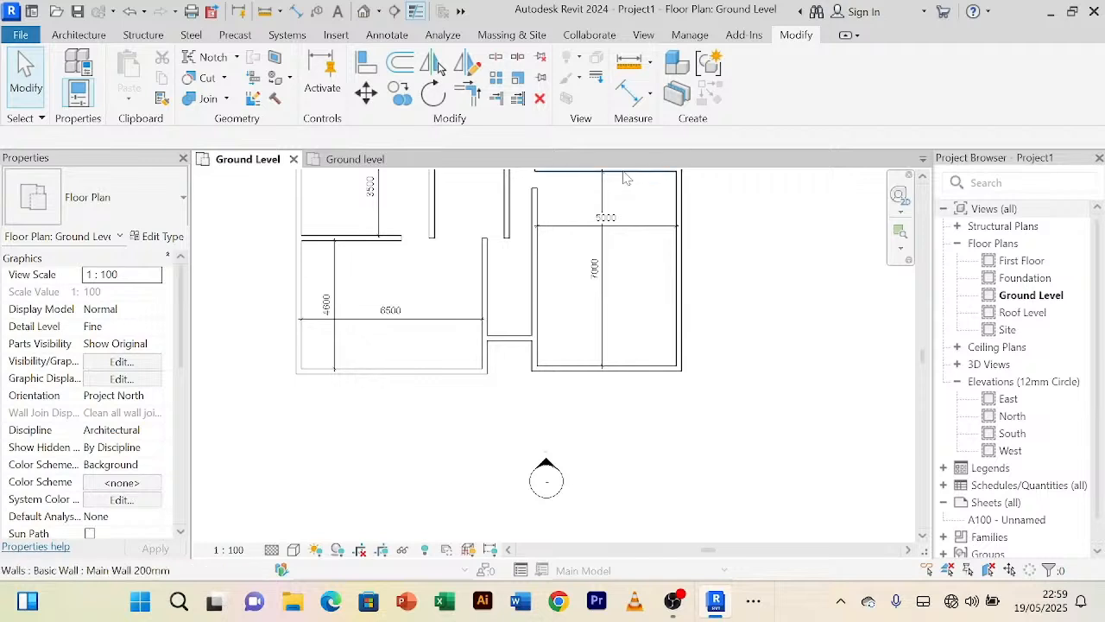
click(627, 93)
scroll(470, 338, up, 3)
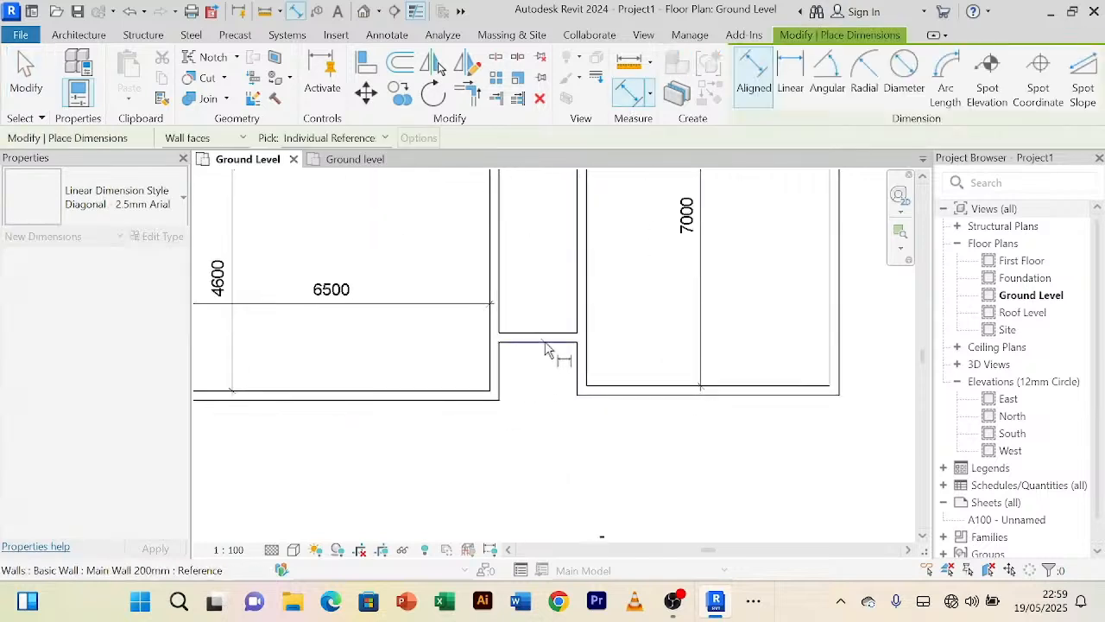
click(491, 401)
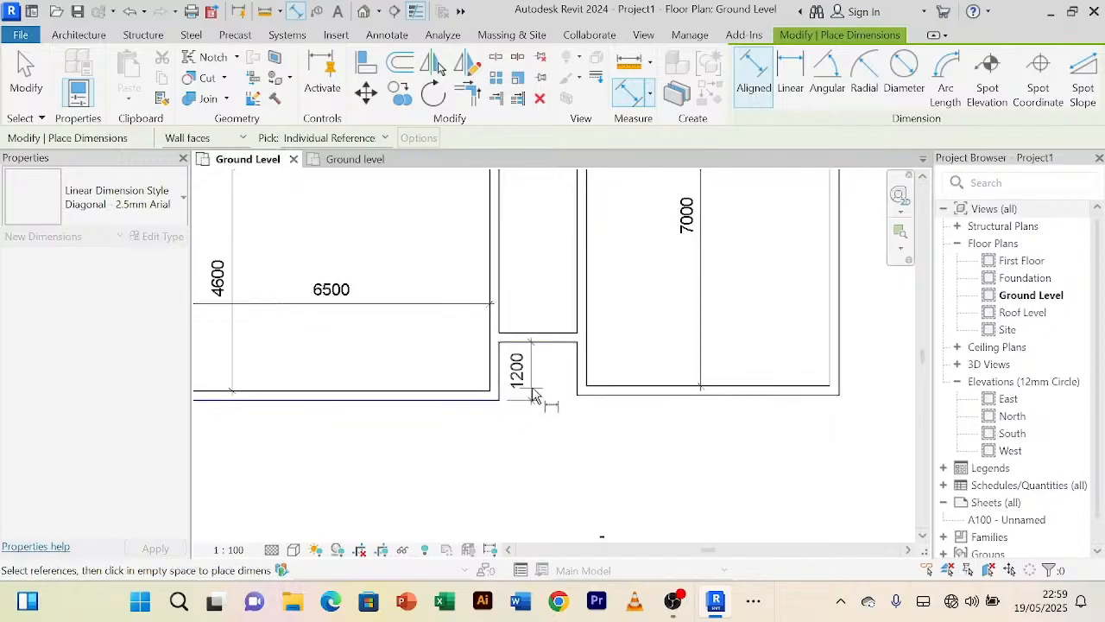
click(533, 380)
right_click(543, 275)
click(552, 285)
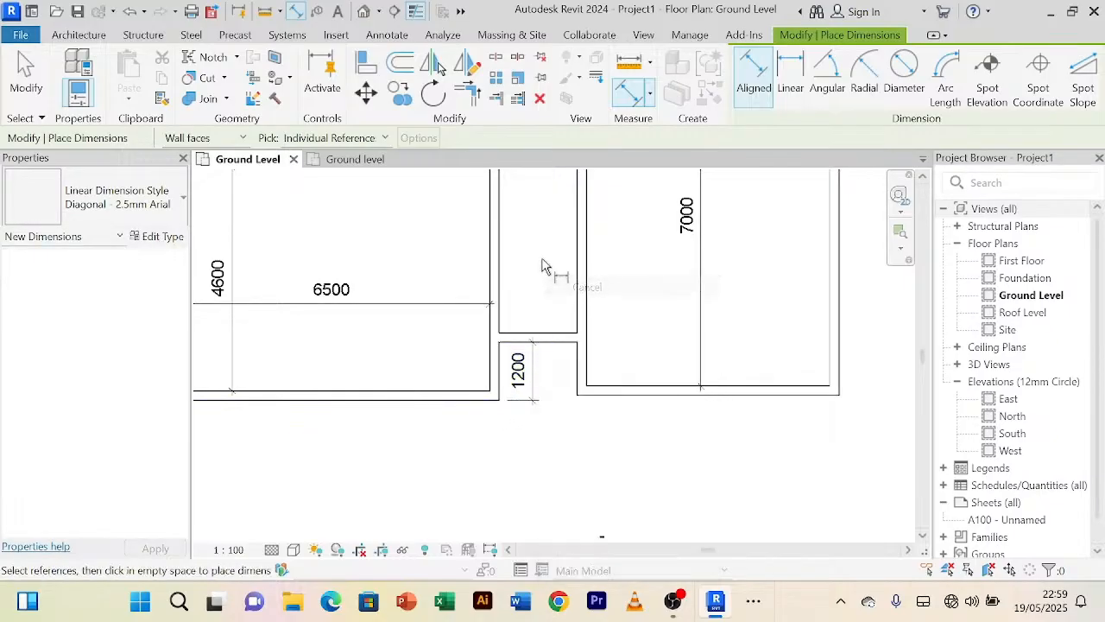
Step: Set the distance from the entrance wall's outer face to the 6500 mm wide room's lower outer face to 1300 mm
click(537, 333)
scroll(537, 339, up, 2)
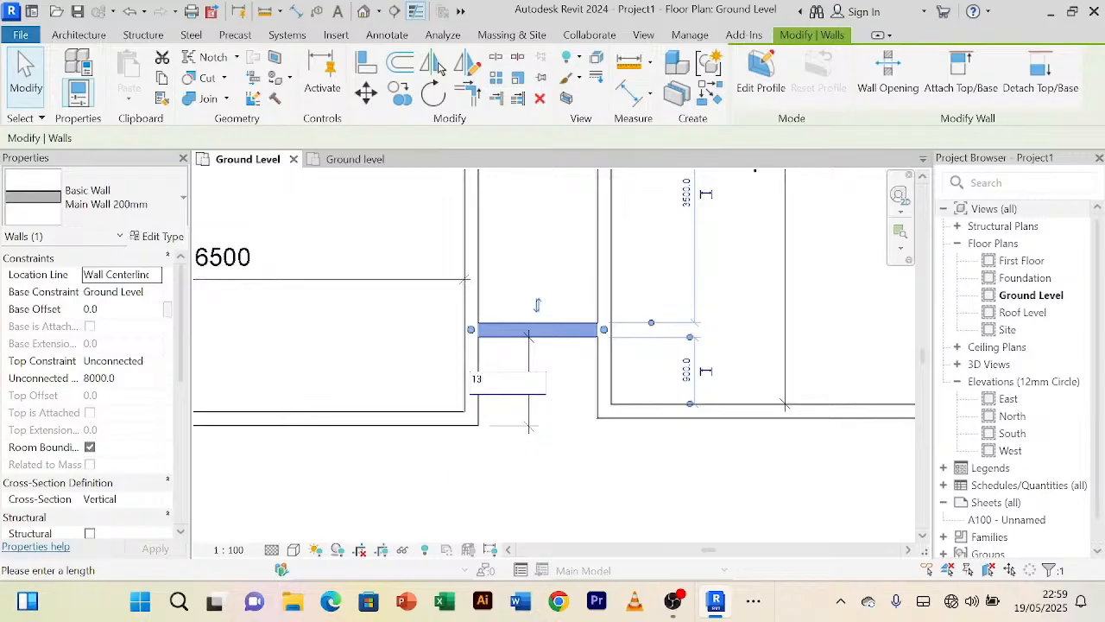
key(Return)
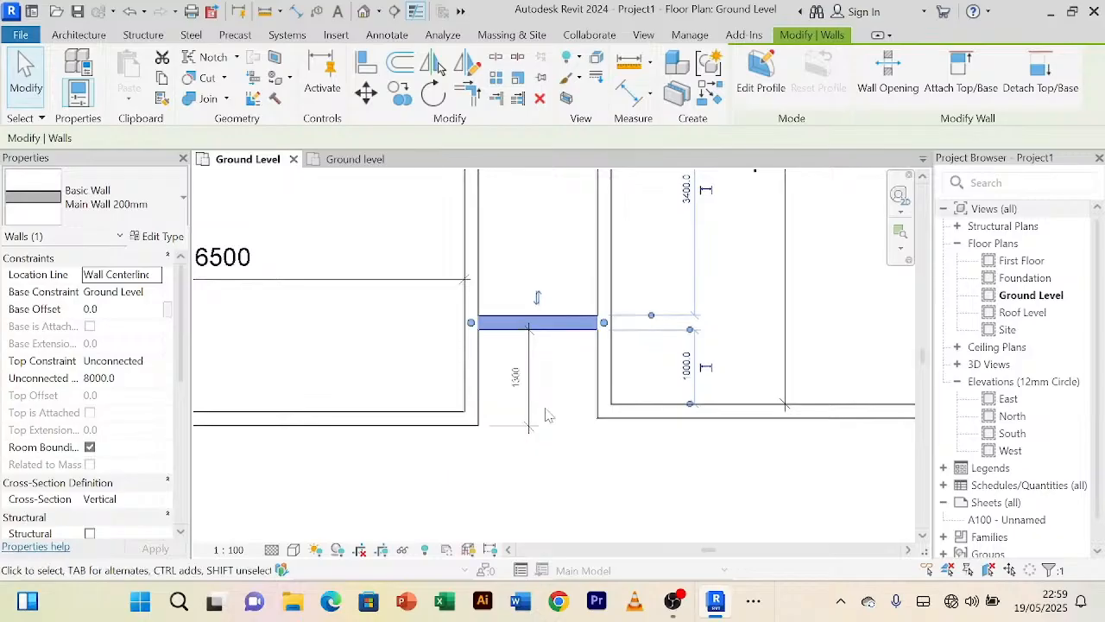
click(564, 443)
Step: Shorten the 6500 mm wide room's wall on the entrance side to a stub ending just inside the entrance wall
scroll(624, 390, down, 5)
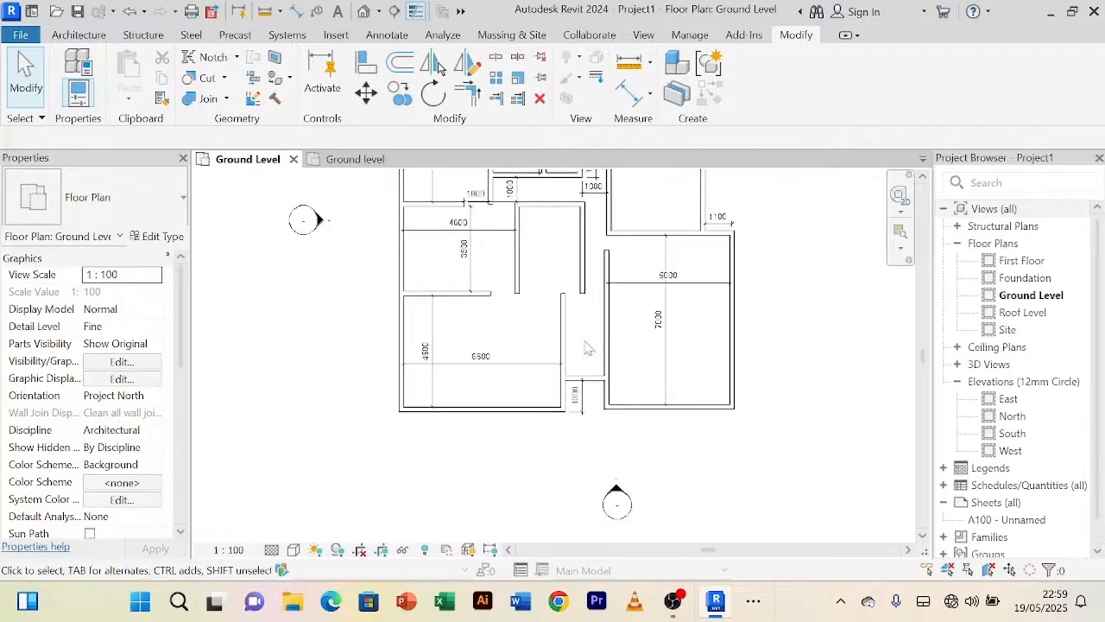
click(564, 315)
scroll(565, 315, up, 2)
drag(560, 285, 561, 390)
click(552, 254)
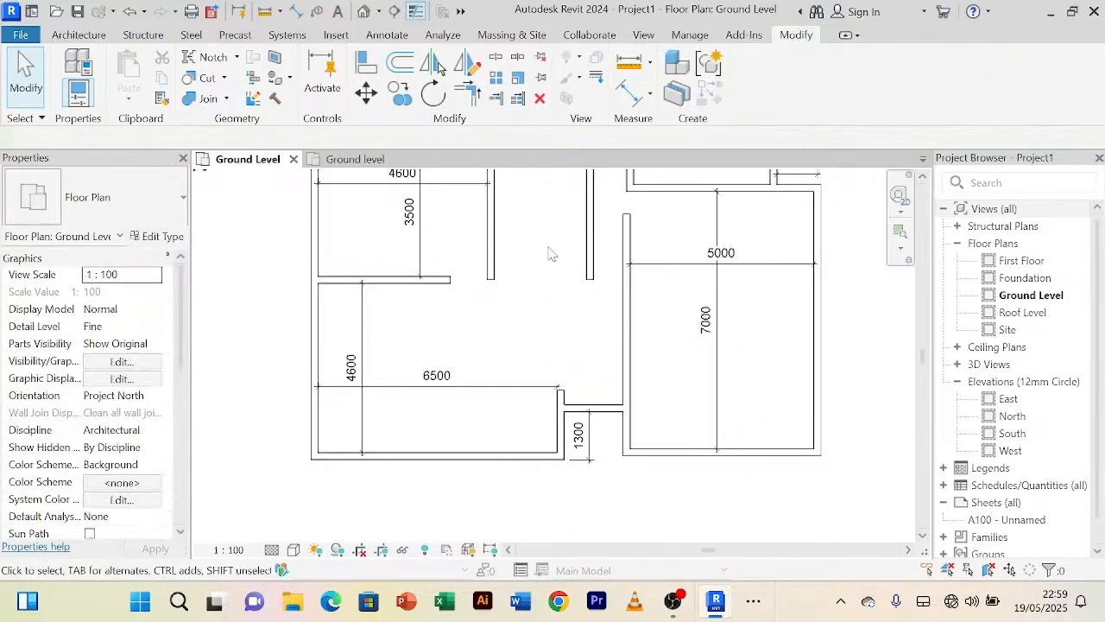
Step: Dimension the clear width of the small room next to the 2000 by 1500 mm room
scroll(552, 254, down, 3)
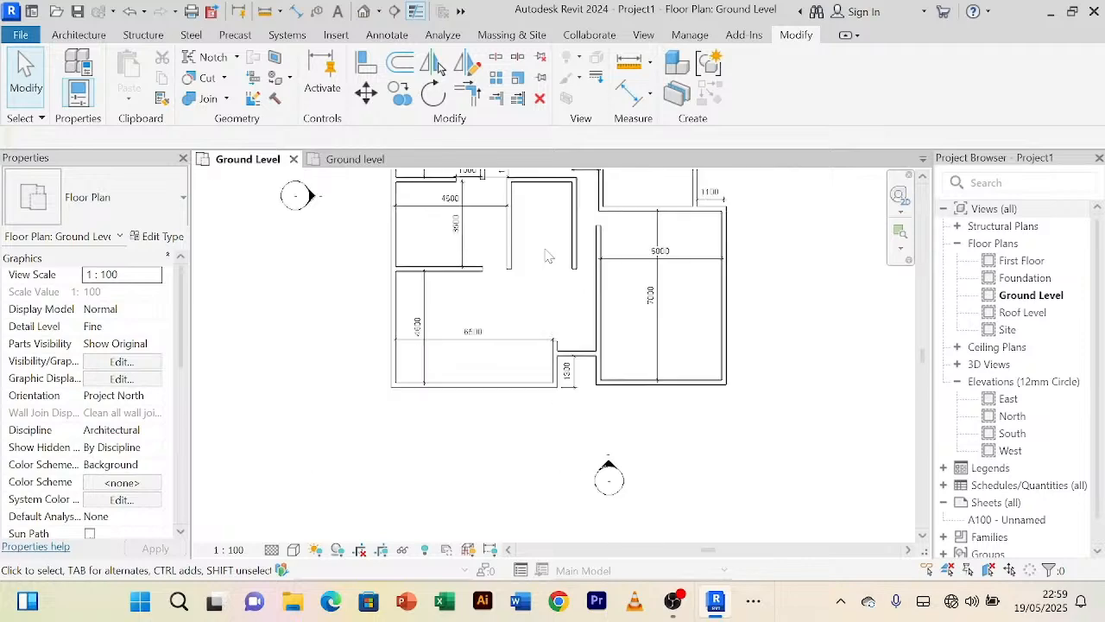
scroll(760, 449, up, 2)
scroll(737, 443, up, 2)
scroll(732, 440, down, 1)
mouse_move(744, 429)
middle_down()
mouse_move(811, 404)
mouse_move(747, 387)
middle_up()
scroll(798, 405, down, 3)
scroll(564, 227, up, 4)
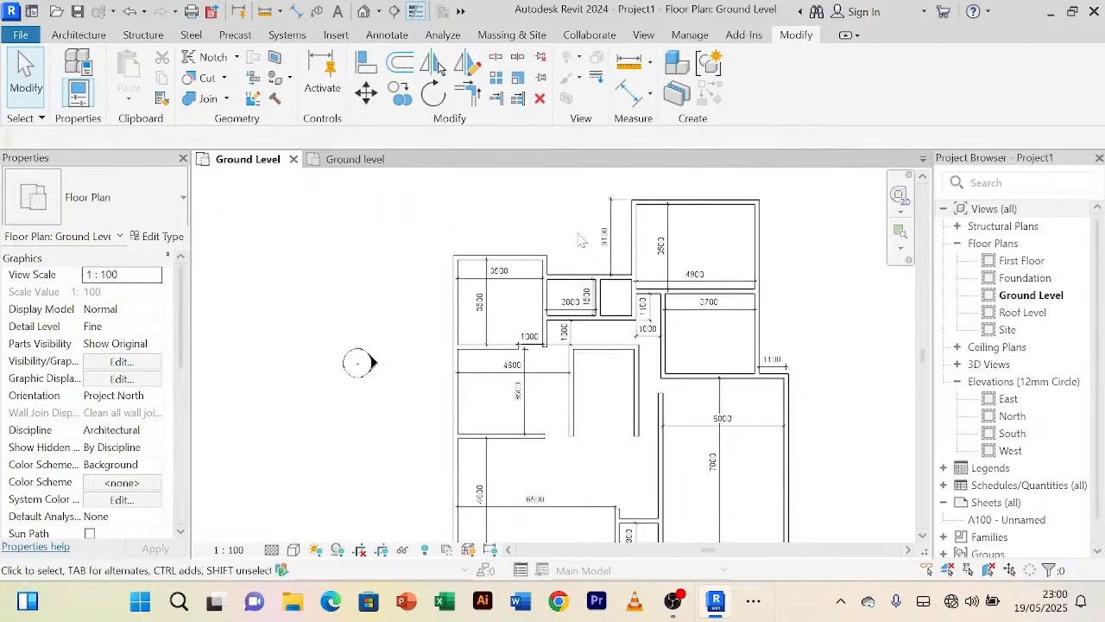
middle_drag(639, 337, 596, 302)
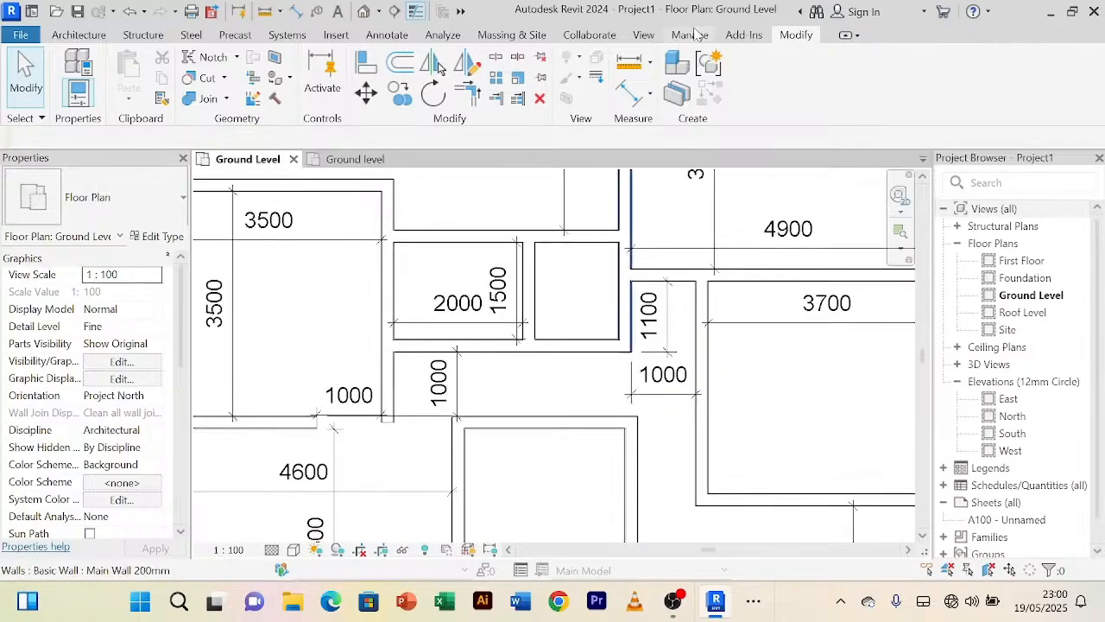
click(624, 94)
scroll(575, 281, up, 2)
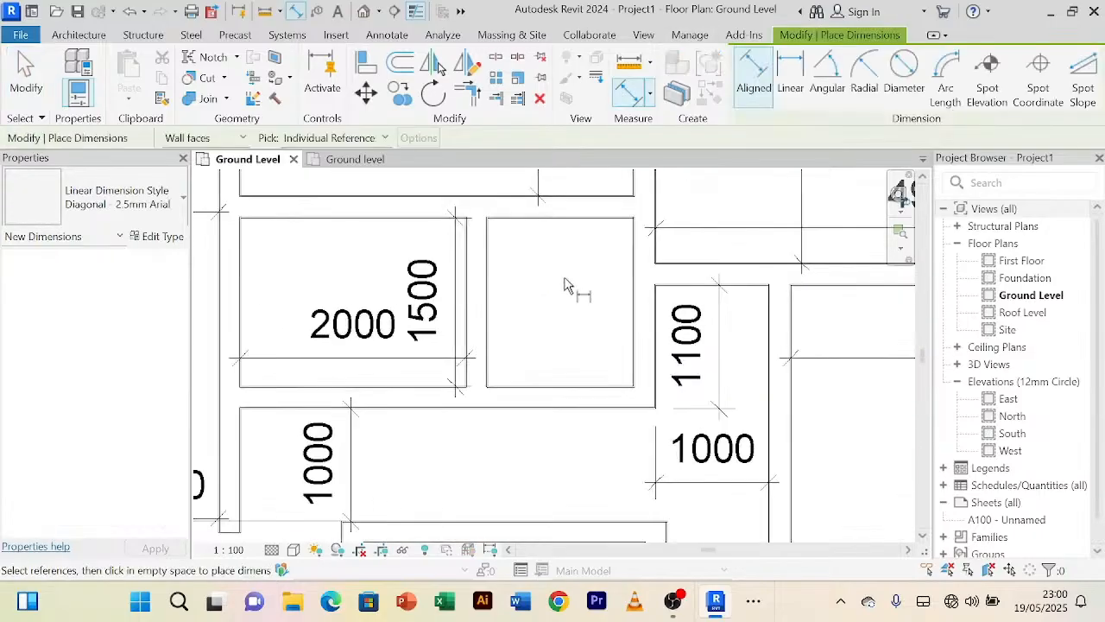
click(633, 255)
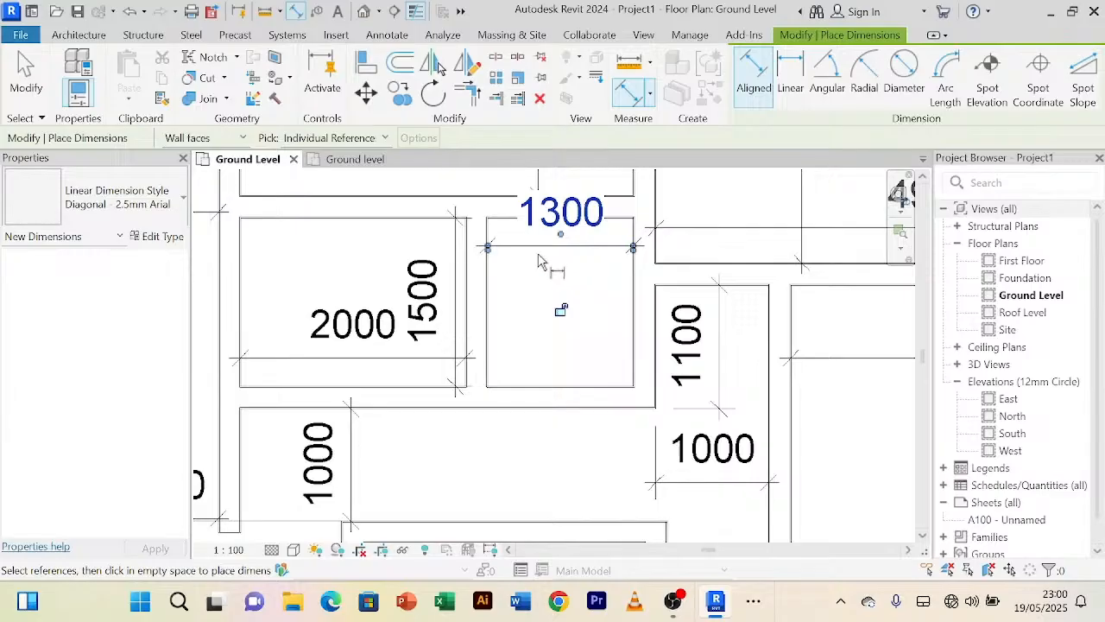
scroll(540, 261, down, 5)
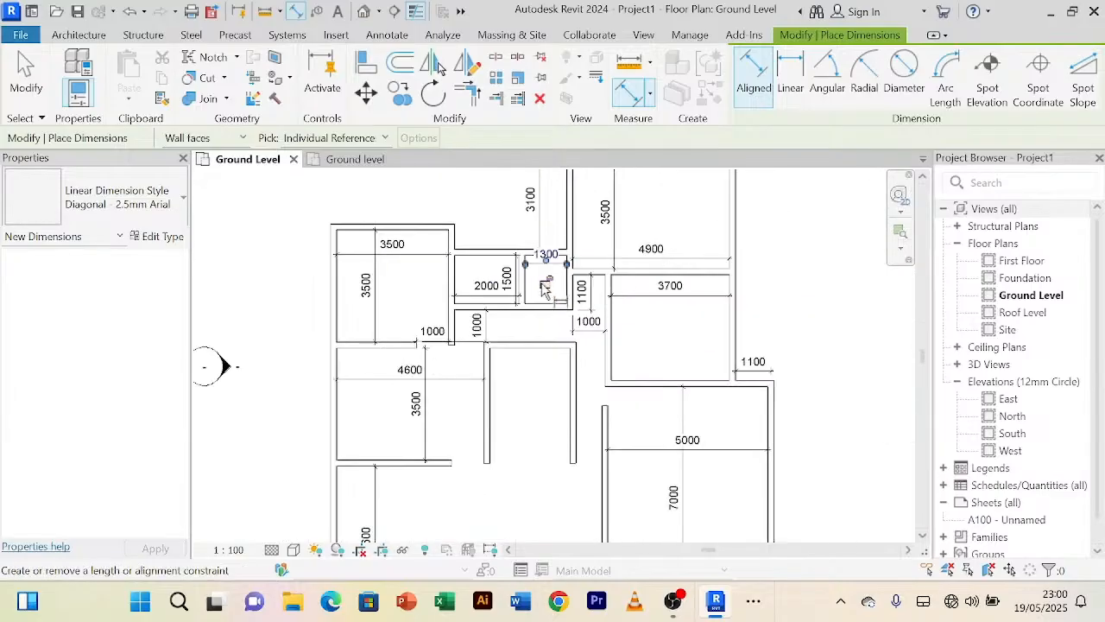
scroll(544, 287, up, 2)
scroll(544, 287, down, 3)
scroll(544, 287, down, 1)
scroll(535, 284, up, 4)
scroll(522, 276, down, 2)
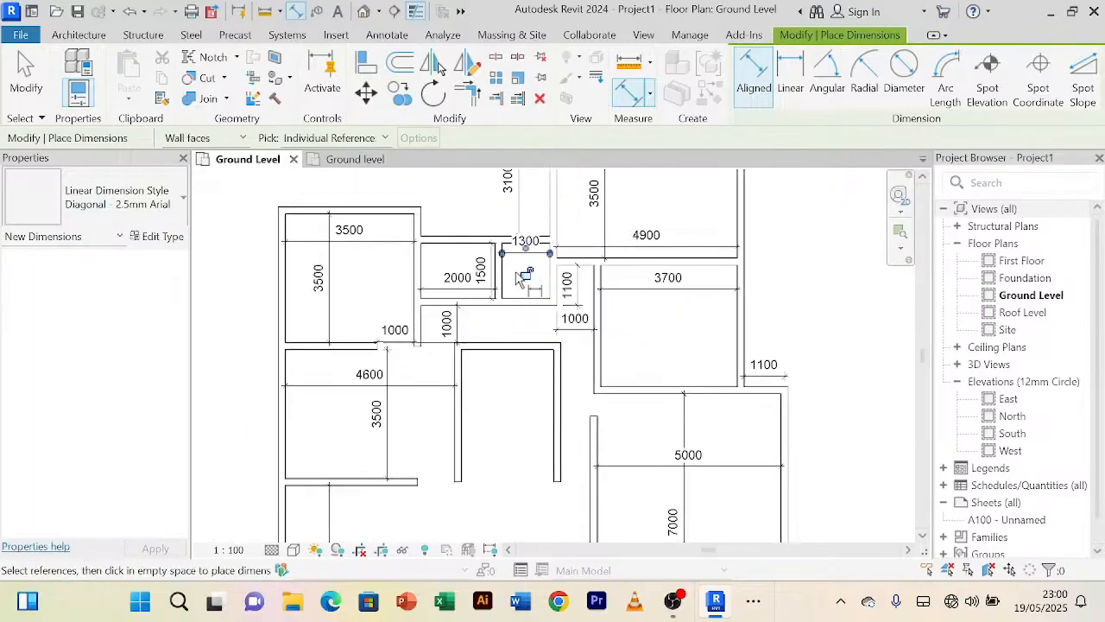
Step: End the aligned dimensioning of the ground floor rooms
scroll(523, 277, down, 3)
right_click(732, 230)
click(753, 240)
right_click(746, 210)
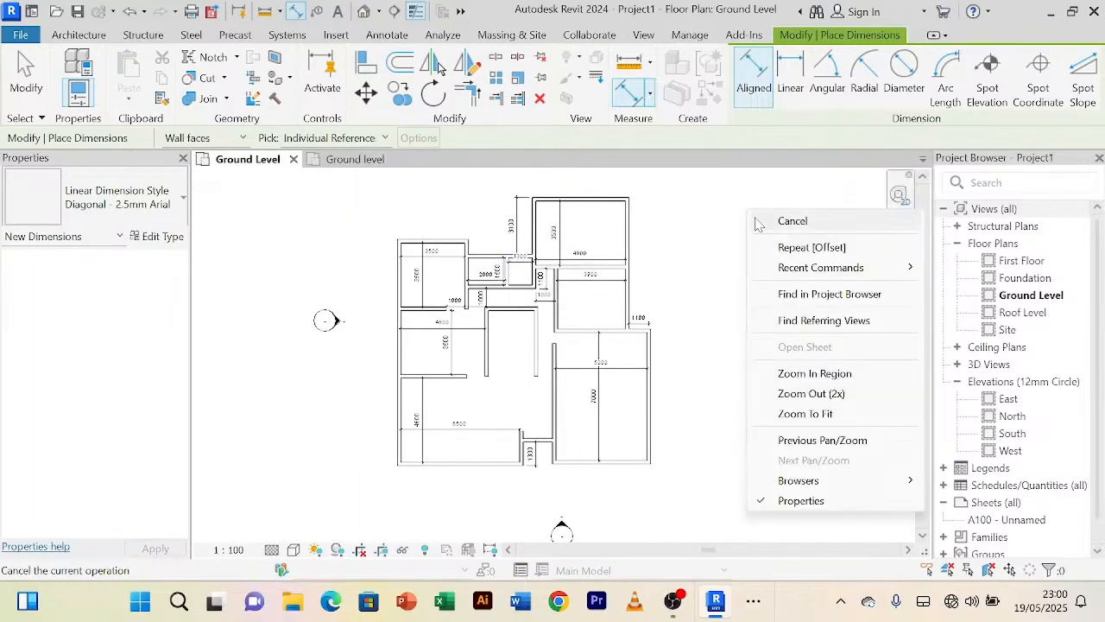
click(754, 220)
right_click(738, 187)
click(748, 200)
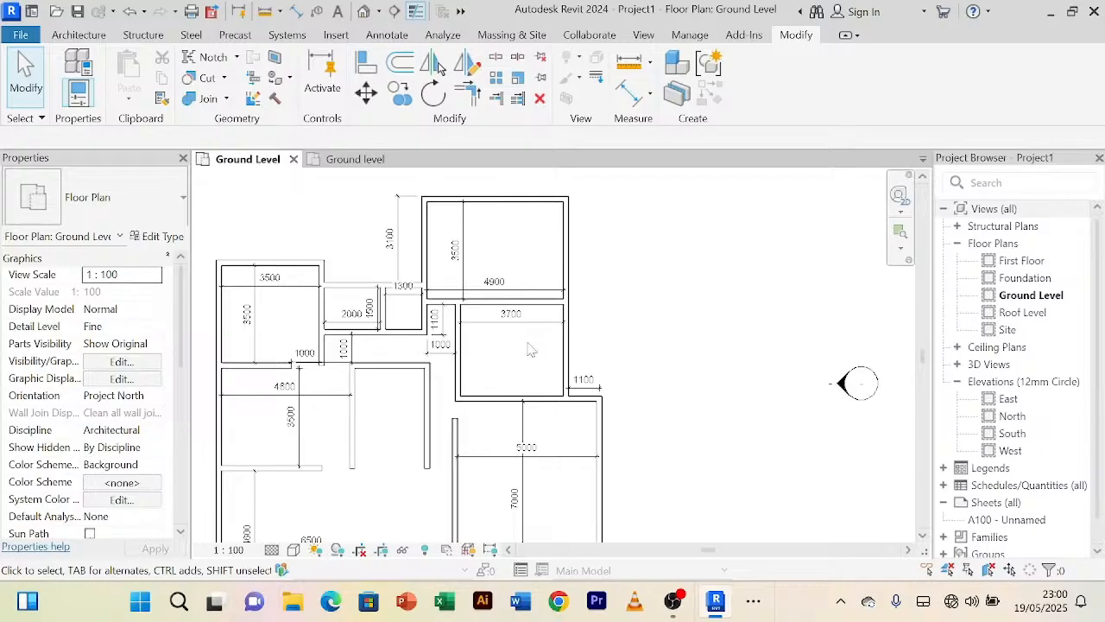
Step: Add an aligned dimension across the passage between the three-sided central space and the large 5000 mm wide room
scroll(471, 365, up, 2)
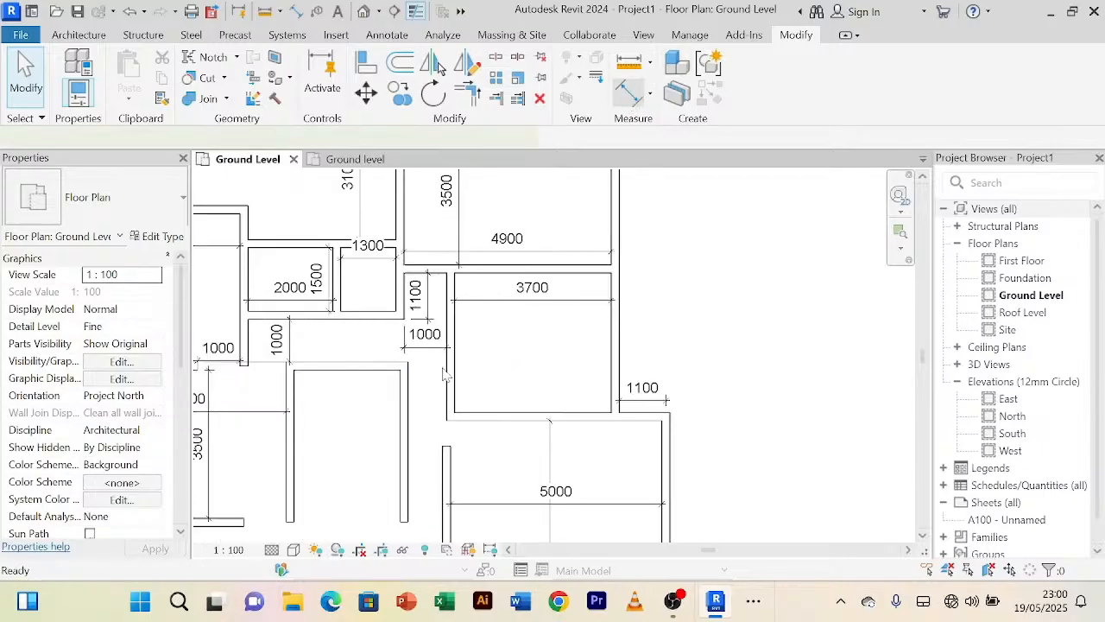
key(d)
key(i)
scroll(423, 449, up, 2)
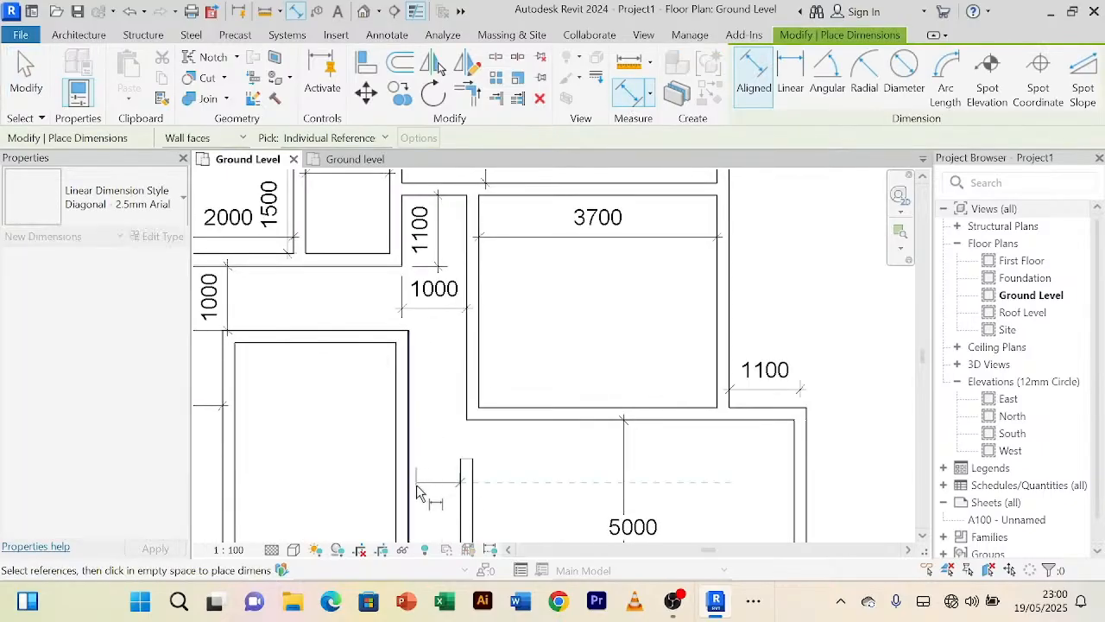
click(410, 490)
click(423, 493)
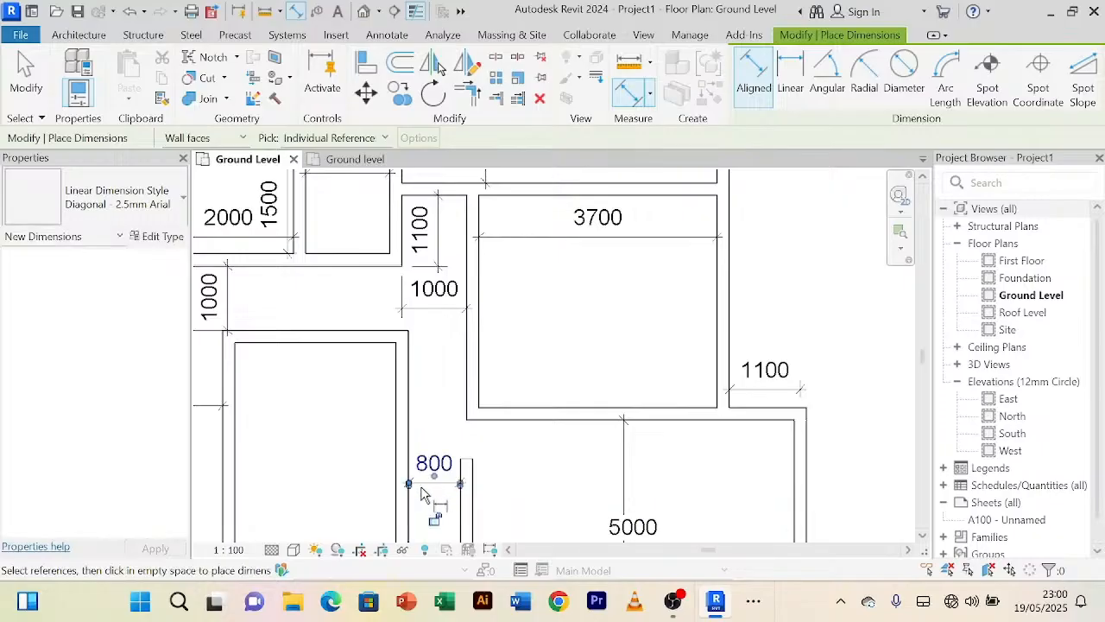
right_click(456, 357)
click(495, 58)
middle_drag(377, 253, 345, 346)
right_click(353, 345)
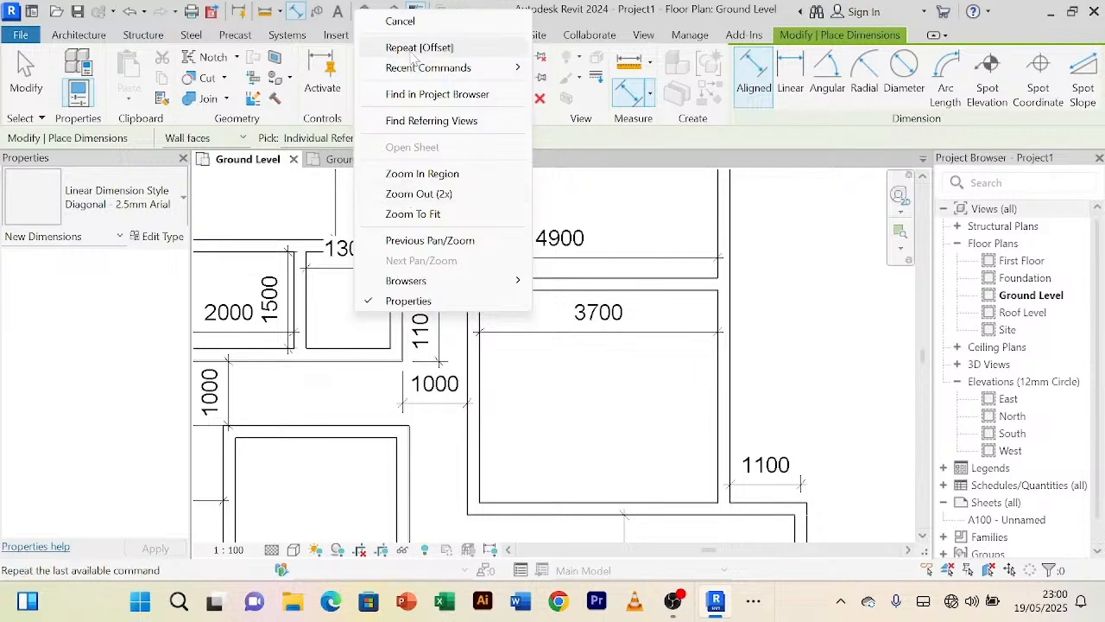
click(399, 21)
Step: Move the east wall of the small room beside the 2000 mm wide room so its width is 1400 mm
click(395, 268)
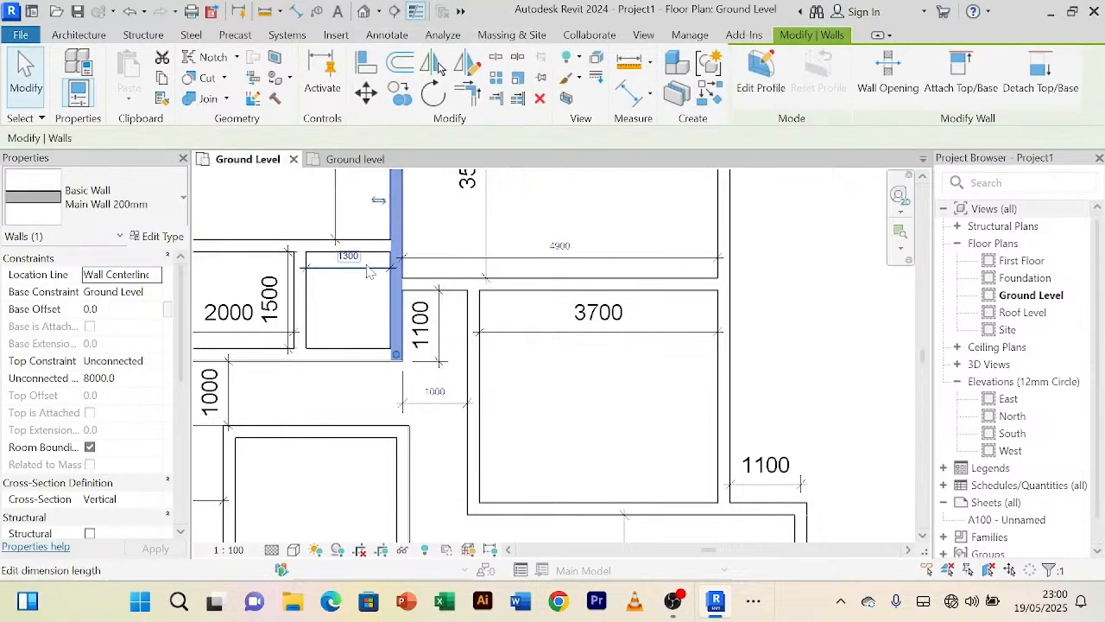
click(348, 256)
key(BackSpace)
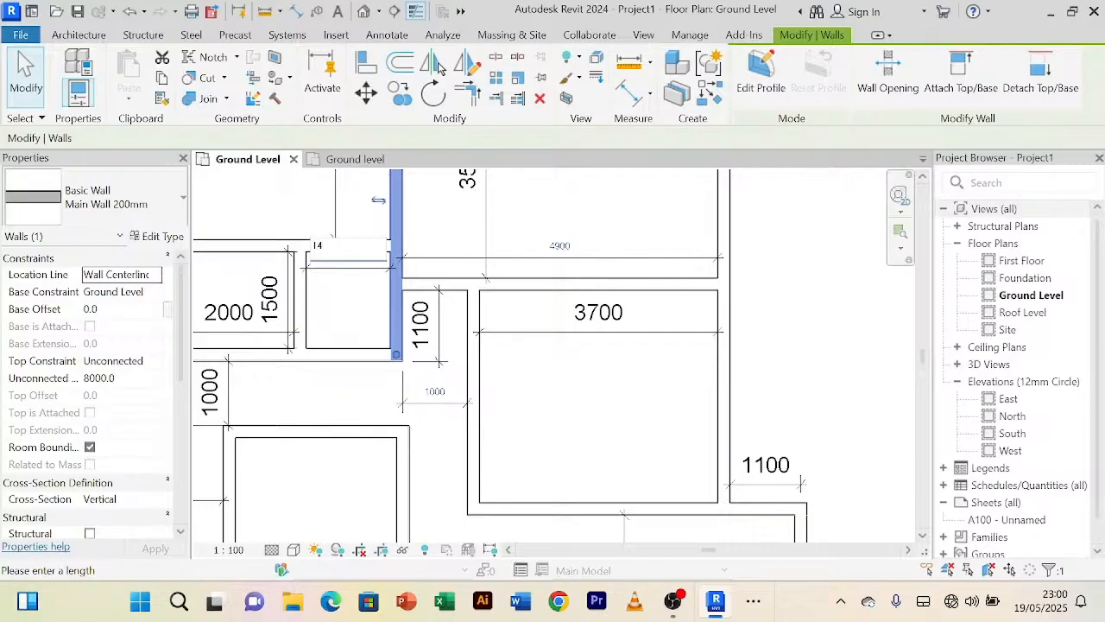
key(Return)
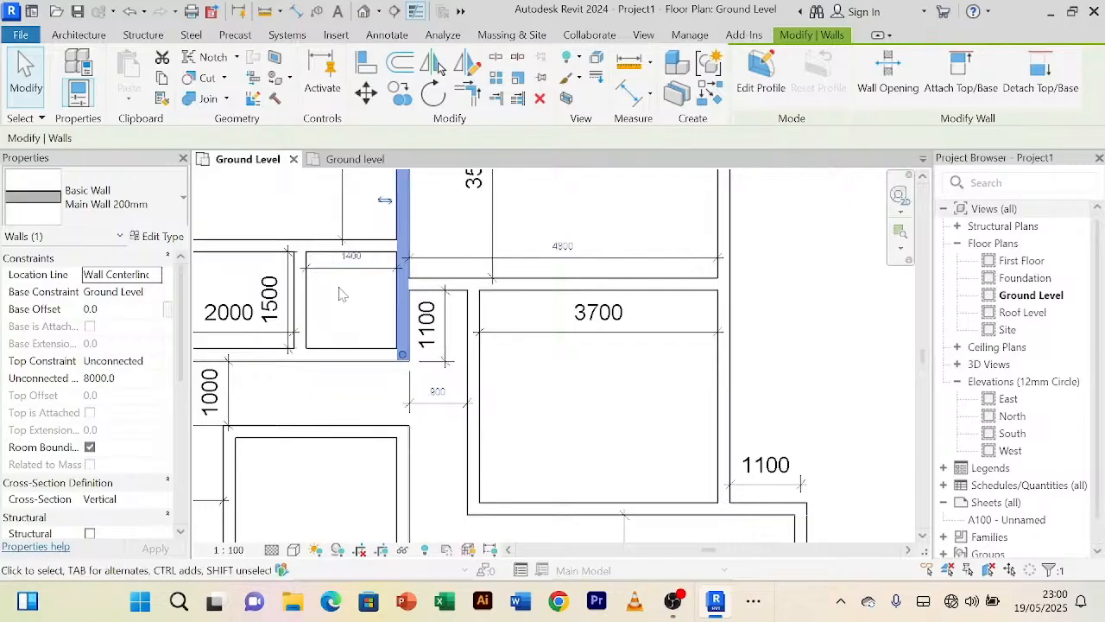
click(766, 296)
scroll(767, 295, down, 2)
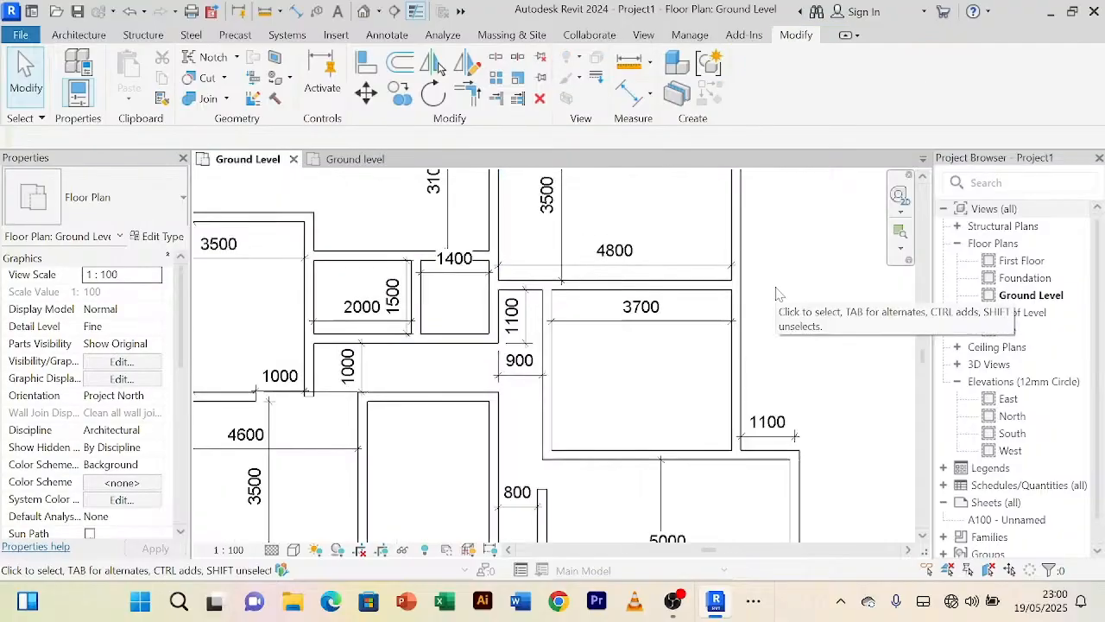
Step: Move the outer east wall of the northeast room so that room's width is 4900 mm
middle_drag(766, 295, 679, 401)
click(653, 372)
click(518, 374)
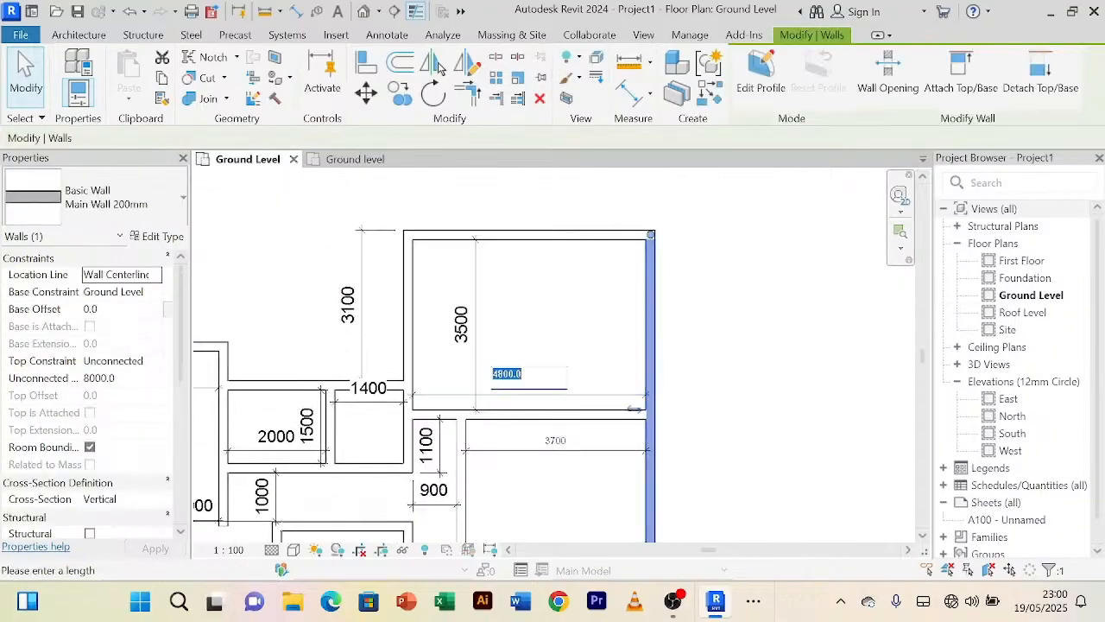
text(4900)
key(Return)
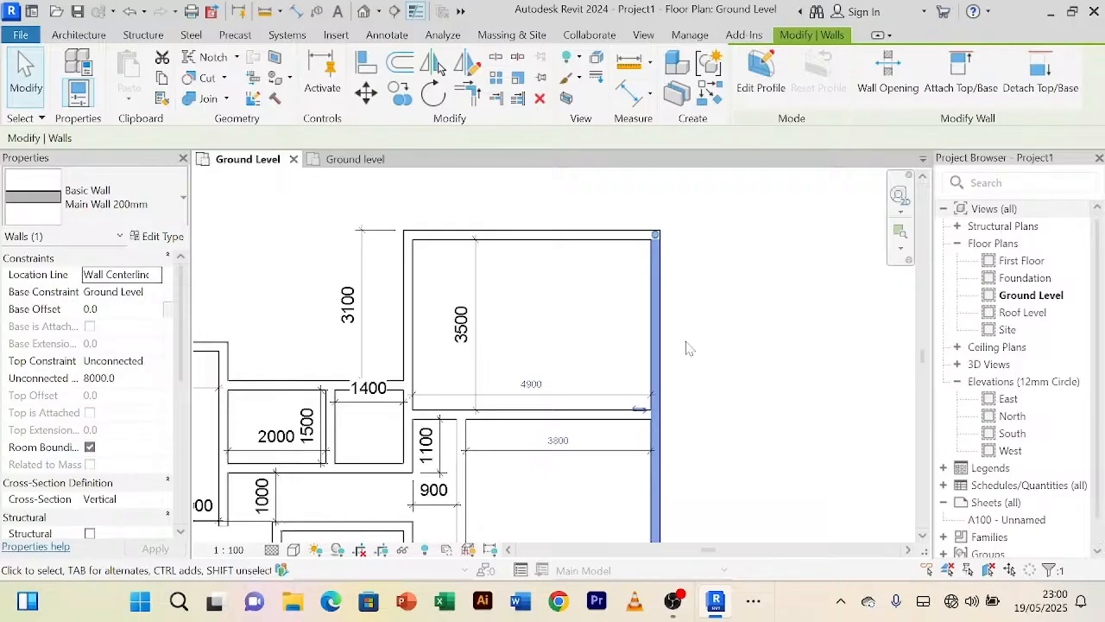
scroll(688, 347, down, 3)
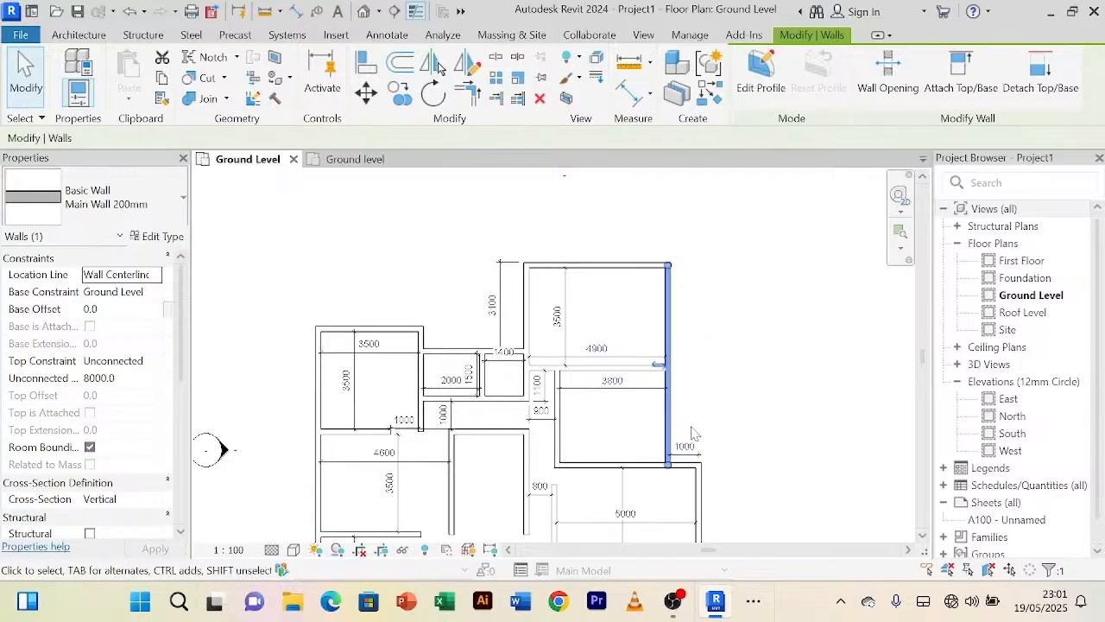
scroll(690, 399, down, 2)
middle_drag(690, 397, 679, 288)
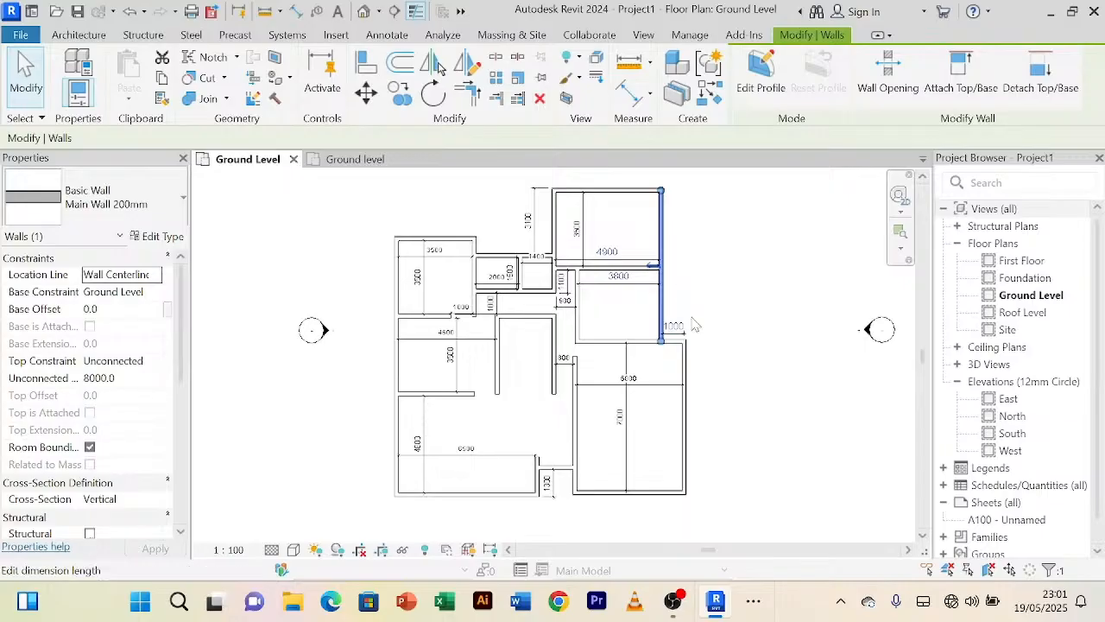
scroll(692, 323, up, 3)
click(723, 335)
Step: Set the corridor width beside the middle east room to 1000 mm by moving that room's west wall
middle_drag(728, 340, 706, 244)
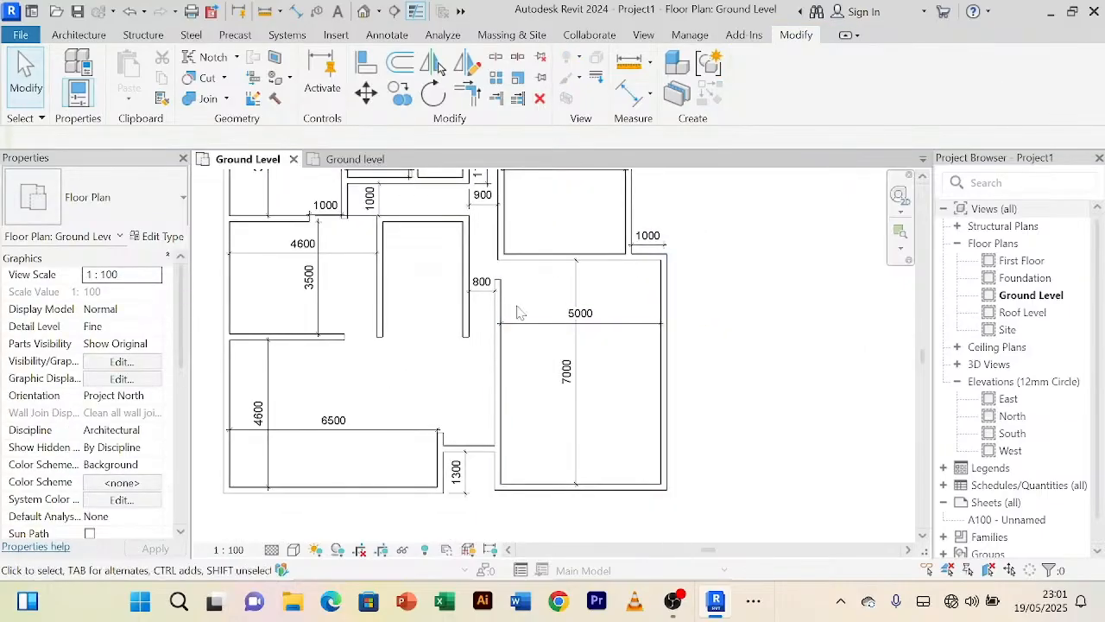
middle_drag(519, 291, 519, 348)
scroll(504, 278, up, 3)
middle_drag(597, 254, 542, 382)
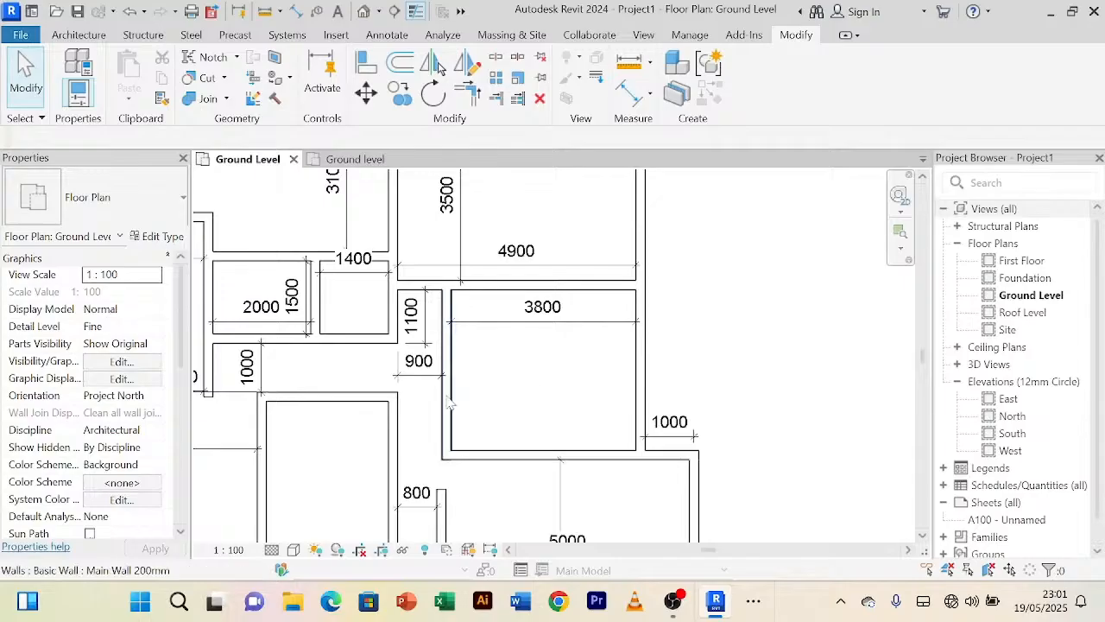
click(447, 363)
click(419, 366)
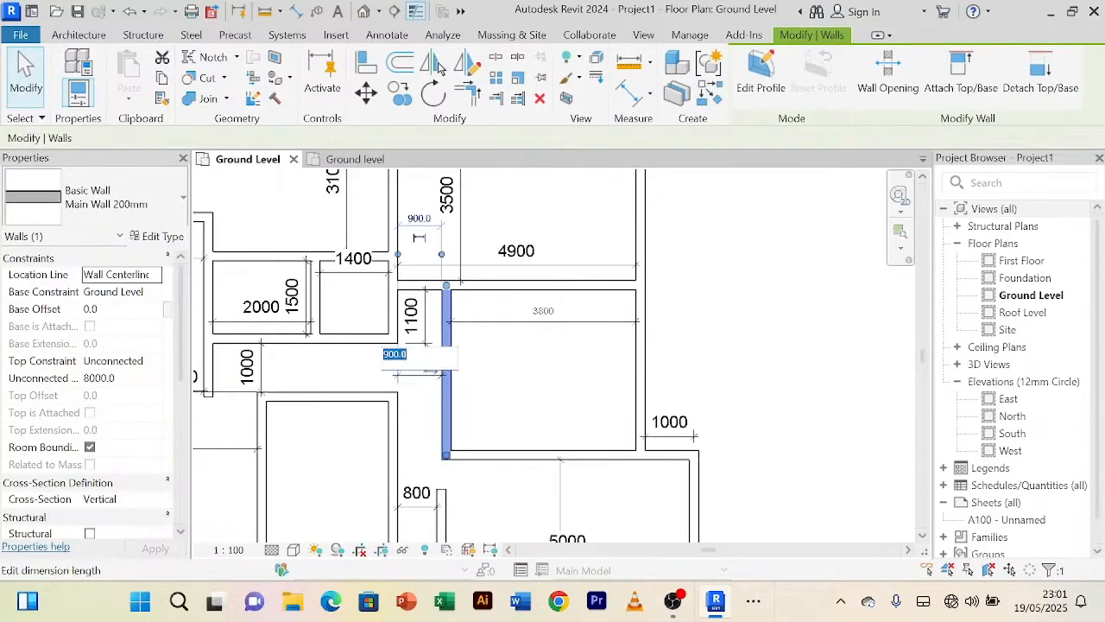
text(100)
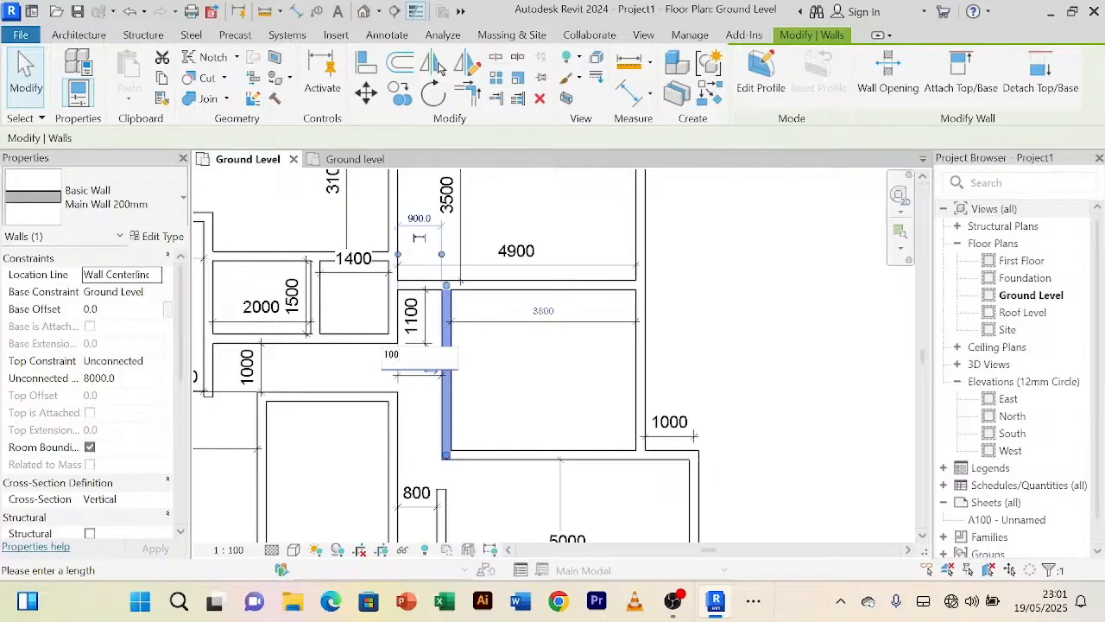
text(0)
key(Return)
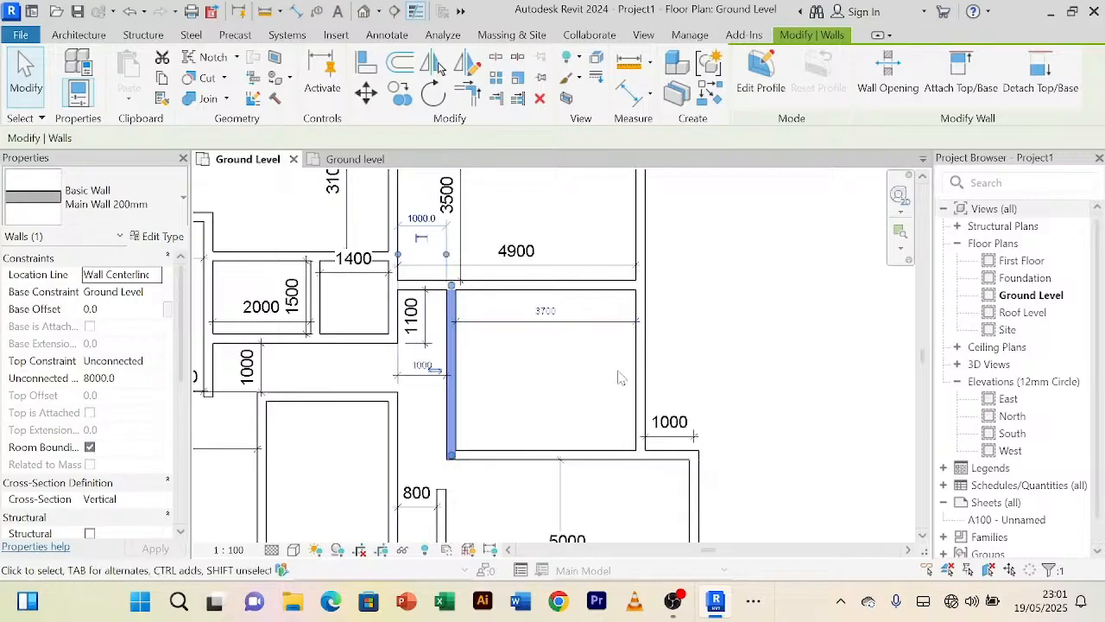
click(694, 373)
click(642, 373)
scroll(711, 320, down, 2)
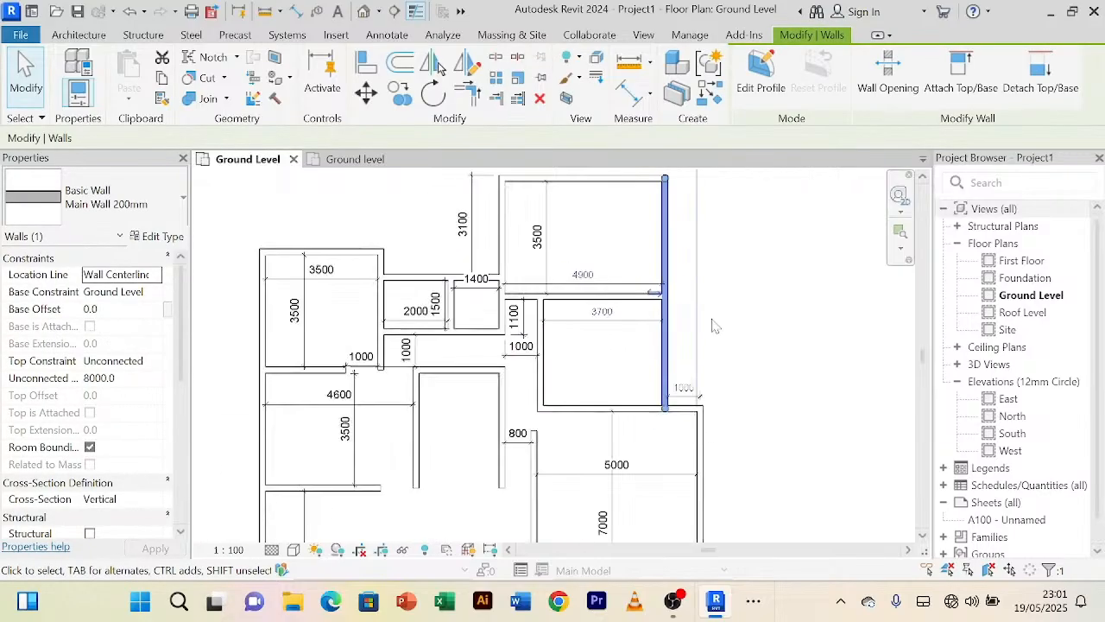
click(742, 334)
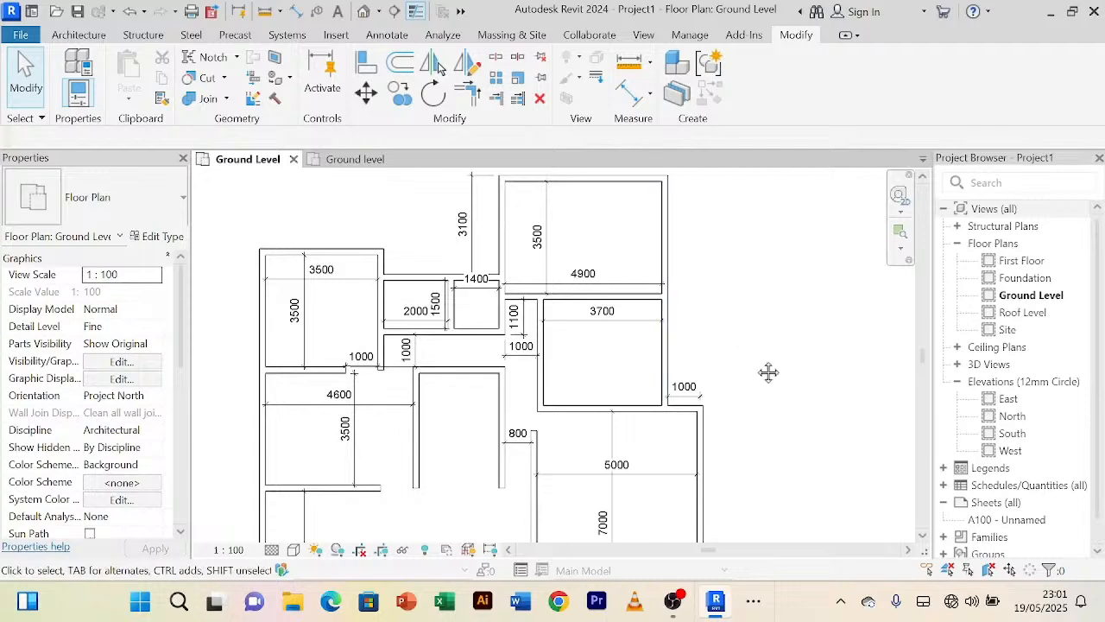
Step: Set the passage between the central space and the large southeast room to 1000 mm by moving the room's west wall
scroll(734, 289, down, 3)
middle_drag(731, 287, 735, 266)
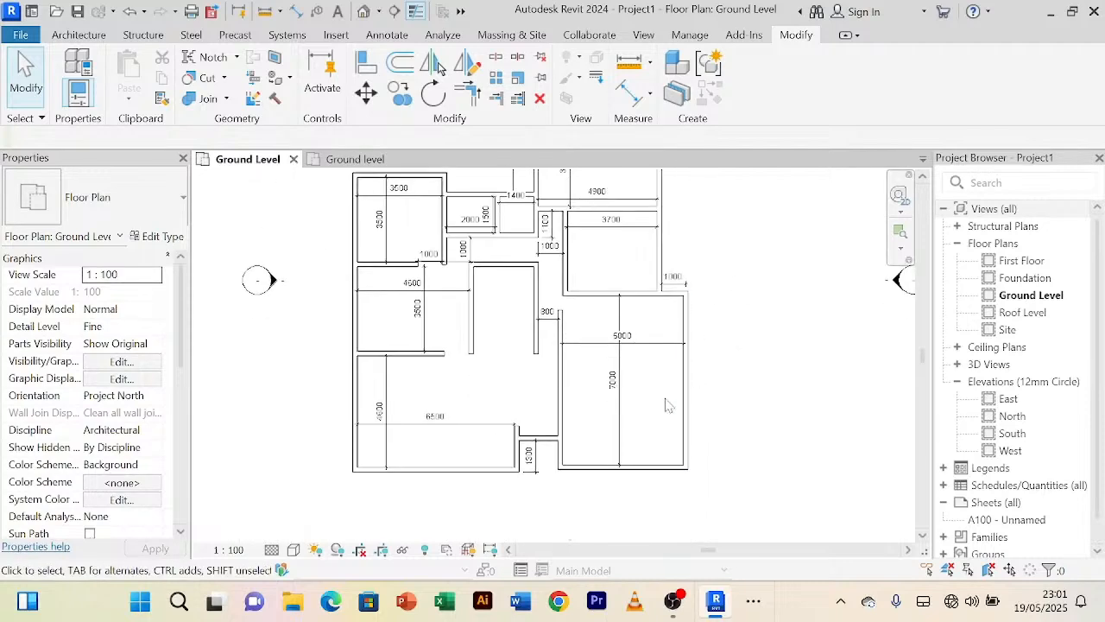
click(562, 385)
scroll(659, 332, up, 2)
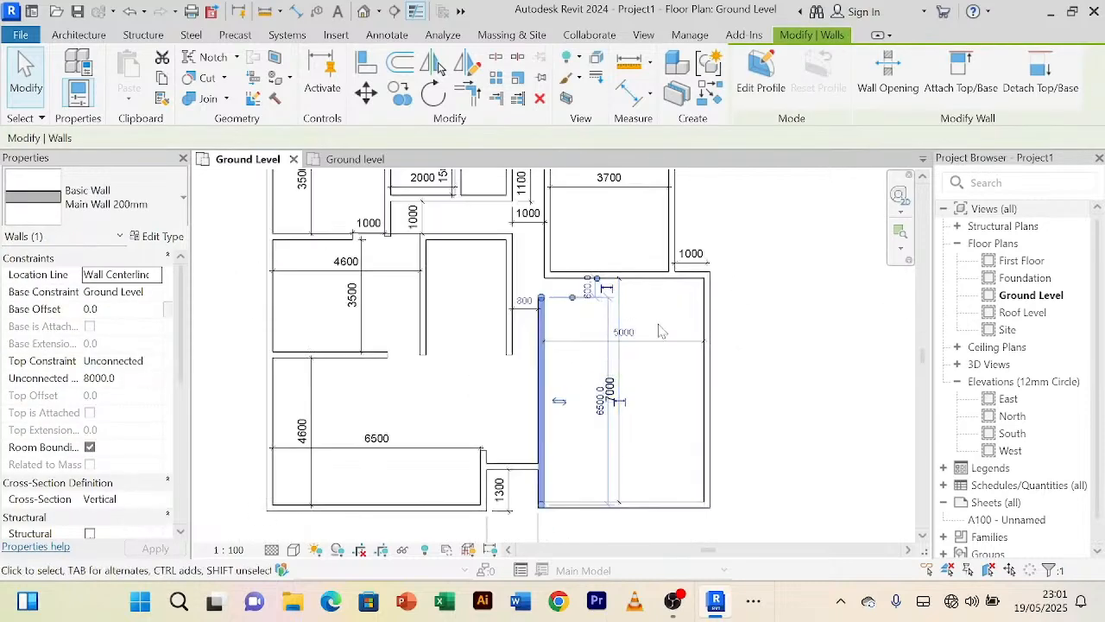
click(524, 300)
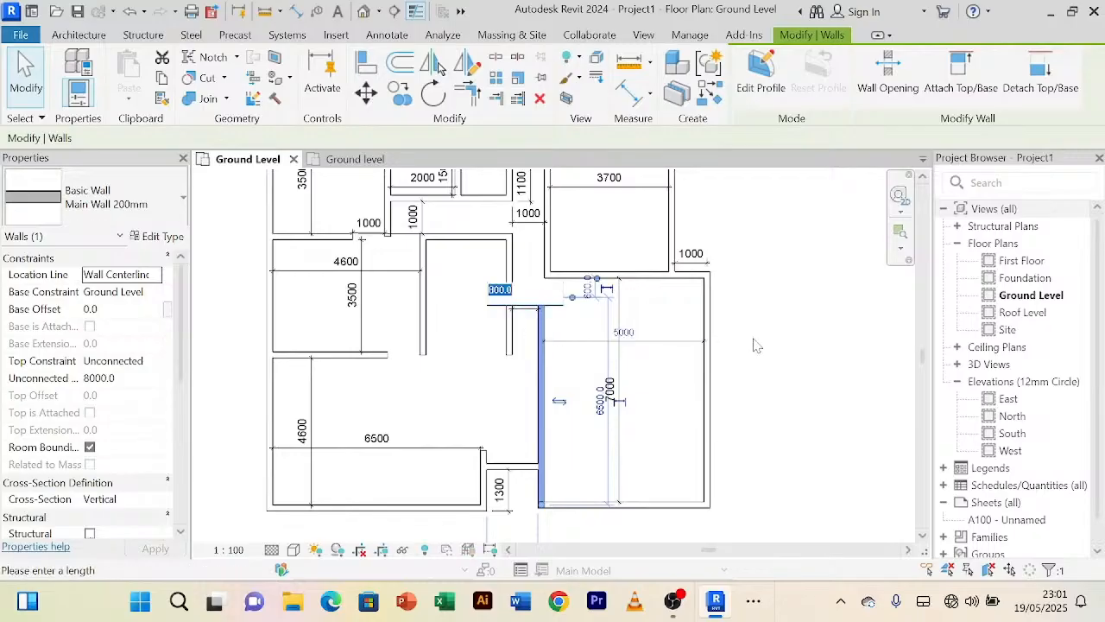
text(1000)
key(Return)
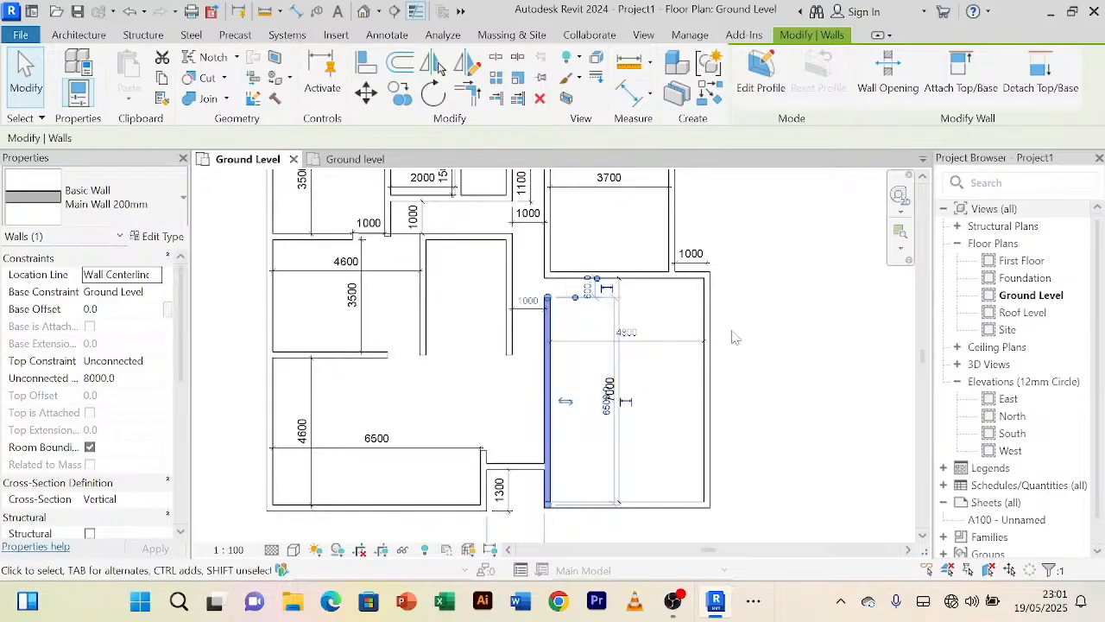
click(729, 342)
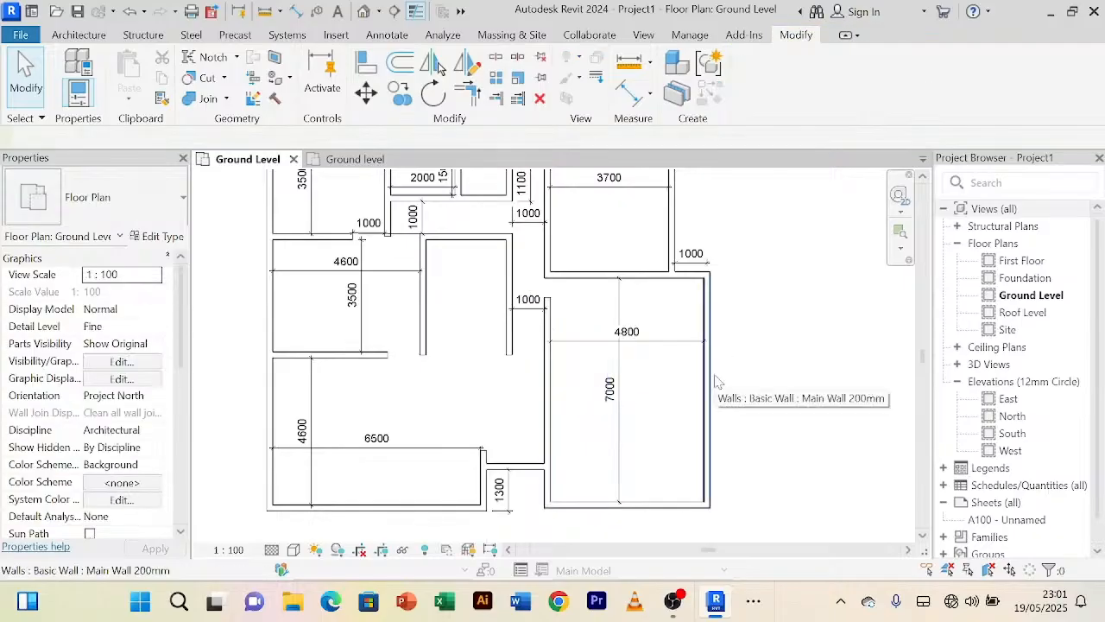
Step: Move the east wall of the large southeast room so the room's width is 5000 mm
click(710, 384)
scroll(651, 345, up, 2)
click(600, 332)
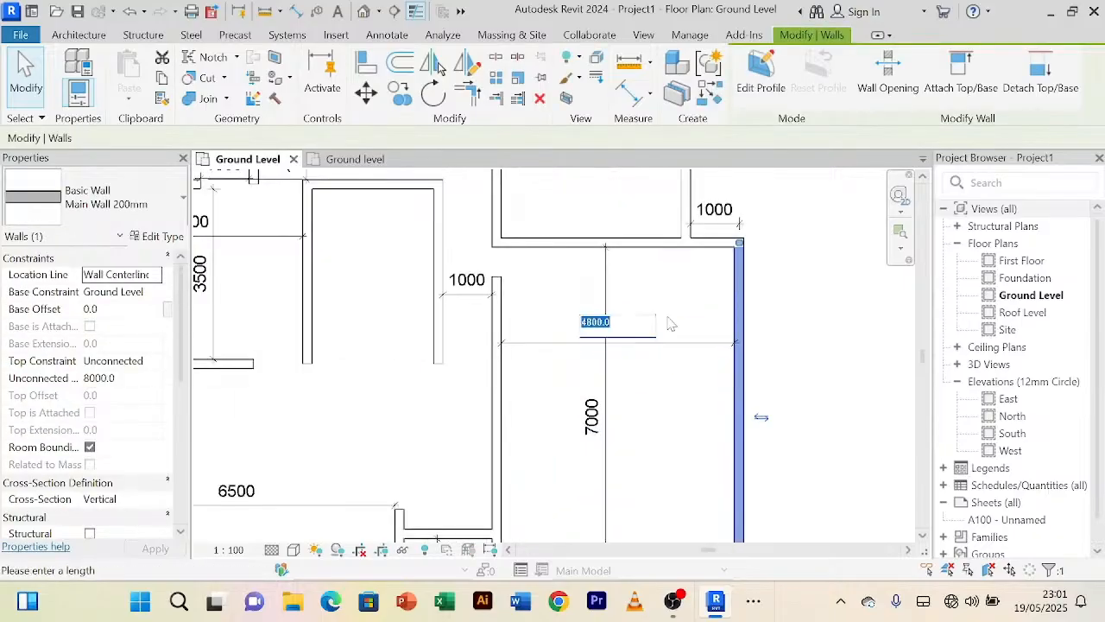
scroll(672, 324, down, 1)
text(5)
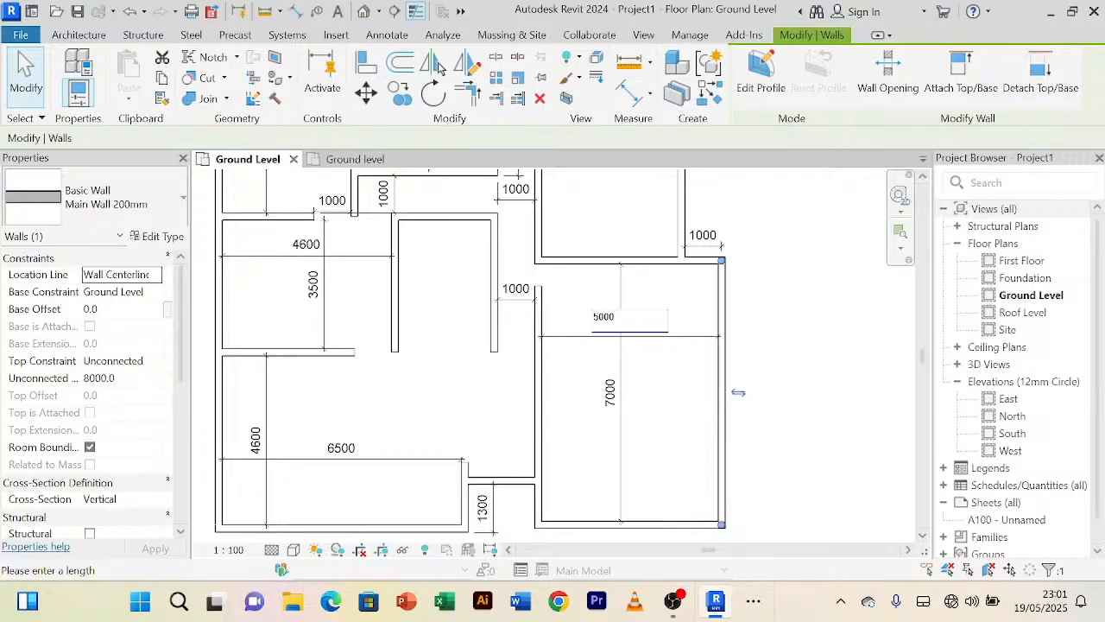
key(Return)
click(826, 339)
Step: Examine the adjusted room and corridor dimensions across the ground floor plan
scroll(825, 340, down, 1)
scroll(828, 341, down, 1)
scroll(647, 367, up, 3)
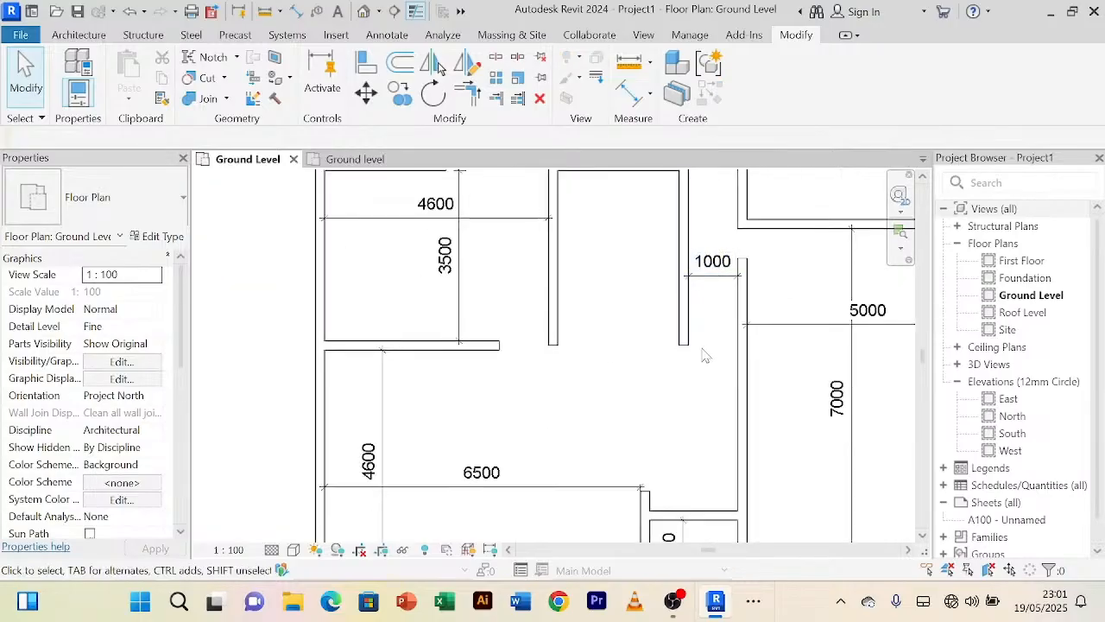
scroll(705, 350, down, 4)
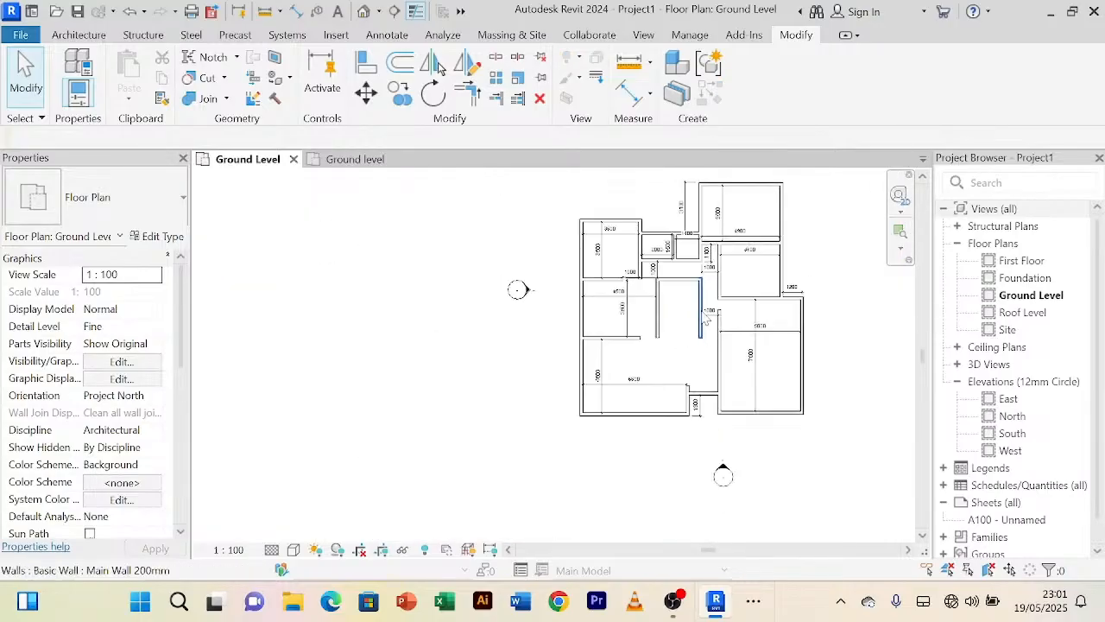
scroll(699, 354, up, 3)
middle_drag(697, 360, 647, 424)
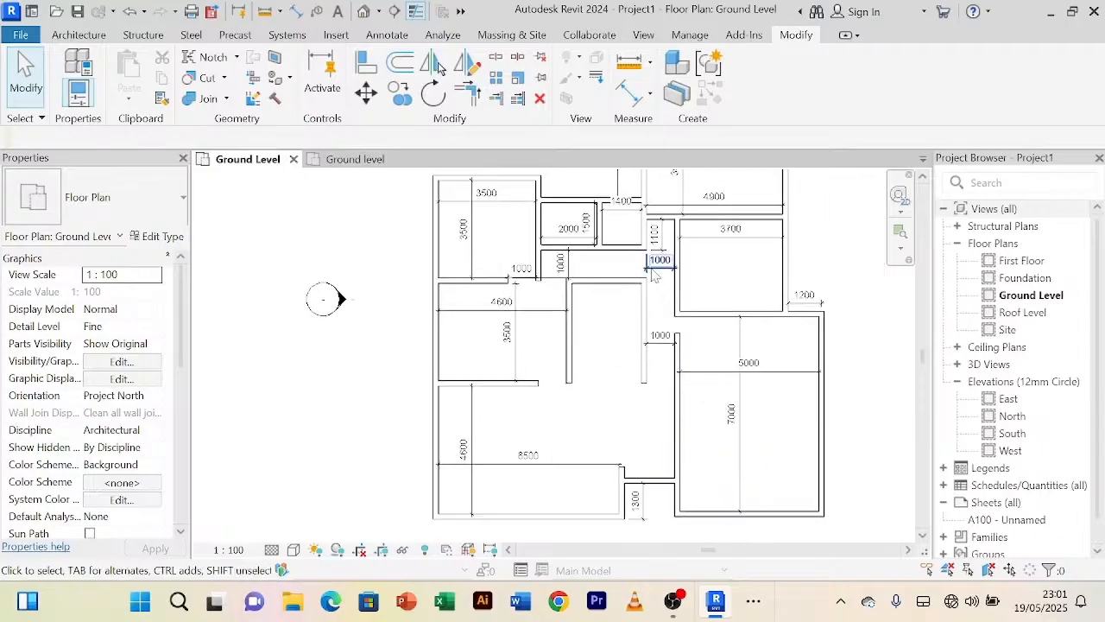
scroll(609, 298, up, 2)
scroll(608, 297, down, 2)
scroll(605, 302, down, 1)
scroll(607, 352, down, 1)
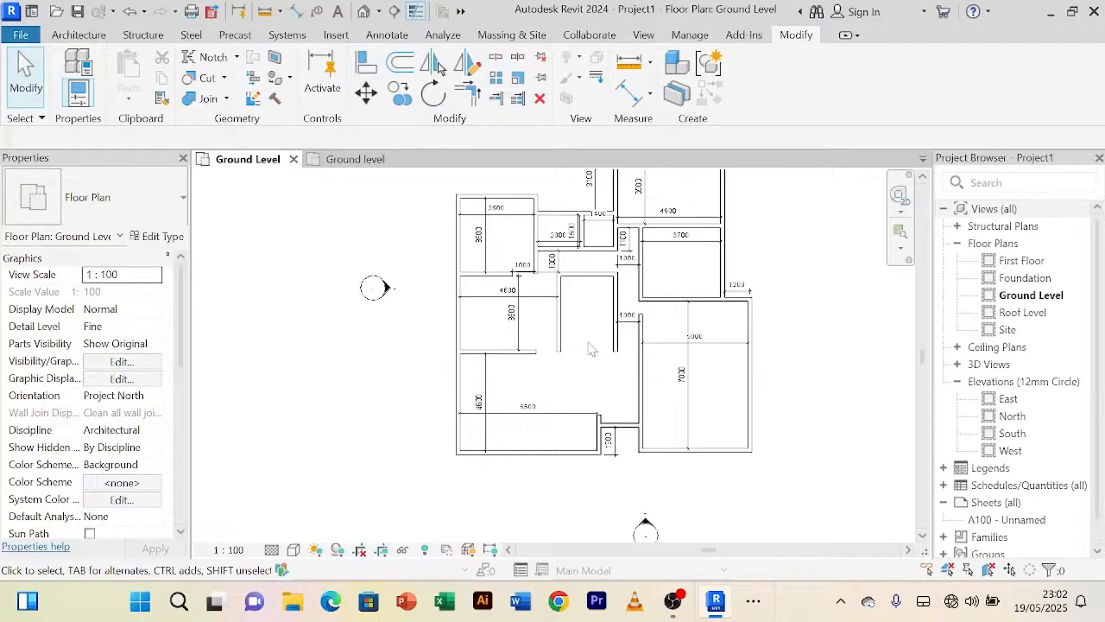
Step: Place a 1000 mm wide U-shape winder run from Ground Level to First Floor against the central space's west wall
click(78, 36)
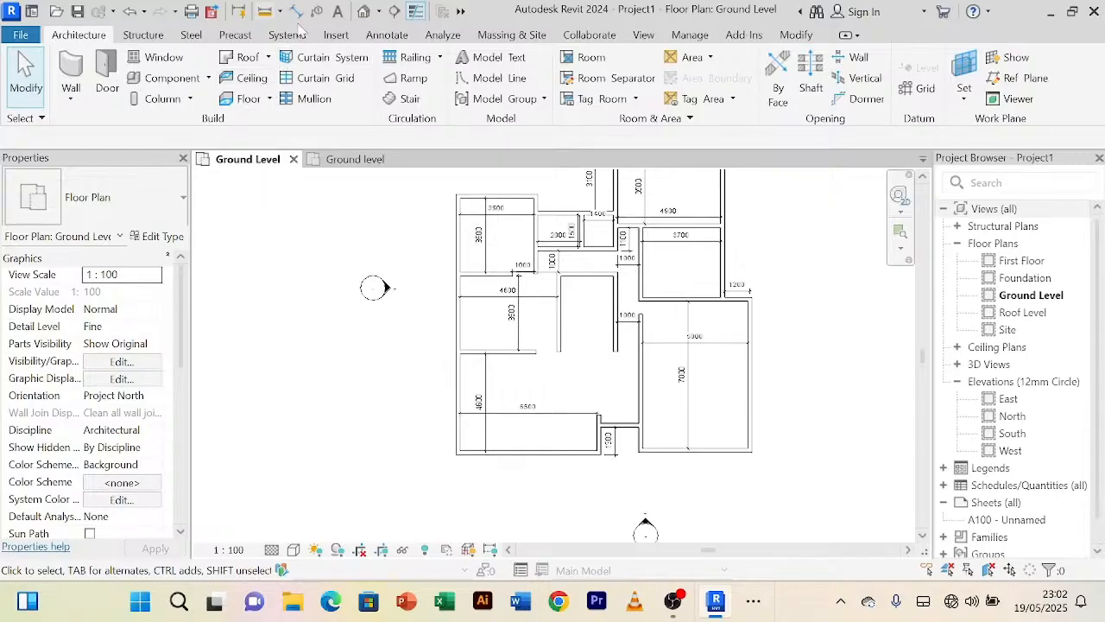
click(406, 100)
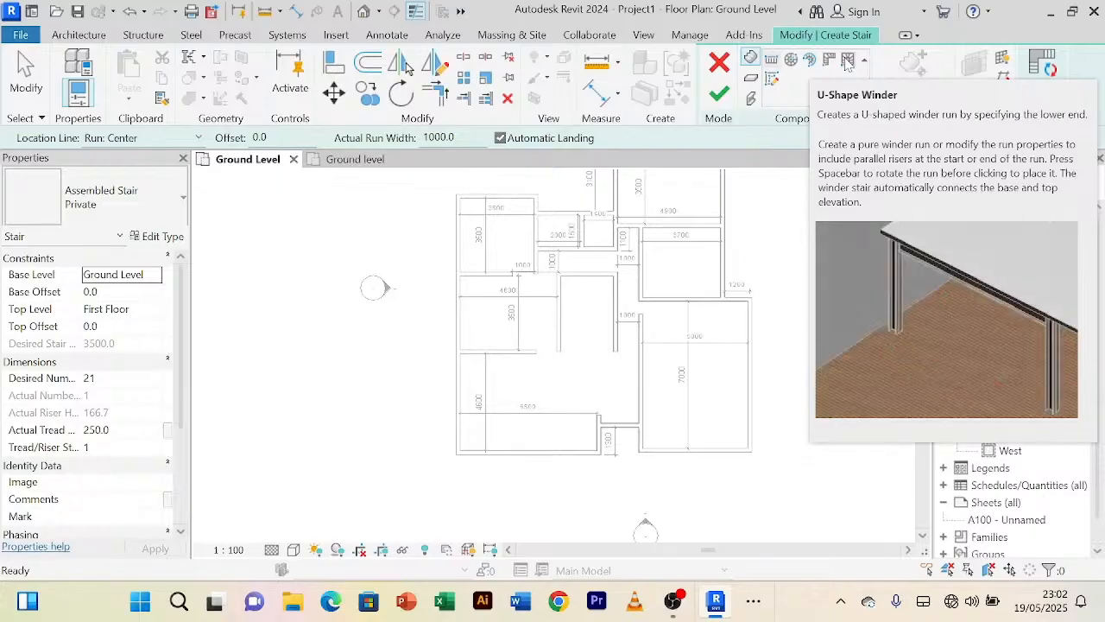
click(847, 65)
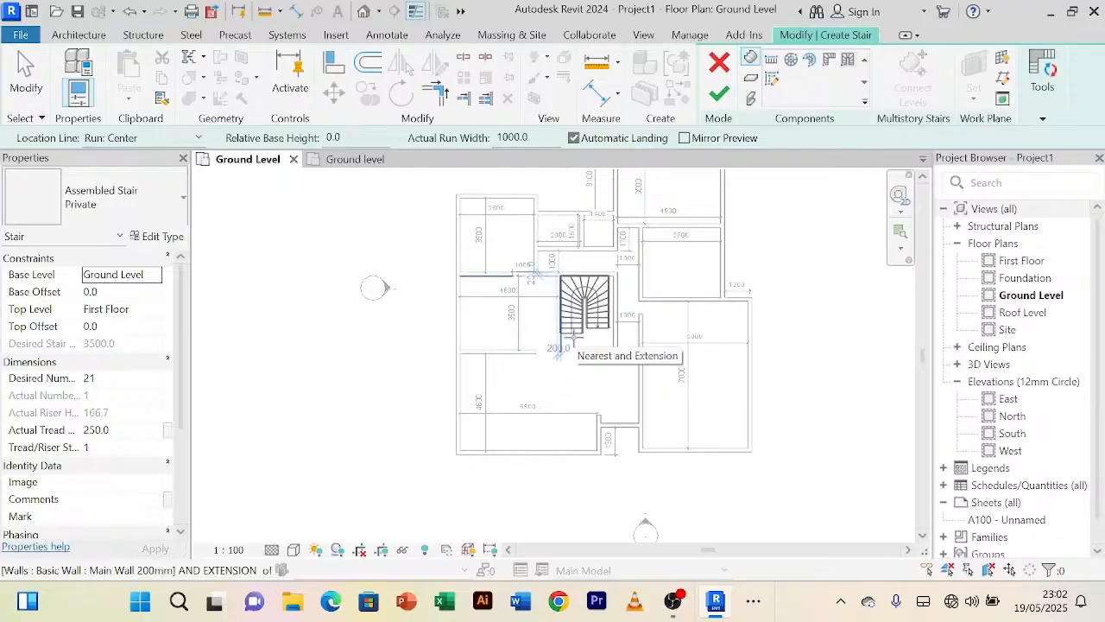
click(559, 349)
key(Escape)
scroll(579, 352, up, 4)
scroll(583, 343, up, 3)
scroll(584, 346, down, 2)
middle_drag(585, 345, 584, 365)
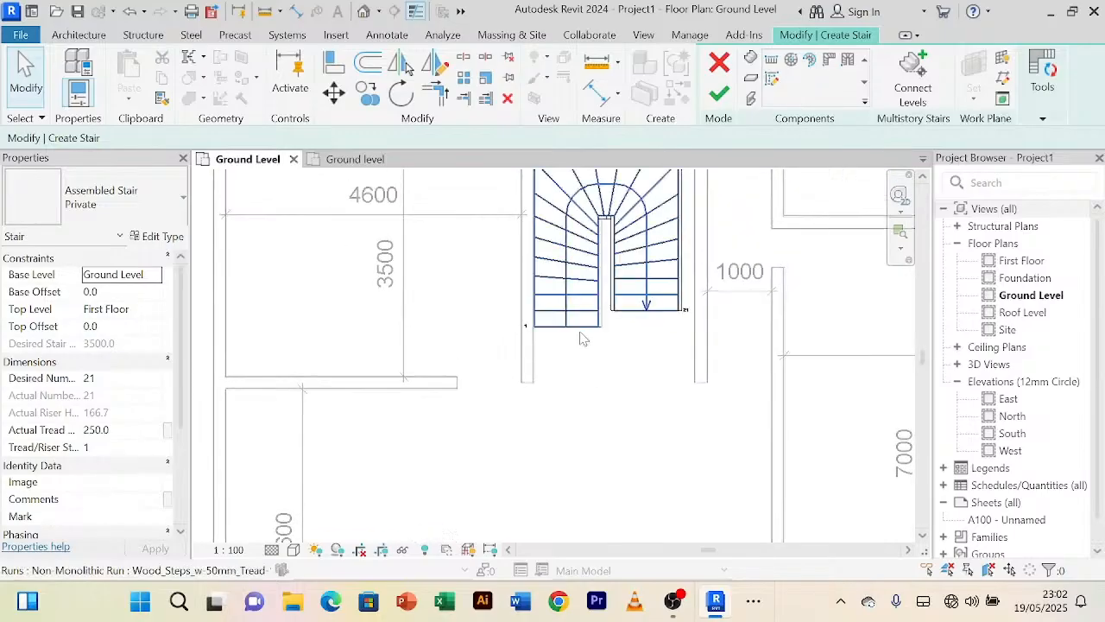
Step: Try to extend the lower end of the winder run's first flight southward
click(581, 339)
scroll(574, 347, down, 2)
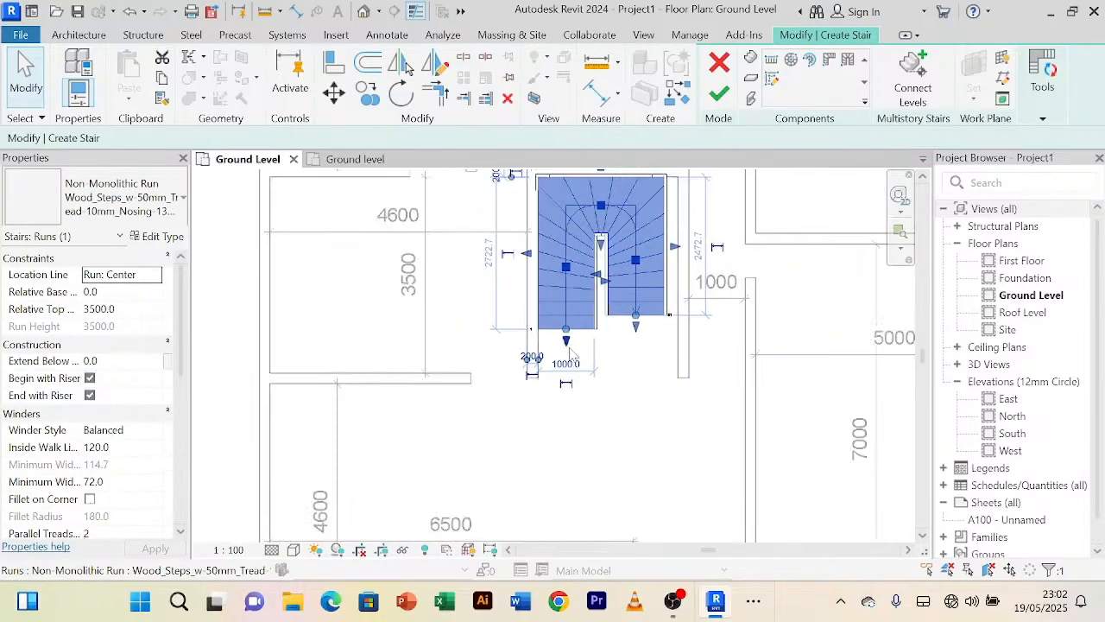
drag(566, 344, 563, 381)
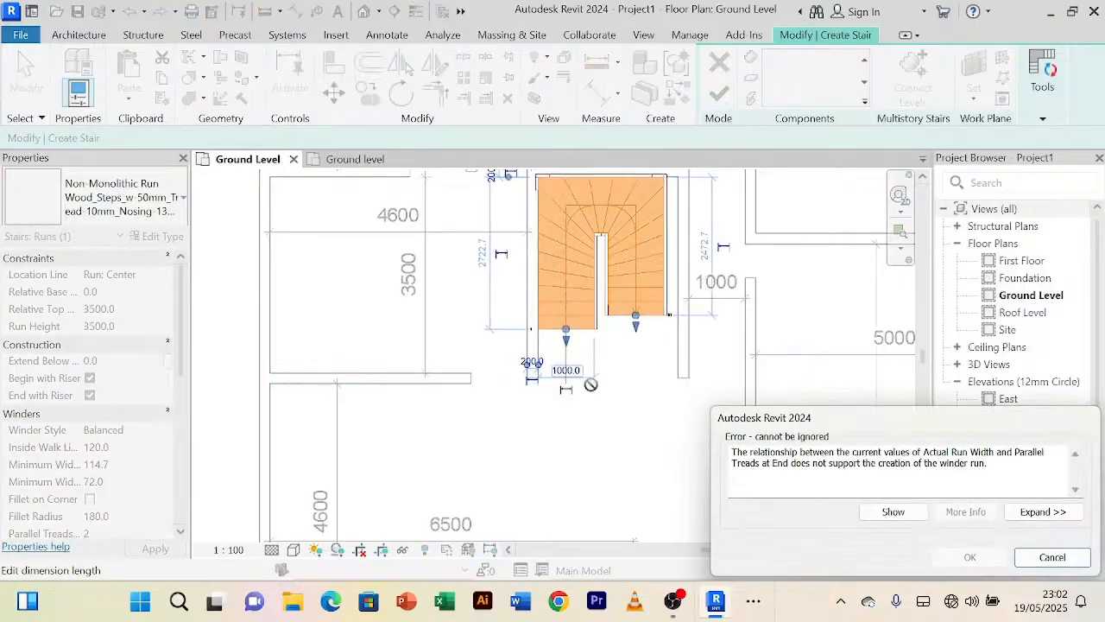
key(Escape)
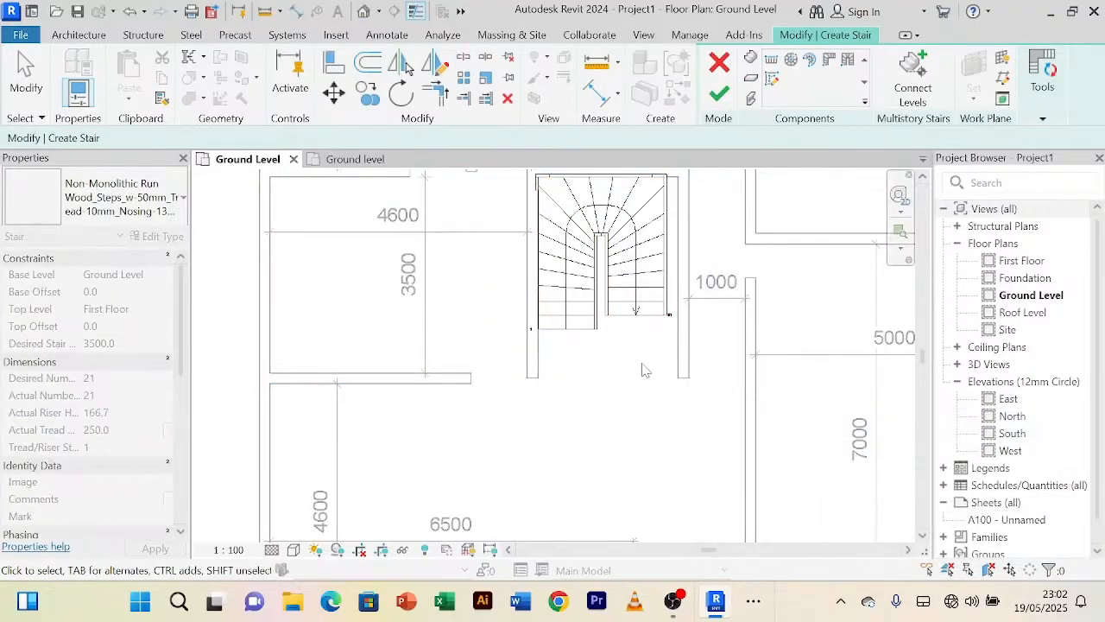
Step: Finish the winder stair and leave the stair editing mode
click(721, 95)
click(720, 95)
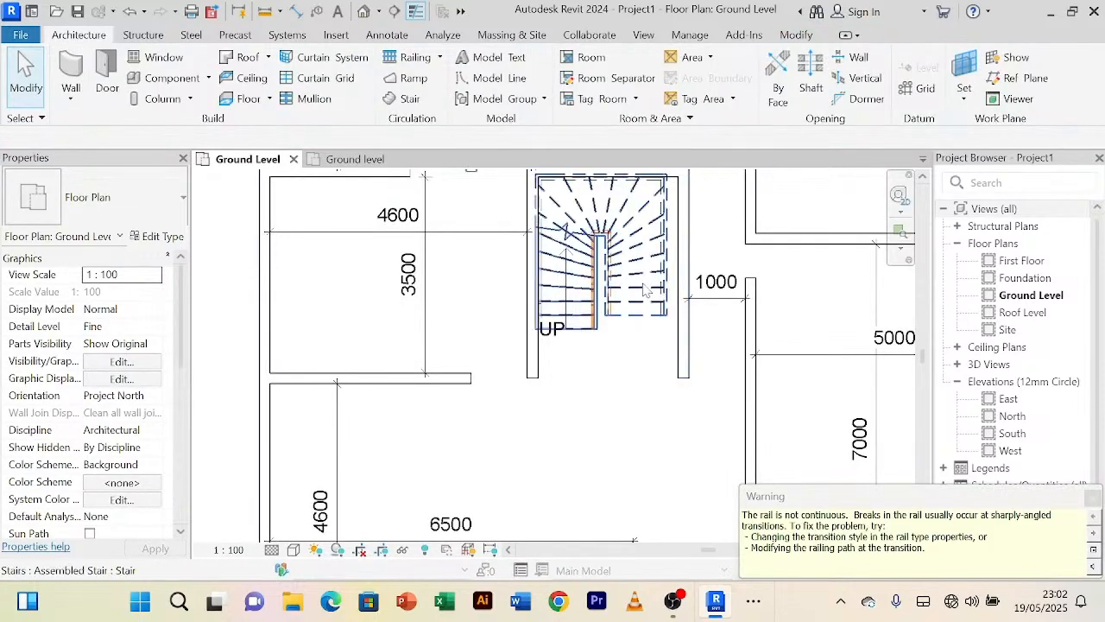
click(656, 314)
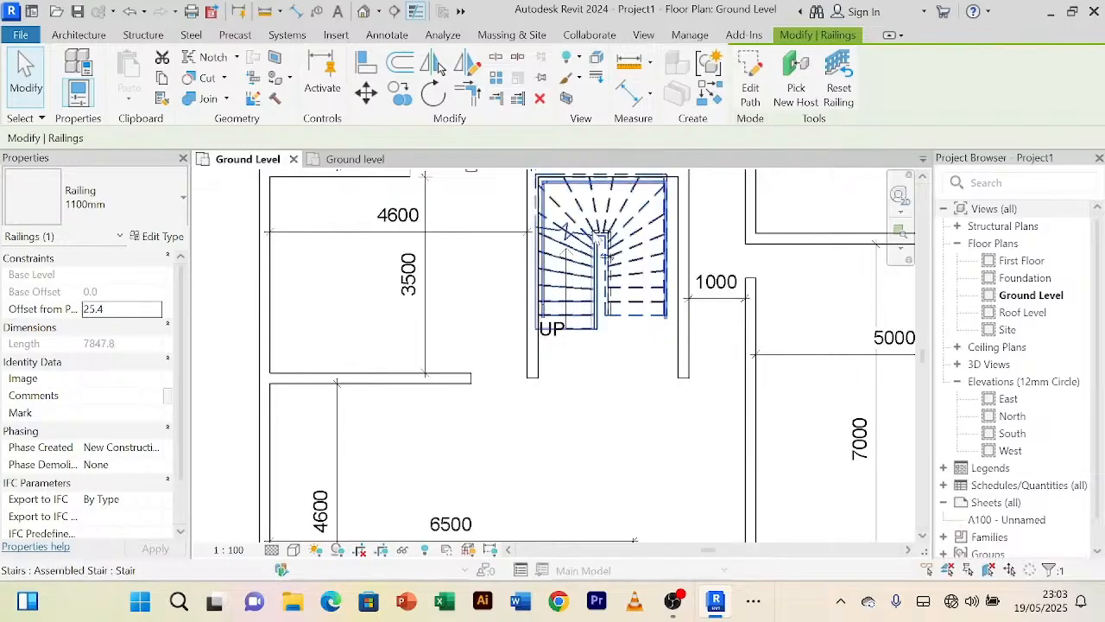
scroll(592, 232, up, 2)
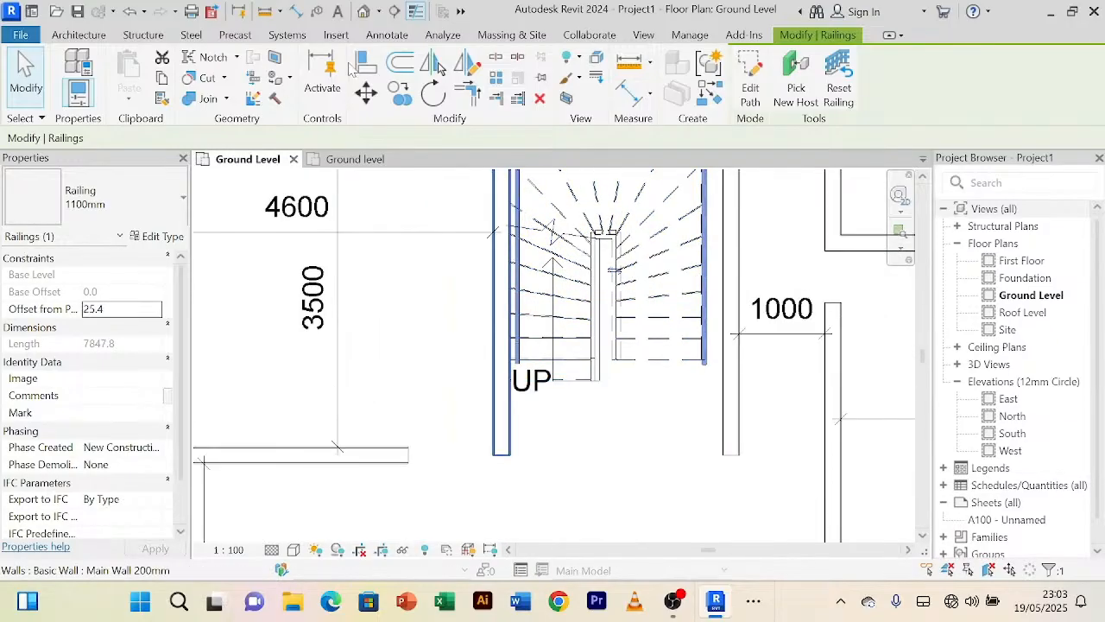
click(440, 68)
scroll(609, 386, up, 1)
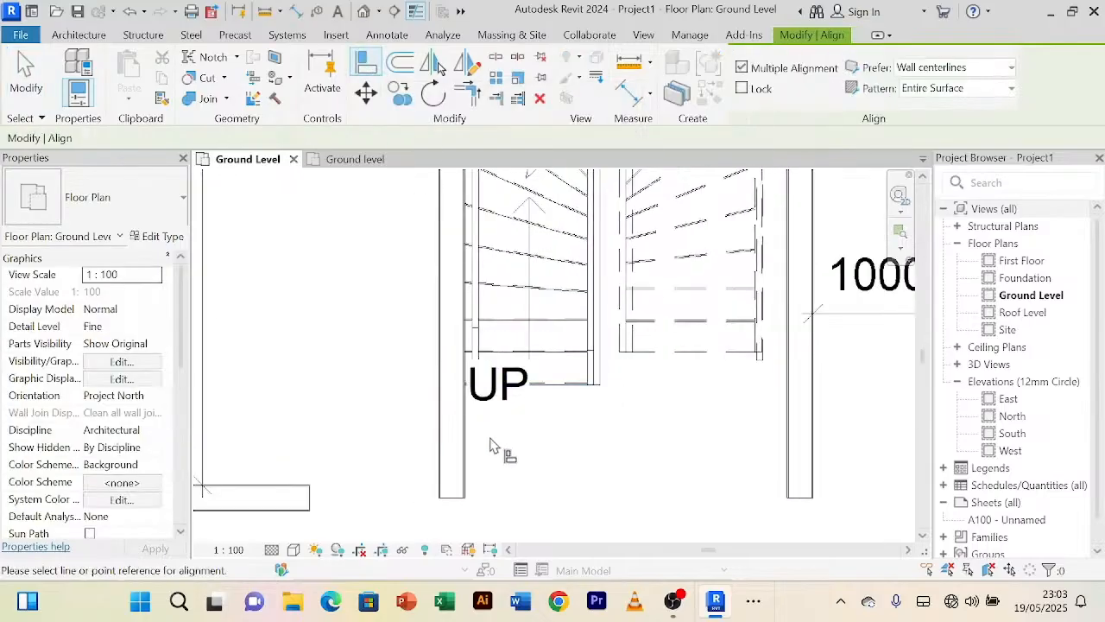
click(468, 457)
scroll(557, 419, down, 1)
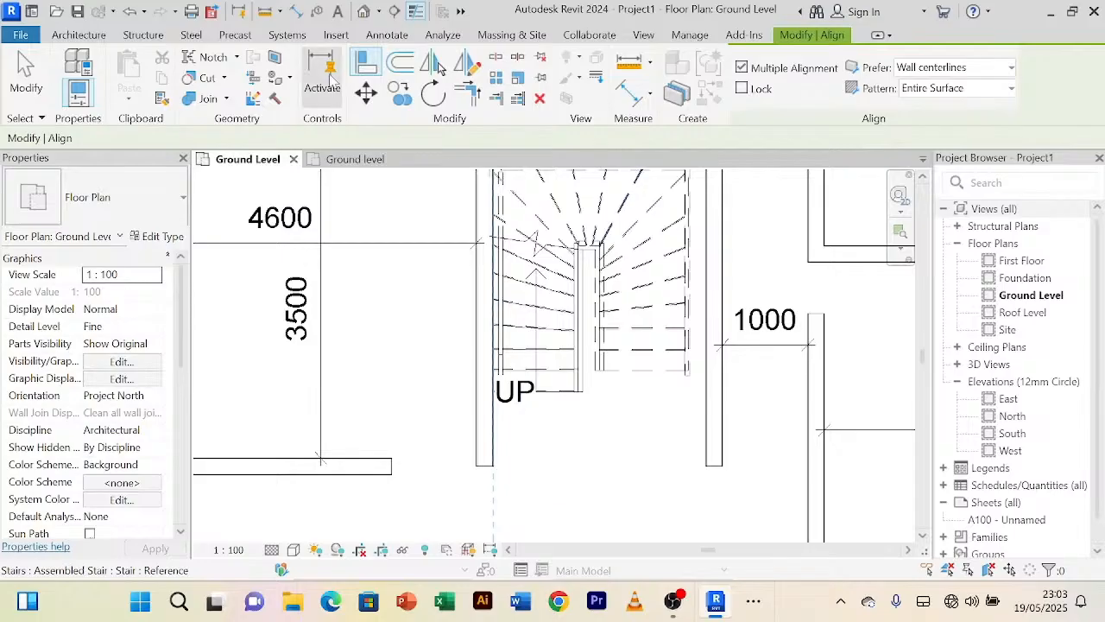
right_click(620, 445)
click(693, 144)
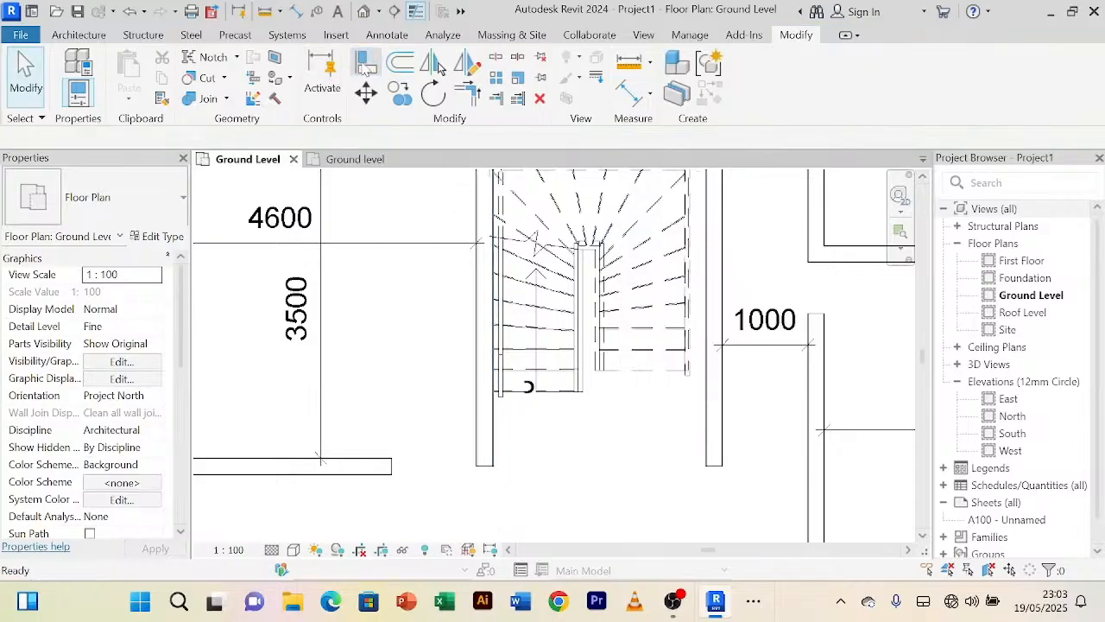
Step: Align the stair's east edge with the inner face of the stairwell's east wall
click(361, 62)
click(705, 408)
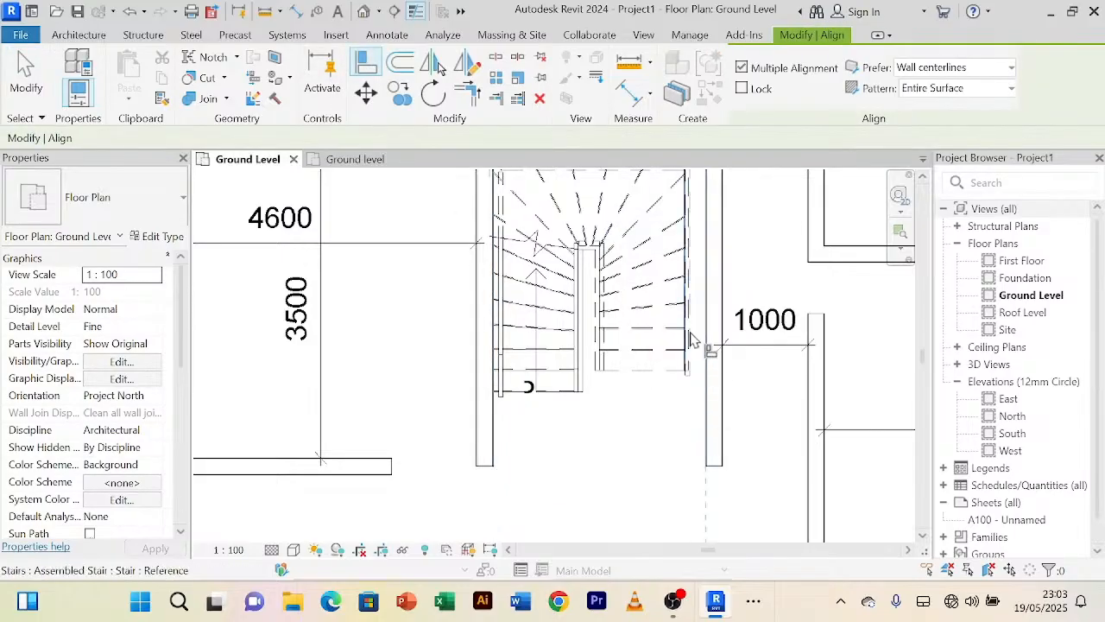
scroll(691, 338, up, 3)
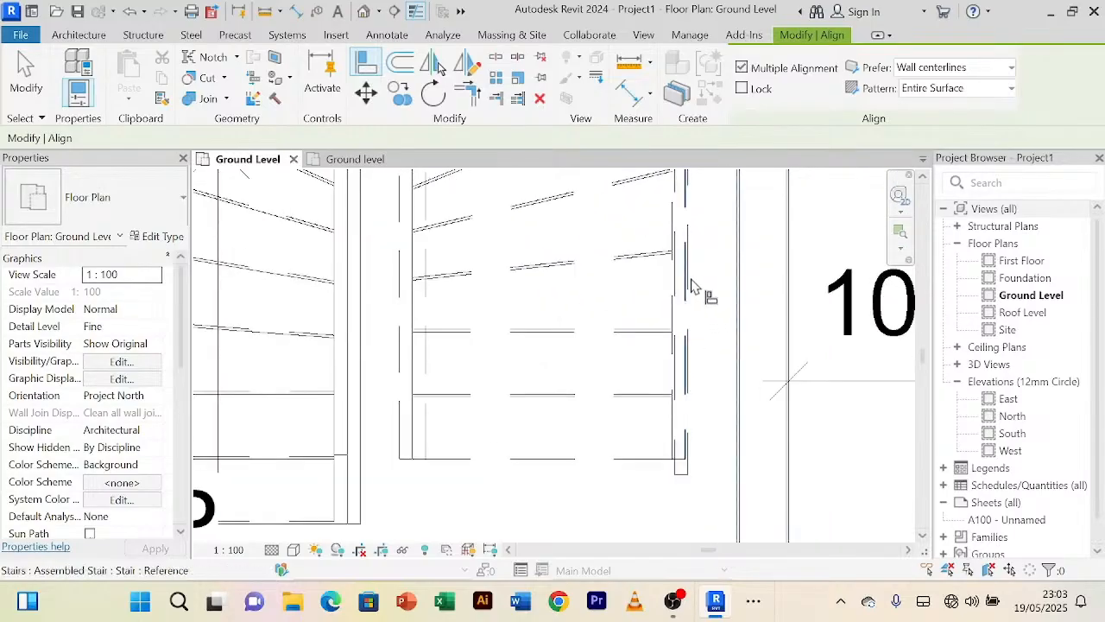
scroll(701, 290, down, 5)
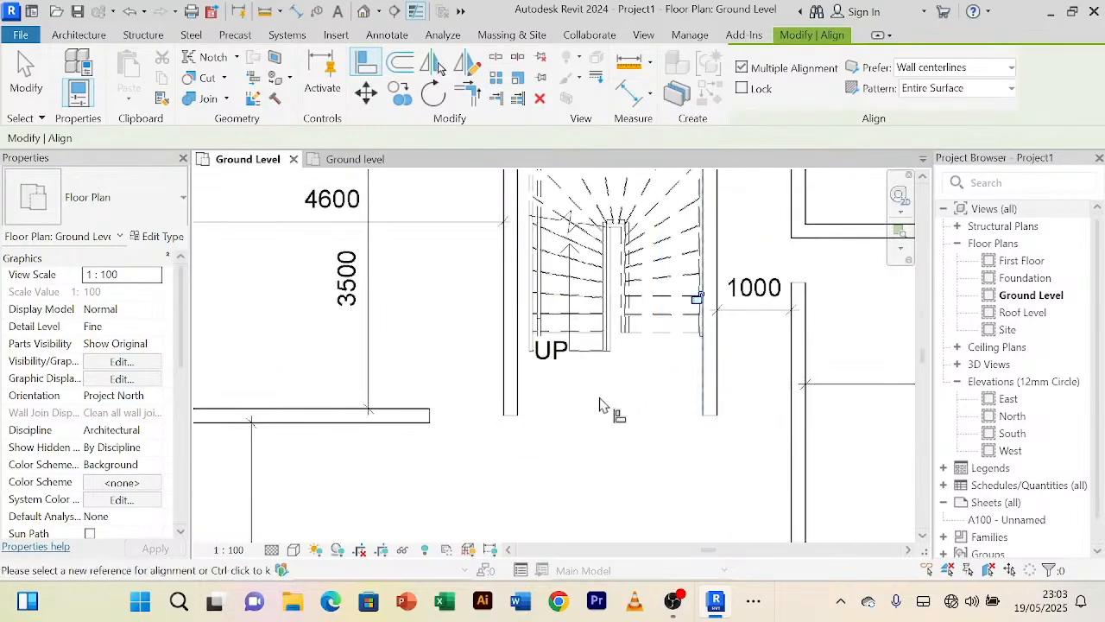
right_click(613, 406)
click(698, 115)
right_click(629, 385)
click(670, 94)
middle_drag(648, 414, 619, 415)
Step: Examine how the winder stair fits between the stairwell's side walls
click(617, 382)
click(644, 387)
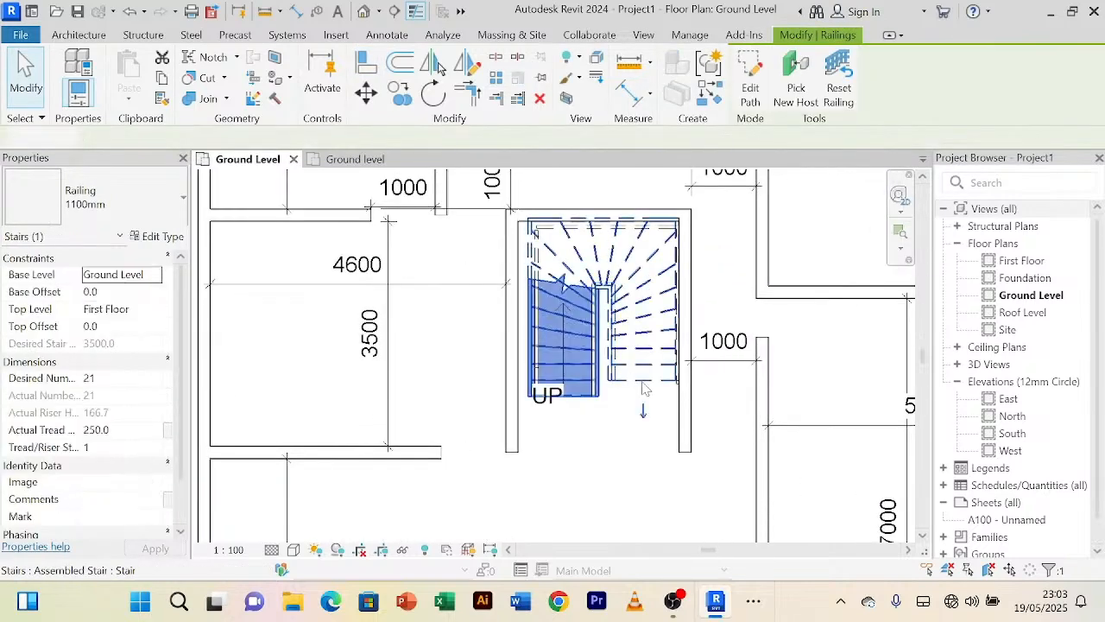
scroll(622, 433, up, 2)
scroll(621, 436, down, 3)
click(615, 436)
scroll(614, 436, up, 2)
scroll(615, 436, down, 2)
click(617, 393)
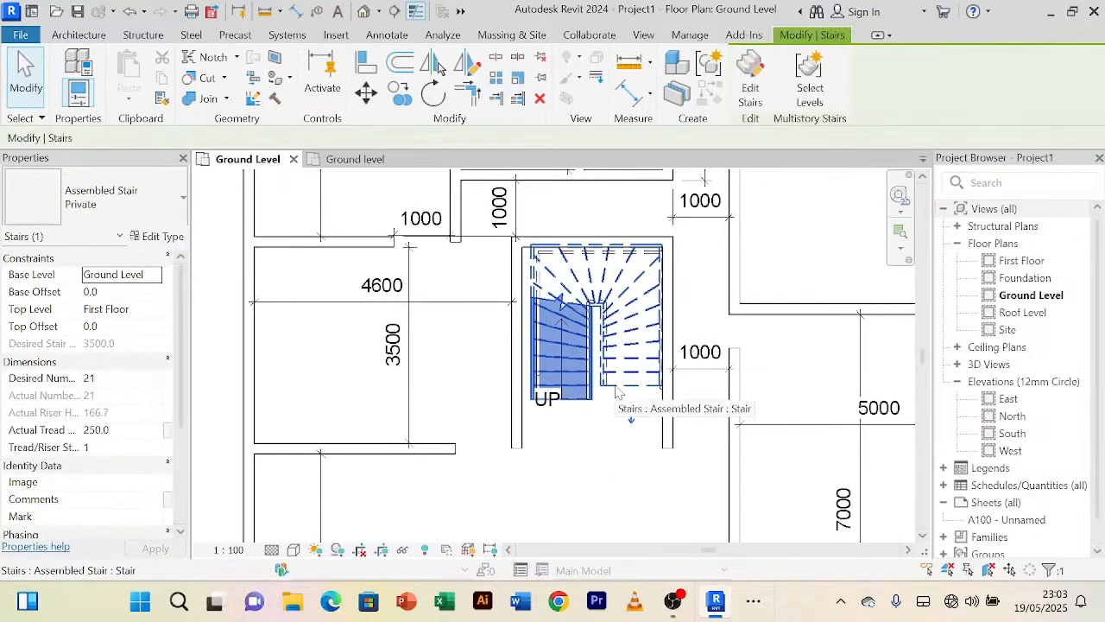
scroll(599, 468, up, 2)
scroll(596, 388, up, 2)
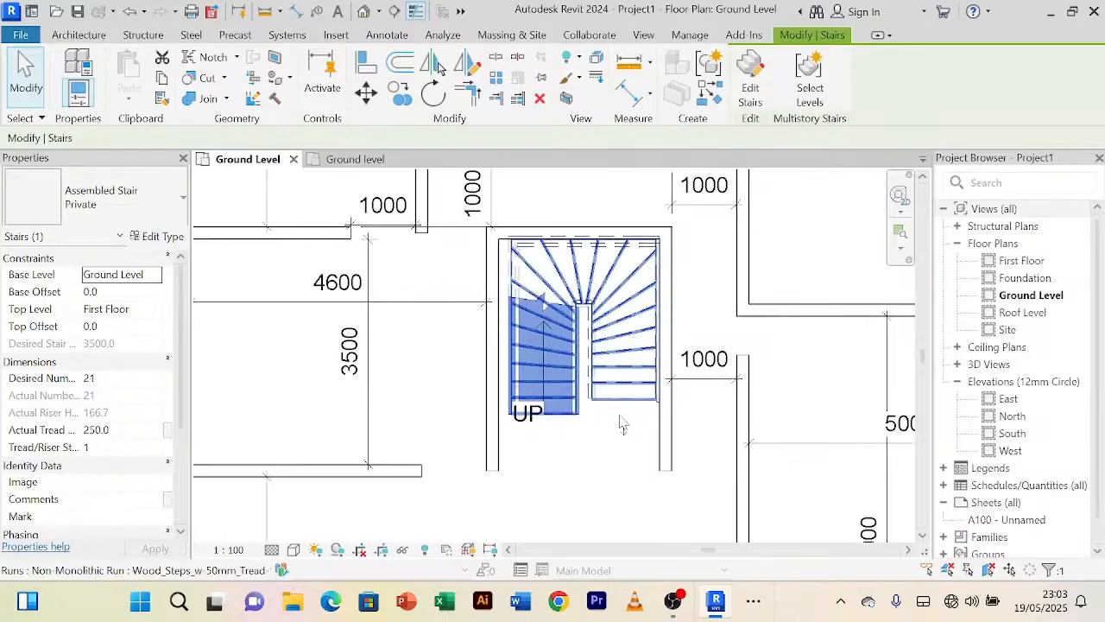
scroll(548, 308, up, 3)
scroll(548, 294, down, 1)
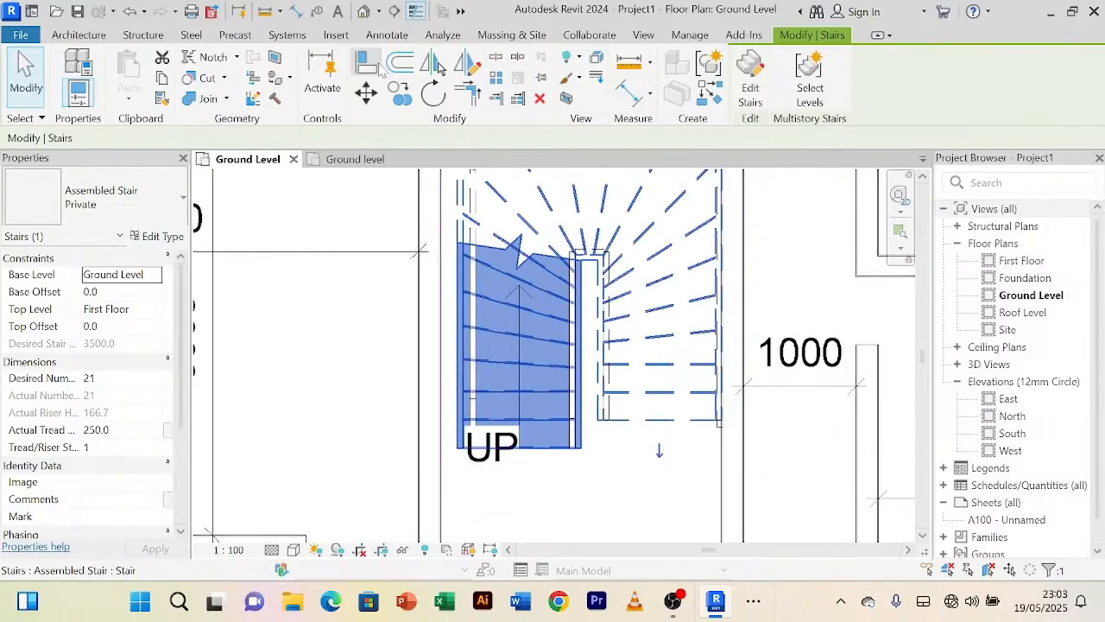
Step: Align the stair's west edge with the inner face of the stairwell's west wall
key(a)
key(l)
scroll(423, 304, up, 3)
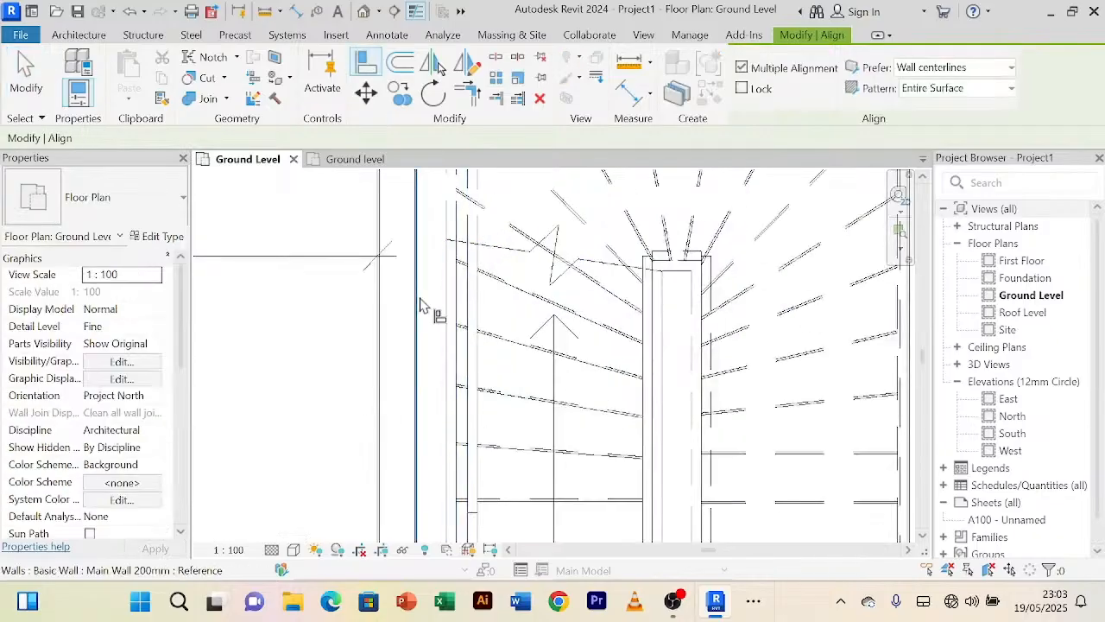
scroll(442, 304, down, 5)
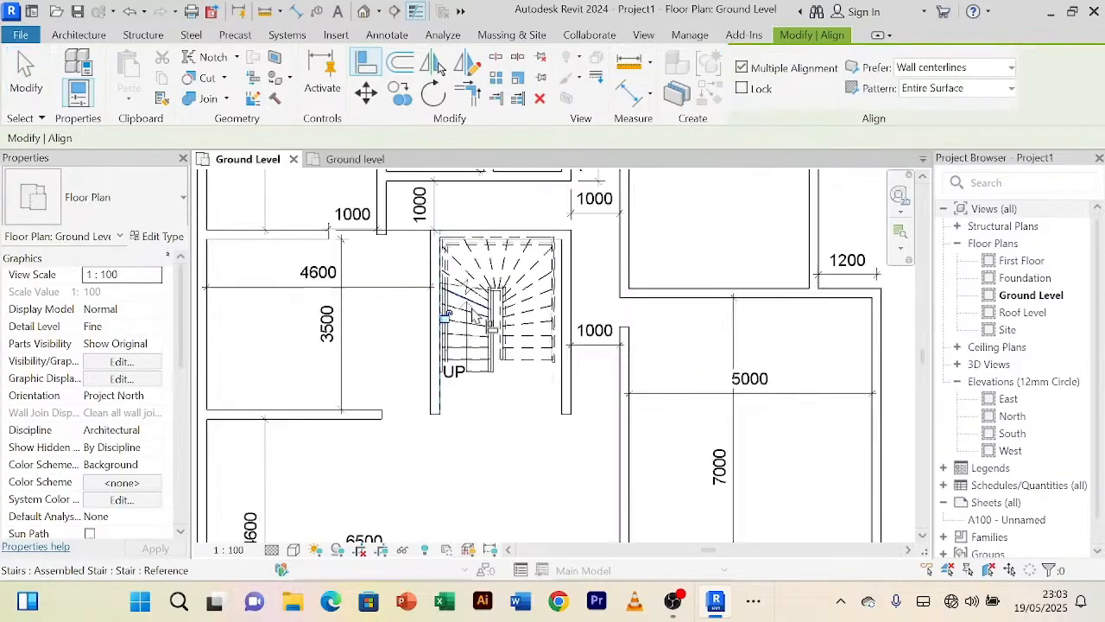
right_click(508, 436)
click(548, 149)
scroll(466, 298, up, 2)
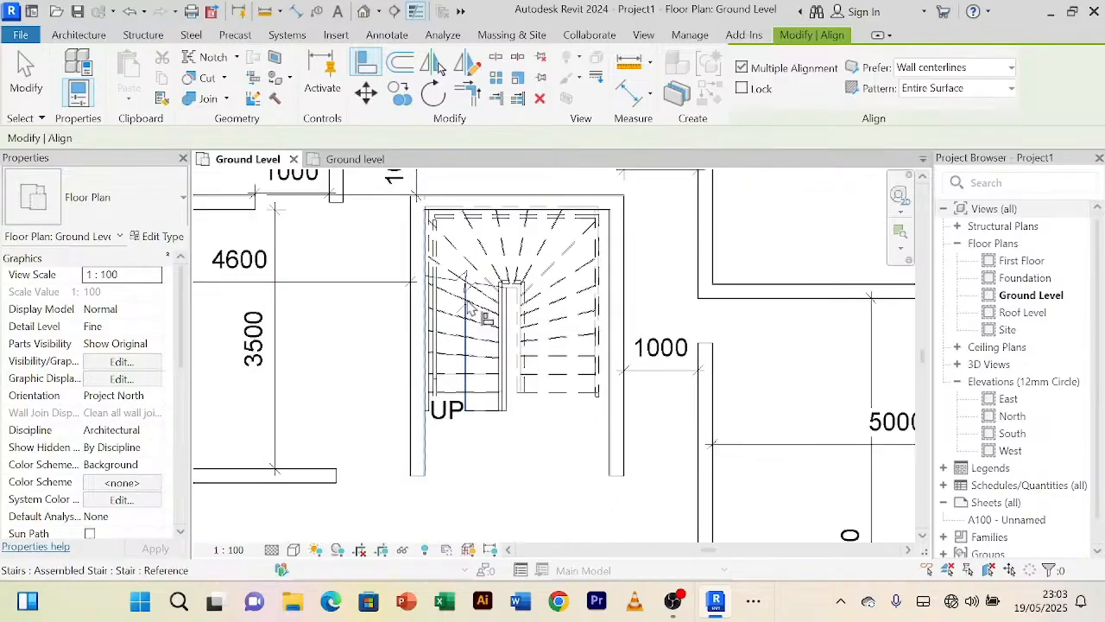
right_click(527, 441)
click(572, 150)
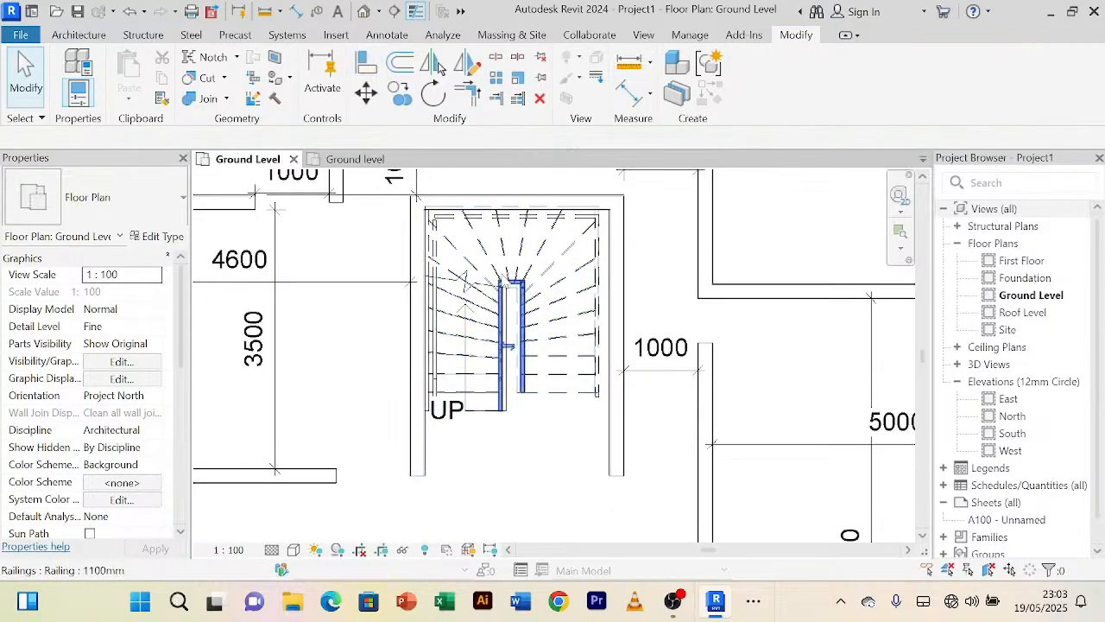
Step: Nudge the stair slightly south and align its north edge with the inner face of the stairwell's north wall
click(524, 264)
click(530, 259)
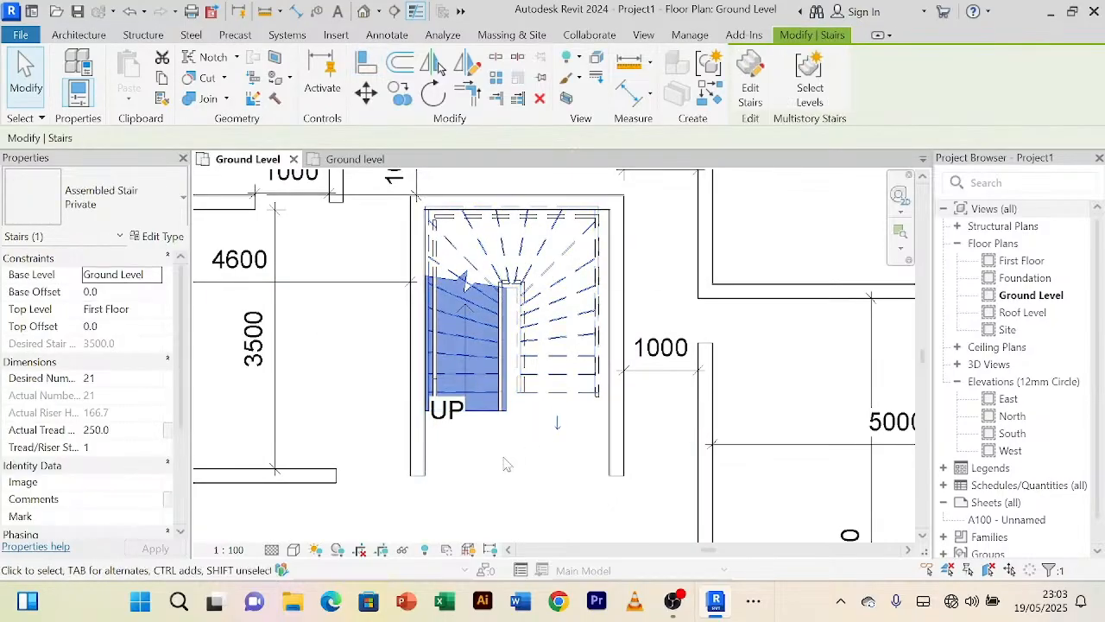
key(Down)
key(Down)
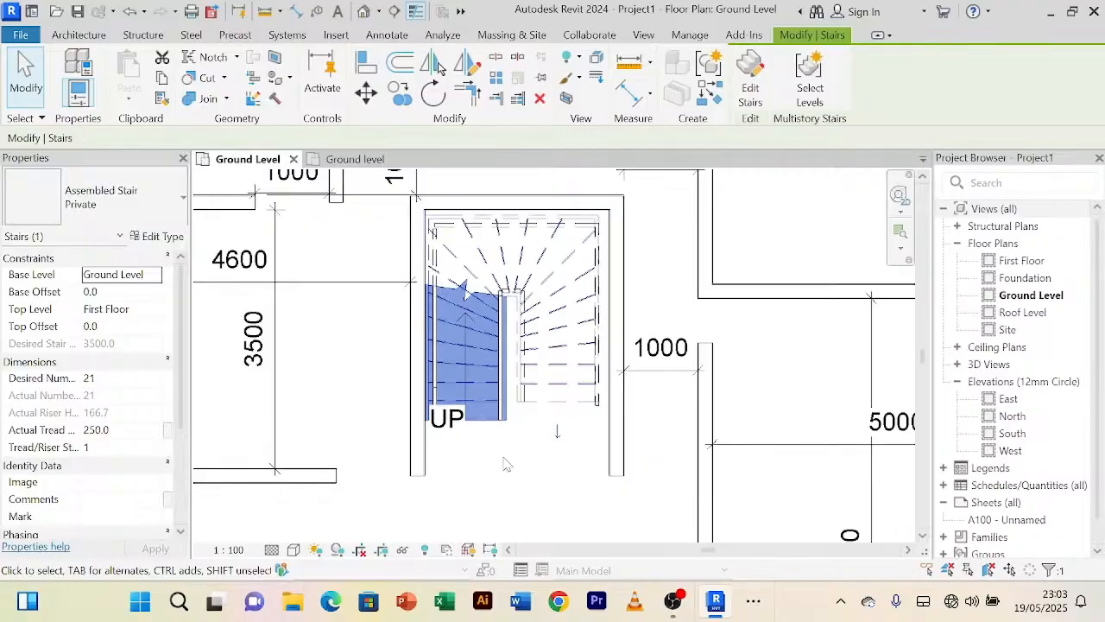
scroll(478, 182, up, 3)
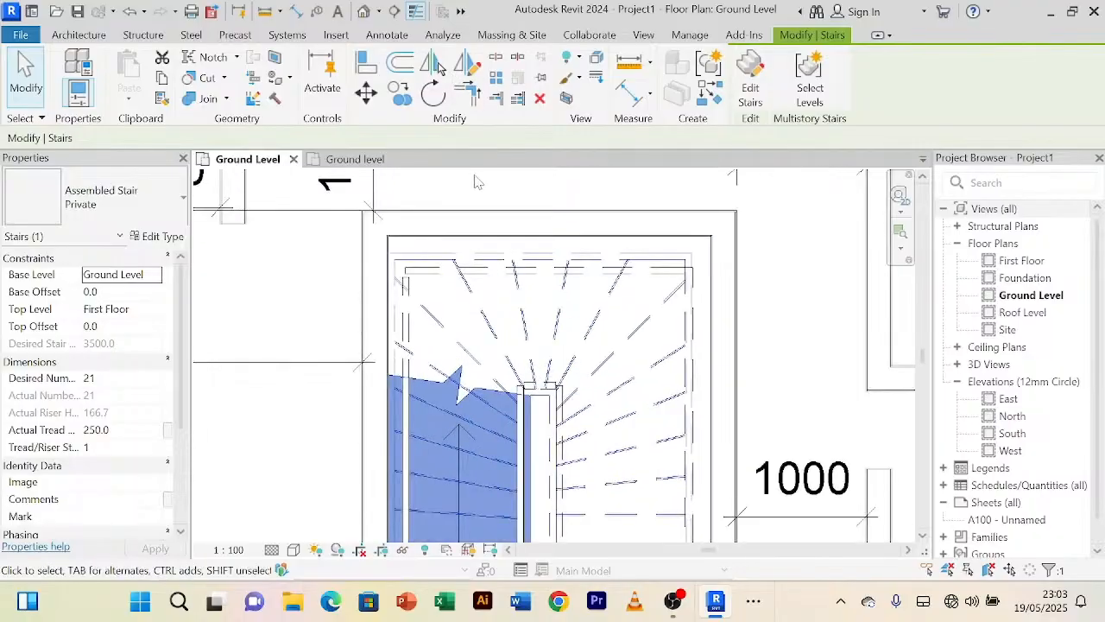
click(368, 64)
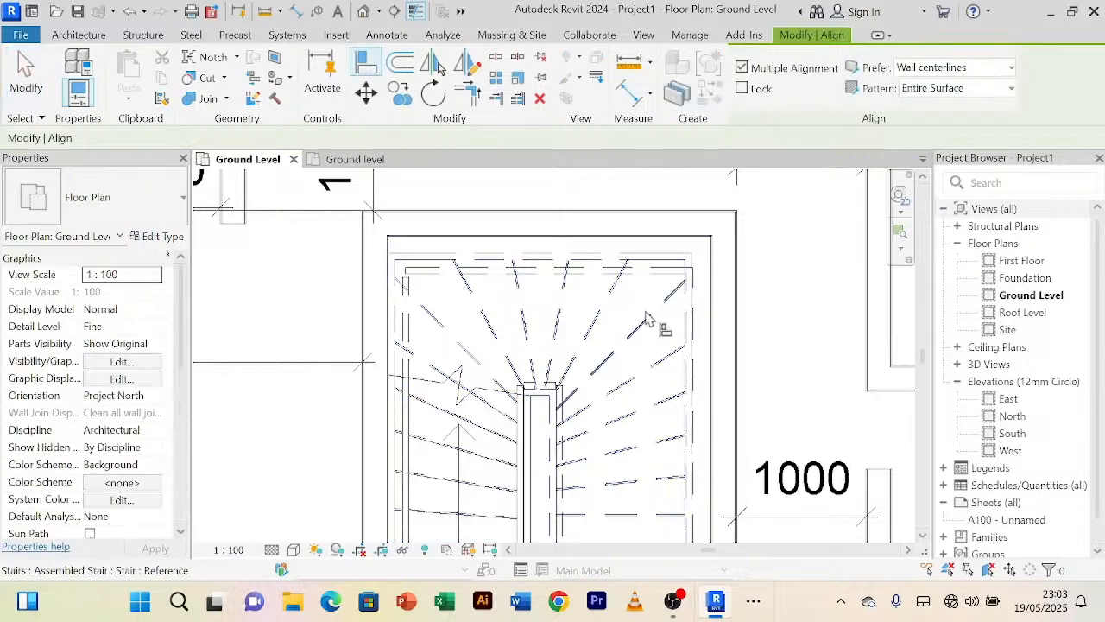
click(547, 252)
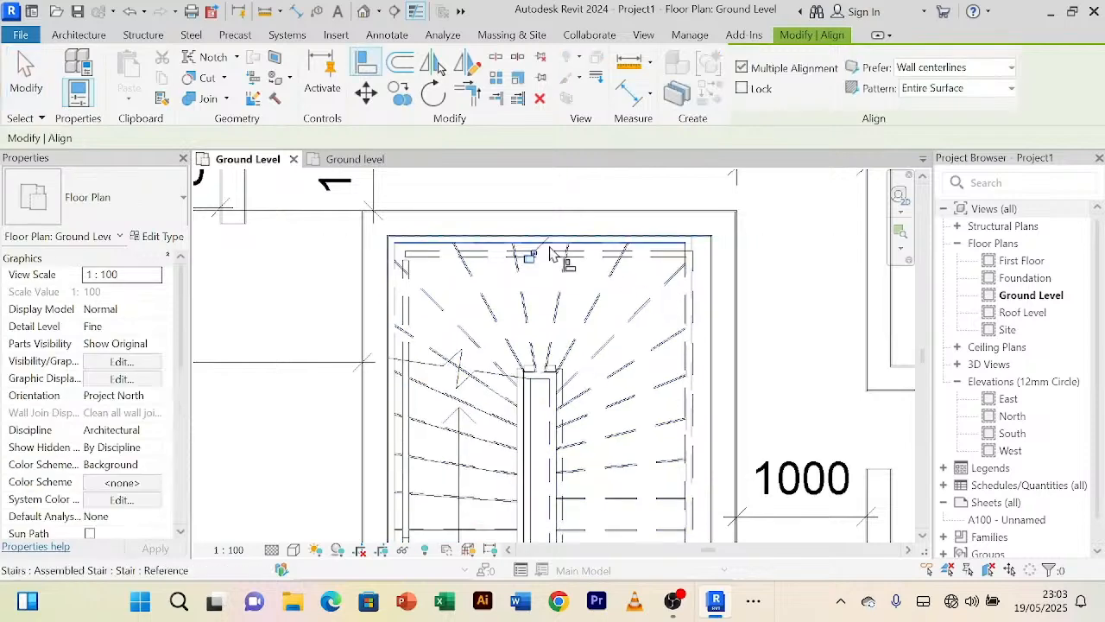
right_click(566, 197)
click(584, 203)
right_click(584, 182)
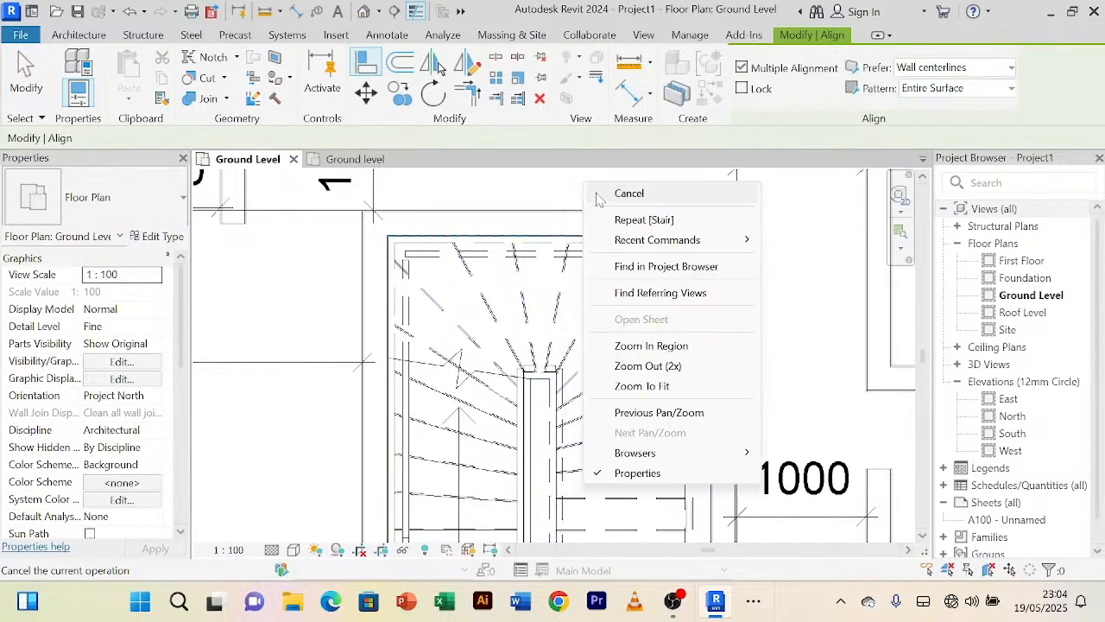
click(598, 197)
Step: Align the inner face of the stairwell's east wall with the stair's east edge
scroll(596, 197, down, 2)
scroll(686, 314, up, 3)
scroll(686, 314, down, 2)
middle_drag(695, 320, 692, 320)
click(646, 310)
click(366, 63)
scroll(659, 323, up, 3)
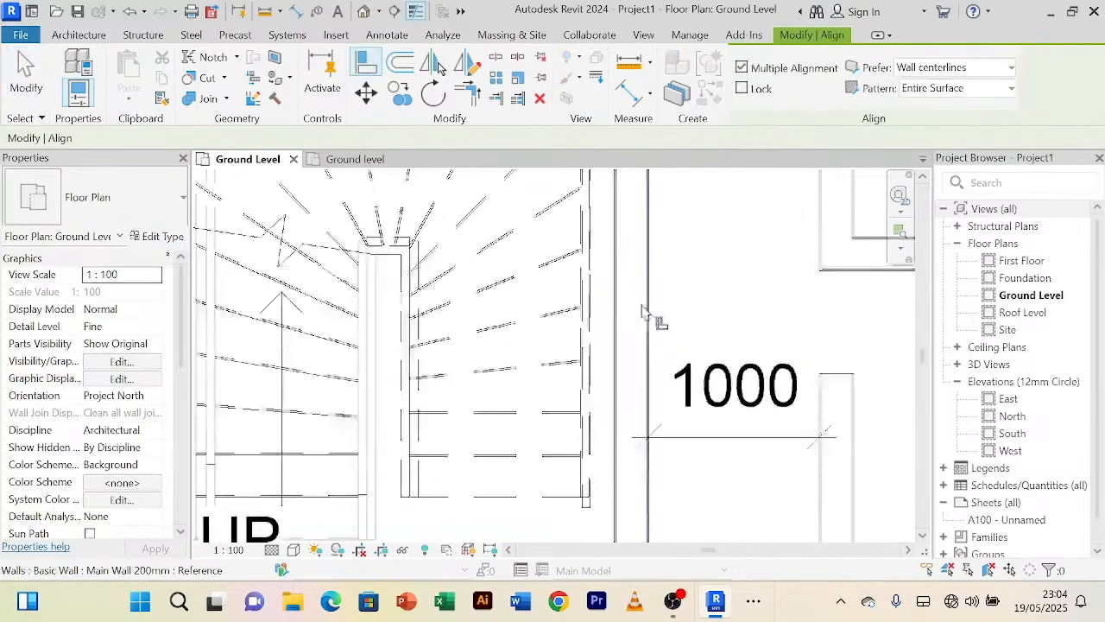
click(595, 233)
click(608, 245)
right_click(711, 232)
click(717, 241)
Step: Examine the narrowed stairwell and the passage dimensions on its east side
scroll(716, 246, down, 1)
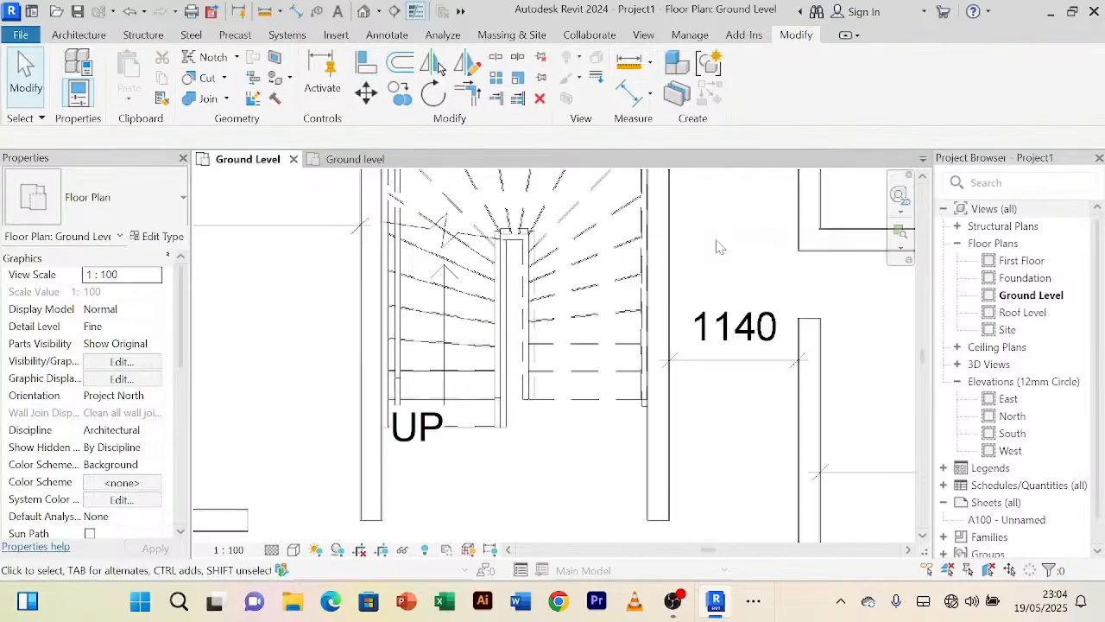
scroll(717, 246, down, 2)
right_click(637, 393)
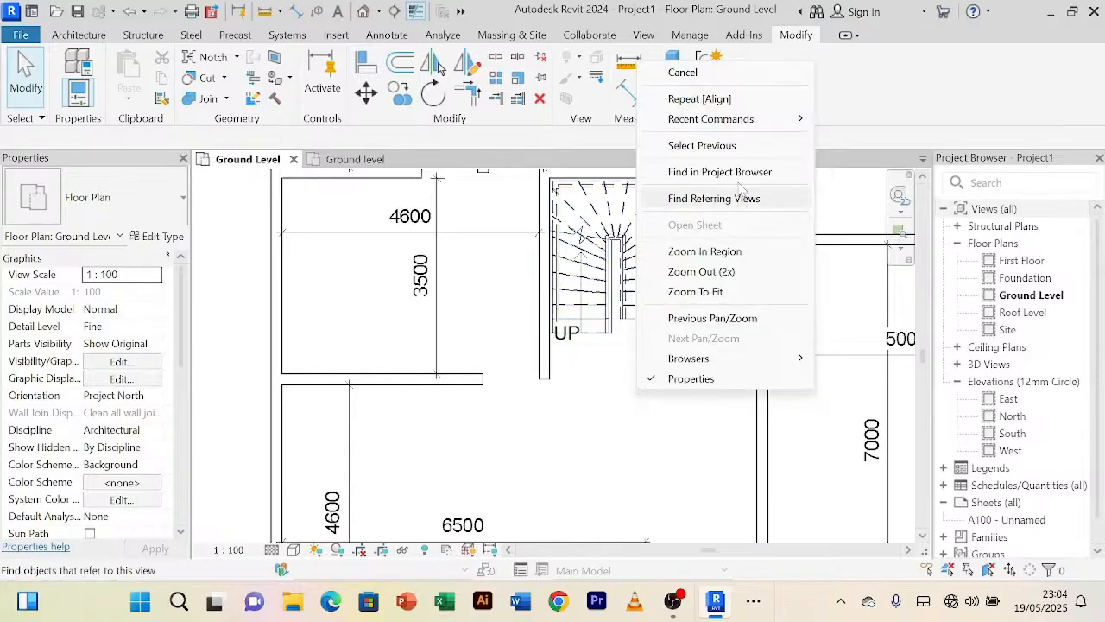
click(709, 76)
scroll(722, 290, down, 2)
middle_drag(726, 345, 696, 403)
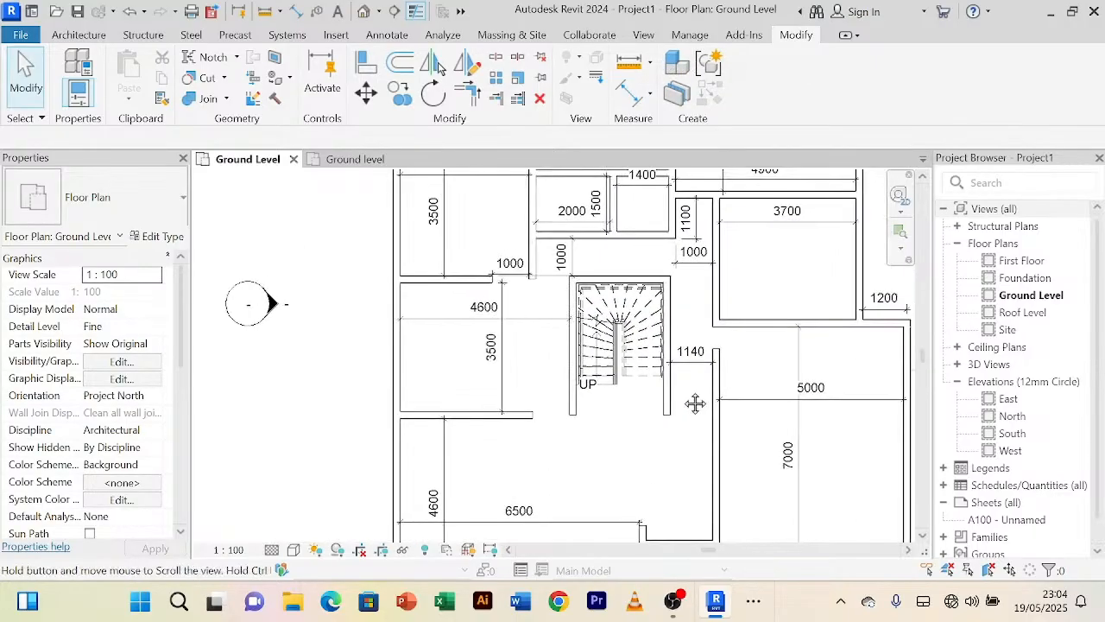
scroll(695, 298, up, 2)
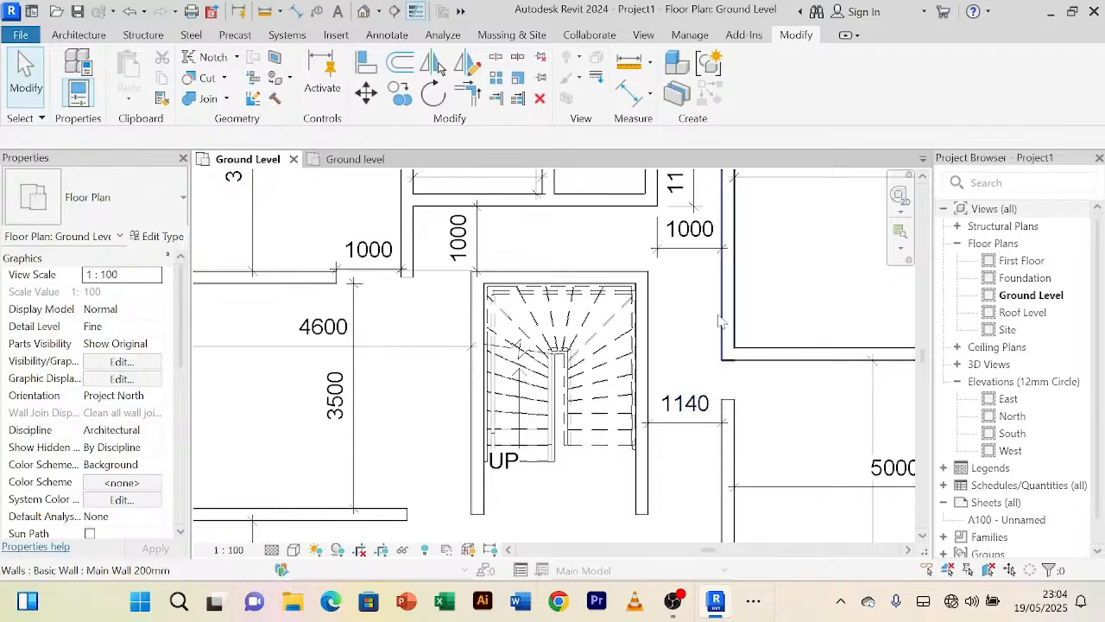
Step: Shorten the stairwell's west wall to about 3000 mm so its south end finishes just below the stair's first riser
scroll(723, 352, down, 1)
middle_drag(686, 362, 681, 331)
scroll(570, 463, up, 3)
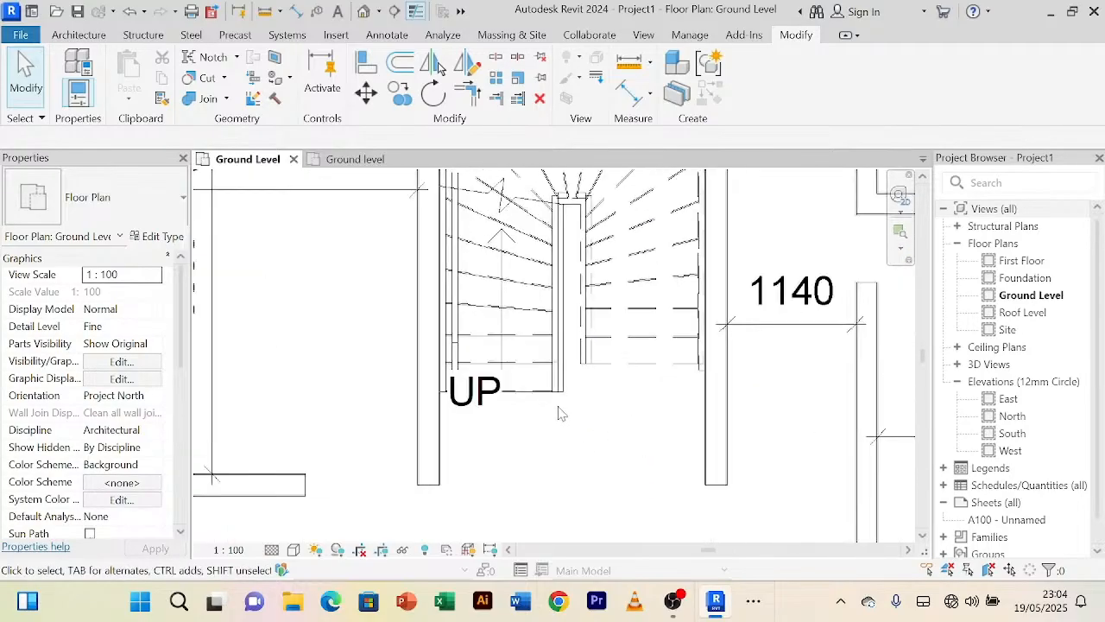
scroll(563, 466, down, 1)
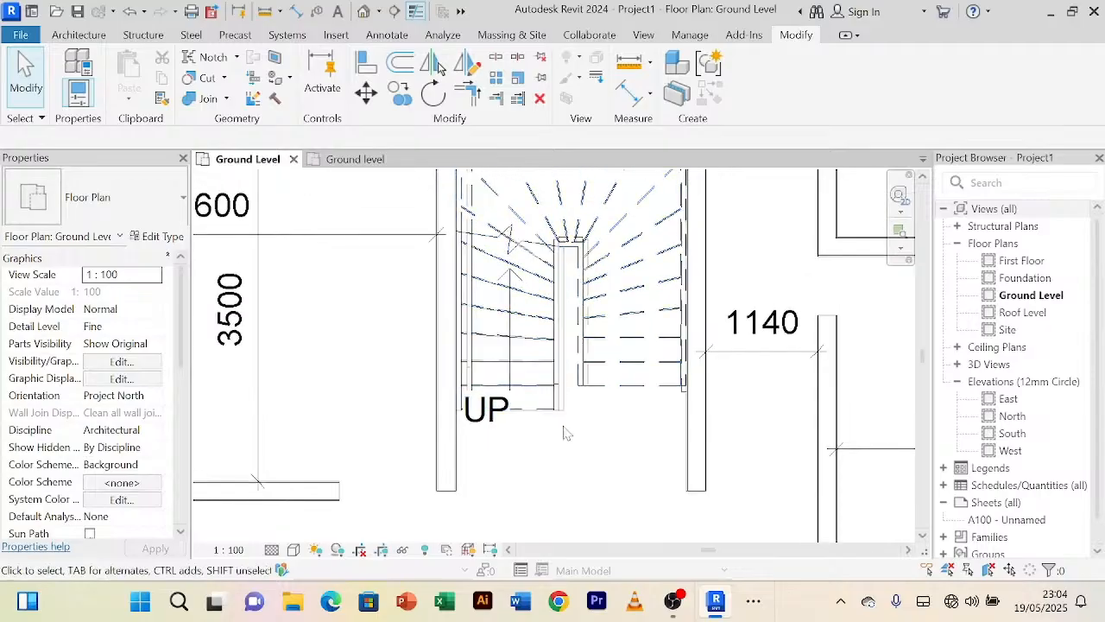
click(460, 498)
scroll(486, 476, up, 1)
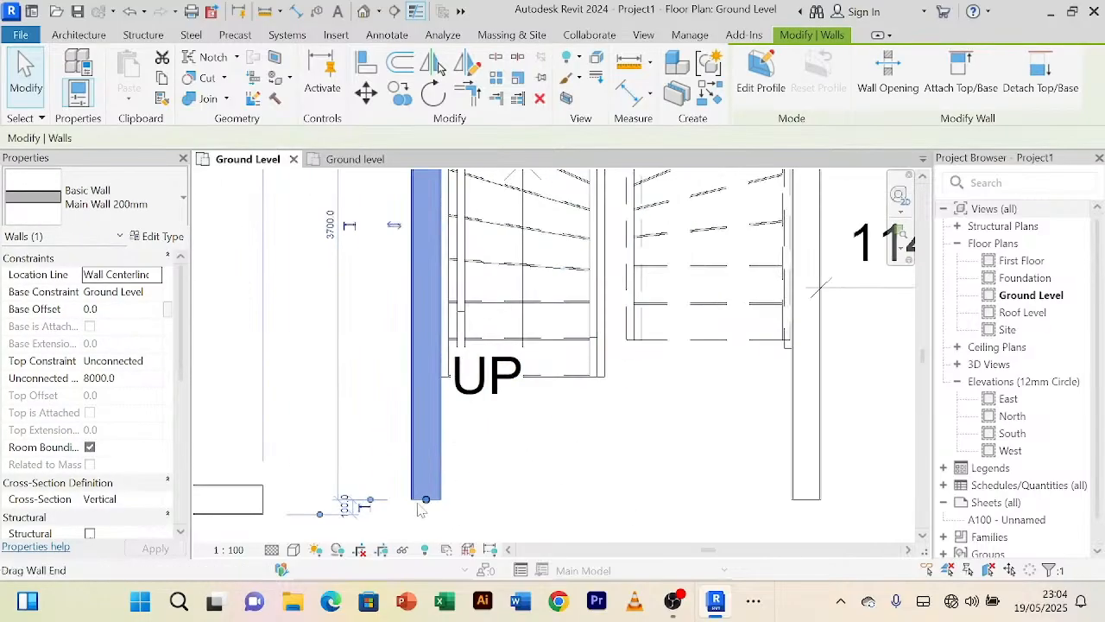
drag(426, 503, 425, 453)
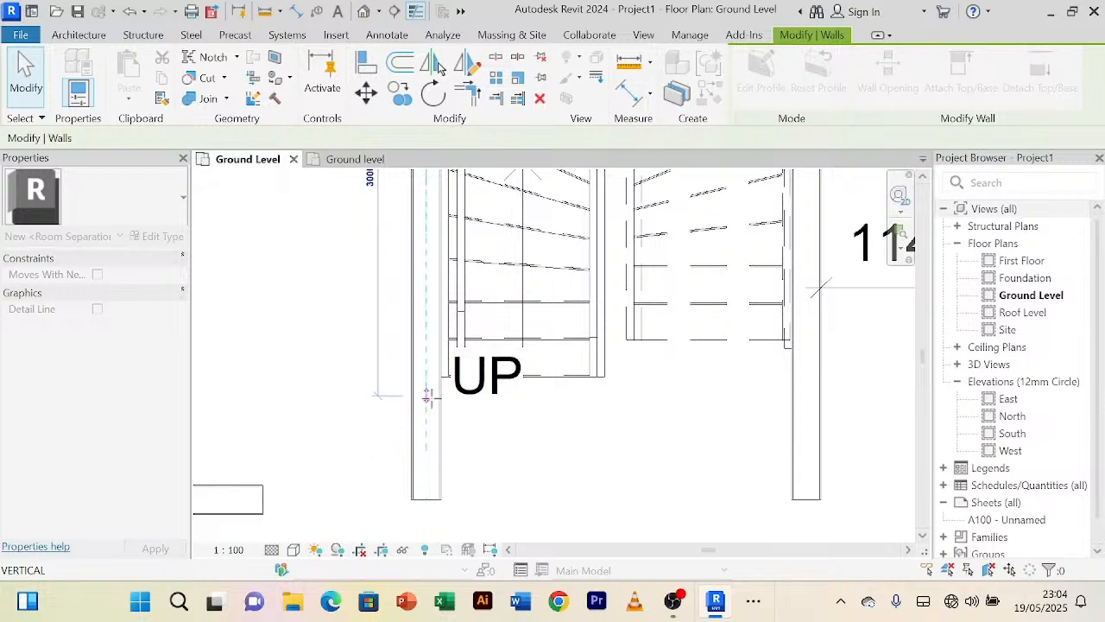
drag(427, 395, 426, 395)
click(543, 456)
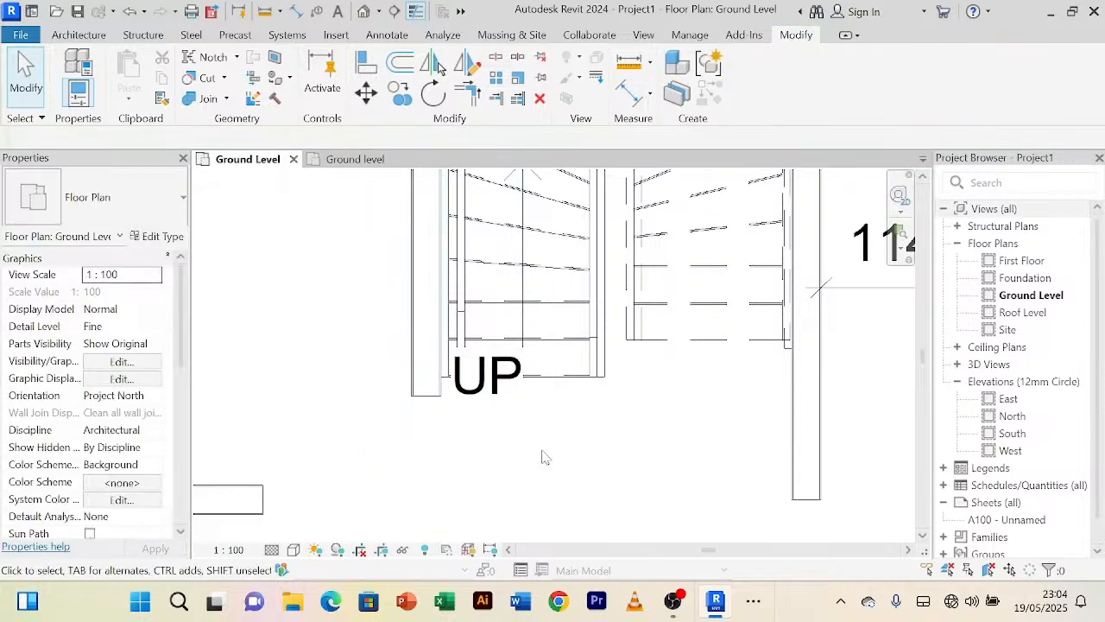
Step: Align the south end of the stairwell's east wall with the south end of its west wall
click(366, 62)
scroll(474, 402, up, 1)
click(402, 403)
scroll(405, 399, down, 2)
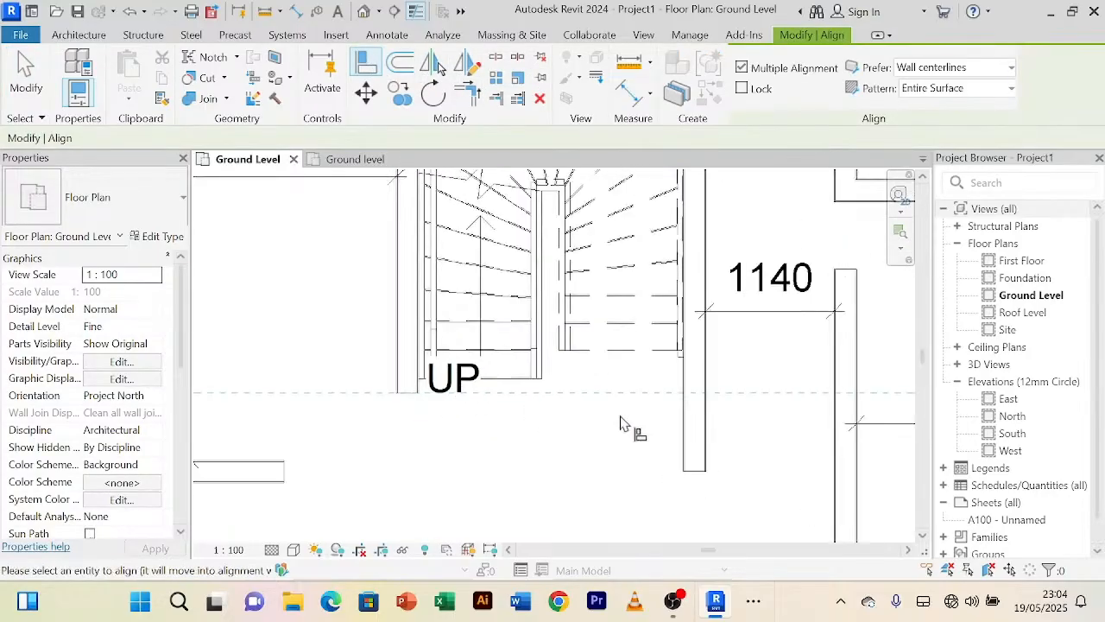
click(695, 472)
right_click(578, 424)
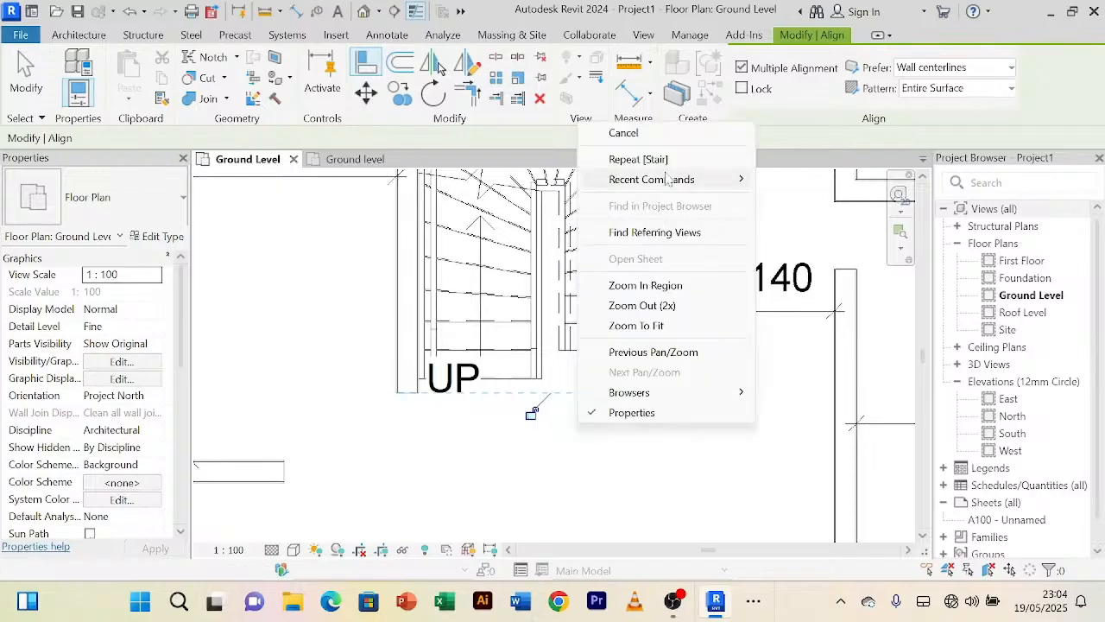
click(623, 133)
scroll(647, 464, down, 2)
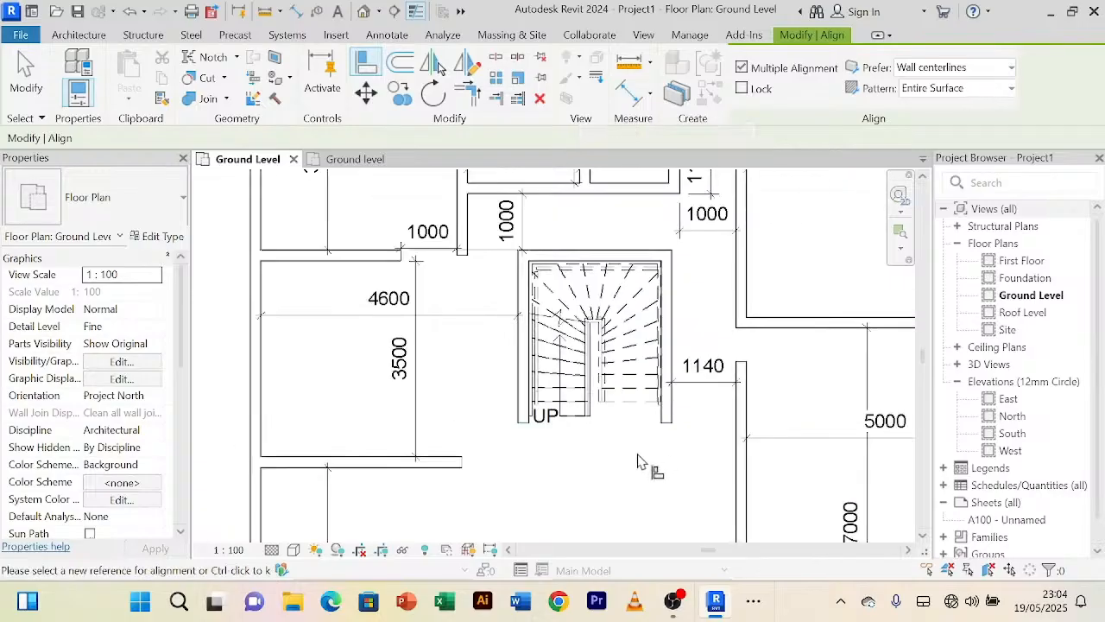
right_click(553, 486)
click(647, 195)
right_click(576, 468)
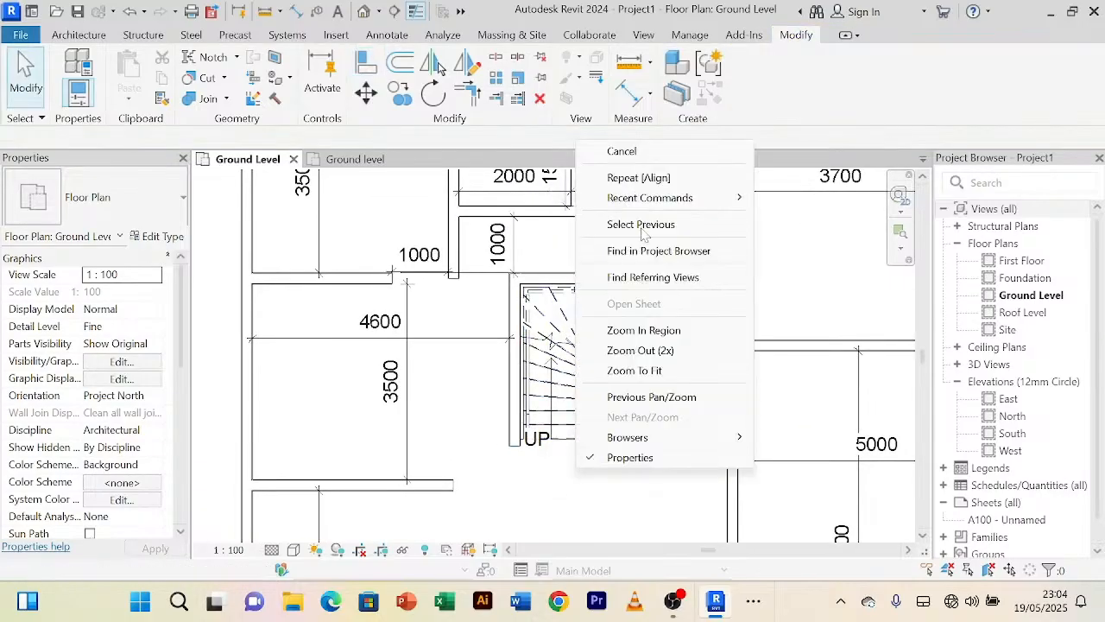
click(640, 158)
Step: Examine the trimmed stairwell and the open hall south of it
scroll(602, 471, up, 3)
scroll(601, 472, down, 3)
middle_drag(599, 469, 628, 338)
scroll(617, 371, down, 2)
scroll(616, 370, up, 3)
middle_drag(625, 380, 592, 485)
scroll(592, 483, down, 1)
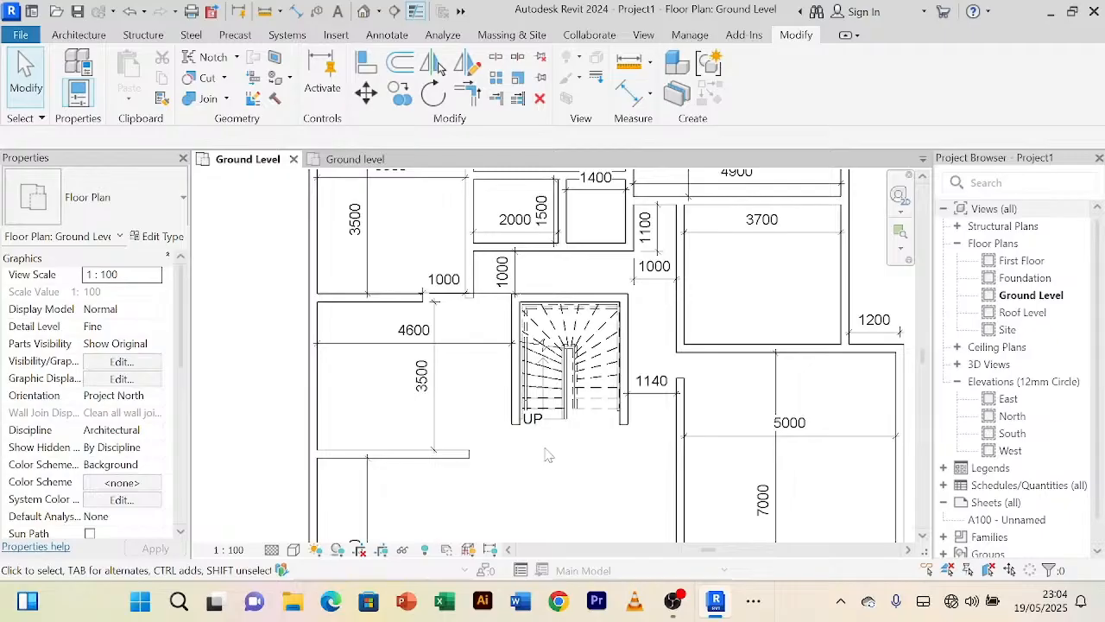
scroll(552, 440, down, 1)
middle_drag(610, 471, 625, 333)
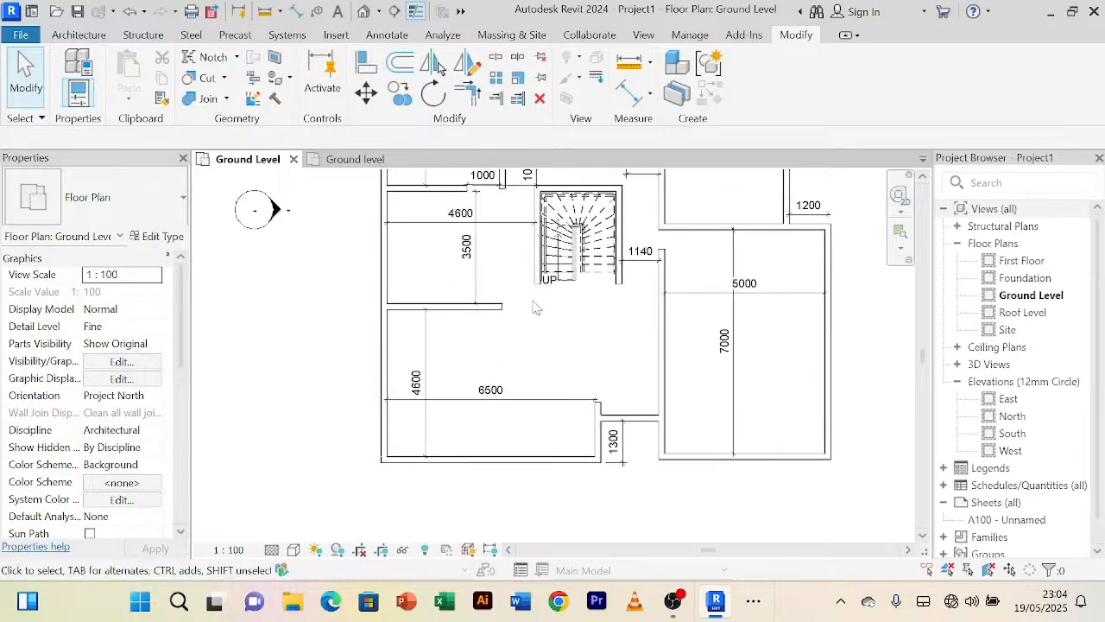
Step: Shorten the free east end of the partition between the two southwest rooms so the wall is 2900 mm long
scroll(605, 326, up, 1)
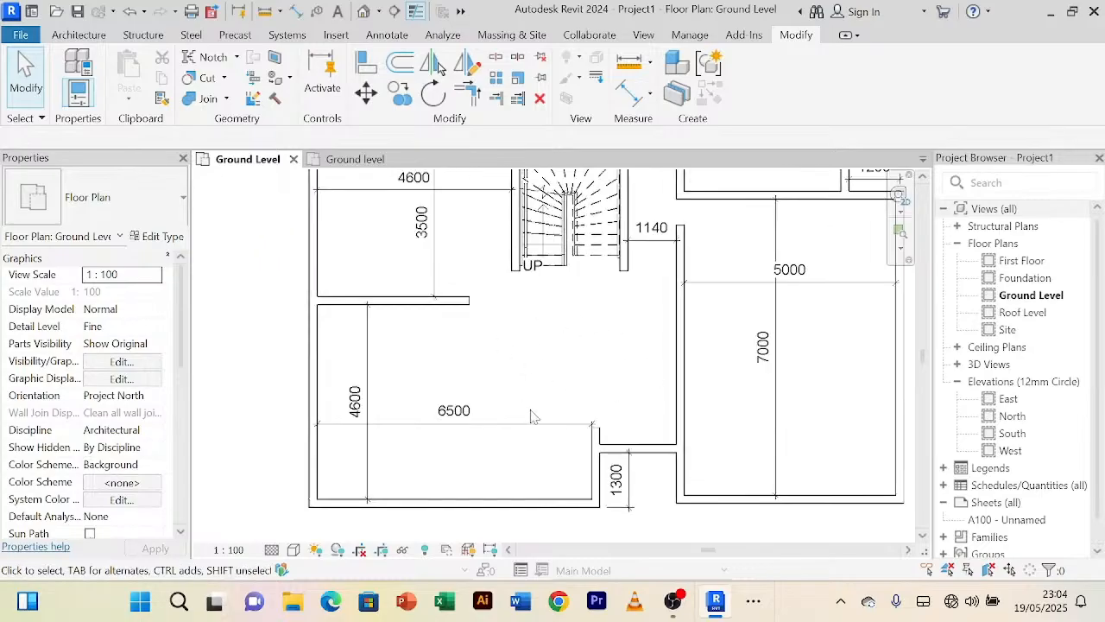
scroll(504, 293, up, 2)
scroll(442, 309, down, 2)
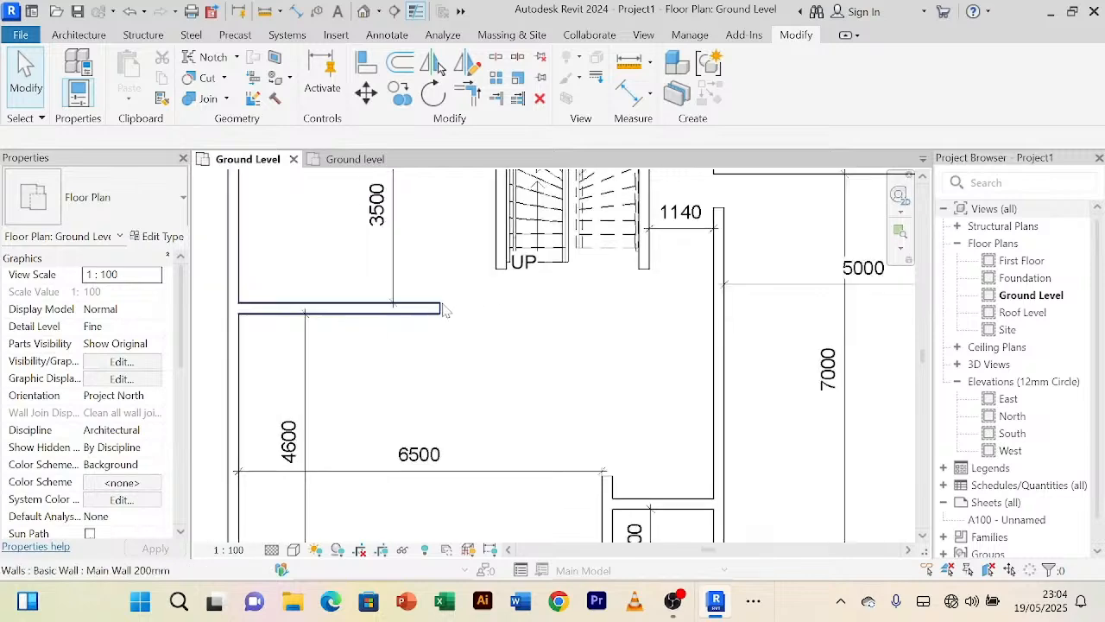
click(440, 316)
drag(440, 309, 407, 307)
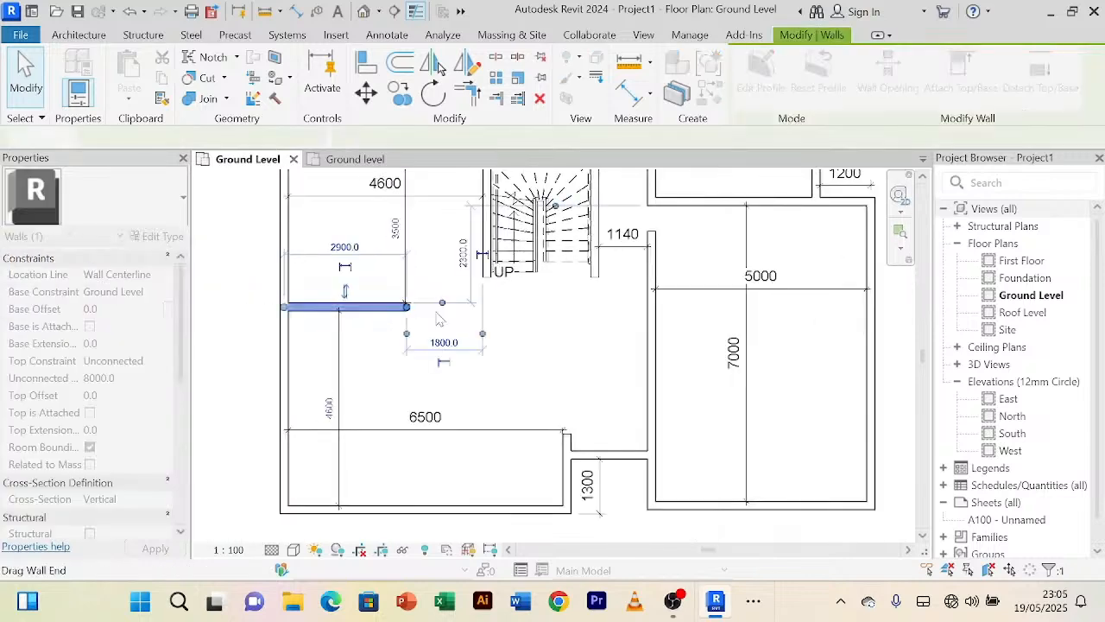
click(509, 323)
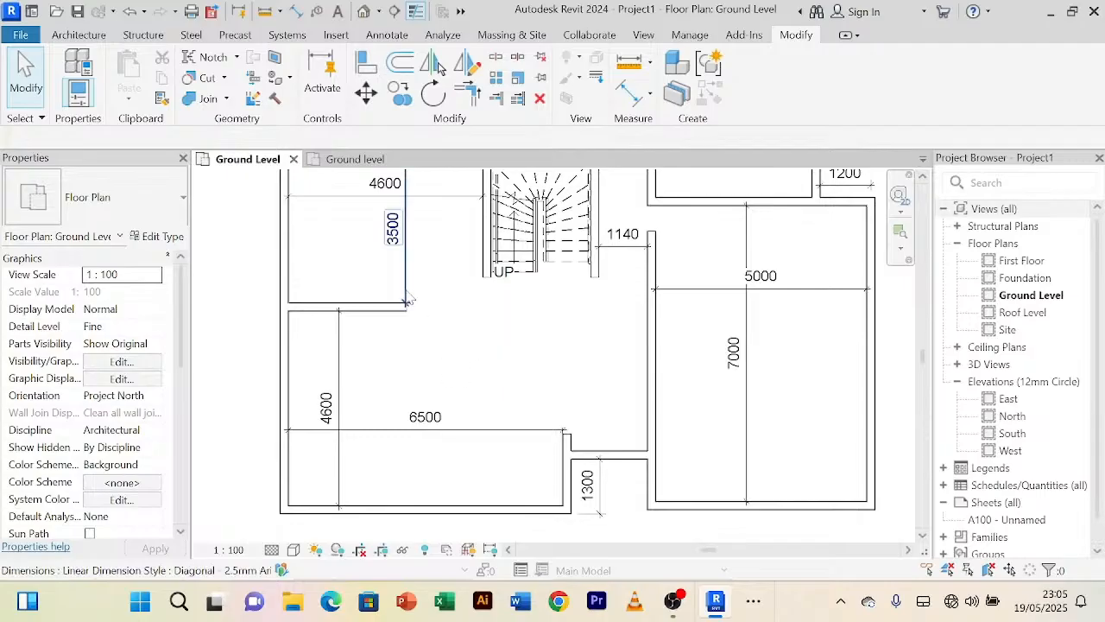
Step: Add an aligned dimension for the north-south depth of the 3700 mm wide east room, measured between its inner wall faces
middle_drag(432, 288, 459, 418)
scroll(452, 286, up, 1)
scroll(463, 372, down, 1)
scroll(685, 345, down, 1)
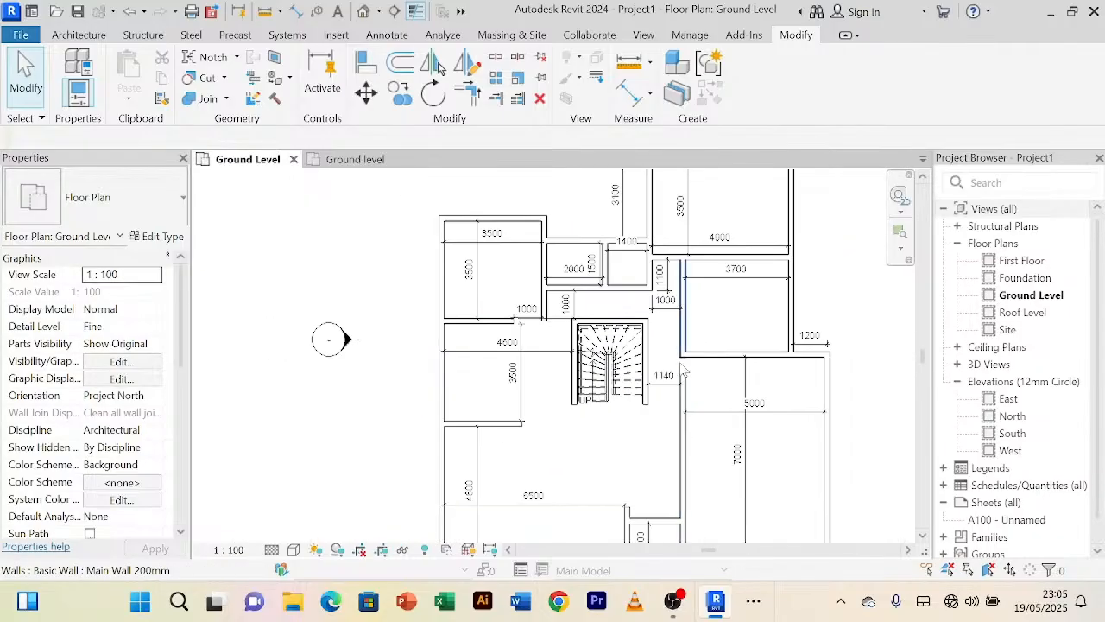
click(627, 95)
scroll(767, 272, up, 2)
click(680, 264)
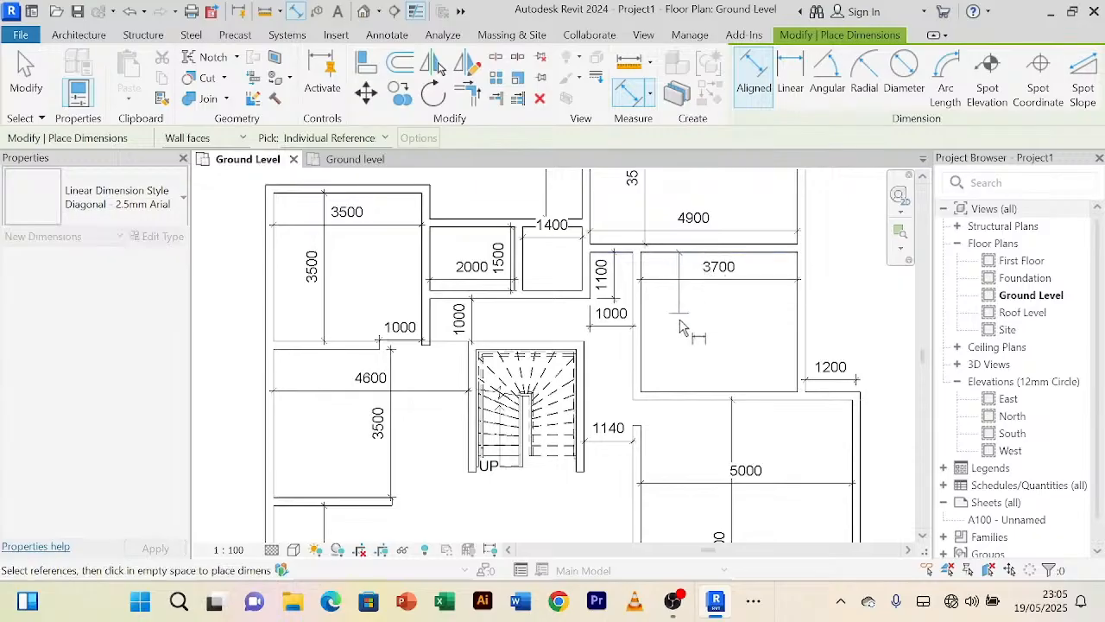
click(687, 389)
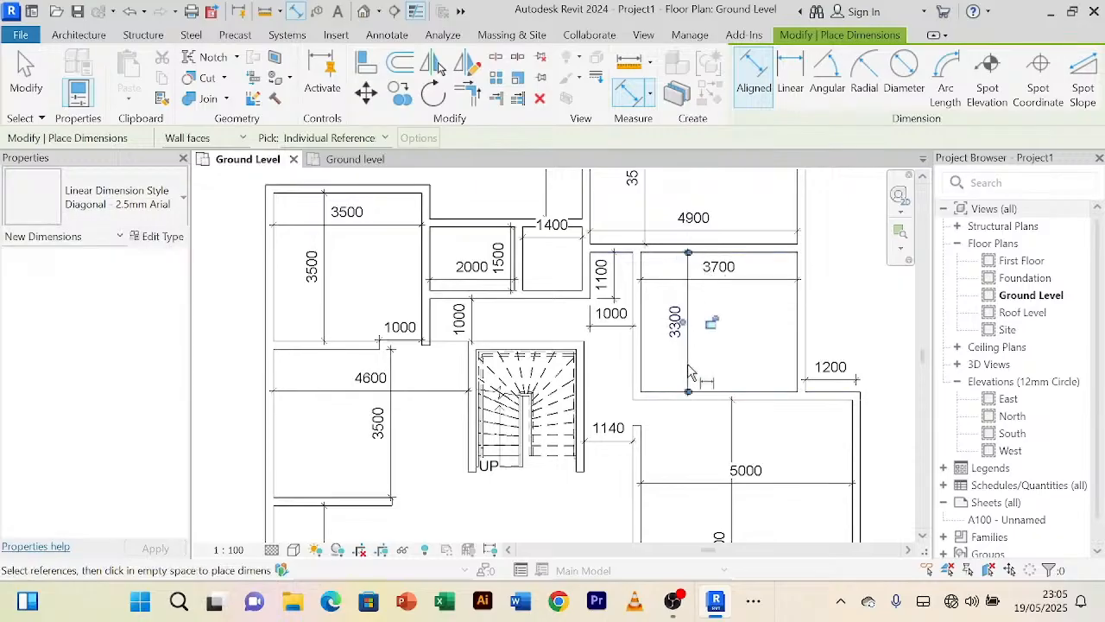
right_click(748, 330)
click(814, 39)
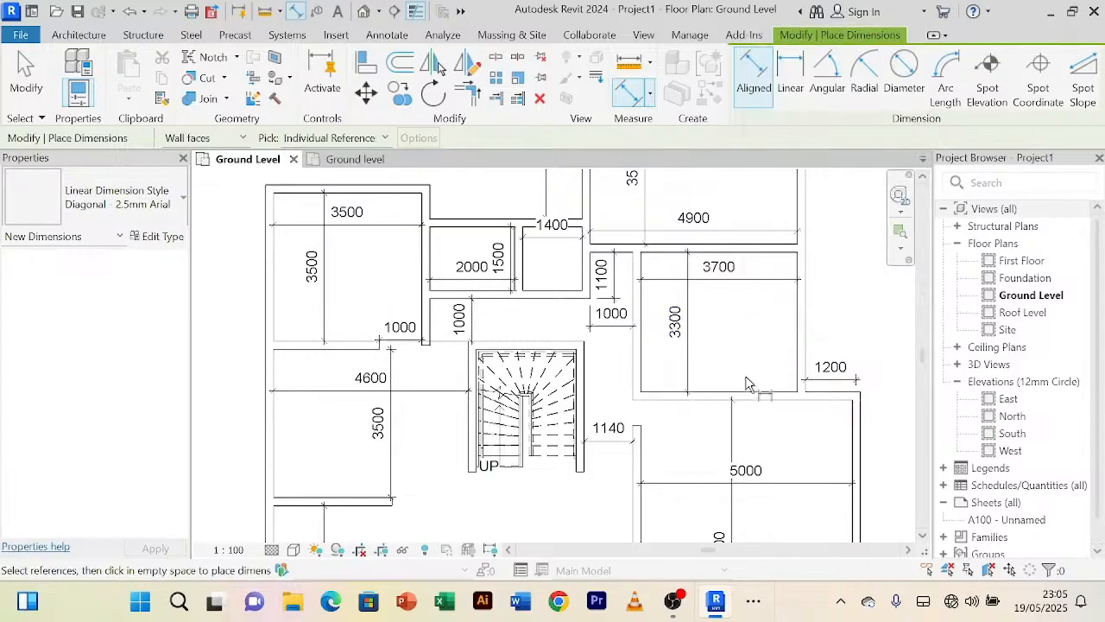
right_click(750, 386)
click(787, 65)
right_click(714, 354)
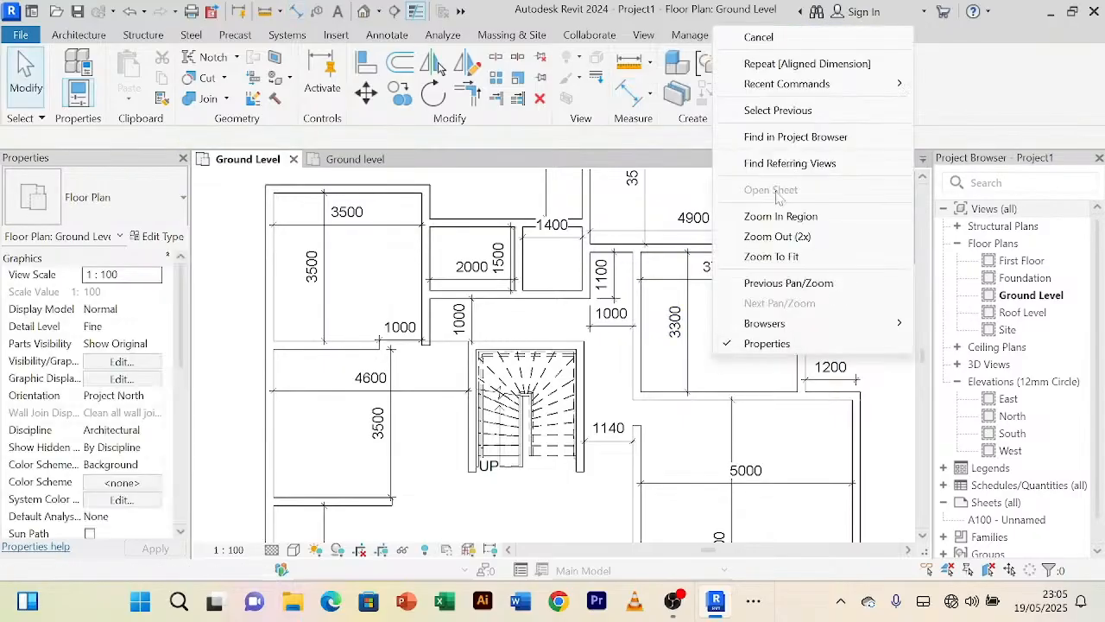
click(758, 37)
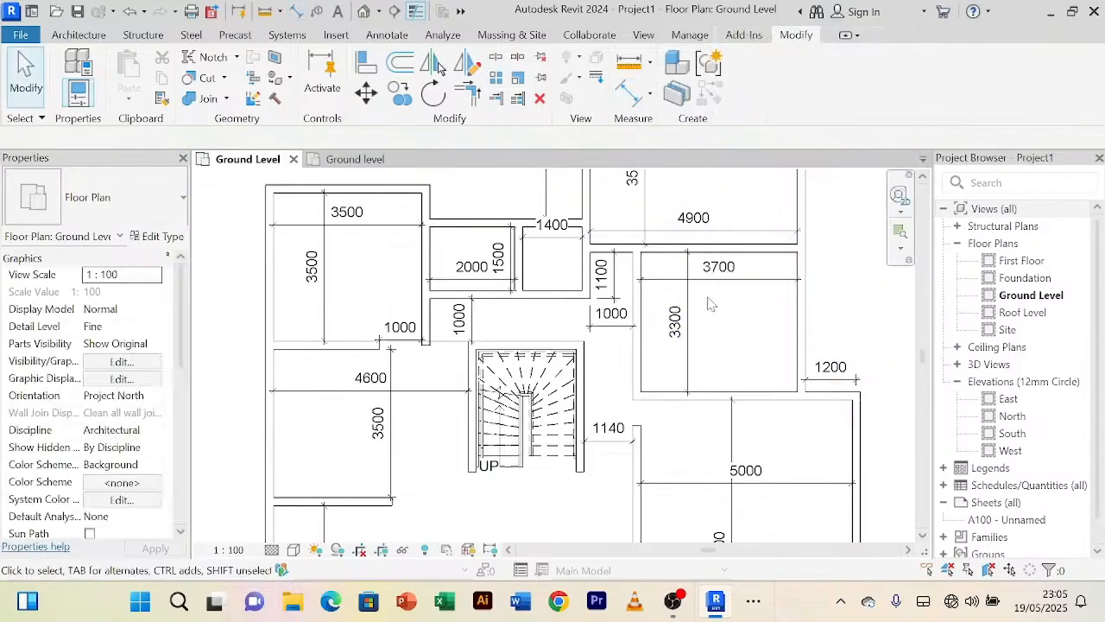
Step: Check the ground level plan of the 1 Story Building Project without saving it, and return to the Project1 plan
scroll(703, 354, down, 2)
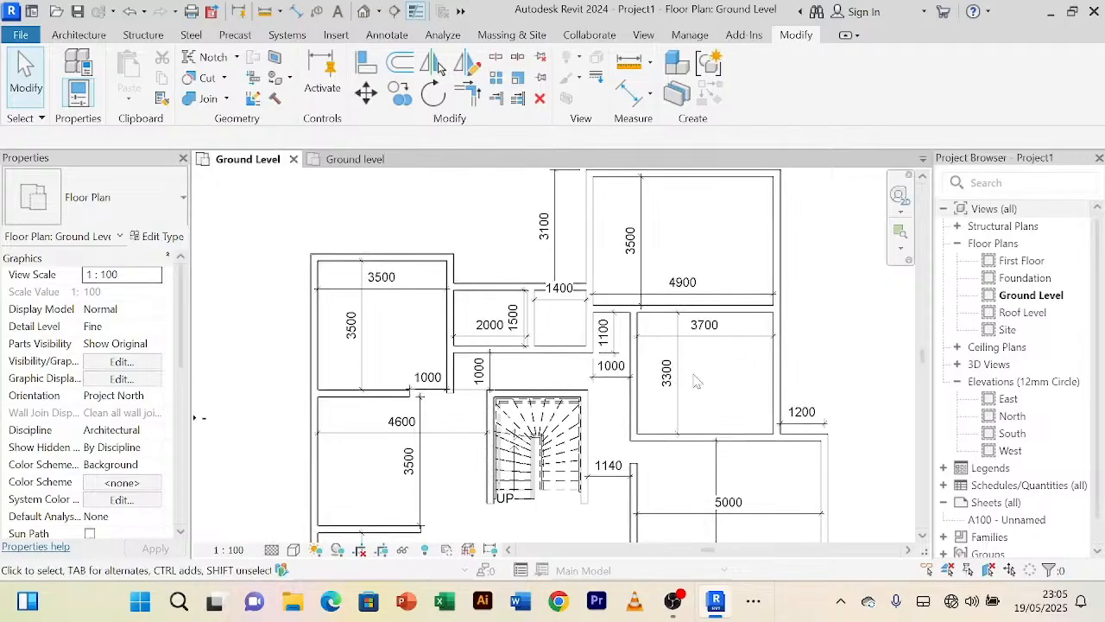
click(359, 161)
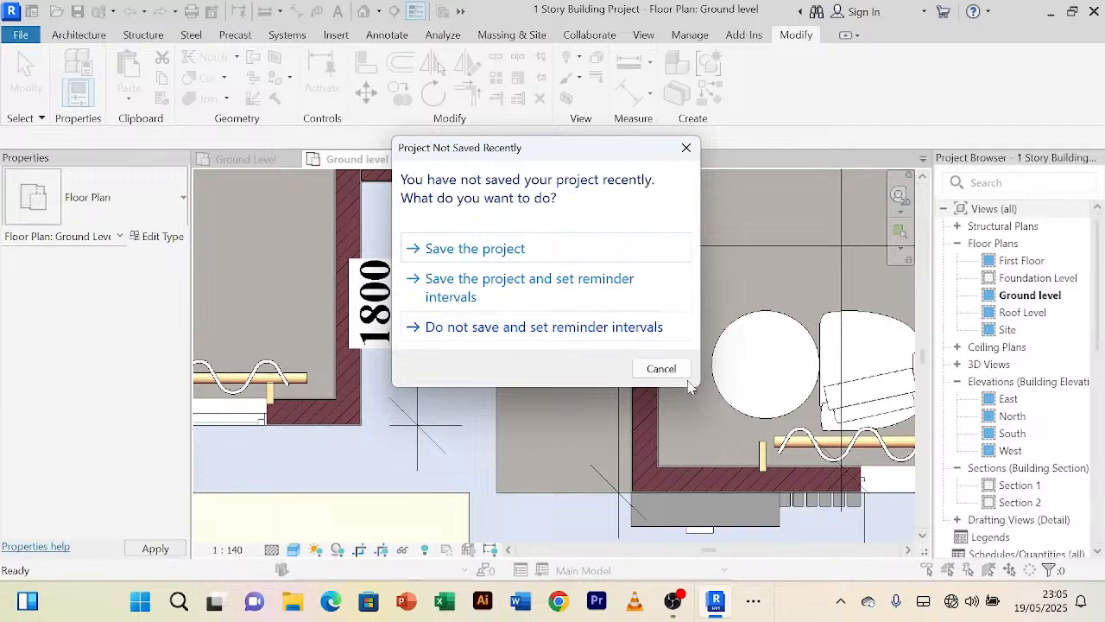
click(662, 368)
scroll(715, 399, down, 2)
scroll(715, 399, down, 1)
scroll(742, 363, up, 5)
click(246, 159)
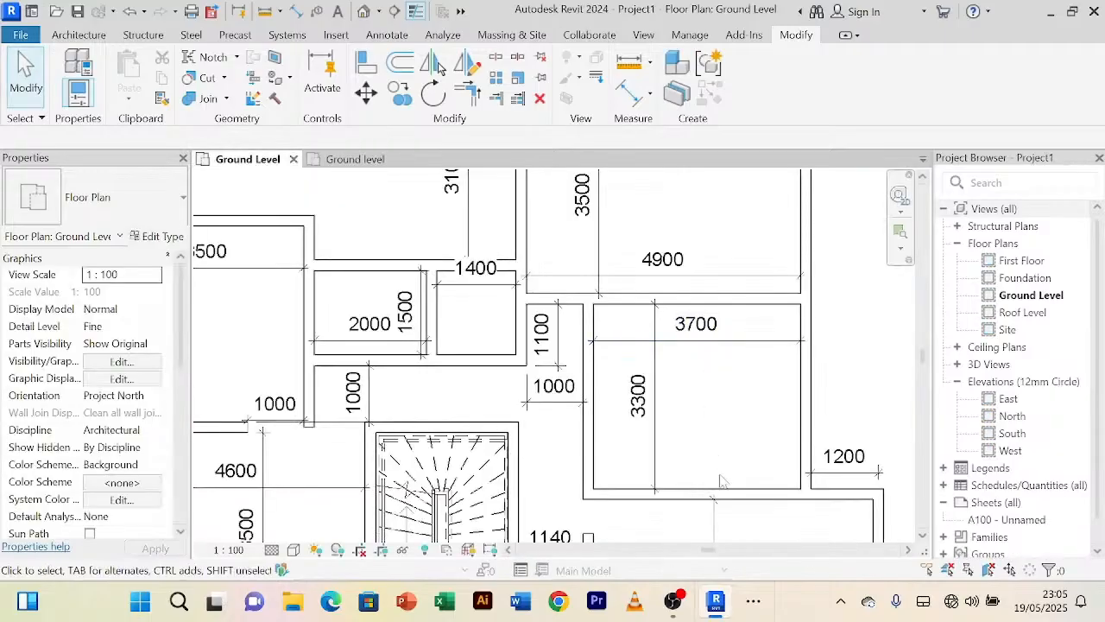
Step: Set the depth of the 3700 mm wide room to 3500 mm by moving its south wall
click(721, 492)
scroll(725, 427, down, 2)
middle_drag(727, 429, 708, 340)
scroll(702, 345, up, 3)
click(612, 304)
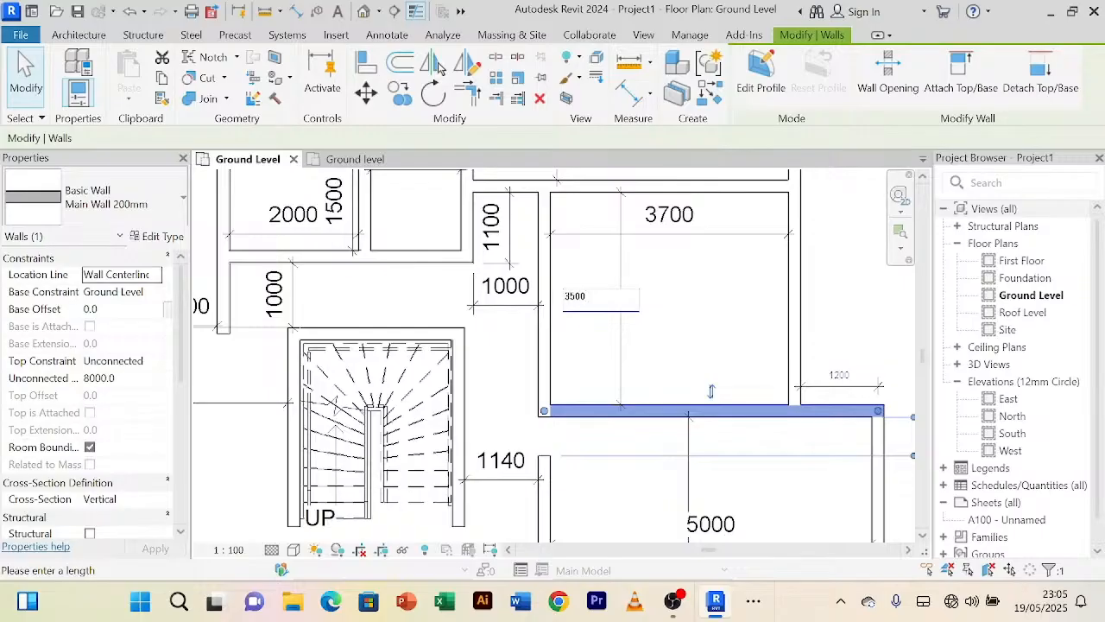
key(Return)
Step: Set the depth of the 5000 mm wide southeast room to 7000 mm by moving its south wall
scroll(678, 346, down, 2)
middle_drag(715, 369, 702, 274)
scroll(717, 398, up, 1)
scroll(718, 402, up, 1)
scroll(715, 391, down, 1)
middle_drag(715, 391, 710, 351)
click(682, 485)
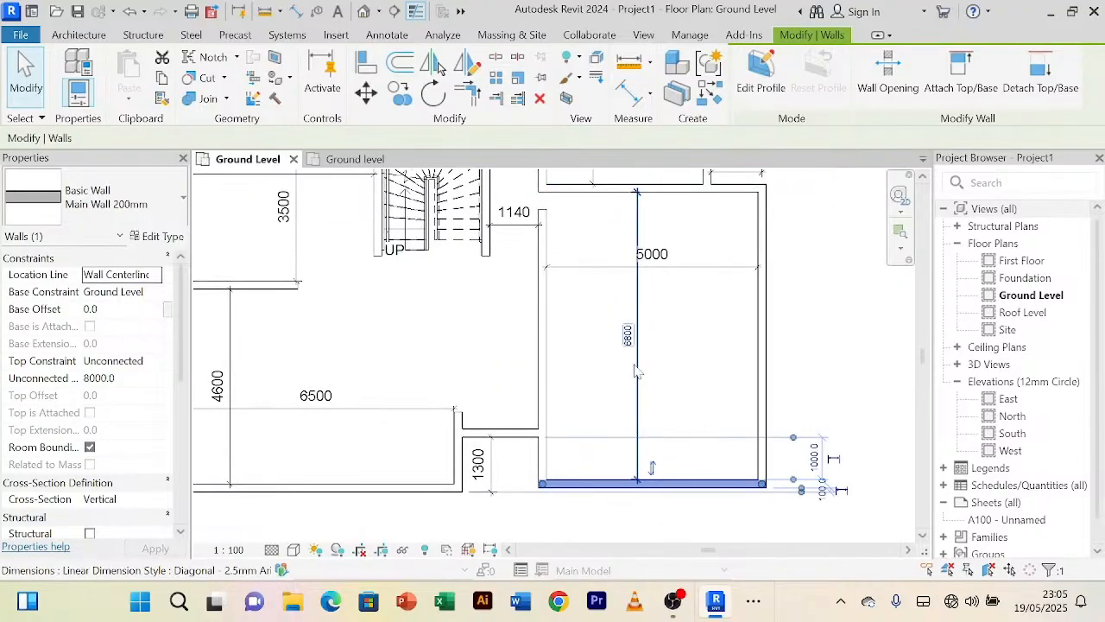
scroll(622, 345, up, 1)
click(630, 337)
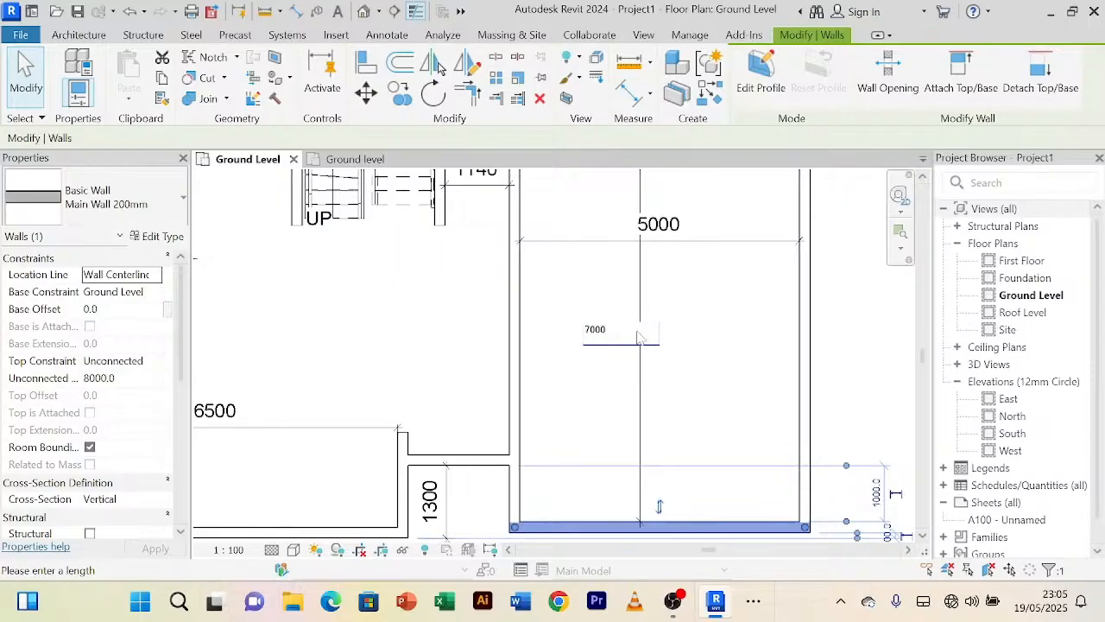
text(7000)
key(Return)
key(Escape)
Step: Examine the entrance recess, the overall ground floor layout and the adjusted room dimensions
scroll(717, 363, down, 2)
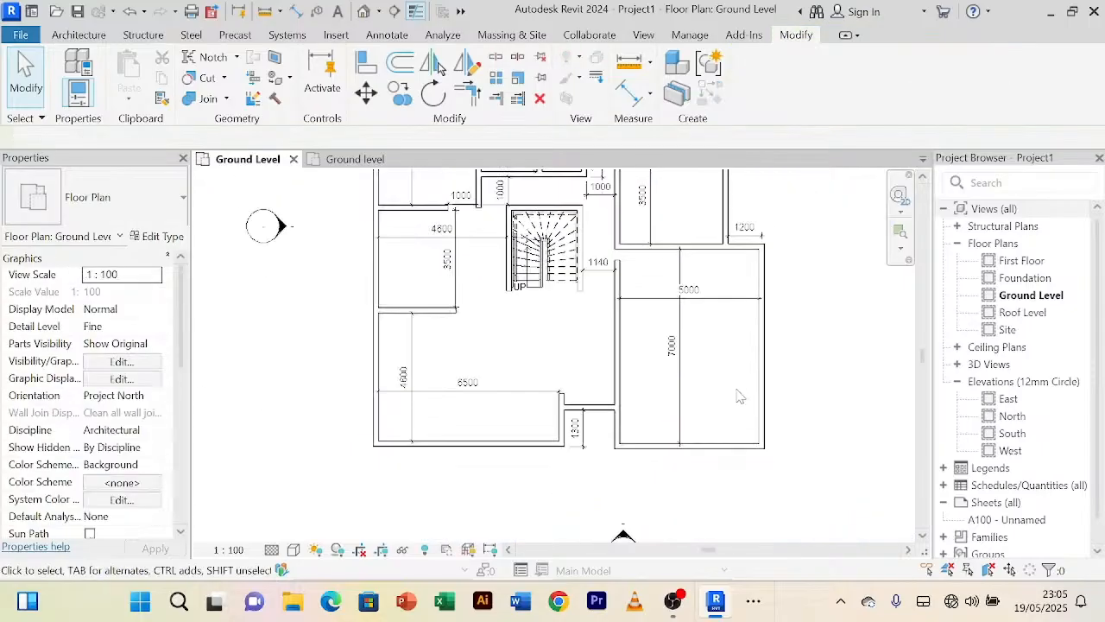
scroll(631, 432, up, 2)
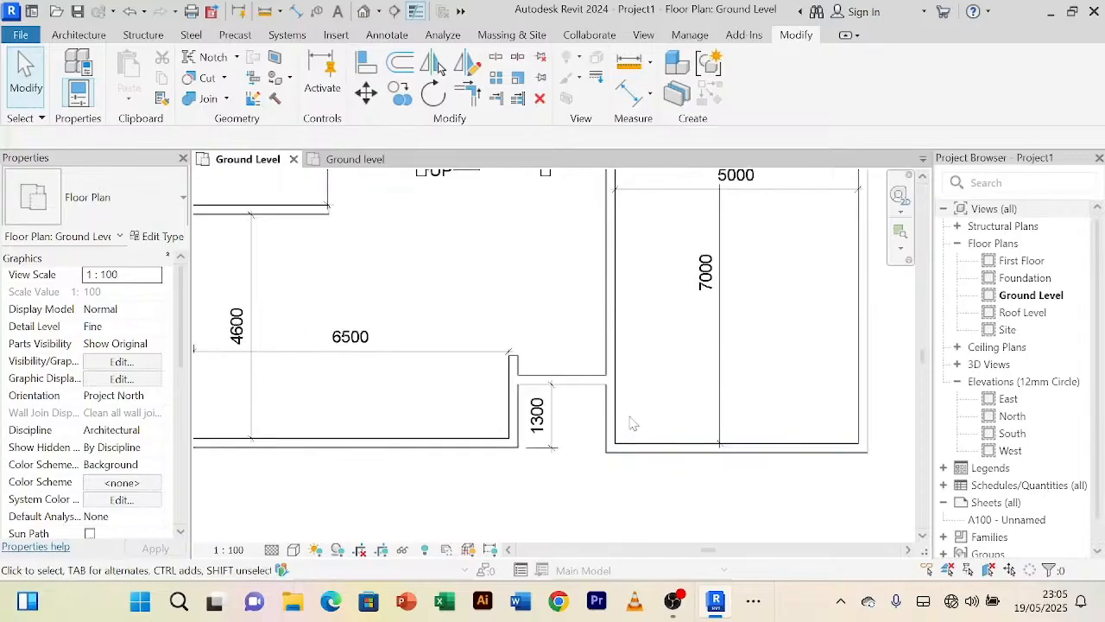
scroll(514, 319, down, 2)
middle_drag(462, 287, 355, 439)
scroll(417, 347, up, 2)
scroll(429, 333, down, 2)
scroll(355, 439, down, 3)
scroll(600, 311, up, 3)
scroll(602, 308, down, 2)
middle_drag(611, 318, 751, 231)
scroll(739, 232, up, 2)
scroll(449, 410, up, 3)
scroll(444, 400, down, 2)
middle_drag(445, 402, 470, 417)
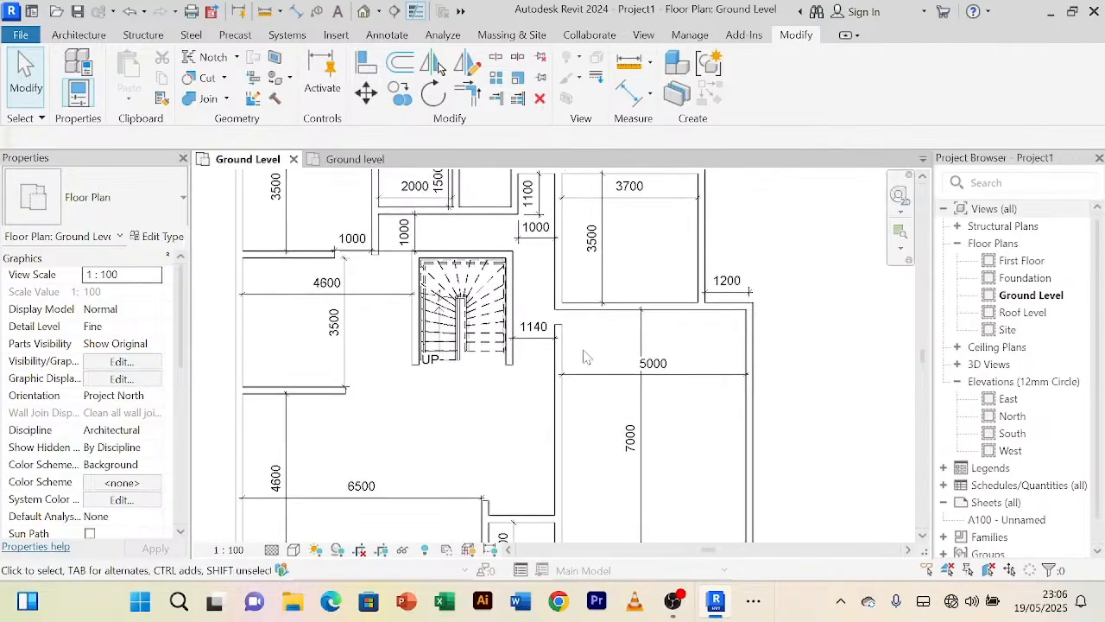
Step: Inspect the free wall end east of the stair passage, the hall and the corridor dimensions north of the stair
scroll(585, 356, up, 2)
click(555, 334)
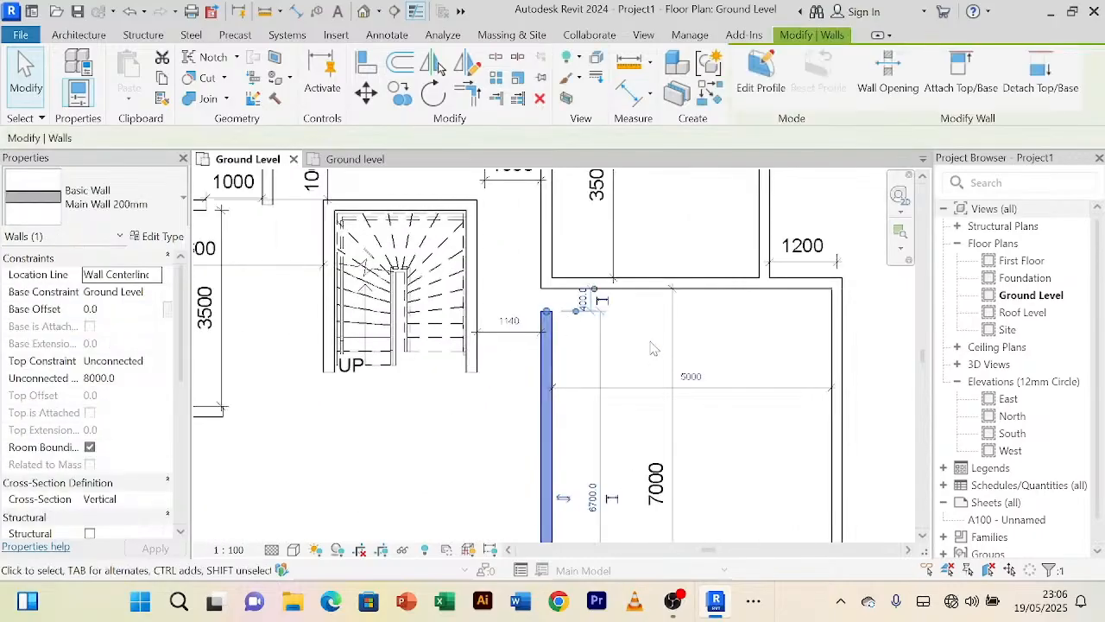
key(Escape)
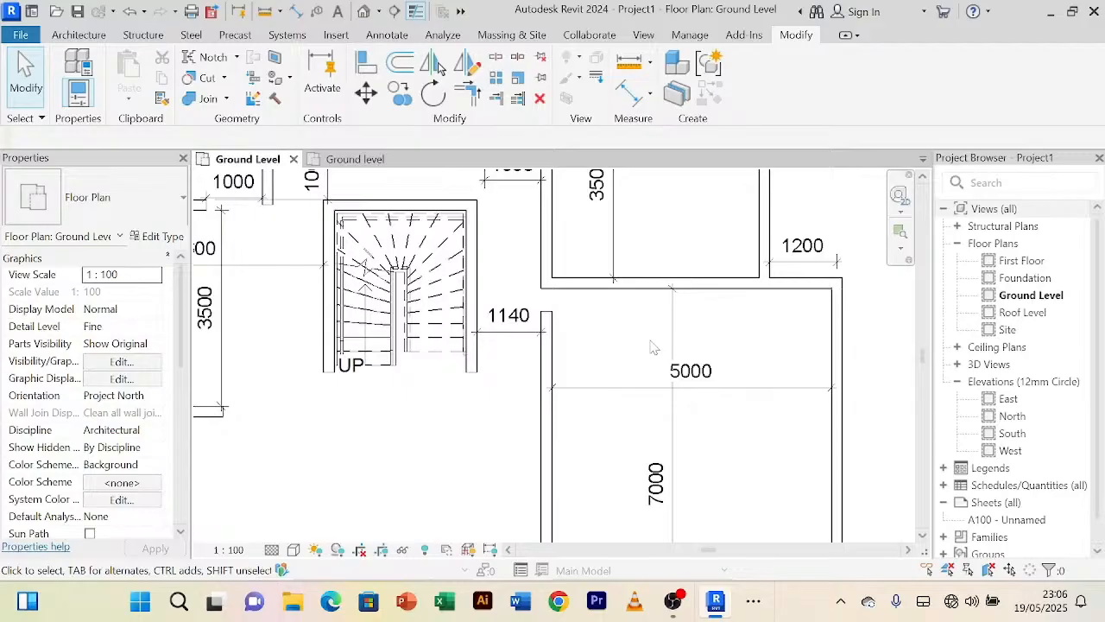
scroll(616, 318, down, 3)
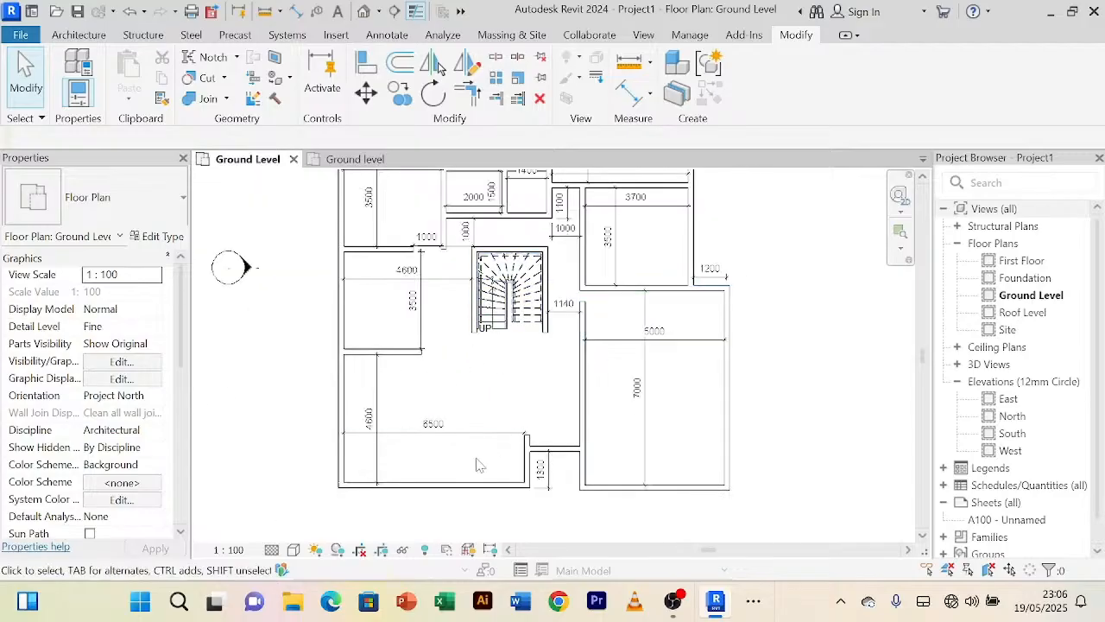
scroll(553, 436, up, 2)
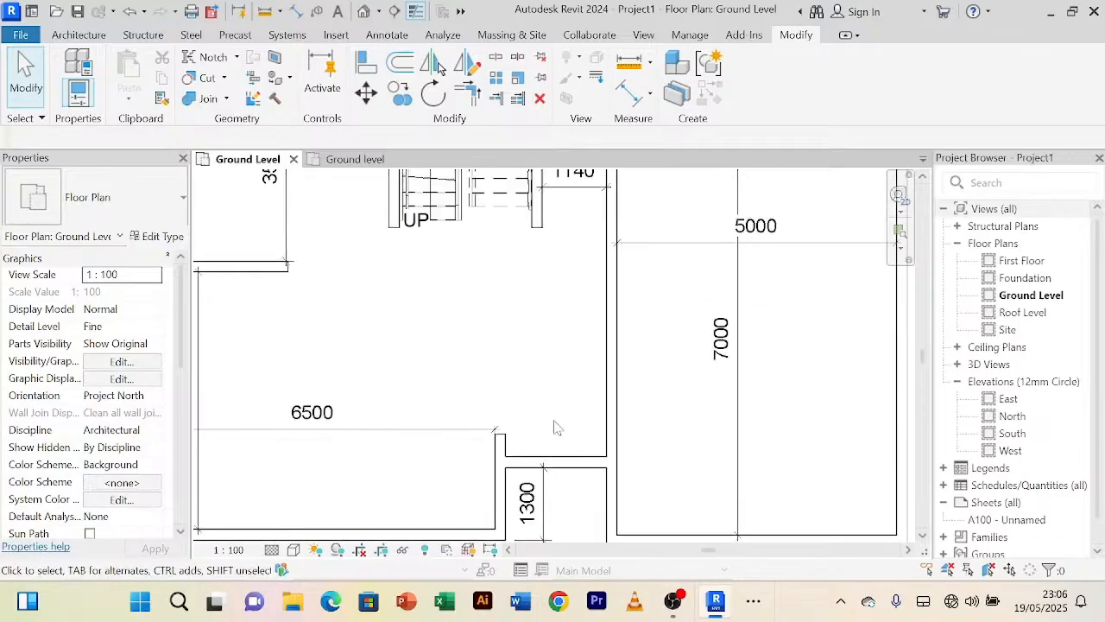
scroll(556, 426, down, 2)
middle_drag(555, 424, 493, 481)
scroll(420, 439, down, 2)
middle_drag(419, 439, 490, 485)
scroll(414, 362, up, 4)
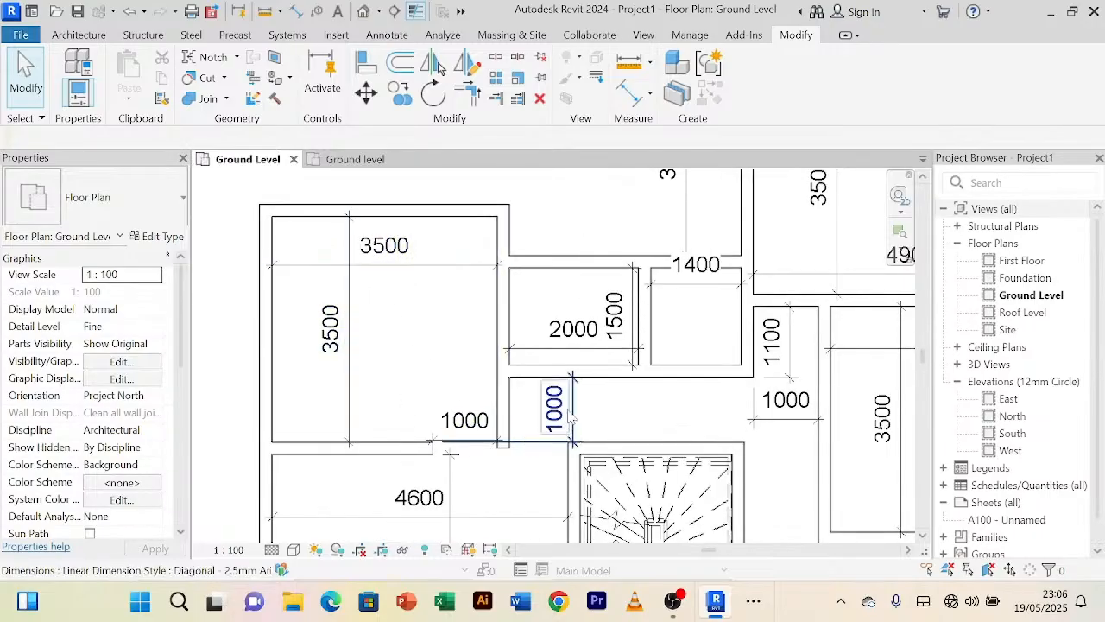
Step: Dimension the depth of the 1400 mm wide room between its north and south wall faces
scroll(615, 399, down, 1)
scroll(661, 357, up, 3)
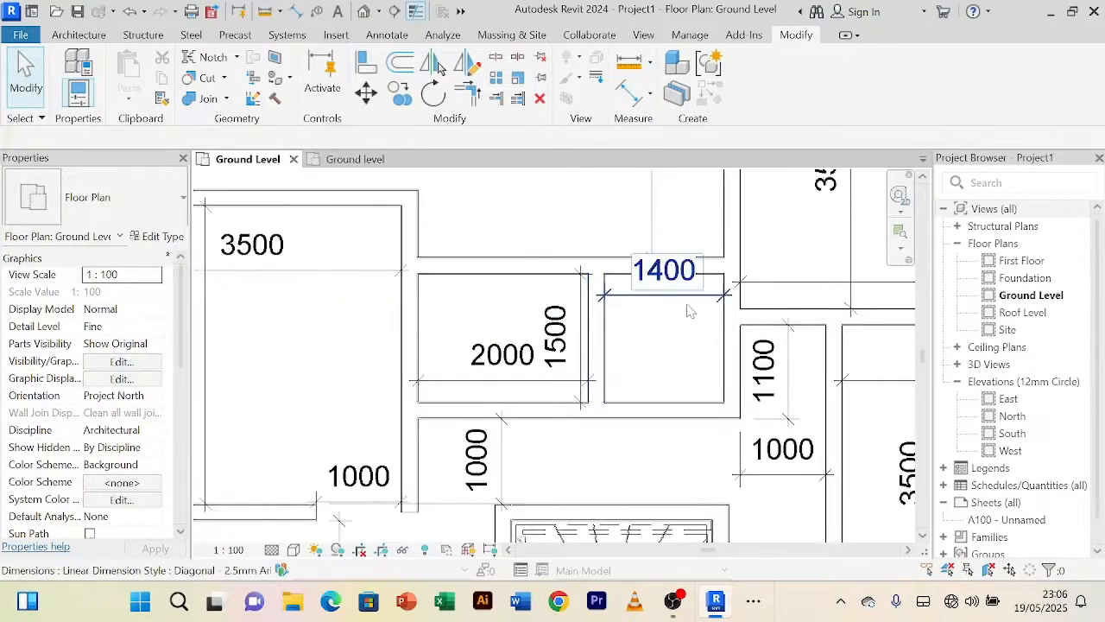
click(628, 93)
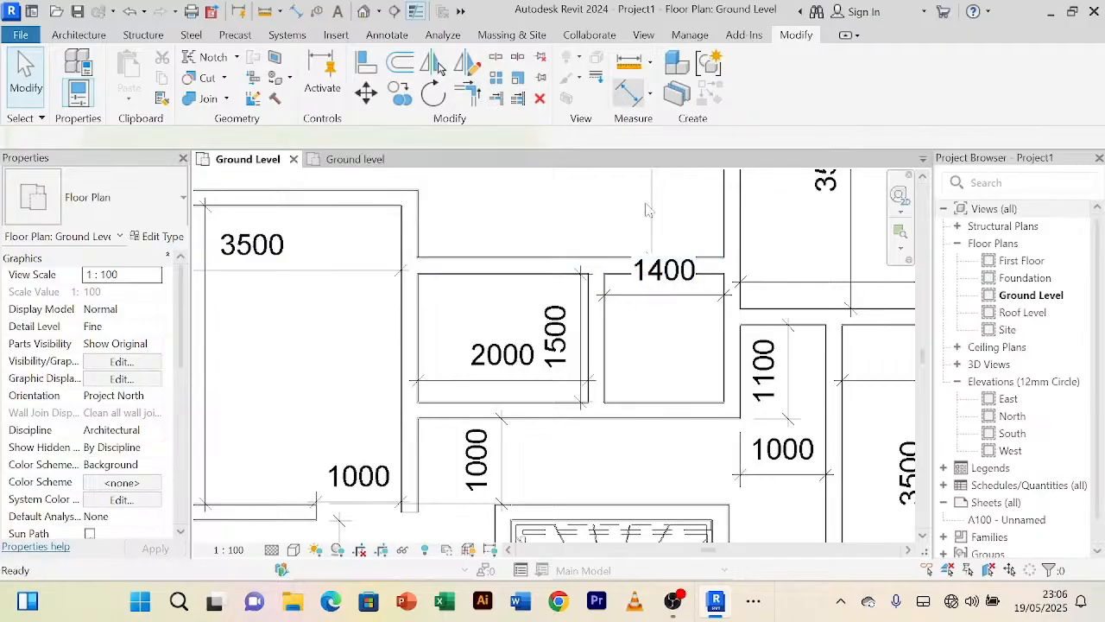
click(619, 276)
click(635, 402)
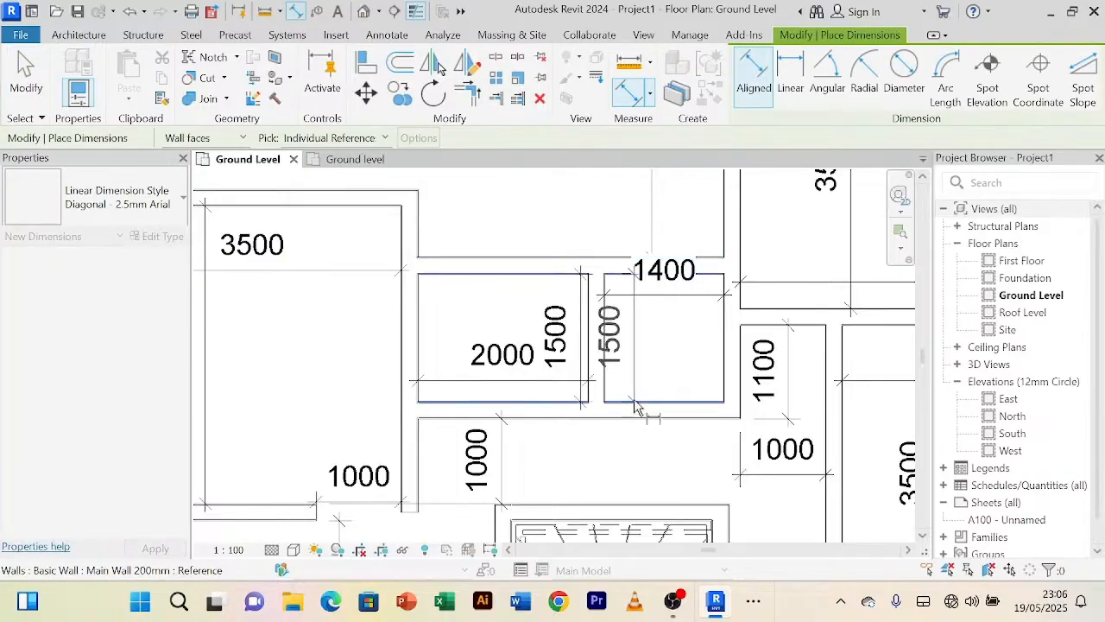
click(650, 387)
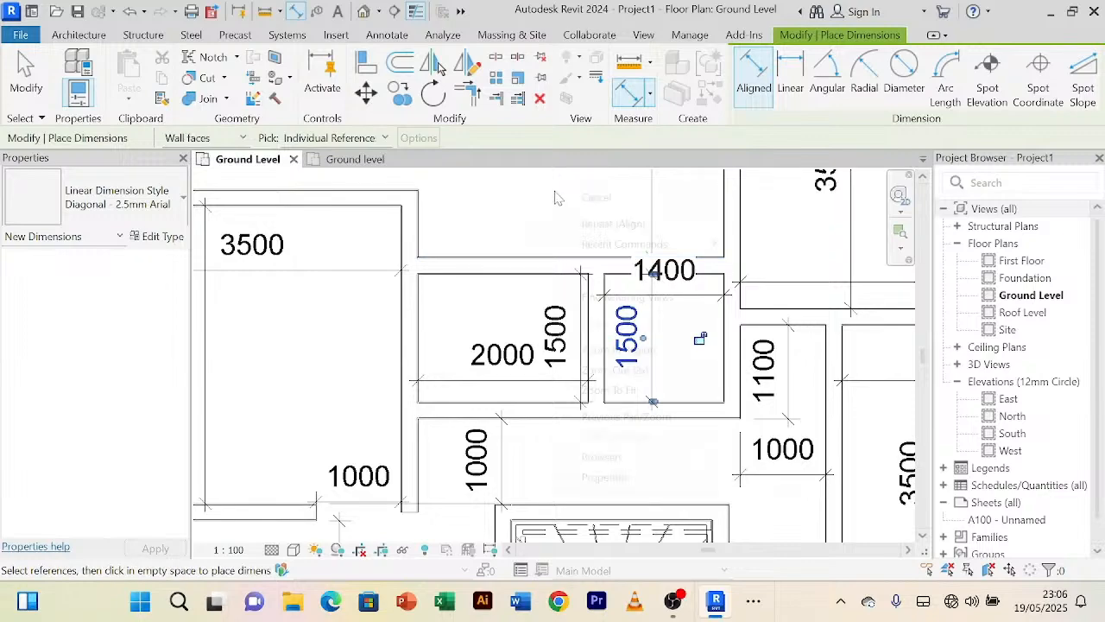
right_click(562, 187)
click(578, 198)
Step: Examine the northern rooms and their width and depth dimensions
scroll(579, 207, down, 3)
scroll(711, 378, up, 3)
scroll(683, 375, down, 2)
middle_drag(683, 374, 612, 503)
scroll(687, 378, down, 2)
scroll(642, 366, up, 5)
scroll(646, 361, down, 2)
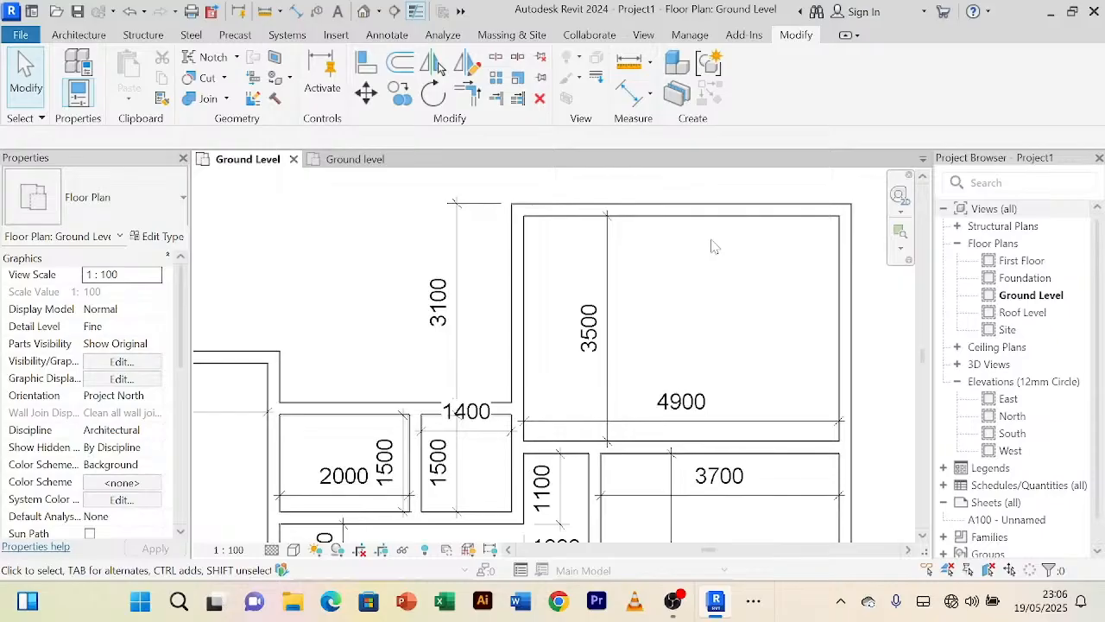
scroll(679, 226, down, 4)
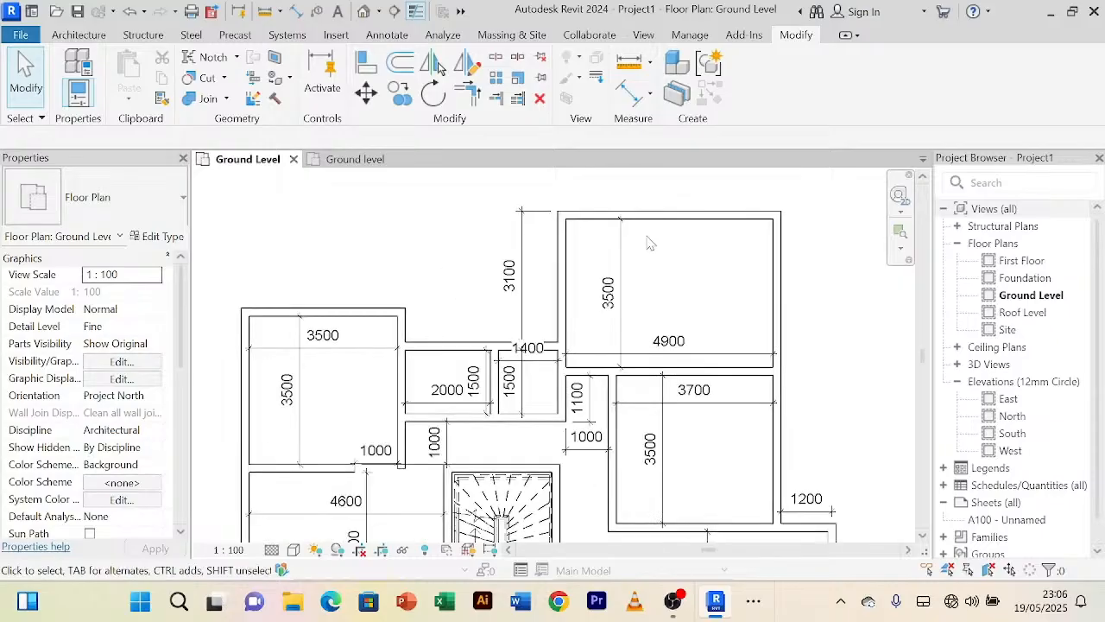
scroll(423, 329, up, 2)
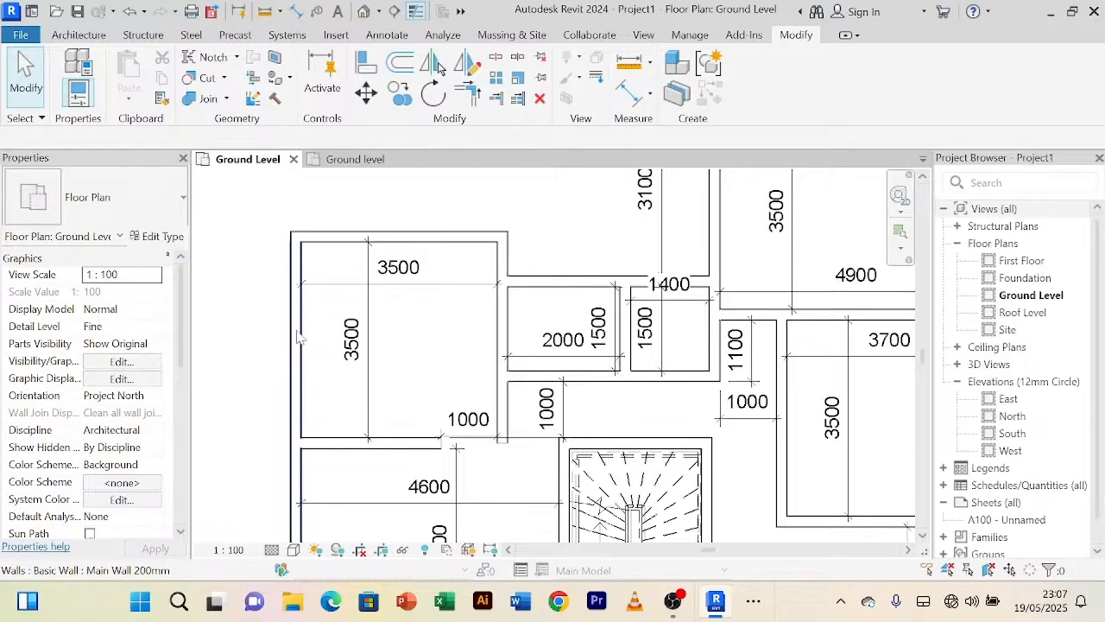
Step: Examine the western rooms and the stair enclosure, including the wall ends at the foot of the stair
scroll(412, 339, down, 2)
scroll(414, 341, up, 4)
scroll(445, 359, down, 4)
scroll(518, 371, up, 5)
scroll(518, 371, down, 4)
scroll(518, 363, up, 2)
scroll(567, 489, up, 2)
scroll(562, 488, down, 1)
scroll(569, 470, up, 3)
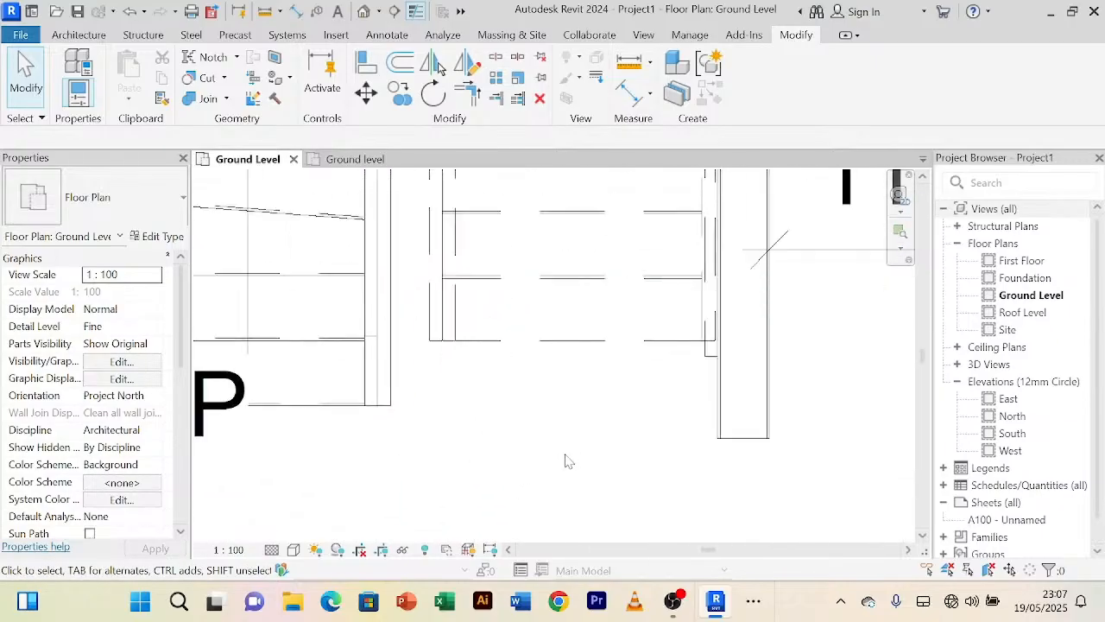
scroll(567, 463, down, 3)
click(557, 390)
click(590, 443)
scroll(591, 443, down, 3)
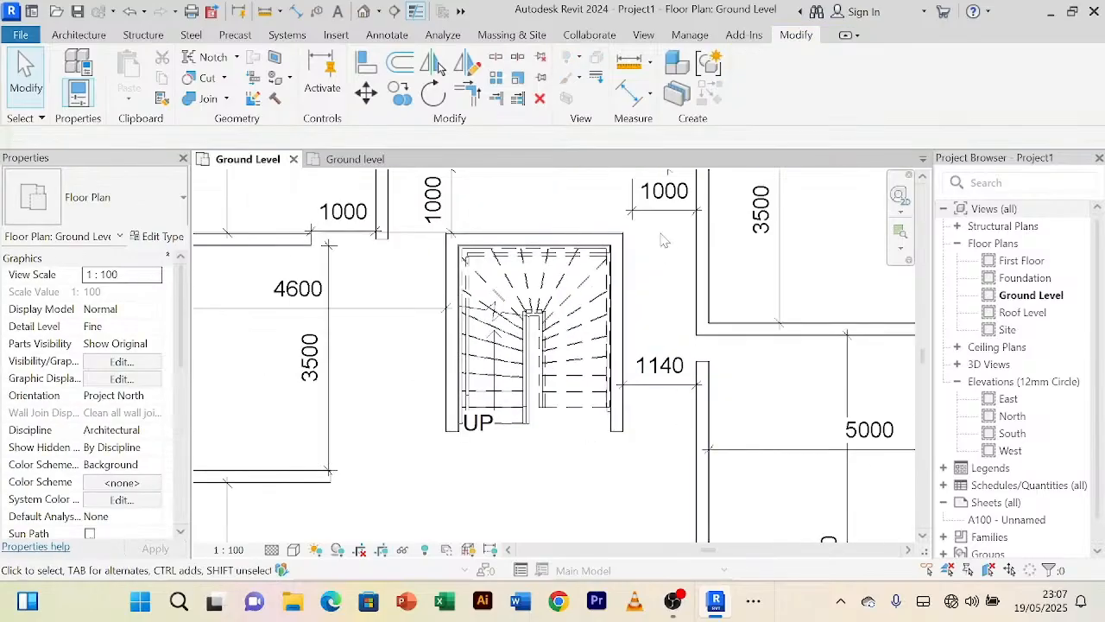
Step: Examine the southeast room, the hall, the entrance recess and the overall ground floor layout
scroll(661, 259, down, 2)
middle_drag(802, 279, 718, 262)
scroll(758, 333, down, 2)
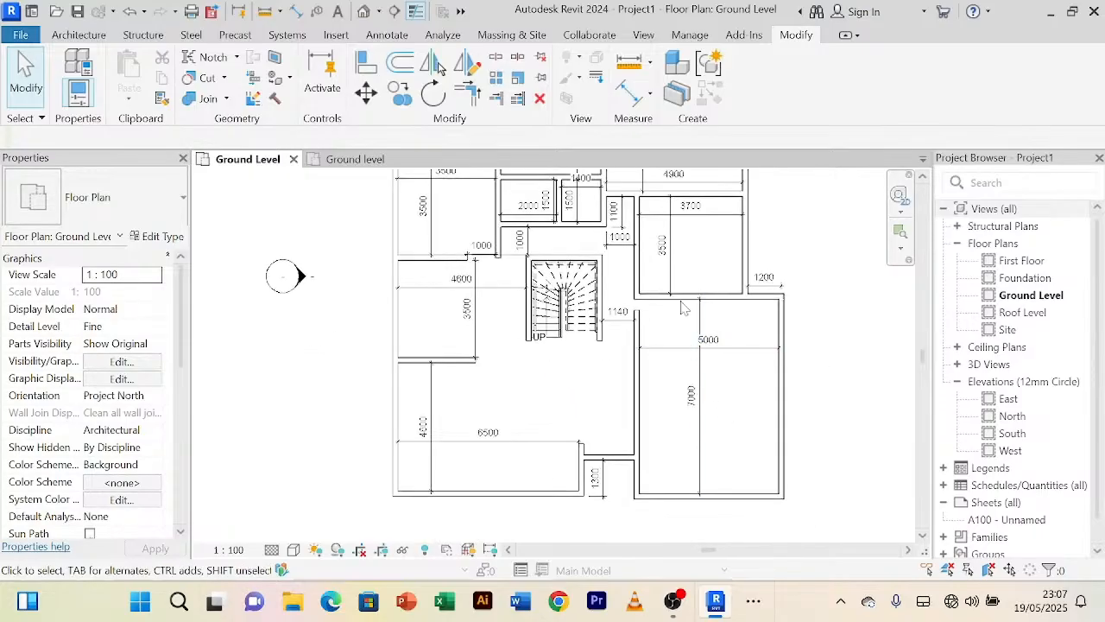
scroll(533, 452, up, 2)
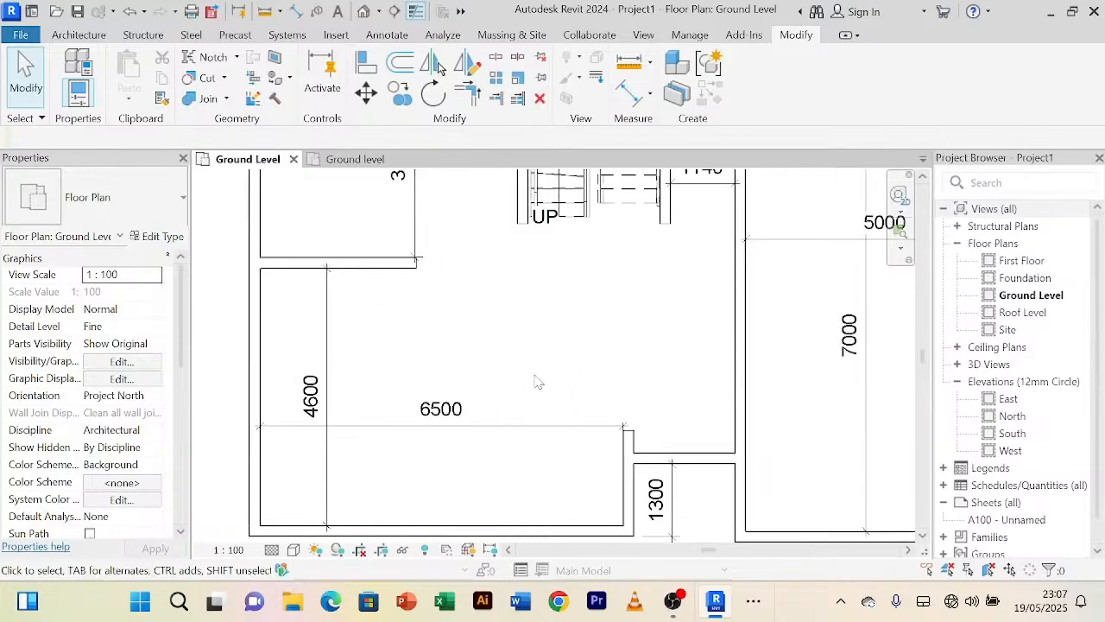
scroll(535, 382, down, 2)
scroll(440, 370, up, 2)
scroll(440, 369, up, 1)
scroll(518, 321, down, 2)
middle_drag(669, 337, 569, 413)
scroll(432, 354, up, 3)
scroll(550, 364, down, 5)
middle_drag(551, 363, 487, 408)
scroll(492, 416, down, 3)
scroll(501, 419, up, 6)
scroll(501, 420, down, 5)
scroll(504, 421, down, 4)
scroll(501, 414, up, 4)
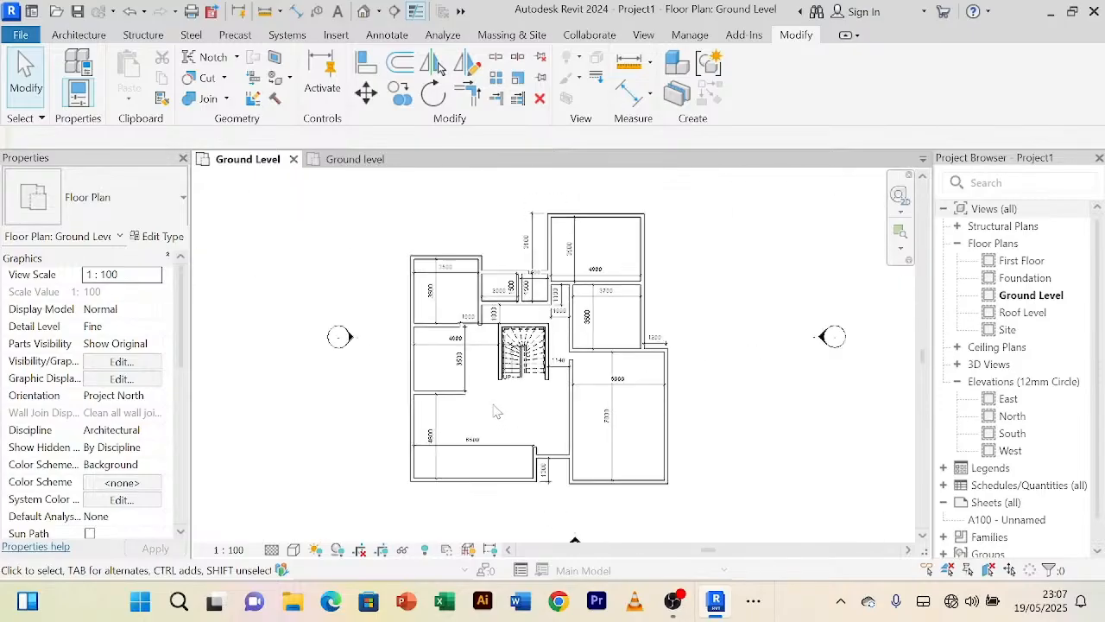
scroll(583, 393, up, 2)
scroll(562, 399, down, 1)
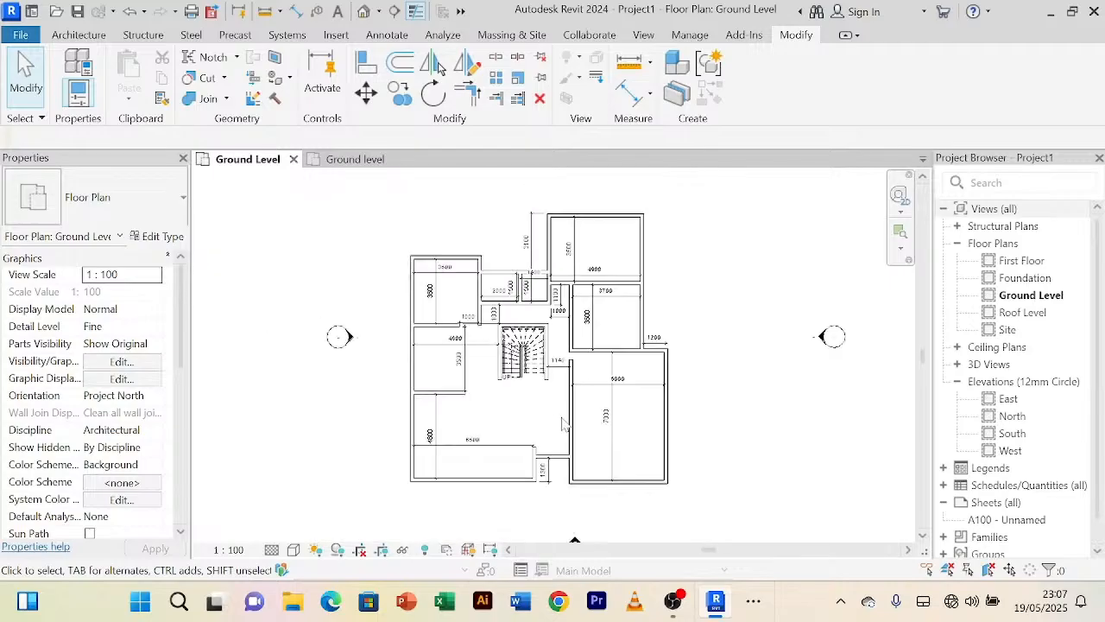
Step: Inspect the passage east of the stair and the stair's position within the whole floor plan
scroll(629, 370, up, 2)
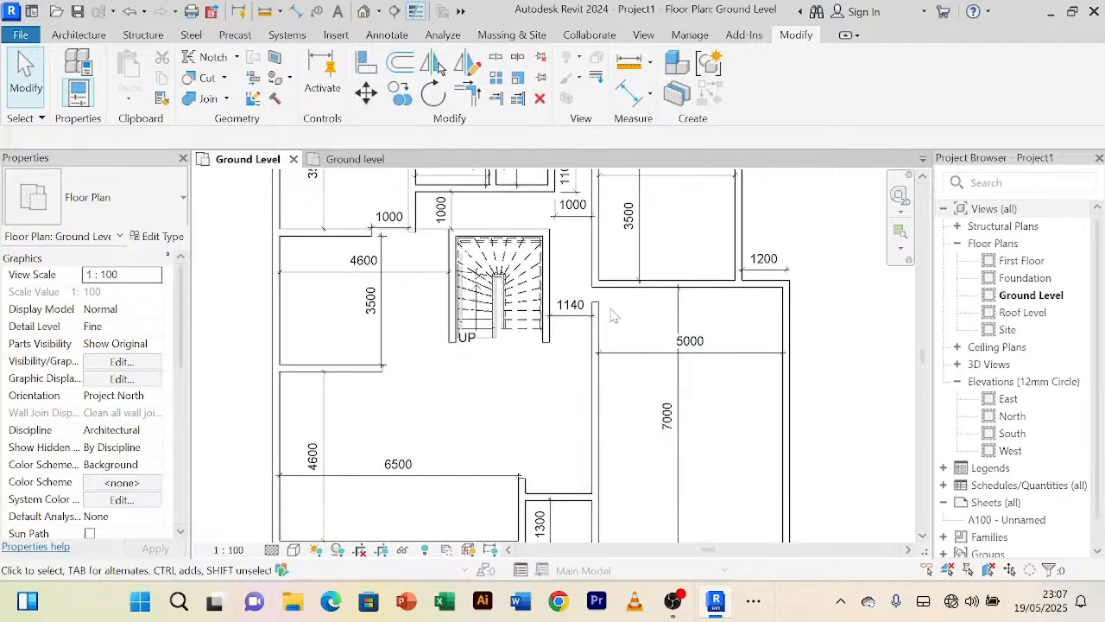
scroll(611, 316, down, 5)
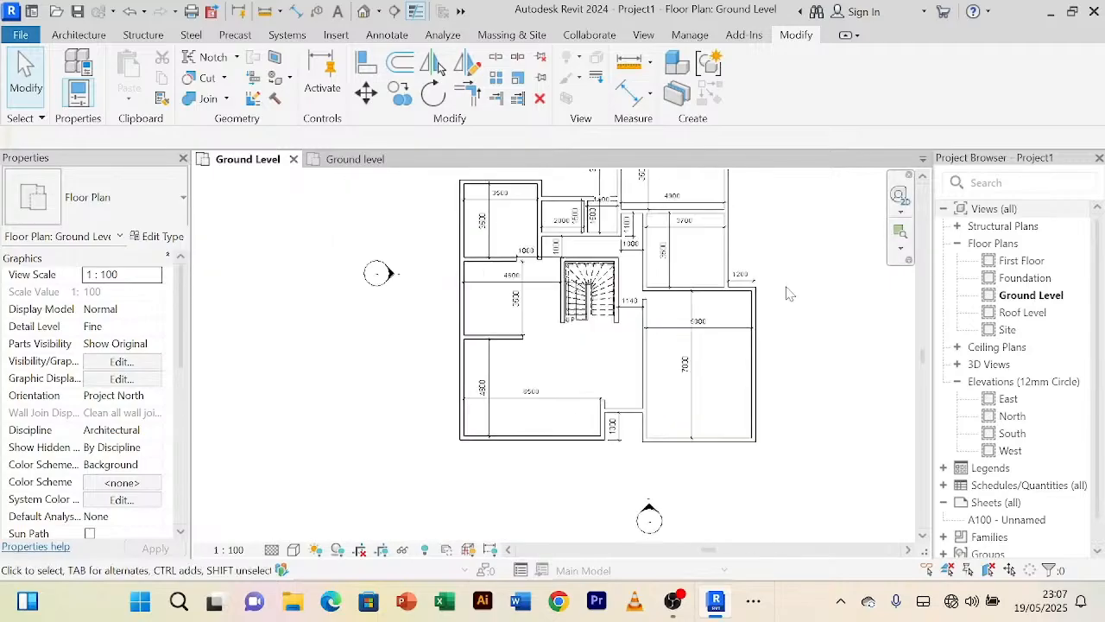
scroll(662, 334, down, 1)
middle_drag(693, 343, 680, 281)
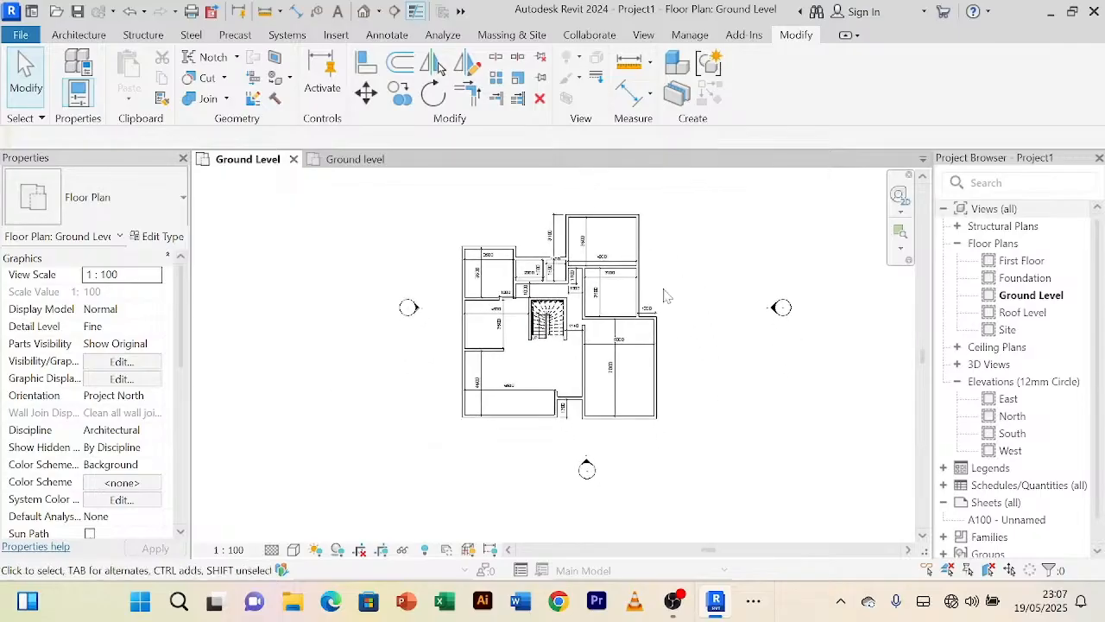
scroll(602, 307, up, 2)
scroll(509, 329, up, 2)
scroll(509, 345, down, 3)
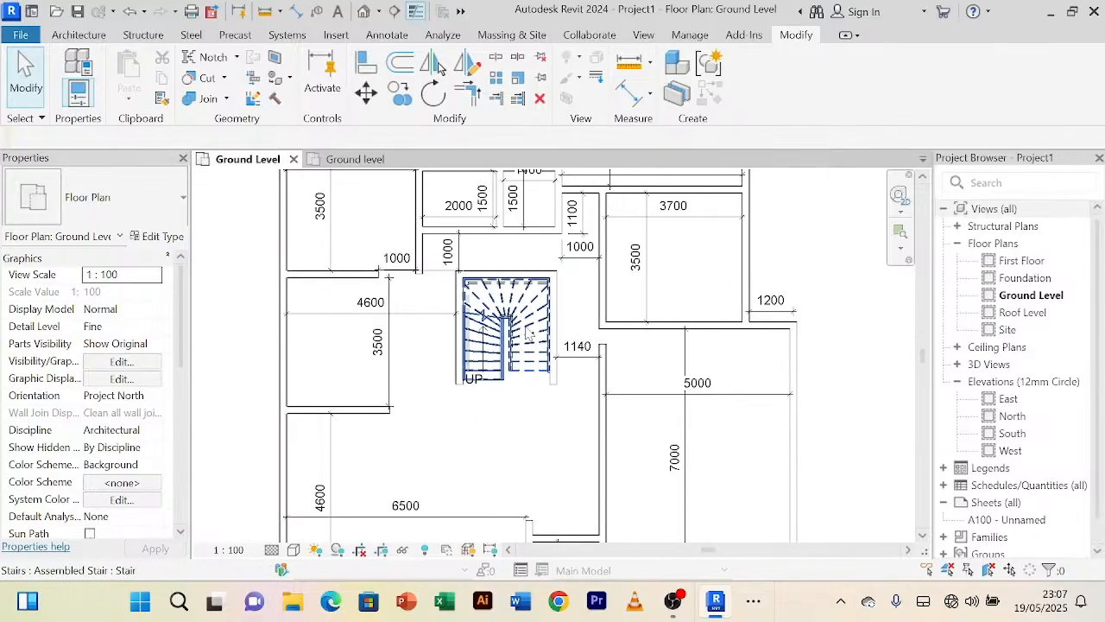
scroll(510, 397, up, 2)
middle_drag(506, 395, 481, 431)
scroll(471, 529, down, 2)
scroll(480, 431, down, 1)
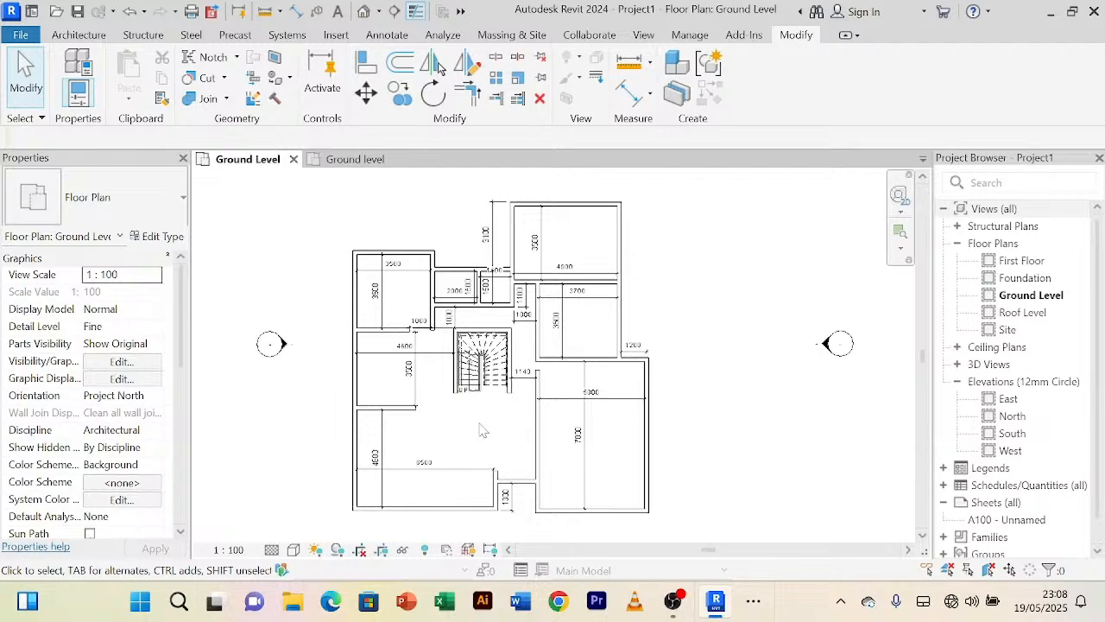
Step: Inspect the small rooms north of the stair and the corridors leading around it
scroll(481, 392, up, 3)
scroll(358, 315, up, 2)
scroll(358, 315, down, 2)
scroll(359, 315, up, 1)
scroll(358, 315, down, 3)
scroll(302, 307, up, 3)
scroll(302, 306, down, 2)
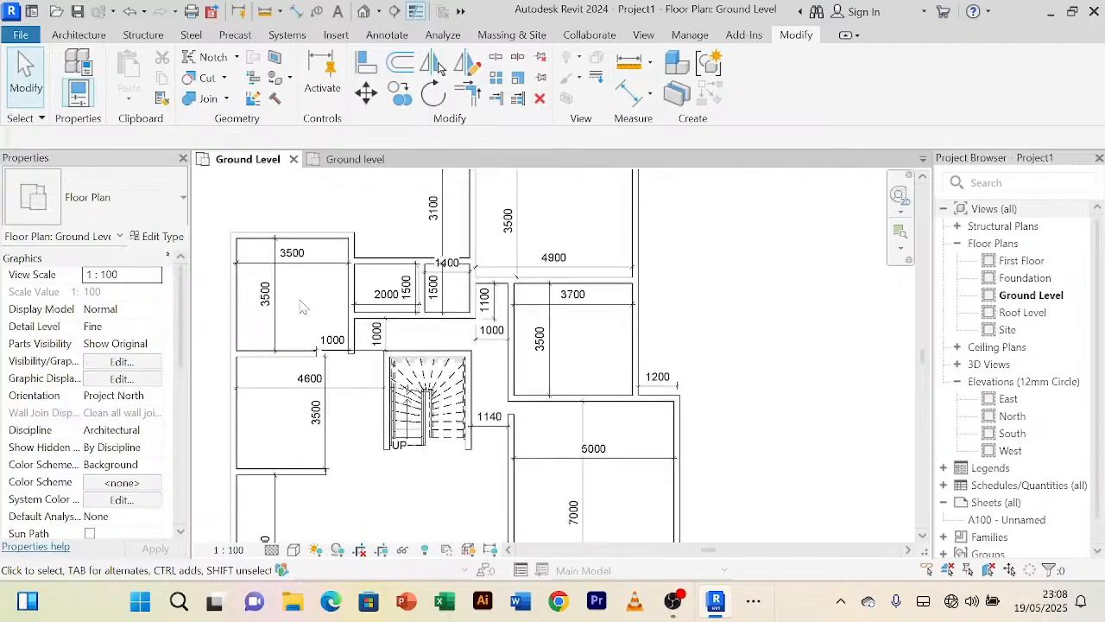
scroll(445, 297, up, 3)
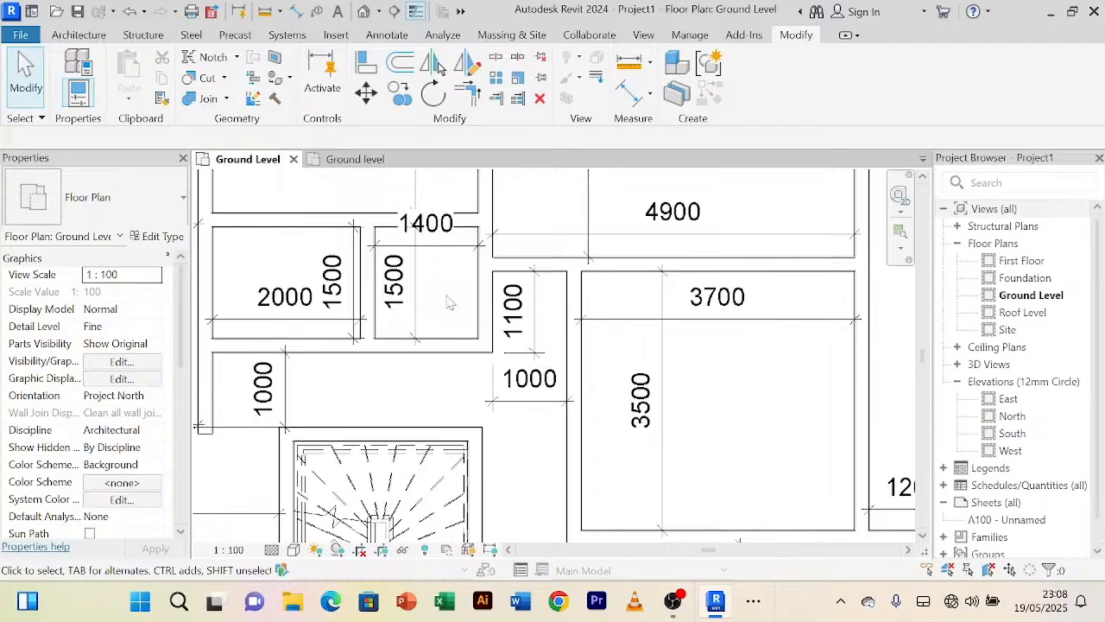
scroll(449, 299, down, 2)
middle_drag(526, 429, 531, 390)
scroll(513, 387, up, 3)
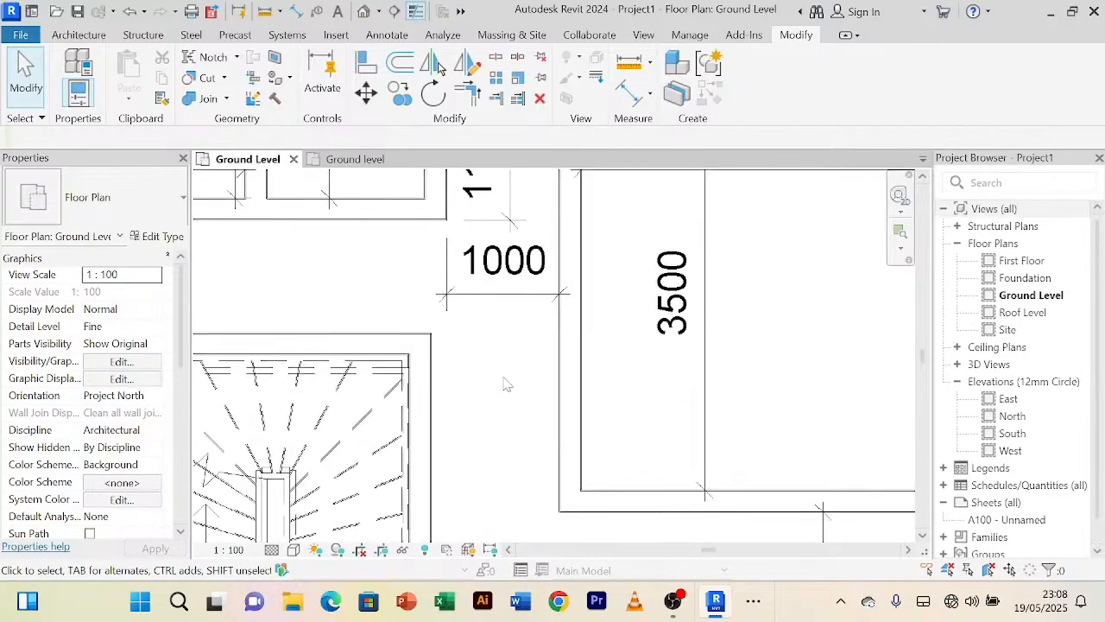
scroll(507, 384, down, 2)
scroll(553, 389, down, 1)
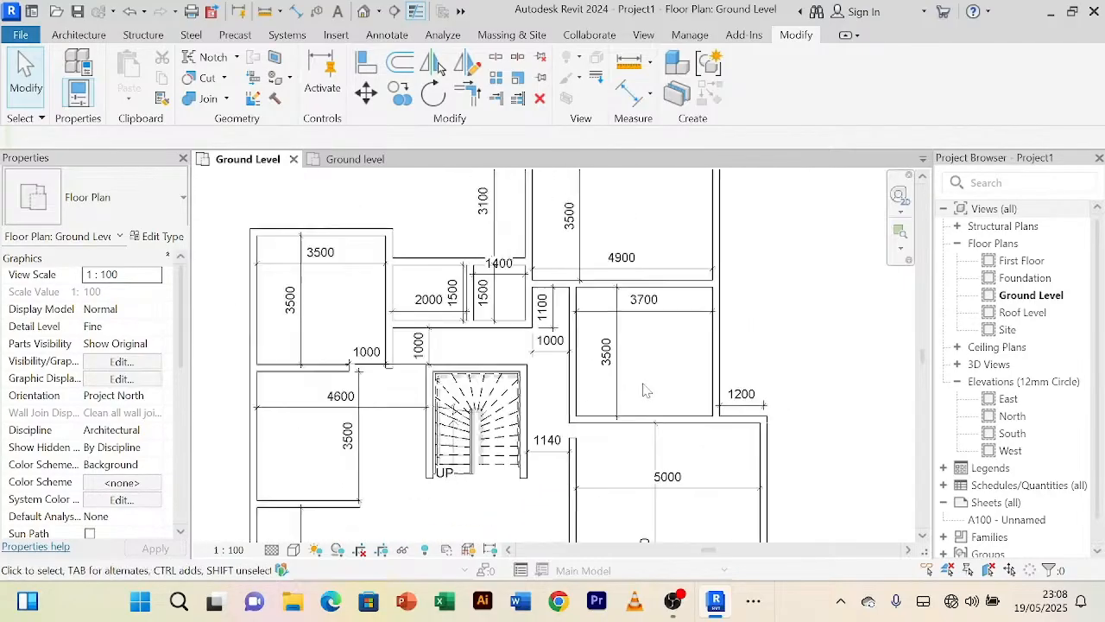
Step: Move the 3500 mm depth dimension of the 3700 mm wide room closer to the room's west wall
scroll(618, 391, up, 1)
click(604, 389)
key(Left)
key(Left)
key(Left)
key(Left)
key(Left)
key(Left)
key(Left)
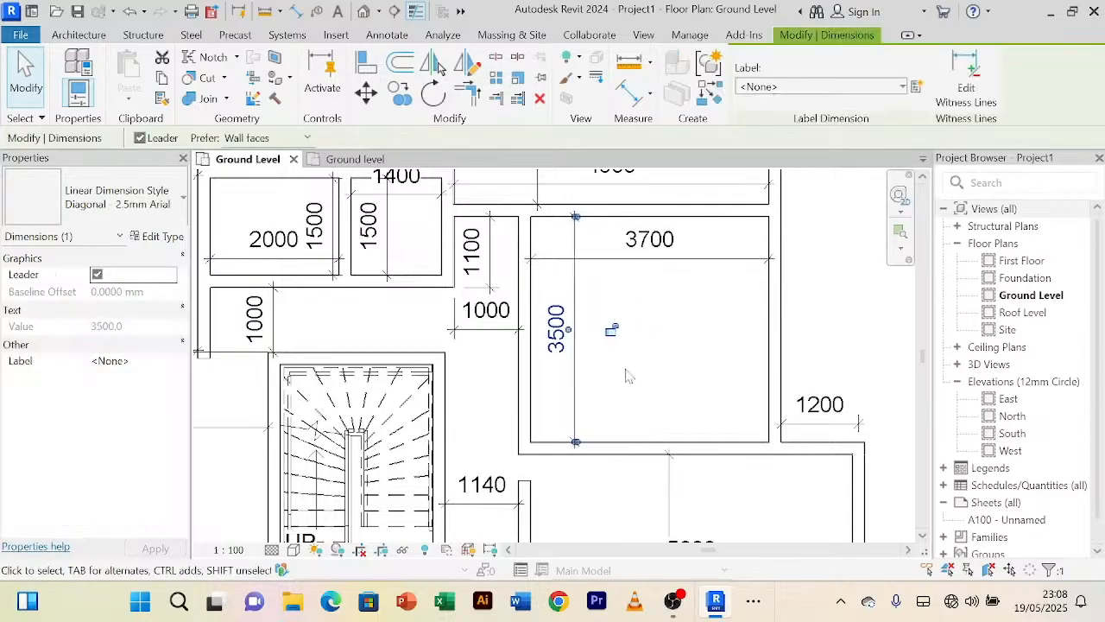
key(Escape)
Step: Move the 6500 mm width dimension of the southwest room closer to its south wall
scroll(624, 375, down, 3)
scroll(715, 465, down, 1)
middle_drag(721, 439, 697, 298)
scroll(683, 388, up, 3)
scroll(662, 386, down, 3)
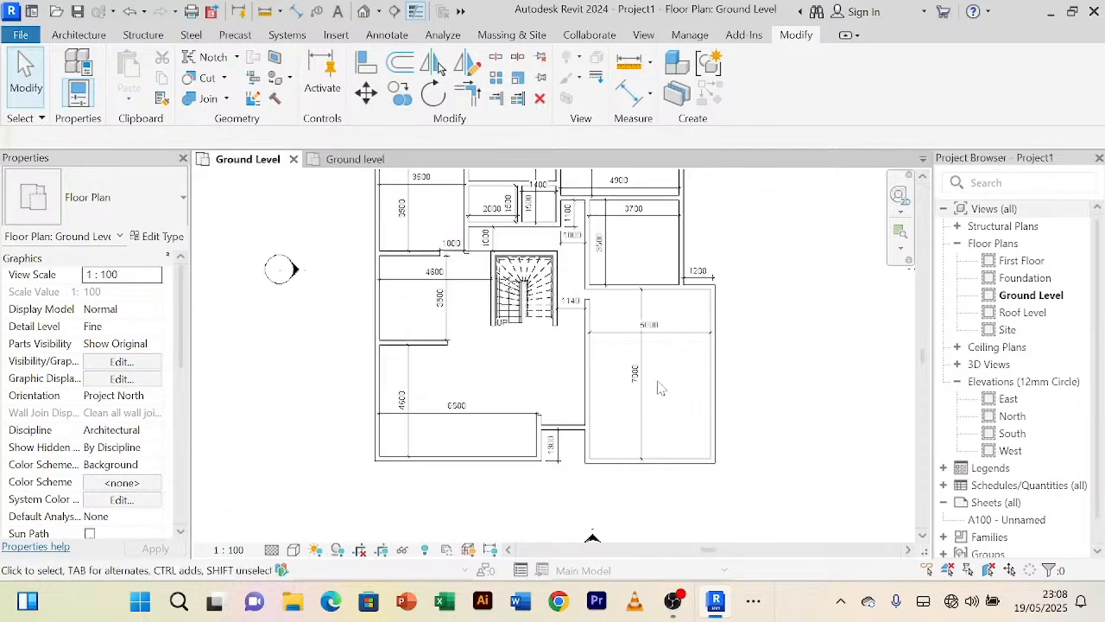
scroll(537, 414, up, 3)
scroll(578, 385, down, 1)
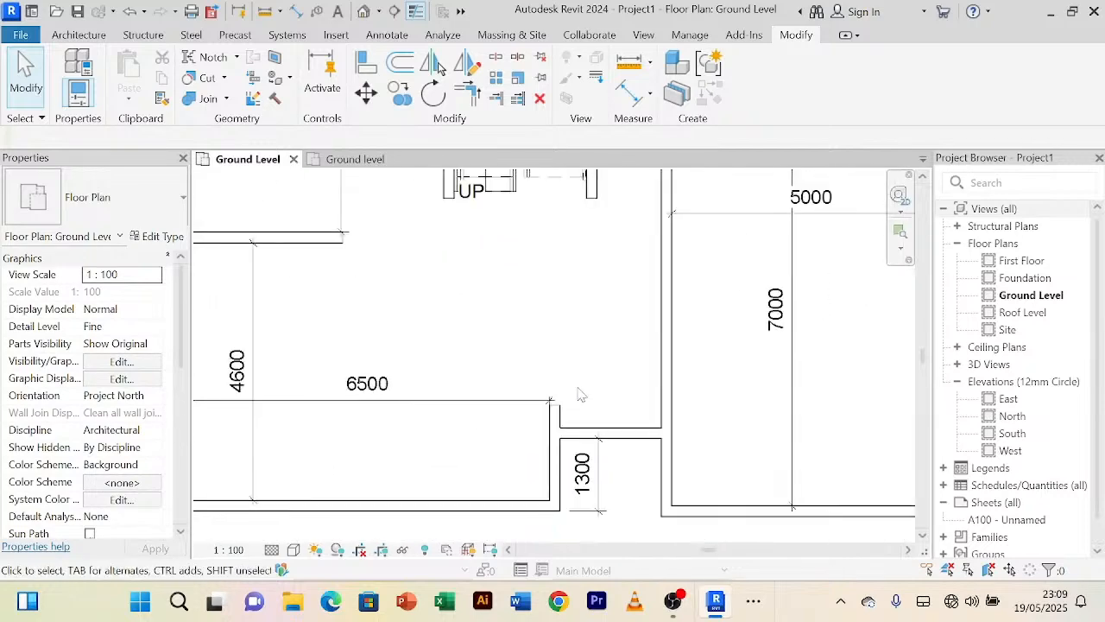
click(461, 411)
scroll(535, 337, down, 3)
key(Down)
key(Down)
key(Down)
key(Down)
key(Down)
key(Down)
key(Down)
key(Down)
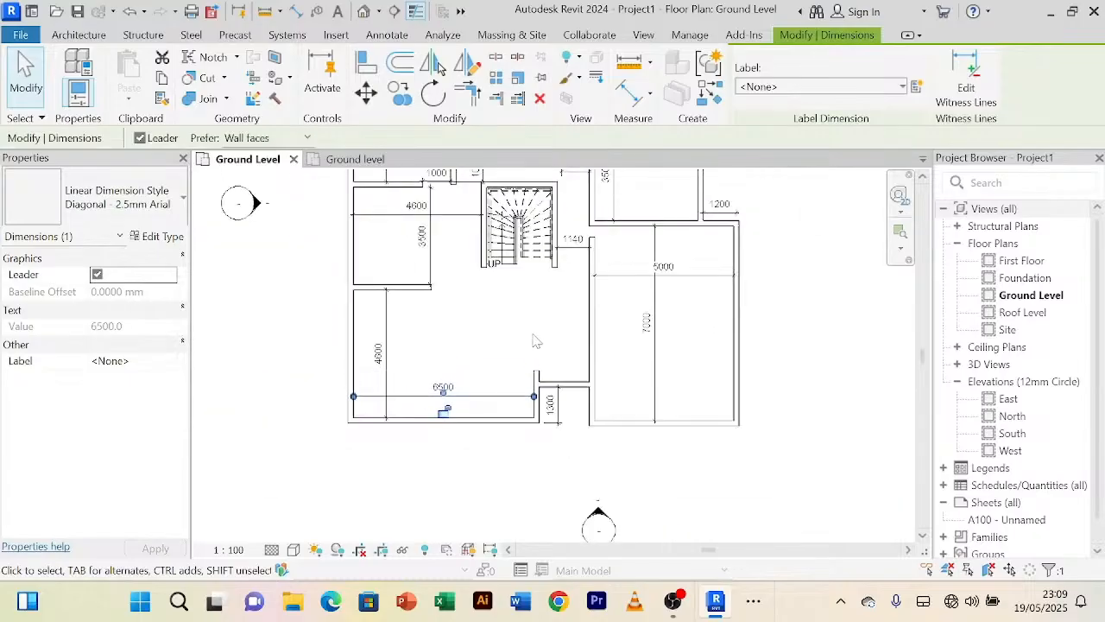
click(532, 339)
Step: Move the 3500 mm depth dimension of the 4600 mm wide room west of the stair toward the room's west wall
scroll(447, 276, up, 3)
scroll(449, 274, down, 3)
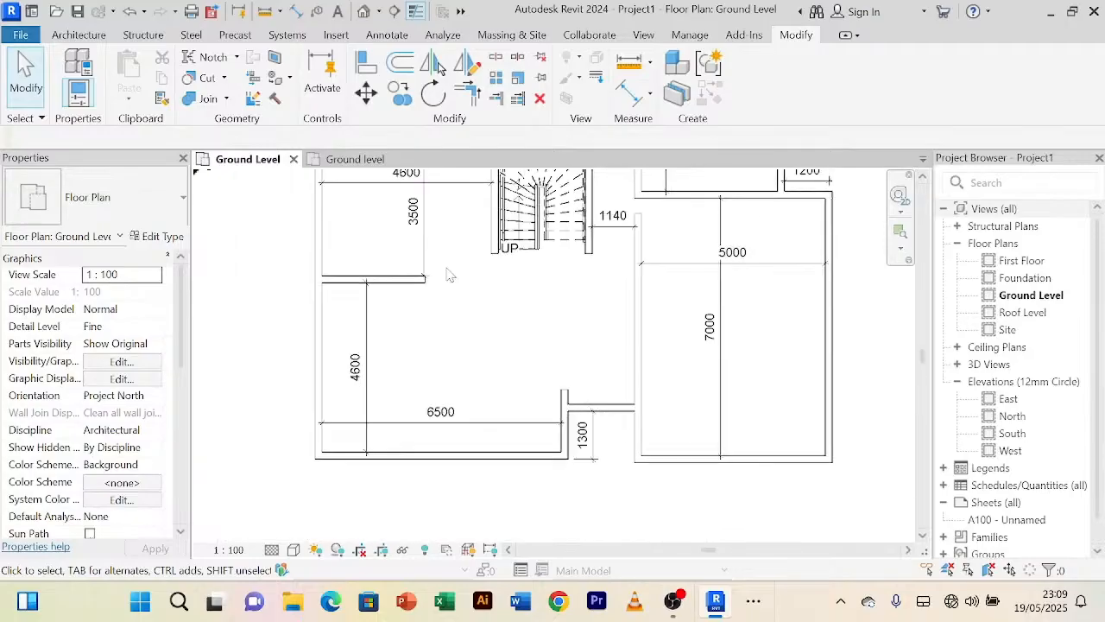
click(458, 364)
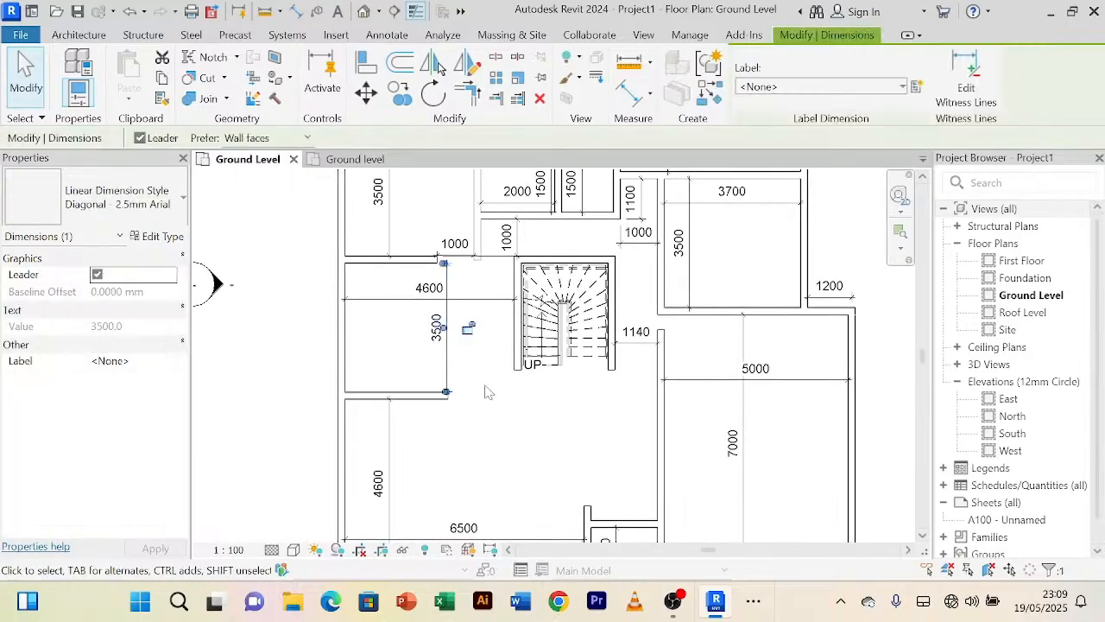
key(Left)
key(Left)
key(Left)
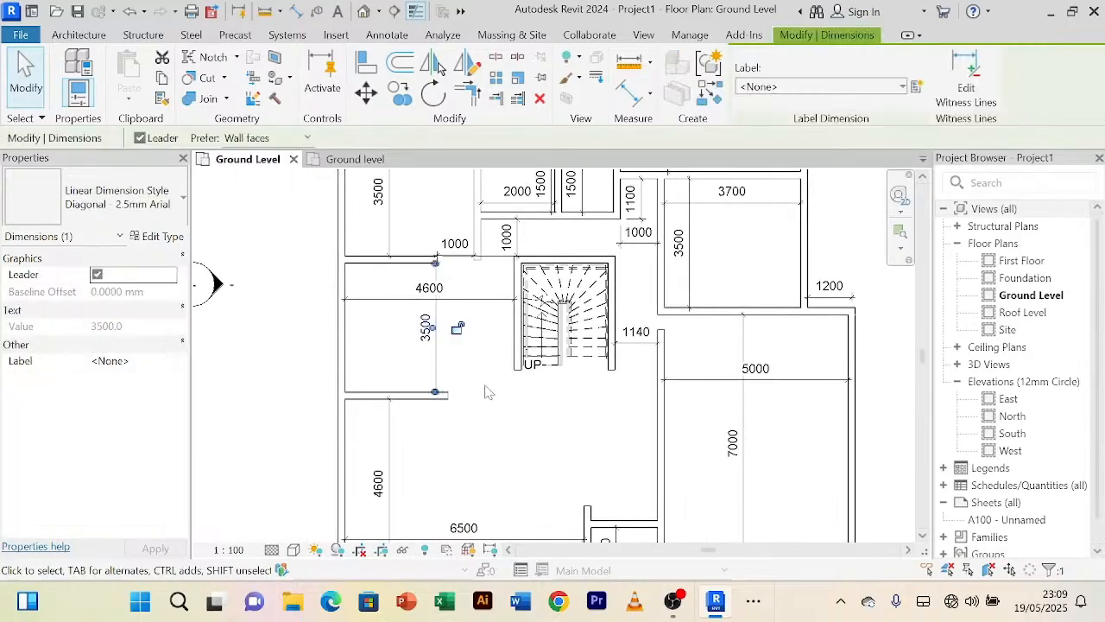
key(Left)
key(Left)
key(Left)
key(Left)
key(Left)
key(Left)
key(Left)
key(Left)
key(Left)
key(Left)
key(Left)
key(Left)
key(Left)
key(Left)
key(Left)
key(Left)
key(Left)
key(Left)
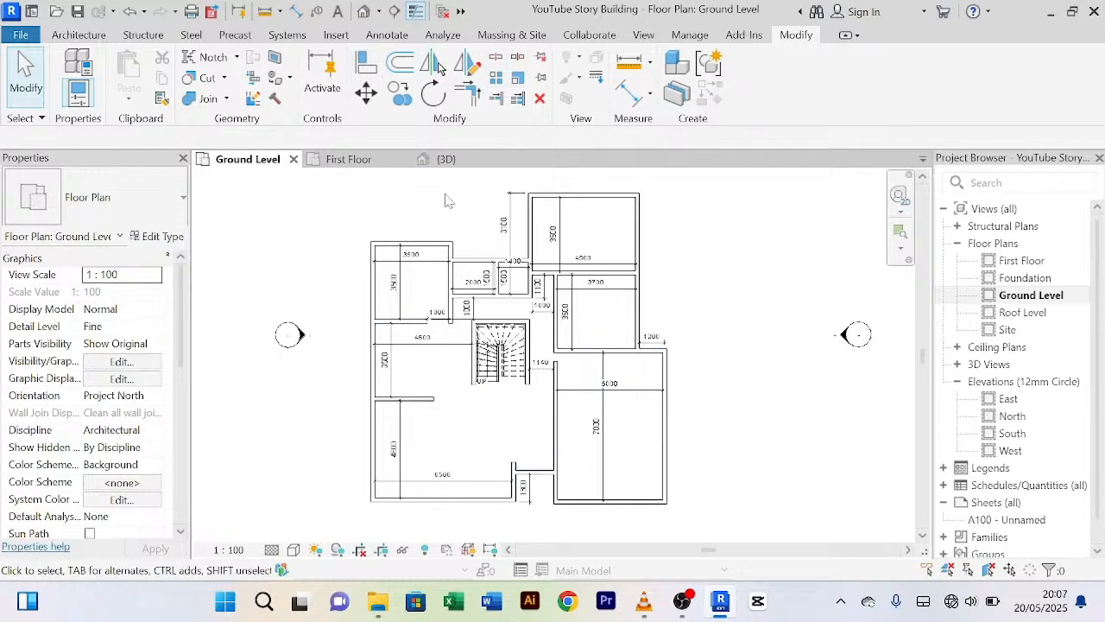
Step: Review the completed ground floor plan, and orbit the 3D view to examine the walls and stair
scroll(567, 261, up, 3)
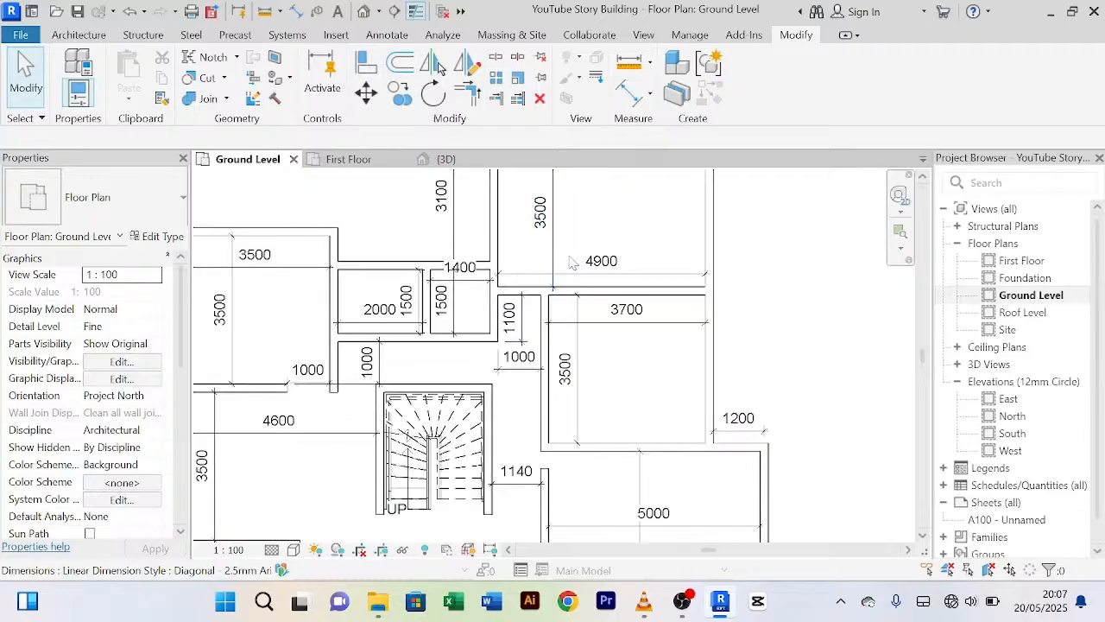
scroll(595, 245, down, 2)
scroll(446, 438, down, 3)
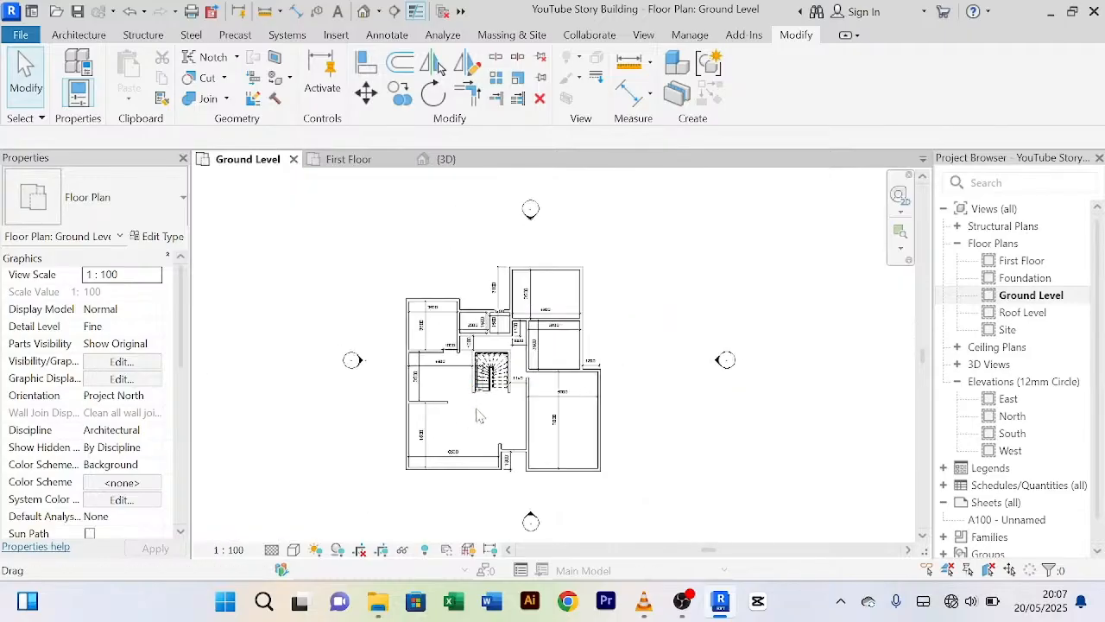
scroll(478, 425, up, 2)
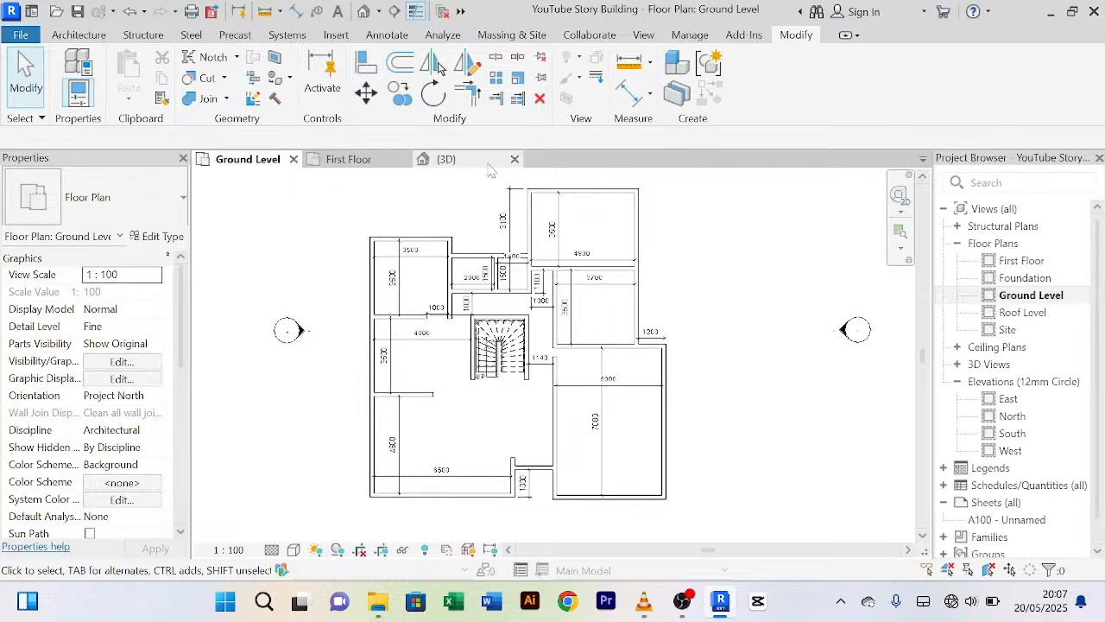
click(449, 159)
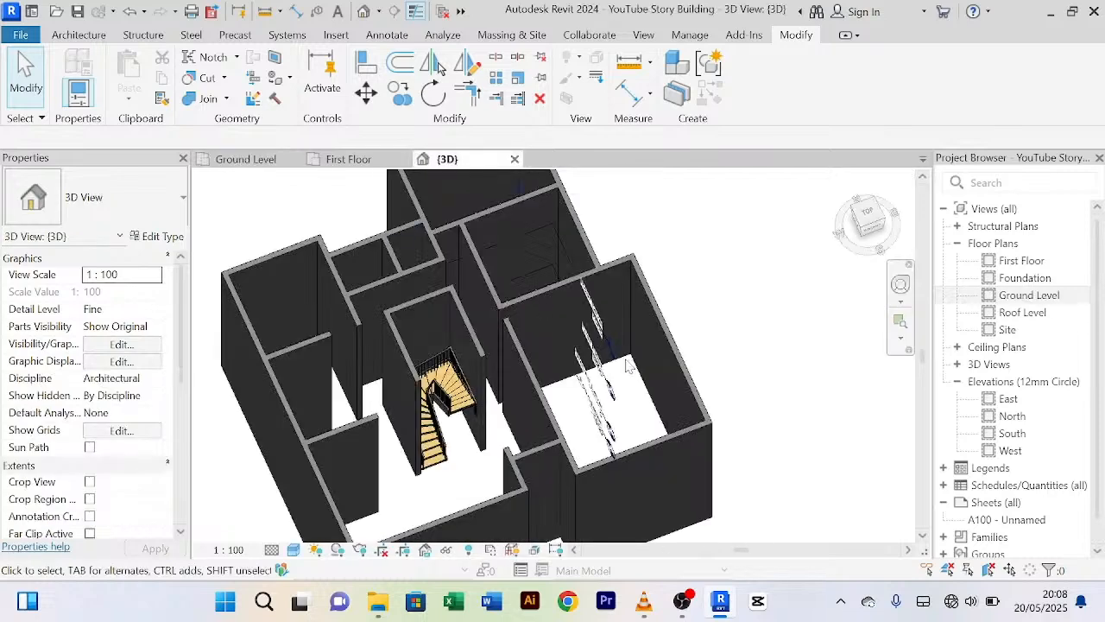
mouse_move(735, 334)
shift+middle_down()
mouse_move(734, 311)
mouse_move(730, 423)
mouse_move(701, 316)
mouse_move(707, 372)
mouse_move(599, 486)
mouse_move(506, 328)
mouse_move(728, 345)
shift+middle_up()
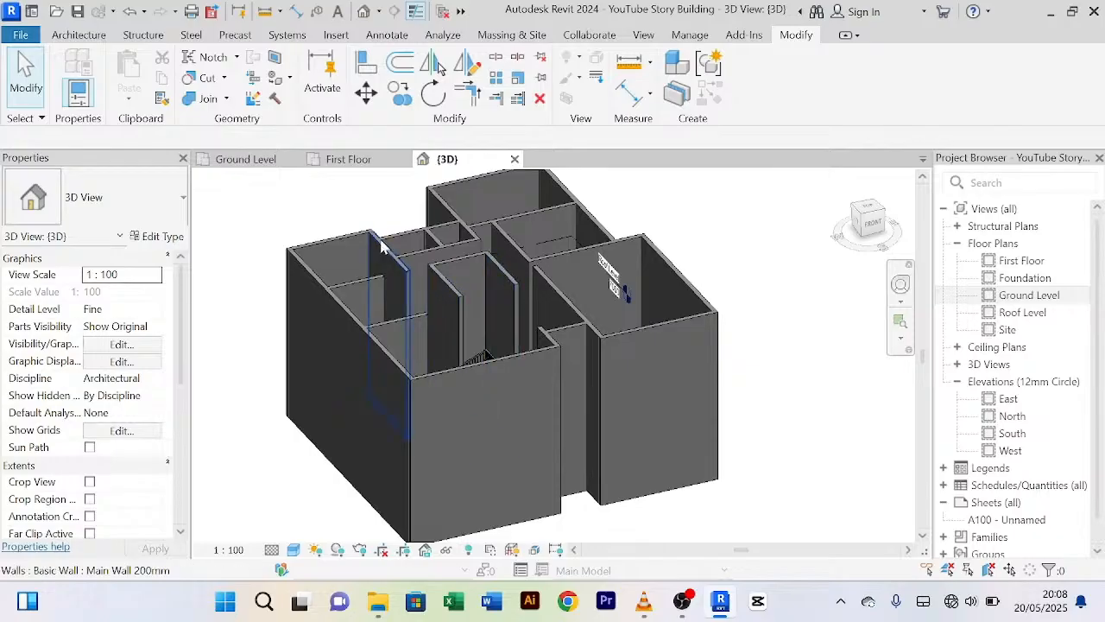
Step: Compare the Ground Level and First Floor plans, and reopen the default 3D view to examine the building's walls
click(251, 160)
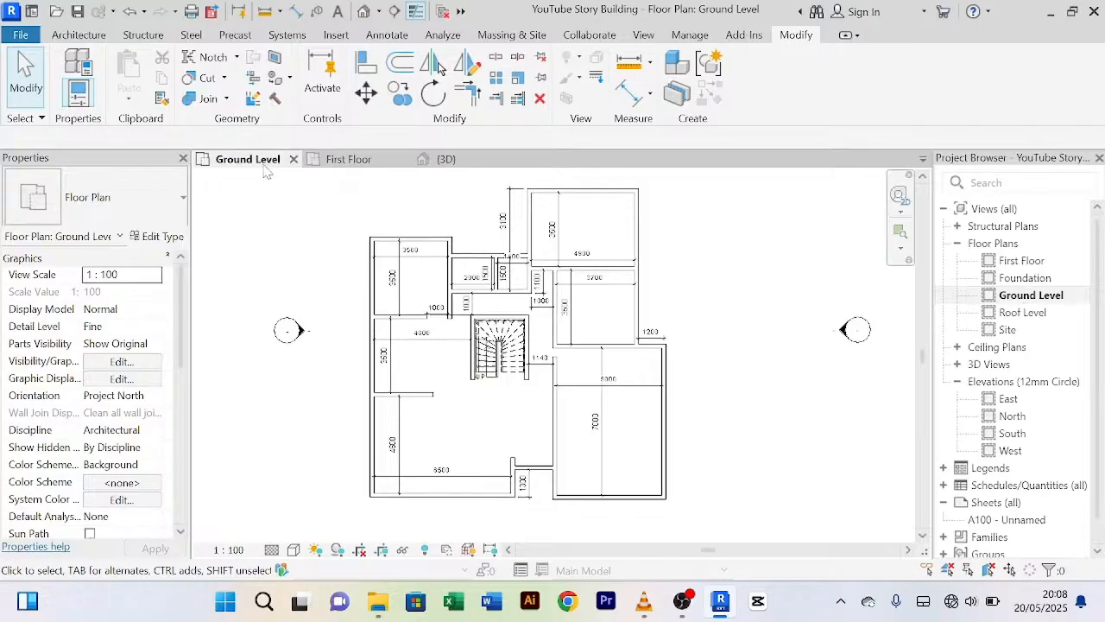
click(350, 161)
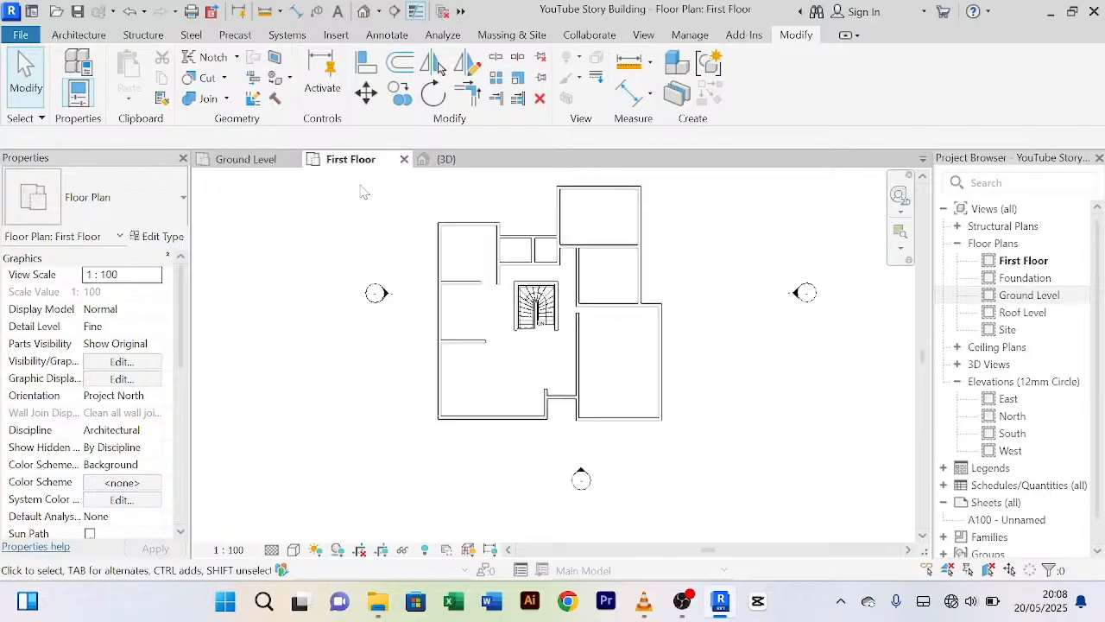
click(462, 163)
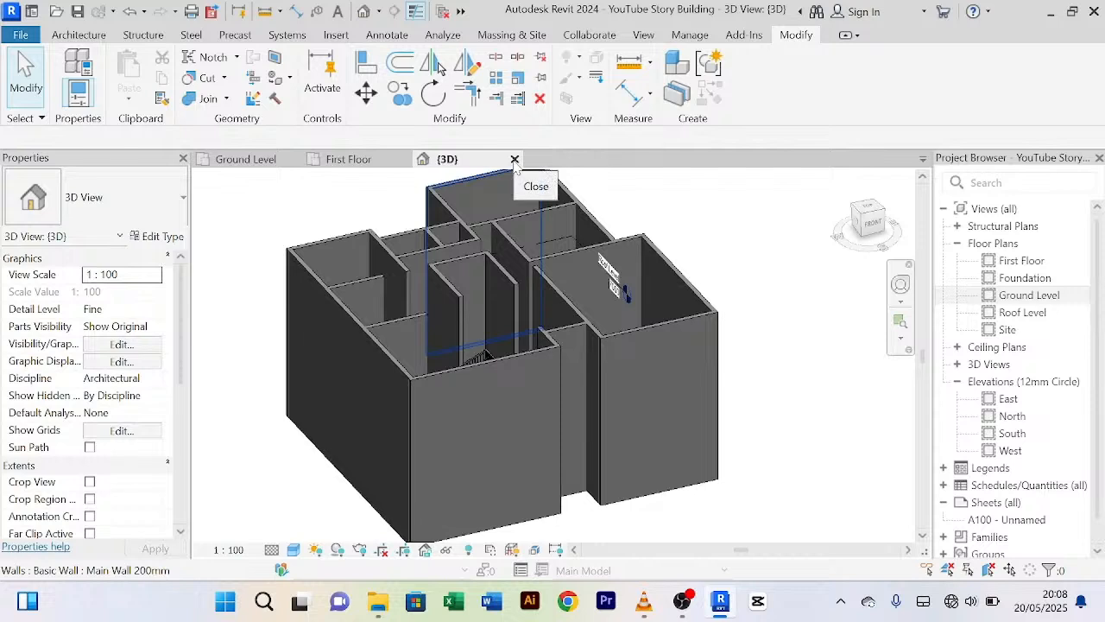
click(516, 160)
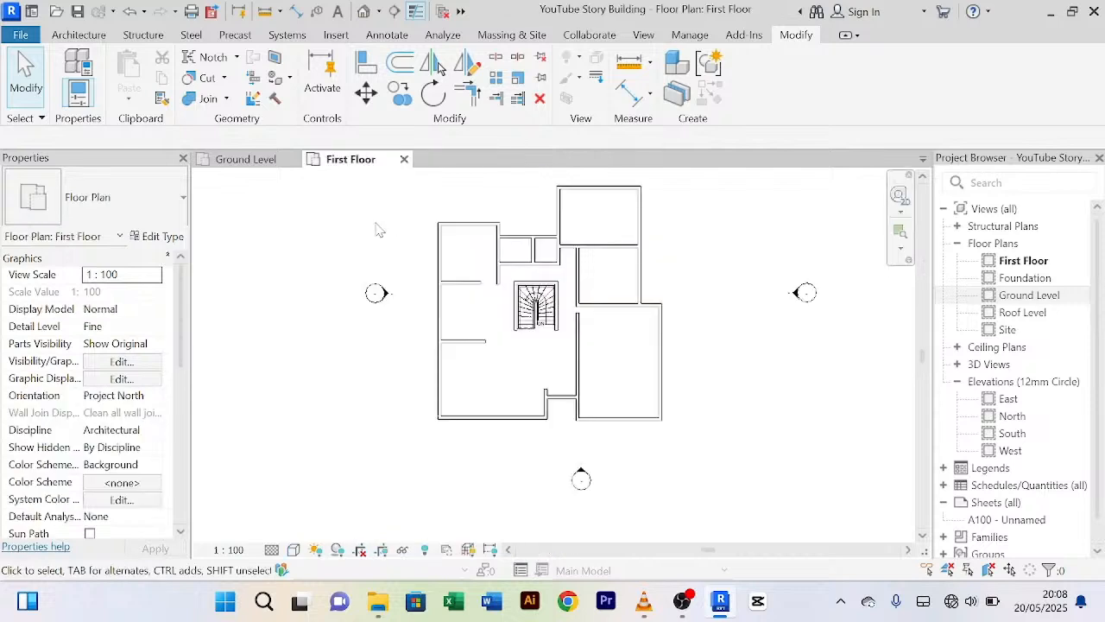
click(364, 11)
scroll(608, 341, up, 4)
scroll(620, 328, down, 6)
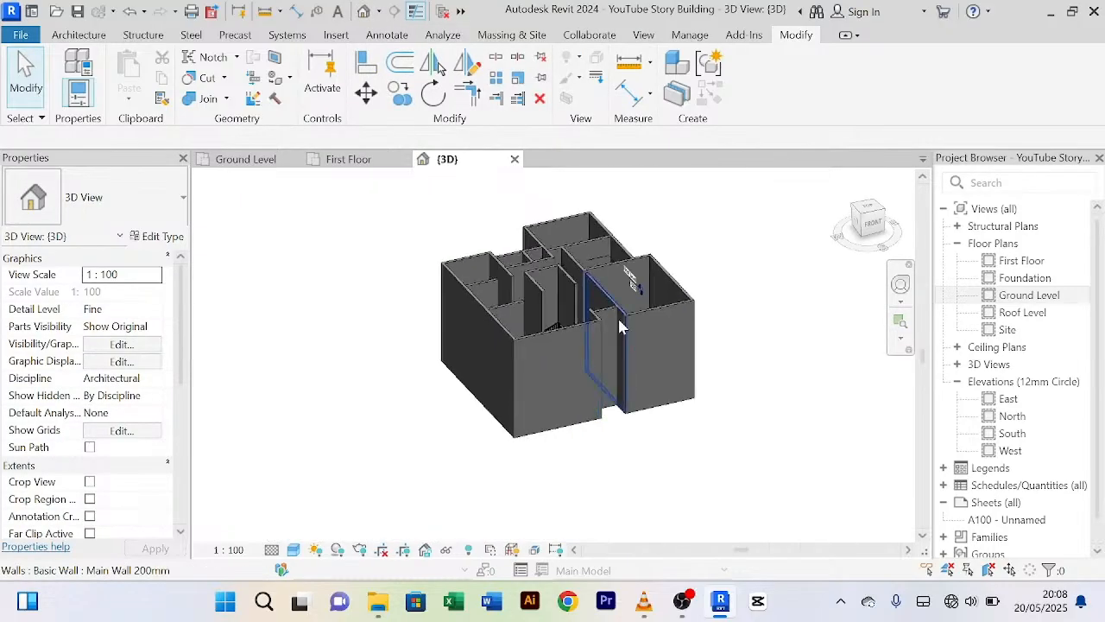
scroll(619, 328, up, 3)
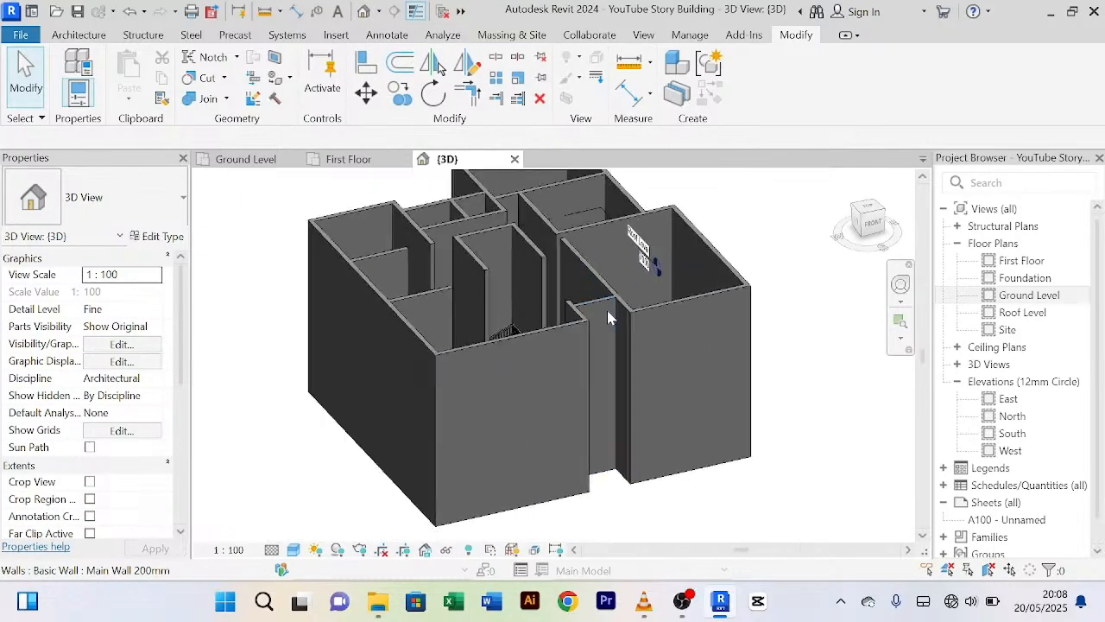
Step: Select all Main Wall 200mm instances visible in the 3D view and set their unconnected height to 3500 mm
click(567, 335)
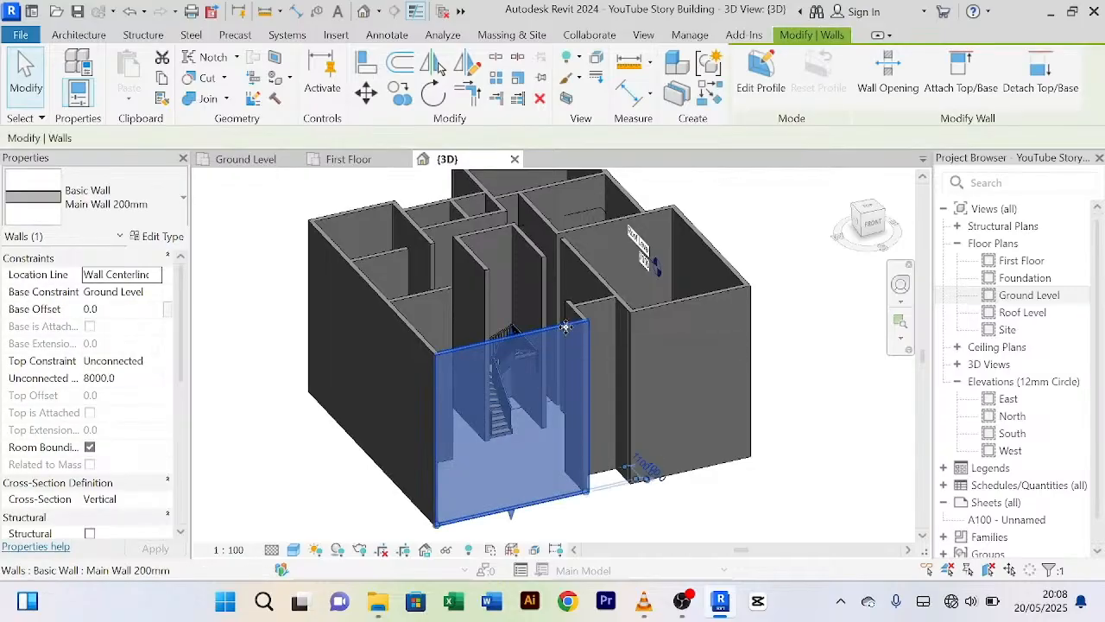
right_click(567, 334)
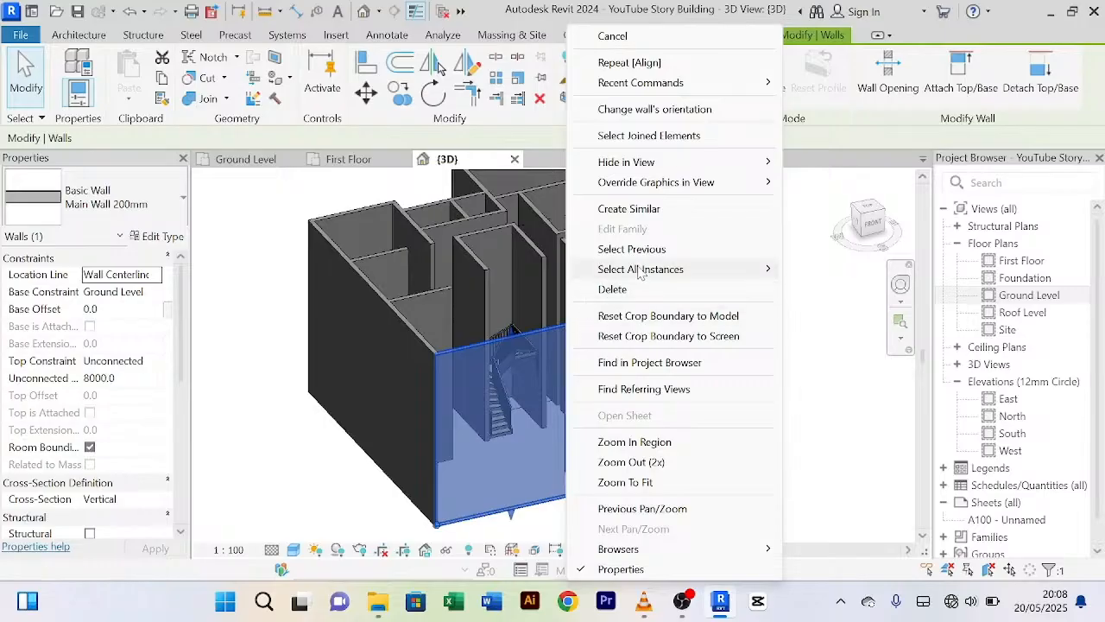
mouse_move(640, 272)
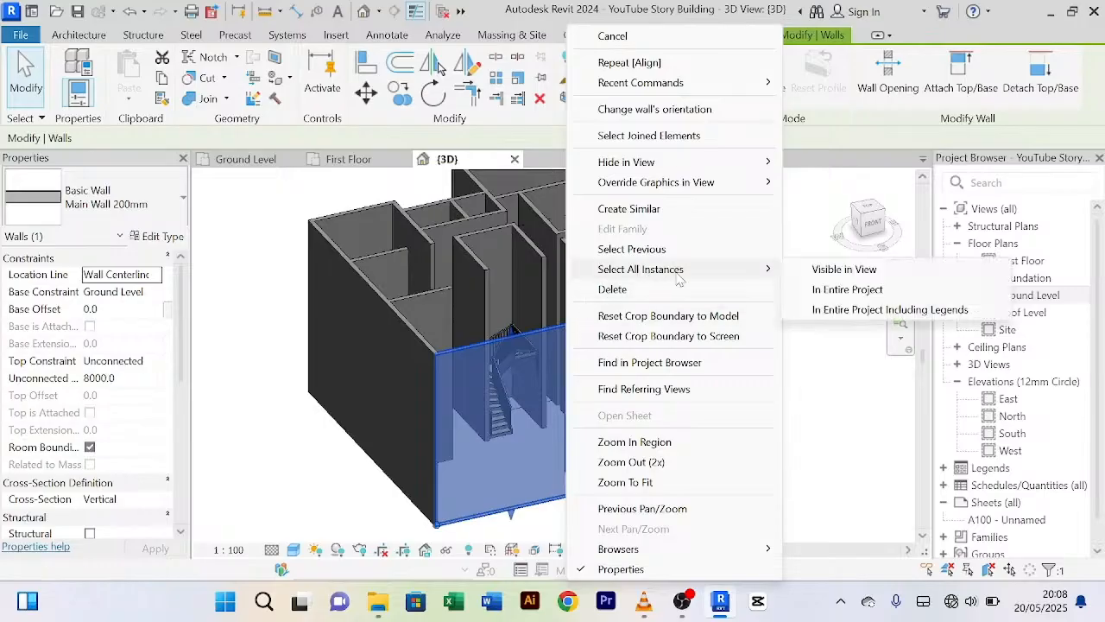
click(868, 271)
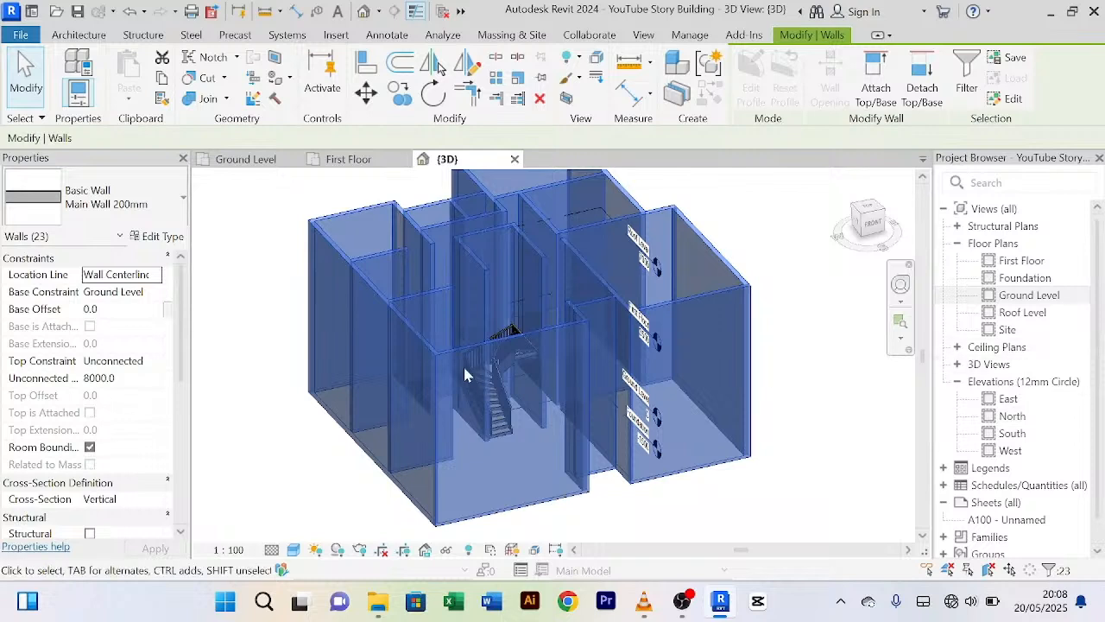
click(130, 380)
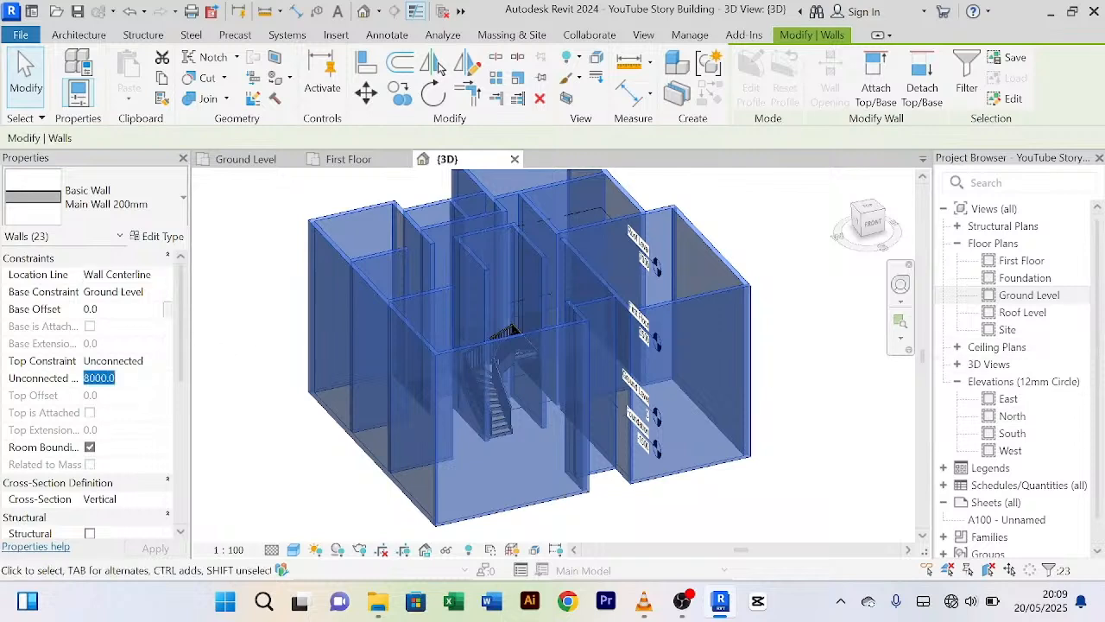
text(3500)
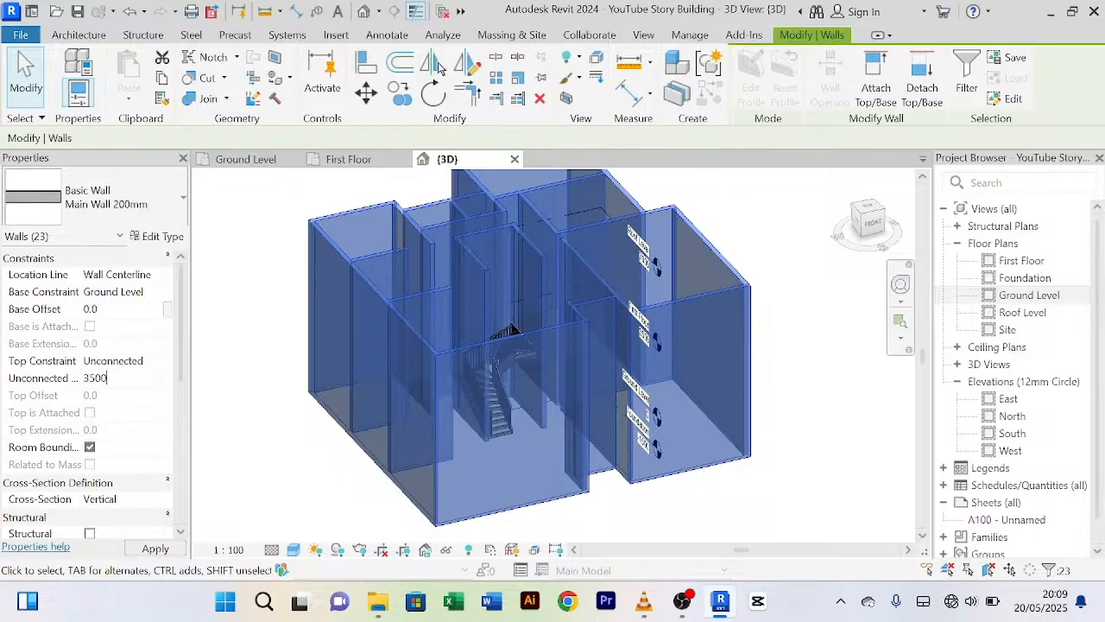
key(Return)
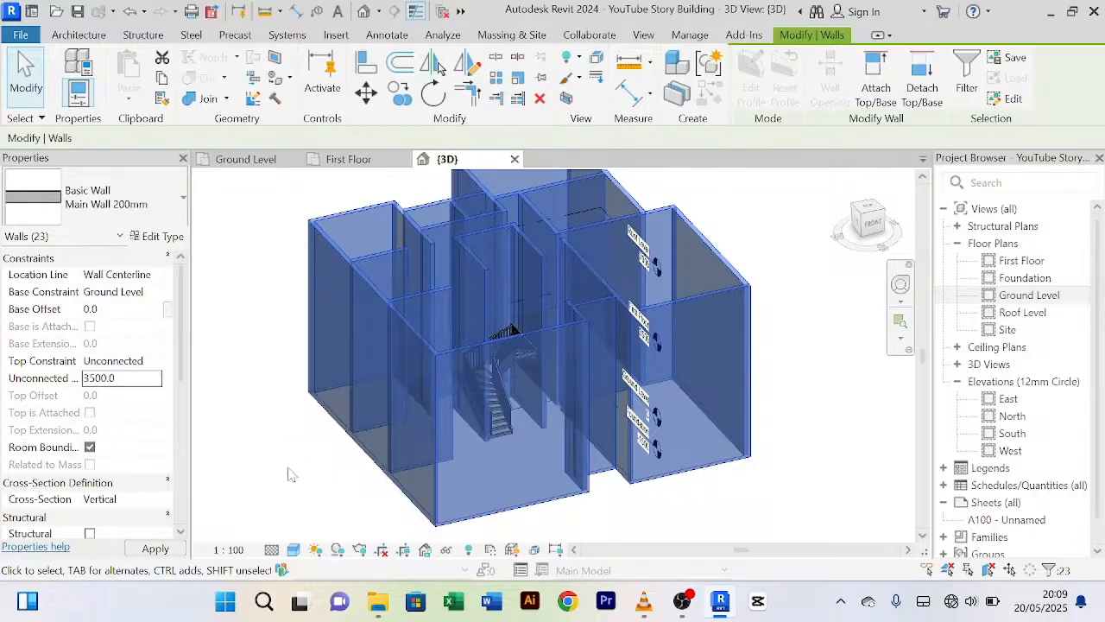
scroll(510, 371, up, 6)
scroll(508, 367, down, 6)
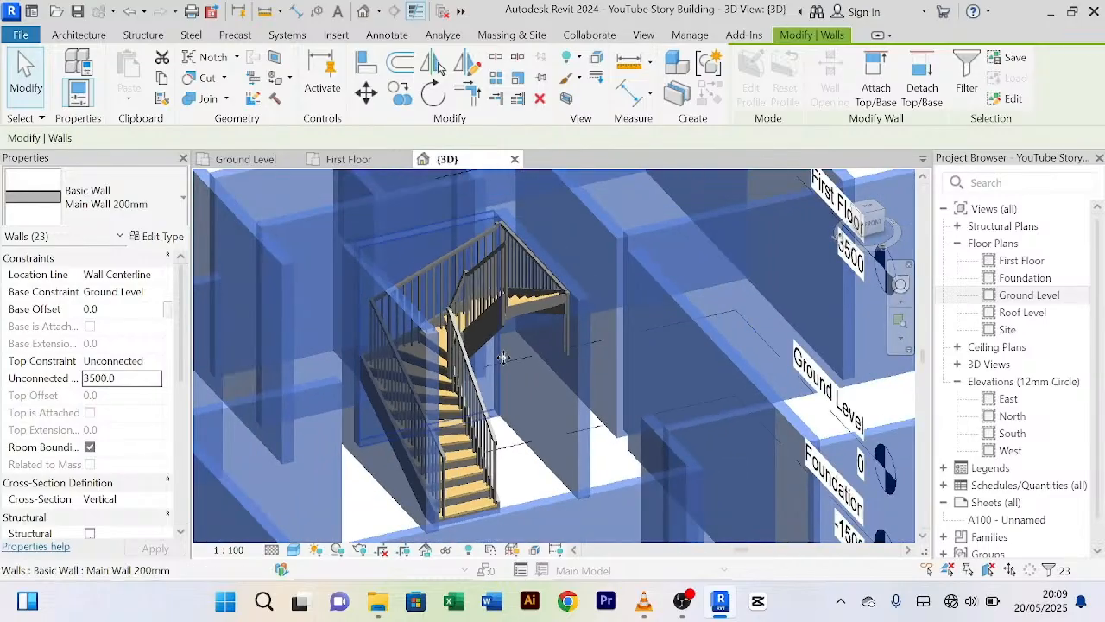
click(685, 484)
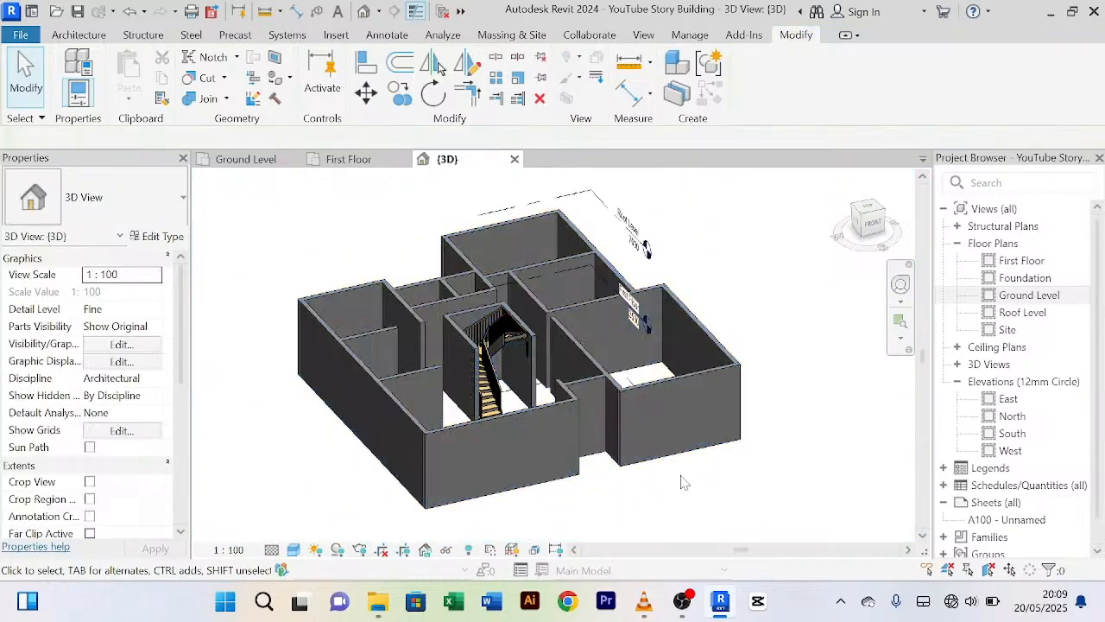
Step: Orbit around the 3D model to examine the winder stair, its railings and the walls enclosing it
scroll(653, 489, down, 1)
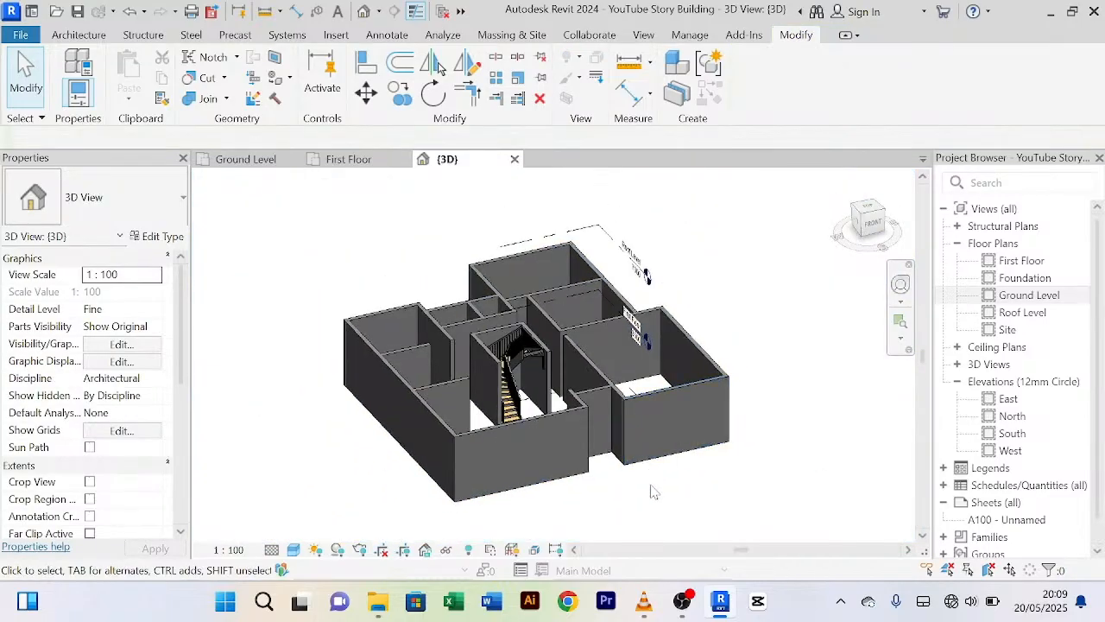
shift+middle_drag(649, 490, 604, 311)
scroll(604, 310, up, 5)
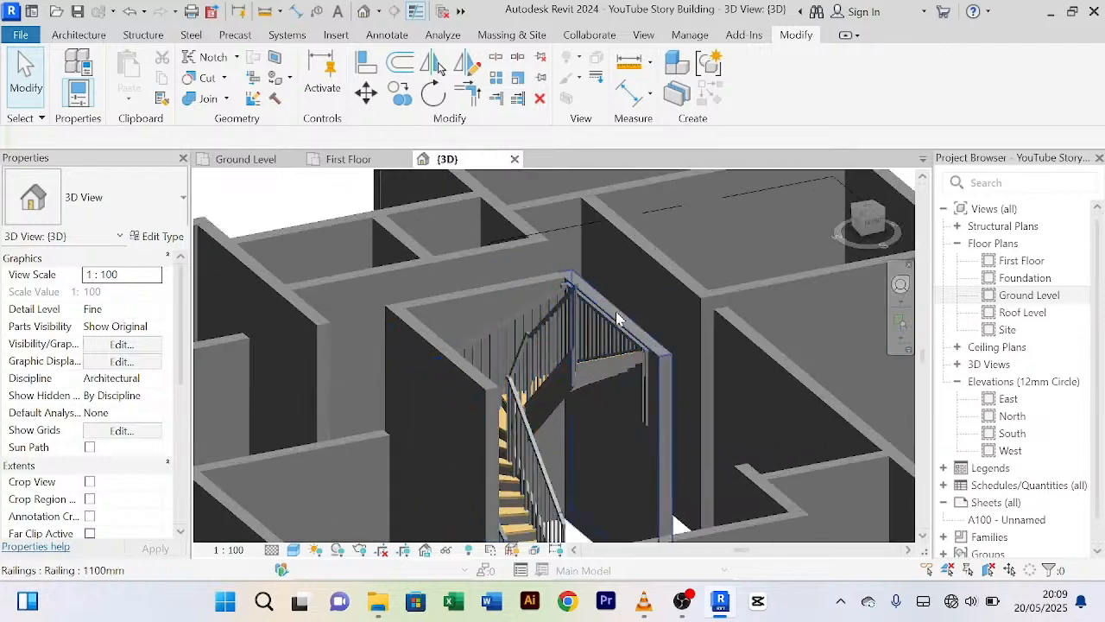
scroll(604, 306, down, 1)
scroll(604, 306, down, 5)
shift+middle_drag(665, 247, 577, 463)
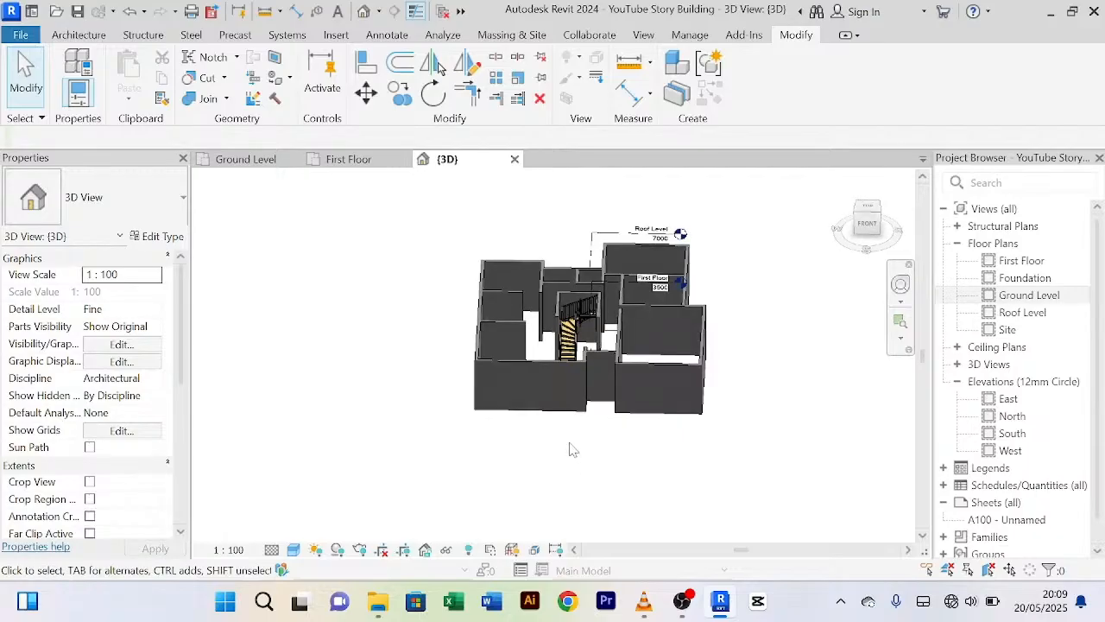
scroll(567, 441, up, 6)
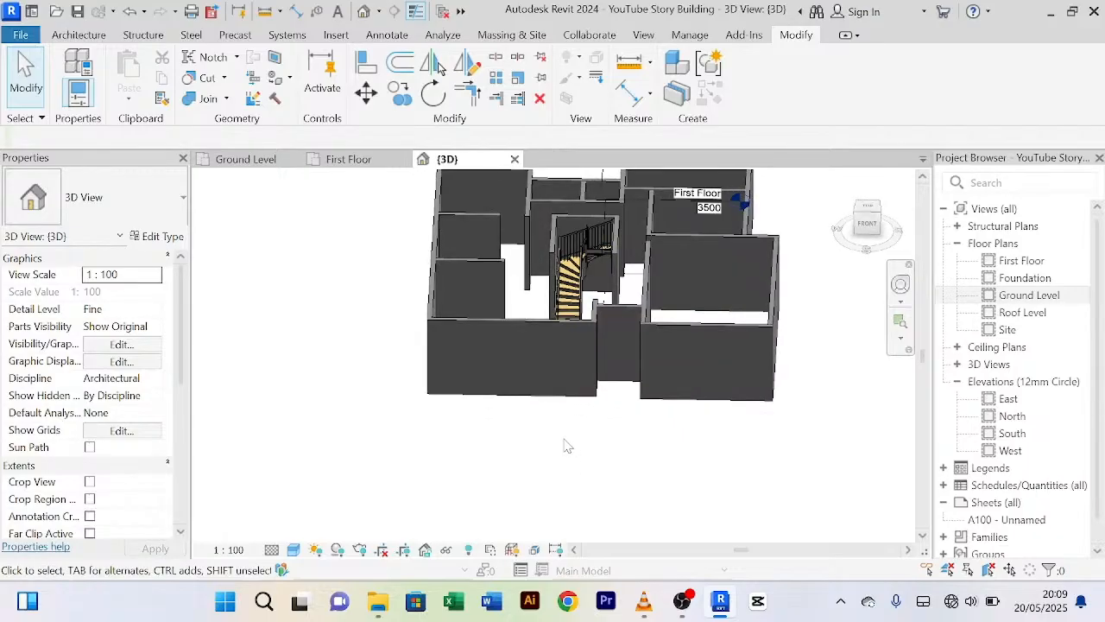
scroll(562, 441, down, 6)
middle_drag(571, 448, 528, 487)
scroll(509, 363, up, 5)
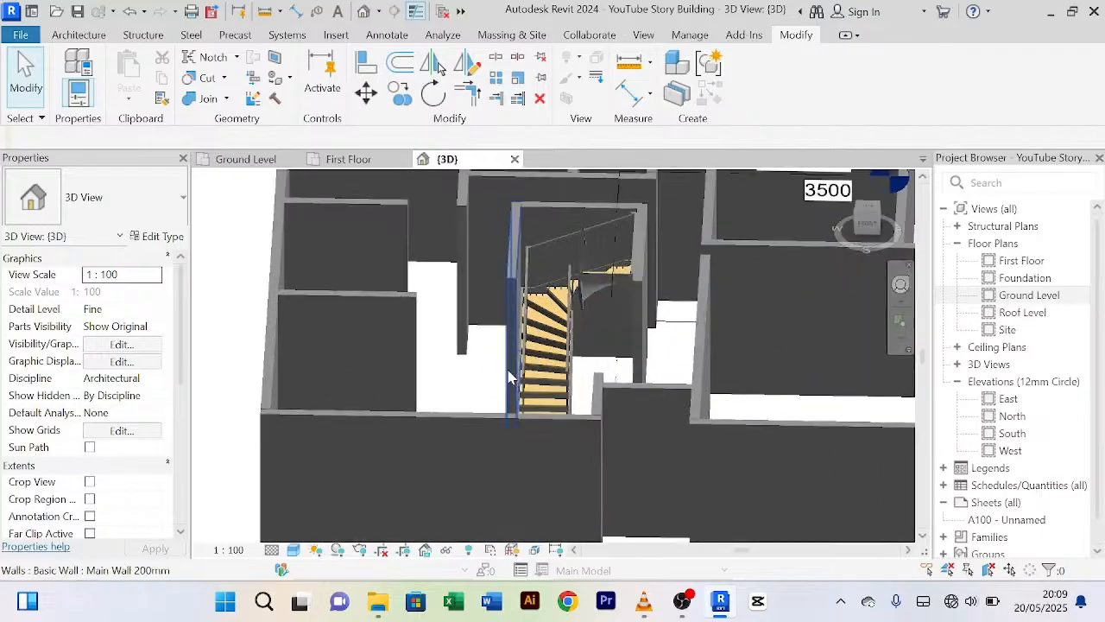
scroll(455, 315, down, 3)
scroll(462, 332, up, 4)
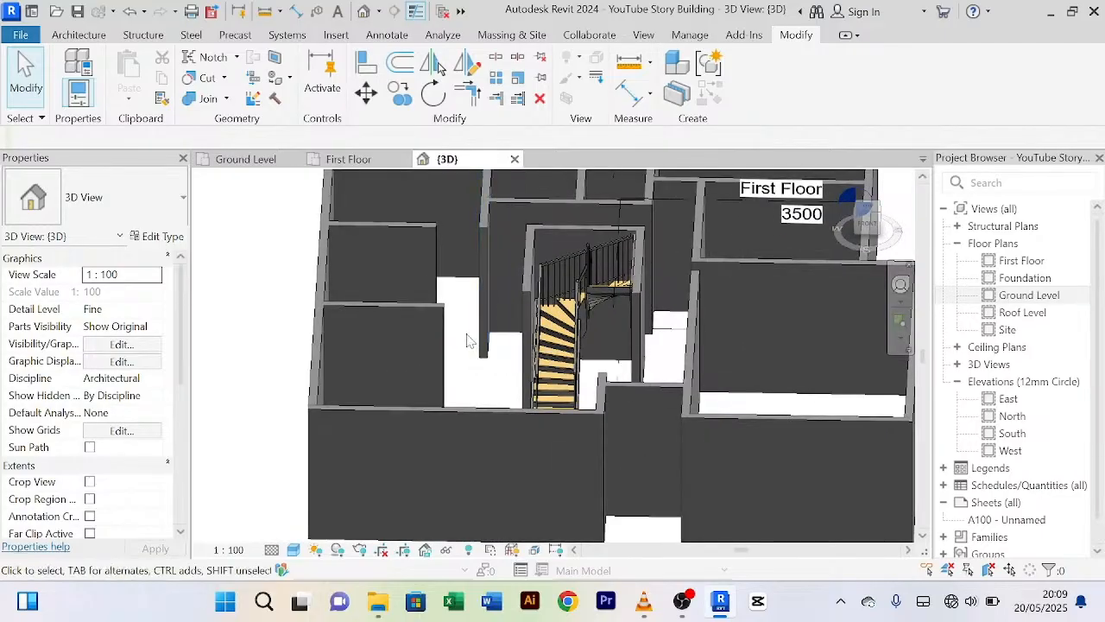
Step: Start an architectural floor in the Ground Level plan and duplicate its floor type as "Floor 150mm"
click(248, 159)
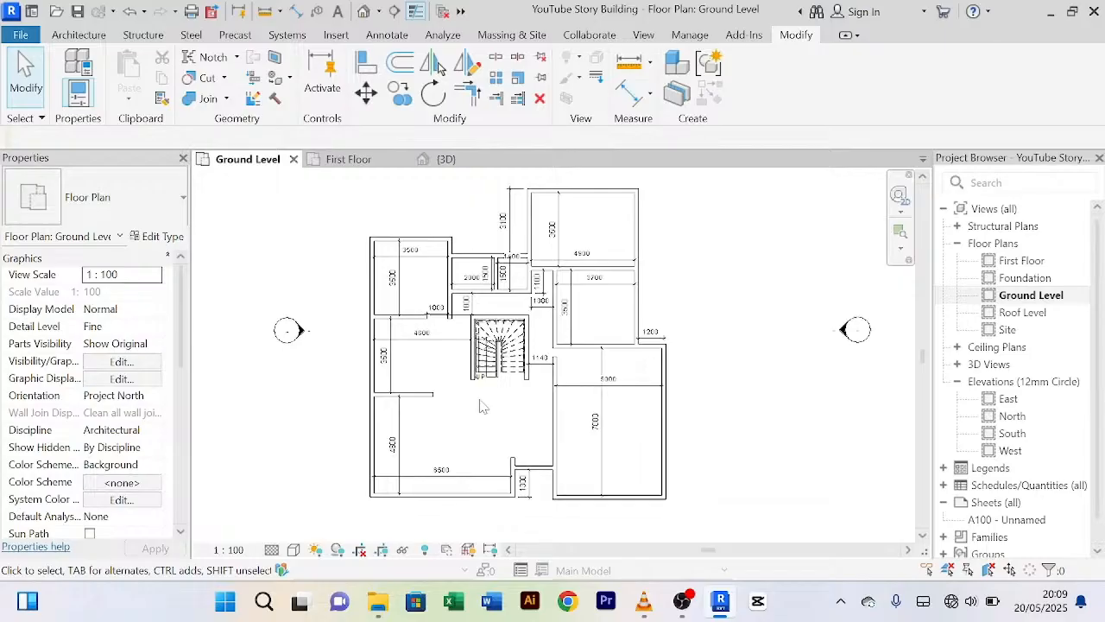
click(77, 36)
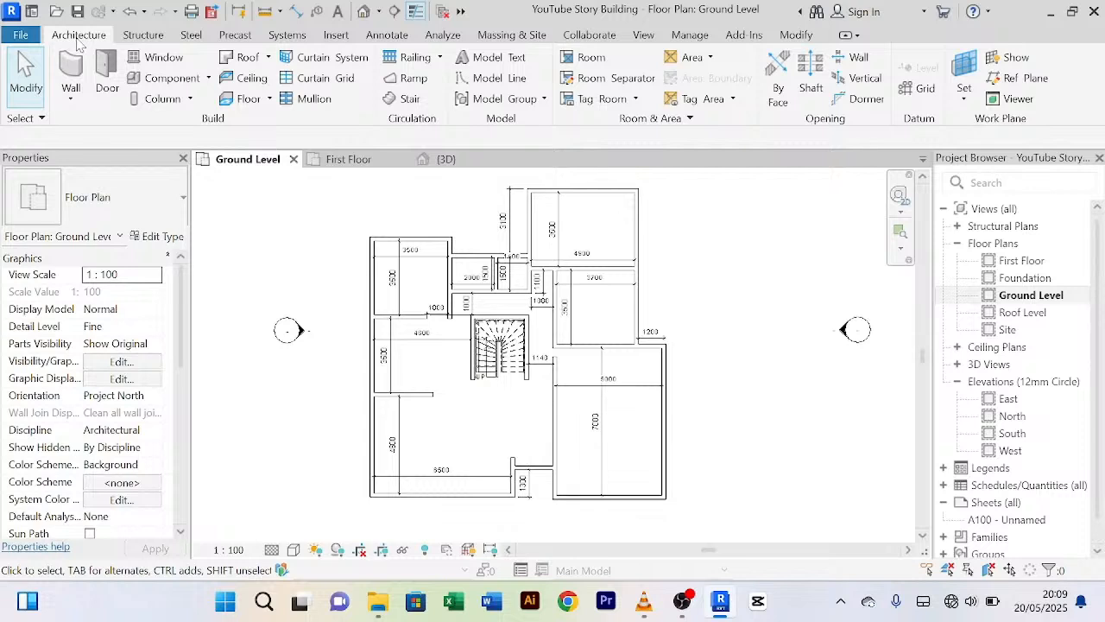
click(270, 99)
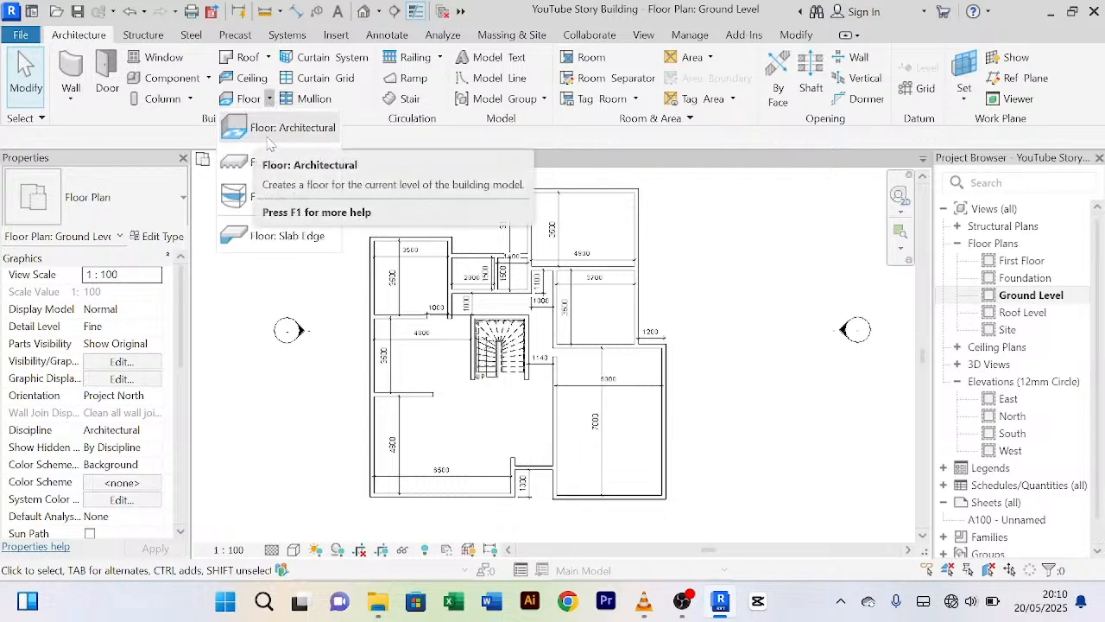
click(270, 131)
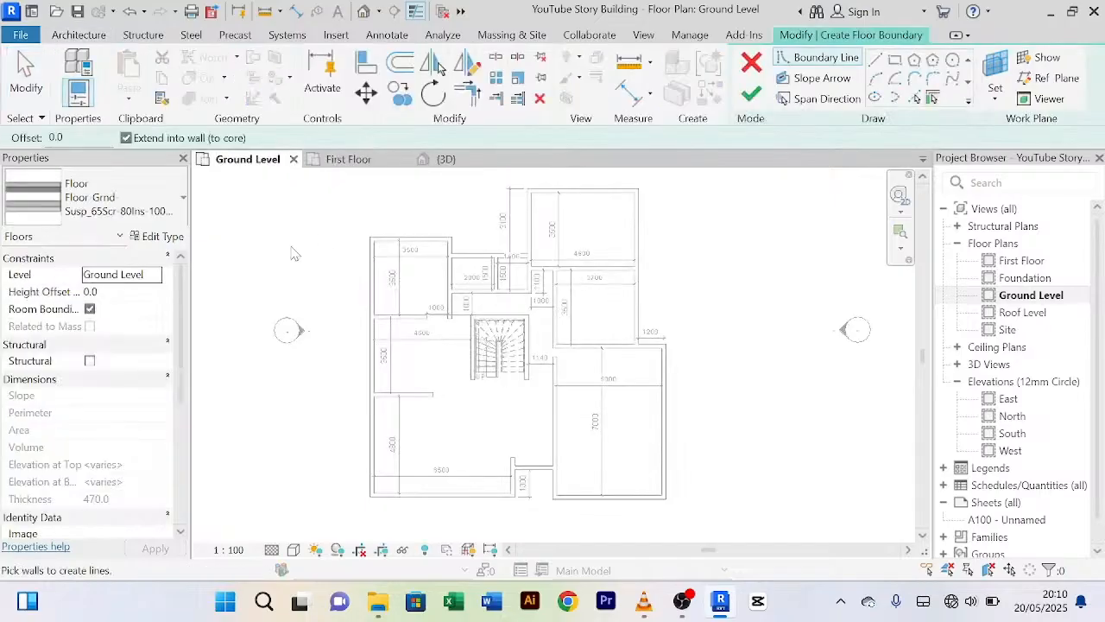
click(157, 238)
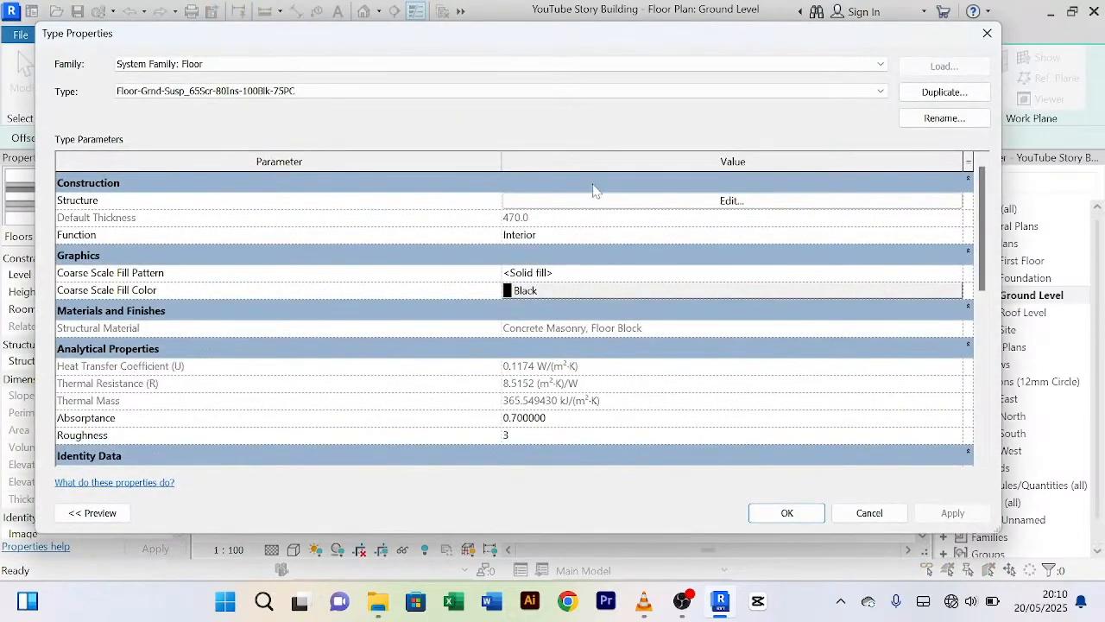
click(945, 92)
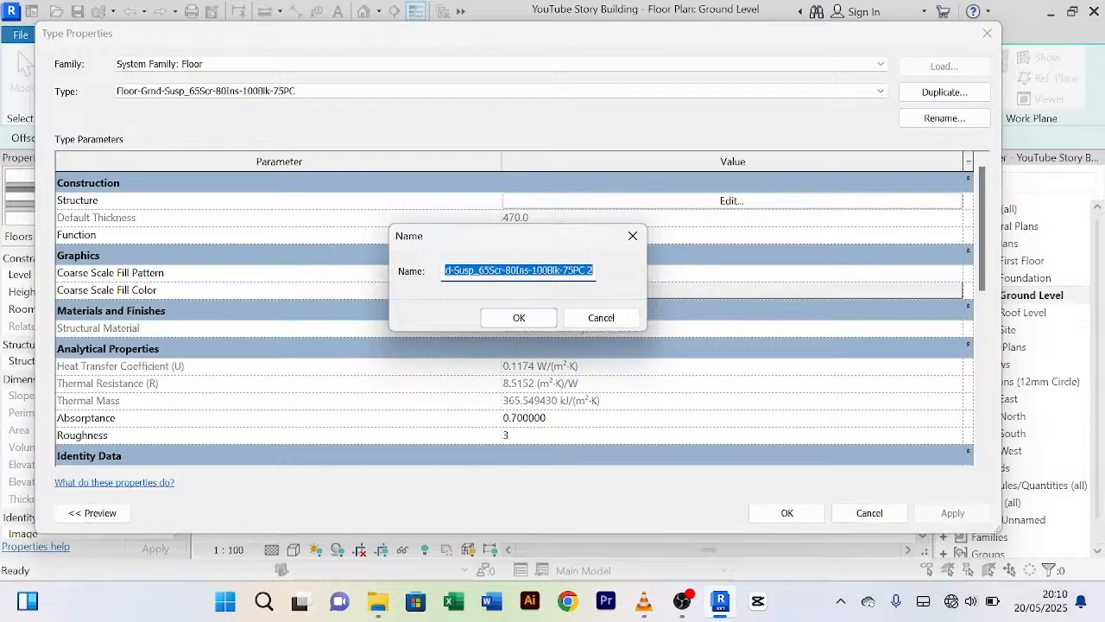
text(Floor 150mm)
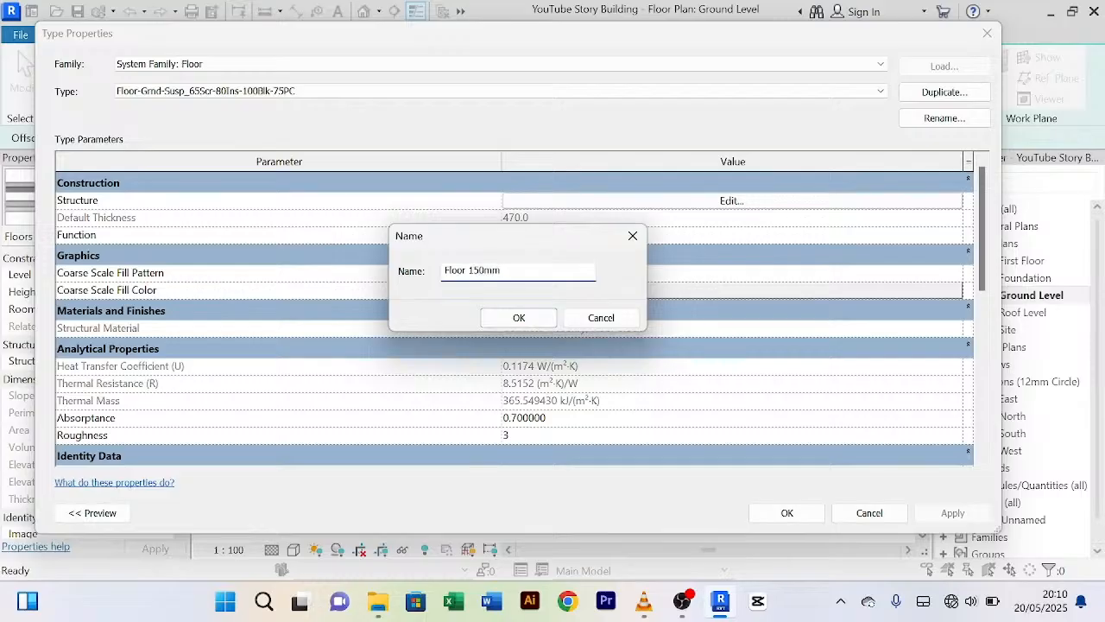
drag(502, 270, 415, 263)
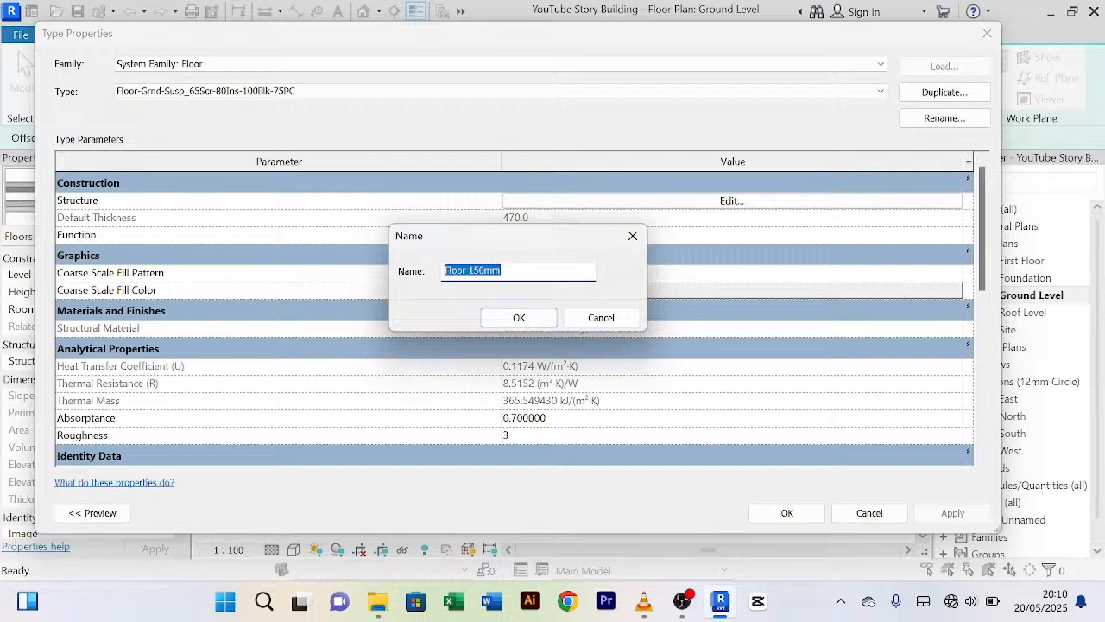
drag(502, 270, 388, 264)
click(519, 318)
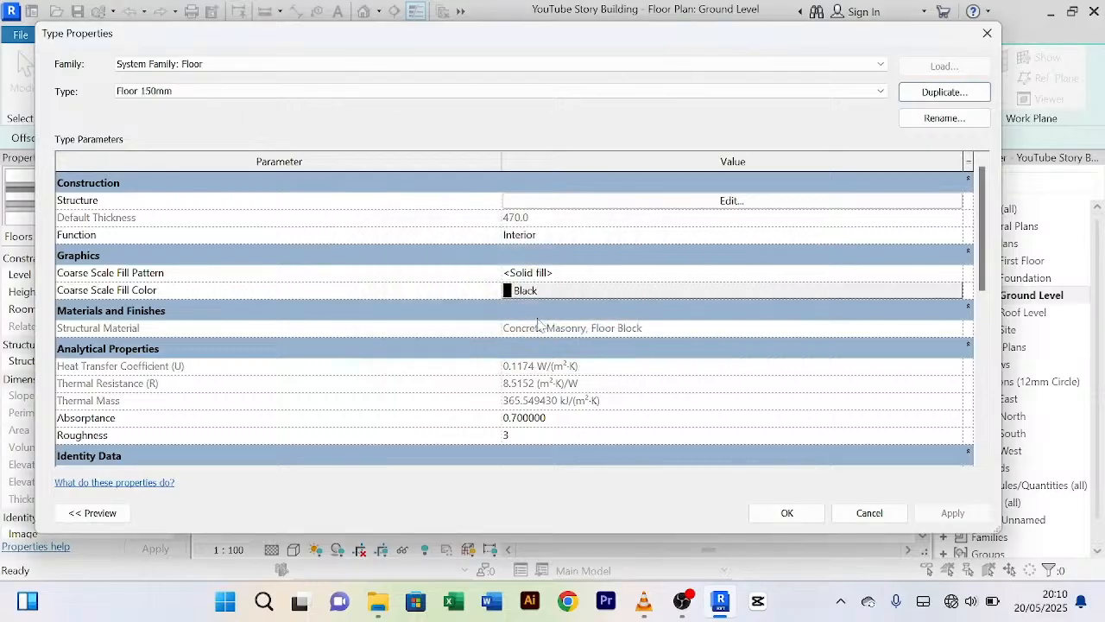
Step: Delete the screed, vapor retarder, rigid insulation, air and damp-proofing layers above the core boundary in the Floor 150mm structure
click(729, 200)
scroll(147, 242, down, 1)
scroll(170, 251, up, 1)
scroll(173, 247, down, 1)
scroll(187, 232, up, 1)
scroll(172, 246, down, 1)
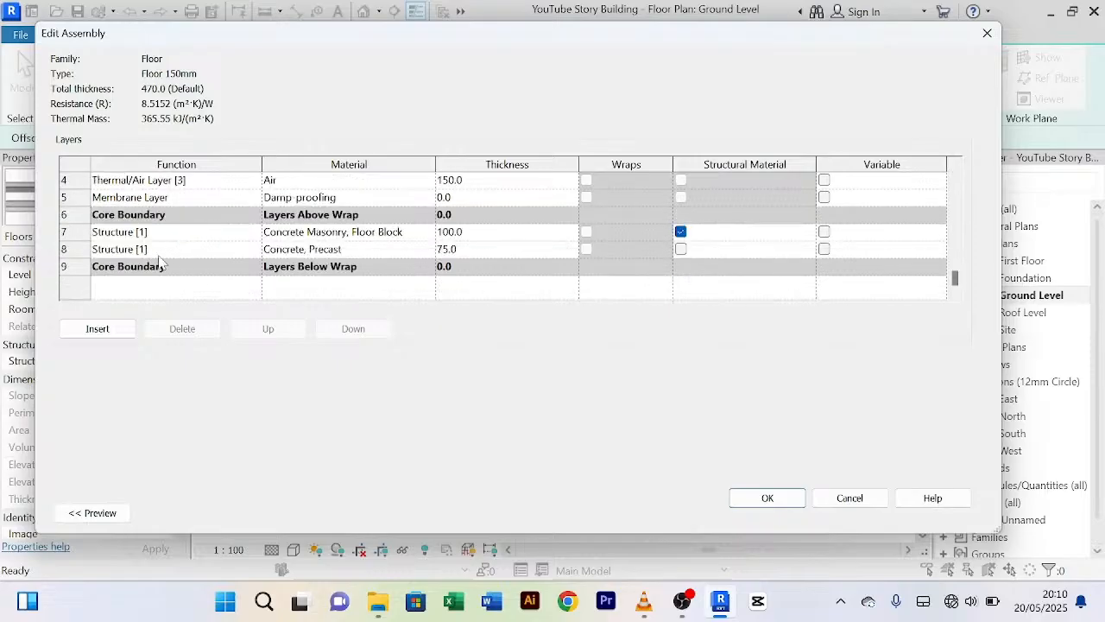
scroll(173, 248, up, 1)
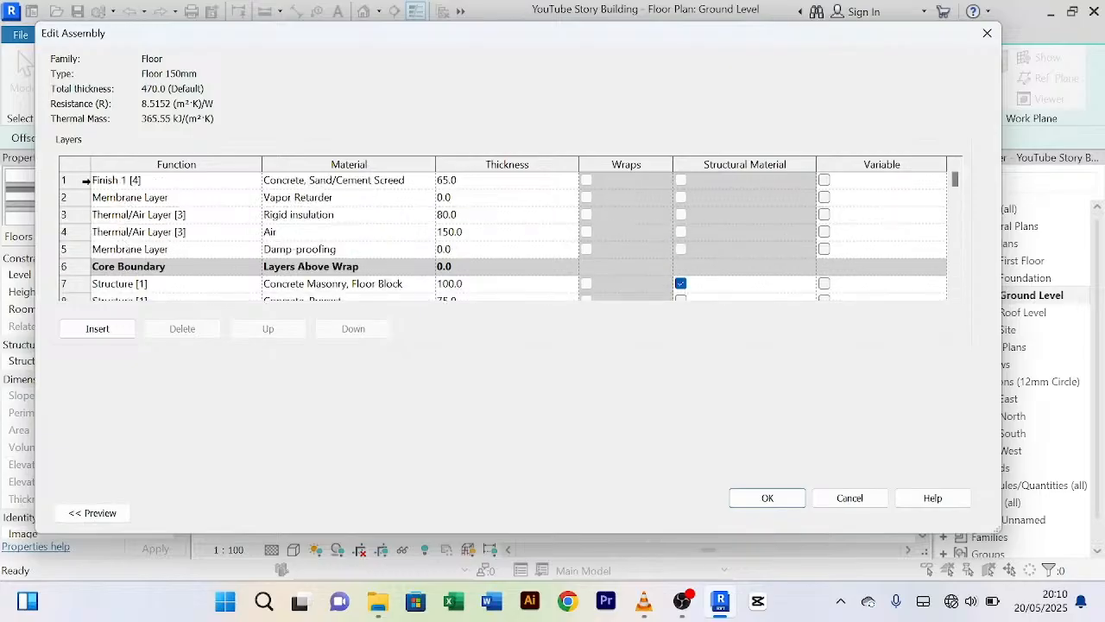
click(63, 180)
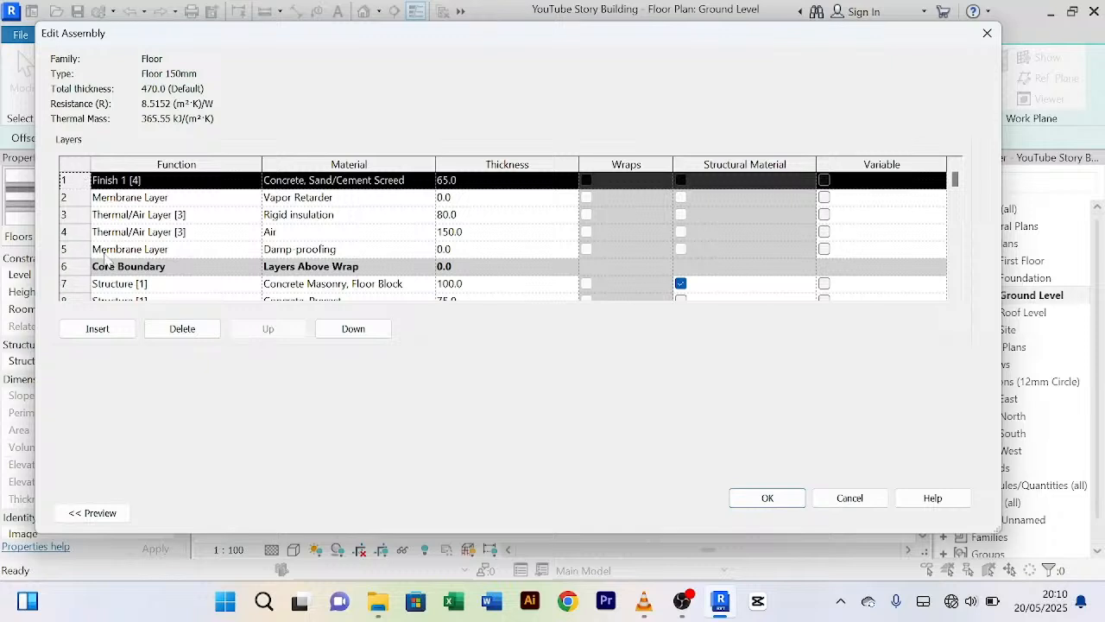
click(177, 330)
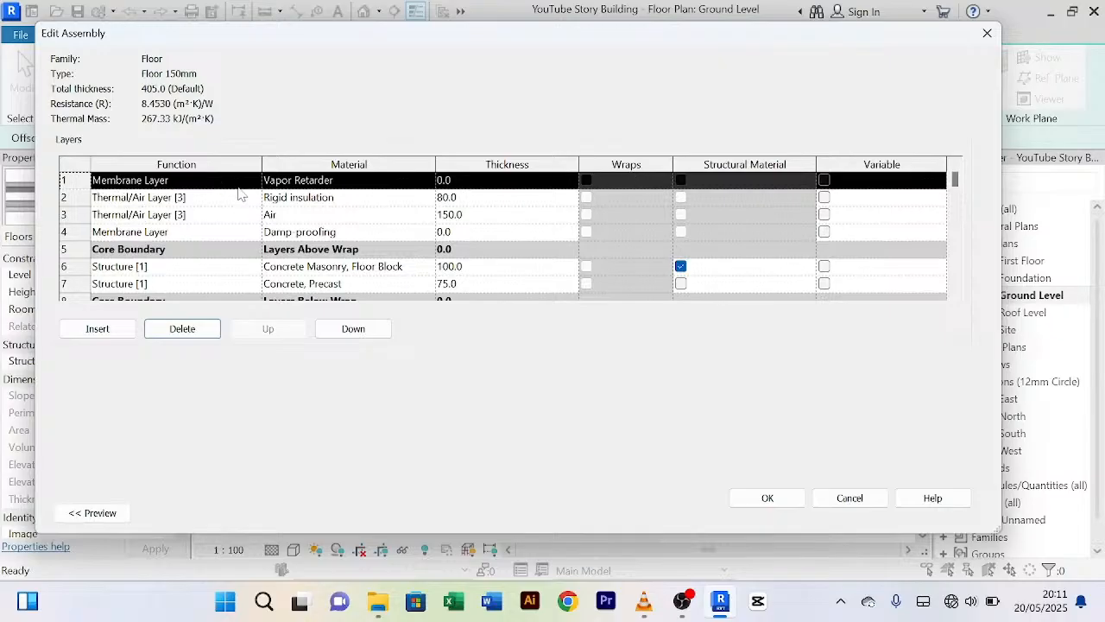
click(197, 333)
click(198, 333)
click(199, 334)
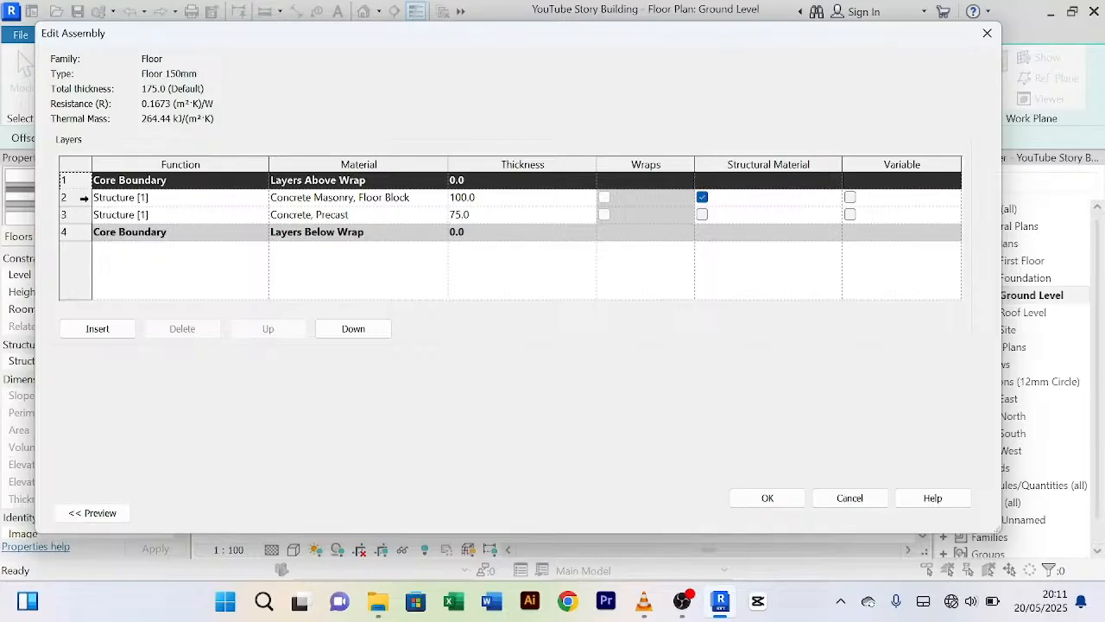
Step: Delete the Concrete, Precast layer from the Floor 150mm structure and set the Concrete Masonry, Floor Block layer's thickness to 150 mm
click(87, 199)
click(89, 216)
click(84, 202)
click(89, 218)
click(84, 199)
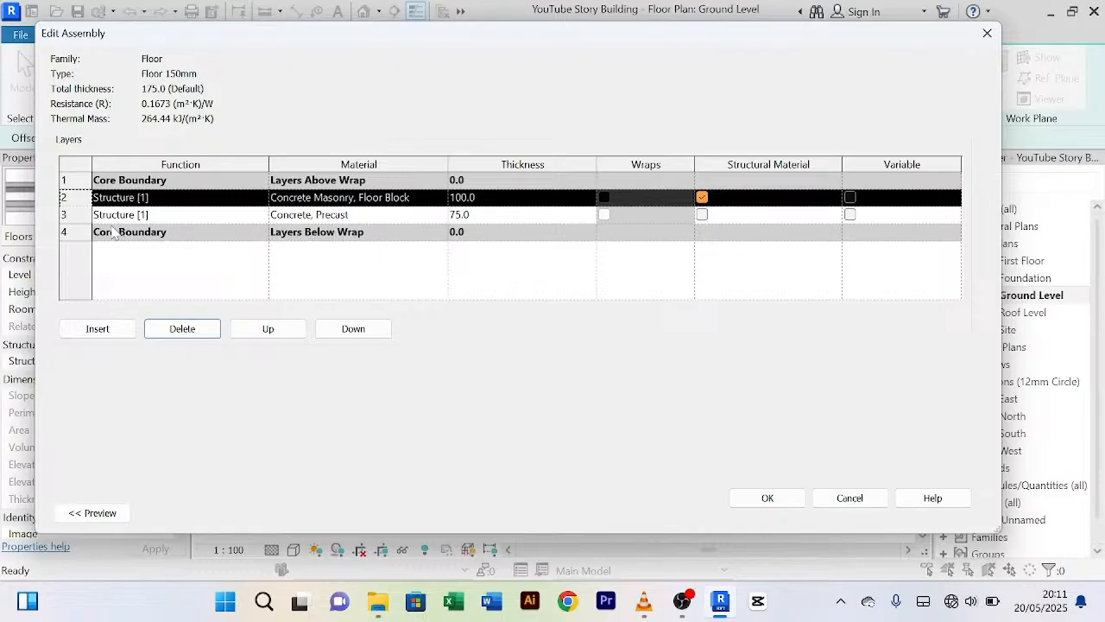
click(89, 214)
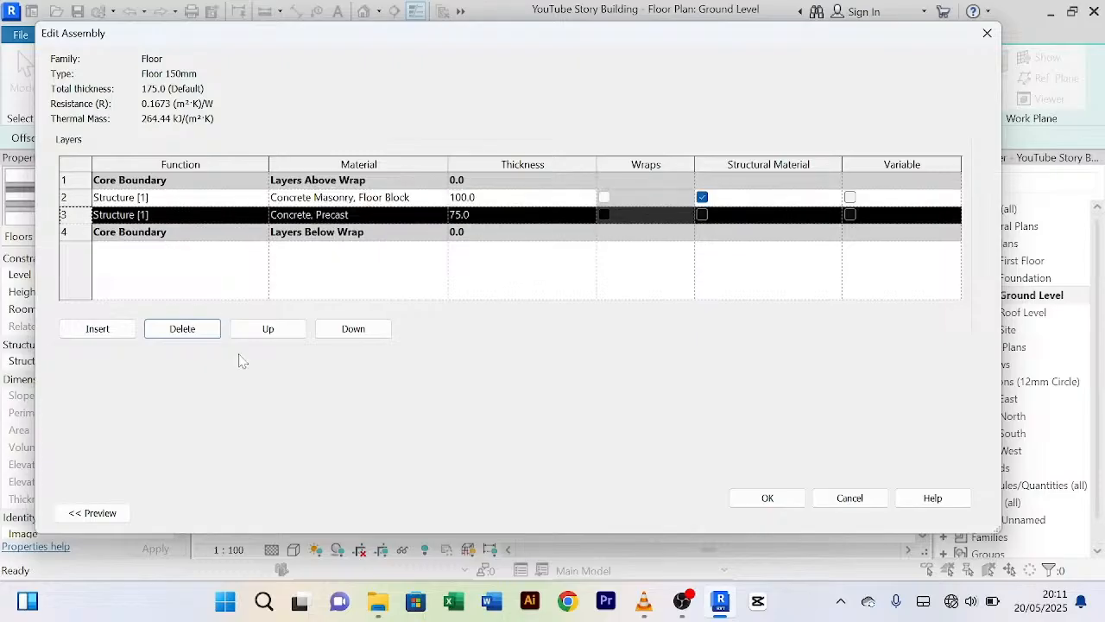
click(182, 329)
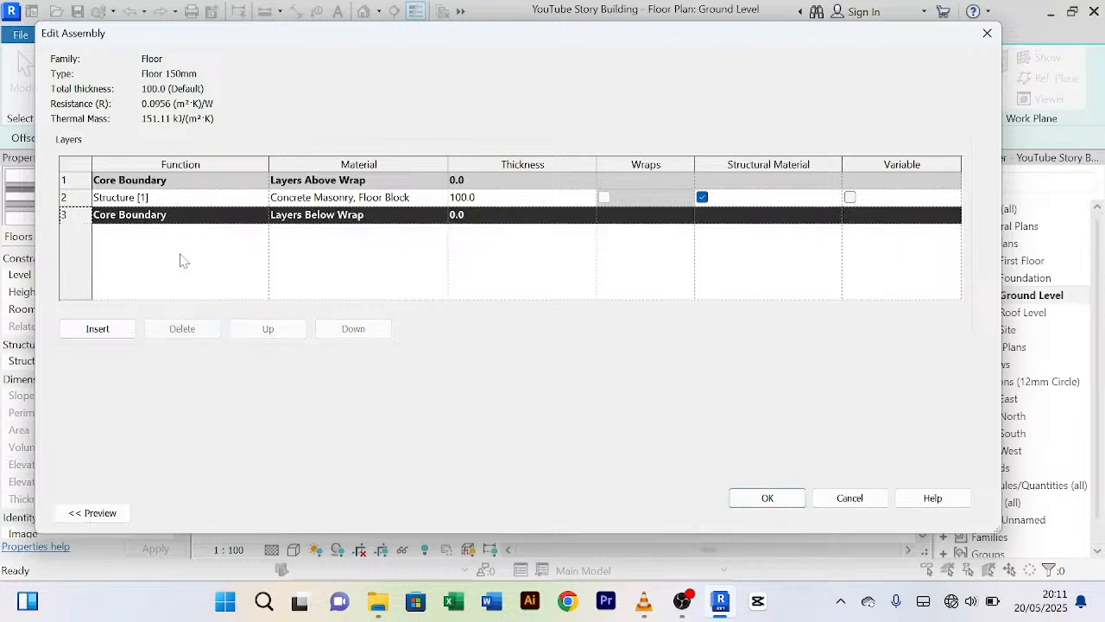
click(462, 198)
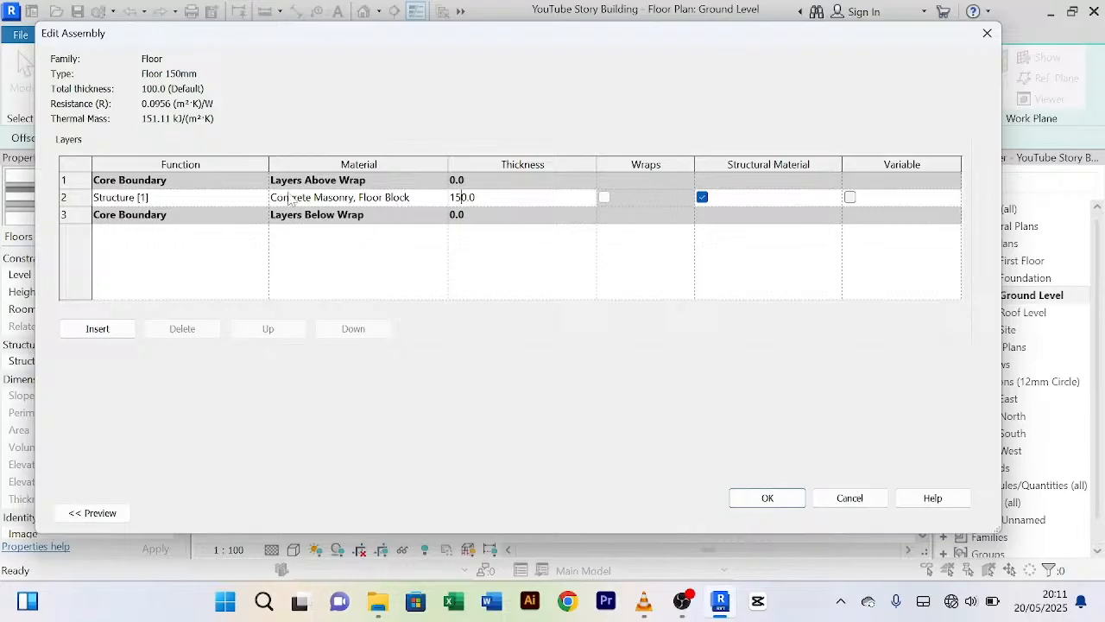
Step: Create a new material named "Floor Tile" from the remaining structure layer's material setting
click(368, 201)
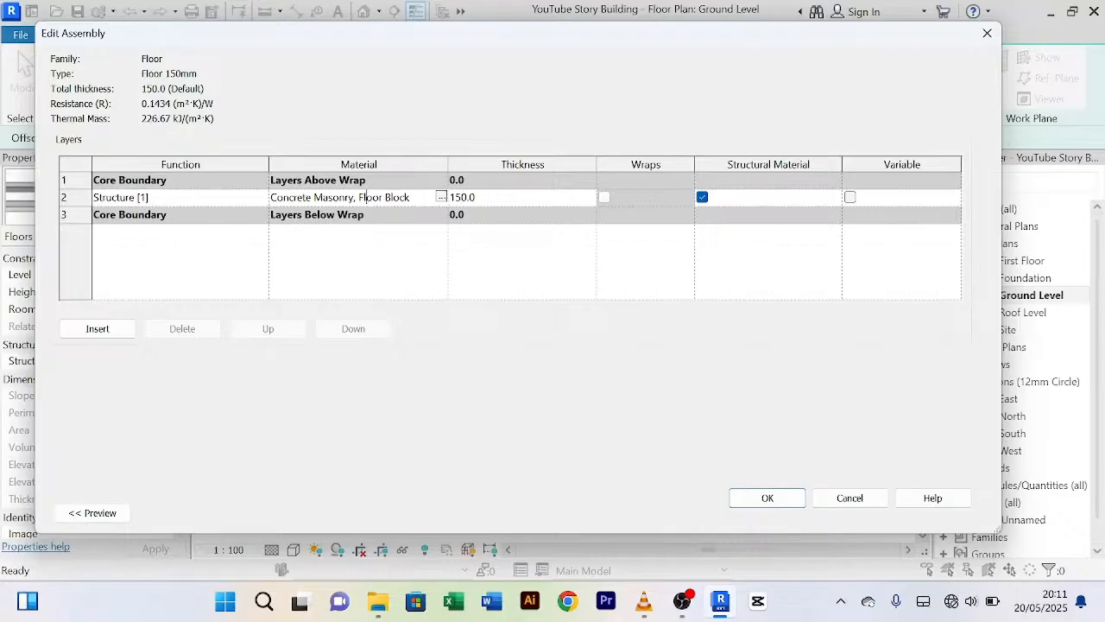
click(441, 197)
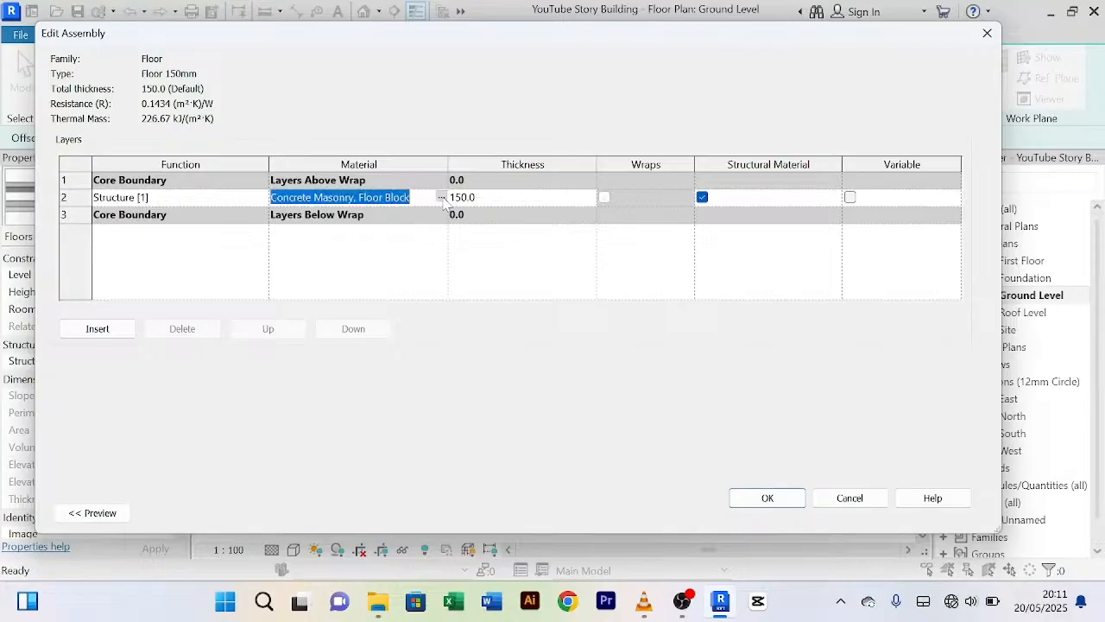
click(442, 198)
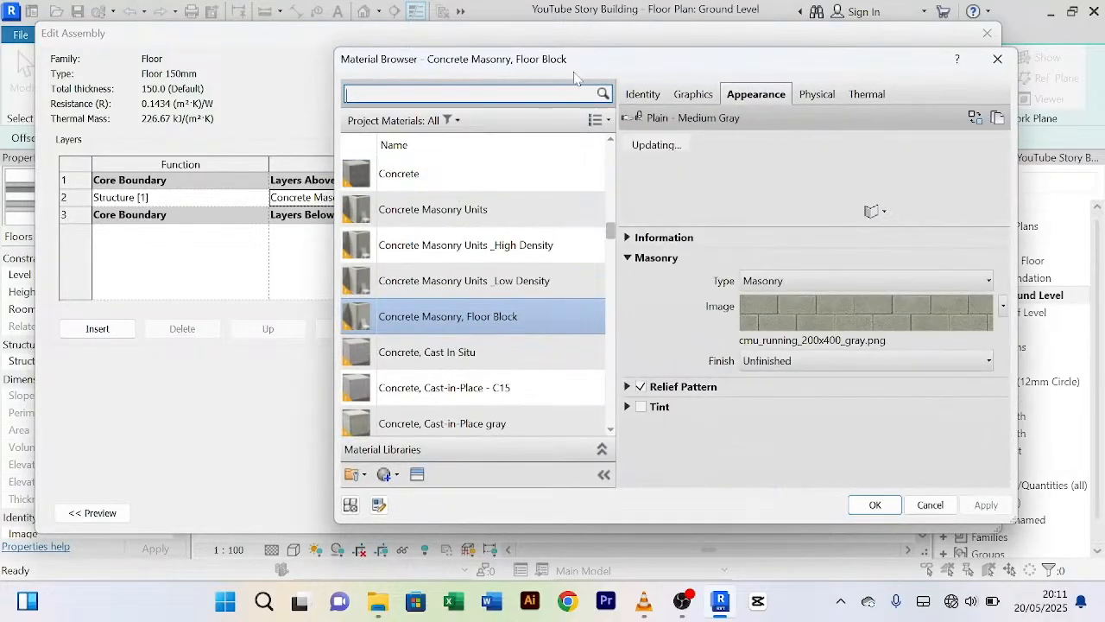
drag(576, 71, 442, 67)
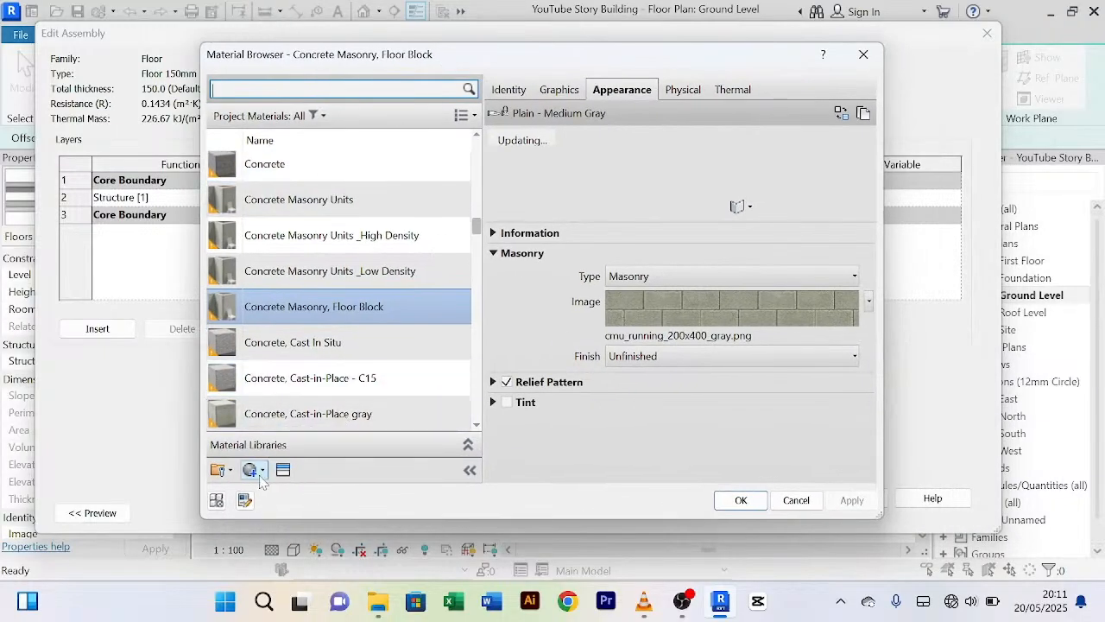
click(255, 472)
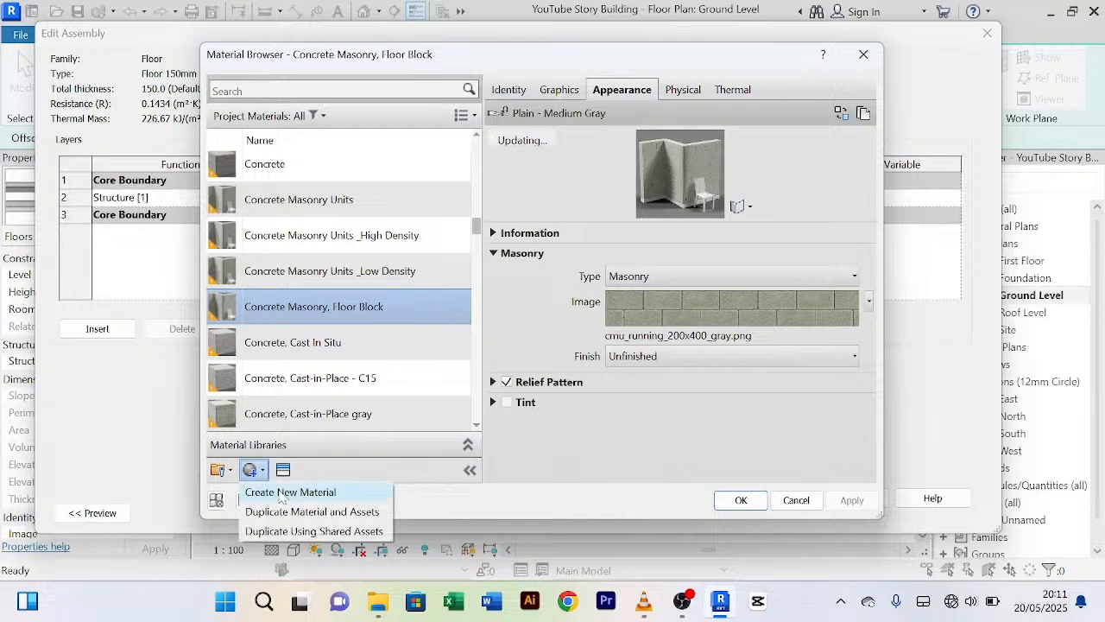
click(311, 499)
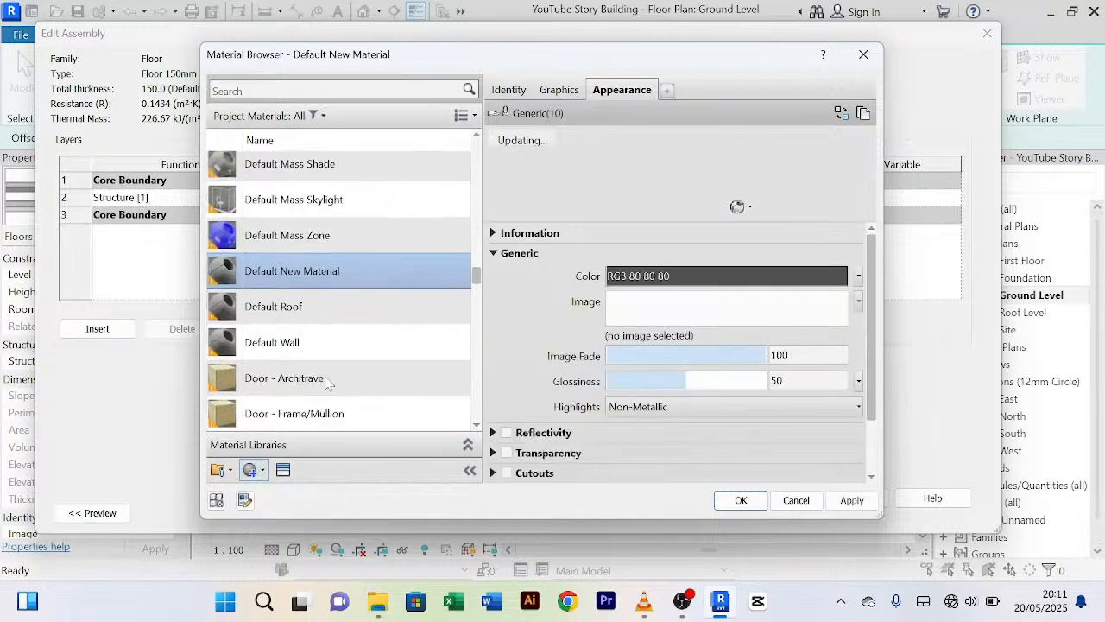
right_click(290, 277)
click(358, 336)
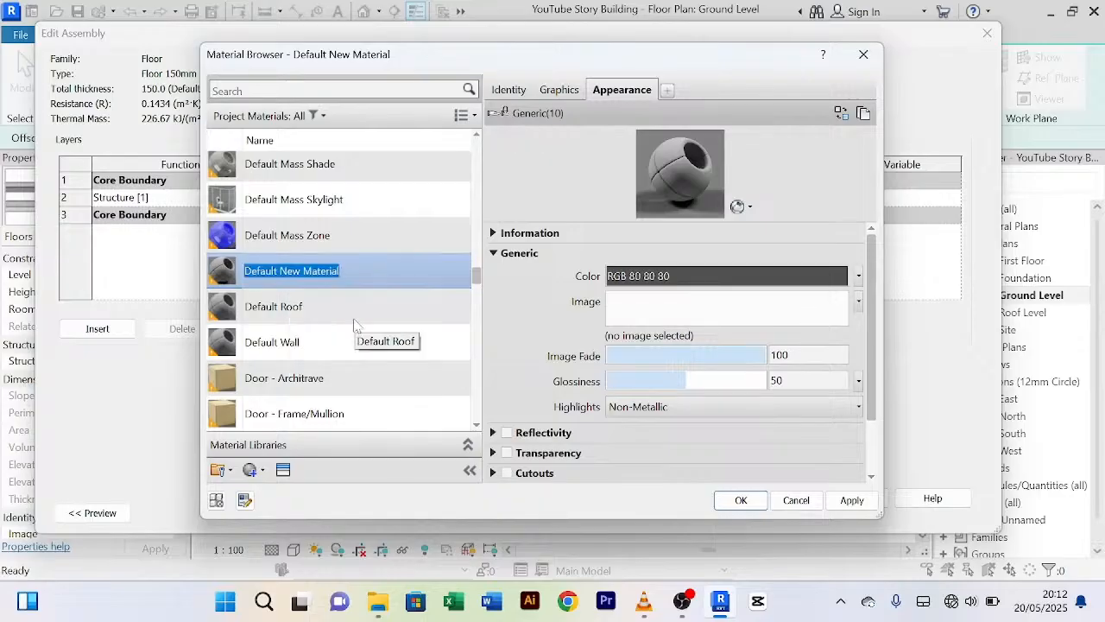
text(Floor Tile)
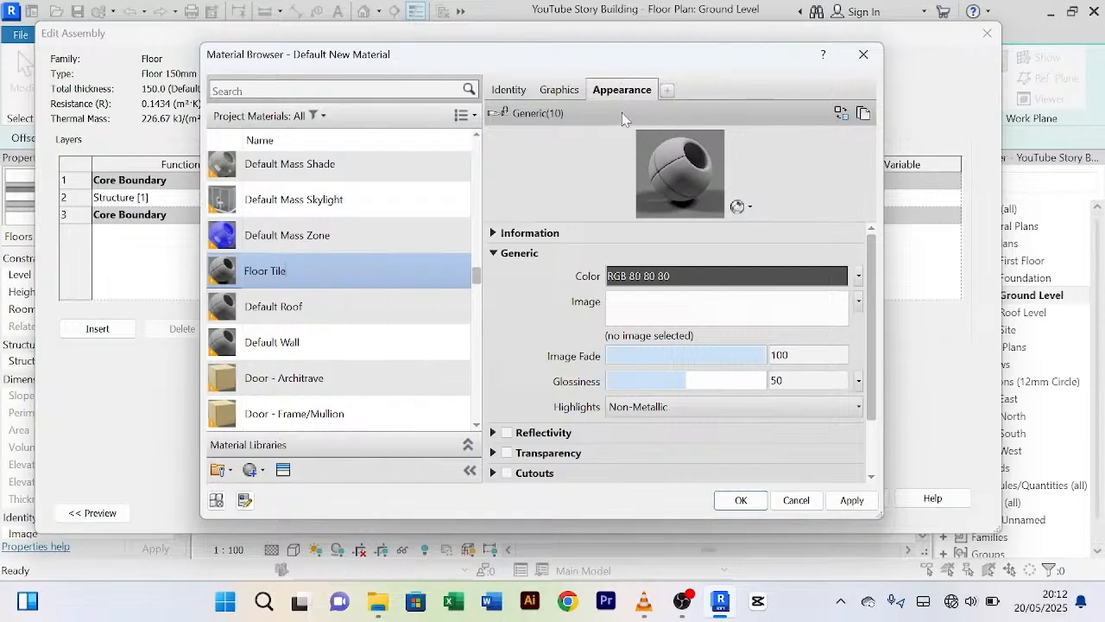
Step: Search the replacement appearance assets for "tiles" and list the Stone results under Flooring in the Appearance Library
click(840, 114)
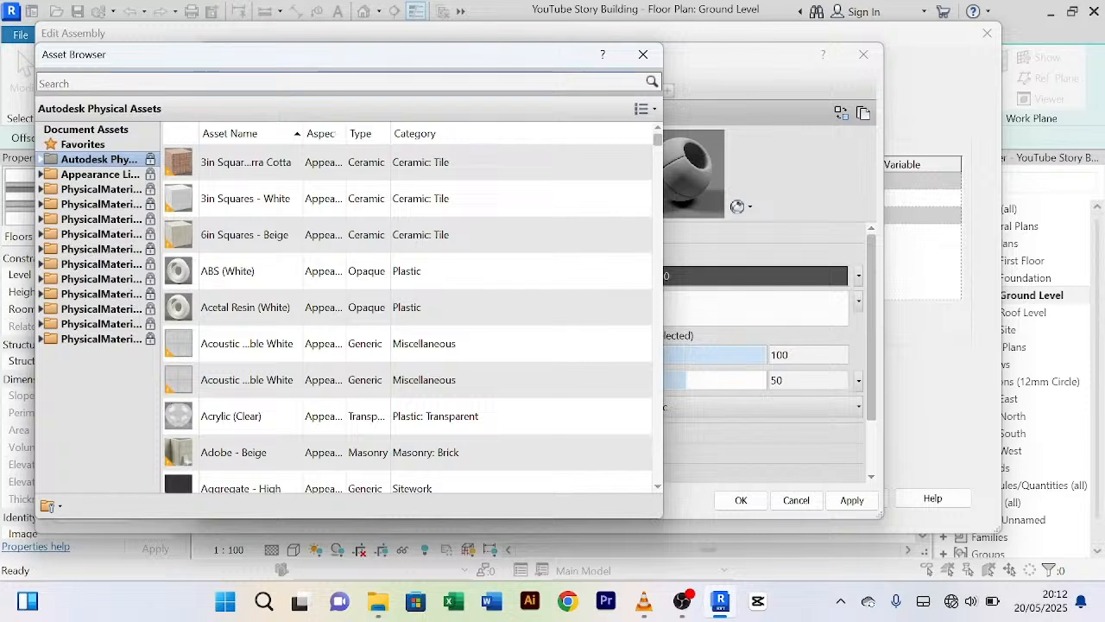
click(40, 82)
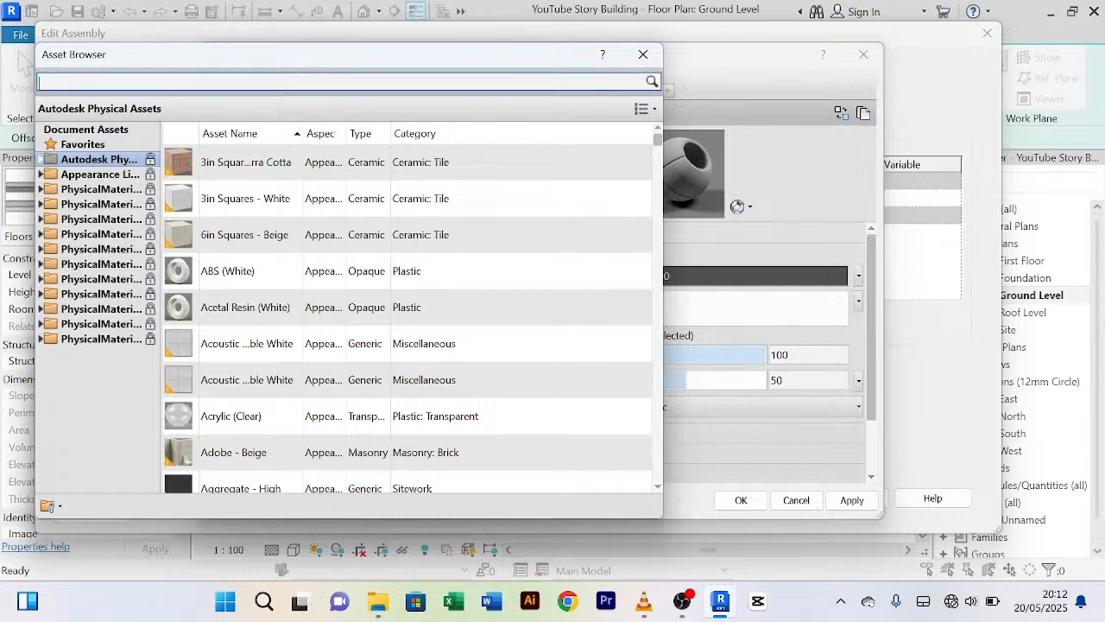
text(tiles)
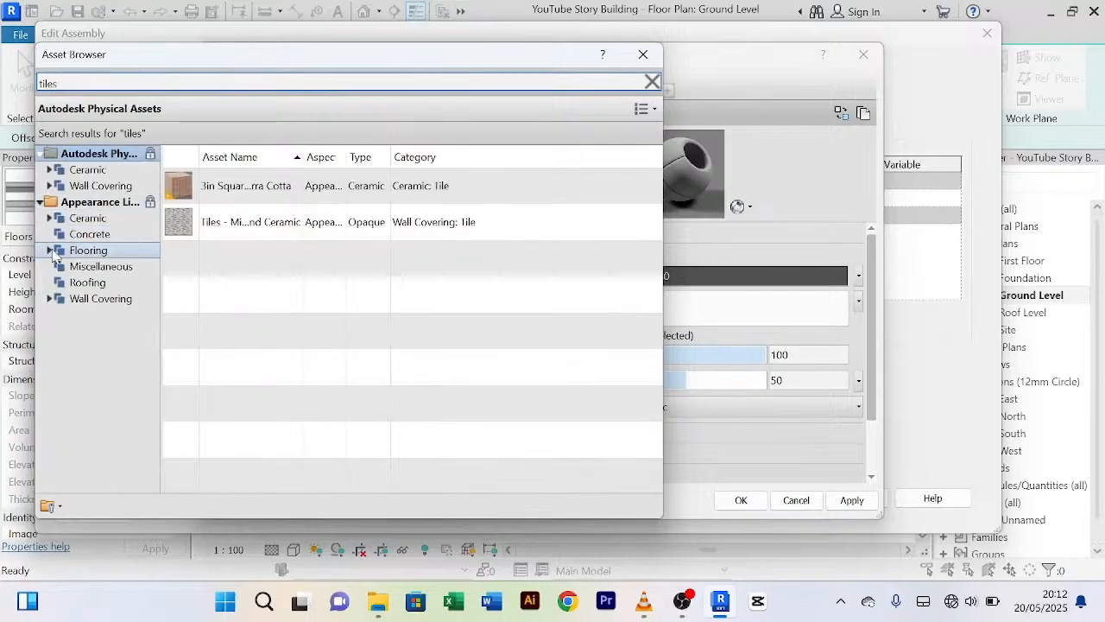
click(50, 250)
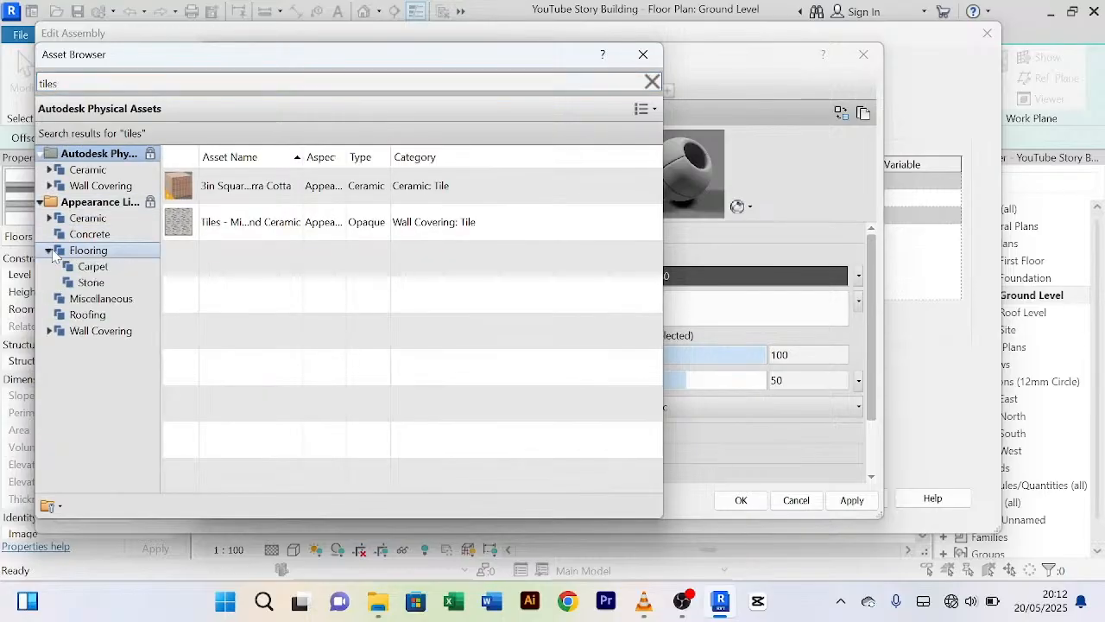
click(92, 274)
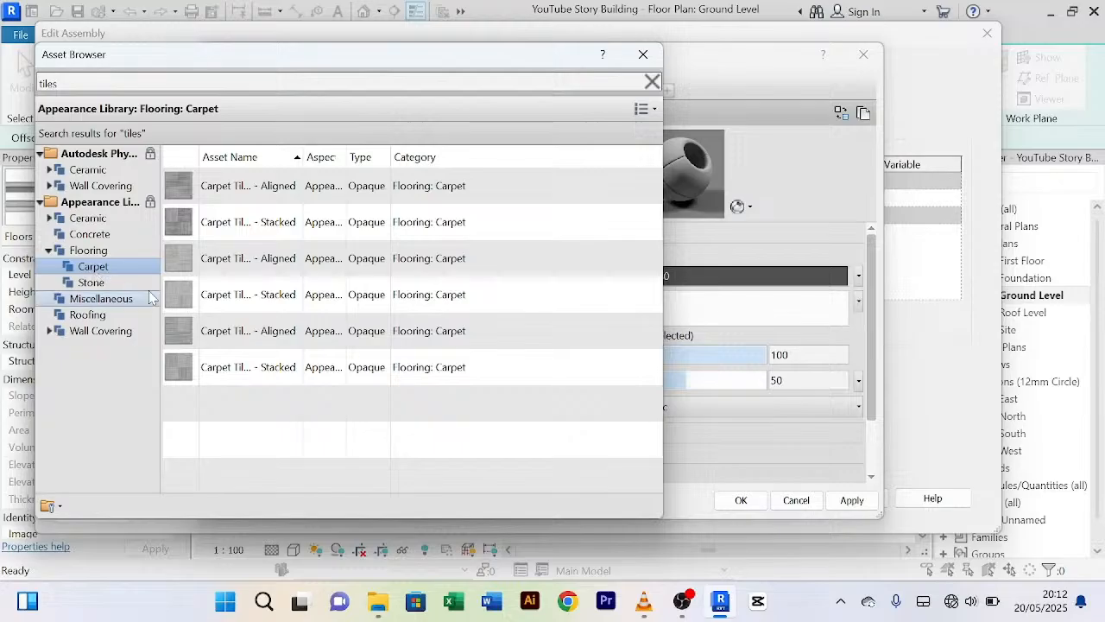
click(120, 286)
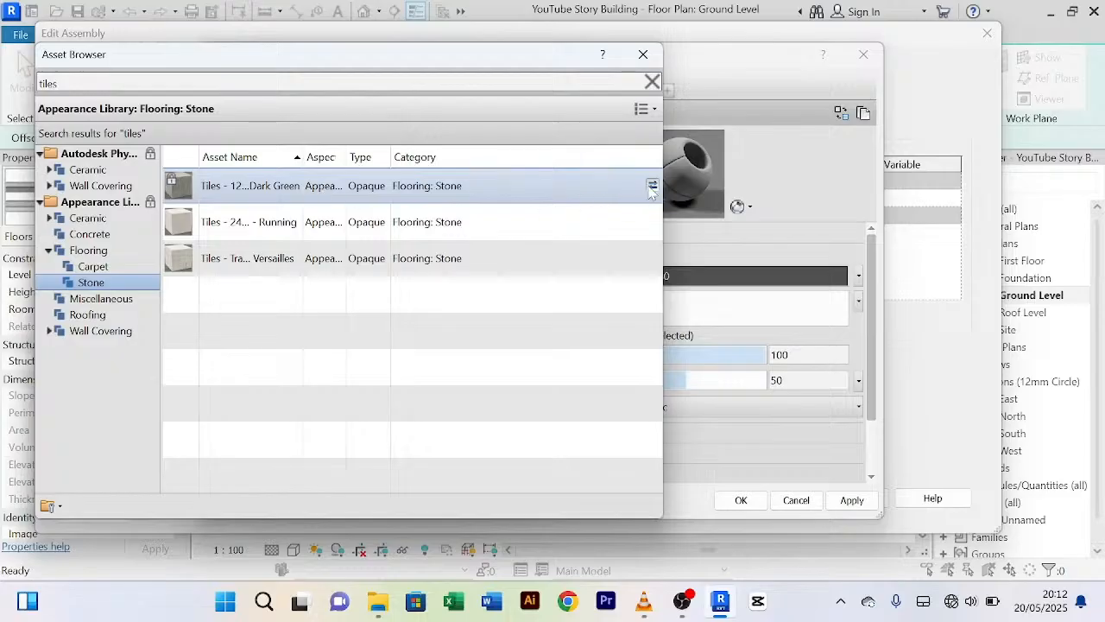
Step: Try the dark green and the 24x18in running travertine stone tile appearances on the Floor Tile material
click(653, 186)
drag(499, 57, 477, 69)
click(607, 233)
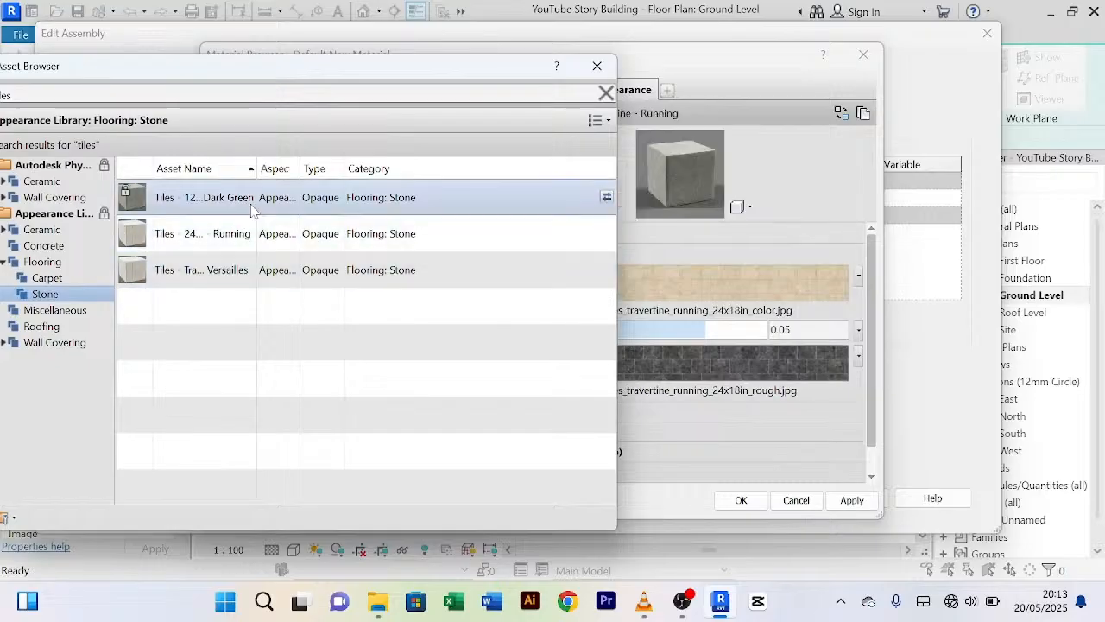
drag(372, 76, 413, 64)
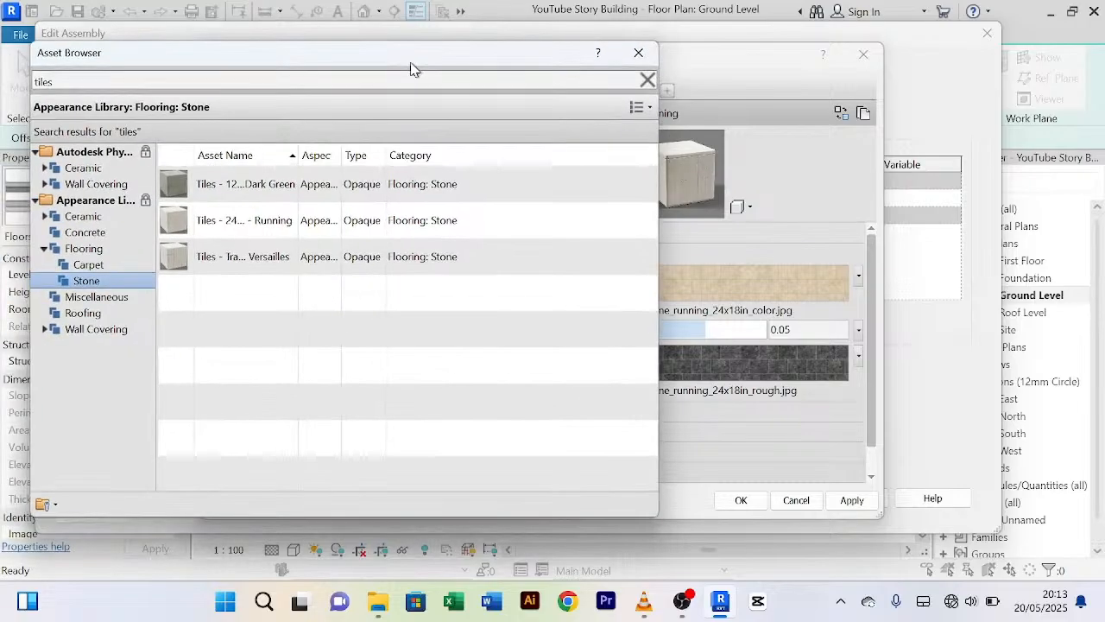
Step: Try the light stacked, dark aligned and medium stacked carpet tile appearances on the Floor Tile material
click(102, 269)
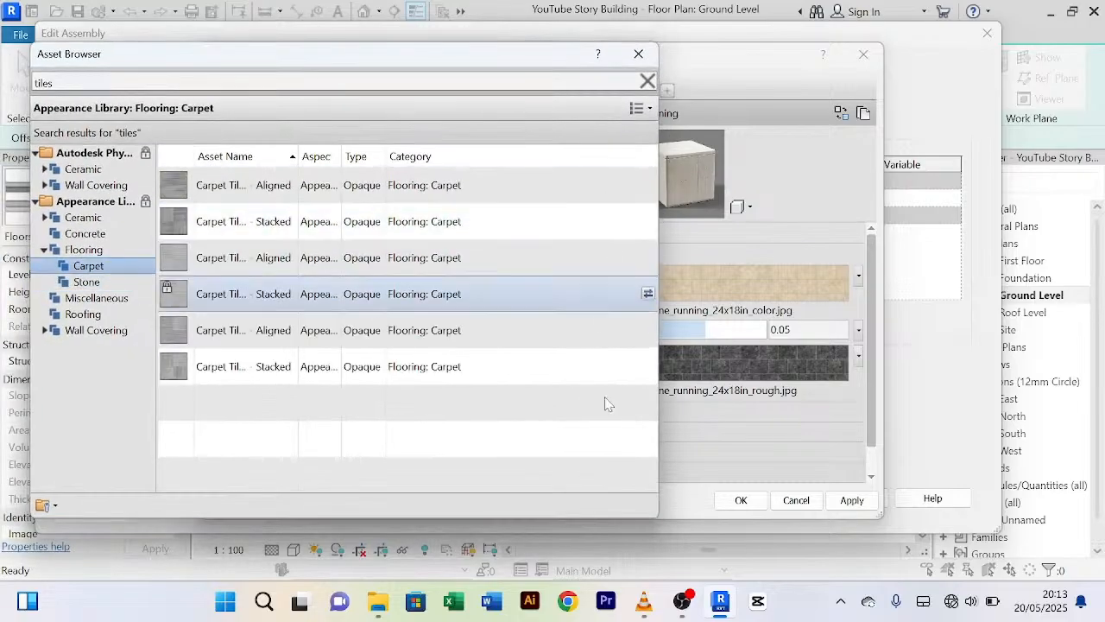
click(647, 294)
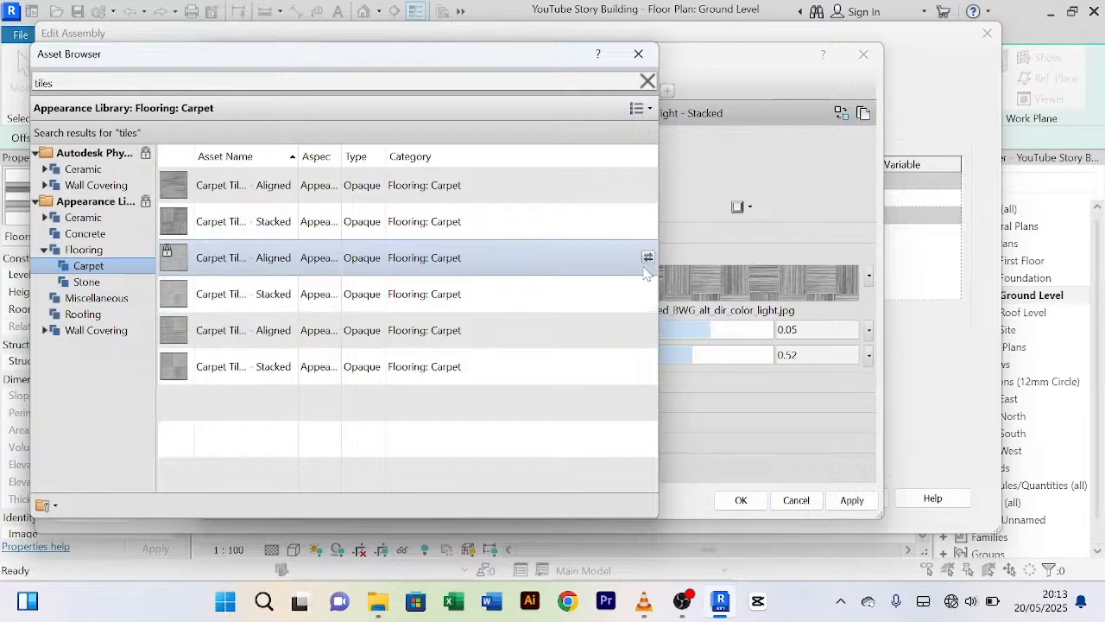
click(648, 185)
click(648, 184)
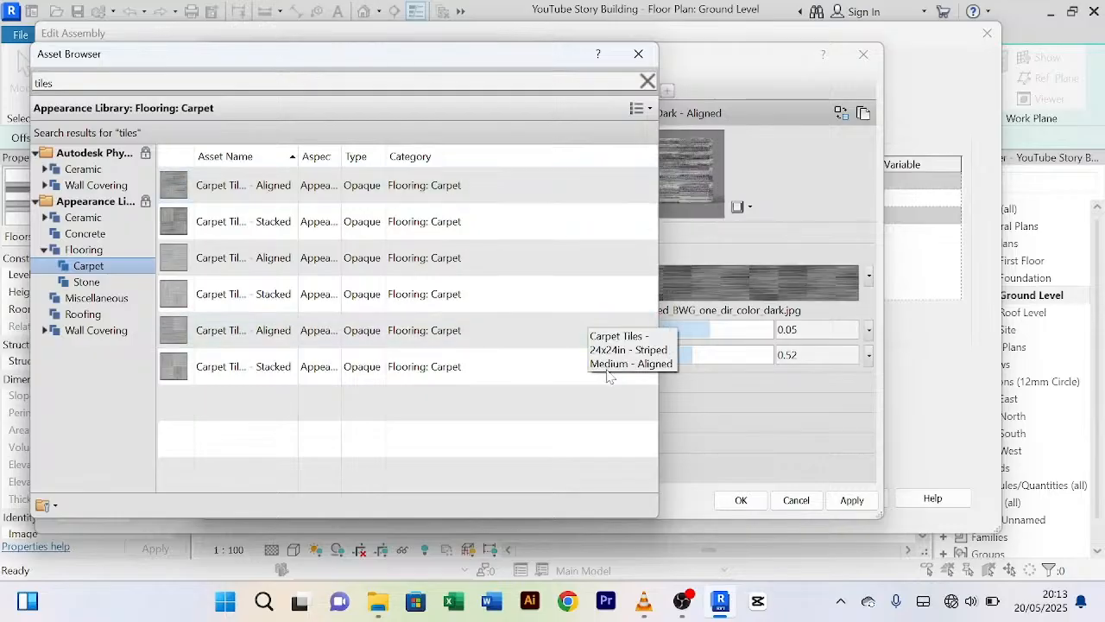
click(648, 366)
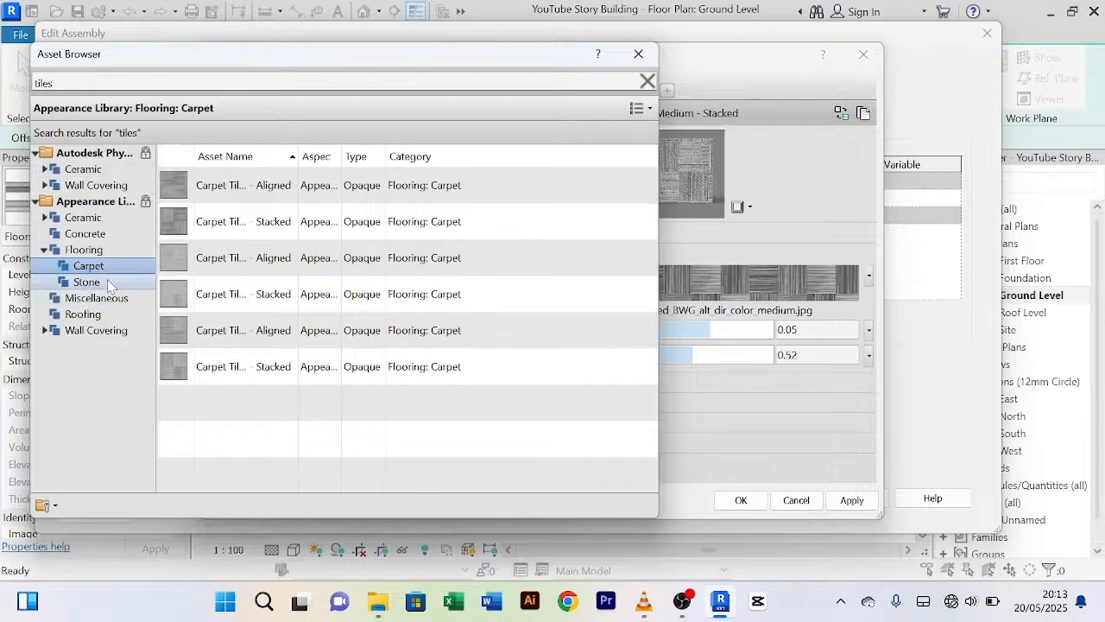
Step: Try the pebbled and fissured acoustic tile appearances from the Miscellaneous category on the Floor Tile material
click(94, 302)
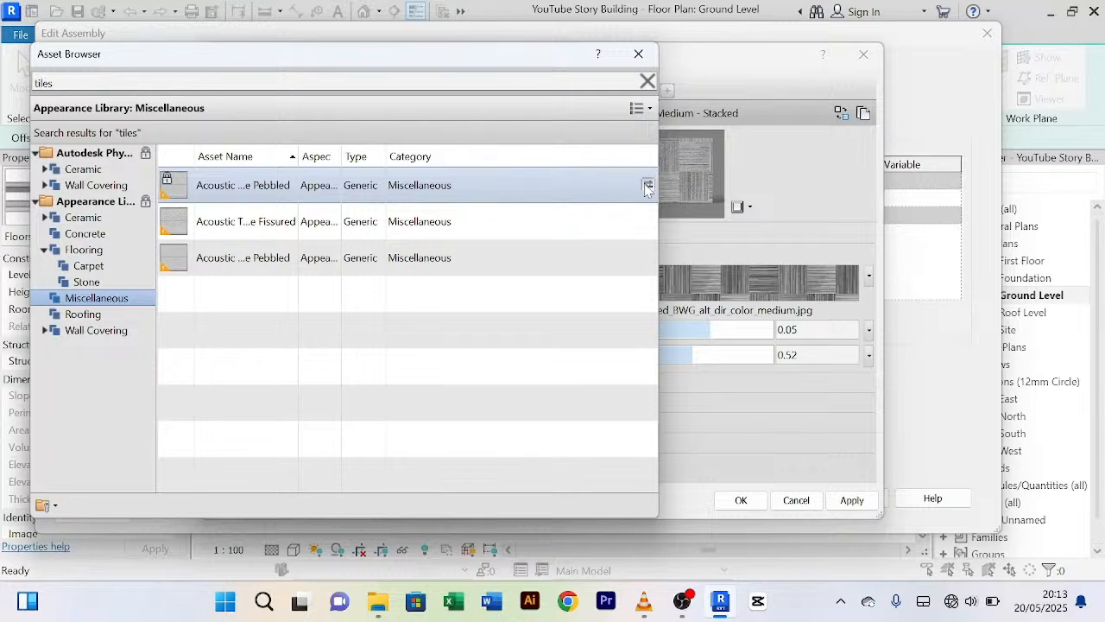
click(648, 187)
click(647, 221)
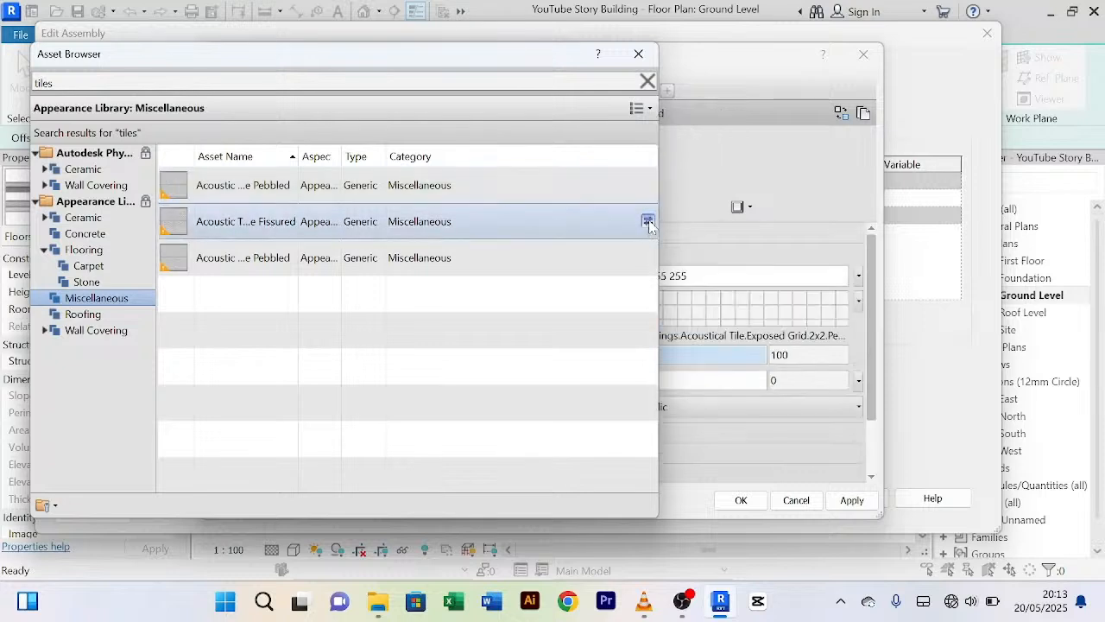
click(647, 258)
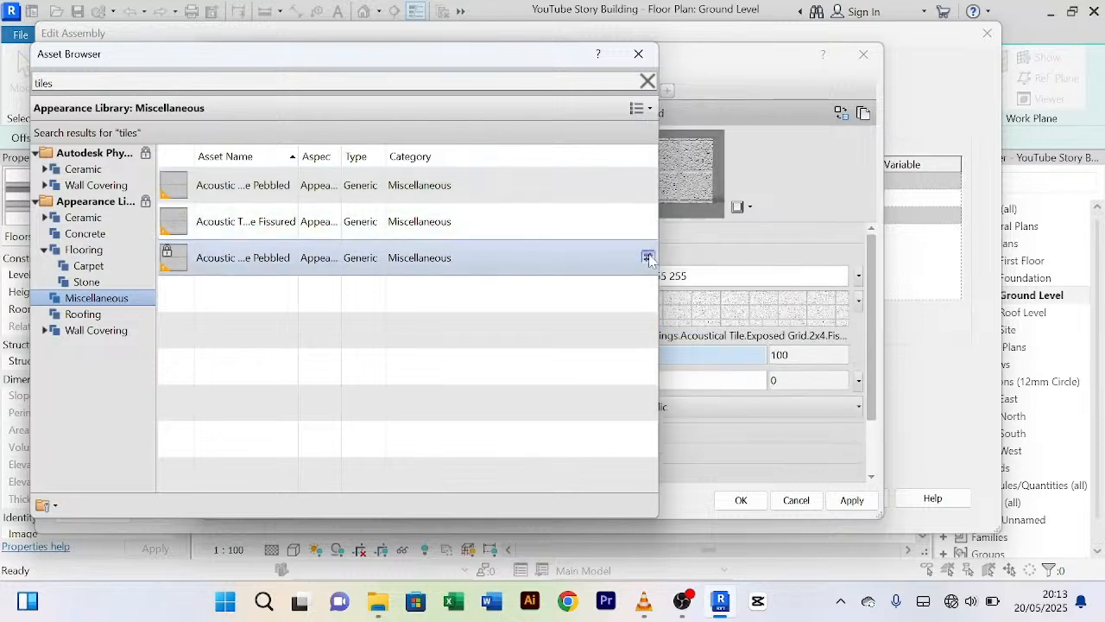
Step: Try the Versailles travertine stone tiles, then replace Floor Tile's appearance with Tiles - 24x18in - Travertine - Running
click(87, 281)
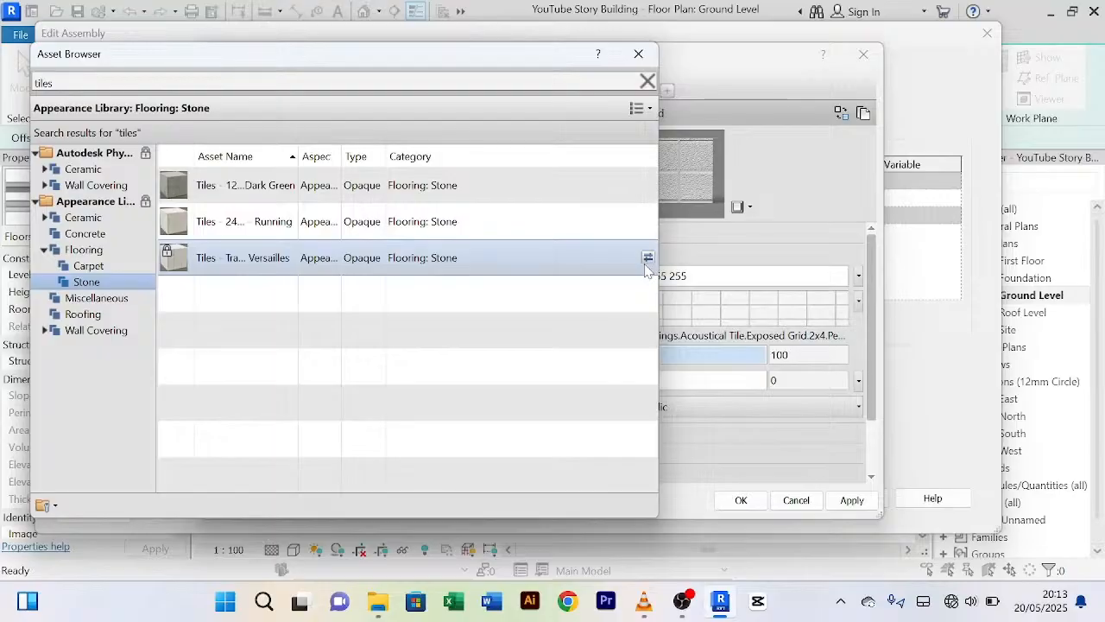
click(647, 259)
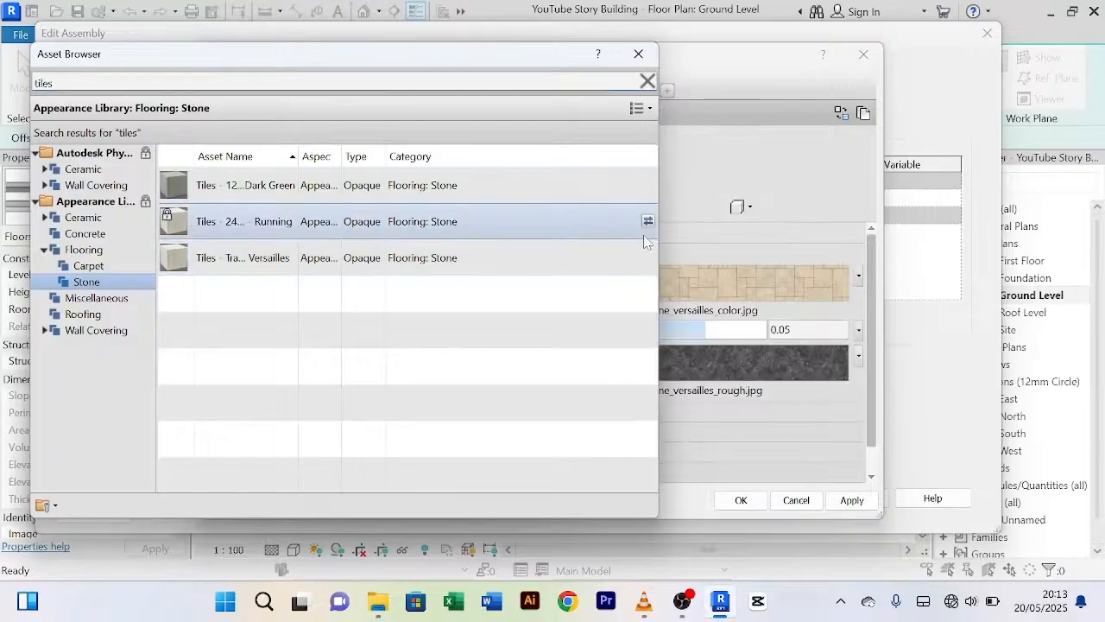
click(648, 223)
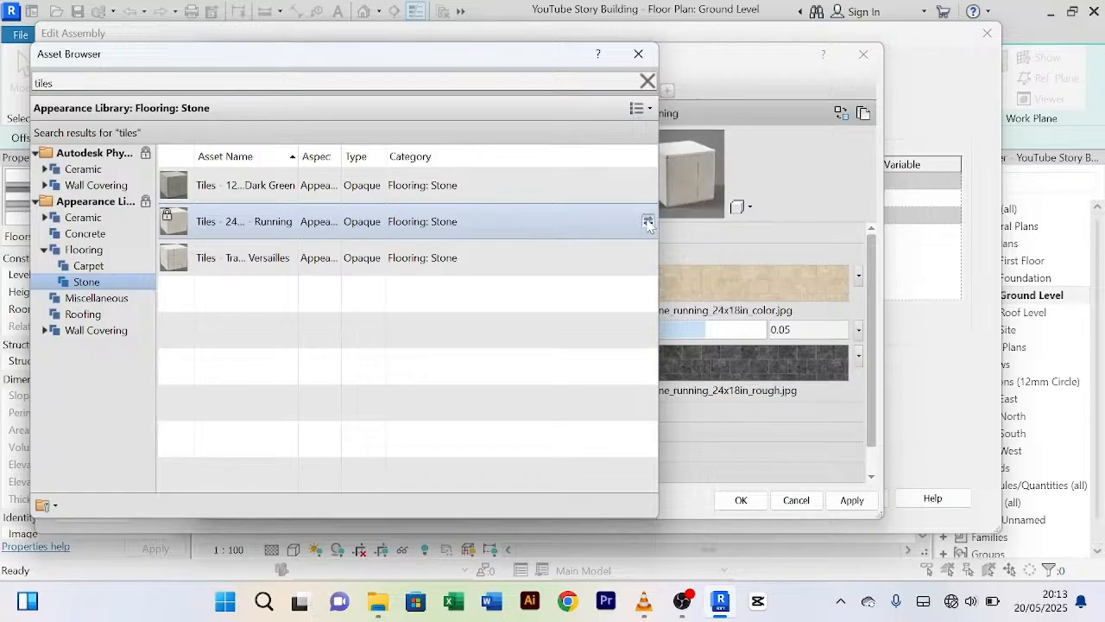
click(639, 55)
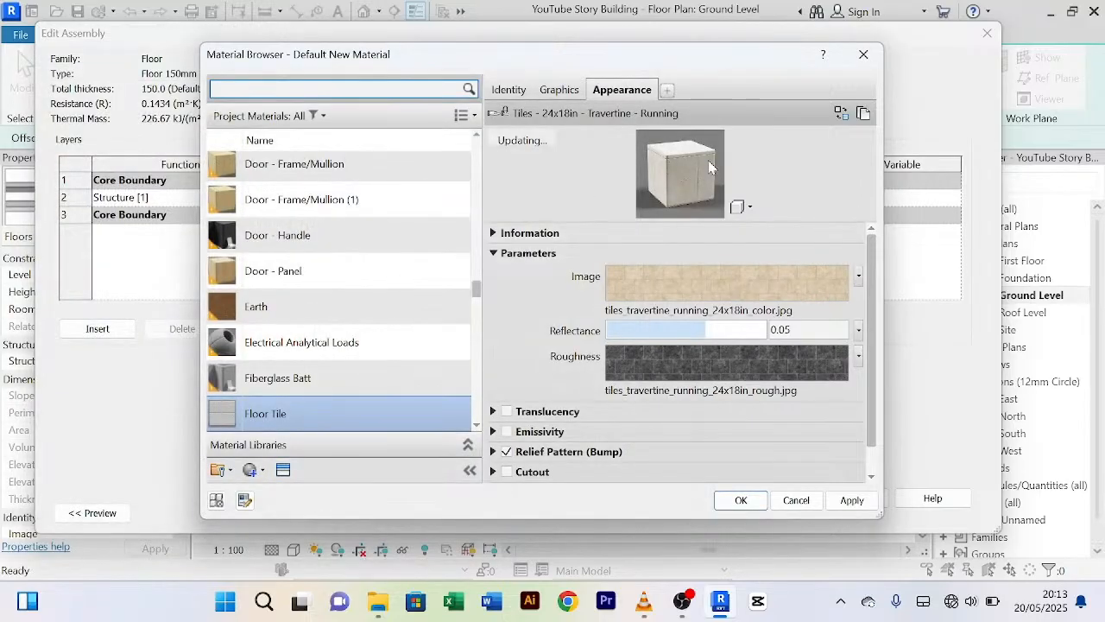
Step: Assign the Floor Tile material to the 150 mm structure layer and apply the changes to the Floor 150mm type
click(851, 500)
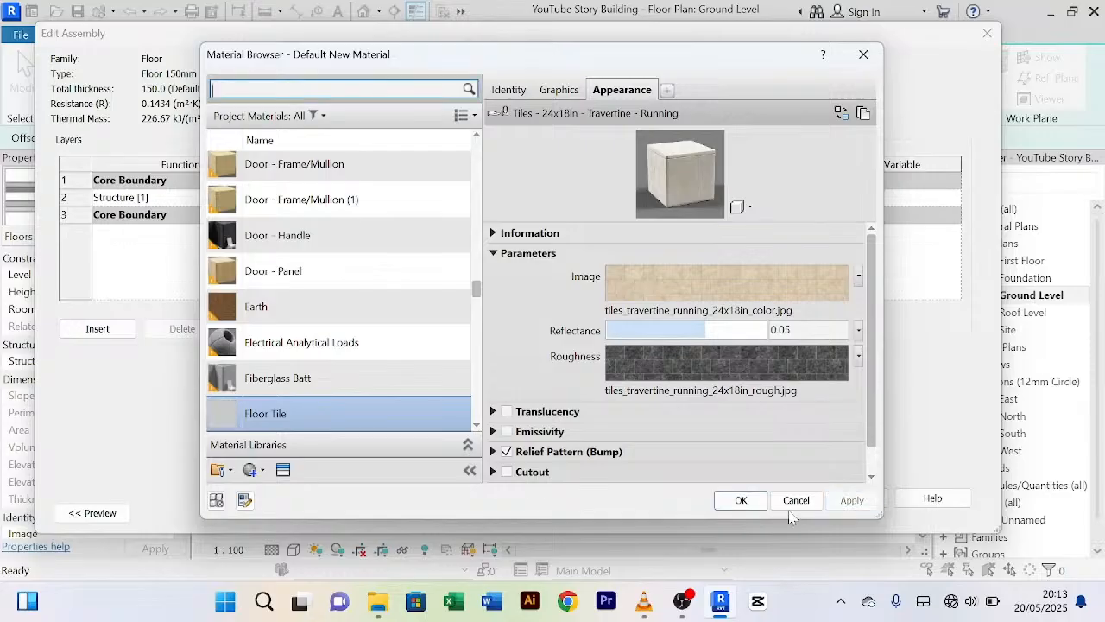
click(740, 501)
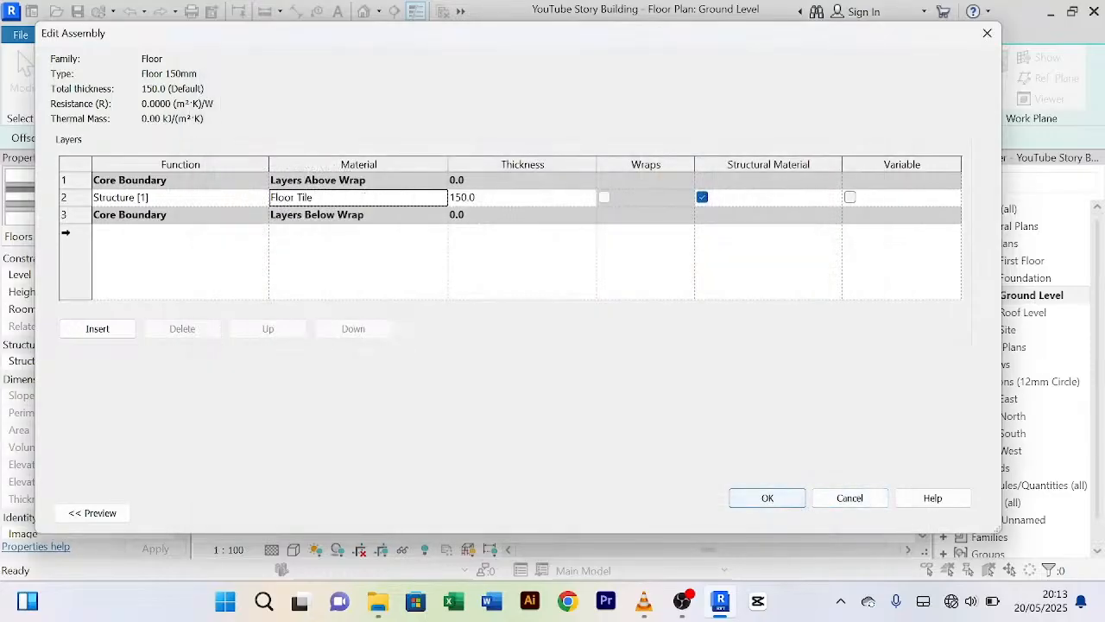
click(742, 504)
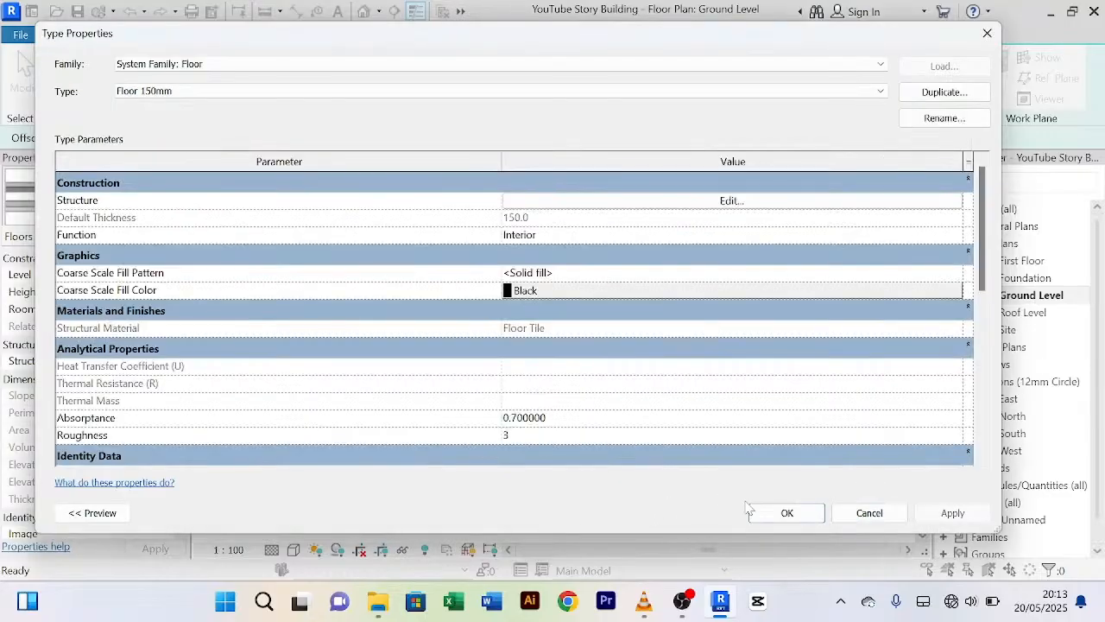
click(950, 513)
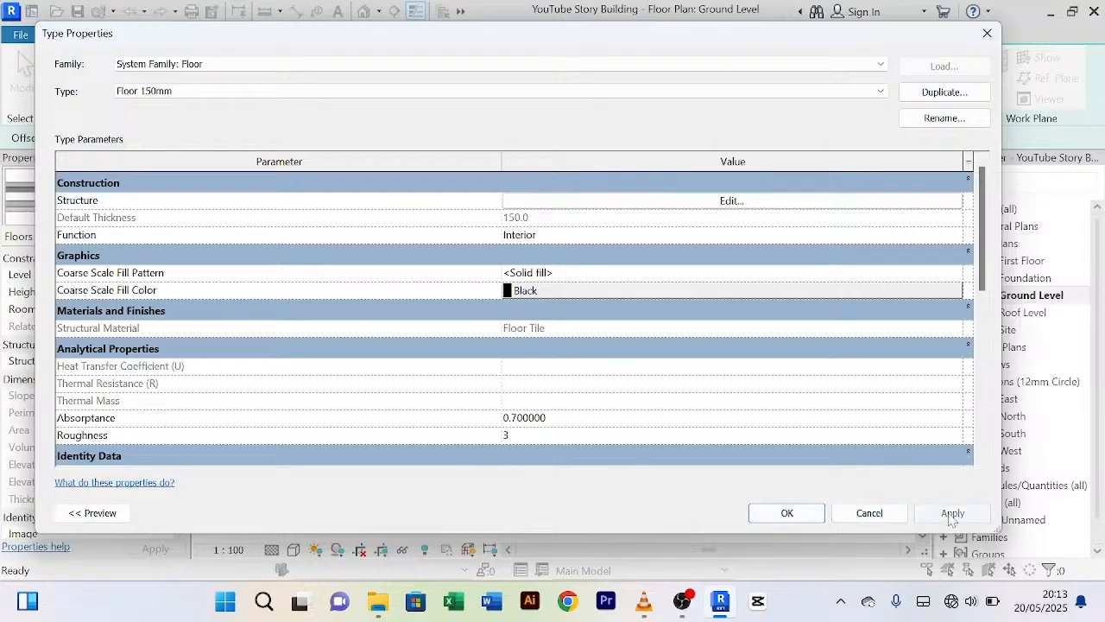
Step: Accept the floor type and, with Pick Lines, trace the outer wall edges around the top room and the upper-left room down the west side
click(787, 515)
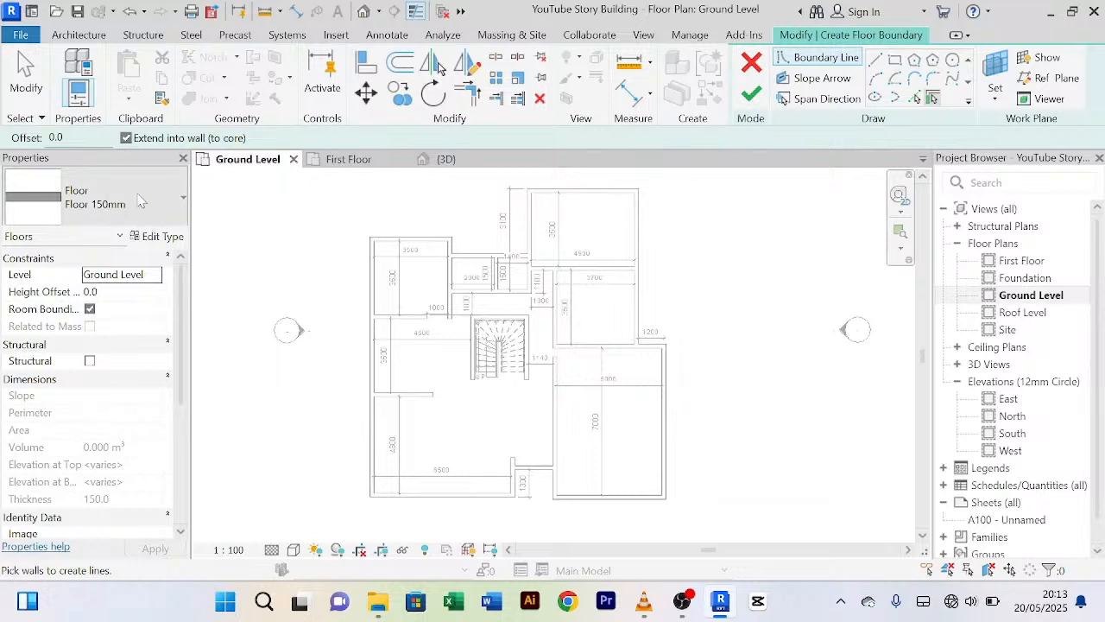
click(915, 98)
click(584, 190)
click(532, 234)
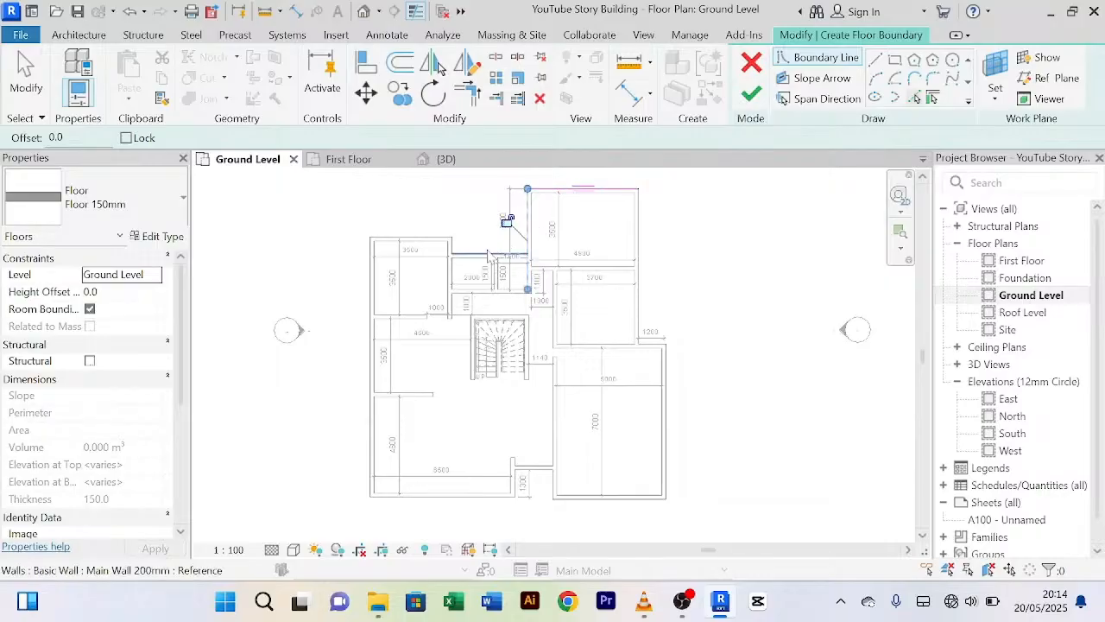
scroll(449, 251, up, 2)
click(448, 251)
click(415, 235)
click(310, 317)
Step: Add boundary lines along the outer south wall edge, around the recess between the two wings, and along the large southeast room's south edge
scroll(289, 354, down, 3)
click(361, 469)
scroll(406, 451, up, 3)
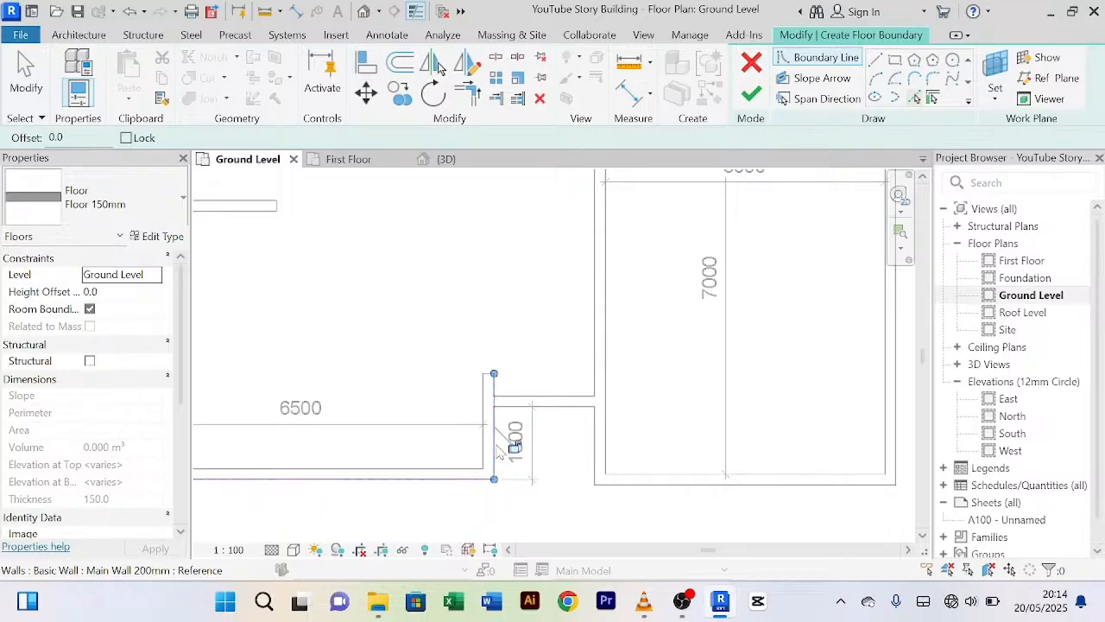
click(498, 449)
click(593, 444)
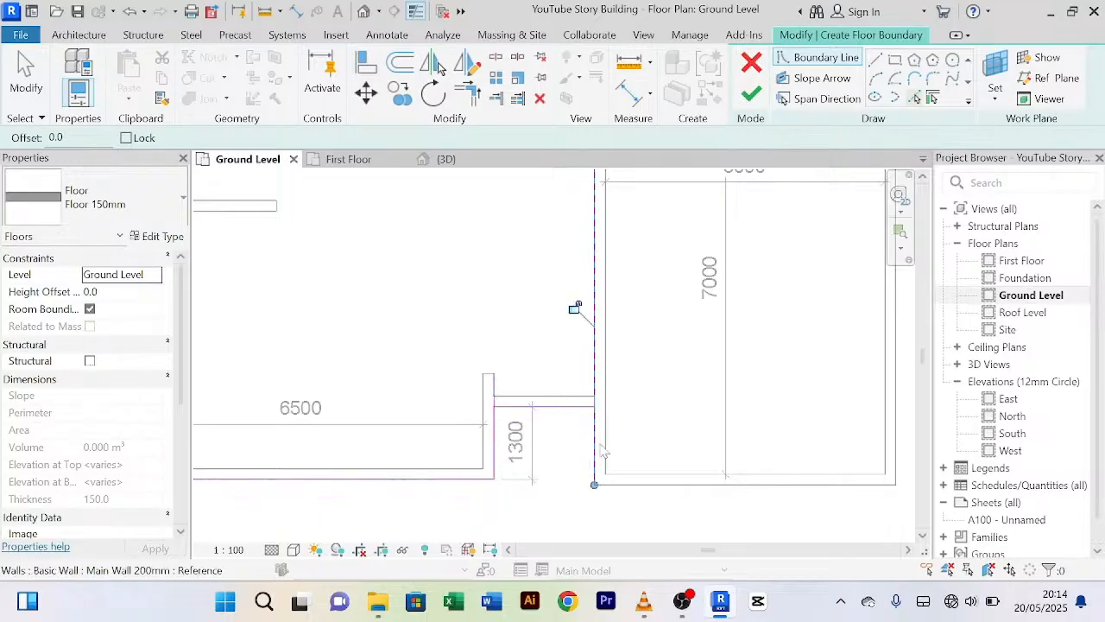
click(693, 486)
Step: Pick the large southeast room's east and north outer edges and the east wall of the rooms above to complete the boundary lines
scroll(743, 440, down, 4)
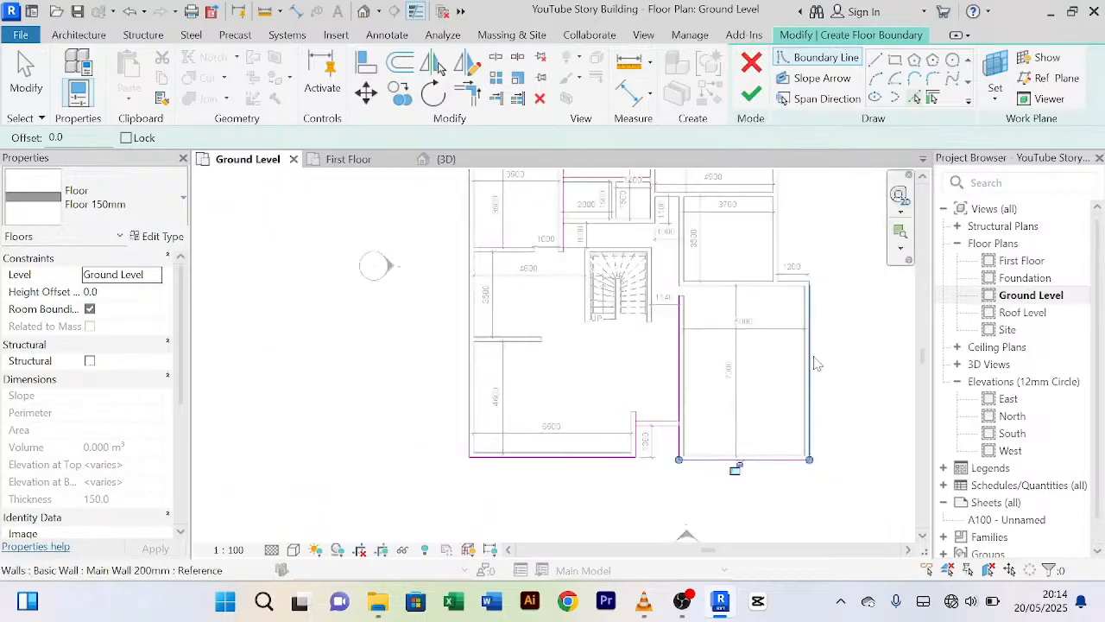
click(815, 364)
scroll(813, 336, up, 4)
click(787, 323)
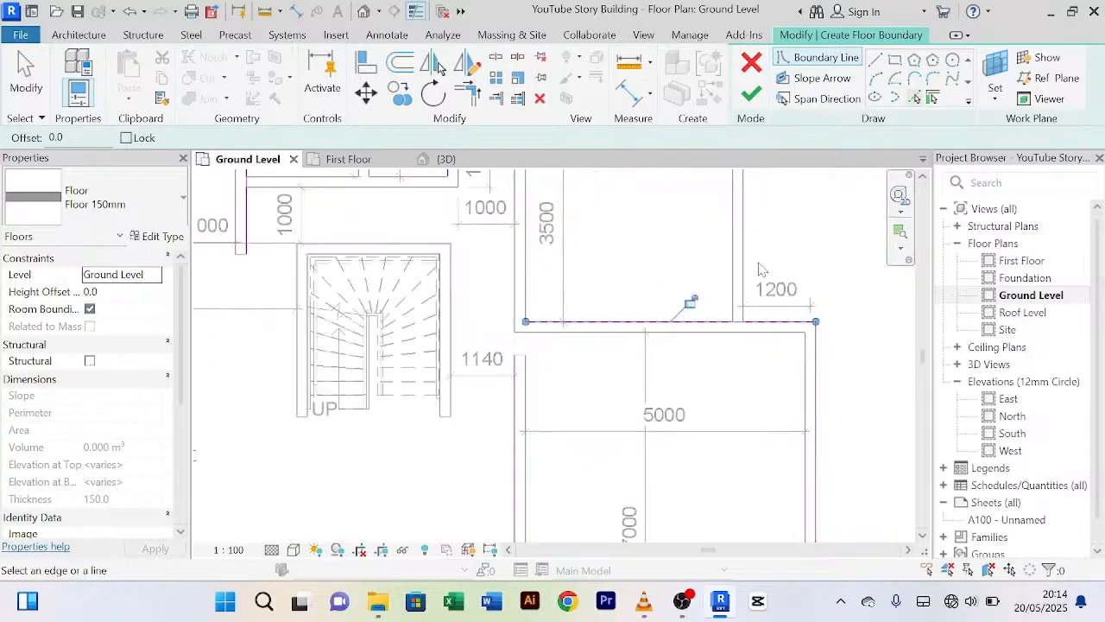
scroll(761, 269, down, 4)
click(741, 321)
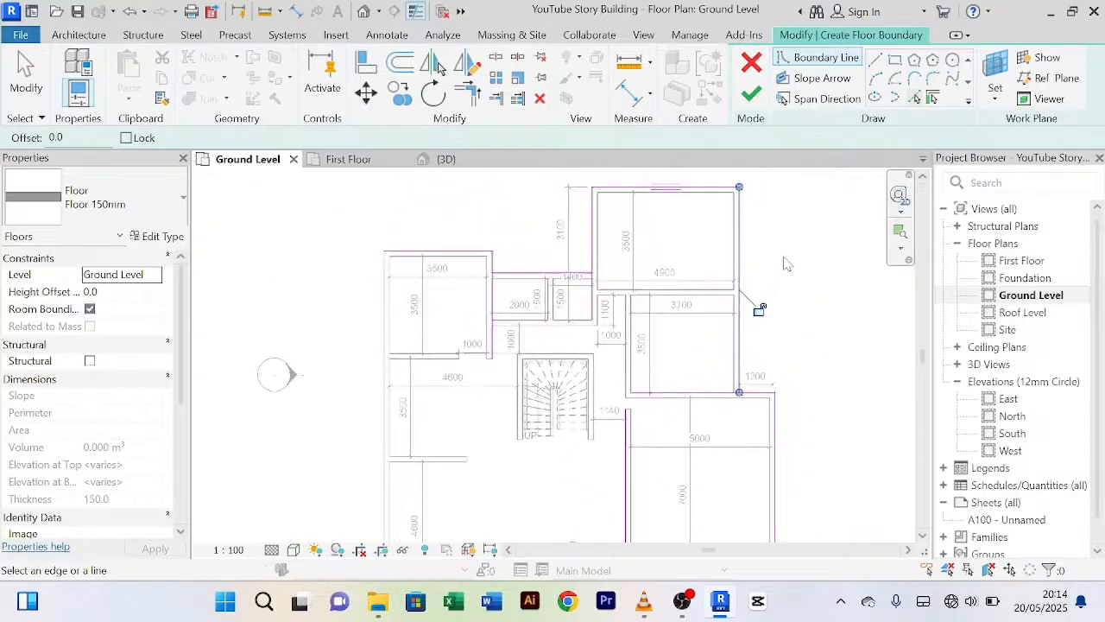
Step: Trim the boundary lines to corners at both ends of the short north wall beside the upper-left room
scroll(533, 283, up, 2)
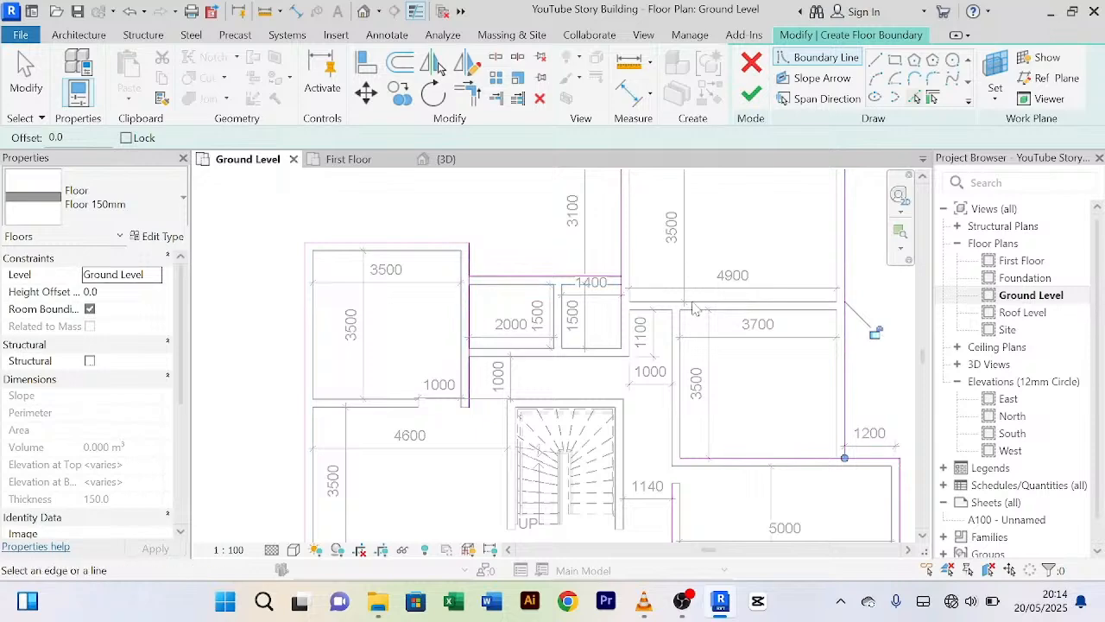
scroll(561, 328, down, 4)
scroll(553, 524, up, 3)
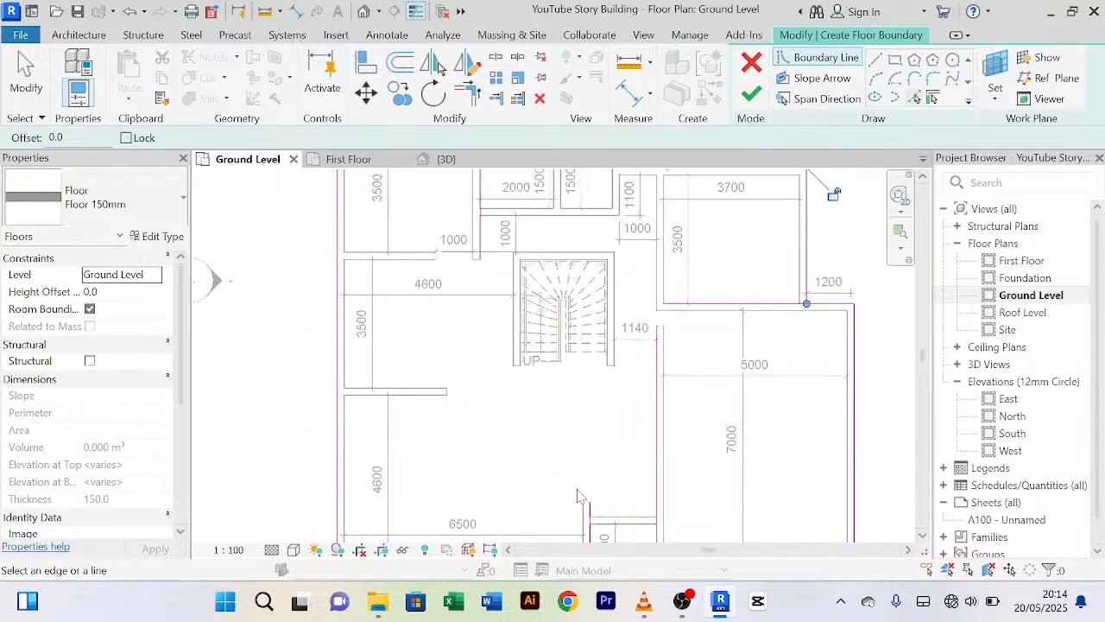
middle_drag(575, 491, 565, 406)
scroll(565, 406, down, 1)
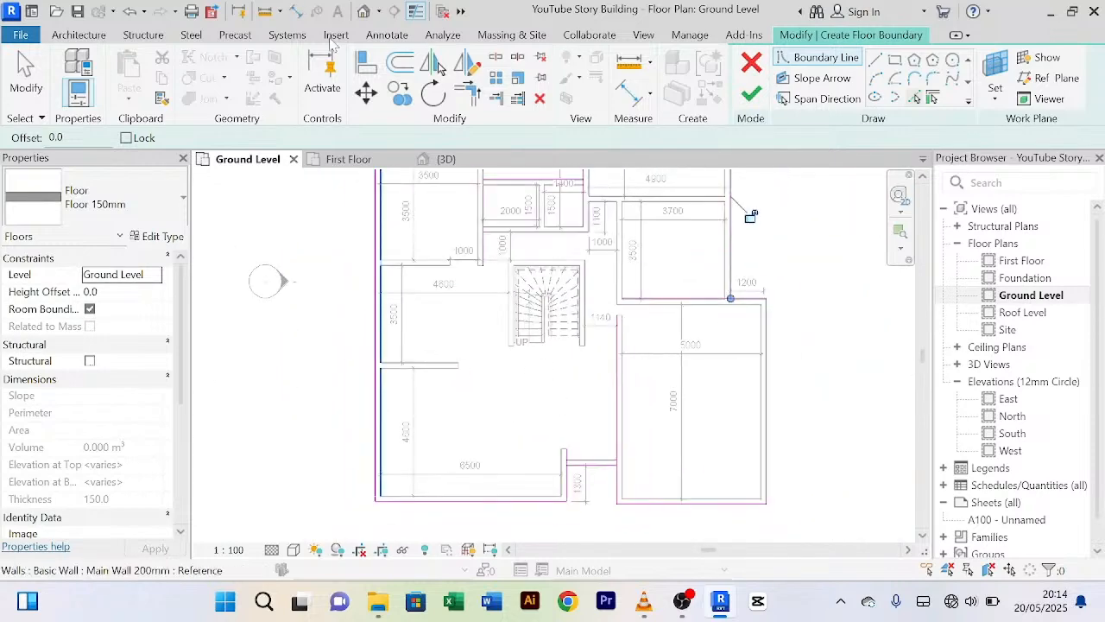
click(467, 92)
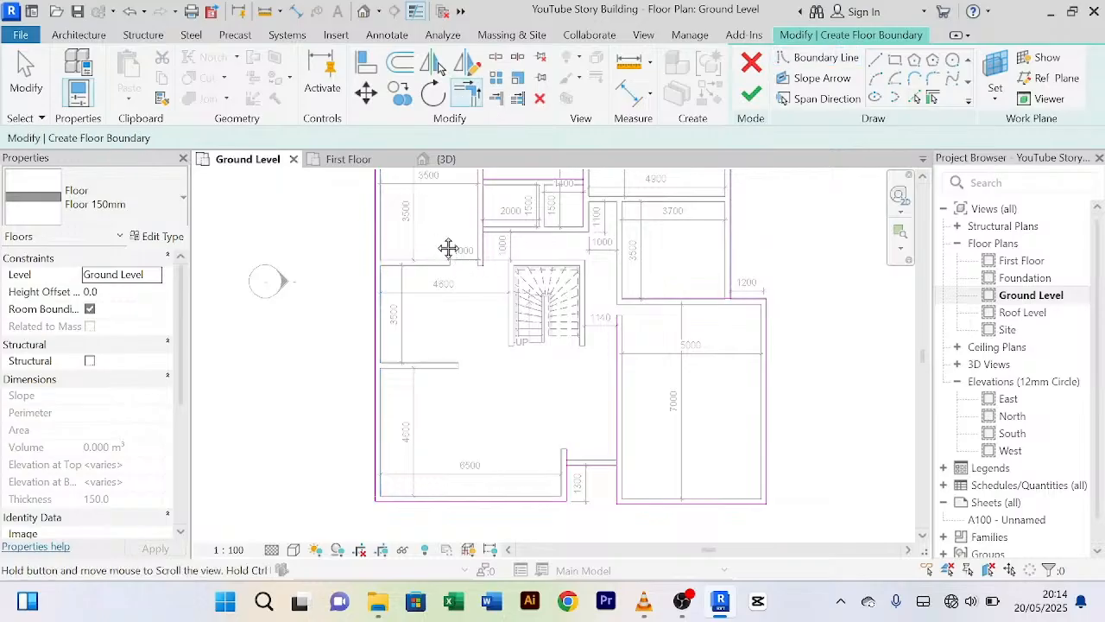
middle_drag(448, 249, 439, 383)
scroll(484, 337, up, 3)
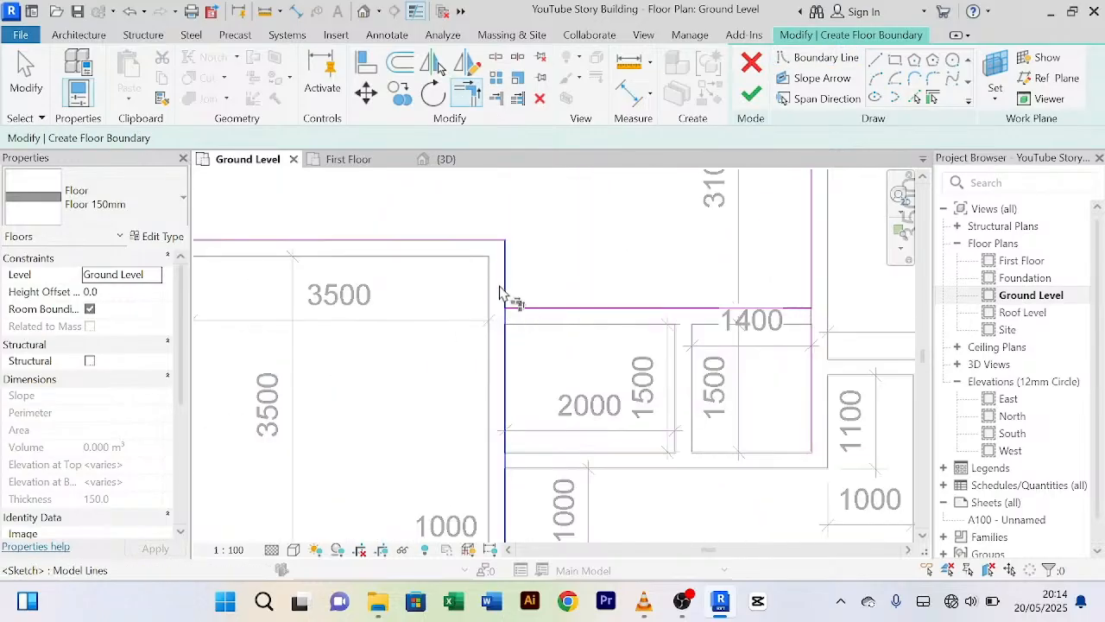
click(510, 294)
click(539, 309)
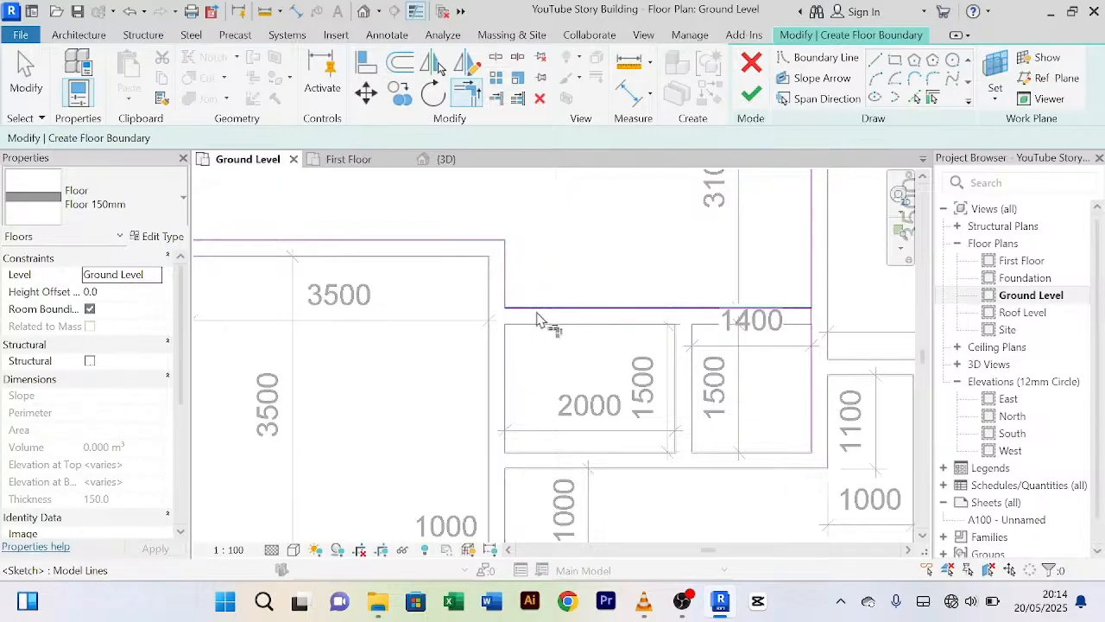
click(816, 283)
click(804, 310)
Step: Trim the boundary lines to a corner at the west side of the south recess
scroll(641, 293, down, 3)
scroll(538, 357, down, 2)
middle_drag(537, 357, 493, 296)
scroll(493, 380, up, 5)
click(512, 370)
click(508, 395)
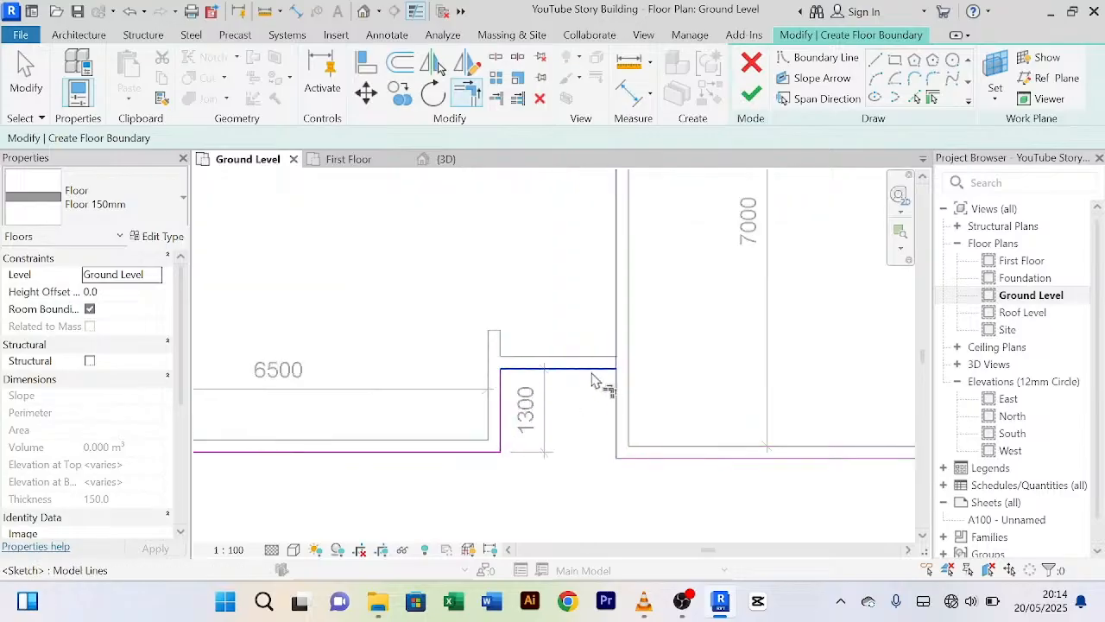
Step: Trim the remaining corners at the south recess's east side and the 1200 mm east offset, and finish the floor sketch
scroll(639, 388, down, 5)
scroll(636, 452, up, 5)
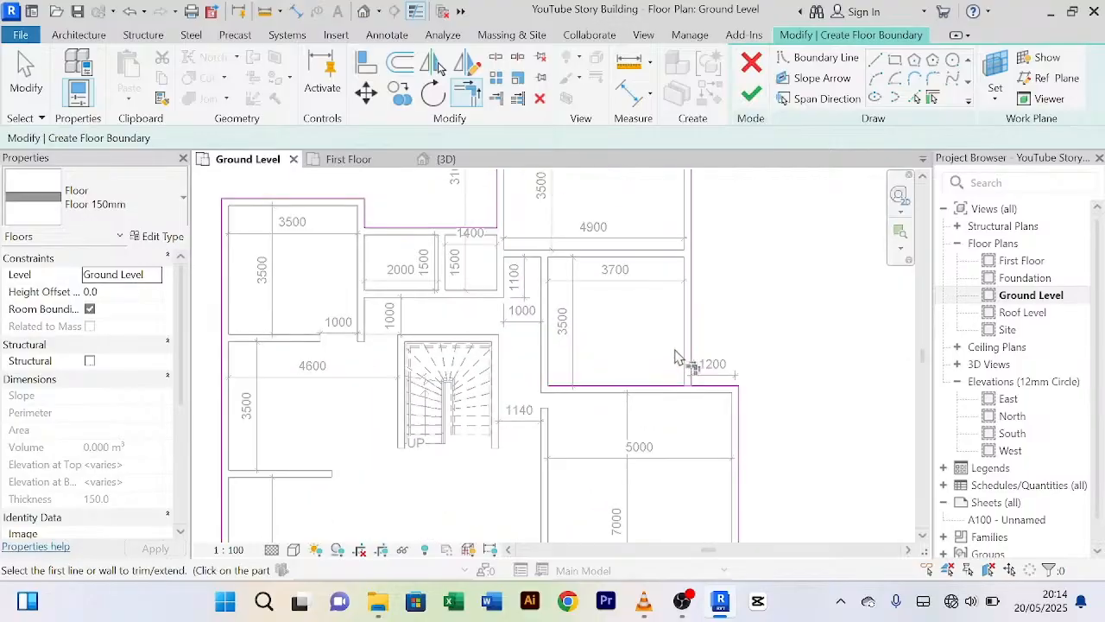
scroll(725, 404, down, 5)
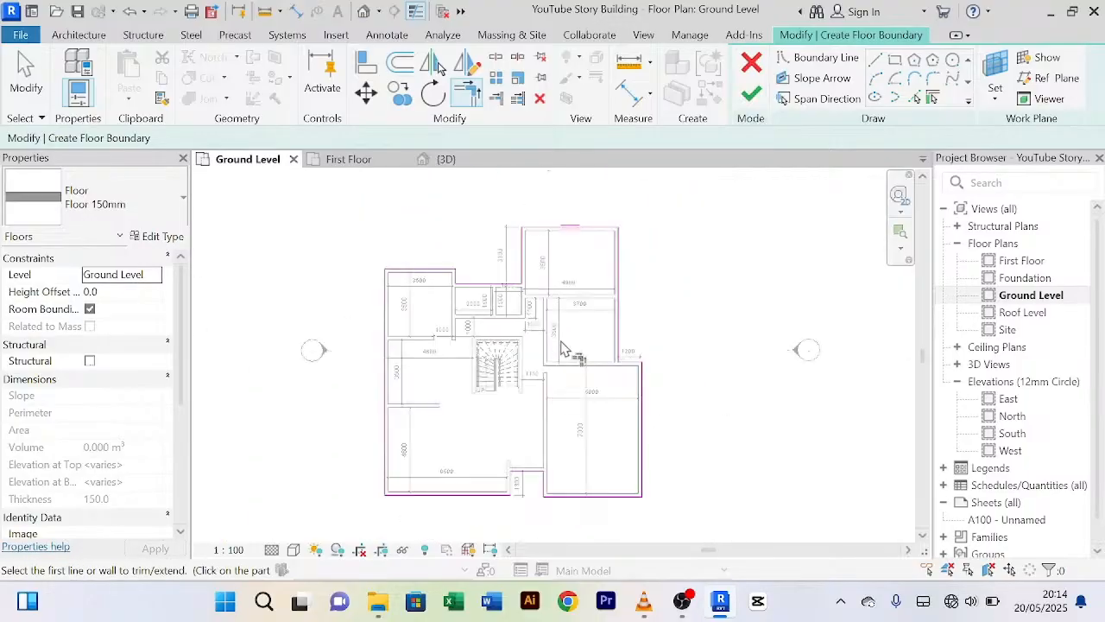
middle_drag(562, 363, 567, 343)
scroll(570, 345, up, 5)
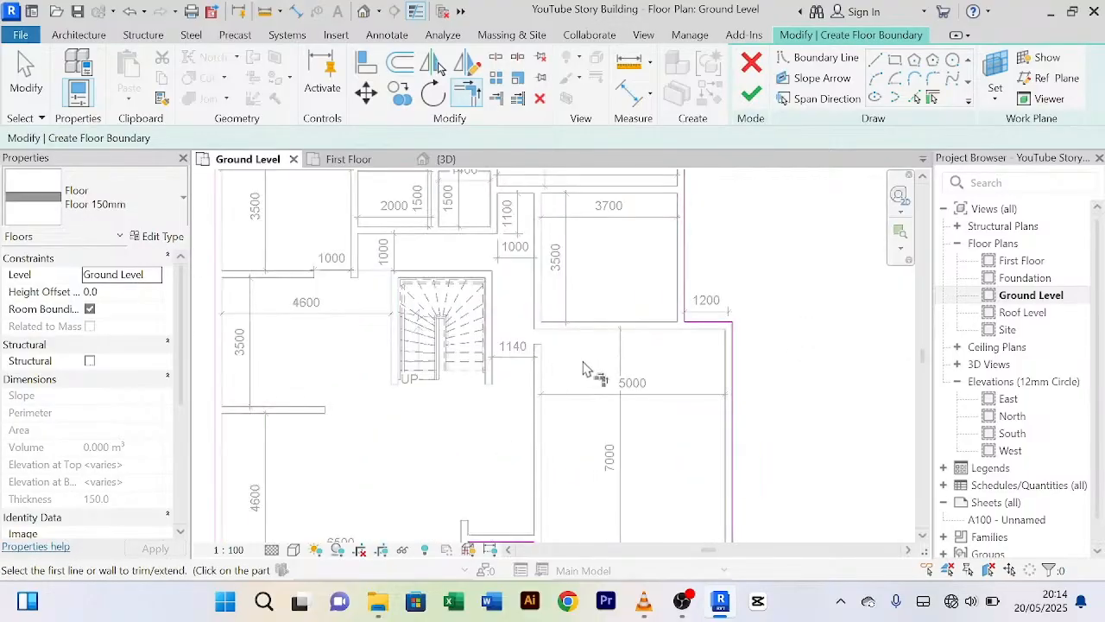
scroll(587, 358, down, 5)
scroll(569, 341, up, 2)
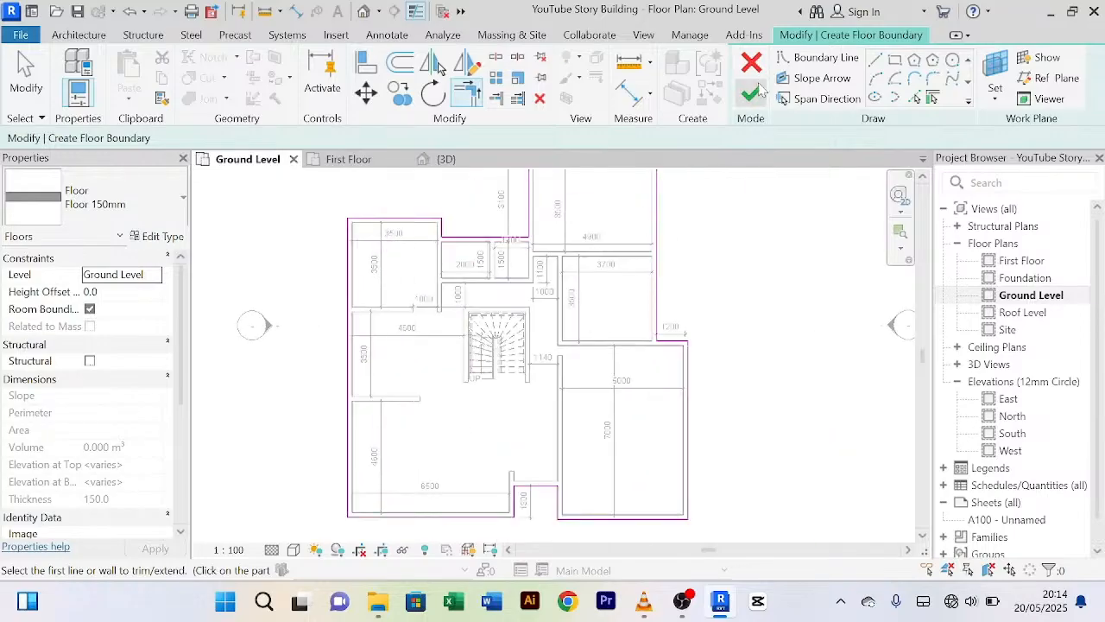
click(750, 94)
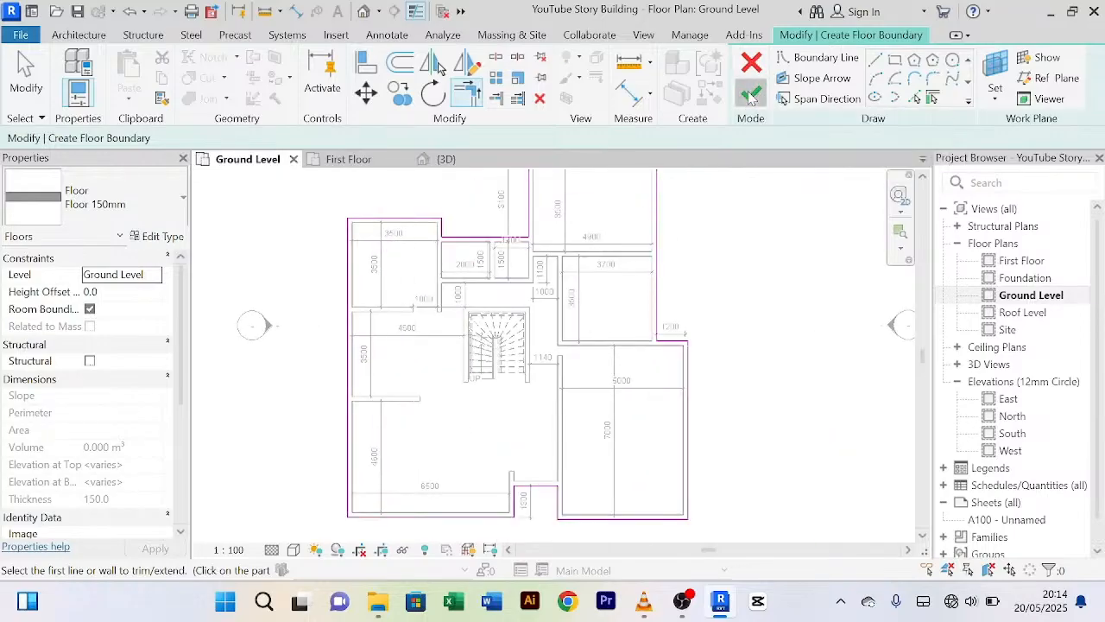
Step: Check the floor's extent in plan and open the 3D view to examine it around the stair and outer walls
scroll(733, 231, down, 3)
scroll(637, 220, up, 7)
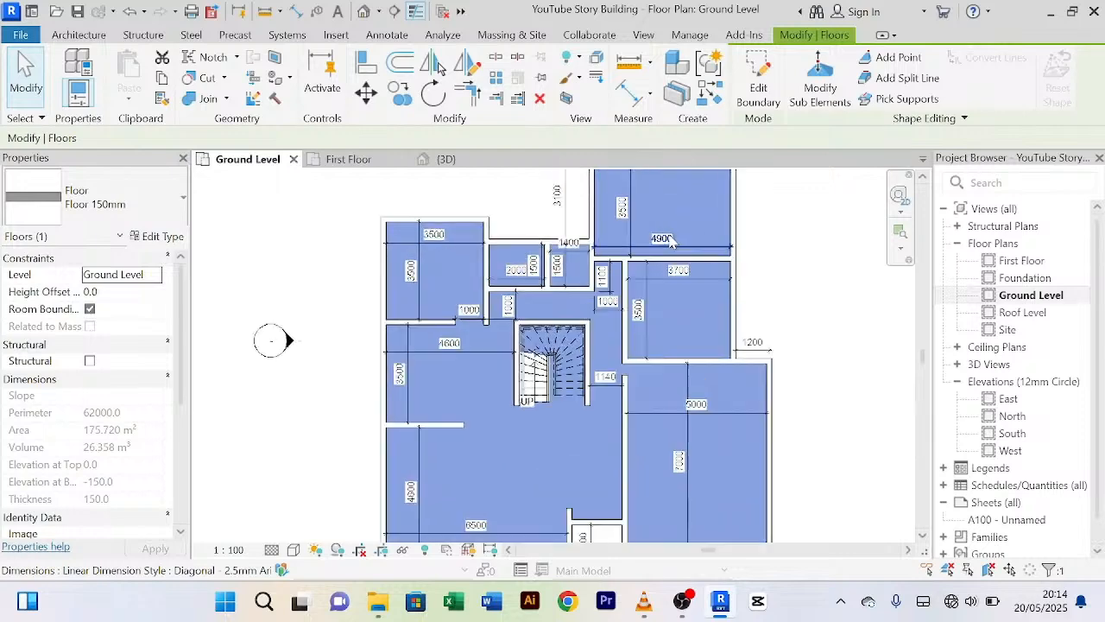
scroll(685, 223, down, 4)
scroll(656, 259, down, 3)
scroll(629, 296, up, 6)
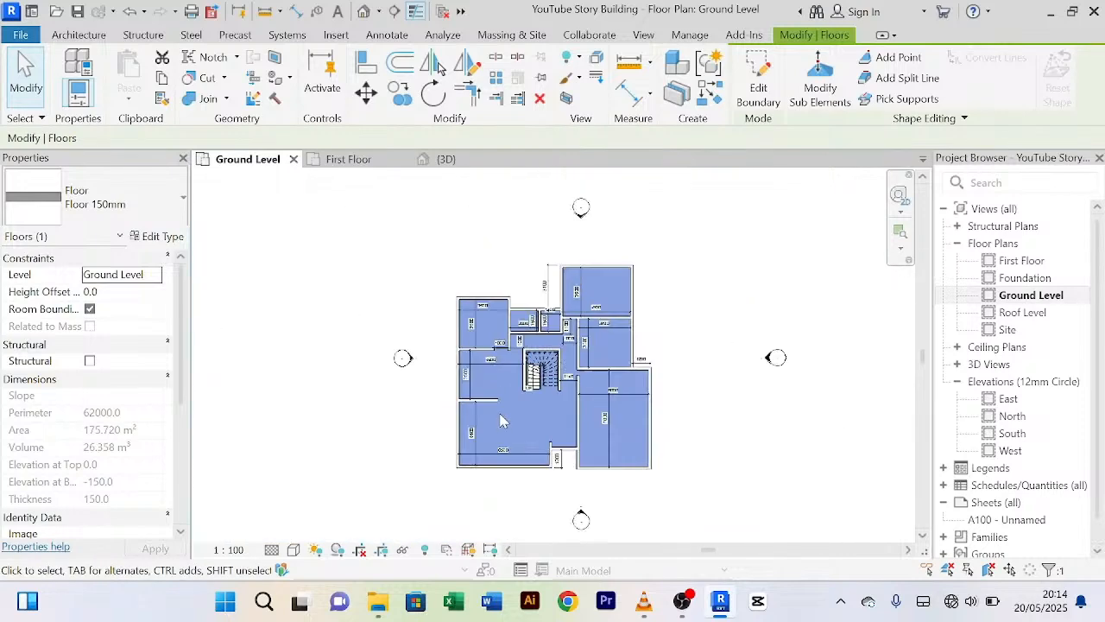
scroll(603, 289, down, 3)
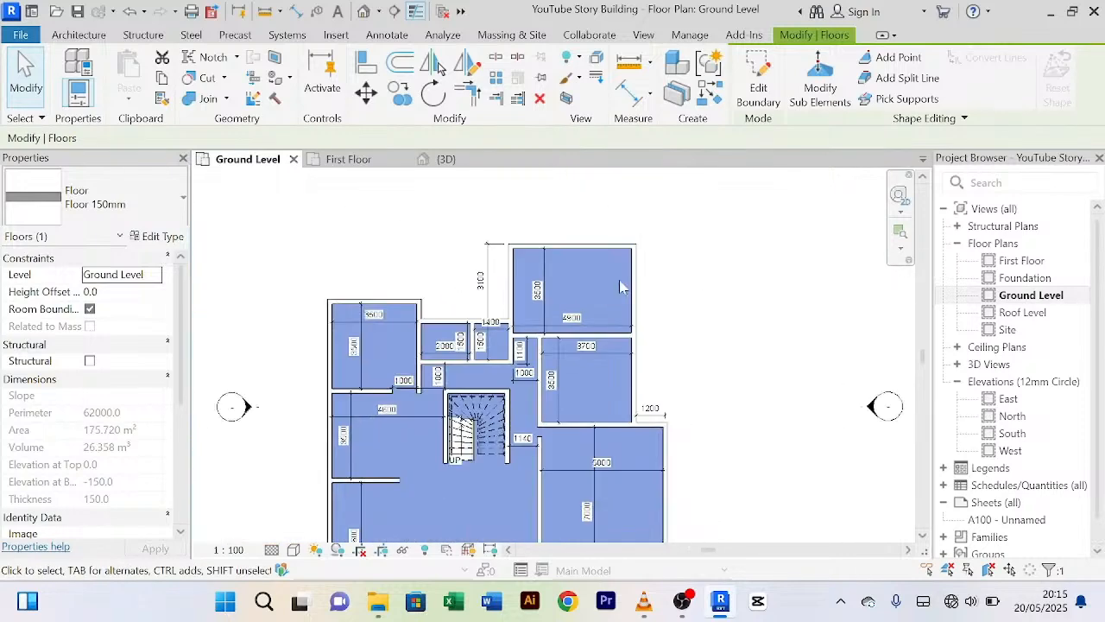
click(464, 165)
scroll(594, 302, down, 3)
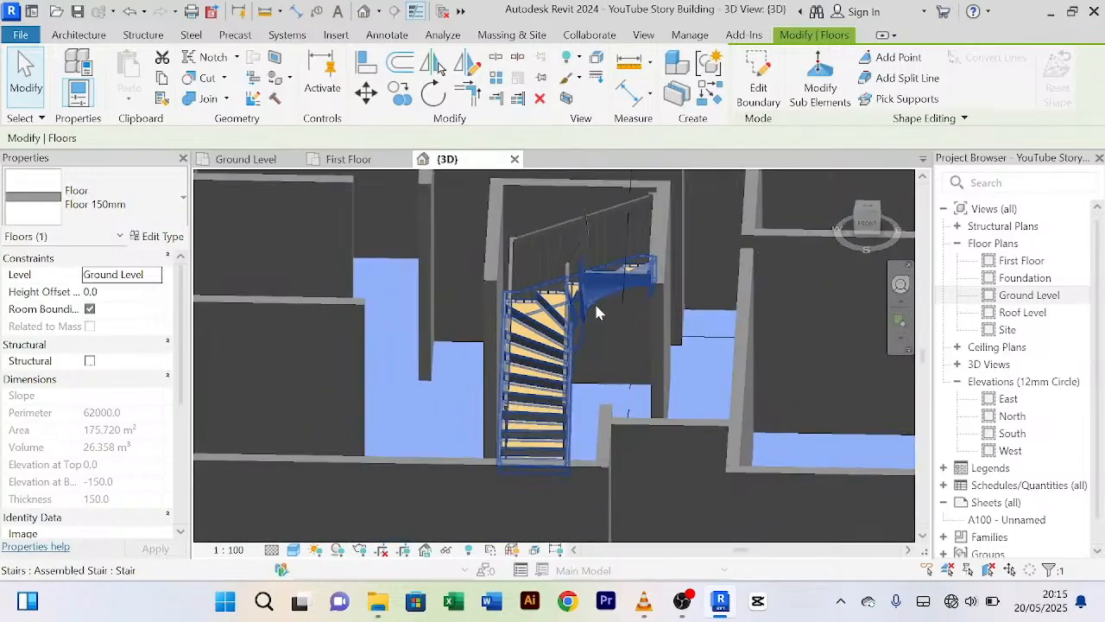
mouse_move(594, 300)
shift+middle_down()
mouse_move(706, 434)
mouse_move(678, 397)
mouse_move(624, 375)
mouse_move(586, 309)
shift+middle_up()
scroll(679, 397, down, 3)
scroll(586, 309, up, 3)
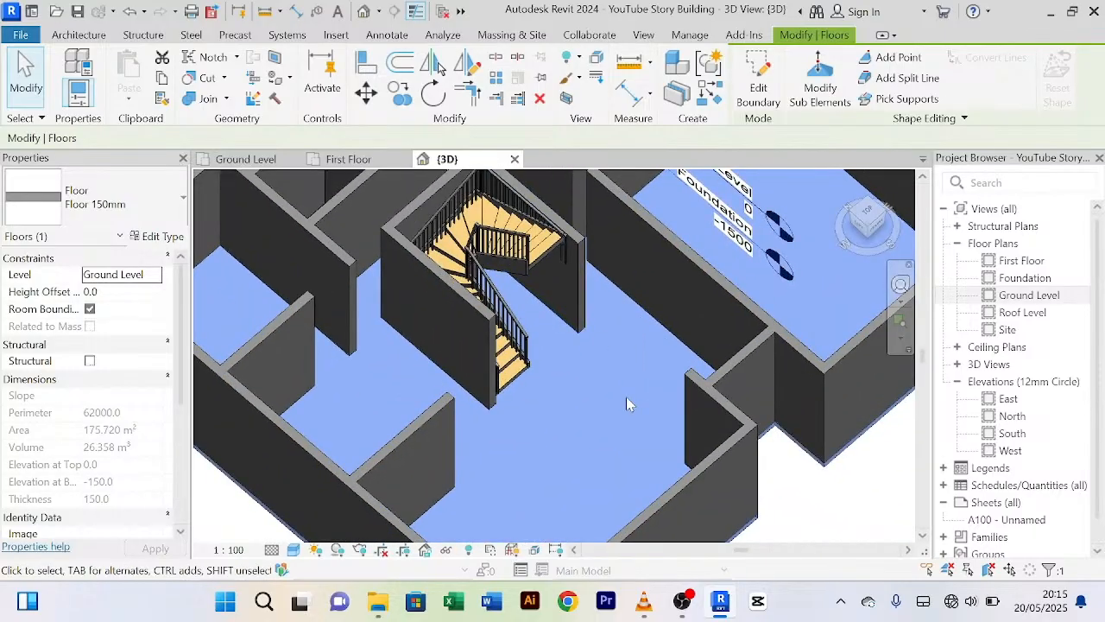
scroll(627, 399, up, 2)
middle_drag(630, 407, 596, 189)
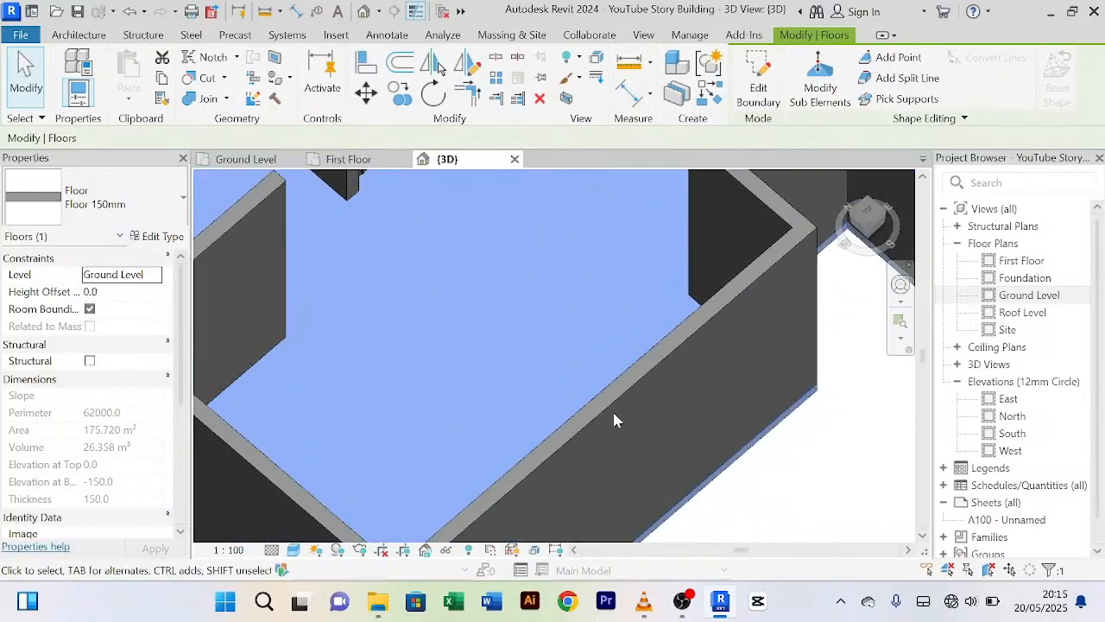
scroll(619, 428, down, 1)
middle_drag(619, 428, 627, 340)
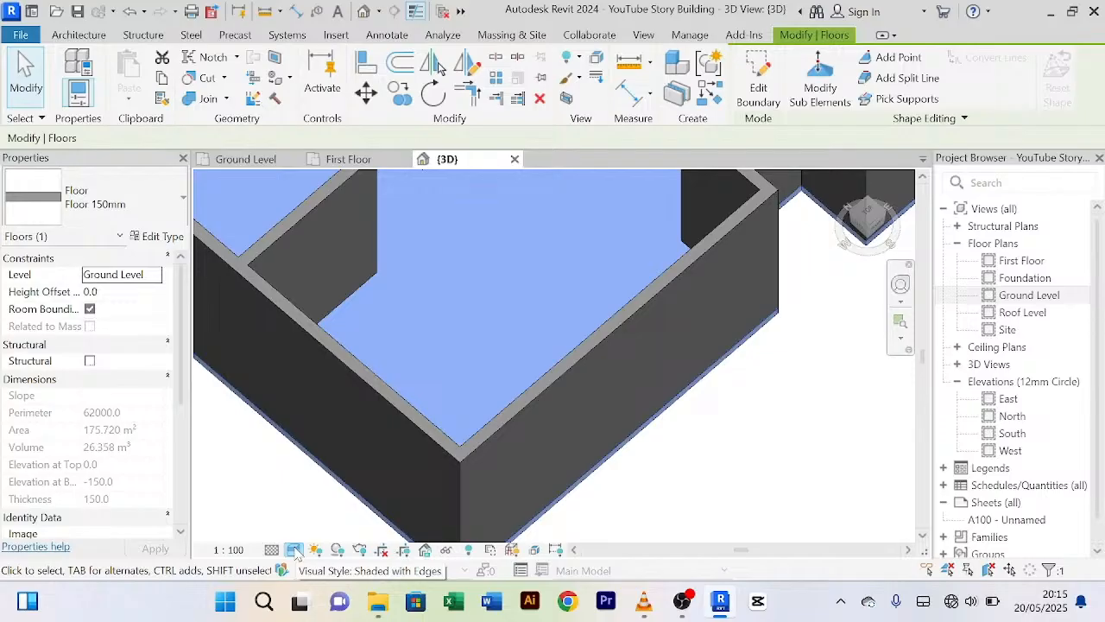
Step: Set the 3D view's visual style to Realistic and deselect the floor
click(294, 550)
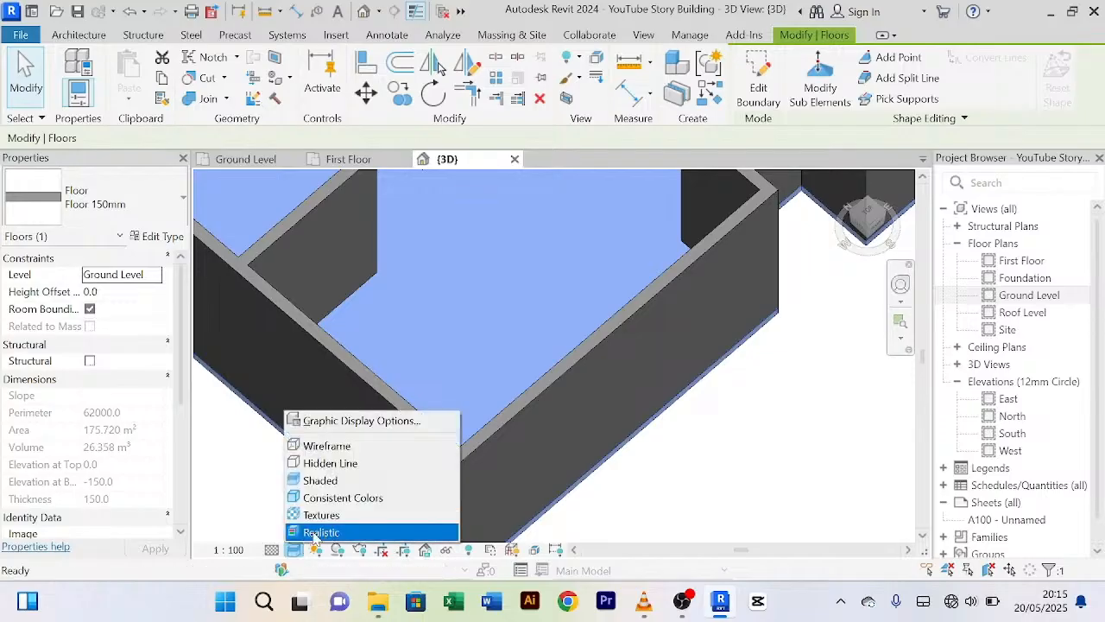
click(318, 532)
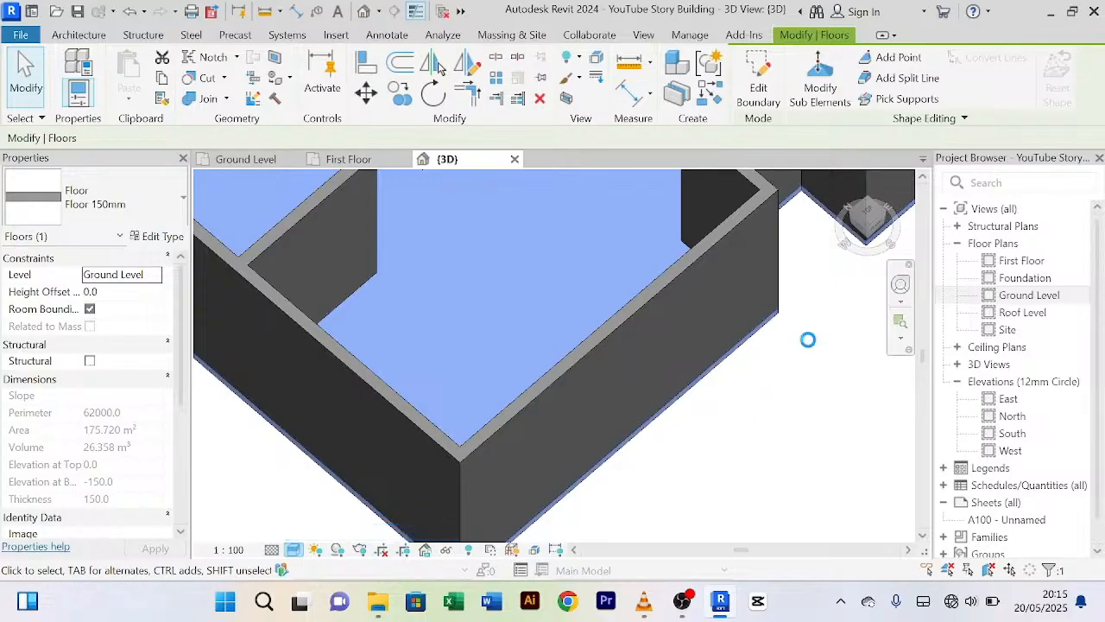
click(757, 458)
scroll(561, 278, up, 4)
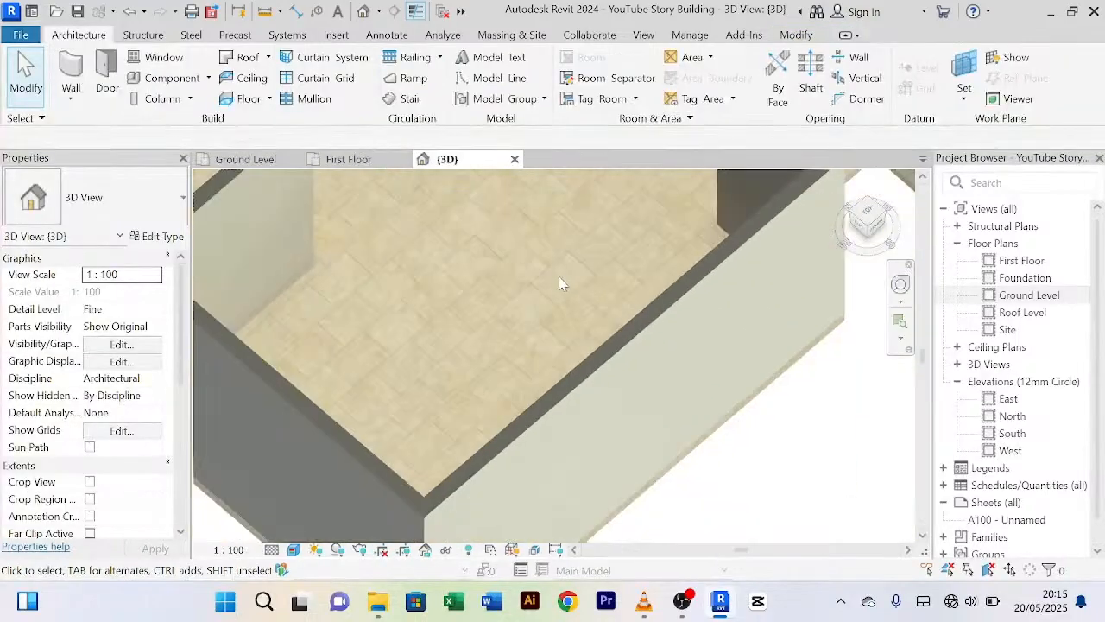
Step: Examine the travertine floor finish through the rooms and around the stair from different angles
scroll(560, 283, down, 8)
middle_drag(600, 308, 734, 362)
scroll(614, 438, up, 2)
scroll(554, 282, up, 5)
scroll(559, 286, down, 3)
shift+middle_drag(558, 286, 367, 341)
scroll(509, 301, up, 4)
scroll(547, 298, down, 3)
scroll(370, 337, down, 3)
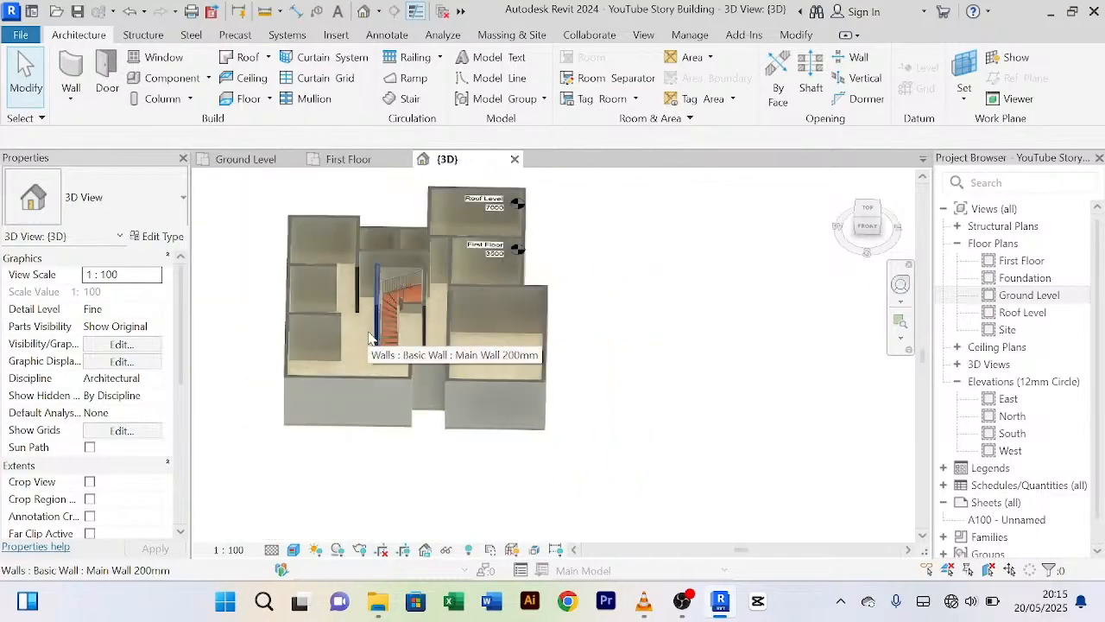
scroll(363, 339, up, 4)
scroll(363, 338, down, 2)
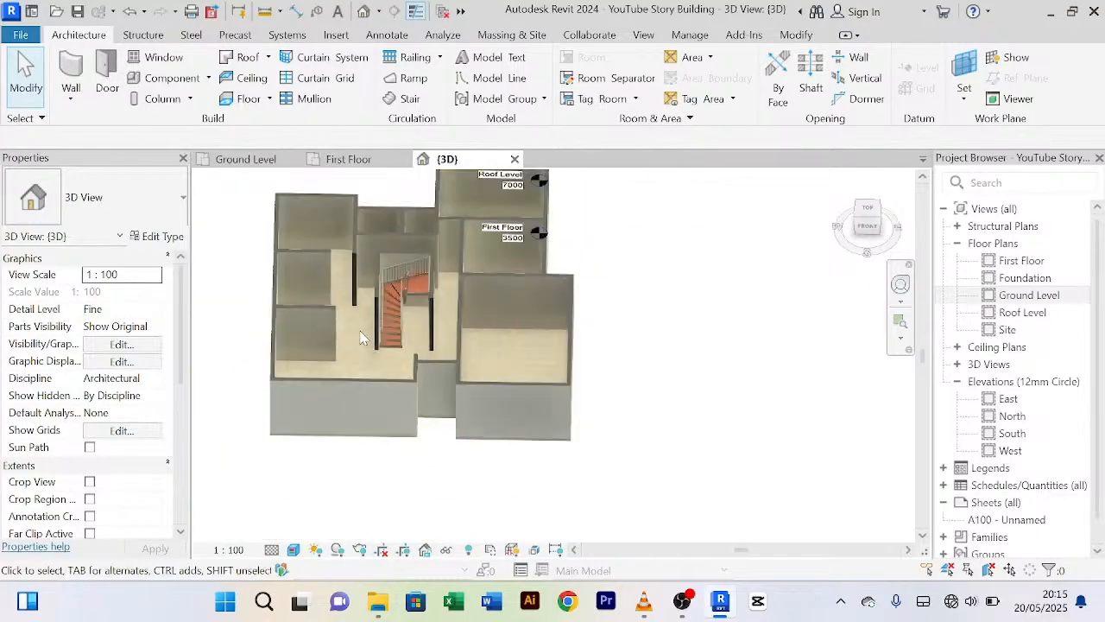
scroll(380, 348, up, 3)
scroll(380, 350, down, 4)
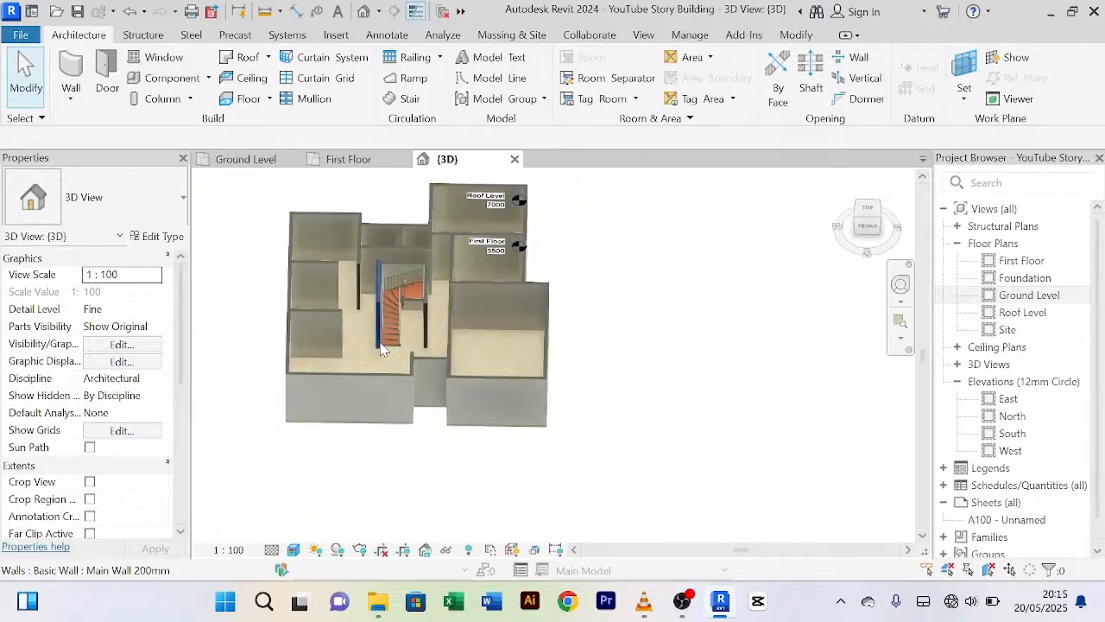
scroll(397, 255, up, 4)
scroll(420, 215, down, 3)
scroll(449, 235, up, 2)
scroll(451, 235, down, 4)
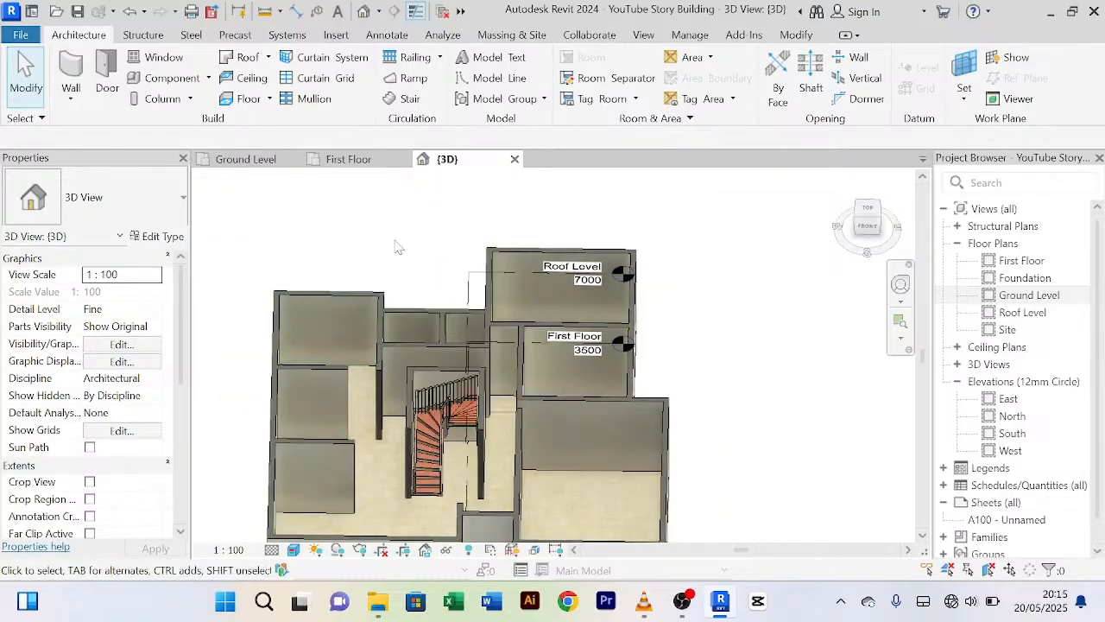
scroll(414, 345, up, 2)
scroll(422, 330, up, 2)
scroll(419, 304, down, 2)
middle_drag(417, 305, 429, 379)
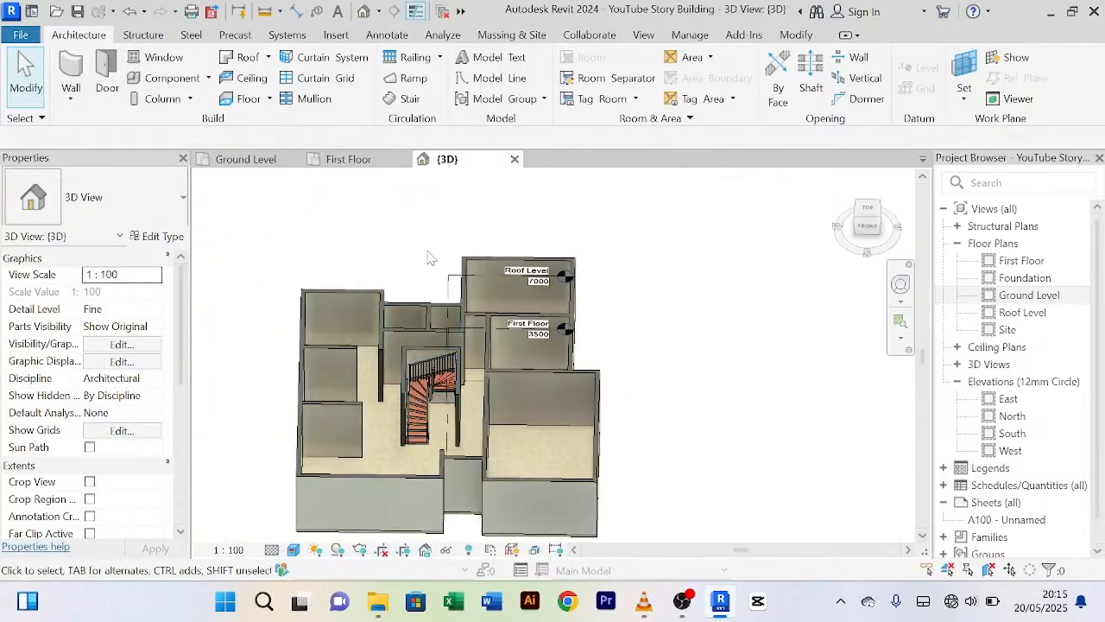
scroll(414, 277, up, 2)
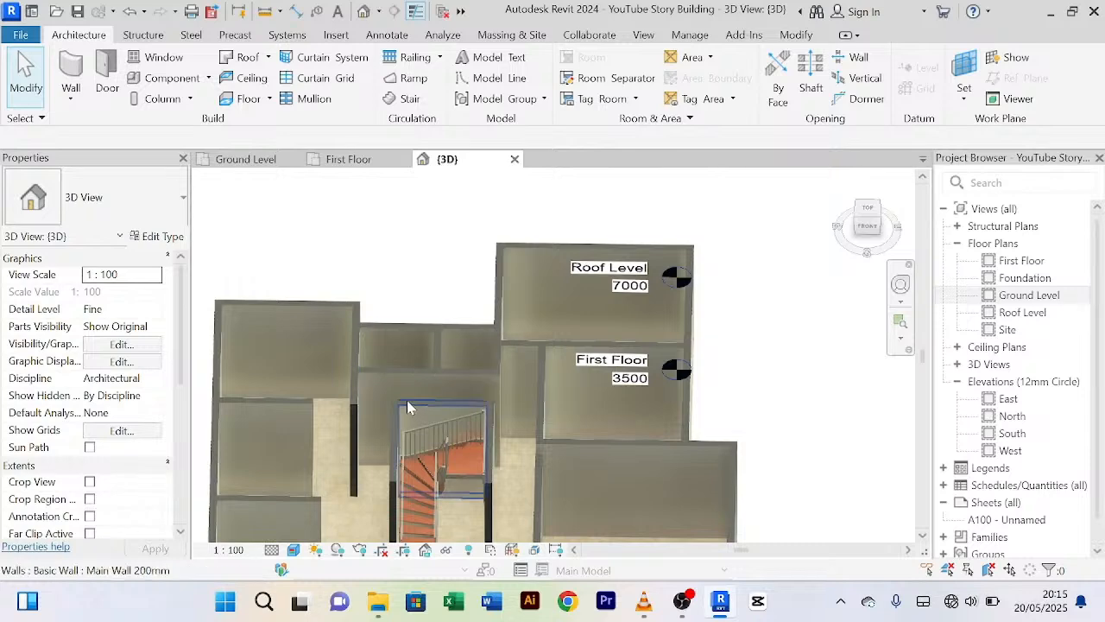
Step: Set the 3D view's visual style to Shaded
scroll(421, 291, down, 2)
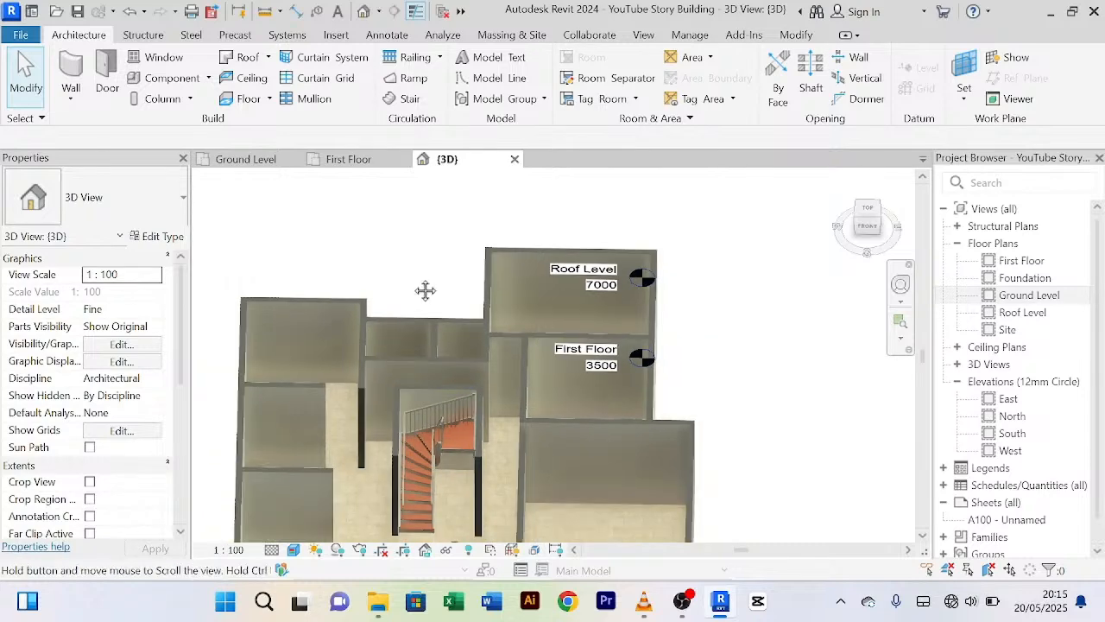
scroll(379, 251, down, 2)
middle_drag(399, 258, 385, 225)
scroll(385, 225, up, 1)
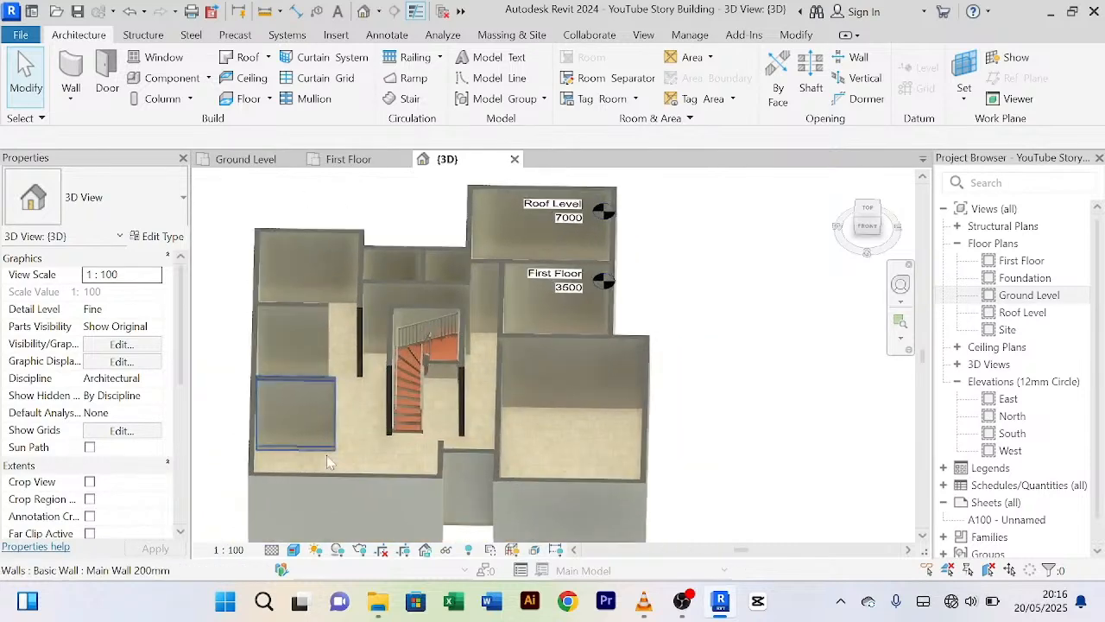
click(295, 551)
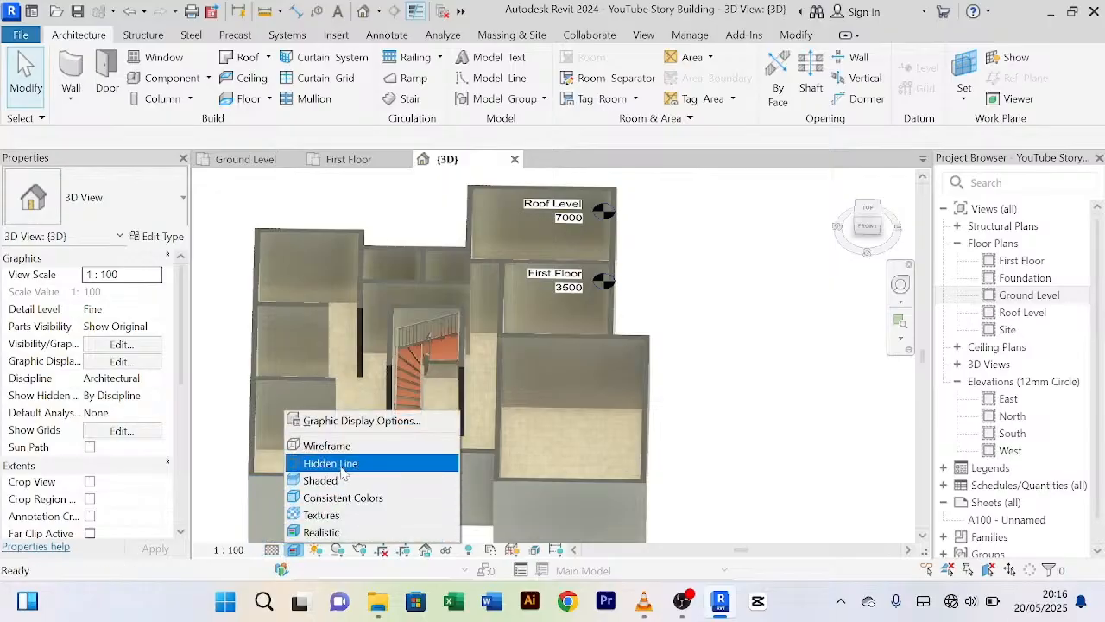
click(345, 482)
scroll(665, 301, down, 1)
middle_drag(684, 311, 679, 271)
Step: Open the Ground Level floor plan and review its wall layout
click(246, 159)
scroll(734, 325, down, 1)
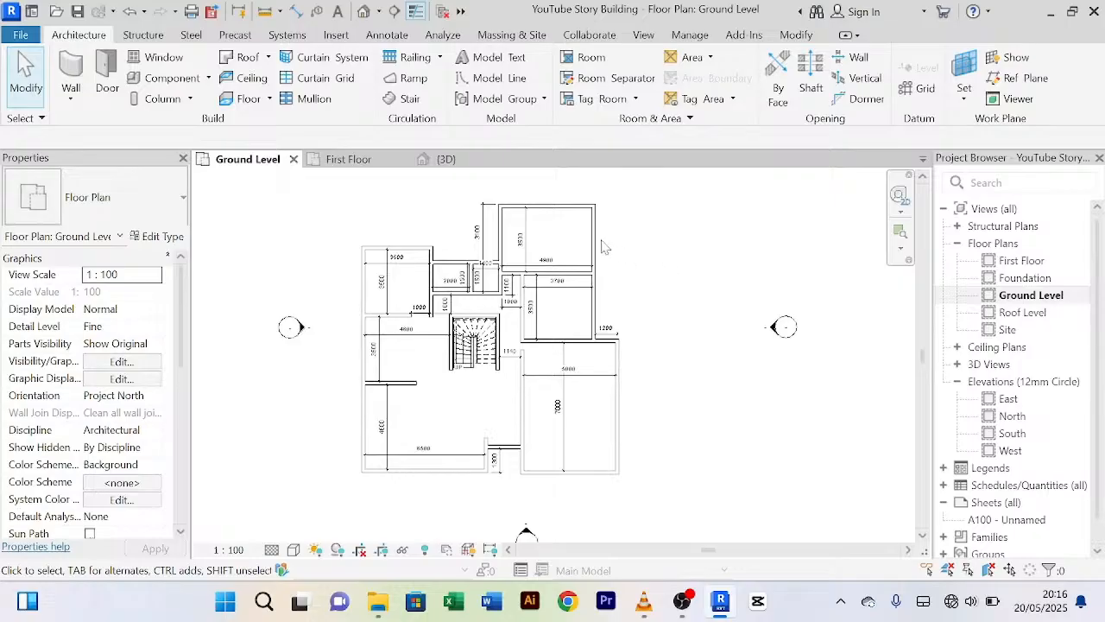
scroll(454, 226, down, 1)
middle_drag(466, 236, 452, 229)
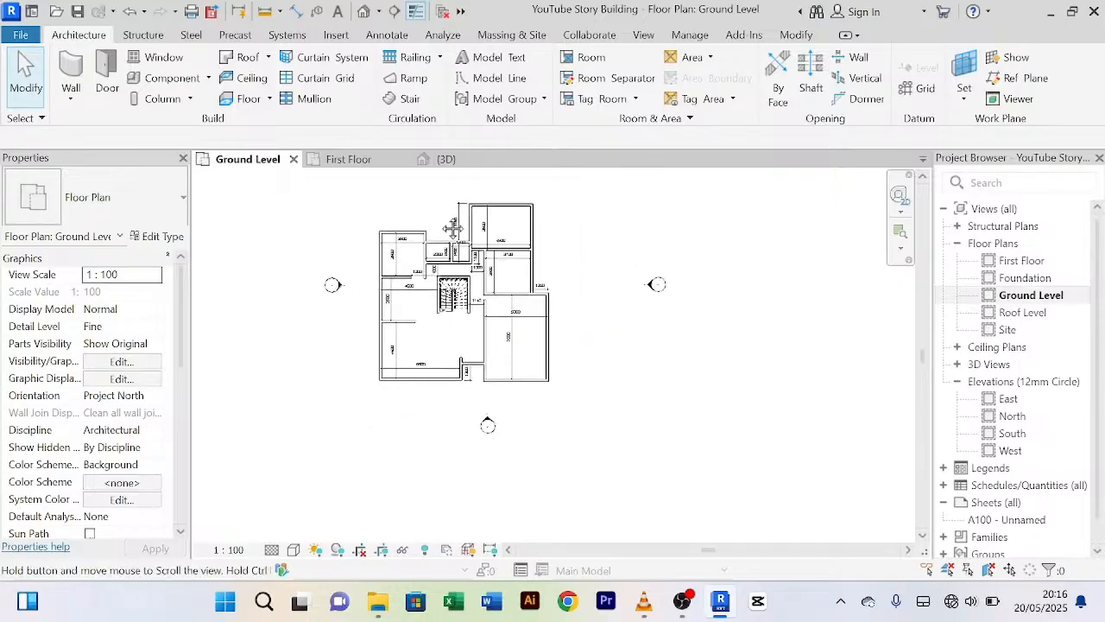
scroll(453, 229, up, 2)
middle_drag(430, 404, 432, 432)
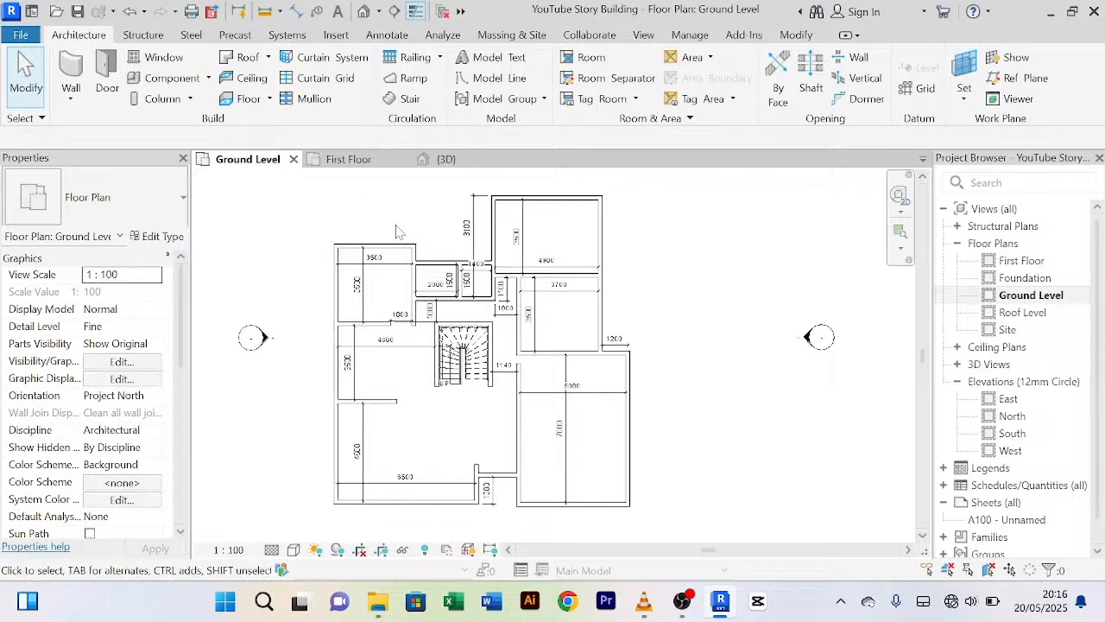
Step: Open the First Floor plan and examine the stair opening and the ground-level walls shown beneath
click(1039, 264)
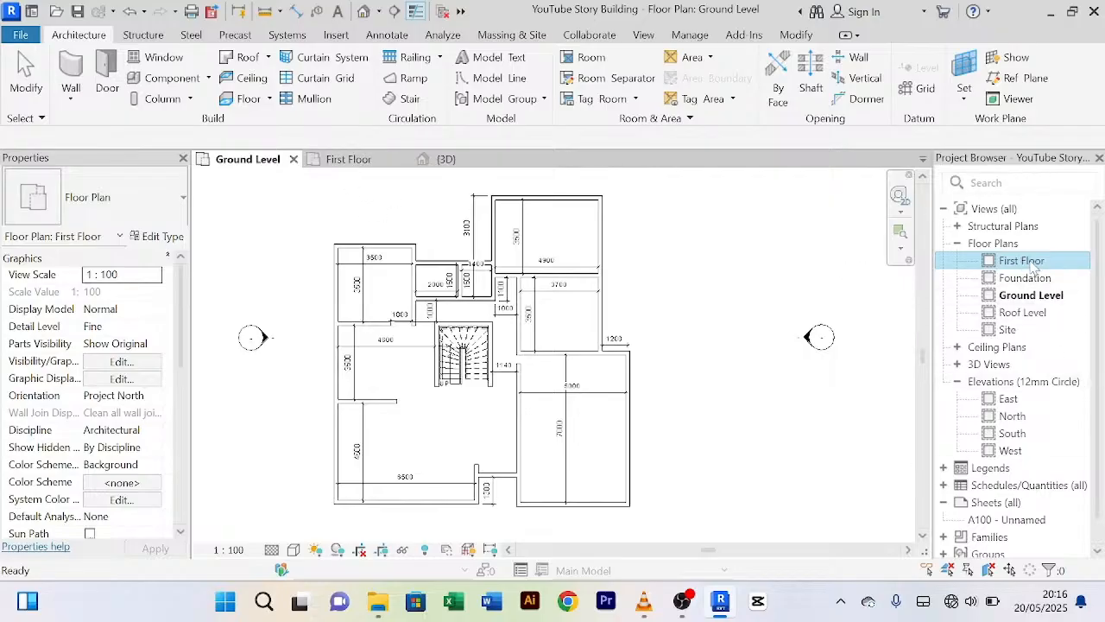
click(359, 164)
middle_drag(683, 274, 668, 340)
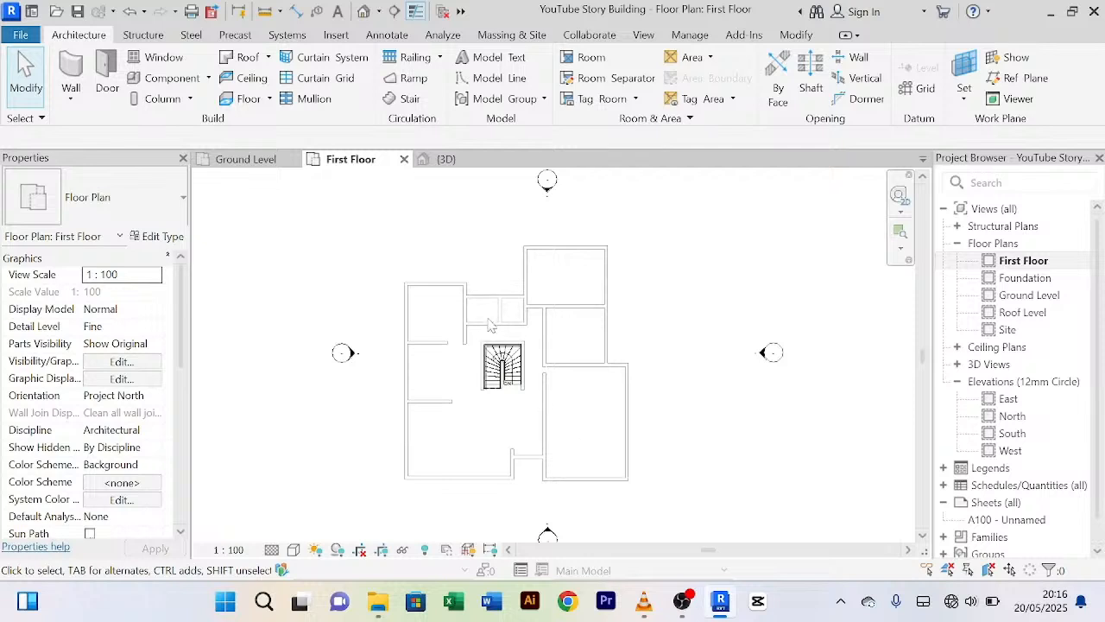
scroll(509, 361, up, 4)
scroll(511, 361, down, 2)
middle_drag(524, 452, 535, 412)
scroll(517, 379, up, 4)
scroll(529, 399, down, 3)
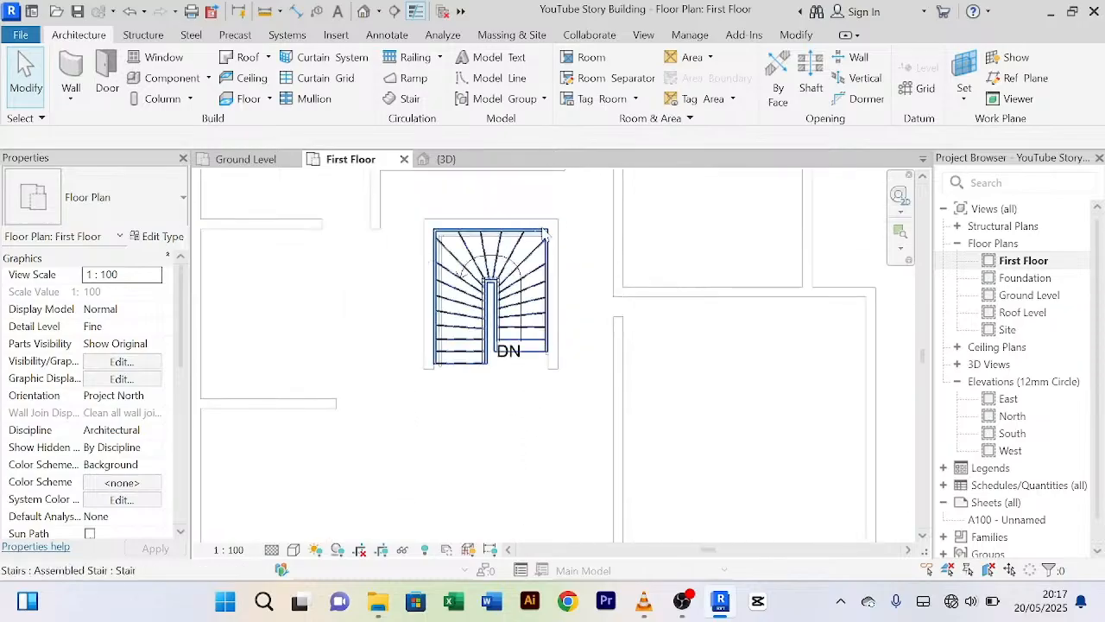
scroll(527, 389, down, 2)
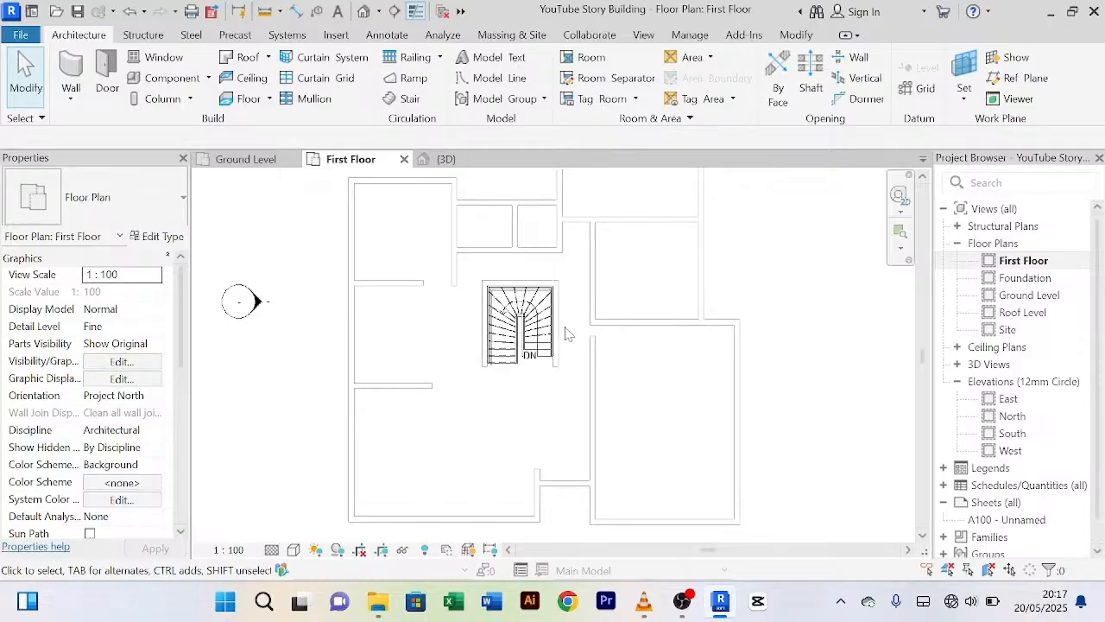
scroll(570, 332, down, 1)
scroll(575, 346, down, 1)
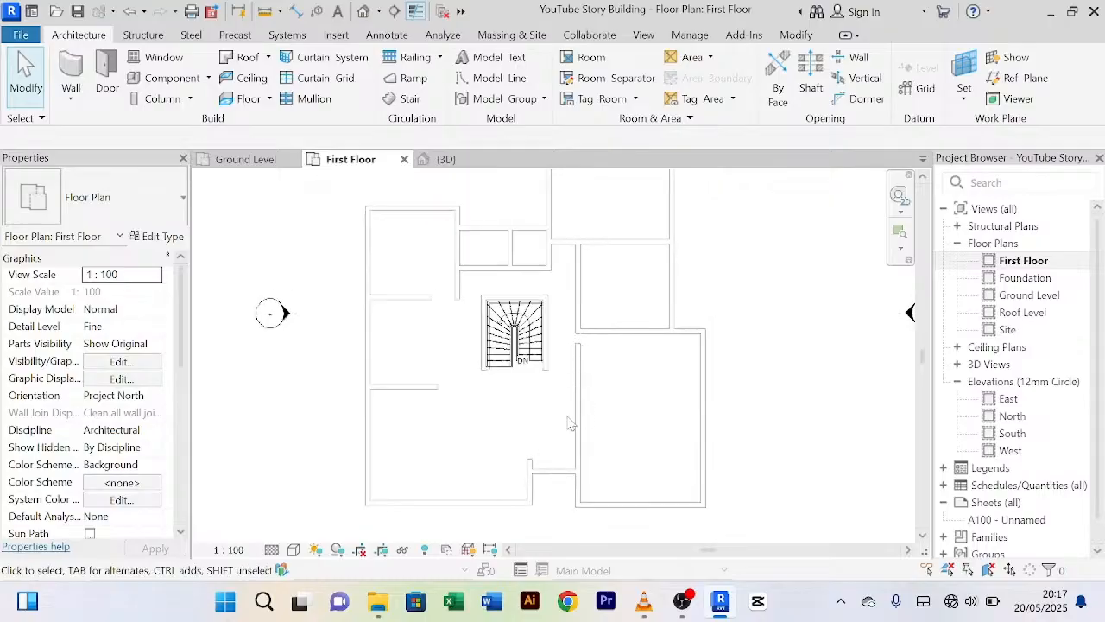
scroll(542, 430, down, 2)
middle_drag(538, 422, 543, 429)
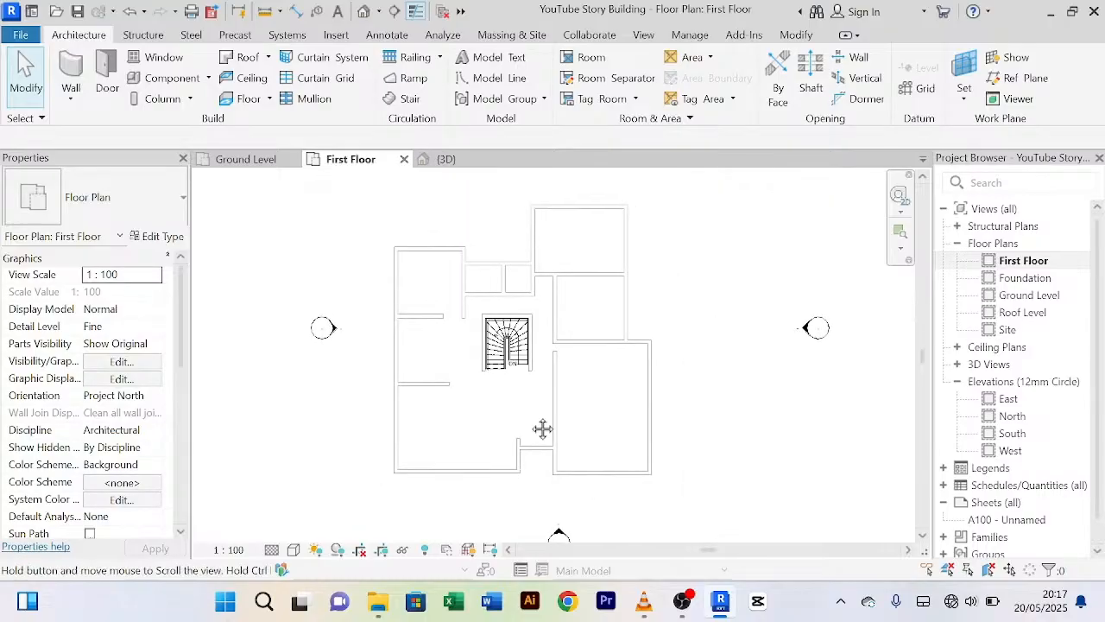
scroll(482, 273, up, 2)
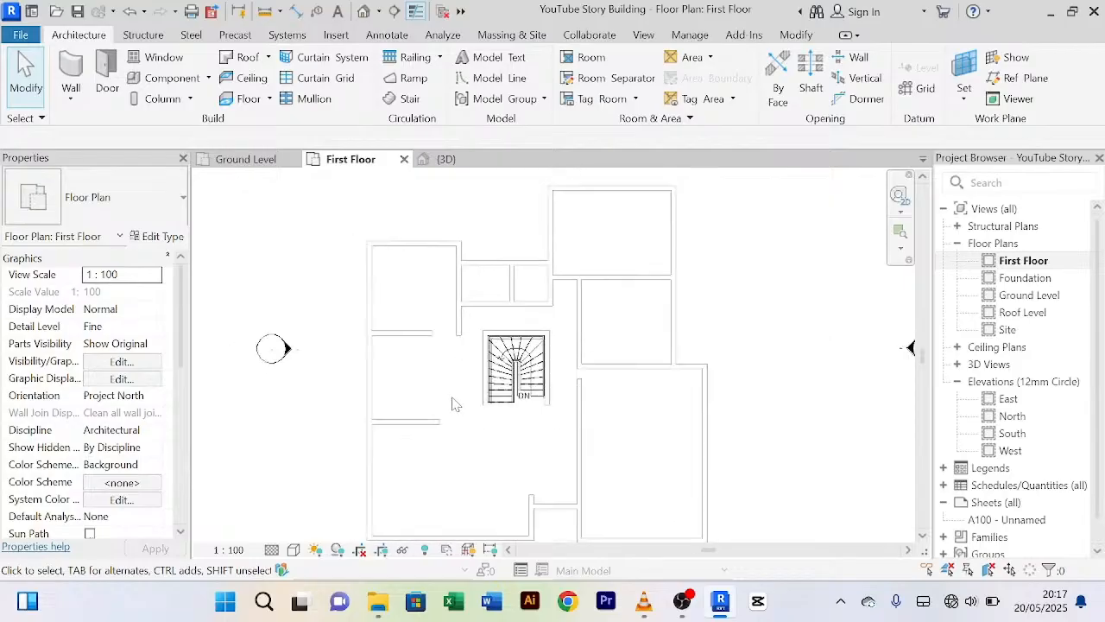
scroll(382, 494, down, 2)
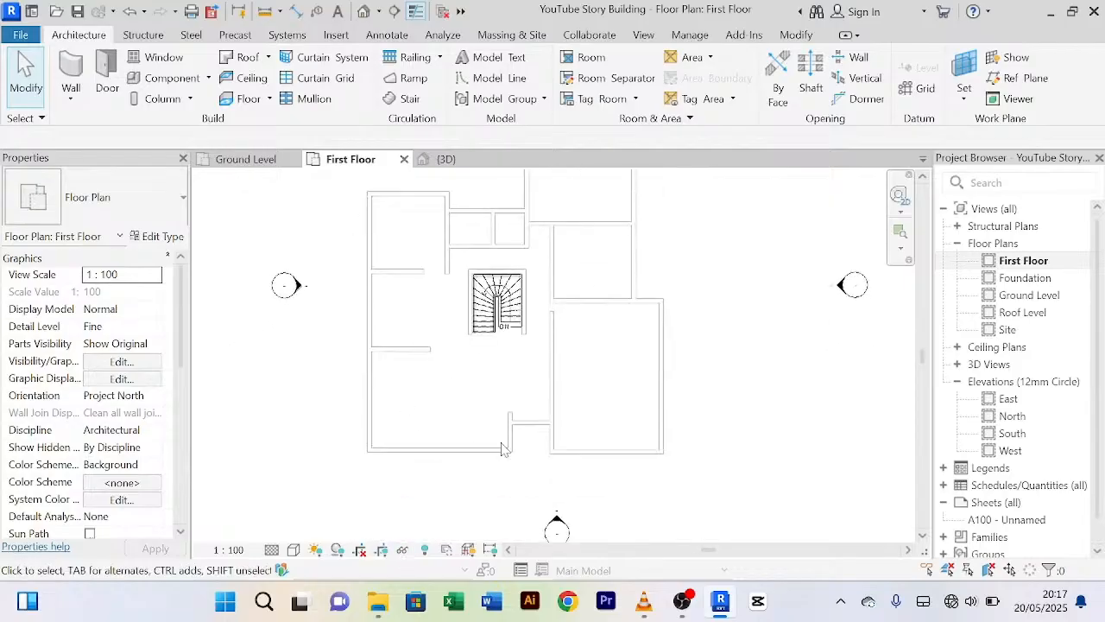
scroll(446, 375, up, 4)
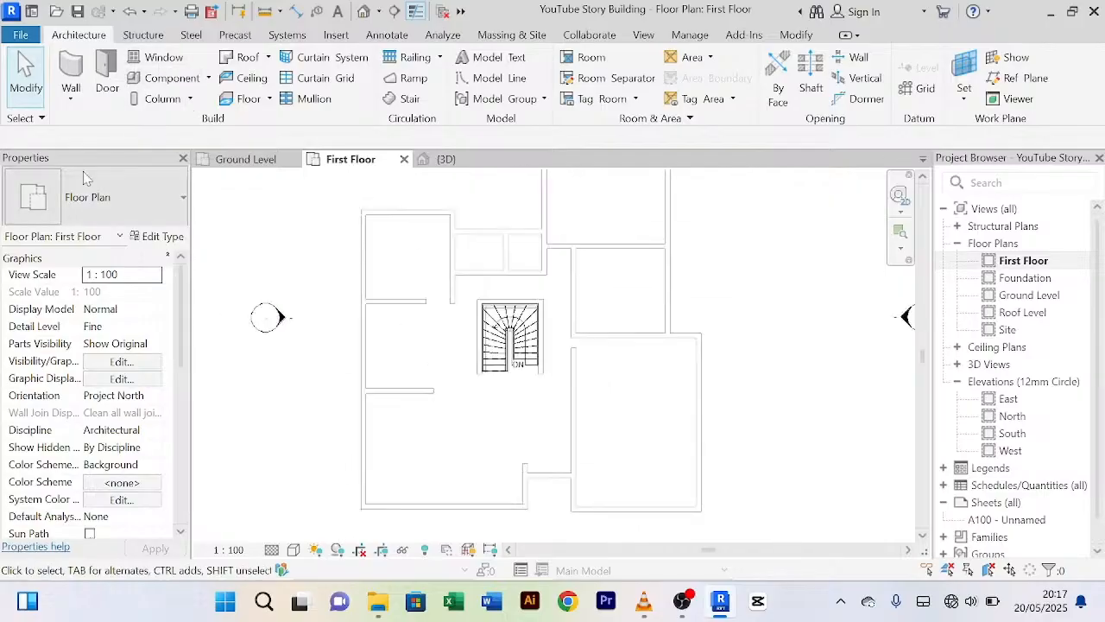
Step: Draw an architectural Main Wall 200mm, 8000 mm high, along the centreline of the west outer wall from the northwest to the southwest corner
click(72, 100)
click(118, 138)
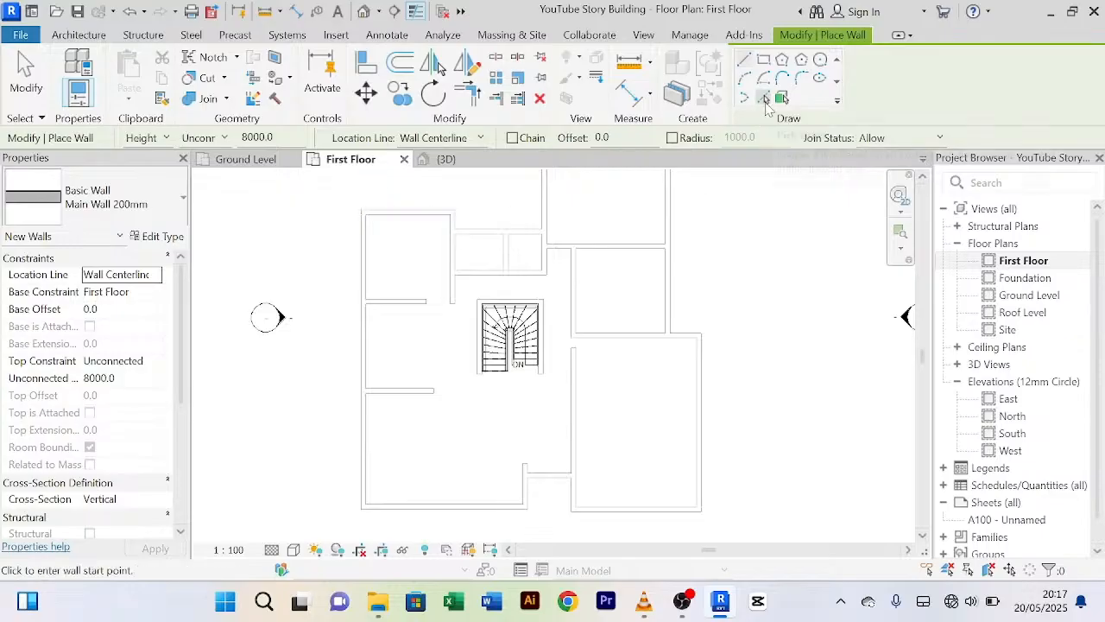
scroll(367, 213, up, 1)
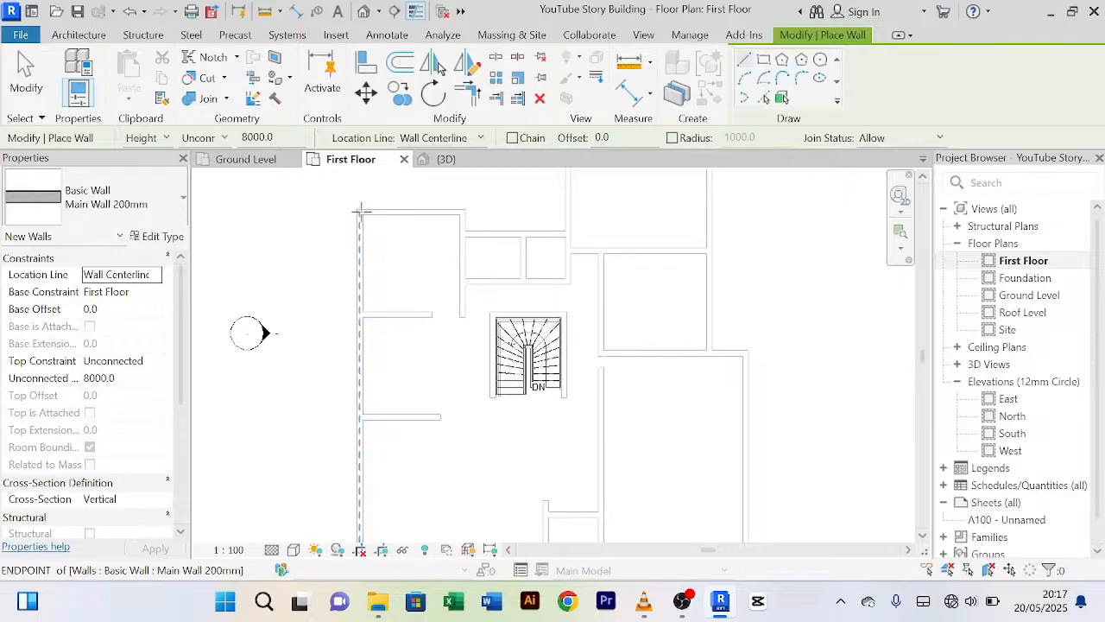
scroll(360, 211, up, 2)
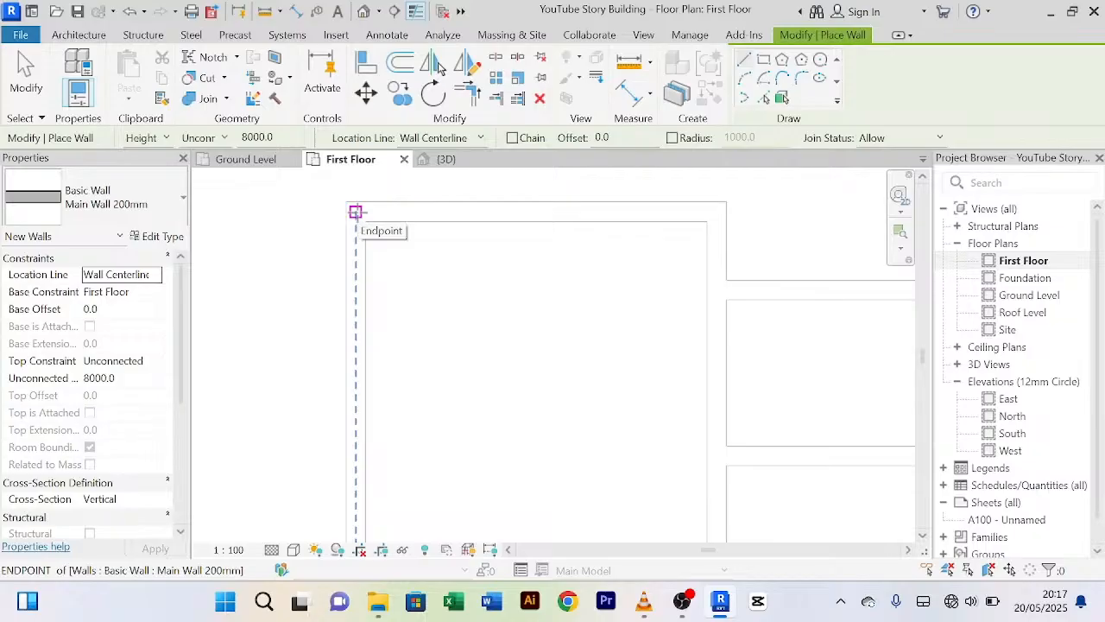
scroll(357, 376, down, 3)
middle_drag(375, 403, 365, 247)
middle_drag(370, 450, 405, 199)
scroll(389, 387, up, 4)
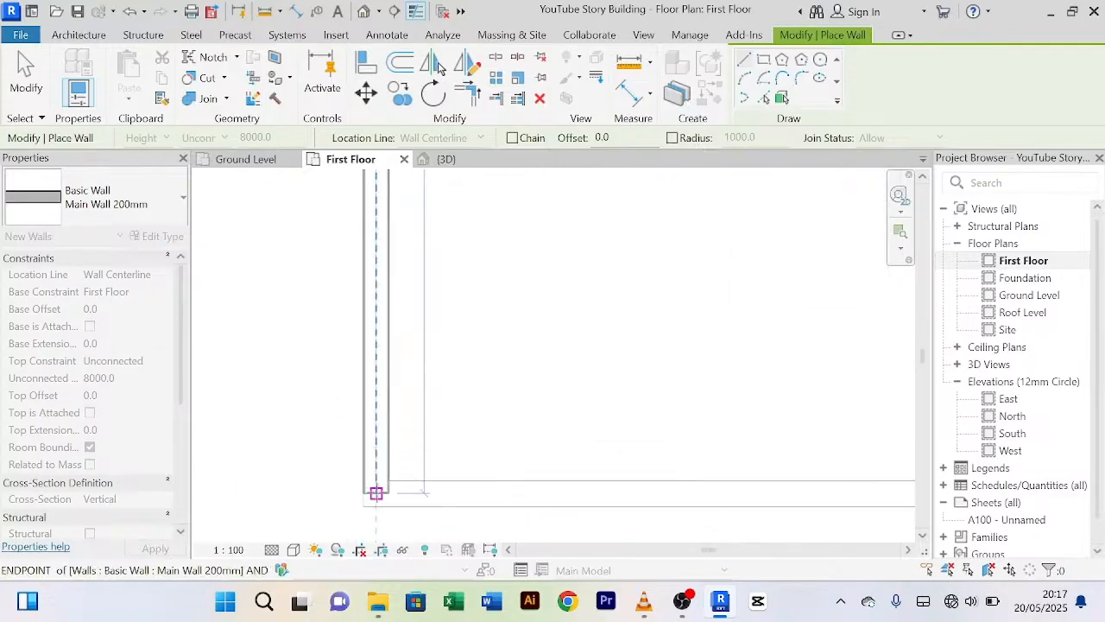
click(375, 490)
Step: Draw the south wall from the southwest corner straight east to the centreline of the large southeast room's west wall
scroll(518, 402, down, 2)
middle_drag(523, 399, 385, 352)
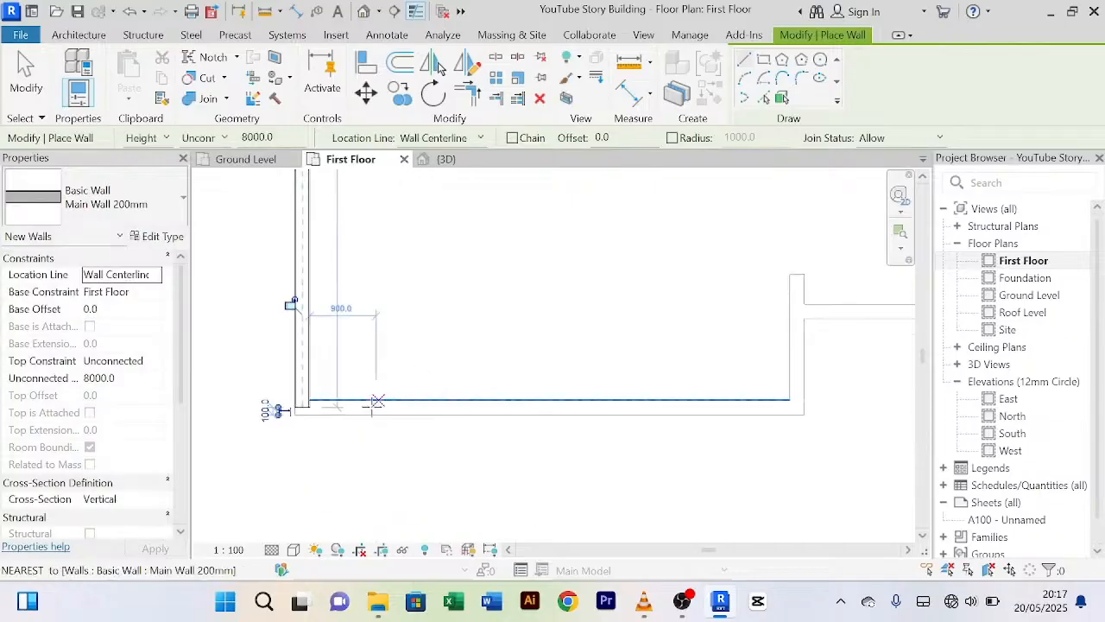
scroll(335, 428, up, 2)
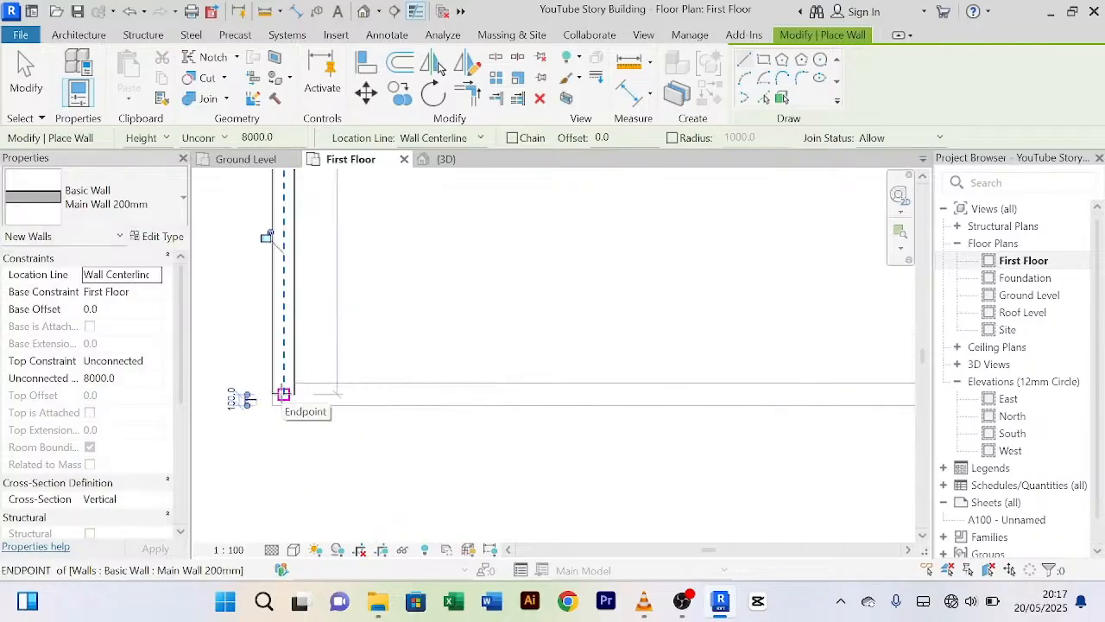
click(283, 394)
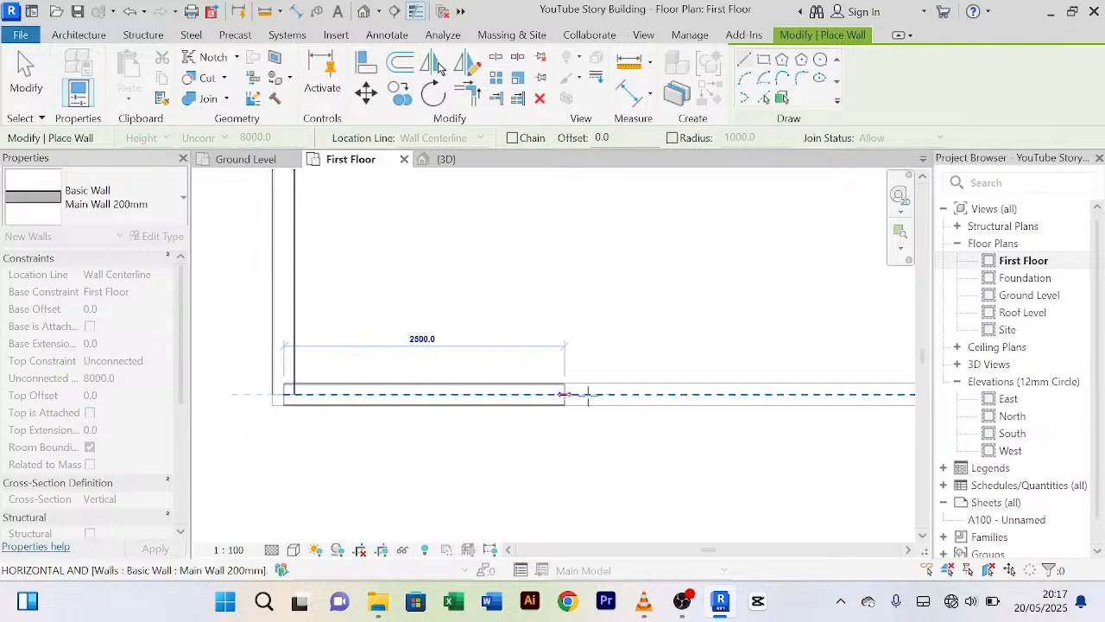
middle_drag(493, 397, 492, 421)
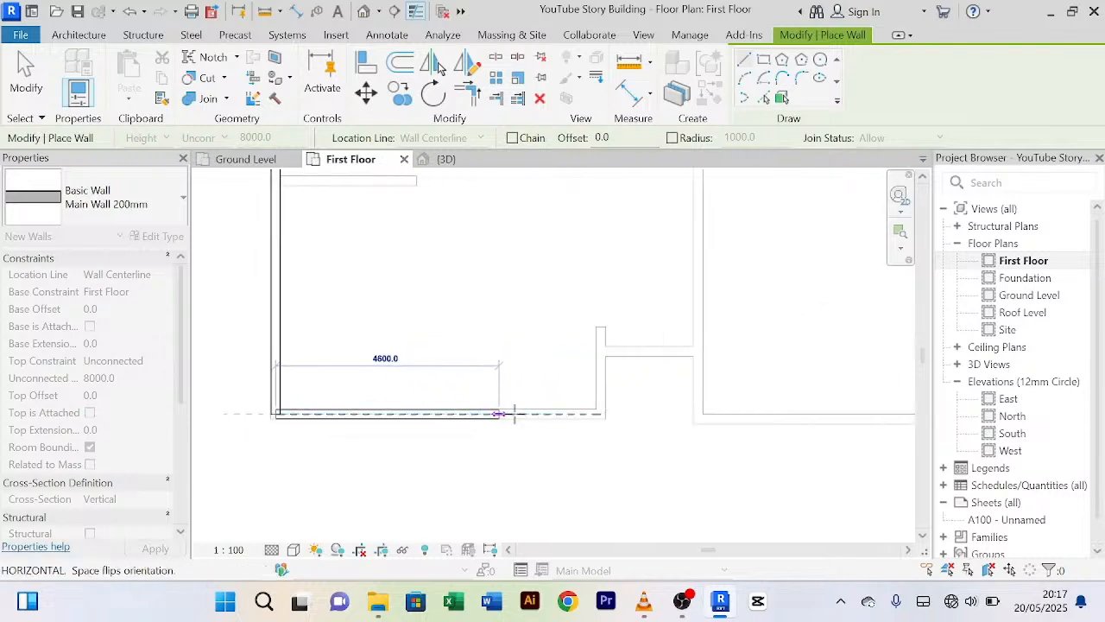
click(702, 413)
scroll(698, 420, up, 2)
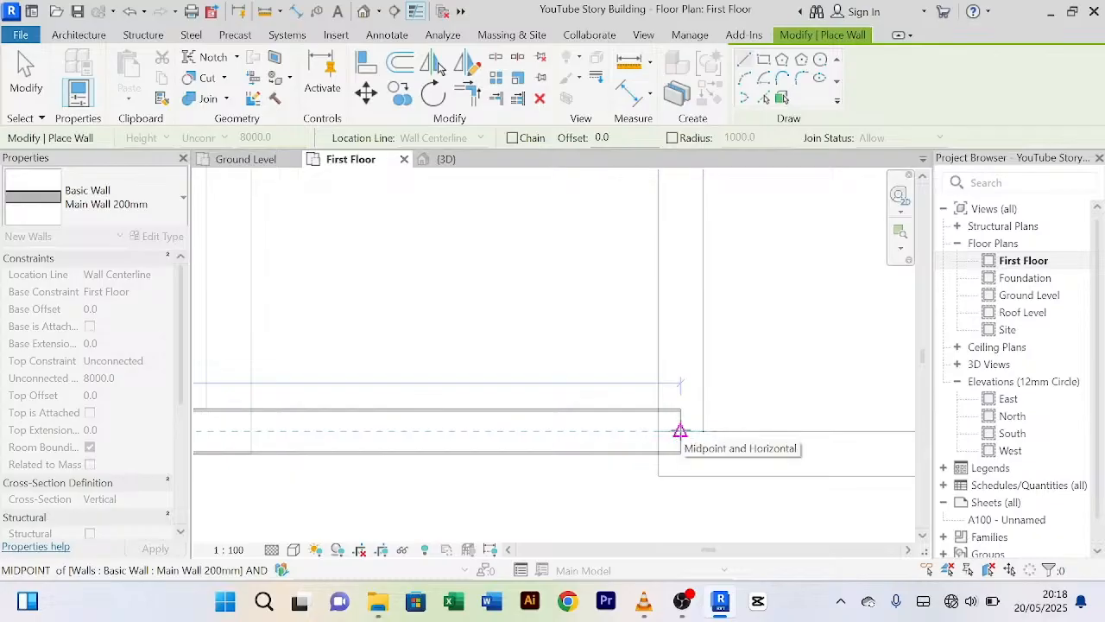
click(679, 430)
Step: Draw the east wall north along the southeast room's west wall centreline until it lines up with the northwest room's north wall
scroll(680, 441, down, 2)
click(680, 430)
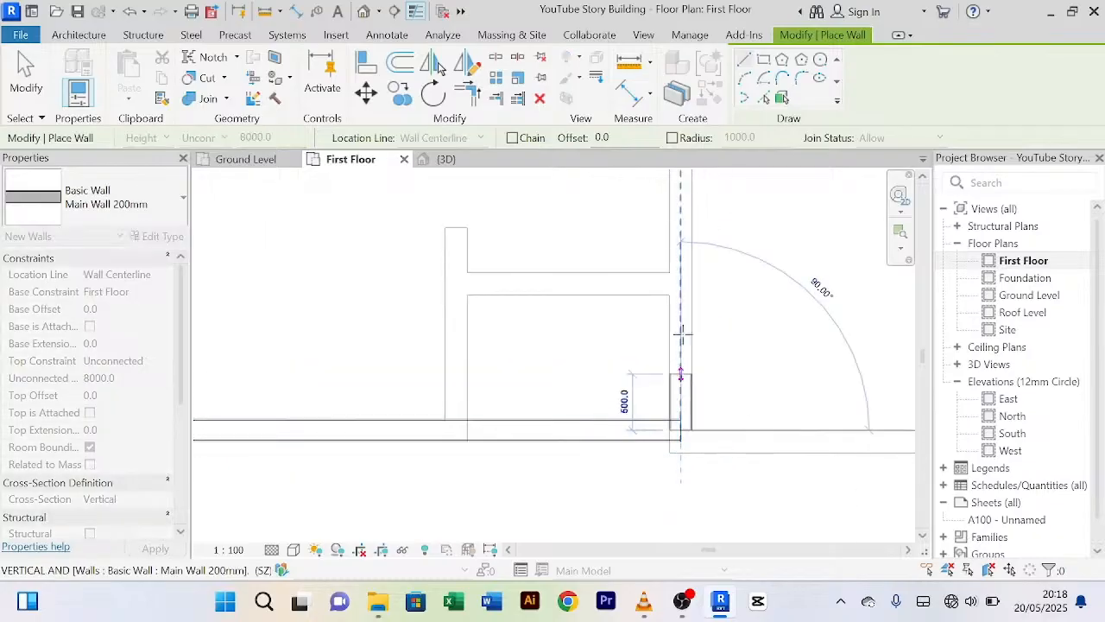
scroll(680, 246, down, 2)
middle_drag(696, 257, 693, 489)
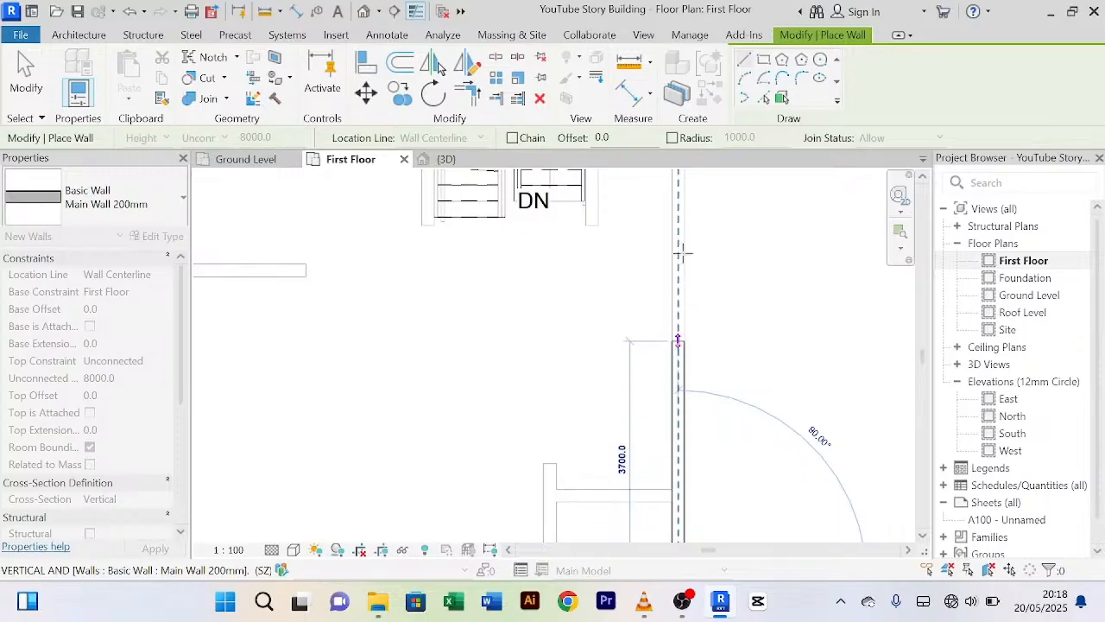
scroll(688, 285, up, 2)
middle_drag(687, 302, 687, 324)
scroll(661, 388, down, 3)
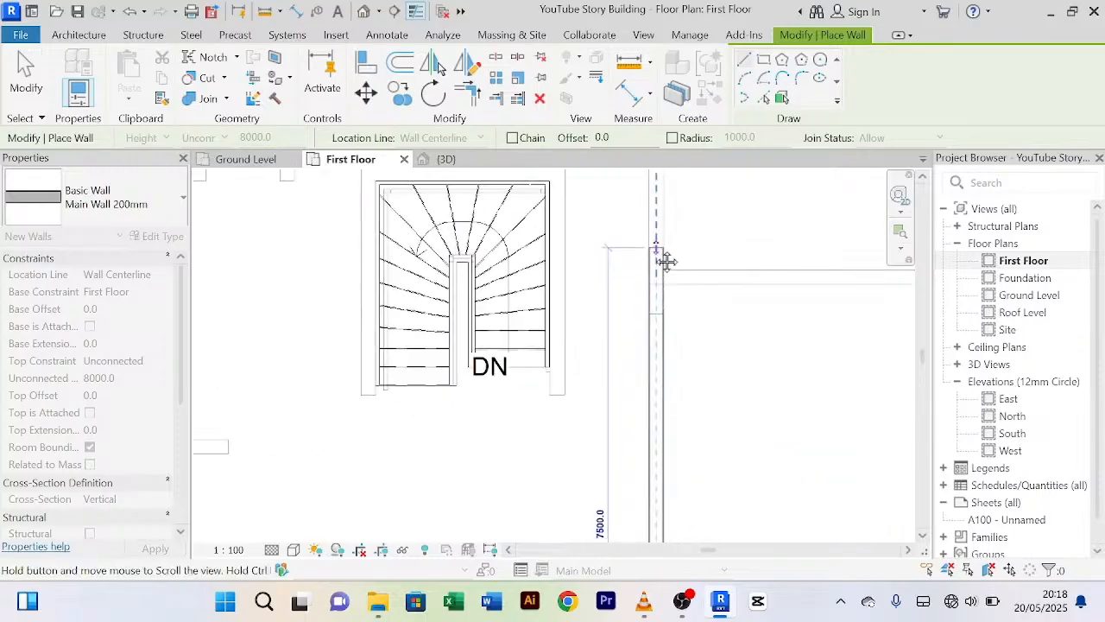
middle_drag(661, 257, 643, 370)
scroll(642, 369, down, 2)
middle_drag(644, 279, 648, 426)
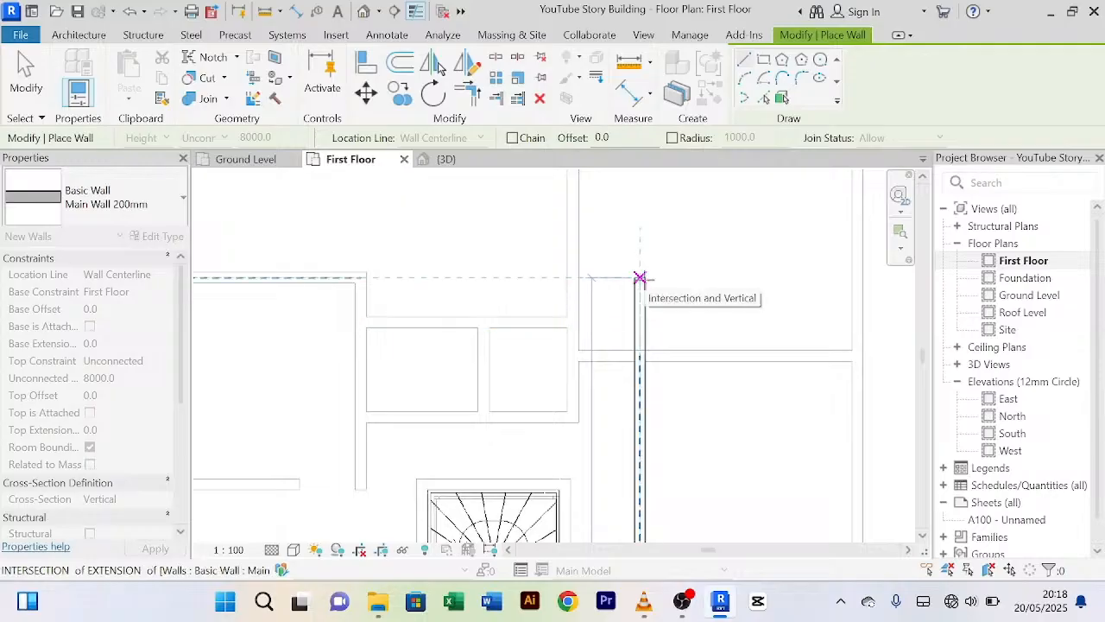
click(640, 277)
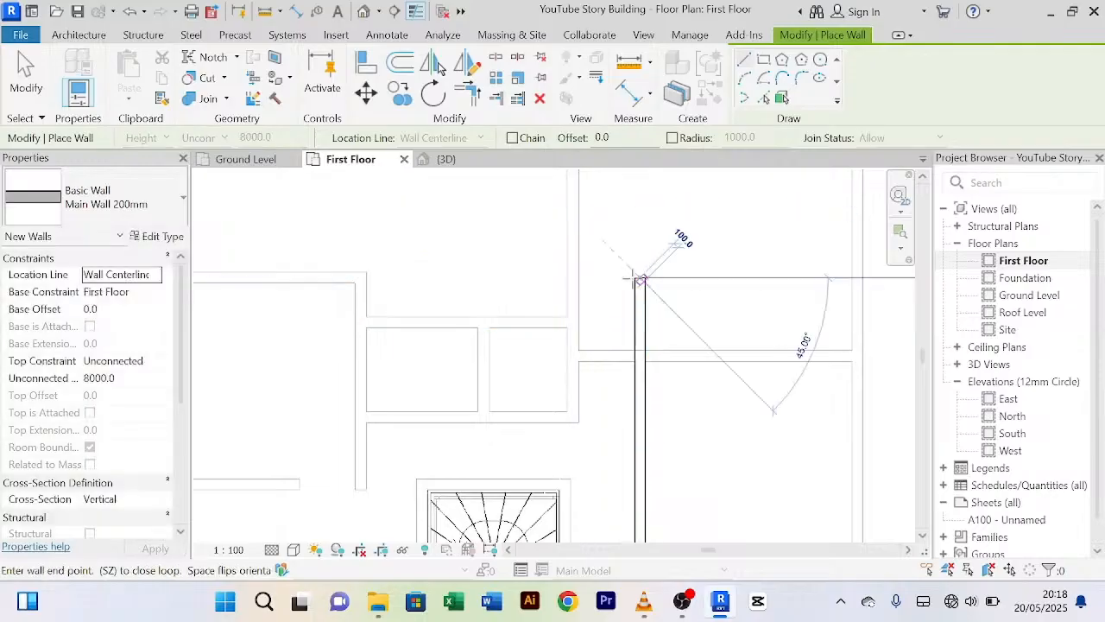
Step: Close the rectangle with a north wall running west to the northwest corner, and end the Wall command
scroll(320, 278, down, 2)
middle_drag(339, 296, 659, 331)
scroll(542, 325, up, 3)
scroll(542, 325, up, 1)
click(486, 300)
scroll(553, 247, down, 3)
right_click(432, 251)
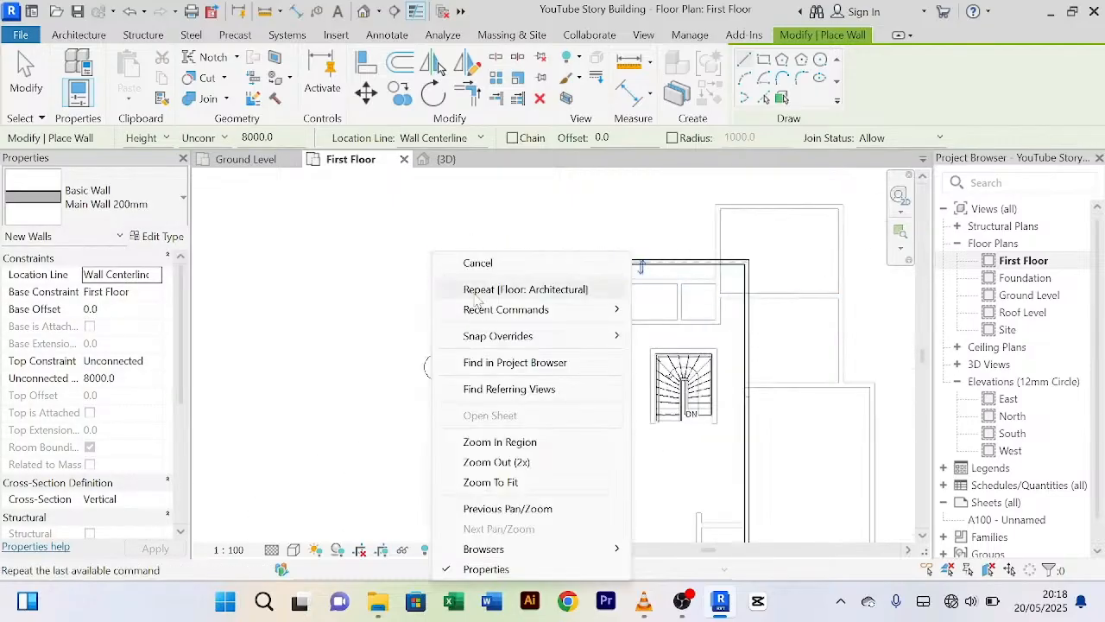
click(462, 259)
right_click(458, 248)
click(473, 259)
right_click(437, 235)
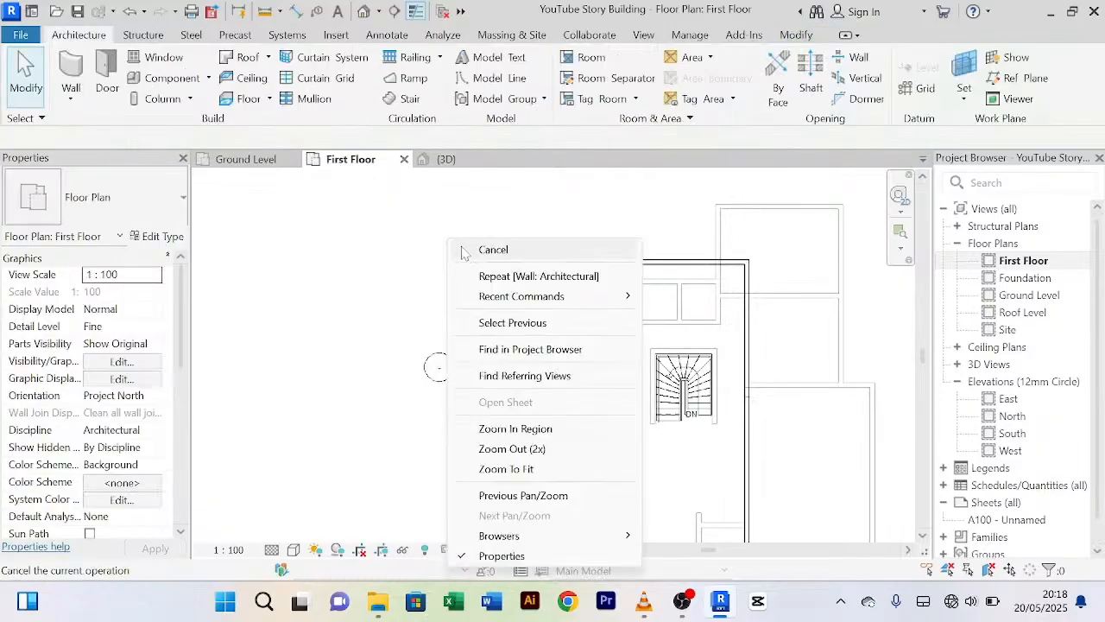
click(463, 250)
Step: Check the new rectangle of walls around the stair in plan and open the 3D view to examine it
scroll(464, 252, down, 3)
scroll(548, 301, up, 2)
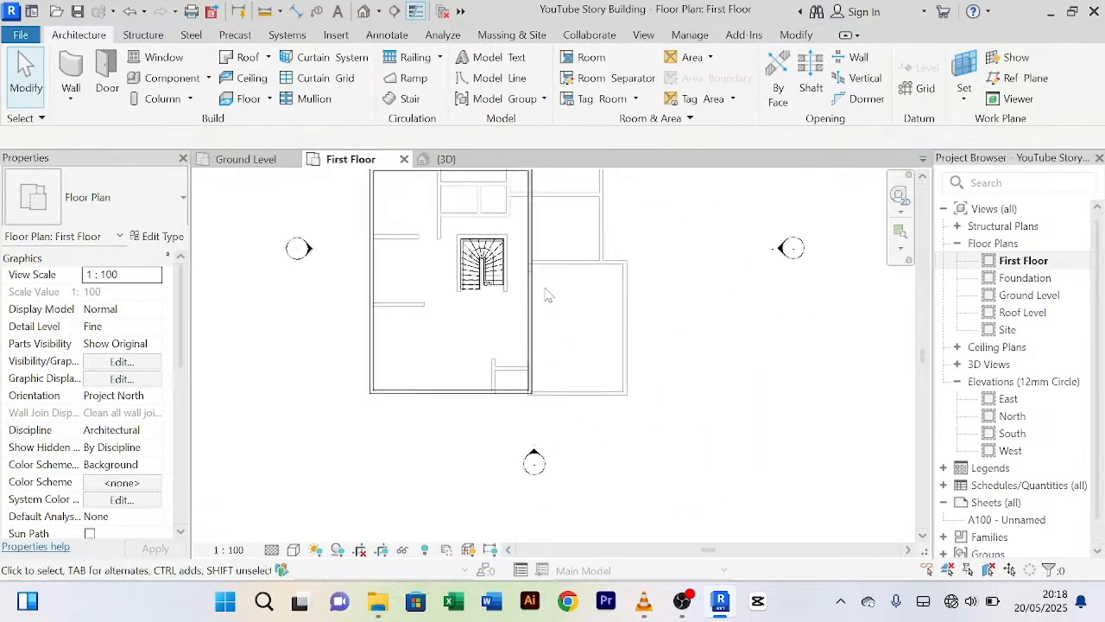
middle_drag(627, 346, 690, 419)
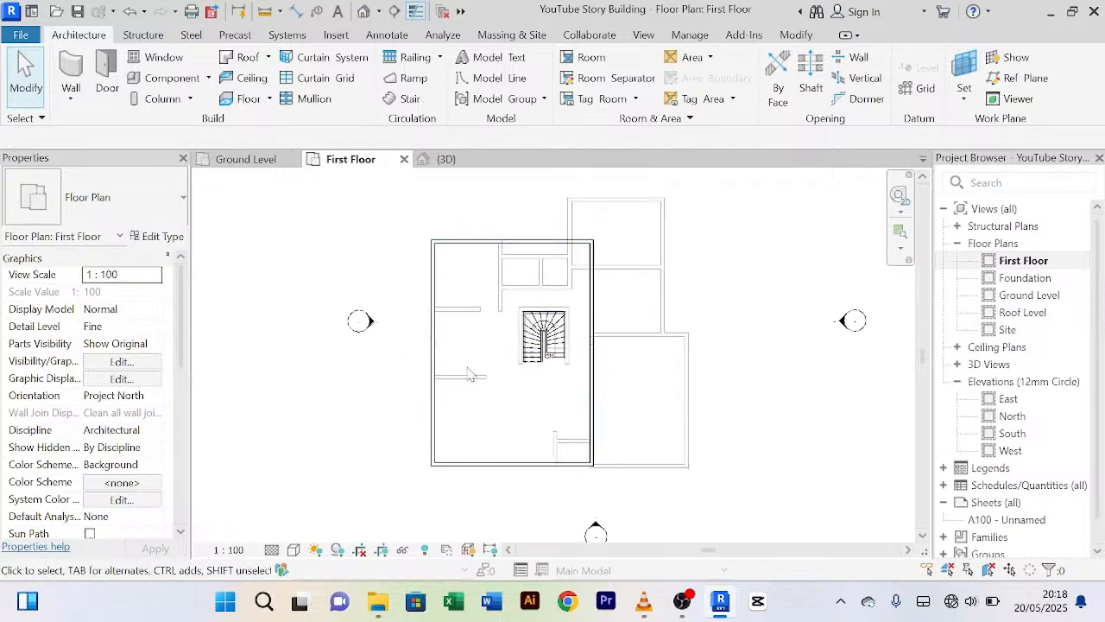
scroll(484, 354, up, 2)
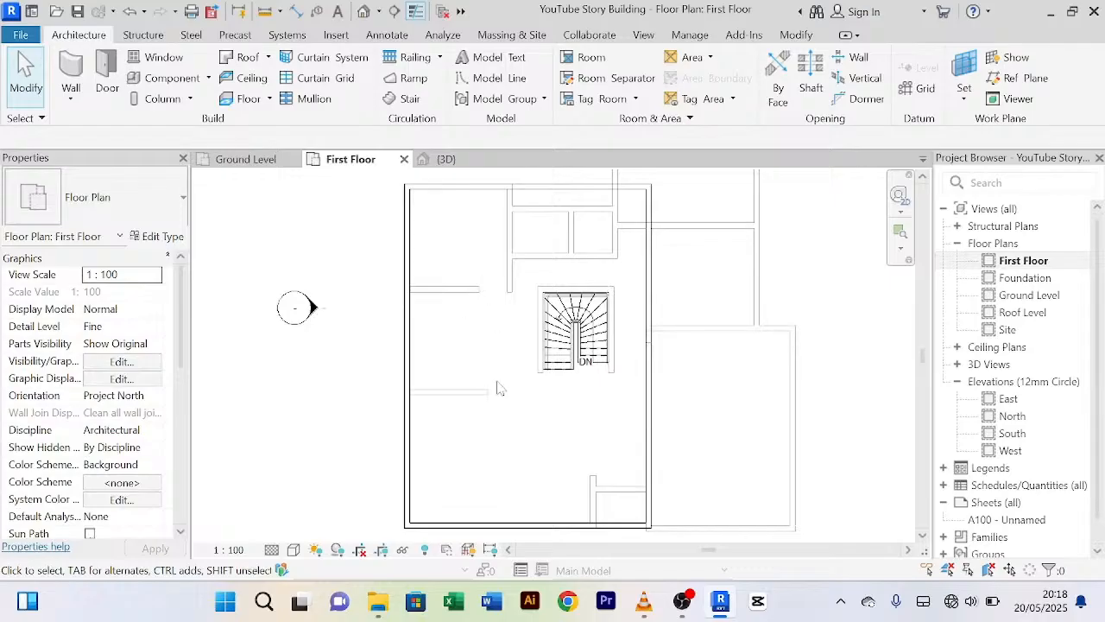
click(454, 164)
scroll(676, 316, down, 3)
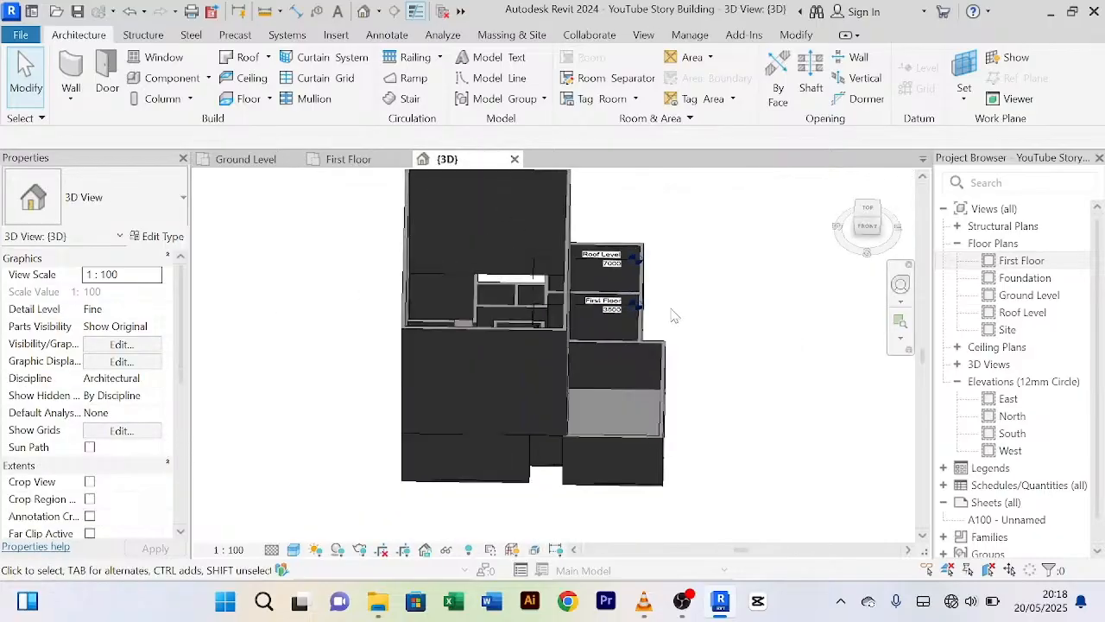
Step: Set the unconnected height of the first-floor rectangle's east wall to 3500 in the 3D view
shift+middle_drag(676, 316, 673, 363)
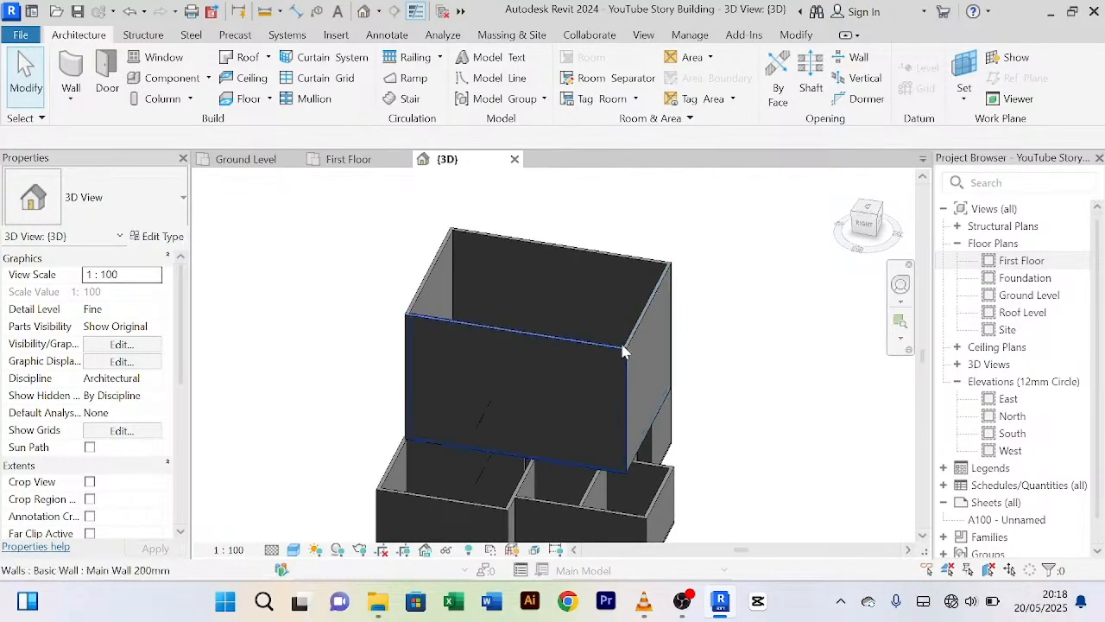
scroll(627, 350, up, 3)
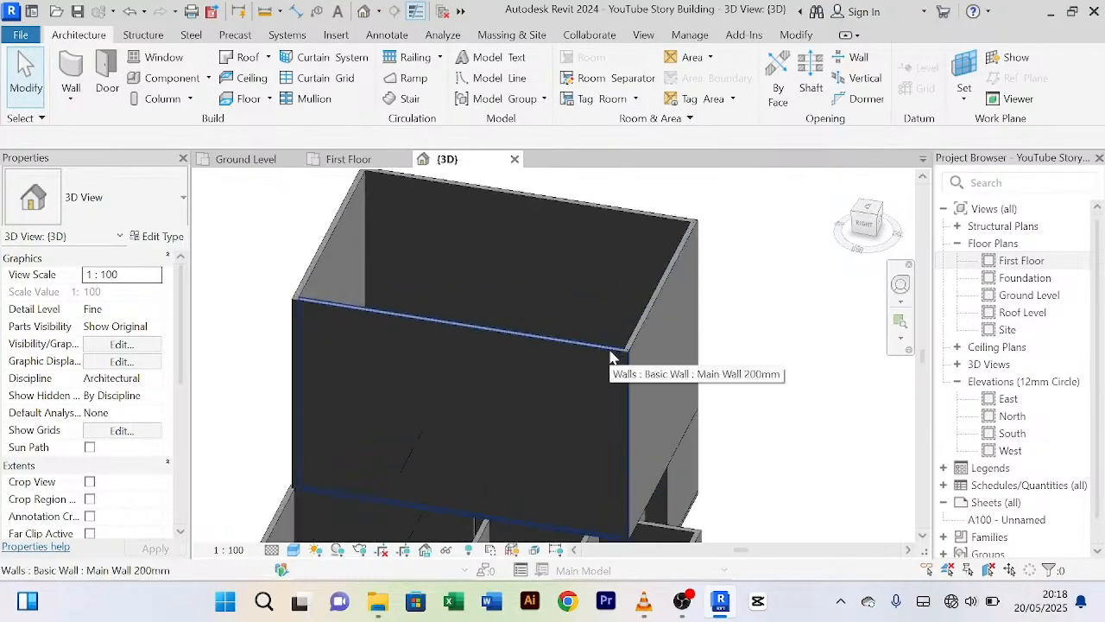
click(610, 354)
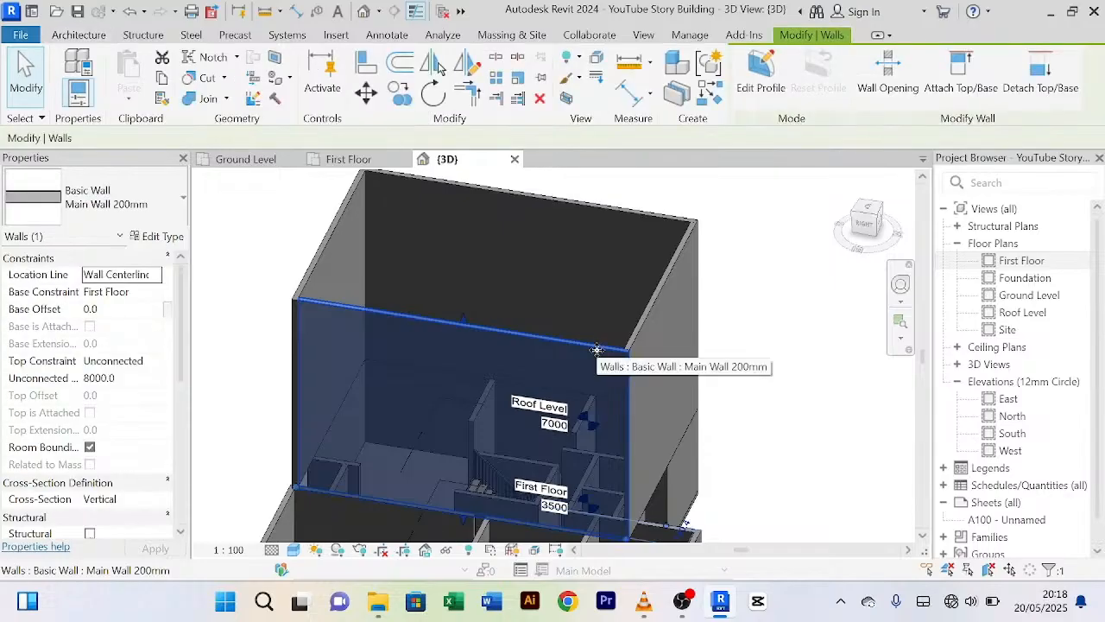
click(130, 379)
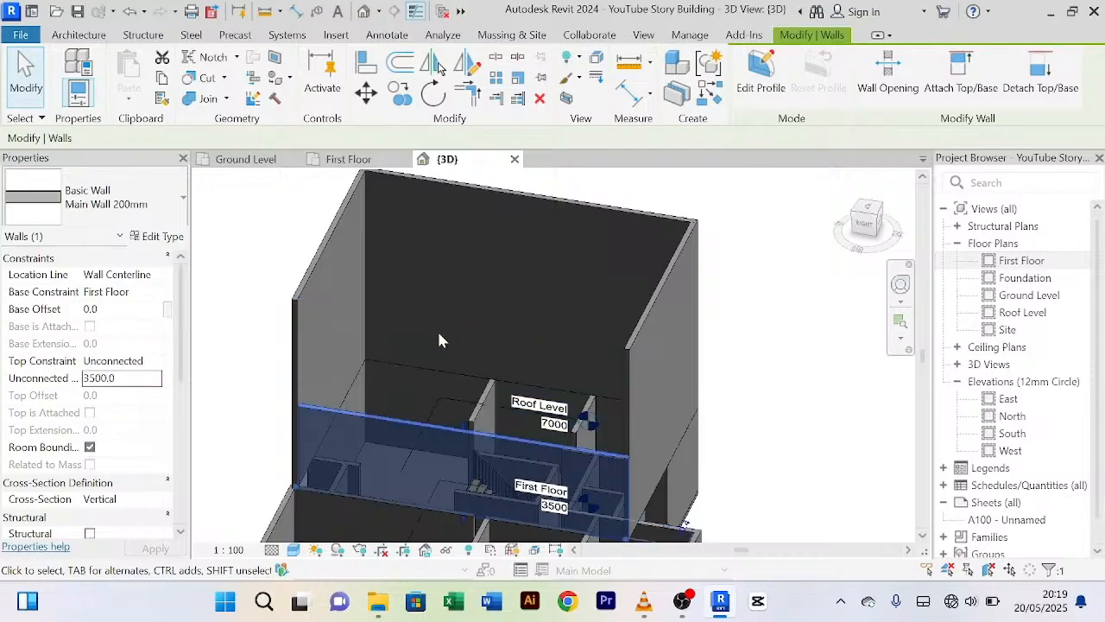
click(744, 364)
scroll(745, 365, down, 2)
middle_drag(761, 372, 662, 294)
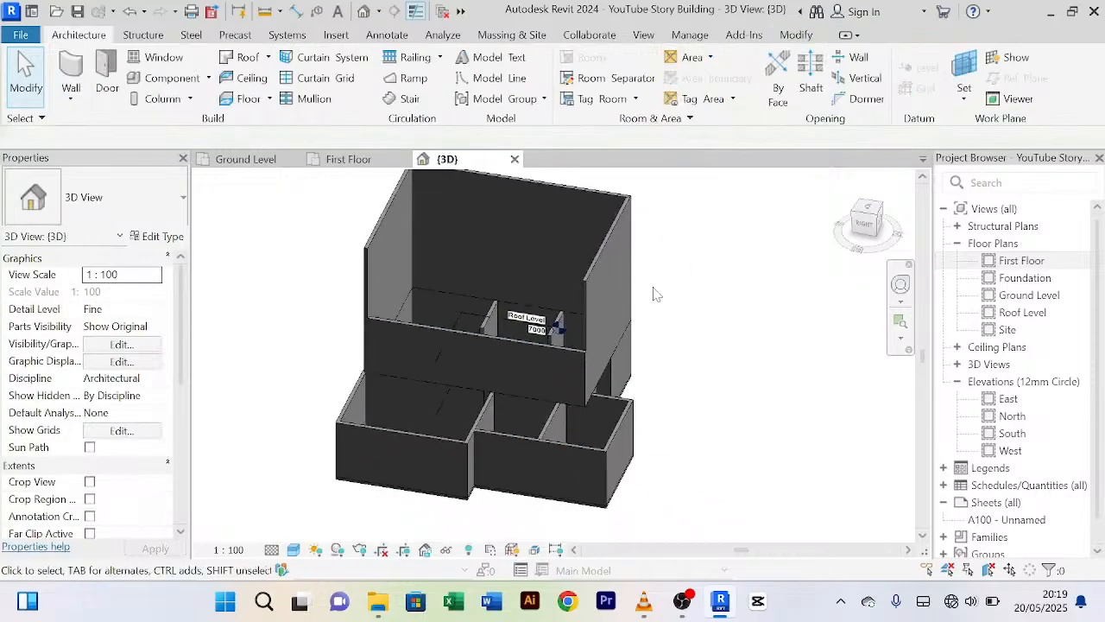
Step: Match the first-floor south wall to the shortened east wall with Match Type
middle_drag(259, 257, 259, 316)
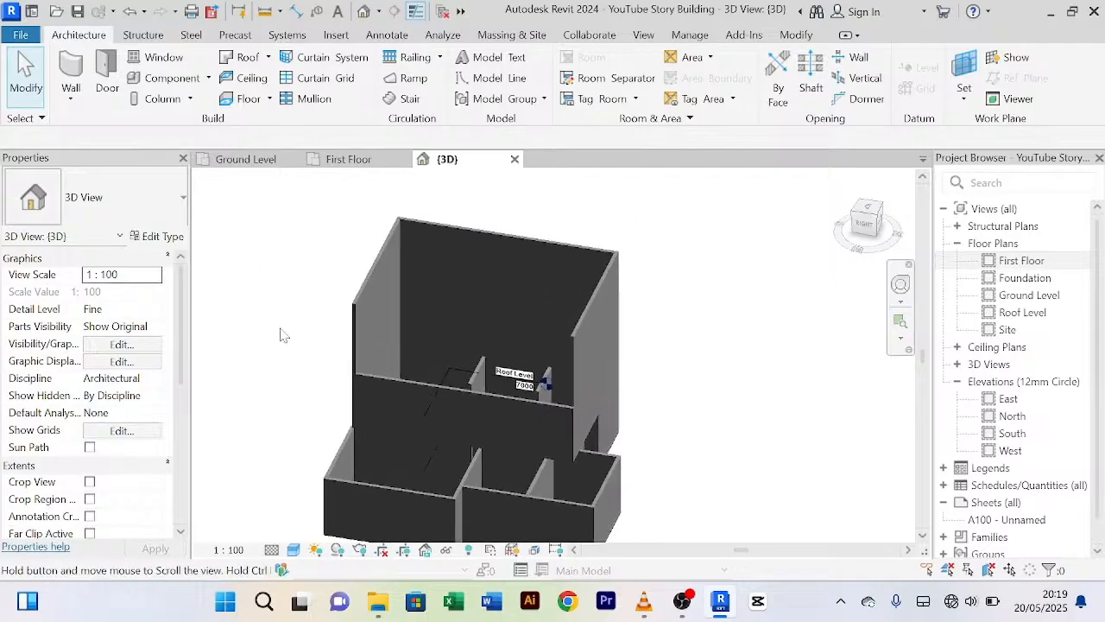
click(410, 390)
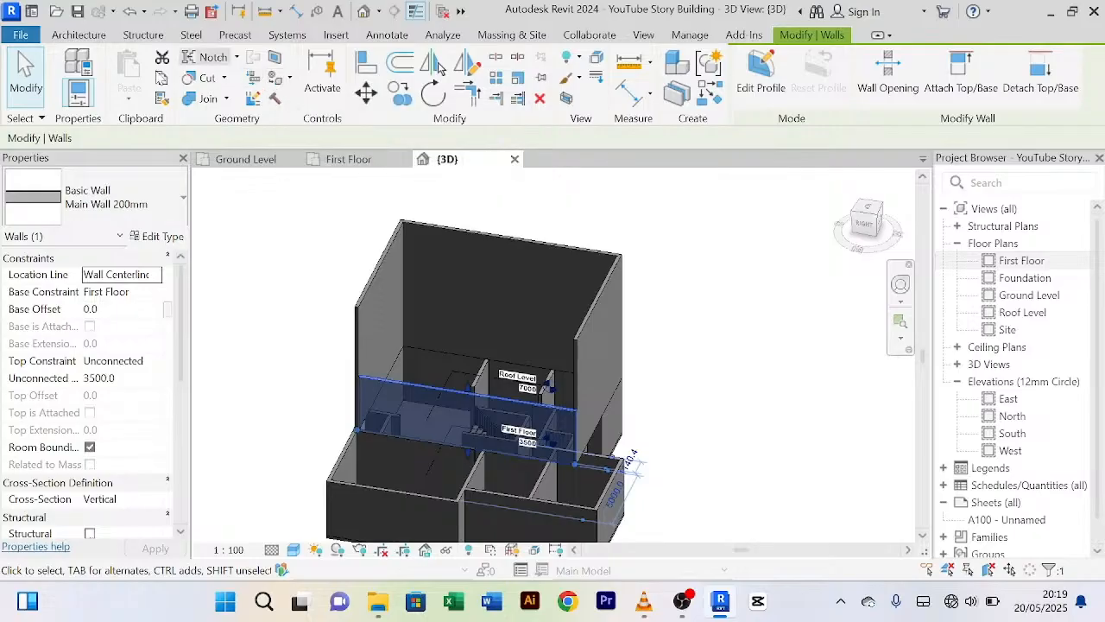
click(163, 100)
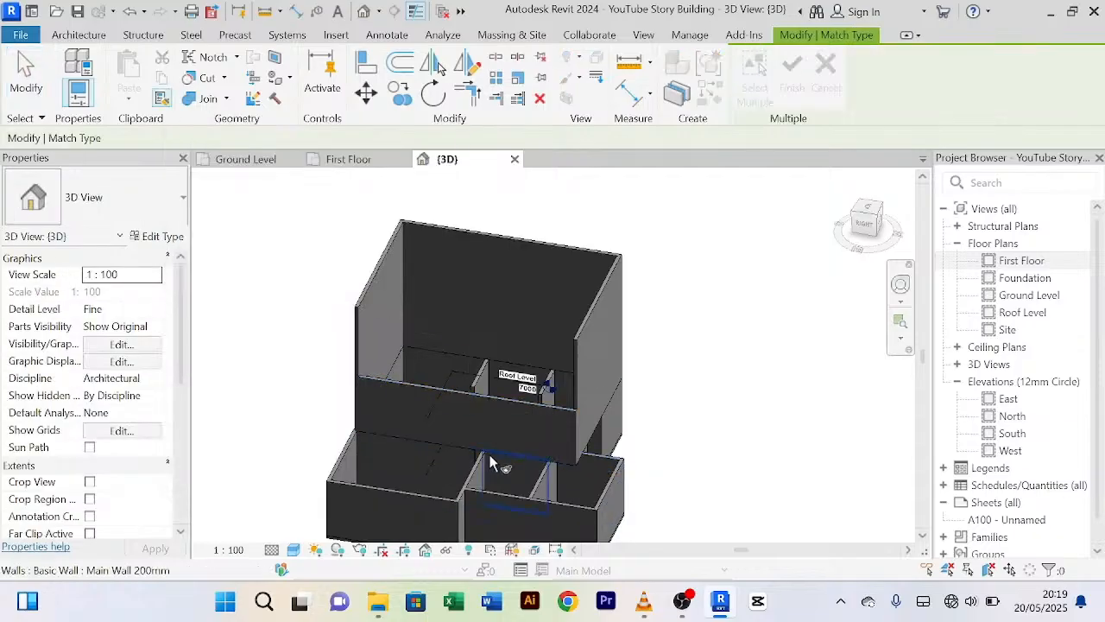
scroll(442, 393, up, 3)
click(439, 370)
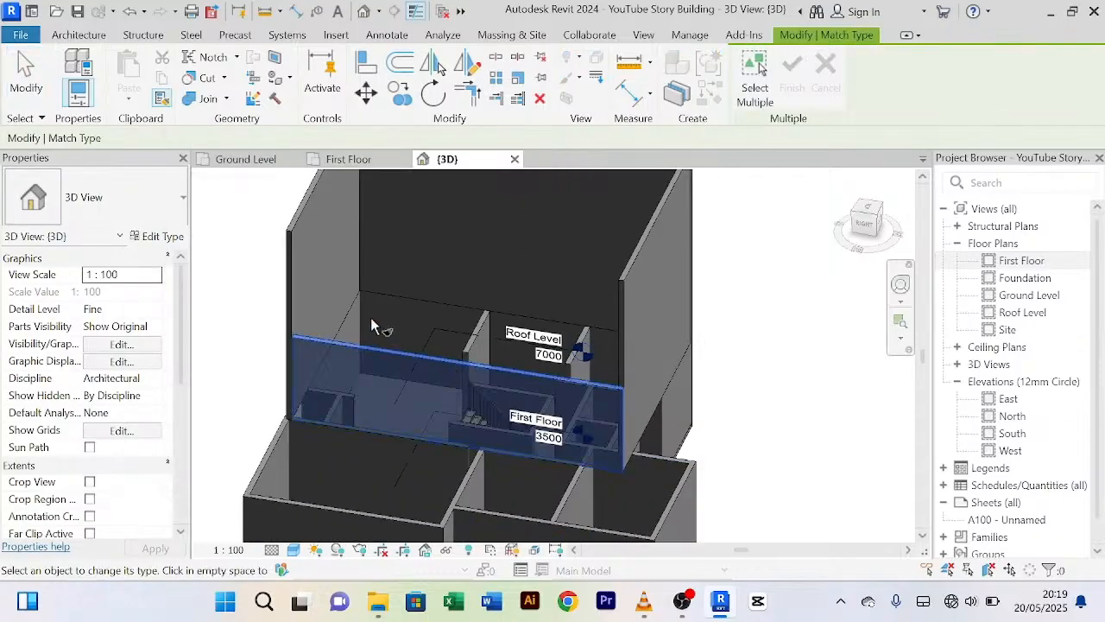
scroll(371, 326, down, 3)
scroll(329, 241, up, 3)
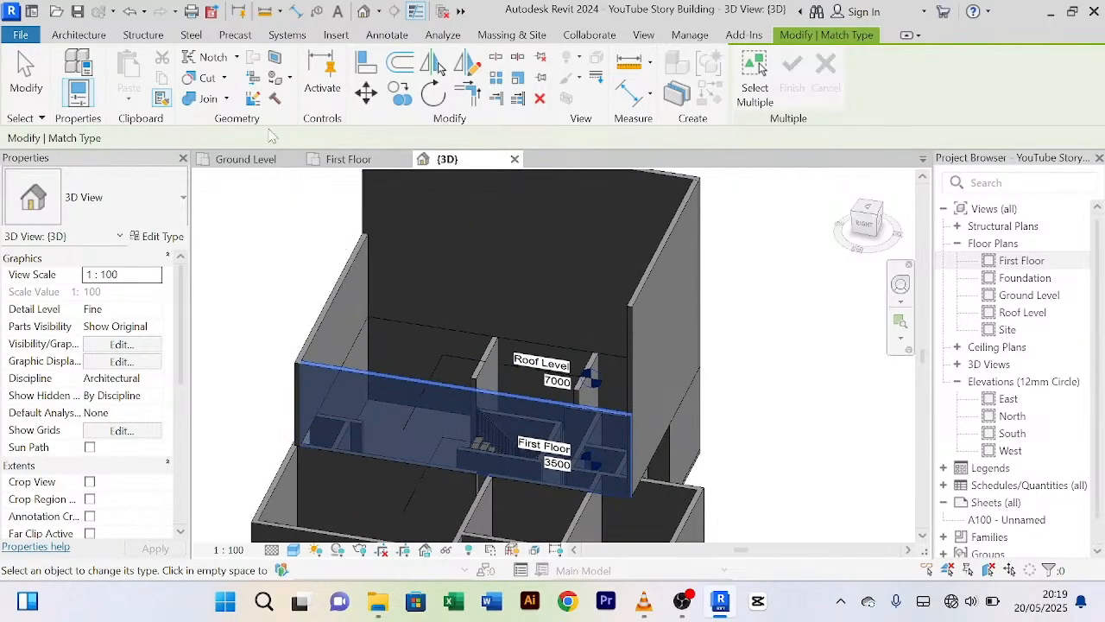
Step: Match the first-floor west and north walls to the shortened south wall, and release the source wall
click(157, 107)
middle_drag(528, 319, 493, 383)
click(326, 338)
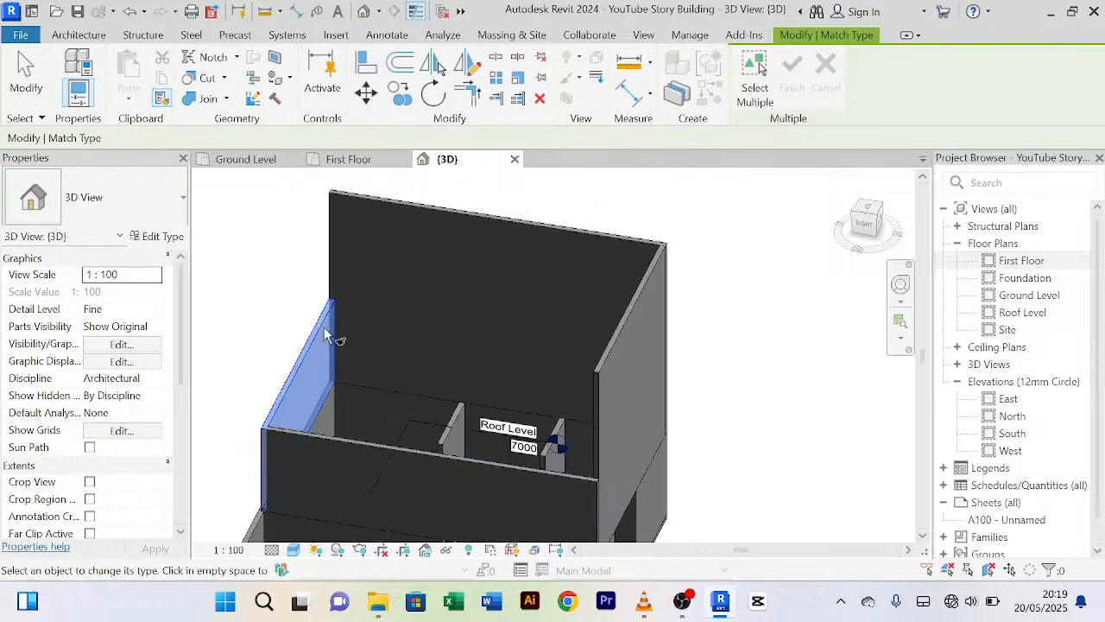
click(587, 240)
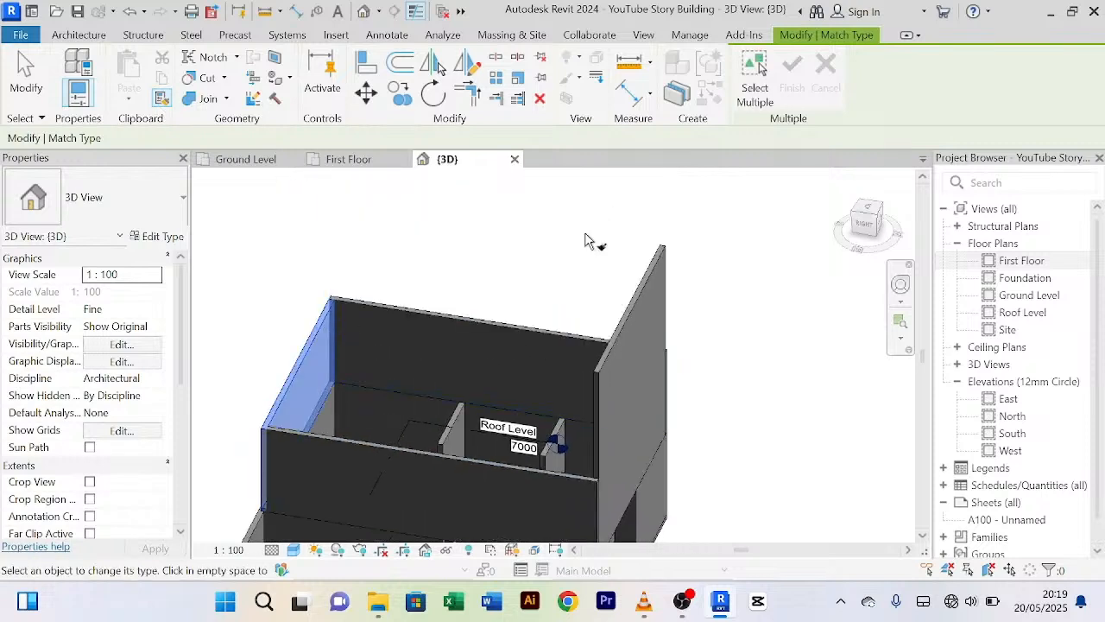
click(654, 324)
scroll(553, 330, down, 4)
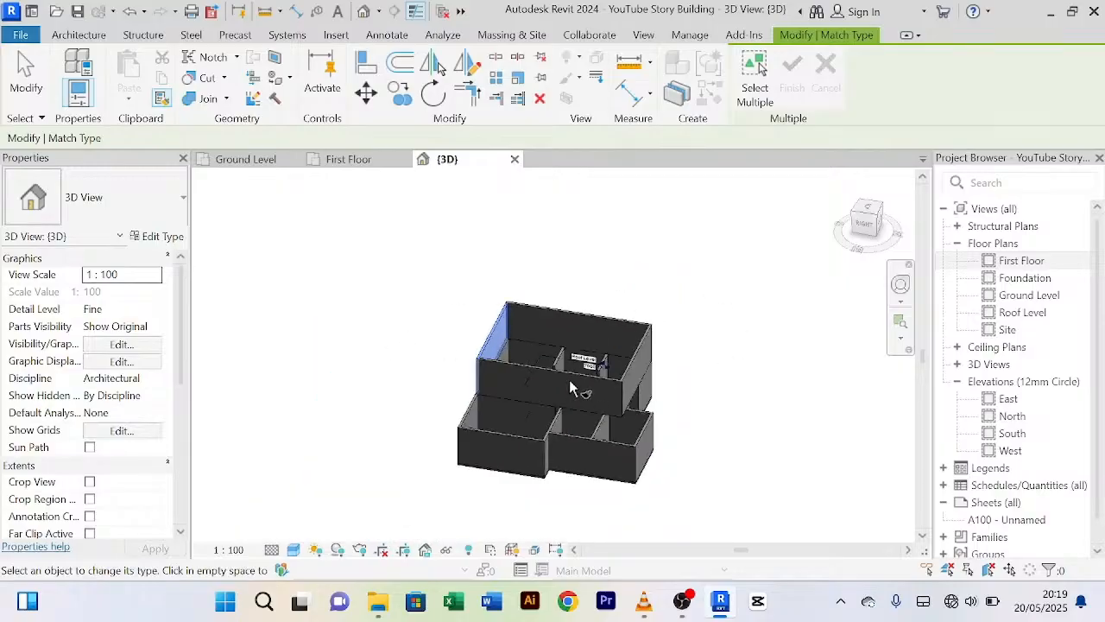
scroll(578, 338, up, 5)
scroll(505, 328, down, 3)
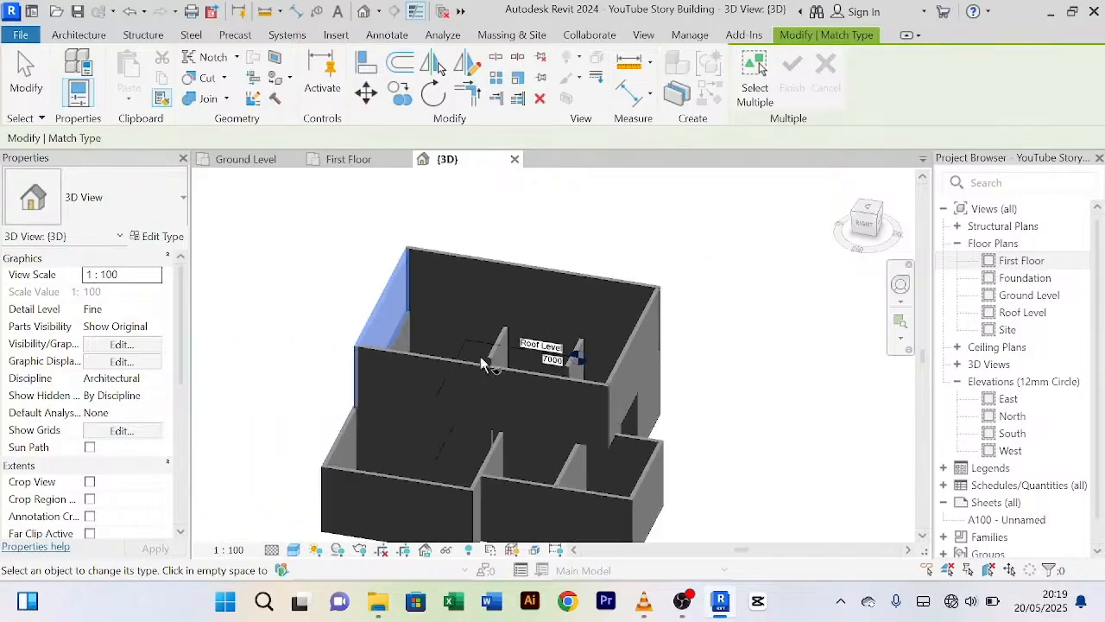
scroll(429, 366, up, 3)
scroll(429, 365, down, 3)
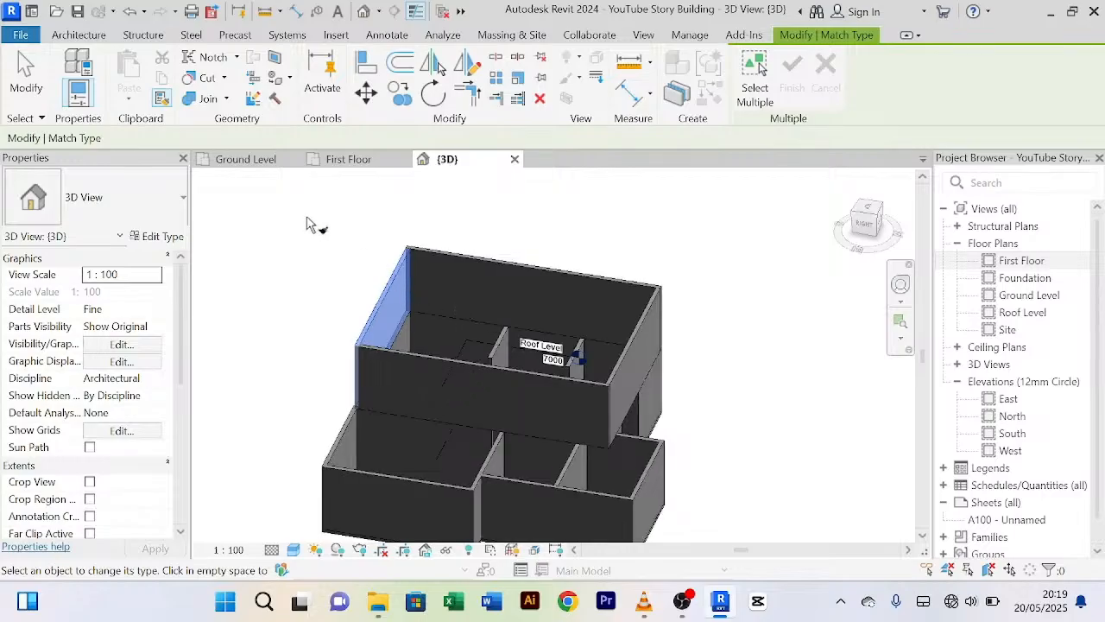
right_click(356, 239)
click(393, 241)
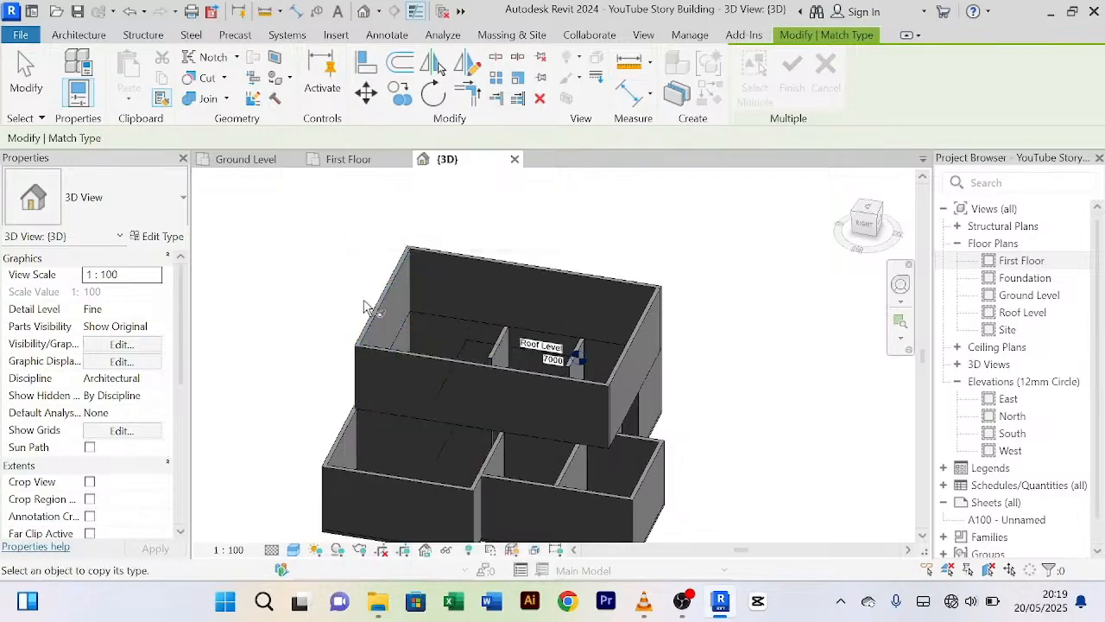
Step: Examine the first-floor walls above the ground level from several sides in 3D, and end Match Type
shift+middle_drag(337, 315, 358, 267)
scroll(506, 290, up, 4)
scroll(506, 290, down, 2)
shift+middle_drag(506, 282, 397, 323)
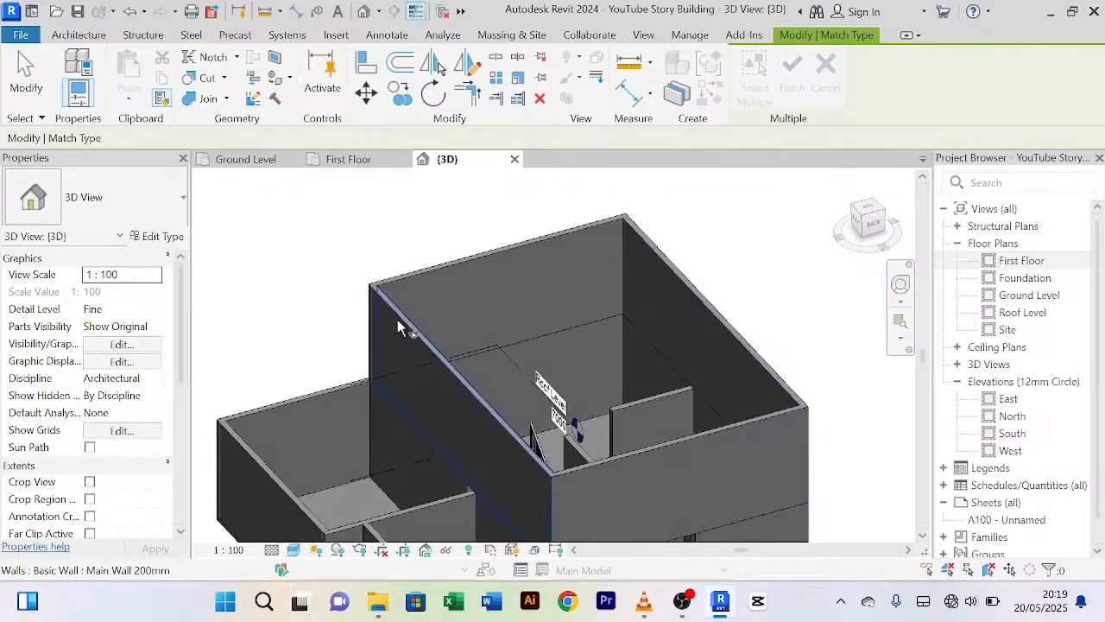
scroll(397, 323, down, 4)
shift+middle_drag(653, 391, 416, 398)
scroll(416, 397, up, 4)
scroll(454, 387, down, 4)
shift+middle_drag(501, 374, 673, 474)
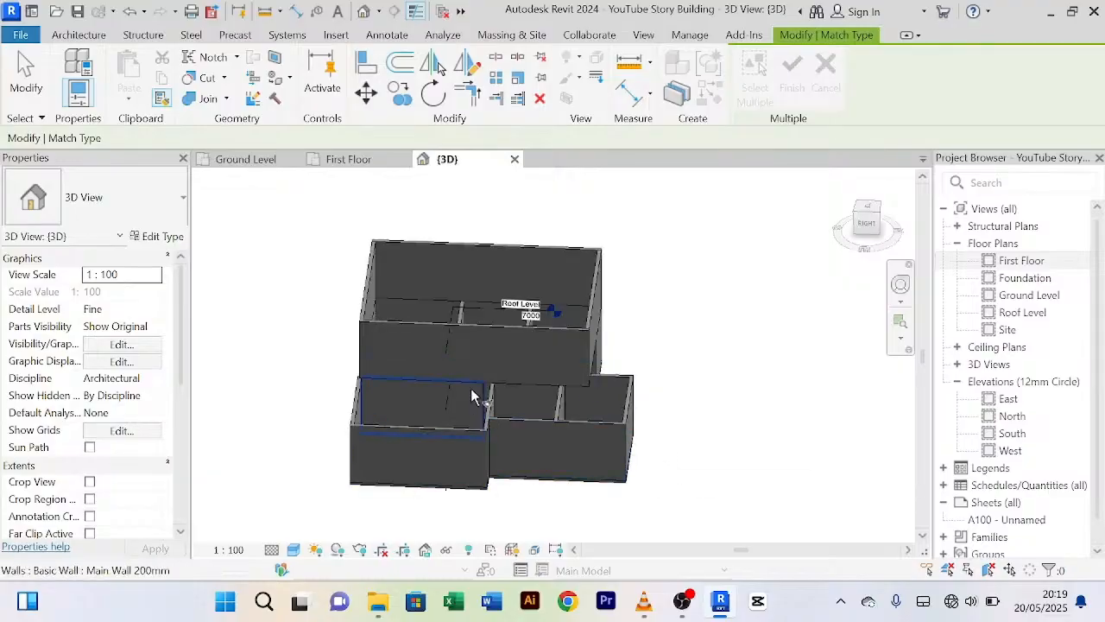
scroll(473, 393, up, 3)
scroll(586, 331, down, 2)
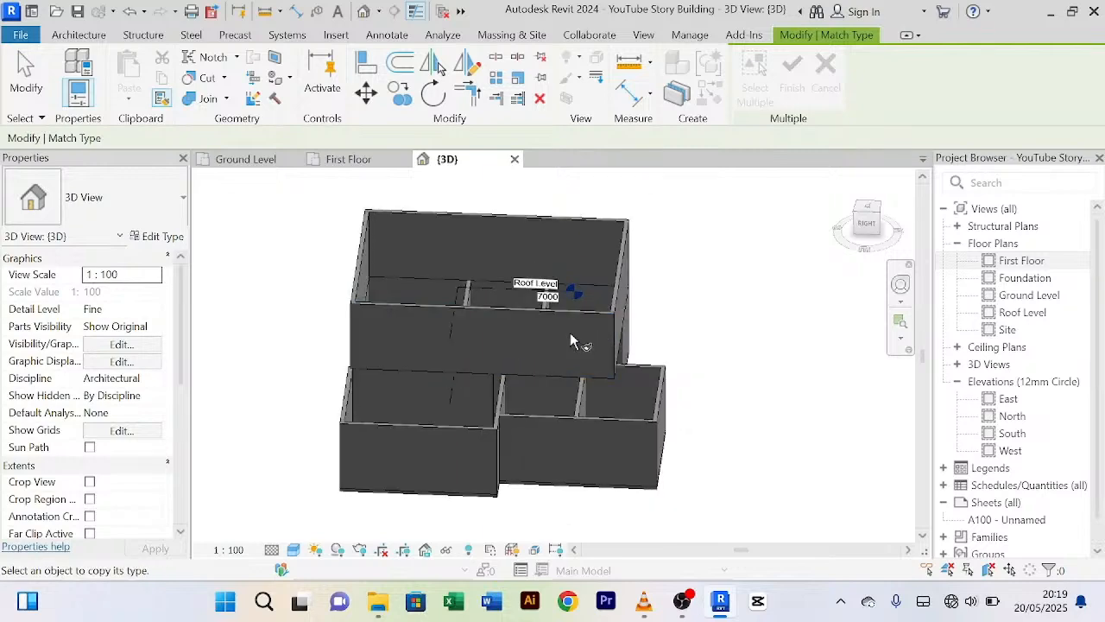
right_click(276, 243)
click(316, 242)
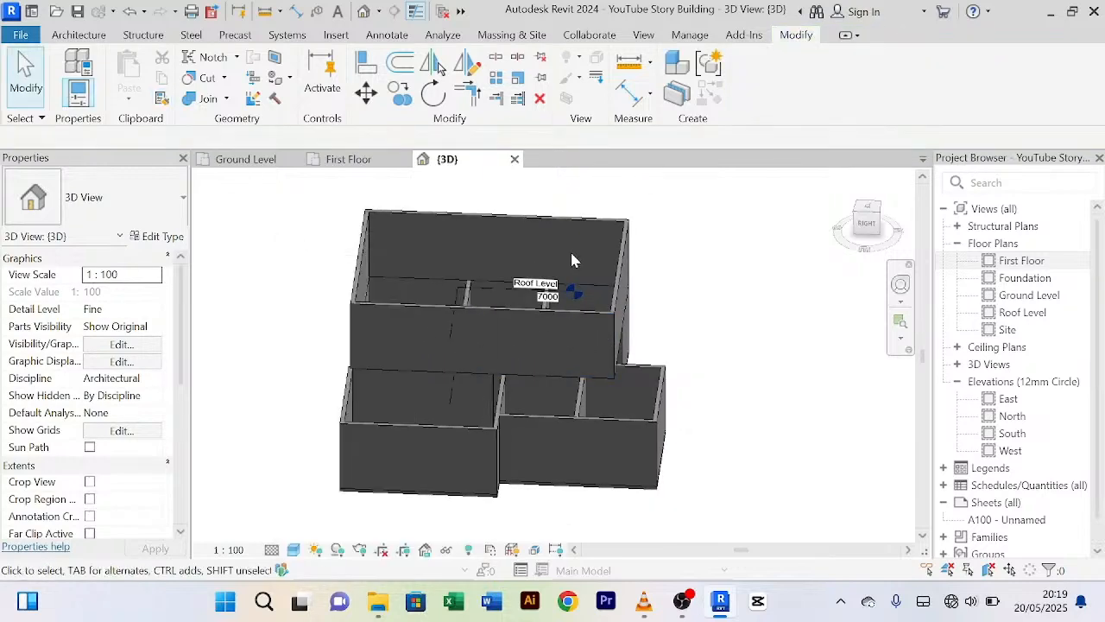
shift+middle_drag(566, 284, 424, 286)
scroll(442, 293, down, 4)
shift+middle_drag(622, 337, 652, 248)
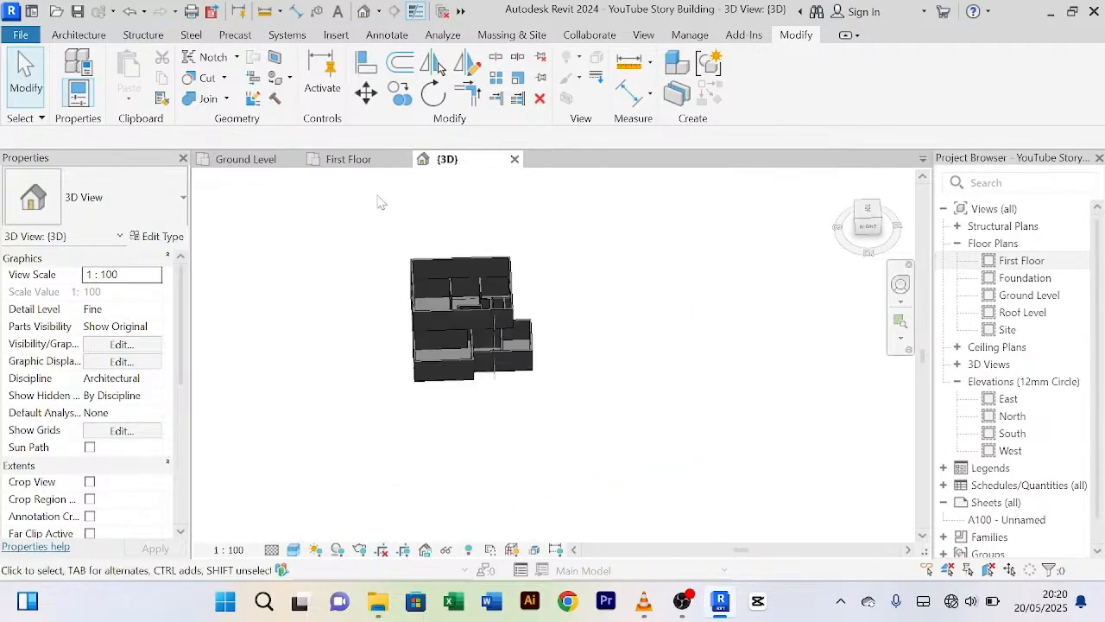
Step: In the First Floor plan, temporarily hide the four walls of the rectangle around the stair
click(345, 161)
scroll(498, 343, down, 2)
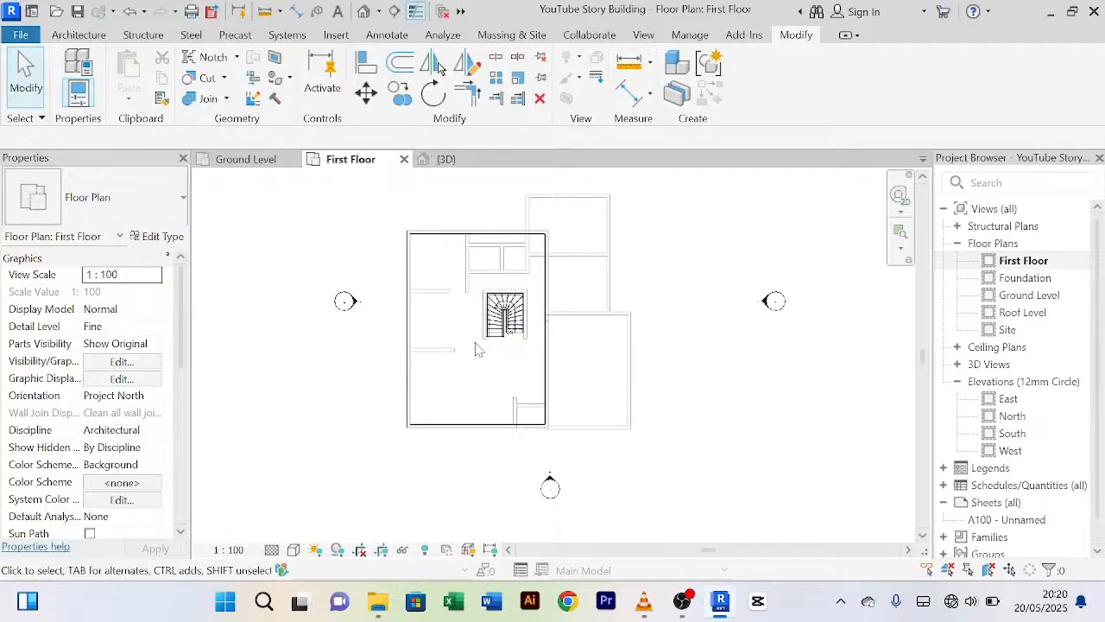
scroll(475, 344, up, 2)
scroll(475, 347, down, 1)
middle_drag(475, 349, 439, 381)
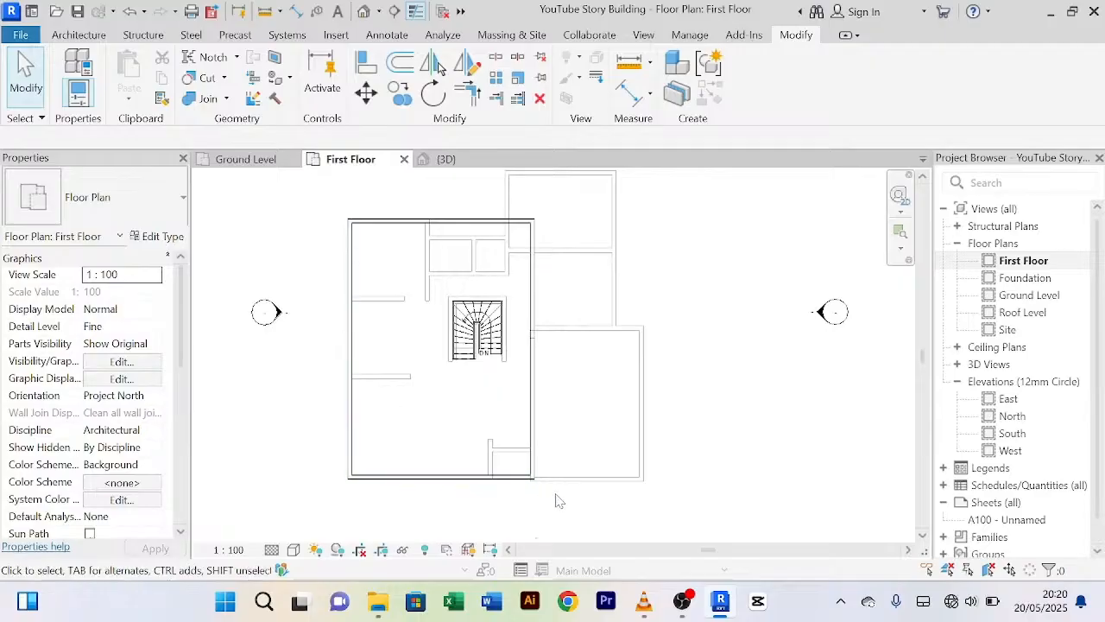
click(533, 467)
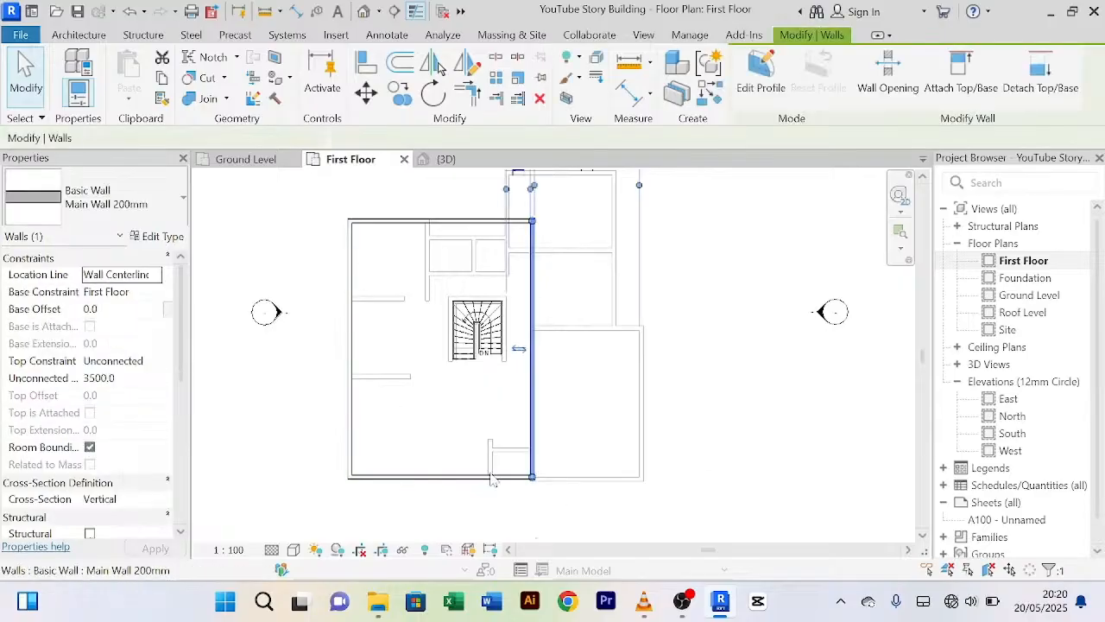
ctrl+click(431, 480)
ctrl+click(351, 410)
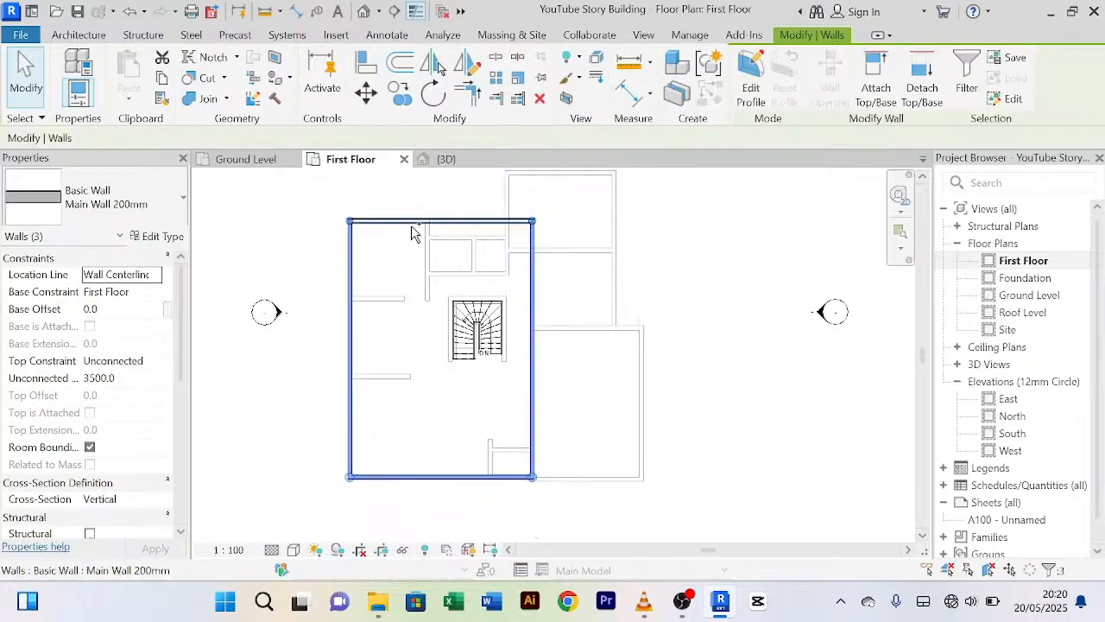
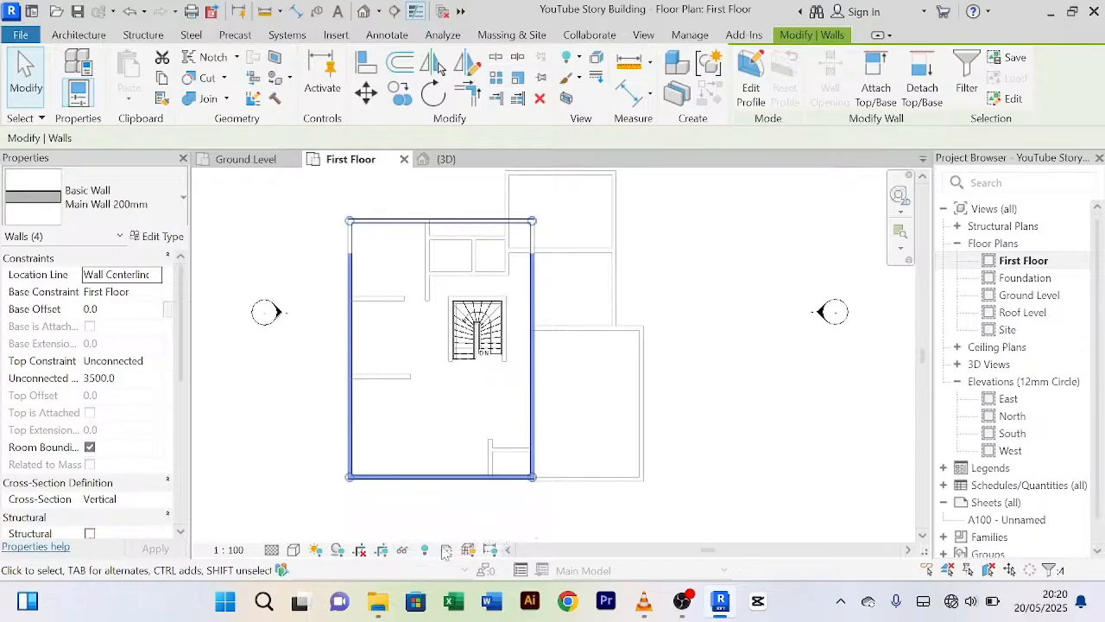
click(403, 550)
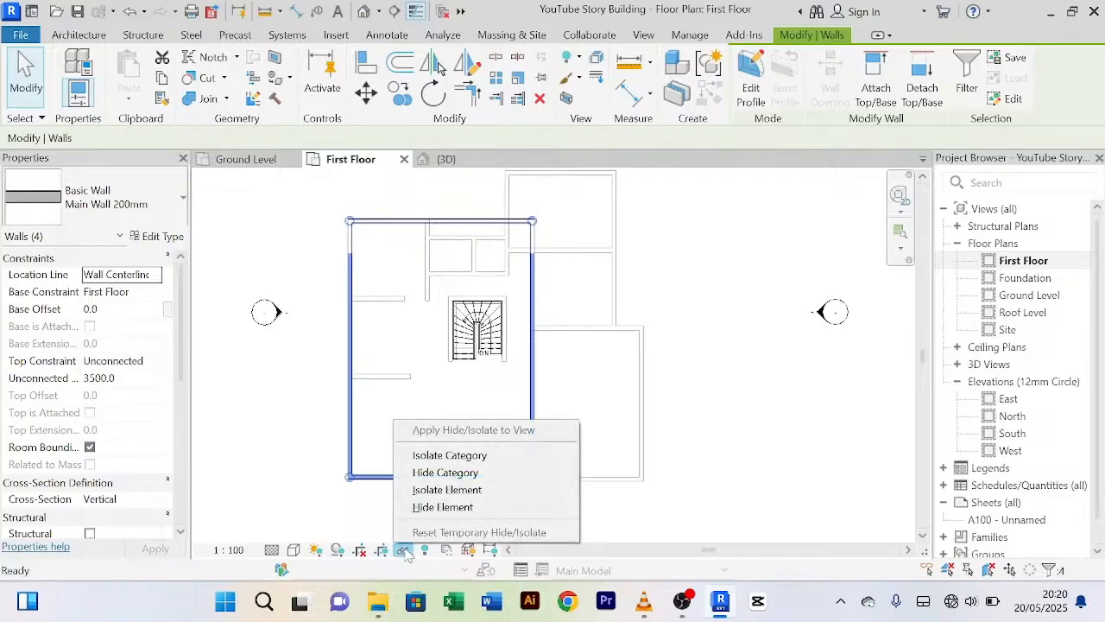
click(443, 508)
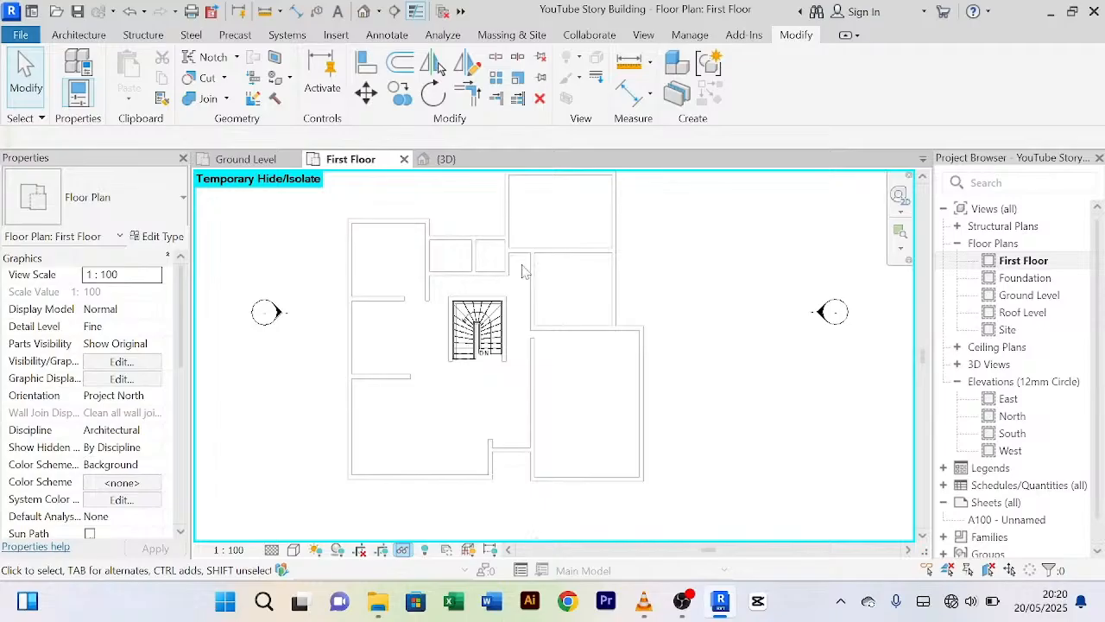
Step: Start a Floor 150mm sketch on First Floor and pick the inner faces of the northwest room's north and west walls as boundary lines
scroll(523, 271, down, 4)
middle_drag(585, 329, 594, 308)
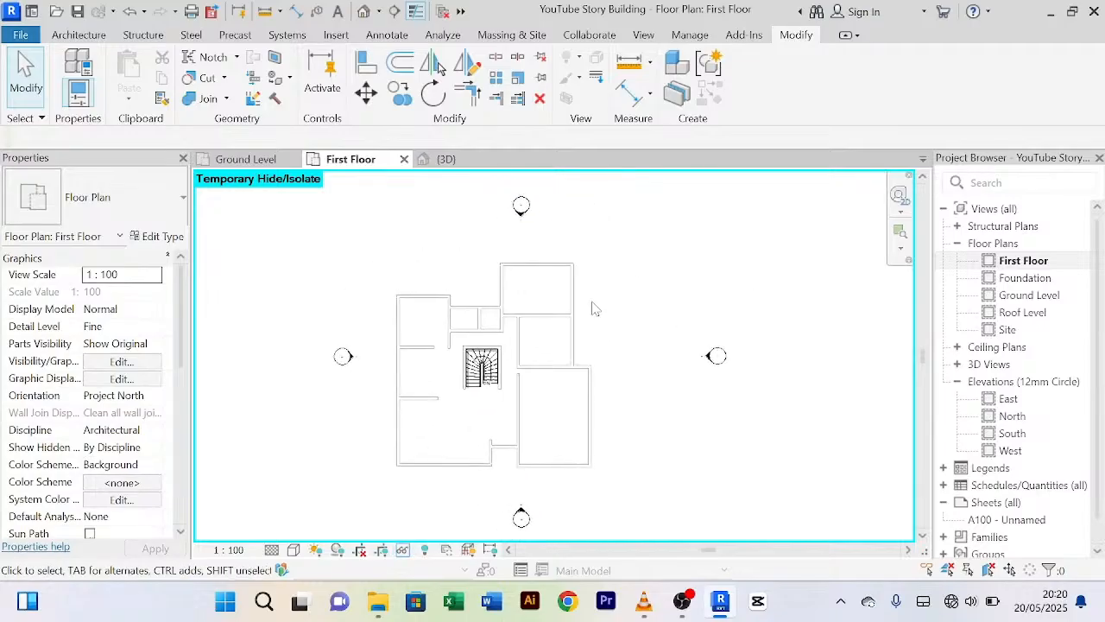
click(78, 35)
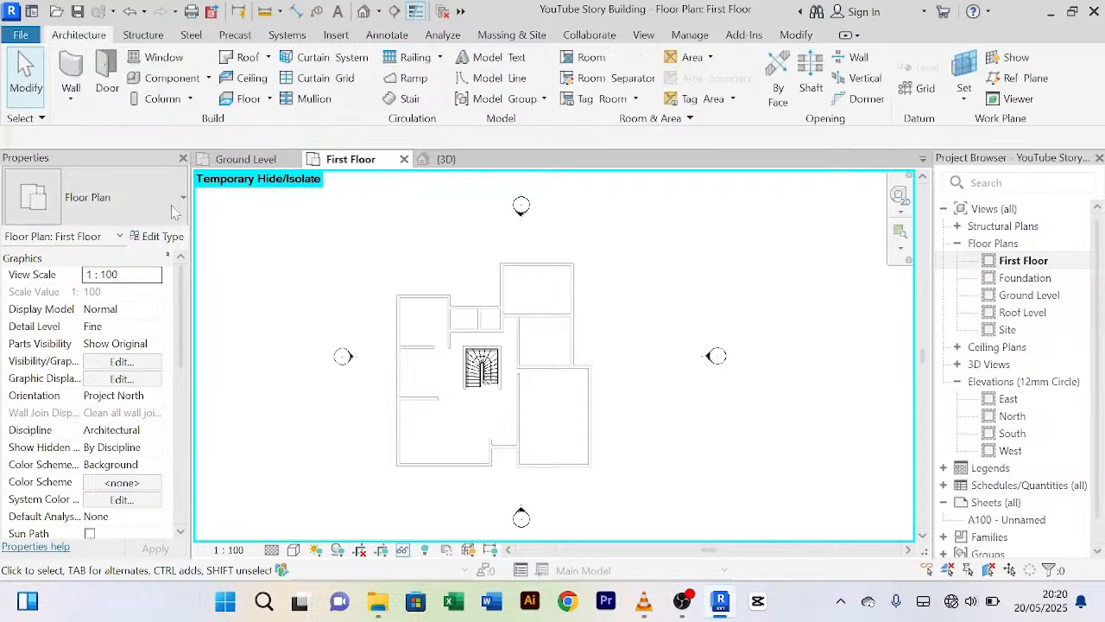
click(268, 98)
click(276, 127)
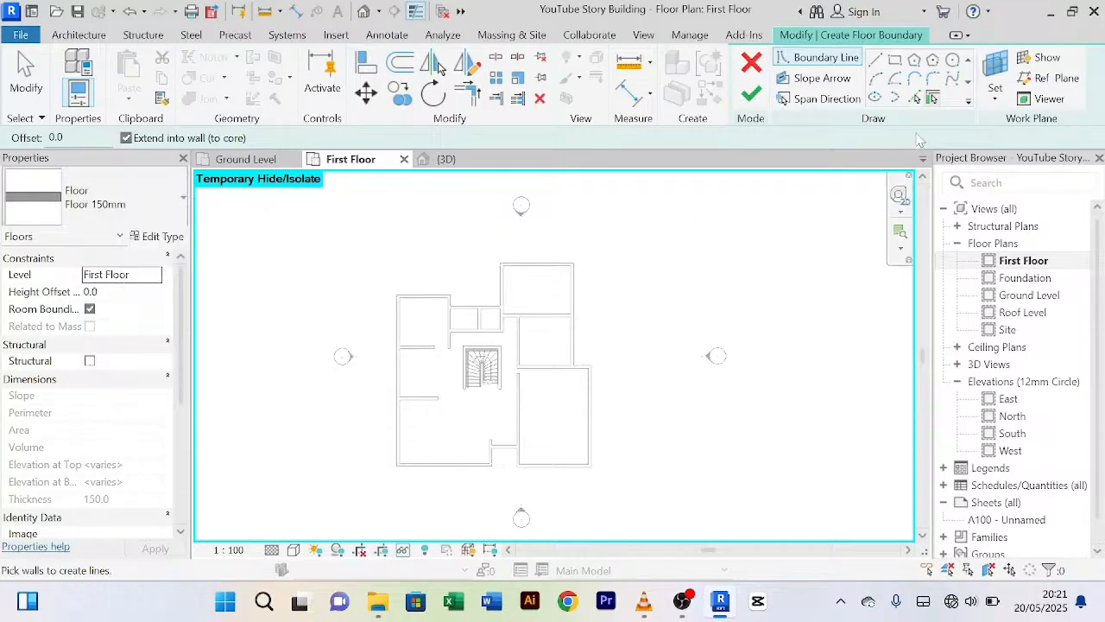
click(915, 99)
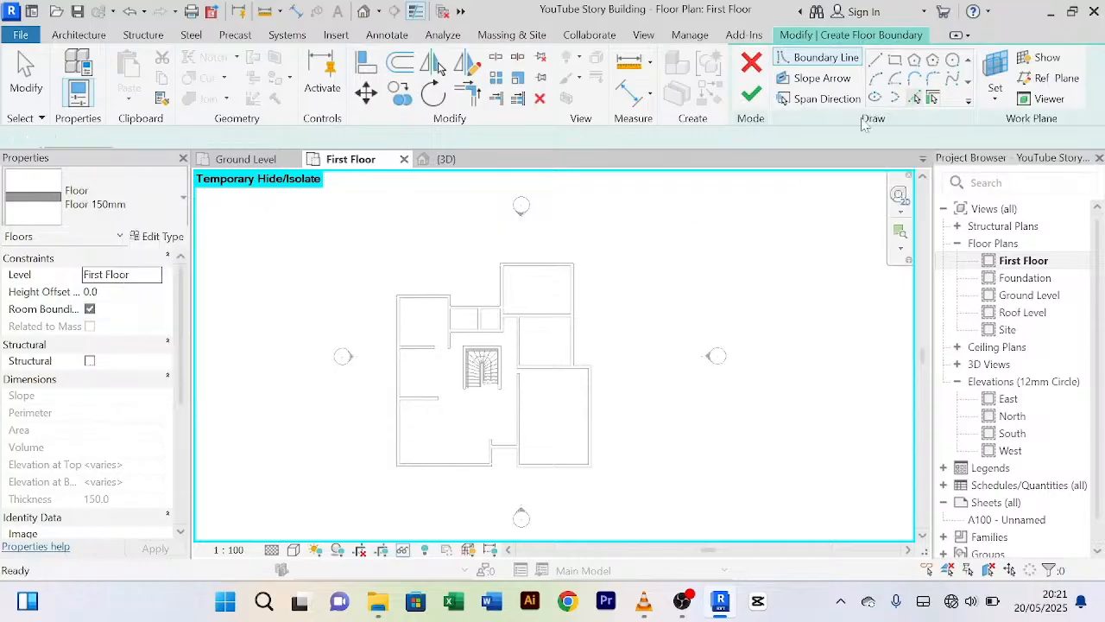
scroll(486, 281, up, 2)
scroll(432, 303, up, 2)
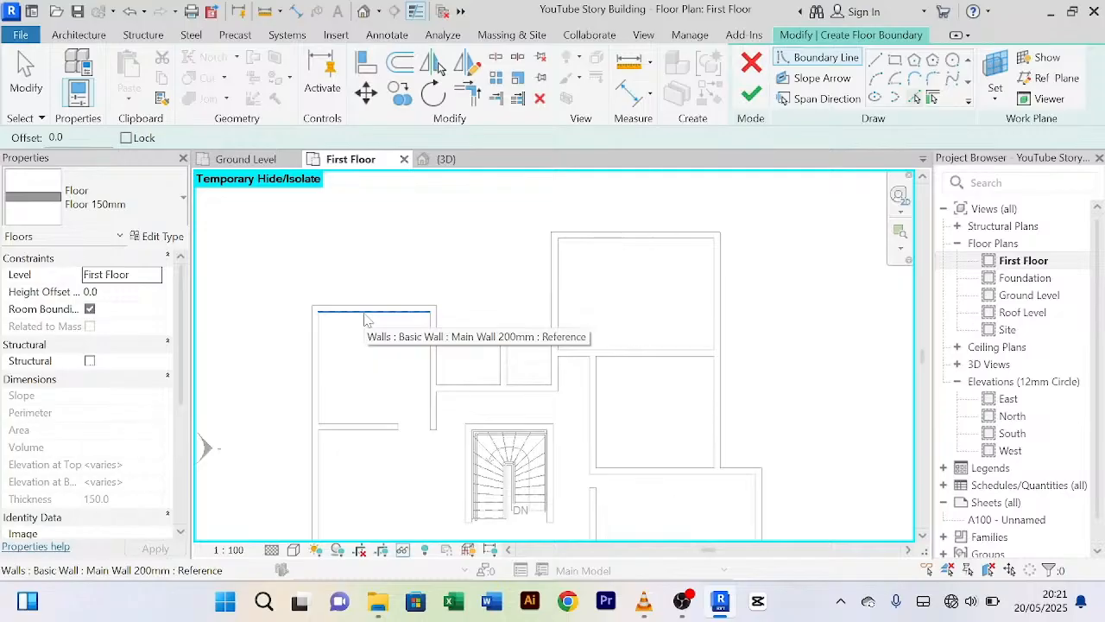
click(321, 395)
scroll(339, 398, down, 2)
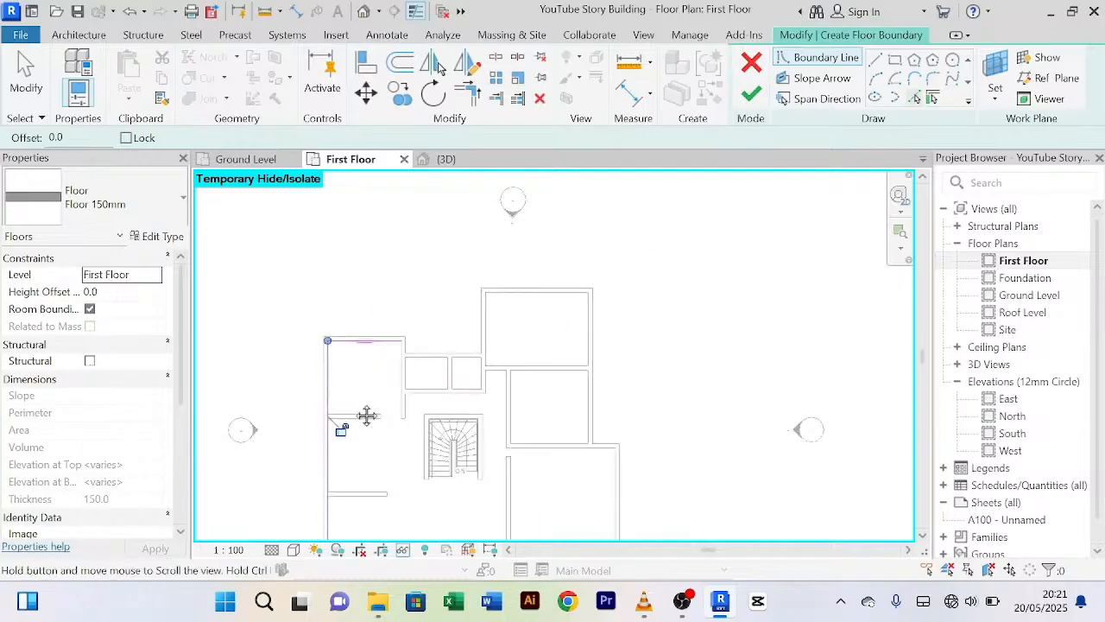
Step: Pick the inner faces of the southwest room's south wall and the southeast room's south and east walls as boundary lines
middle_drag(354, 409, 375, 289)
click(399, 474)
scroll(524, 453, up, 4)
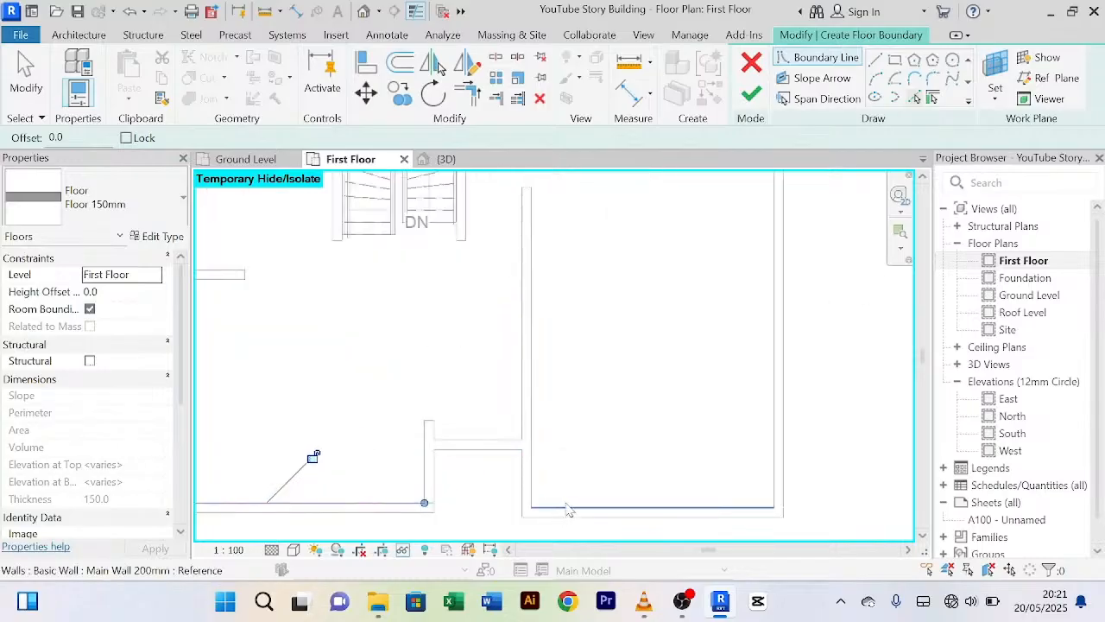
click(568, 510)
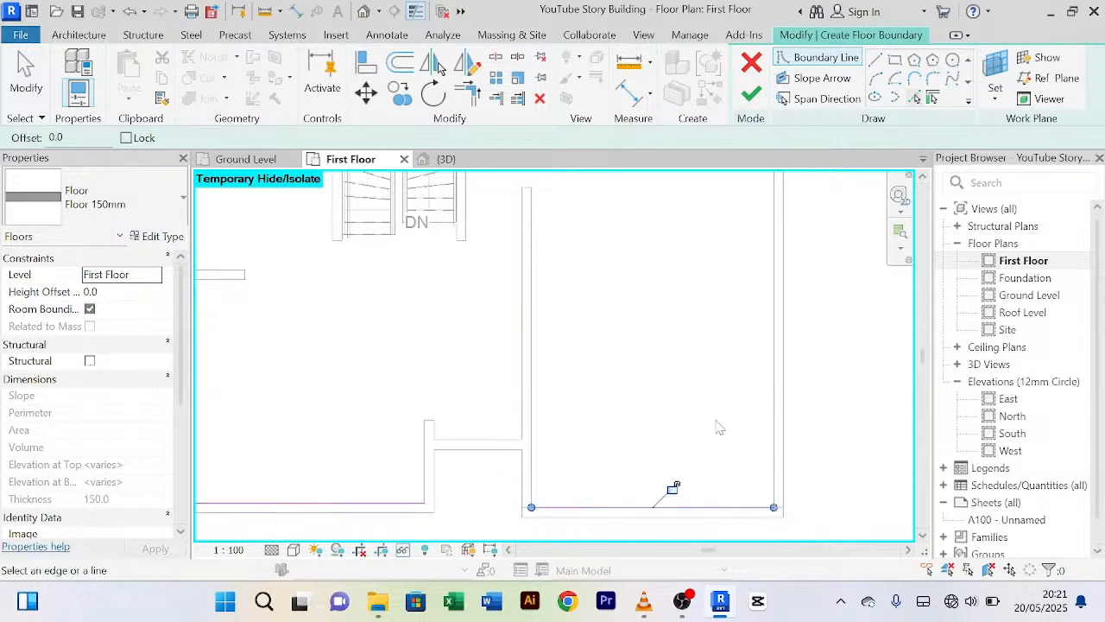
click(772, 407)
Step: Add boundary lines on the southeast room's north wall and on the inner east, north and west wall faces of the northeast rooms
scroll(610, 323, down, 2)
middle_drag(614, 288, 587, 467)
scroll(611, 426, up, 1)
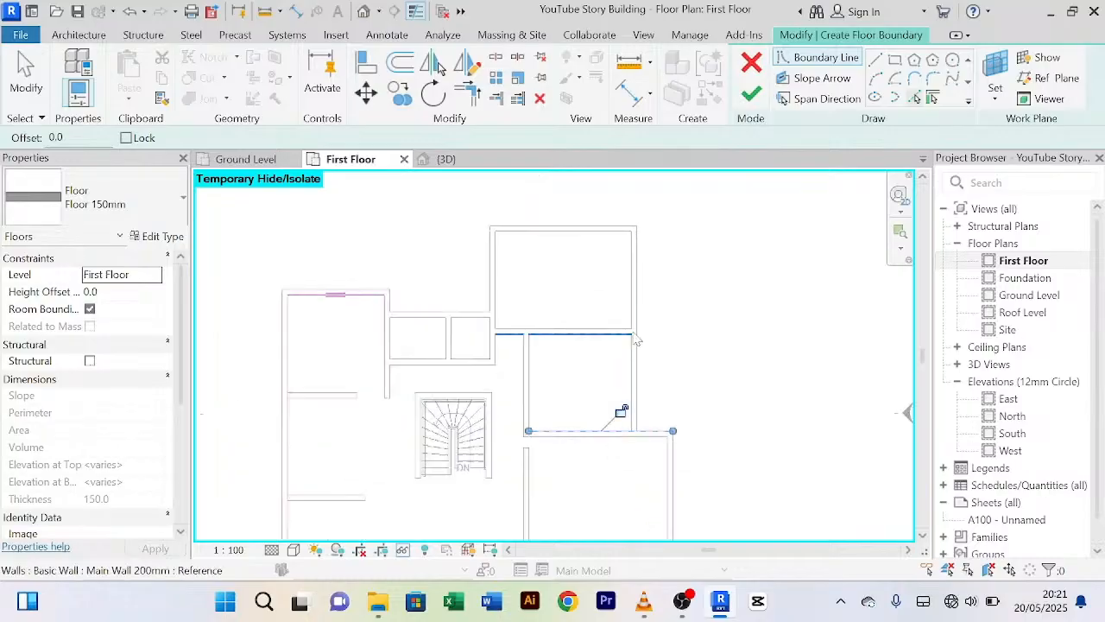
click(626, 416)
click(549, 234)
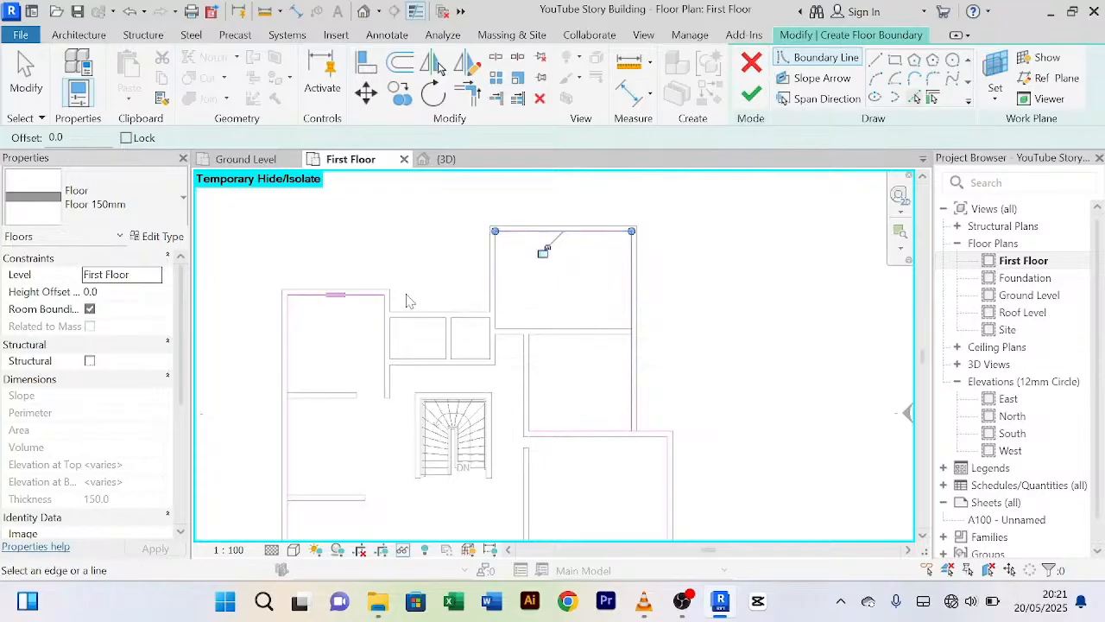
click(504, 293)
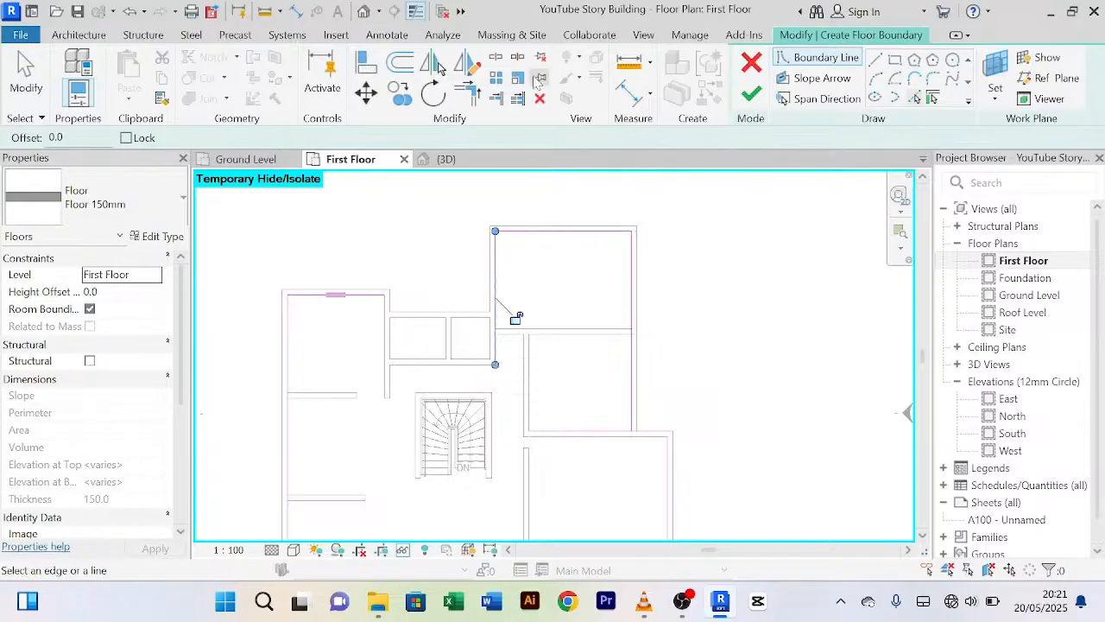
Step: Trim the northwest room's north boundary line into a corner with the northeast room's west line, keeping that line's upper part
click(467, 88)
click(378, 302)
click(505, 315)
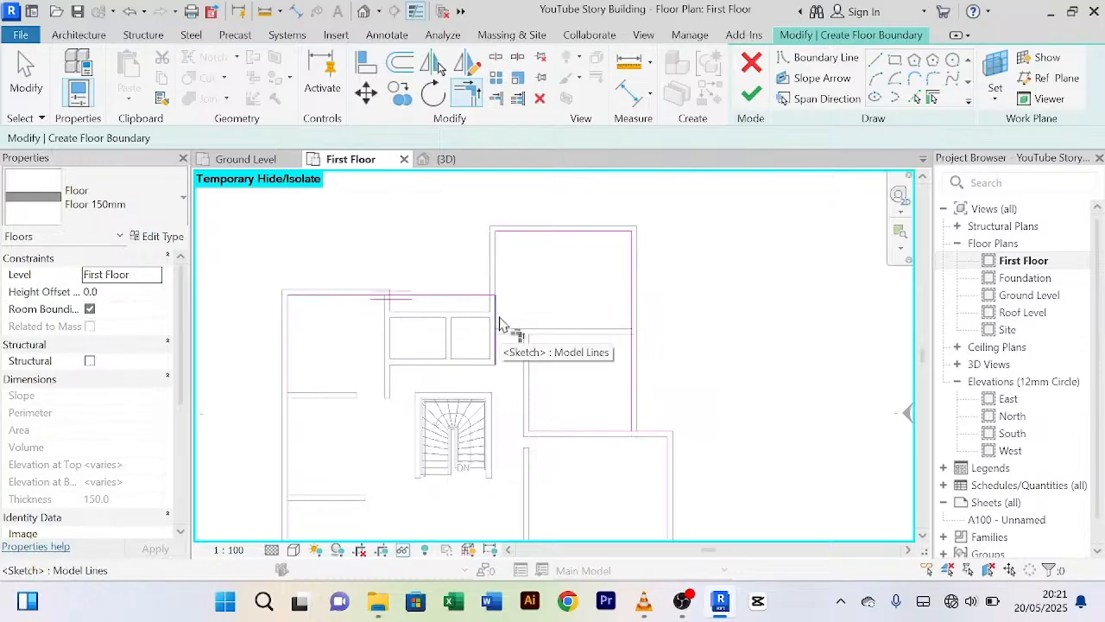
key(ctrl+z)
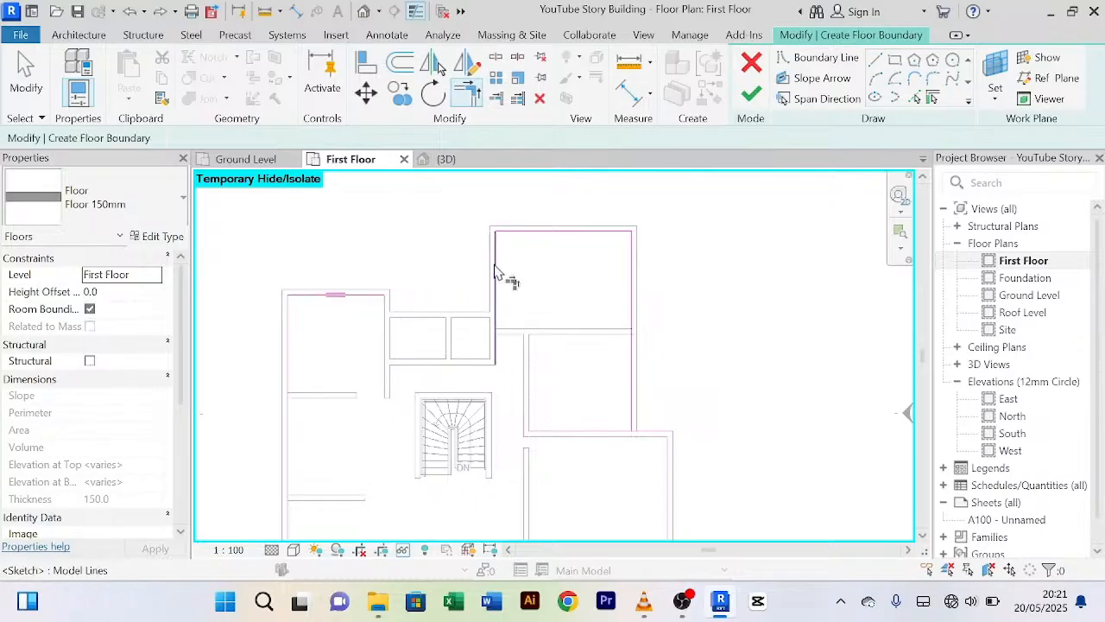
click(496, 272)
click(393, 296)
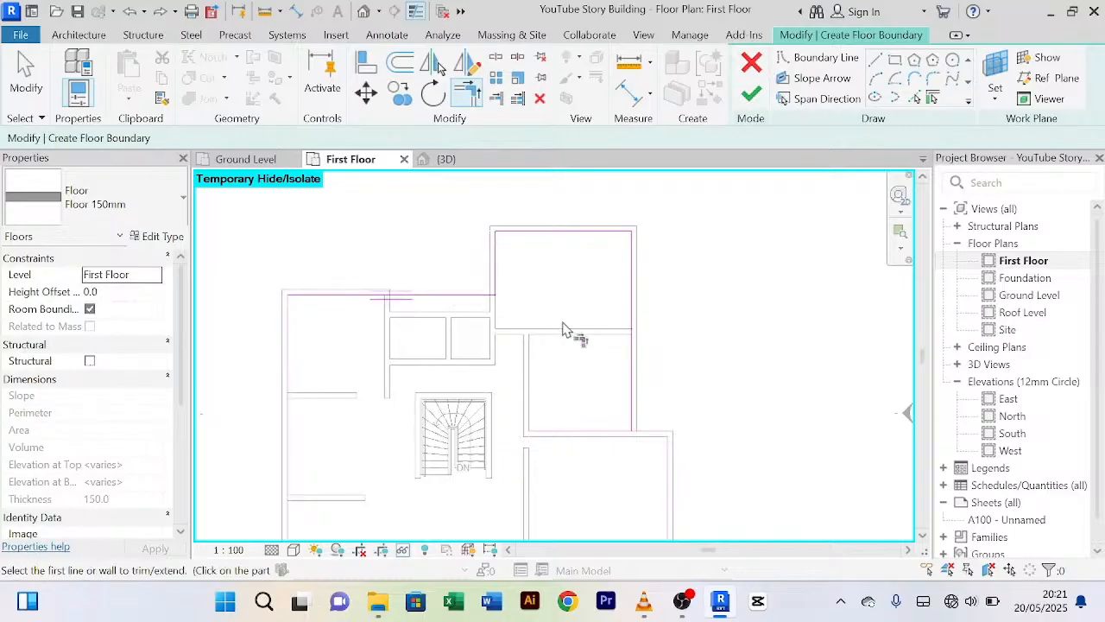
scroll(571, 349, down, 2)
middle_drag(576, 372, 580, 325)
scroll(580, 324, up, 1)
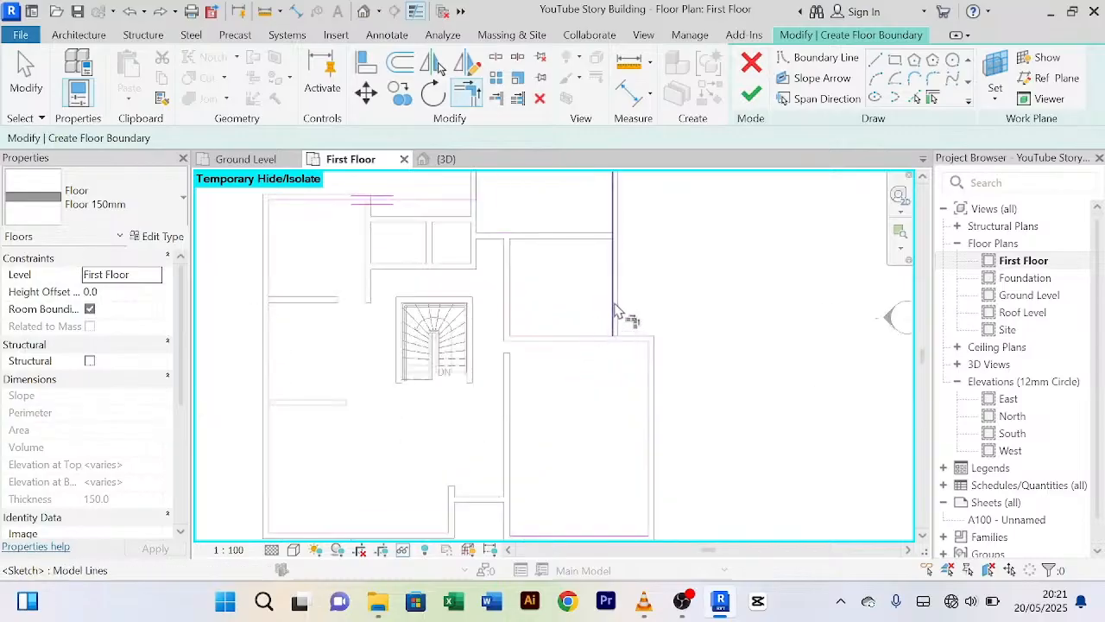
scroll(607, 447, down, 2)
middle_drag(607, 447, 582, 394)
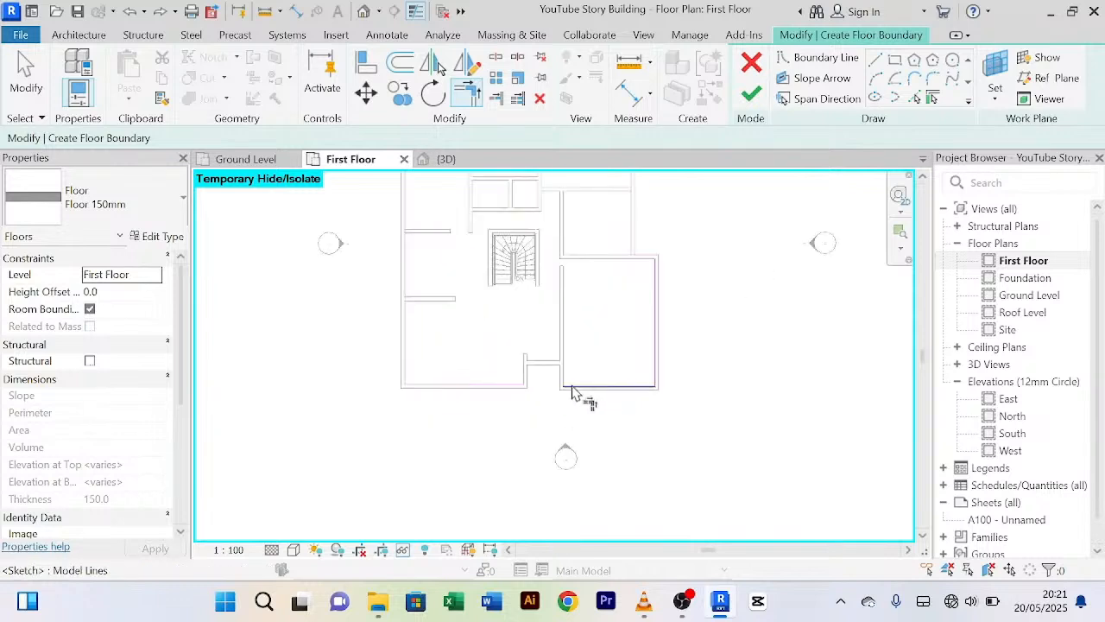
scroll(584, 395, up, 3)
click(555, 388)
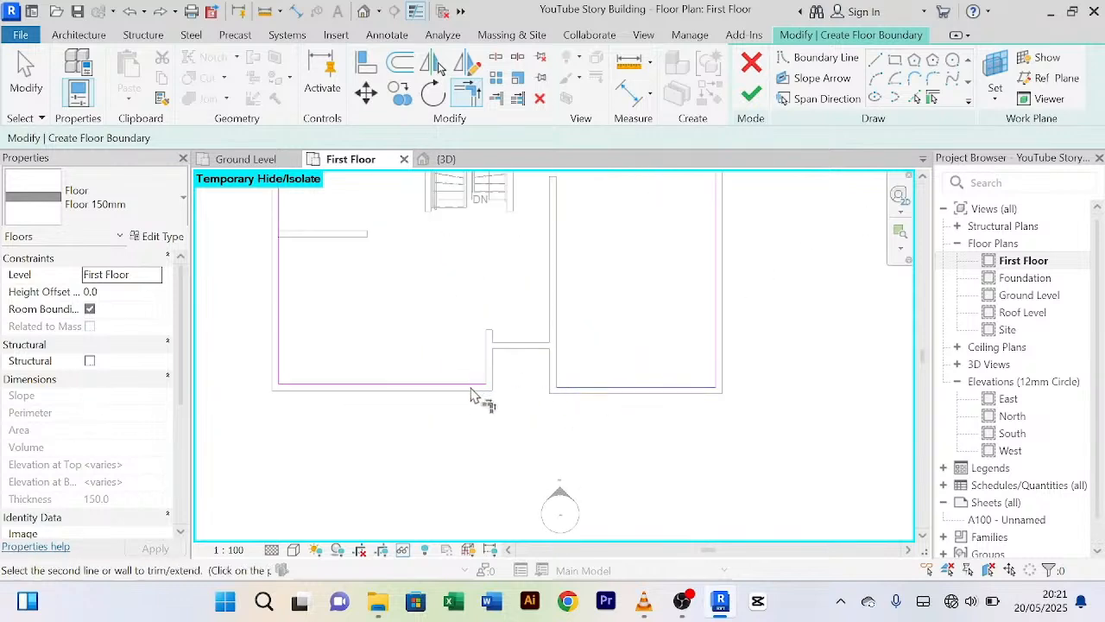
right_click(463, 339)
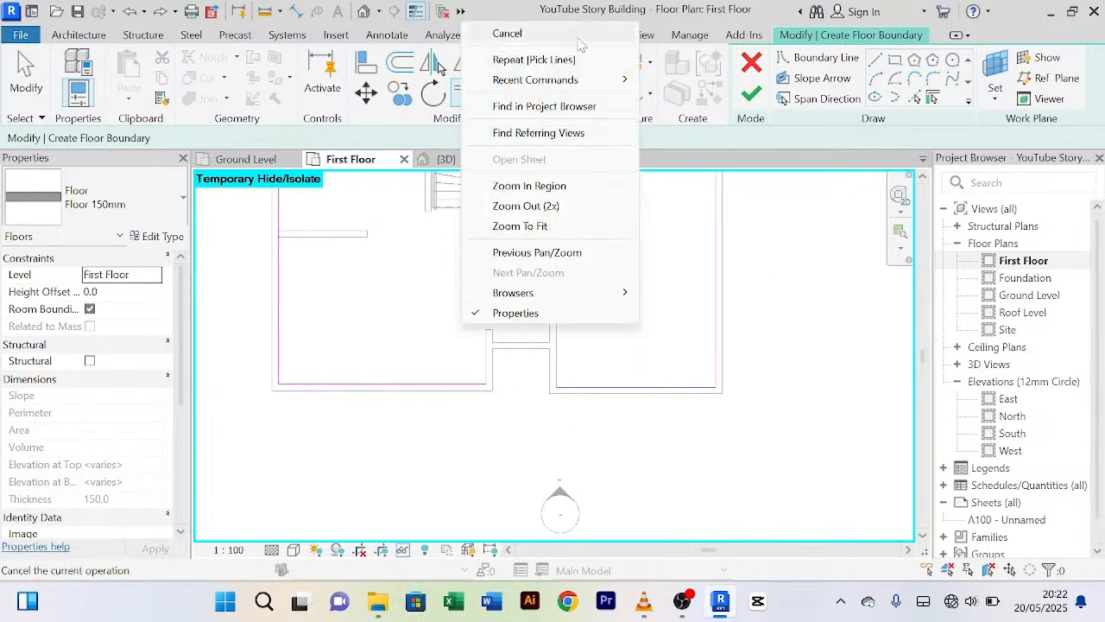
click(507, 32)
scroll(429, 322, down, 2)
middle_drag(429, 322, 464, 279)
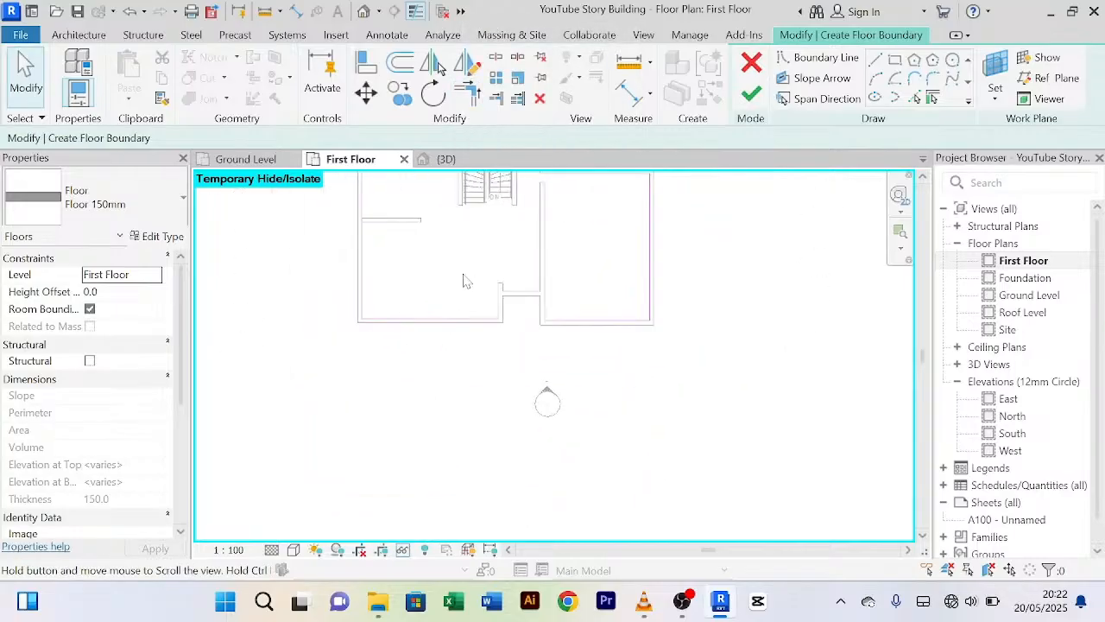
scroll(469, 310, up, 2)
scroll(504, 334, up, 1)
middle_drag(569, 342, 560, 349)
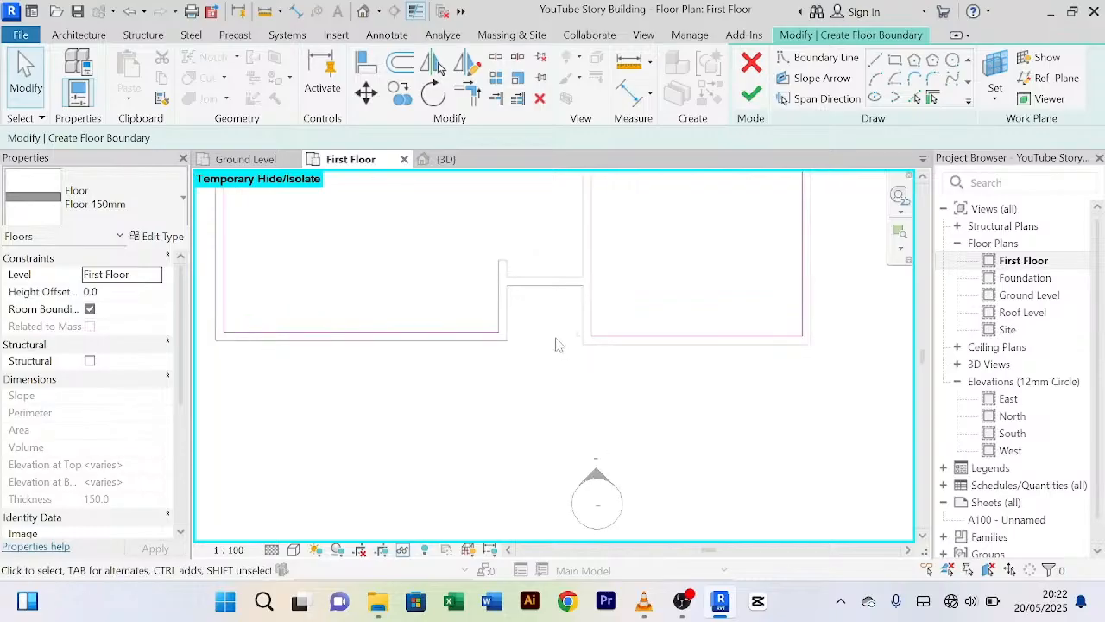
click(467, 92)
click(469, 331)
right_click(343, 221)
click(387, 234)
right_click(357, 200)
click(380, 216)
right_click(365, 200)
click(401, 216)
scroll(401, 220, down, 1)
middle_drag(401, 221, 336, 257)
scroll(428, 330, up, 2)
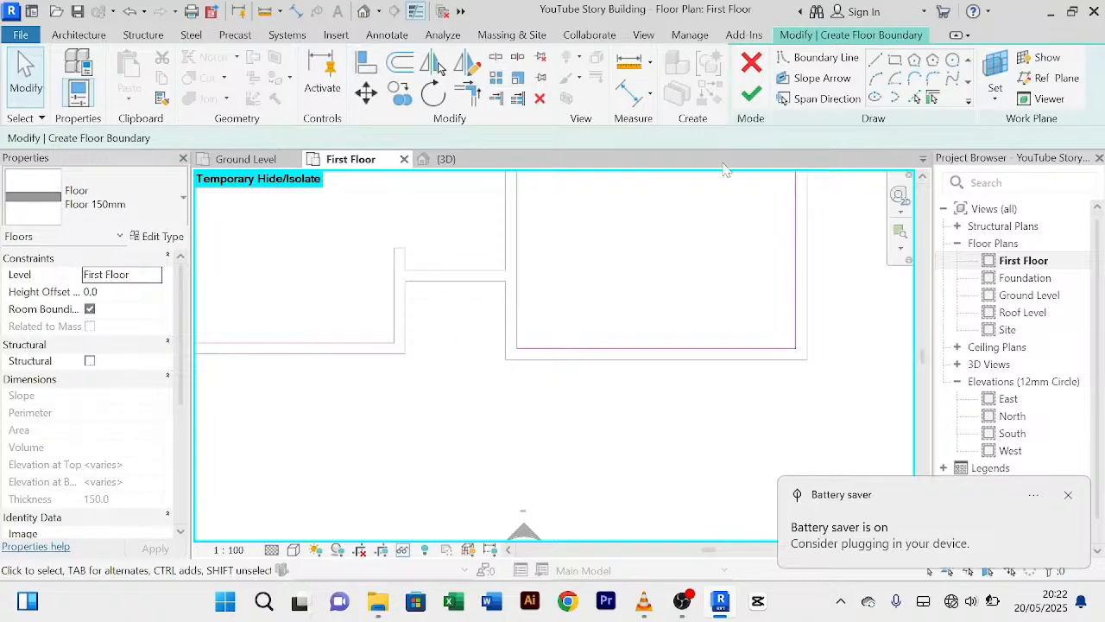
click(875, 60)
click(516, 348)
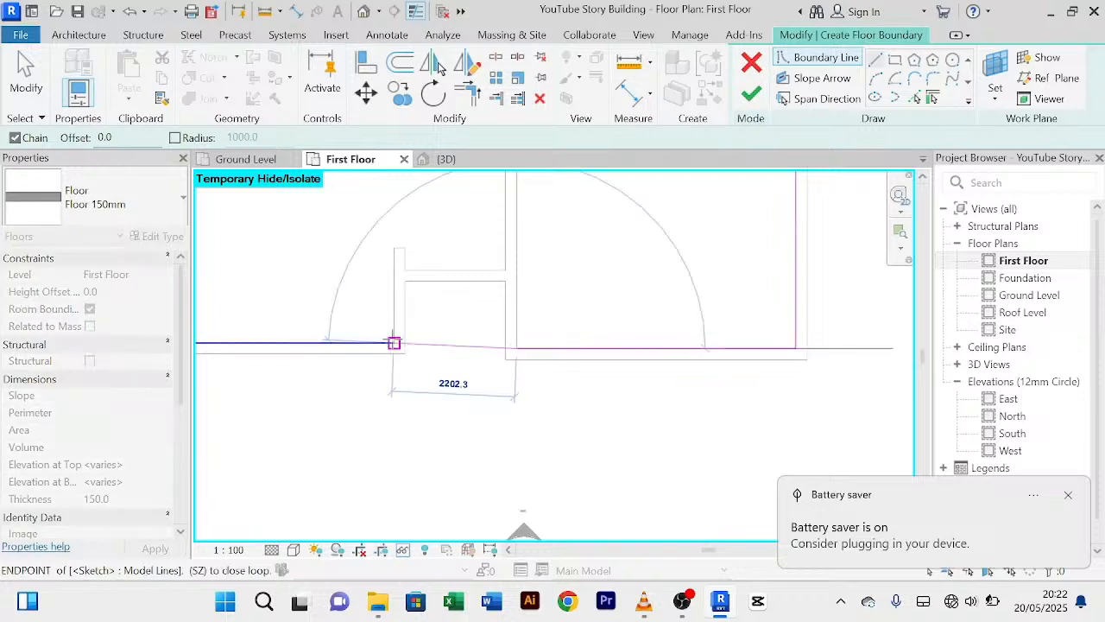
scroll(418, 357, up, 2)
right_click(413, 357)
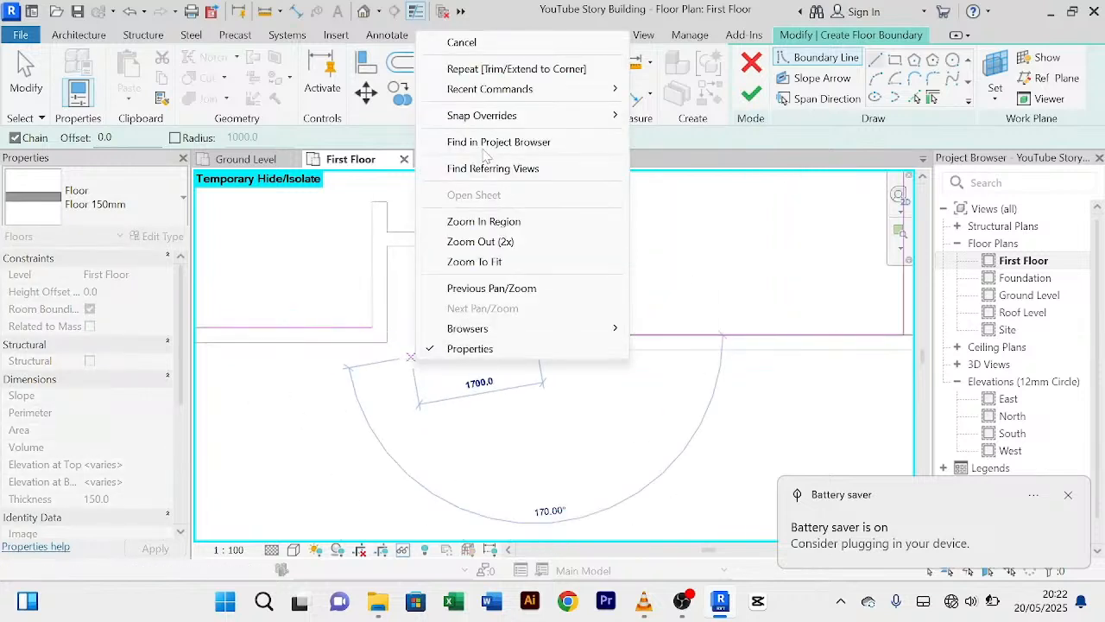
click(461, 42)
right_click(441, 375)
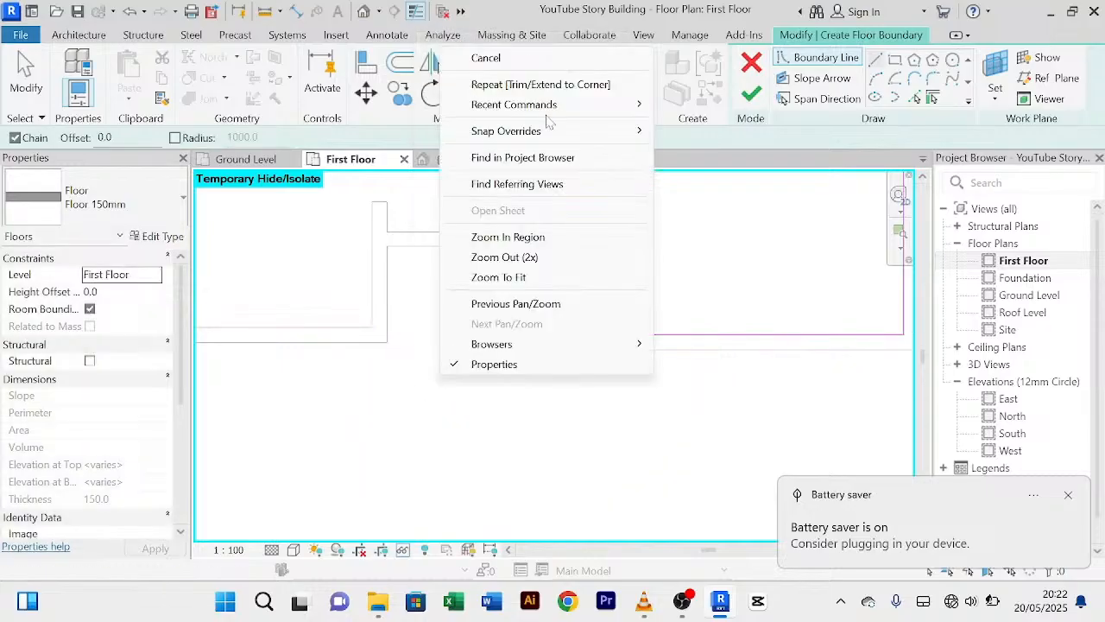
click(485, 58)
Step: Examine the floor boundary around the whole outline for gaps, especially between the two south rooms
middle_drag(388, 366, 435, 434)
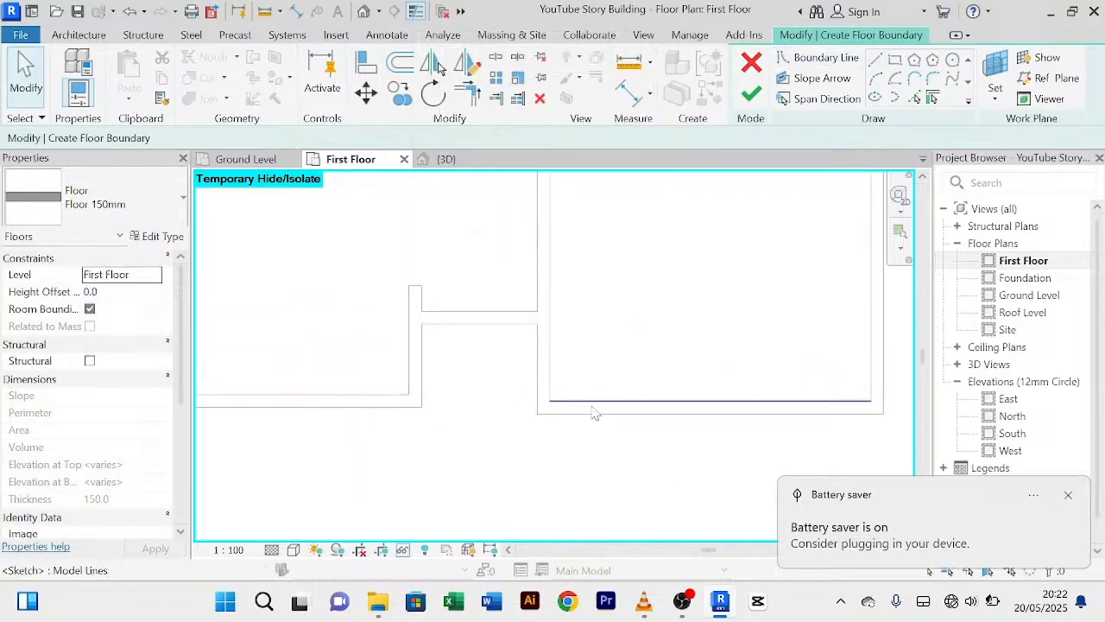
scroll(485, 408, down, 1)
scroll(456, 419, down, 1)
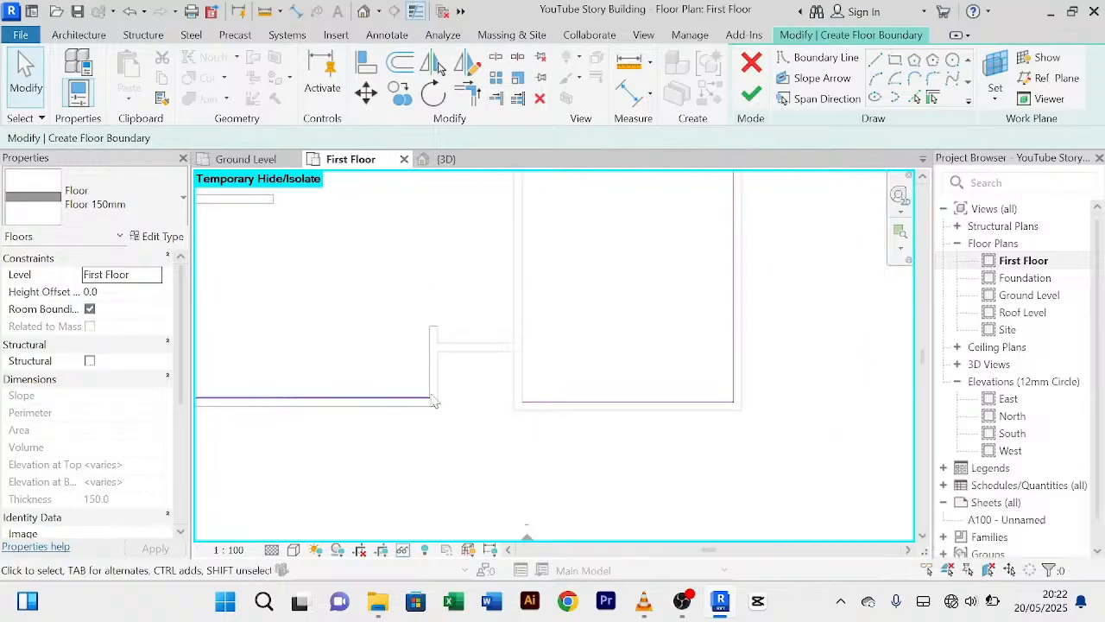
scroll(454, 412, down, 4)
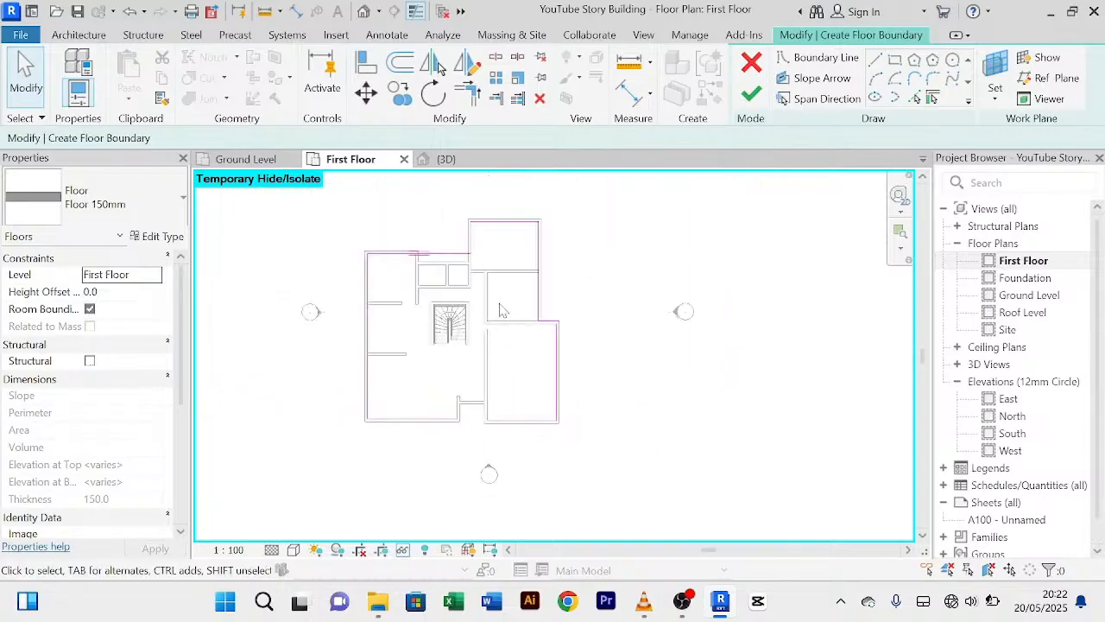
scroll(475, 292, up, 2)
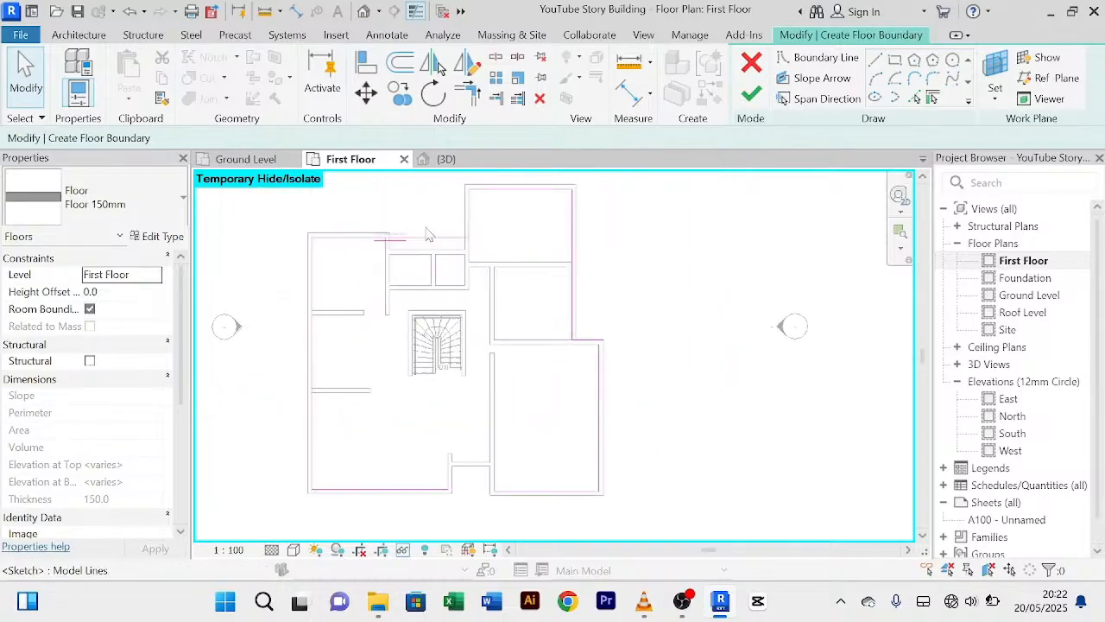
scroll(492, 358, up, 4)
scroll(514, 389, down, 4)
scroll(534, 412, up, 1)
middle_drag(535, 413, 526, 306)
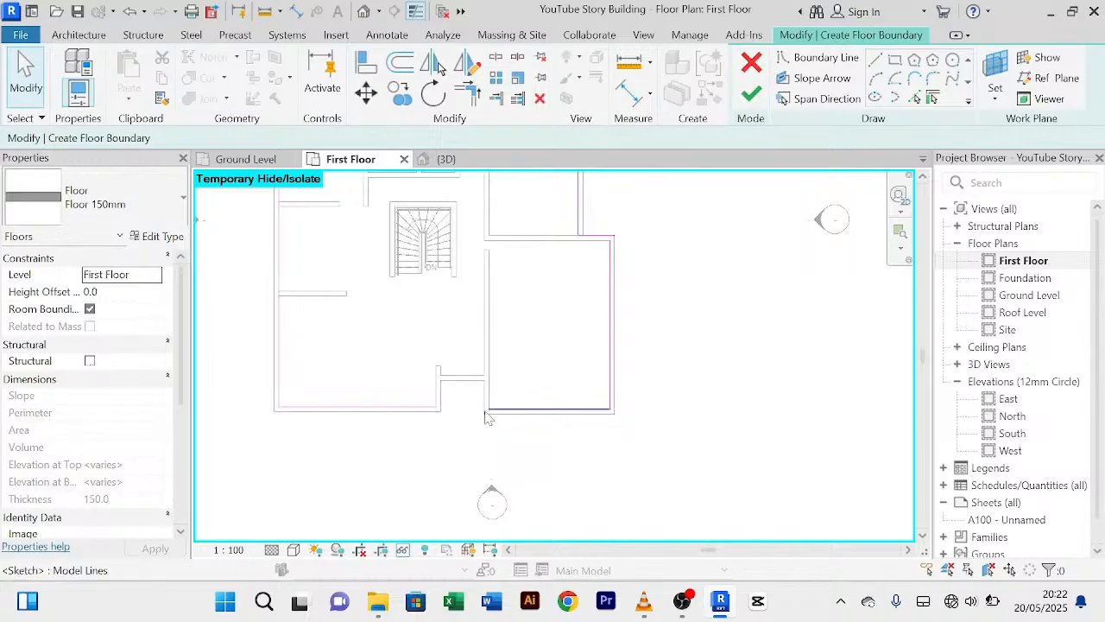
Step: Pick the outer faces of the three walls around the south recess as boundary lines
scroll(495, 404, up, 2)
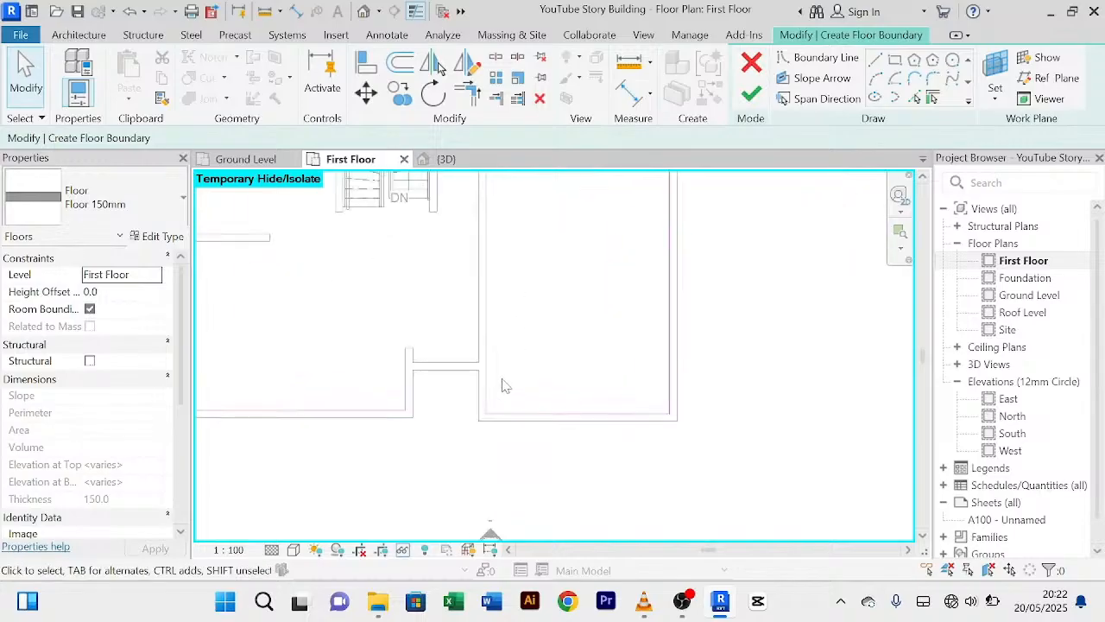
click(915, 97)
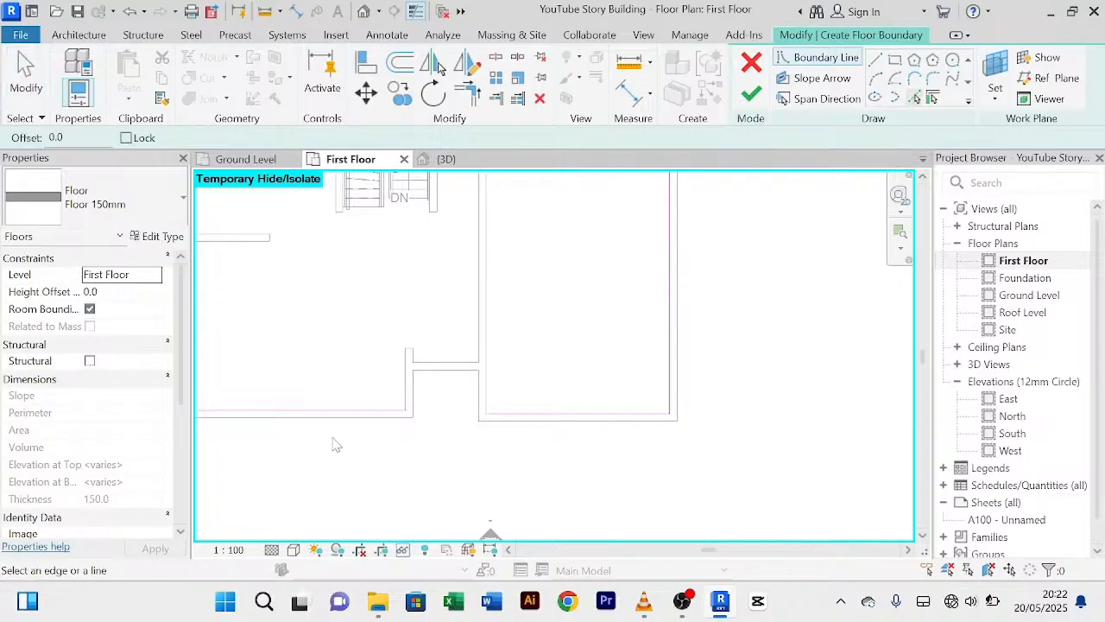
click(480, 392)
click(432, 368)
scroll(415, 398, up, 2)
scroll(416, 400, up, 2)
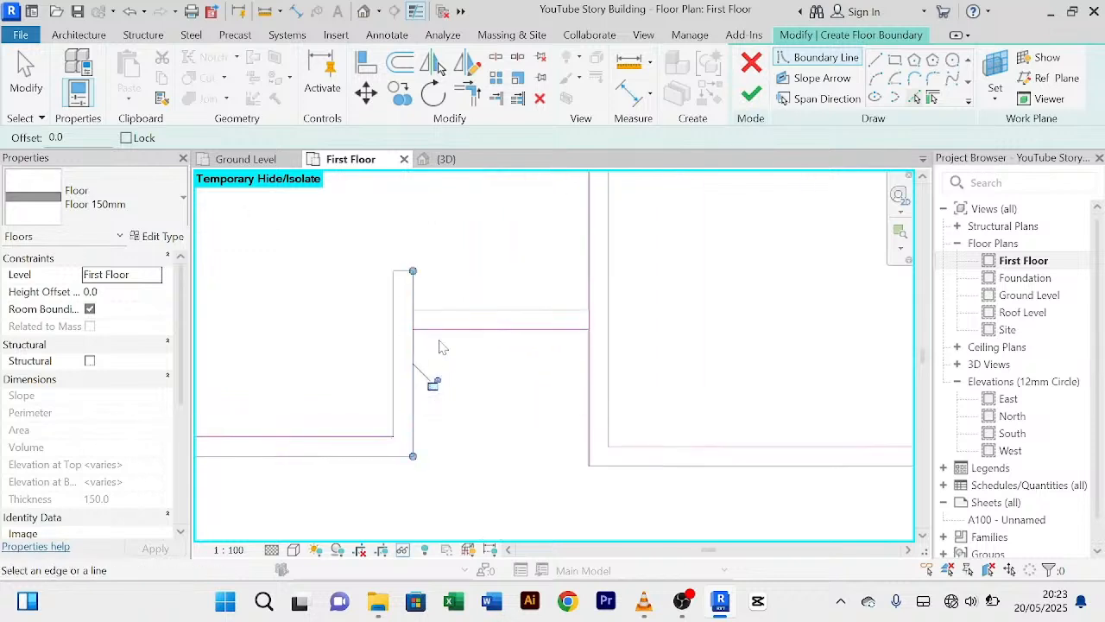
Step: Pick the inner faces of the south recess's back wall and west side wall as boundary lines, and end line picking
click(468, 310)
click(393, 360)
right_click(472, 268)
click(492, 279)
right_click(466, 245)
click(506, 254)
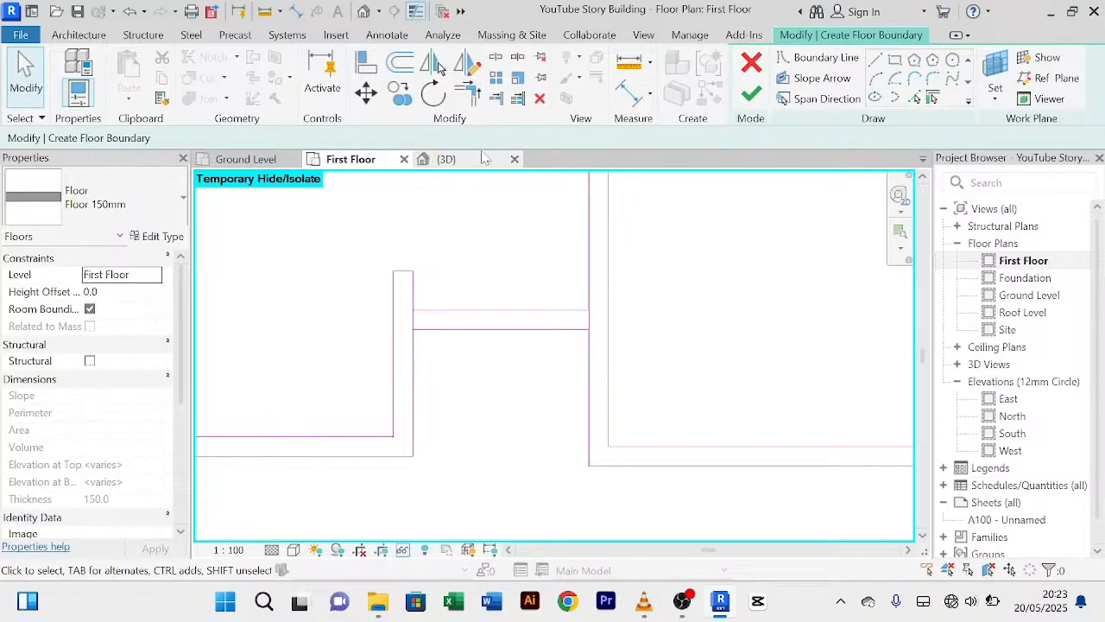
Step: Trim the recess's back boundary line into corners with the vertical lines on its west and east sides, and end trimming
click(467, 93)
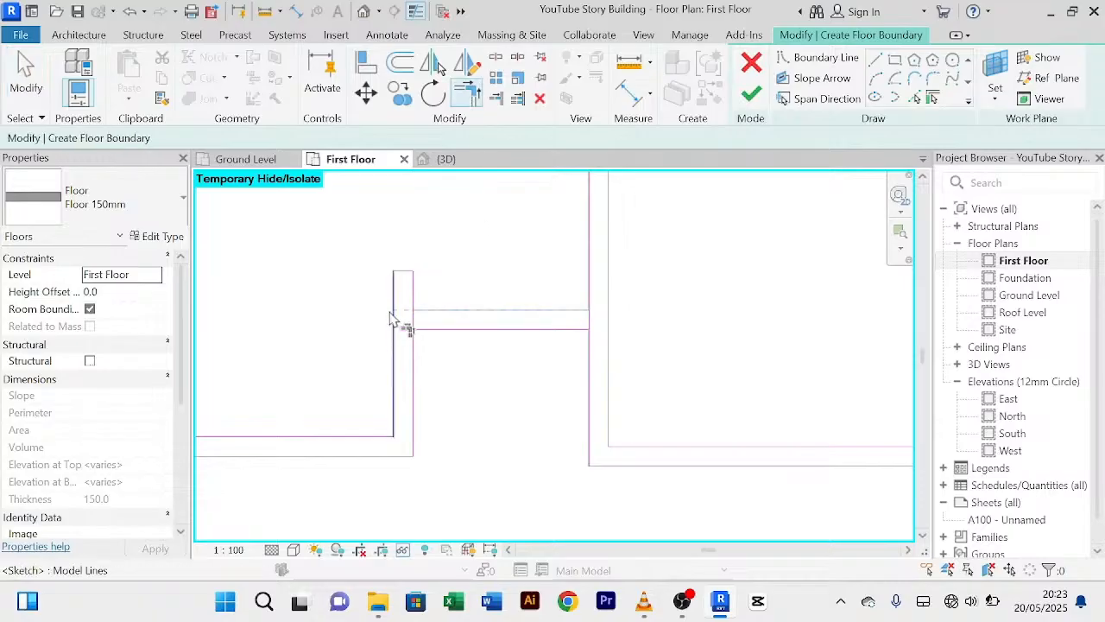
click(572, 310)
click(590, 359)
right_click(530, 256)
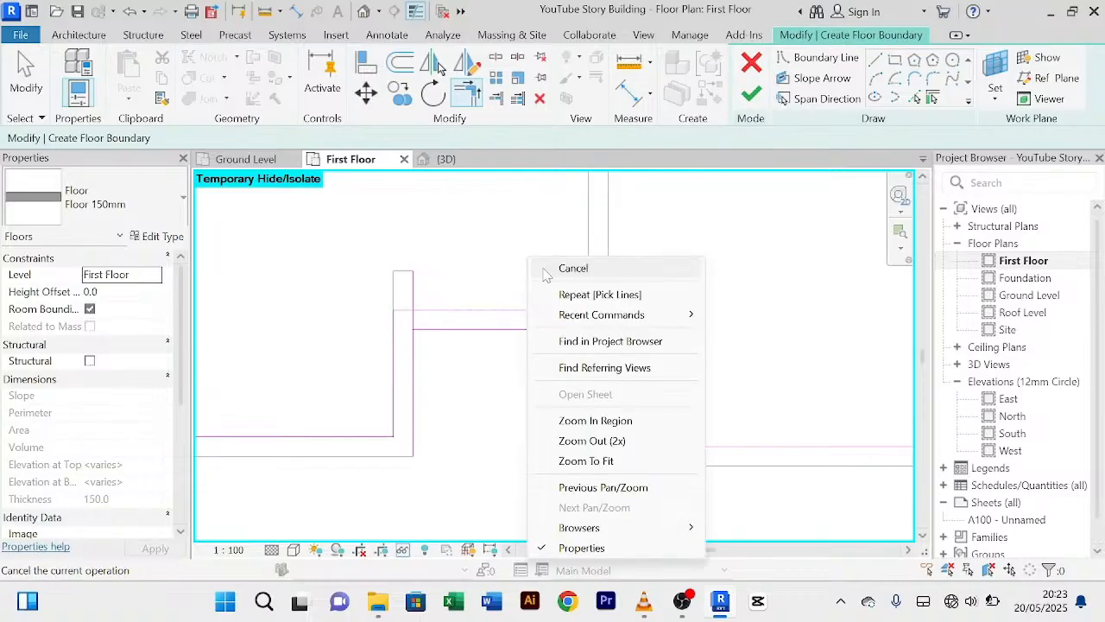
click(542, 267)
right_click(515, 238)
click(521, 249)
Step: Delete the three boundary lines on the outer wall faces of the south recess
click(477, 328)
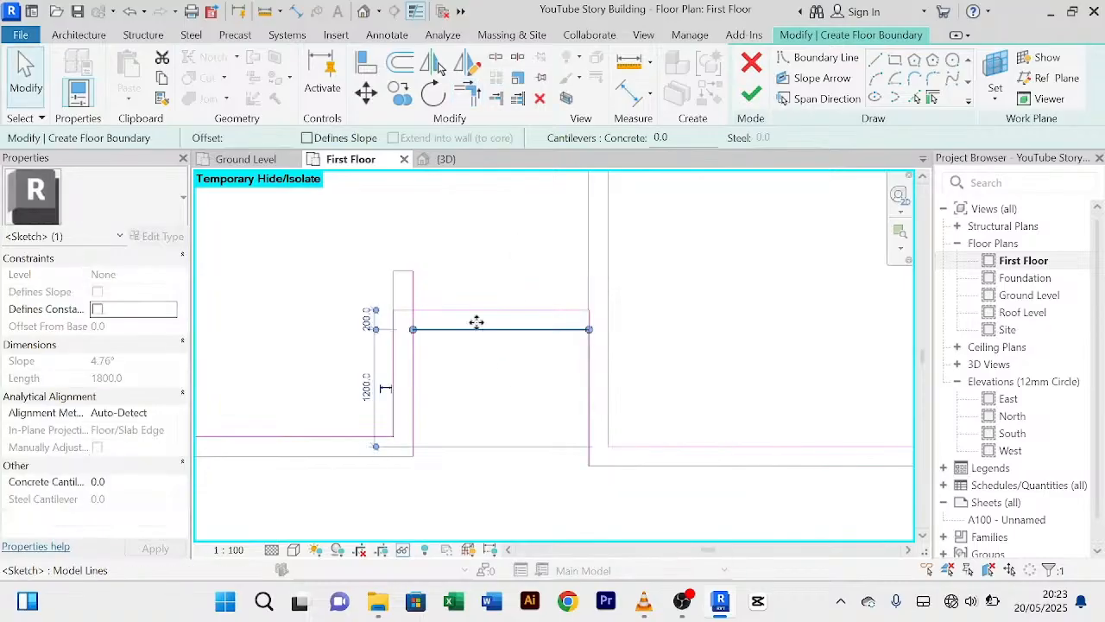
key(Escape)
click(414, 408)
key(Escape)
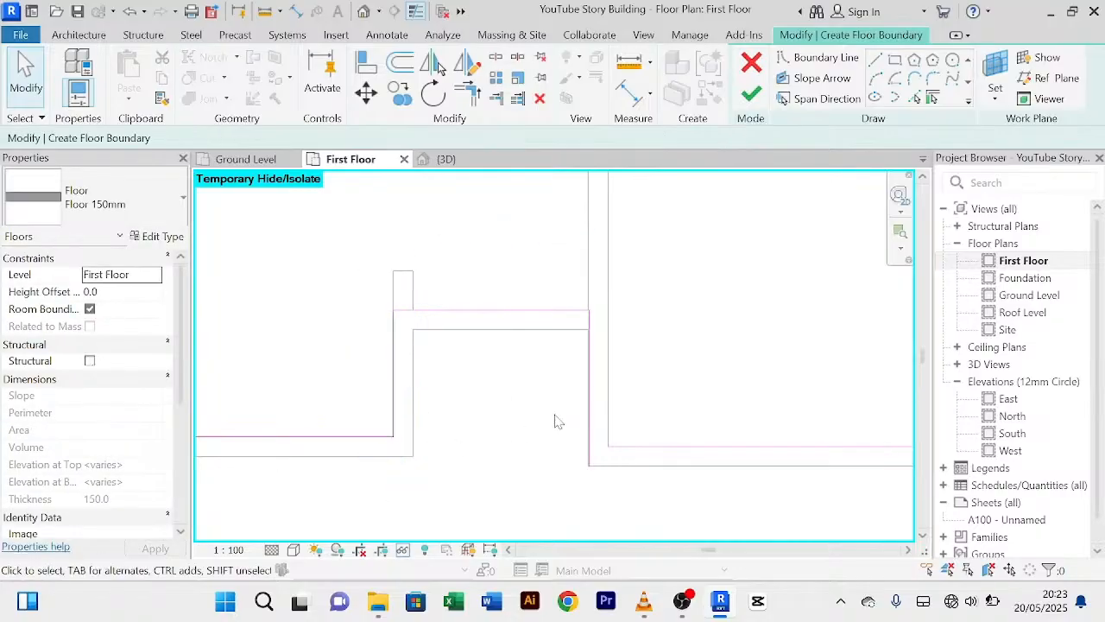
click(589, 425)
key(Escape)
Step: Pick the inner face of the southeast room's west wall as a boundary line and trim it into a corner with the recess's back line
click(915, 97)
click(617, 379)
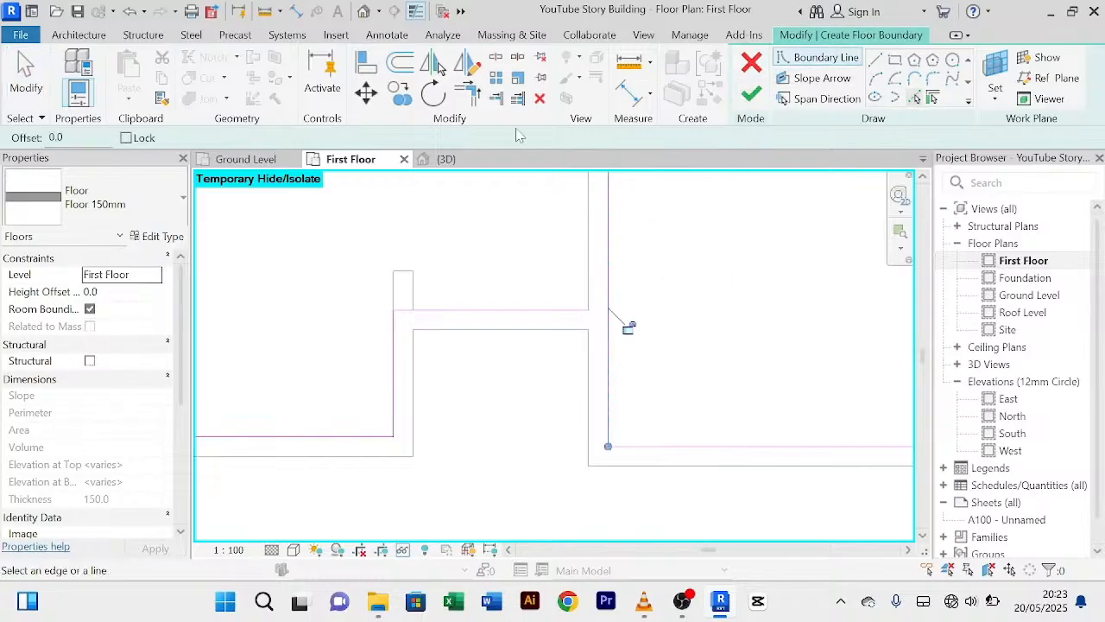
click(471, 98)
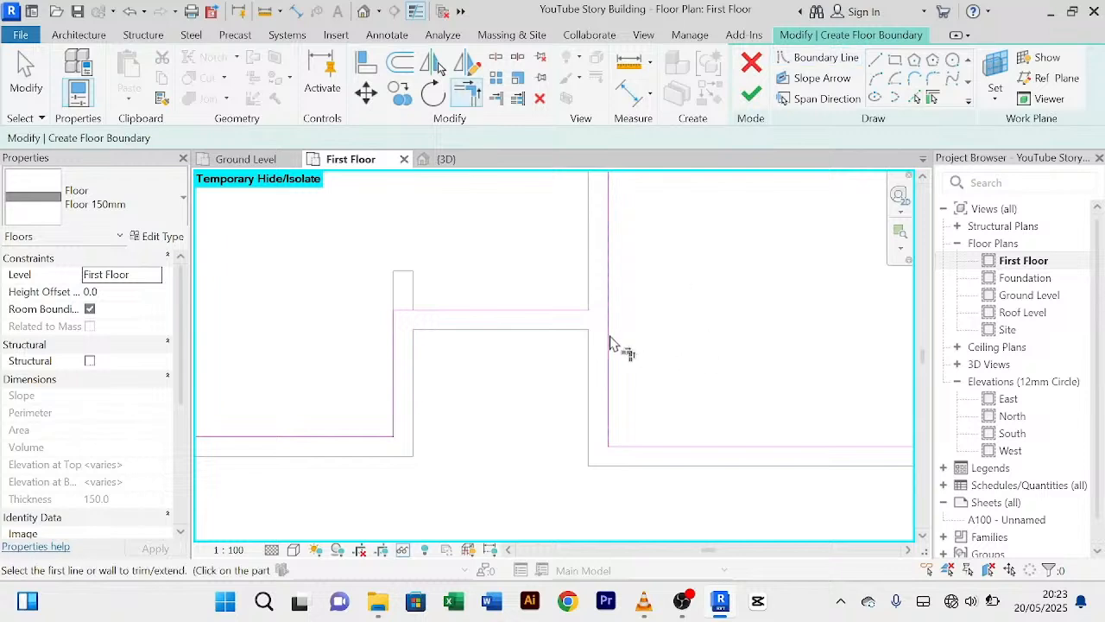
right_click(672, 277)
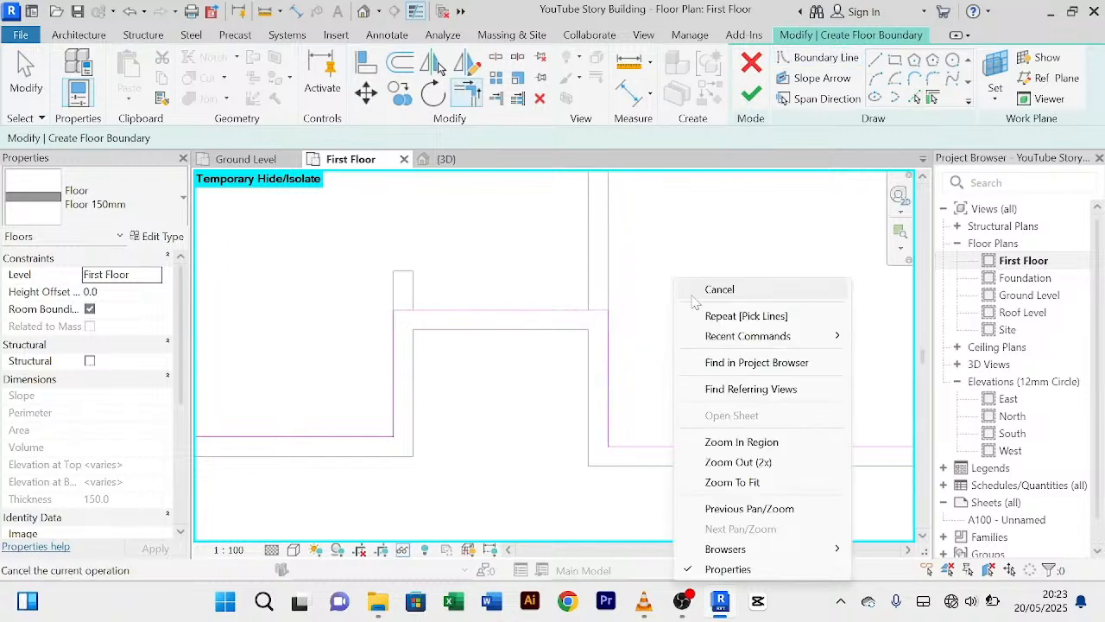
click(692, 292)
right_click(652, 255)
click(679, 269)
scroll(679, 271, down, 3)
scroll(565, 452, down, 3)
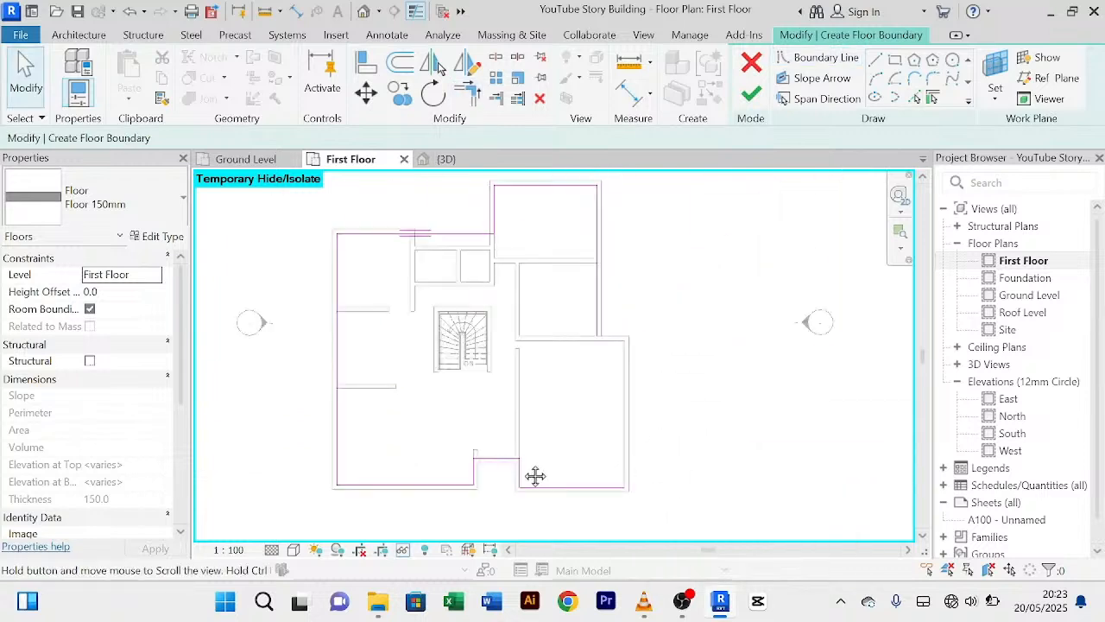
Step: Try to finish the first-floor slab boundary sketch and return to editing its lines
scroll(525, 435, up, 1)
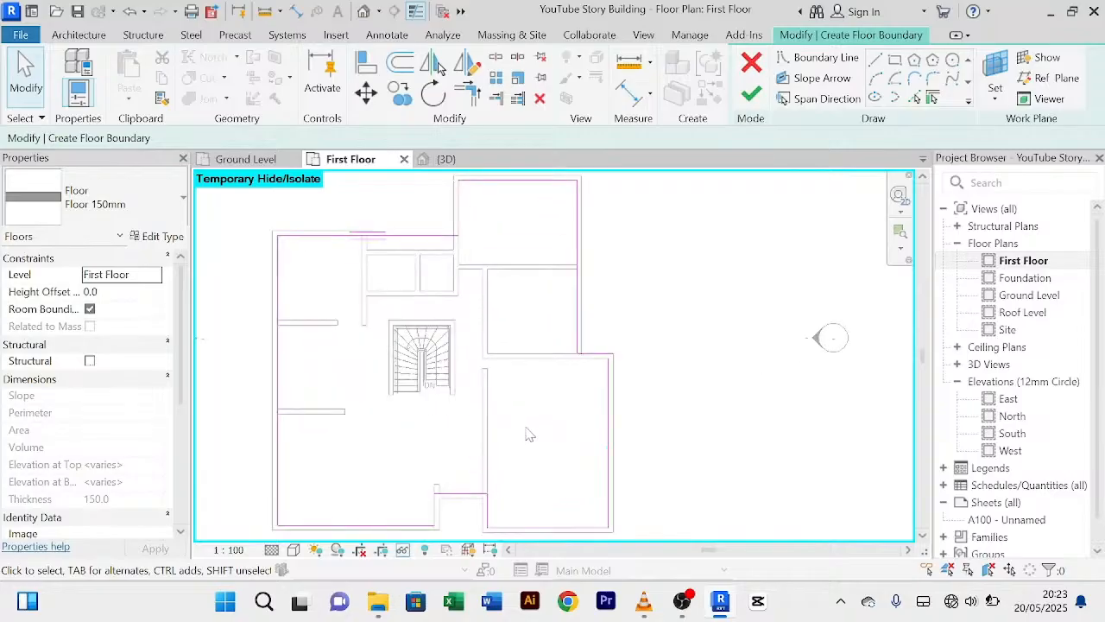
scroll(529, 434, down, 2)
middle_drag(565, 375, 583, 378)
click(751, 92)
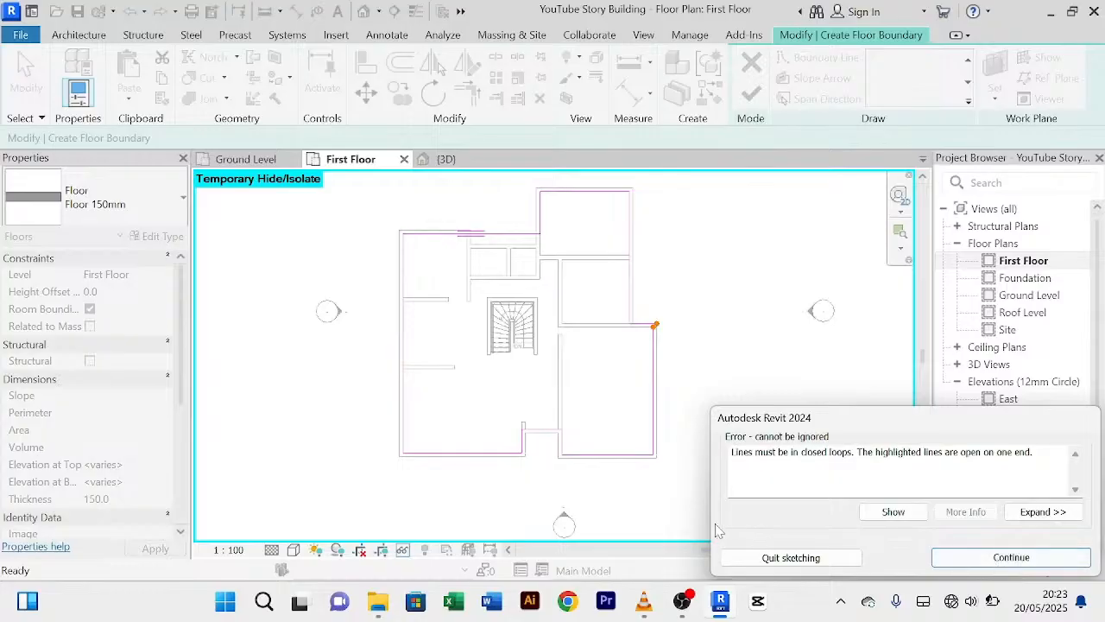
click(995, 560)
Step: Delete the short horizontal boundary line on the outer face of the southeast room's north wall
scroll(629, 325, up, 5)
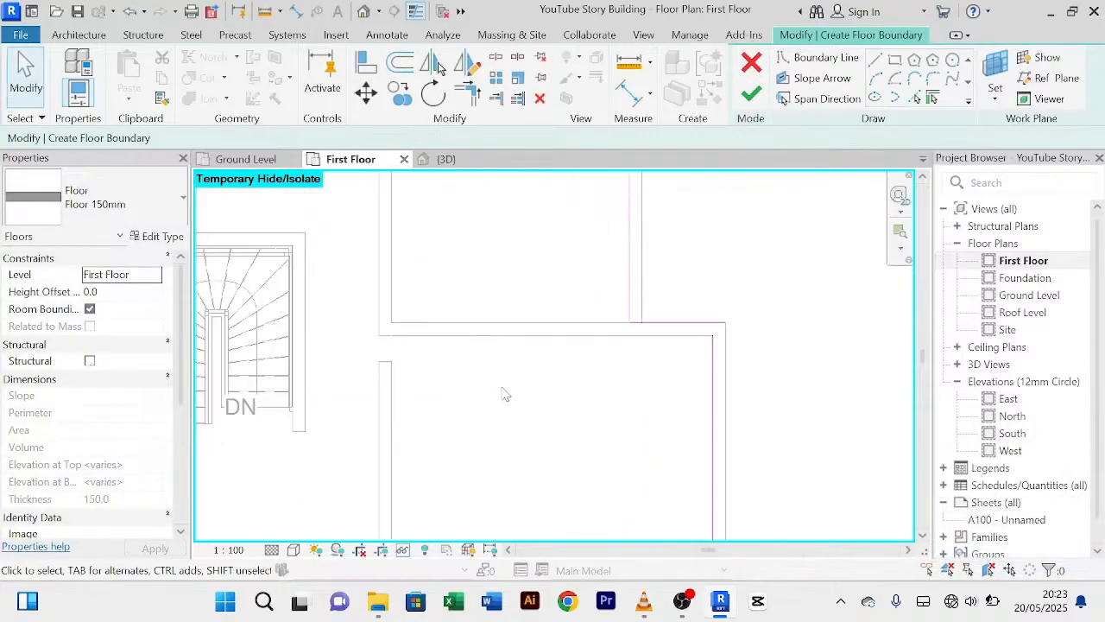
scroll(798, 344, down, 1)
middle_drag(797, 344, 618, 318)
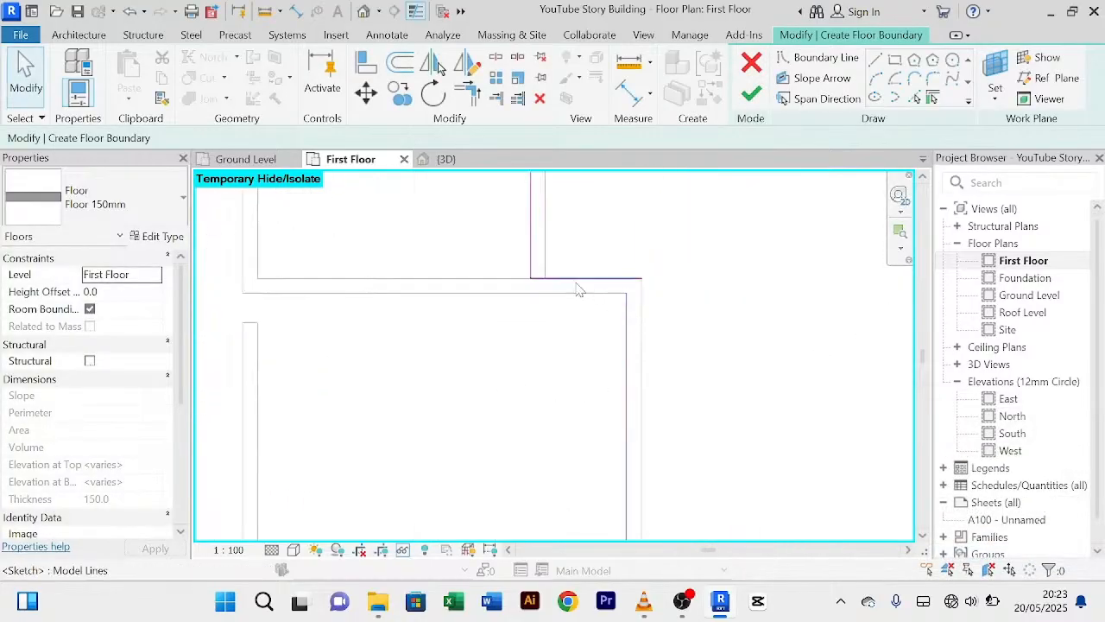
scroll(597, 302, down, 1)
click(595, 294)
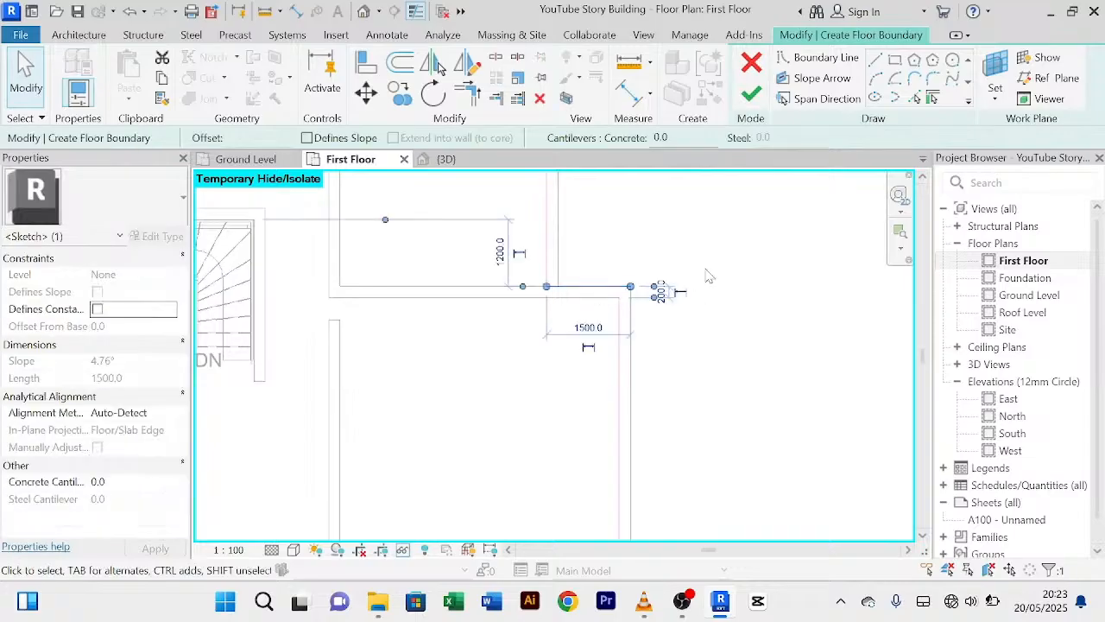
key(Delete)
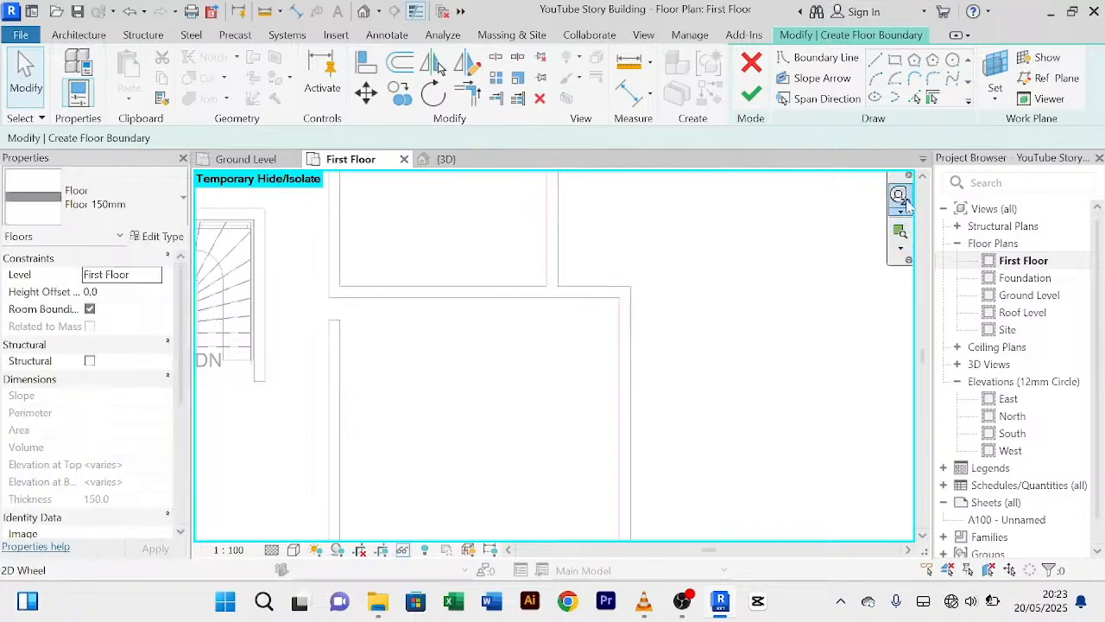
Step: Pick the inner face of the southeast room's north wall as a boundary line and trim it into a corner with the northeast room's east line
click(914, 97)
click(575, 294)
click(475, 93)
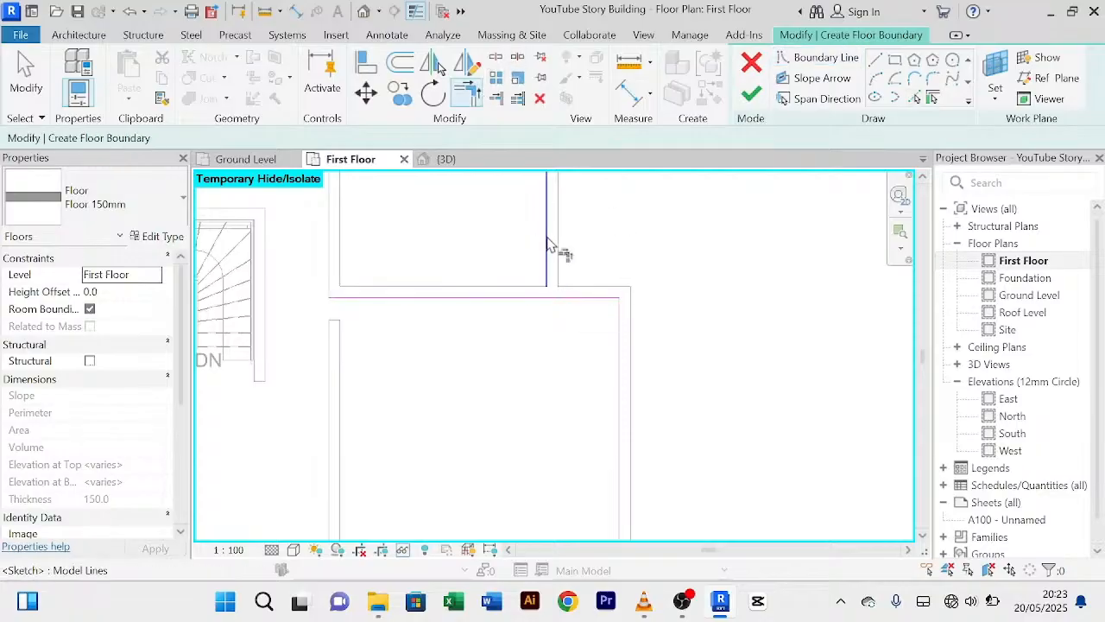
right_click(663, 285)
click(688, 289)
right_click(666, 239)
click(691, 245)
scroll(699, 248, down, 4)
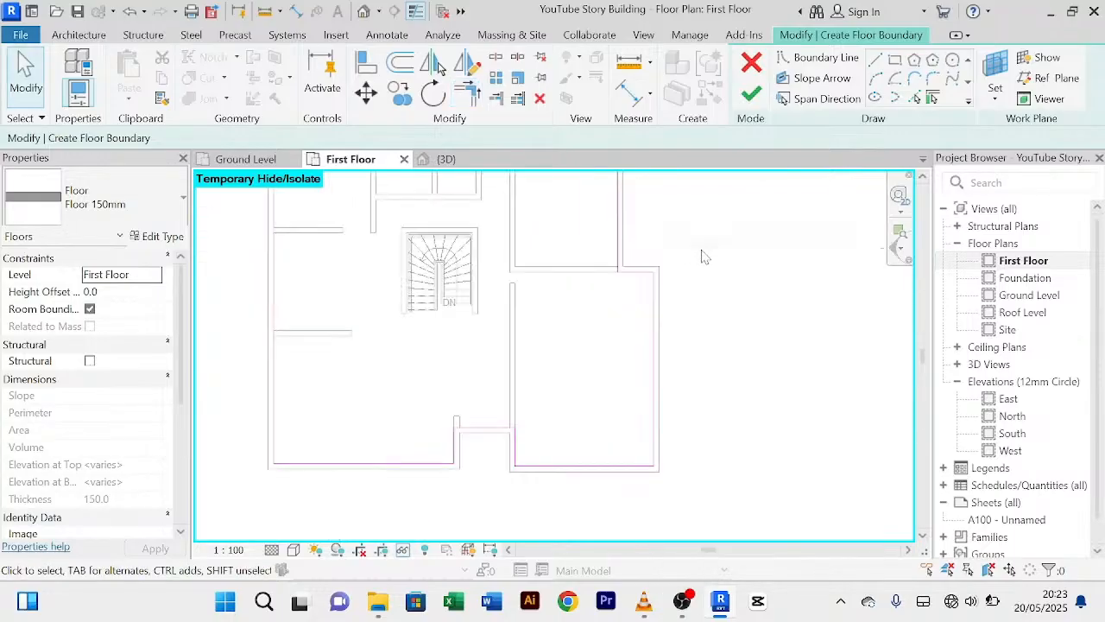
Step: Finish the boundary sketch to create the Floor 150mm slab on the First Floor, and clear the selection
click(751, 92)
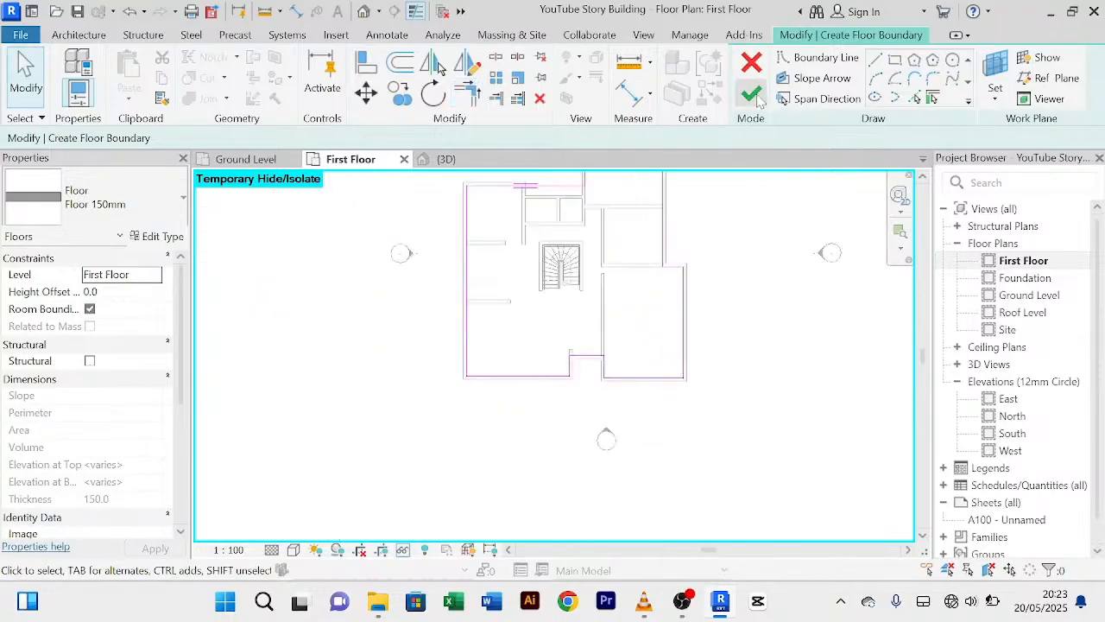
middle_drag(727, 276, 708, 377)
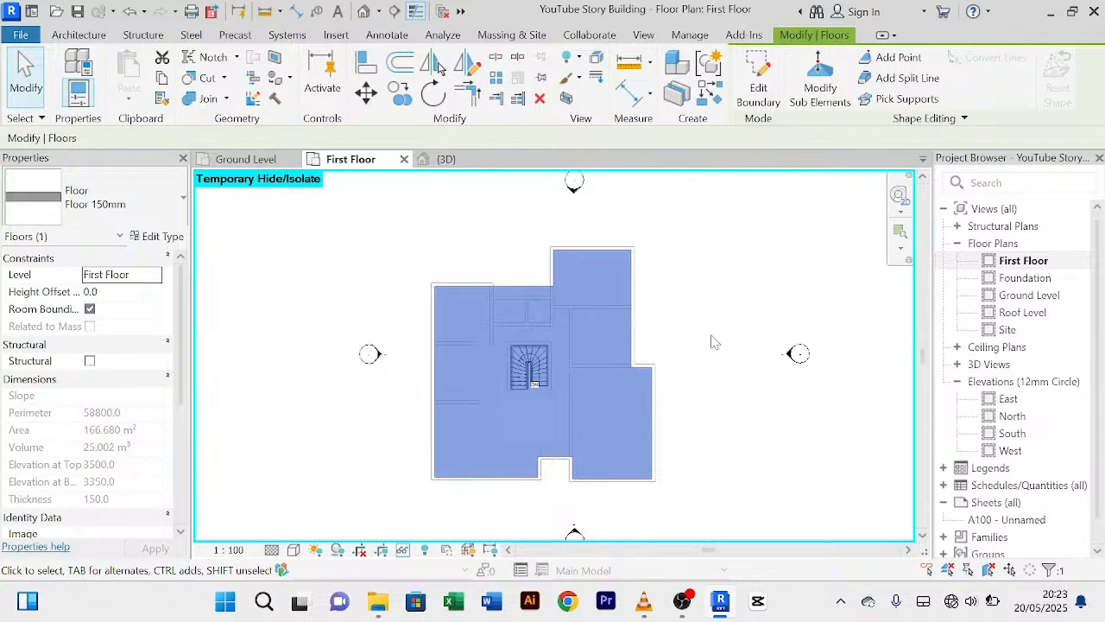
click(712, 342)
scroll(715, 336, down, 2)
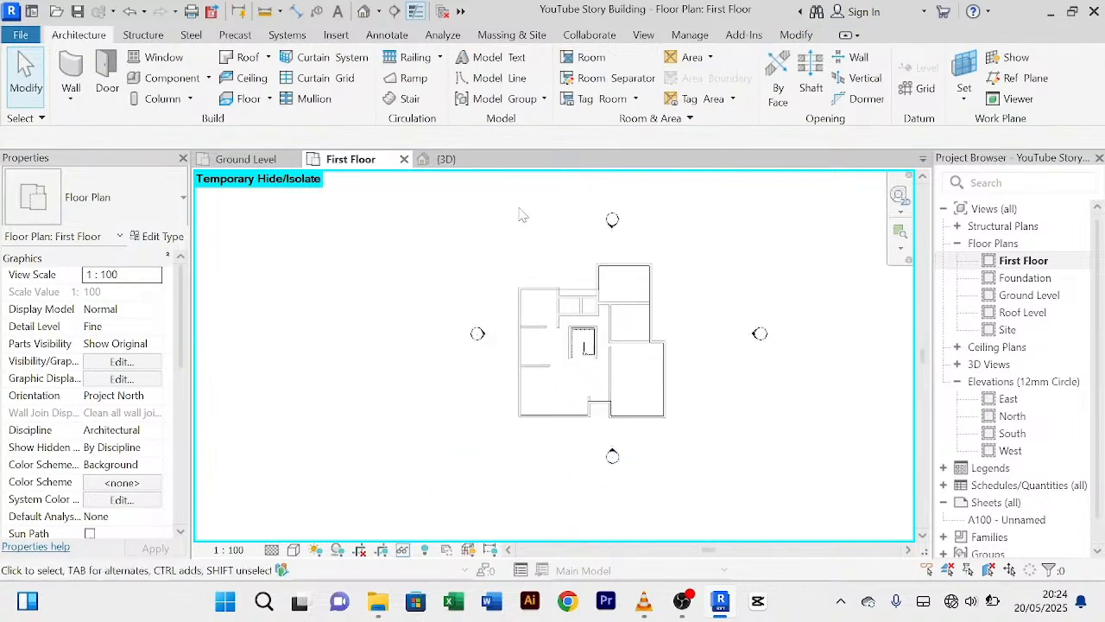
Step: Examine the new first-floor slab and the surrounding walls from several sides in the 3D view
click(446, 159)
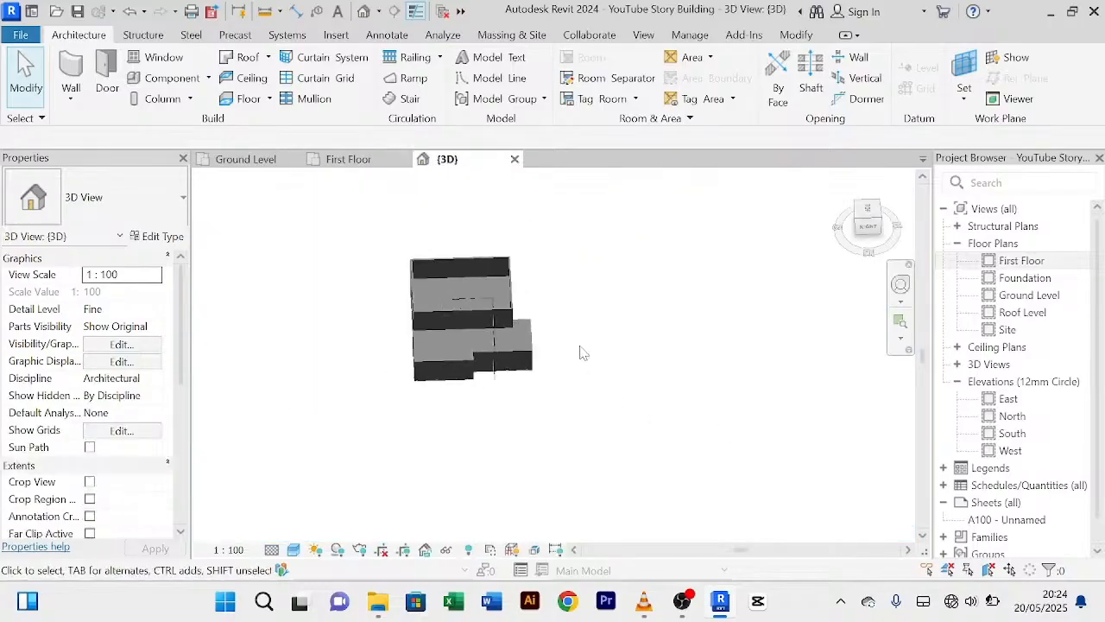
shift+middle_drag(583, 353, 444, 271)
scroll(457, 273, up, 3)
scroll(457, 274, up, 3)
scroll(466, 278, down, 6)
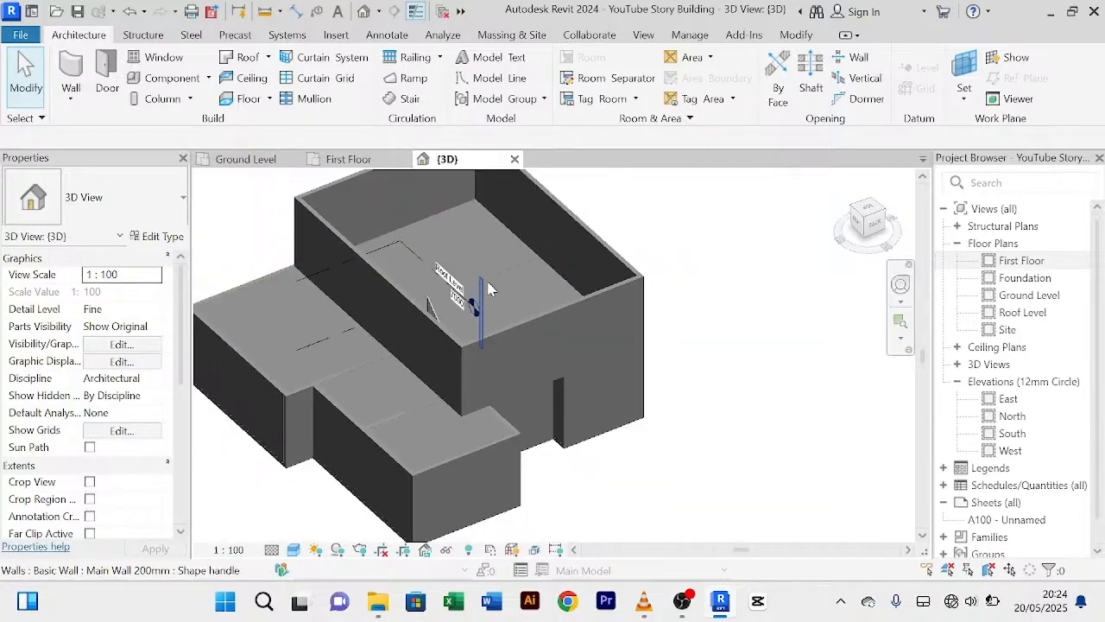
shift+middle_drag(523, 399, 489, 219)
scroll(555, 321, up, 5)
scroll(501, 369, up, 3)
scroll(509, 367, down, 4)
shift+middle_drag(516, 375, 761, 416)
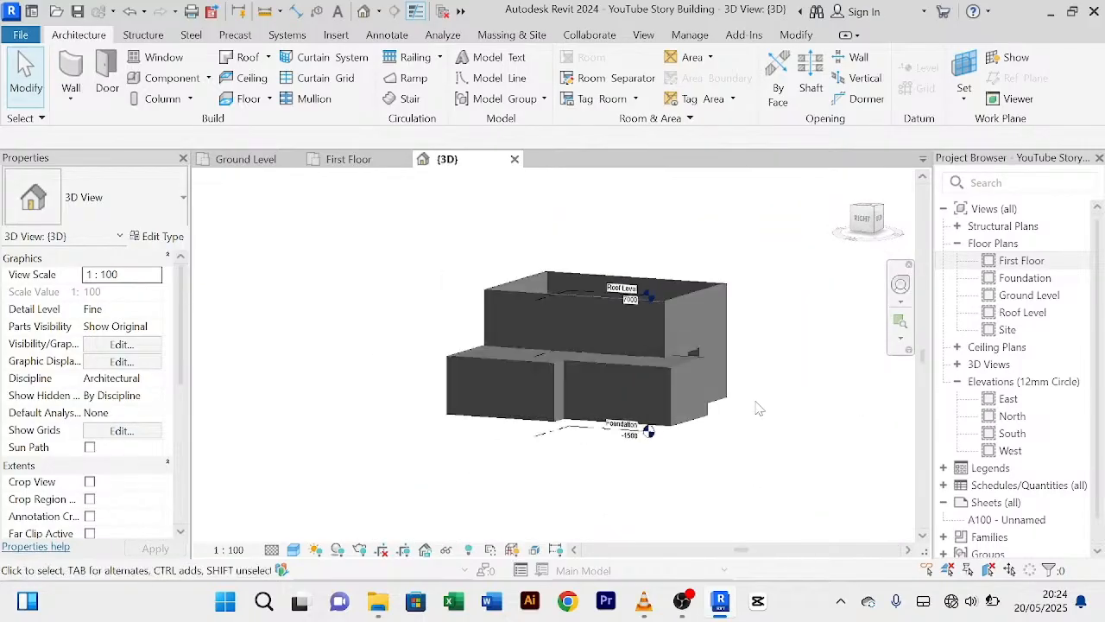
Step: Return to the First Floor plan and reset its temporary hide/isolate to show the hidden elements
click(343, 162)
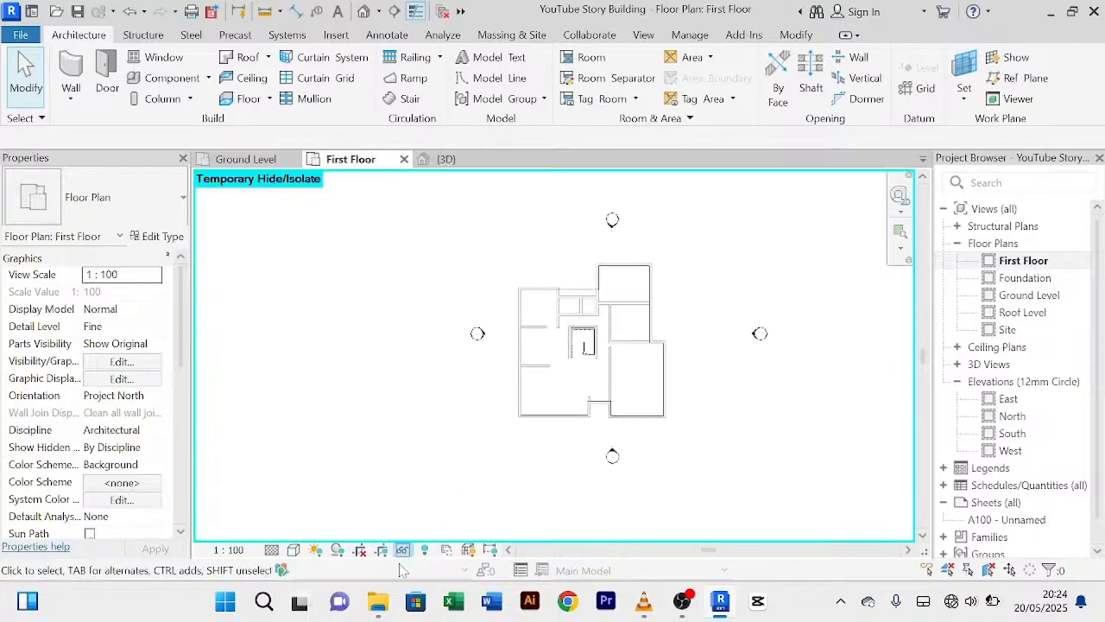
click(403, 551)
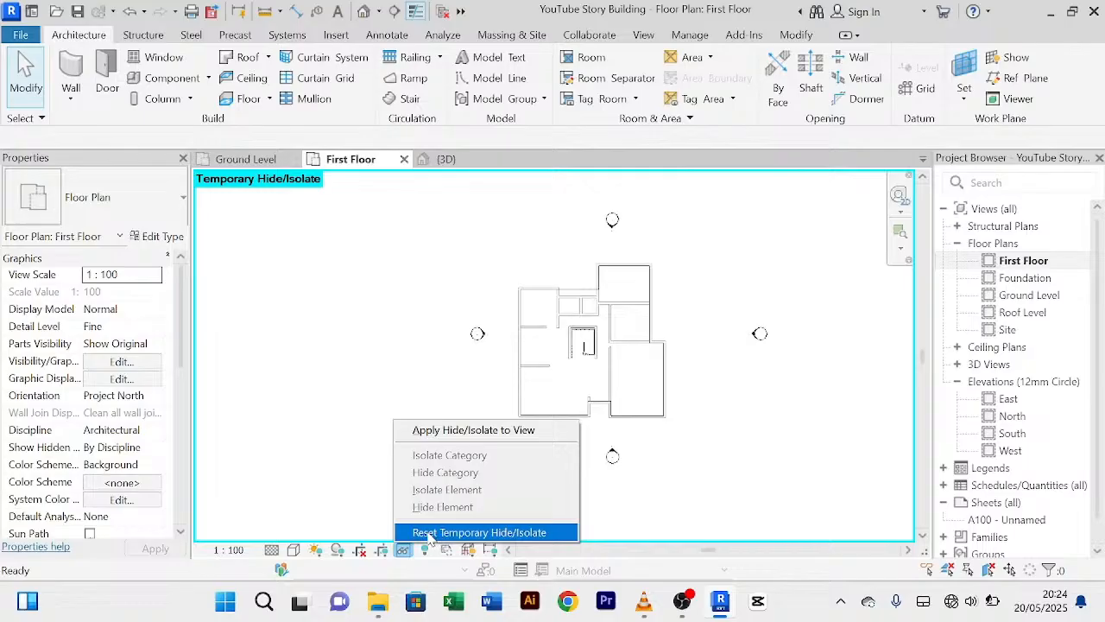
click(429, 533)
scroll(761, 283, up, 2)
scroll(628, 311, up, 2)
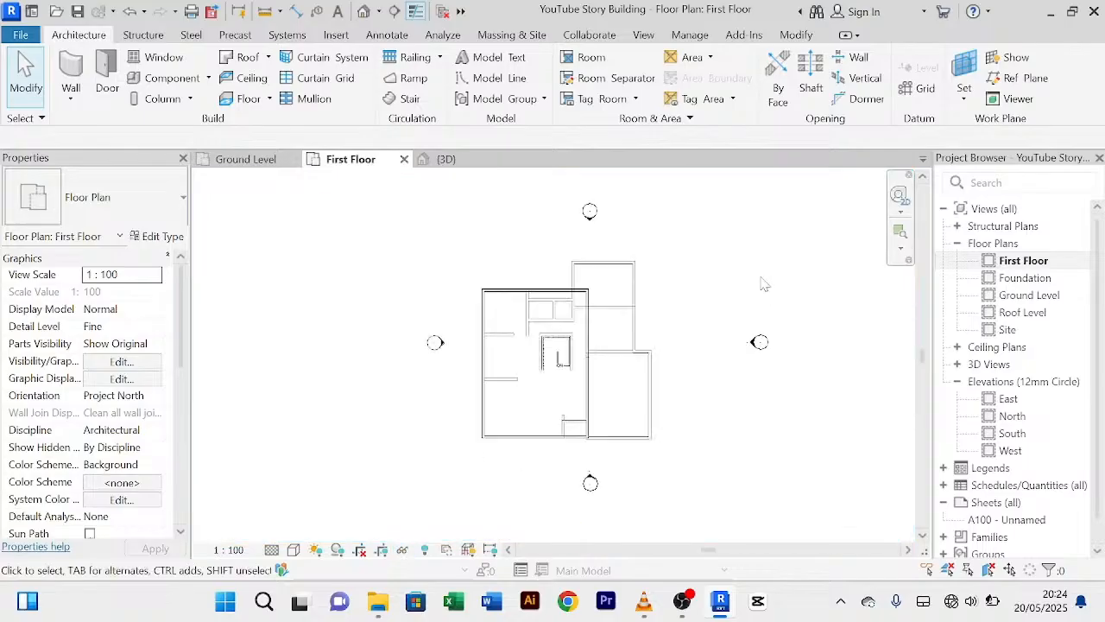
scroll(628, 312, down, 2)
middle_drag(682, 265, 686, 265)
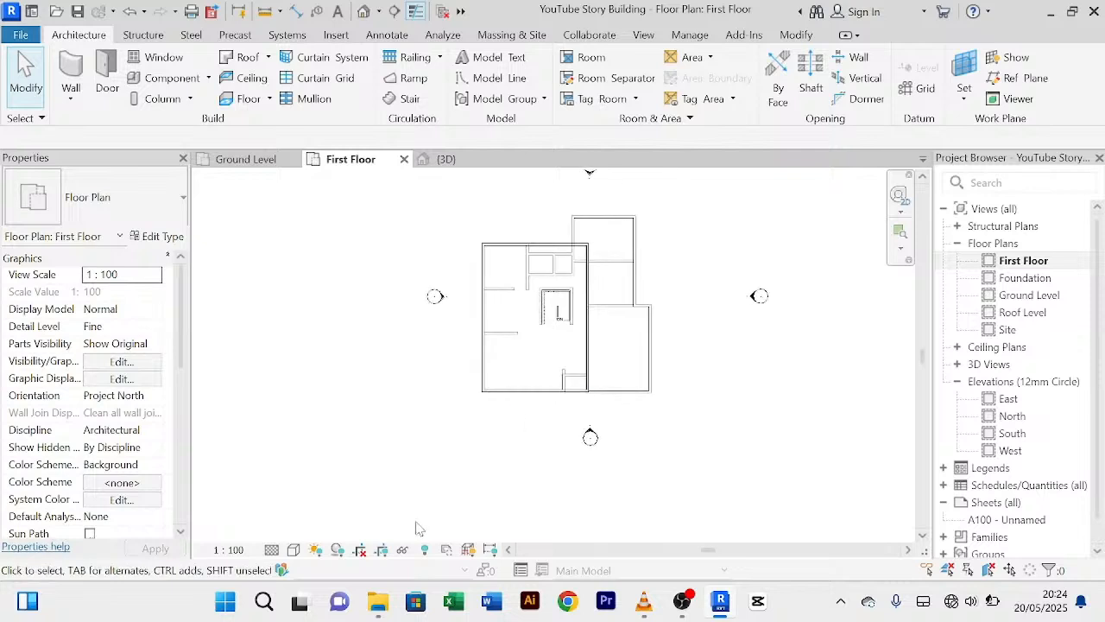
click(407, 551)
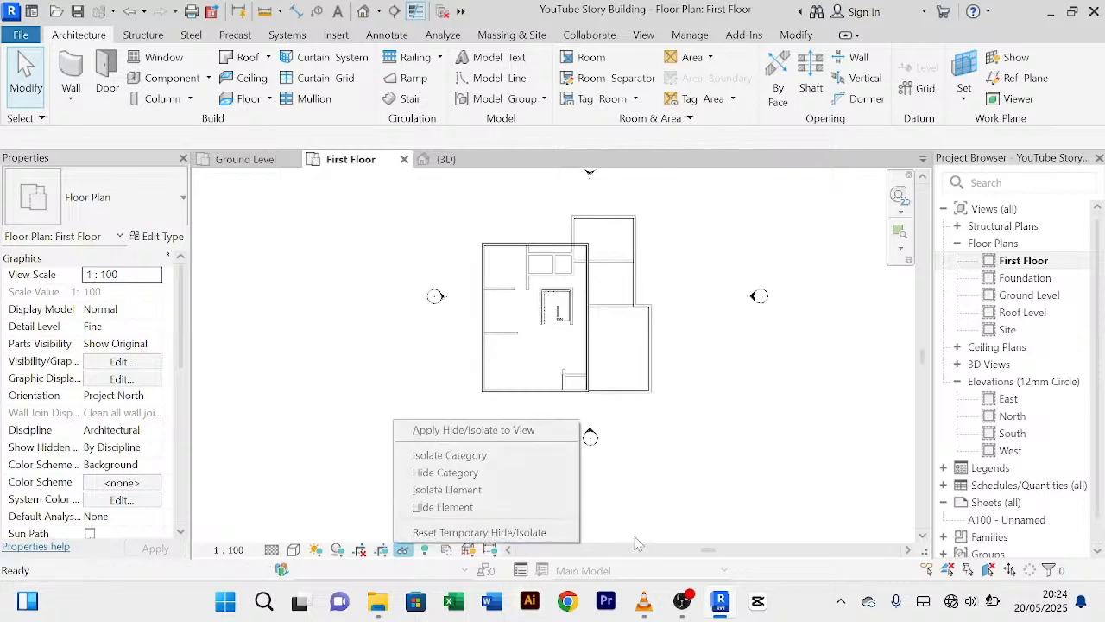
Step: Examine the first-floor plan's wall layout and the staircase beneath the floor slab
click(695, 399)
scroll(666, 259, up, 5)
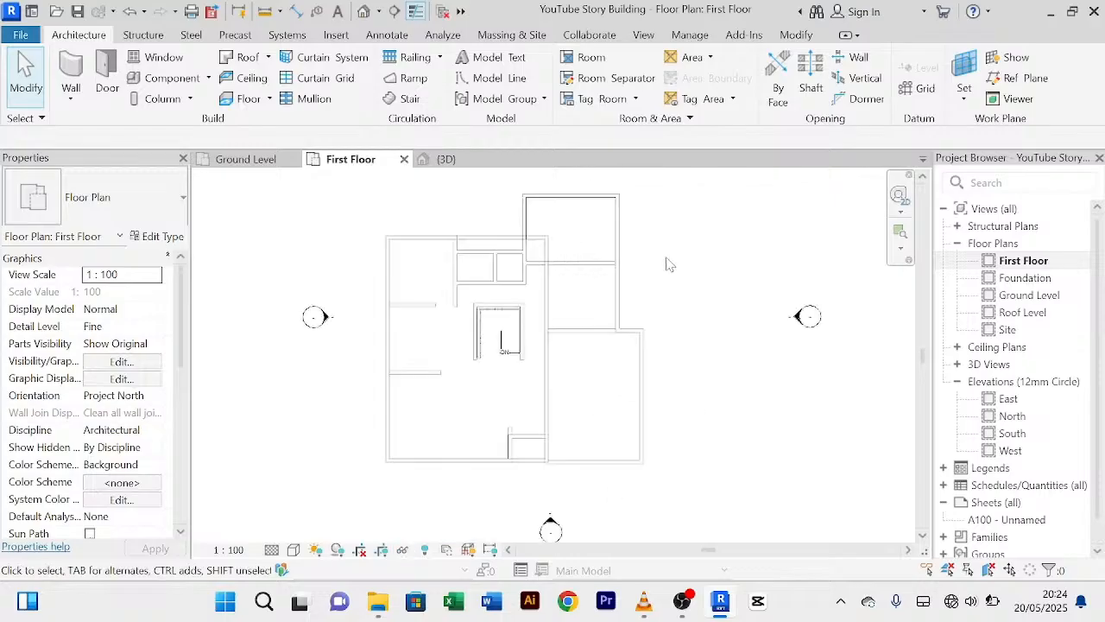
scroll(665, 252, down, 3)
scroll(468, 264, up, 2)
scroll(507, 302, down, 2)
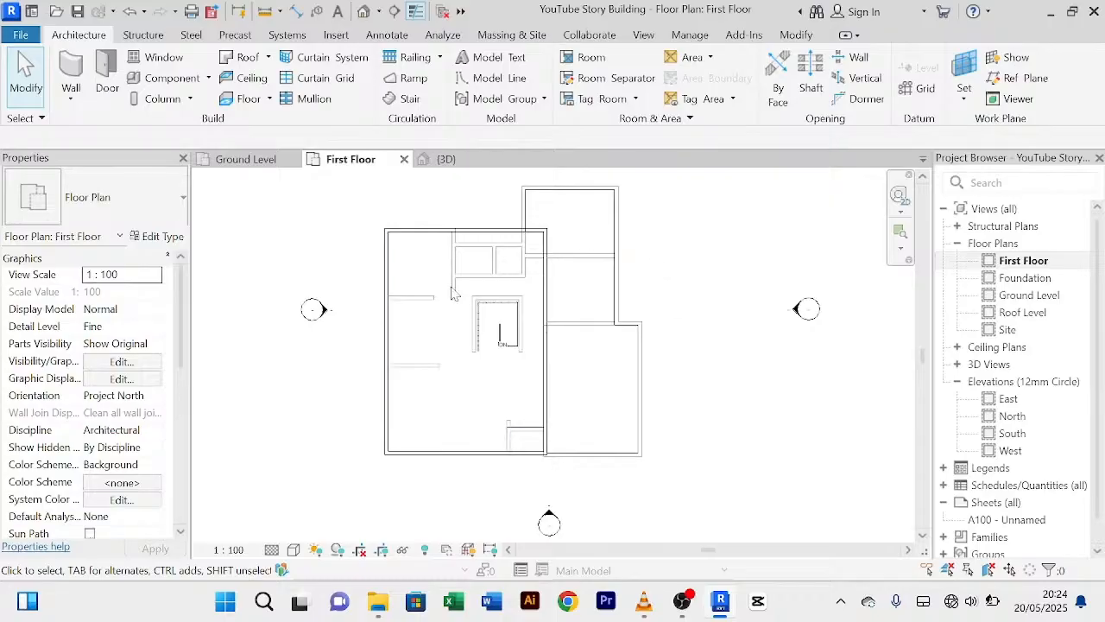
scroll(452, 294, up, 2)
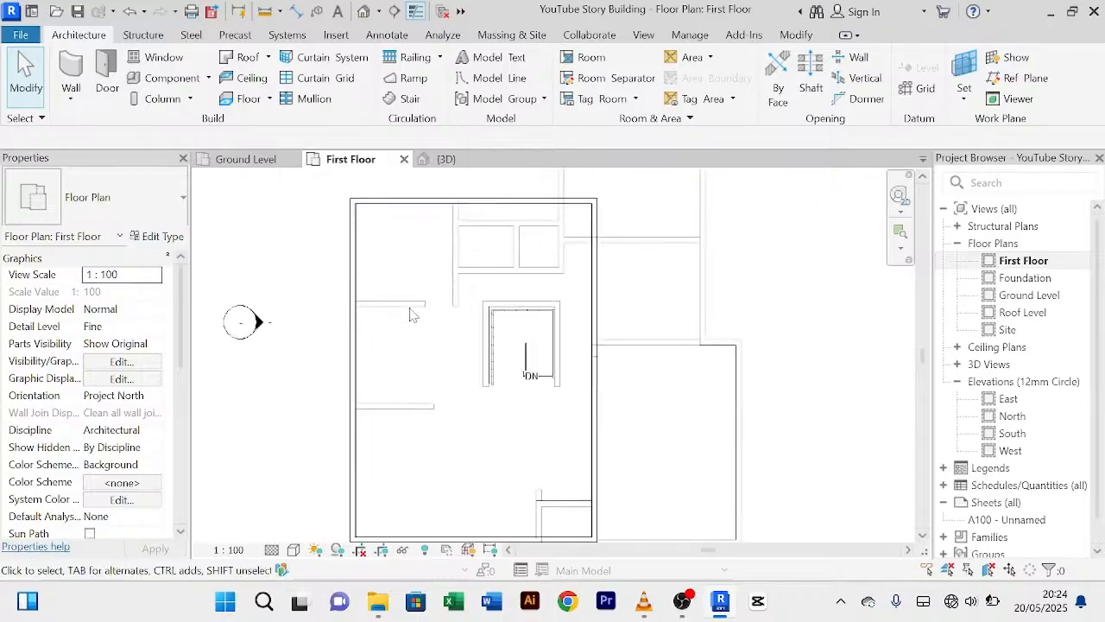
scroll(411, 315, down, 1)
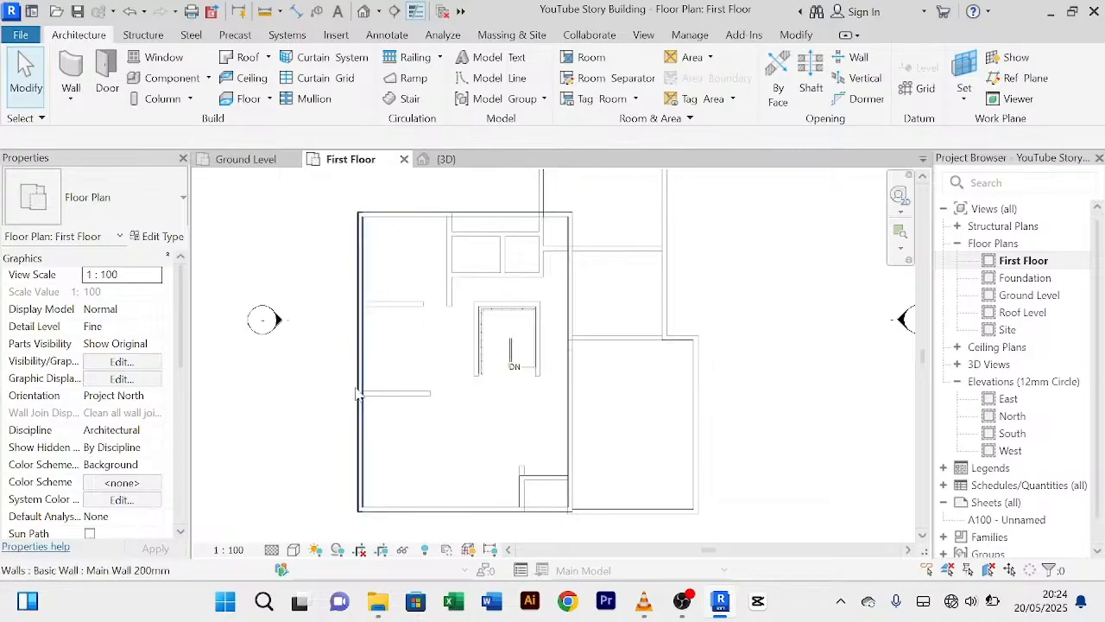
scroll(497, 380, up, 3)
scroll(583, 350, down, 5)
scroll(557, 341, up, 4)
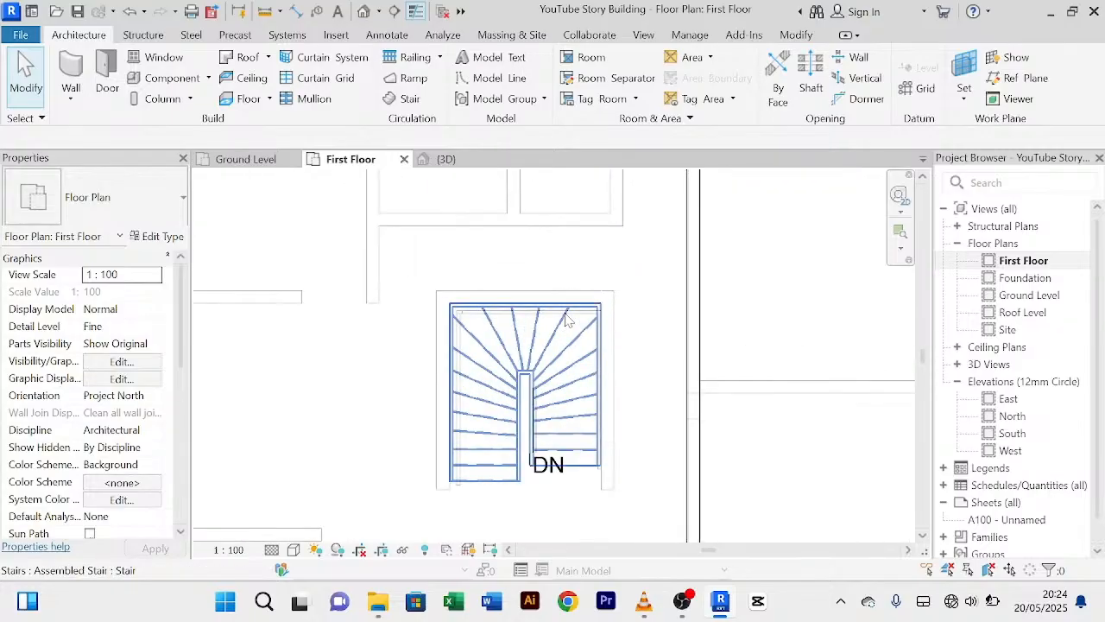
scroll(508, 320, down, 2)
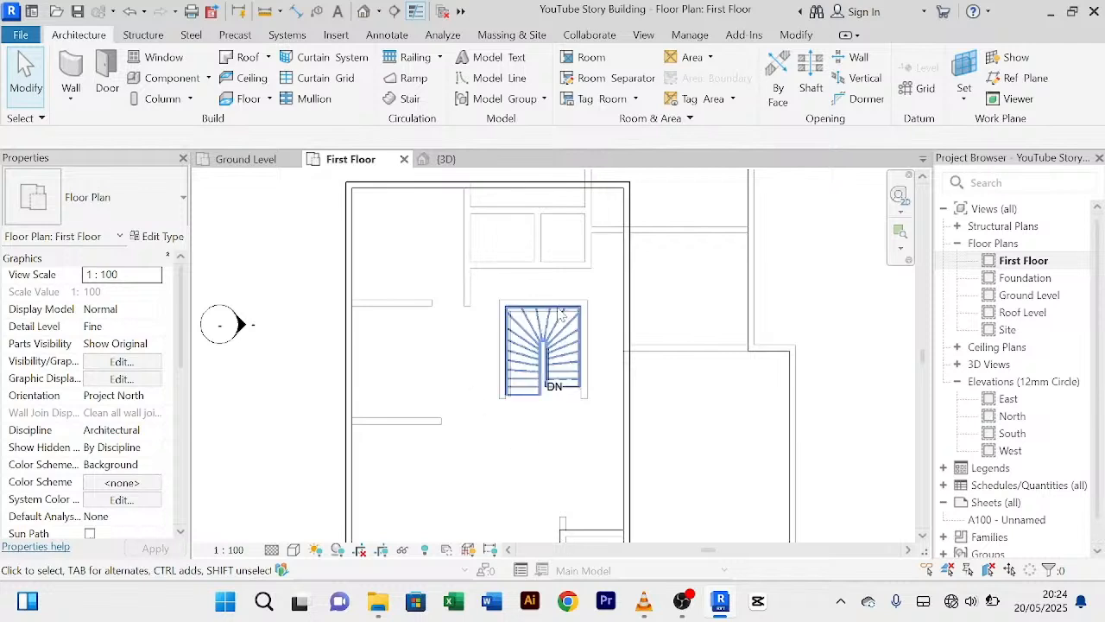
scroll(657, 314, down, 2)
middle_drag(762, 306, 718, 297)
Step: Open the boundary sketch of the 150 mm first-floor slab for editing
click(681, 333)
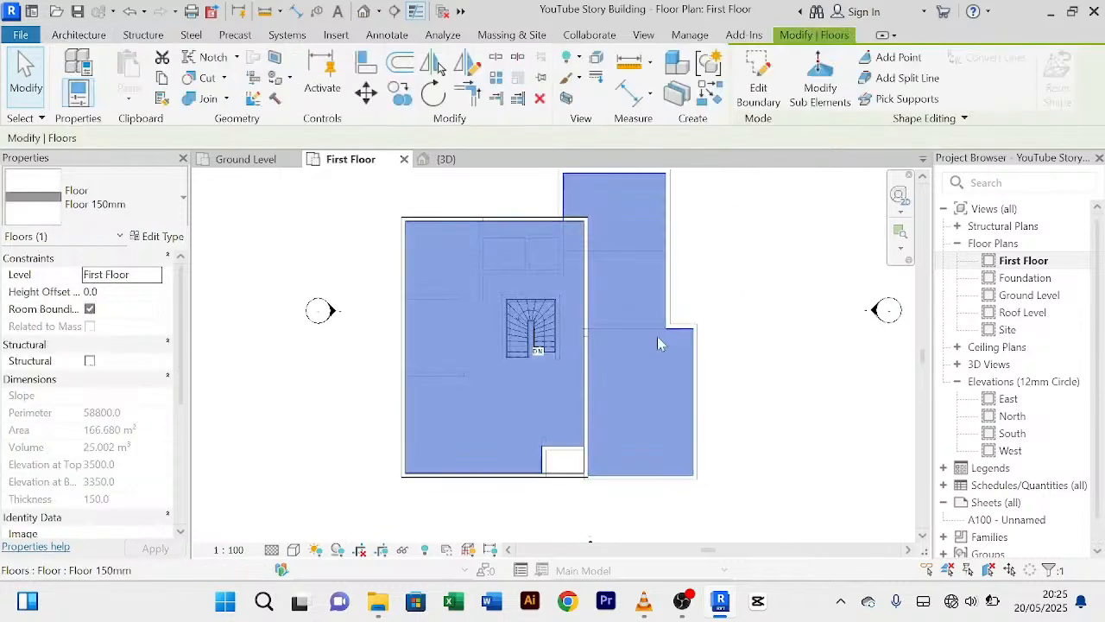
scroll(514, 318, up, 5)
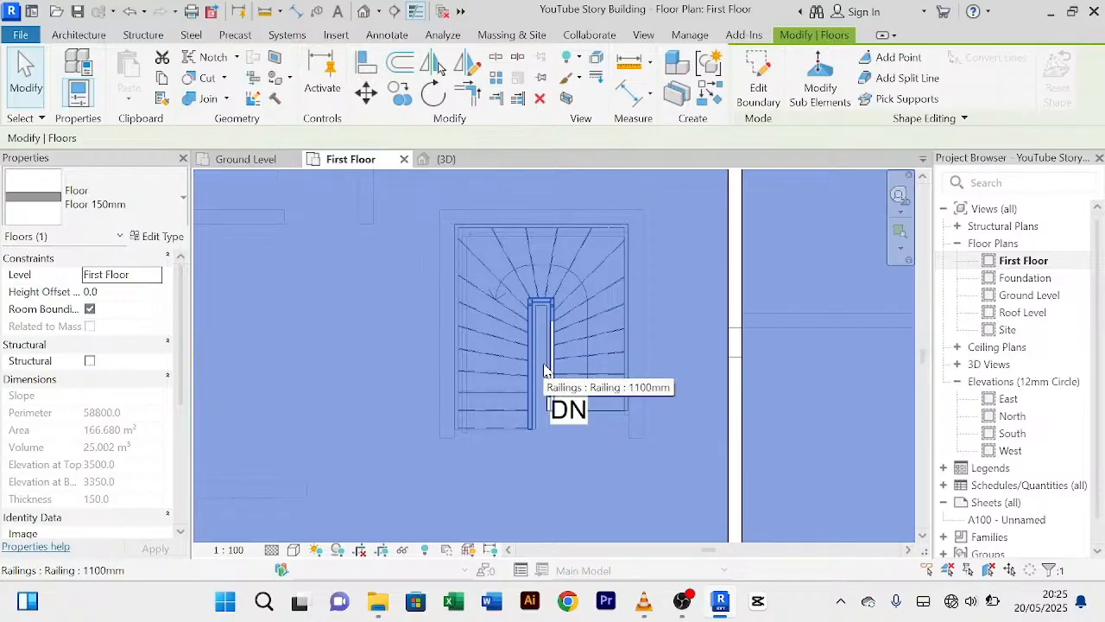
scroll(552, 362, down, 5)
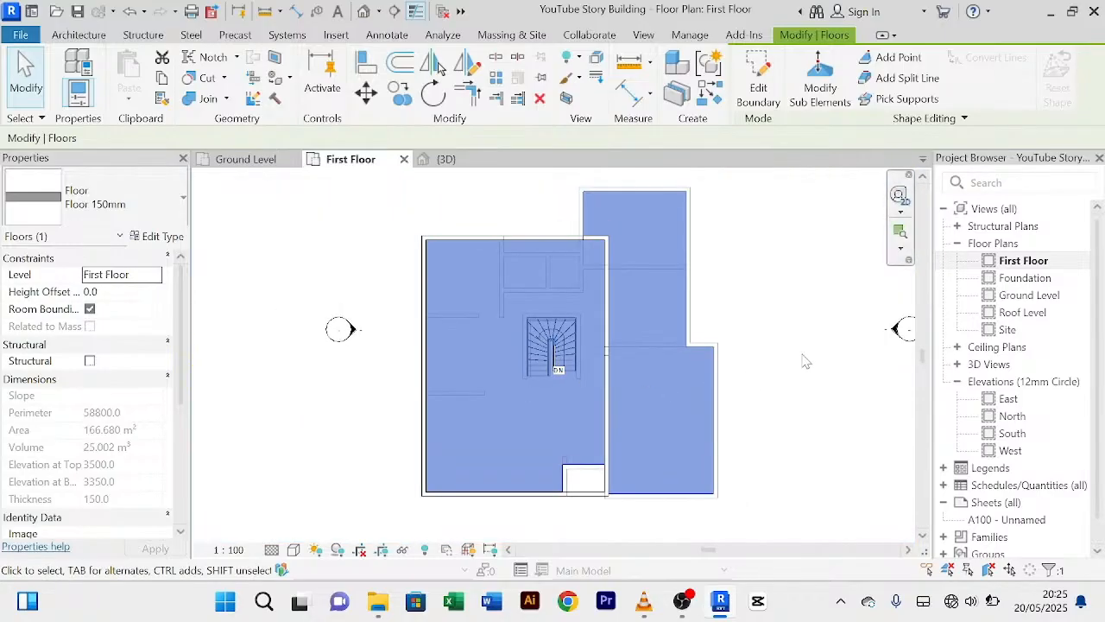
click(804, 361)
click(706, 362)
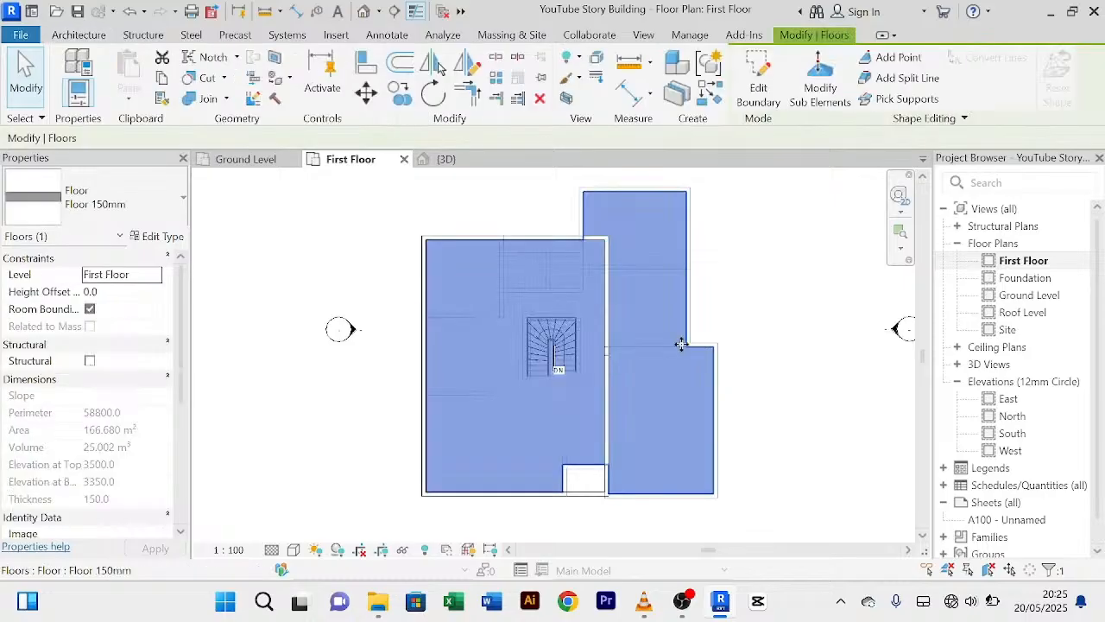
click(758, 84)
scroll(541, 406, up, 3)
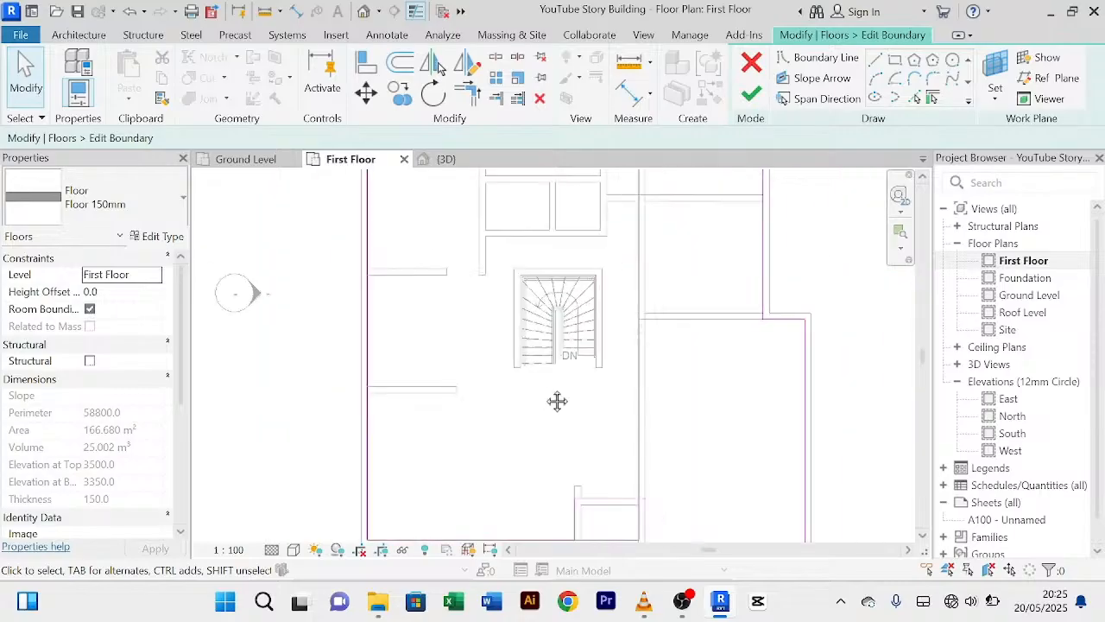
Step: Add slab boundary lines by picking the stairwell walls' outer faces on three sides and the end face of the left wall
click(915, 98)
scroll(483, 375, up, 3)
scroll(535, 356, down, 2)
scroll(546, 351, up, 2)
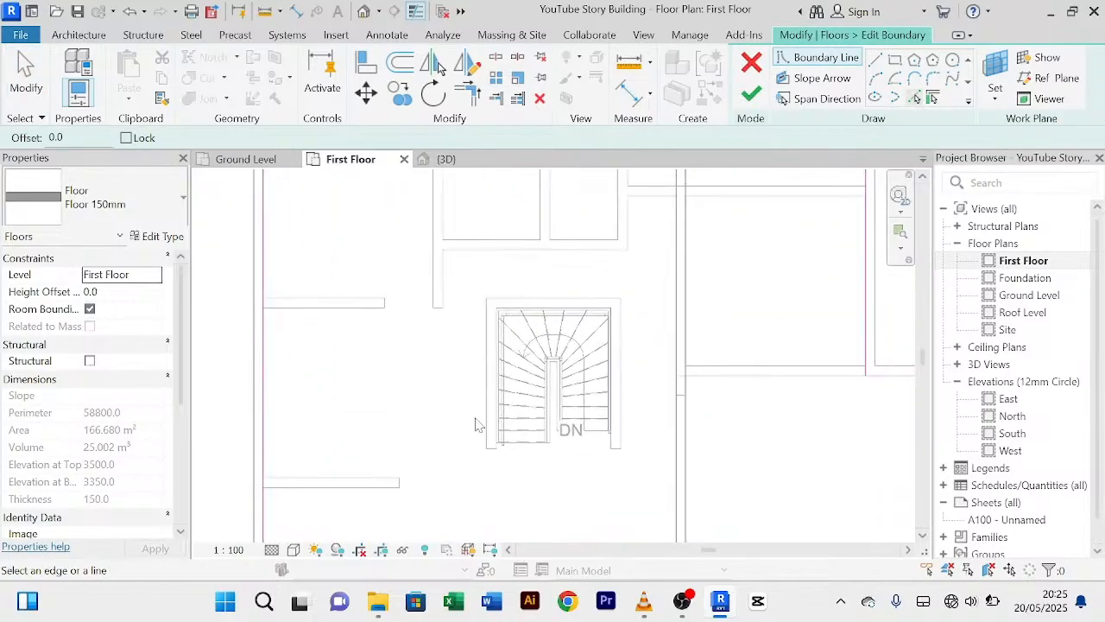
click(492, 408)
click(563, 238)
click(696, 327)
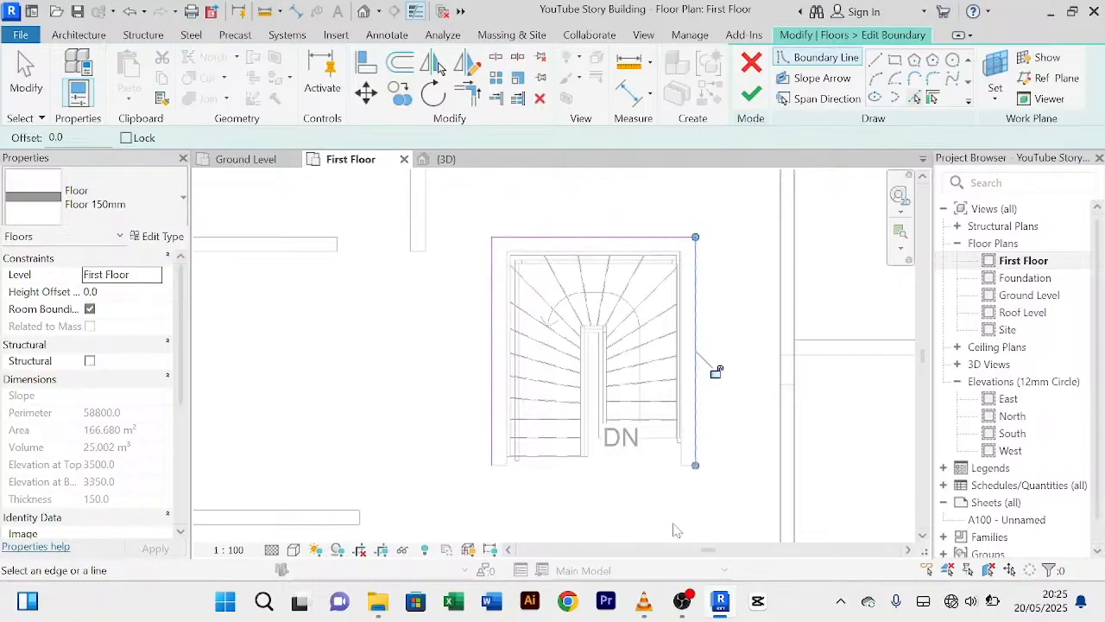
scroll(550, 497, up, 1)
click(489, 465)
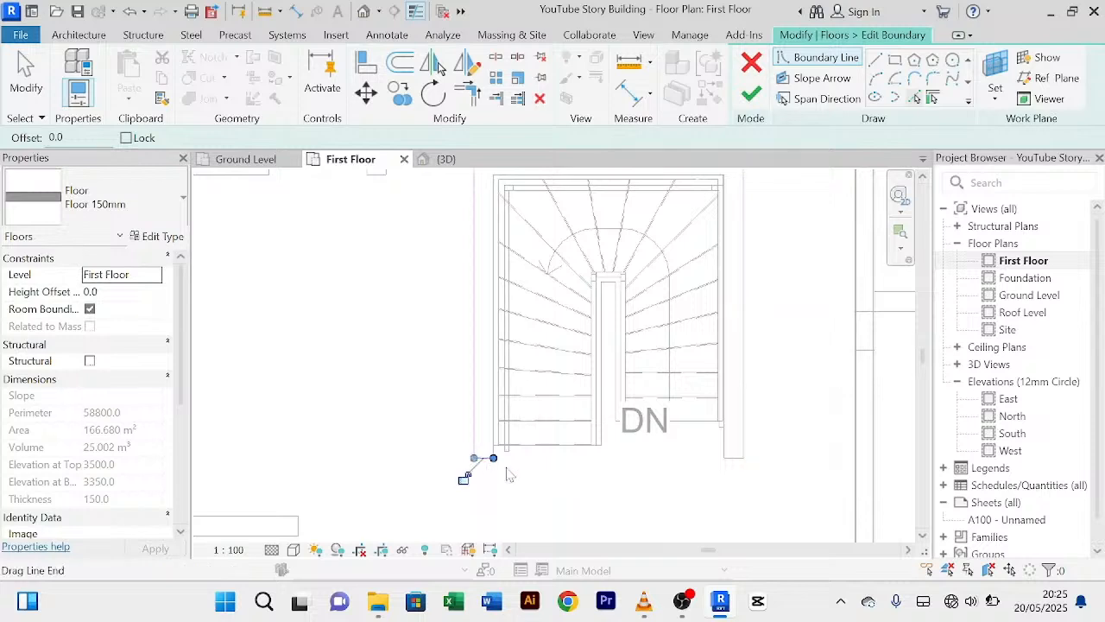
scroll(578, 495, down, 1)
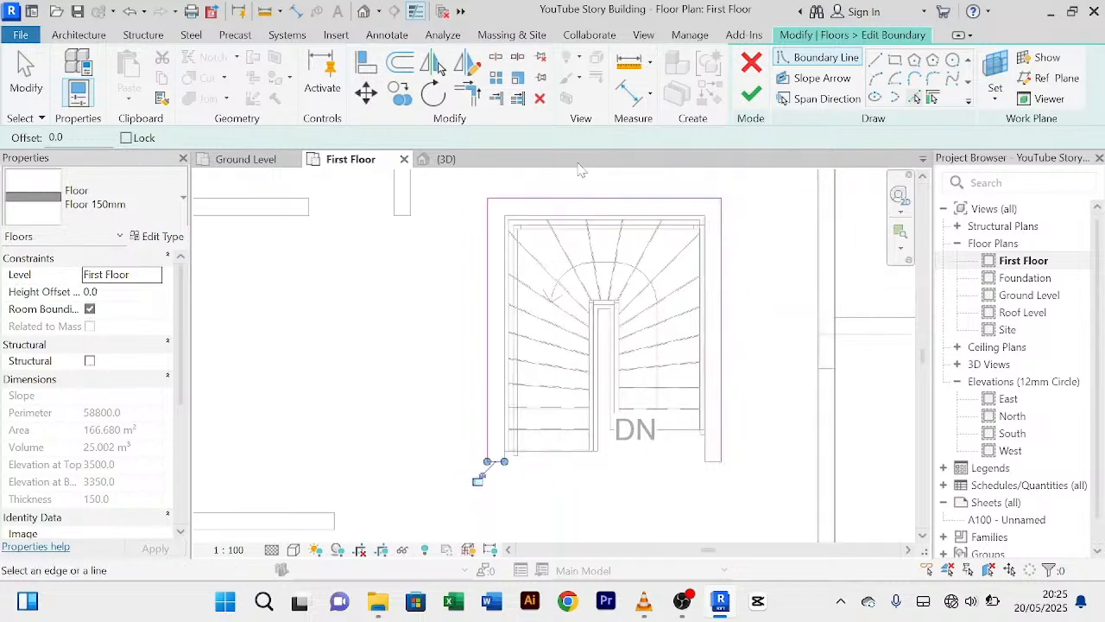
Step: Trim and extend the boundary lines into a closed rectangle around the stairwell and finish the slab's boundary edit
click(467, 93)
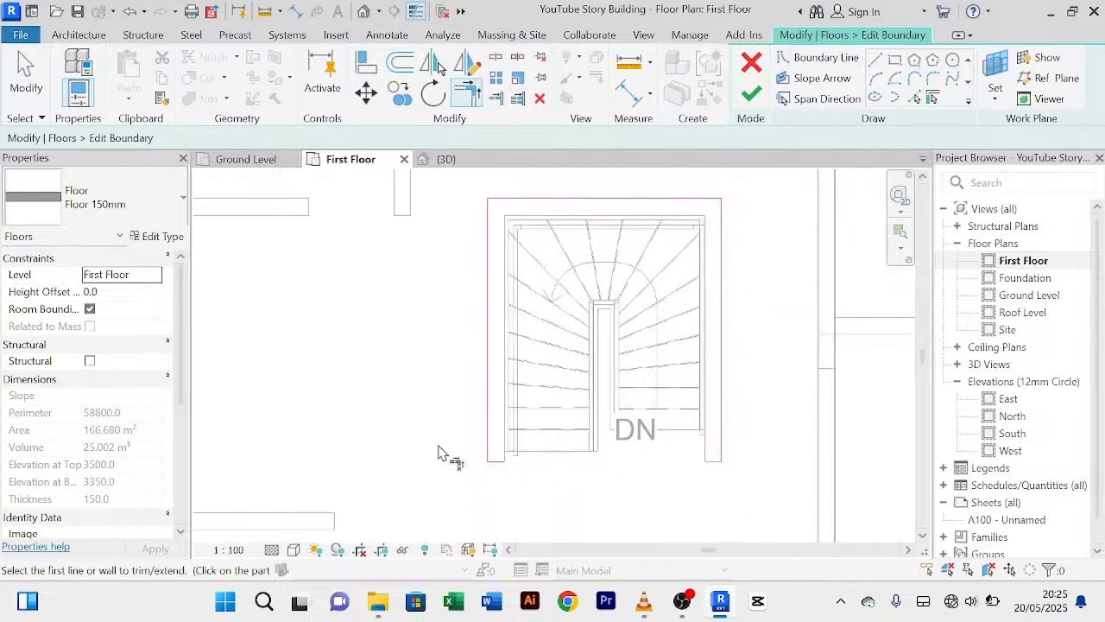
click(491, 461)
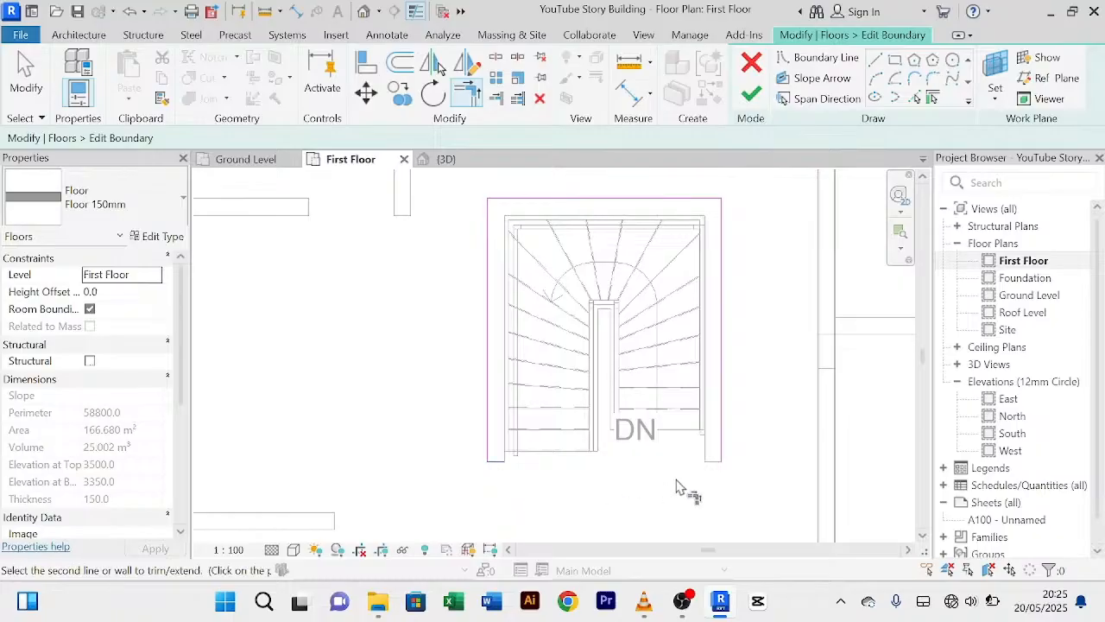
click(722, 466)
scroll(748, 298, down, 2)
middle_drag(751, 303, 666, 357)
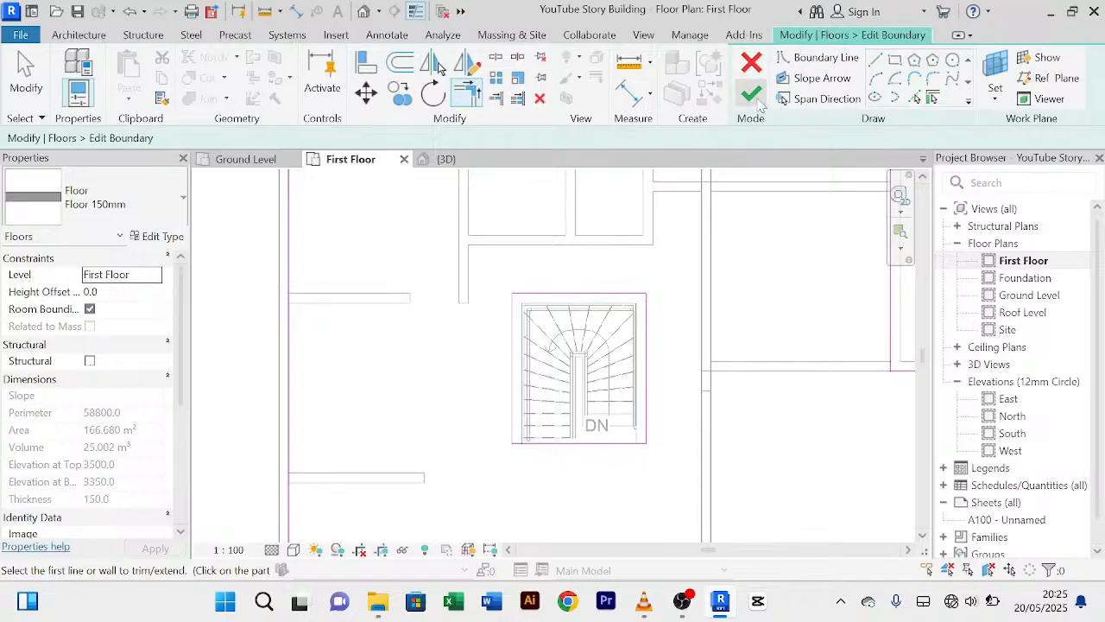
click(751, 94)
Step: Inspect the stair opening in the first-floor slab on the plan
scroll(592, 374, down, 2)
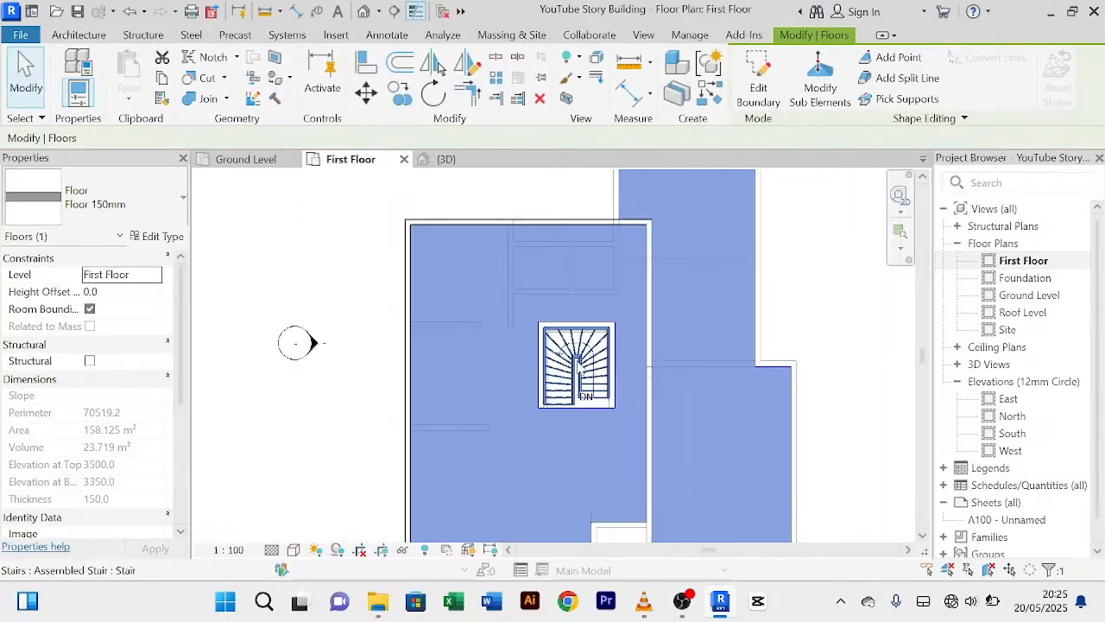
scroll(603, 366, up, 3)
scroll(590, 366, down, 4)
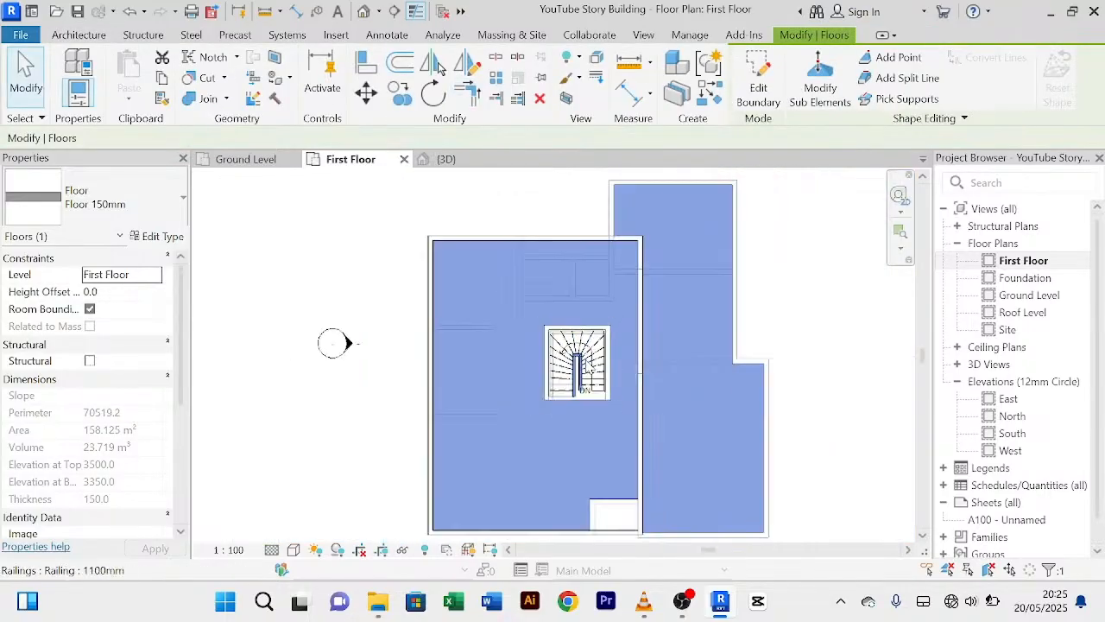
click(736, 420)
scroll(536, 350, up, 5)
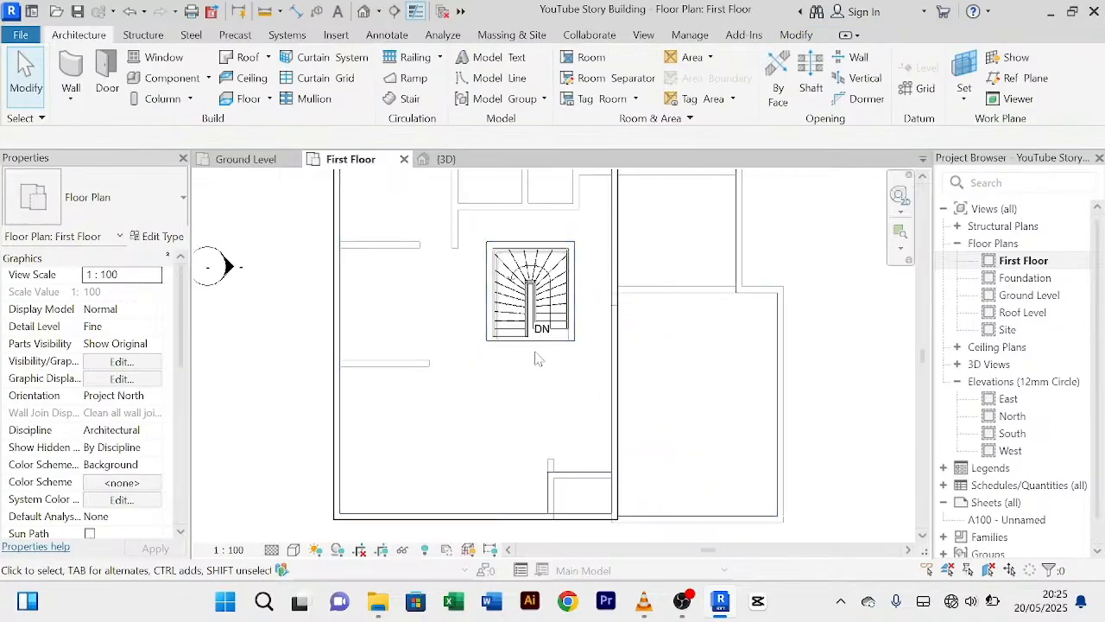
scroll(542, 328, down, 6)
scroll(542, 322, up, 5)
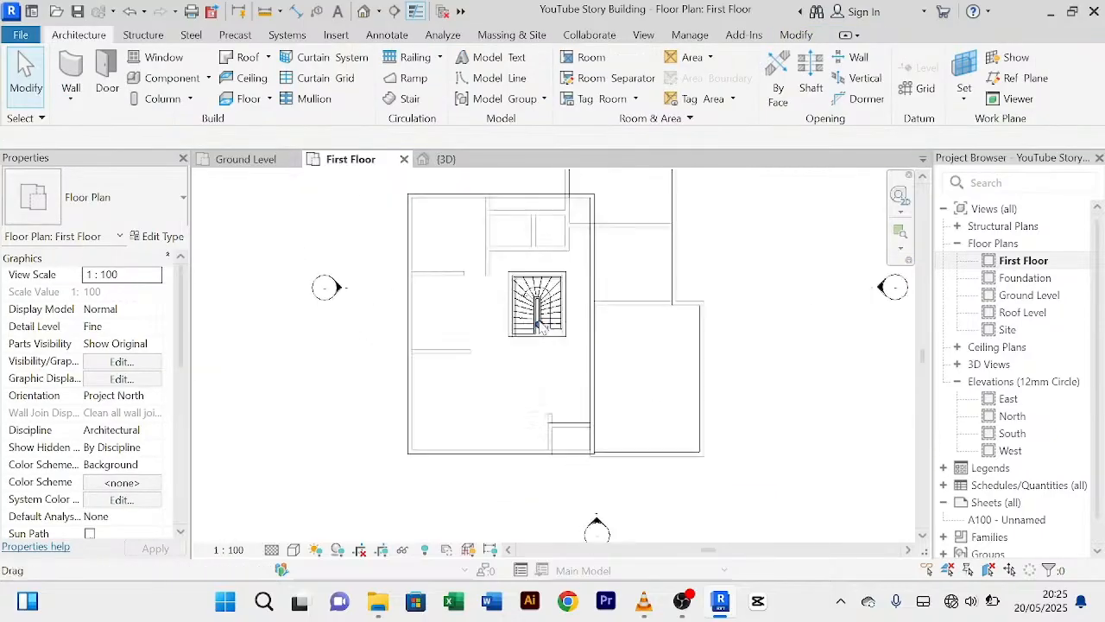
scroll(676, 326, down, 4)
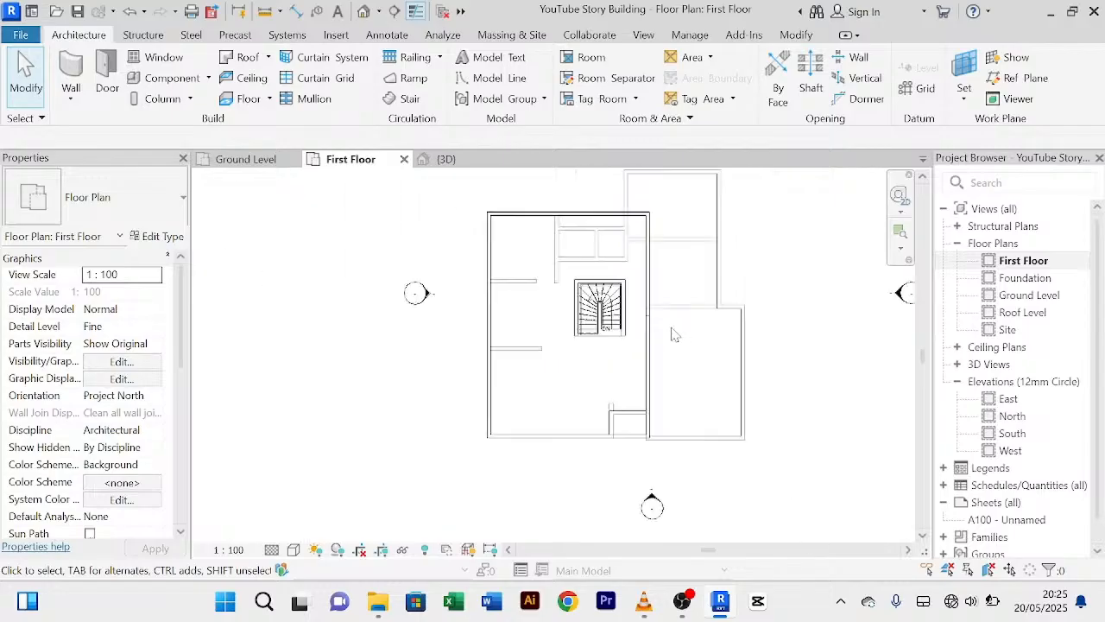
scroll(639, 371, up, 1)
scroll(631, 393, down, 2)
scroll(631, 392, up, 3)
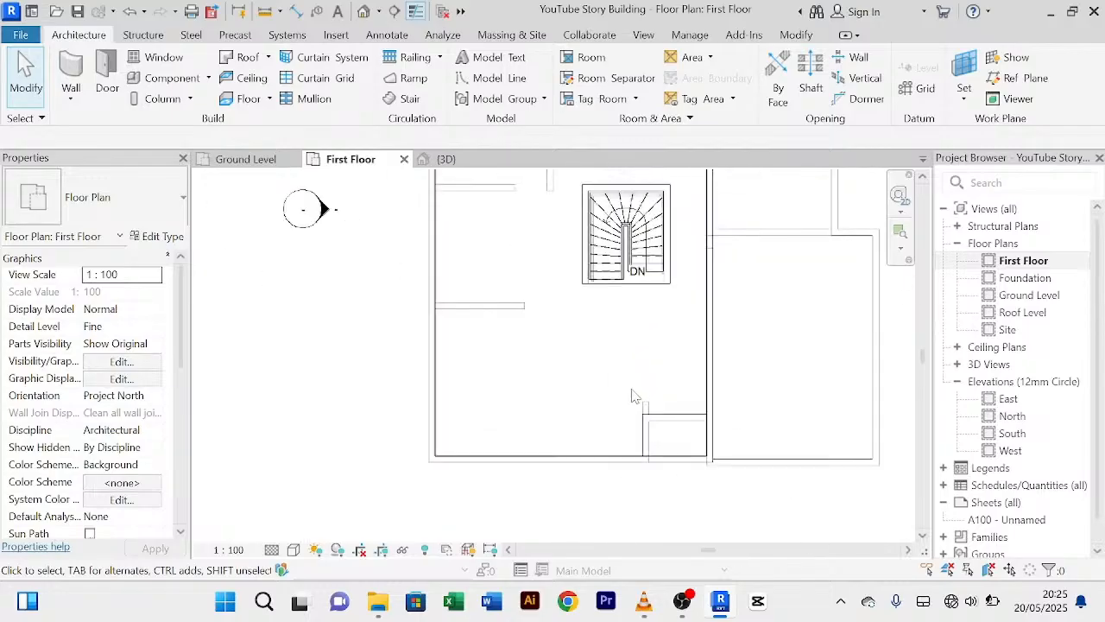
Step: Inspect the stair opening and staircase in the 3D view from several angles
click(444, 159)
shift+middle_drag(738, 259, 752, 501)
scroll(604, 377, up, 5)
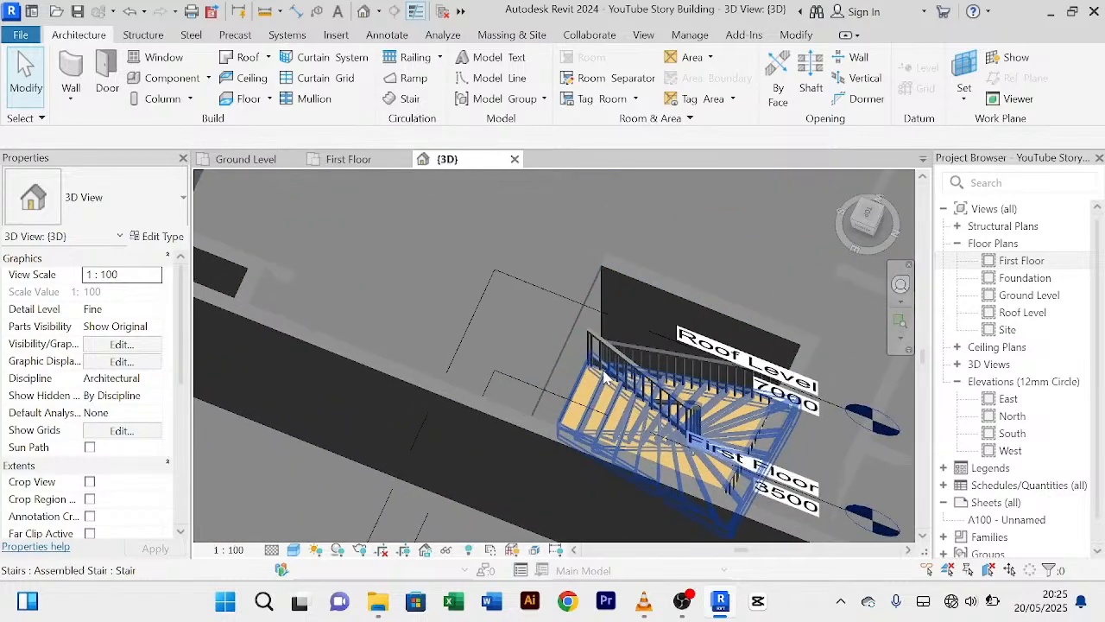
scroll(604, 377, up, 3)
scroll(608, 373, down, 2)
shift+middle_drag(595, 362, 776, 292)
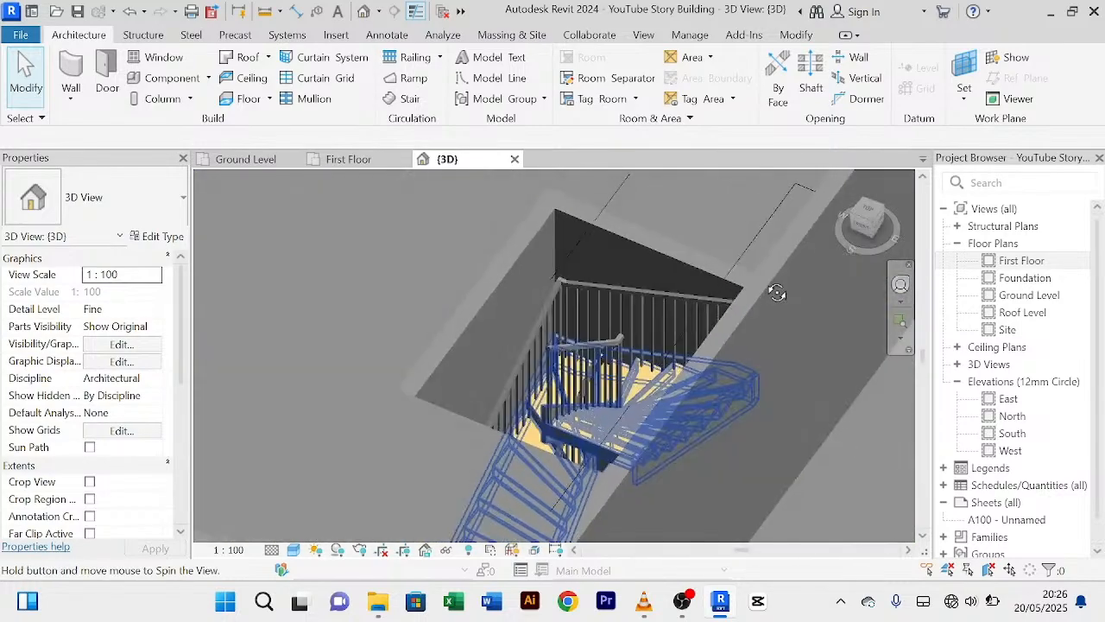
scroll(605, 395, up, 3)
scroll(599, 388, down, 6)
shift+middle_drag(599, 387, 404, 369)
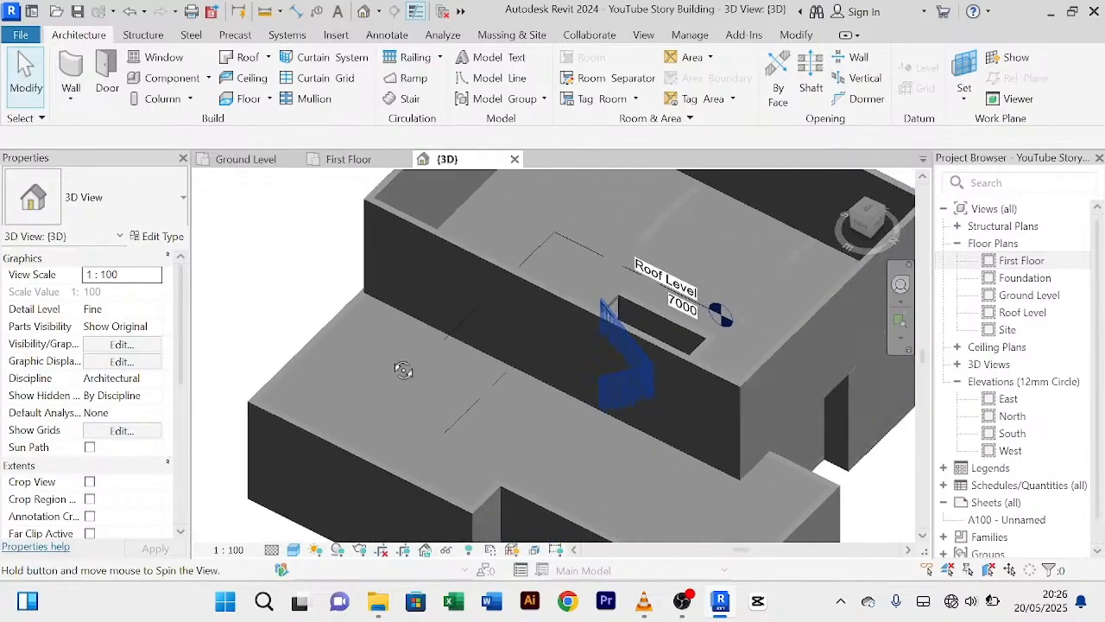
scroll(663, 353, up, 3)
scroll(665, 351, down, 2)
middle_drag(666, 351, 294, 190)
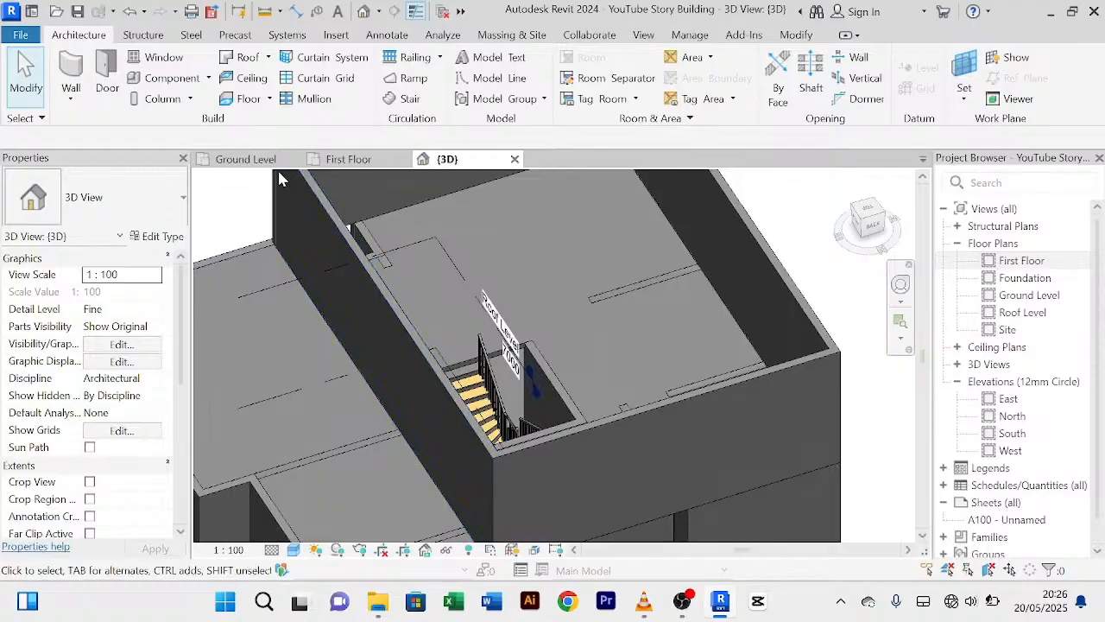
Step: On the First Floor plan, offset a copy of the upper 200 mm exterior wall 4500 mm inward
click(246, 159)
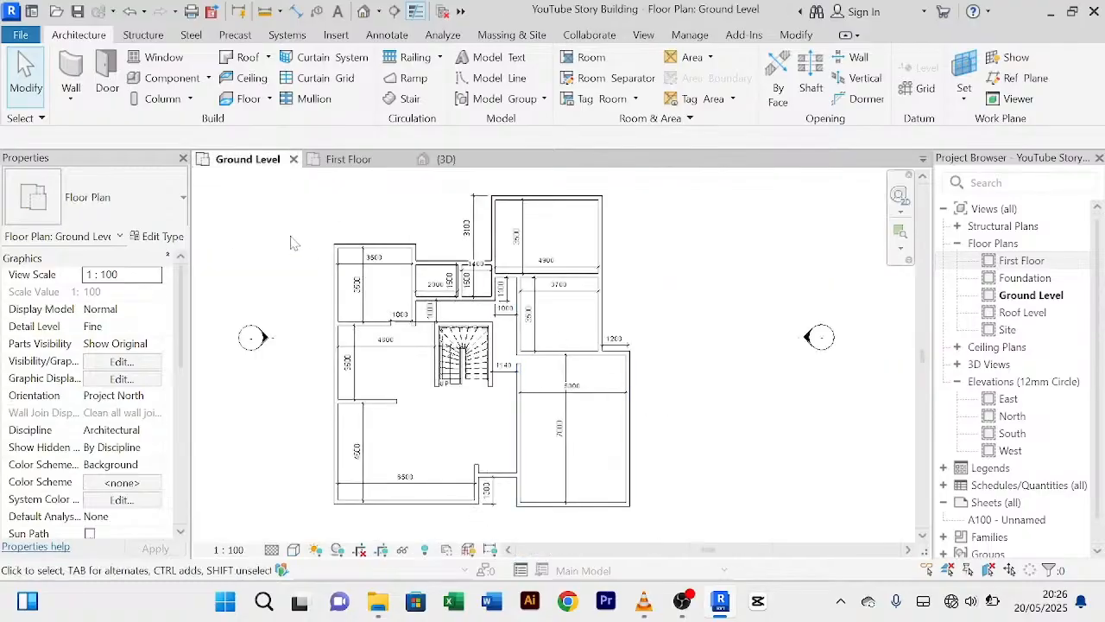
click(349, 159)
scroll(527, 347, up, 3)
middle_drag(527, 348, 457, 394)
scroll(460, 398, up, 2)
scroll(466, 397, down, 2)
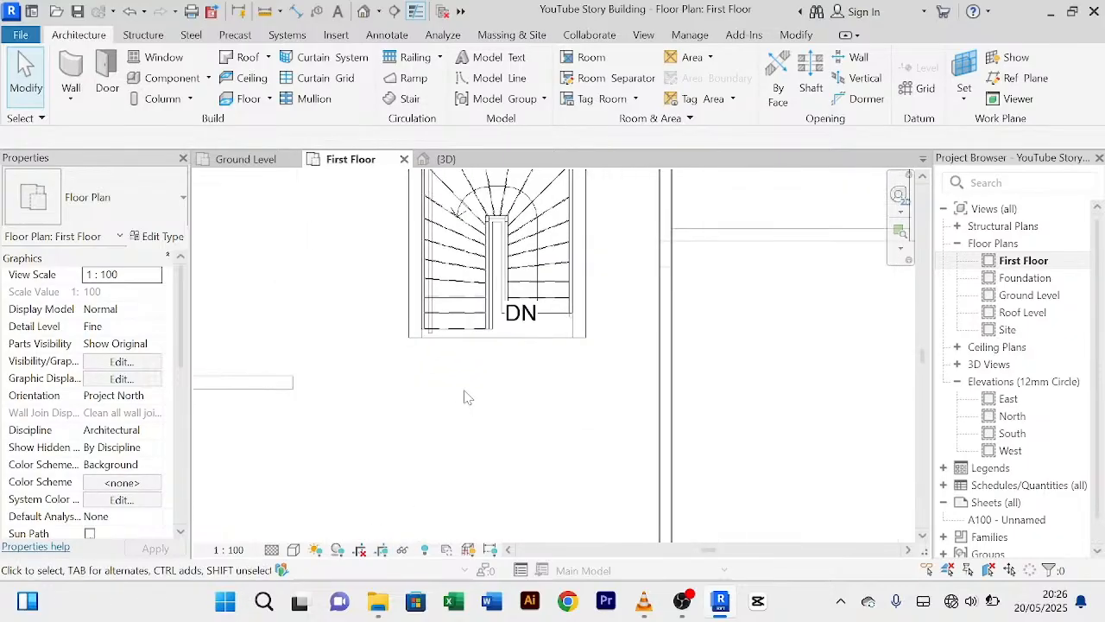
scroll(467, 399, down, 4)
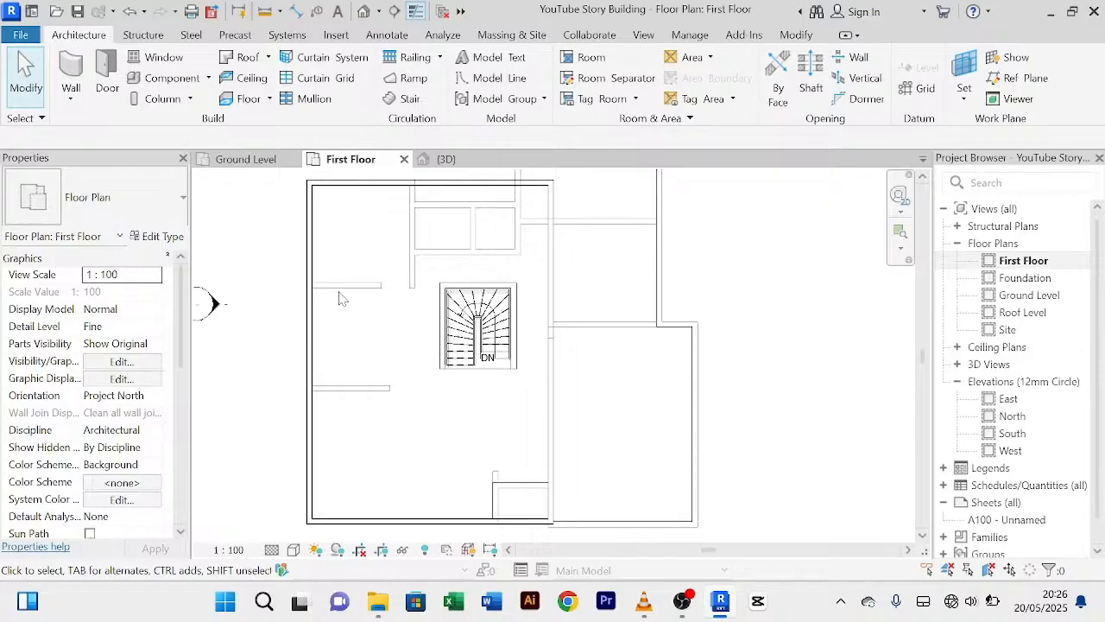
click(378, 193)
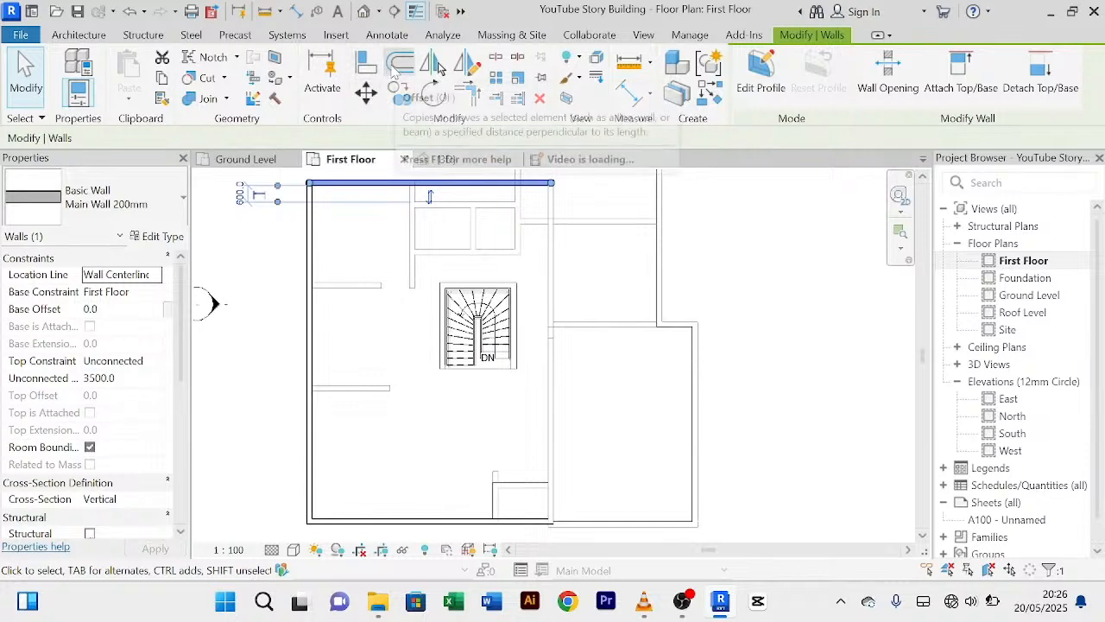
click(397, 66)
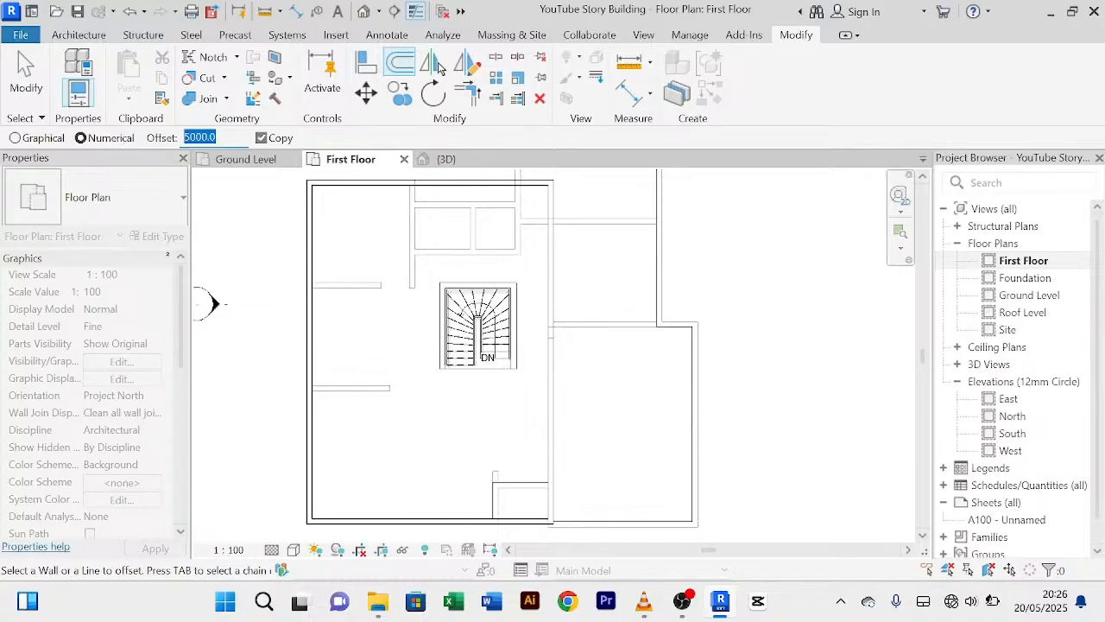
text(4500)
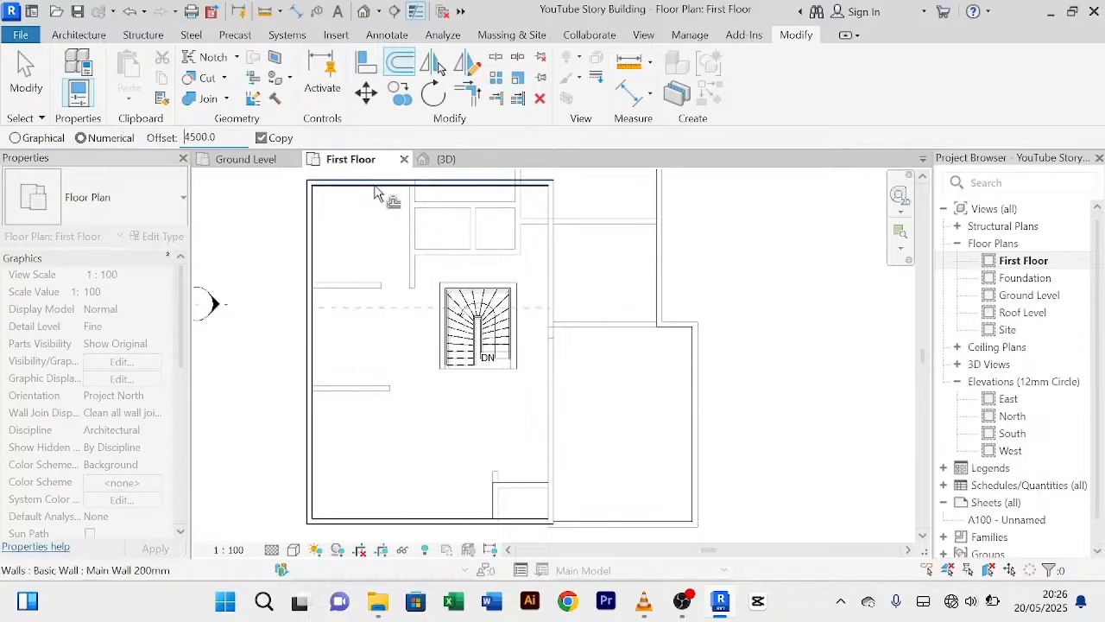
click(374, 187)
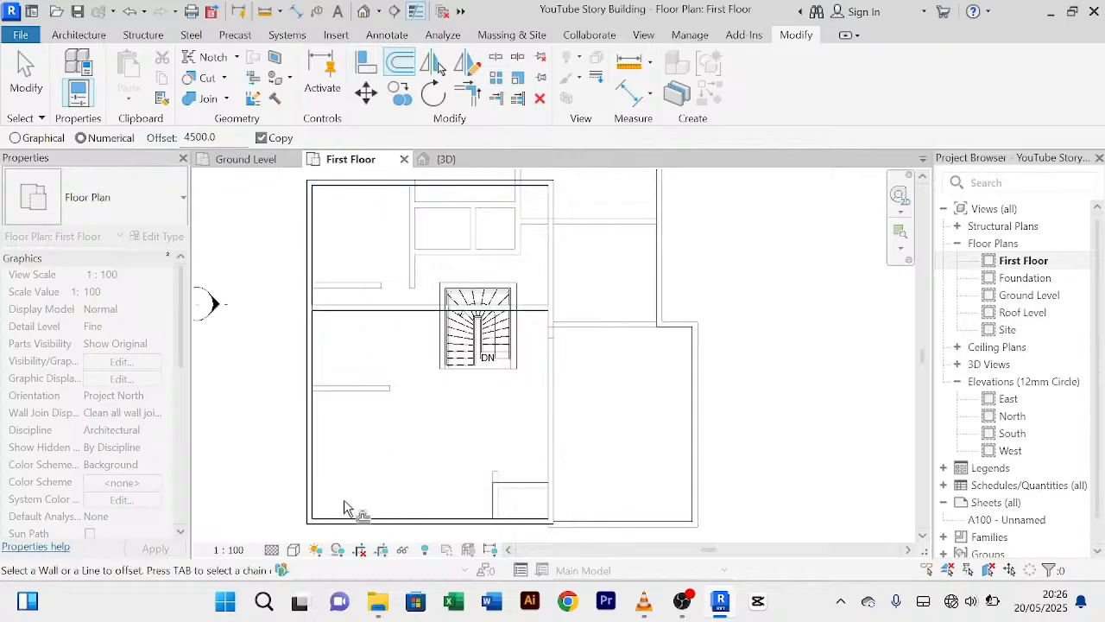
Step: Offset a copy of the lower 200 mm exterior wall 4500 mm inward and leave the Offset command
middle_drag(383, 460, 387, 400)
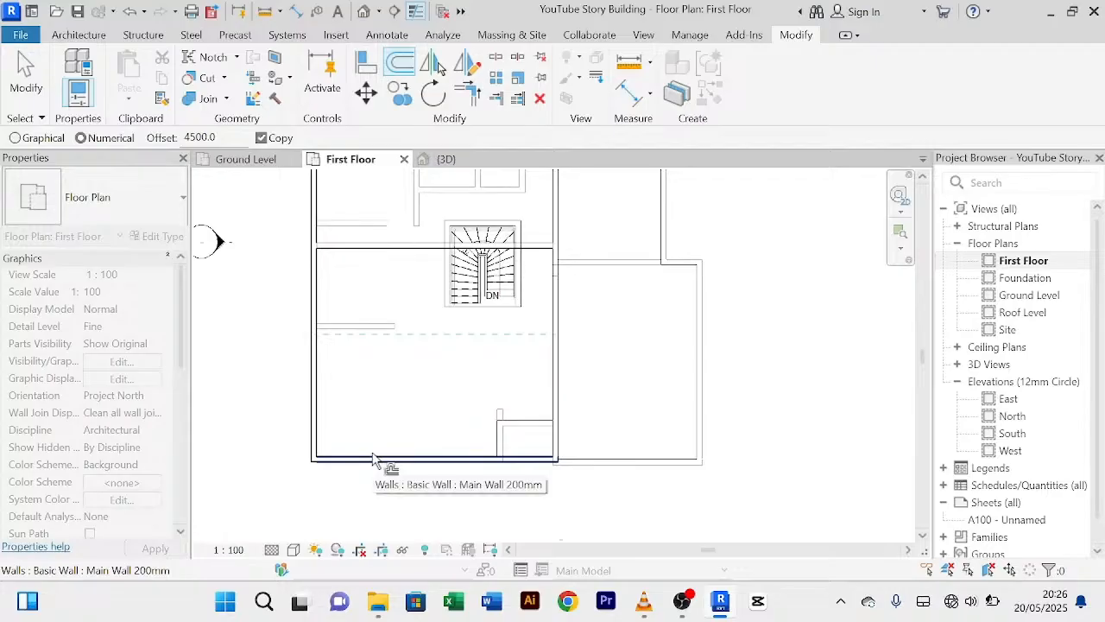
click(373, 458)
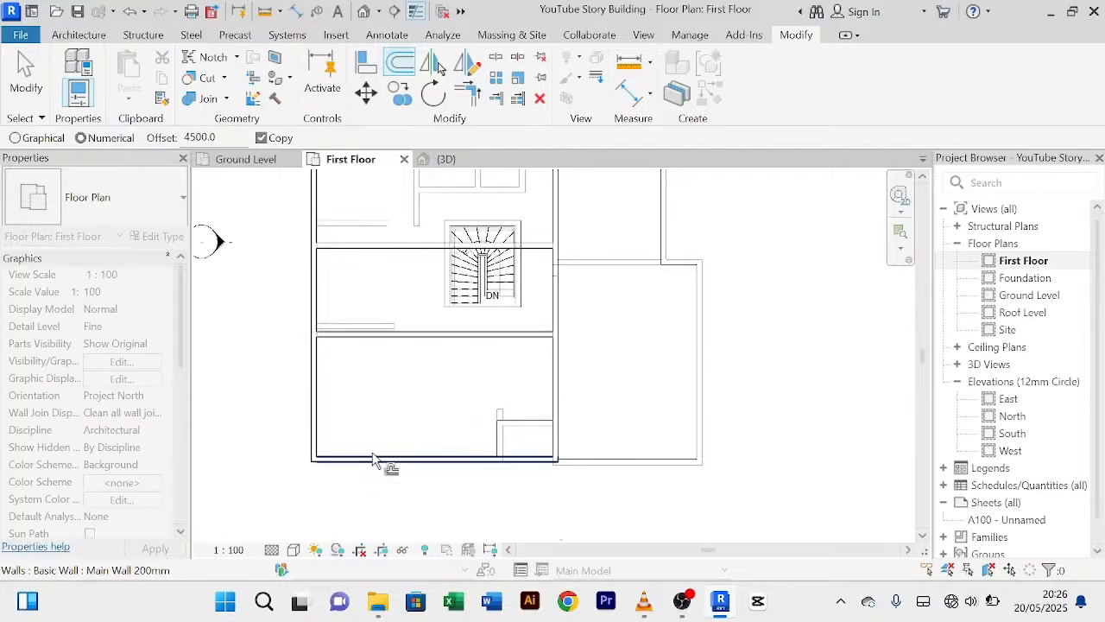
right_click(264, 340)
click(309, 32)
right_click(216, 362)
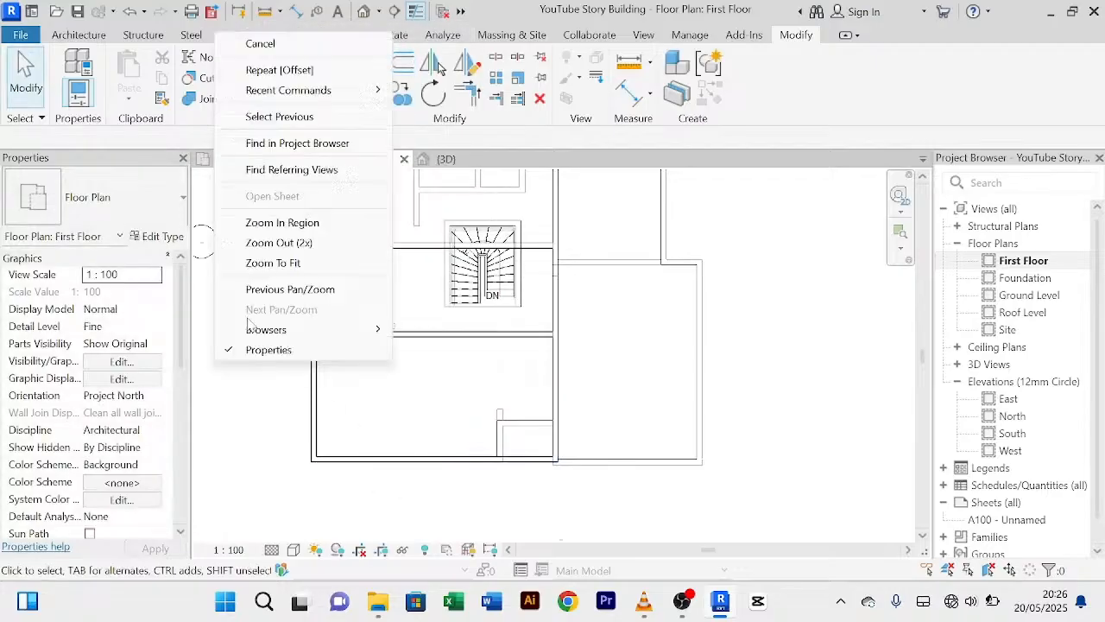
click(318, 45)
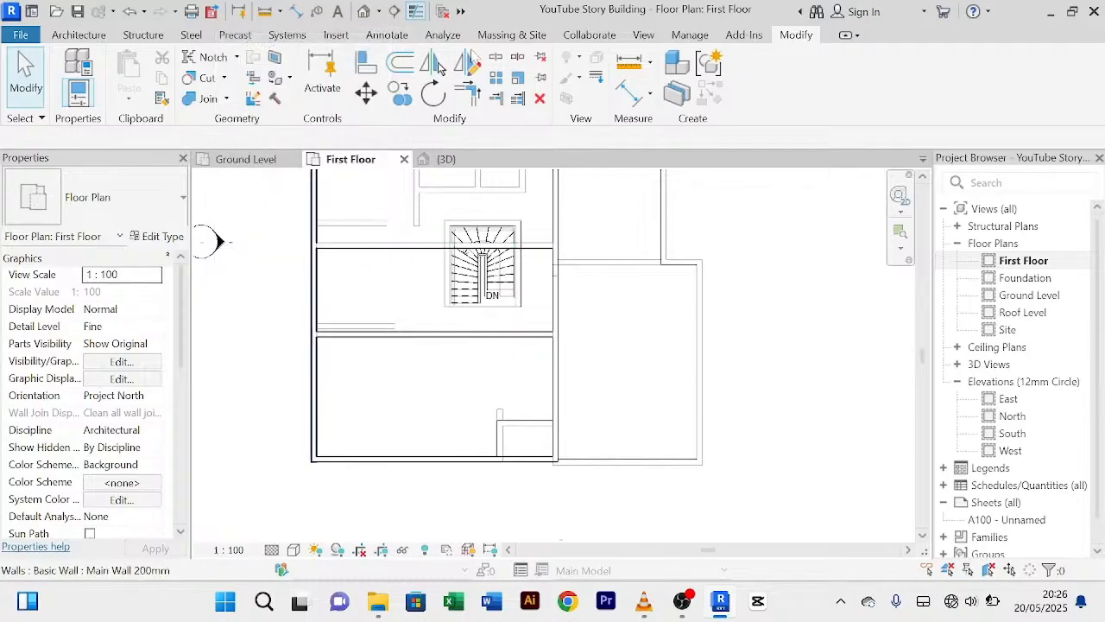
Step: Add aligned dimensions between the inner wall faces of the lower and upper rooms
click(627, 93)
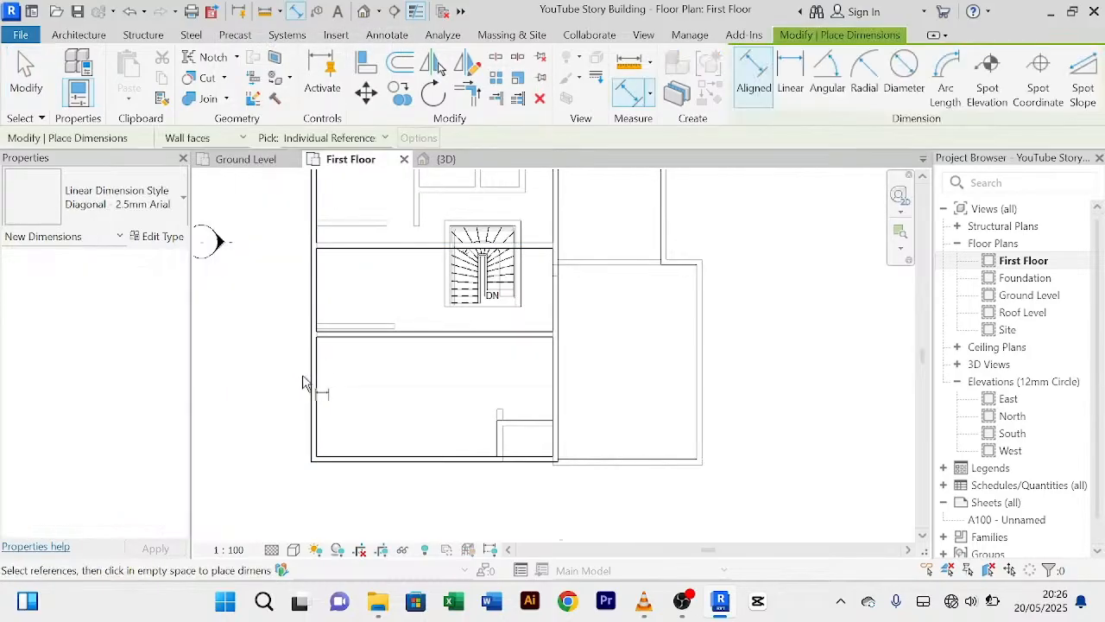
click(350, 352)
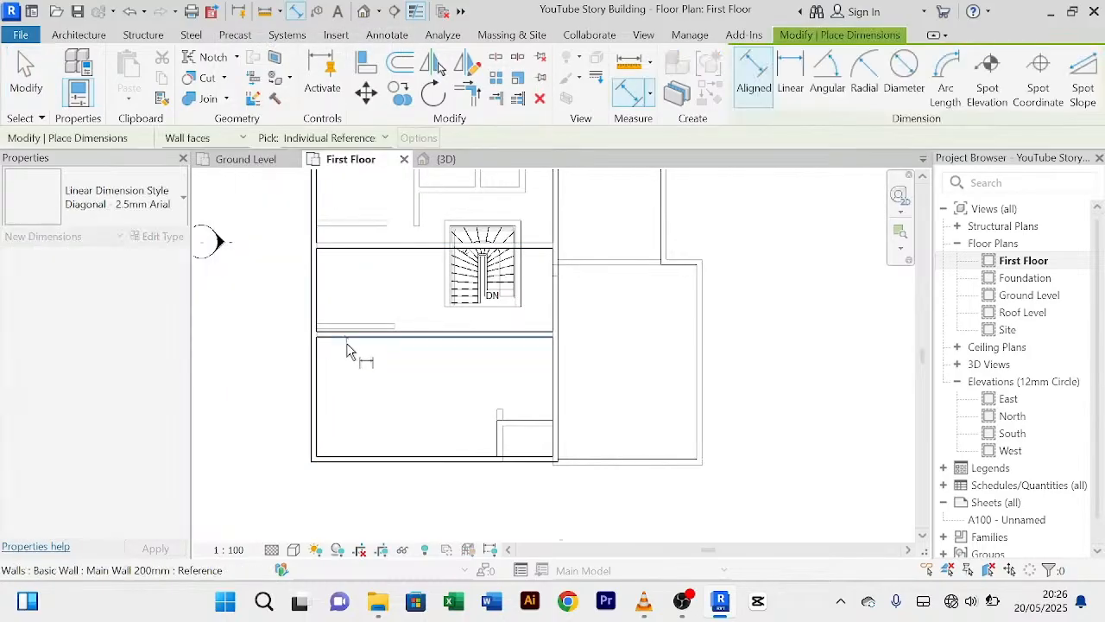
click(370, 456)
click(372, 441)
middle_drag(392, 284, 372, 452)
click(360, 419)
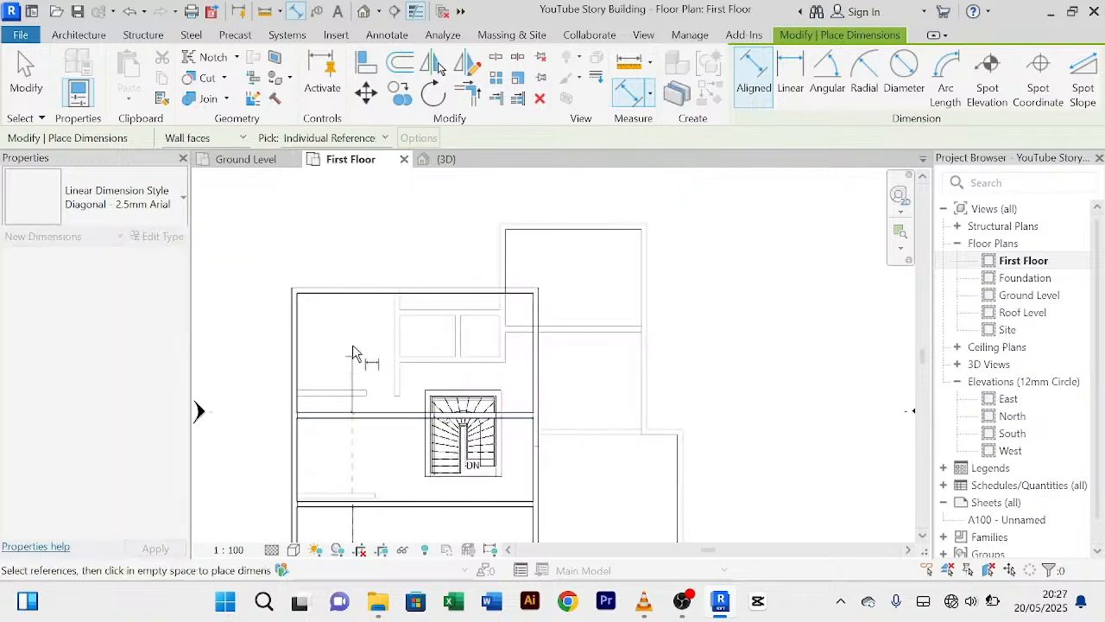
click(373, 301)
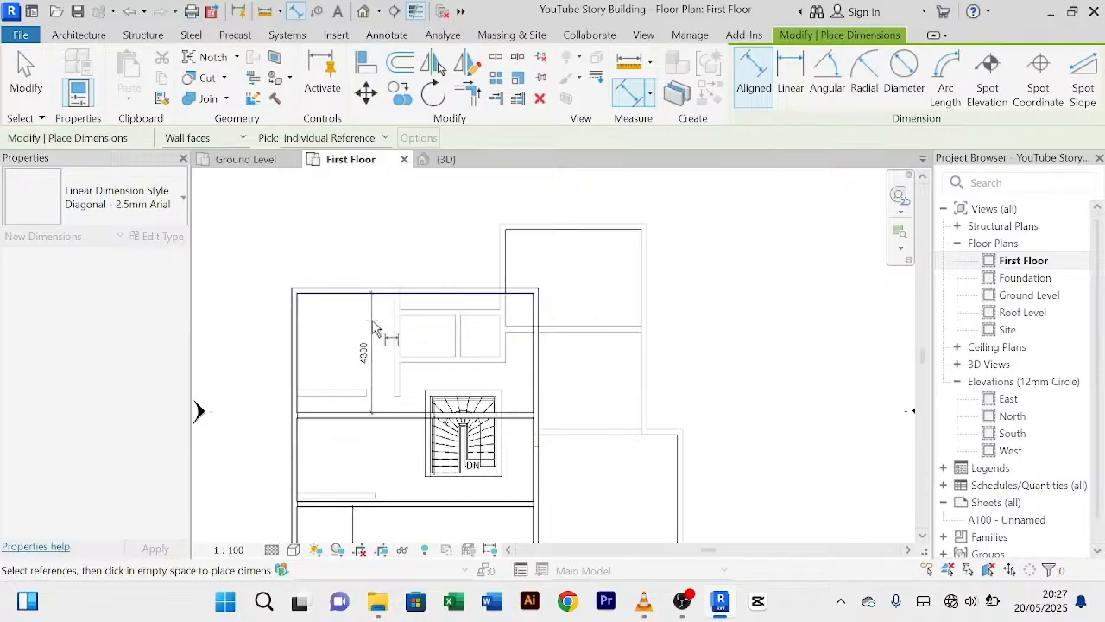
click(371, 320)
right_click(346, 254)
click(373, 267)
right_click(354, 251)
click(372, 262)
scroll(372, 262, down, 1)
scroll(372, 266, up, 1)
Step: Set the clear depths of the upper and lower rooms to 4500 mm by repositioning their interior walls
click(298, 311)
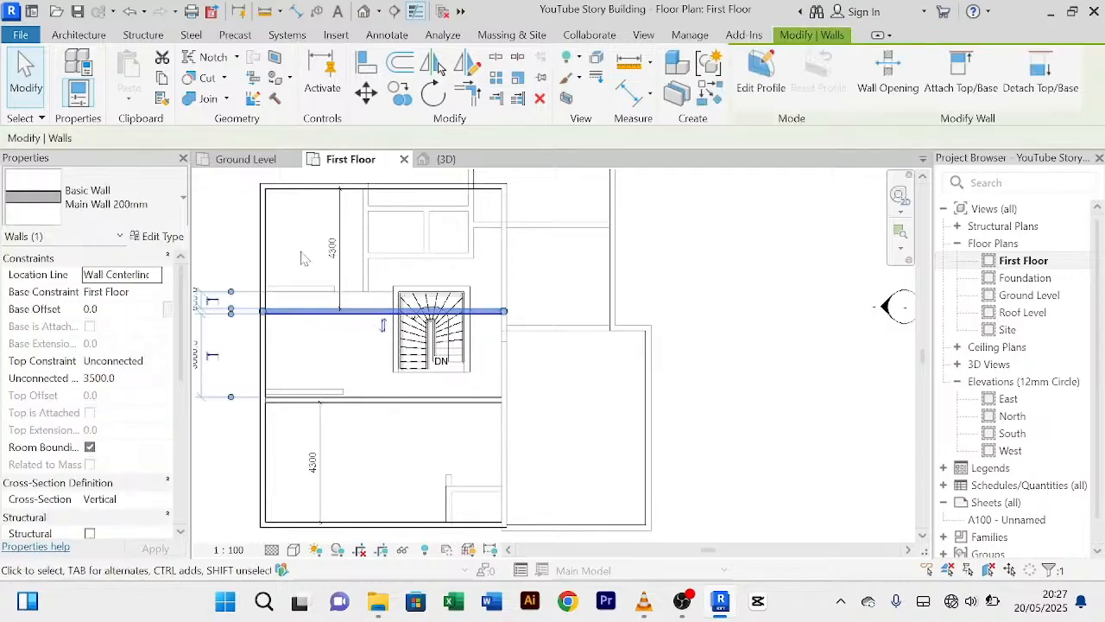
click(332, 248)
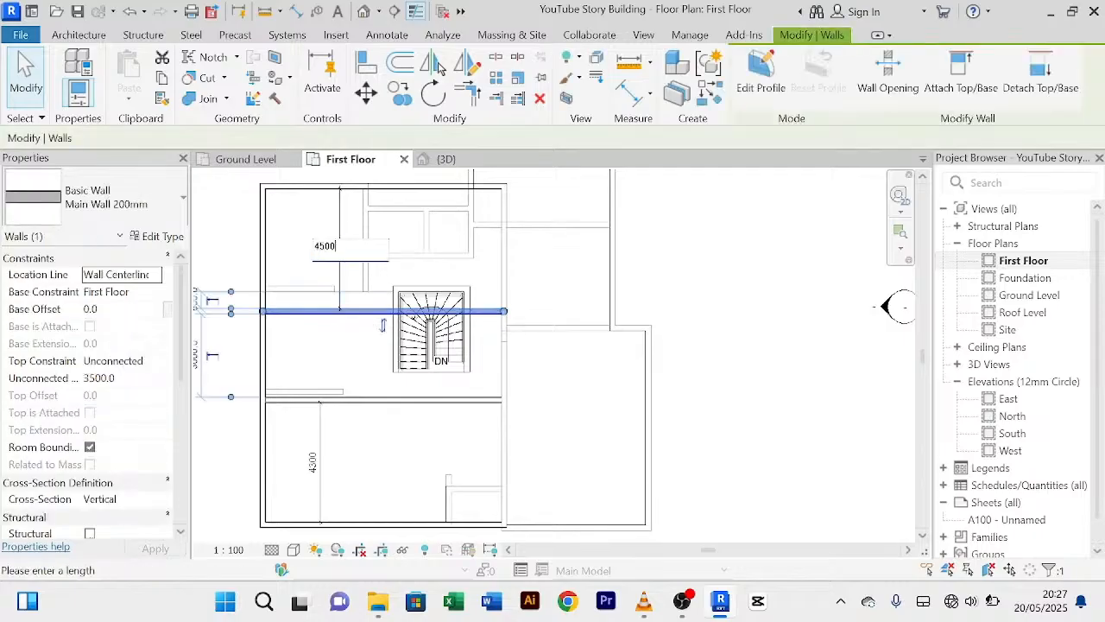
key(Return)
click(393, 483)
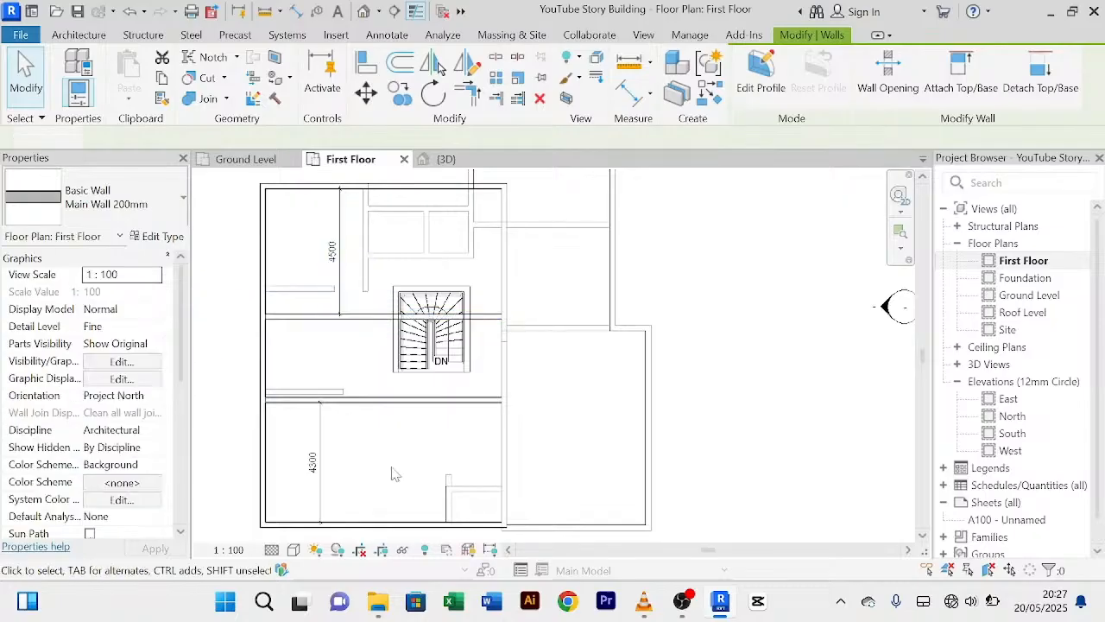
click(369, 408)
click(313, 462)
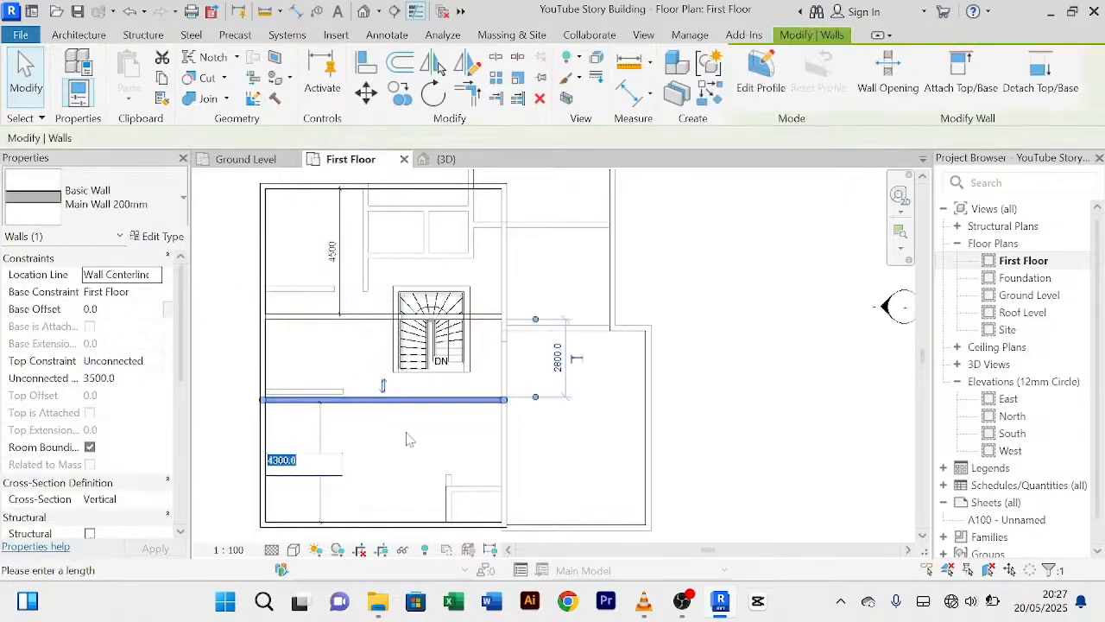
text(4500)
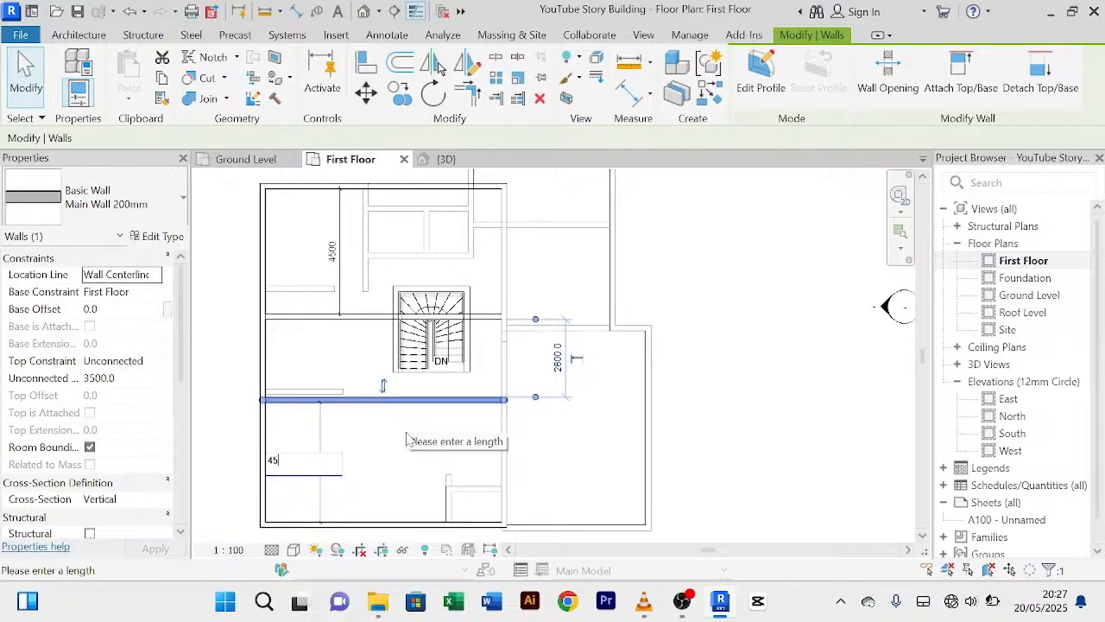
key(Return)
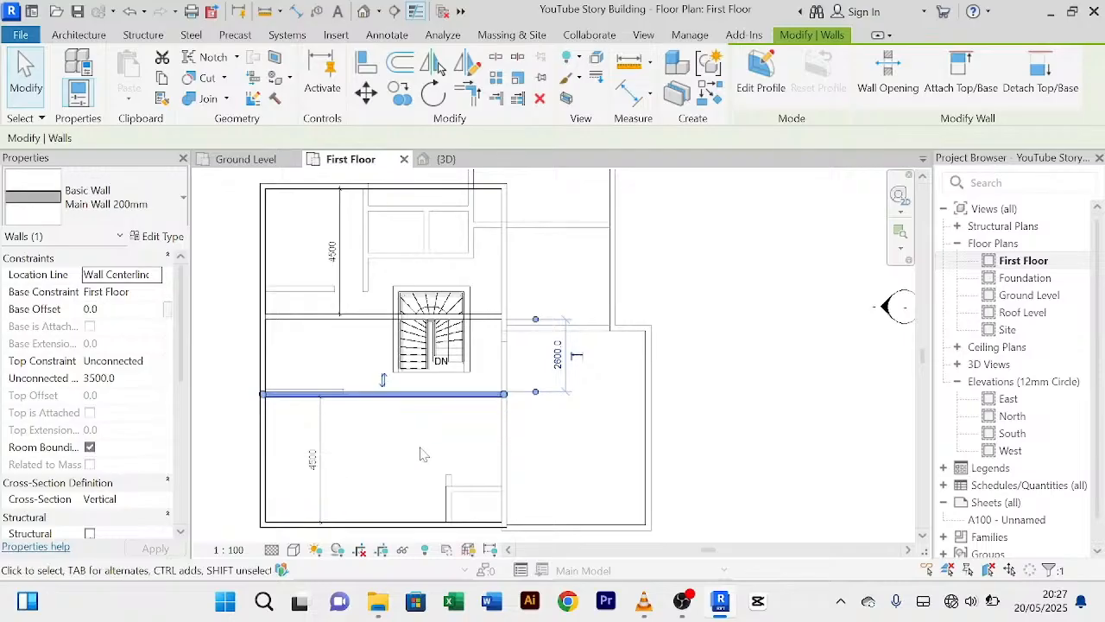
click(384, 449)
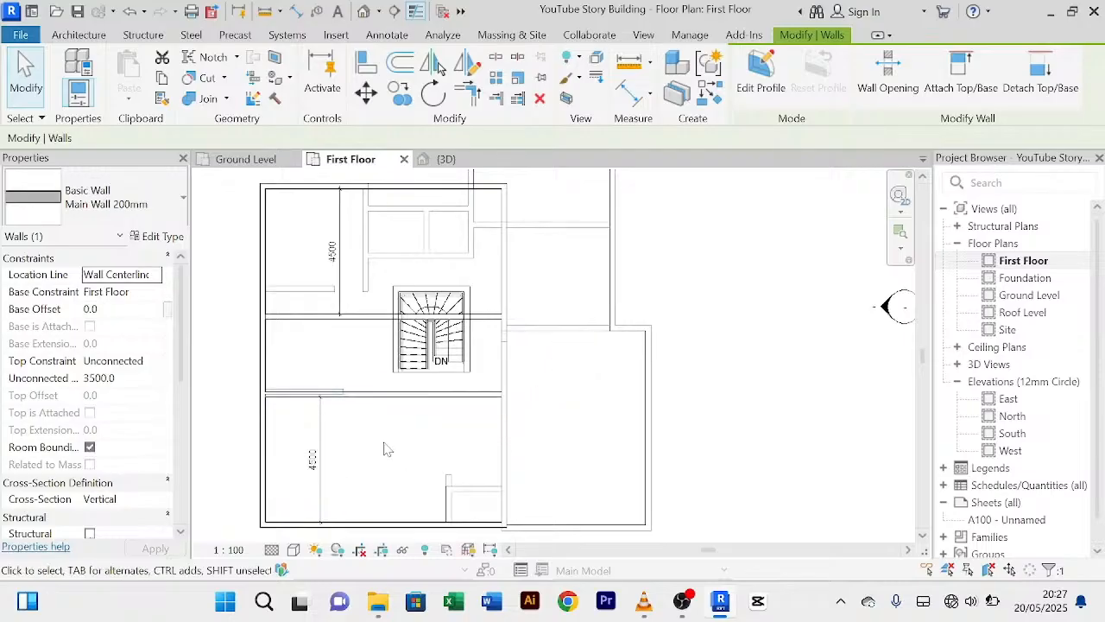
Step: Add an aligned dimension across the corridor between the two horizontal interior walls and leave the dimension command
click(632, 99)
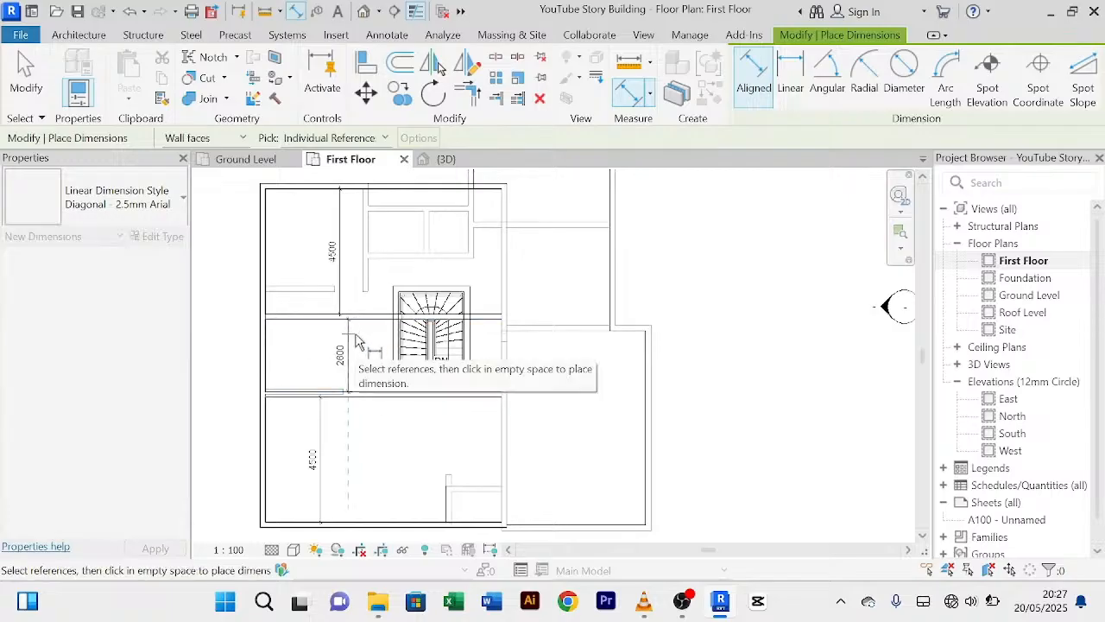
click(349, 350)
right_click(734, 276)
click(762, 280)
right_click(730, 254)
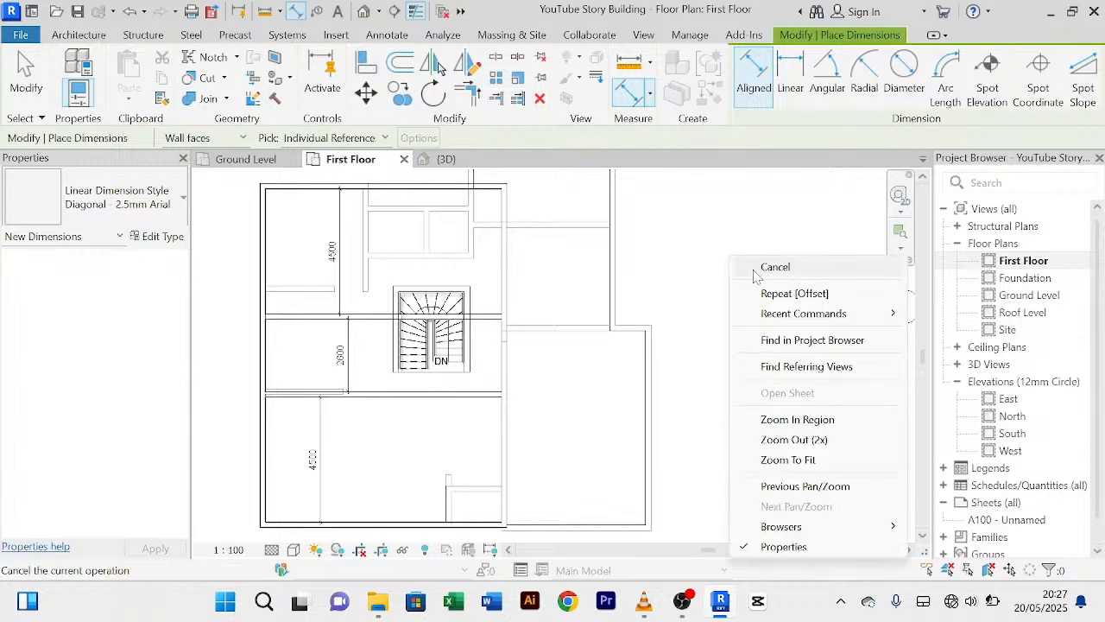
click(756, 268)
right_click(731, 238)
click(753, 250)
right_click(737, 224)
click(757, 244)
right_click(724, 221)
click(746, 235)
Step: Reposition the upper interior wall by setting the upper room's clear depth to 5000 mm
scroll(746, 235, up, 2)
scroll(288, 405, down, 3)
middle_drag(340, 410, 647, 345)
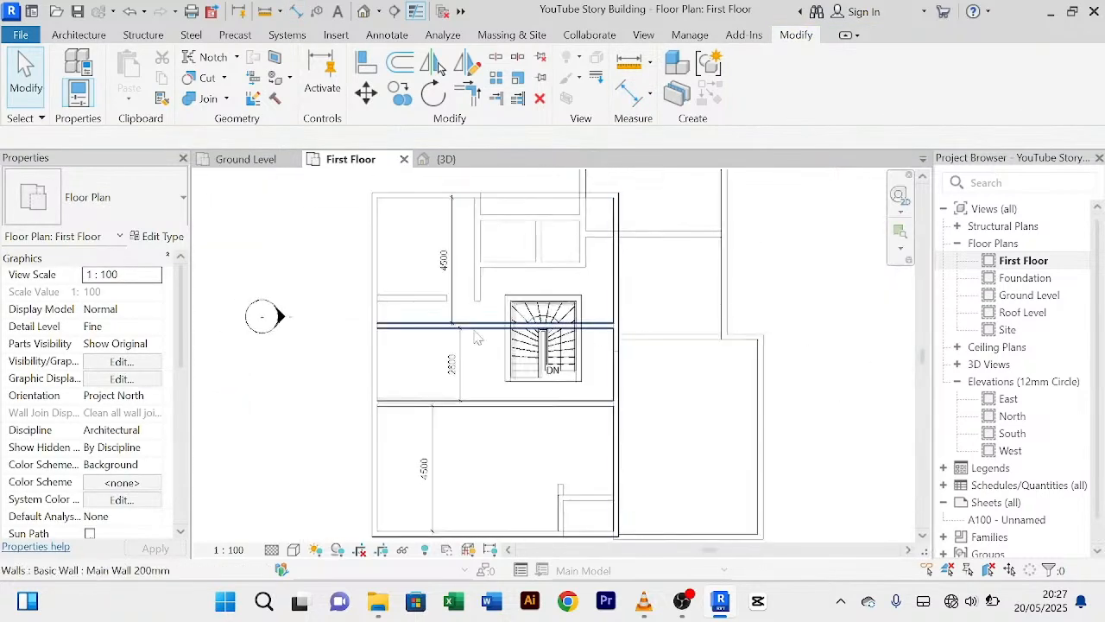
scroll(429, 334, up, 2)
click(432, 330)
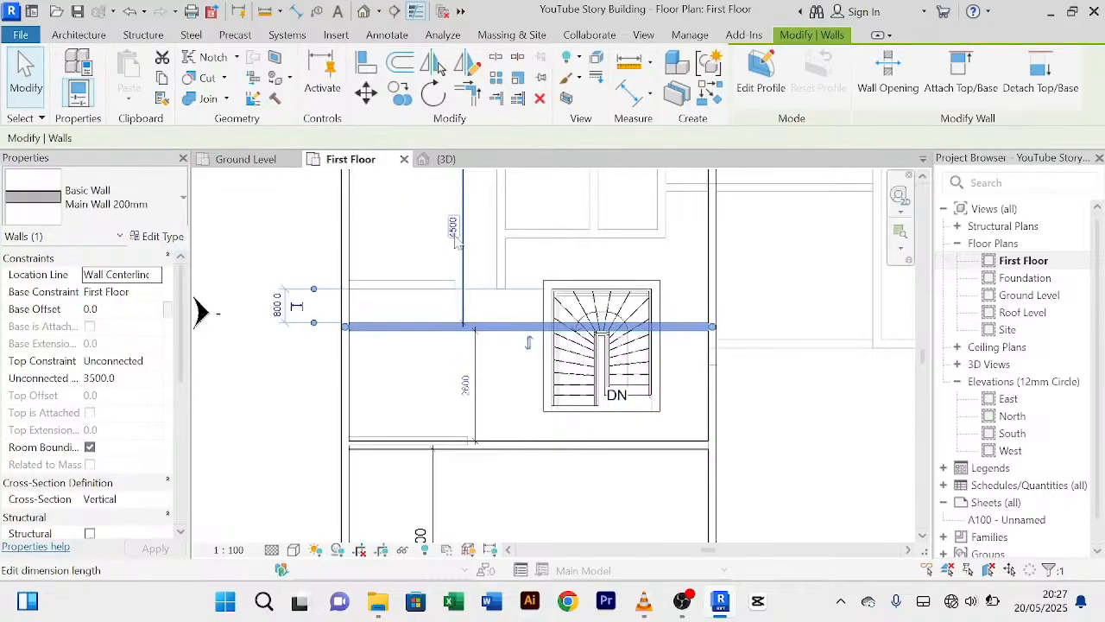
click(450, 226)
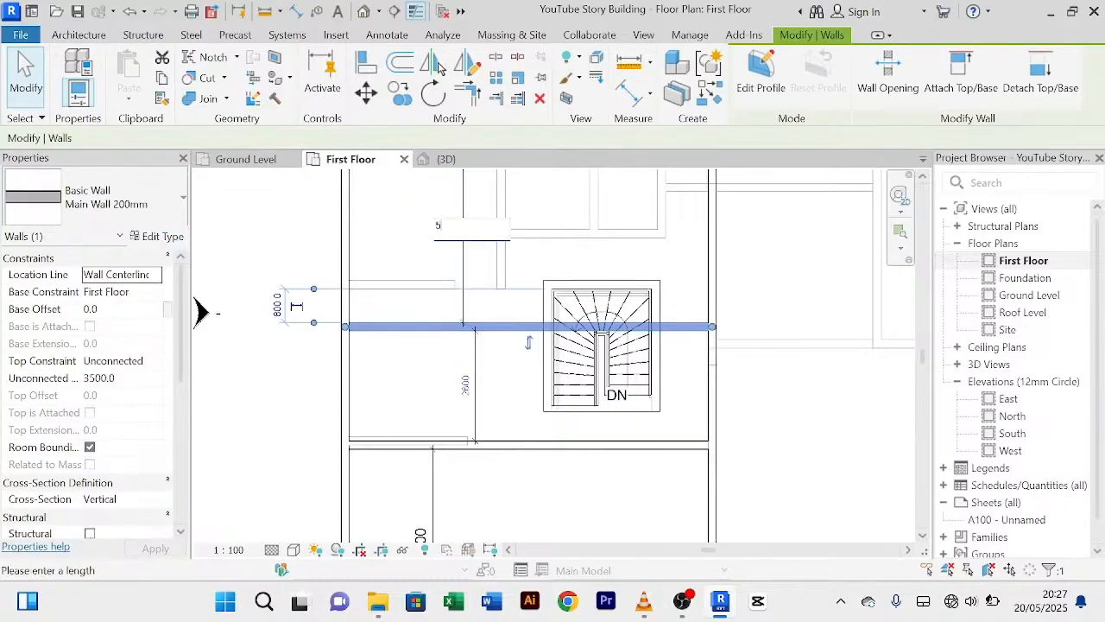
key(Return)
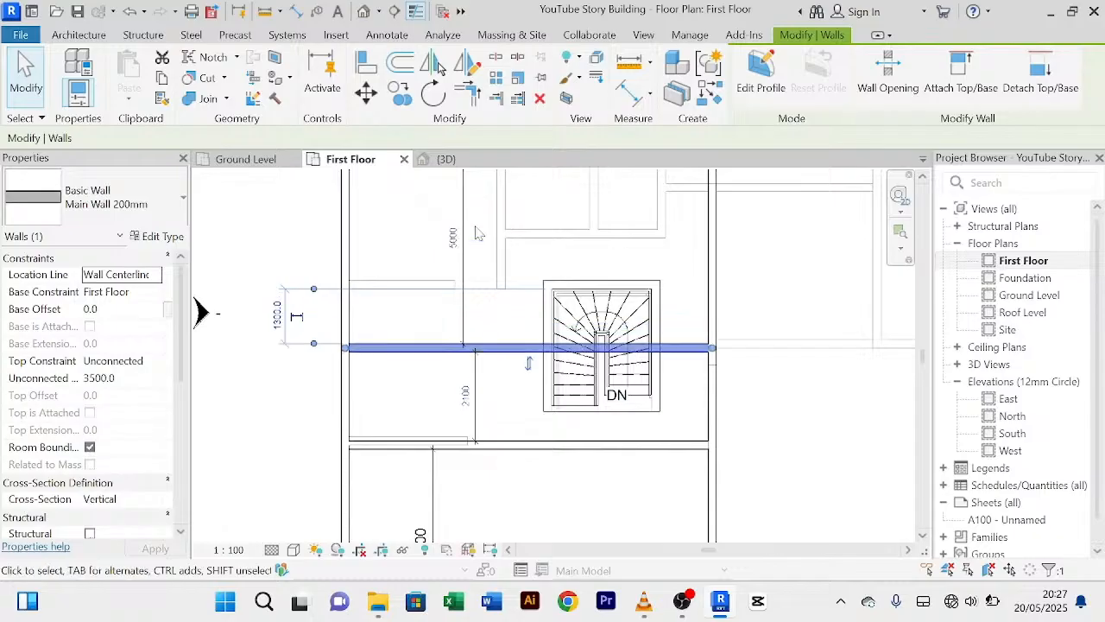
click(539, 486)
Step: Reposition the lower interior wall by setting the lower room's clear depth to 5000 mm
scroll(544, 488, down, 2)
middle_drag(553, 488, 538, 374)
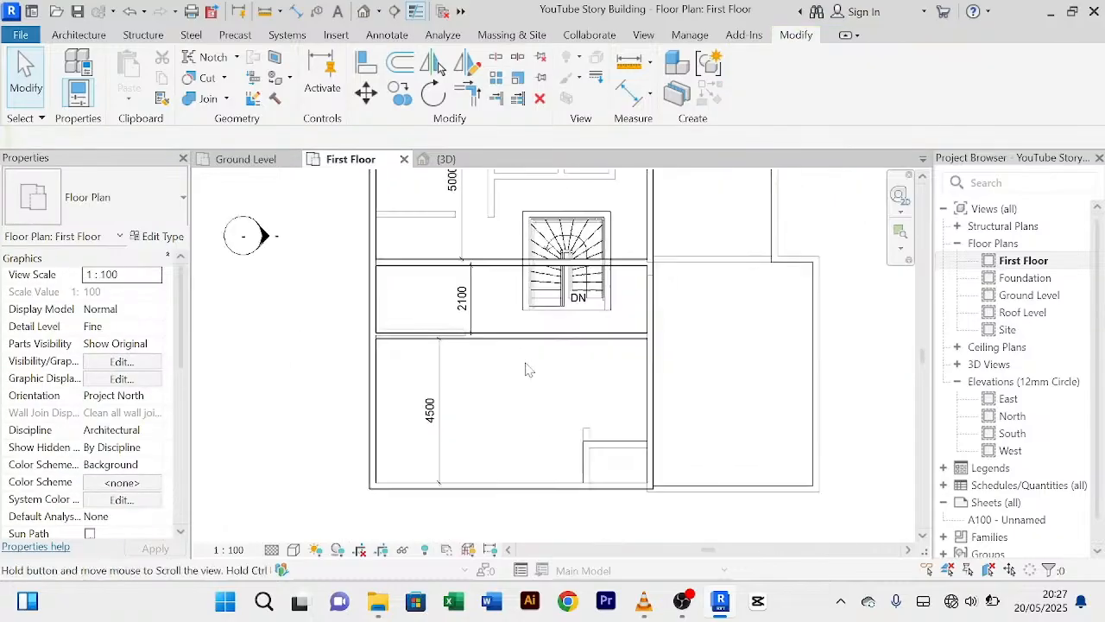
click(484, 340)
click(430, 412)
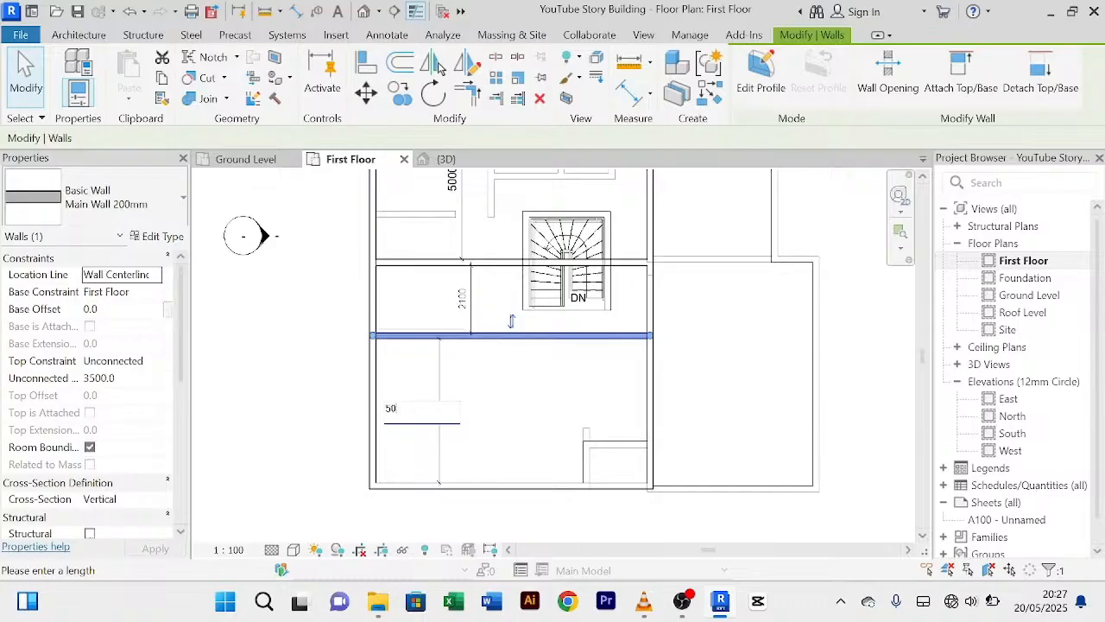
key(Return)
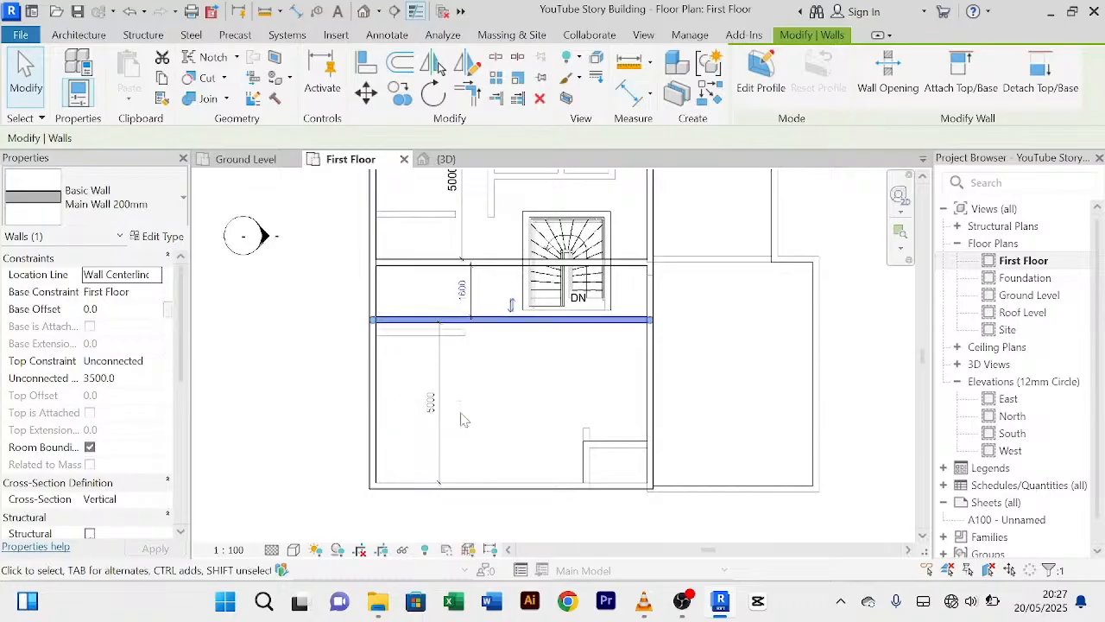
click(557, 382)
Step: Inspect the resized rooms and the corridor beside the staircase on the First Floor plan
scroll(489, 382, up, 4)
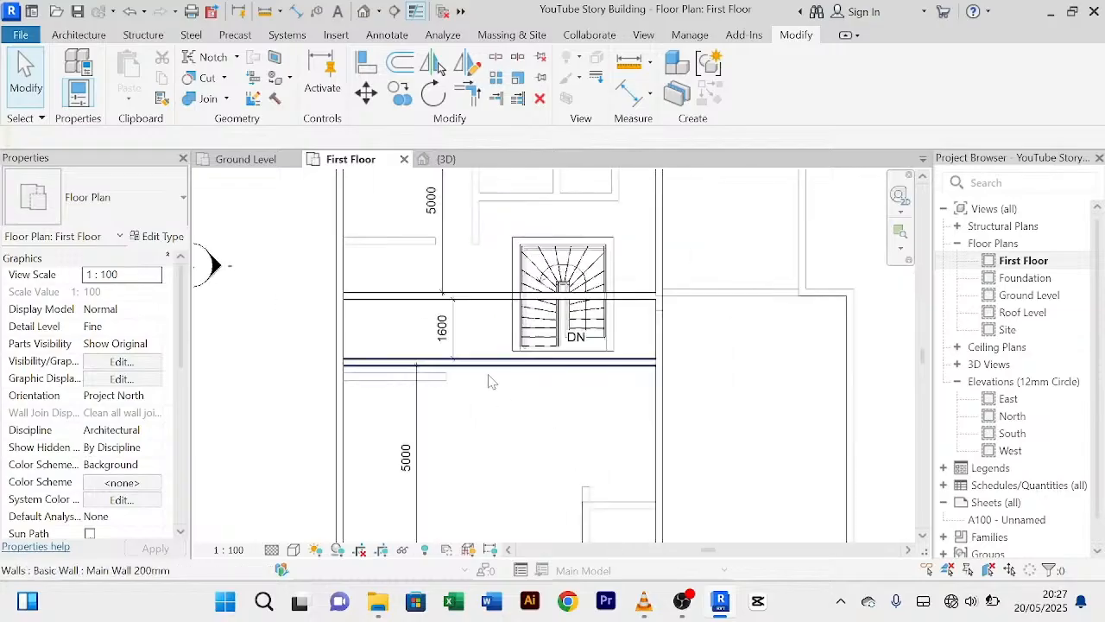
scroll(468, 402, down, 2)
scroll(466, 415, up, 2)
scroll(466, 418, down, 2)
middle_drag(464, 419, 456, 443)
scroll(457, 409, down, 3)
scroll(445, 396, up, 2)
scroll(475, 302, down, 2)
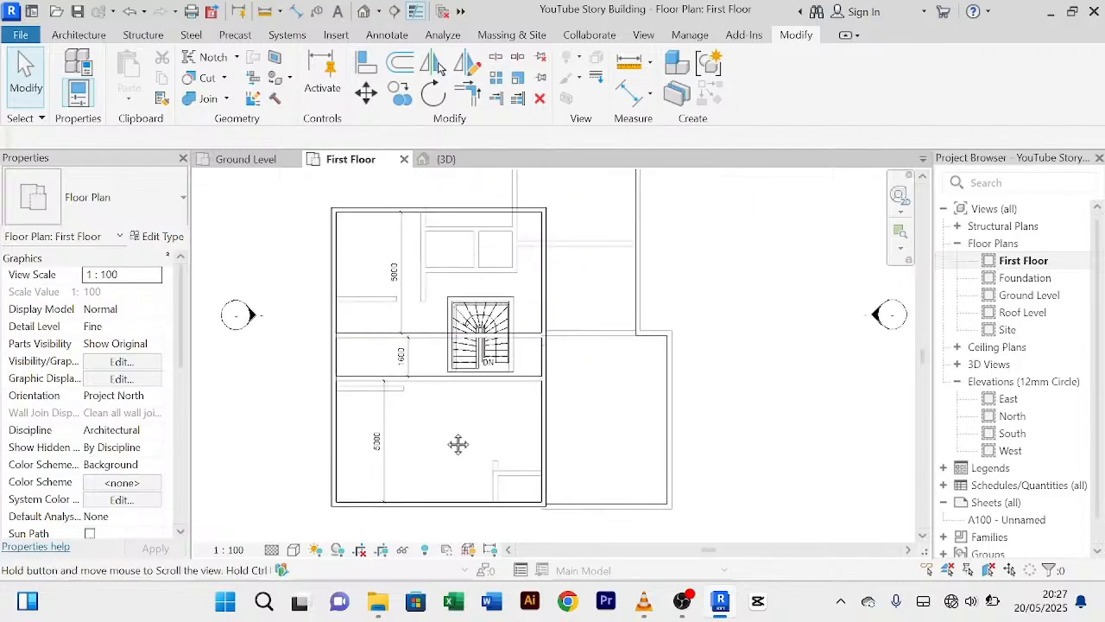
Step: Offset a copy of the left exterior wall 4000 mm inward and leave the Offset command
click(337, 245)
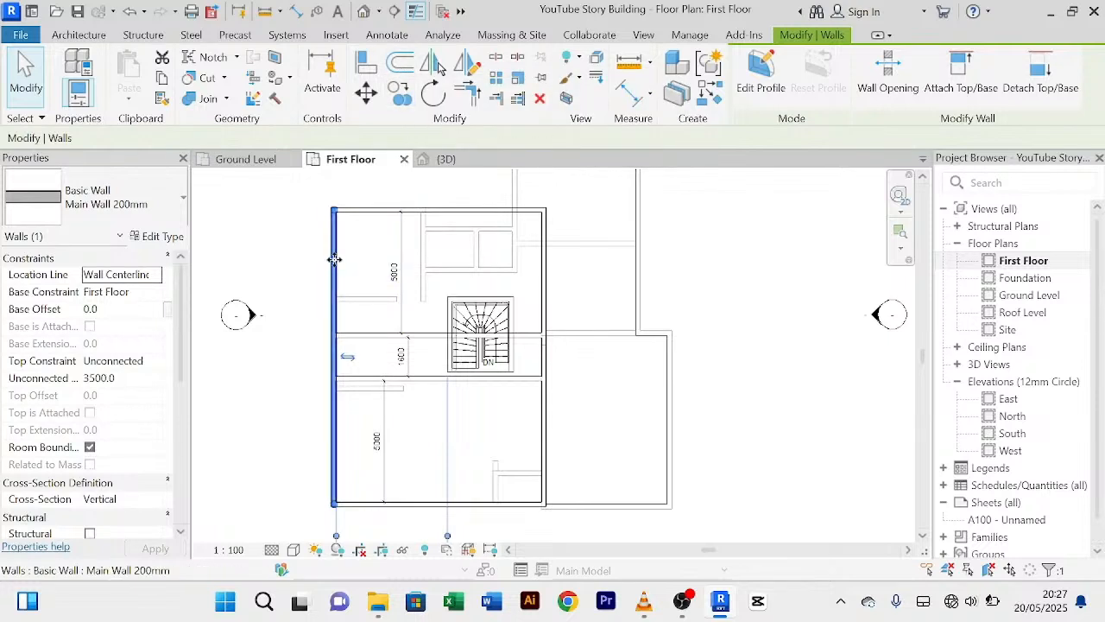
click(400, 64)
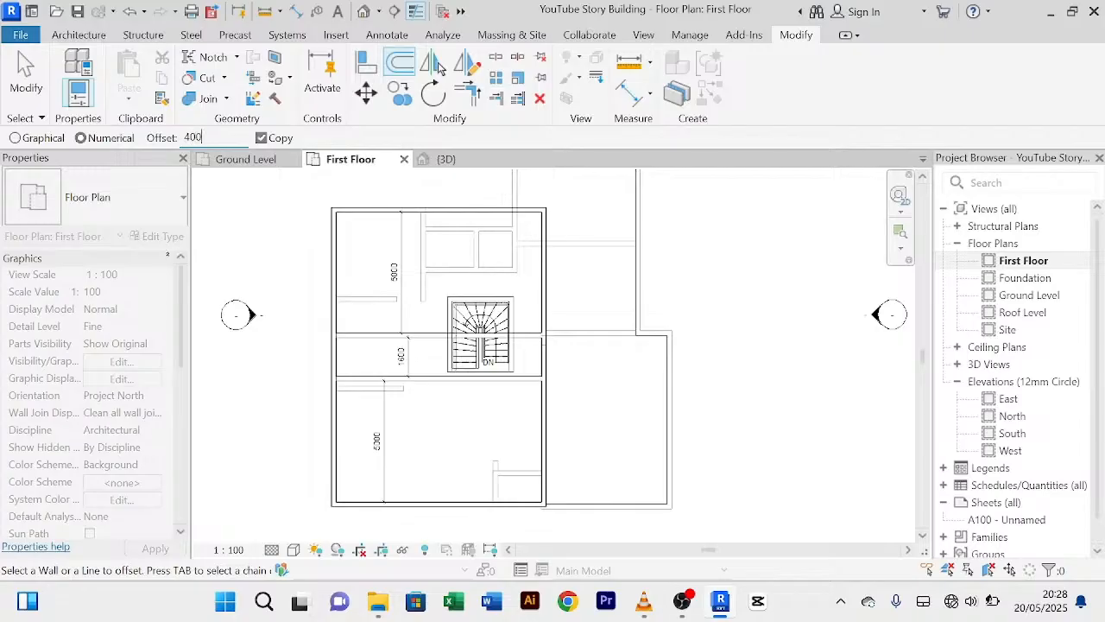
click(339, 281)
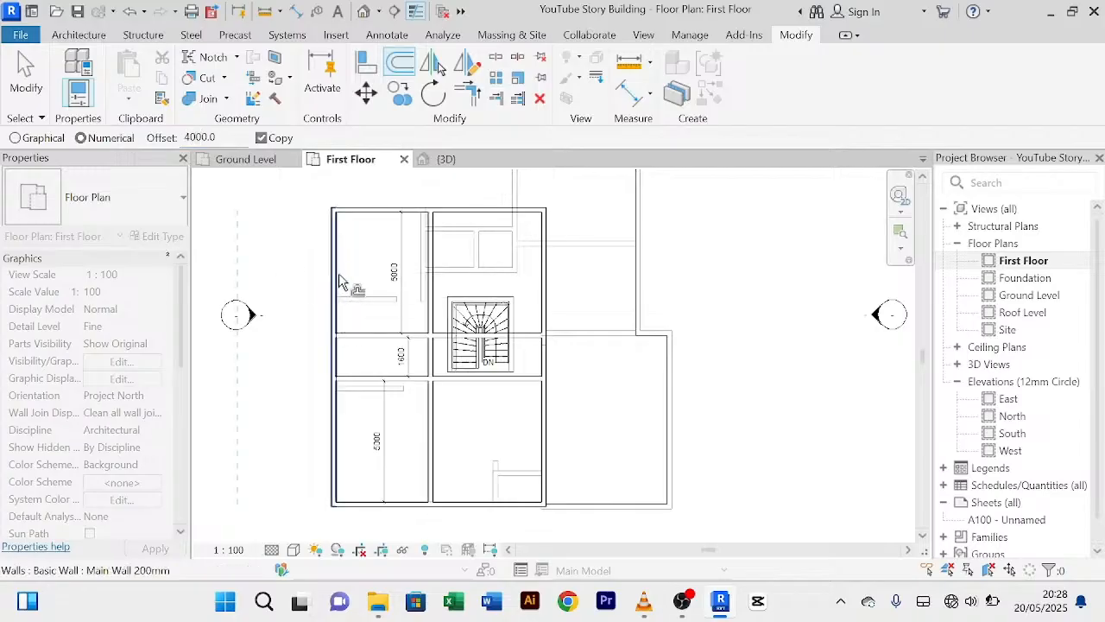
right_click(762, 247)
click(782, 258)
right_click(757, 230)
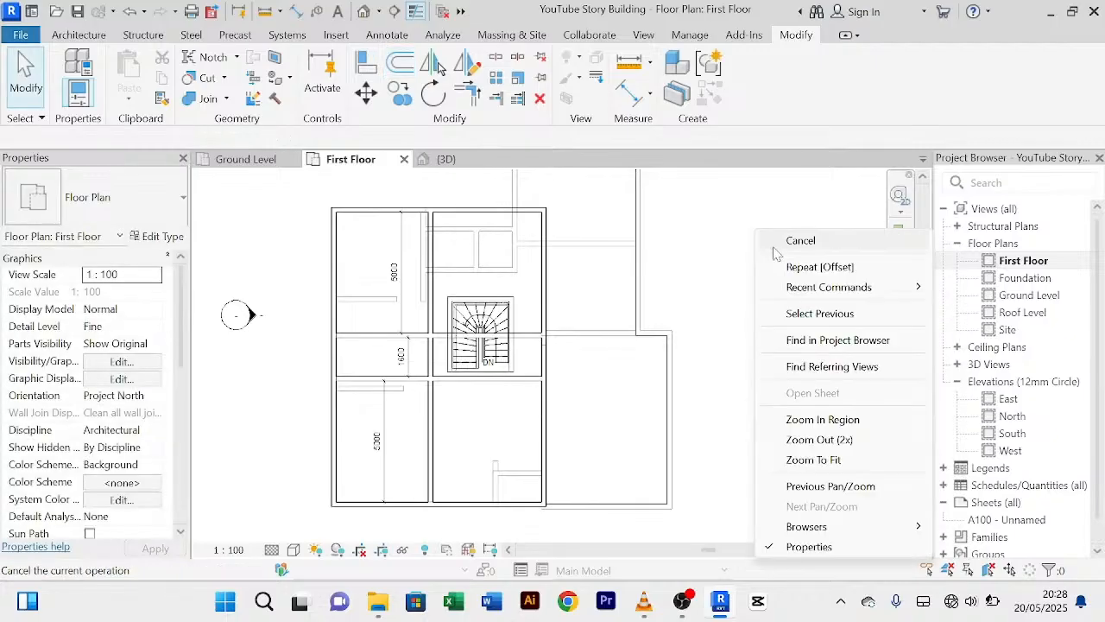
click(771, 245)
Step: Split the new vertical interior wall where it crosses the corridor between the two horizontal walls
scroll(428, 415, up, 4)
scroll(488, 434, down, 1)
middle_drag(488, 434, 444, 367)
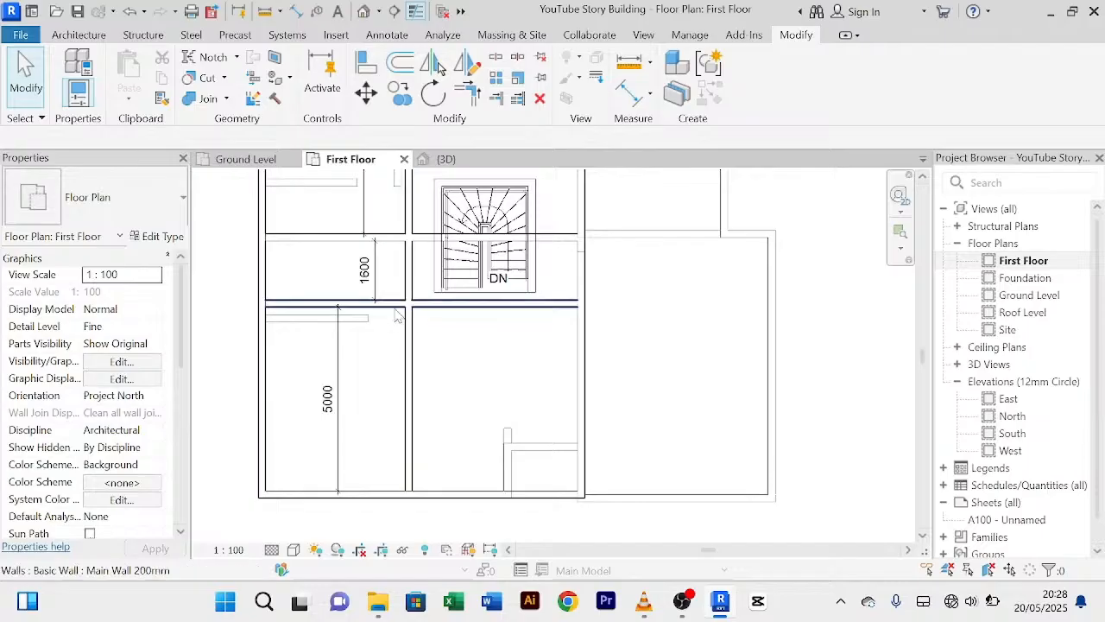
click(497, 59)
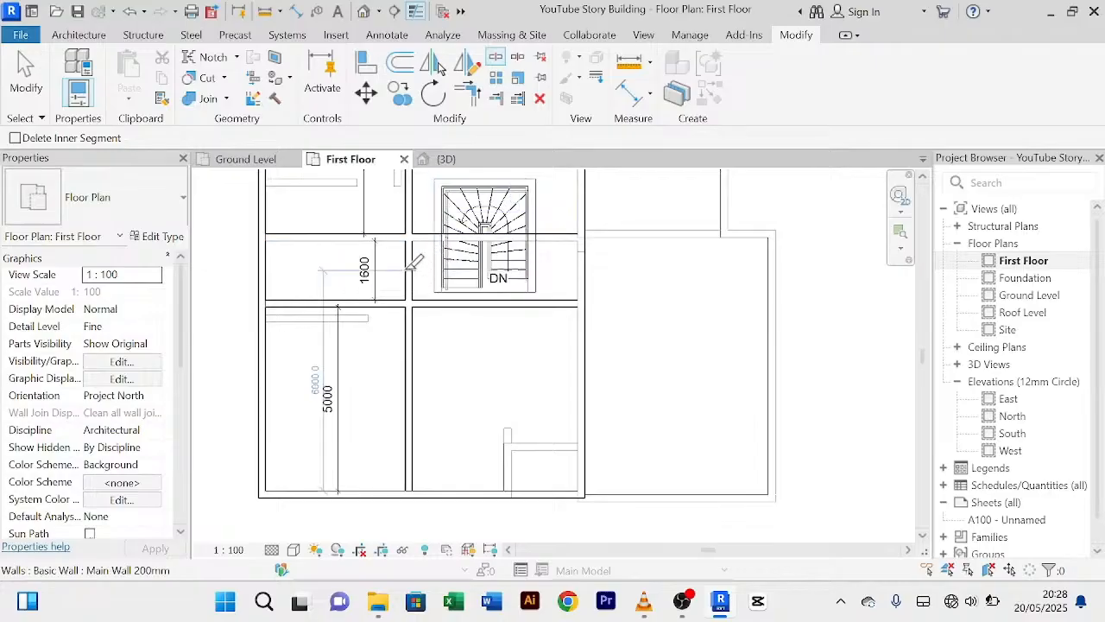
scroll(484, 350, down, 2)
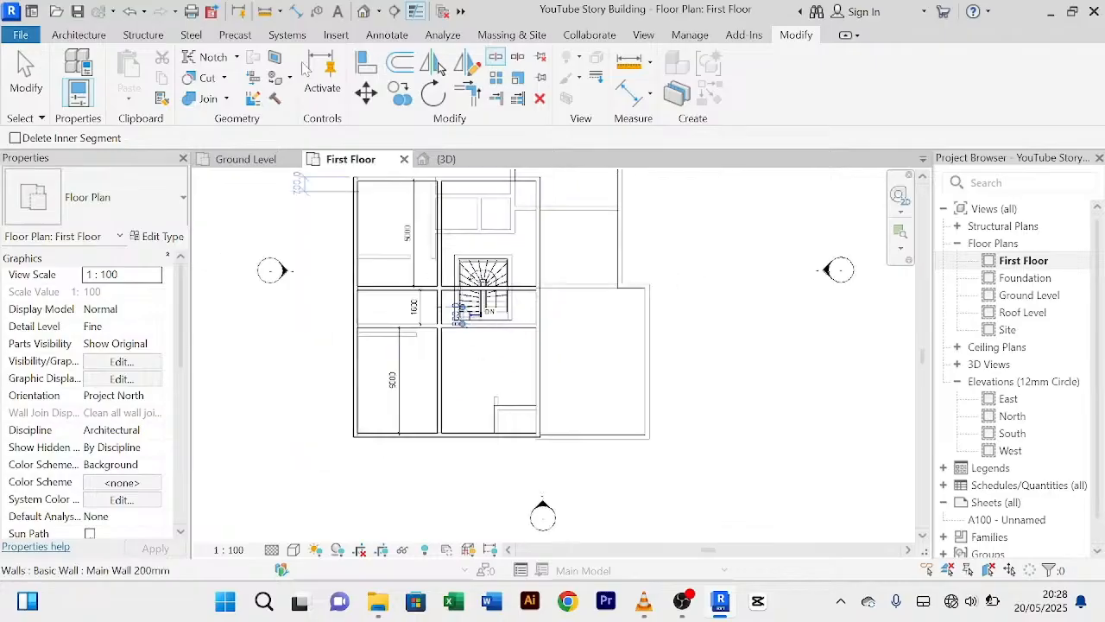
Step: Trim both halves of the split wall with the horizontal interior walls into corners, enclosing the two left rooms and opening the corridor
click(466, 97)
scroll(426, 354, up, 2)
click(424, 360)
click(407, 334)
click(405, 284)
click(420, 250)
scroll(442, 319, down, 3)
middle_drag(470, 365, 475, 381)
right_click(505, 246)
click(518, 259)
Step: Inspect the trimmed room corners and the corridor opening towards the staircase
scroll(425, 258, up, 2)
scroll(425, 259, up, 1)
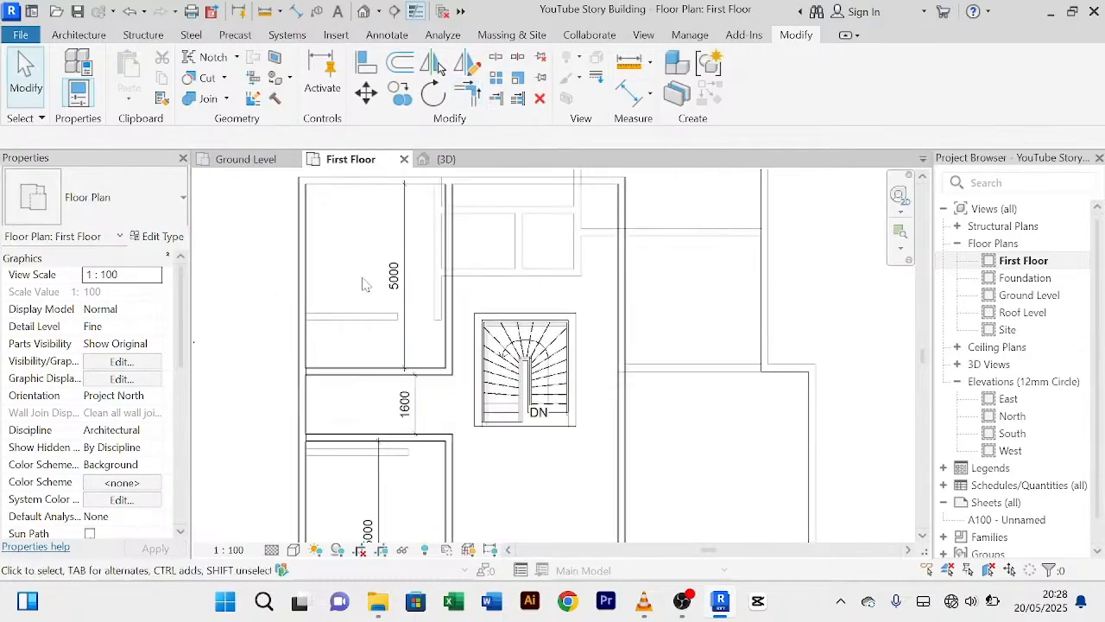
scroll(371, 293, down, 2)
scroll(393, 436, down, 1)
middle_drag(393, 436, 359, 373)
scroll(367, 294, up, 2)
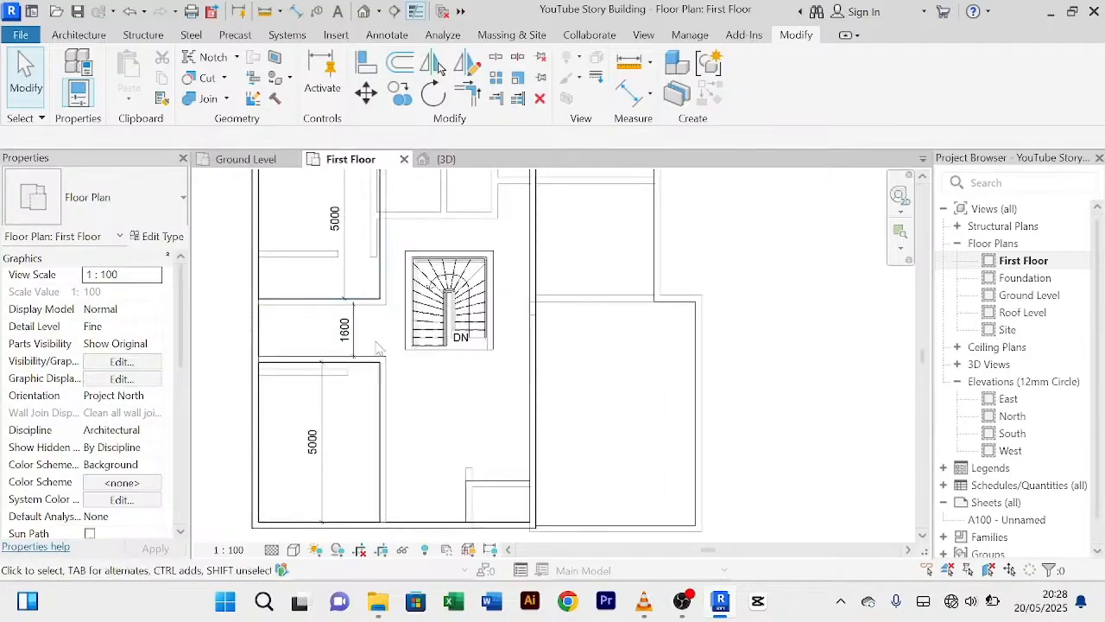
Step: Examine the plan around the staircase and the open area above it, up to the upper exterior wall
scroll(380, 337, down, 2)
scroll(414, 276, up, 2)
middle_drag(466, 242, 419, 257)
scroll(415, 252, down, 3)
scroll(394, 401, up, 2)
middle_drag(422, 392, 401, 467)
middle_drag(425, 182, 415, 288)
scroll(393, 336, up, 2)
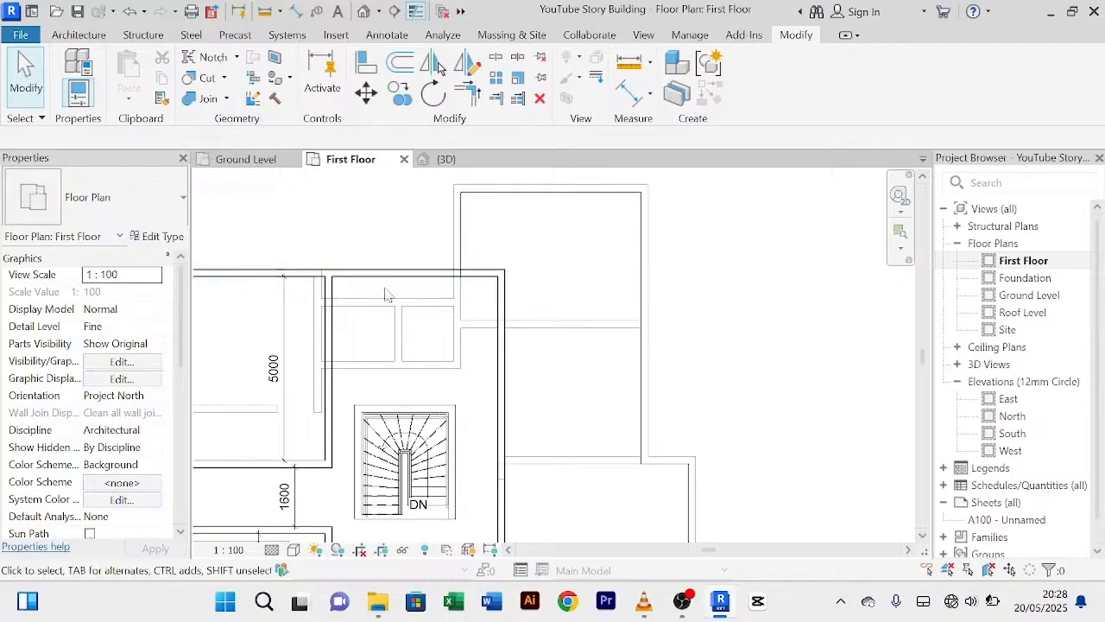
Step: Dimension the clear width above the staircase between the interior wall and the right exterior wall
click(631, 95)
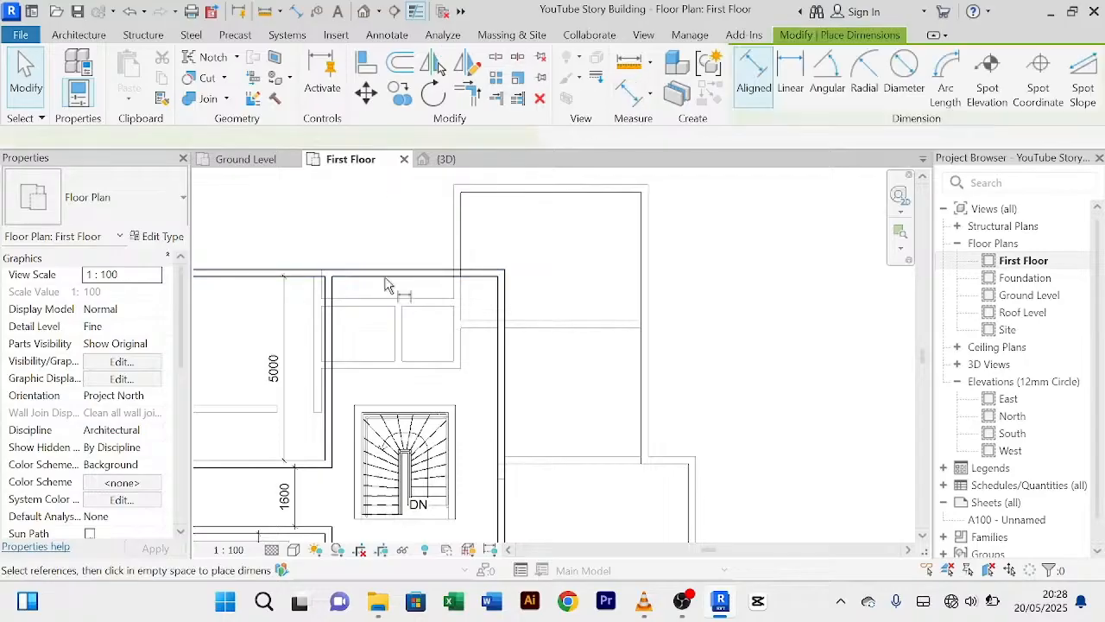
click(502, 344)
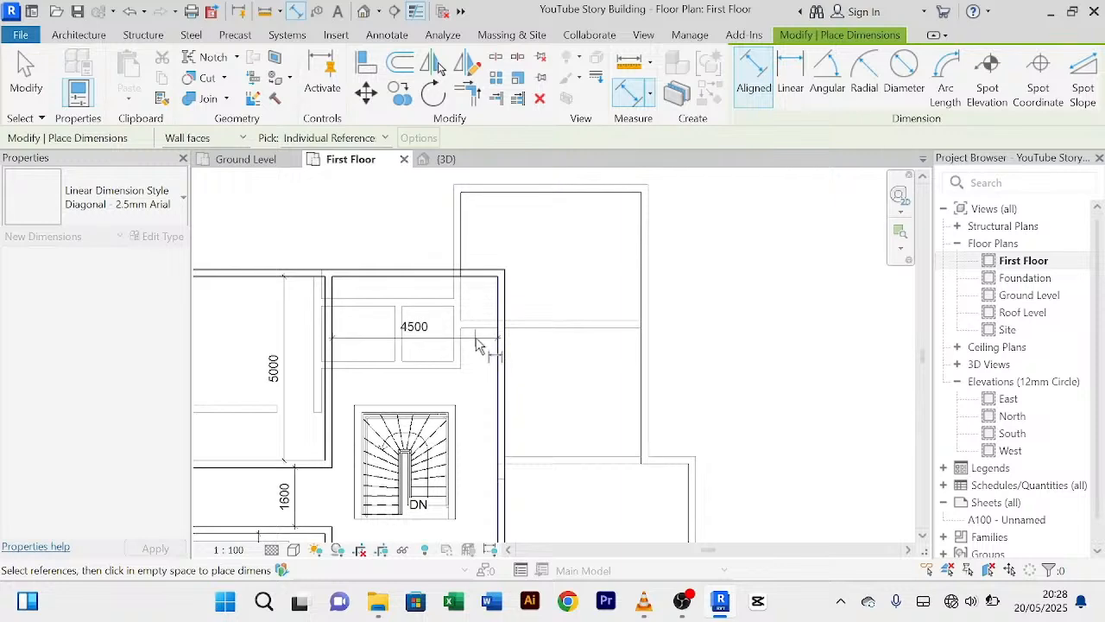
click(475, 341)
right_click(575, 259)
click(575, 255)
right_click(558, 244)
click(557, 230)
right_click(550, 241)
click(551, 231)
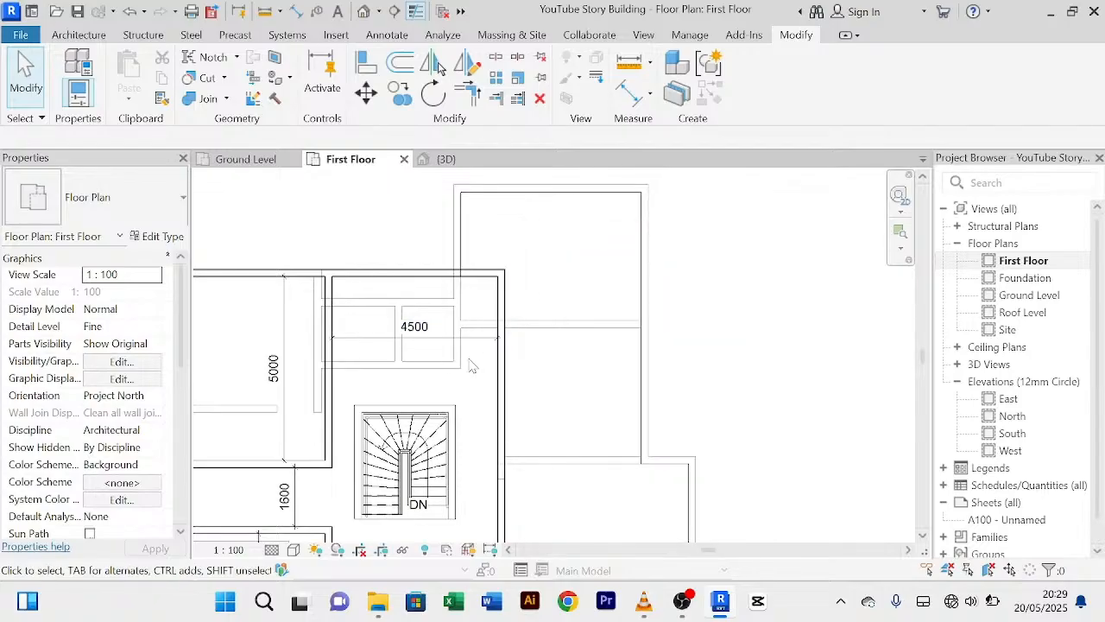
Step: Offset a copy of the exterior wall right of the staircase 2000 mm inward and leave the Offset command
scroll(463, 354, down, 2)
scroll(517, 296, up, 2)
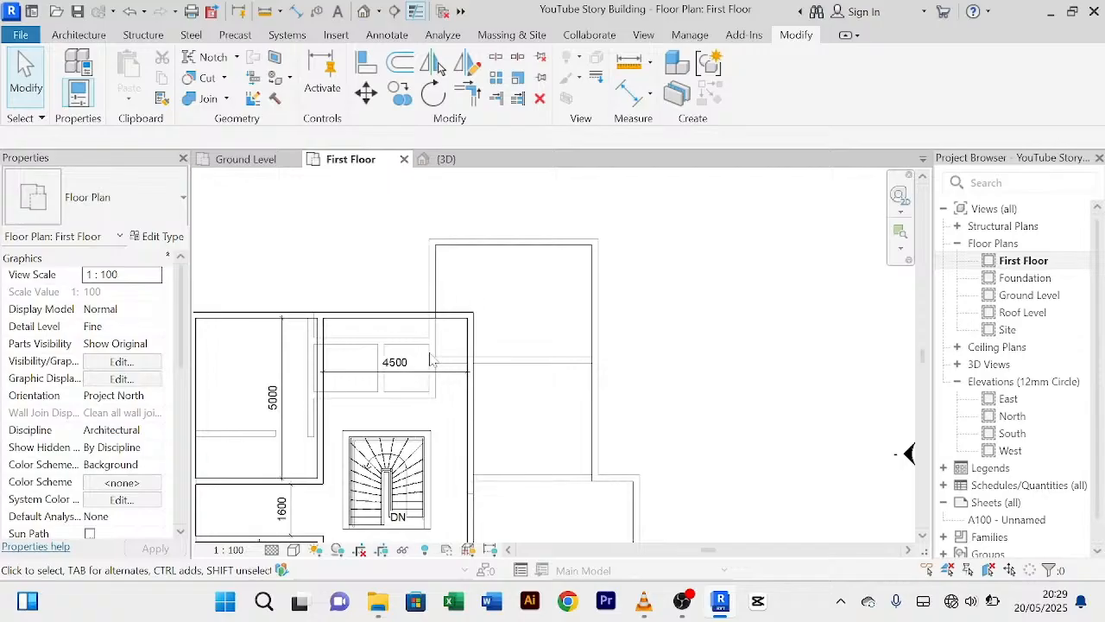
scroll(442, 394, up, 1)
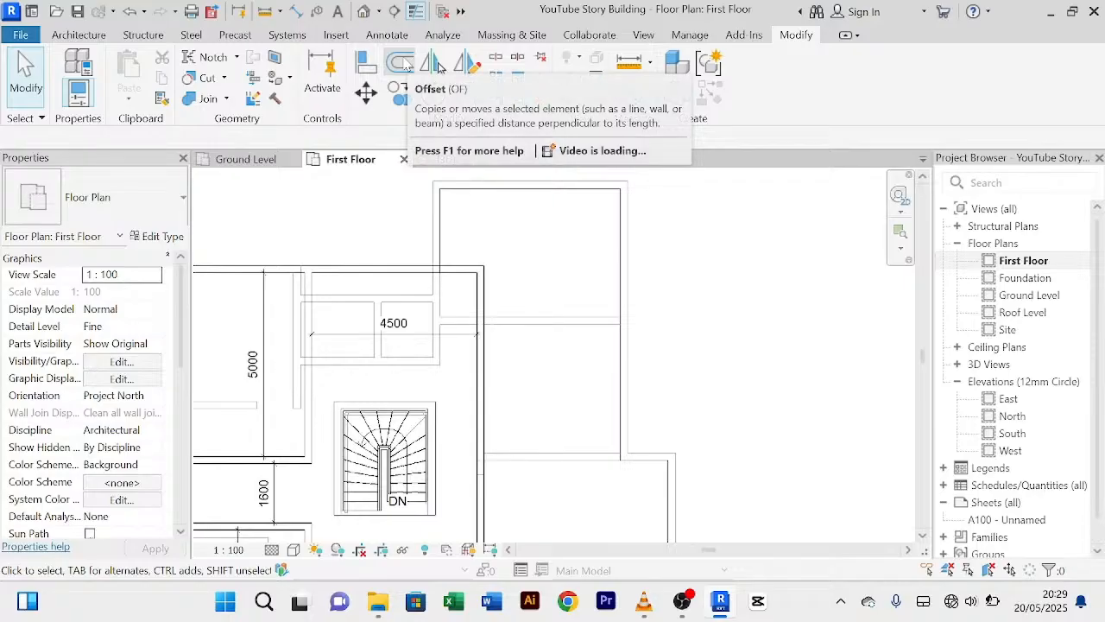
click(485, 371)
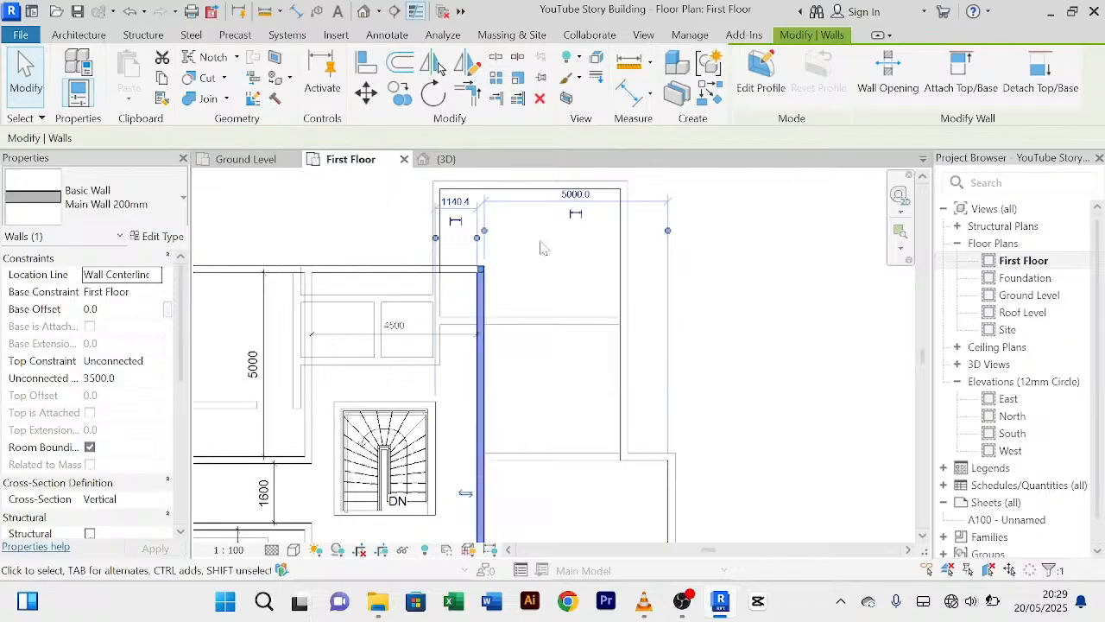
click(402, 64)
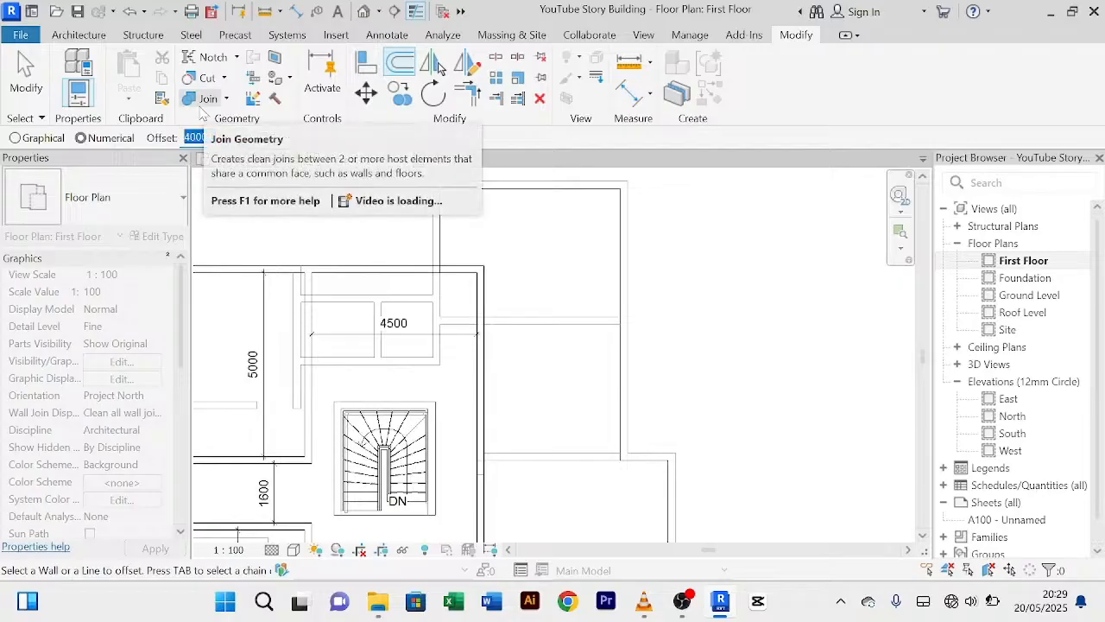
text(20)
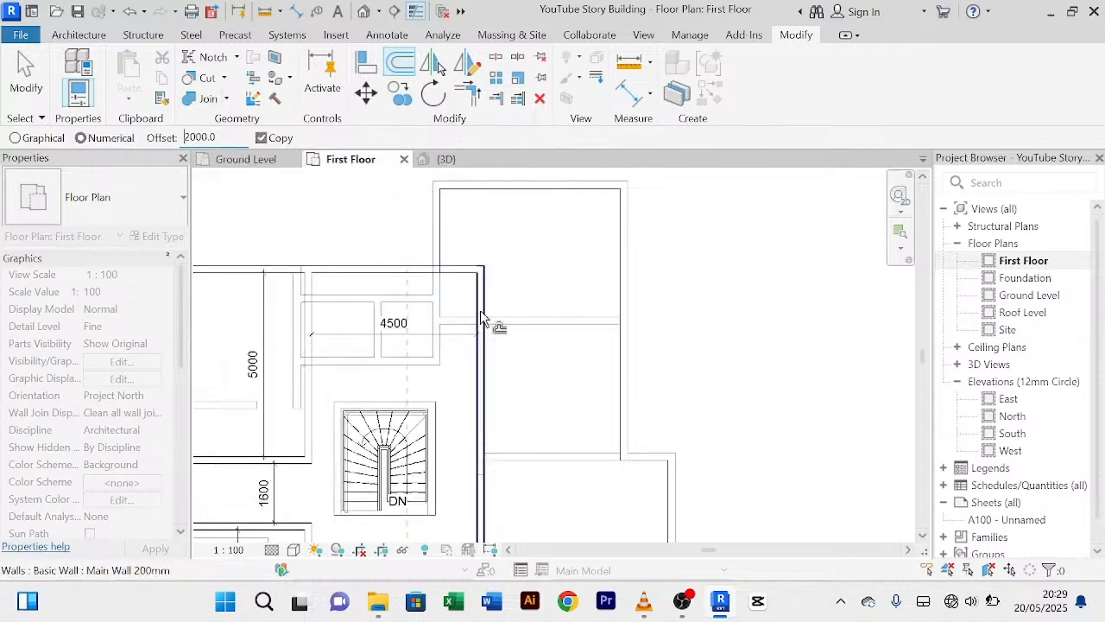
click(482, 320)
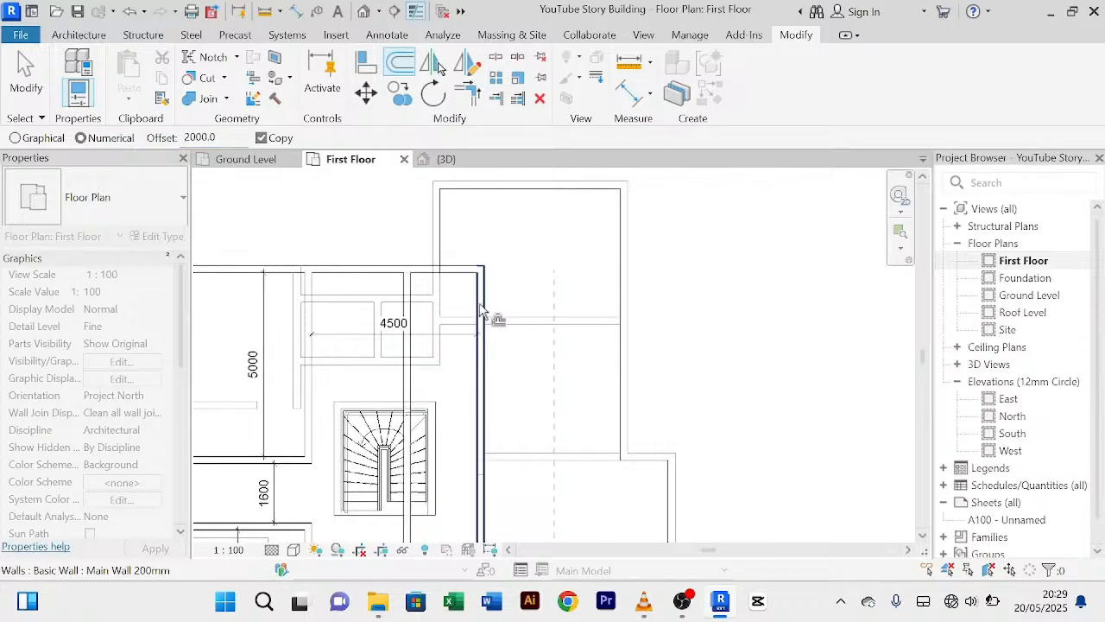
right_click(314, 218)
click(343, 226)
right_click(343, 226)
click(351, 219)
right_click(349, 218)
click(354, 216)
right_click(345, 212)
click(361, 218)
right_click(364, 217)
click(367, 212)
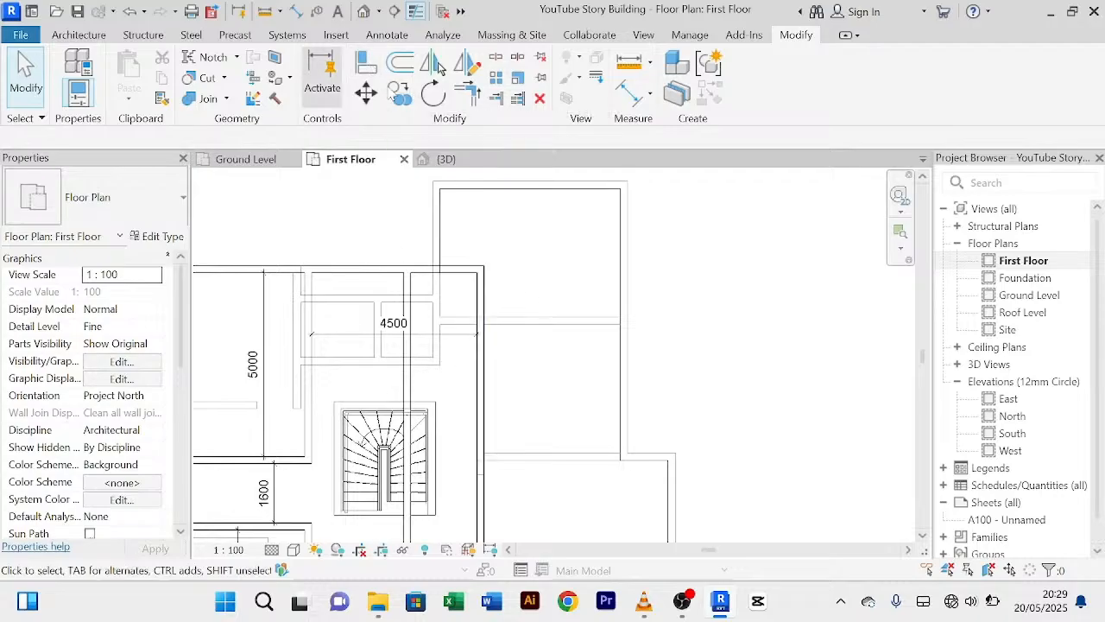
Step: Offset a copy of the upper exterior wall 2000 mm down into the plan and leave the Offset command
click(381, 275)
click(400, 63)
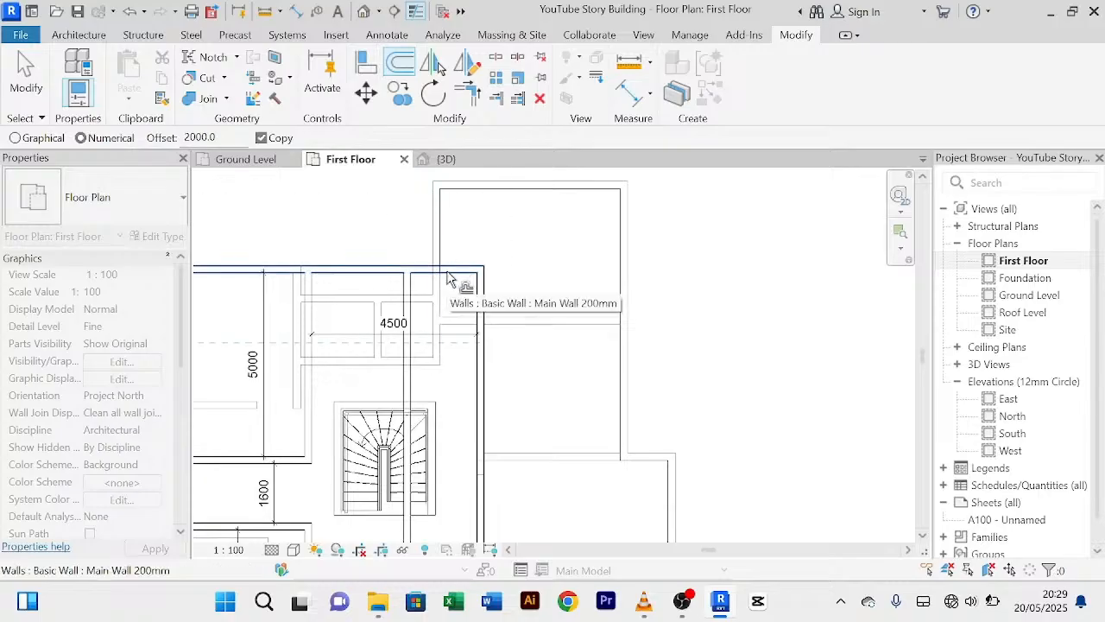
right_click(356, 216)
click(376, 224)
right_click(367, 211)
click(381, 222)
right_click(364, 210)
click(380, 225)
right_click(373, 217)
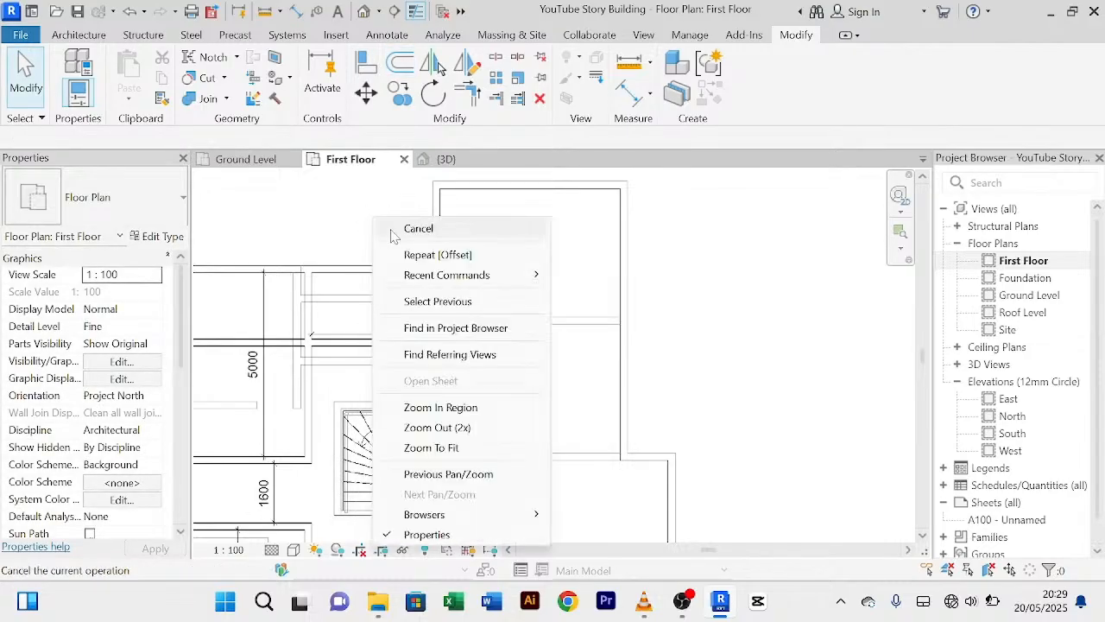
click(418, 228)
Step: Split the new vertical wall just above the staircase, below the new horizontal wall
scroll(399, 338, up, 5)
scroll(399, 333, down, 5)
middle_drag(396, 324, 398, 287)
scroll(398, 289, down, 1)
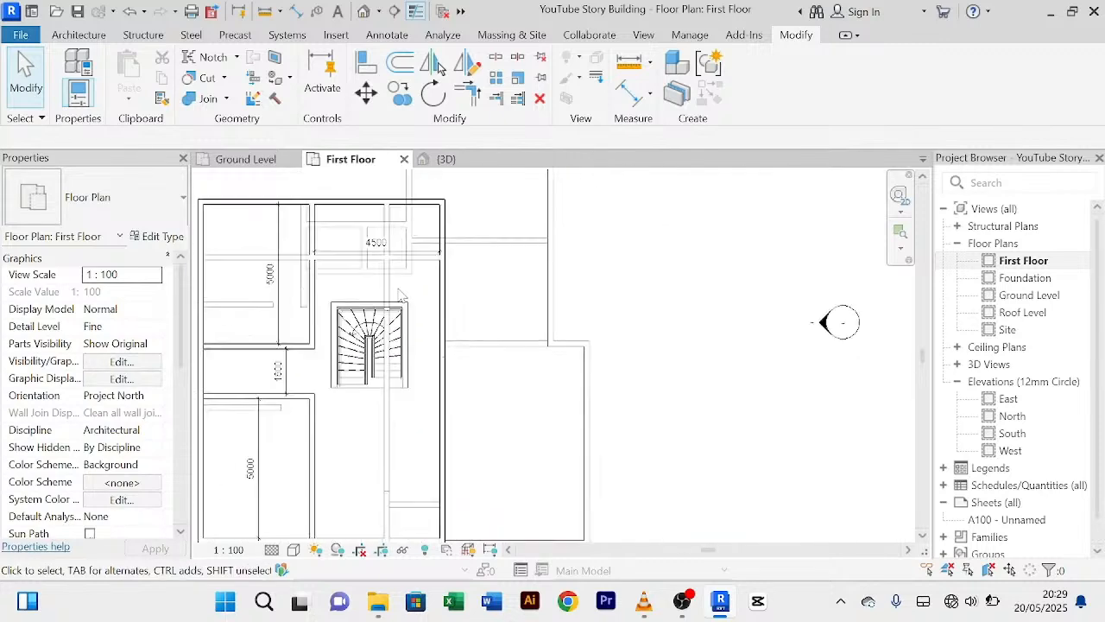
scroll(400, 294, down, 2)
click(394, 403)
scroll(406, 385, up, 2)
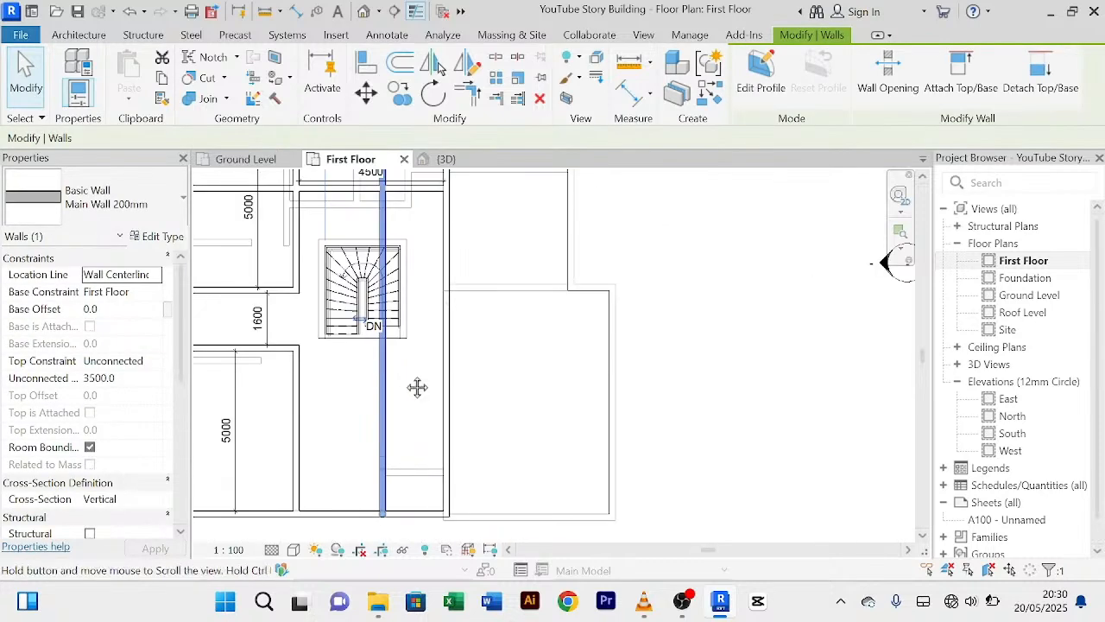
middle_drag(417, 388, 414, 429)
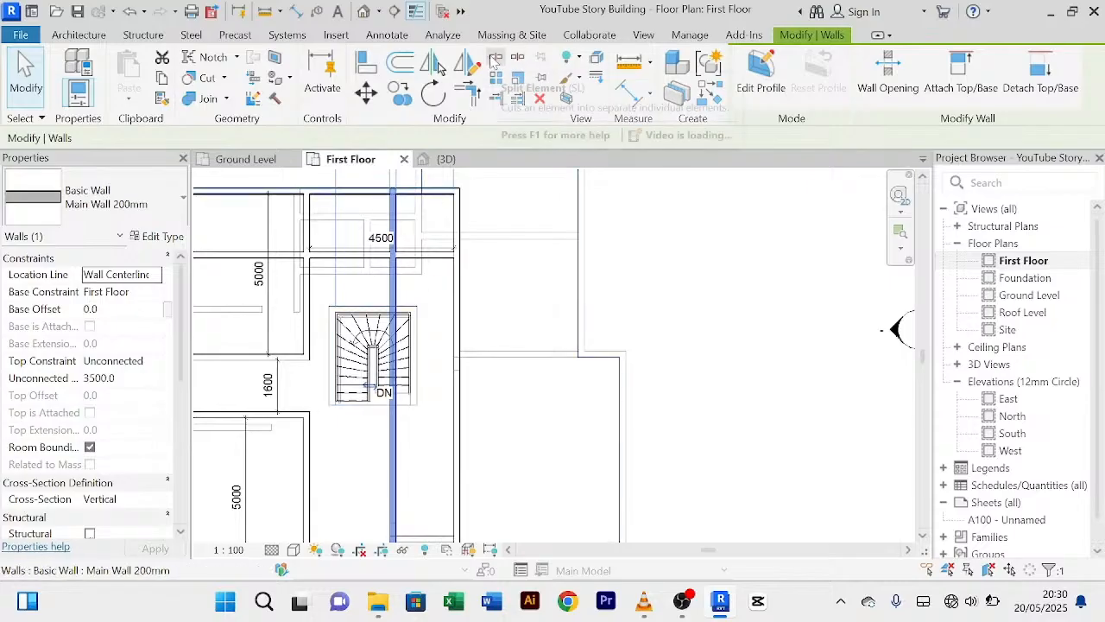
click(467, 93)
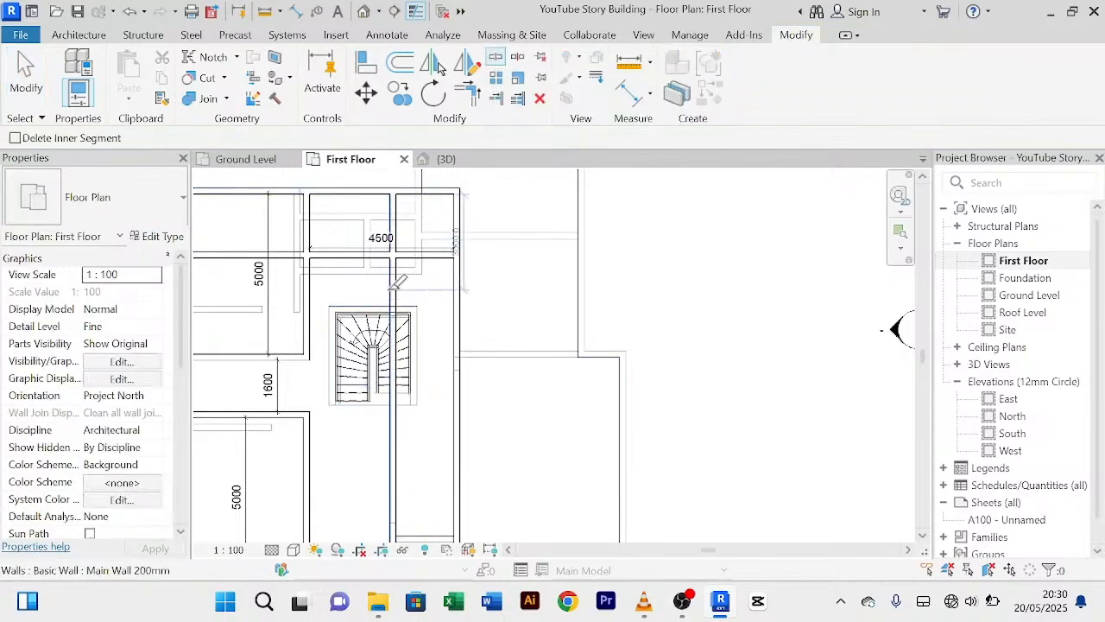
right_click(516, 250)
right_click(537, 265)
click(557, 277)
Step: Delete the lower wall segment crossing the staircase and the 4500 mm dimension above it
click(384, 457)
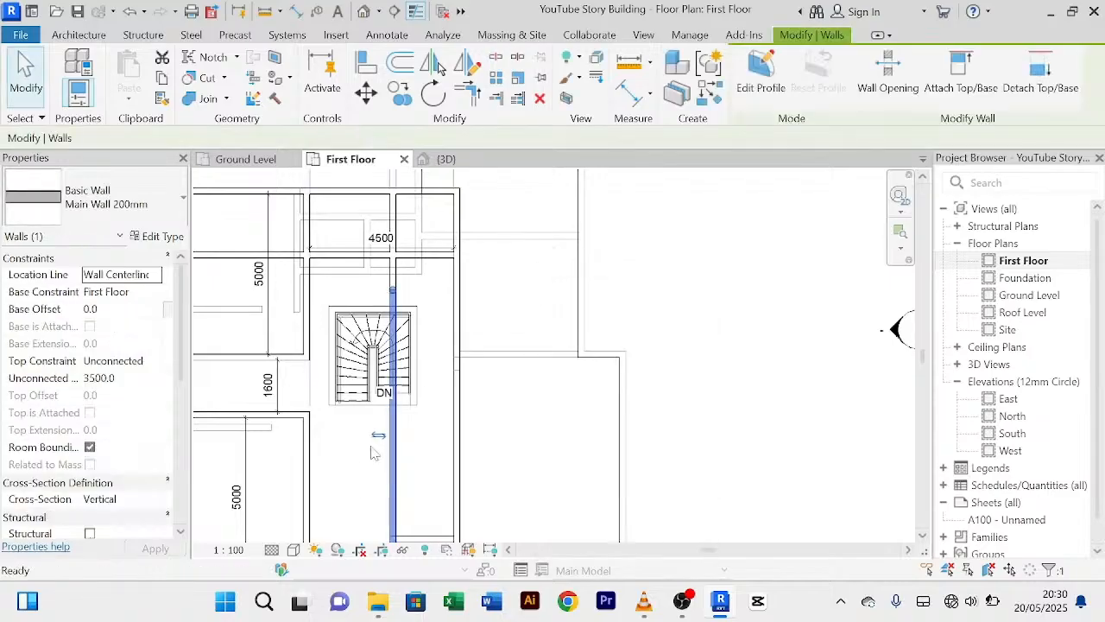
key(Delete)
scroll(368, 397, down, 1)
middle_drag(431, 323, 443, 424)
scroll(442, 429, up, 2)
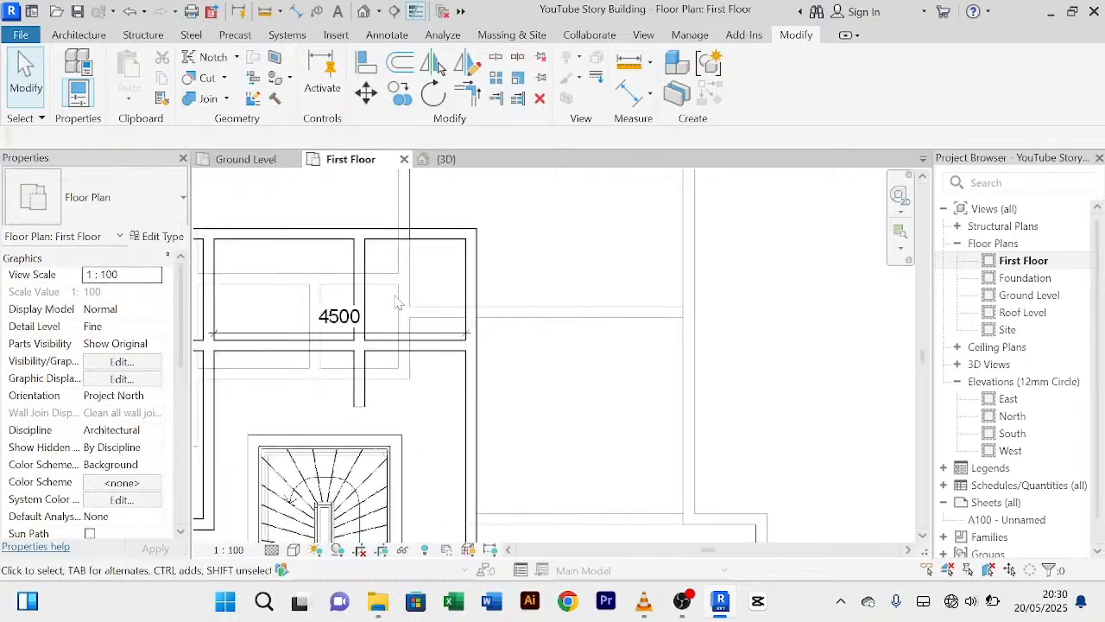
middle_drag(397, 302, 439, 314)
click(420, 341)
key(Delete)
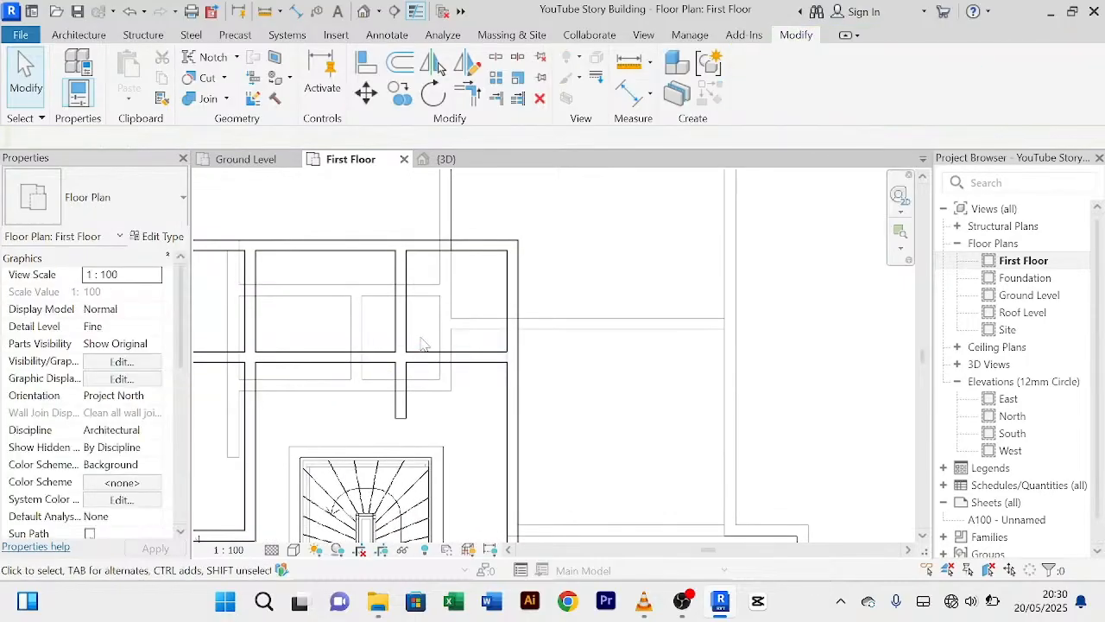
Step: Dimension the clear widths of the two small rooms above the staircase
click(630, 93)
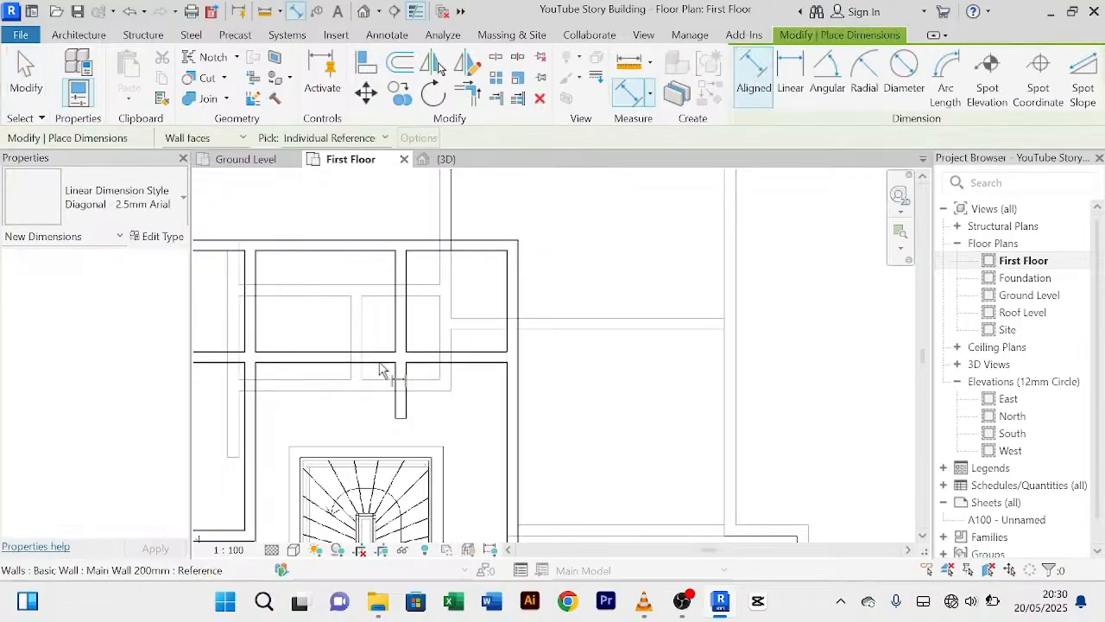
click(407, 311)
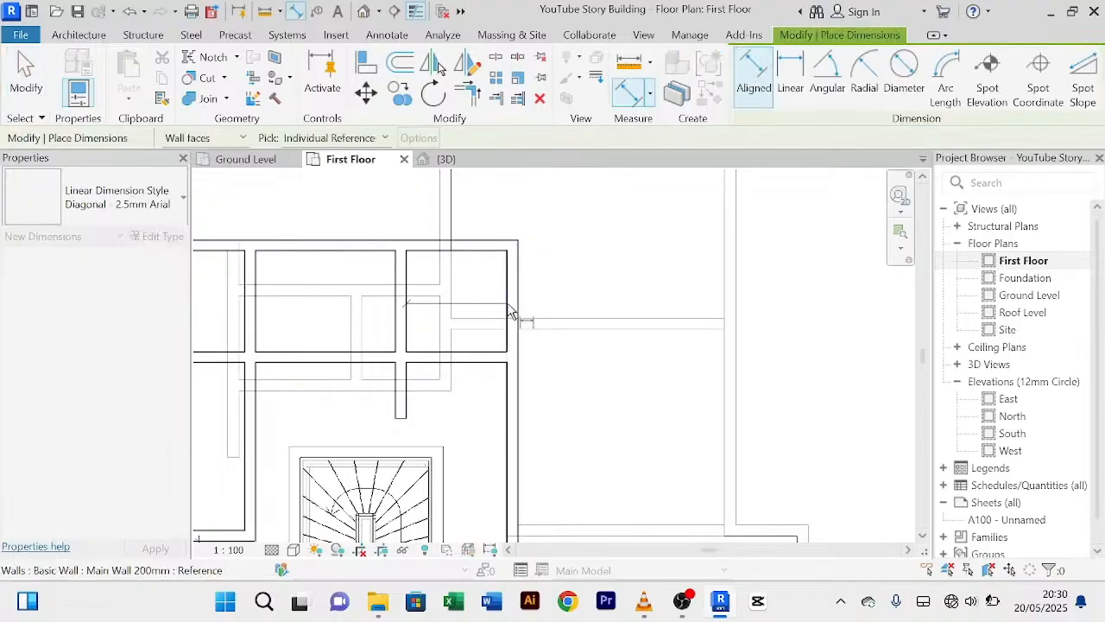
click(508, 312)
click(495, 307)
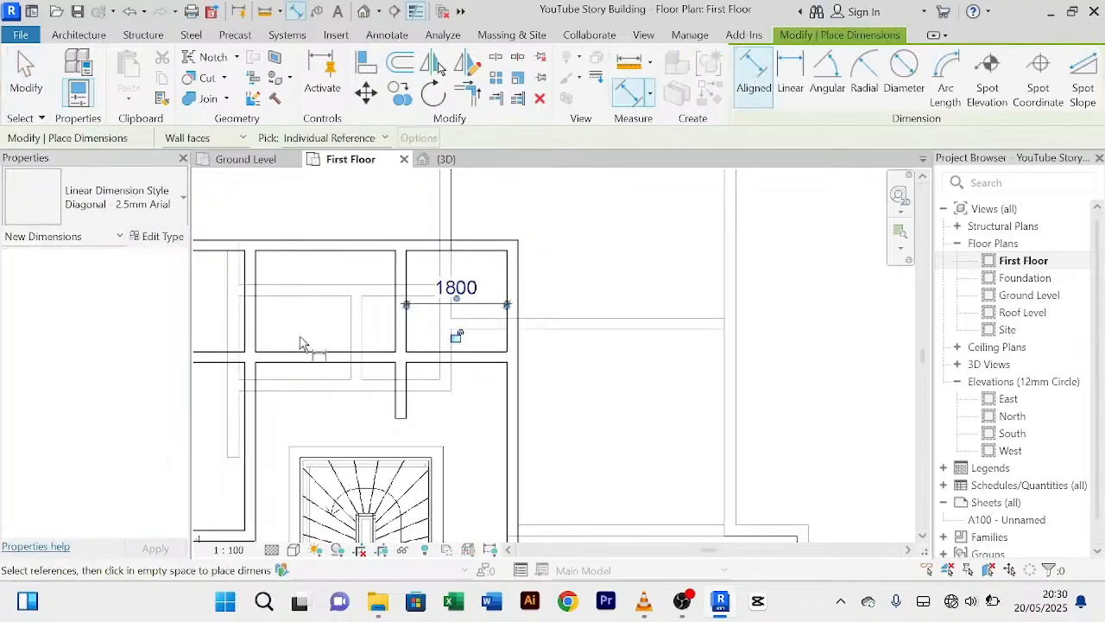
click(398, 285)
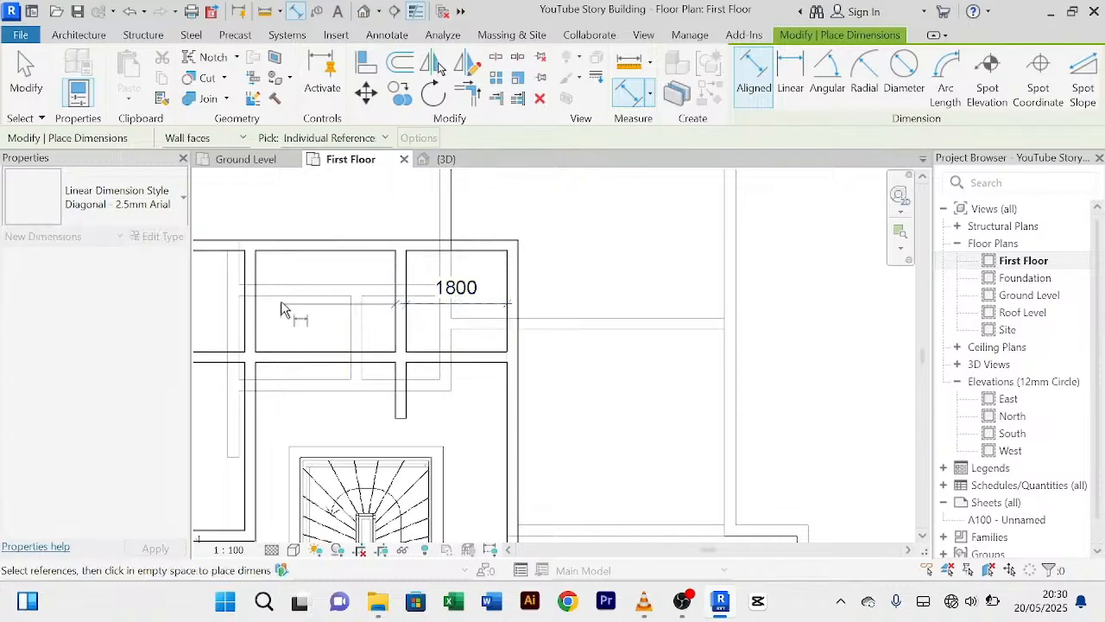
click(259, 287)
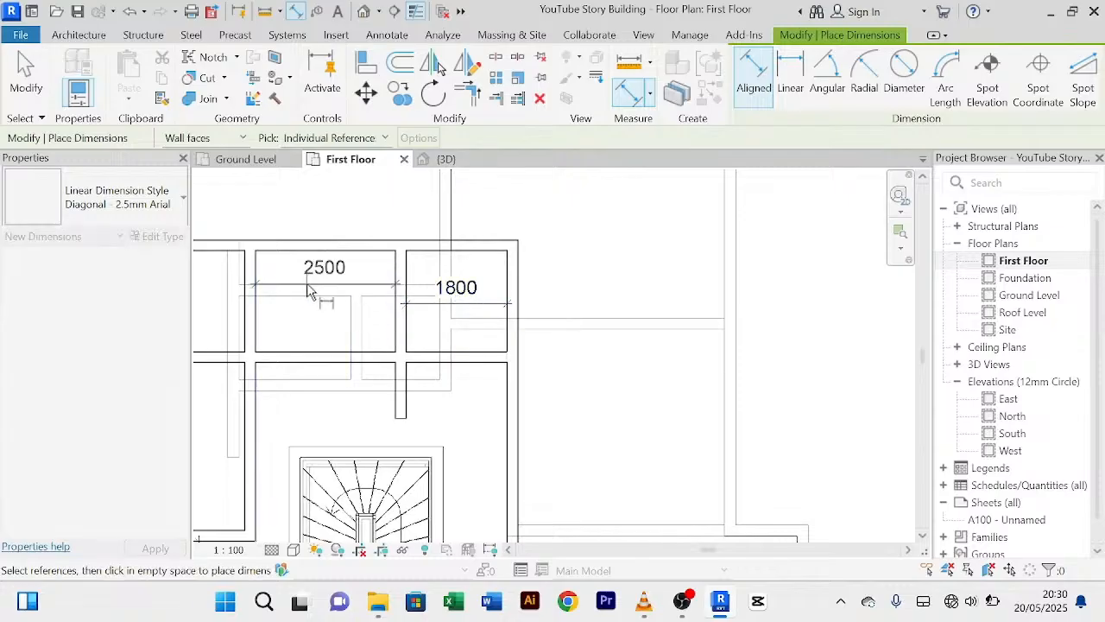
click(287, 300)
right_click(349, 220)
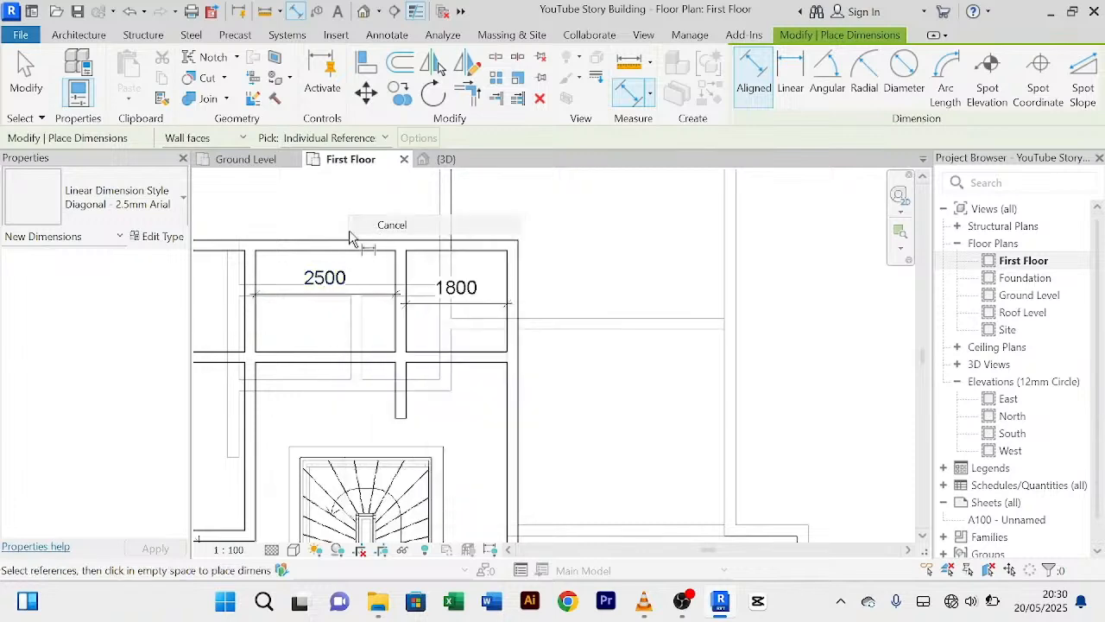
click(365, 225)
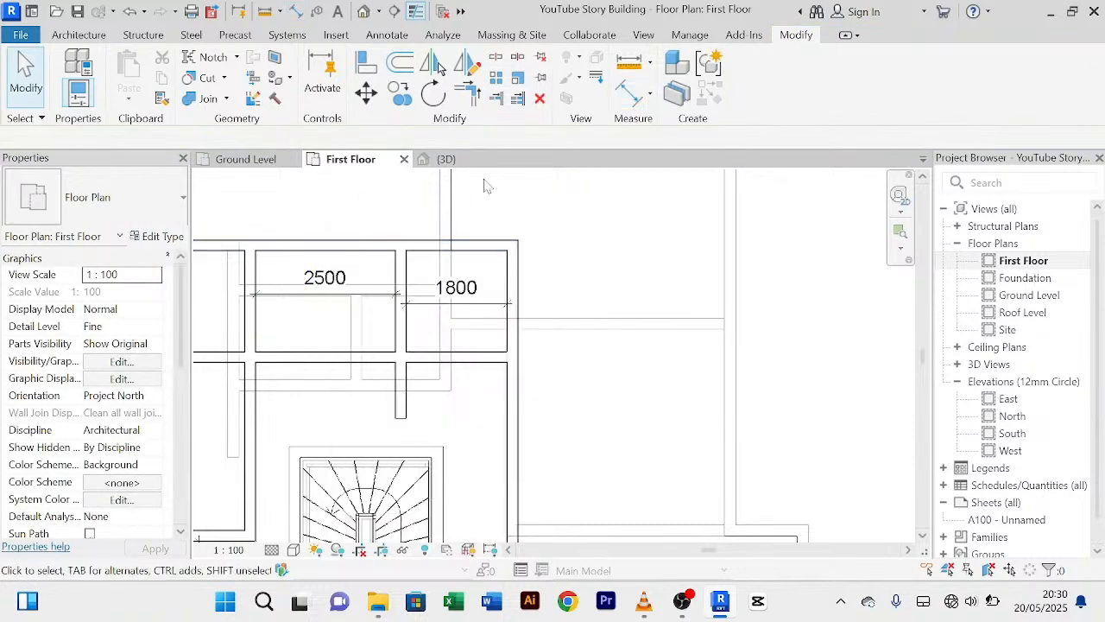
Step: Dimension the clear vertical depths of the two small rooms above the staircase
key(d)
key(i)
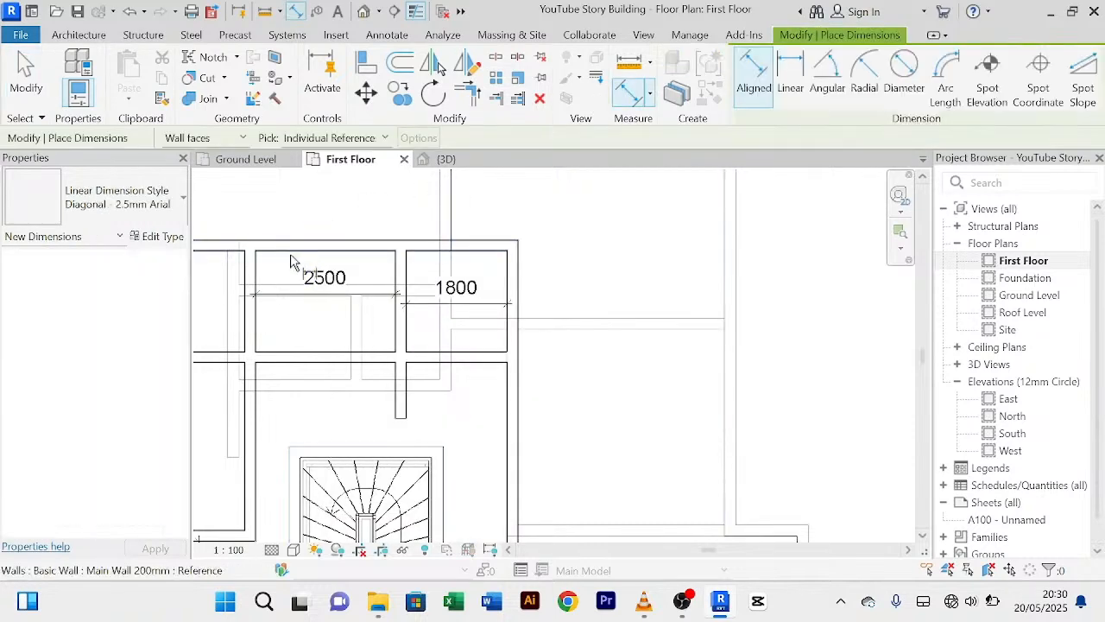
click(285, 252)
click(286, 350)
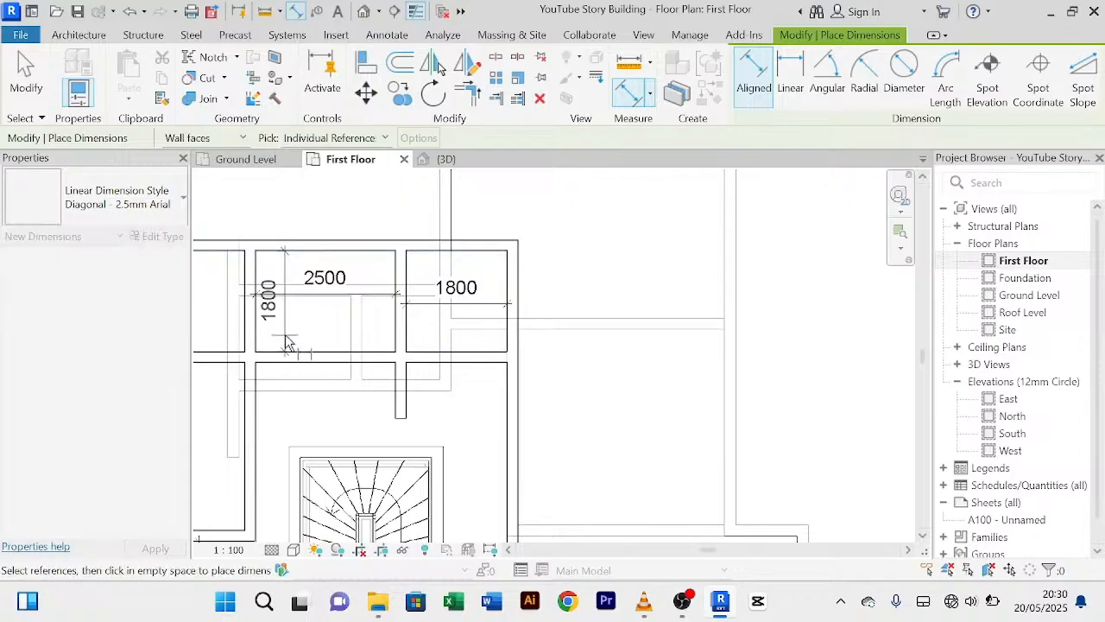
click(278, 341)
click(420, 259)
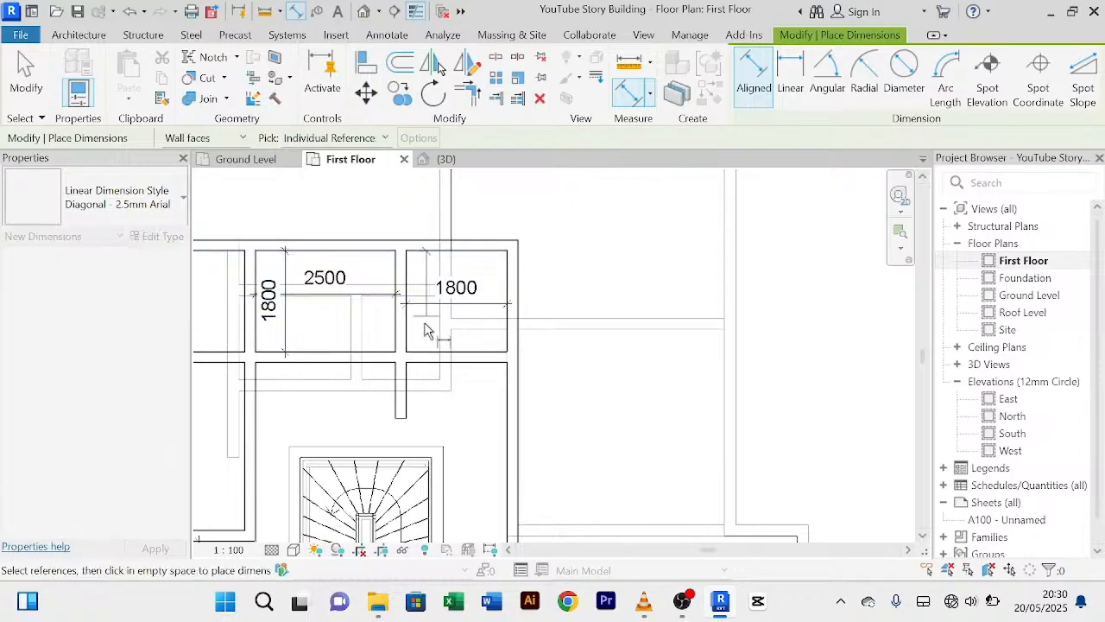
click(424, 351)
click(438, 337)
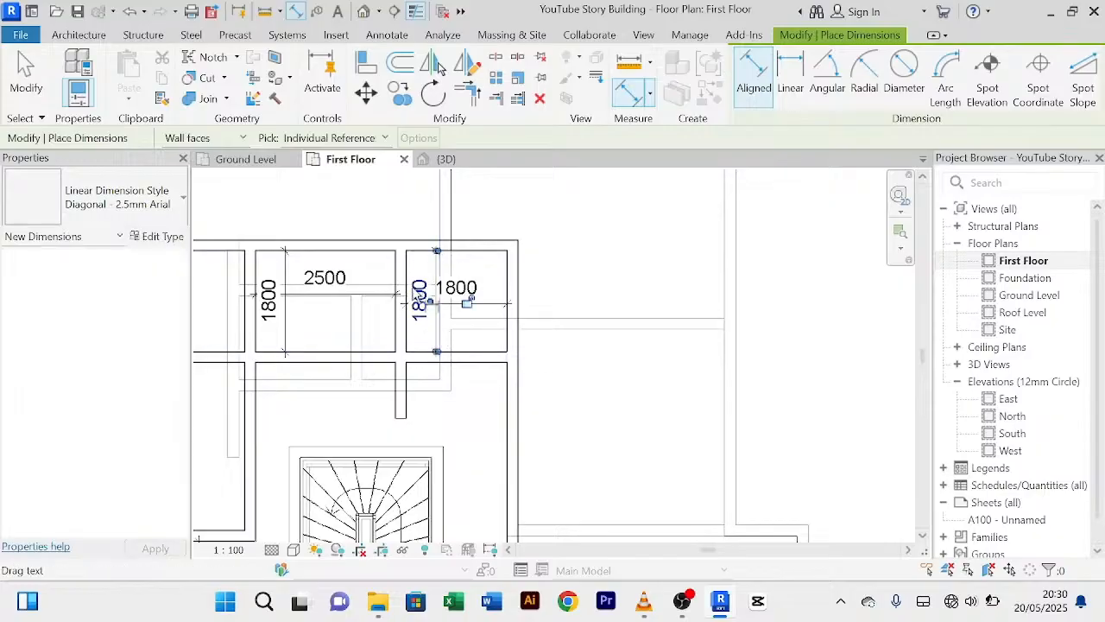
right_click(351, 202)
click(367, 213)
right_click(361, 206)
click(371, 213)
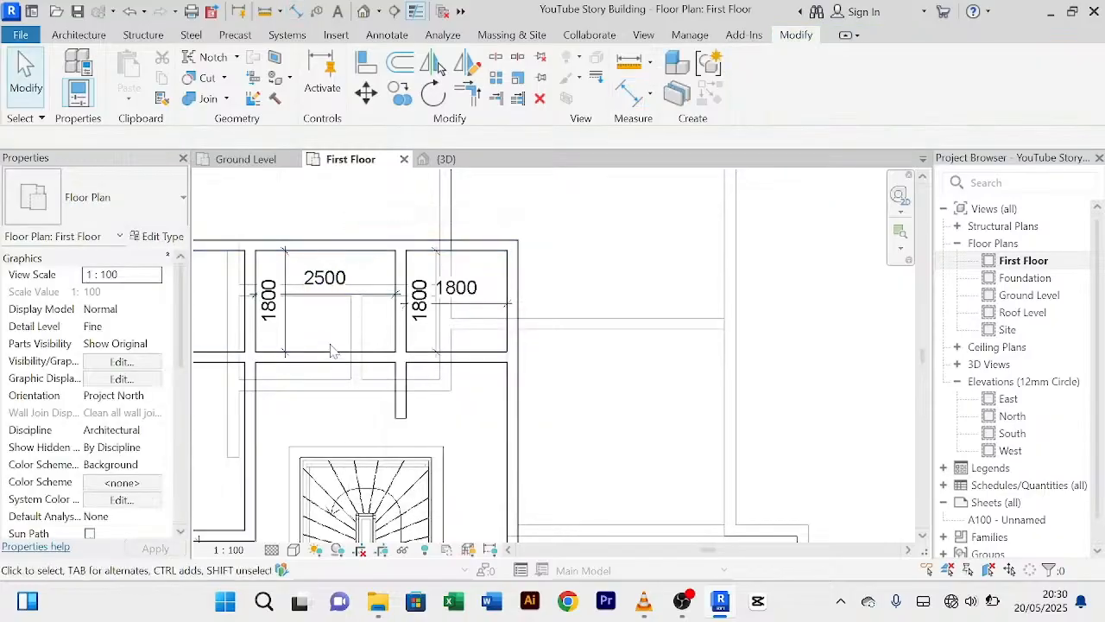
Step: Move the wall dividing the two small rooms above the staircase to make the right-hand room 2000 mm wide
scroll(332, 349, up, 2)
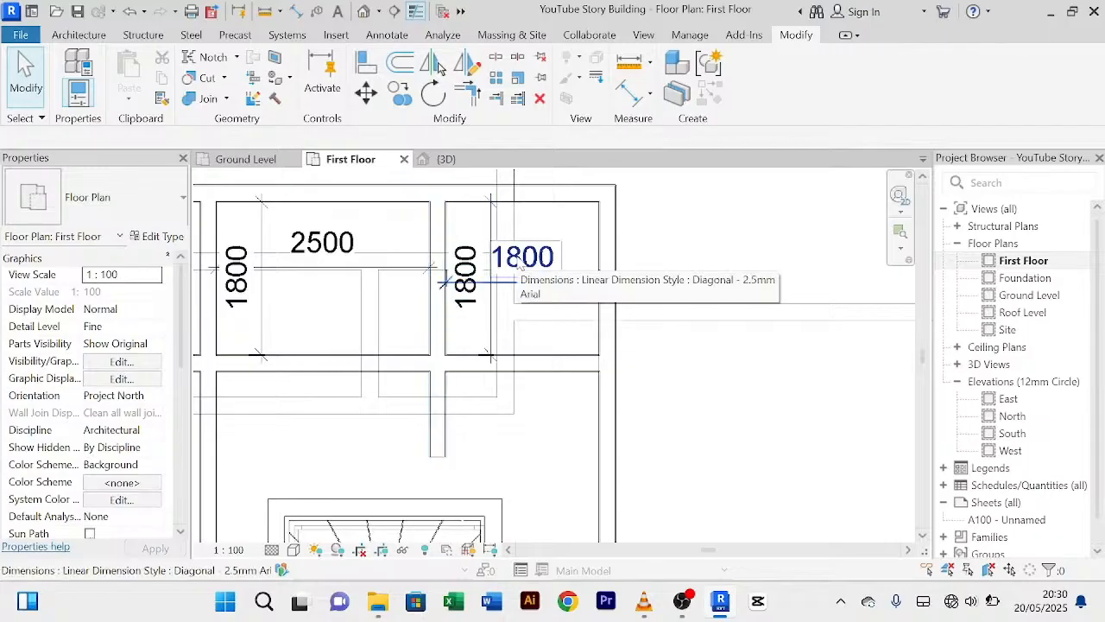
click(443, 335)
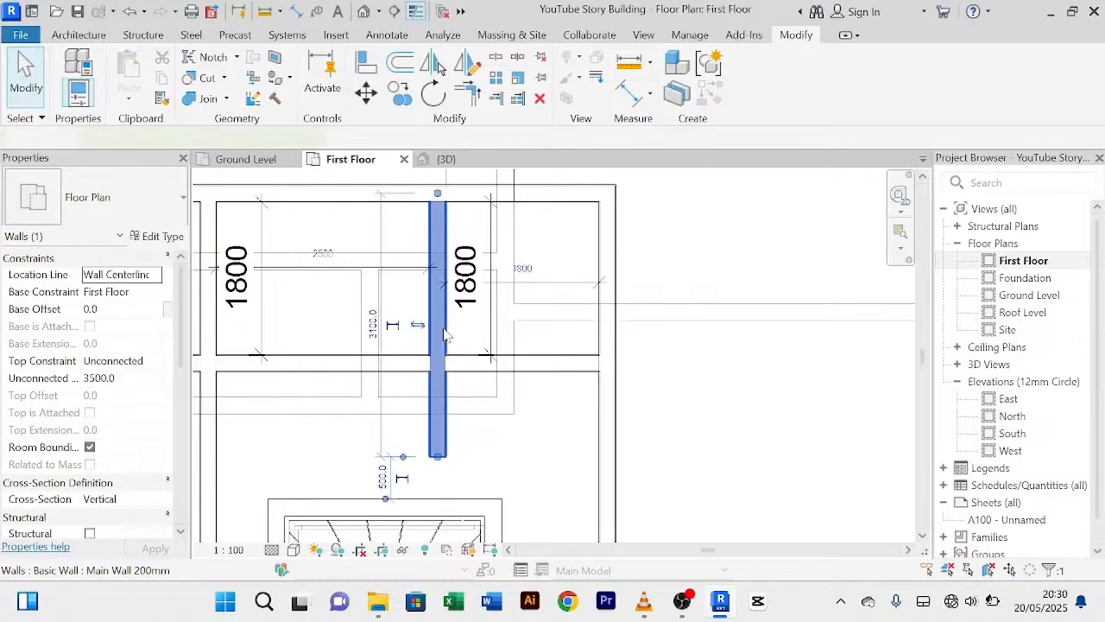
click(522, 268)
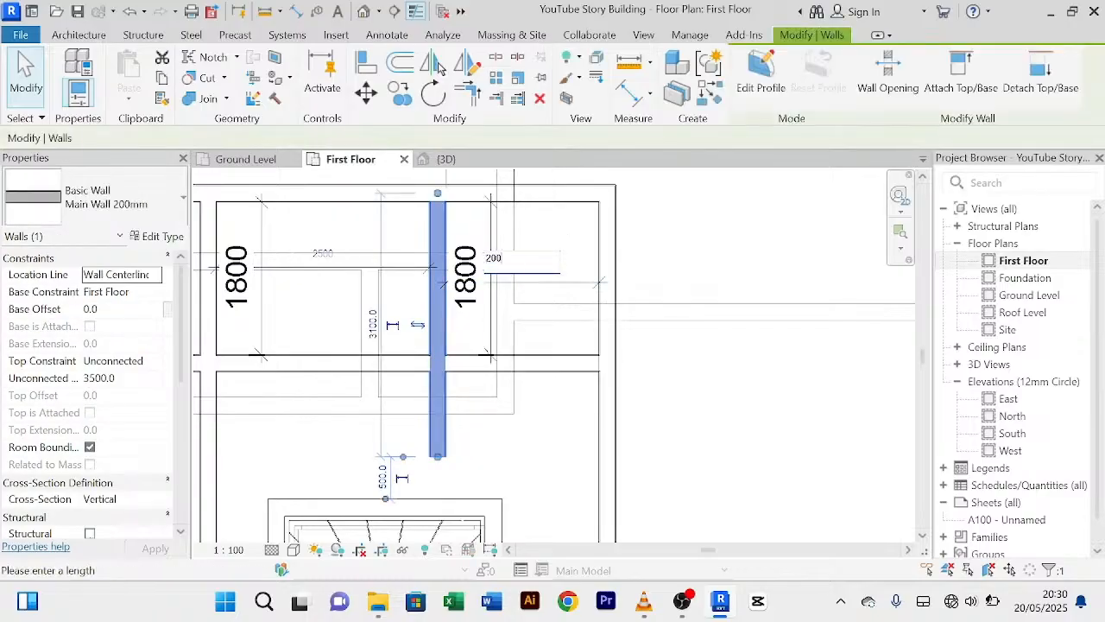
key(Return)
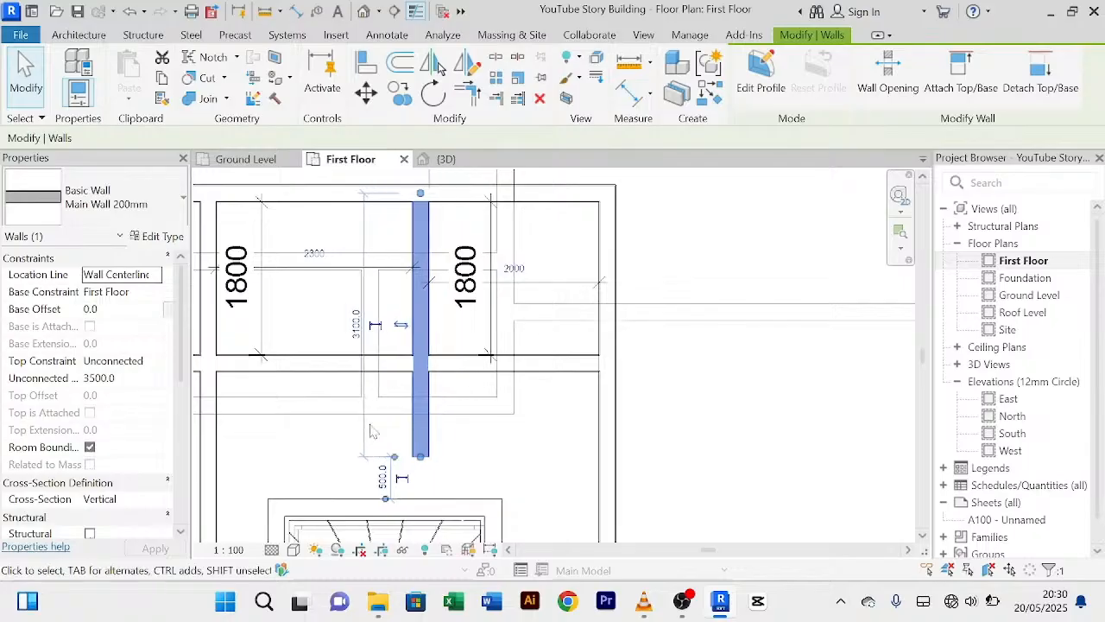
click(314, 445)
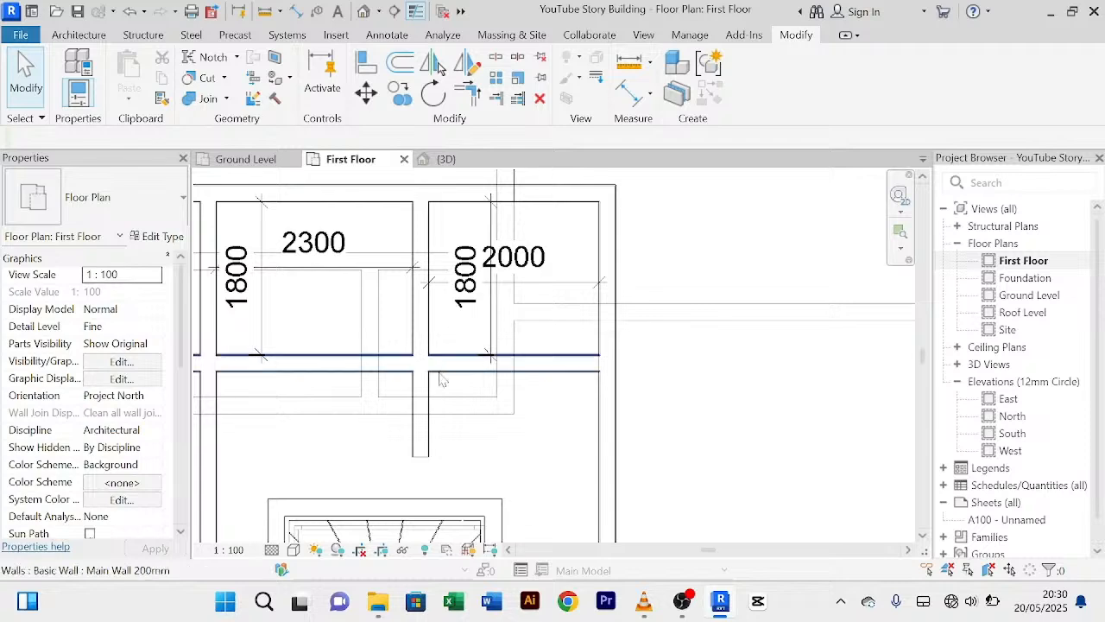
Step: Shorten the lower end of the dividing wall to finish at the horizontal wall above the staircase
scroll(446, 377, down, 3)
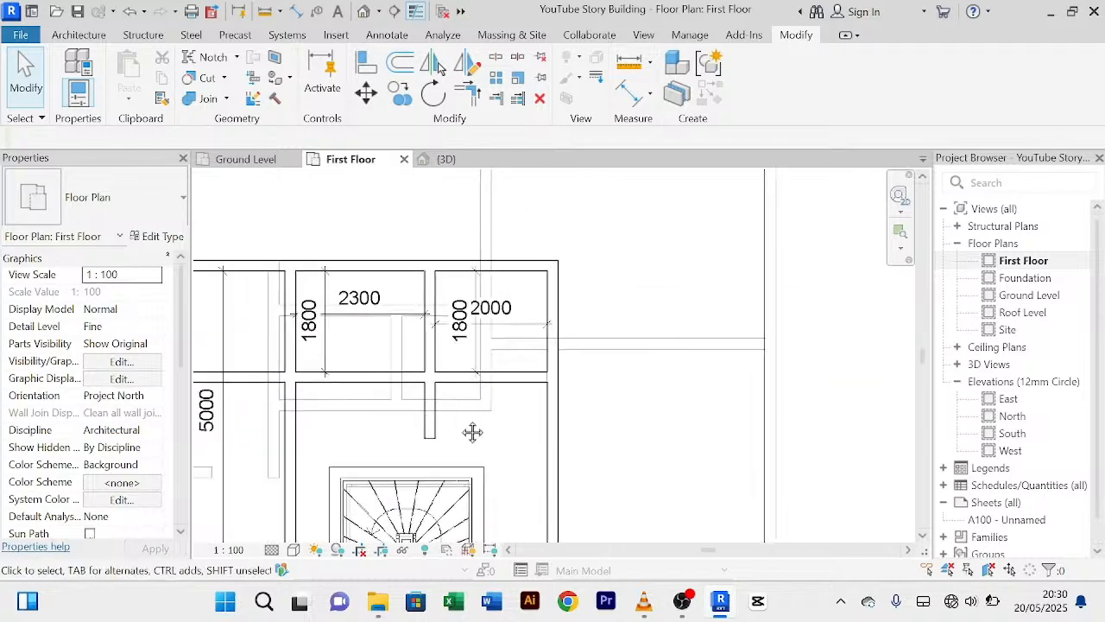
click(425, 363)
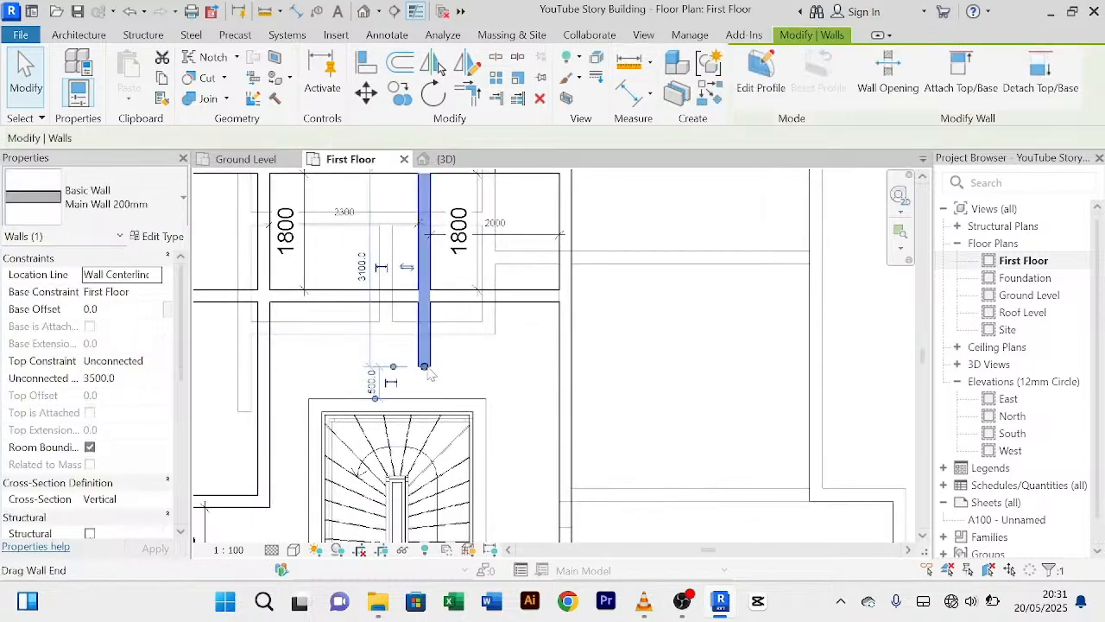
drag(424, 365, 424, 296)
click(466, 370)
scroll(466, 370, down, 1)
mouse_move(466, 376)
middle_down()
mouse_move(472, 387)
mouse_move(463, 385)
middle_up()
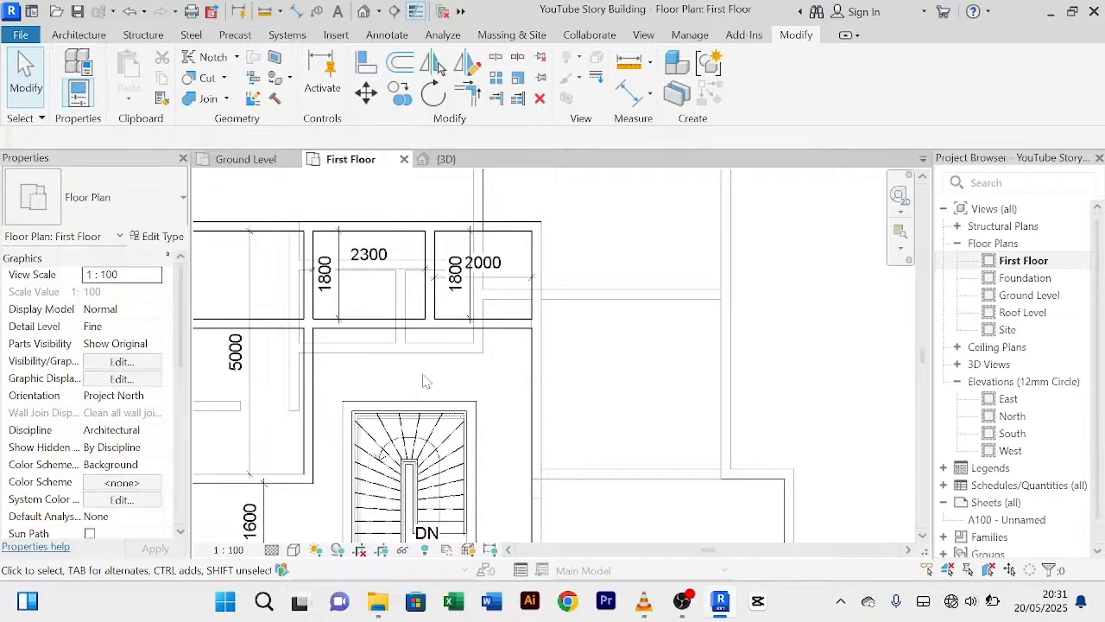
Step: Dimension the gap between the staircase opening's left edge and the adjacent room wall
scroll(420, 381, down, 3)
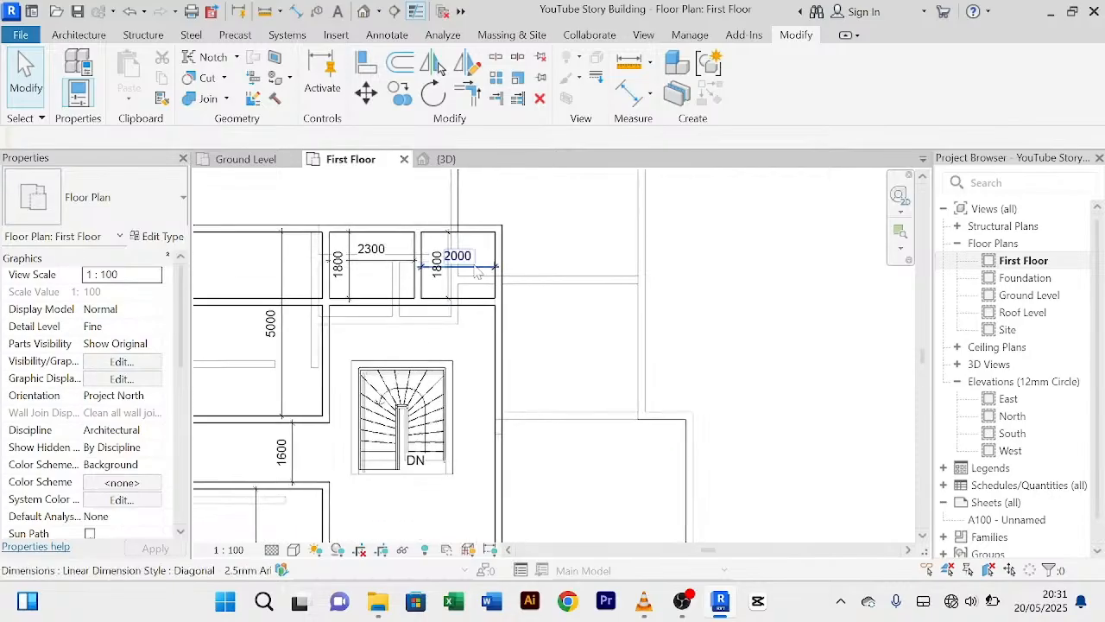
click(628, 95)
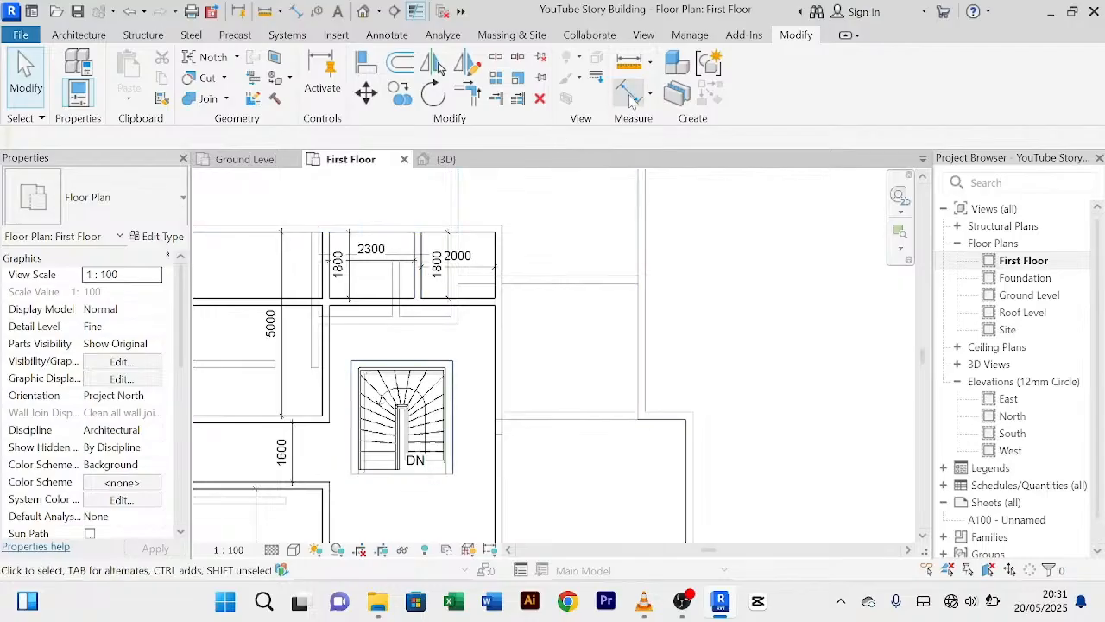
scroll(313, 464, up, 3)
click(390, 311)
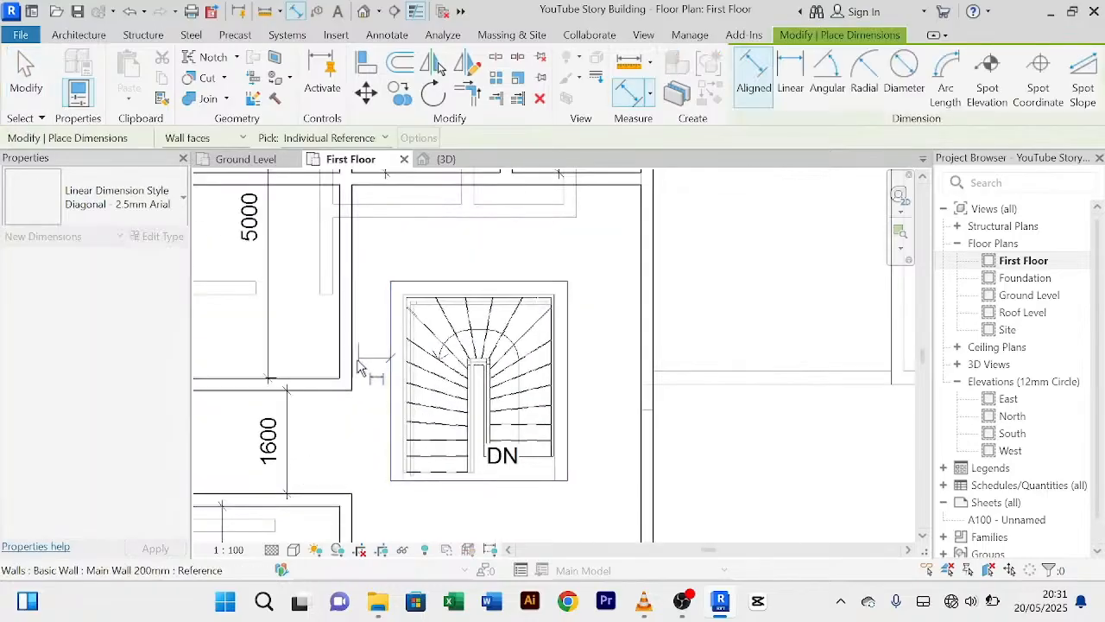
right_click(386, 248)
click(397, 255)
right_click(409, 250)
click(413, 254)
click(422, 255)
scroll(419, 252, down, 1)
middle_drag(422, 256, 487, 300)
scroll(396, 307, down, 1)
scroll(345, 363, down, 1)
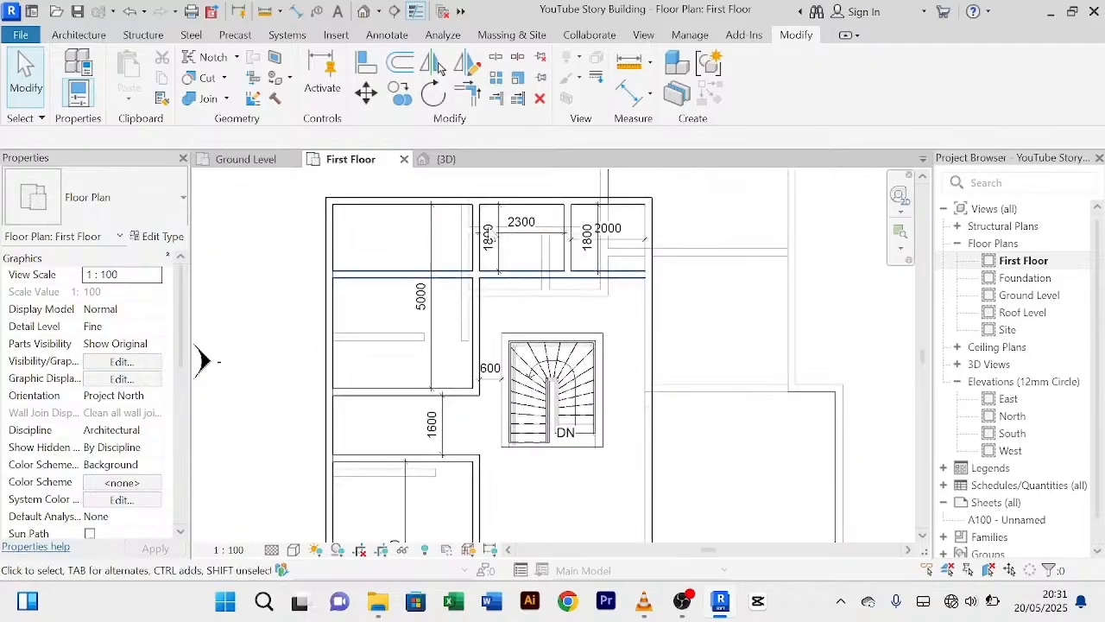
Step: Dimension the clear horizontal width of the upper-left room beside the staircase
key(d)
key(i)
scroll(500, 341, up, 2)
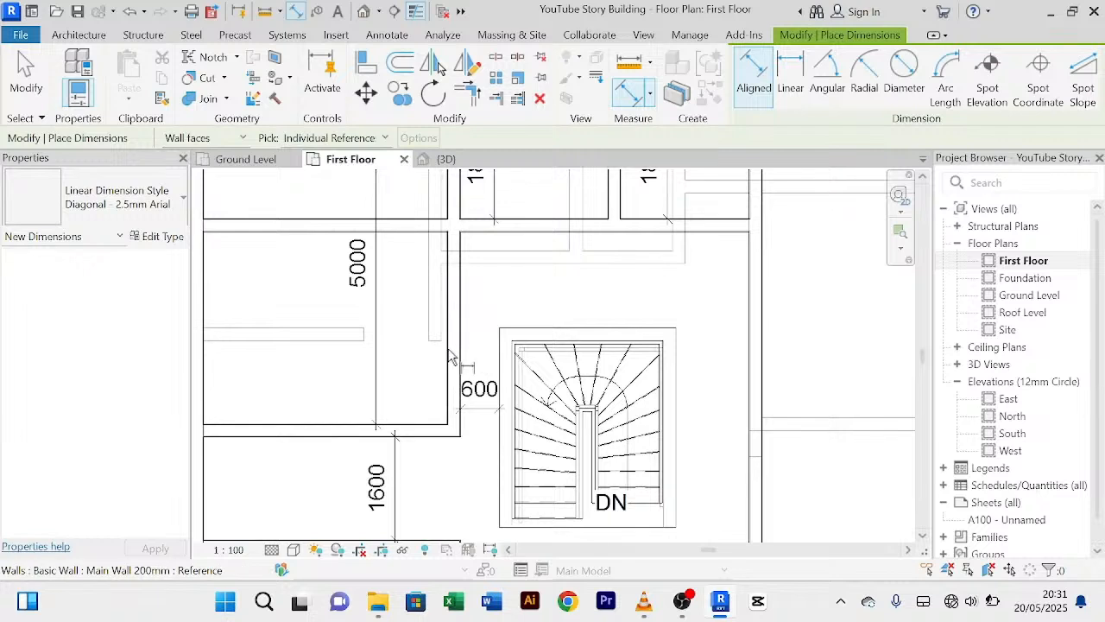
click(439, 349)
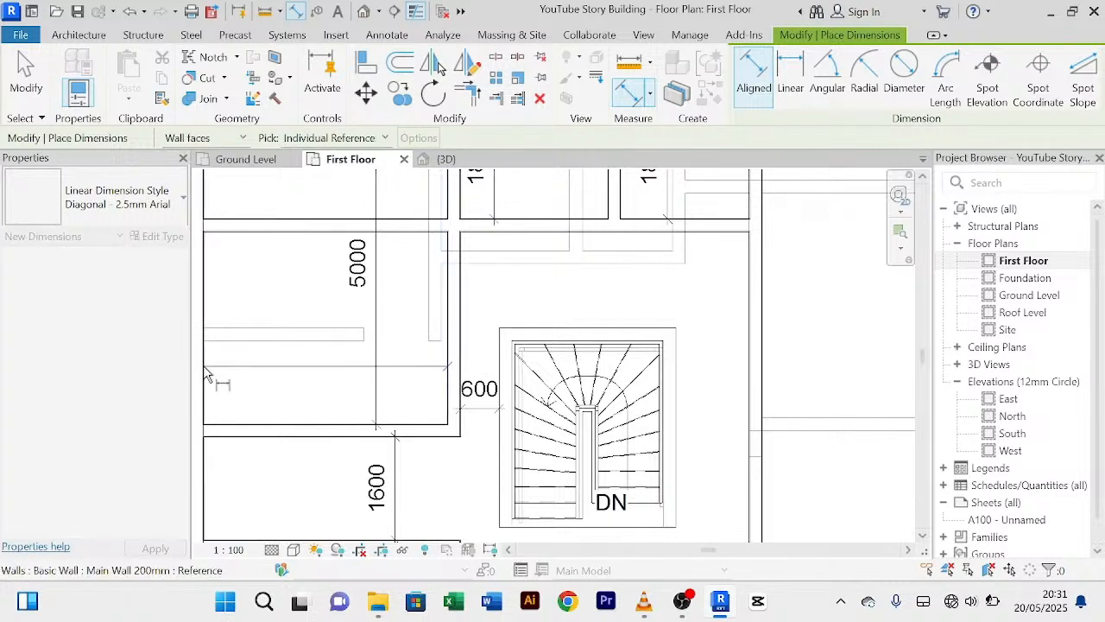
click(206, 371)
click(246, 372)
right_click(280, 278)
click(285, 288)
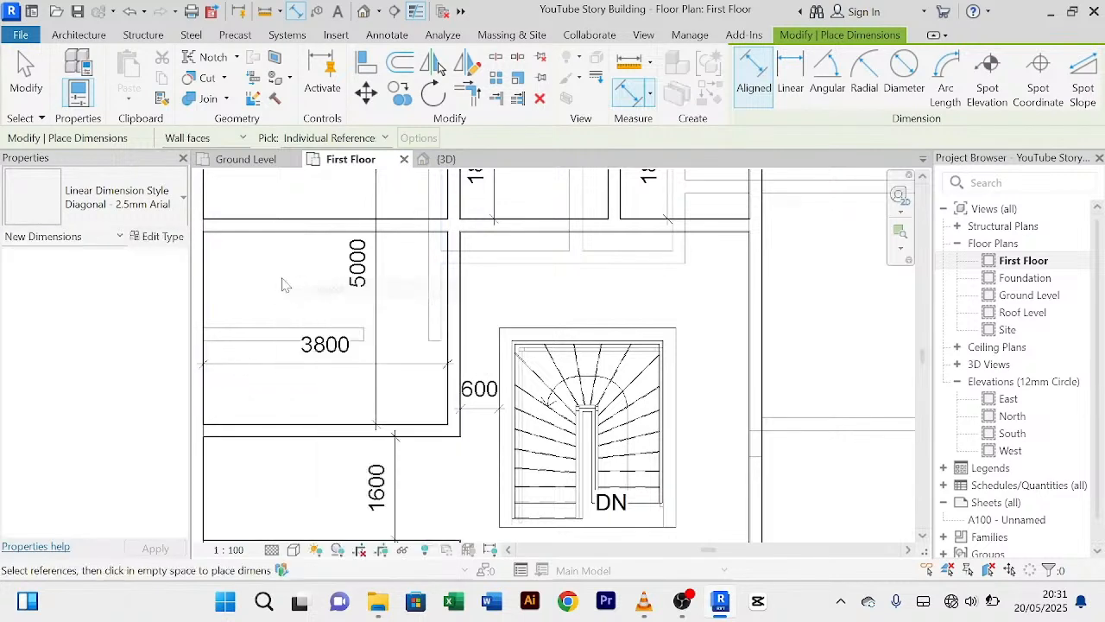
right_click(264, 245)
click(285, 287)
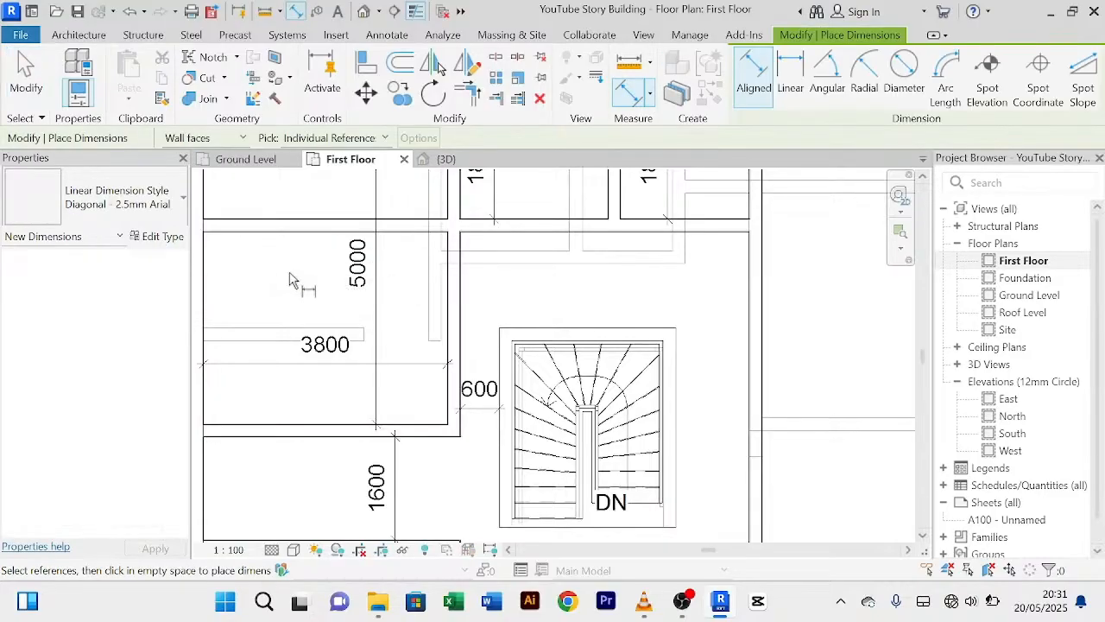
scroll(287, 278, down, 1)
right_click(294, 281)
click(342, 289)
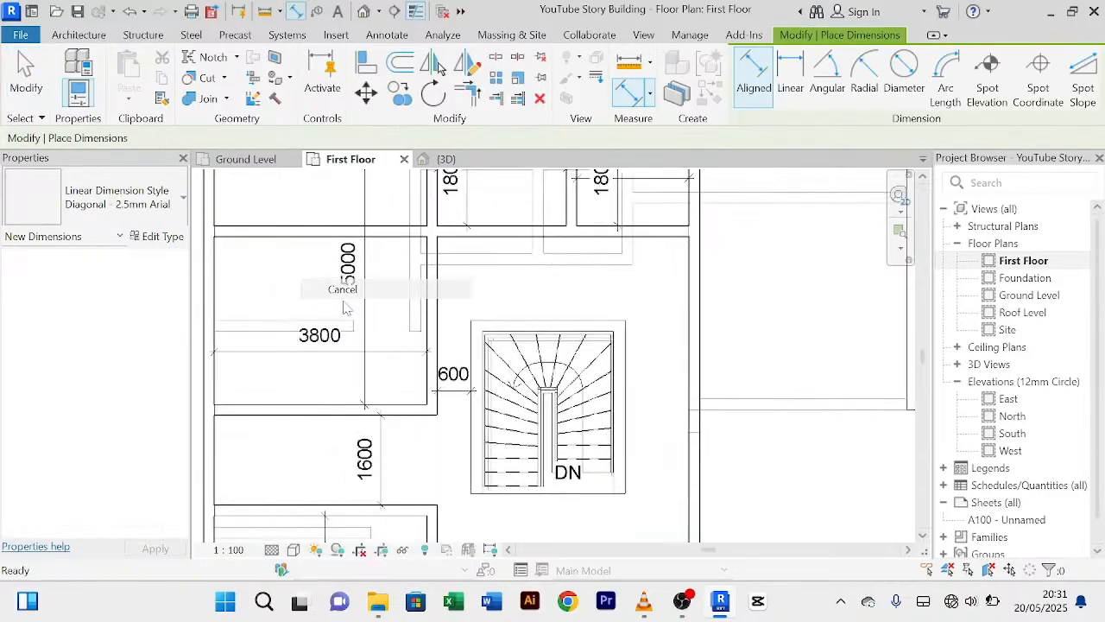
Step: Move the upper-left room's right wall to set its gap to the staircase opening to 1100 mm
click(428, 324)
scroll(420, 340, up, 3)
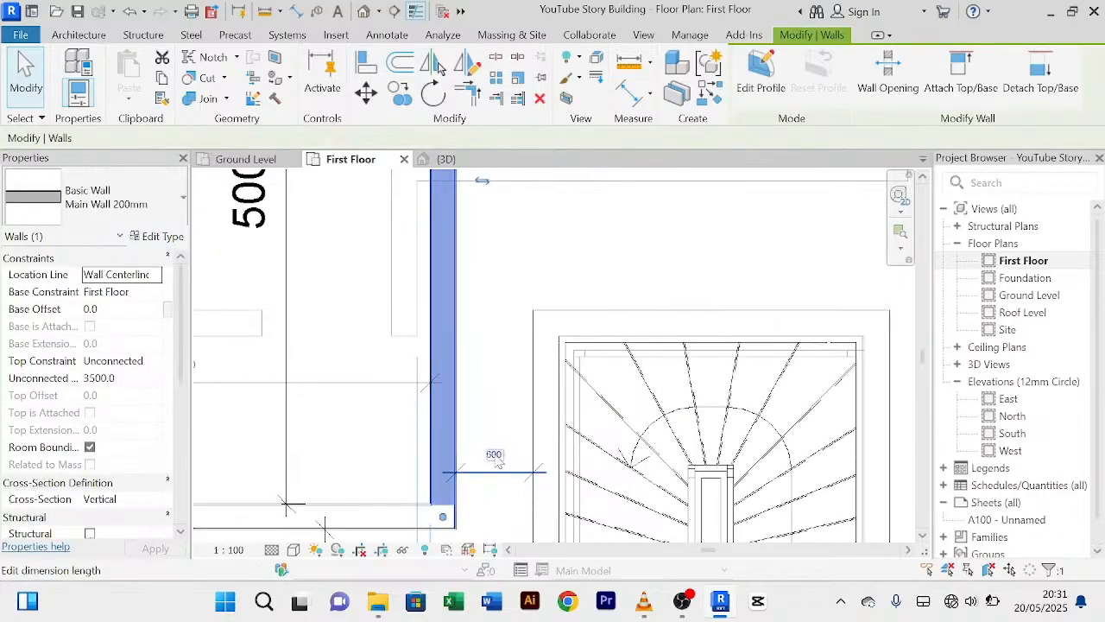
click(494, 455)
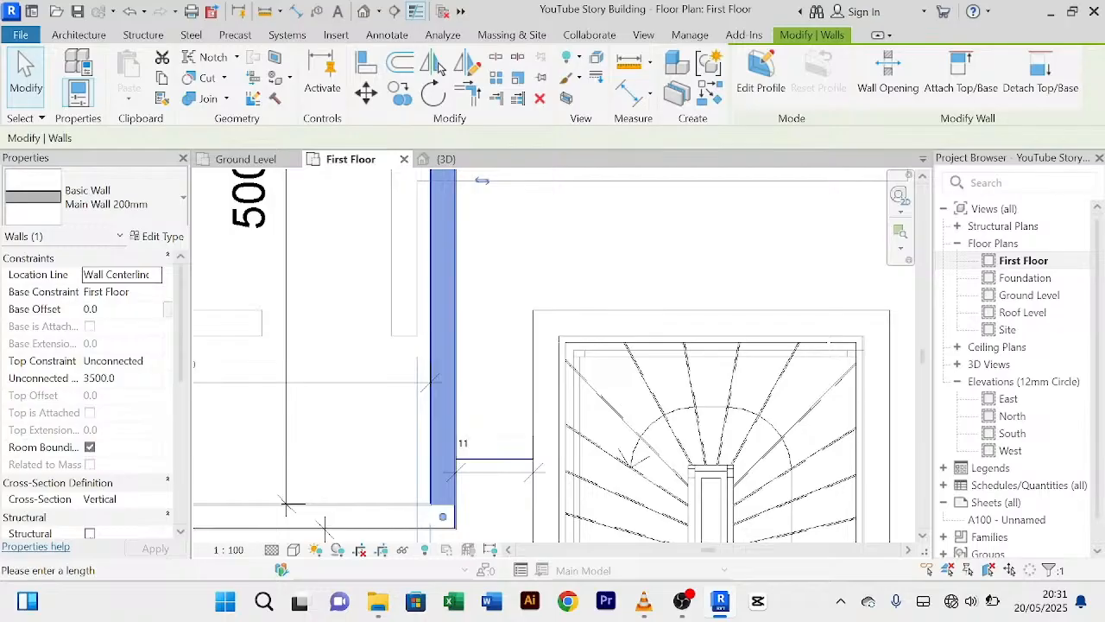
text(1100)
key(Return)
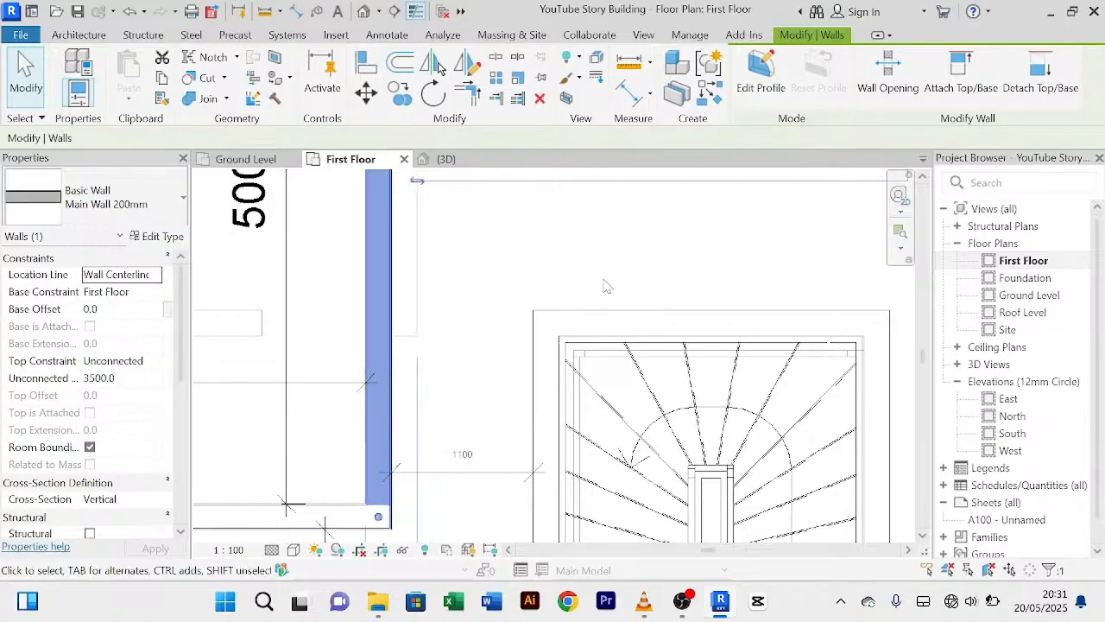
click(545, 275)
scroll(532, 248, down, 2)
scroll(470, 421, down, 3)
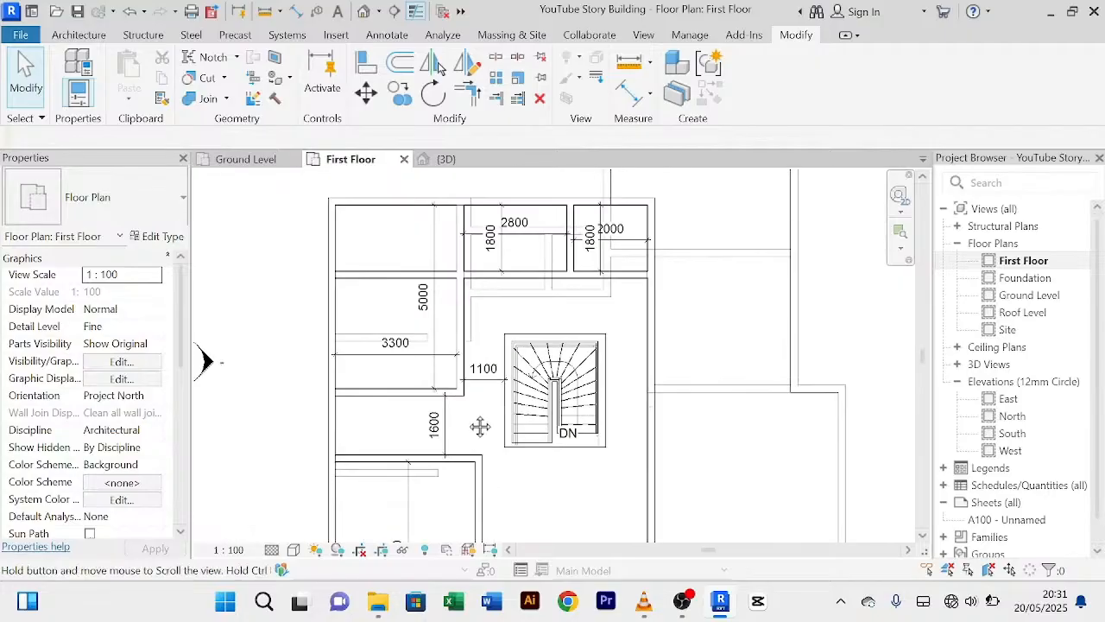
Step: Dimension the clear horizontal width of the lower-left room below the corridor
middle_drag(456, 429, 447, 348)
scroll(467, 435, up, 2)
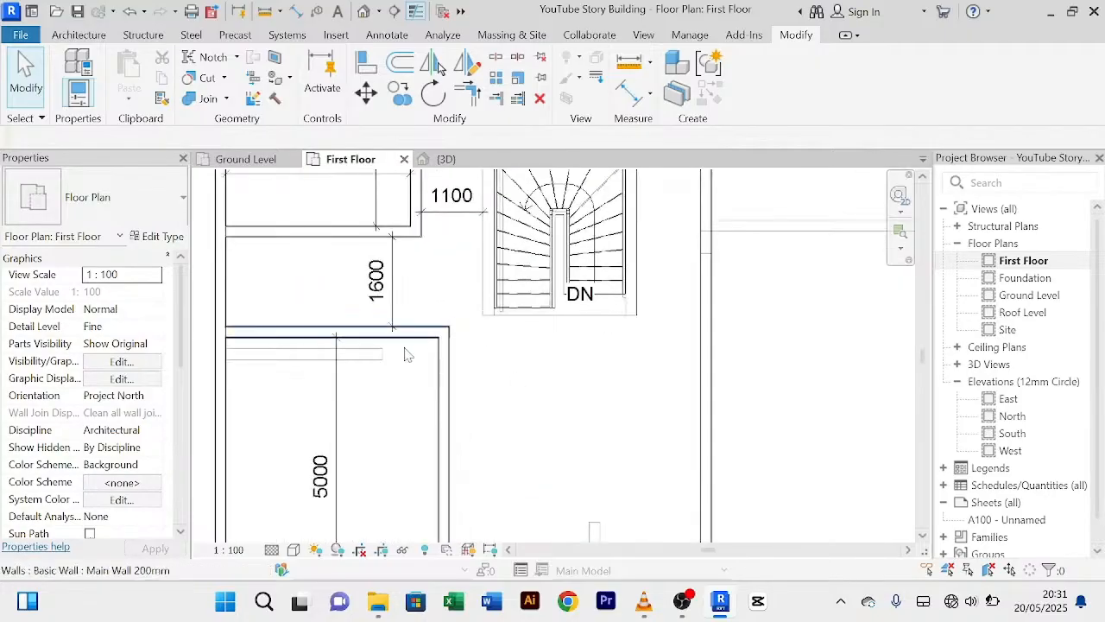
scroll(427, 344, down, 2)
key(d)
key(i)
click(295, 404)
click(429, 401)
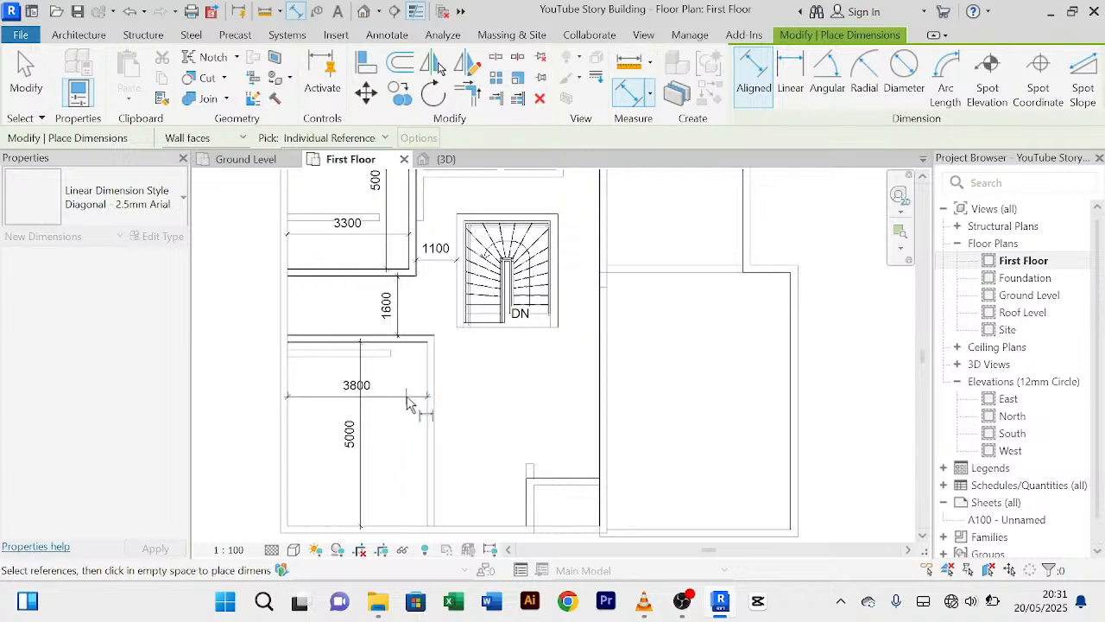
click(436, 397)
right_click(483, 374)
click(588, 76)
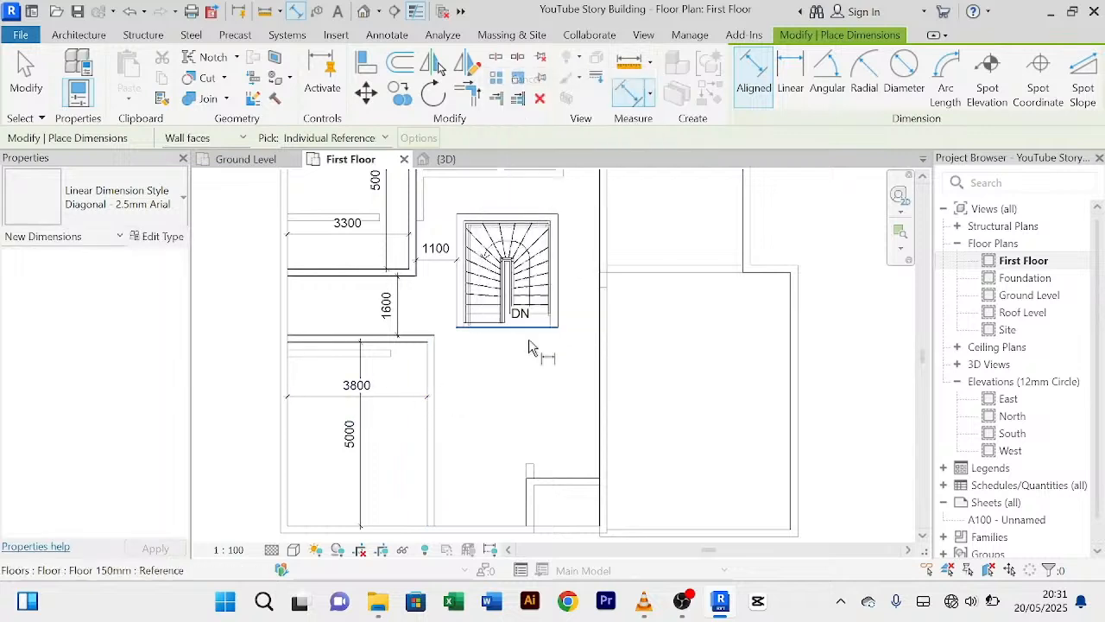
right_click(514, 405)
click(585, 118)
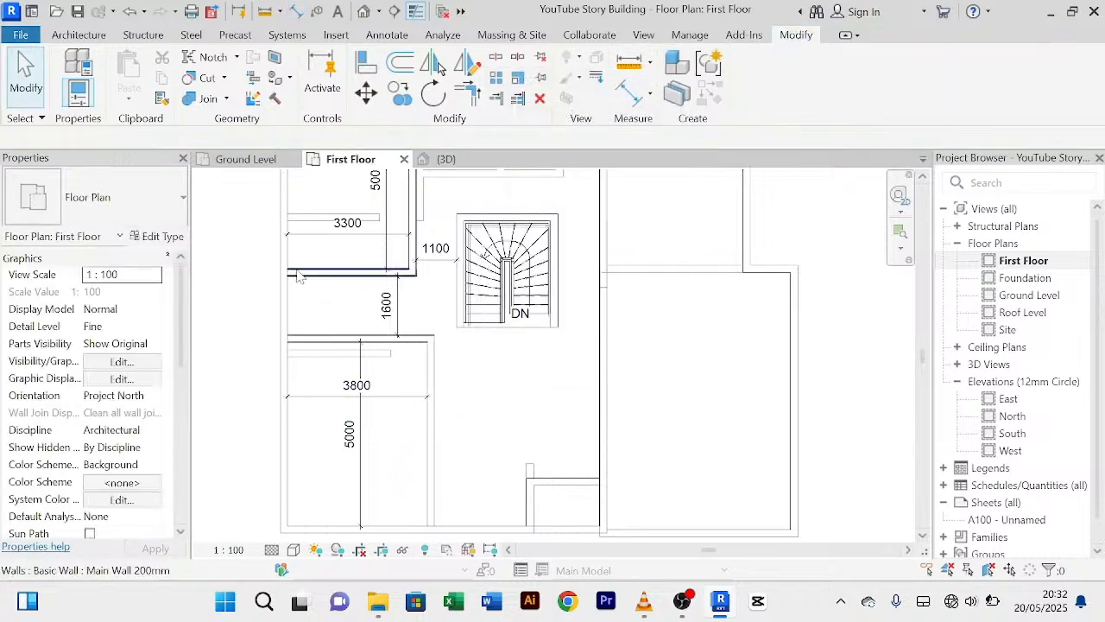
Step: Align the lower-left room's right wall with the right face of the upper-left room's wall
middle_drag(348, 249, 301, 340)
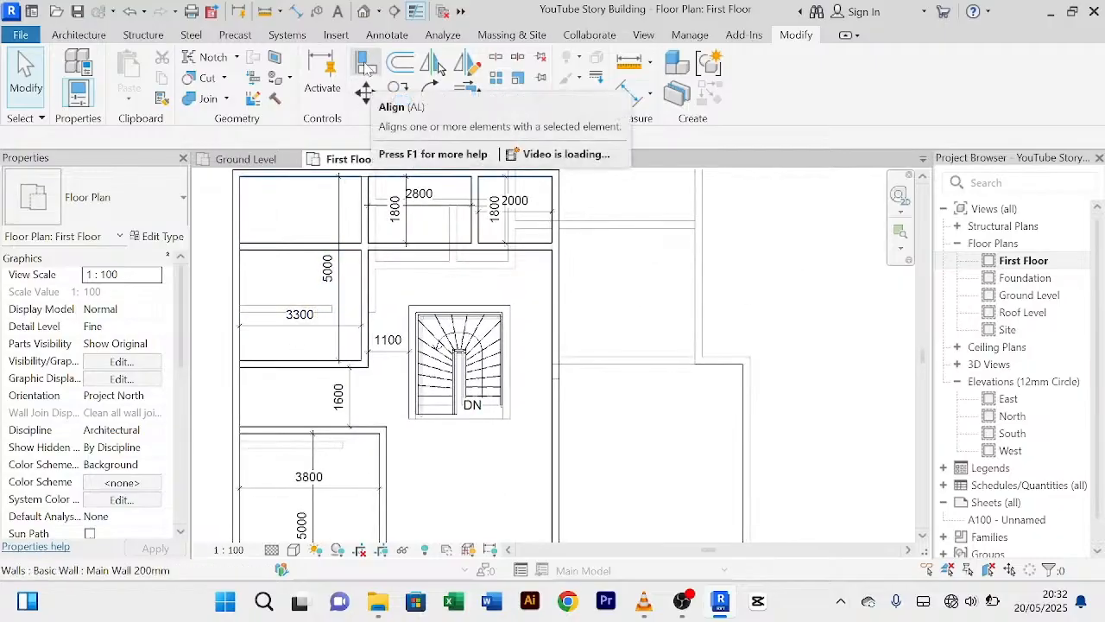
click(366, 65)
scroll(373, 333, up, 1)
click(373, 319)
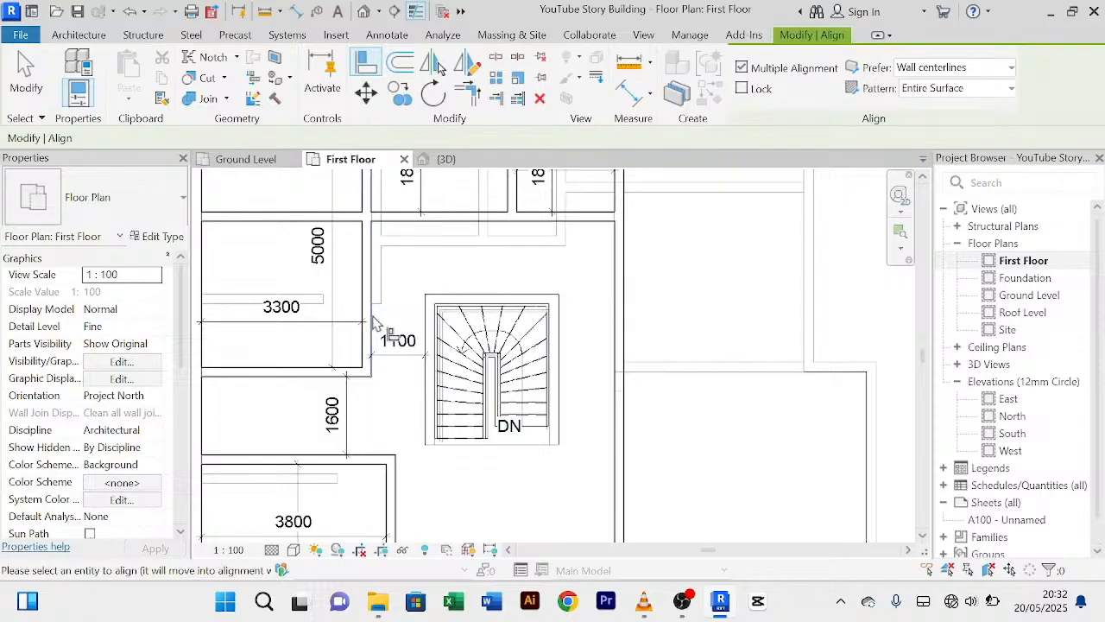
click(396, 485)
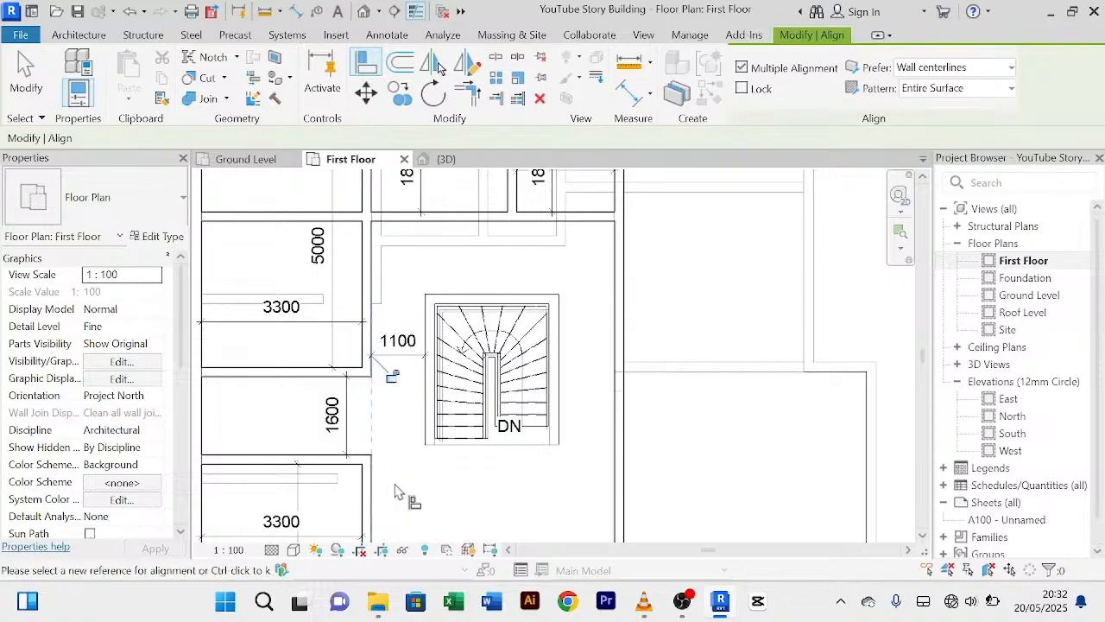
scroll(394, 486, down, 3)
middle_drag(394, 486, 395, 466)
right_click(409, 476)
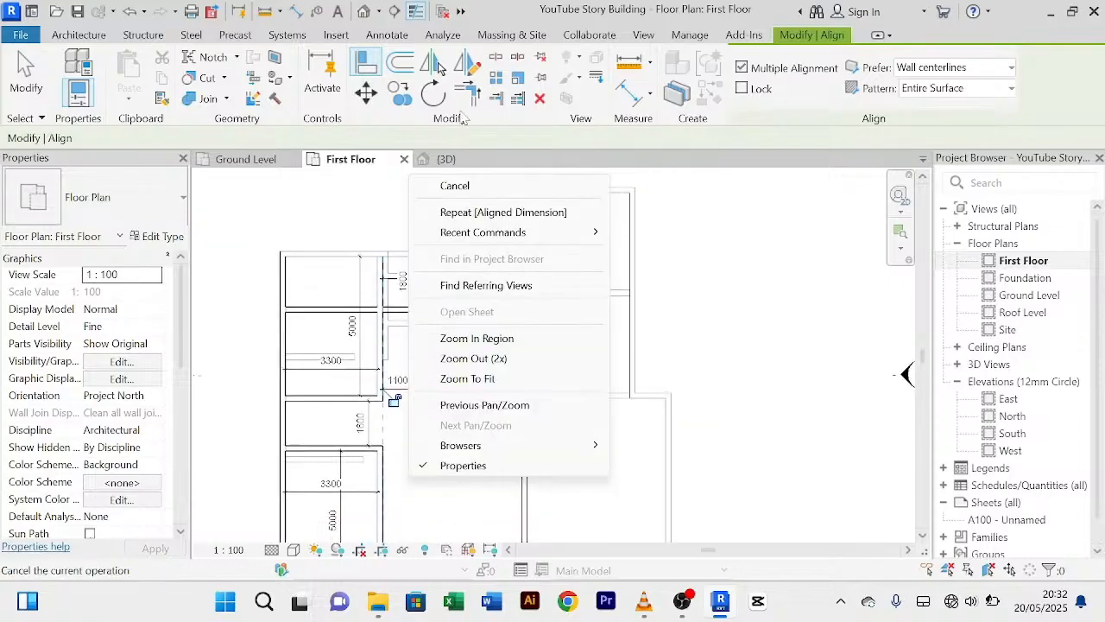
click(454, 186)
middle_drag(403, 417, 441, 246)
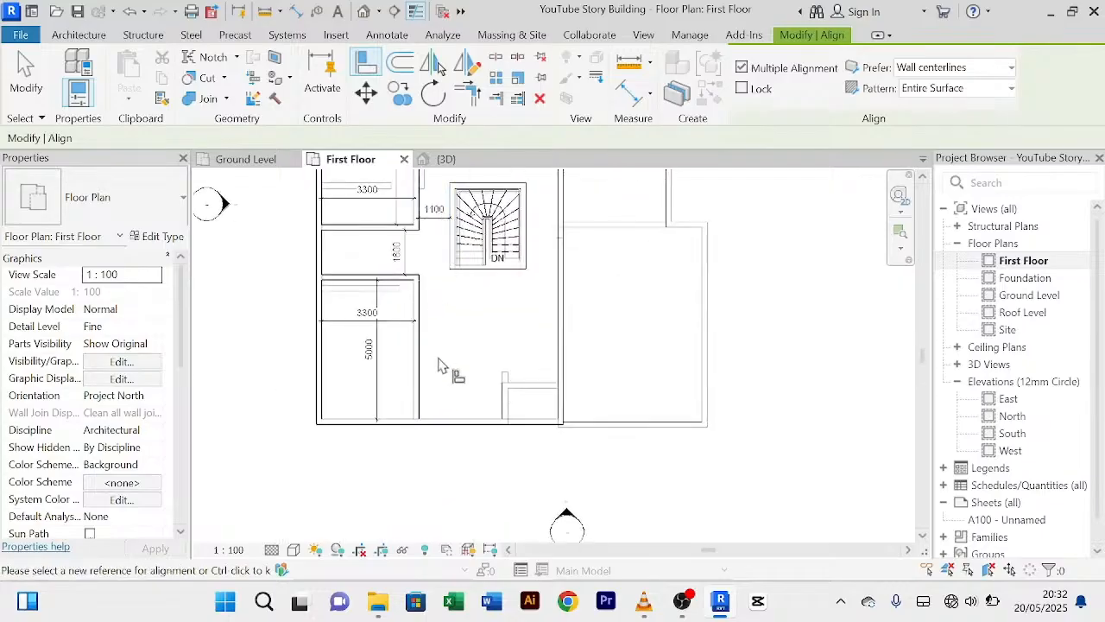
scroll(424, 468, down, 3)
scroll(436, 466, up, 3)
right_click(437, 463)
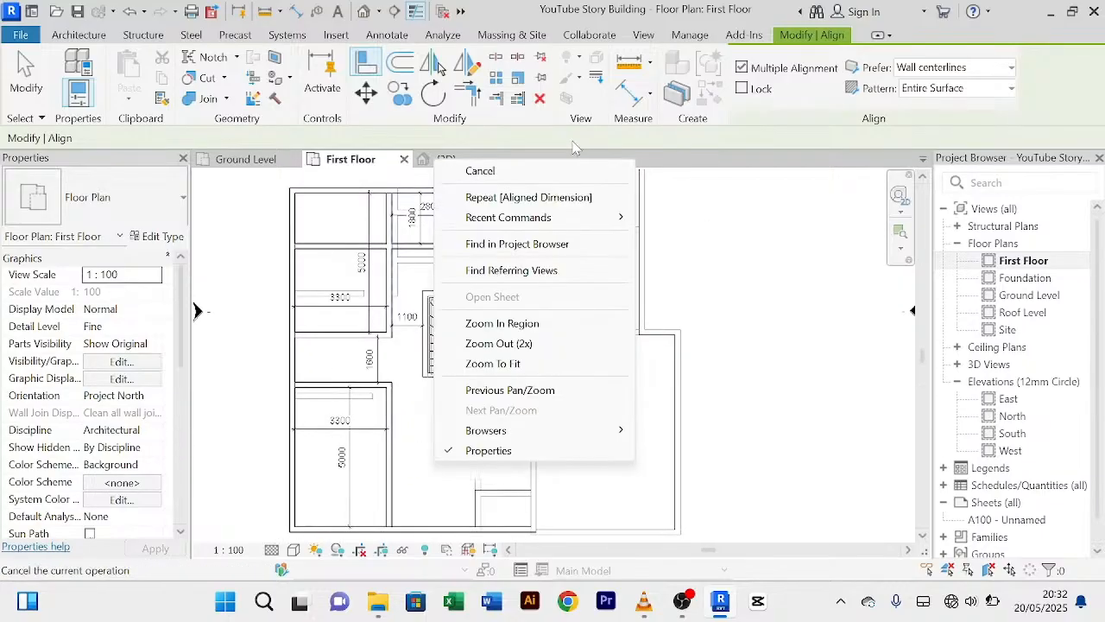
click(535, 171)
right_click(481, 437)
click(562, 124)
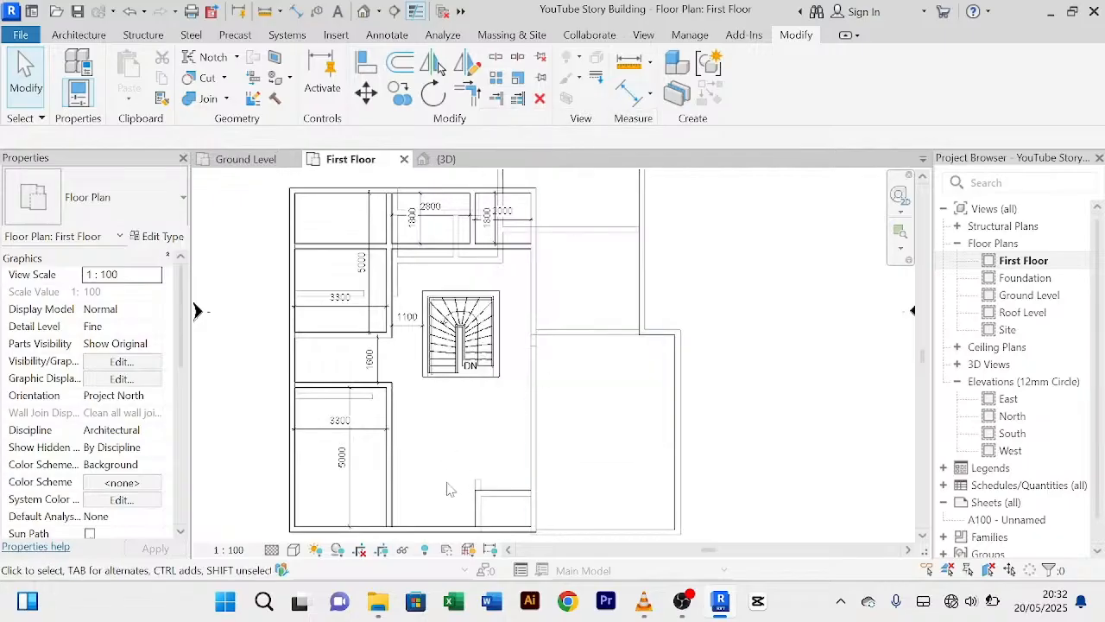
middle_drag(558, 286, 585, 360)
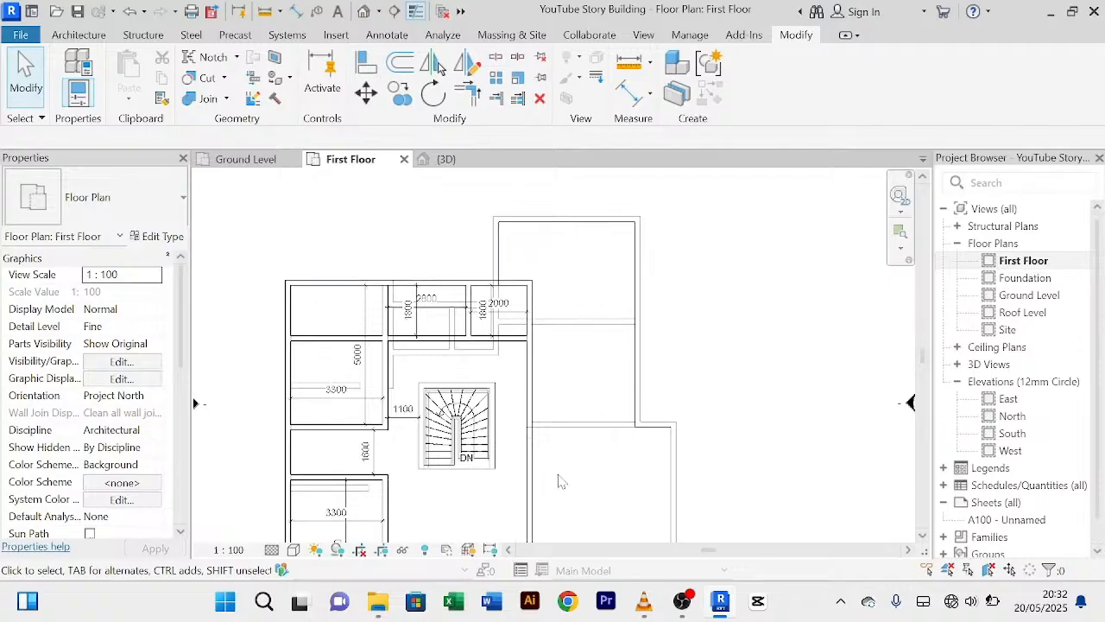
scroll(585, 343, down, 2)
mouse_move(589, 366)
middle_down()
mouse_move(586, 282)
mouse_move(599, 368)
middle_up()
scroll(516, 460, up, 3)
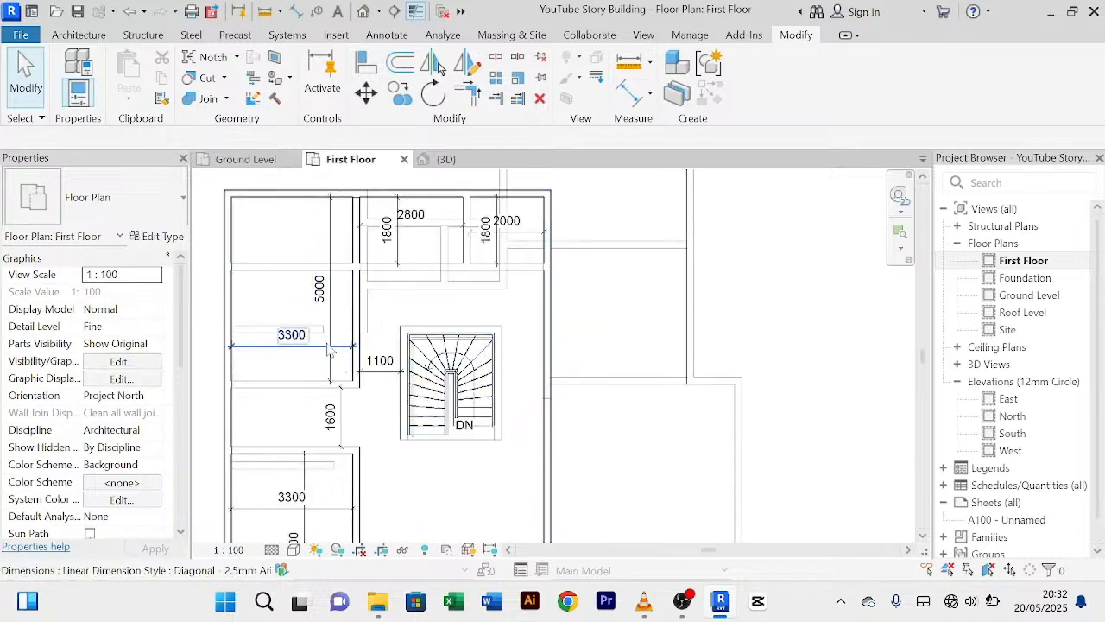
middle_drag(312, 420, 361, 452)
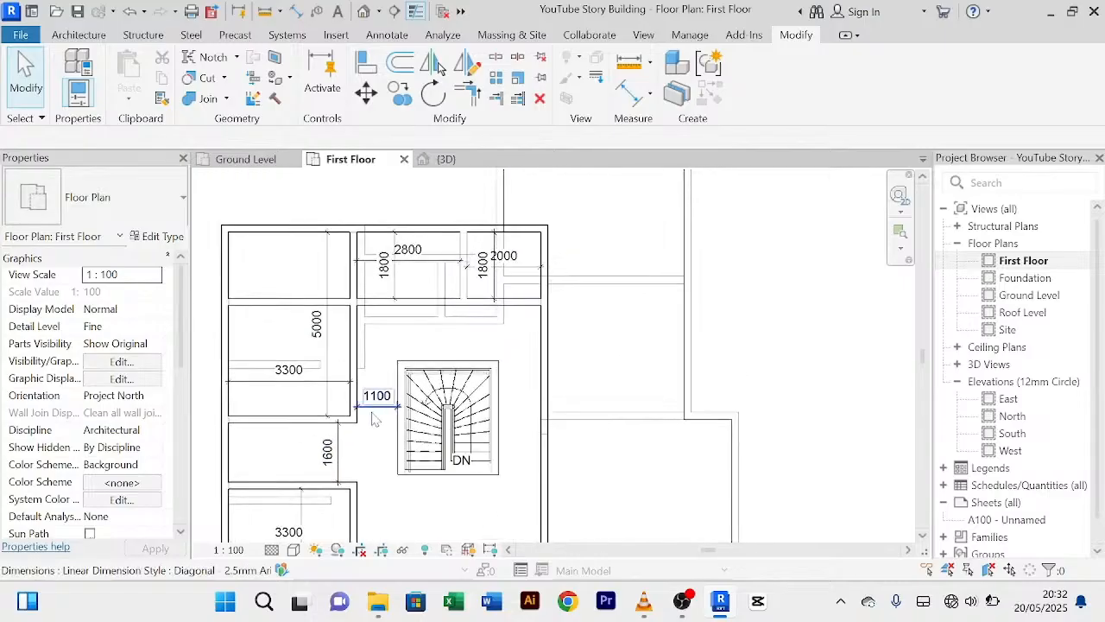
Step: Examine the dimensioned upper rooms, the staircase surroundings and the long right-hand wall on the first-floor plan
middle_drag(429, 319, 385, 389)
scroll(379, 354, up, 2)
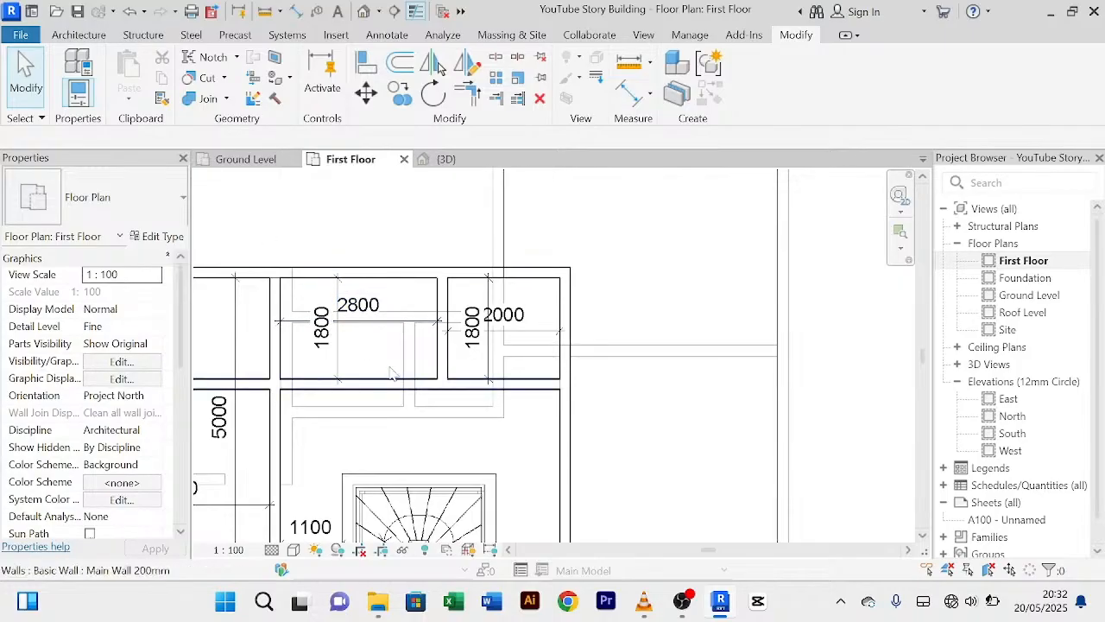
scroll(389, 390, down, 1)
scroll(396, 328, up, 1)
scroll(399, 324, up, 1)
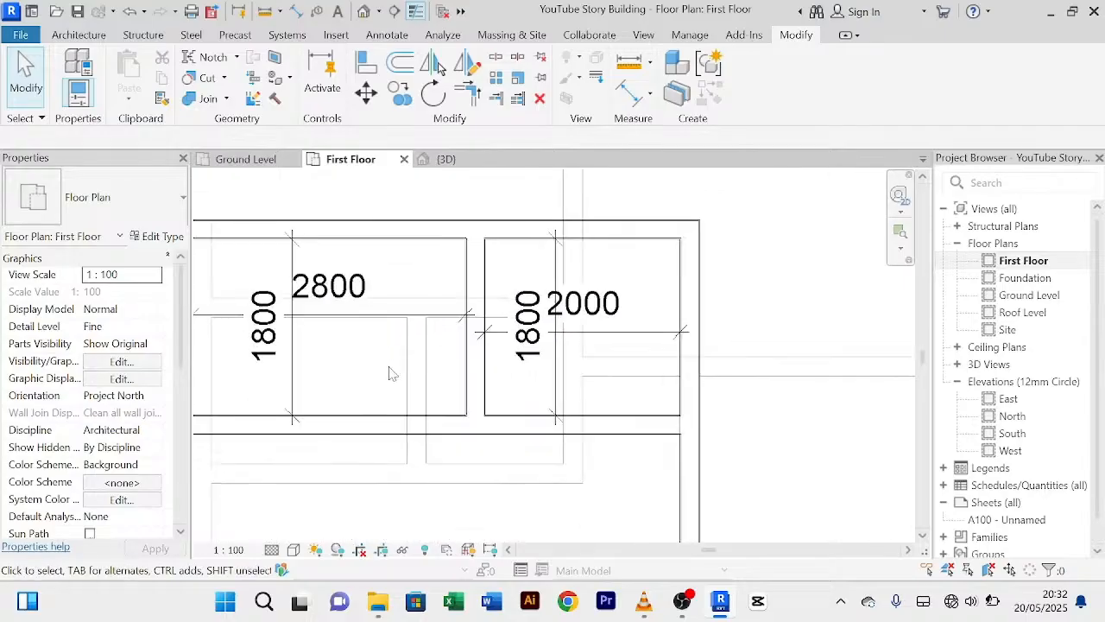
scroll(396, 293, down, 1)
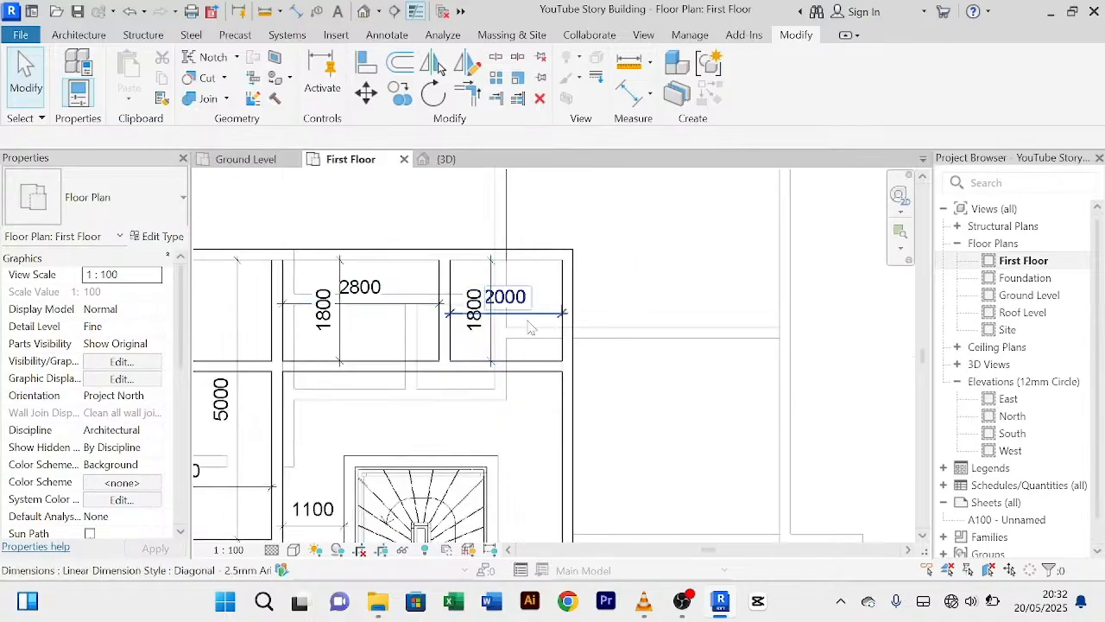
scroll(518, 328, down, 2)
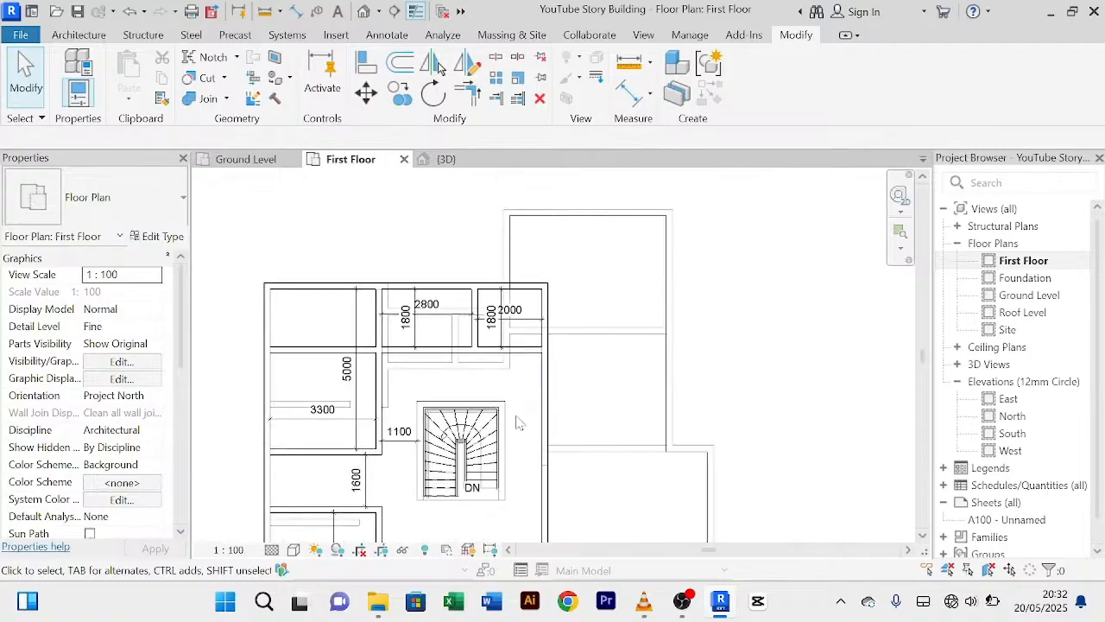
scroll(518, 389, up, 1)
middle_drag(619, 442, 590, 421)
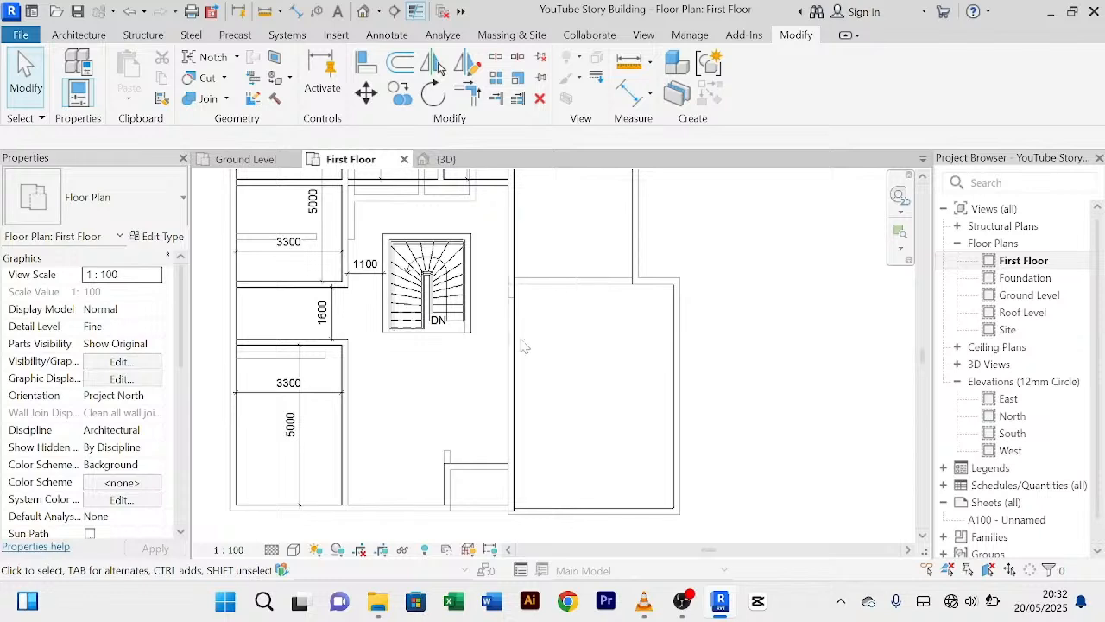
click(514, 259)
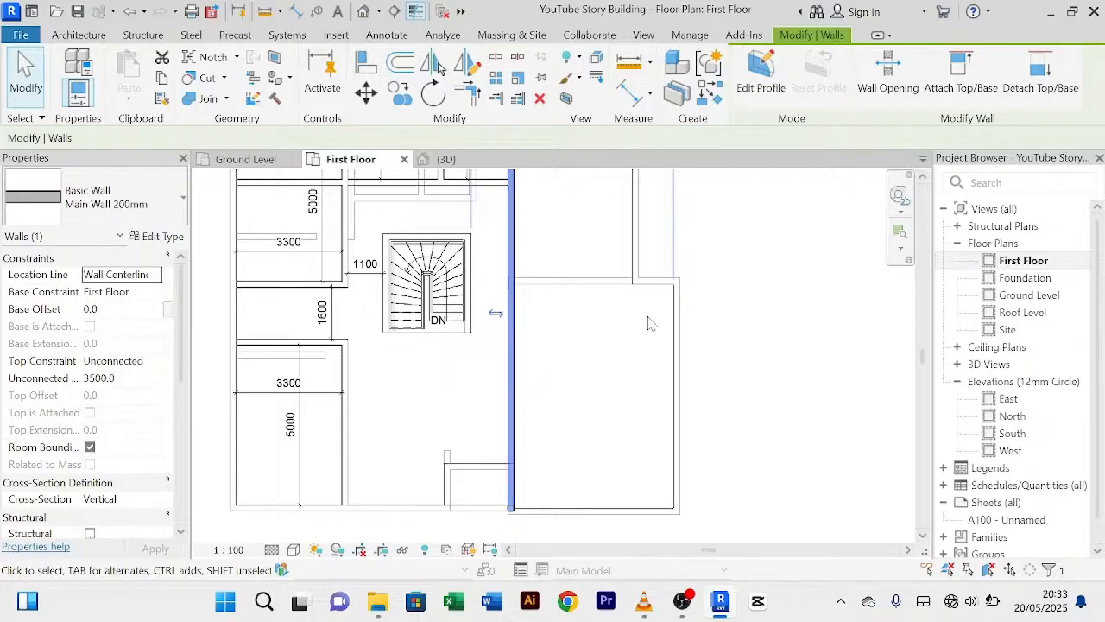
scroll(608, 415, up, 2)
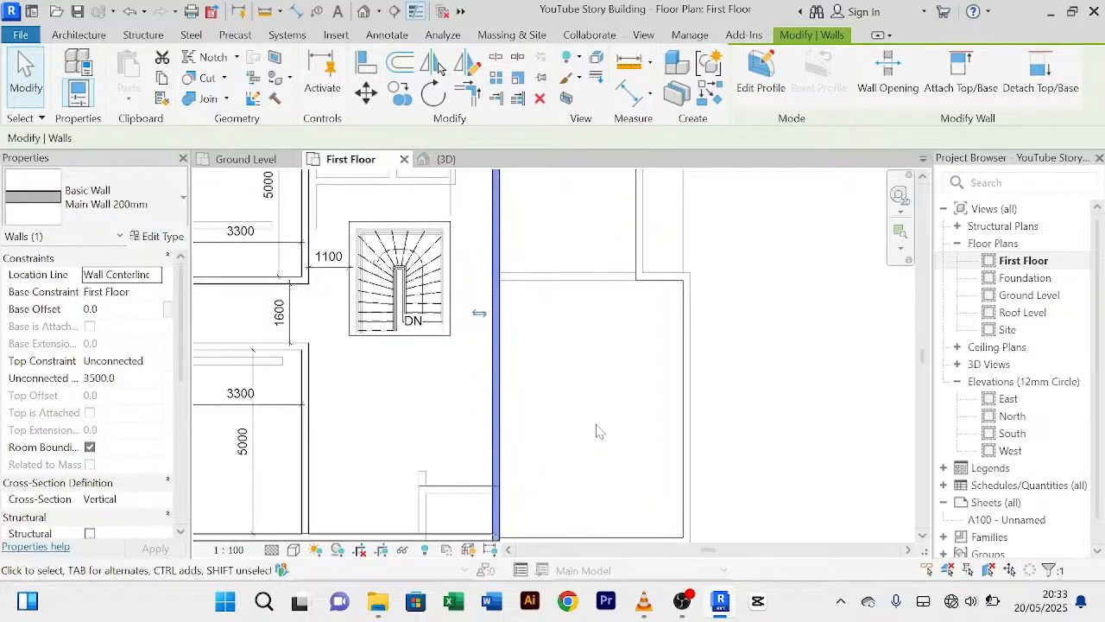
scroll(602, 436, down, 2)
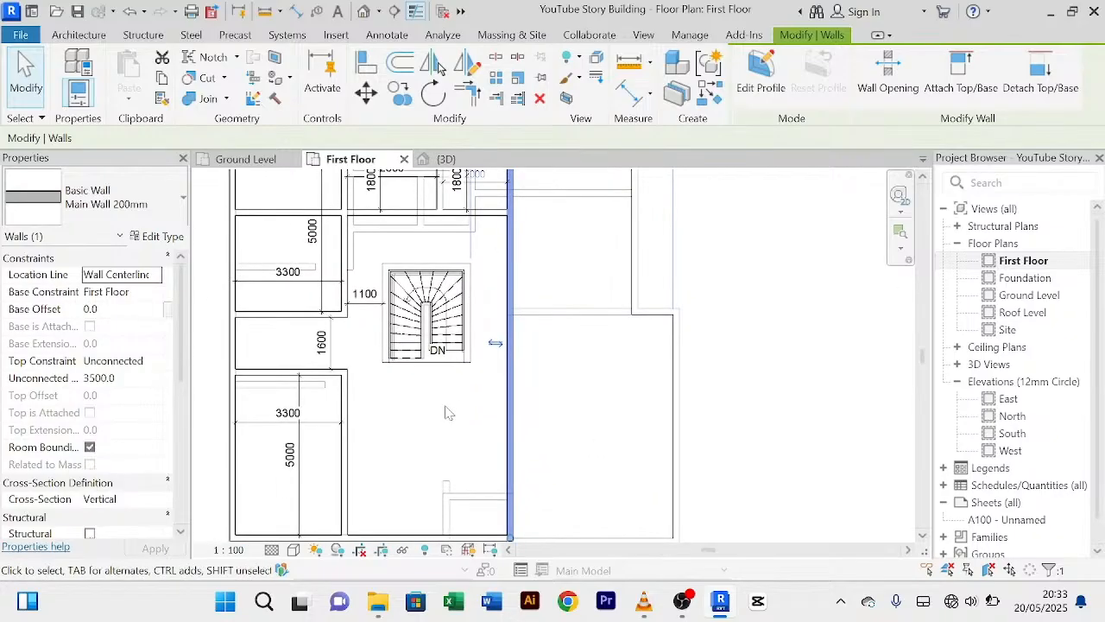
middle_drag(411, 488, 429, 421)
Step: Draw a horizontal Main Wall 200mm, about 5200 mm long, below the staircase from the lower-left room's right wall to the long right-hand wall
click(371, 472)
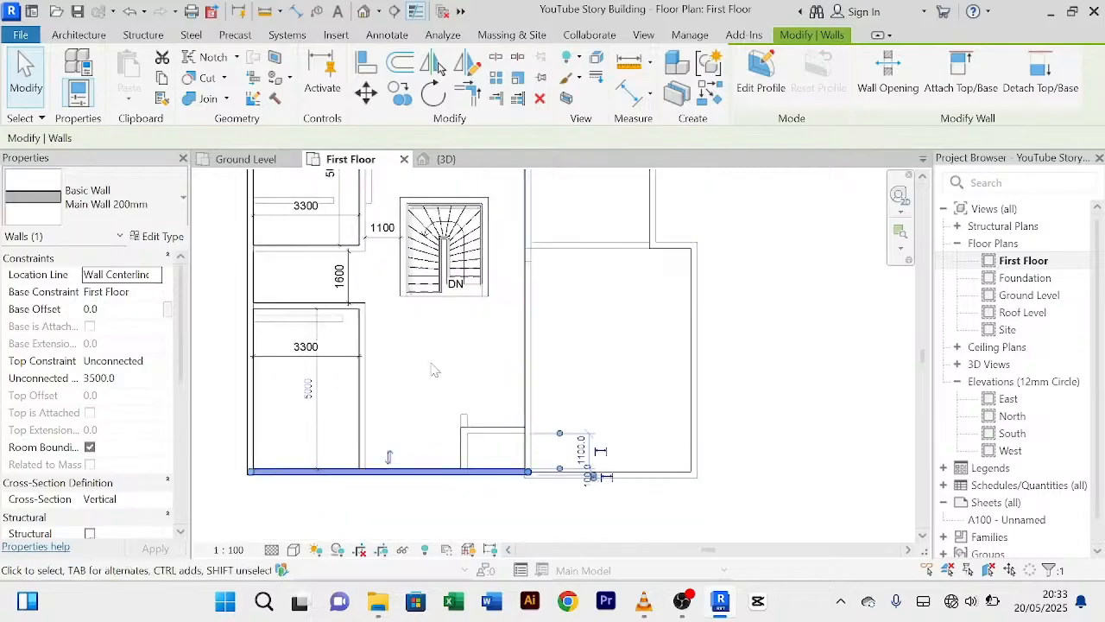
middle_drag(466, 373, 462, 408)
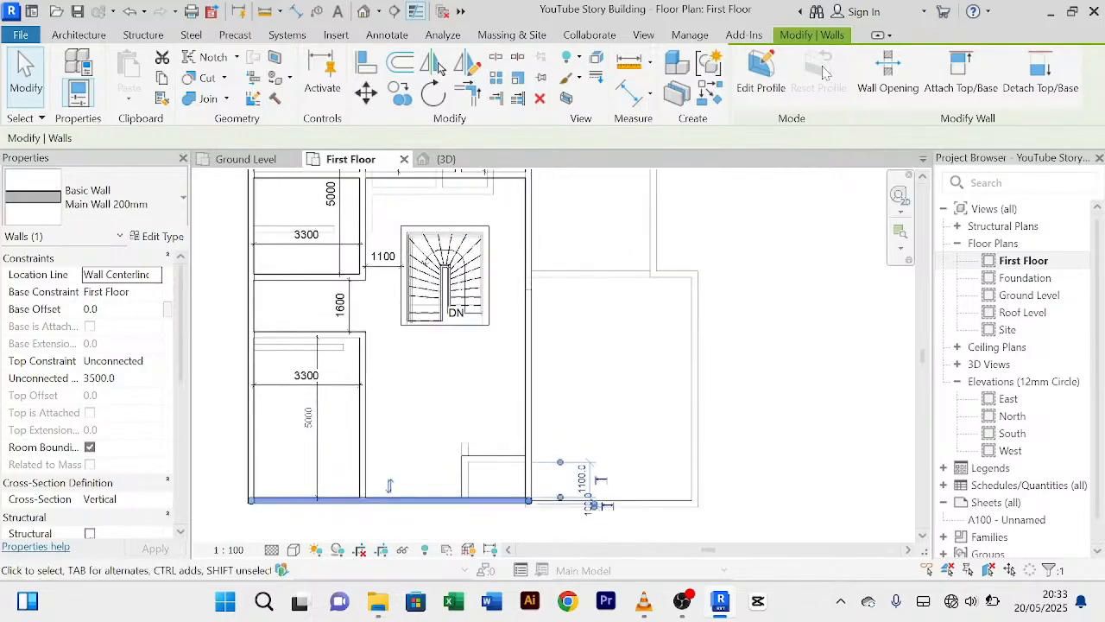
click(705, 99)
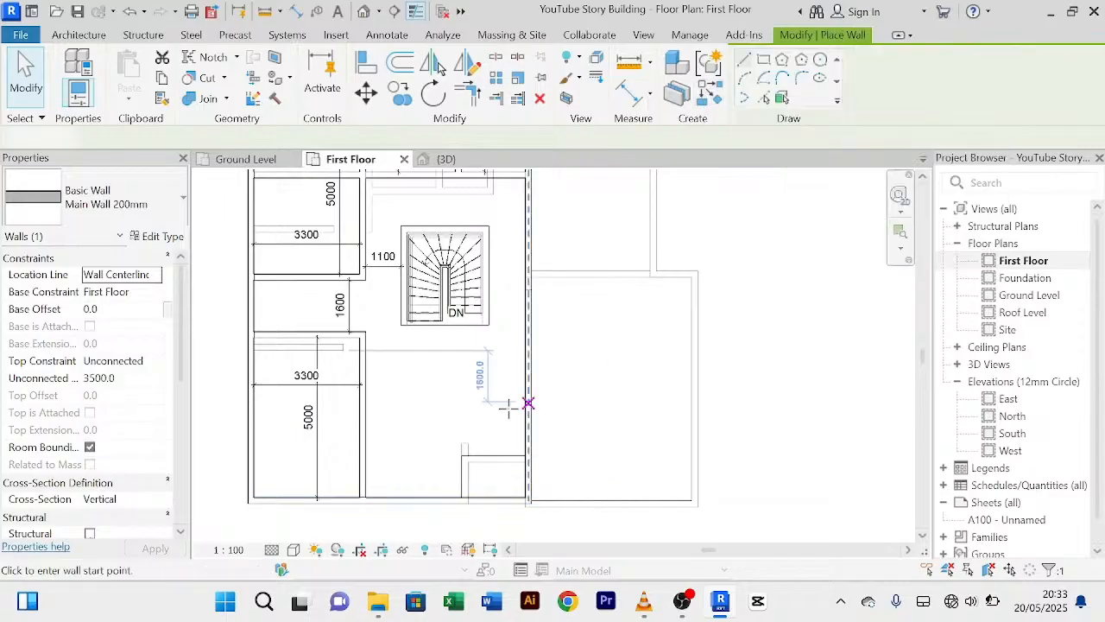
click(363, 373)
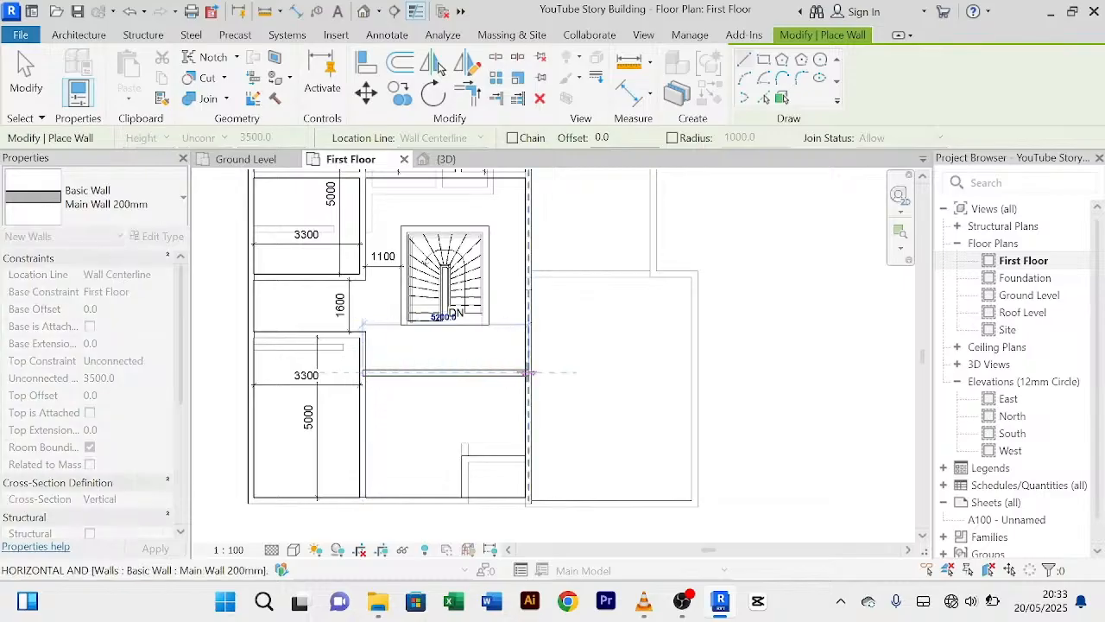
click(529, 373)
right_click(630, 17)
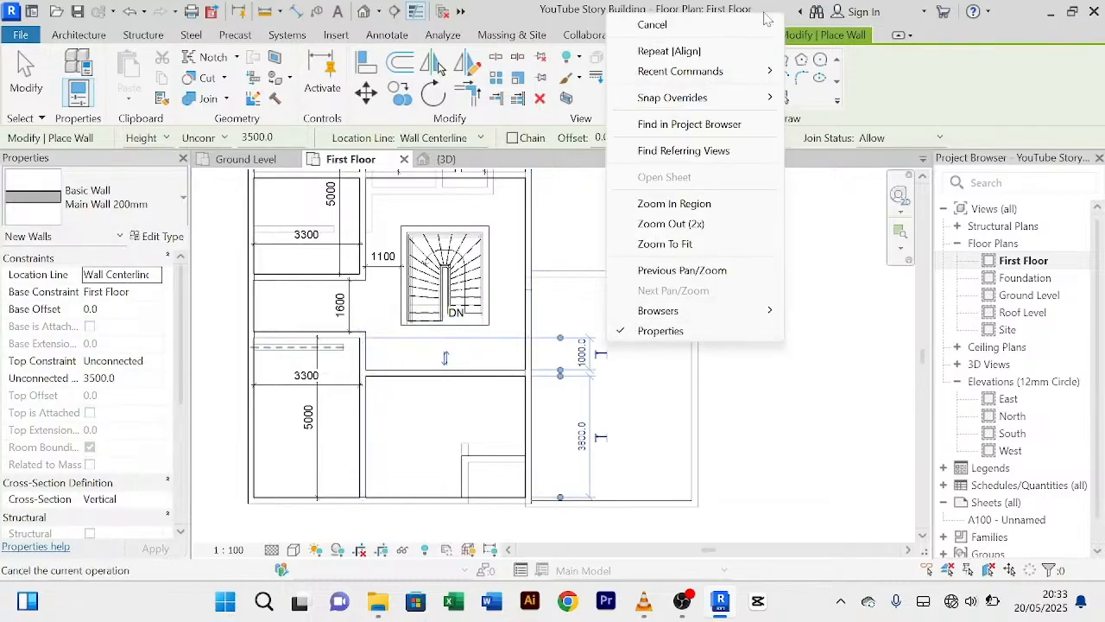
click(720, 26)
right_click(648, 349)
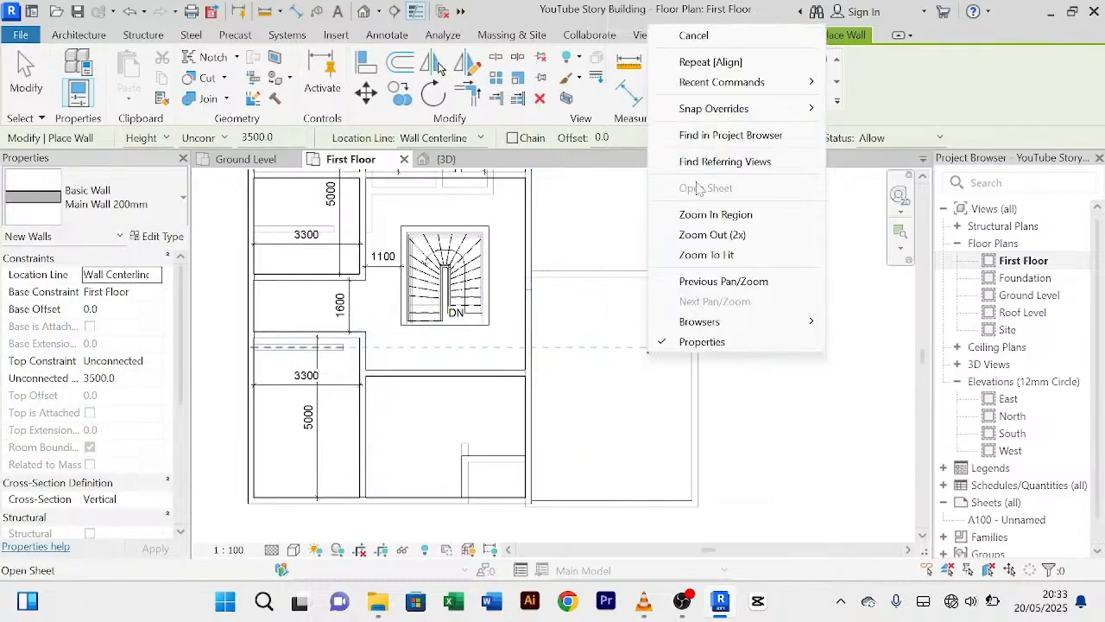
click(723, 37)
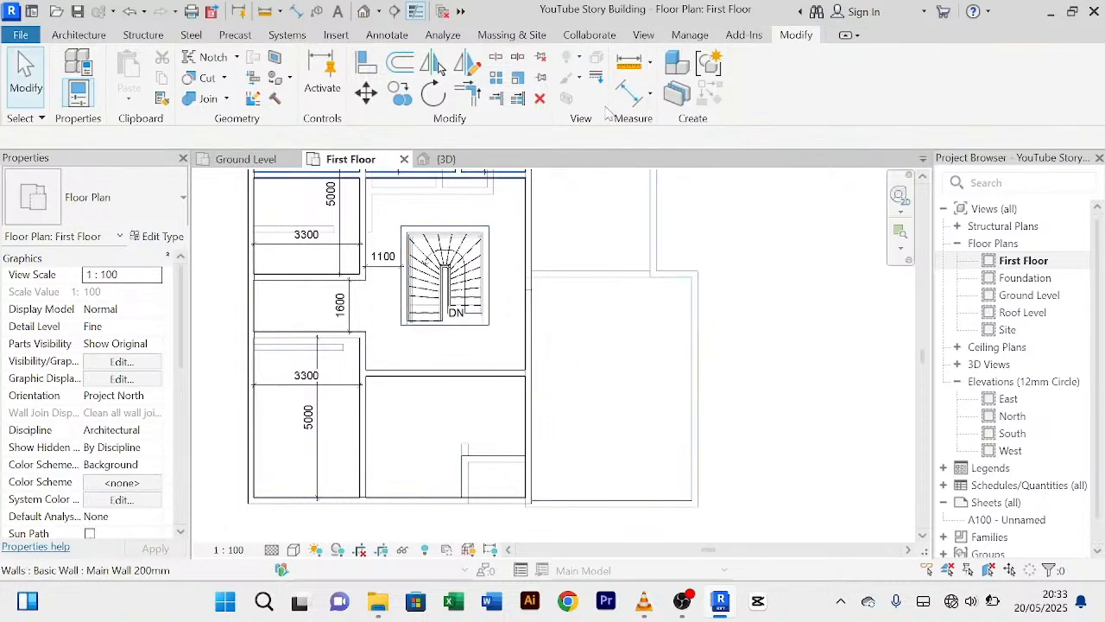
Step: Dimension the vertical gap between the staircase opening's lower edge and the horizontal wall below it
click(628, 91)
scroll(491, 361, up, 3)
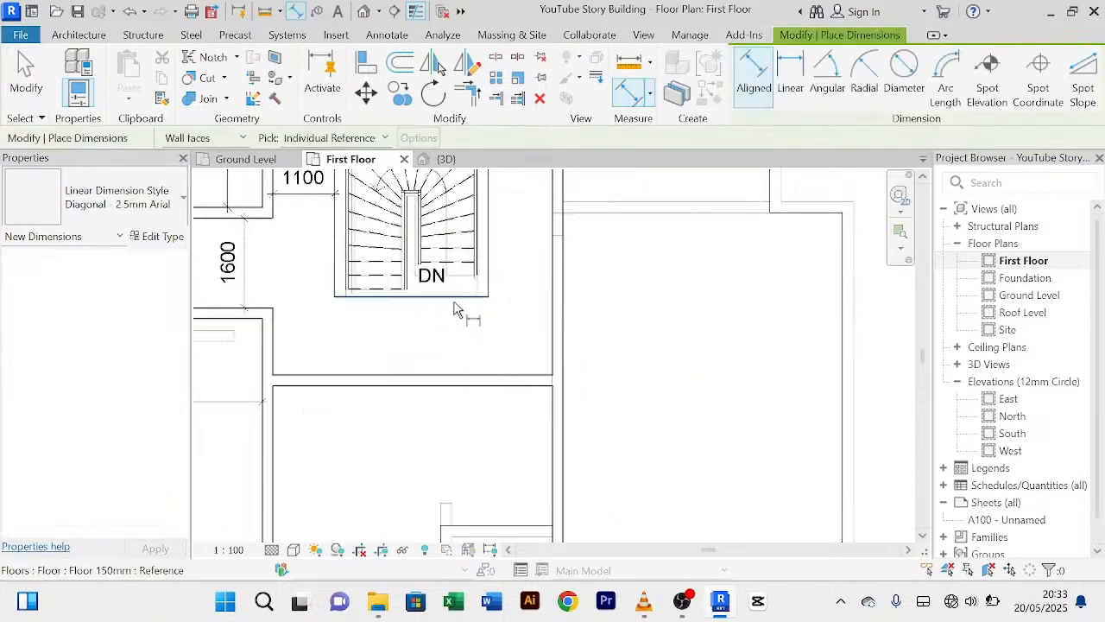
click(456, 297)
click(454, 376)
click(447, 364)
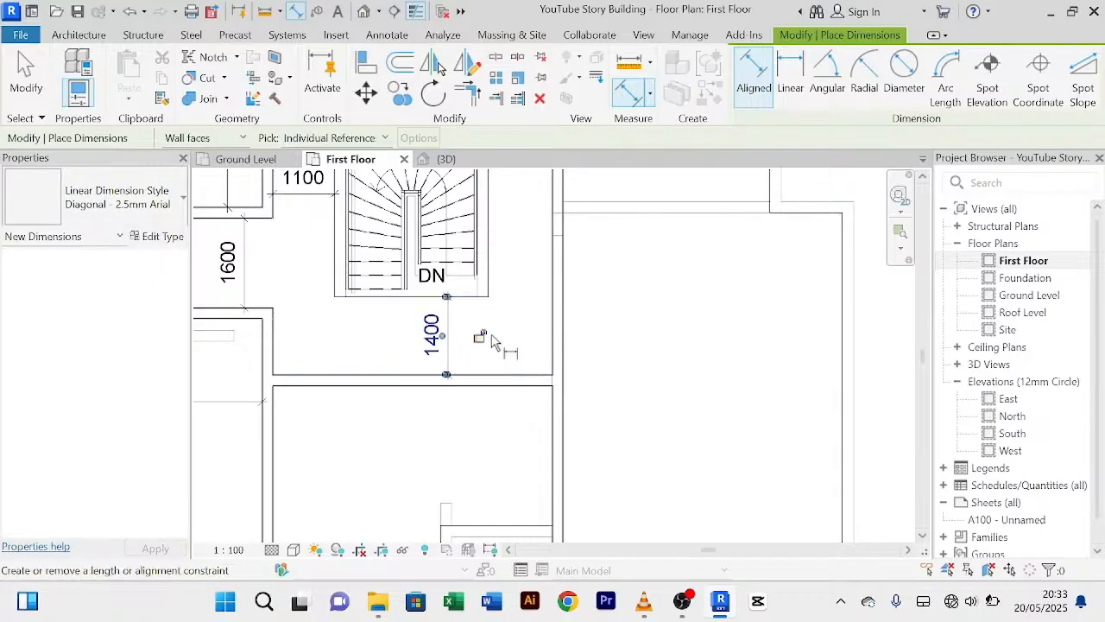
right_click(491, 342)
click(584, 43)
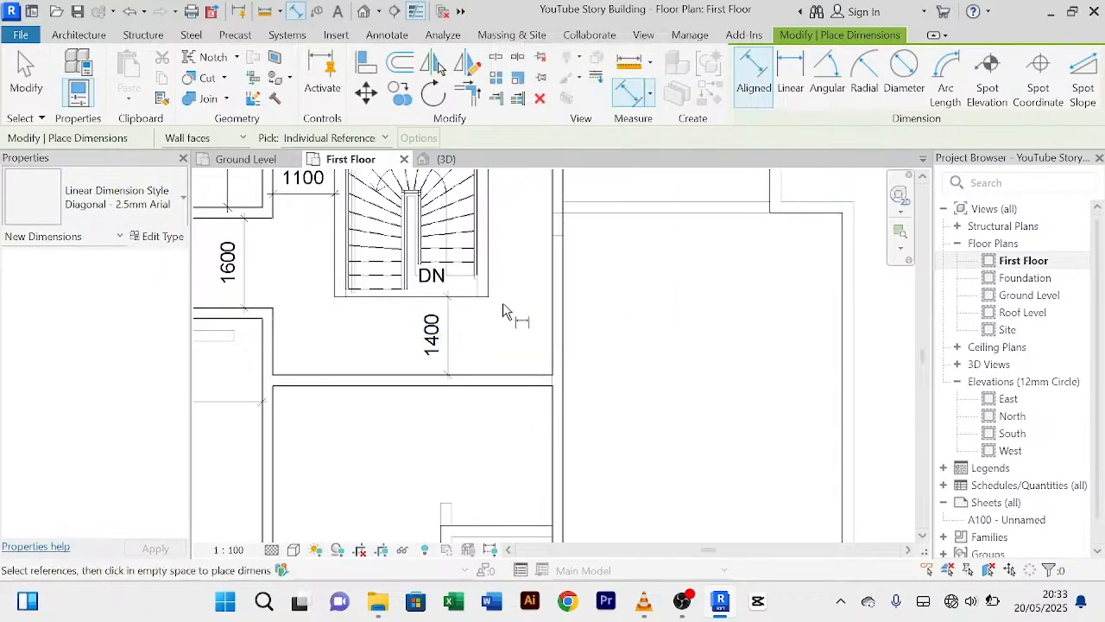
right_click(501, 309)
click(552, 15)
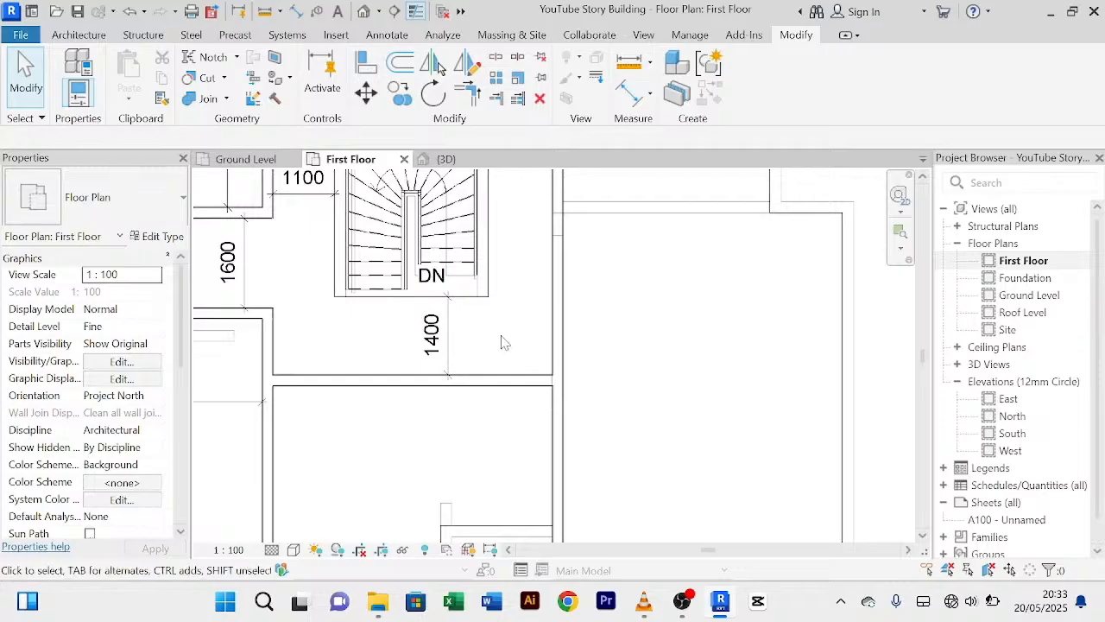
Step: Move the horizontal wall below the staircase to set its gap to the staircase opening to 1500 mm
click(501, 379)
scroll(449, 344, up, 2)
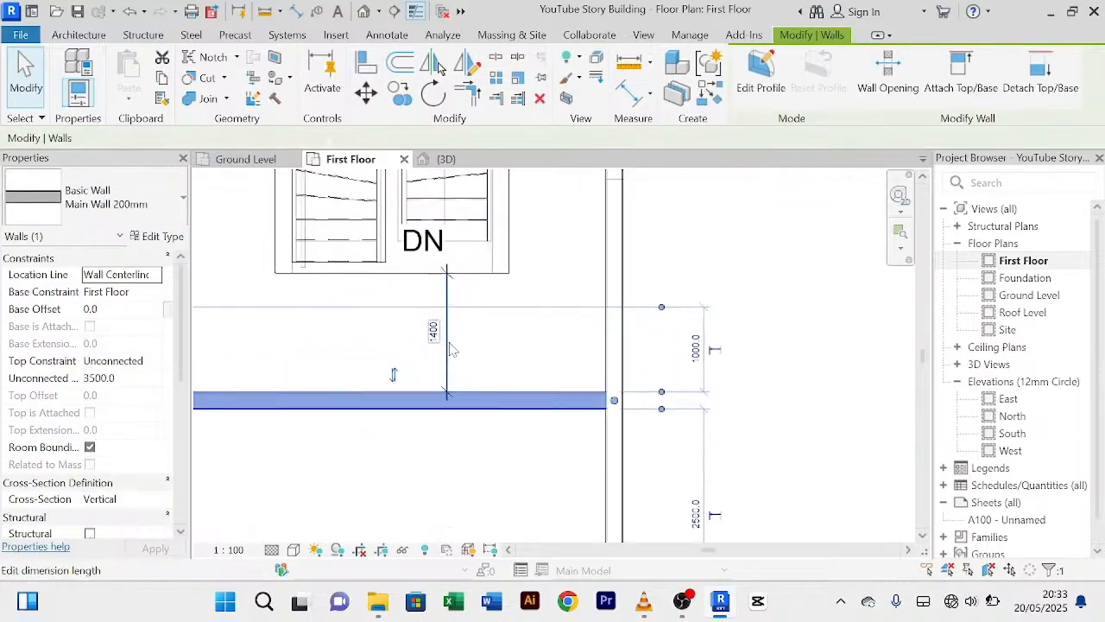
click(433, 332)
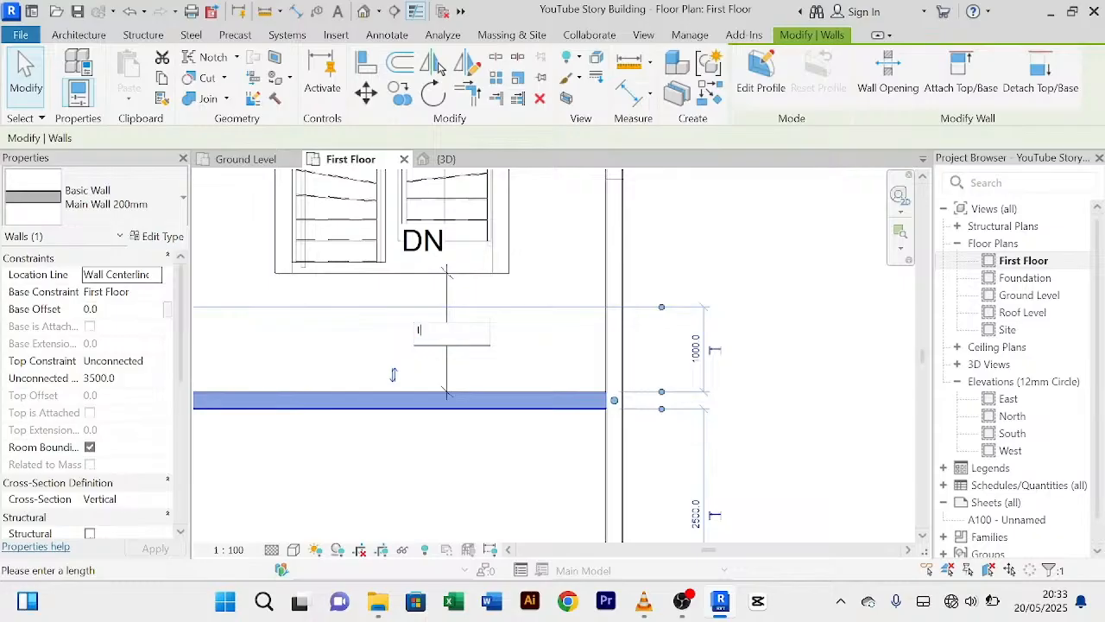
key(Return)
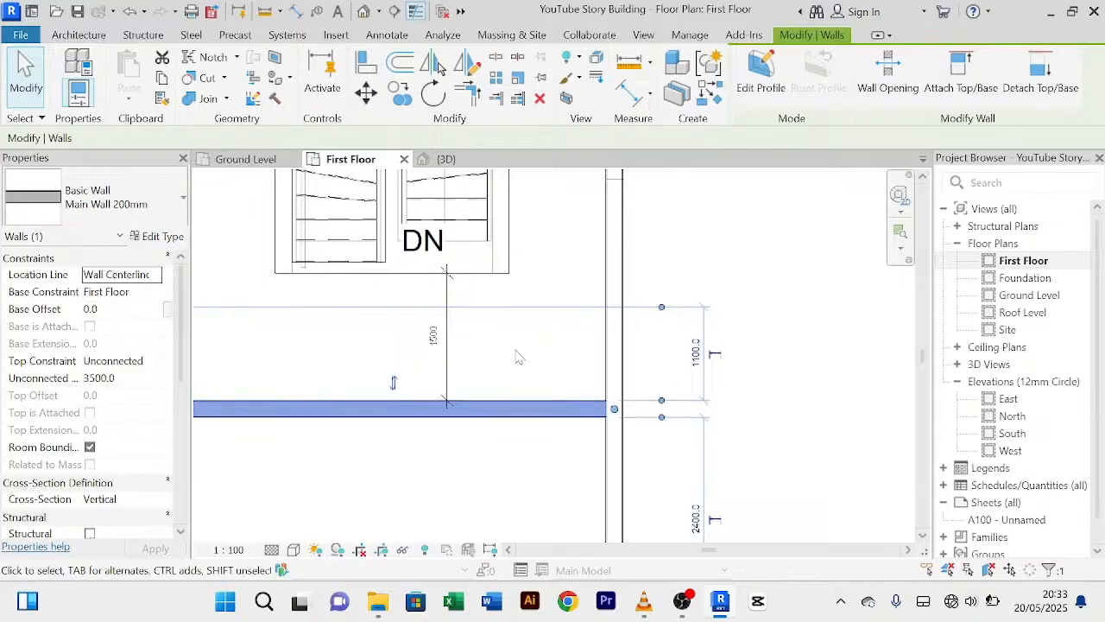
click(518, 486)
Step: Trim the bottom exterior wall to a corner with the lower-left room's right wall, keeping the part below that room
scroll(518, 485, down, 2)
scroll(684, 422, down, 2)
middle_drag(725, 418, 690, 302)
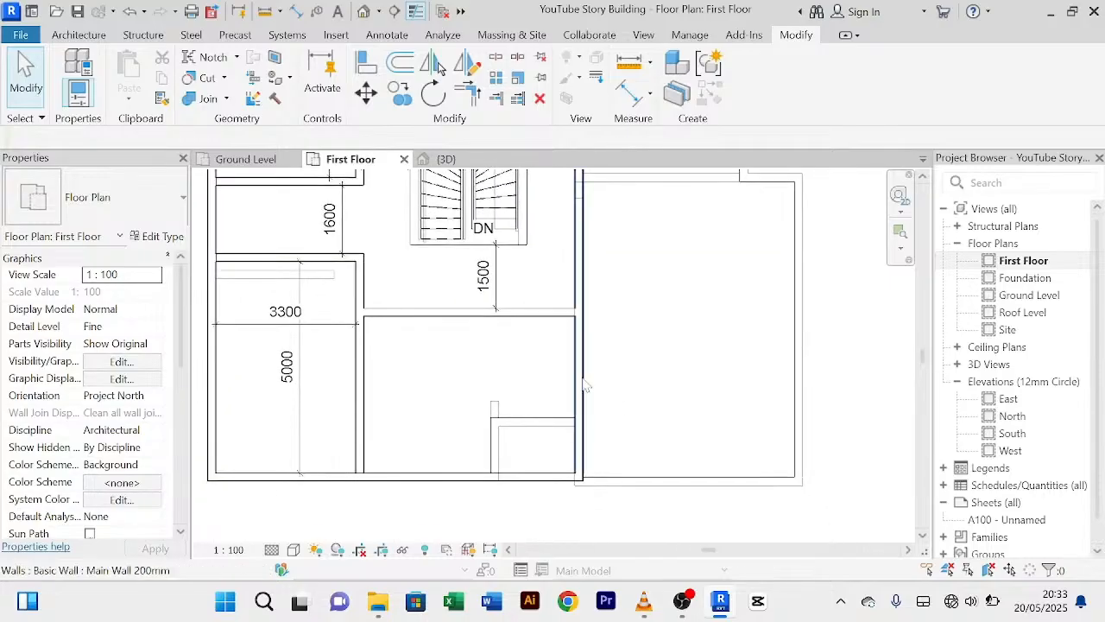
click(398, 477)
click(473, 377)
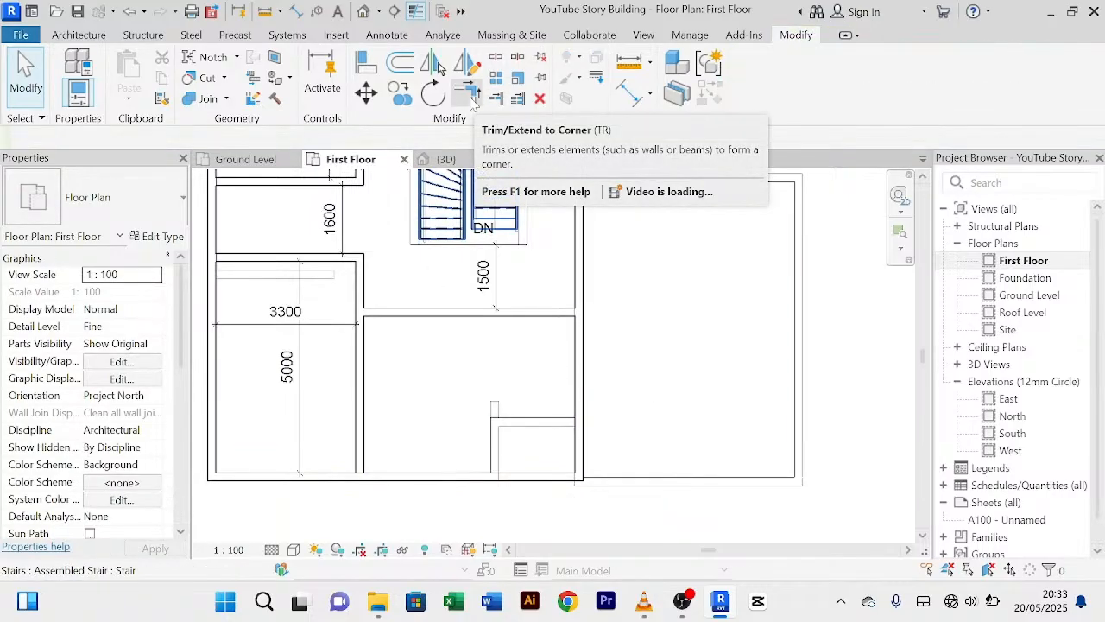
click(472, 102)
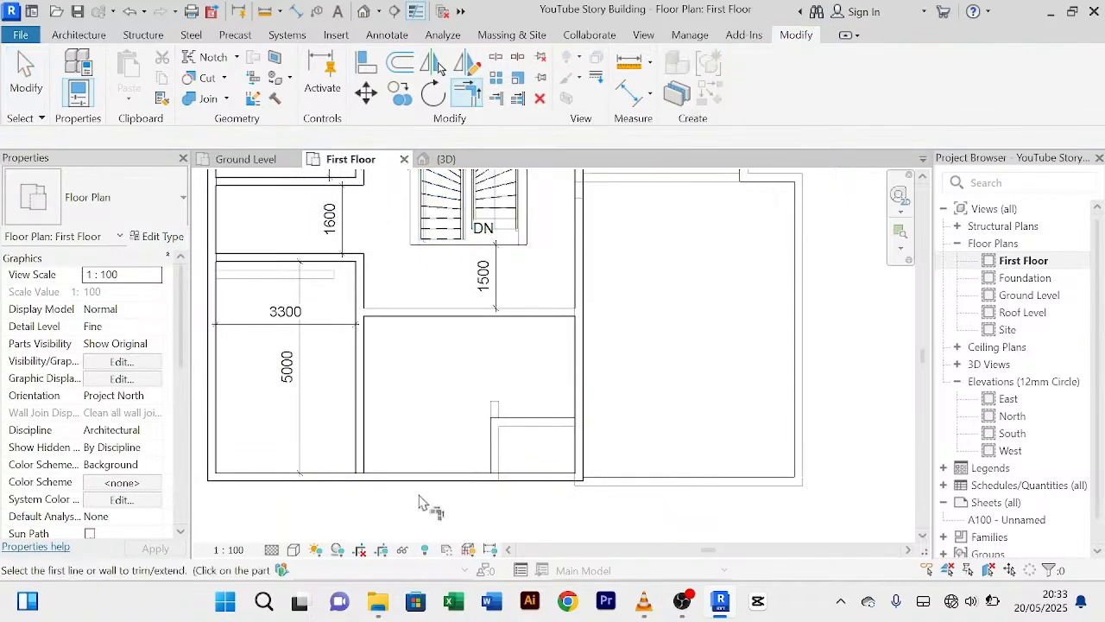
click(319, 477)
click(364, 436)
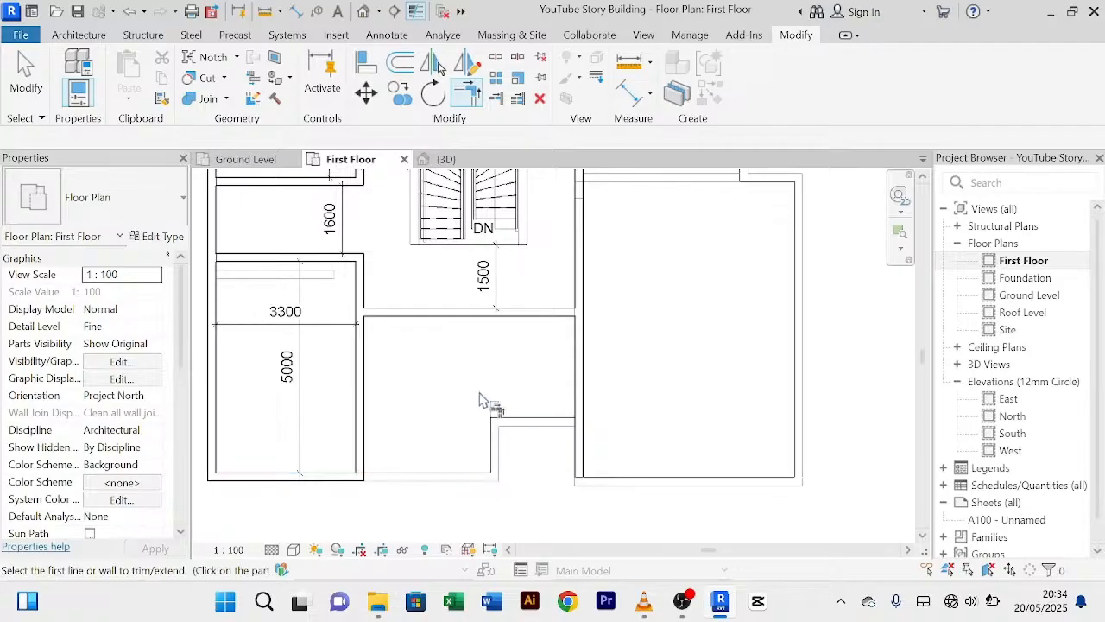
Step: Trim the long right-hand wall to a corner with the horizontal wall below the staircase, keeping its upper part
middle_drag(483, 404, 493, 424)
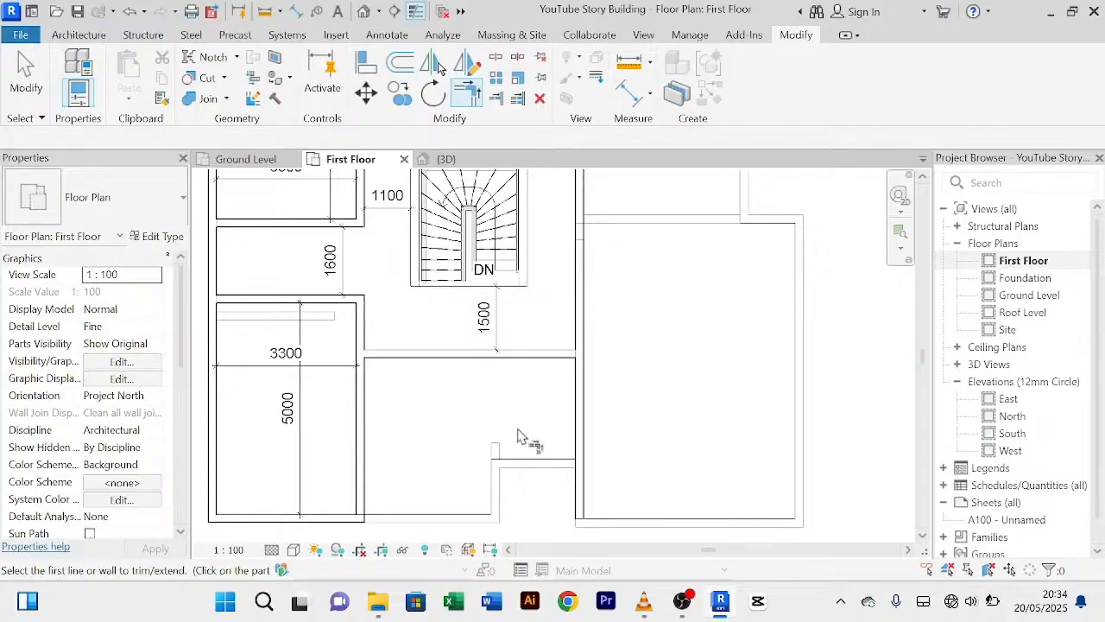
middle_drag(646, 400, 631, 480)
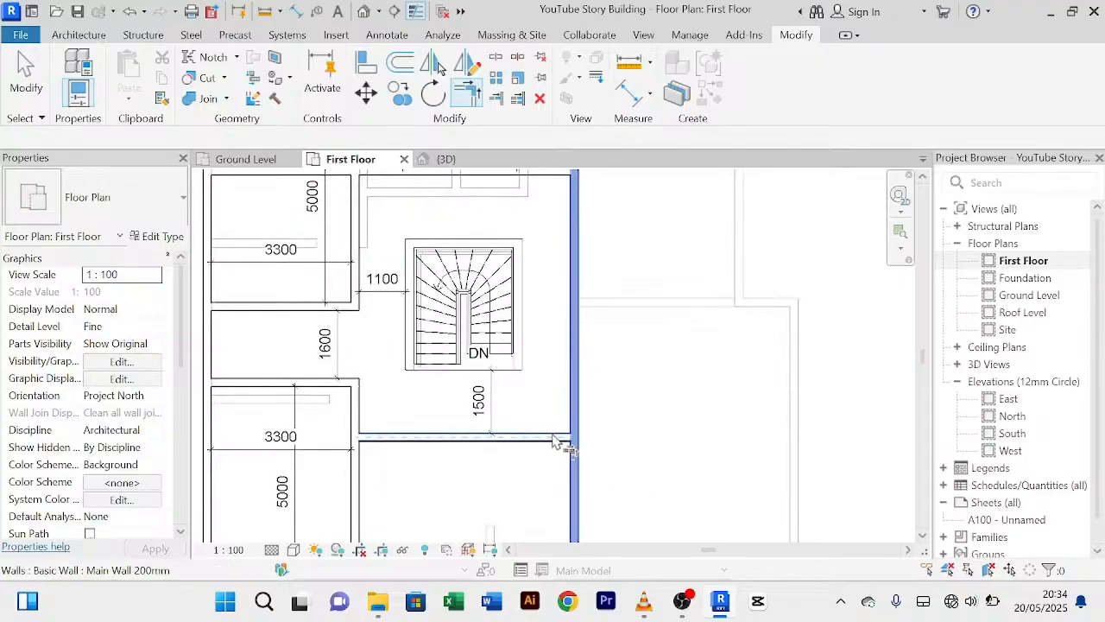
right_click(639, 397)
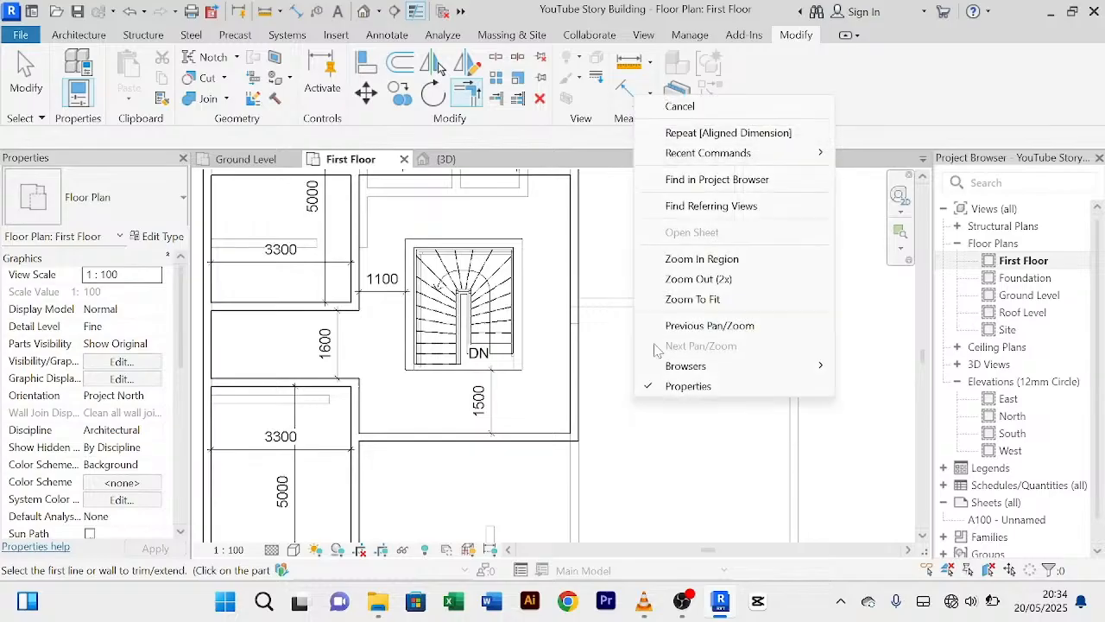
click(731, 108)
right_click(645, 491)
click(744, 155)
Step: Open the boundary sketch of the 150 mm first-floor slab for editing
scroll(665, 382, down, 3)
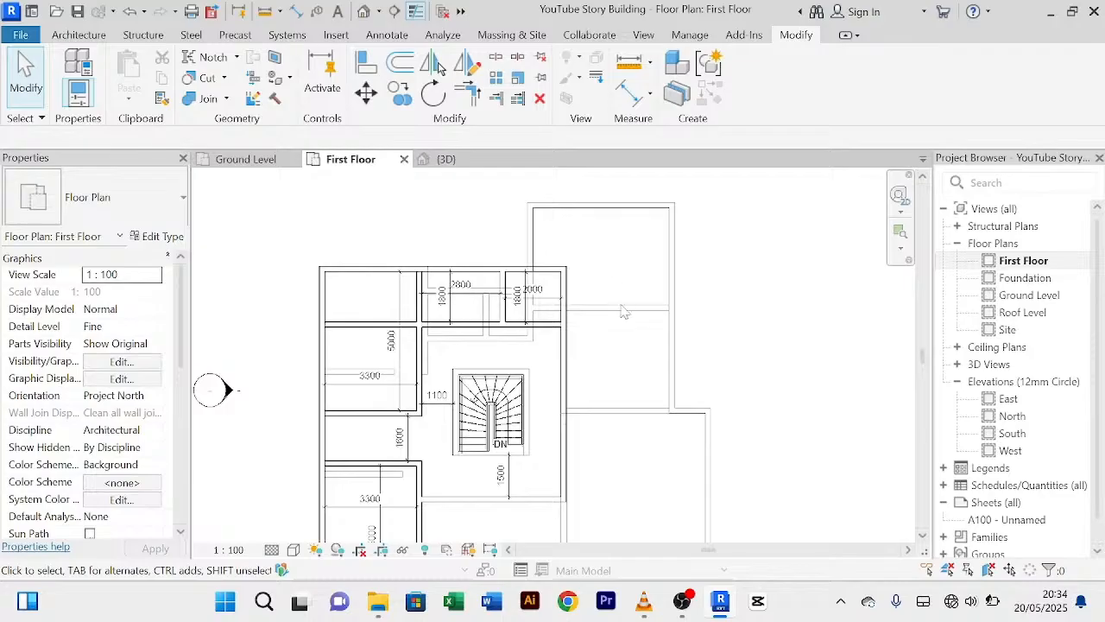
middle_drag(647, 498, 654, 353)
scroll(537, 411, up, 1)
scroll(536, 412, up, 1)
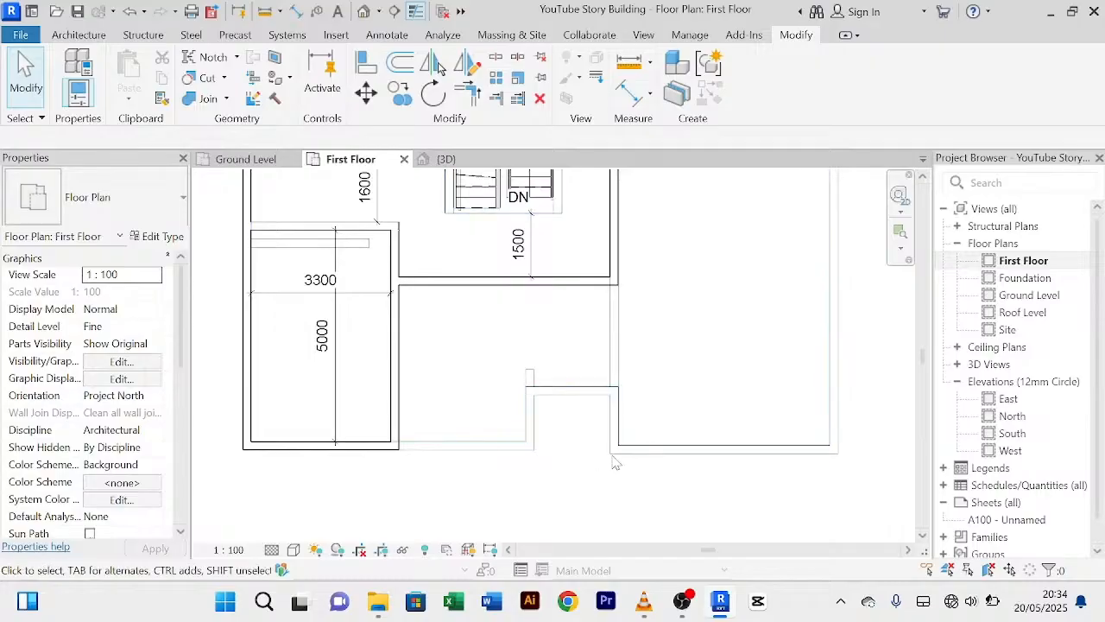
middle_drag(674, 380, 646, 392)
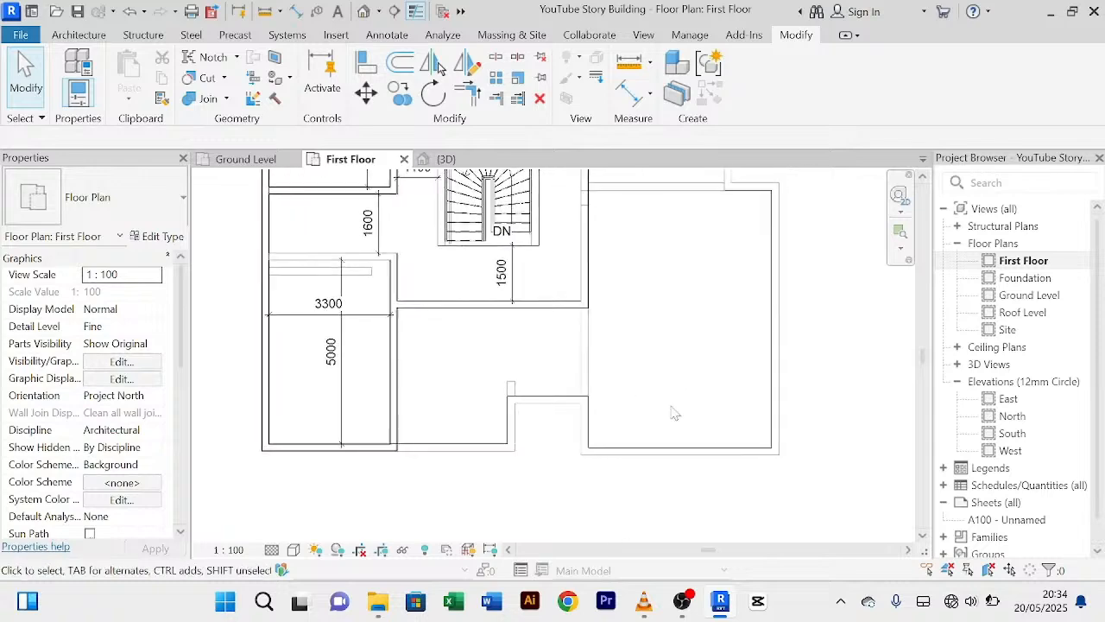
click(765, 454)
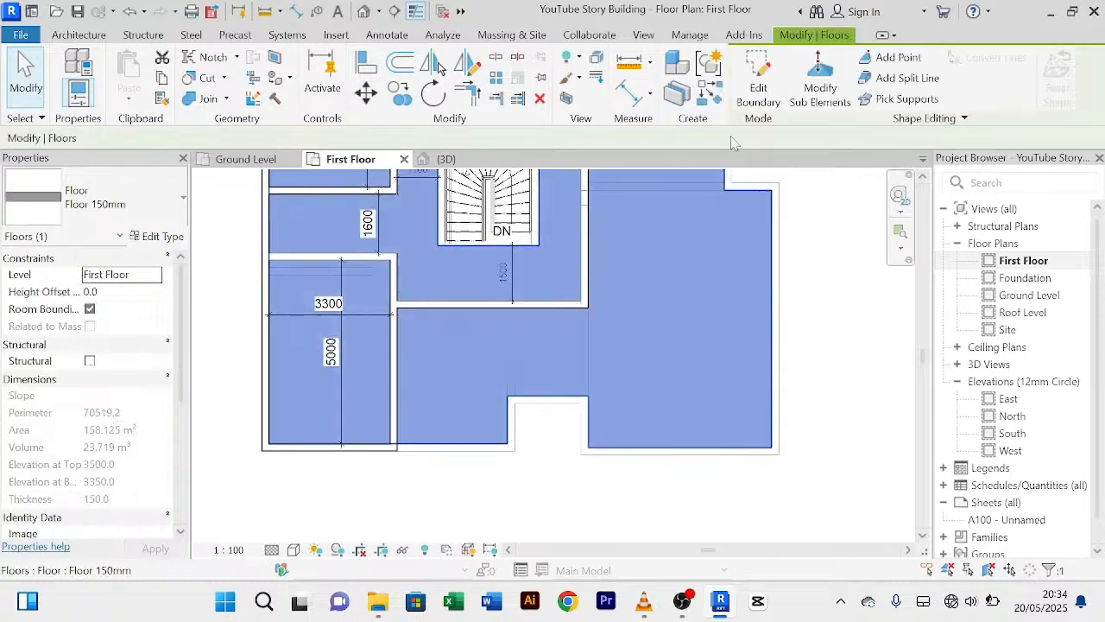
click(759, 90)
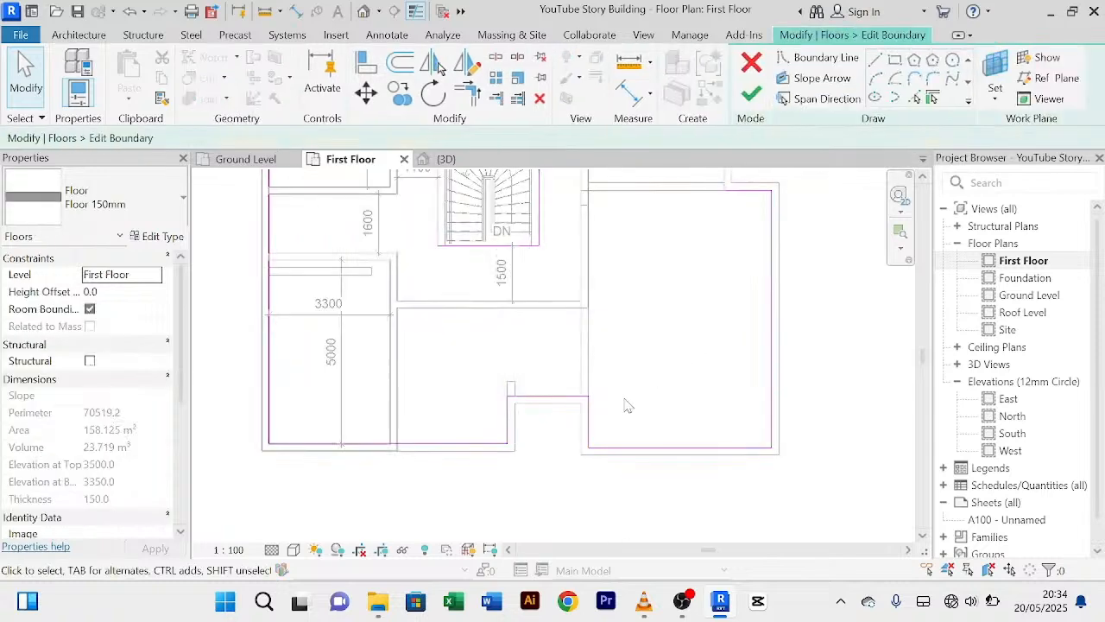
Step: Draw a horizontal boundary line across the recess at the slab's lower edge, from its lower-left corner to its right side
scroll(618, 401, up, 2)
middle_drag(618, 400, 632, 339)
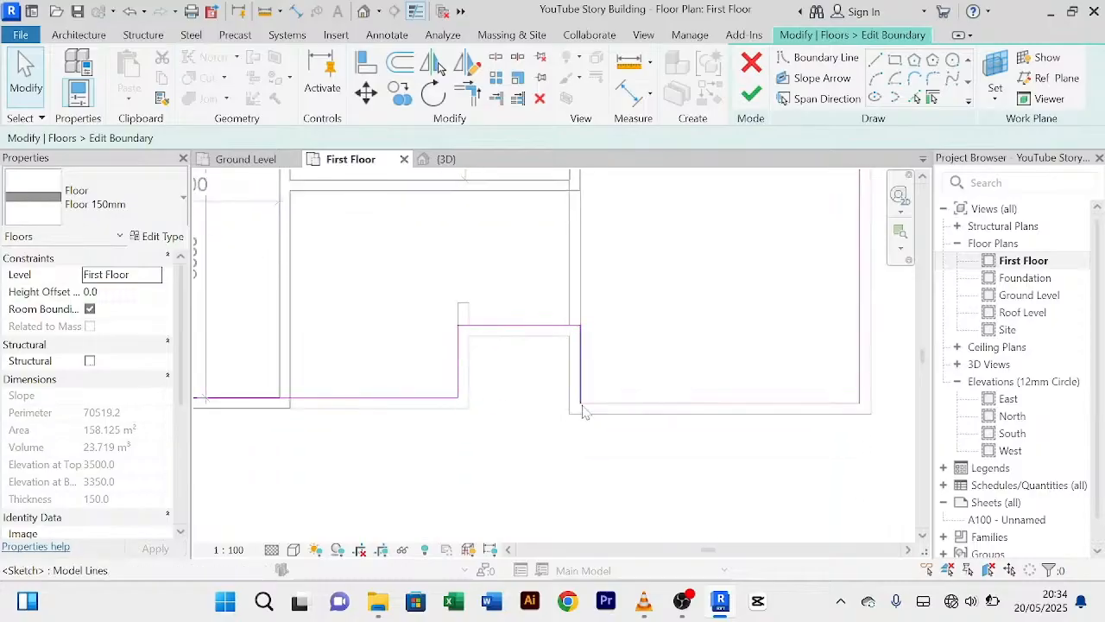
scroll(578, 403, up, 2)
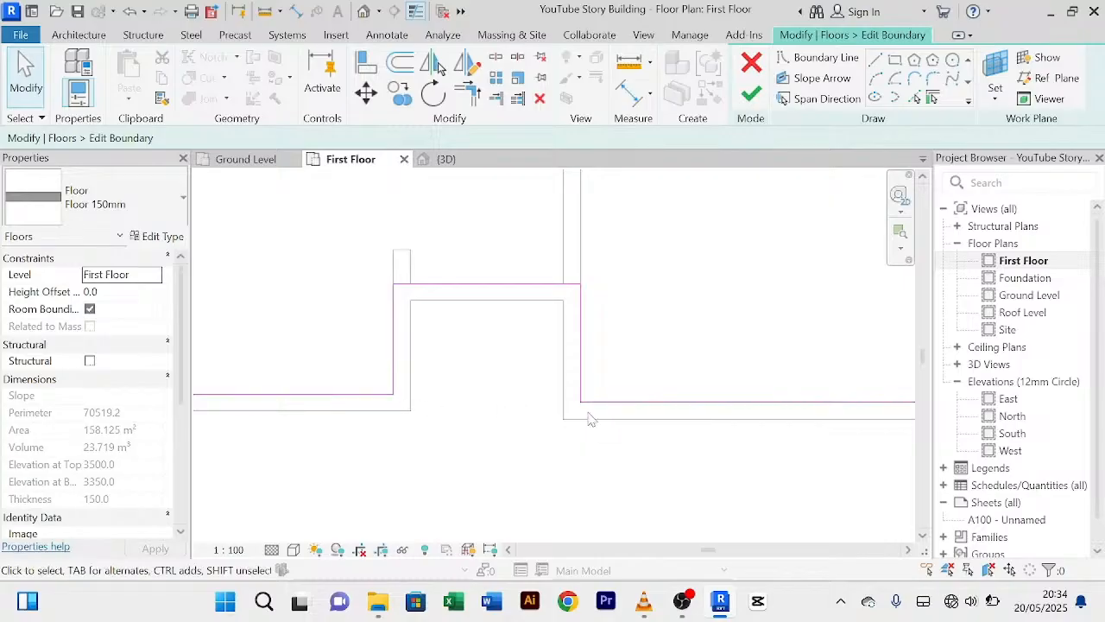
click(875, 60)
click(392, 394)
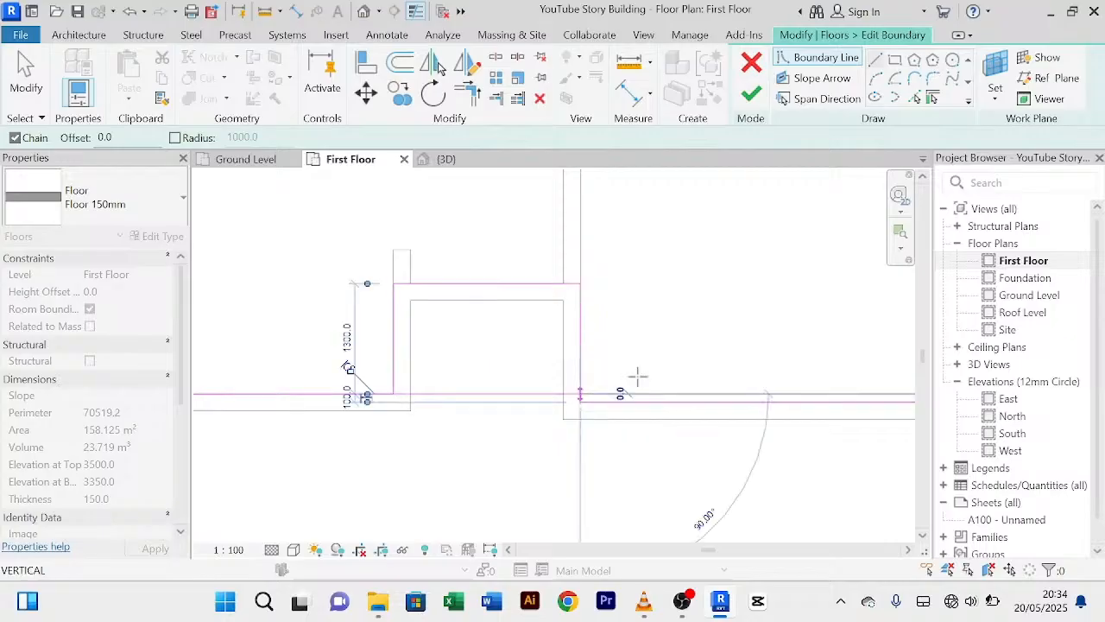
right_click(708, 250)
click(735, 263)
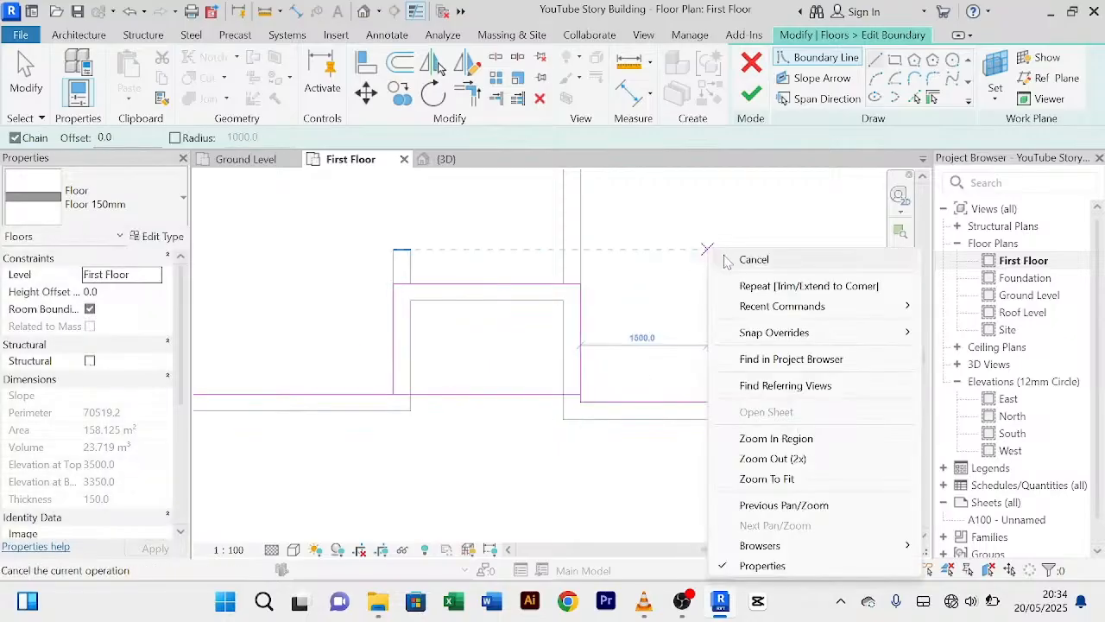
click(736, 262)
Step: Delete the recess's three old boundary lines: the upper horizontal line and the vertical lines on either side
scroll(604, 293, up, 2)
click(474, 274)
key(Delete)
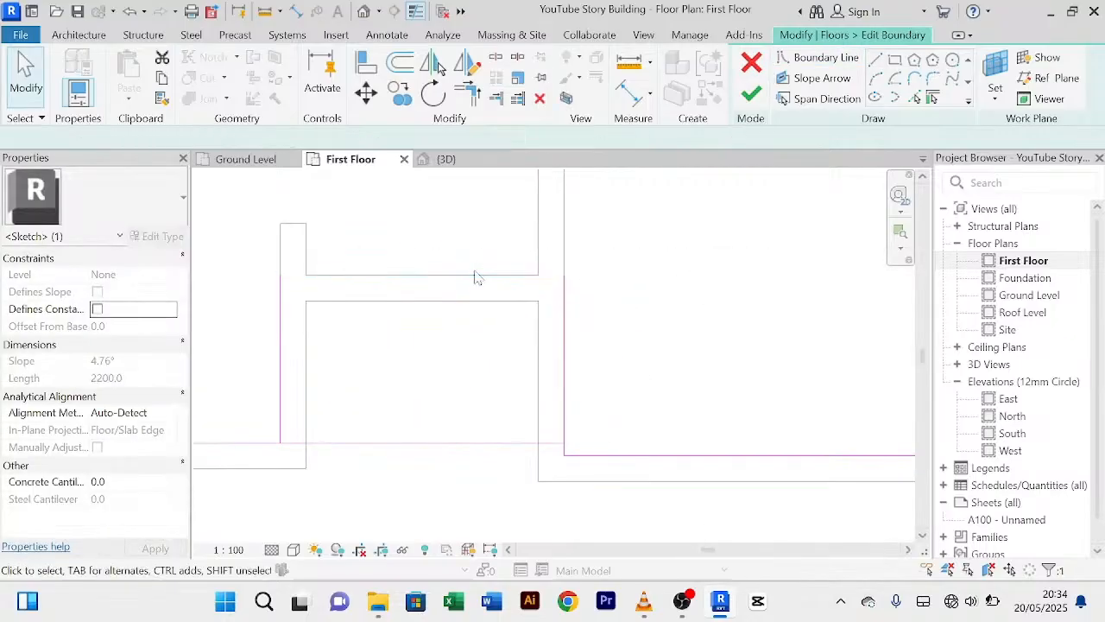
click(282, 345)
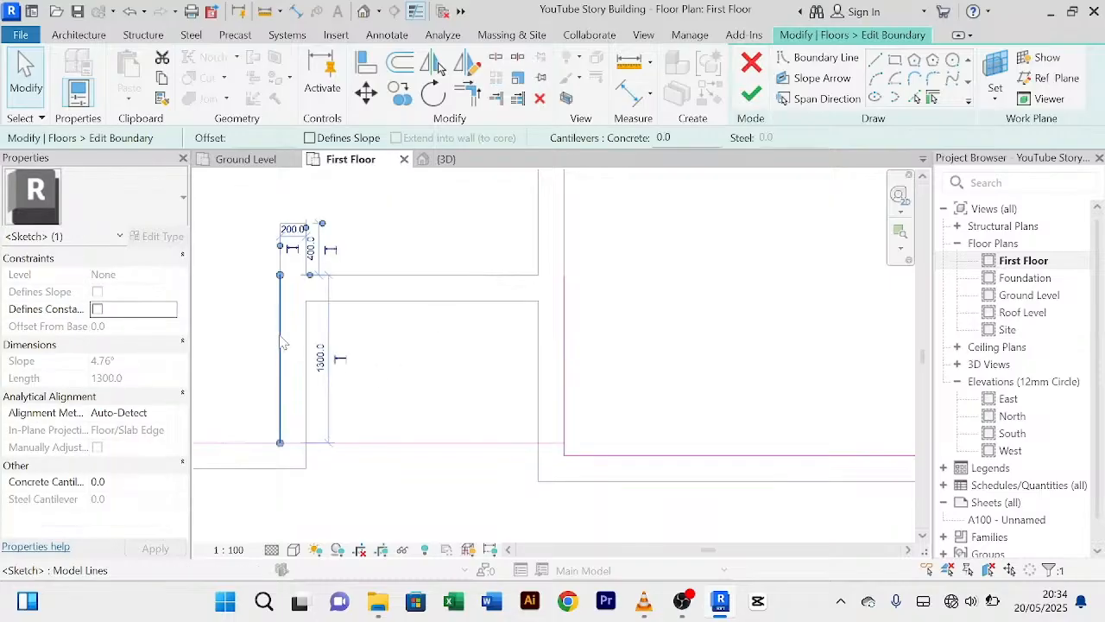
key(Delete)
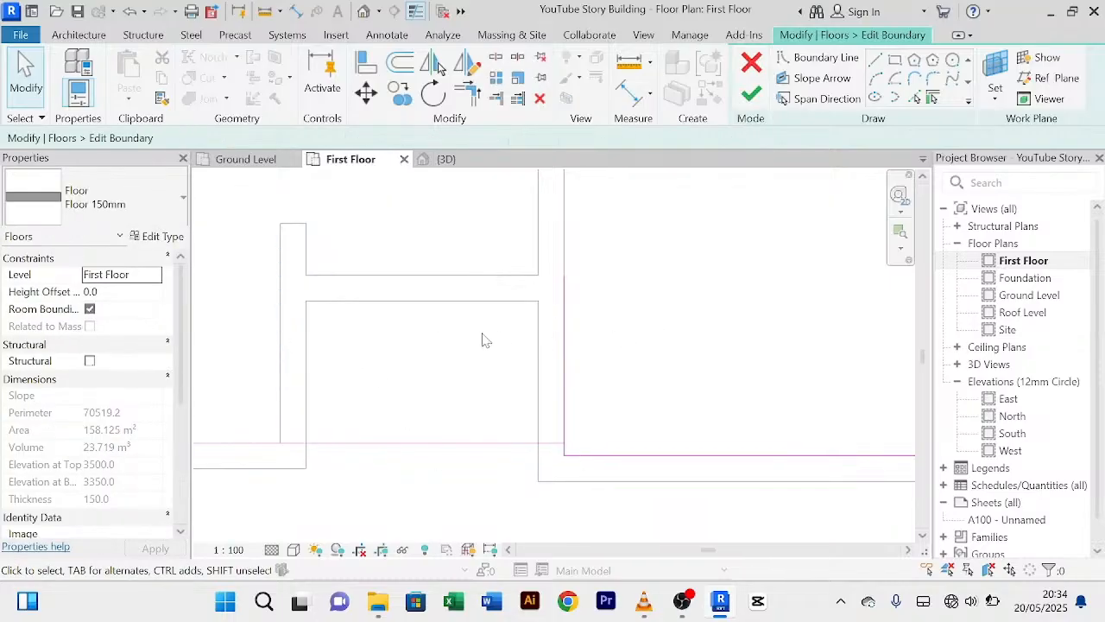
click(564, 350)
key(Delete)
Step: Draw a short vertical boundary line at the step between the two lower slab edges, along the wall face
scroll(604, 483, up, 5)
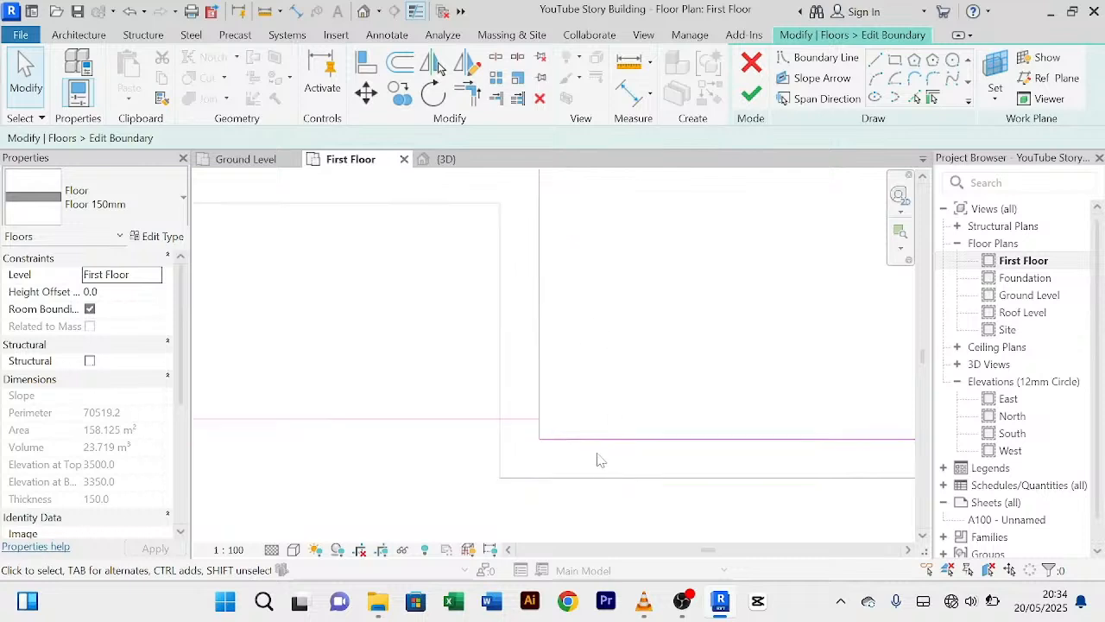
click(874, 62)
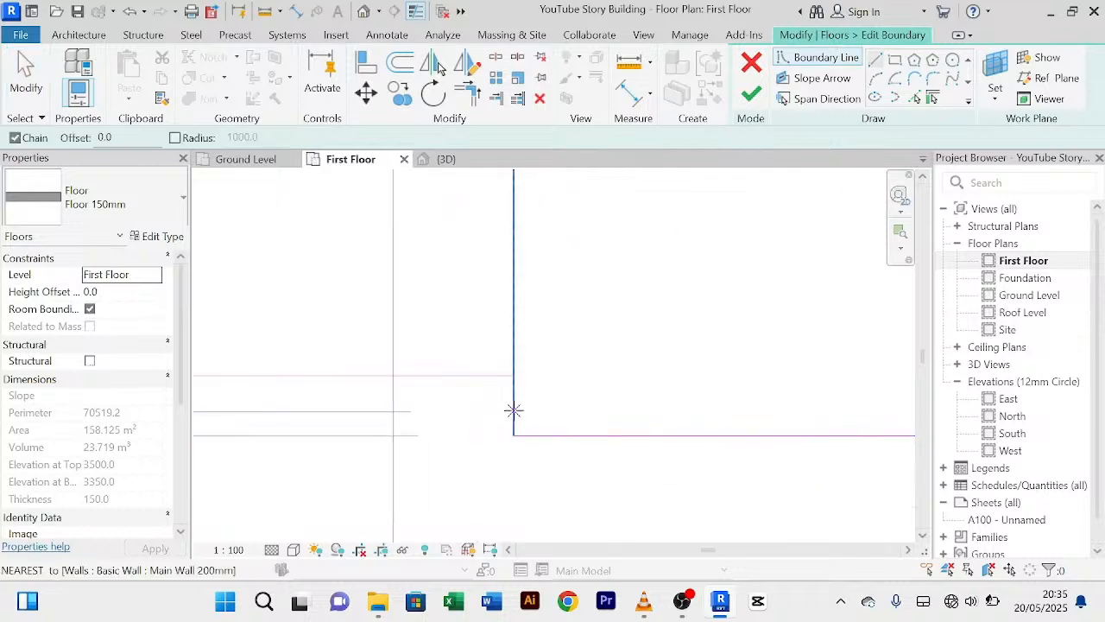
click(514, 411)
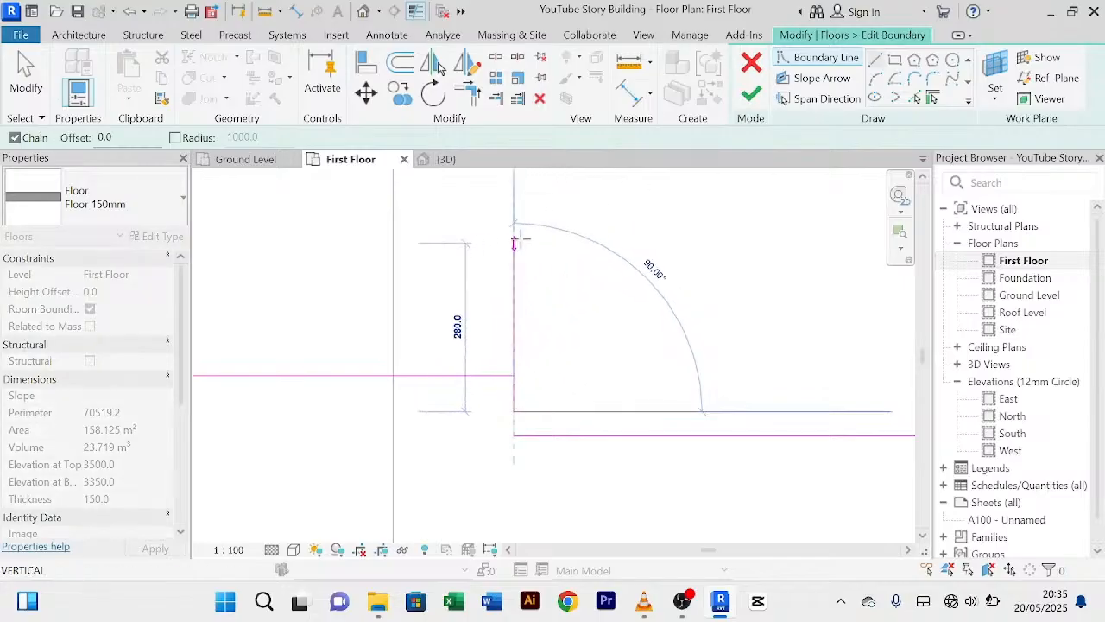
click(514, 233)
right_click(608, 246)
click(638, 257)
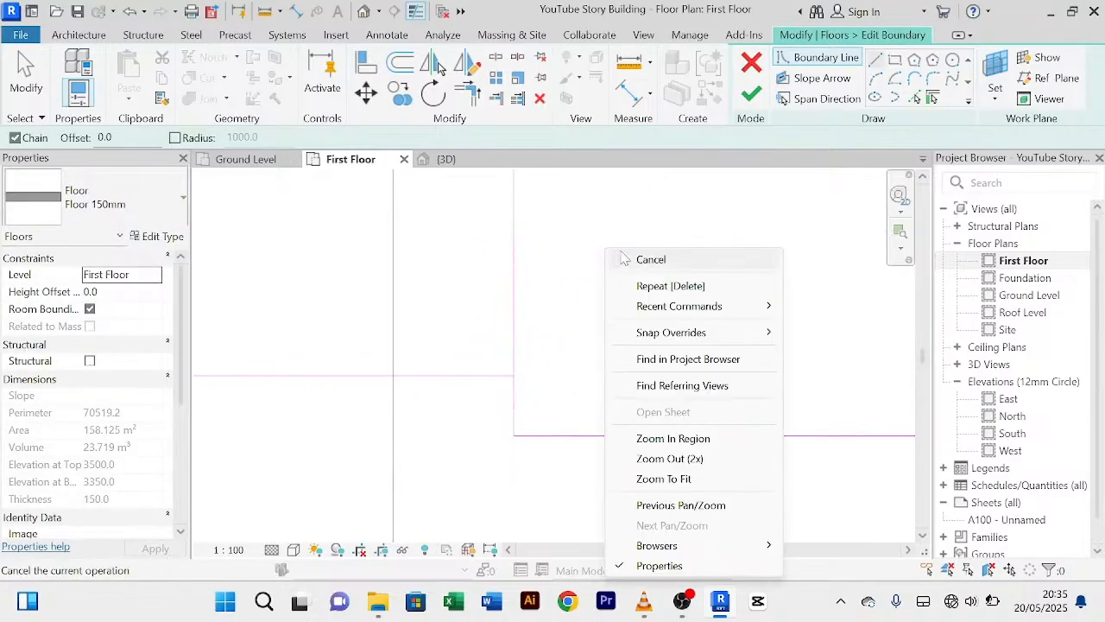
scroll(570, 349, up, 3)
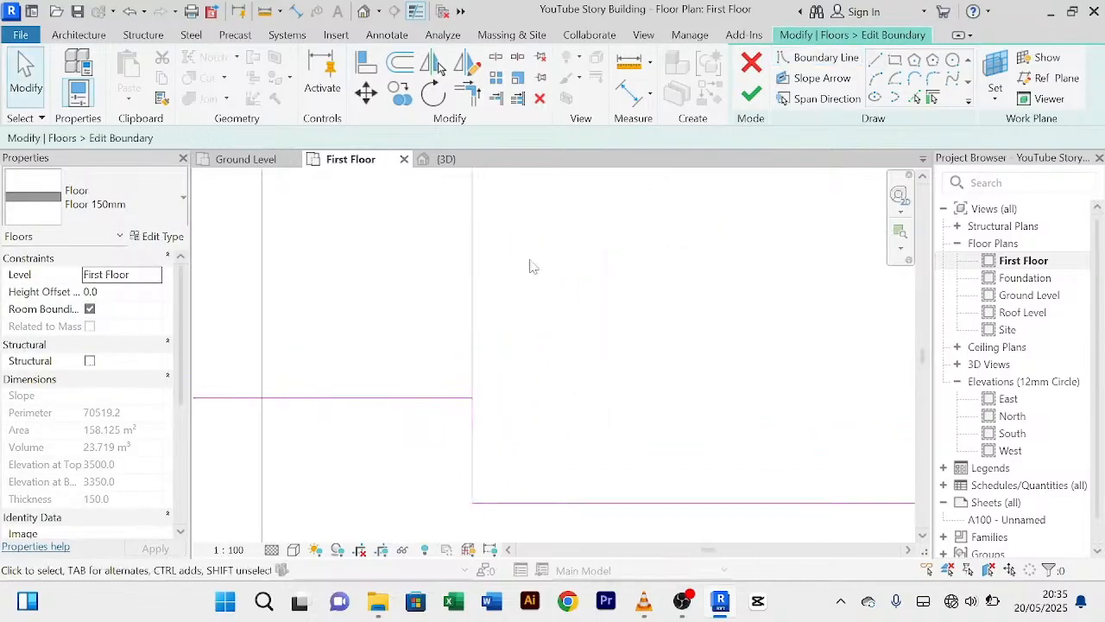
Step: Trim the short vertical line to corners with both lower slab edges and finish the floor boundary edit
click(477, 98)
click(471, 440)
click(524, 511)
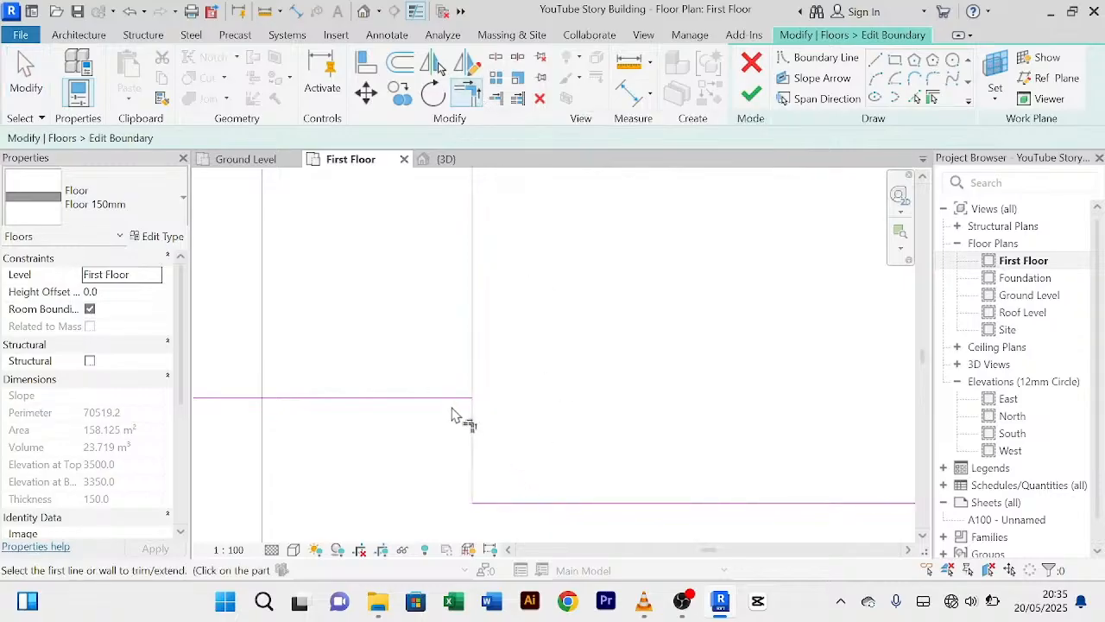
click(460, 412)
click(475, 439)
scroll(531, 410, down, 3)
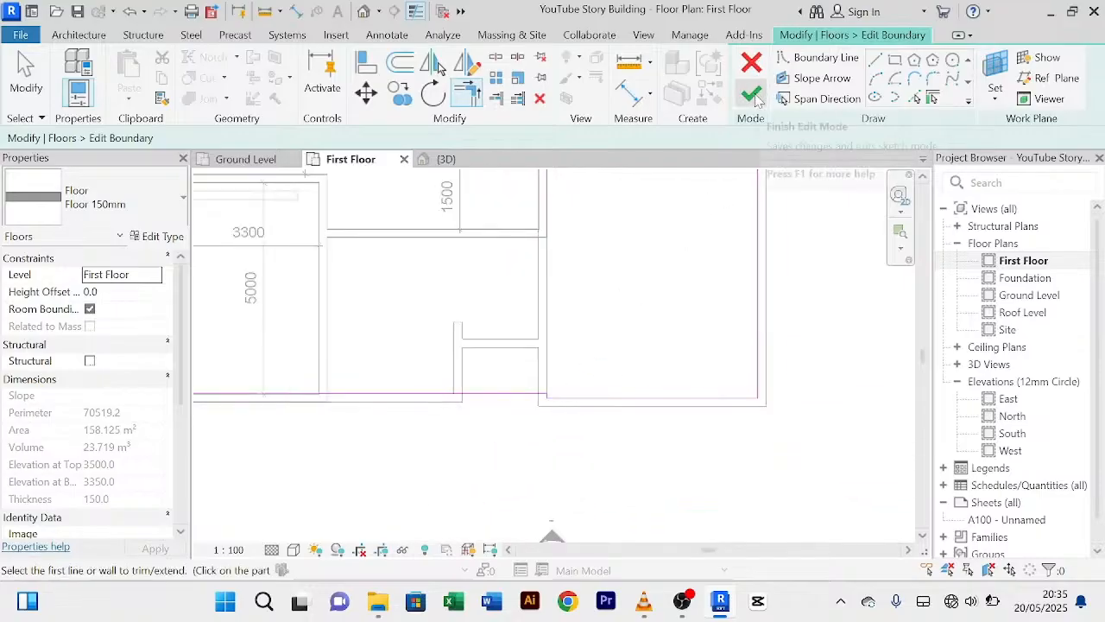
click(751, 93)
scroll(474, 442, up, 2)
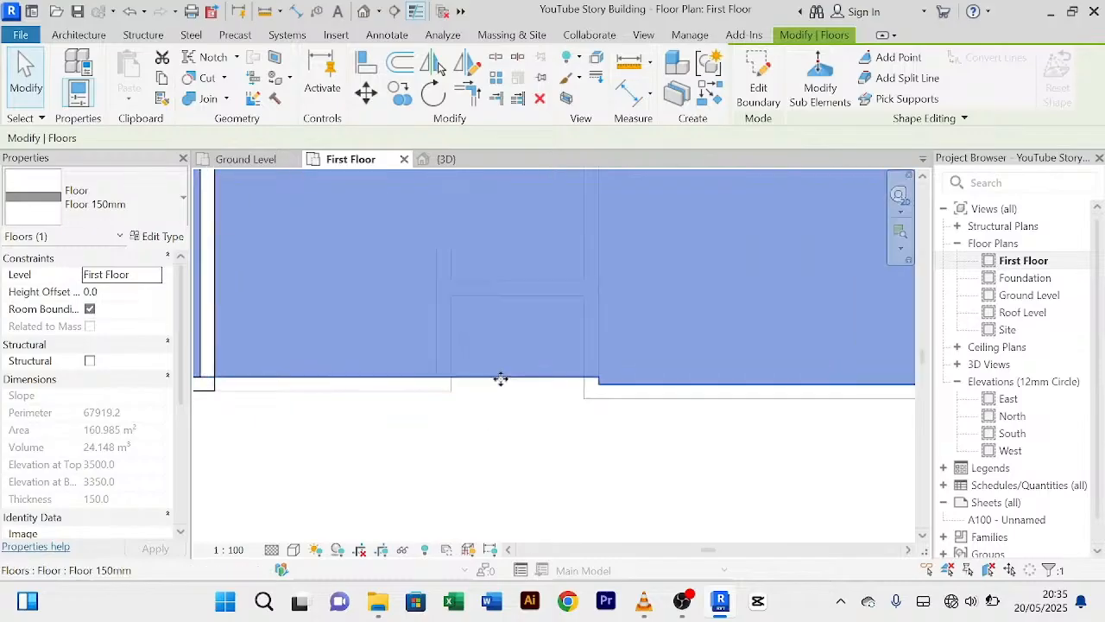
click(523, 444)
Step: Check the revised lower slab edge and the overall first-floor wall layout in plan
scroll(523, 445, down, 4)
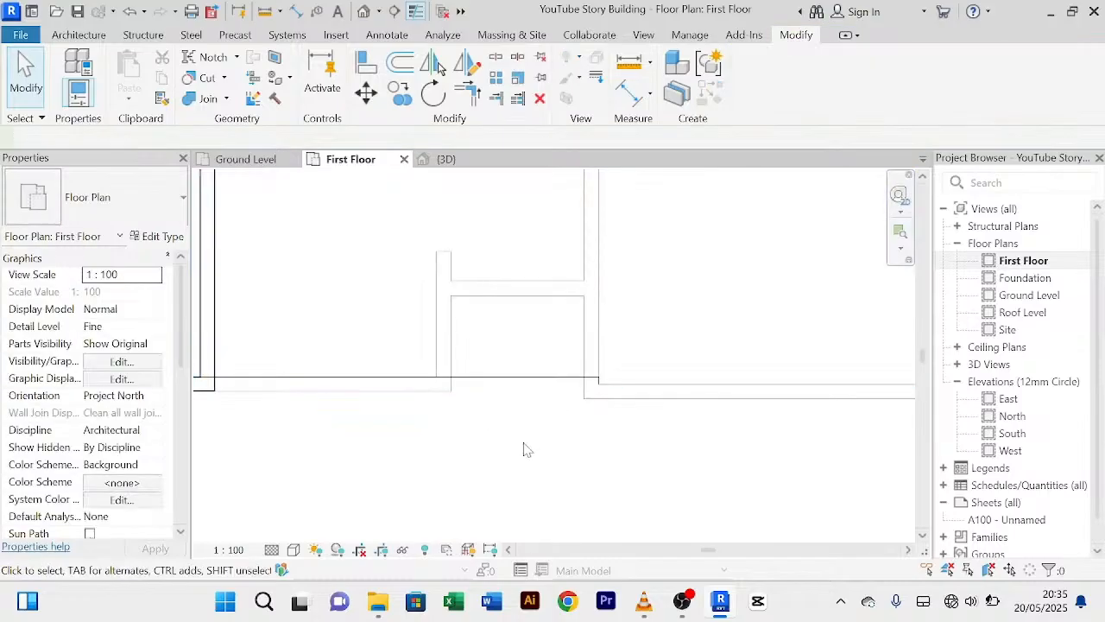
scroll(548, 408, up, 3)
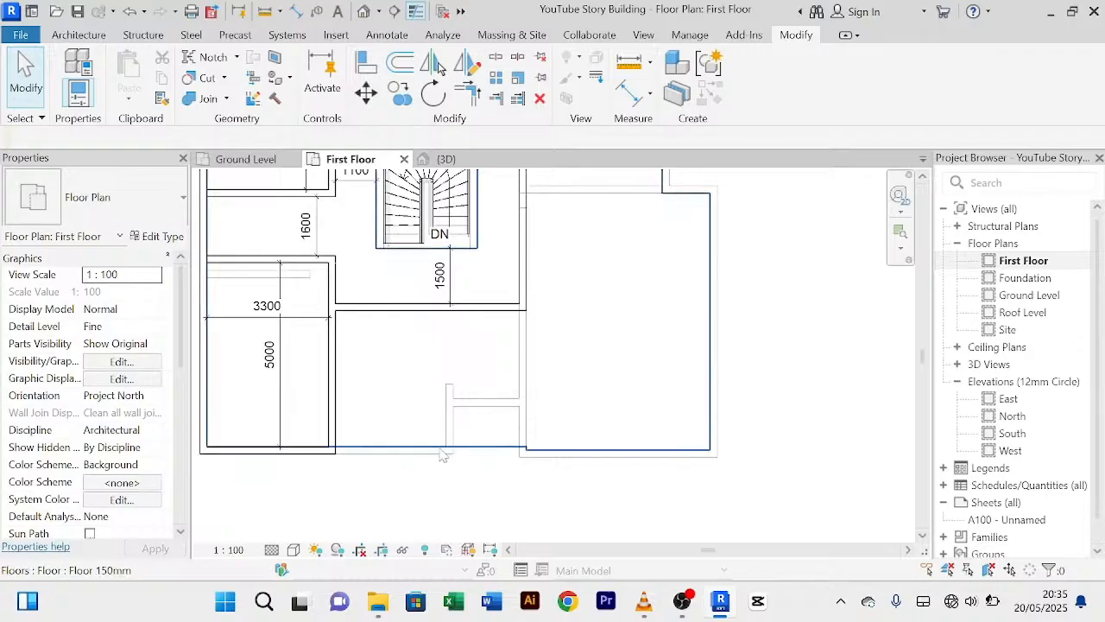
scroll(466, 423, up, 2)
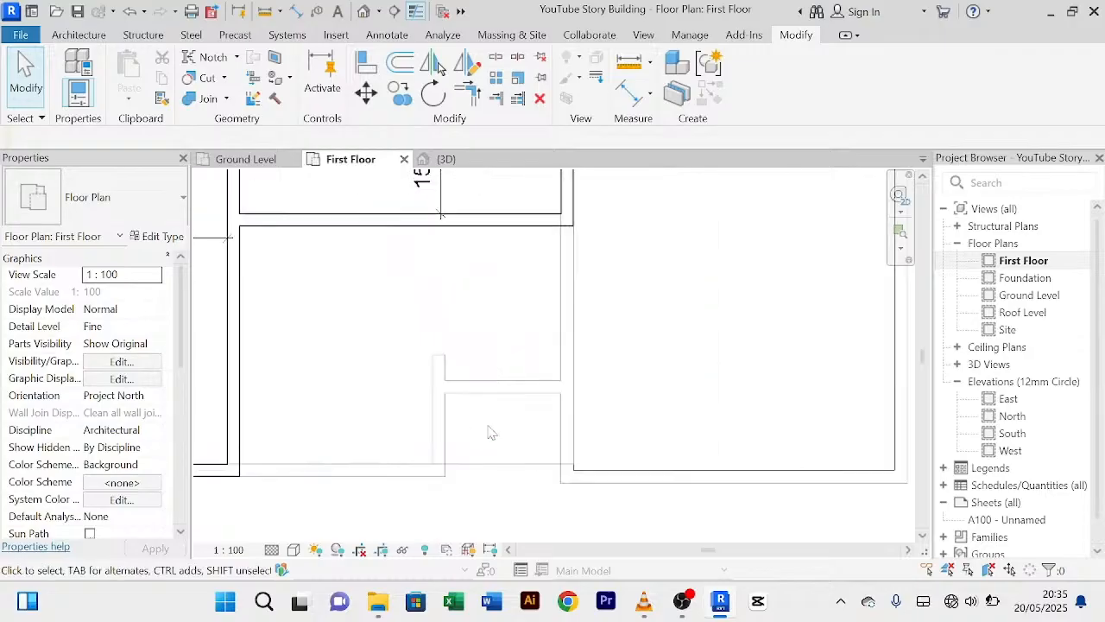
scroll(505, 482, down, 5)
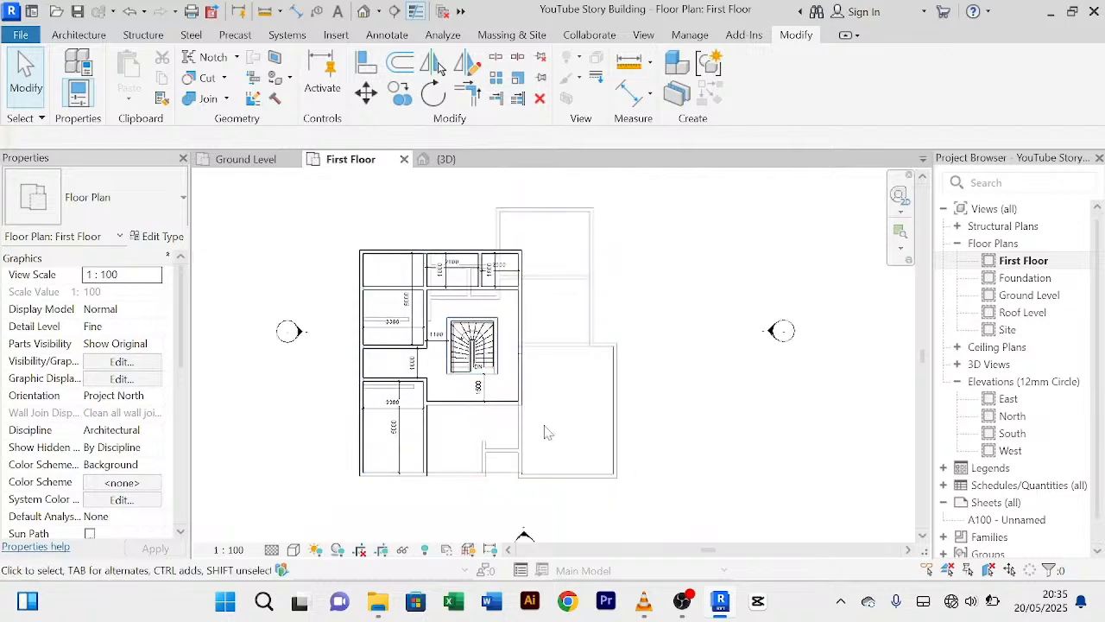
scroll(523, 409, up, 4)
scroll(523, 409, down, 3)
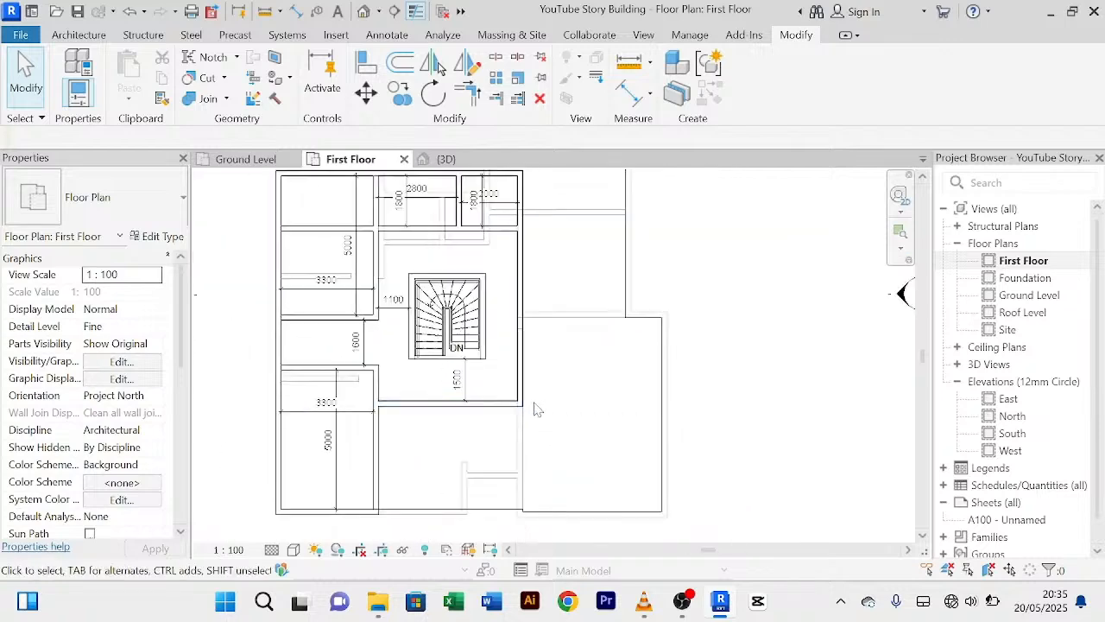
middle_drag(565, 393, 569, 423)
Step: Examine the first-floor rooms, the slab and the walls around the staircase from several angles in the 3D view
click(445, 159)
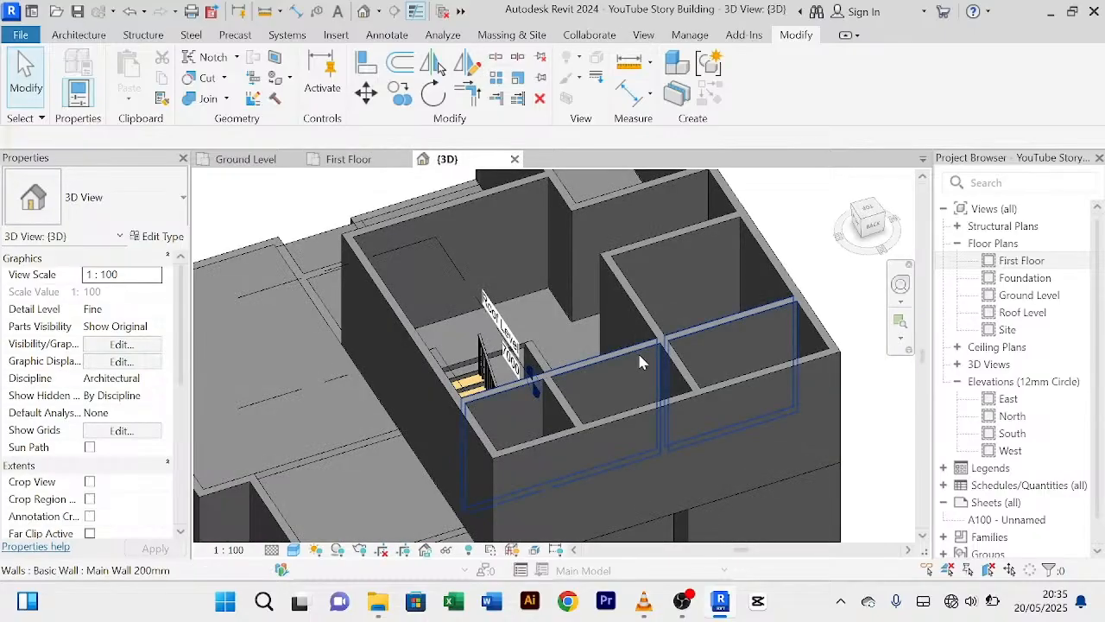
scroll(366, 349, down, 3)
shift+middle_drag(366, 349, 513, 412)
scroll(382, 393, up, 2)
scroll(381, 397, down, 1)
shift+middle_drag(457, 392, 435, 374)
shift+middle_drag(481, 463, 641, 446)
middle_drag(436, 441, 679, 368)
scroll(522, 396, up, 1)
scroll(522, 403, up, 1)
scroll(579, 387, down, 2)
shift+middle_drag(579, 387, 699, 457)
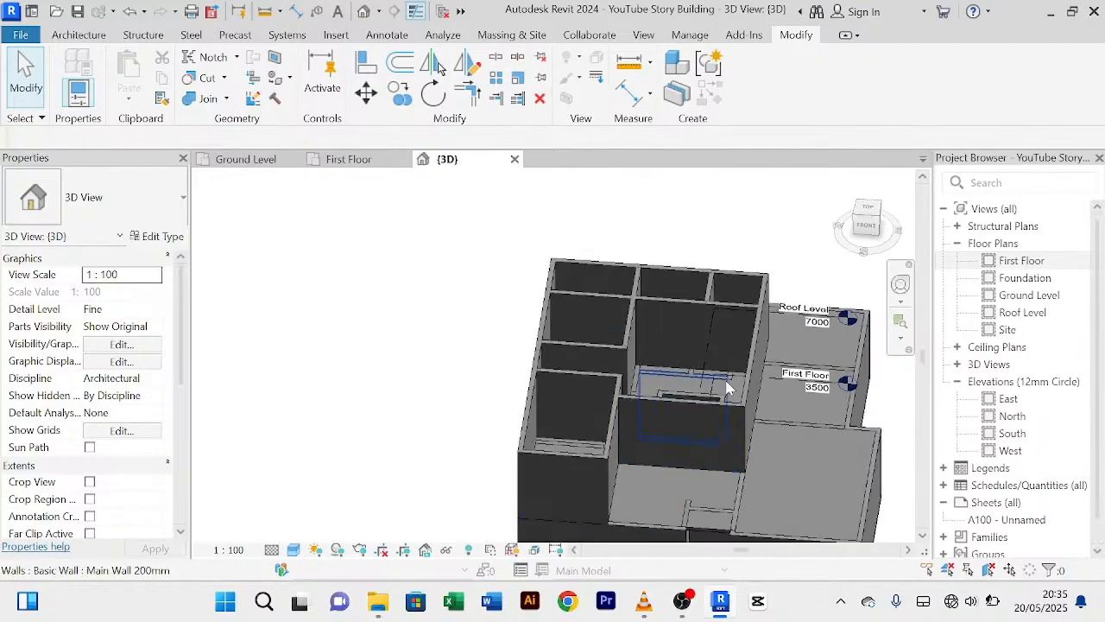
shift+middle_drag(582, 379, 612, 274)
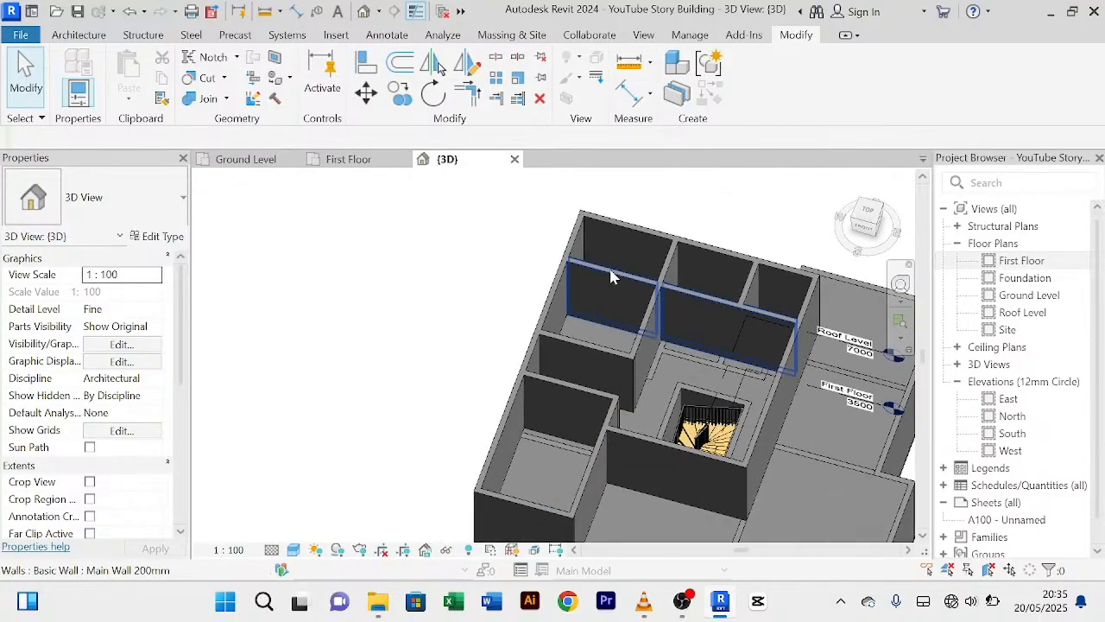
Step: In the First Floor plan, shorten the horizontal wall crossing the upper-left room so its left end stops at that room's right wall
click(609, 280)
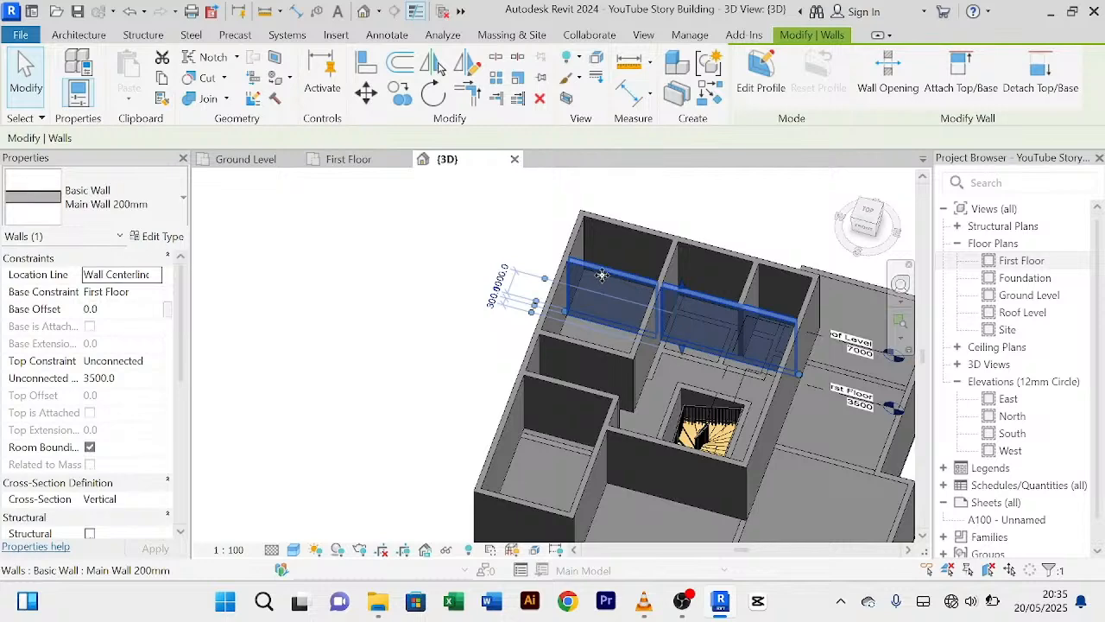
click(348, 160)
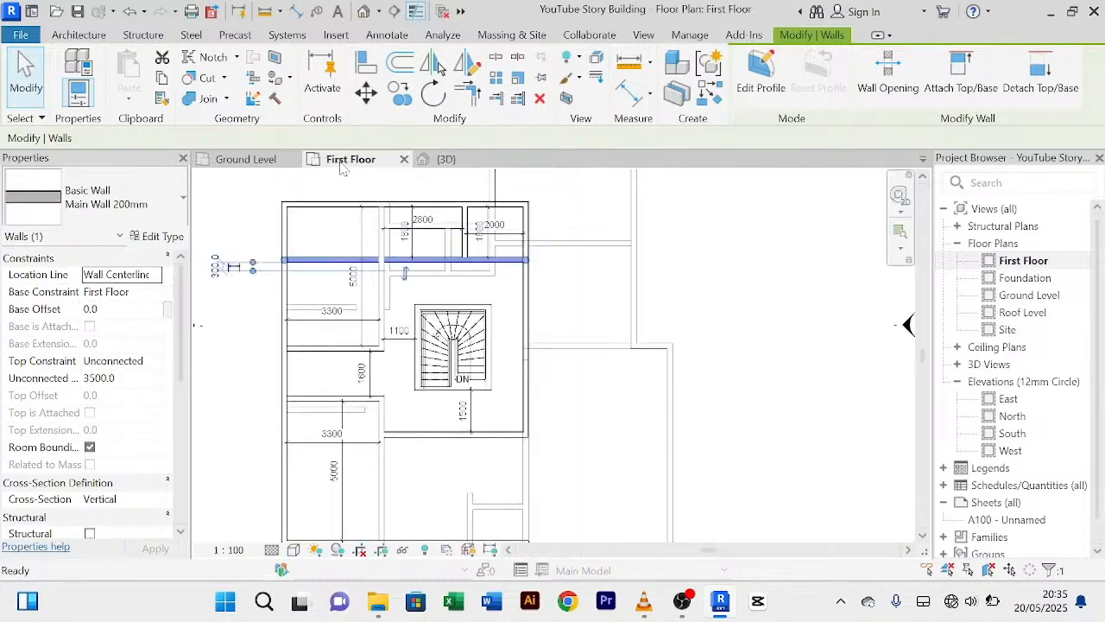
scroll(328, 241, up, 2)
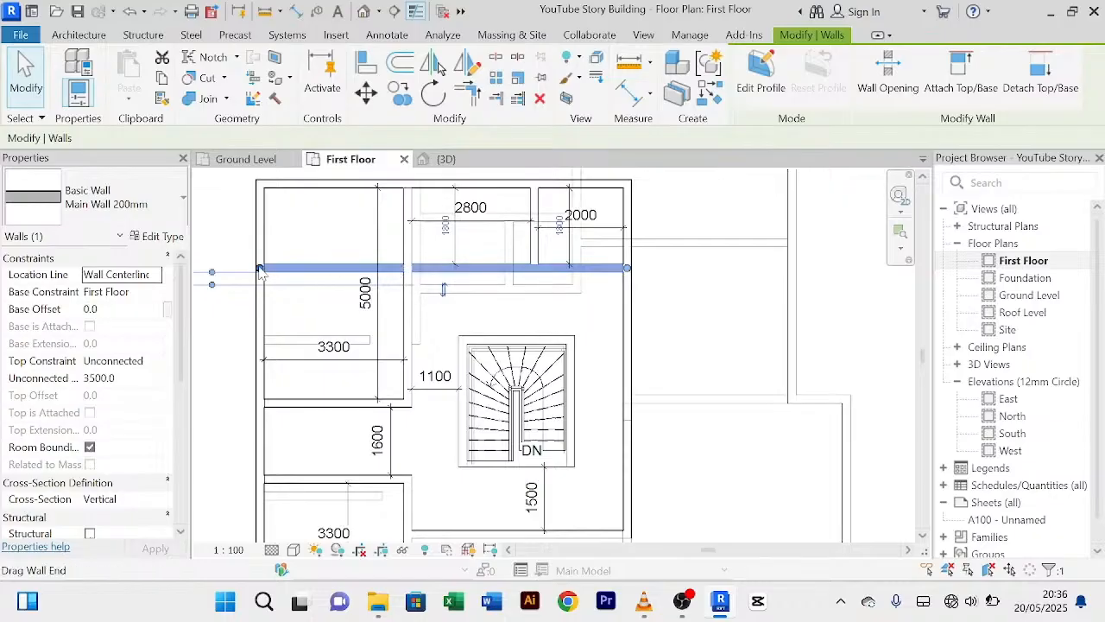
drag(260, 269, 407, 269)
click(303, 252)
scroll(334, 280, down, 3)
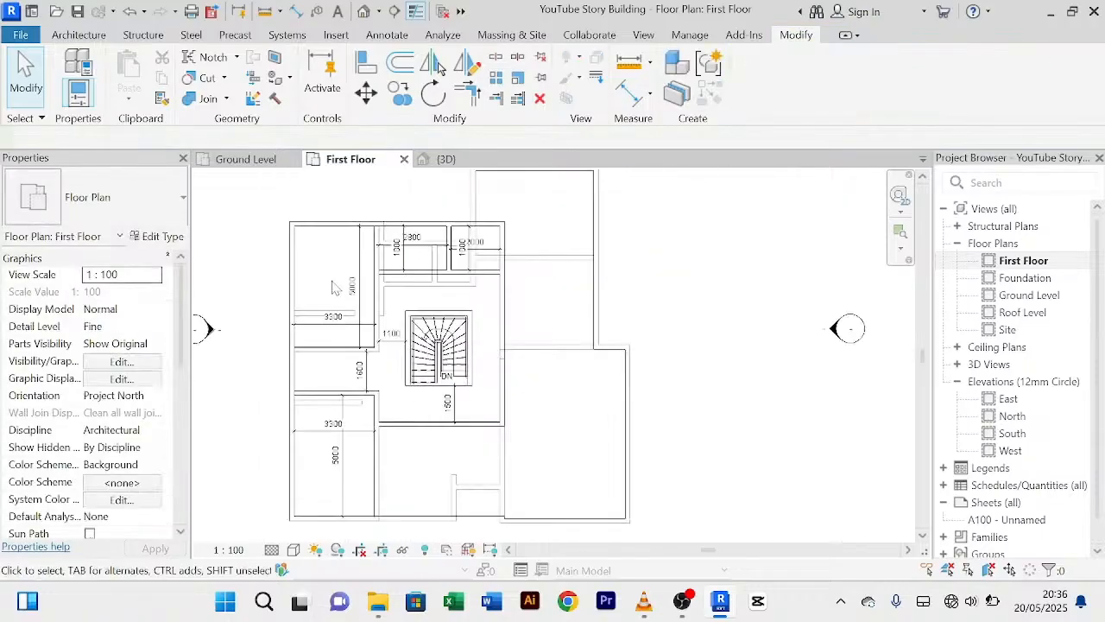
middle_drag(326, 443, 333, 399)
middle_drag(338, 350, 318, 414)
scroll(438, 295, up, 2)
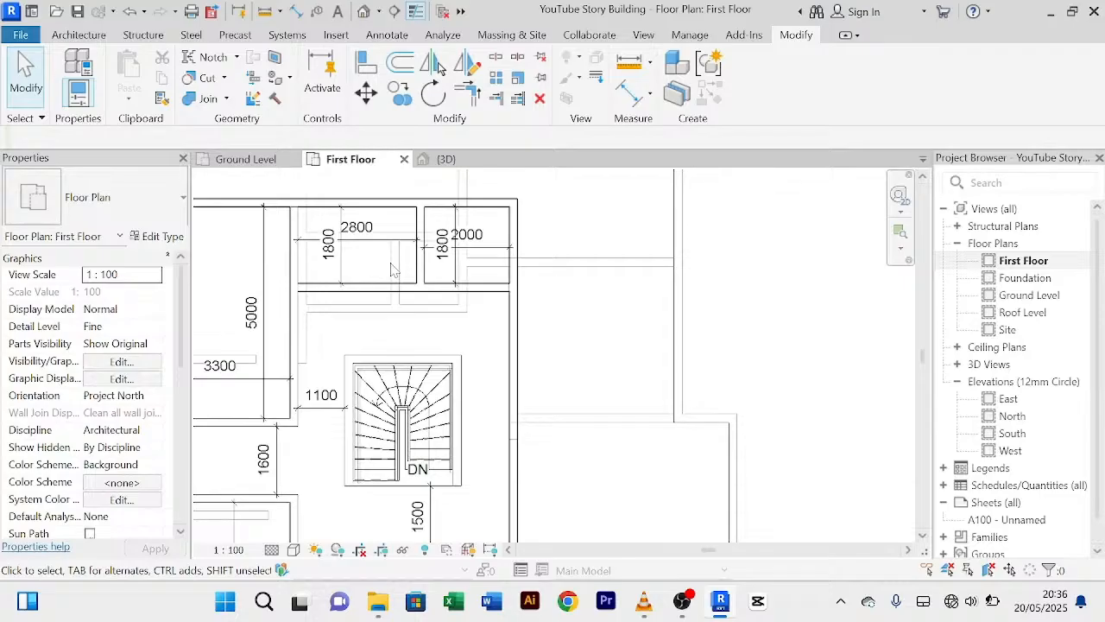
scroll(390, 264, down, 2)
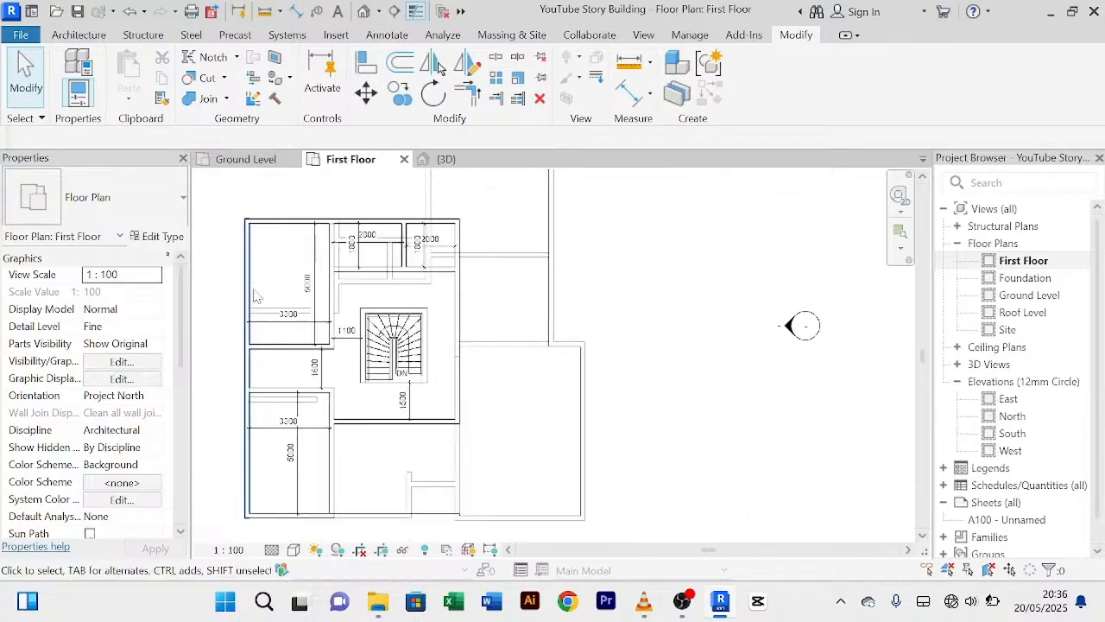
scroll(443, 278, up, 5)
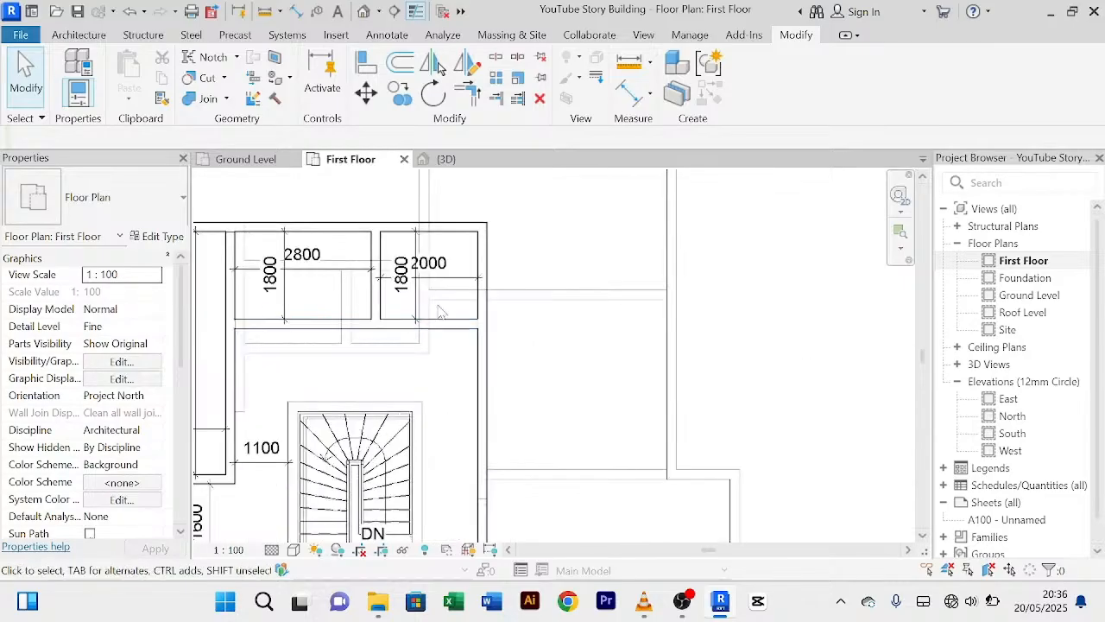
Step: Dimension the gap between the right edge of the staircase opening and the wall to its right in the First Floor plan
scroll(570, 239, down, 2)
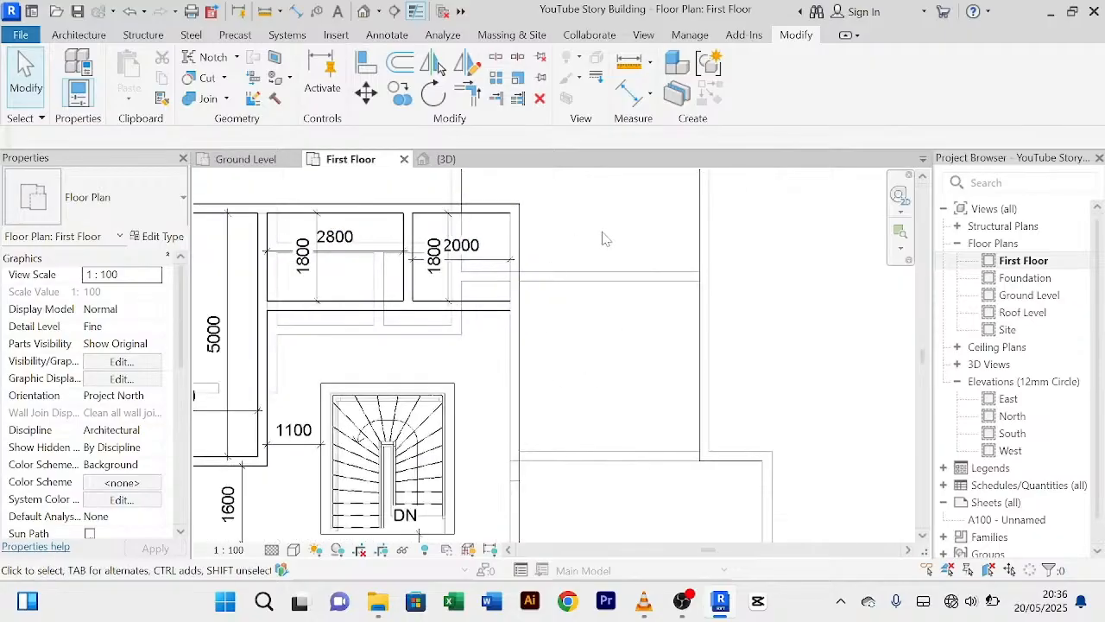
scroll(605, 239, down, 2)
scroll(562, 357, down, 3)
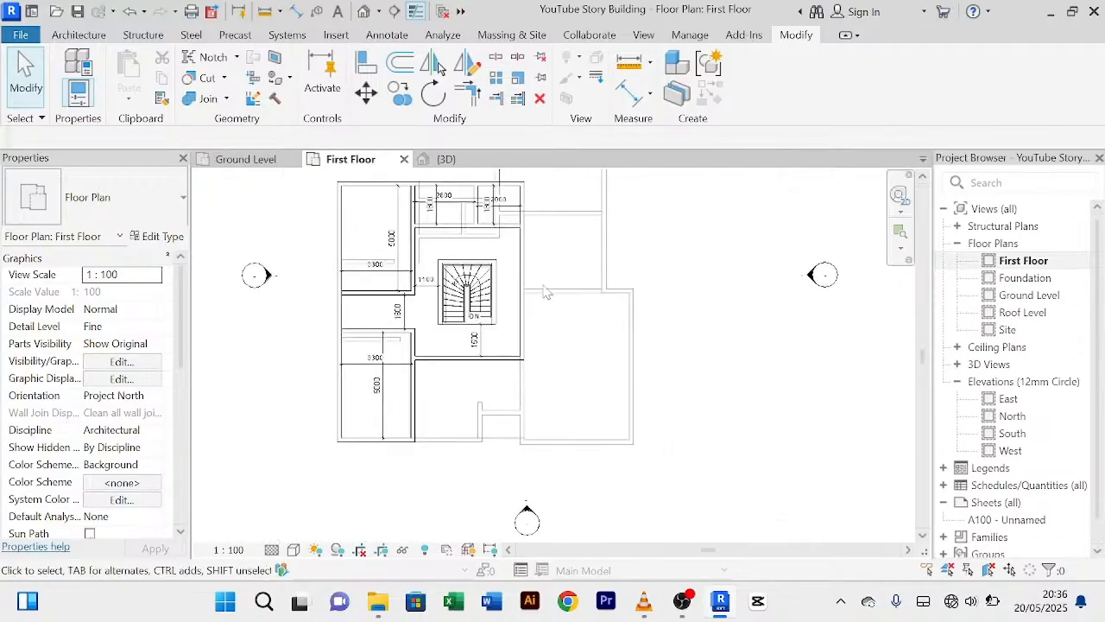
middle_drag(548, 294, 558, 402)
scroll(551, 348, up, 2)
scroll(545, 294, down, 3)
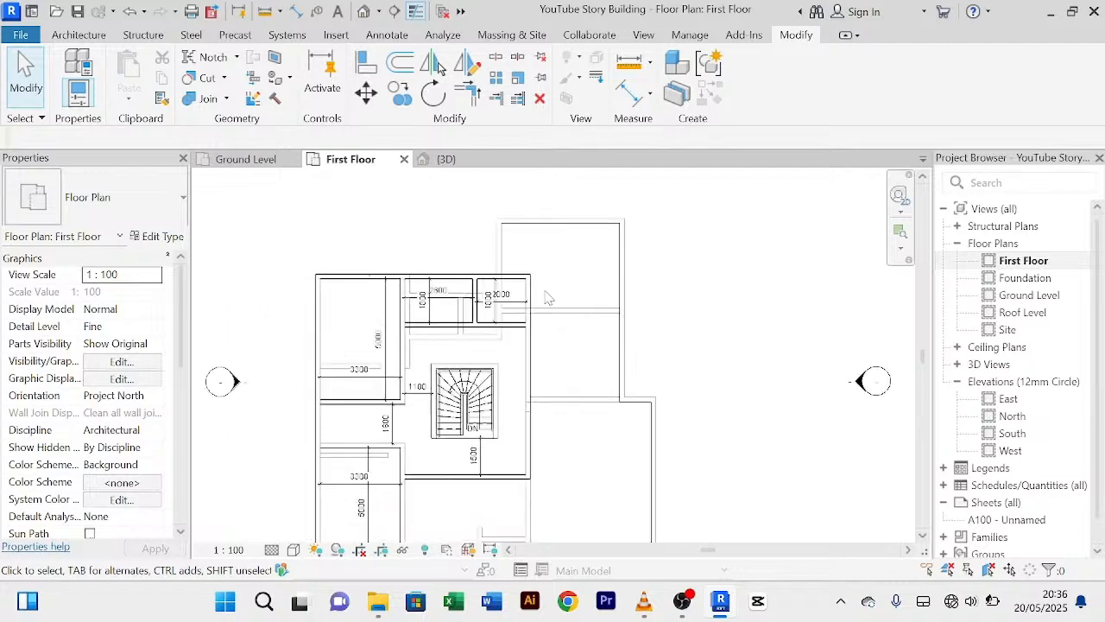
scroll(494, 400, up, 3)
click(632, 91)
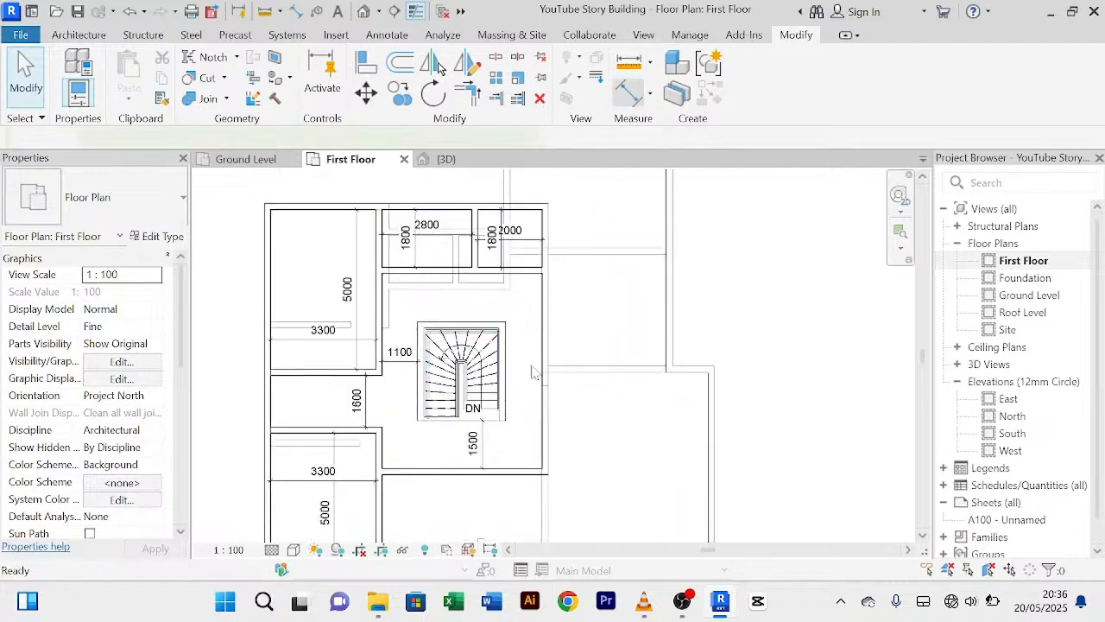
scroll(524, 376, up, 2)
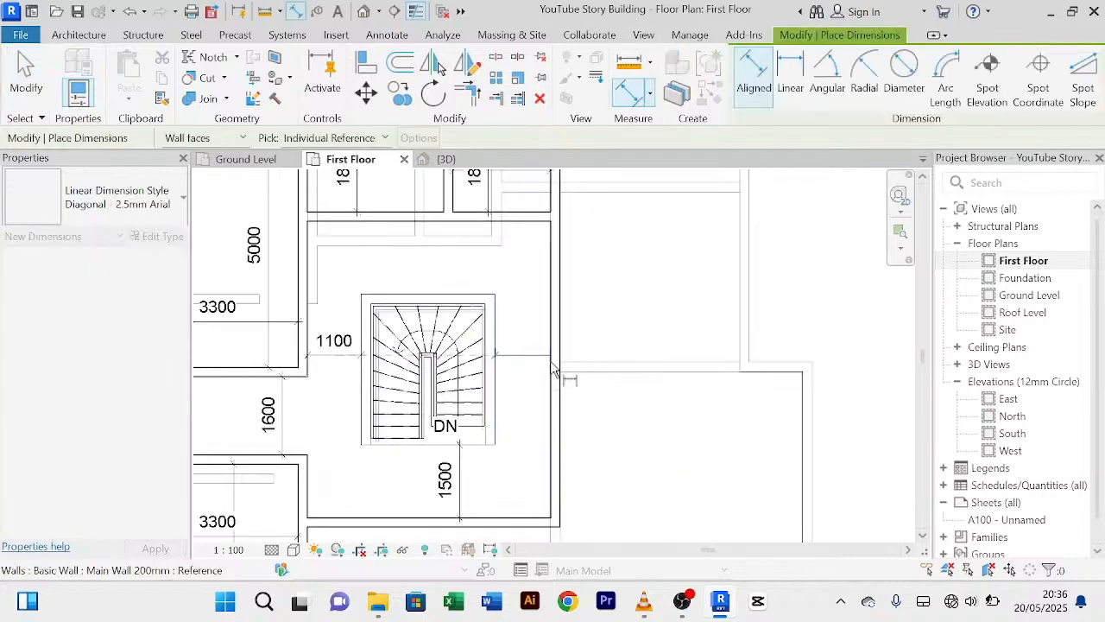
right_click(513, 279)
click(523, 279)
right_click(518, 272)
click(521, 269)
Step: Examine the dimensioned first-floor rooms and the clearances around the staircase in plan
scroll(523, 269, down, 1)
middle_drag(525, 269, 508, 225)
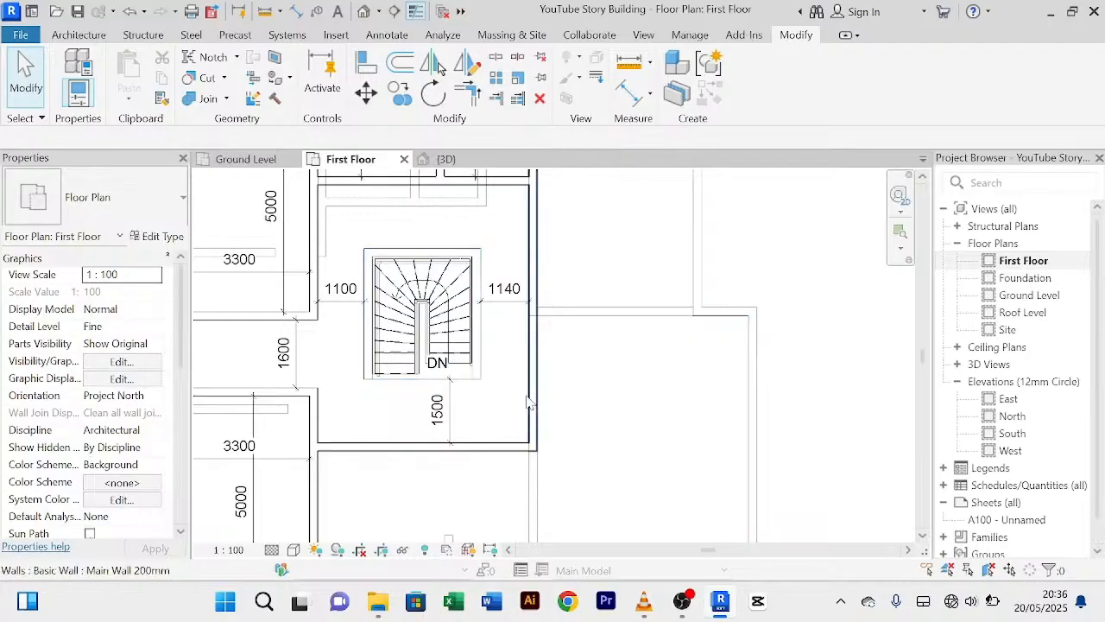
middle_drag(549, 412, 594, 494)
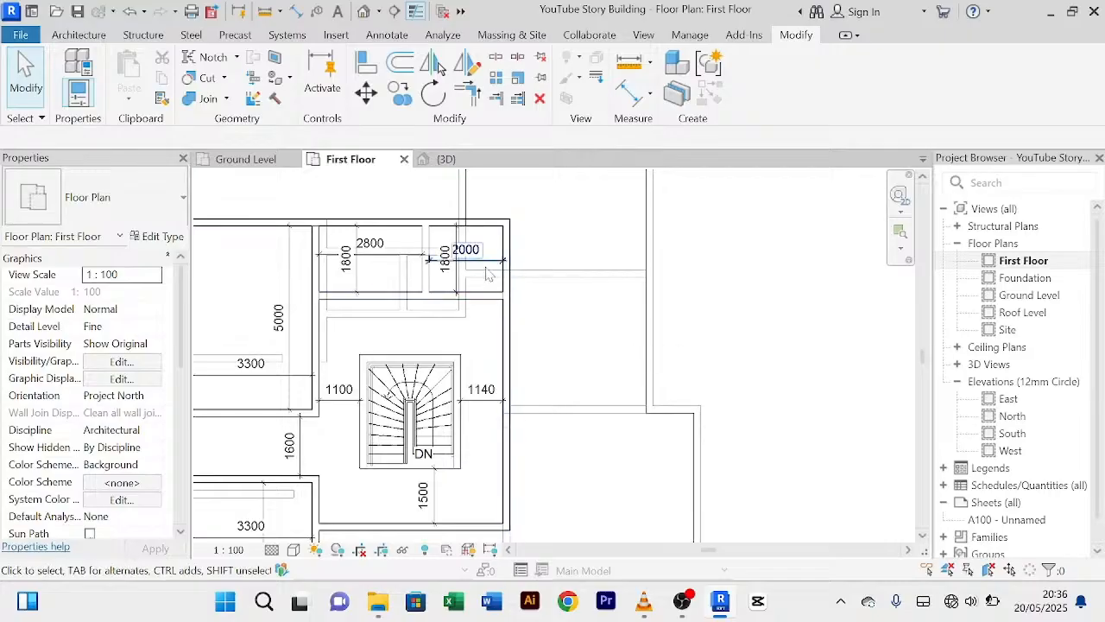
scroll(378, 320, down, 2)
middle_drag(399, 330, 485, 305)
scroll(436, 366, up, 2)
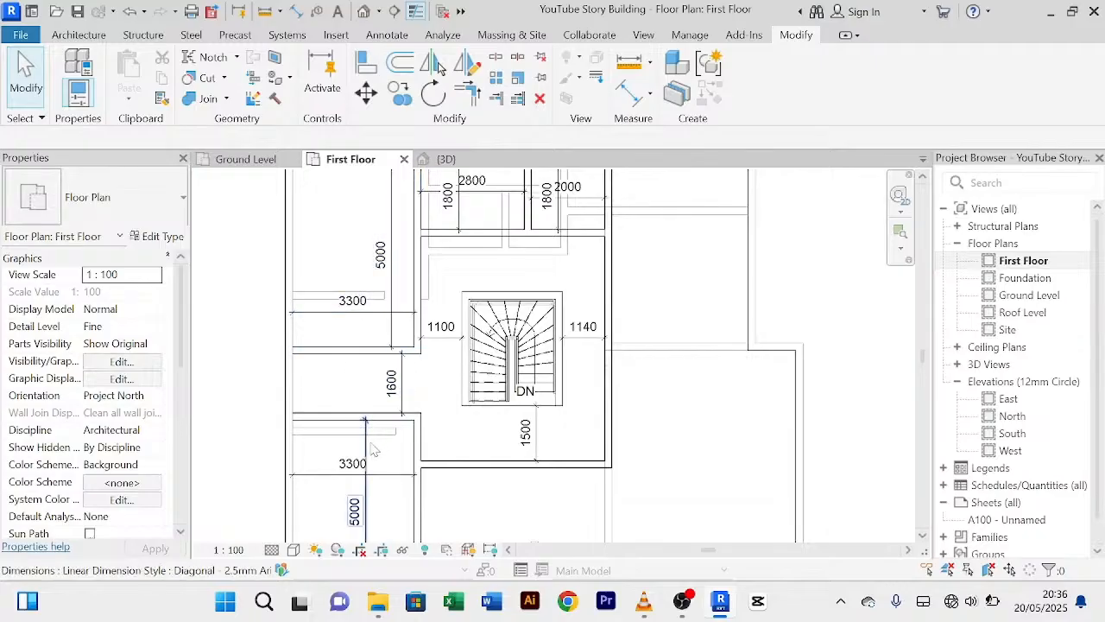
scroll(371, 380, down, 1)
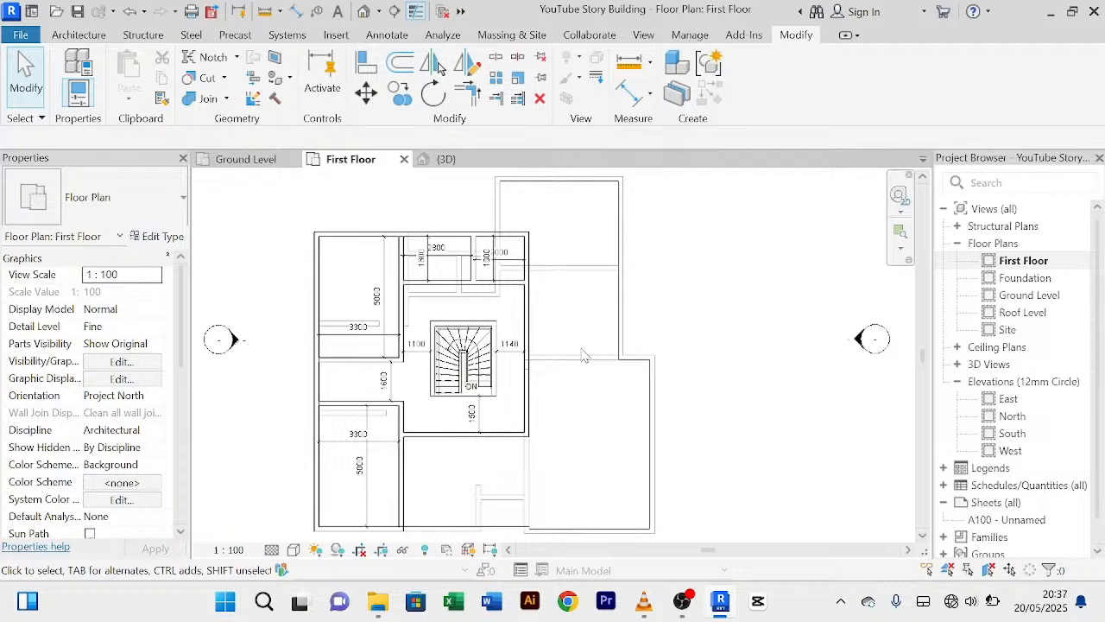
click(246, 159)
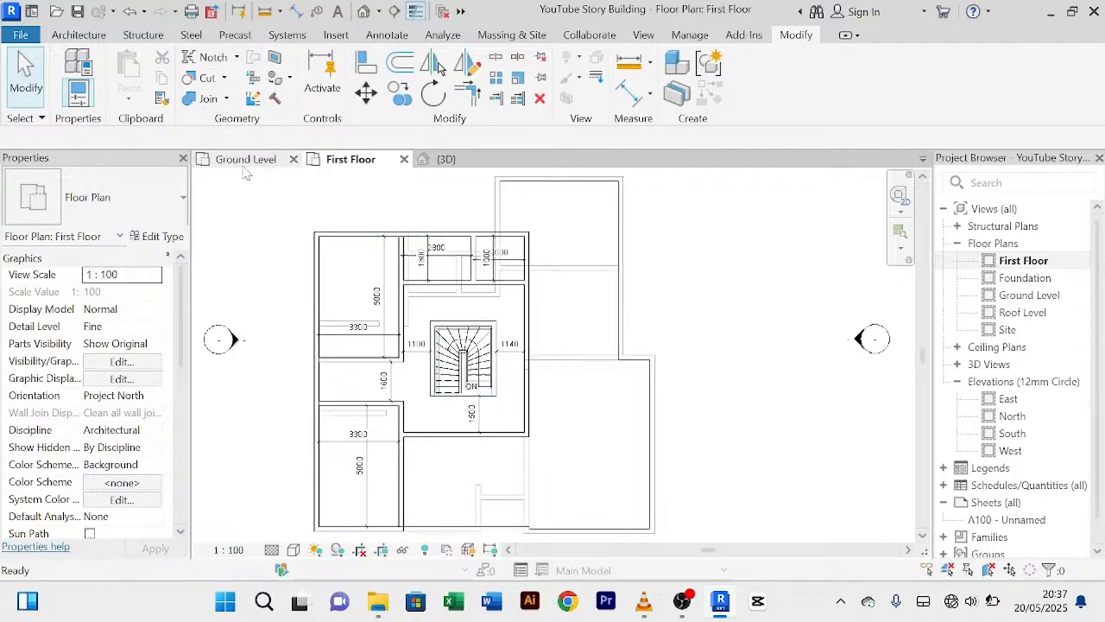
click(348, 159)
scroll(508, 332, down, 3)
middle_drag(574, 404, 584, 371)
scroll(474, 383, up, 6)
middle_drag(468, 377, 481, 446)
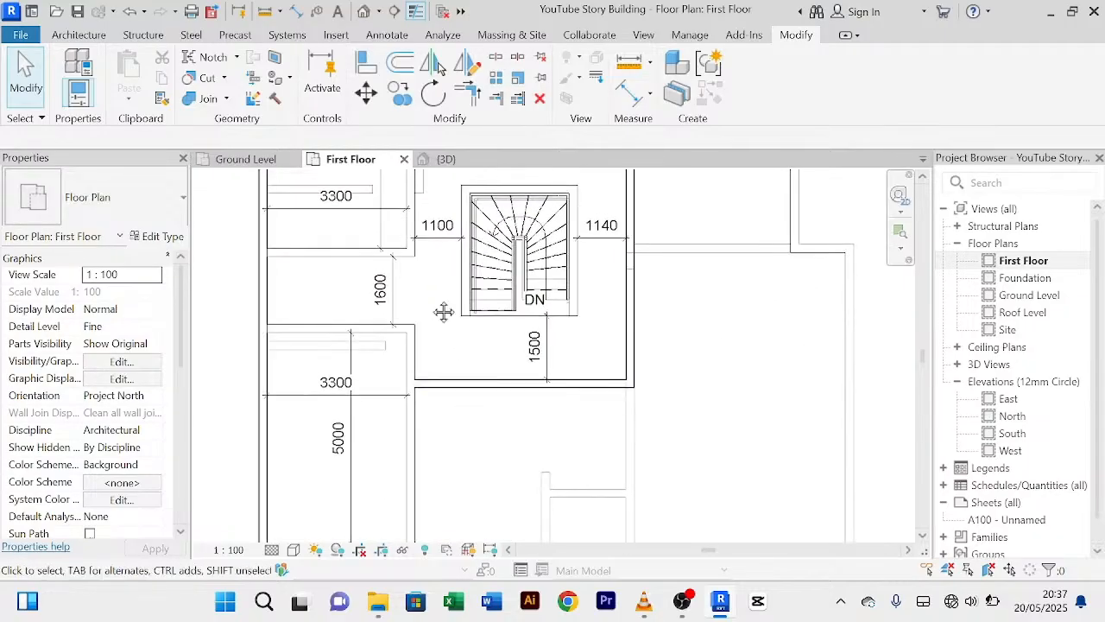
middle_drag(431, 299, 447, 380)
middle_drag(512, 250, 444, 328)
scroll(445, 323, up, 3)
scroll(444, 323, down, 2)
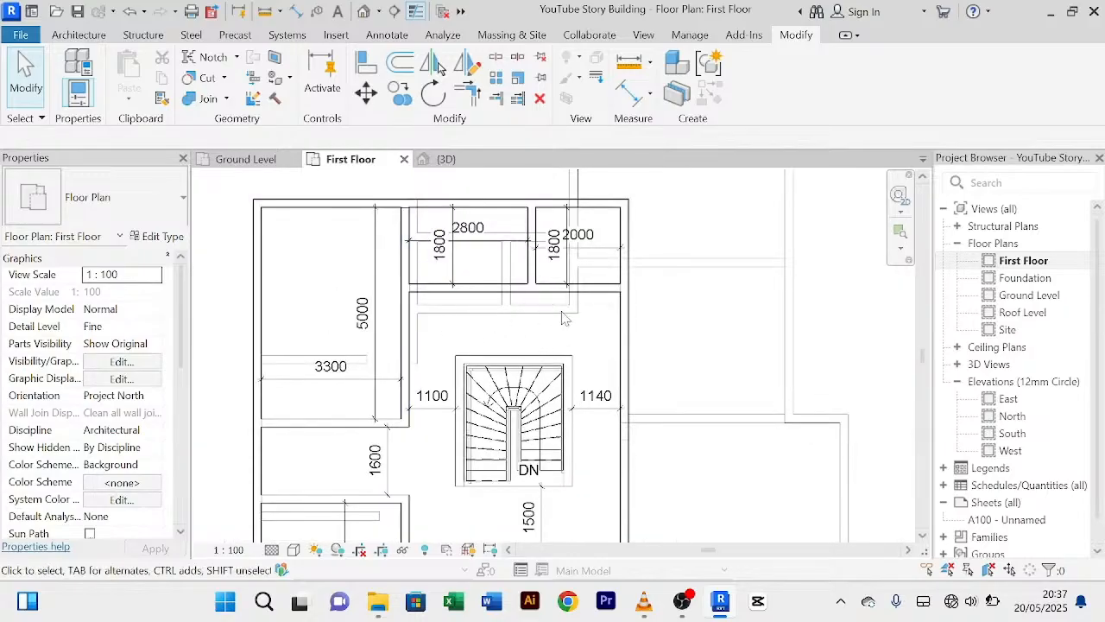
scroll(562, 317, down, 2)
scroll(669, 337, down, 2)
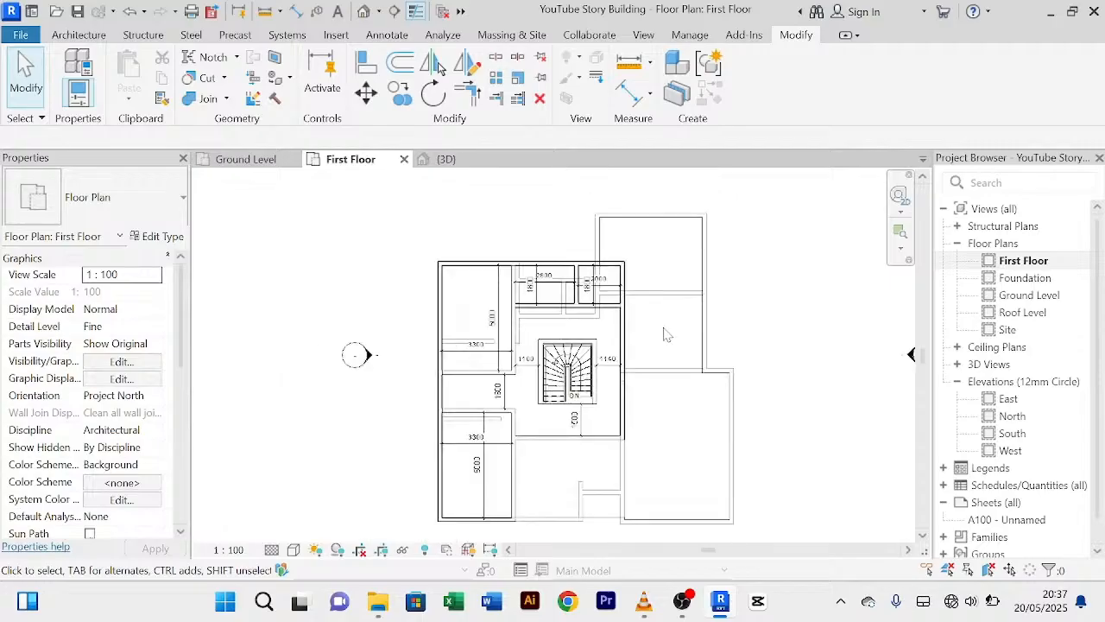
middle_drag(665, 335, 654, 302)
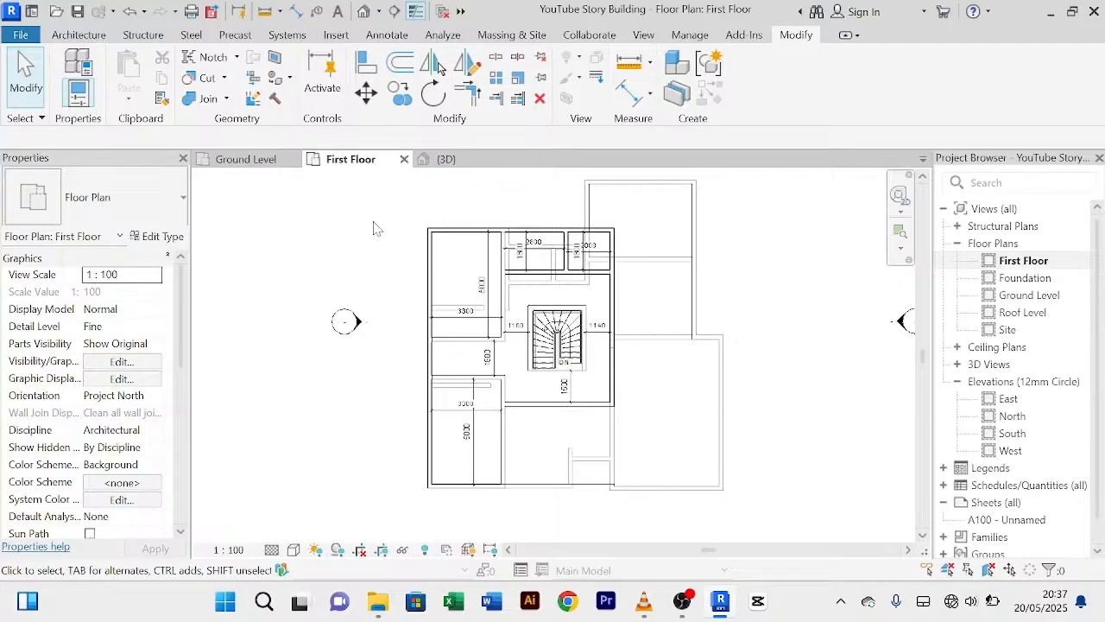
Step: Switch to the Ground Level plan and examine its rooms, wall openings and staircase area
click(247, 166)
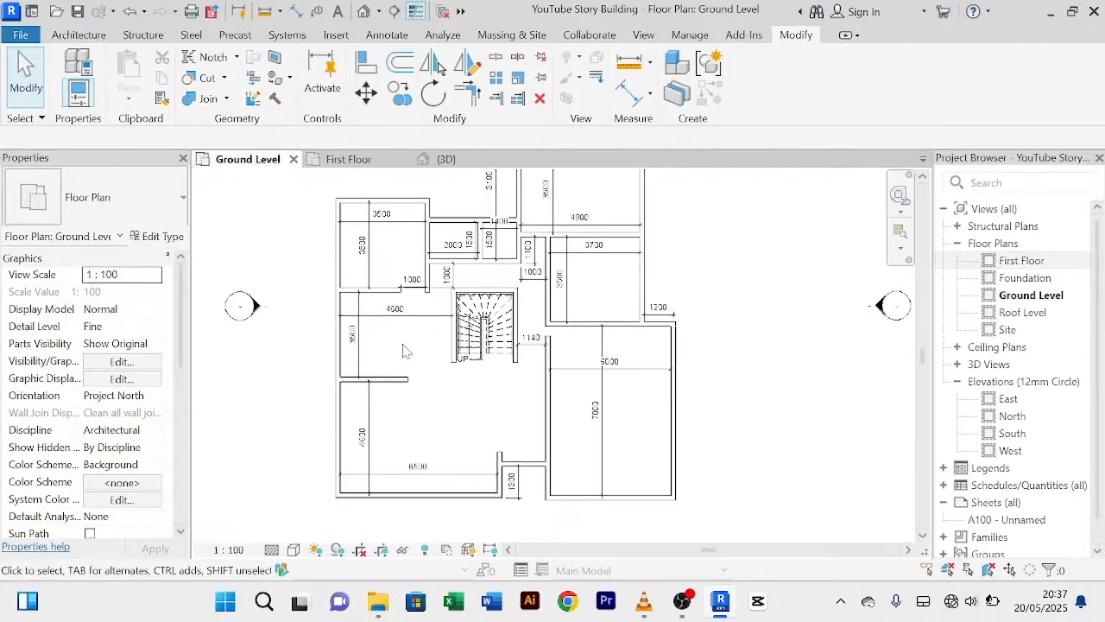
scroll(402, 350, up, 4)
scroll(406, 336, down, 5)
middle_drag(409, 343, 386, 377)
scroll(381, 349, up, 2)
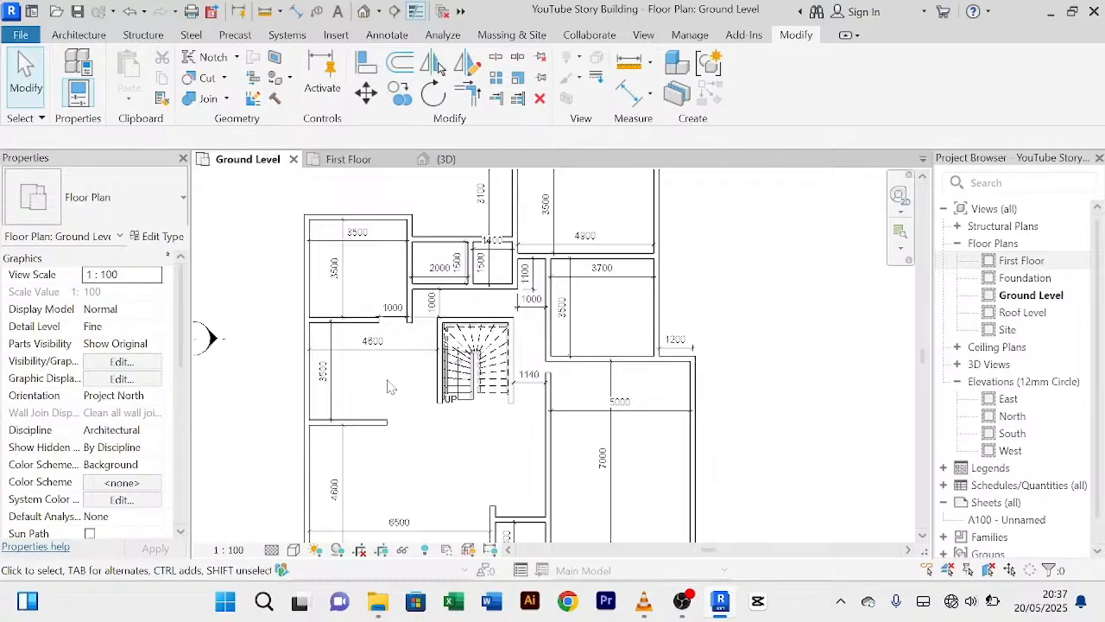
scroll(389, 306, down, 2)
scroll(438, 398, up, 2)
middle_drag(380, 345, 394, 384)
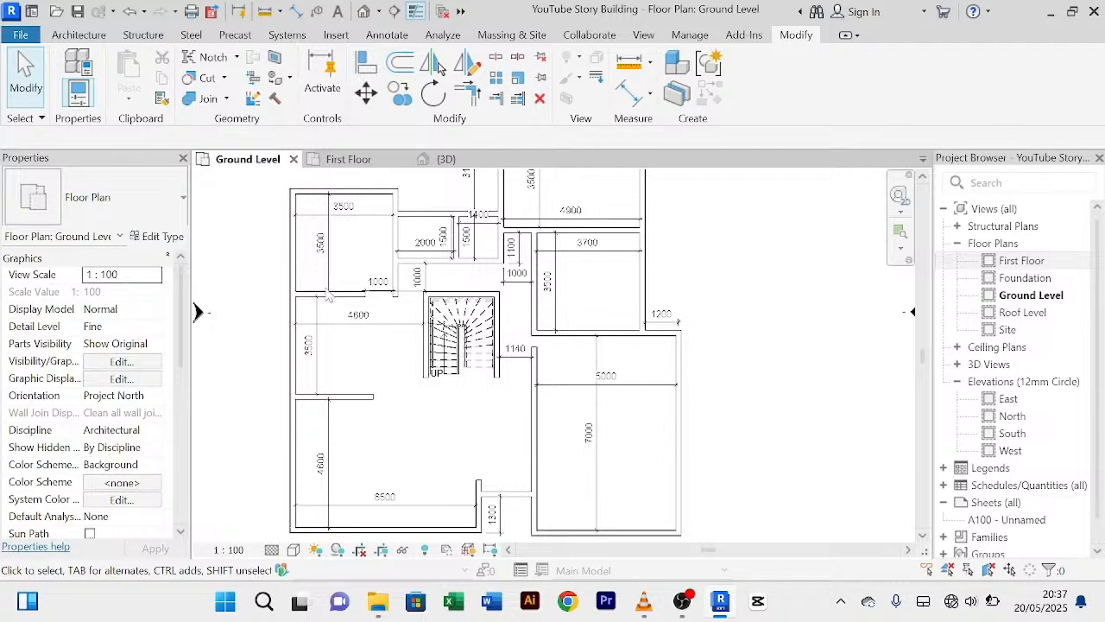
Step: Start the Door command in the Ground Level plan and review the door types already loaded
click(80, 34)
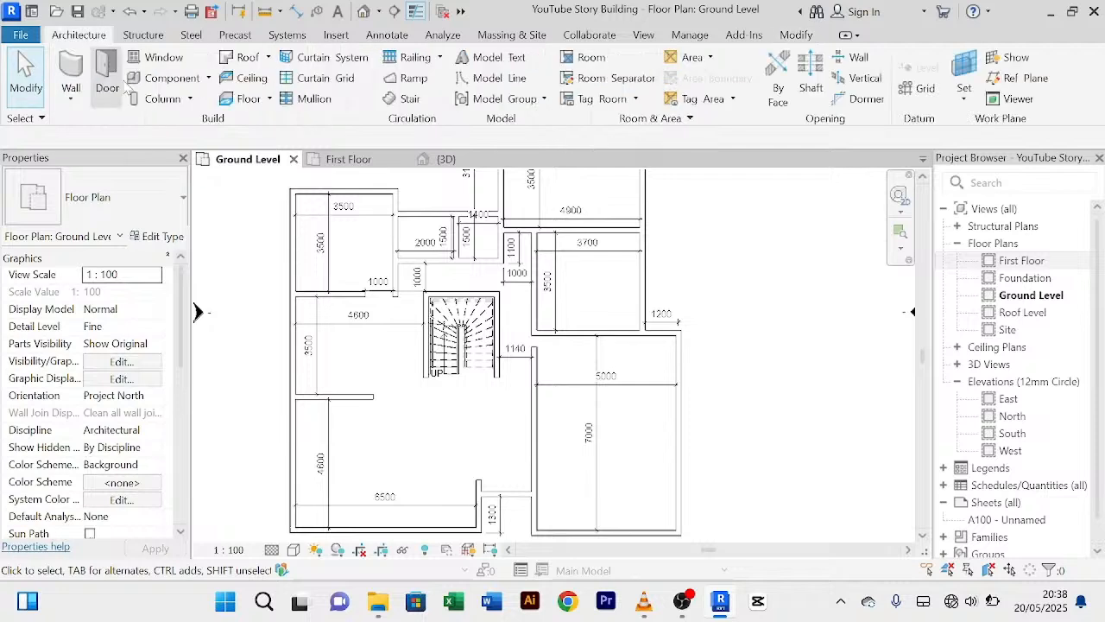
click(108, 78)
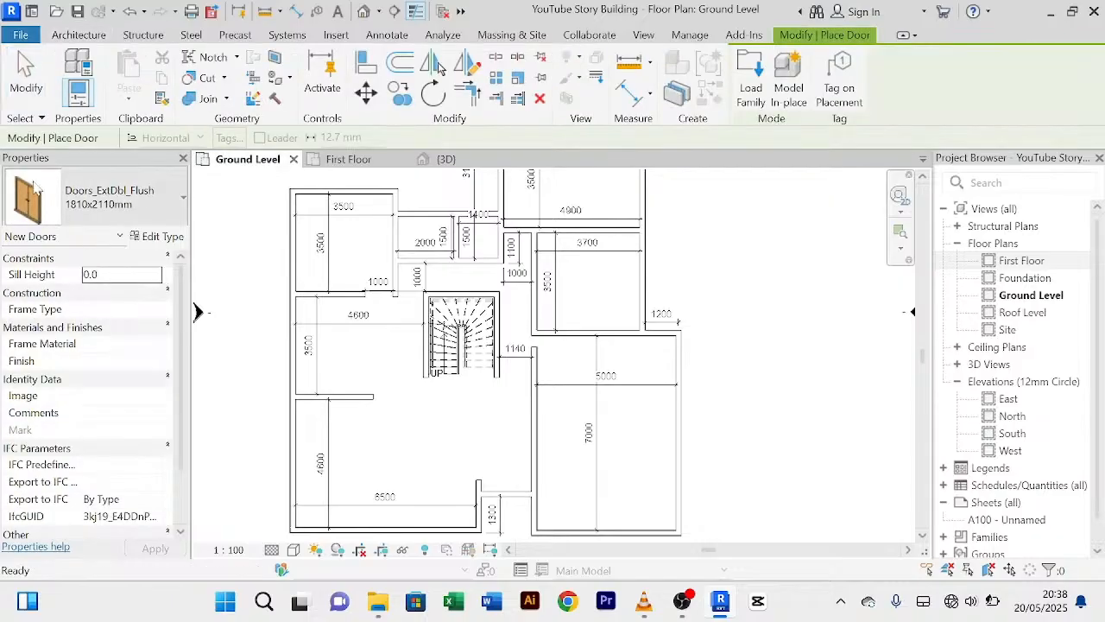
click(184, 201)
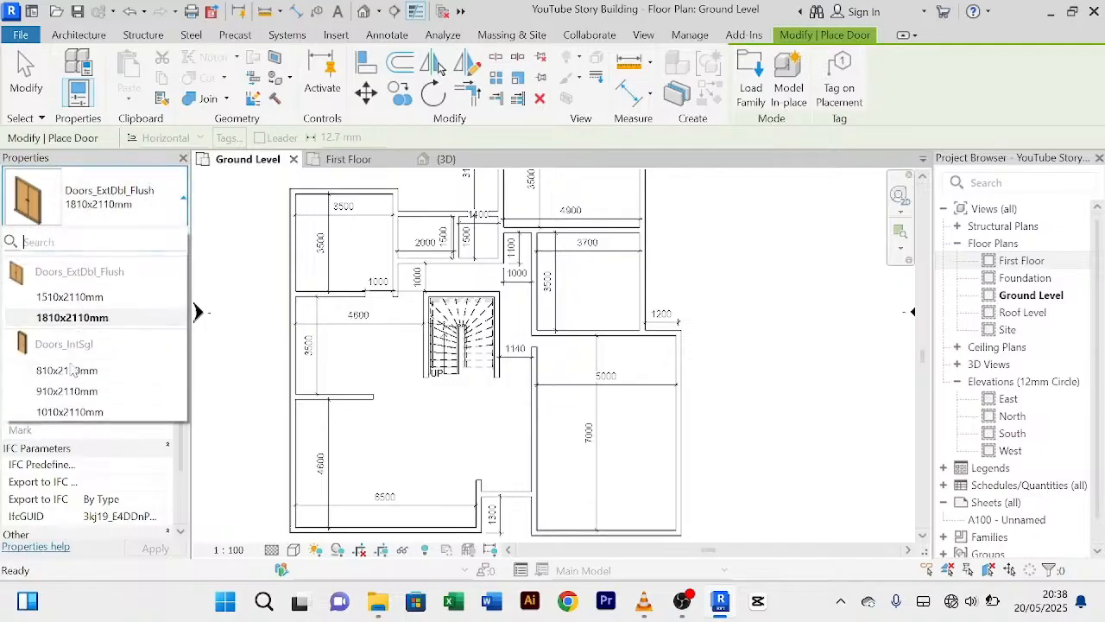
click(183, 201)
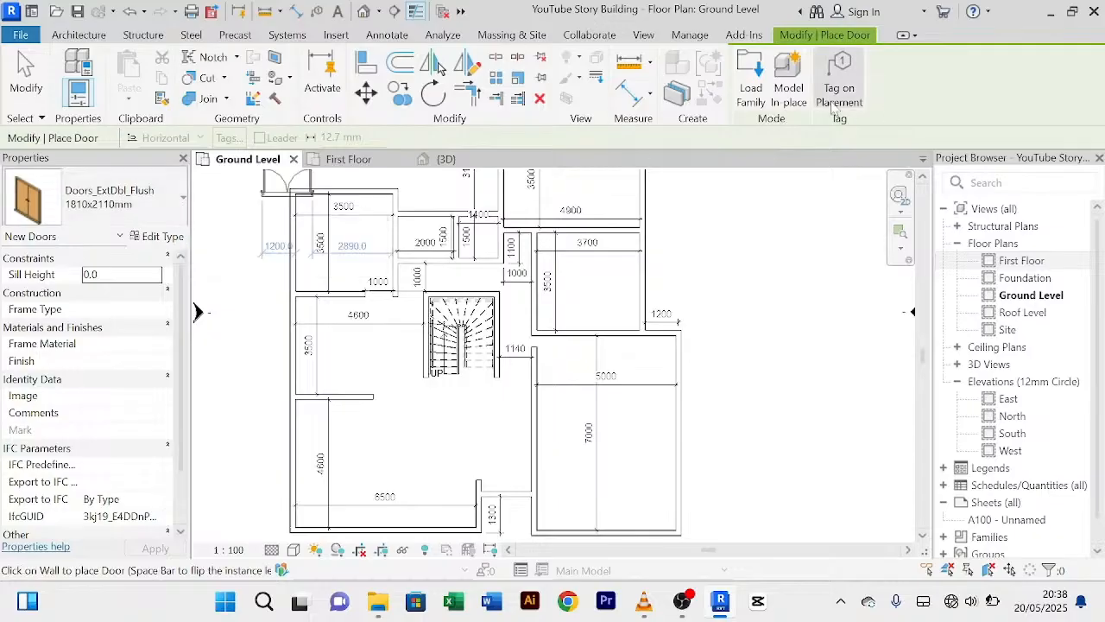
Step: Start loading a door family and browse to the Doors folder inside REVIT LIBRARIES, folder 21, on drive D
click(751, 89)
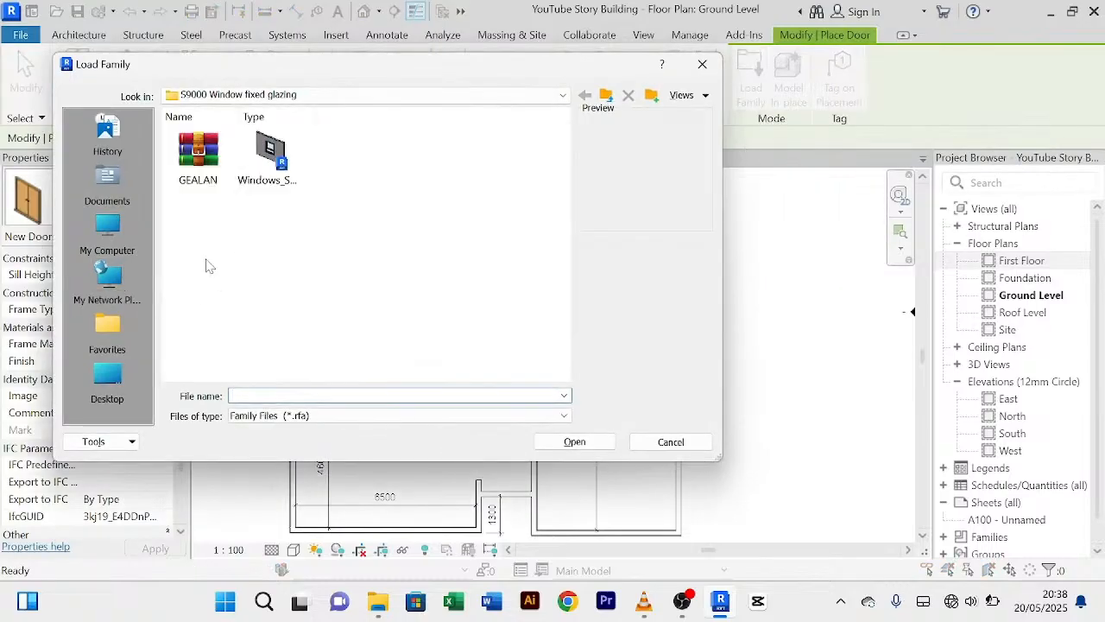
click(99, 238)
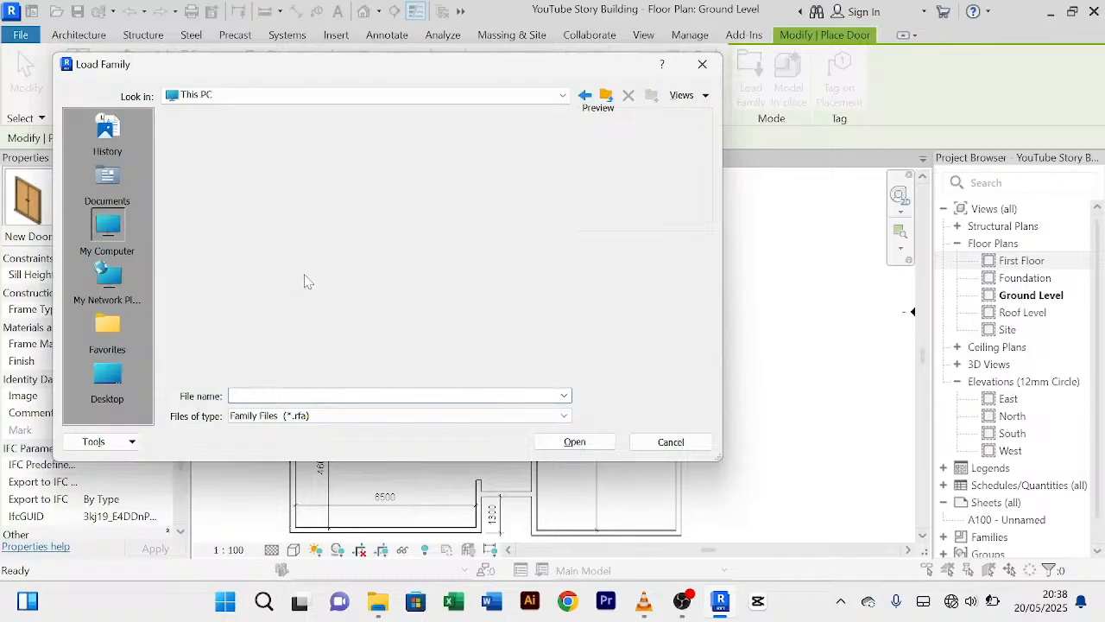
double_click(285, 198)
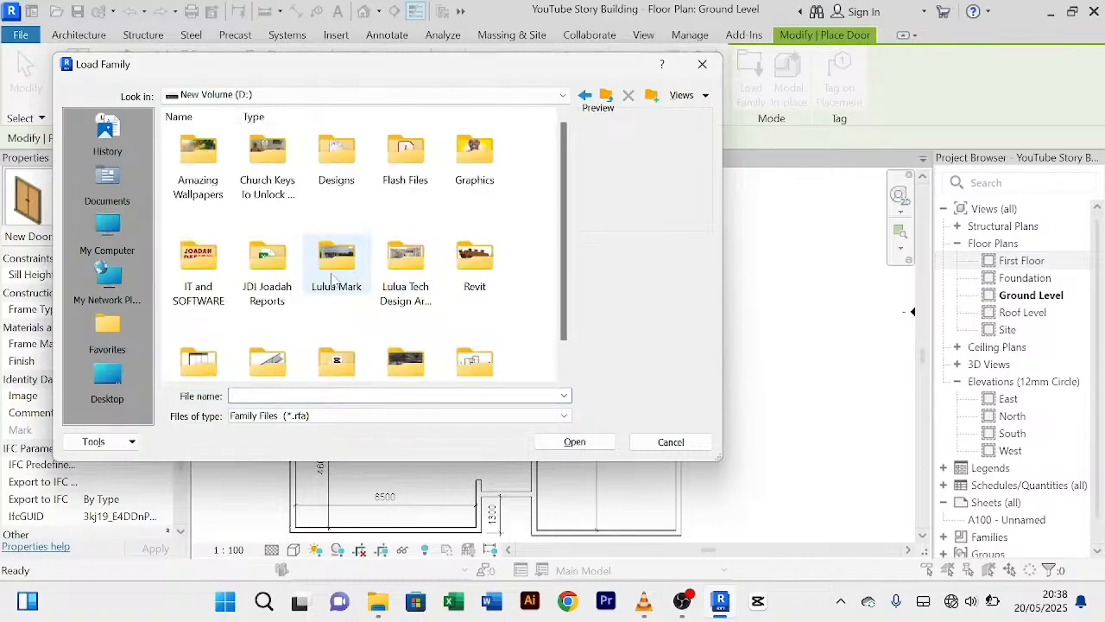
click(333, 263)
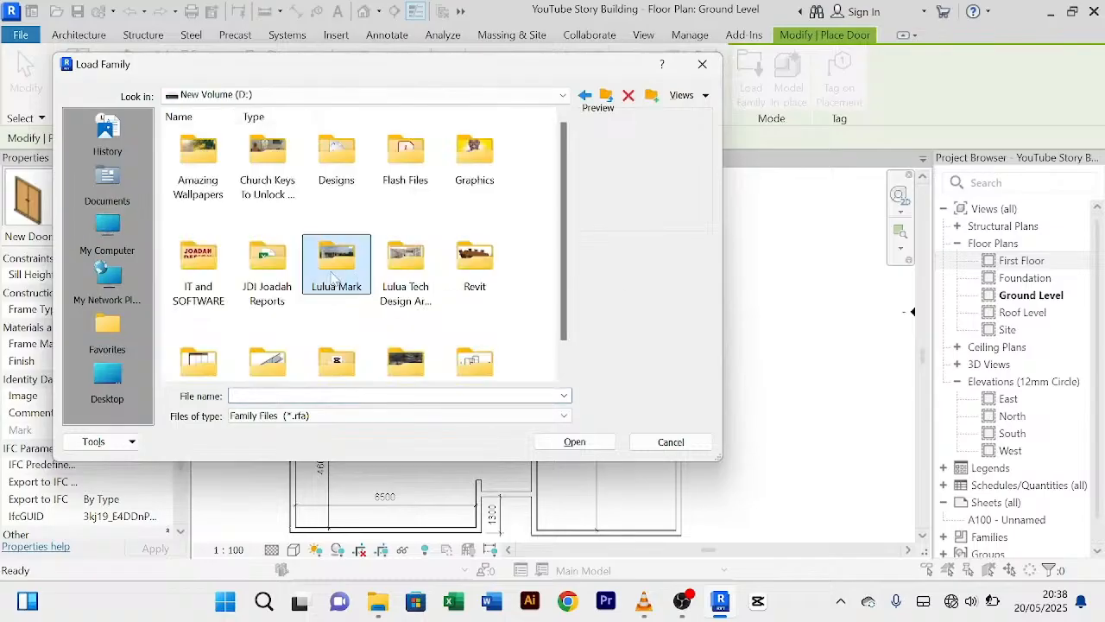
click(483, 265)
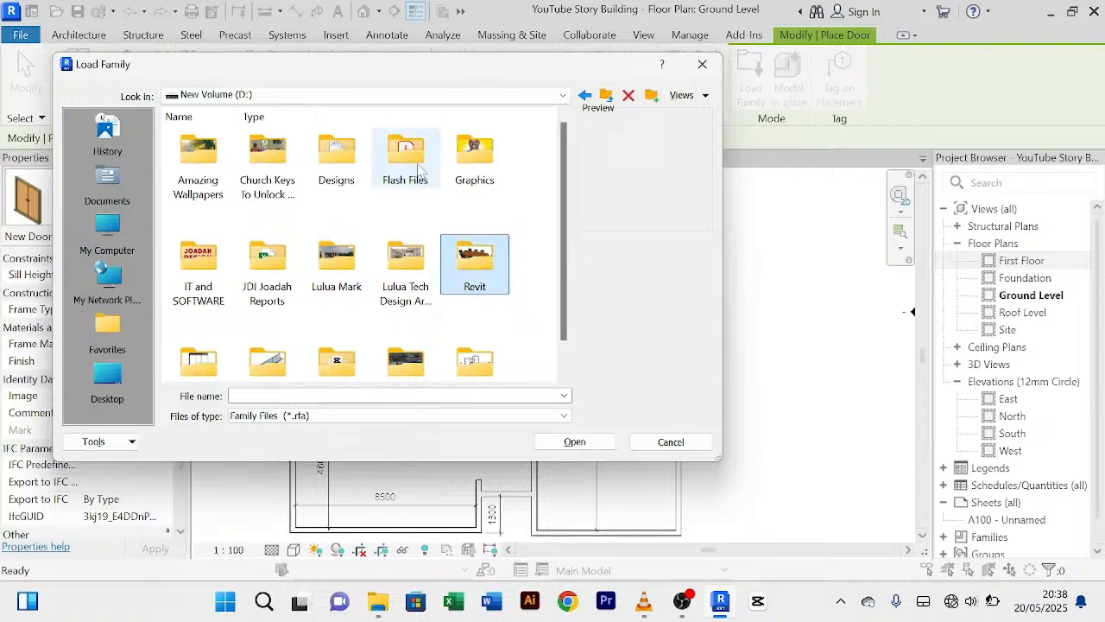
key(r)
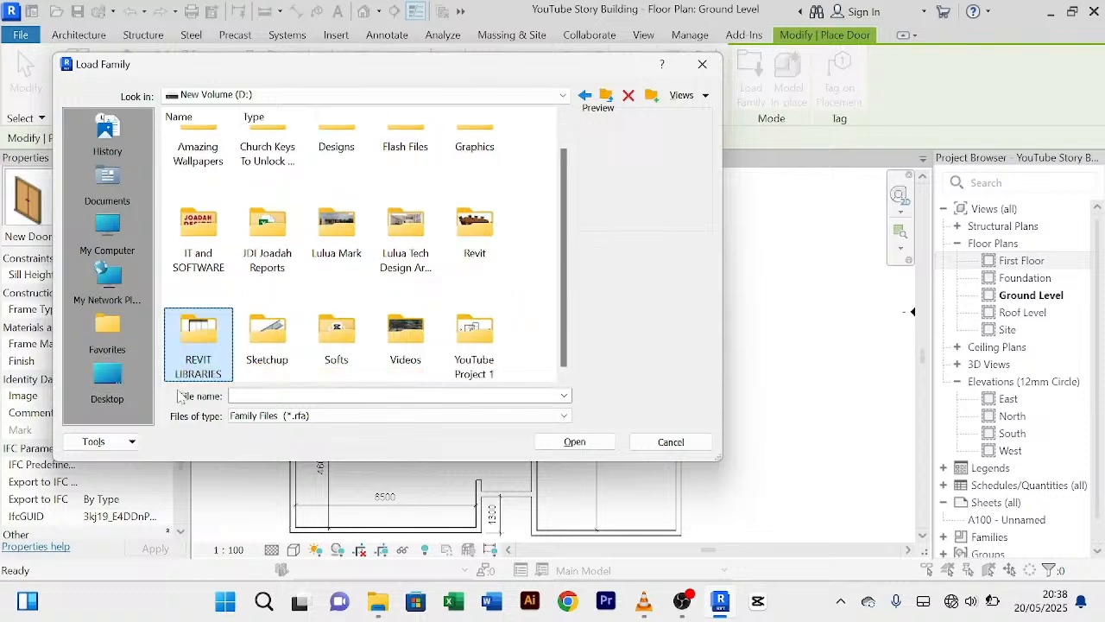
double_click(204, 338)
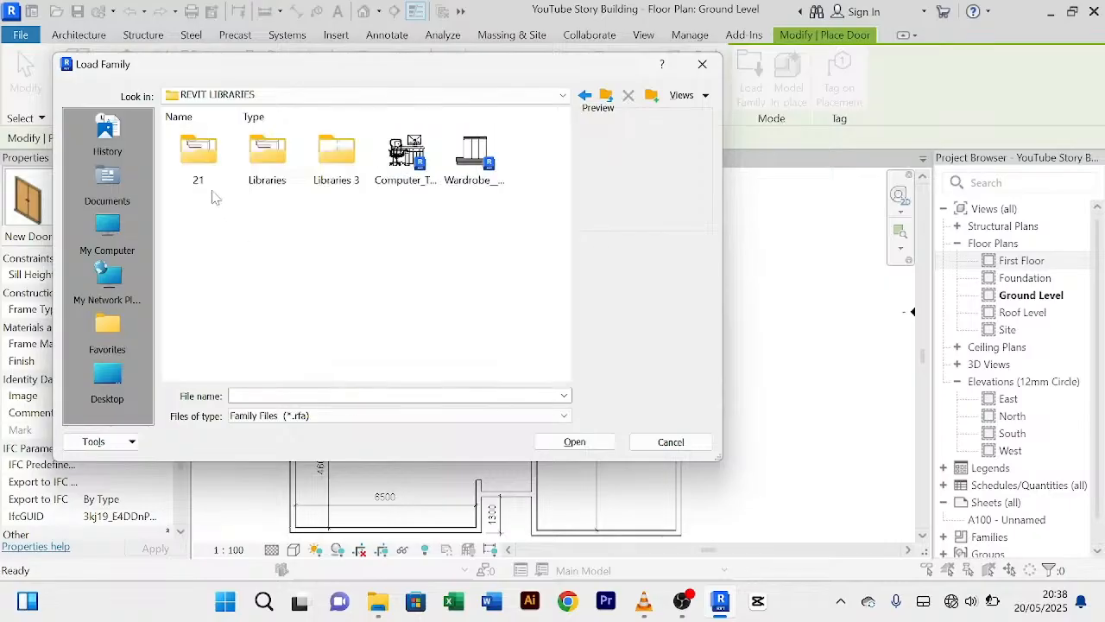
double_click(223, 173)
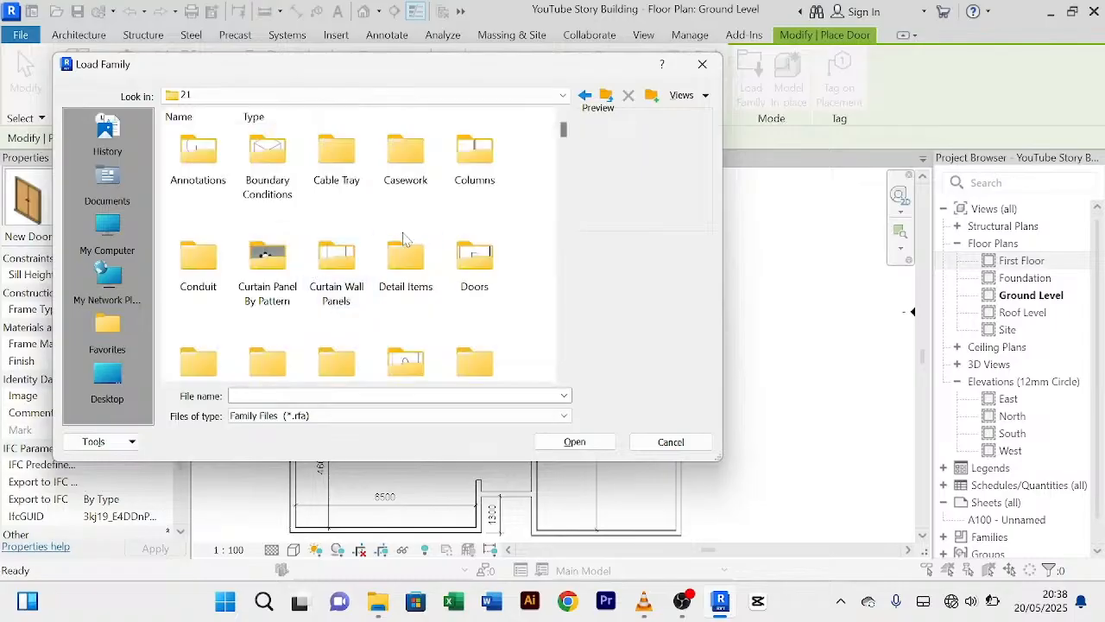
double_click(471, 263)
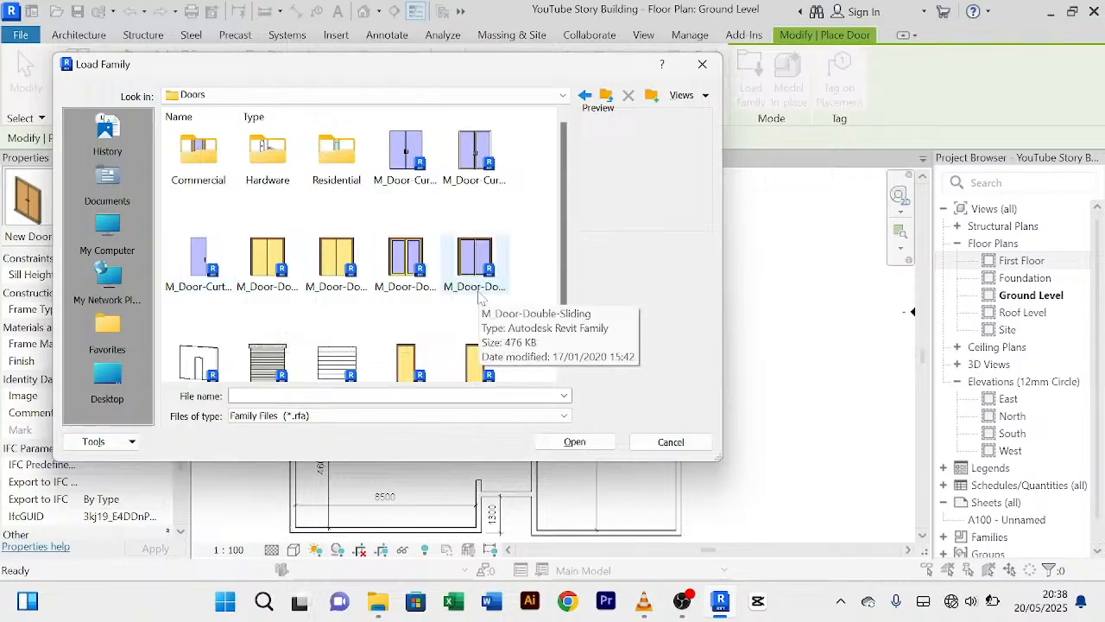
Step: Try to load the M_Door-Curtain-Wall-Double-Glass family as a door and decline choosing other files
click(414, 177)
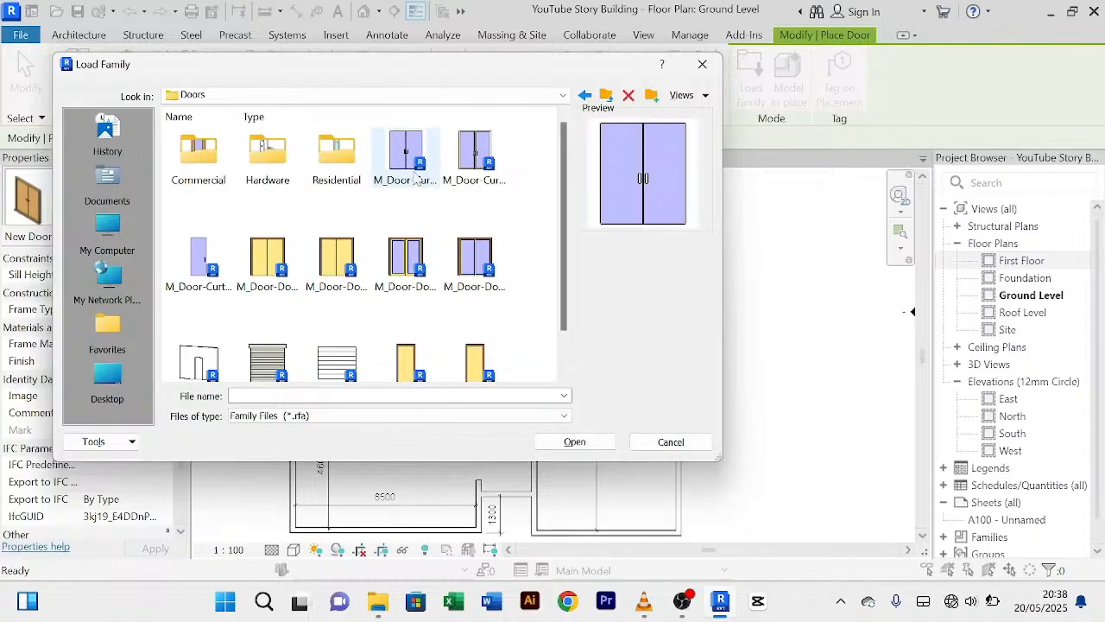
click(574, 442)
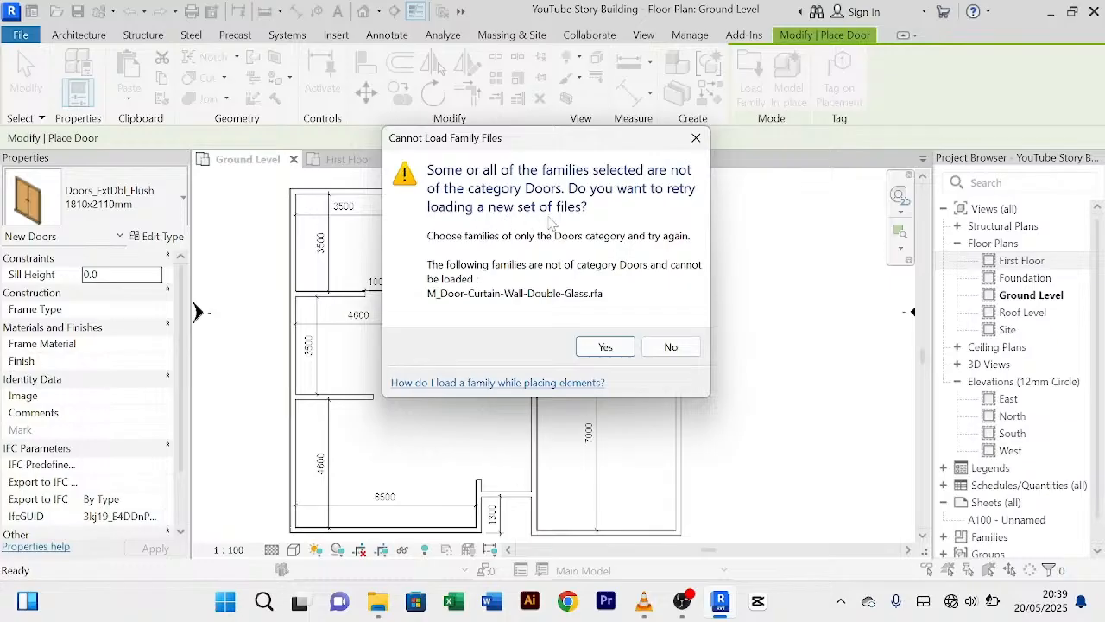
click(669, 347)
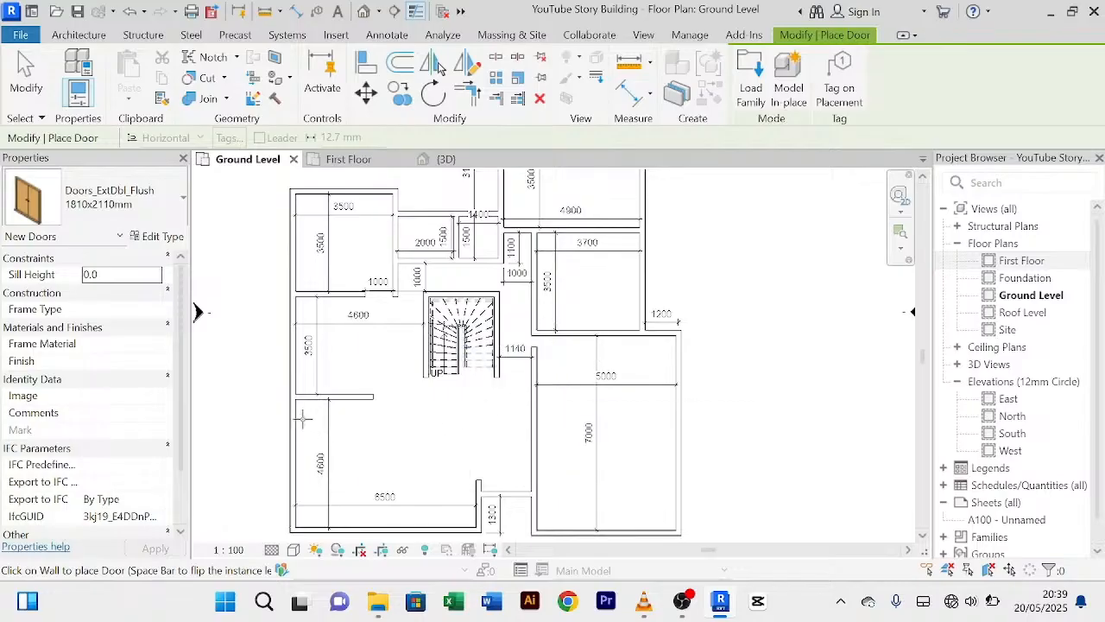
Step: Try to load the curtain-wall double-glass door family from the Doors folder through the current door's type properties
middle_drag(294, 431, 333, 369)
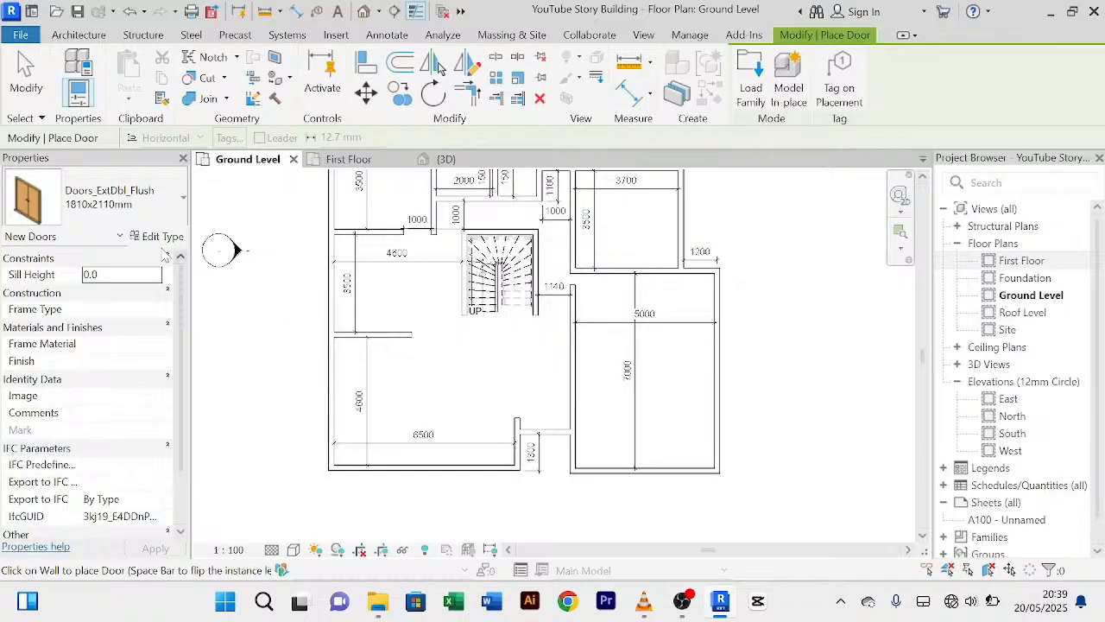
click(182, 200)
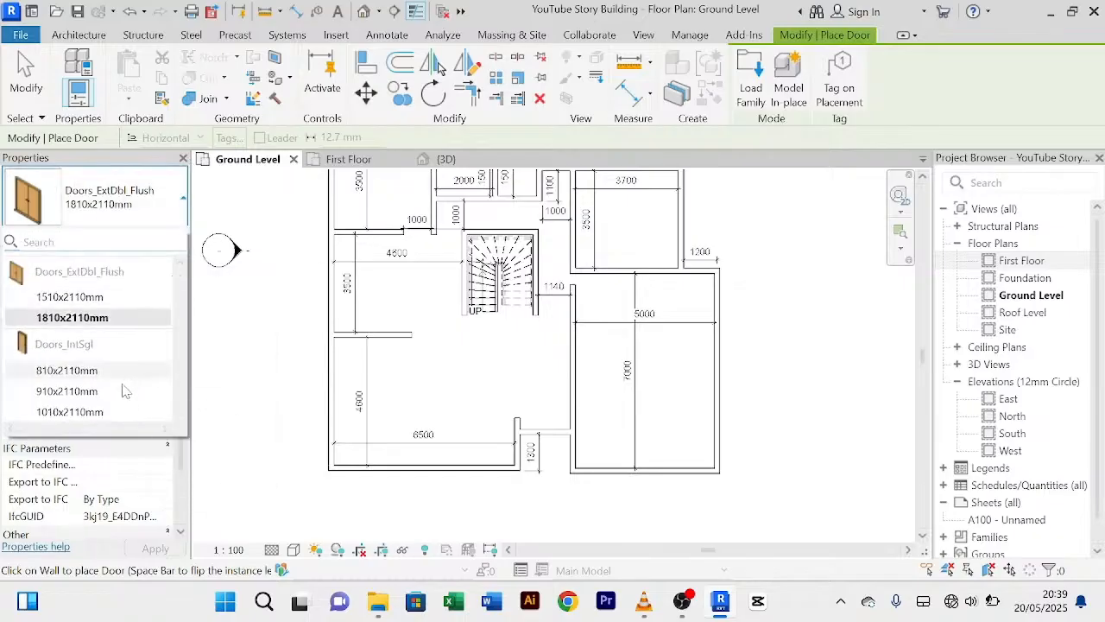
click(190, 210)
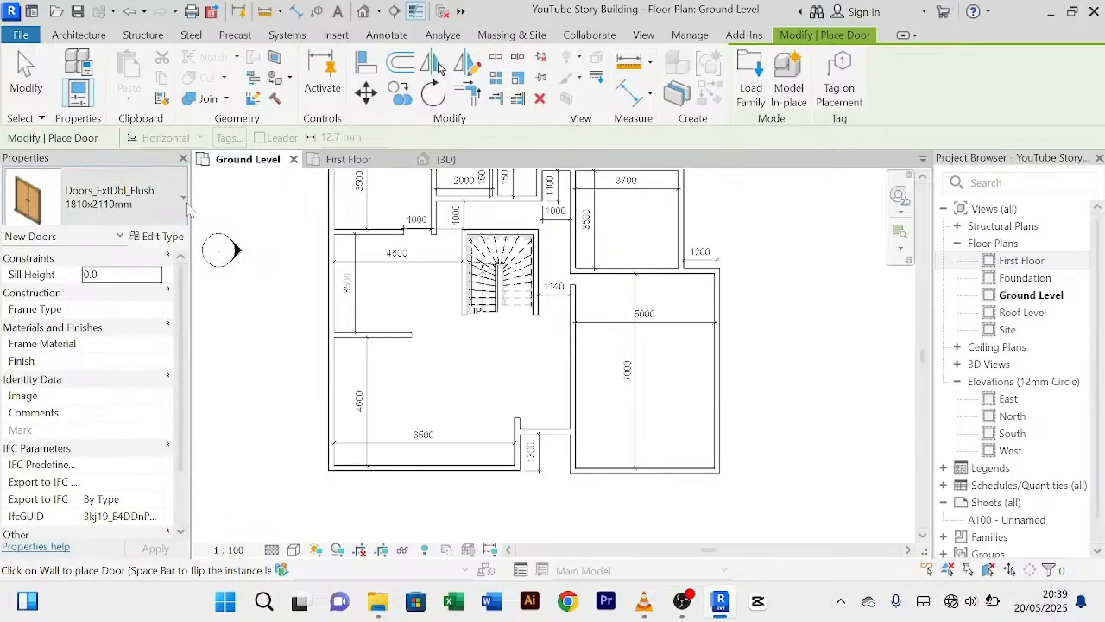
click(157, 240)
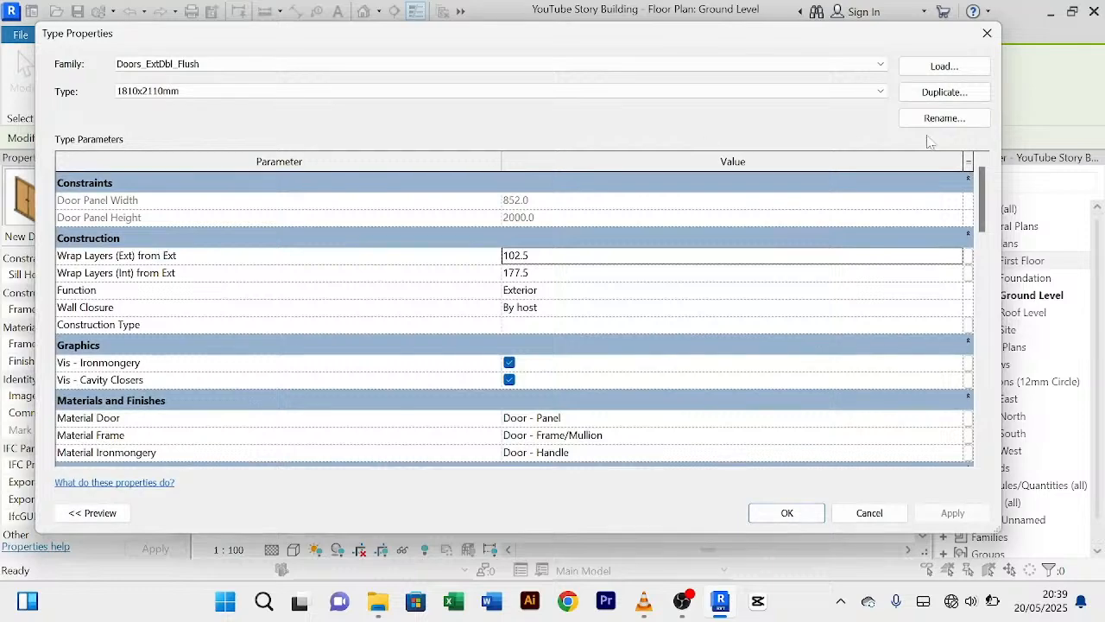
click(946, 67)
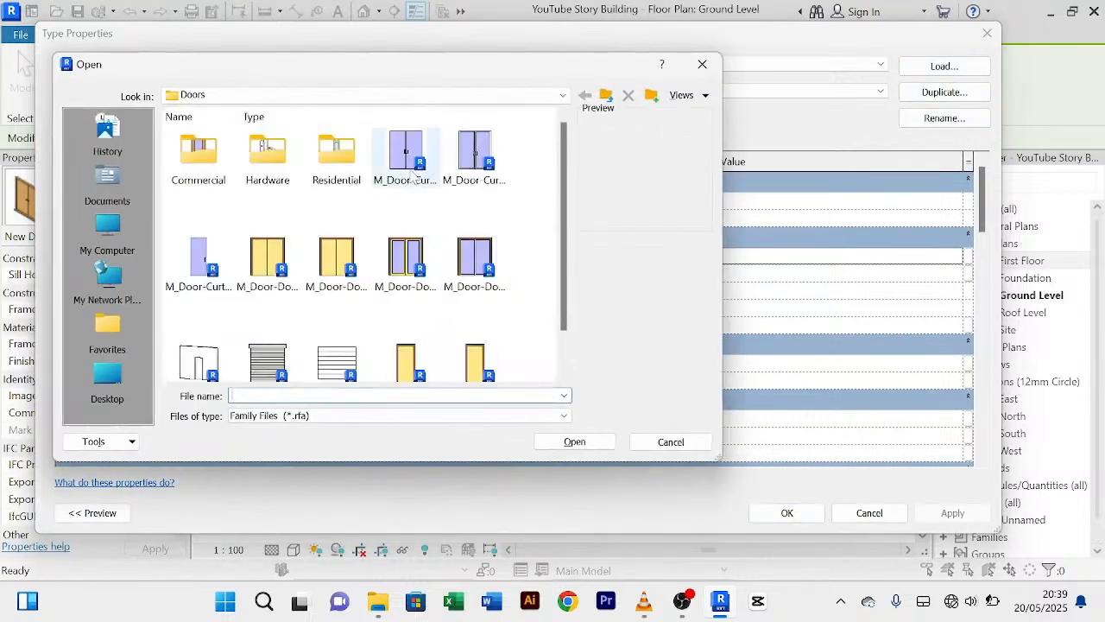
click(405, 157)
click(575, 441)
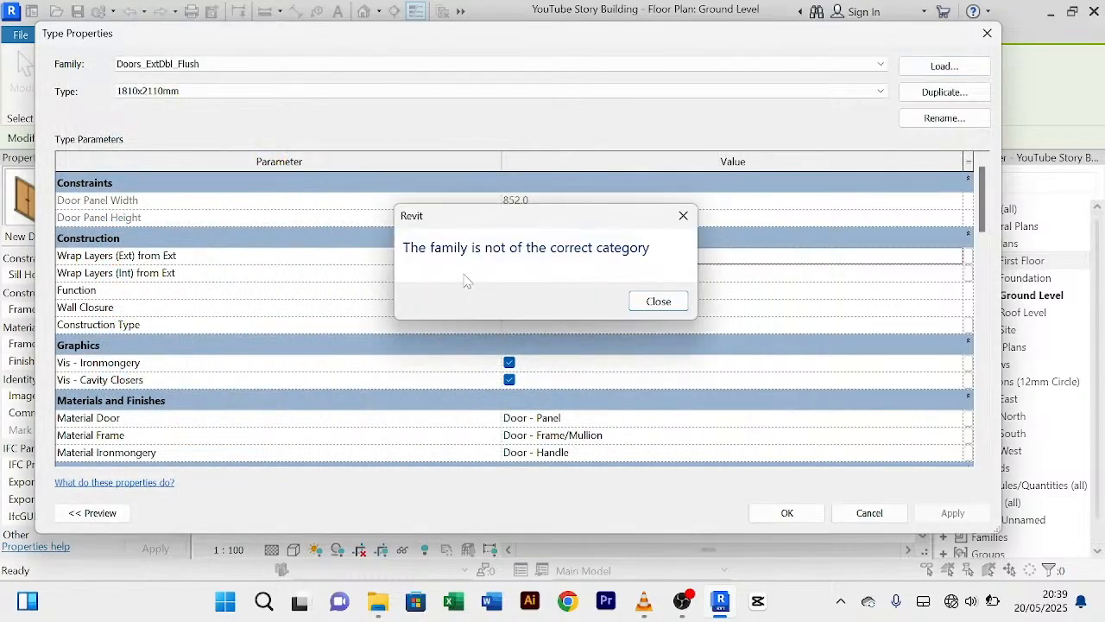
click(660, 301)
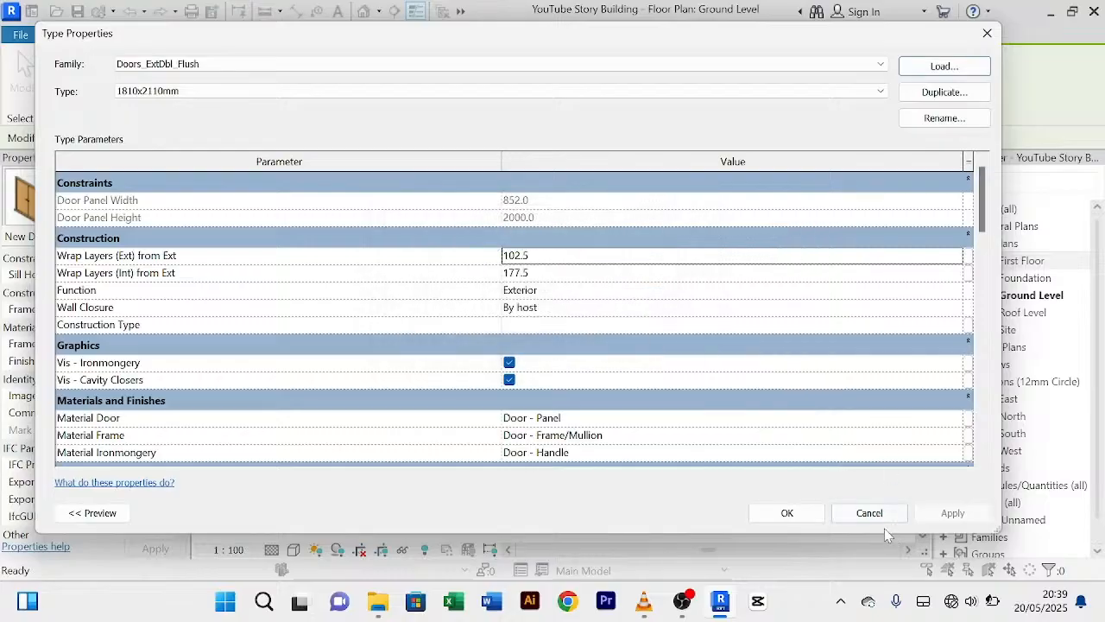
Step: Try to load the second curtain-wall double door family from the Doors folder
click(944, 67)
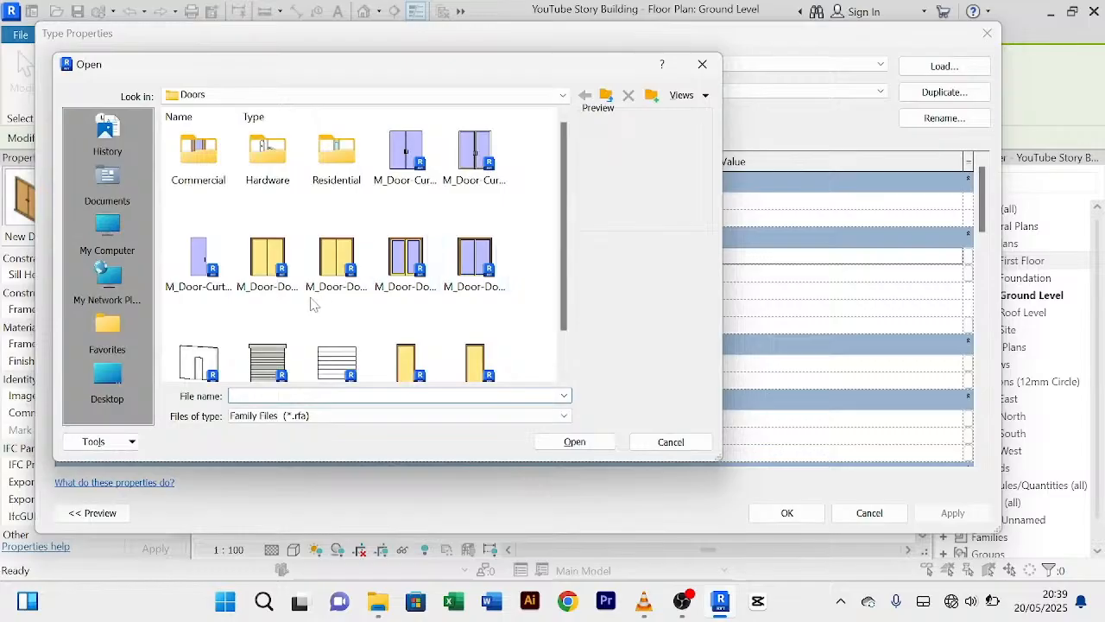
click(477, 160)
click(587, 445)
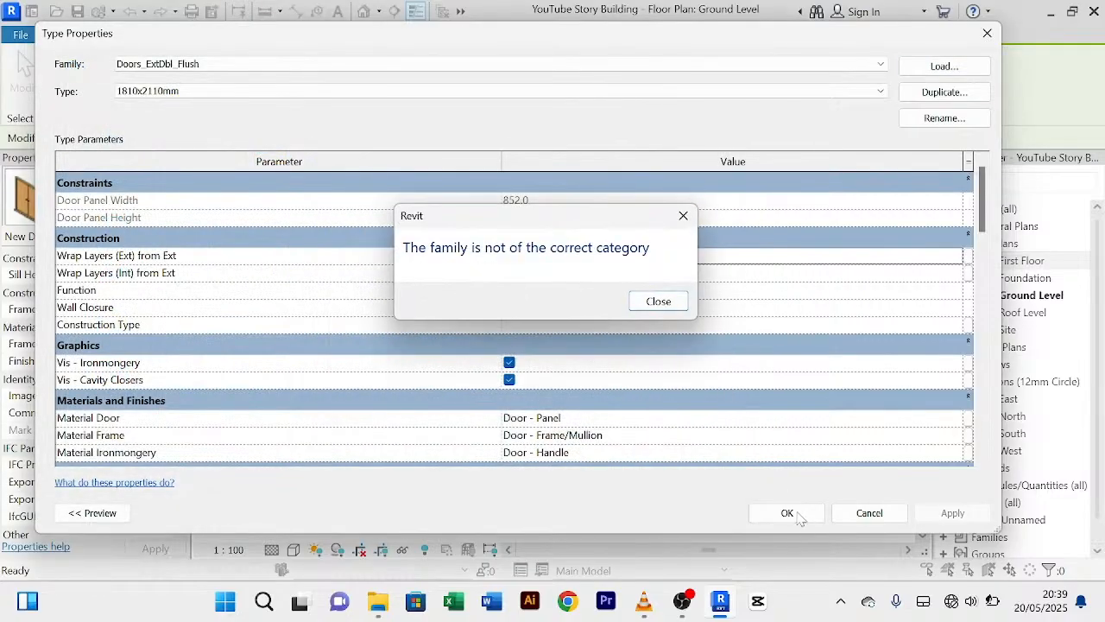
click(659, 301)
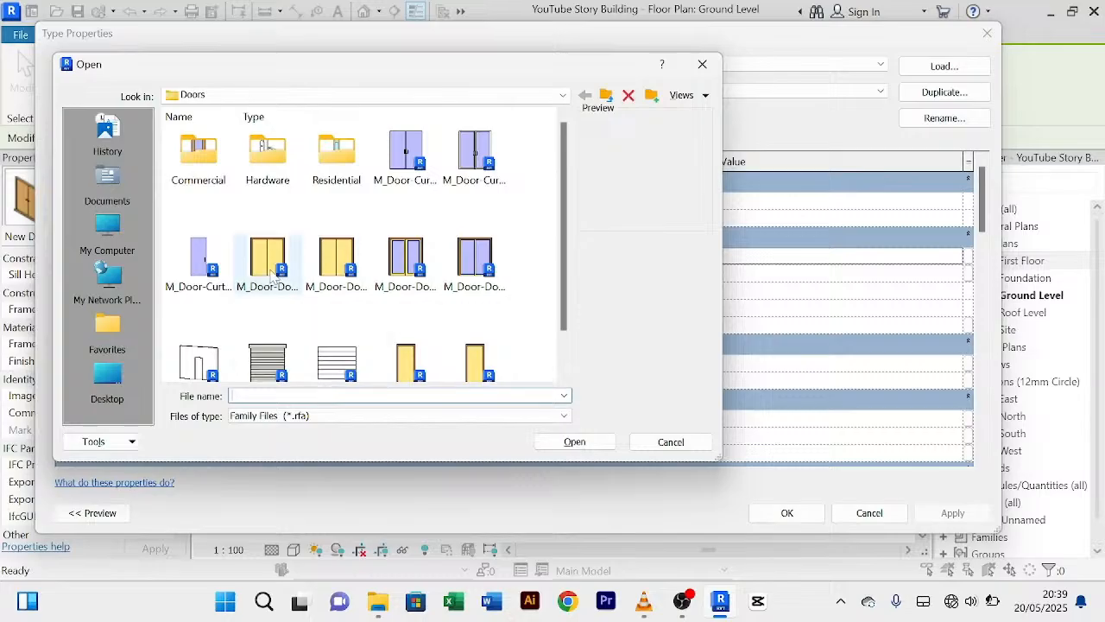
Step: Load the M_Door-Double-Flush_Panel family in its 1700 x 2000mm type and make it the door type for placement
click(268, 263)
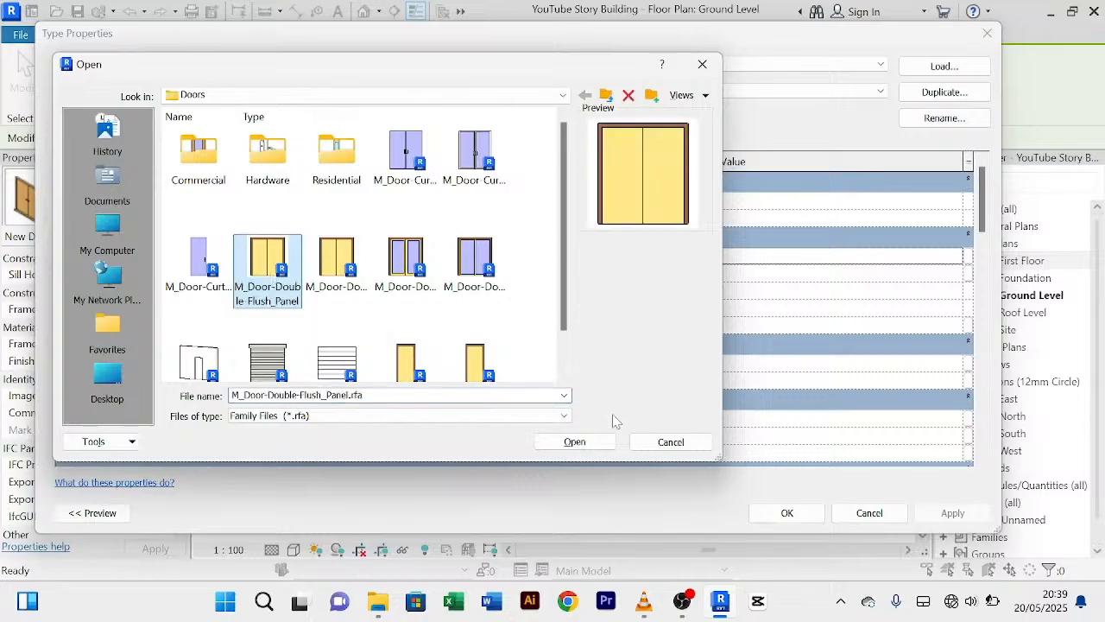
click(345, 274)
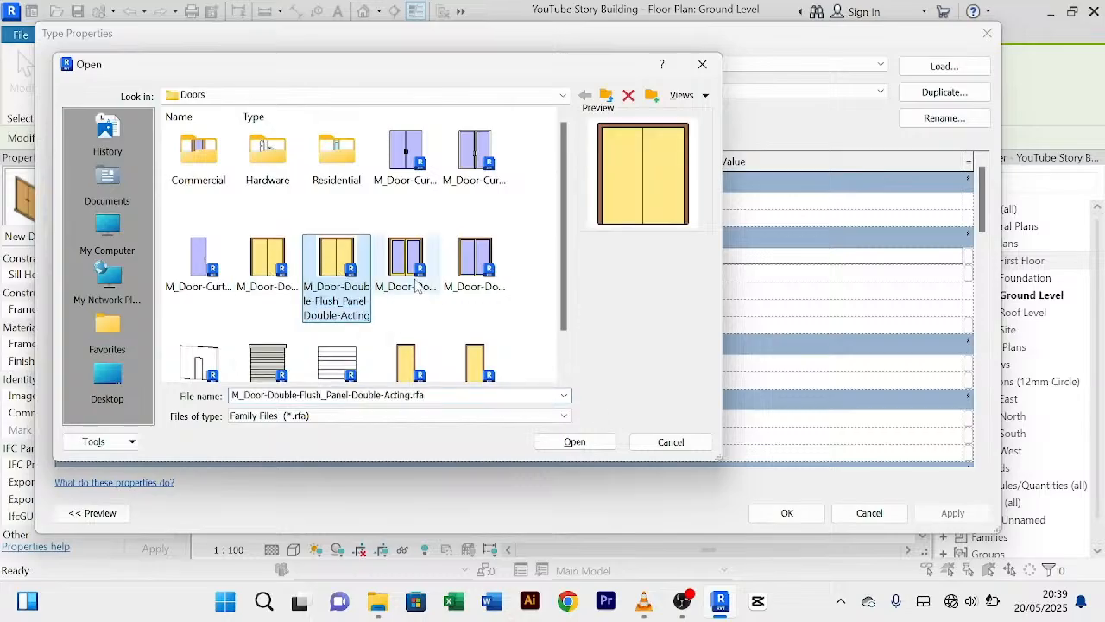
click(406, 274)
click(473, 290)
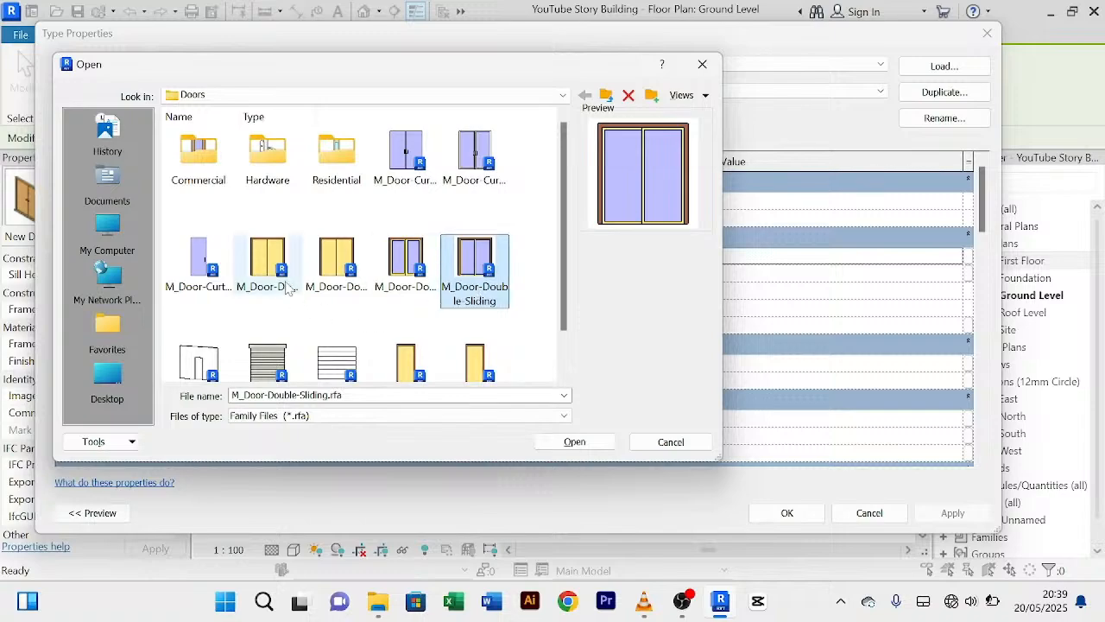
click(268, 263)
click(575, 442)
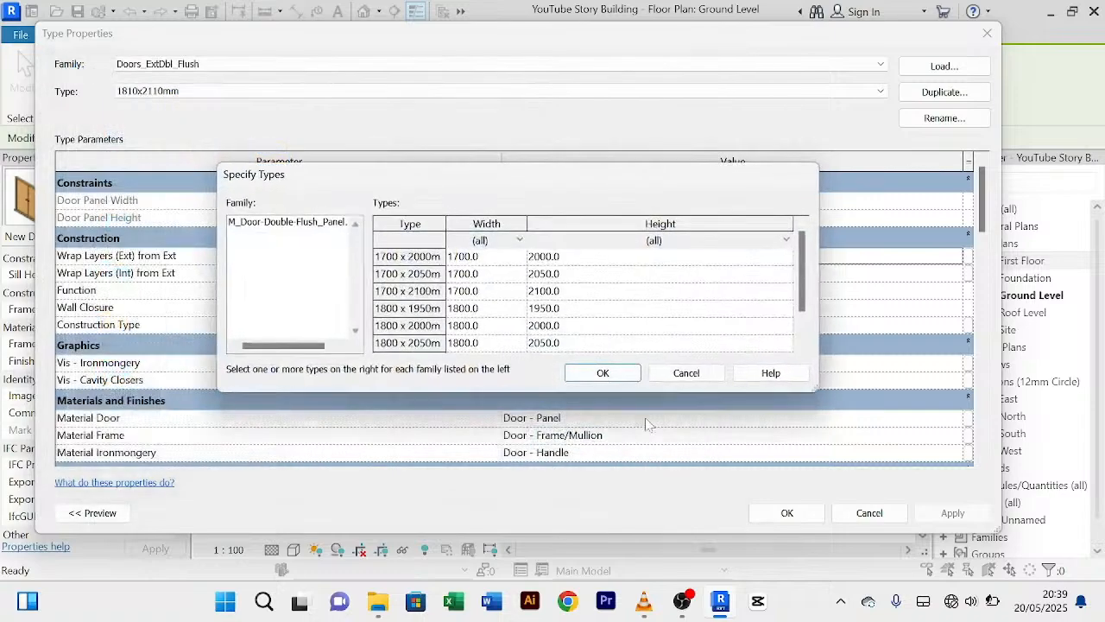
click(603, 373)
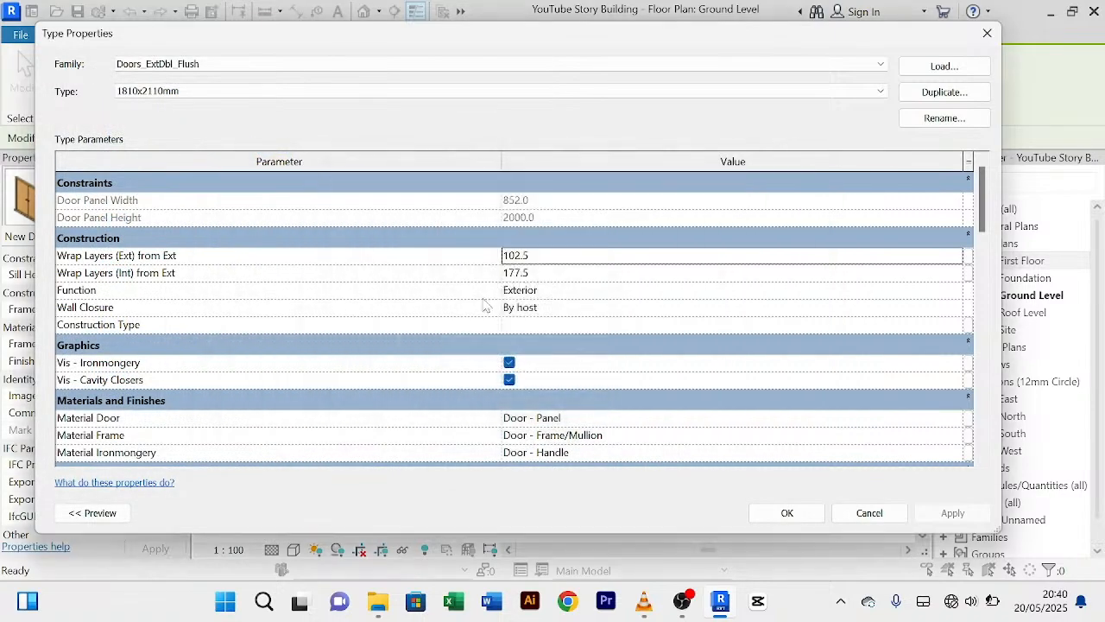
click(793, 518)
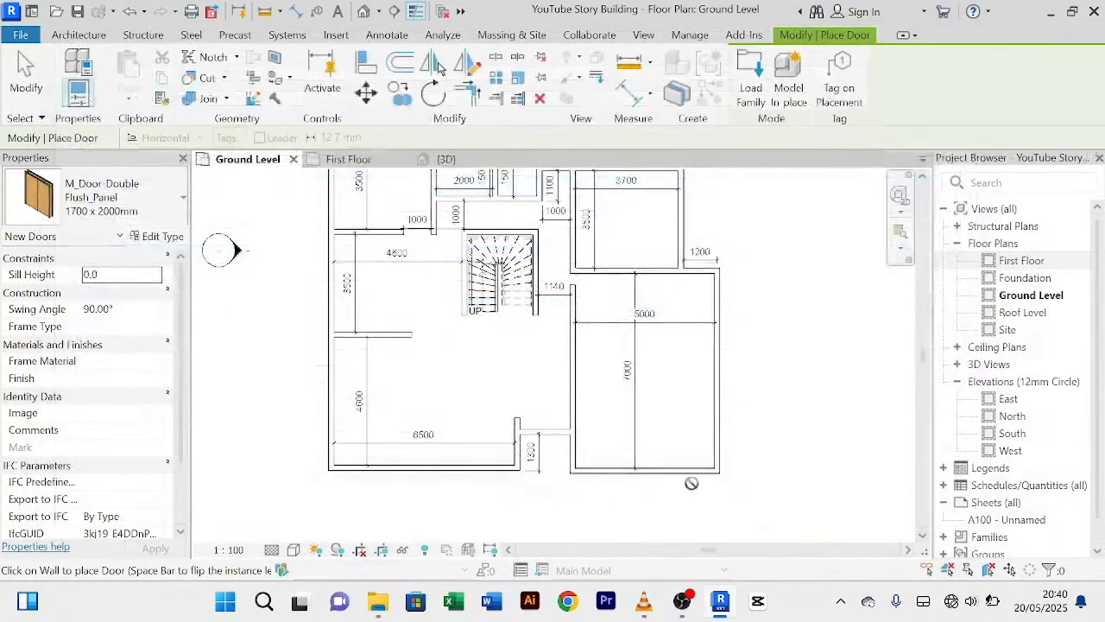
Step: Place the 1700 x 2000mm double door centred in the short wall of the 1300 mm deep entrance recess and end the Door command
scroll(562, 488, up, 5)
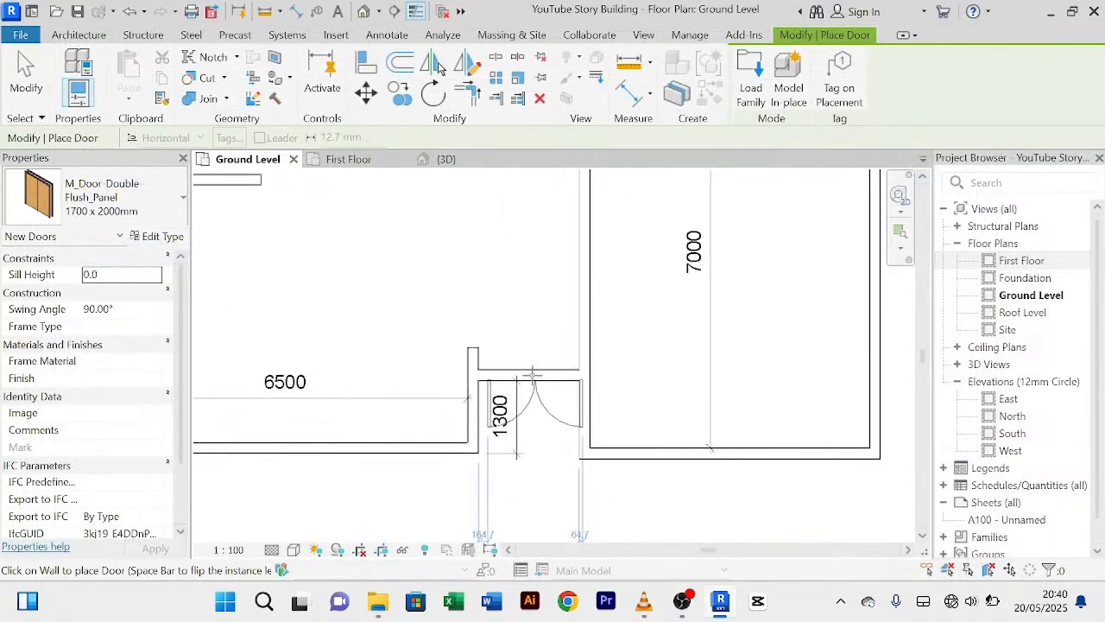
scroll(530, 380, up, 3)
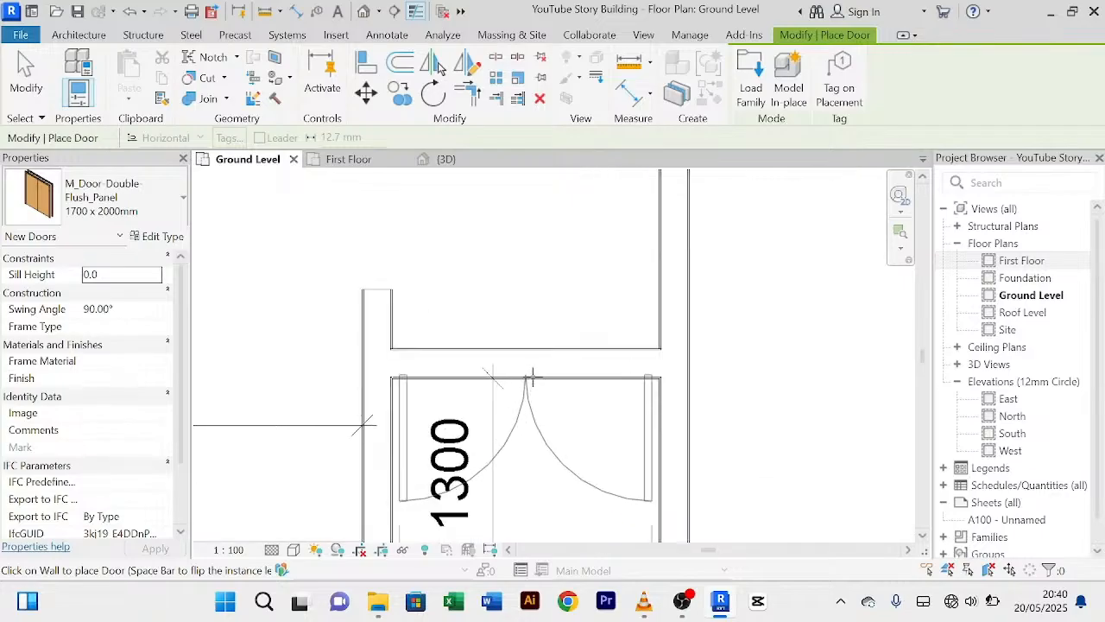
scroll(567, 298, down, 2)
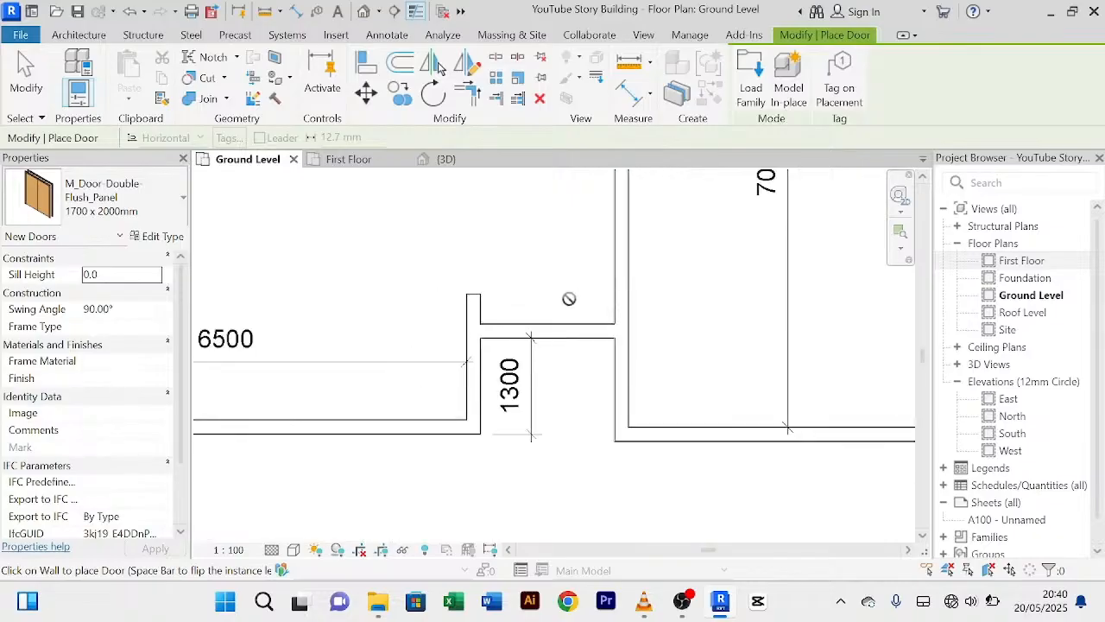
scroll(337, 476, down, 1)
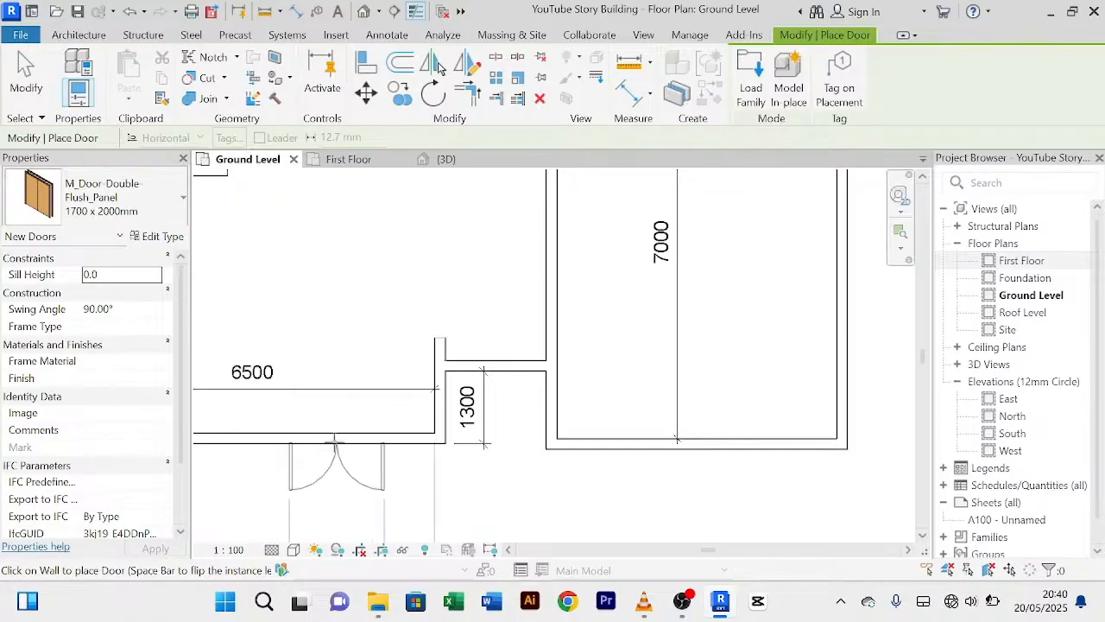
scroll(499, 389, up, 2)
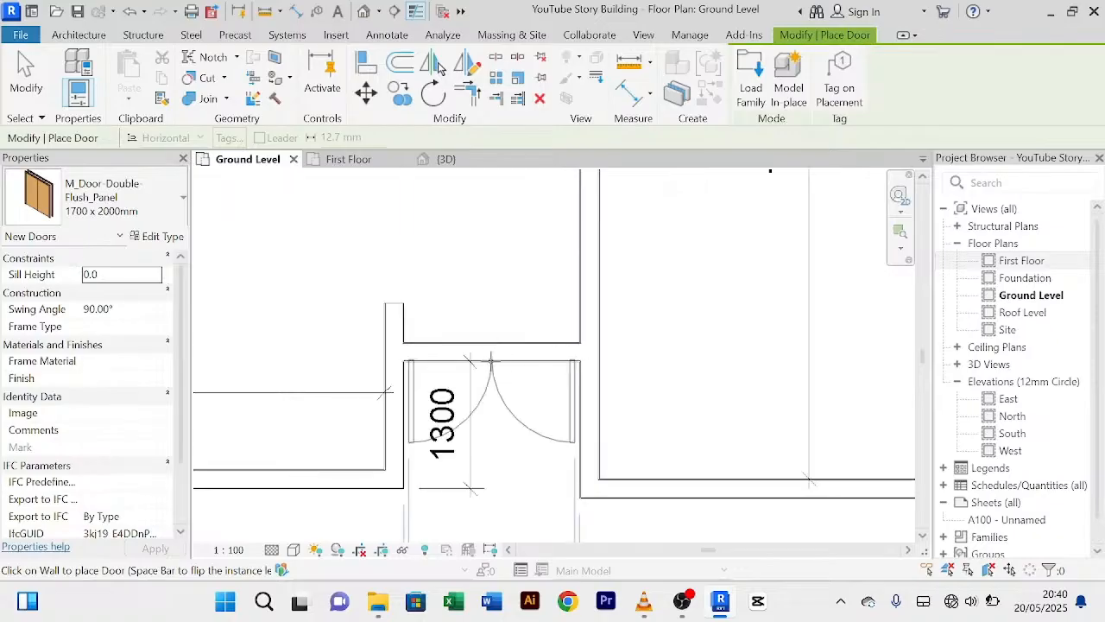
scroll(491, 367, up, 1)
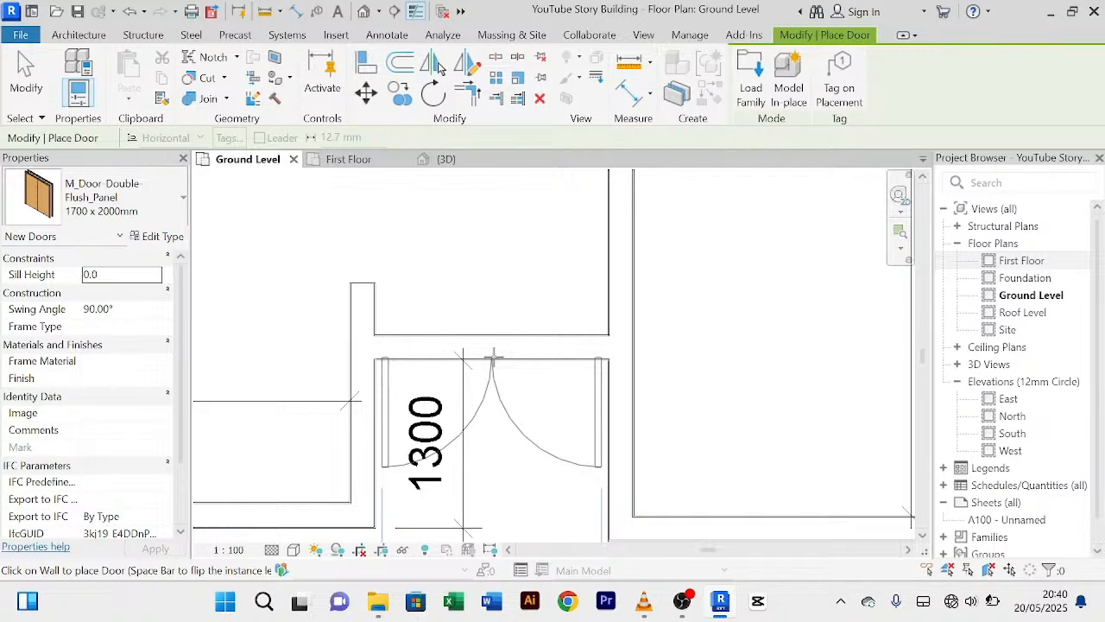
right_click(509, 254)
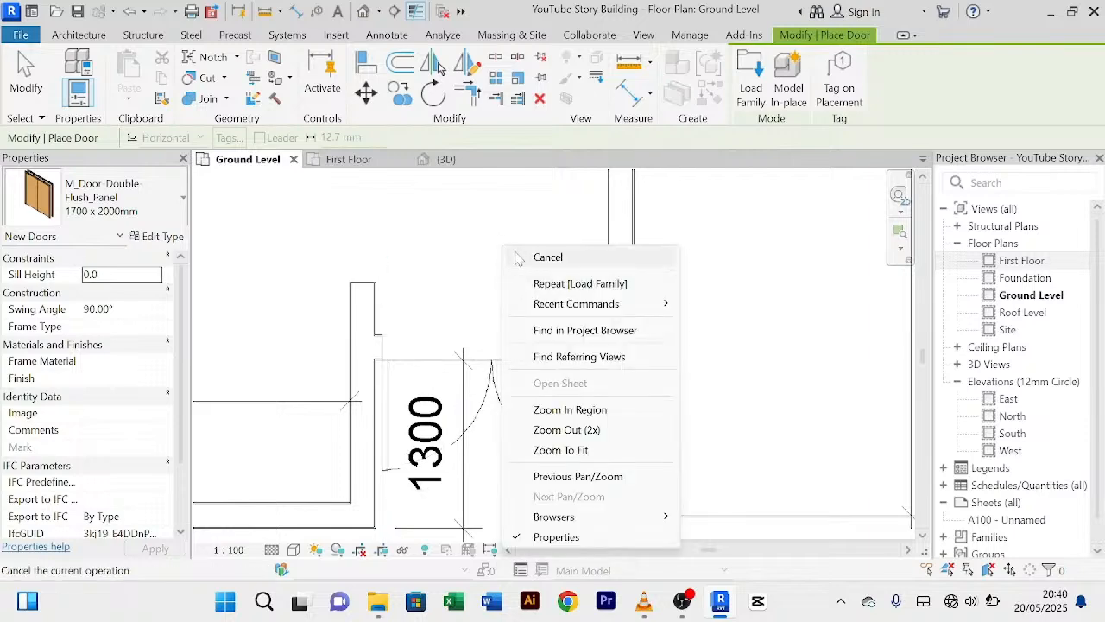
click(511, 256)
right_click(506, 241)
click(565, 450)
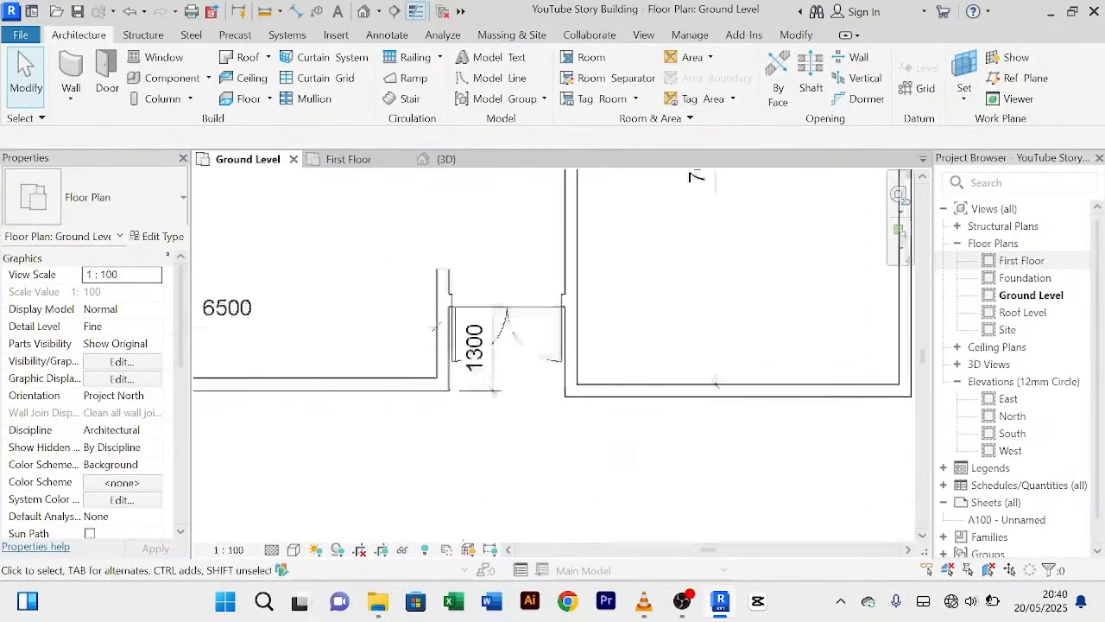
Step: Select the new entrance door and examine it in the 3D view from the front of the building
click(546, 351)
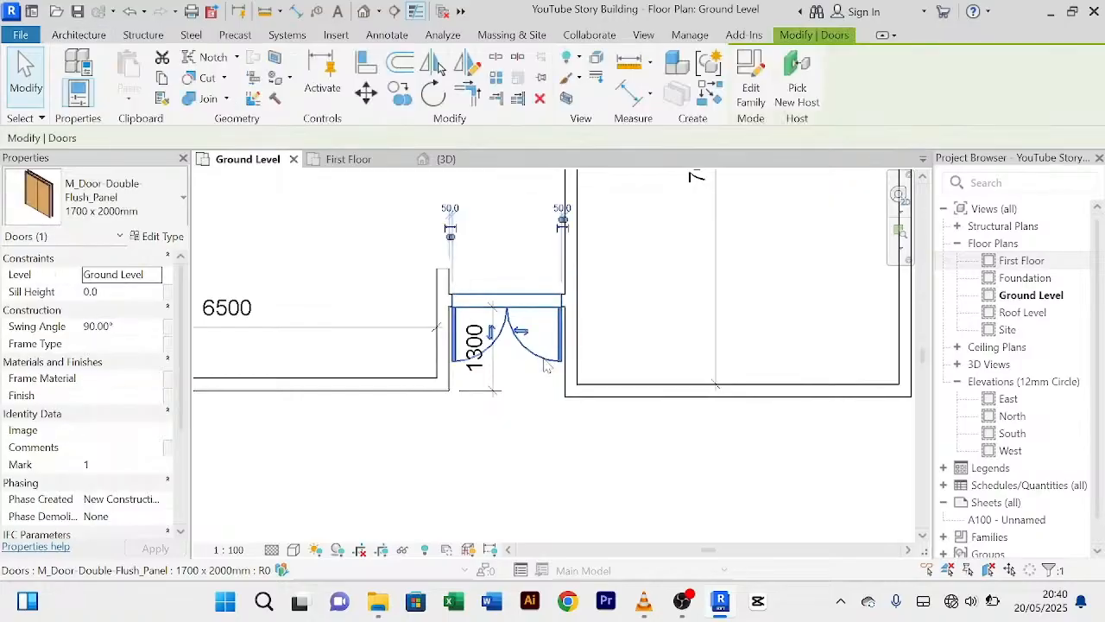
click(470, 164)
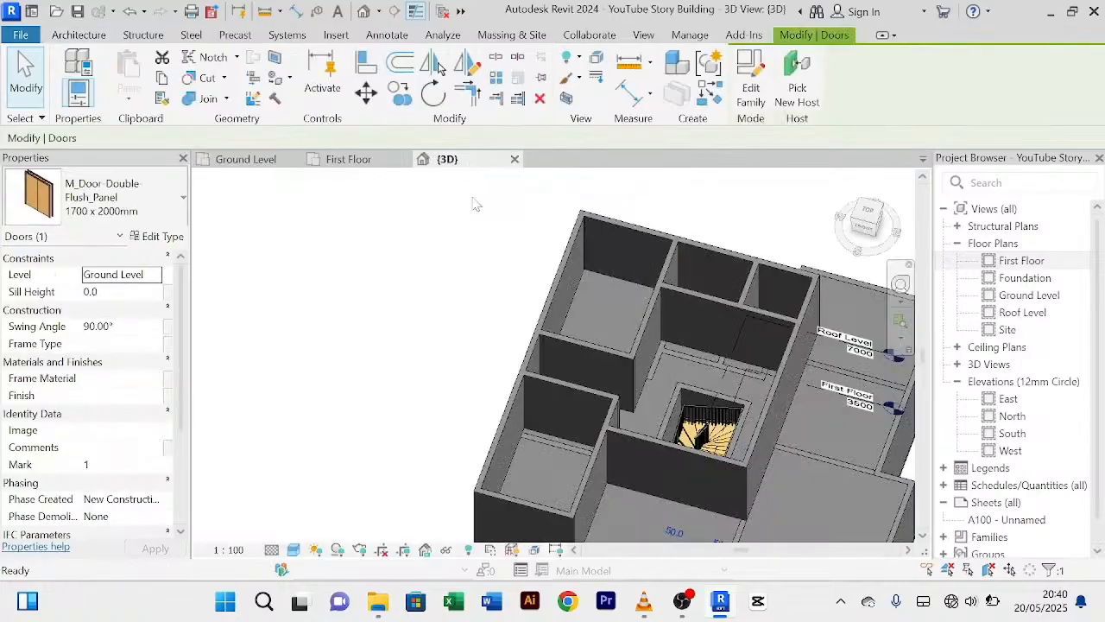
scroll(535, 339, down, 3)
shift+middle_drag(511, 346, 518, 363)
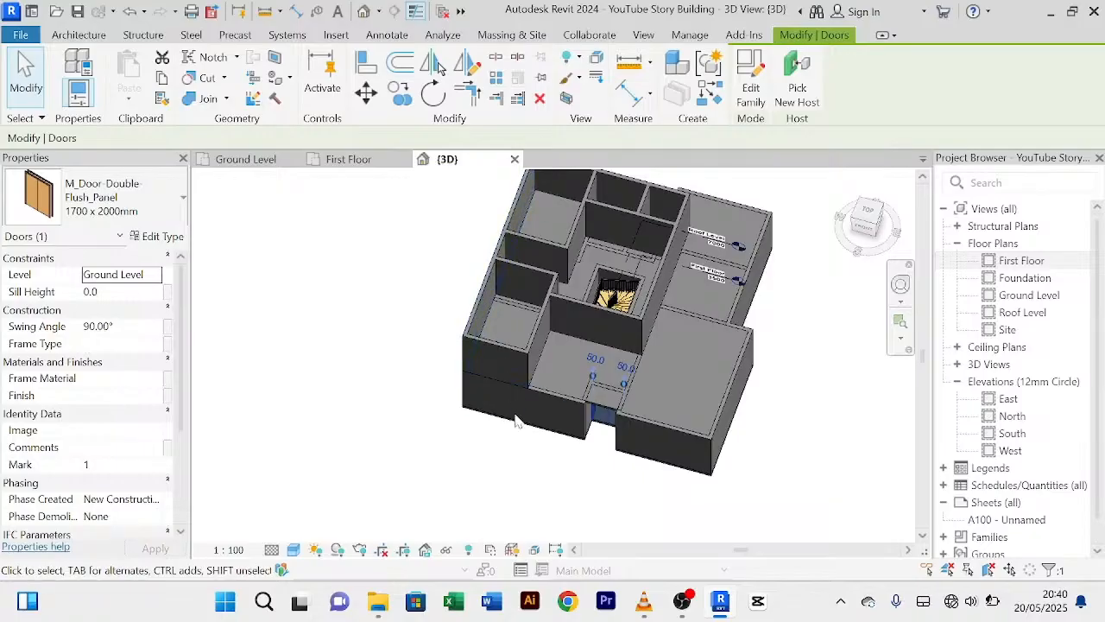
shift+middle_drag(539, 432, 599, 409)
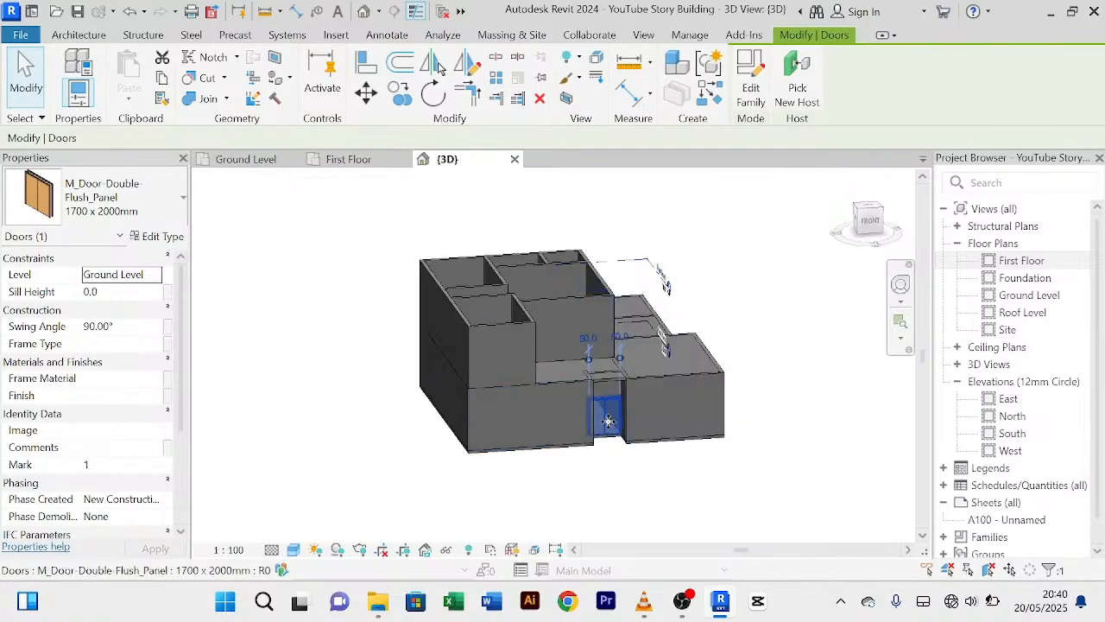
scroll(613, 432, up, 5)
shift+middle_drag(627, 464, 592, 495)
click(614, 513)
scroll(614, 513, up, 1)
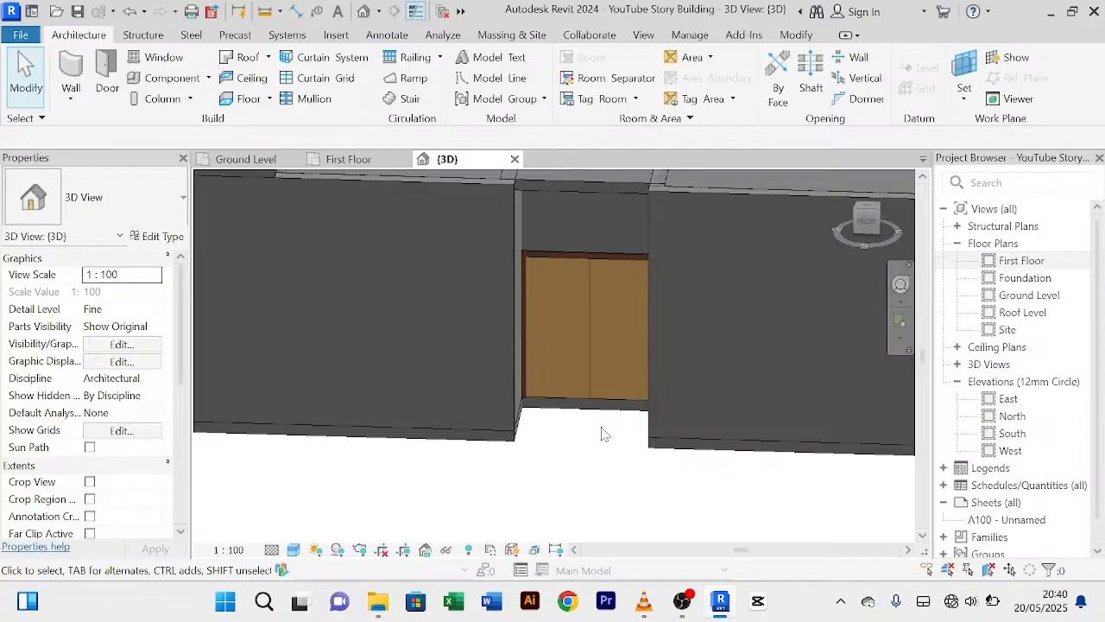
scroll(567, 311, up, 2)
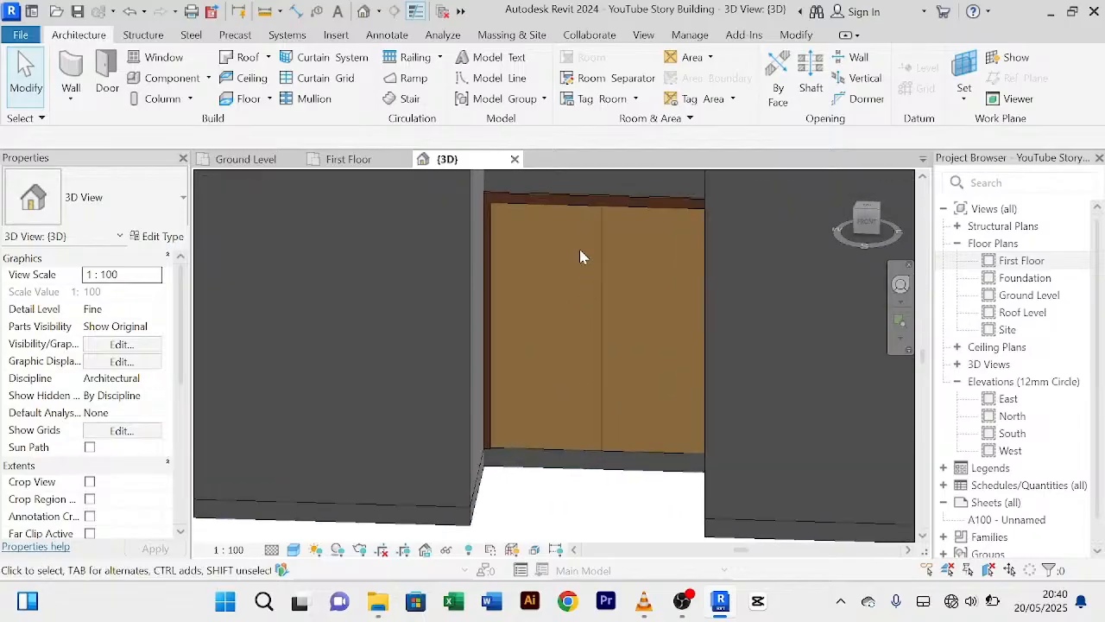
scroll(583, 259, down, 2)
scroll(585, 430, down, 2)
middle_drag(593, 435, 606, 440)
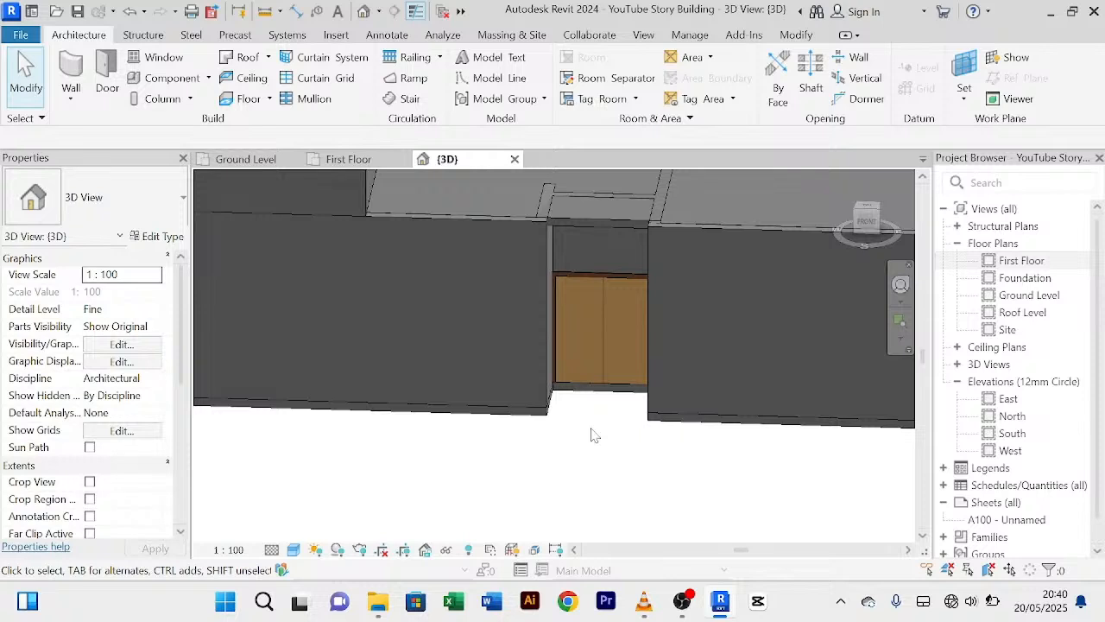
scroll(586, 442, down, 4)
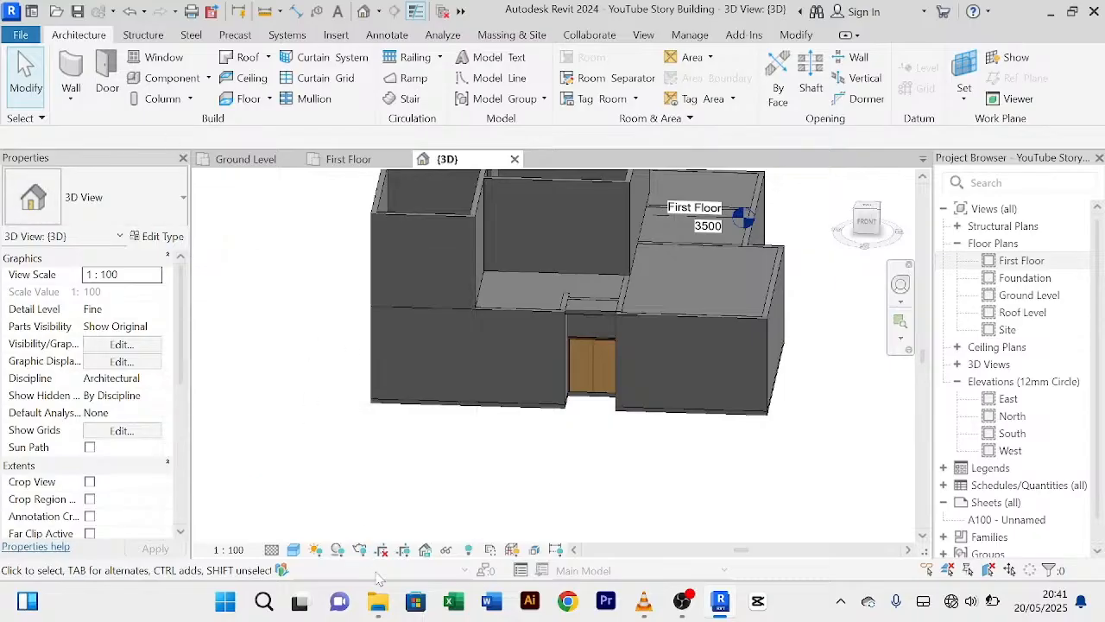
Step: Open the 1 Story Building Project file from the Designs folder on drive D and locate its double entrance door
mouse_move(379, 607)
click(396, 537)
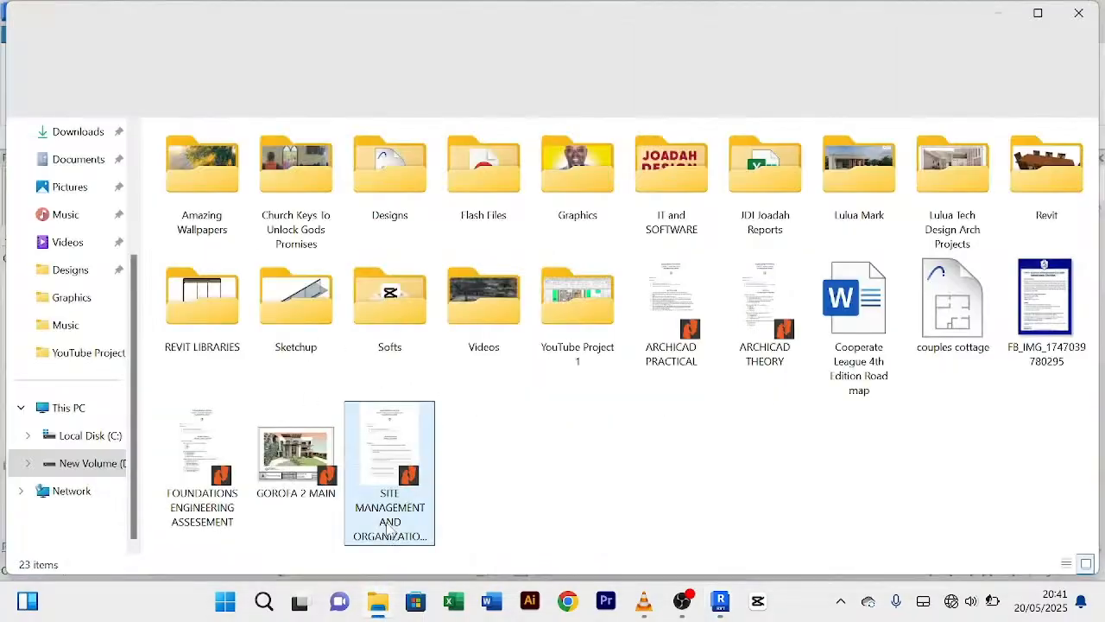
click(473, 331)
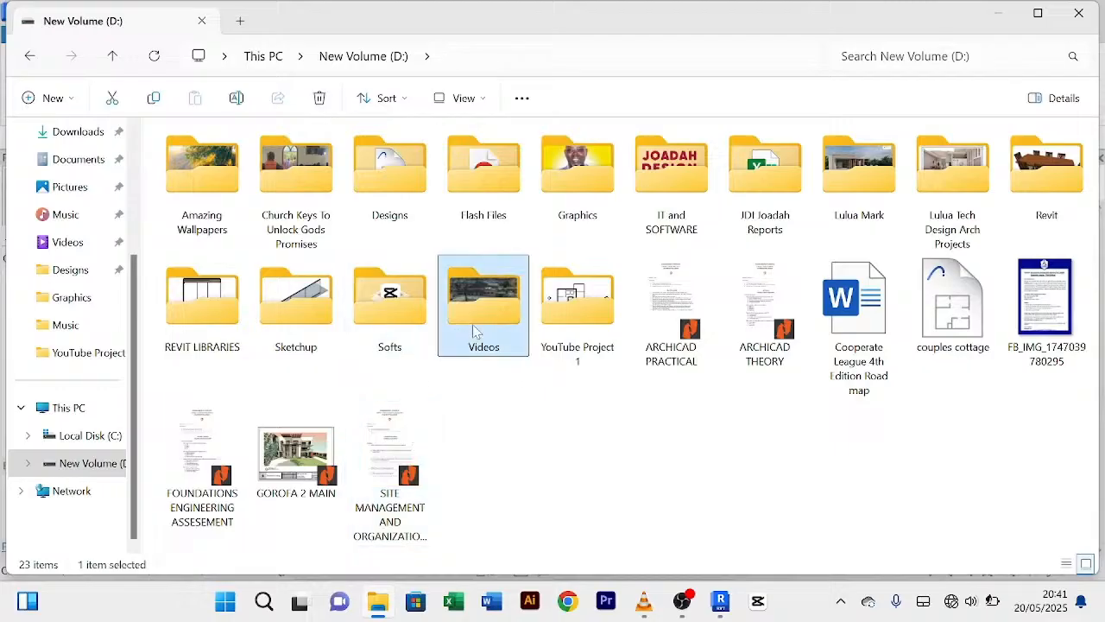
key(r)
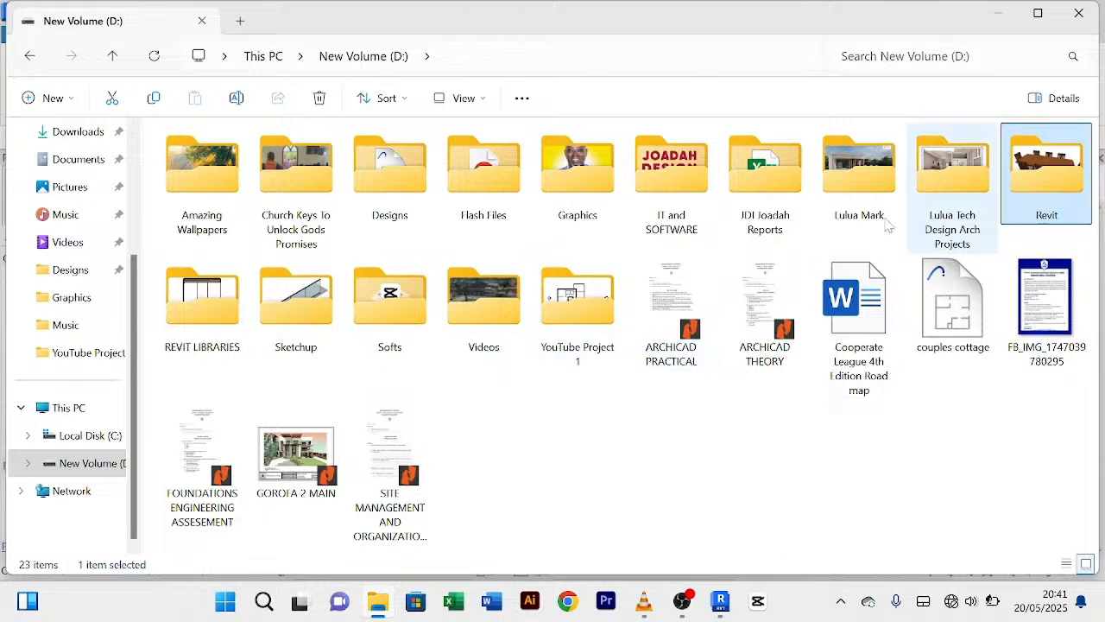
double_click(414, 196)
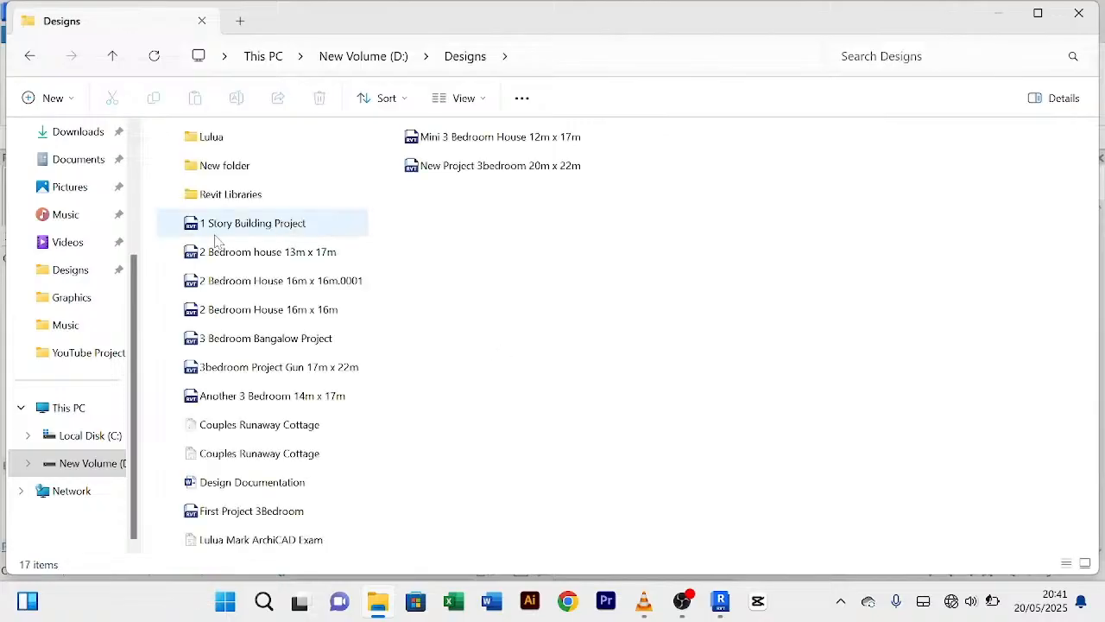
double_click(230, 226)
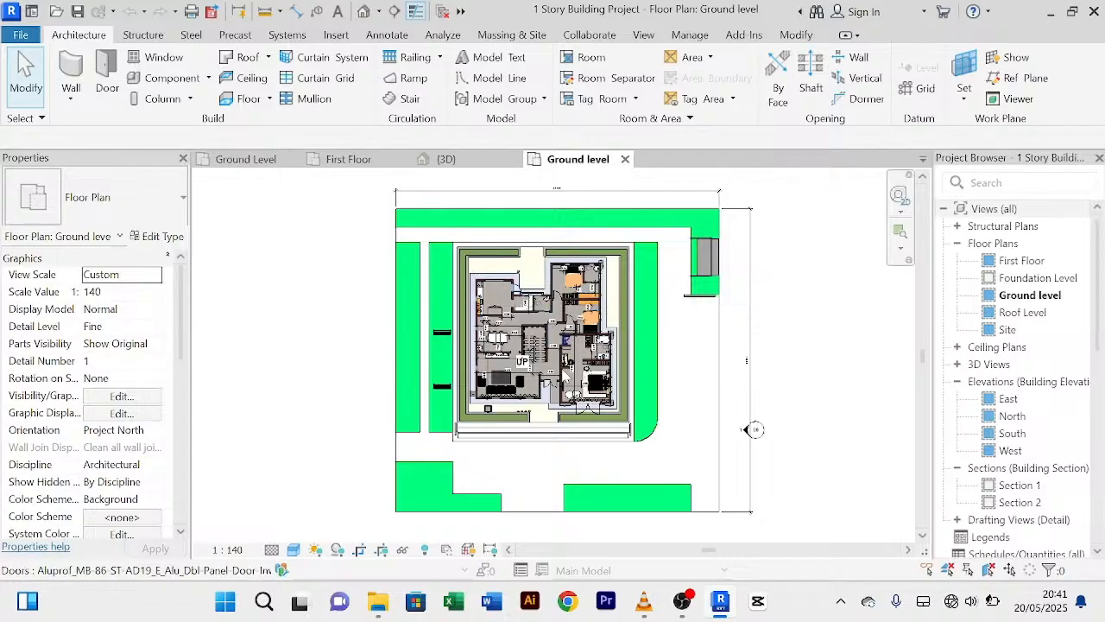
scroll(535, 389, up, 5)
scroll(462, 396, up, 4)
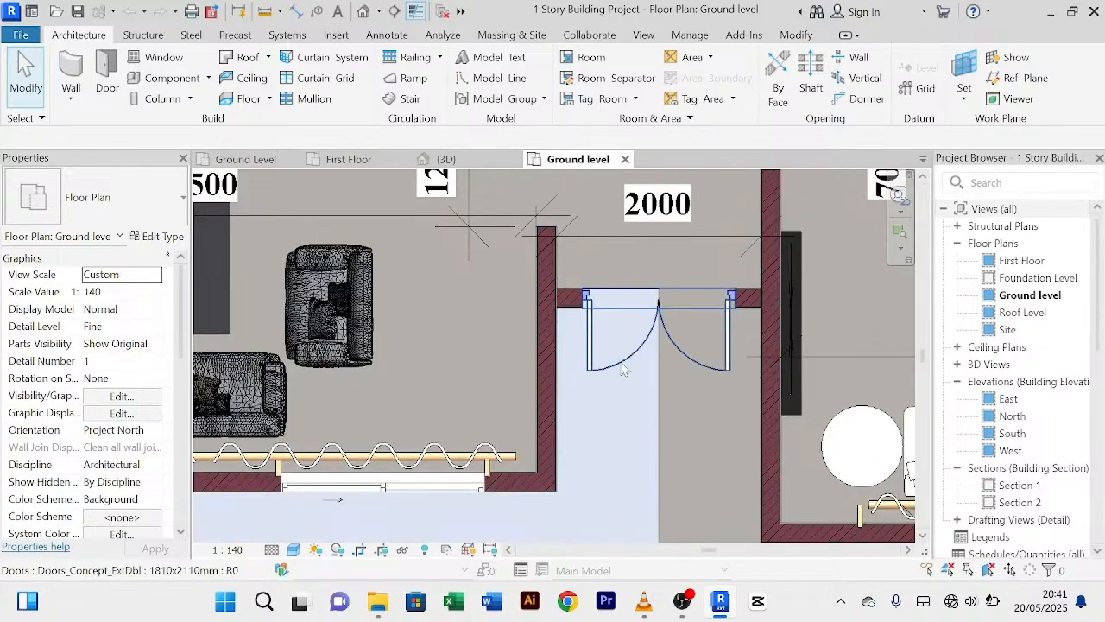
scroll(639, 367, down, 2)
middle_drag(649, 372, 601, 406)
scroll(601, 406, up, 2)
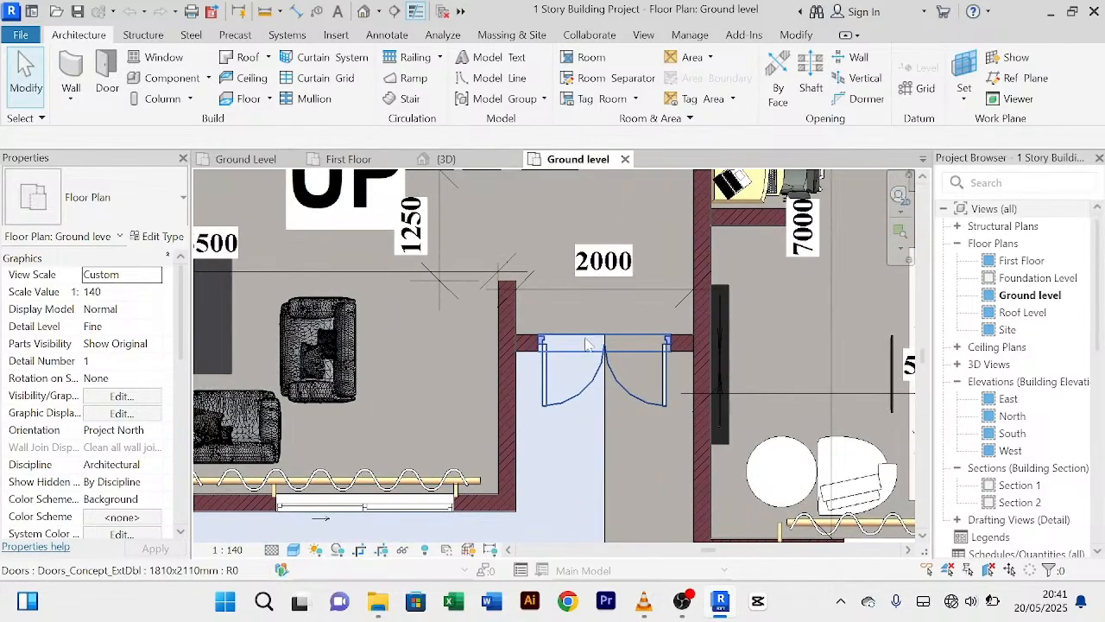
Step: Delete the 1700 x 2000mm double door from the entrance recess in the YouTube Story Building Ground Level plan
click(246, 159)
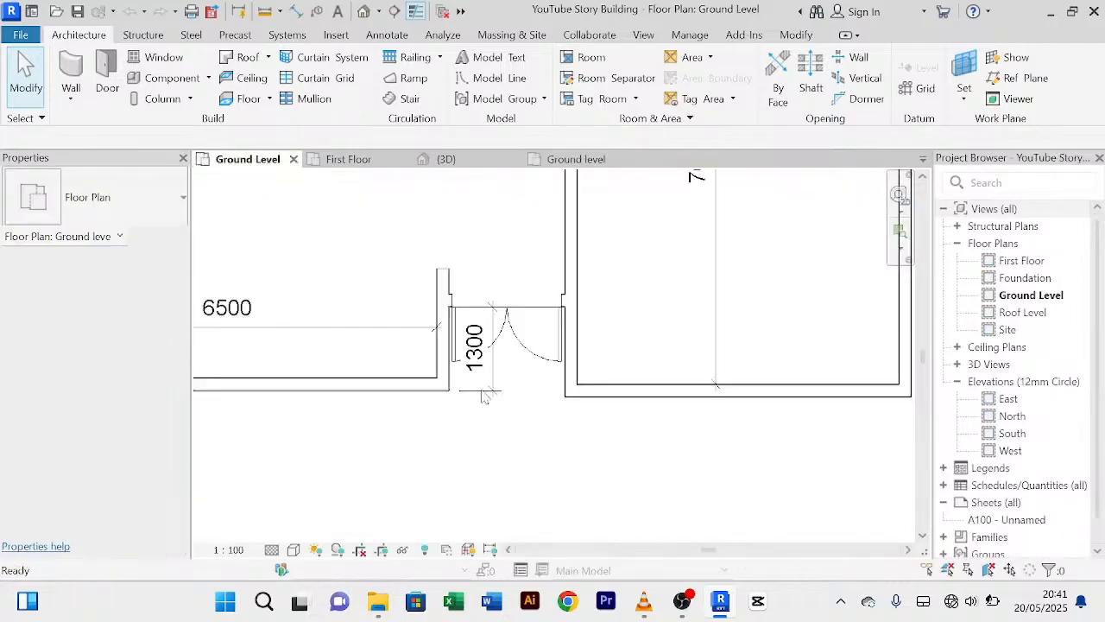
click(541, 355)
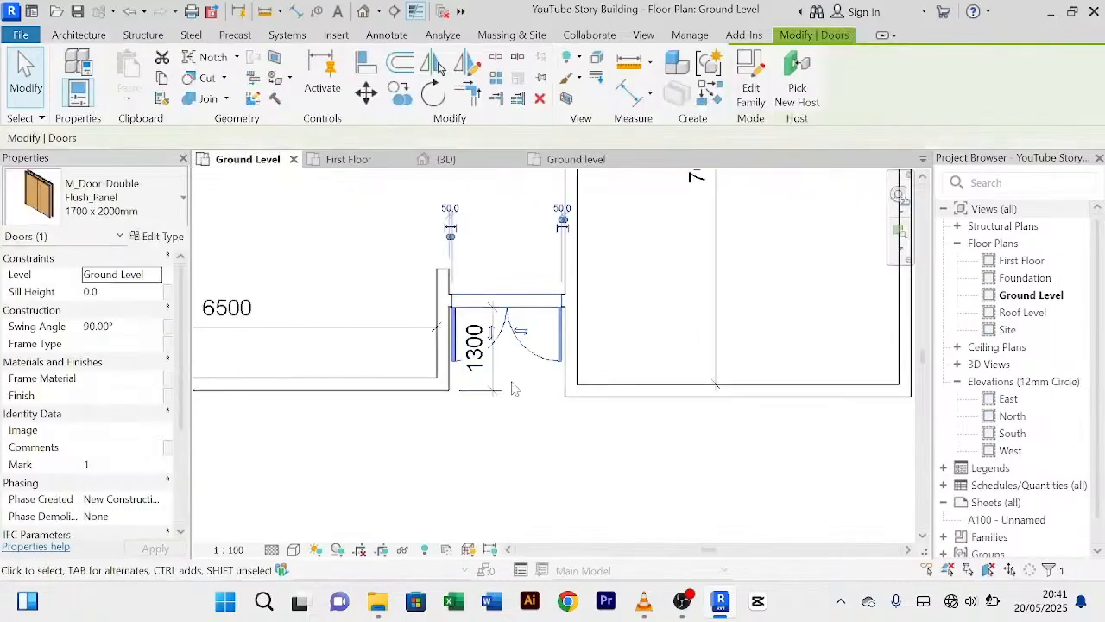
key(Delete)
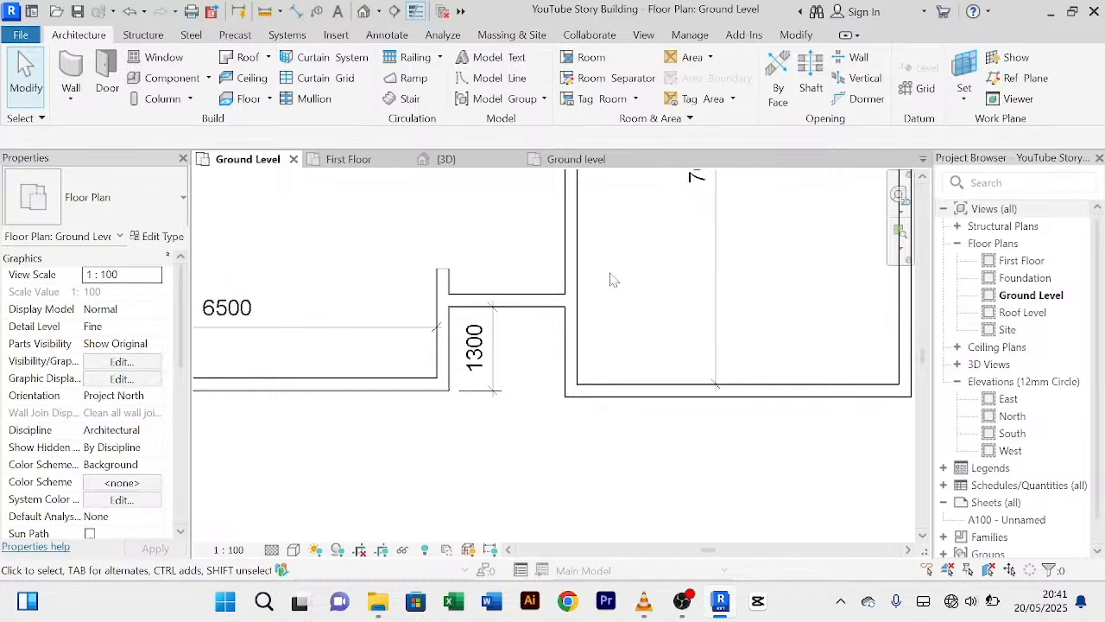
Step: Copy the Doors_Concept_ExtDbl 1810x2110mm entrance door from the 1 Story Building Project's ground level plan to the clipboard
click(573, 159)
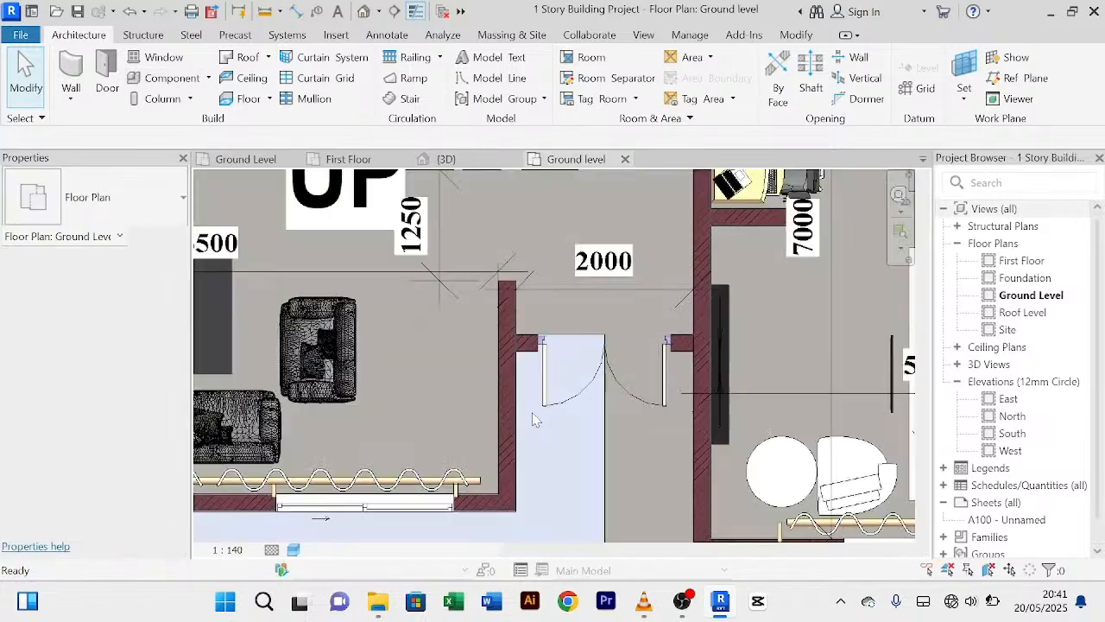
scroll(581, 423, up, 2)
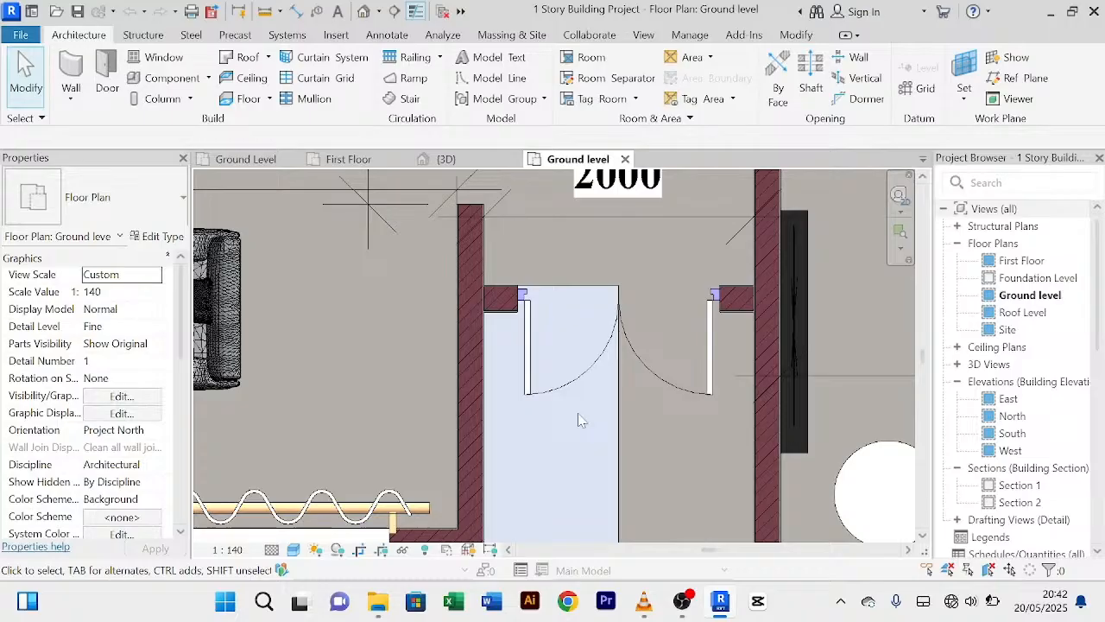
click(691, 392)
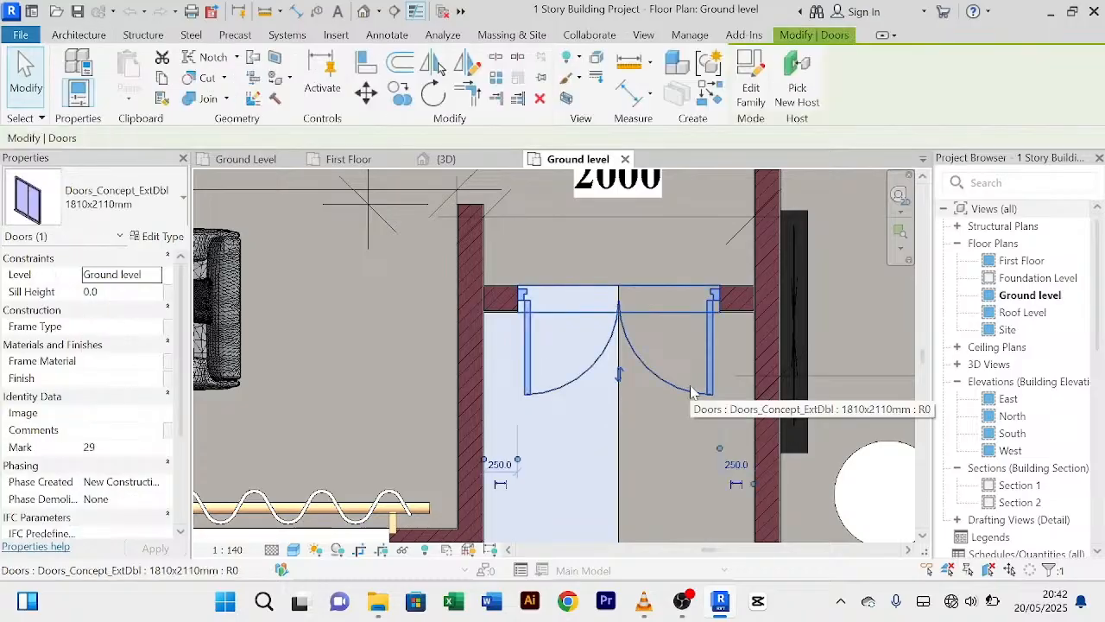
click(164, 79)
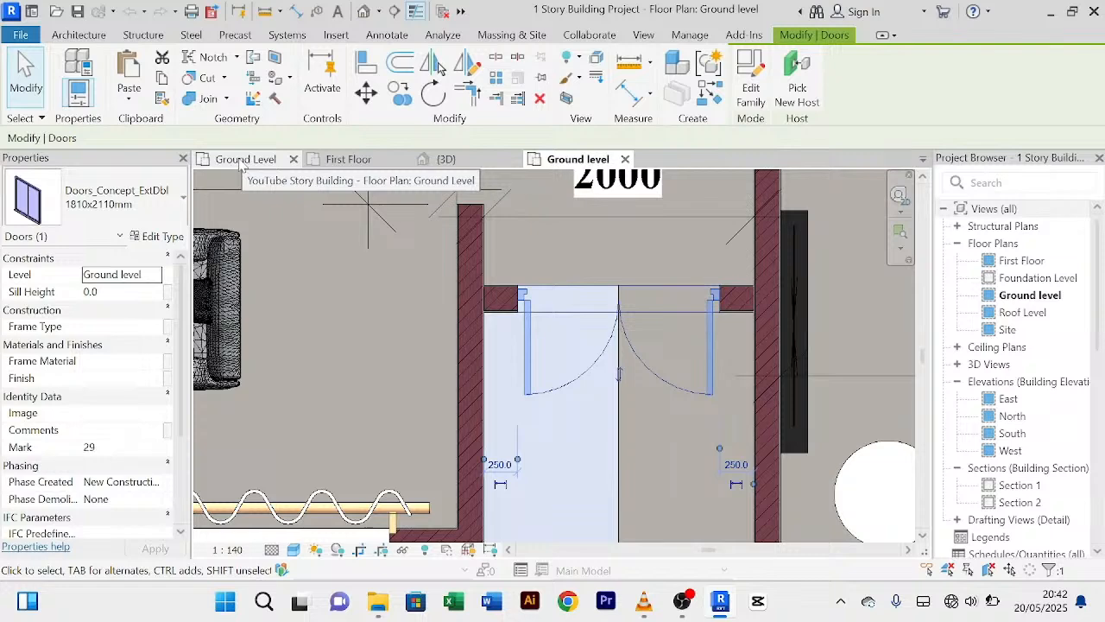
Step: Paste the copied 1810x2110mm double door into the YouTube Story Building's Ground Level plan, centred in the short entrance recess wall, accepting the duplicate types
click(241, 164)
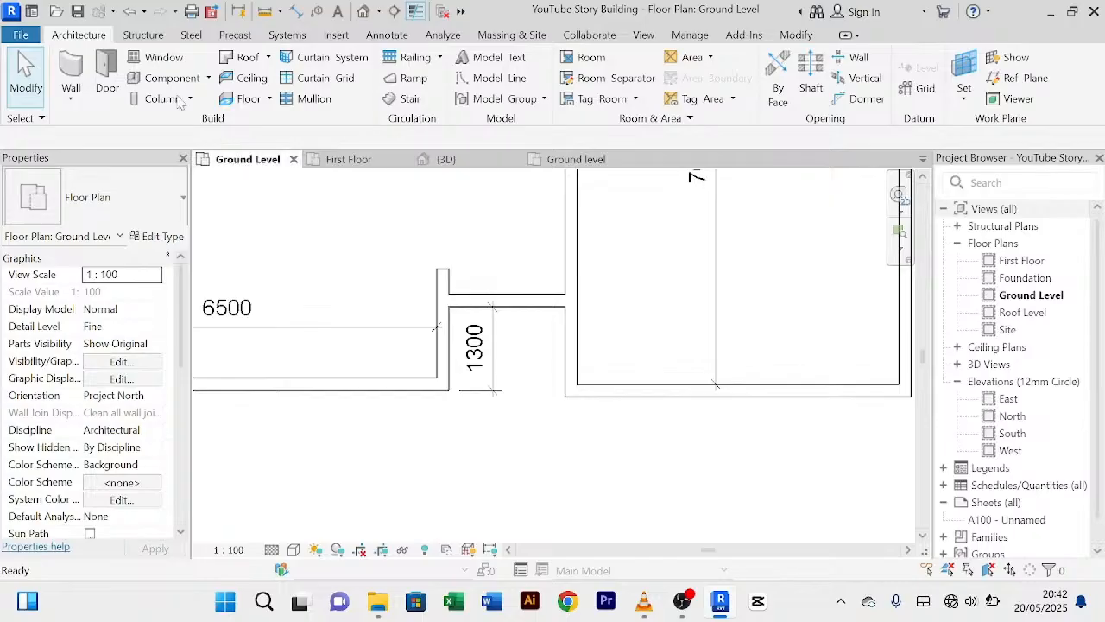
click(107, 76)
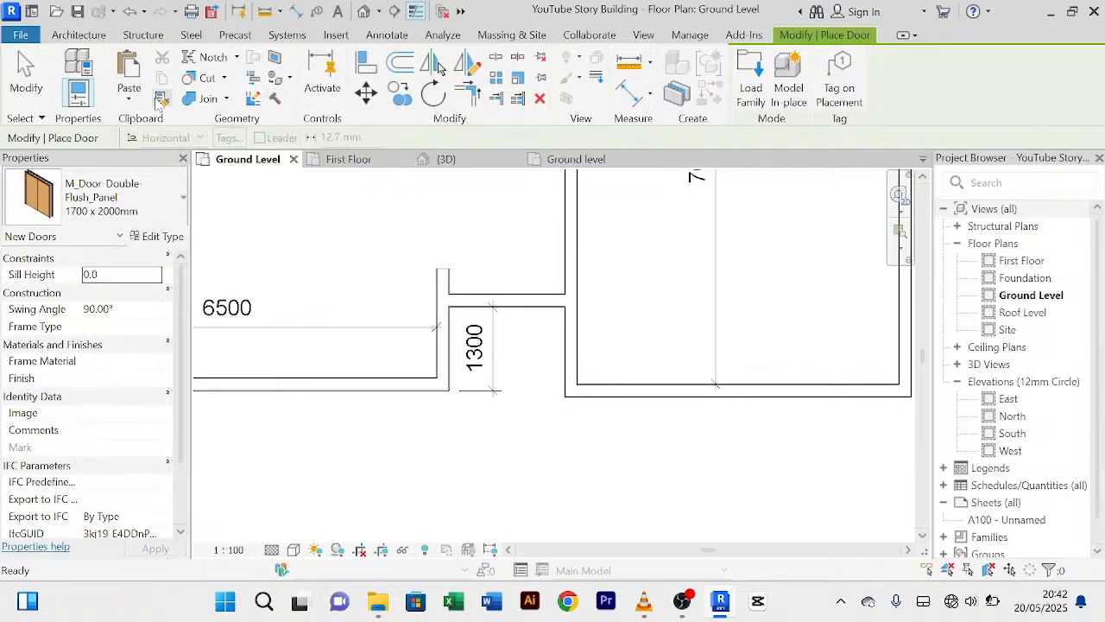
click(131, 76)
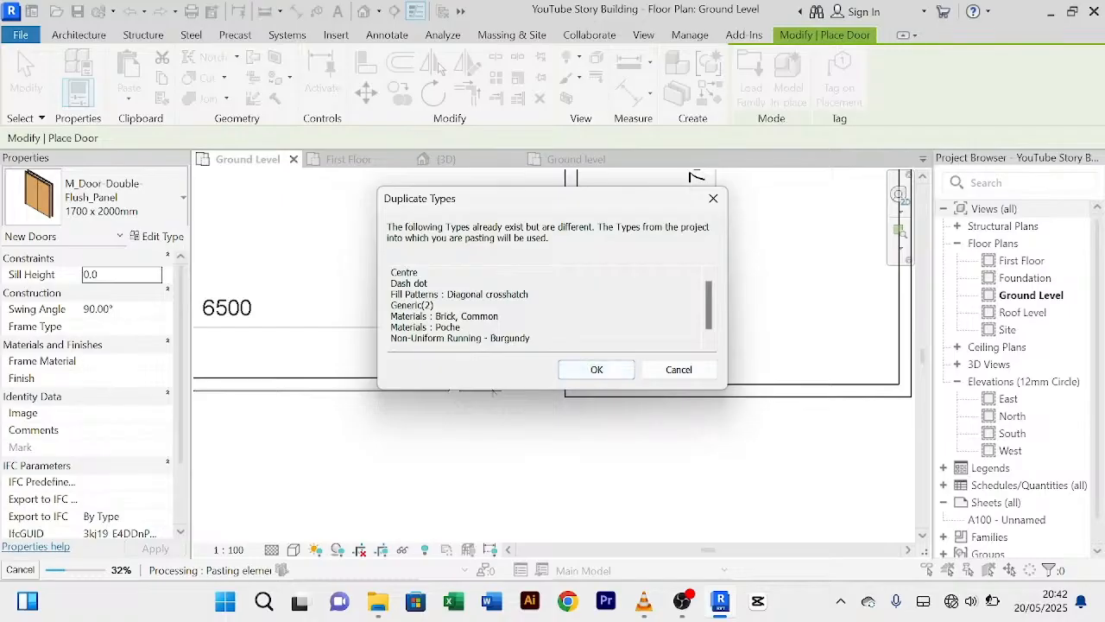
click(581, 374)
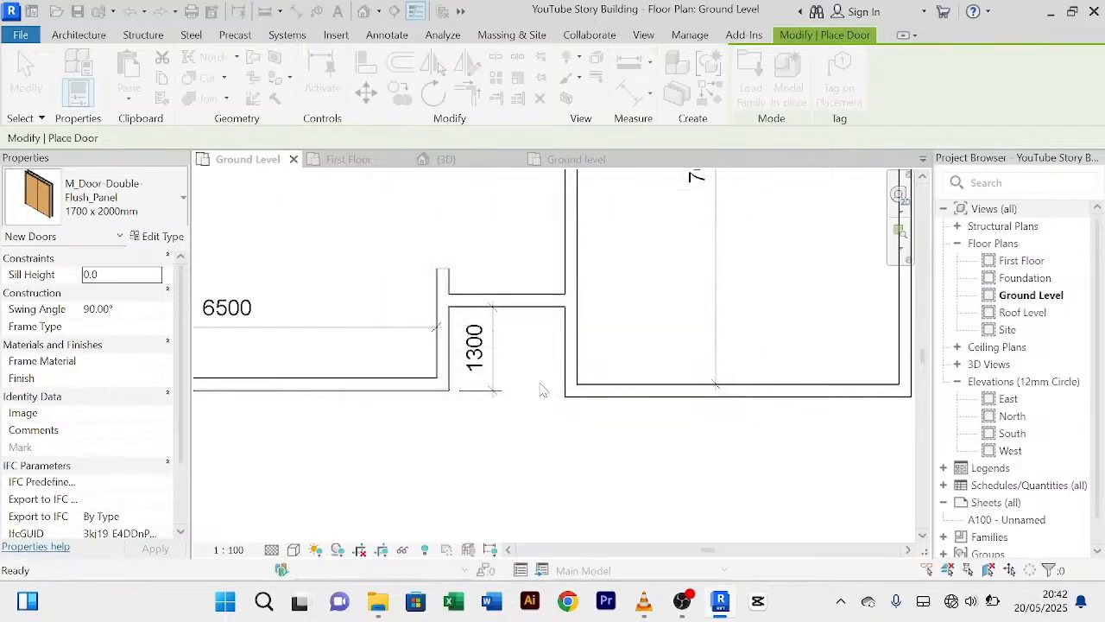
scroll(500, 312, up, 2)
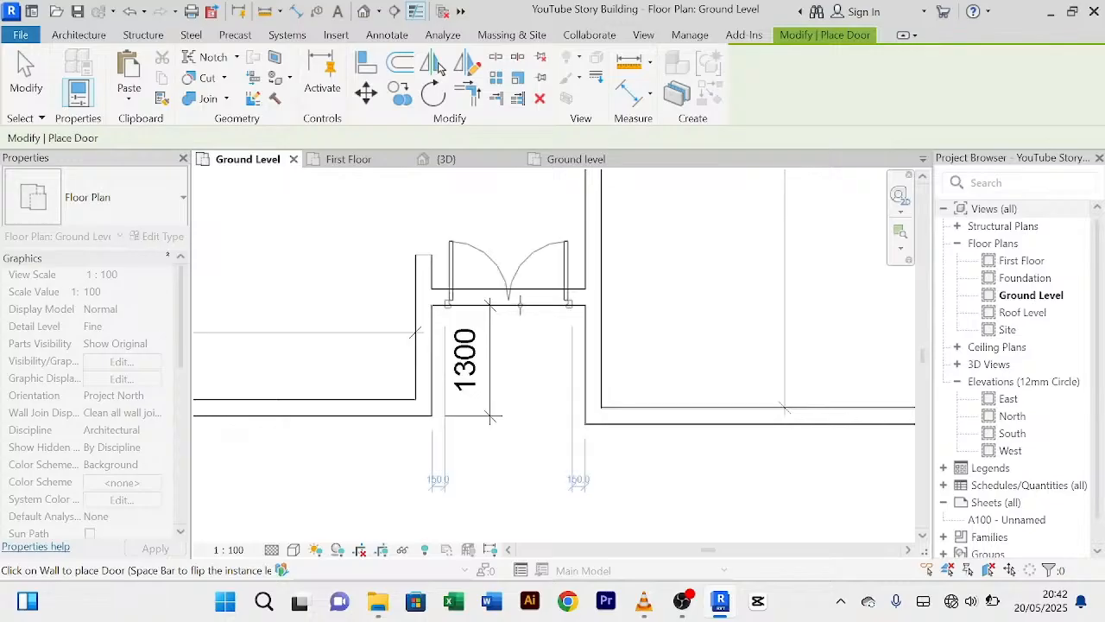
click(516, 309)
right_click(676, 302)
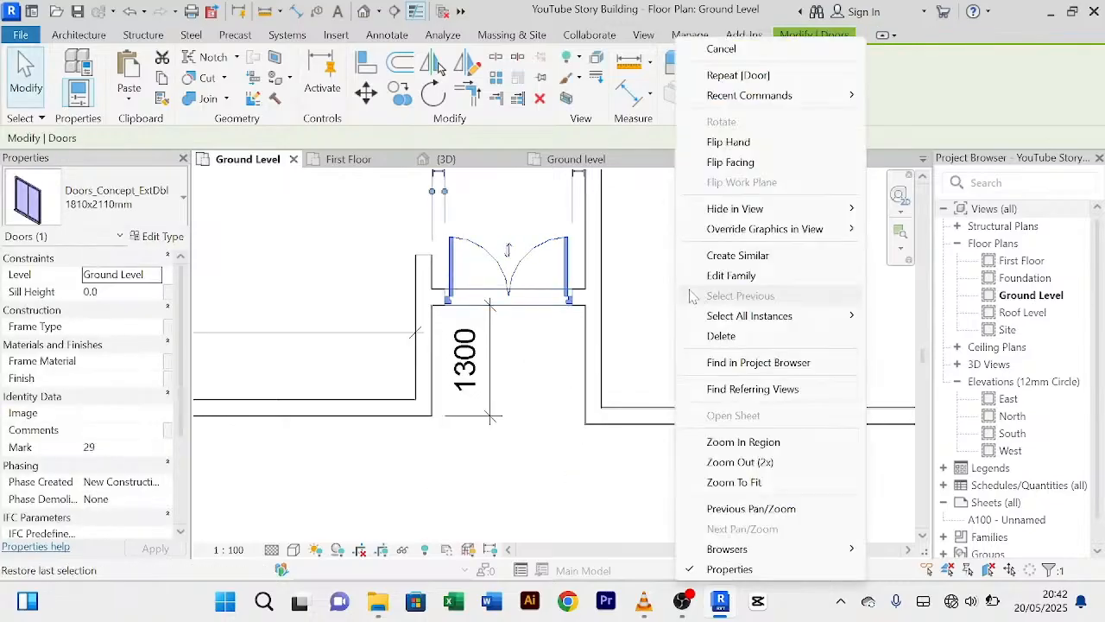
click(721, 49)
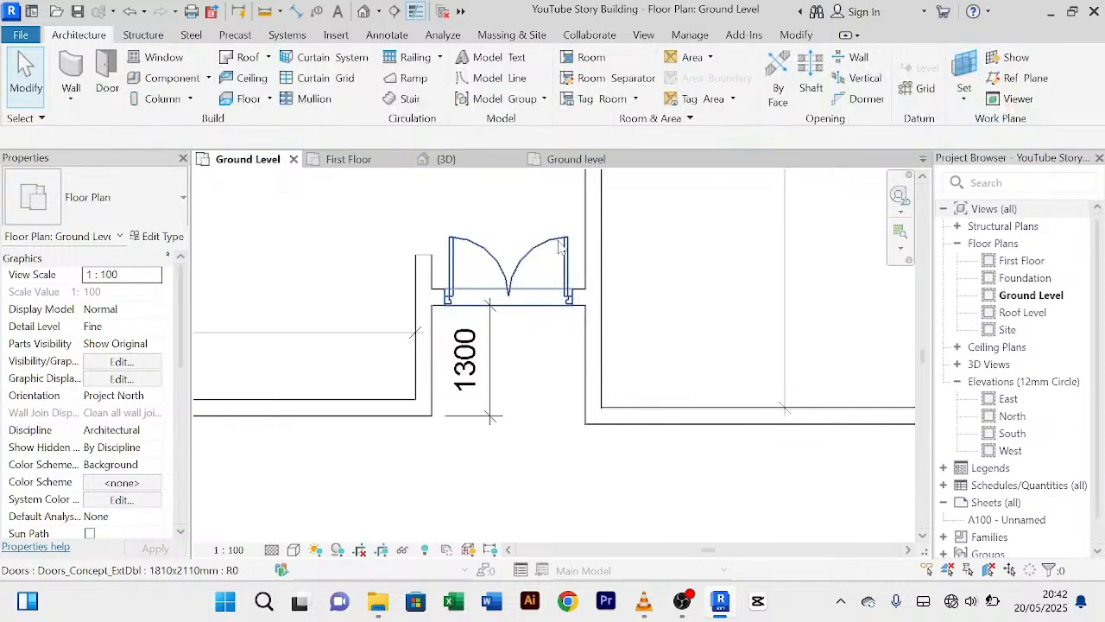
Step: Flip the facing of the pasted entrance door so its leaves swing outward into the recess
click(561, 248)
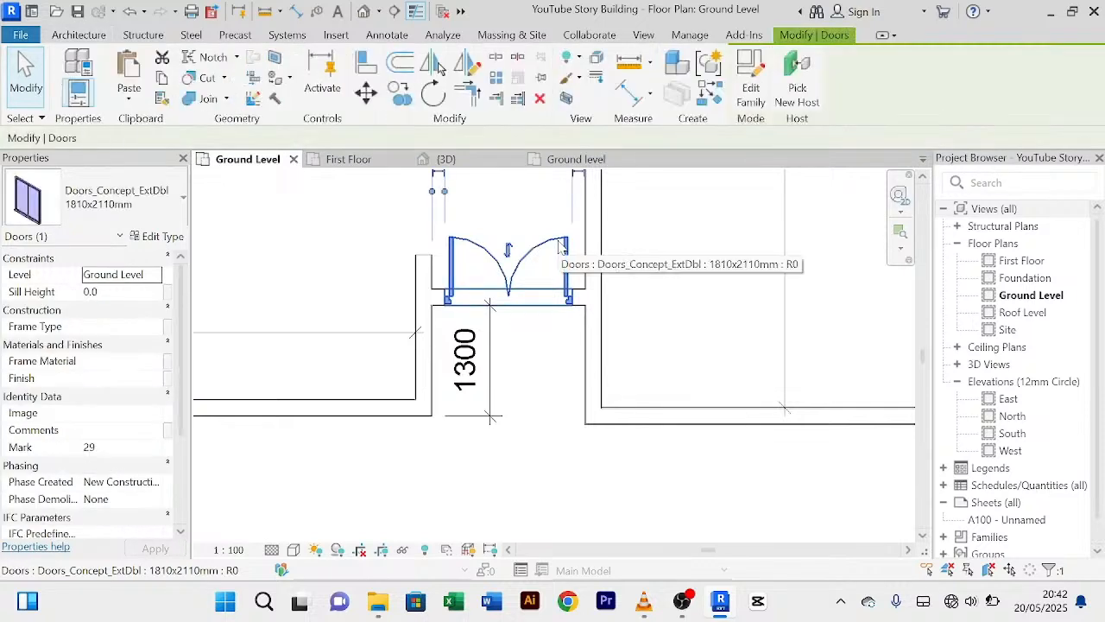
click(508, 250)
click(539, 417)
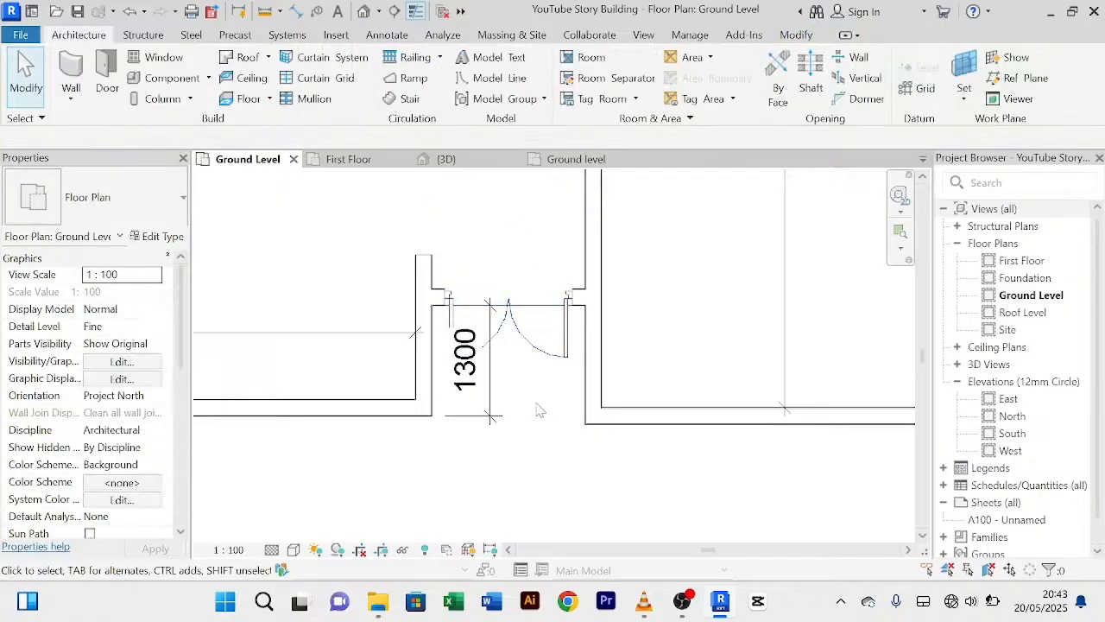
Step: Delete the 1300 dimension that crosses the entrance door
scroll(527, 410, up, 3)
click(482, 438)
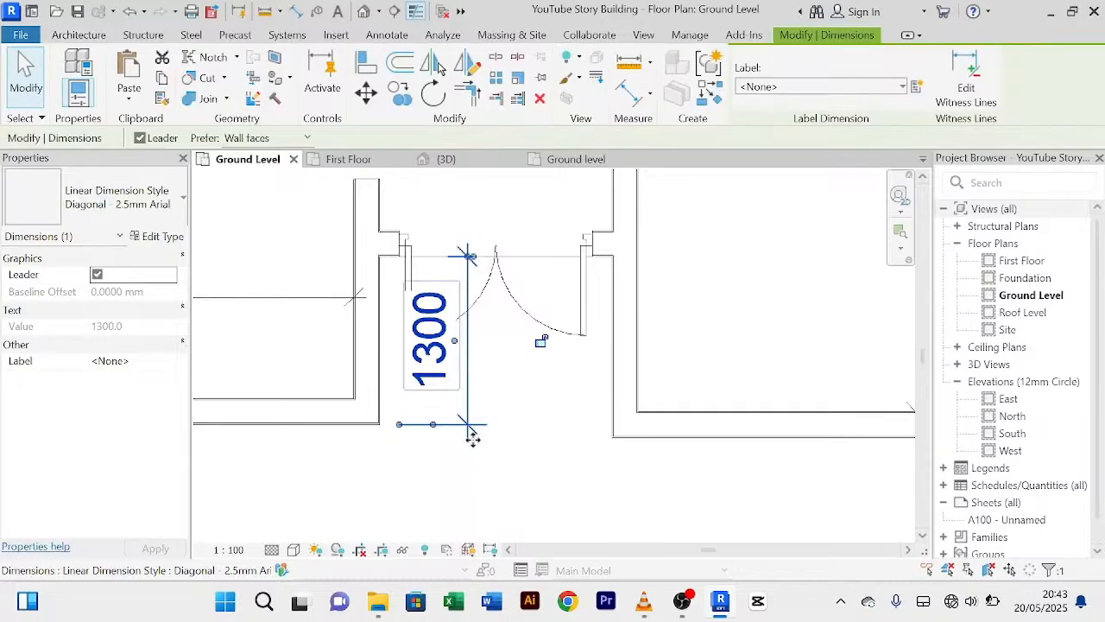
key(Delete)
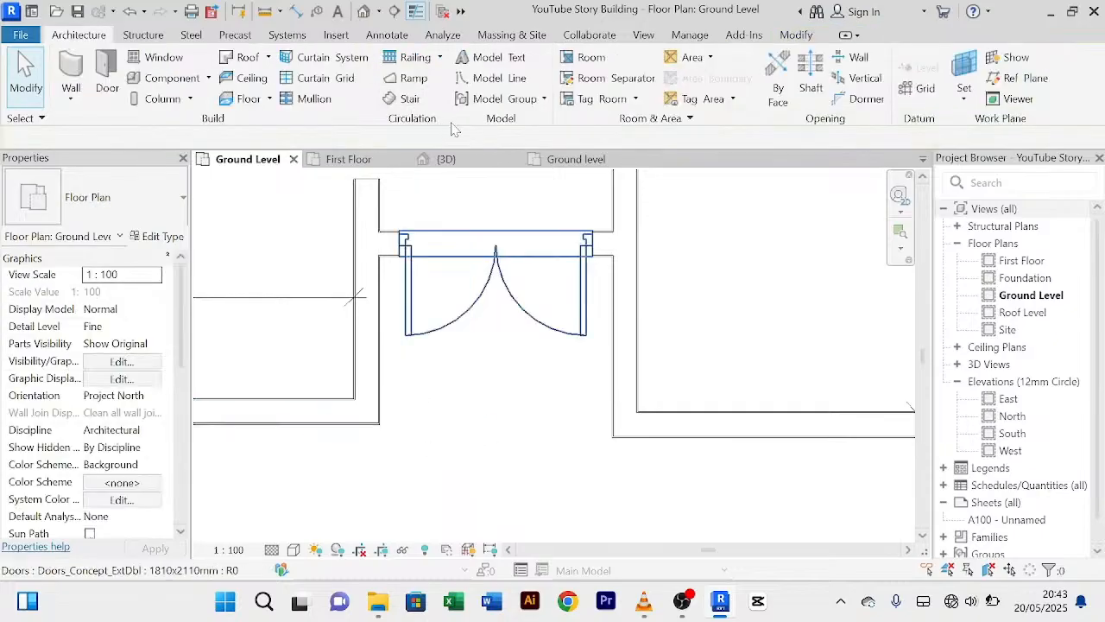
Step: Examine the new glazed double entrance door in the 3D view, up close and from the front of the whole building
scroll(546, 388, down, 2)
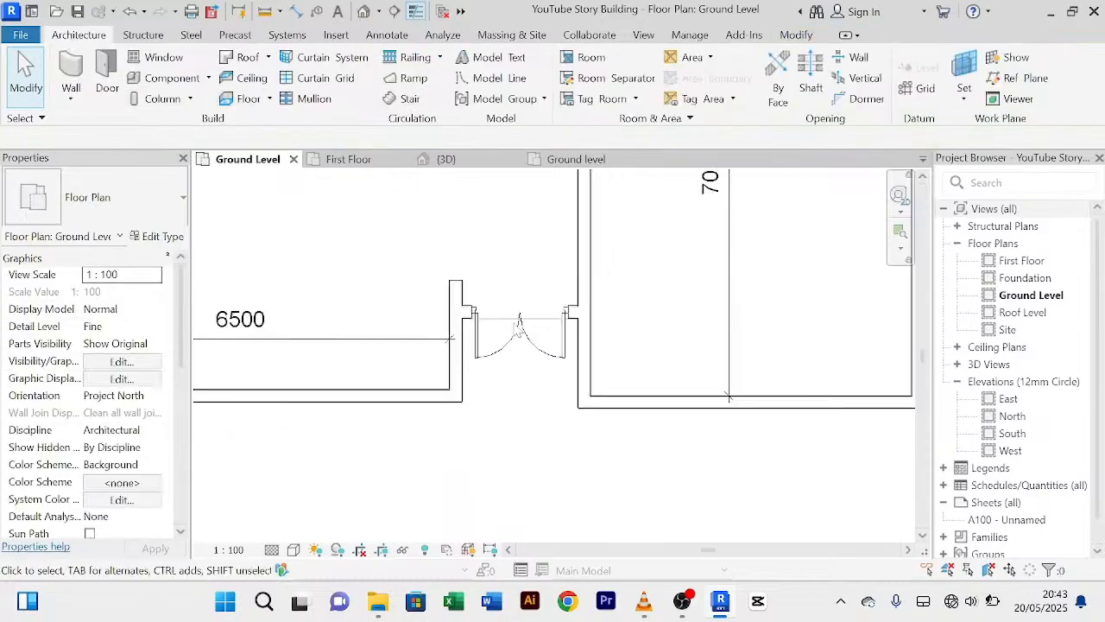
click(449, 161)
scroll(646, 437, up, 3)
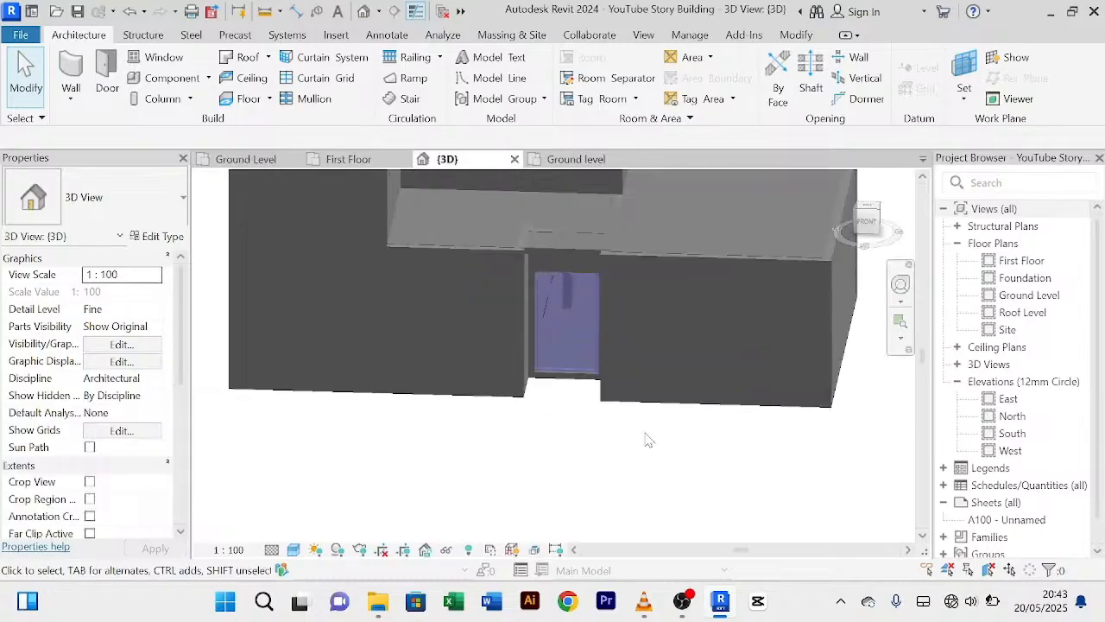
shift+middle_drag(592, 451, 575, 328)
scroll(571, 327, up, 4)
scroll(571, 326, down, 4)
shift+middle_drag(564, 458, 563, 491)
scroll(562, 483, up, 3)
scroll(561, 477, down, 4)
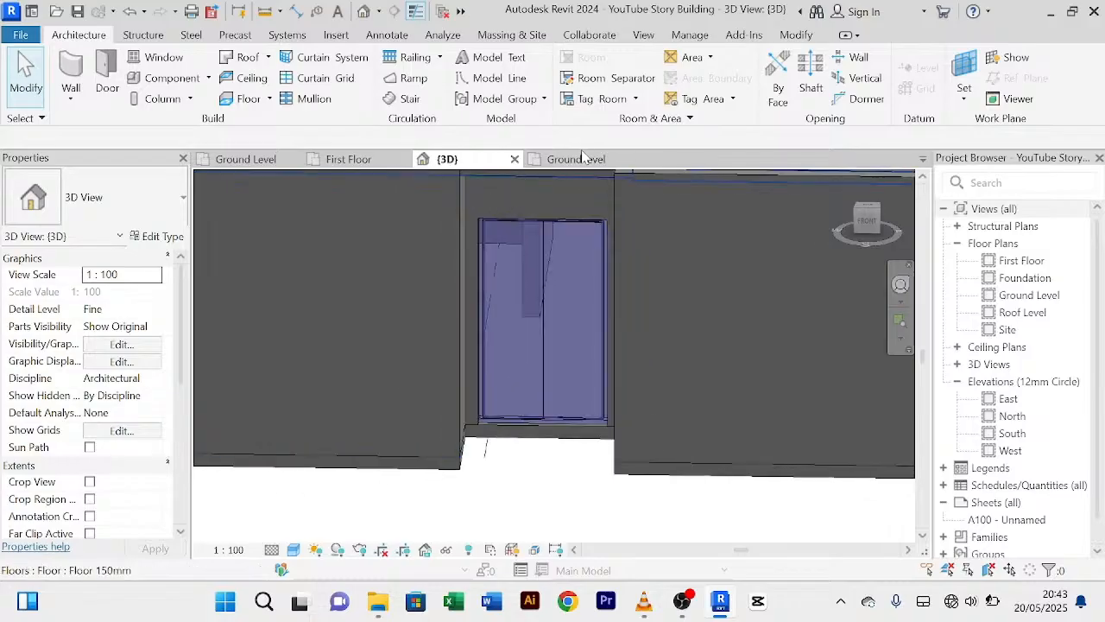
scroll(575, 242, down, 5)
middle_drag(536, 430, 520, 491)
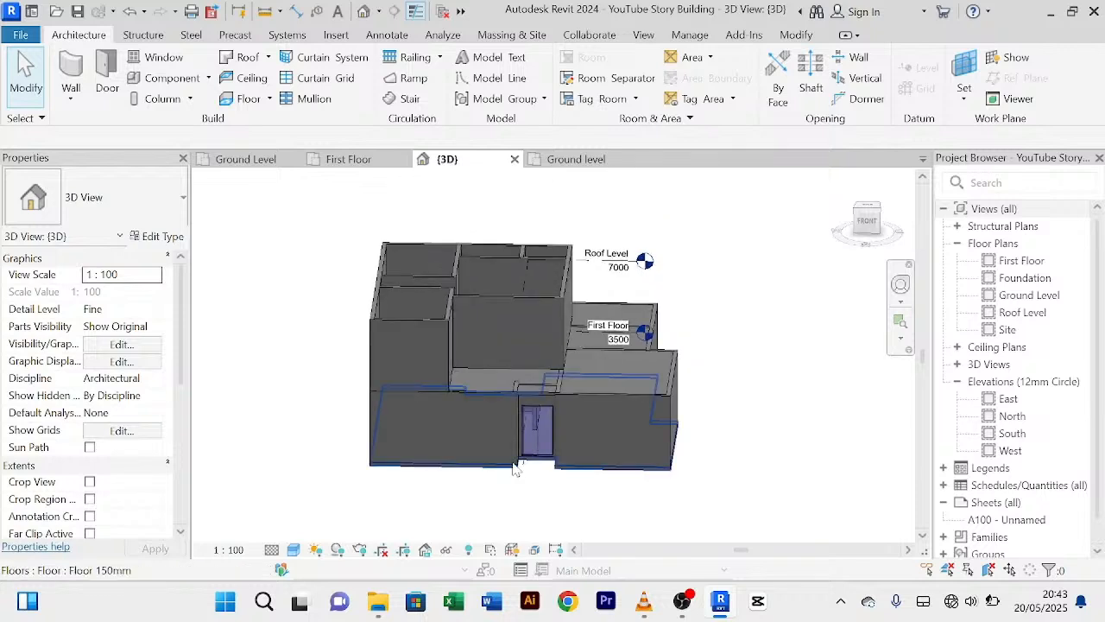
scroll(519, 449, up, 2)
scroll(533, 444, down, 4)
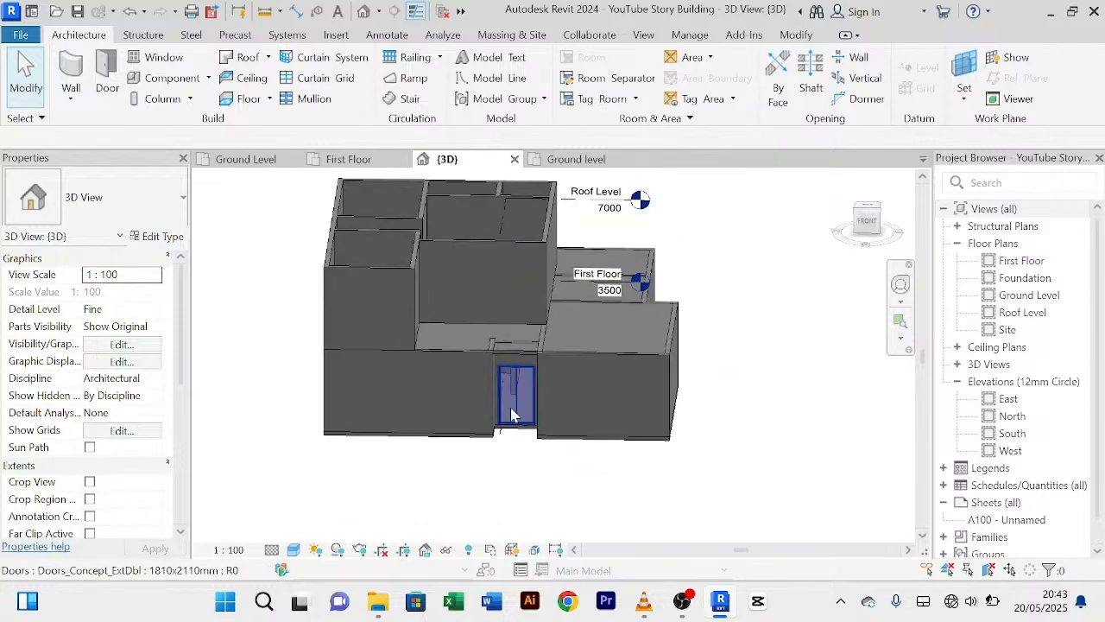
scroll(512, 406, up, 5)
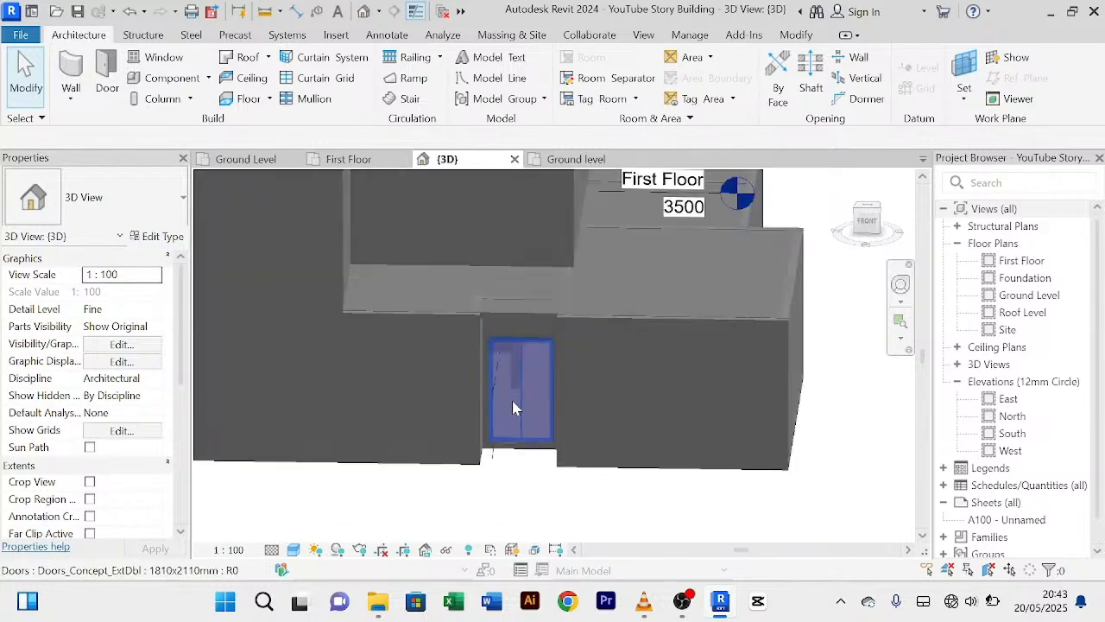
scroll(514, 399, down, 2)
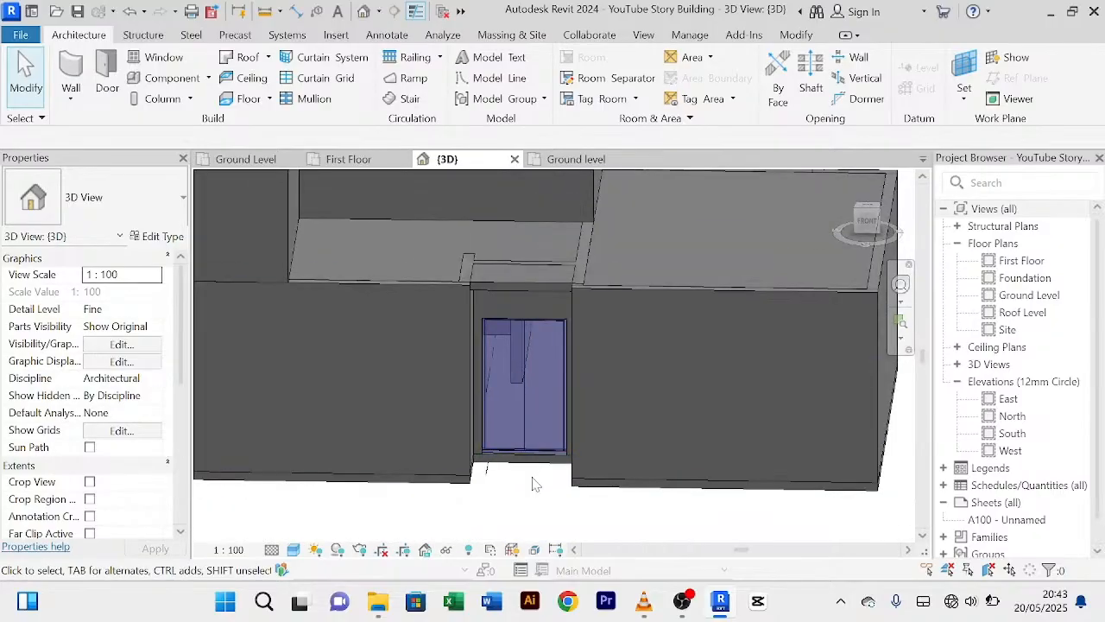
Step: Examine the YouTube Story Building's Ground Level plan, from the entrance up through the stair area to the upper-left rooms
click(246, 159)
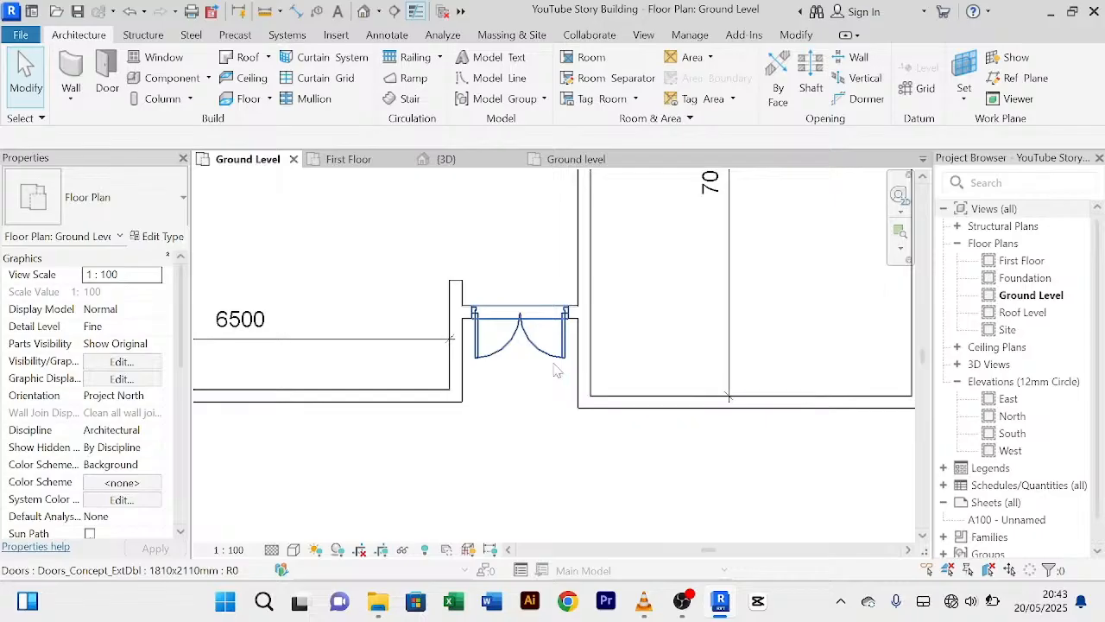
scroll(534, 414, down, 3)
scroll(516, 302, down, 2)
middle_drag(517, 302, 500, 349)
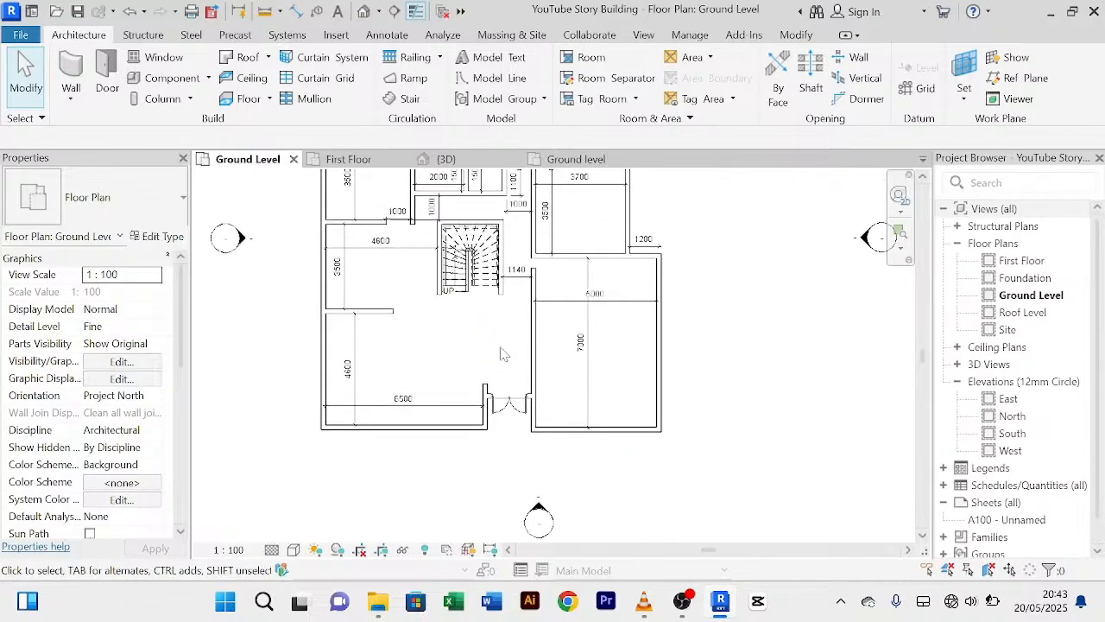
scroll(499, 345, up, 3)
scroll(500, 351, down, 2)
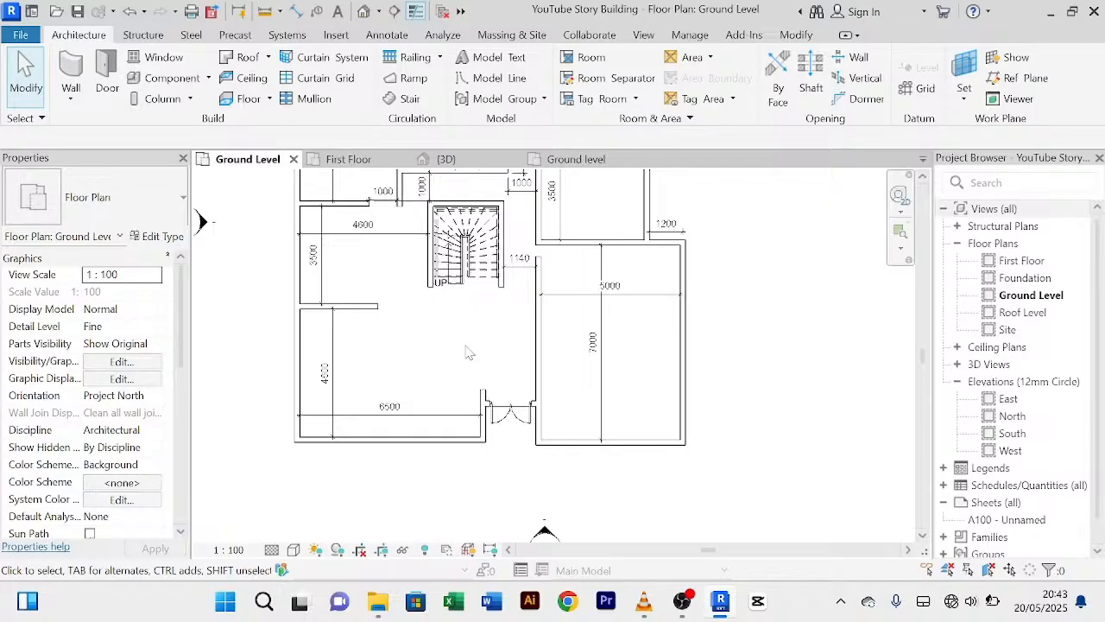
middle_drag(352, 357, 363, 441)
scroll(354, 312, up, 2)
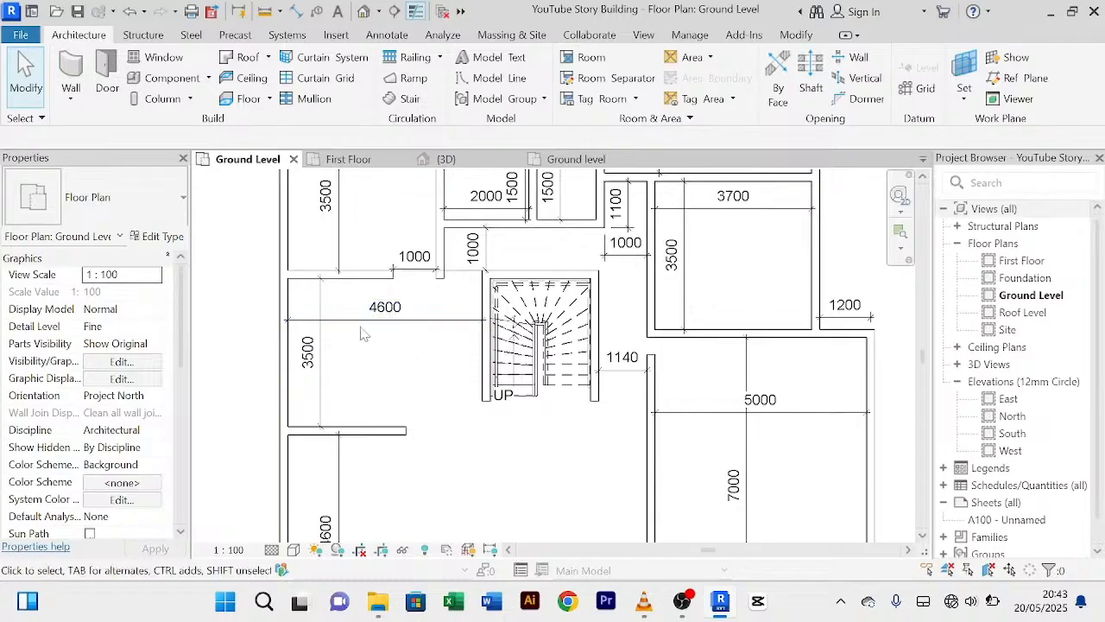
scroll(372, 322, down, 2)
middle_drag(374, 324, 375, 364)
scroll(372, 290, up, 2)
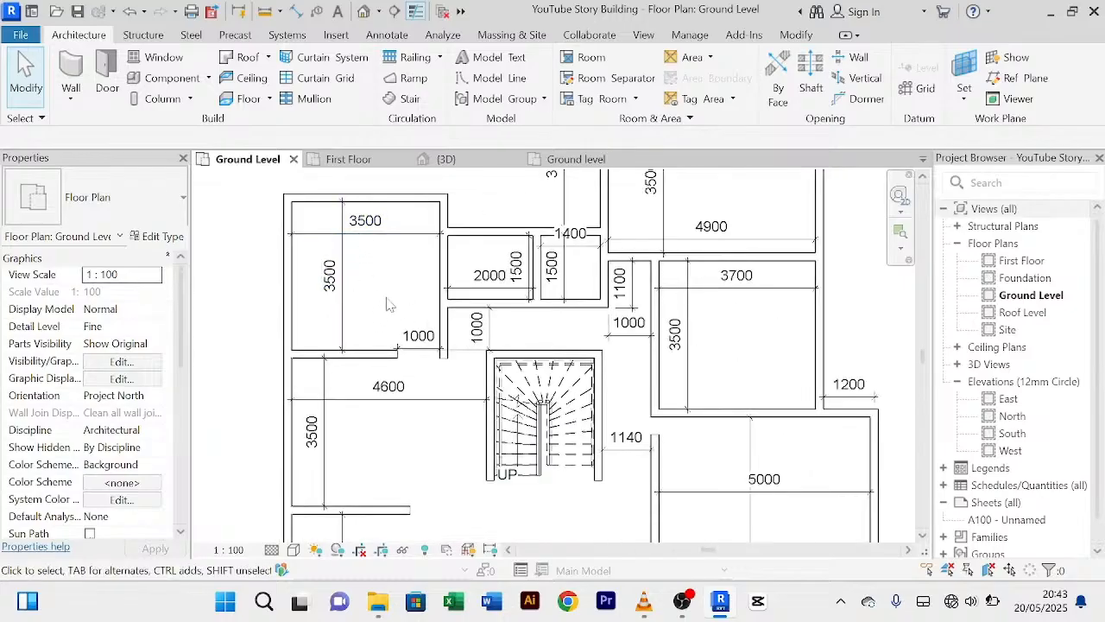
scroll(735, 278, down, 3)
middle_drag(749, 313, 721, 271)
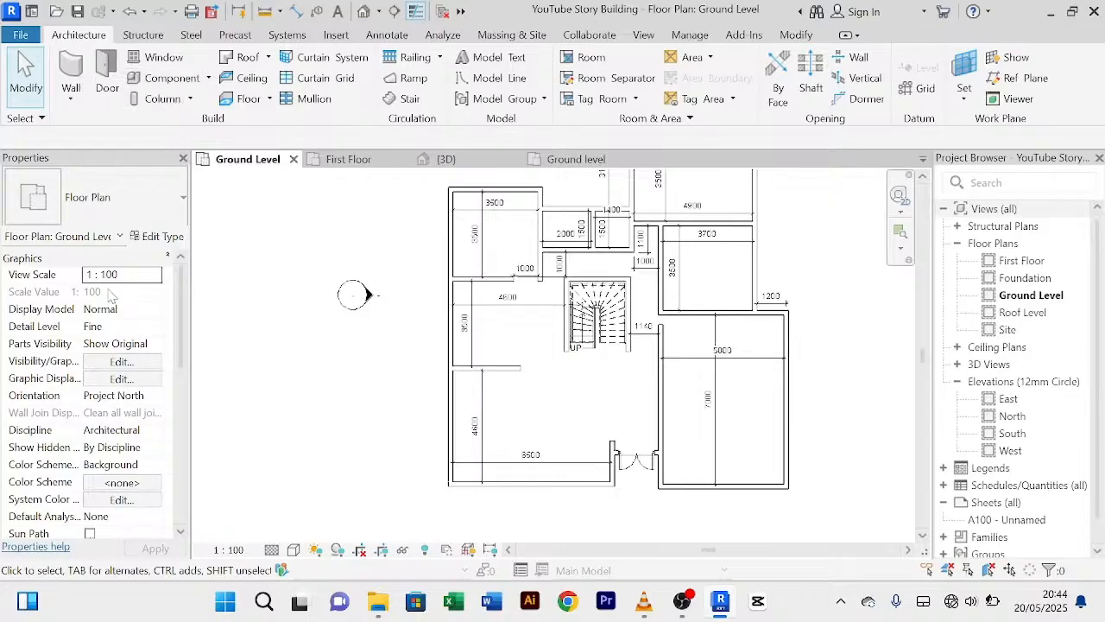
Step: Copy the M_Window Sliding-Double 1500 x 1200mm window behind the living room sofa in the 1 Story Building Project's Ground level plan
click(572, 166)
scroll(594, 337, down, 4)
scroll(487, 384, up, 5)
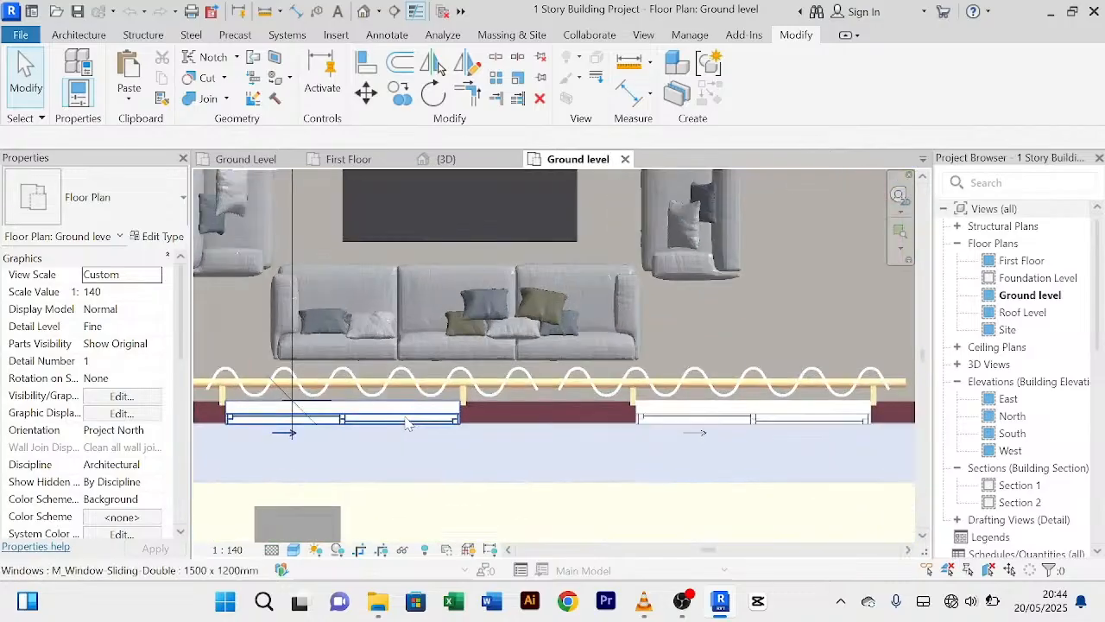
click(723, 421)
scroll(724, 417, down, 5)
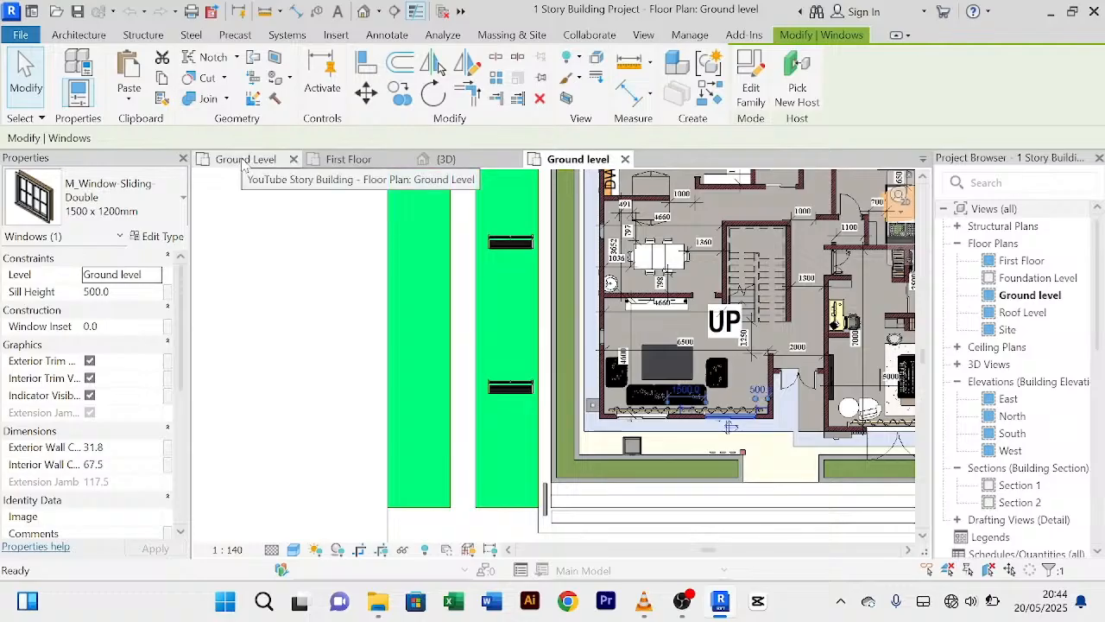
Step: Try to paste the copied sliding window into the west exterior wall of the YouTube Story Building's Ground Level living room
click(244, 163)
middle_drag(510, 353, 437, 347)
click(164, 62)
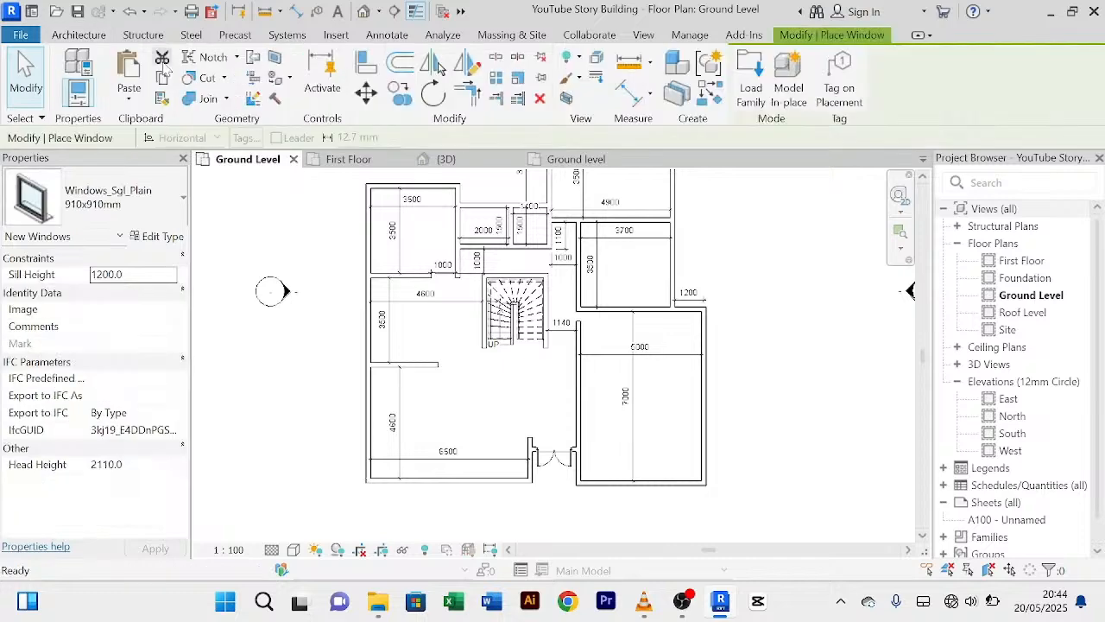
click(129, 71)
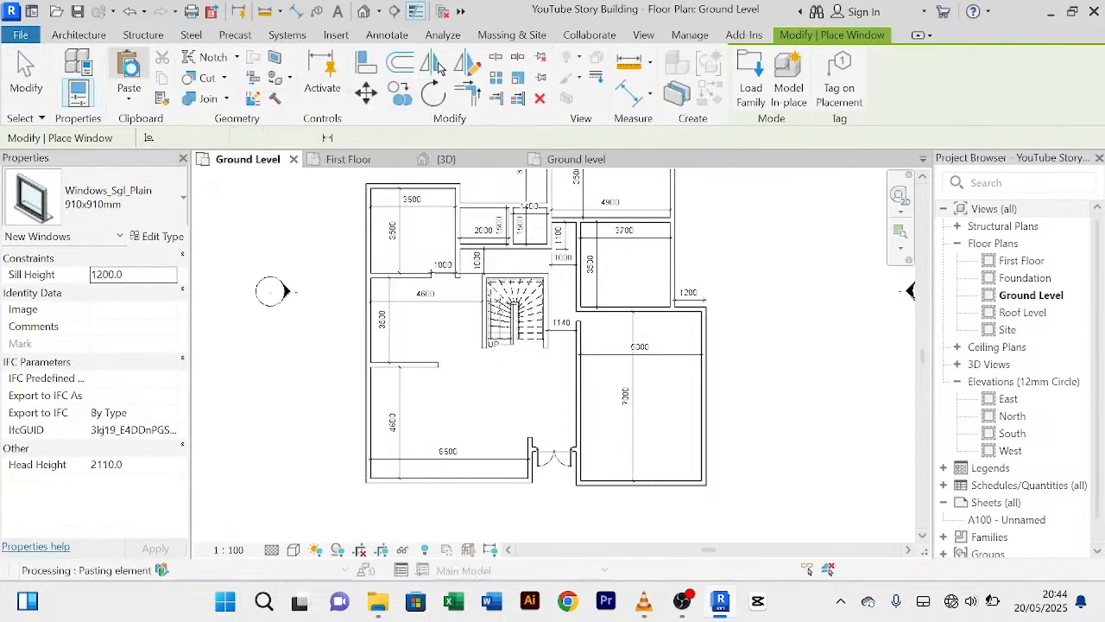
click(598, 371)
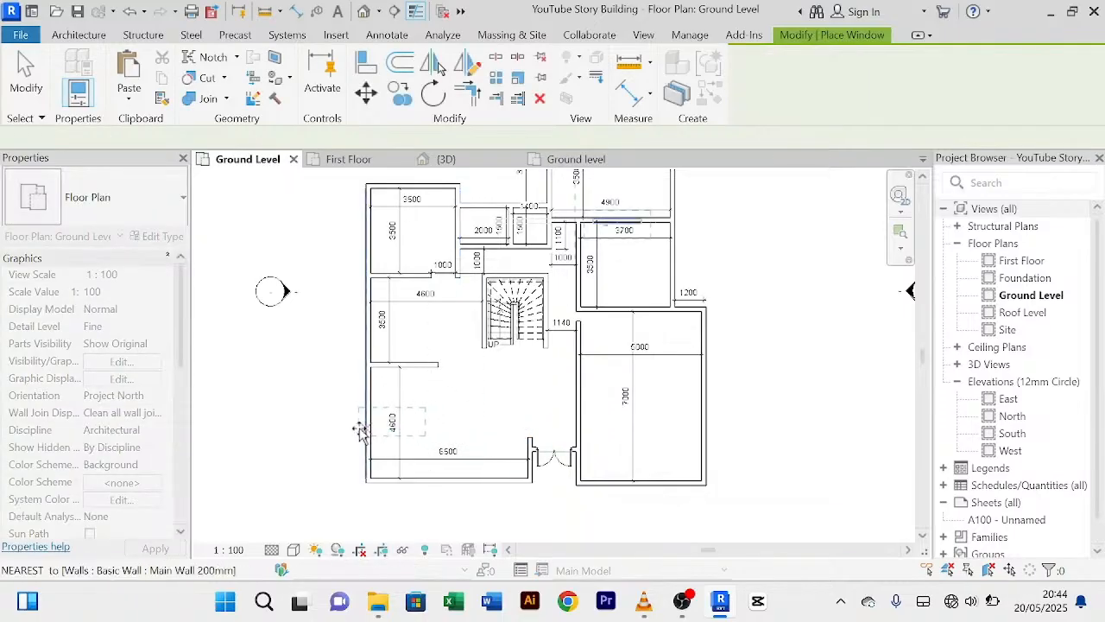
scroll(361, 432, up, 2)
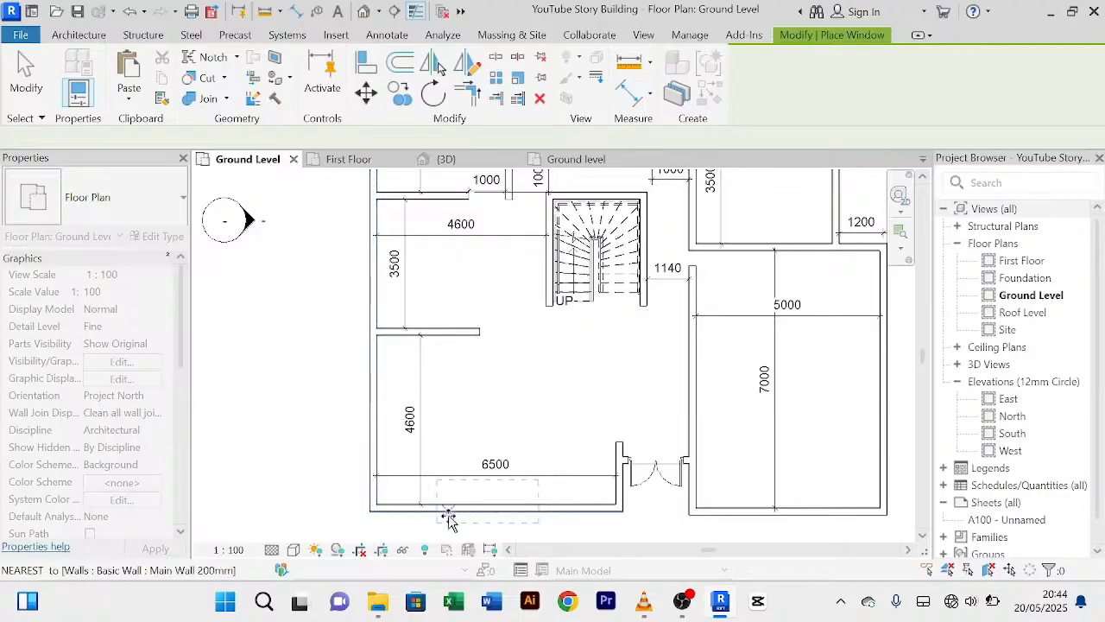
scroll(458, 458, down, 2)
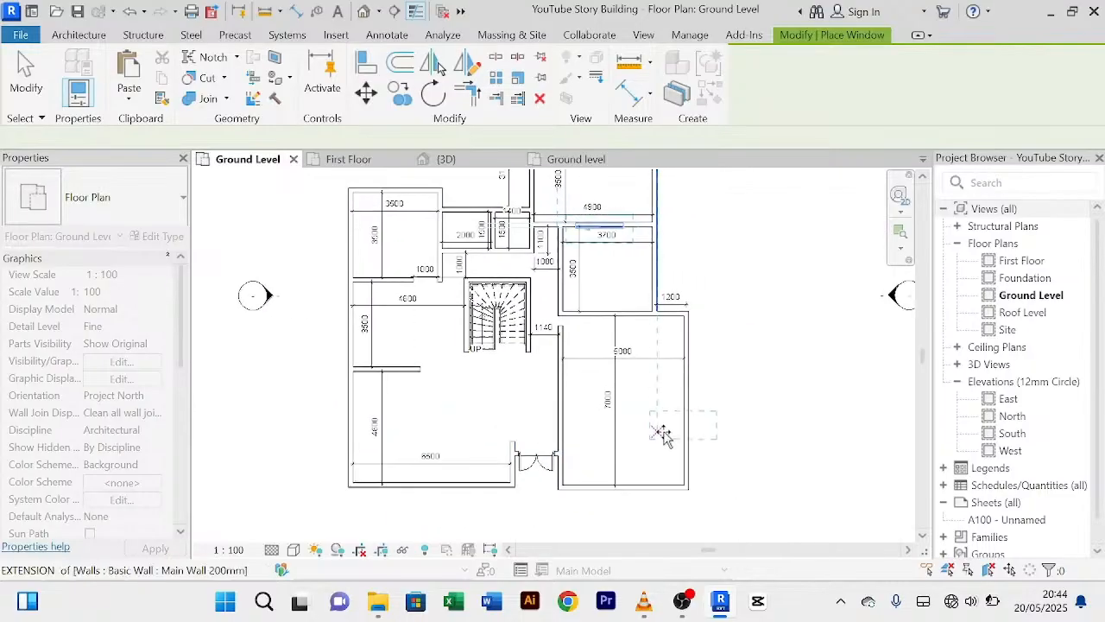
click(345, 421)
scroll(337, 461, up, 3)
scroll(337, 461, down, 3)
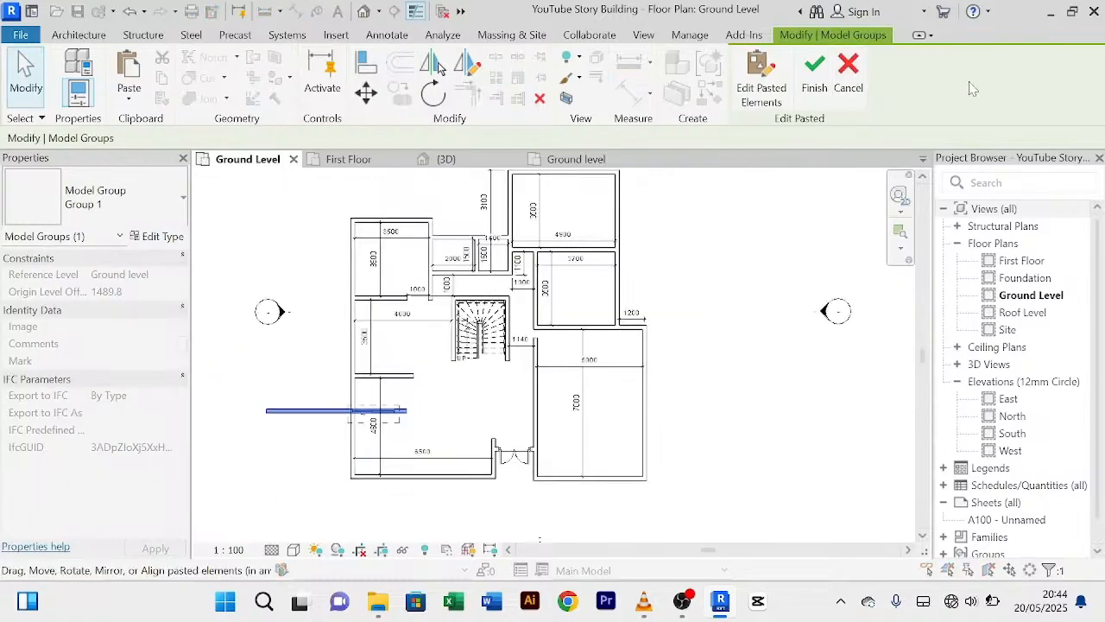
click(849, 78)
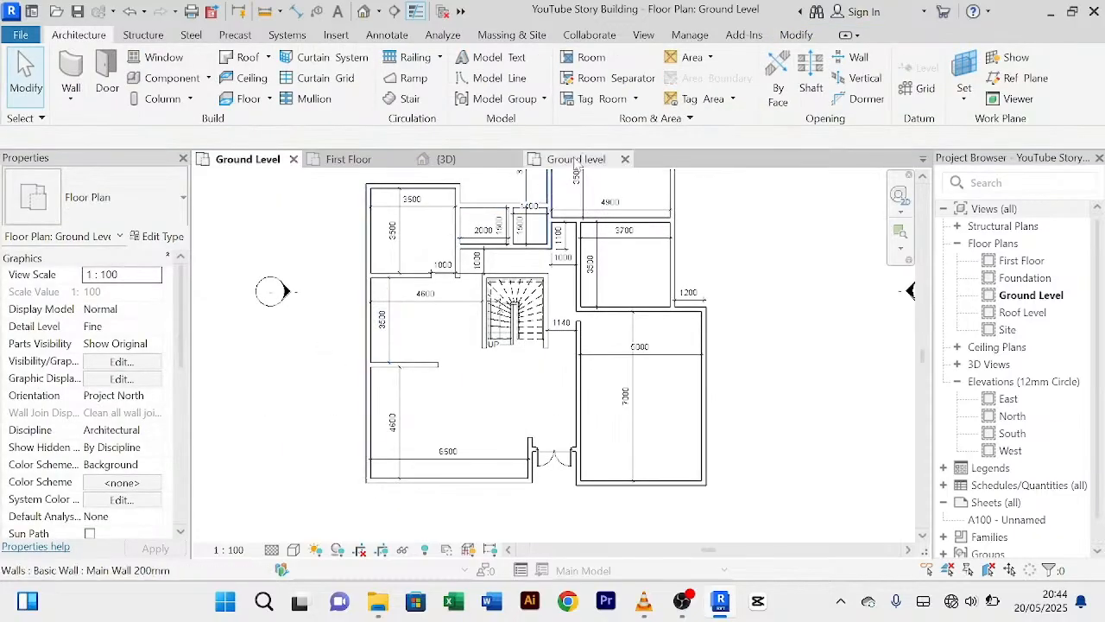
Step: Copy the M_Fixed Main Exterior Window from the kitchen's north wall in the 1 Story Building Project's Ground level plan
click(576, 159)
scroll(667, 344, down, 1)
middle_drag(863, 263, 580, 415)
scroll(584, 388, up, 2)
scroll(472, 316, up, 2)
scroll(465, 322, down, 2)
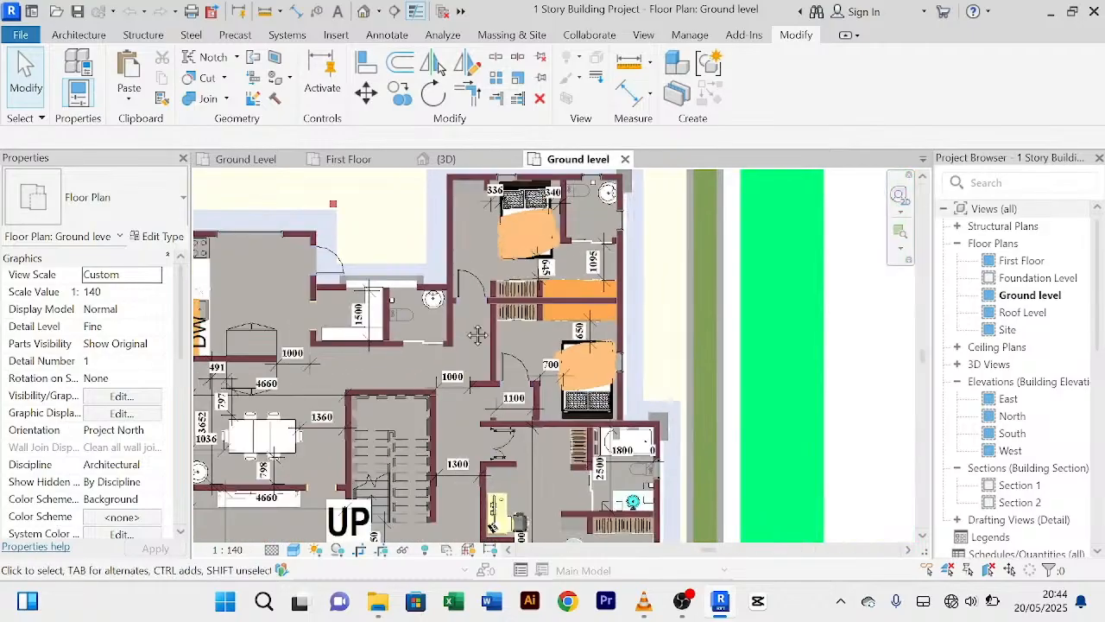
middle_drag(465, 322, 690, 351)
scroll(473, 300, up, 2)
click(496, 234)
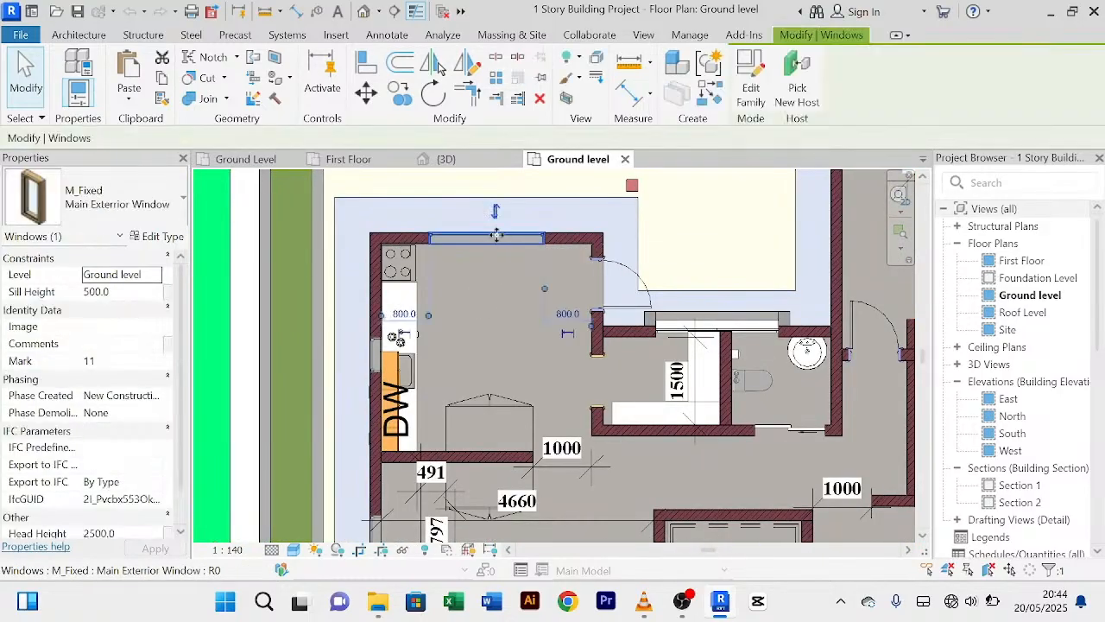
scroll(486, 258, up, 1)
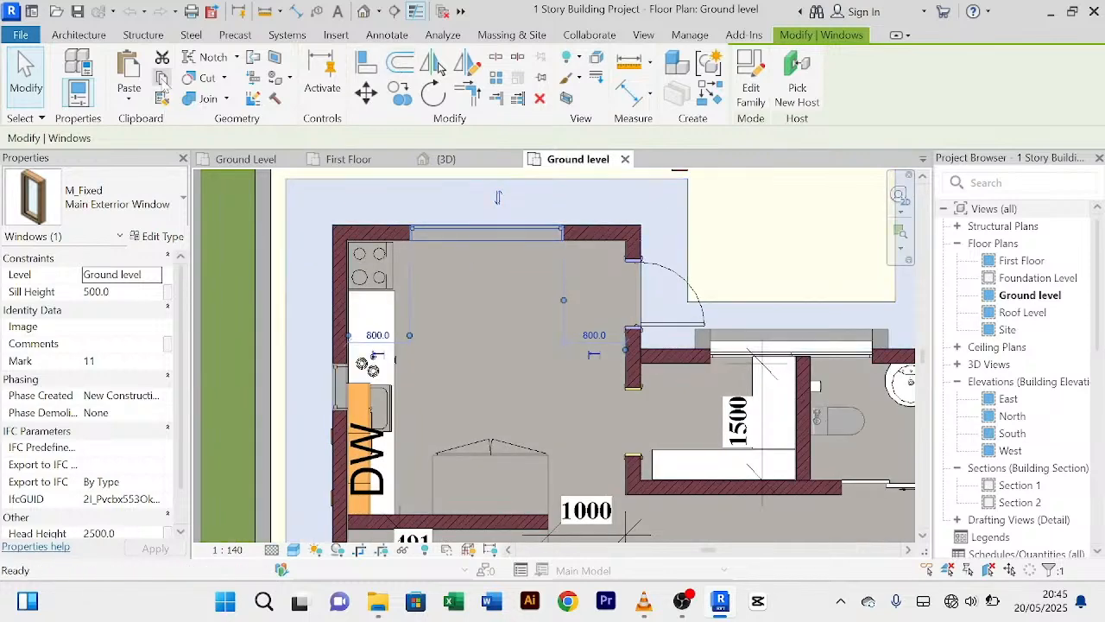
Step: Paste the copied Main Exterior Window into the YouTube Story Building's living room west wall on Ground Level, centred with 1300 mm on each side
click(248, 160)
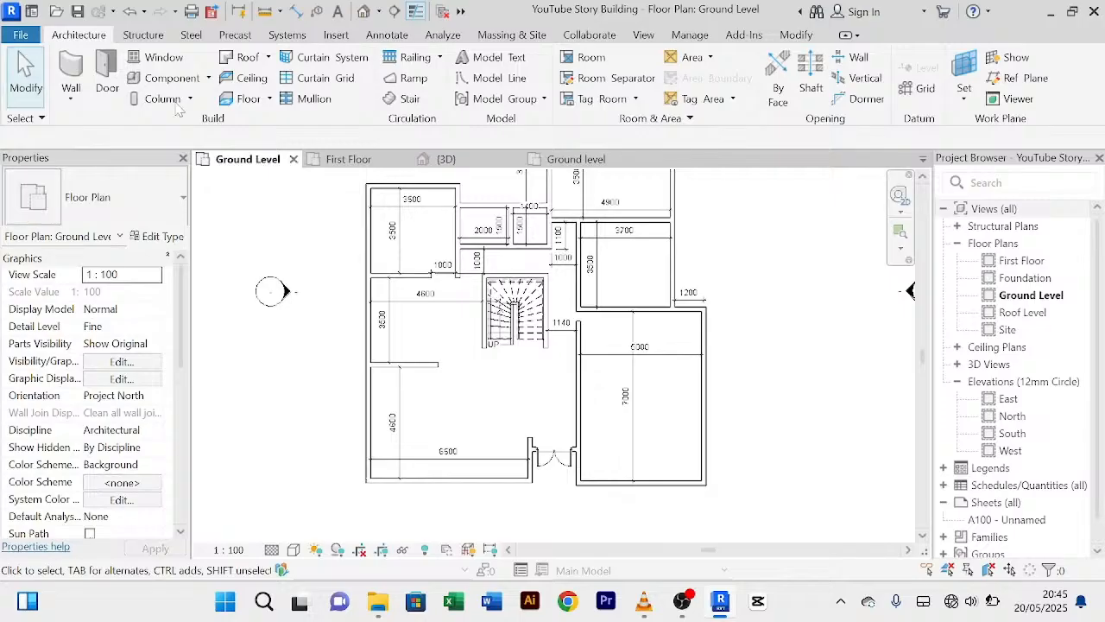
click(160, 59)
key(ctrl+v)
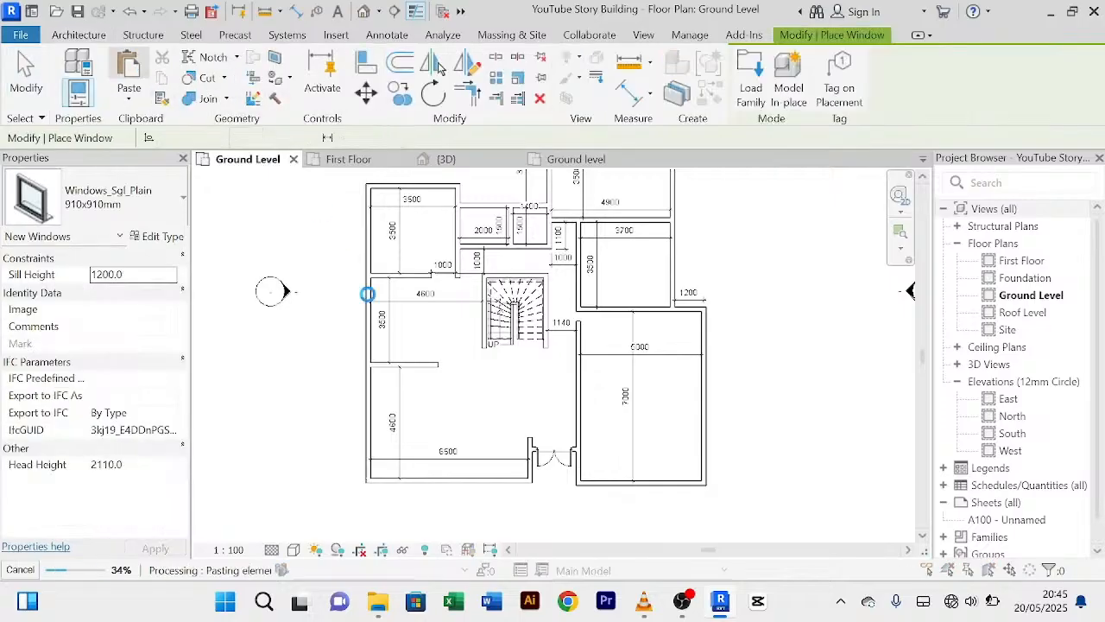
click(597, 368)
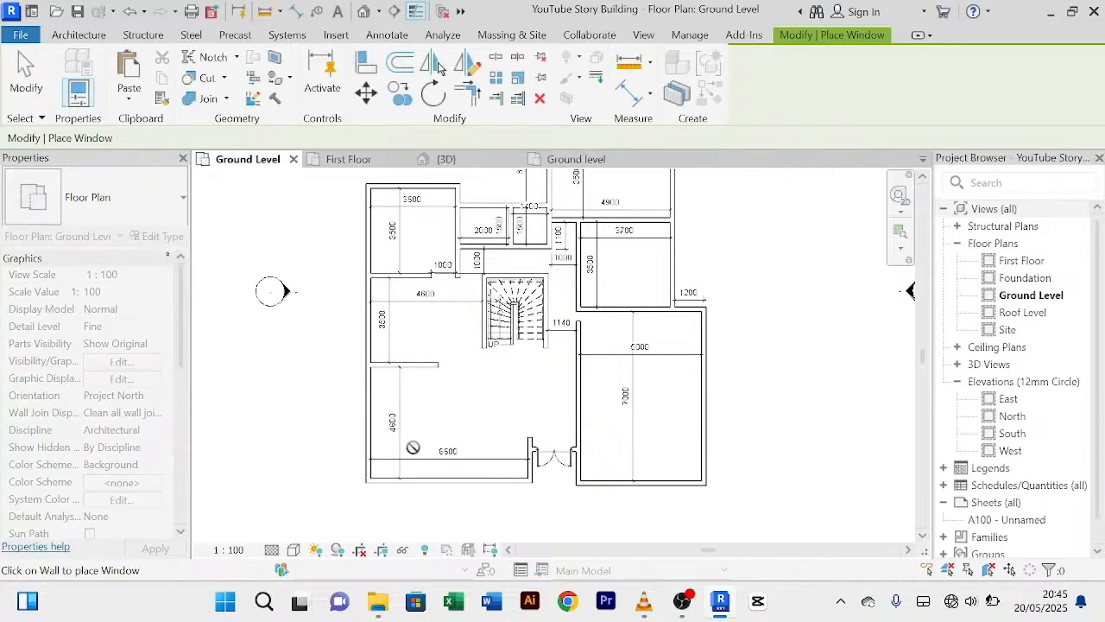
scroll(363, 424, up, 5)
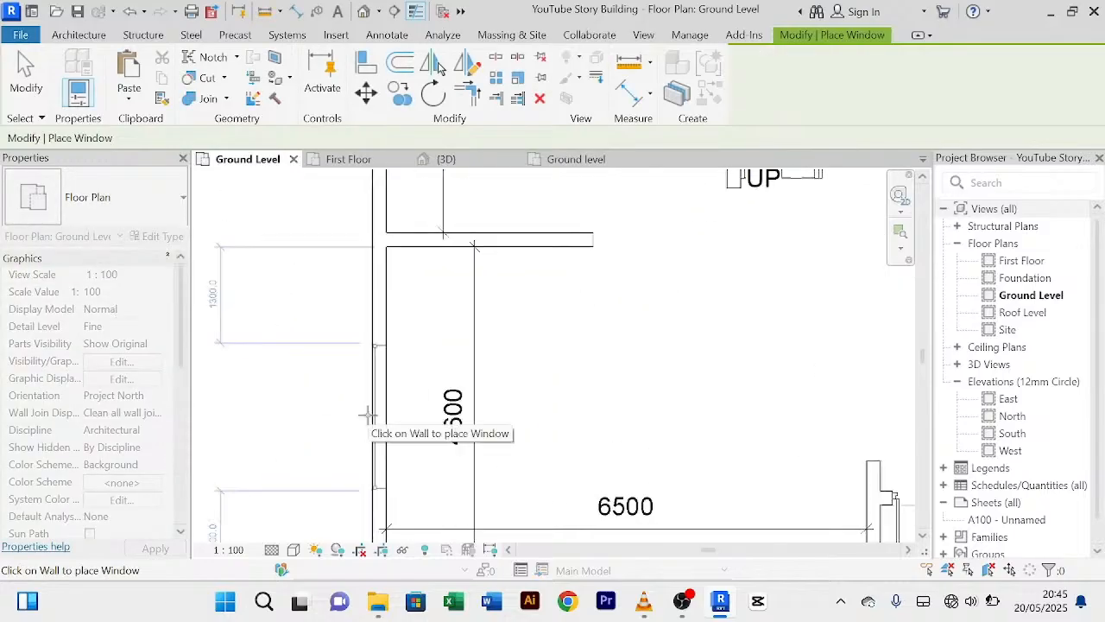
scroll(369, 427, down, 2)
middle_drag(380, 423, 391, 350)
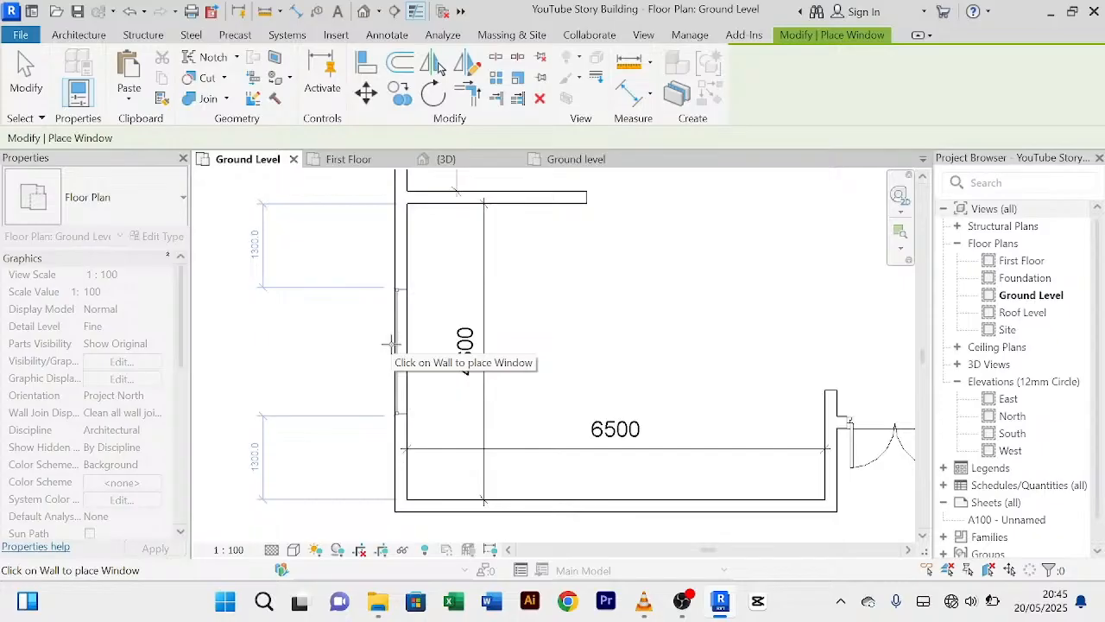
click(393, 344)
scroll(395, 343, down, 4)
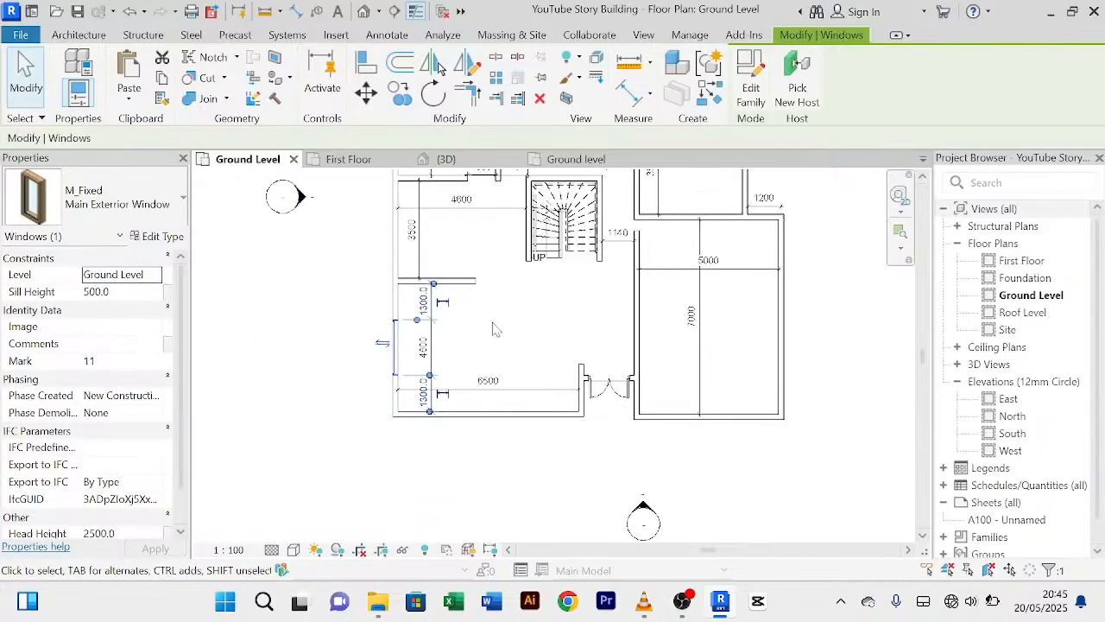
right_click(517, 316)
click(554, 48)
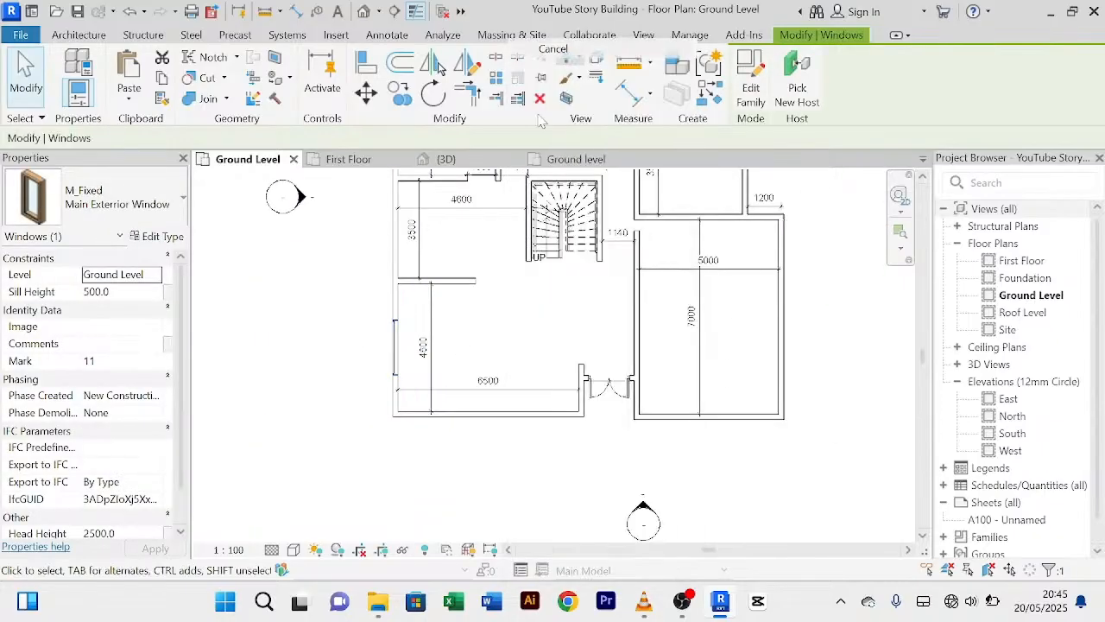
right_click(533, 317)
click(594, 261)
Step: Create a similar Main Exterior Window in the west wall of the 4600 by 3500 room, centred with 750 mm on each side
scroll(444, 328, up, 2)
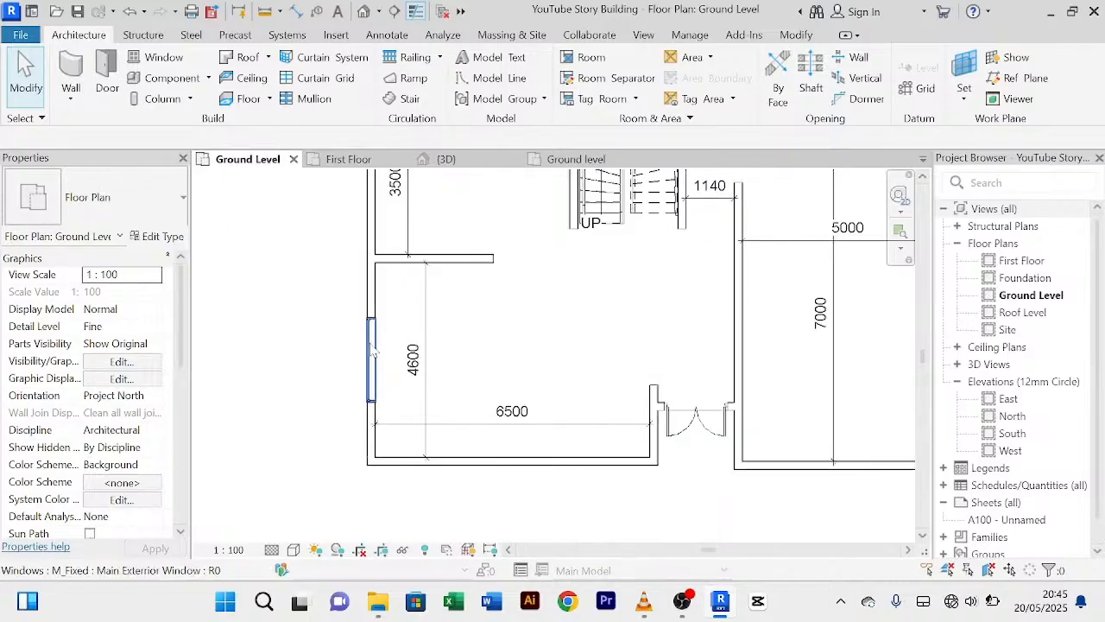
click(372, 349)
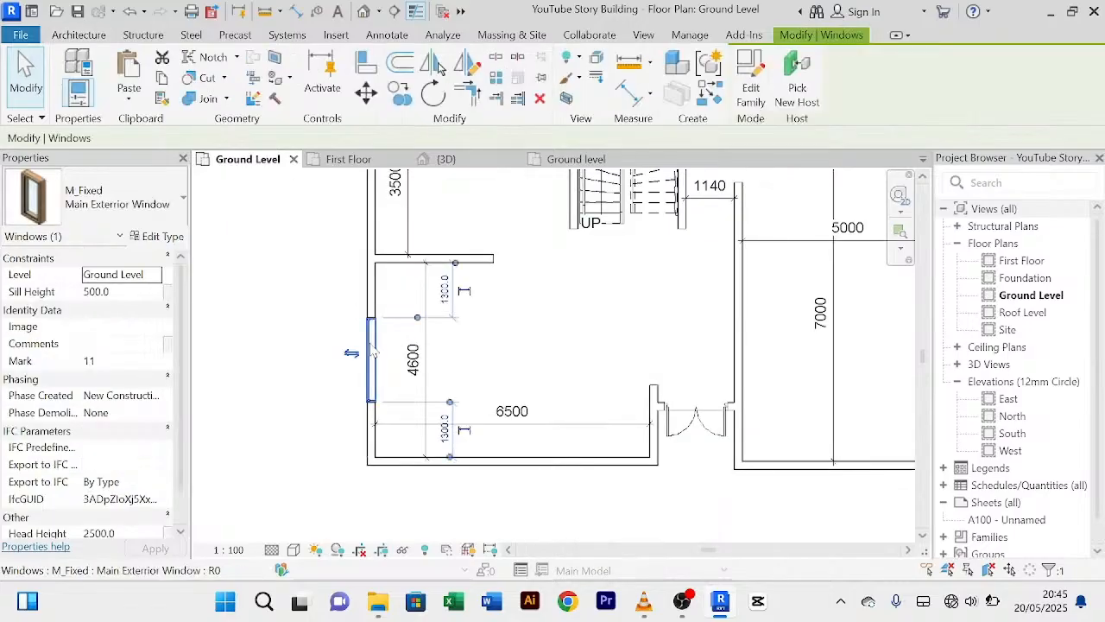
click(713, 99)
middle_drag(547, 308, 488, 433)
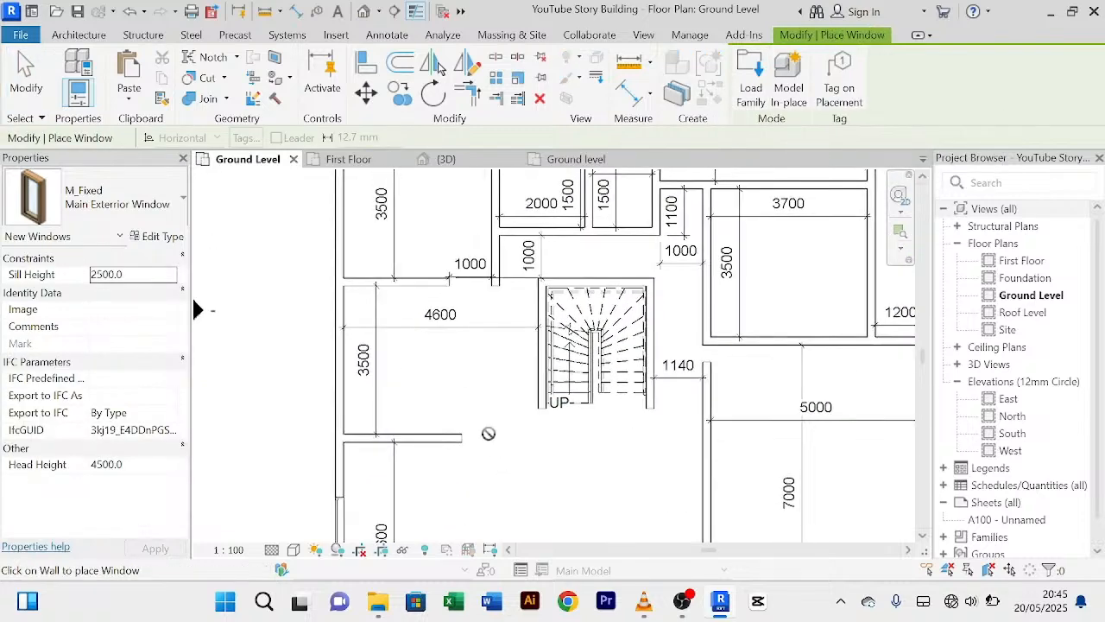
click(338, 354)
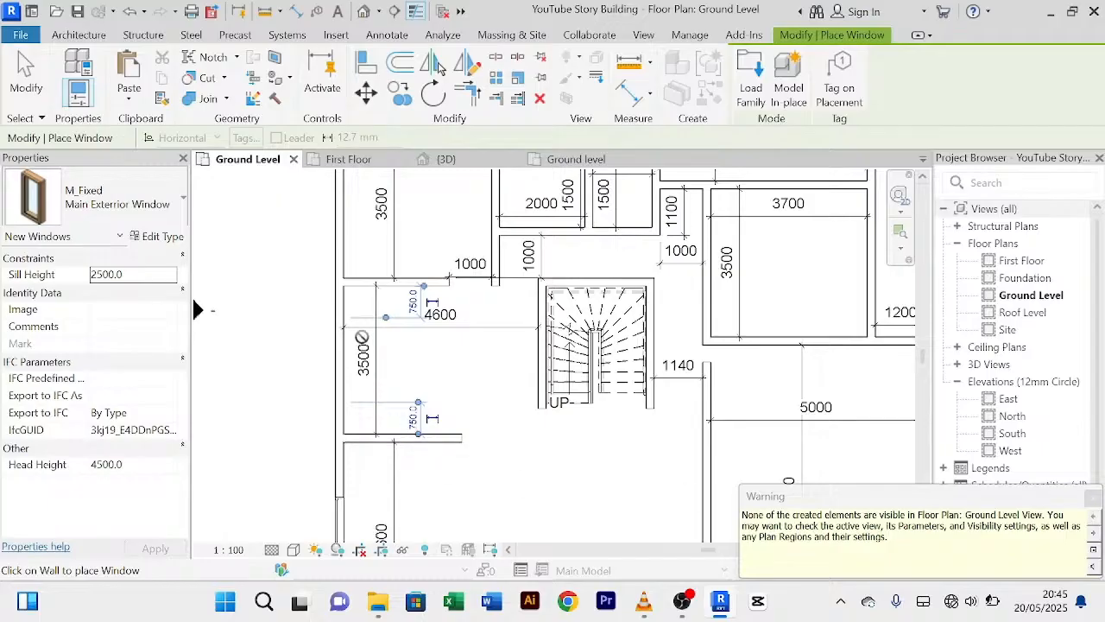
right_click(290, 305)
click(409, 16)
right_click(283, 315)
click(406, 29)
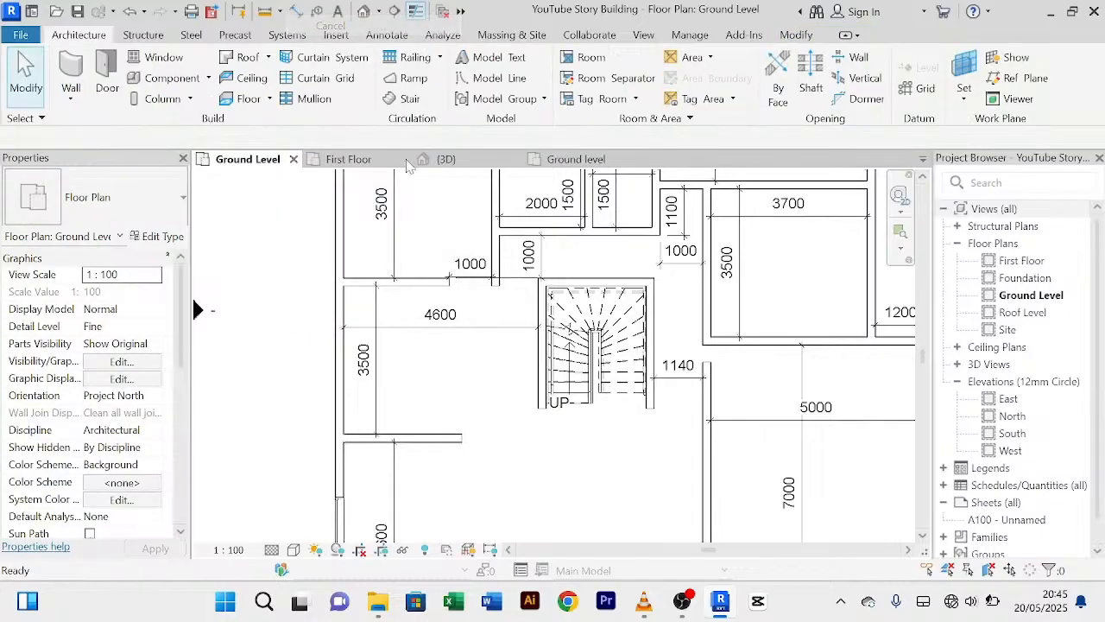
Step: Examine both new windows in the 3D view from the building's left side, comparing their heights in the wall
click(452, 160)
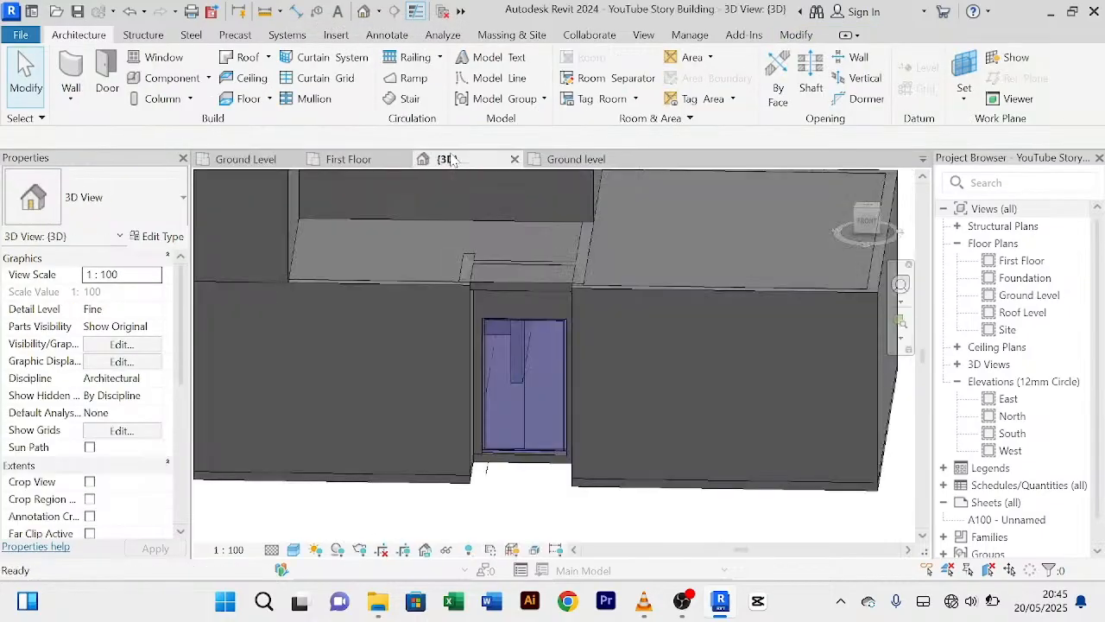
scroll(551, 260, down, 5)
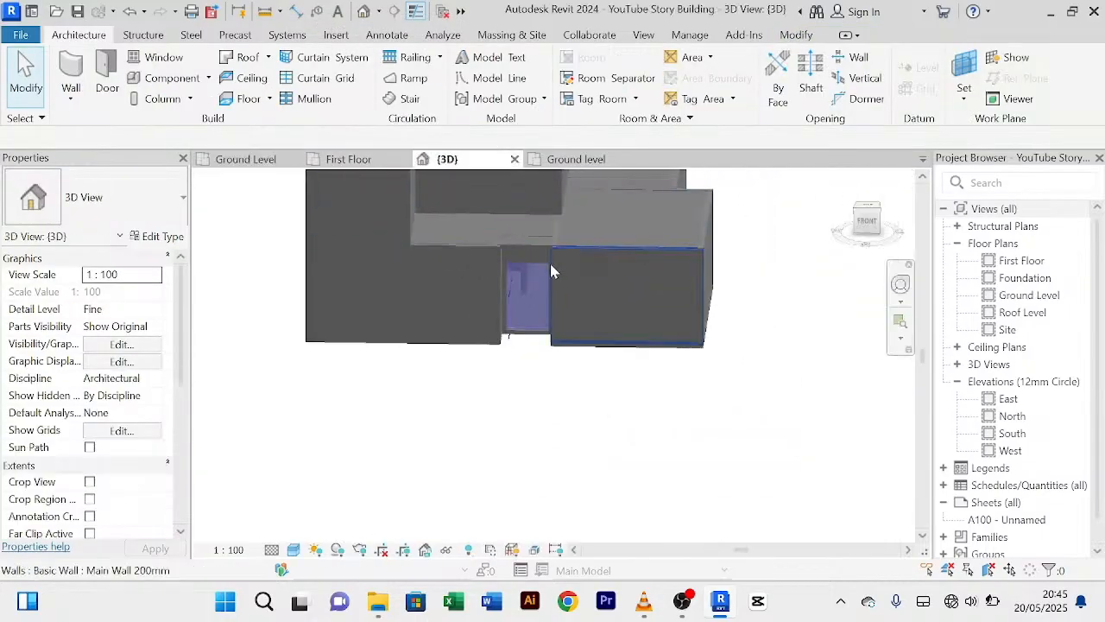
shift+middle_drag(439, 442, 426, 351)
scroll(507, 262, up, 2)
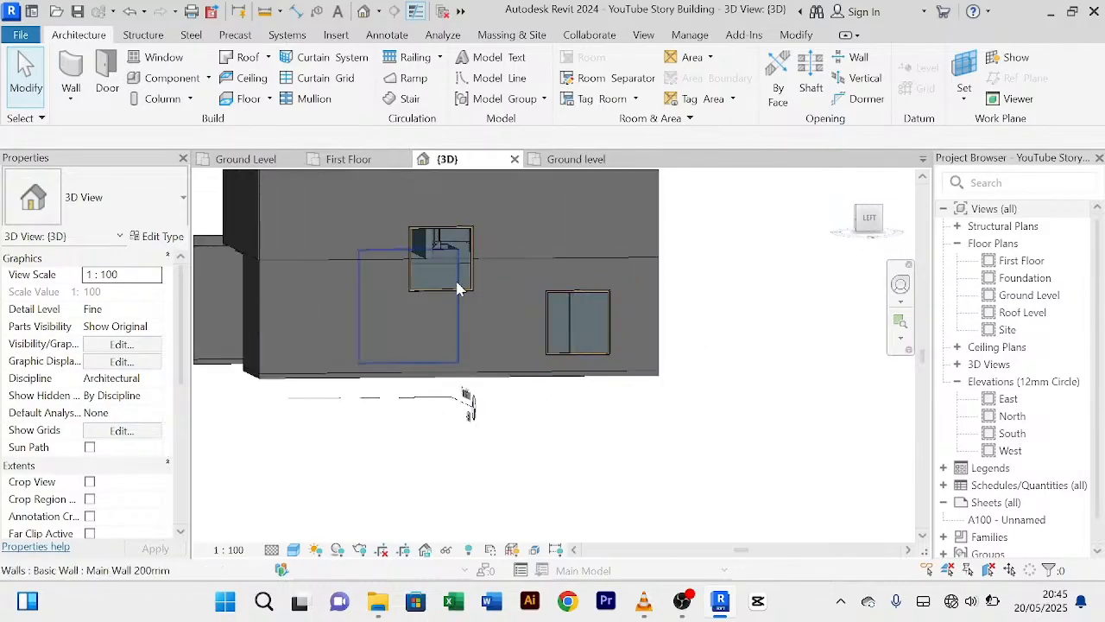
scroll(473, 270, up, 1)
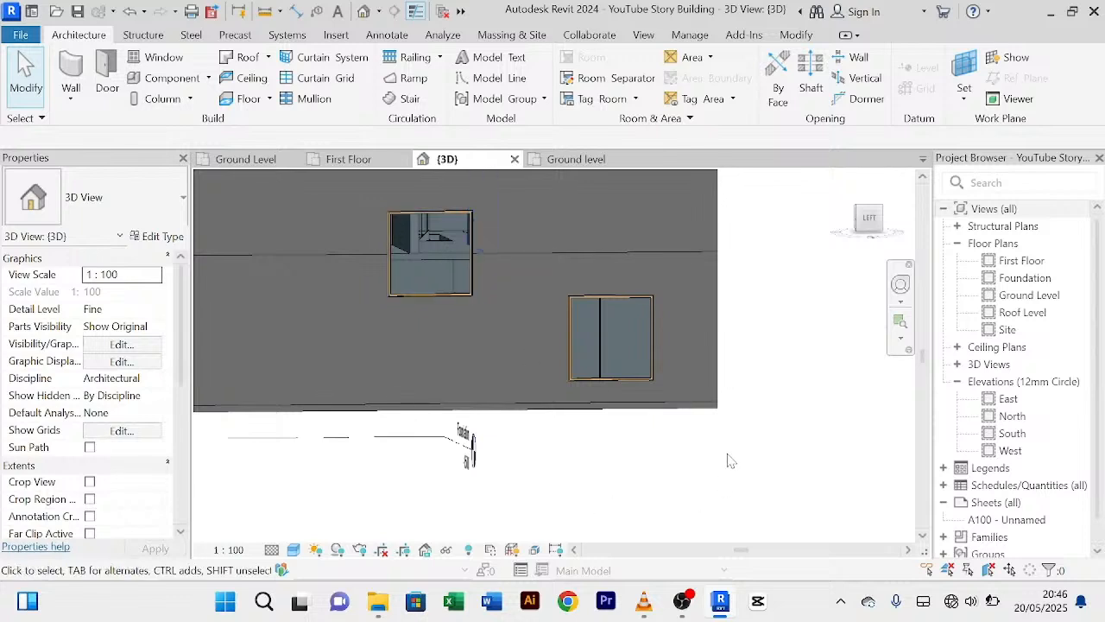
scroll(727, 461, down, 1)
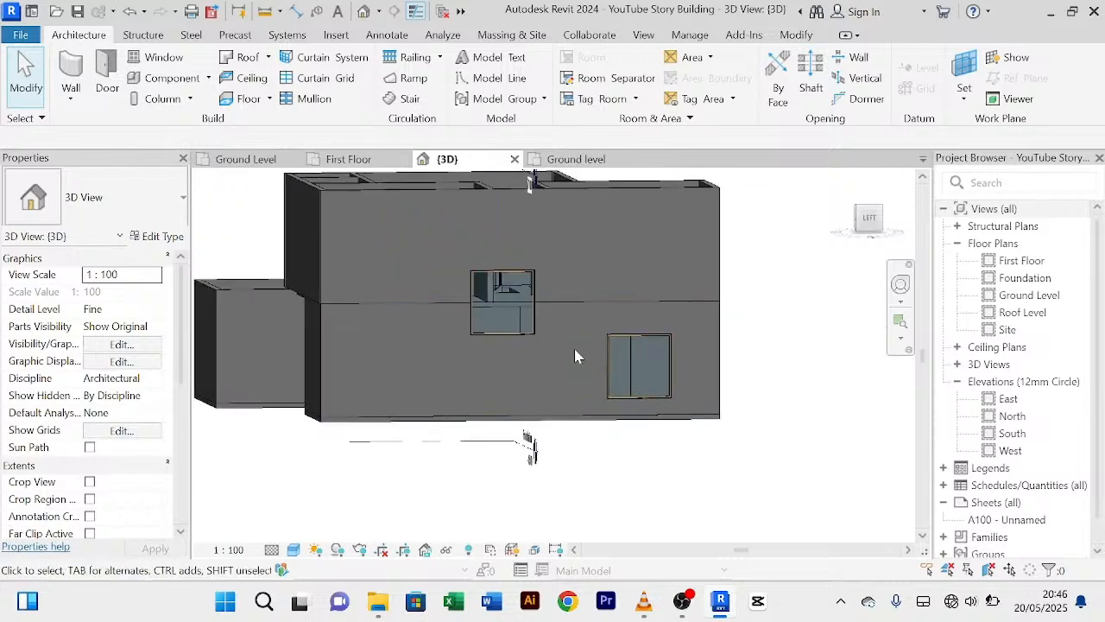
Step: Check the head height of the double entrance door at the front of the building
scroll(578, 363, up, 5)
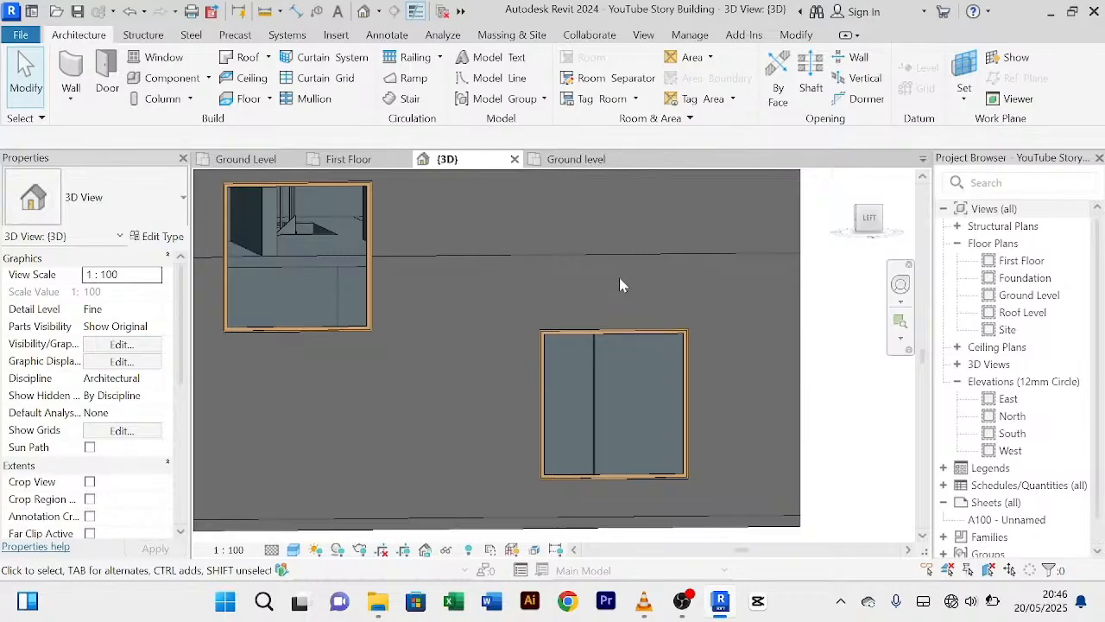
scroll(619, 283, down, 2)
shift+middle_drag(747, 359, 634, 302)
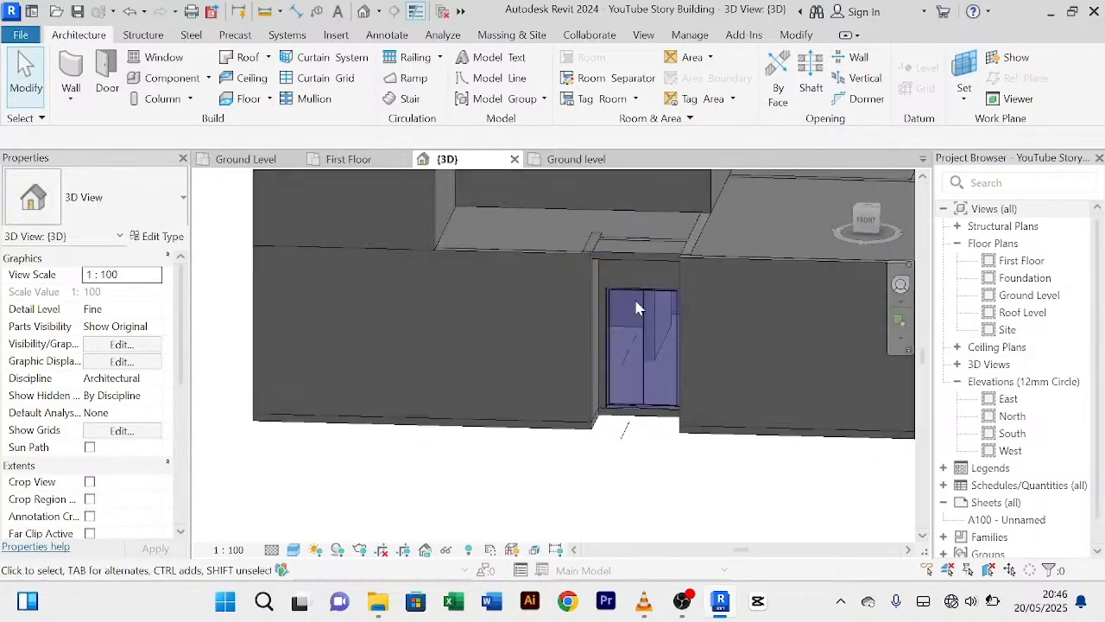
click(643, 292)
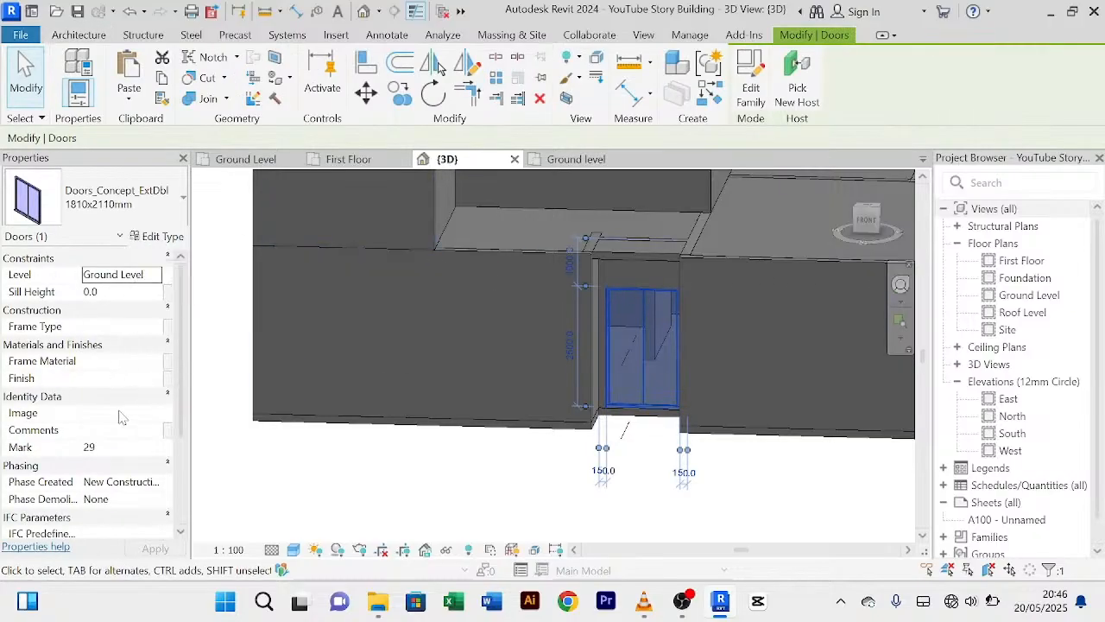
scroll(121, 414, down, 3)
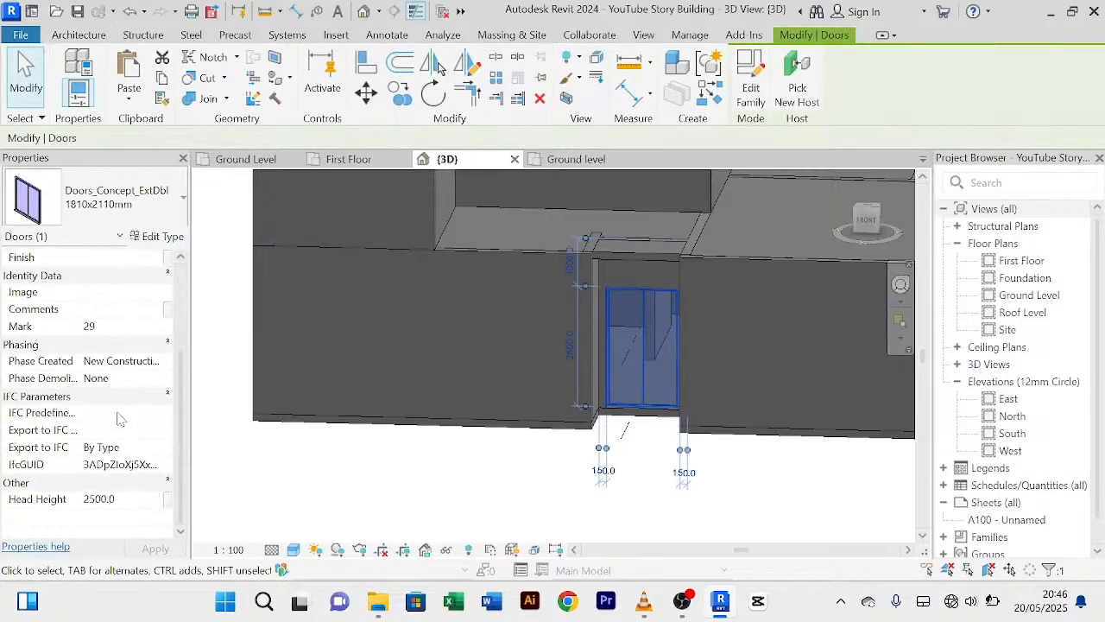
click(121, 499)
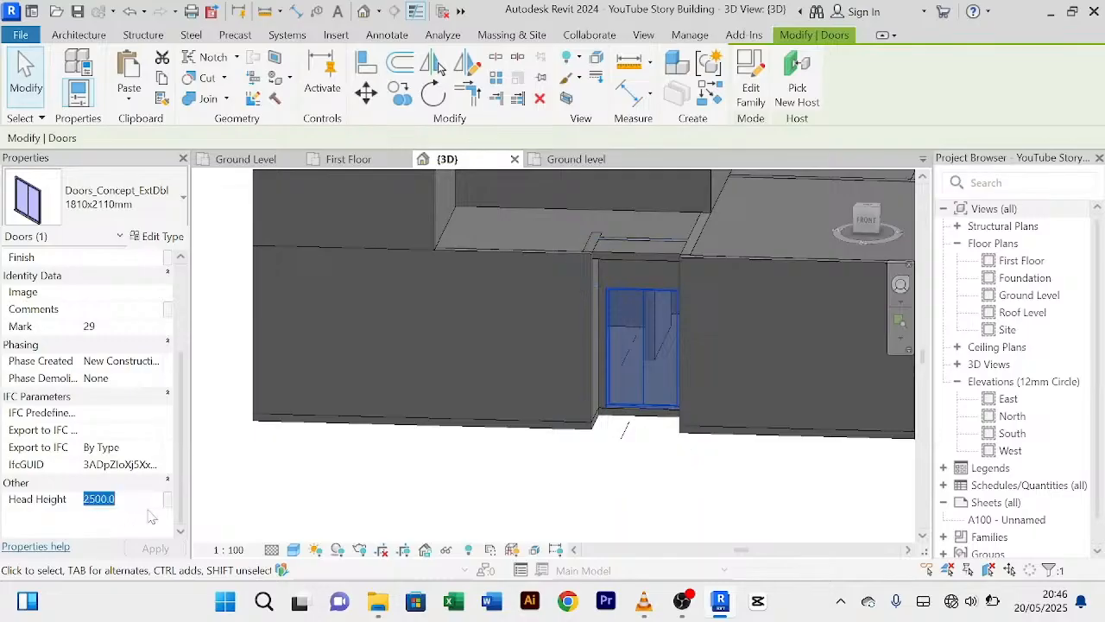
Step: Check the head height of the west-wall window nearest the building's front corner
scroll(338, 471, down, 4)
shift+middle_drag(362, 479, 377, 437)
scroll(377, 437, up, 3)
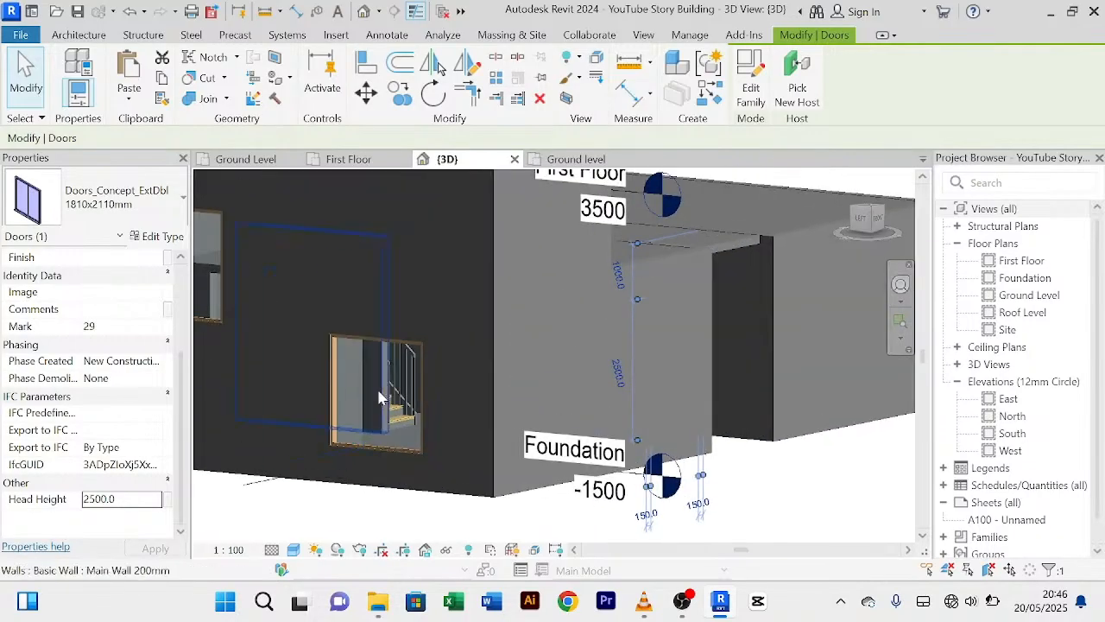
scroll(426, 357, up, 2)
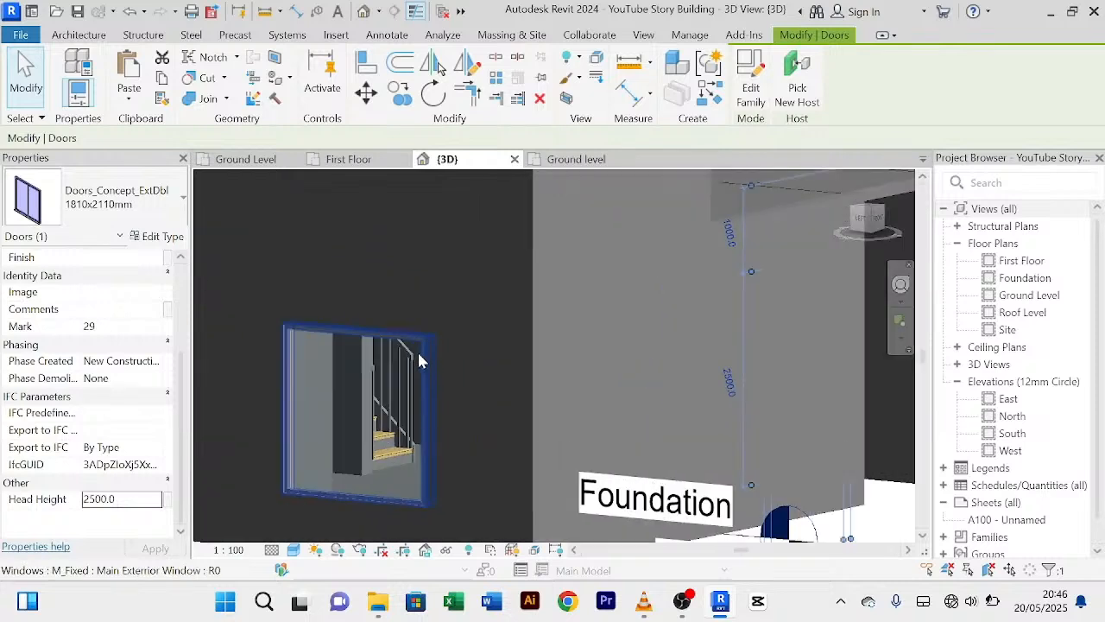
click(420, 398)
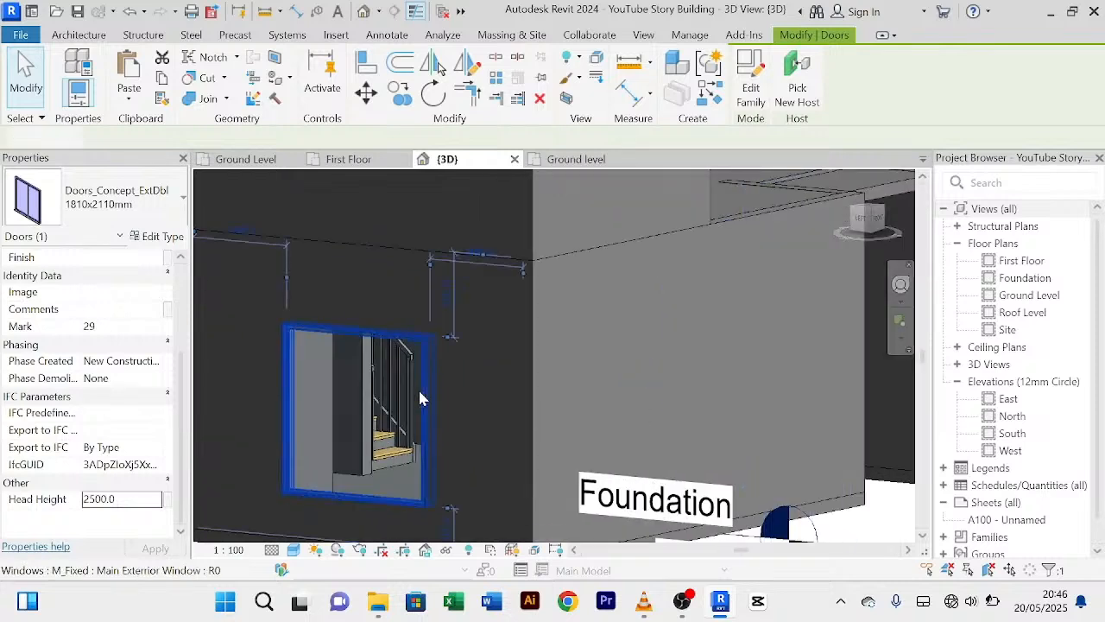
click(130, 500)
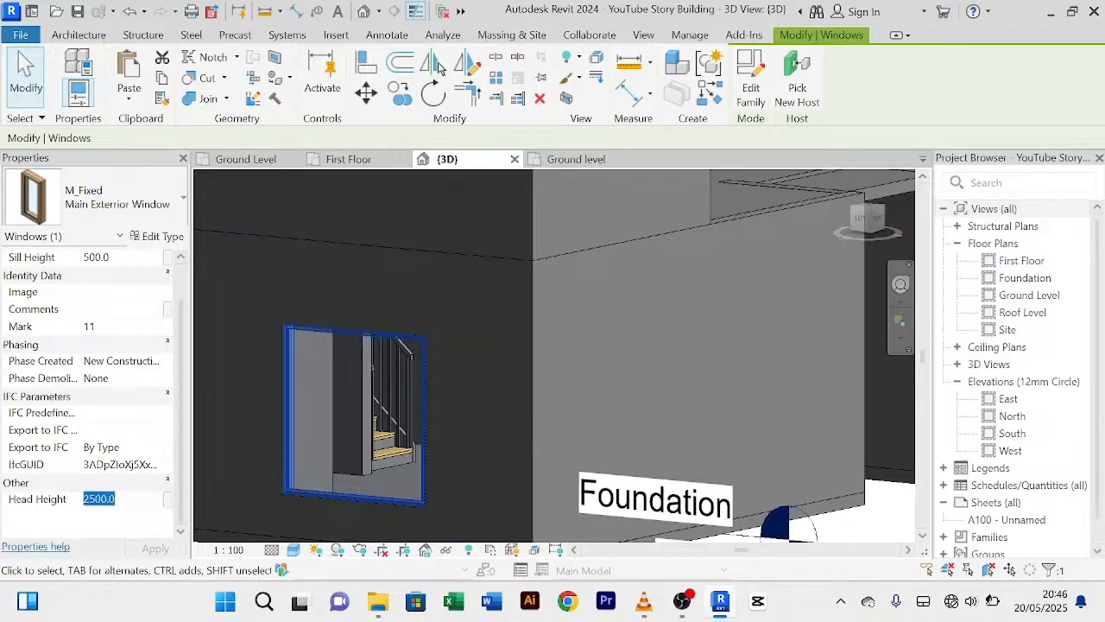
Step: Set the head height of the higher west-wall window to 2500 mm
scroll(449, 397, down, 2)
middle_drag(313, 392, 435, 395)
scroll(377, 363, up, 2)
click(367, 341)
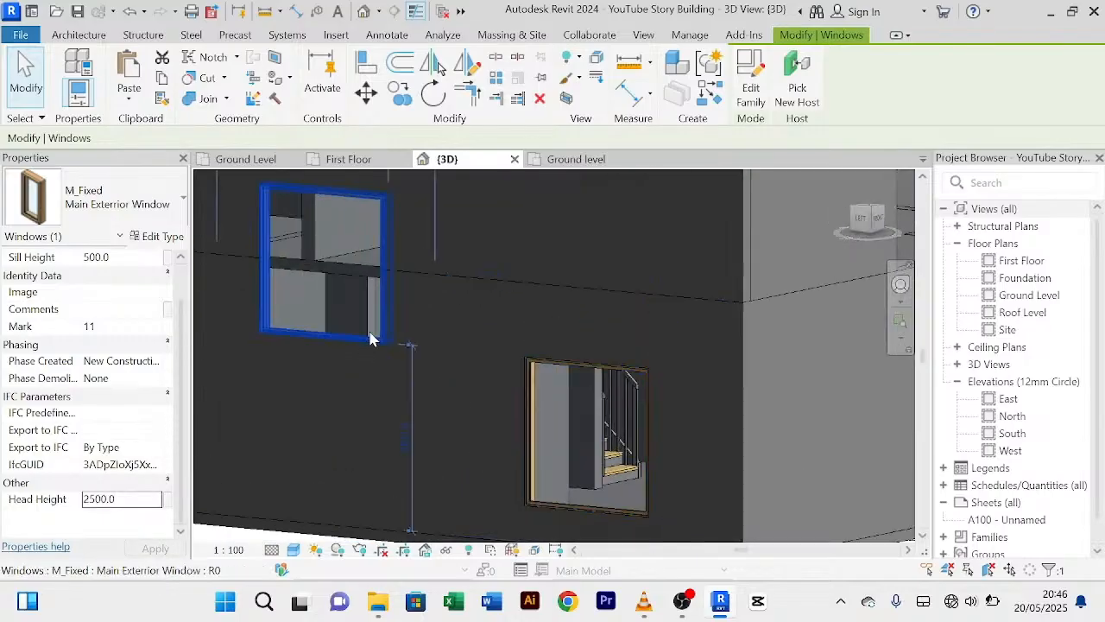
click(129, 501)
text(2500.0)
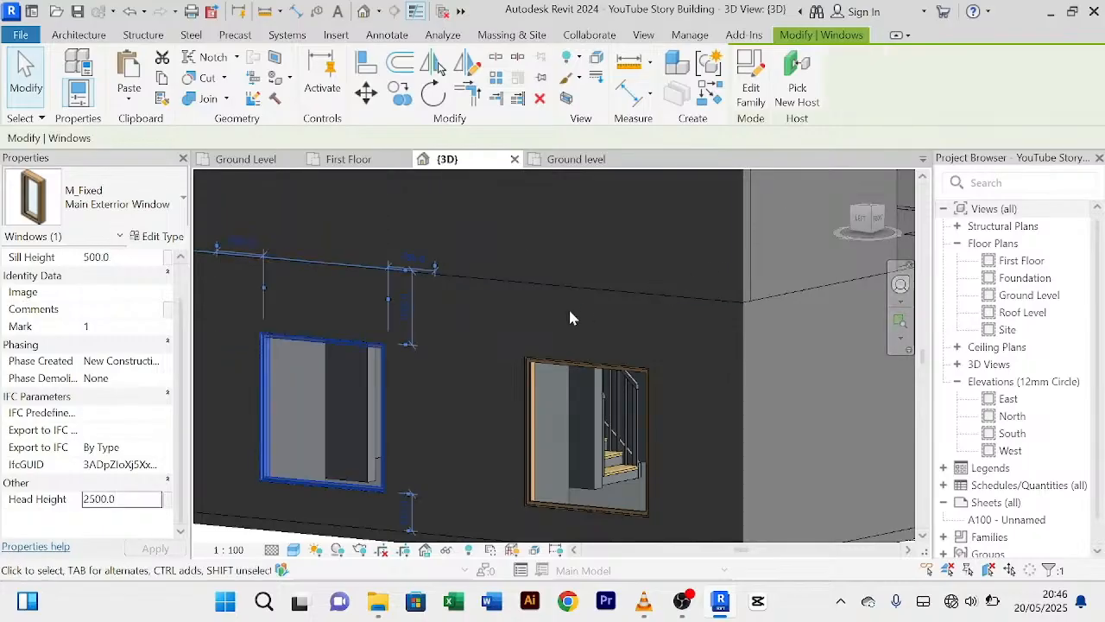
Step: Examine the two west-wall windows in the 3D view, comparing their alignment and sill heights above the ground level
scroll(469, 474, up, 1)
middle_drag(470, 460, 509, 376)
scroll(436, 402, up, 3)
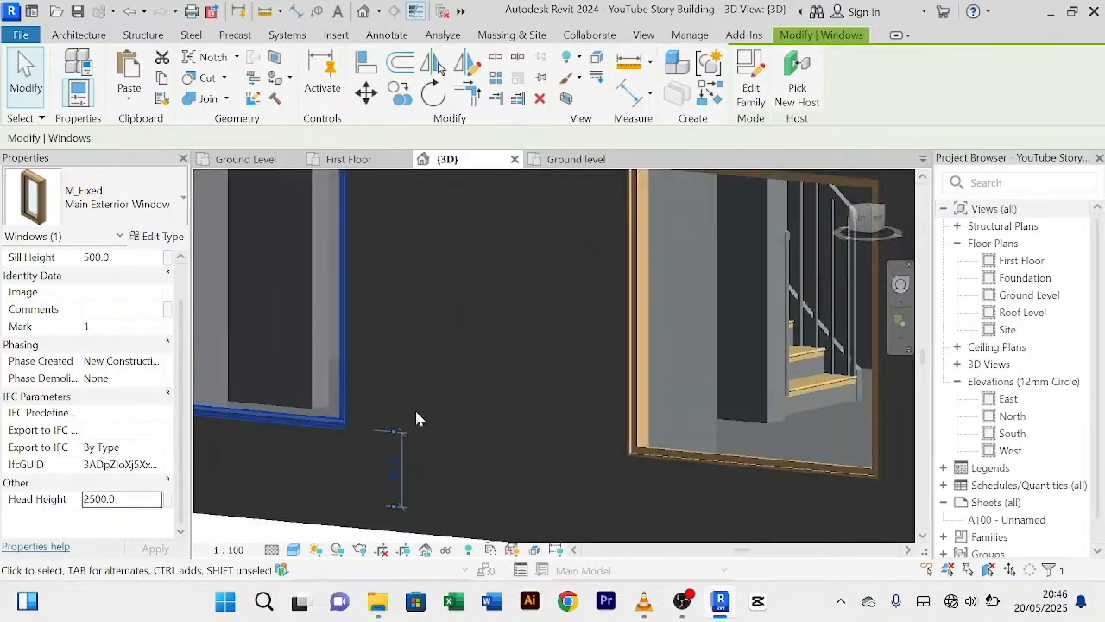
scroll(480, 449, down, 2)
scroll(477, 438, down, 1)
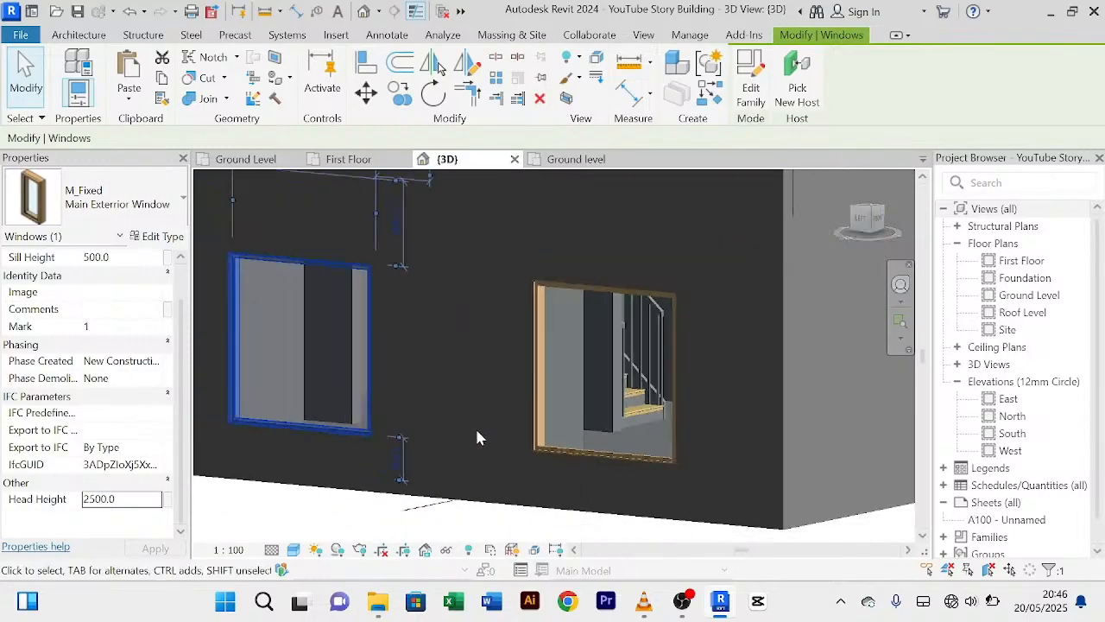
middle_drag(476, 431, 537, 398)
scroll(536, 400, up, 2)
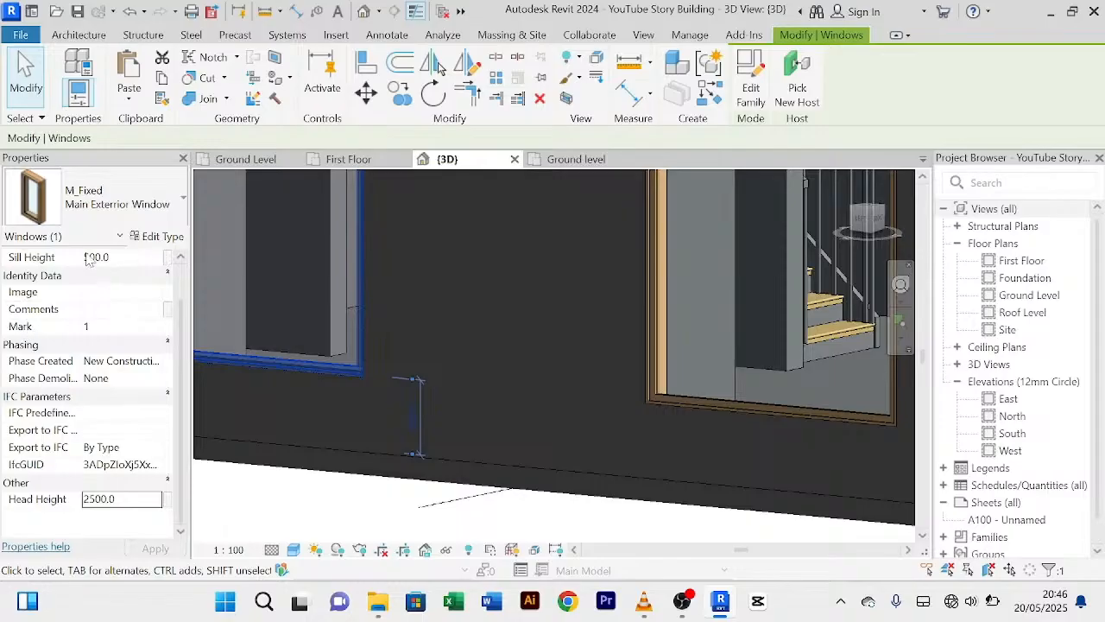
scroll(463, 338, down, 2)
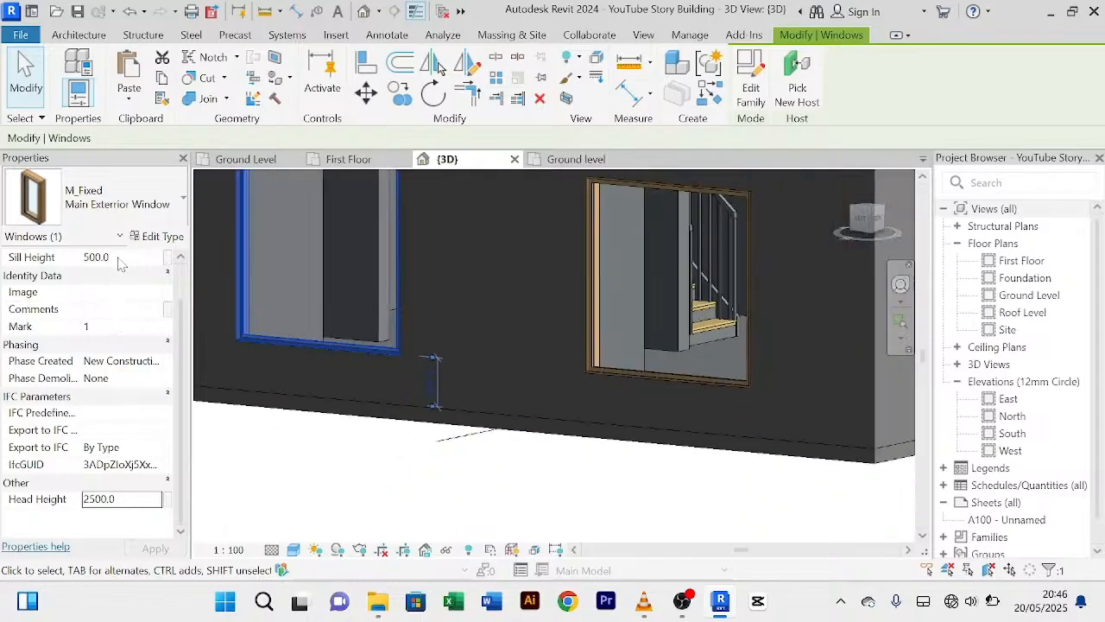
click(496, 472)
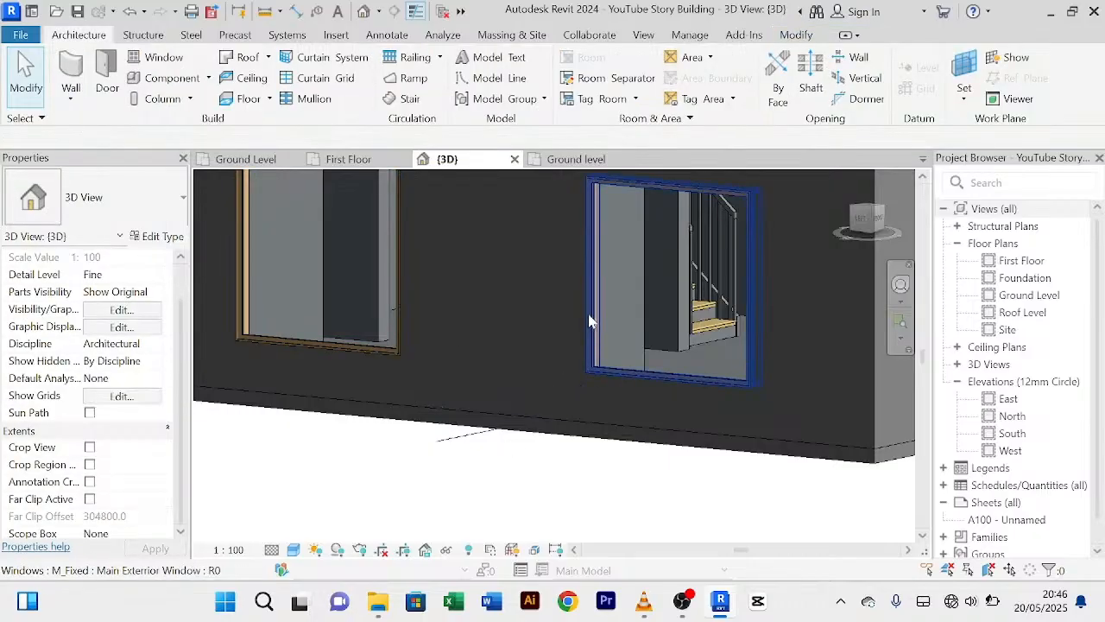
scroll(579, 315, up, 2)
scroll(544, 316, down, 4)
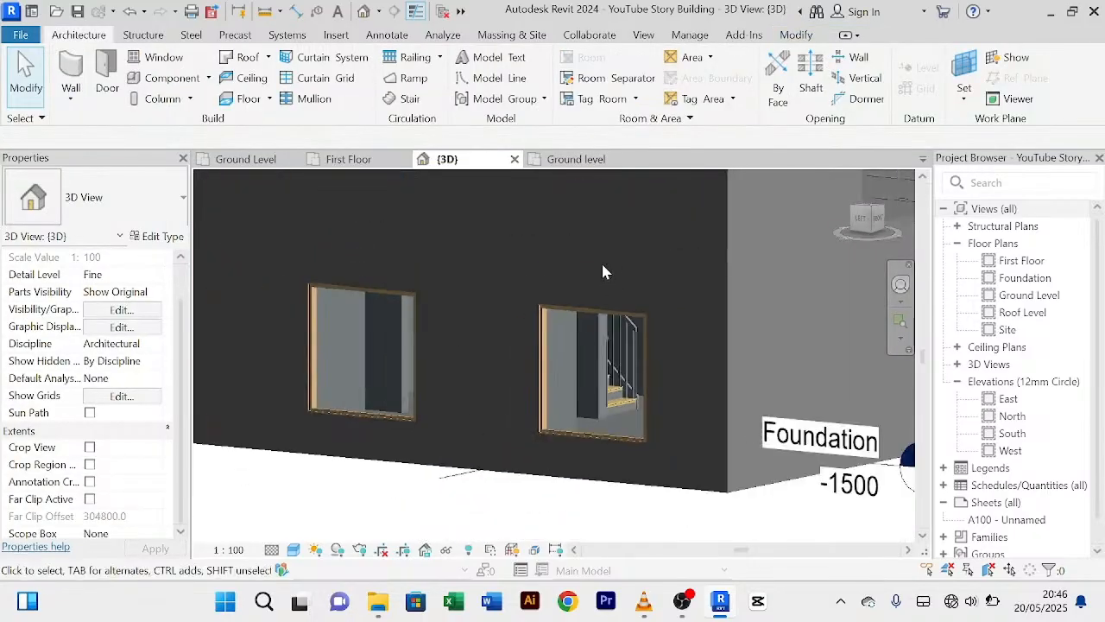
scroll(393, 317, up, 3)
scroll(423, 345, down, 3)
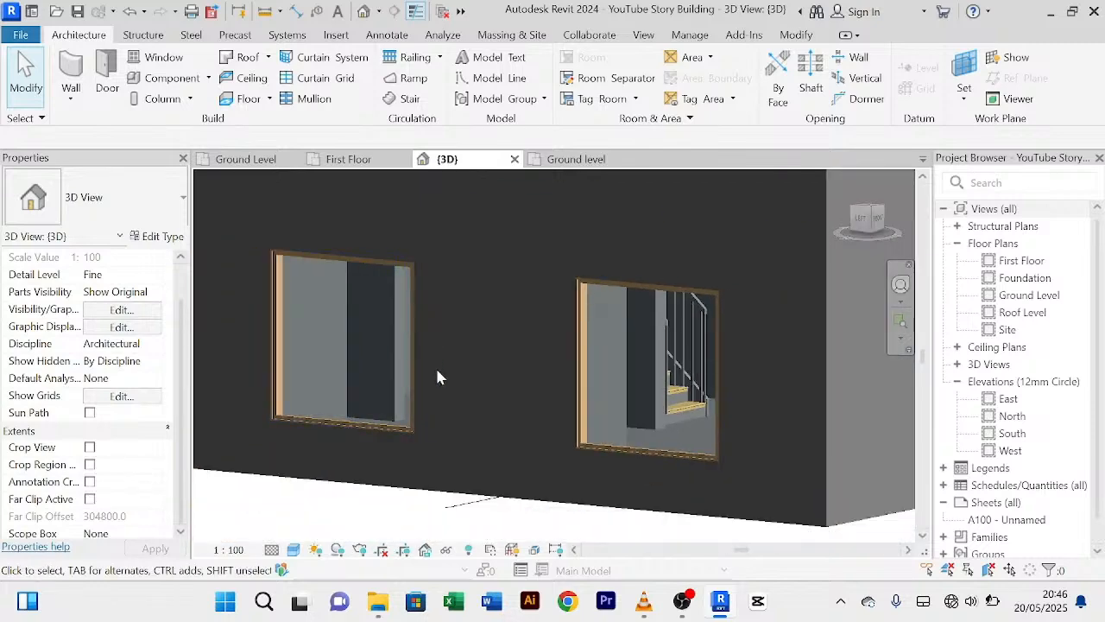
scroll(423, 423, down, 2)
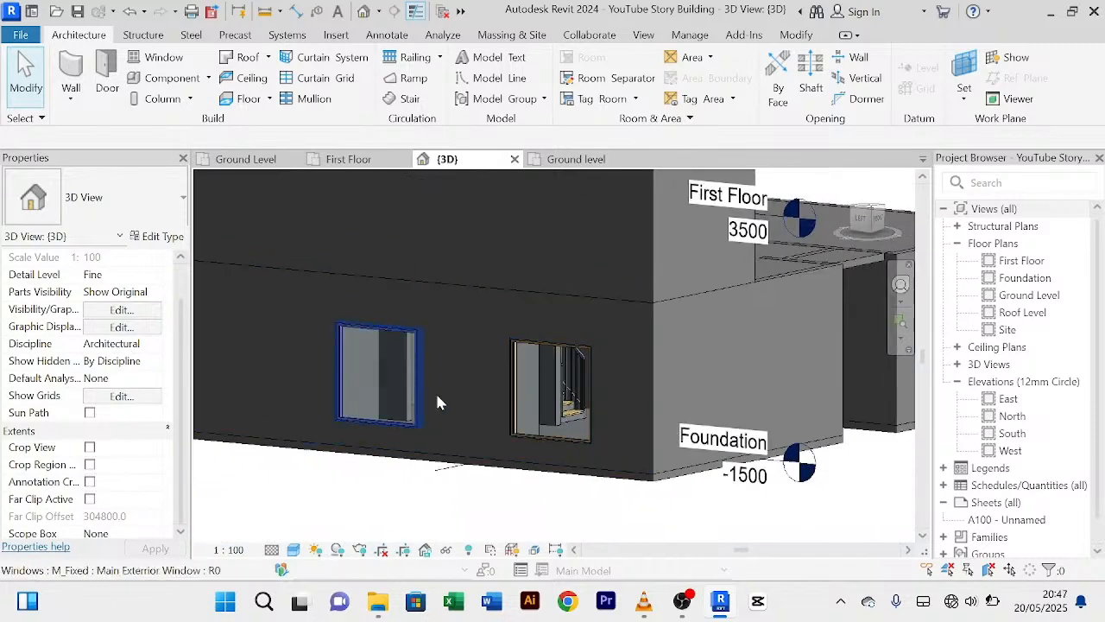
Step: Set the height of the M_Fixed Main Exterior Window type to 1800 mm
click(592, 405)
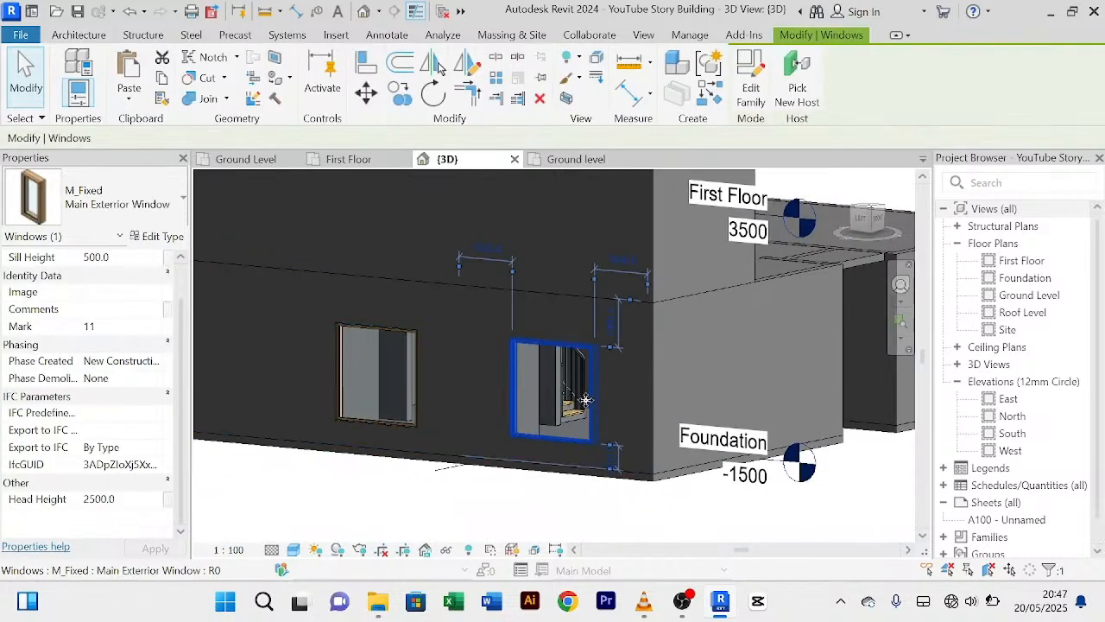
click(155, 236)
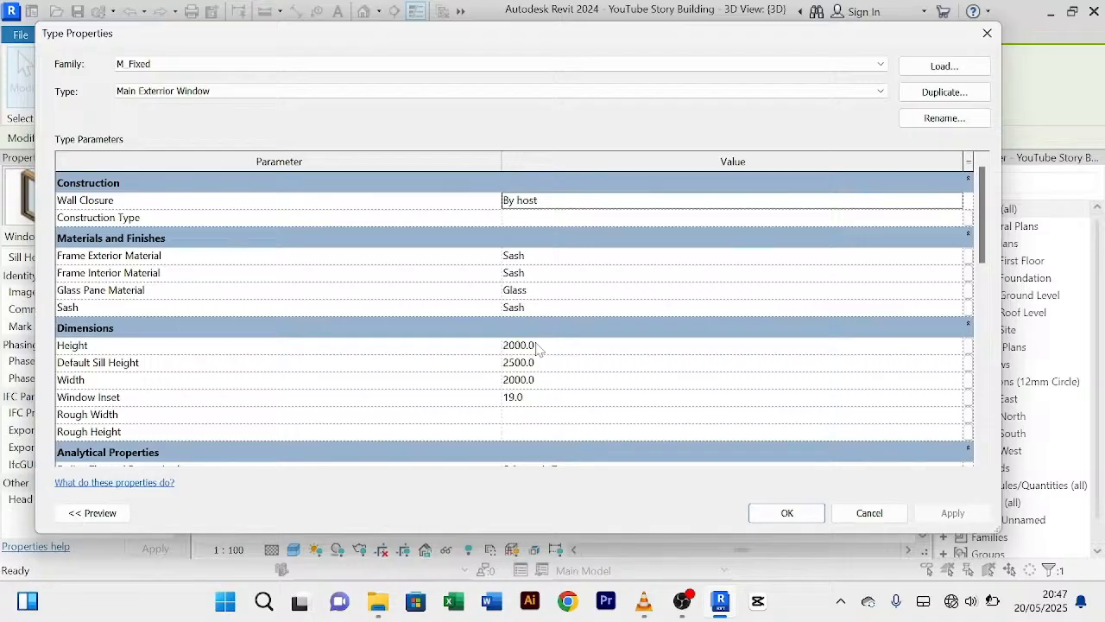
click(570, 347)
click(571, 347)
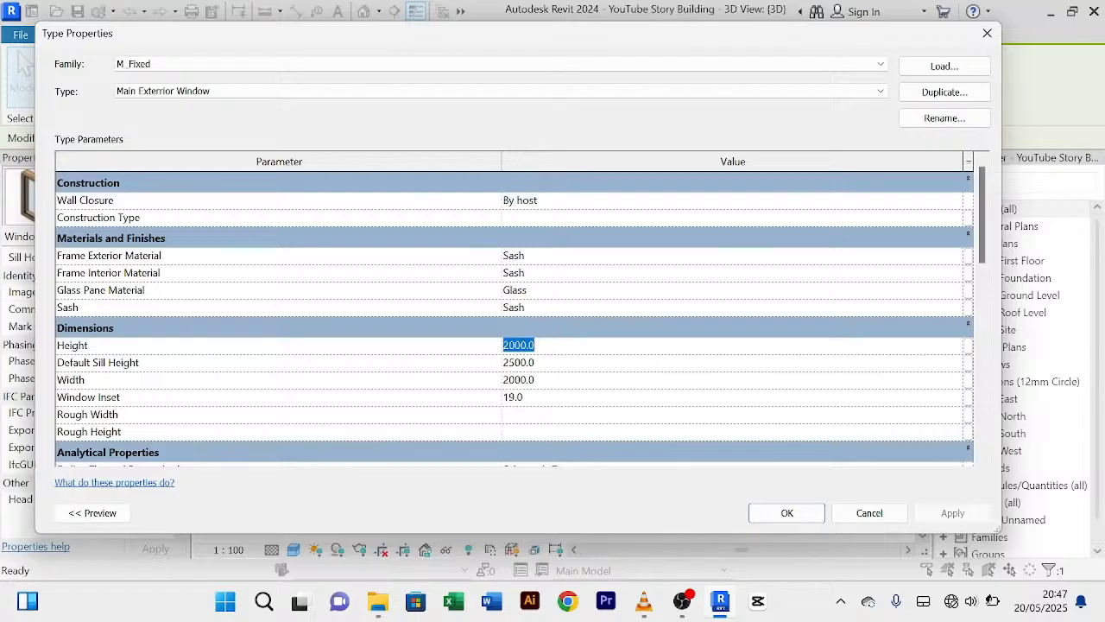
text(1800)
click(949, 513)
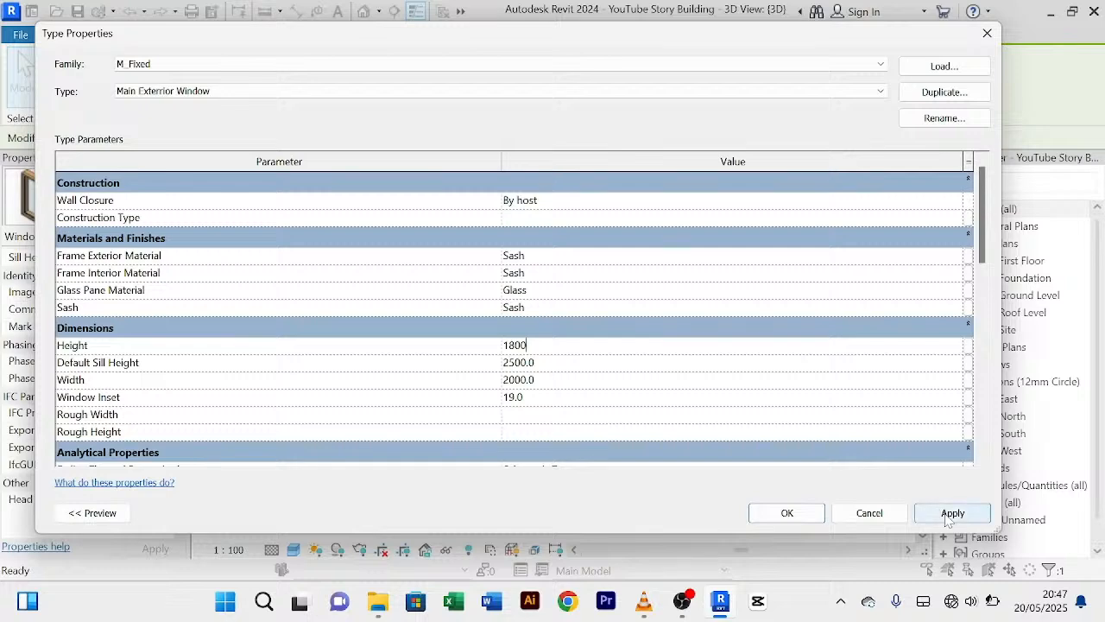
click(781, 513)
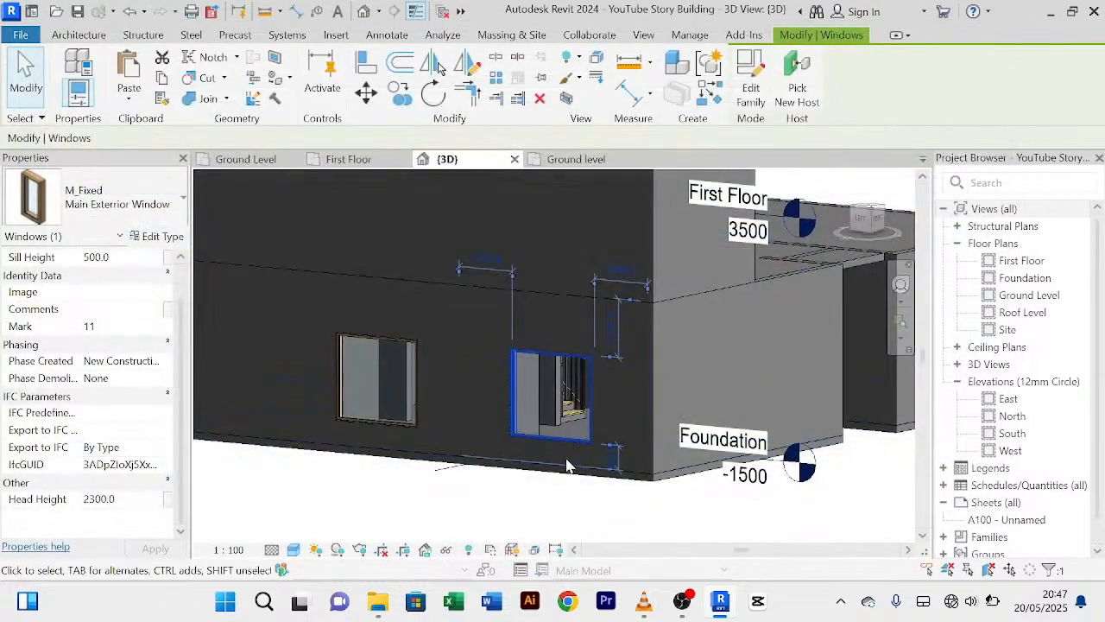
Step: Set the head height of the west-wall window nearest the front corner to 2500 mm
click(135, 500)
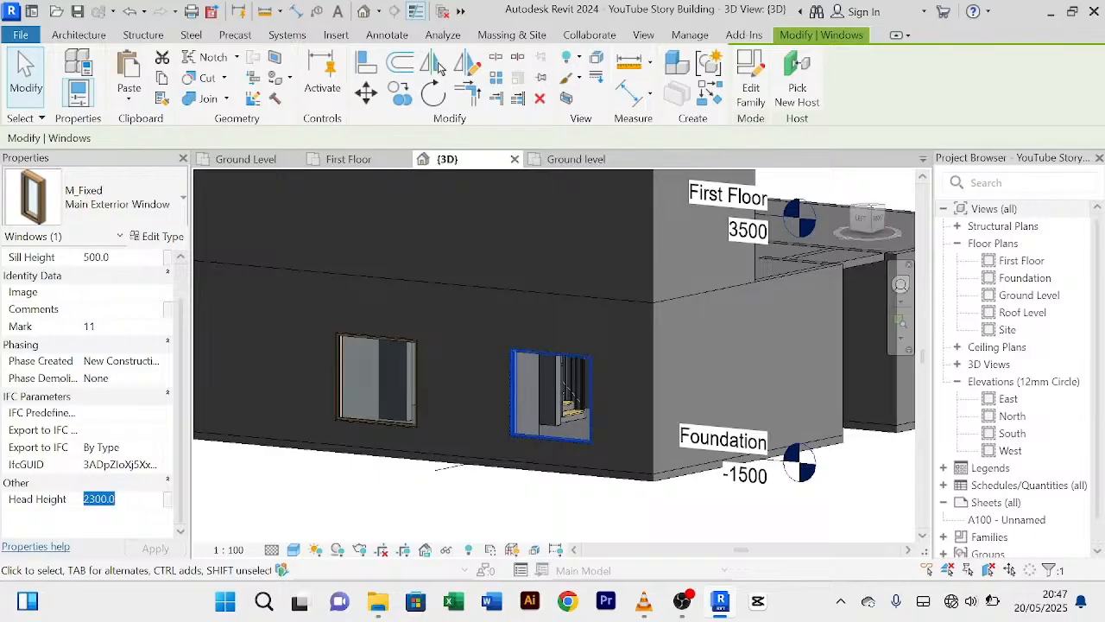
text(25)
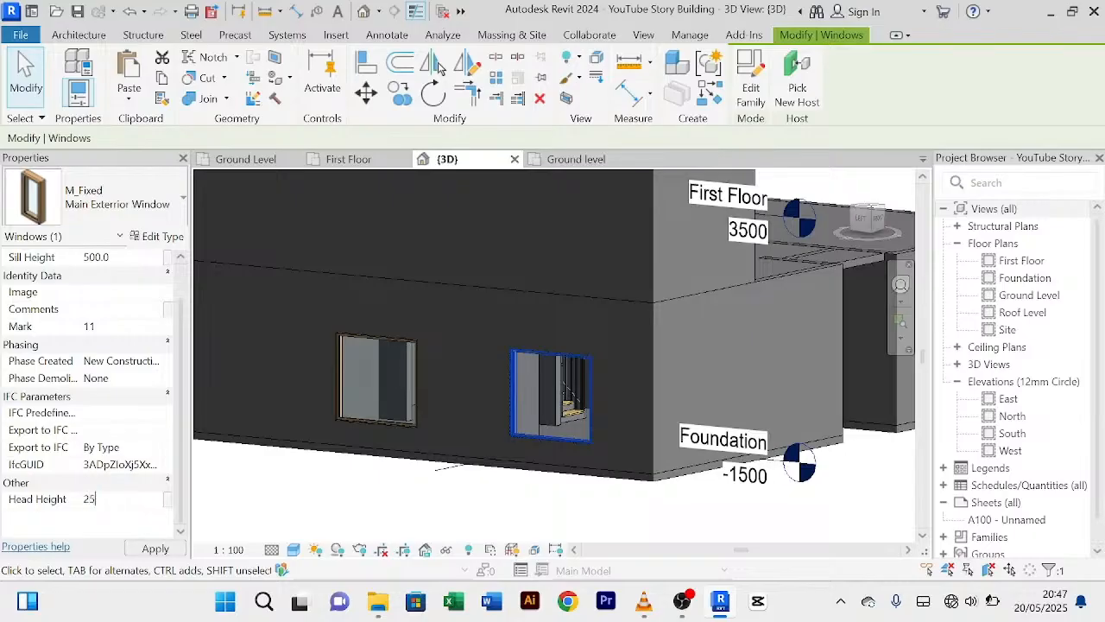
key(Return)
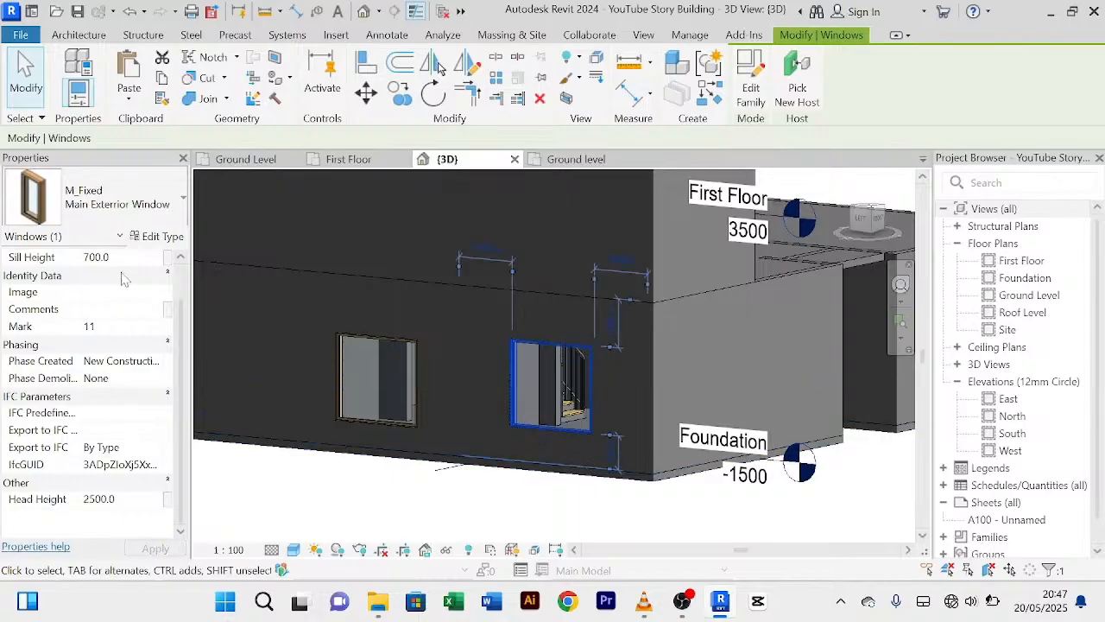
scroll(112, 268, up, 2)
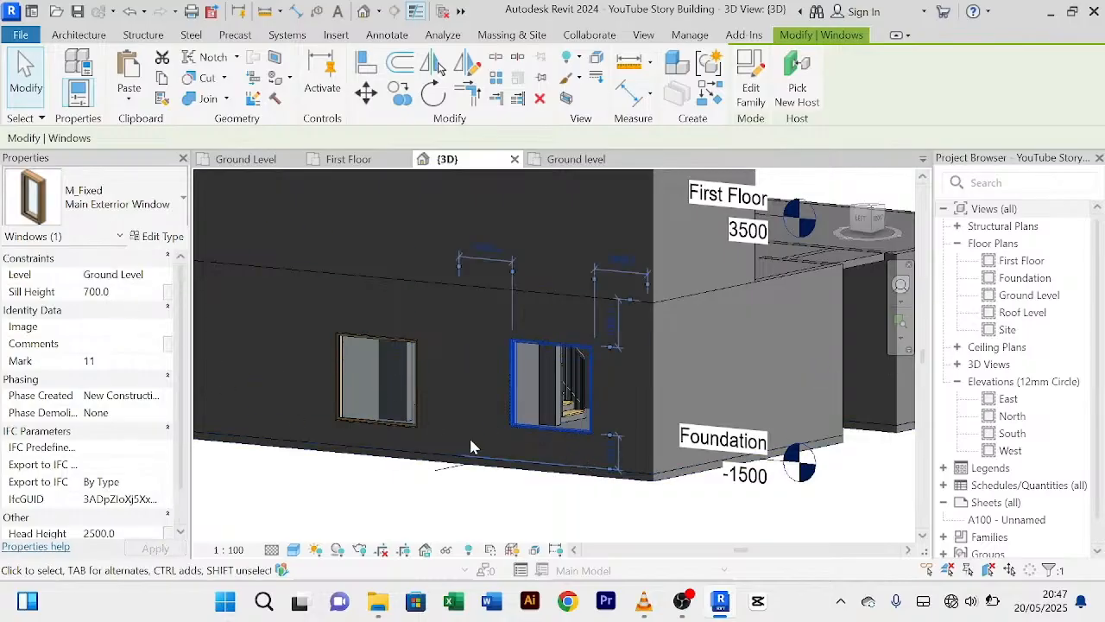
click(414, 501)
scroll(537, 415, down, 3)
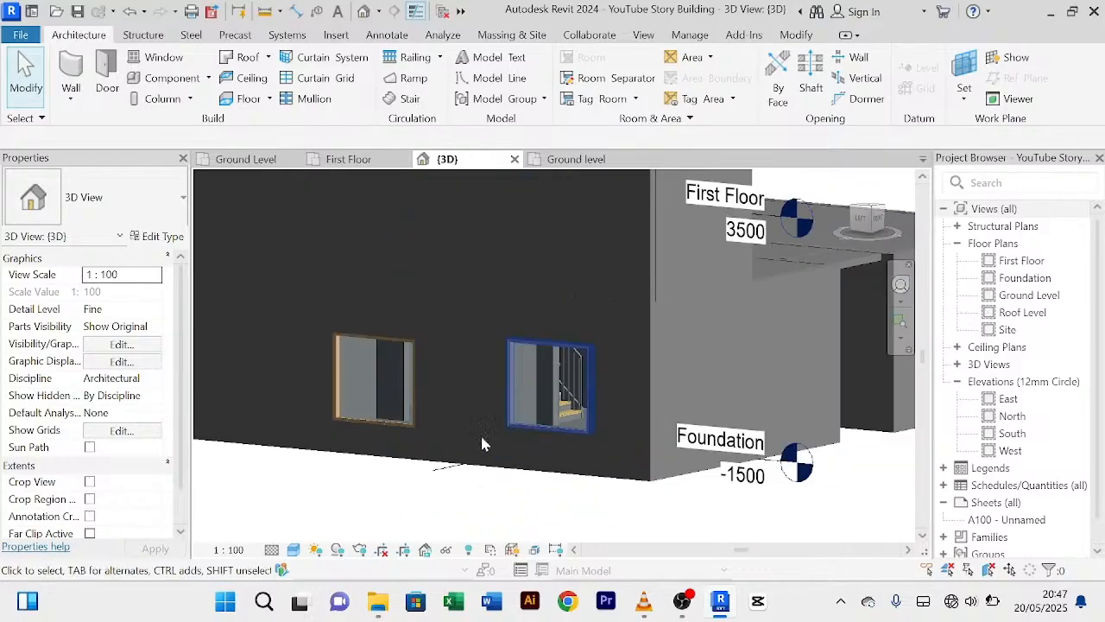
Step: Open the head height of the other west-wall window, farther from the front corner, for editing
click(399, 424)
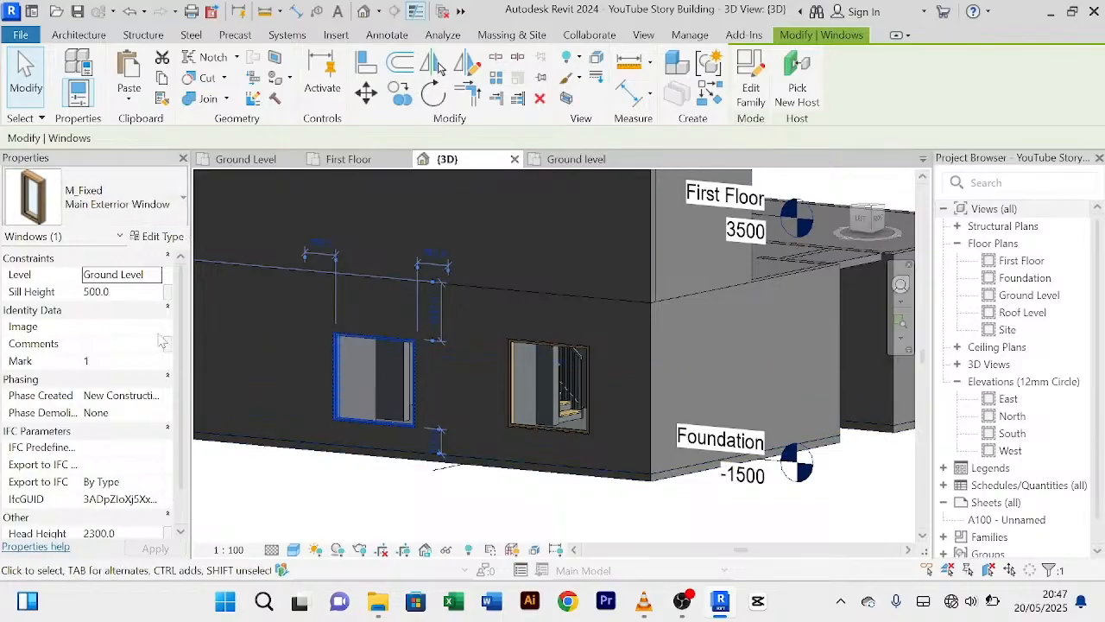
scroll(123, 302, down, 2)
click(135, 501)
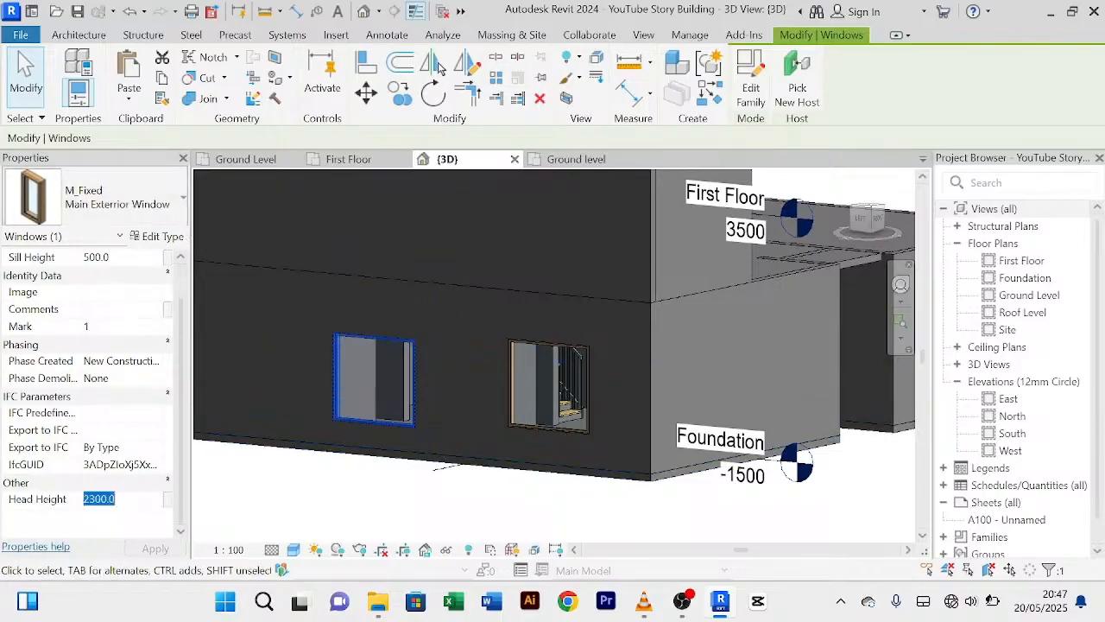
Step: Set the head height of the selected Main Exterior Window to 2500 mm
text(2)
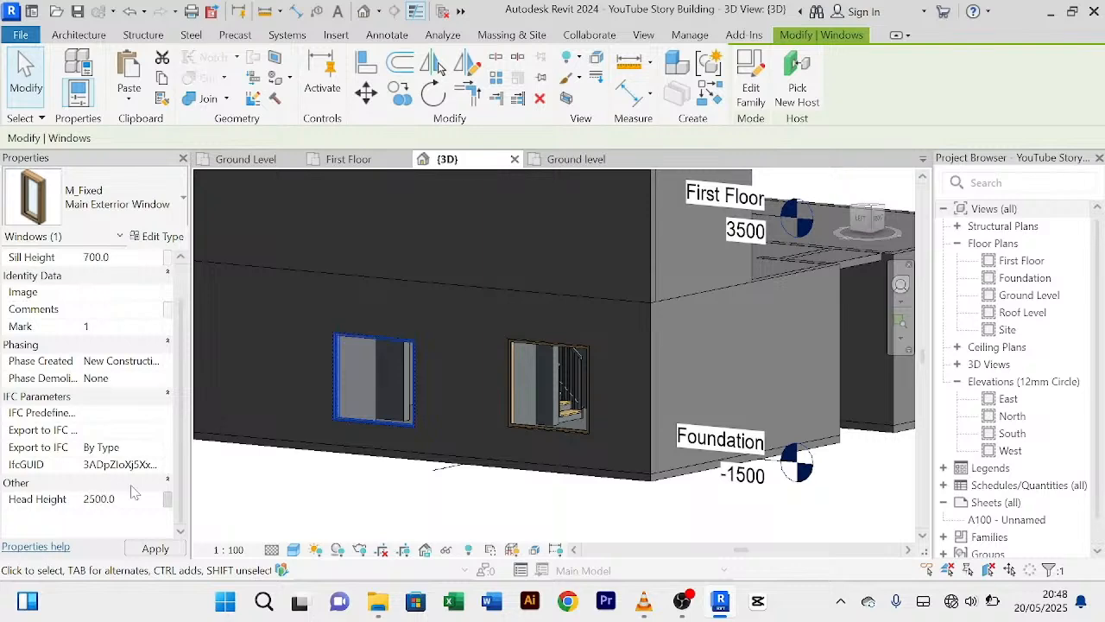
click(418, 488)
scroll(417, 423, up, 4)
scroll(615, 373, down, 2)
scroll(619, 387, down, 4)
scroll(626, 415, up, 2)
scroll(630, 432, down, 3)
scroll(637, 451, up, 1)
mouse_move(637, 451)
shift+middle_down()
mouse_move(646, 463)
mouse_move(627, 454)
mouse_move(515, 461)
mouse_move(624, 483)
mouse_move(641, 475)
mouse_move(468, 466)
mouse_move(451, 454)
mouse_move(547, 545)
mouse_move(598, 482)
mouse_move(585, 474)
mouse_move(733, 432)
mouse_move(587, 457)
mouse_move(553, 406)
shift+middle_up()
Step: On the Ground Level plan, place a similar window in the west wall of the 3500 x 3500 corner room, 750 mm from each end
click(246, 160)
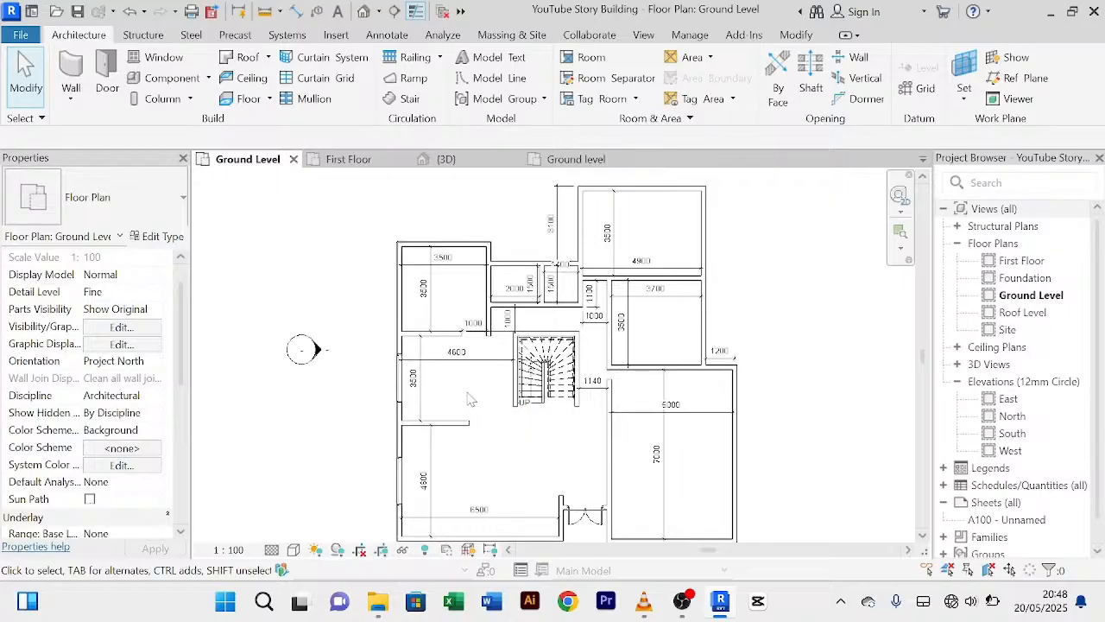
scroll(467, 393, down, 1)
middle_drag(467, 392, 439, 379)
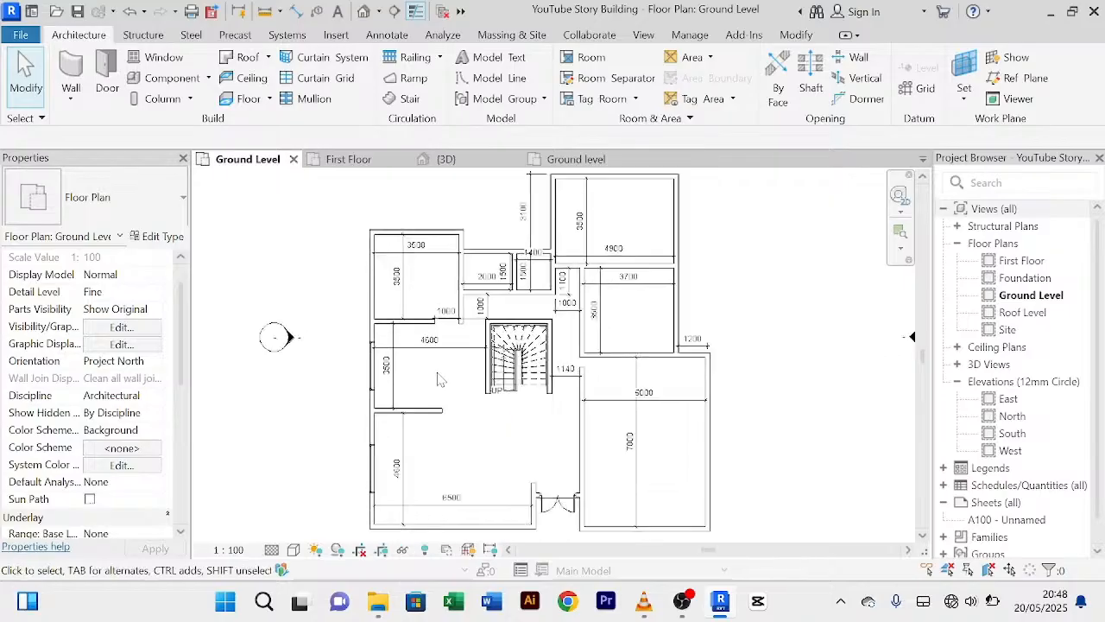
scroll(438, 375, up, 2)
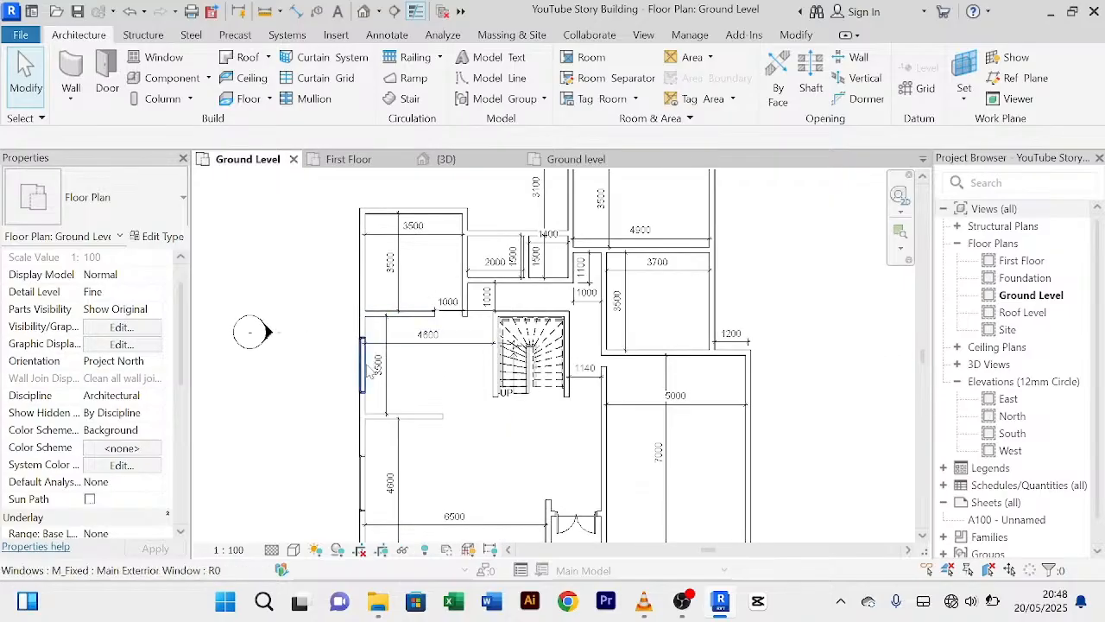
click(370, 369)
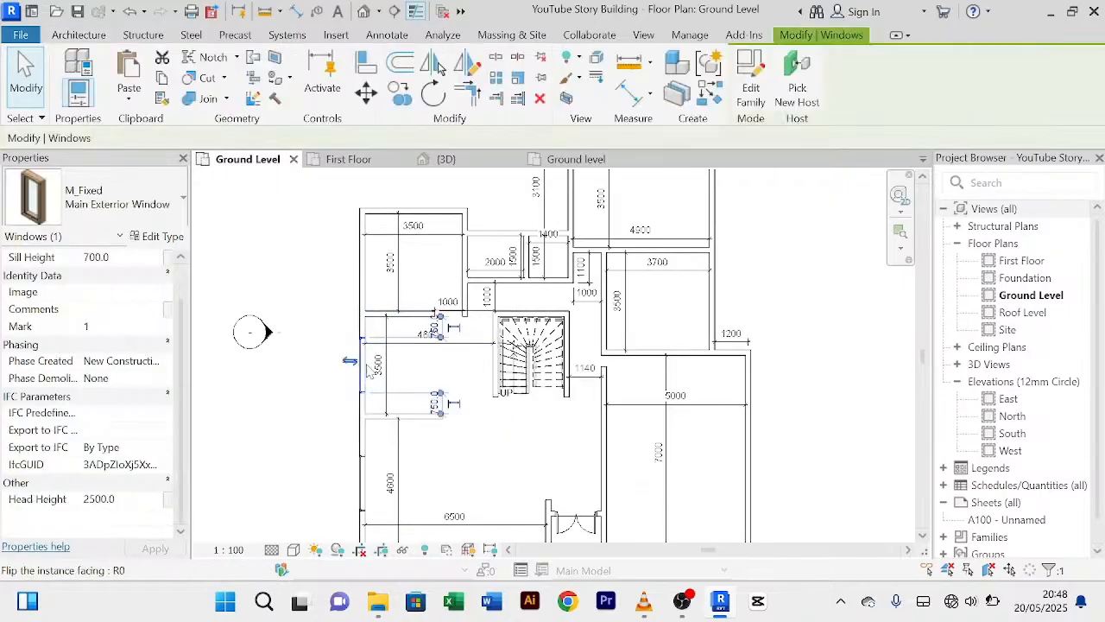
click(713, 98)
scroll(371, 256, up, 1)
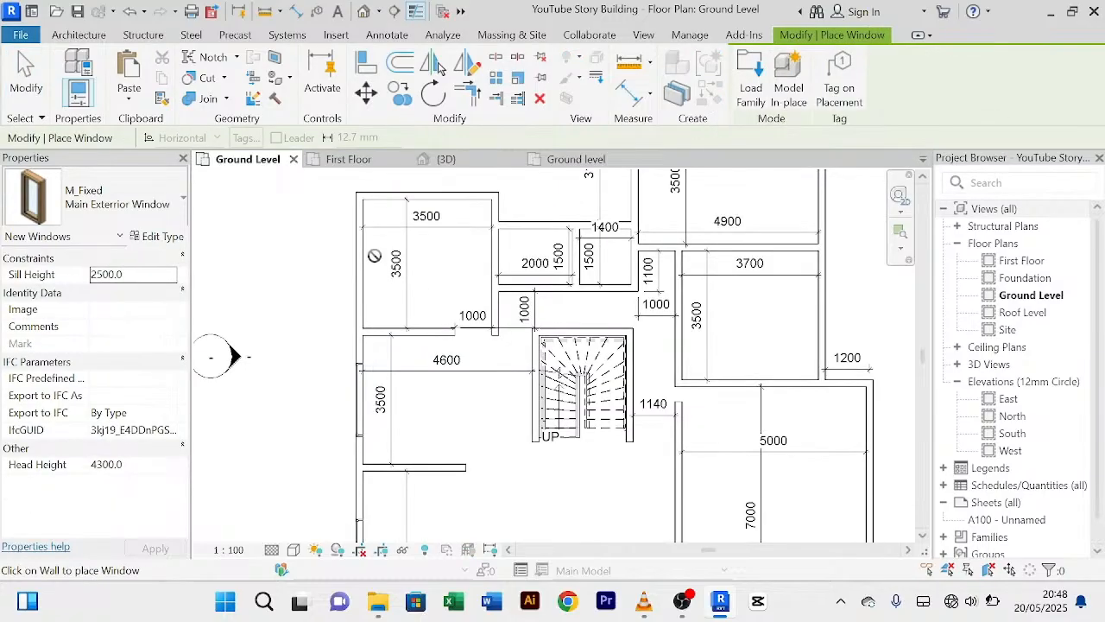
middle_drag(374, 256, 366, 303)
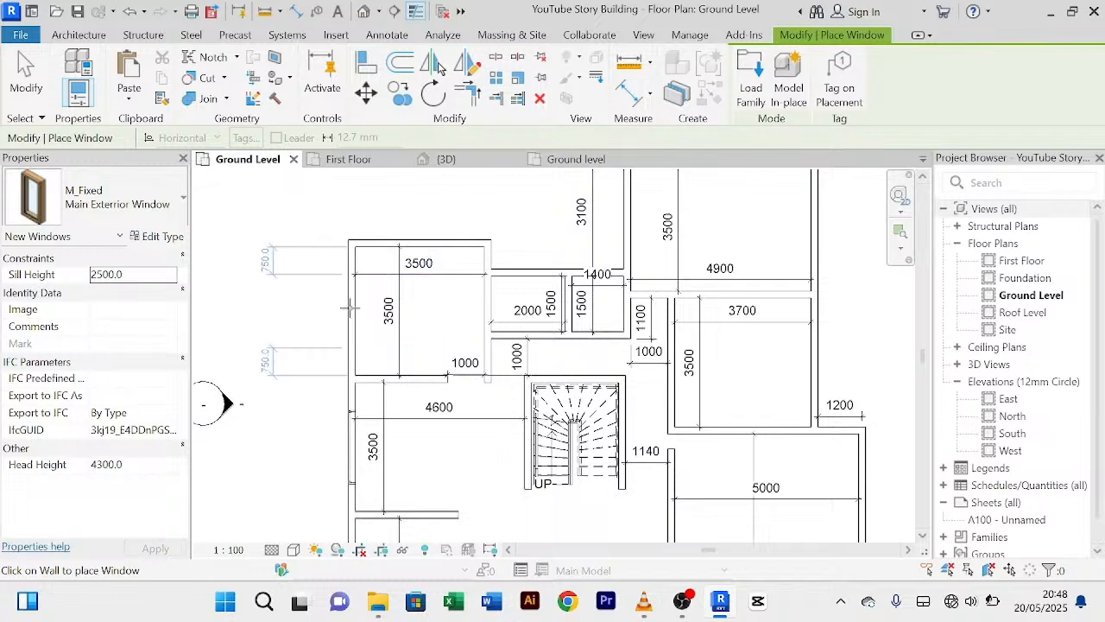
click(350, 307)
Step: Place another Main Exterior Window in the north wall of the 3500 x 3500 corner room, 750 mm from each end
middle_drag(436, 232, 481, 242)
scroll(385, 357, down, 2)
scroll(462, 238, down, 1)
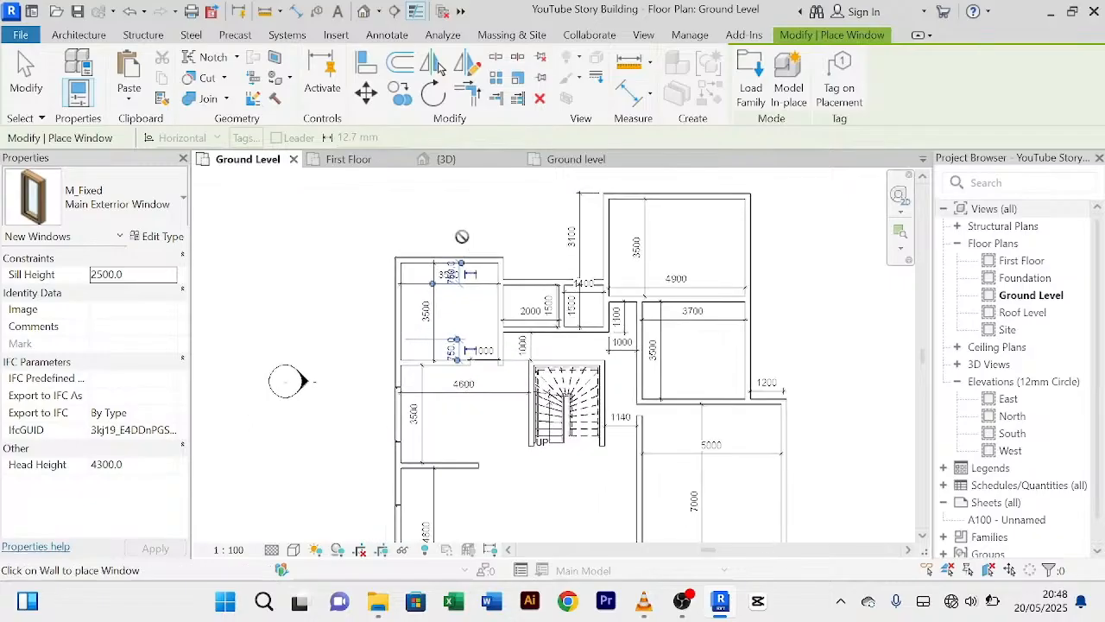
scroll(463, 246, up, 4)
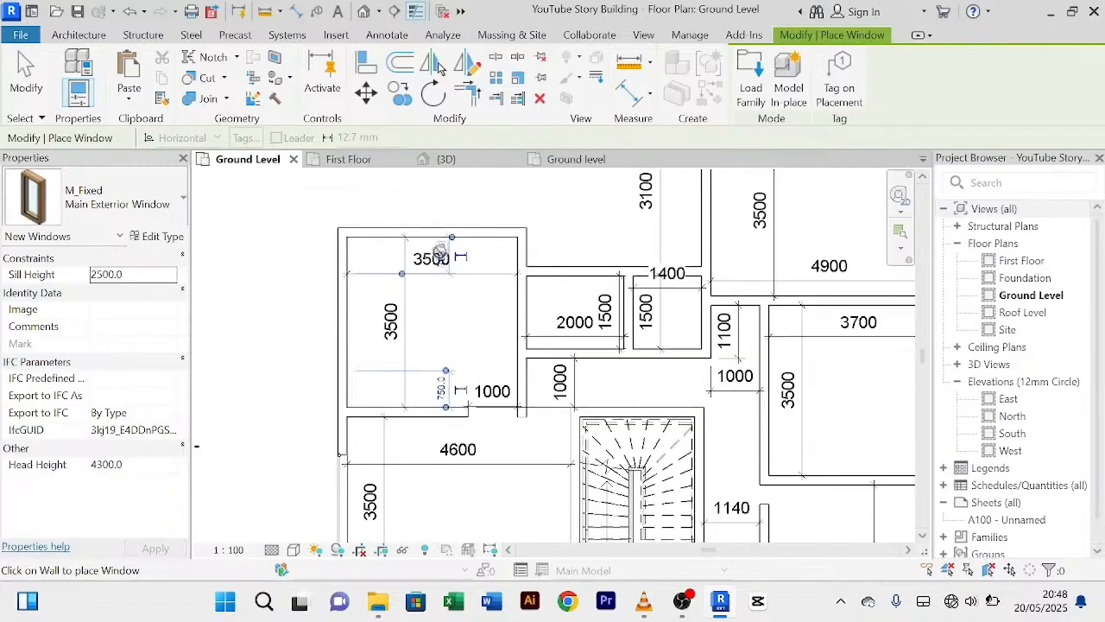
middle_drag(475, 310, 463, 405)
scroll(449, 285, up, 1)
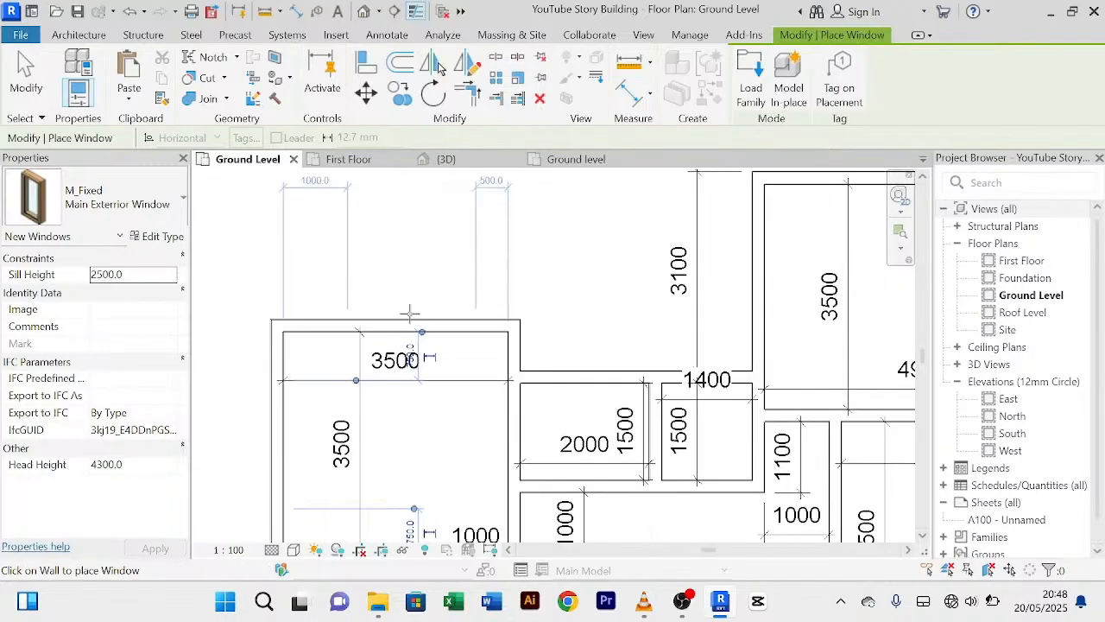
click(395, 320)
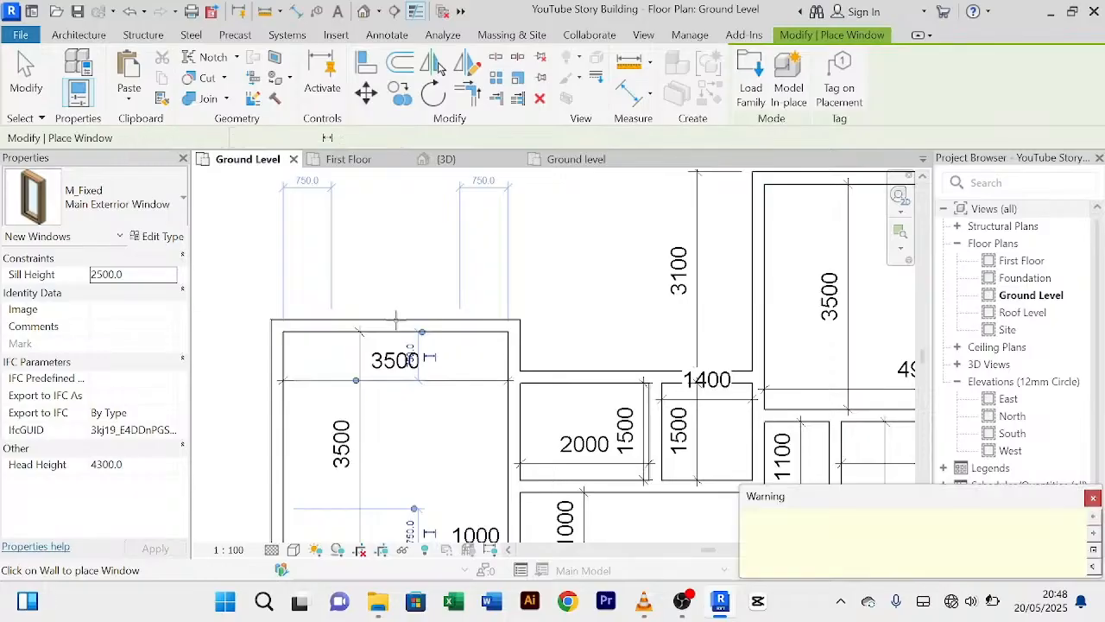
Step: Place a Main Exterior Window in the north wall of the 4900 mm wide room, 1450 mm from each end
scroll(574, 308, down, 1)
middle_drag(573, 320, 348, 363)
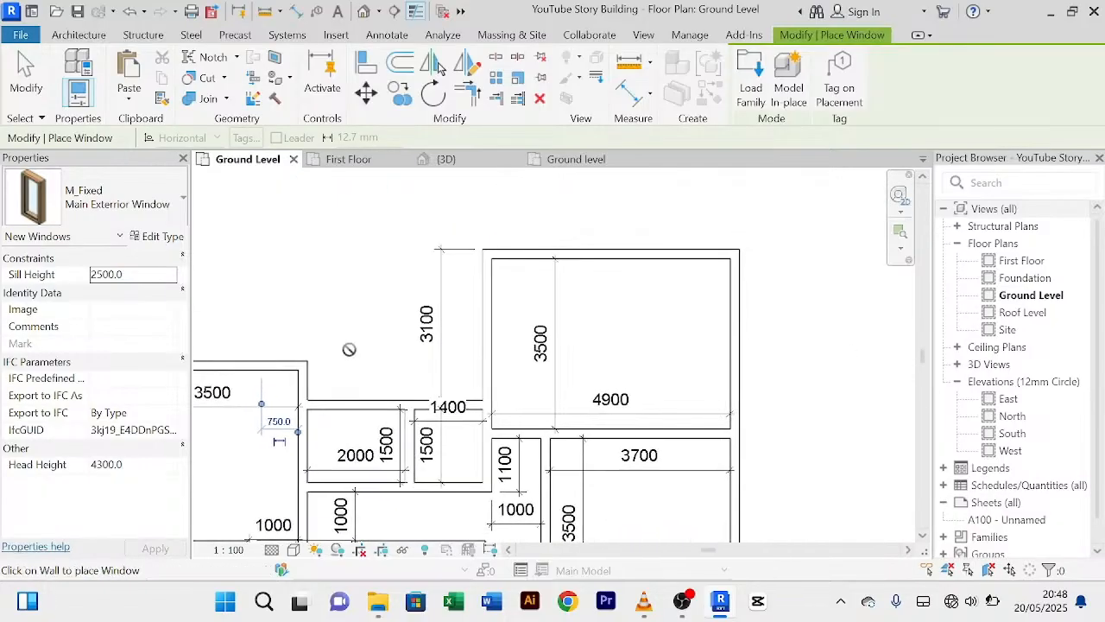
scroll(545, 289, down, 1)
middle_drag(592, 320, 594, 363)
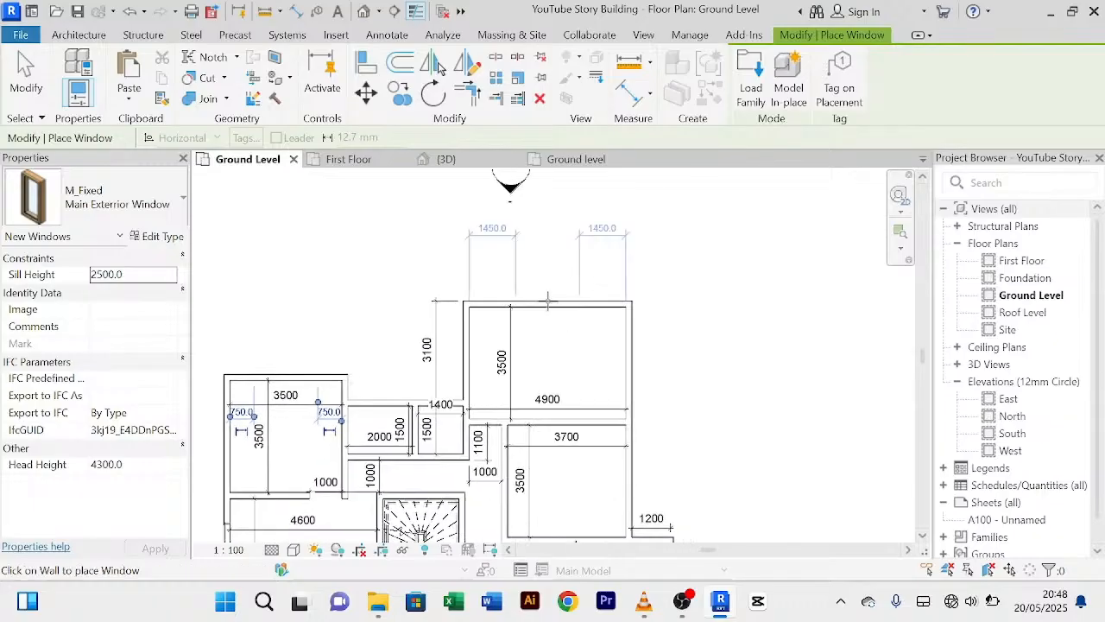
click(547, 302)
Step: Place a Main Exterior Window in the east wall of the 3700 mm wide room, about 1300 mm from its north end
middle_drag(705, 375, 681, 230)
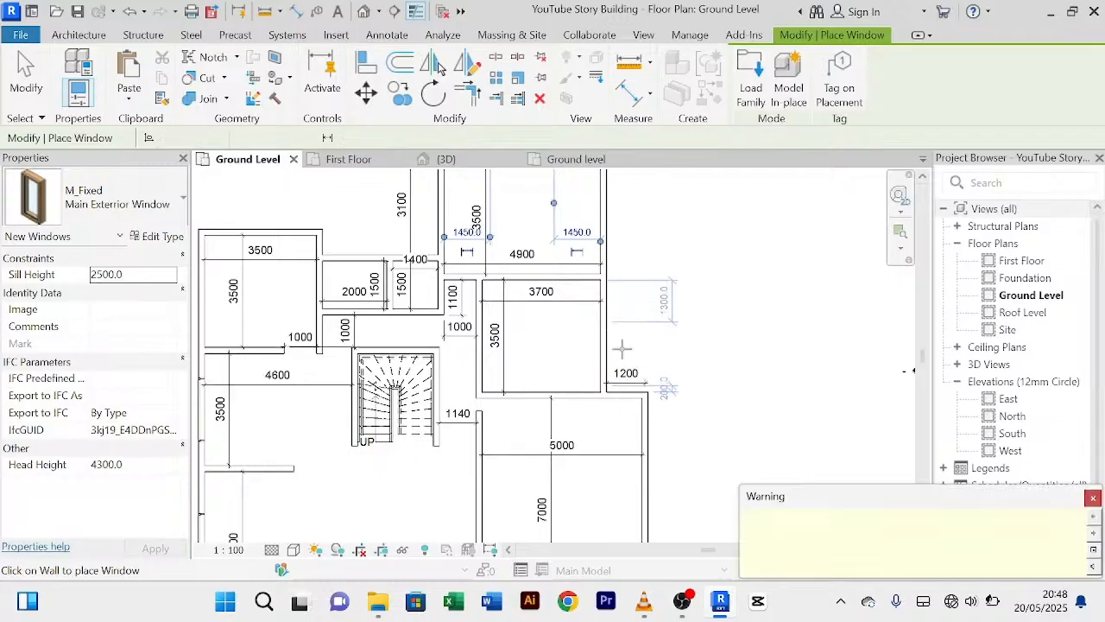
click(607, 353)
scroll(696, 334, down, 3)
middle_drag(695, 334, 693, 288)
scroll(673, 339, up, 2)
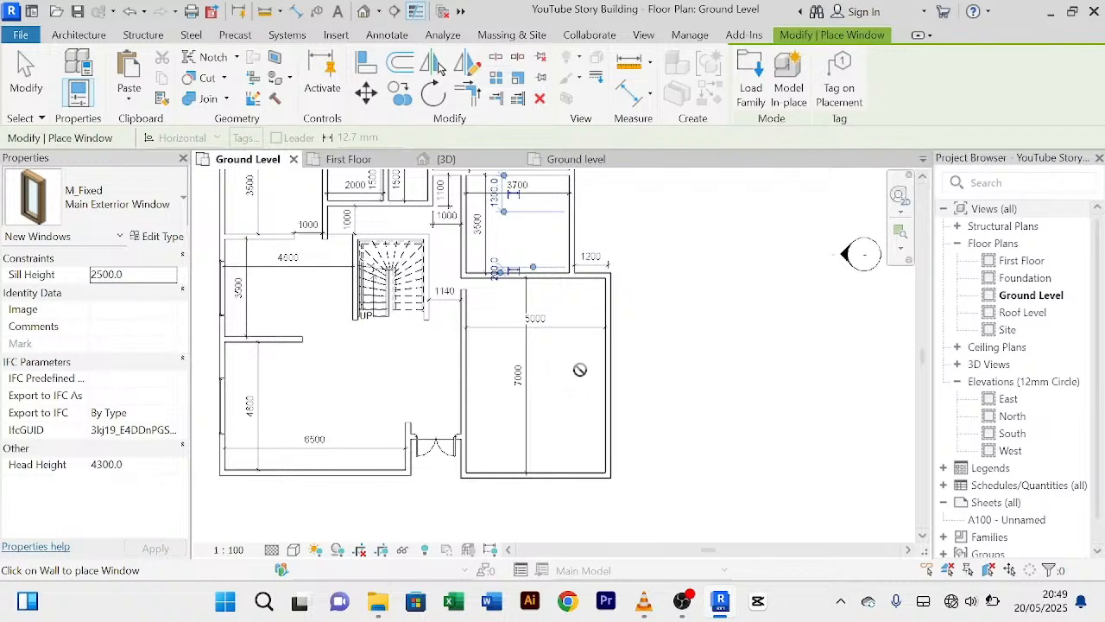
Step: Place two windows in the 7000 mm long room's east wall, about 900 mm and 4400 mm from its north end, and end placement
click(613, 328)
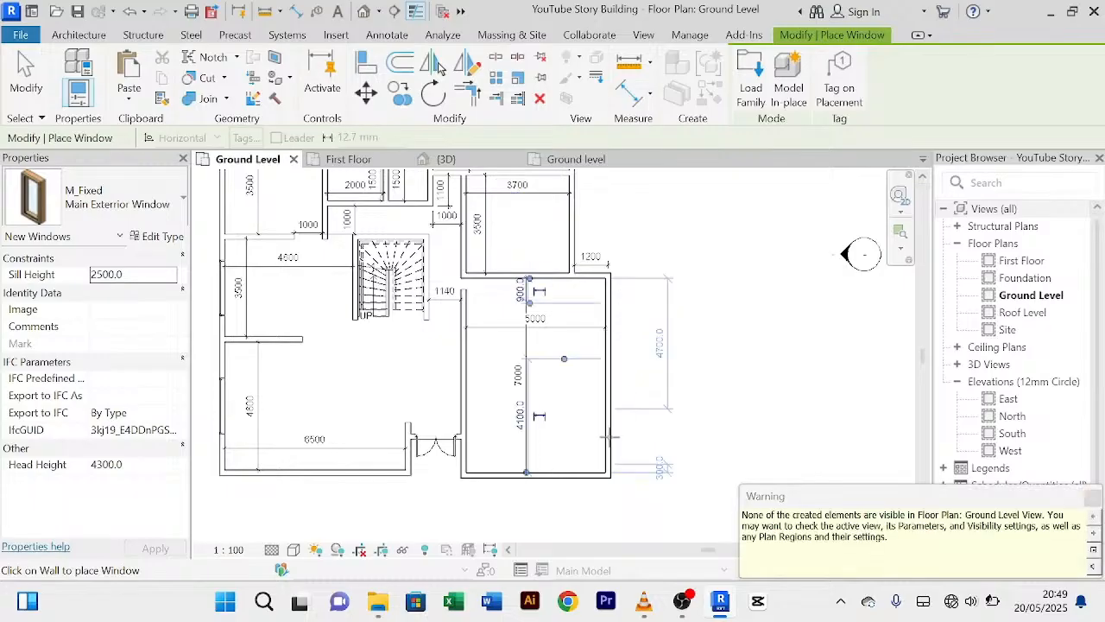
click(609, 427)
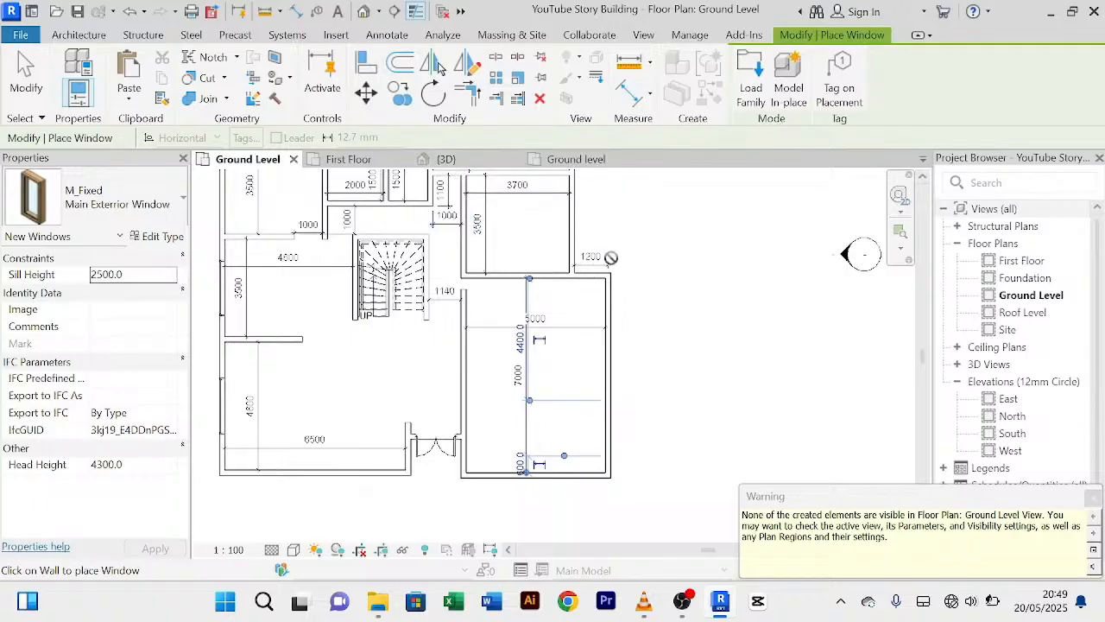
right_click(661, 218)
right_click(655, 212)
click(673, 226)
right_click(649, 205)
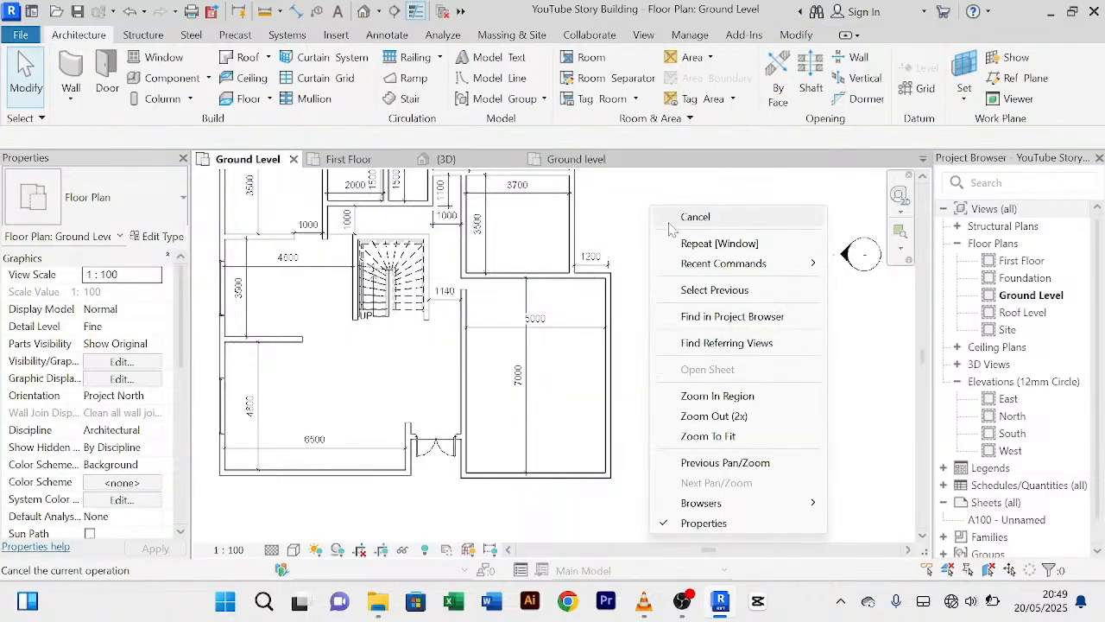
click(669, 217)
Step: In the 3D view, select all visible instances of the Main Exterior Window type
click(455, 164)
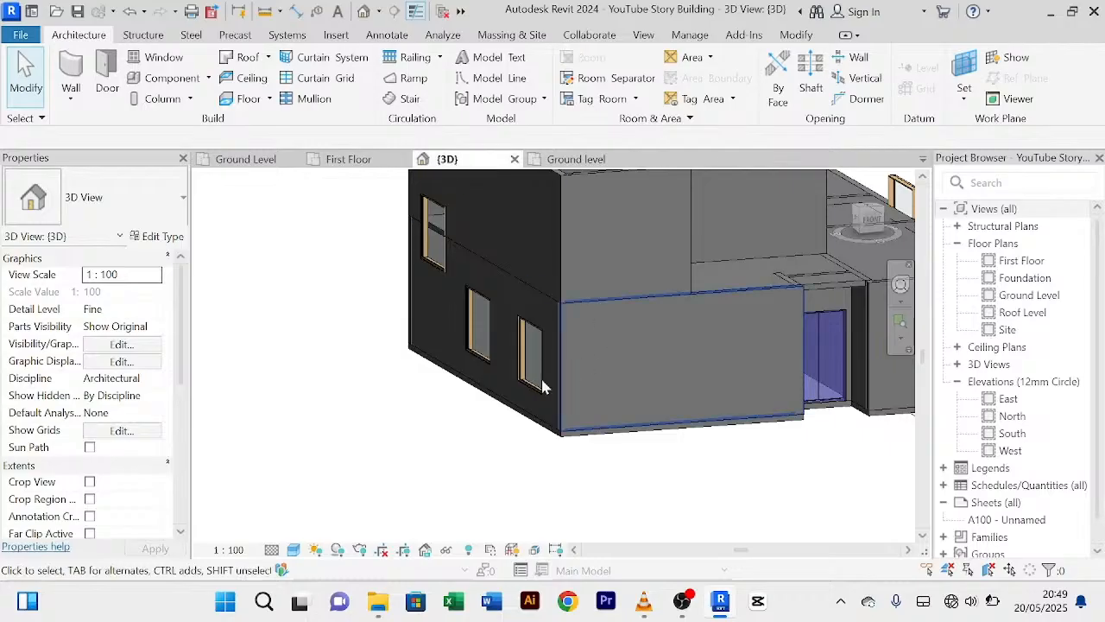
scroll(565, 366, down, 3)
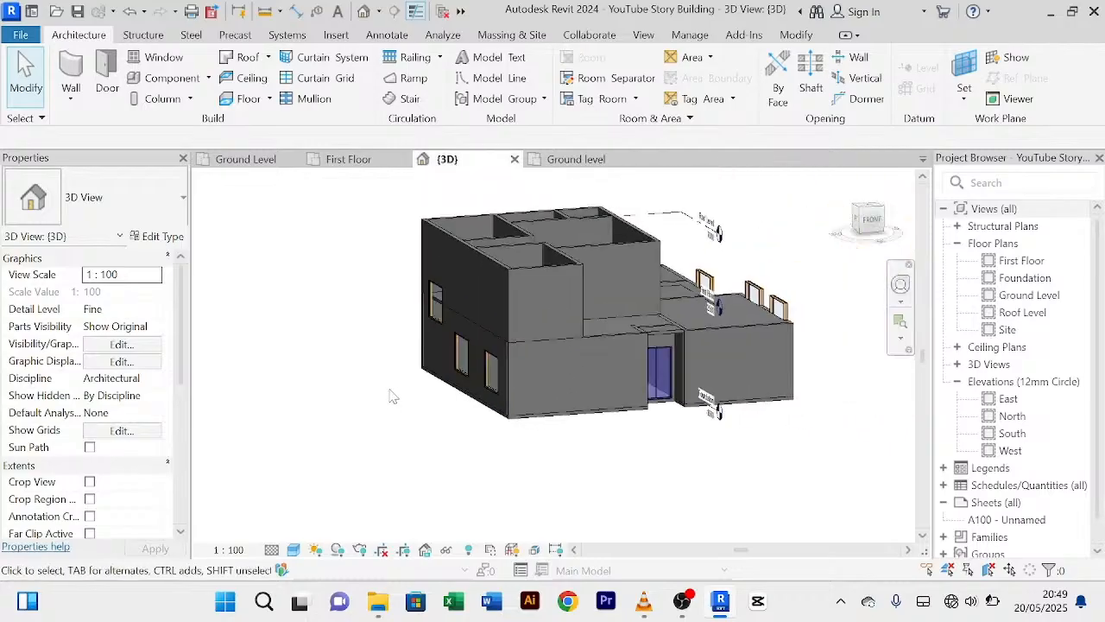
shift+middle_drag(398, 409, 496, 420)
click(429, 365)
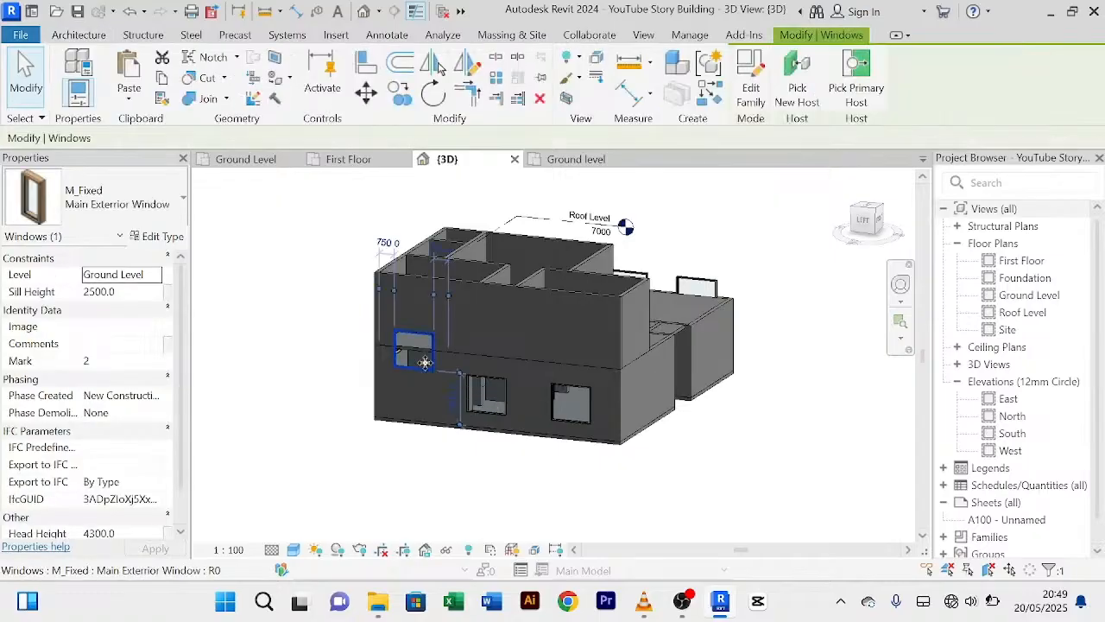
scroll(427, 366, up, 4)
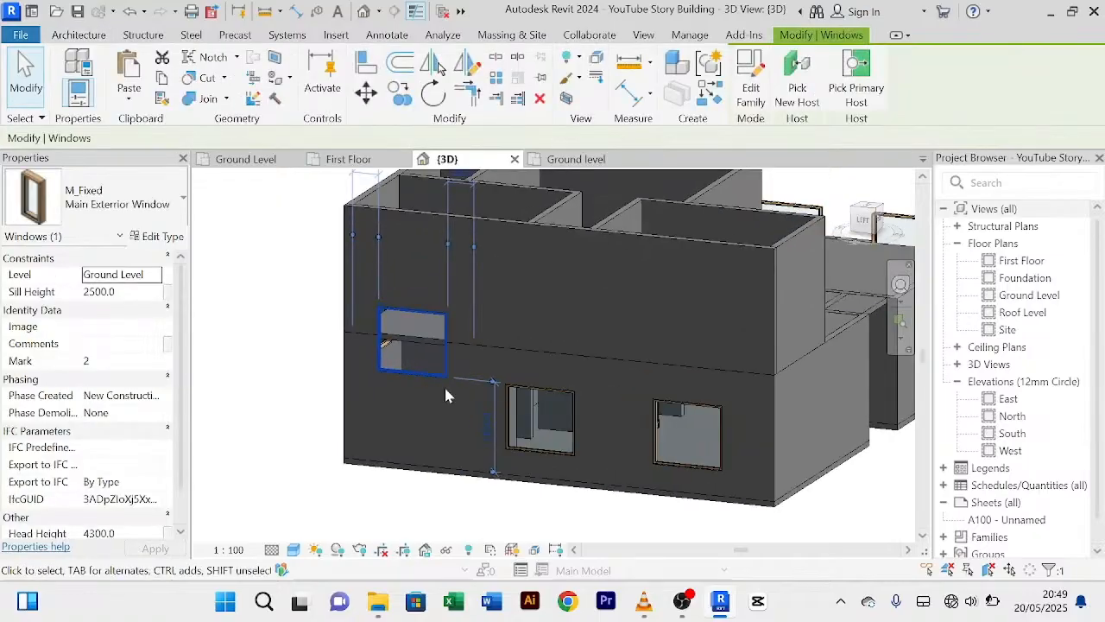
scroll(444, 371, up, 2)
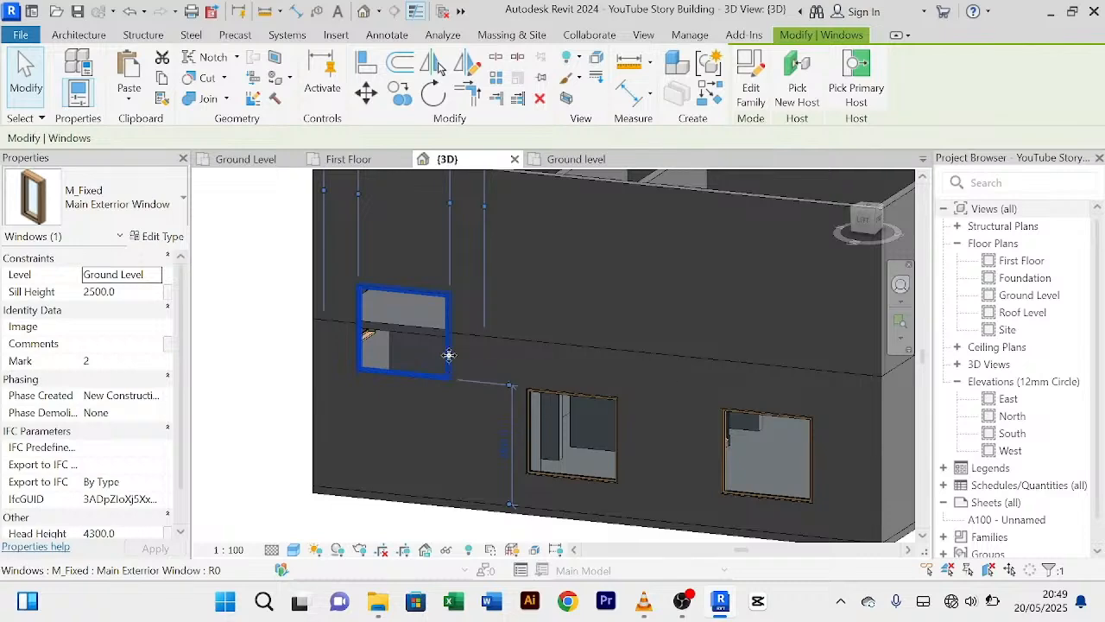
right_click(448, 363)
mouse_move(546, 288)
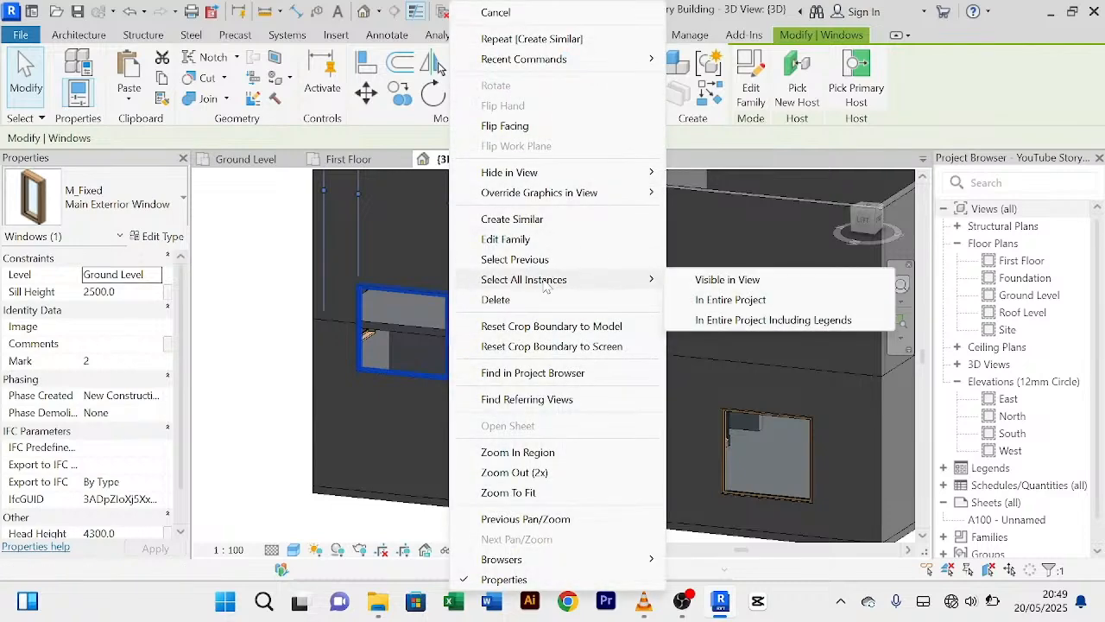
click(728, 280)
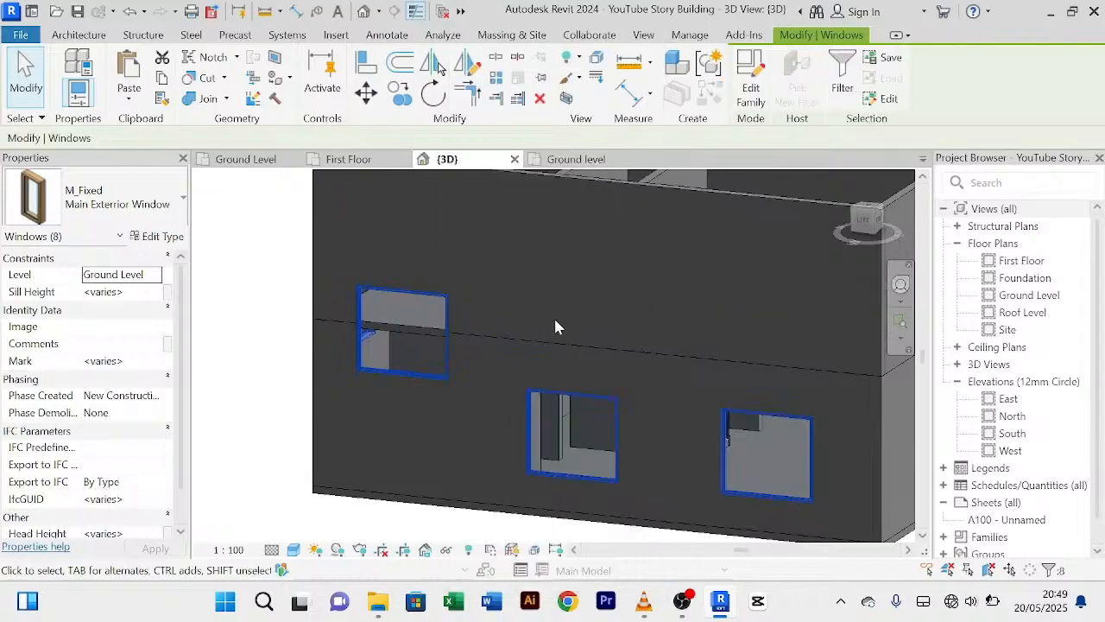
Step: Set the head height of all selected windows to 2500 mm, clear the selection and check the facades
scroll(121, 458, down, 1)
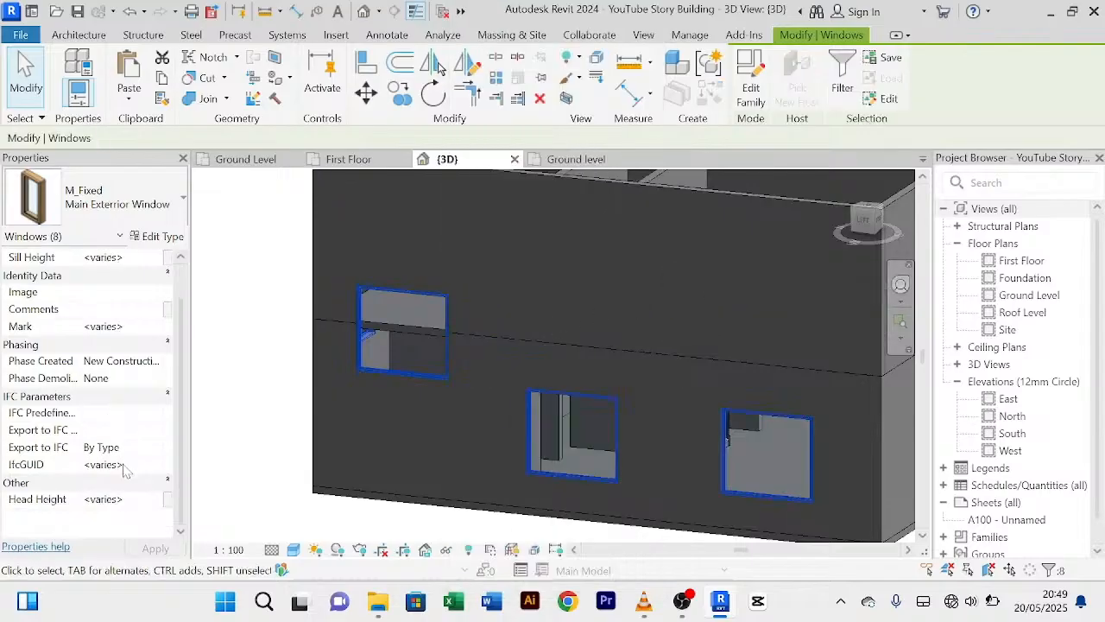
click(146, 501)
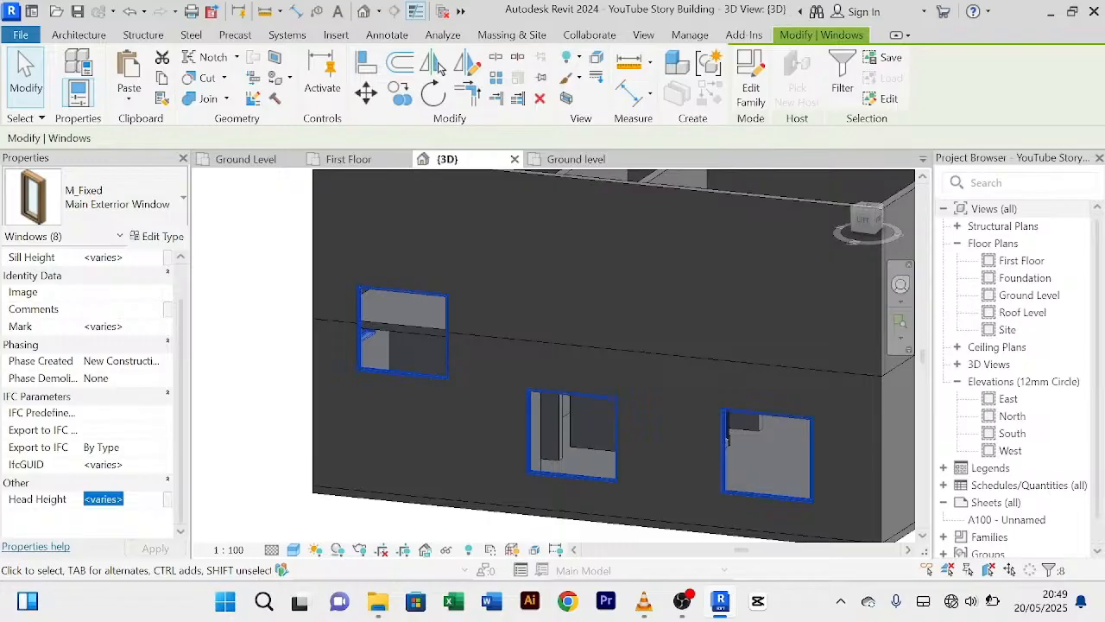
text(2)
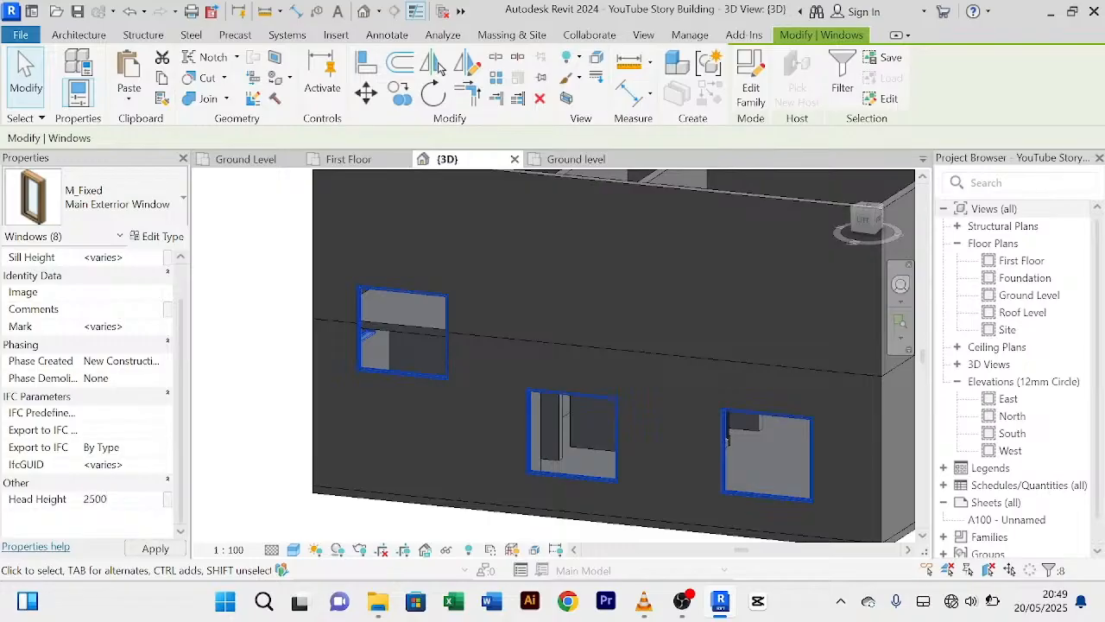
text(500)
key(Return)
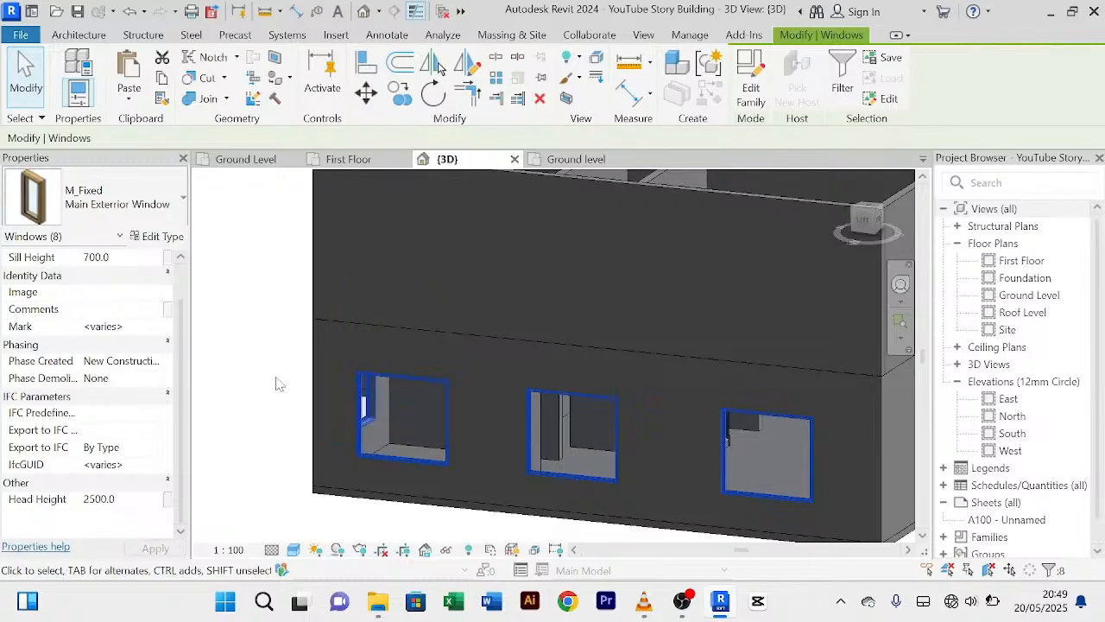
click(278, 385)
scroll(273, 376, down, 3)
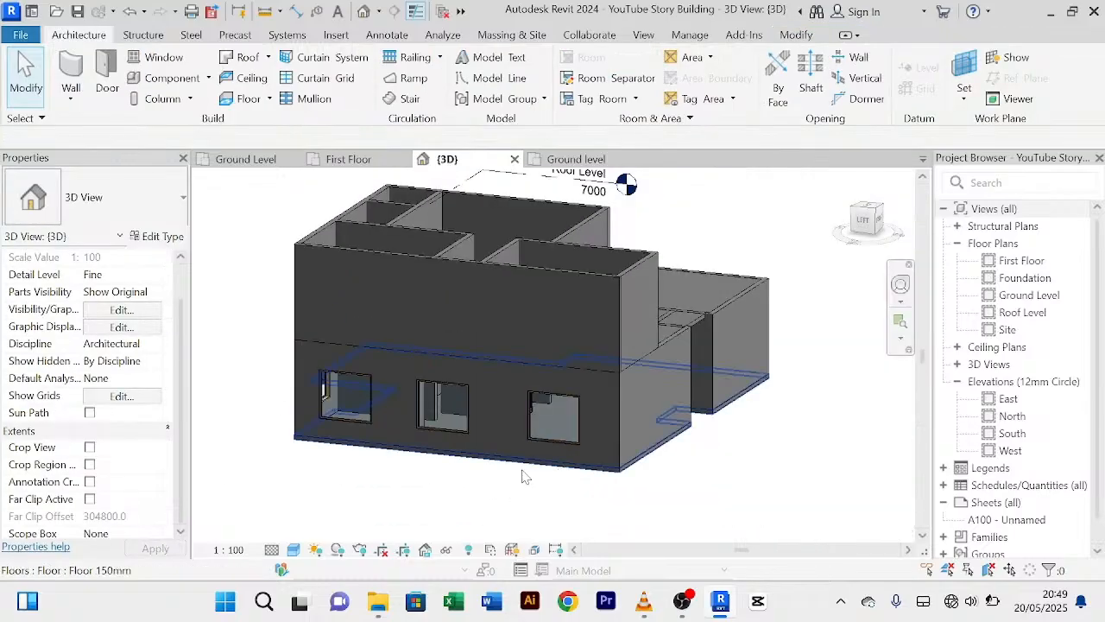
shift+middle_drag(439, 481, 423, 509)
mouse_move(352, 460)
shift+middle_down()
mouse_move(316, 424)
mouse_move(429, 446)
mouse_move(526, 437)
shift+middle_up()
shift+middle_drag(454, 430, 353, 435)
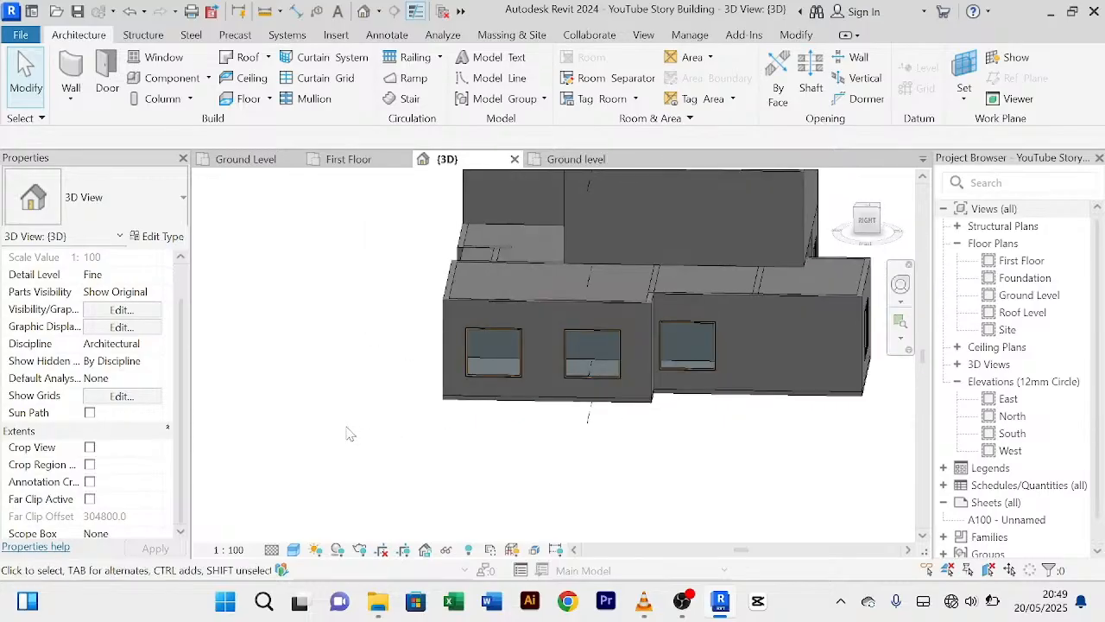
Step: Open the Ground Level floor plan and examine the north exterior walls of the small 2000 mm and 1400 mm wide rooms
click(249, 159)
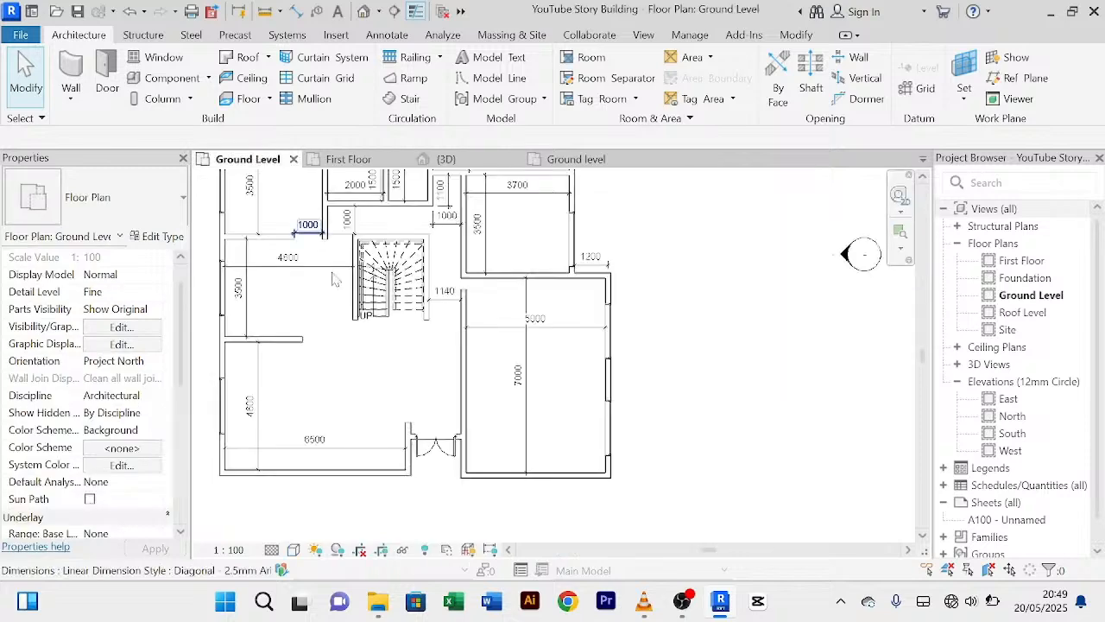
middle_drag(416, 383, 494, 376)
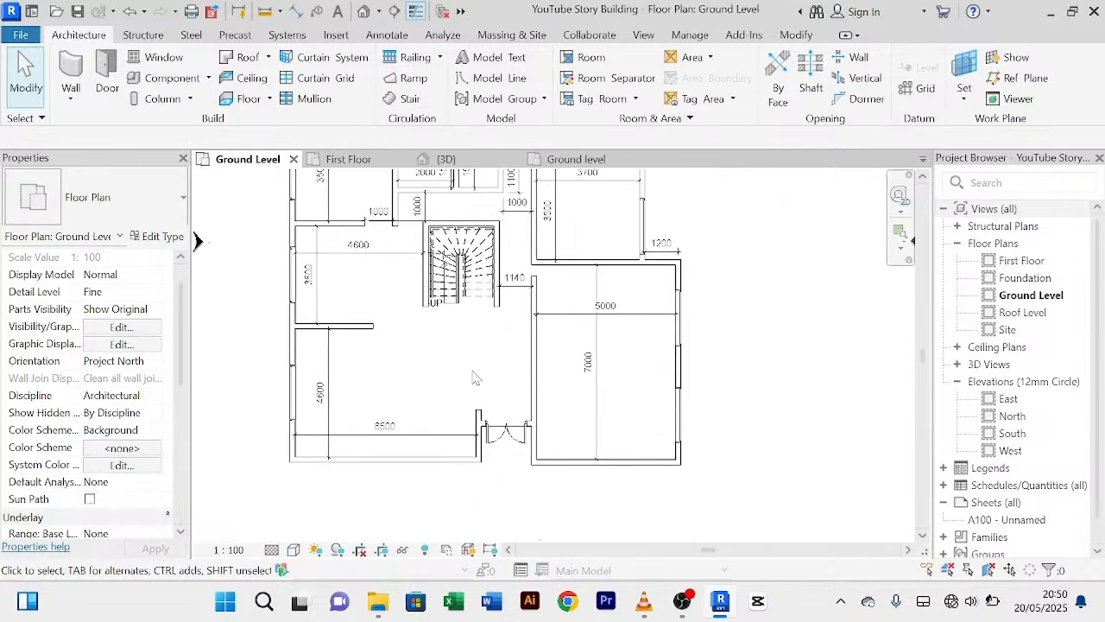
middle_drag(483, 371, 473, 481)
scroll(419, 211, up, 2)
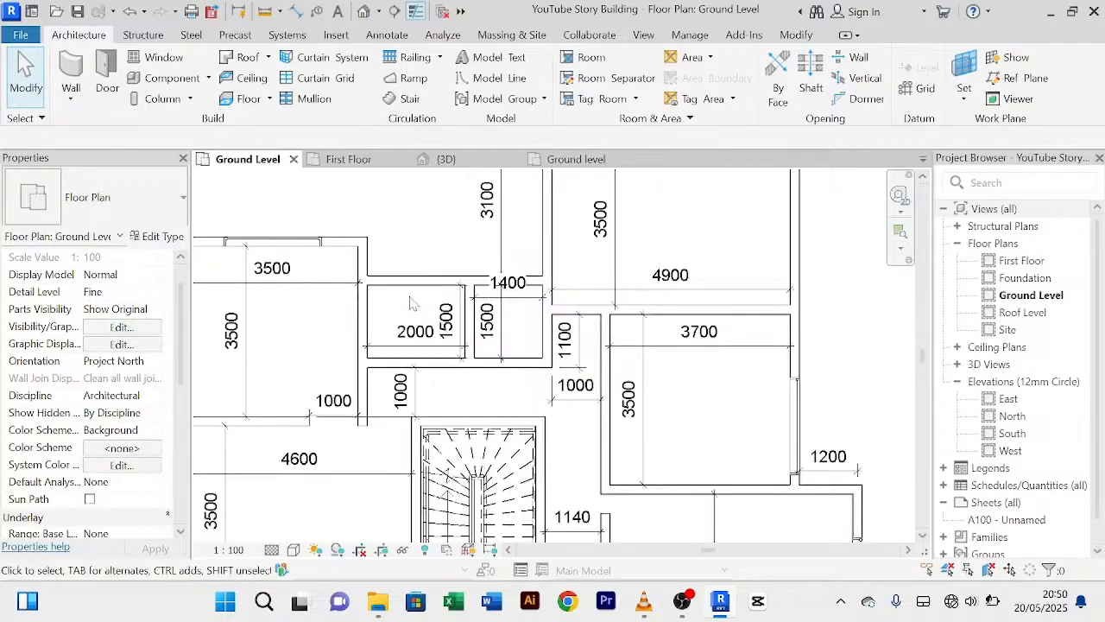
scroll(435, 268, up, 2)
scroll(438, 262, down, 1)
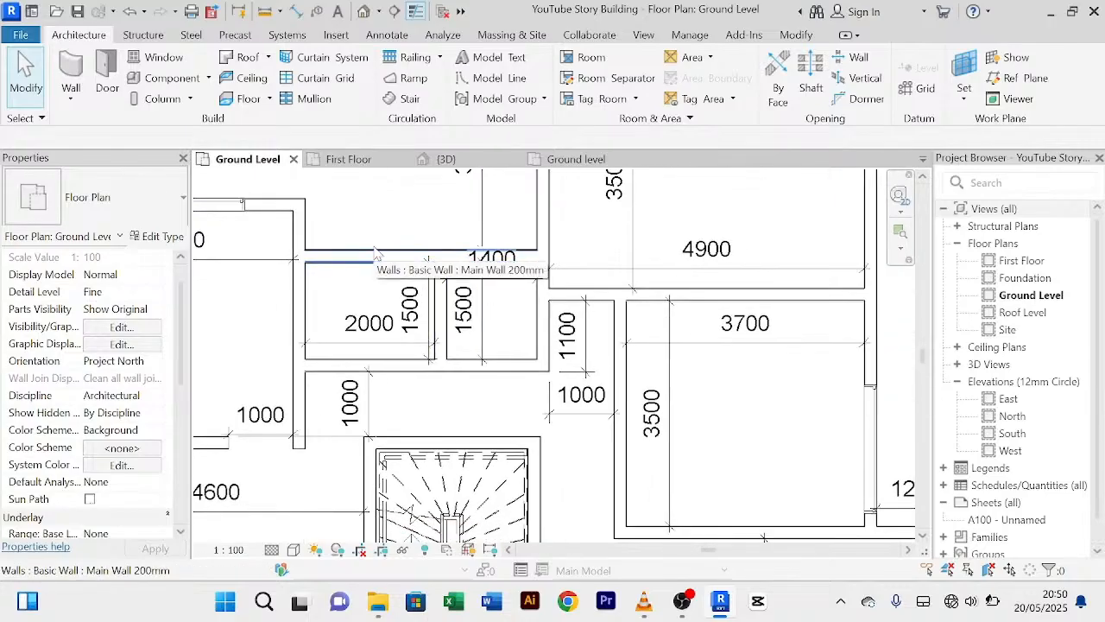
scroll(375, 252, down, 1)
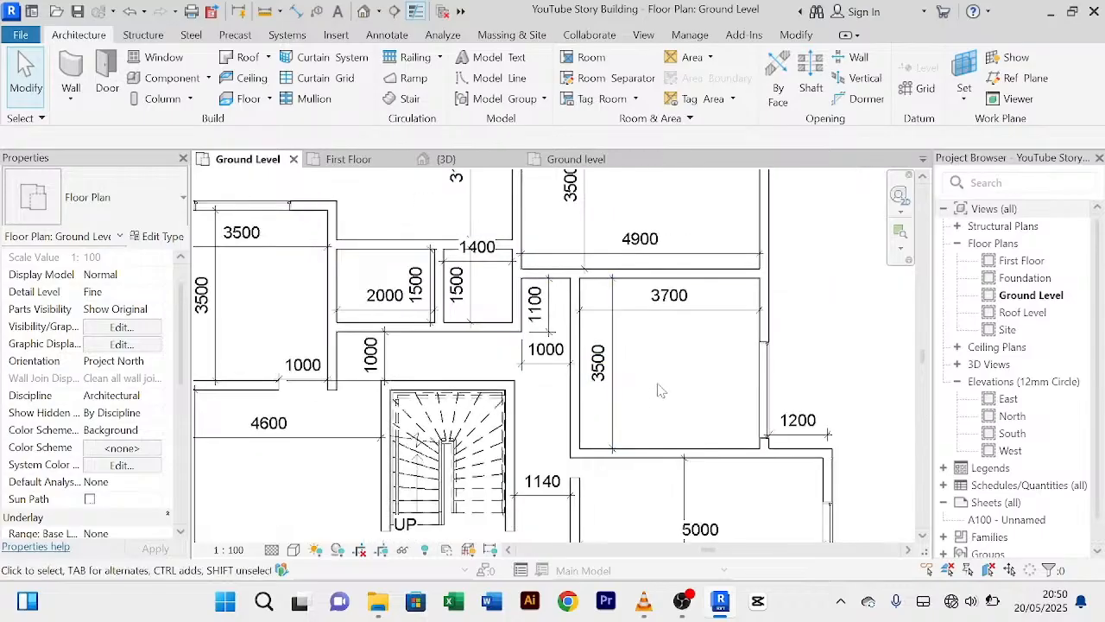
scroll(661, 389, down, 2)
scroll(621, 293, up, 3)
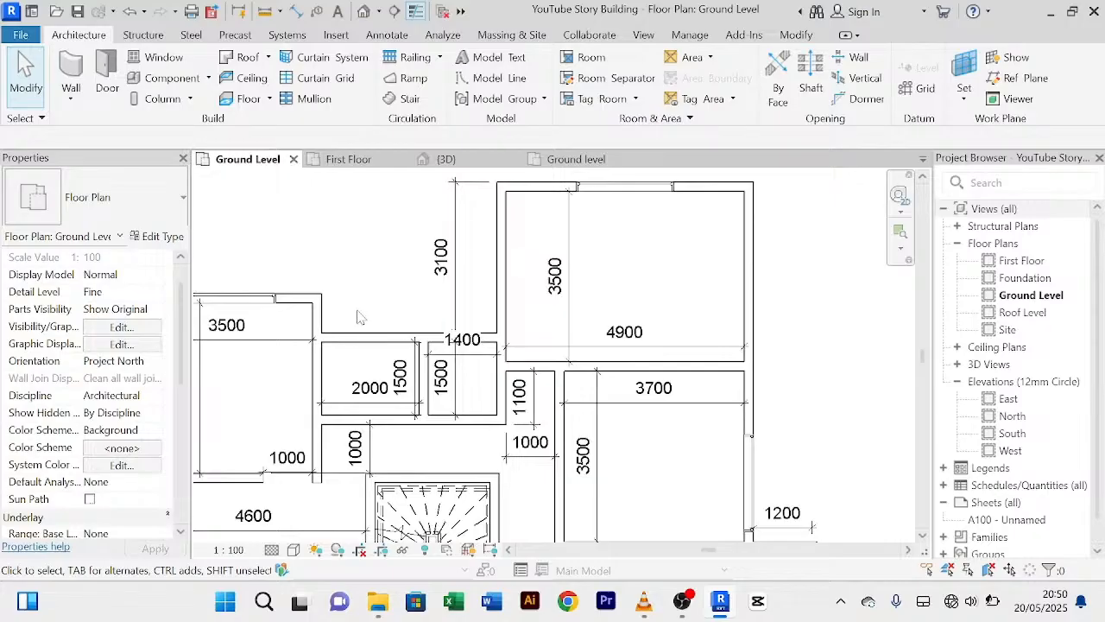
scroll(358, 316, down, 1)
middle_drag(355, 330, 440, 335)
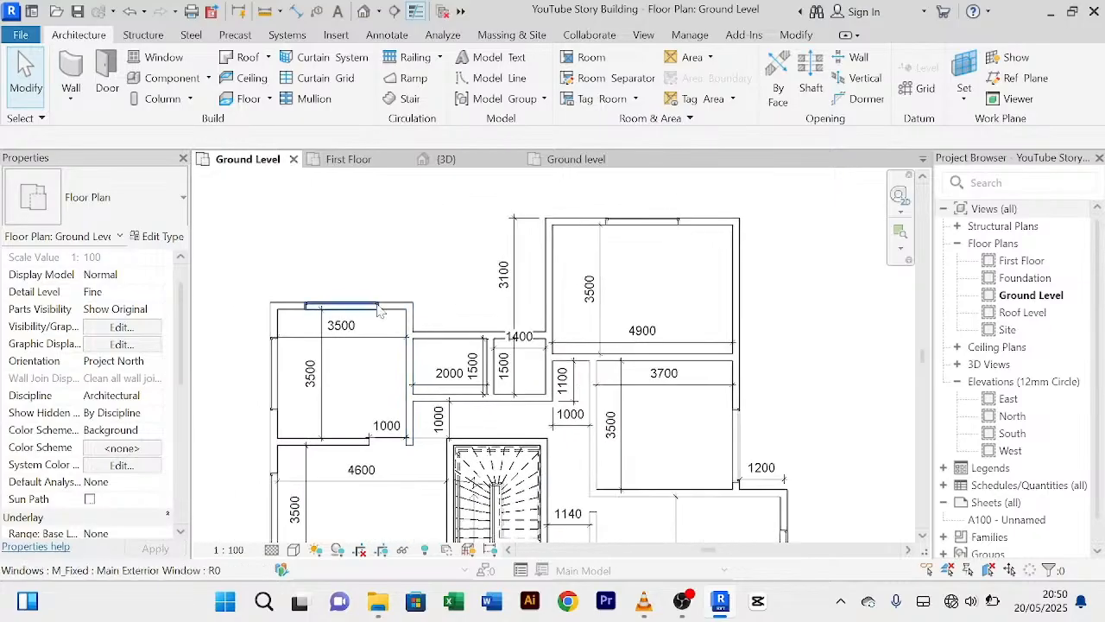
Step: Place another Main Exterior Window, based on an existing one, in the north wall of the 2000 mm wide room and end placement
click(361, 307)
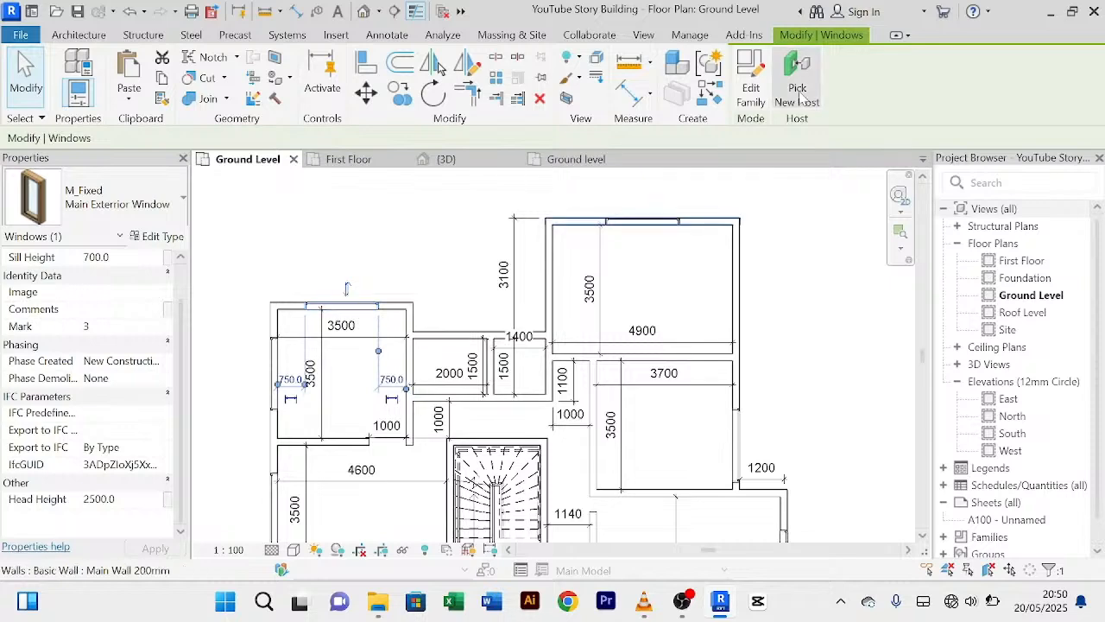
click(708, 97)
scroll(456, 297, up, 5)
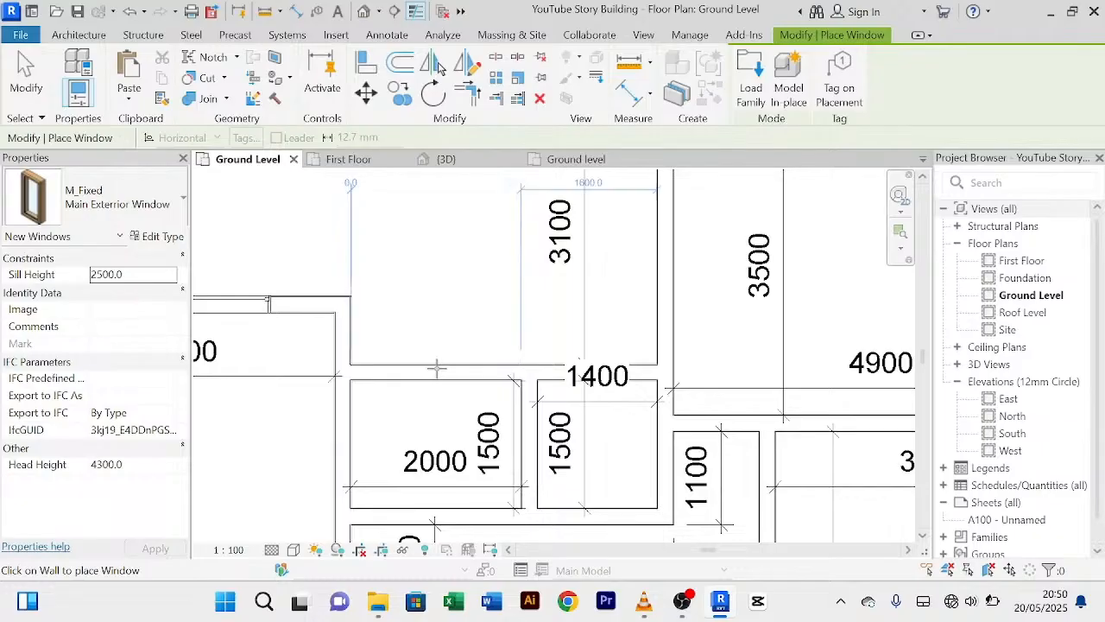
click(436, 369)
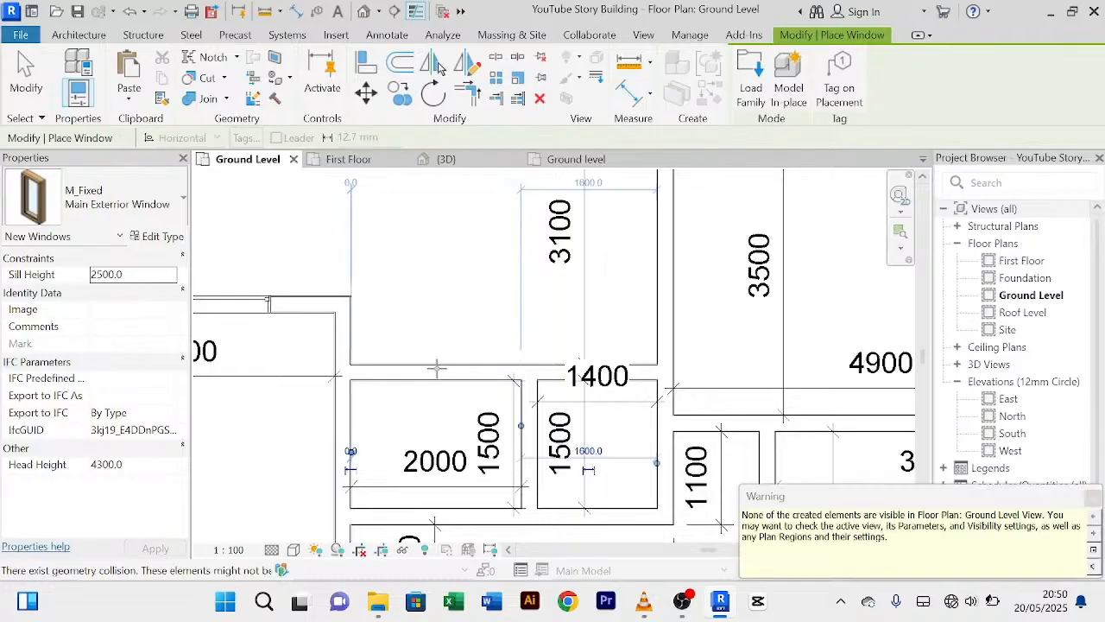
right_click(466, 229)
click(484, 228)
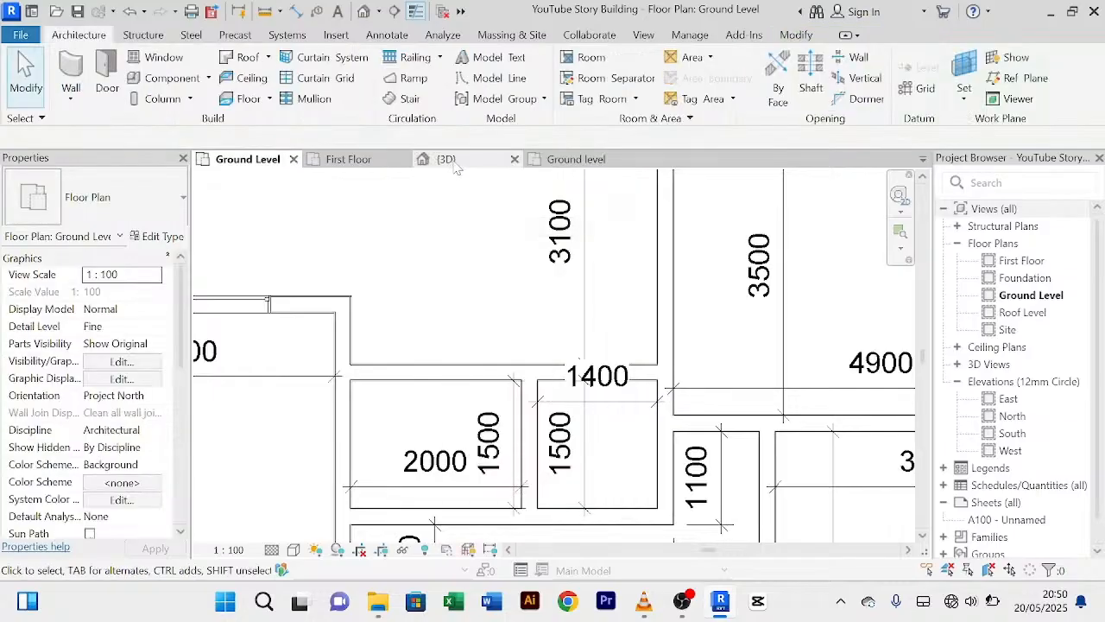
Step: In the 3D view, set the head height of the too-high window on the recessed back wall to 2500 mm
click(448, 160)
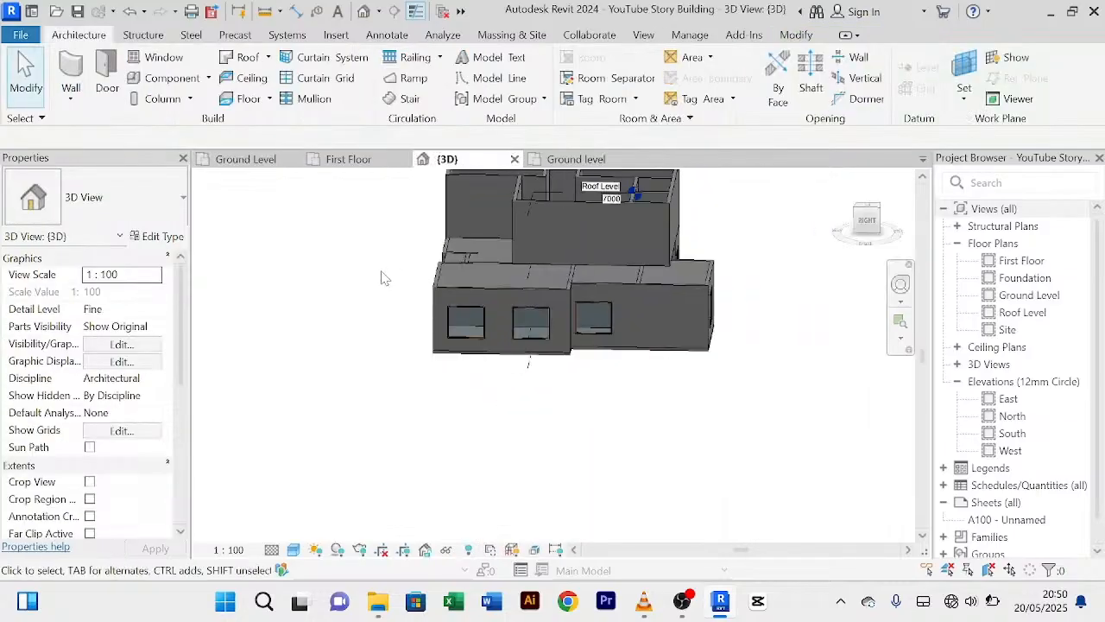
shift+middle_drag(394, 284, 431, 303)
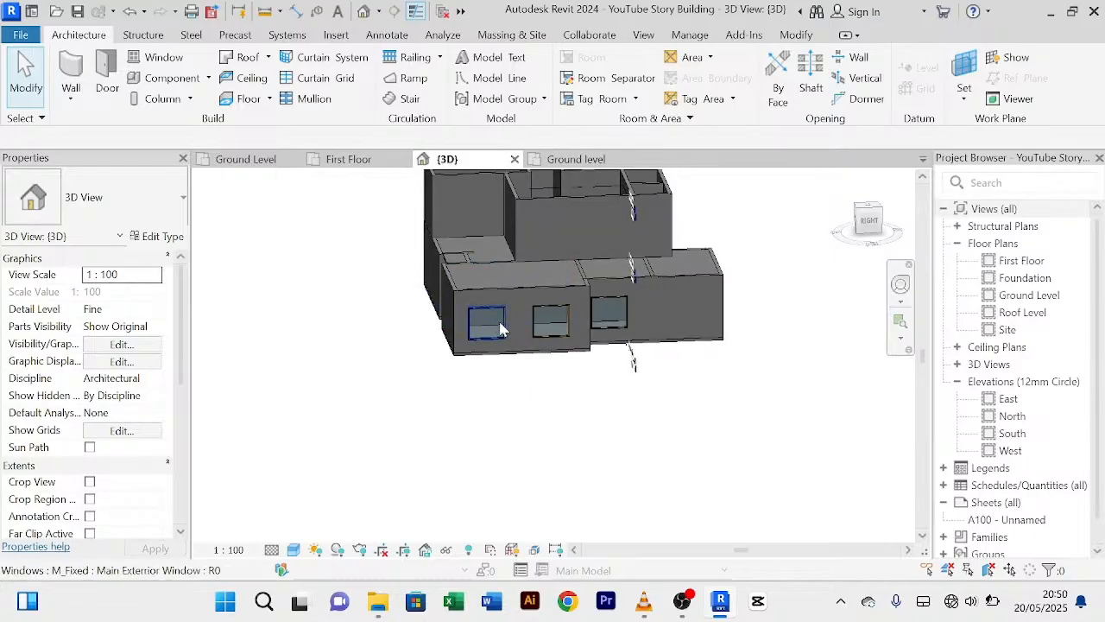
shift+middle_drag(371, 272, 506, 385)
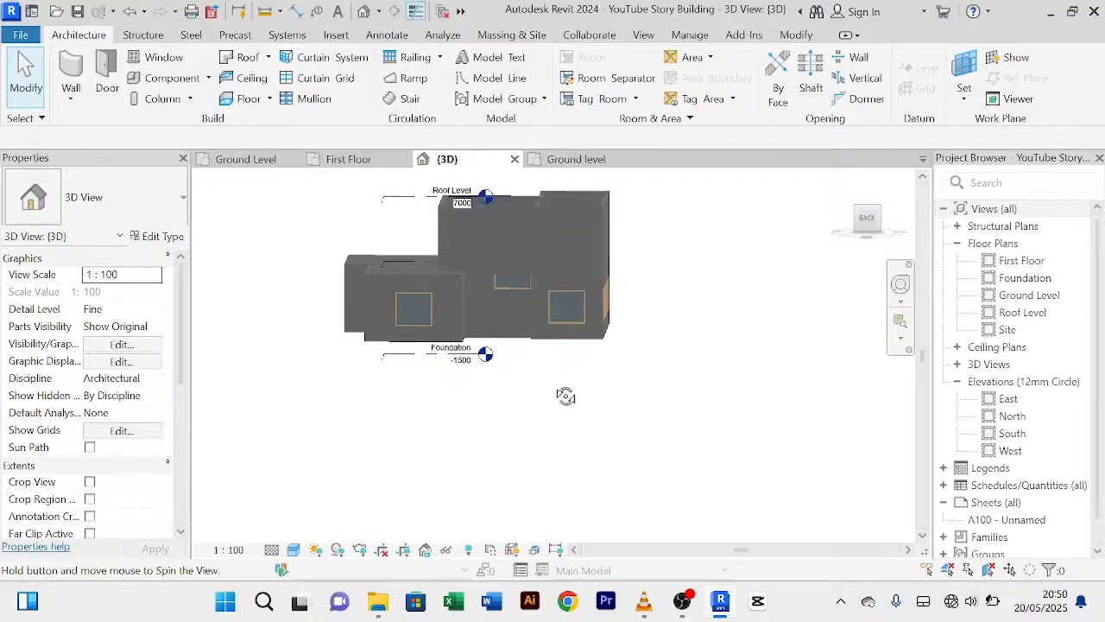
scroll(526, 306, up, 3)
click(501, 277)
scroll(105, 481, down, 1)
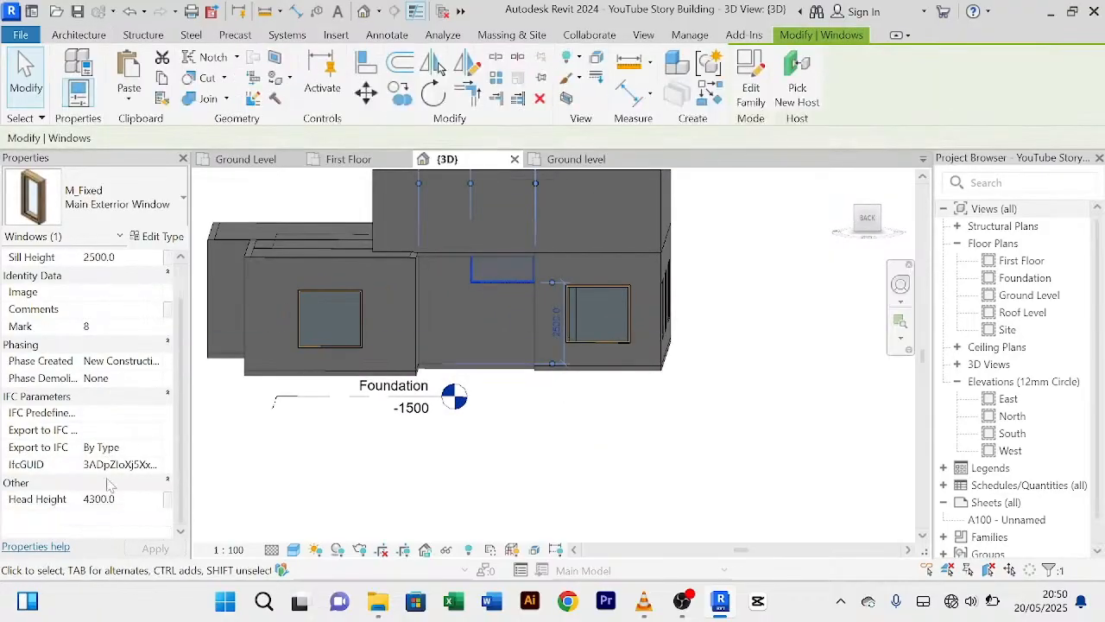
click(125, 499)
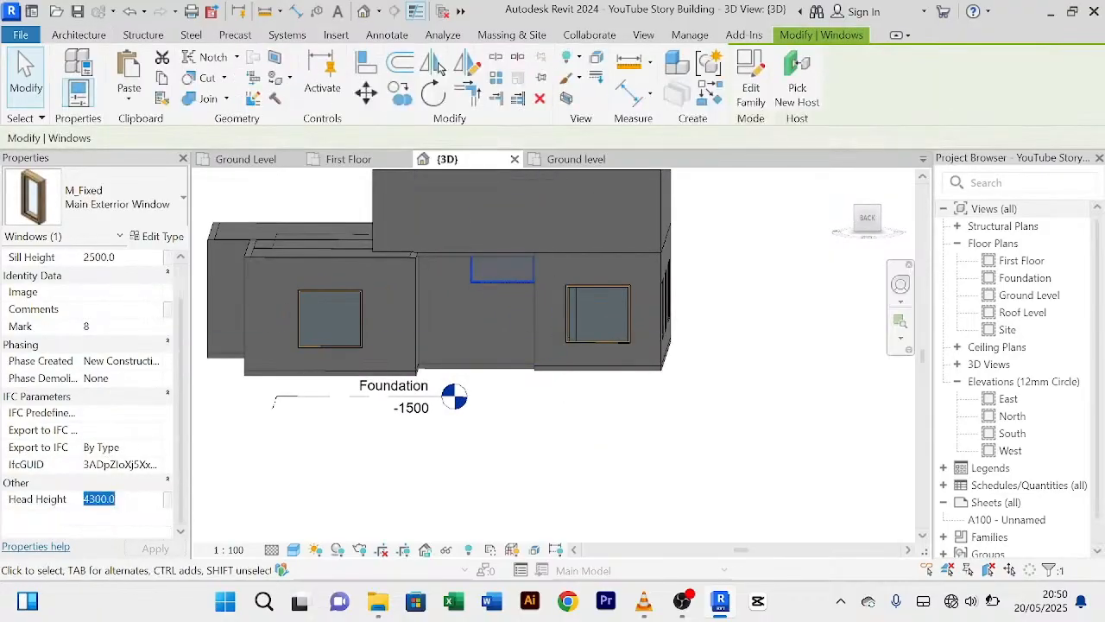
text(2500)
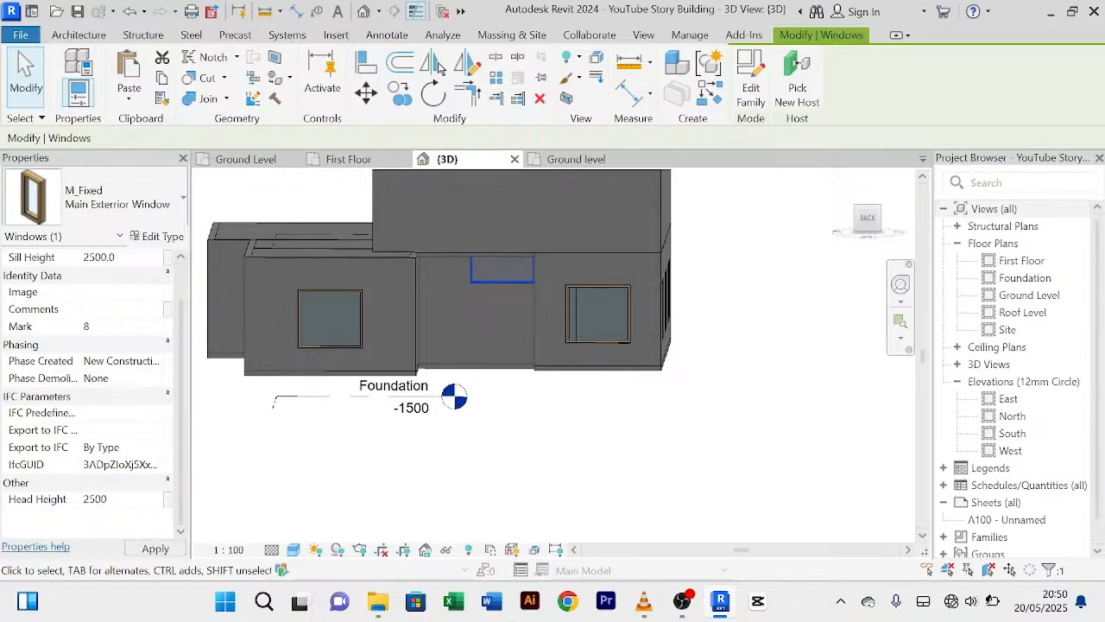
key(Return)
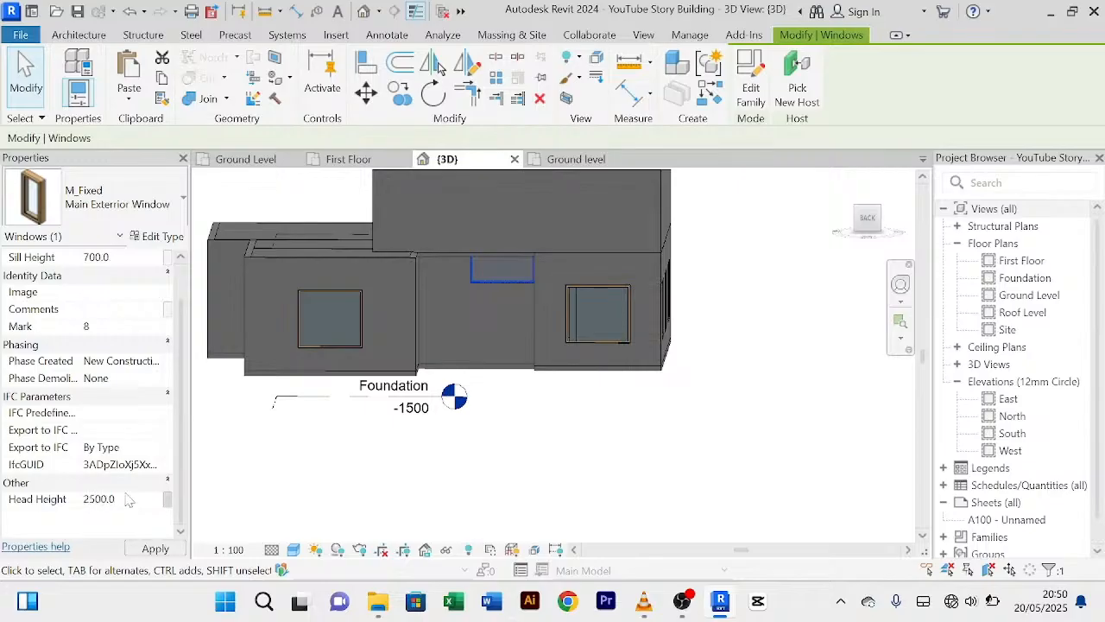
scroll(508, 316, up, 3)
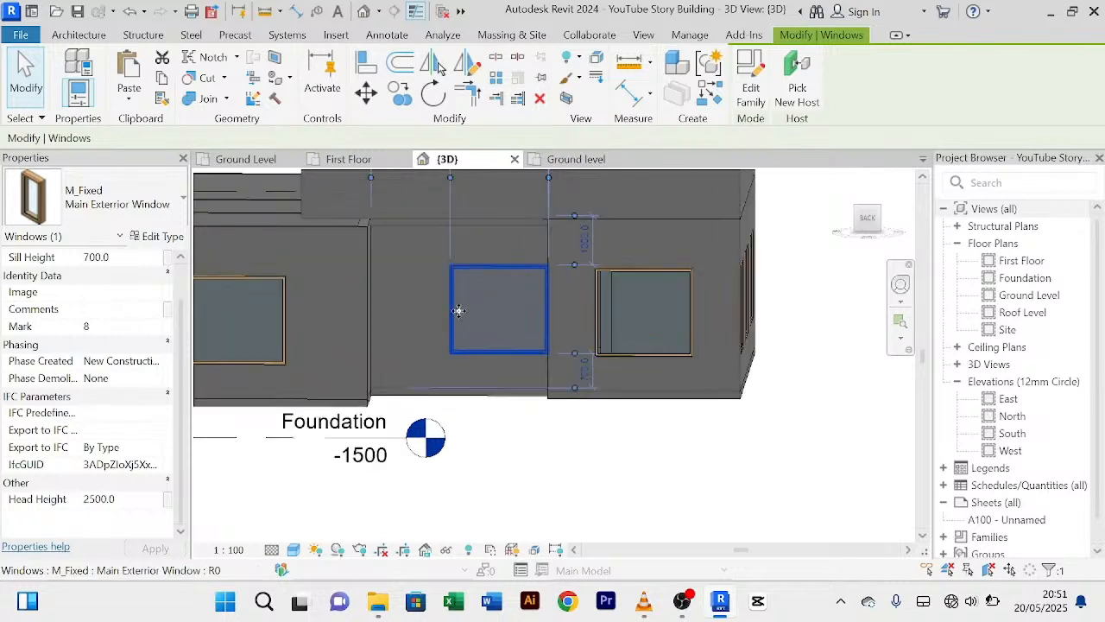
Step: Duplicate the selected window's type under the name "Main Slit Exterrior windows"
click(156, 240)
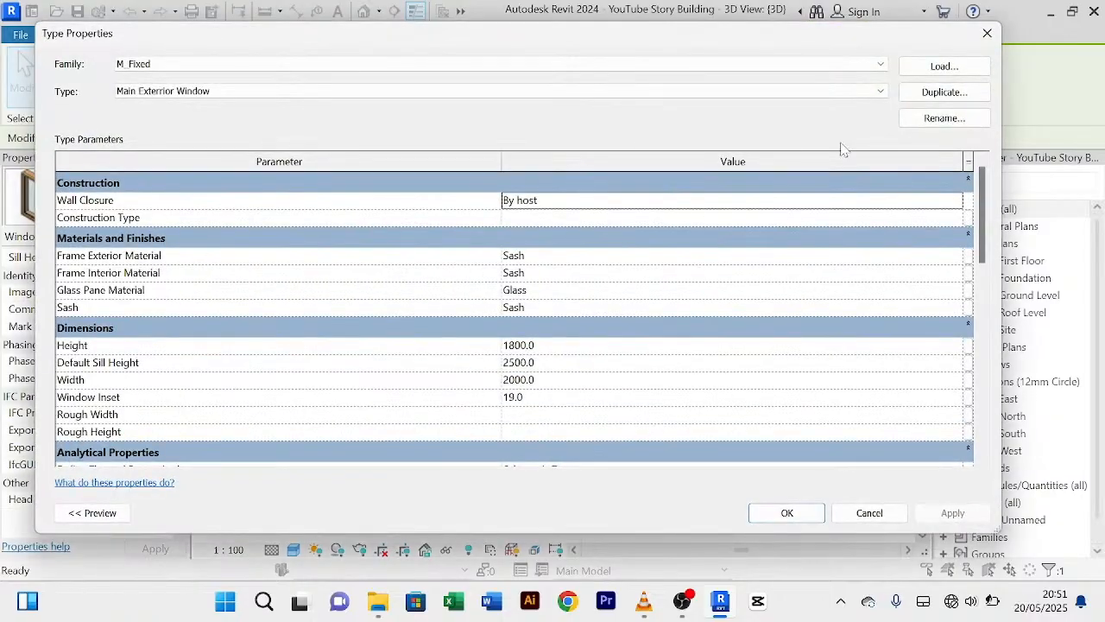
click(944, 92)
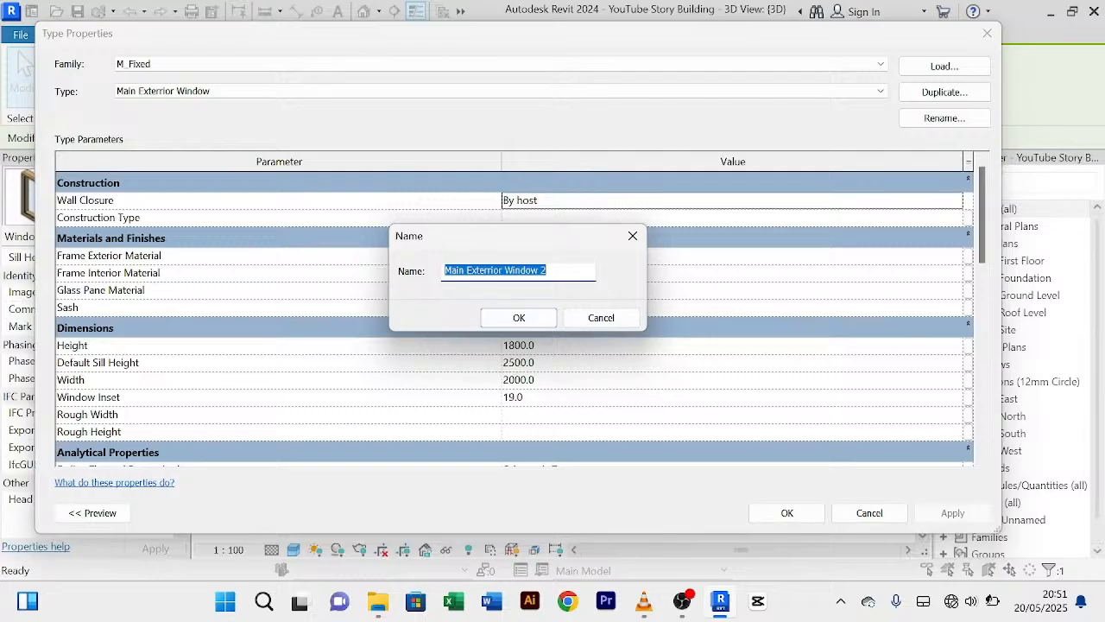
click(547, 270)
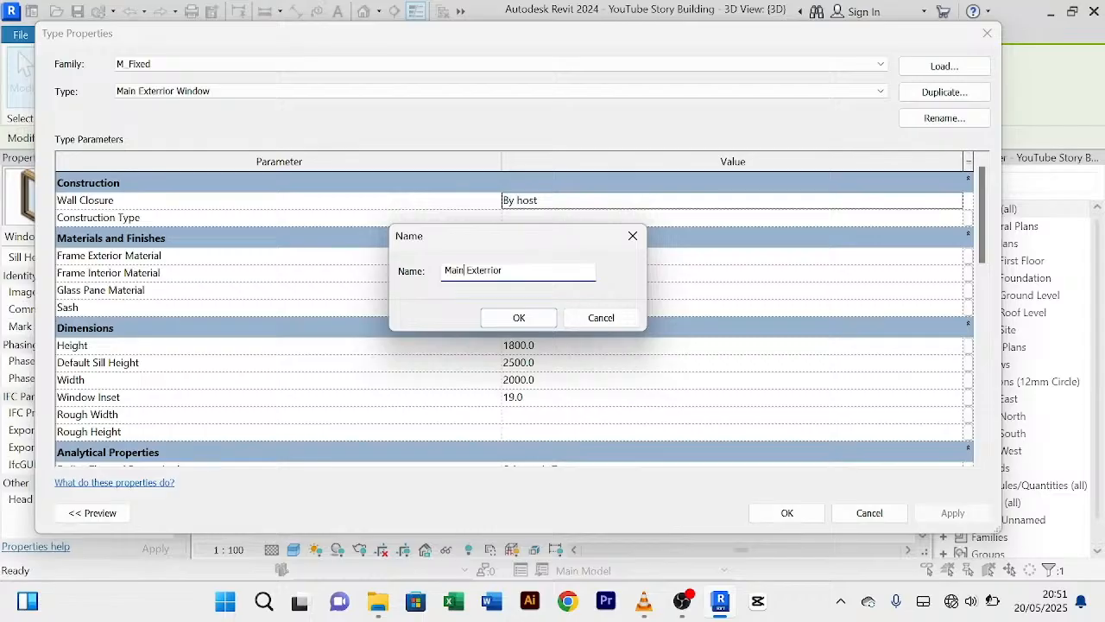
text(Sill)
click(529, 313)
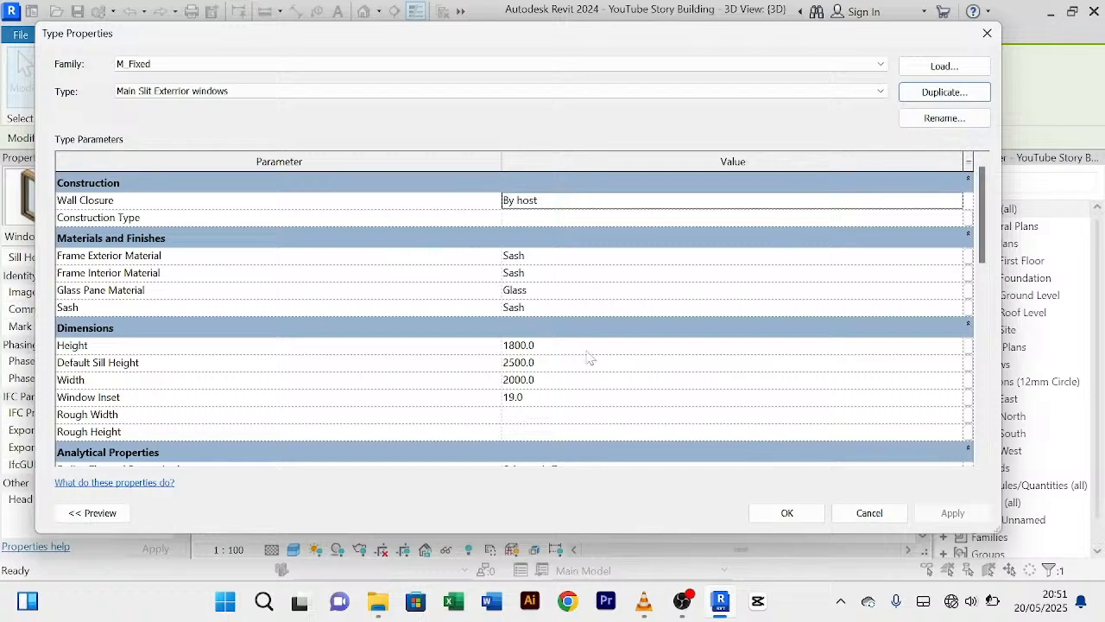
Step: Set the new slit window type's width to 800 mm, apply it, clear the selection and check the back facade
click(556, 384)
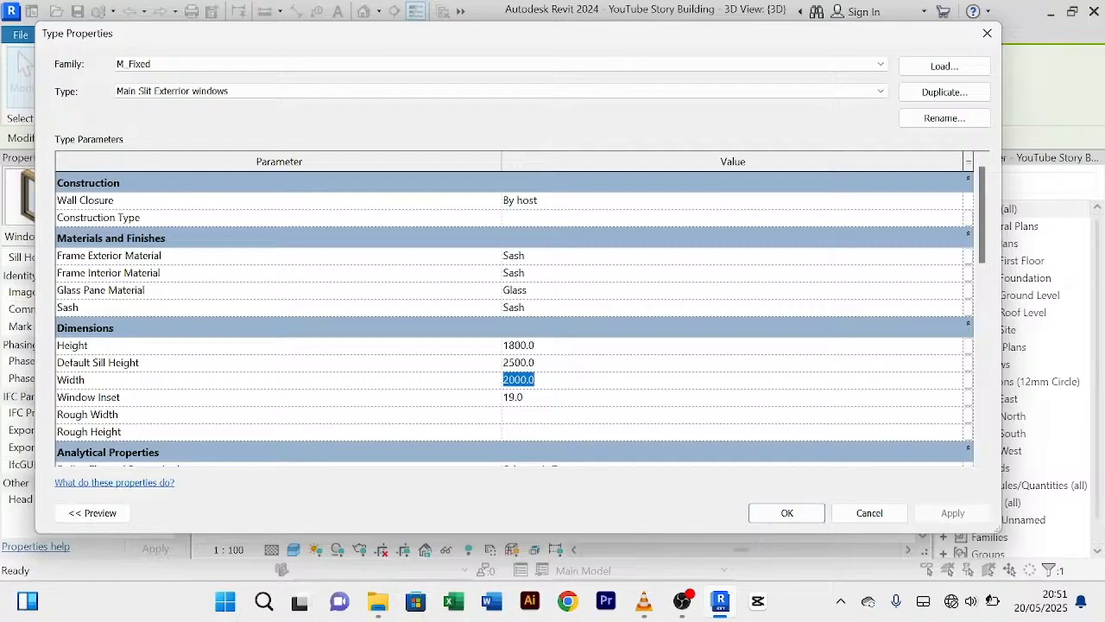
text(1)
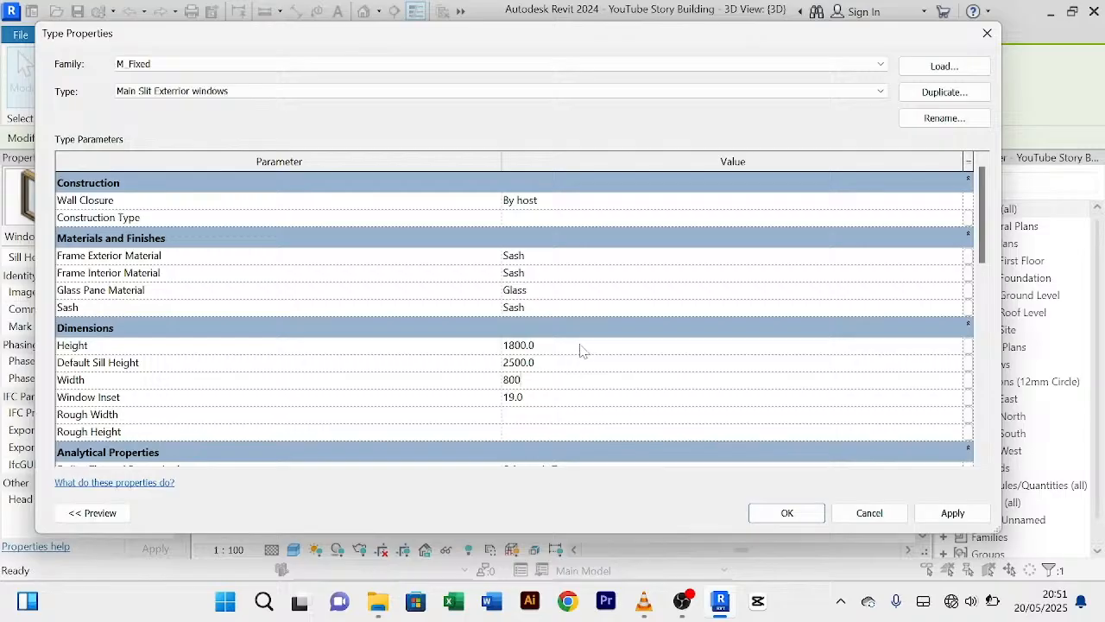
click(952, 513)
click(787, 513)
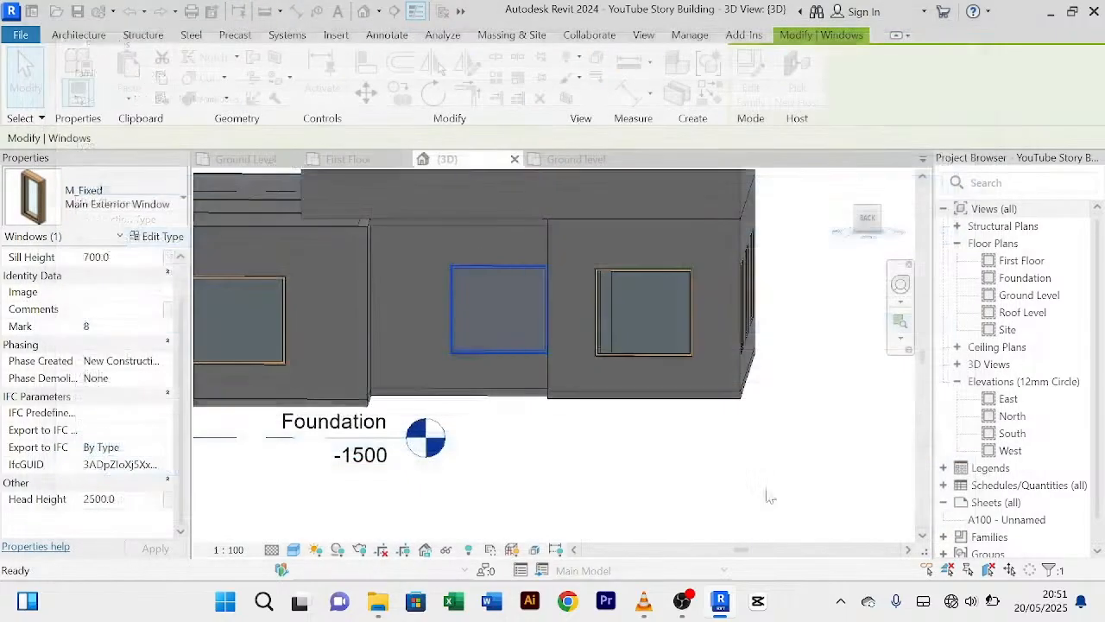
scroll(524, 326, up, 2)
click(537, 504)
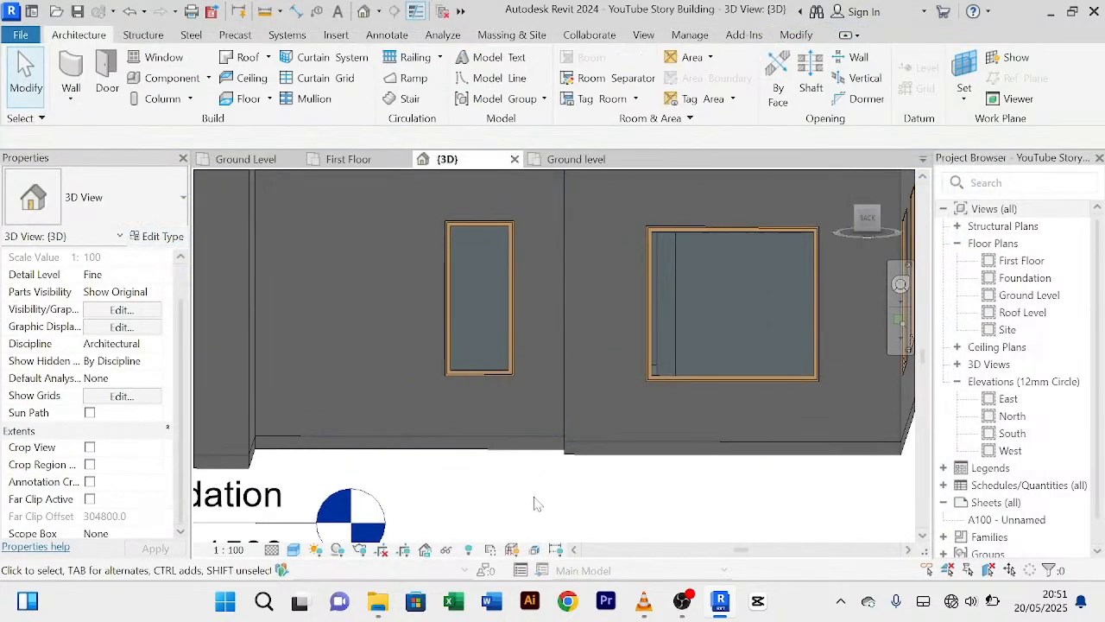
scroll(519, 284, down, 2)
scroll(518, 436, down, 3)
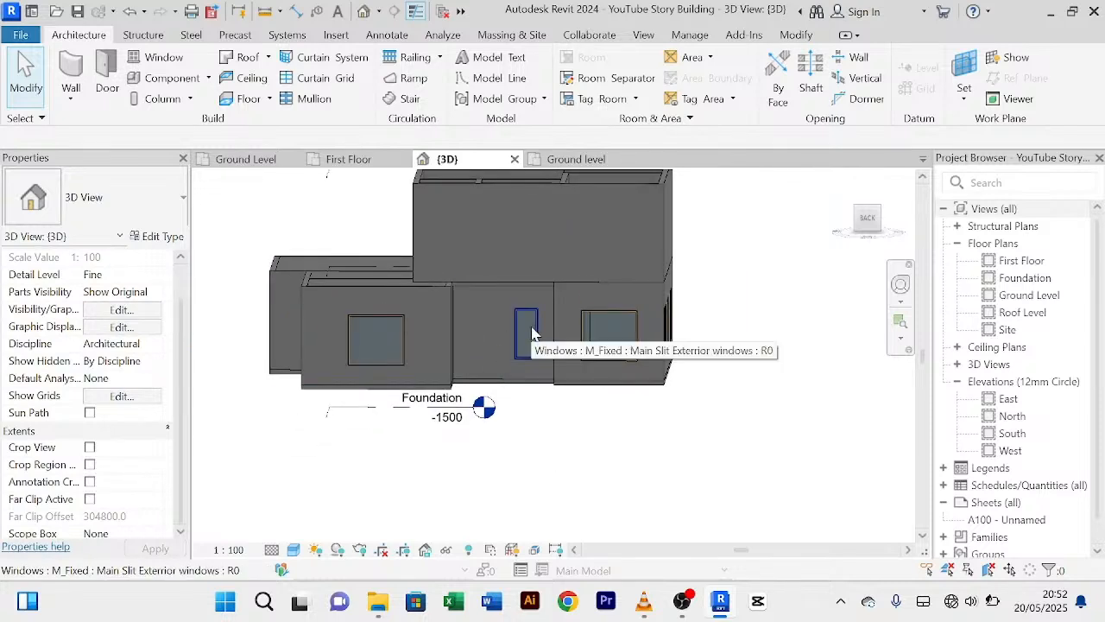
scroll(485, 303, up, 3)
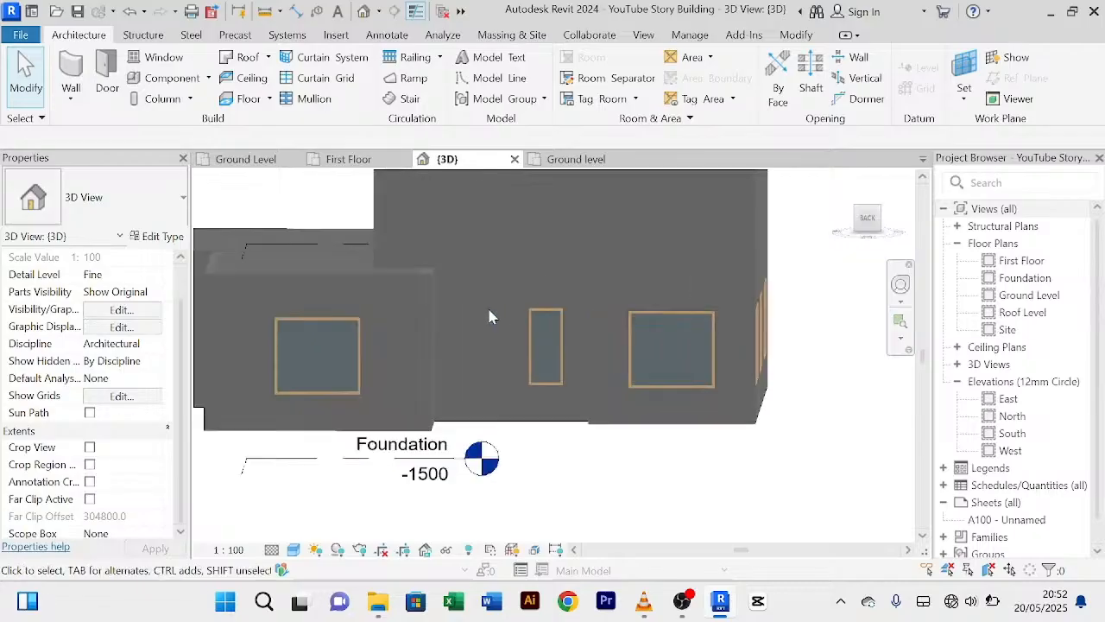
scroll(530, 313, down, 2)
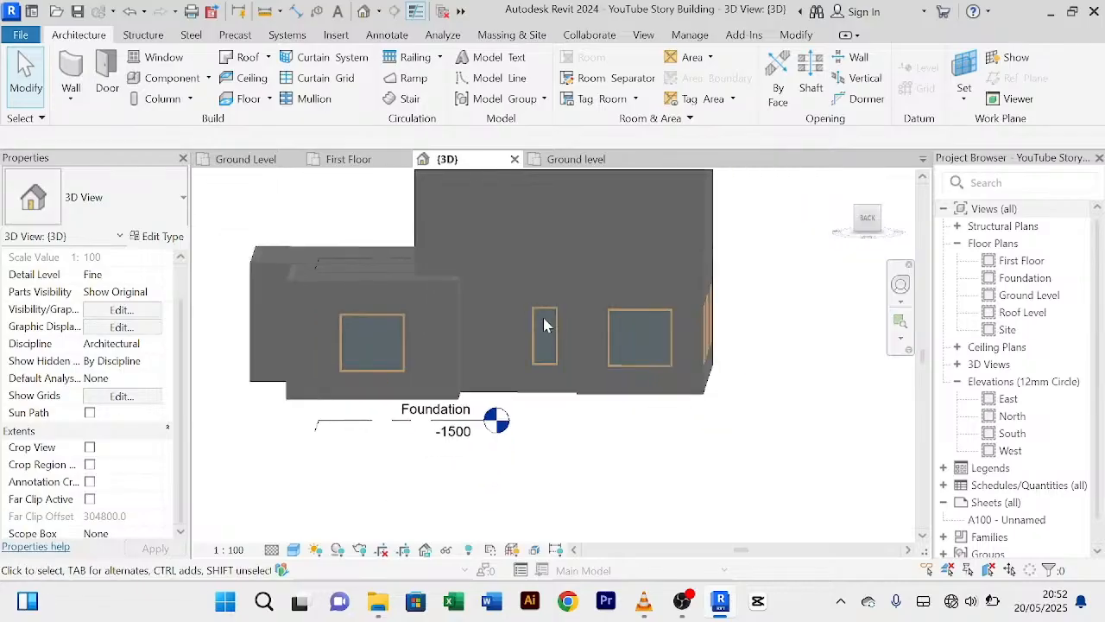
Step: In the Ground Level plan, place another slit window, based on the existing one, in the north wall of the 1400 mm wide room
click(247, 166)
scroll(496, 429, down, 3)
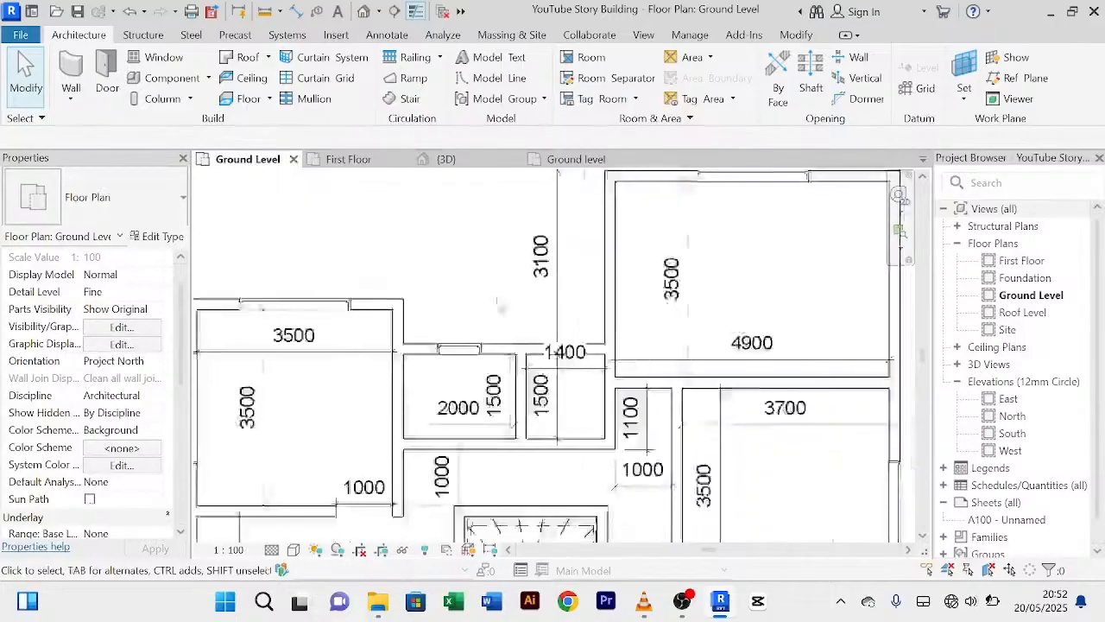
scroll(497, 429, down, 2)
scroll(485, 367, up, 4)
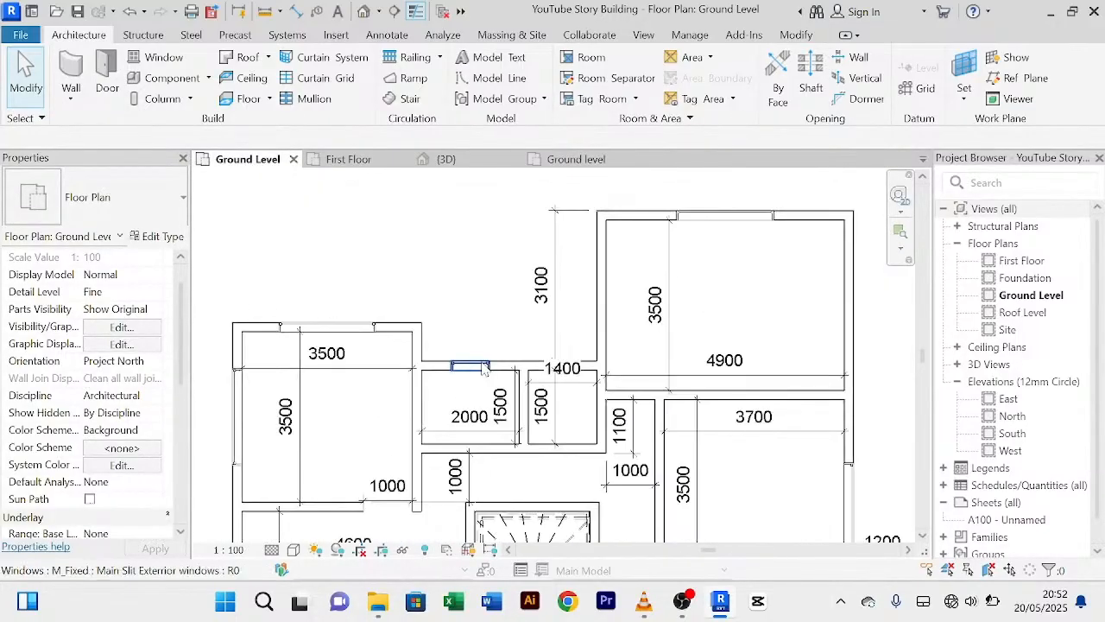
click(485, 363)
scroll(485, 362, up, 2)
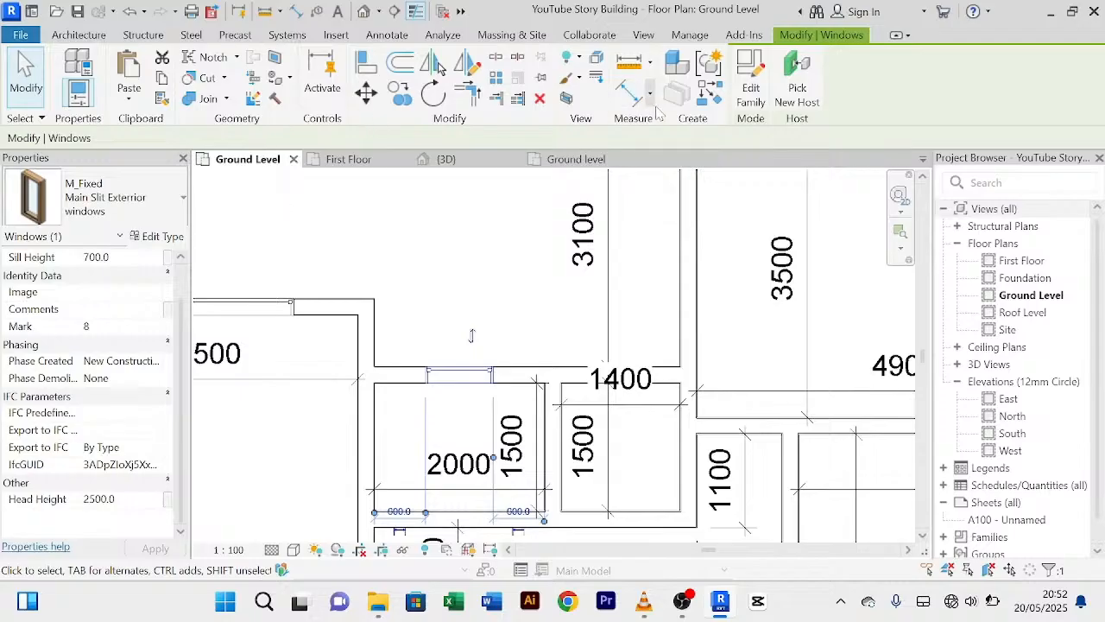
click(713, 99)
scroll(647, 336, up, 2)
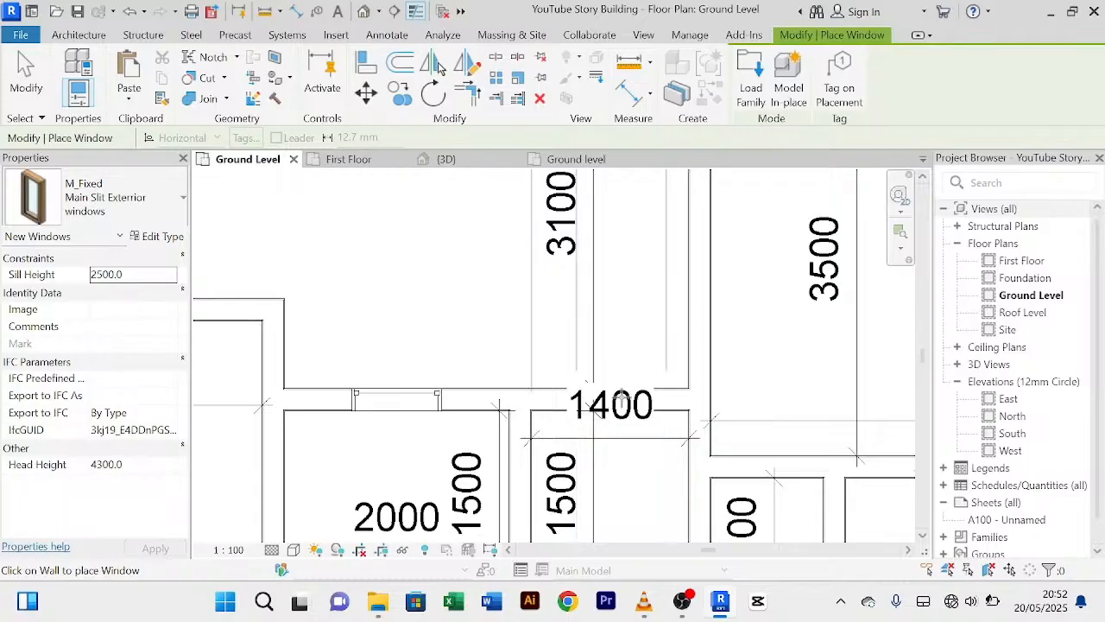
click(621, 399)
scroll(621, 398, down, 4)
scroll(743, 350, up, 4)
middle_drag(760, 351, 842, 291)
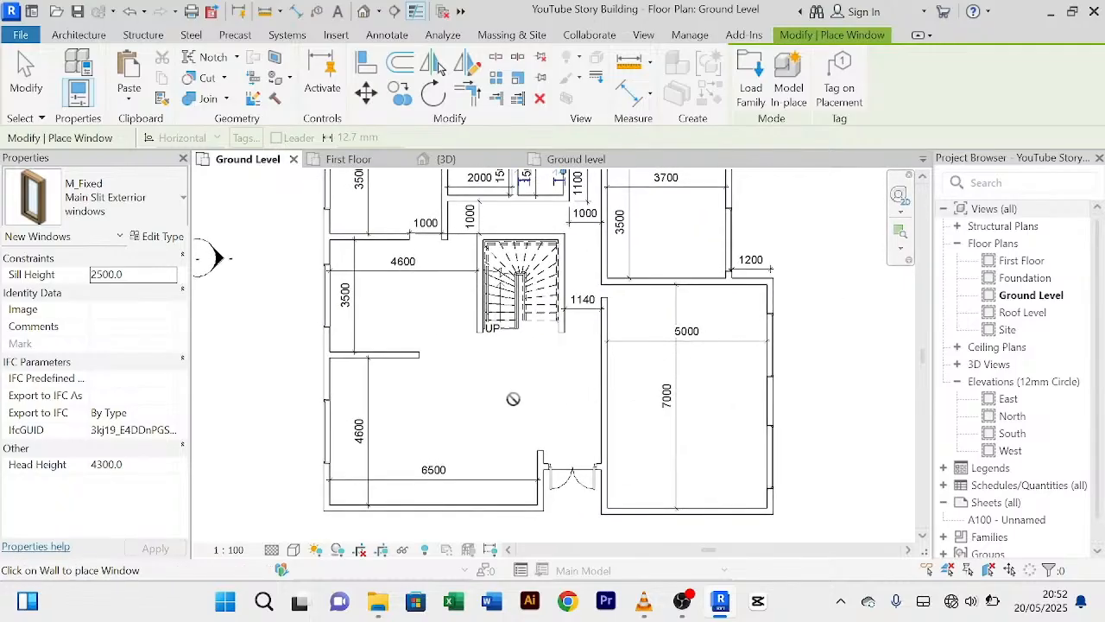
Step: End window placement and return to the 3D view of the back facade
middle_drag(506, 394, 540, 436)
scroll(540, 435, down, 1)
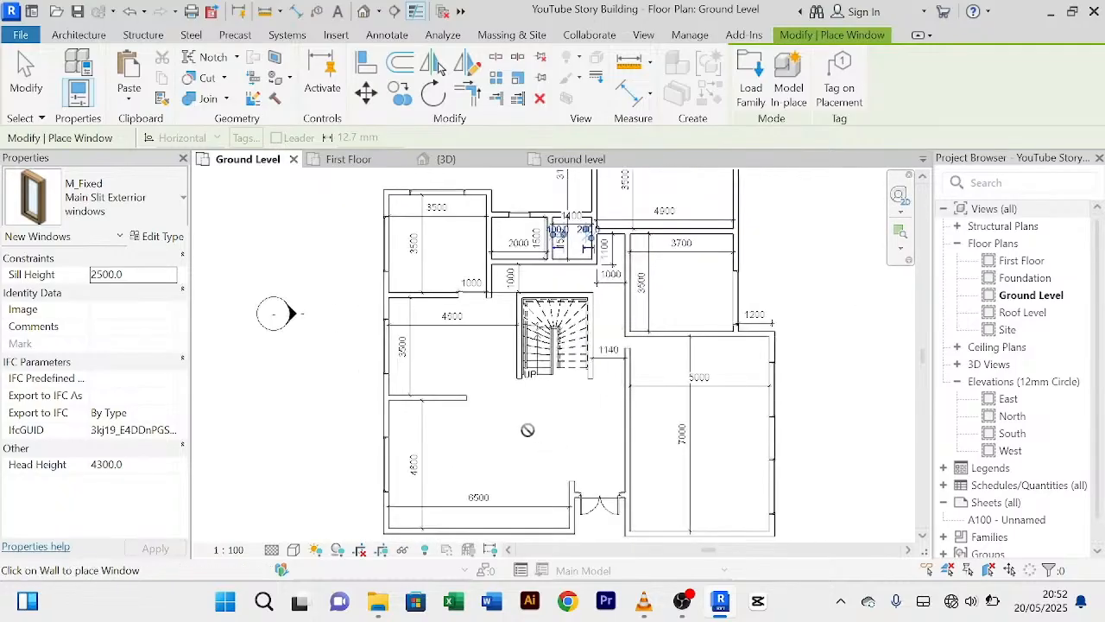
middle_drag(481, 374, 445, 445)
right_click(784, 283)
click(784, 286)
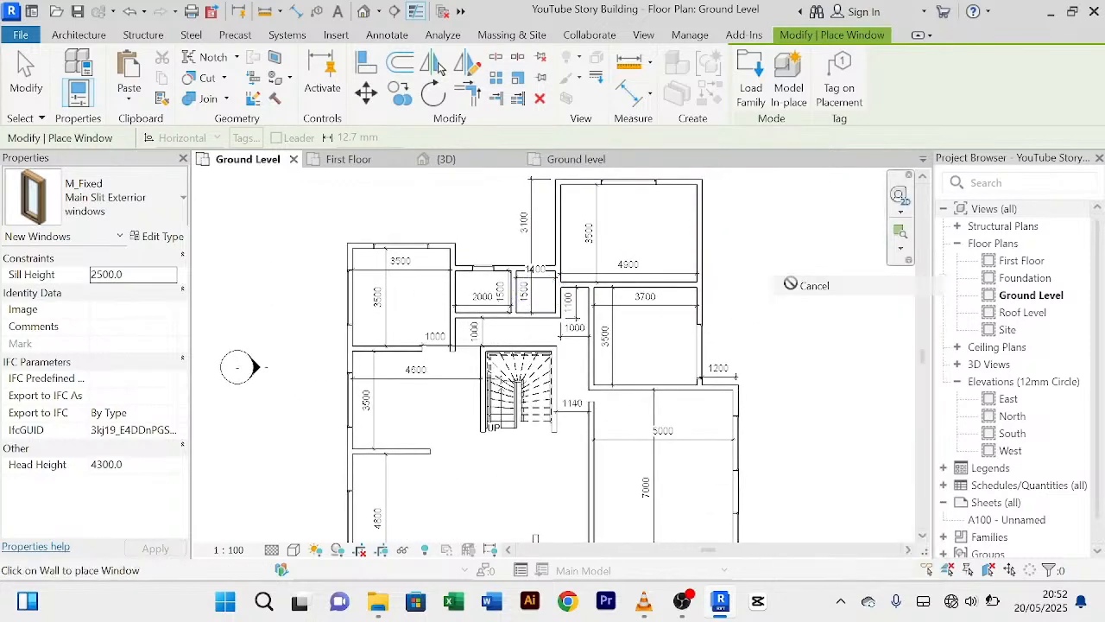
click(459, 164)
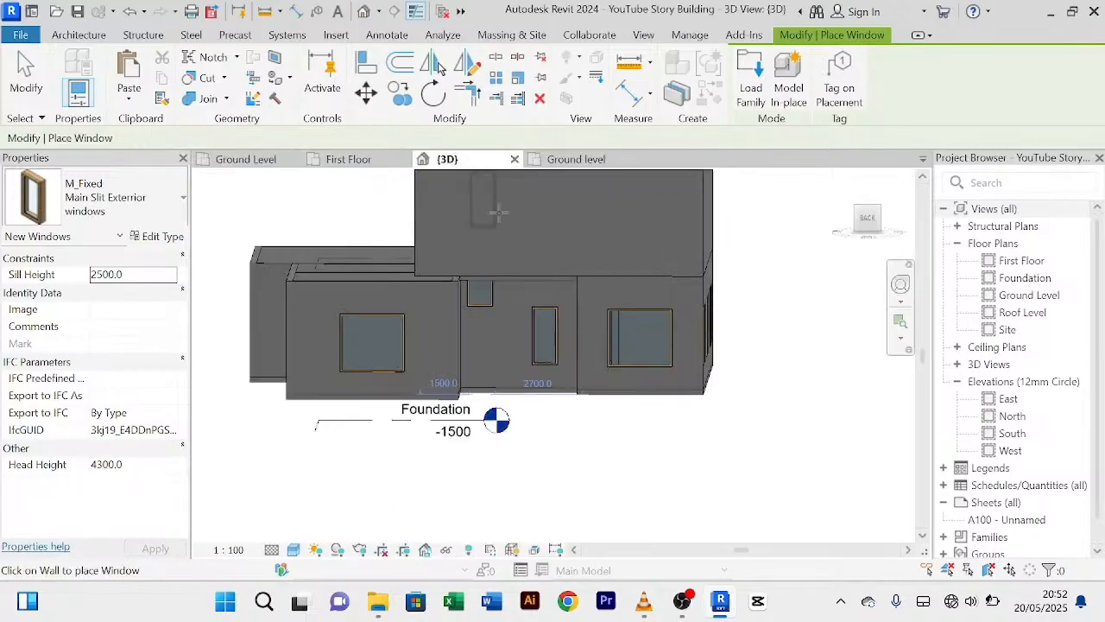
right_click(564, 462)
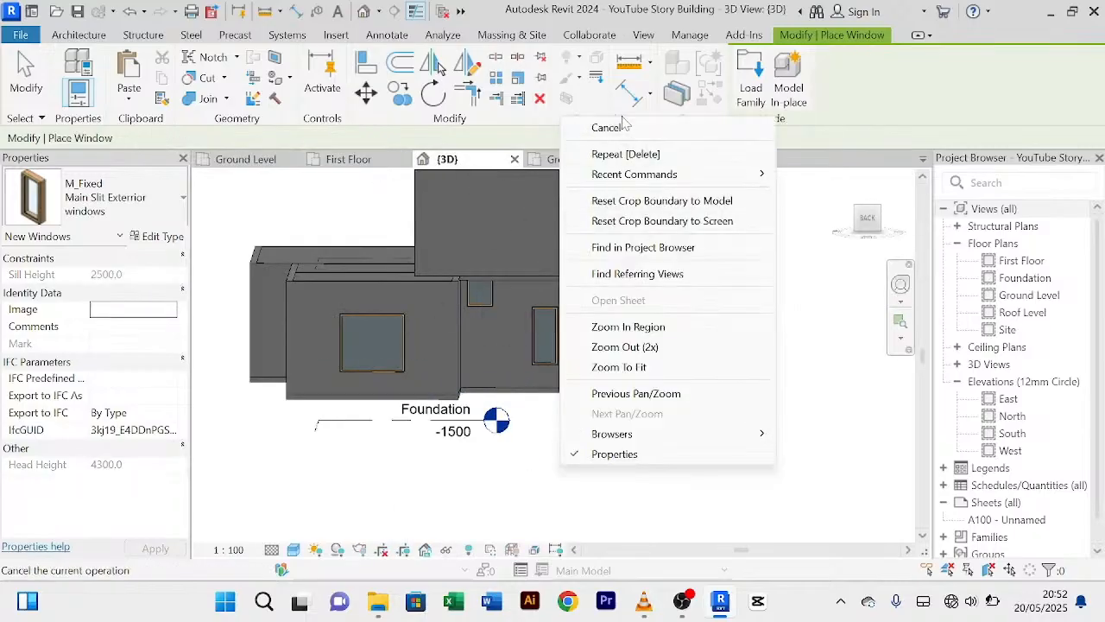
click(596, 124)
Step: Set the head height of the too-high slit window on the recessed back wall to 2500 mm and clear the selection
scroll(486, 308, up, 2)
click(486, 312)
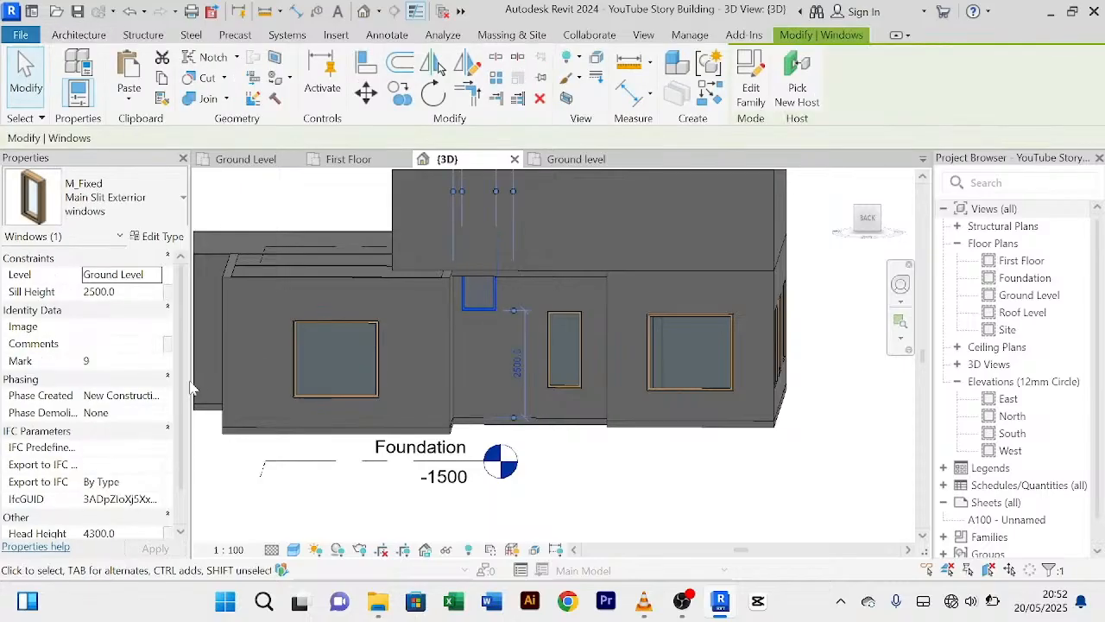
scroll(76, 518, down, 2)
click(134, 503)
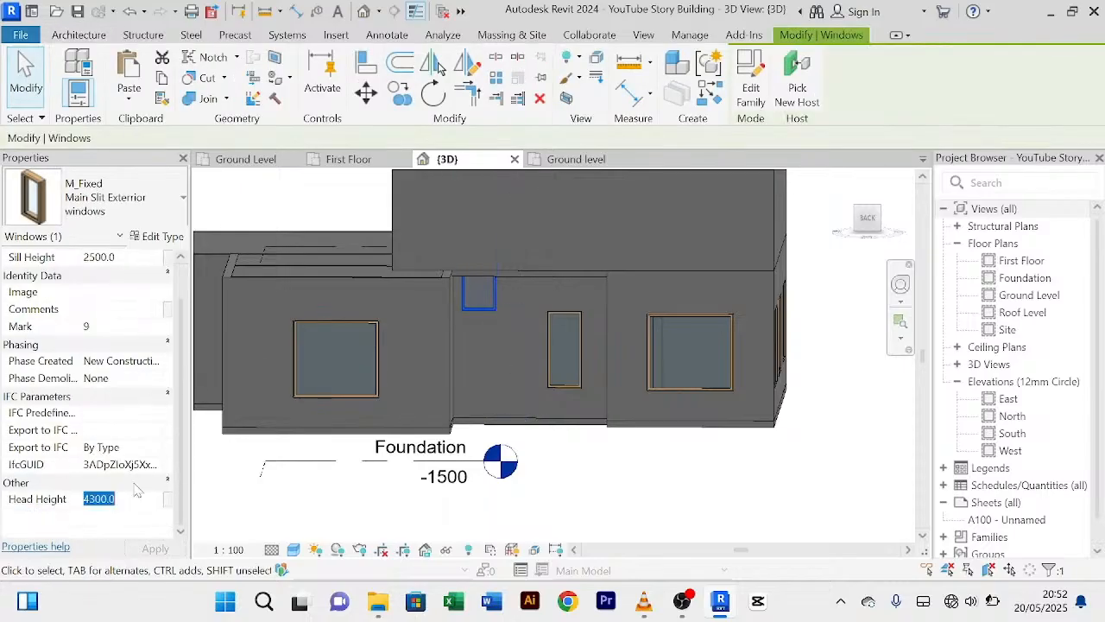
text(2500)
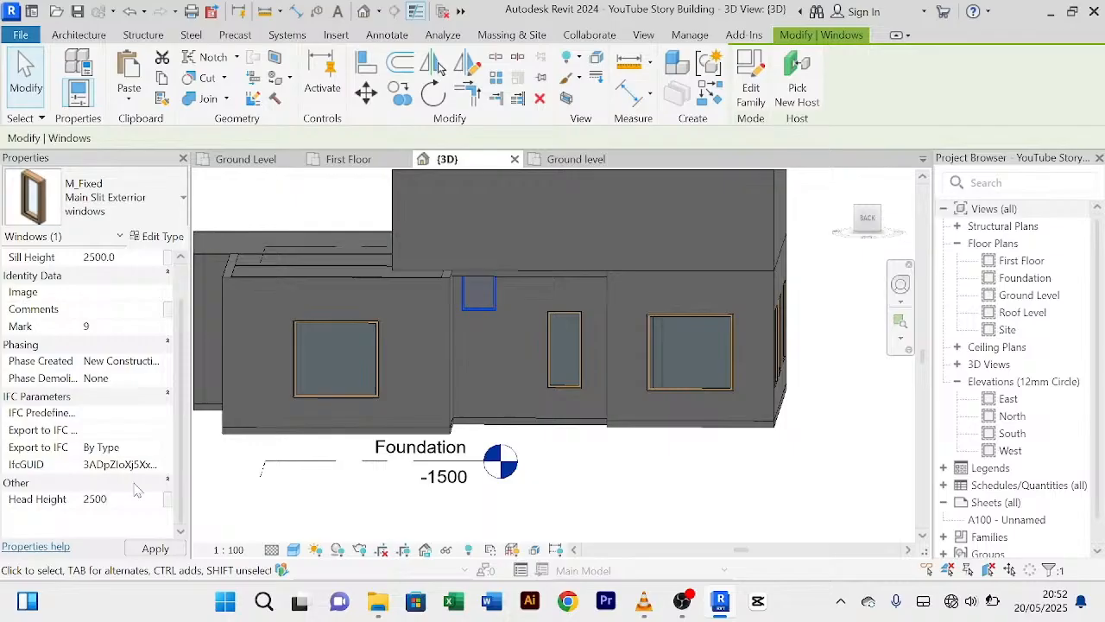
key(Return)
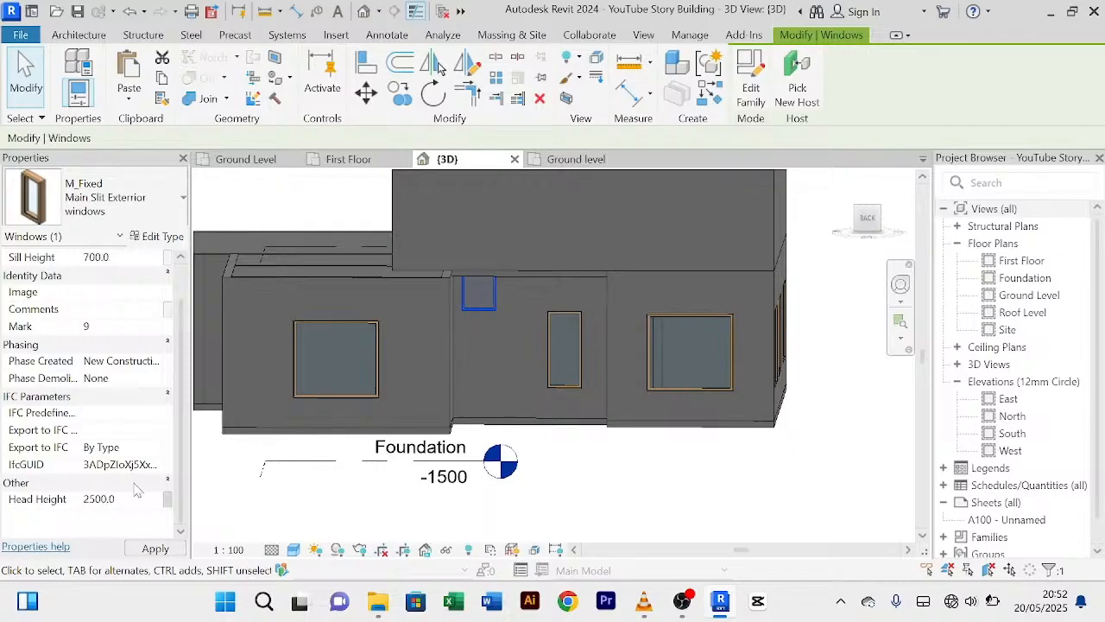
key(Escape)
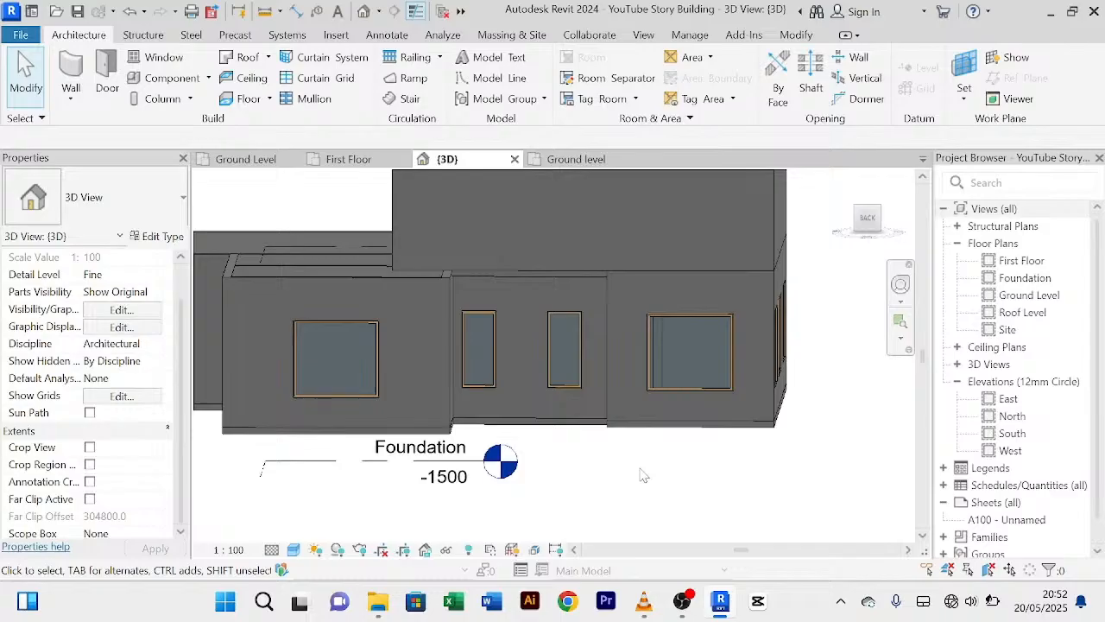
Step: Orbit the 3D model to examine window heights and spacing on the back, right and front facades
scroll(642, 475, down, 2)
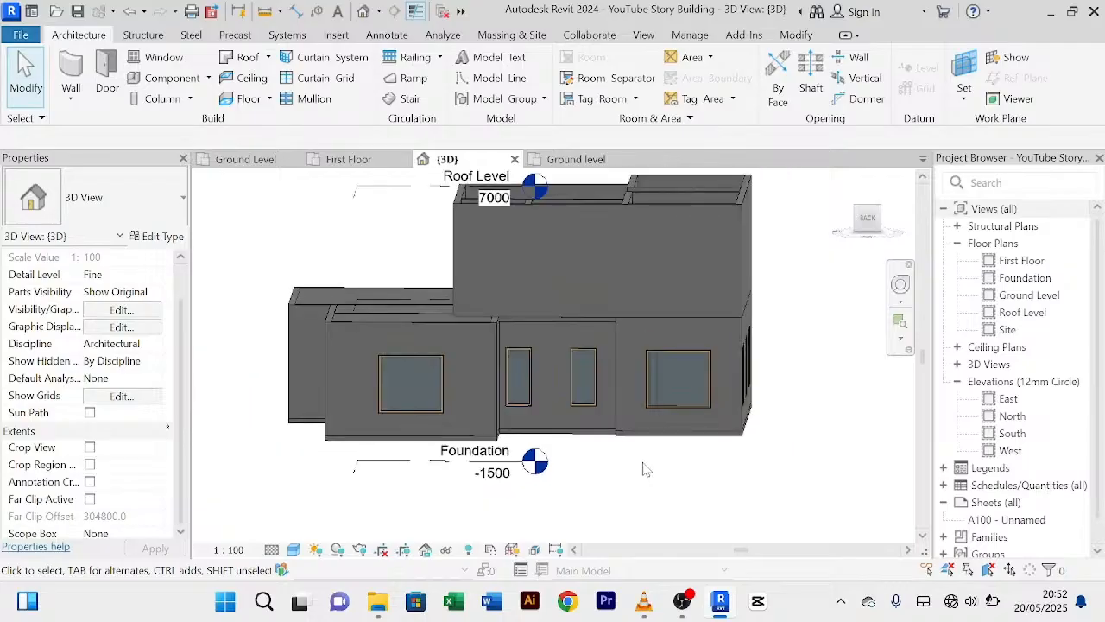
mouse_move(642, 467)
shift+middle_down()
mouse_move(654, 489)
mouse_move(748, 456)
mouse_move(763, 489)
mouse_move(481, 461)
mouse_move(427, 466)
mouse_move(518, 469)
mouse_move(503, 452)
mouse_move(452, 457)
mouse_move(518, 449)
shift+middle_up()
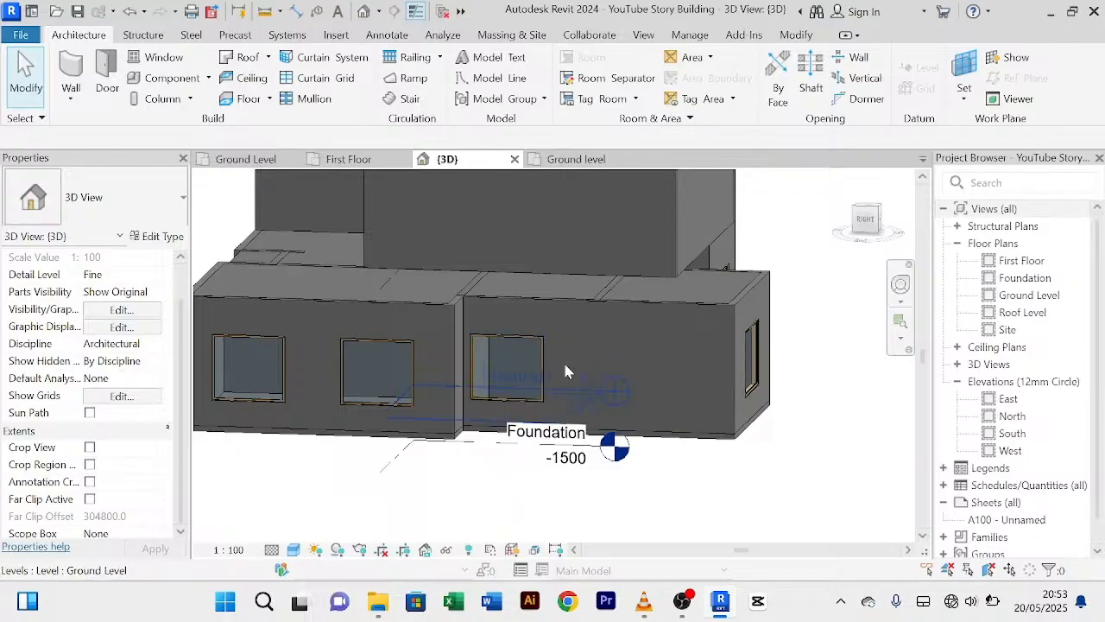
mouse_move(661, 328)
shift+middle_down()
mouse_move(667, 349)
mouse_move(503, 302)
mouse_move(695, 375)
mouse_move(704, 368)
mouse_move(660, 359)
shift+middle_up()
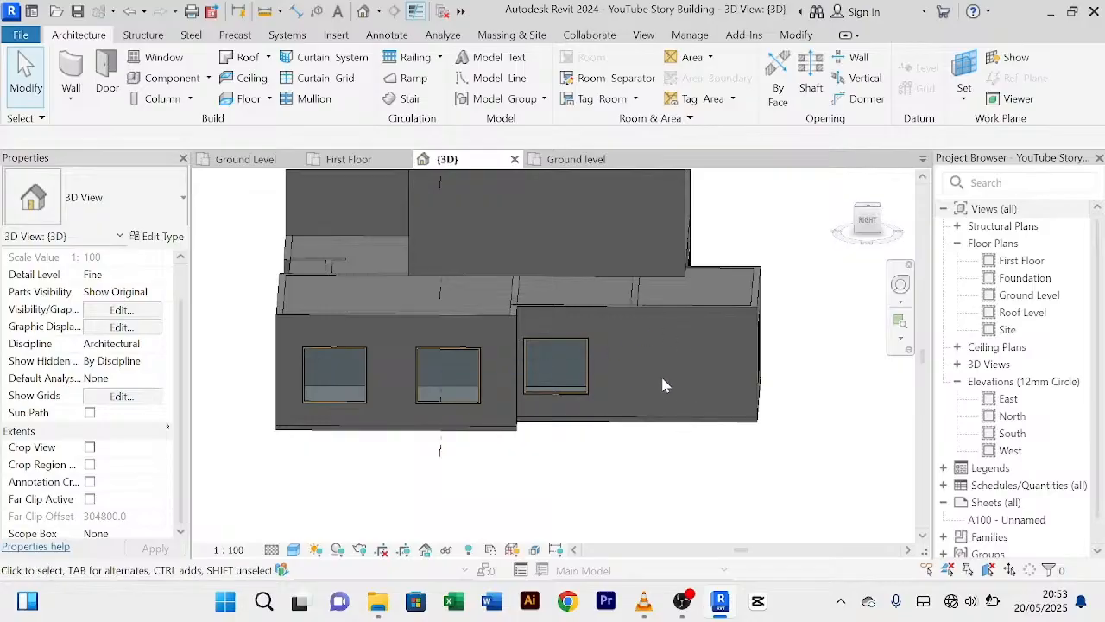
scroll(617, 361, up, 3)
mouse_move(656, 335)
shift+middle_down()
mouse_move(670, 328)
mouse_move(649, 323)
shift+middle_up()
scroll(642, 315, down, 3)
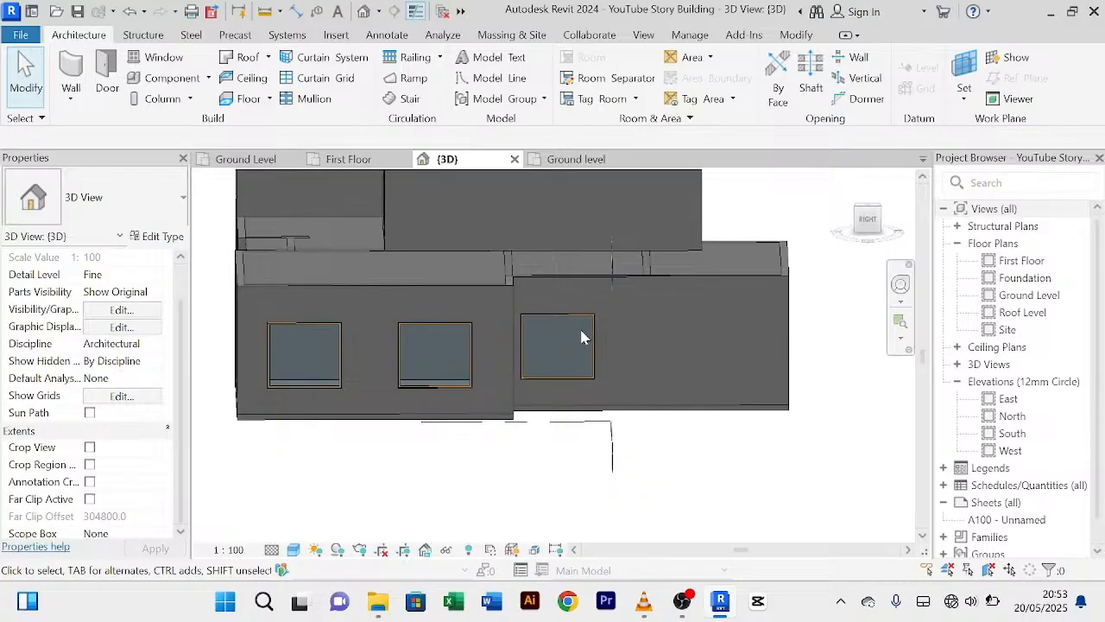
scroll(579, 329, down, 2)
middle_drag(616, 358, 585, 385)
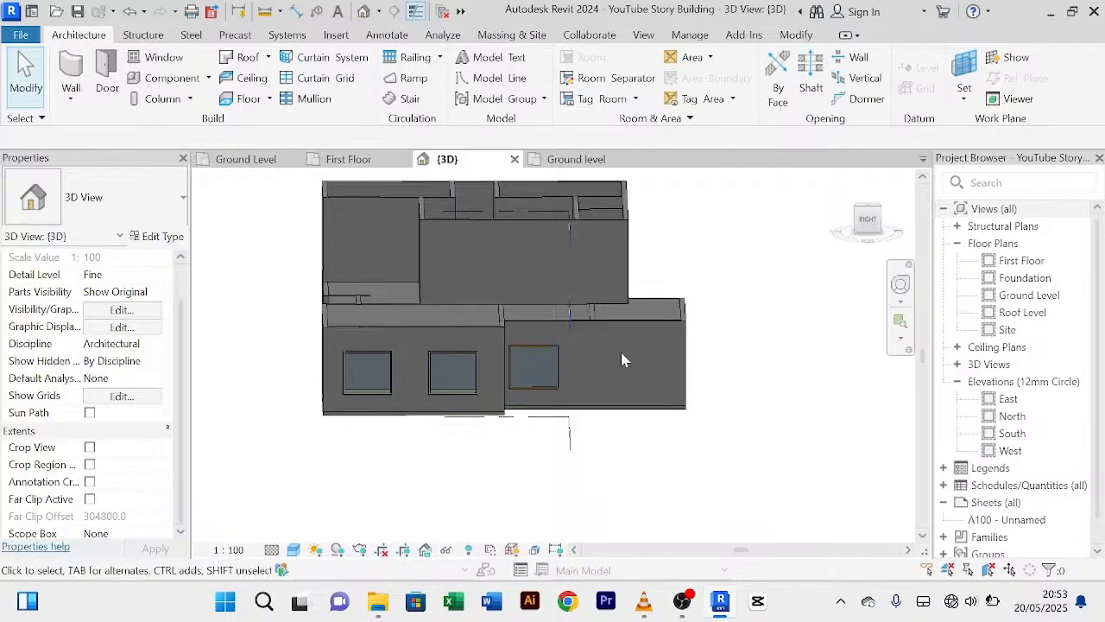
scroll(581, 345, up, 2)
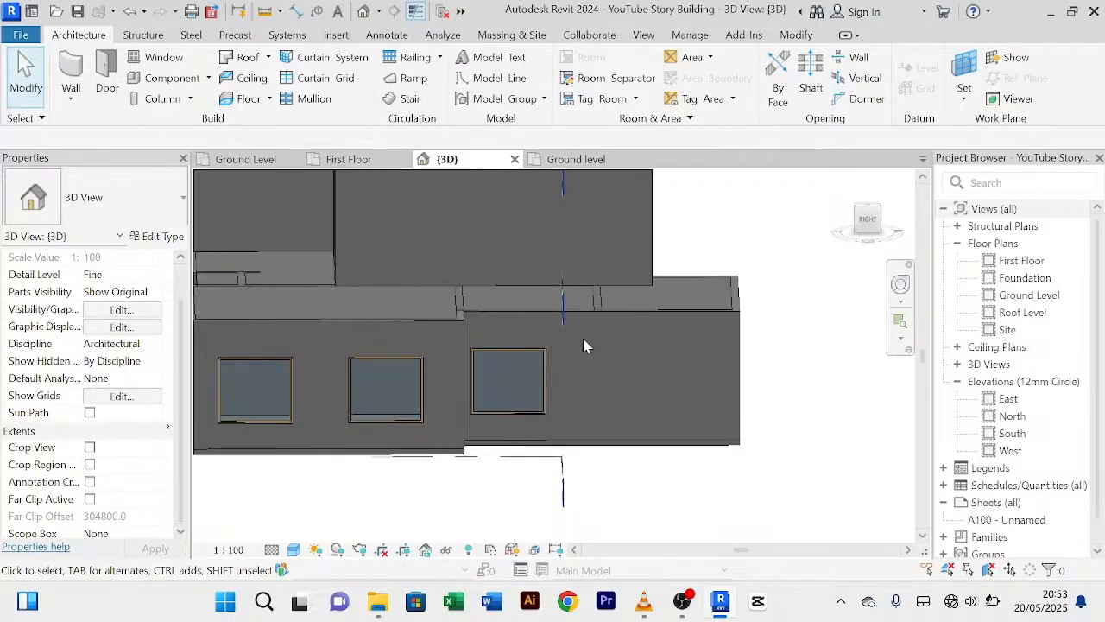
scroll(584, 345, down, 1)
shift+middle_drag(587, 363, 584, 484)
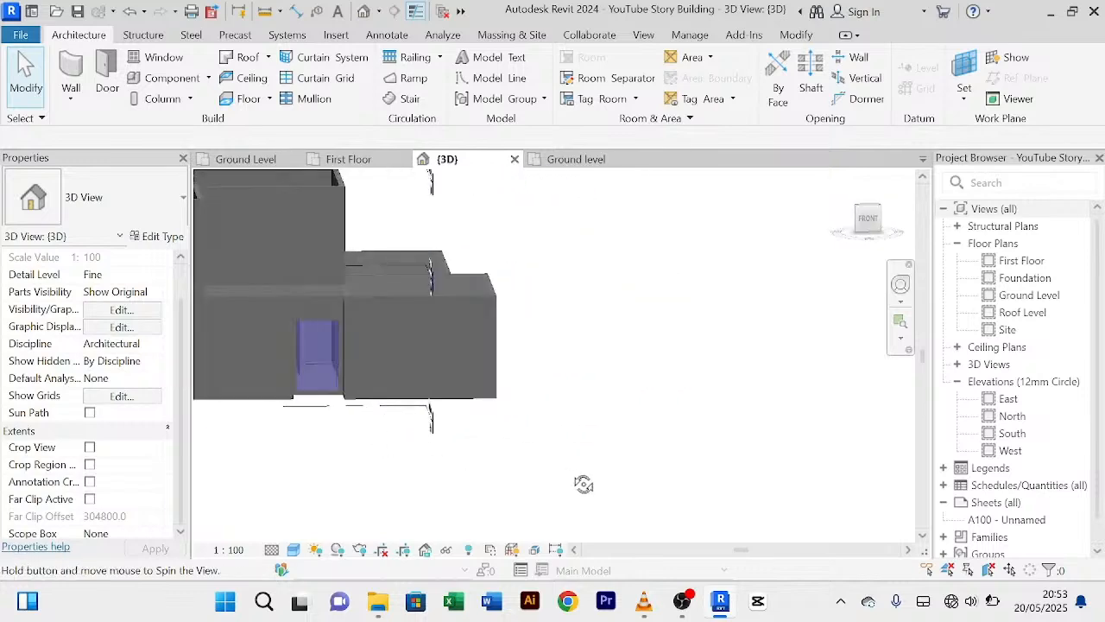
scroll(429, 350, up, 2)
scroll(423, 343, down, 3)
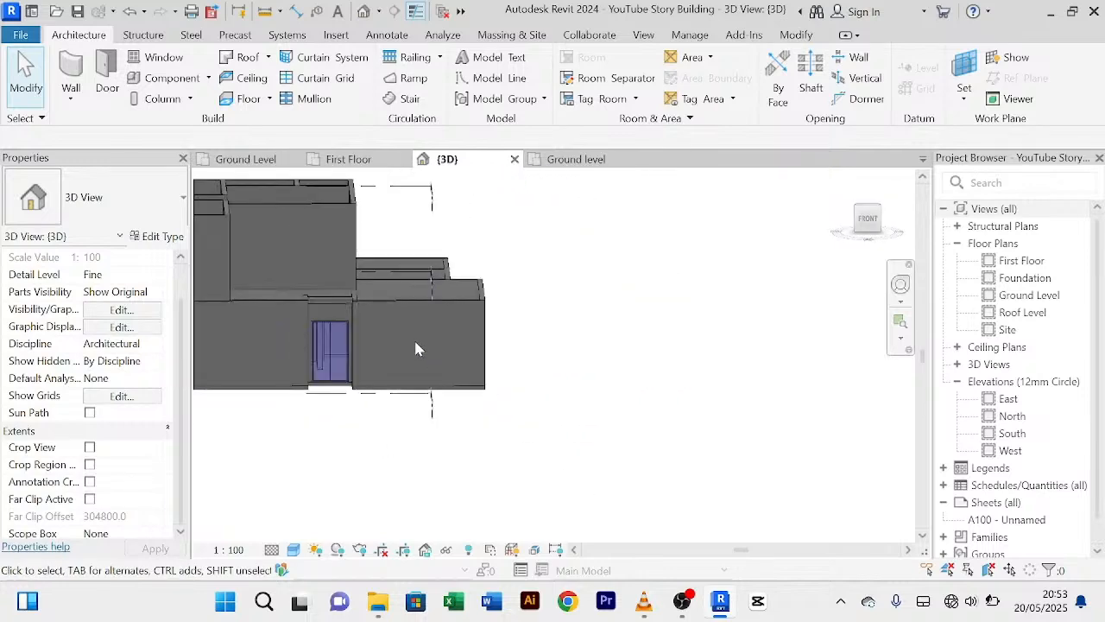
scroll(412, 339, up, 1)
scroll(413, 338, down, 1)
scroll(423, 330, up, 2)
scroll(433, 322, down, 1)
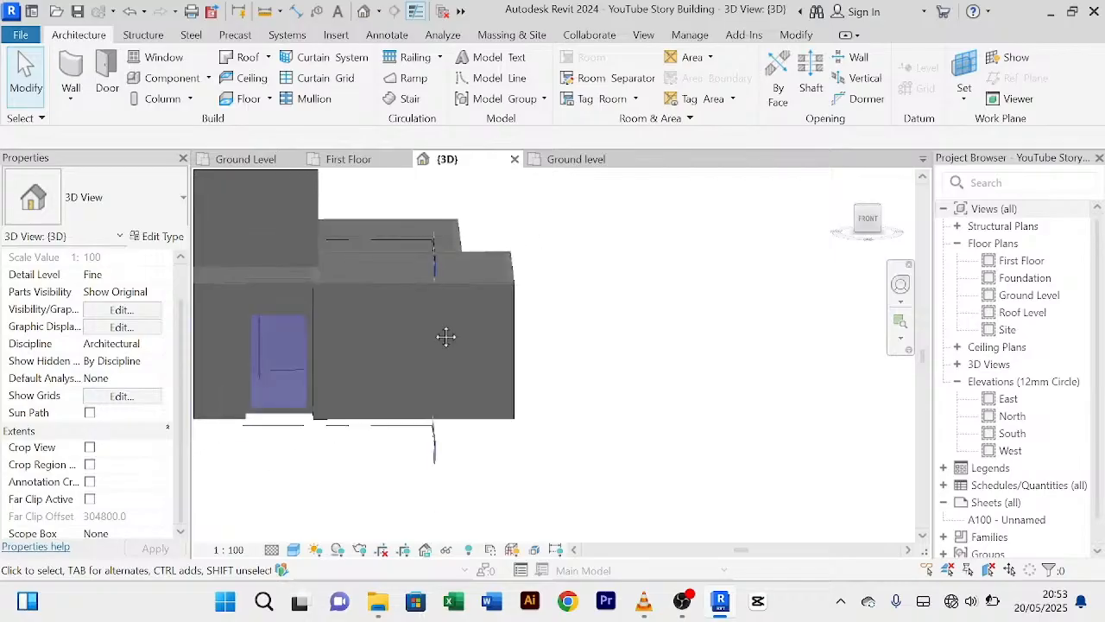
scroll(432, 322, down, 2)
scroll(433, 353, up, 3)
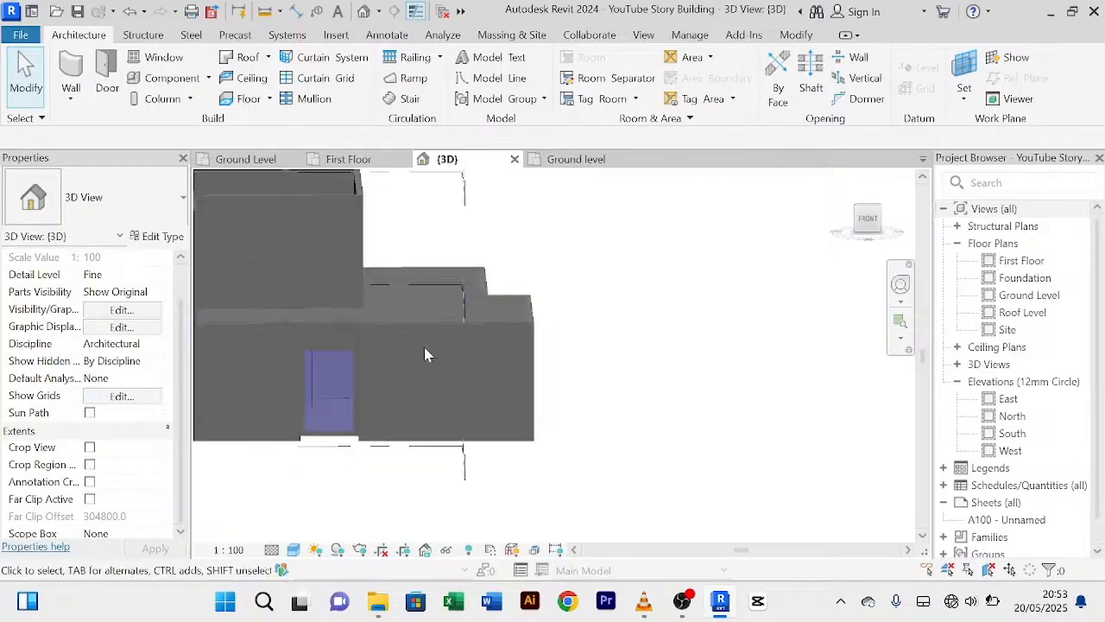
scroll(425, 353, up, 2)
Step: Return to the Ground Level plan and examine the window positions in the rooms on the north-east side
click(240, 160)
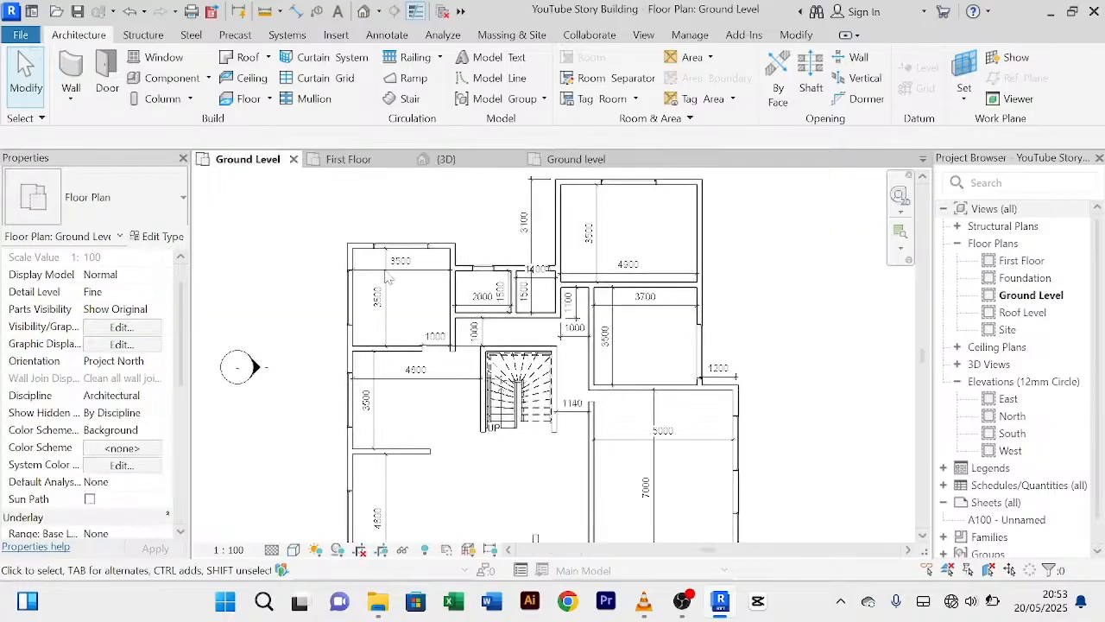
scroll(750, 424, up, 1)
scroll(750, 424, down, 2)
scroll(653, 361, up, 3)
scroll(691, 367, down, 3)
scroll(651, 414, up, 2)
scroll(641, 284, down, 1)
middle_drag(642, 285, 642, 375)
scroll(650, 256, up, 2)
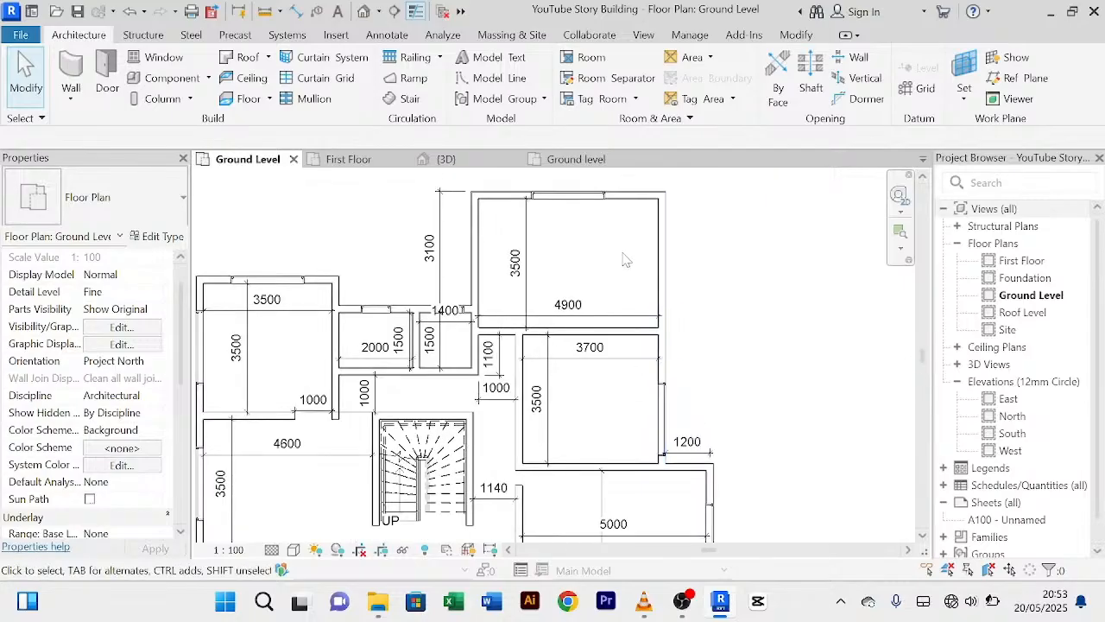
scroll(625, 260, down, 1)
middle_drag(625, 260, 609, 274)
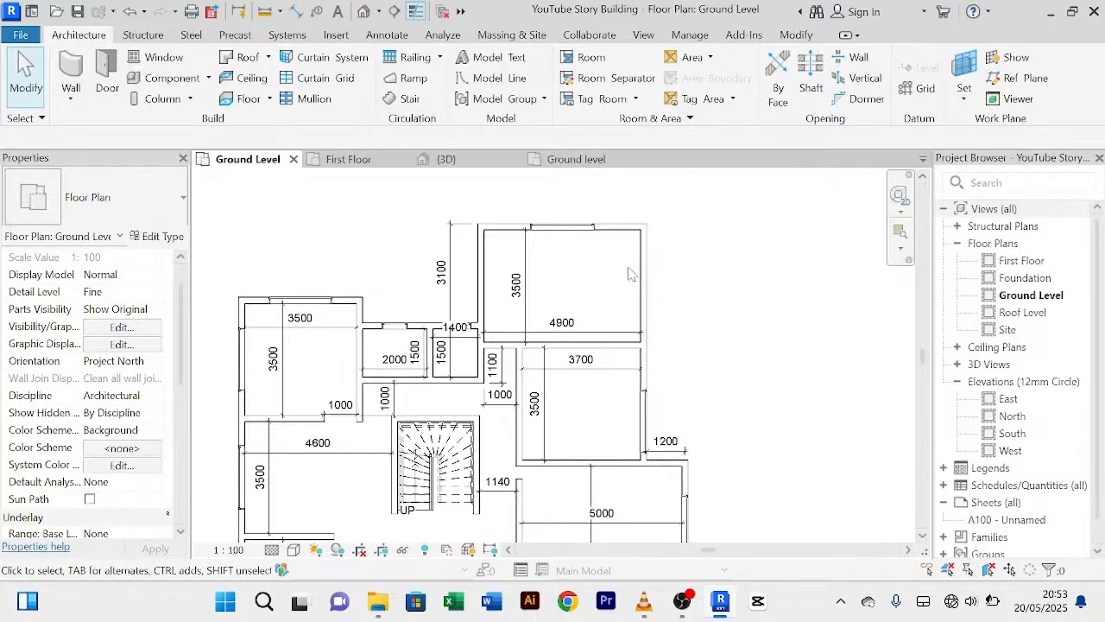
middle_drag(623, 276, 616, 274)
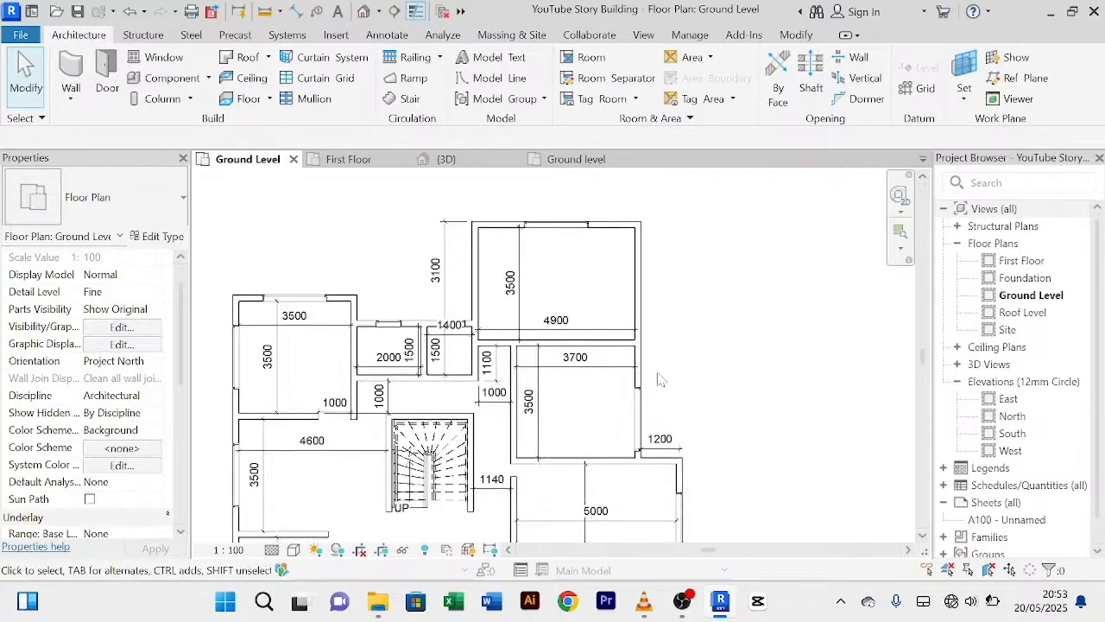
Step: Nudge the main exterior window in the east wall of the 3700 mm wide room north, to 800 mm from the room's south wall
click(649, 410)
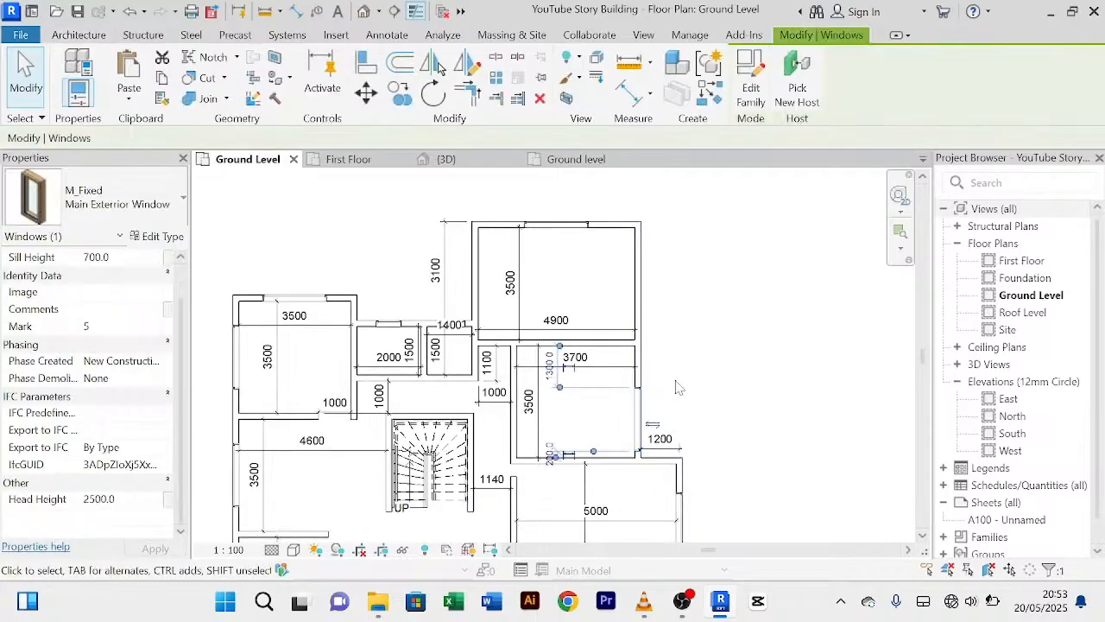
key(Up)
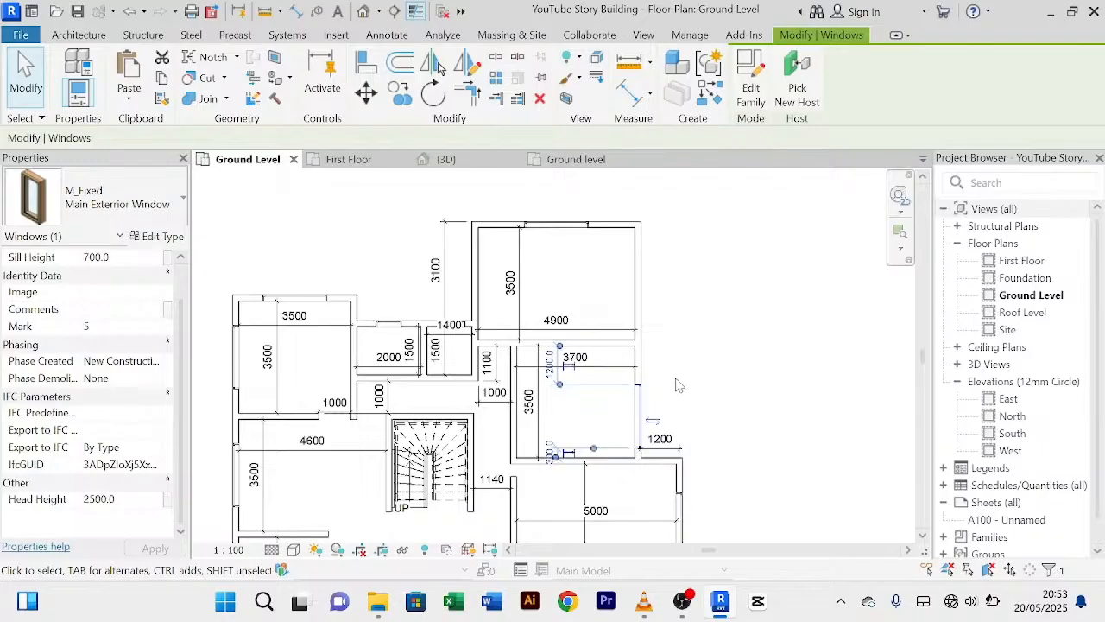
key(Up)
key(Up)
key(Up)
key(Up)
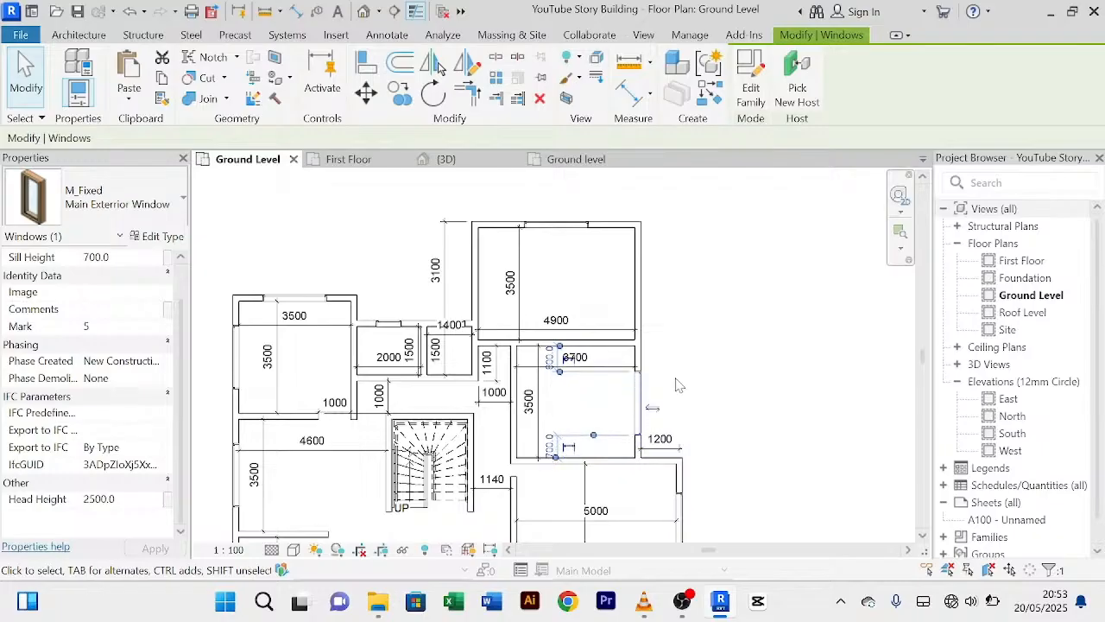
key(Up)
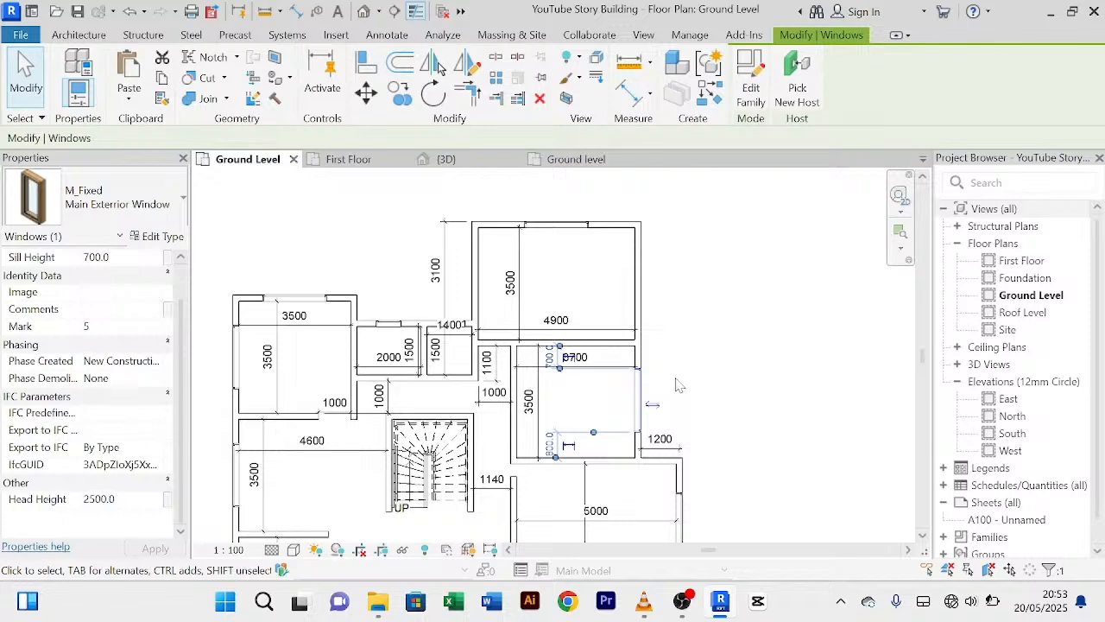
key(Escape)
scroll(679, 385, up, 2)
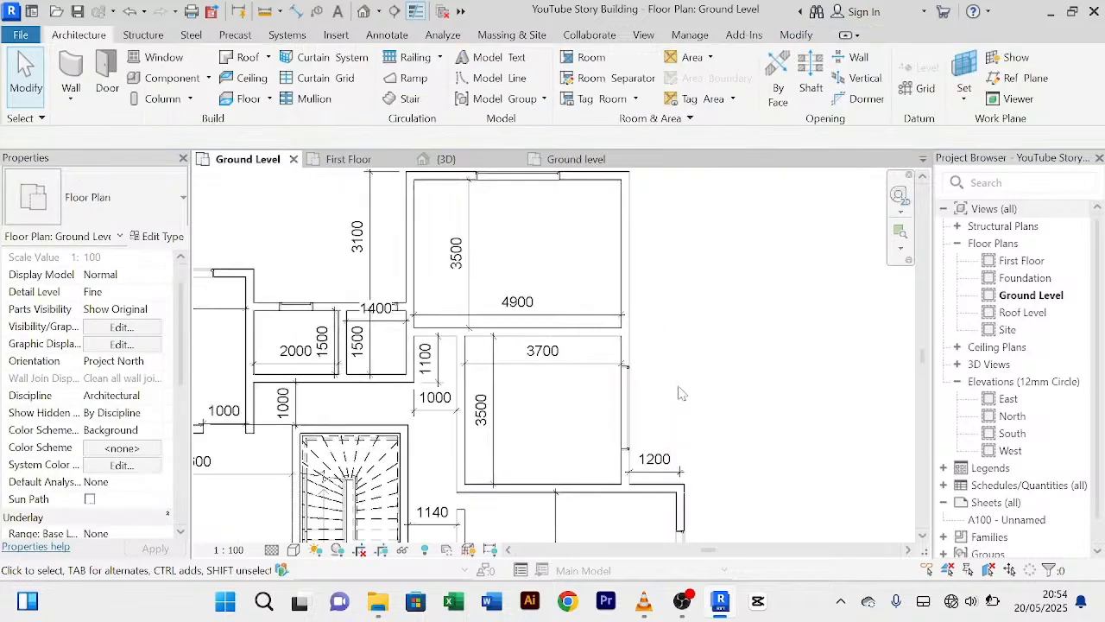
Step: Centre that east-wall window by setting its distance from the room's south wall to 750 mm, and clear the selection
click(637, 404)
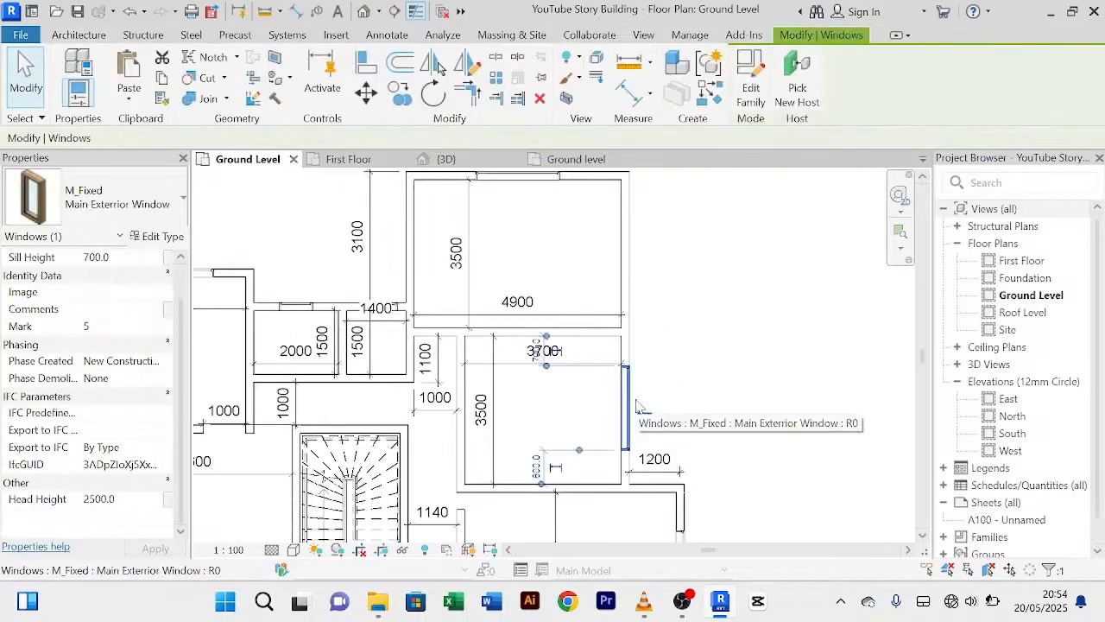
scroll(537, 421, up, 2)
click(540, 496)
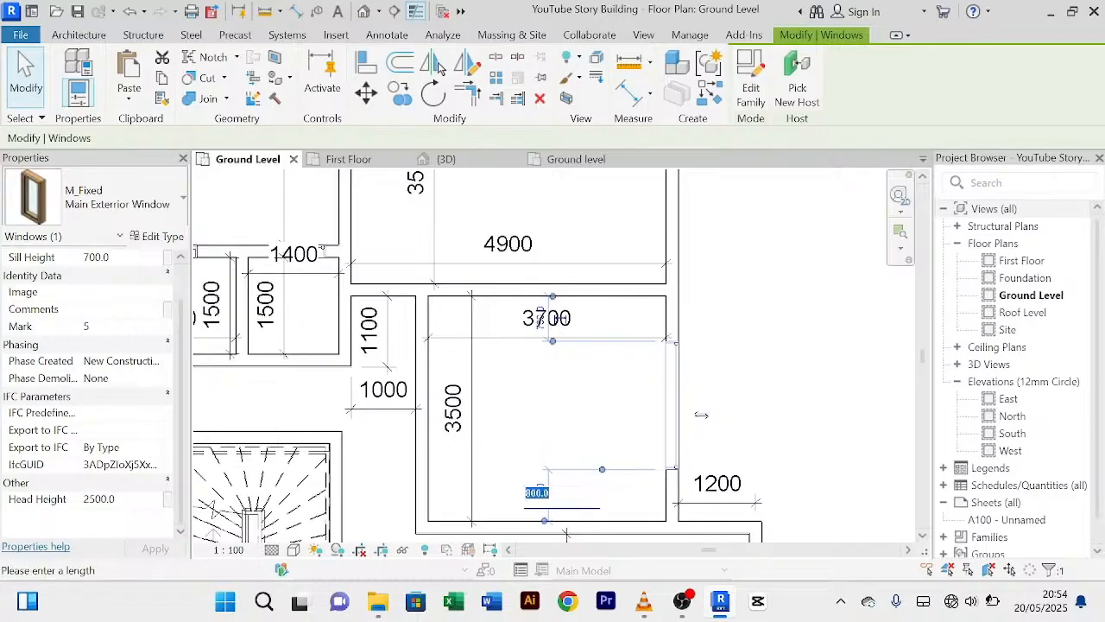
text(750)
key(Return)
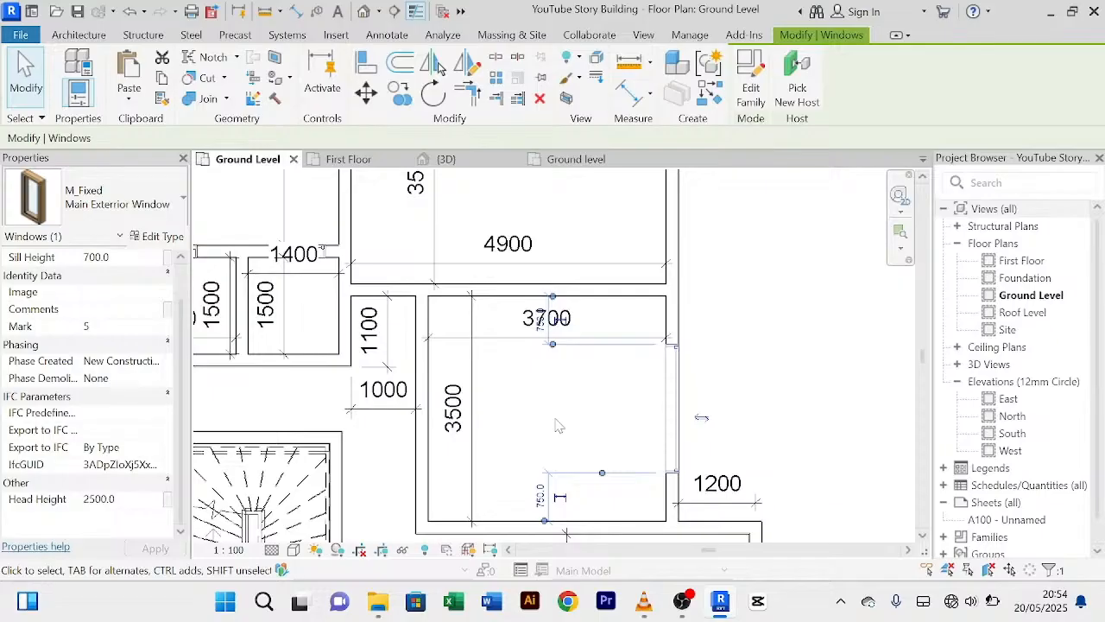
click(550, 421)
scroll(595, 420, down, 2)
middle_drag(740, 373, 704, 432)
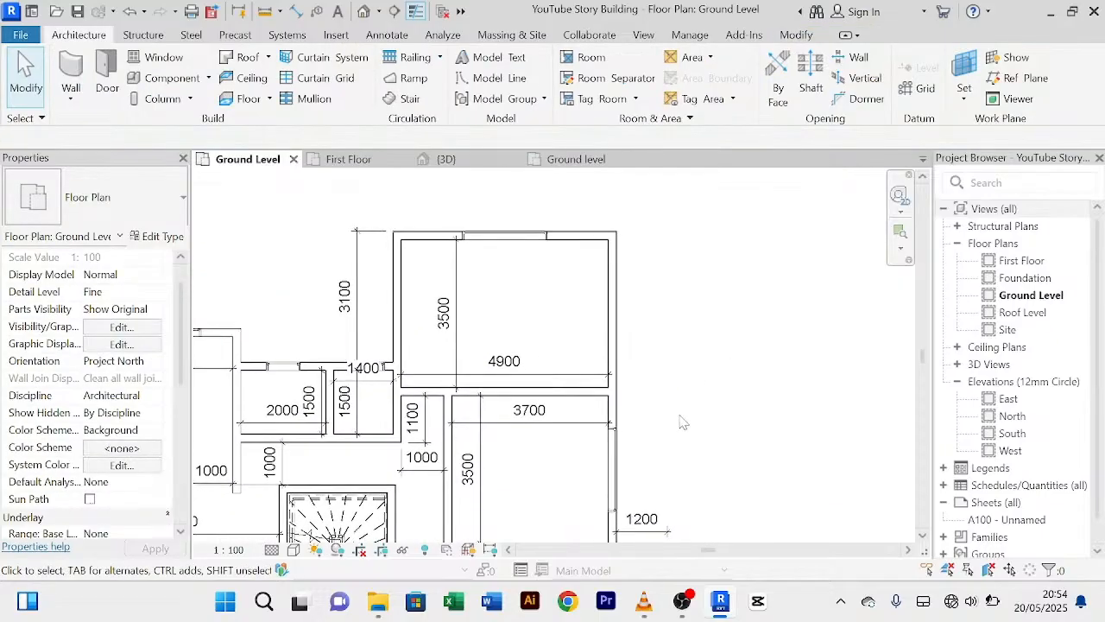
scroll(703, 321, down, 2)
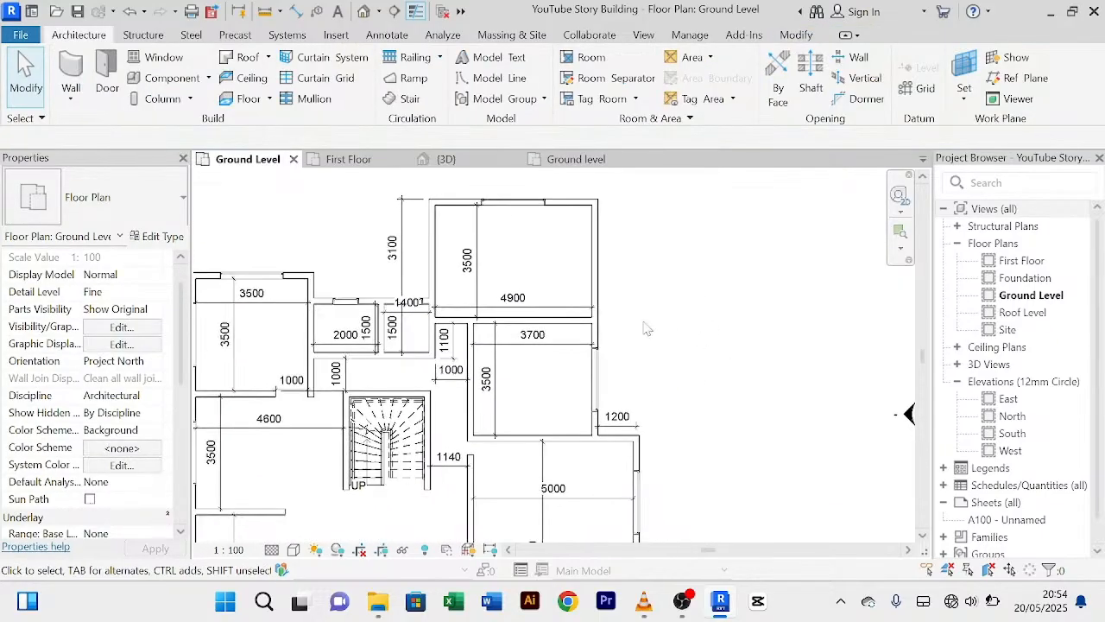
scroll(638, 316, down, 1)
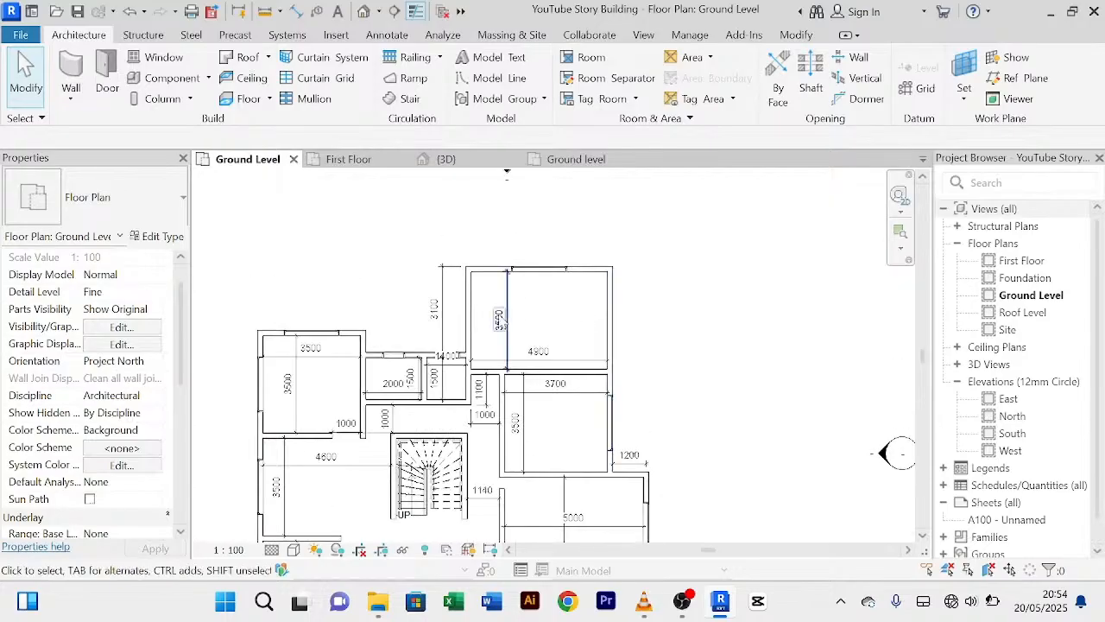
scroll(635, 289, down, 3)
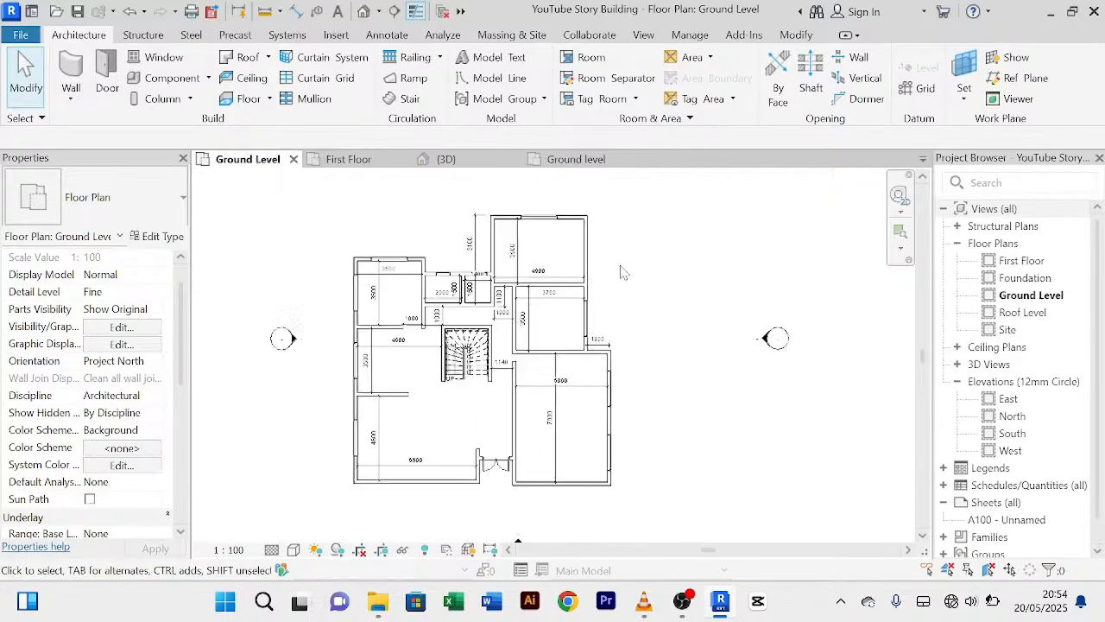
Step: Place a matching main exterior window in the east wall of the 4900 mm wide north-east room, centred 750 mm from each side wall
scroll(639, 285, up, 3)
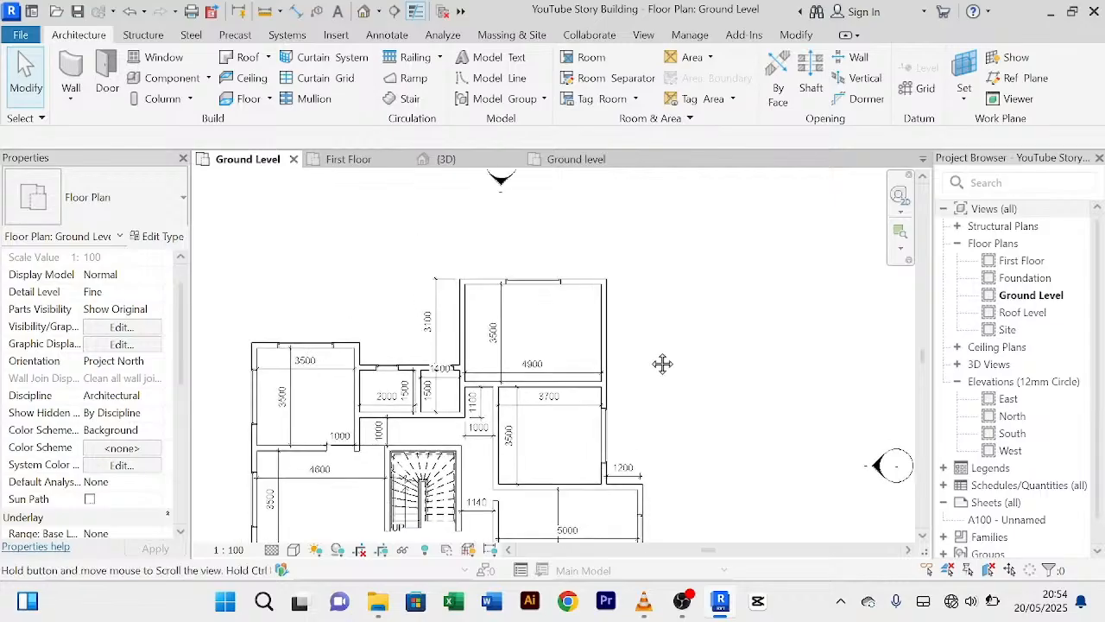
click(608, 437)
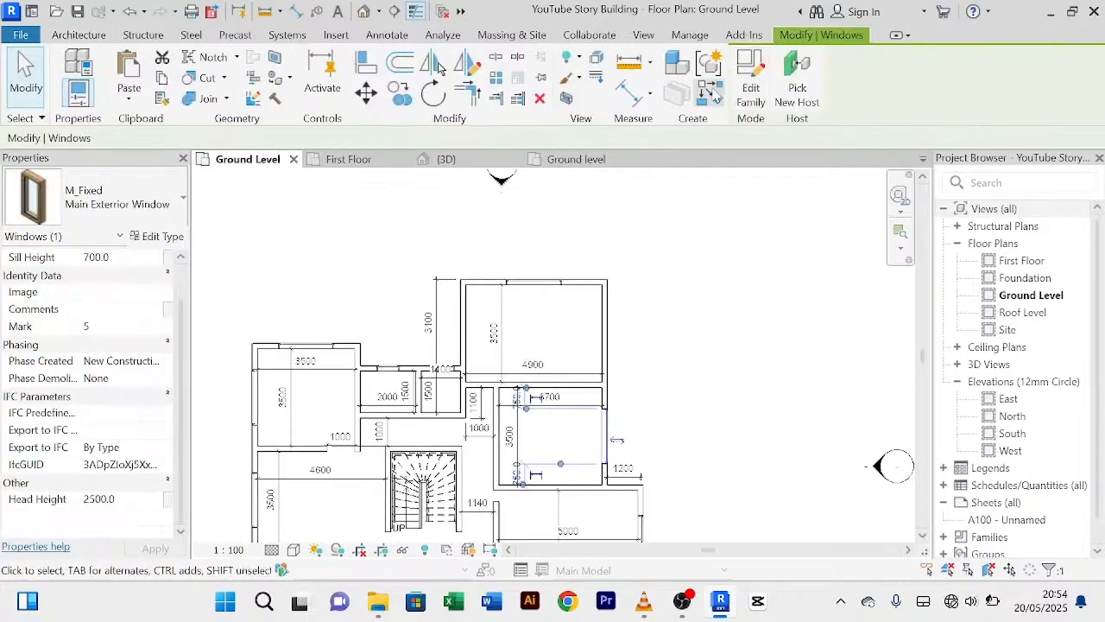
click(709, 93)
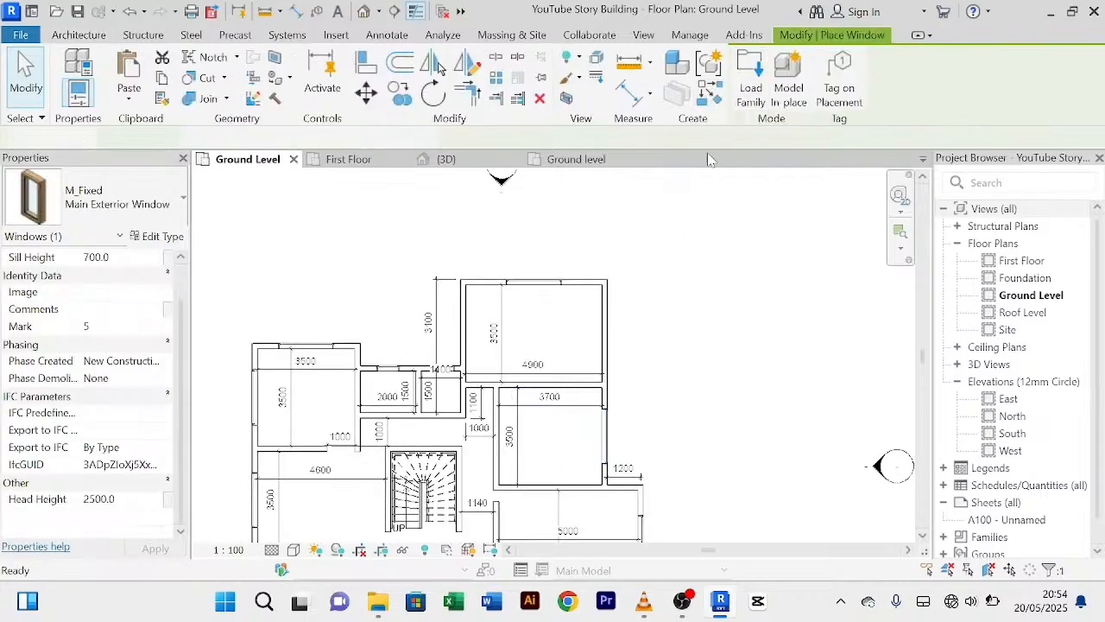
click(608, 328)
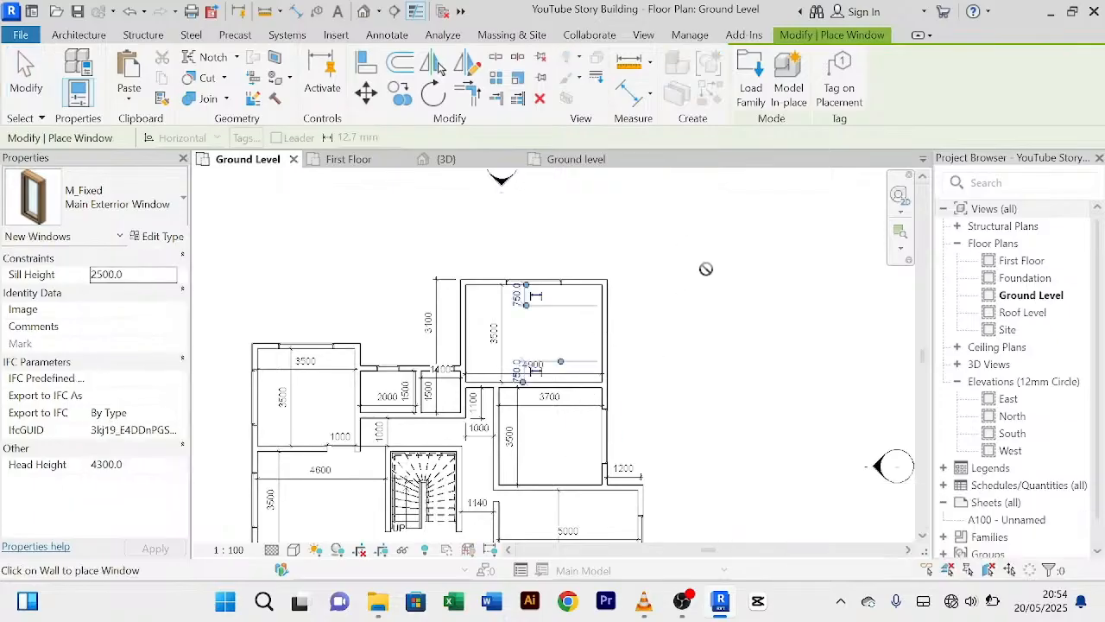
right_click(705, 268)
click(743, 269)
Step: In the 3D view, set the head height of the new east-wall main exterior window to 2500 mm and clear the selection
click(445, 159)
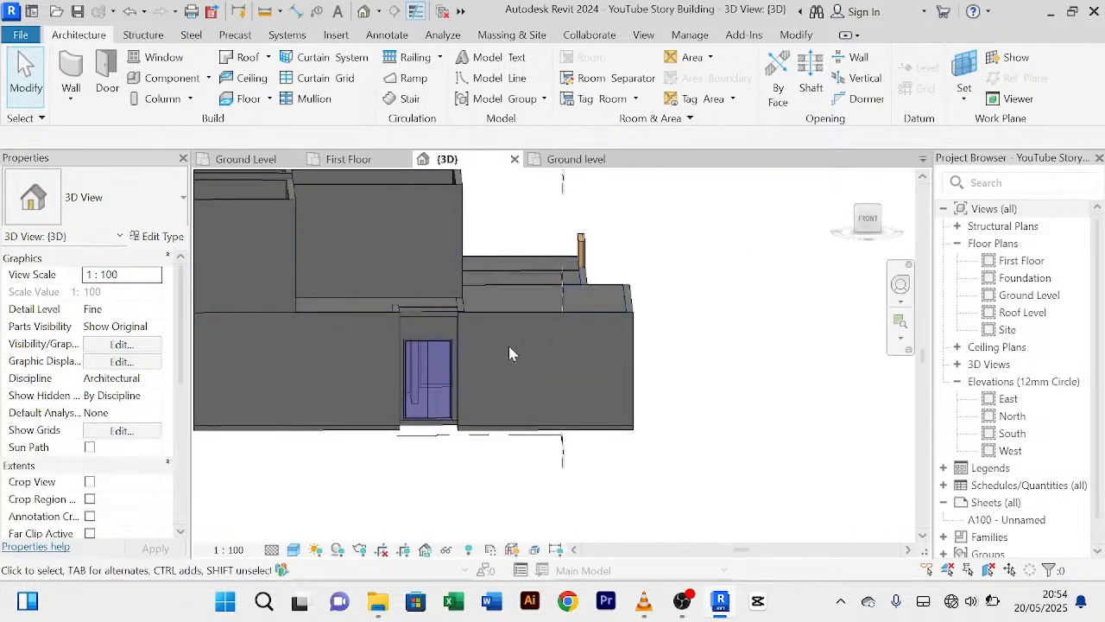
scroll(669, 286, down, 1)
click(604, 259)
scroll(387, 317, up, 2)
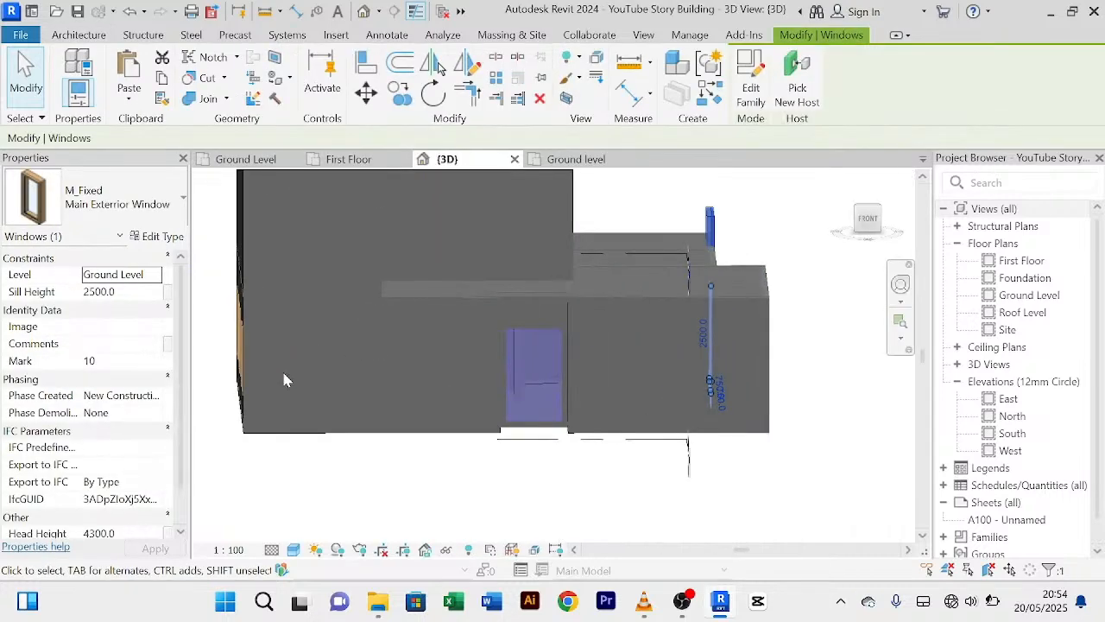
scroll(4, 515, down, 1)
click(116, 502)
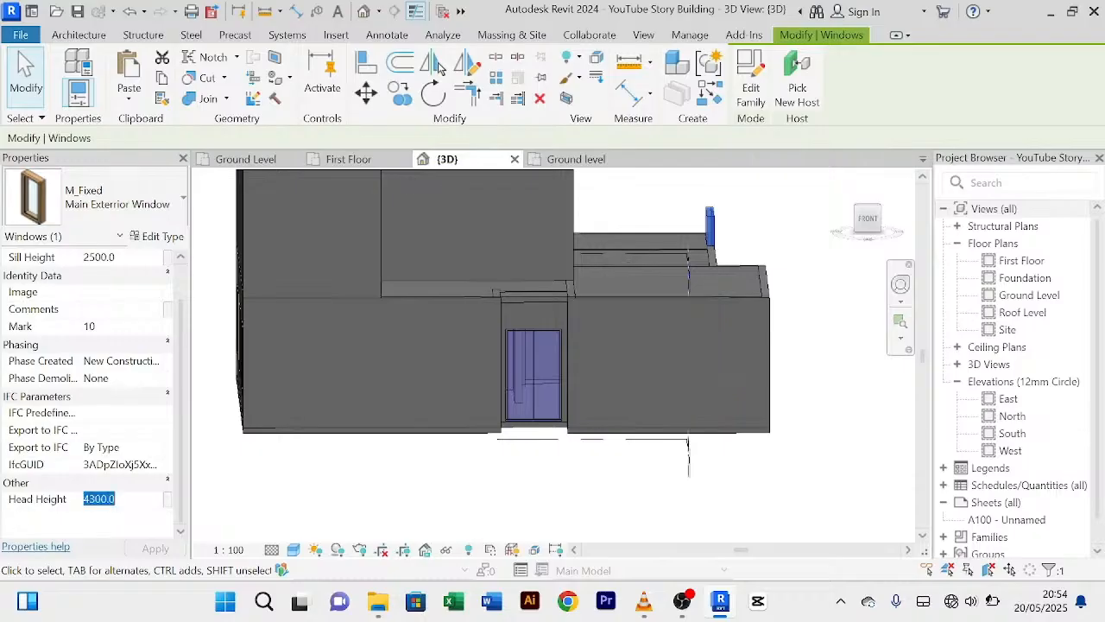
text(25)
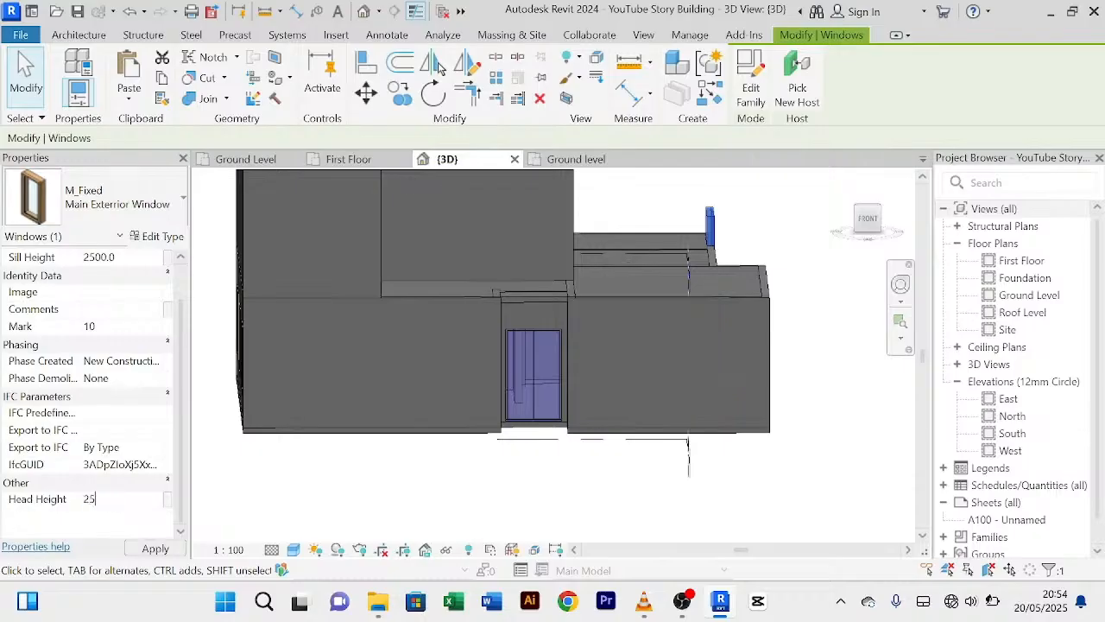
key(Return)
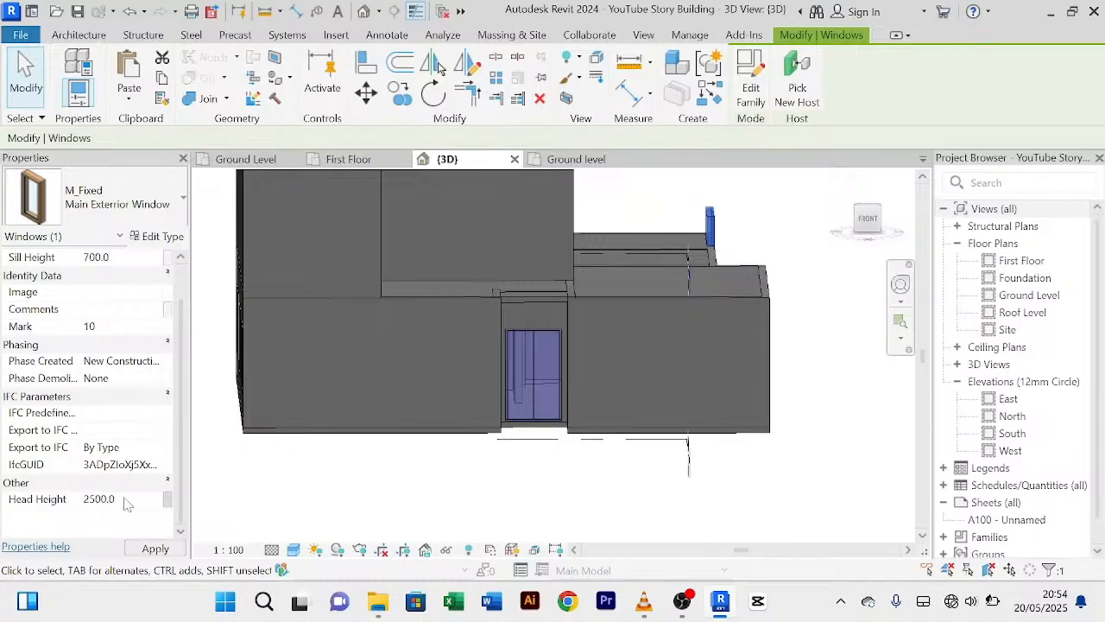
click(756, 521)
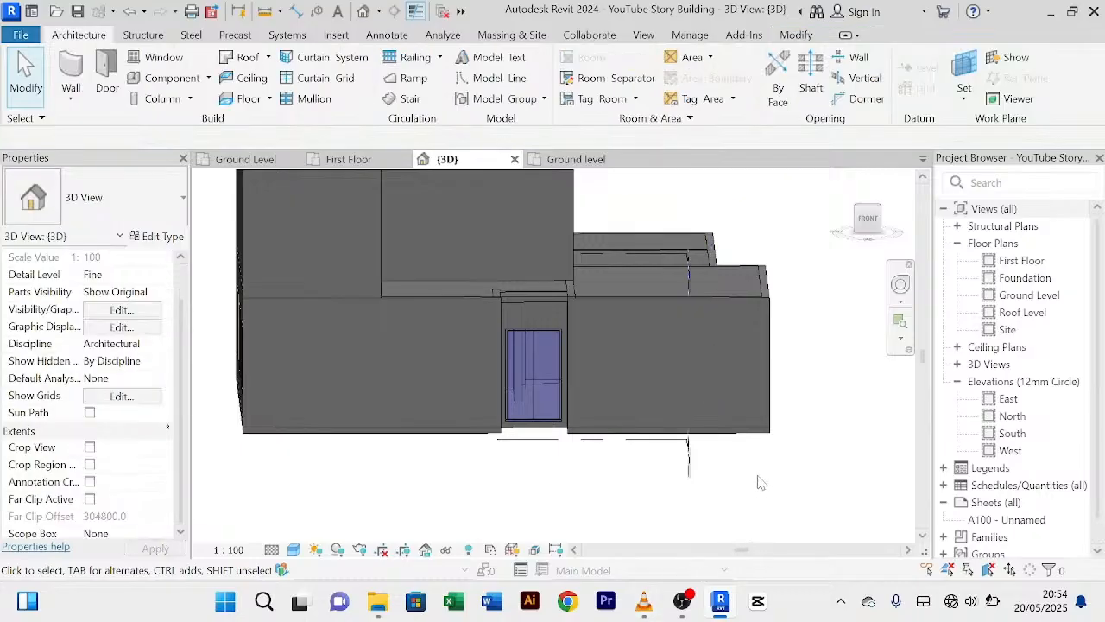
Step: Orbit the 3D model to examine the window placement and the front facade with its upper-storey walls
shift+middle_drag(755, 470, 386, 485)
shift+middle_drag(687, 473, 402, 483)
scroll(499, 433, up, 2)
shift+middle_drag(499, 433, 481, 489)
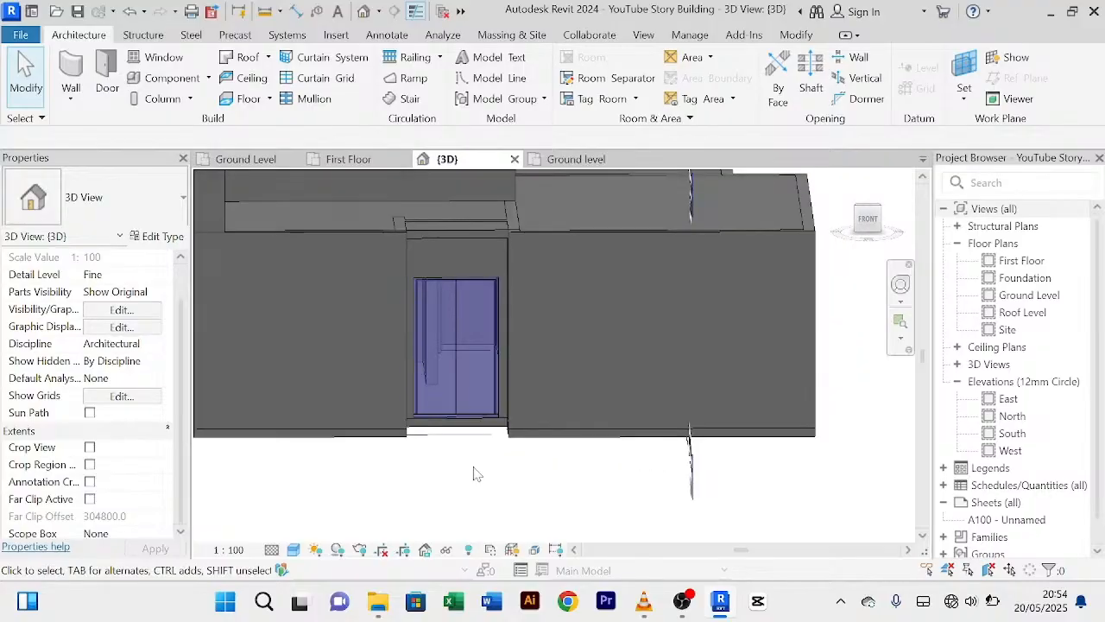
scroll(481, 467, down, 3)
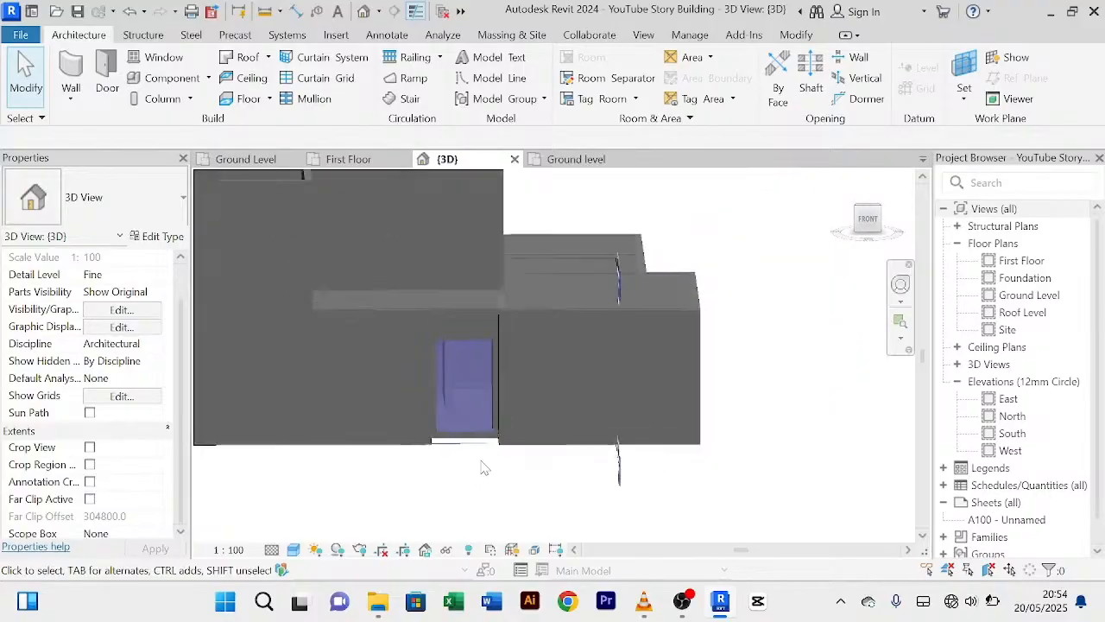
scroll(663, 337, up, 1)
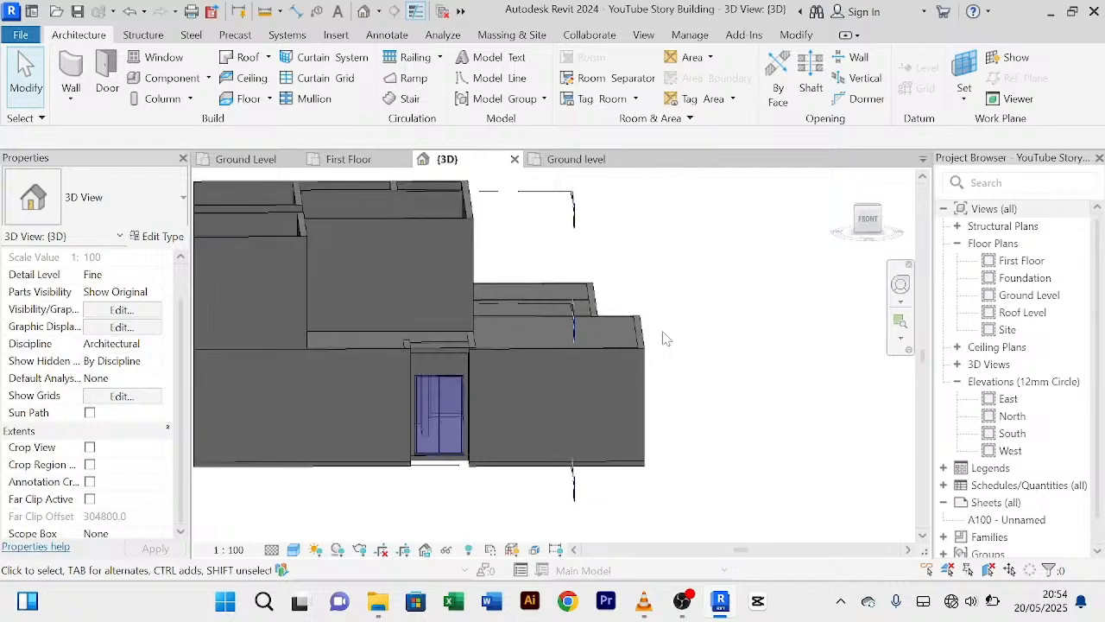
scroll(663, 338, down, 3)
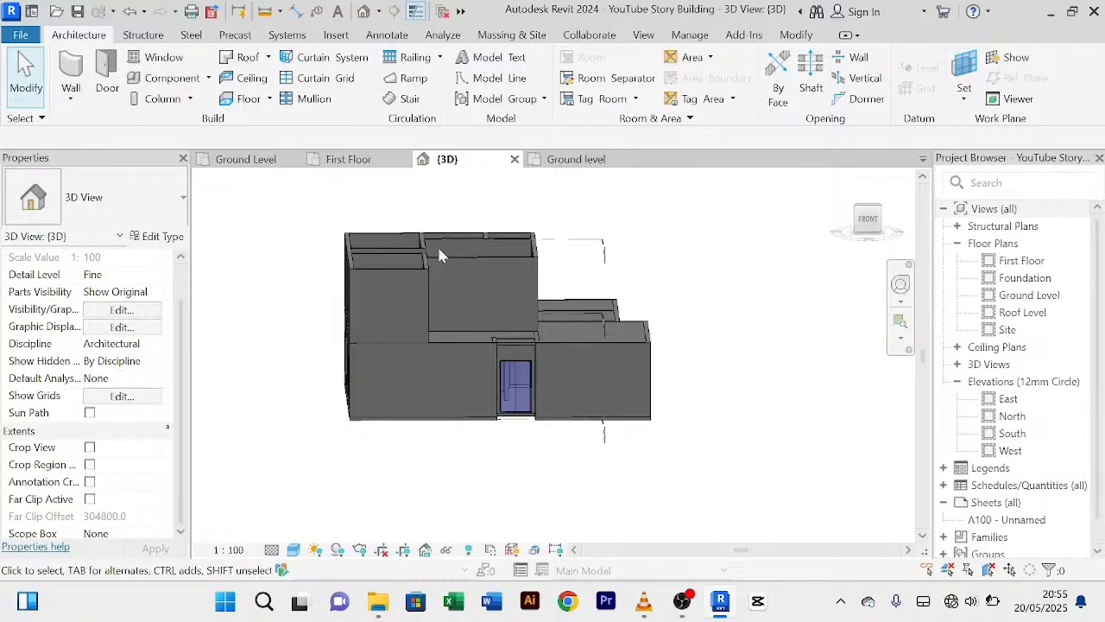
scroll(457, 259, up, 4)
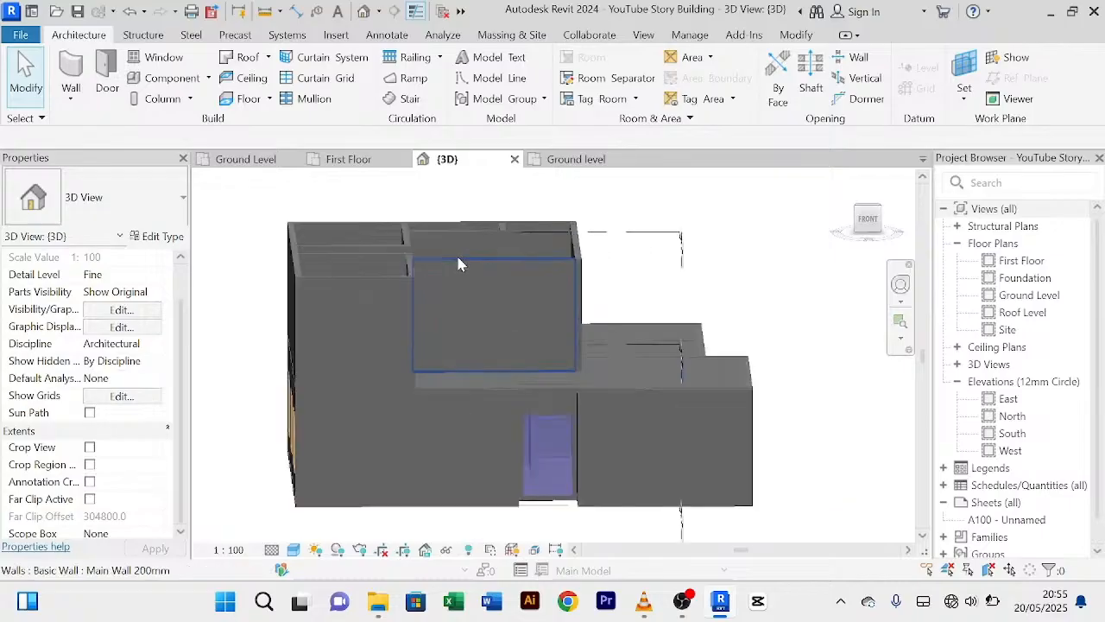
scroll(481, 289, down, 3)
scroll(484, 298, up, 3)
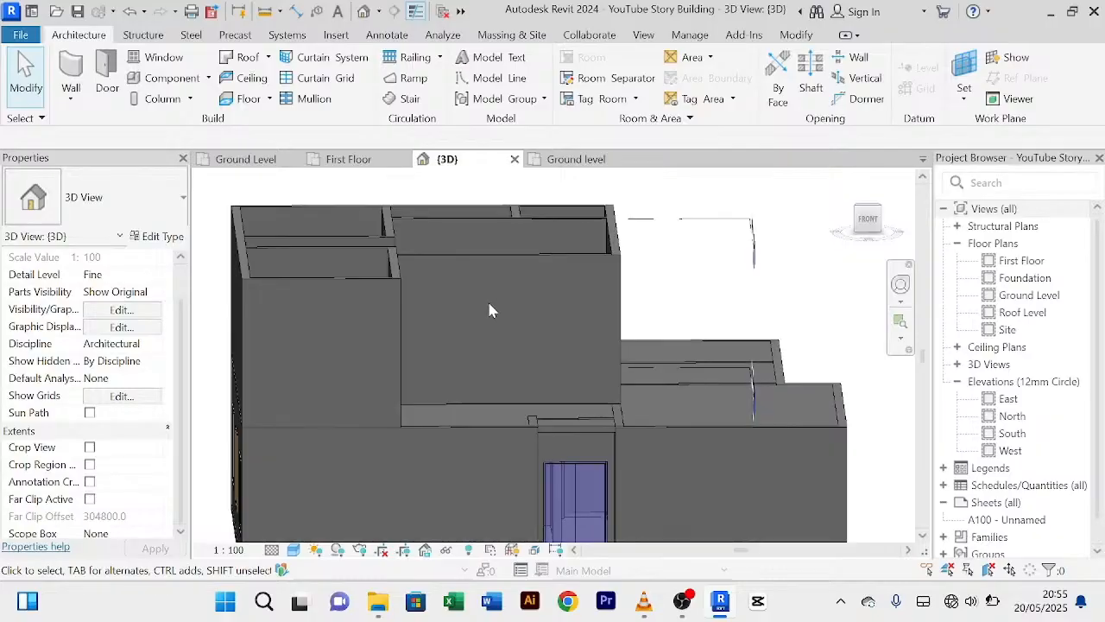
scroll(489, 306, down, 3)
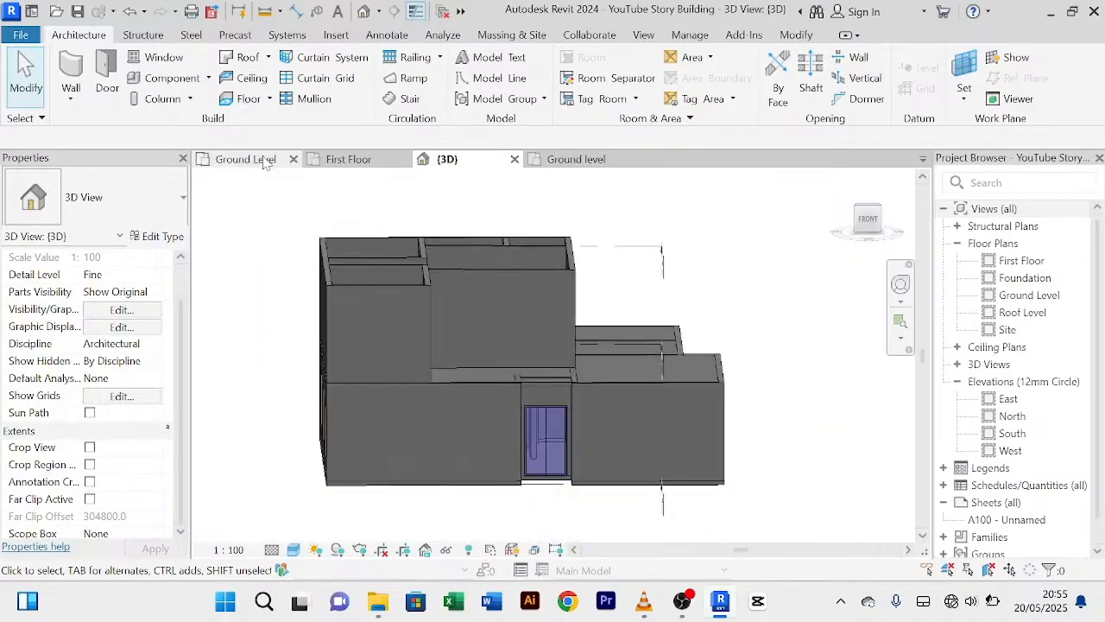
Step: Examine the room and stair layout on the First Floor plan
click(346, 160)
scroll(318, 420, up, 3)
scroll(557, 339, down, 2)
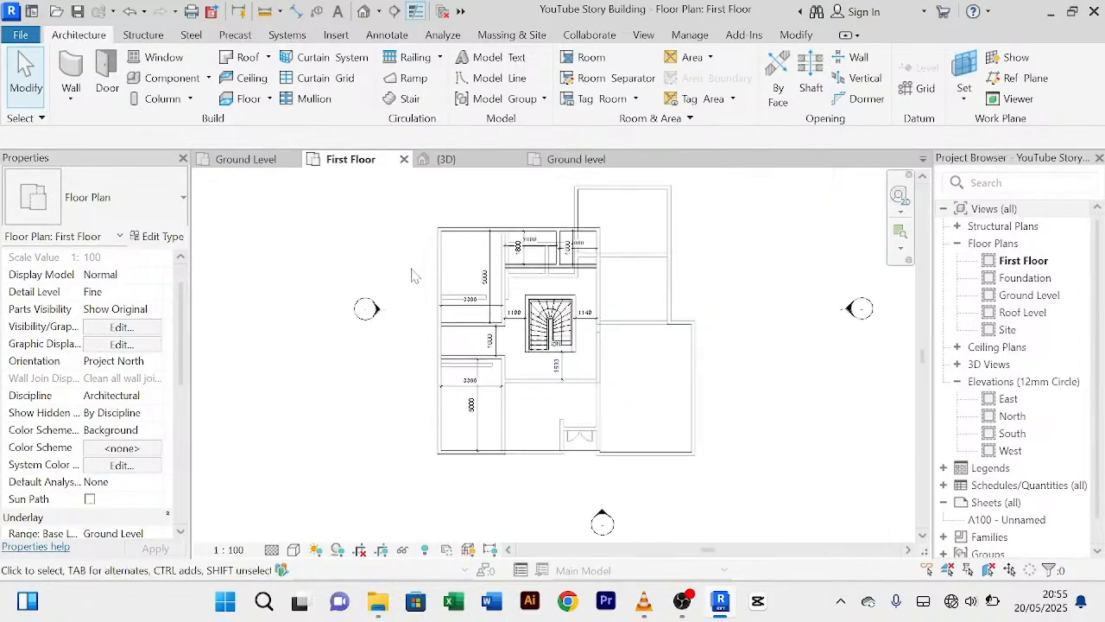
middle_drag(350, 219, 319, 212)
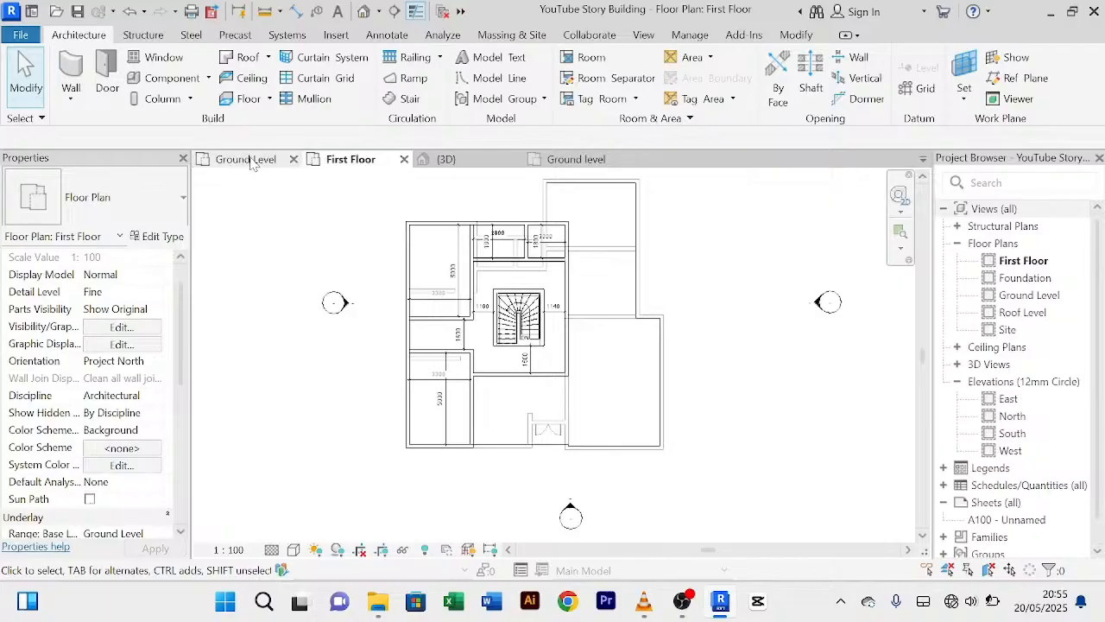
Step: Select the double entrance door on the Ground Level plan as the type to reuse, and save the project
click(246, 164)
scroll(373, 399, down, 2)
scroll(373, 399, up, 4)
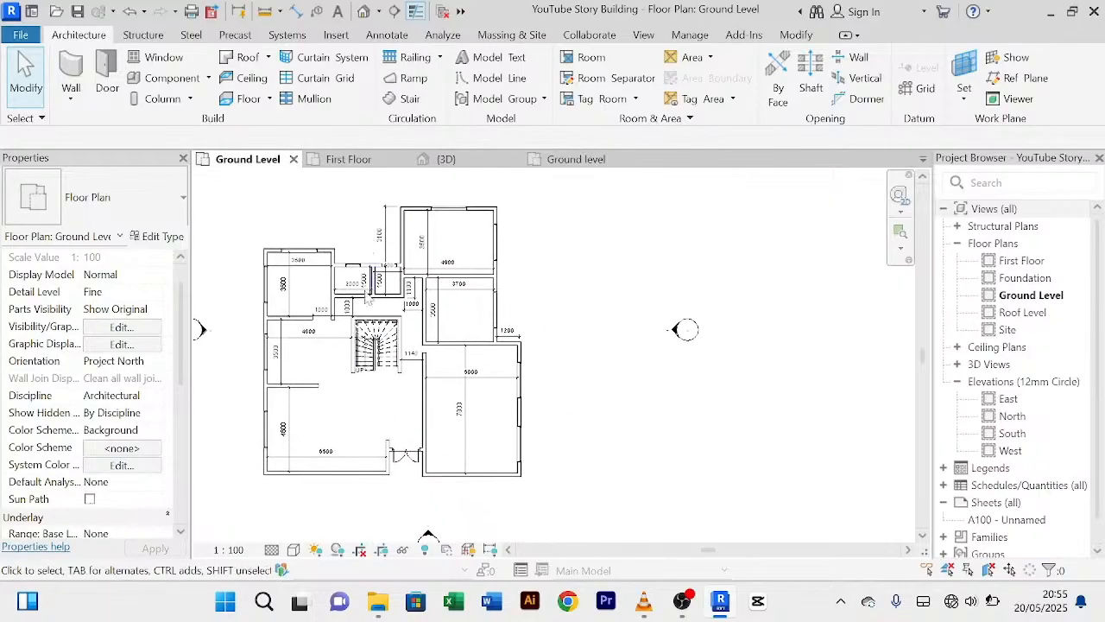
middle_drag(379, 399, 385, 314)
scroll(433, 454, up, 2)
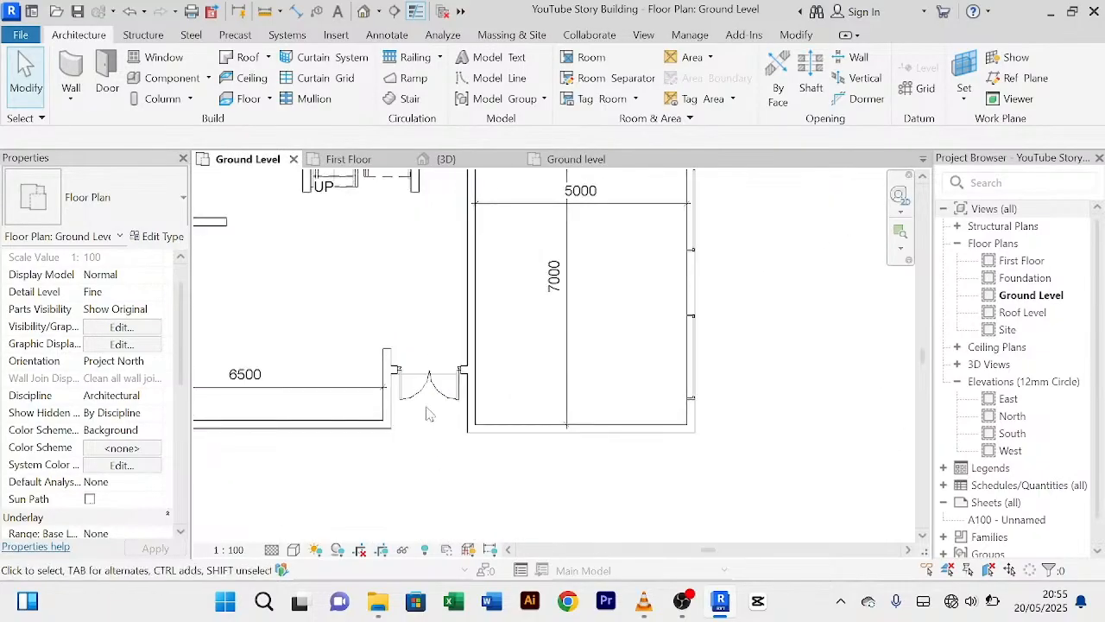
click(440, 399)
middle_drag(446, 444, 445, 490)
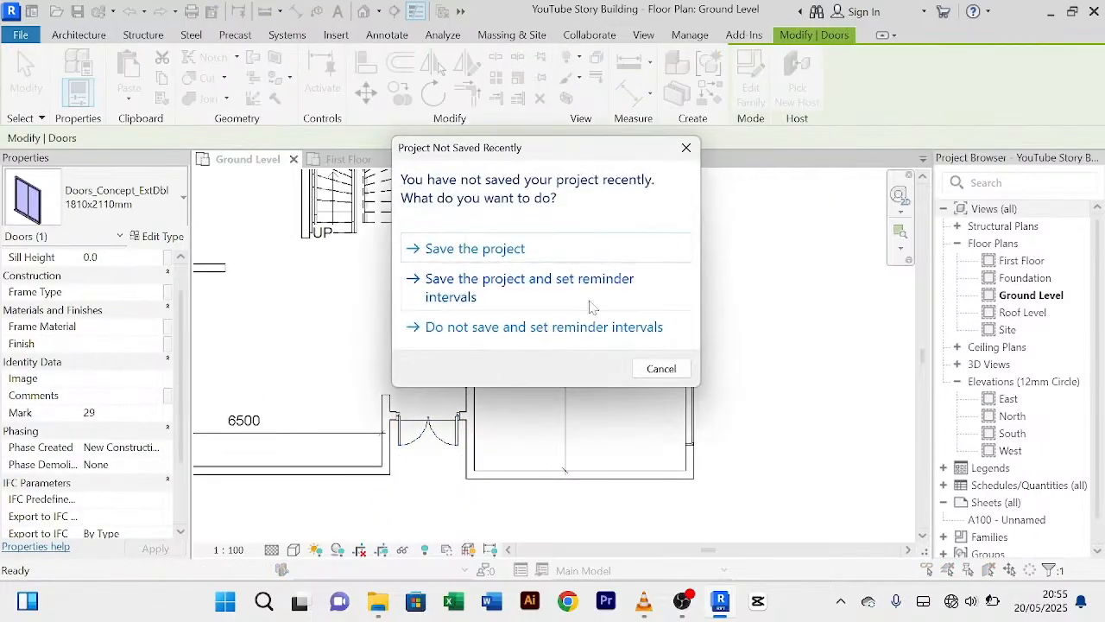
click(507, 249)
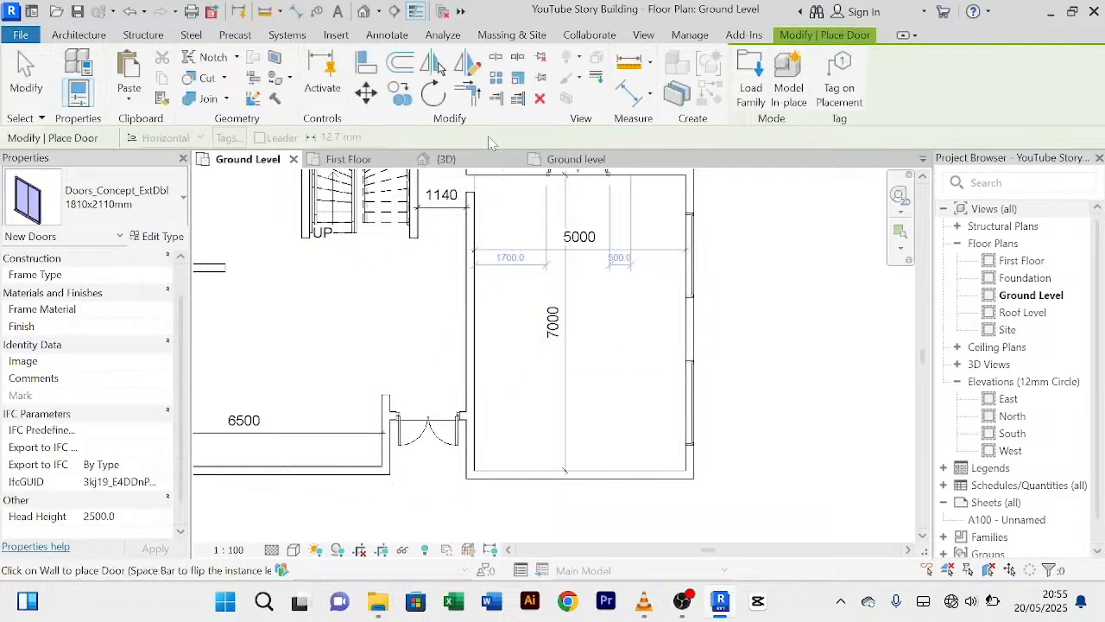
Step: Place a 1810x2110mm exterior double door in the First Floor wall south of the stair, centred 1750 mm from each side
click(349, 159)
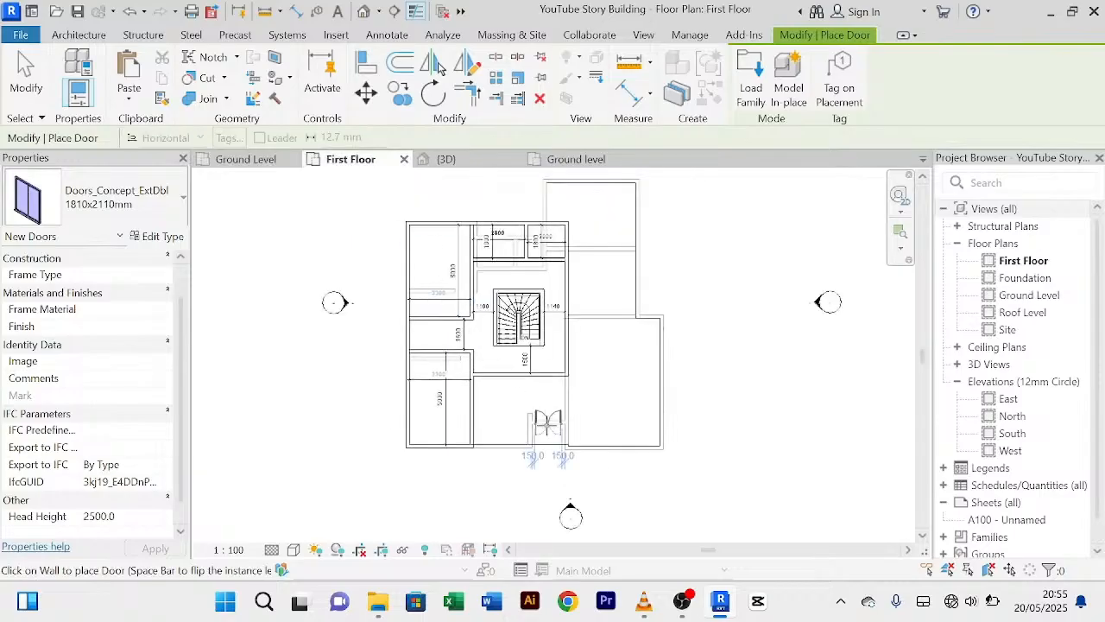
scroll(528, 380, up, 3)
scroll(527, 354, up, 1)
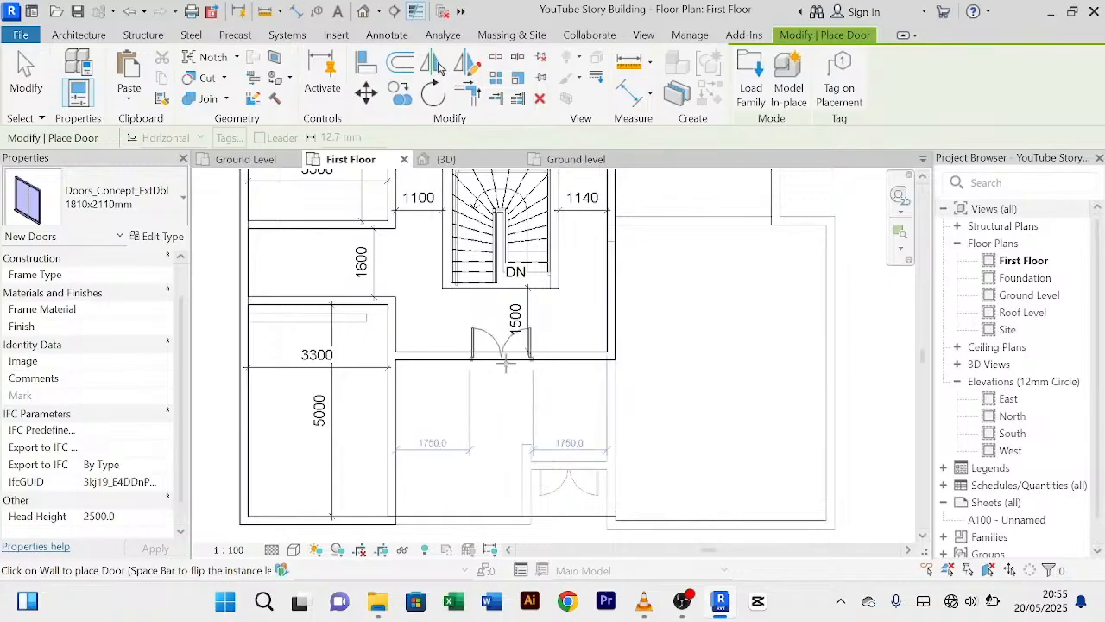
right_click(705, 331)
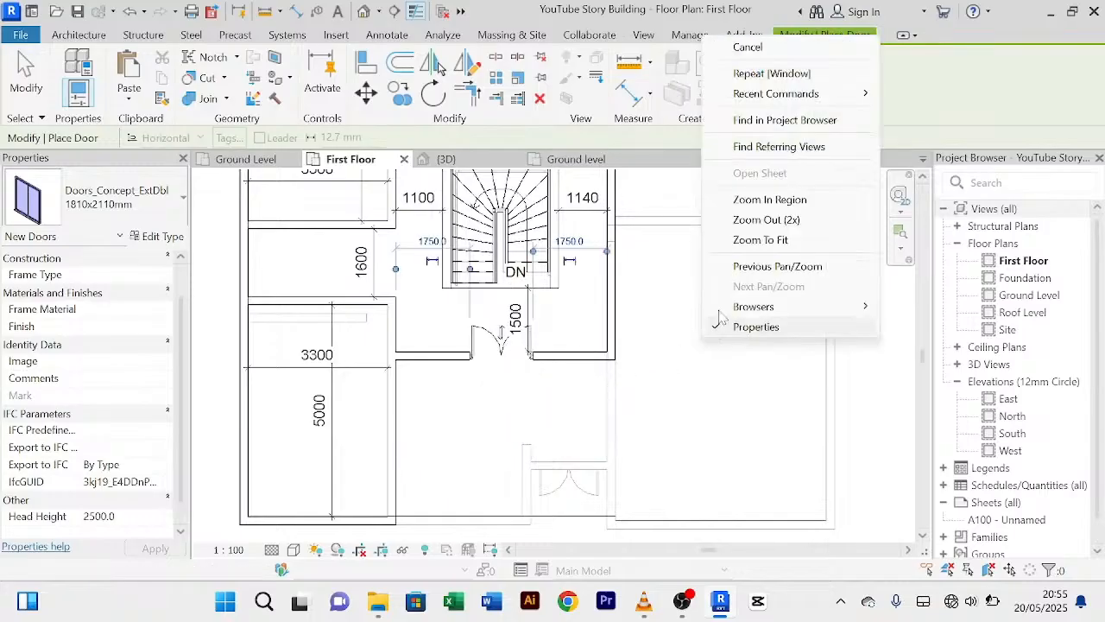
click(759, 46)
right_click(710, 398)
click(768, 107)
Step: Flip the facing of the First Floor double door so its leaves swing south, away from the stair
scroll(603, 288, up, 2)
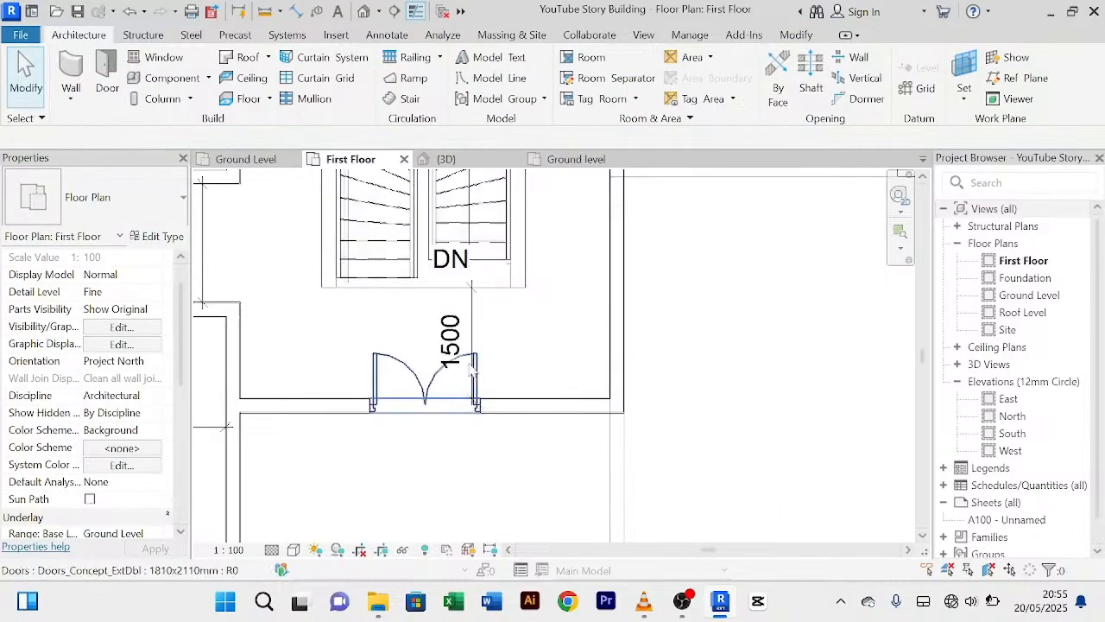
click(442, 396)
scroll(444, 394, up, 2)
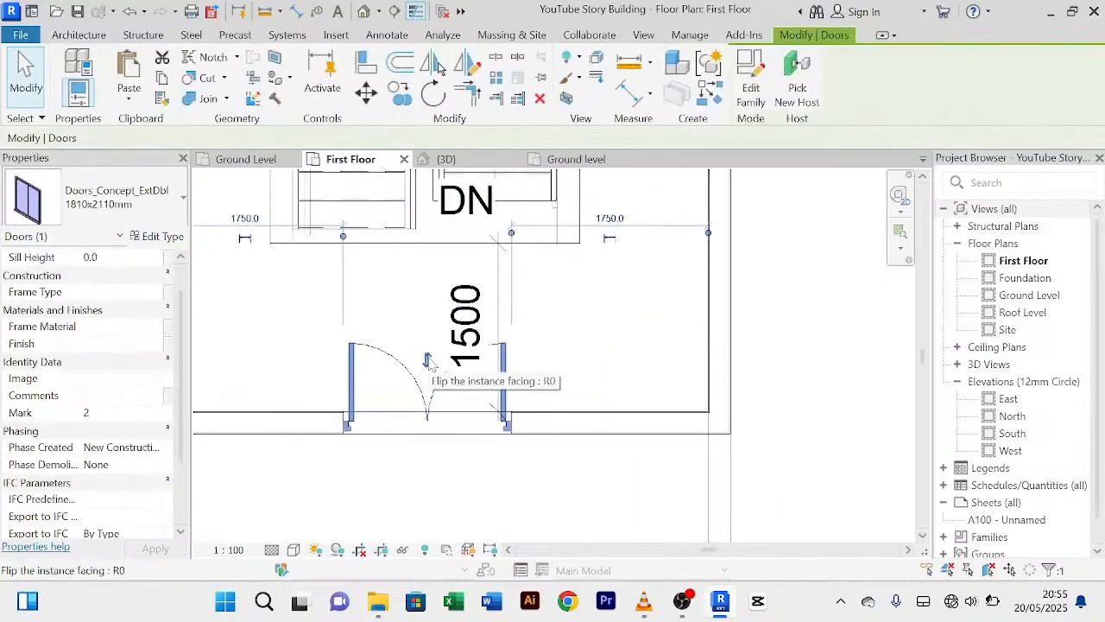
scroll(446, 393, down, 2)
scroll(721, 436, down, 2)
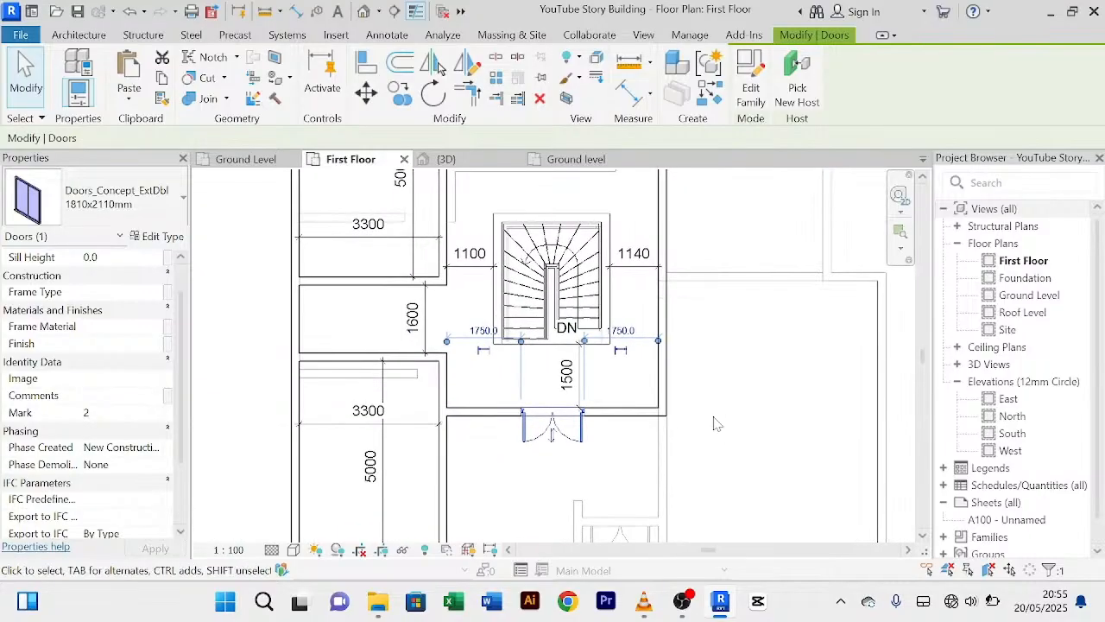
click(713, 423)
scroll(713, 423, down, 4)
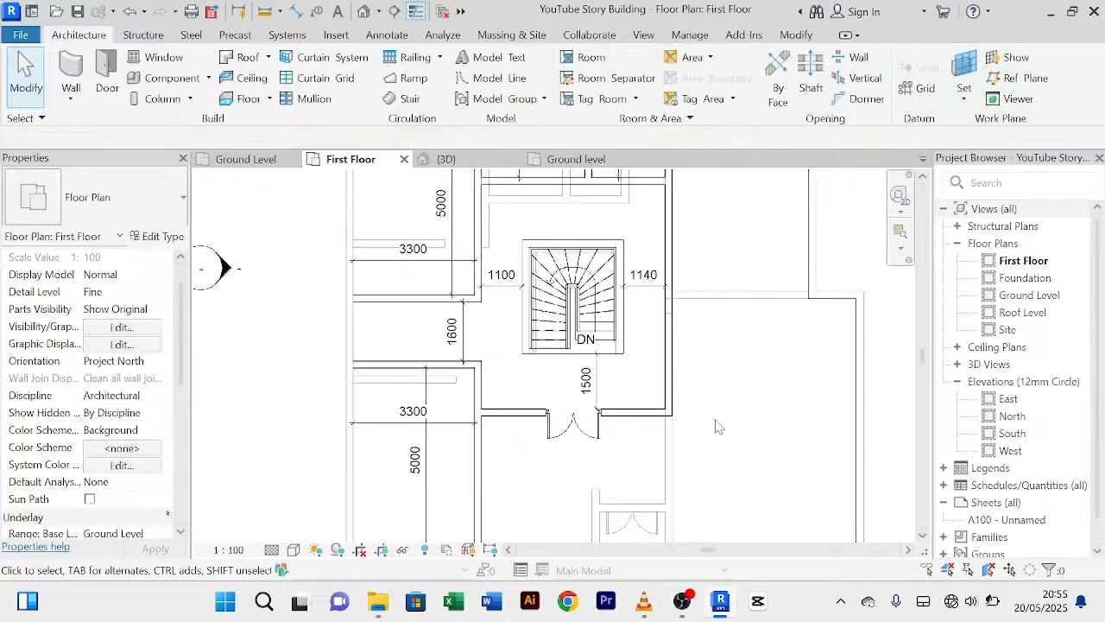
middle_drag(713, 423, 702, 397)
scroll(592, 439, up, 2)
scroll(547, 400, up, 1)
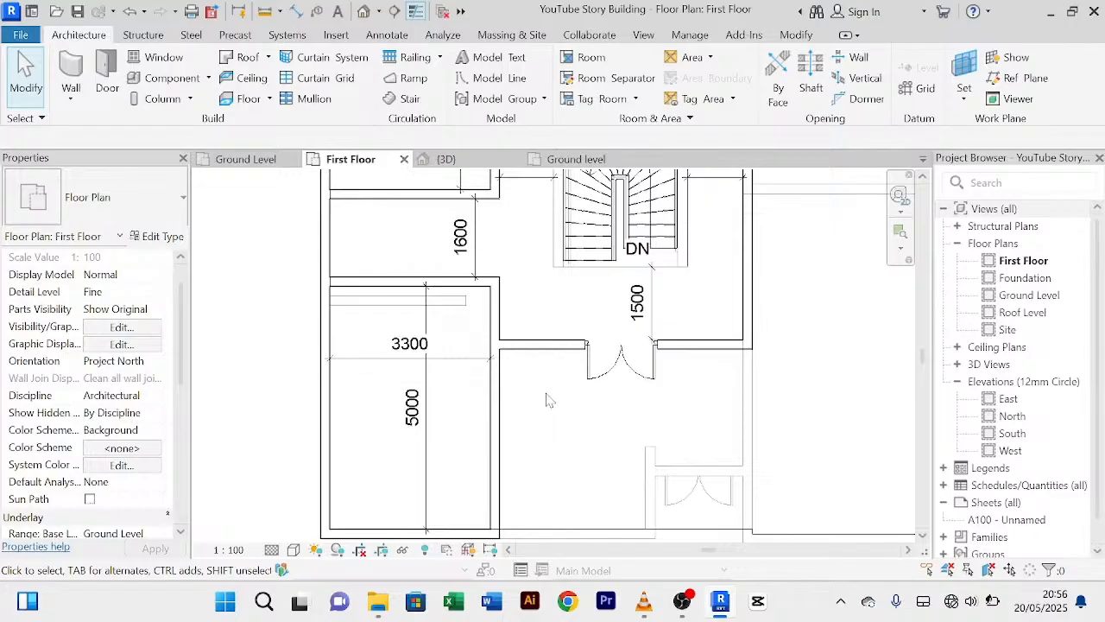
Step: Copy the Ground Level main exterior window type into the south wall of the First Floor's south-west room, centred 650 mm from each side
click(246, 158)
scroll(513, 337, down, 2)
scroll(363, 341, up, 2)
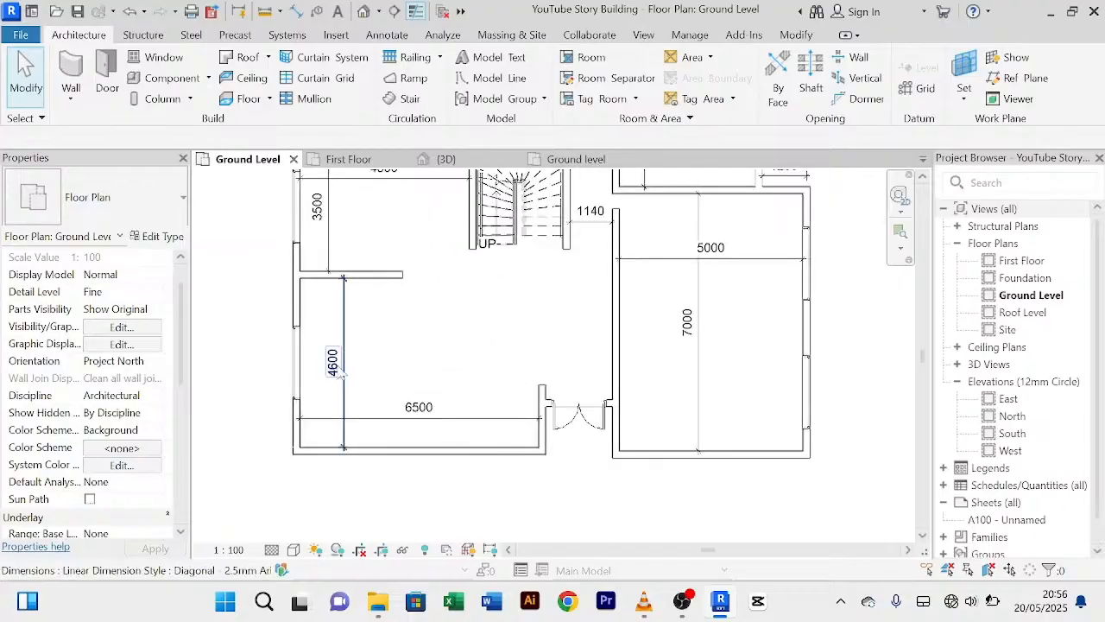
click(294, 361)
click(710, 94)
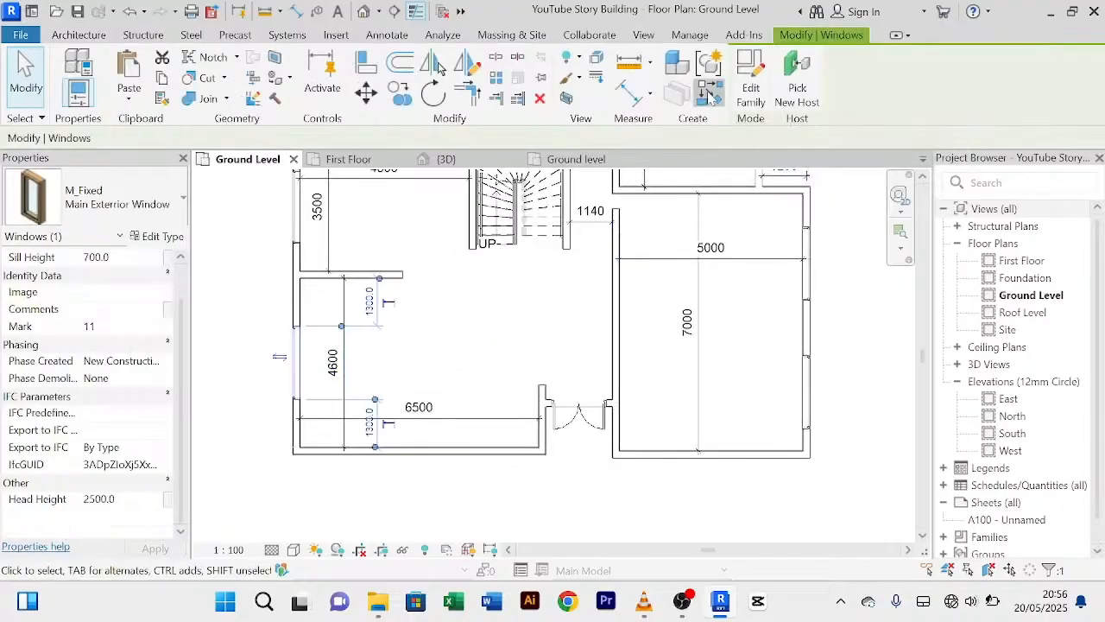
click(349, 159)
scroll(421, 397, down, 3)
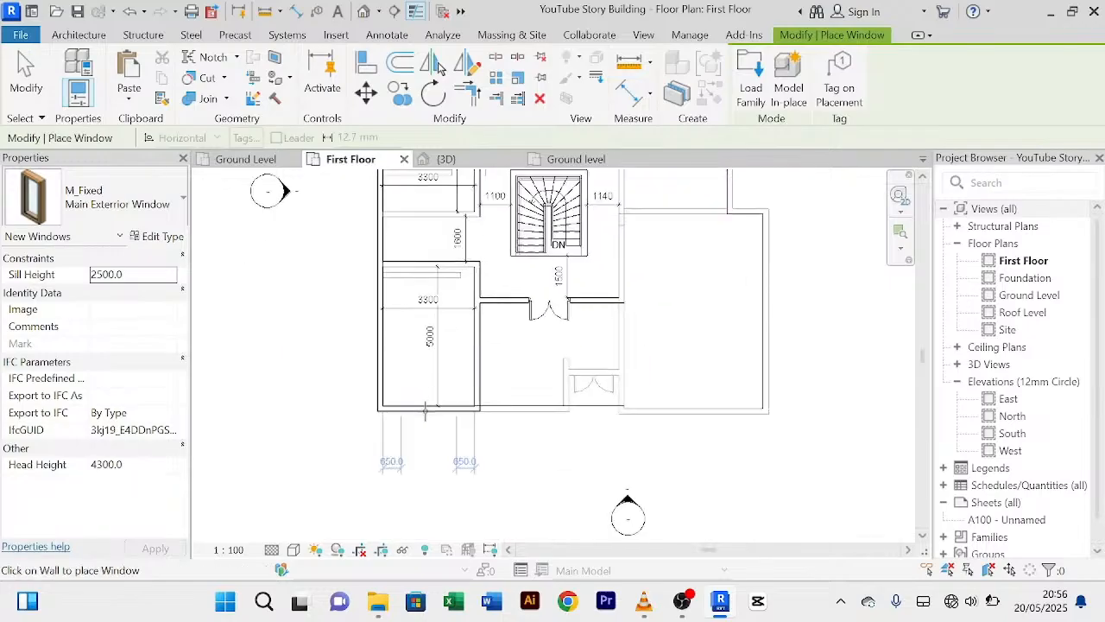
scroll(423, 411, up, 2)
click(423, 404)
middle_drag(398, 367, 415, 421)
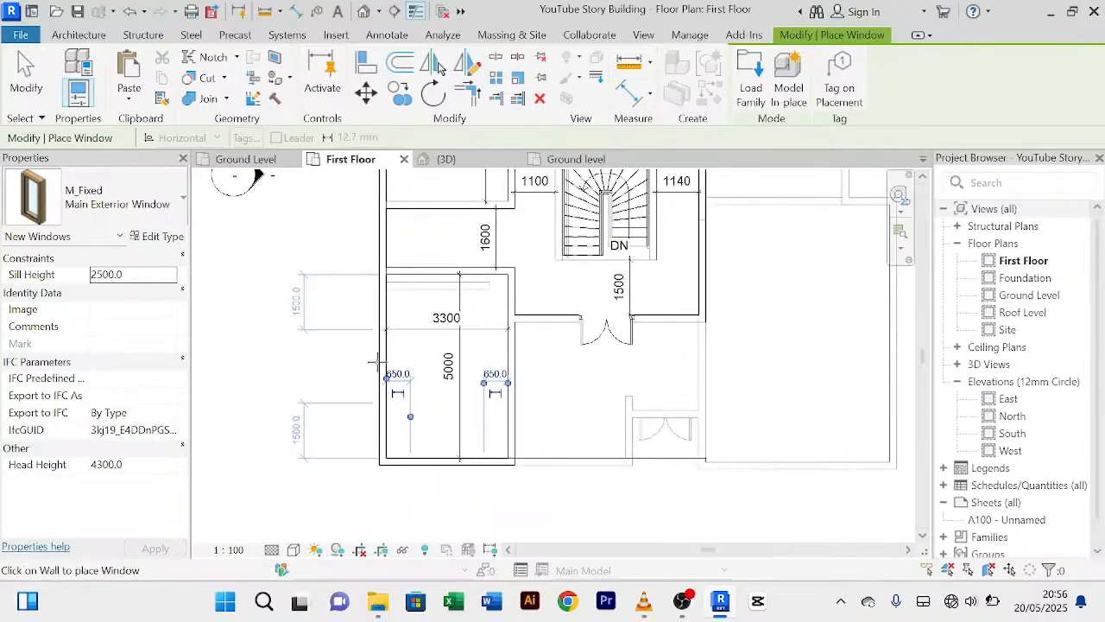
Step: Place main exterior windows in the west walls of the First Floor's south-west and north-west rooms, each centred 1500 mm from both sides
click(381, 364)
middle_drag(413, 276, 433, 514)
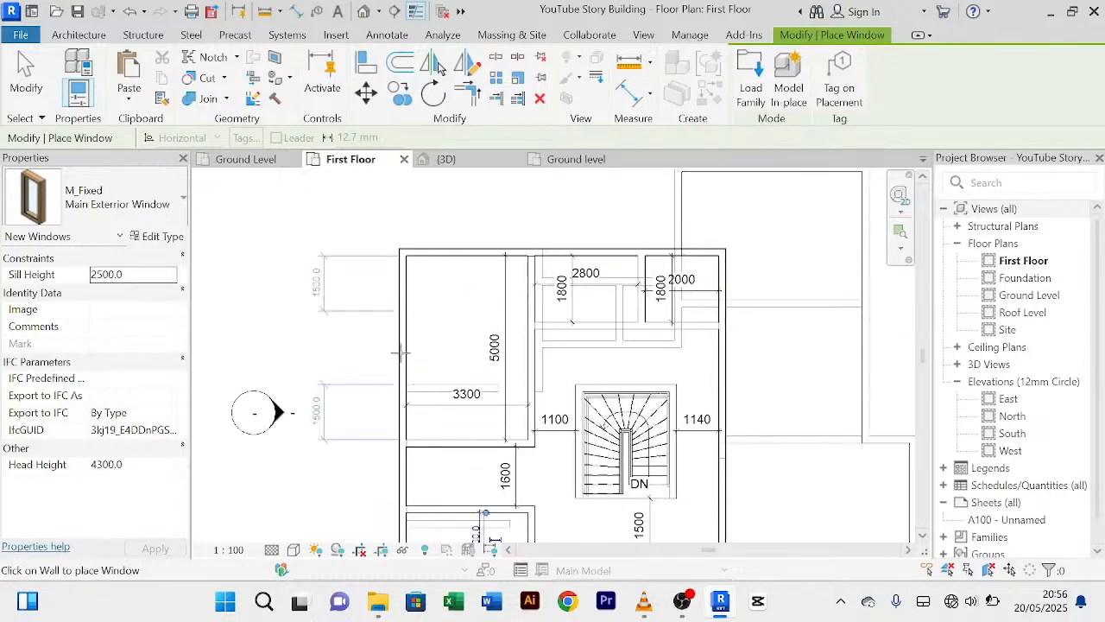
click(393, 352)
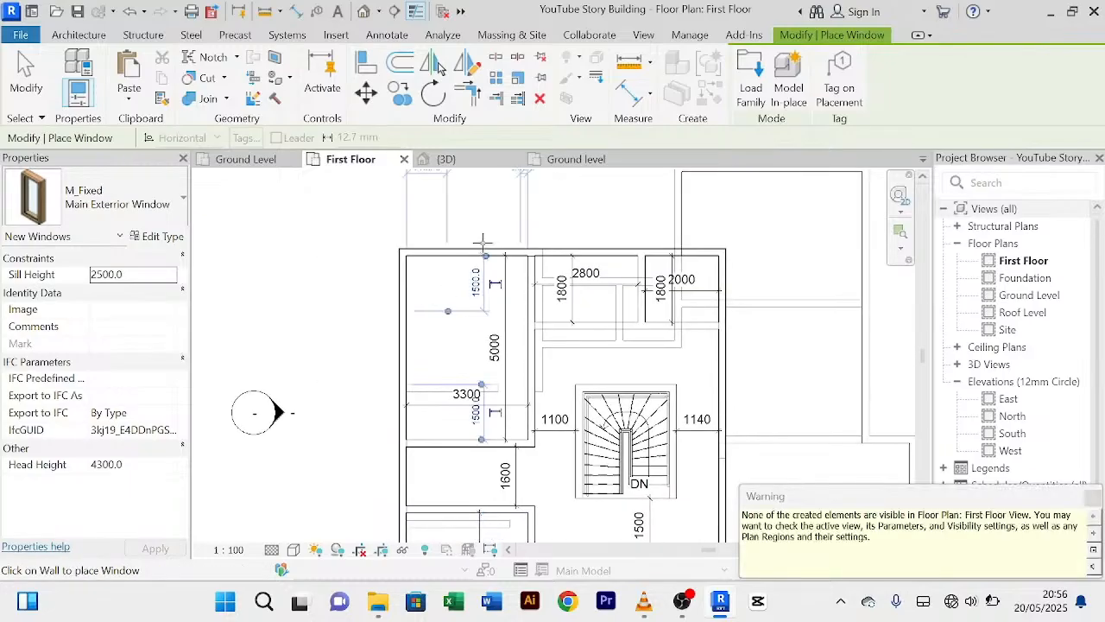
Step: Place a main exterior window in the north wall of the First Floor's north-west room, centred 650 mm from each side, and end window placement
middle_drag(474, 250, 467, 387)
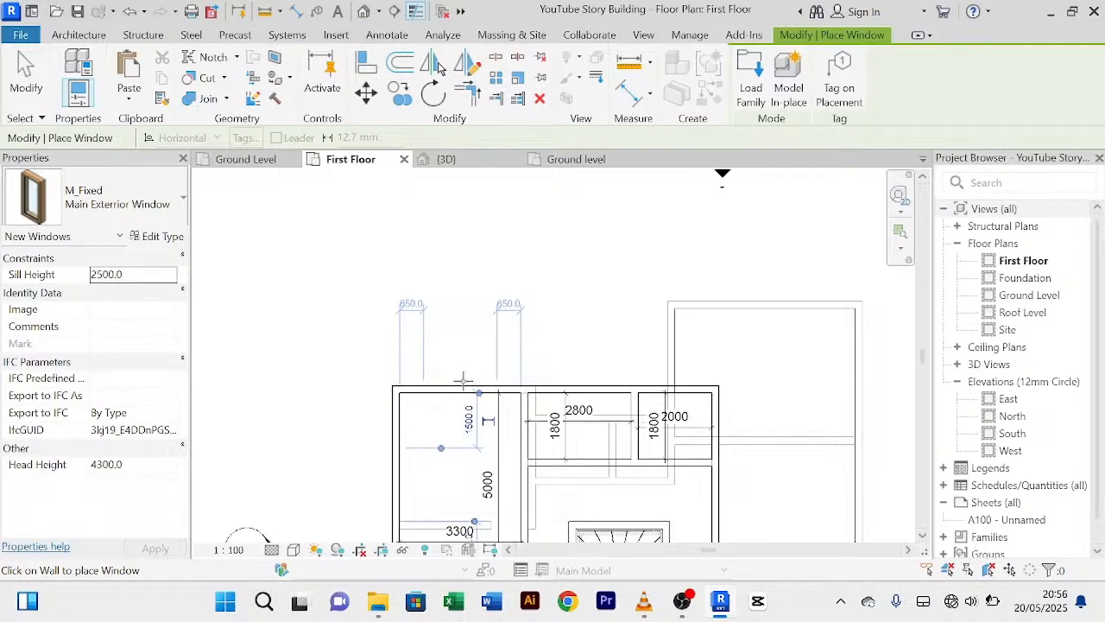
click(463, 380)
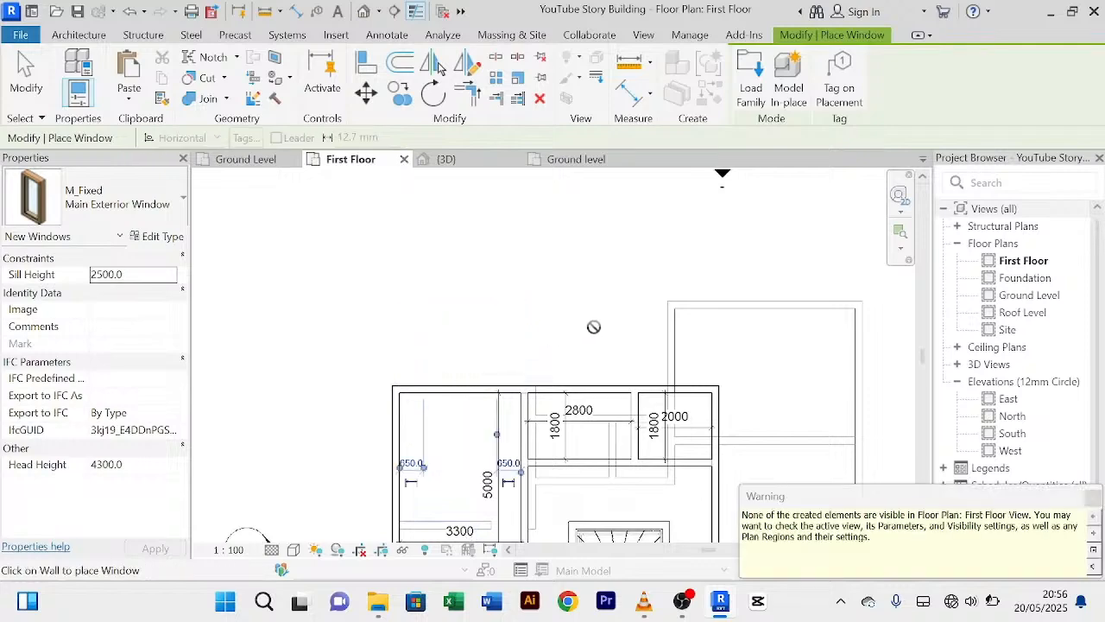
middle_drag(592, 325, 532, 248)
scroll(708, 304, down, 3)
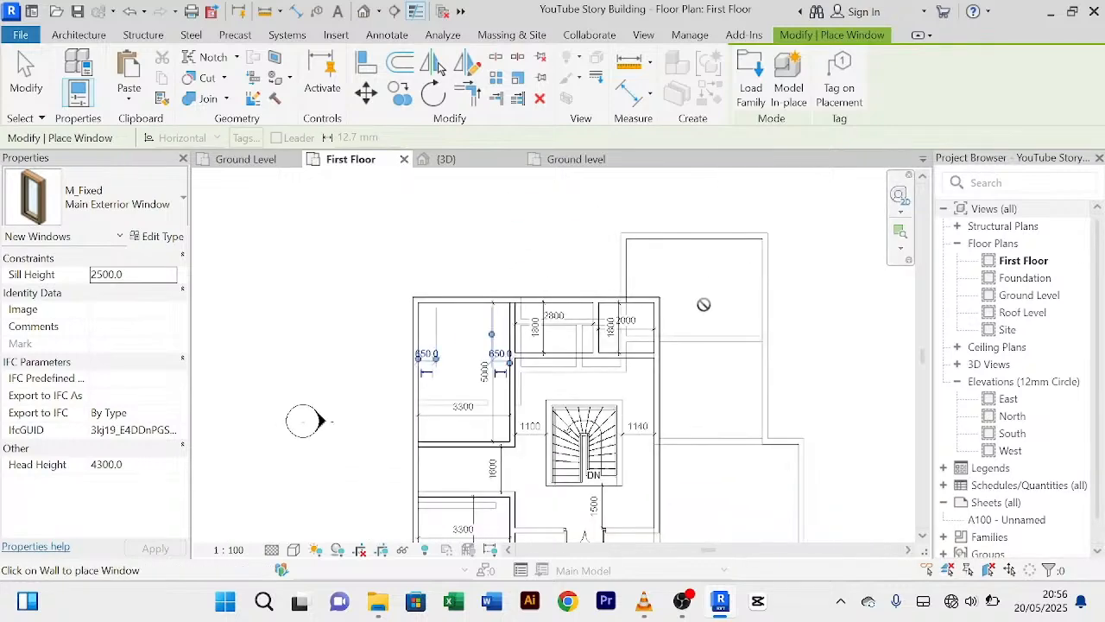
right_click(512, 251)
click(542, 261)
right_click(519, 233)
click(543, 248)
right_click(518, 227)
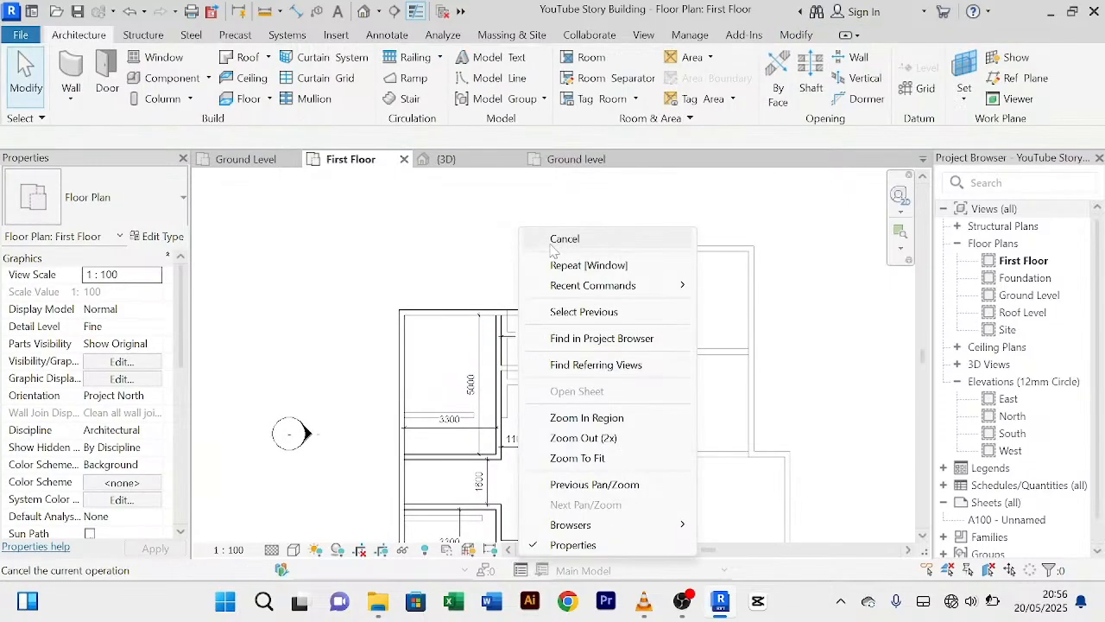
click(553, 243)
Step: In the 3D view, set the head height of all four First Floor main exterior windows to 2500 mm
click(446, 161)
scroll(587, 311, down, 2)
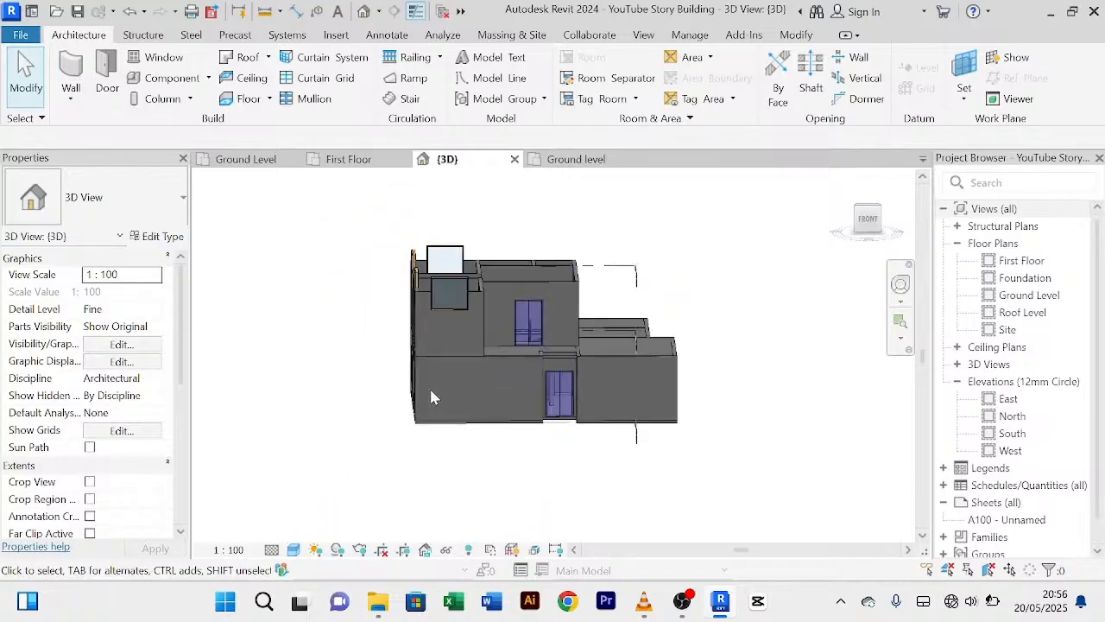
shift+middle_drag(431, 389, 645, 407)
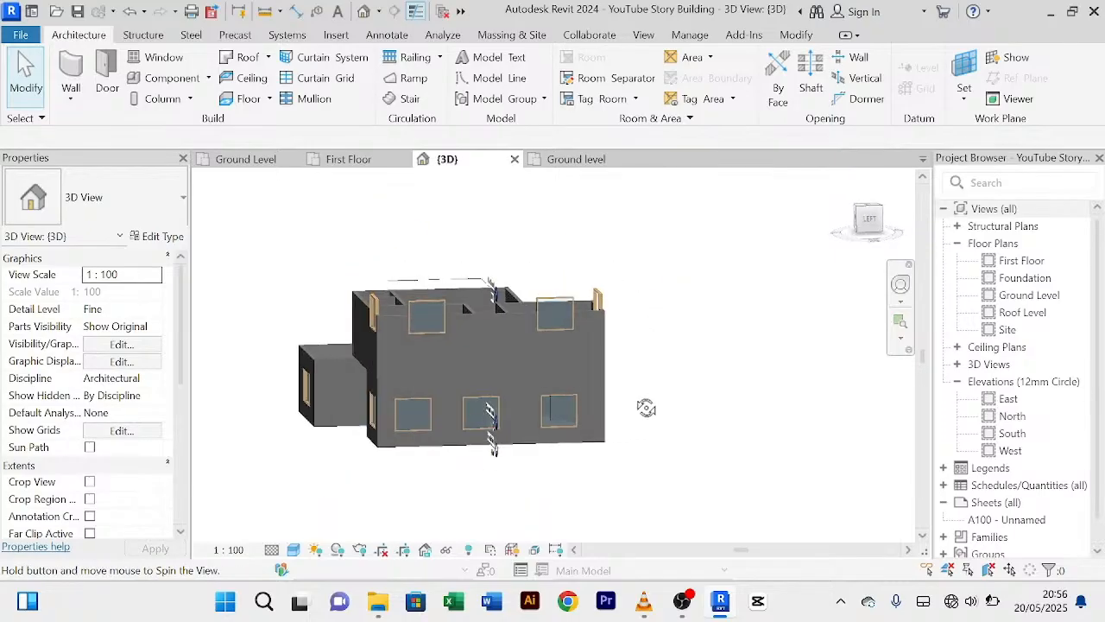
scroll(479, 350, up, 2)
click(380, 294)
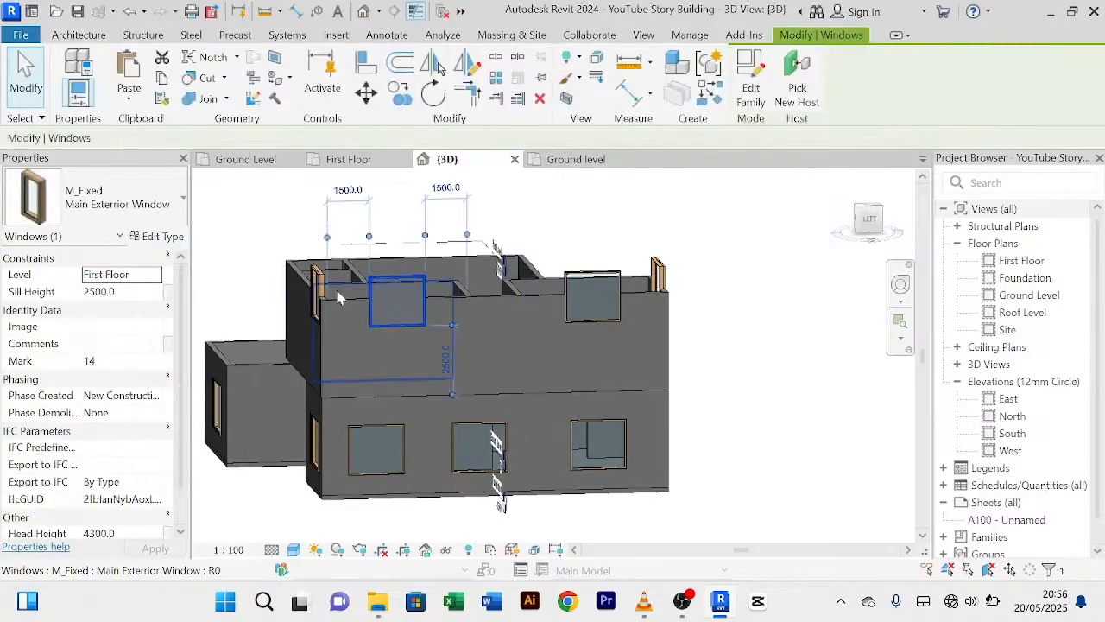
scroll(363, 290, up, 2)
scroll(380, 315, up, 2)
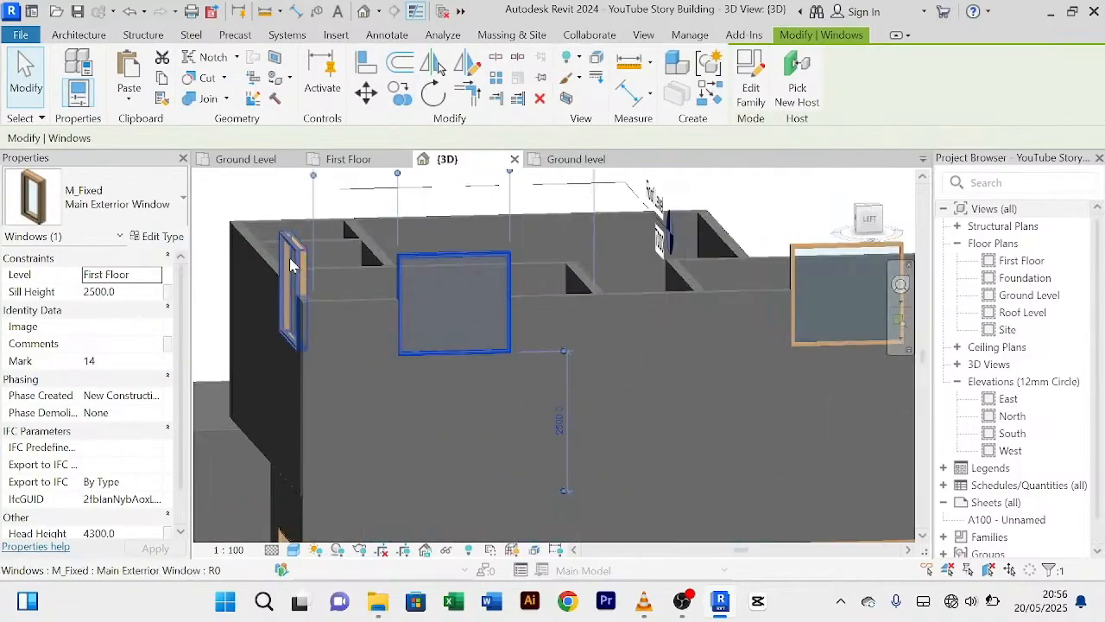
ctrl+click(292, 268)
scroll(371, 259, down, 3)
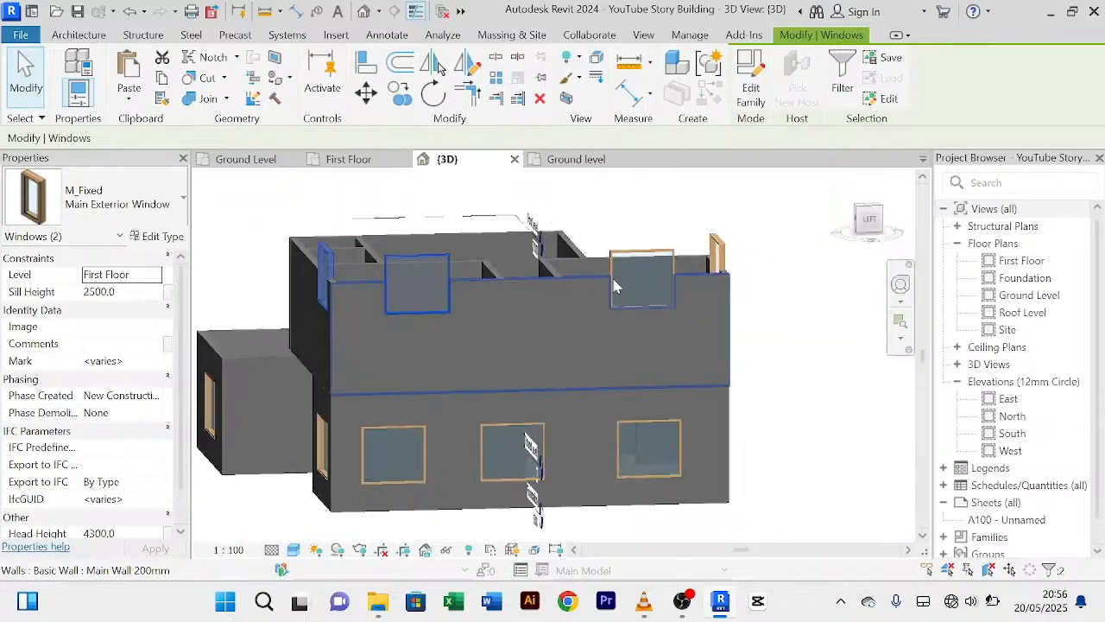
ctrl+click(677, 255)
ctrl+click(720, 242)
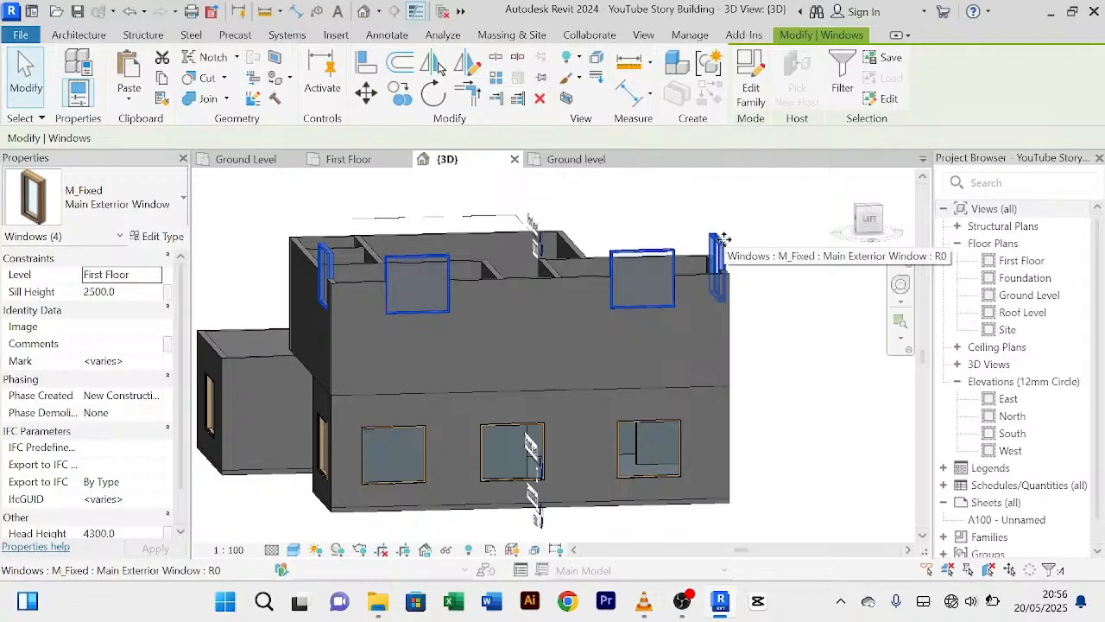
scroll(103, 506, down, 1)
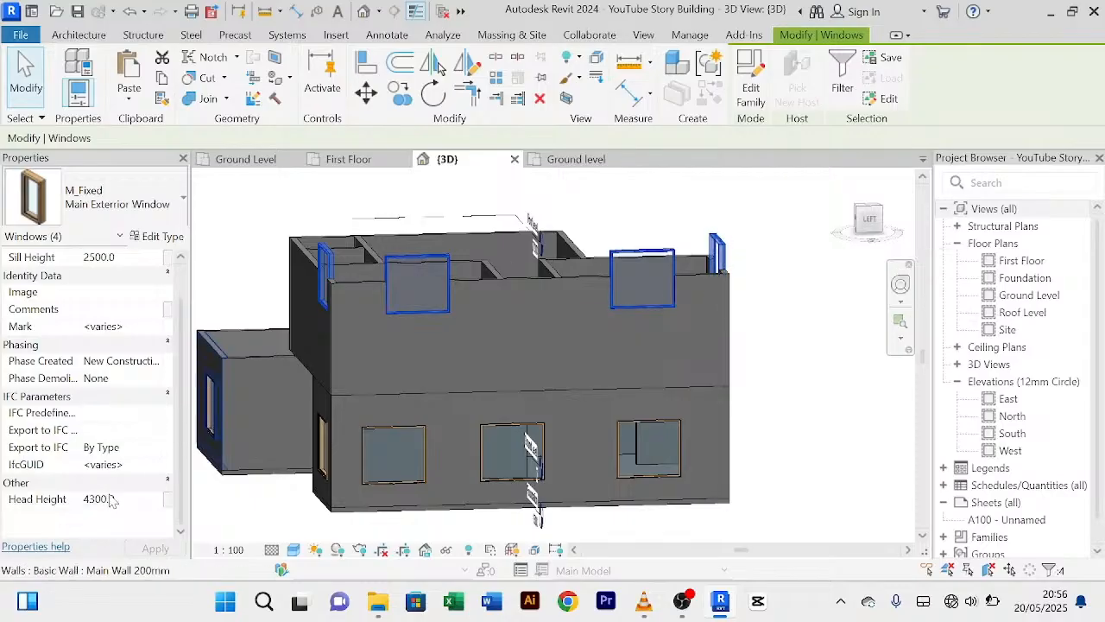
click(132, 503)
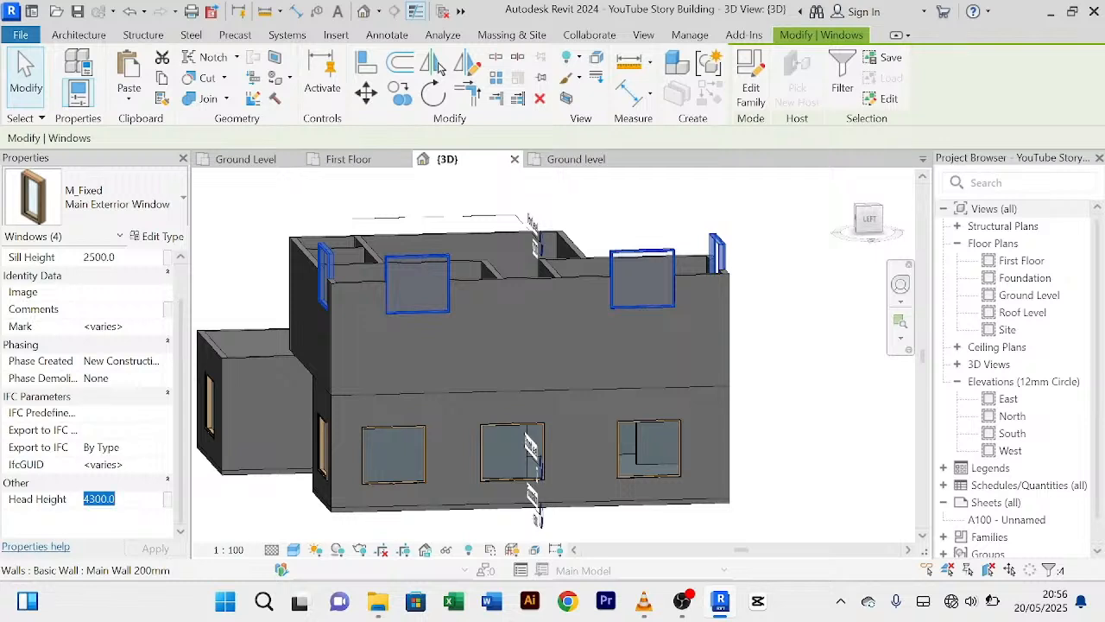
text(2)
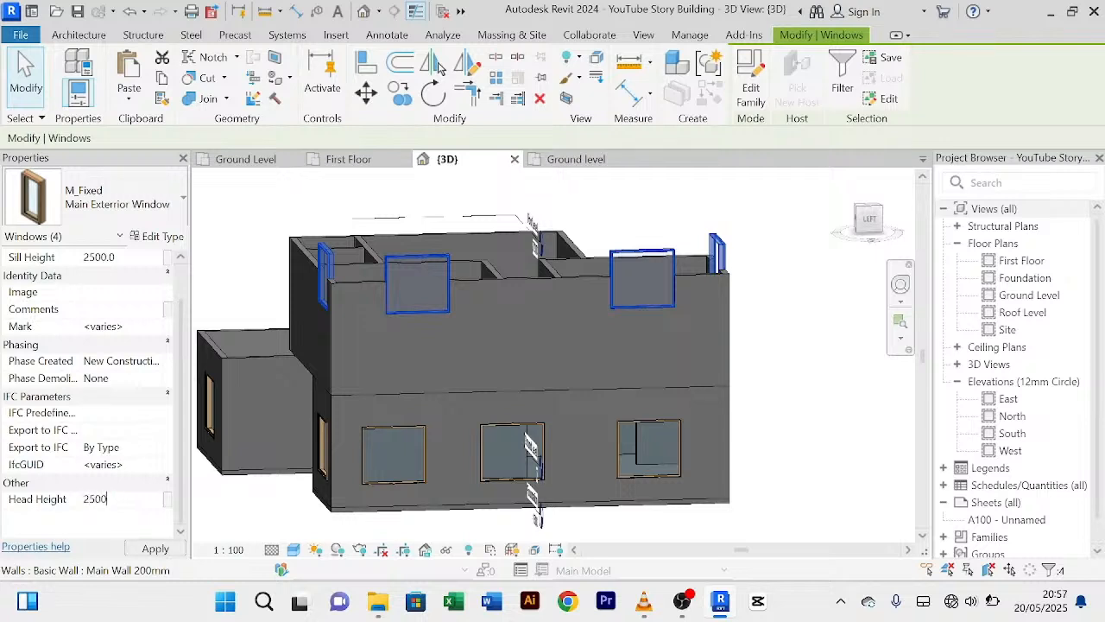
text(500)
key(Return)
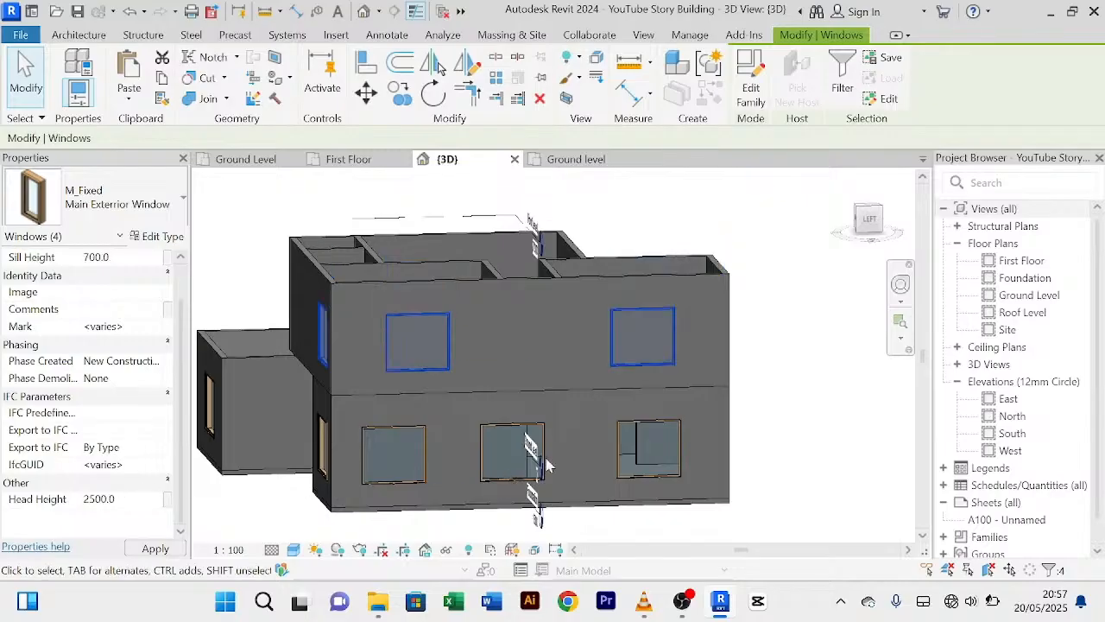
scroll(566, 356, up, 3)
key(Escape)
scroll(559, 355, down, 4)
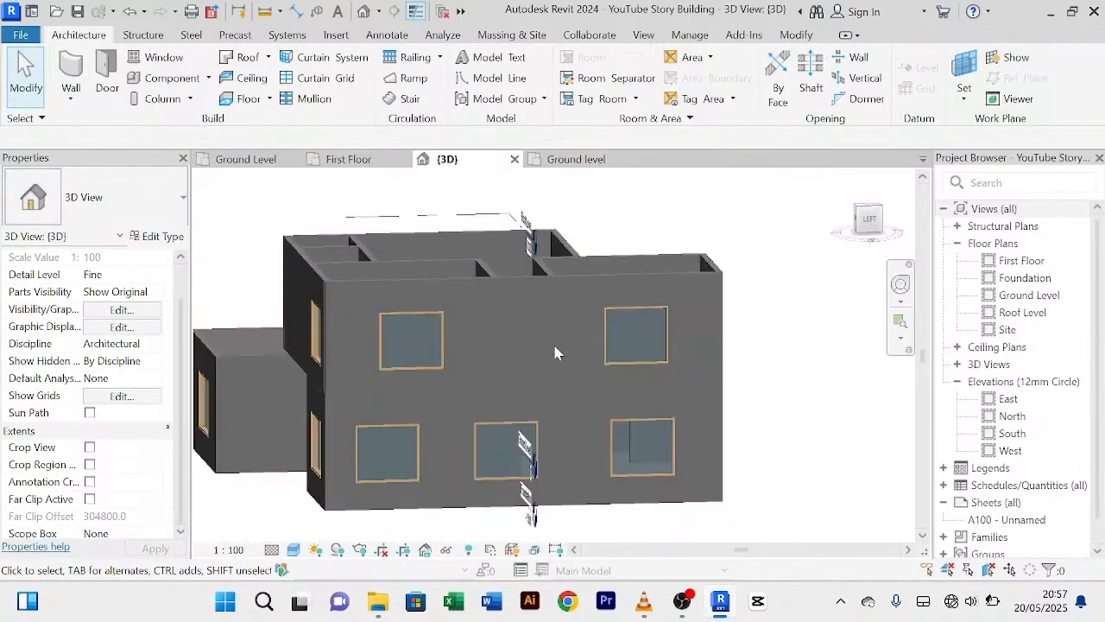
Step: Shift the northernmost ground-floor window in the west wall southward, to 1050 mm from the room's north side and 450 mm from its south side
scroll(437, 334, up, 3)
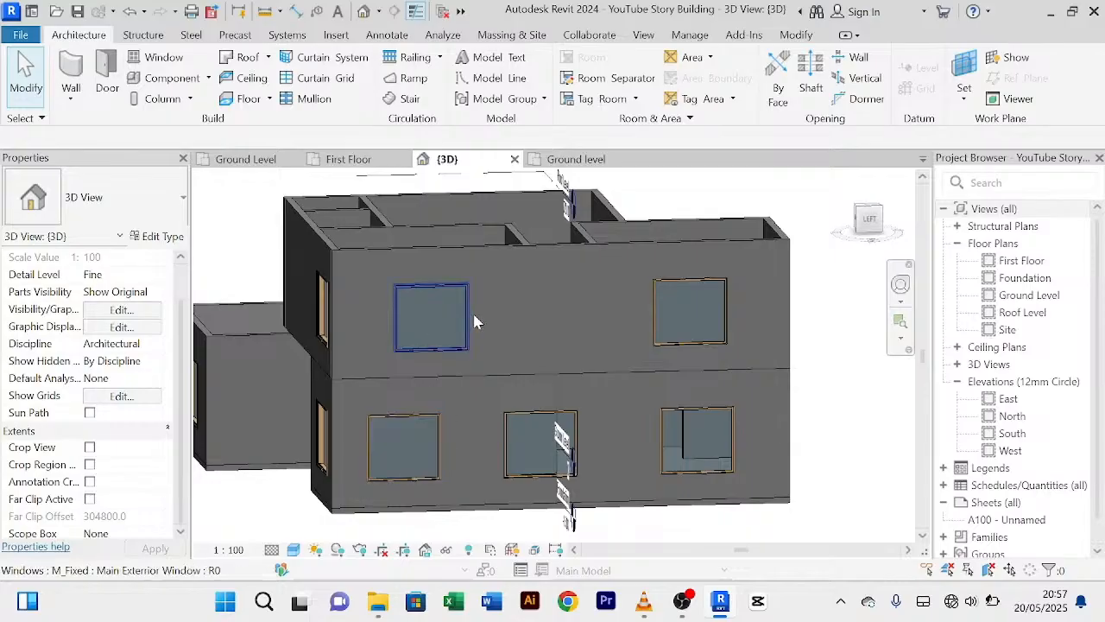
click(441, 439)
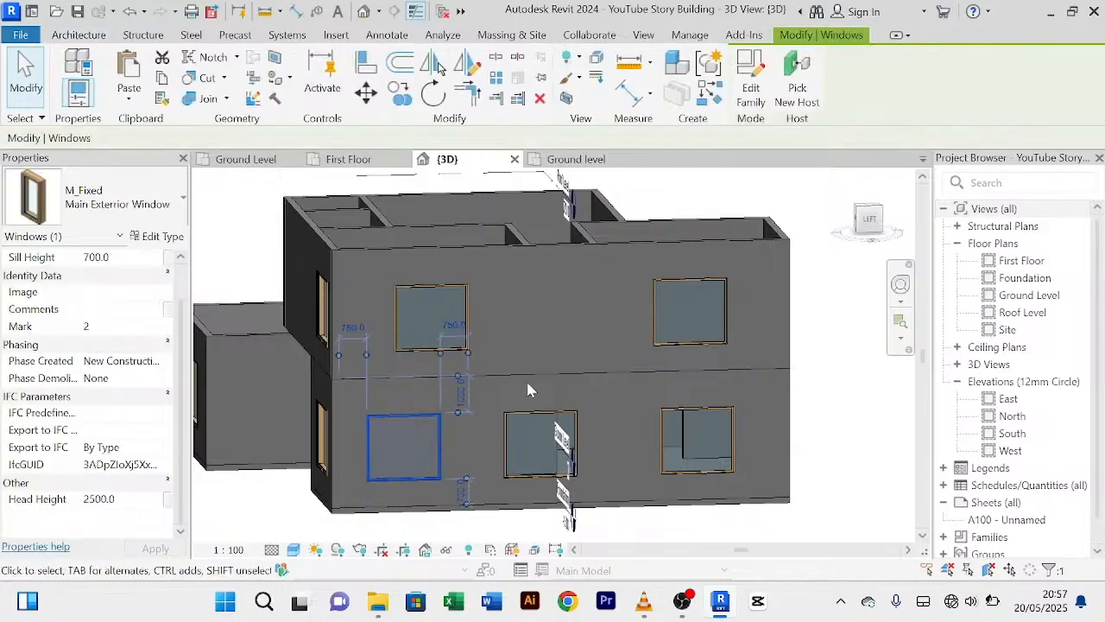
scroll(525, 380, up, 4)
scroll(524, 369, down, 2)
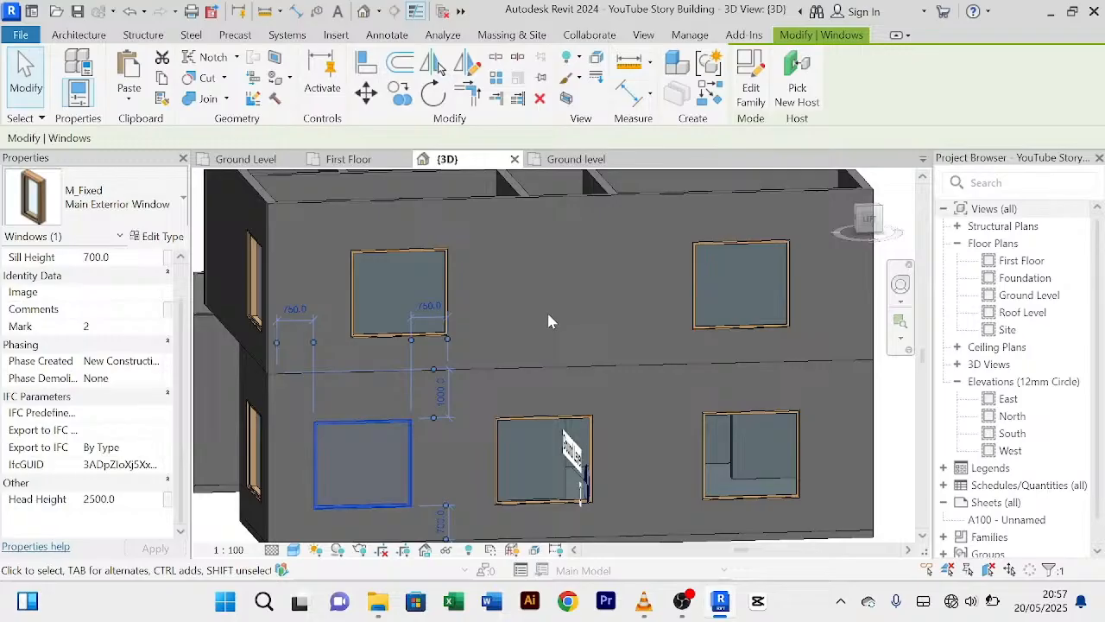
scroll(550, 321, down, 1)
key(Right)
key(Right)
key(Right)
key(Right)
key(Right)
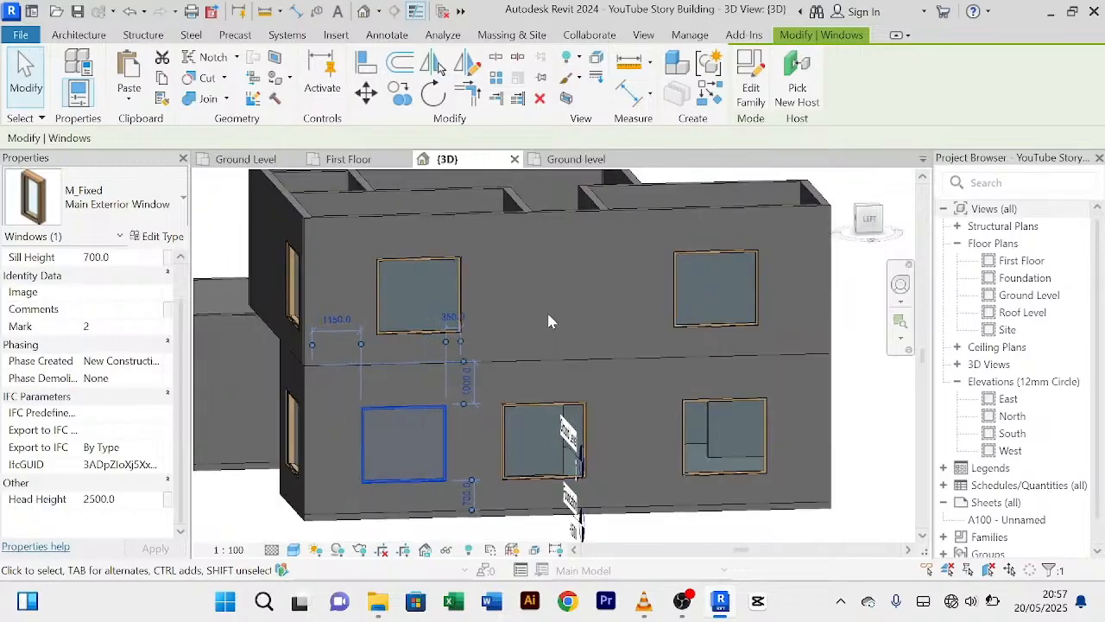
key(Right)
key(Right)
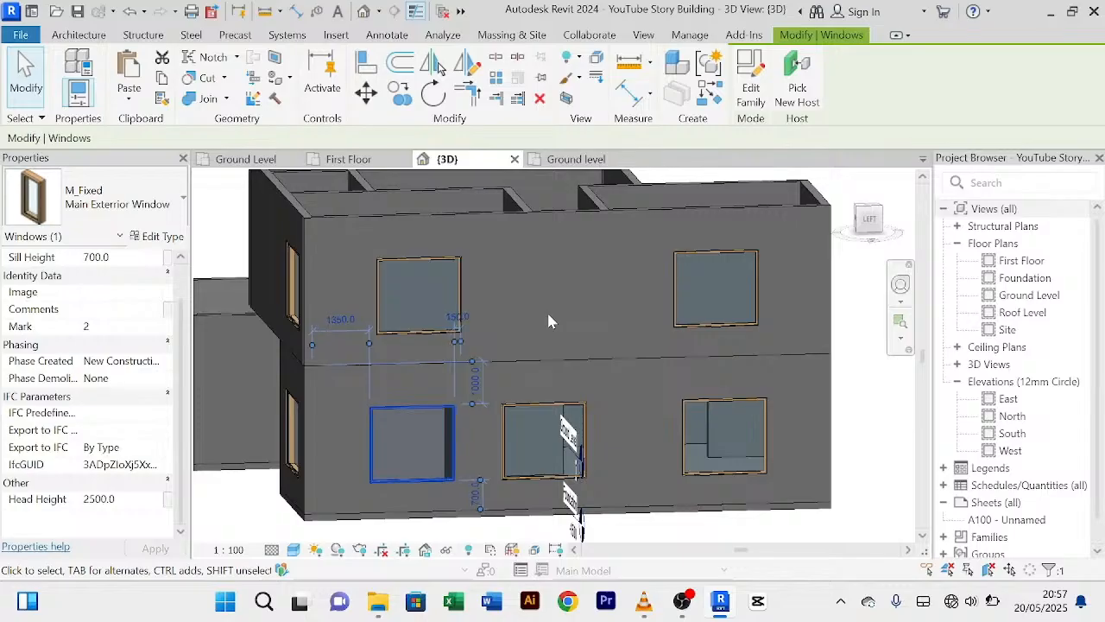
key(Left)
key(Left)
key(Left)
key(Left)
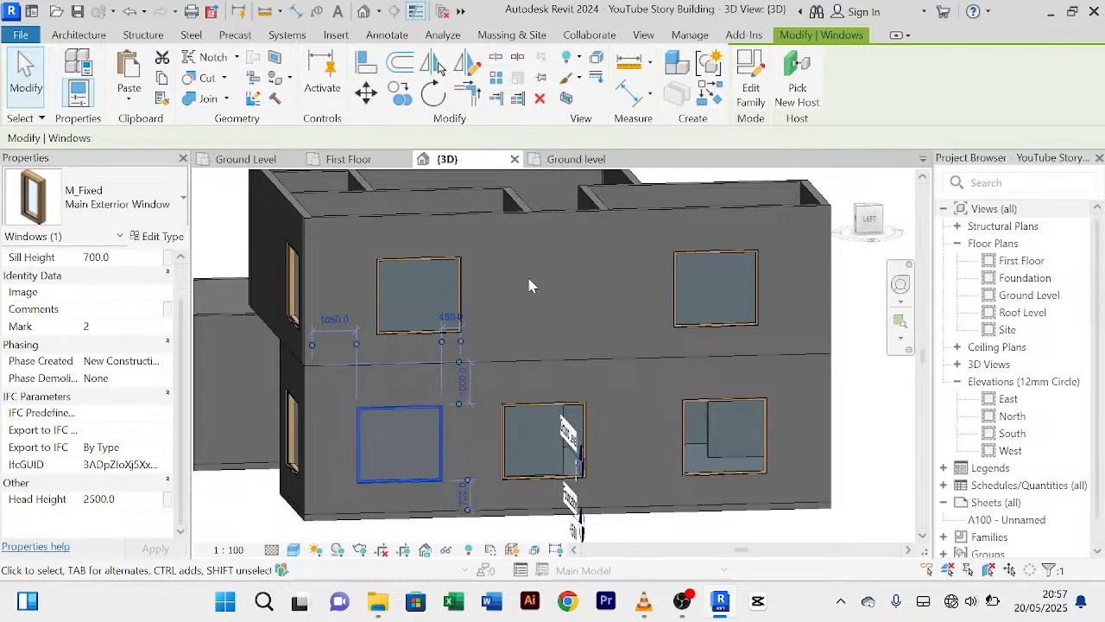
Step: Shift the First Floor window above it northward, to 1100 mm from the room's north side and 1900 mm from its south side
click(461, 289)
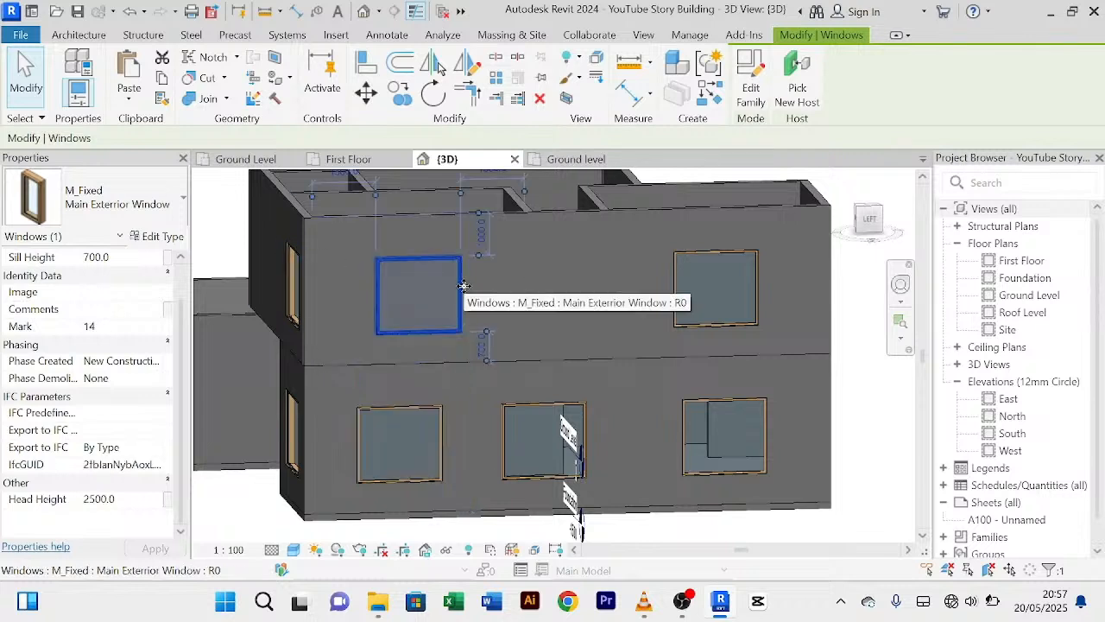
key(Left)
key(Left)
key(Left)
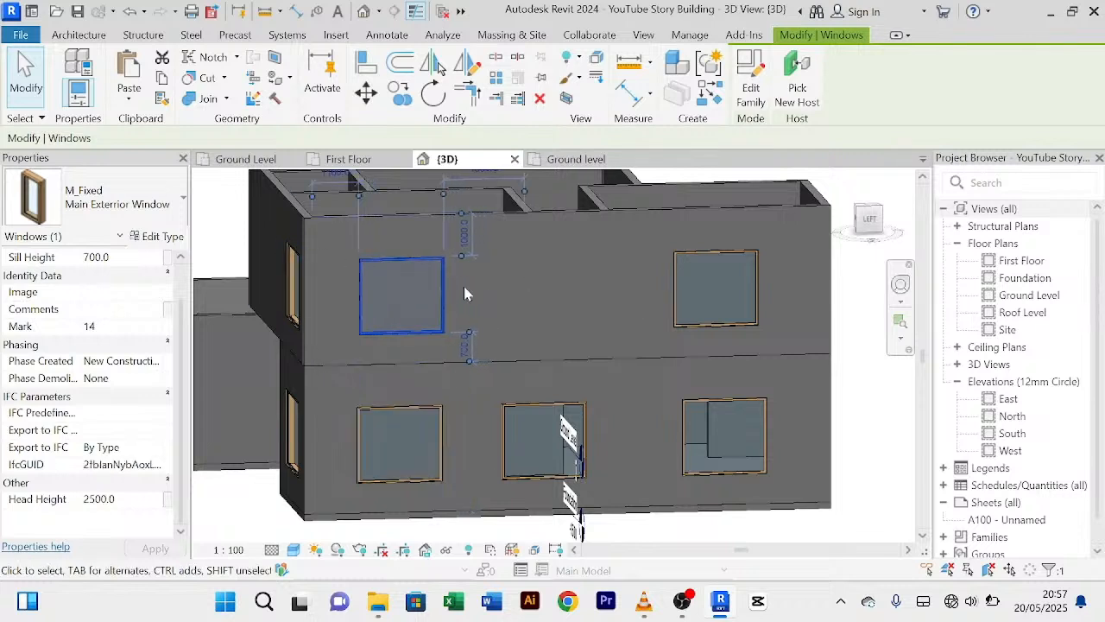
scroll(561, 232, up, 3)
scroll(552, 319, down, 3)
middle_drag(549, 322, 523, 304)
scroll(634, 303, up, 1)
scroll(634, 303, up, 2)
scroll(783, 333, down, 3)
middle_drag(782, 336, 730, 336)
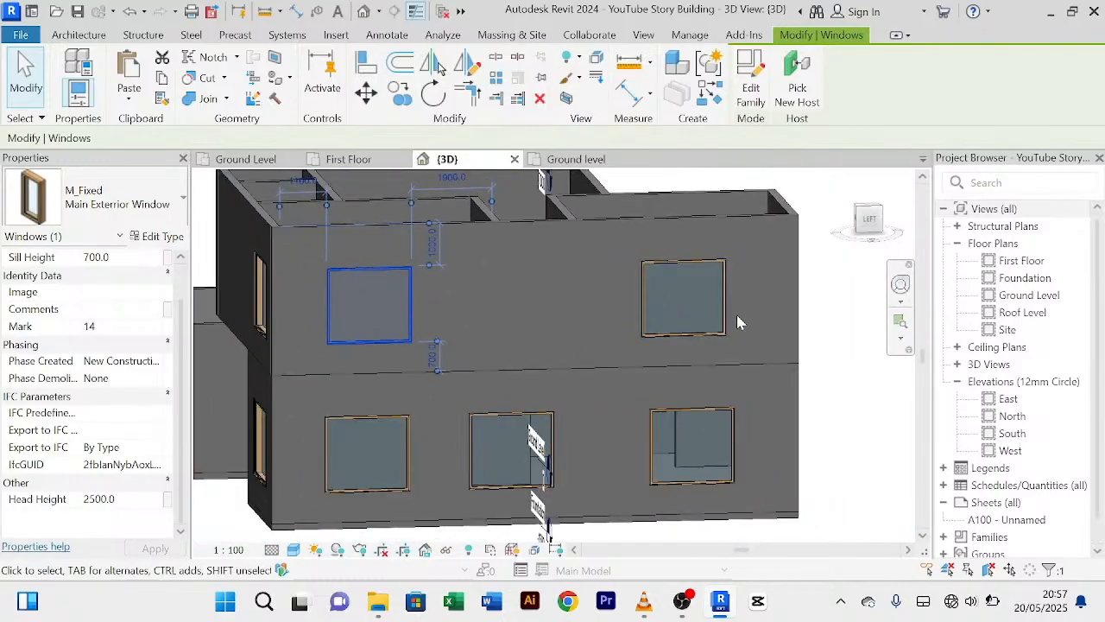
Step: Shift the southern First Floor window in the west wall slightly south, in line with the ground-floor window below
click(723, 311)
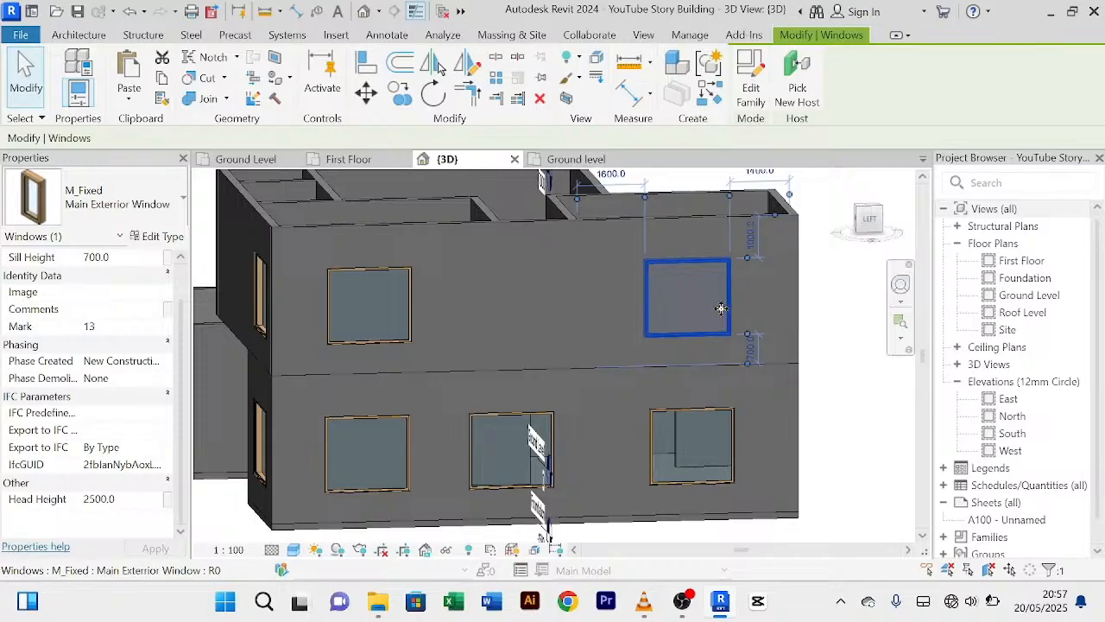
drag(721, 308, 730, 308)
click(836, 381)
Step: Examine the building from the west, north and front sides in 3D to check the window and door arrangement on both floors
scroll(834, 380, down, 3)
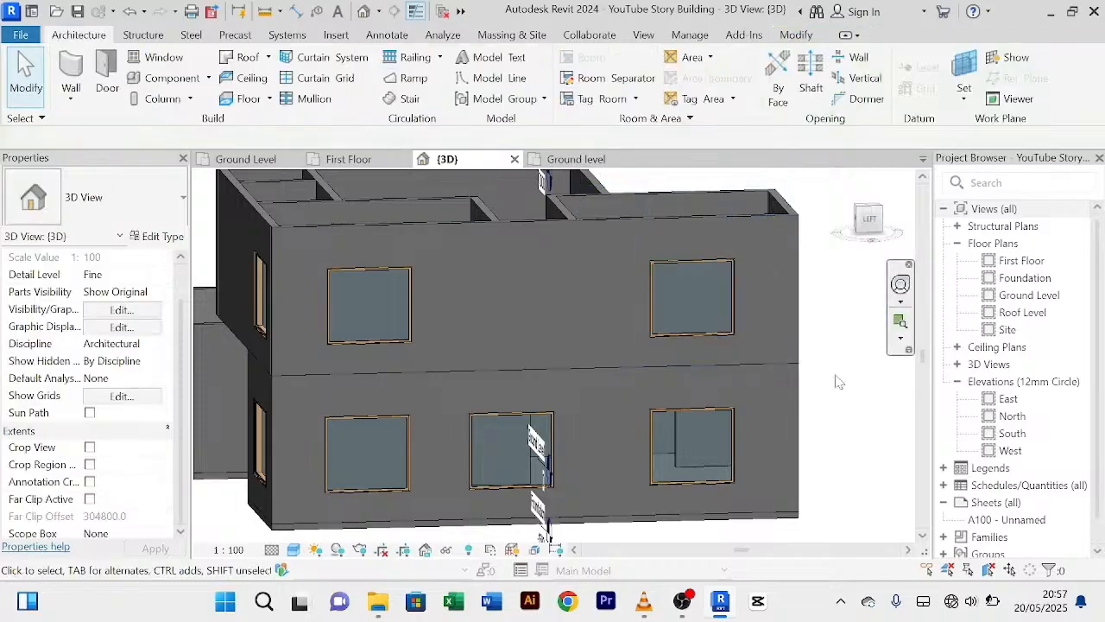
scroll(790, 381, up, 1)
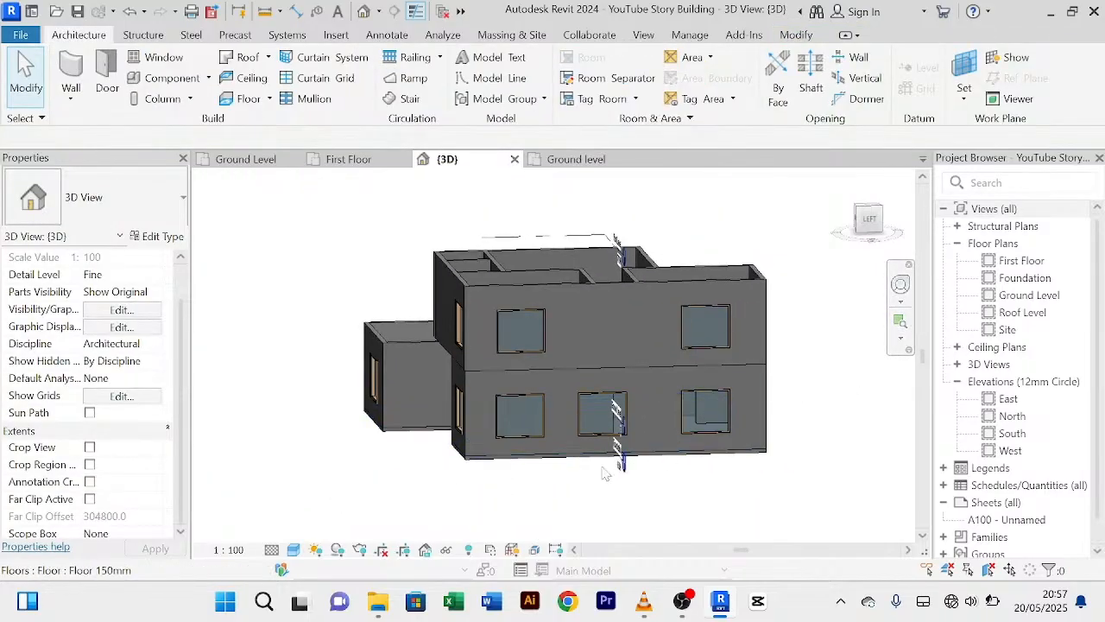
scroll(601, 442, up, 2)
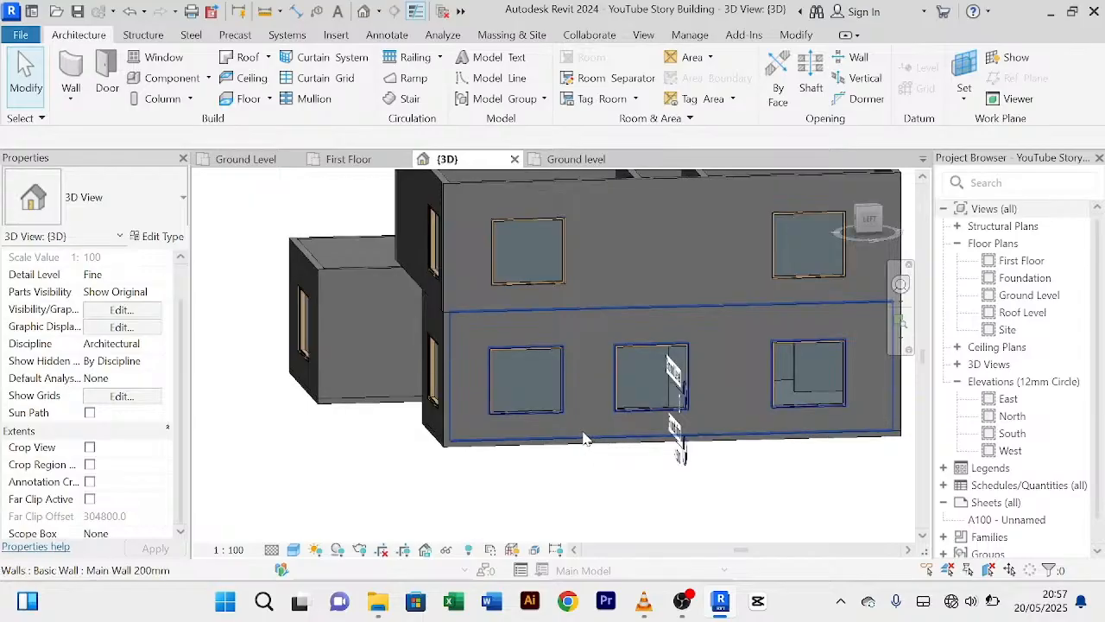
scroll(585, 439, down, 1)
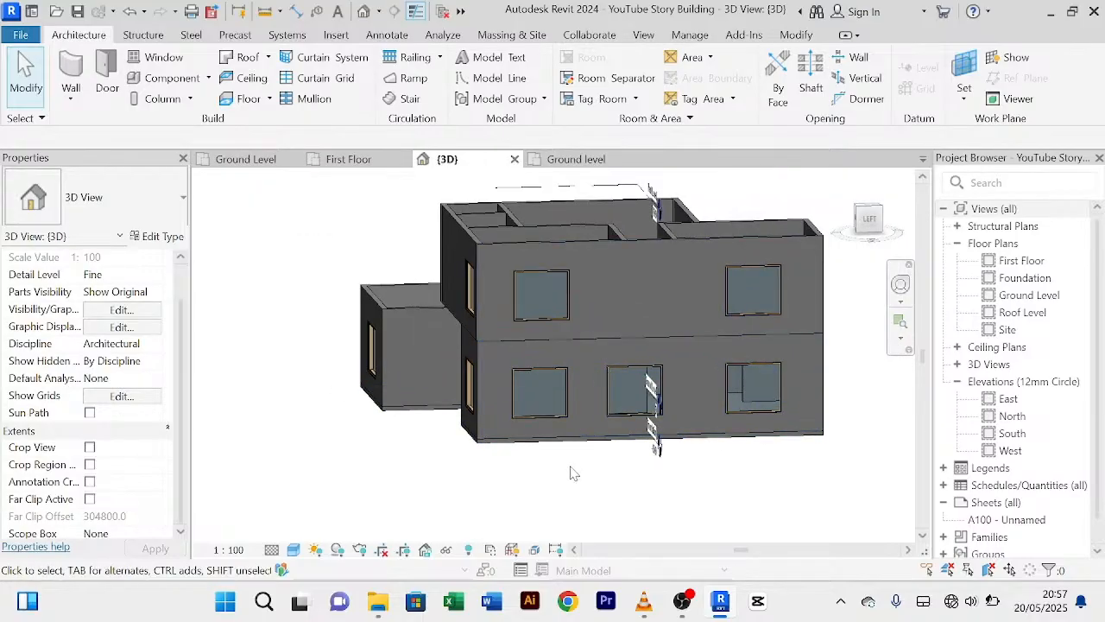
shift+middle_drag(579, 477, 681, 474)
middle_drag(575, 501, 236, 457)
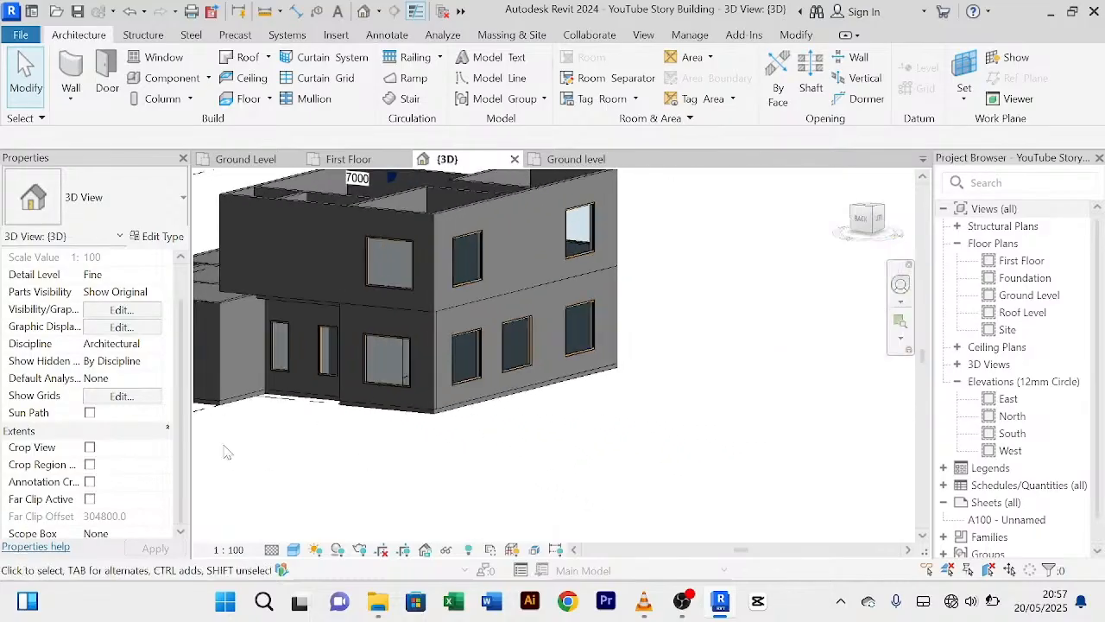
shift+middle_drag(346, 438, 449, 430)
shift+middle_drag(344, 513, 549, 466)
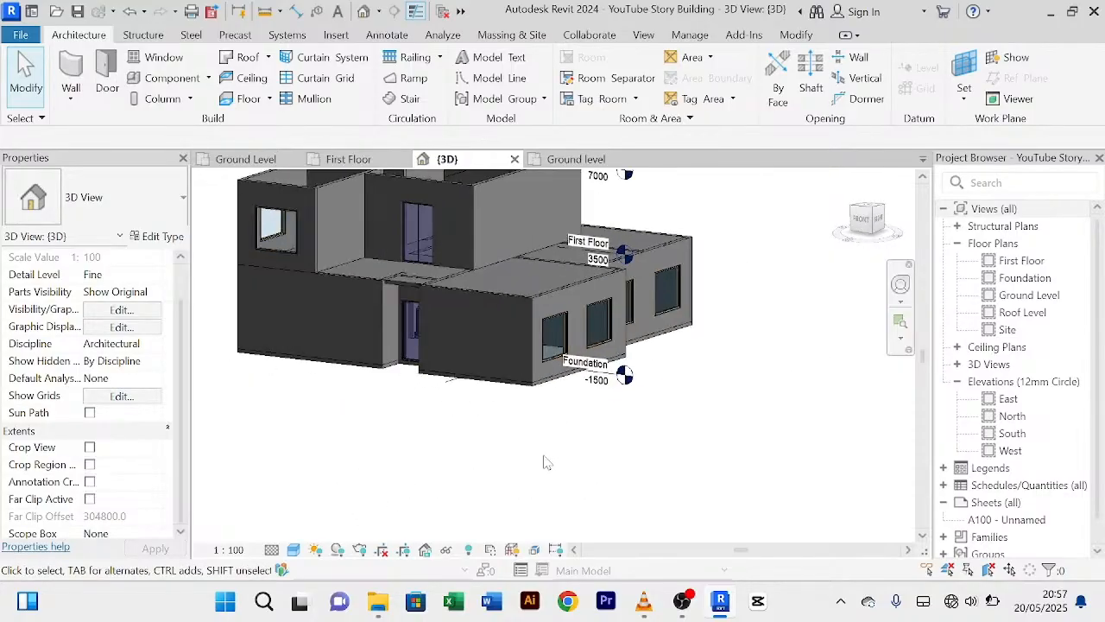
scroll(505, 451, down, 2)
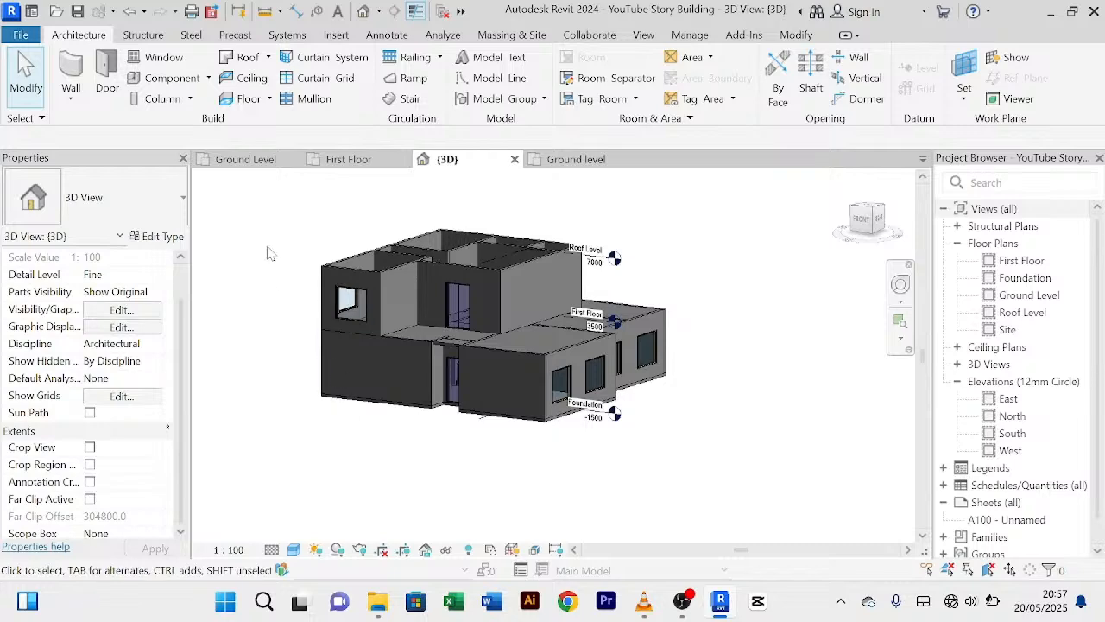
Step: Place a Main Slit Exterrior windows unit in the First Floor north wall, 1000 mm from both sides of the 2800 mm room
click(246, 160)
mouse_move(483, 341)
middle_down()
mouse_move(373, 539)
mouse_move(401, 539)
middle_up()
click(397, 250)
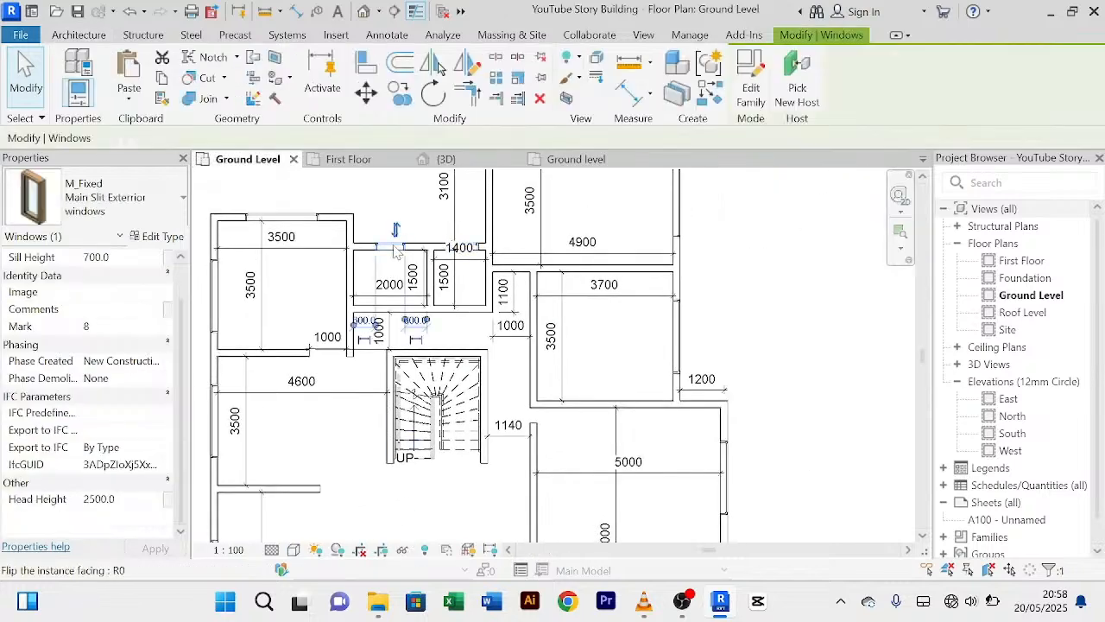
click(710, 95)
click(349, 159)
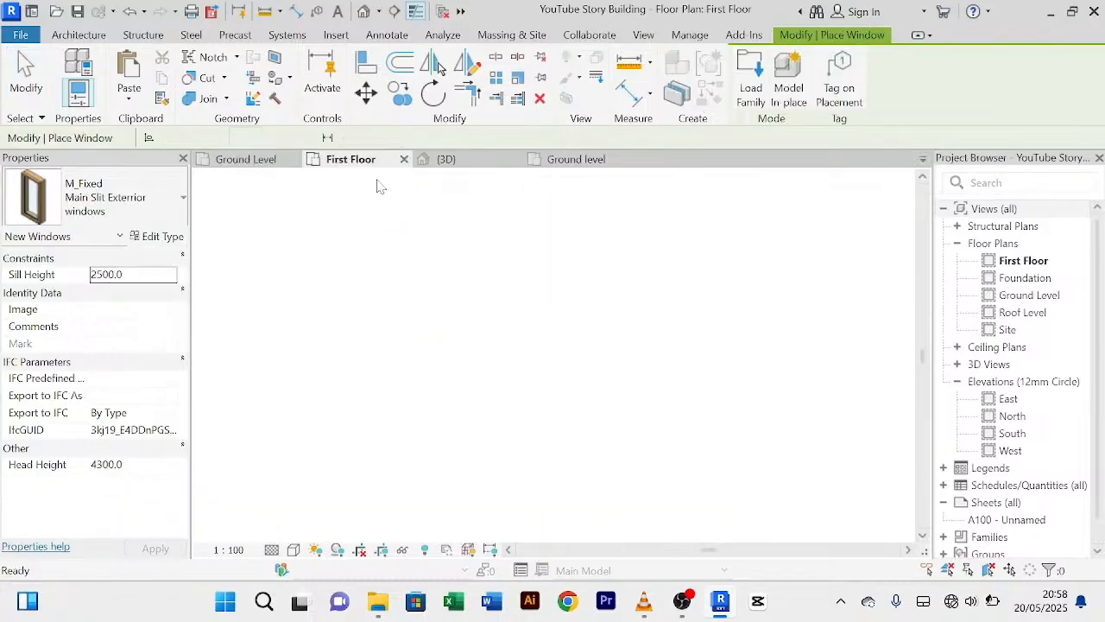
scroll(510, 274, down, 3)
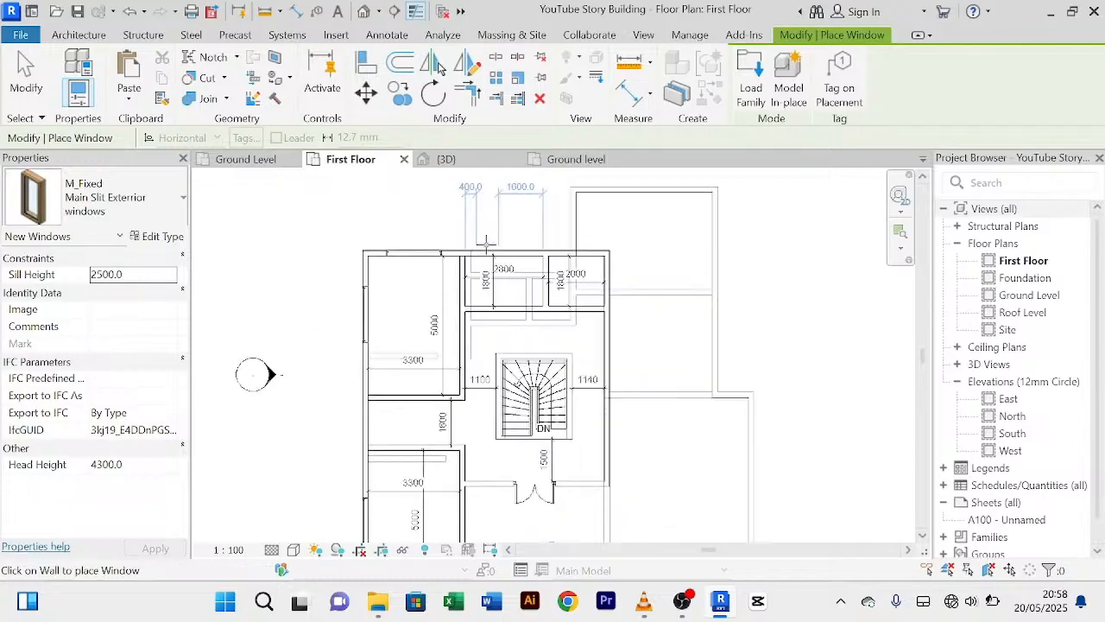
scroll(485, 243, up, 3)
middle_drag(510, 257, 476, 311)
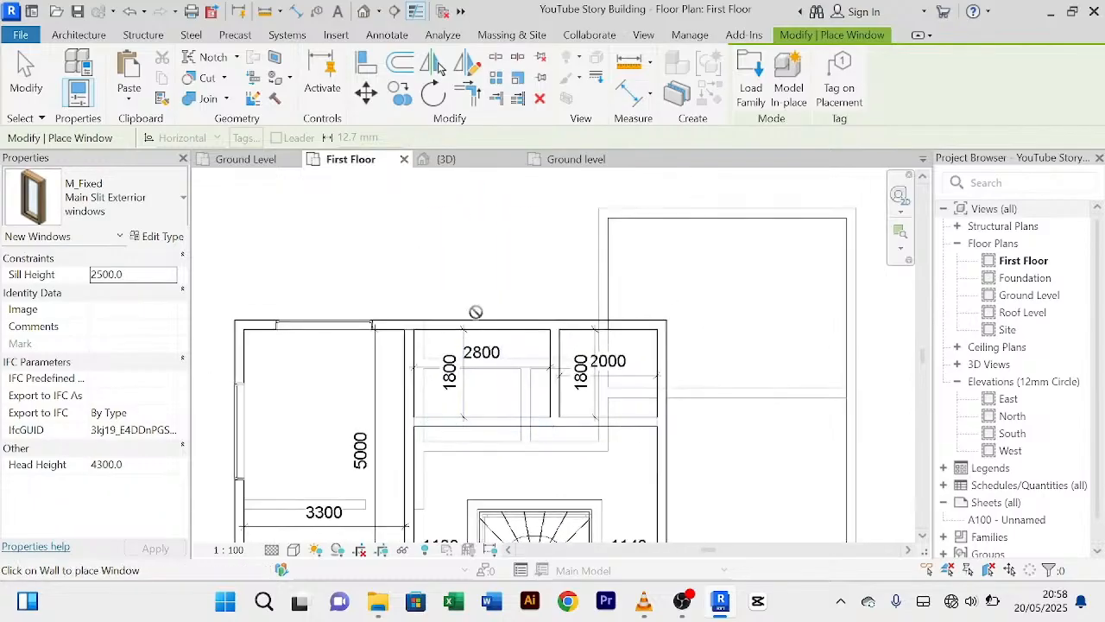
click(480, 316)
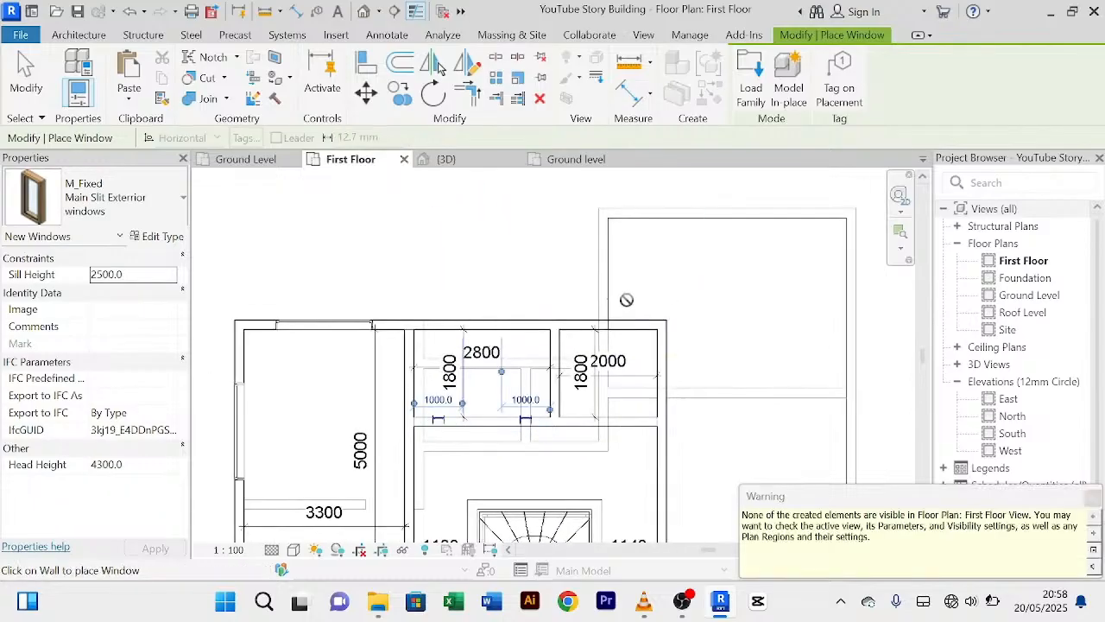
Step: Place a second slit window in the First Floor north wall, 600 mm from both sides of the 2000 mm room
scroll(605, 319, up, 2)
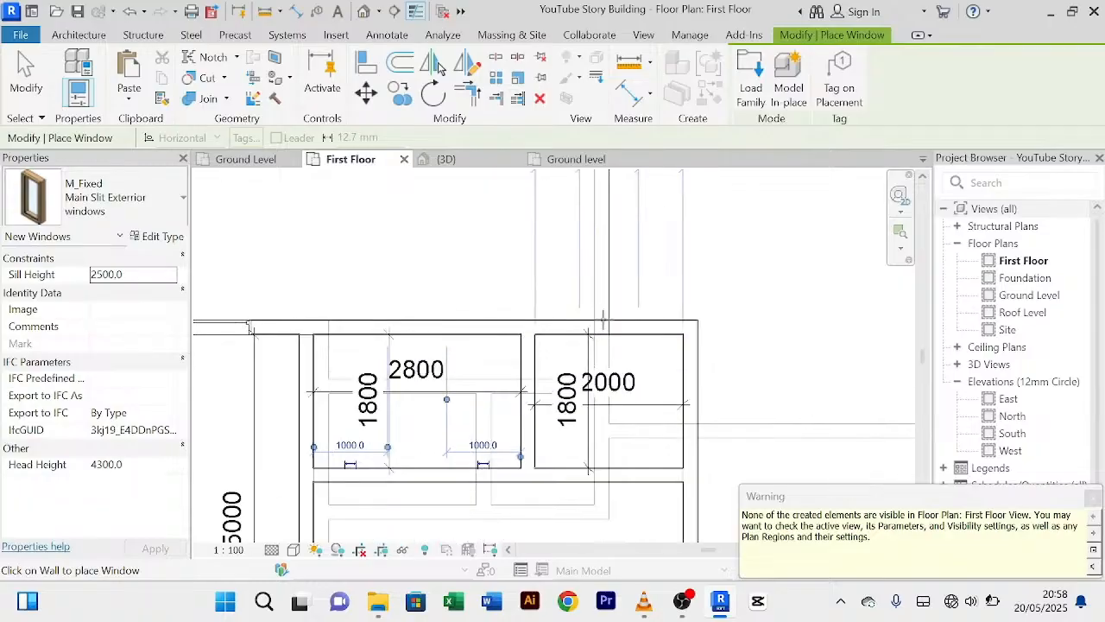
scroll(594, 338, down, 2)
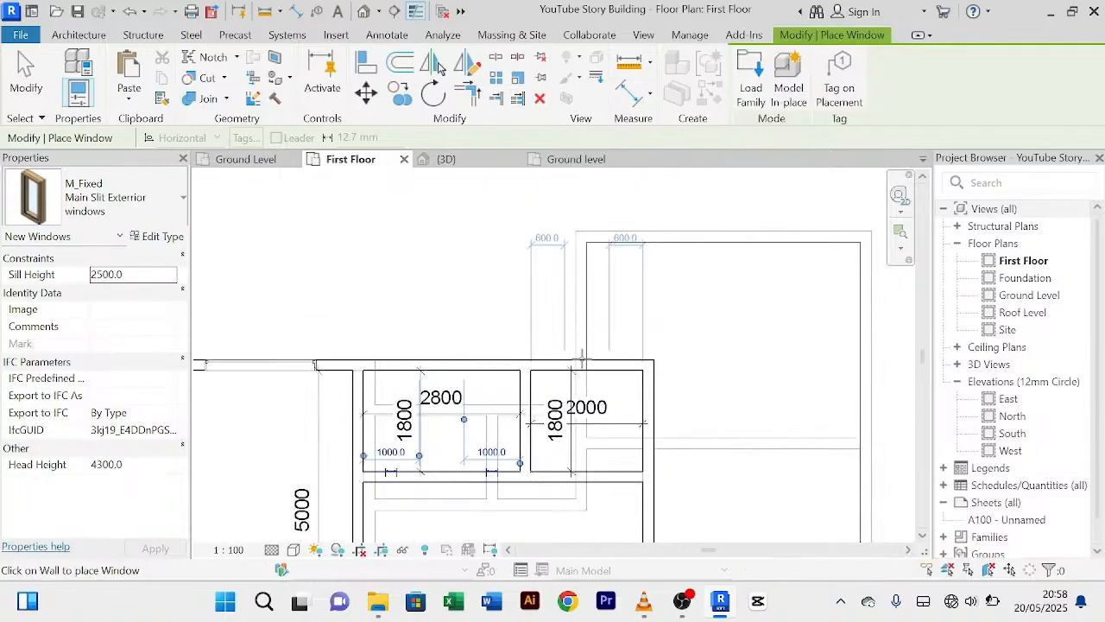
right_click(496, 257)
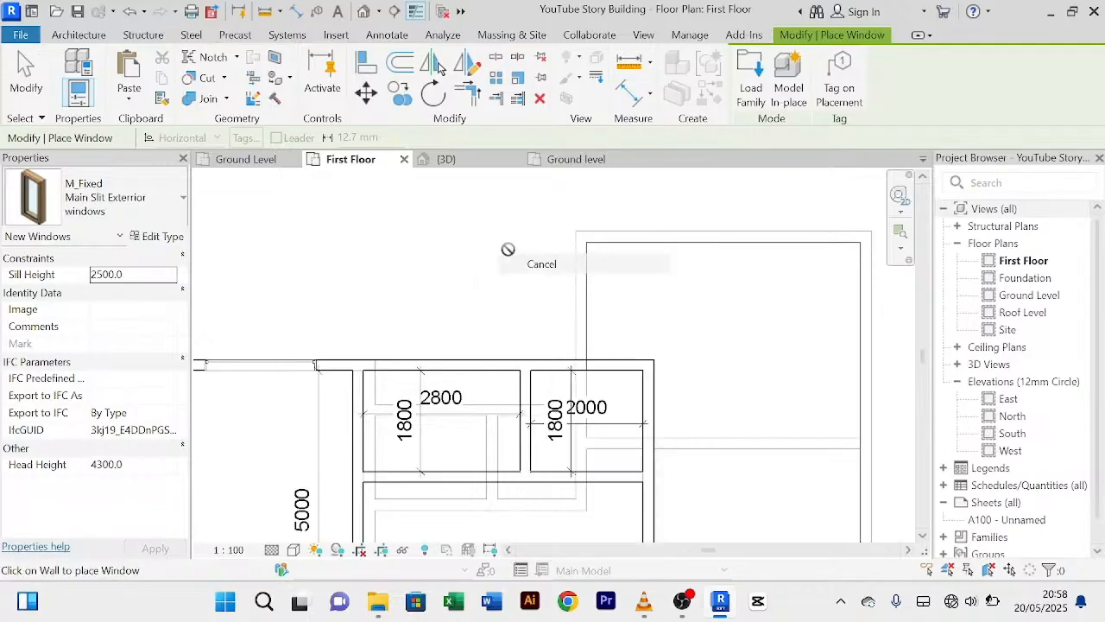
click(518, 256)
Step: Set the head height of both new First Floor slit windows to 2500 mm
click(447, 159)
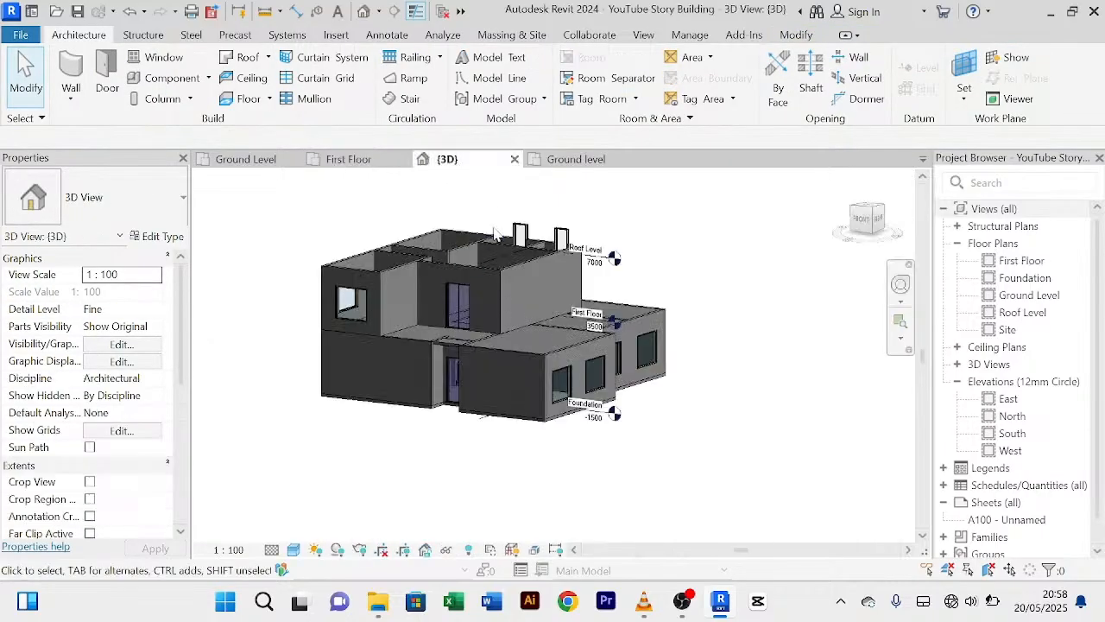
scroll(553, 302, up, 5)
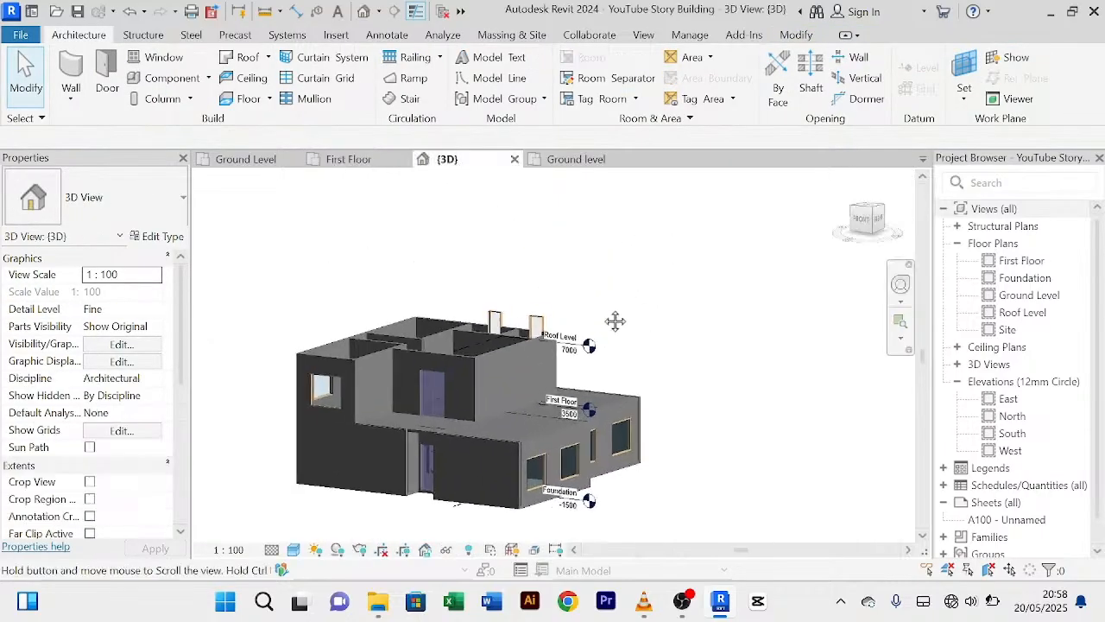
click(507, 370)
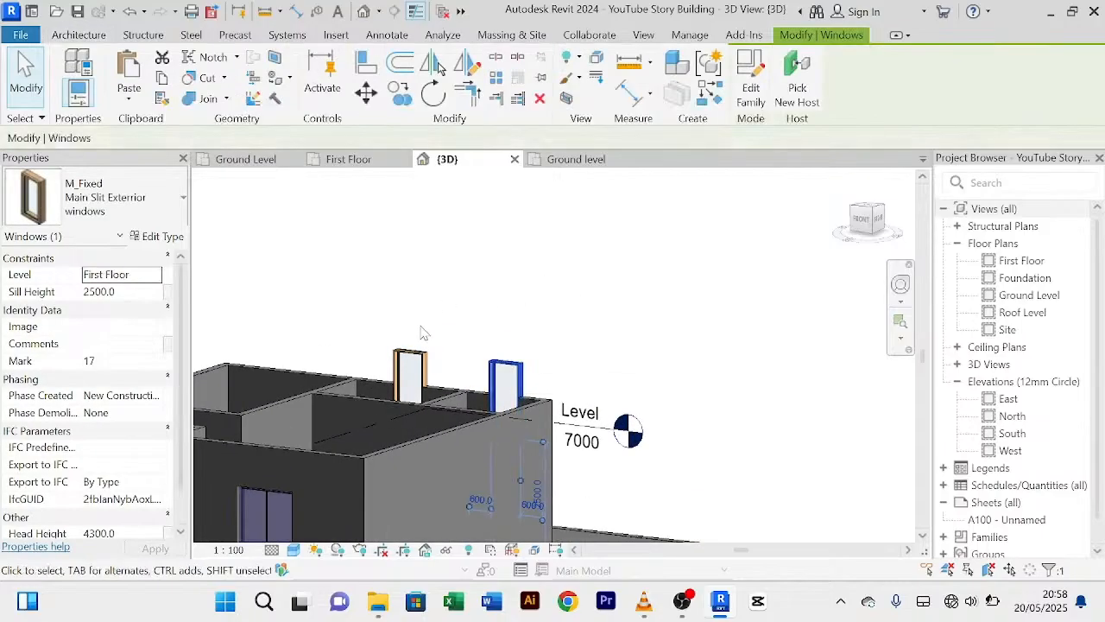
ctrl+click(416, 358)
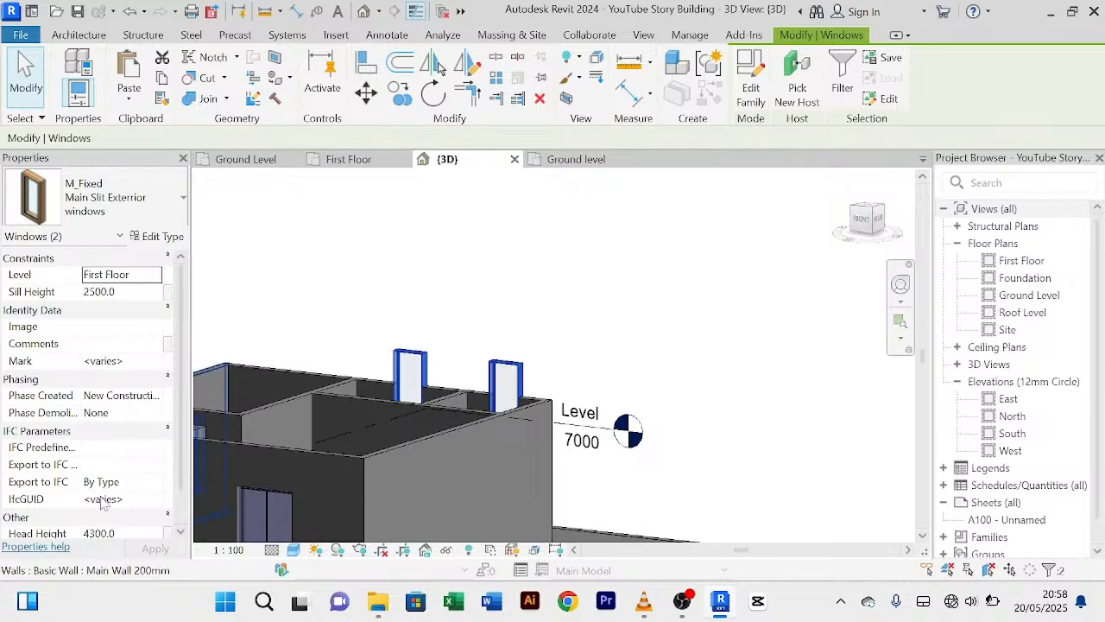
scroll(112, 483, down, 2)
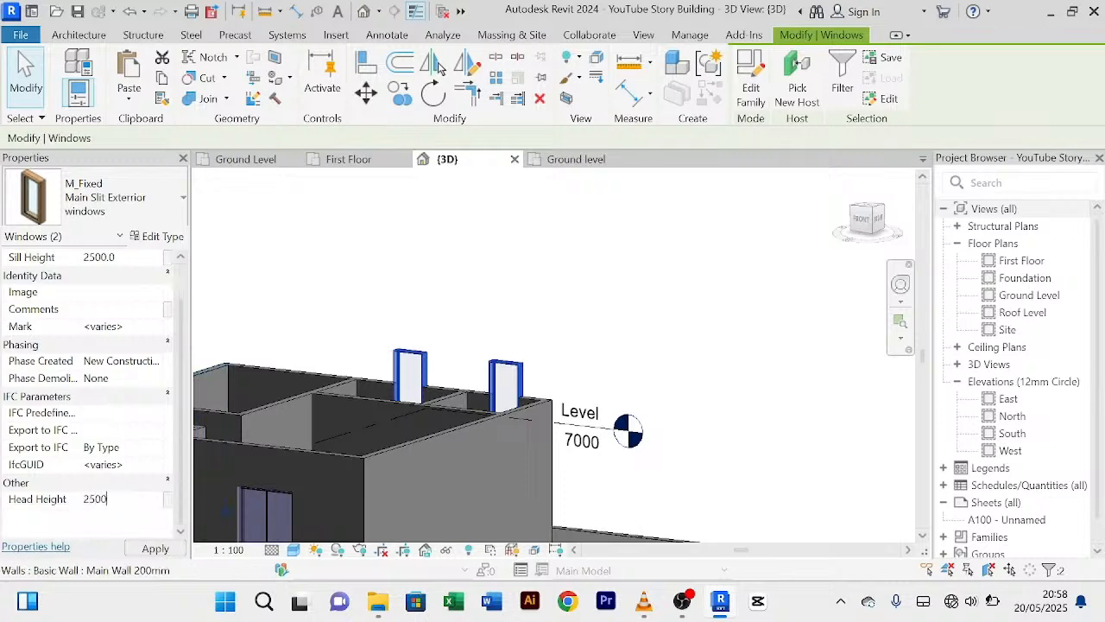
key(Delete)
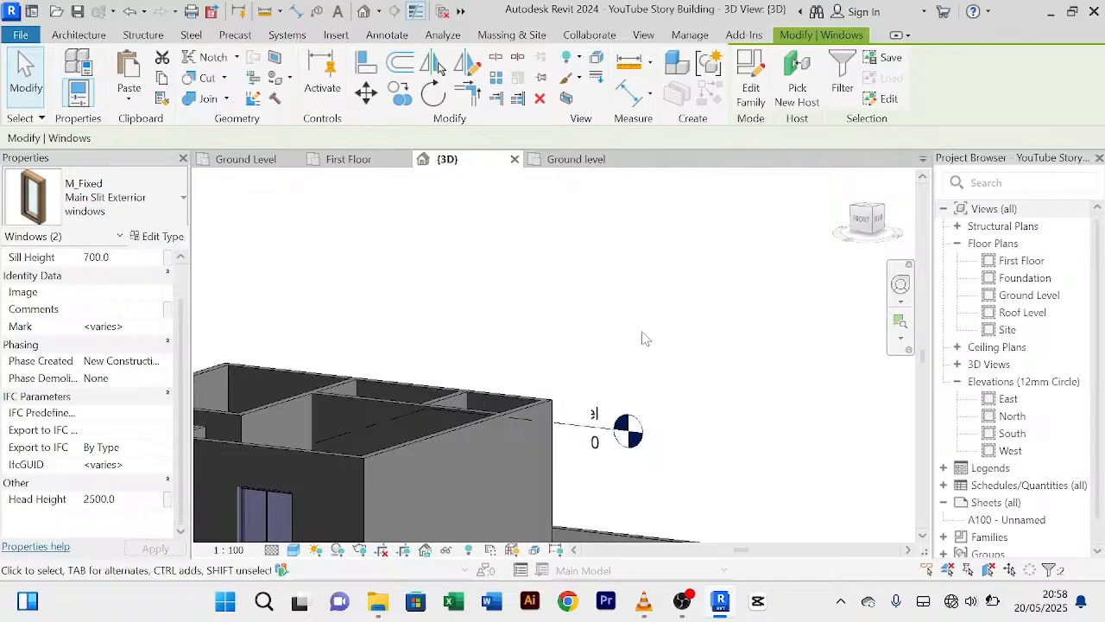
click(653, 335)
Step: Shift the western First Floor slit window westward, to 1200 mm from the room's east side, in line with the ground-floor slit window below
shift+middle_drag(654, 335, 632, 420)
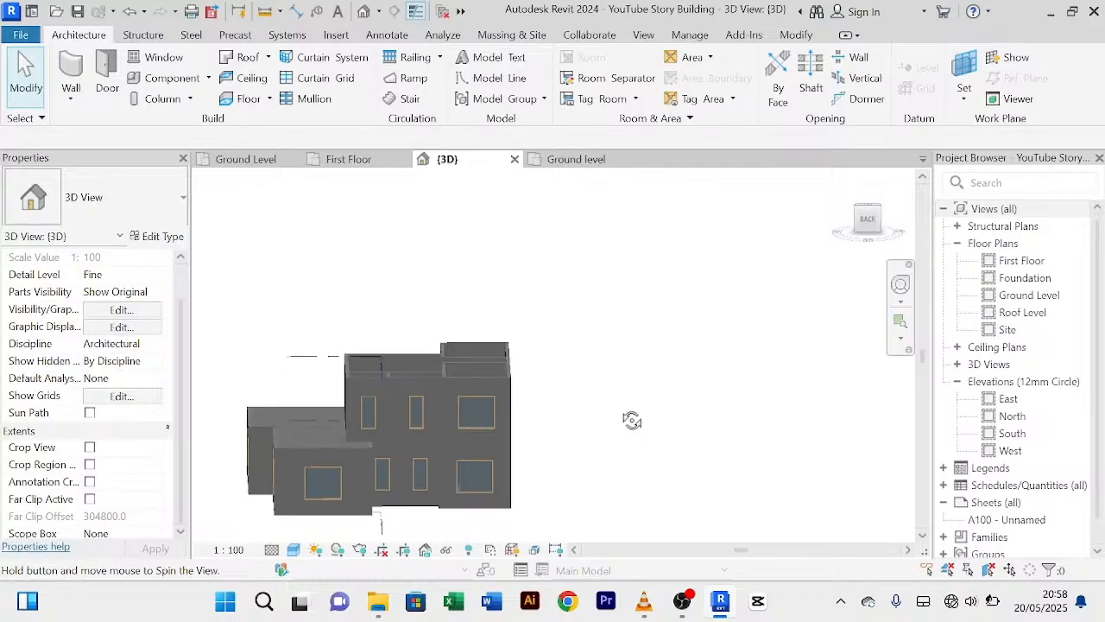
scroll(570, 428, up, 3)
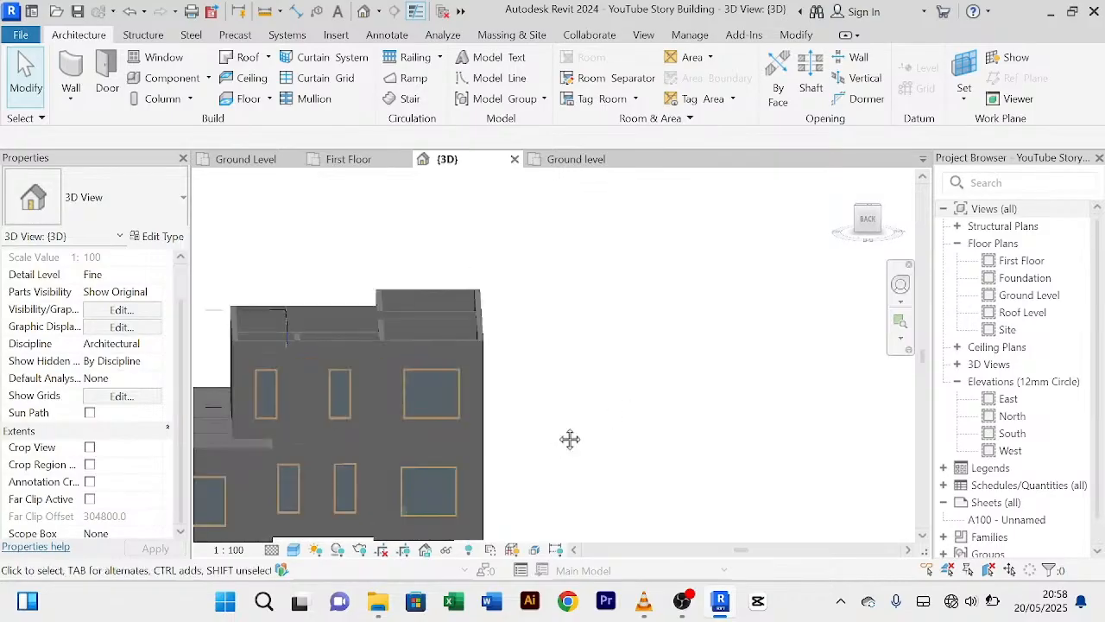
scroll(558, 434, up, 2)
scroll(393, 391, up, 2)
middle_drag(389, 391, 469, 363)
click(442, 340)
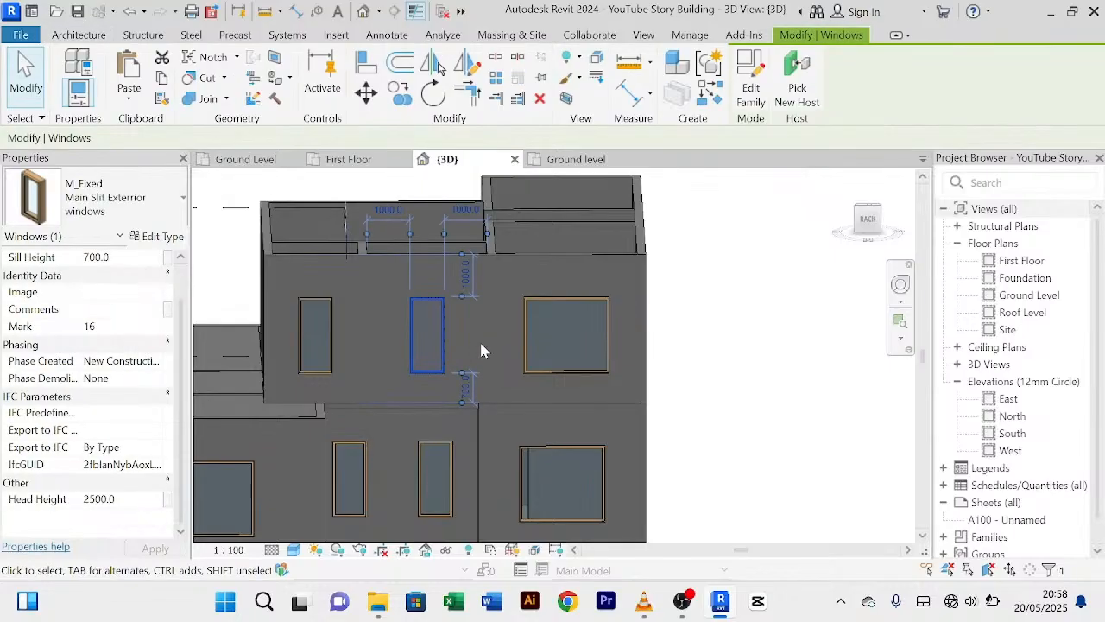
key(Right)
key(Right)
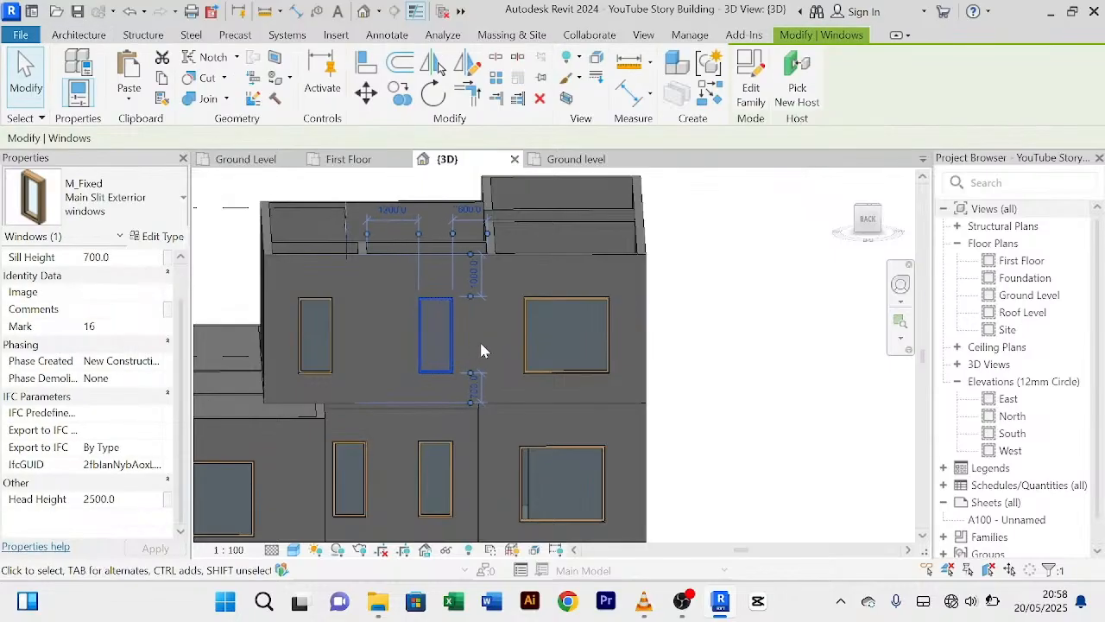
click(782, 346)
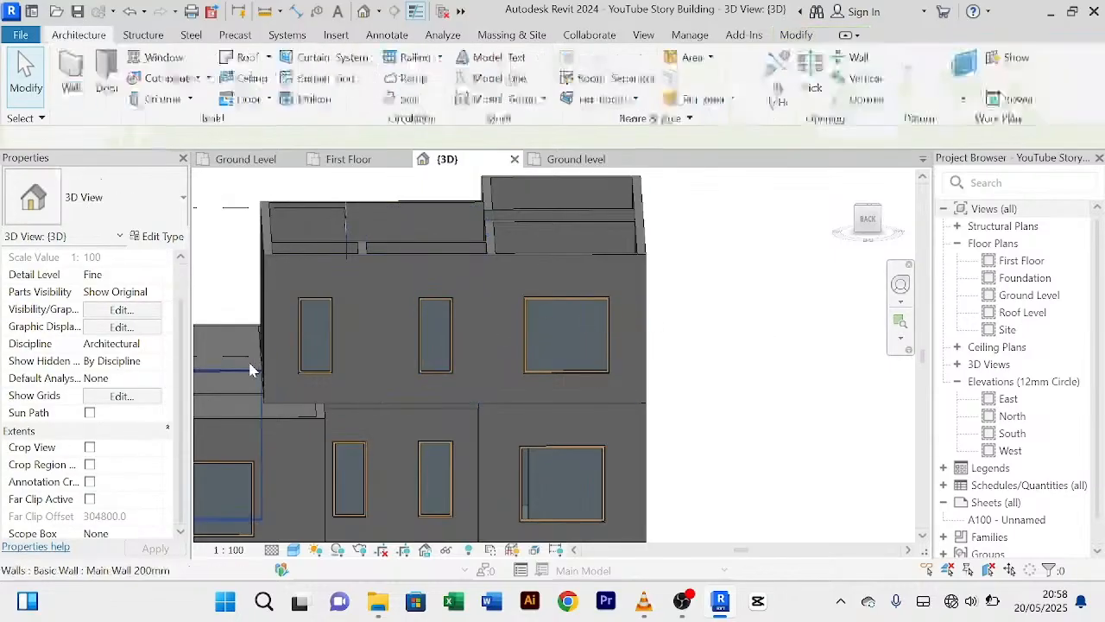
Step: Shift the eastern First Floor slit window westward, to about 1240 mm from the room's east side, and compare it with the ground-floor window below
click(328, 352)
key(Right)
key(Right)
key(Right)
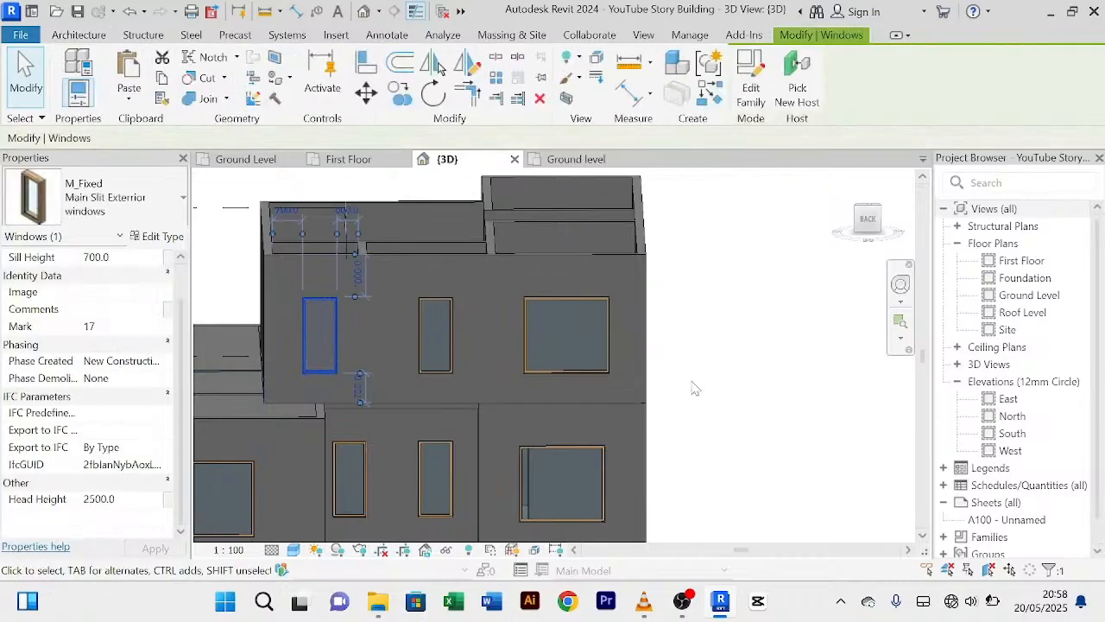
key(Right)
key(Right)
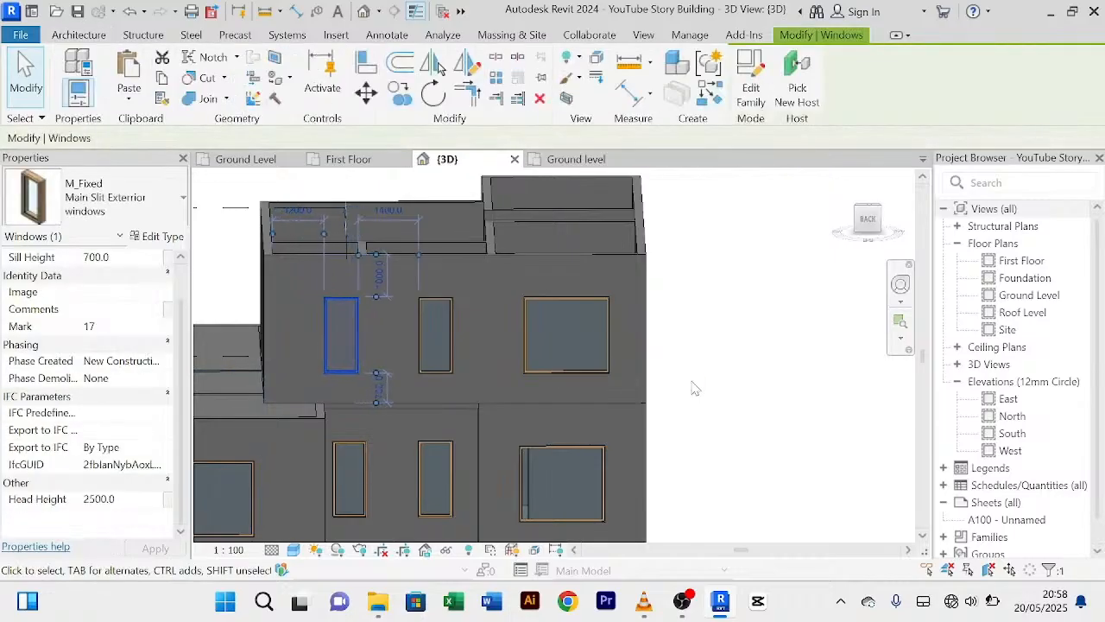
key(Right)
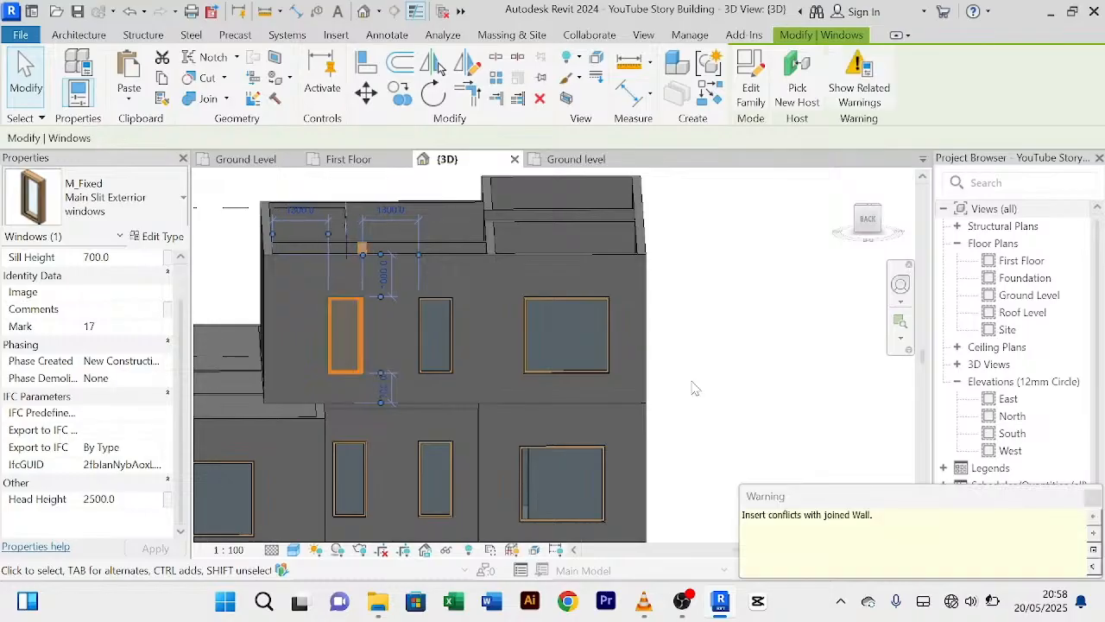
scroll(360, 388, up, 3)
middle_drag(348, 461, 405, 439)
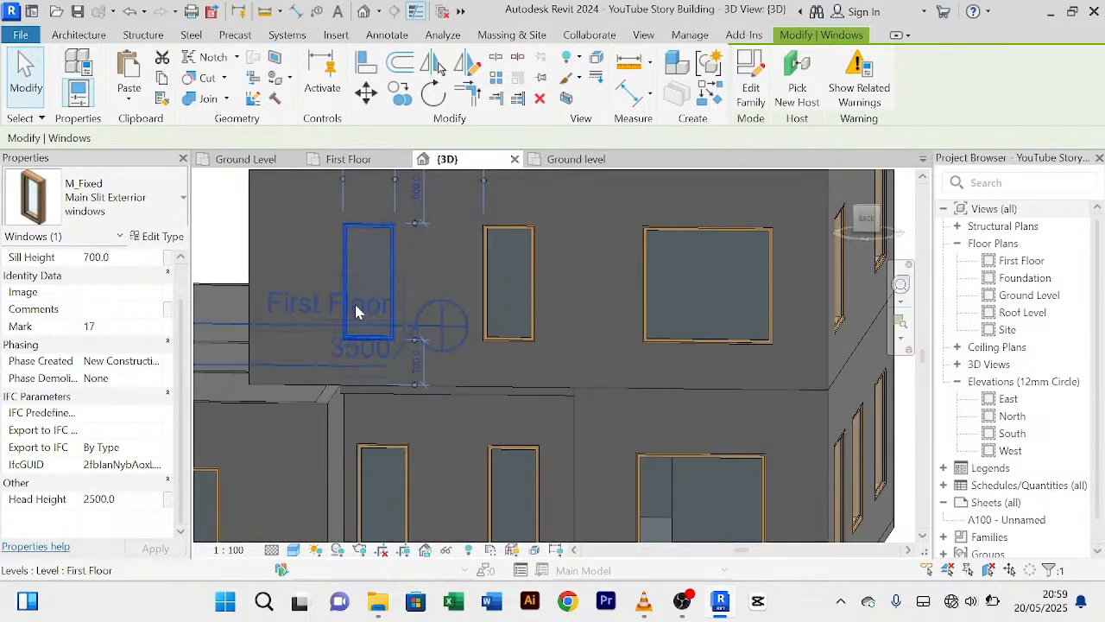
key(Escape)
click(413, 445)
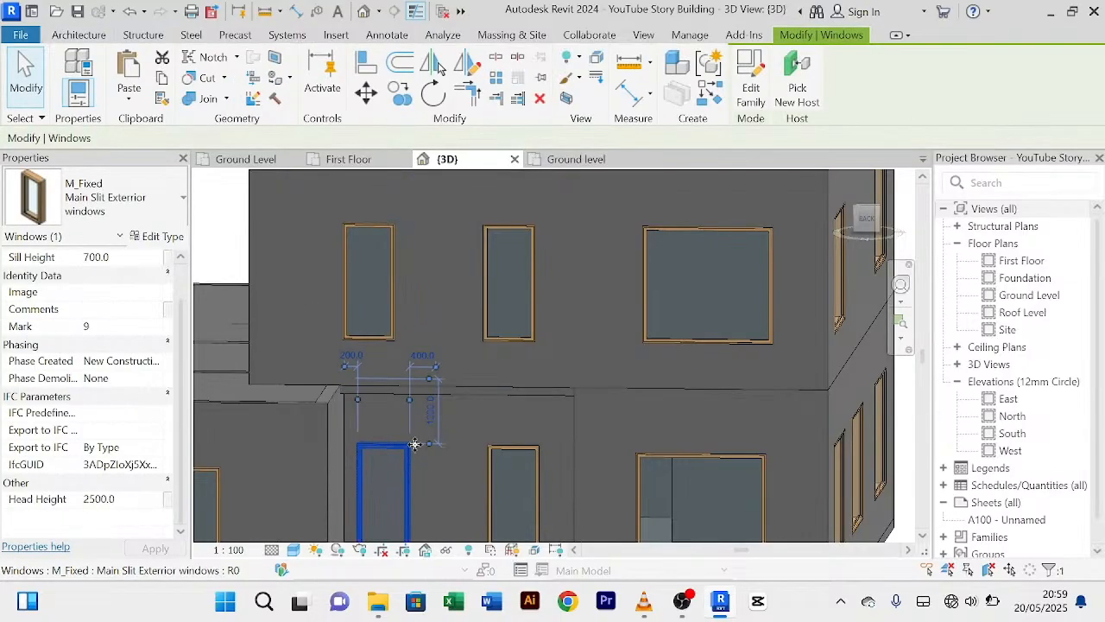
scroll(255, 349, down, 4)
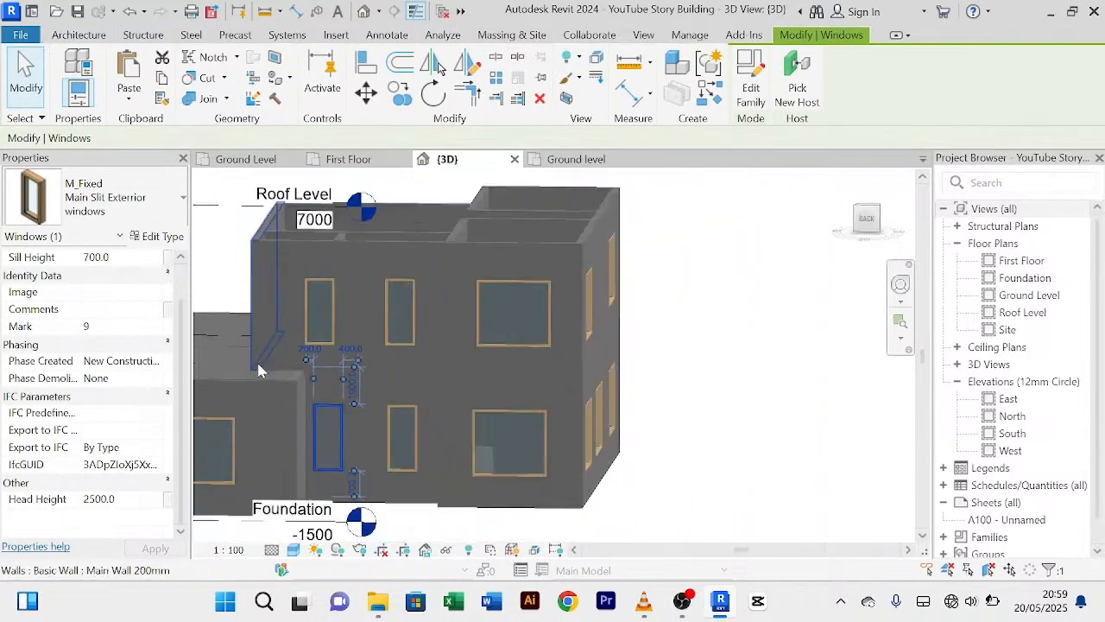
shift+middle_drag(259, 362, 474, 345)
Step: Move the First Floor partition between the two small north rooms westward, making the eastern room 2200 mm wide
click(348, 159)
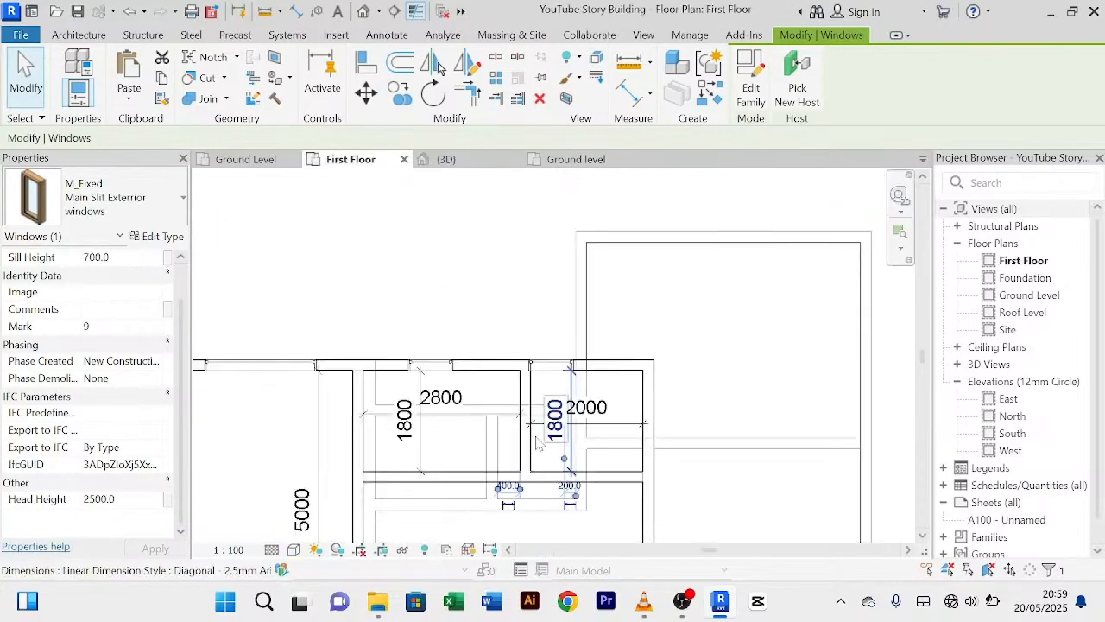
scroll(518, 262, up, 3)
middle_drag(528, 264, 515, 249)
scroll(516, 249, down, 2)
scroll(496, 434, up, 2)
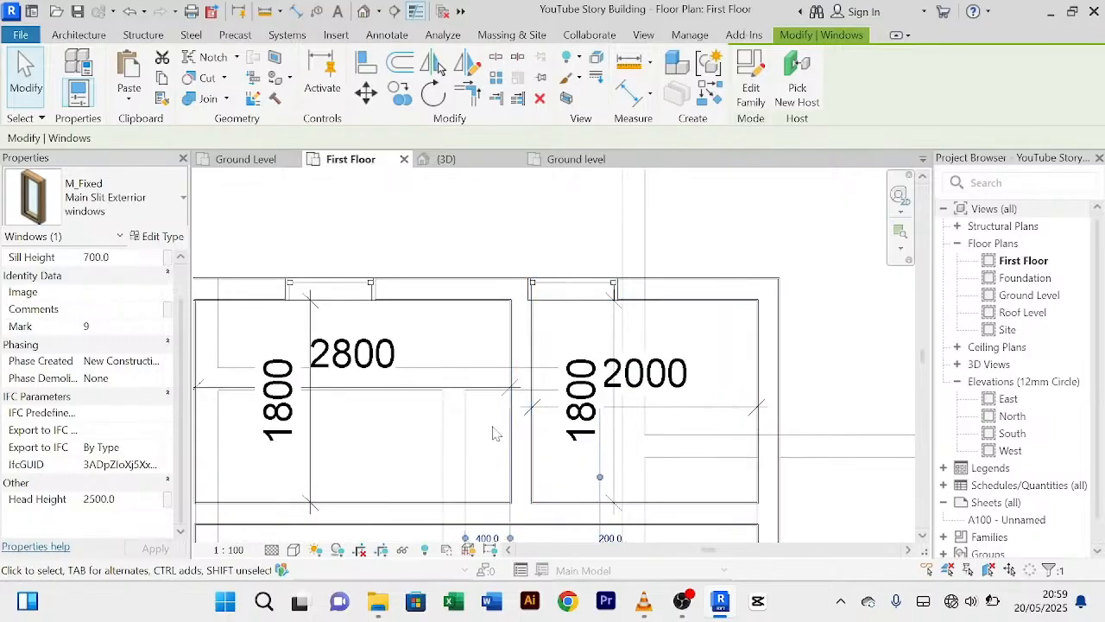
scroll(510, 351, down, 1)
middle_drag(537, 432, 512, 405)
click(499, 411)
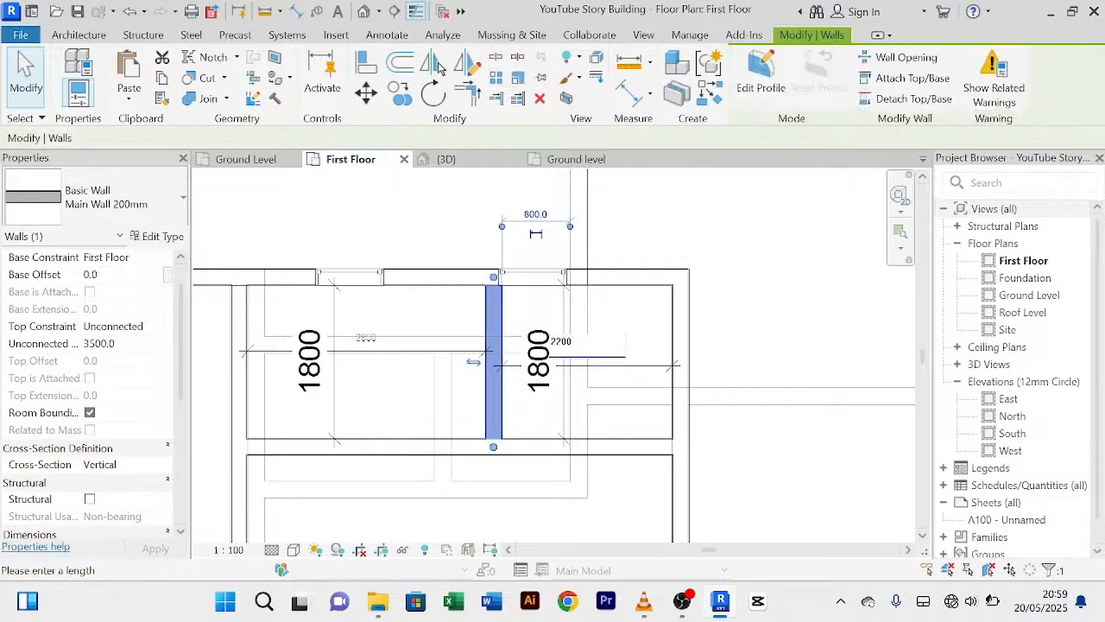
key(Return)
click(445, 179)
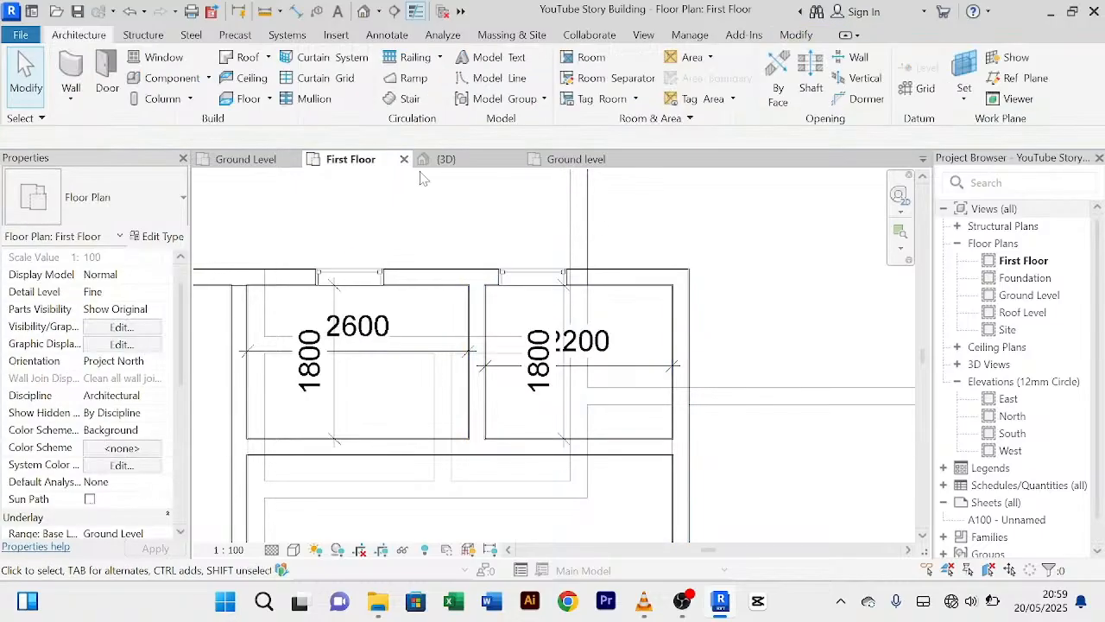
Step: Fine-adjust the eastern First Floor slit window toward the line of the ground-floor slit window below, and check the north side in 3D
click(423, 166)
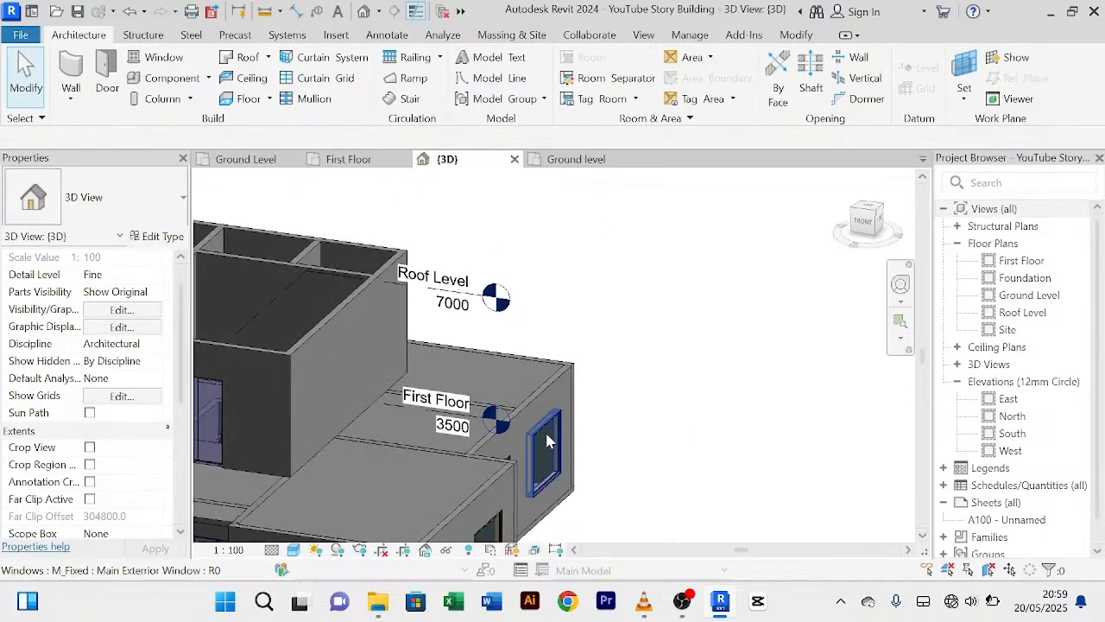
scroll(641, 348, down, 3)
shift+middle_drag(691, 361, 478, 343)
scroll(466, 328, up, 3)
click(447, 307)
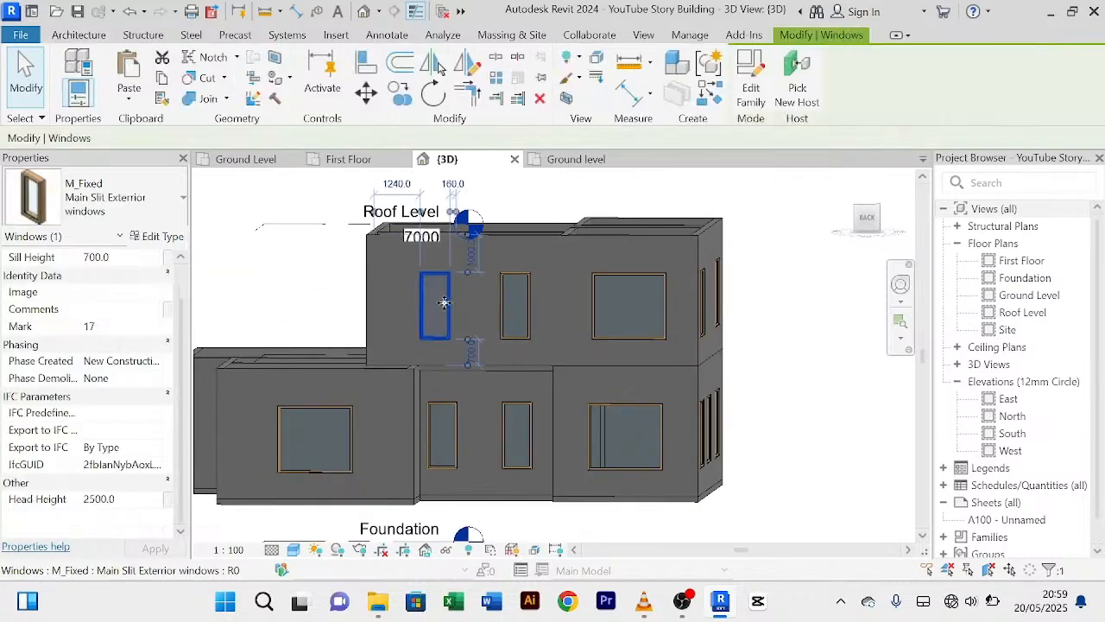
key(Right)
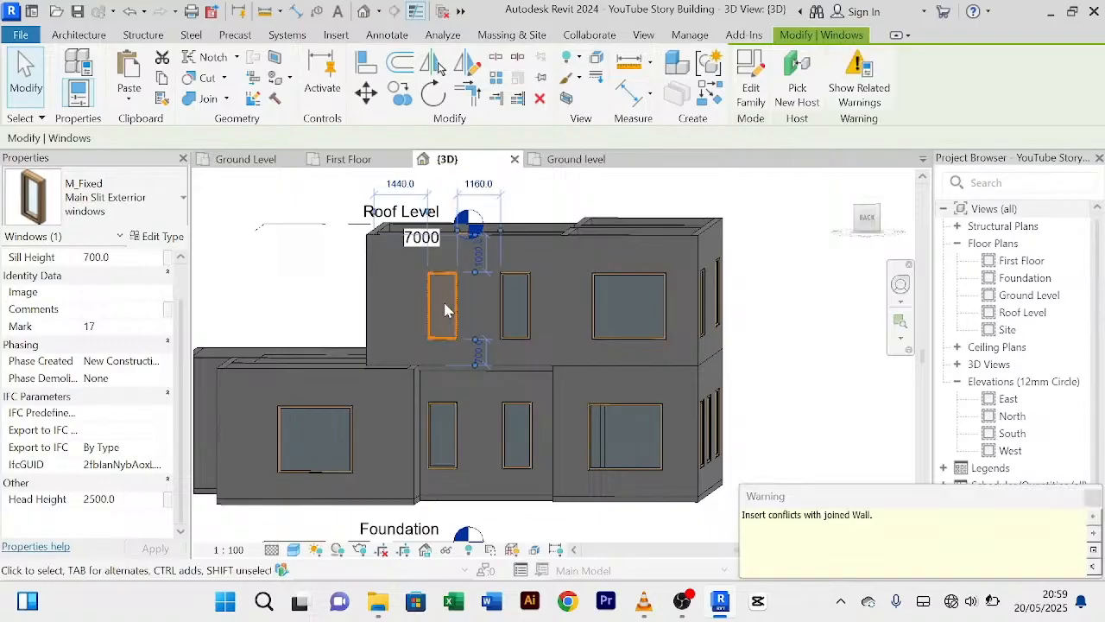
key(Left)
key(Escape)
scroll(486, 395, up, 3)
scroll(492, 391, down, 5)
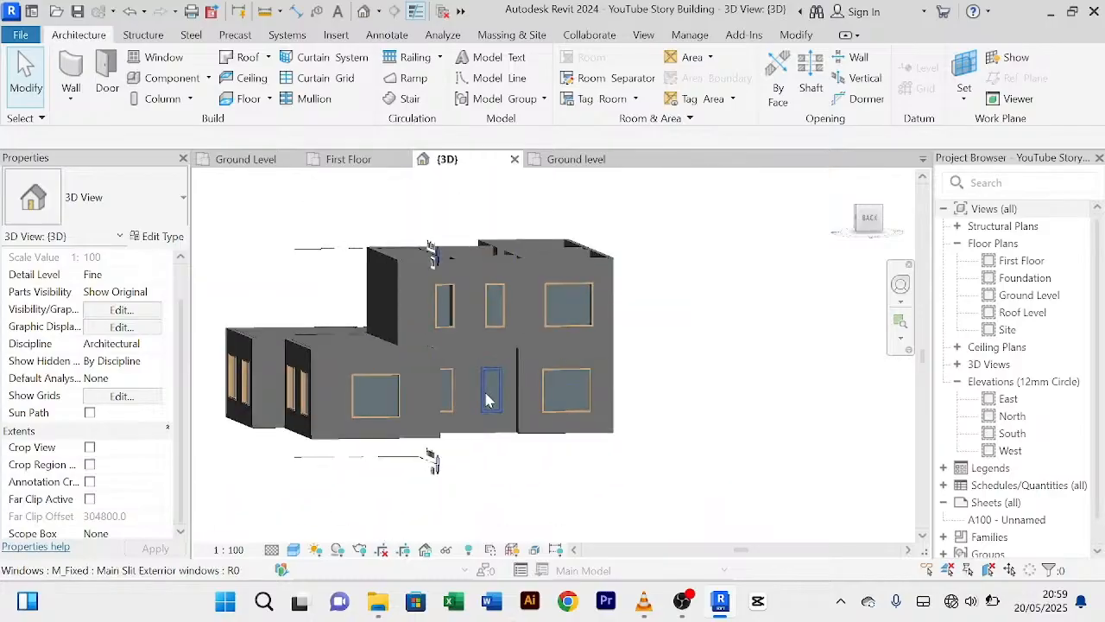
shift+middle_drag(543, 479, 534, 473)
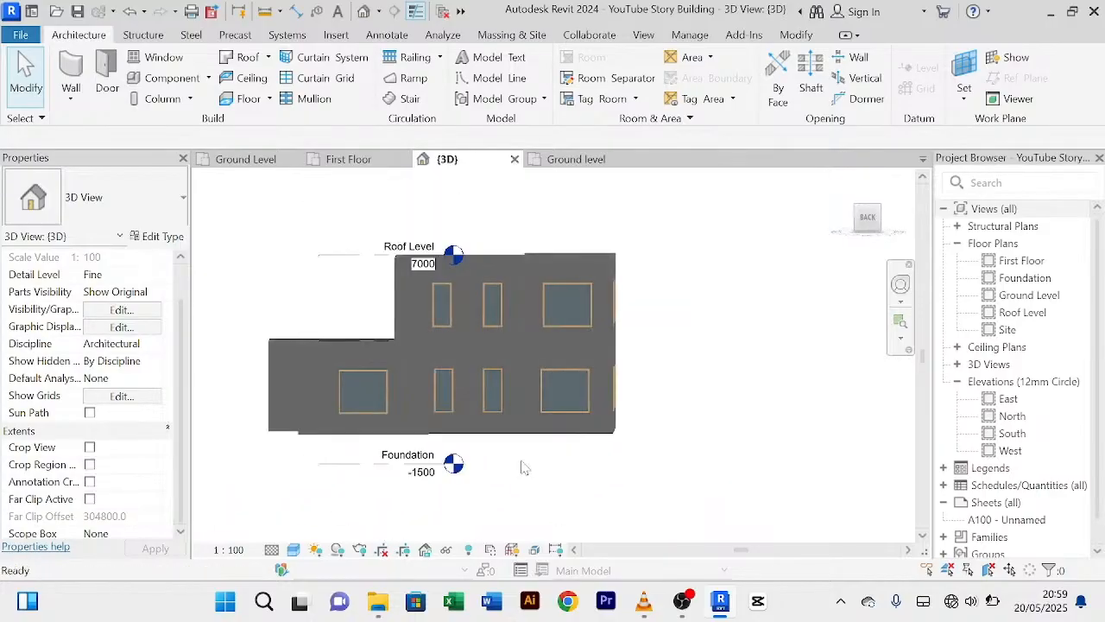
scroll(522, 462, up, 3)
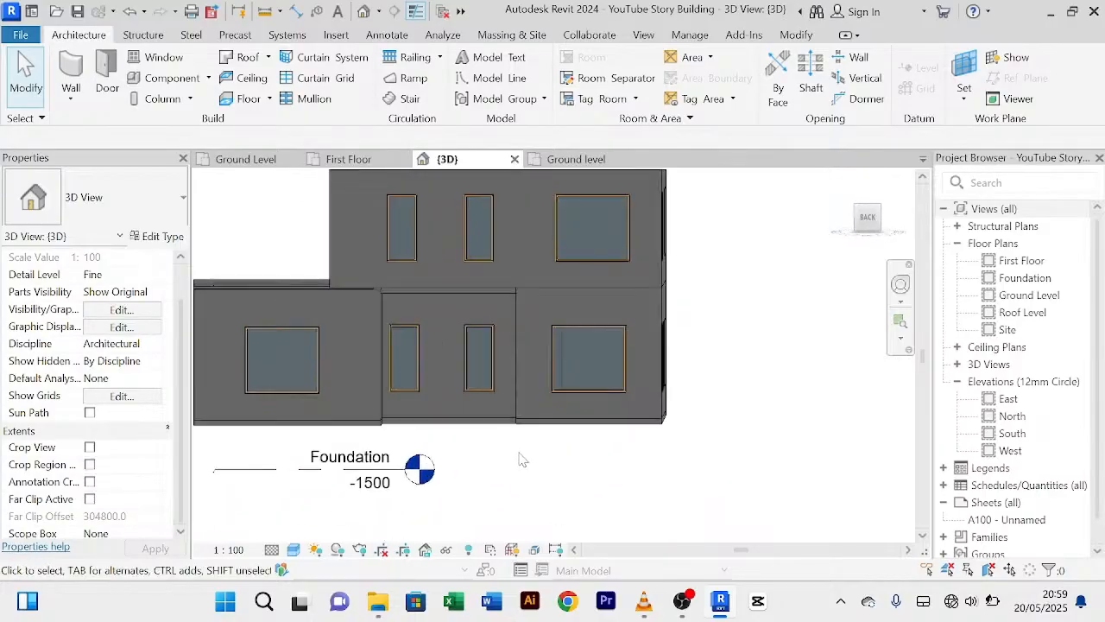
Step: Place a Main Slit Exterior window in the west wall of the First Floor corridor space, 400 mm from the partition on each side
scroll(521, 460, down, 2)
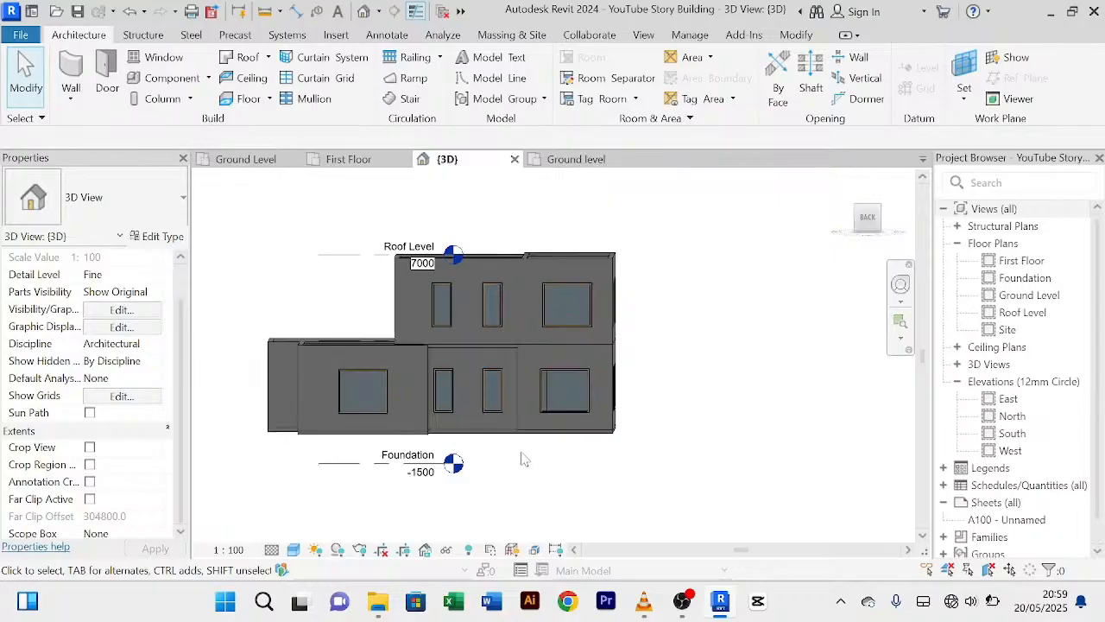
mouse_move(511, 451)
shift+middle_down()
mouse_move(552, 458)
mouse_move(478, 460)
mouse_move(570, 484)
mouse_move(521, 464)
shift+middle_up()
scroll(574, 364, up, 2)
scroll(574, 356, down, 2)
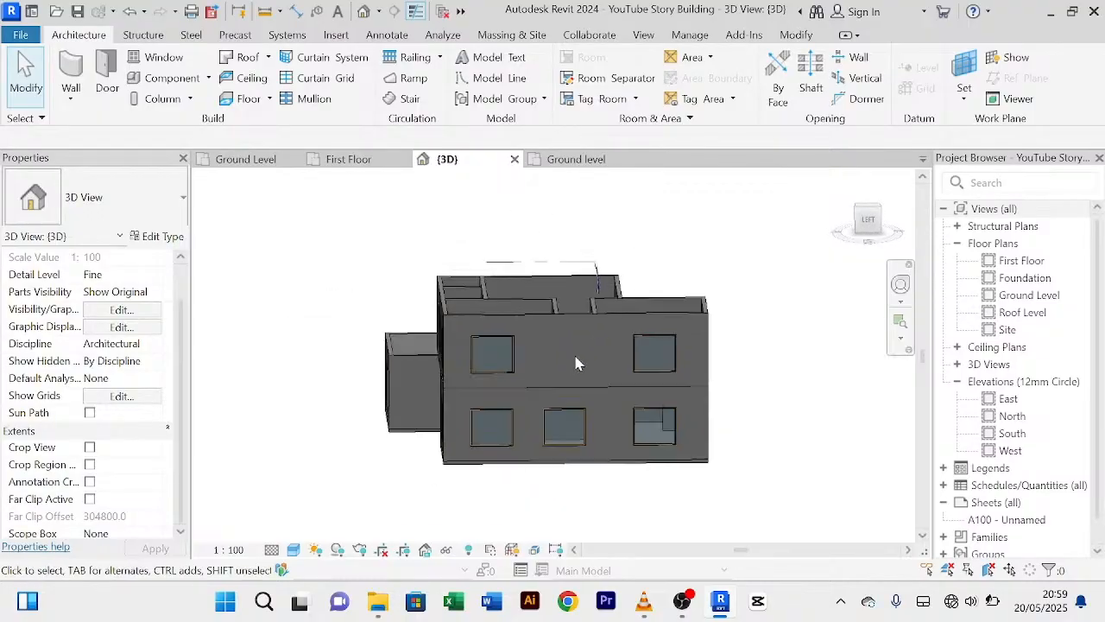
click(349, 159)
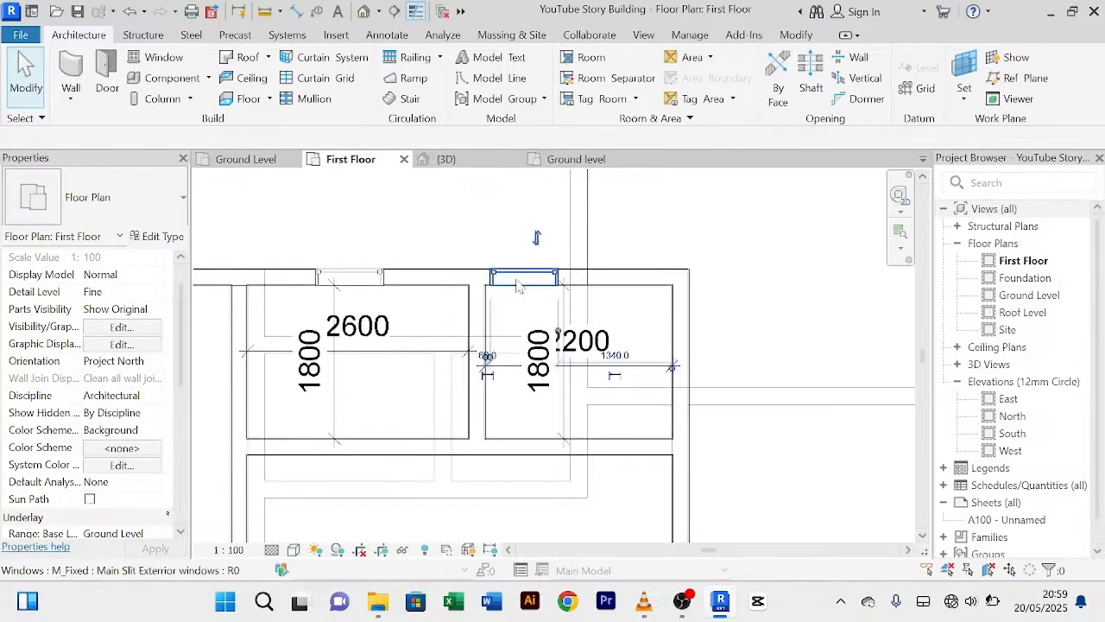
click(518, 285)
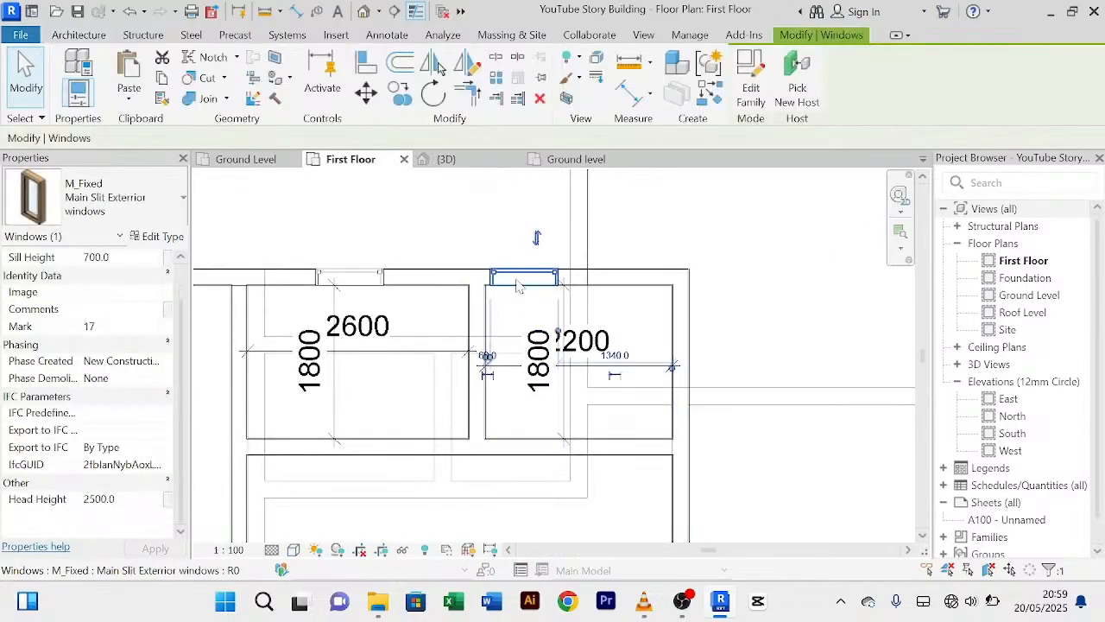
click(721, 92)
scroll(644, 226, down, 3)
middle_drag(708, 363, 689, 260)
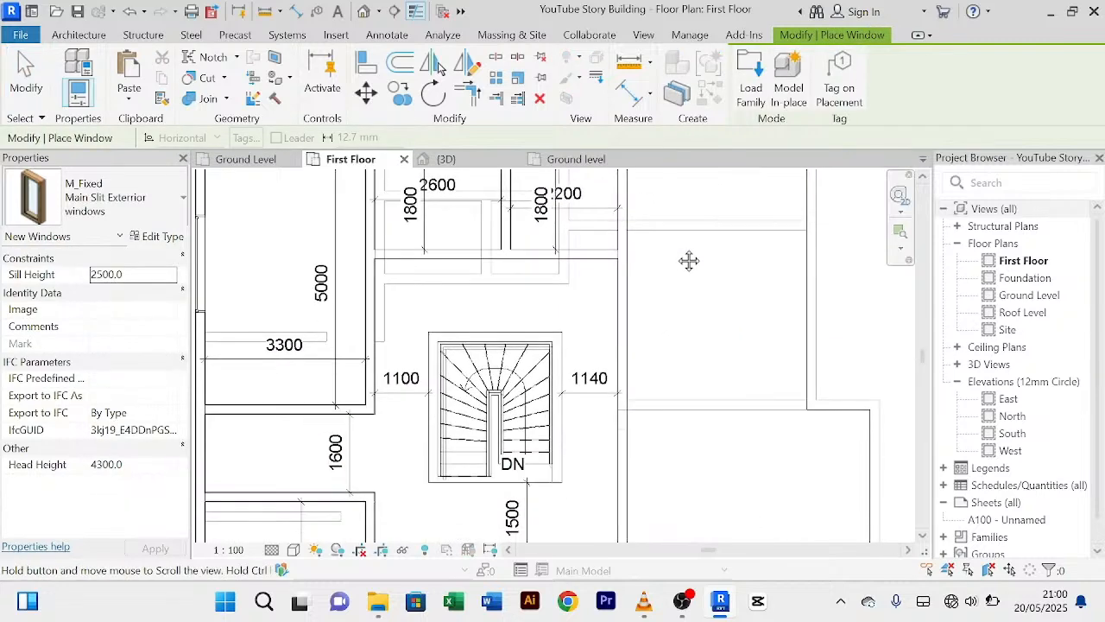
scroll(689, 261, down, 3)
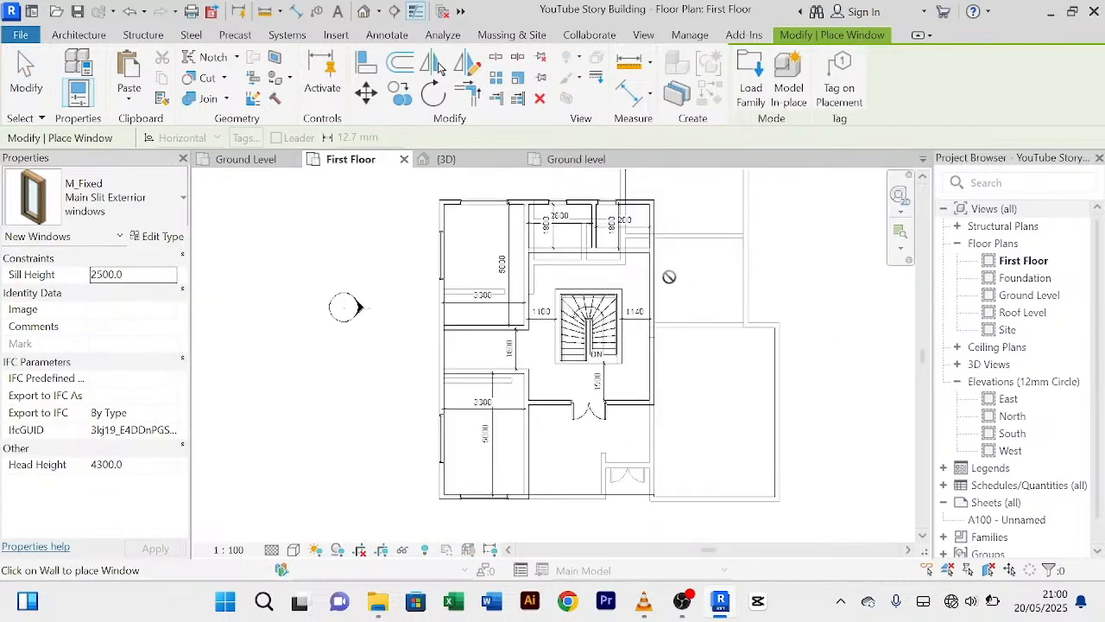
scroll(529, 266, up, 2)
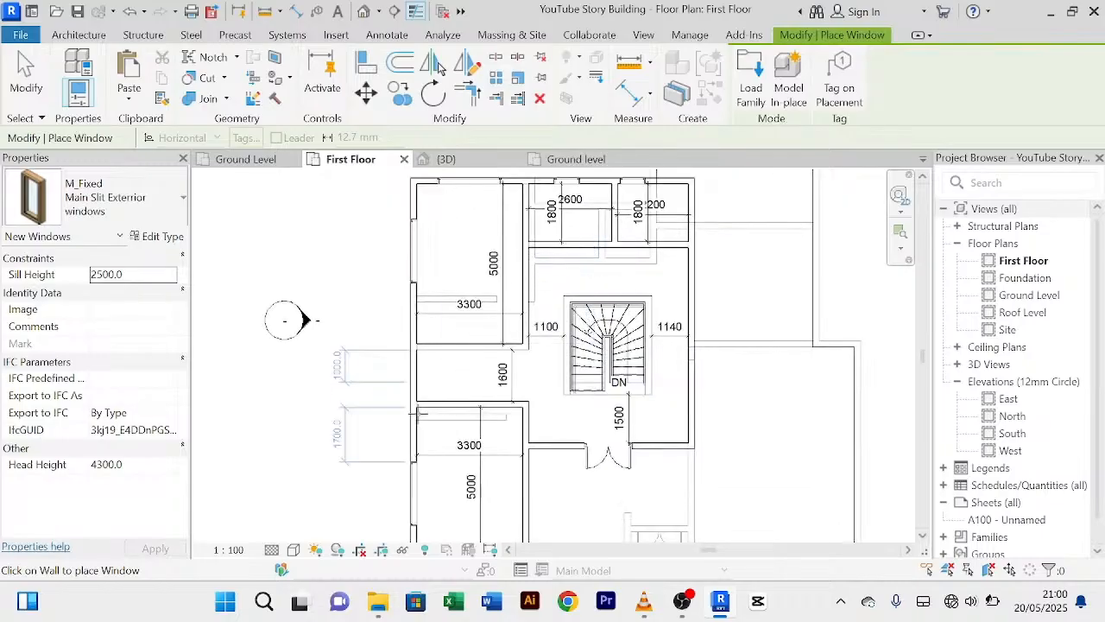
scroll(423, 393, up, 2)
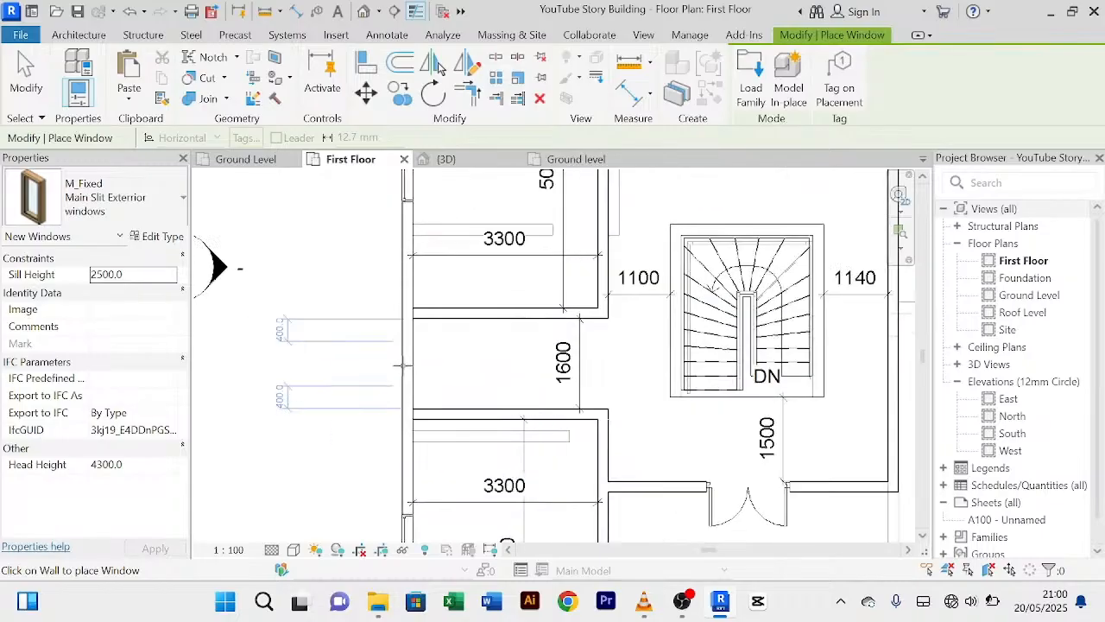
click(403, 360)
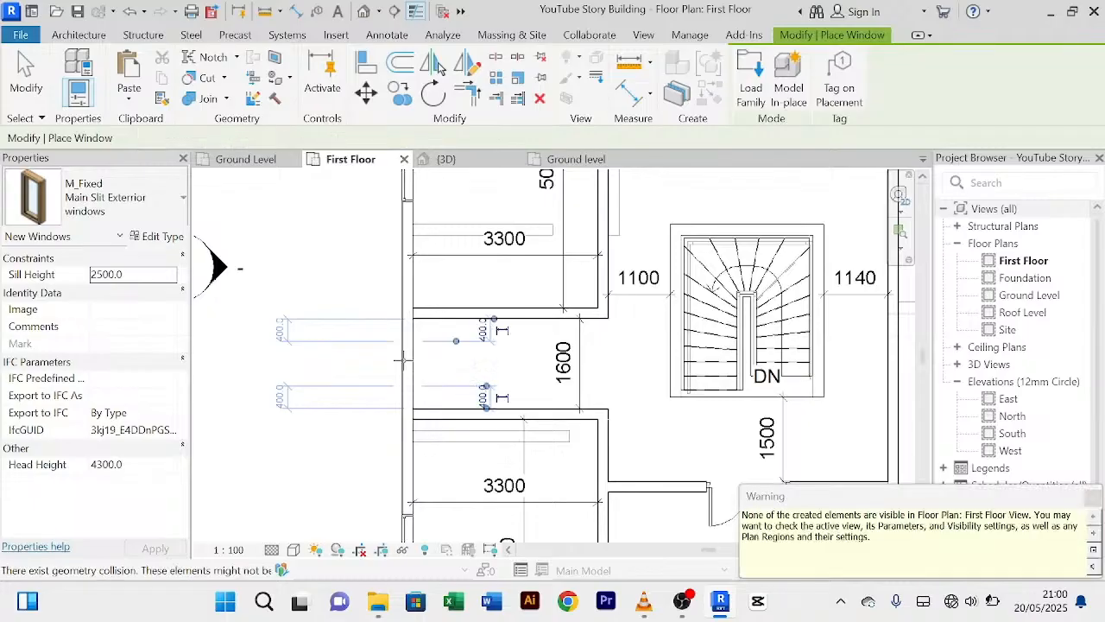
right_click(347, 269)
click(365, 283)
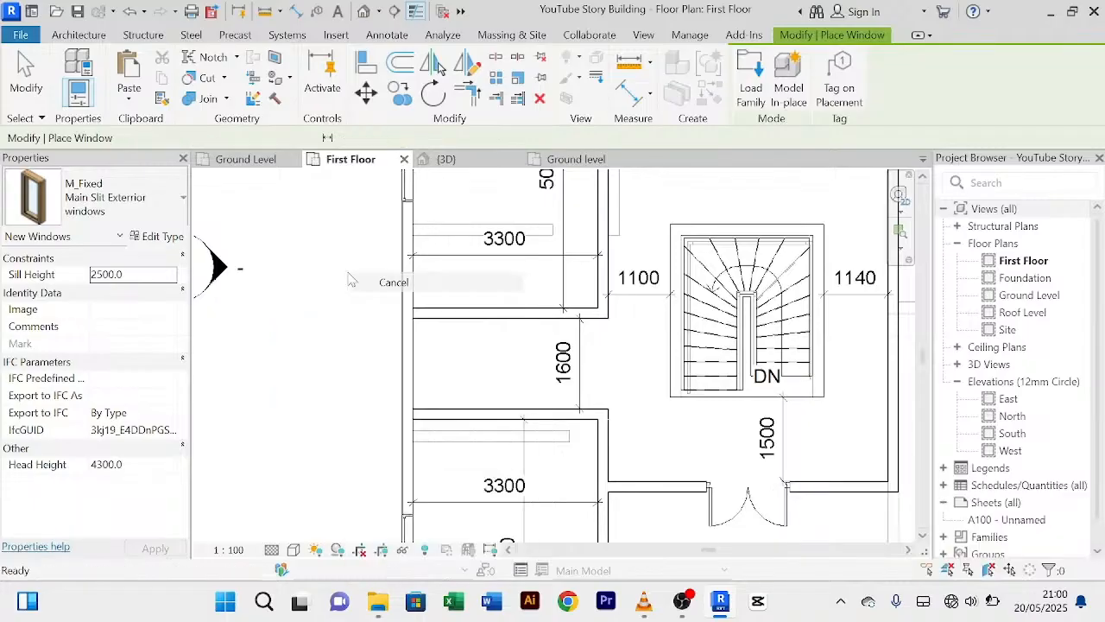
click(357, 285)
right_click(357, 287)
click(358, 270)
right_click(351, 269)
click(353, 270)
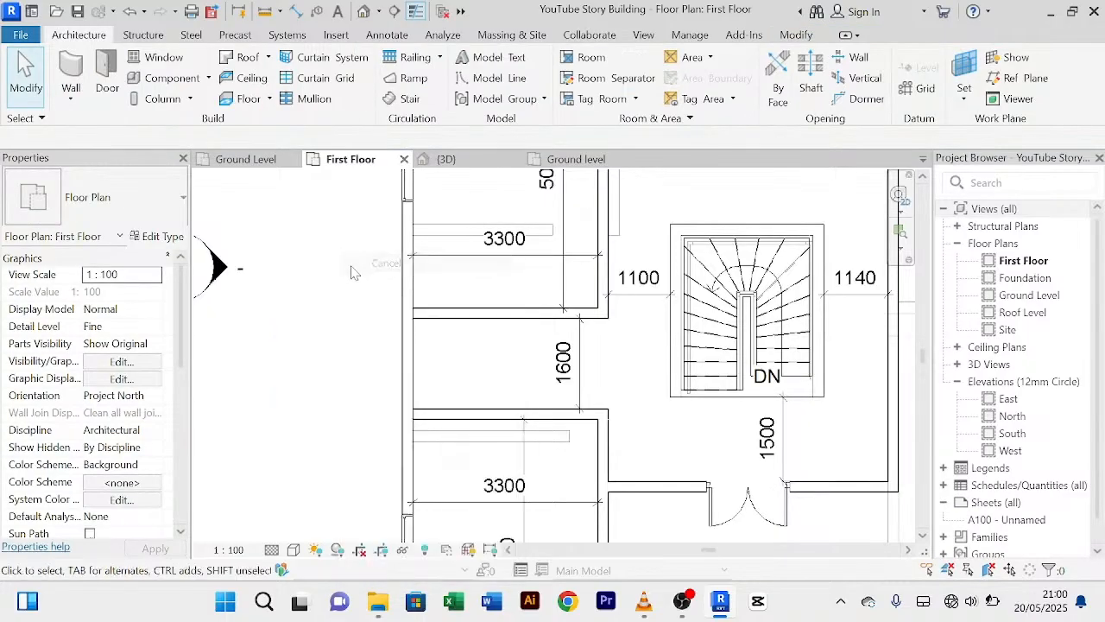
Step: In the 3D view, set the new slit window's head height to 2500 mm and nudge it northward to 300 mm from the north partition
click(451, 163)
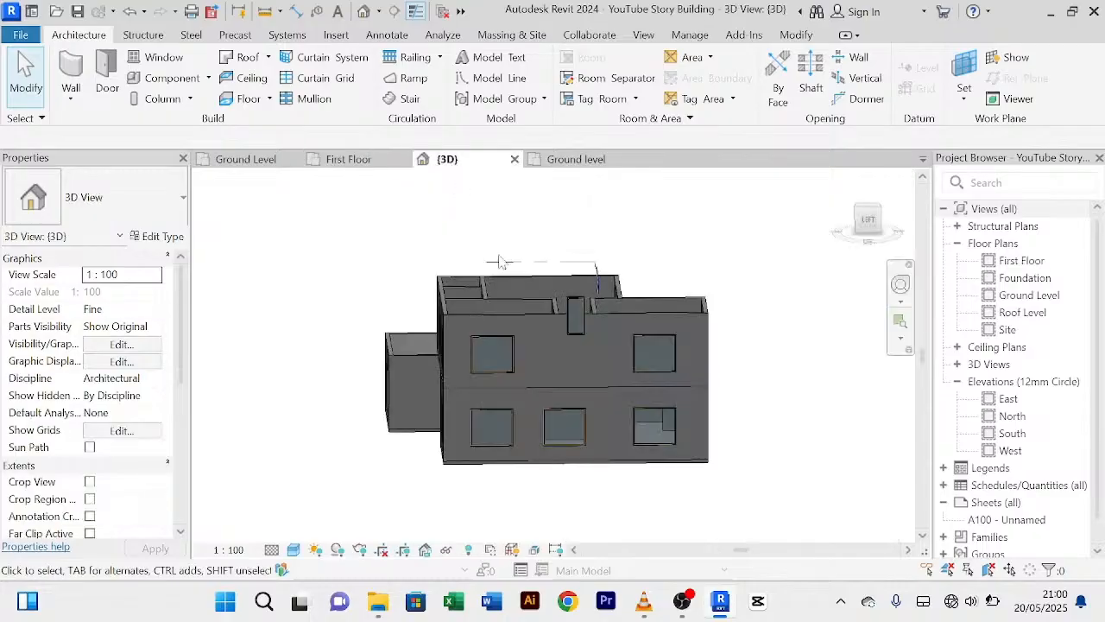
scroll(583, 367, up, 3)
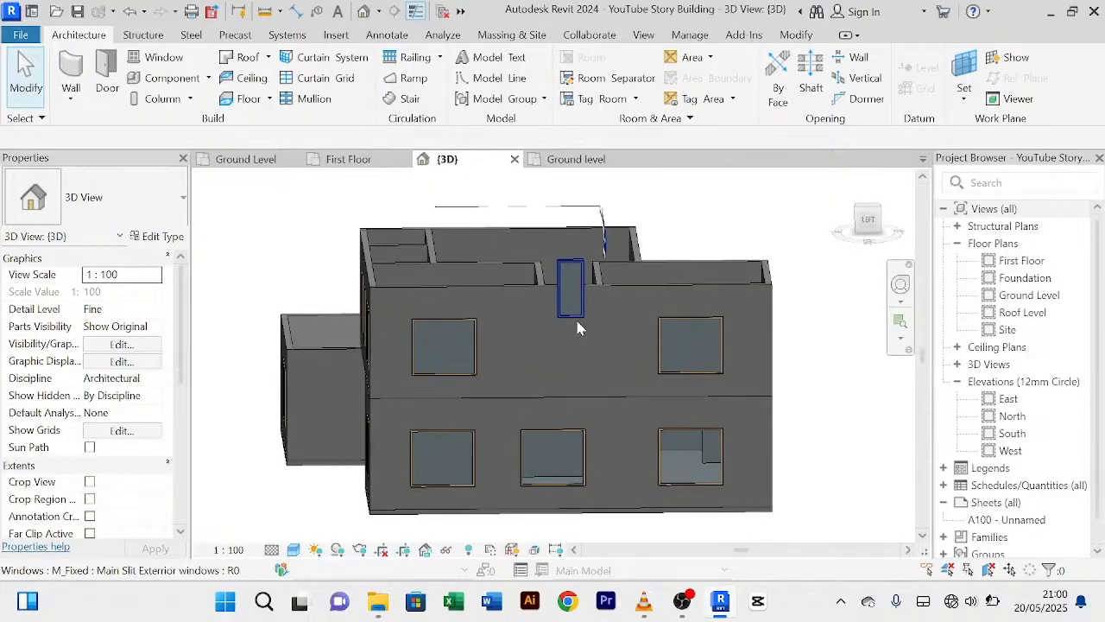
click(578, 326)
scroll(89, 486, down, 2)
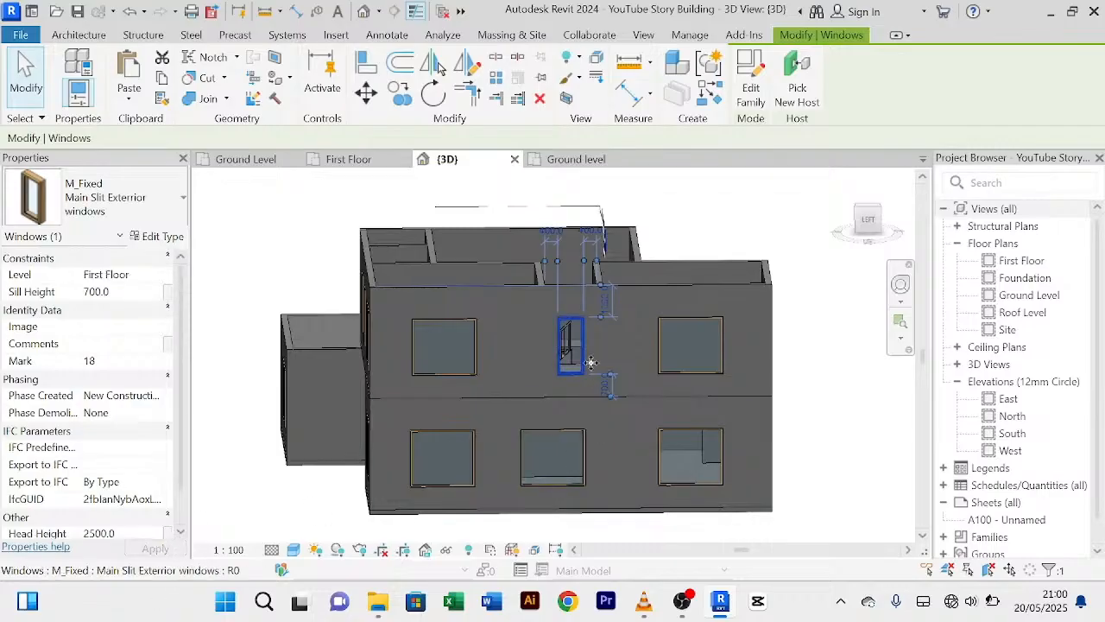
scroll(607, 357, up, 3)
scroll(616, 355, down, 2)
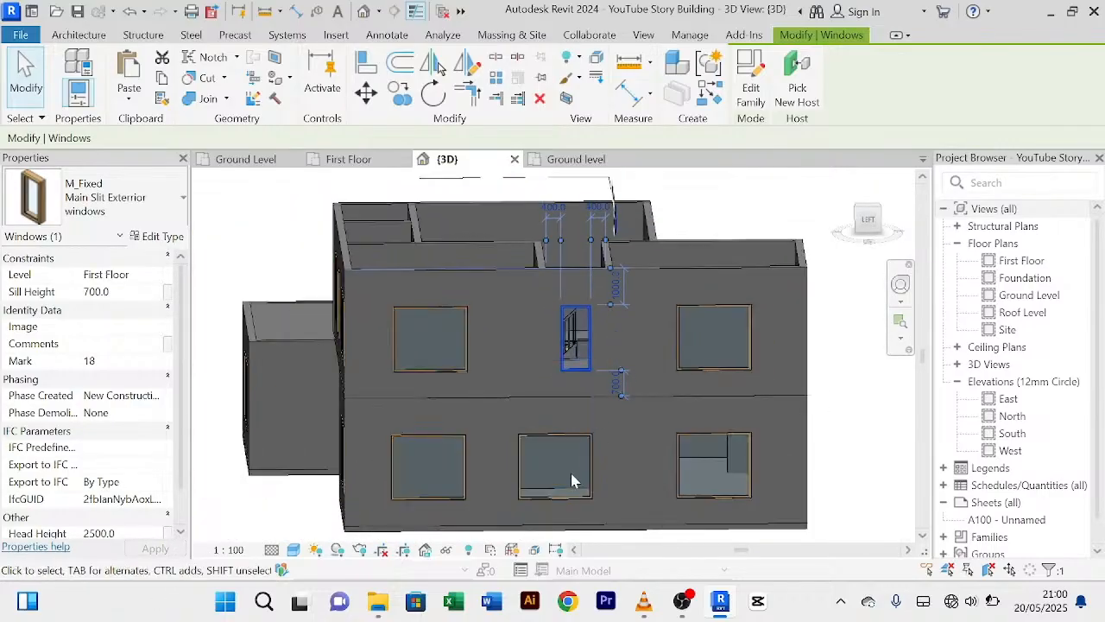
key(Left)
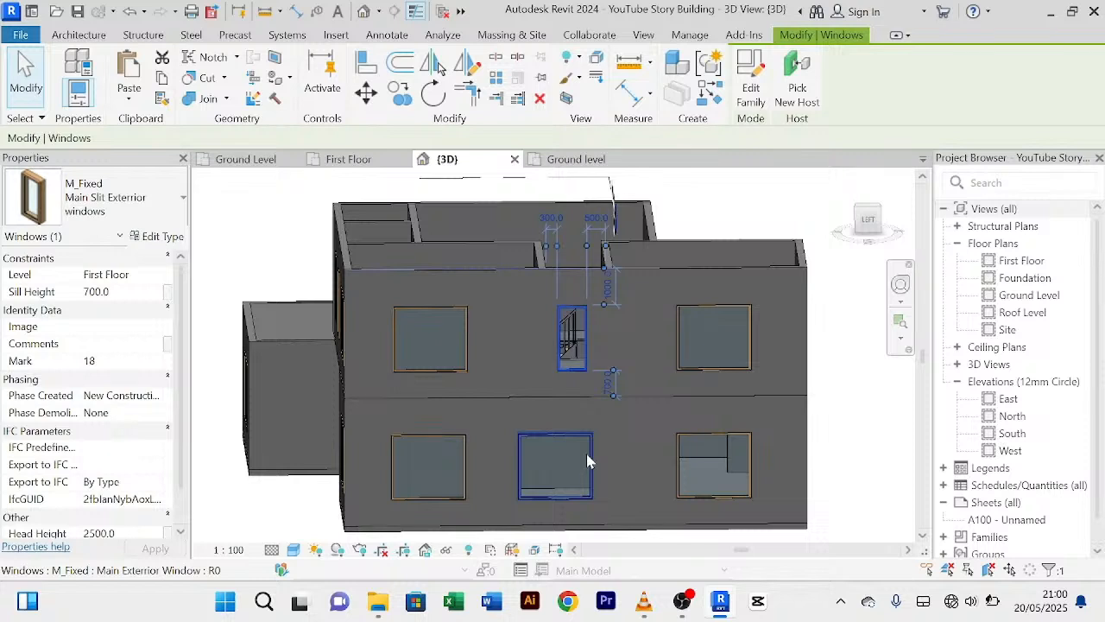
Step: Nudge the middle ground-floor window on the west wall about 300 mm southward, beneath the First Floor slit window
click(590, 458)
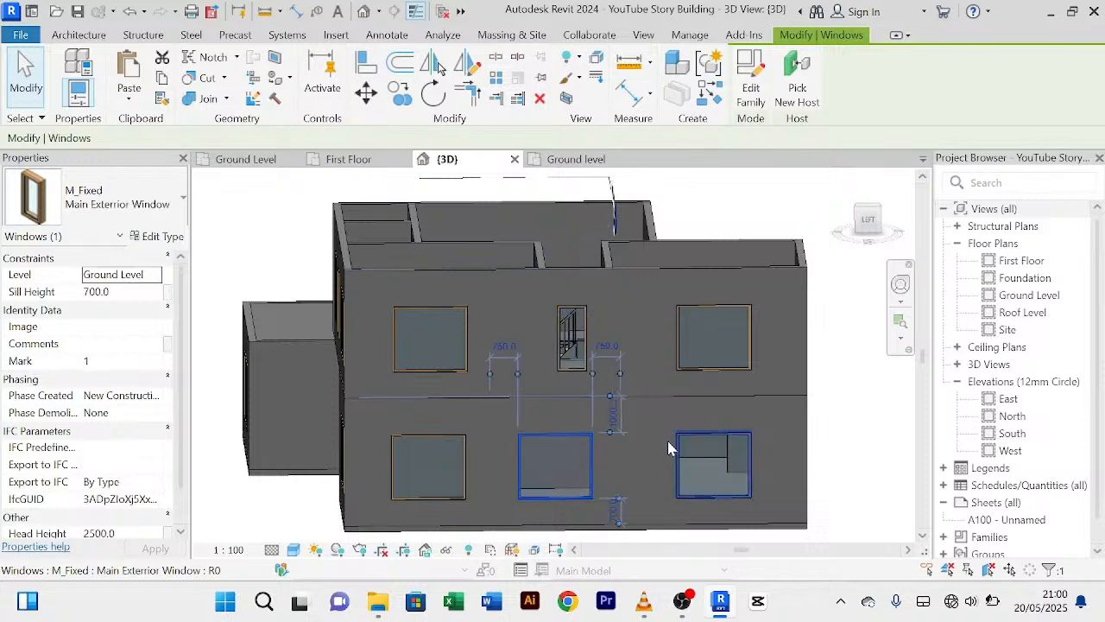
key(Right)
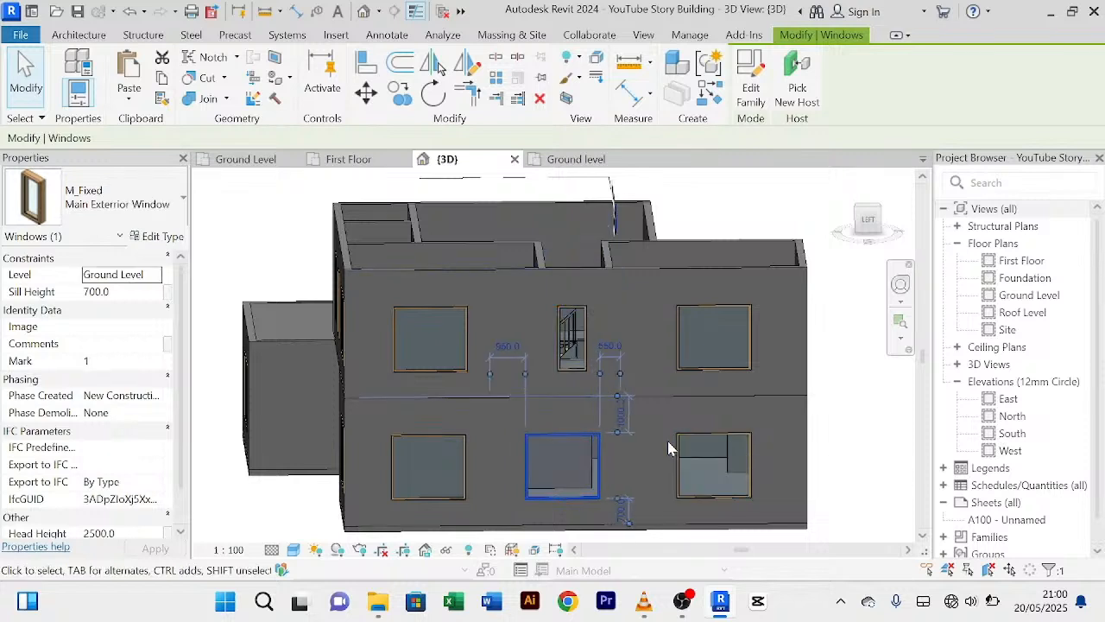
key(Right)
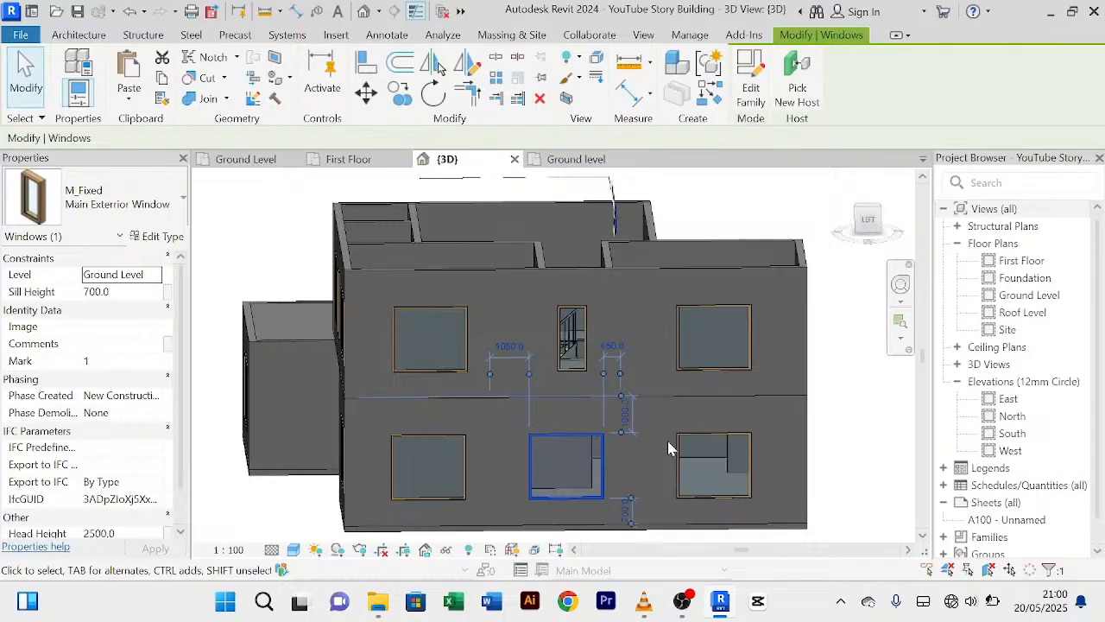
click(848, 411)
Step: Examine the west facade in 3D for how the First Floor windows line up with the ground-floor windows
scroll(838, 407, down, 2)
middle_drag(844, 412, 795, 388)
scroll(785, 379, up, 3)
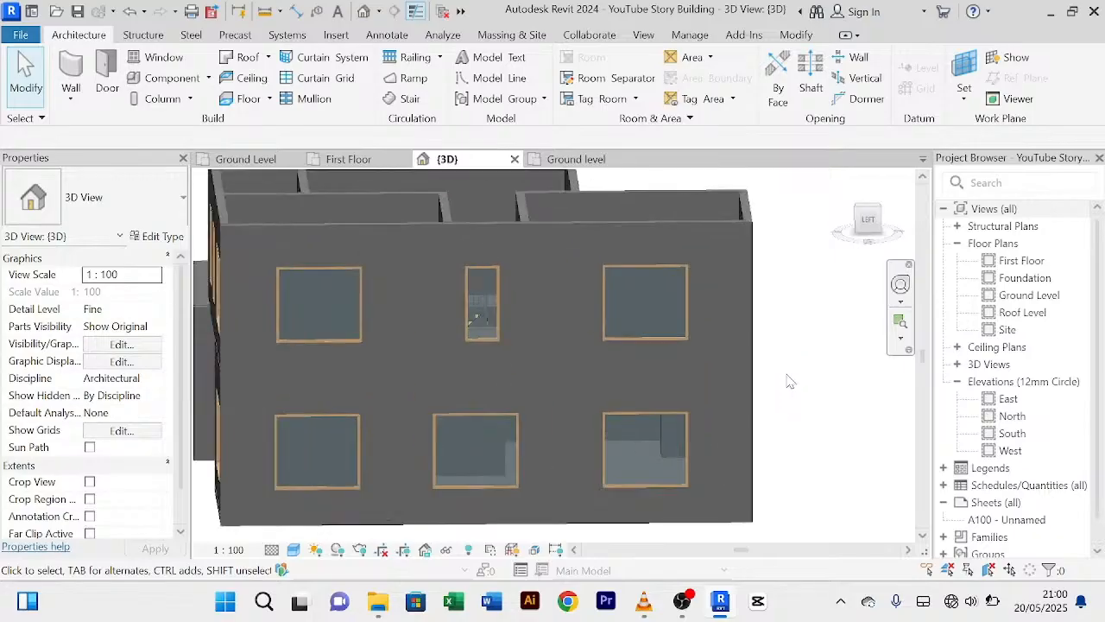
scroll(789, 382, down, 2)
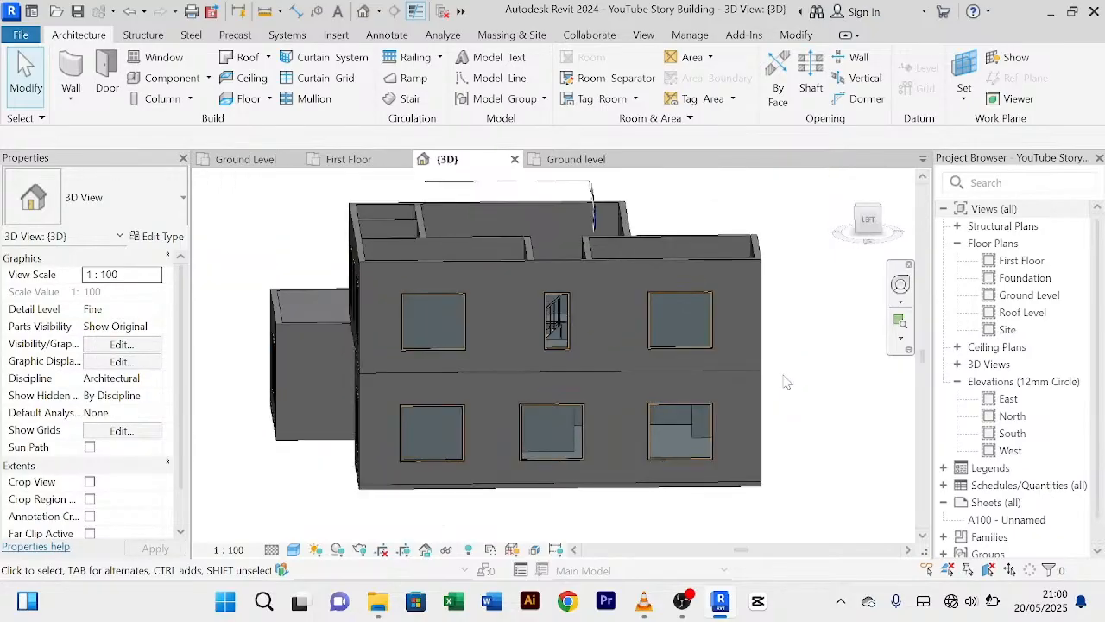
scroll(678, 337, up, 2)
scroll(636, 333, down, 4)
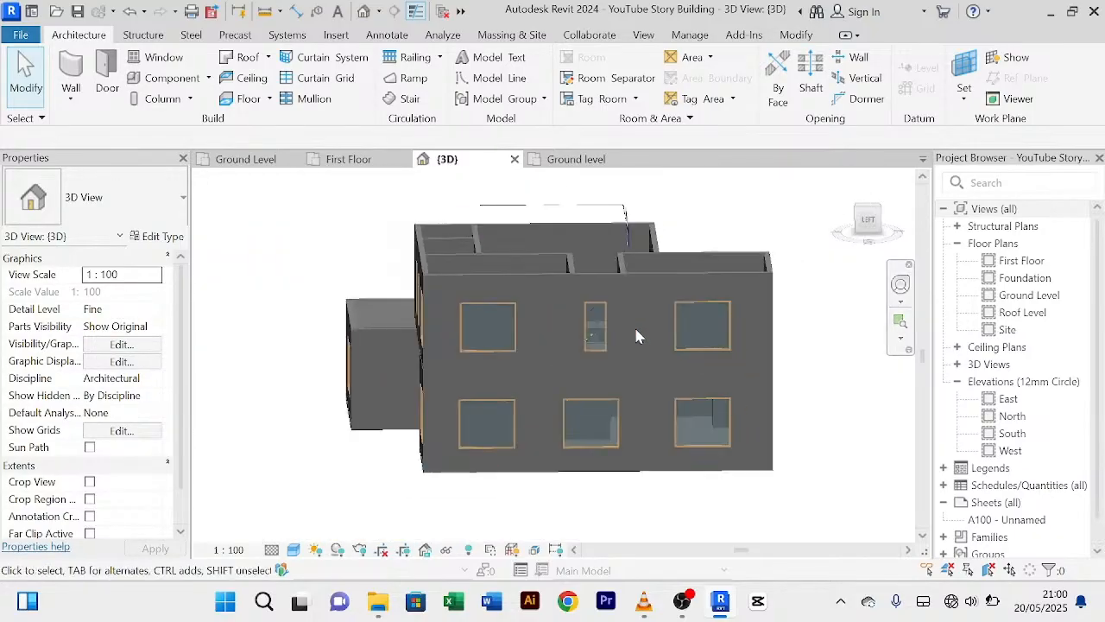
scroll(609, 479, up, 2)
middle_drag(612, 442, 573, 500)
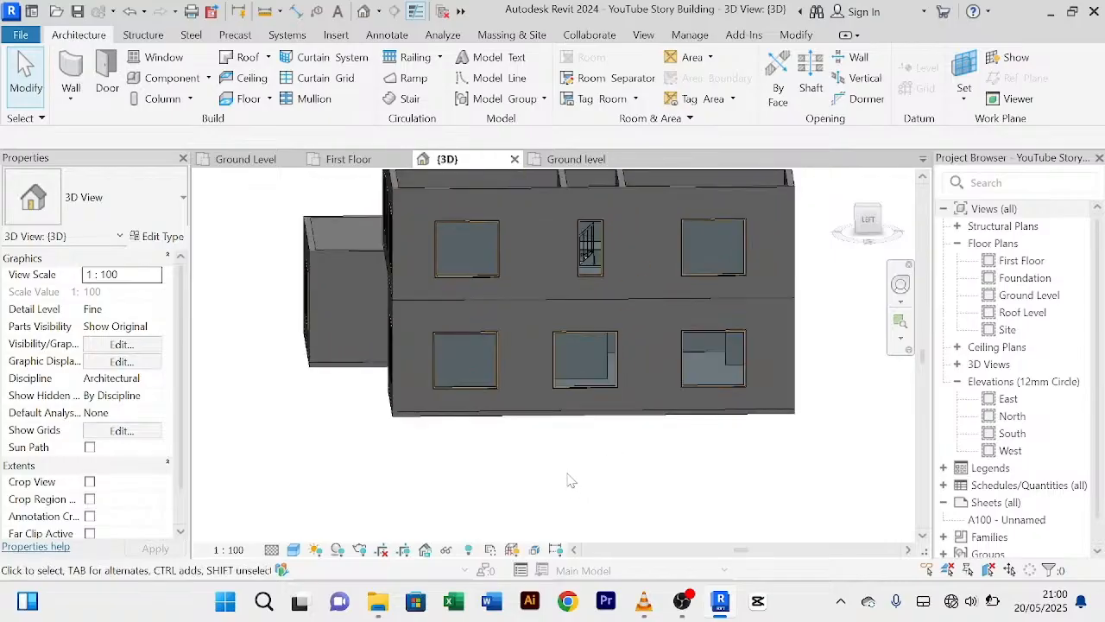
scroll(568, 481, down, 1)
Step: Orbit the 3D model to examine the front and east sides, including the entrance doors, blank walls and partitions
mouse_move(578, 483)
shift+middle_down()
mouse_move(731, 466)
mouse_move(740, 480)
mouse_move(645, 456)
mouse_move(717, 439)
mouse_move(708, 408)
mouse_move(629, 400)
mouse_move(725, 441)
mouse_move(730, 382)
mouse_move(679, 441)
mouse_move(681, 458)
mouse_move(740, 461)
mouse_move(634, 432)
mouse_move(429, 409)
mouse_move(730, 437)
mouse_move(319, 432)
mouse_move(708, 446)
mouse_move(456, 461)
mouse_move(755, 435)
mouse_move(656, 436)
shift+middle_up()
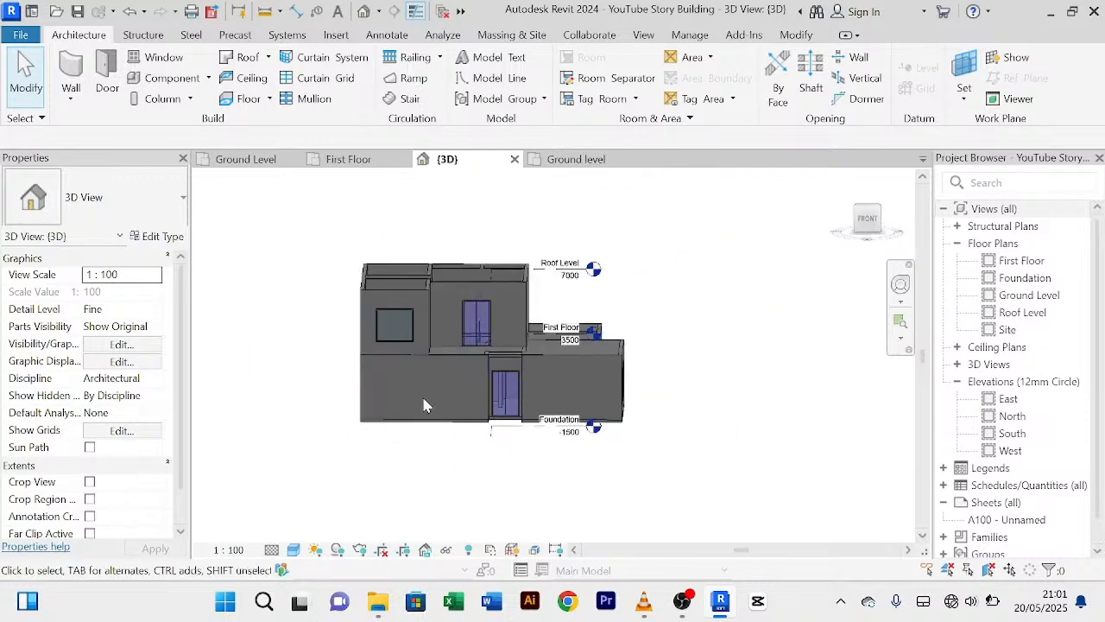
scroll(467, 375, up, 3)
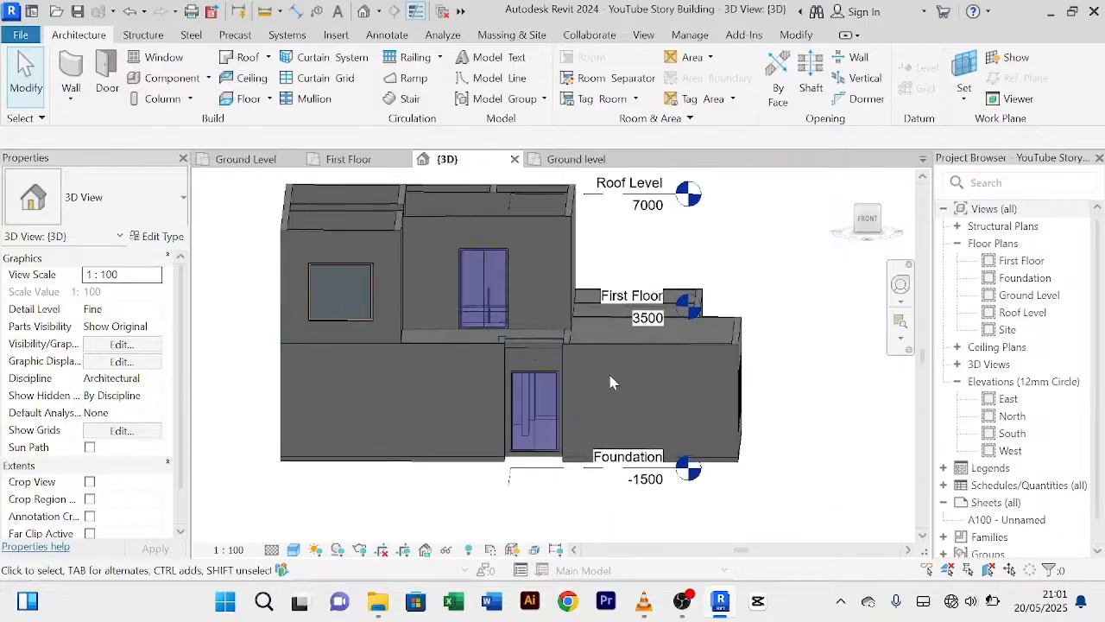
scroll(609, 385, down, 2)
shift+middle_drag(738, 412, 563, 432)
scroll(498, 402, down, 5)
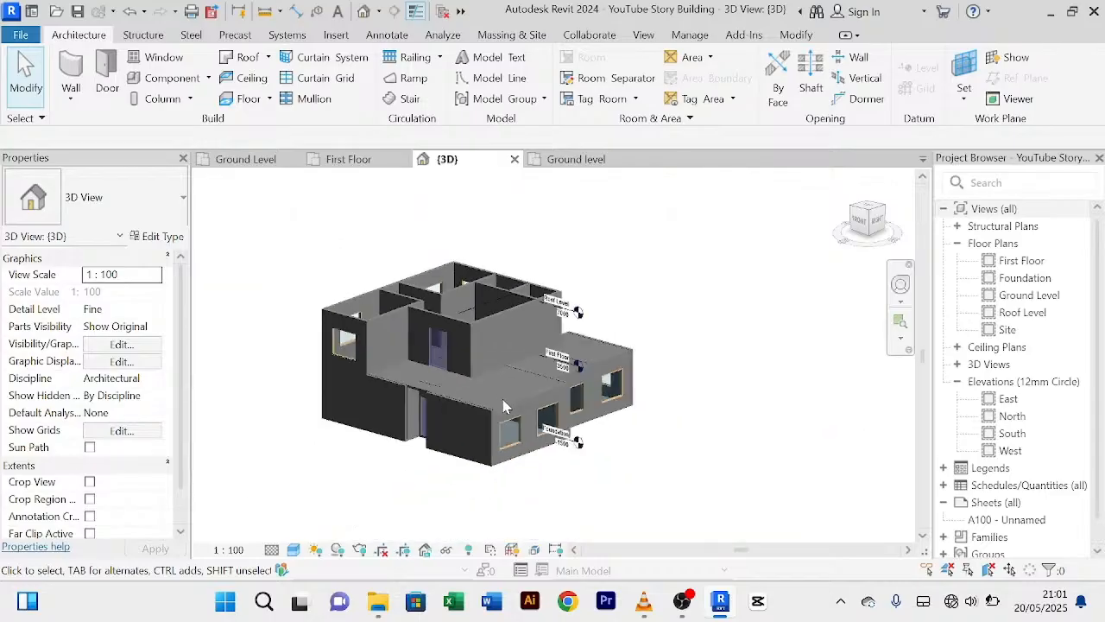
scroll(634, 407, up, 6)
scroll(699, 407, down, 3)
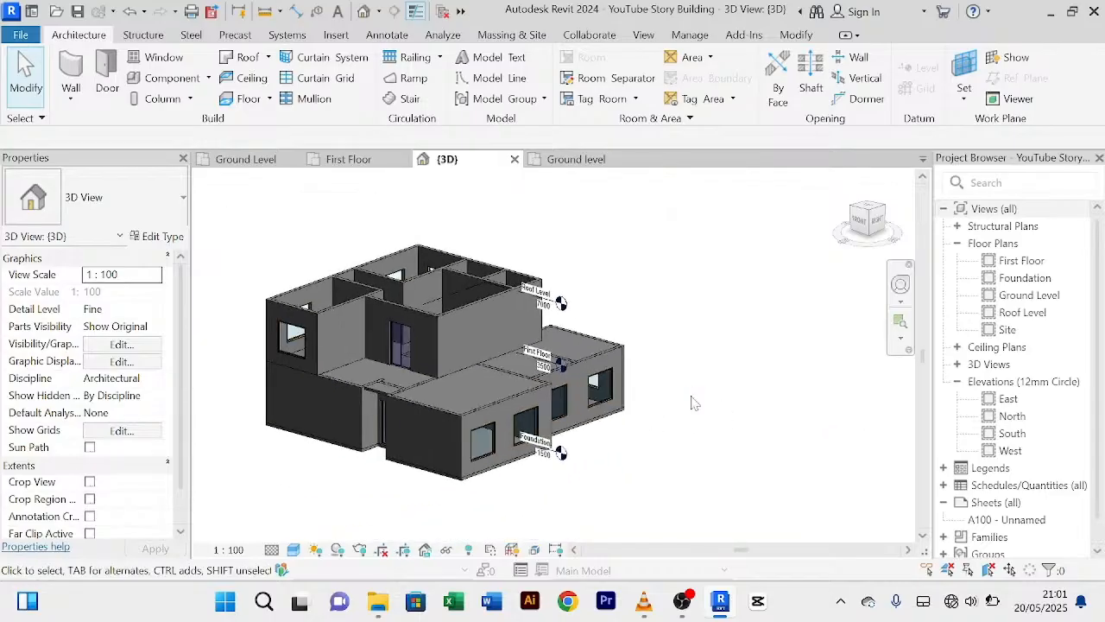
scroll(453, 346, up, 2)
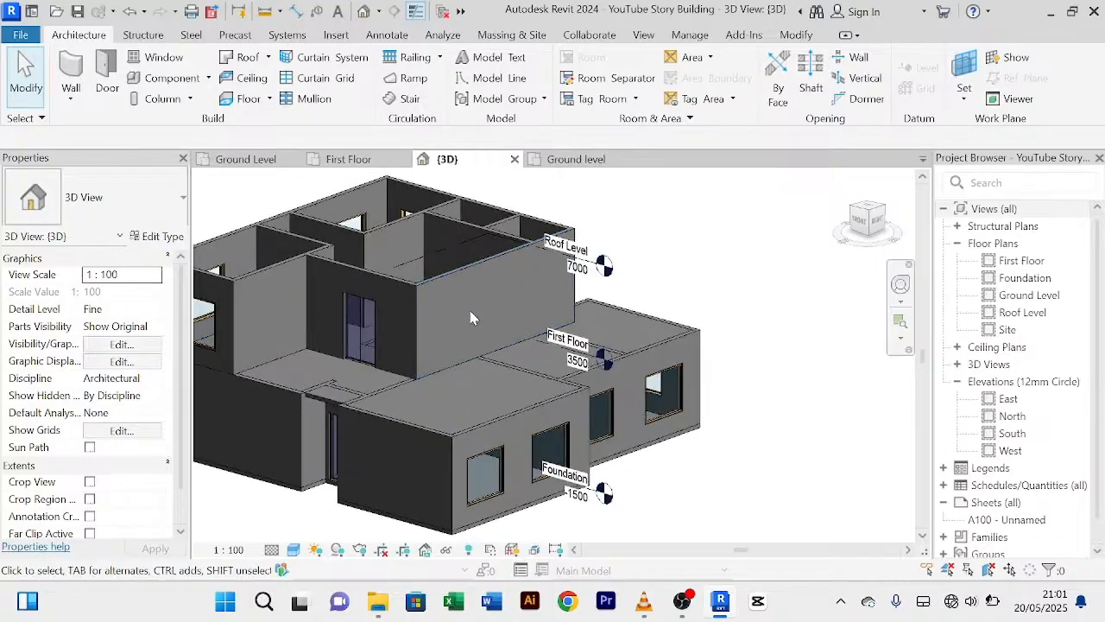
scroll(611, 267, down, 1)
middle_drag(659, 234, 685, 250)
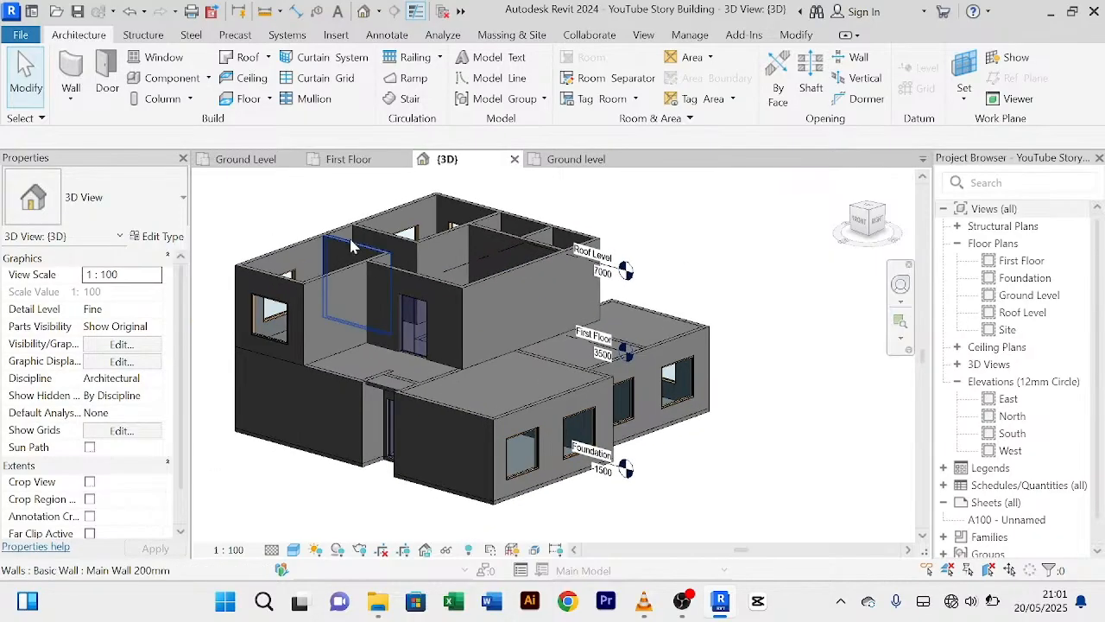
Step: Compare the Ground Level plan with the reference project's Ground level plan, examining the interior door positions and types
click(243, 159)
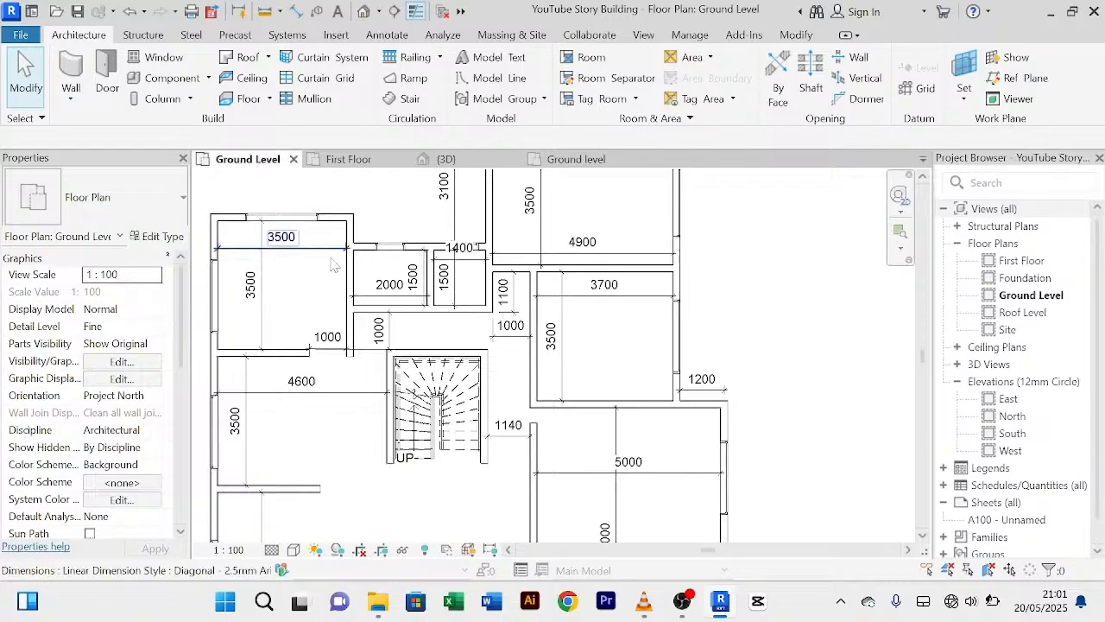
scroll(348, 361, down, 3)
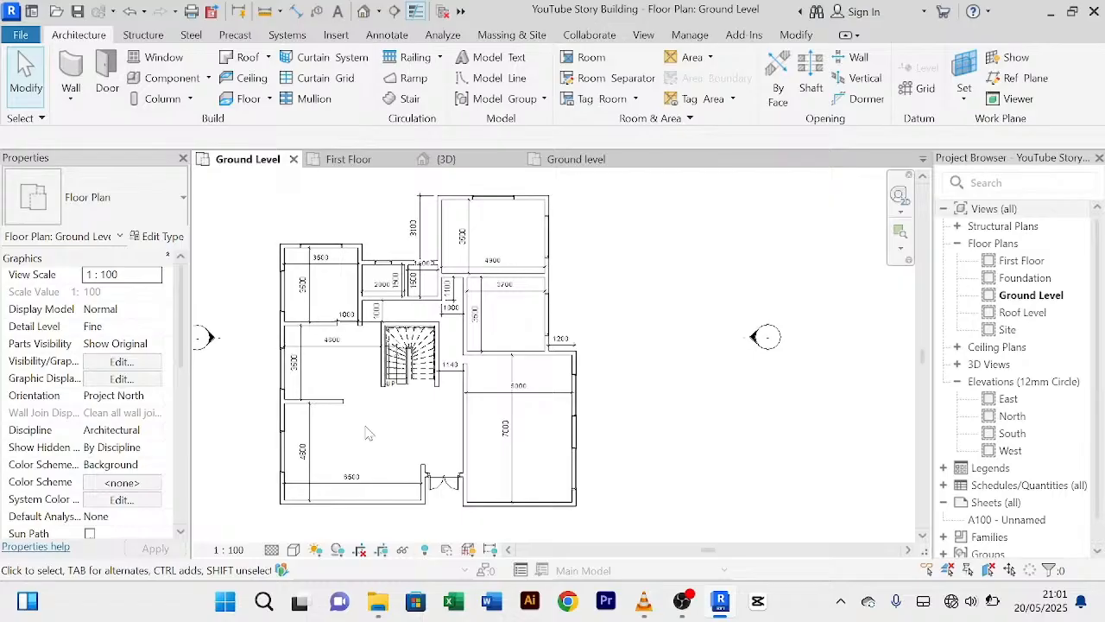
click(576, 160)
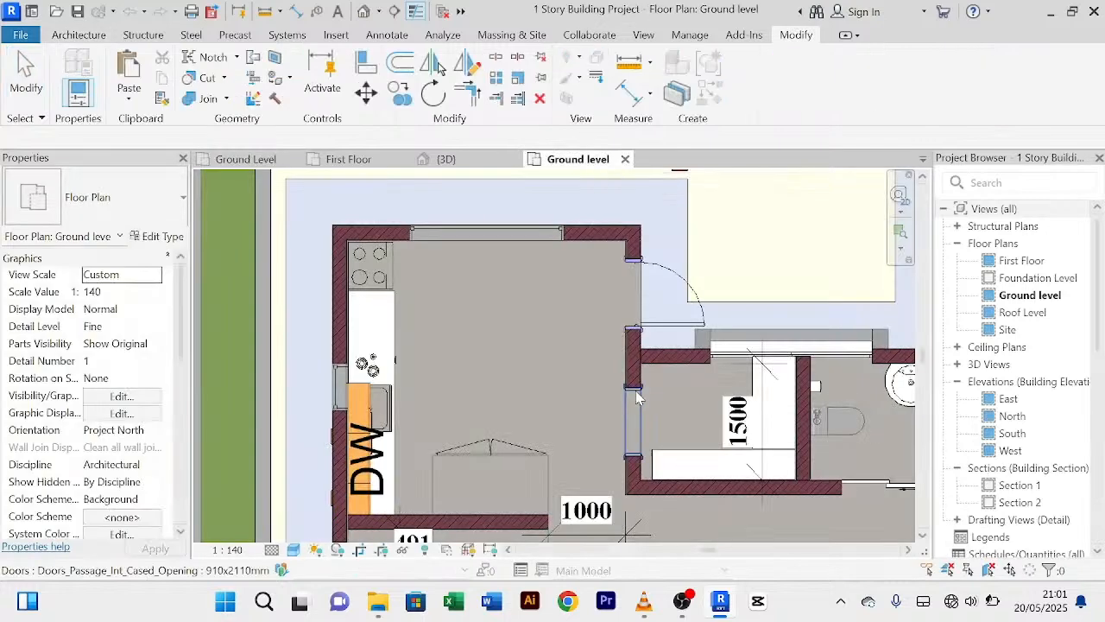
scroll(540, 394, down, 2)
middle_drag(538, 393, 489, 366)
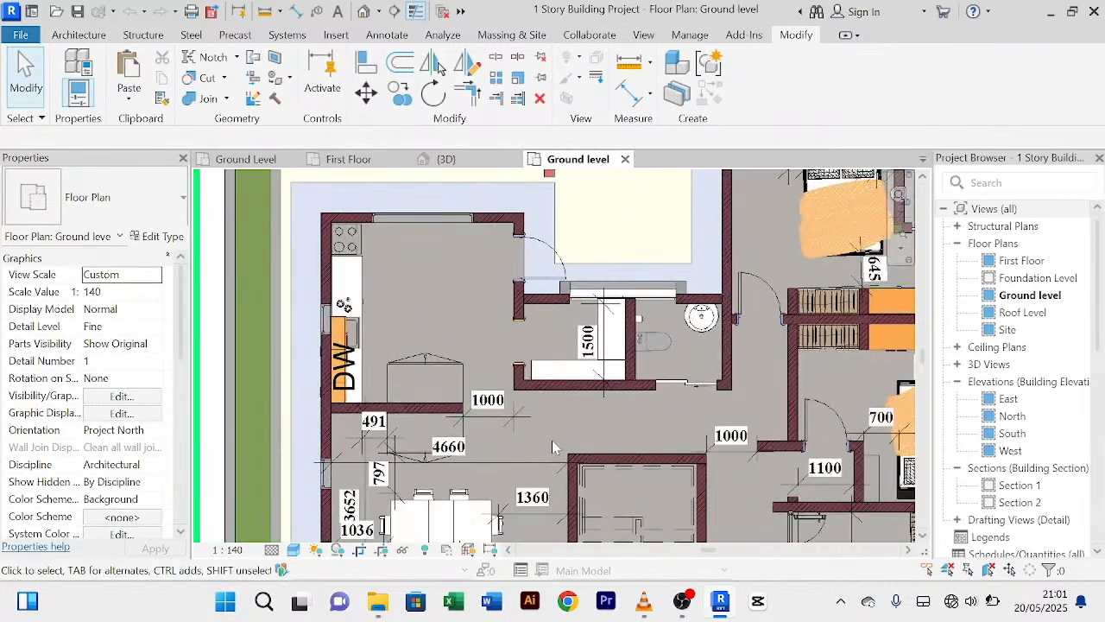
middle_drag(553, 447, 497, 373)
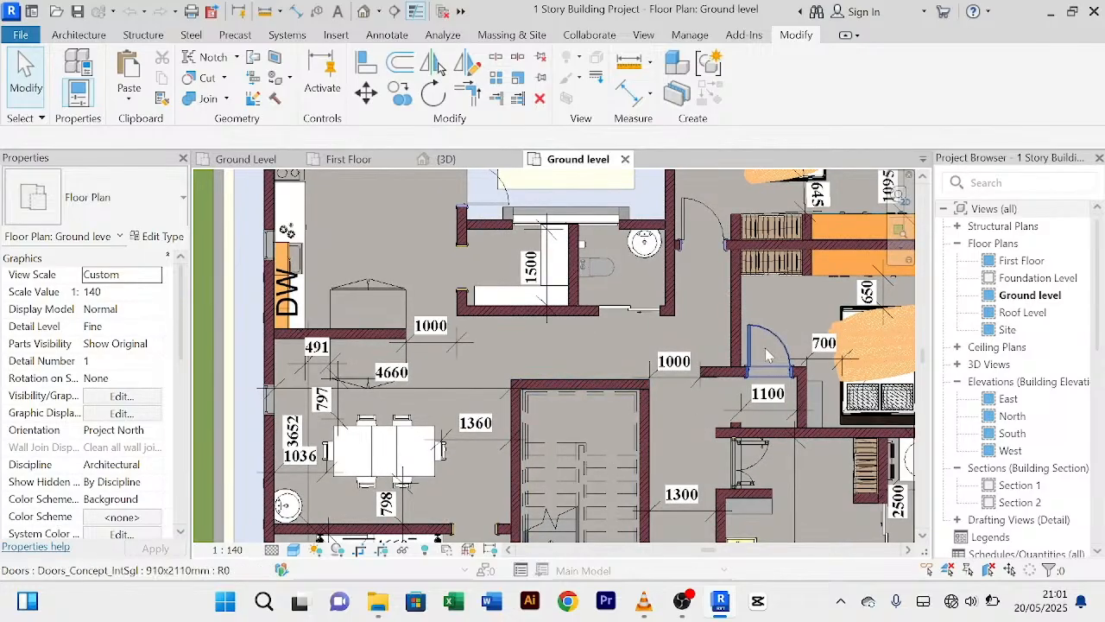
middle_drag(771, 356, 700, 252)
scroll(690, 306, down, 2)
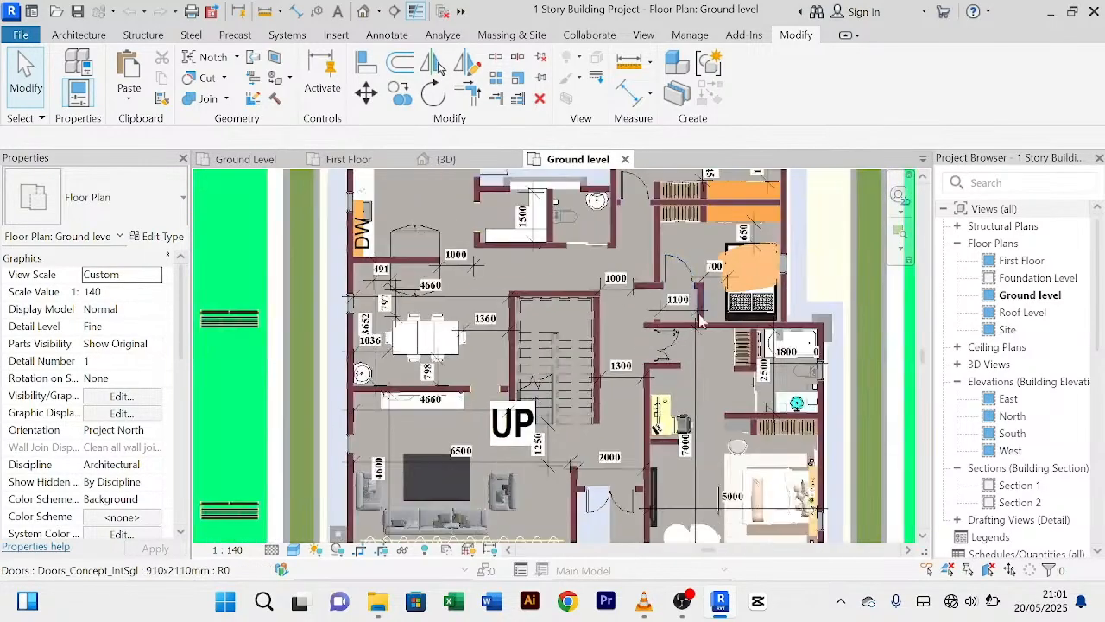
Step: Copy the M_Door-Double-Sliding 1500 x 2000mm bathroom door from the reference Ground level plan and paste it into the YouTube Story Building Ground Level plan
scroll(690, 303, up, 4)
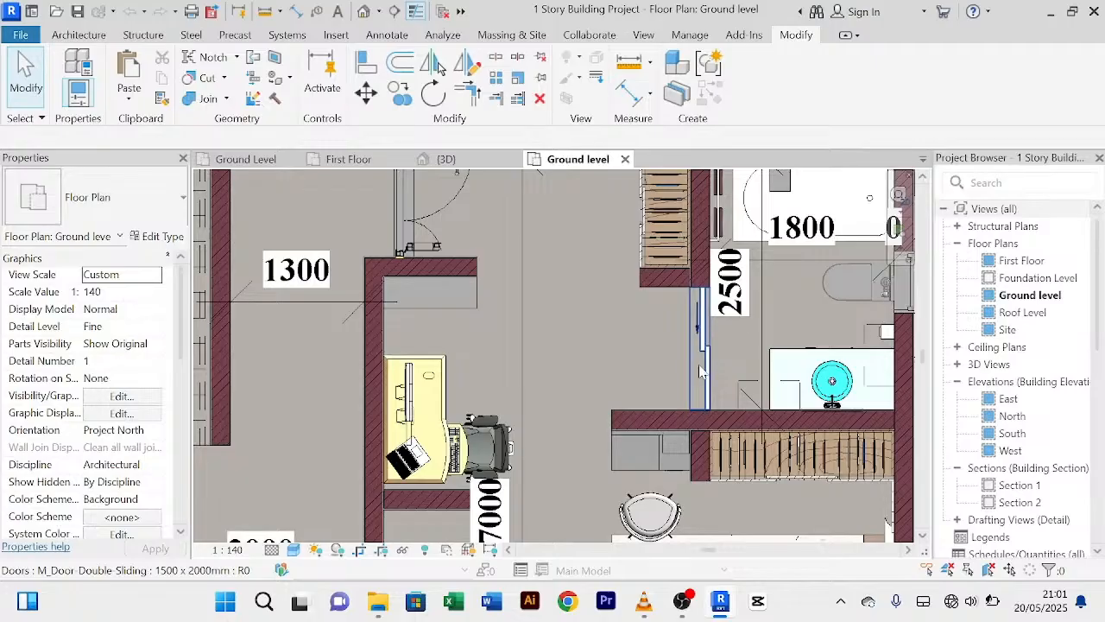
click(701, 370)
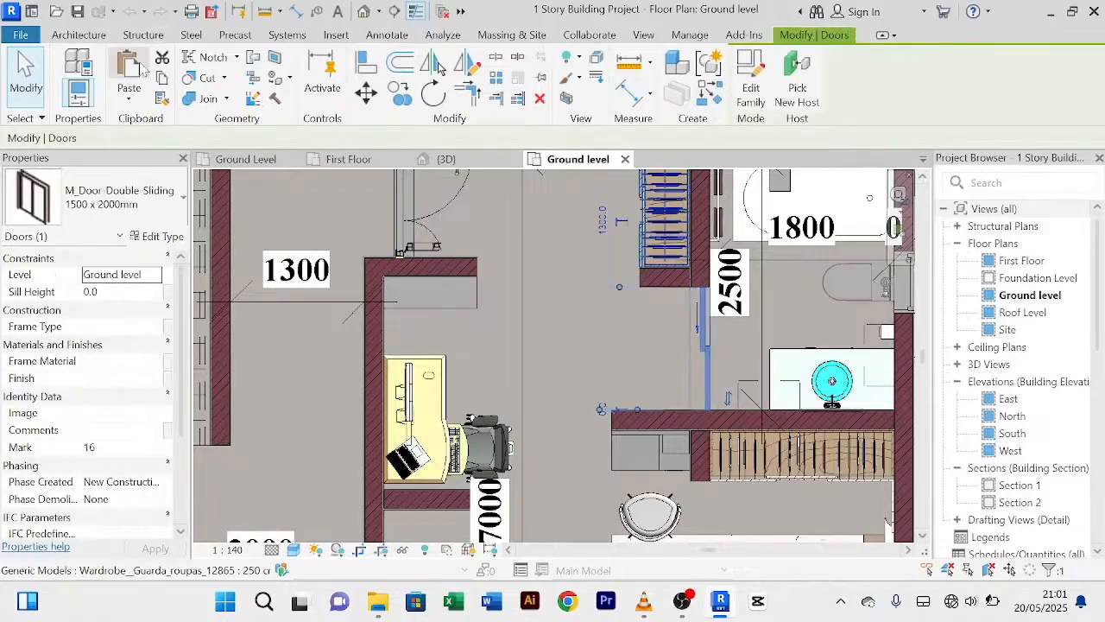
click(242, 160)
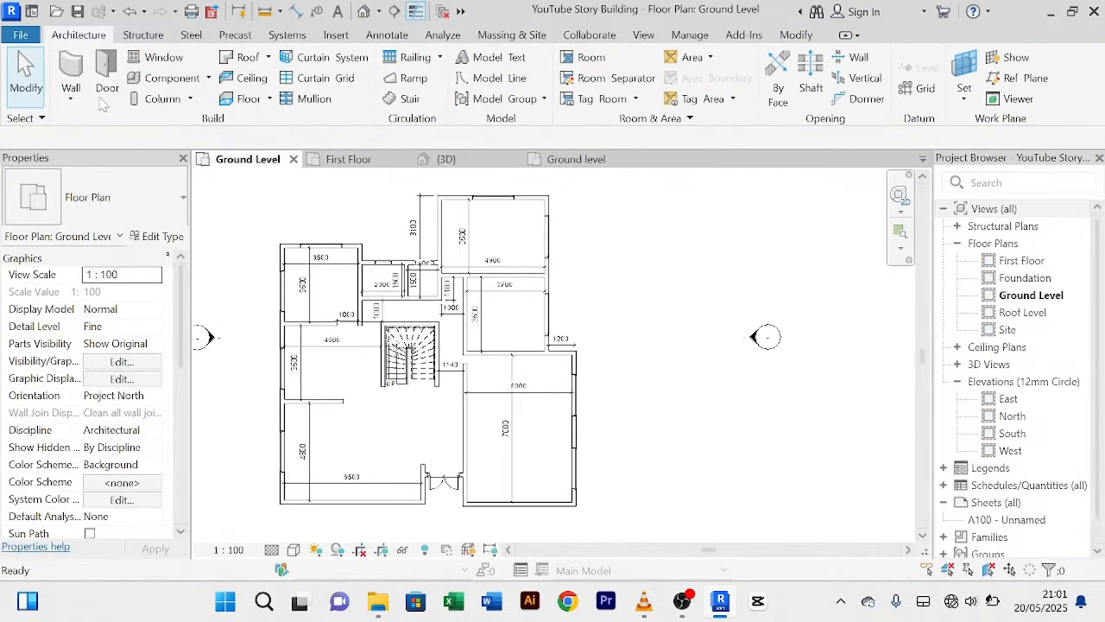
click(108, 76)
click(129, 78)
click(596, 369)
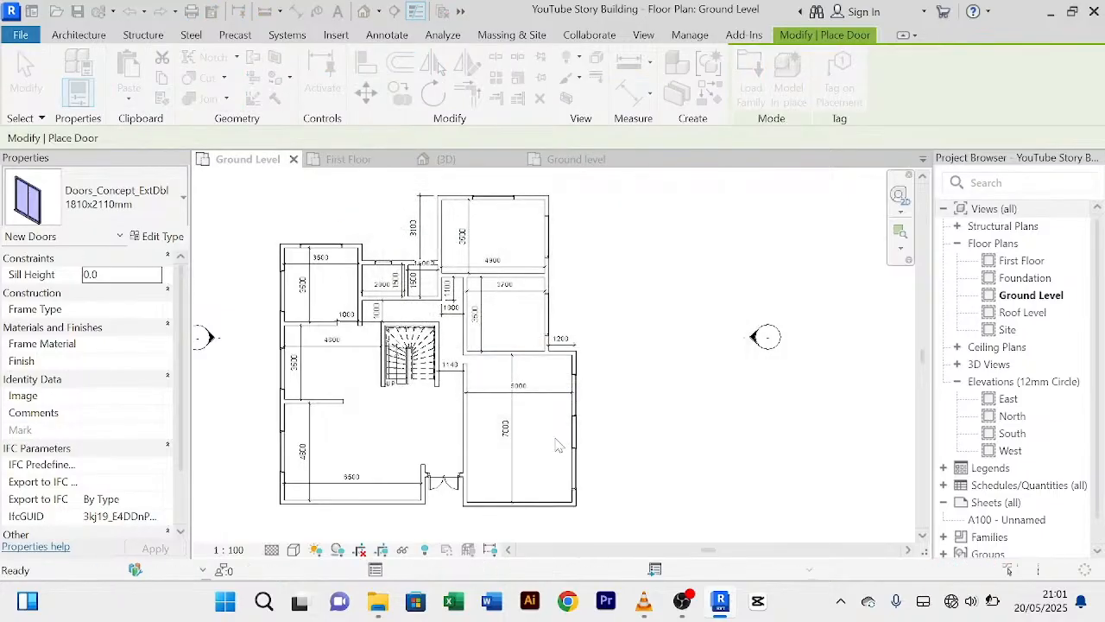
Step: Place the double sliding door in the 4900 mm room's south wall, at the north end of the 1000 mm wide passage
scroll(476, 337, up, 4)
scroll(476, 338, down, 3)
middle_drag(501, 323, 538, 445)
scroll(458, 343, up, 4)
scroll(458, 344, up, 2)
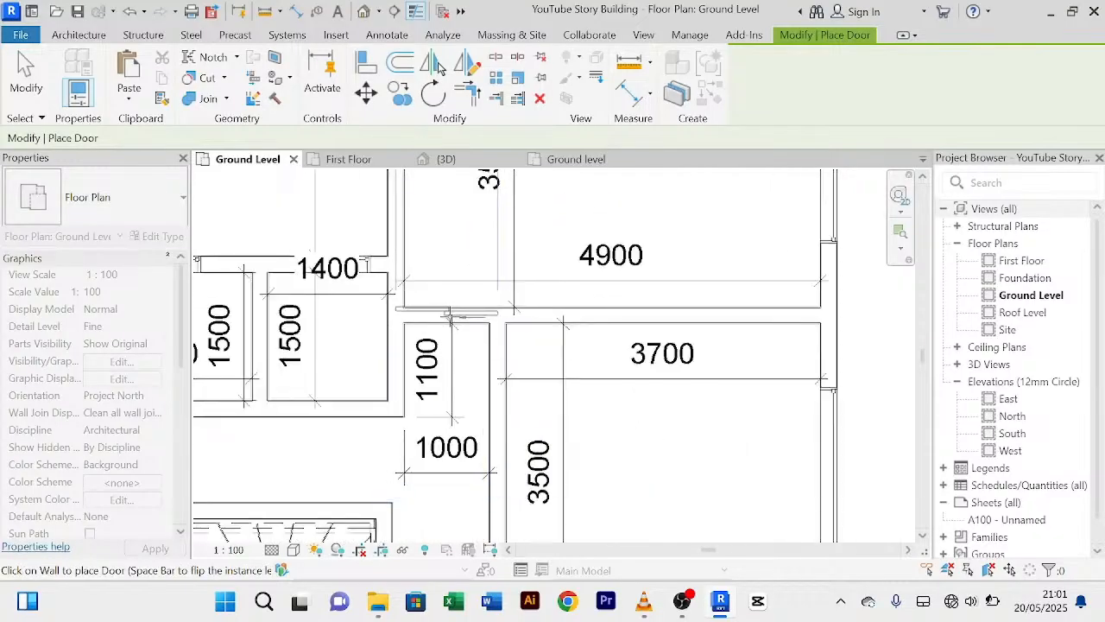
scroll(453, 315, down, 4)
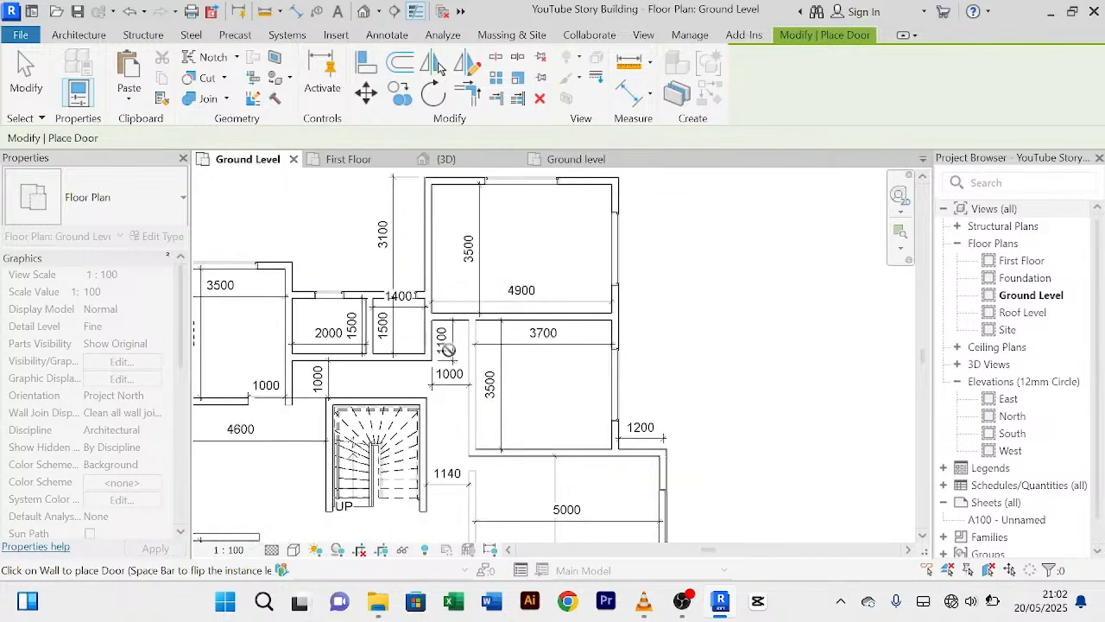
scroll(448, 316, up, 4)
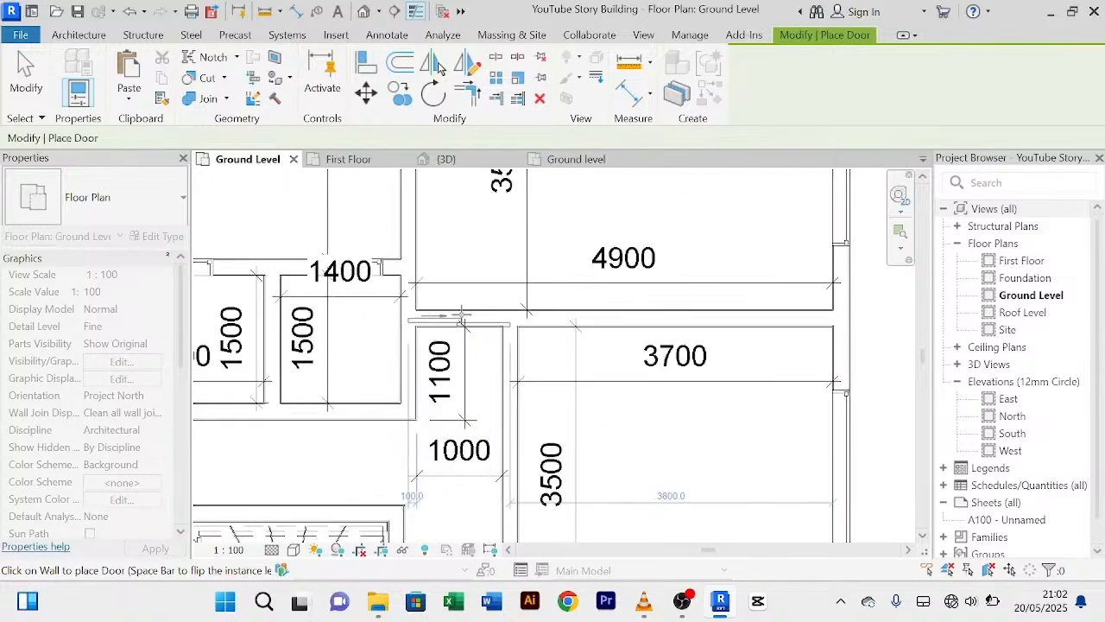
click(499, 301)
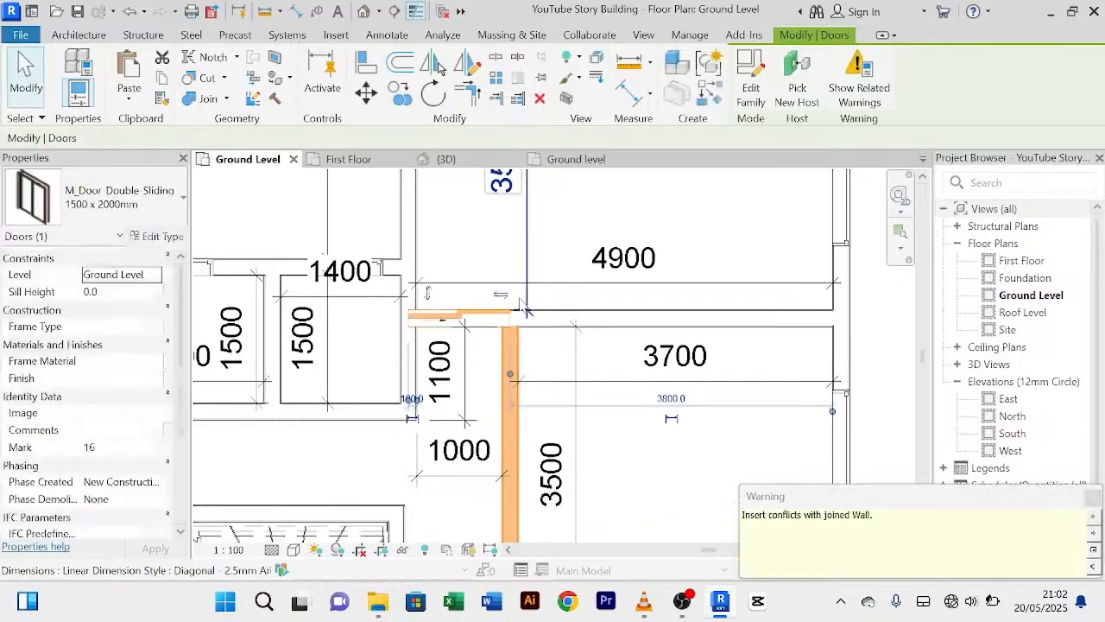
right_click(477, 255)
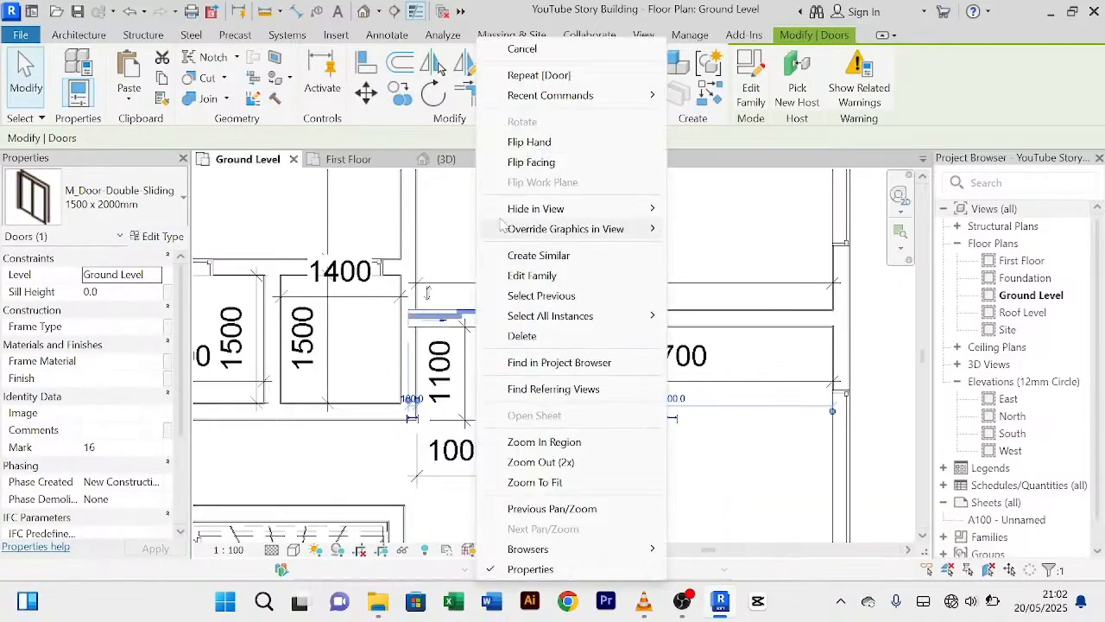
click(532, 48)
right_click(490, 233)
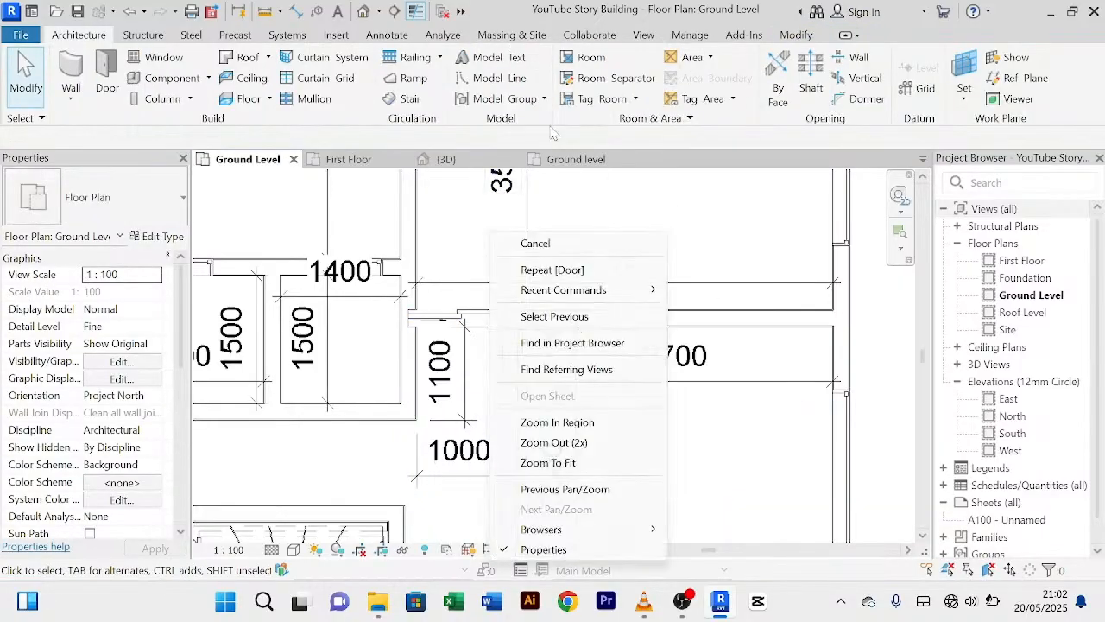
click(535, 243)
Step: Set the double sliding door type's width to 900 mm
scroll(414, 321, up, 3)
click(525, 317)
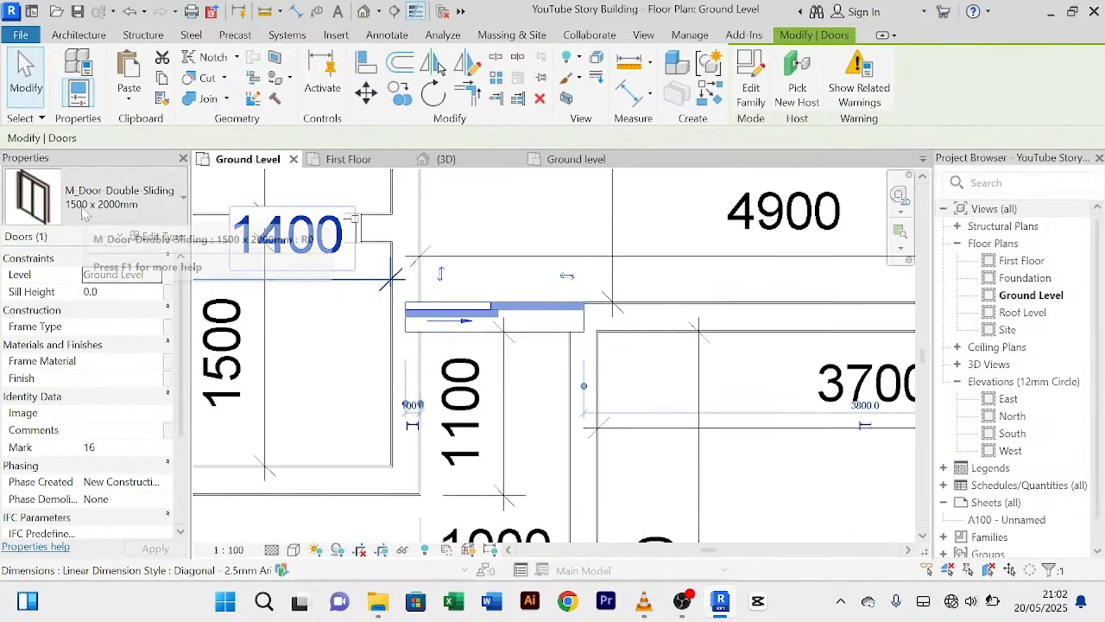
click(153, 236)
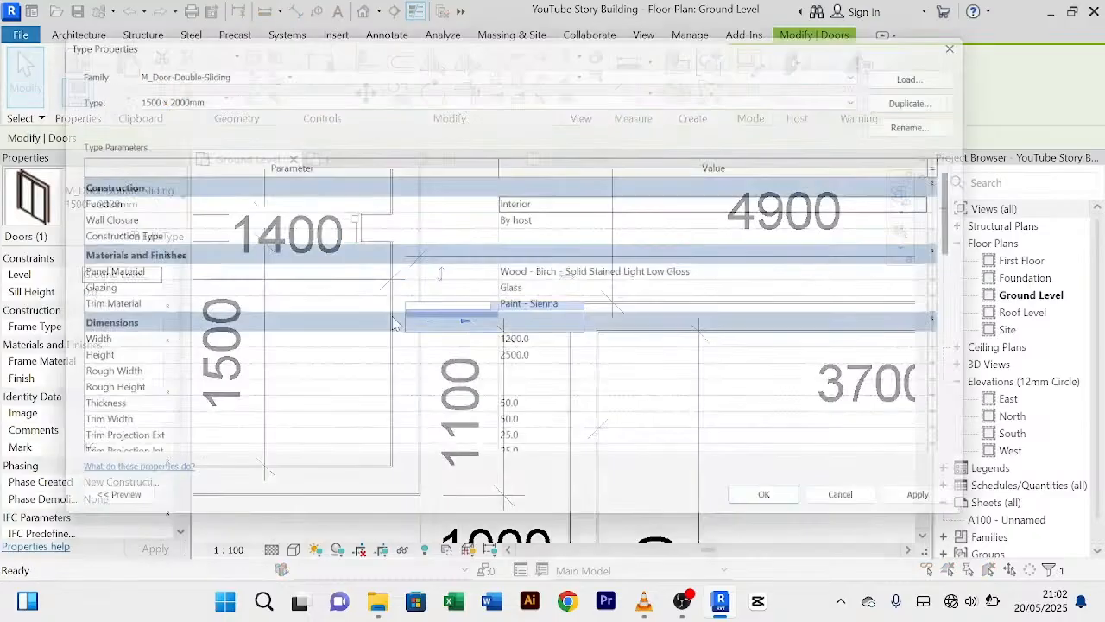
click(516, 346)
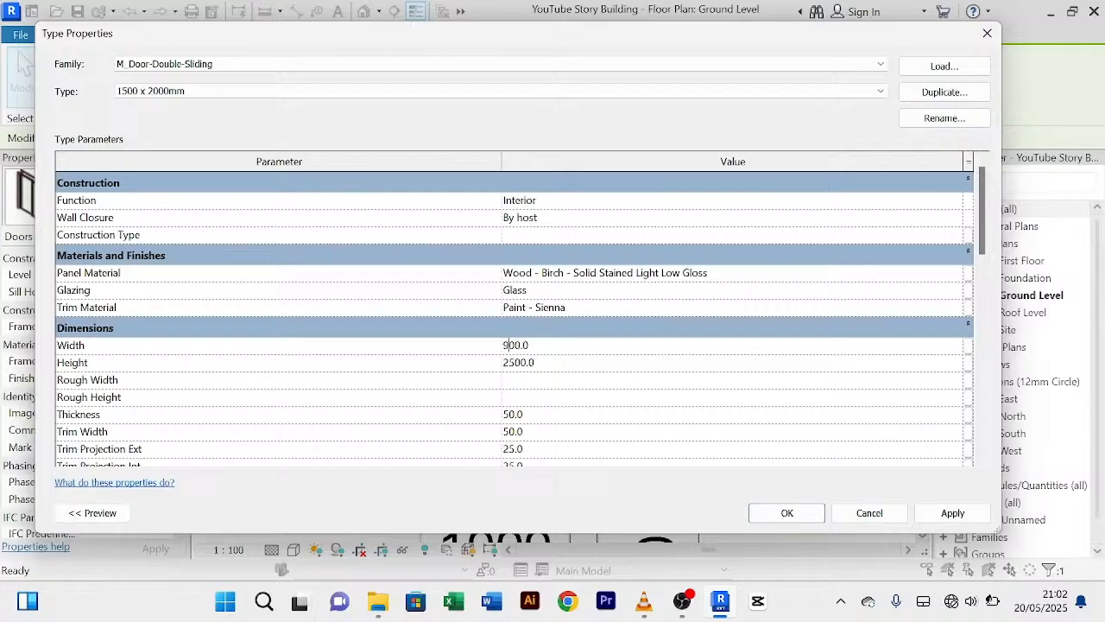
click(953, 513)
click(786, 513)
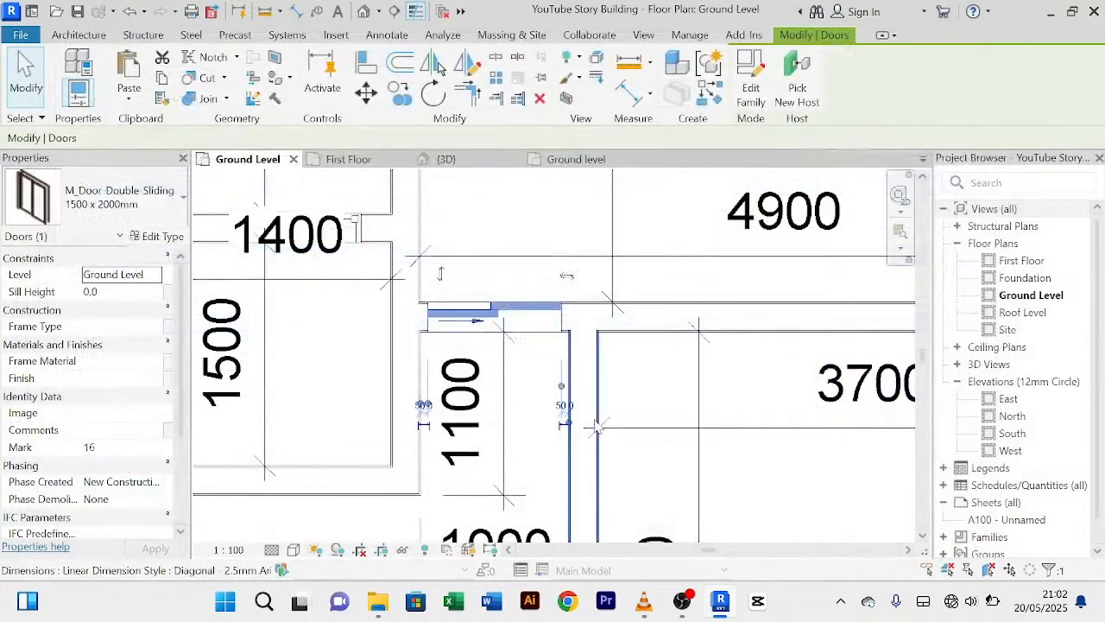
click(569, 229)
scroll(570, 229, down, 3)
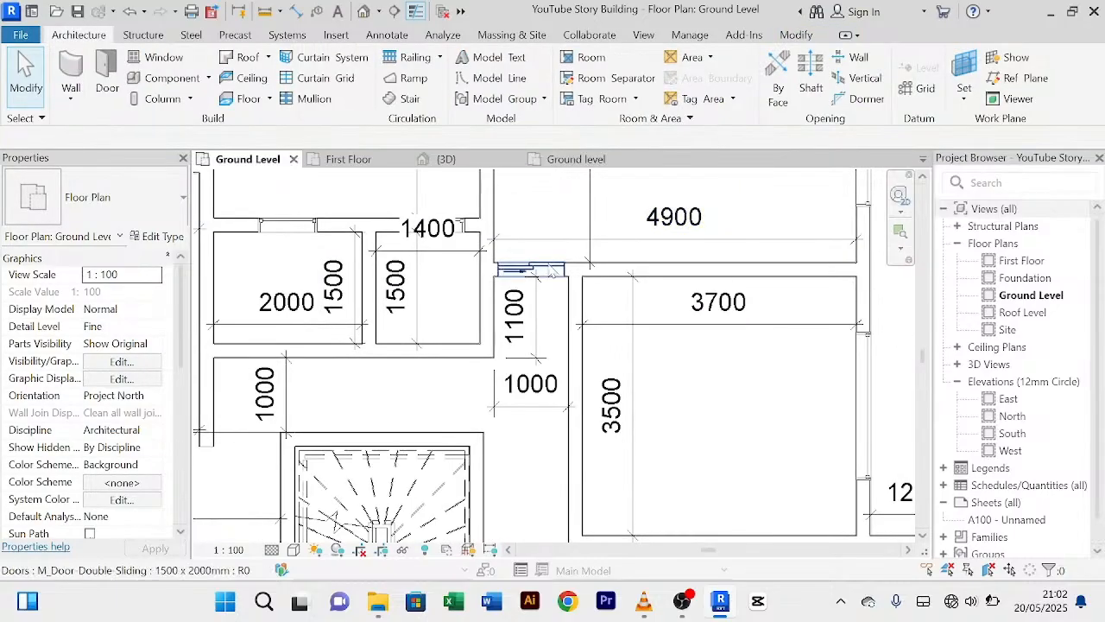
Step: Create a similar double sliding door in the 3700 mm room's west wall, about 200 mm from that room's north wall
click(554, 270)
scroll(553, 266, down, 2)
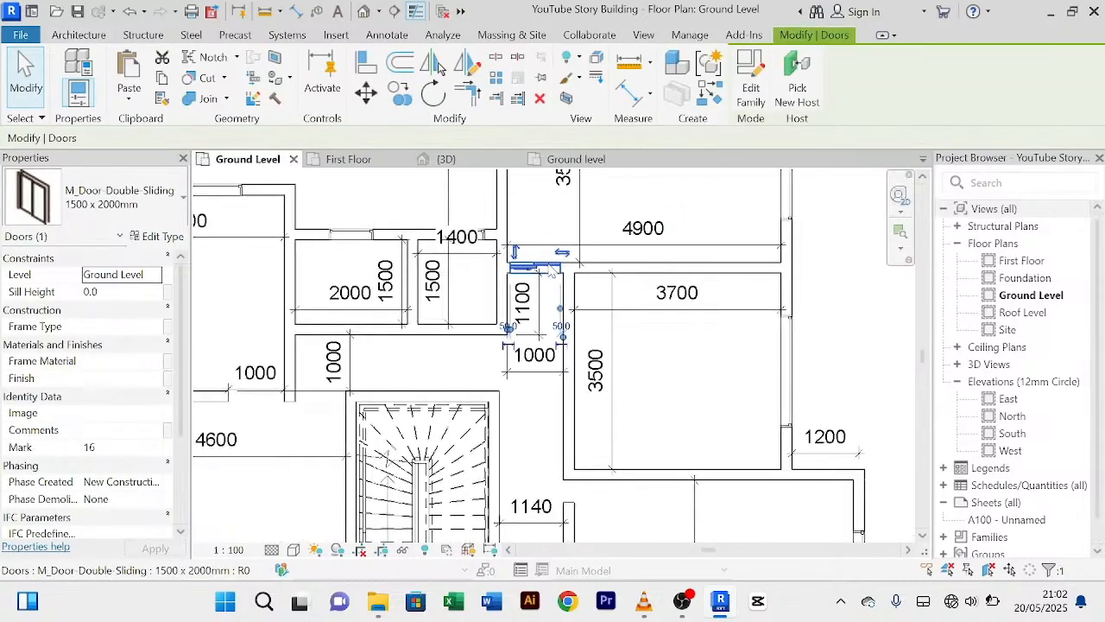
click(710, 95)
scroll(691, 351, down, 3)
middle_drag(690, 350, 645, 248)
scroll(625, 352, up, 1)
middle_drag(625, 352, 627, 490)
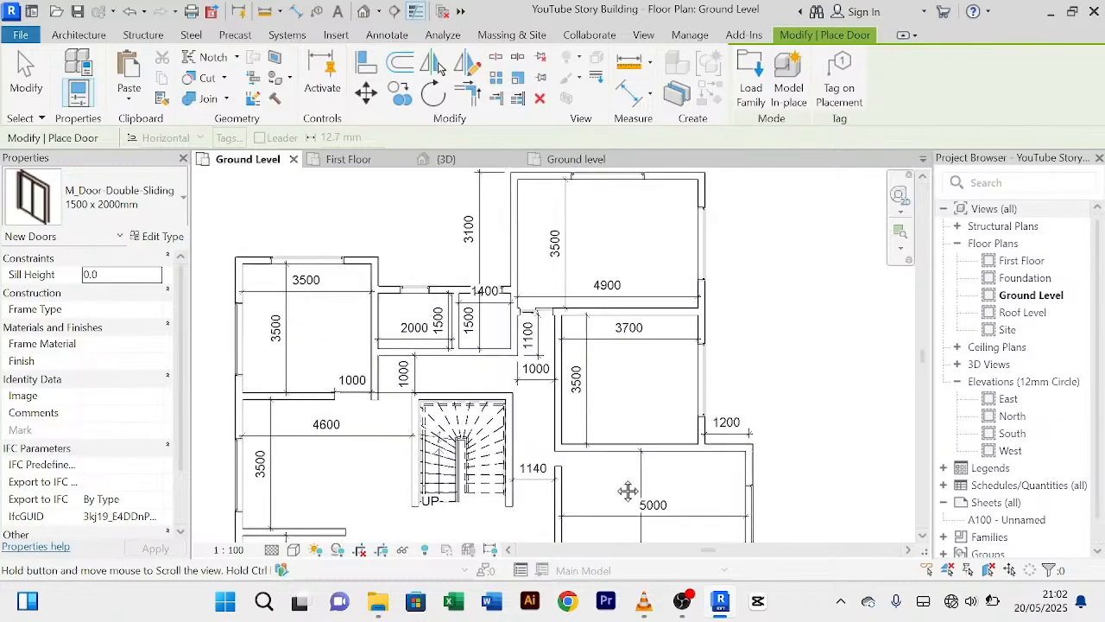
scroll(581, 360, up, 2)
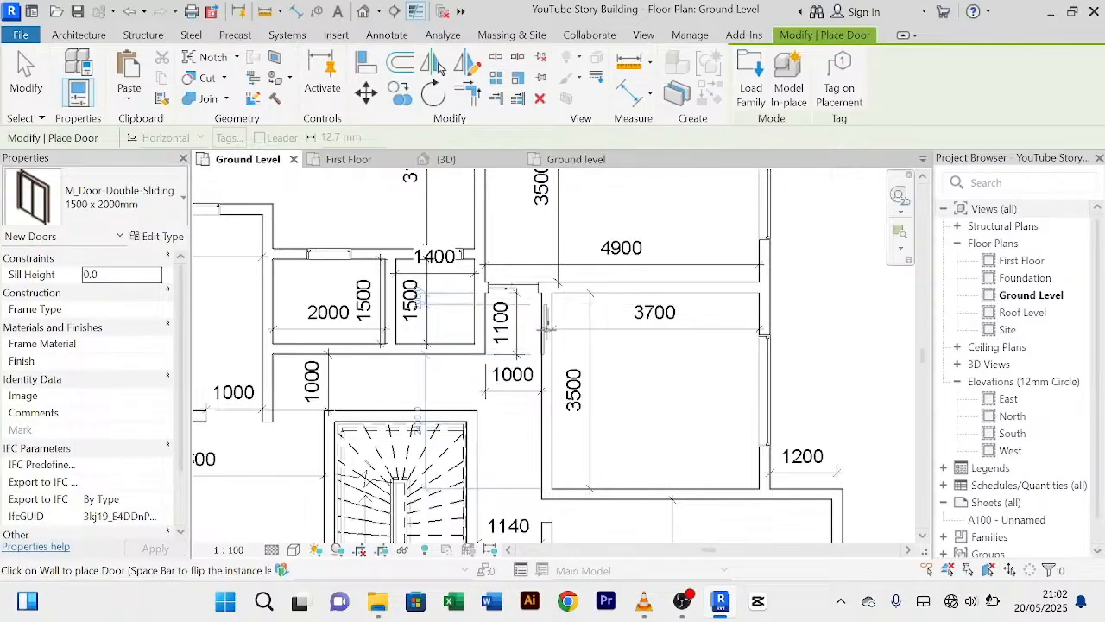
click(546, 326)
scroll(656, 378, down, 5)
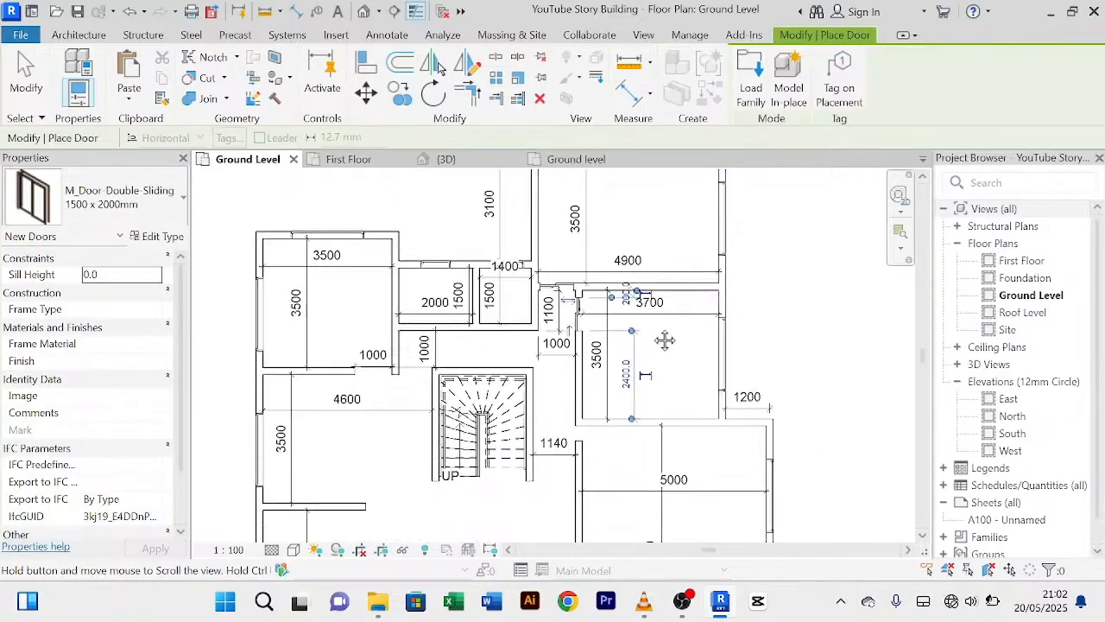
middle_drag(629, 320, 569, 406)
right_click(758, 252)
click(781, 256)
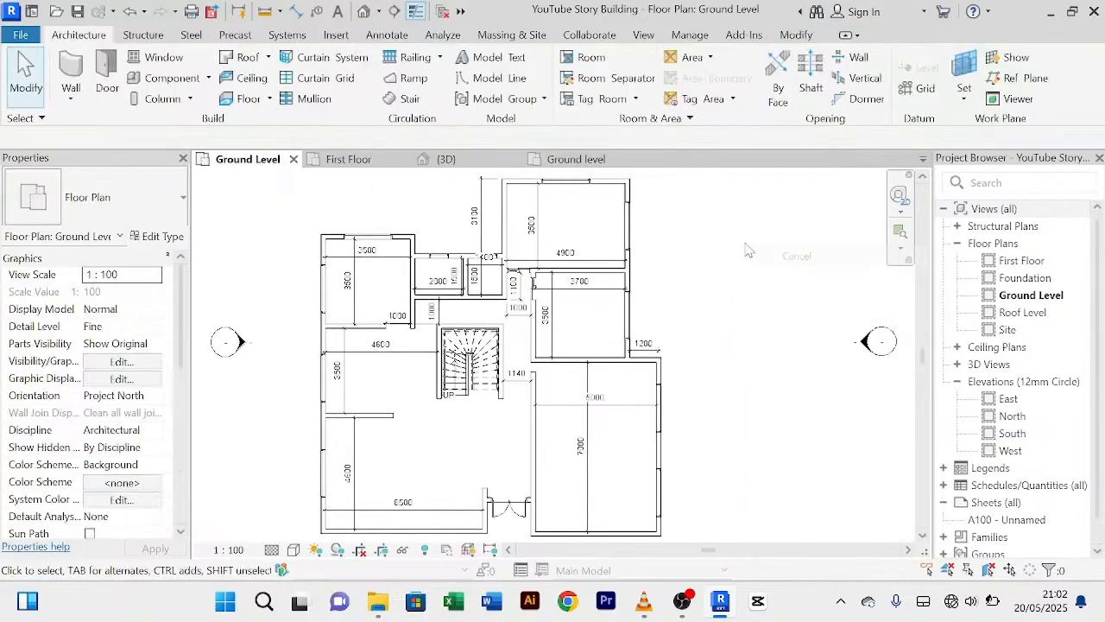
Step: Extend the west wall of the 5000 by 7000 mm room northward to close the gap at its north wall
scroll(505, 376, up, 3)
click(507, 380)
scroll(507, 367, up, 1)
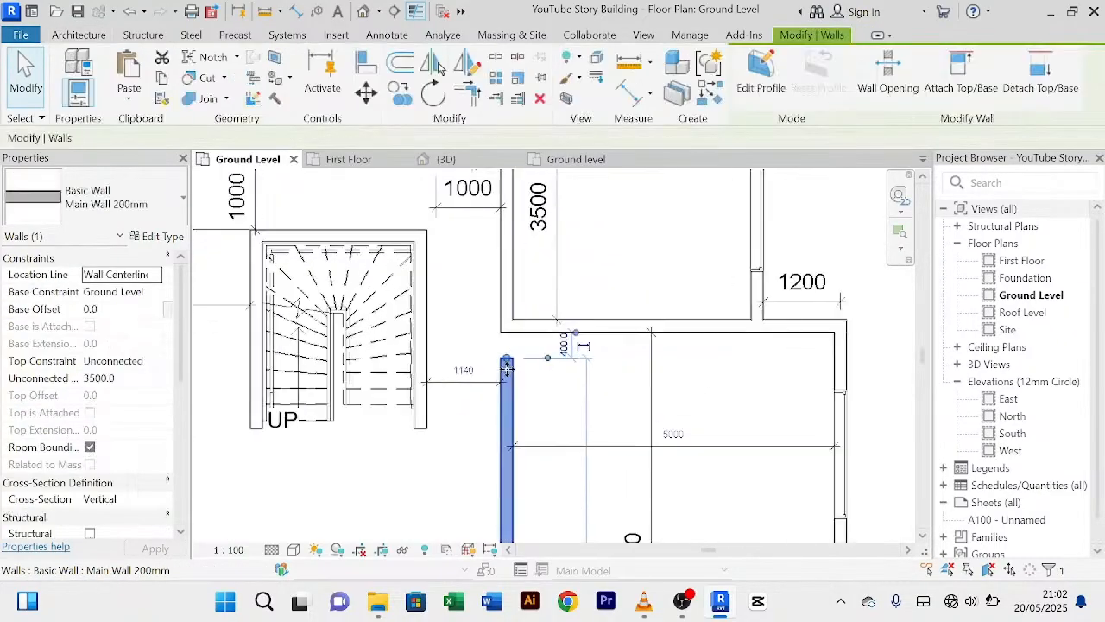
drag(507, 362, 507, 326)
scroll(728, 389, down, 2)
click(727, 389)
Step: Examine the Ground Level plan for the doorways that still need doors, including the 1000 mm opening west of the stair
scroll(725, 389, down, 2)
middle_drag(727, 390, 641, 246)
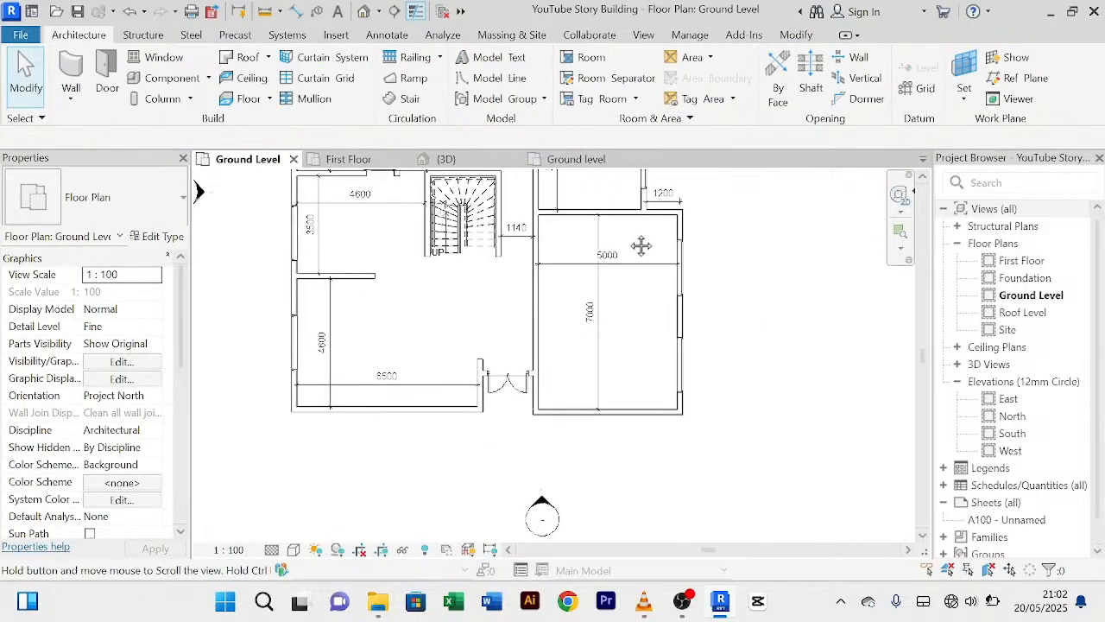
scroll(637, 356, down, 2)
scroll(637, 411, up, 2)
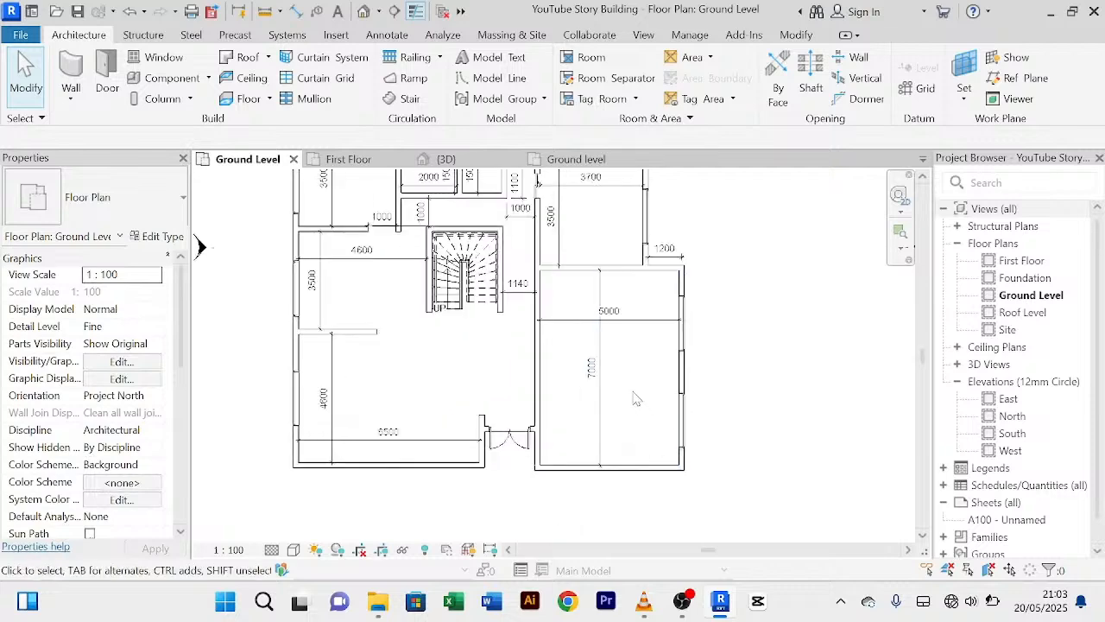
scroll(635, 398, down, 2)
scroll(636, 399, up, 1)
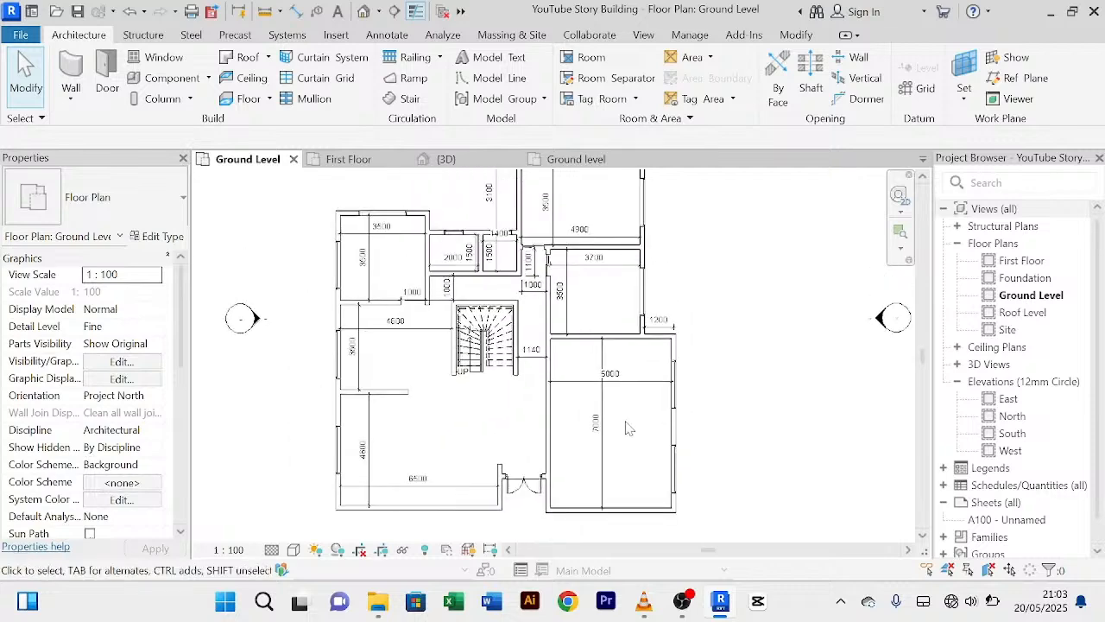
scroll(629, 429, up, 1)
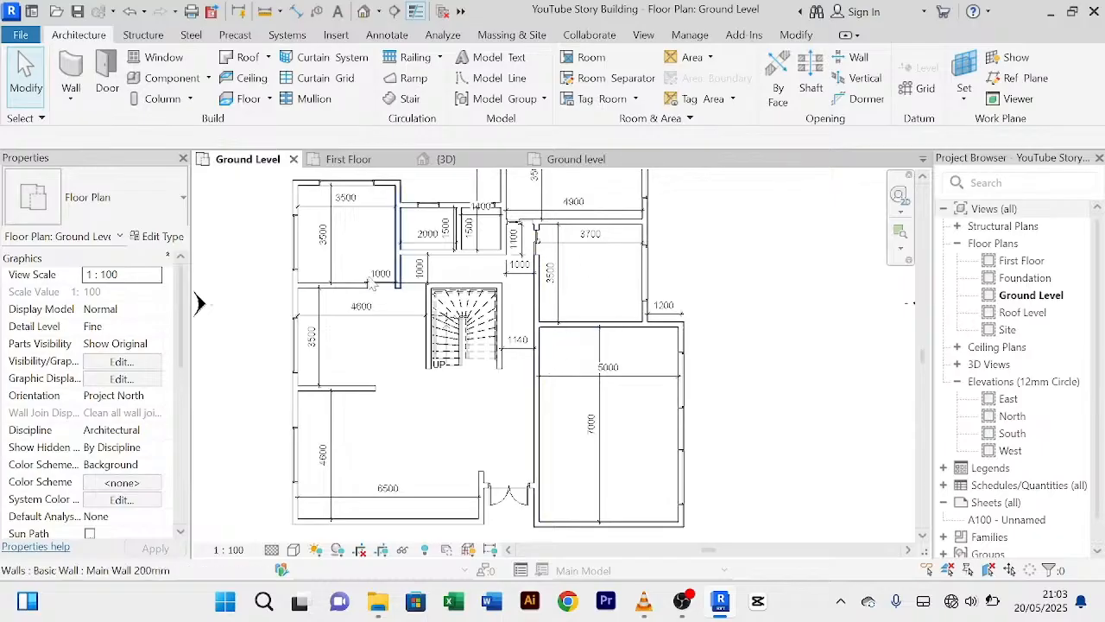
scroll(369, 298, up, 2)
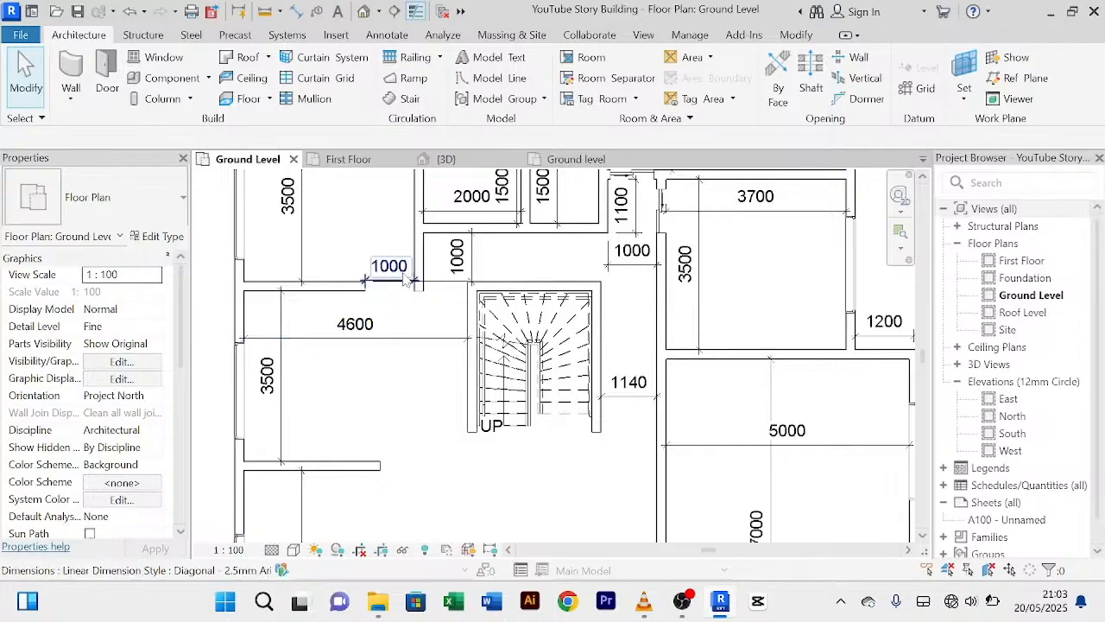
scroll(410, 278, down, 1)
middle_drag(413, 280, 406, 341)
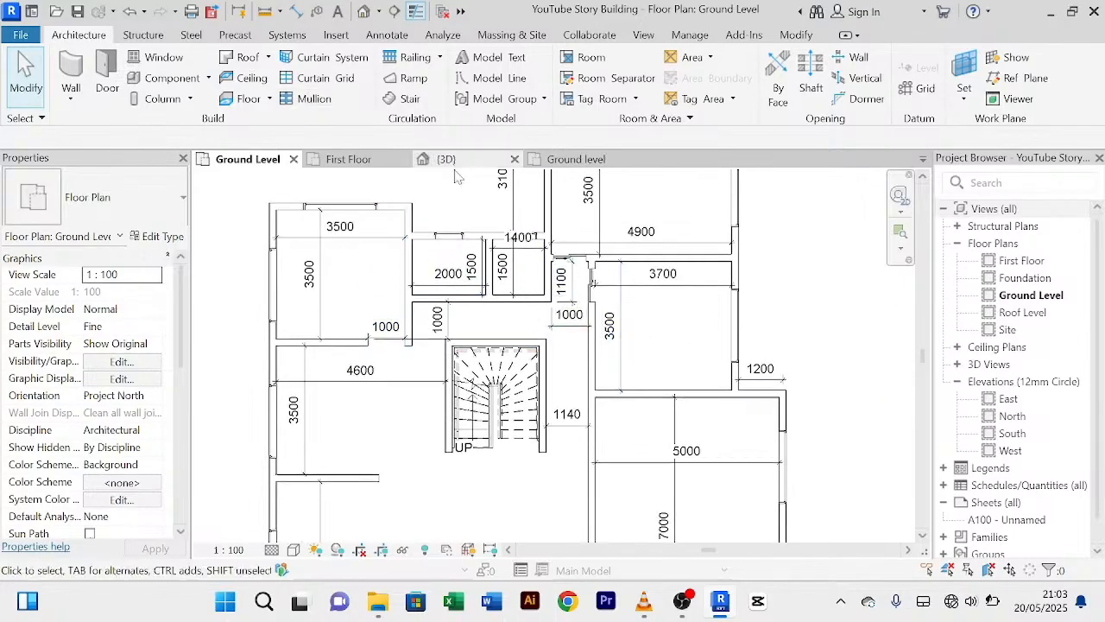
Step: Copy the Doors_Concept_IntSgl 910x2110mm single door from the reference Ground level plan and paste it into the project's Ground Level plan
click(570, 164)
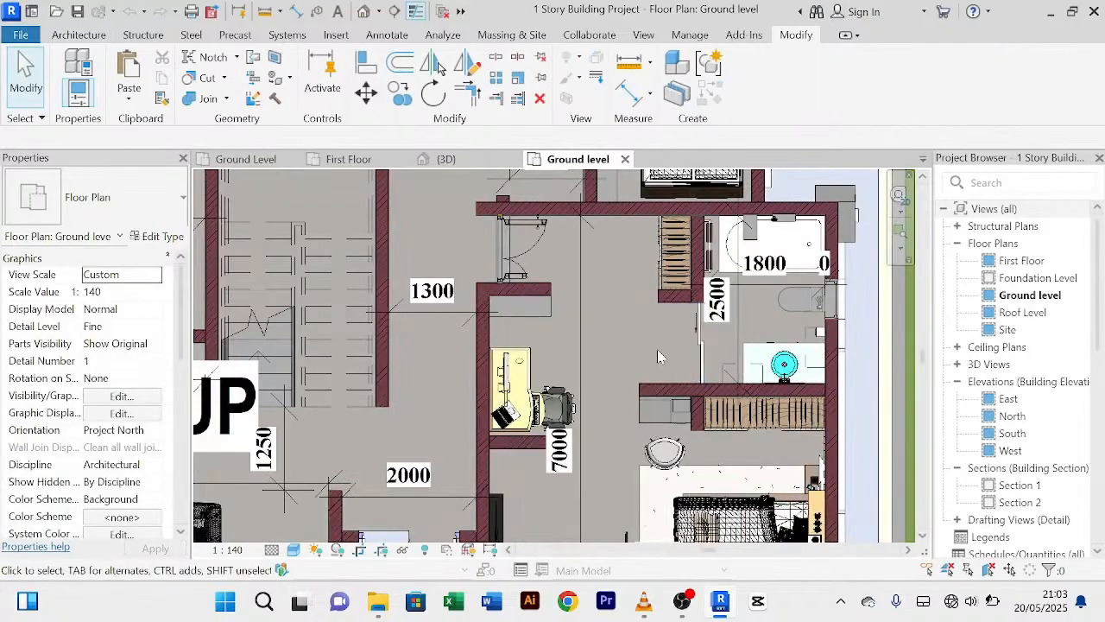
middle_drag(659, 356, 610, 314)
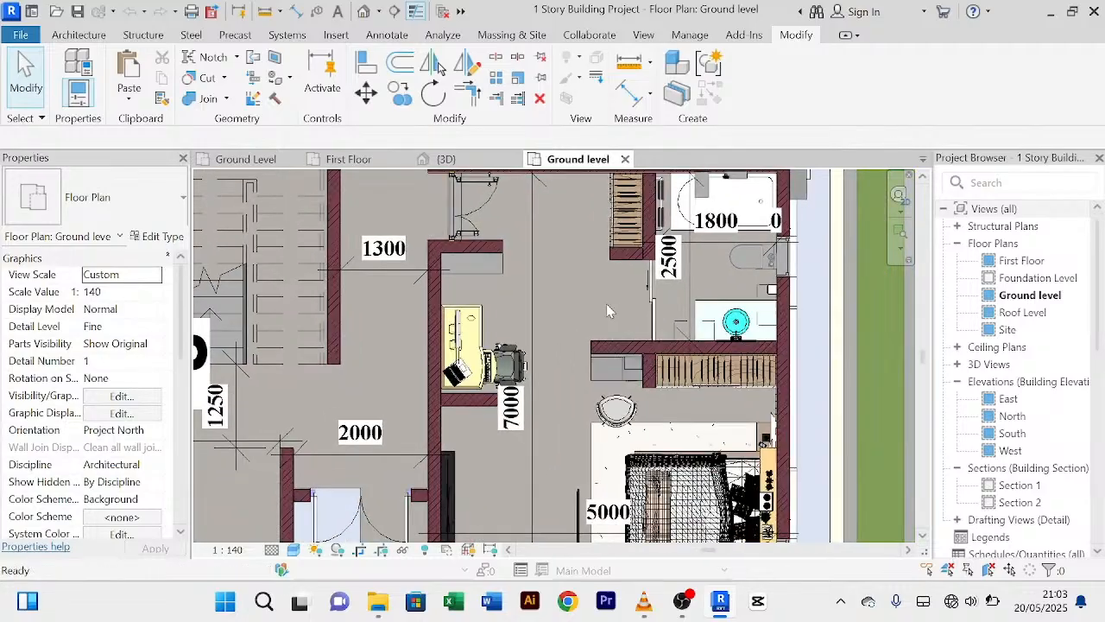
scroll(602, 328, down, 2)
middle_drag(627, 369, 679, 482)
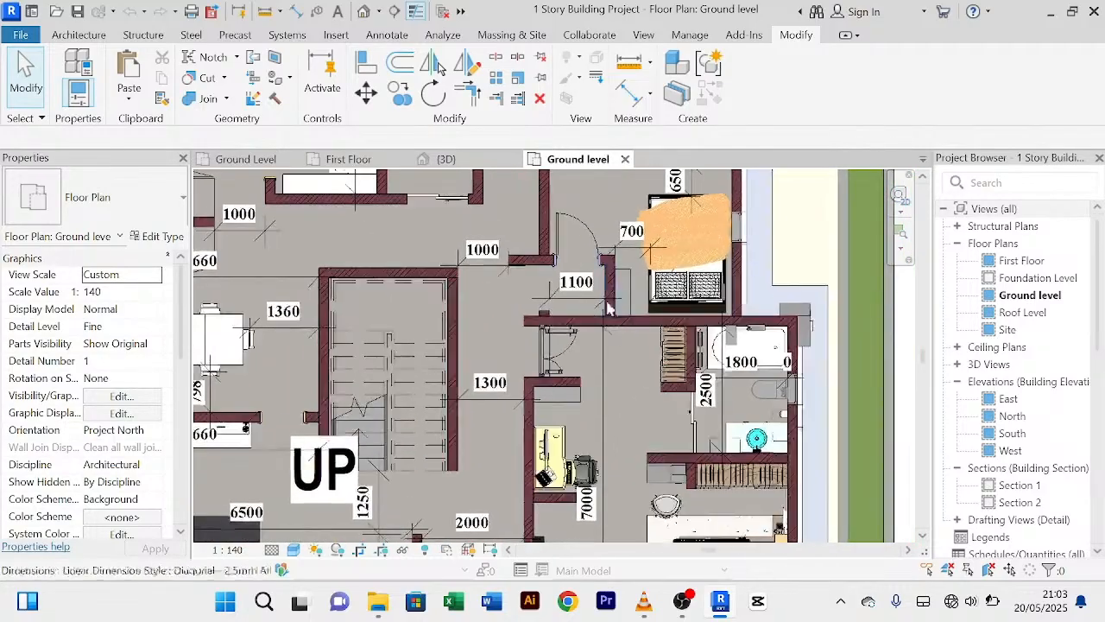
click(582, 238)
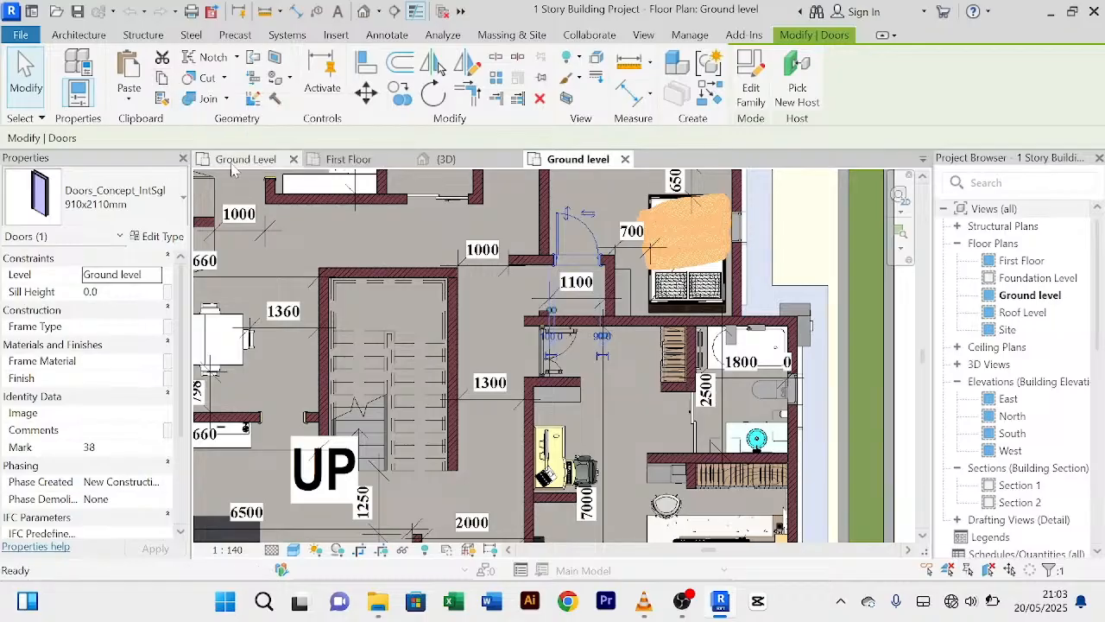
click(231, 161)
key(Escape)
click(107, 79)
key(ctrl+v)
click(596, 370)
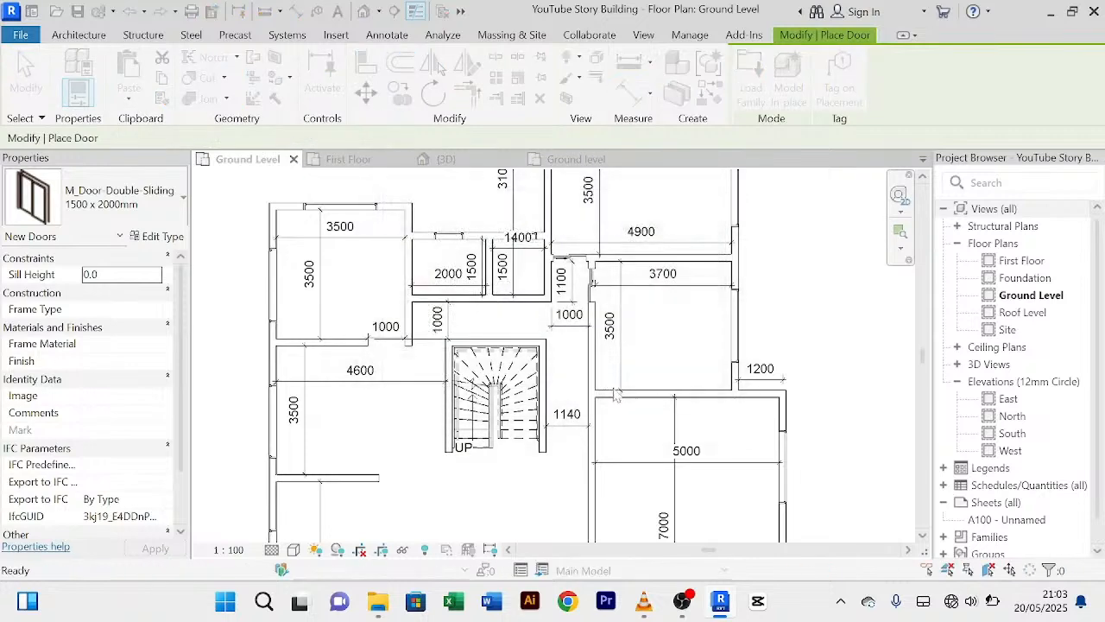
Step: Place the single door at the north end of the 5000 by 7000 mm room's west wall, swinging into the room
scroll(604, 402, up, 4)
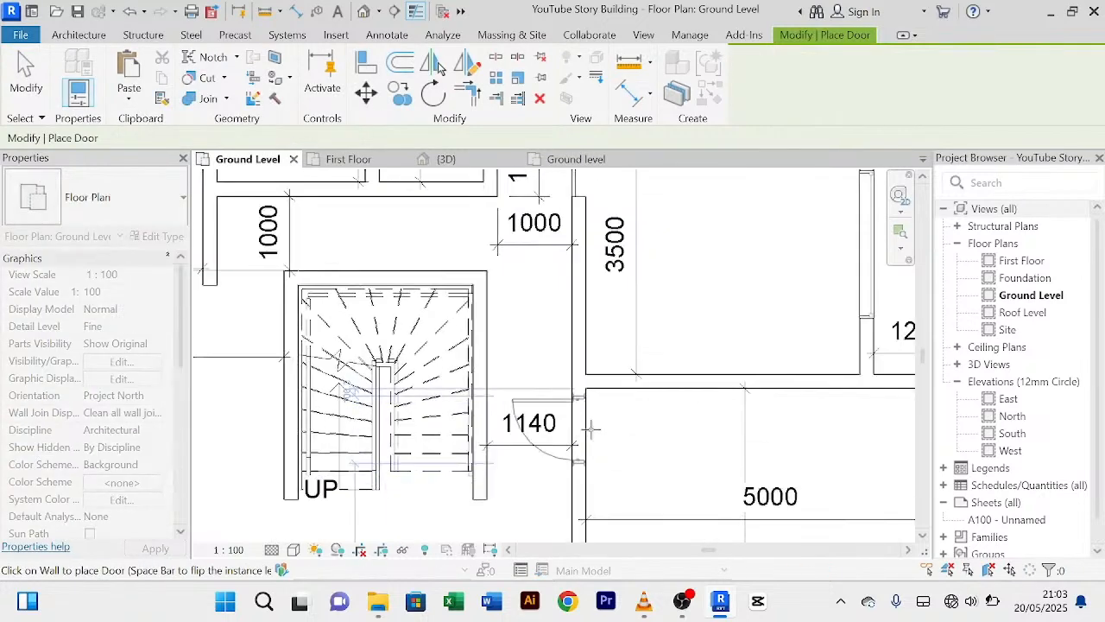
click(580, 429)
right_click(555, 427)
click(572, 49)
key(Escape)
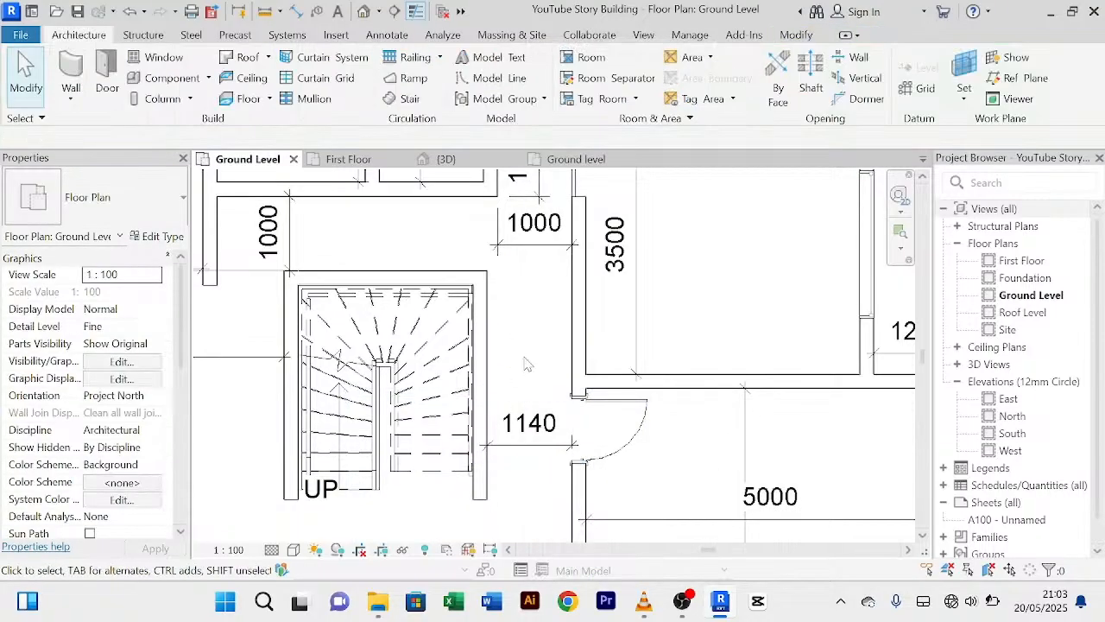
right_click(526, 365)
click(591, 38)
Step: Examine the placed single door and the rest of the Ground Level plan for rooms that still need doors
click(642, 425)
scroll(648, 425, up, 3)
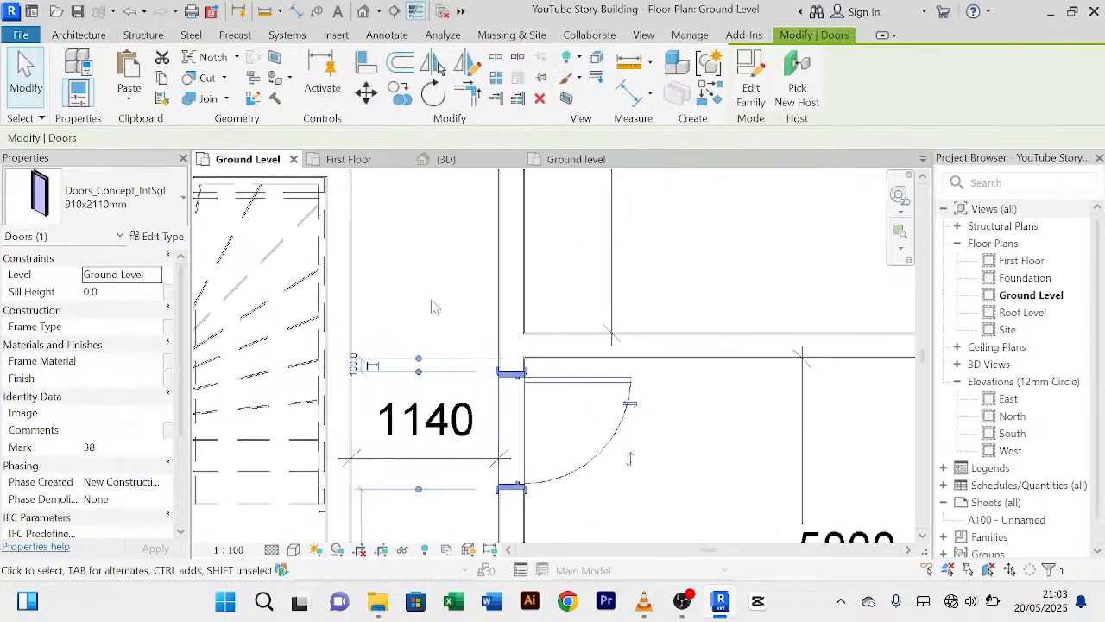
key(Escape)
scroll(538, 419, down, 6)
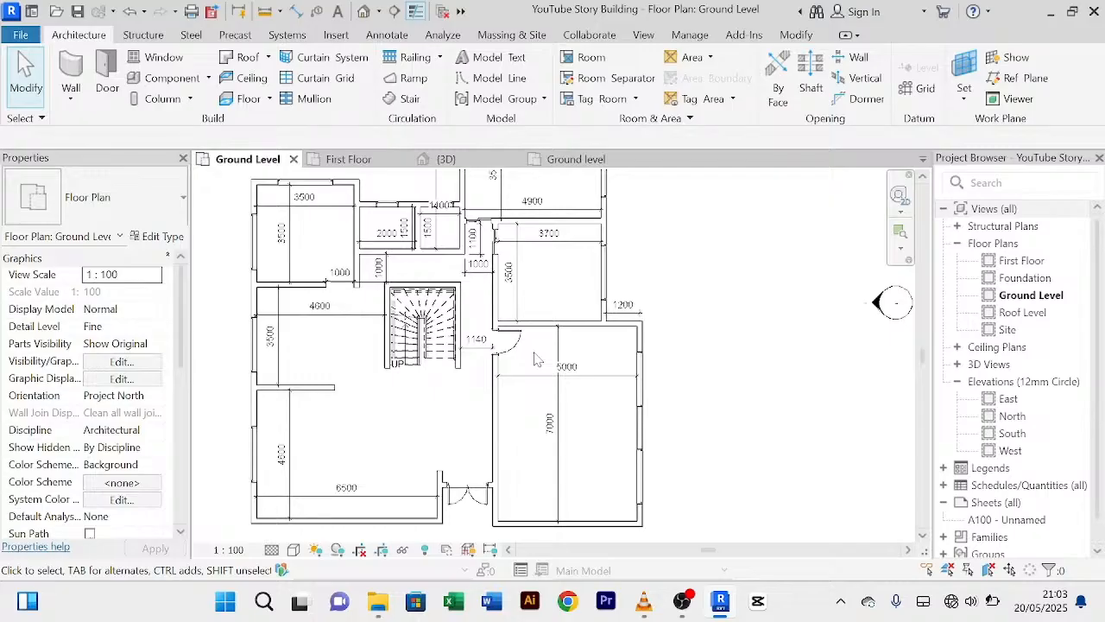
scroll(536, 358, down, 2)
scroll(527, 380, up, 3)
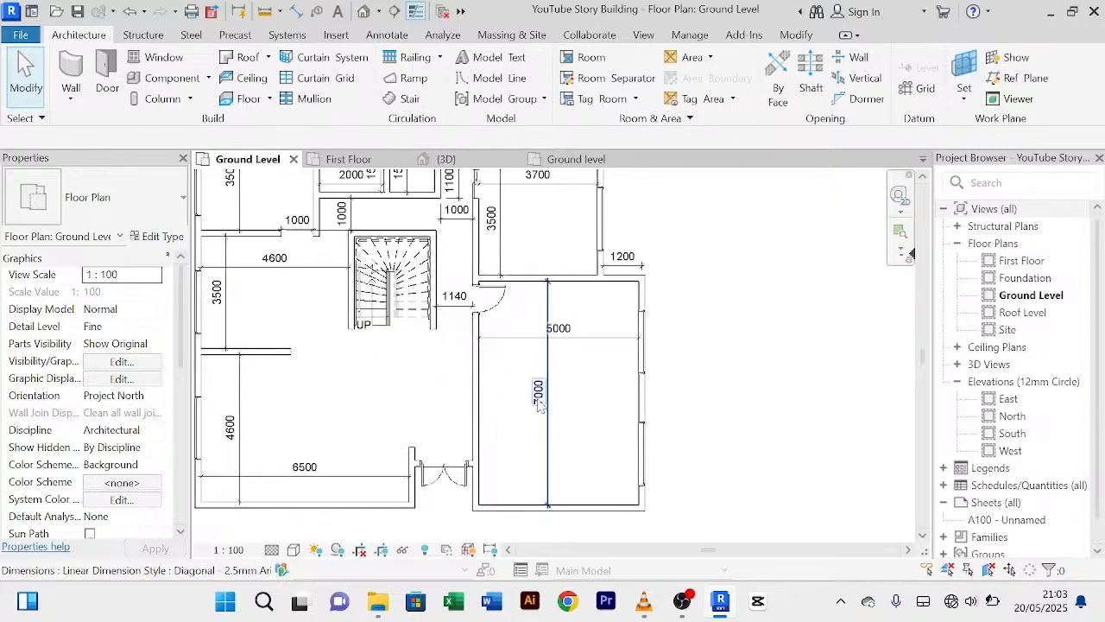
scroll(515, 400, down, 2)
scroll(339, 363, up, 4)
middle_drag(339, 362, 365, 389)
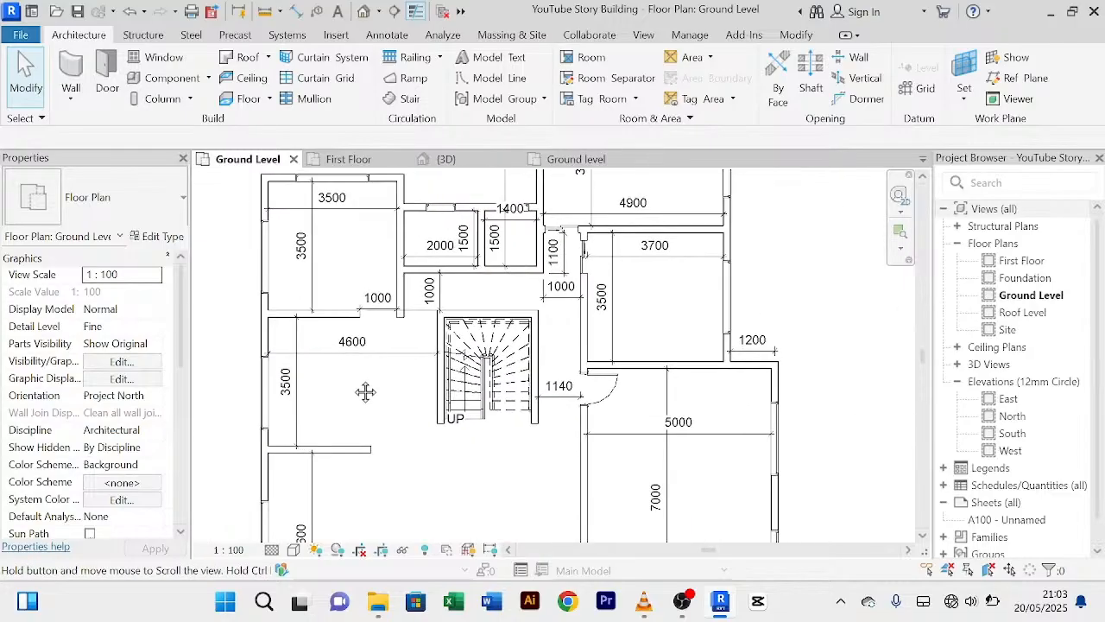
scroll(637, 400, up, 2)
scroll(665, 297, down, 1)
middle_drag(667, 325, 610, 431)
middle_drag(635, 385, 639, 404)
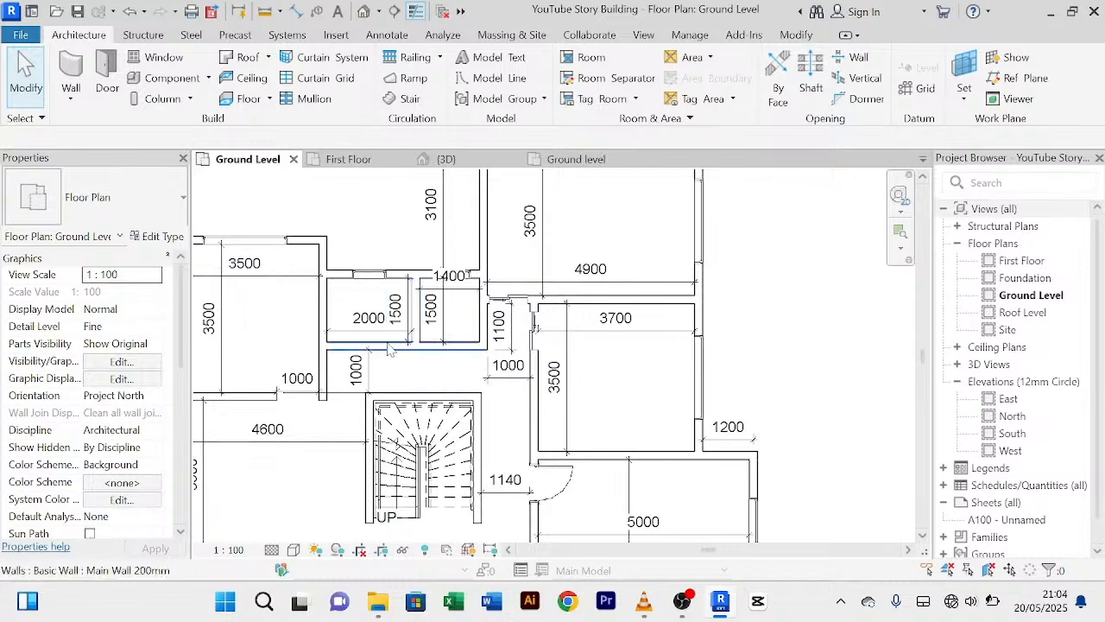
scroll(539, 345, up, 1)
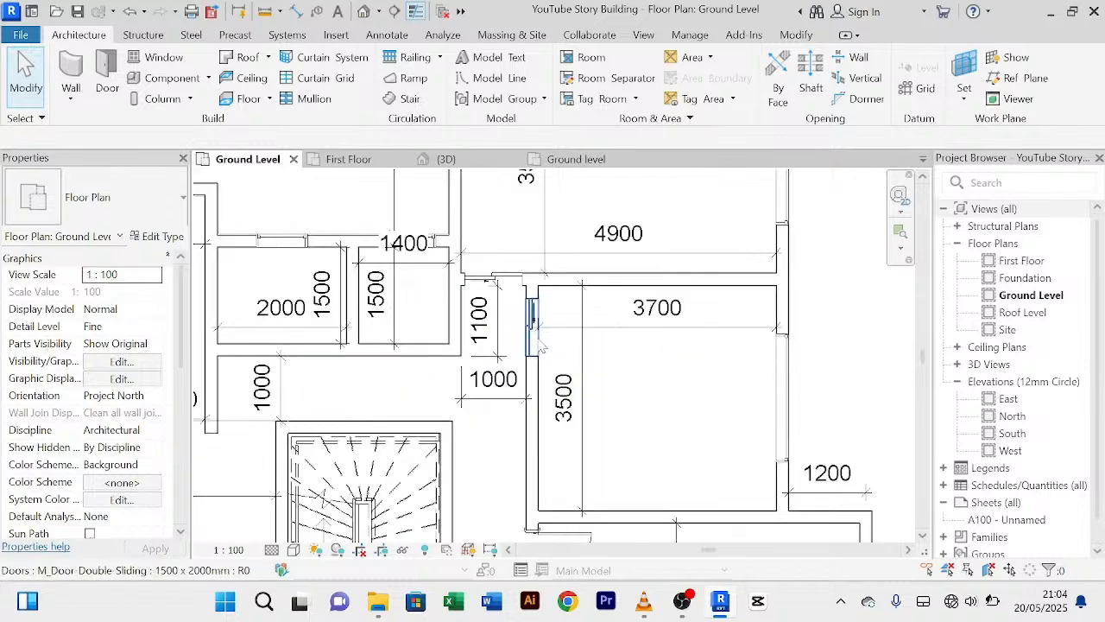
Step: Place another M_Door-Double-Sliding 1500 x 2000mm door, matching the 3700 mm room's door, in the south wall of the 1400 mm wide room
click(533, 350)
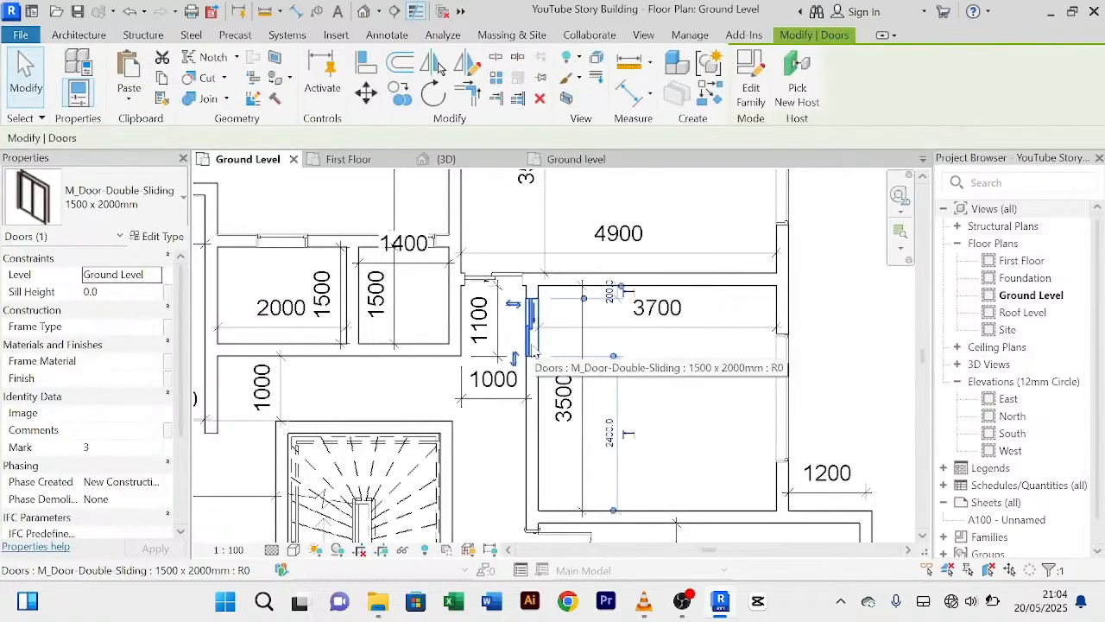
click(709, 93)
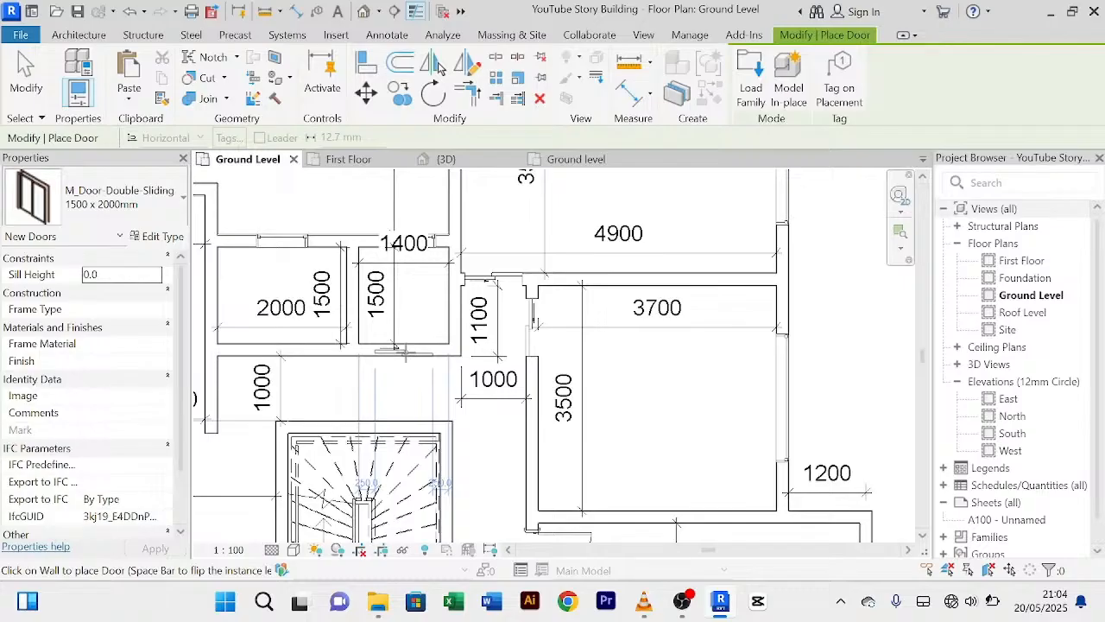
middle_drag(326, 366, 516, 394)
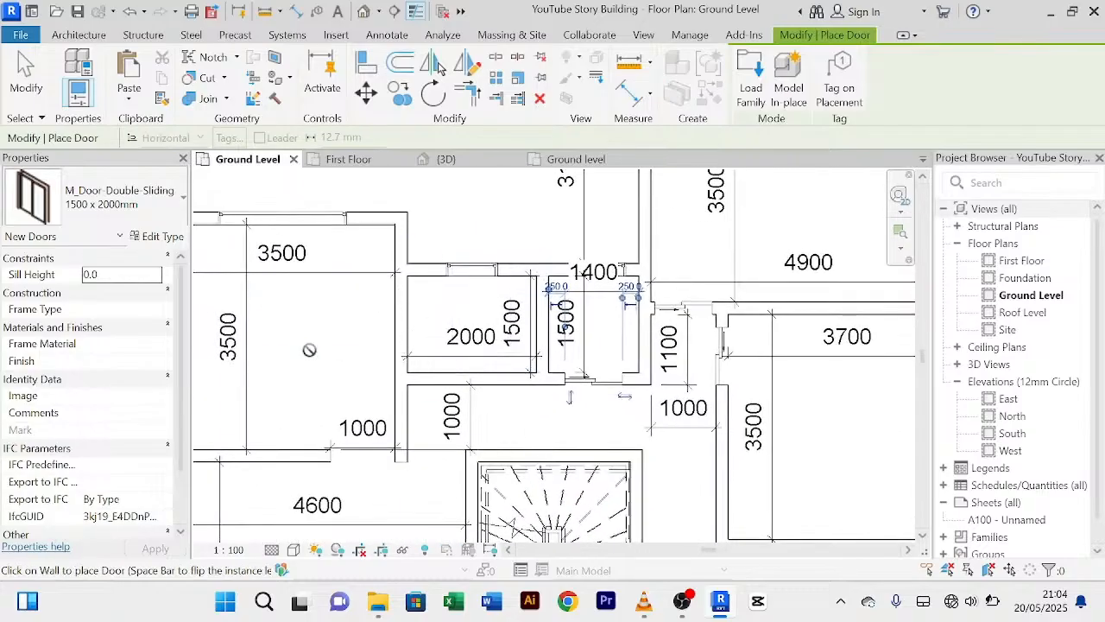
right_click(315, 351)
click(373, 60)
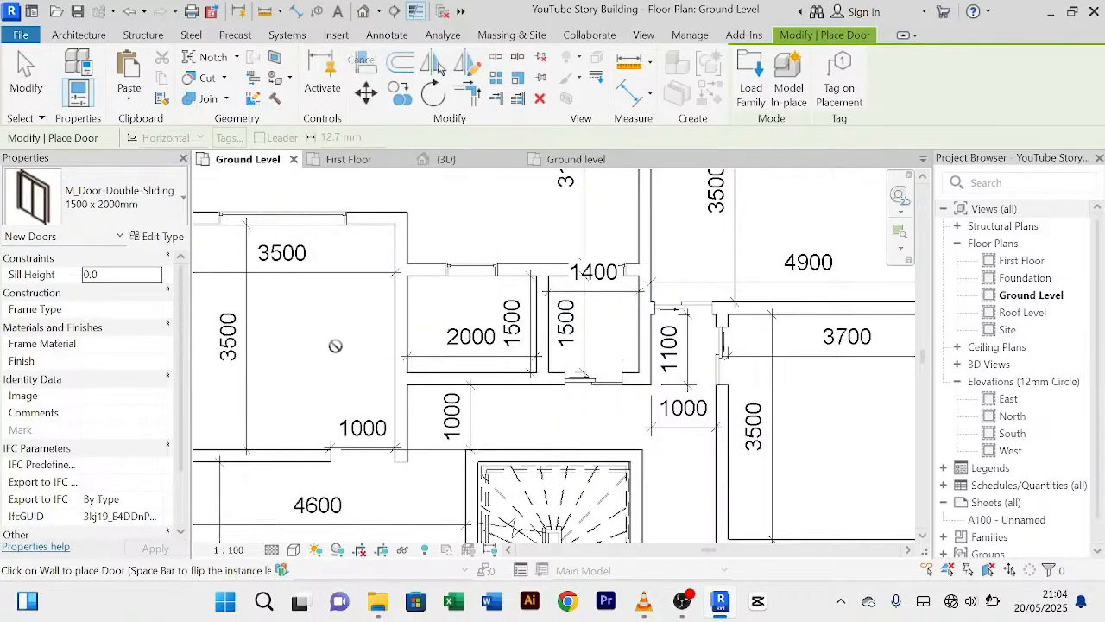
right_click(334, 359)
click(379, 69)
Step: Split the wall between the 3500 by 3500 mm room and the 2000 by 1500 mm room partway along its length
scroll(415, 326, up, 3)
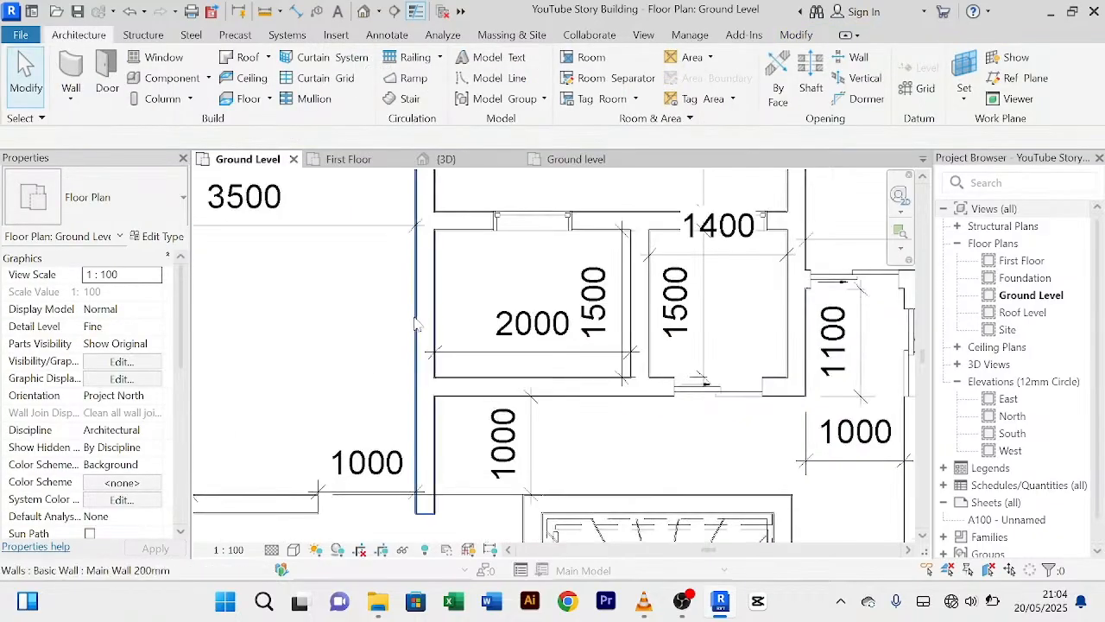
scroll(443, 299, down, 3)
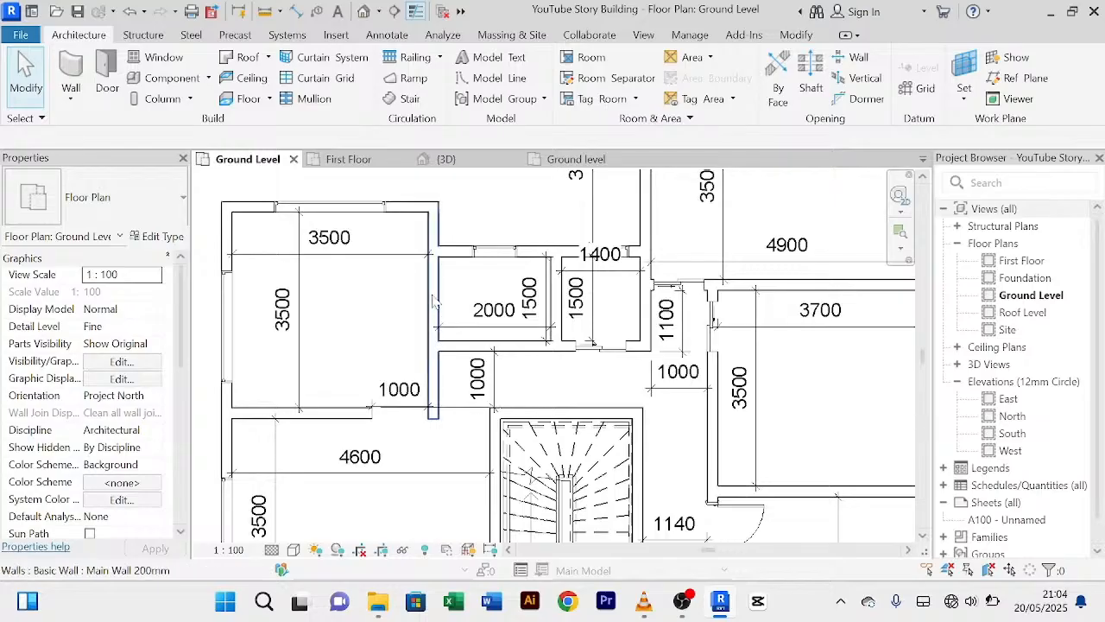
click(434, 301)
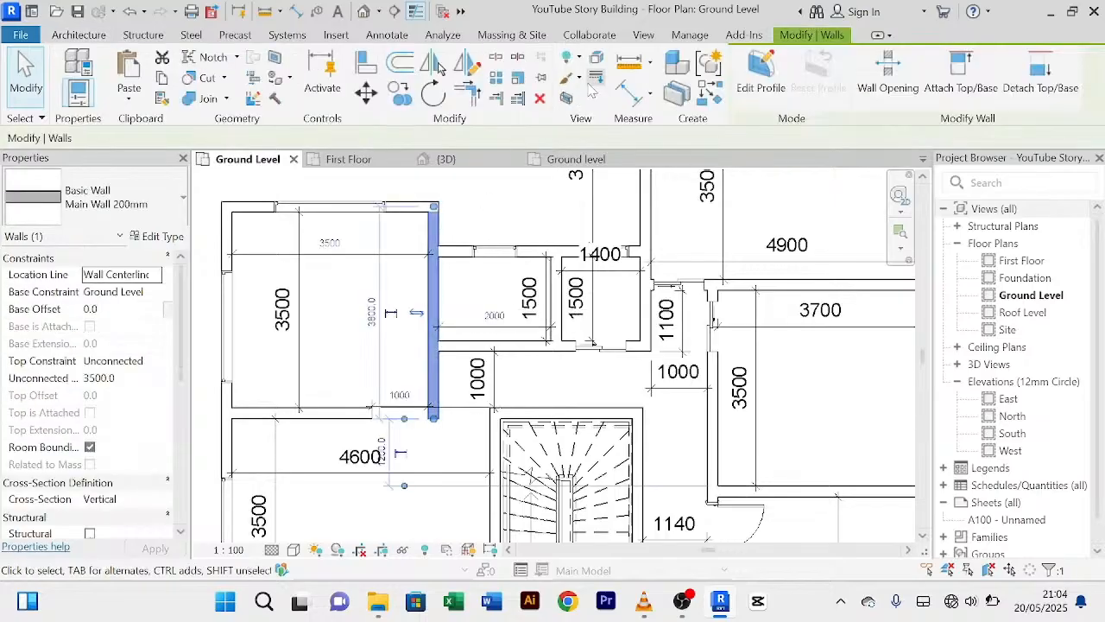
click(498, 59)
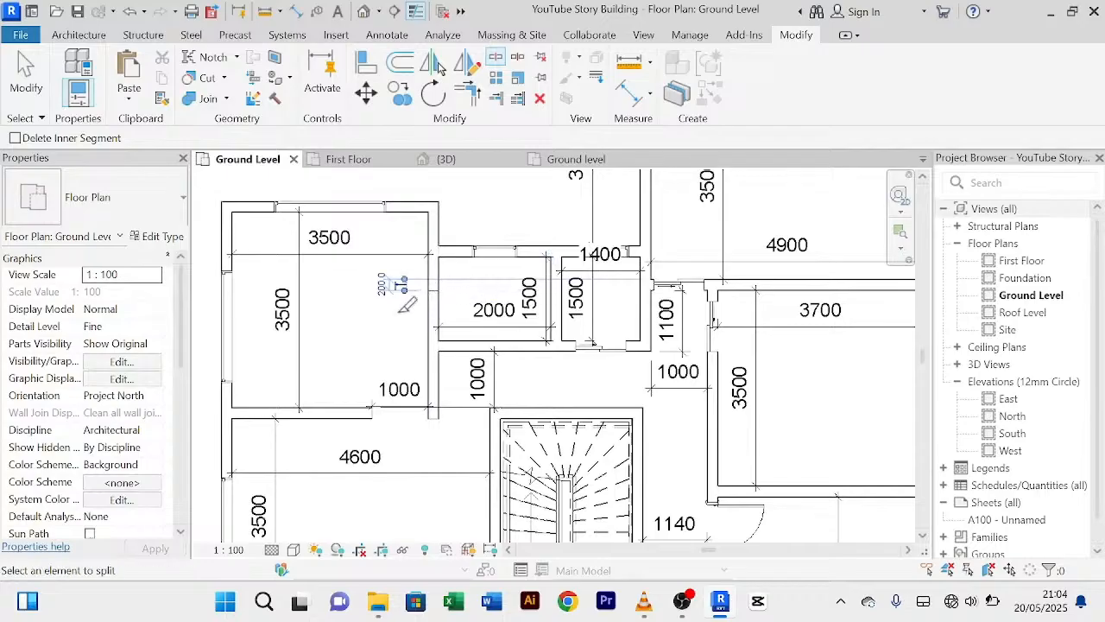
right_click(356, 350)
click(429, 60)
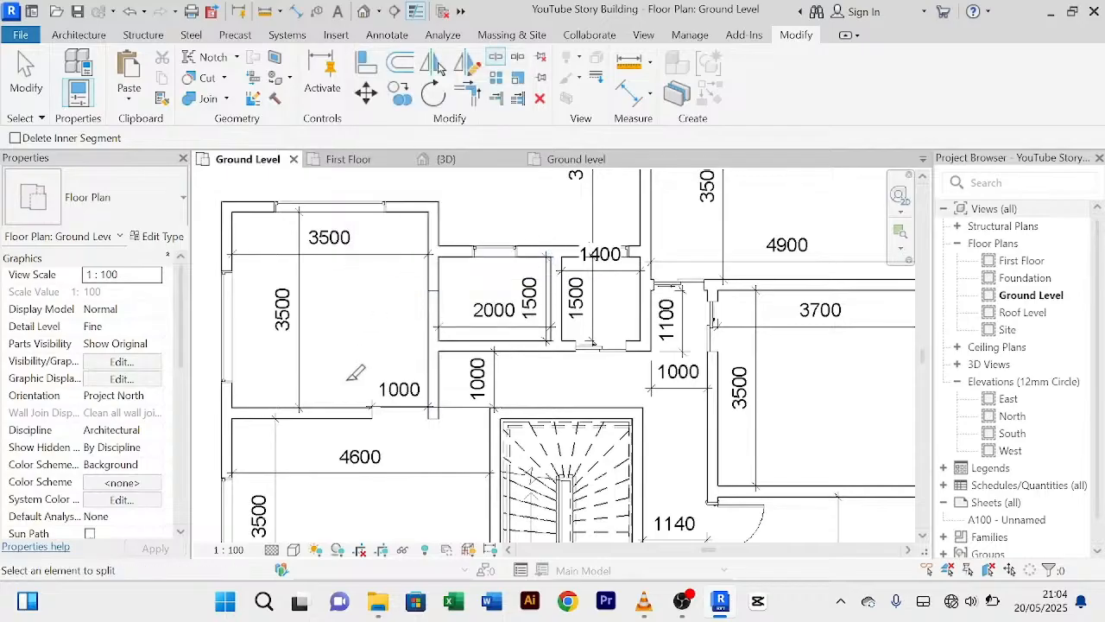
right_click(349, 374)
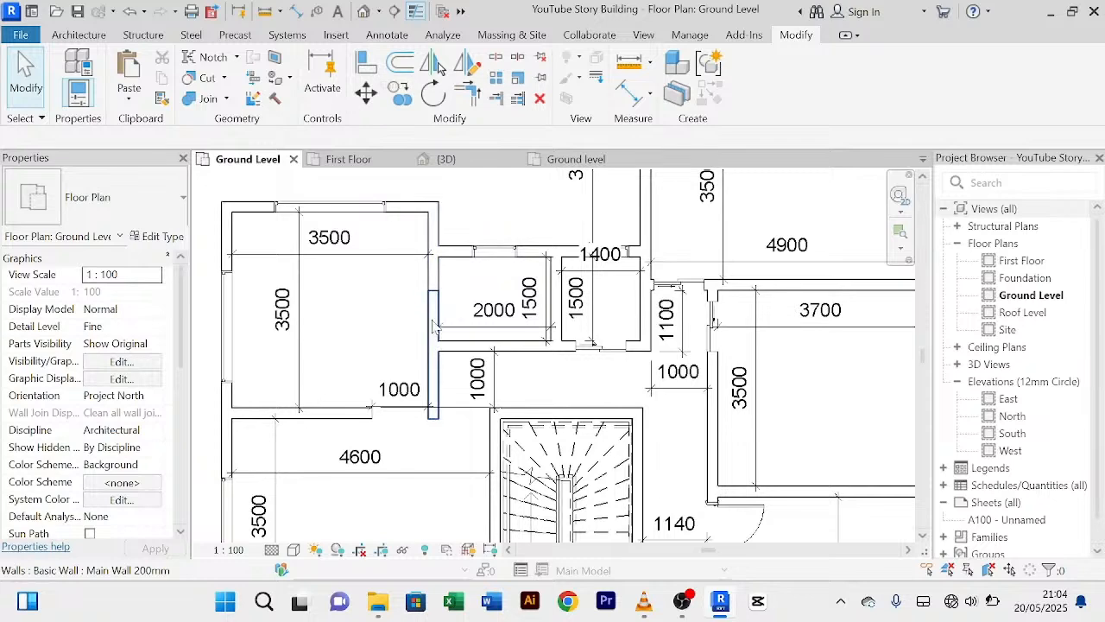
Step: Pull the two split wall segments apart to leave an opening about 900 mm wide into the 2000 by 1500 mm room
click(433, 313)
scroll(430, 312, up, 3)
drag(435, 305, 436, 320)
click(433, 268)
scroll(434, 268, up, 1)
scroll(436, 276, up, 1)
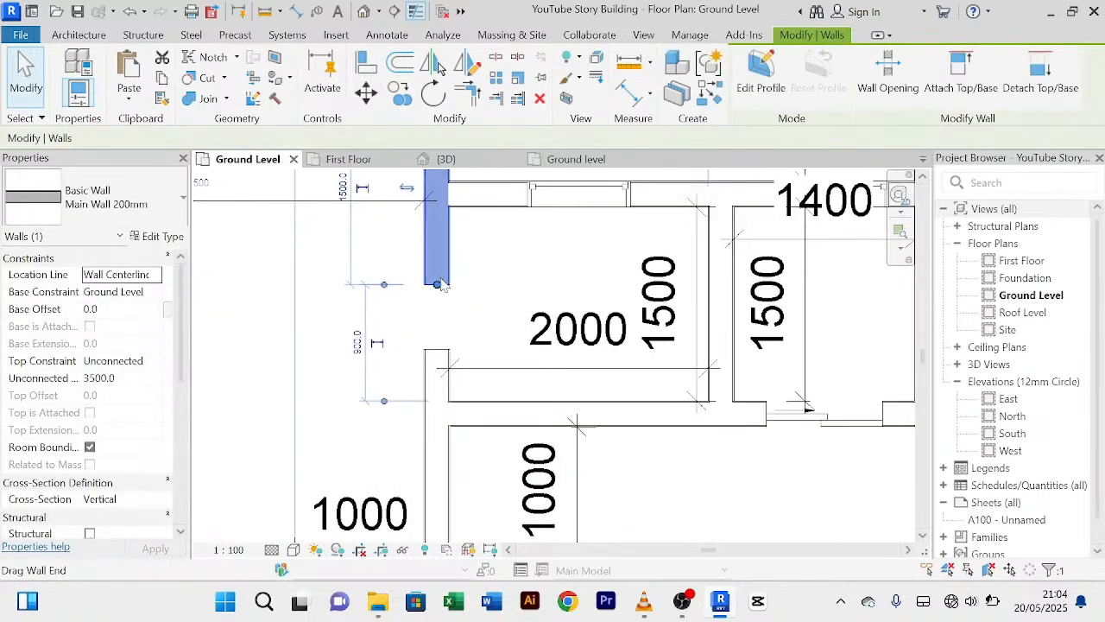
drag(438, 281, 436, 233)
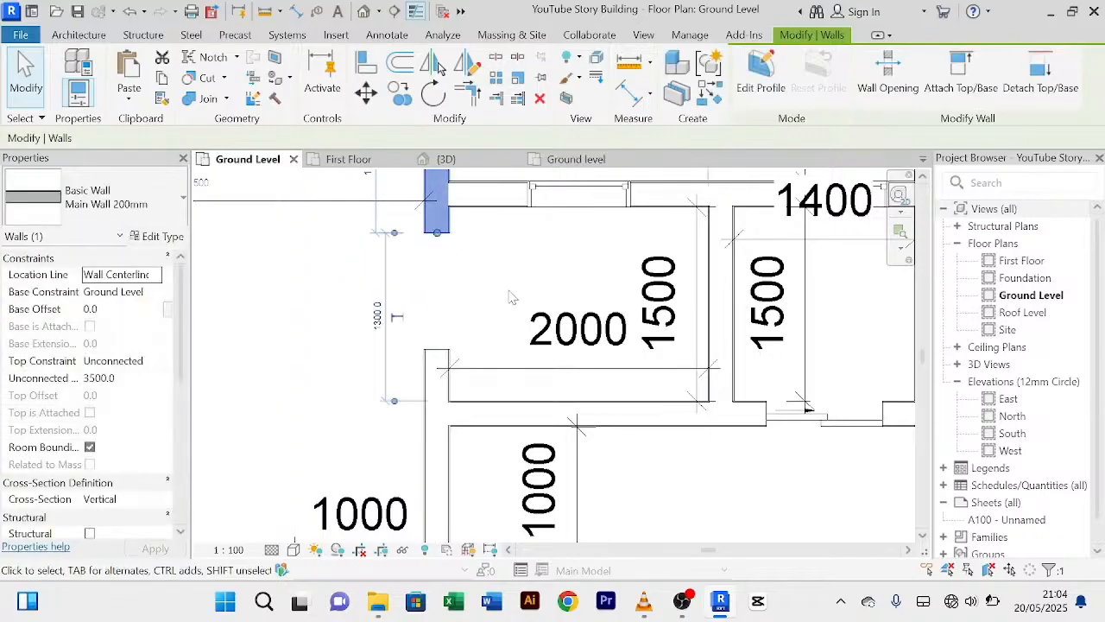
click(510, 296)
Step: Add an aligned dimension across the new opening in the west wall of the 2000 by 1500 mm room
click(632, 97)
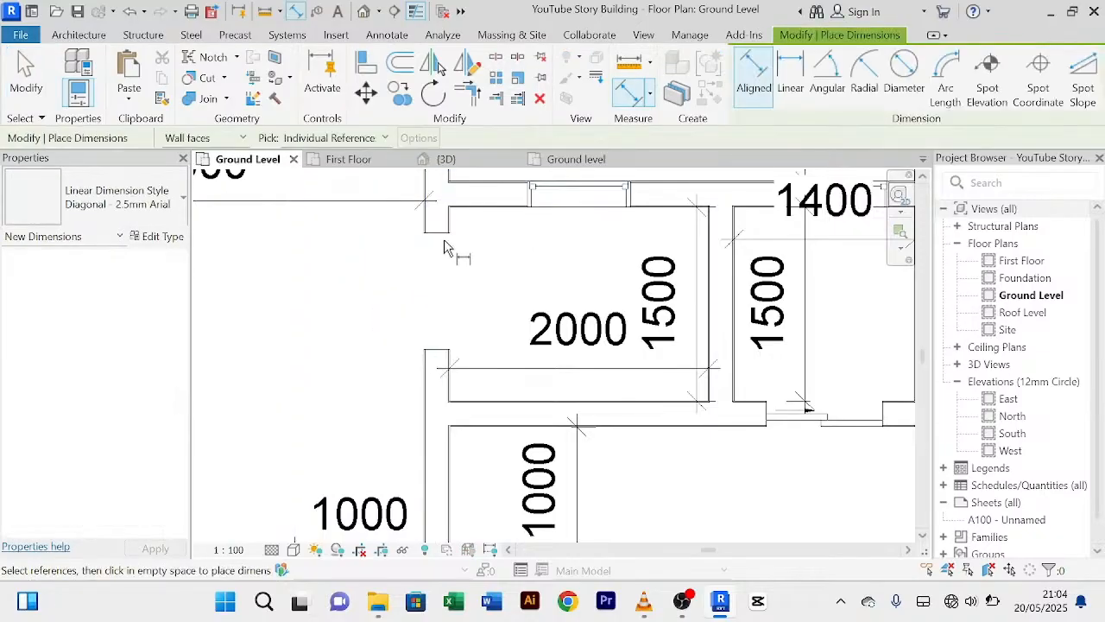
click(439, 350)
click(448, 335)
right_click(334, 277)
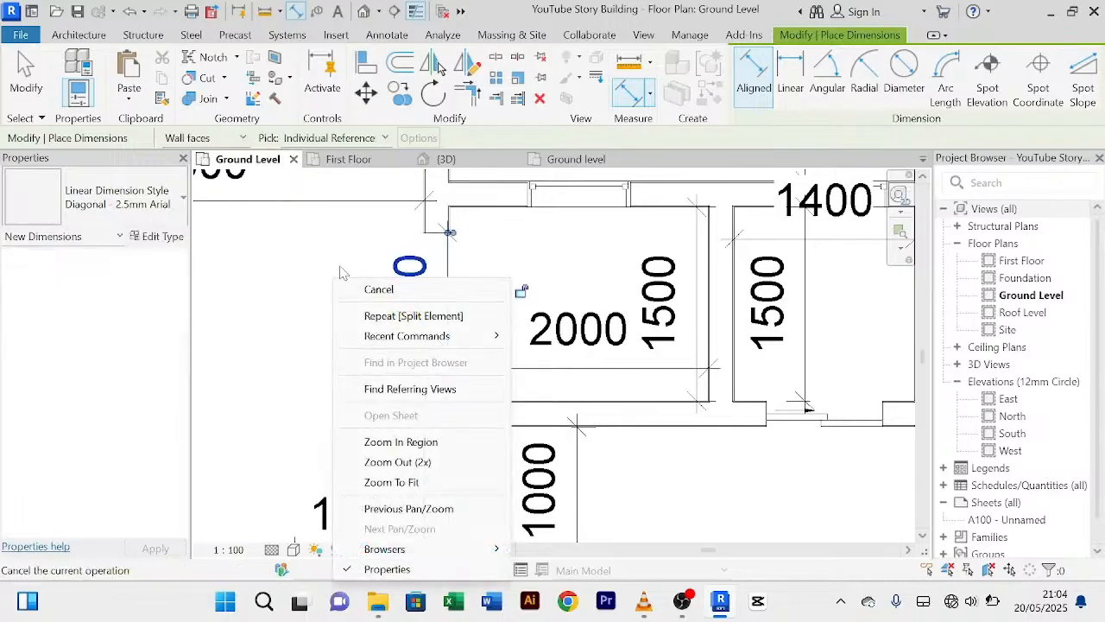
click(367, 290)
right_click(343, 341)
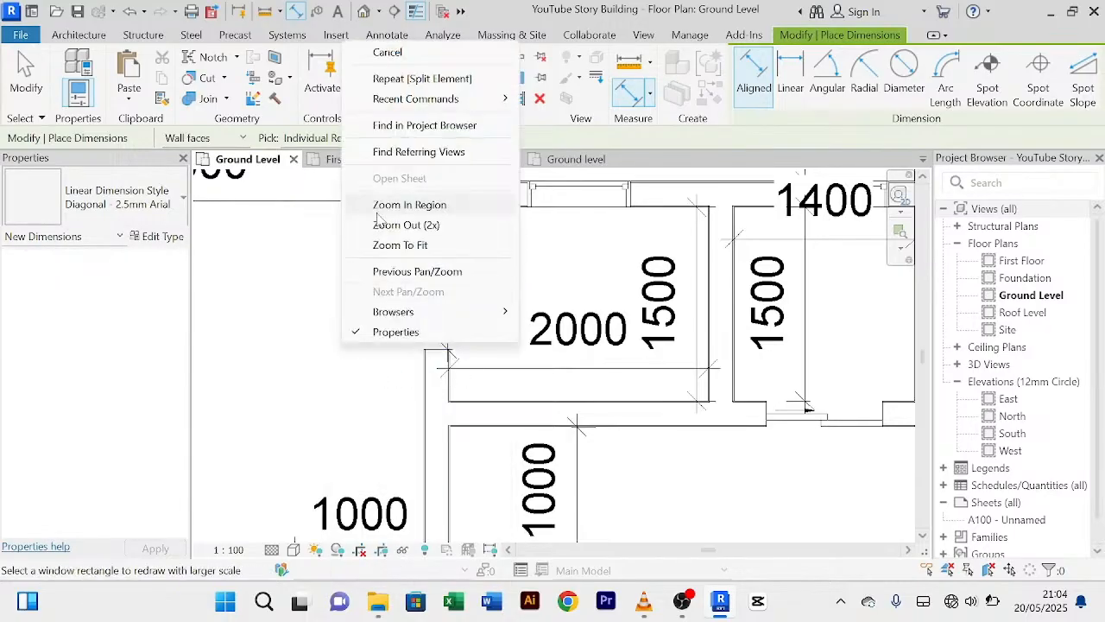
click(436, 55)
key(Escape)
Step: Set the opening's width to 1000 mm by moving the end of the wall segment south of it
click(438, 395)
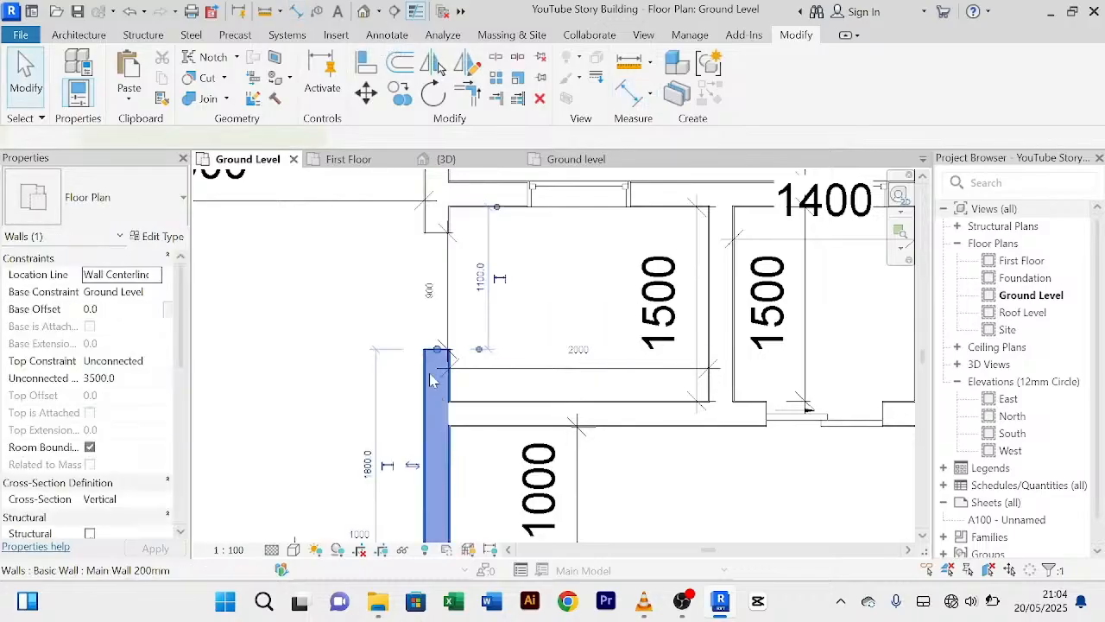
click(429, 290)
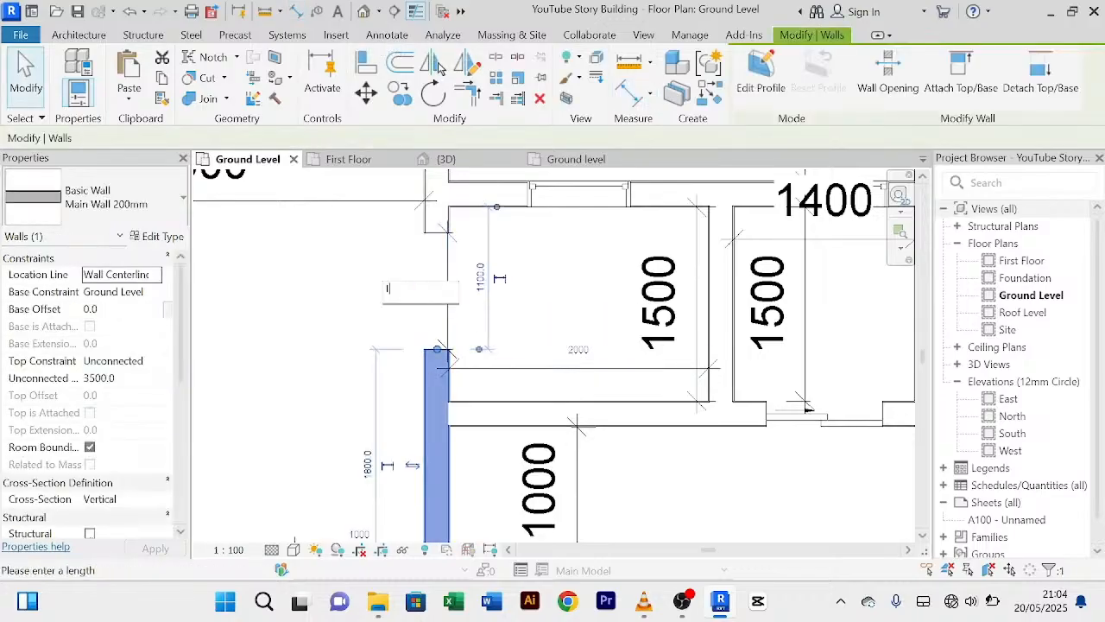
text(1000)
key(Return)
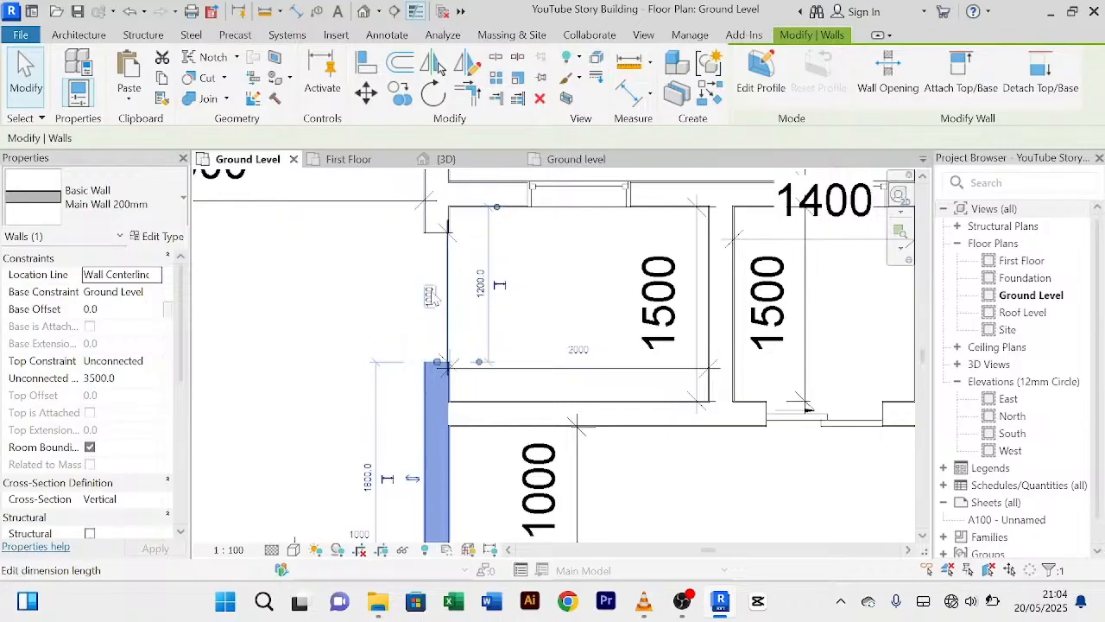
click(373, 321)
Step: Examine the Ground Level and First Floor plans to find where doors are still missing
scroll(372, 316, down, 2)
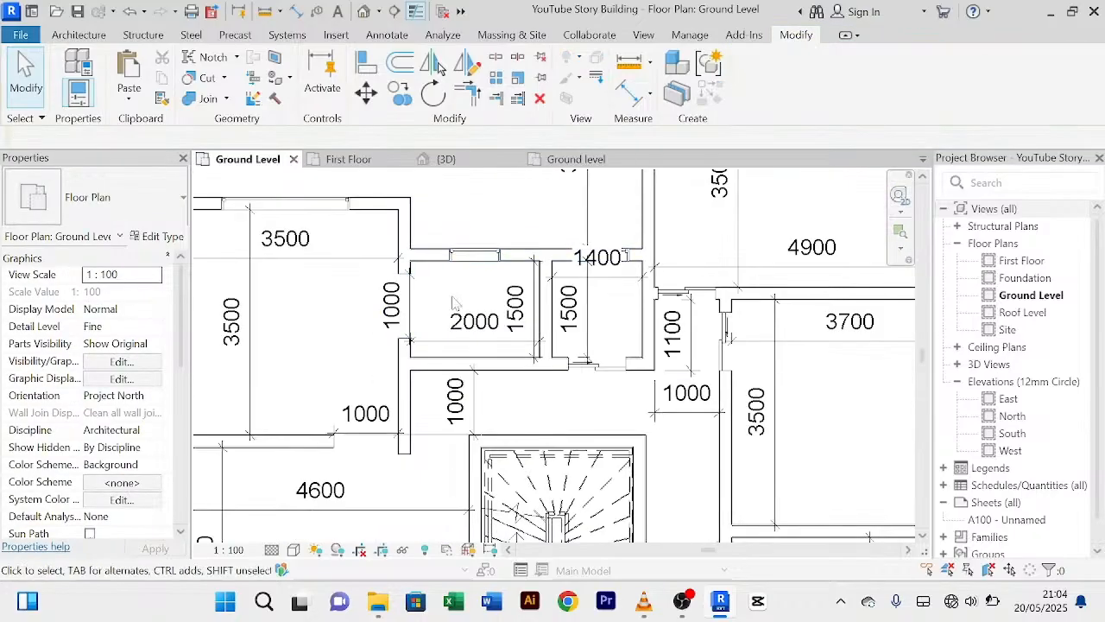
scroll(452, 300, down, 1)
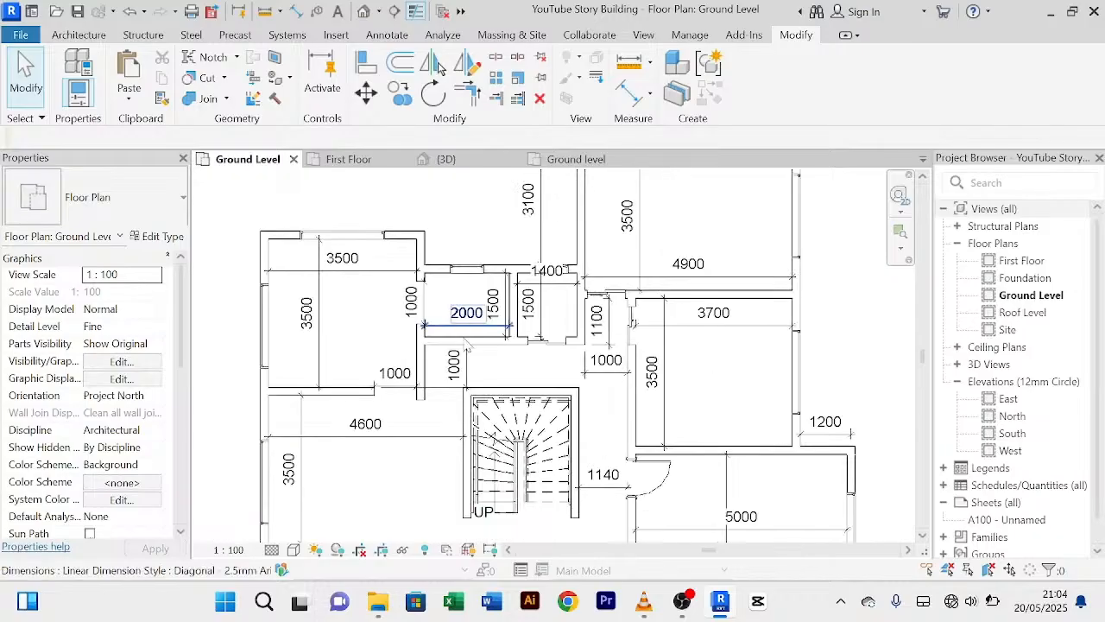
scroll(509, 349, up, 2)
scroll(646, 336, down, 1)
middle_drag(645, 336, 646, 299)
scroll(642, 253, down, 2)
middle_drag(726, 465, 728, 391)
middle_drag(560, 451, 552, 536)
scroll(481, 289, up, 1)
scroll(522, 298, down, 3)
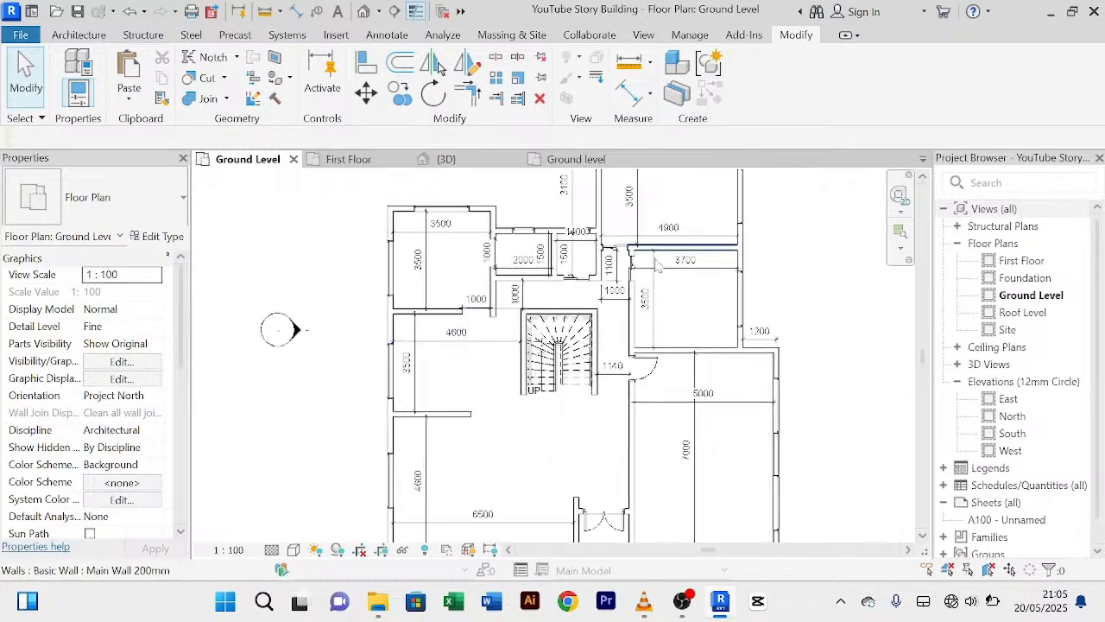
scroll(509, 413, up, 1)
middle_drag(518, 409, 422, 419)
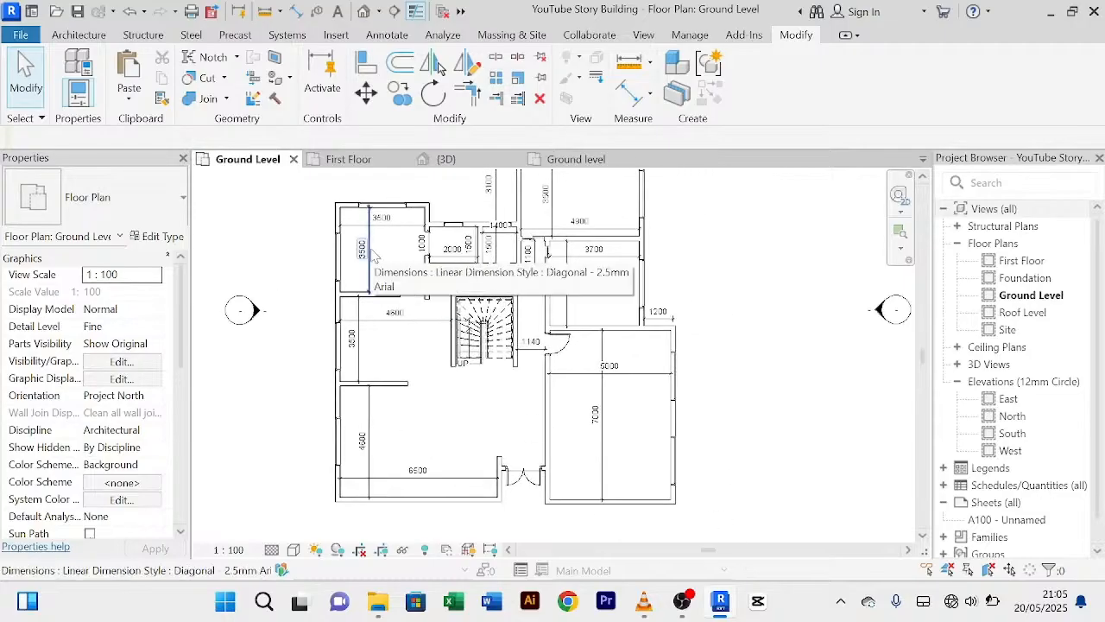
click(375, 160)
middle_drag(496, 318, 425, 323)
click(246, 159)
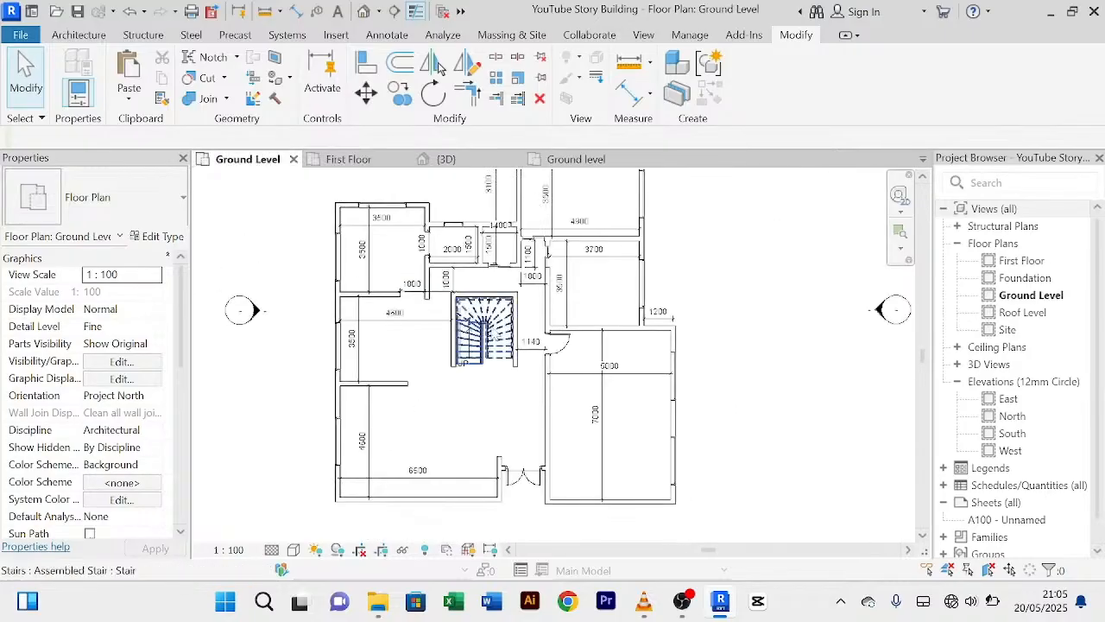
Step: Place two Doors_Concept_IntSgl 910x2110mm doors on the First Floor, one into each 3300 by 5000 mm room, near the 1600 mm passage's west end
scroll(559, 344, up, 3)
click(566, 343)
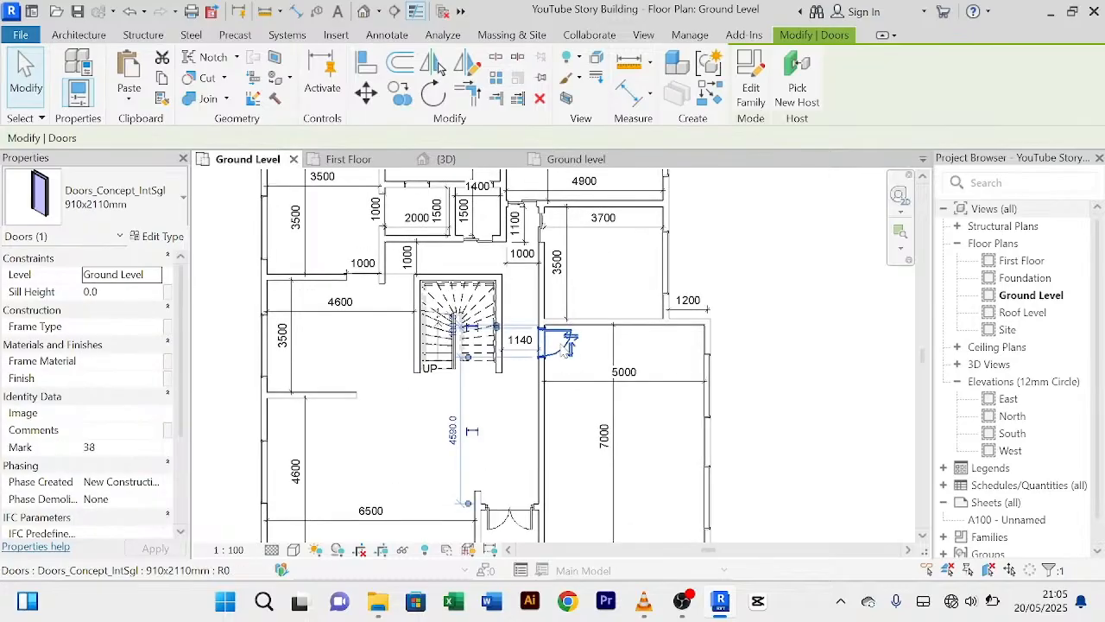
click(708, 92)
click(348, 159)
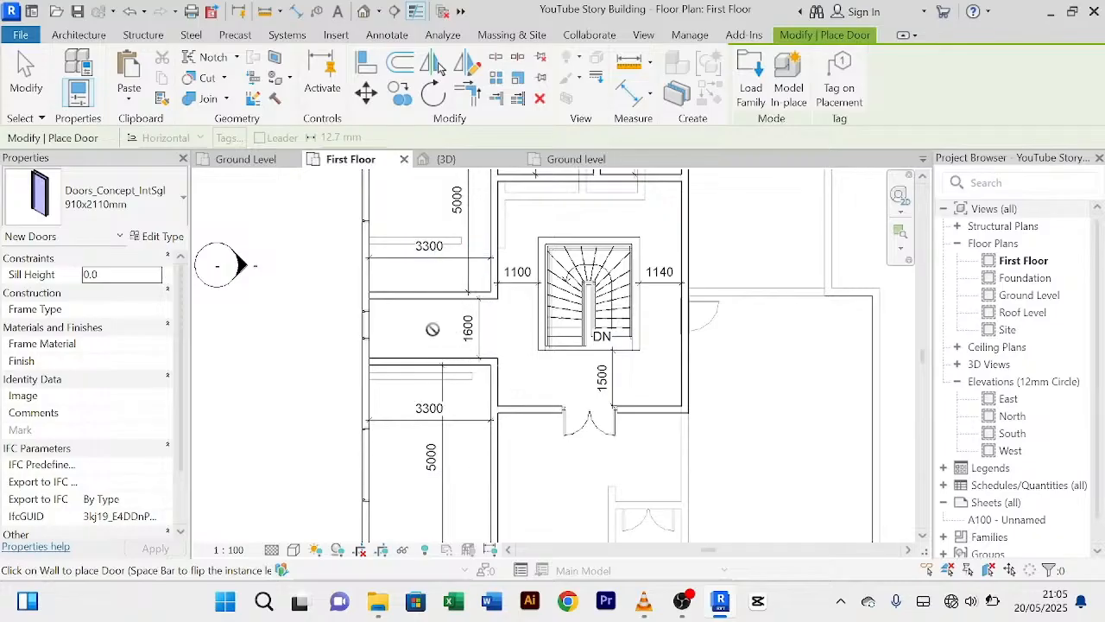
scroll(406, 307, up, 2)
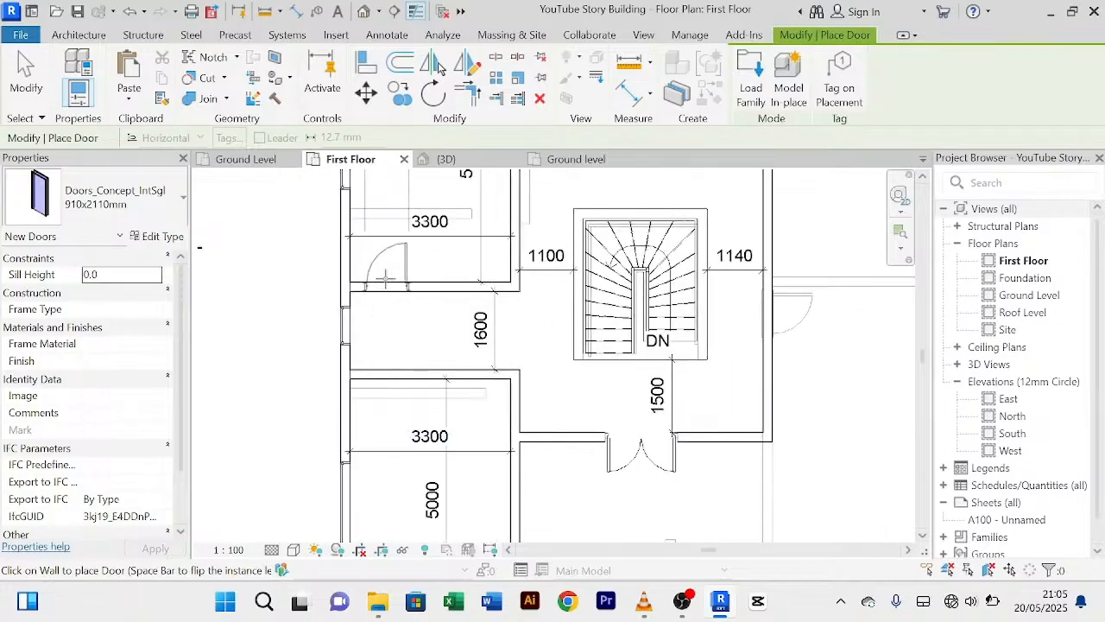
click(386, 278)
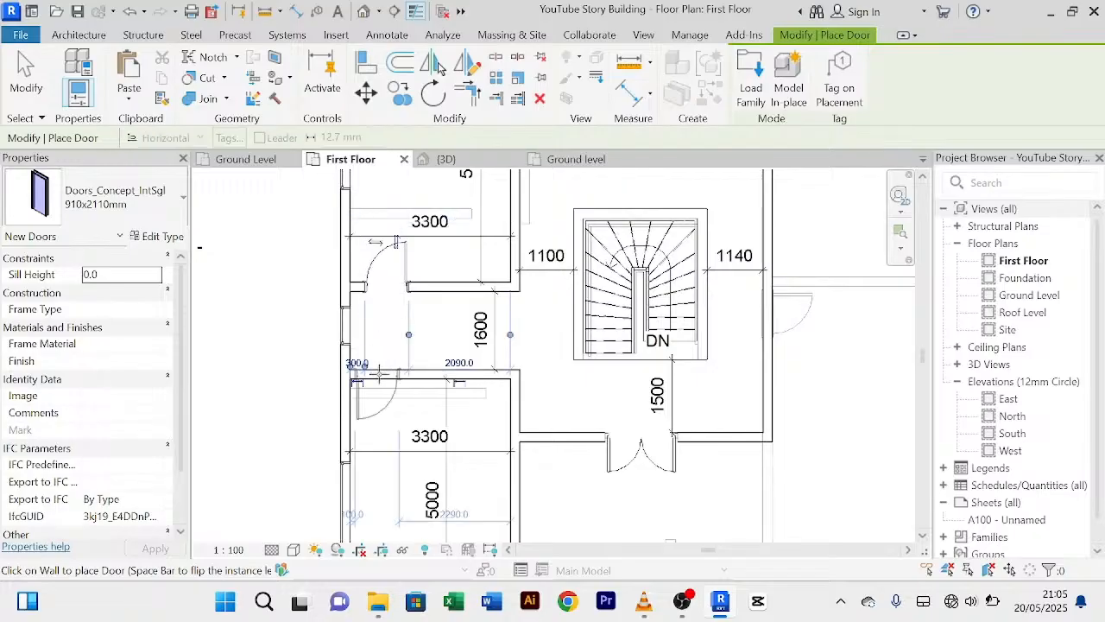
right_click(431, 332)
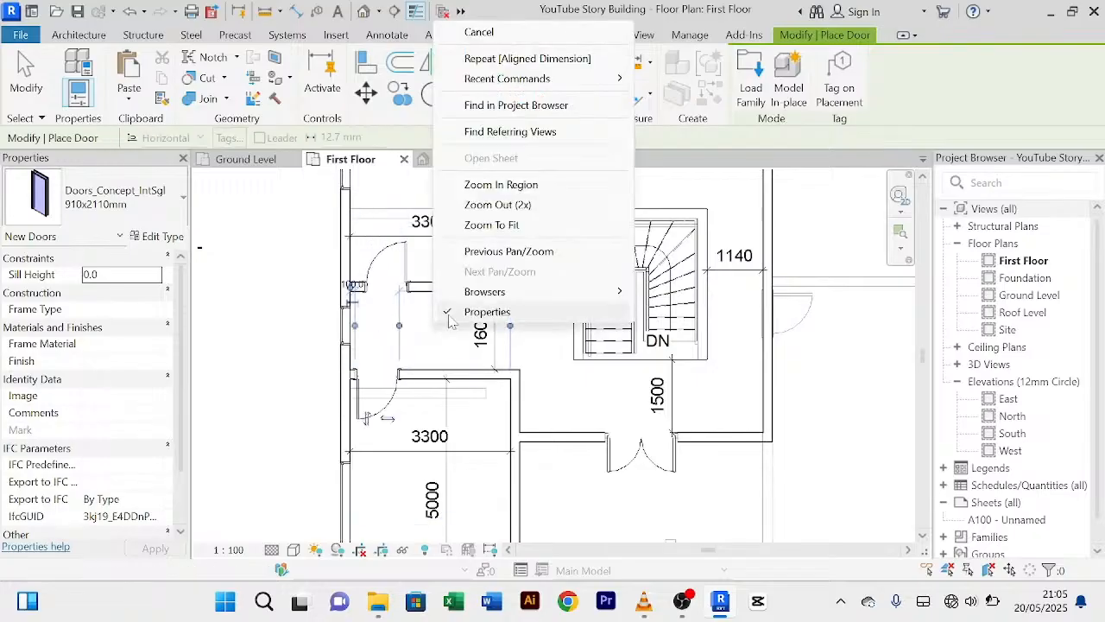
click(479, 32)
right_click(433, 339)
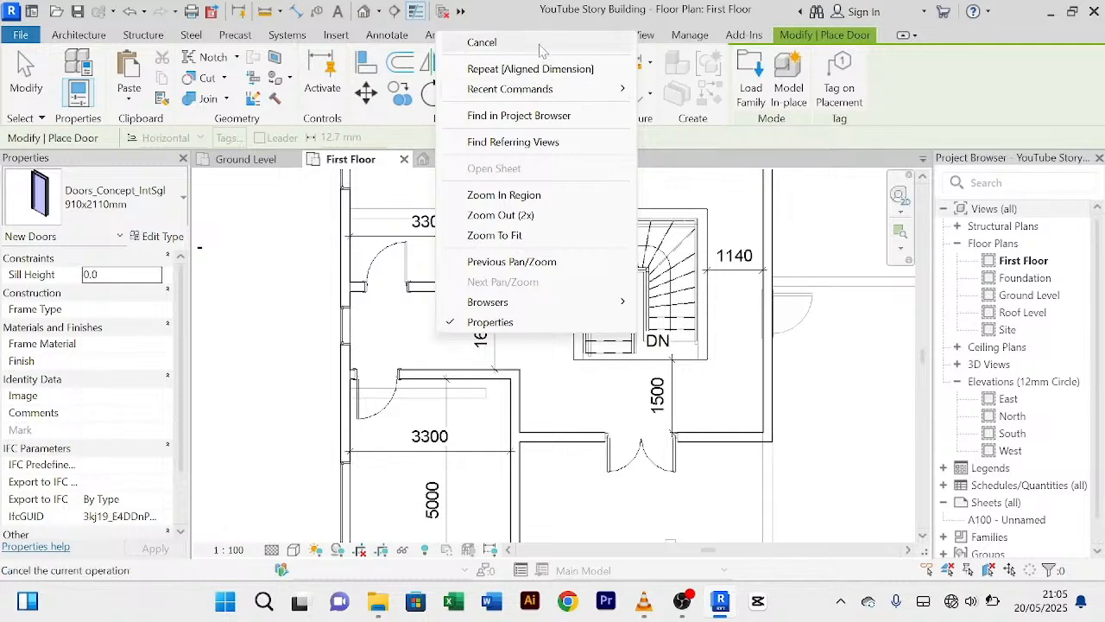
Step: Flip the hinge side of the 910x2110mm door into the 3300 by 5000 mm room north of the 1600 mm passage
click(480, 42)
middle_drag(399, 312, 391, 365)
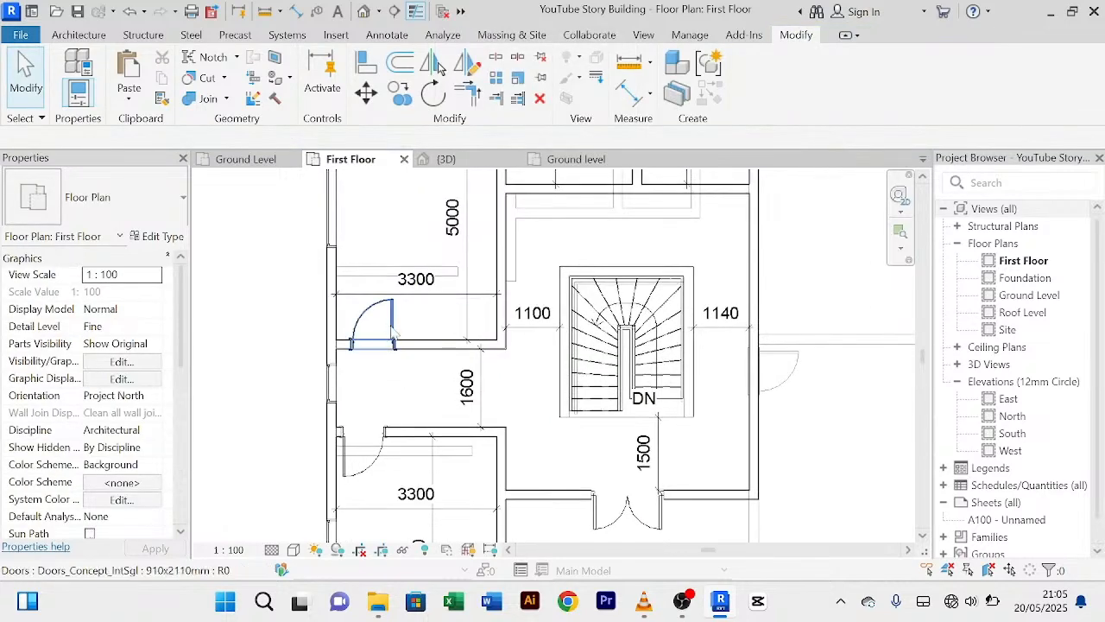
click(390, 350)
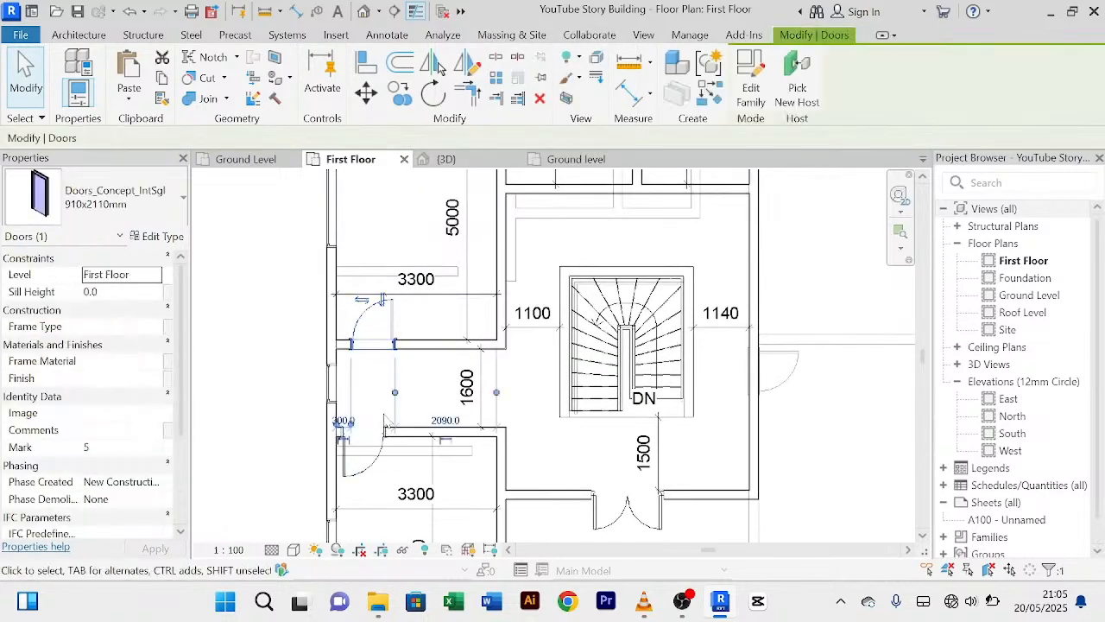
click(361, 300)
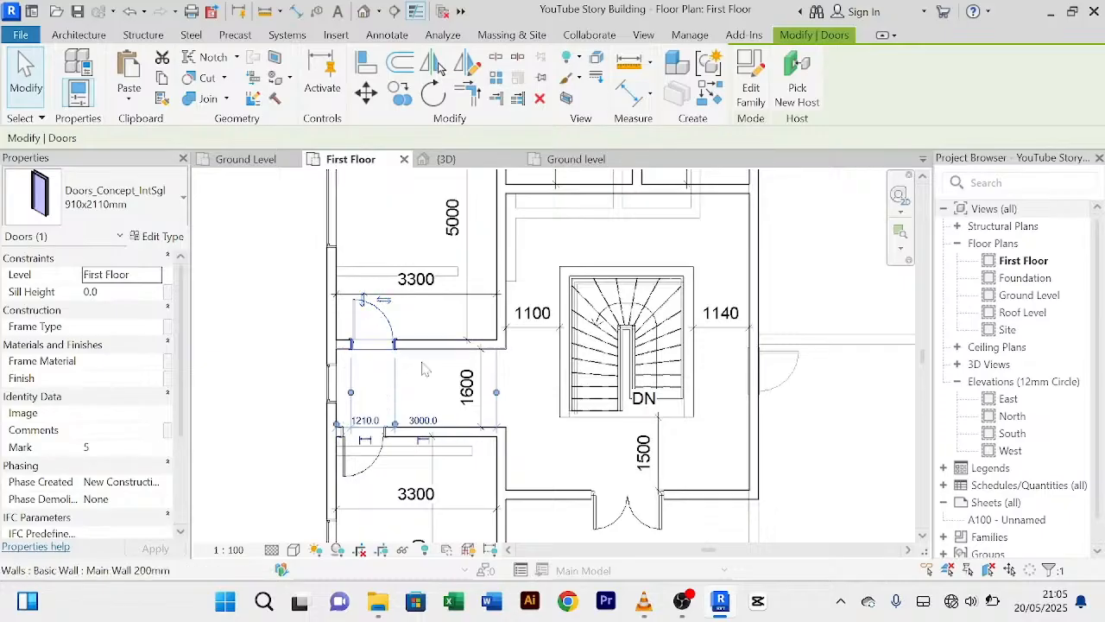
click(443, 375)
Step: Align the door north of the 1600 mm passage with the west jamb of the door on the passage's south side
scroll(409, 379, up, 2)
middle_drag(408, 385, 520, 317)
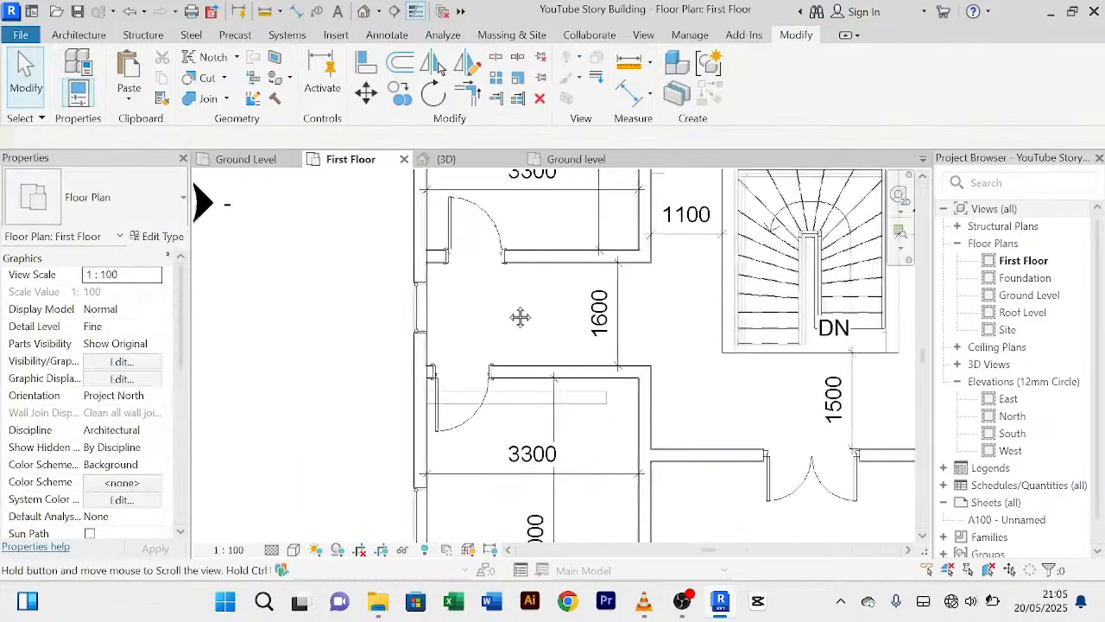
click(440, 427)
scroll(440, 415, up, 4)
middle_drag(492, 360, 487, 528)
click(486, 322)
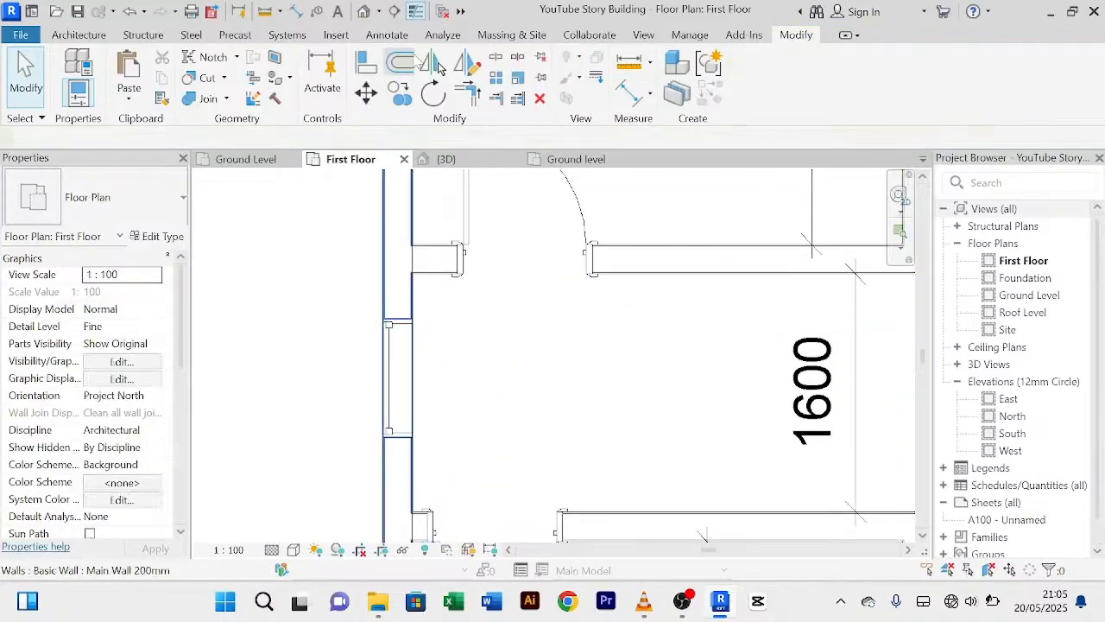
click(370, 64)
scroll(553, 357, down, 2)
scroll(469, 492, up, 4)
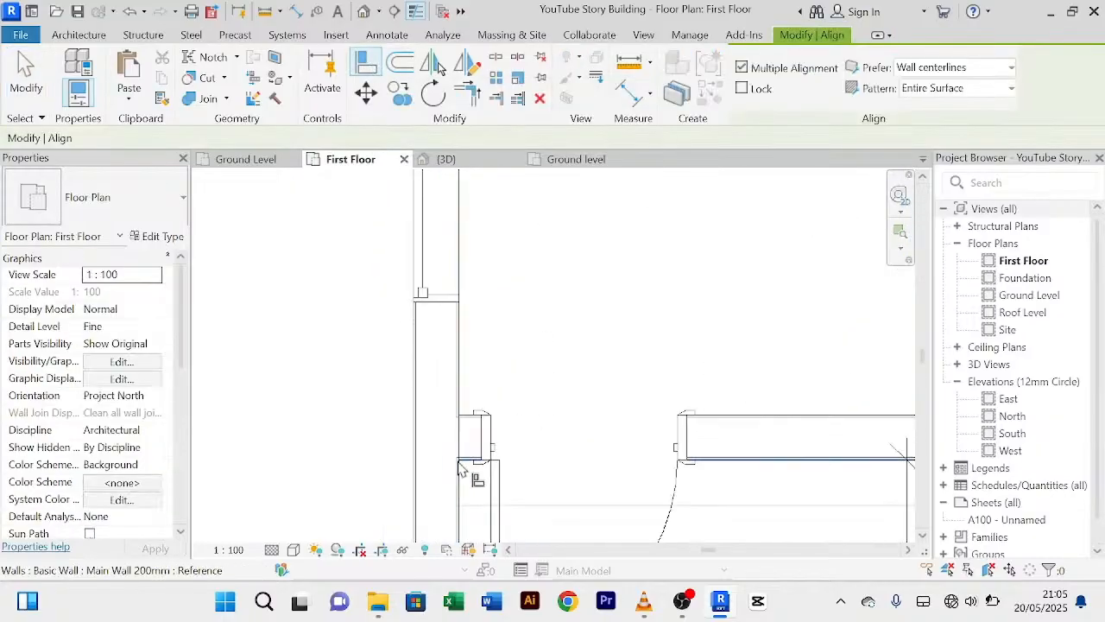
scroll(474, 421, up, 3)
click(479, 416)
scroll(503, 376, down, 5)
middle_drag(561, 185, 544, 444)
middle_drag(544, 331, 493, 395)
scroll(587, 460, up, 3)
scroll(576, 449, down, 5)
right_click(390, 338)
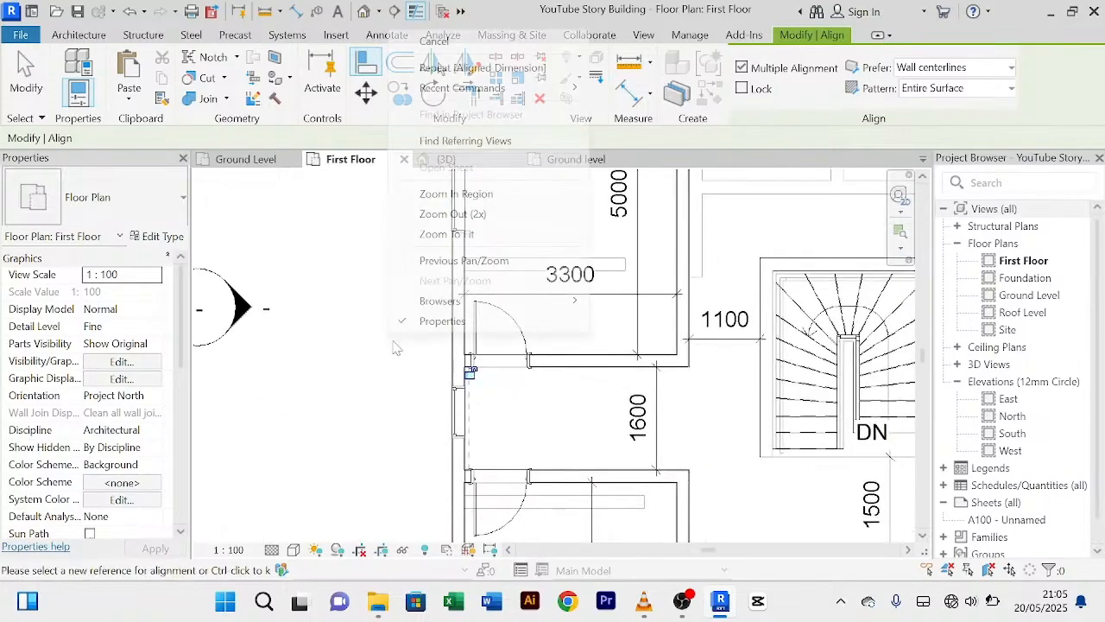
click(462, 42)
right_click(384, 376)
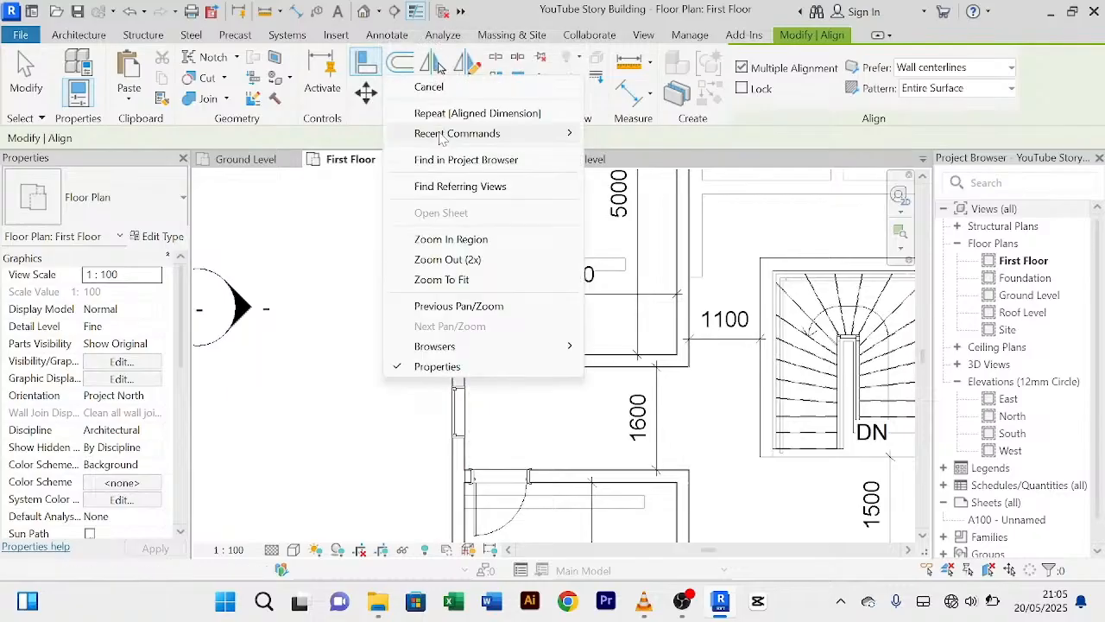
click(429, 86)
Step: Place an M_Door-Double-Sliding 1500 x 2000mm door on the First Floor, centred in the south wall of the 2200 by 1800 mm room
scroll(397, 280, down, 3)
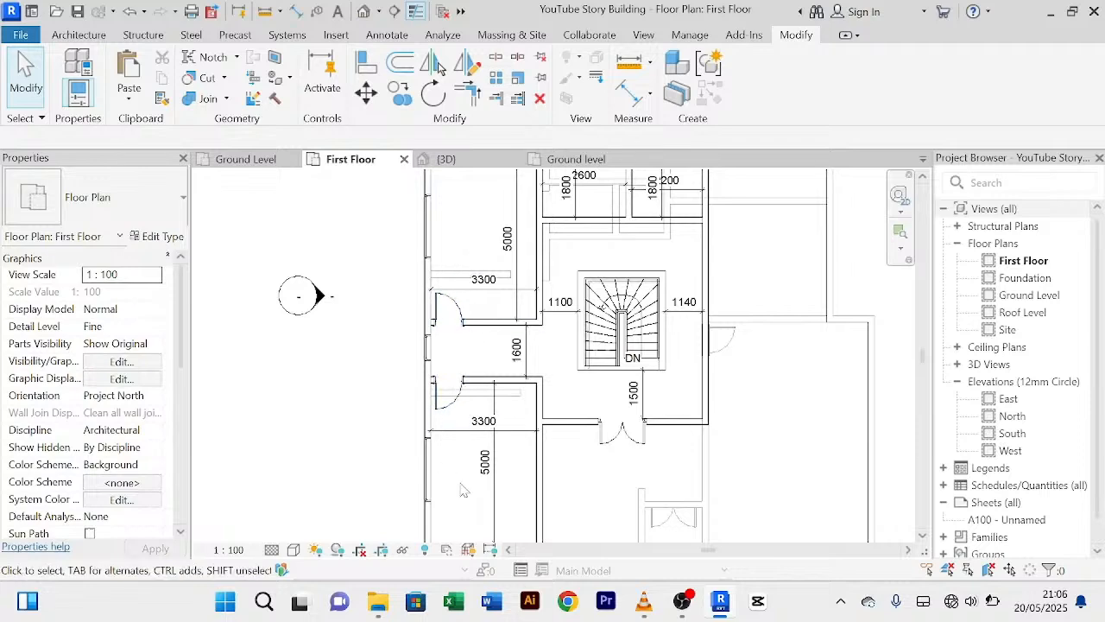
middle_drag(466, 478, 407, 535)
scroll(407, 535, down, 1)
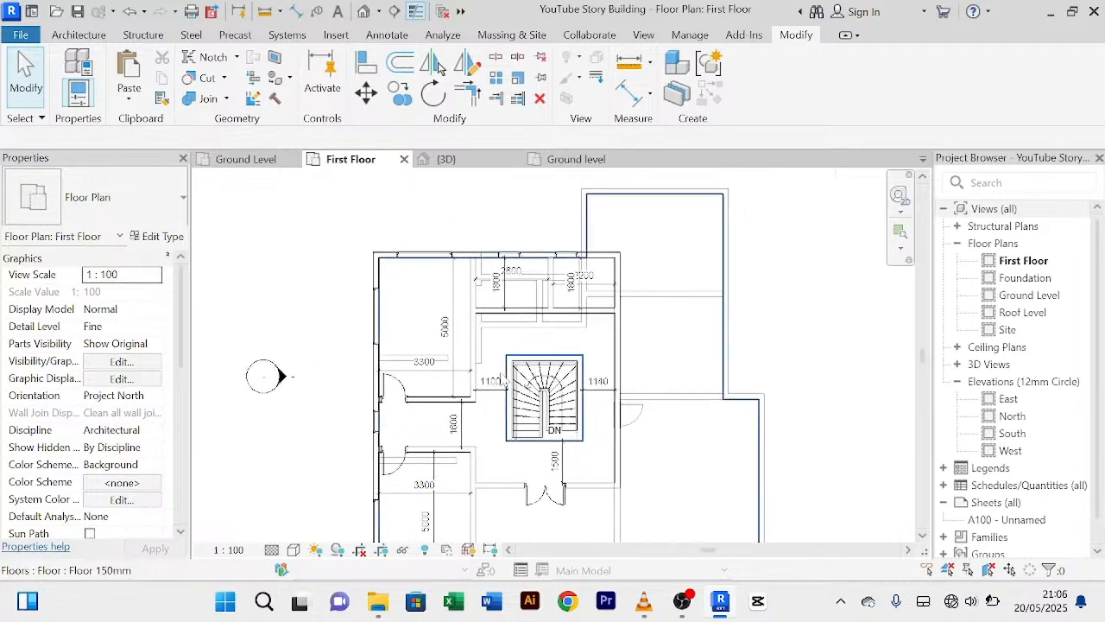
scroll(522, 313, up, 2)
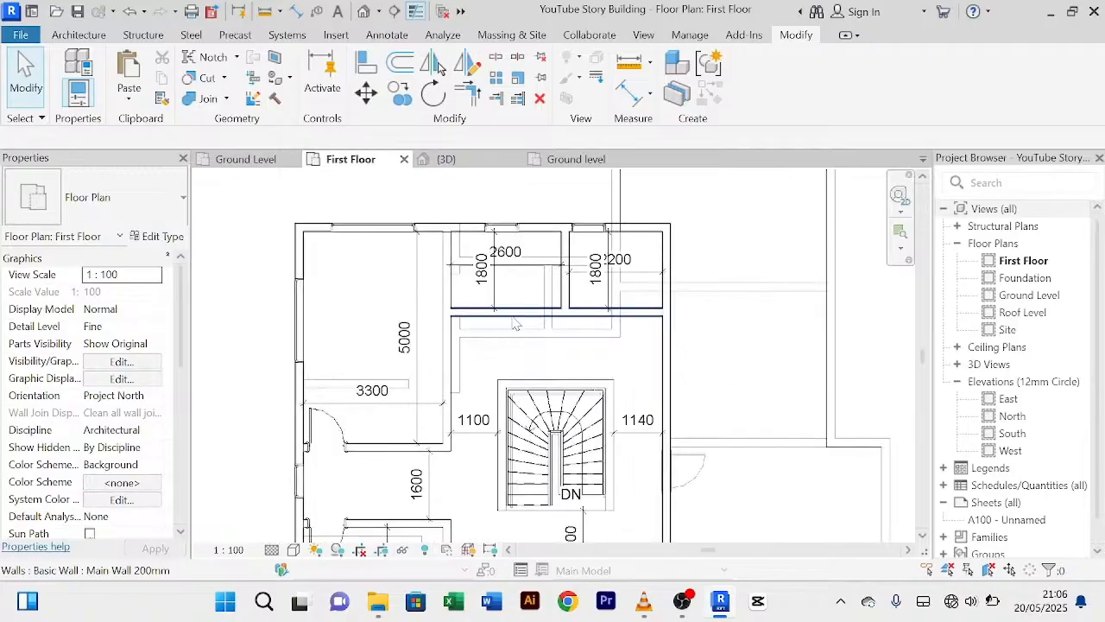
scroll(530, 326, down, 1)
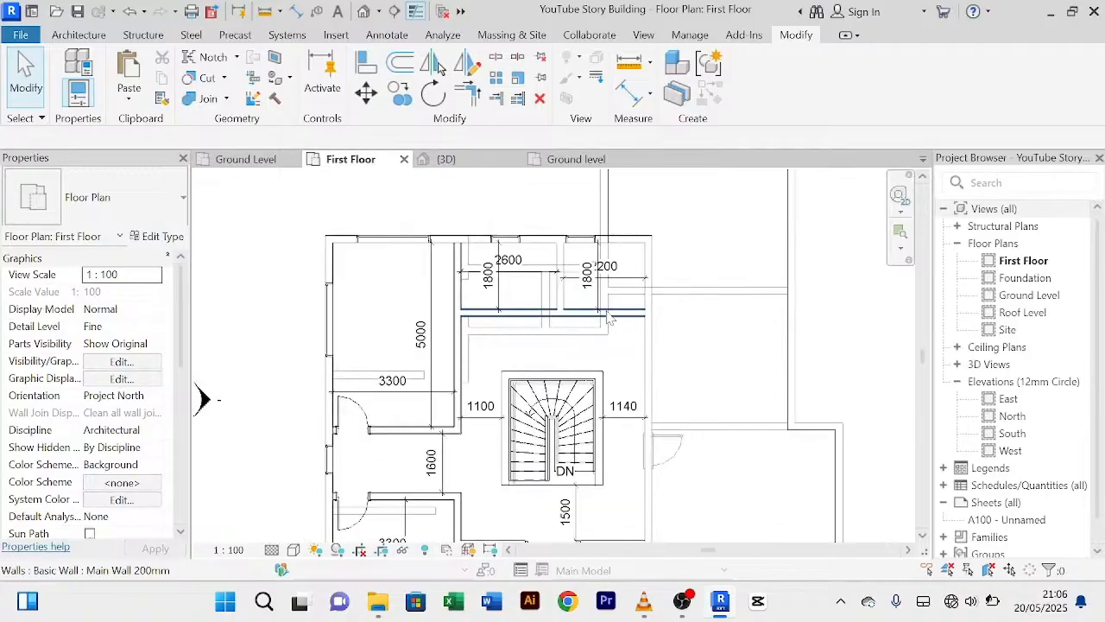
click(245, 160)
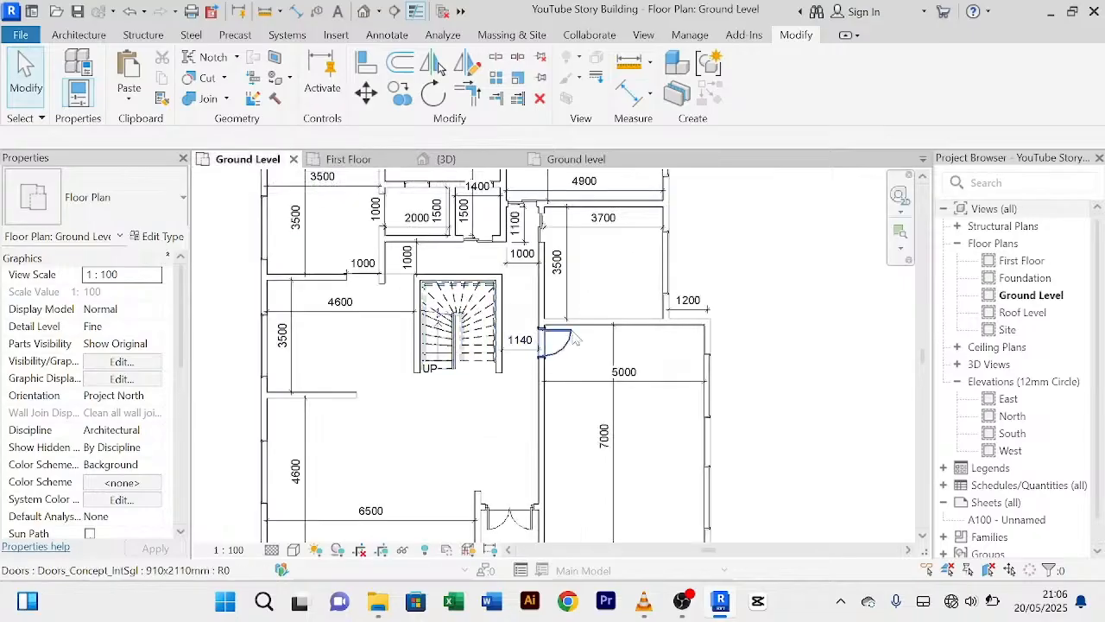
click(540, 223)
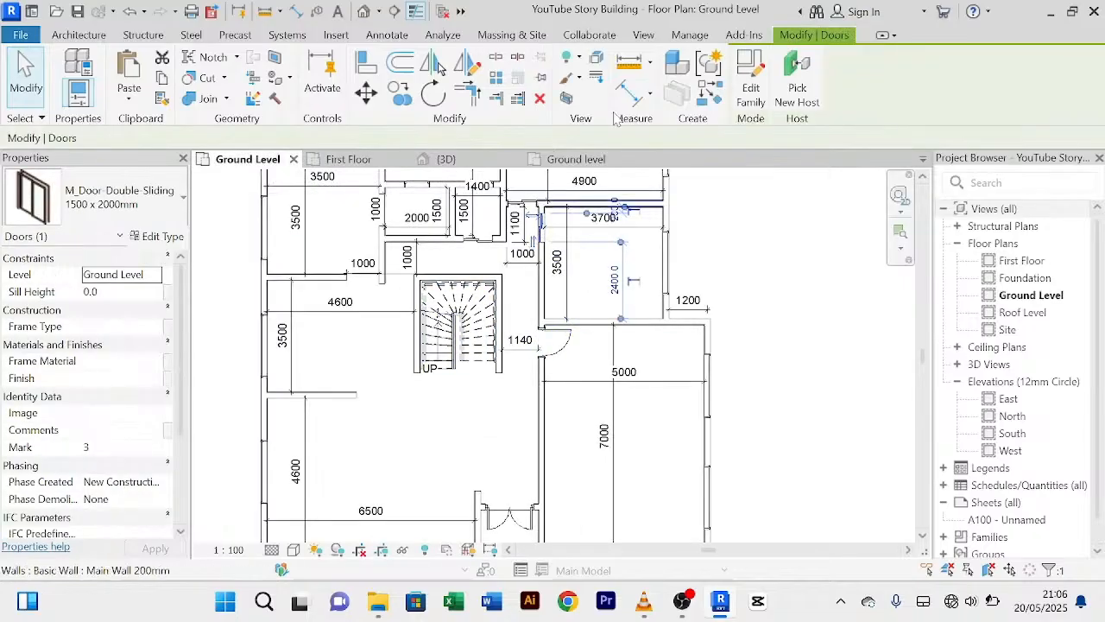
click(708, 95)
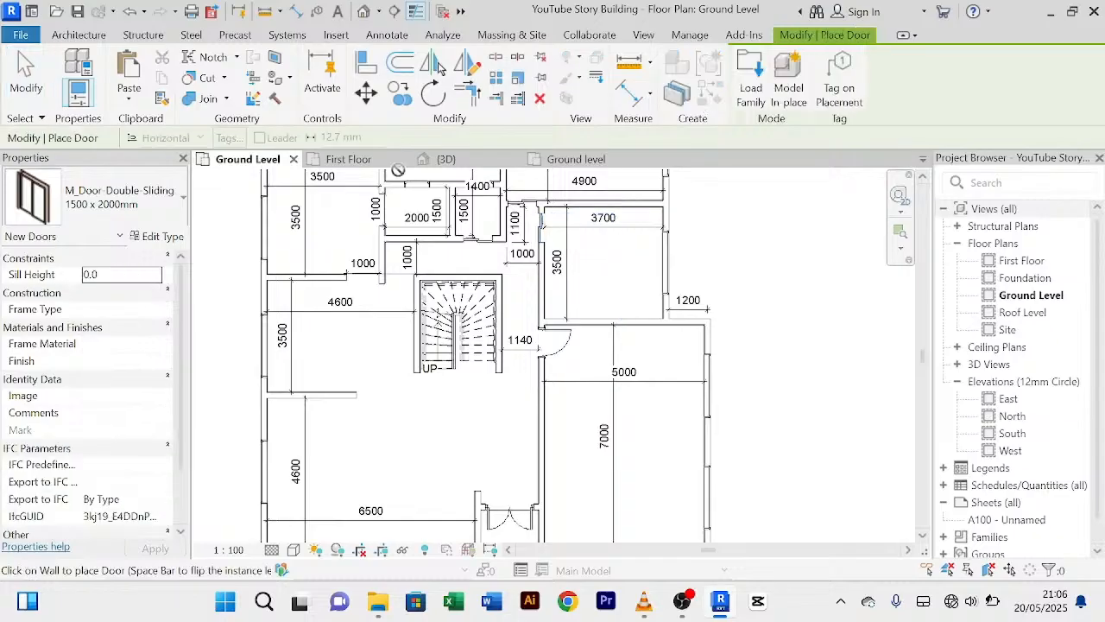
click(342, 160)
scroll(544, 330, up, 4)
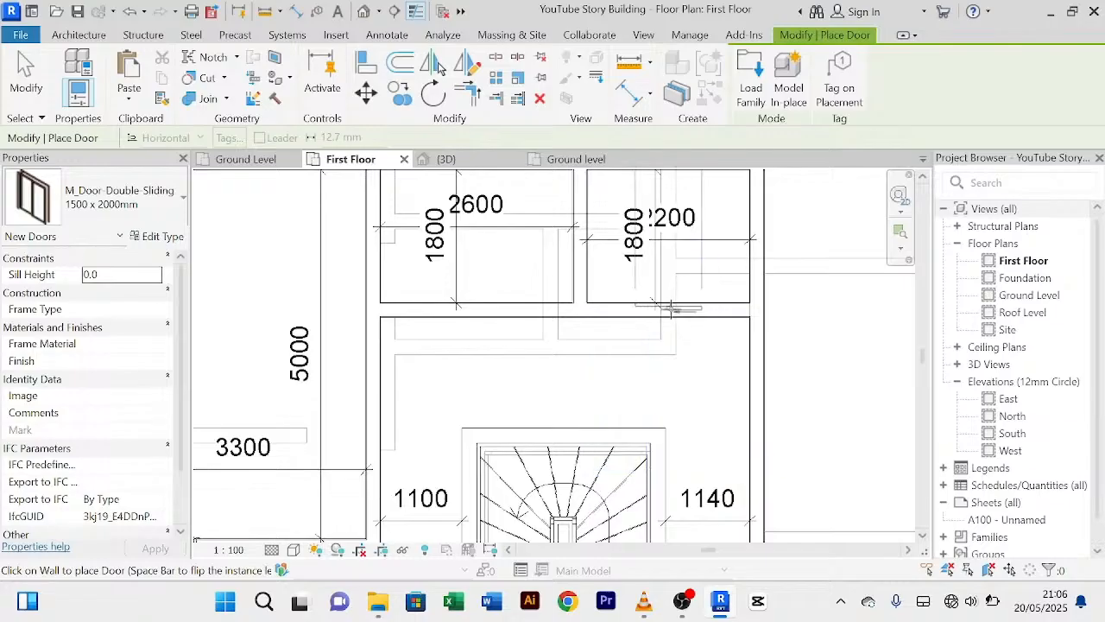
scroll(591, 335, down, 2)
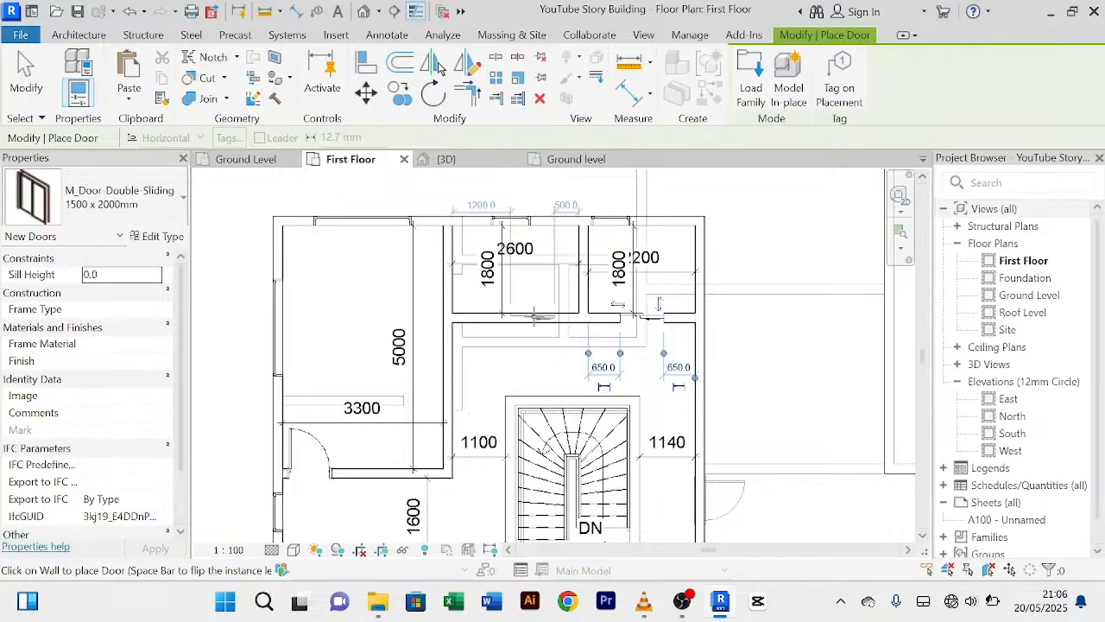
right_click(546, 277)
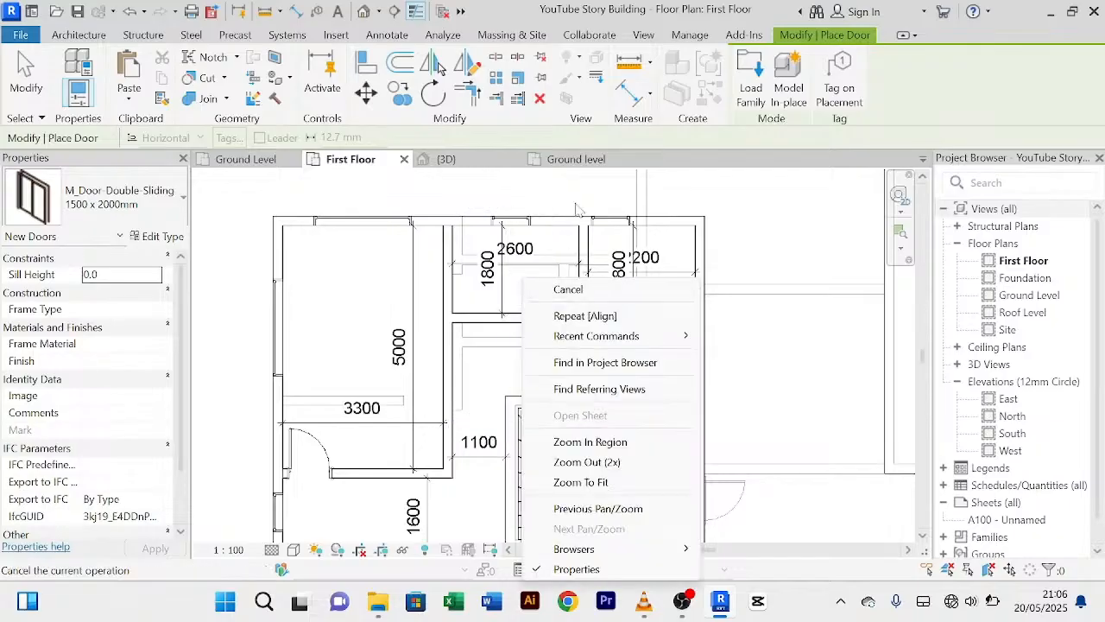
click(569, 289)
right_click(544, 278)
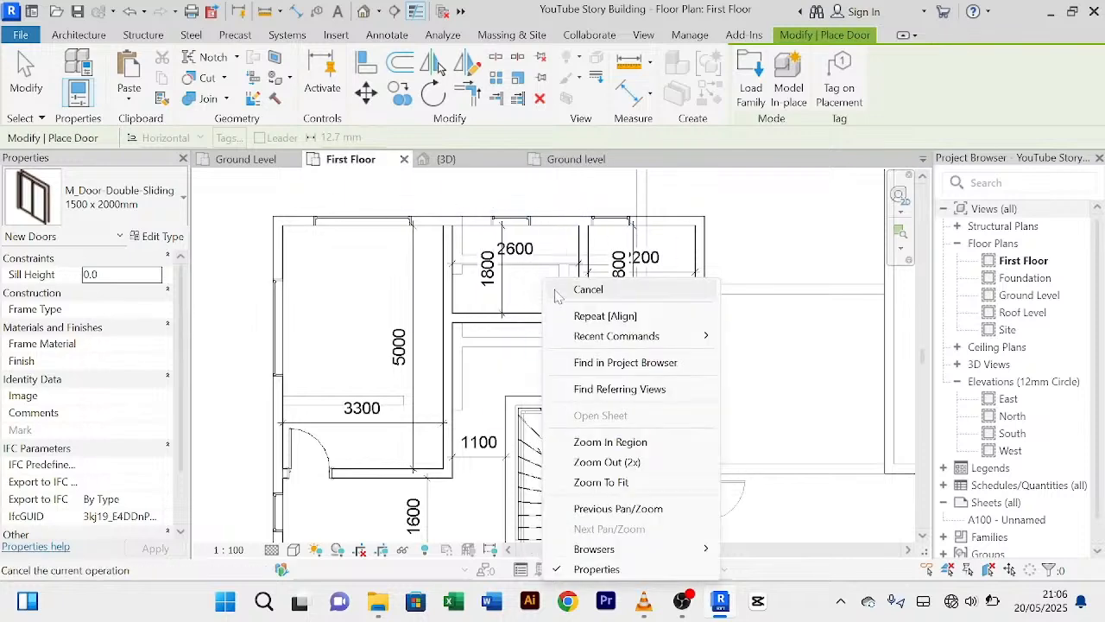
click(577, 286)
Step: Place a Doors_Concept_IntSgl 910x2110mm door in the south wall of the First Floor's 2600 by 1800 mm room, near its east corner
click(246, 161)
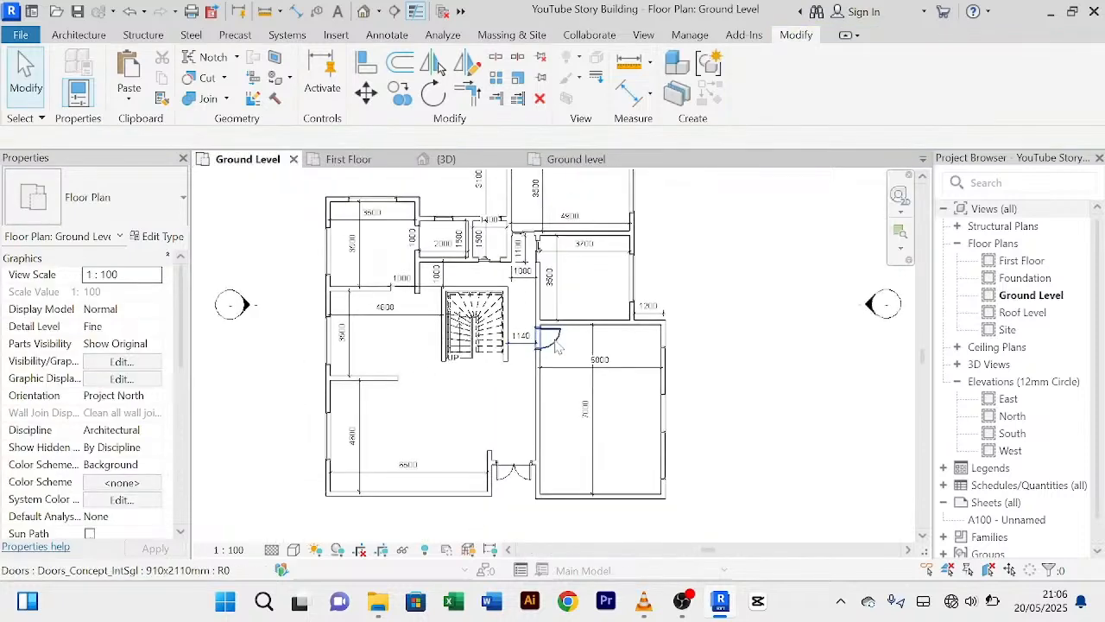
click(557, 343)
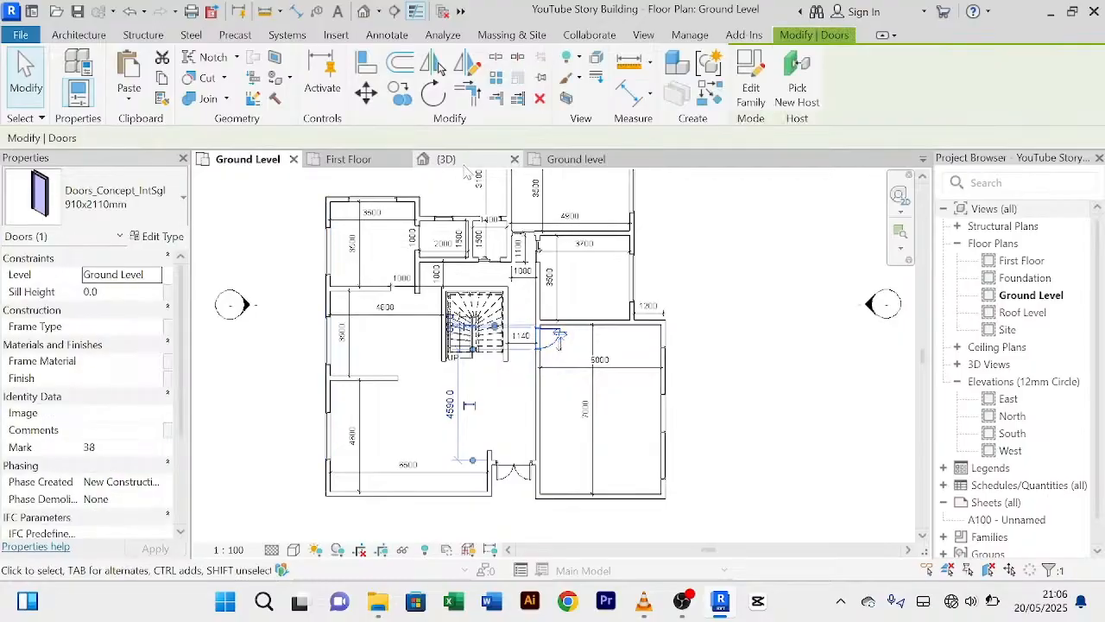
click(708, 96)
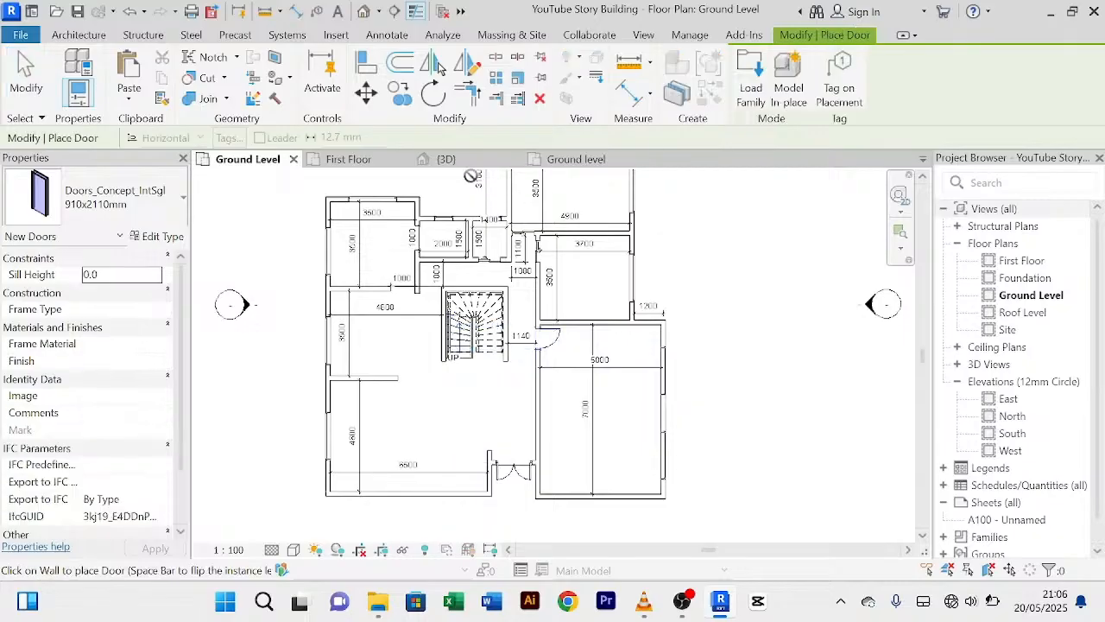
click(348, 159)
scroll(535, 328, up, 1)
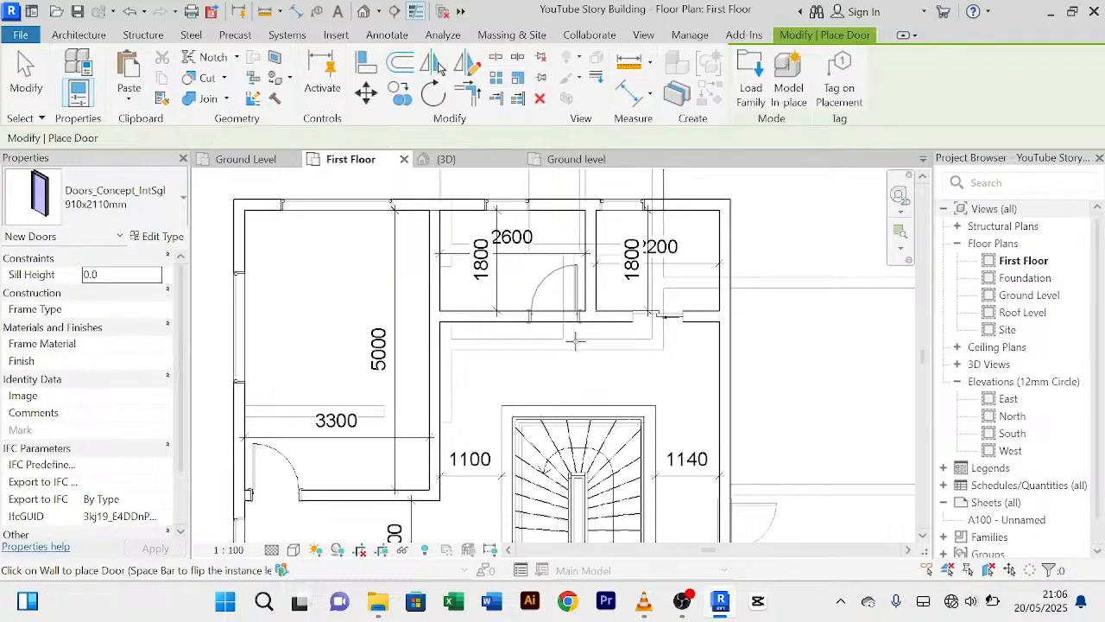
right_click(622, 380)
click(689, 91)
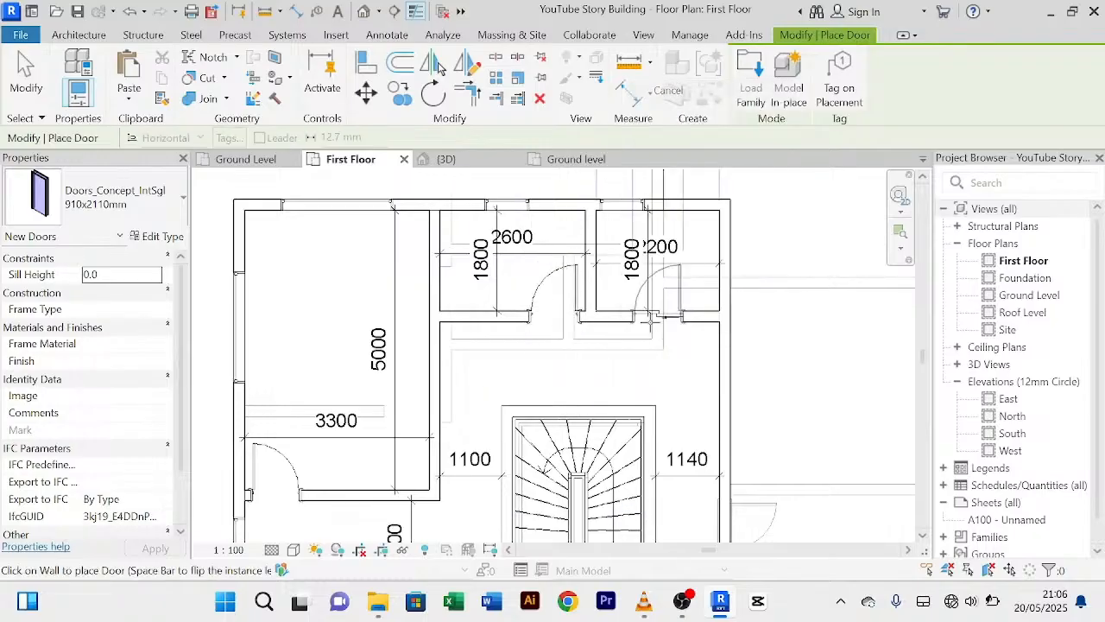
right_click(604, 370)
click(672, 89)
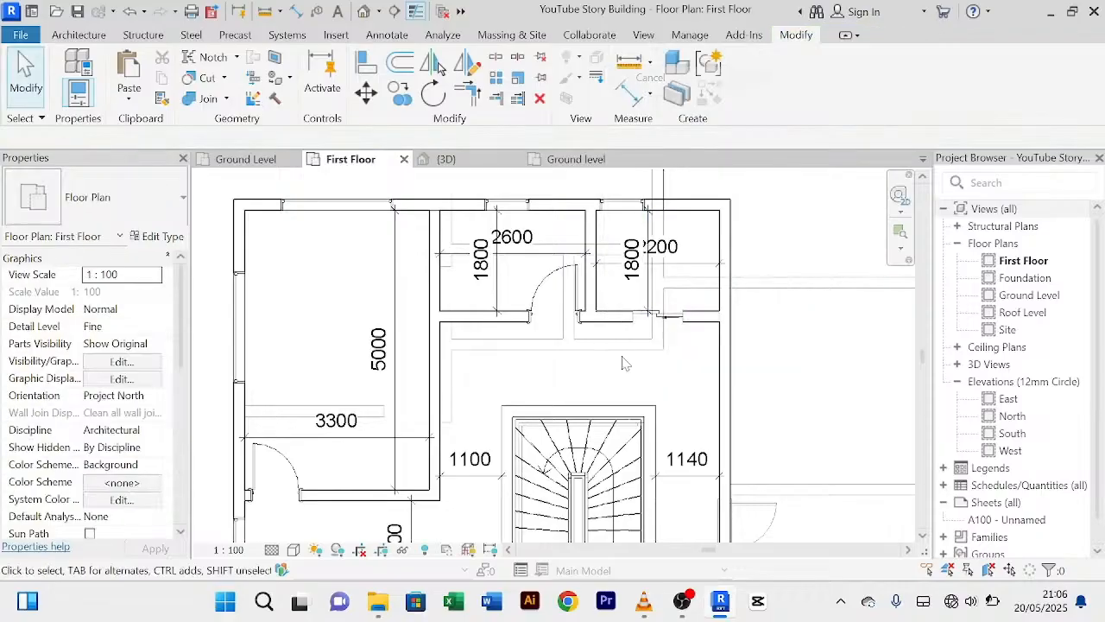
Step: Examine the new door of the 2600 by 1800 mm room and the First Floor walls around the stair for missing doors
scroll(578, 296, up, 4)
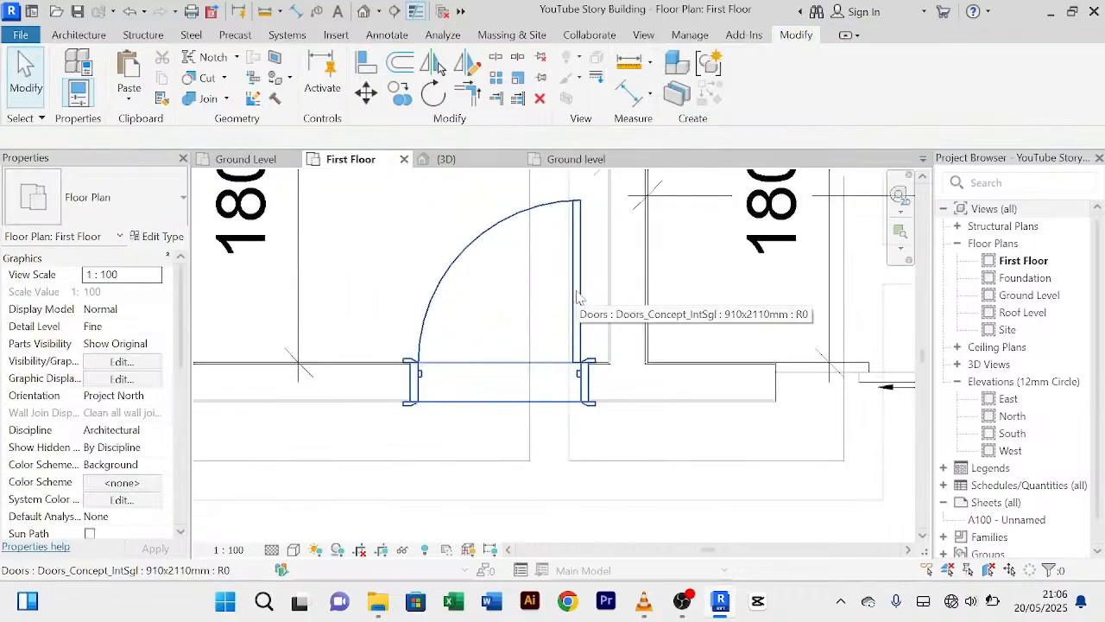
click(578, 295)
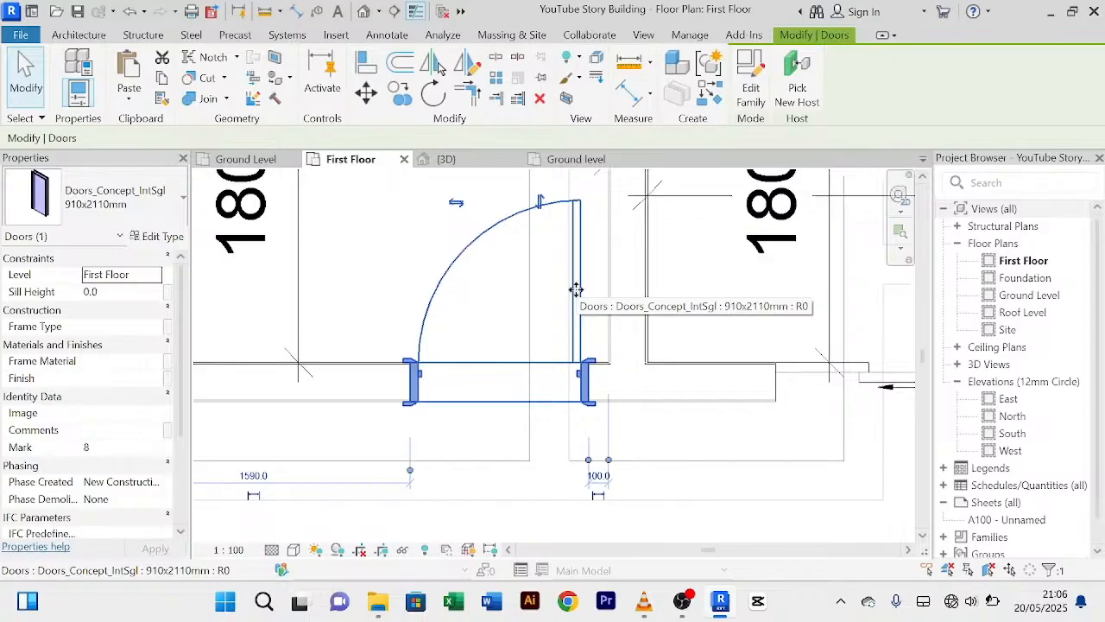
scroll(576, 289, down, 2)
click(689, 469)
scroll(686, 464, down, 2)
middle_drag(680, 456, 635, 409)
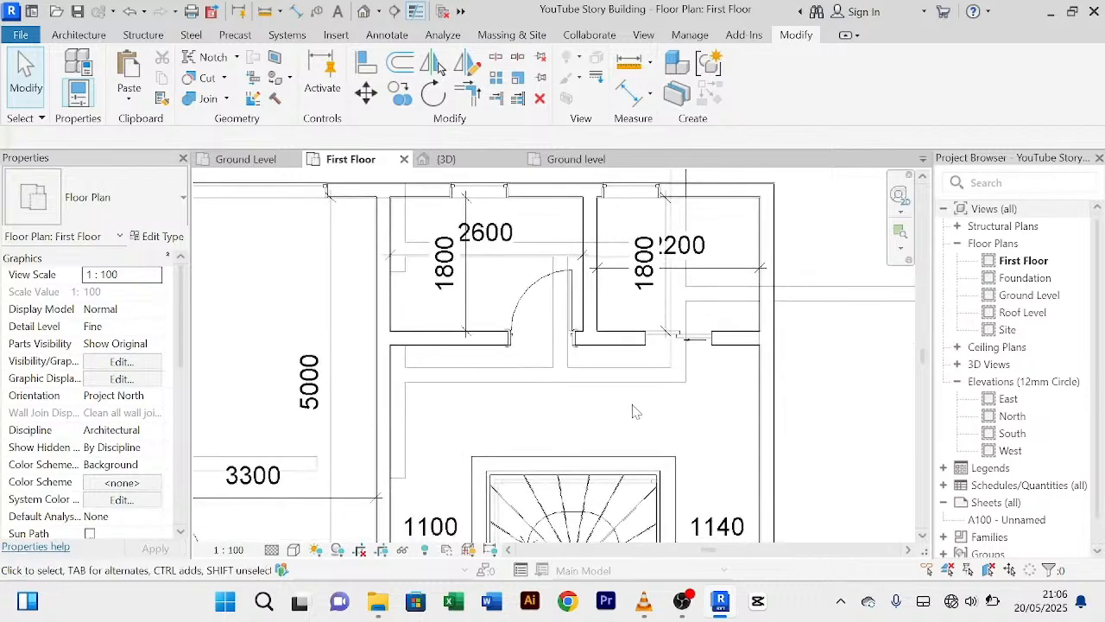
scroll(635, 415, down, 2)
scroll(516, 414, up, 2)
scroll(515, 413, down, 2)
middle_drag(529, 416, 493, 307)
scroll(482, 298, down, 2)
scroll(671, 472, up, 3)
scroll(669, 463, down, 2)
middle_drag(669, 463, 681, 503)
scroll(659, 335, up, 4)
scroll(656, 330, down, 3)
middle_drag(653, 332, 587, 328)
scroll(651, 357, up, 1)
scroll(652, 357, down, 1)
scroll(673, 337, down, 1)
scroll(654, 337, down, 1)
scroll(650, 319, up, 2)
Step: Place a Doors_Concept_ExtDbl 1810x2110mm double door in the First Floor's east wall, northeast of the stair
click(533, 492)
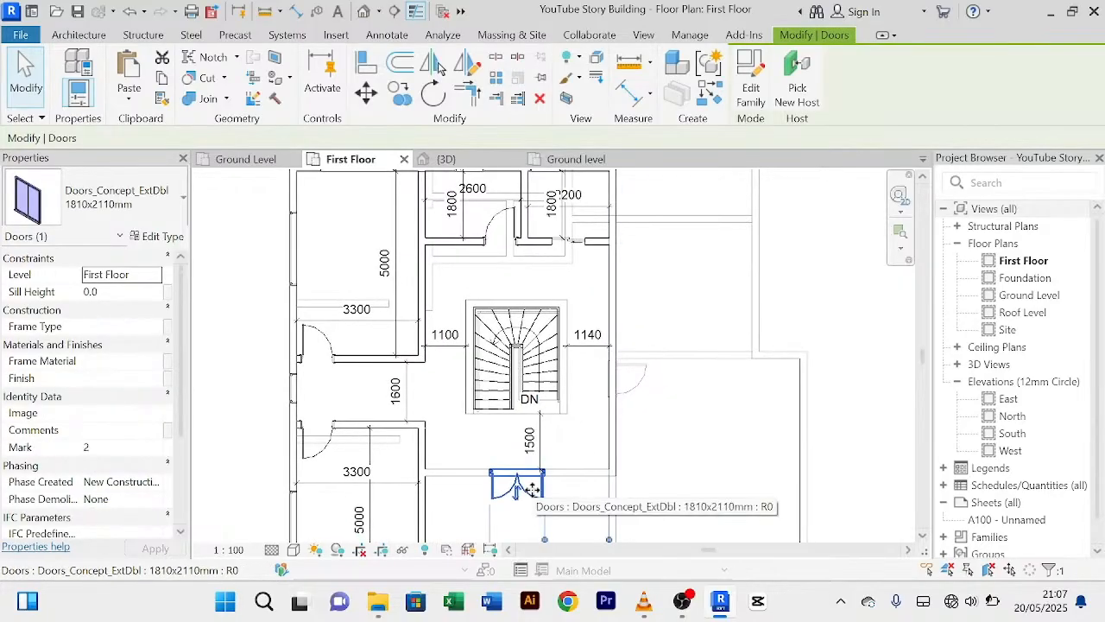
click(711, 108)
scroll(669, 334, up, 2)
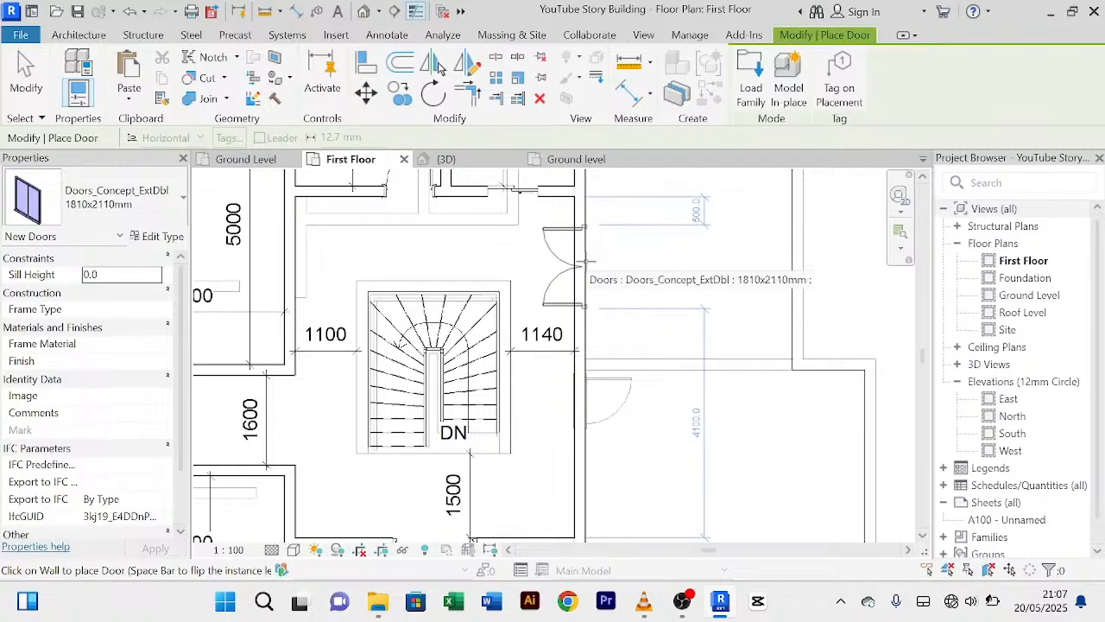
right_click(675, 263)
click(733, 276)
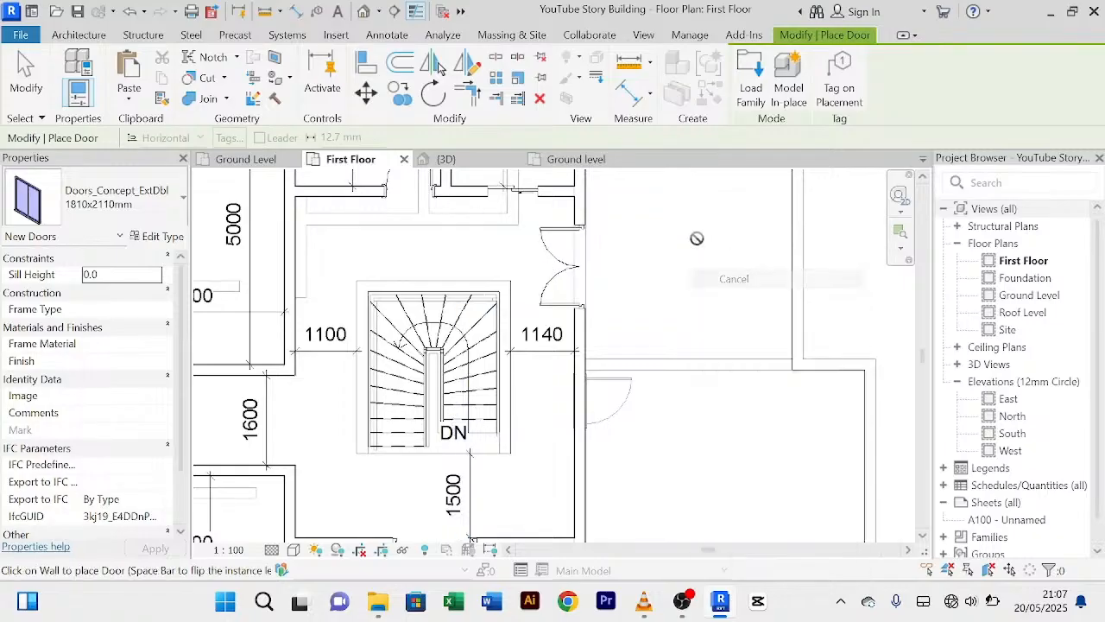
Step: Flip the east wall's double door so its leaves swing outwards to the east
scroll(570, 298, up, 2)
click(546, 270)
scroll(526, 259, up, 2)
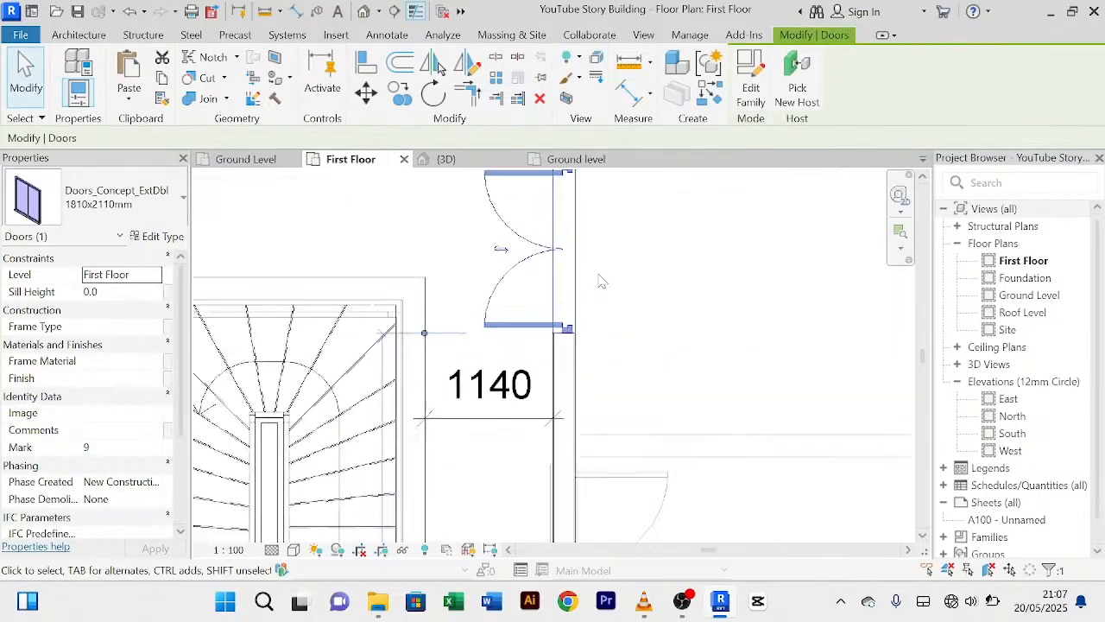
click(487, 249)
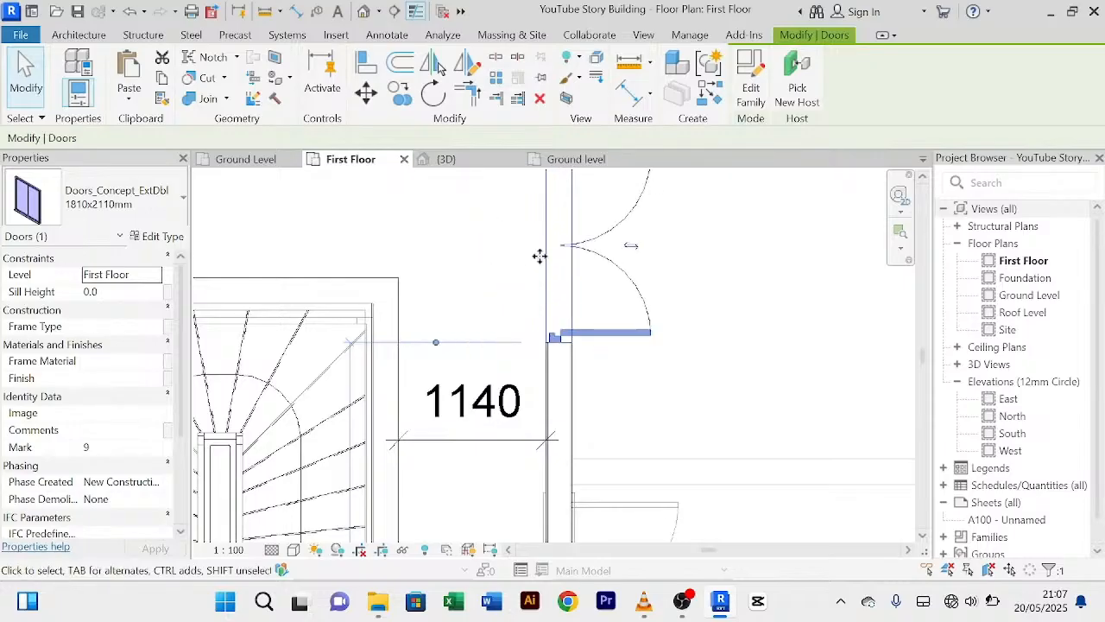
scroll(656, 315, down, 3)
middle_drag(636, 317, 646, 358)
Step: Set the distance between the east wall's double door and the room wall north of it to 300 mm
click(460, 276)
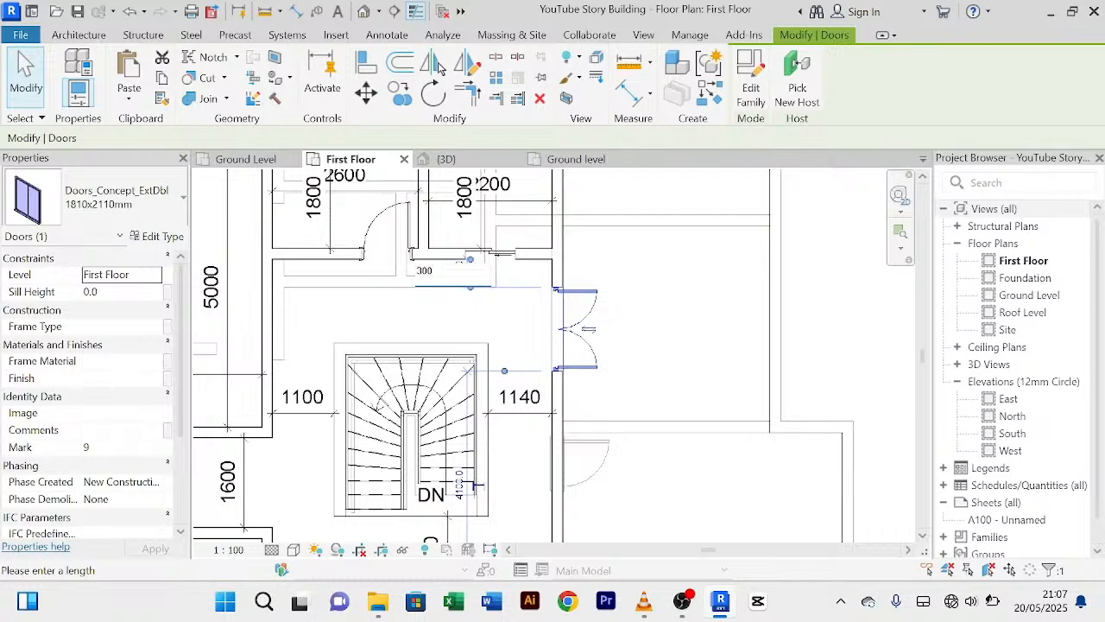
text(300)
key(Return)
click(676, 312)
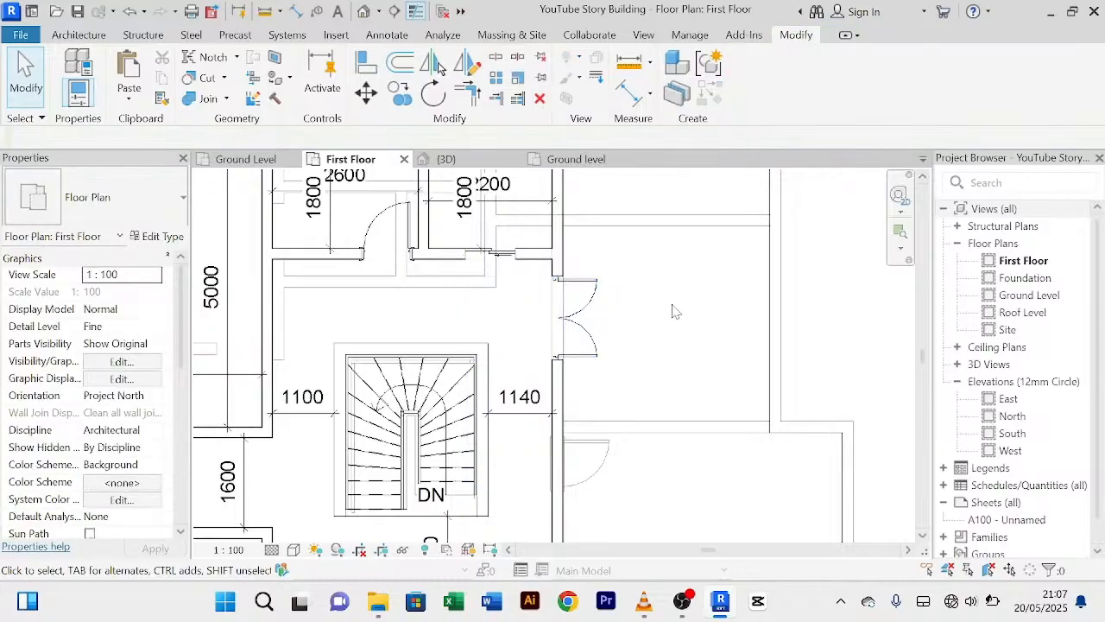
Step: Examine the First Floor plan for missing doors, from the western rooms to the walls around the stair
scroll(675, 318, down, 5)
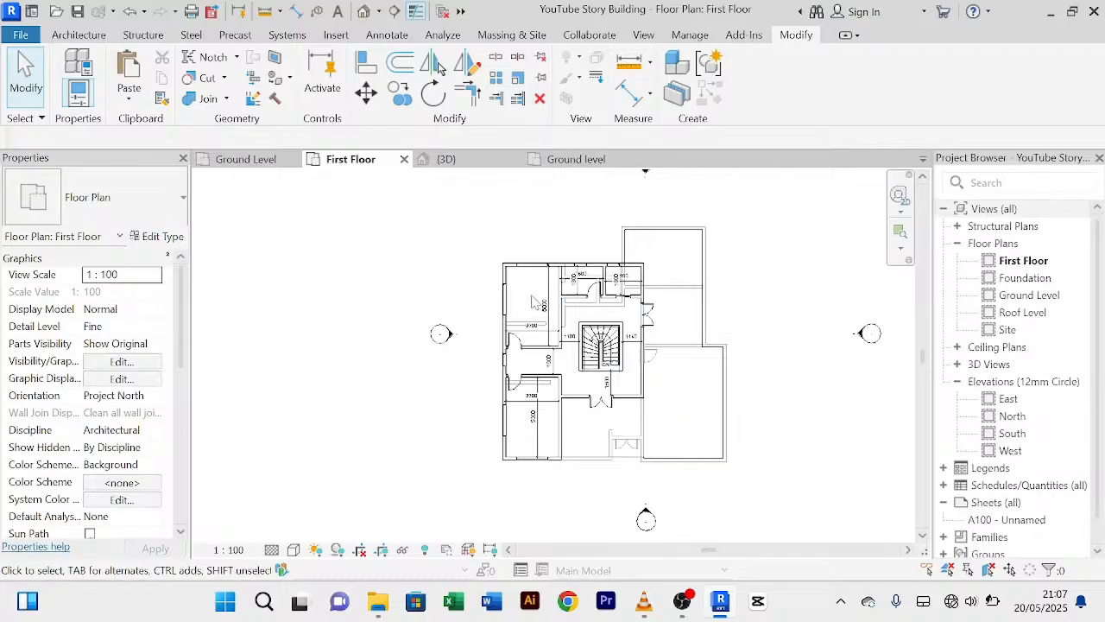
scroll(527, 341, up, 4)
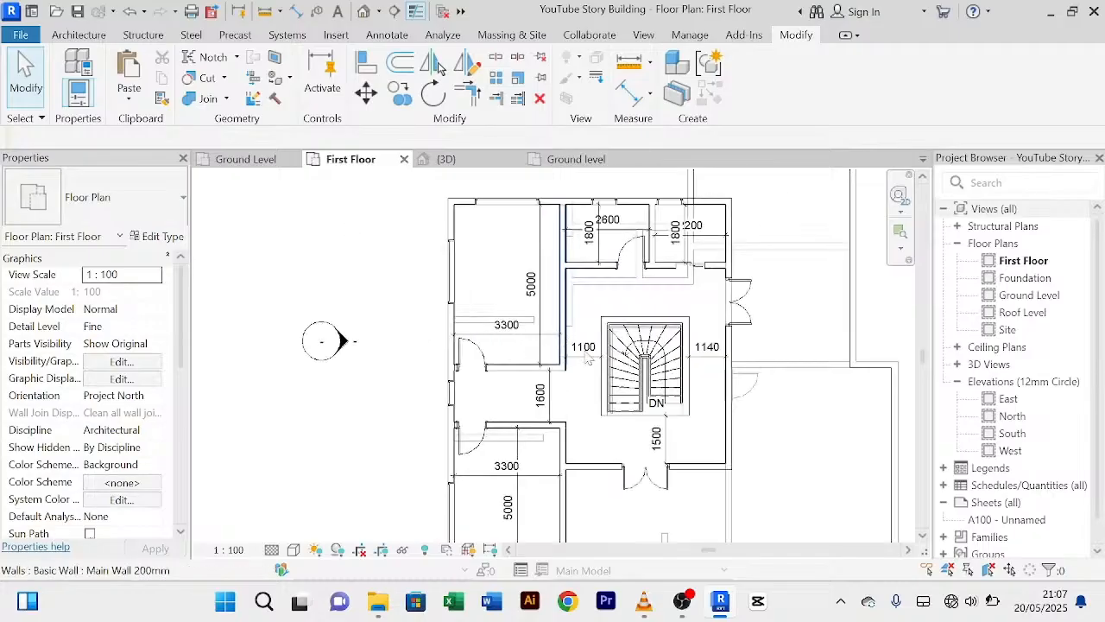
scroll(553, 371, down, 1)
scroll(539, 354, up, 1)
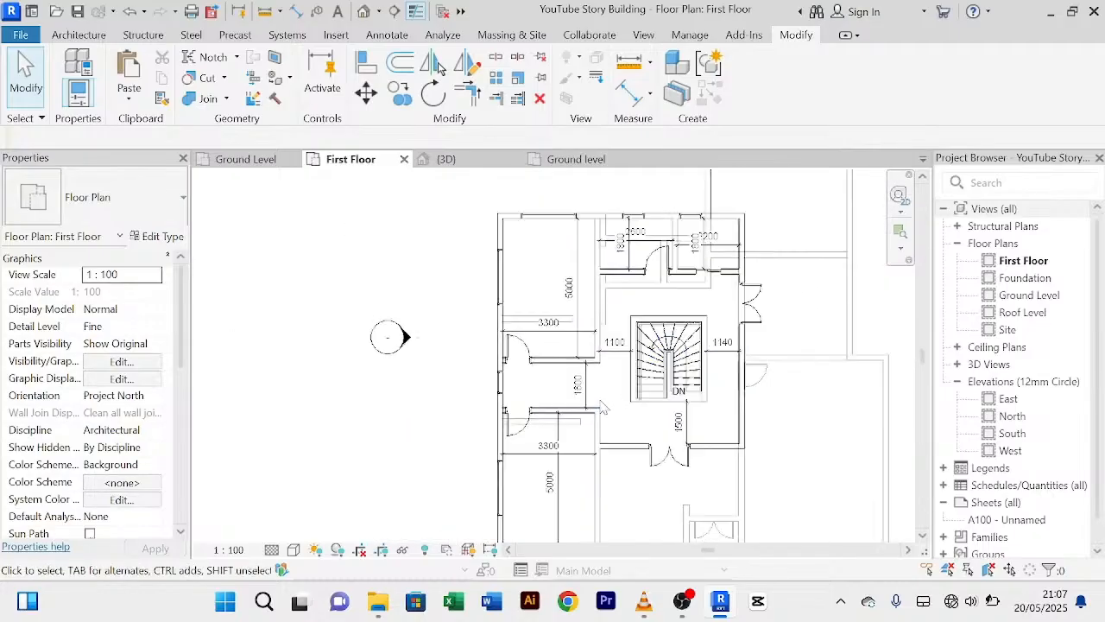
scroll(699, 238, down, 3)
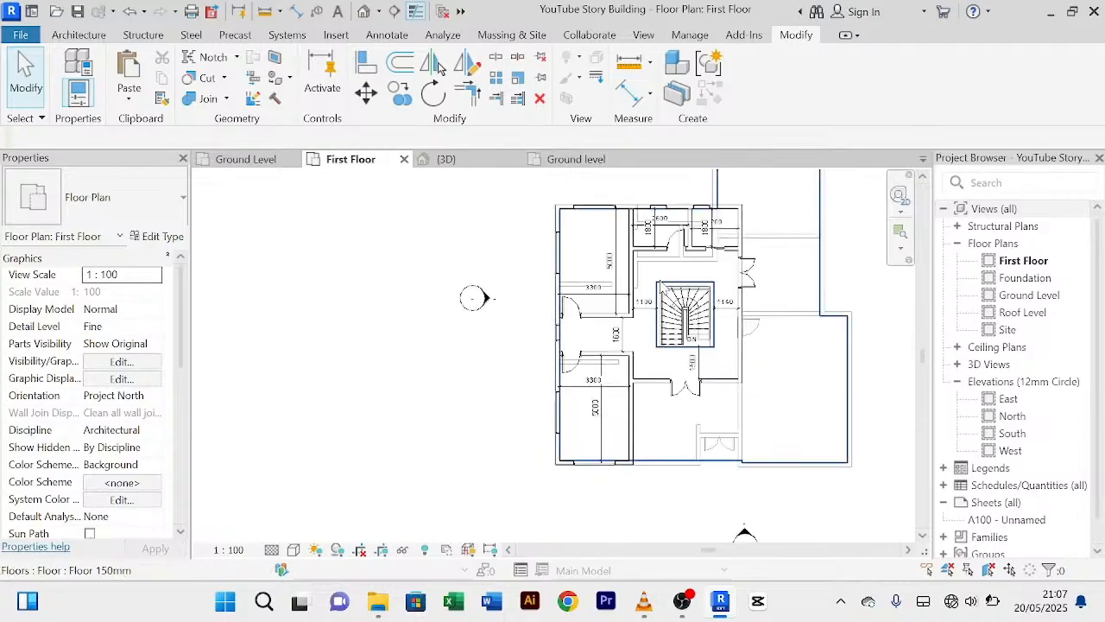
scroll(751, 362, up, 4)
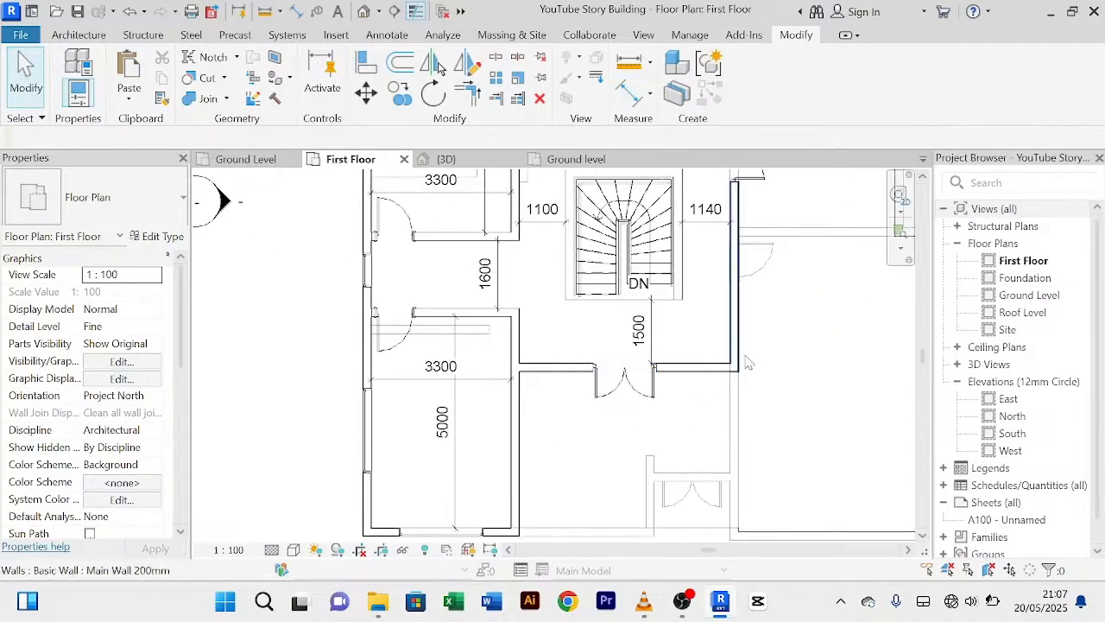
scroll(748, 362, down, 4)
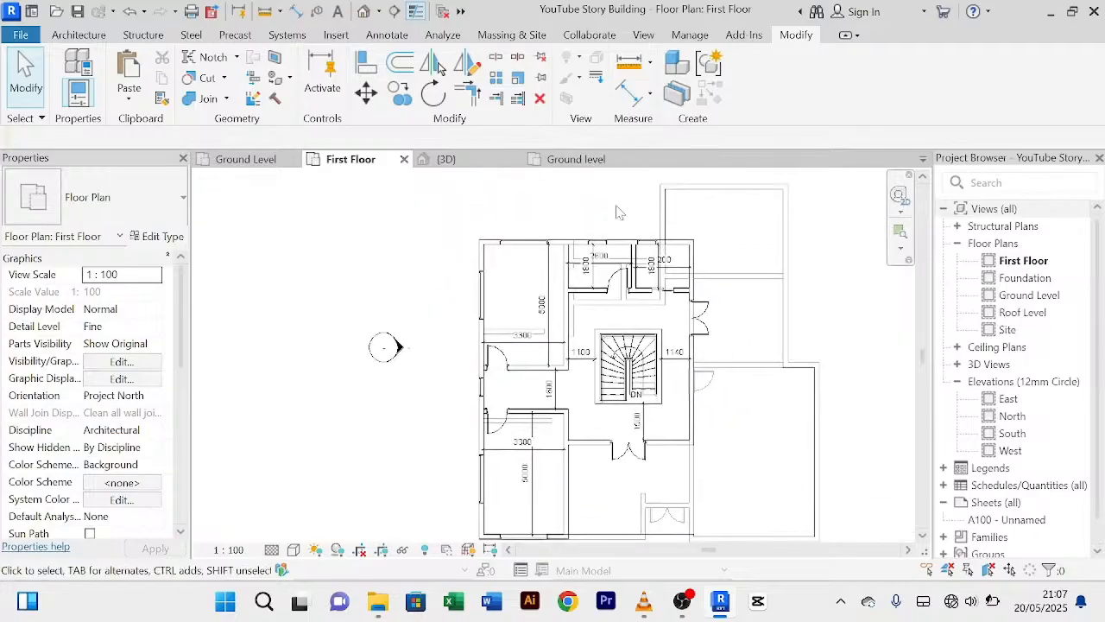
Step: Open the 3D view and examine the First Floor's south and east double doors and the east facade from several angles
click(447, 160)
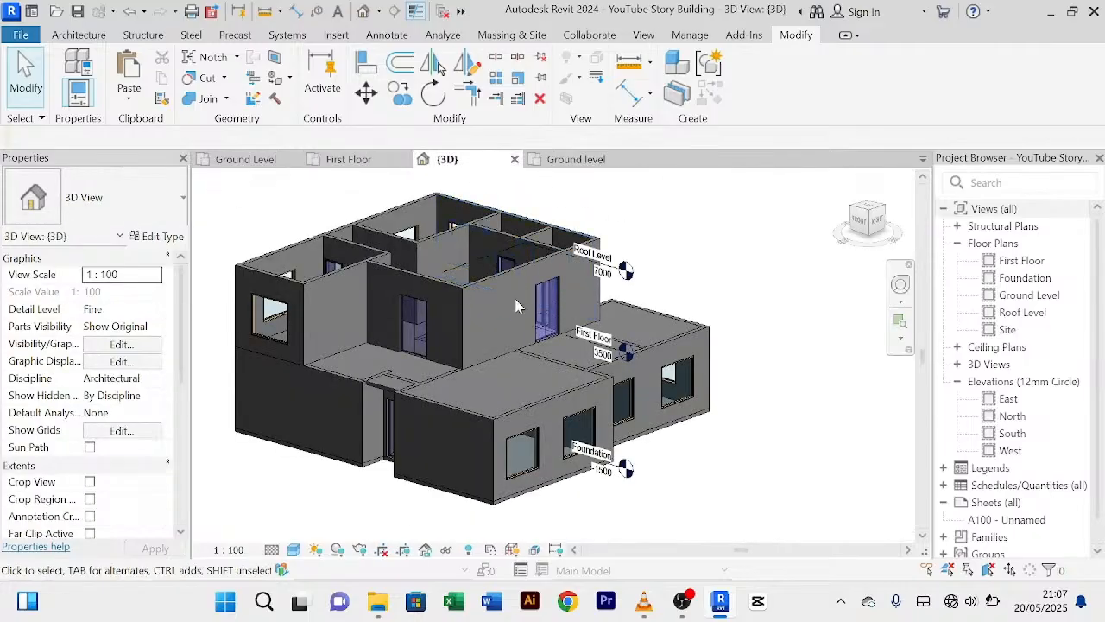
shift+middle_drag(683, 260, 696, 321)
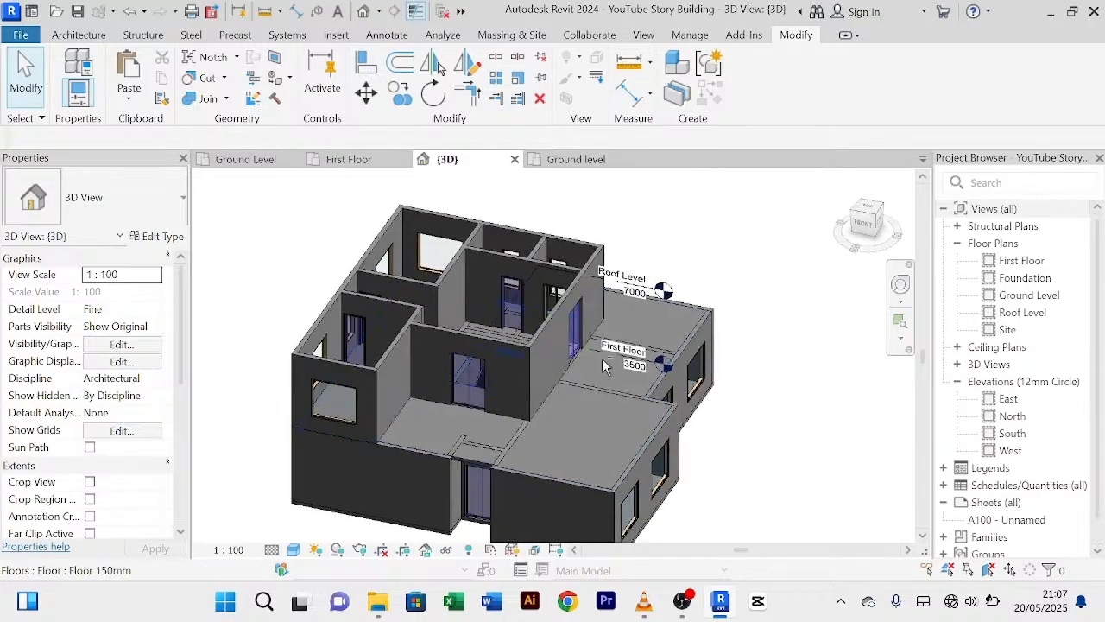
mouse_move(459, 427)
shift+middle_down()
mouse_move(511, 375)
mouse_move(595, 375)
mouse_move(480, 350)
mouse_move(580, 356)
mouse_move(424, 368)
mouse_move(357, 451)
mouse_move(698, 437)
mouse_move(599, 425)
mouse_move(284, 442)
mouse_move(473, 440)
shift+middle_up()
shift+middle_drag(726, 408, 682, 375)
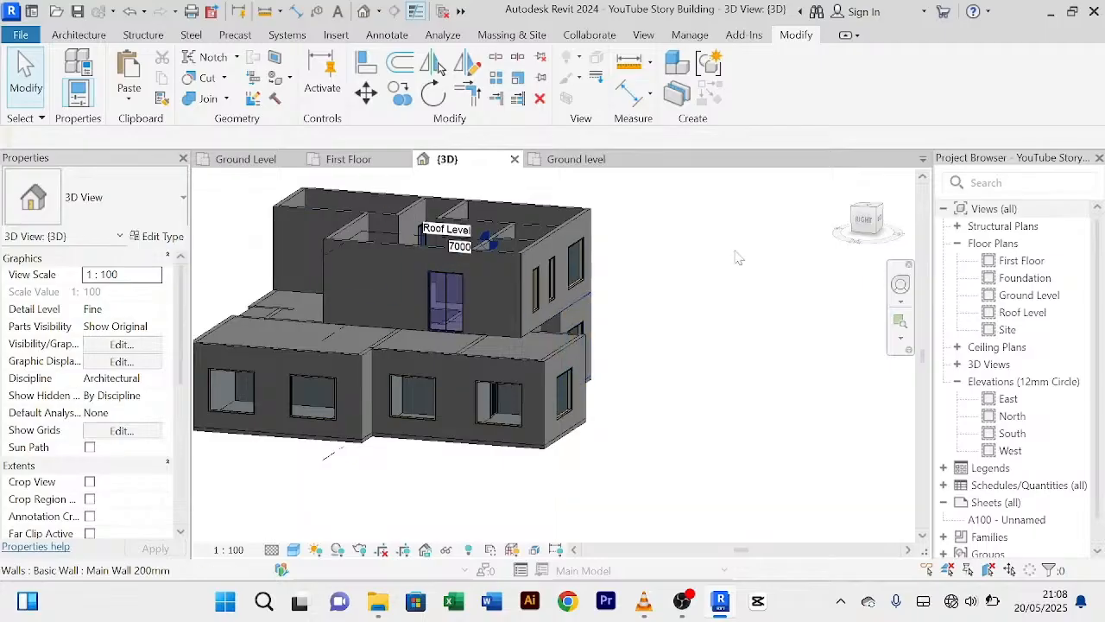
scroll(705, 279, down, 2)
scroll(555, 280, up, 4)
scroll(566, 290, down, 2)
shift+middle_drag(461, 481, 500, 466)
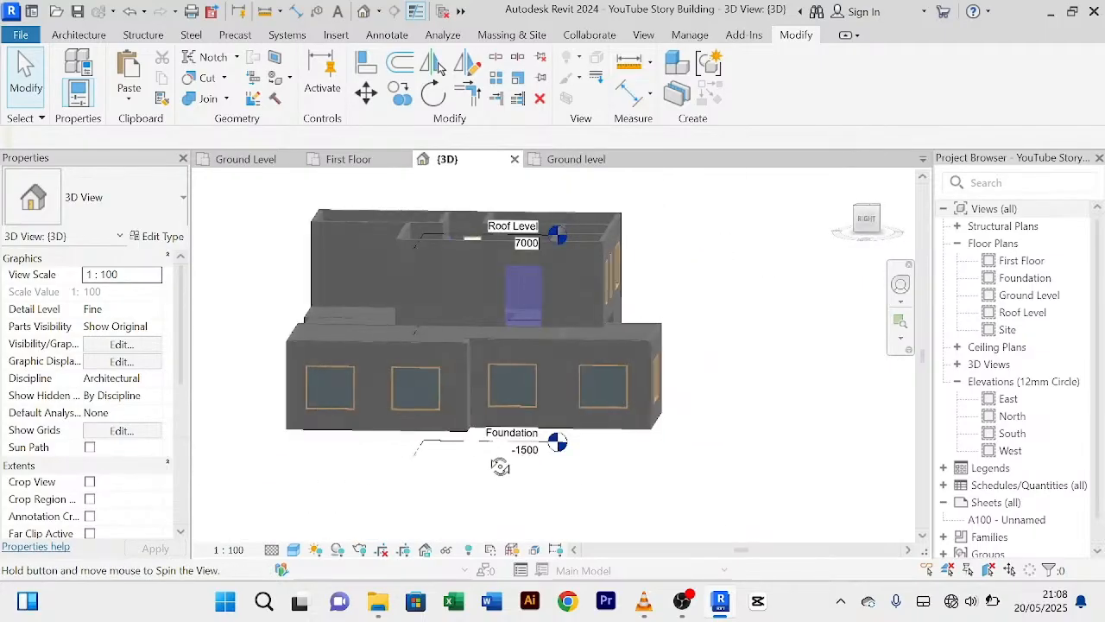
scroll(474, 455, down, 1)
shift+middle_drag(699, 333, 617, 474)
scroll(478, 348, up, 3)
scroll(473, 352, down, 3)
shift+middle_drag(654, 412, 486, 407)
scroll(474, 399, up, 3)
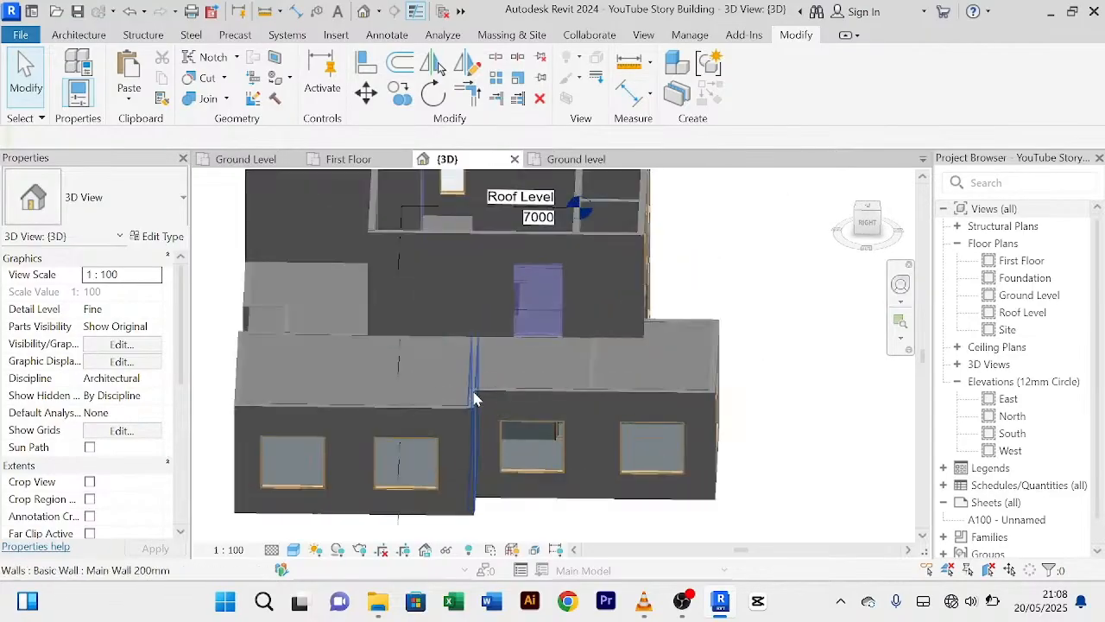
shift+middle_drag(466, 384, 548, 309)
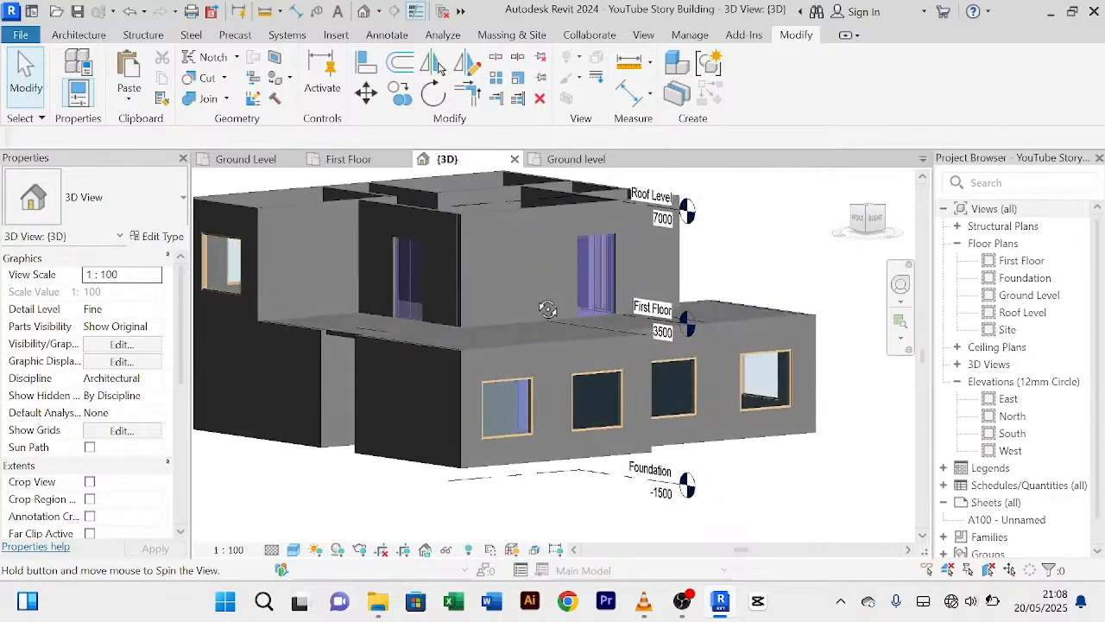
scroll(389, 320, up, 4)
scroll(389, 324, down, 6)
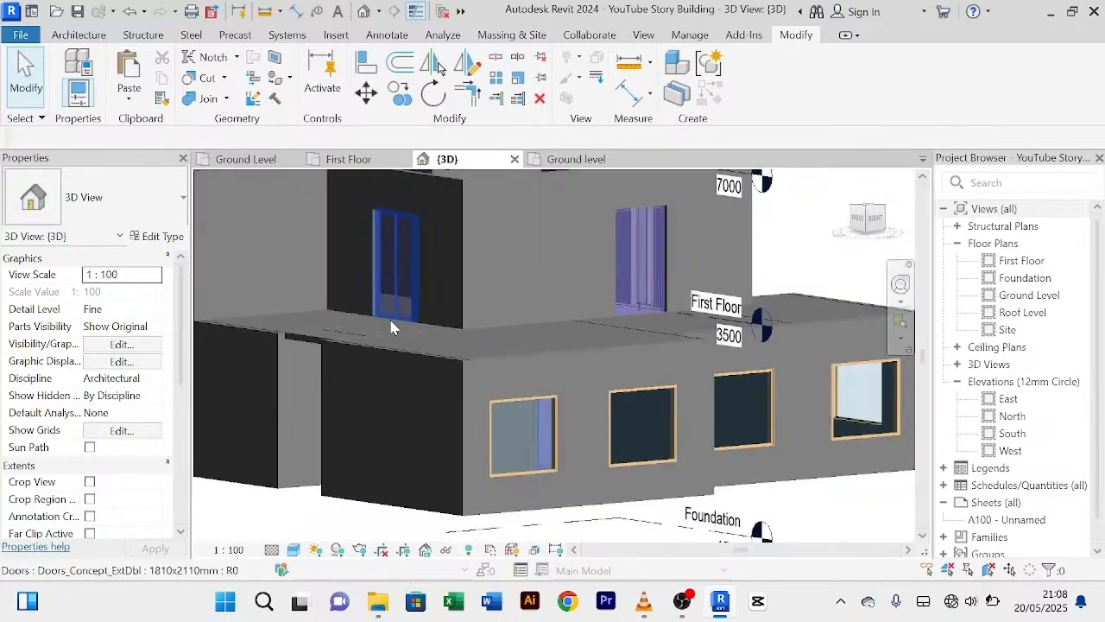
Step: Examine the 3D model's rear facade, its windows on both storeys and the wall tops, ending at the east side
shift+middle_drag(693, 358, 452, 409)
scroll(422, 404, up, 5)
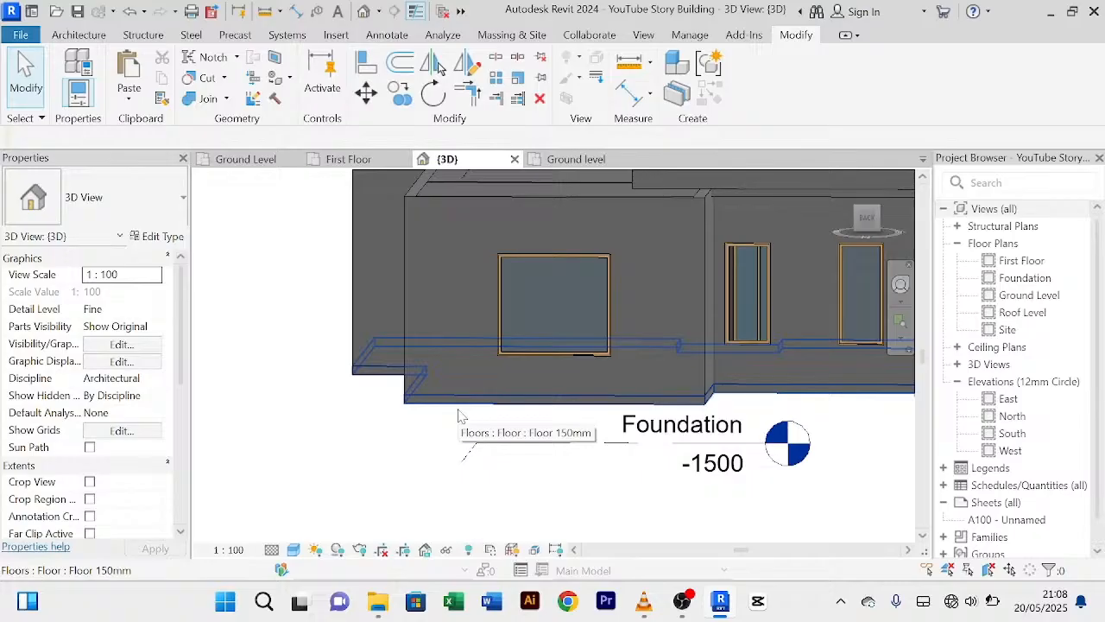
scroll(458, 416, down, 6)
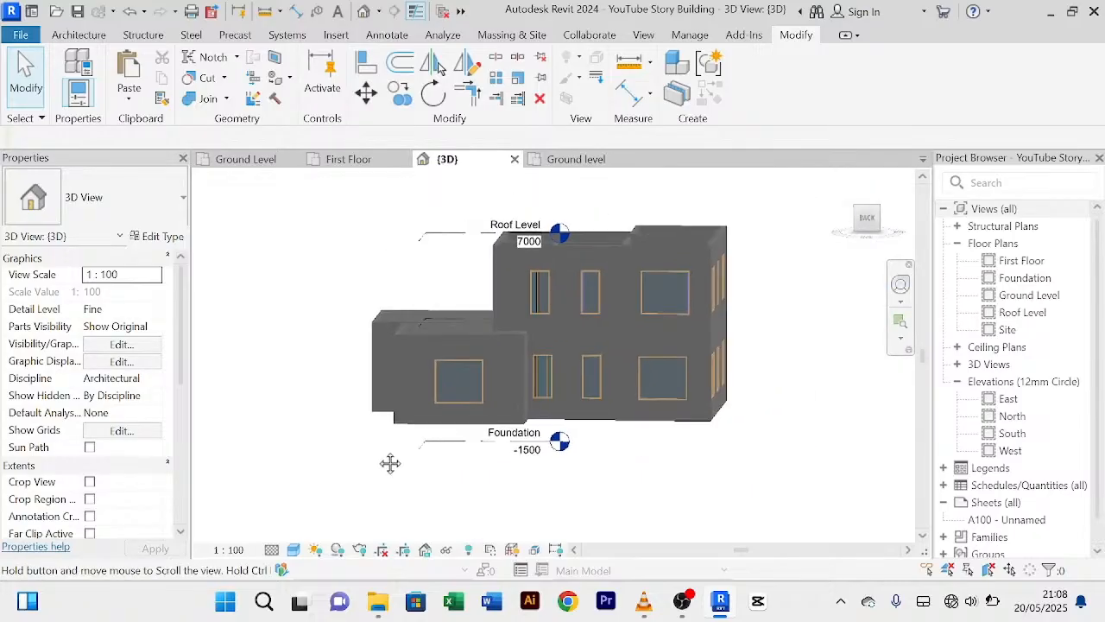
scroll(478, 346, up, 6)
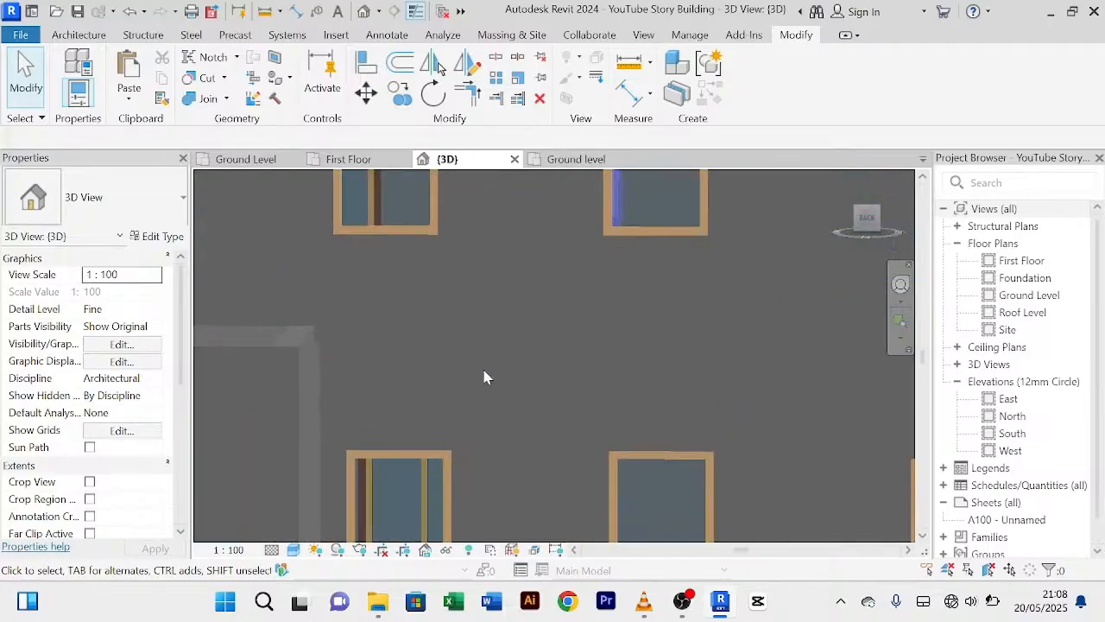
scroll(483, 371, down, 3)
scroll(484, 376, down, 2)
scroll(567, 489, down, 2)
middle_drag(569, 485, 583, 446)
scroll(641, 305, up, 5)
scroll(604, 307, up, 1)
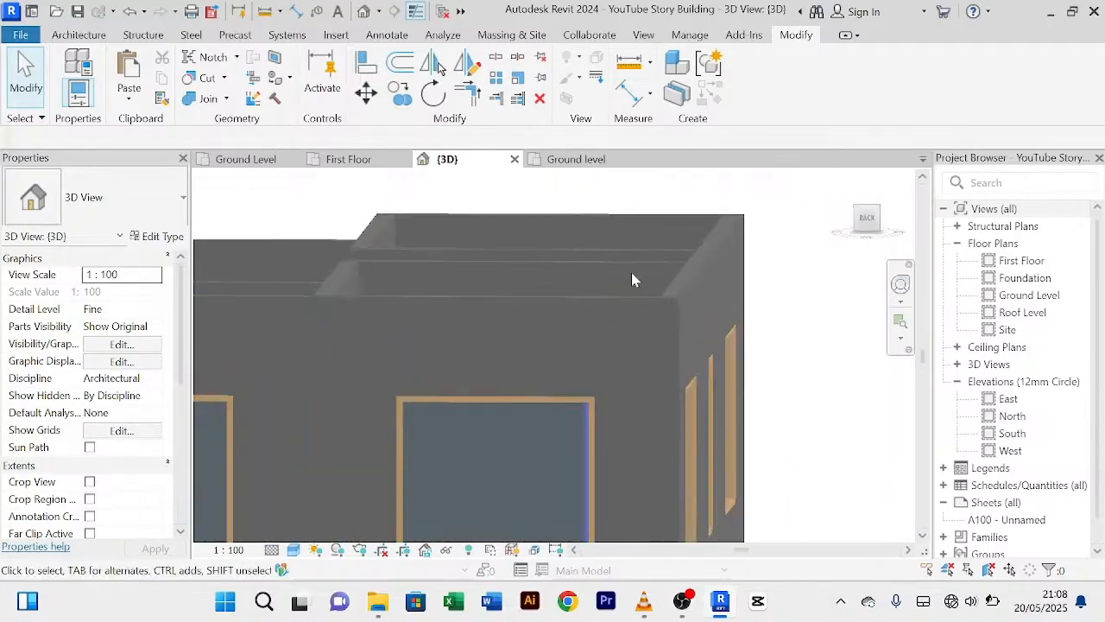
scroll(624, 282, down, 4)
scroll(699, 439, down, 1)
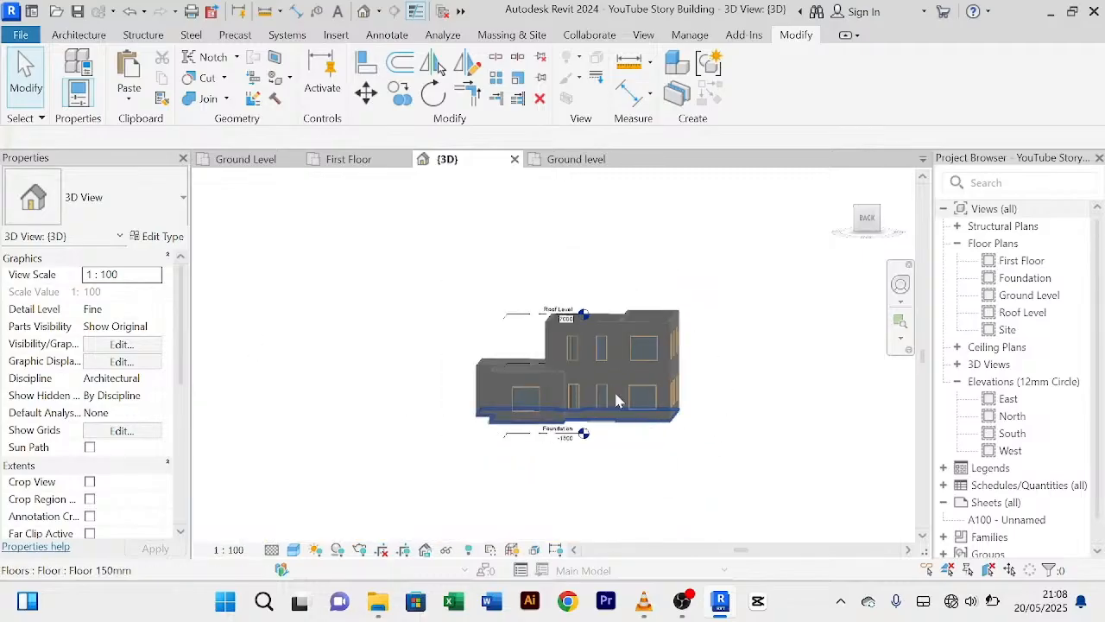
scroll(611, 314, up, 5)
scroll(607, 298, down, 1)
scroll(606, 307, down, 3)
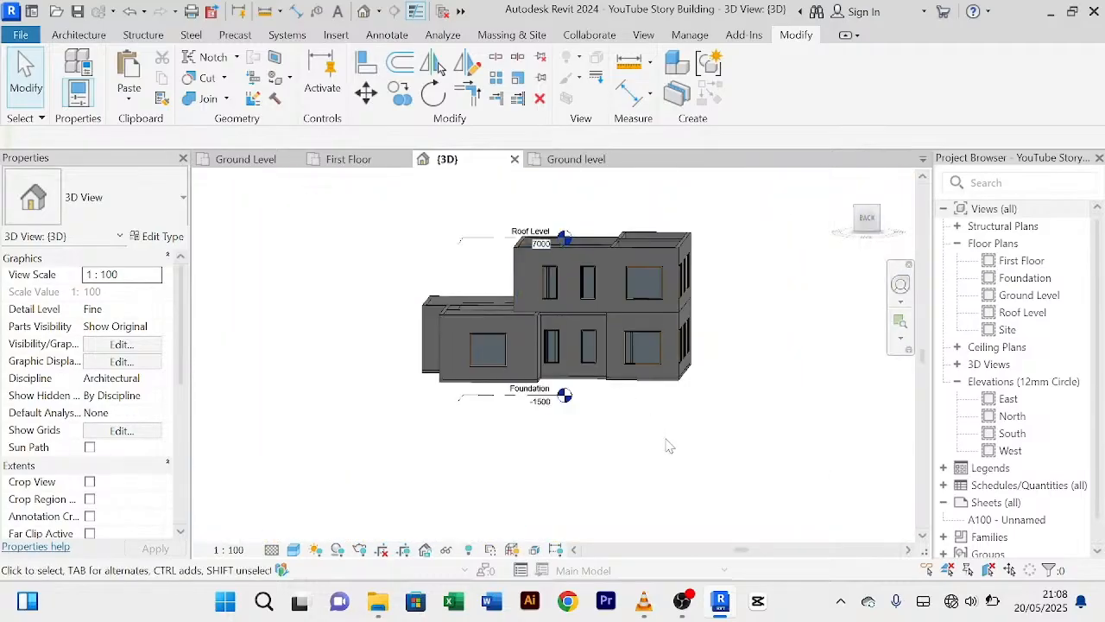
scroll(659, 434, up, 2)
middle_drag(658, 434, 723, 467)
scroll(642, 471, down, 2)
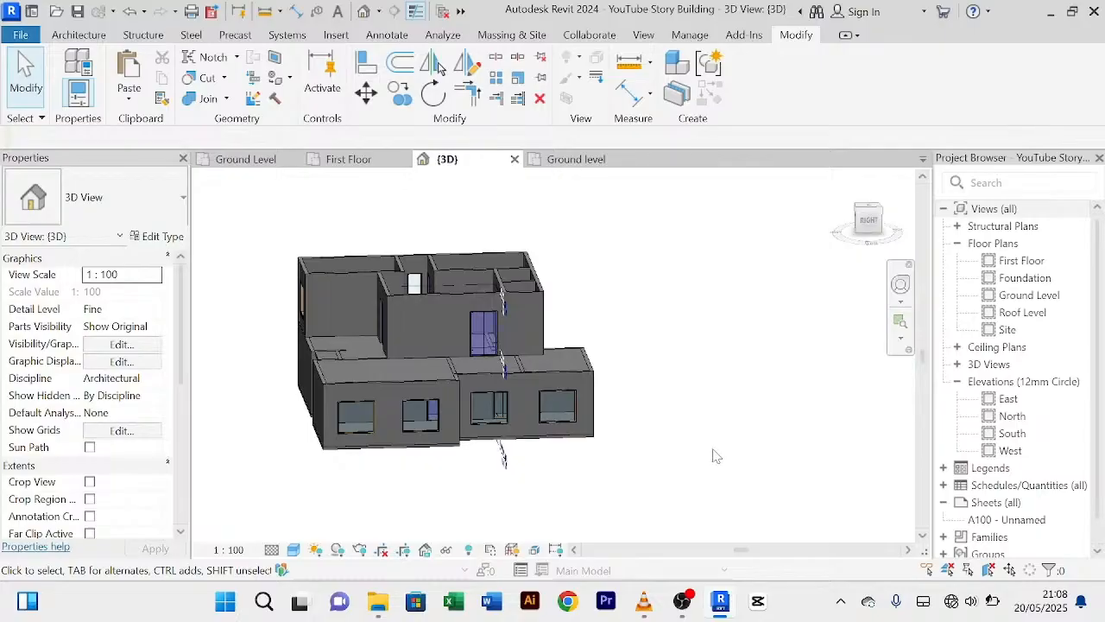